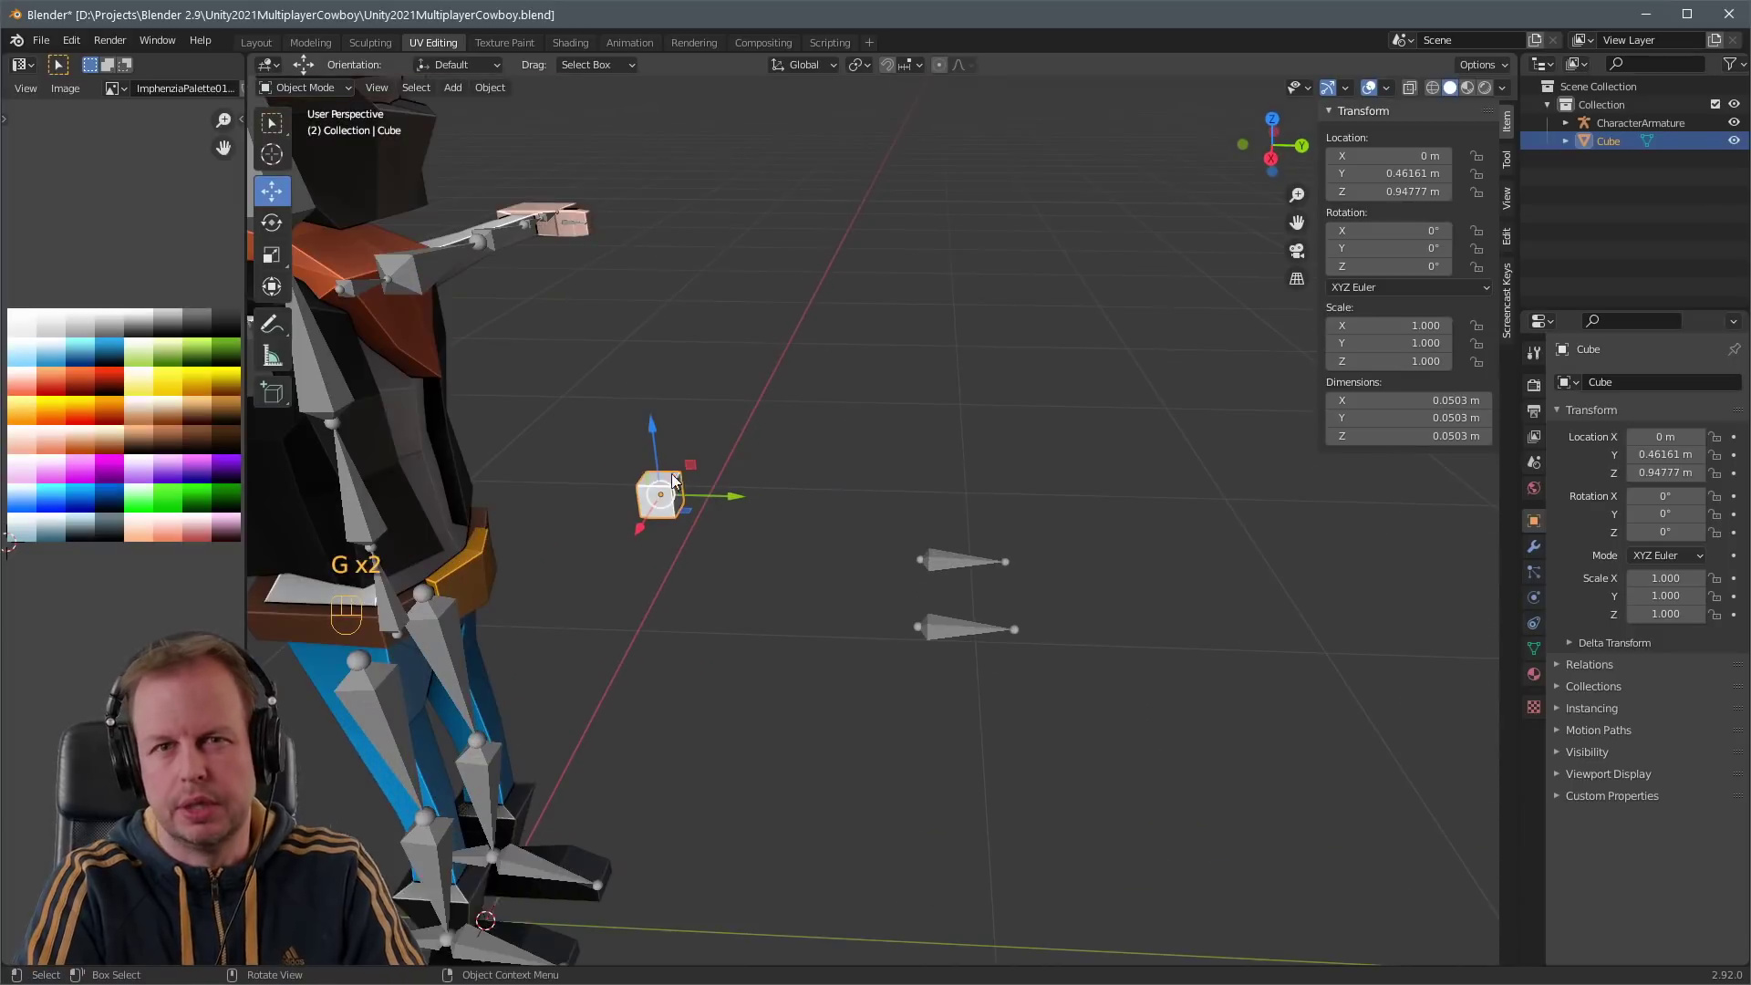
- Edit the cube in side view, shifting its top face about 0.014 m forward and 0.013 m down
key(Tab)
key(3)
key(KP_1)
key(KP_3)
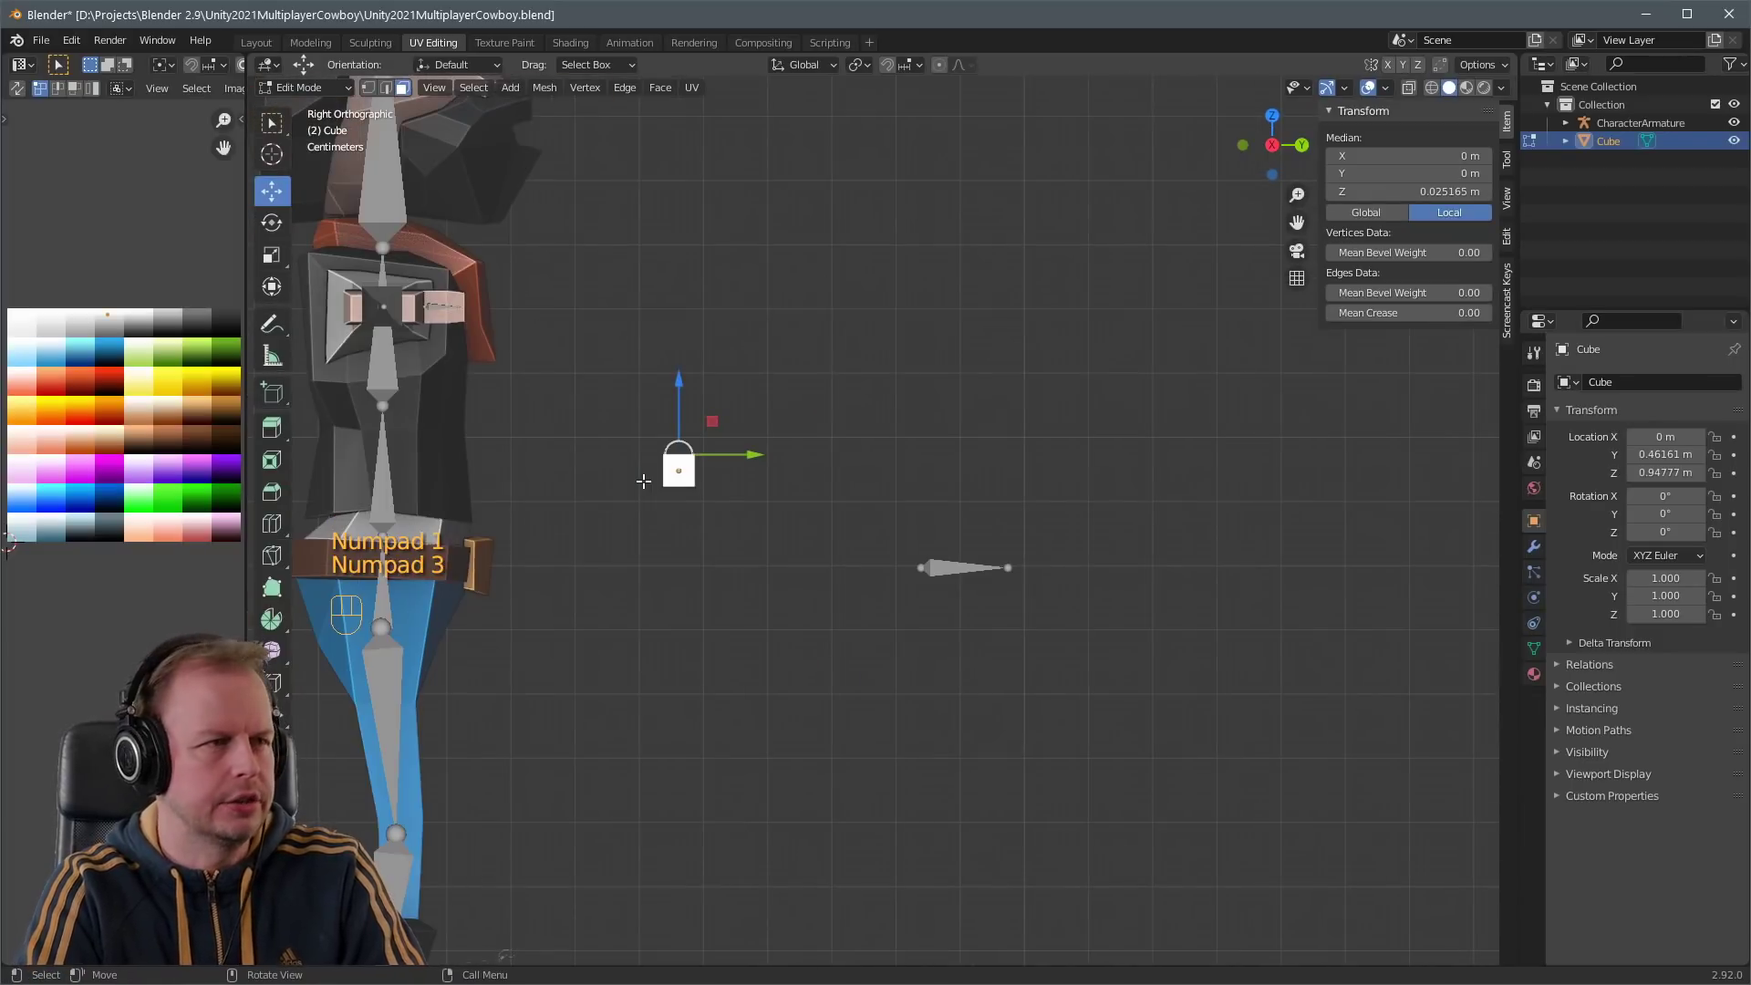
key(g)
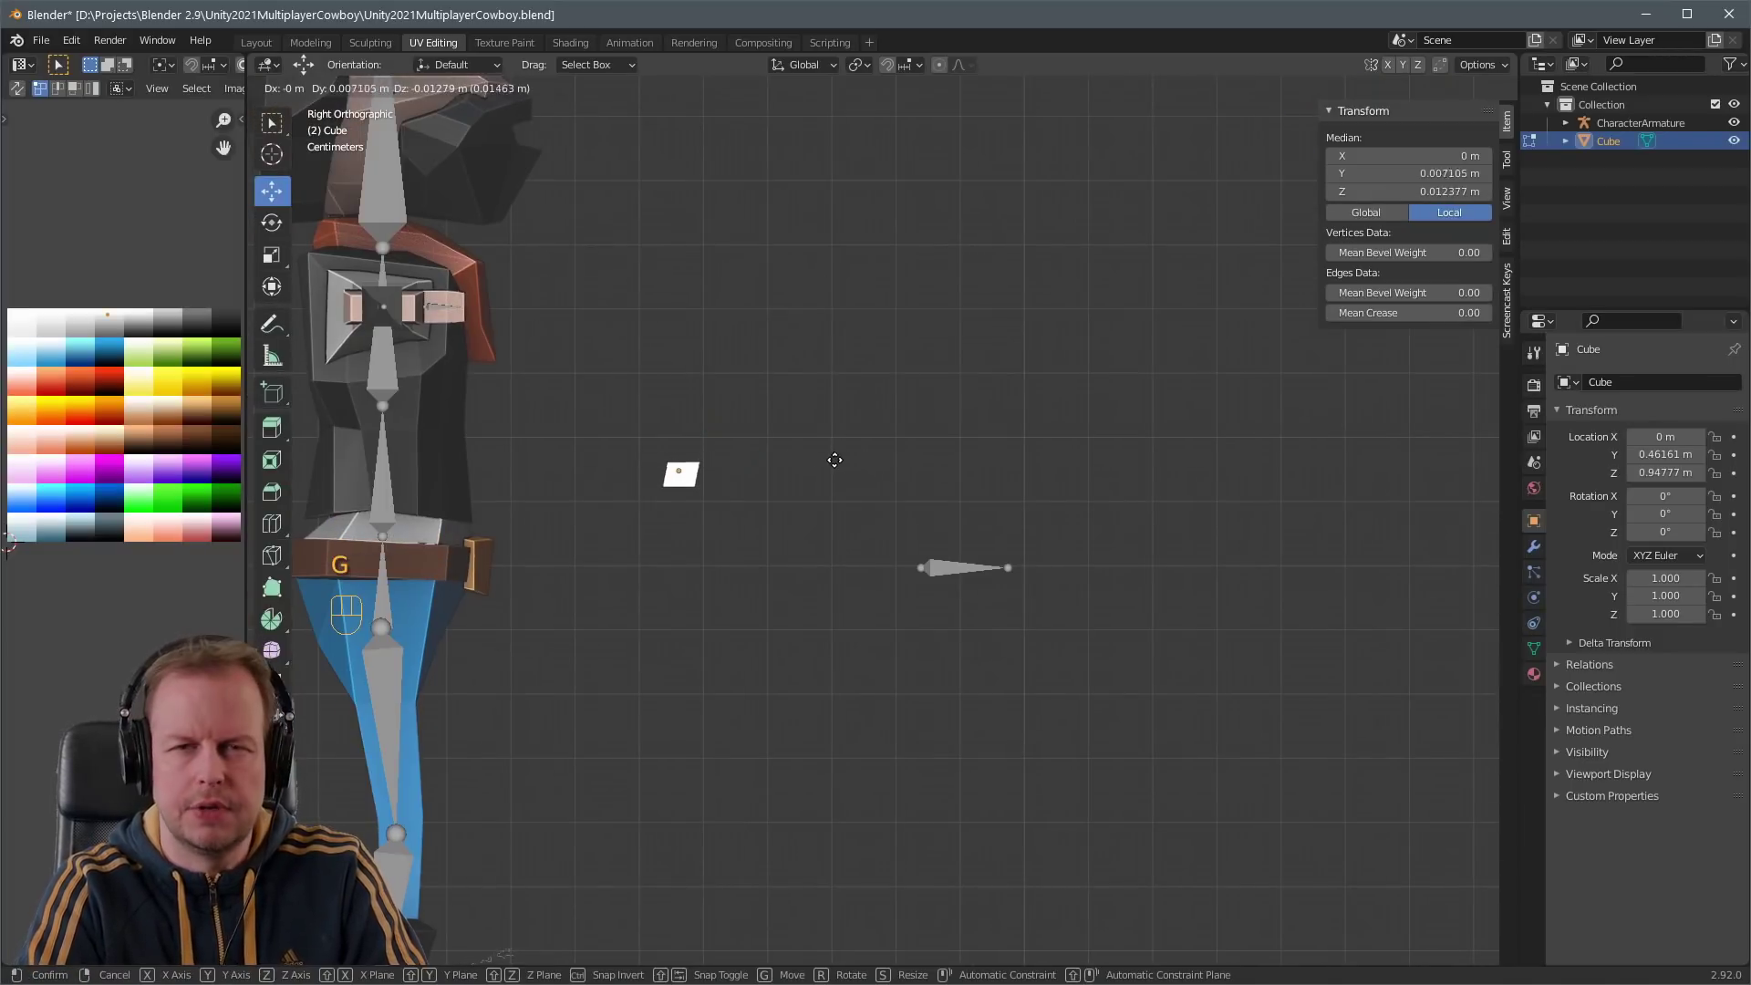
click(846, 465)
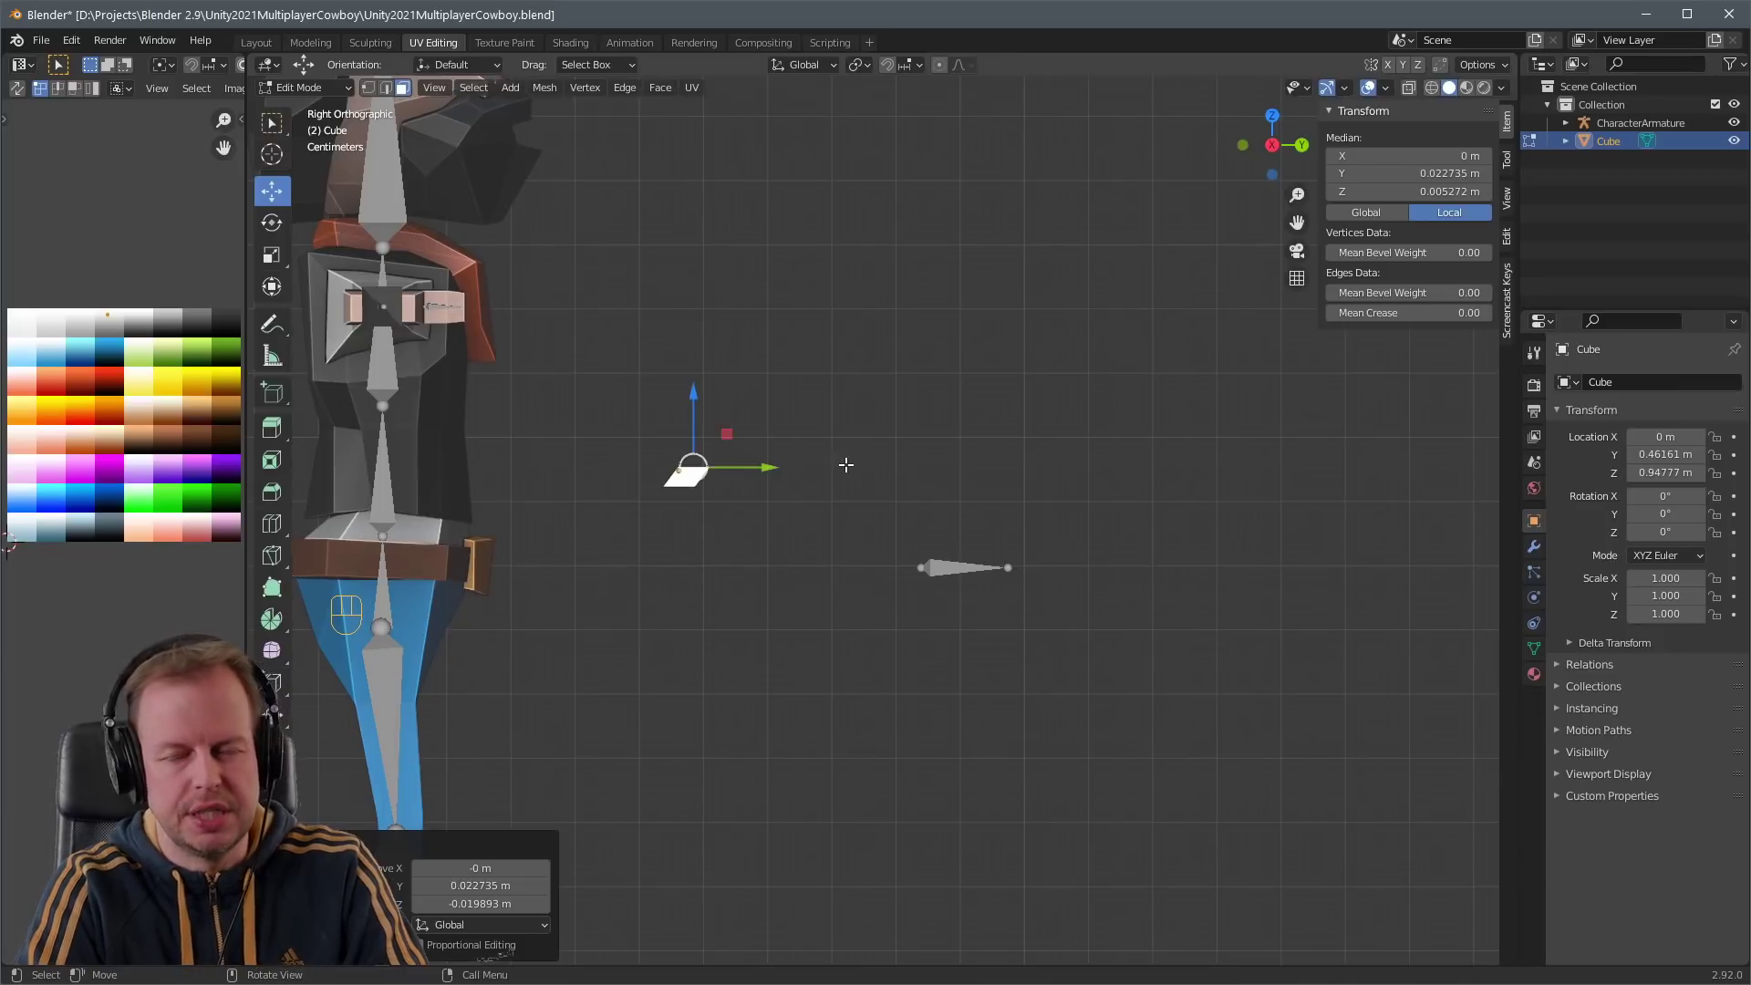
click(859, 440)
key(g)
right_click(863, 438)
key(ctrl+z)
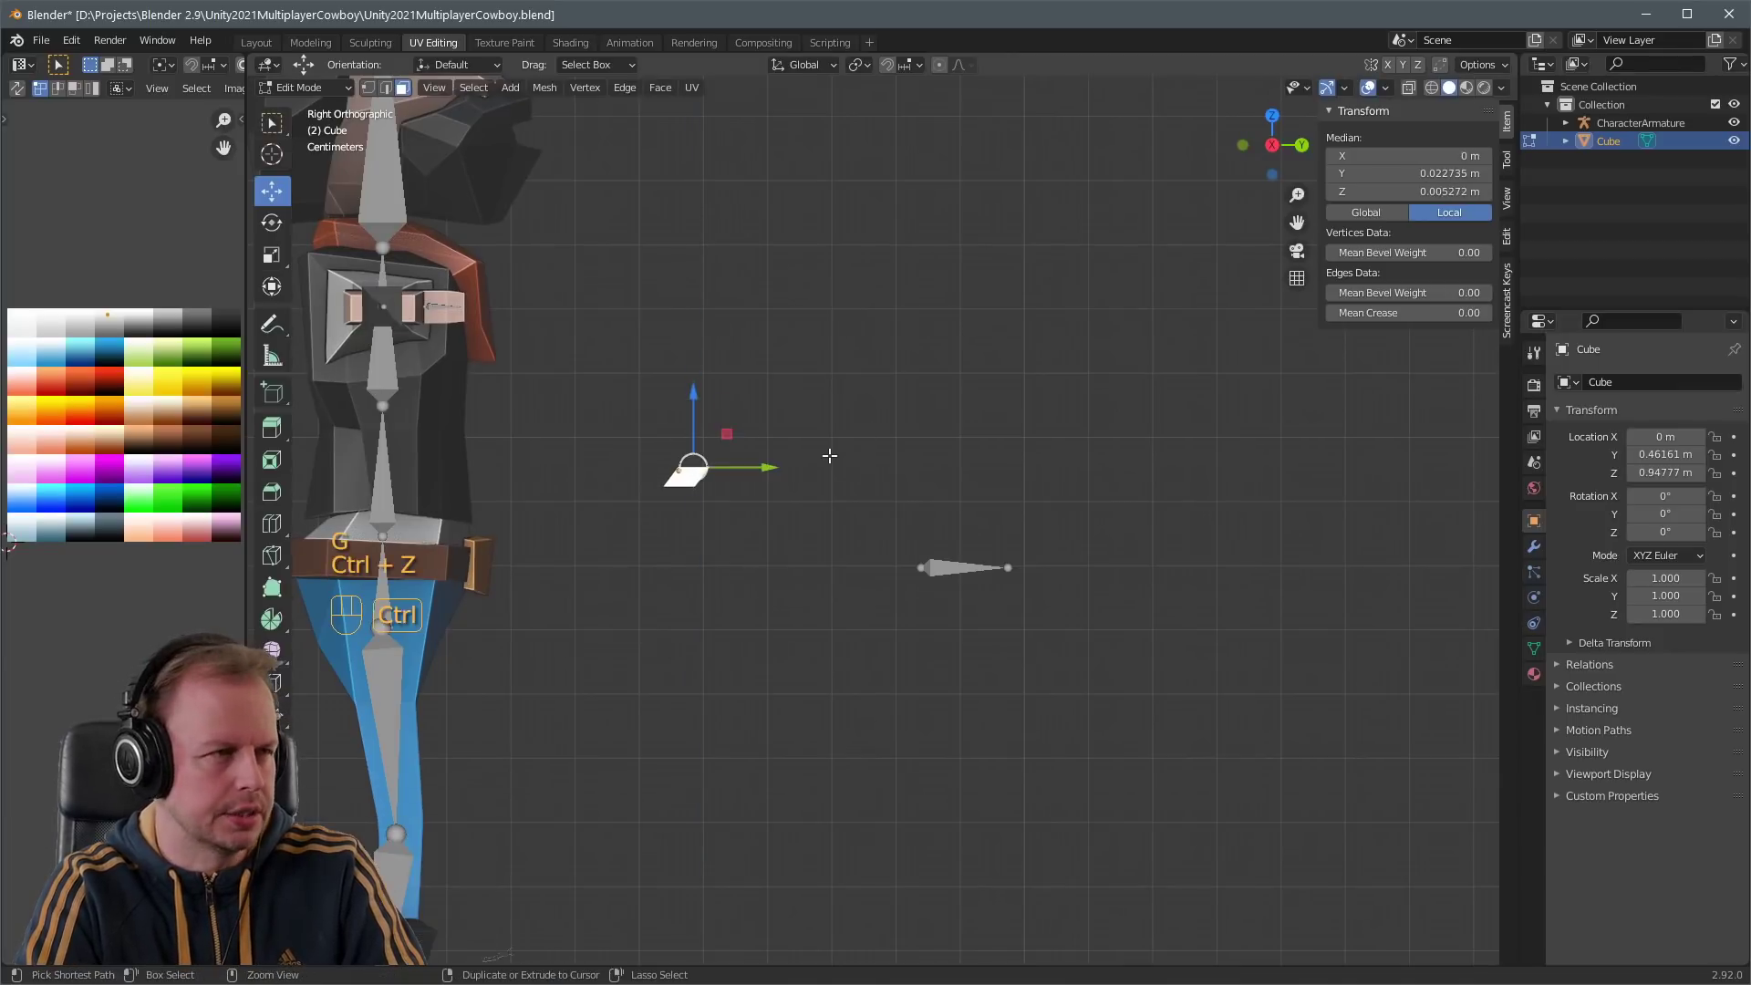
key(g)
click(821, 475)
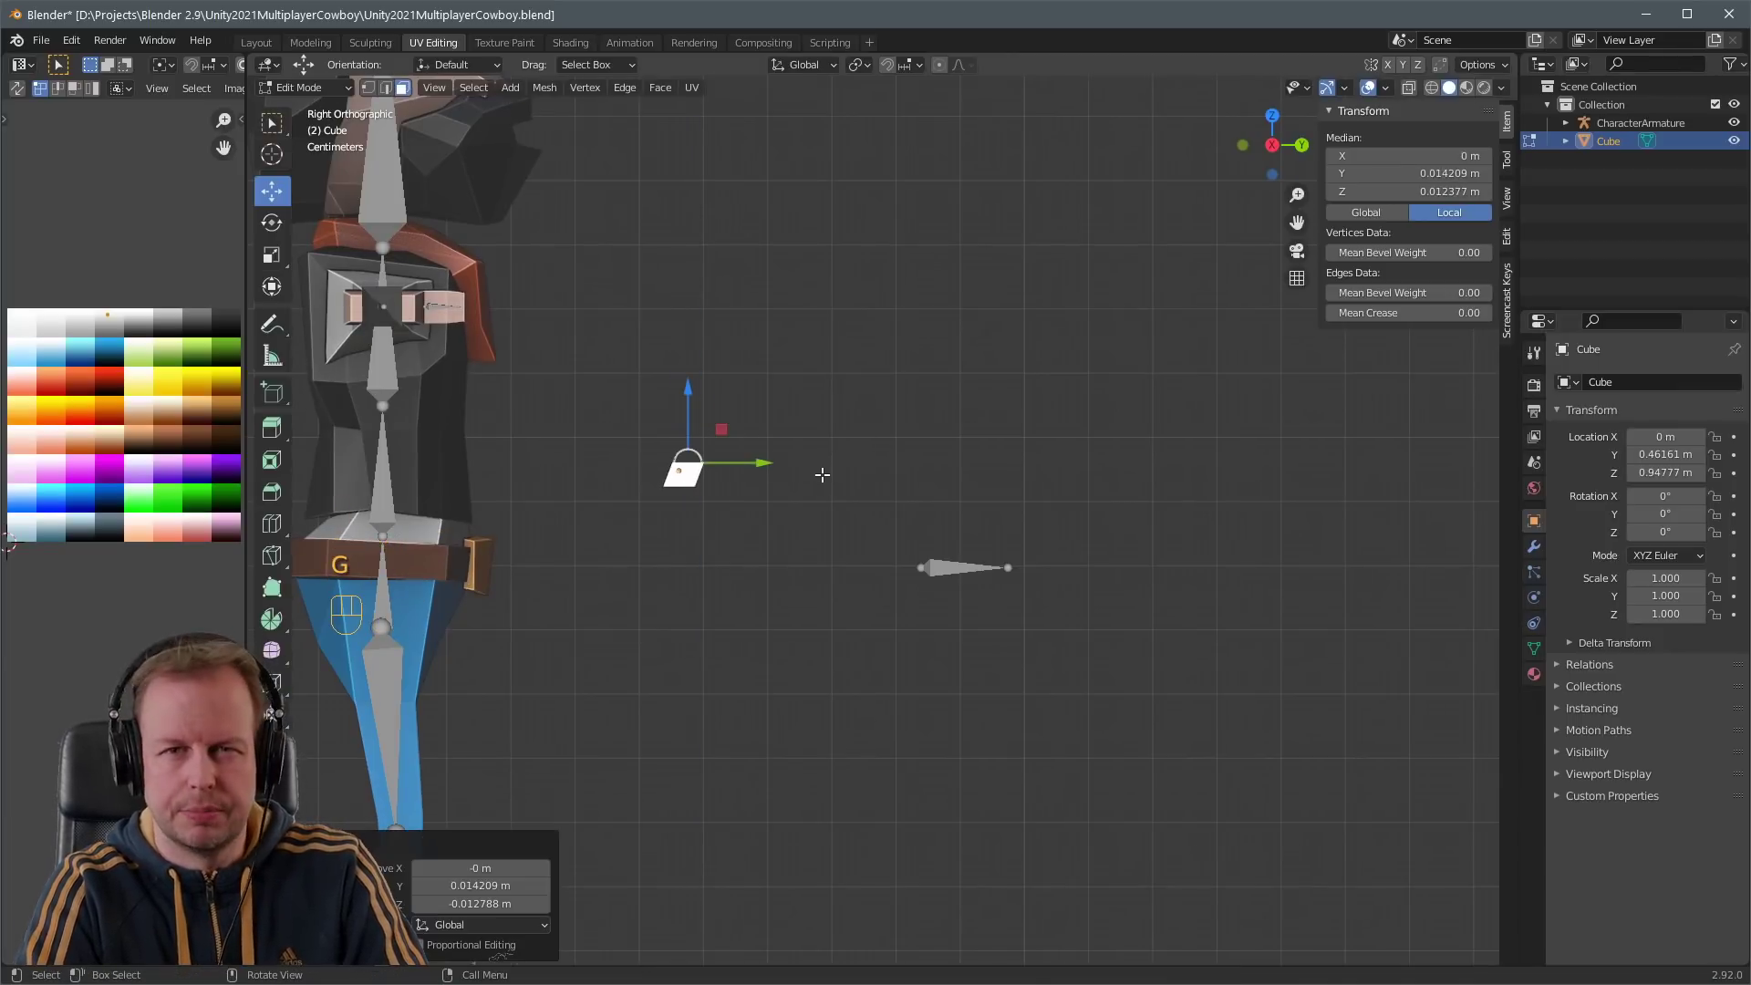
- Extrude the top face in short segments, shifting and rotating them to form a forward-curving gun grip
key(e)
click(834, 456)
key(g)
click(852, 477)
key(e)
click(857, 458)
key(r)
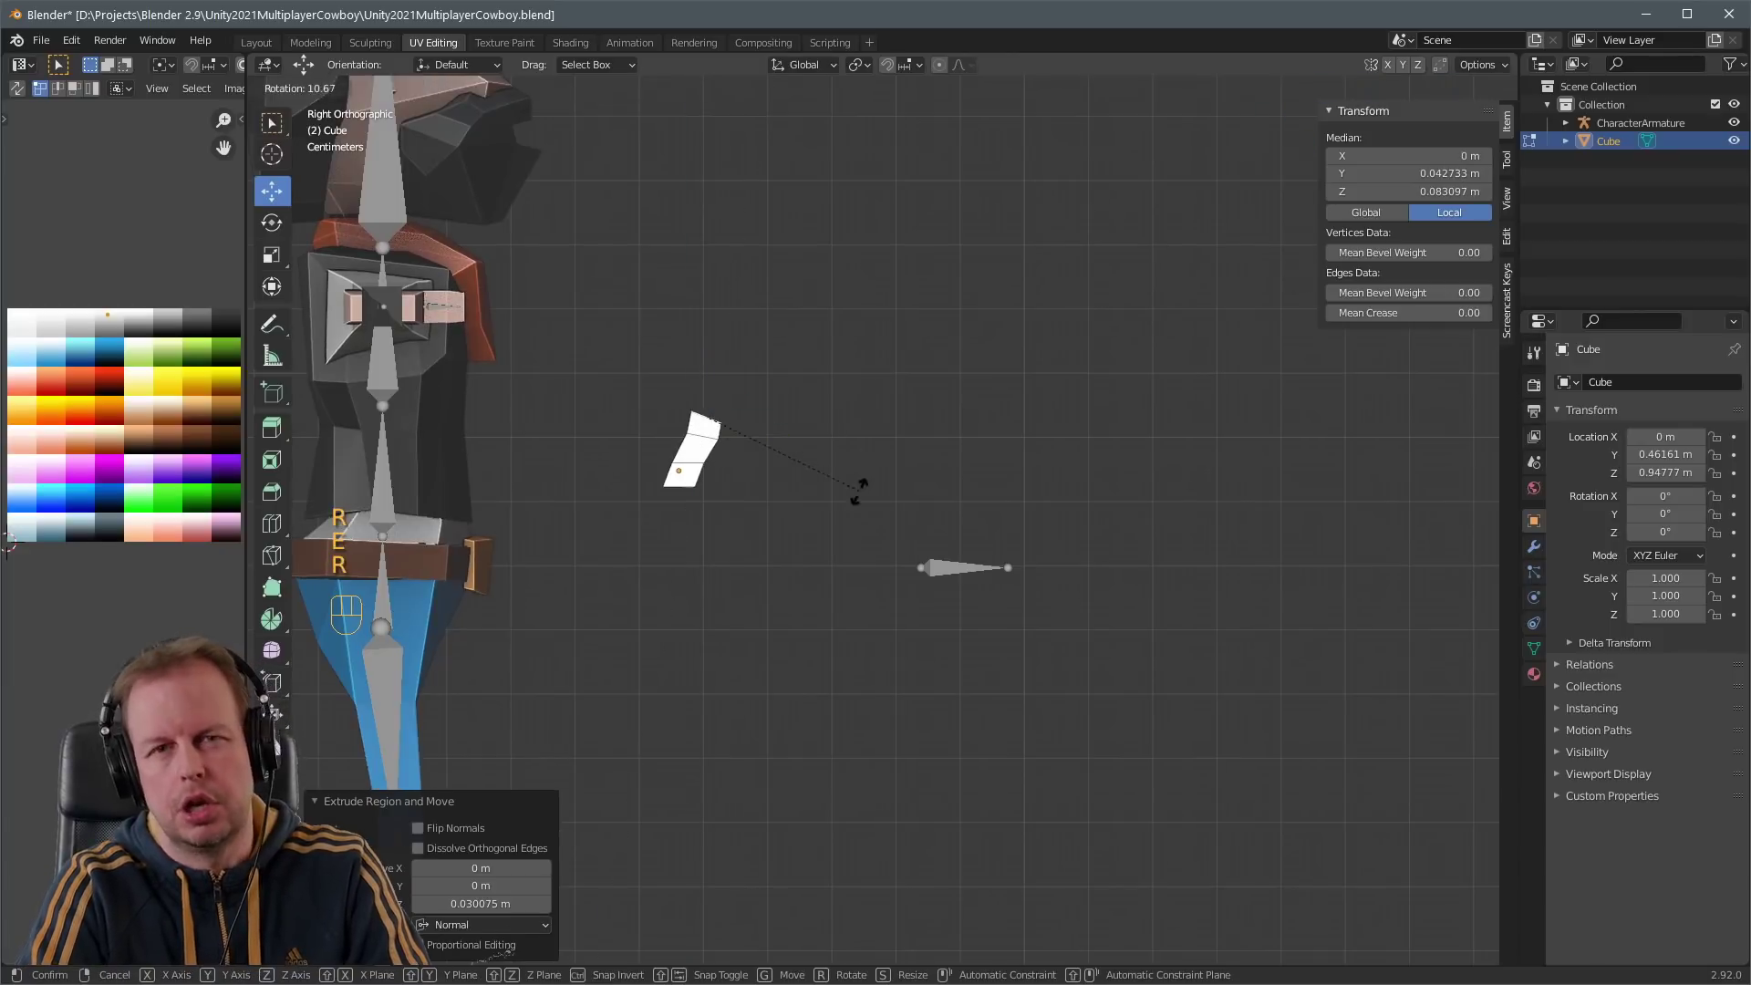
click(862, 509)
key(r)
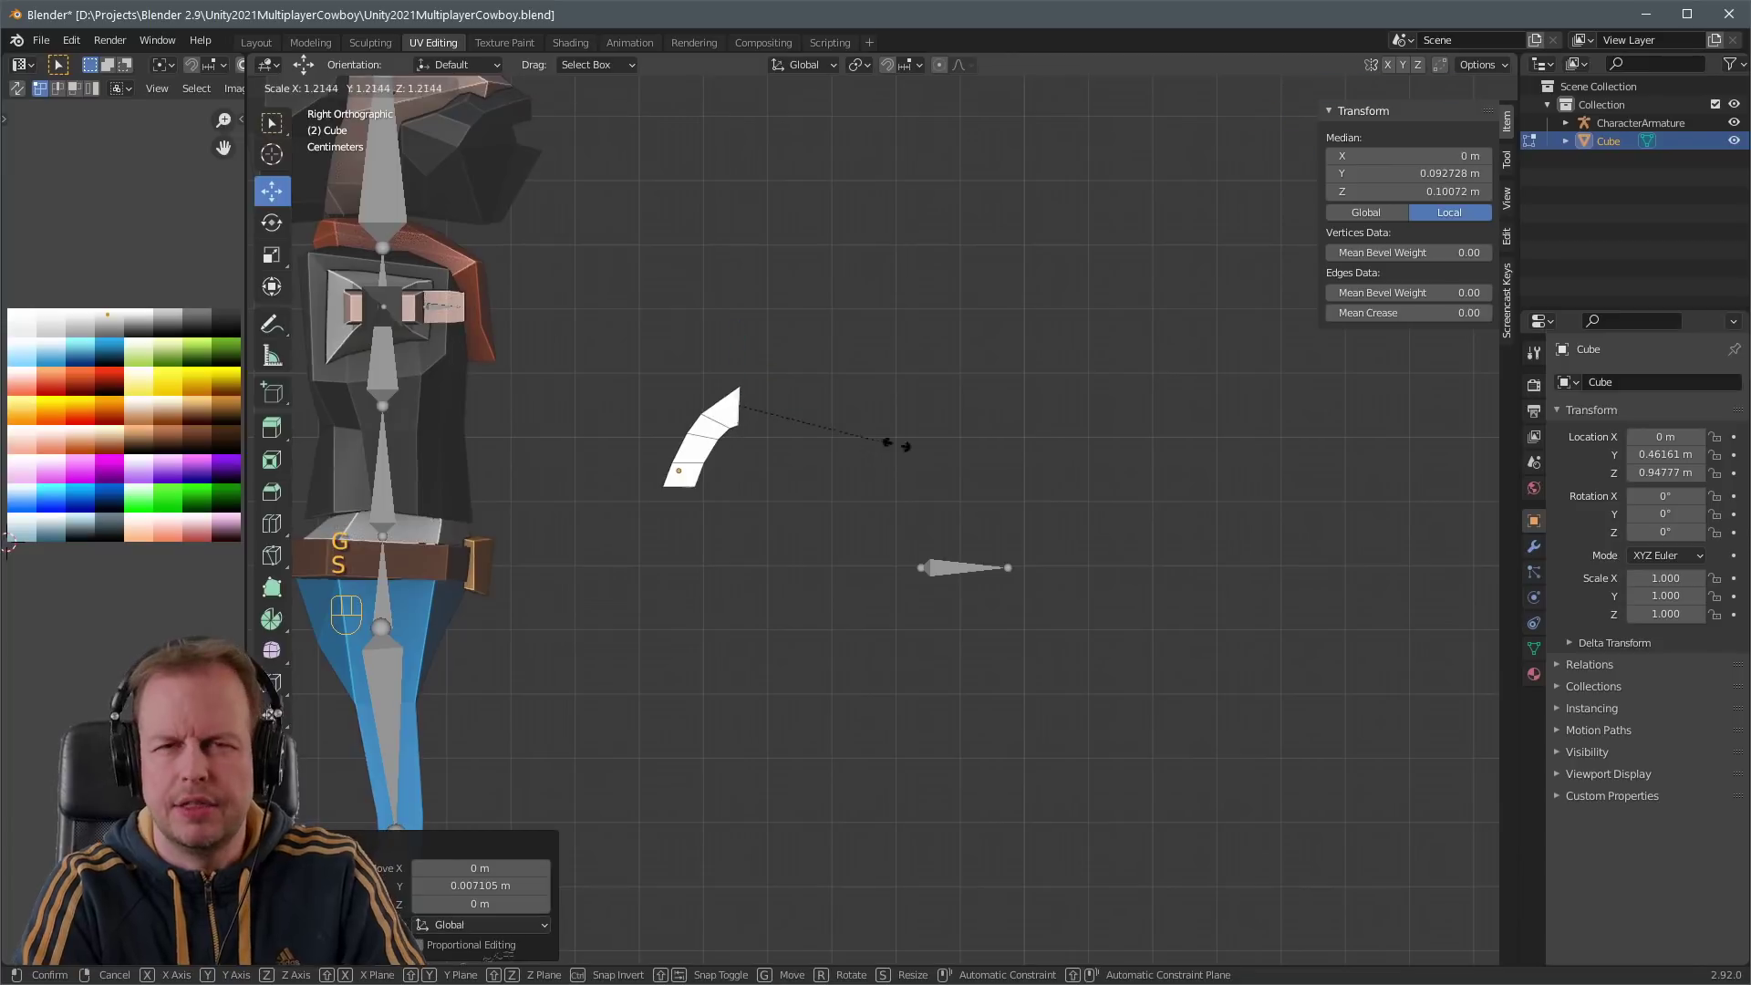
- Flatten the grip's end face with a Y scale of 0 and extrude it about 0.092 m forward as the frame
key(s)
key(y)
key(0)
key(Return)
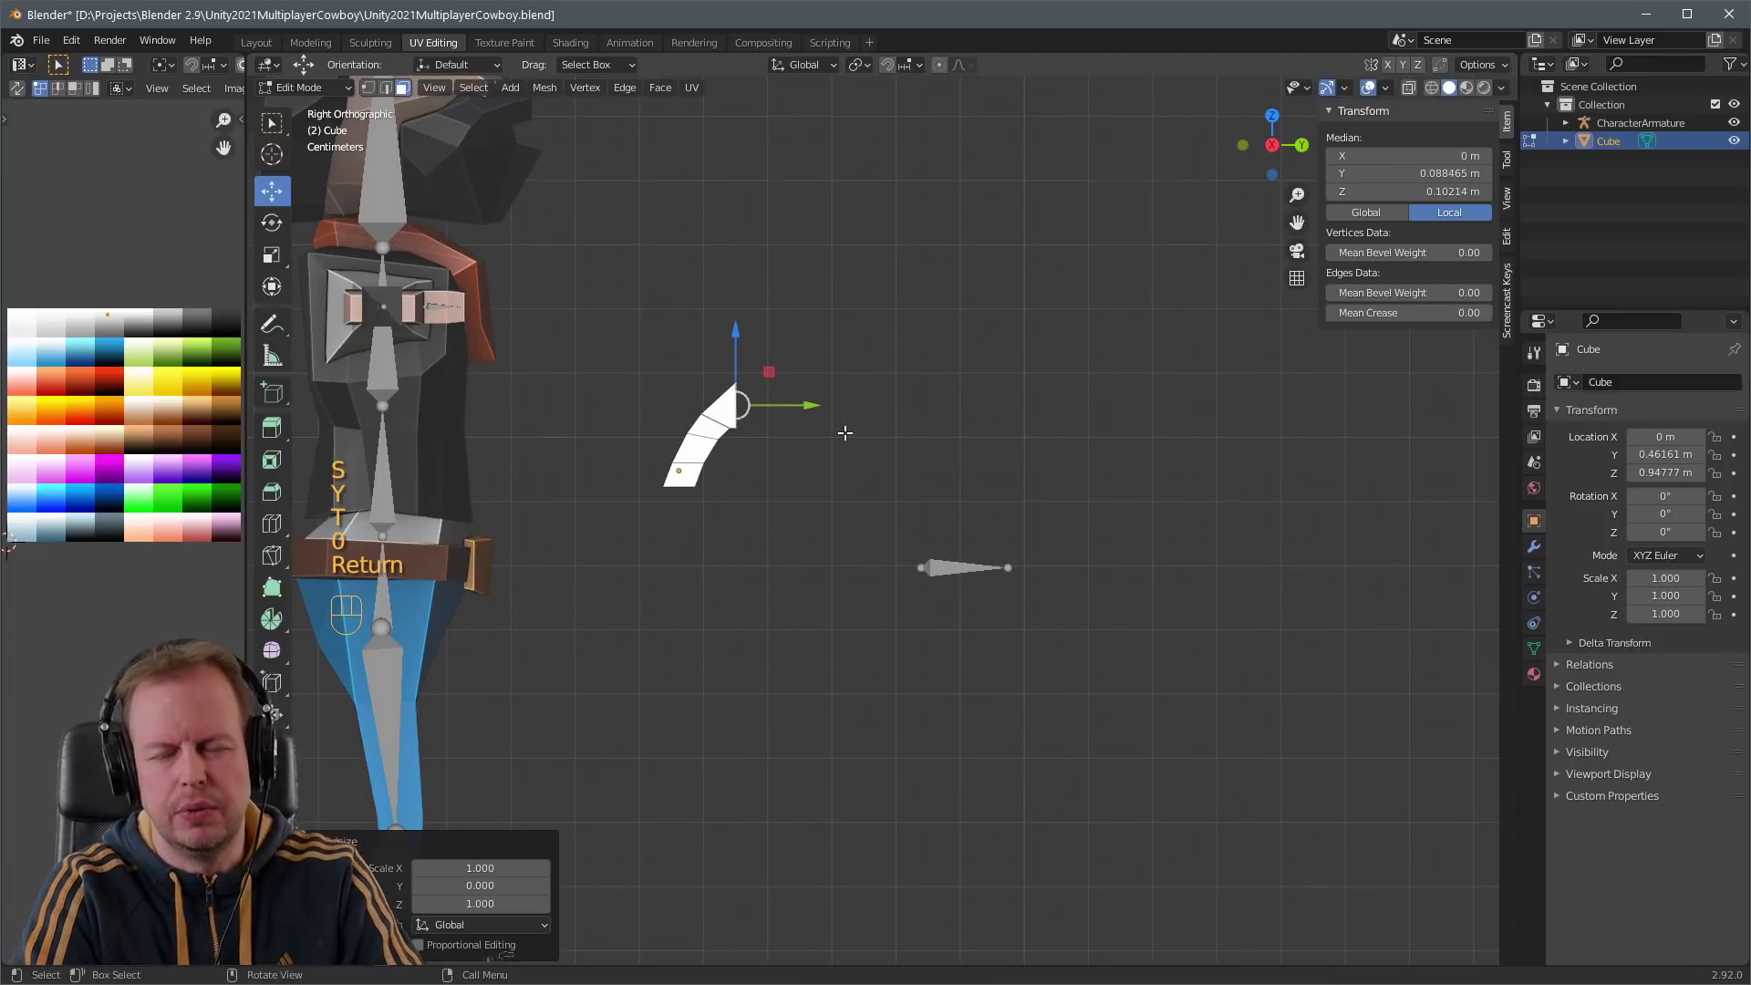
key(g)
click(813, 403)
key(e)
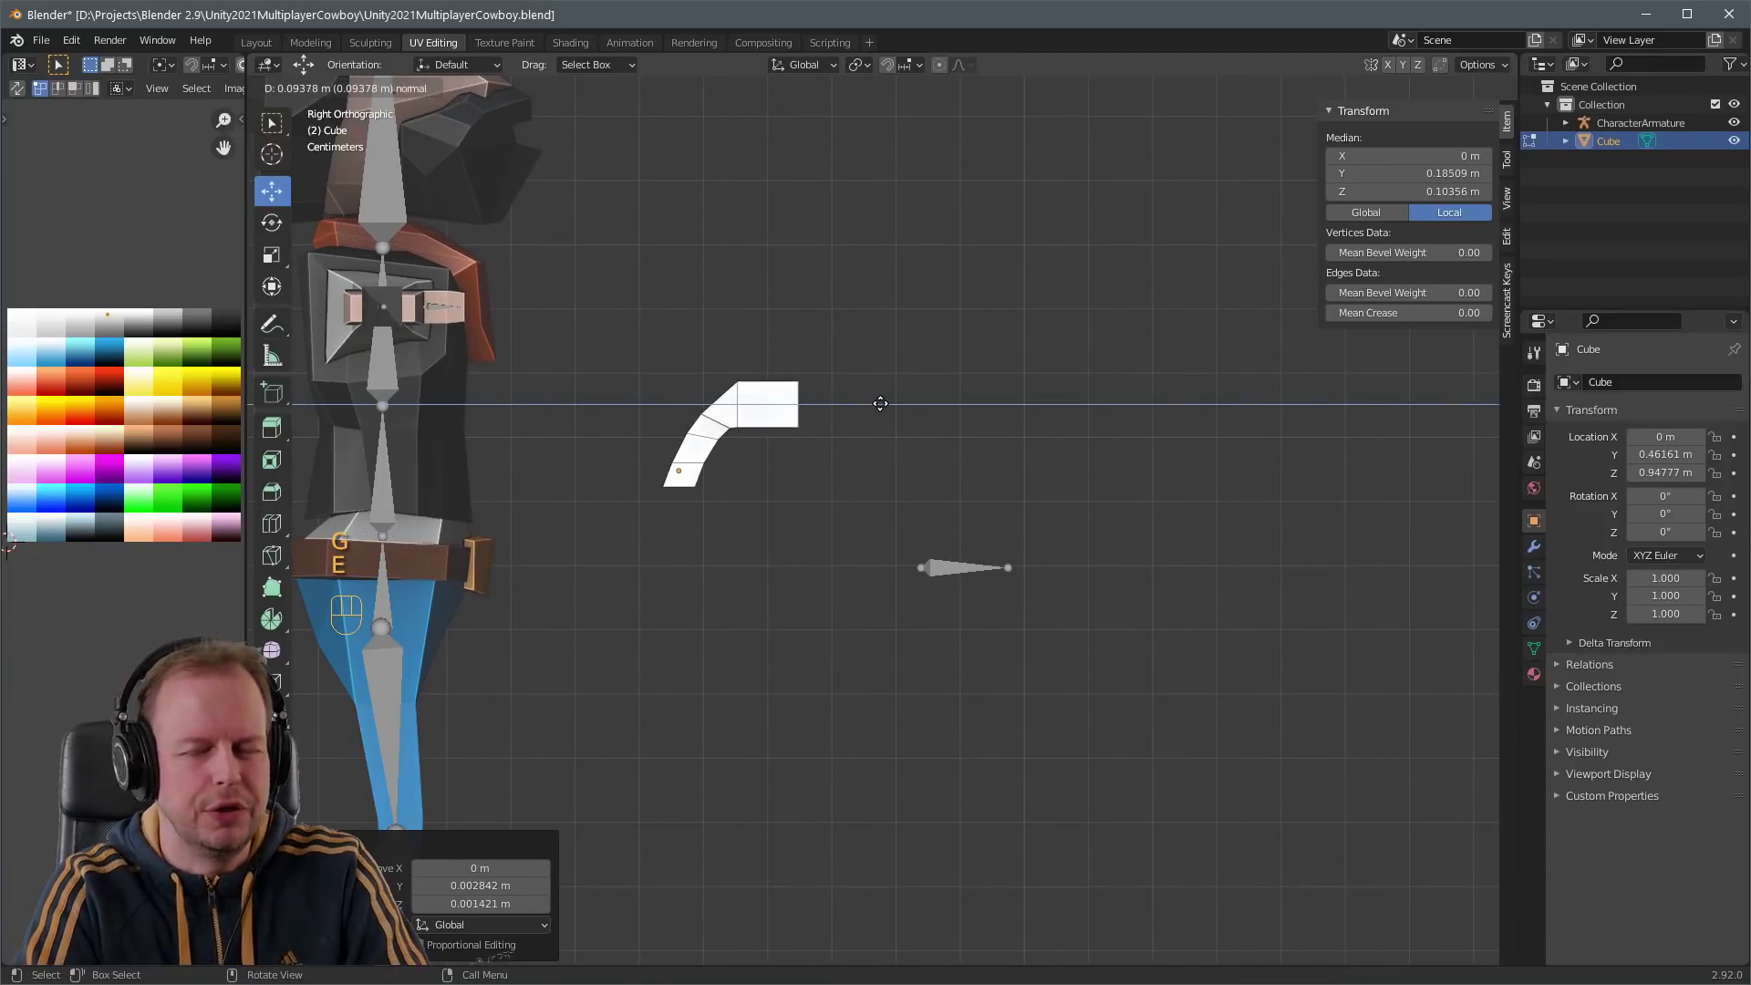
click(879, 404)
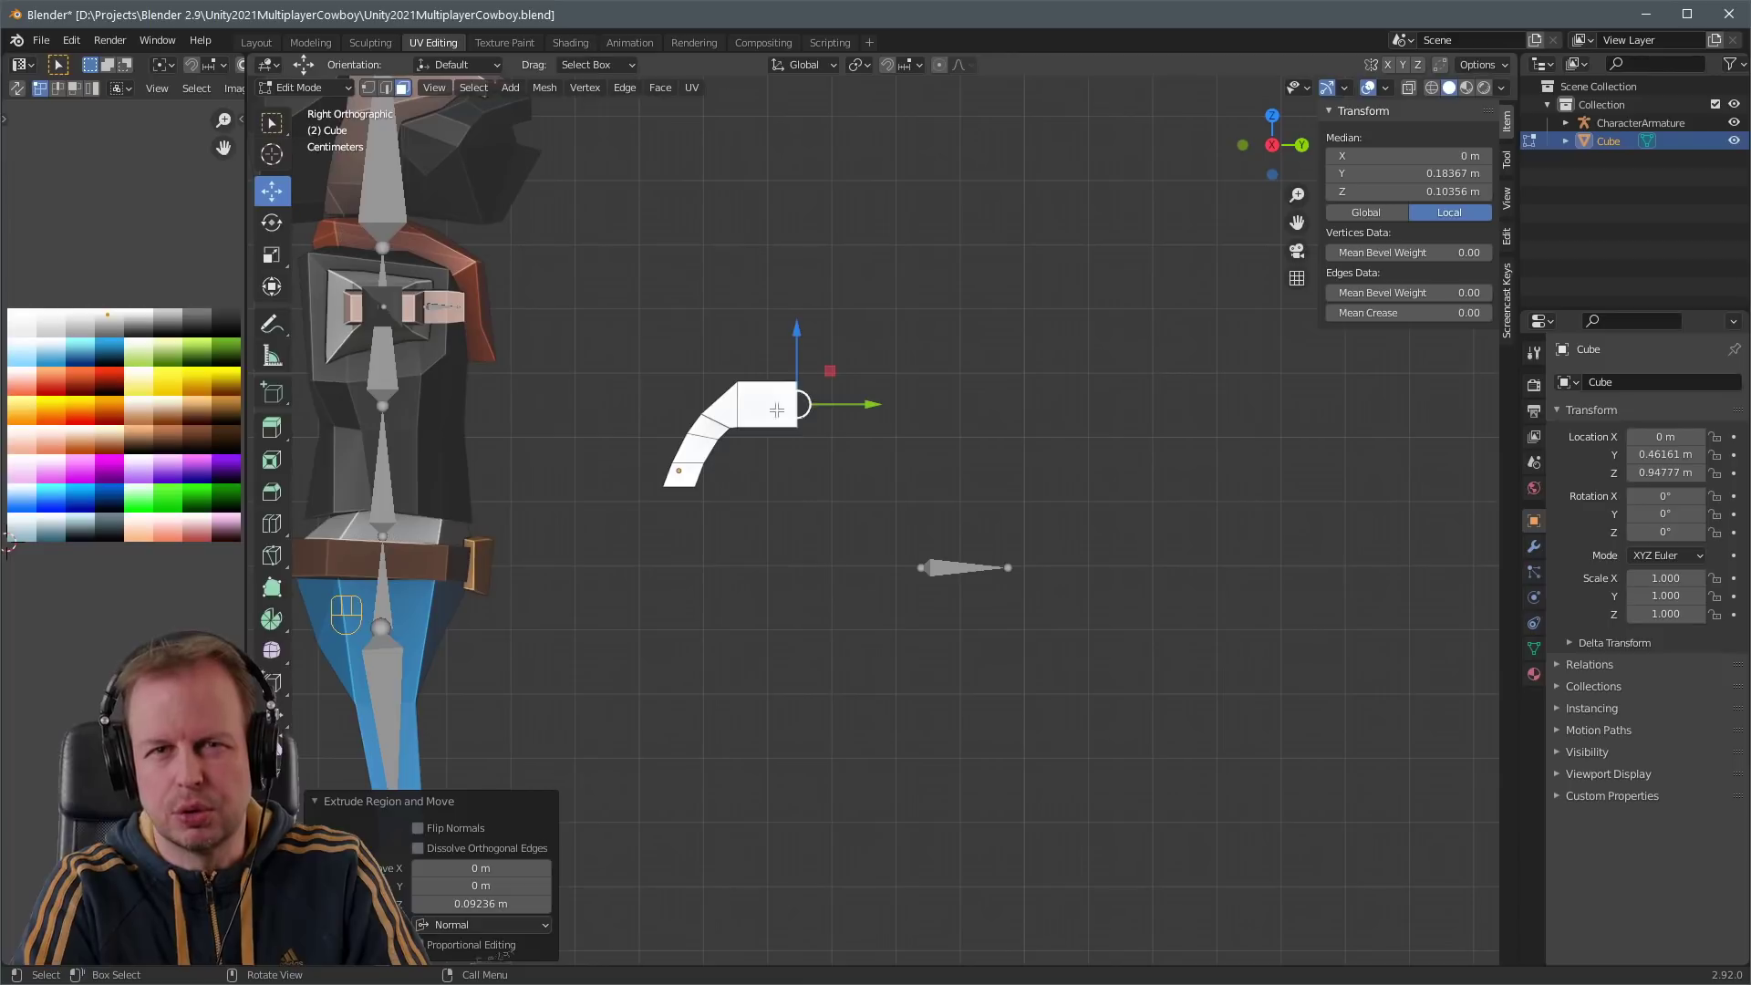
- Add an edge loop at the bend between grip and frame and reposition its upper edge to round the back
click(720, 395)
middle_drag(720, 396, 764, 436)
key(2)
click(741, 413)
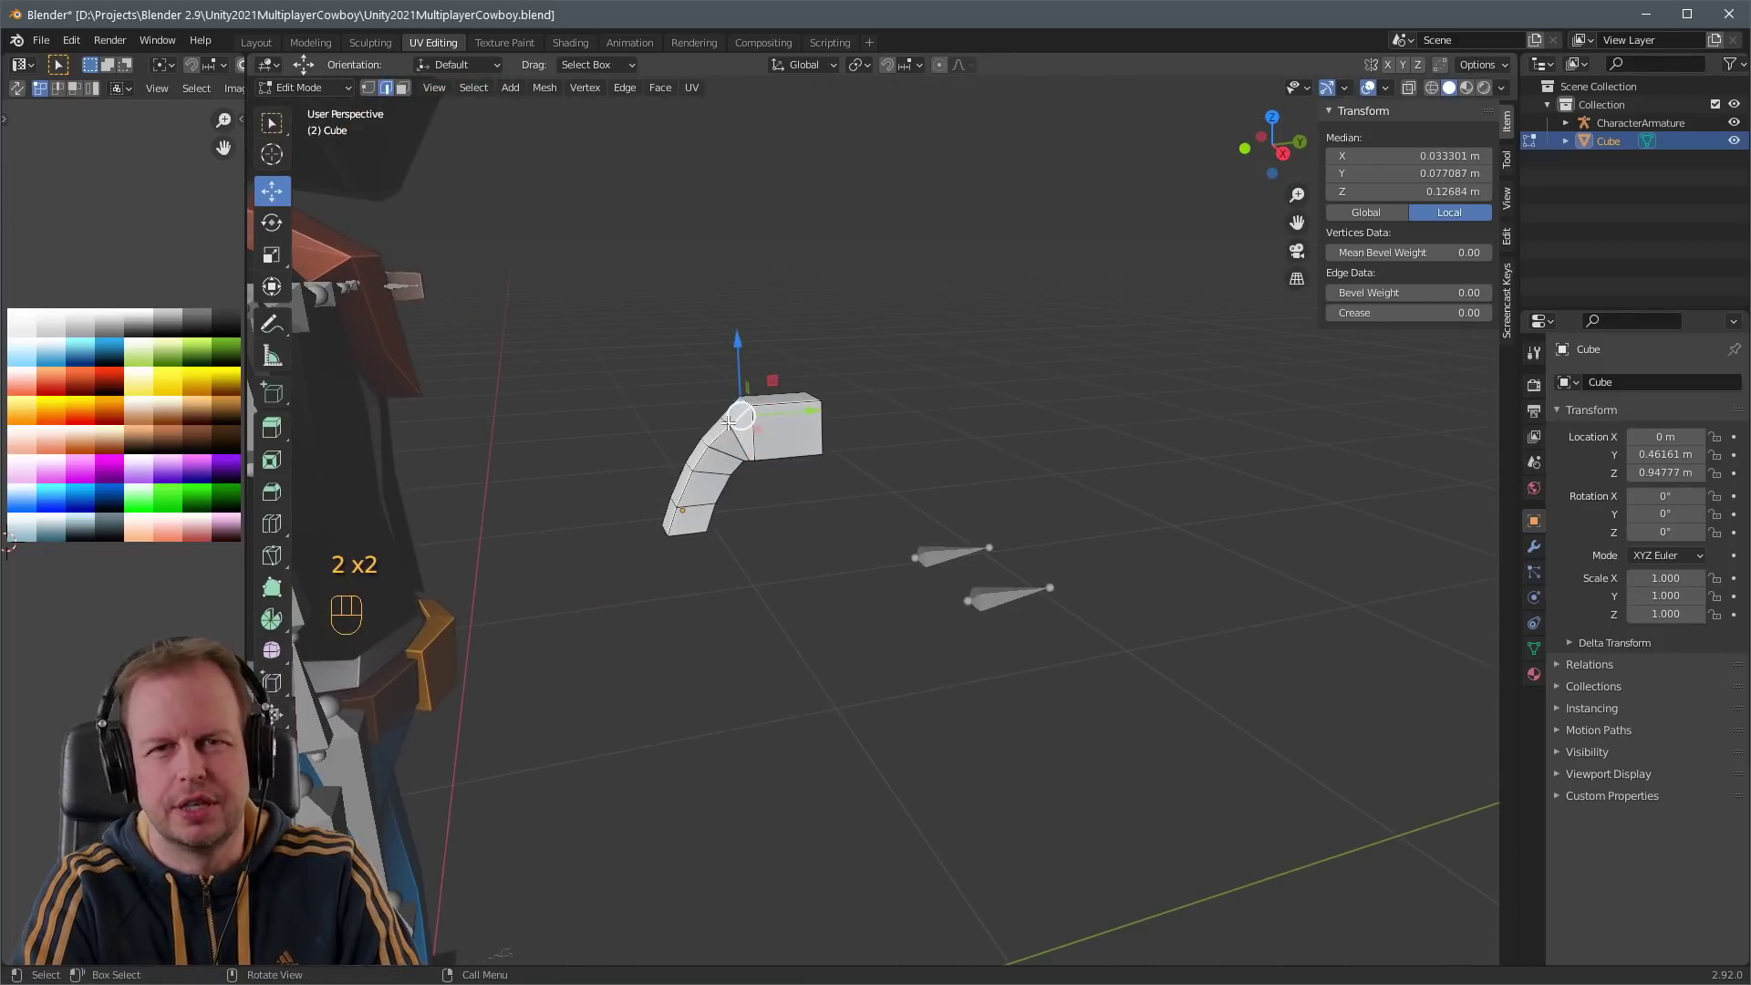
key(KP_3)
key(g)
click(755, 419)
- Extrude the frame's front face, scale it to 0.668 and raise it about 0.01 m
middle_drag(755, 419, 958, 349)
key(3)
click(778, 404)
key(KP_1)
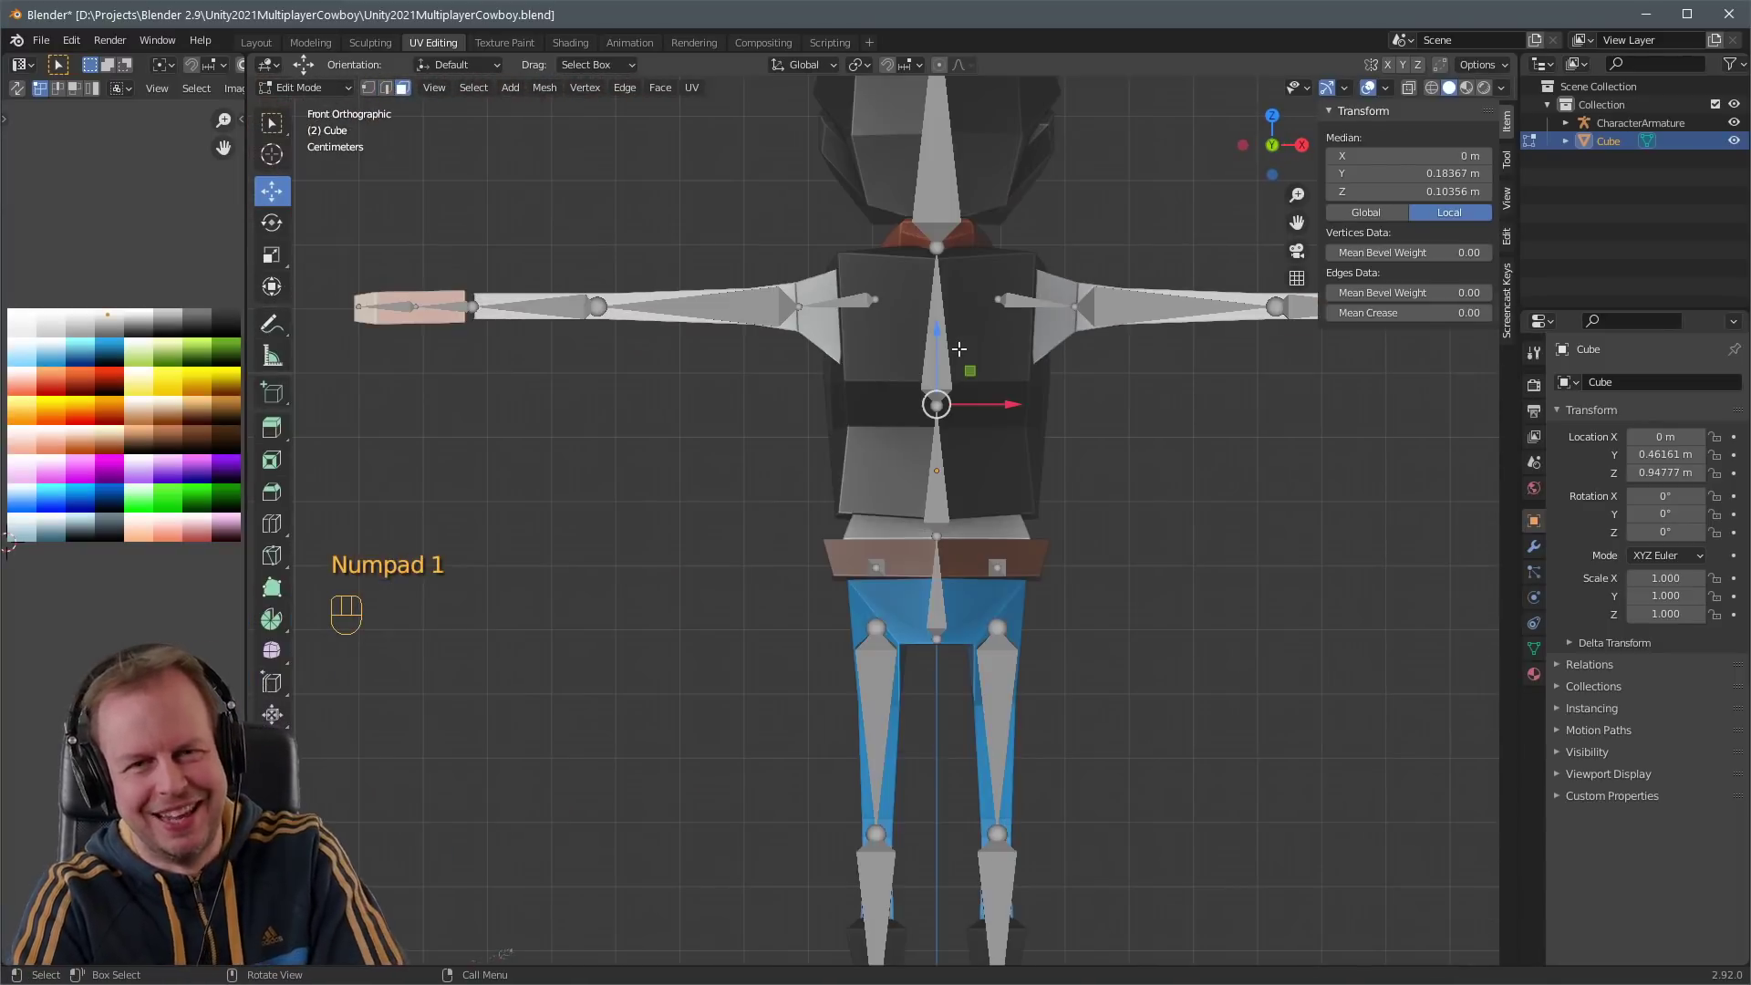
key(KP_3)
key(e)
click(924, 347)
key(s)
click(881, 359)
key(g)
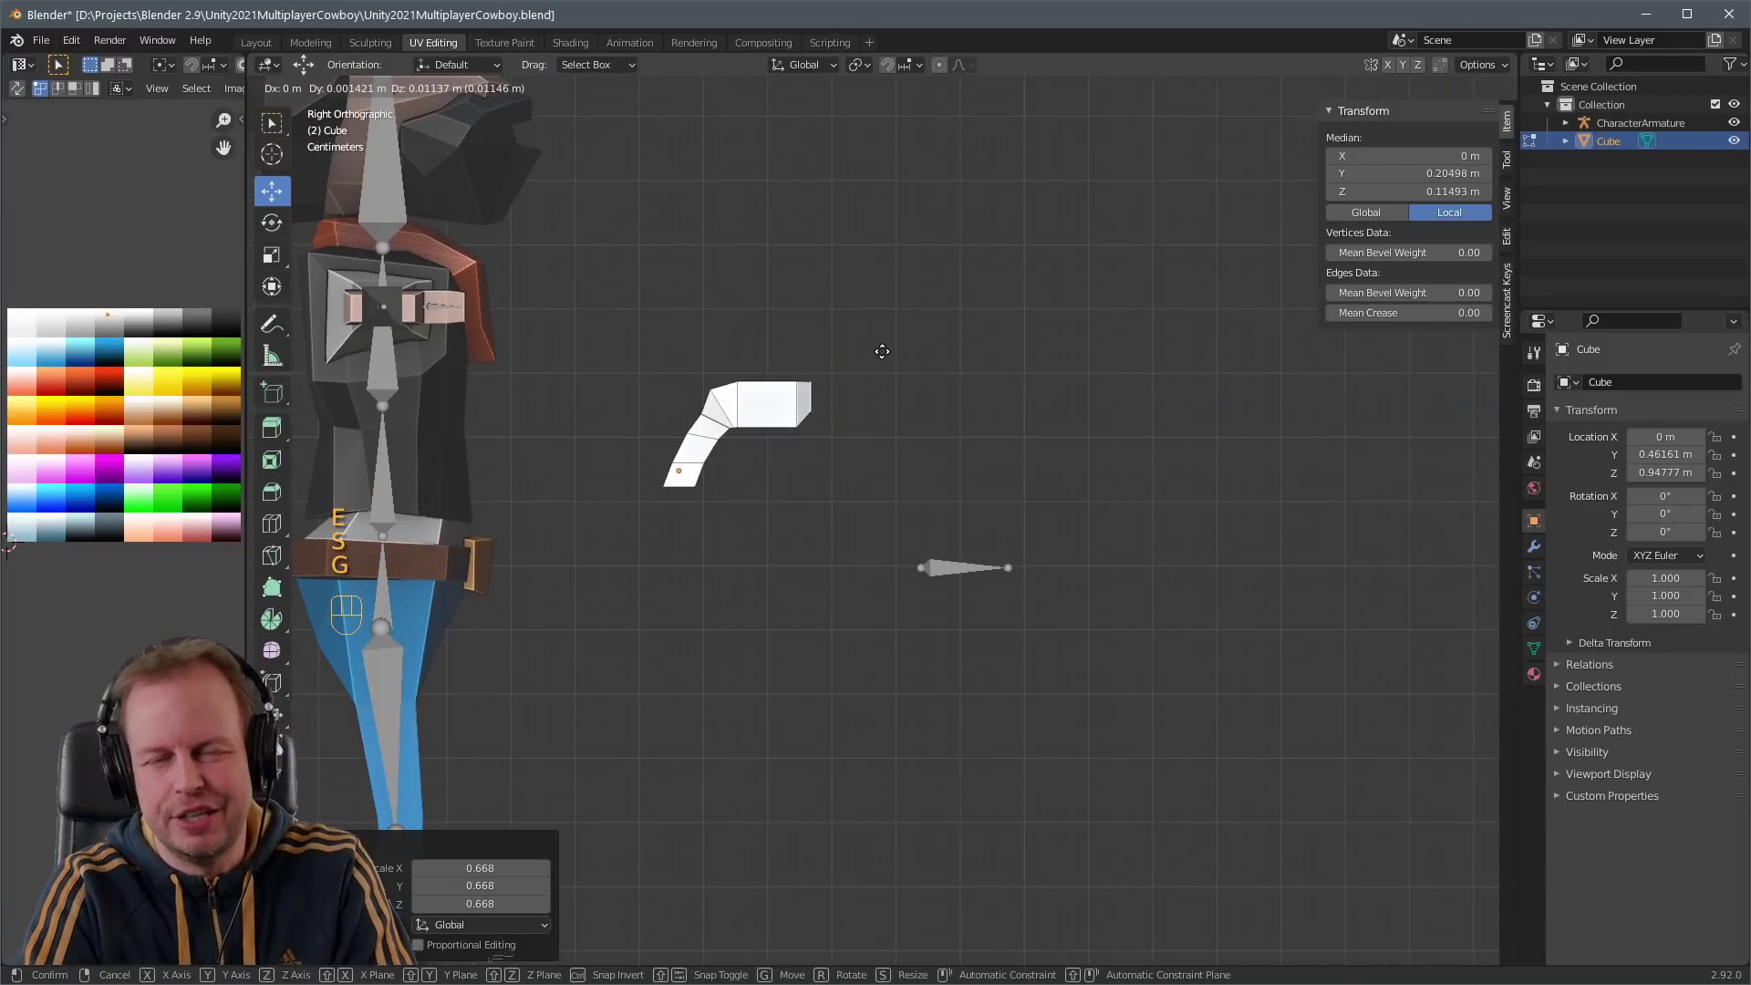
click(886, 363)
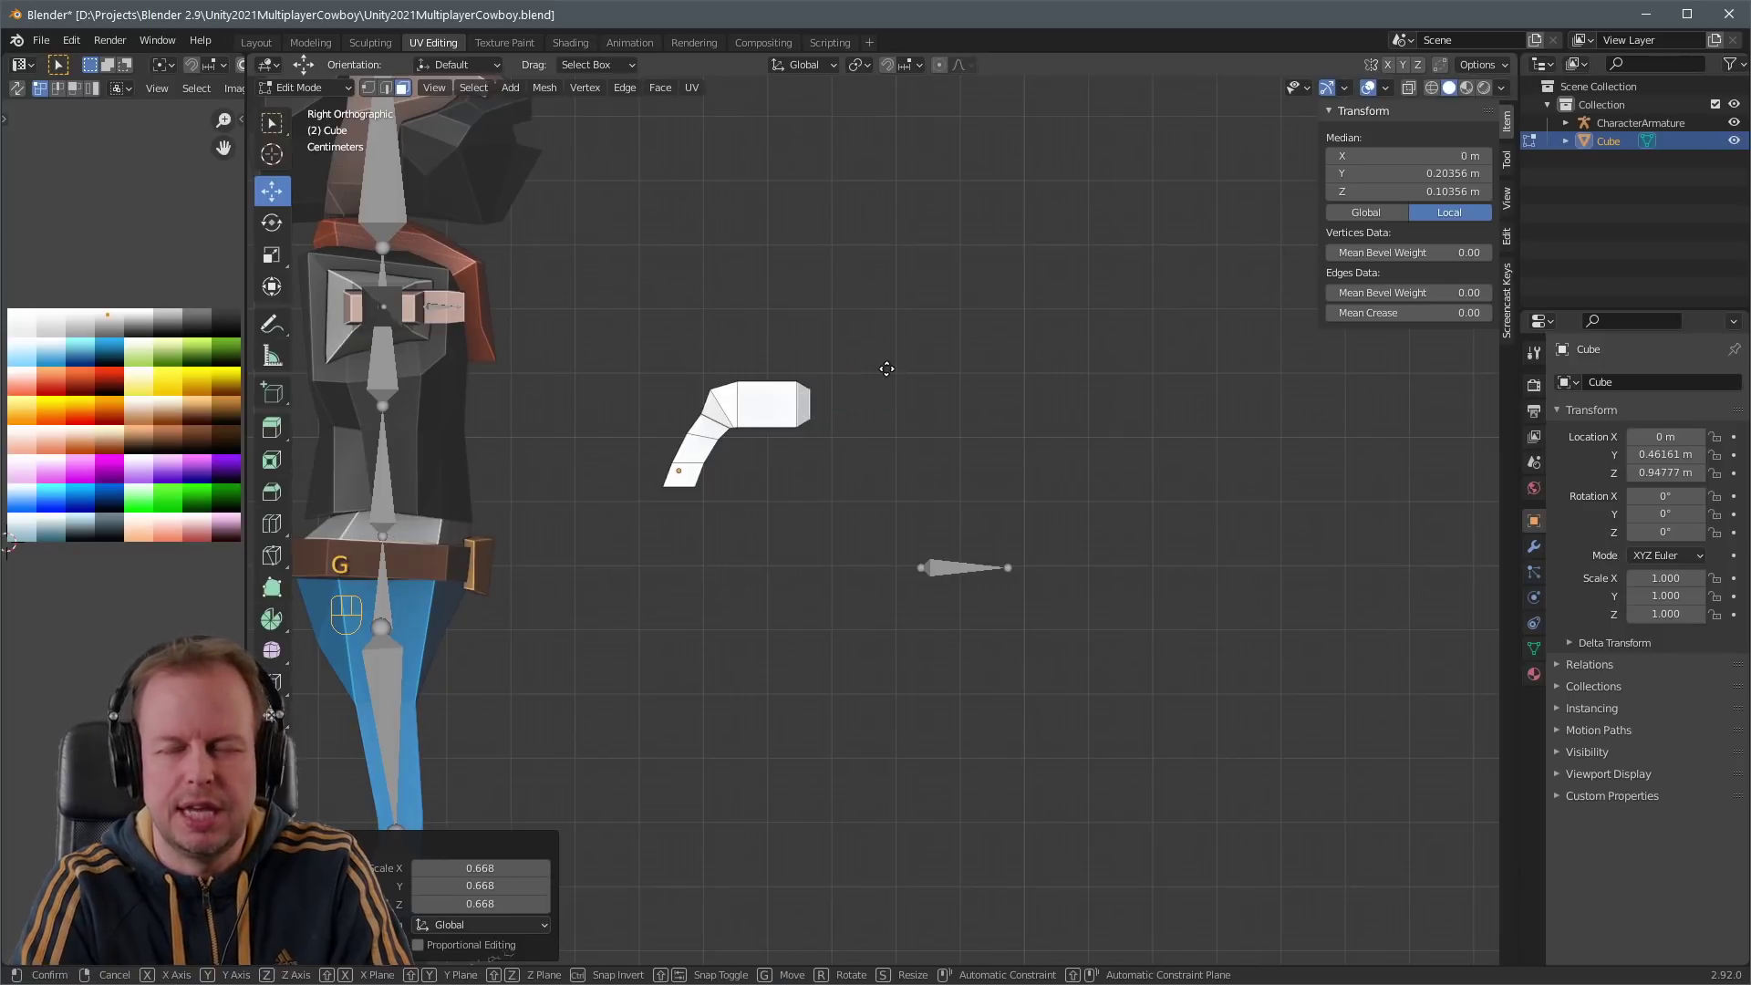
click(884, 362)
- Extrude a short collar from the front face and make its end slightly smaller, nudged back and up
key(e)
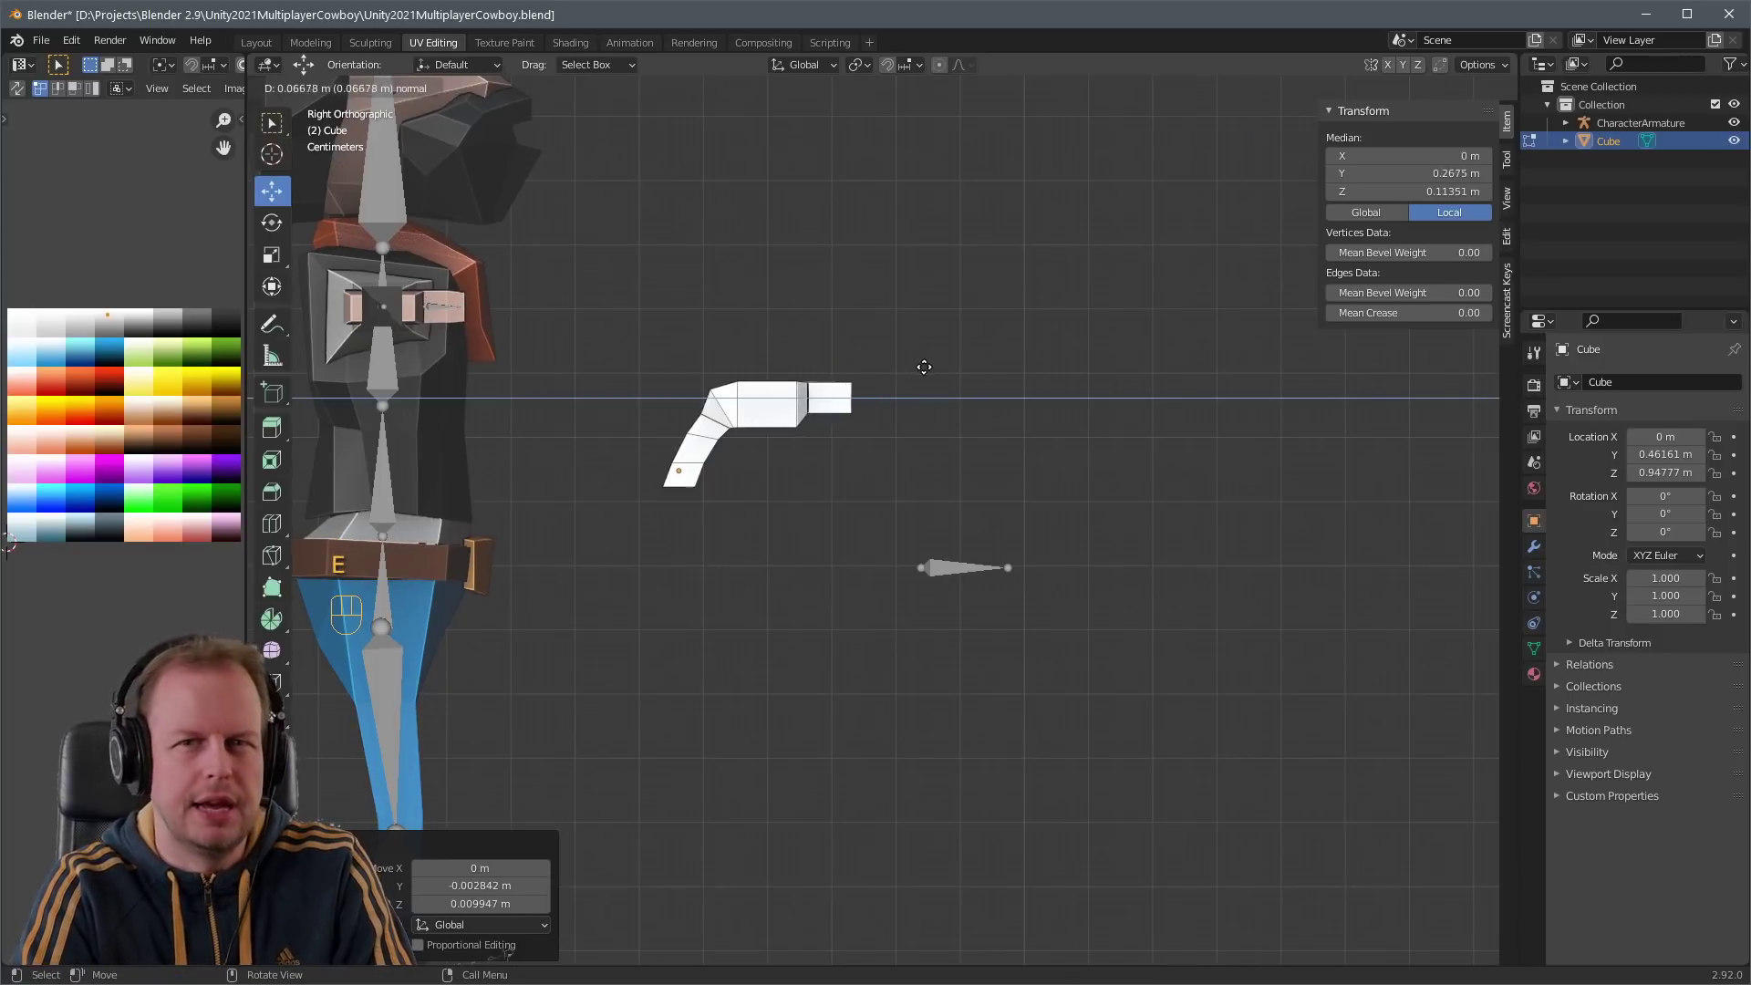
click(901, 367)
key(s)
click(894, 368)
key(g)
click(890, 366)
- Extrude the collar's front face about 0.19 m as the barrel and shift the barrel slightly back and down
key(e)
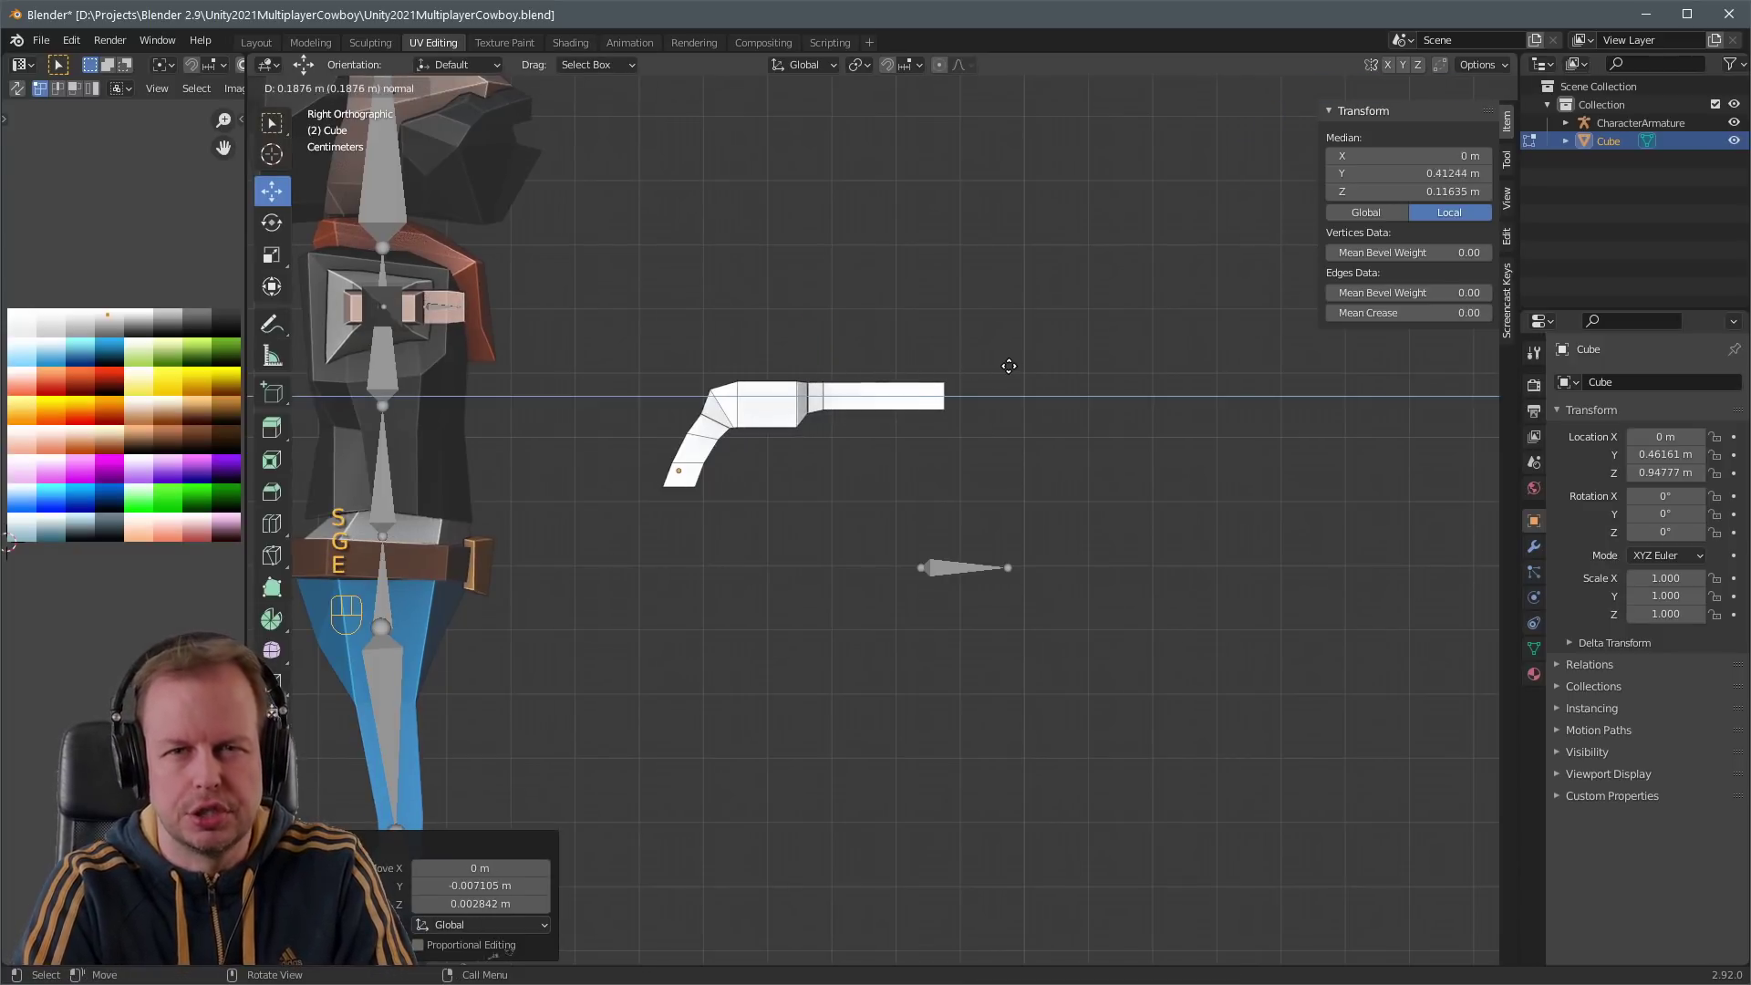
click(1009, 366)
key(ctrl+KP_Add)
key(ctrl+KP_9)
key(ctrl+KP_Add)
key(ctrl+KP_Subtract)
key(g)
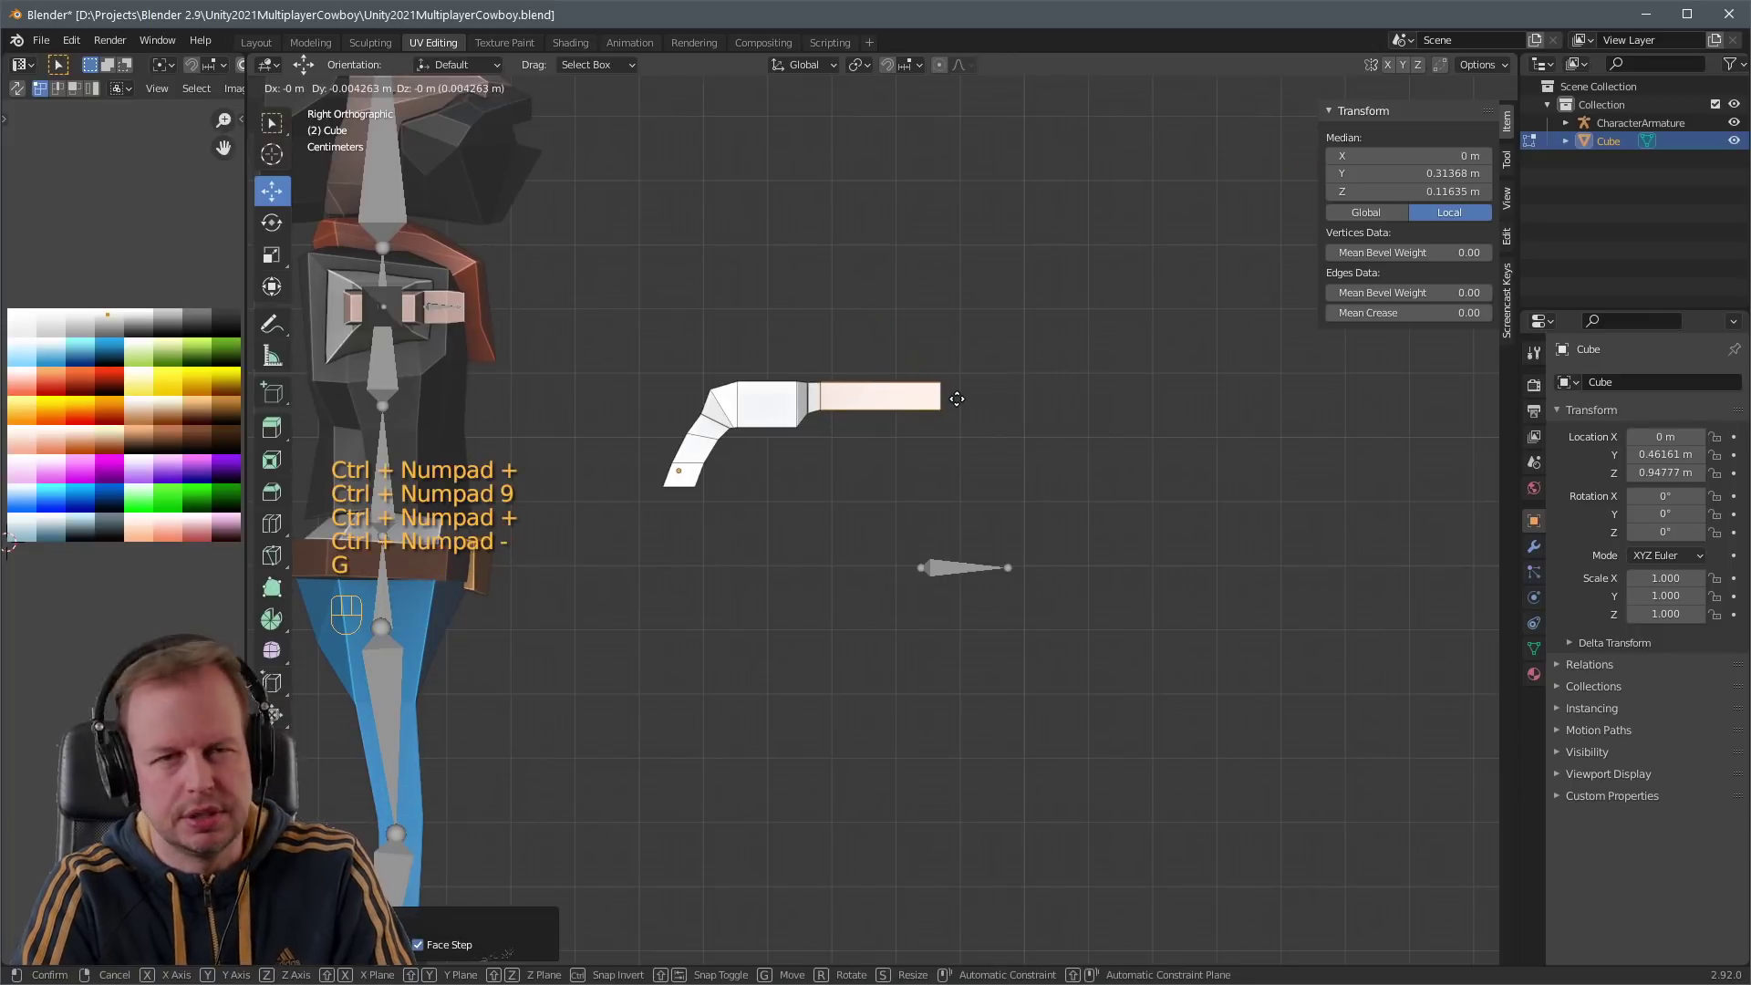
click(955, 401)
- Shorten the barrel by moving its muzzle face back about 0.034 m along Y
middle_drag(1059, 378, 921, 392)
key(3)
click(880, 397)
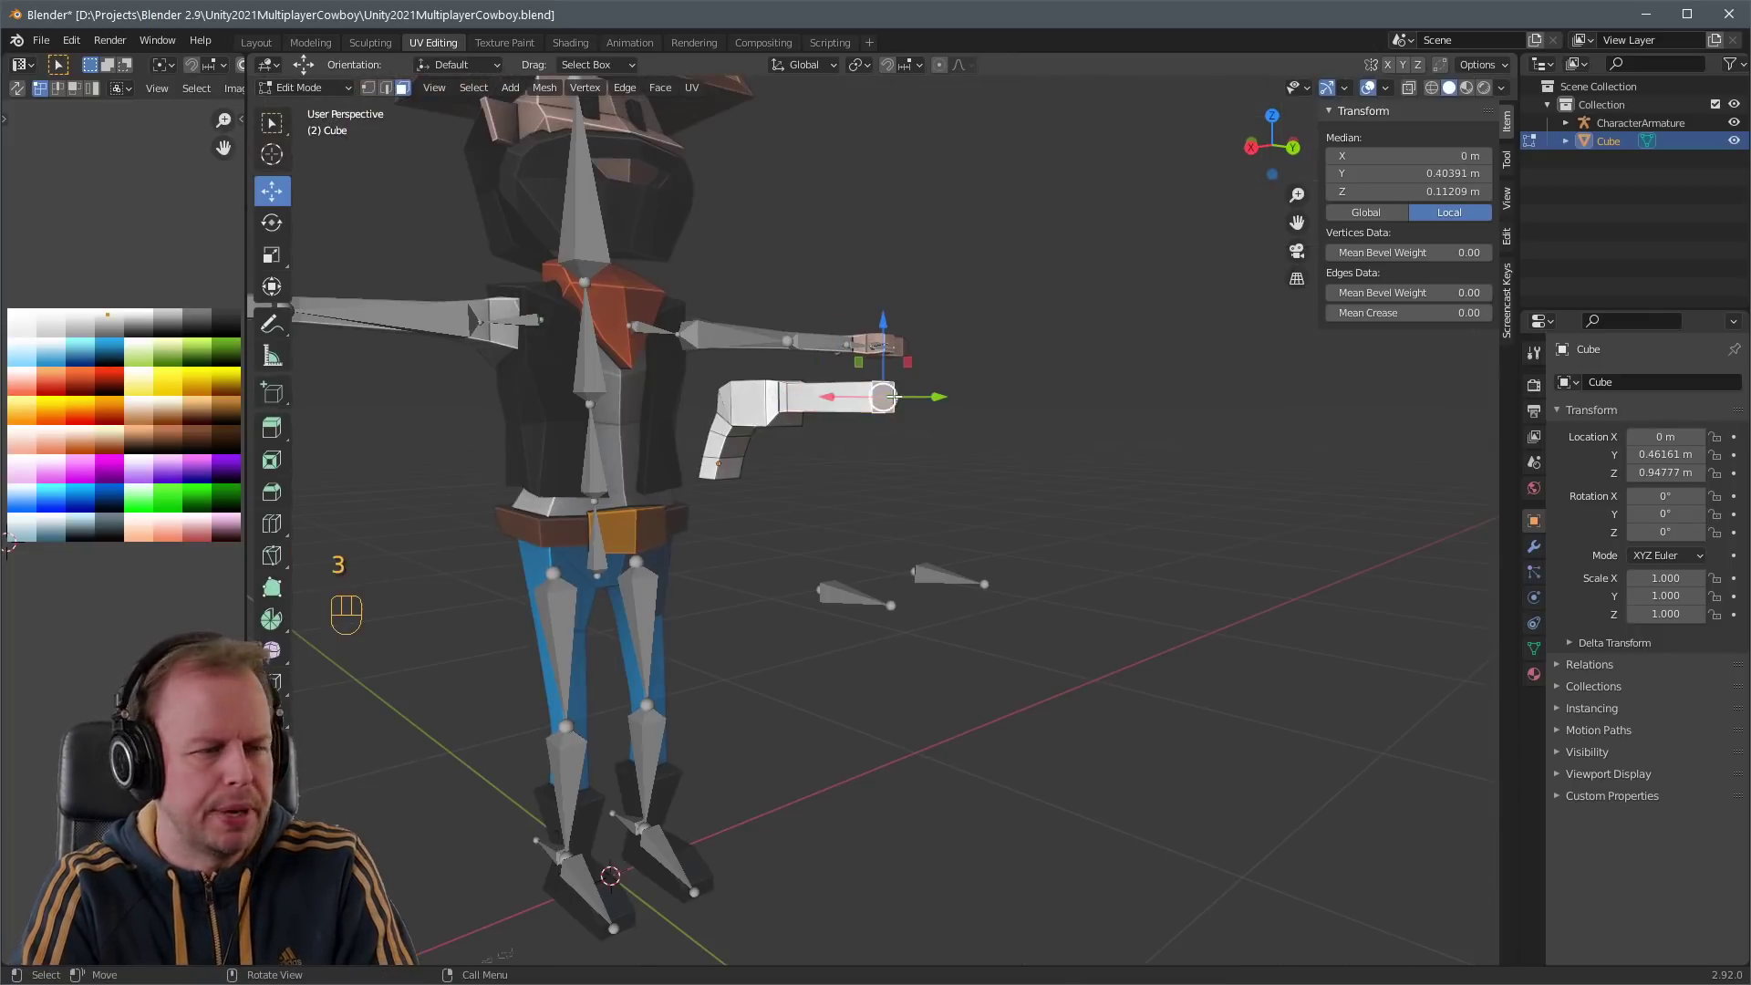
key(KP_1)
key(KP_3)
drag(1007, 398, 990, 395)
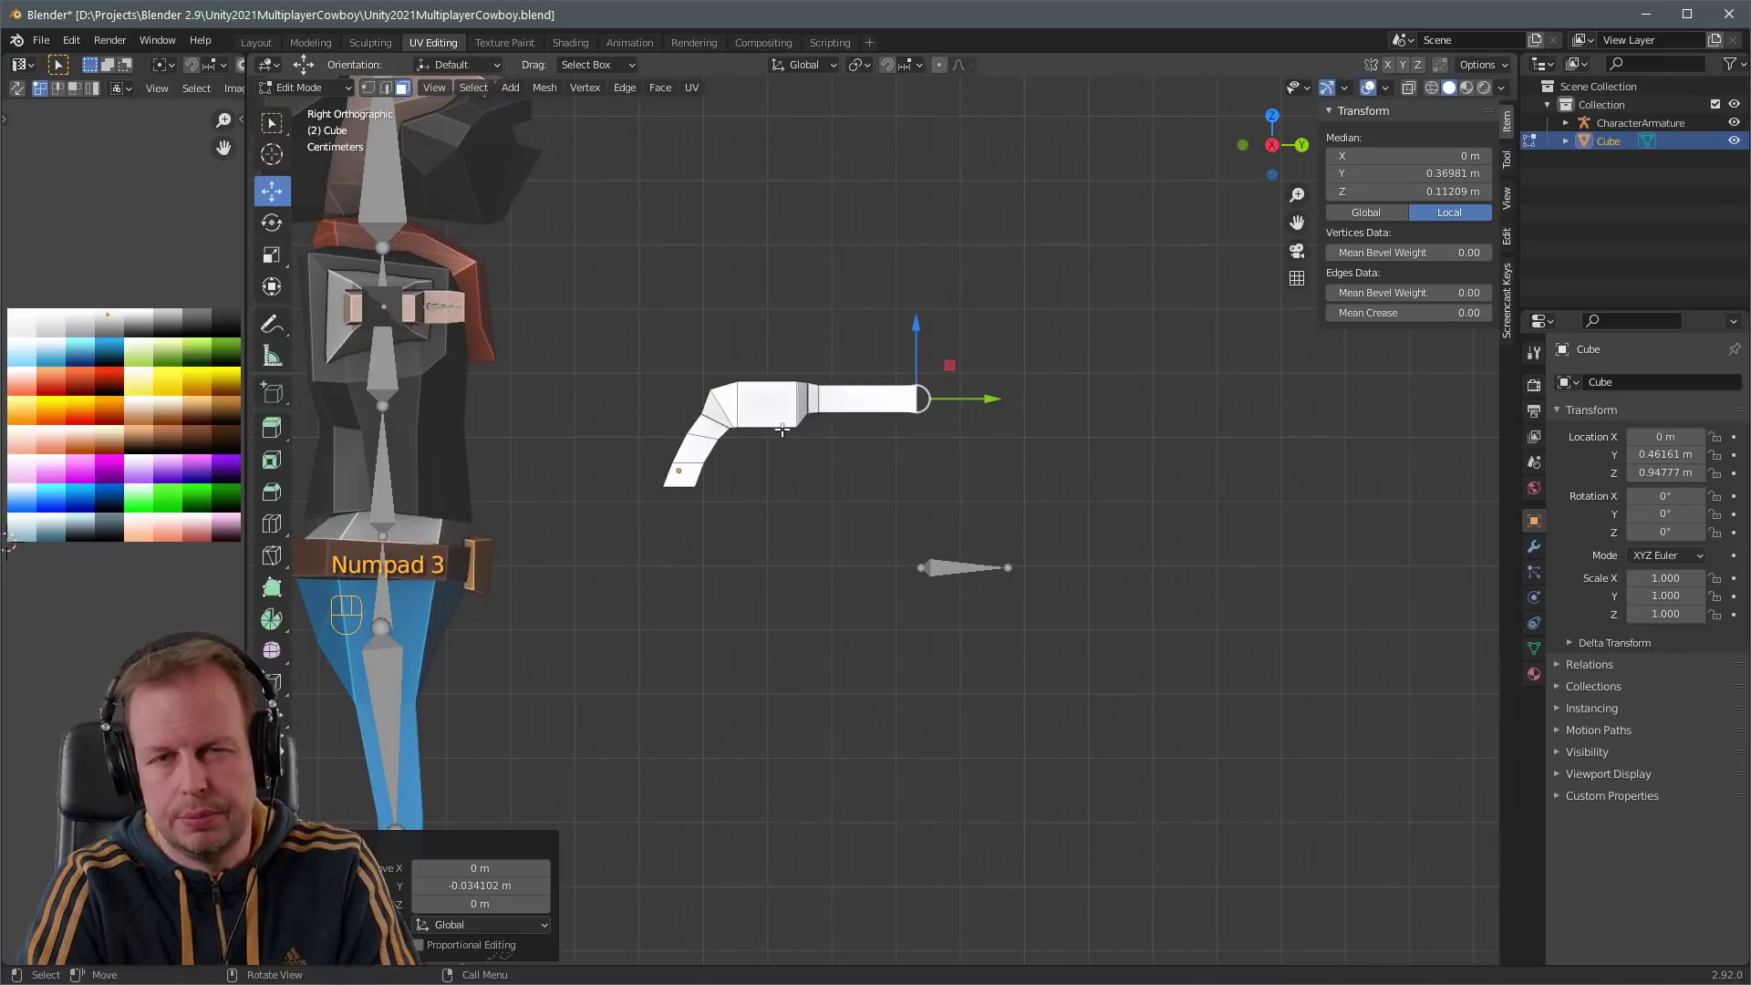
- Move the grip's bottom face backward along Y to extend the butt
middle_drag(782, 430, 858, 502)
key(3)
click(734, 531)
drag(779, 533, 769, 536)
middle_drag(759, 472, 740, 470)
- Shift the underside edge where the frame meets the grip slightly forward
key(2)
middle_drag(871, 475, 772, 413)
scroll(747, 410, up, 2)
click(679, 364)
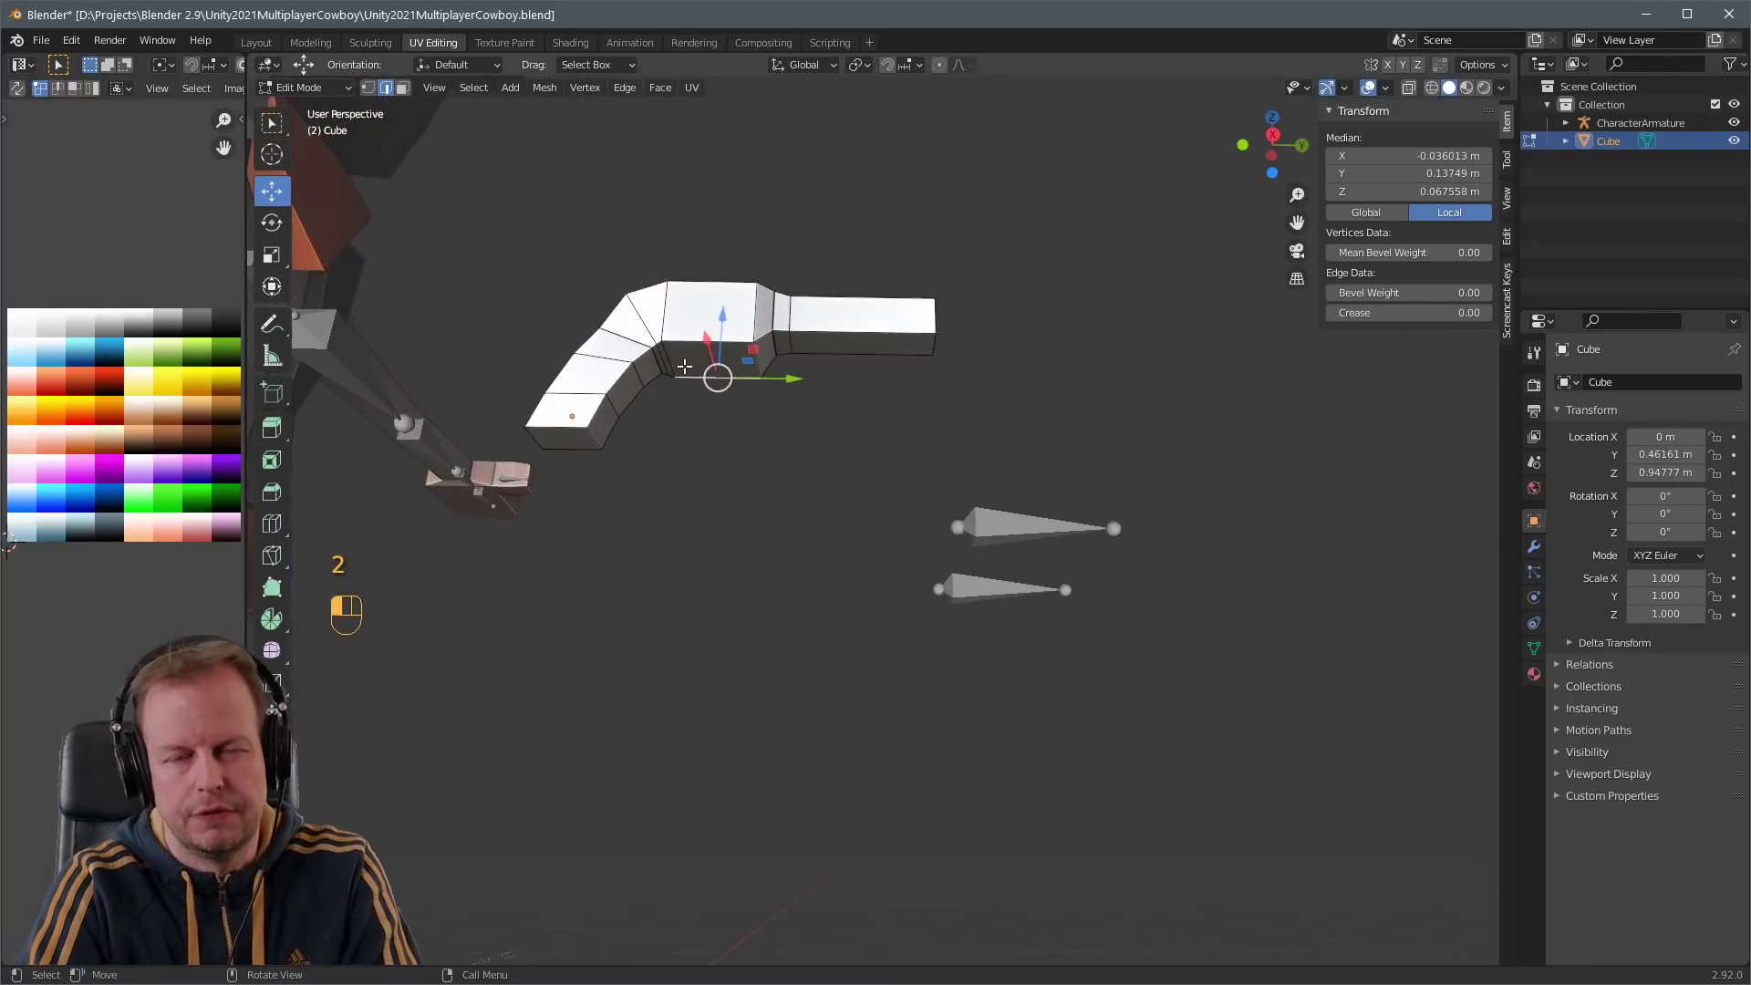
drag(707, 358, 718, 356)
- Extrude the two faces under the frame downward by about 0.012 m
key(3)
click(714, 357)
shift+click(673, 359)
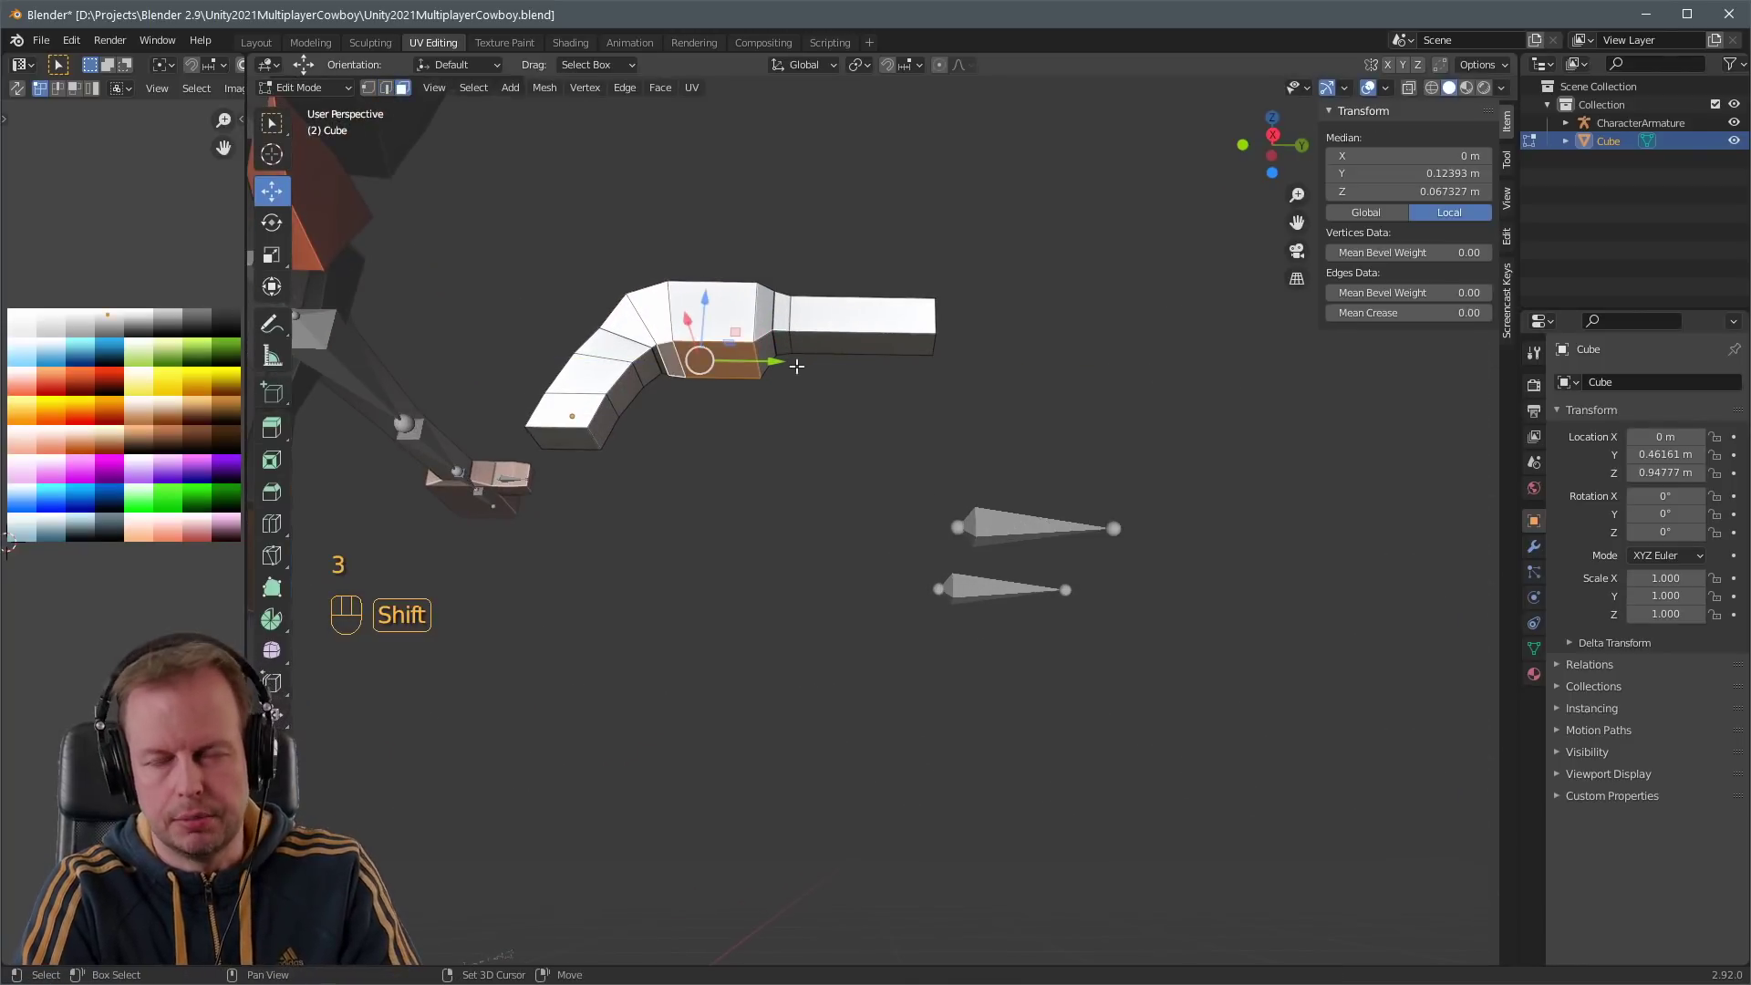
key(ctrl+z)
key(e)
click(954, 359)
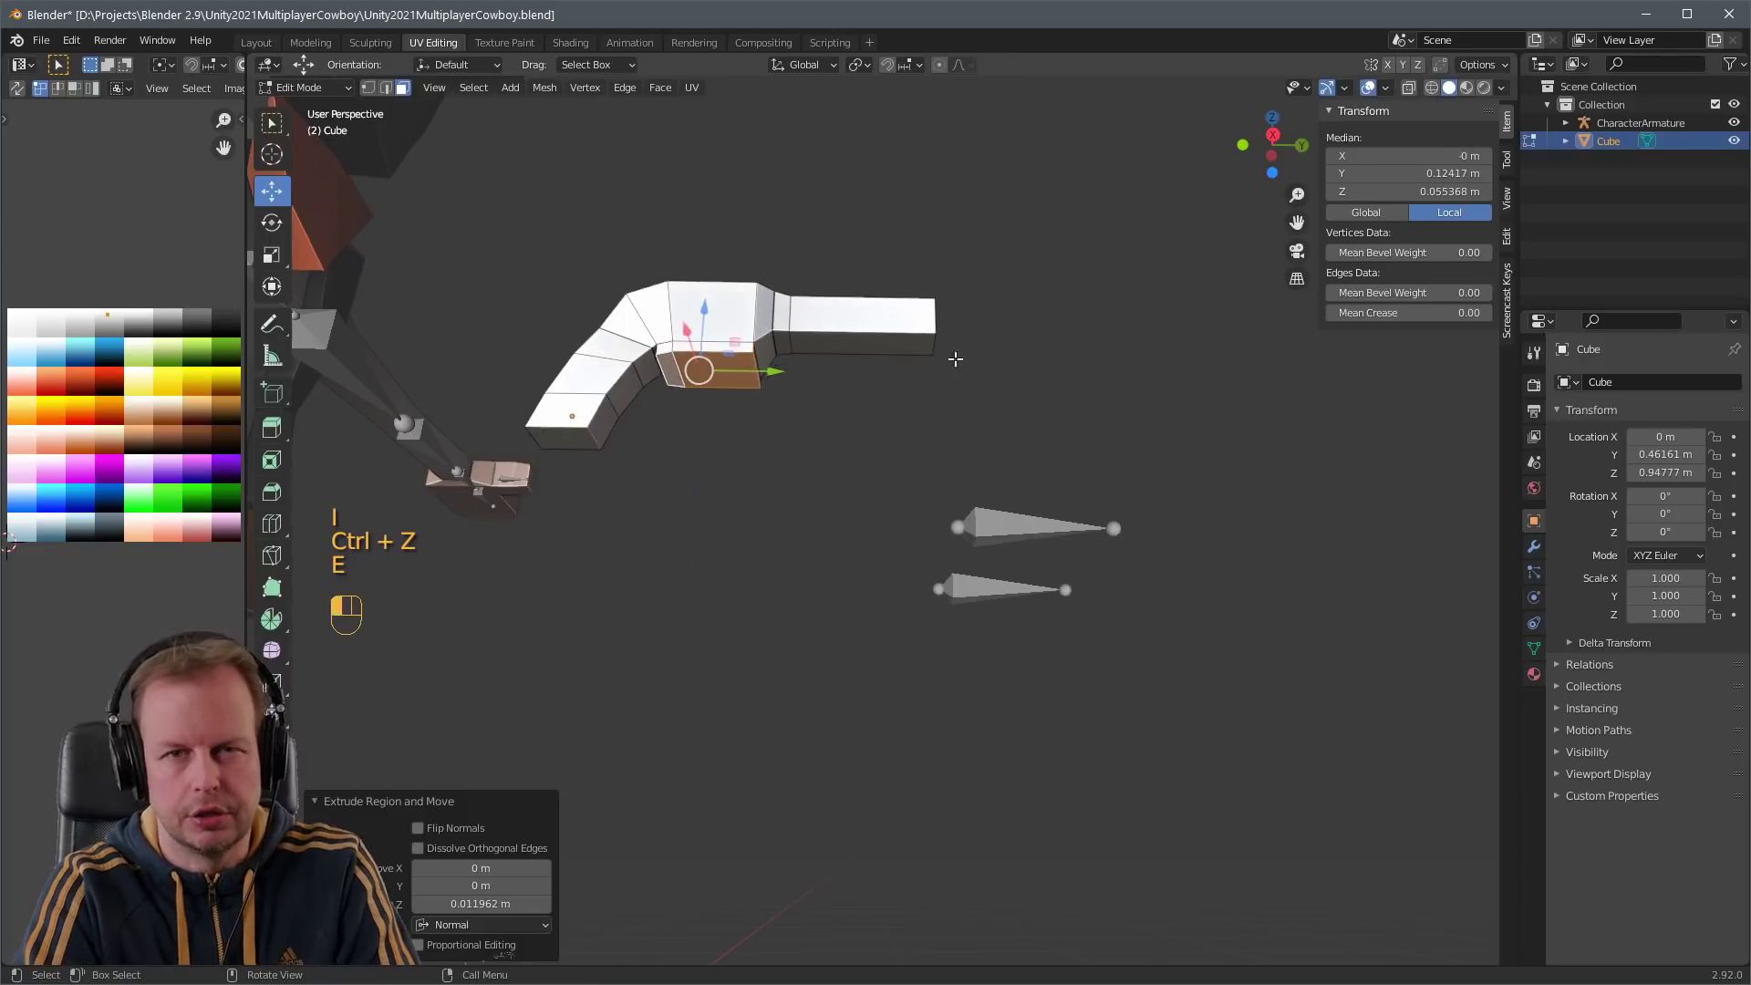
- Shrink the extruded underside faces, narrow them to 0.482 along X, and extrude them about 0.03 m down as the trigger block
key(s)
click(828, 369)
drag(774, 371, 767, 371)
drag(698, 314, 699, 307)
key(s)
click(823, 349)
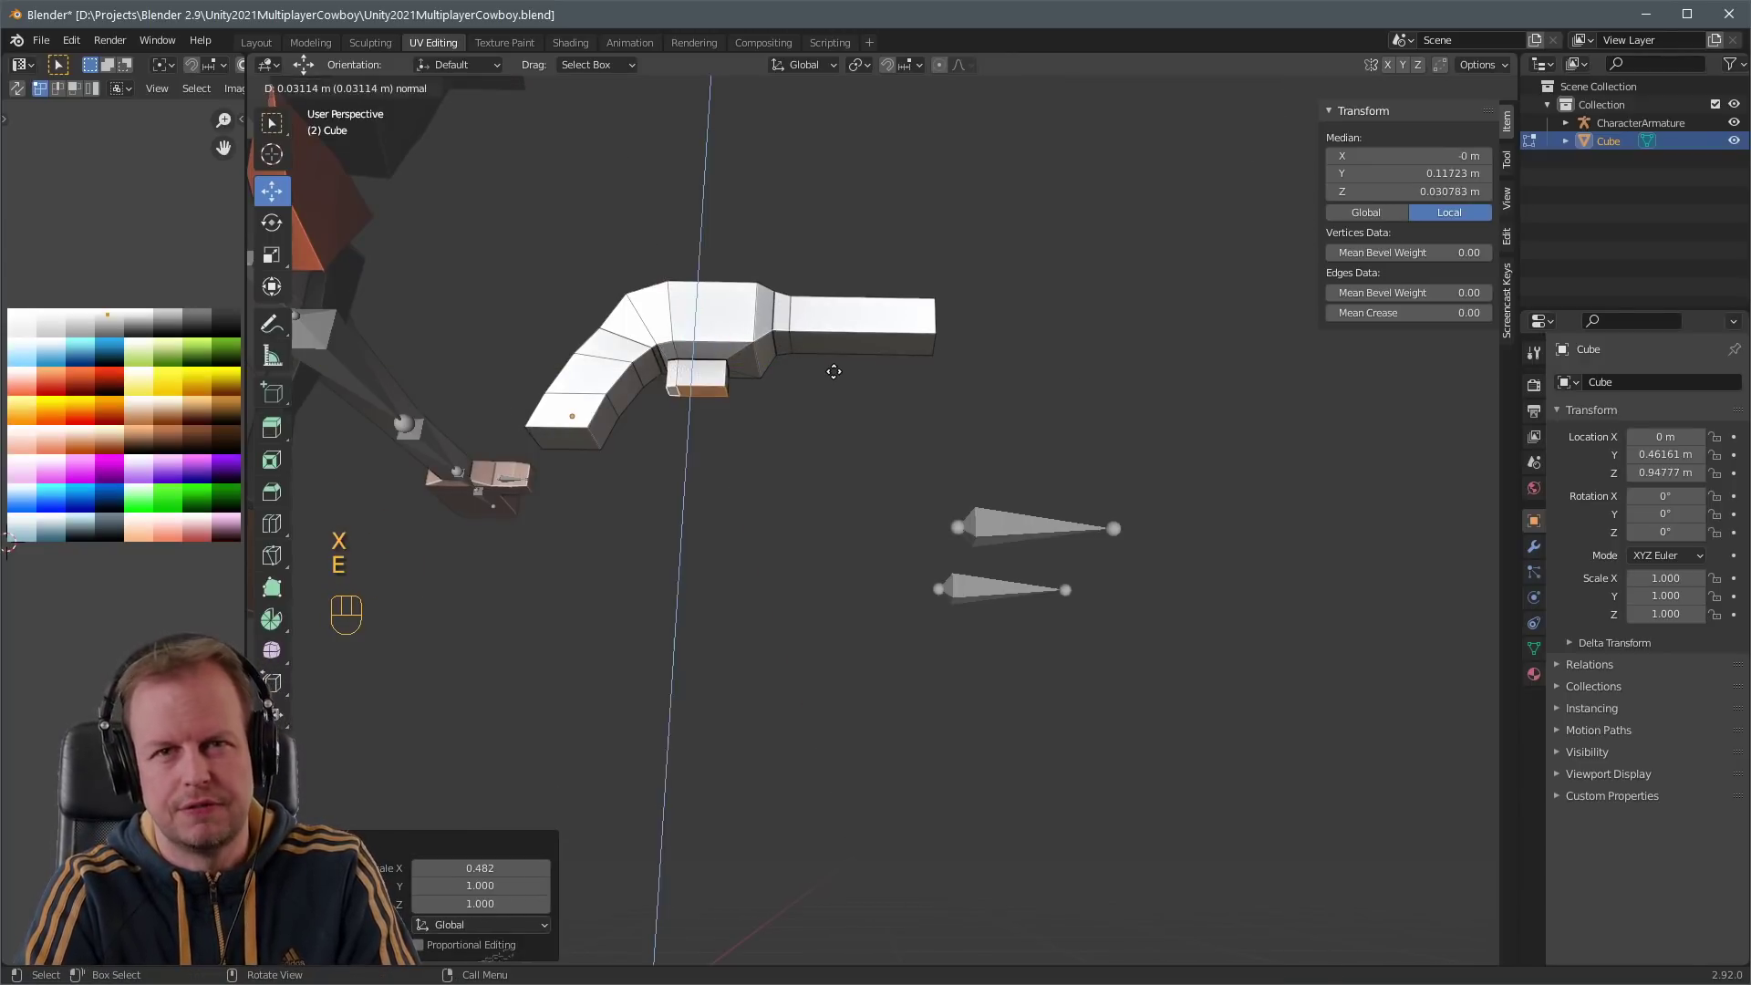
click(835, 373)
middle_drag(830, 390, 812, 380)
key(2)
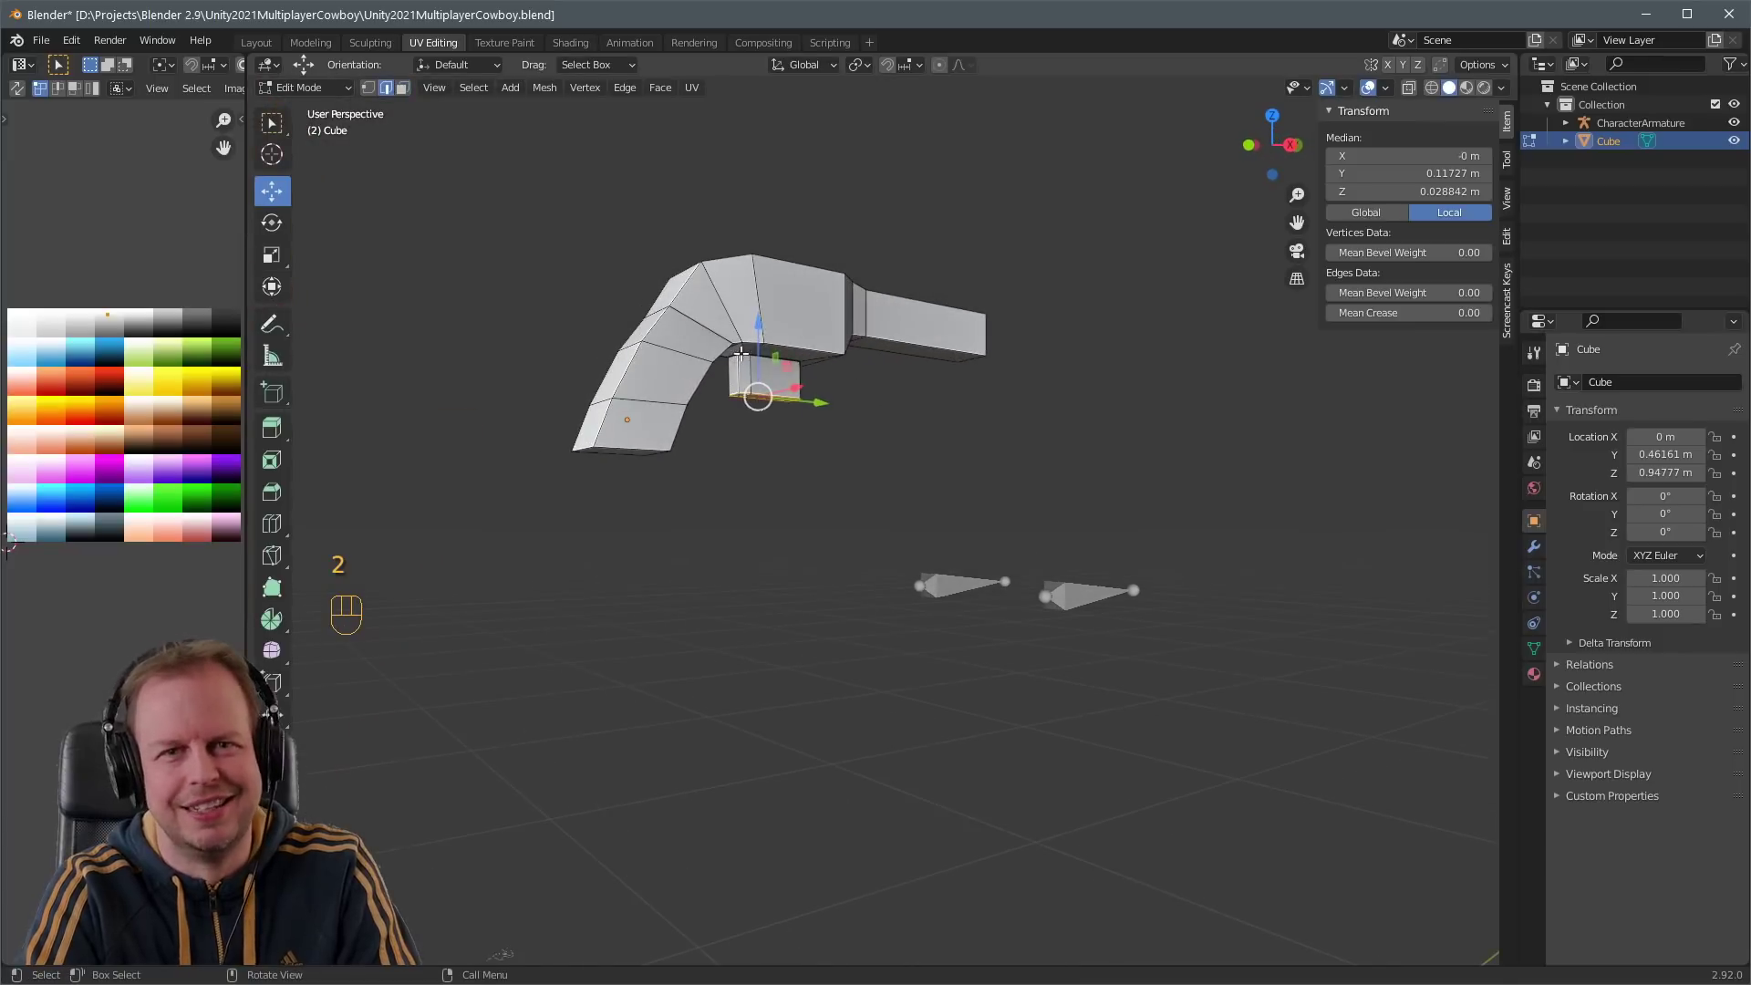
scroll(794, 319, up, 4)
shift+middle_drag(774, 262, 949, 392)
key(3)
click(727, 277)
key(3)
middle_drag(870, 283, 903, 365)
key(s)
click(852, 270)
key(g)
click(844, 271)
key(2)
click(764, 272)
key(g)
click(887, 283)
key(ctrl+z)
key(ctrl+z)
key(ctrl+z)
key(ctrl+z)
- Mirror the gun mesh across the X axis with AutoMirror and resume mesh editing
key(3)
key(Tab)
click(1507, 237)
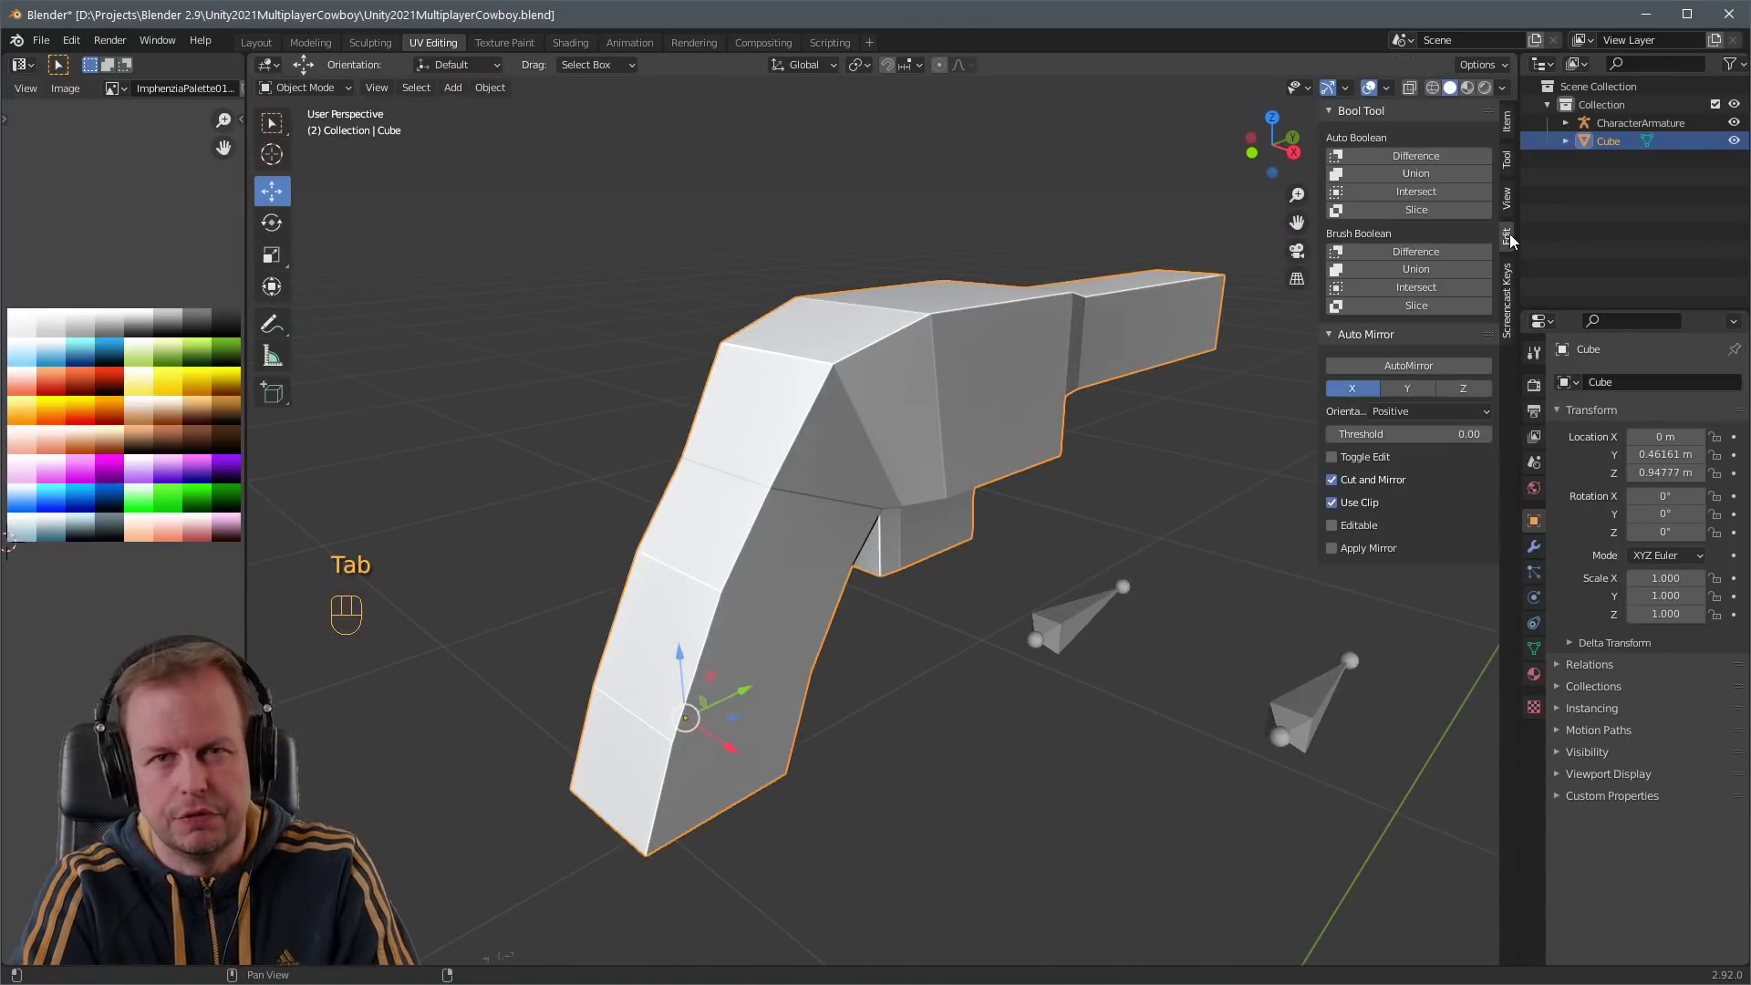
key(Tab)
- Taper the trigger block under the frame by scaling down its bottom faces
middle_drag(1048, 392, 773, 342)
key(3)
key(3)
click(771, 334)
shift+click(821, 346)
key(s)
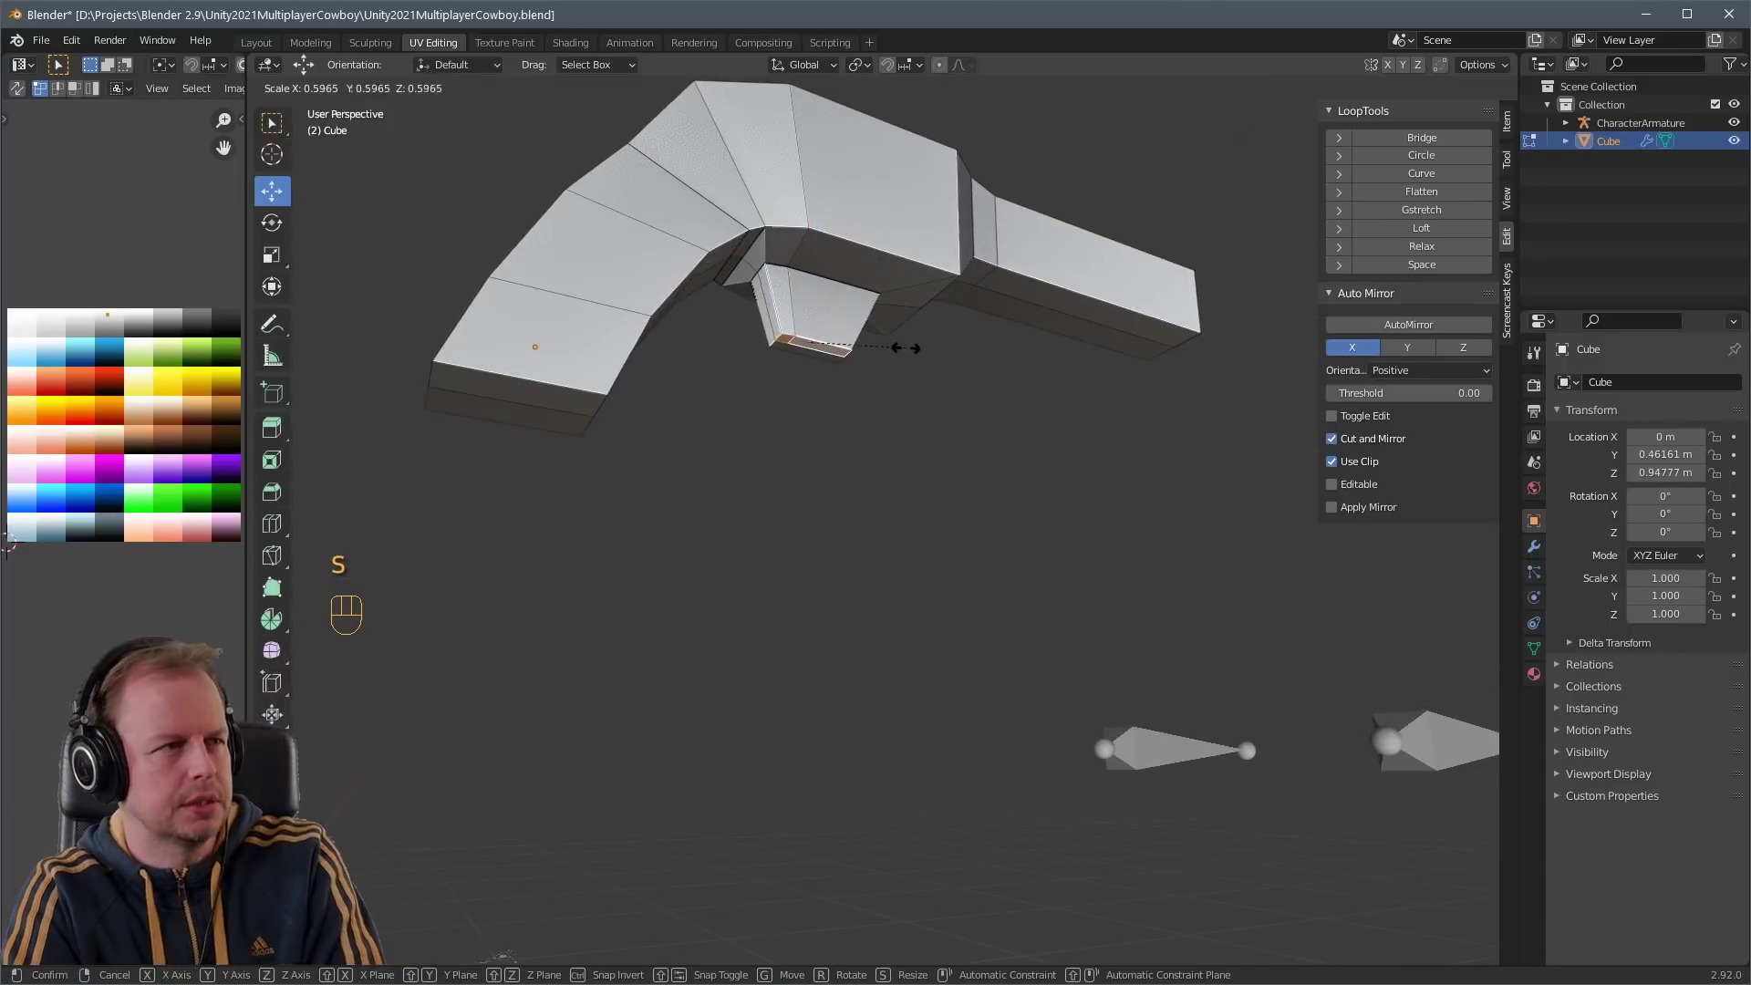
click(930, 346)
key(3)
click(777, 300)
middle_drag(883, 307, 910, 376)
key(2)
- Move the rear side edges of the grip about 0.019 m forward along Y to chamfer its back
key(2)
click(775, 490)
key(3)
click(735, 365)
shift+click(671, 465)
shift+click(602, 565)
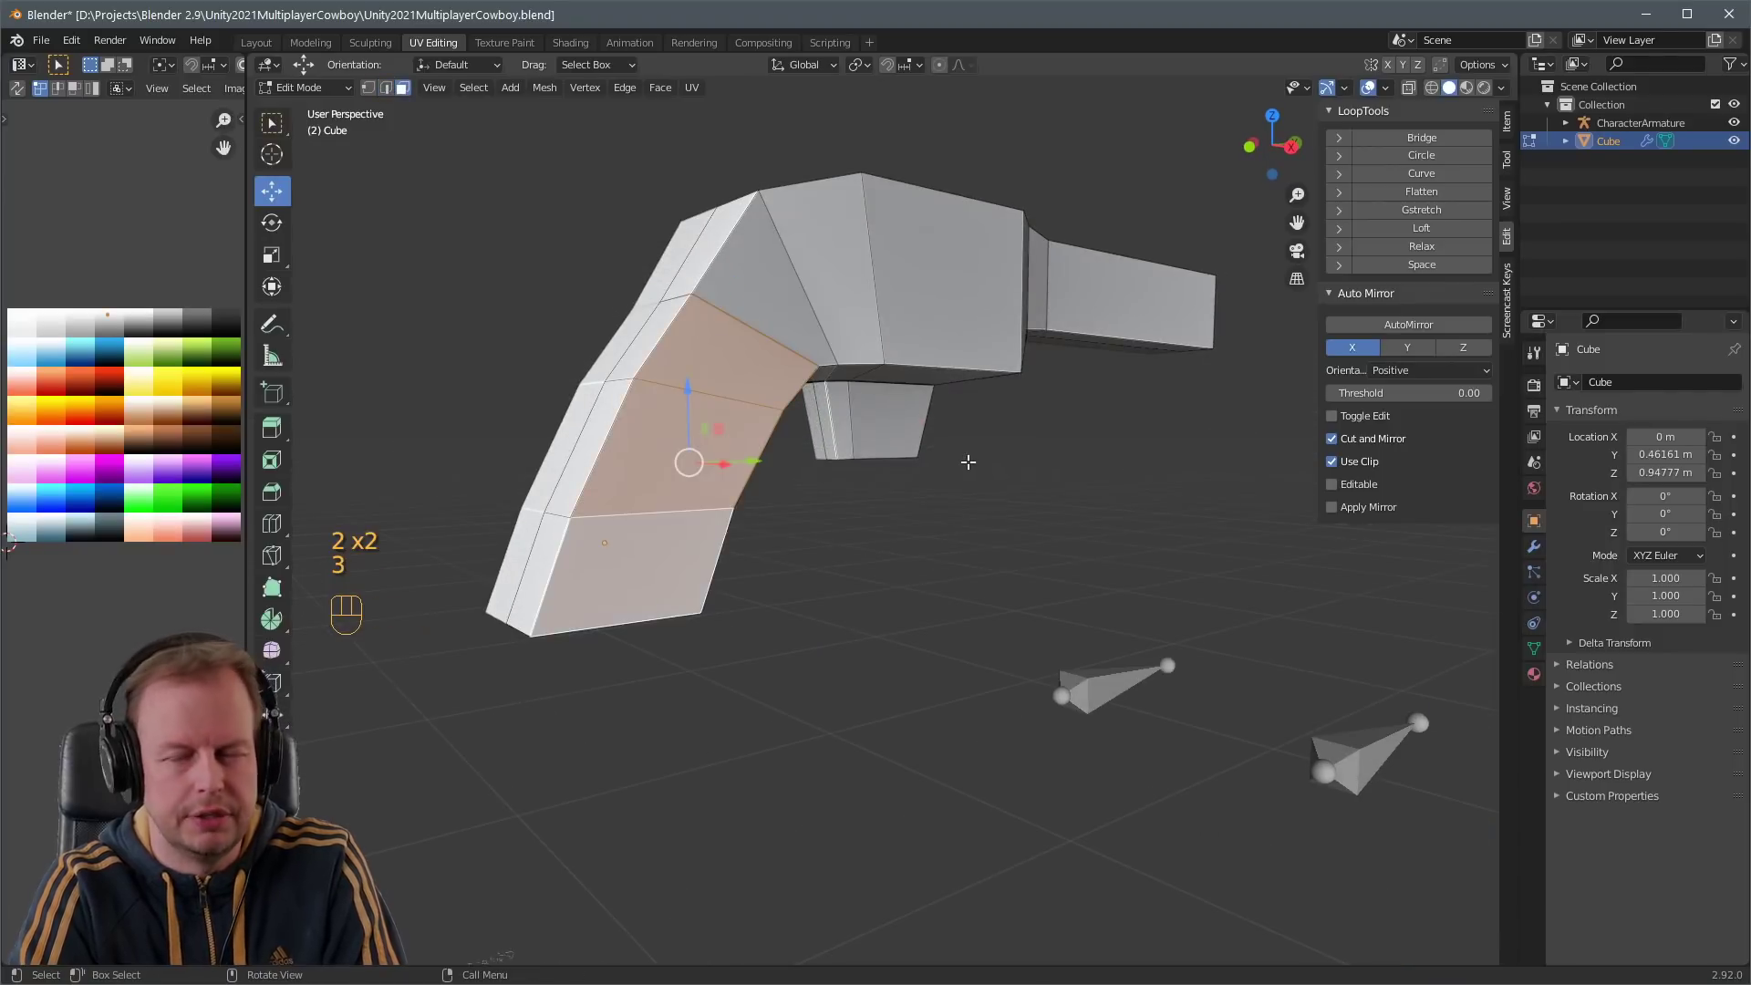
middle_drag(1031, 437, 997, 413)
key(s)
key(y)
click(637, 414)
middle_drag(637, 414, 634, 422)
key(2)
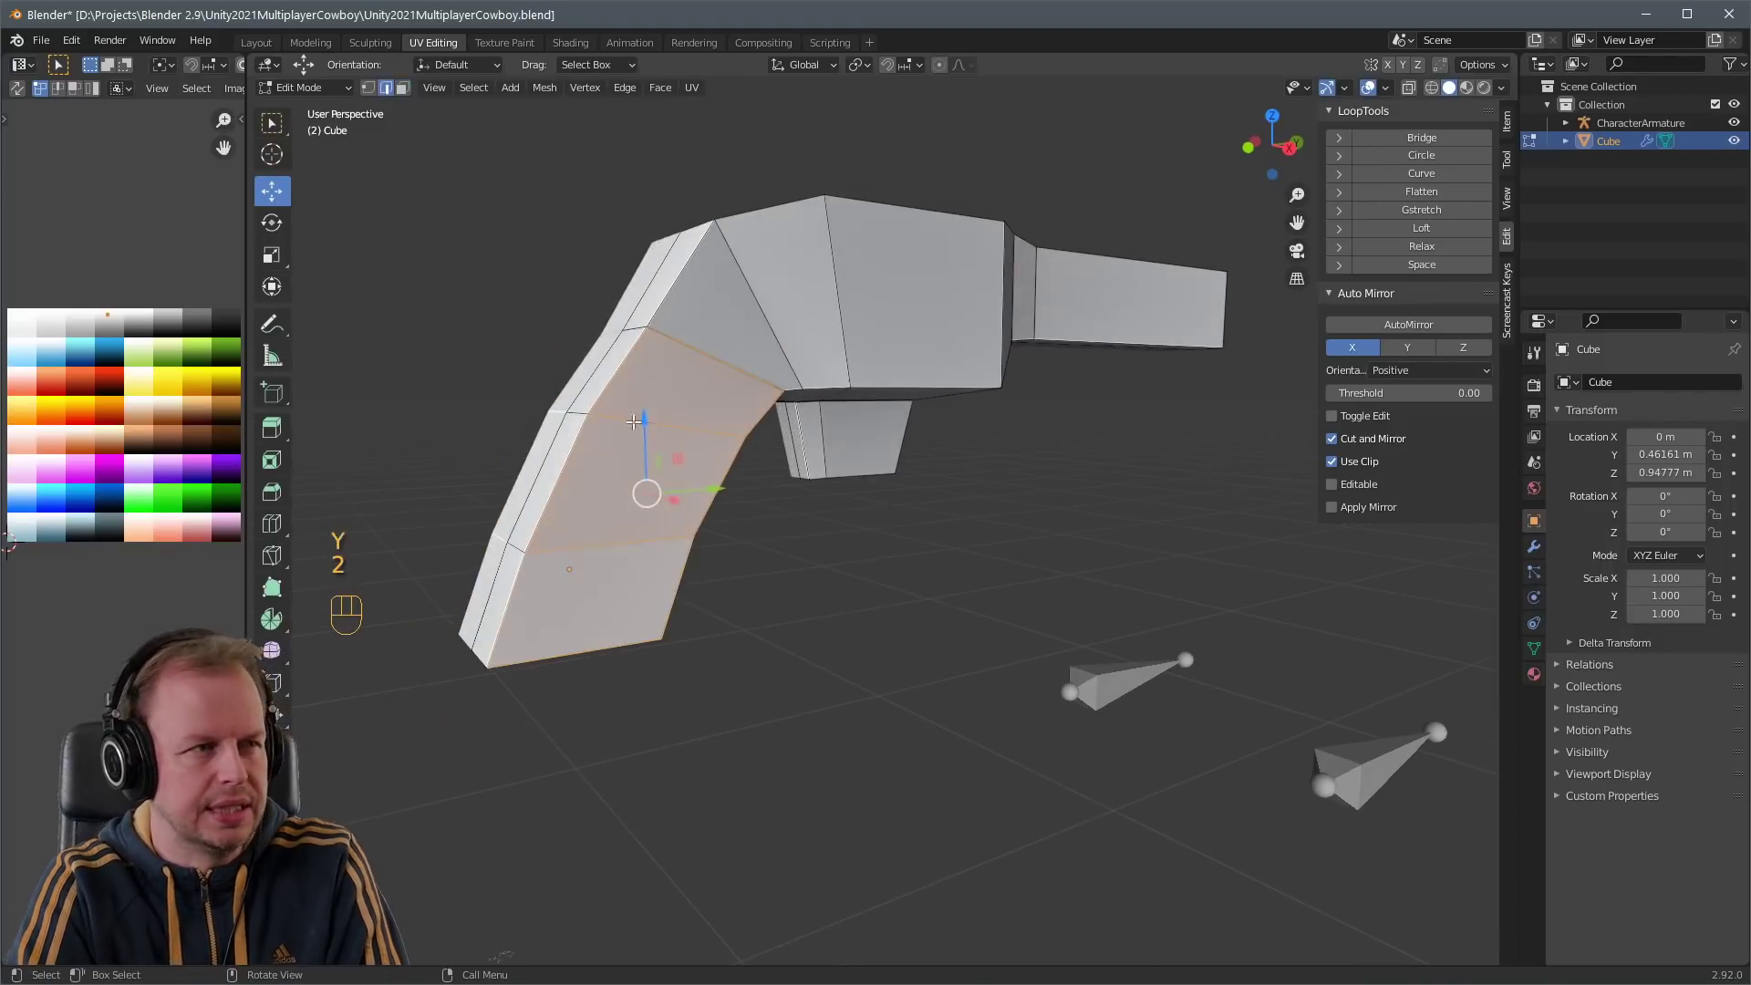
shift+click(503, 604)
drag(631, 486, 688, 481)
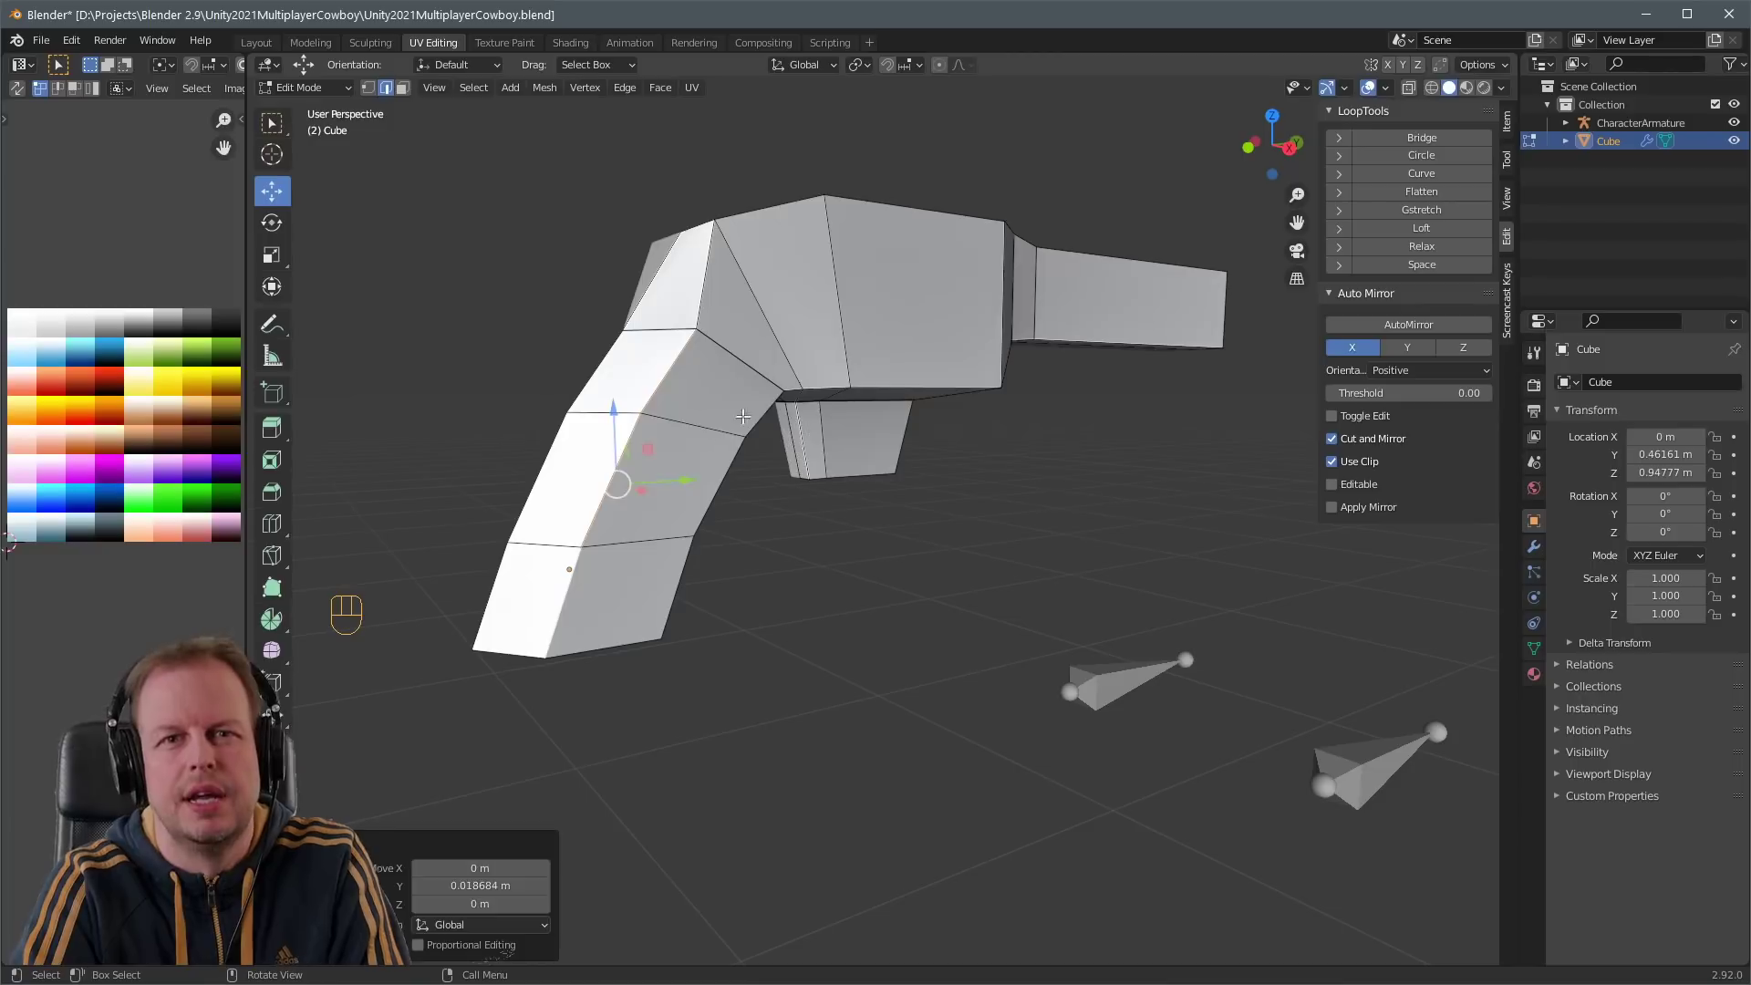
- Move the front side edges of the grip backward to chamfer its front
shift+click(754, 417)
middle_drag(907, 447, 843, 458)
drag(631, 510, 593, 510)
middle_drag(583, 461, 665, 470)
- Reposition the side edge where the grip meets the frame to smooth the transition
key(2)
key(2)
click(828, 451)
middle_drag(828, 450, 807, 447)
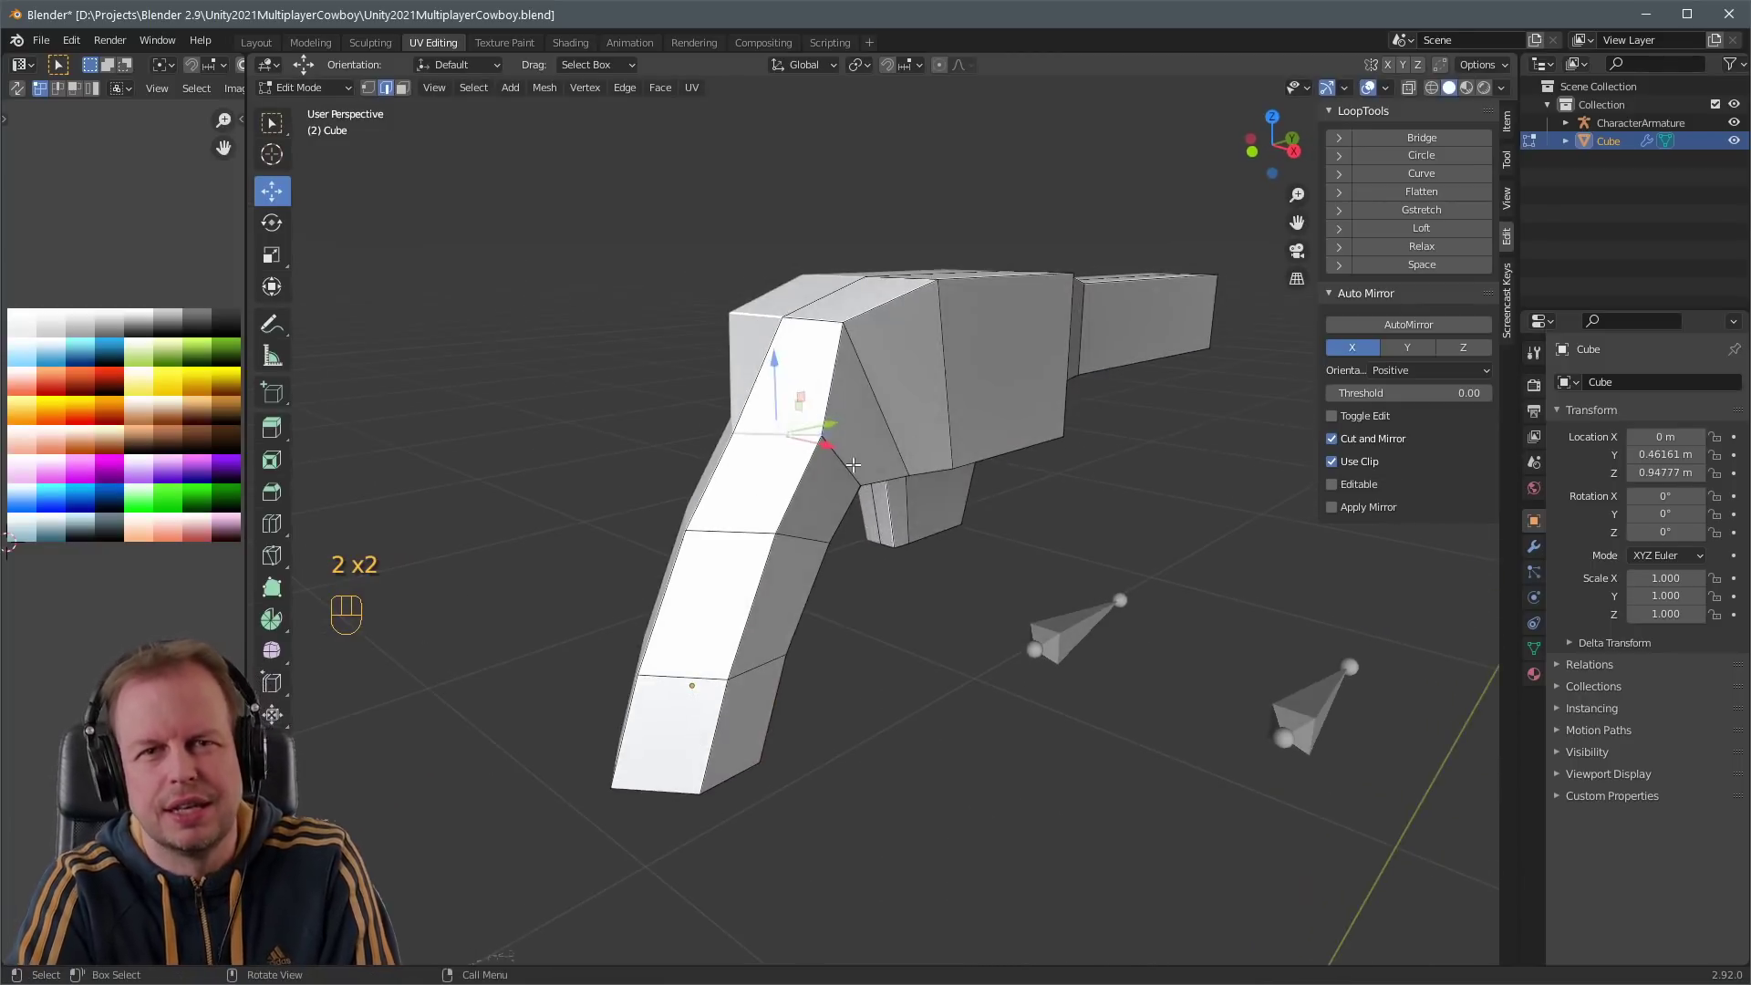
middle_drag(912, 437, 1012, 432)
key(g)
click(1222, 442)
middle_drag(1226, 438, 1060, 424)
key(ctrl+z)
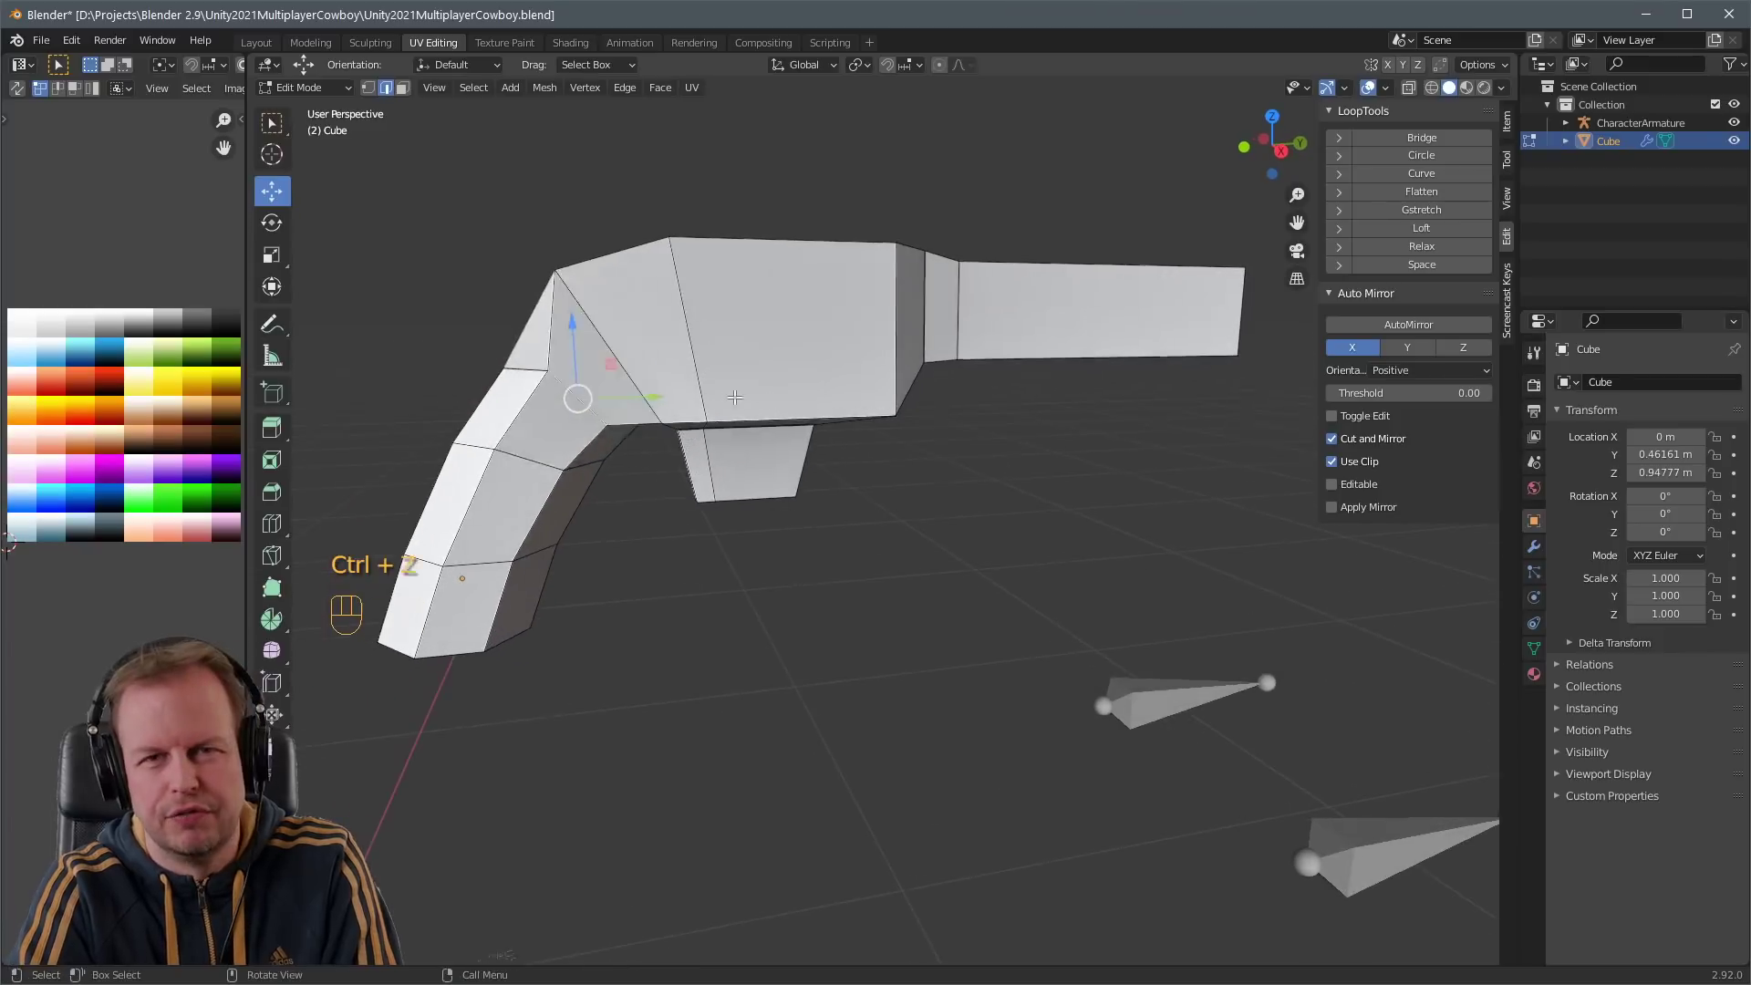
middle_drag(720, 413, 843, 422)
key(g)
click(844, 391)
- Move the rear corner vertex of the frame about 0.004 m back and 0.005 m down
middle_drag(985, 394, 821, 392)
key(1)
click(553, 387)
key(g)
click(547, 384)
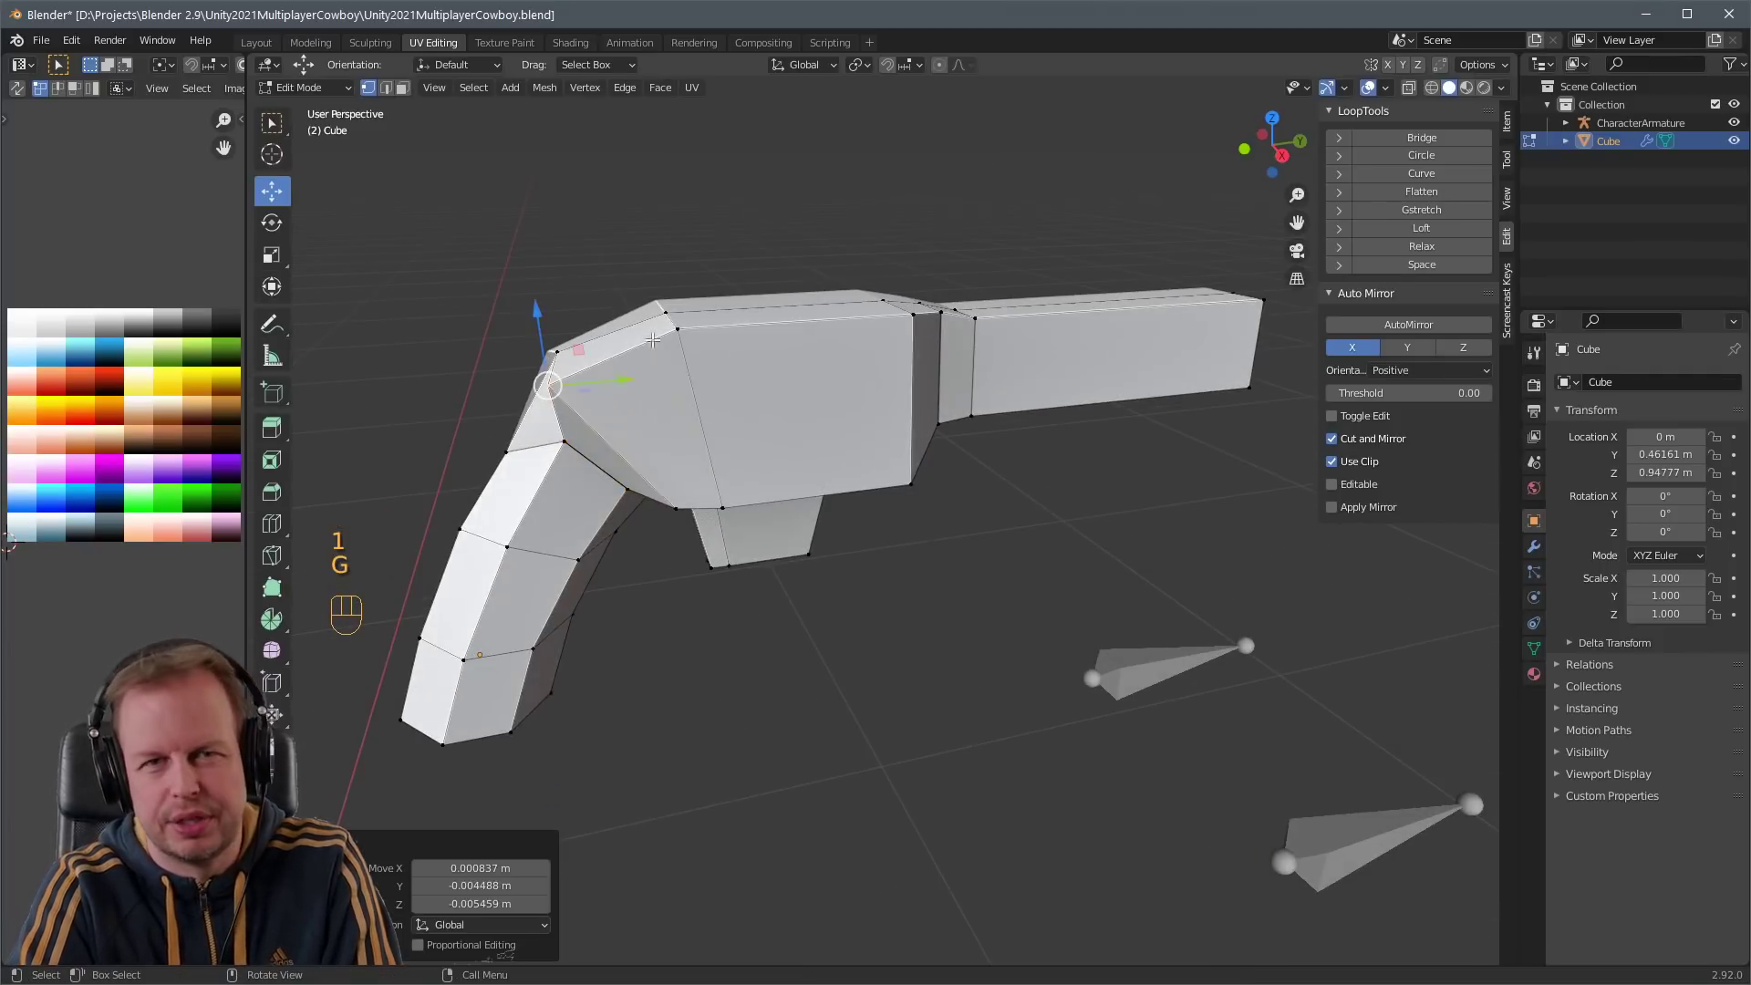
- Lower the frame's upper rear side edge about 0.004 m to adjust the top chamfer
key(2)
click(658, 336)
right_click(661, 337)
key(2)
click(671, 326)
key(g)
click(668, 341)
- Reposition the frame's top side edge and the sloping edge behind it to even out the upper outline
key(2)
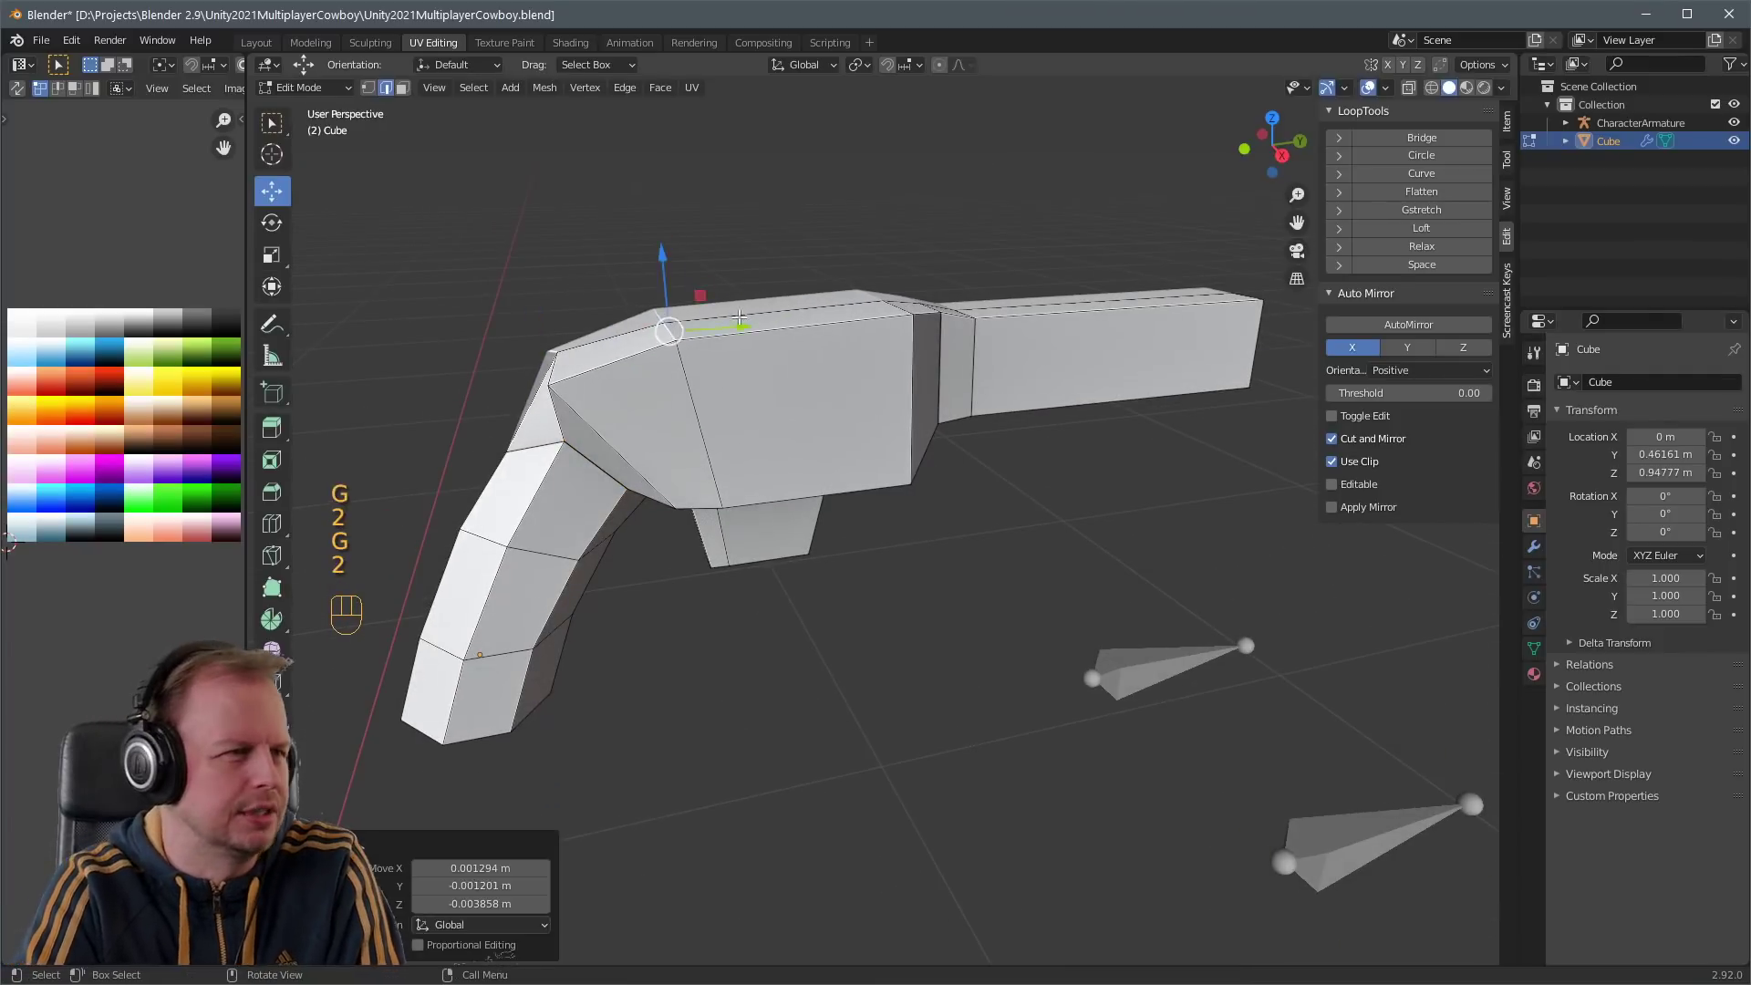
click(733, 312)
key(g)
click(736, 290)
click(609, 335)
key(g)
click(607, 330)
middle_drag(609, 334, 735, 254)
- Reposition the upper side vertices of the barrel to refine its outline
key(2)
key(1)
click(1078, 332)
key(g)
click(1079, 343)
key(g)
click(699, 297)
- Inset the side face of the trigger guard by about 0.007 m
key(3)
click(654, 426)
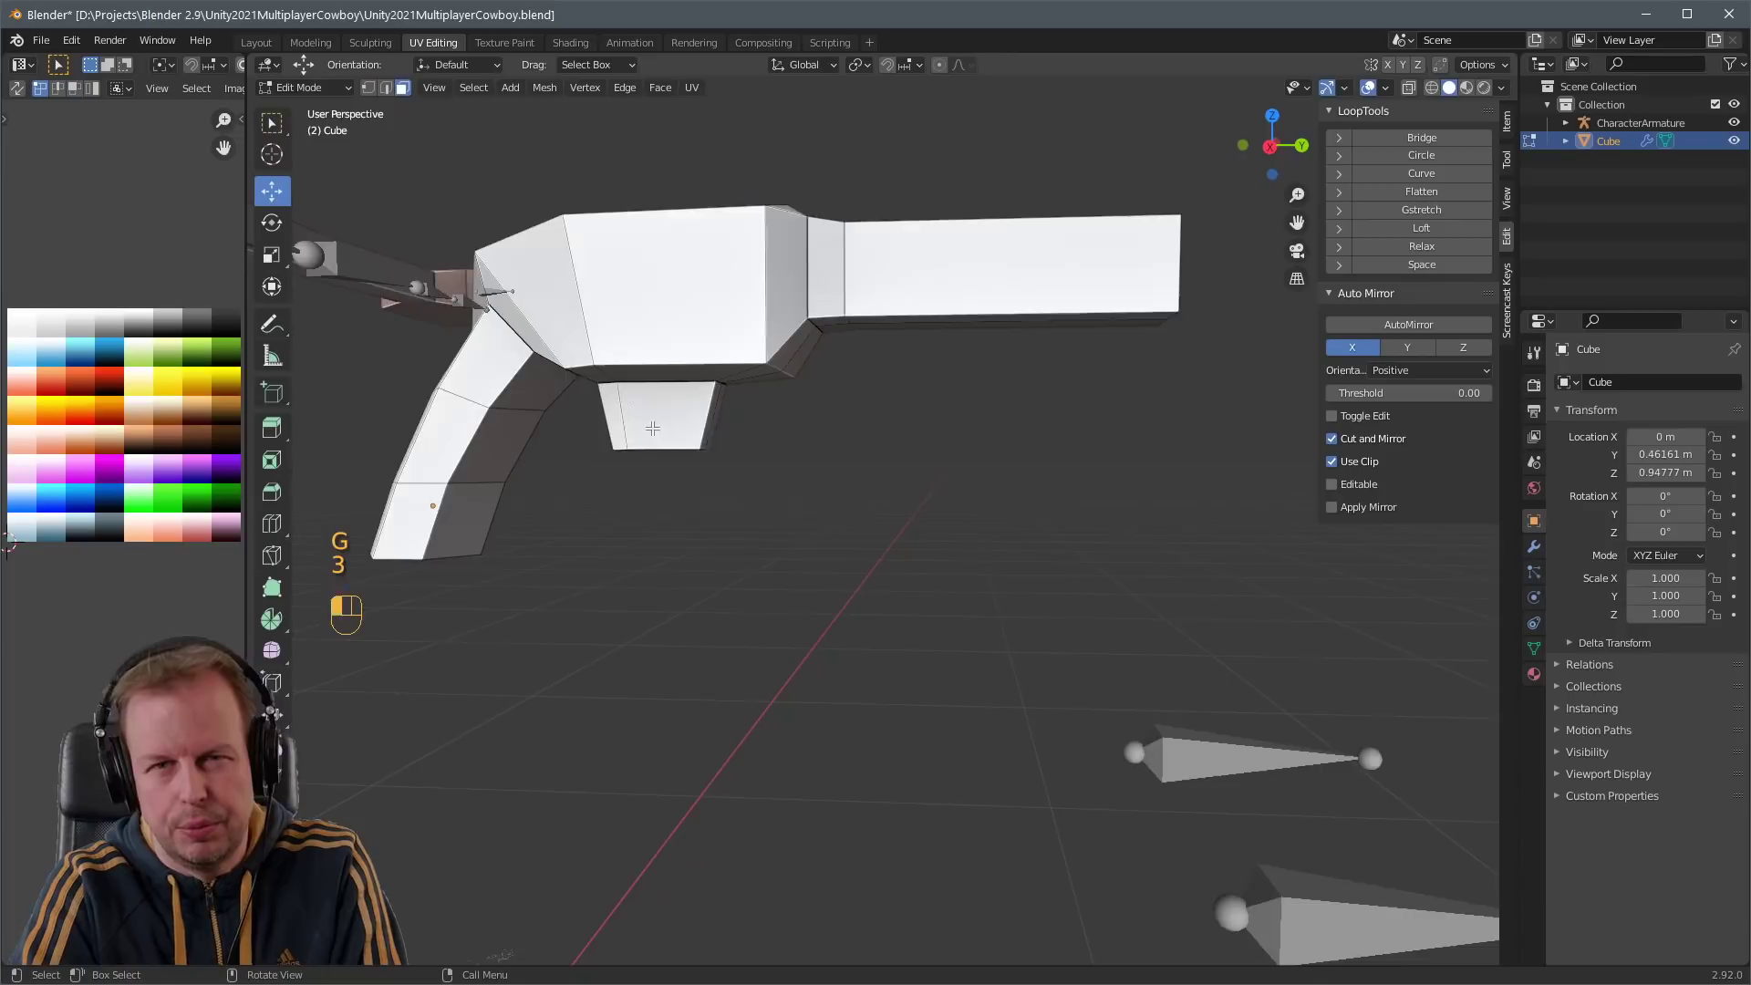
middle_drag(653, 426, 711, 401)
shift+click(686, 354)
middle_drag(711, 401, 994, 402)
key(i)
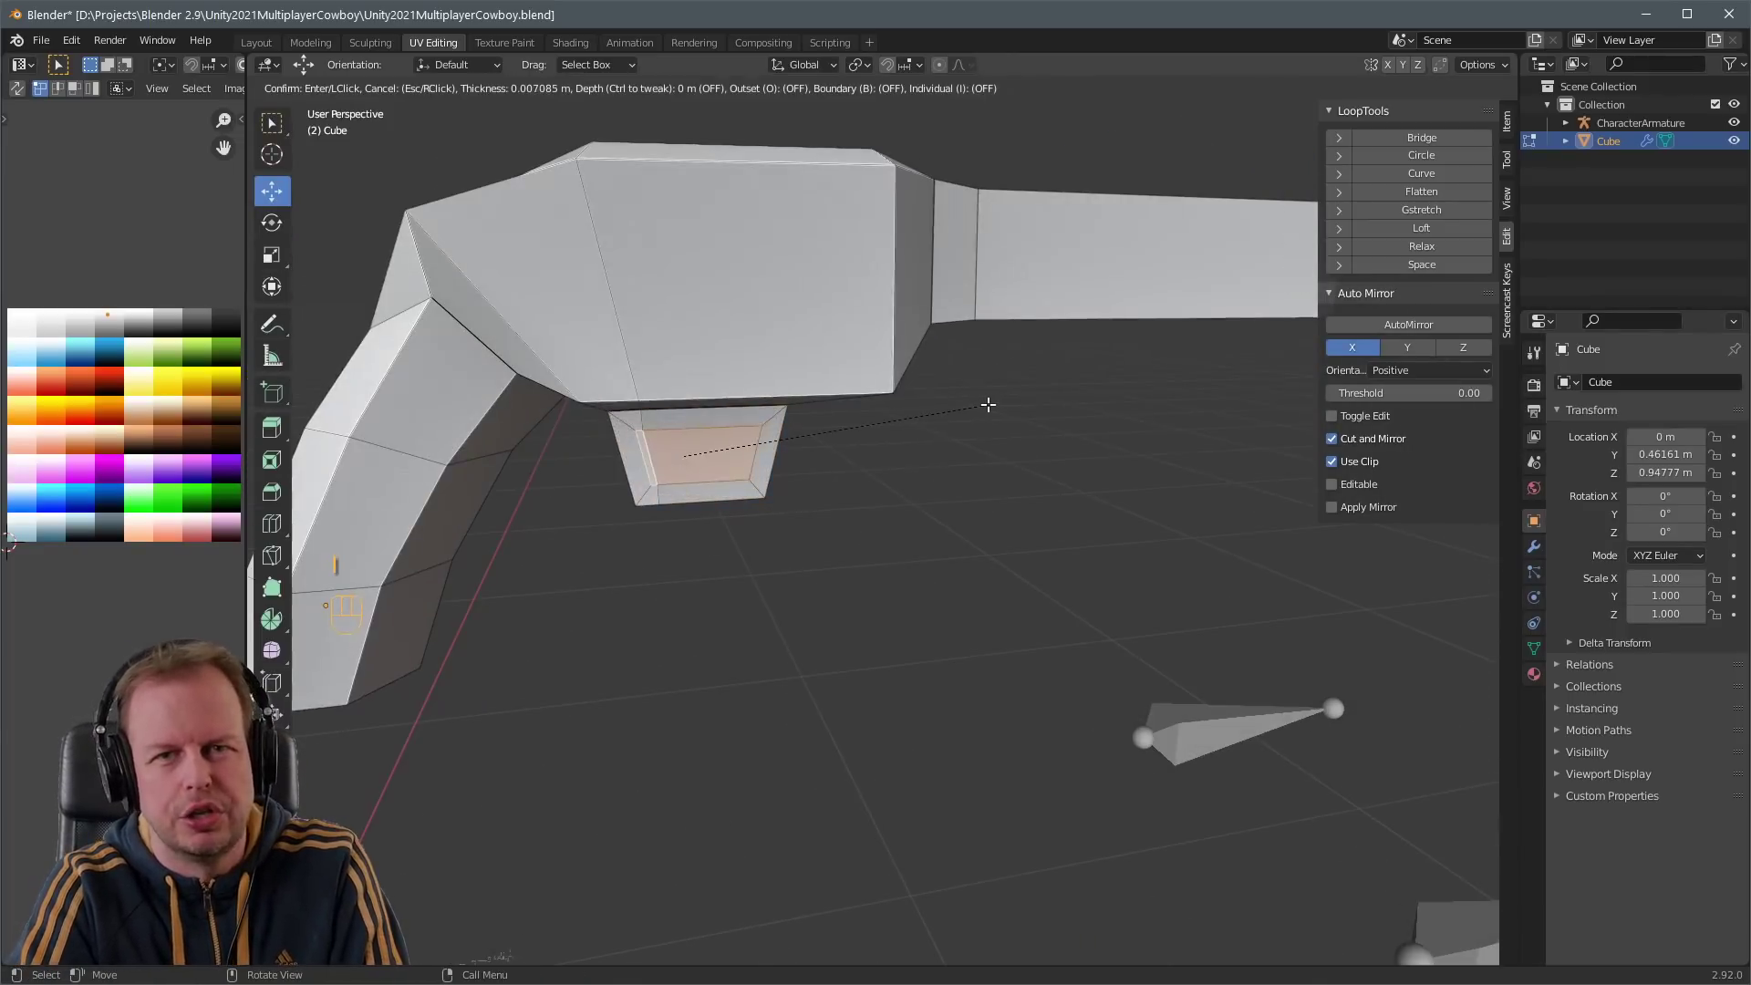
click(991, 406)
- Slide the rear edge of the trigger guard's inset face forward to widen the rear border
key(2)
click(650, 459)
key(g)
key(g)
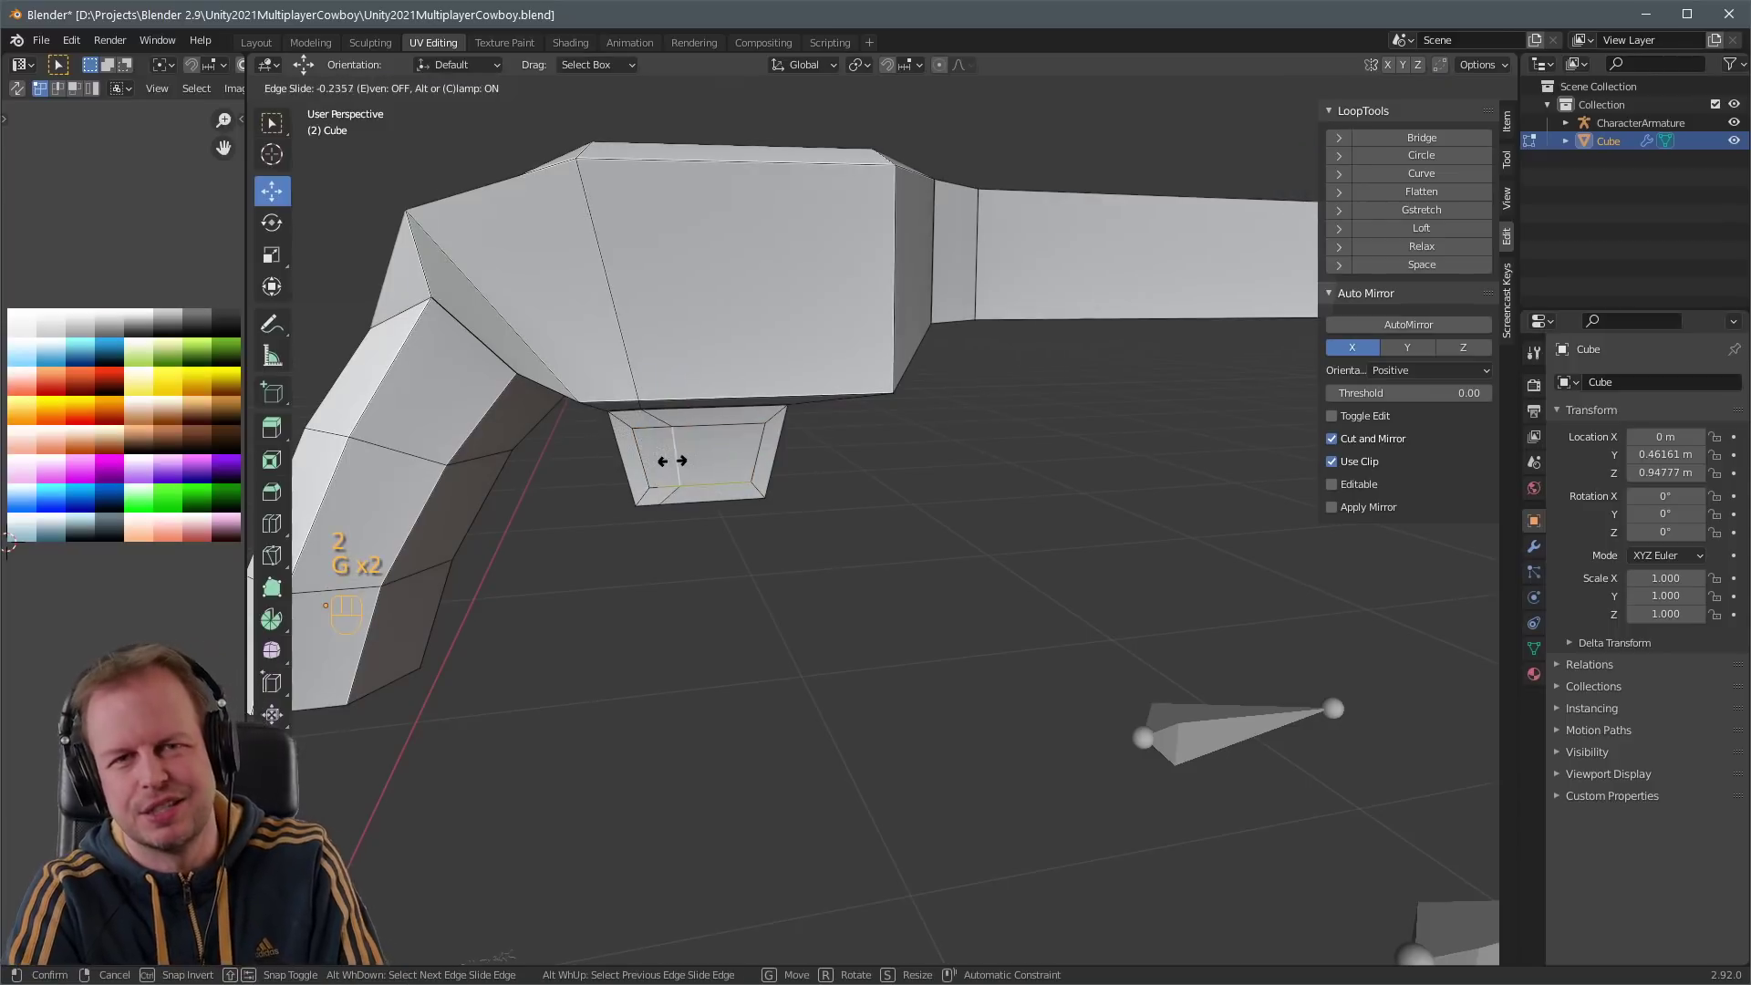
click(685, 462)
- Delete the inset side face to open up the trigger guard
key(3)
click(786, 415)
middle_drag(686, 461, 900, 434)
key(Delete)
click(779, 414)
- Extrude the inner edge loop of the trigger guard opening inward along X to form its inner walls
key(2)
key(a)
key(a)
alt+click(800, 424)
key(e)
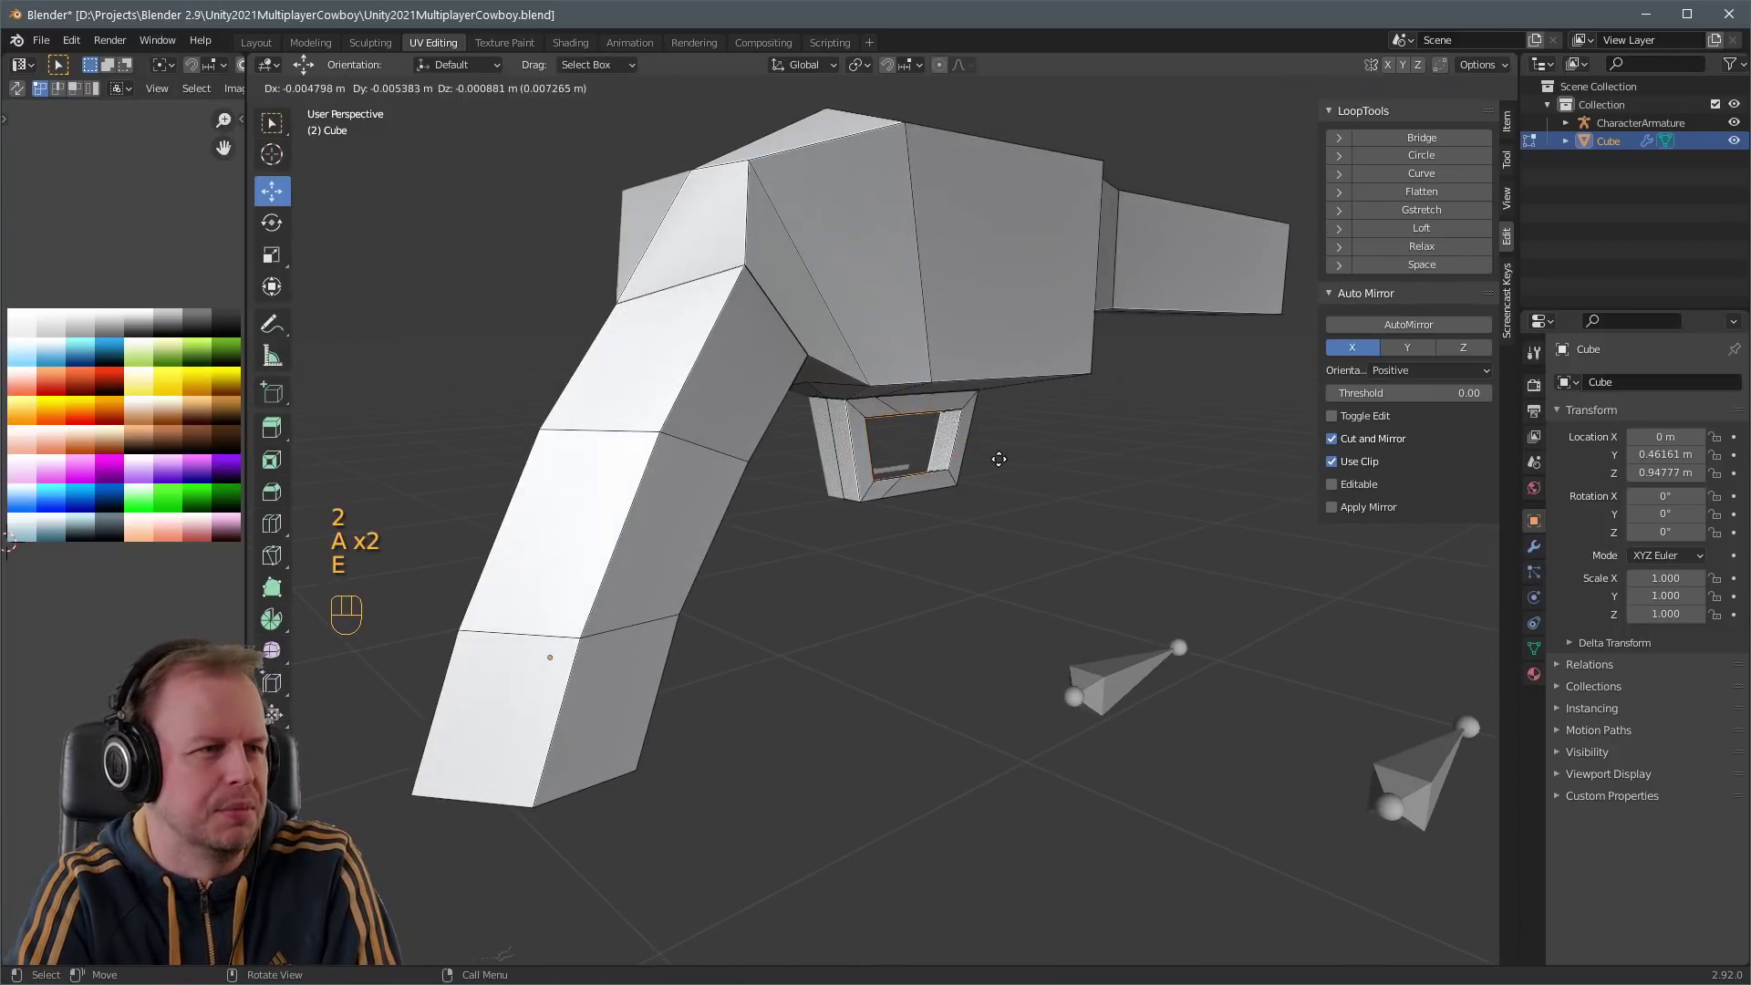
click(1000, 453)
middle_drag(1001, 454, 1003, 438)
key(2)
key(a)
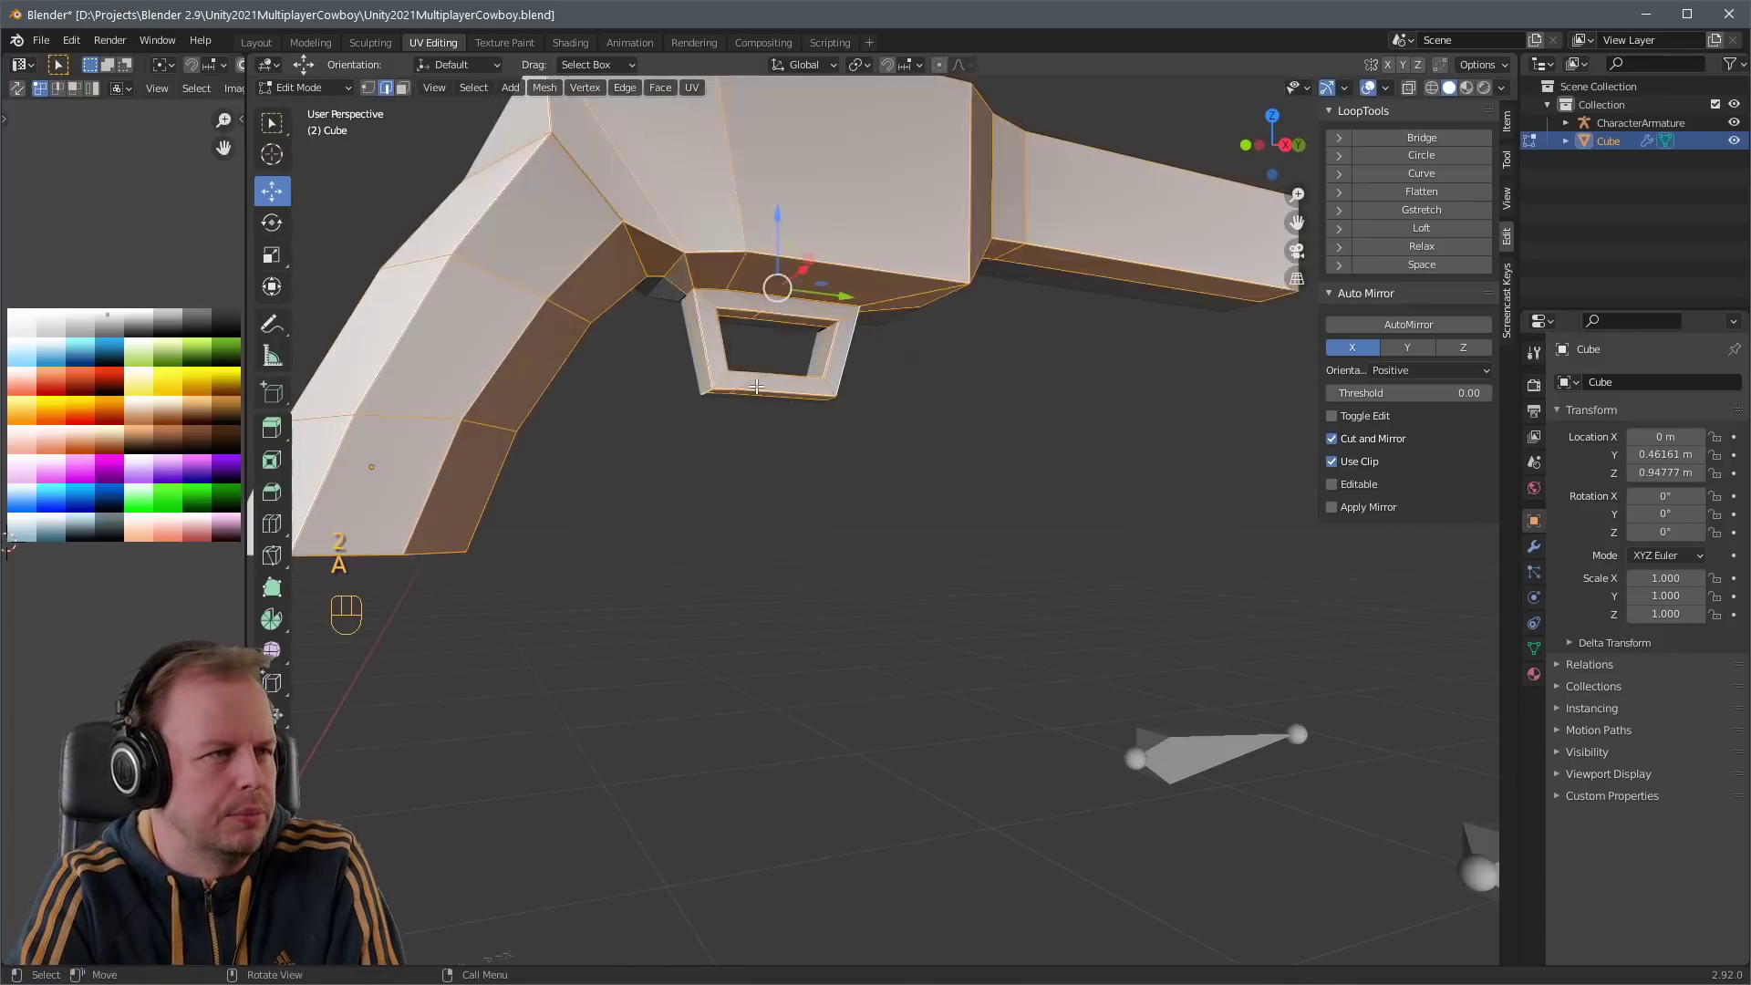
key(a)
key(x)
click(772, 470)
middle_drag(786, 434, 790, 315)
key(2)
key(2)
key(3)
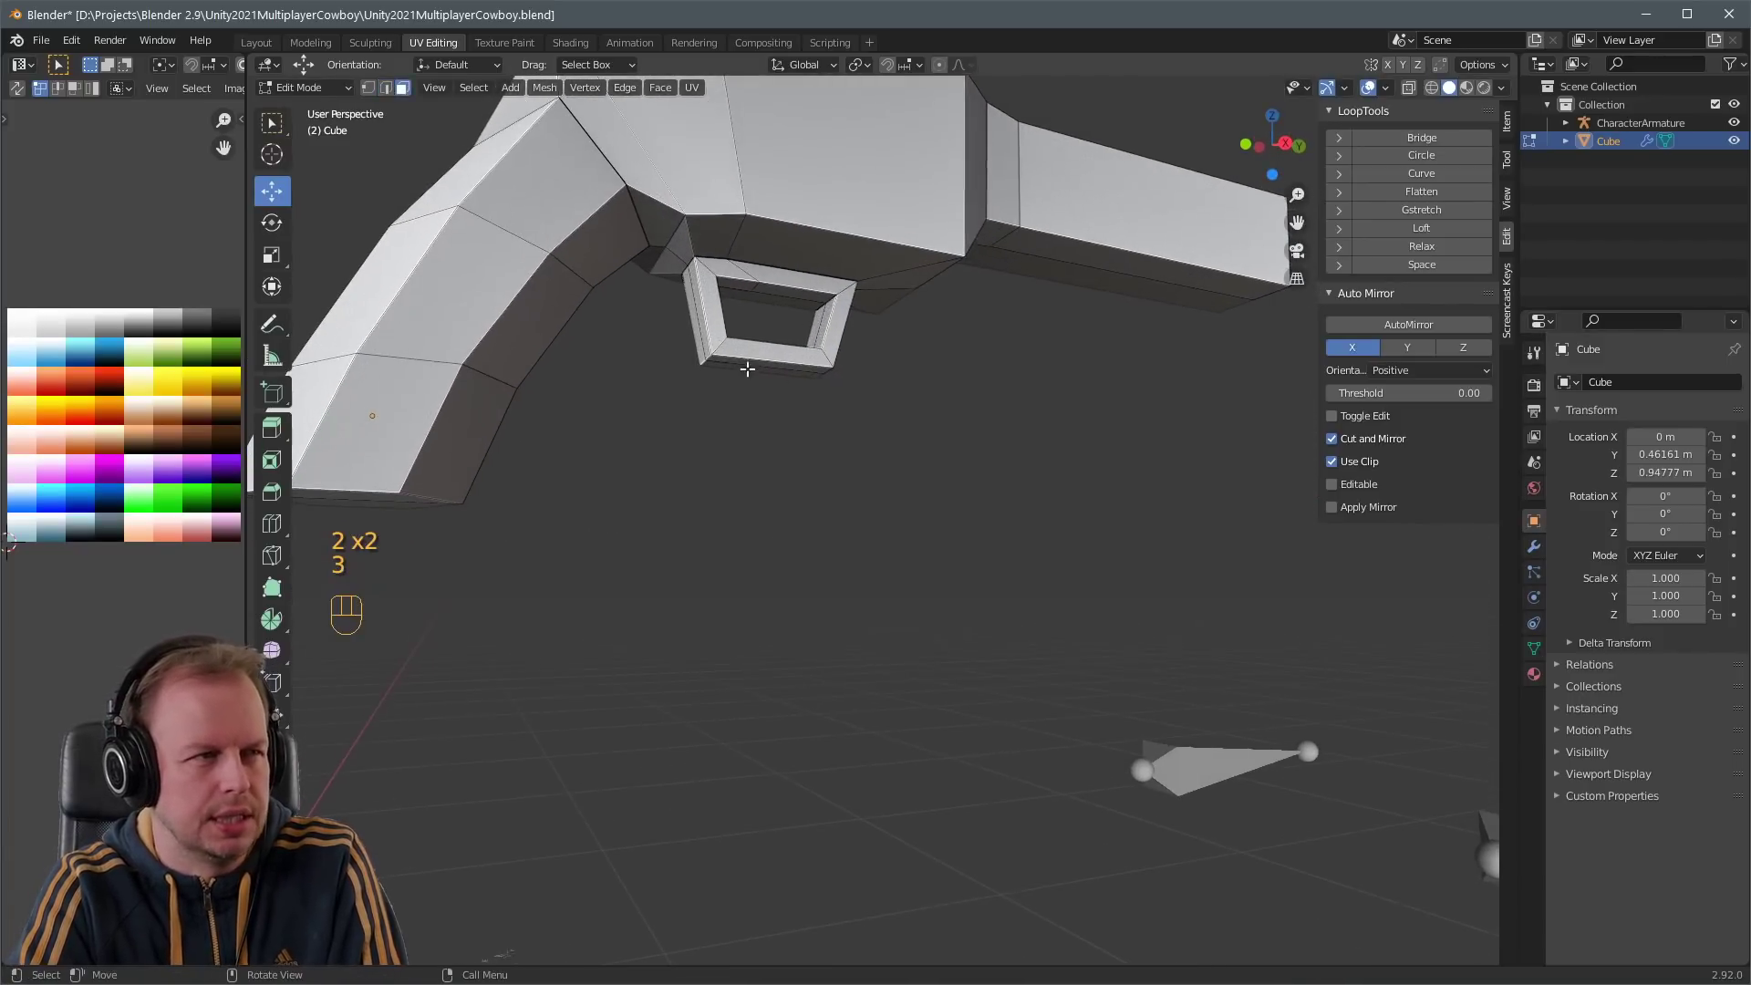
scroll(747, 368, down, 4)
key(3)
click(818, 370)
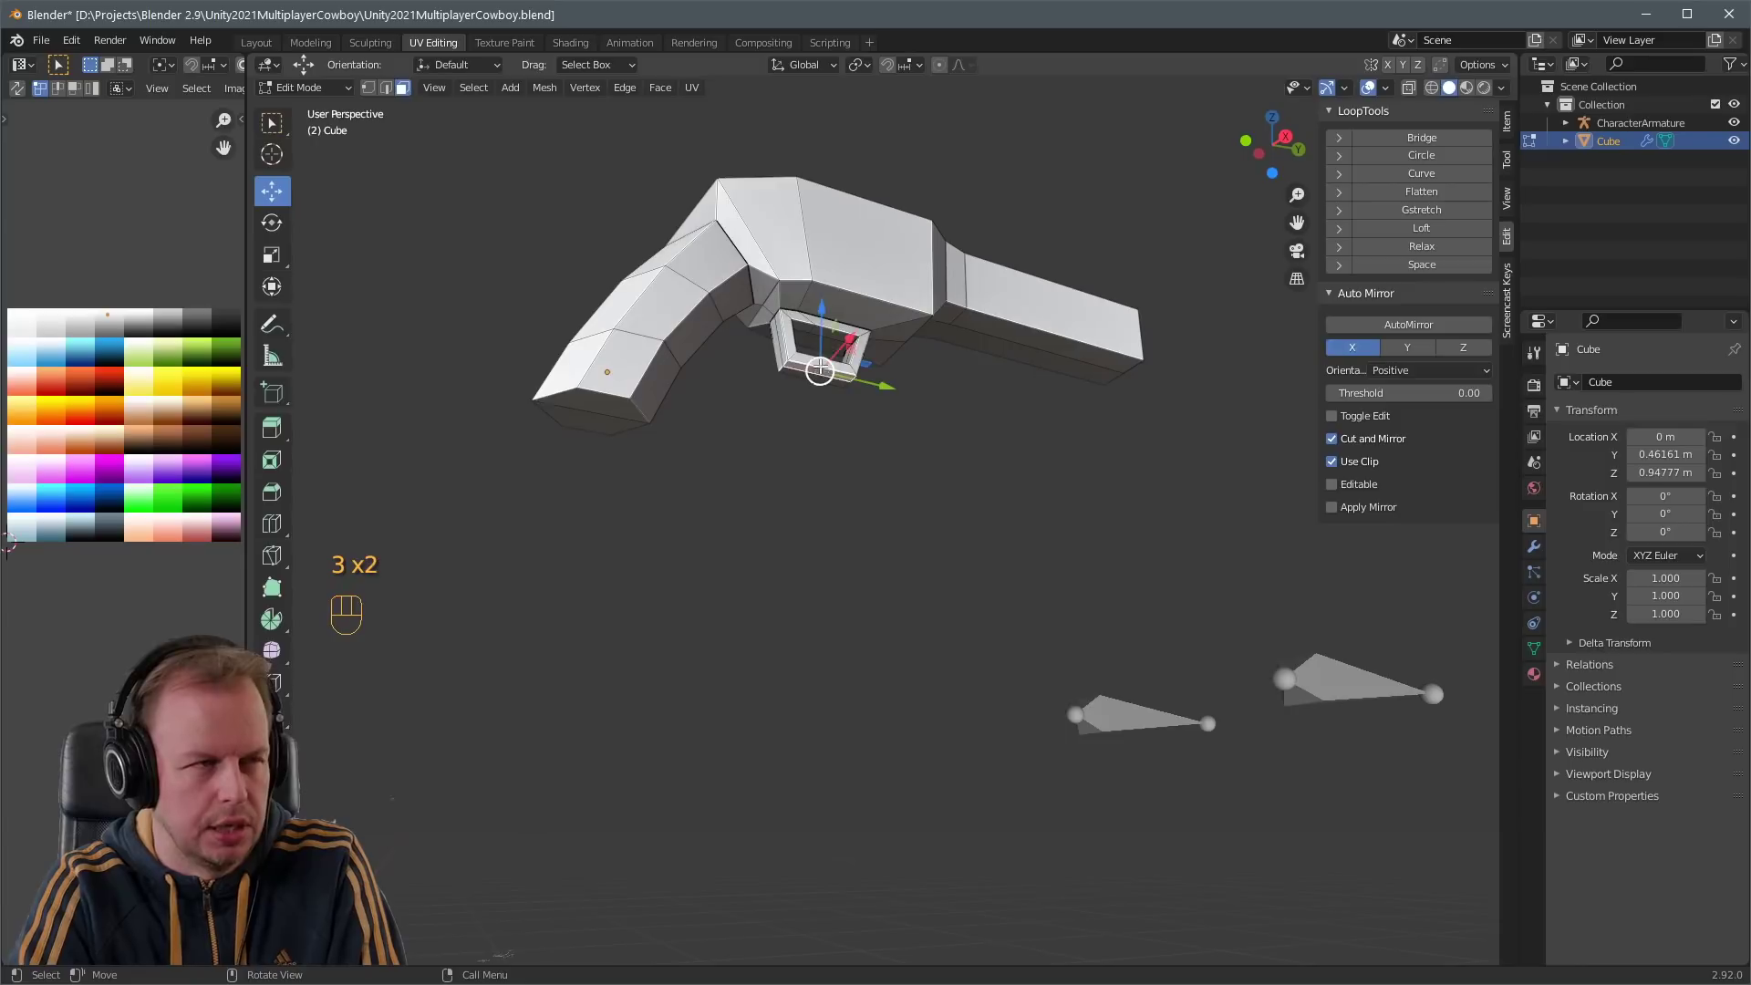
drag(824, 341, 823, 352)
key(ctrl+z)
- Duplicate the frame's side face in place and scale the copy down to about 0.78
middle_drag(825, 352, 825, 438)
scroll(812, 446, up, 2)
click(771, 392)
middle_drag(866, 351, 821, 369)
key(shift+d)
right_click(824, 372)
key(s)
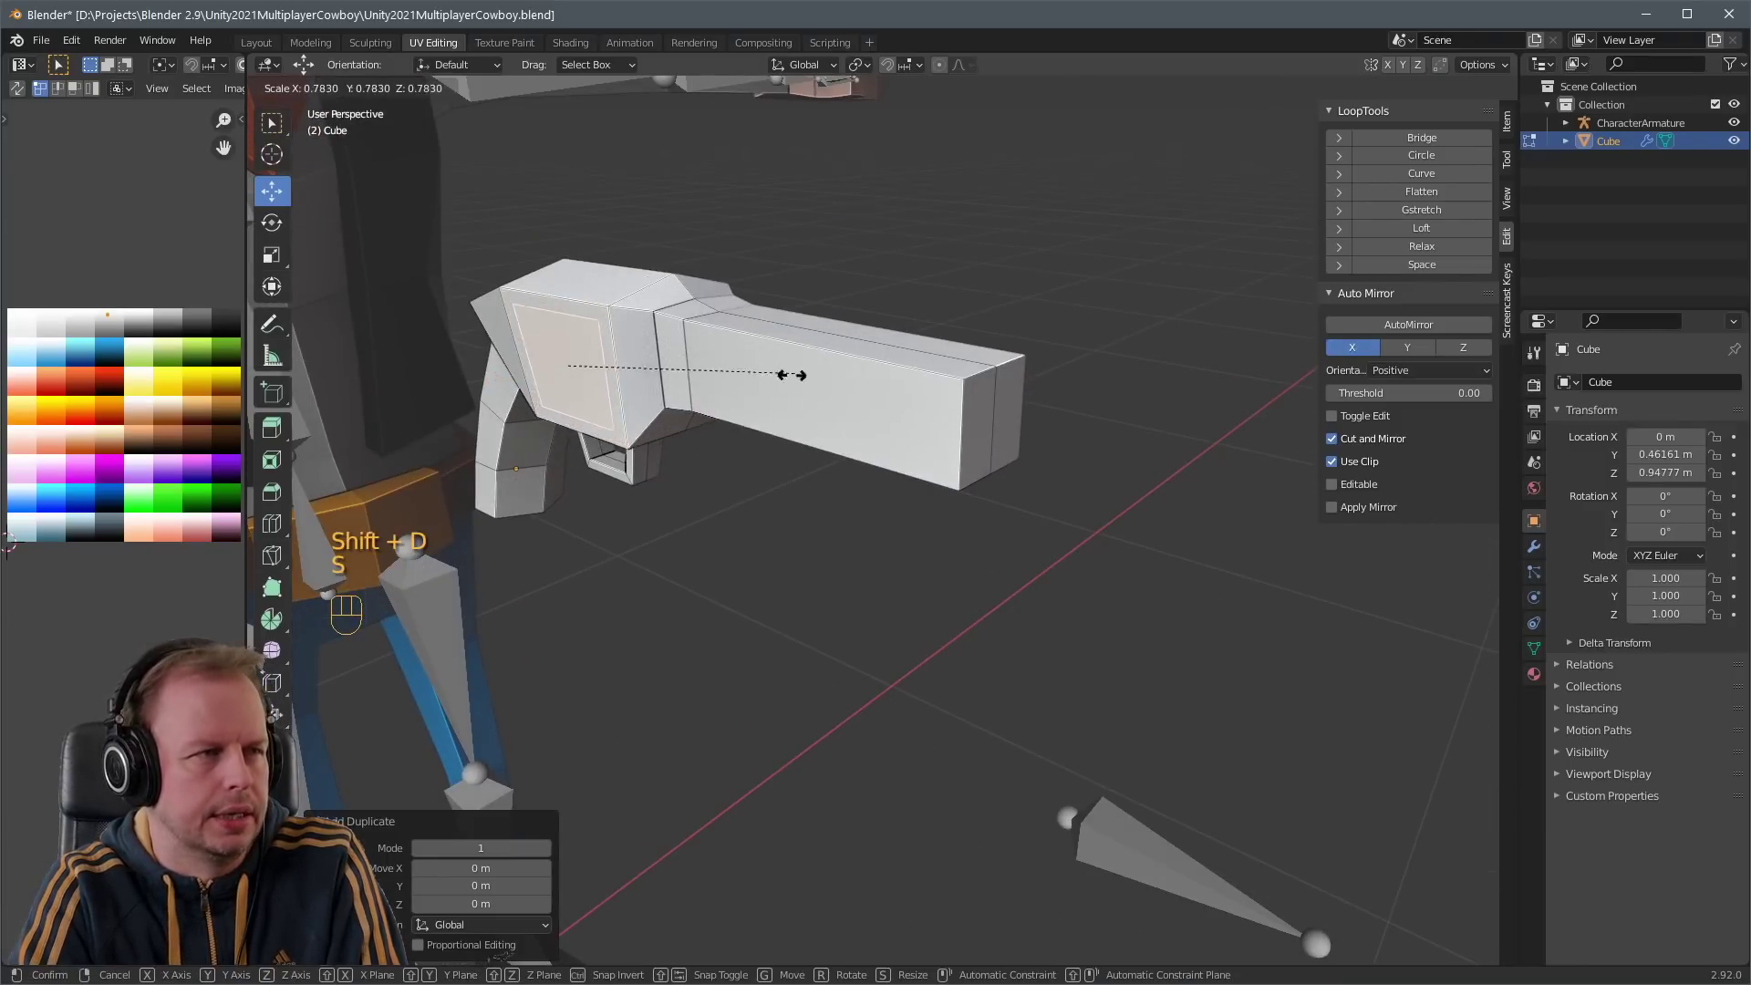
click(788, 375)
- Extrude the duplicated face outward and scale its outer face along Z to form the cylinder block
key(e)
click(835, 384)
key(s)
key(z)
click(698, 384)
- Move the upper edge of the cylinder block to adjust its bevelled shape
middle_drag(699, 385, 898, 369)
drag(1162, 388, 1173, 389)
middle_drag(1173, 389, 944, 364)
key(2)
key(g)
click(832, 284)
key(3)
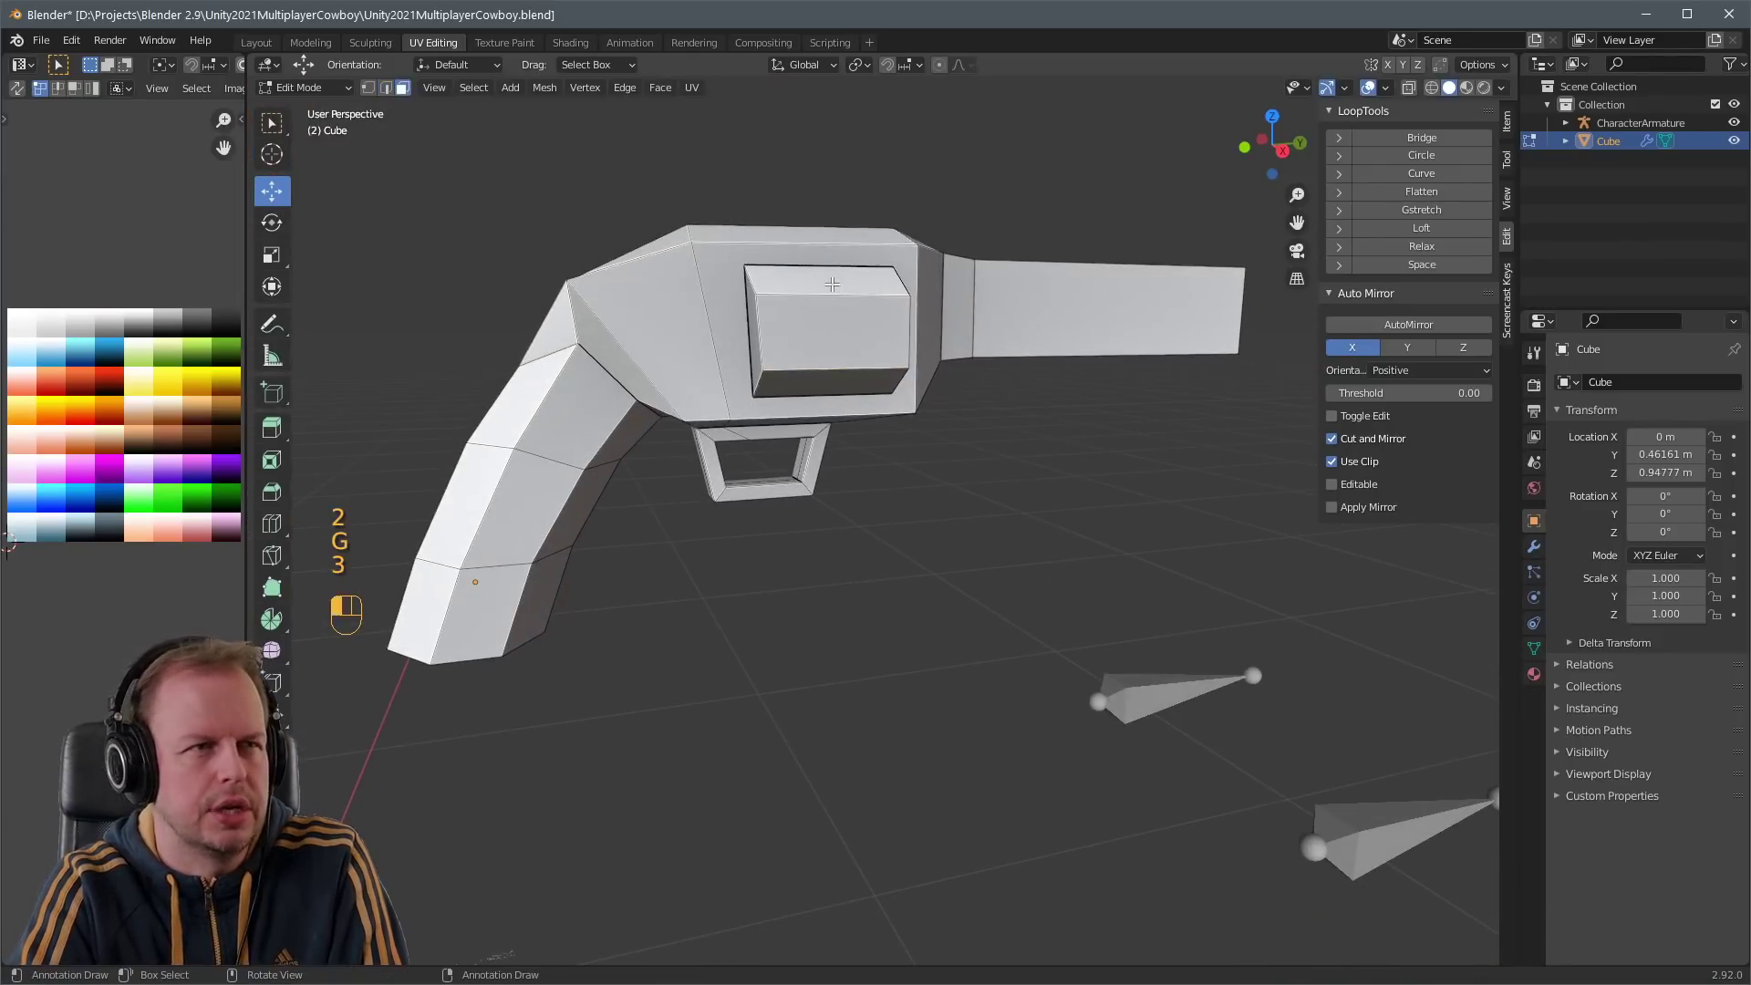
- Try to align the vertical edges behind the cylinder block by scaling them to 0 along Y
middle_drag(803, 342, 786, 383)
click(604, 403)
text(sy)
text(0)
key(Return)
- Move the frame's upper vertex behind the cylinder block about 0.013 m forward along Y
middle_drag(989, 351, 869, 368)
key(1)
scroll(869, 367, down, 1)
click(655, 327)
key(g)
click(682, 309)
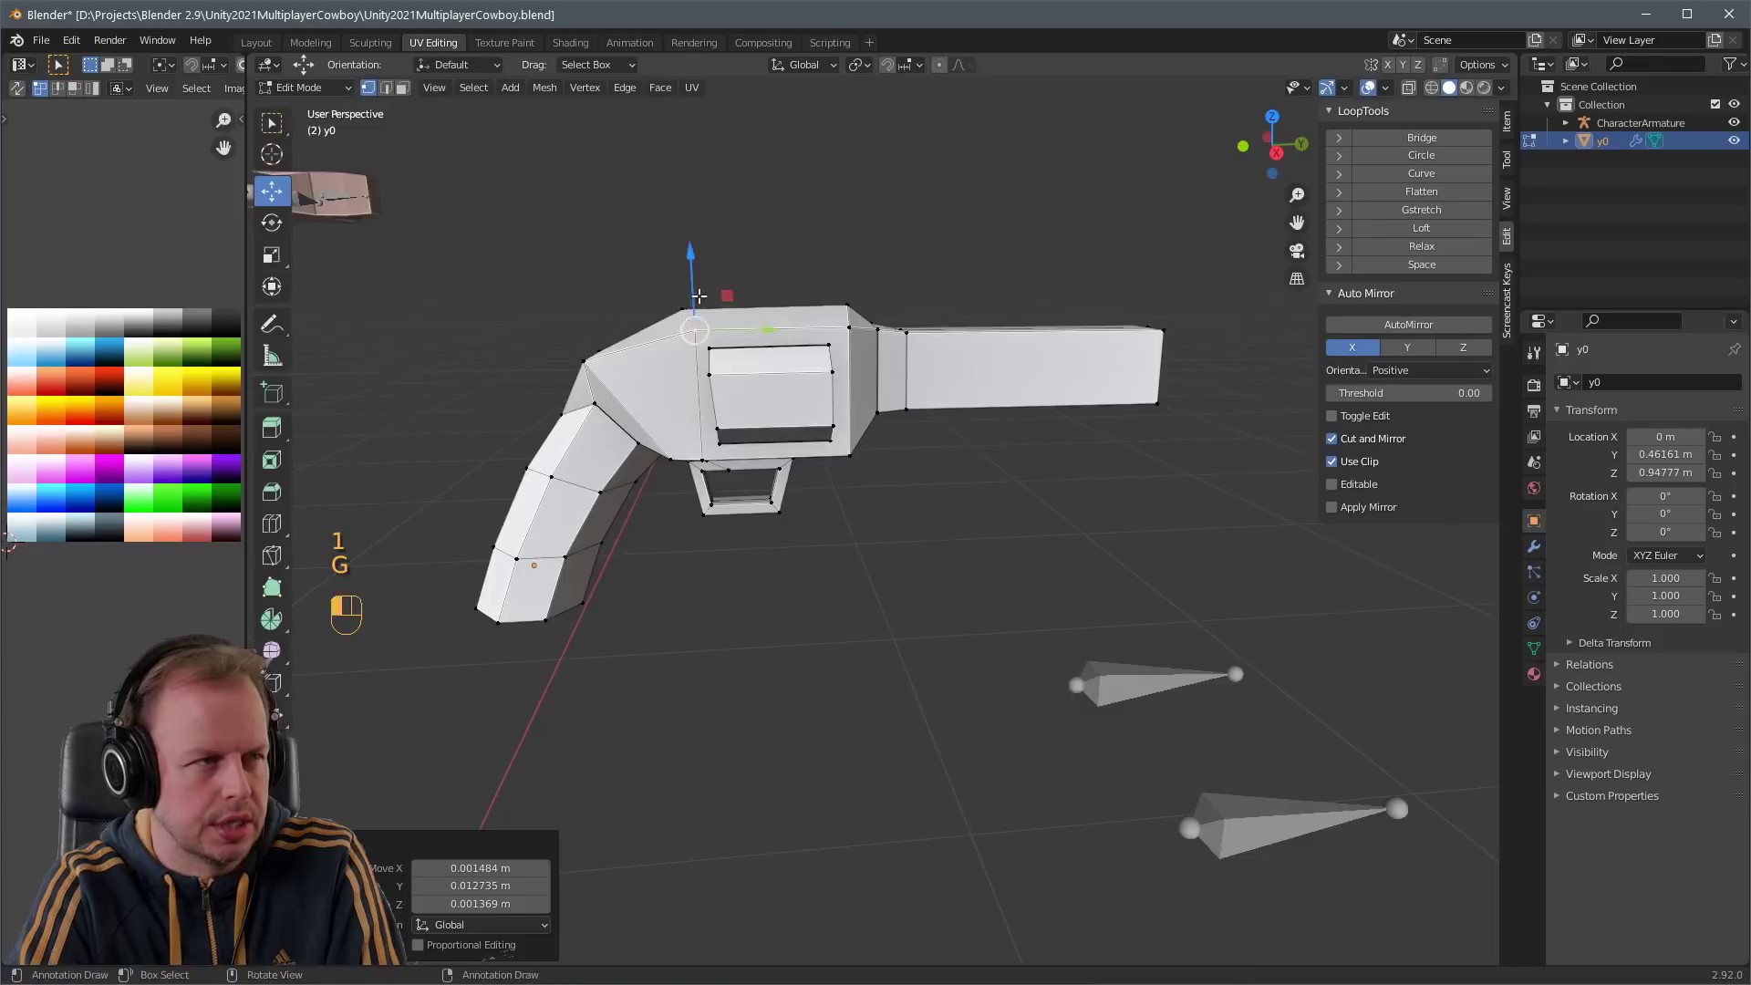
middle_drag(693, 315, 820, 365)
- Straighten the rear side of the cylinder block area by scaling the selection to 0 along Y
key(3)
click(836, 386)
text(sy0)
key(Return)
middle_drag(921, 394, 820, 387)
text(sy0)
key(Return)
- Reposition the side vertices at the rear of the frame, lowering the last one about 0.008 m
click(769, 411)
key(g)
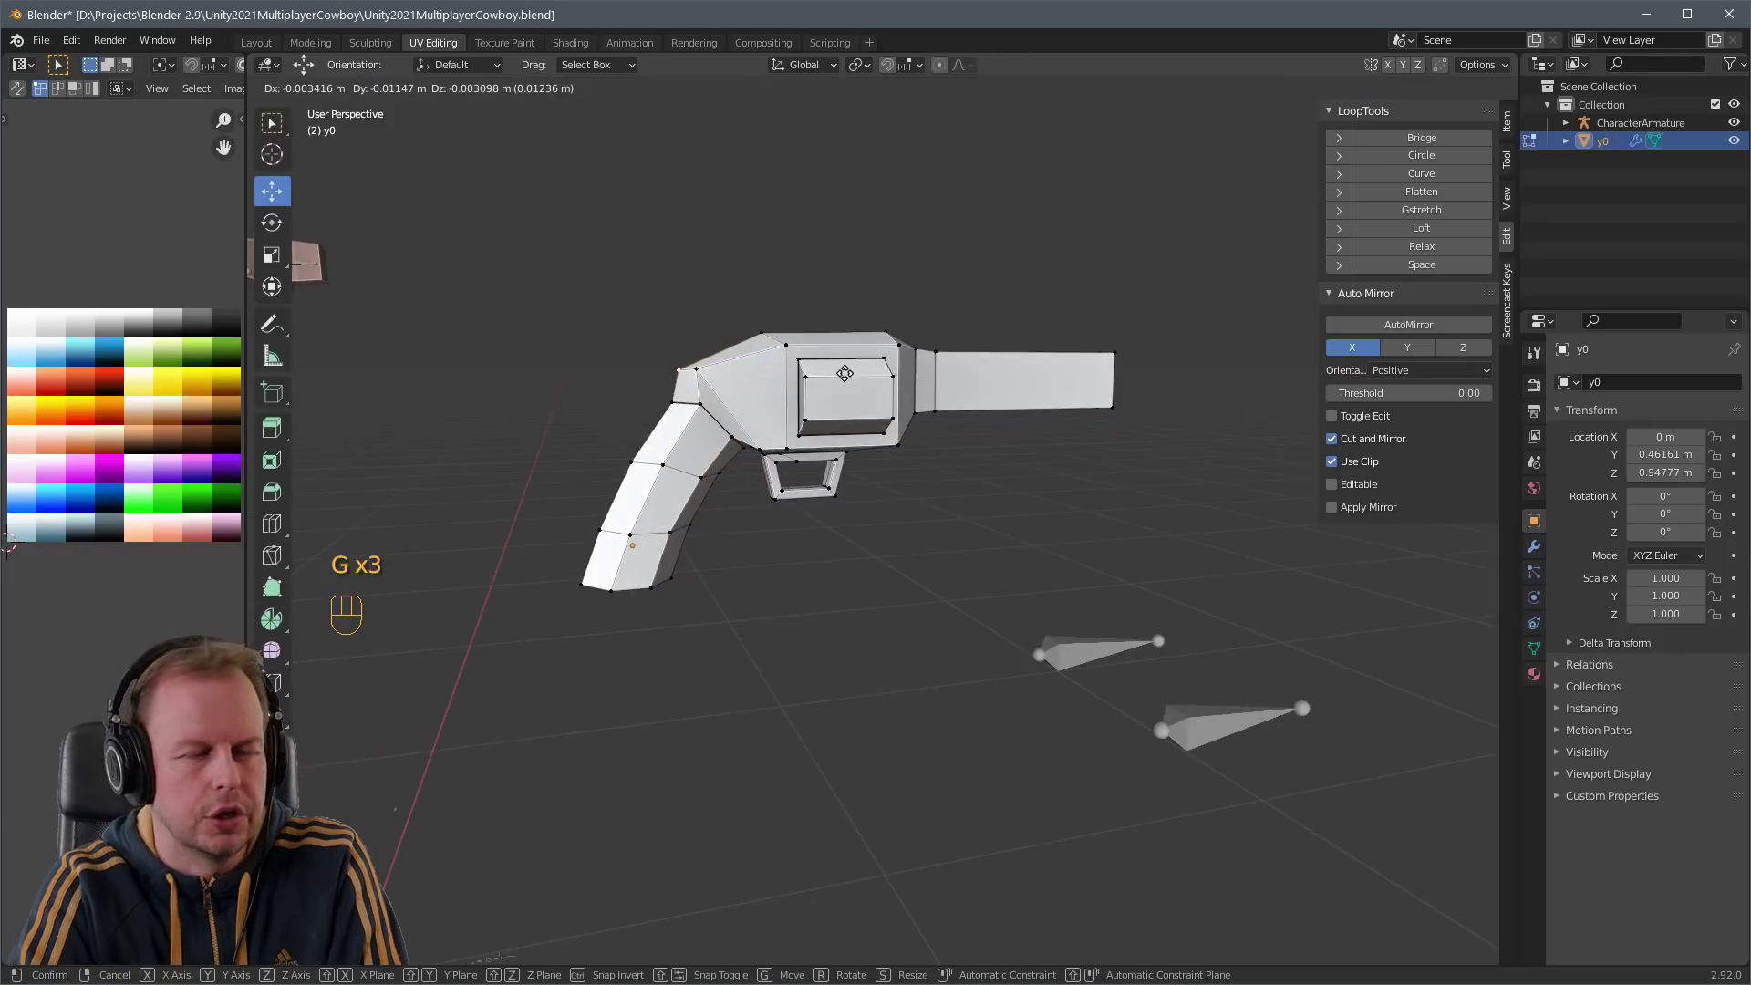
click(843, 375)
key(g)
click(844, 379)
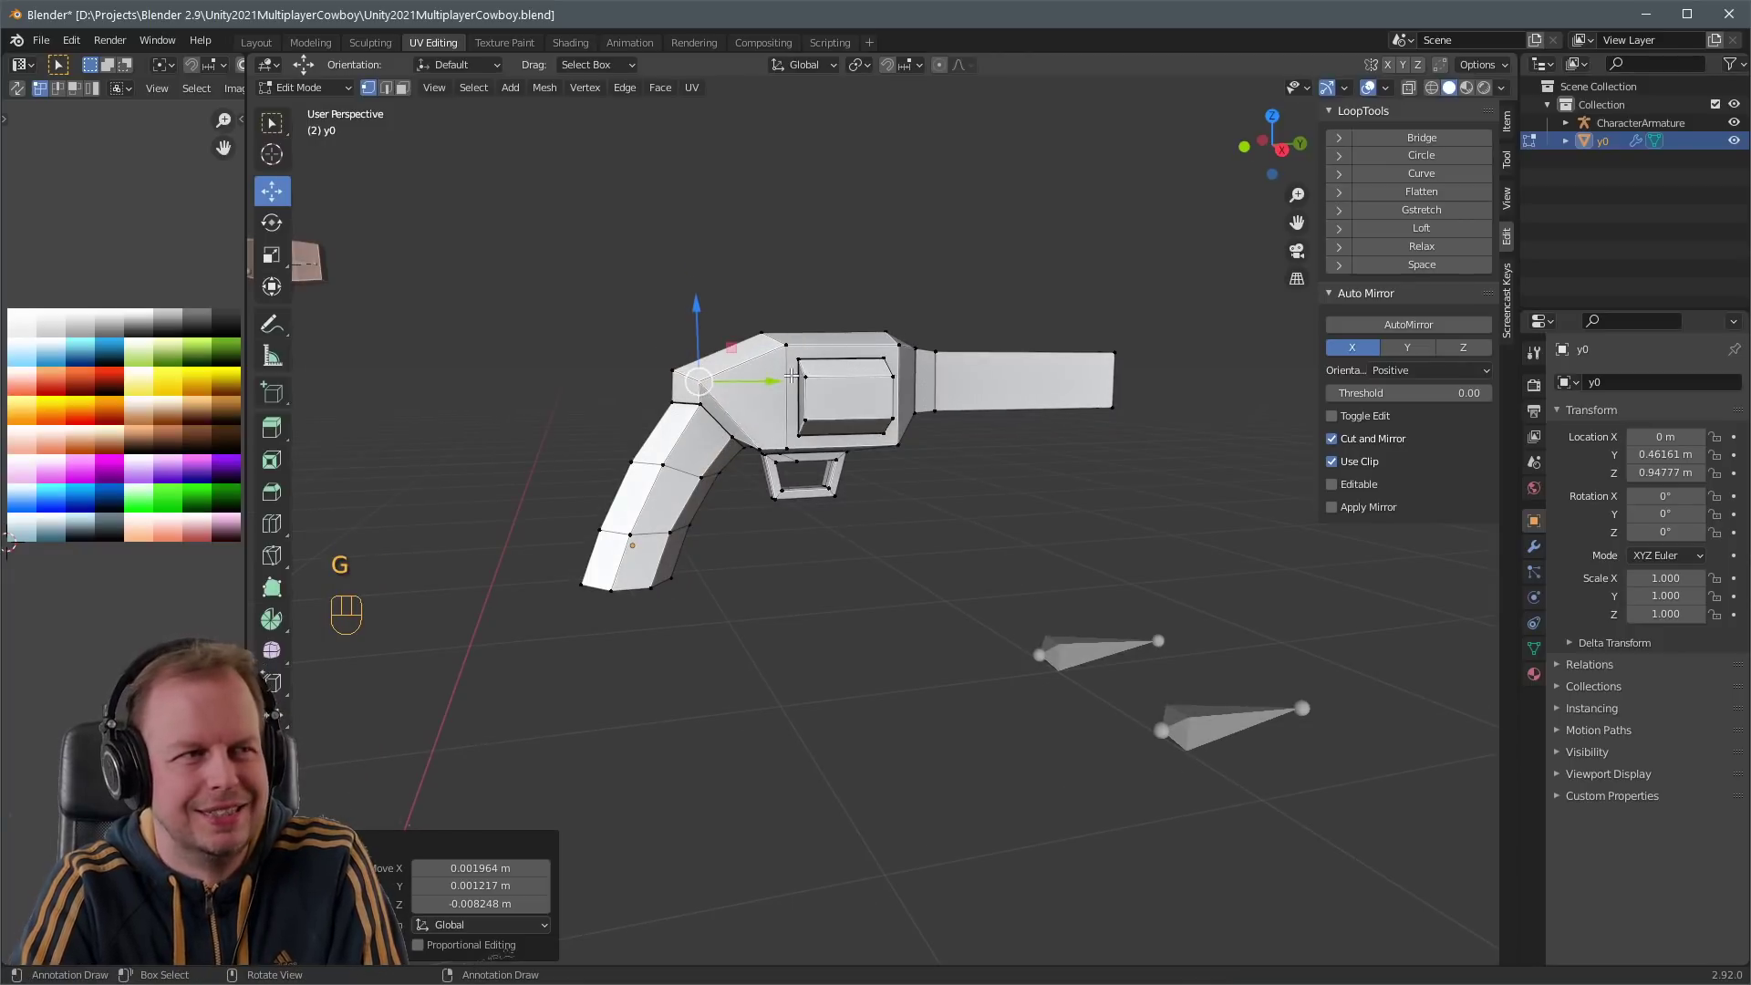
- Reposition the edges at the rear of the frame and where it meets the grip to refine the outline
middle_drag(845, 379, 843, 329)
key(2)
key(2)
click(675, 403)
key(g)
click(1028, 380)
key(g)
click(780, 374)
key(g)
click(834, 334)
- Select the grip faces and move their UVs onto a brown swatch of the color palette
mouse_move(720, 366)
middle_down()
mouse_move(740, 343)
mouse_move(728, 362)
middle_up()
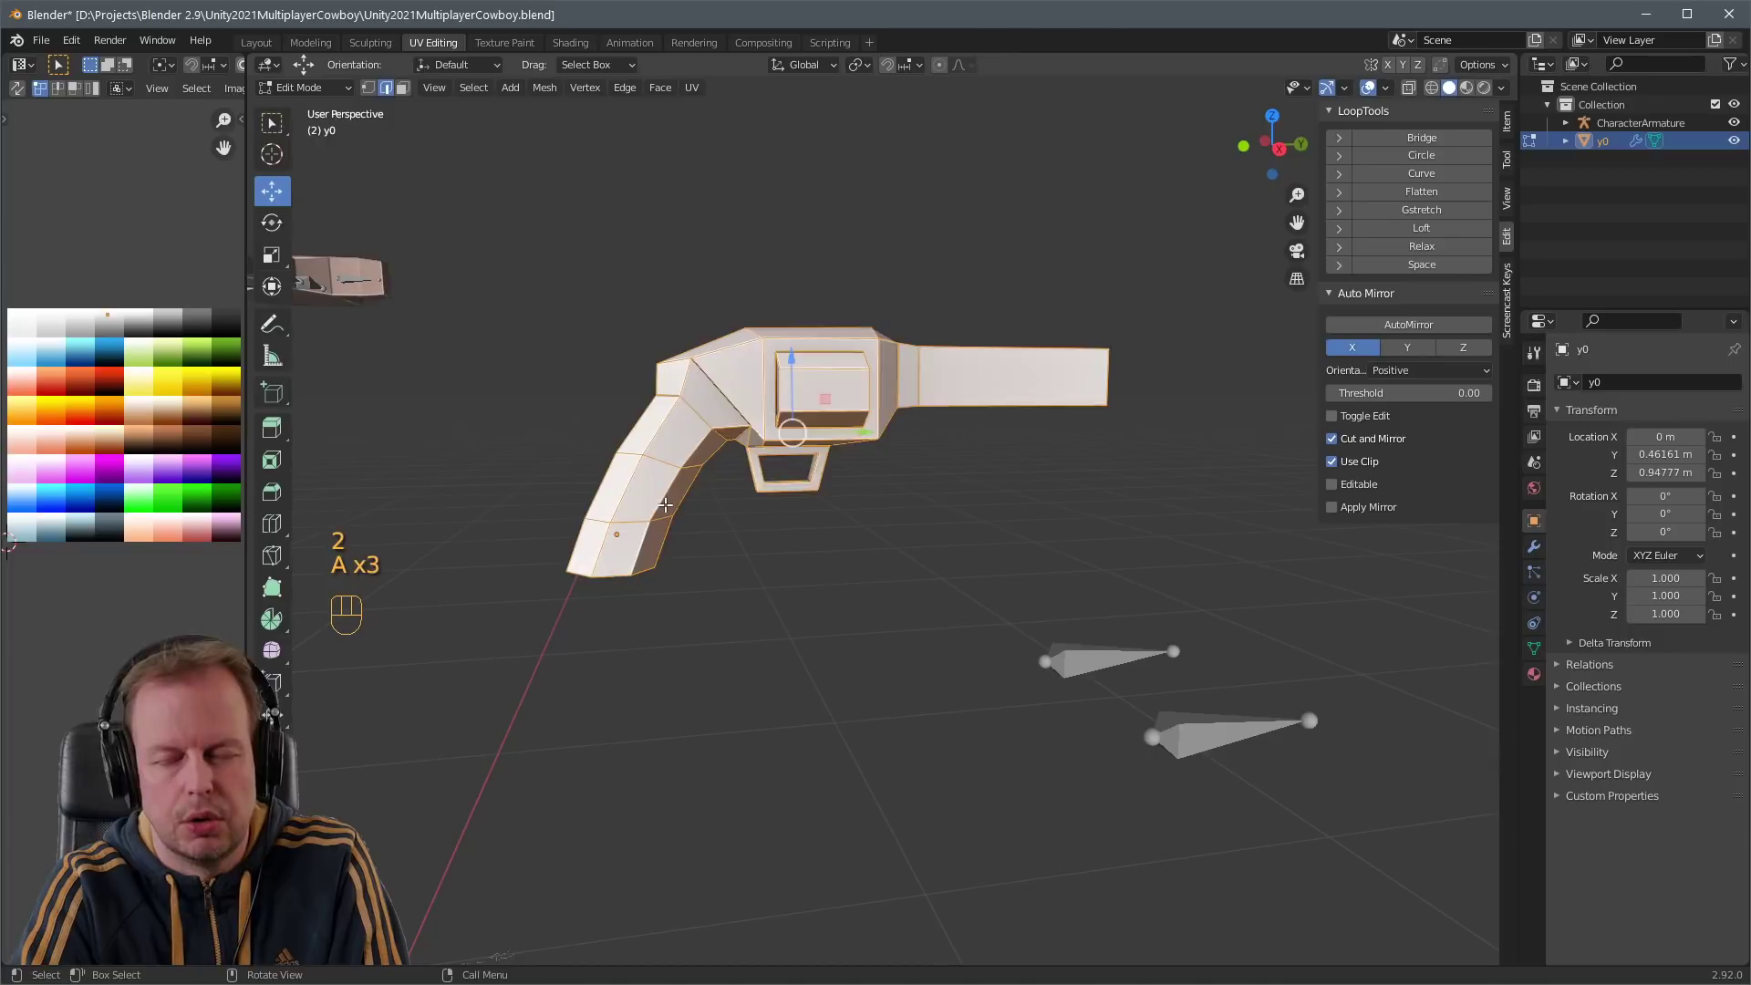
click(215, 518)
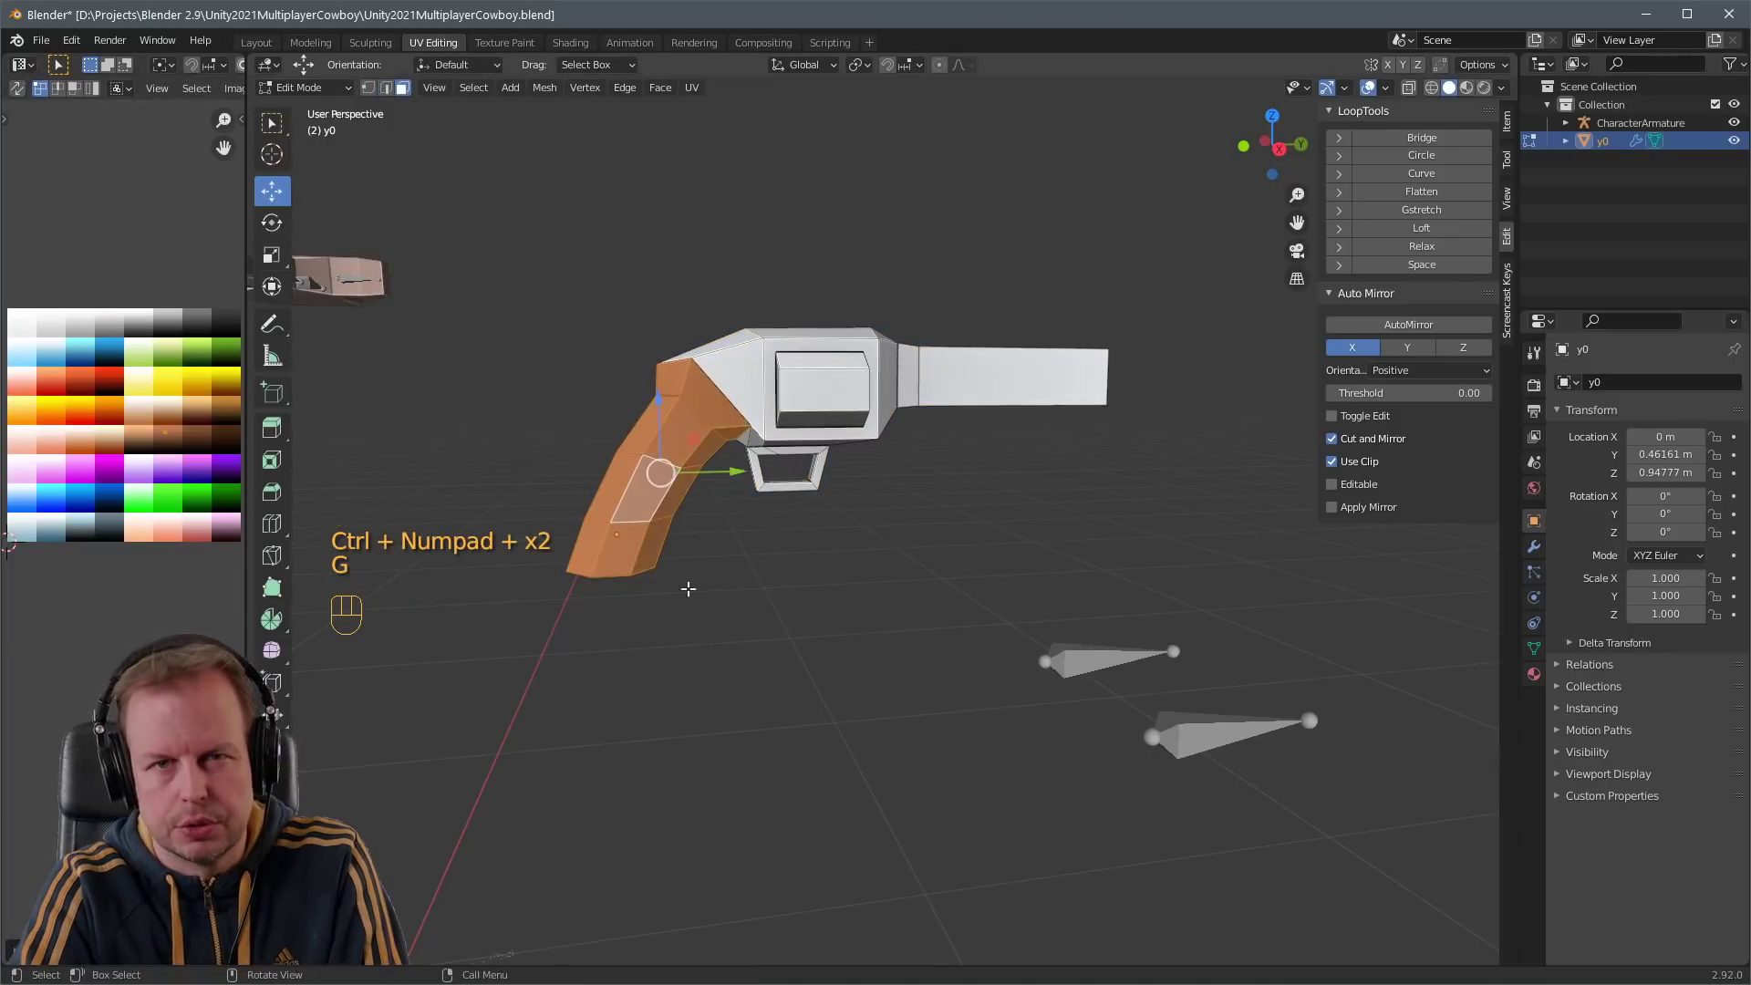
click(688, 590)
- Move the edge beside the cylinder block slightly backward along Y
mouse_move(808, 412)
middle_down()
mouse_move(841, 423)
mouse_move(846, 406)
mouse_move(812, 398)
middle_up()
key(2)
key(a)
key(a)
key(g)
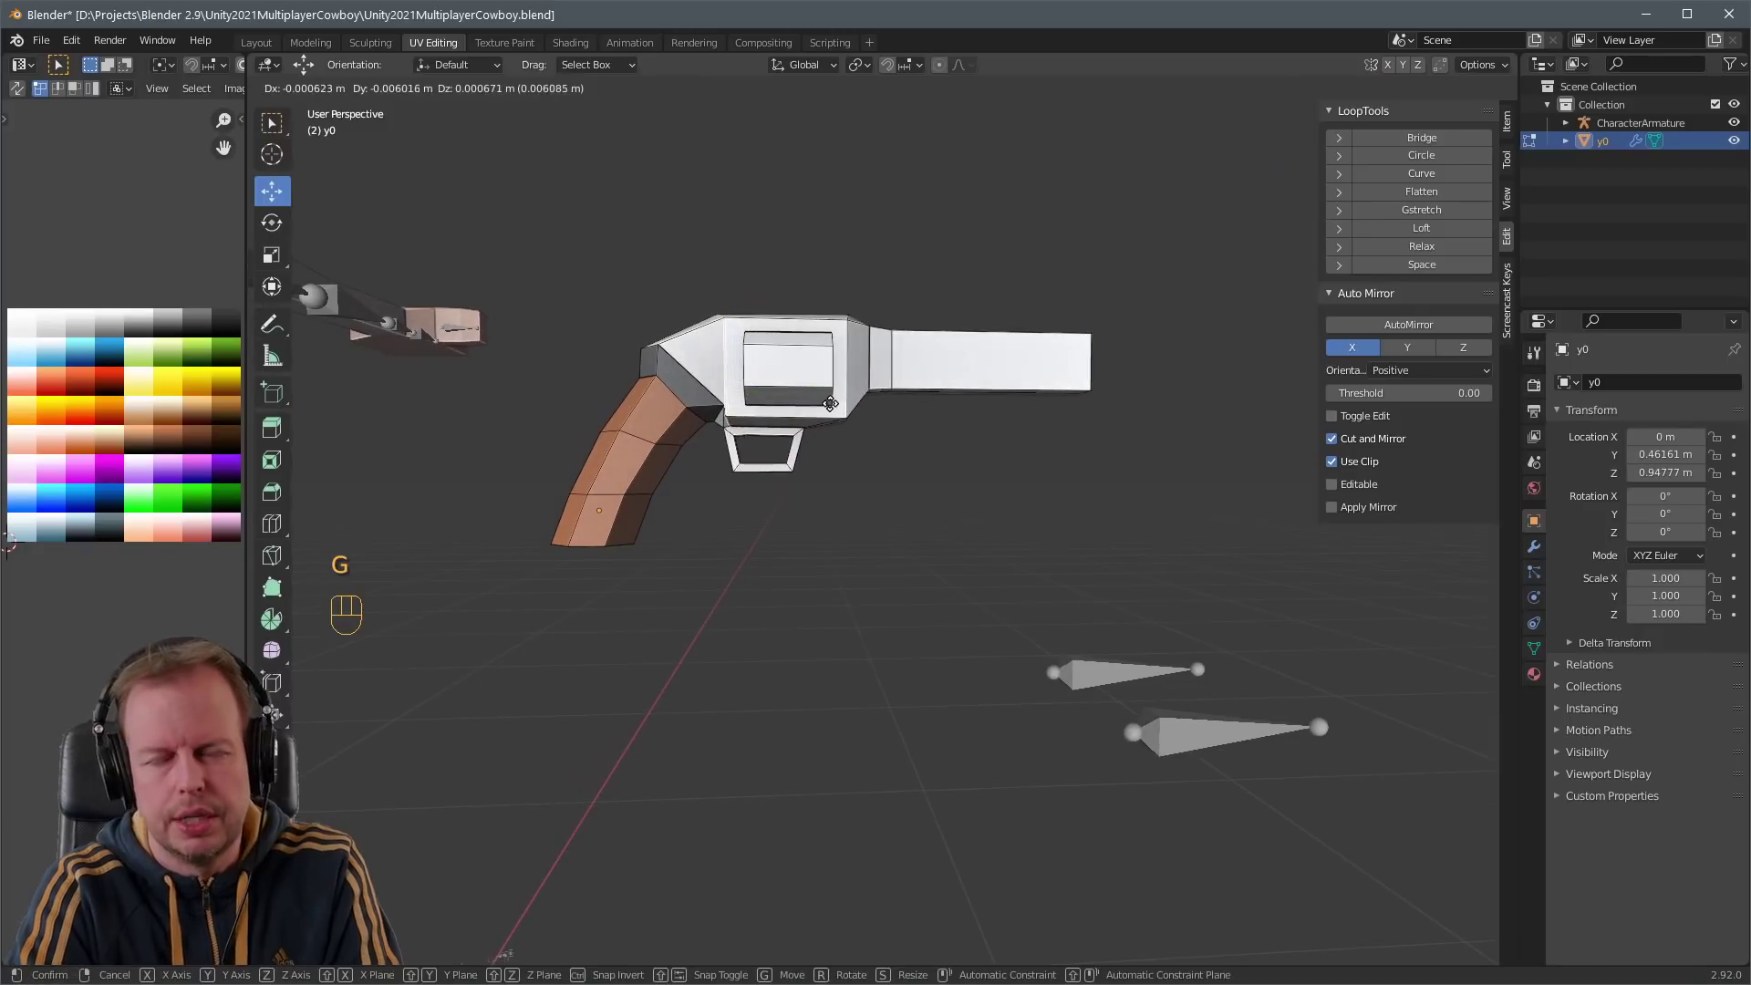
click(813, 400)
- Move the rear face of the cylinder block backward to lengthen the block
key(3)
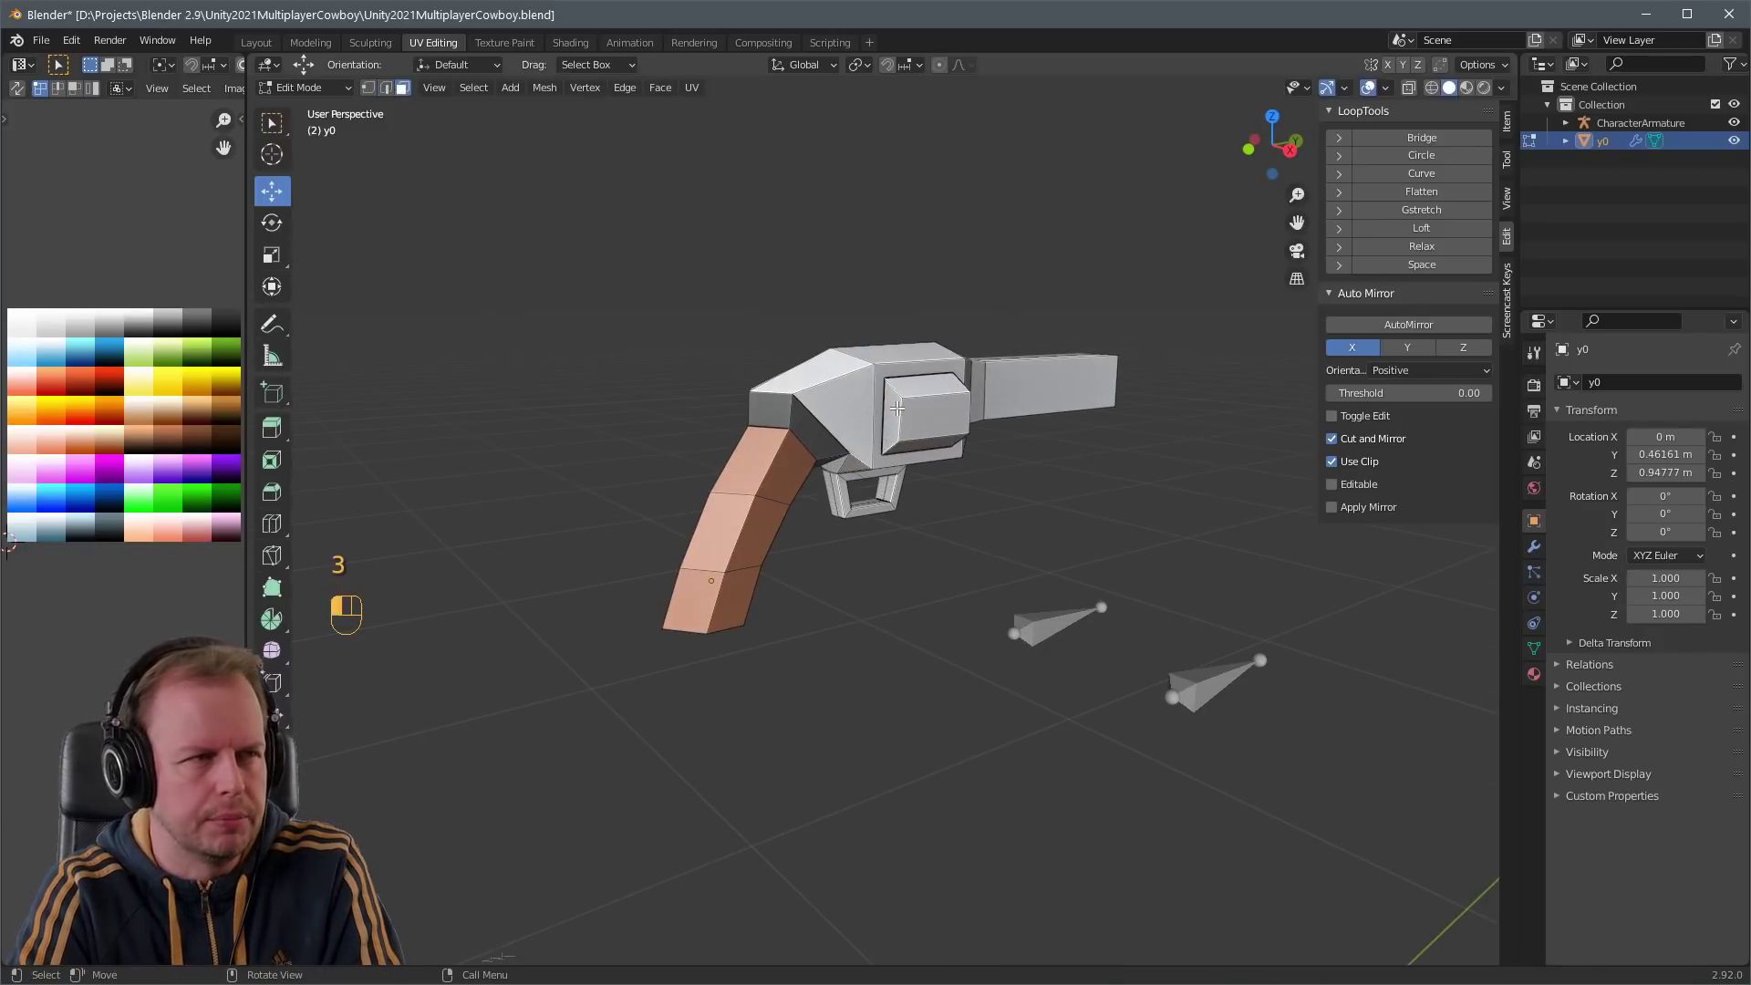
click(897, 408)
key(g)
drag(918, 423, 918, 423)
middle_drag(918, 423, 826, 415)
- Move the frame's top rear edge backward above the end of the cylinder block
key(2)
click(745, 360)
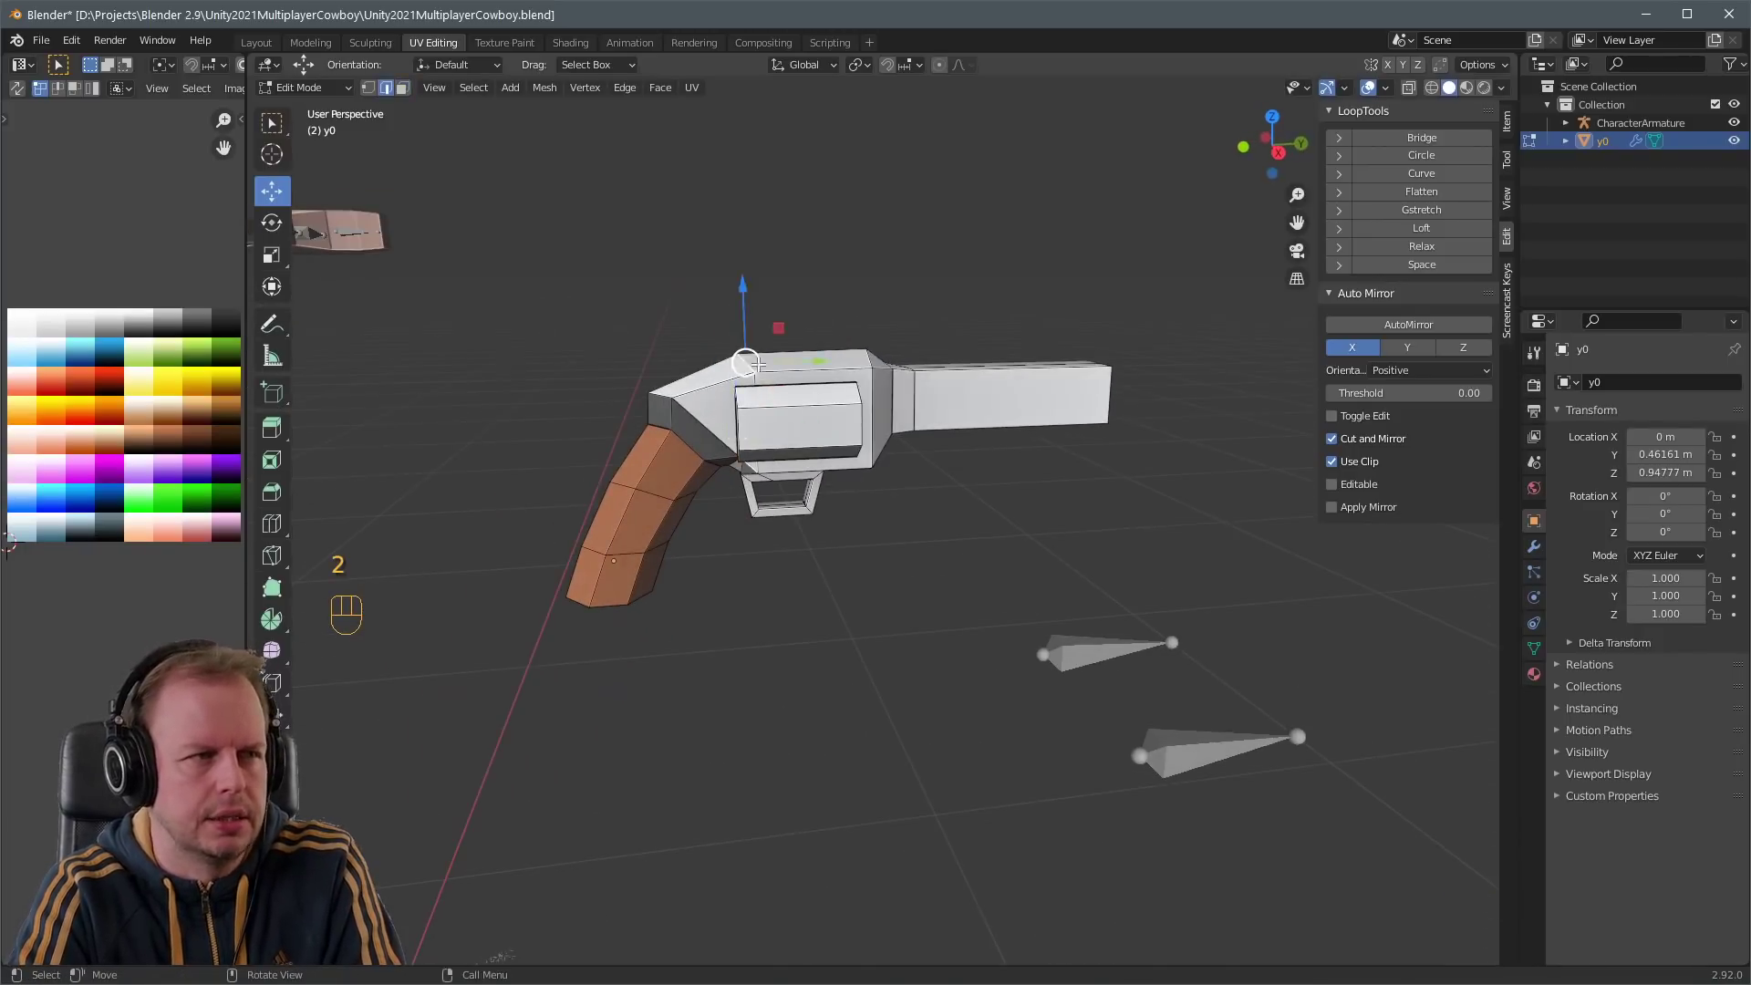
key(g)
click(724, 367)
middle_drag(723, 366, 797, 382)
middle_drag(901, 431, 799, 387)
drag(799, 386, 812, 388)
- Check the revolver's overall shape and adjust the side edges of the grip
scroll(811, 392, down, 5)
click(872, 512)
middle_drag(848, 497, 771, 536)
scroll(712, 430, up, 3)
key(Tab)
key(Tab)
key(2)
click(635, 496)
shift+click(658, 455)
drag(718, 468, 724, 468)
- Nudge the front side vertices of the grip, including a shift of about 0.0007 m along Y
key(2)
key(1)
click(593, 516)
drag(653, 515, 656, 514)
middle_drag(655, 514, 752, 442)
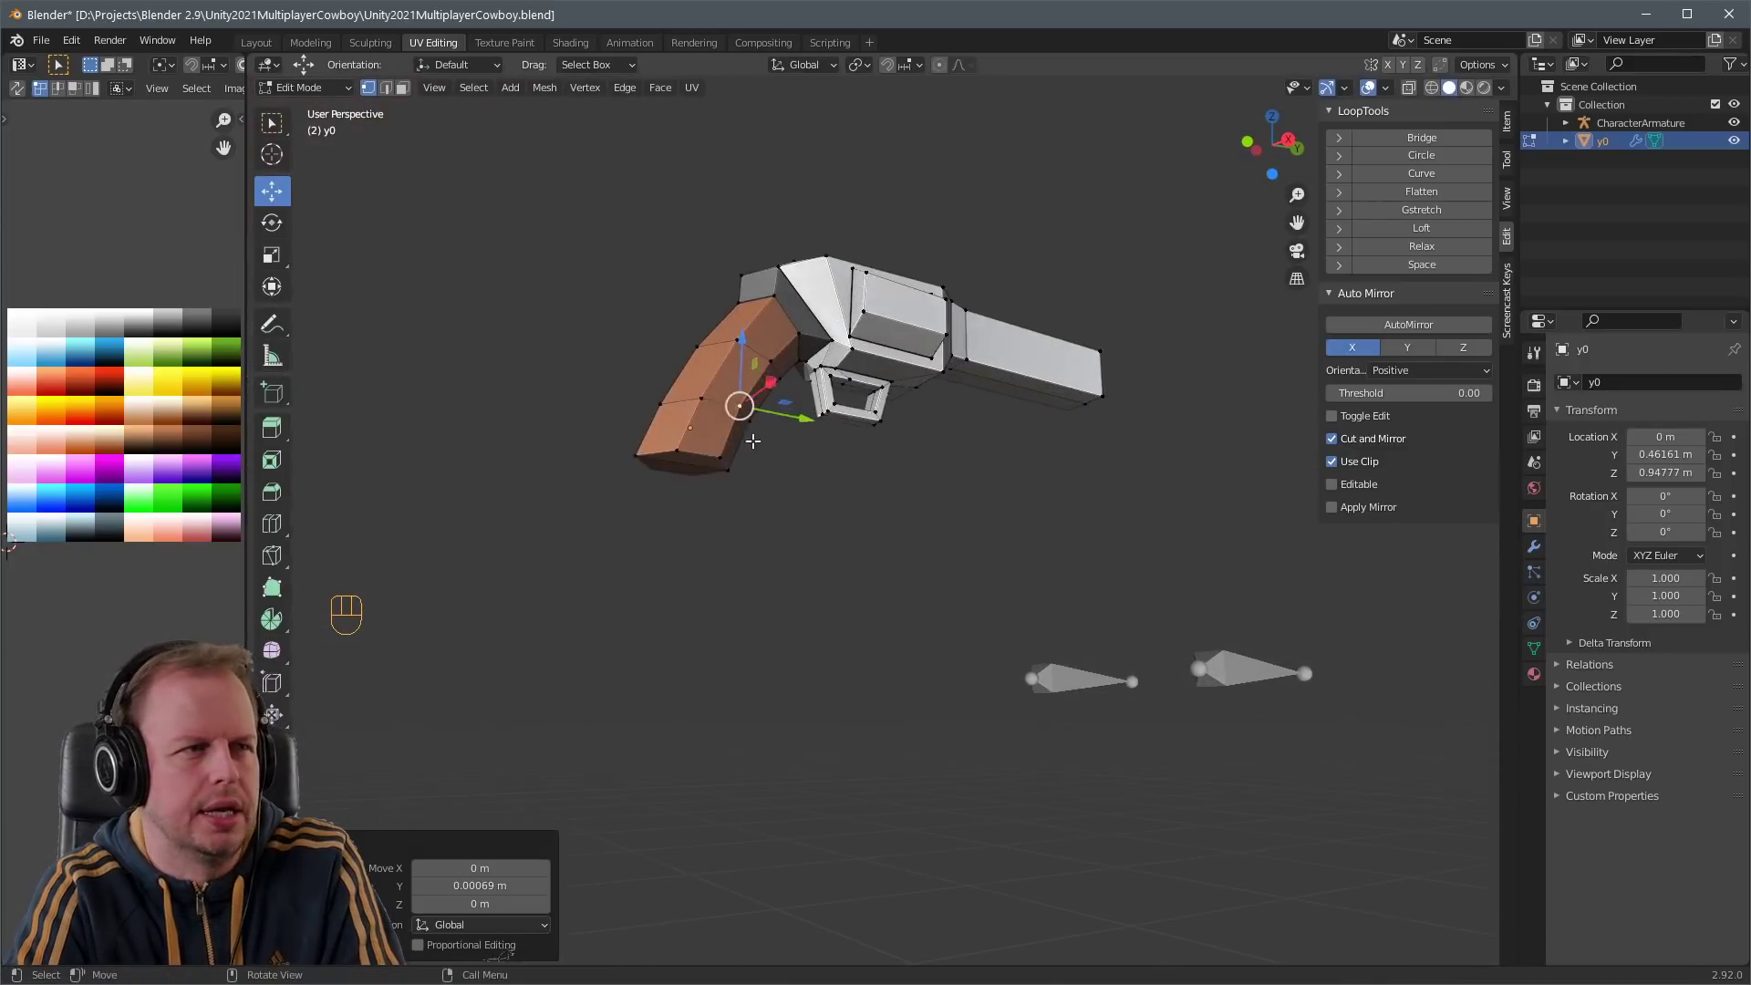
drag(686, 396, 686, 403)
- Scale the barrel's outer side faces along Z so the barrel gets an angular cross-section
scroll(817, 446, down, 3)
middle_drag(1013, 437, 839, 483)
scroll(708, 454, up, 3)
key(3)
middle_drag(709, 454, 613, 411)
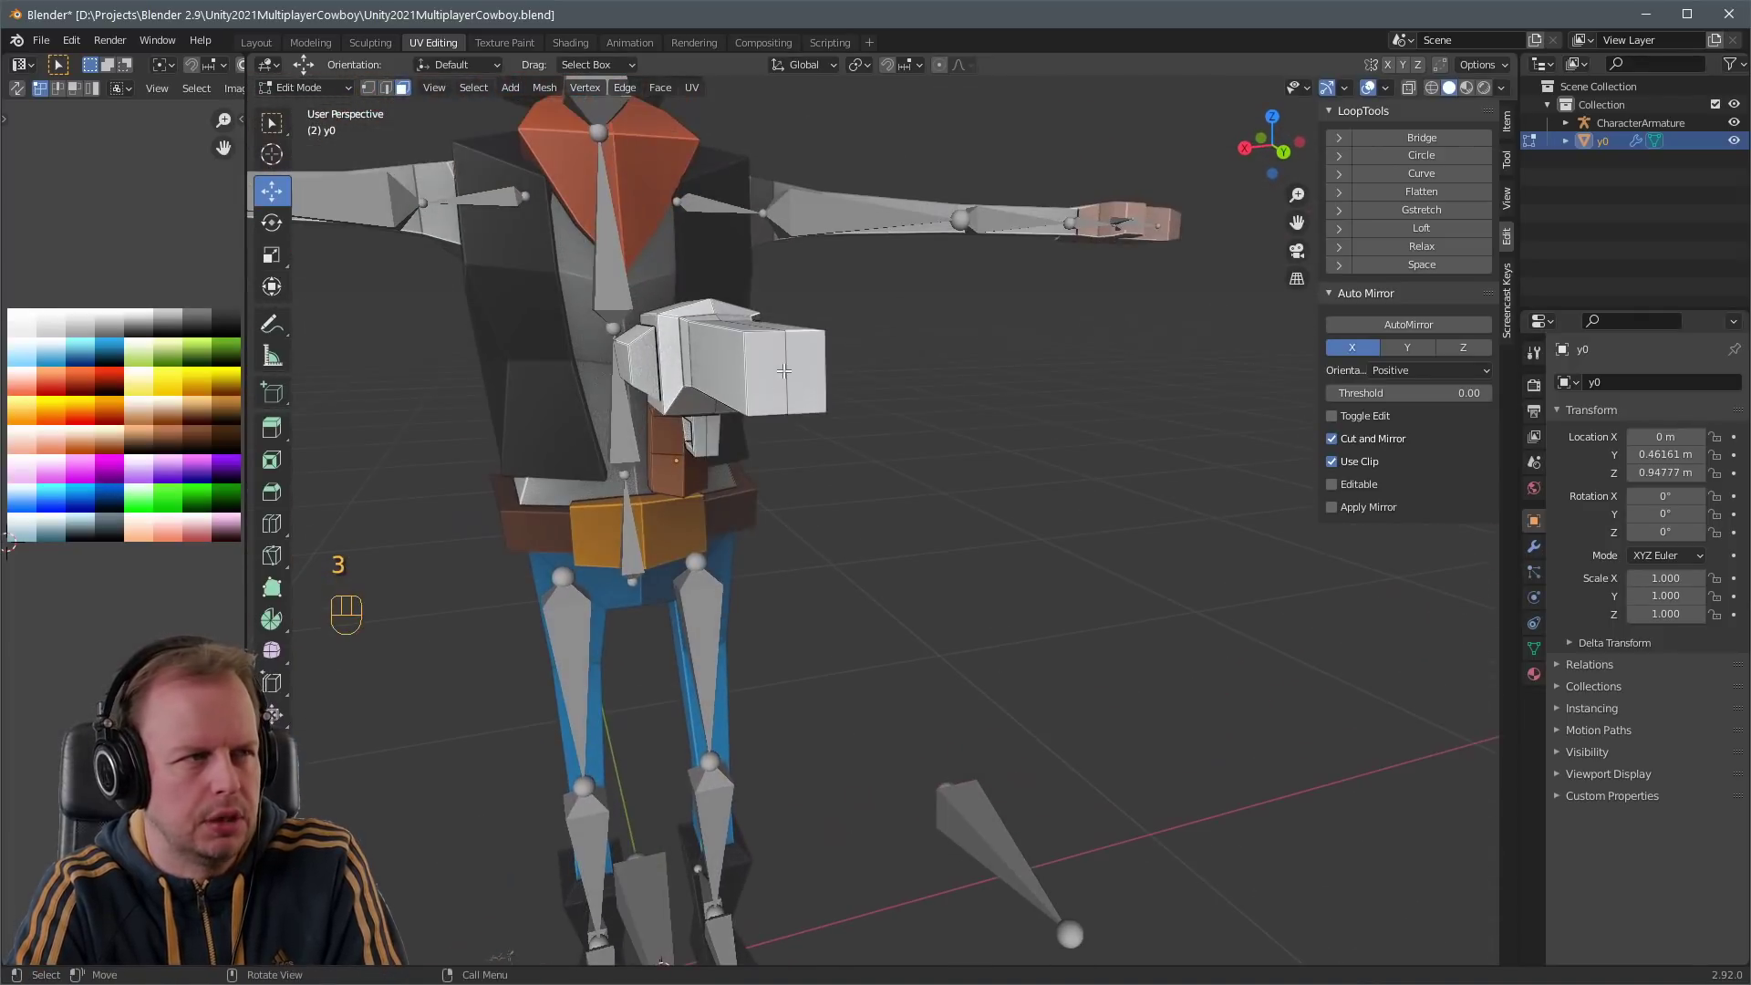
middle_drag(766, 387, 821, 388)
click(862, 386)
key(s)
key(y)
key(z)
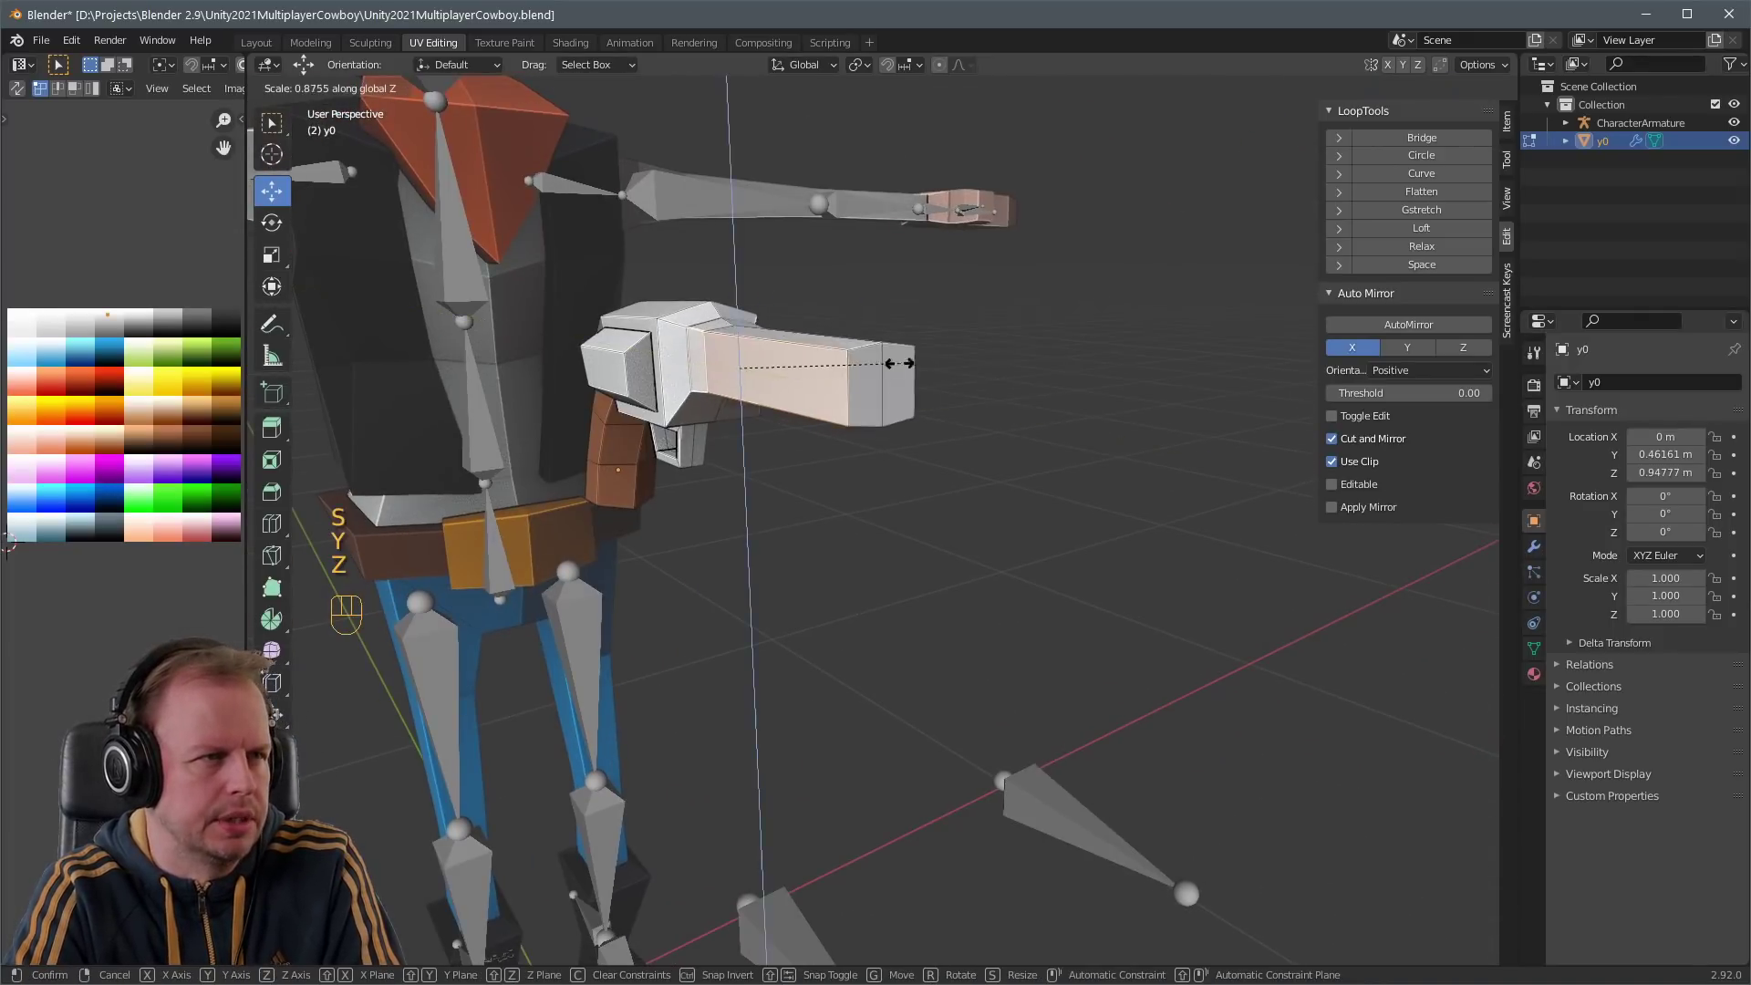
click(851, 372)
- Inset the muzzle face by about 0.006 m and extrude it inward to hollow the barrel
key(i)
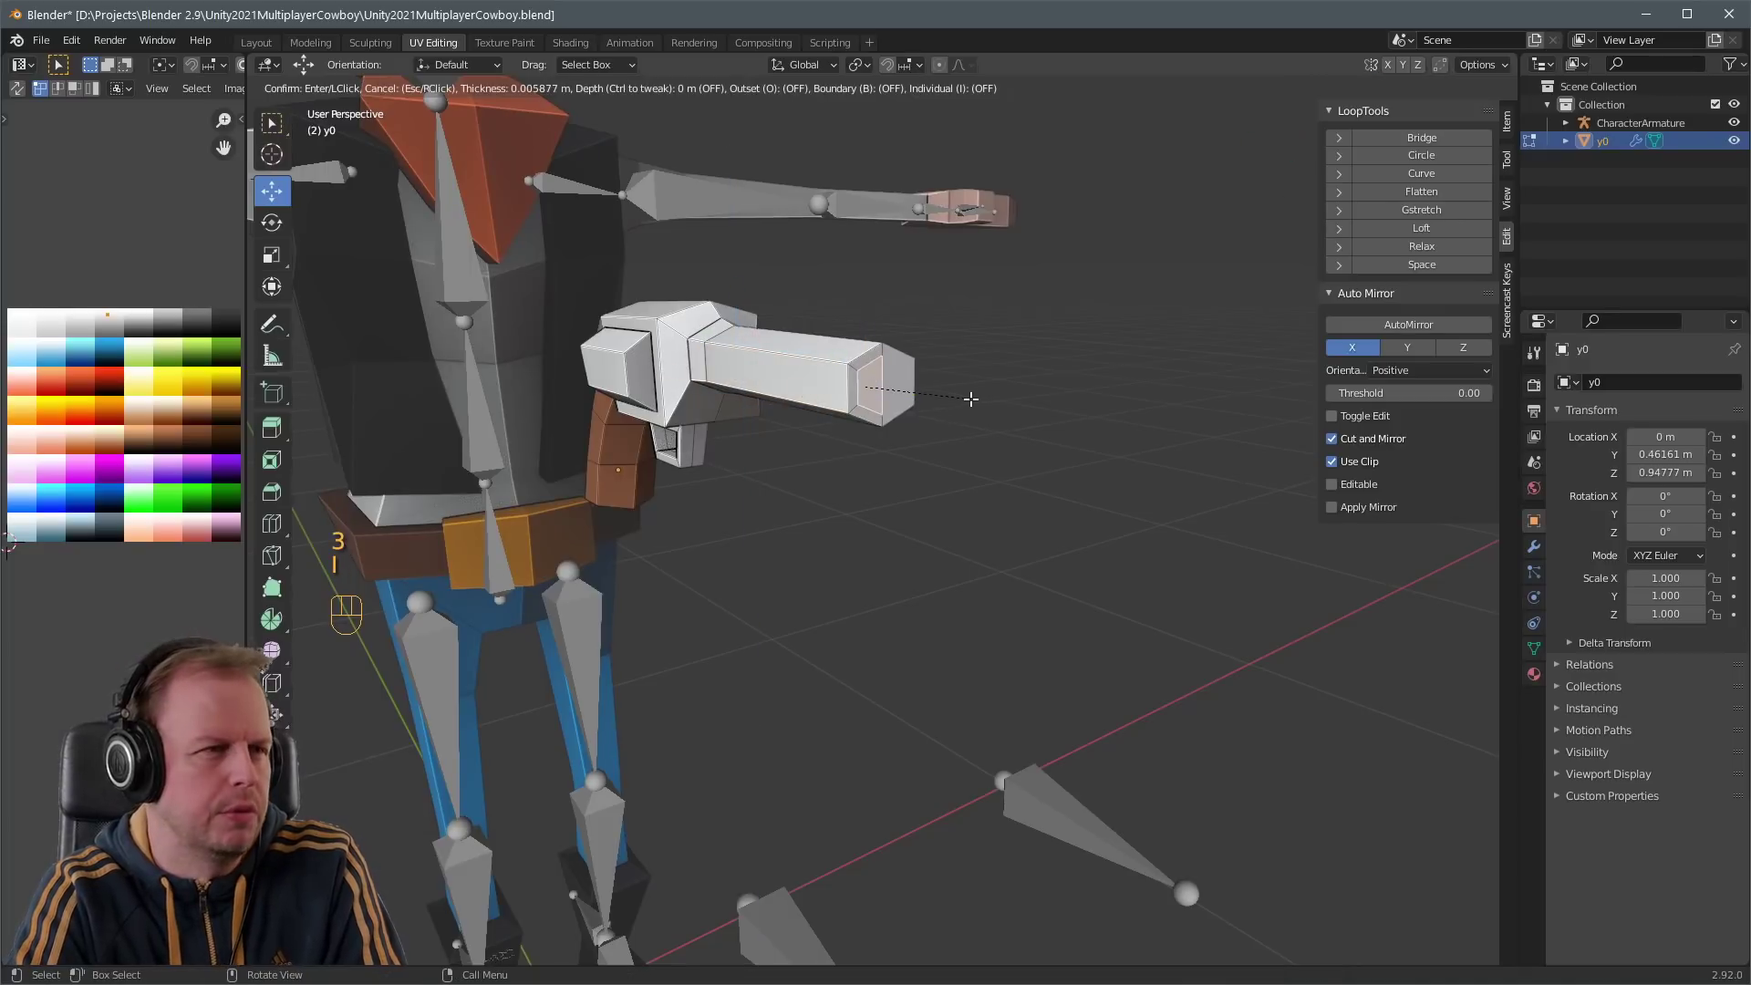
click(969, 395)
key(e)
click(935, 398)
- Grow the selection to the whole bore and shift its UVs to the black swatch of the palette
key(ctrl+KP_Add)
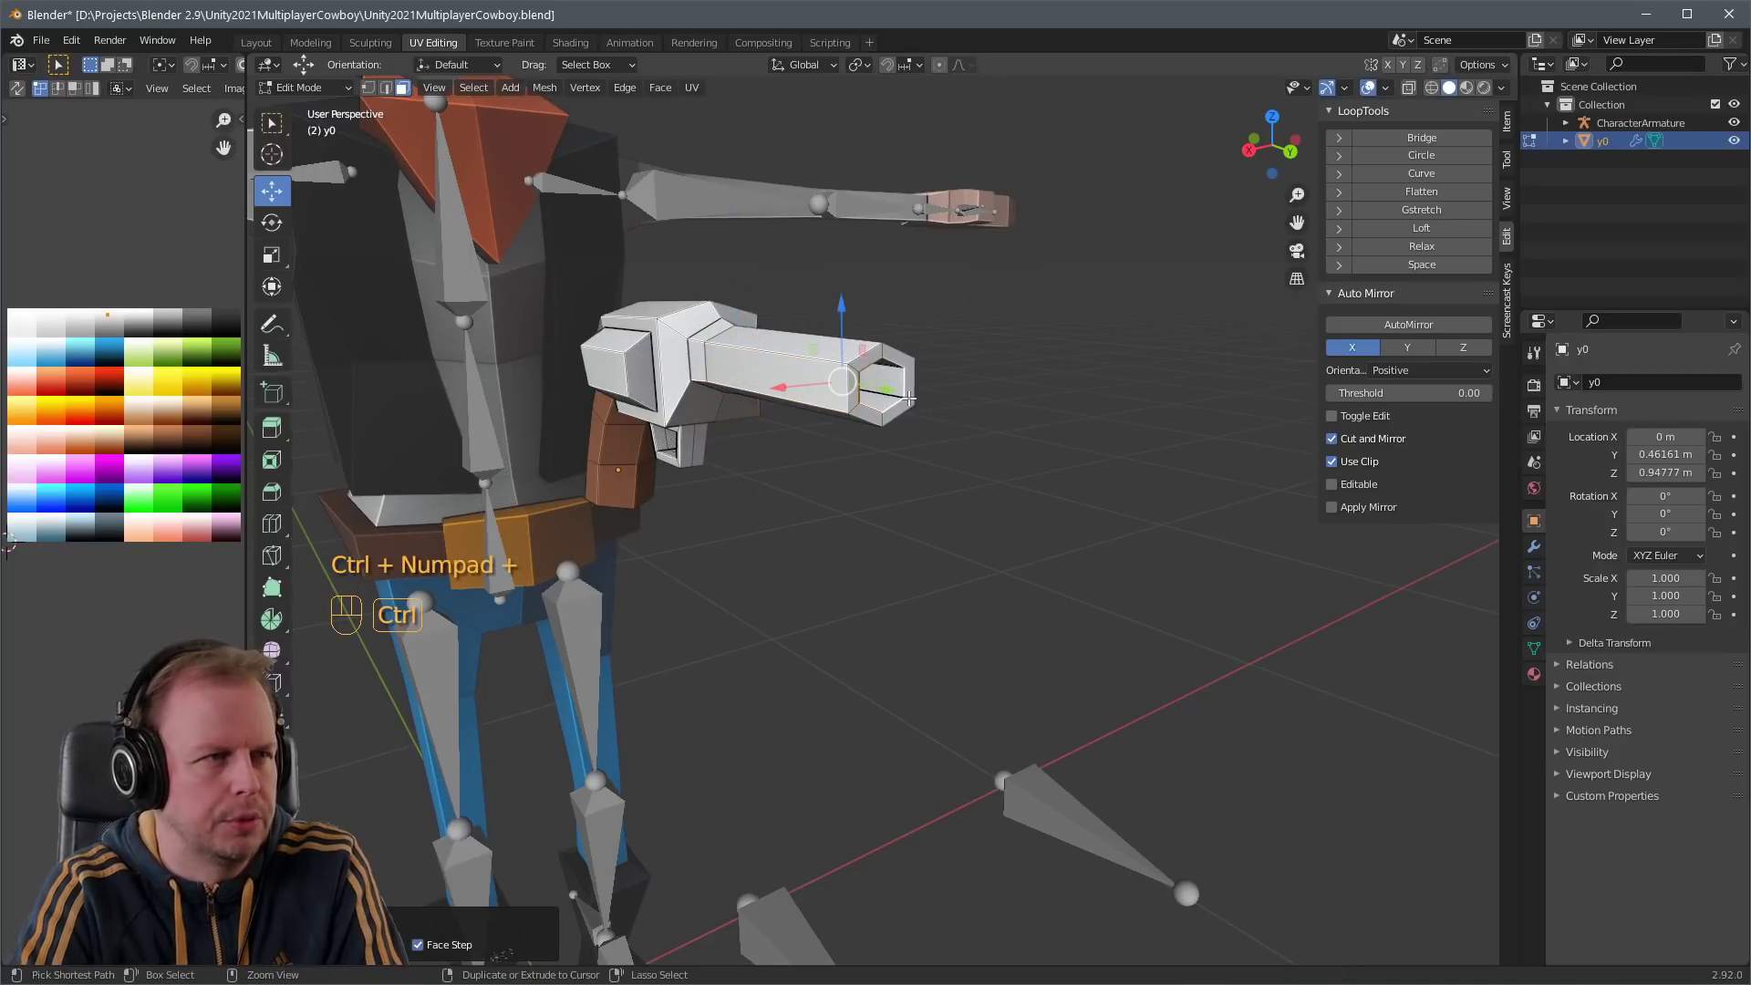
middle_drag(1065, 357, 961, 352)
key(g)
click(204, 371)
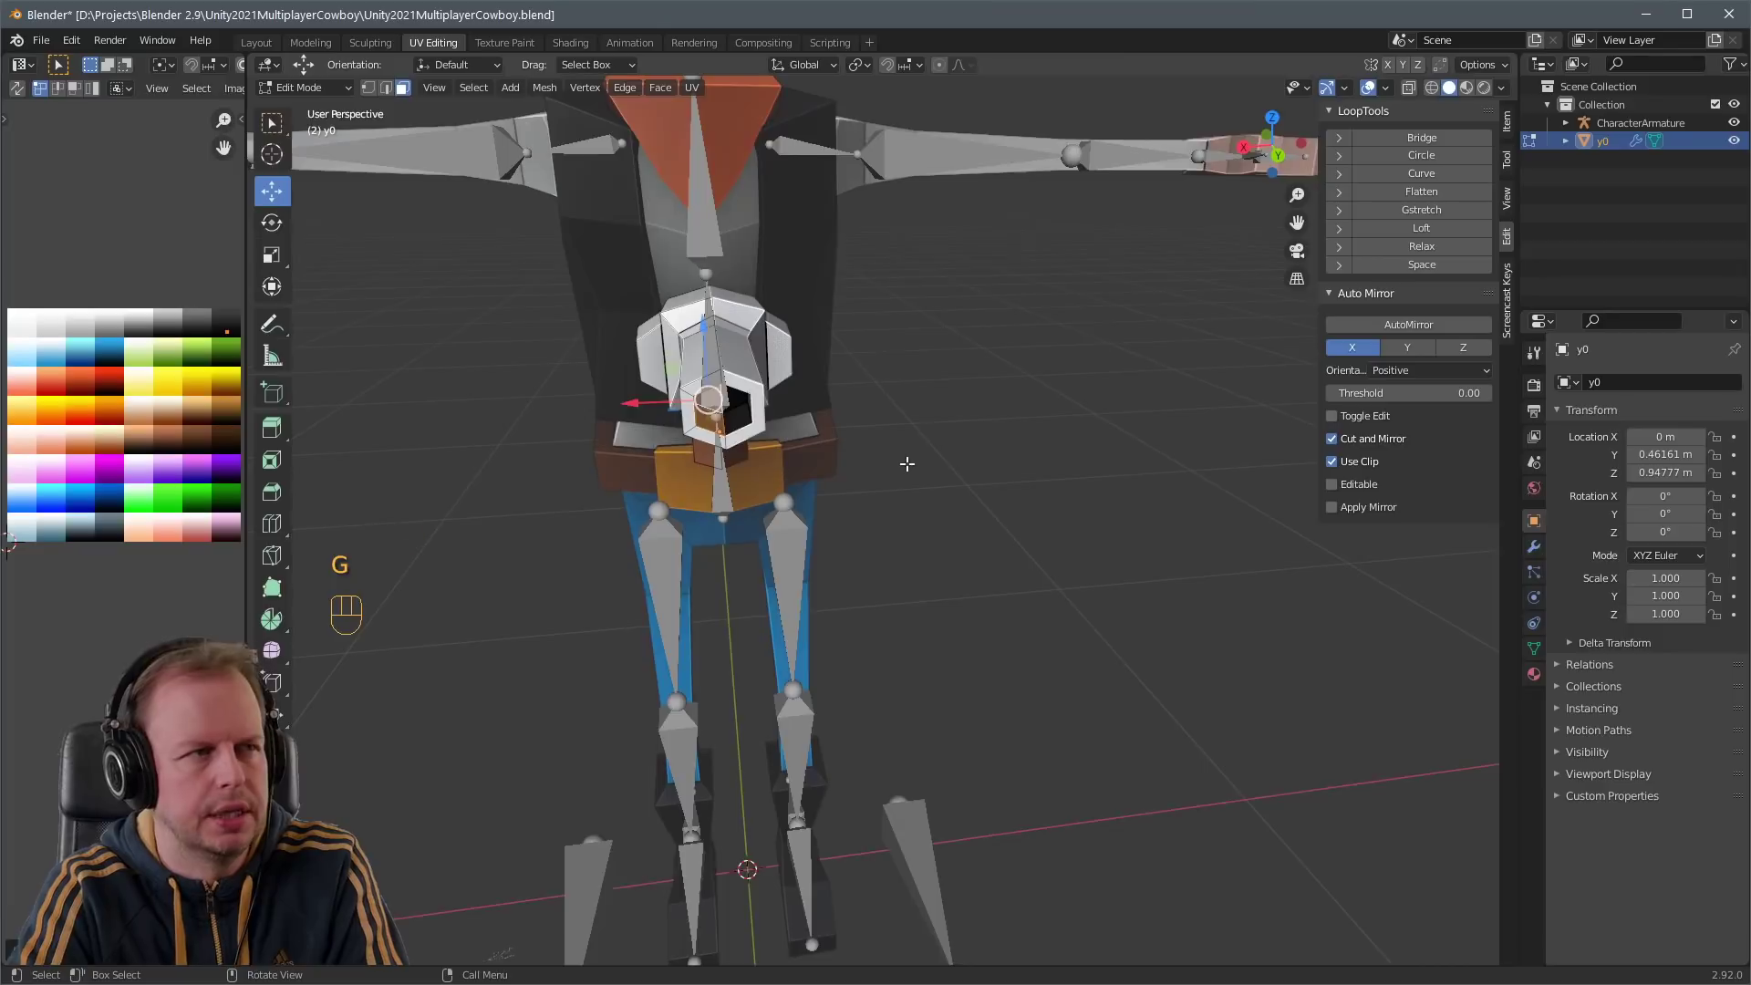
click(906, 465)
- Move the frame's front side edge next to the cylinder block by about -0.0073 m along X
scroll(906, 465, down, 2)
middle_drag(907, 465, 838, 359)
key(Tab)
scroll(820, 356, up, 2)
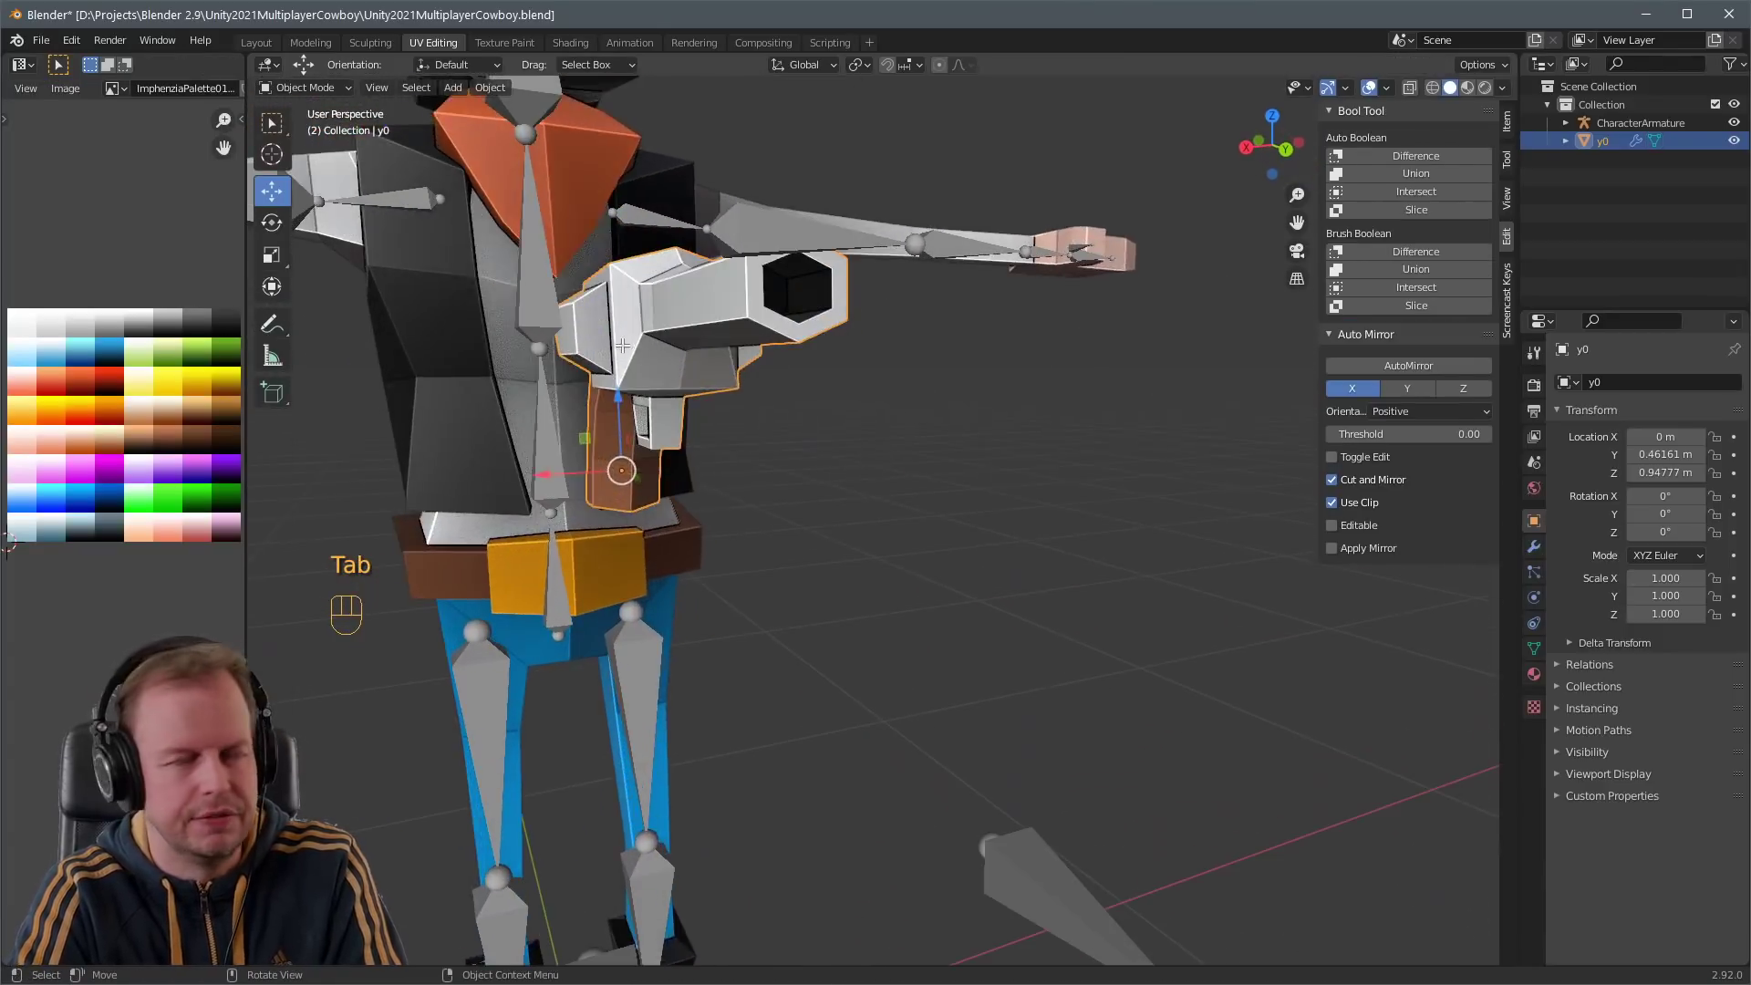
key(Tab)
key(2)
click(613, 321)
middle_drag(739, 327, 617, 334)
drag(616, 334, 613, 335)
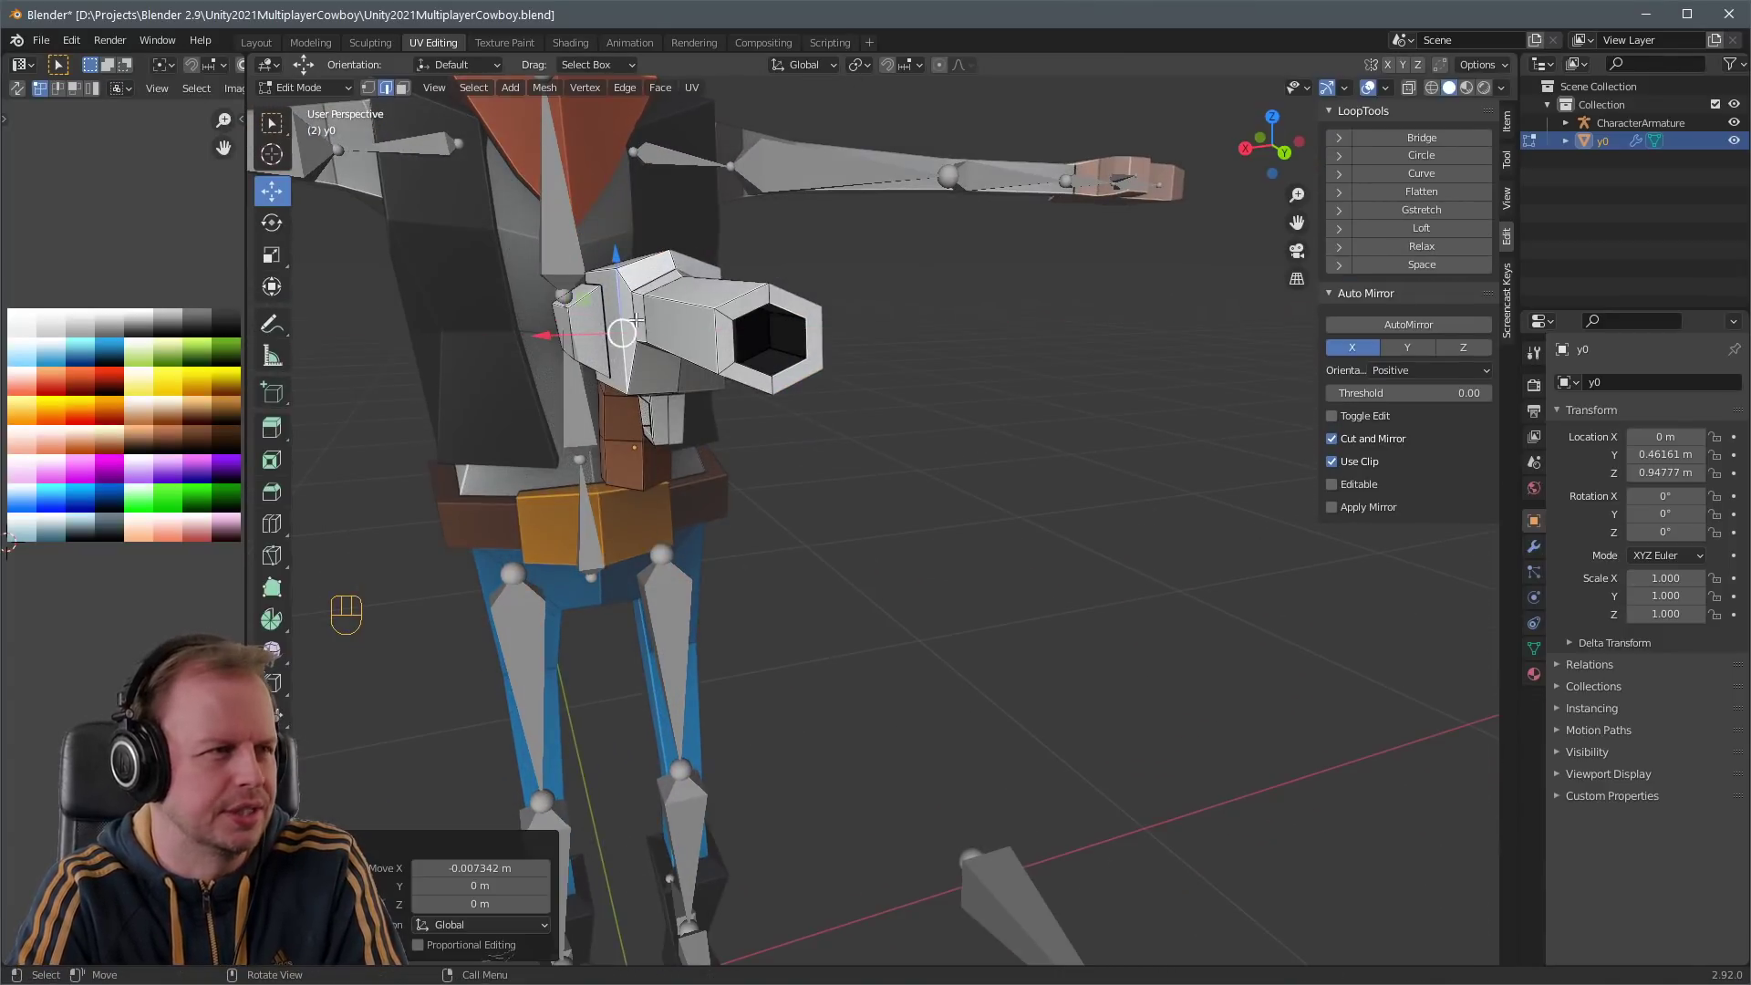
- Reposition the rear vertical edge beside the cylinder block
click(630, 321)
middle_drag(630, 321, 767, 326)
key(2)
click(795, 352)
key(g)
click(821, 348)
- Duplicate the frame's sloped top rear face in place and scale the copy down as the hammer's base
key(3)
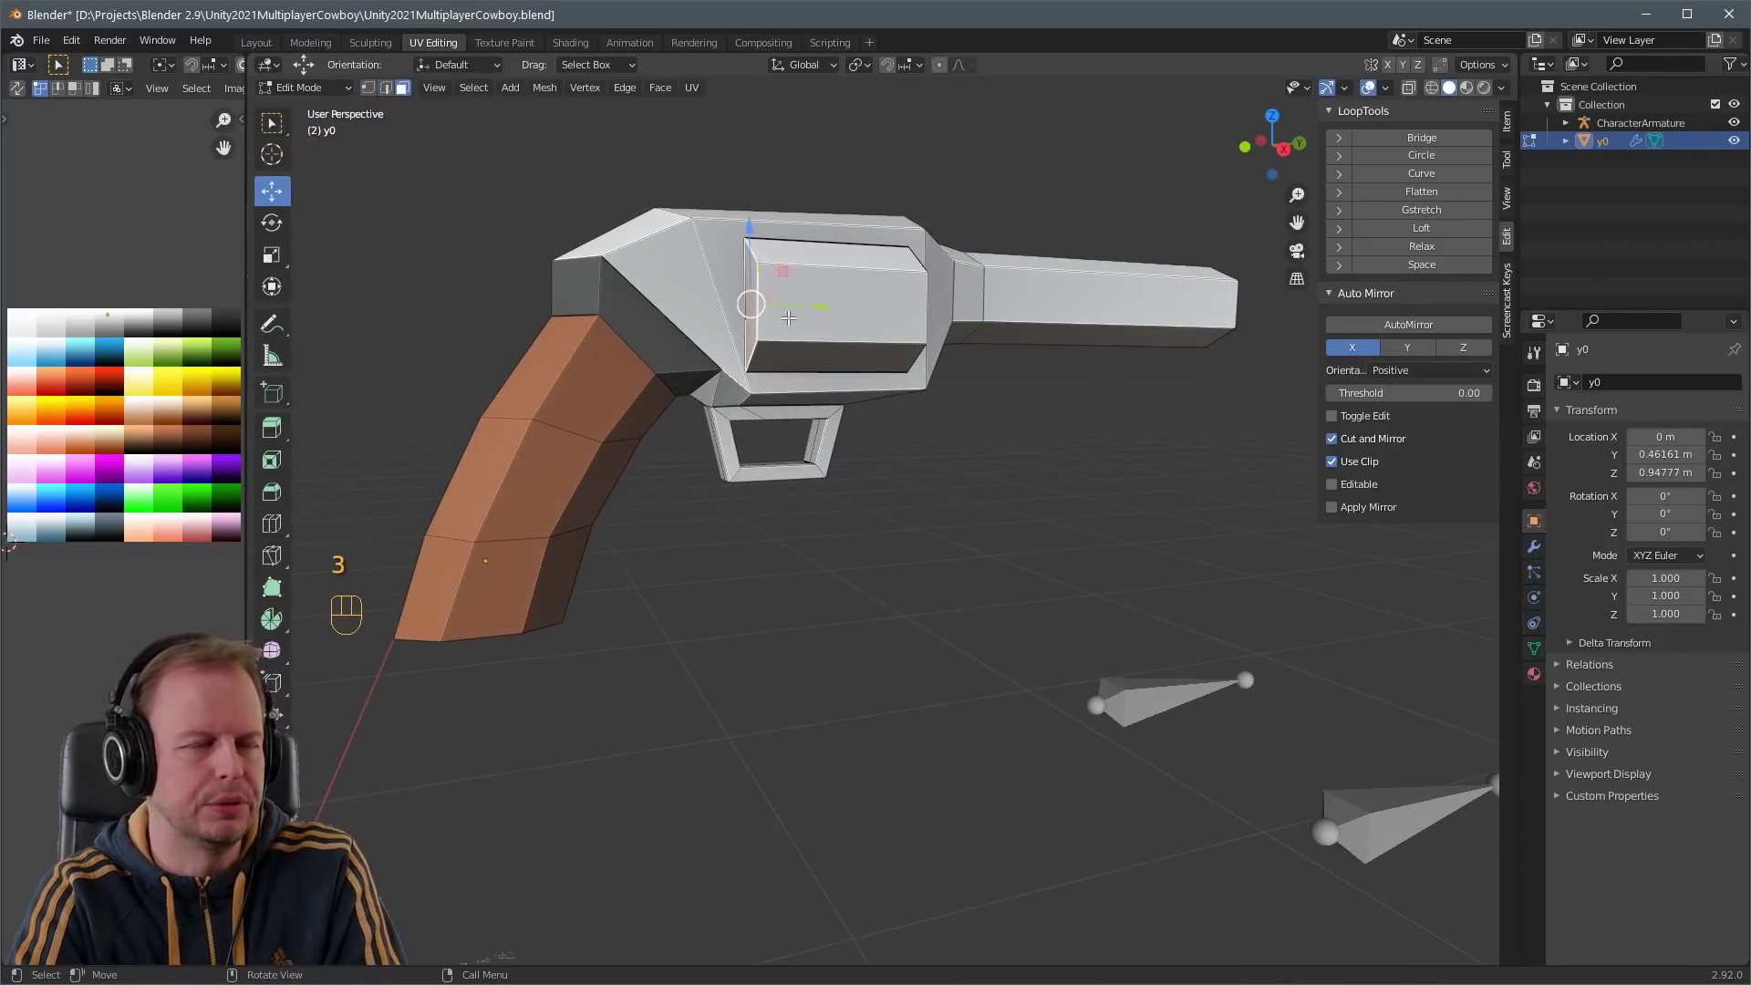
drag(804, 308, 812, 310)
scroll(891, 379, down, 4)
mouse_move(891, 379)
middle_down()
mouse_move(912, 412)
mouse_move(838, 409)
mouse_move(900, 408)
middle_up()
click(777, 445)
key(shift+d)
right_click(911, 387)
key(s)
click(823, 406)
- Extrude the duplicated face by about 0.0234 m to form the hammer
key(e)
click(808, 394)
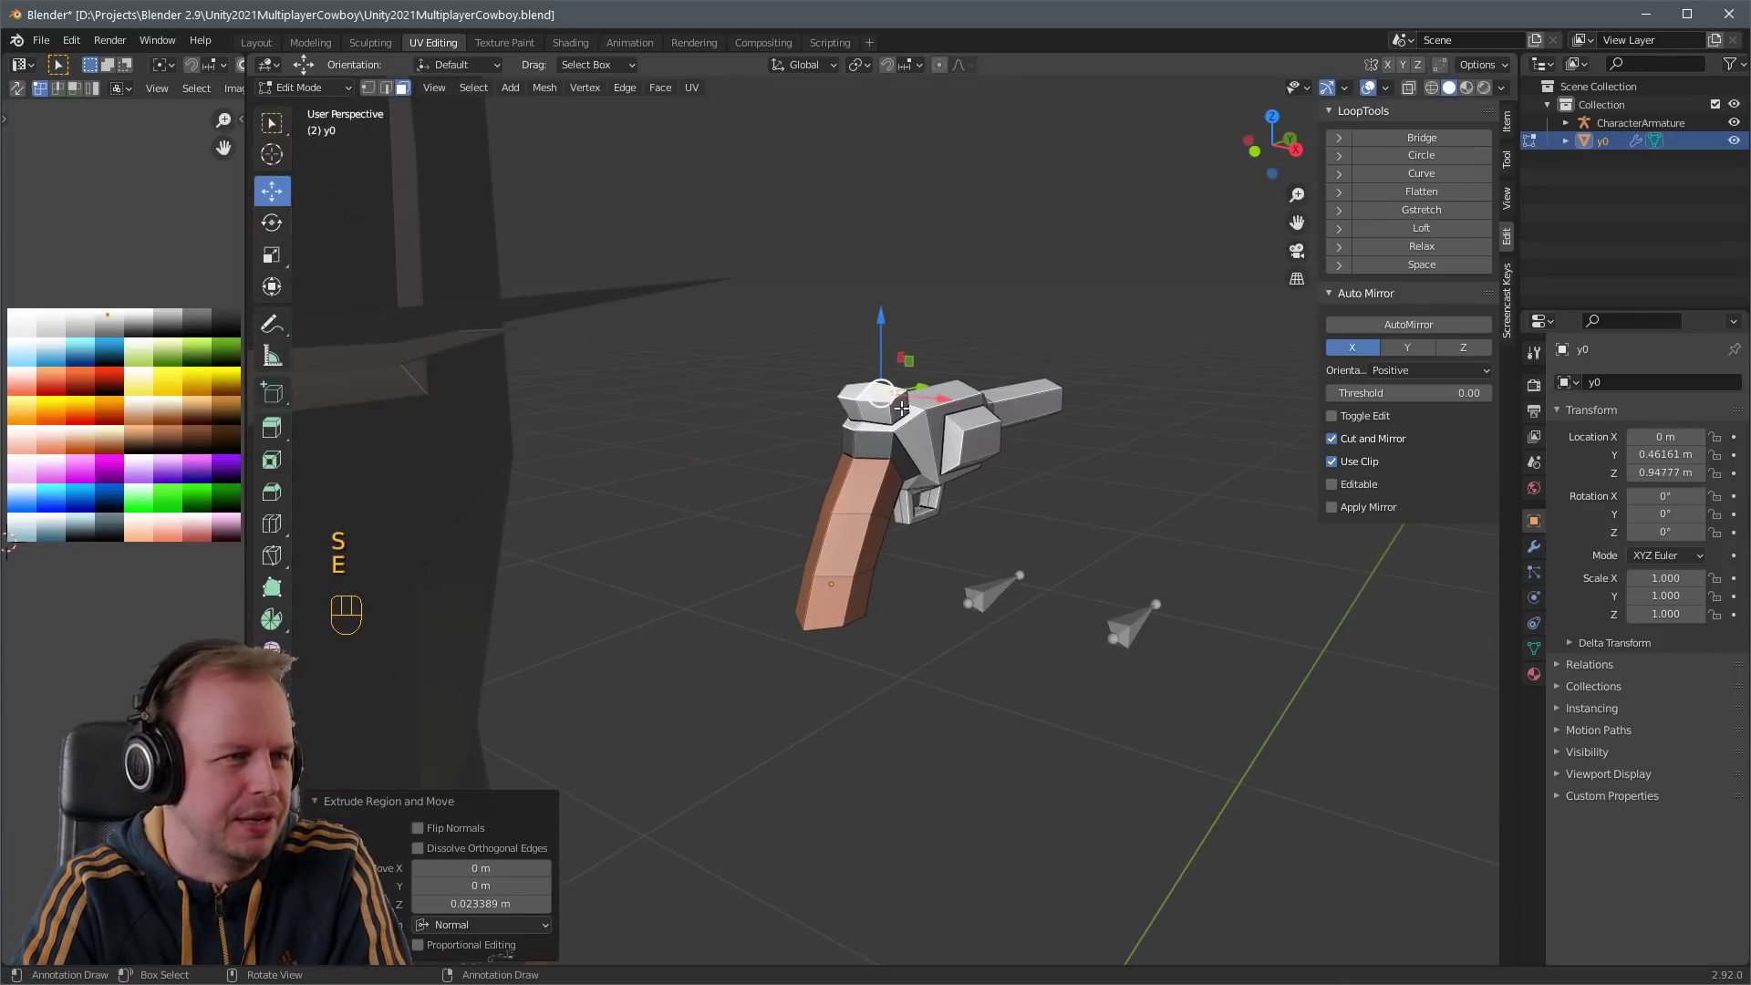
drag(932, 400, 921, 406)
scroll(868, 365, up, 3)
middle_drag(919, 402, 821, 350)
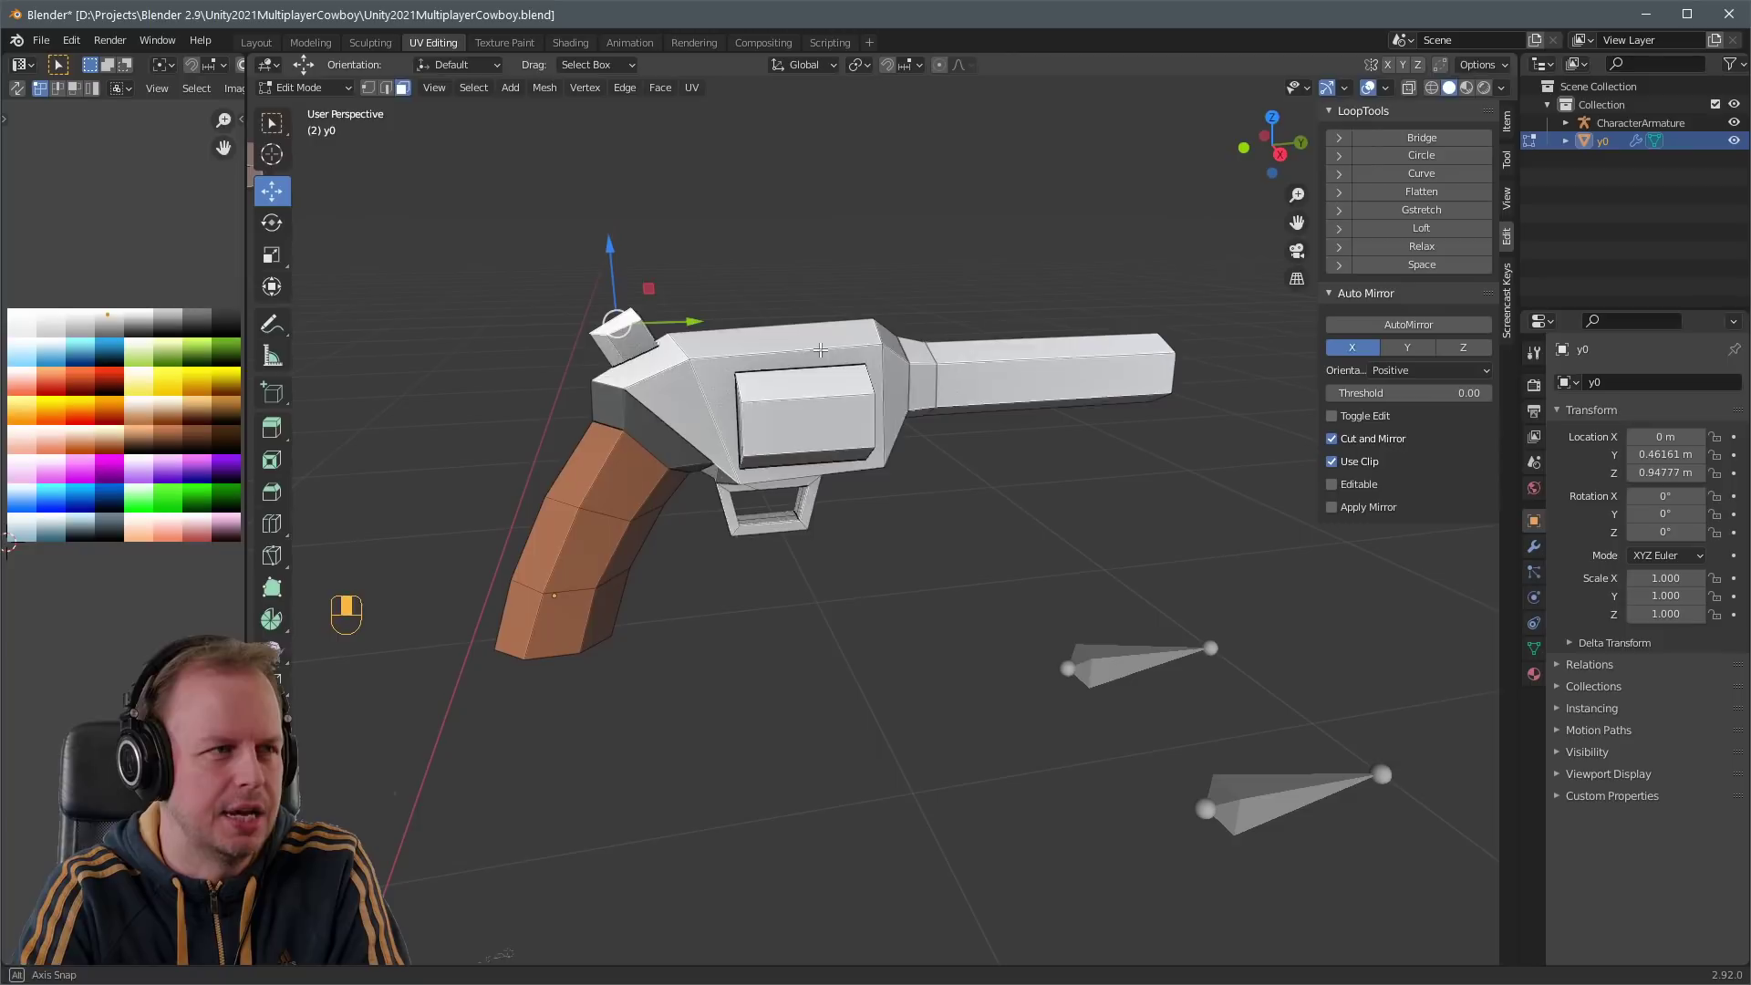
click(768, 345)
- Rotate the lower front edge of the grip and move it about 0.002 m along Y
key(Tab)
scroll(1070, 567, down, 9)
middle_drag(1063, 564, 684, 502)
scroll(1037, 512, up, 7)
key(Tab)
key(2)
key(r)
click(679, 485)
scroll(797, 496, down, 6)
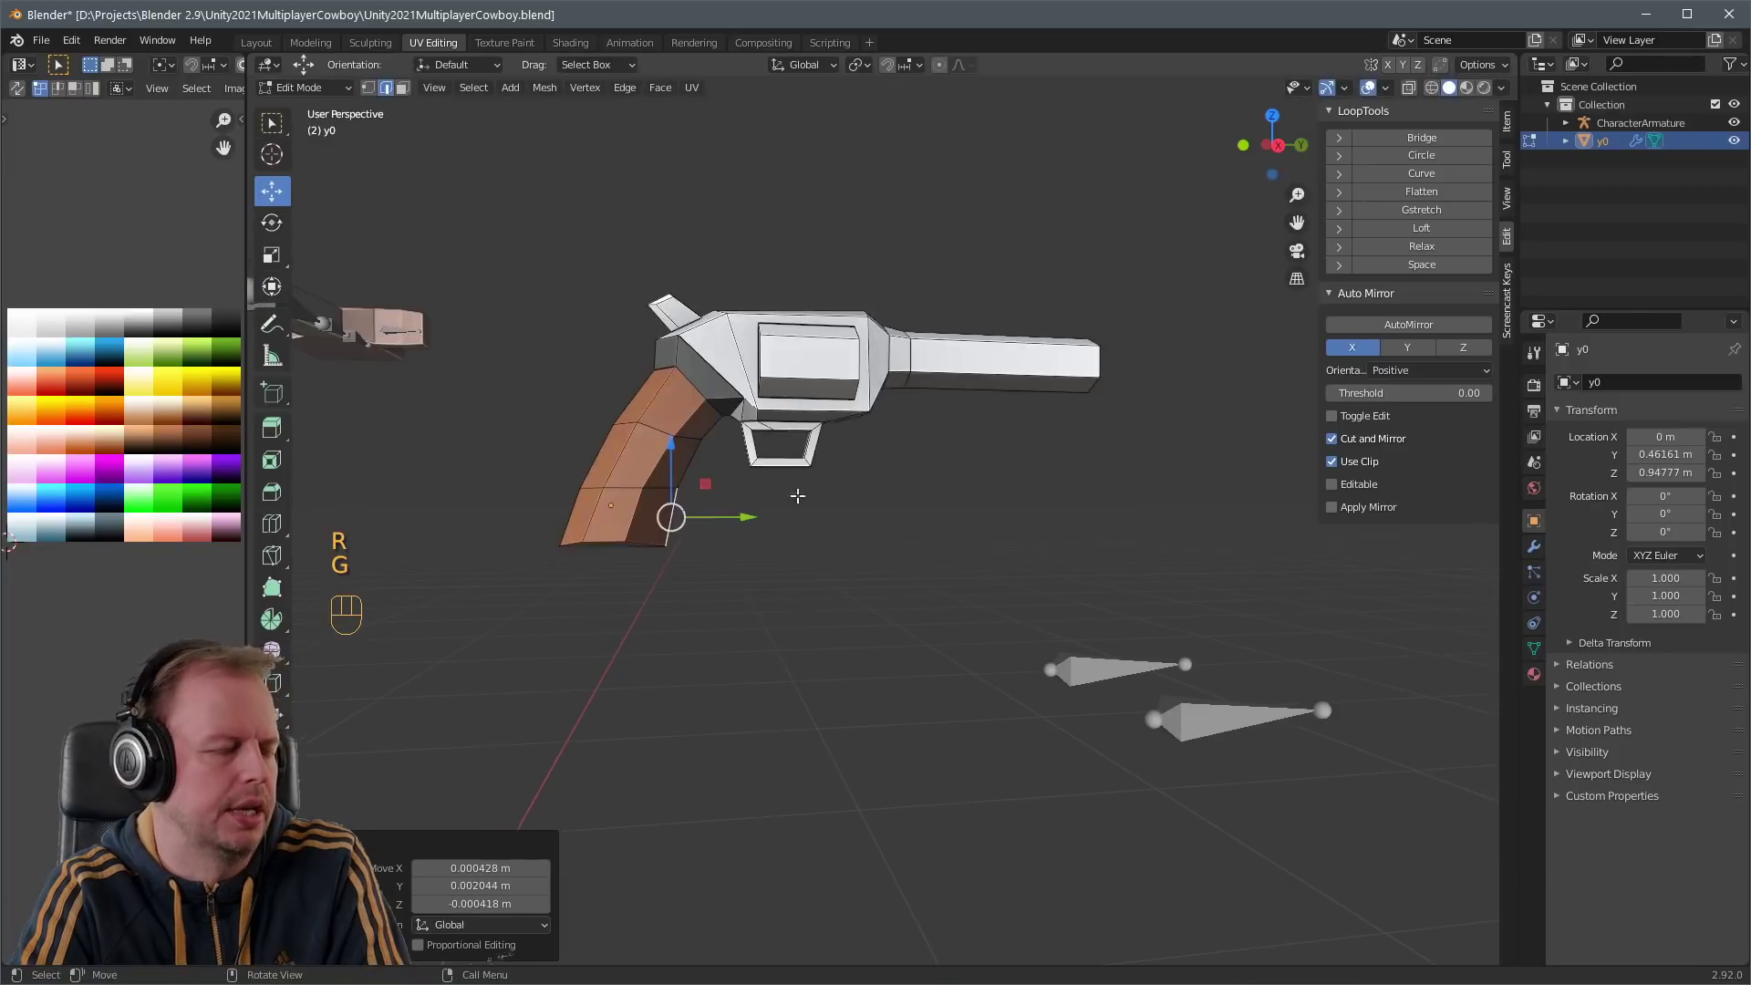
- Select faces around the cylinder block and shift their UVs to other shades of the palette
key(Tab)
scroll(890, 539, up, 5)
key(Tab)
key(3)
click(868, 490)
middle_drag(870, 494, 755, 479)
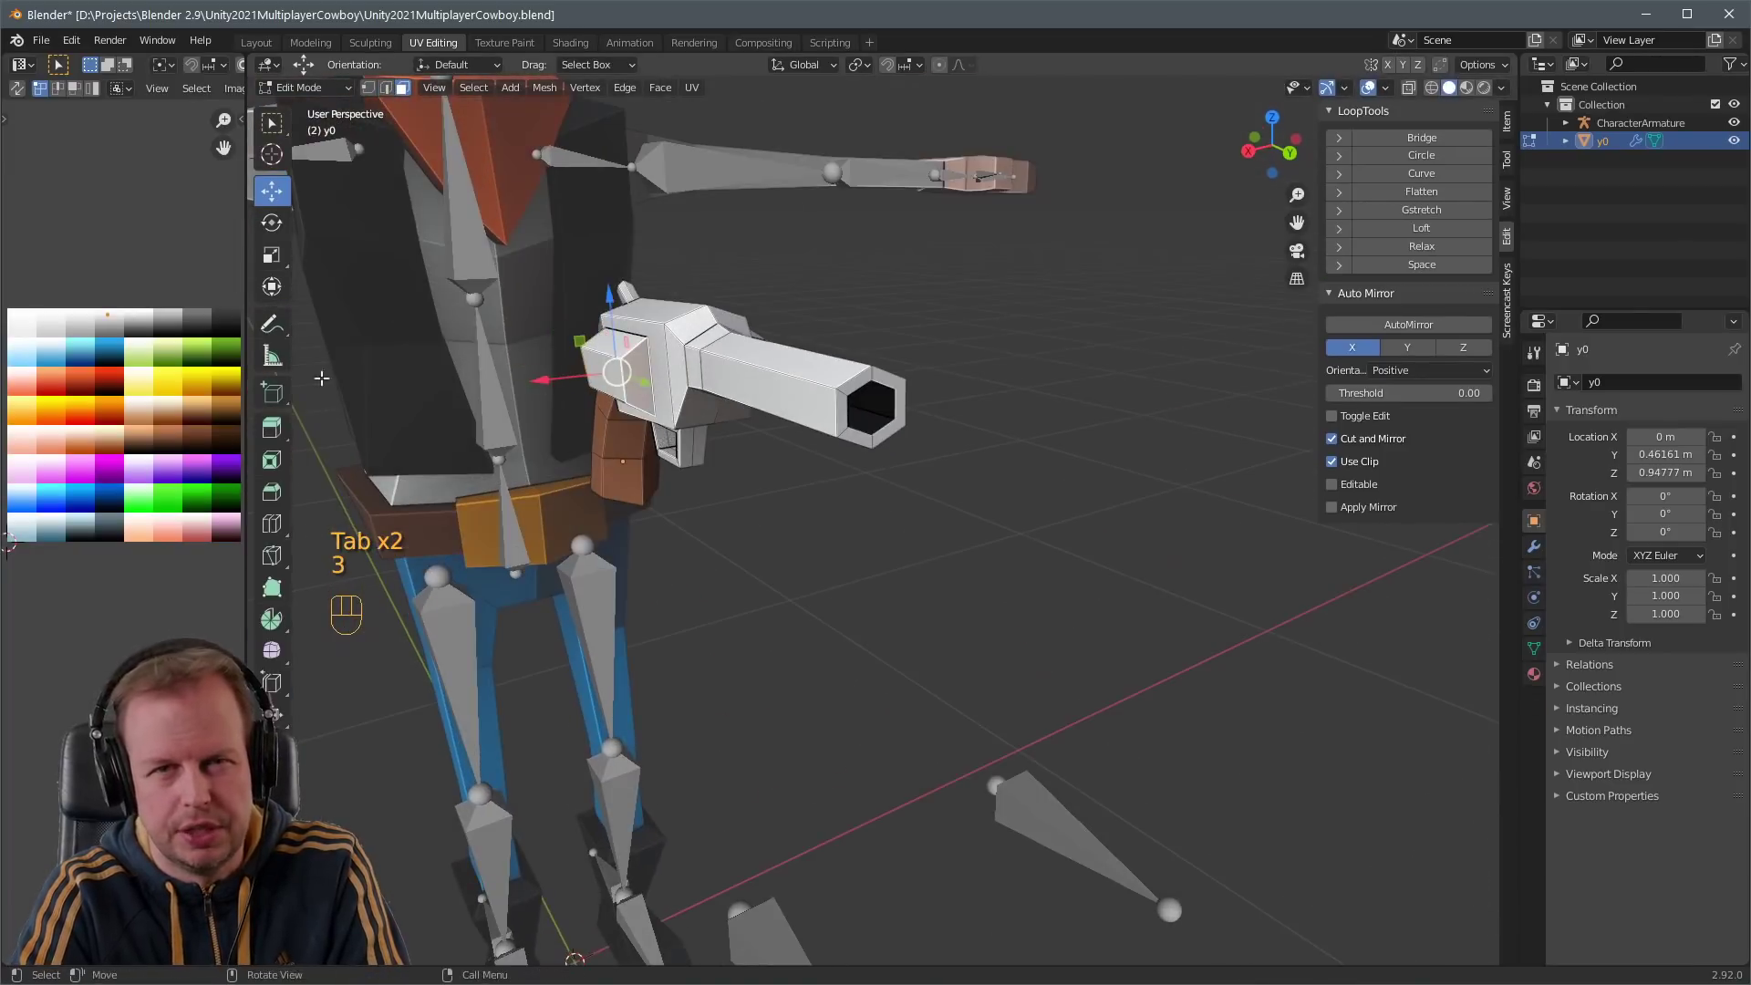
key(g)
click(128, 373)
click(731, 403)
middle_drag(776, 427, 802, 456)
key(3)
click(154, 373)
- Set snapping to Vertex and snap the stray upper vertices of the trigger guard onto its rear inner corner
scroll(748, 492, up, 3)
scroll(784, 456, up, 3)
middle_drag(775, 456, 727, 401)
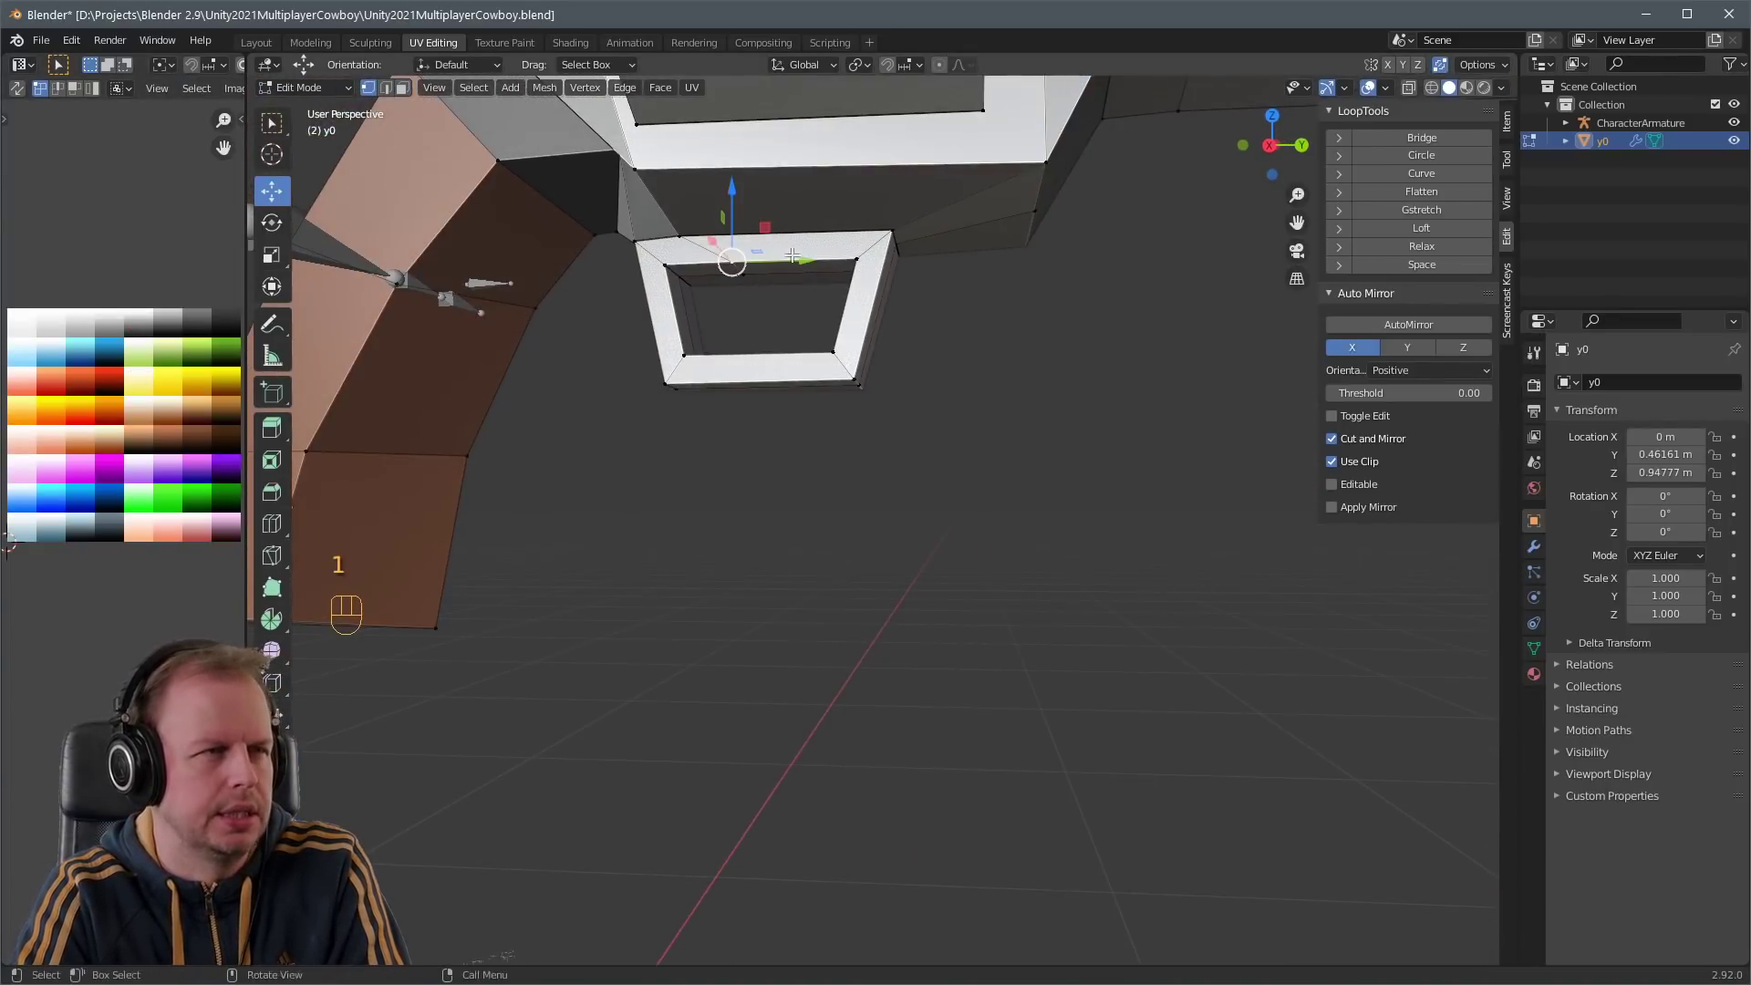
right_click(666, 266)
click(916, 68)
click(883, 137)
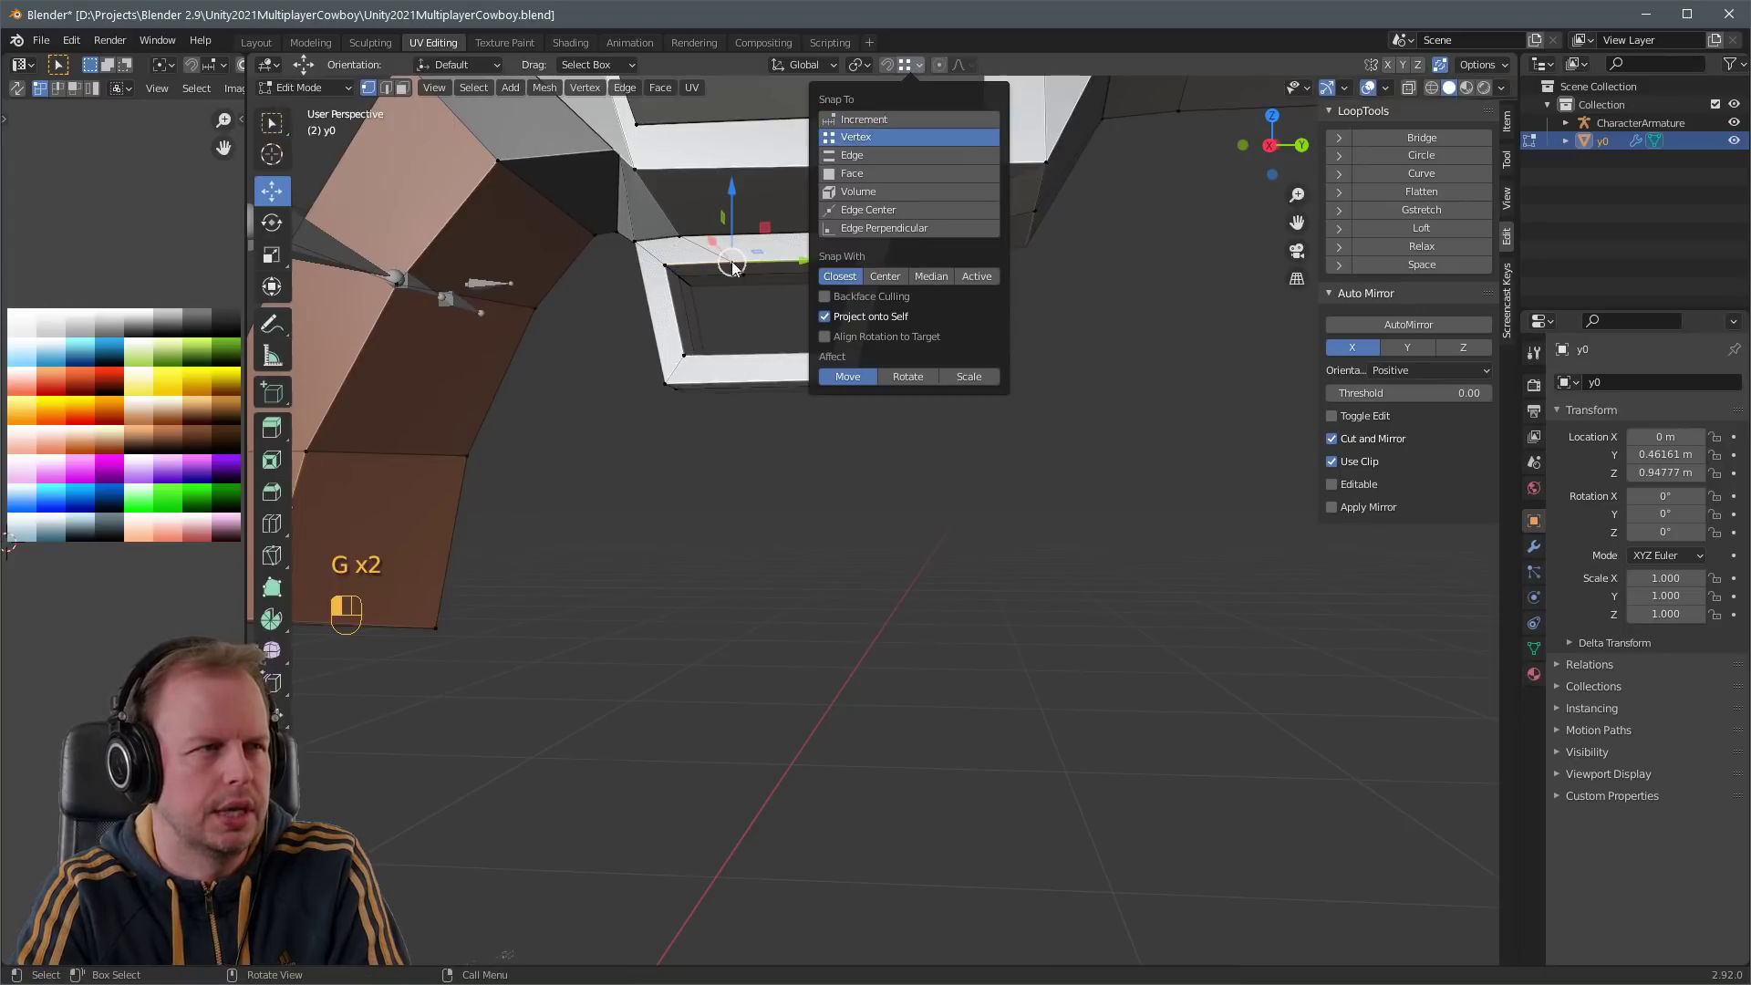
ctrl+click(663, 276)
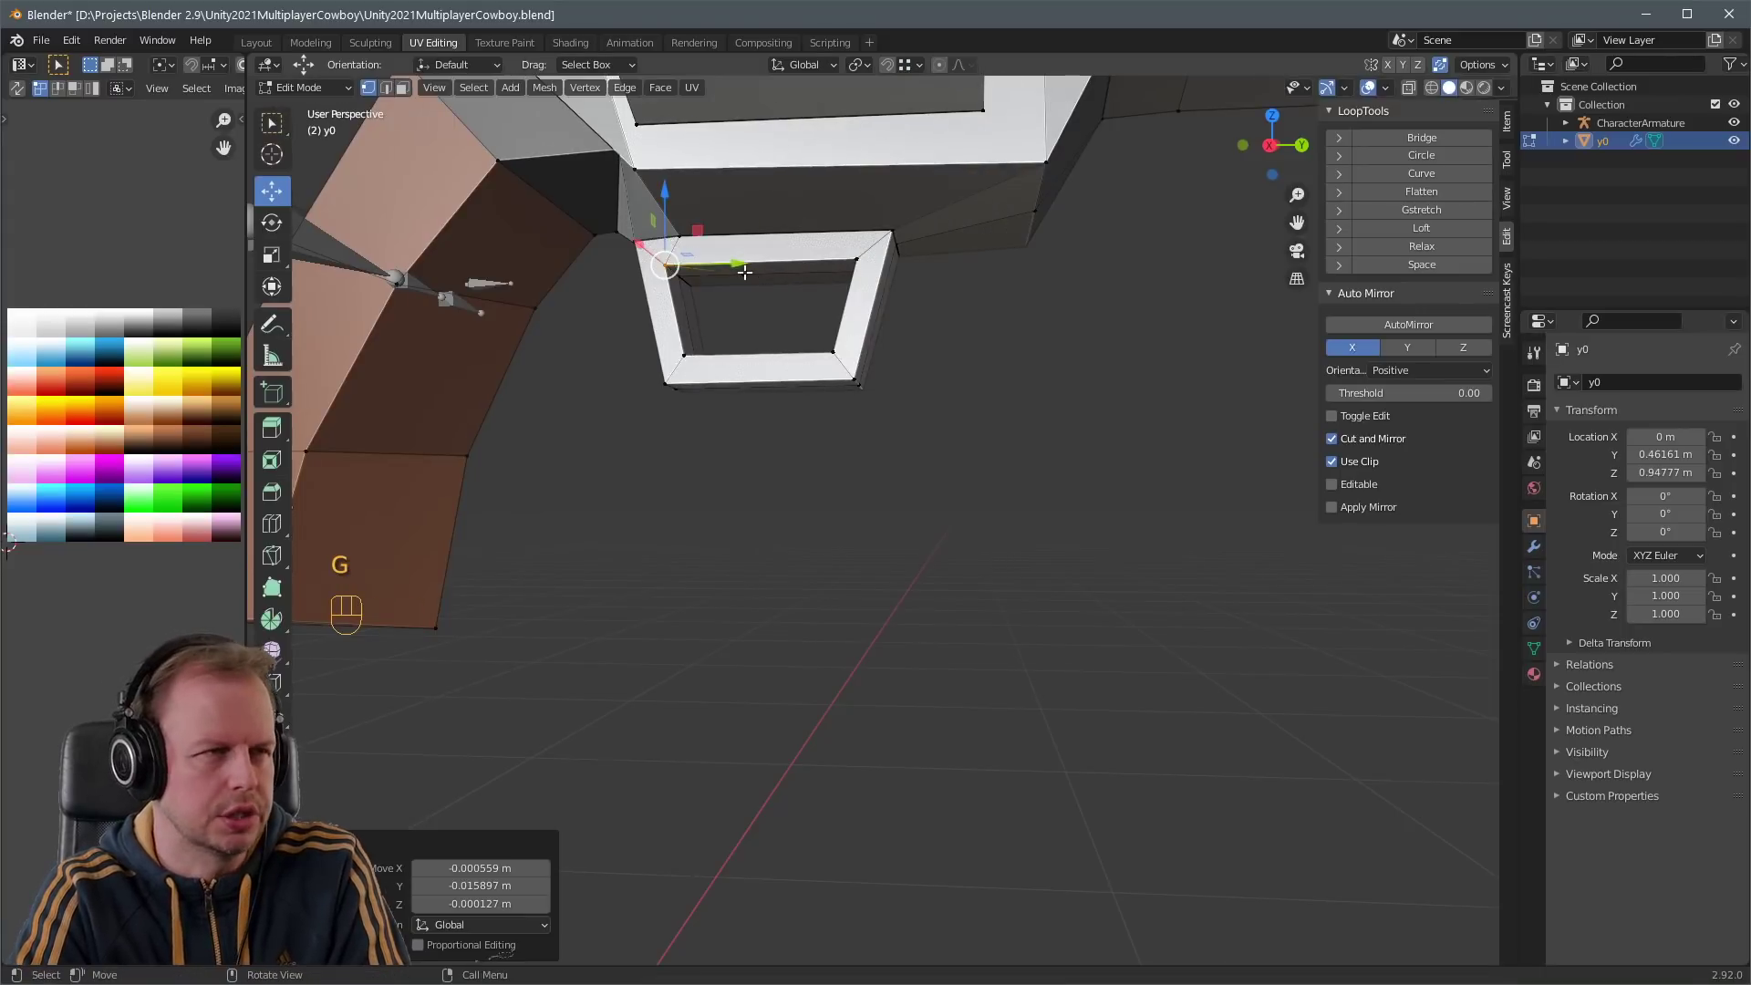
click(731, 267)
key(g)
middle_drag(680, 276, 782, 372)
ctrl+click(682, 272)
- Shift the side edges of the trigger guard along Y to refine its outline
scroll(689, 276, down, 4)
scroll(862, 359, up, 4)
key(2)
click(696, 476)
click(784, 325)
key(2)
click(770, 366)
drag(774, 315, 768, 294)
middle_drag(727, 308, 818, 320)
key(2)
click(773, 325)
drag(790, 330, 782, 329)
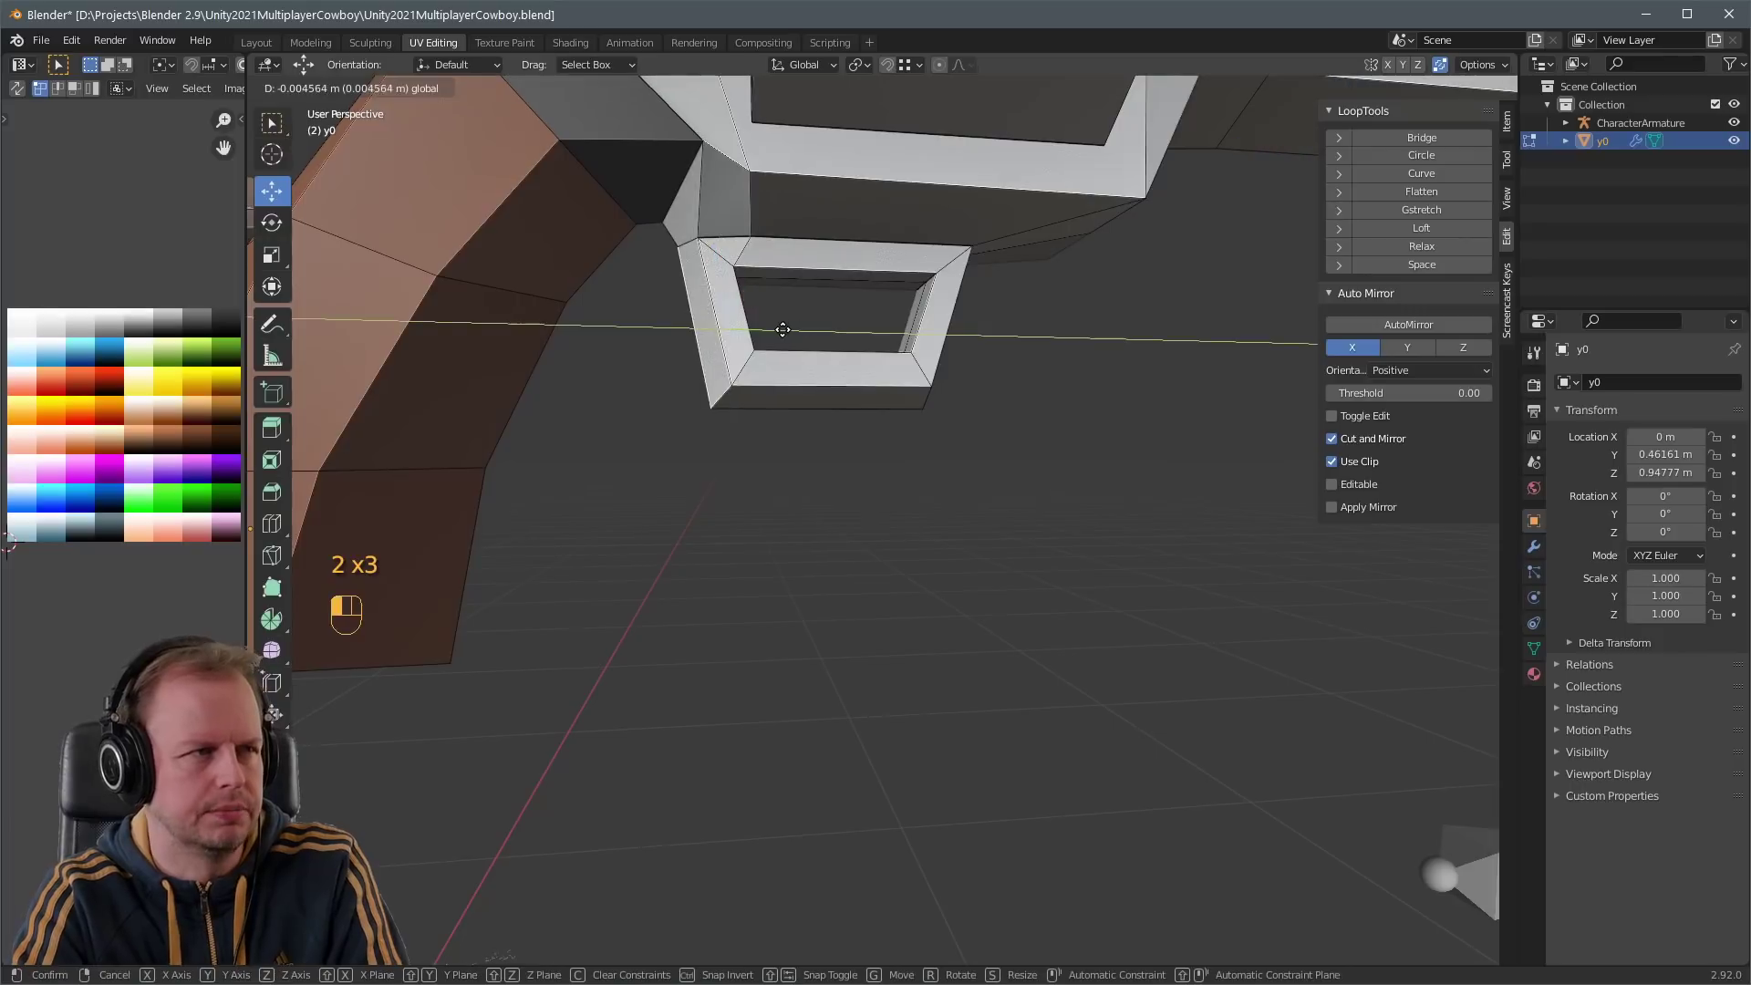
click(804, 335)
middle_drag(783, 329, 903, 333)
drag(958, 331, 964, 330)
- Duplicate the upper inner face of the trigger guard in place and scale the copy to 0.394
scroll(963, 330, down, 8)
key(Tab)
middle_drag(964, 330, 1068, 448)
key(Tab)
key(Tab)
scroll(1067, 447, up, 8)
key(Tab)
key(3)
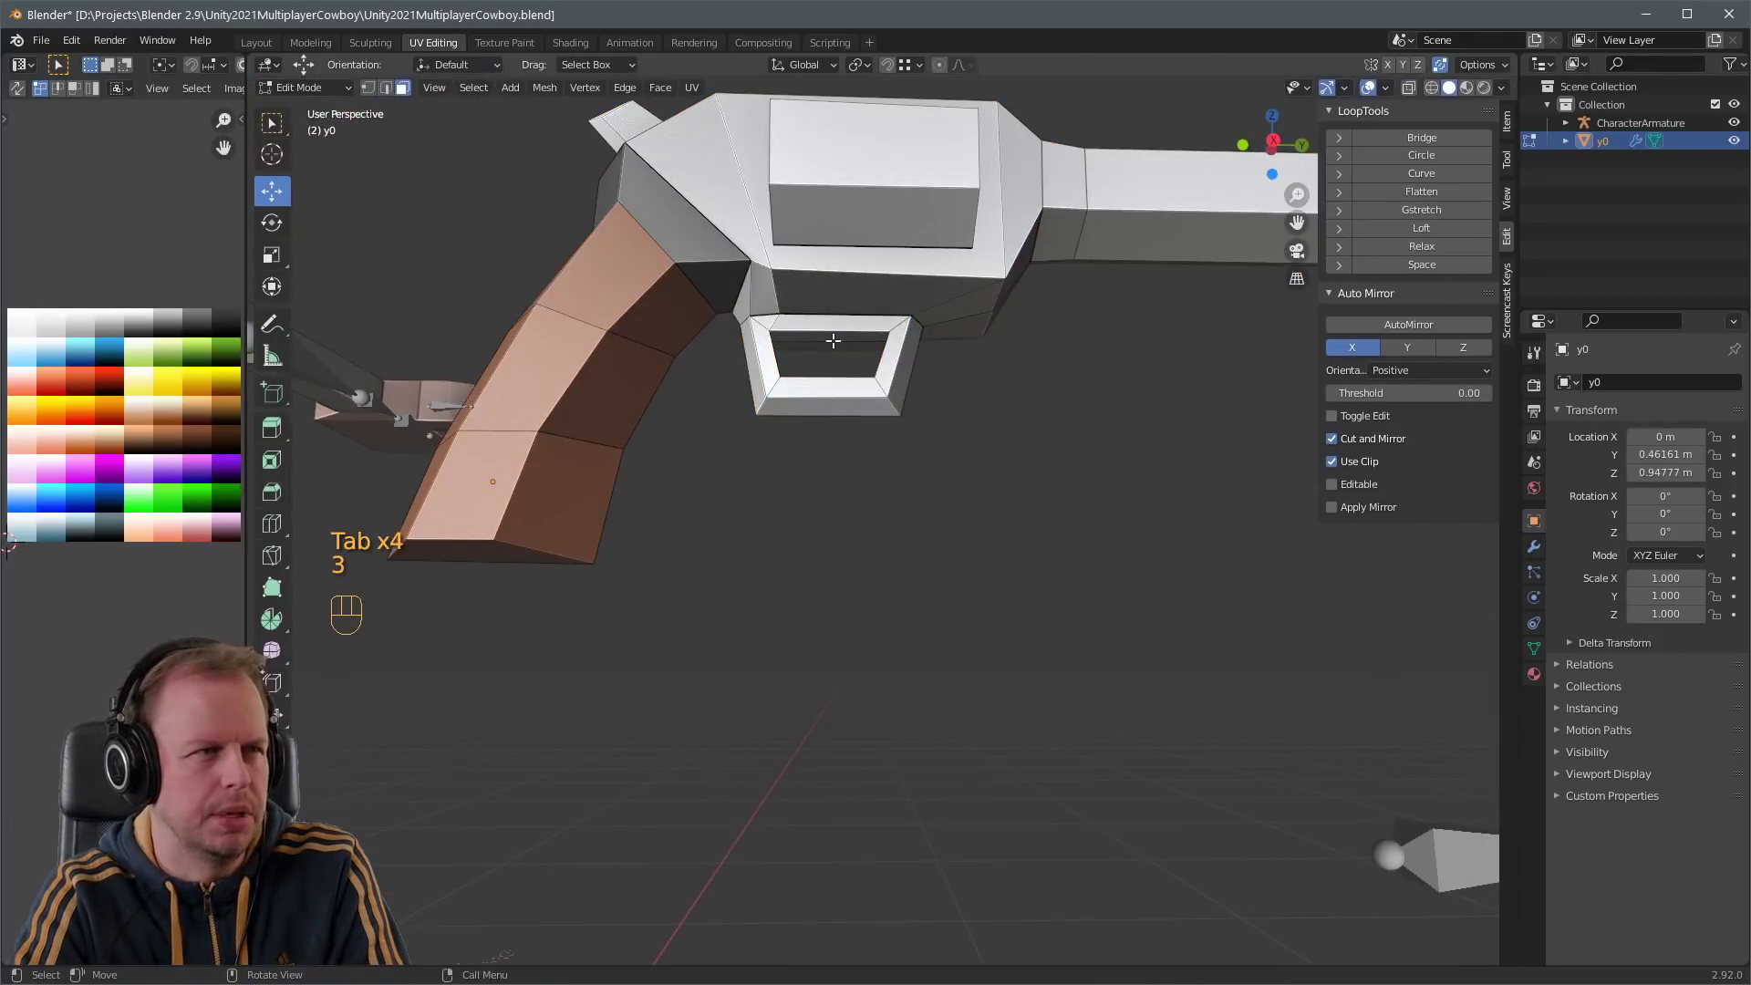
key(shift+d)
right_click(840, 336)
key(s)
click(853, 336)
- Narrow the duplicated face along Y and extrude it by about 0.0127 m to form the trigger
key(s)
key(y)
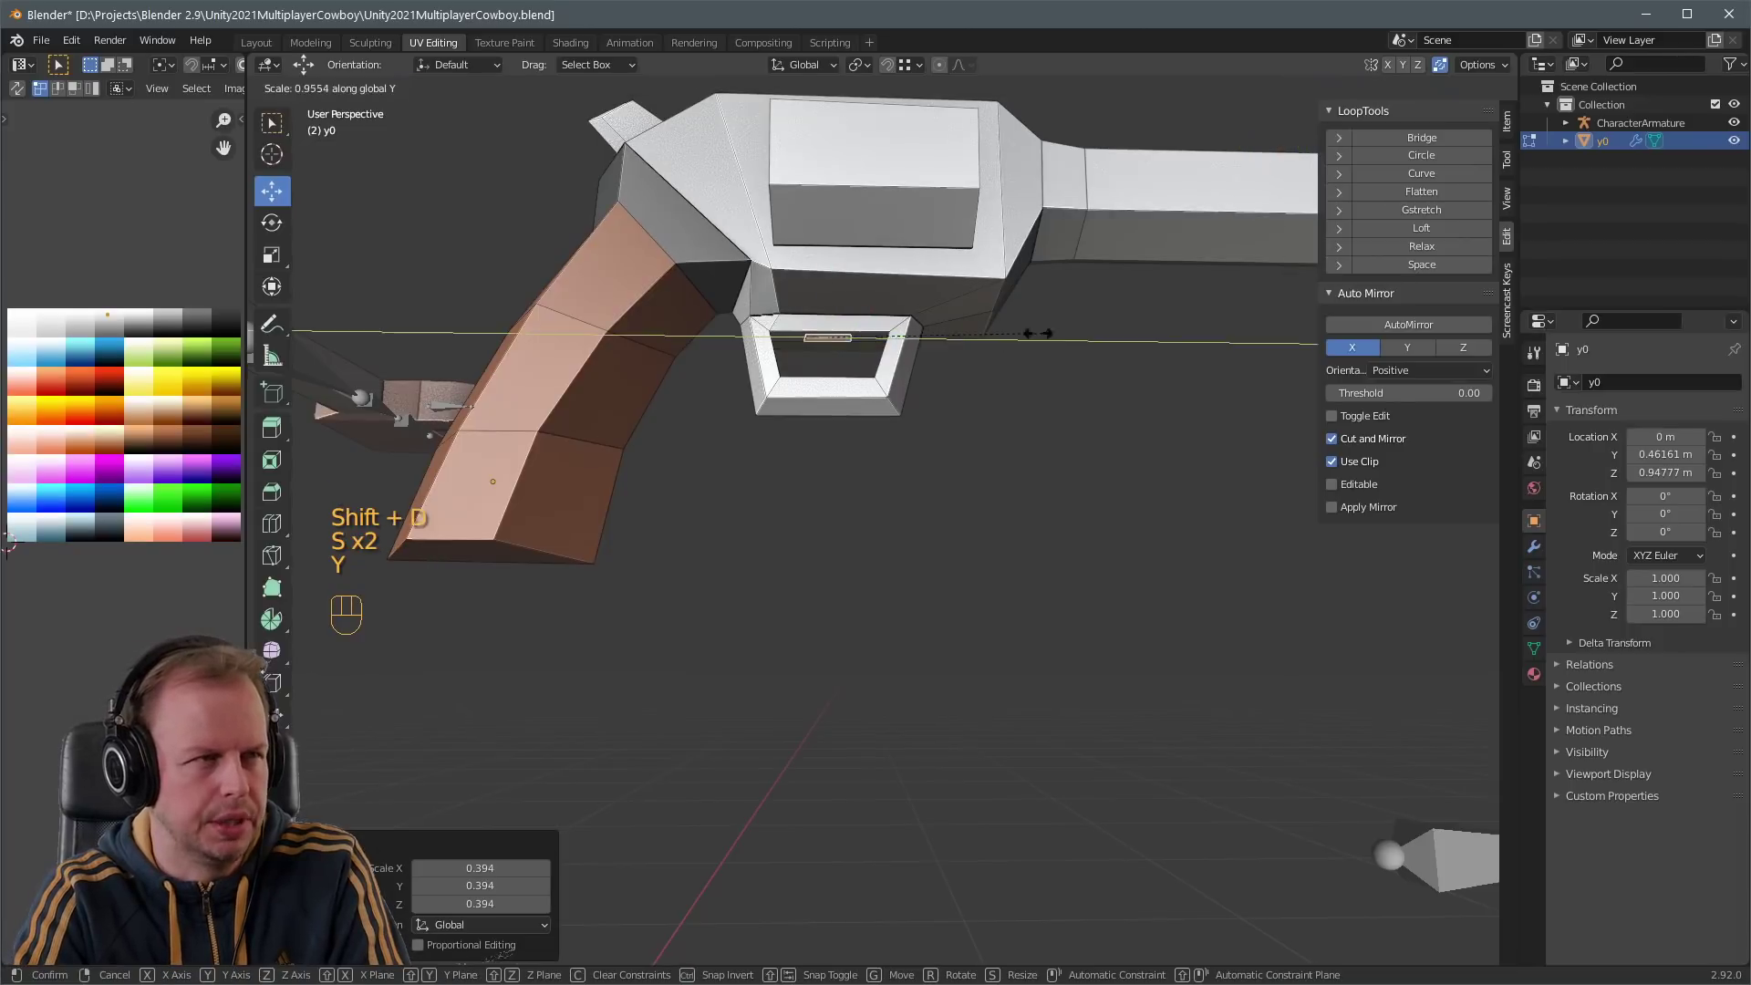
click(894, 353)
key(e)
click(889, 383)
middle_drag(889, 383, 944, 411)
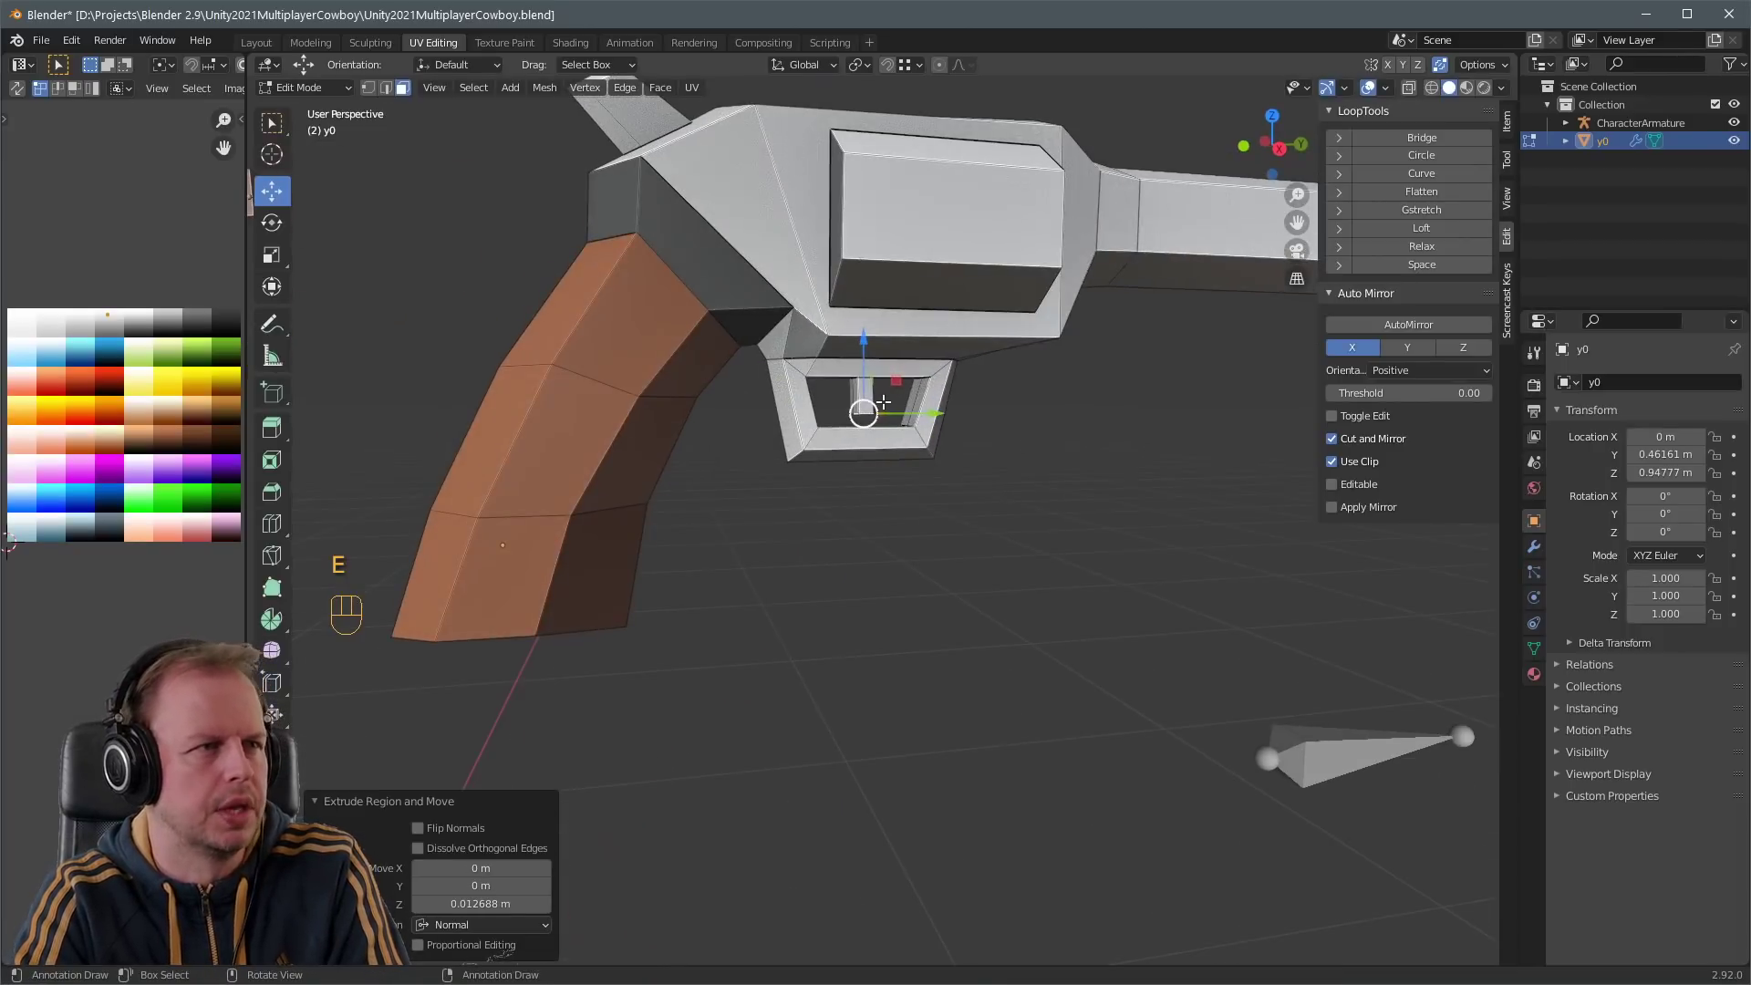
- Select the trigger's linked faces and switch to the right orthographic view
click(870, 401)
key(KP_1)
key(KP_3)
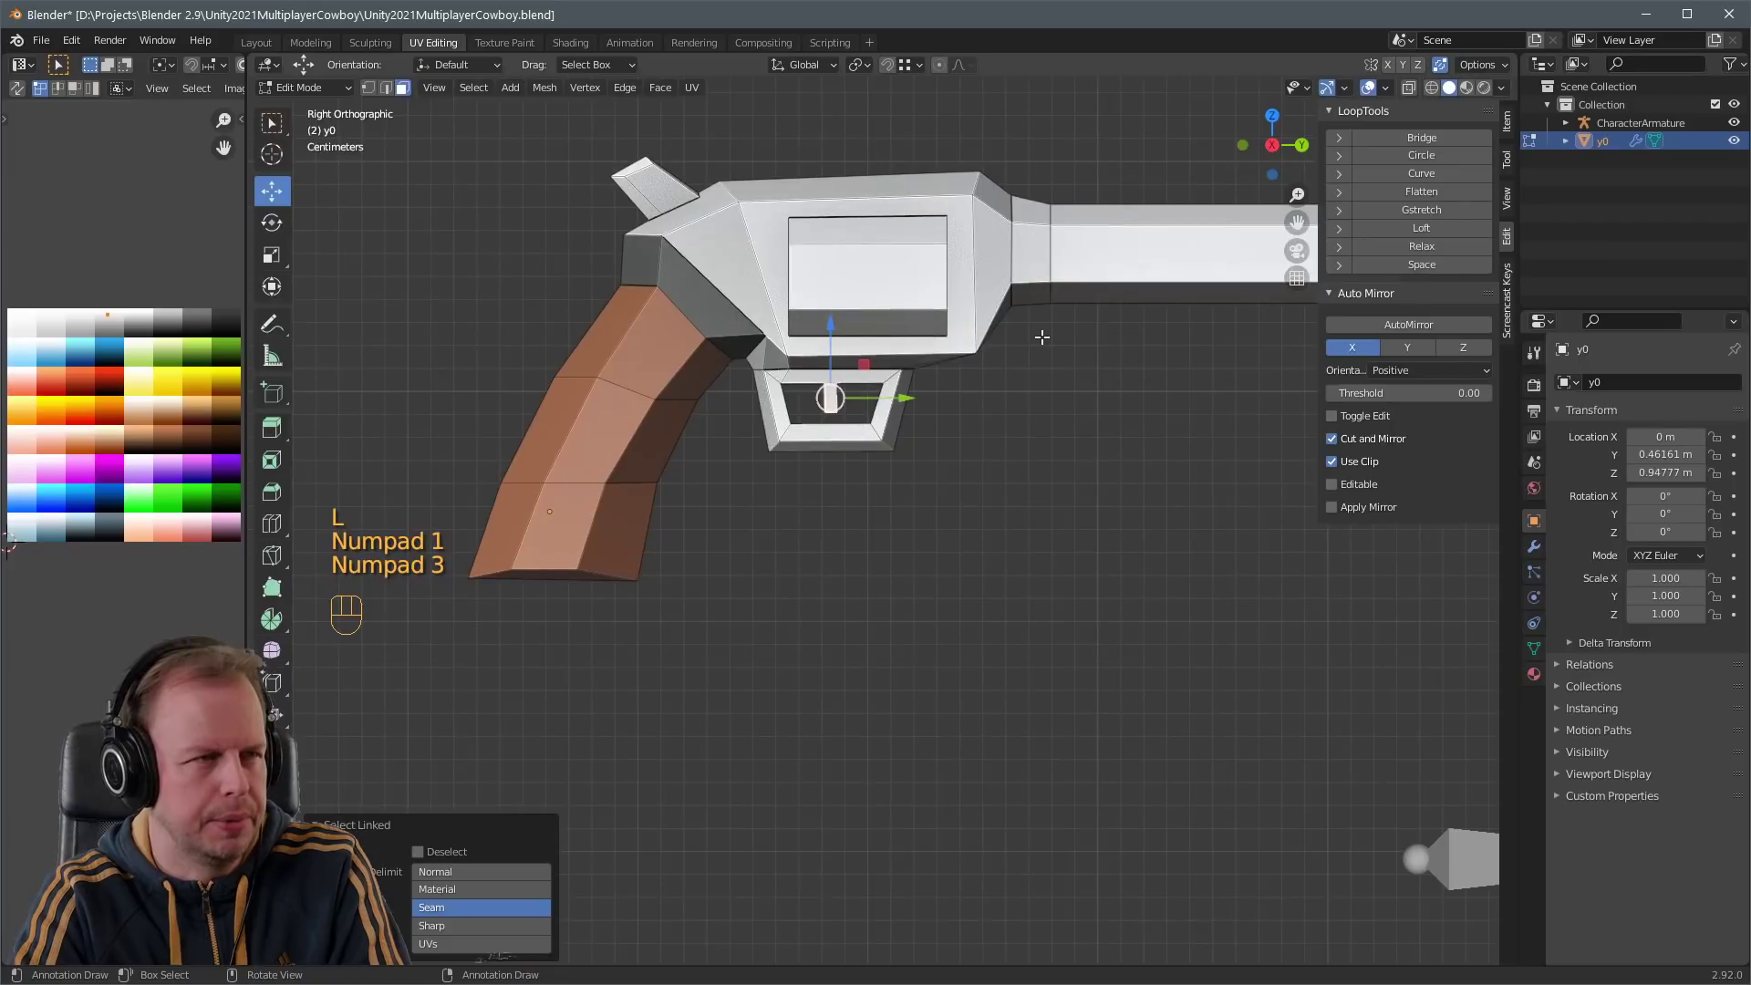
- Try to rotate and move the trigger, and undo both changes
key(r)
key(g)
click(946, 415)
key(ctrl+z)
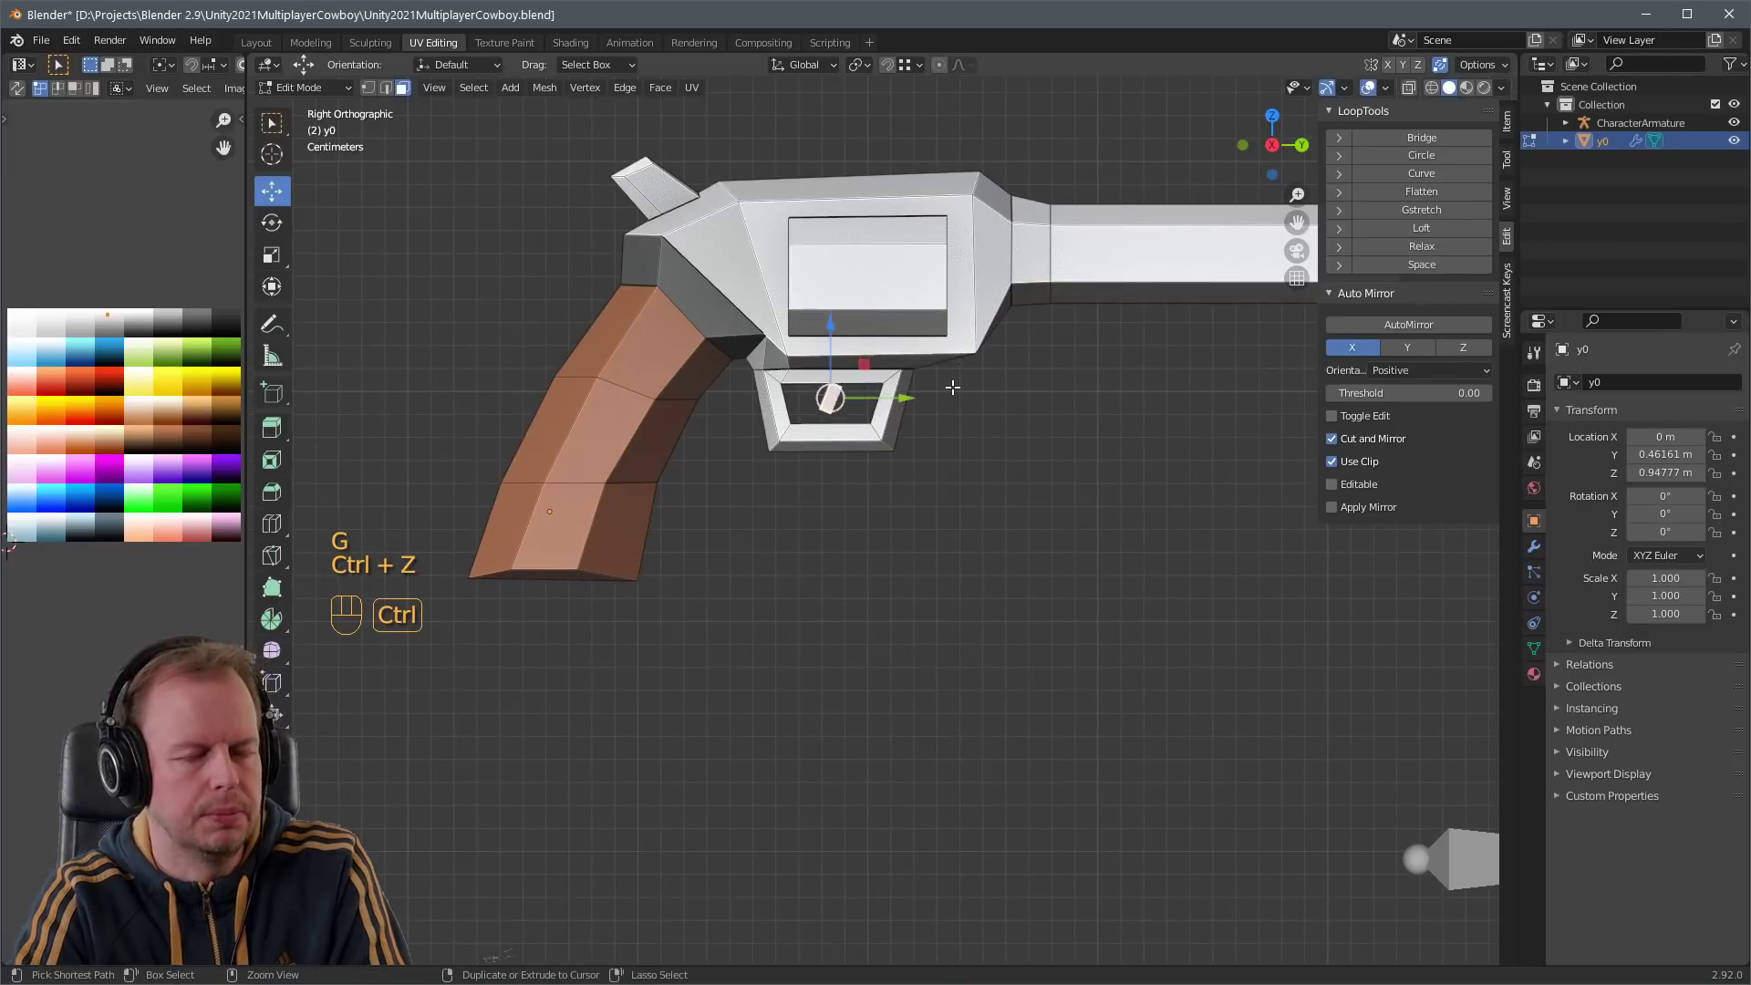
key(ctrl+z)
- Scale the trigger along Z, tilt it, and move it about 0.0024 m along Y and -0.0024 m along Z
key(s)
key(z)
key(g)
key(r)
click(1016, 413)
key(g)
click(1024, 420)
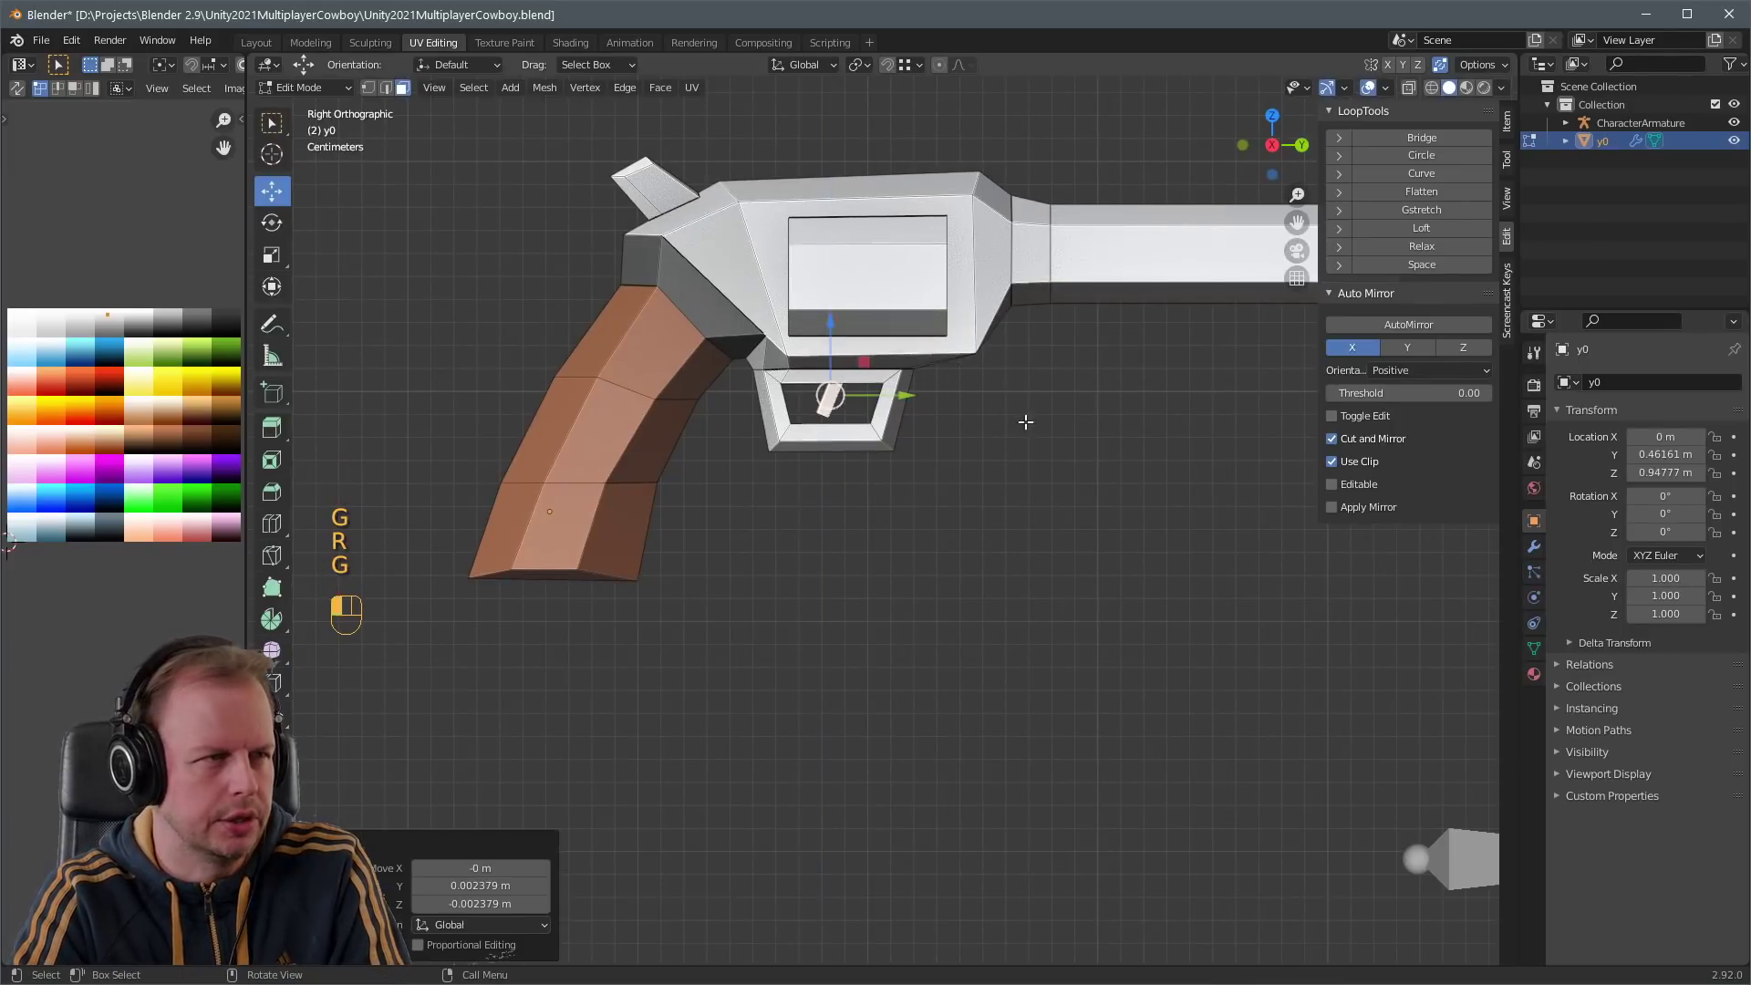
click(1096, 406)
- Move the frame's top rear edge about 0.0011 m along Y and 0.0016 m along Z in the right view
scroll(1094, 399, down, 2)
middle_drag(1085, 374, 1072, 334)
key(2)
key(2)
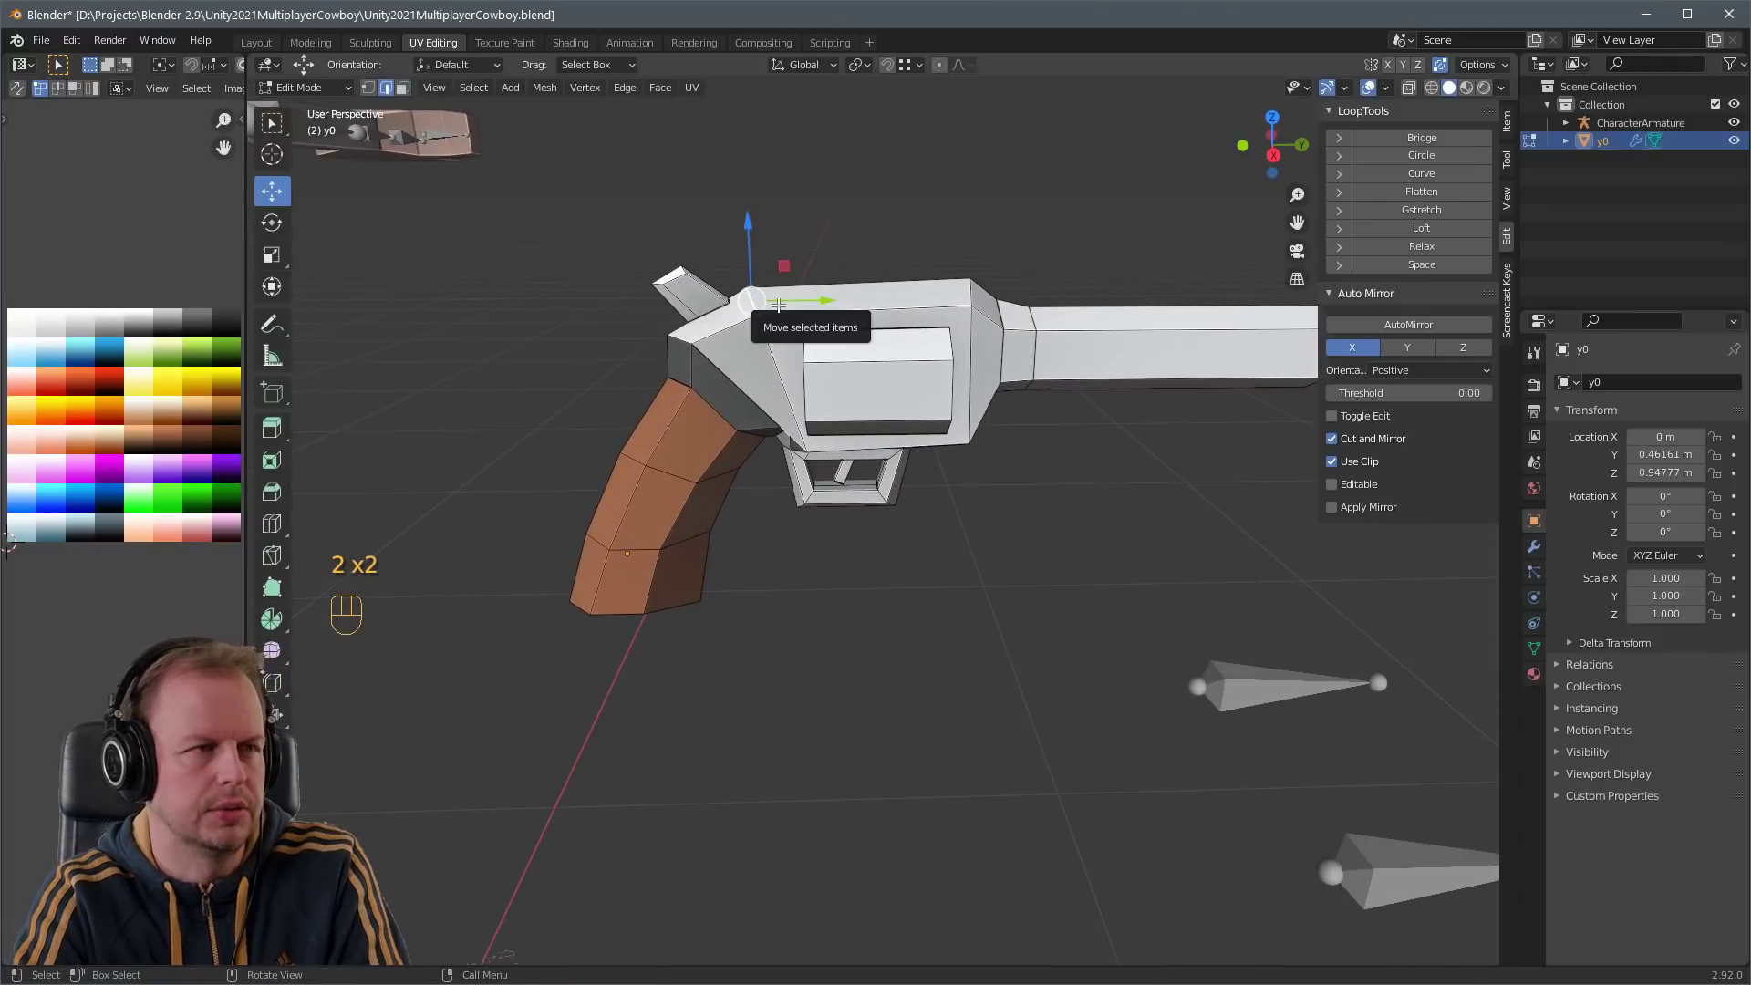
key(KP_Decimal)
key(KP_3)
scroll(775, 314, down, 3)
shift+middle_drag(1081, 410, 1004, 387)
key(g)
click(1012, 383)
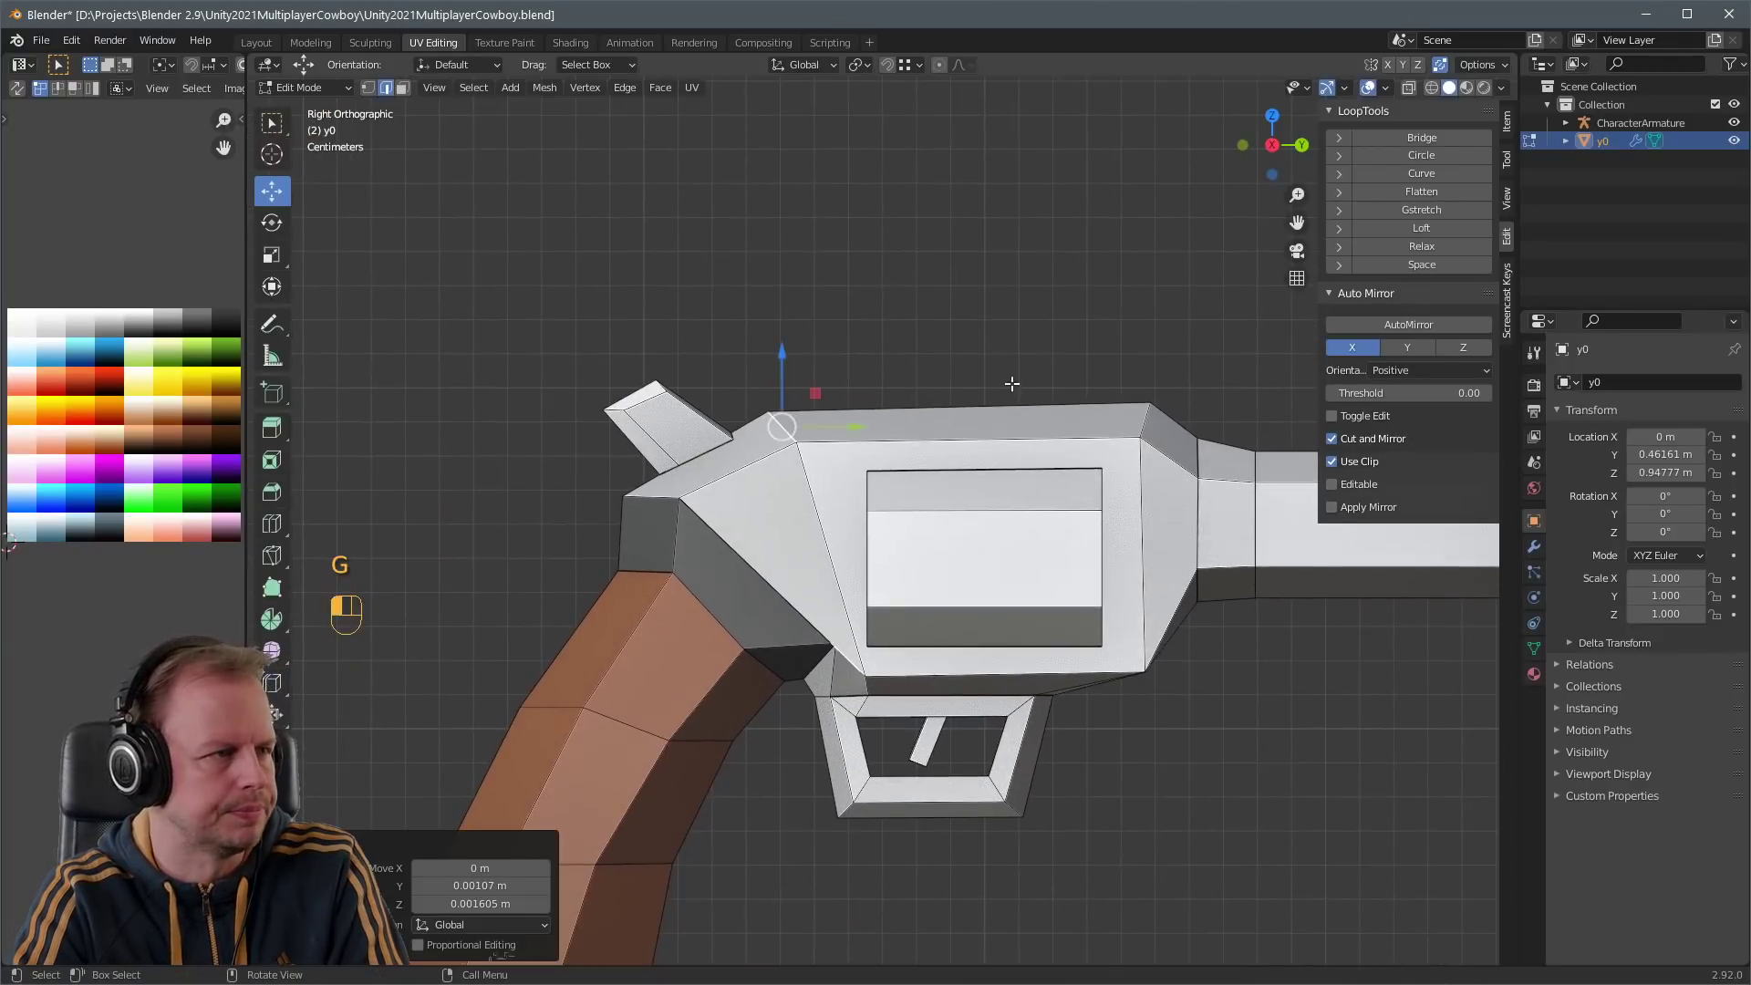
- Move the frame's top front edge about 0.0005 m along Y and -0.0019 m along Z
click(1146, 430)
key(g)
click(1140, 434)
scroll(1083, 513, down, 3)
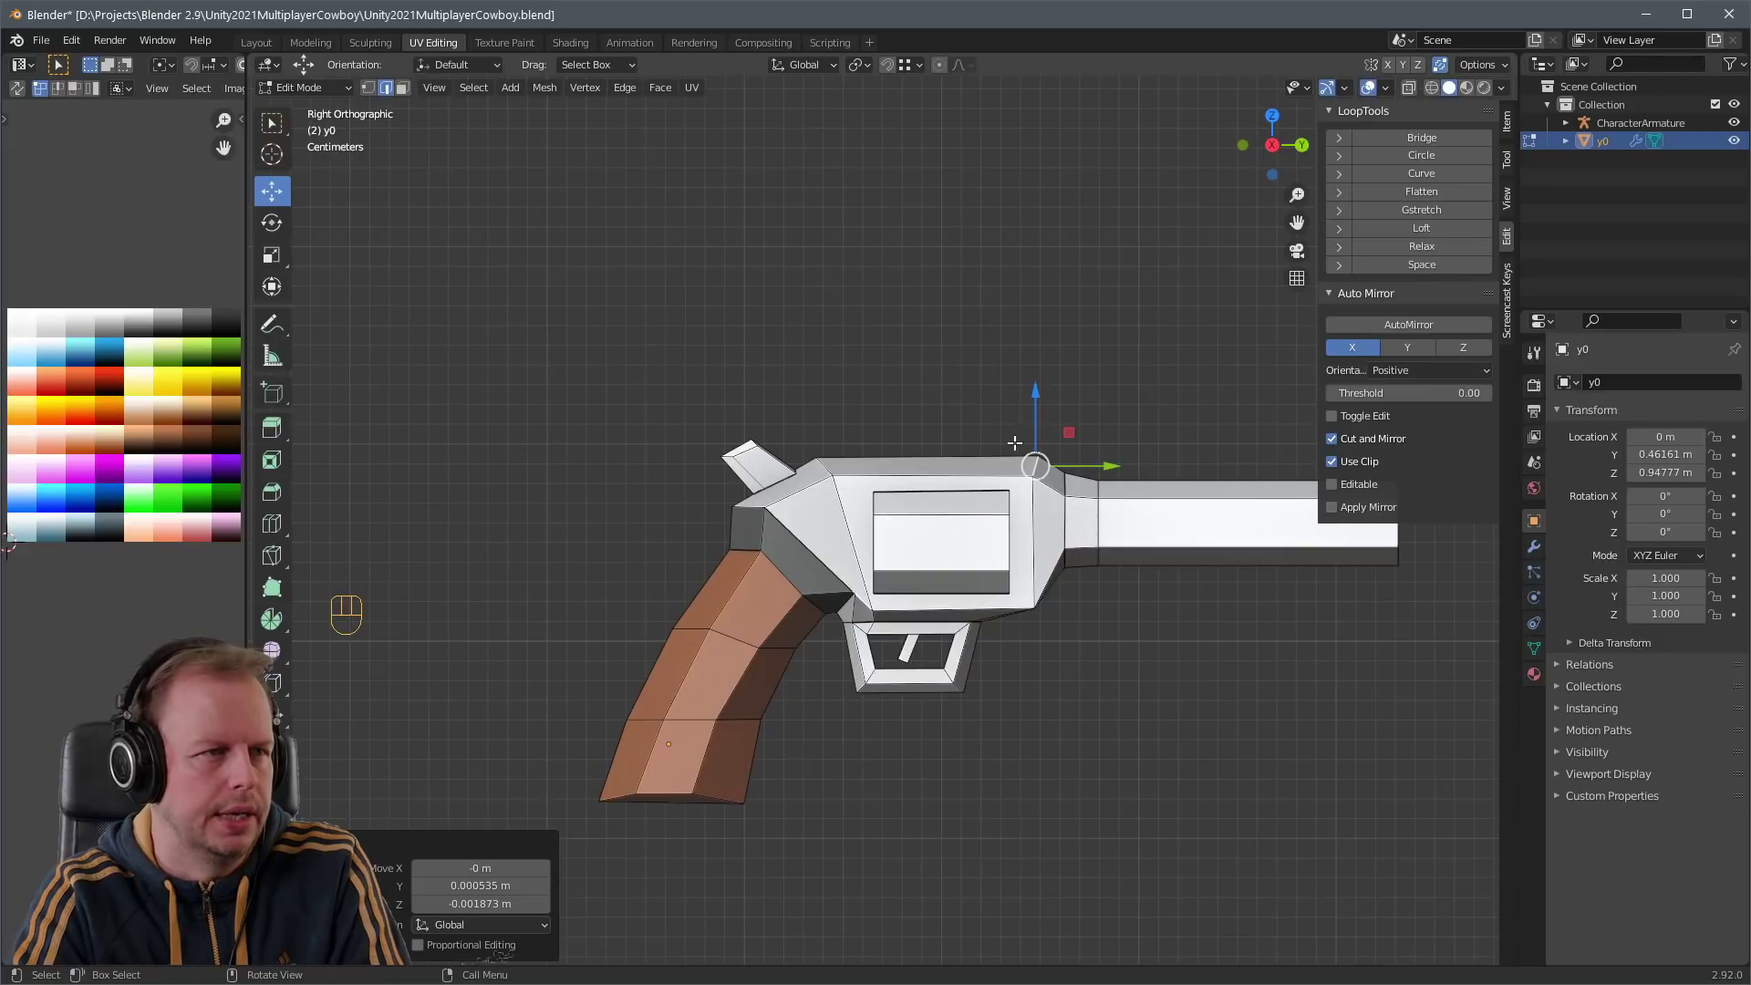
- Duplicate the barrel's top face near the muzzle, scale it to 0.466, flatten it to 0 along Z and scale it to 0.226
middle_drag(1014, 442, 1141, 669)
key(3)
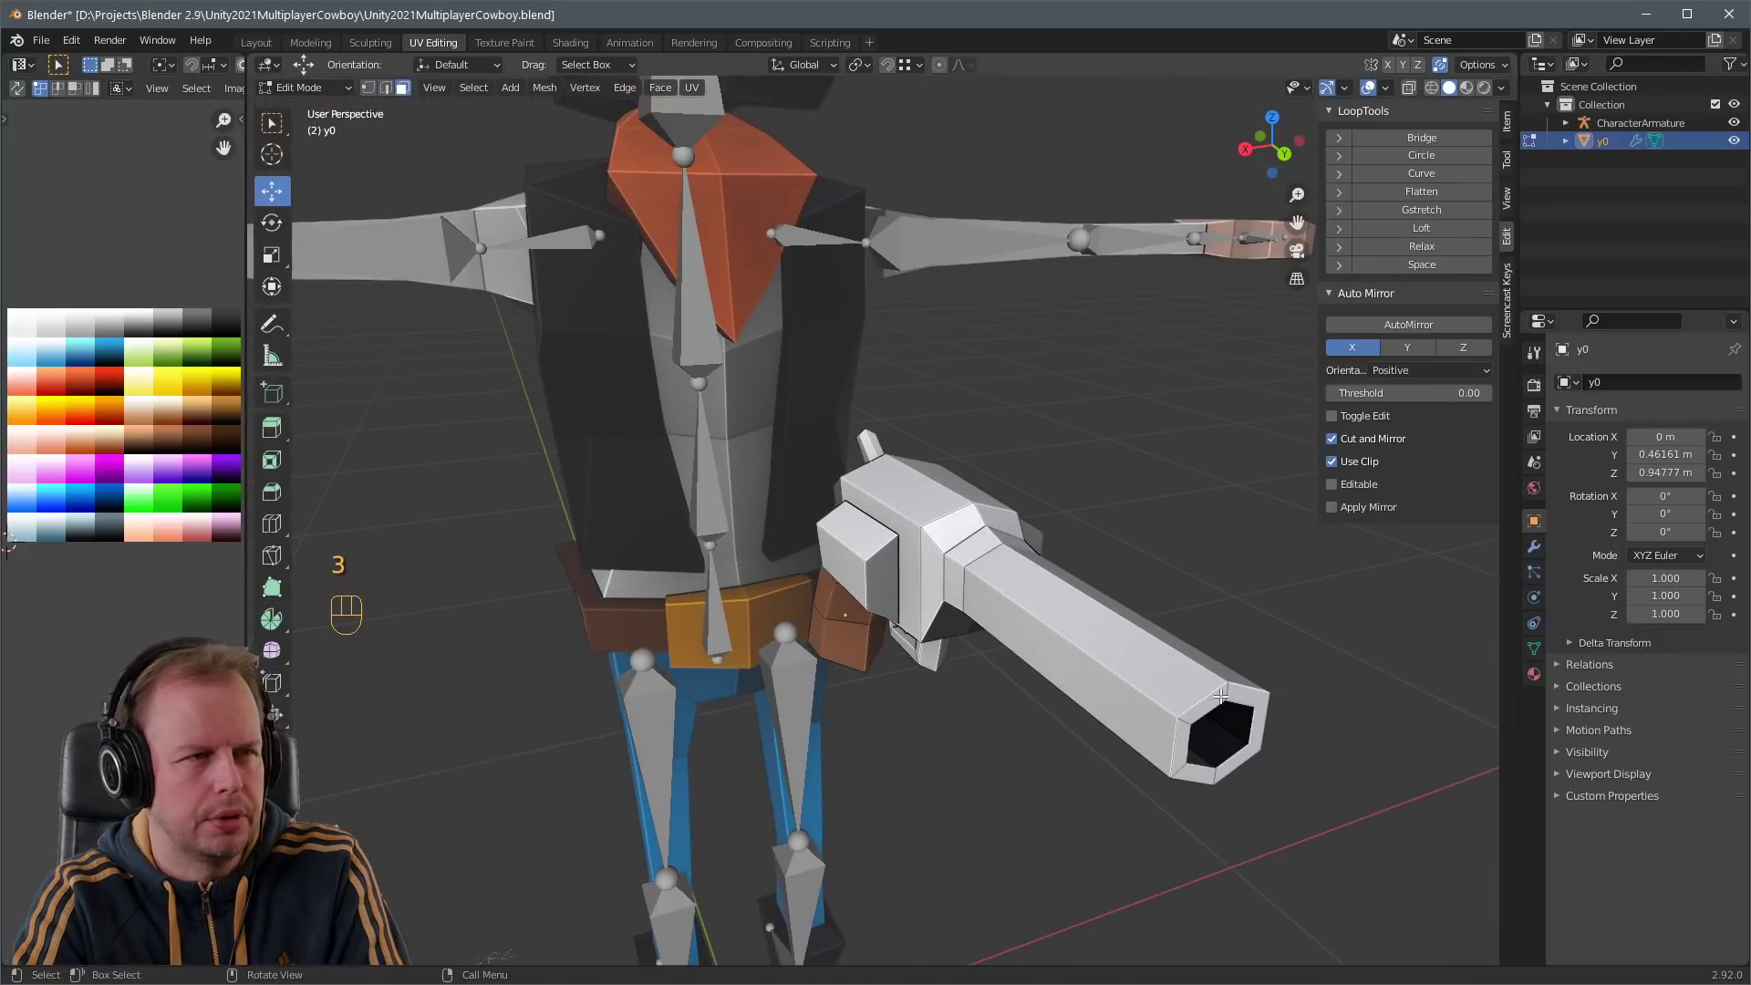
key(shift+d)
key(s)
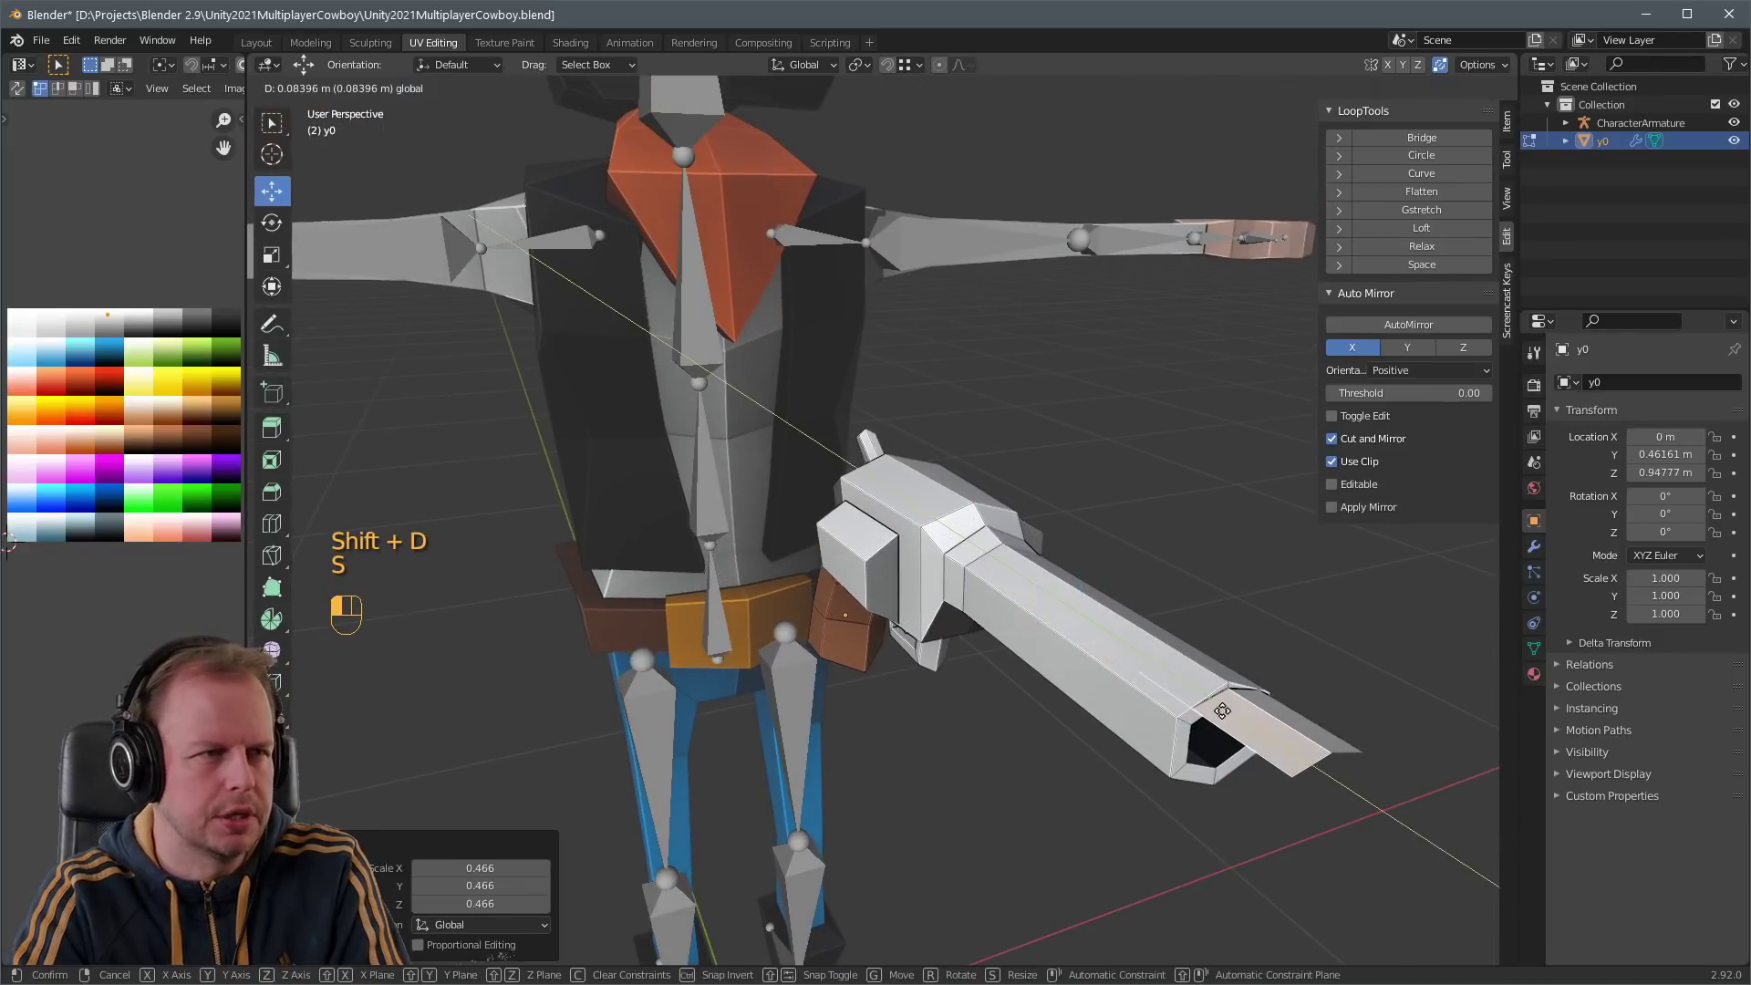
key(s)
key(z)
key(0)
key(Return)
key(s)
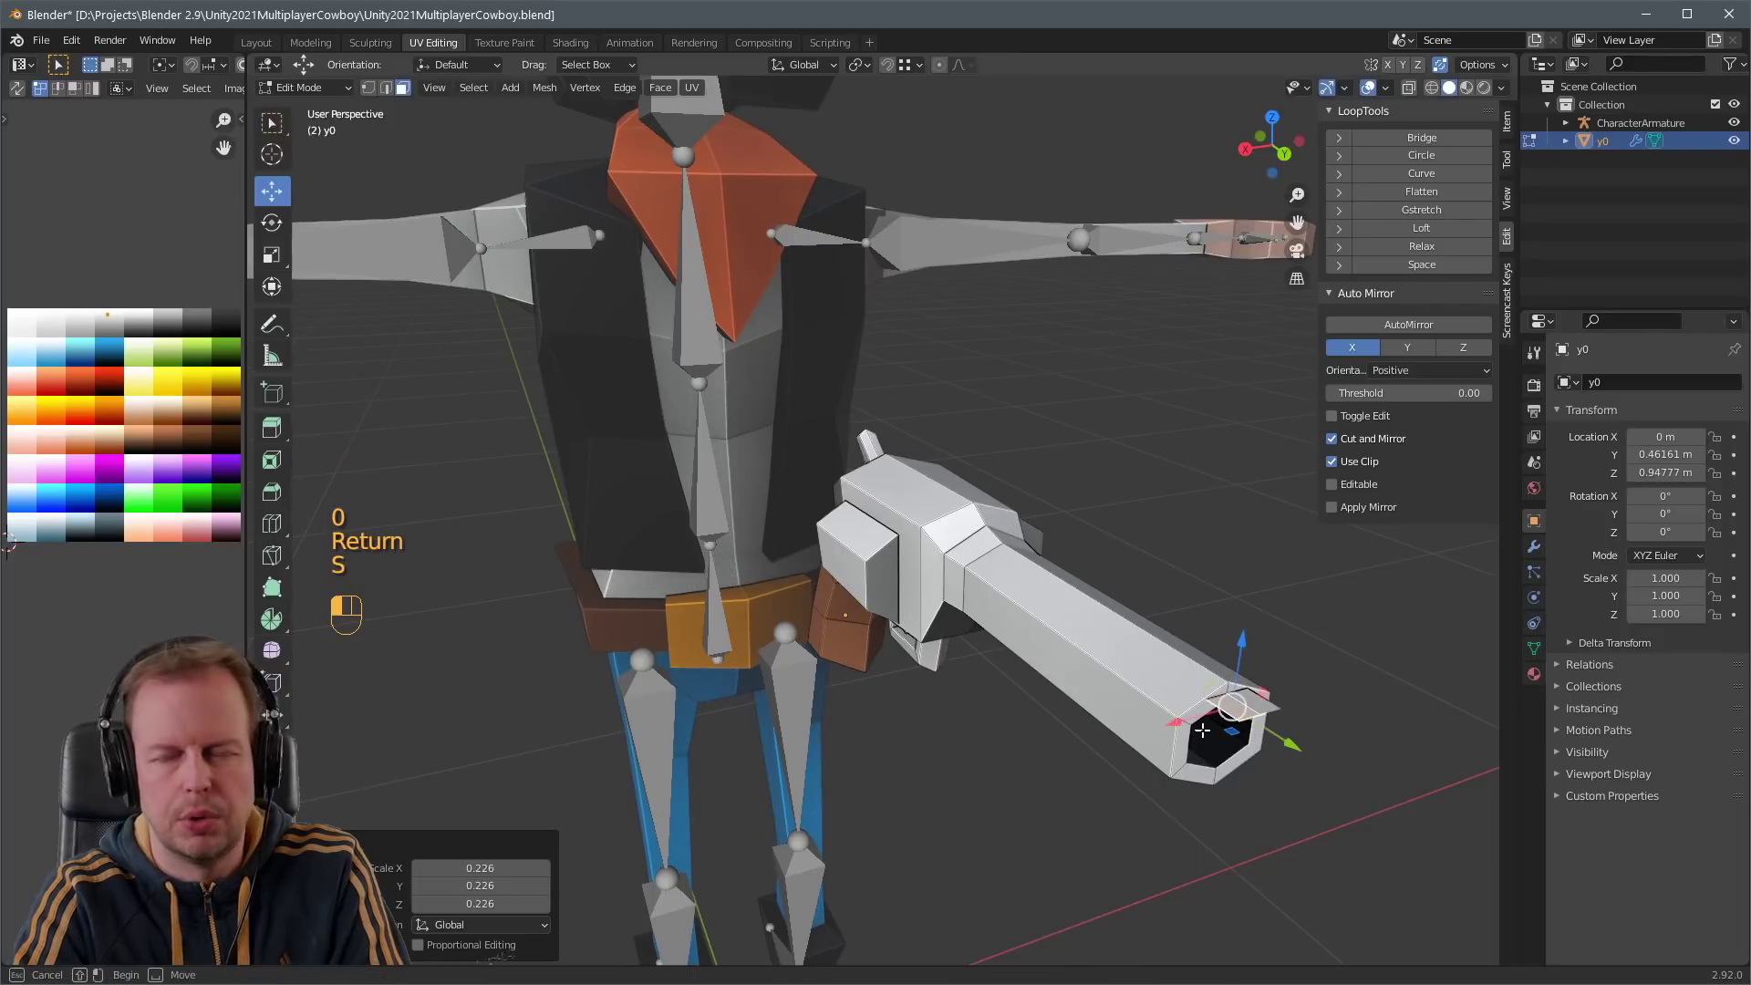
- Move the small plate about -0.0235 m along Y and extrude it by about 0.0159 m to form the front sight
key(ctrl+z)
key(e)
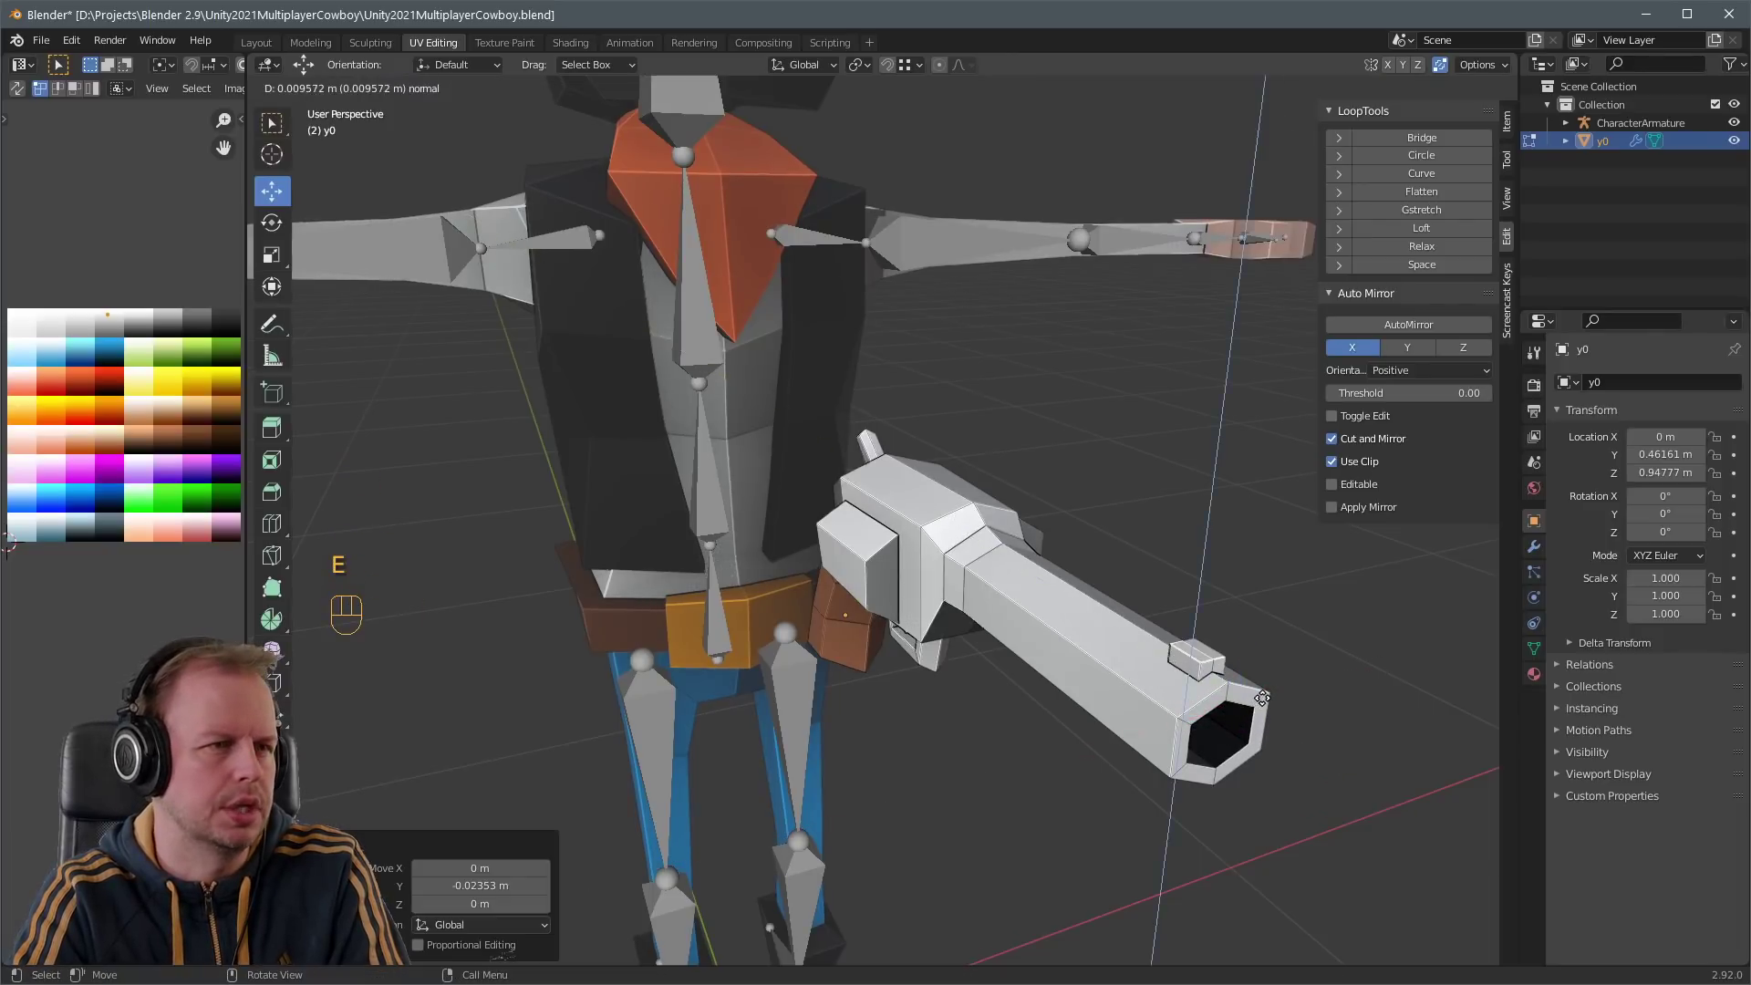
click(1271, 688)
middle_drag(1186, 647, 1127, 596)
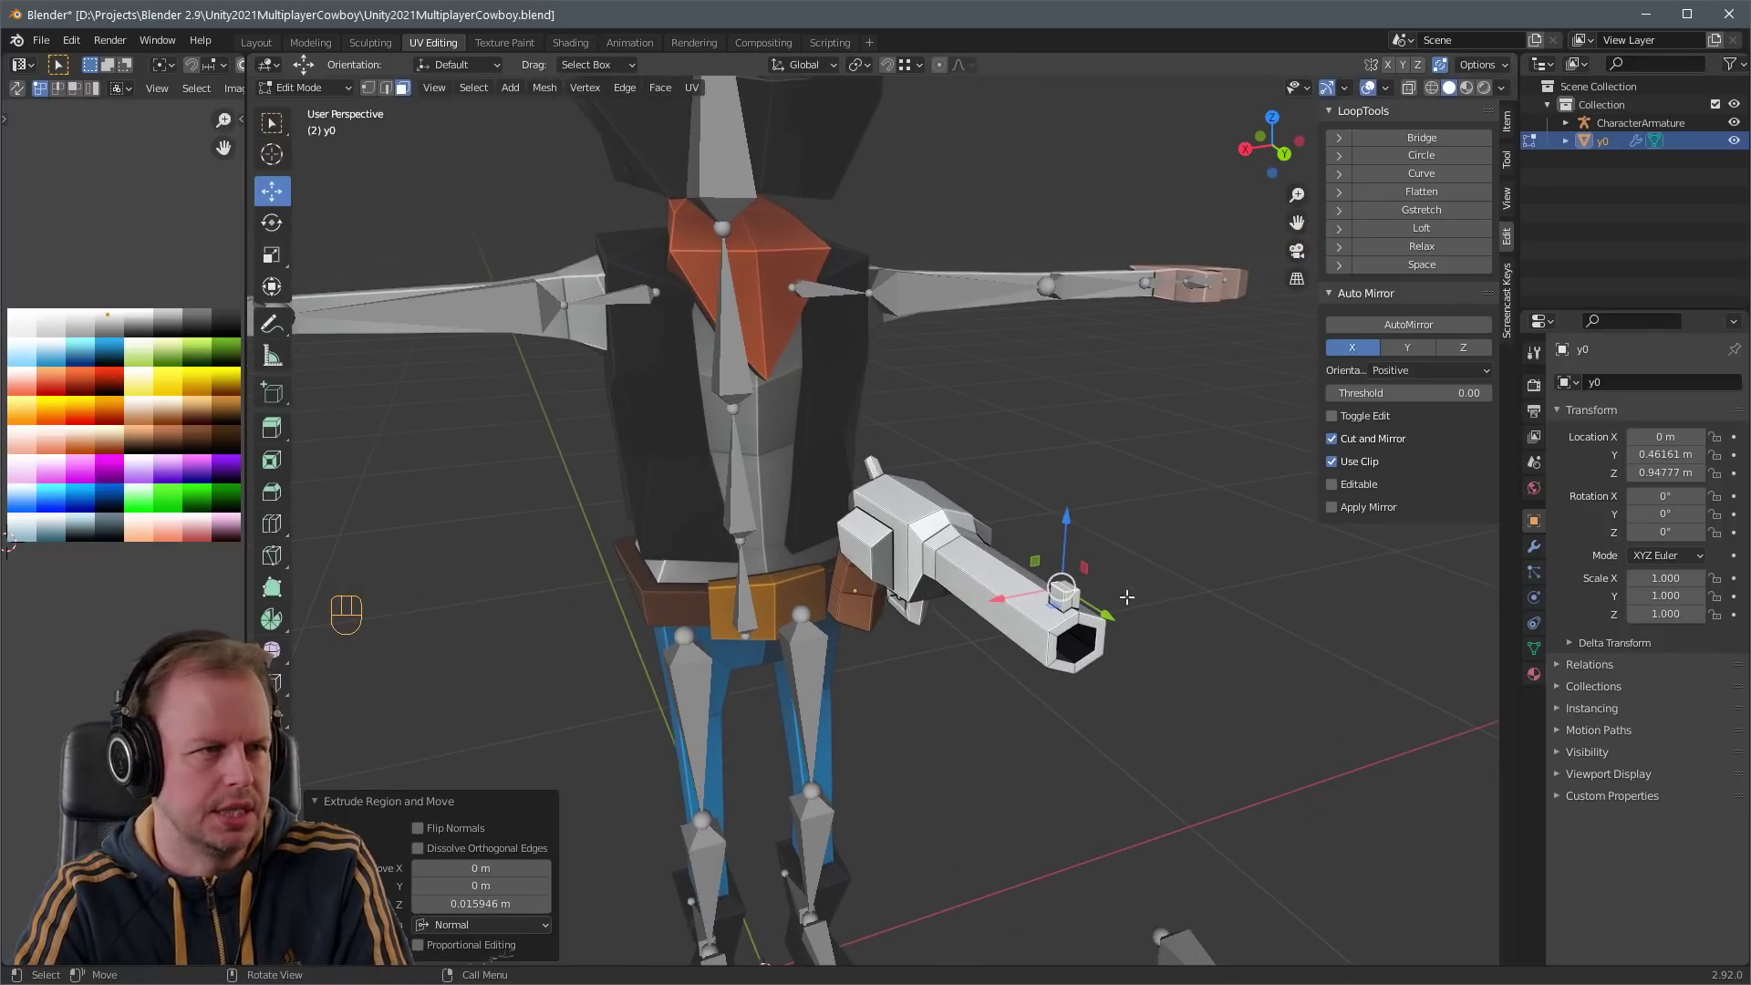
- Examine the revolver's shape and proportions from the side and from a distance
click(1193, 684)
scroll(1194, 686, down, 2)
key(Tab)
middle_drag(989, 677, 1142, 668)
scroll(1131, 638, up, 5)
key(Tab)
key(3)
click(1085, 516)
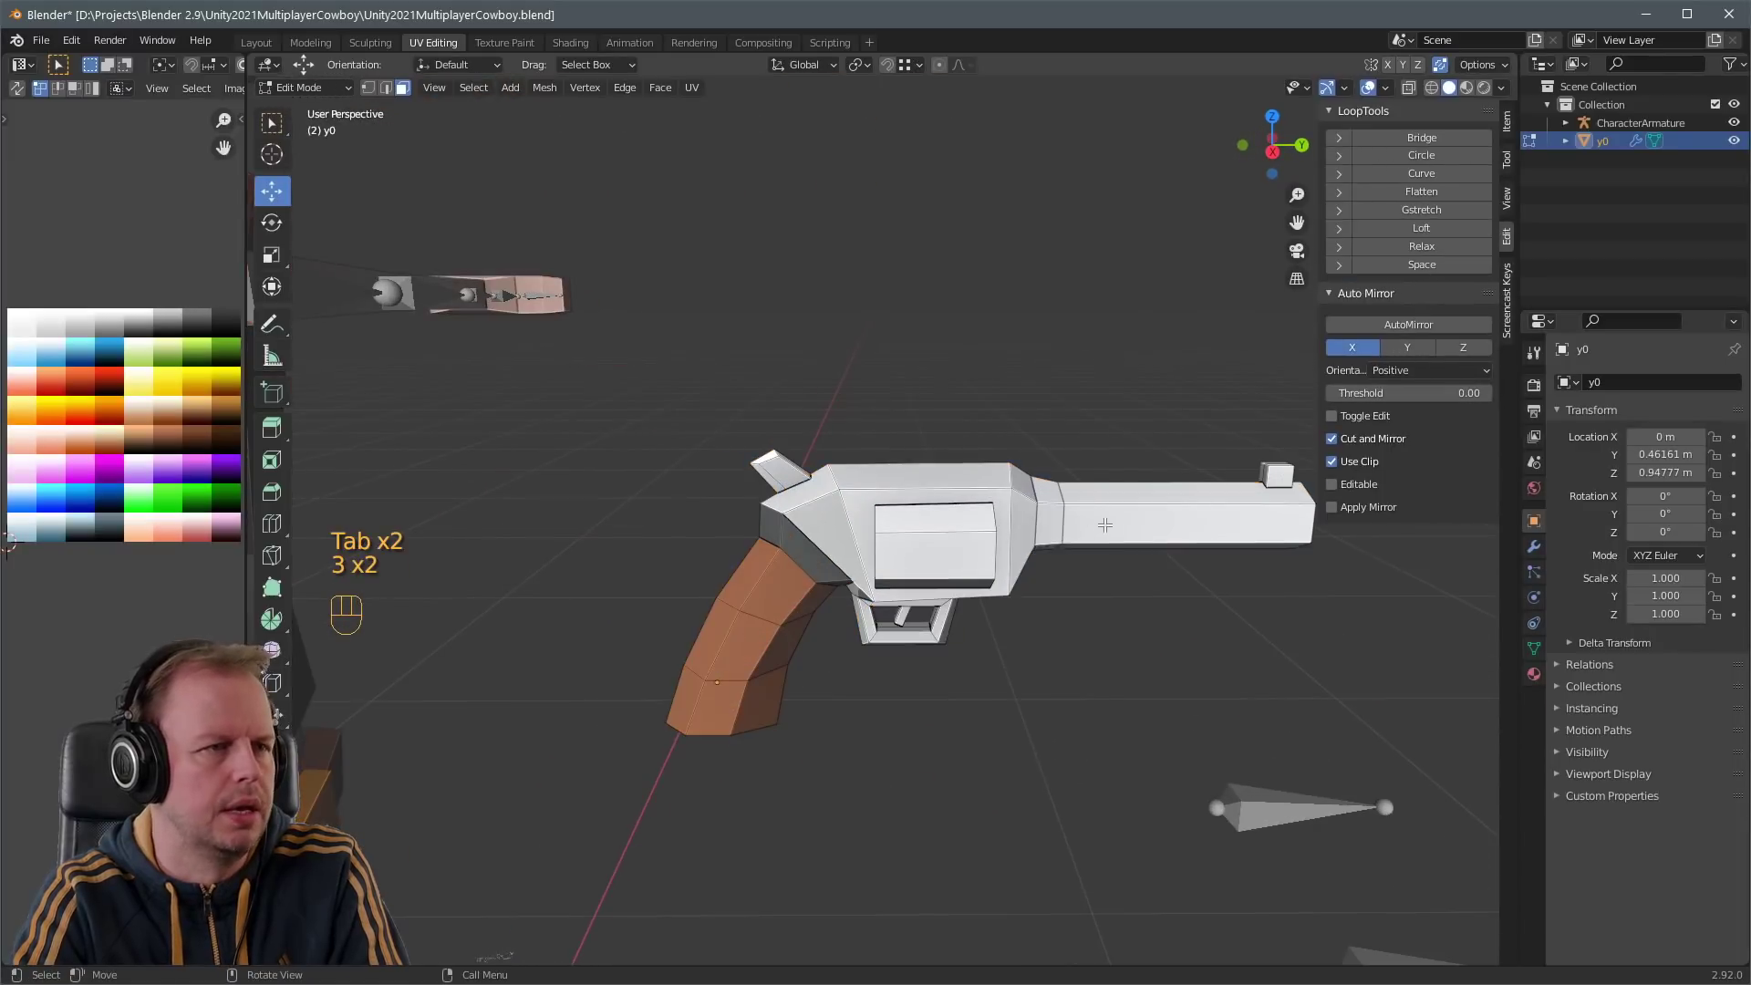
click(1104, 525)
scroll(1112, 534, down, 5)
scroll(1114, 546, up, 1)
key(Tab)
scroll(1114, 547, up, 4)
key(Tab)
key(3)
- Select the faces along the underside of the revolver's frame and barrel and recolor them with another grey from the palette
middle_drag(1003, 684, 992, 549)
key(Tab)
key(3)
key(Tab)
key(3)
middle_drag(878, 581, 846, 585)
ctrl+click(1219, 571)
middle_drag(1219, 573, 1250, 601)
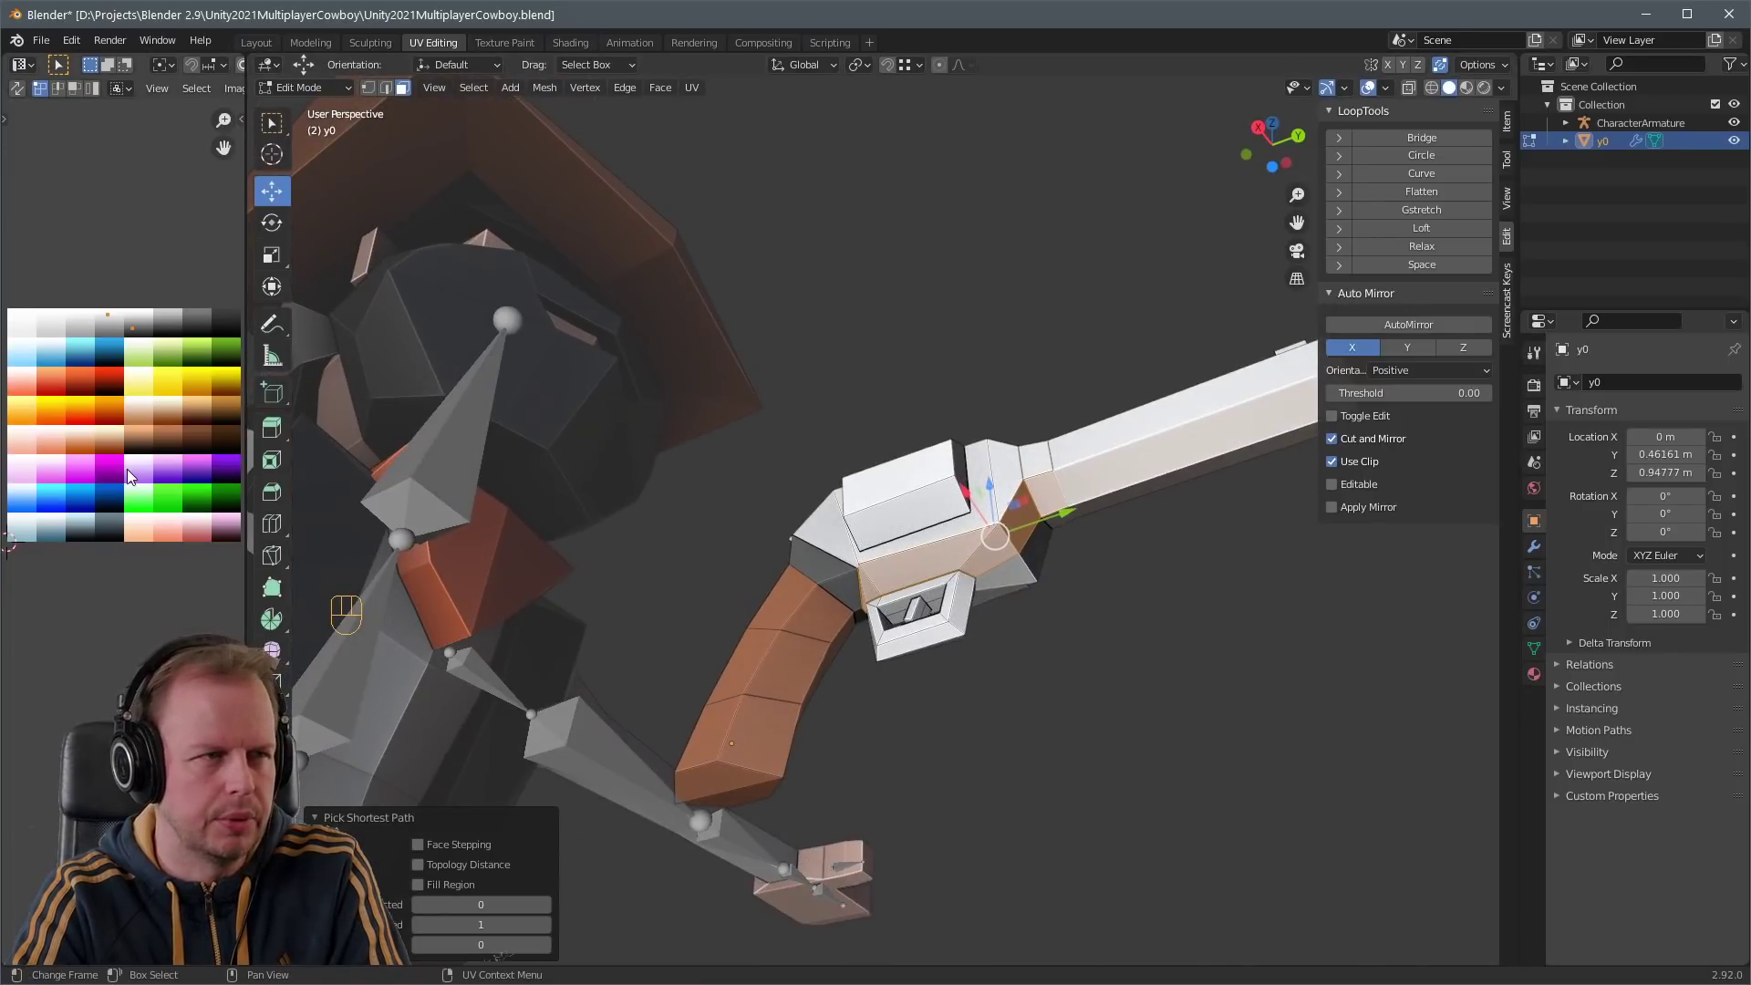
drag(120, 326, 121, 328)
key(g)
click(116, 330)
scroll(1012, 584, down, 5)
key(Tab)
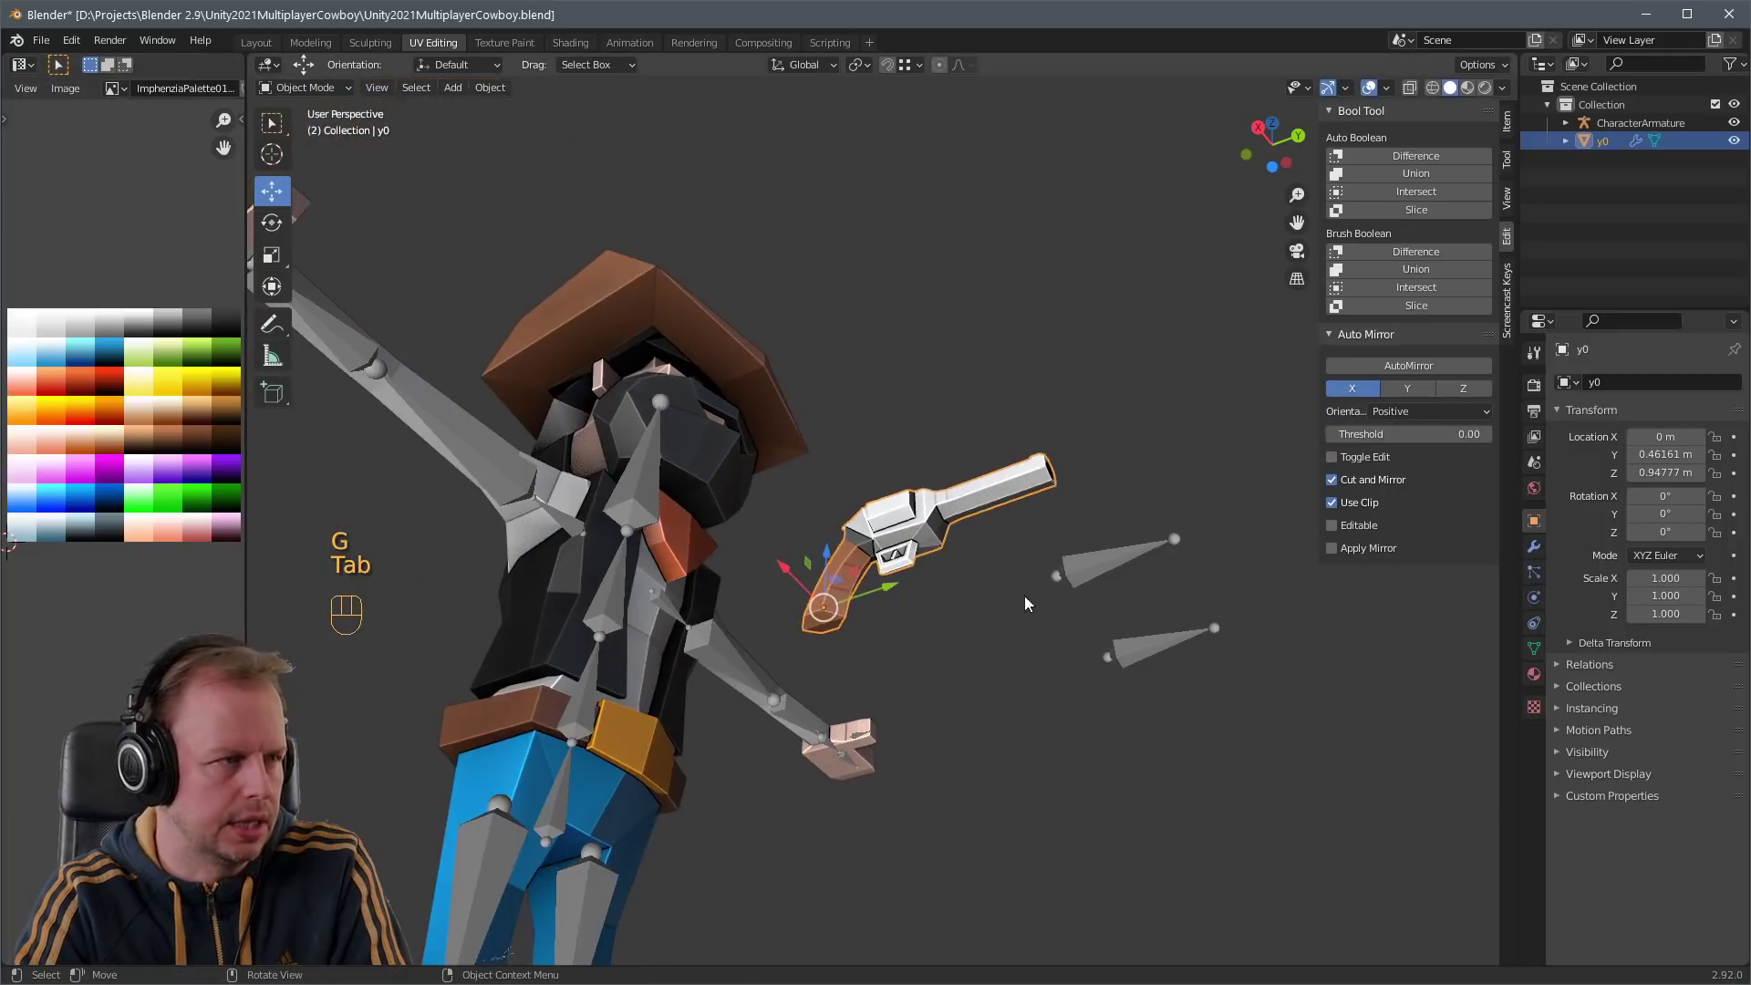
- Check the revolver beside the whole cowboy and save the Blender file
click(1025, 595)
scroll(1023, 591, down, 3)
middle_drag(1022, 579, 895, 489)
scroll(1013, 621, up, 4)
scroll(948, 593, down, 5)
key(Tab)
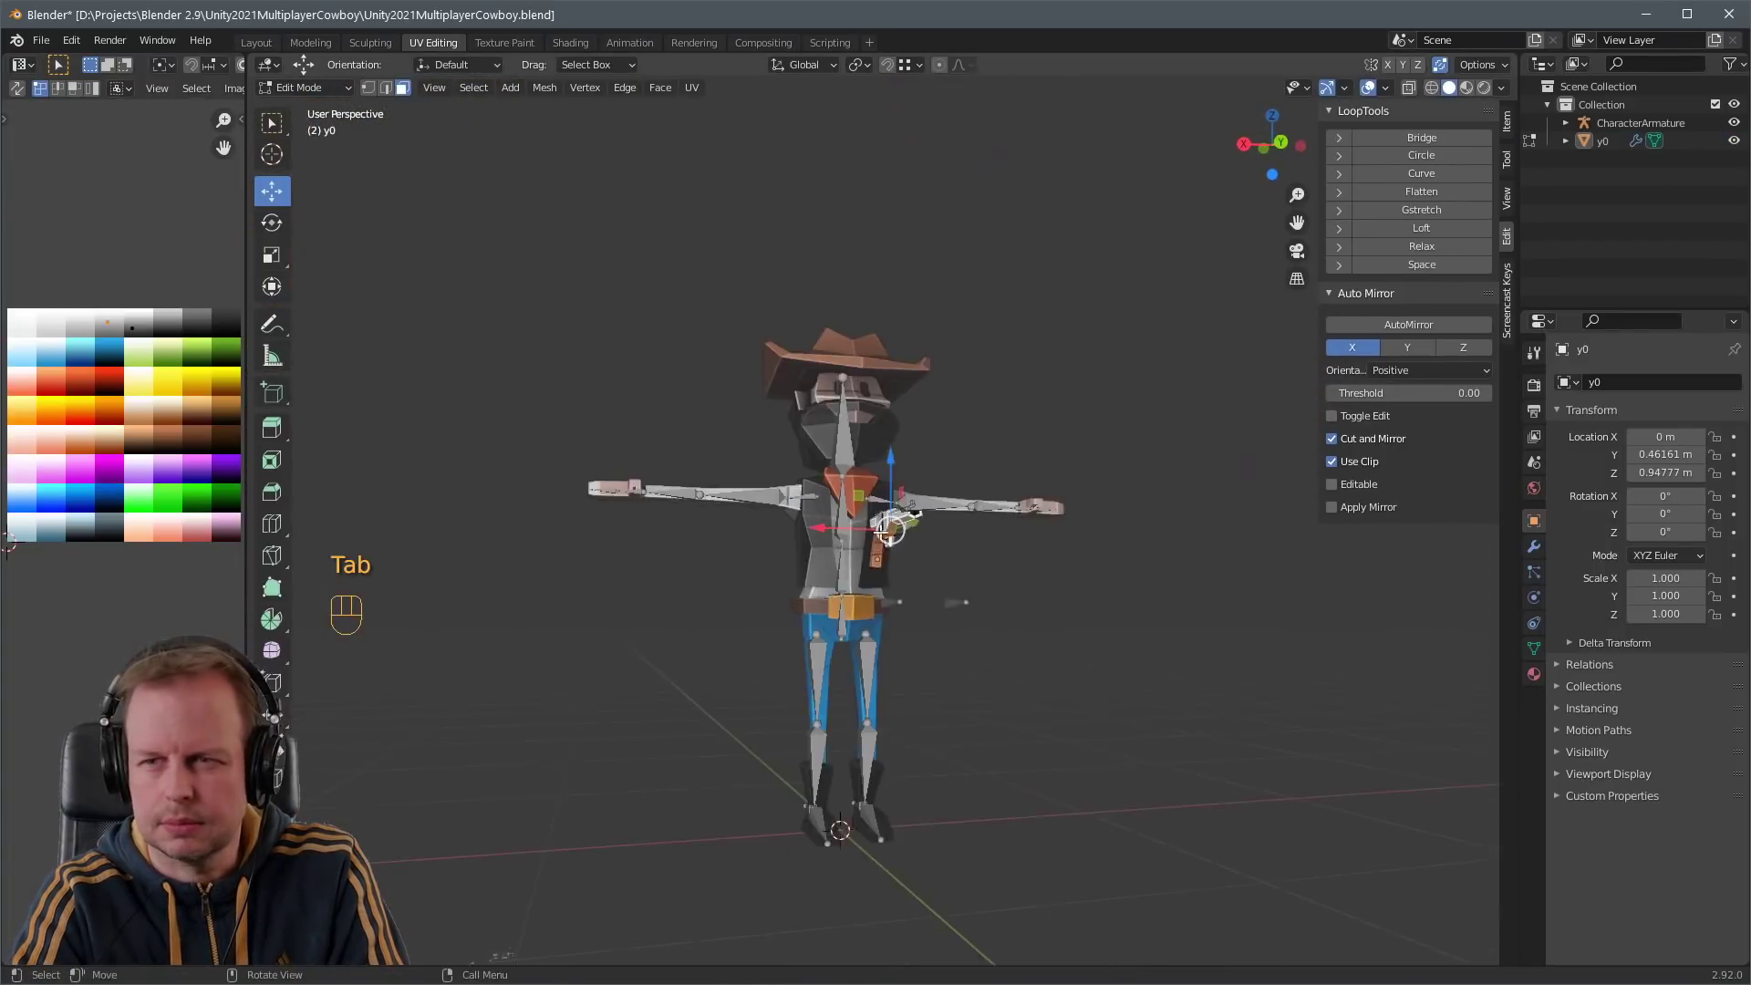
scroll(969, 599, up, 5)
key(ctrl+s)
- Switch from the revolver to editing the Cowboy mesh around the belt
key(Tab)
click(1113, 530)
middle_drag(1114, 531, 875, 503)
click(1118, 557)
key(Tab)
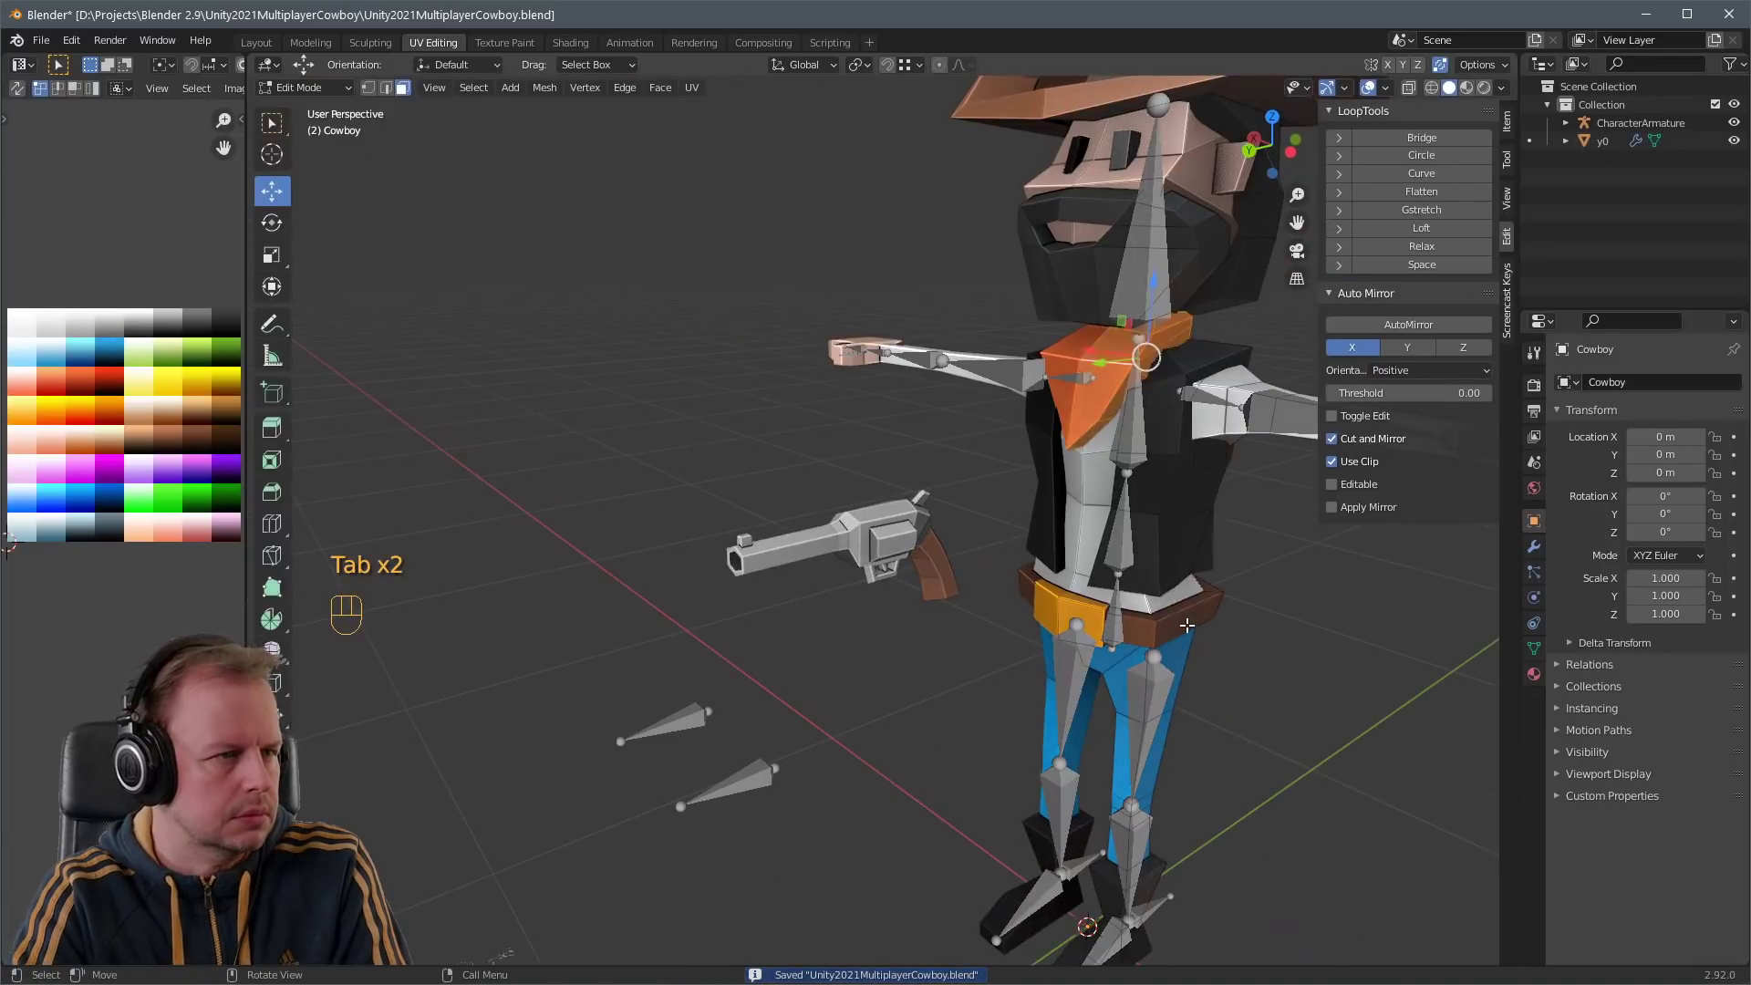
click(1163, 620)
- Duplicate the belt's side face at the hip, resize it along Z and narrow it to about 0.38 along Y
scroll(1234, 652, up, 2)
middle_drag(1277, 688, 1067, 539)
key(Tab)
key(Tab)
click(779, 552)
key(Tab)
key(Tab)
key(shift+d)
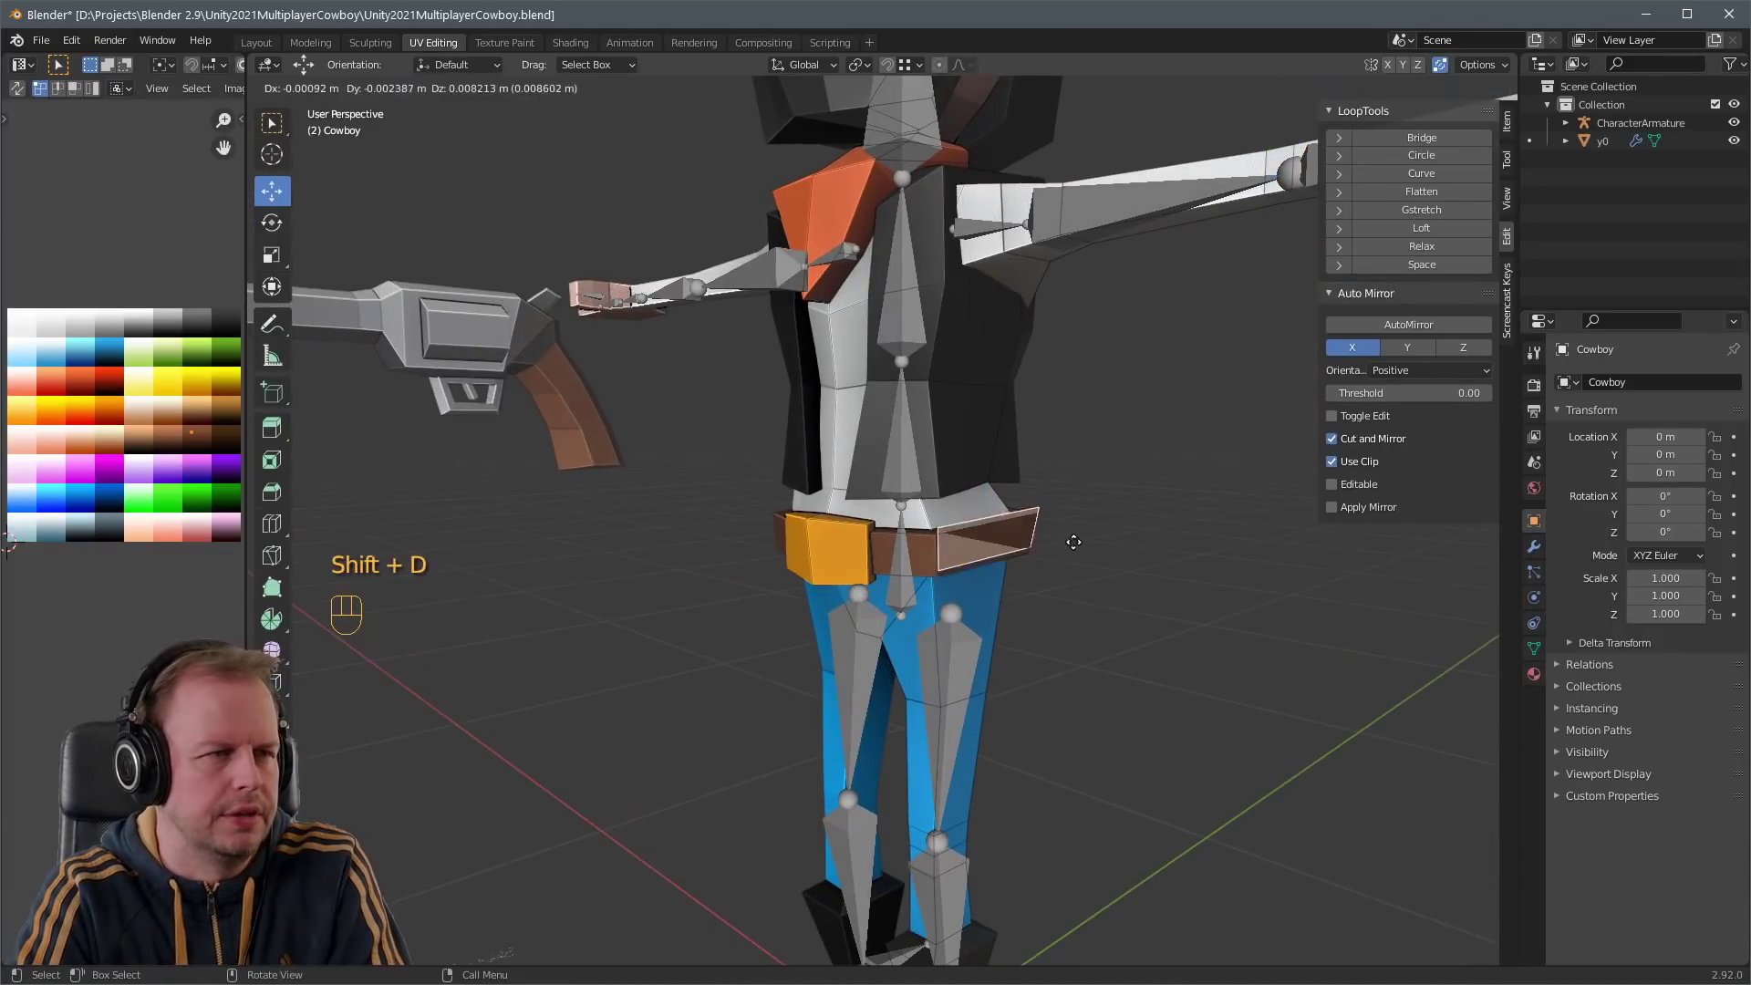
key(s)
key(z)
key(s)
key(y)
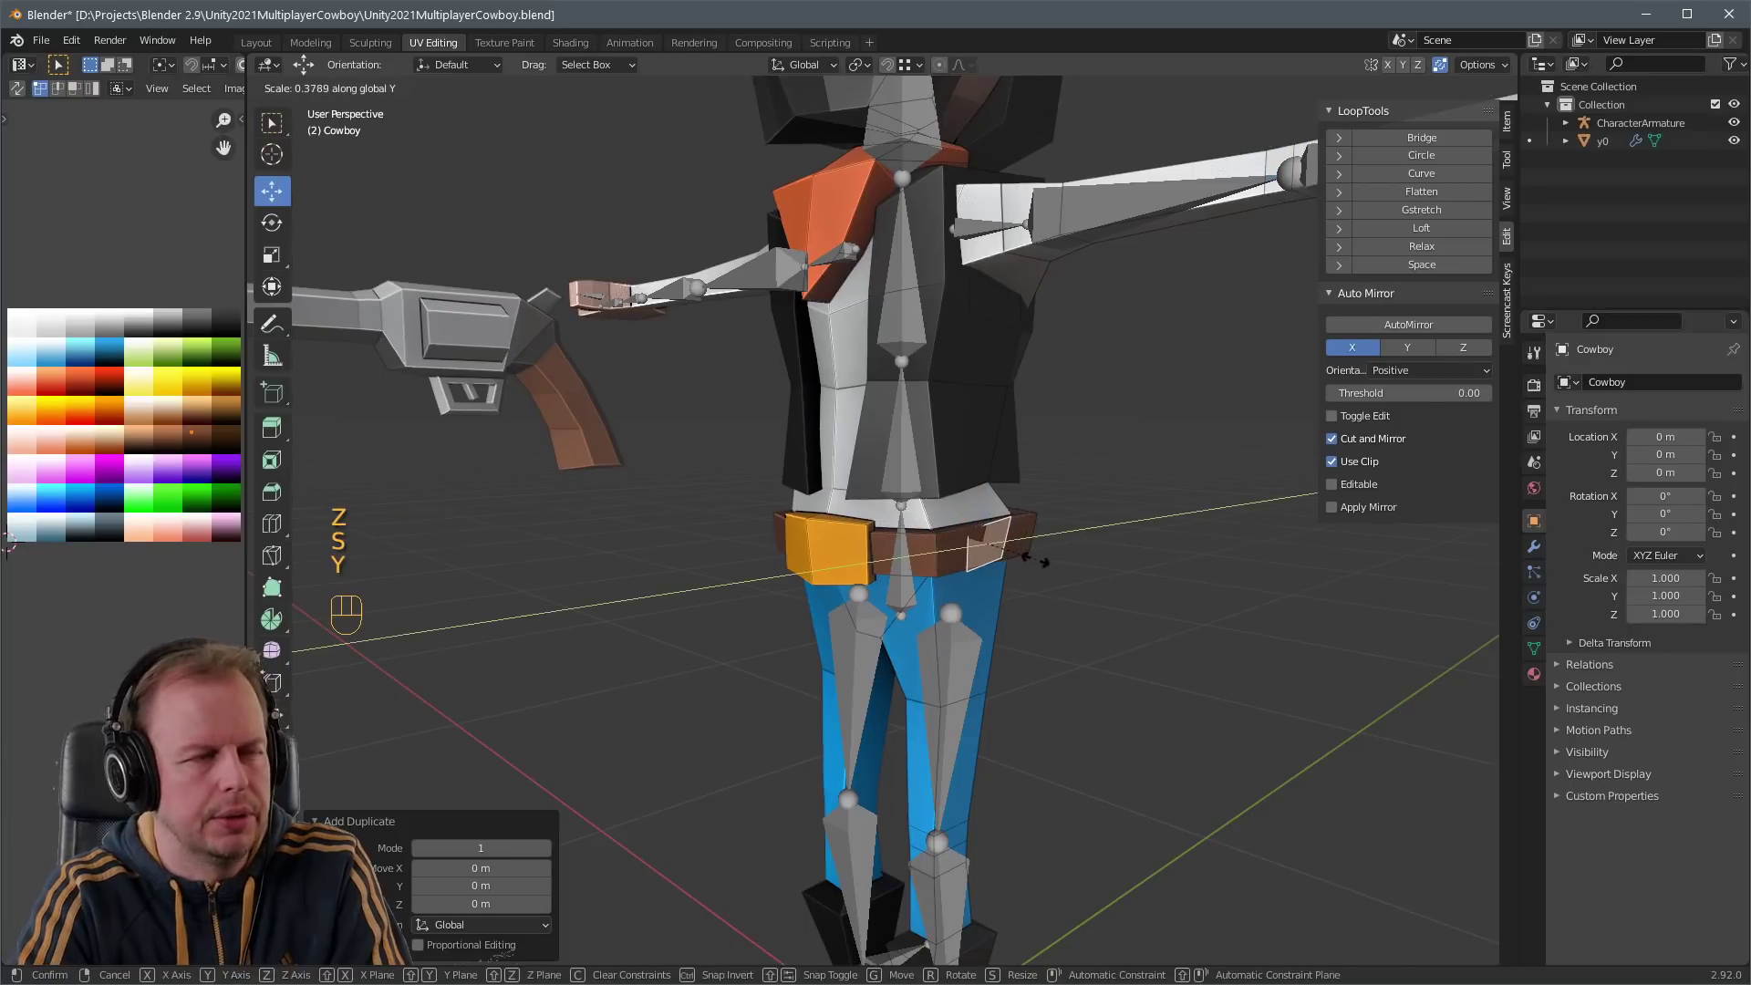
click(1037, 557)
middle_drag(1037, 558, 1107, 498)
- Extrude the duplicated hip plate outward and position it to form the holster's body
key(e)
click(1113, 545)
key(g)
click(1150, 573)
key(g)
click(1168, 553)
- Scale, rotate and reposition the holster's selected geometry so that it sits against the hip
click(918, 557)
key(s)
click(950, 550)
key(g)
click(954, 549)
key(r)
click(998, 536)
key(g)
click(996, 536)
key(g)
click(981, 535)
- Move individual holster edges to taper the holster toward its lower end
key(2)
click(1077, 552)
key(g)
right_click(1078, 545)
click(1080, 502)
key(g)
key(2)
scroll(1125, 575, down, 4)
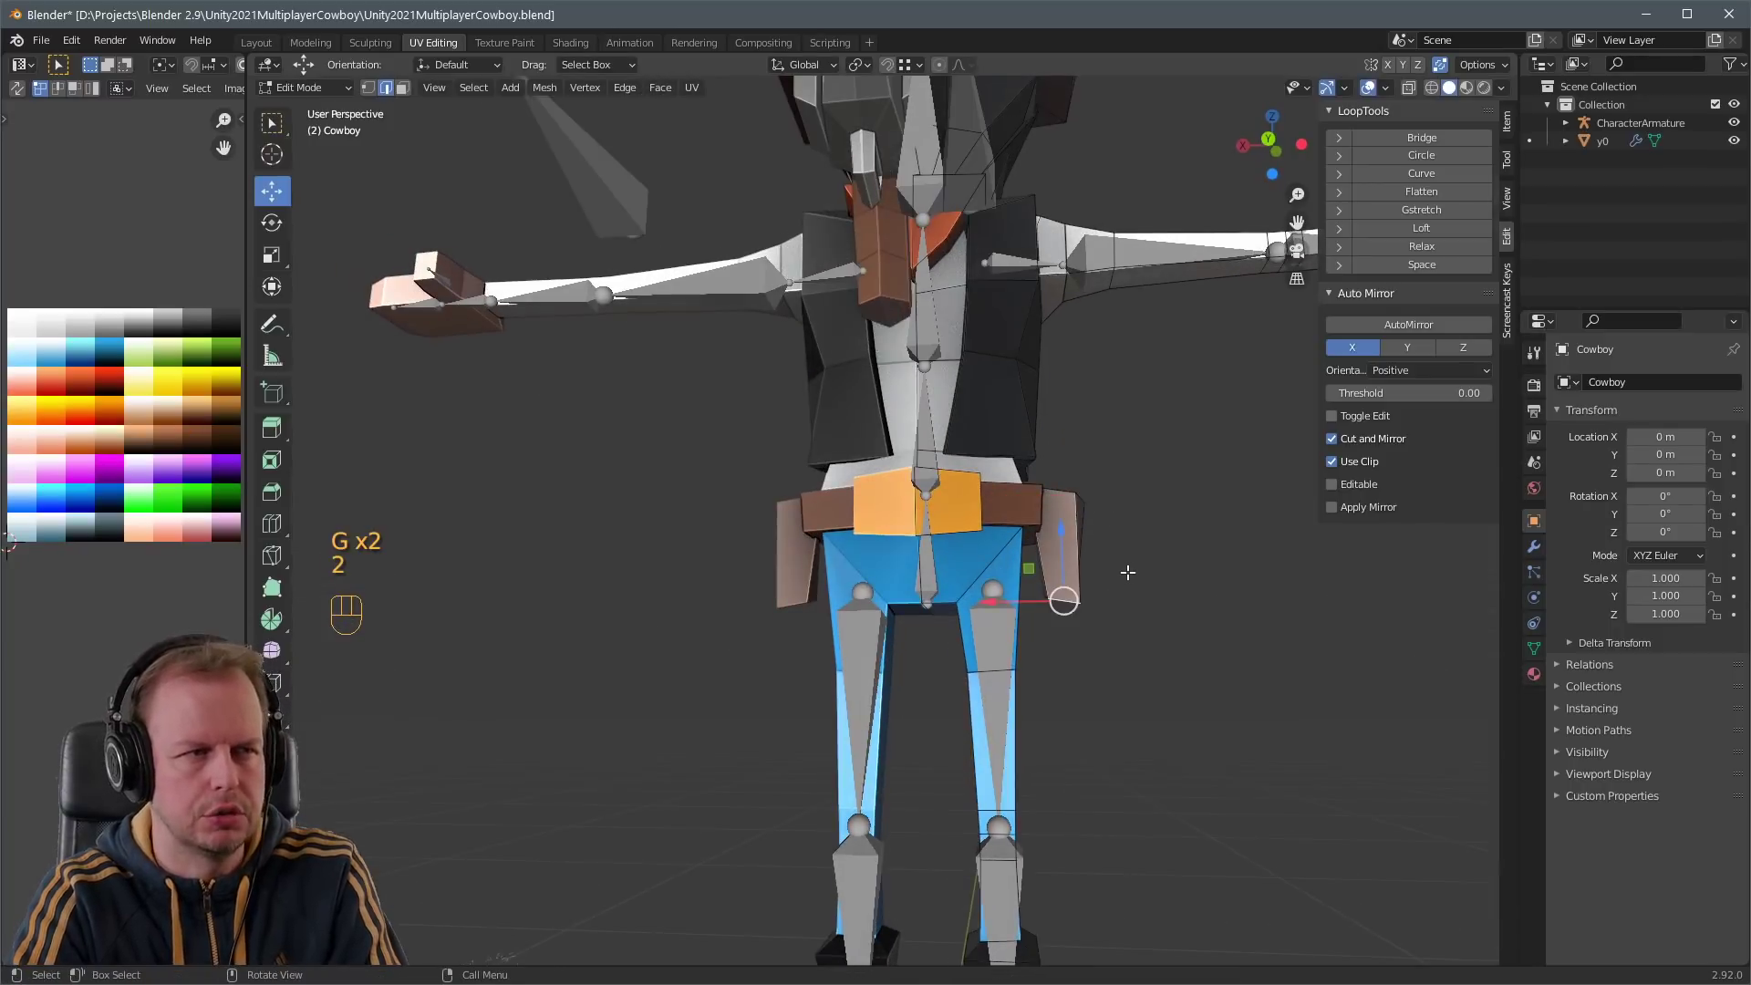
- Finish editing the cowboy, select the revolver object and add a Child Of constraint to it
key(Tab)
click(912, 491)
click(915, 493)
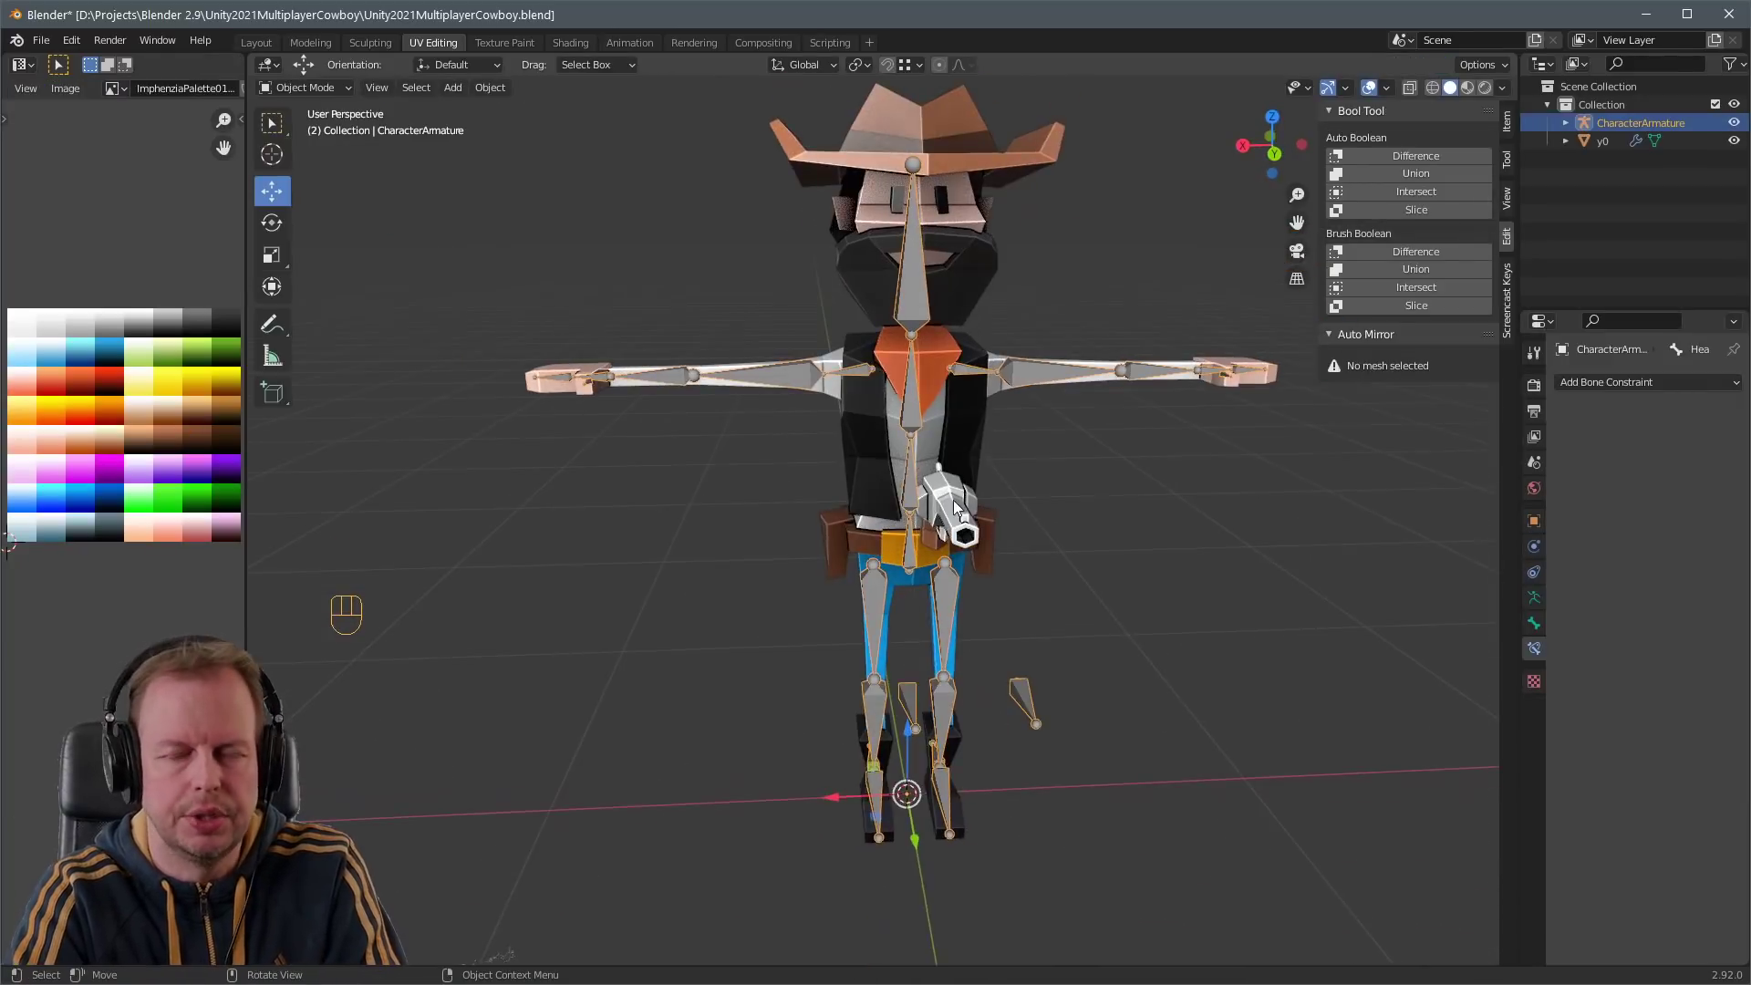
middle_drag(915, 492, 1183, 501)
key(KP_1)
key(KP_3)
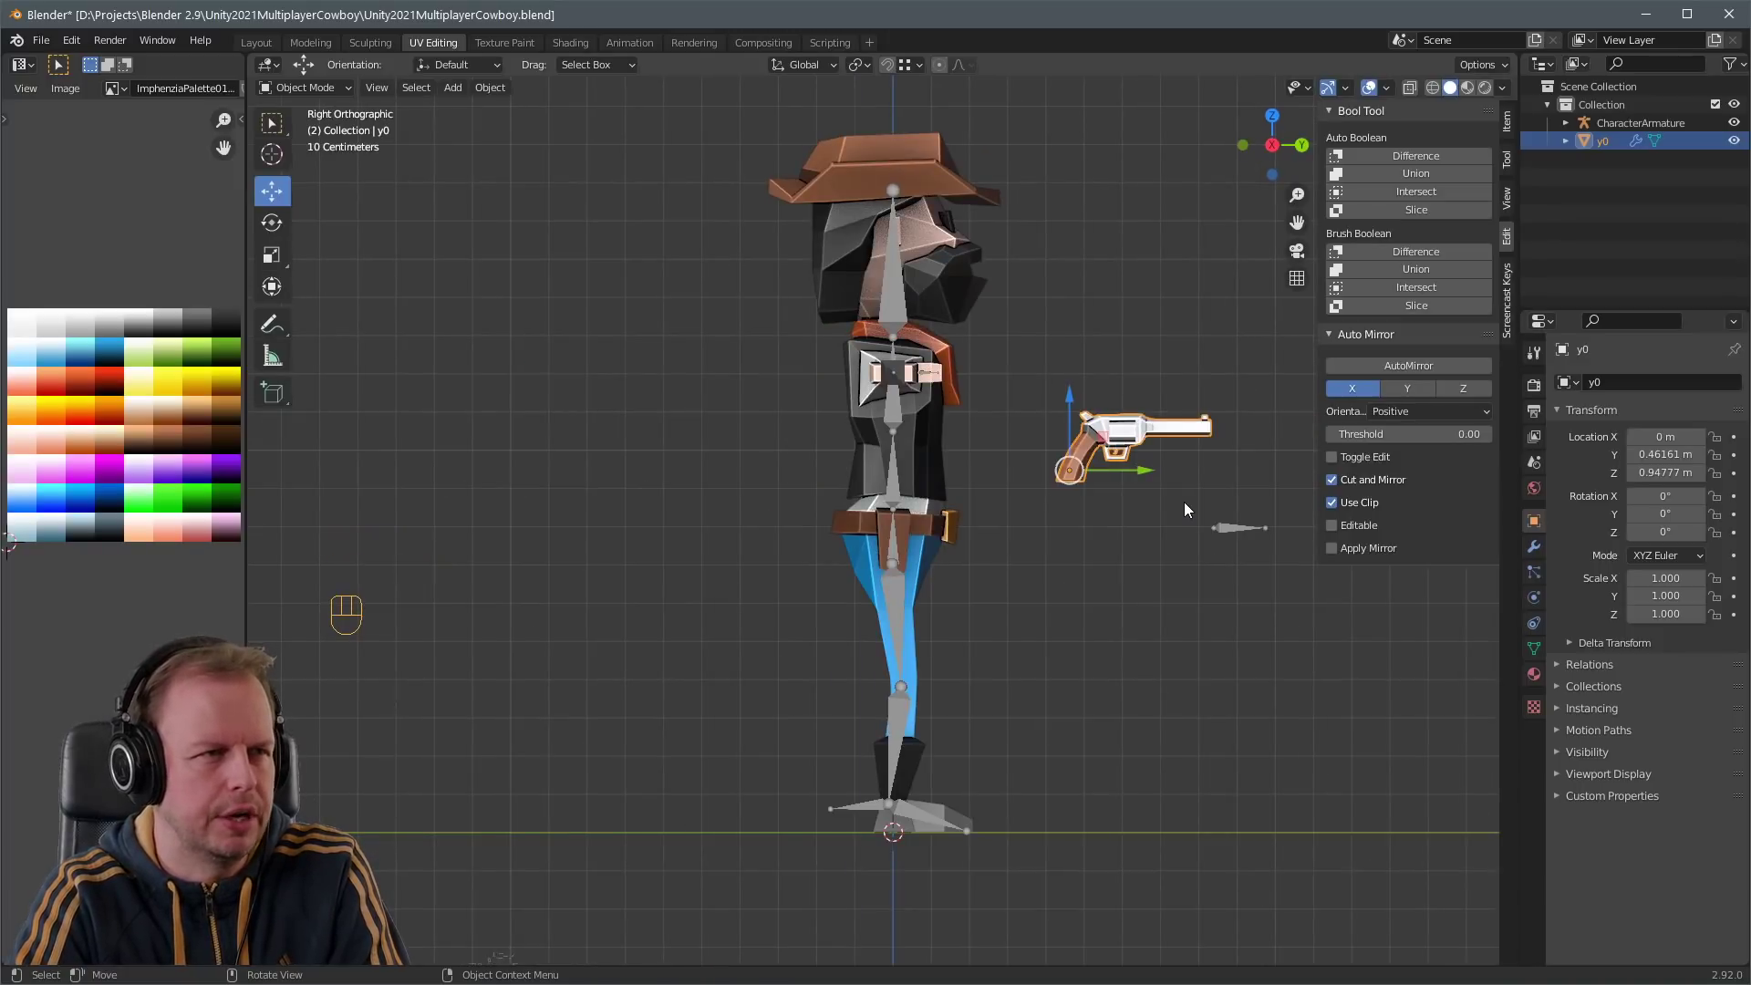
middle_drag(1186, 508, 1018, 453)
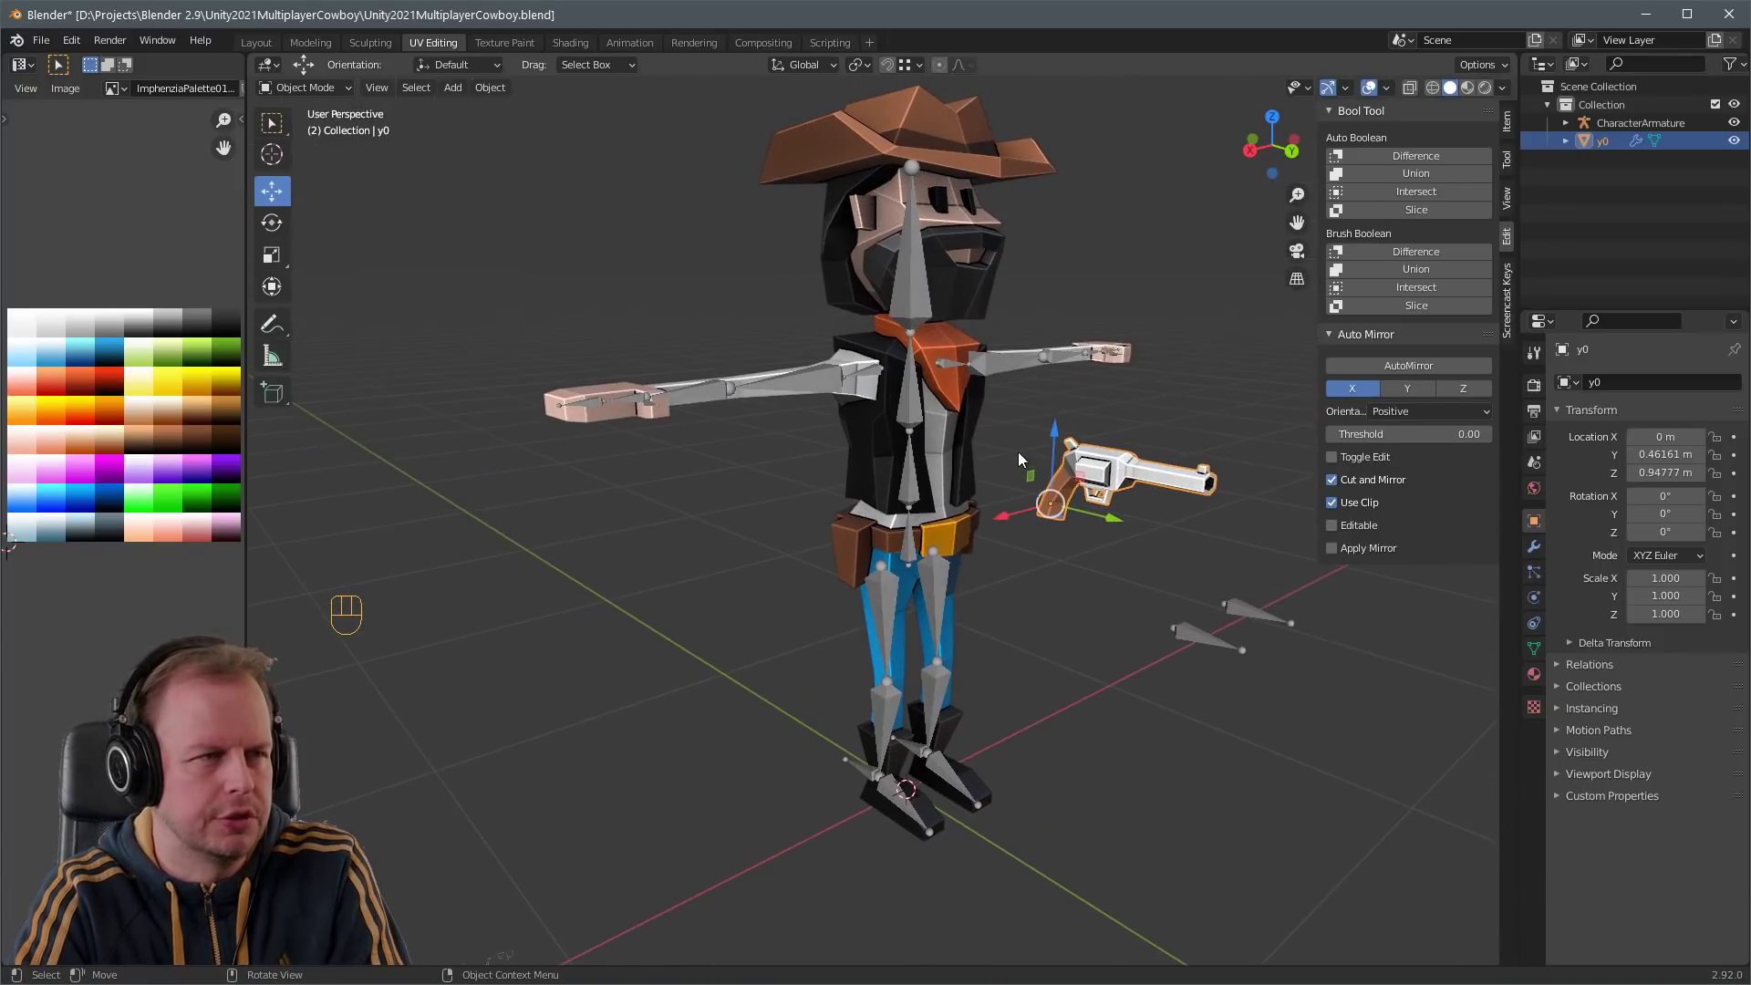
click(1534, 624)
click(1663, 381)
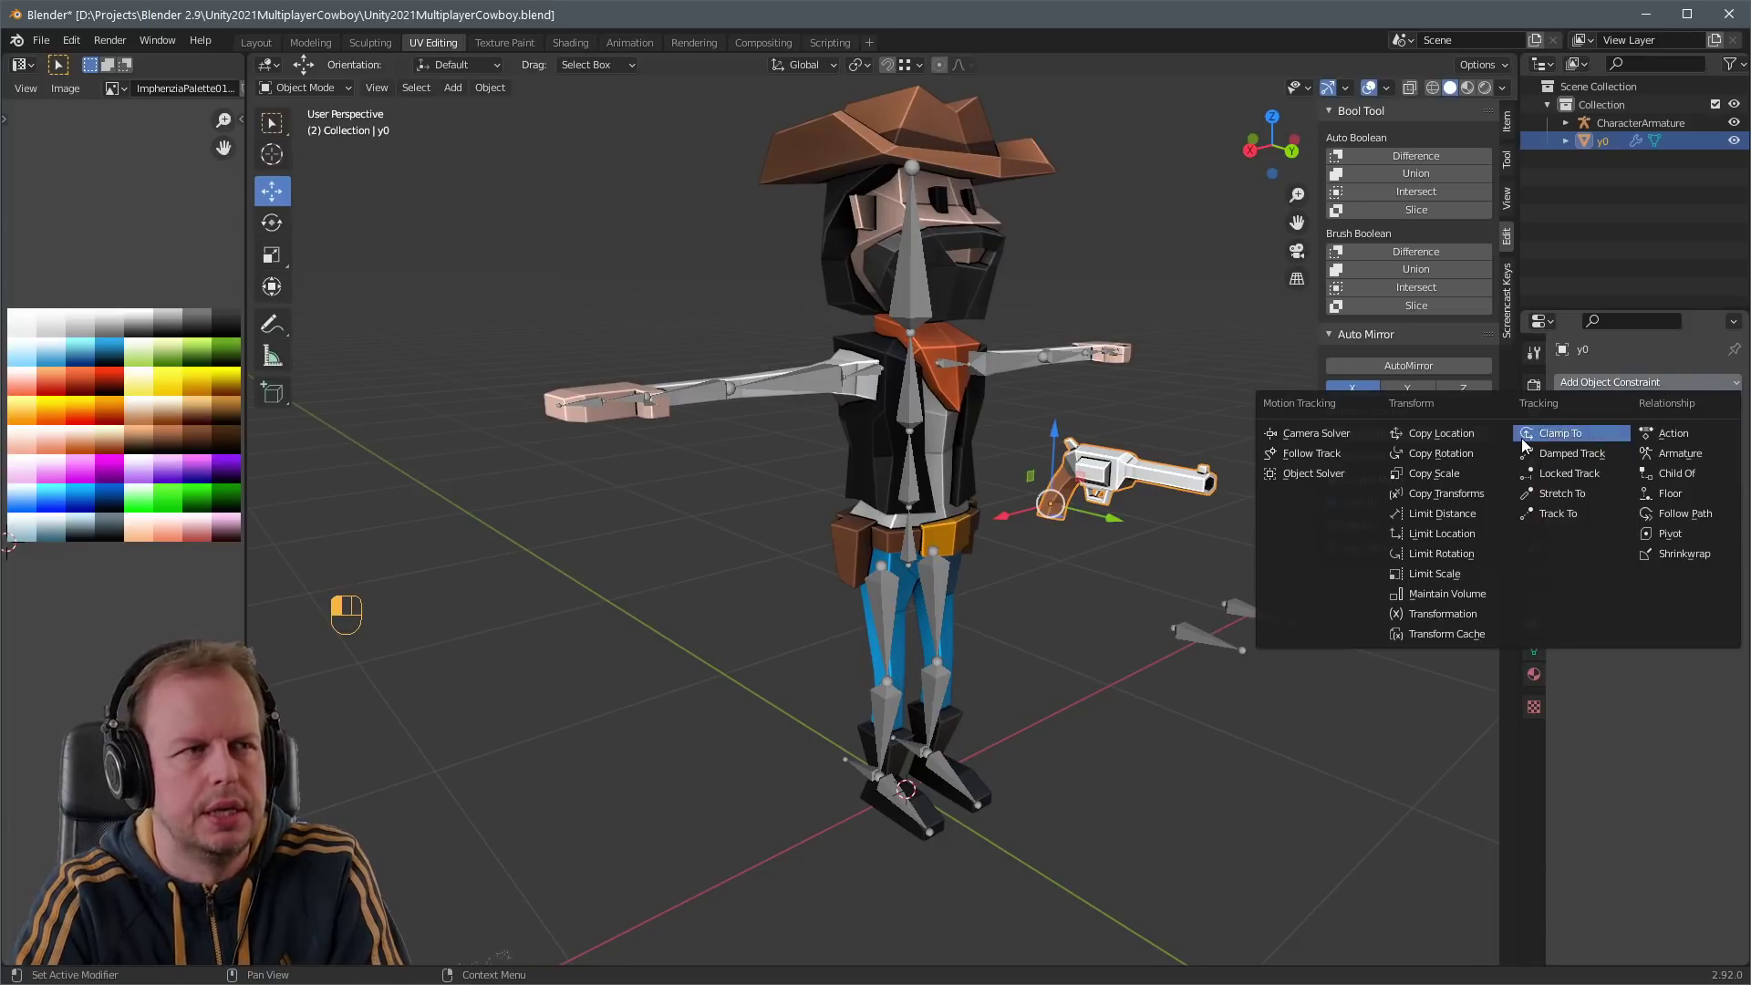
click(1668, 474)
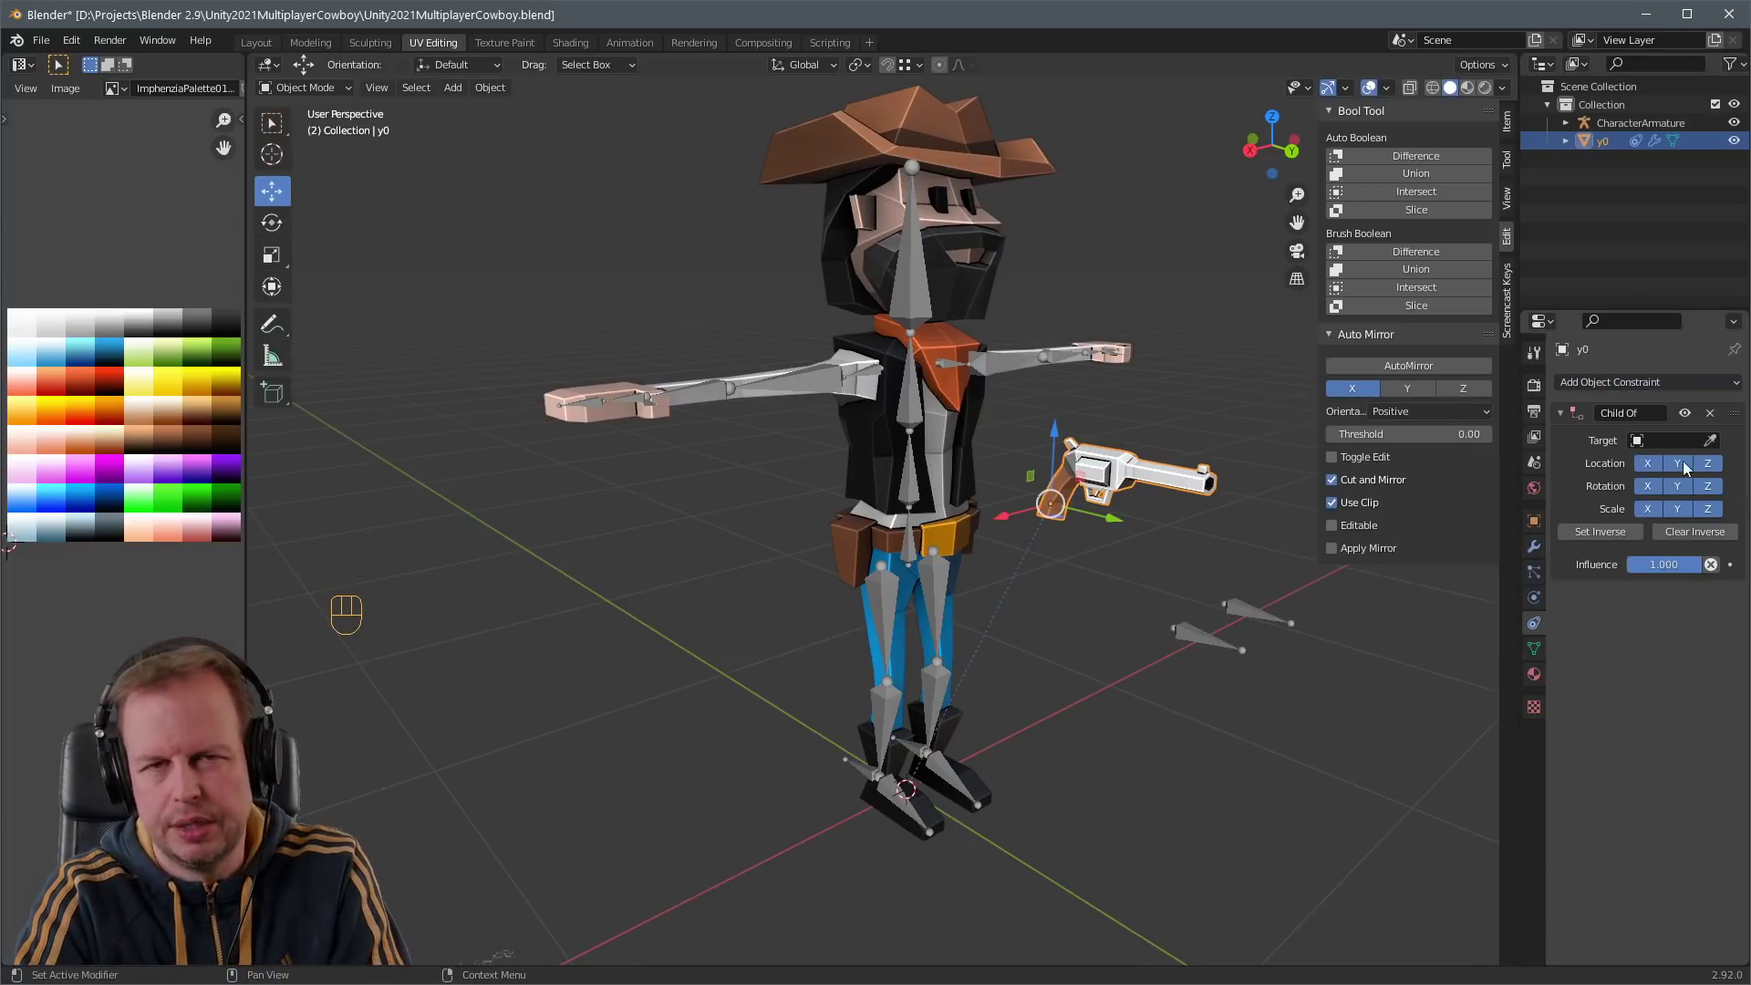
- Set the Child Of constraint's target to CharacterArmature and its bone to Hand.R
click(782, 380)
click(1671, 464)
text(ha)
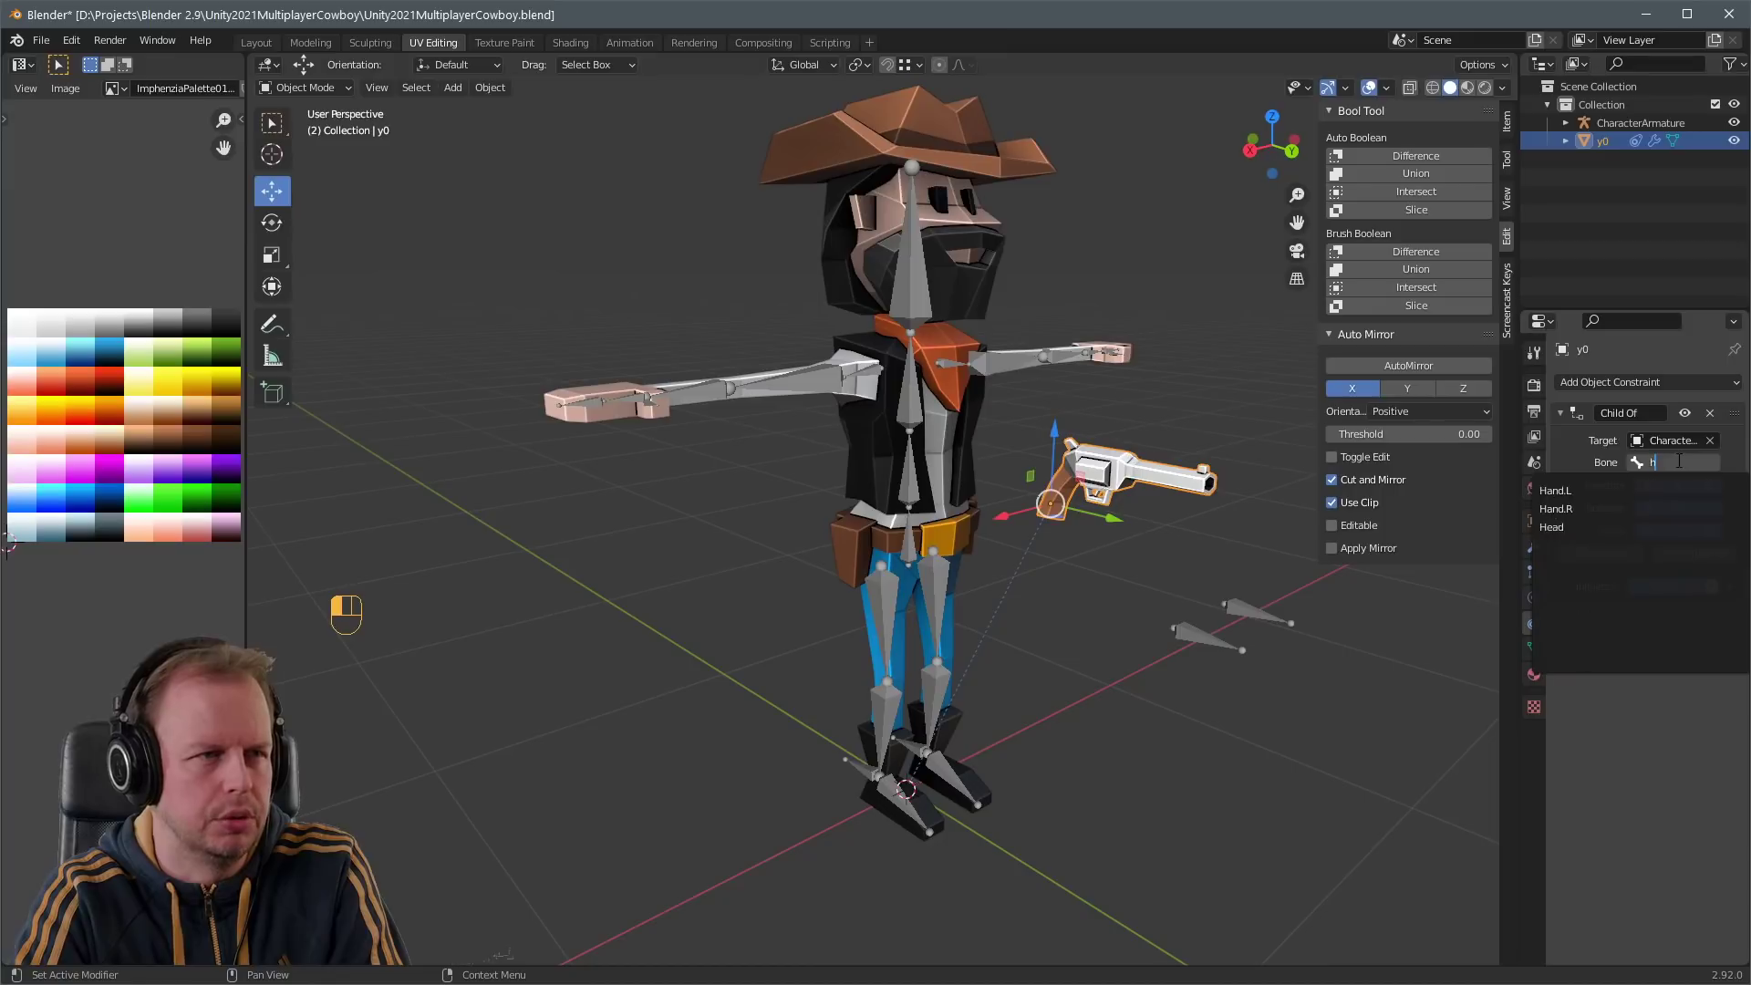
click(1661, 509)
scroll(912, 545, down, 2)
click(1590, 554)
key(ctrl+z)
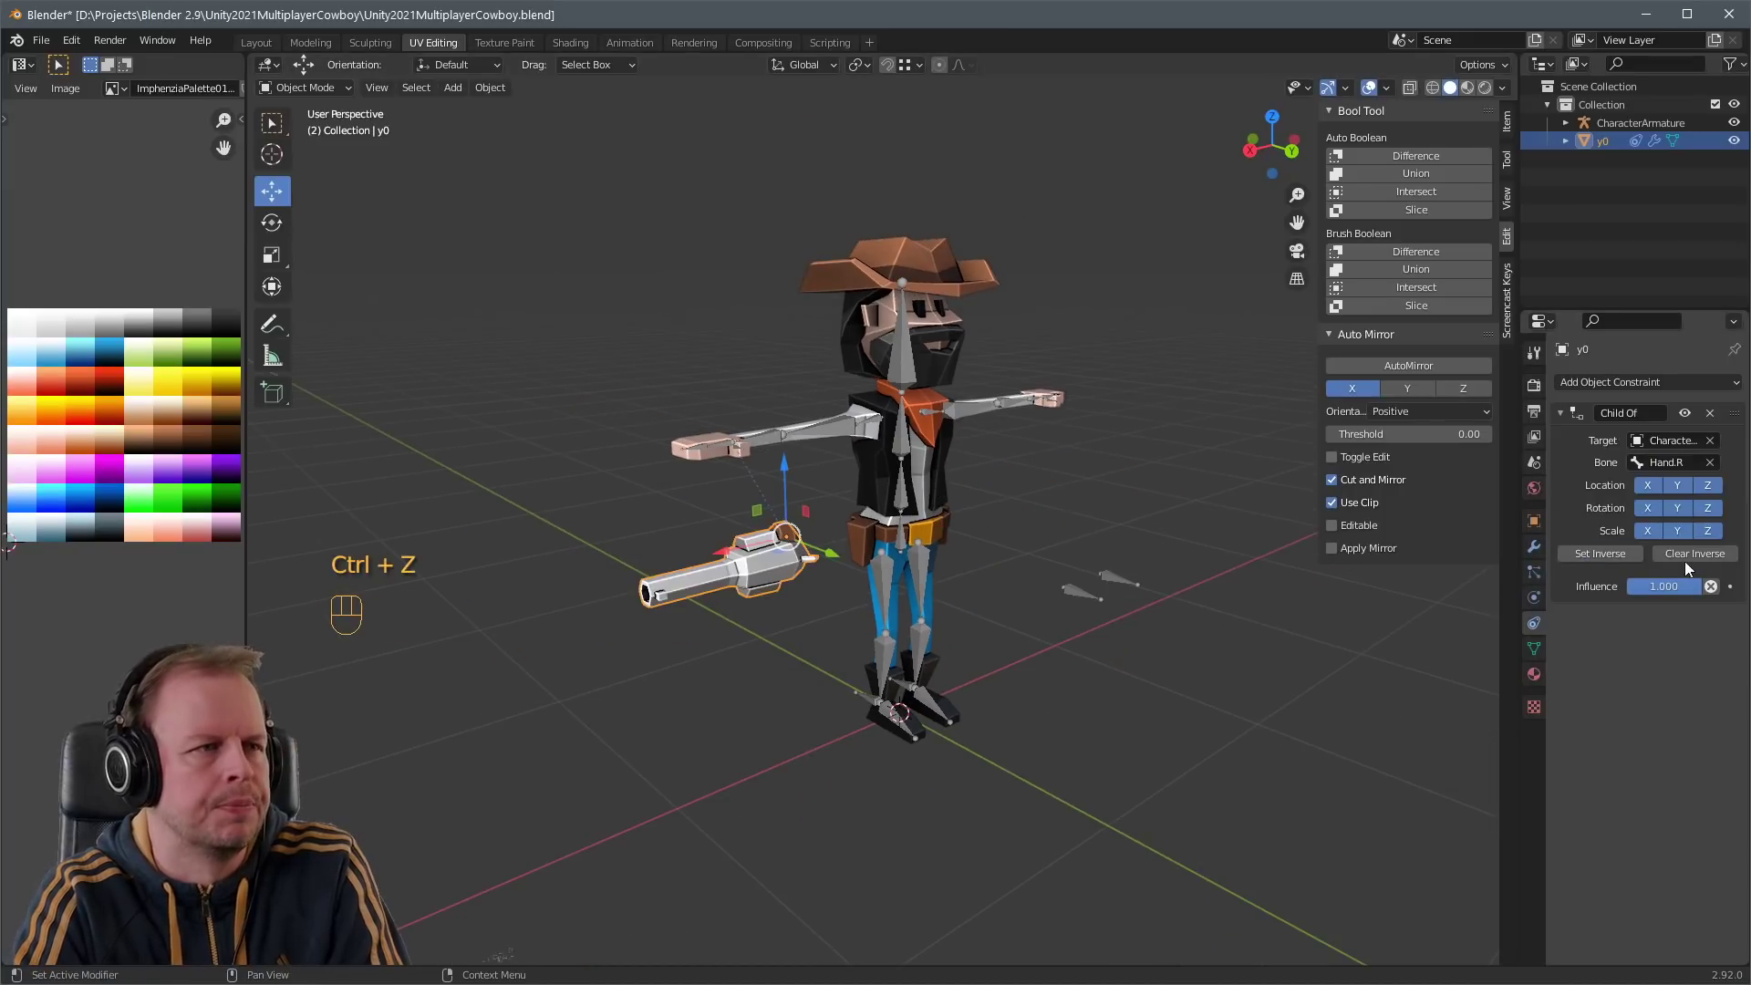
- Clear the revolver's rotation and location so that it aligns with the hand bone
key(alt+r)
key(alt+g)
middle_drag(901, 363, 848, 510)
scroll(848, 510, up, 4)
shift+middle_drag(834, 538, 1041, 407)
key(ctrl+z)
- Move the revolver into the cowboy's right hand, including about 0.049 m along X
drag(969, 272, 983, 264)
middle_drag(981, 266, 873, 316)
drag(624, 399, 602, 407)
middle_drag(602, 406, 918, 515)
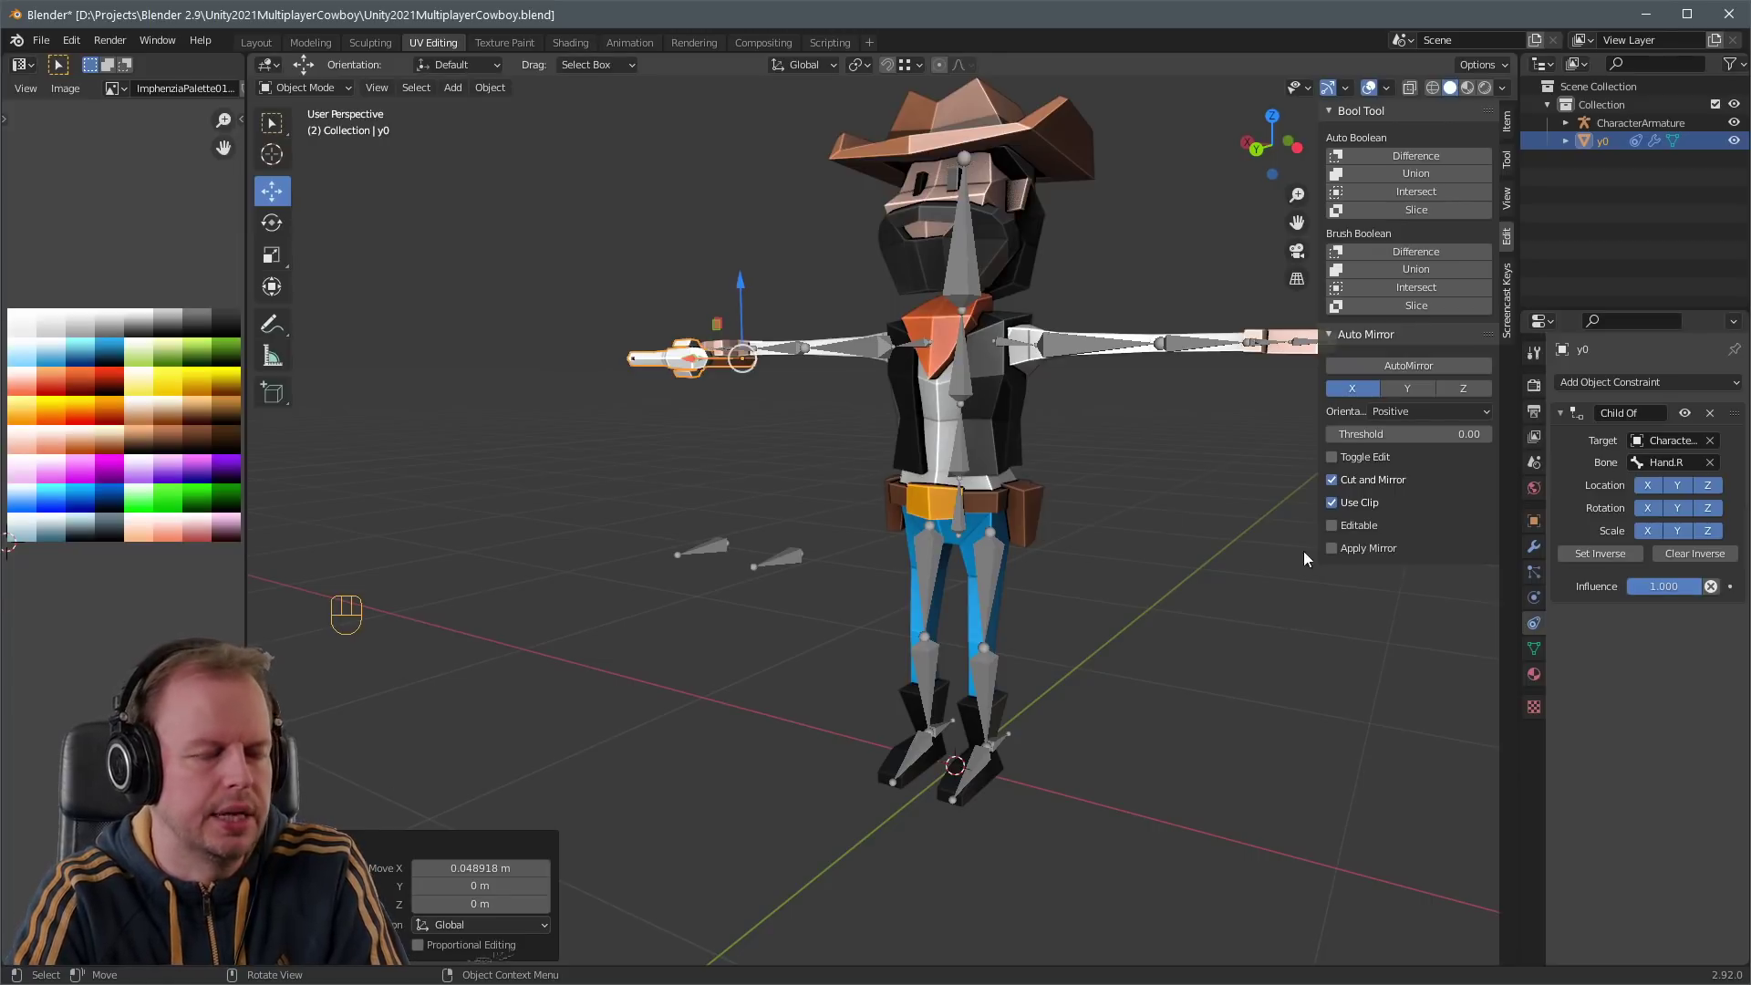
- Edit the Cowboy mesh and inset the holster's top face by about 0.013 m
click(960, 494)
key(Tab)
key(Tab)
key(Tab)
scroll(1152, 507, up, 5)
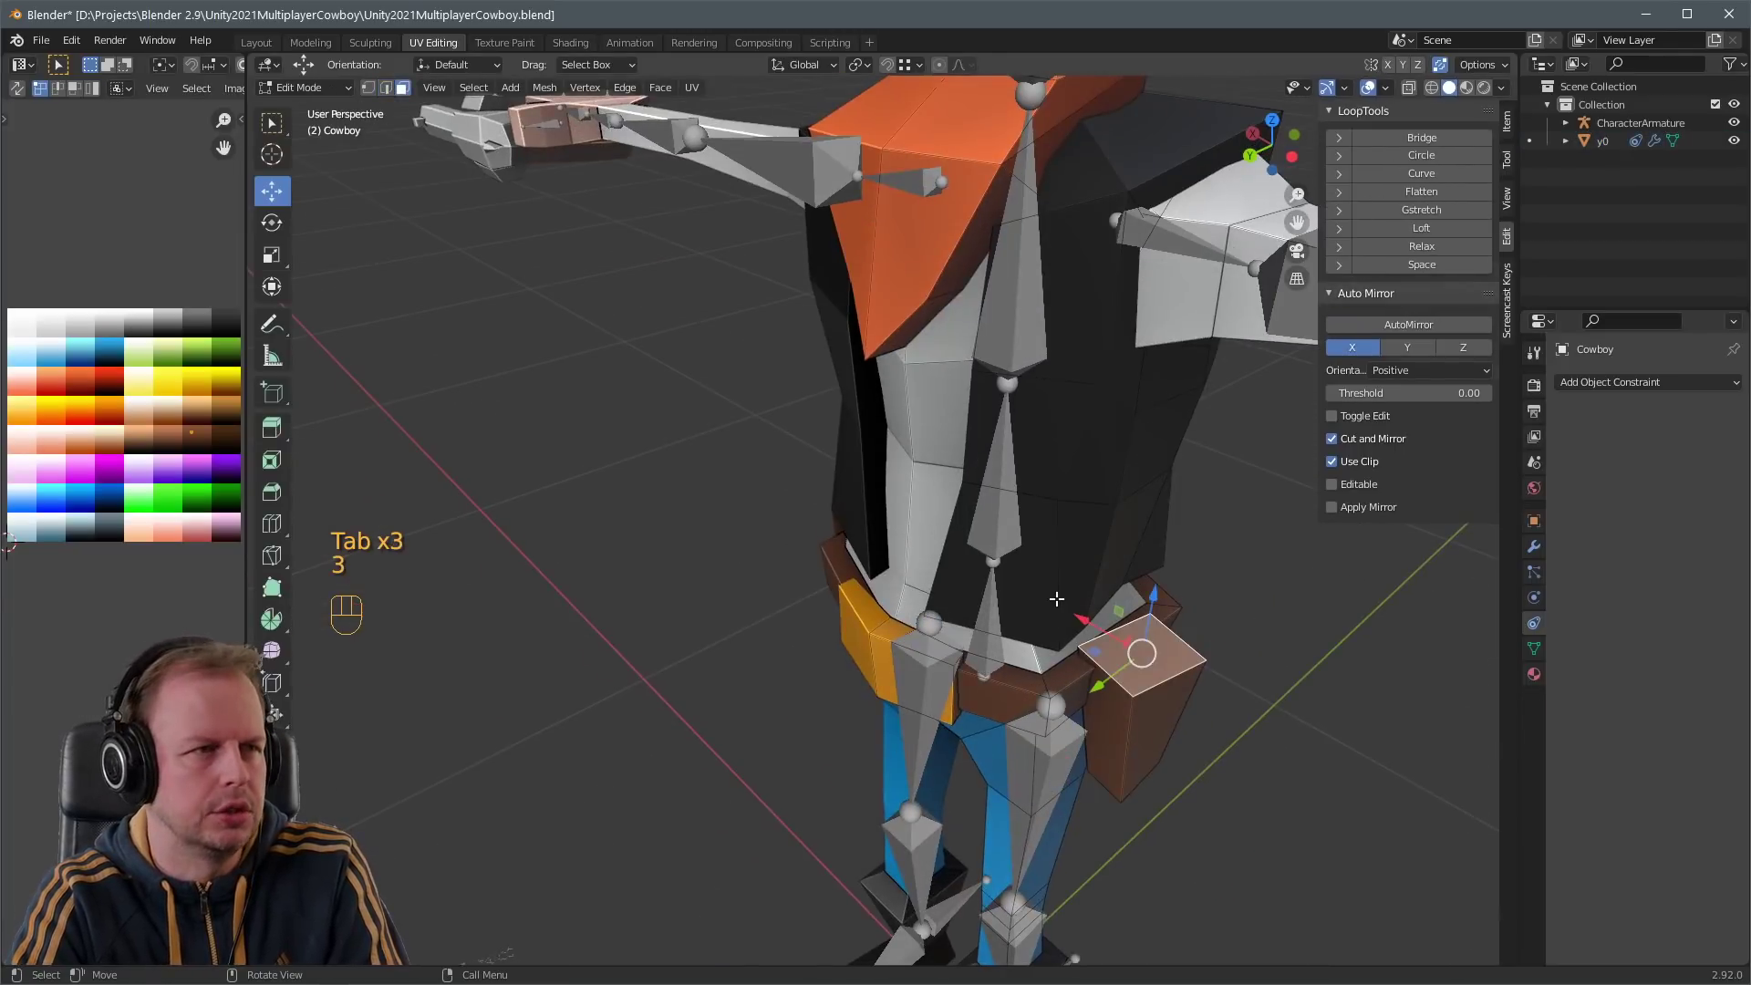
middle_drag(1056, 598, 1221, 596)
key(i)
click(1222, 597)
- Recolor the holster's inset top face a darker brown from the palette
key(g)
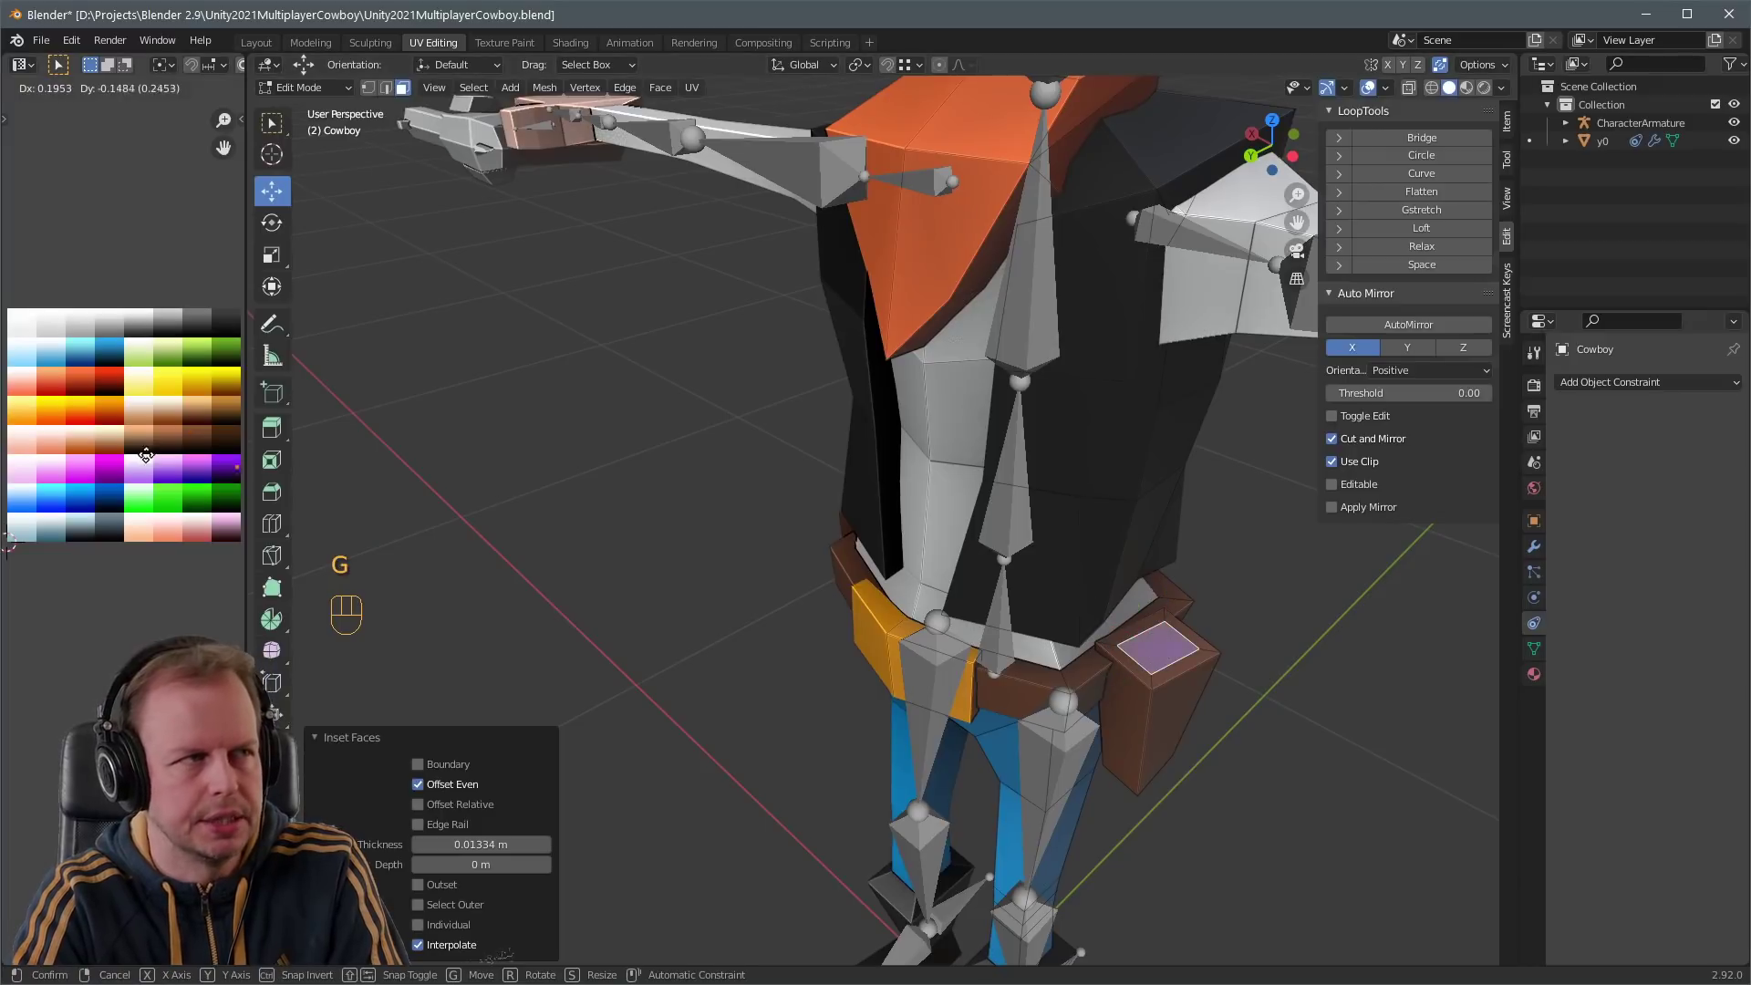
click(136, 433)
key(Tab)
scroll(661, 534, down, 8)
middle_drag(672, 534, 781, 507)
scroll(948, 495, up, 5)
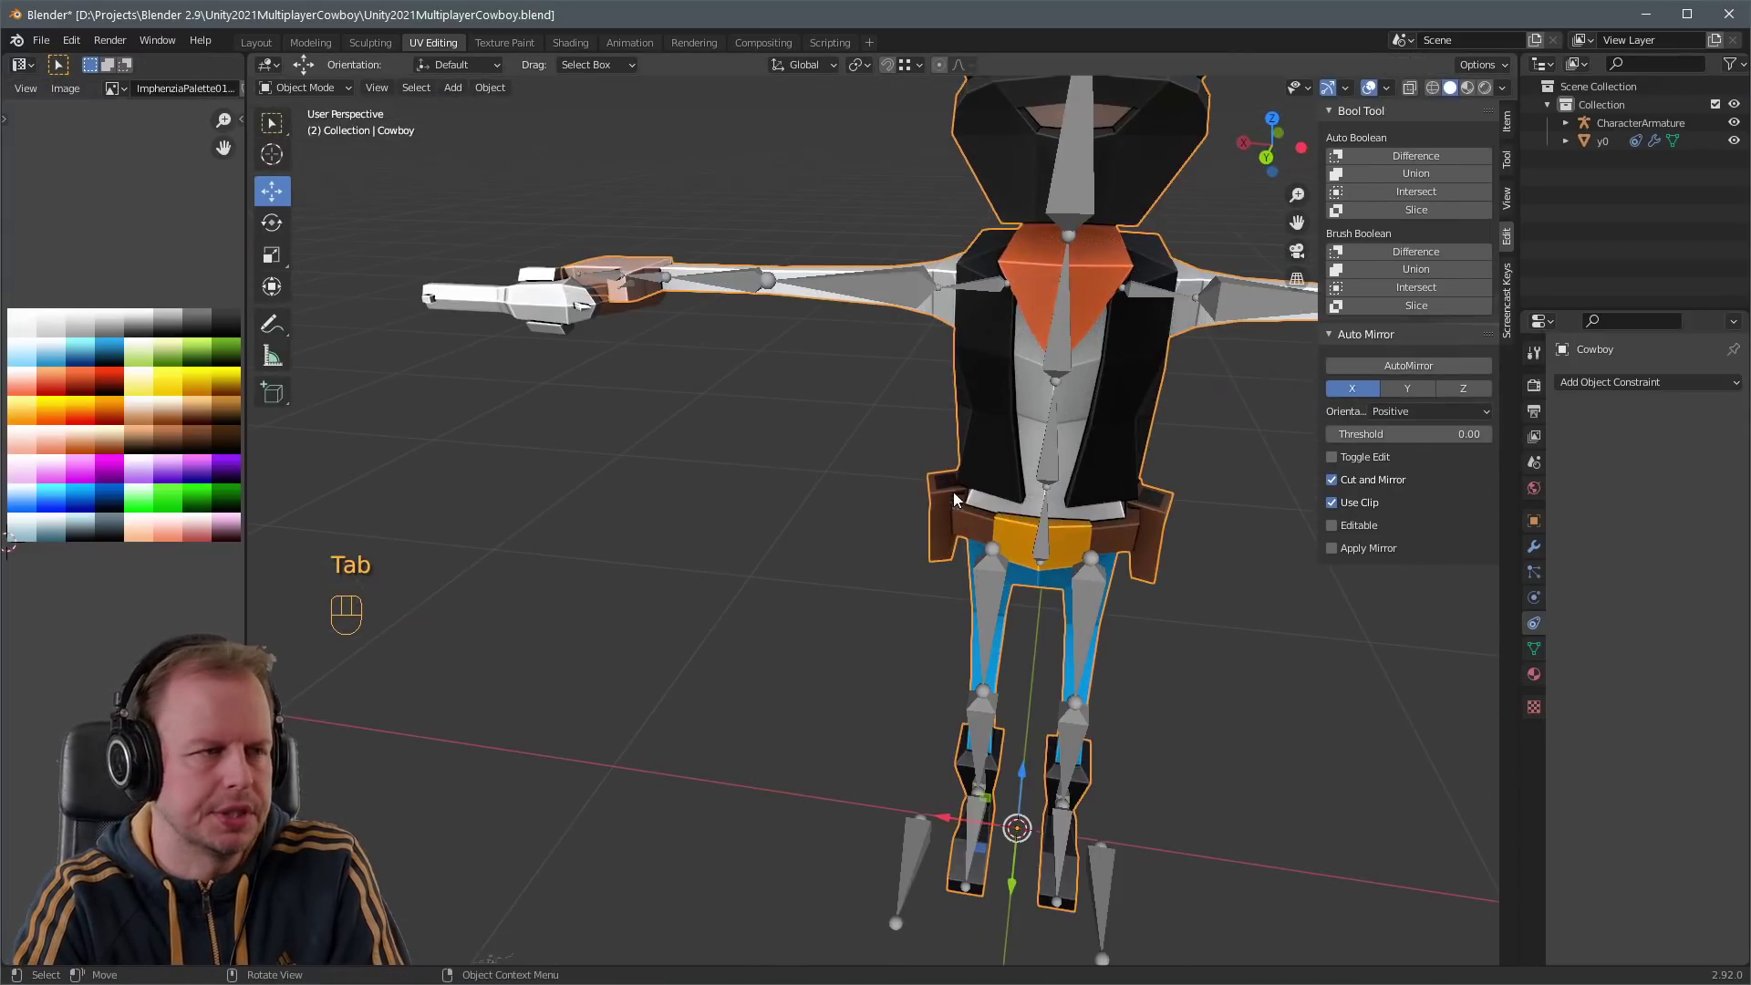
- Select the neckerchief's band around the cowboy's neck and recolor it a darker red
scroll(1136, 468, down, 3)
middle_drag(1135, 468, 1036, 458)
key(Tab)
key(3)
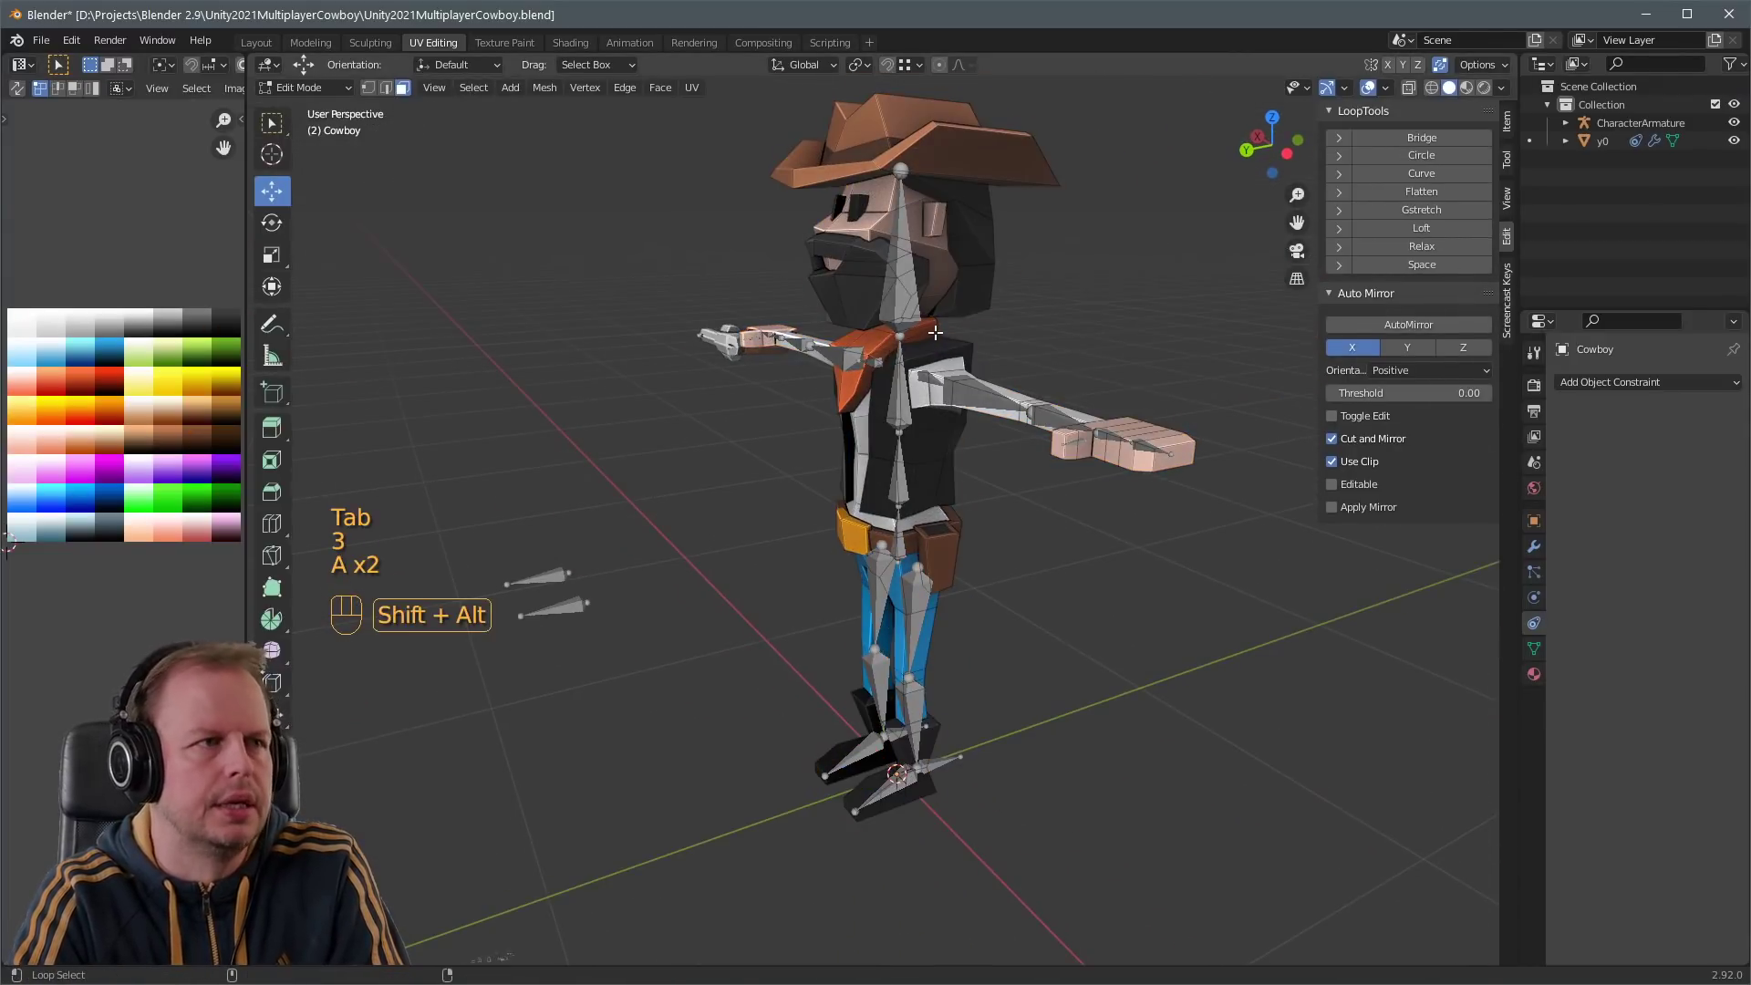
mouse_move(971, 348)
middle_down()
mouse_move(817, 381)
mouse_move(994, 345)
middle_up()
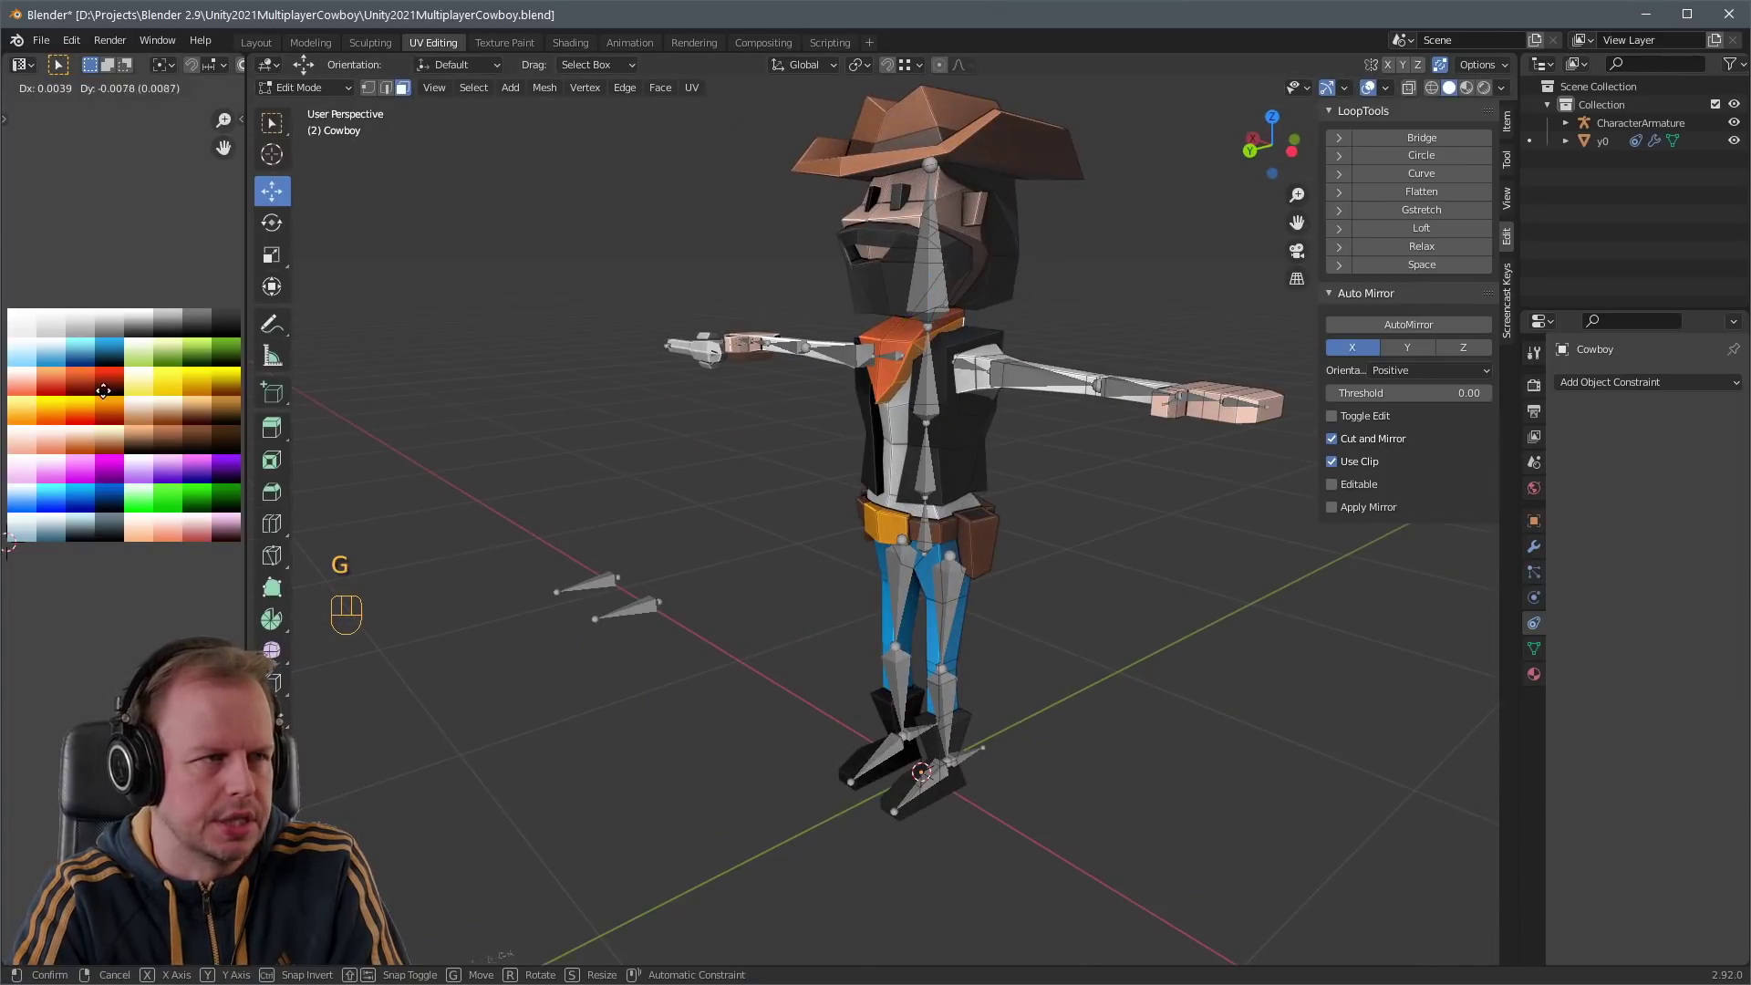
scroll(961, 320, up, 4)
- Select more faces on the Cowboy mesh and shift them to another palette shade
key(Tab)
key(3)
key(Tab)
key(Tab)
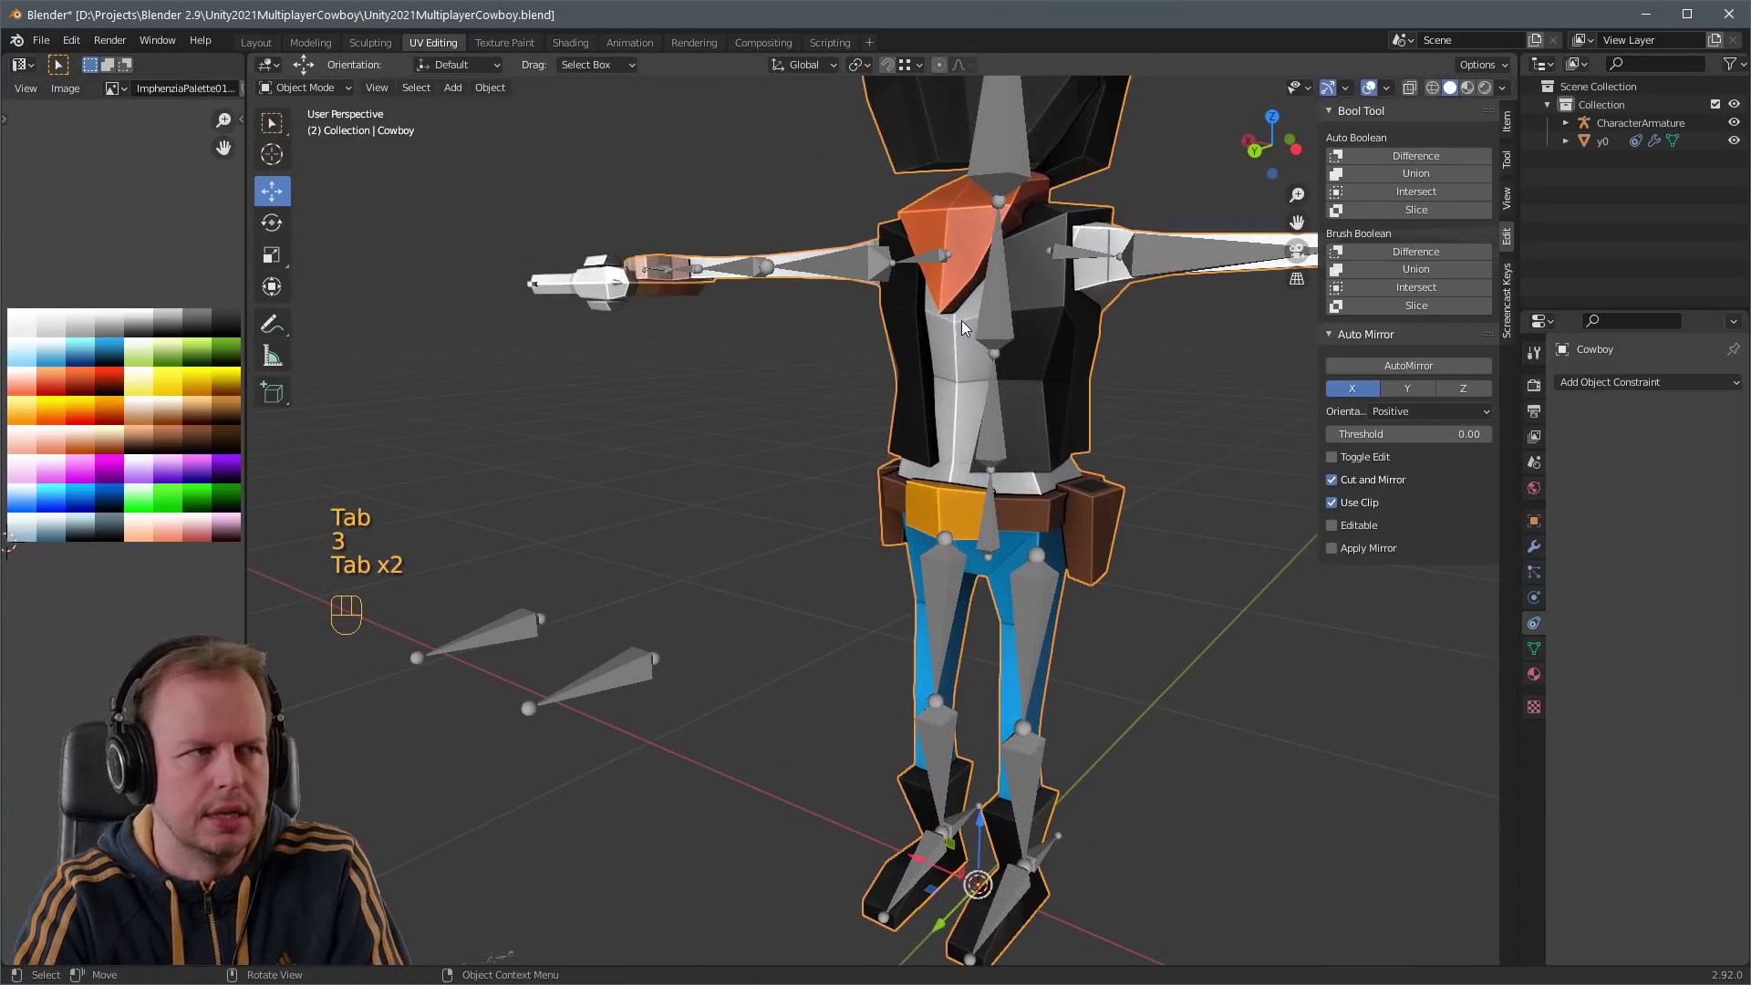
key(3)
key(Tab)
middle_drag(961, 320, 1133, 137)
click(1012, 217)
ctrl+click(1133, 136)
click(92, 356)
key(Tab)
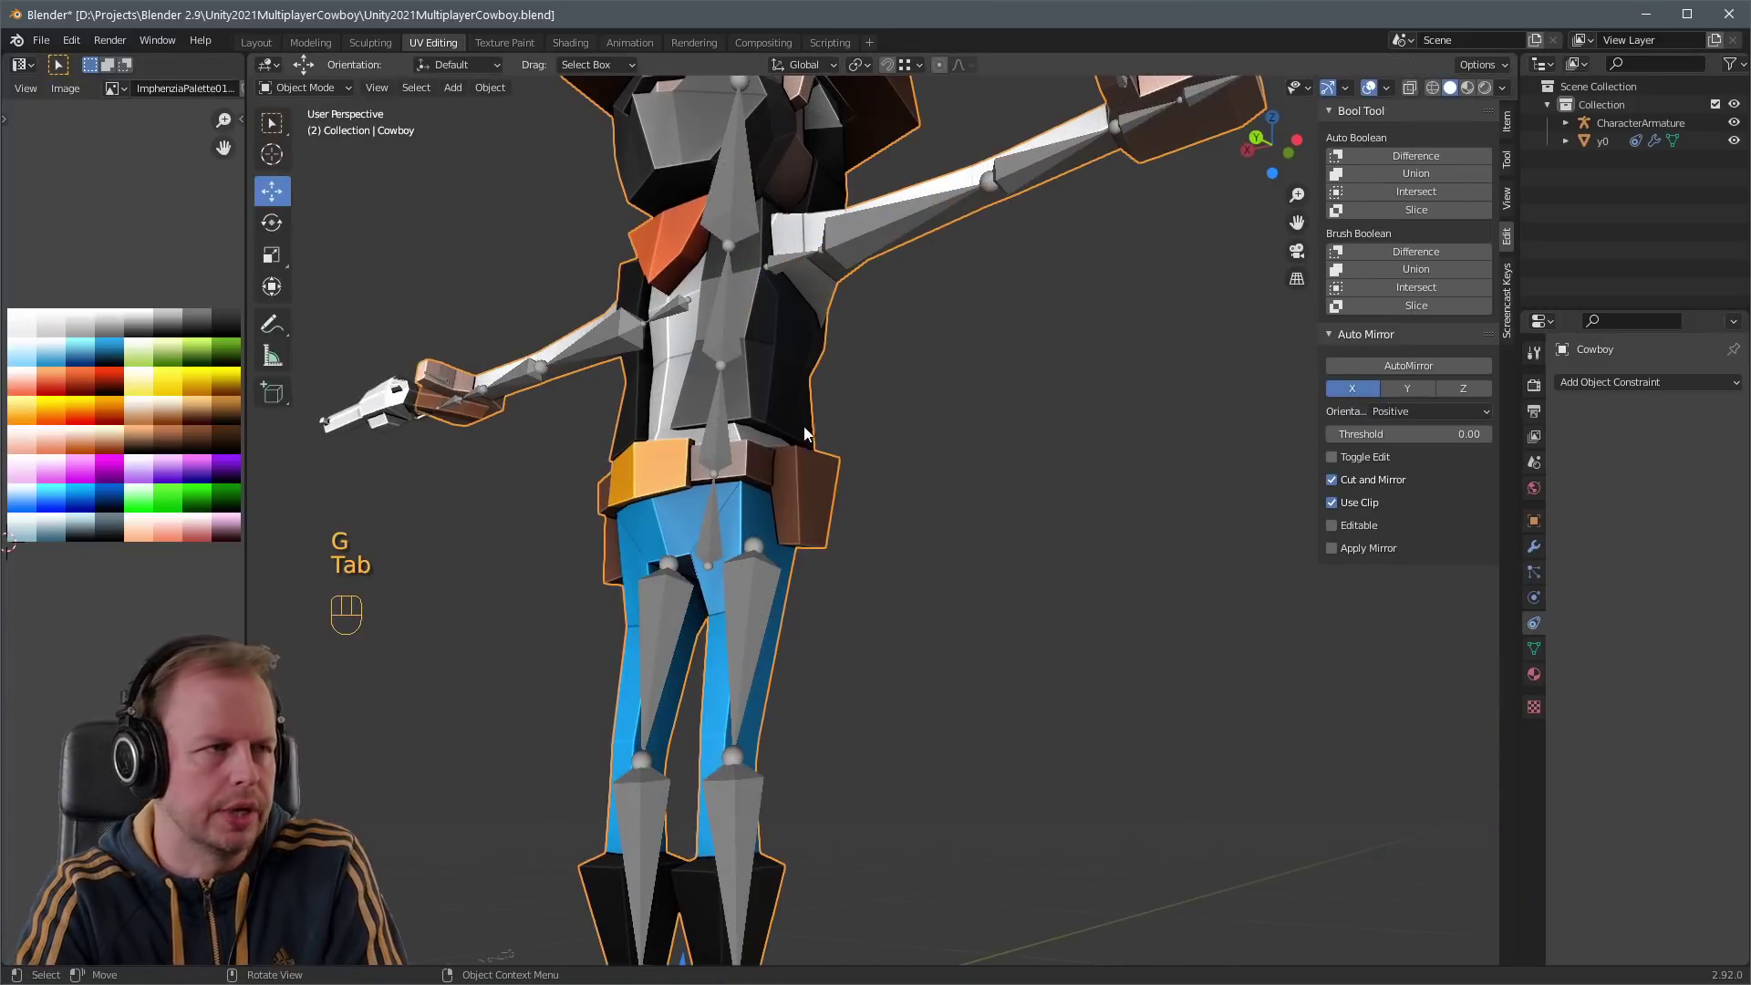
- Check the recolored cowboy from several sides and save the Blender file
middle_drag(945, 388, 977, 520)
scroll(1058, 420, down, 7)
key(Tab)
scroll(978, 520, up, 4)
key(Tab)
scroll(978, 520, down, 2)
key(ctrl+s)
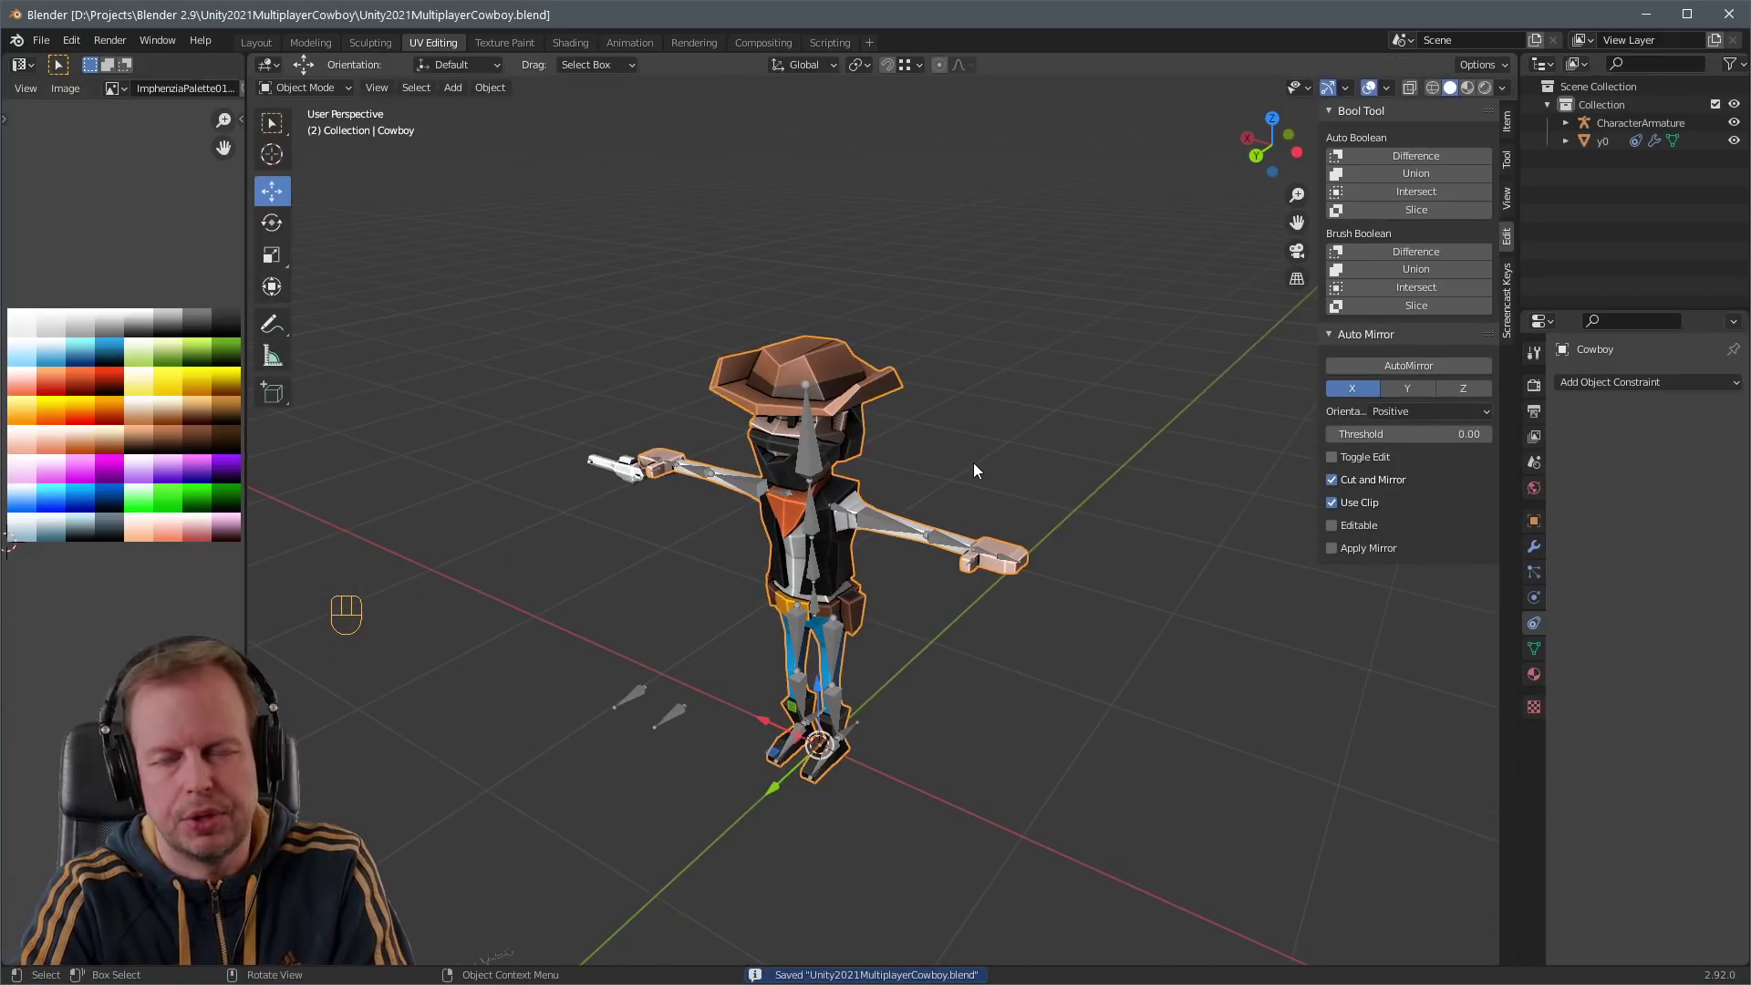
middle_drag(973, 462, 1172, 334)
scroll(1129, 330, up, 1)
shift+middle_drag(1172, 334, 897, 328)
scroll(889, 322, up, 1)
click(800, 511)
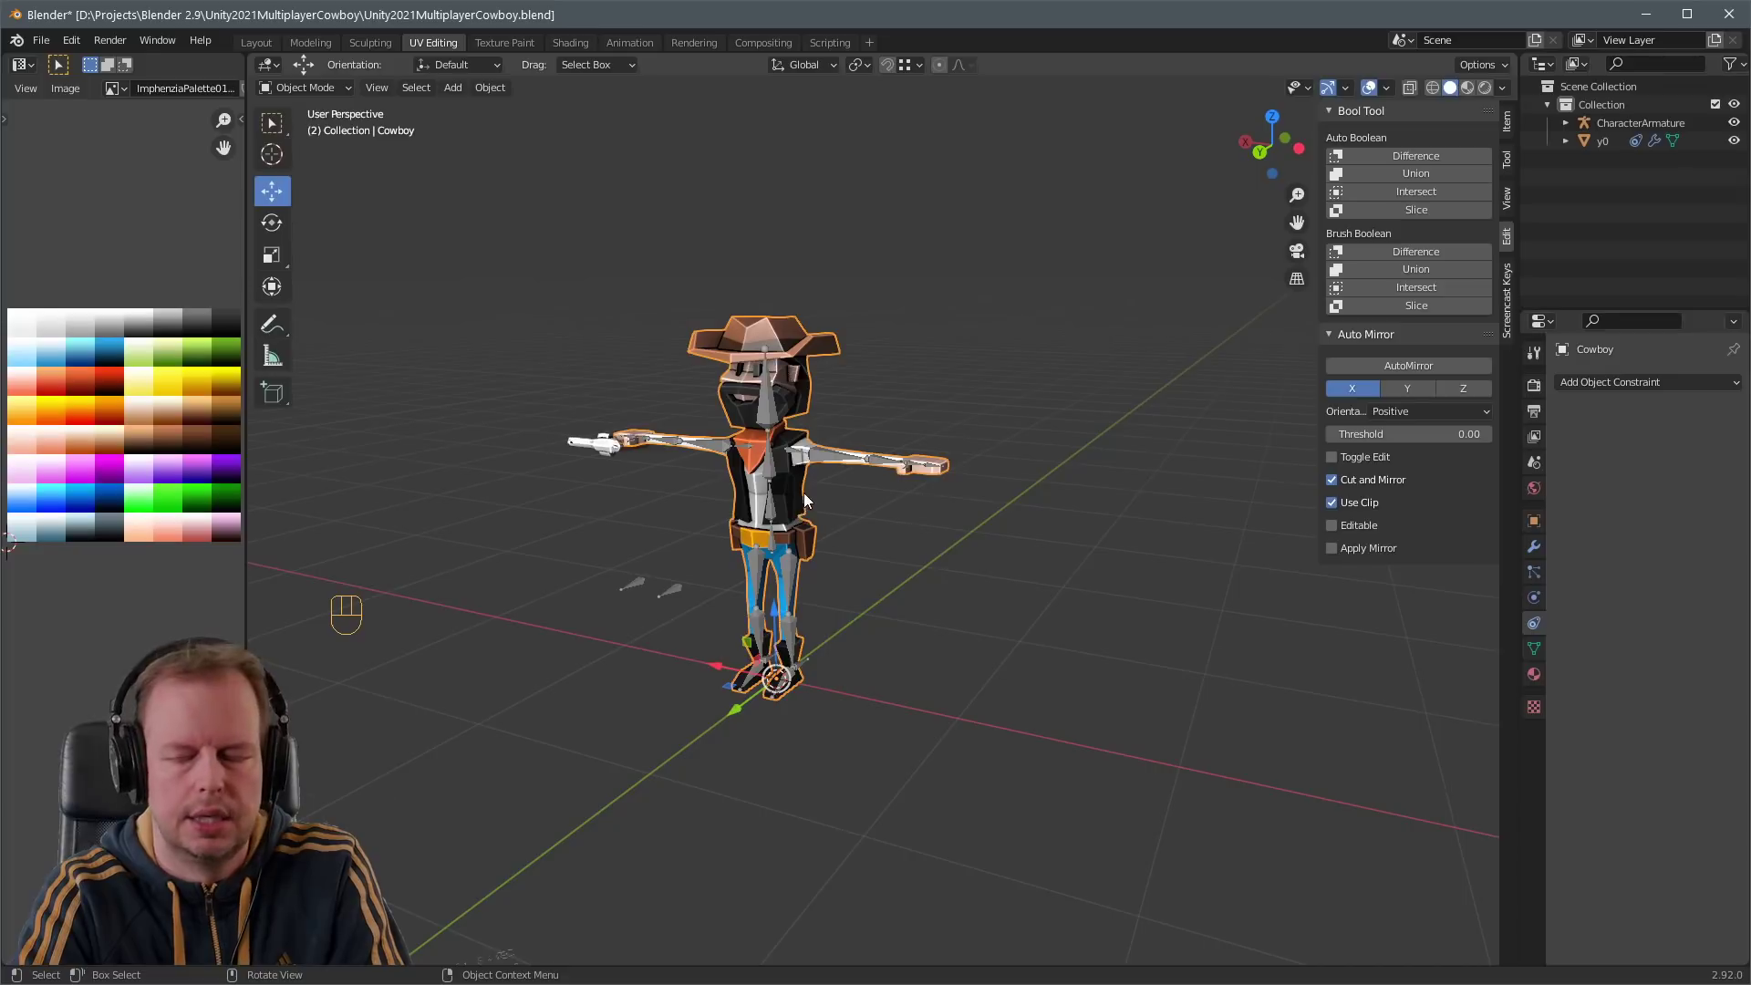
- Separate the linked vest geometry from the Cowboy mesh into its own object and hide it
key(Tab)
scroll(803, 492, up, 5)
key(l)
middle_drag(667, 453, 748, 382)
key(p)
click(771, 397)
key(Tab)
click(691, 420)
key(h)
scroll(748, 381, down, 2)
- Test the rig by rotating the Spine1 bone and moving the Root bone, cancelling each transform
key(ctrl+Tab)
click(707, 501)
key(ctrl+Tab)
key(g)
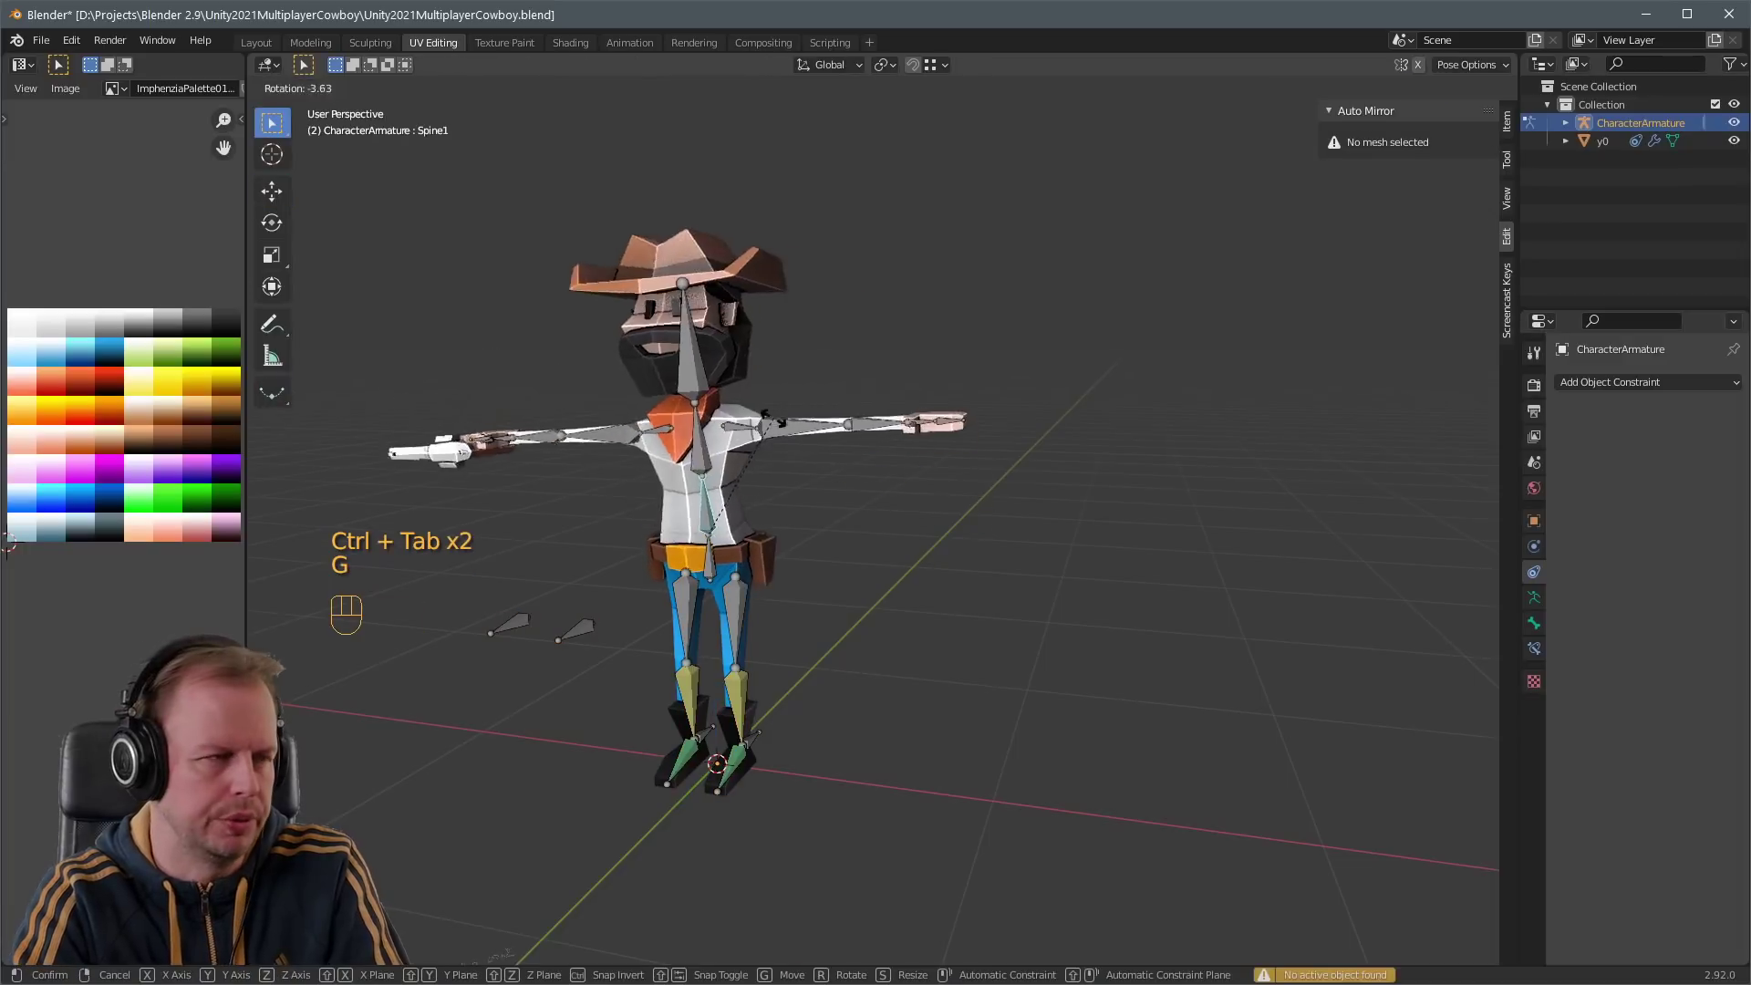
key(r)
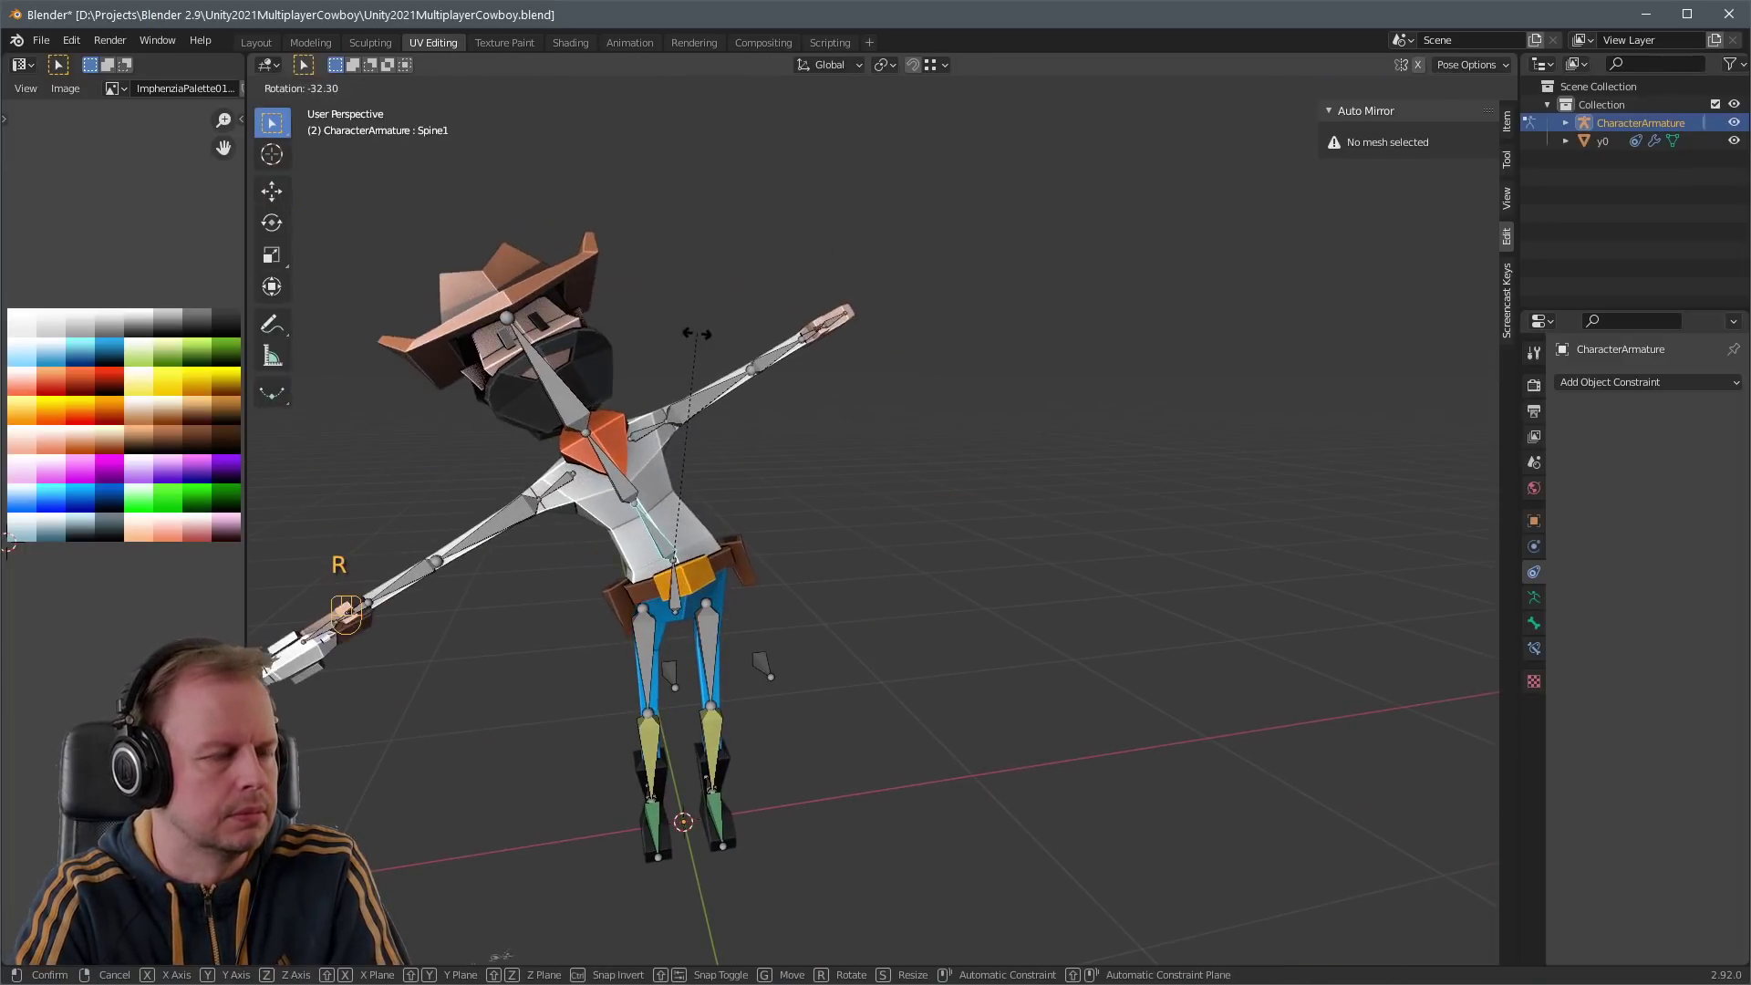
right_click(711, 343)
click(676, 587)
key(g)
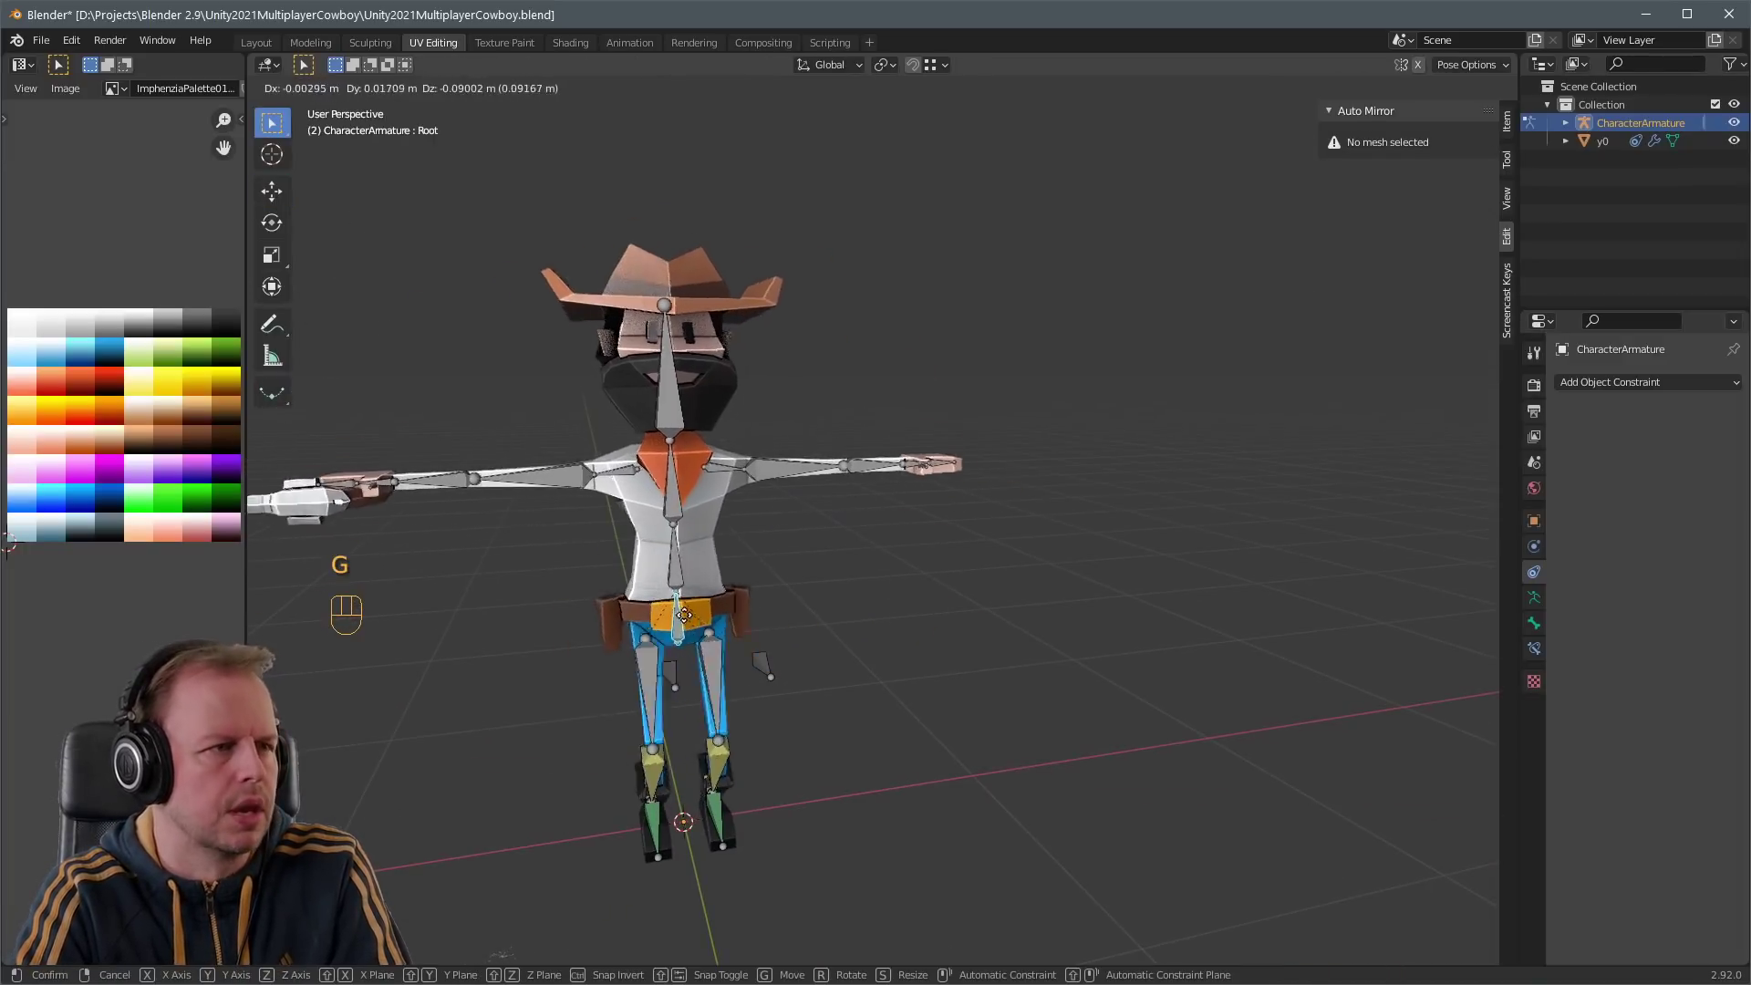
right_click(689, 580)
- Test the deformation by rotating the left shoulder and head bones, cancel each rotation and leave Pose Mode
click(755, 438)
key(r)
right_click(693, 447)
click(689, 447)
key(r)
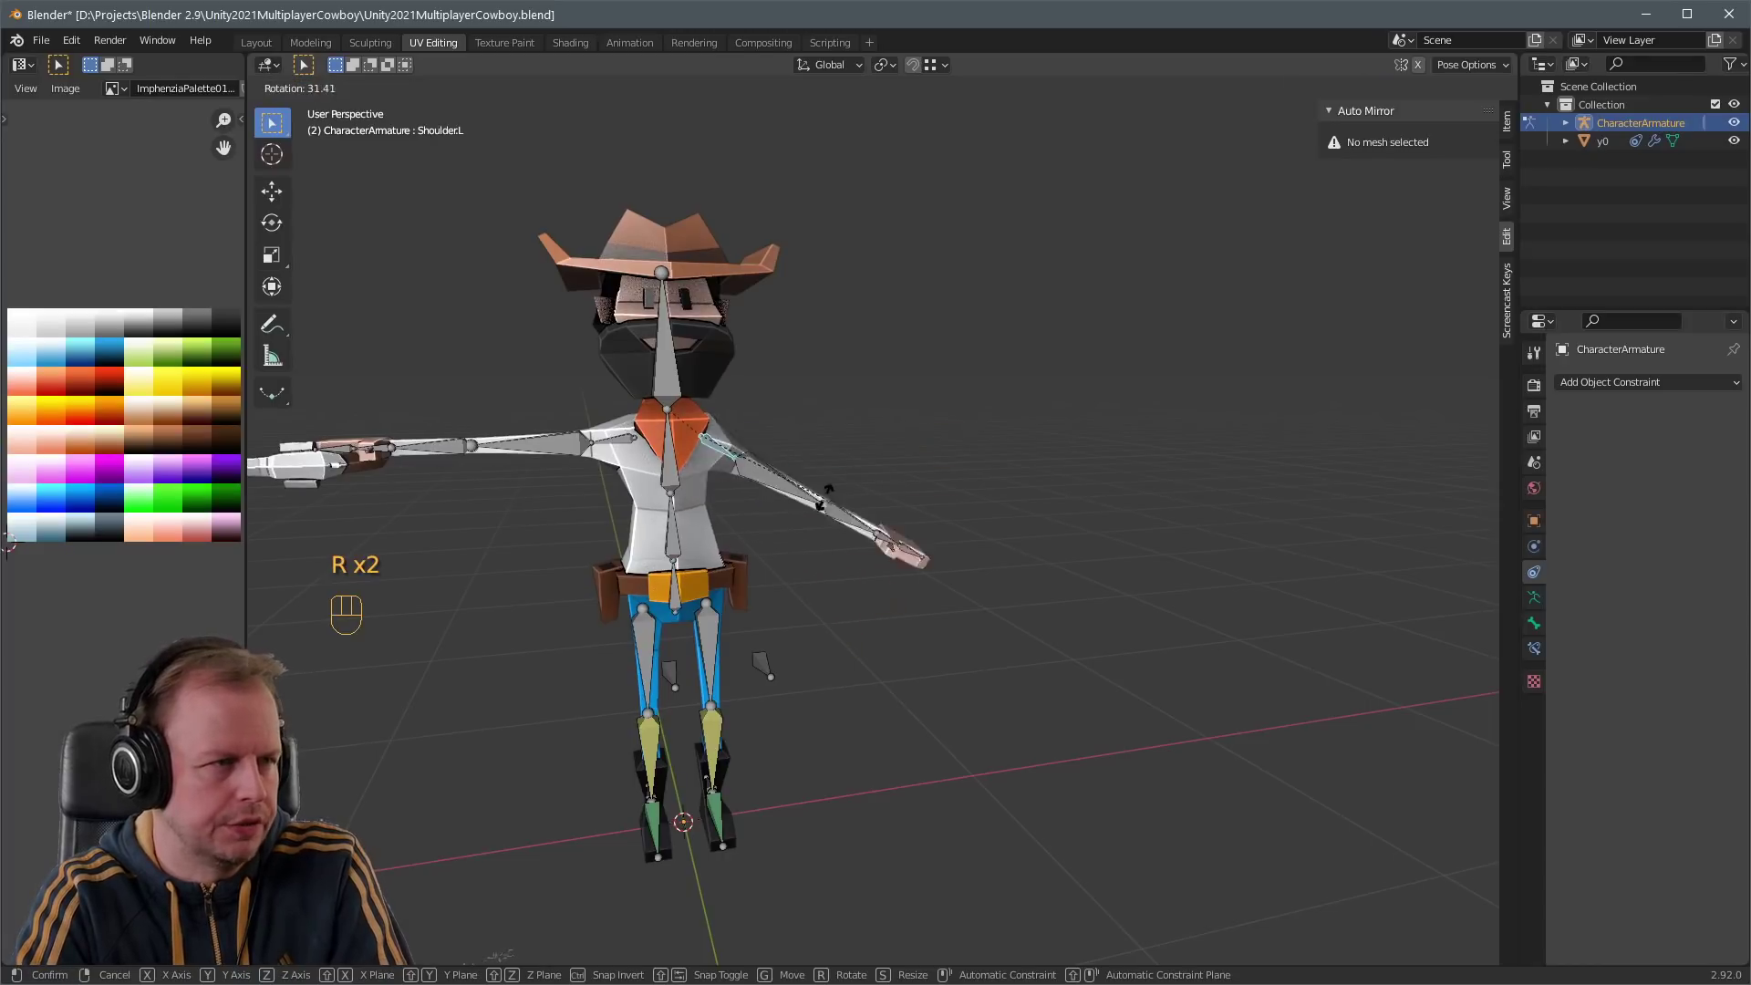
right_click(819, 494)
click(670, 342)
key(r)
right_click(821, 319)
middle_drag(848, 338, 746, 375)
key(ctrl+Tab)
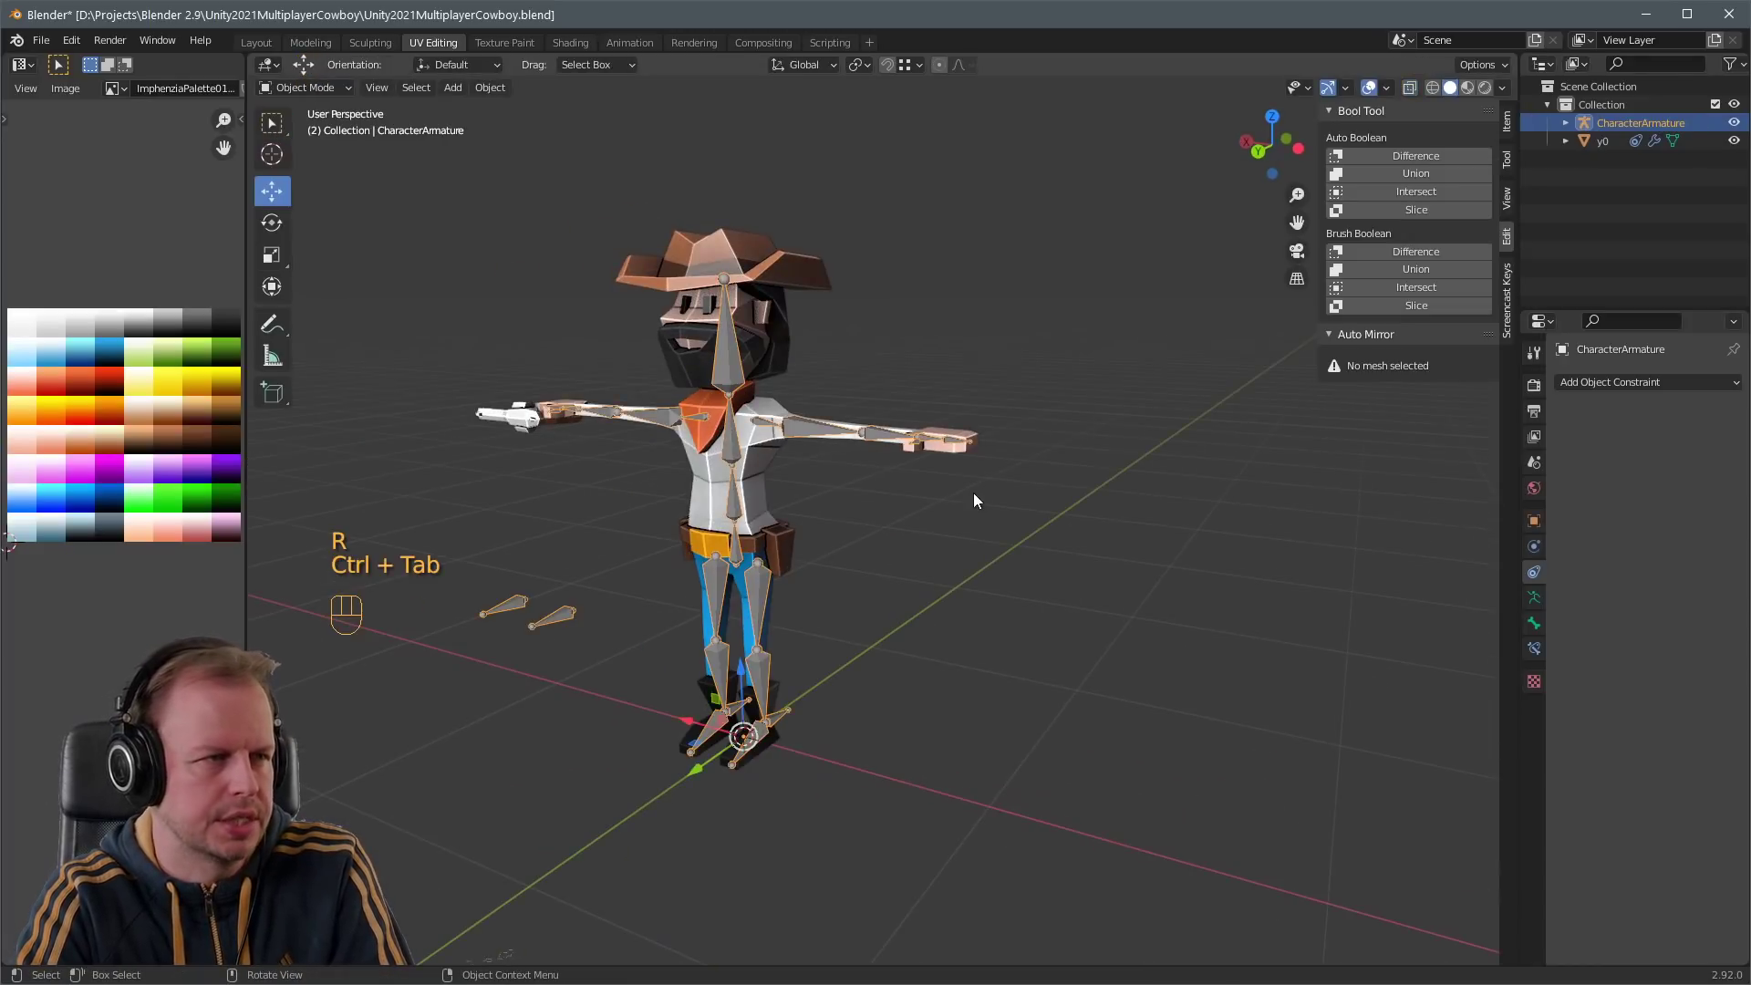
- Rename the y0 object to Revolver and the hidden Cowboy.001 object to Vest
click(1605, 140)
double_click(1605, 141)
text(Revolver)
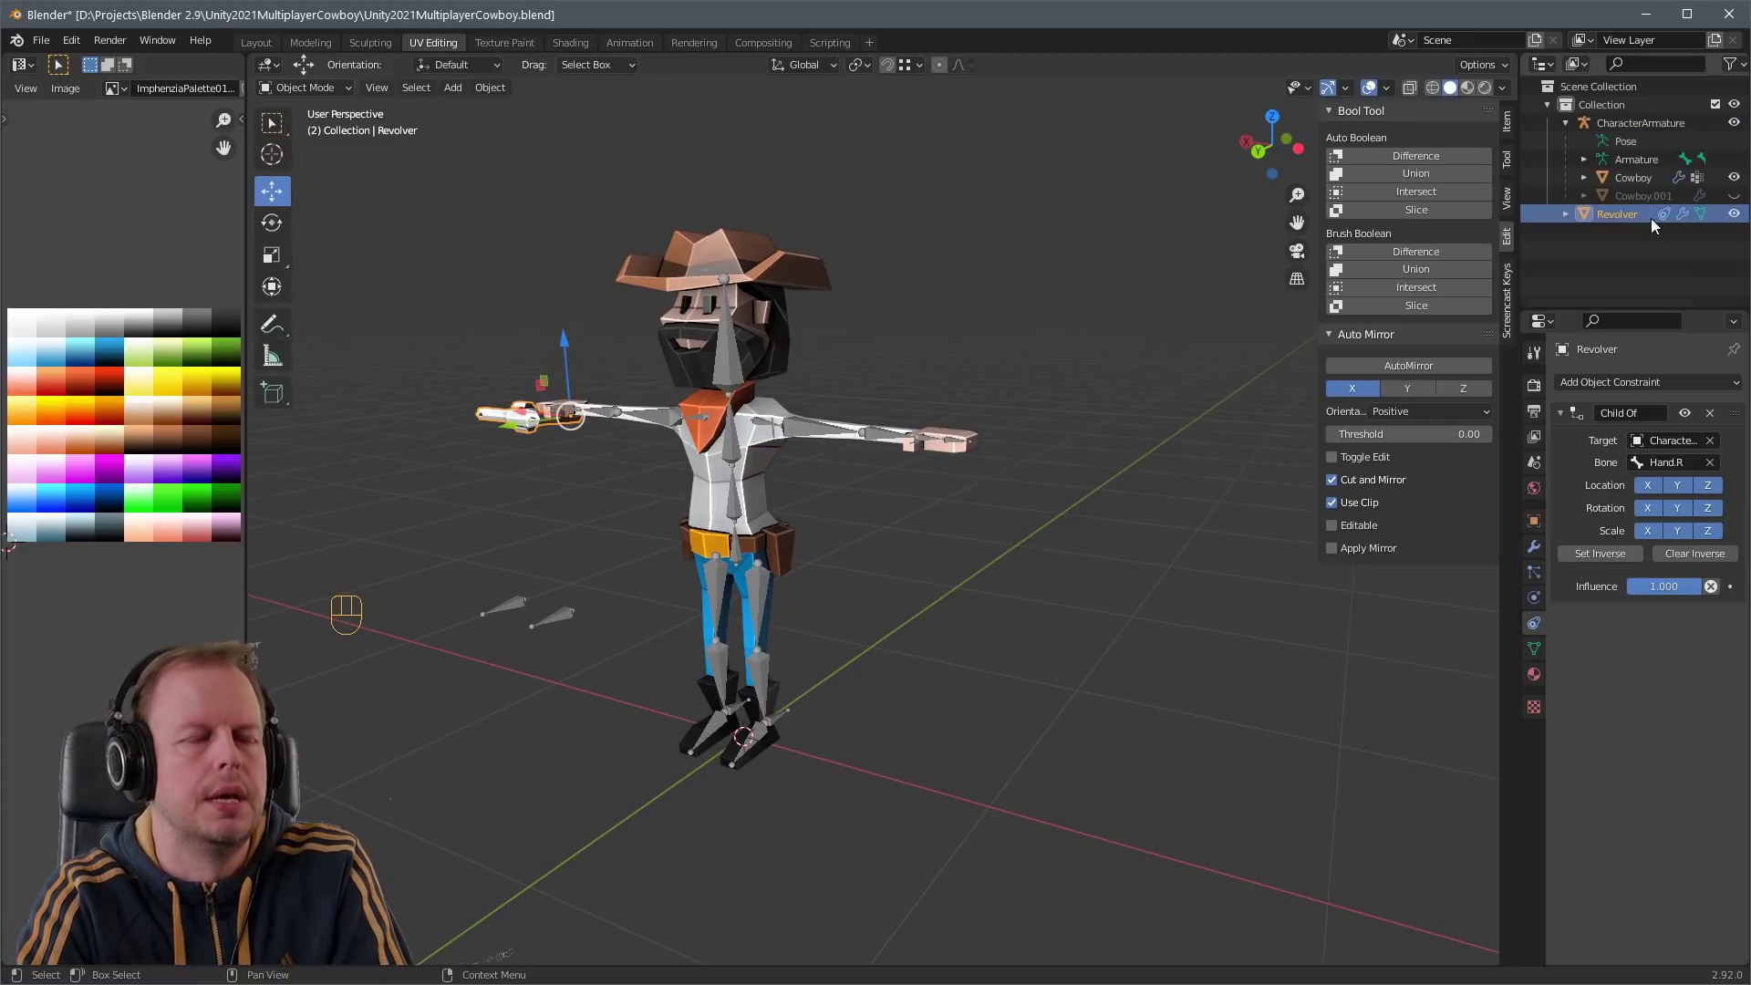
click(1633, 194)
double_click(1634, 194)
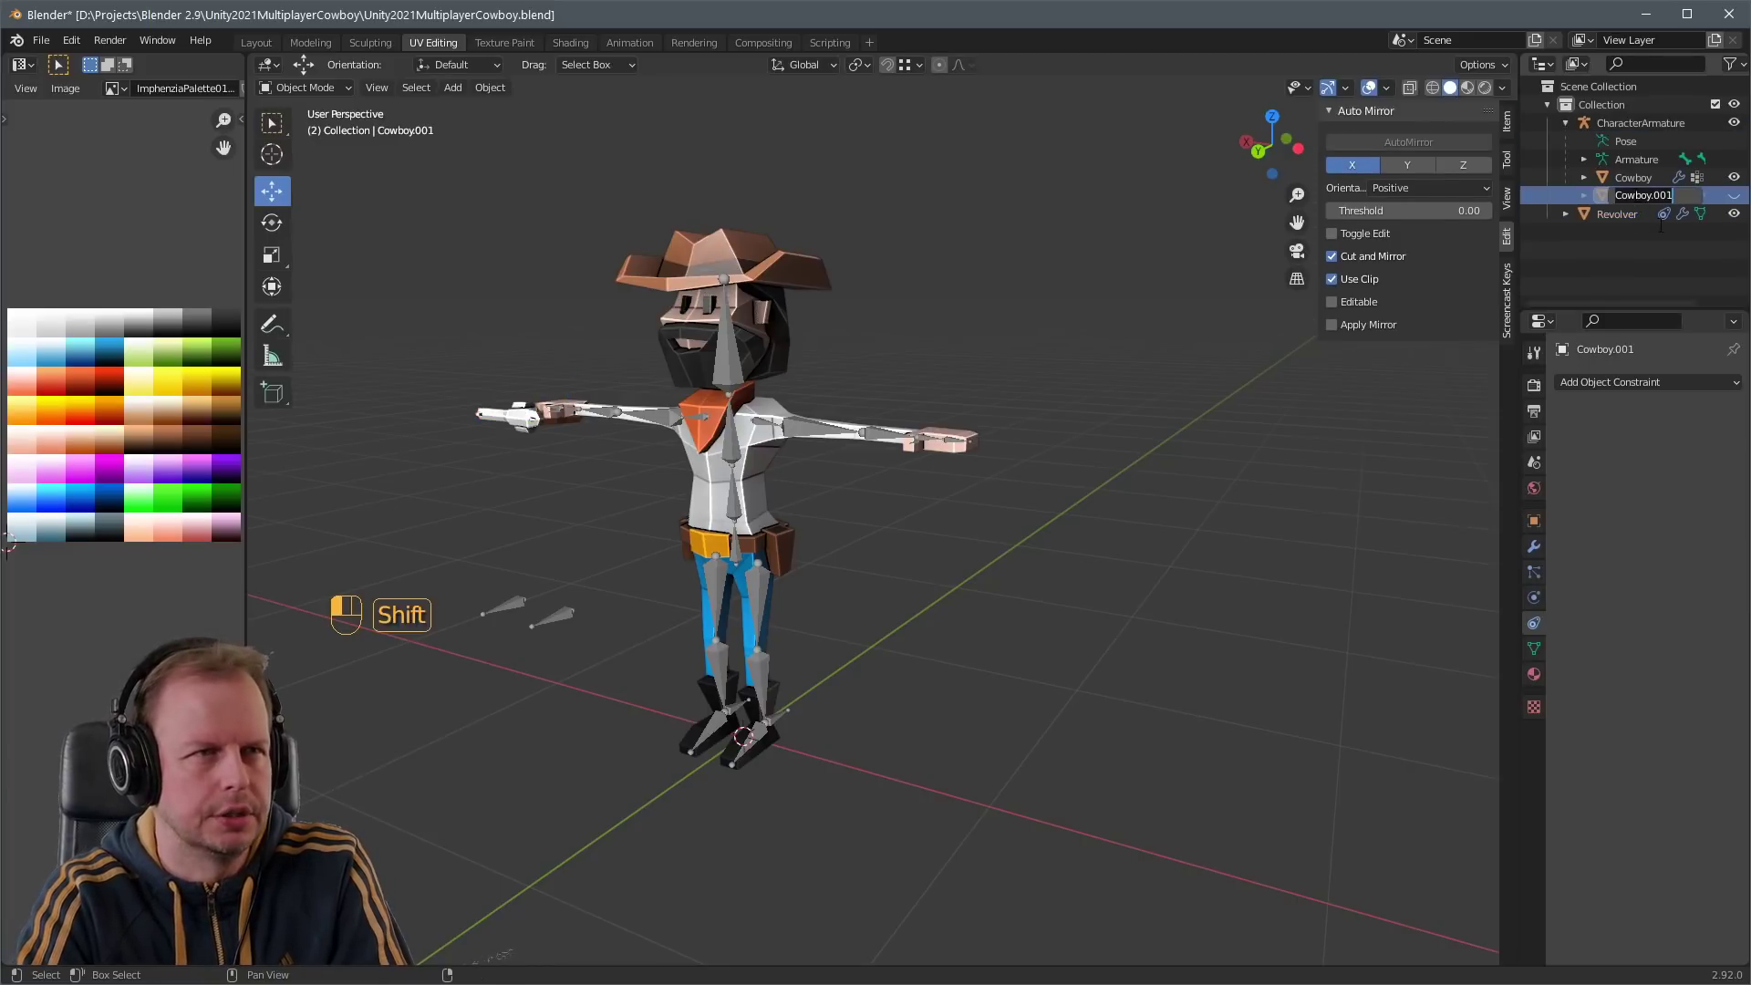
text(Vest)
- Separate the neckerchief from the Cowboy mesh as an object named NeckTie and hide it
click(788, 326)
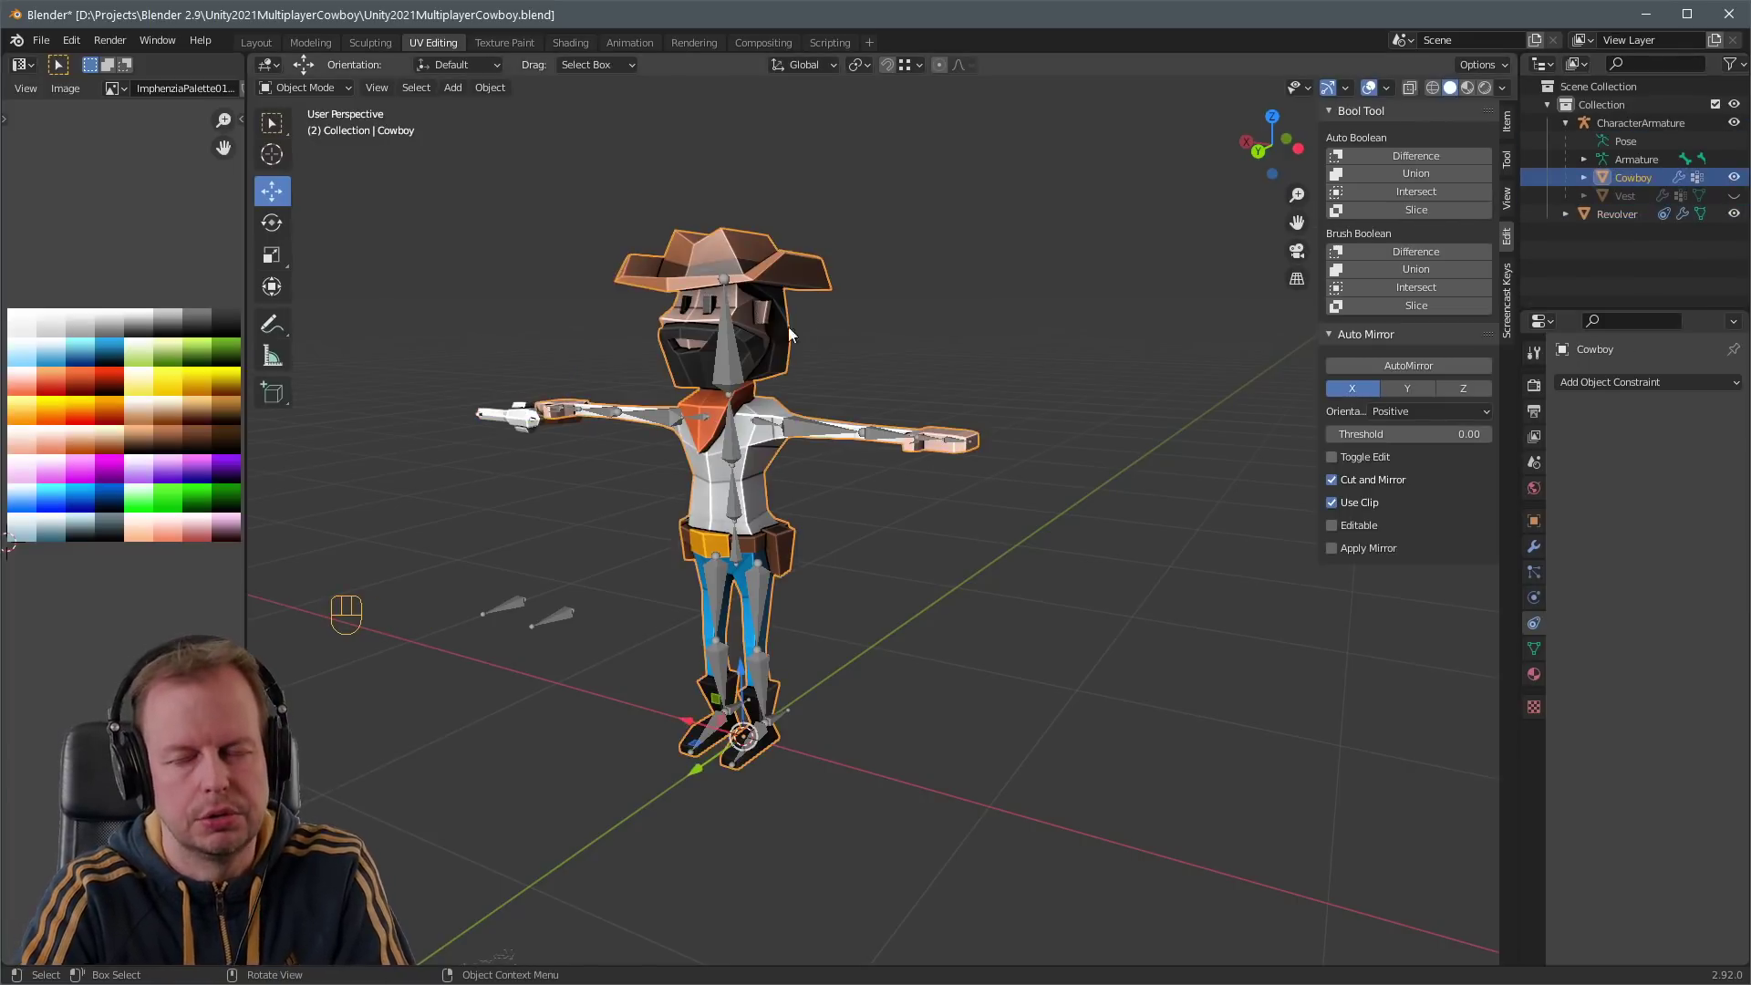
scroll(739, 319, up, 3)
key(Tab)
key(l)
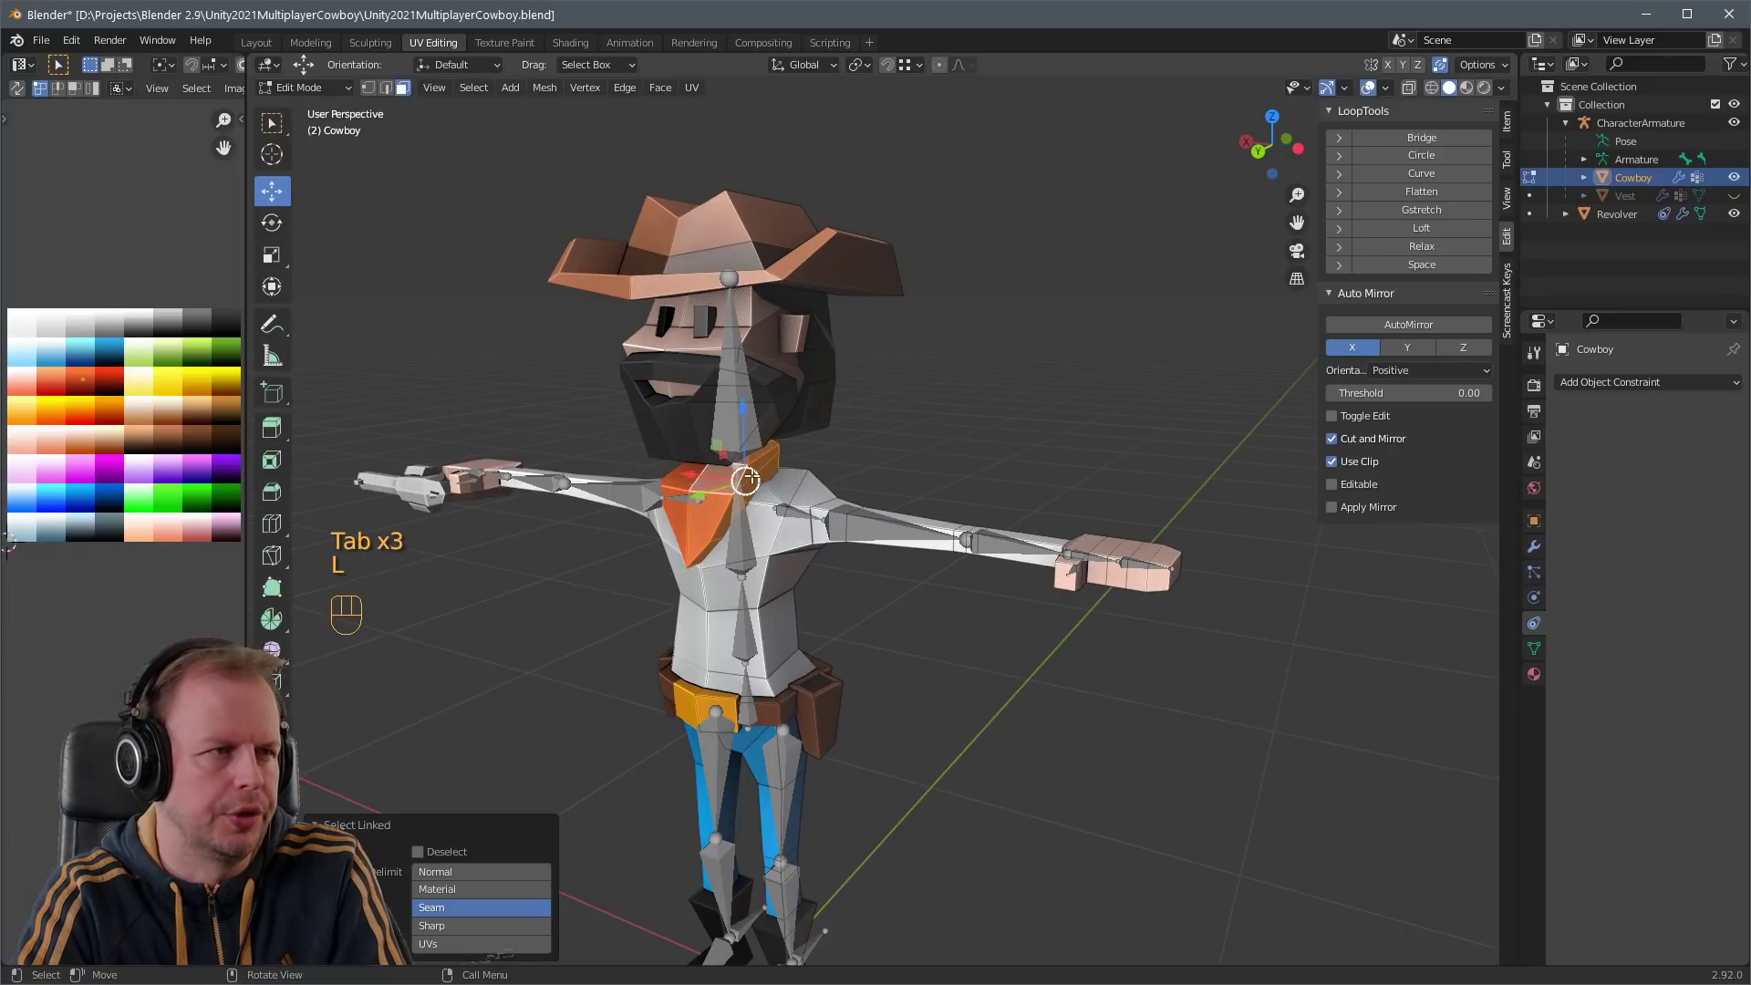
click(731, 500)
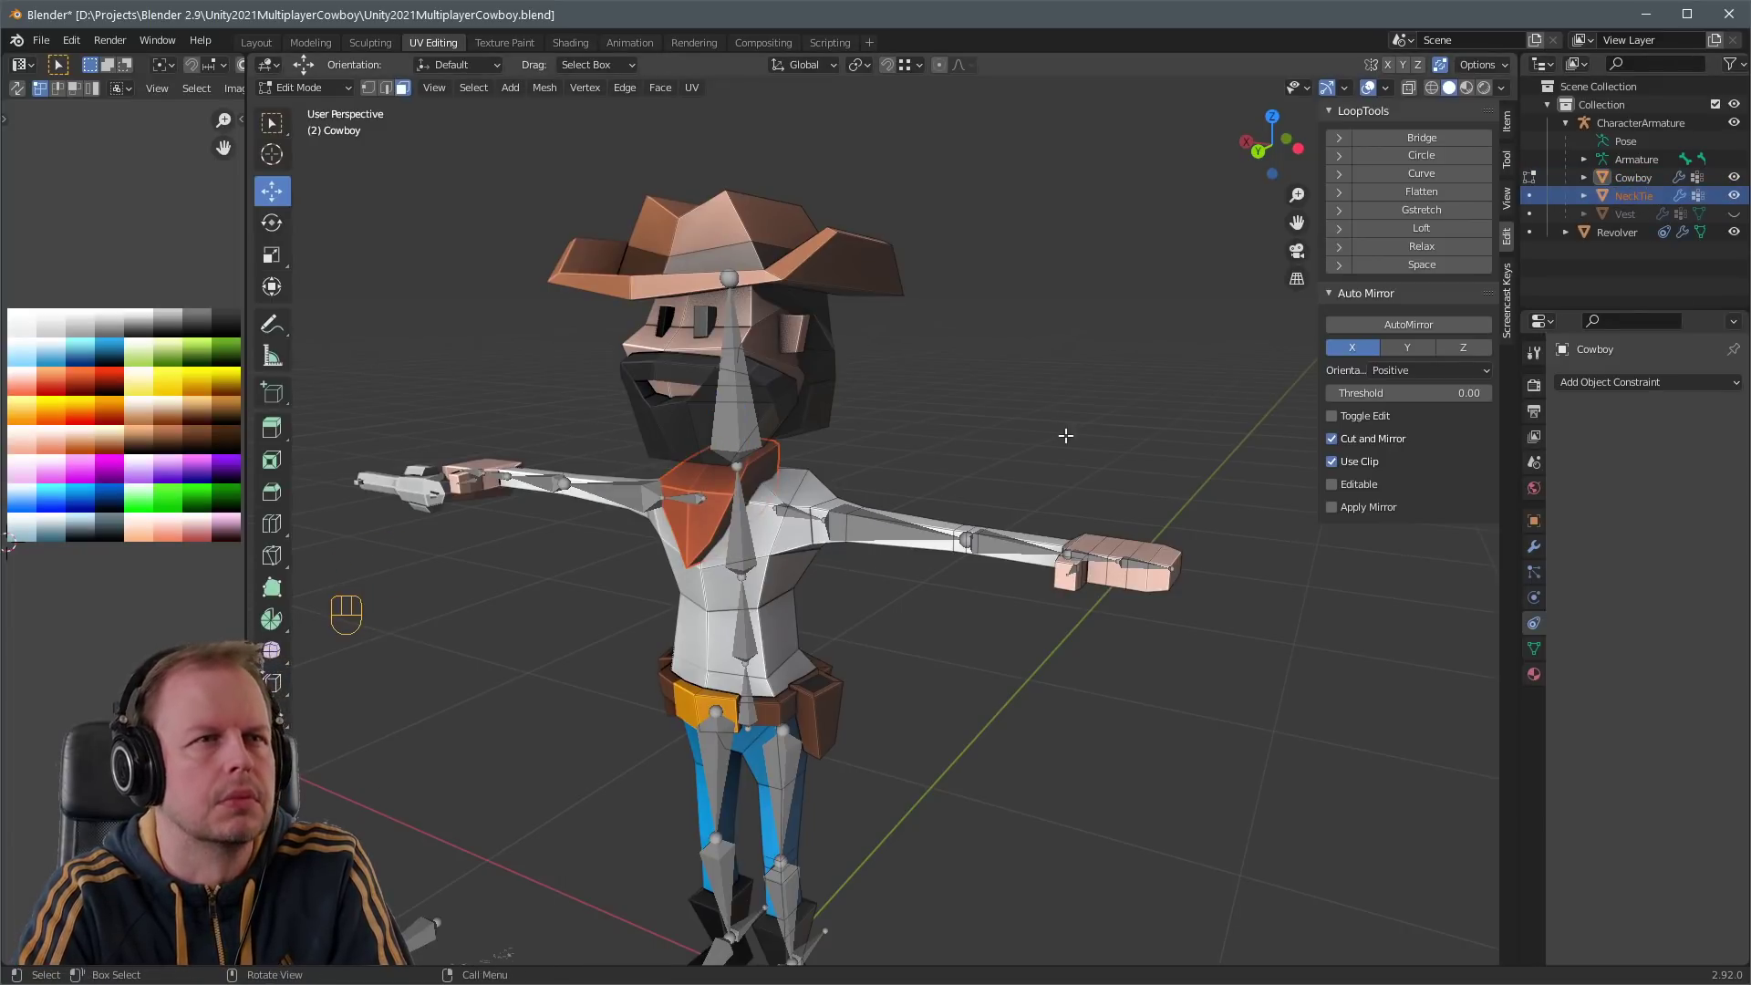
key(Tab)
click(917, 418)
click(722, 473)
click(721, 473)
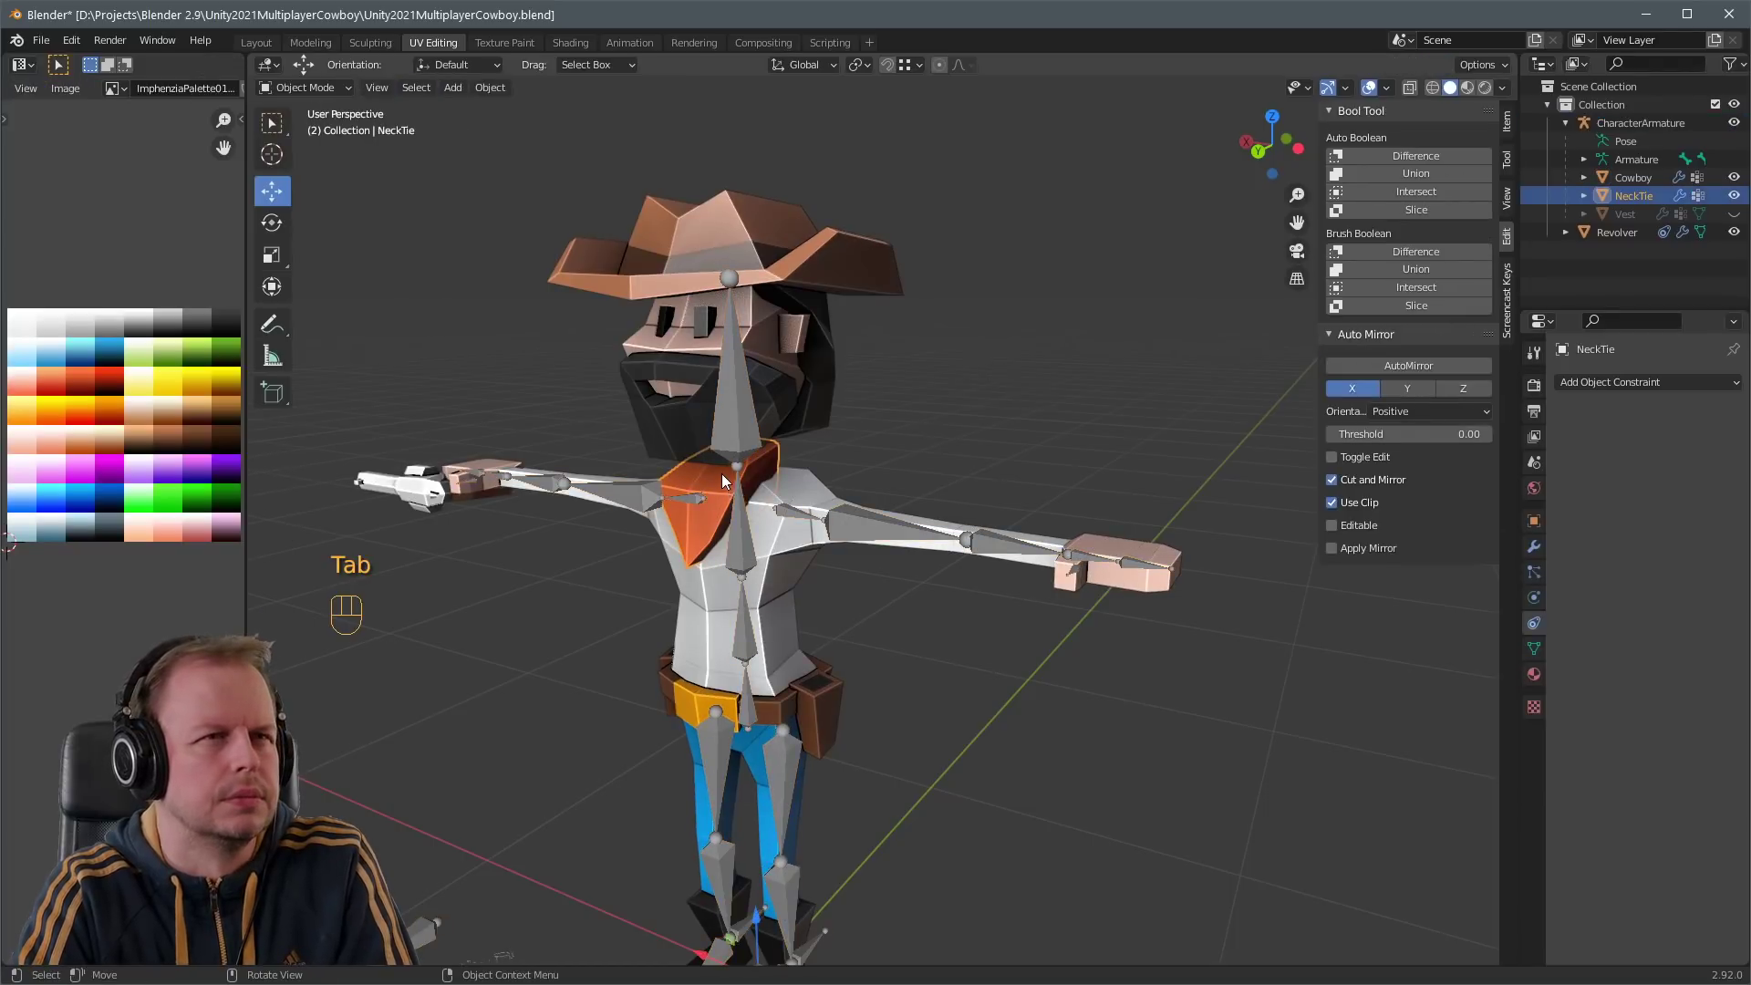
key(h)
- Separate the hat from the Cowboy mesh, name the new object Hat and hide it
click(812, 268)
key(Tab)
key(l)
key(p)
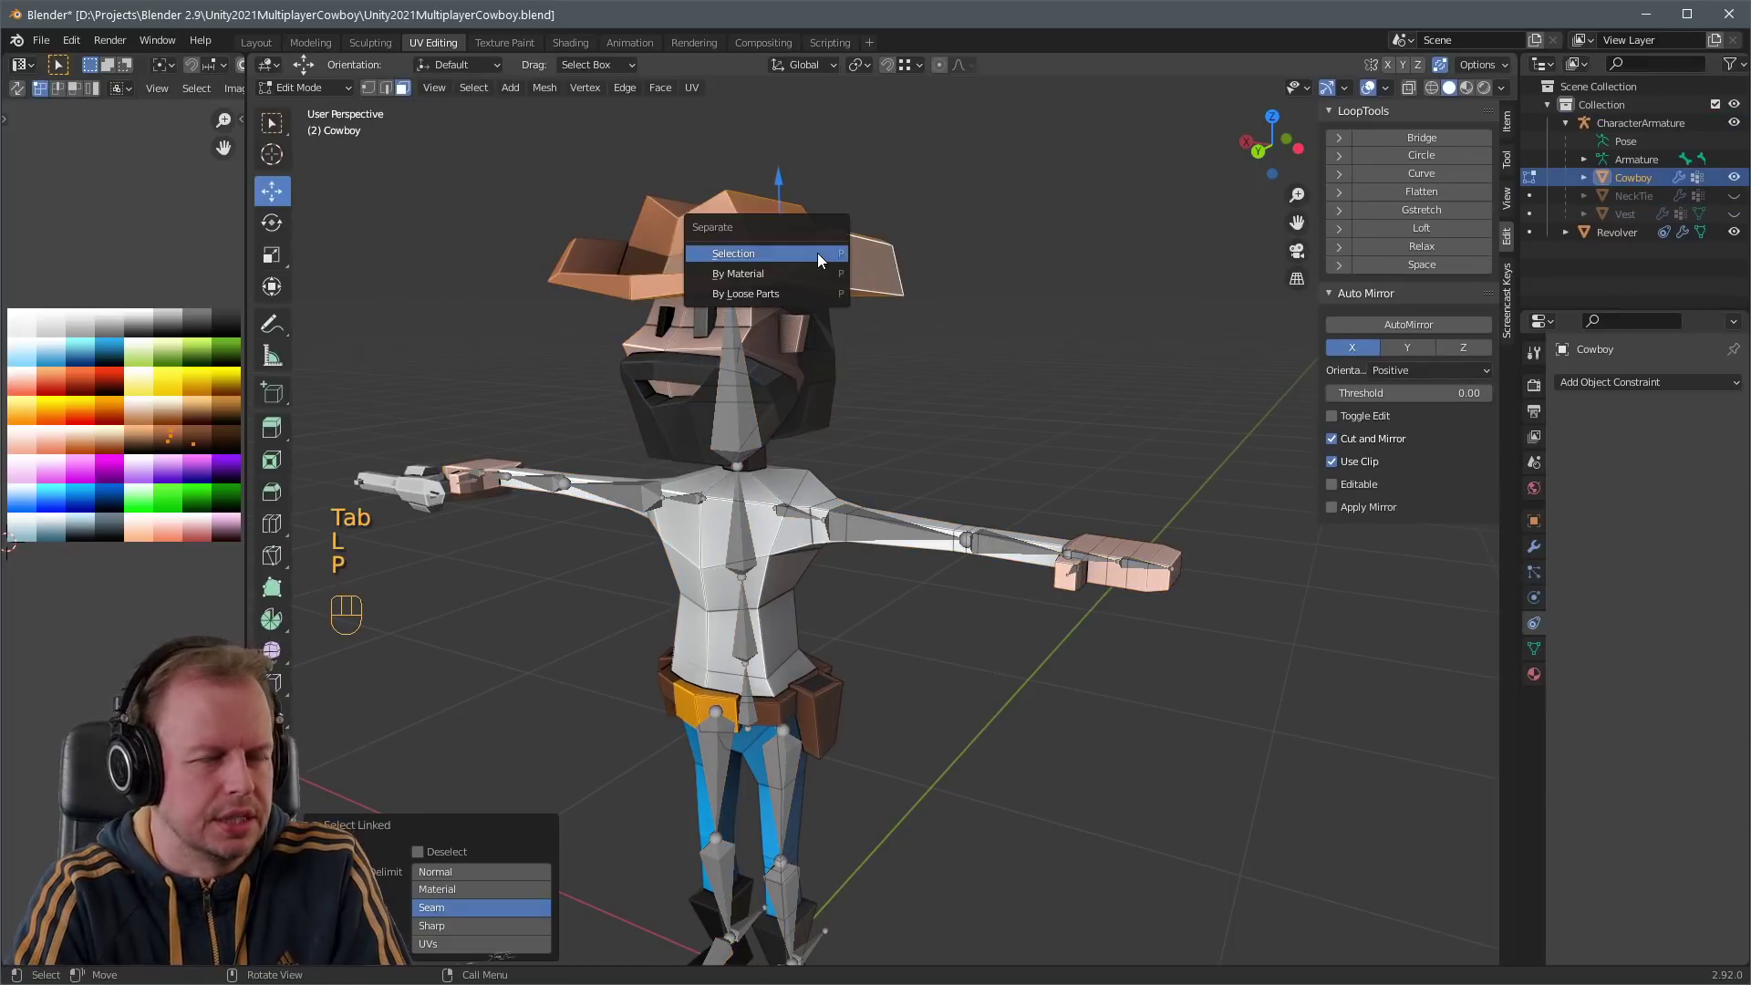
click(817, 254)
click(1654, 196)
text(Hat)
key(Return)
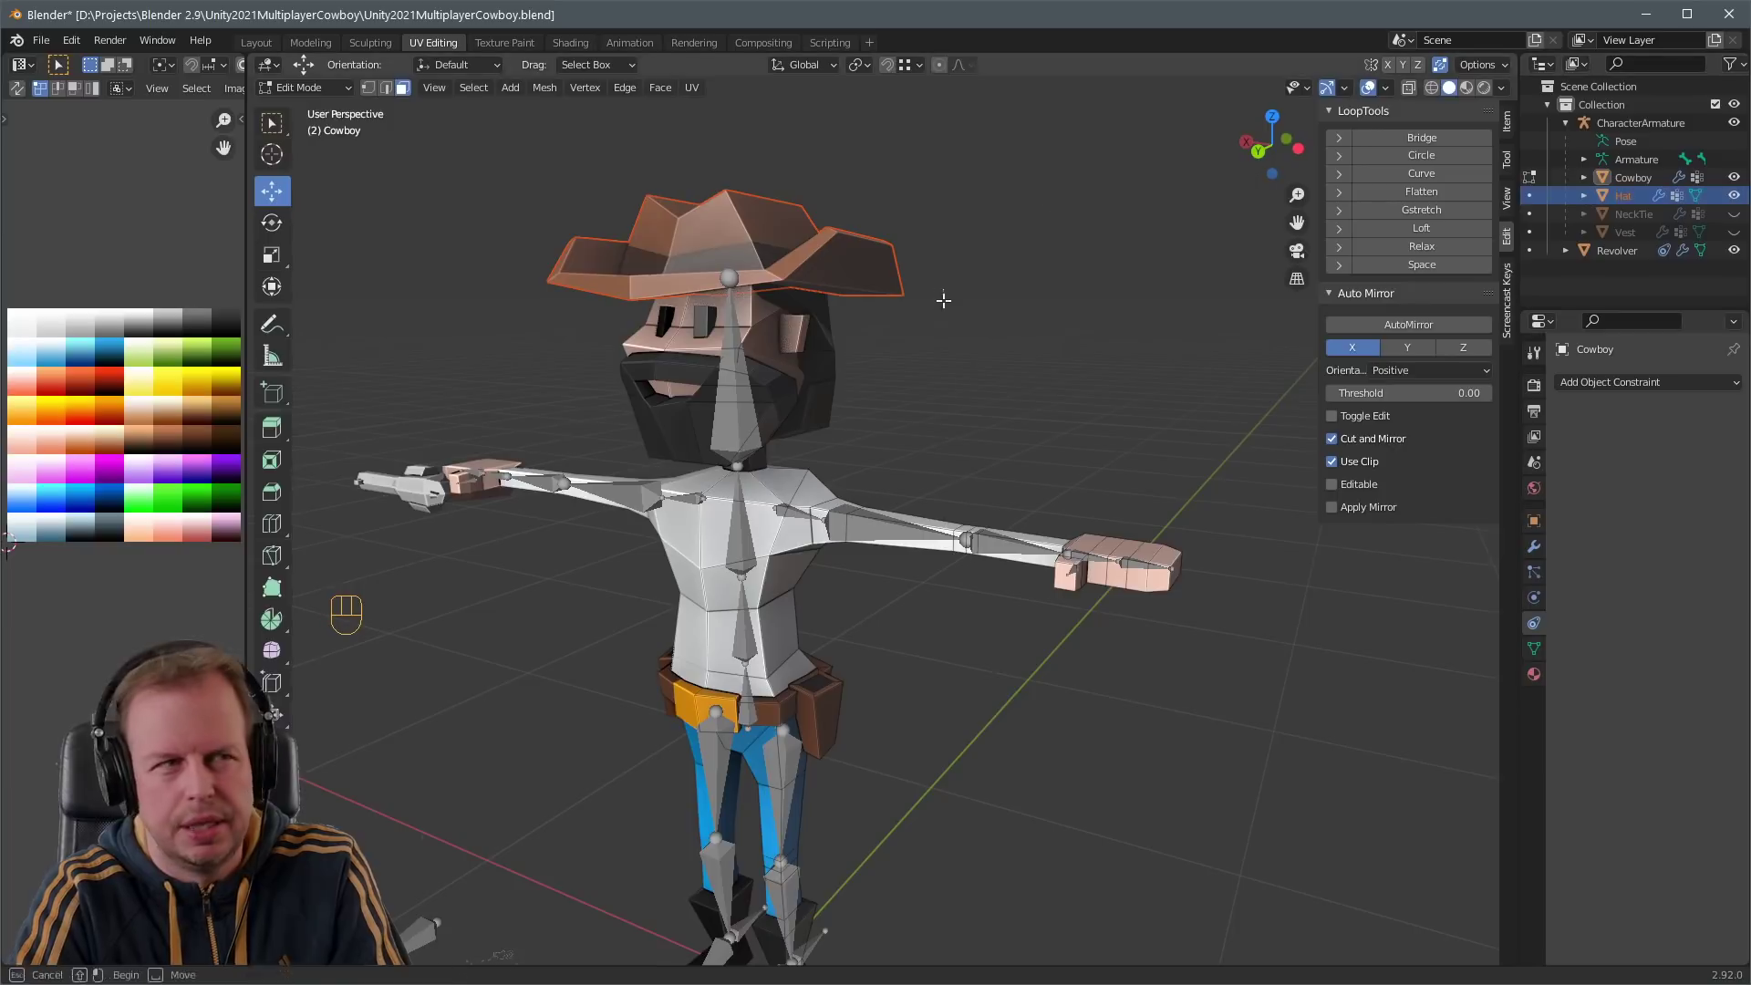
key(Tab)
key(h)
- Select the linked beard geometry in the Cowboy mesh and separate it into its own object
middle_drag(877, 265, 972, 354)
scroll(851, 261, down, 2)
scroll(702, 330, up, 4)
key(Tab)
key(Tab)
click(699, 322)
key(Tab)
key(l)
key(p)
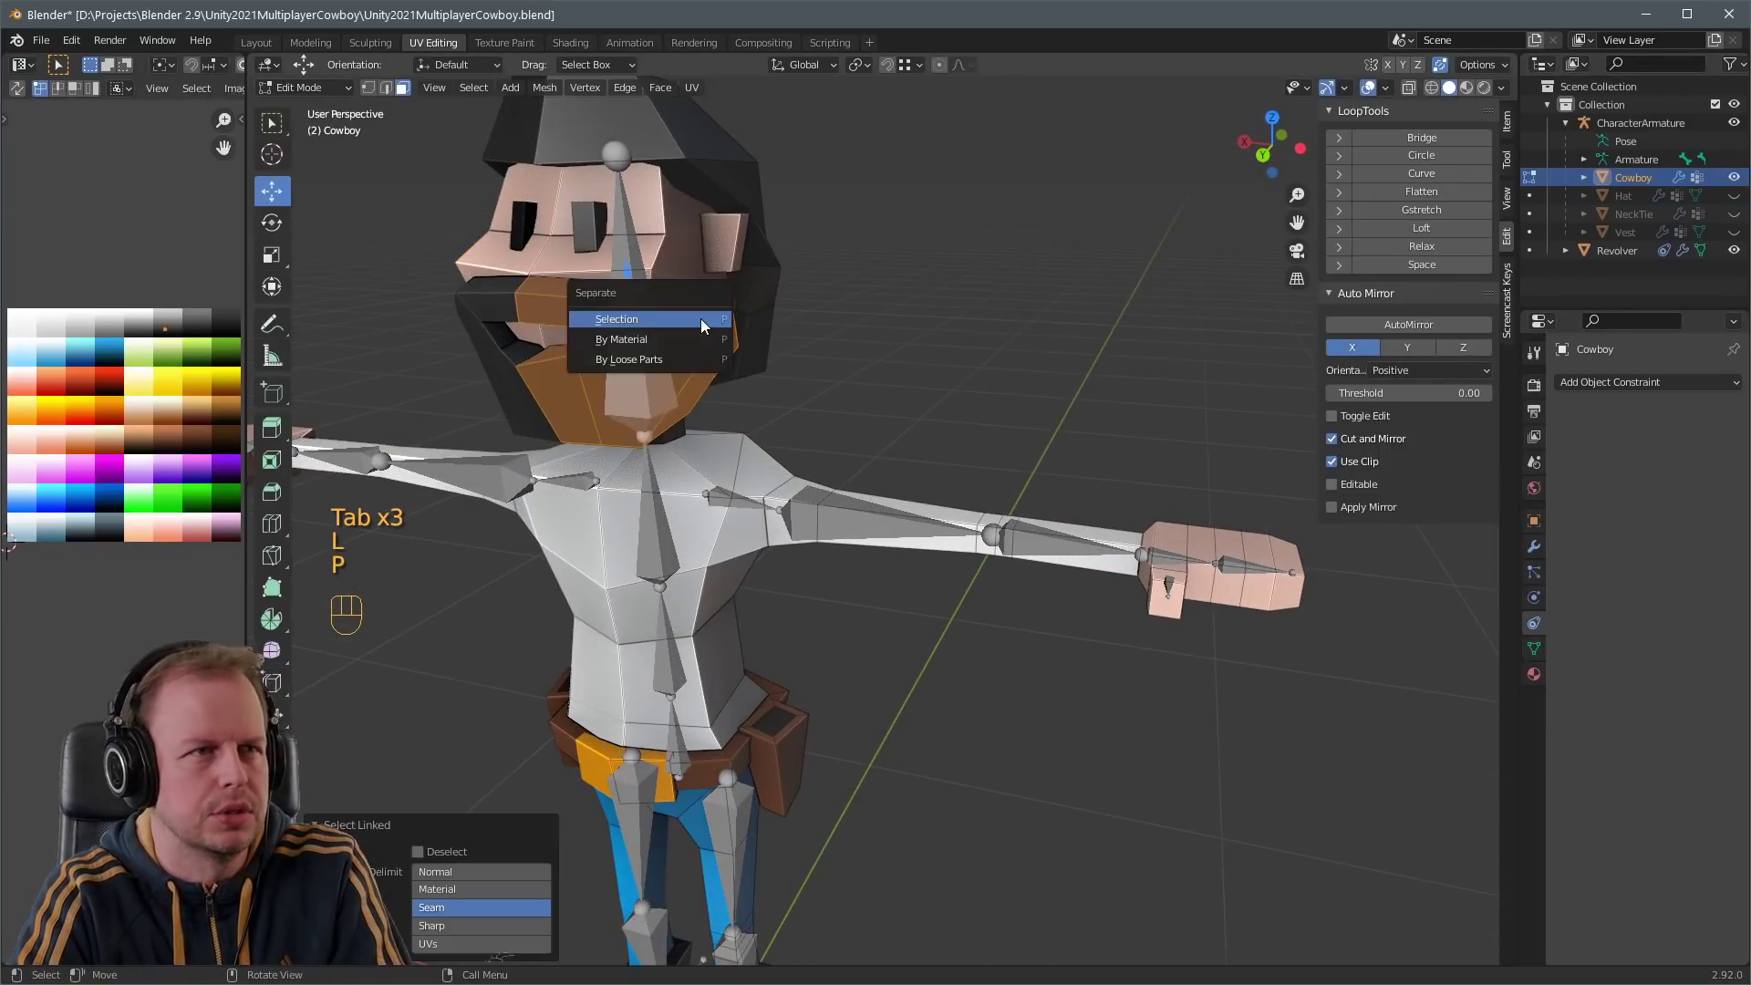
click(700, 319)
- Rename the separated beard object to Beard
key(Tab)
click(1632, 199)
text(Bea)
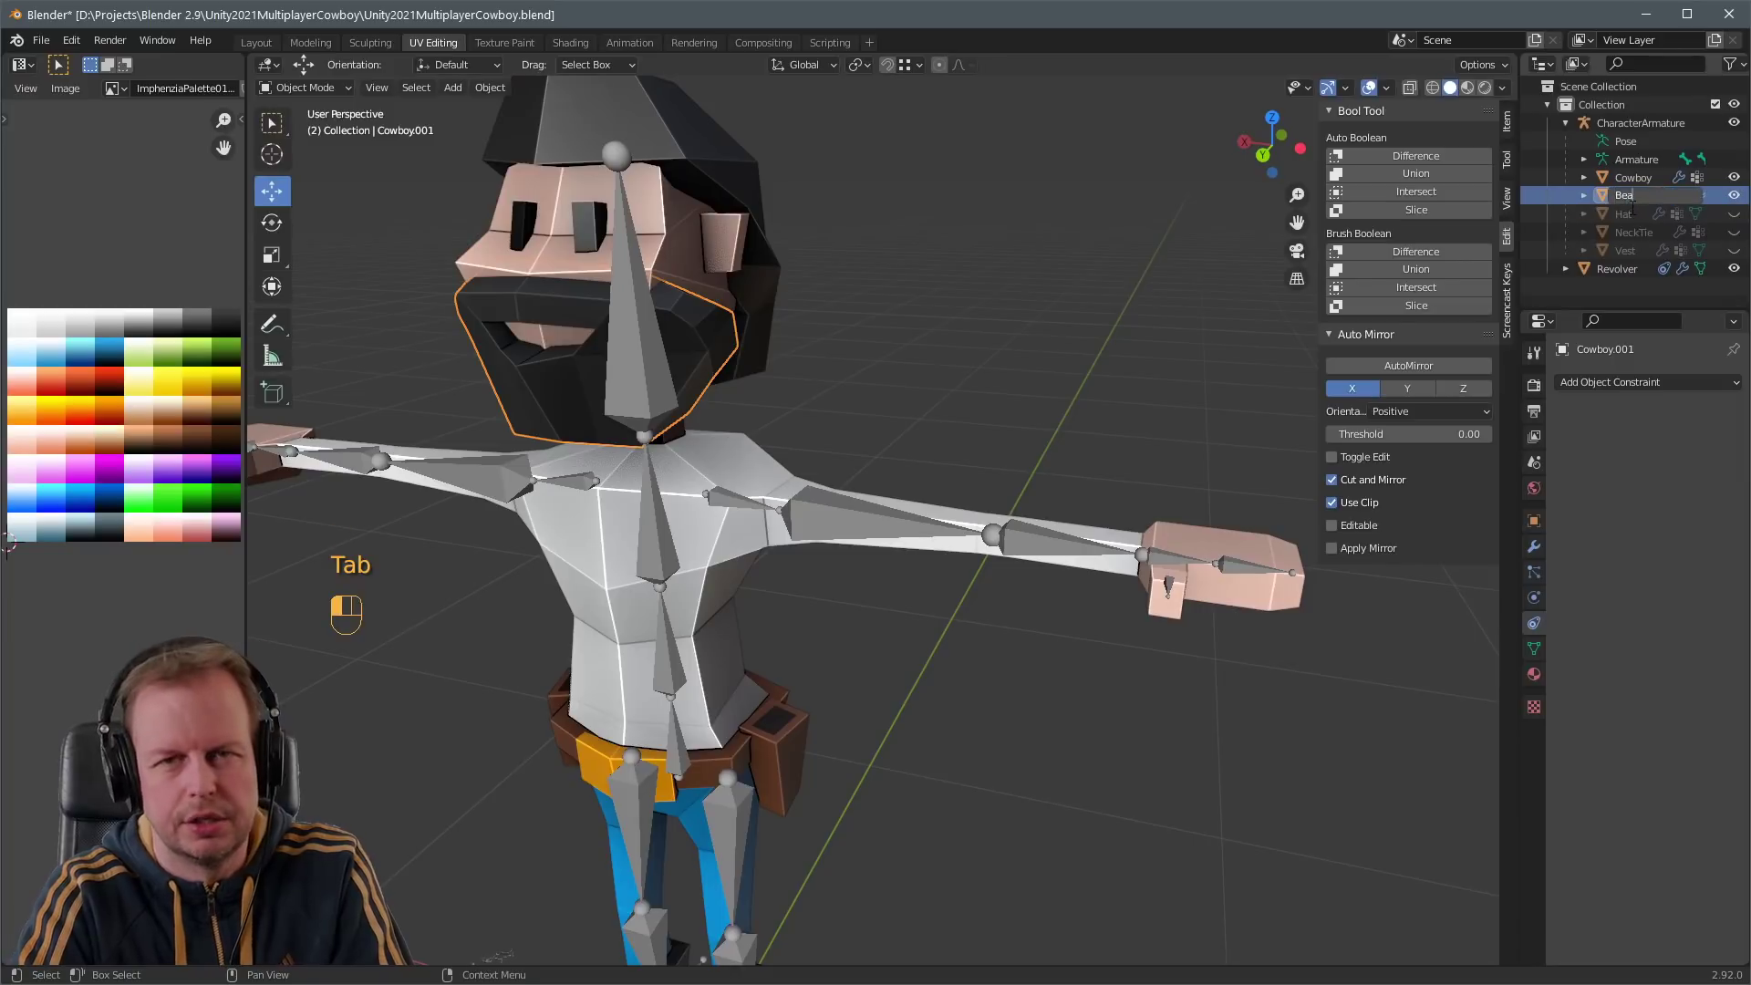
text(rd)
key(Return)
- Separate the hair from the Cowboy mesh and name the new object Hair
click(728, 153)
key(Tab)
key(l)
key(p)
click(691, 169)
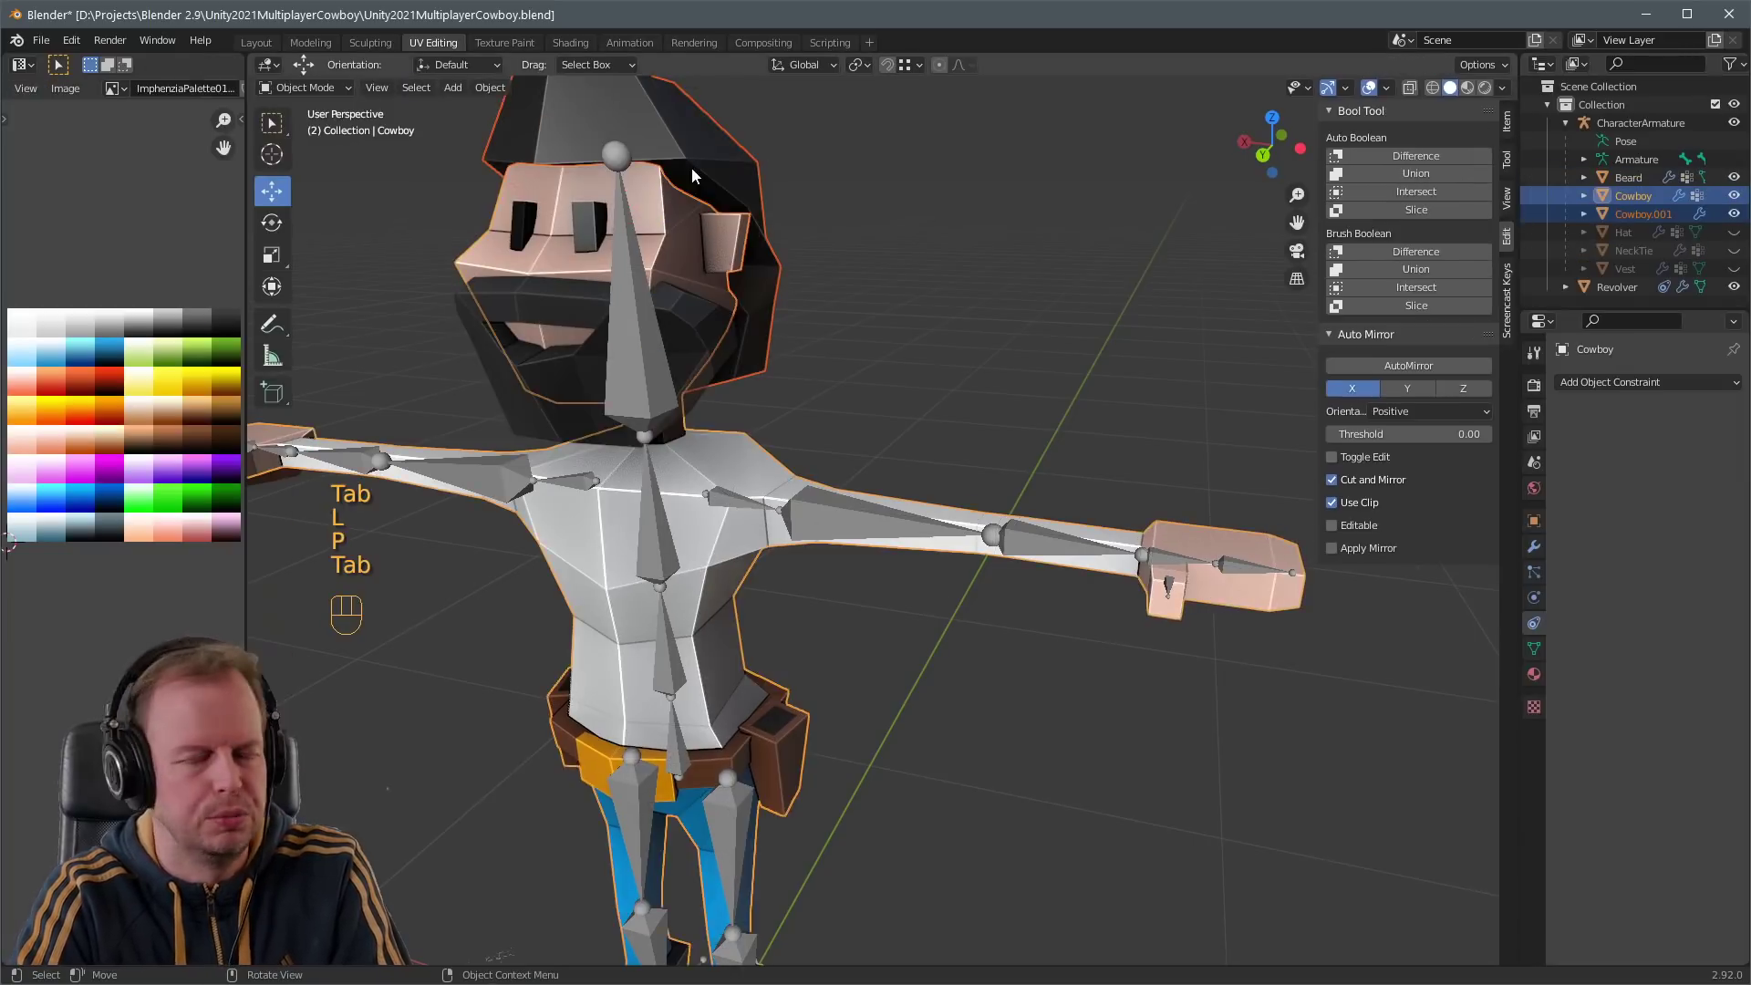
click(1609, 215)
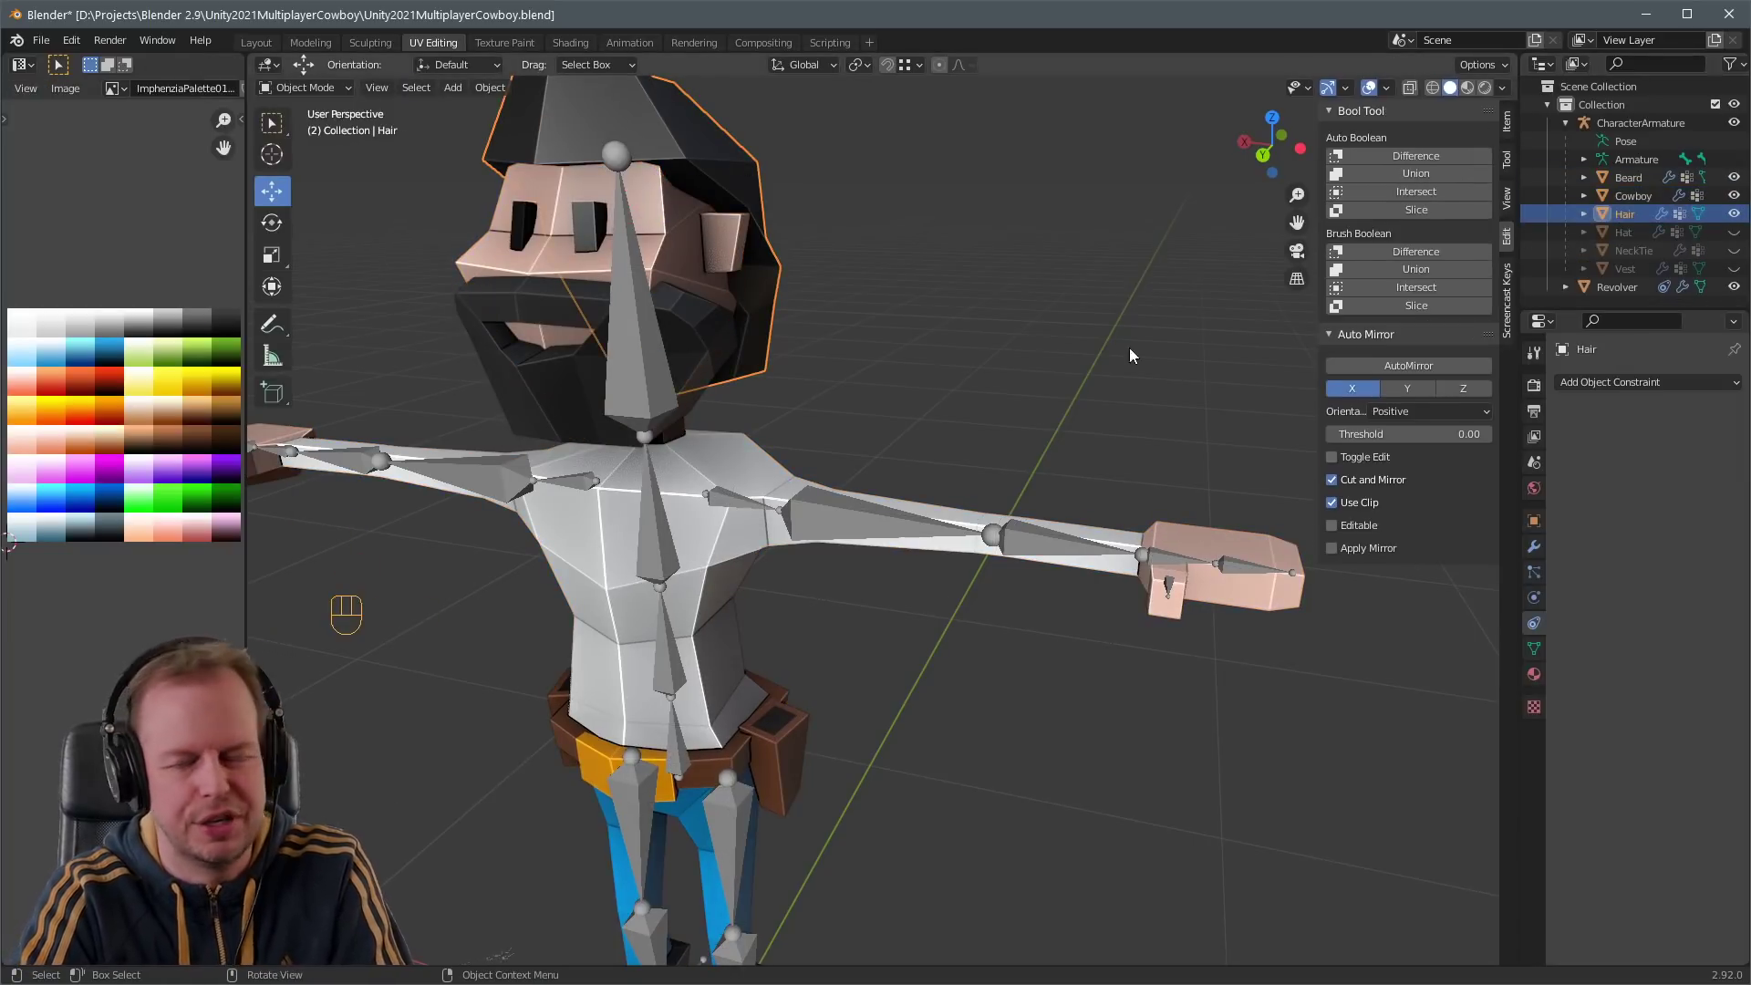
- Hide the Hair and Beard objects to expose the bare head
click(1011, 326)
scroll(1000, 325, down, 3)
key(h)
click(770, 415)
key(h)
- Duplicate the lower front face of the Cowboy's head and scale the copy to about 0.744
middle_drag(769, 416, 1005, 496)
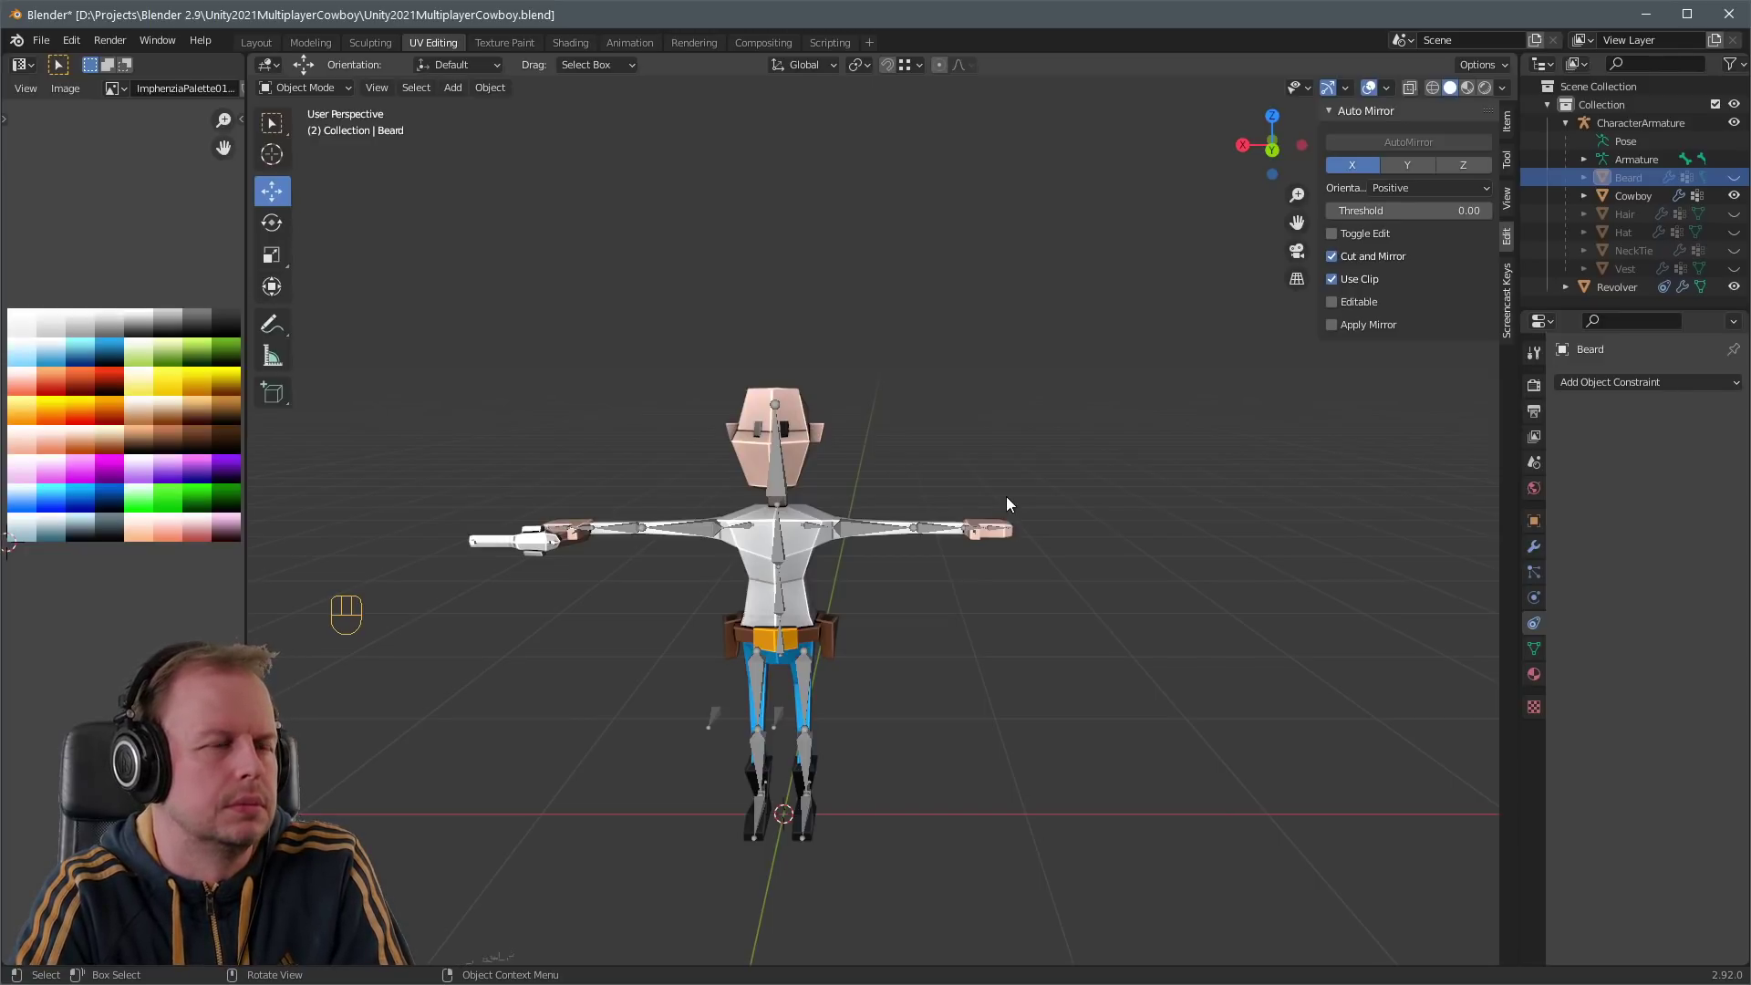
scroll(1007, 498, up, 6)
middle_drag(1005, 497, 894, 516)
key(Tab)
click(537, 286)
key(Tab)
click(558, 293)
scroll(683, 295, down, 3)
shift+middle_drag(682, 294, 858, 304)
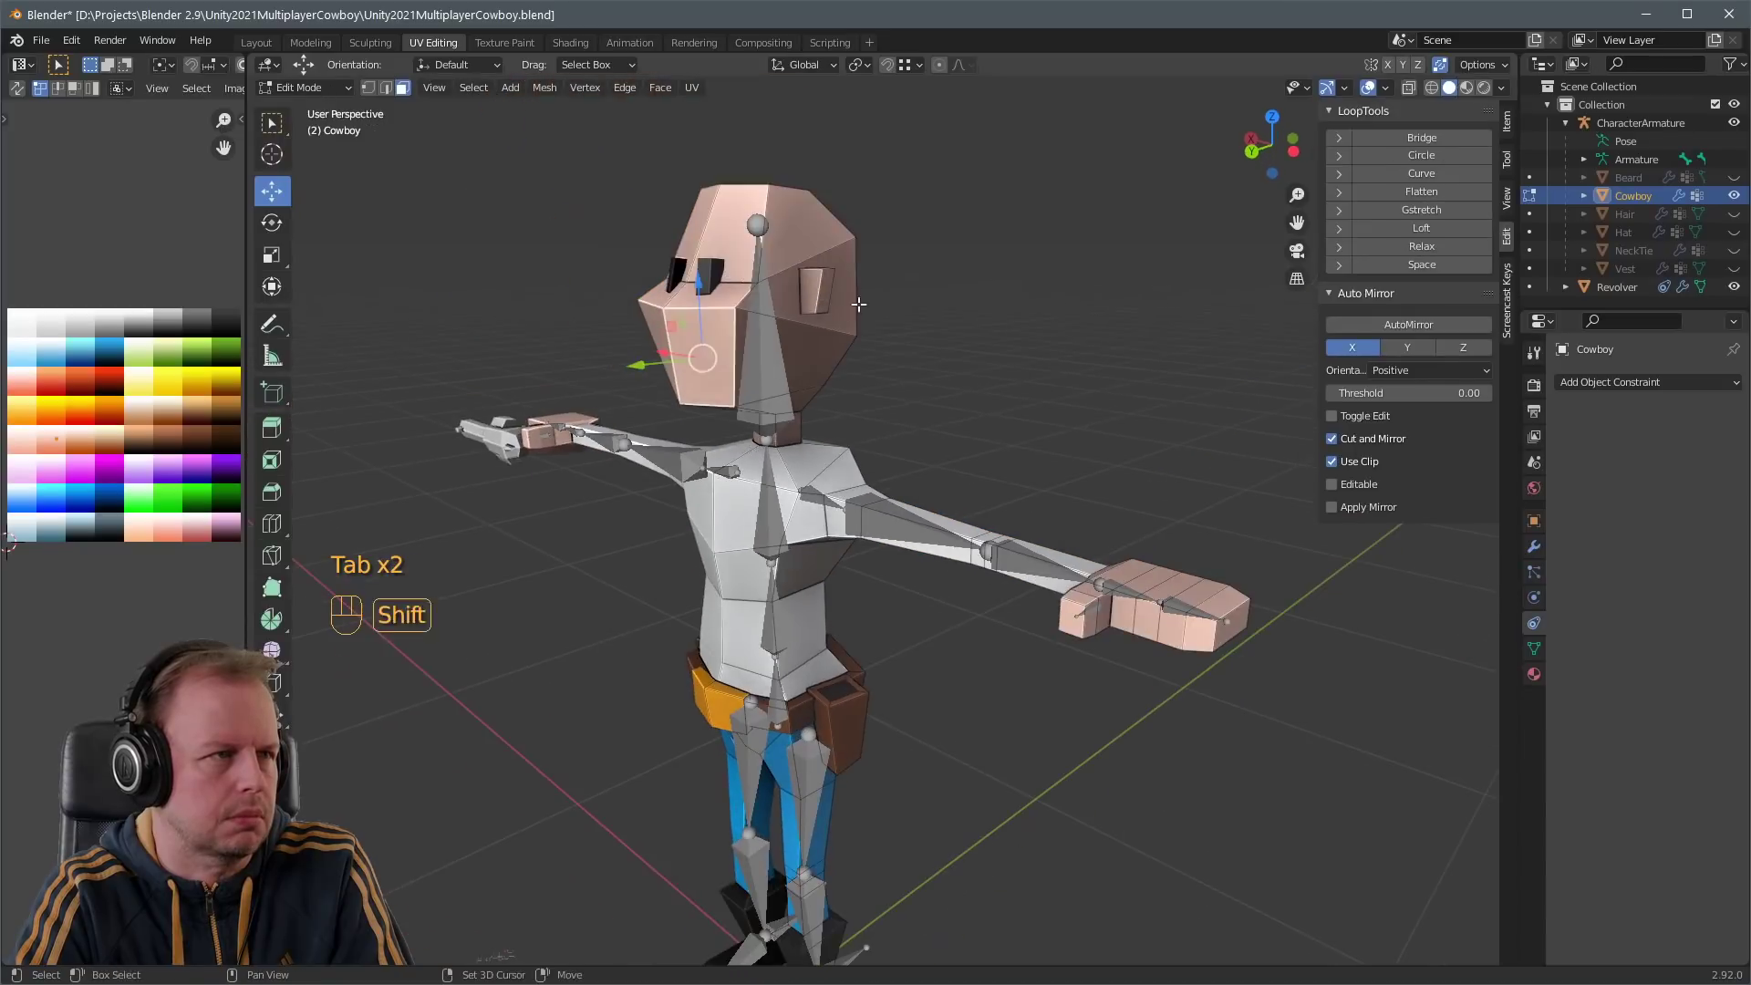
key(s)
key(z)
click(936, 335)
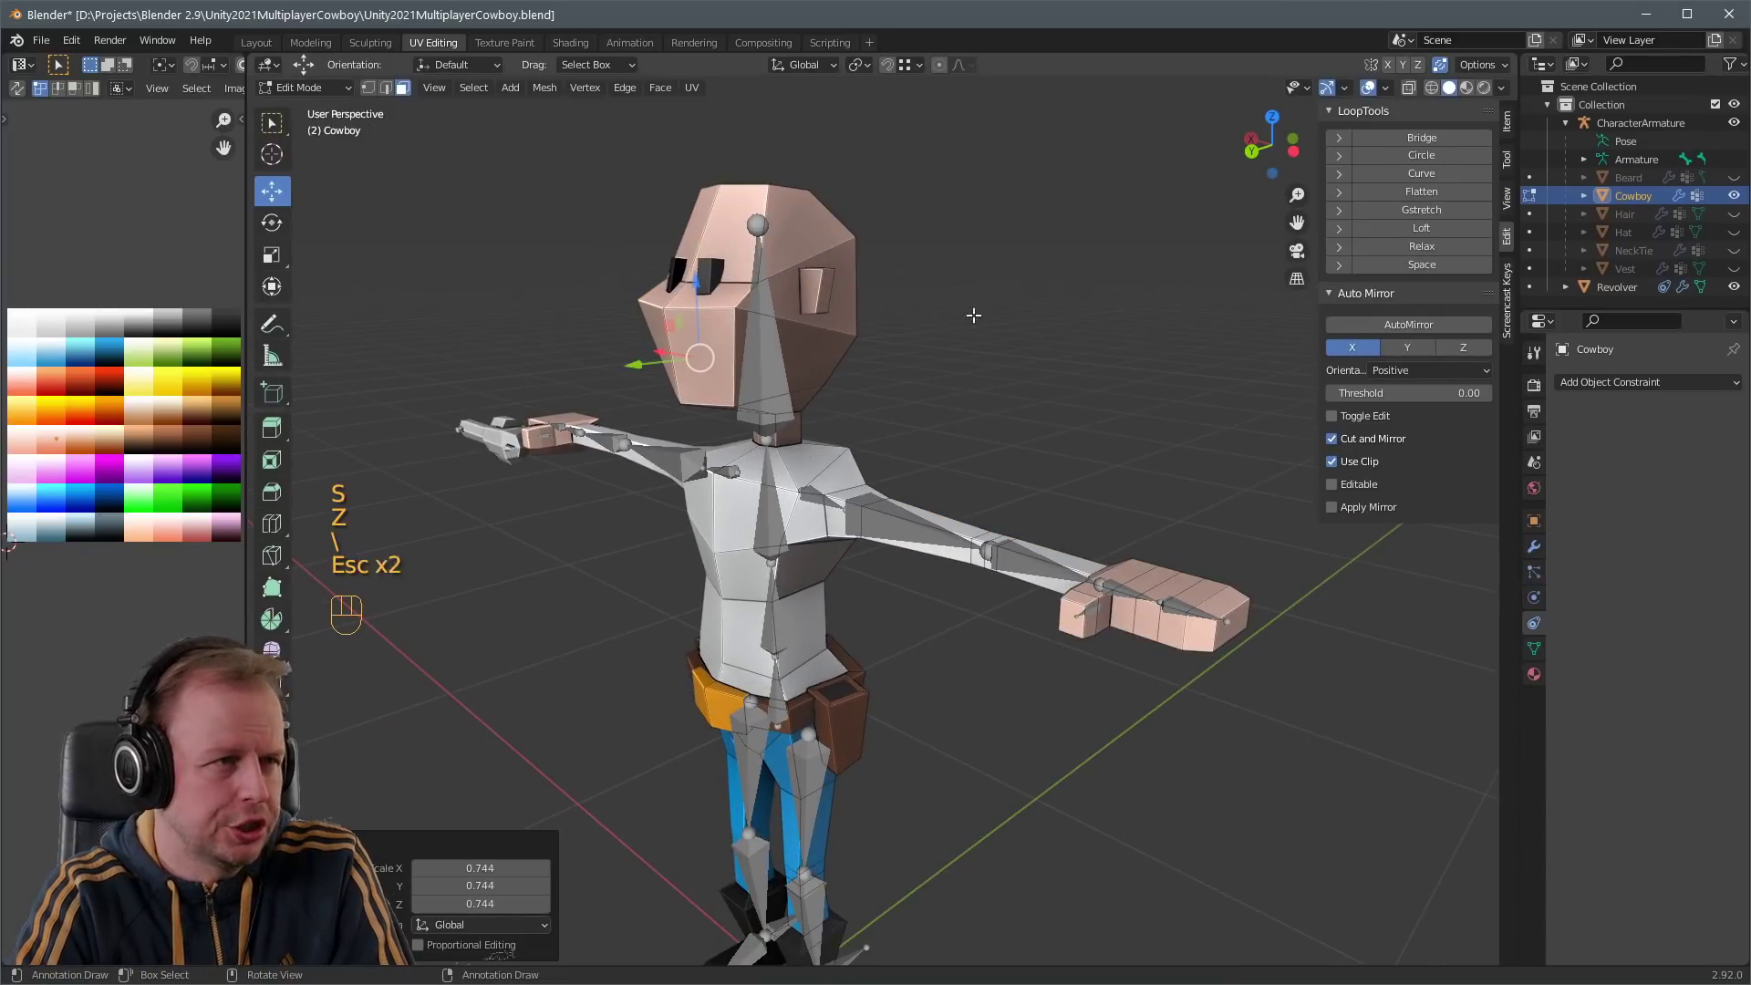
- Flatten the copied face vertically and position it slightly in front of the upper lip area
key(s)
key(z)
click(55, 166)
drag(628, 368, 617, 369)
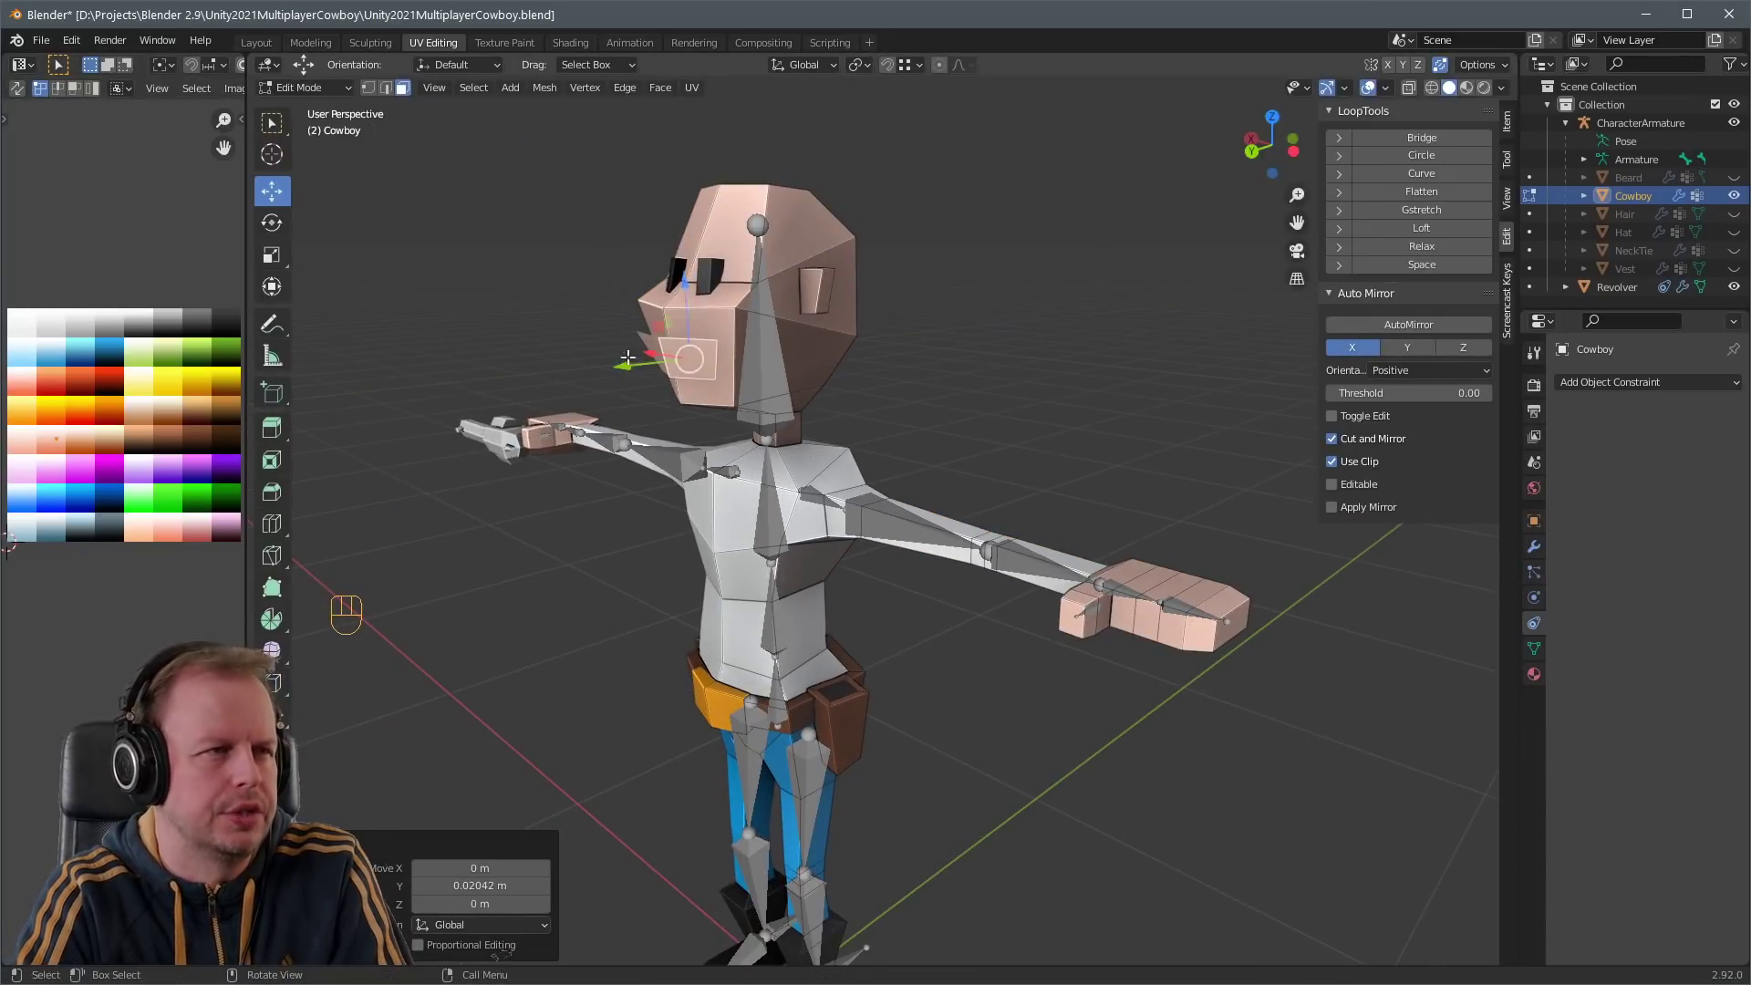
drag(687, 288, 692, 263)
mouse_move(792, 262)
middle_down()
mouse_move(912, 251)
mouse_move(790, 260)
middle_up()
- Scale the copied face further and extrude it outward about 0.073 m as a mustache block
key(s)
key(z)
key(s)
click(641, 336)
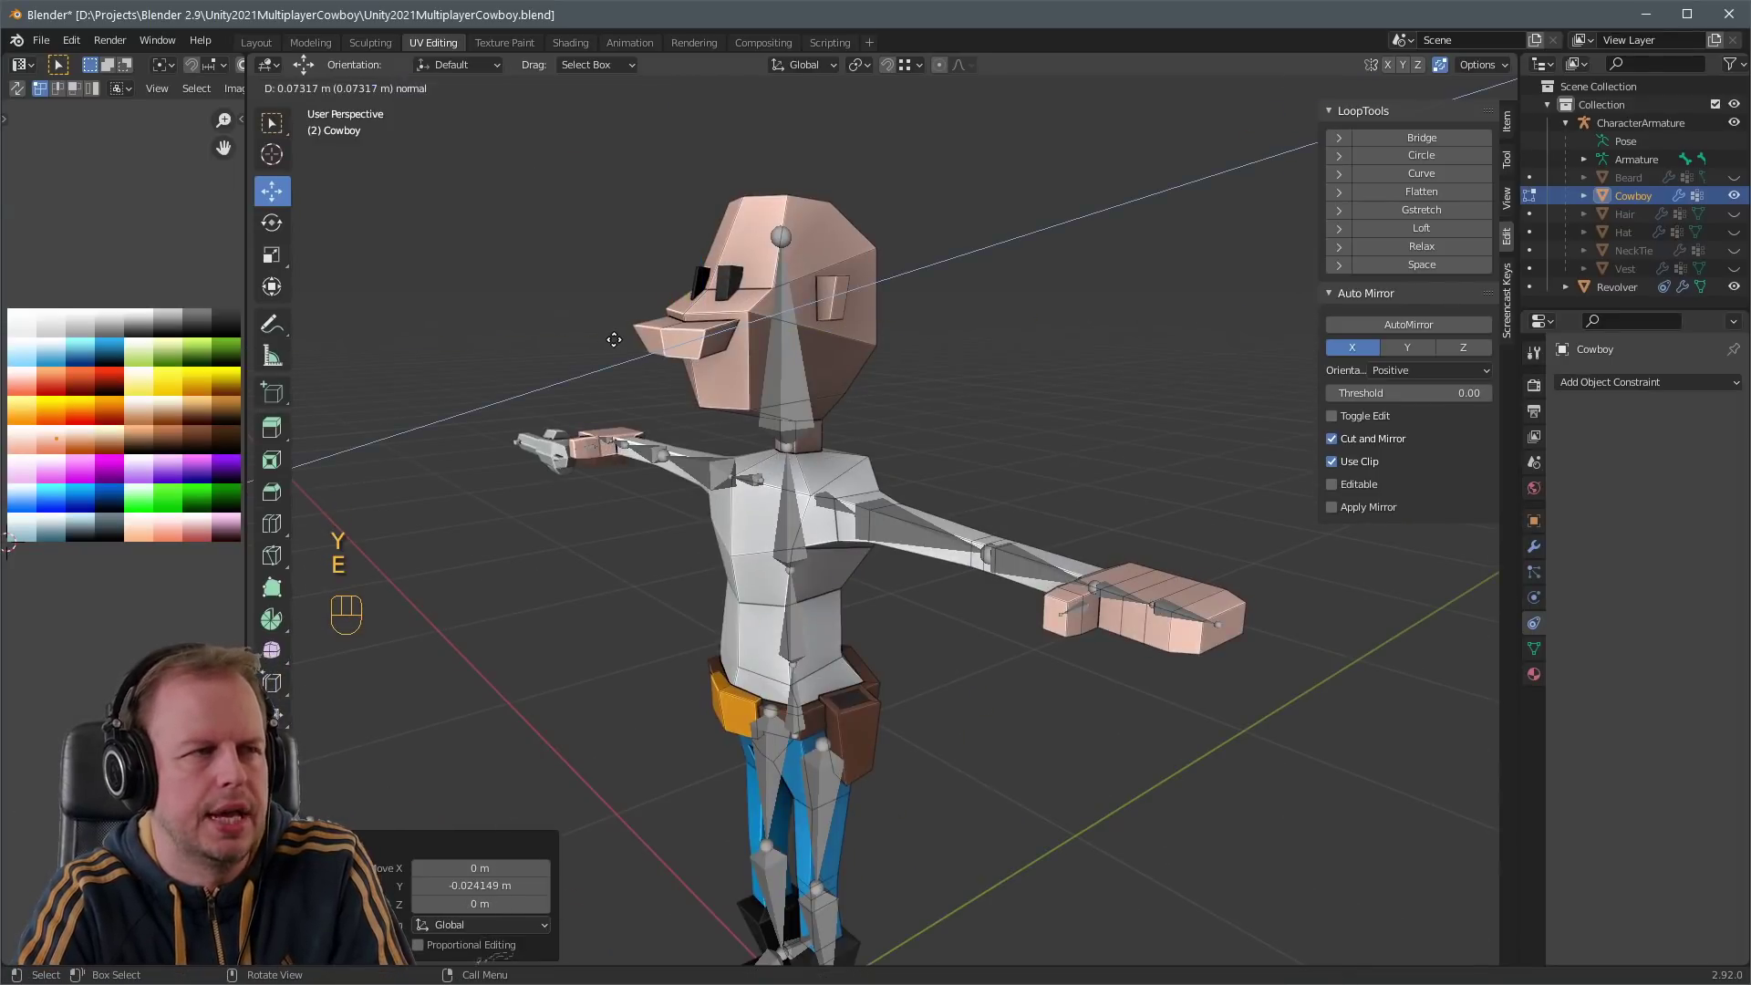
click(614, 339)
- Recolor the linked mustache piece black by moving its UVs on the palette
middle_drag(614, 340, 610, 360)
key(l)
key(g)
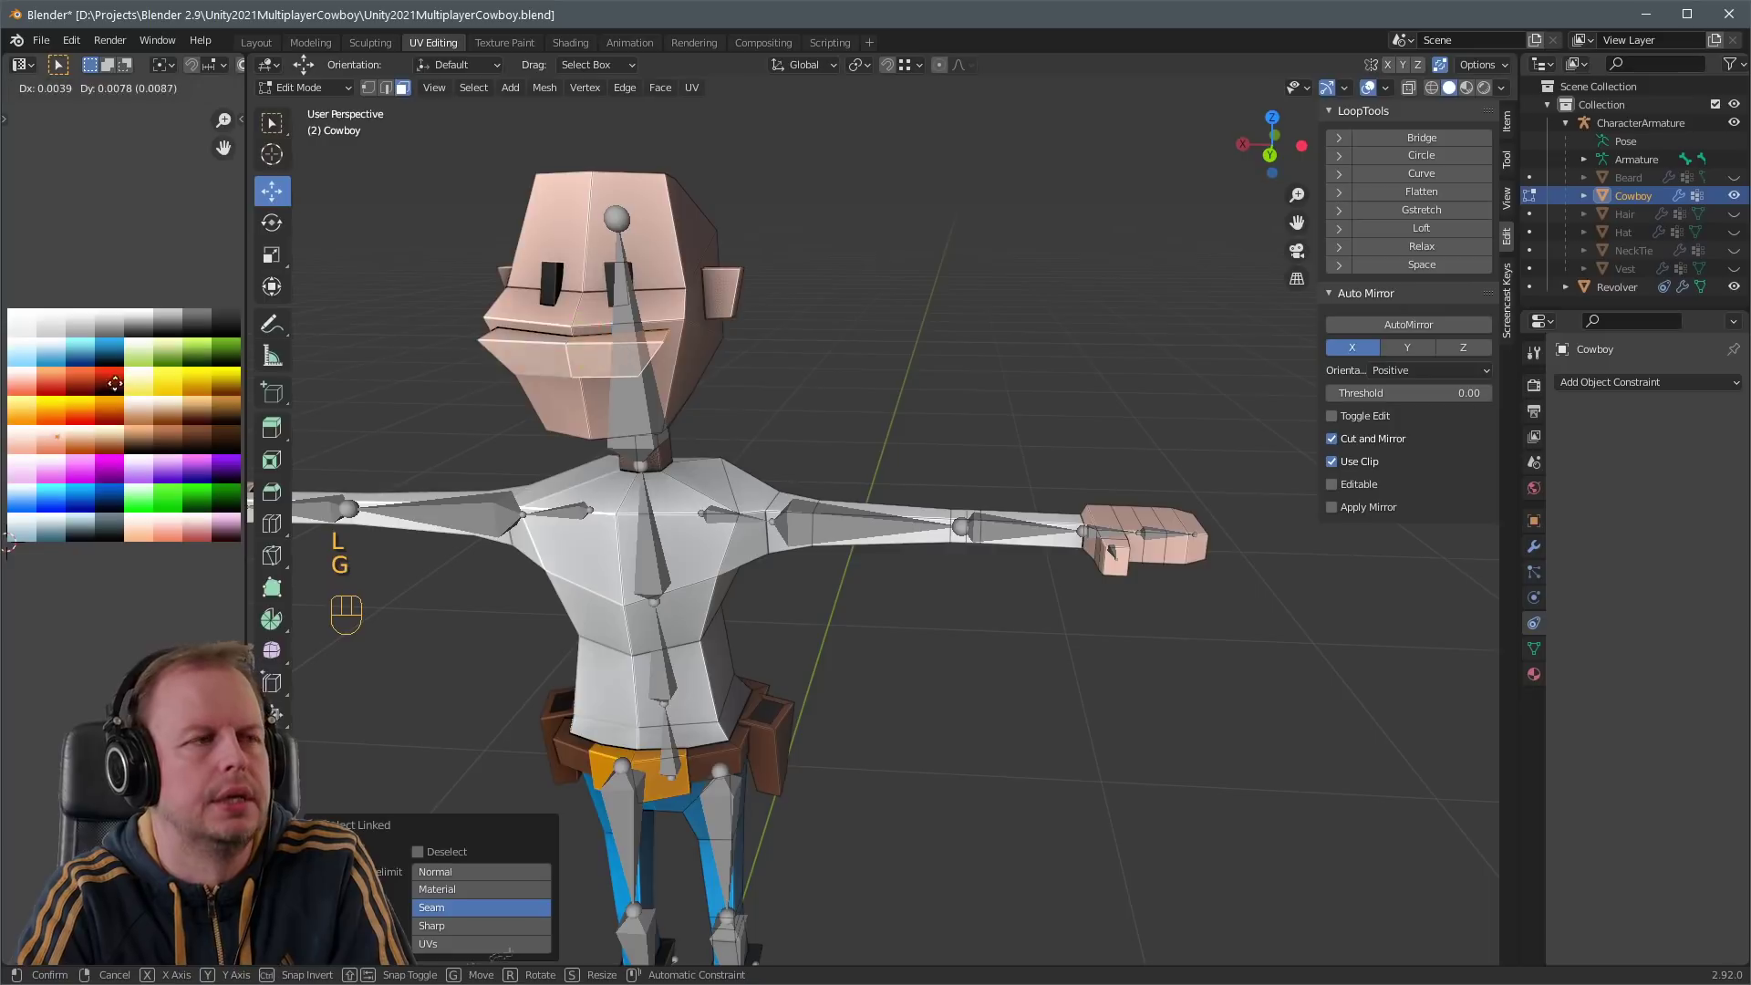
click(14, 276)
middle_drag(720, 290, 617, 293)
- Reshape the mustache by moving its parts so the outer ends droop downward
click(811, 319)
middle_drag(812, 319, 878, 389)
scroll(809, 320, down, 4)
scroll(886, 398, up, 4)
key(3)
key(g)
click(685, 358)
key(g)
- Separate the mustache from the Cowboy mesh as an object named Mustach and hide it
scroll(685, 383, down, 2)
key(Tab)
key(Tab)
key(l)
key(p)
click(769, 429)
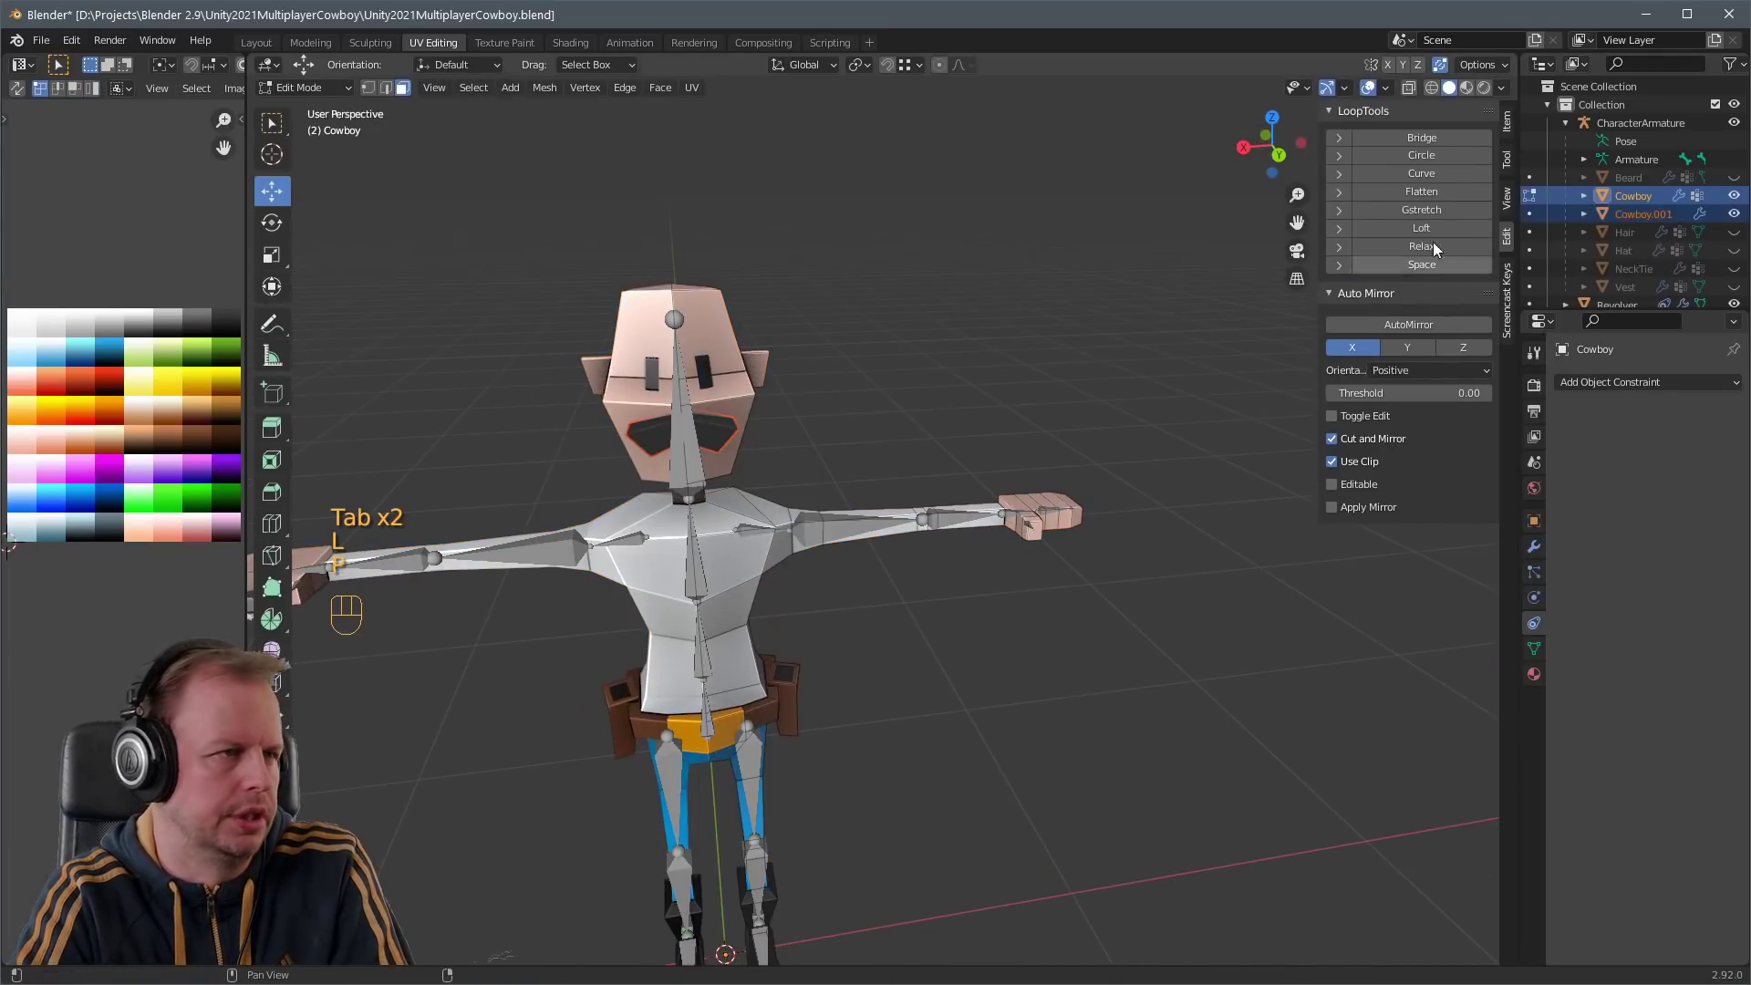
double_click(1641, 208)
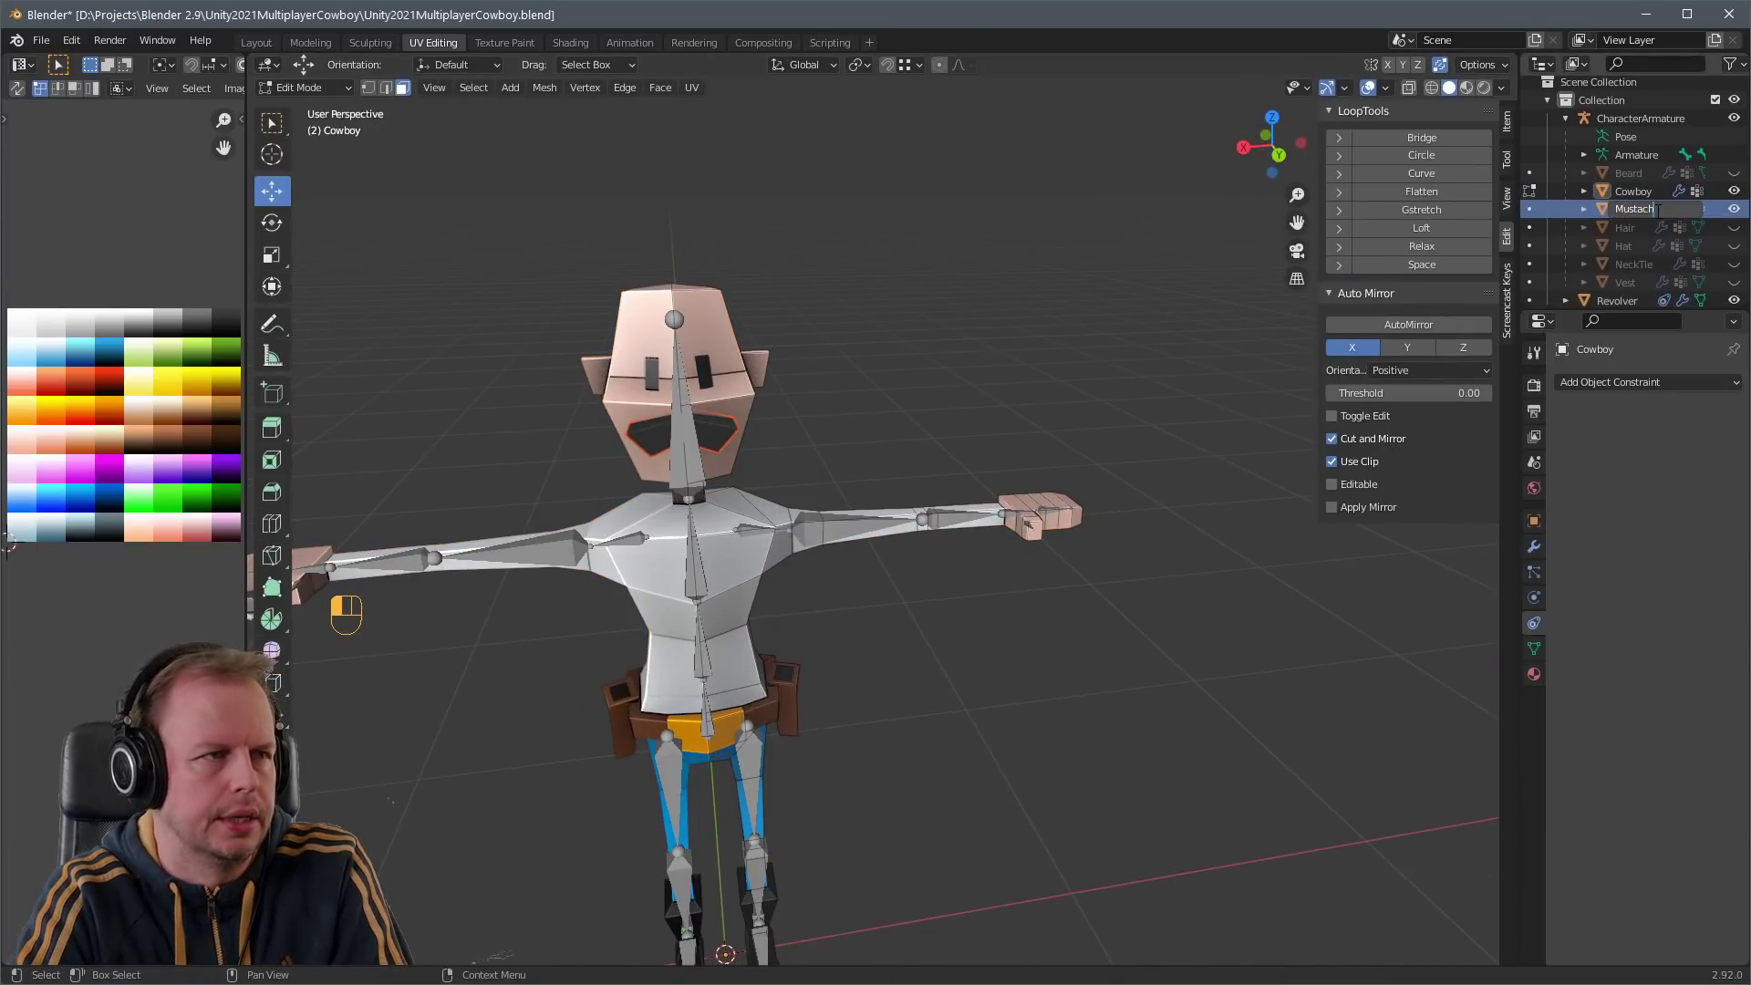
middle_drag(919, 358, 994, 415)
key(Tab)
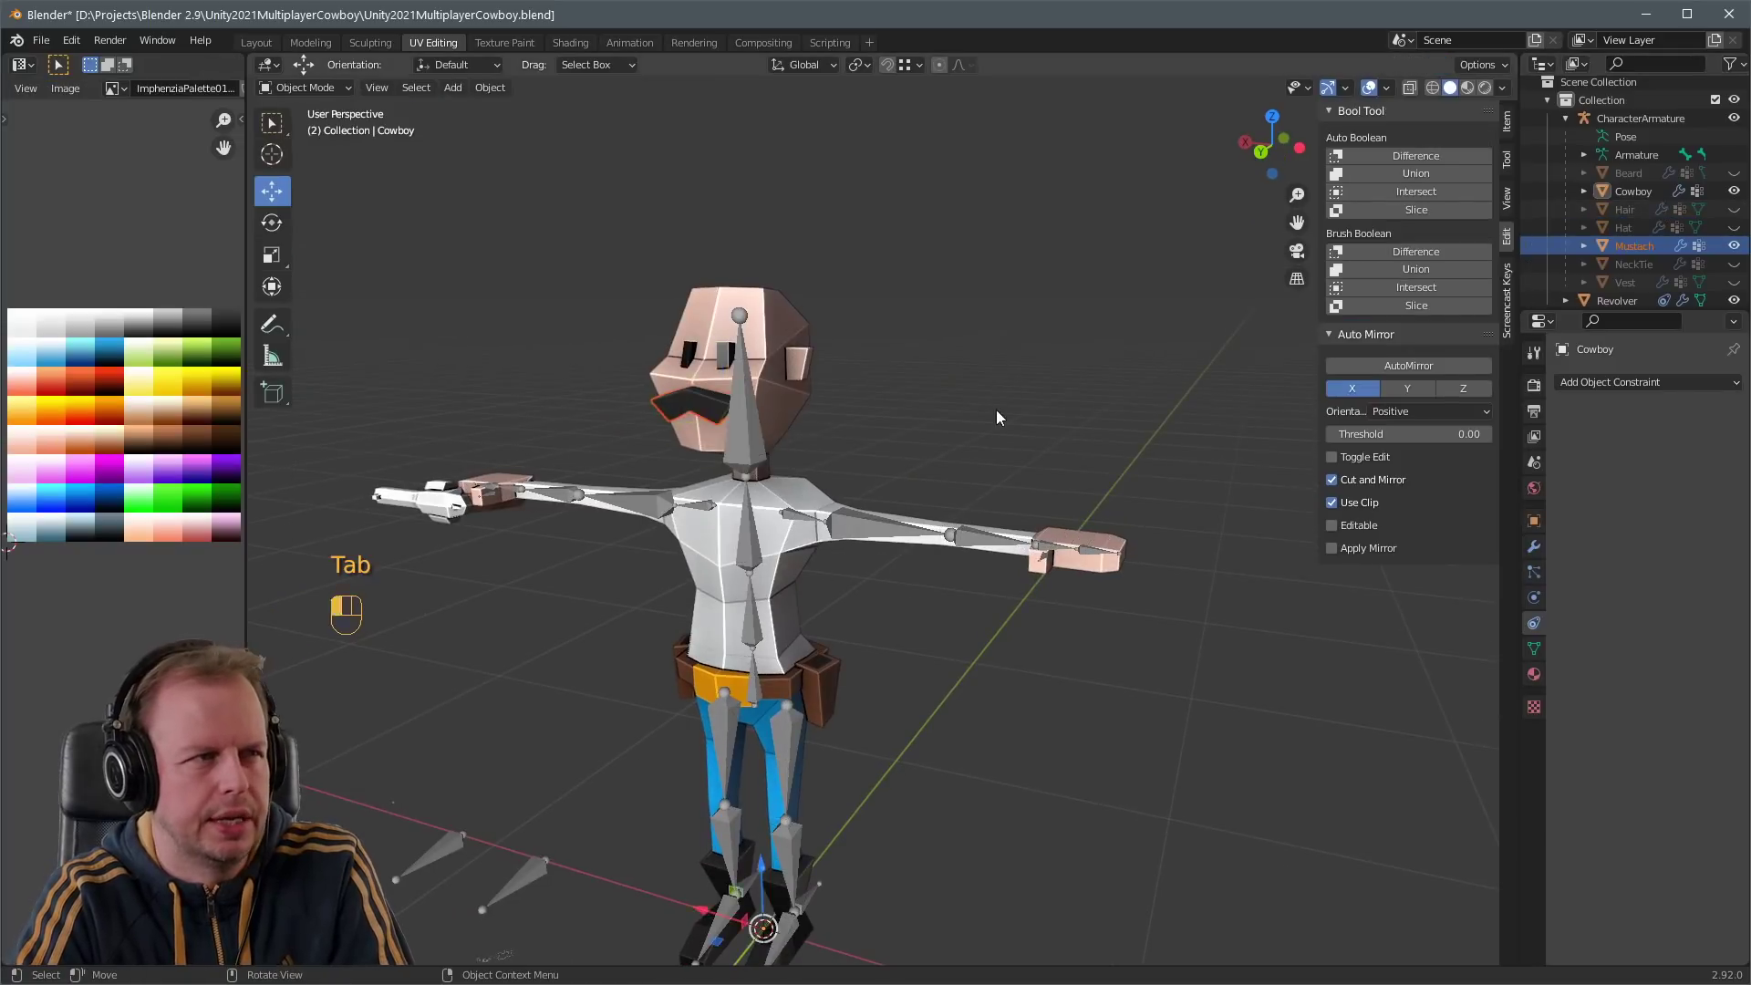
key(h)
- Duplicate the lower faces of the Cowboy's head in place and extrude the copy outward along its normals
middle_drag(712, 412, 724, 404)
click(723, 404)
key(Tab)
key(3)
middle_drag(985, 408, 861, 386)
key(shift+d)
right_click(1103, 392)
middle_drag(1107, 392, 833, 365)
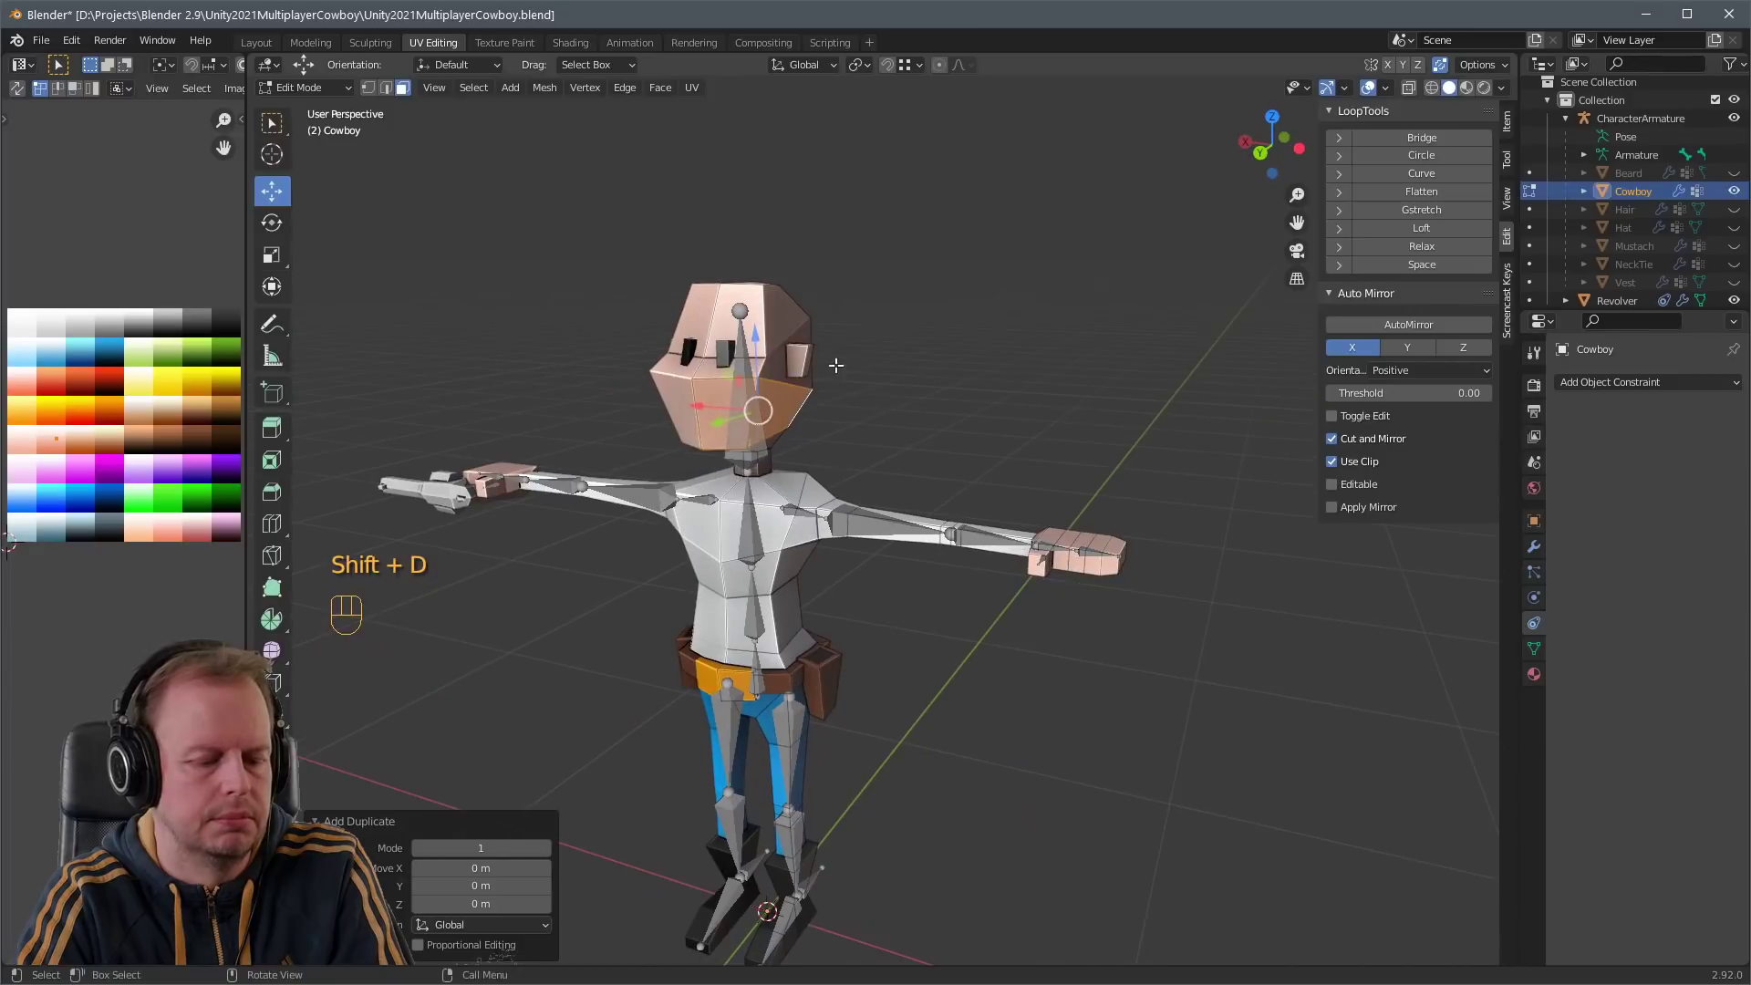
key(alt+e)
click(828, 413)
- Select the whole extruded face covering and scale it along the Z axis
click(840, 394)
key(l)
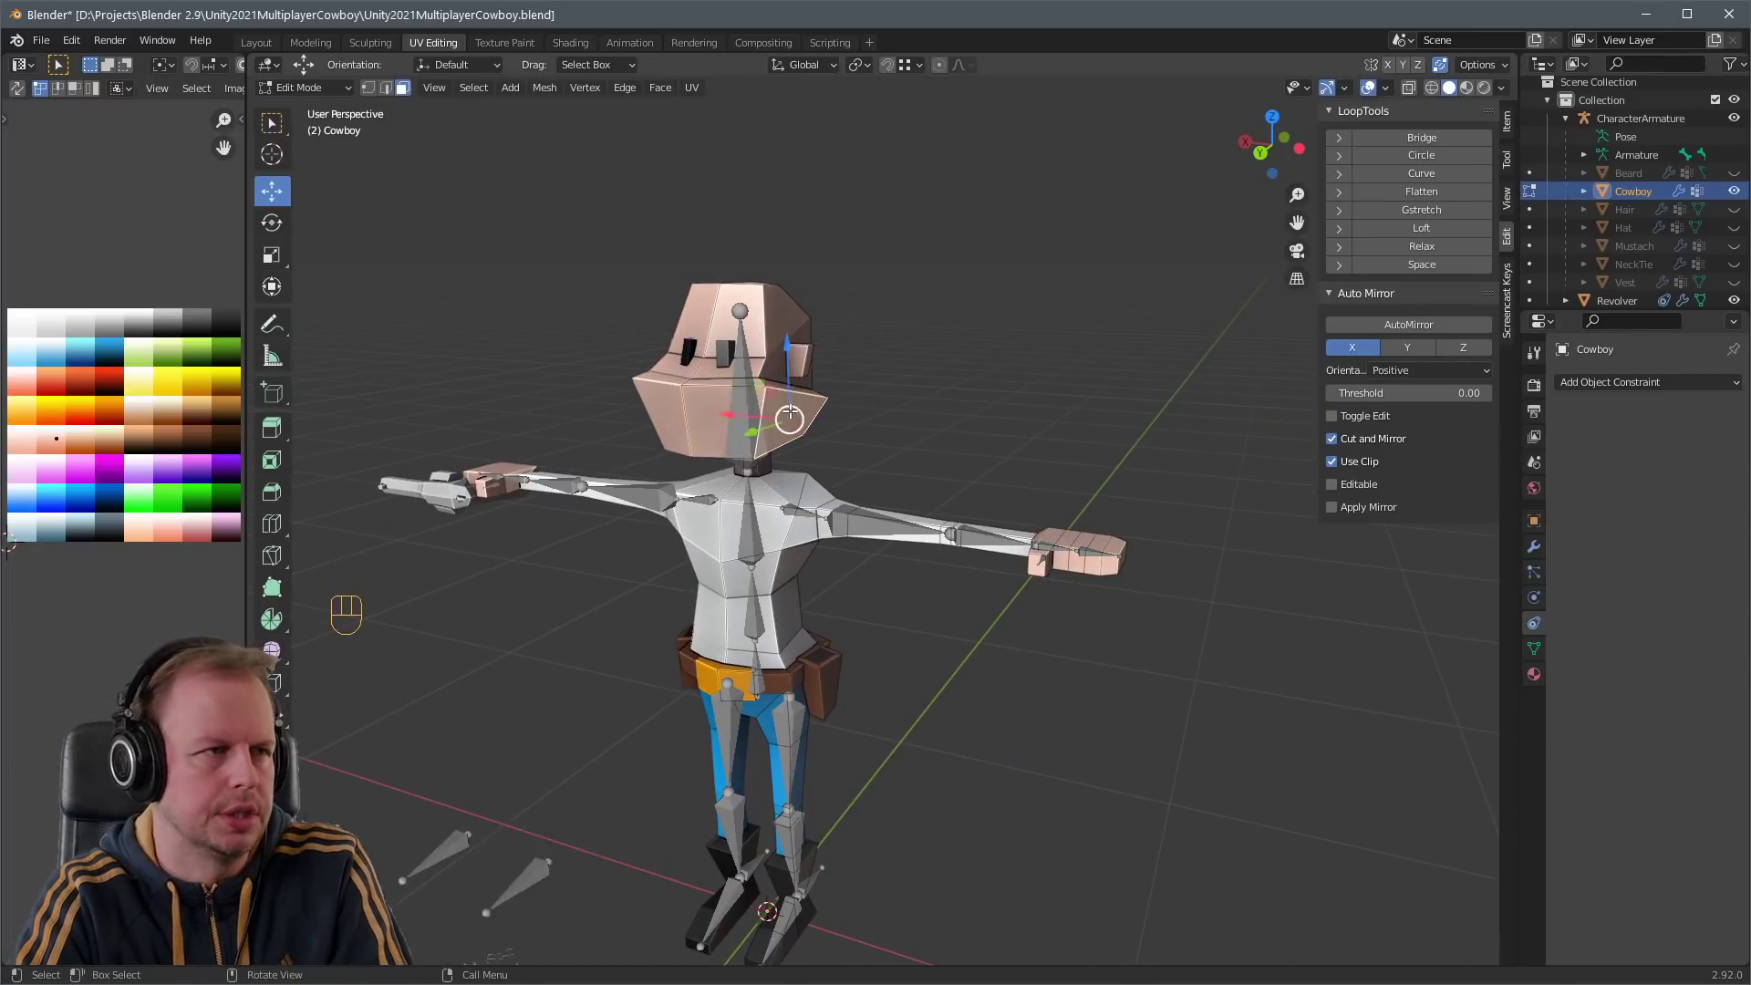
key(s)
key(z)
click(875, 407)
- Recolor the face covering, including its remaining skin-coloured faces, red from the palette
middle_drag(860, 285, 930, 465)
key(g)
middle_drag(693, 383, 898, 300)
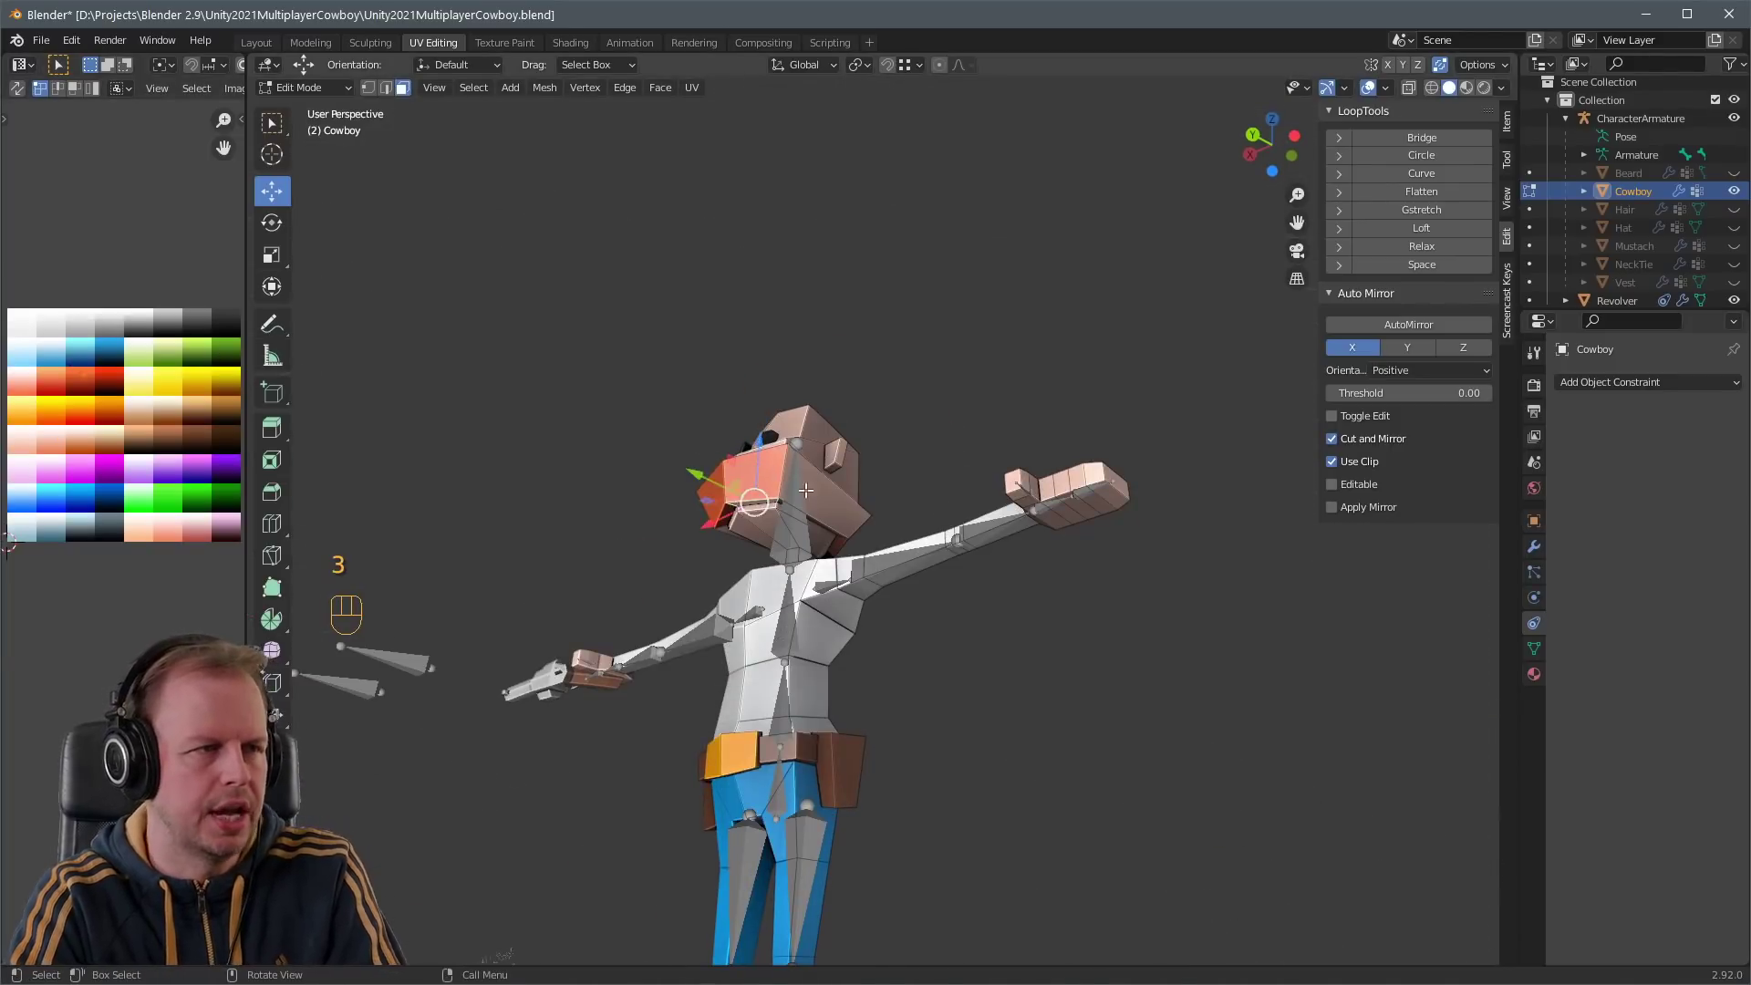
key(g)
click(783, 508)
middle_drag(775, 510, 782, 508)
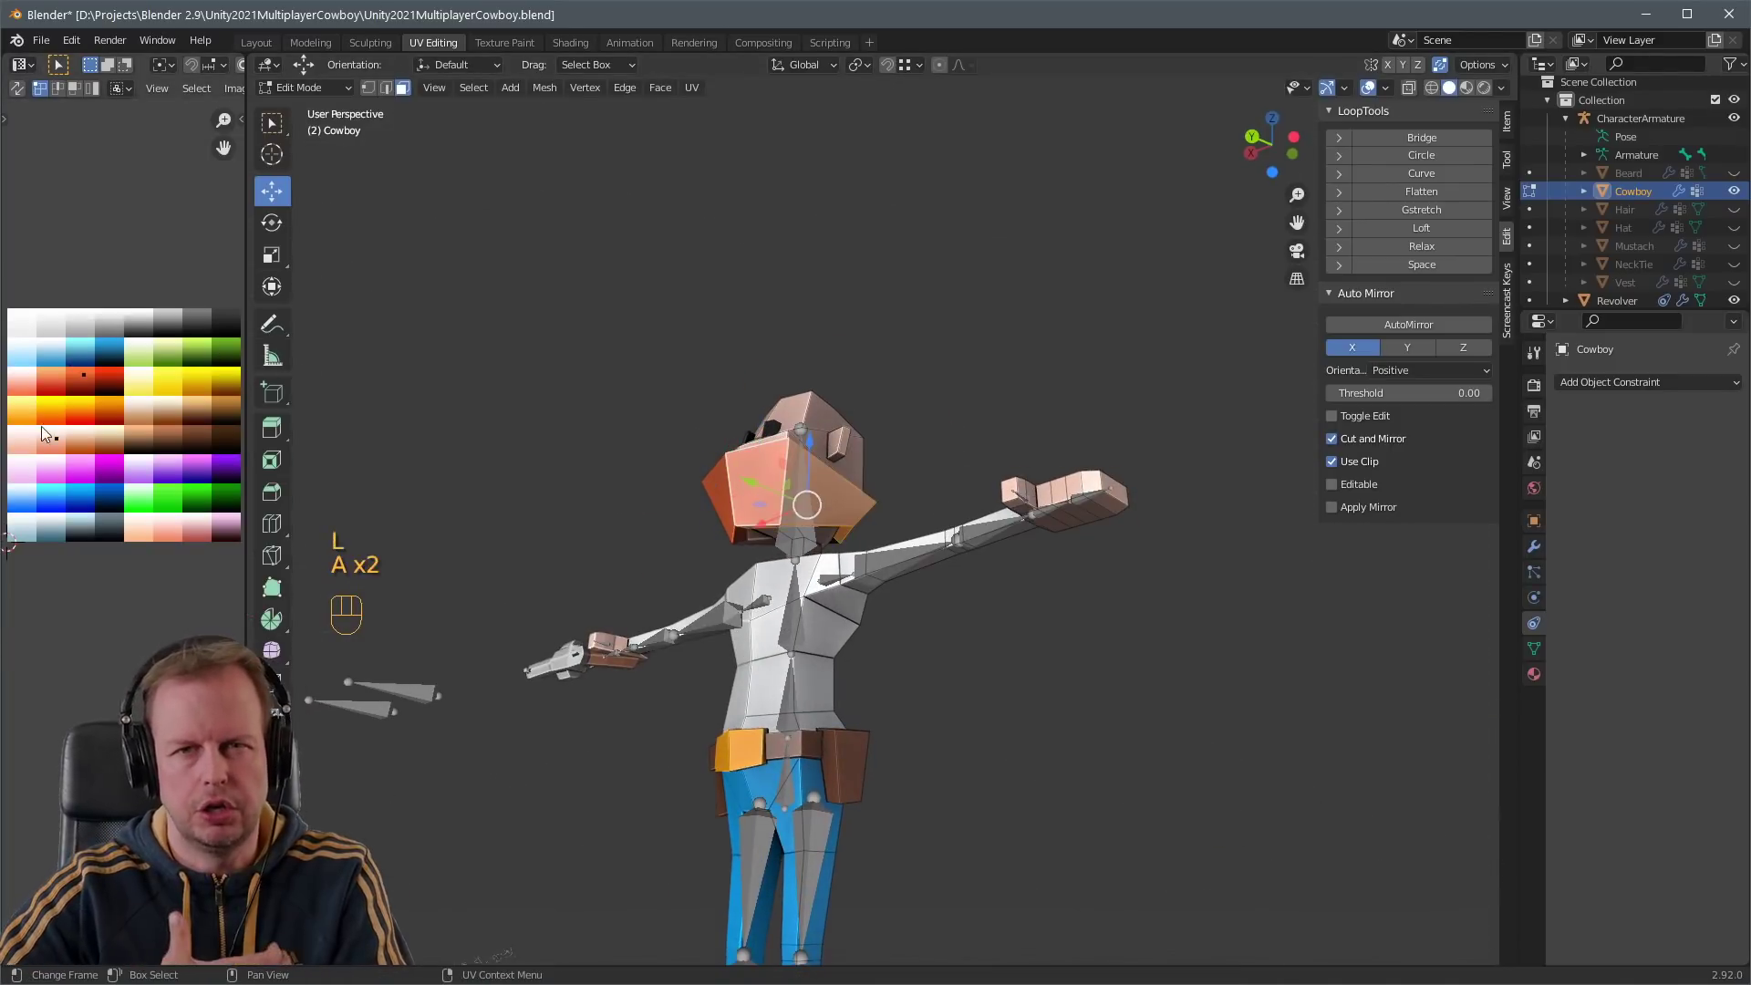
click(132, 426)
- Add an edge loop across the back of the face covering and scale it down to form a knot
middle_drag(1042, 372, 1062, 402)
key(Tab)
key(Tab)
key(3)
key(3)
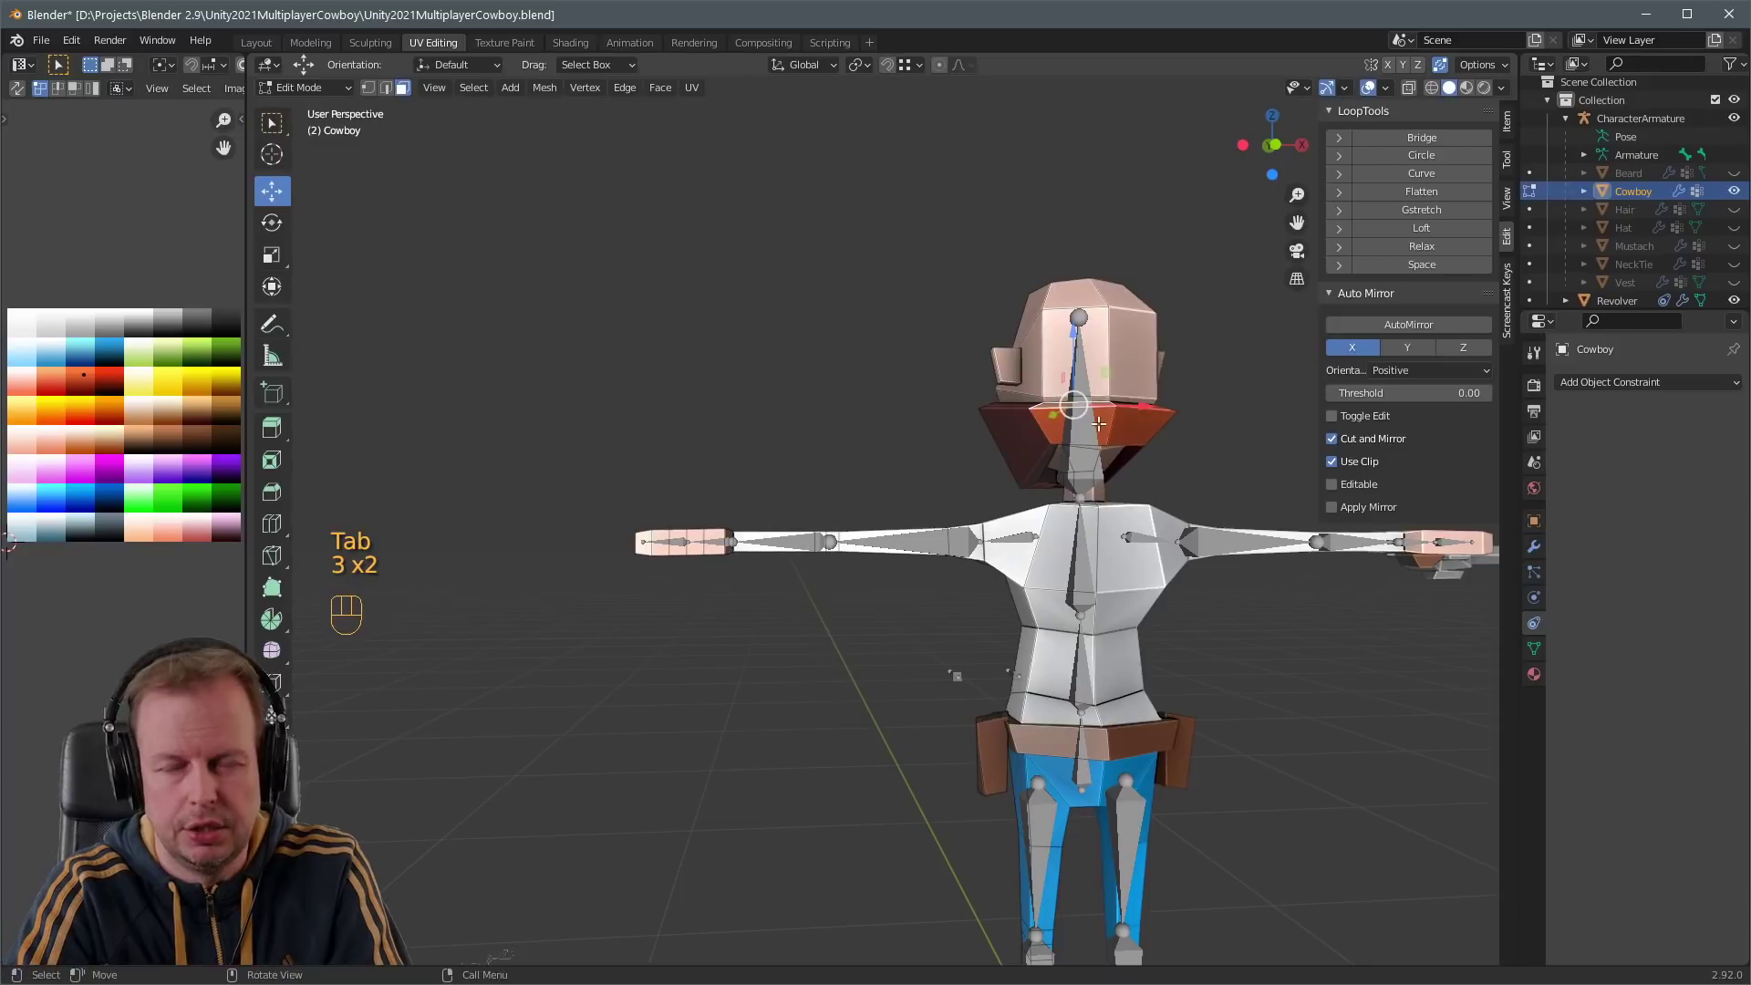
key(ctrl+r)
click(1107, 417)
key(3)
key(2)
key(a)
key(a)
key(s)
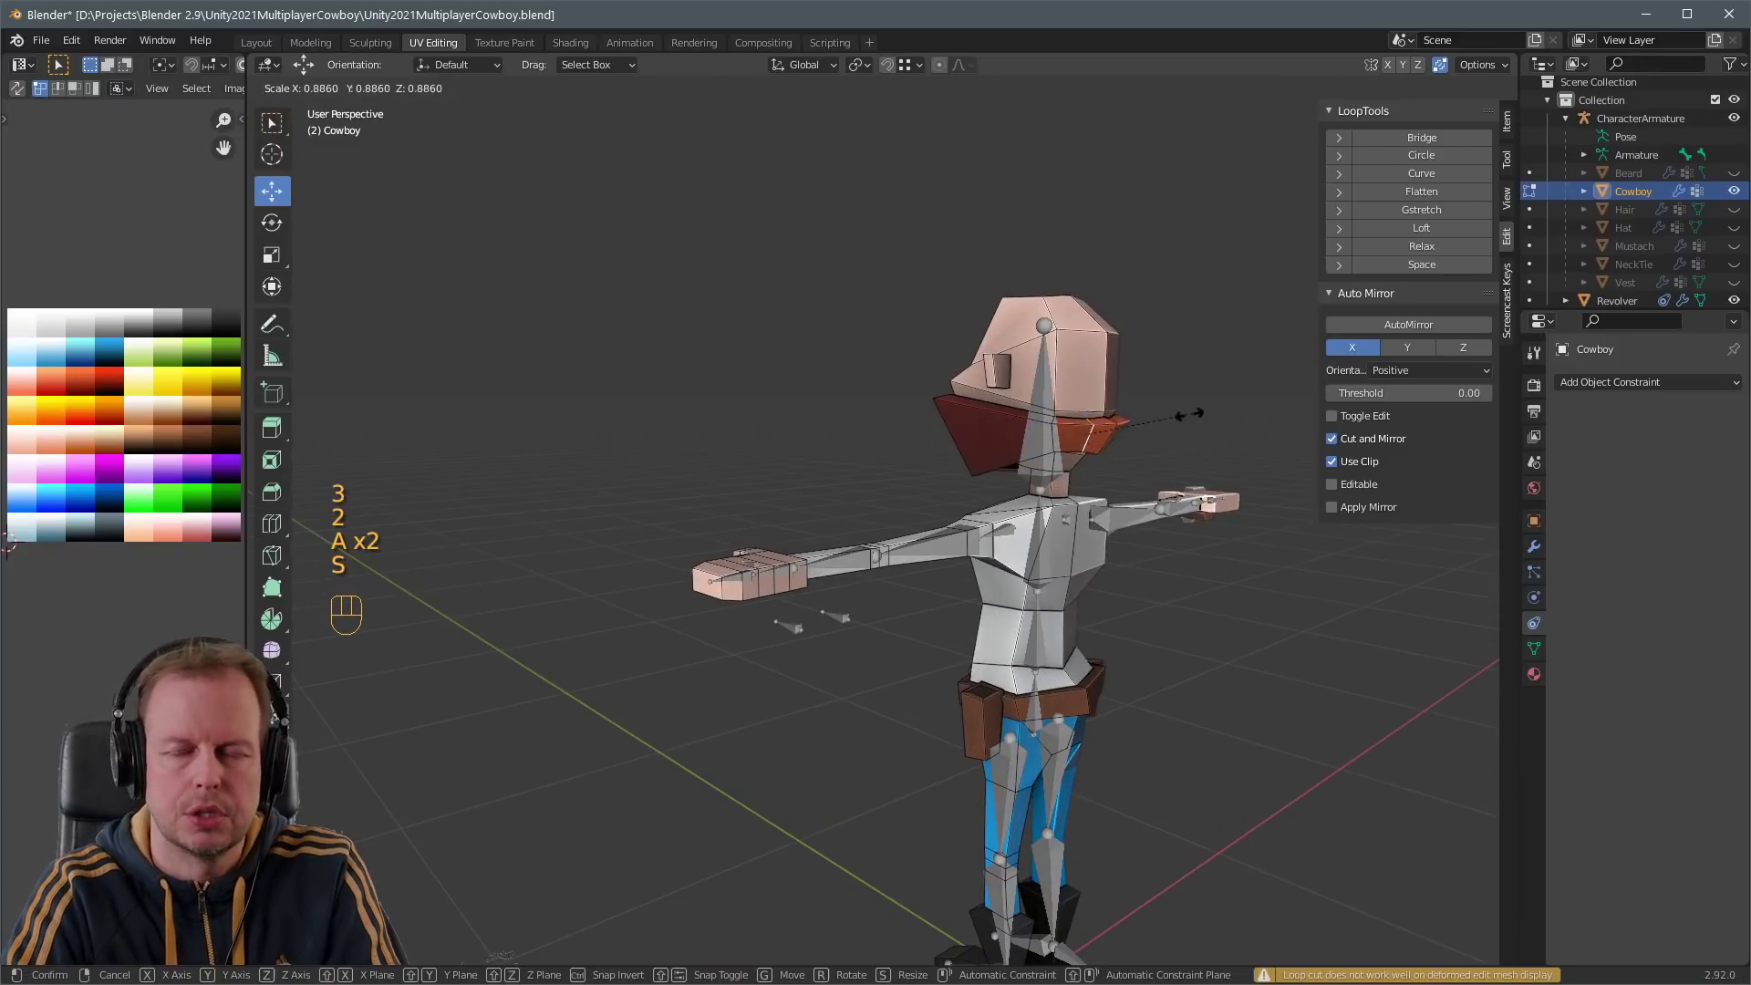
click(1144, 417)
- Select a face on the face covering's rear knot and move it slightly to shape the tie
middle_drag(1143, 416, 1189, 444)
key(3)
click(1120, 446)
key(g)
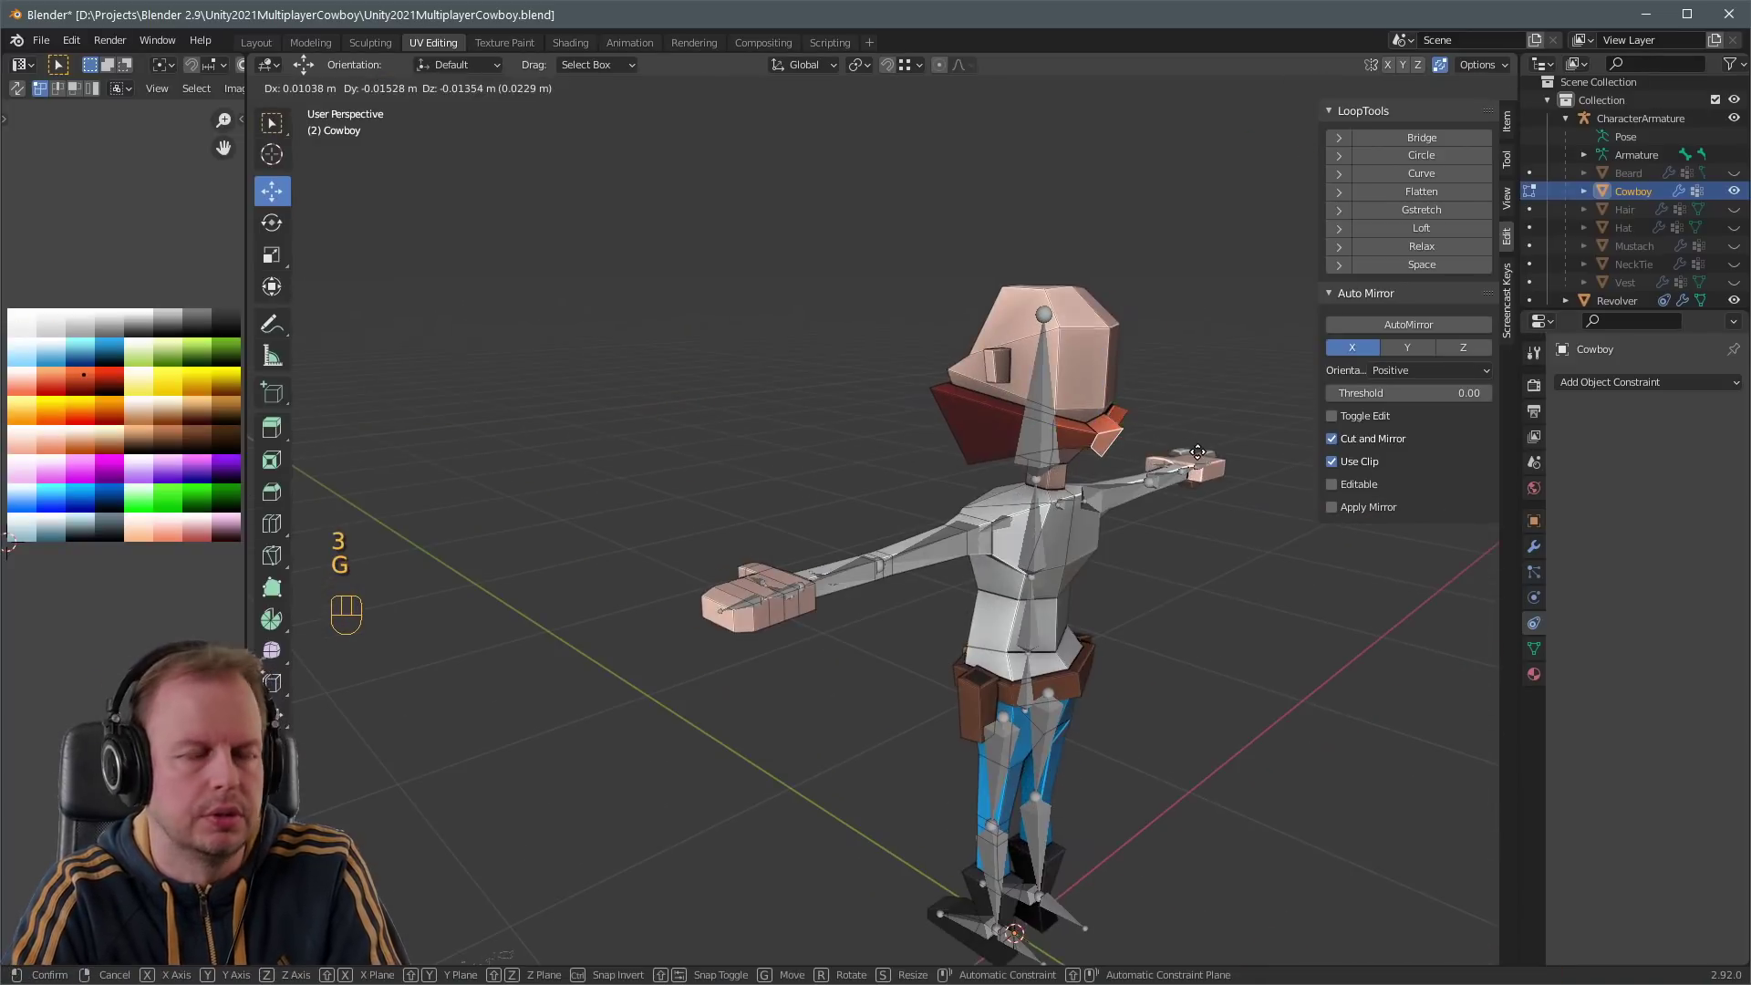
key(Tab)
middle_drag(852, 335, 776, 570)
key(Tab)
key(Tab)
key(Tab)
- Separate the face covering from the Cowboy mesh as an object named FaceTie and hide it
click(741, 464)
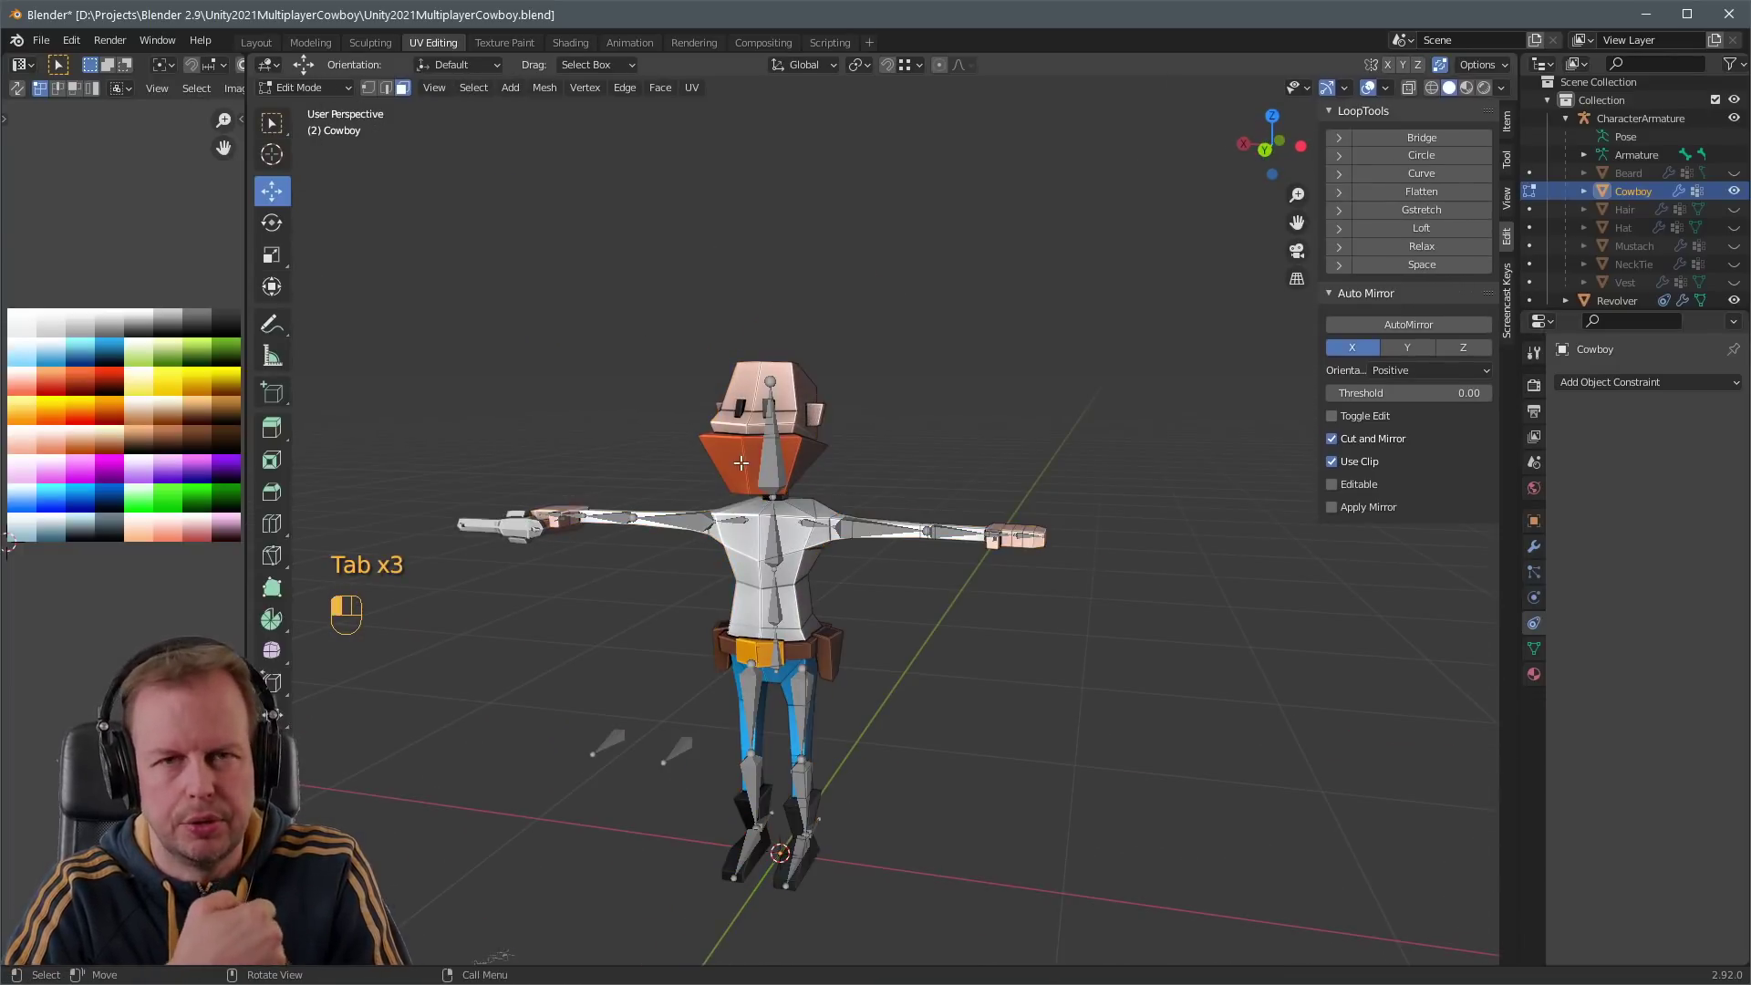
middle_drag(763, 463, 924, 411)
key(p)
click(924, 411)
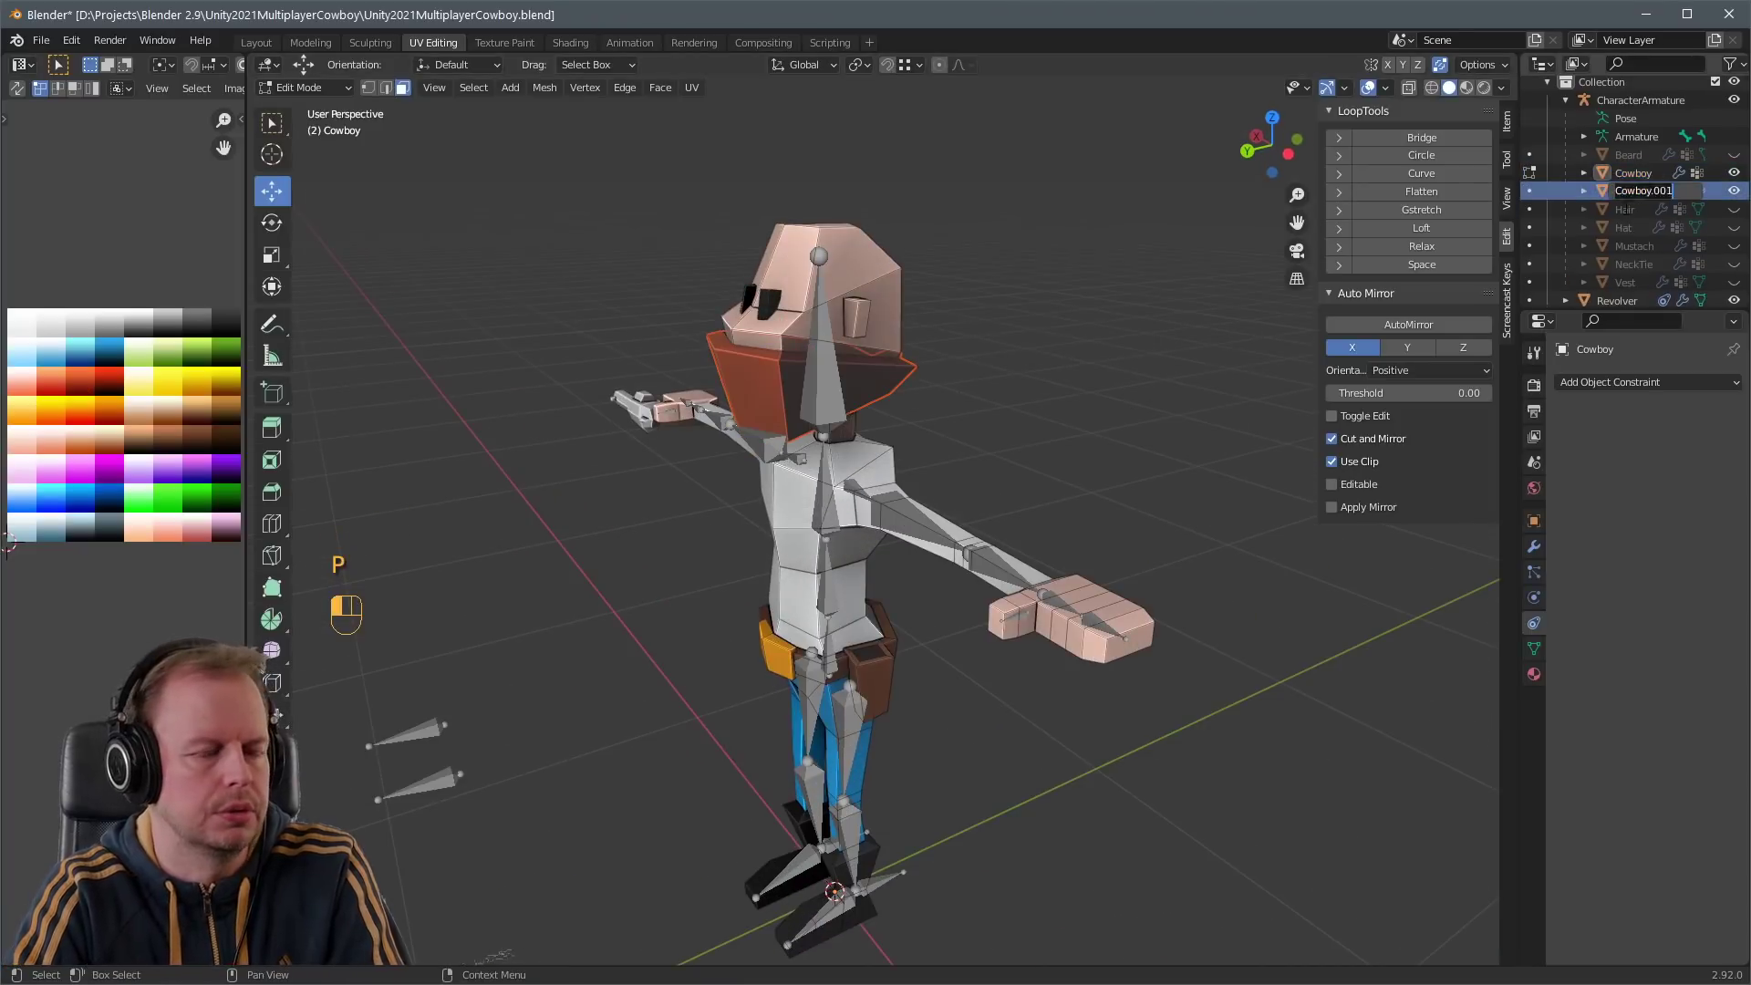
key(Tab)
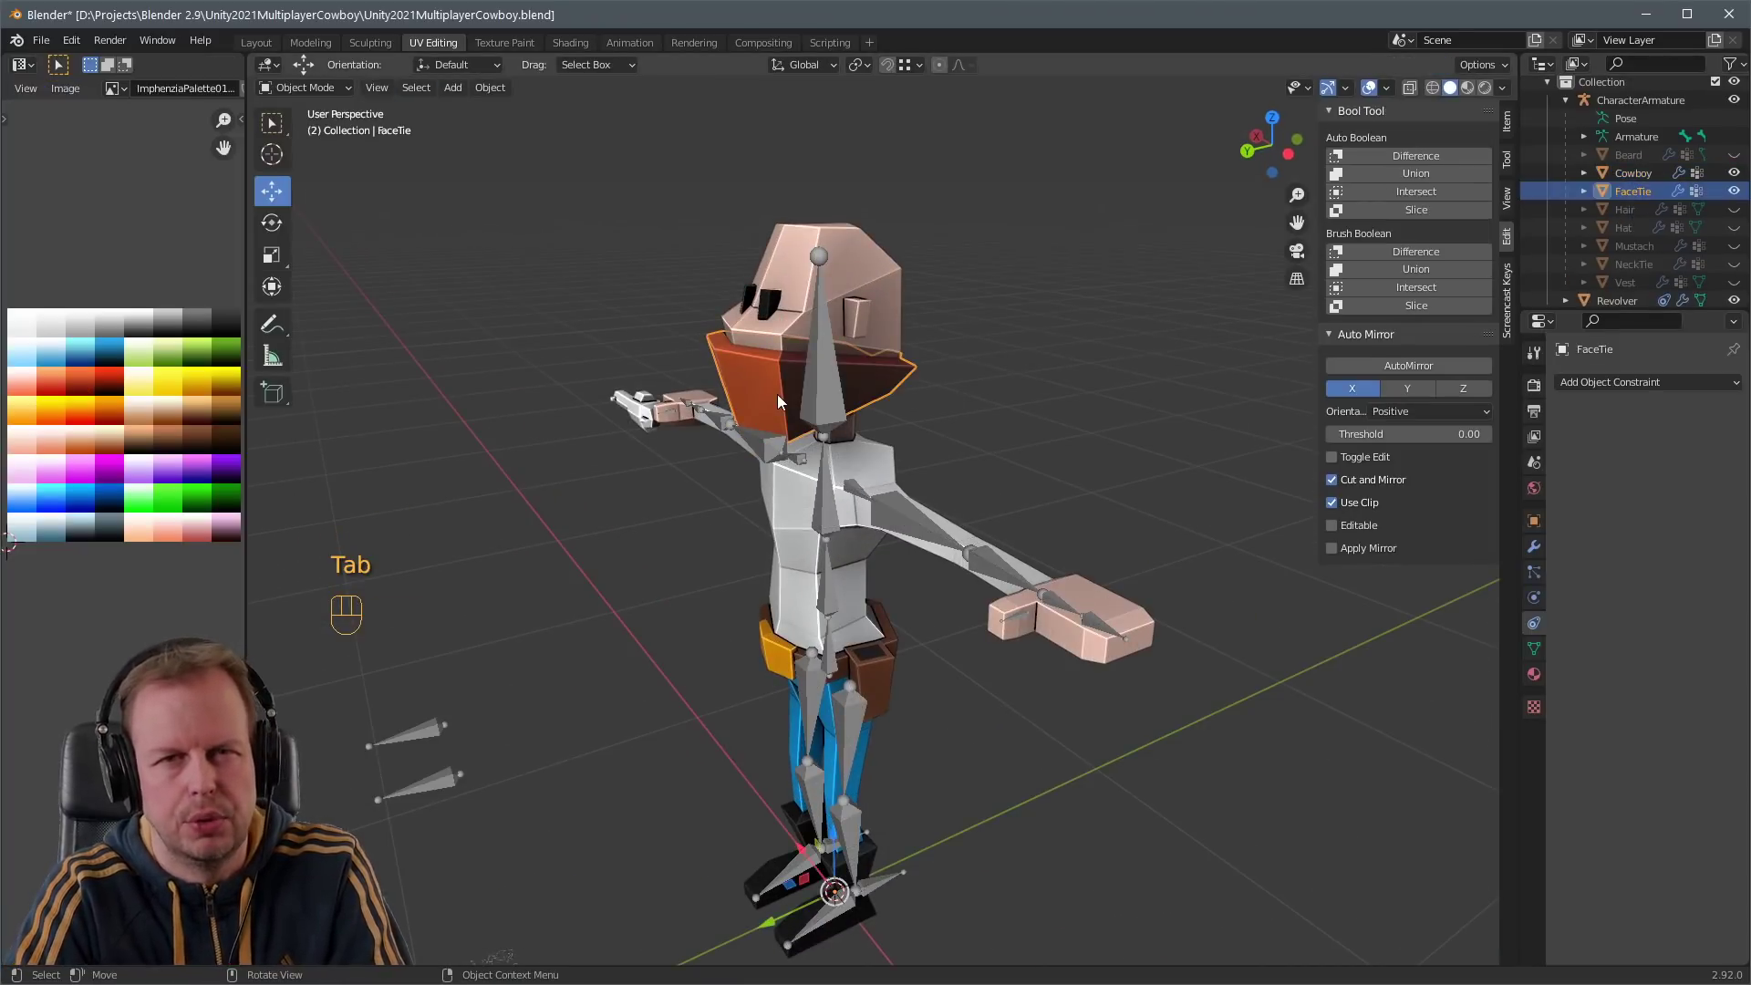
key(h)
middle_drag(777, 392, 837, 420)
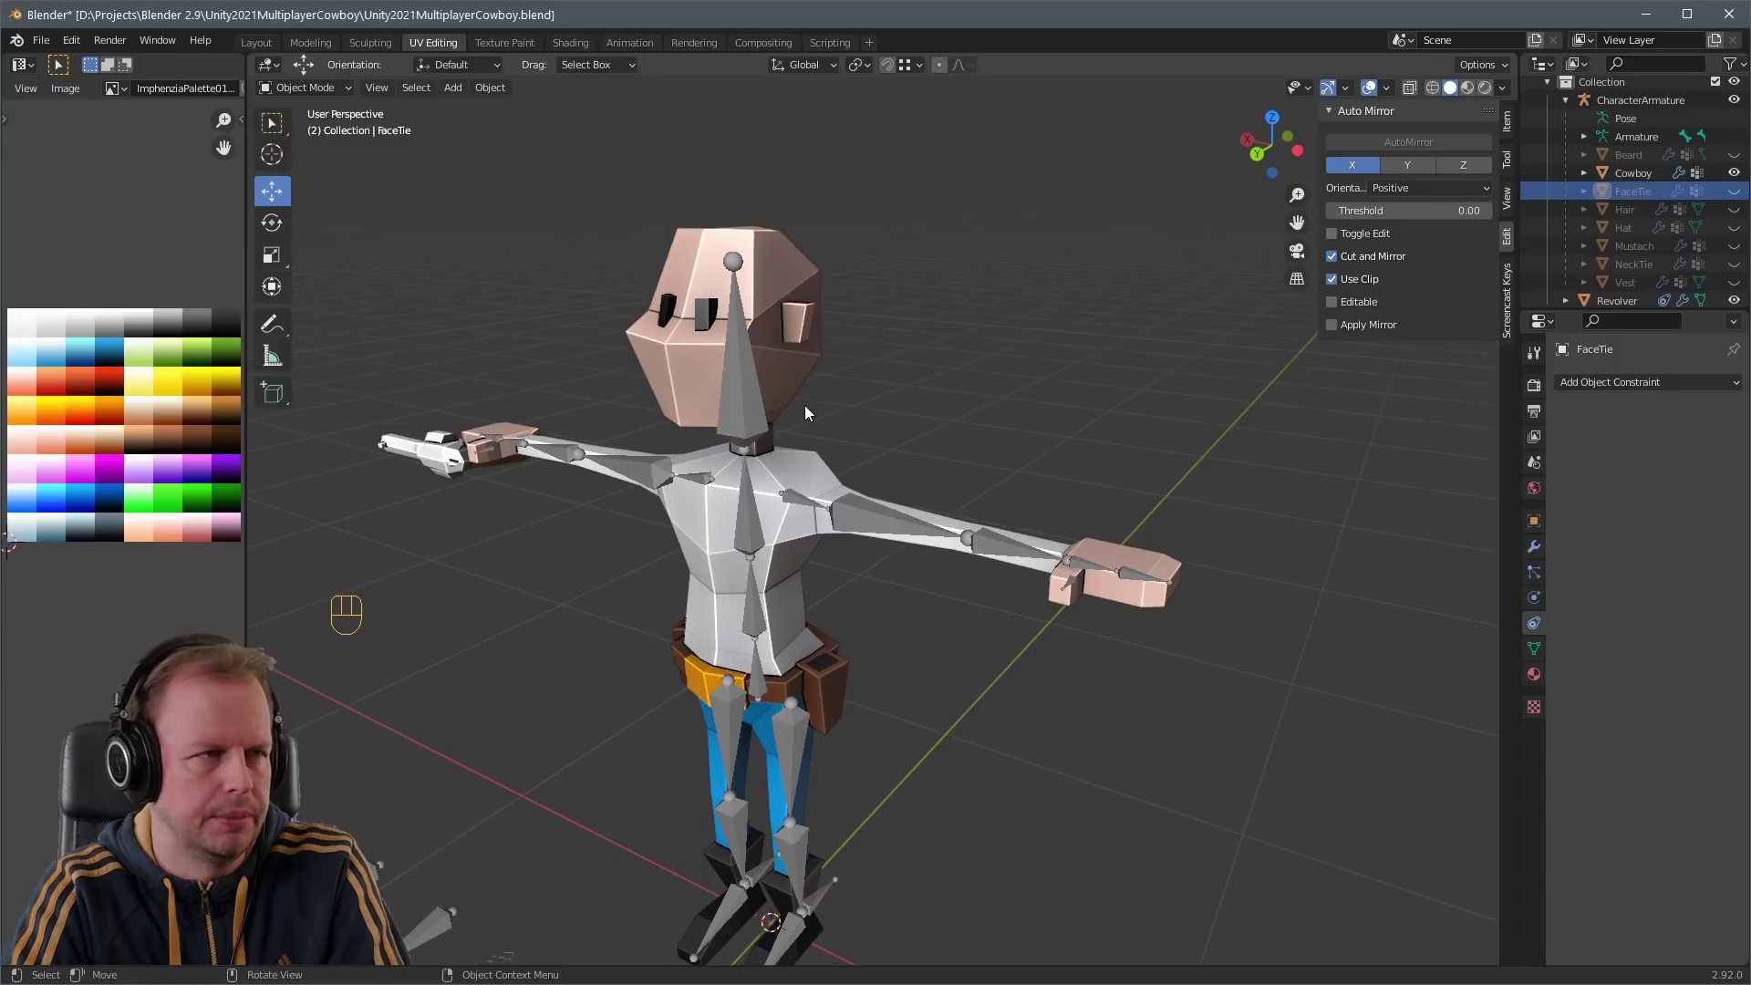
- Open the Cowboy mesh for editing with face selection
middle_drag(425, 939, 848, 445)
key(Tab)
click(779, 479)
key(Tab)
key(3)
click(784, 476)
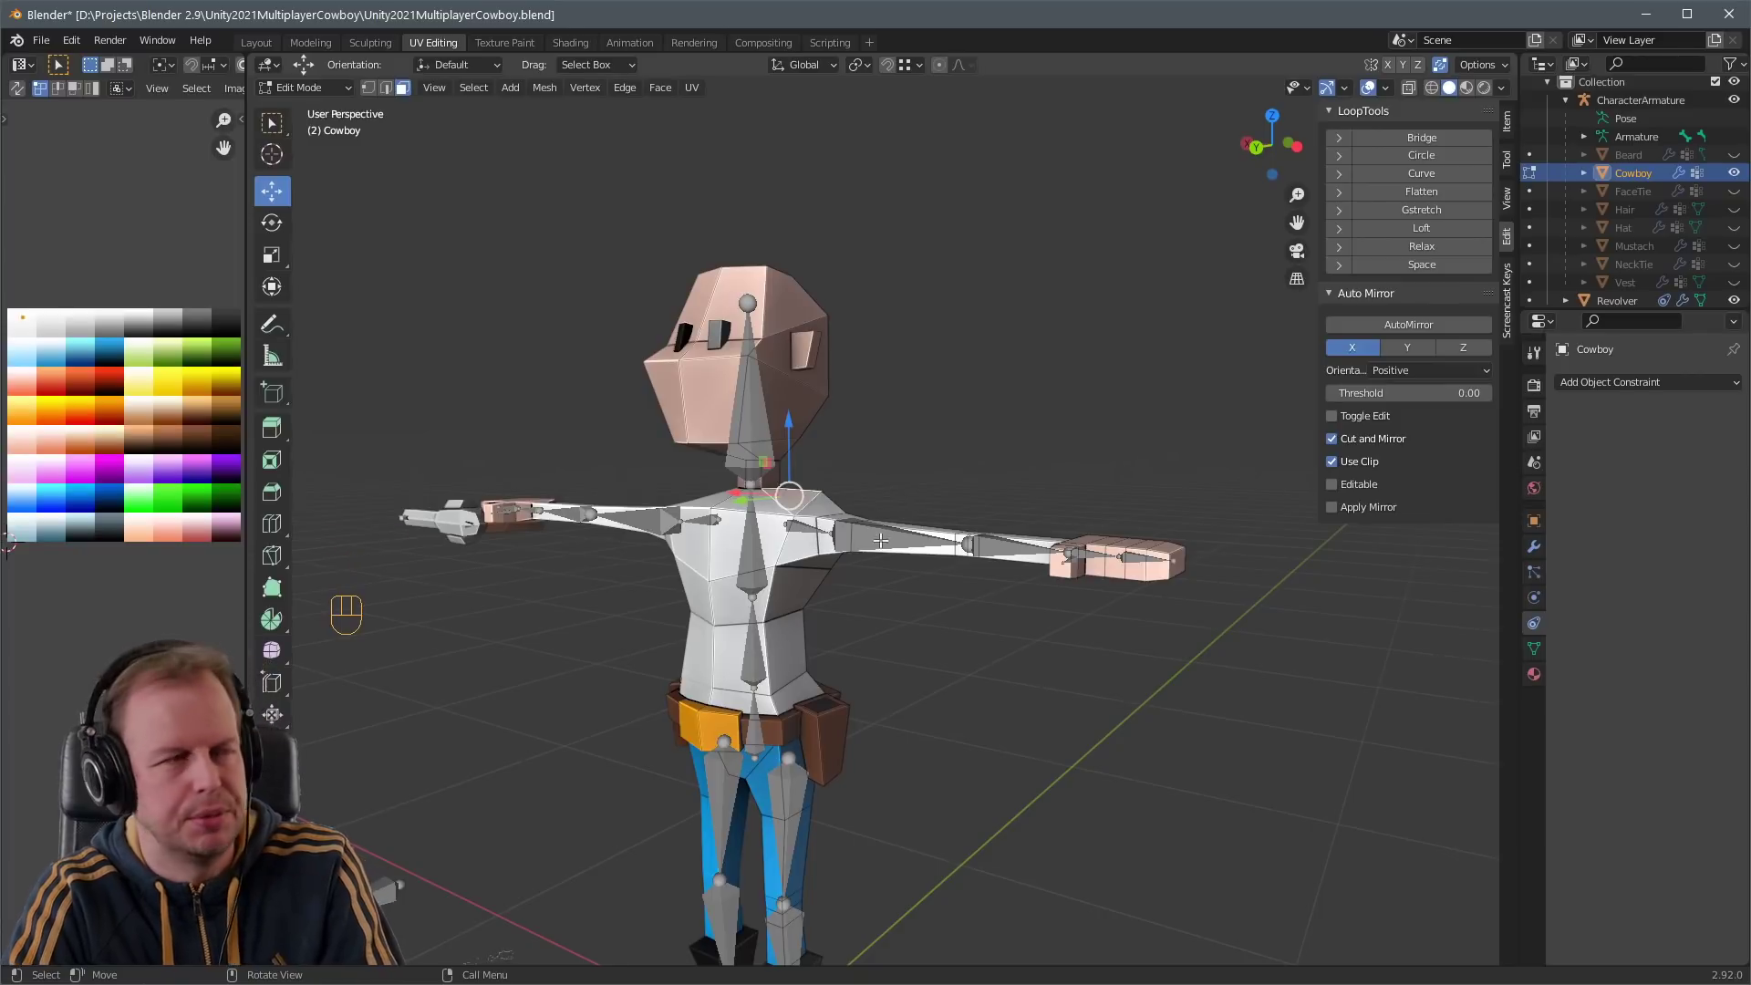
middle_drag(880, 541, 931, 566)
middle_drag(981, 511, 990, 606)
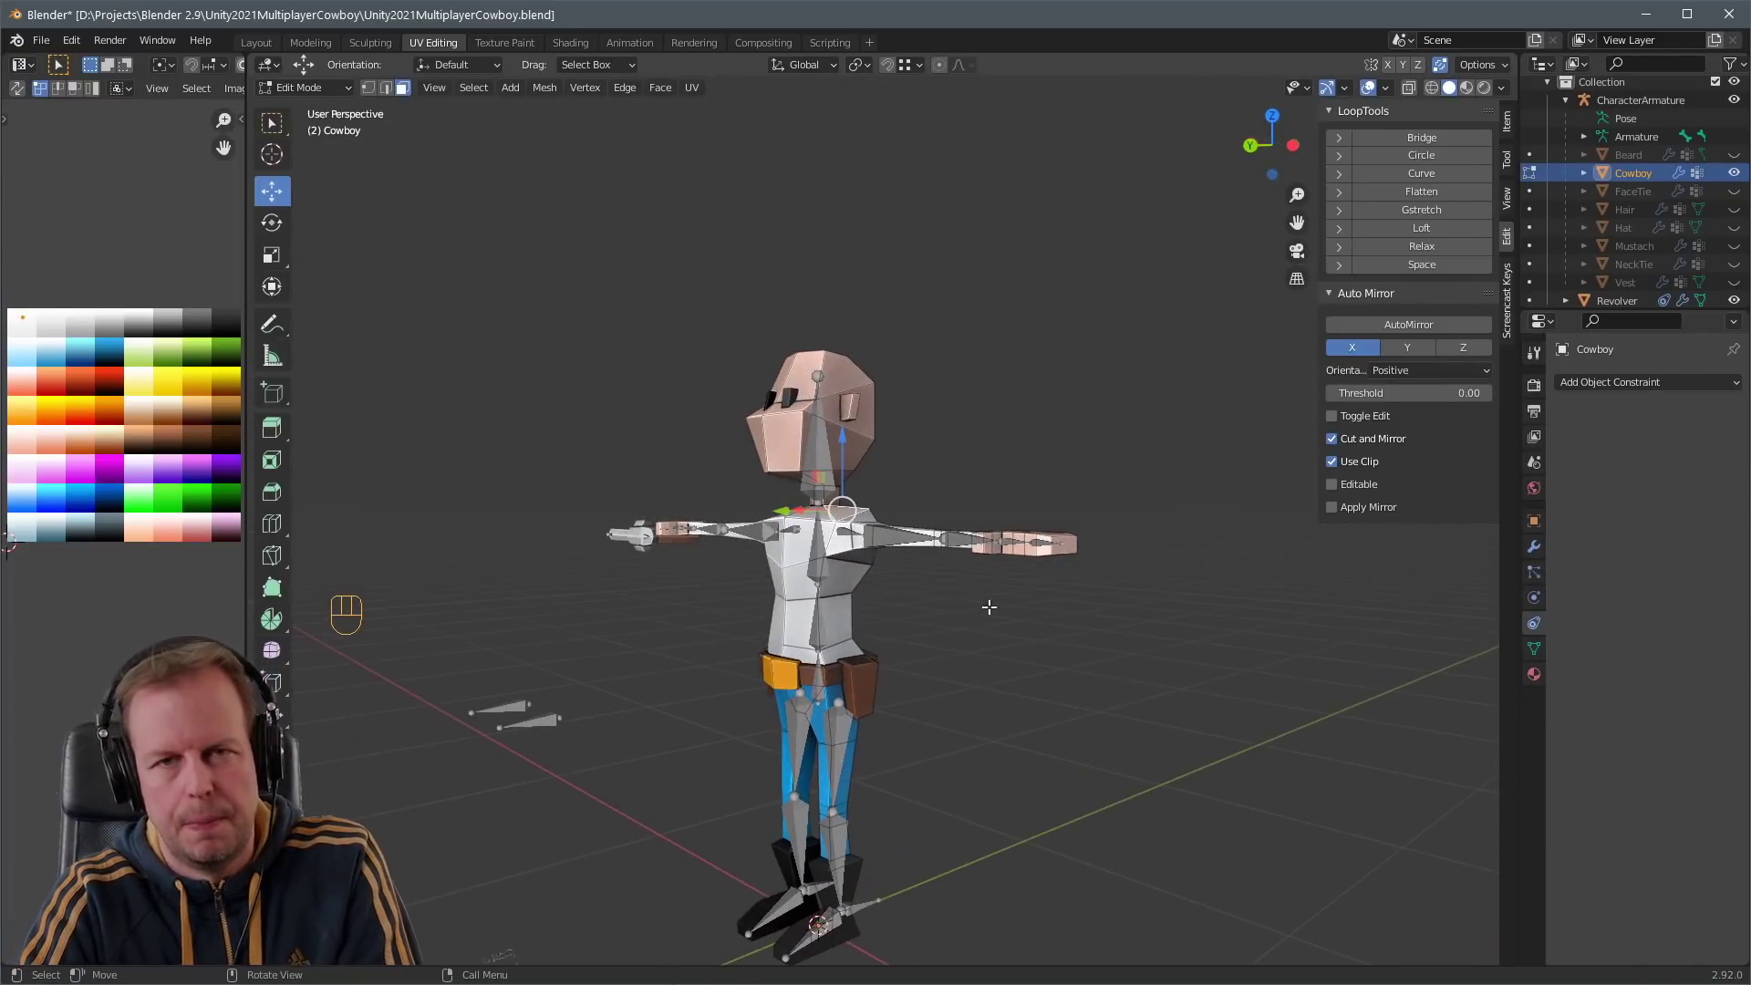
- Select the front, outer and rear faces of one trouser leg from hip to boot
scroll(878, 681, up, 1)
shift+middle_drag(878, 702, 923, 447)
middle_drag(935, 511, 845, 529)
click(876, 483)
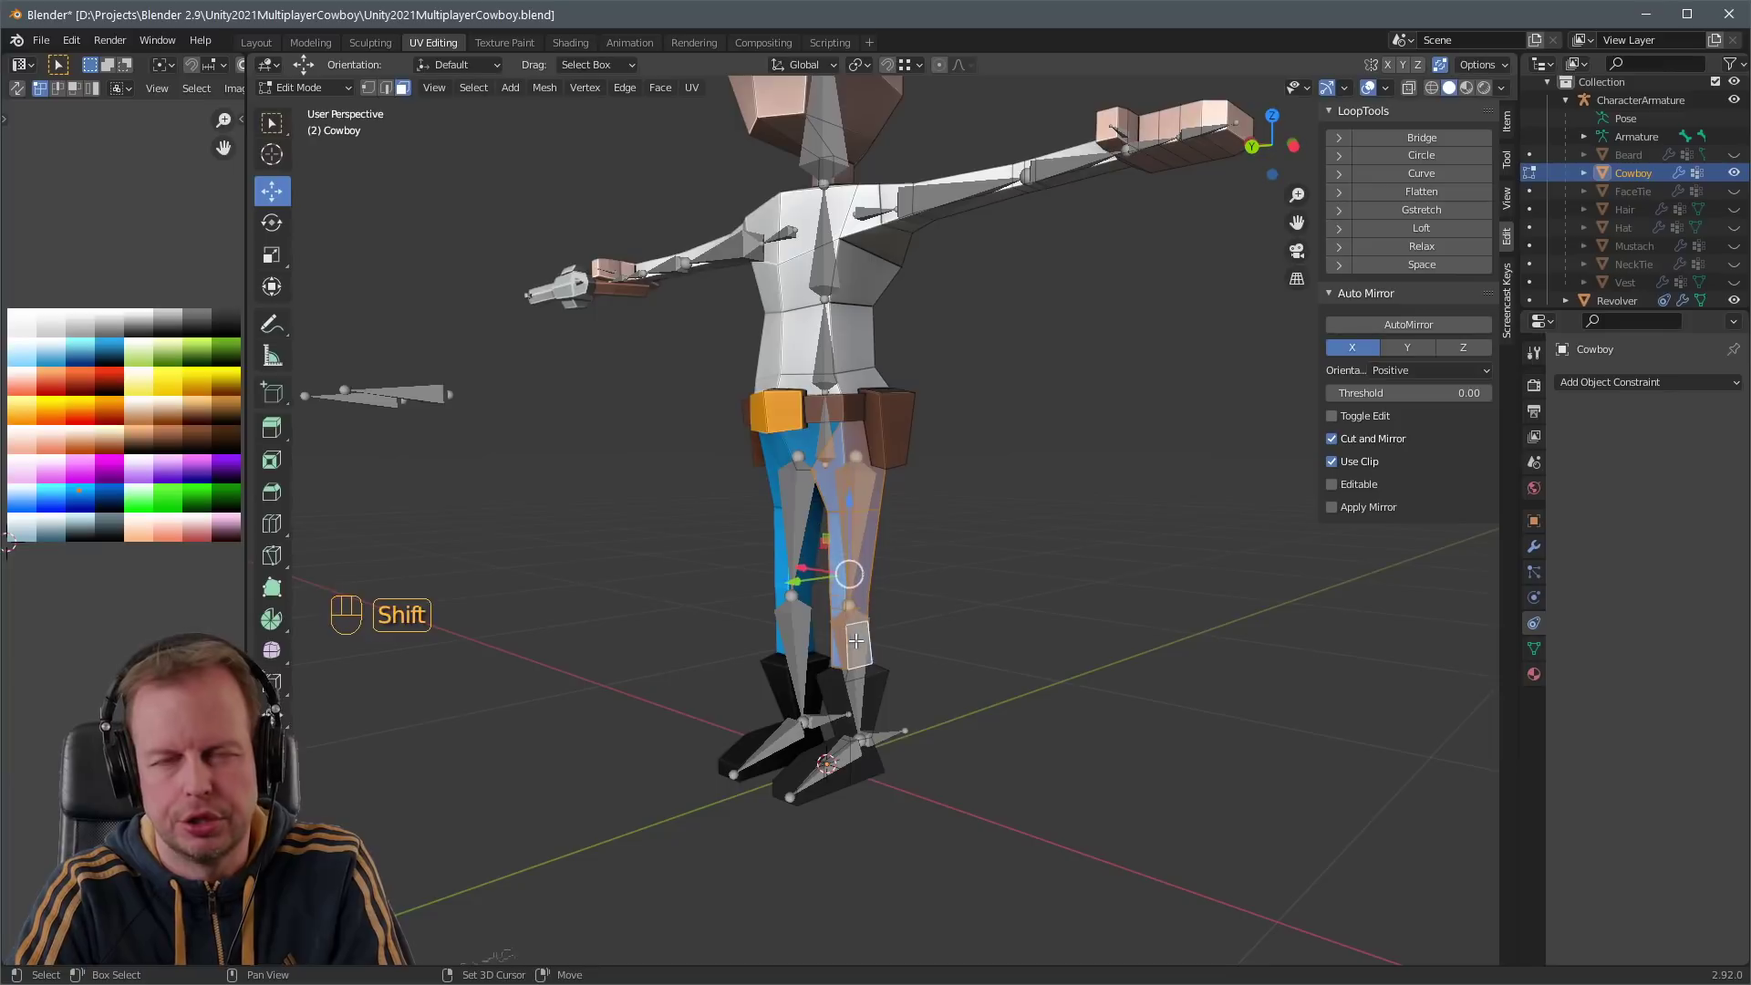
middle_drag(856, 641, 654, 528)
shift+click(695, 679)
middle_drag(884, 629, 707, 659)
scroll(821, 593, up, 2)
- Duplicate the selected trouser leg faces in place and extrude the copy about 0.026 m outward along its normals
key(shift+d)
right_click(894, 559)
key(alt+e)
click(935, 620)
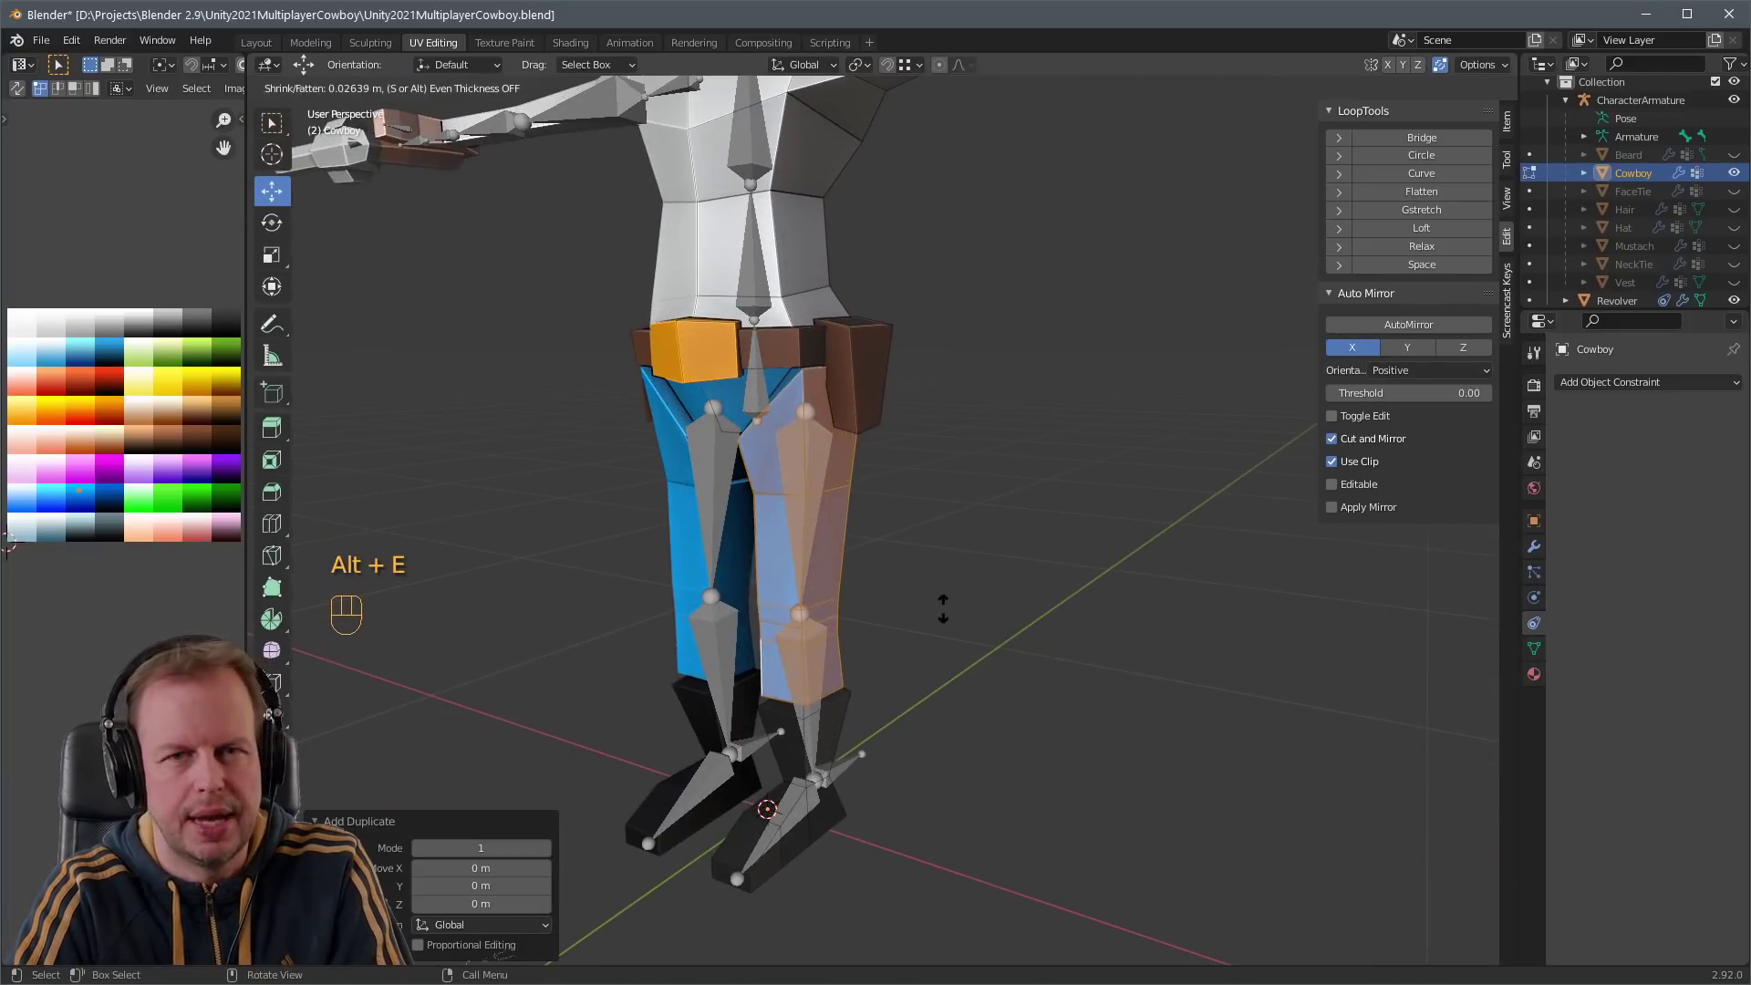
click(945, 610)
- Move the upper inner edge of the new leg covering slightly near the top of the thigh
middle_drag(893, 579, 1024, 469)
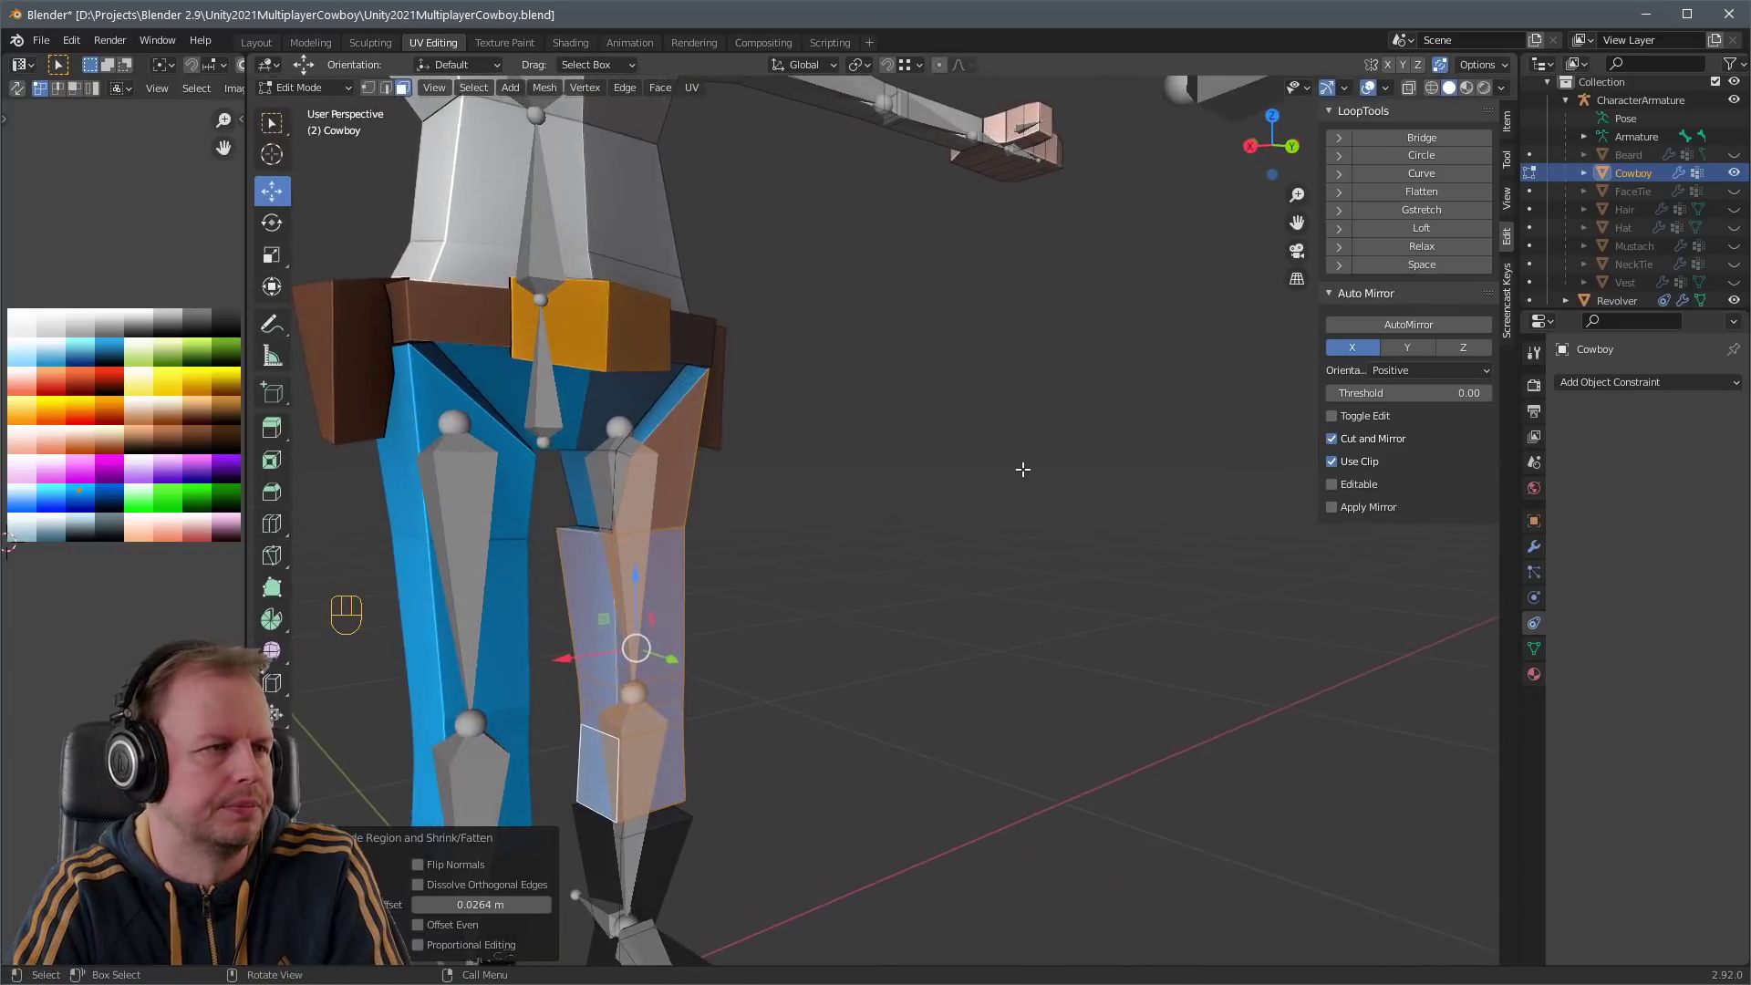
key(2)
click(643, 469)
key(2)
key(g)
click(763, 453)
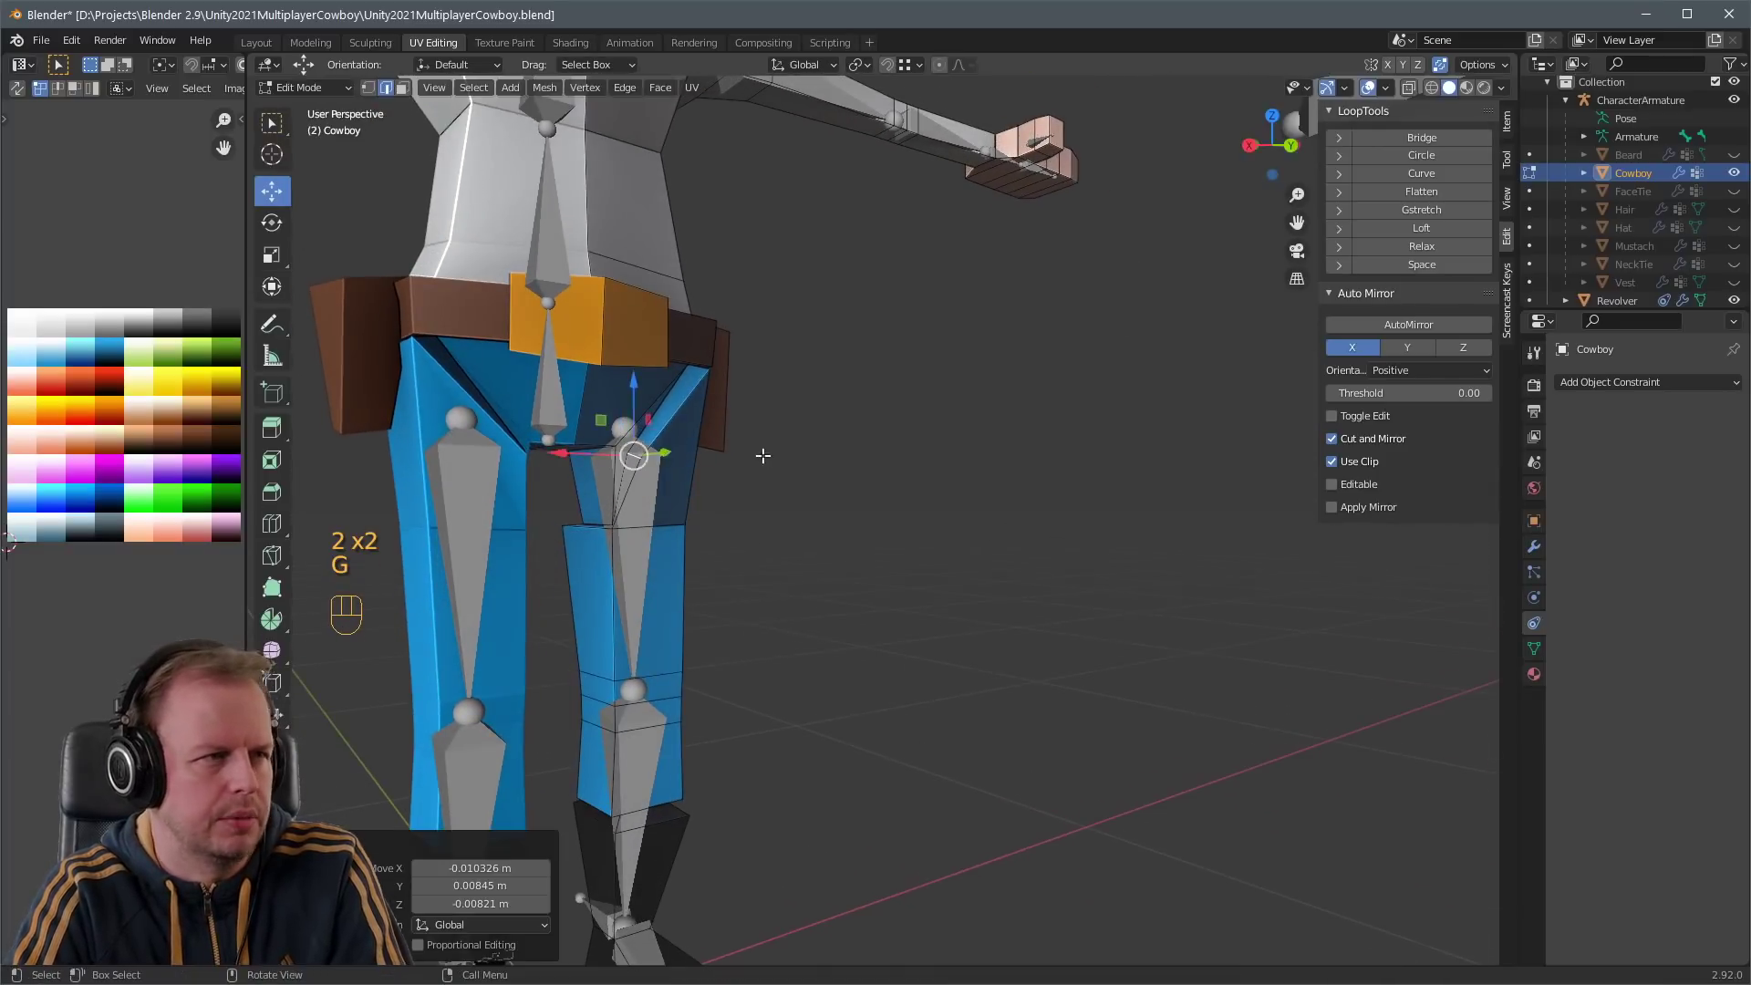
- Move the lower edges of the leg covering outward to flare it below the knee
middle_drag(762, 453, 883, 775)
key(2)
key(g)
click(803, 785)
click(555, 811)
key(g)
click(540, 812)
- Move the lower face of the leg covering and rotate it about 10.6° in the view
middle_drag(771, 734, 597, 716)
key(3)
click(808, 768)
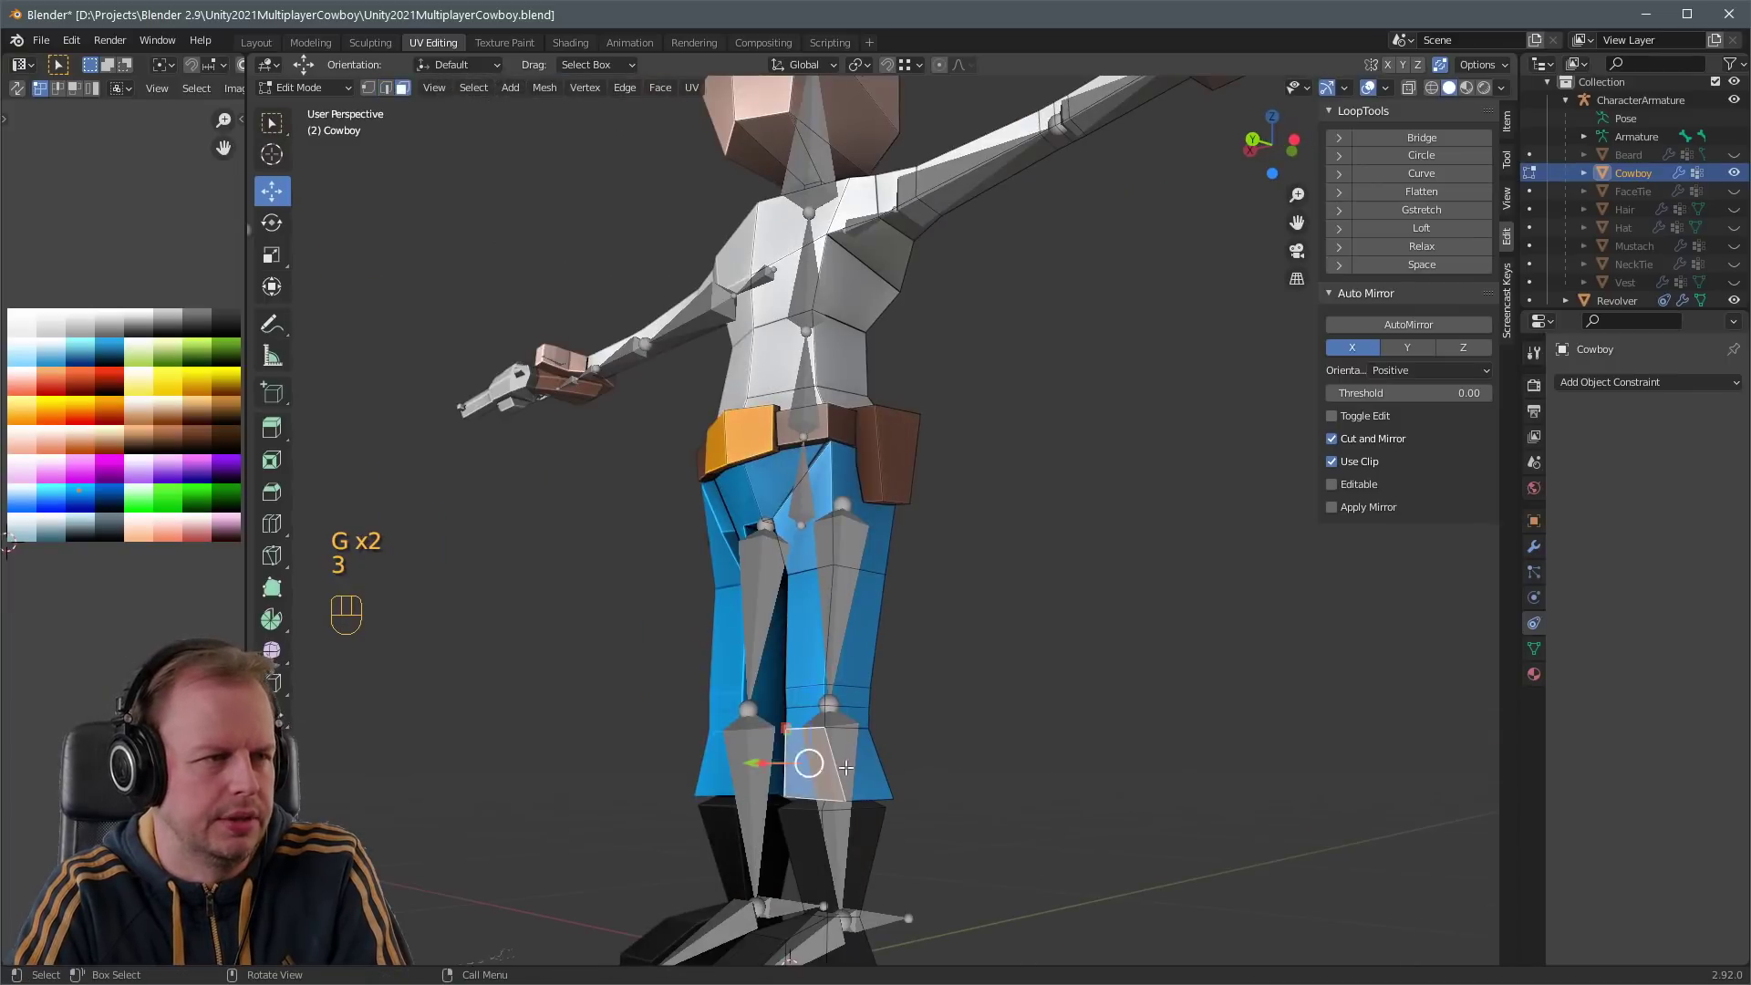
middle_drag(1153, 711, 1045, 719)
key(g)
click(1035, 722)
key(r)
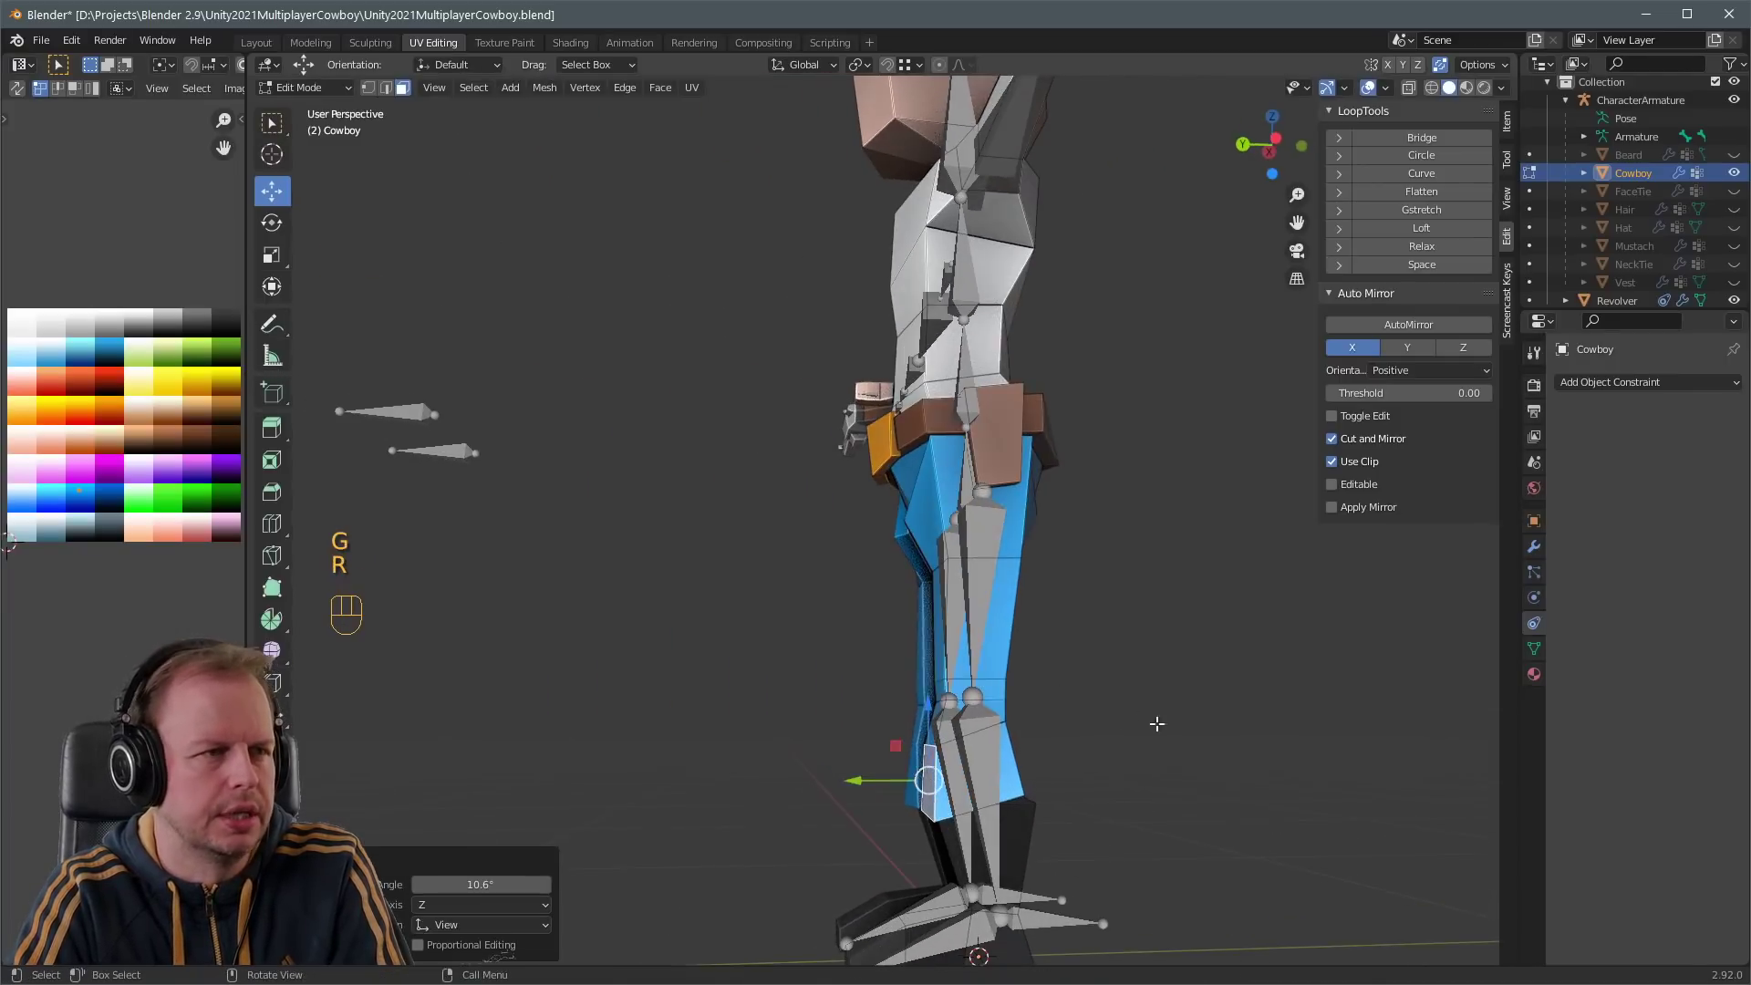
click(1161, 719)
- Select the entire linked leg covering and recolor it brown from the palette
middle_drag(1161, 720, 828, 636)
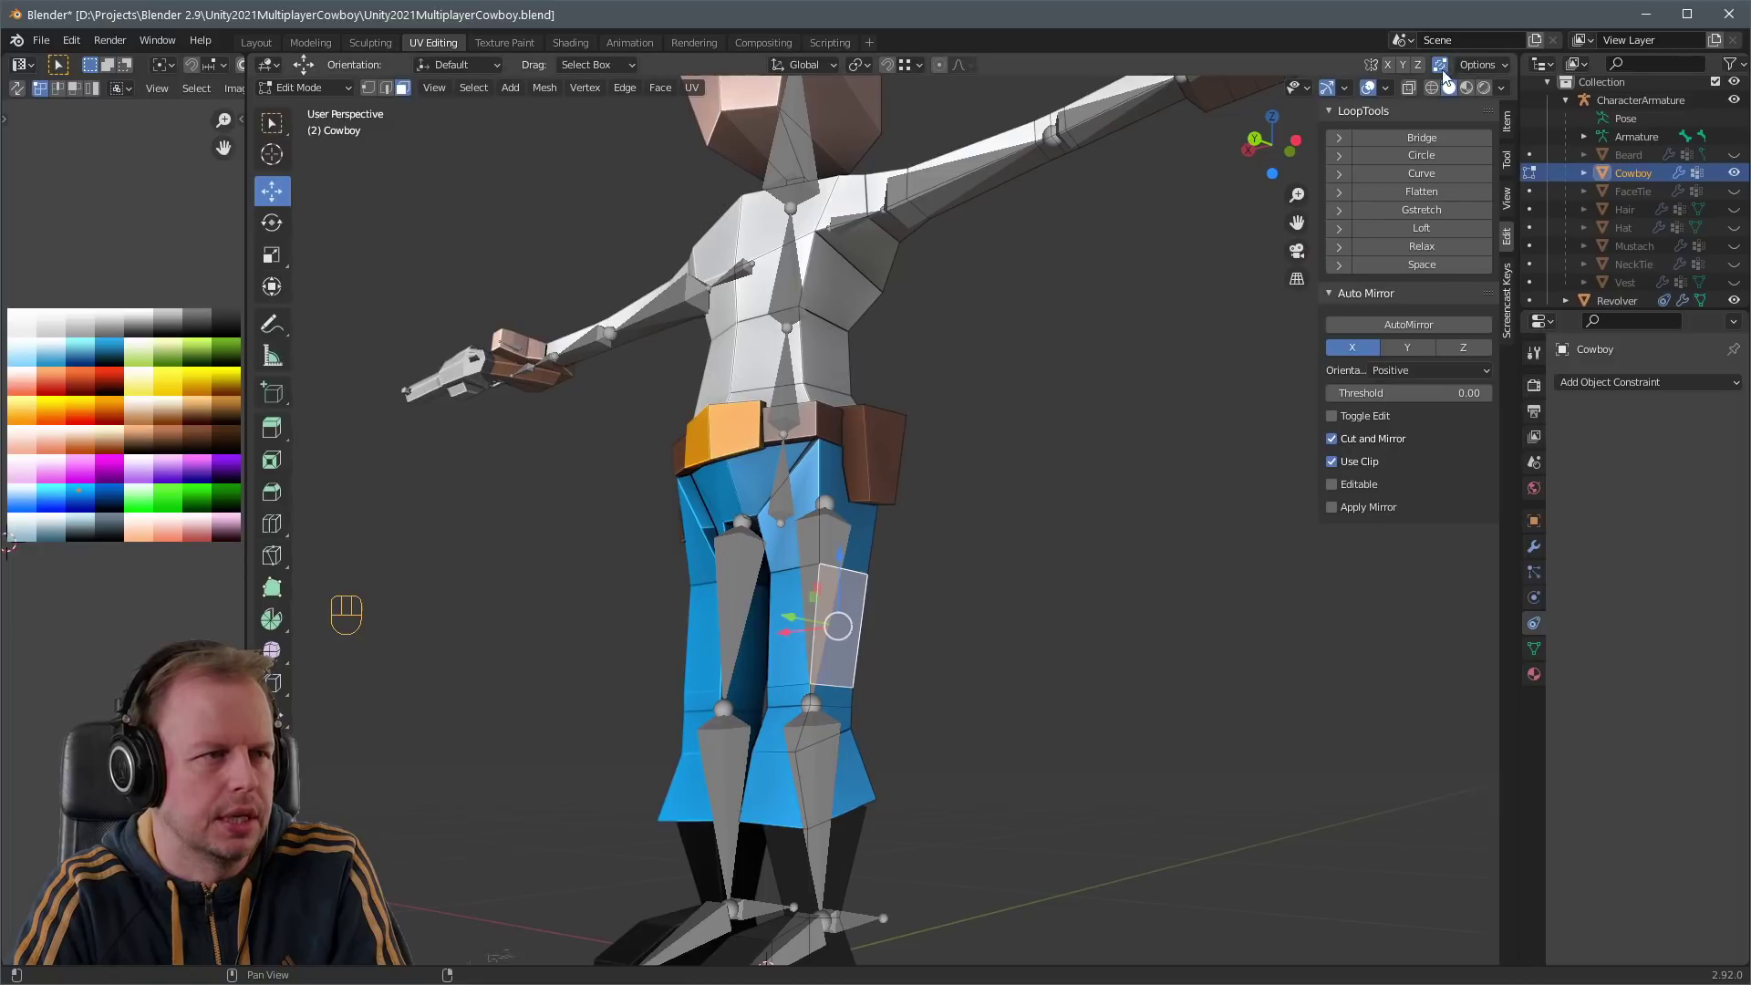
key(l)
middle_drag(864, 574, 746, 744)
key(g)
click(188, 379)
- Move the bottom outer corner vertex of the chaps slightly to adjust the hem
key(1)
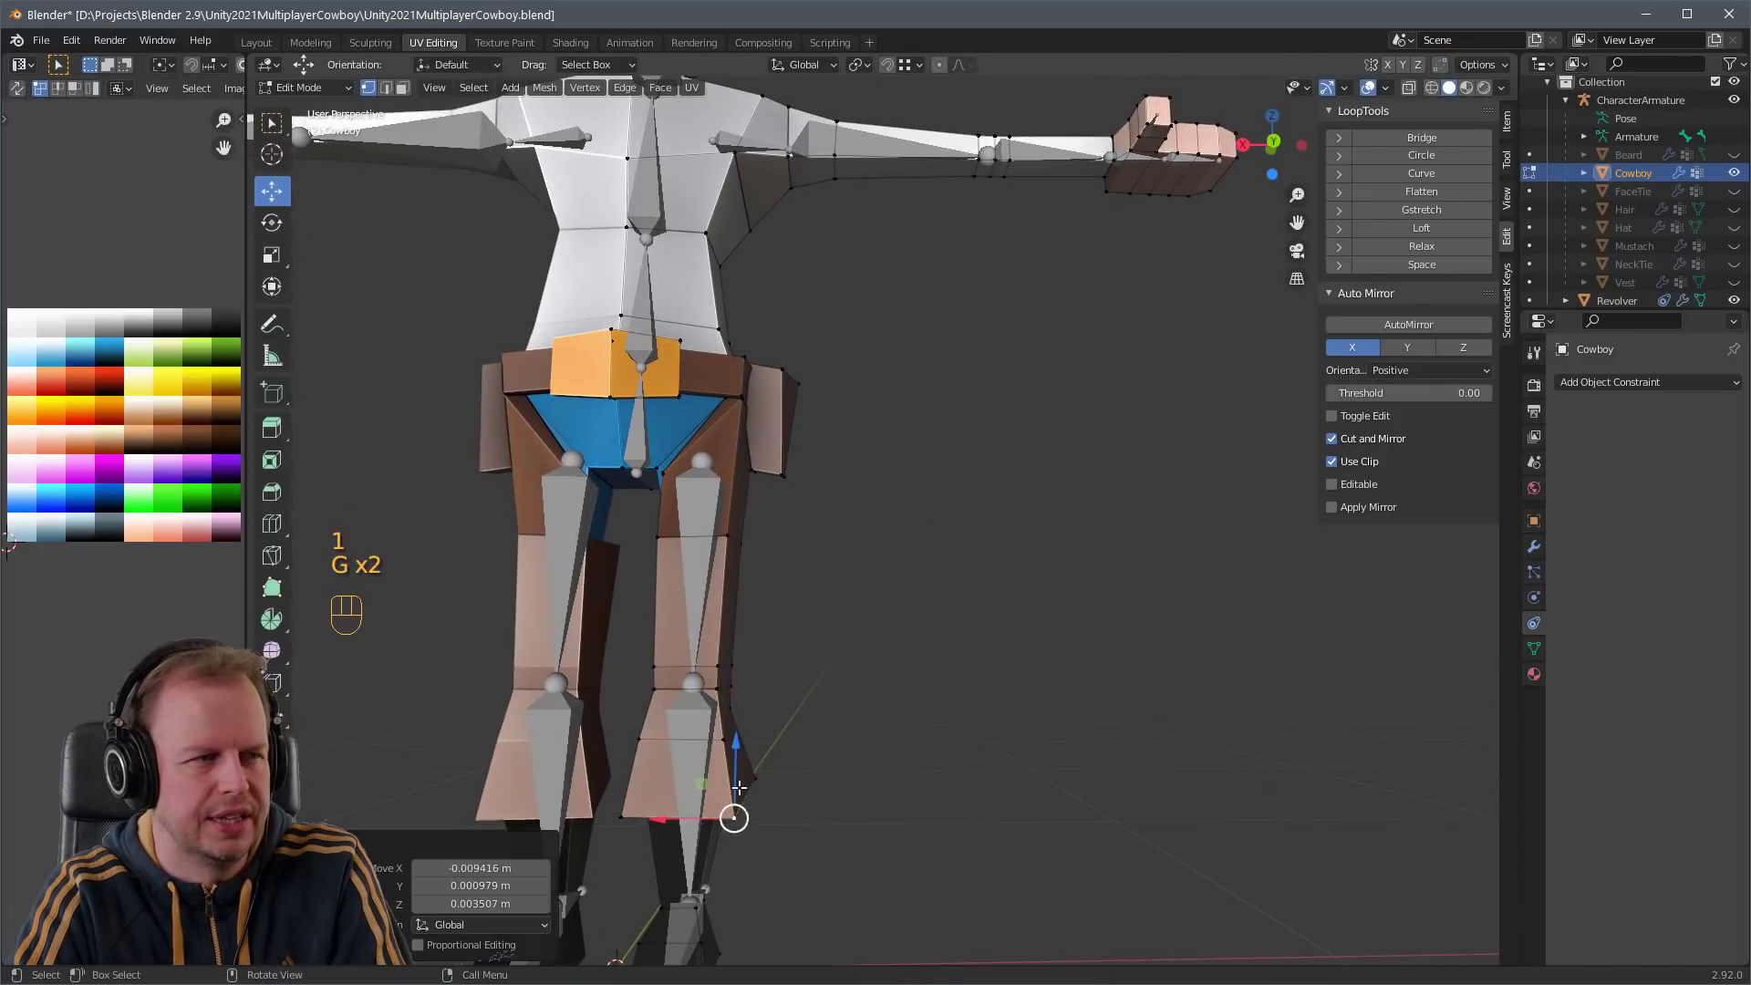
scroll(739, 786, down, 4)
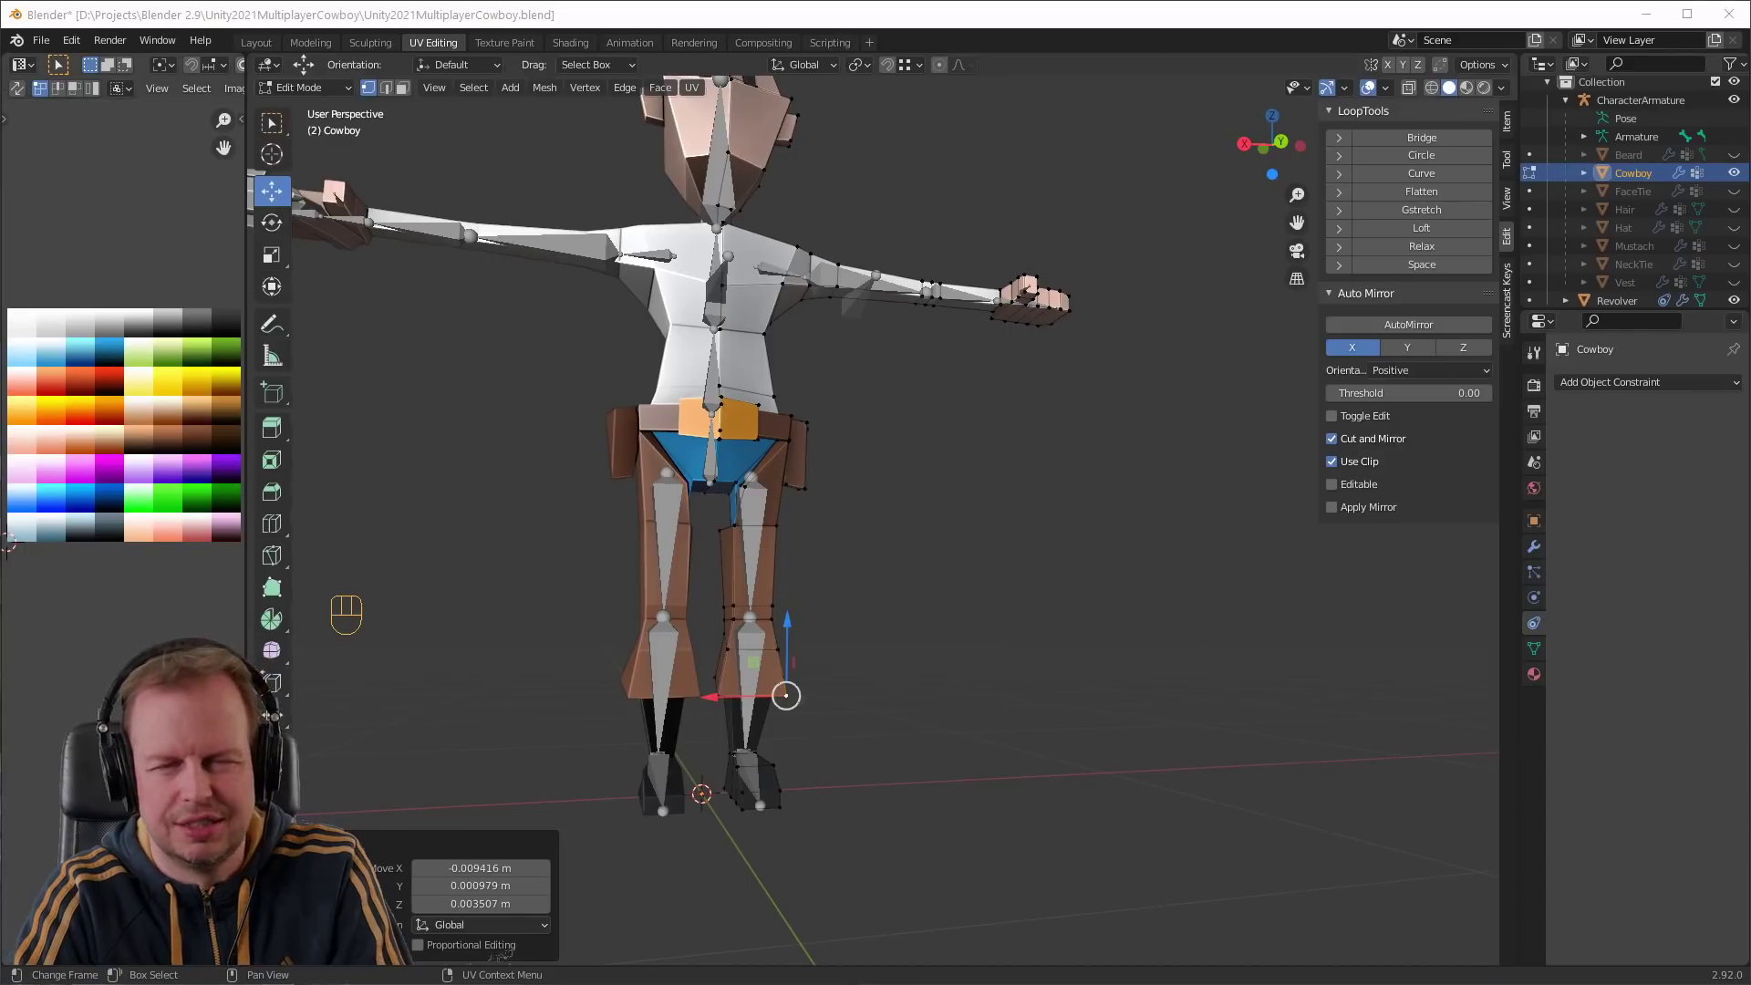
middle_drag(958, 538, 879, 543)
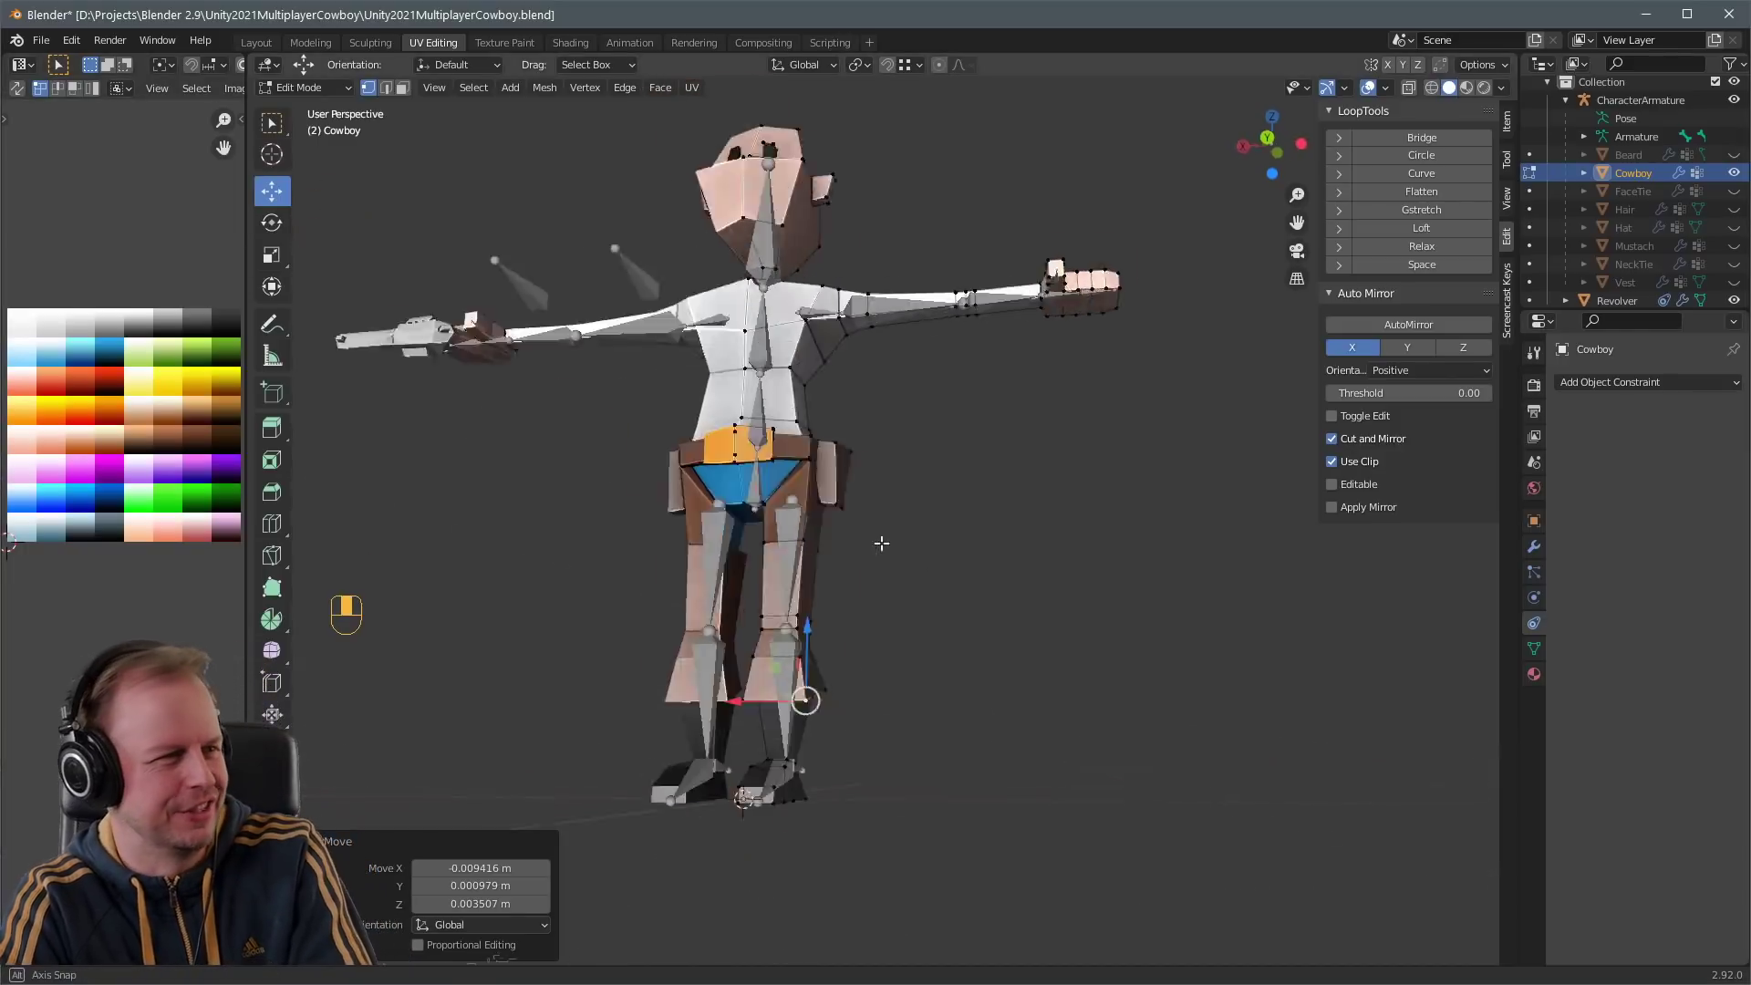
scroll(957, 593, up, 2)
middle_drag(1049, 615, 880, 639)
key(3)
shift+middle_drag(866, 820, 1020, 450)
click(883, 532)
key(2)
click(963, 459)
scroll(1020, 451, up, 2)
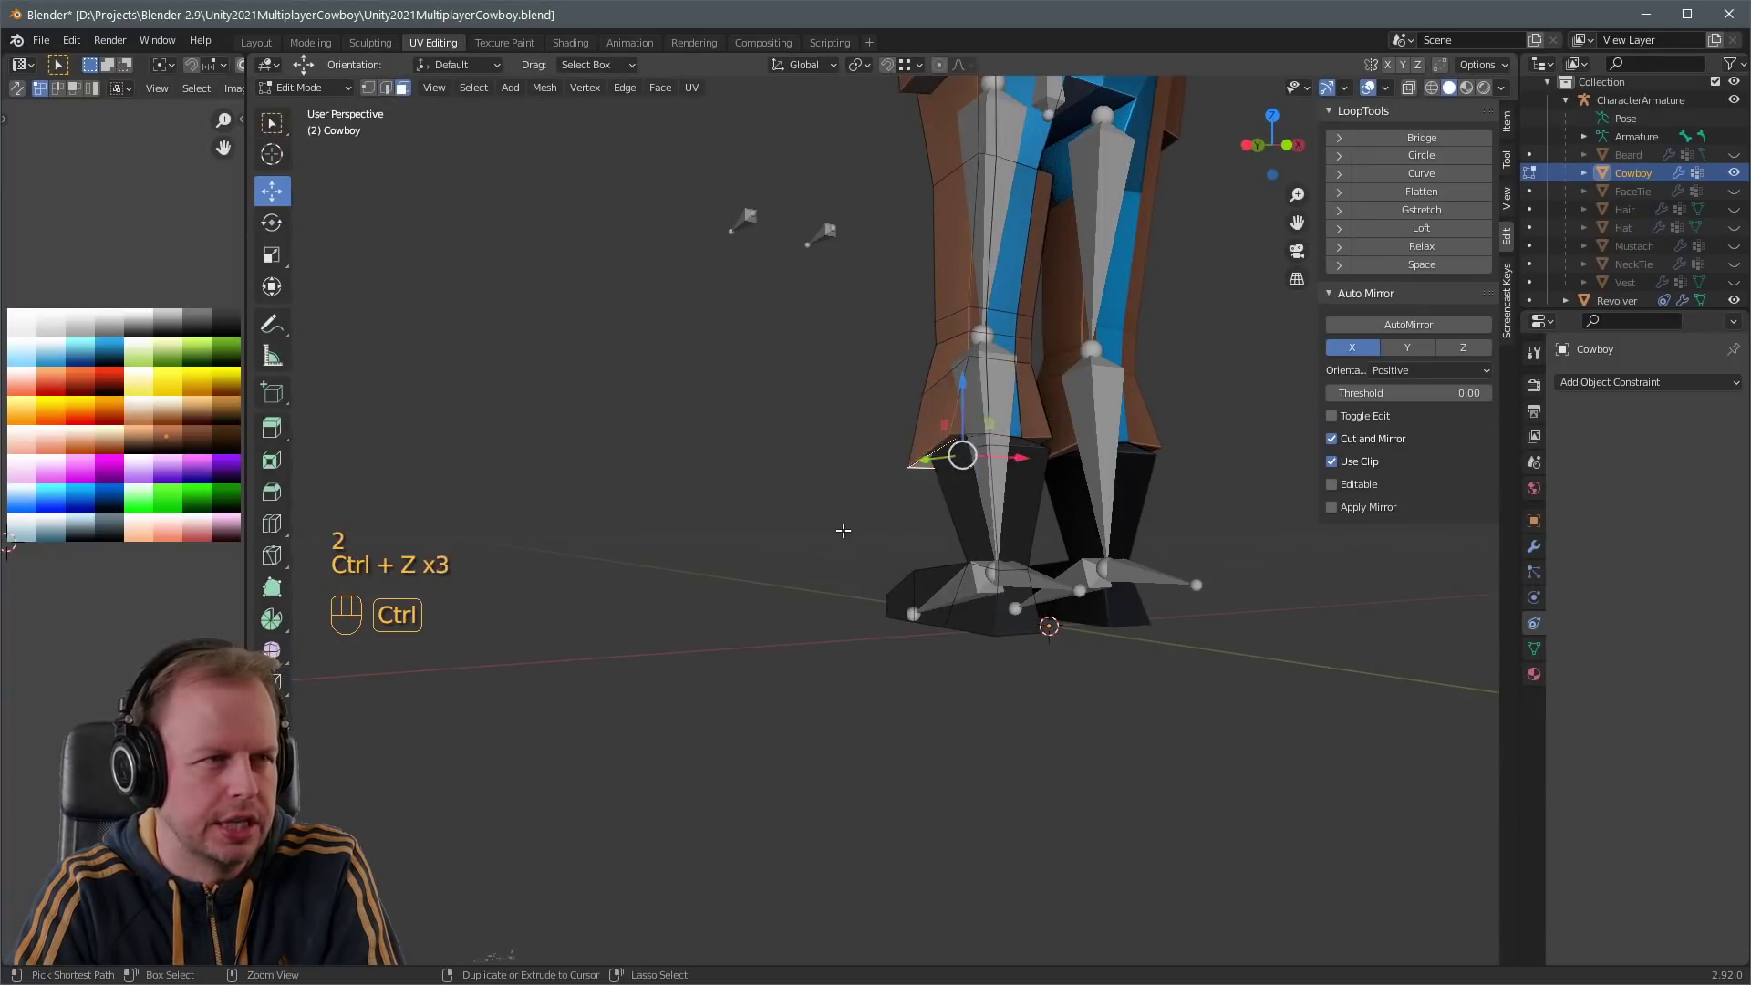
key(ctrl+z)
middle_drag(843, 530, 1179, 398)
key(ctrl+z)
- Adjust the chaps' lower edge, then extrude their underside downward toward the boots
key(2)
middle_drag(858, 463, 688, 449)
click(808, 465)
key(g)
key(3)
shift+click(843, 453)
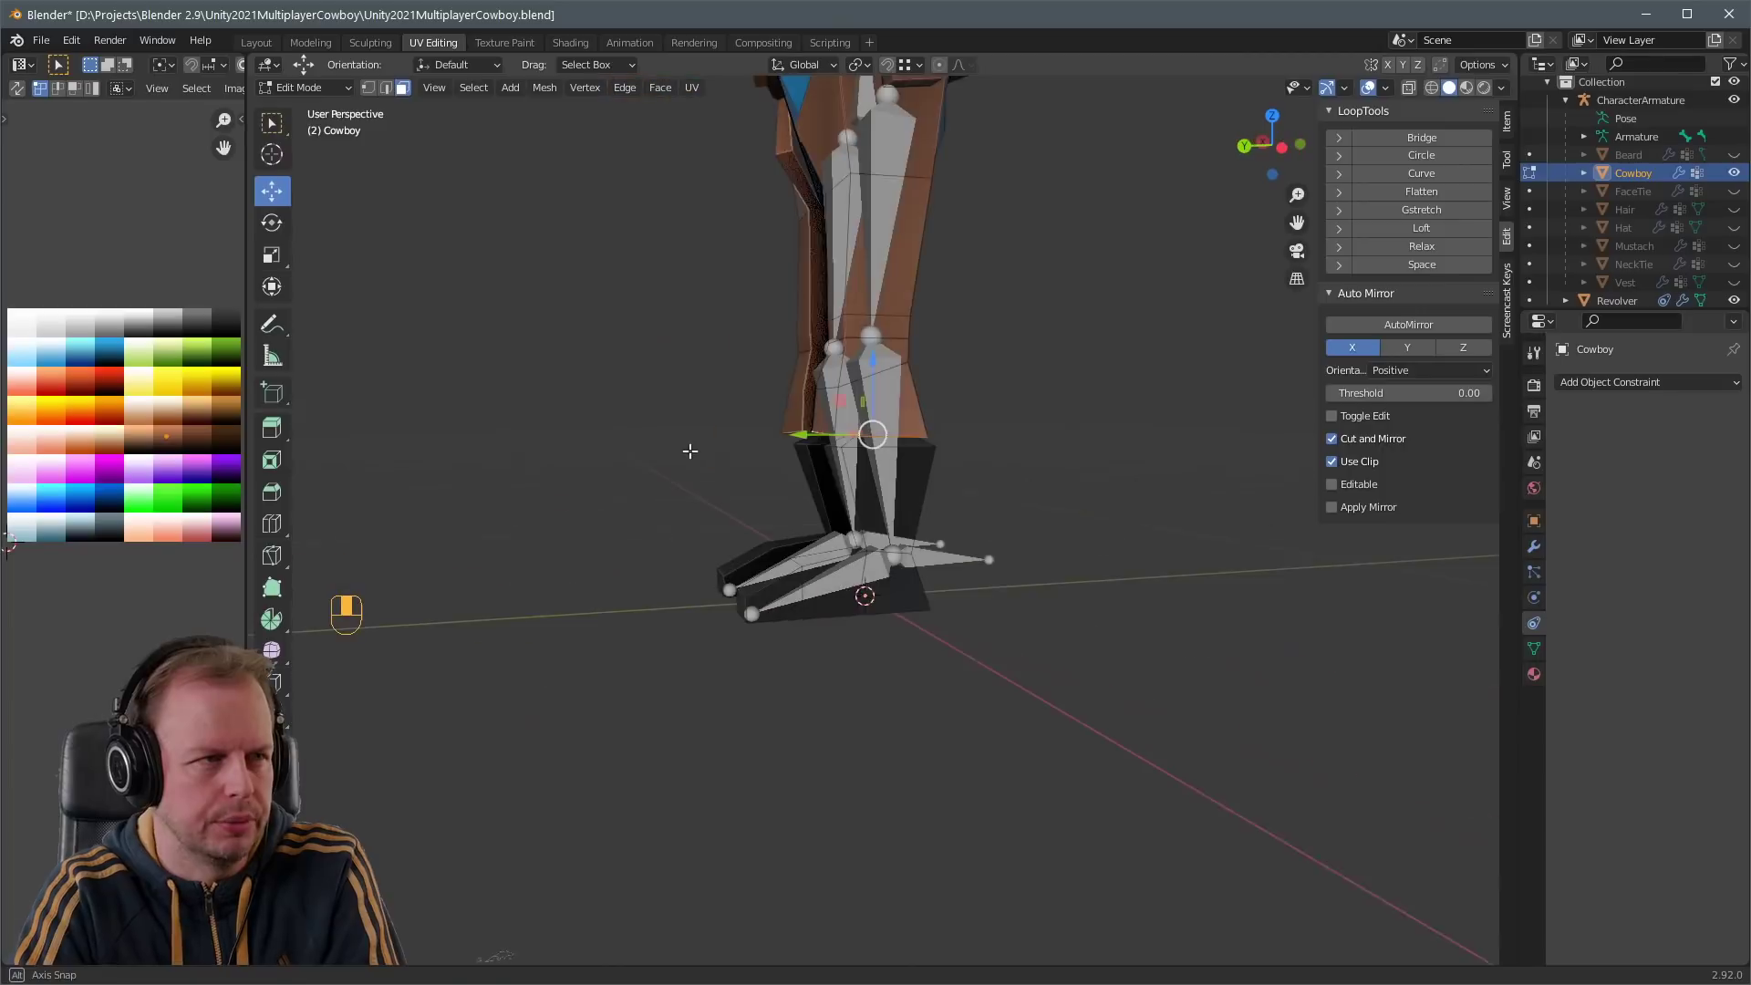
key(e)
click(869, 464)
- Select and move two edges on the outer side of the chaps to refine the calf shape
middle_drag(869, 464, 606, 439)
click(873, 431)
key(g)
click(891, 430)
click(829, 407)
key(g)
click(840, 402)
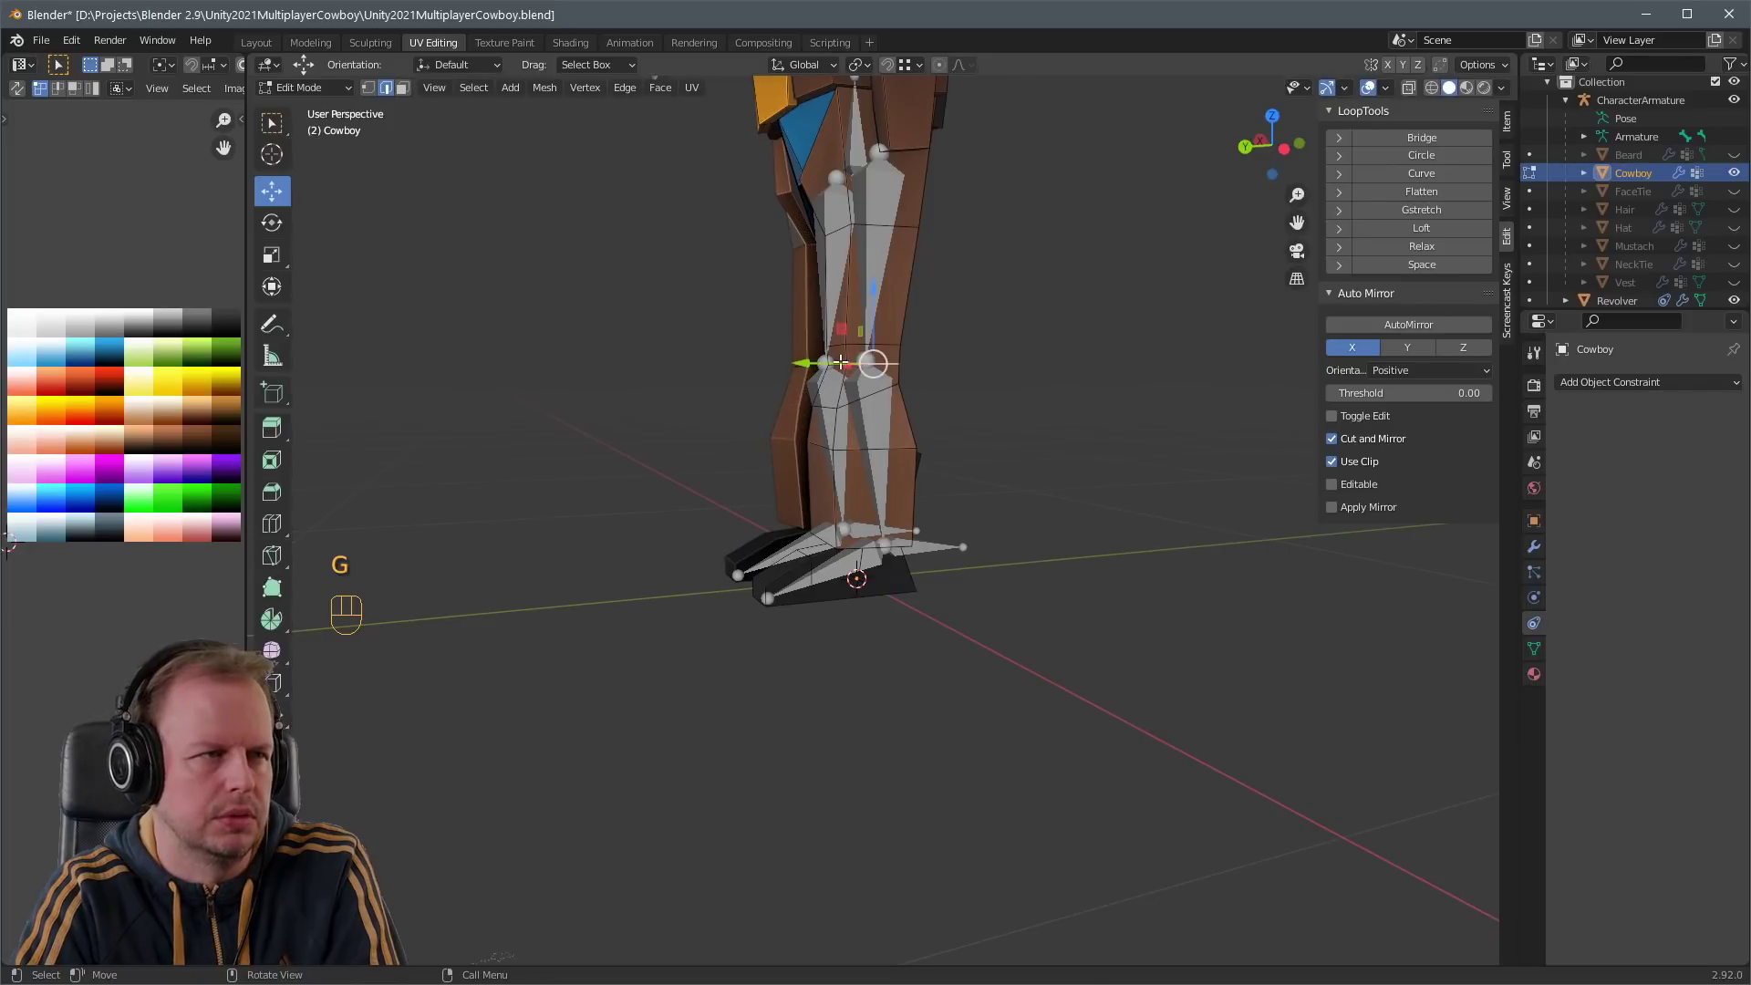
- Reposition the horizontal edges of the chaps around the knee
click(829, 363)
key(g)
click(831, 363)
key(g)
click(831, 345)
- Move the bottom edge of the chaps to refine the hem above the foot
key(3)
middle_drag(729, 443, 889, 433)
key(2)
click(856, 549)
key(g)
click(869, 544)
middle_drag(875, 515, 999, 511)
- Shift the inner edges of the chaps near the knee to clear the leg
click(779, 414)
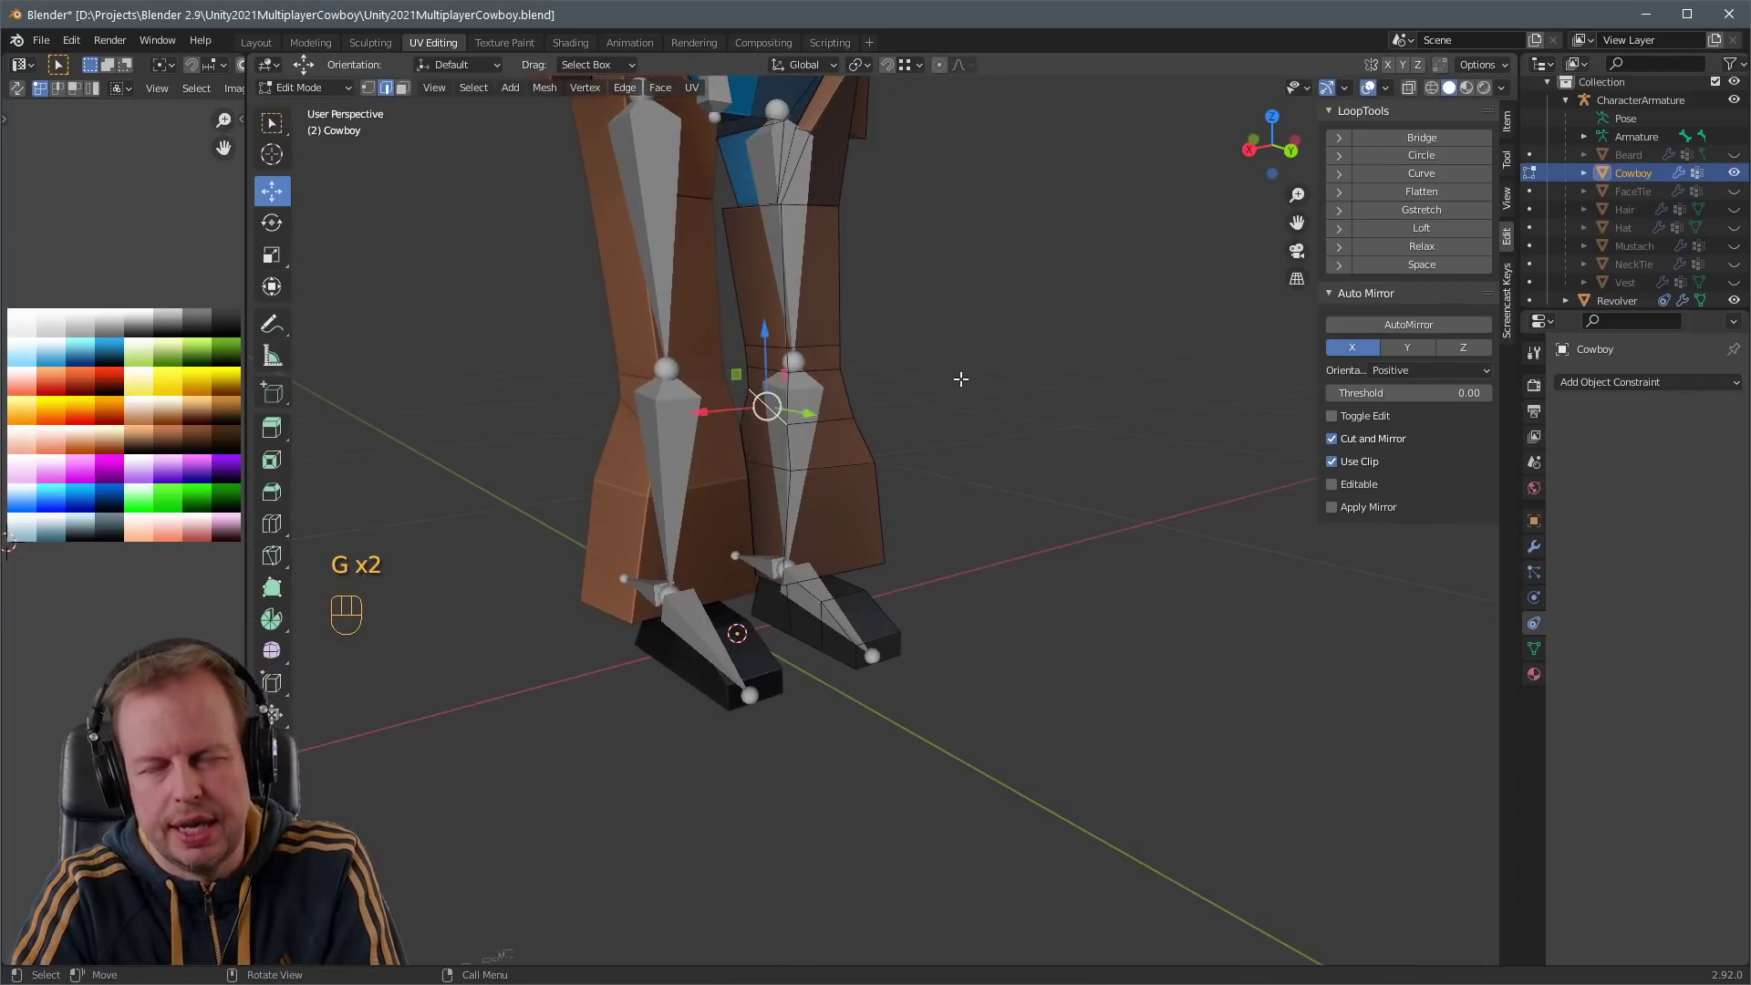
key(2)
middle_drag(960, 378, 1023, 359)
shift+click(1009, 366)
key(g)
click(1039, 361)
middle_drag(1151, 367, 1094, 435)
key(g)
click(1068, 407)
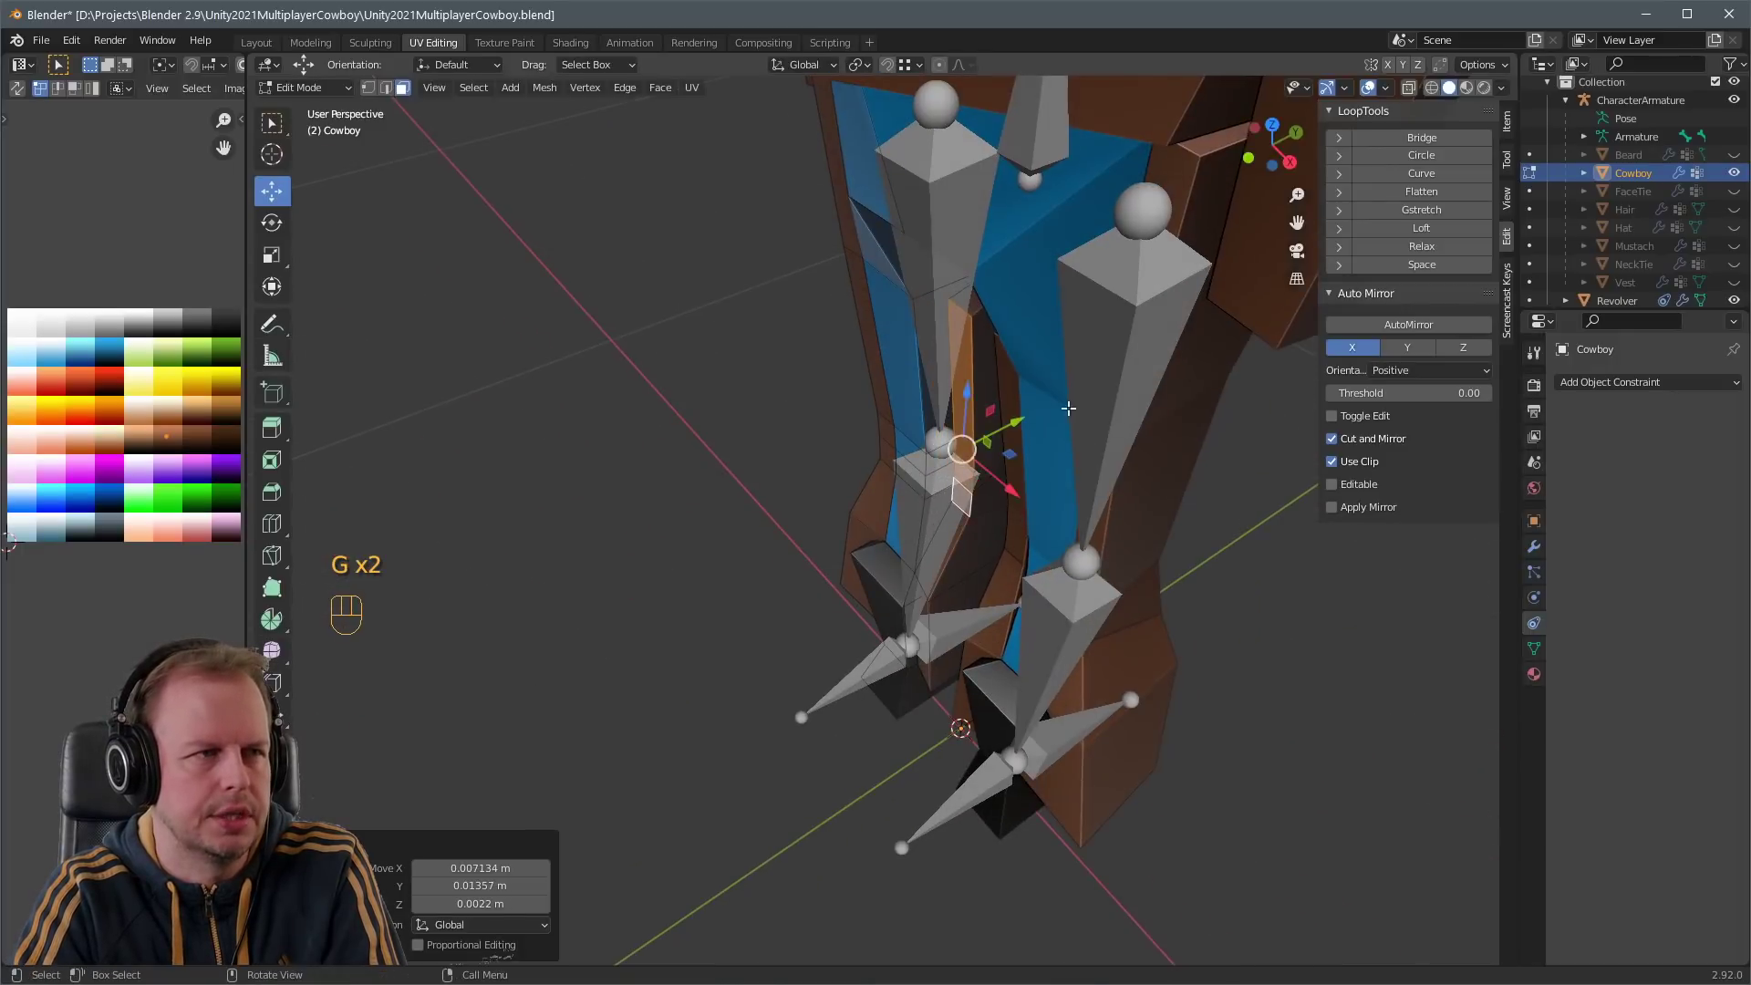
- Select the narrow inner faces of the chaps and move them slightly to even out their thickness
middle_drag(966, 389, 978, 444)
click(972, 273)
shift+click(980, 362)
key(g)
click(983, 363)
key(g)
key(2)
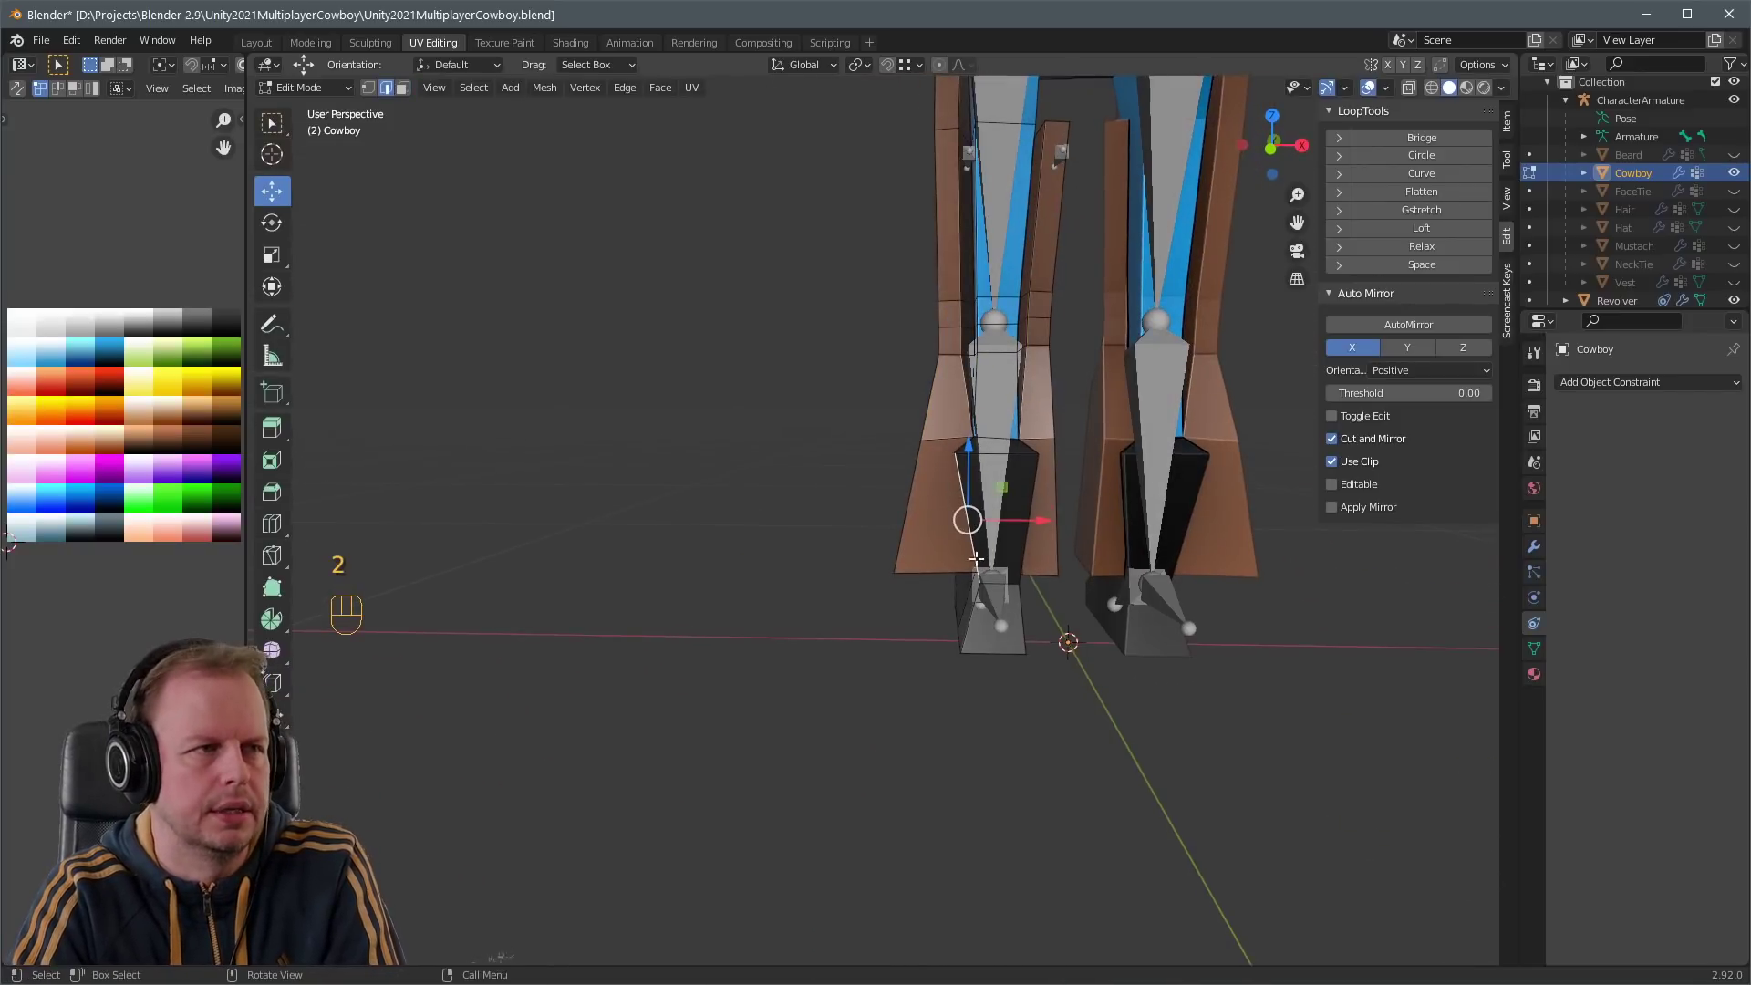
- Use X-ray vertex selection to move the hidden vertices at the chaps' lower leg, then restore solid display
key(1)
key(alt+z)
middle_drag(993, 565, 983, 577)
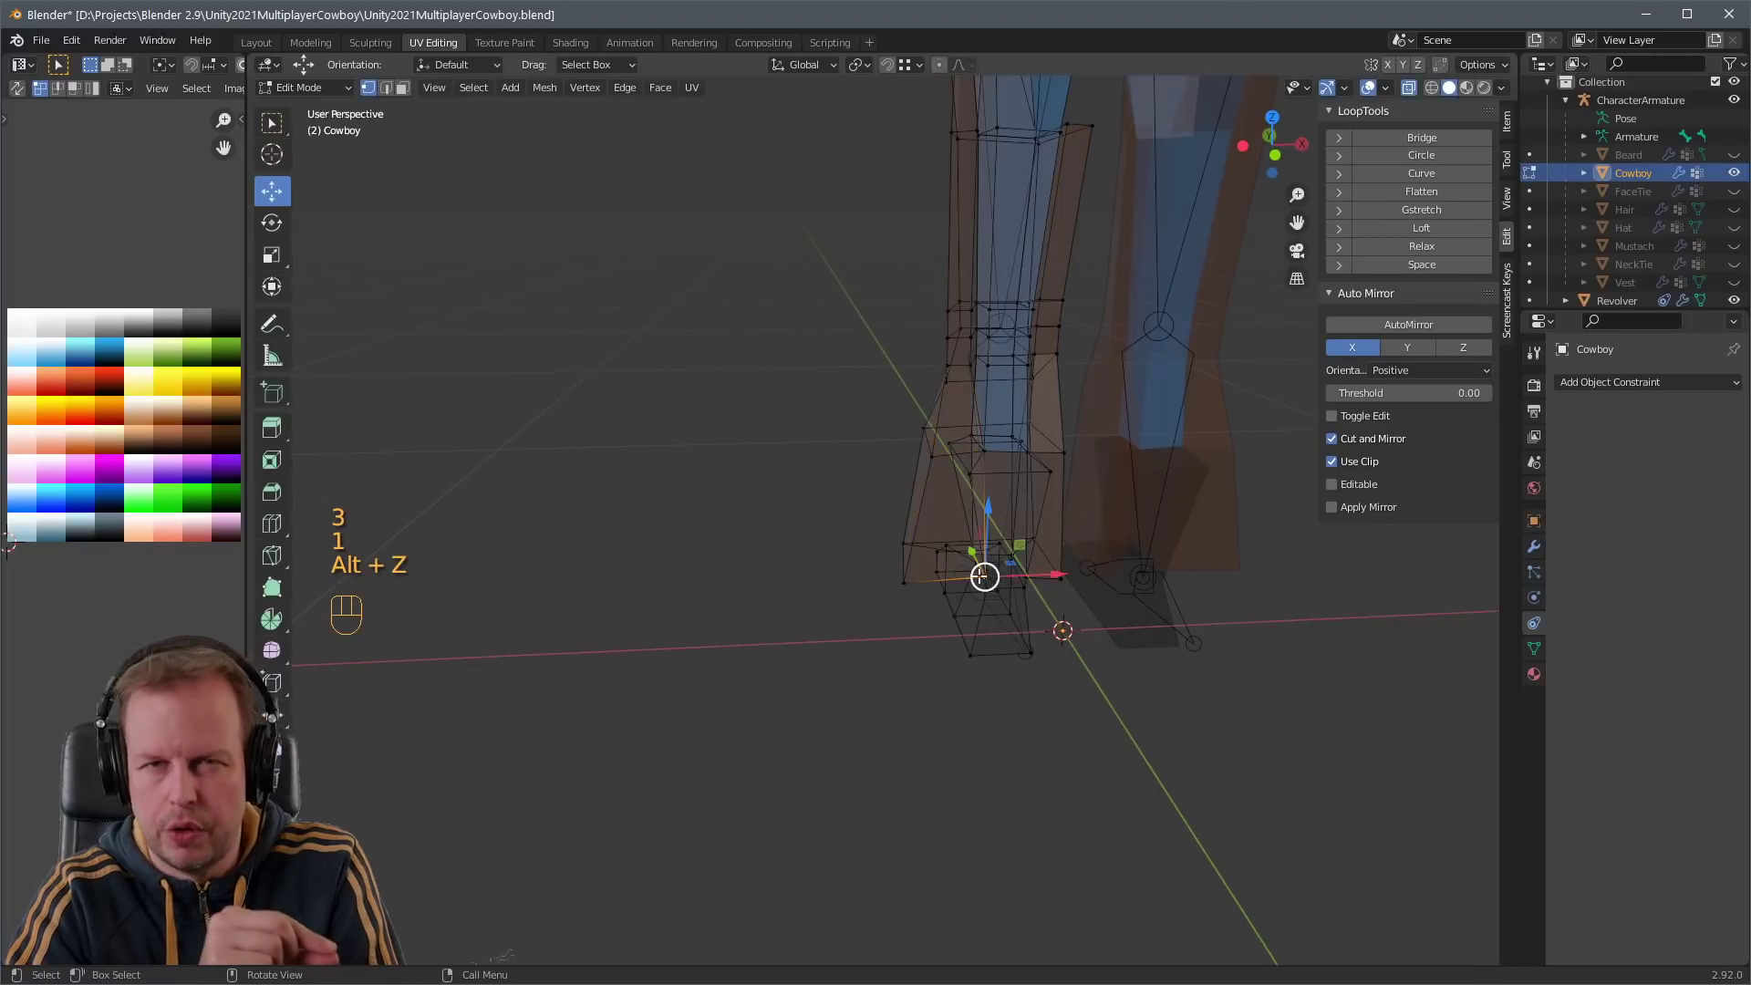
click(1006, 572)
click(983, 451)
key(g)
key(g)
click(986, 454)
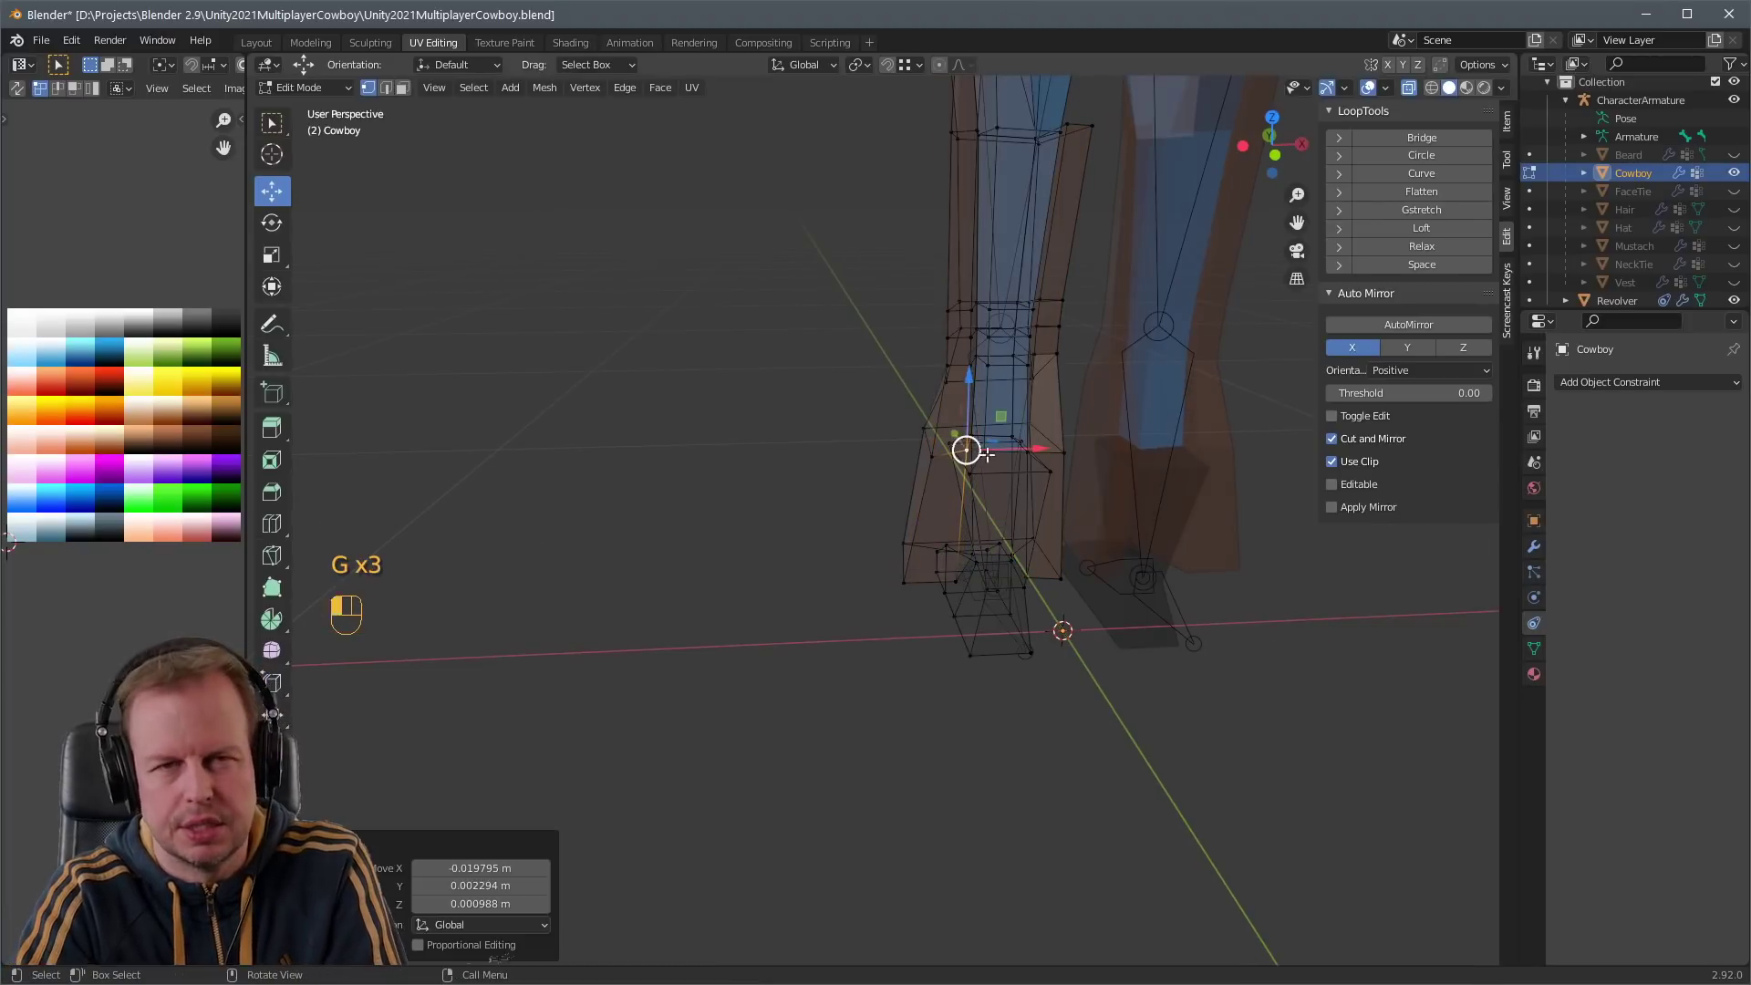
key(alt+z)
click(1061, 579)
scroll(1049, 566, down, 4)
middle_drag(930, 480, 984, 470)
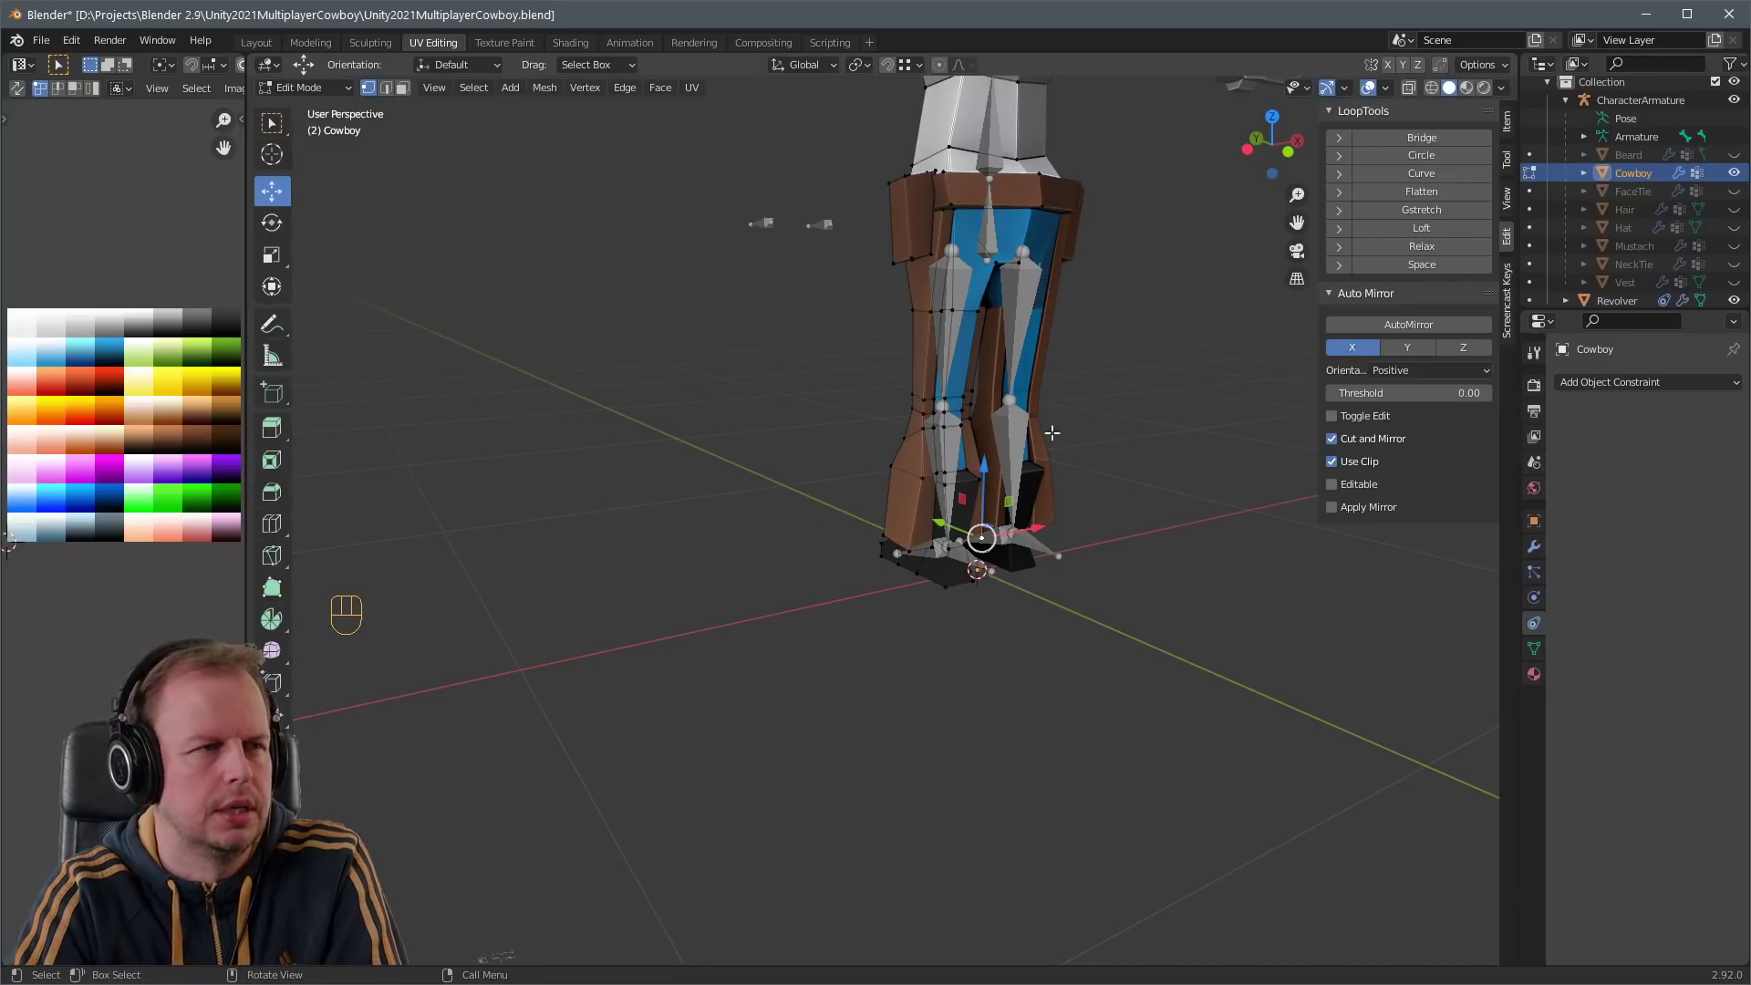
- Hide the armature and move the rear vertex of the chaps' flared calf forward to reveal the back of the leg
scroll(1024, 508, up, 4)
key(alt+z)
key(alt+z)
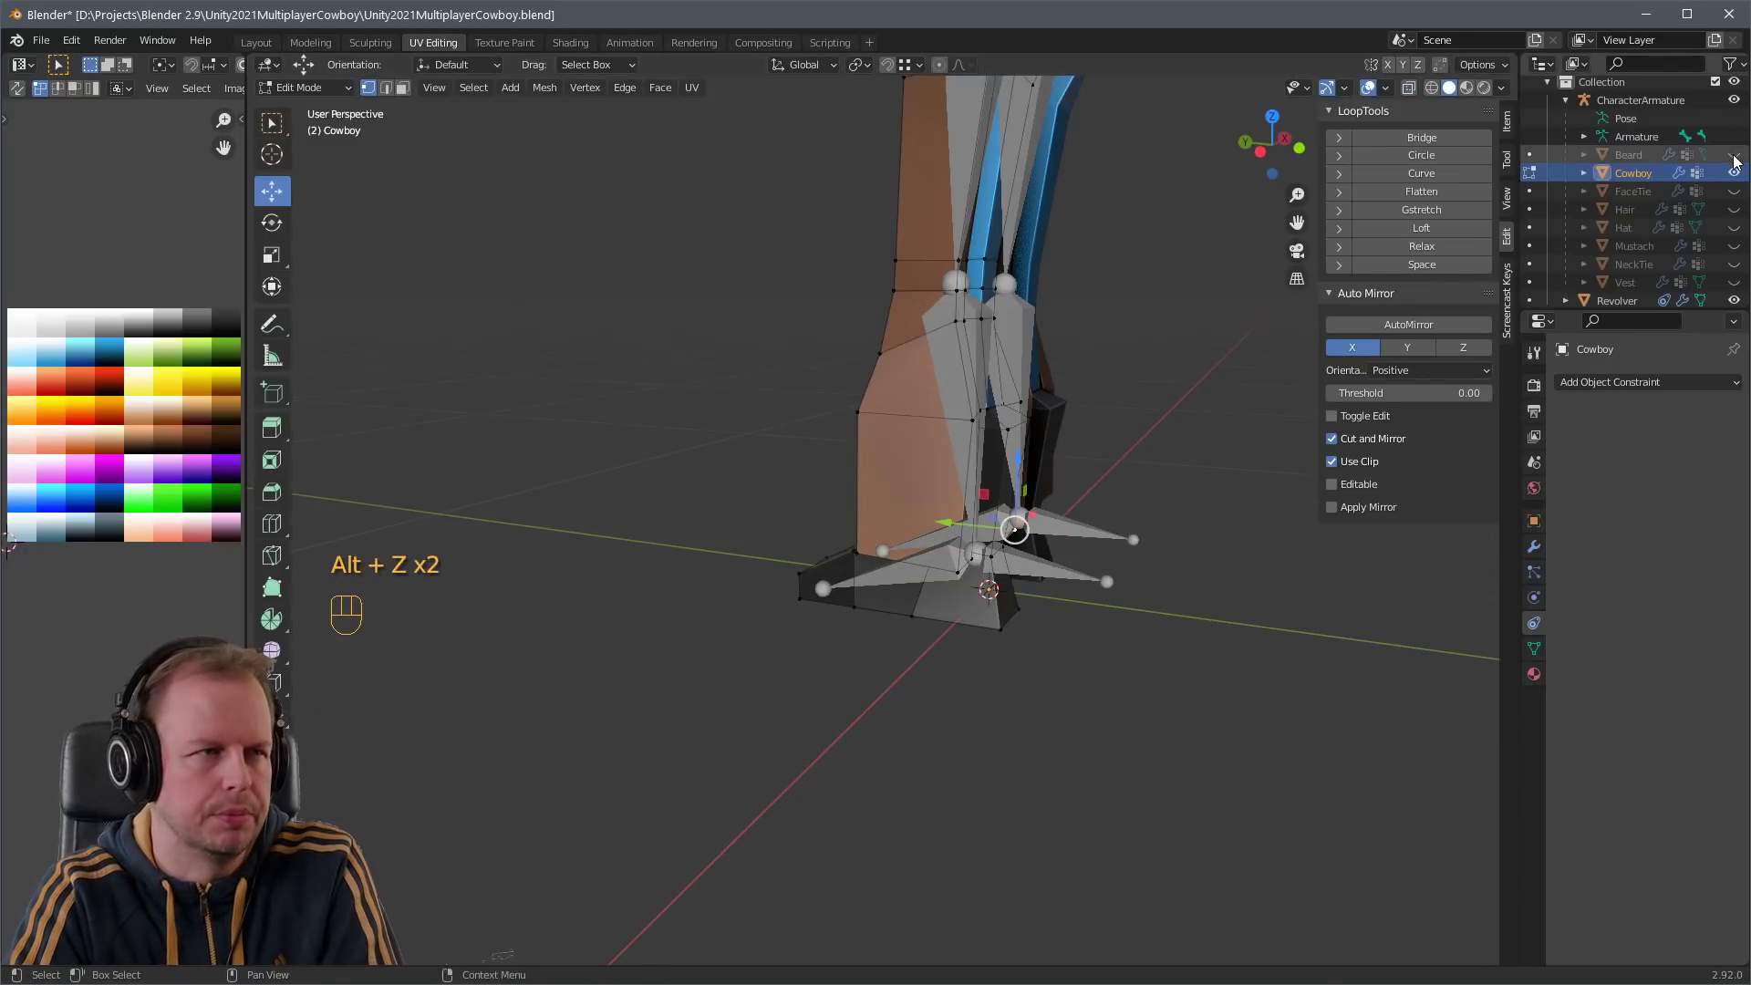
click(1736, 102)
middle_drag(1012, 386, 859, 385)
key(2)
click(966, 423)
middle_drag(958, 430, 1086, 432)
key(1)
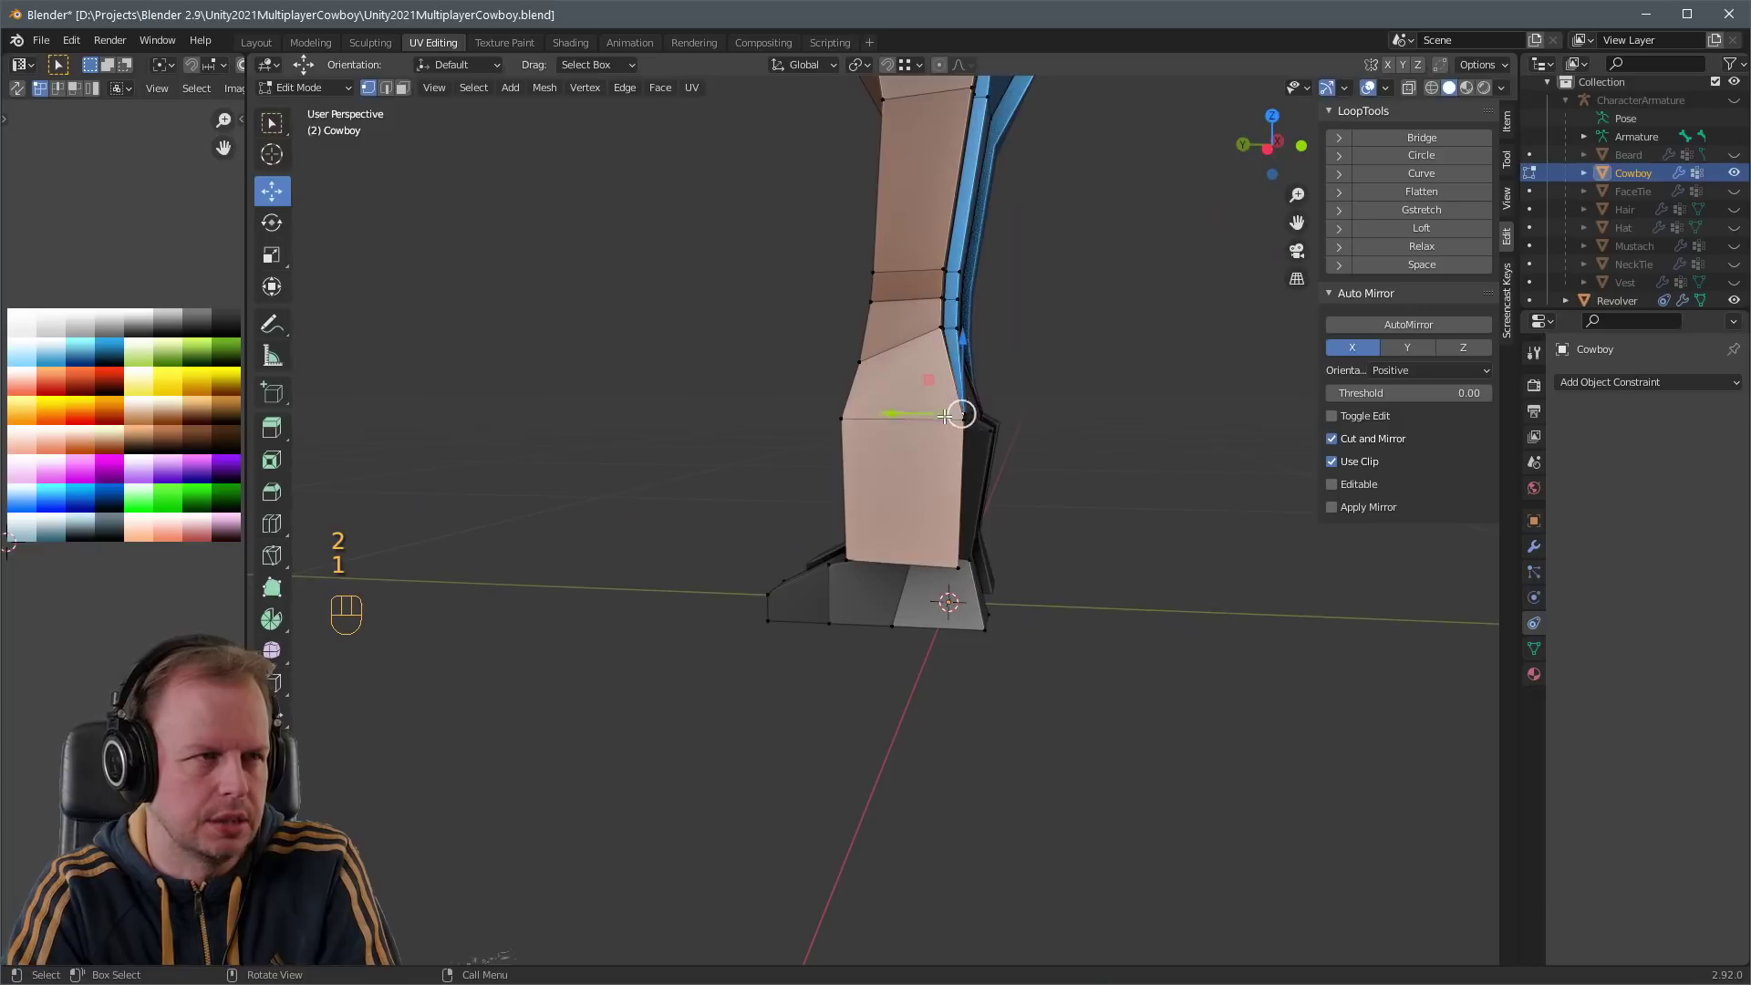
key(g)
click(926, 422)
- Move the chaps' rear-edge vertices around the knee and thigh forward to narrow the outer panel
click(941, 325)
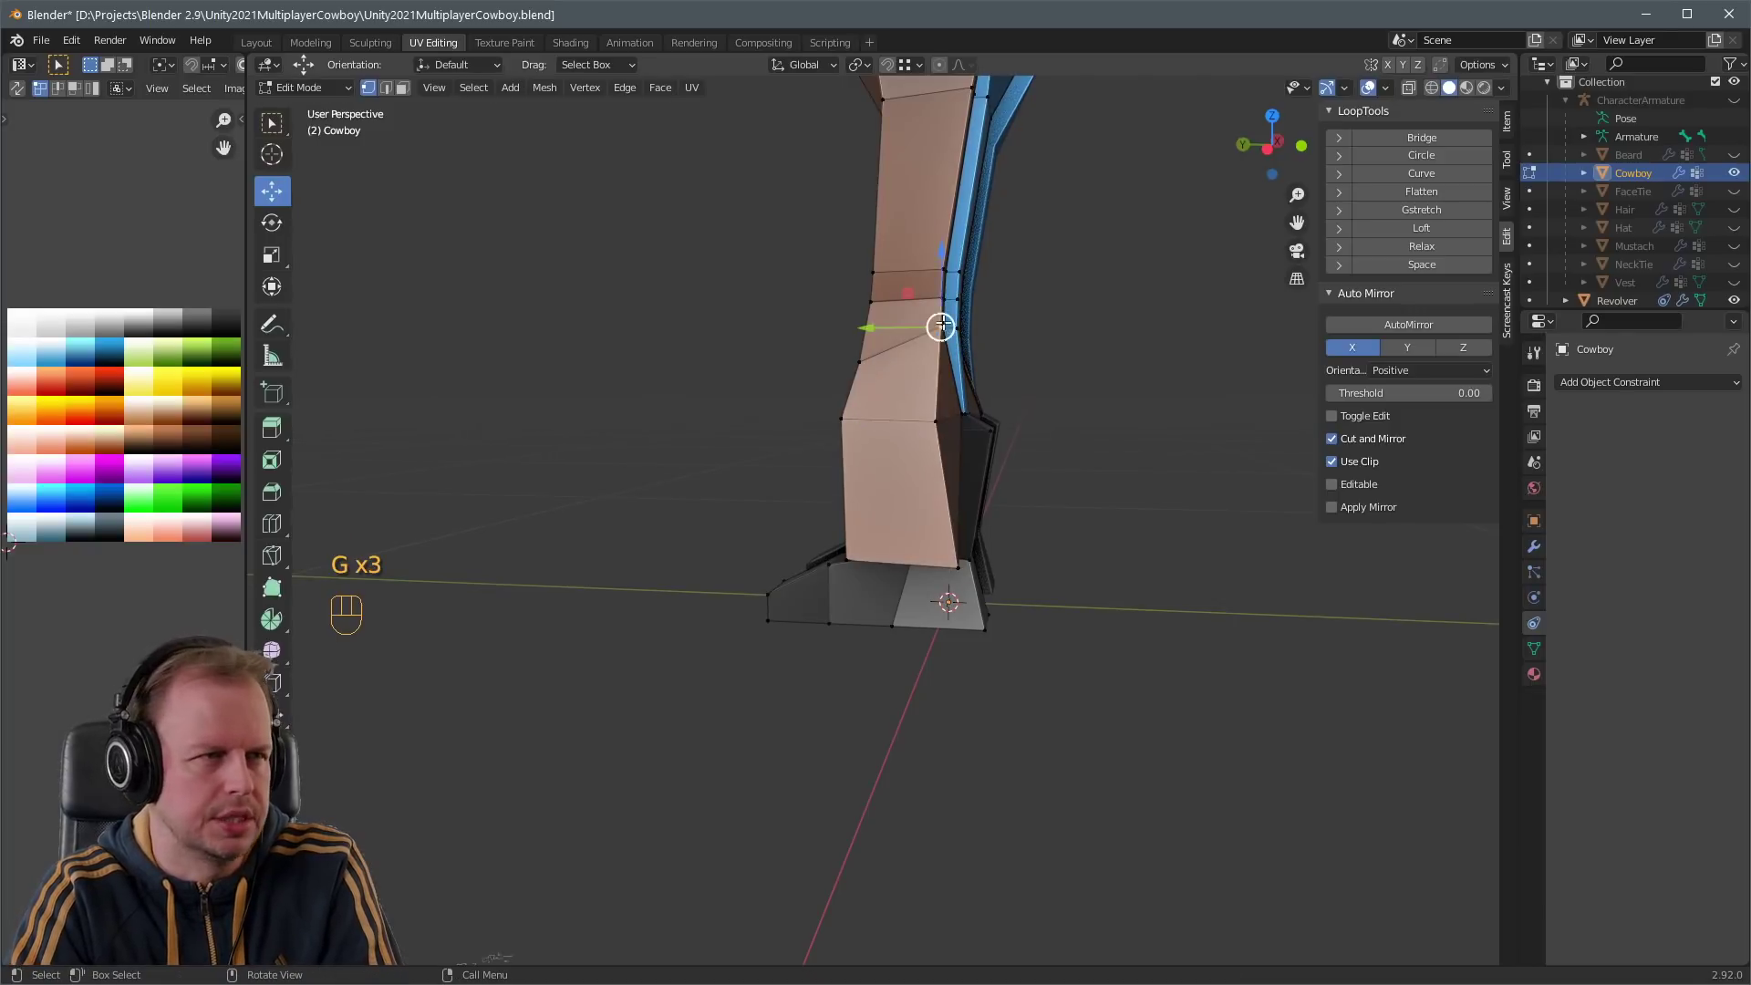
shift+click(943, 268)
key(g)
click(930, 259)
middle_drag(984, 259, 945, 256)
click(943, 211)
key(g)
click(934, 212)
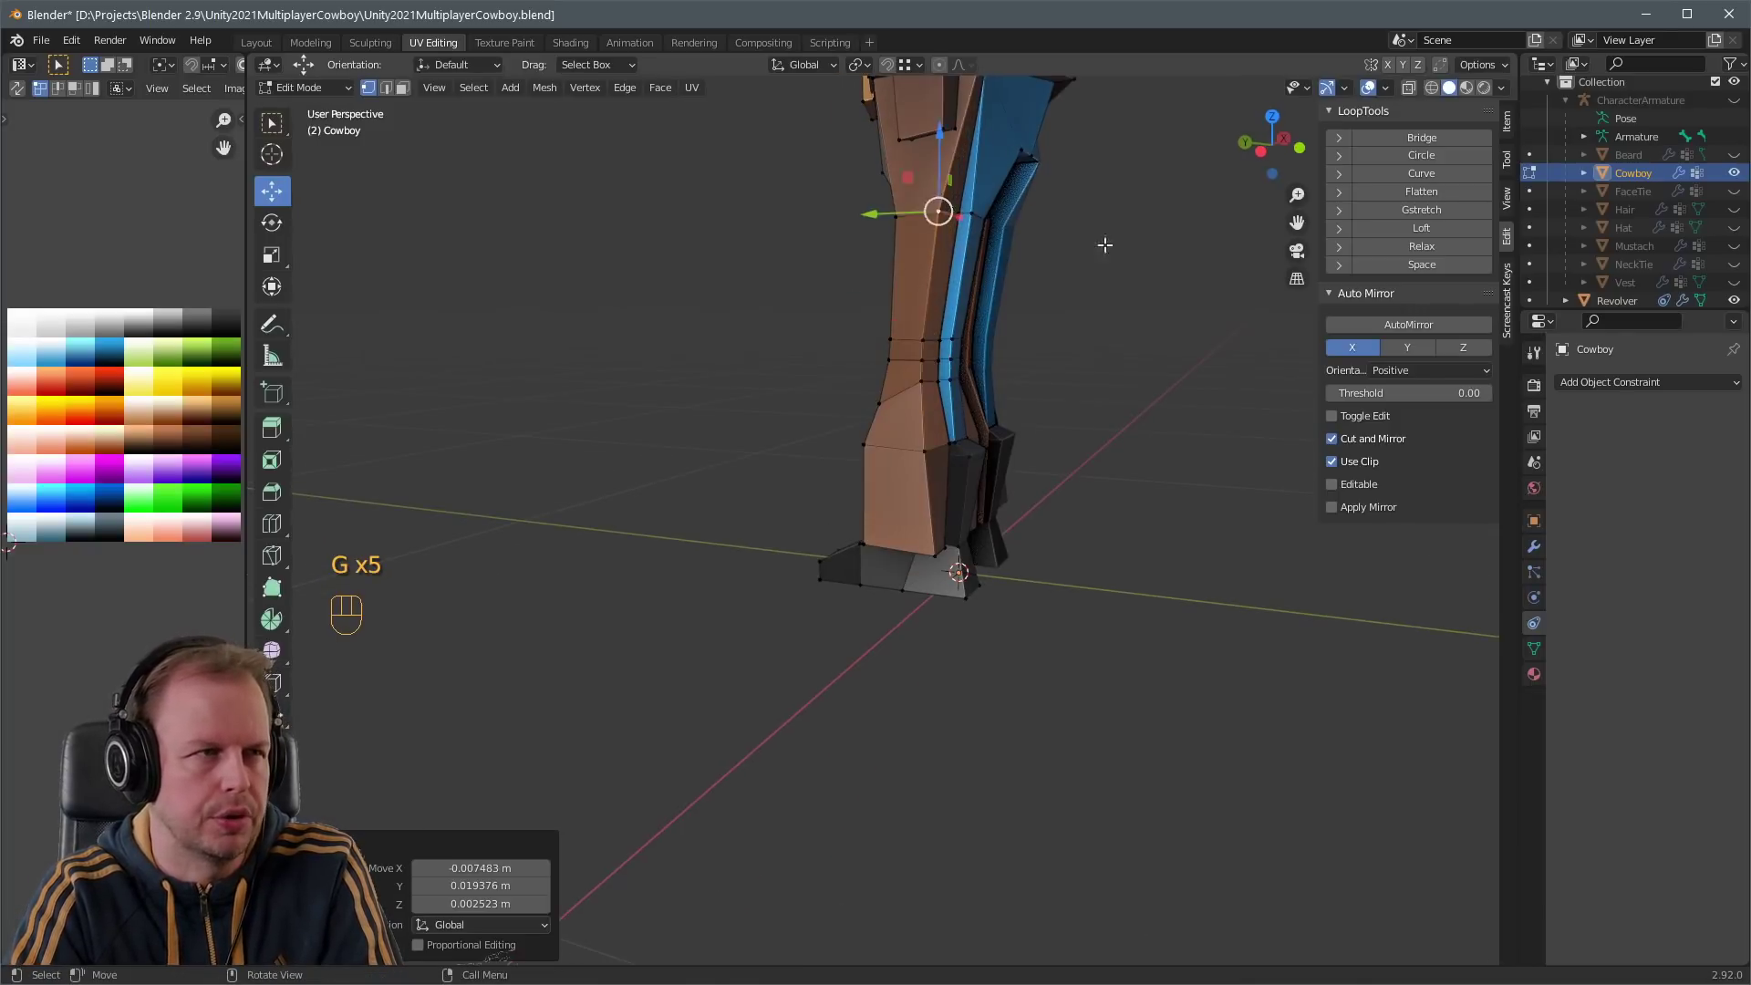
- Reposition the rear vertices on the inner side of the chaps from the lower leg up past the knee
middle_drag(1103, 242, 1058, 248)
click(933, 255)
middle_drag(939, 254, 821, 261)
scroll(1063, 164, up, 4)
middle_drag(1067, 251, 948, 287)
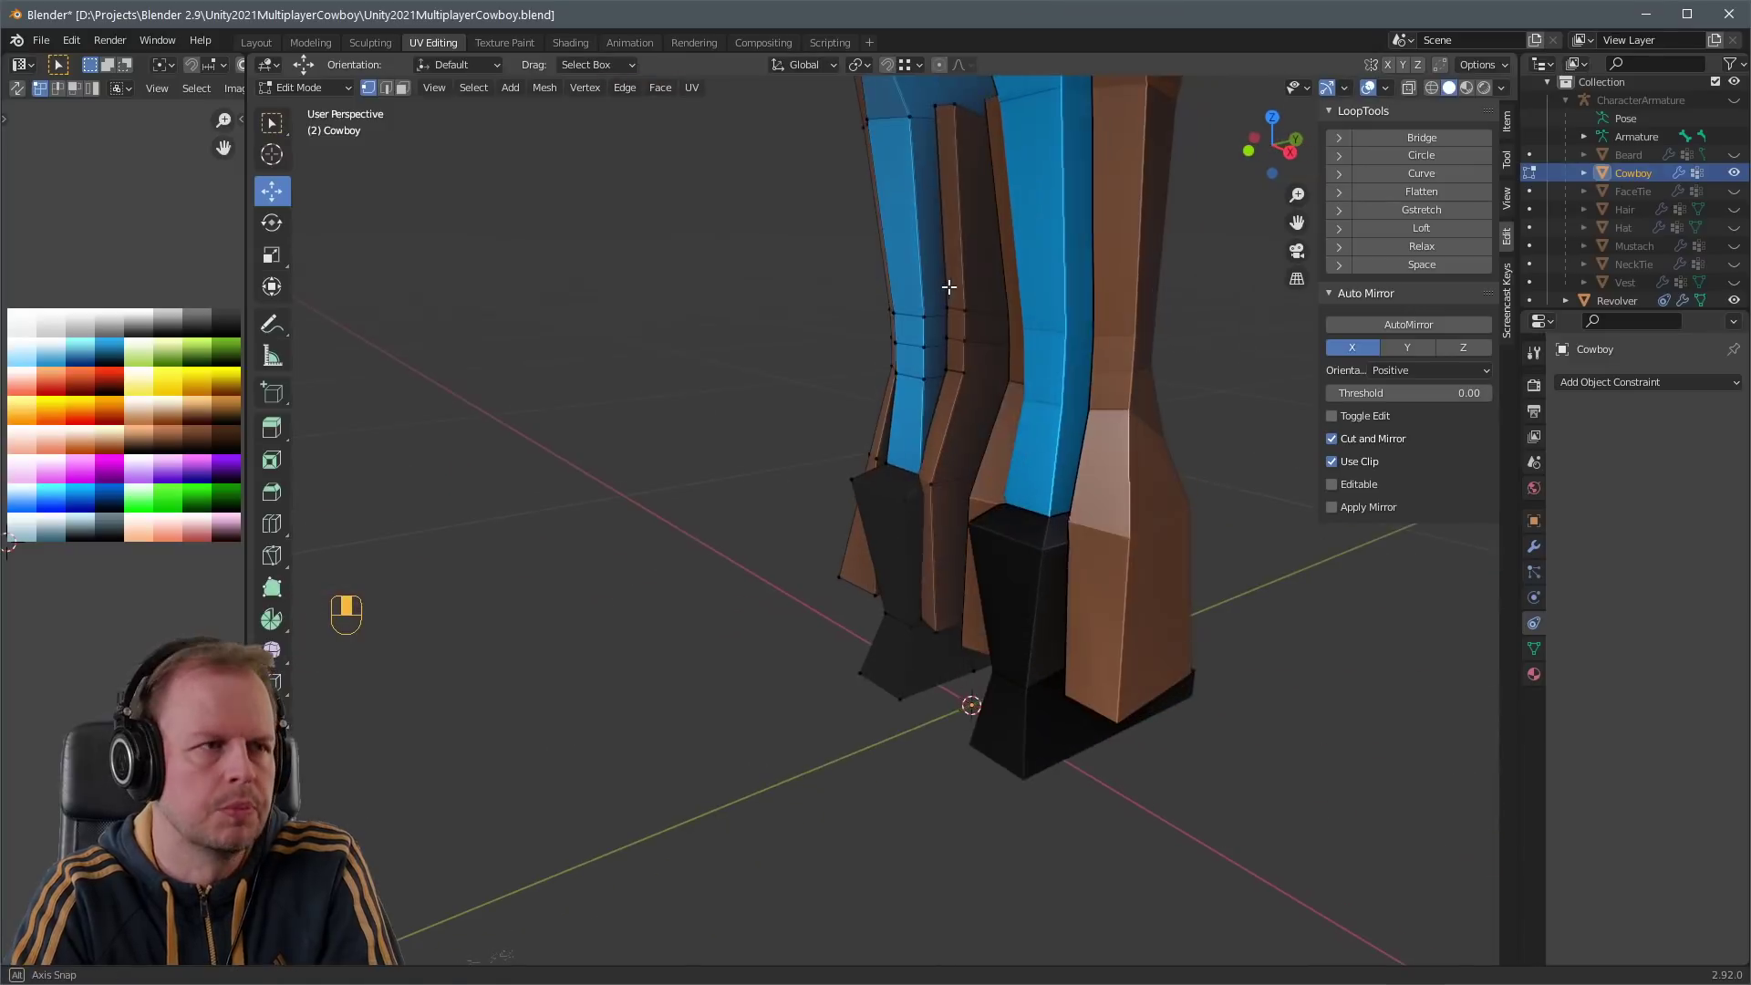
ctrl+click(937, 484)
key(g)
click(1049, 367)
middle_drag(1049, 368, 1074, 510)
key(g)
click(1013, 344)
scroll(1012, 343, down, 2)
key(g)
click(783, 589)
click(894, 544)
- Move the chaps' inner upper thigh vertex near the crotch, finishing with a shift of about 0.003 m along X
scroll(961, 527, down, 5)
key(Tab)
scroll(1003, 456, up, 5)
middle_drag(880, 412, 841, 322)
key(Tab)
click(833, 265)
key(g)
click(949, 282)
drag(719, 314, 712, 316)
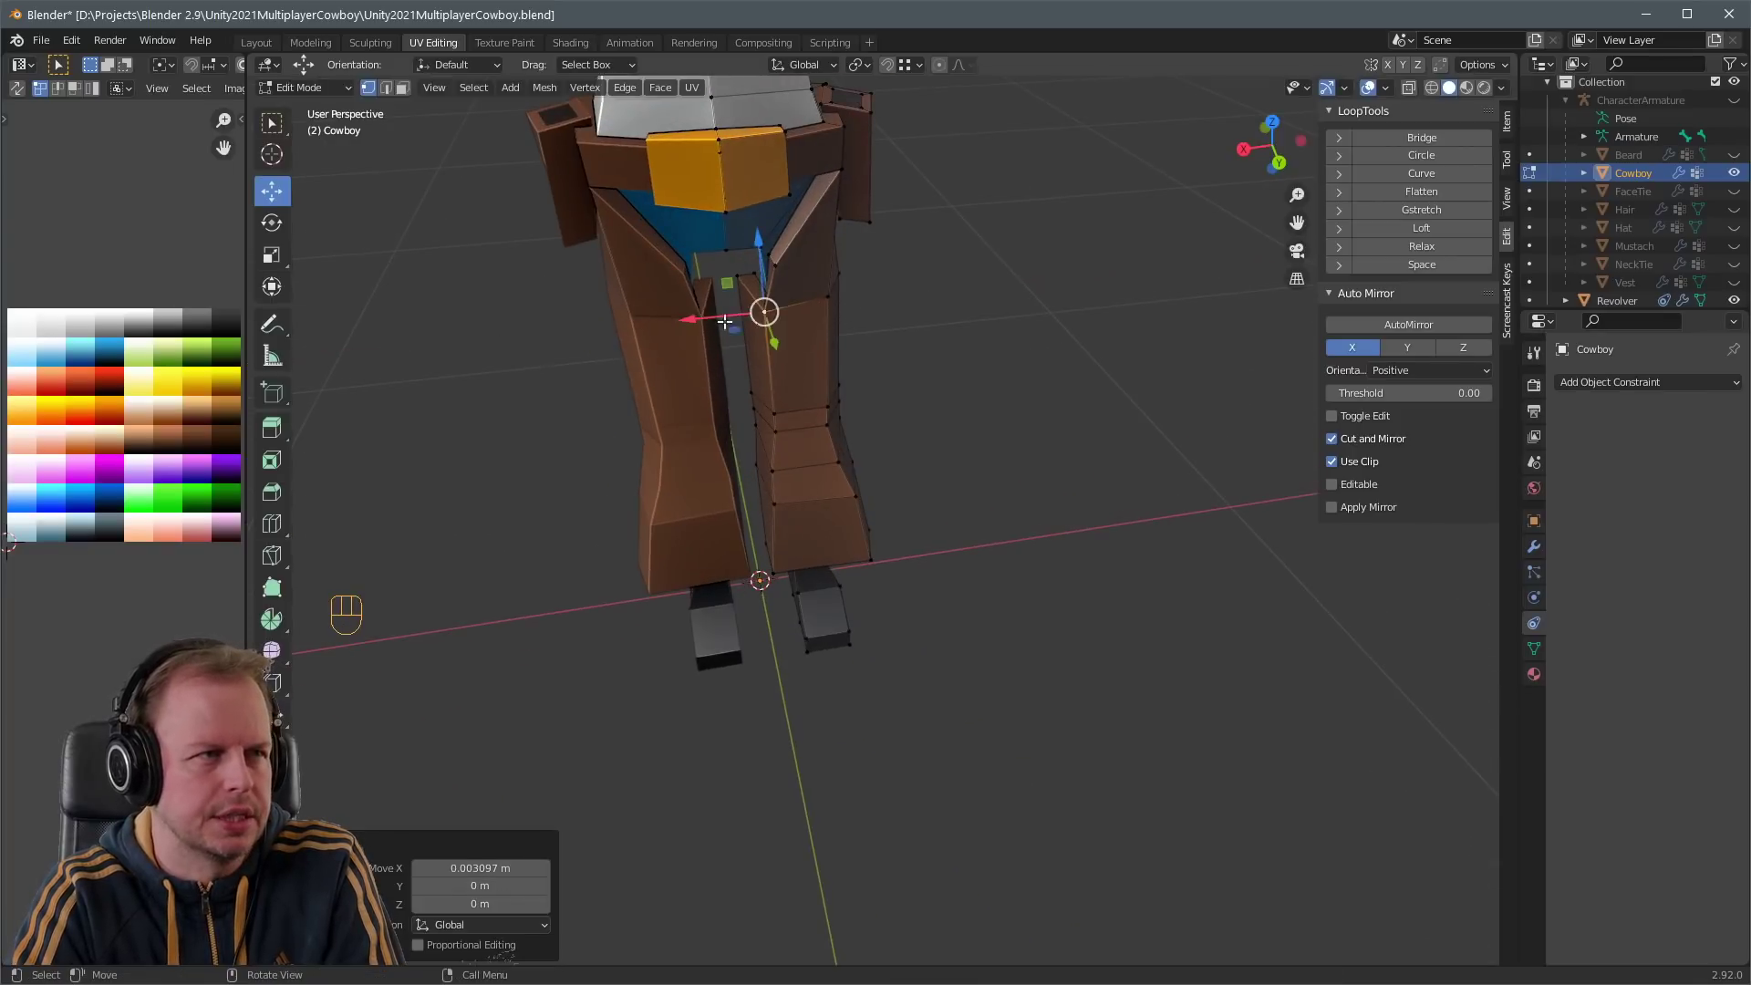
- Show the armature again and select the chaps' bottom hem edges above the foot
key(Tab)
scroll(990, 466, down, 6)
click(991, 464)
scroll(990, 462, up, 6)
key(Tab)
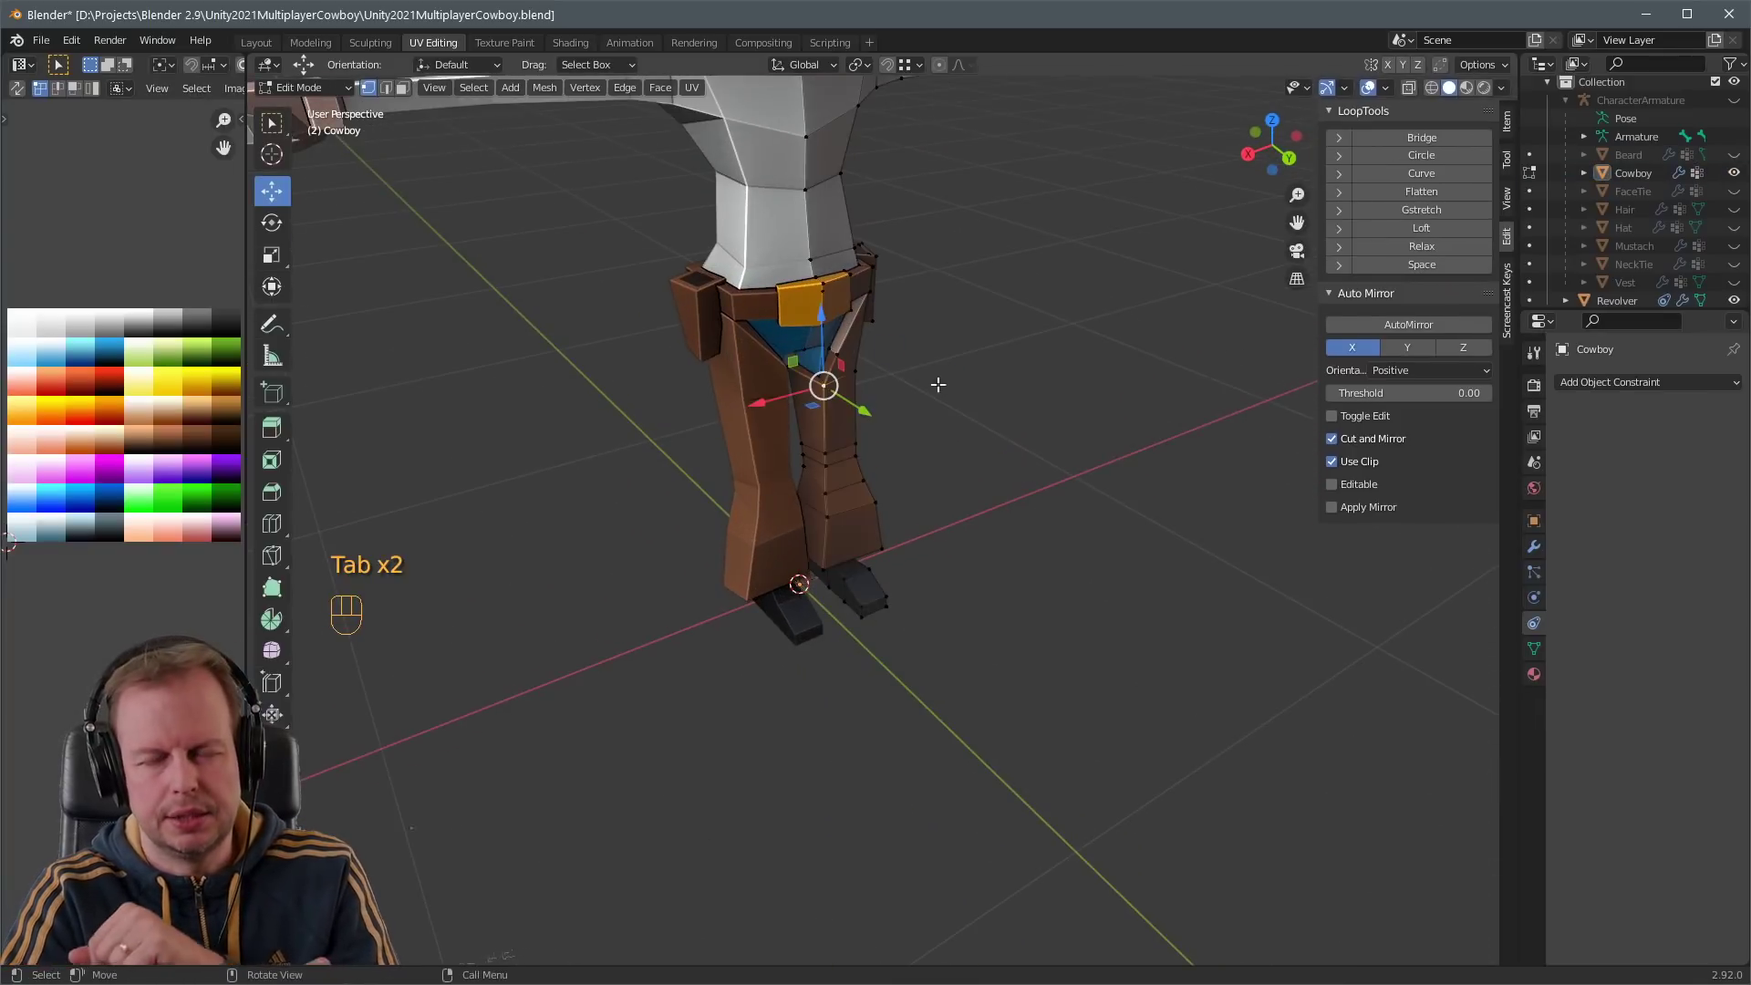
click(1733, 101)
middle_drag(1030, 411, 912, 365)
scroll(898, 456, up, 4)
key(2)
key(a)
key(a)
alt+shift+click(879, 556)
middle_drag(879, 556, 938, 514)
scroll(912, 547, up, 3)
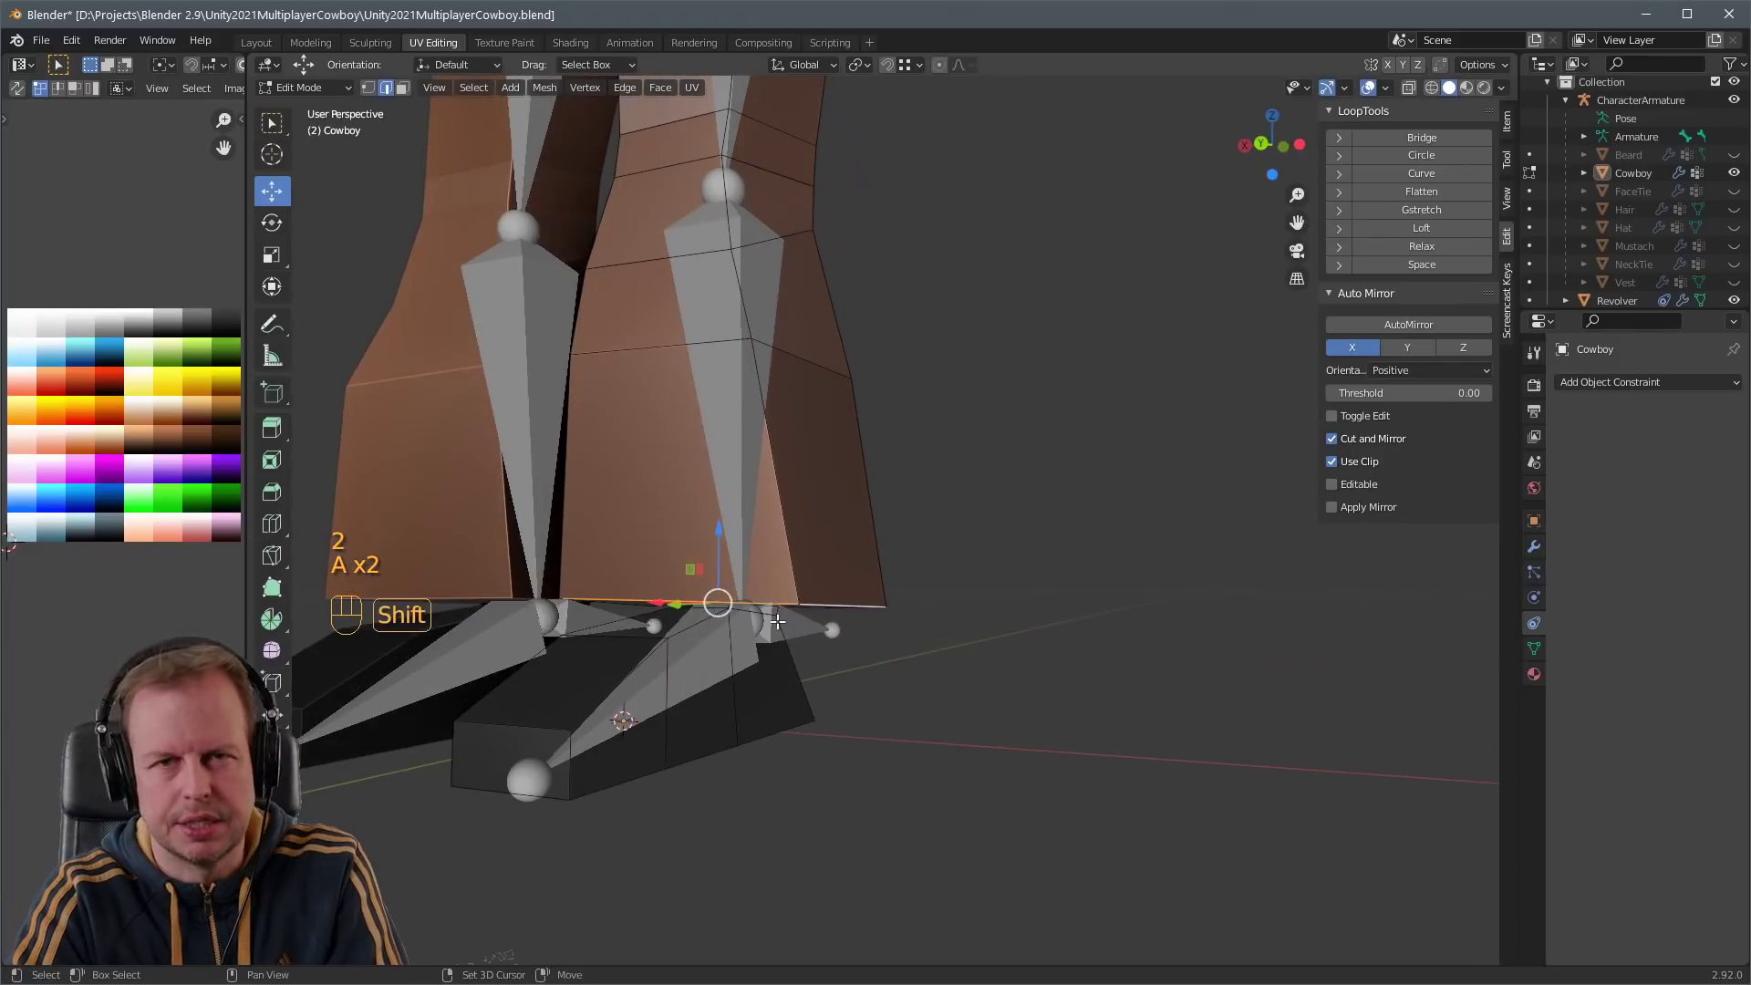
- In X-ray vertex selection, copy the adjacent lower leg vertex's bone weights onto the chaps' front hem corner vertex
key(1)
middle_drag(777, 621, 646, 619)
shift+click(564, 606)
middle_drag(748, 561, 797, 547)
scroll(750, 600, down, 2)
scroll(700, 580, up, 4)
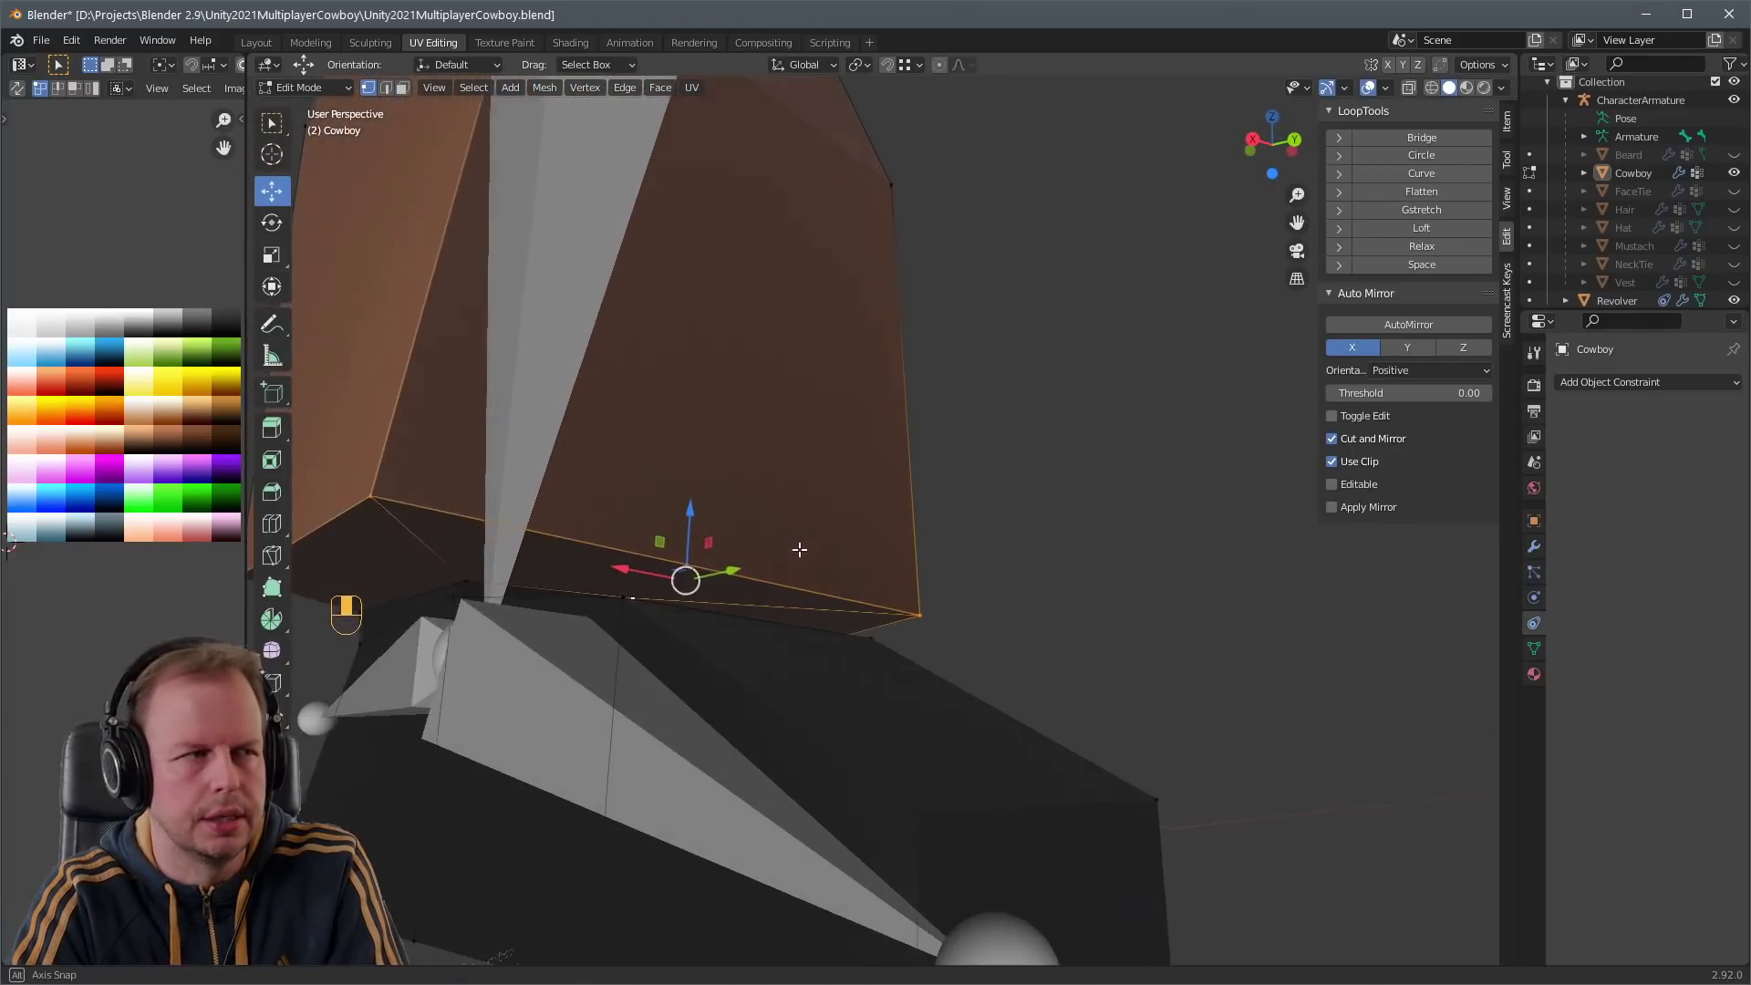
middle_drag(551, 571, 749, 618)
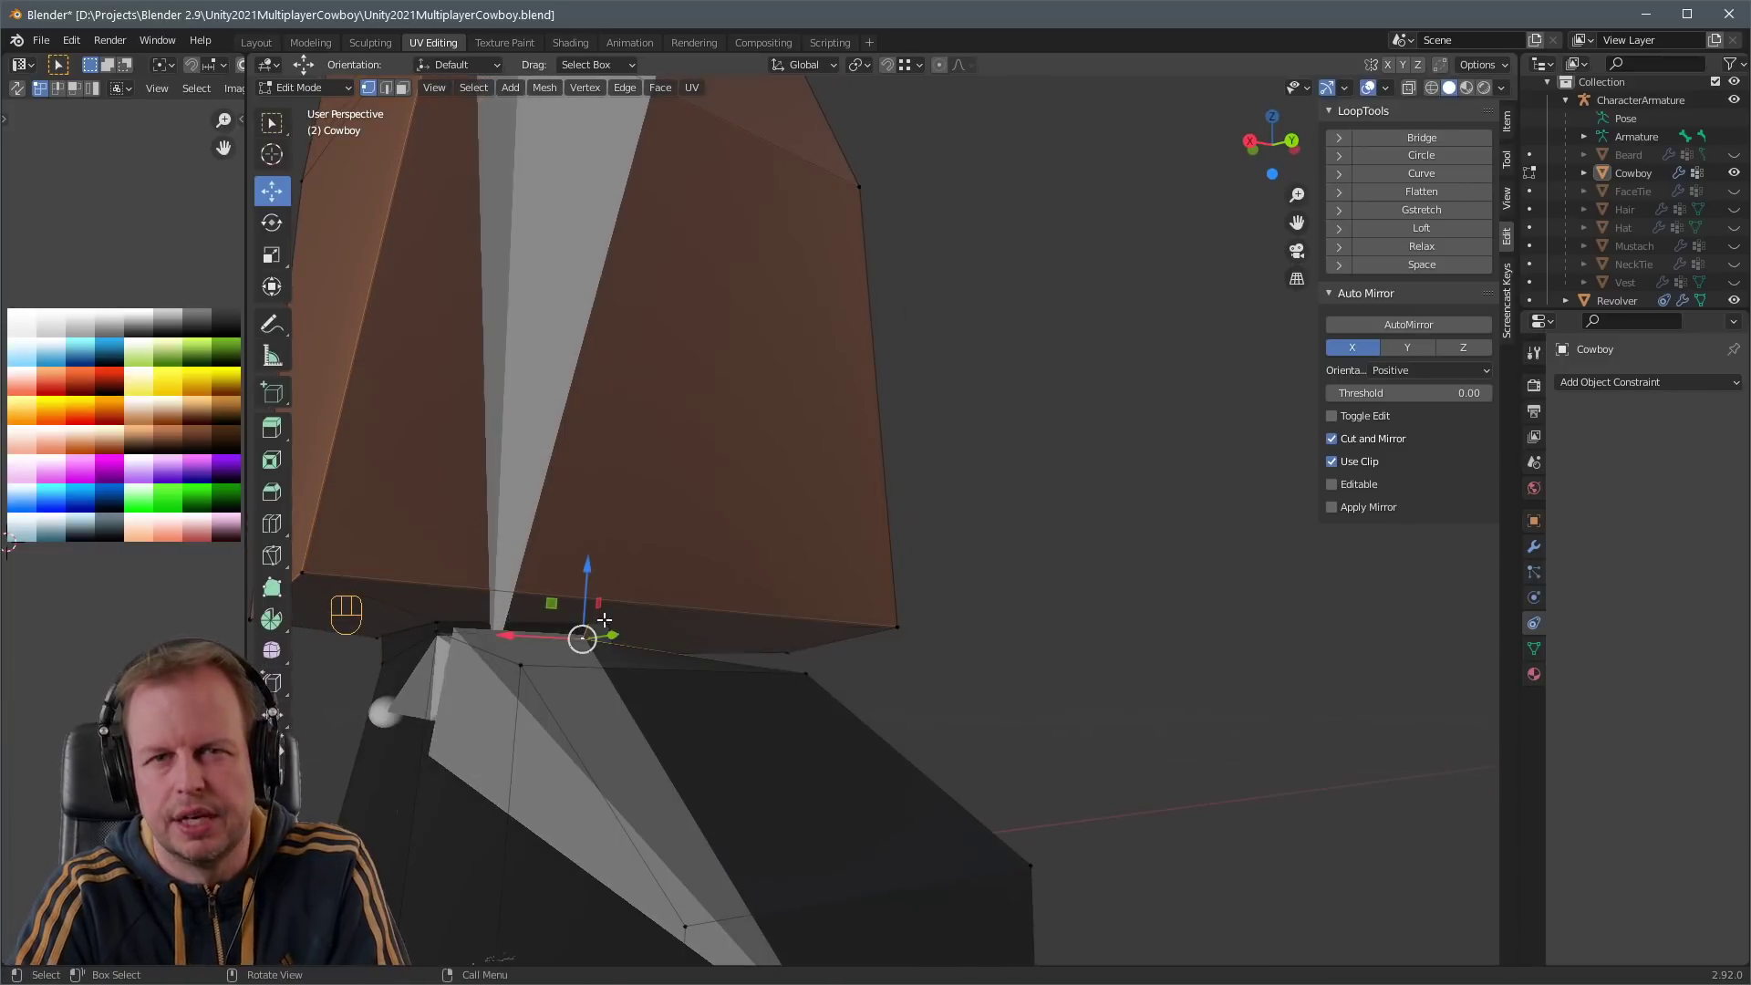
key(alt+z)
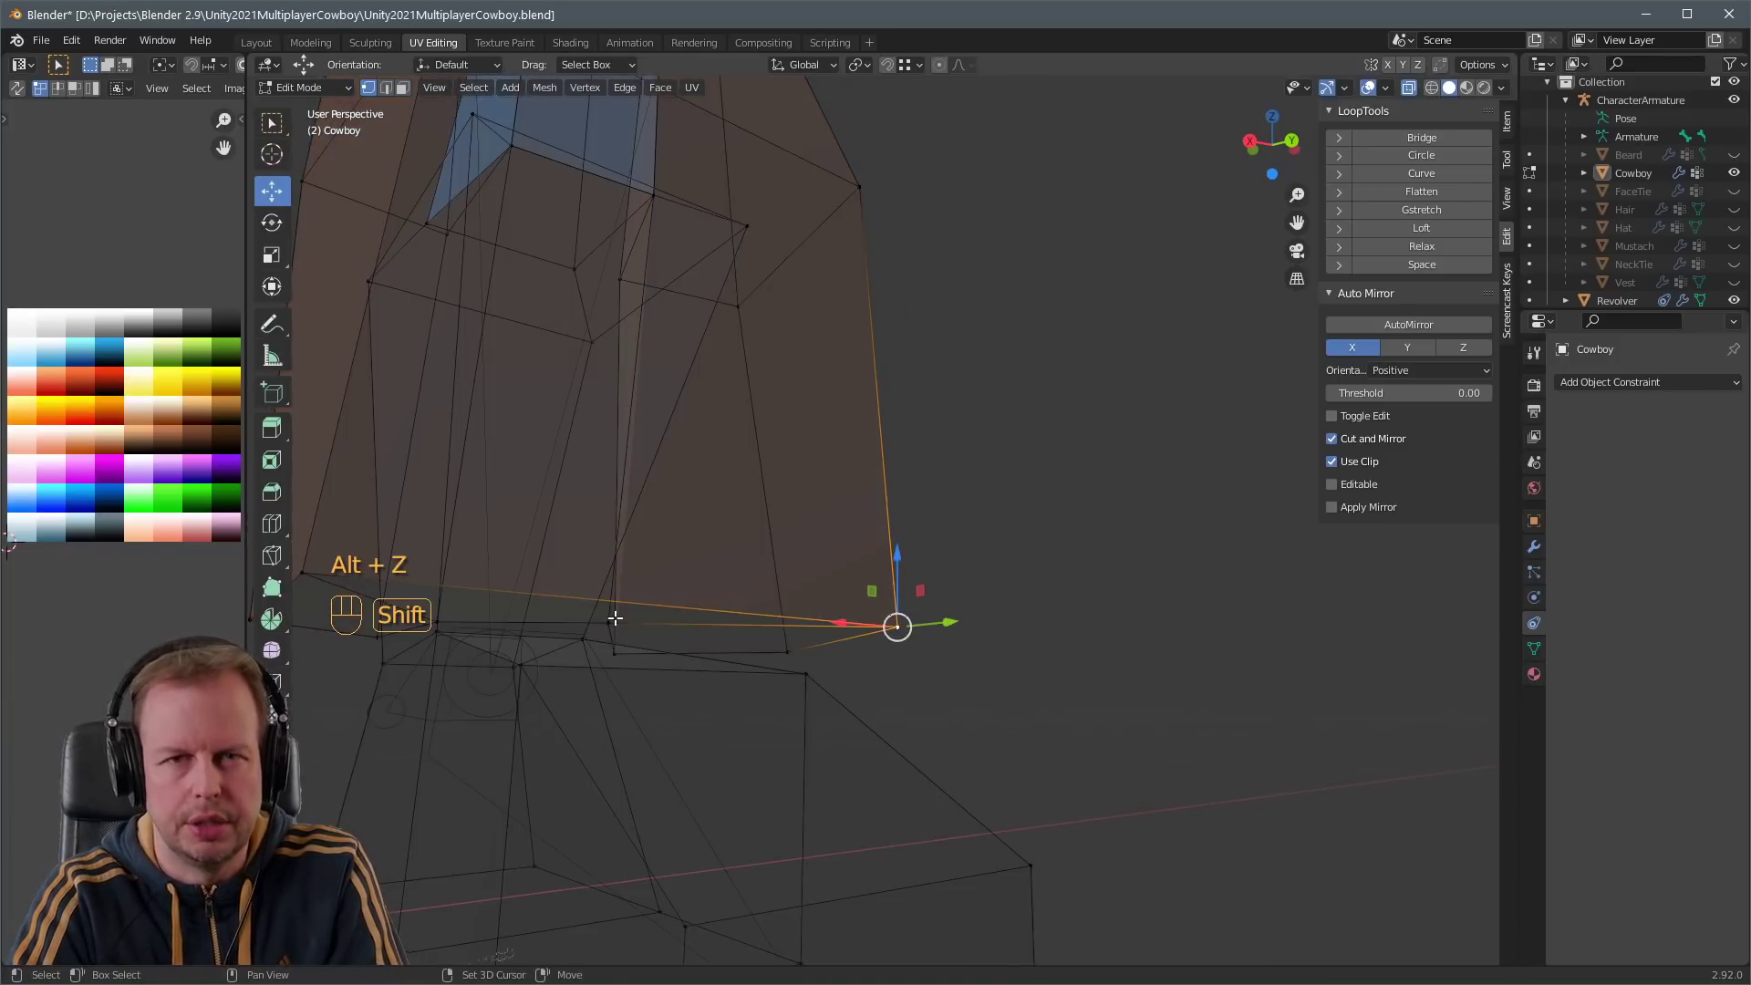
click(1507, 121)
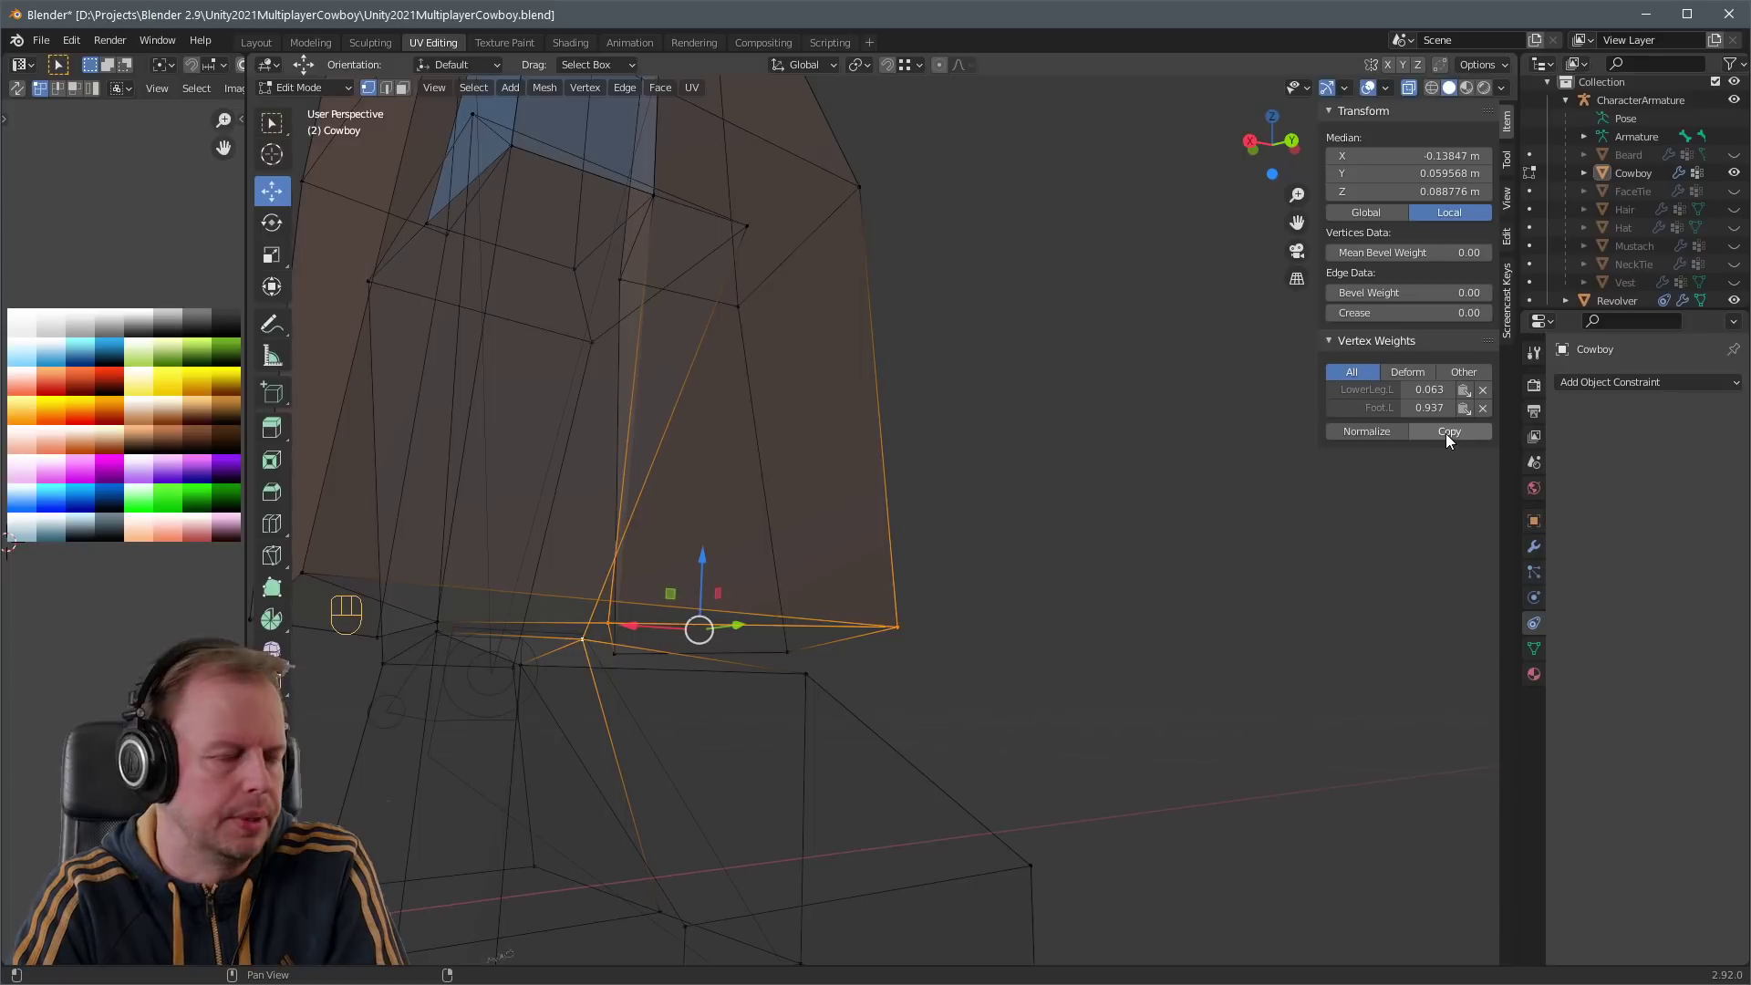
click(892, 624)
click(966, 637)
- Copy the nearest lower leg vertices' bone weights onto the remaining hem vertices of the chaps
middle_drag(625, 607, 766, 415)
click(484, 584)
shift+click(407, 500)
shift+click(465, 600)
click(1188, 481)
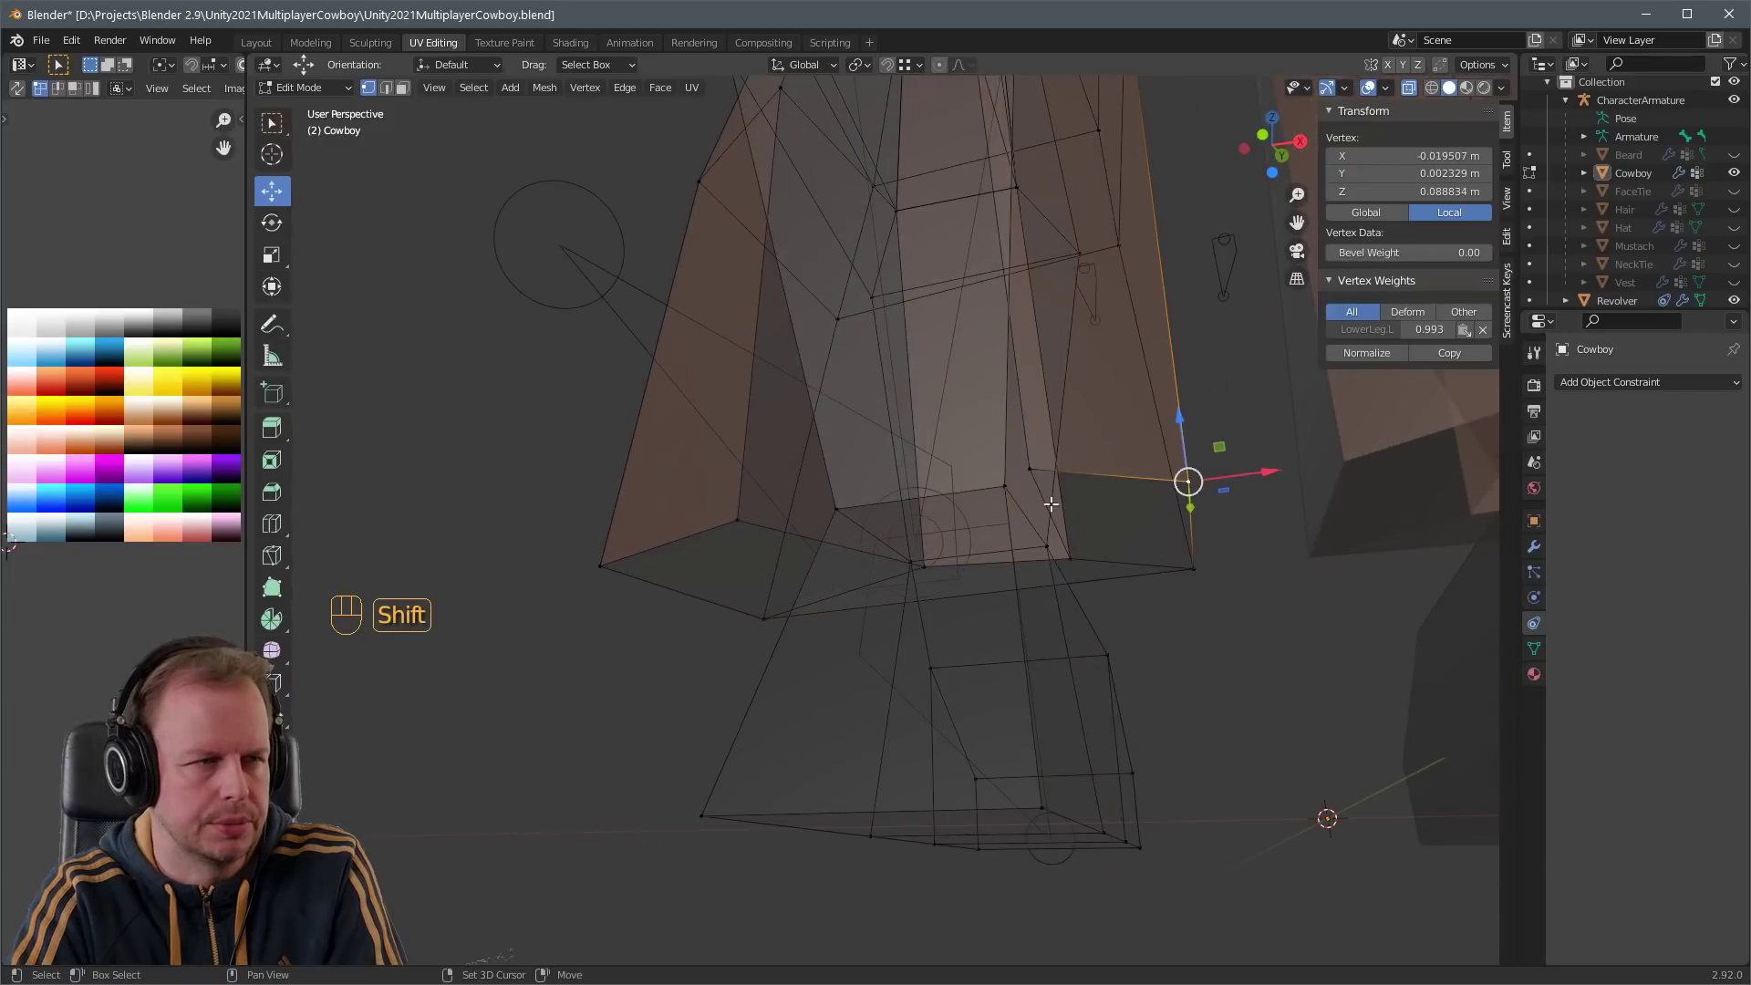
shift+click(1005, 500)
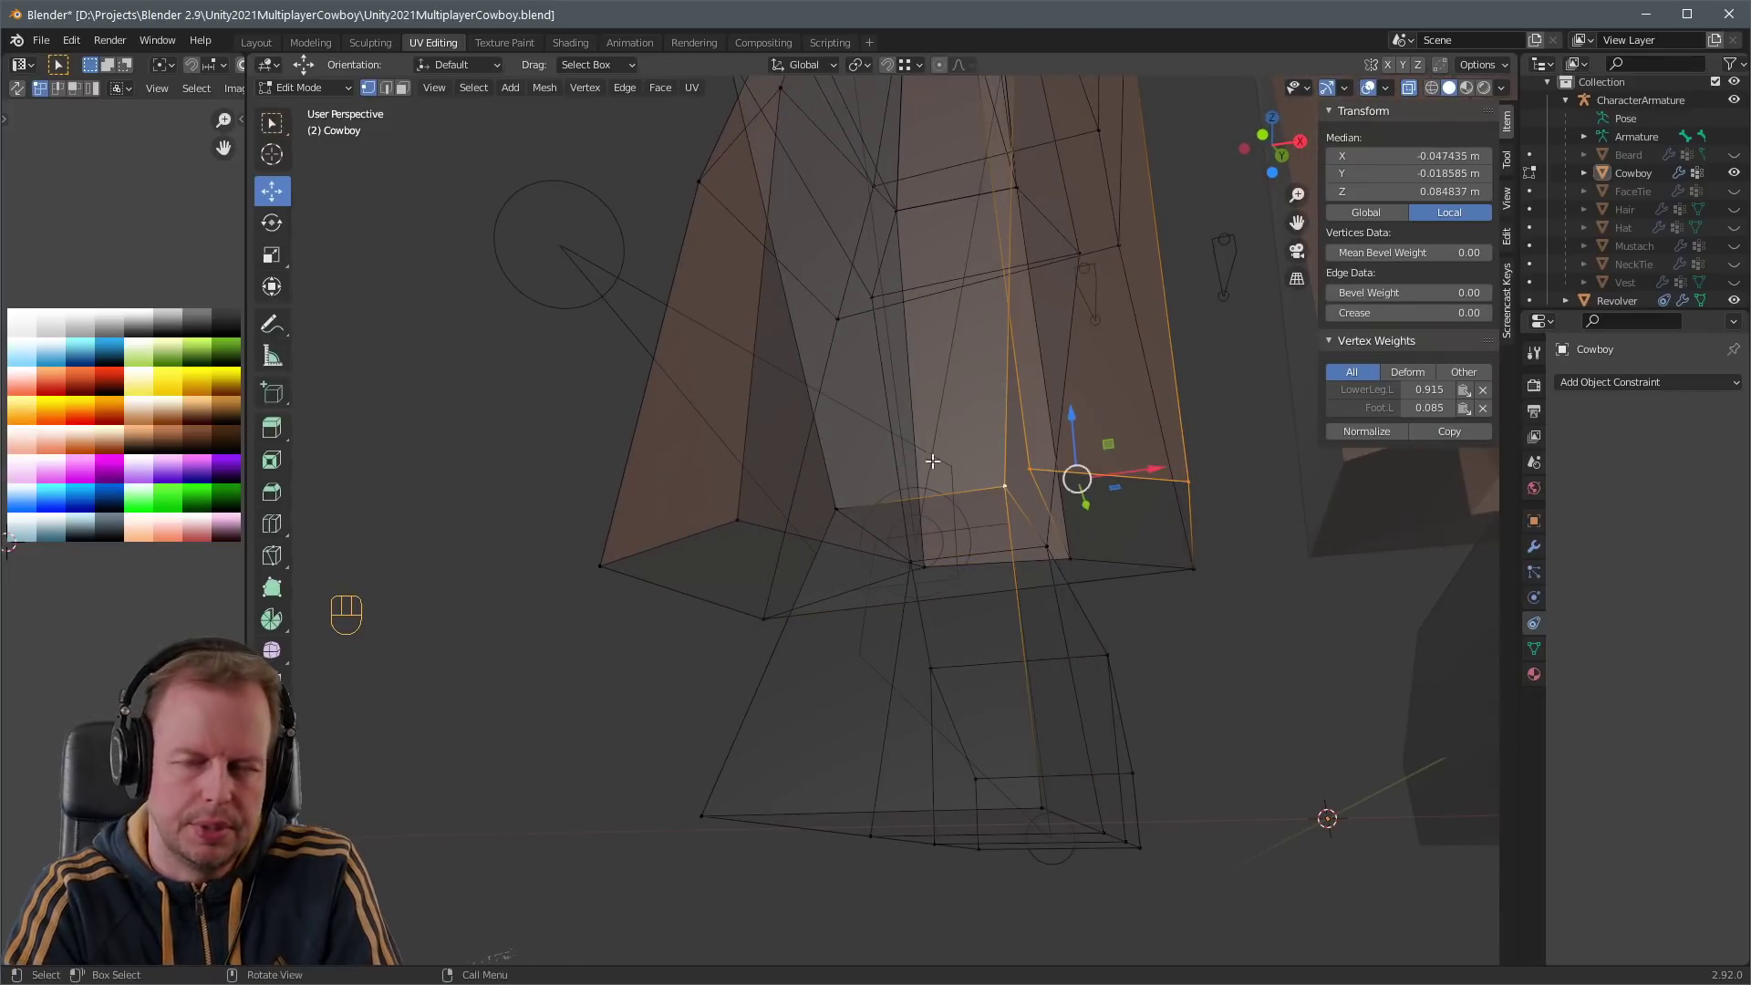
middle_drag(932, 461, 1027, 477)
click(858, 550)
shift+click(651, 564)
scroll(884, 456, down, 5)
click(852, 478)
scroll(963, 395, down, 4)
- Return the cowboy to Object Mode and restore solid display
key(Tab)
key(Tab)
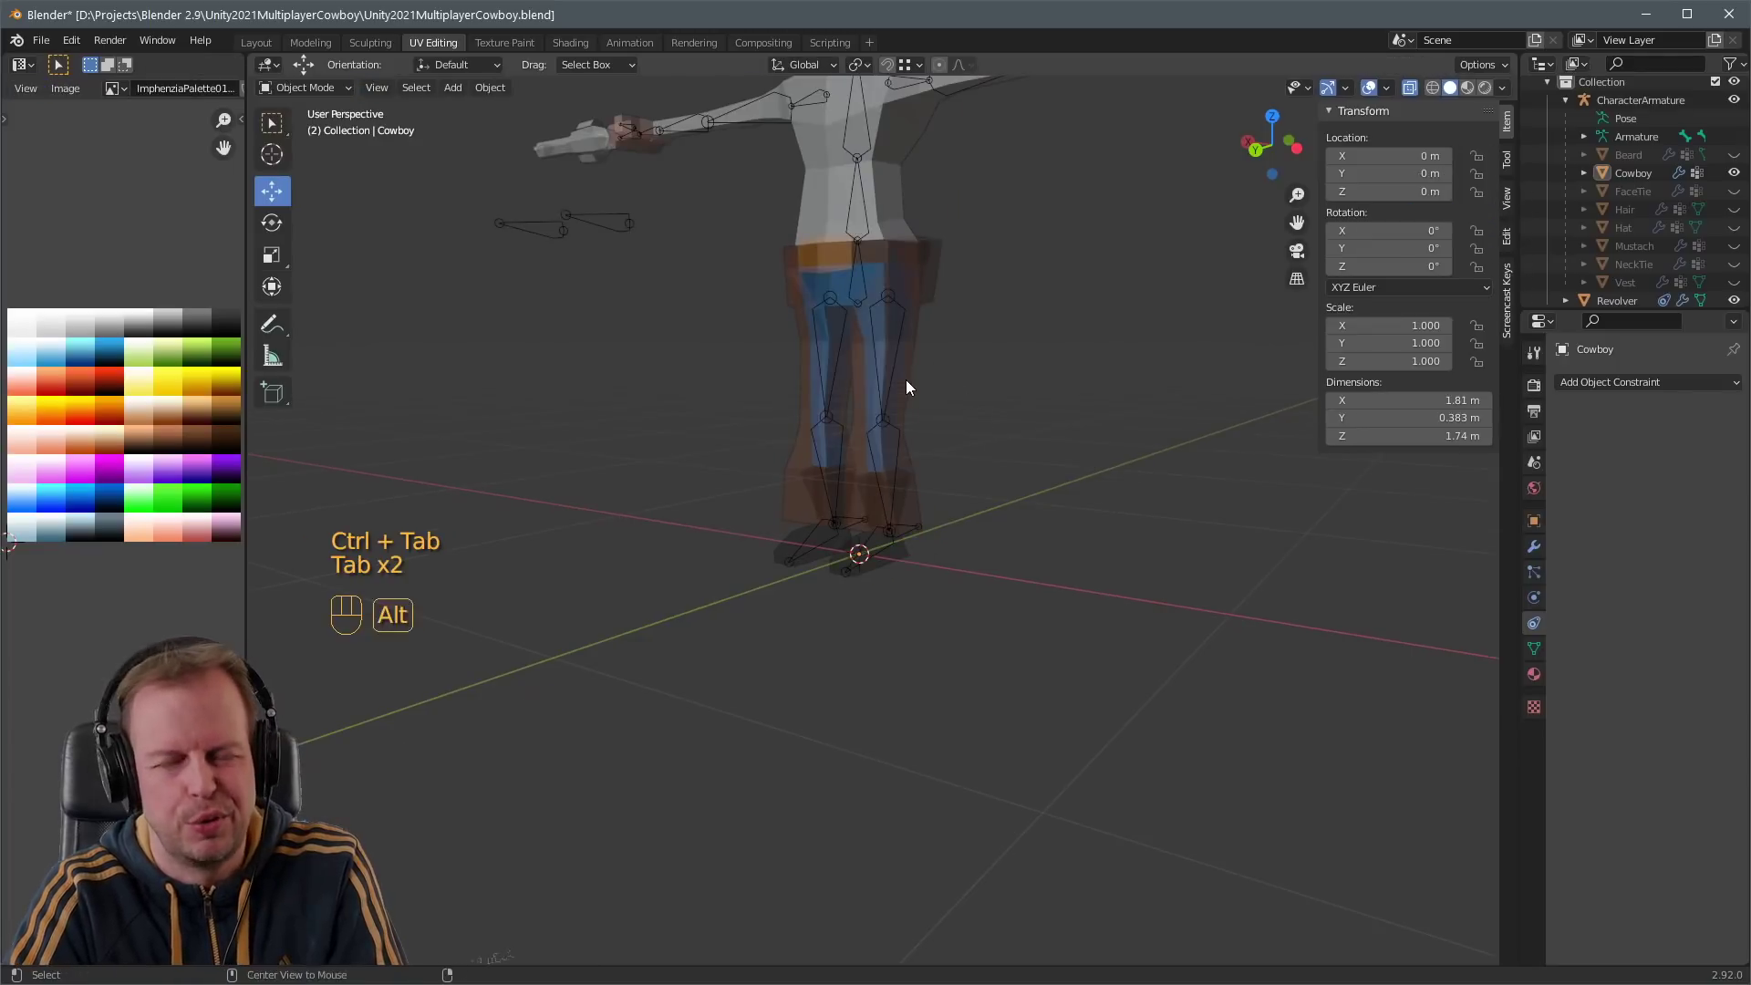
key(ctrl+Tab)
click(780, 408)
key(Tab)
click(884, 358)
key(Tab)
key(Tab)
key(ctrl+Tab)
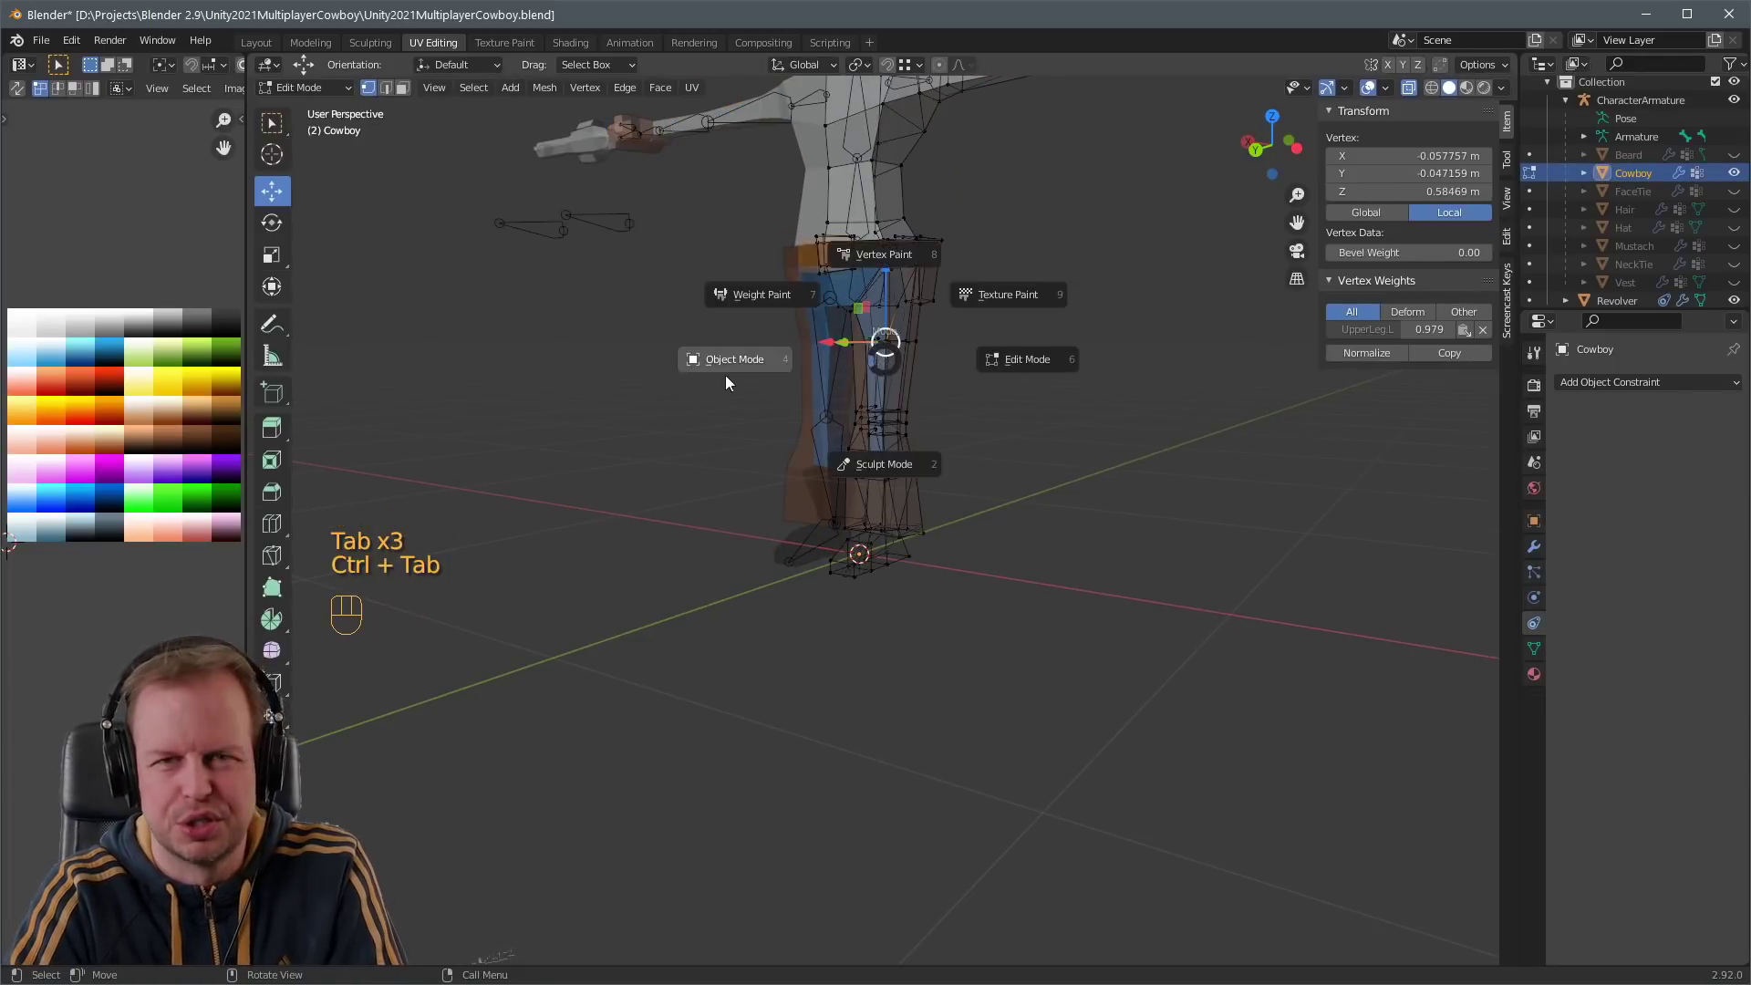
click(725, 375)
middle_drag(866, 274, 880, 406)
key(alt+z)
key(Tab)
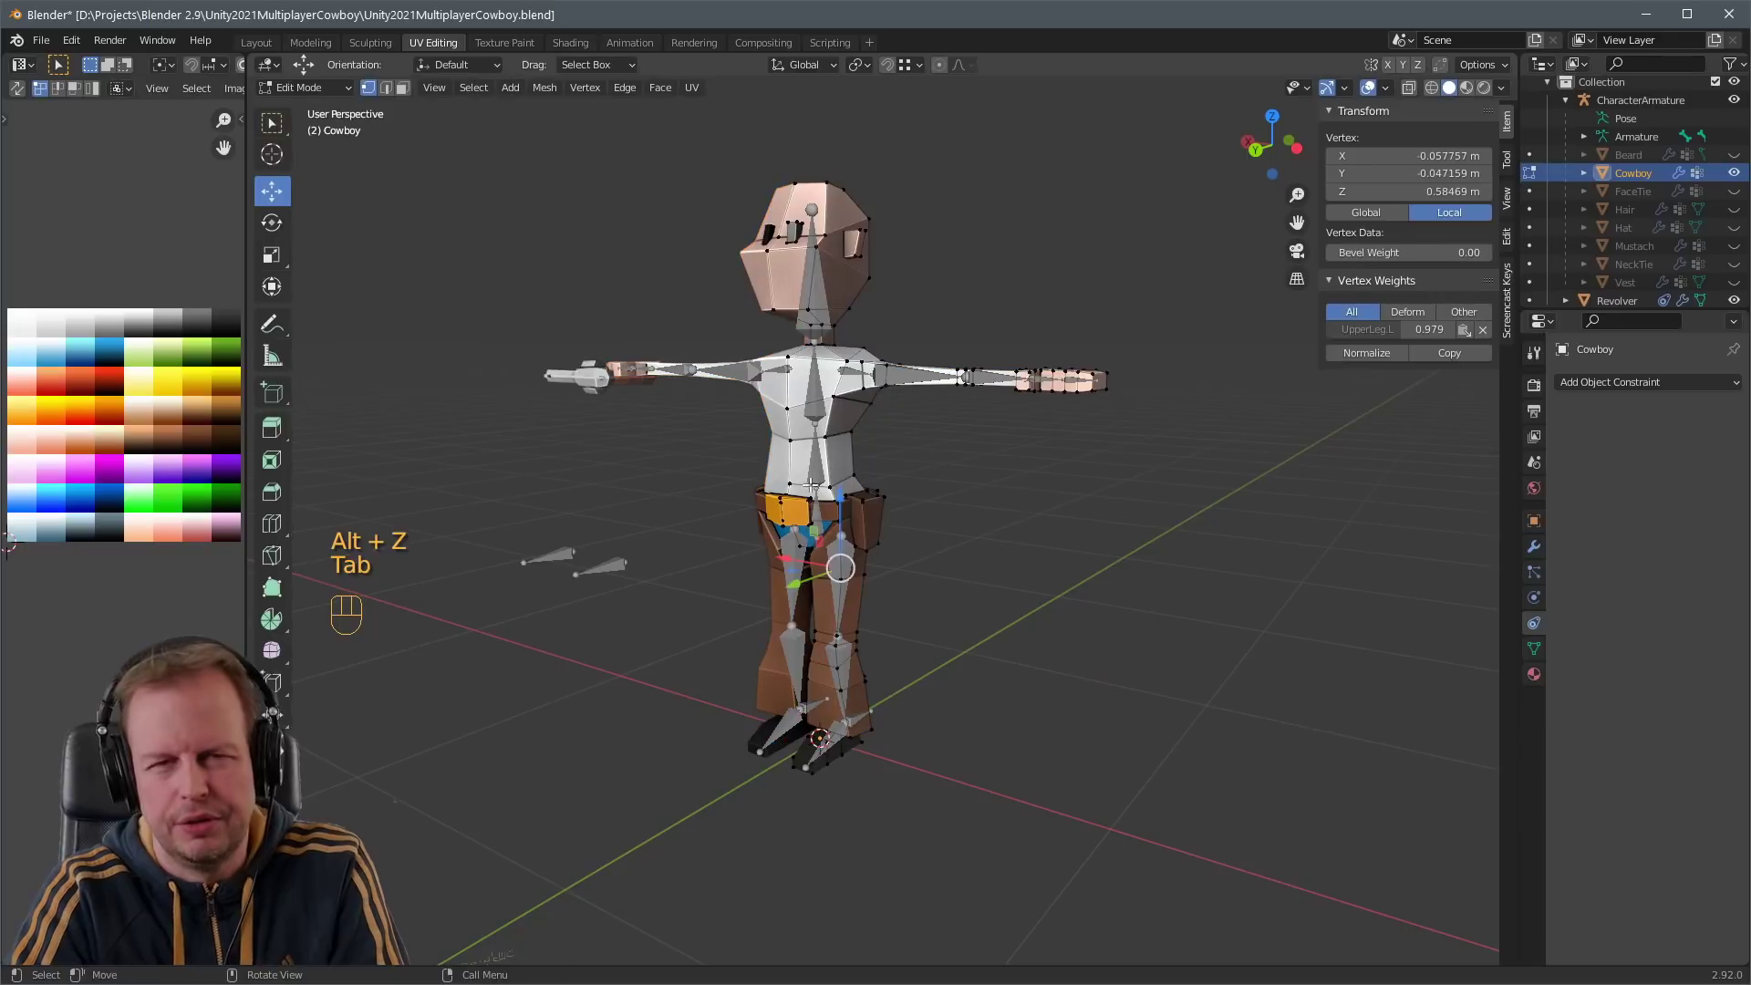
key(Tab)
- Switch the armature to Pose Mode and test the chaps' deformation by moving the root bone, cancelling each move
click(823, 483)
key(ctrl+Tab)
click(823, 483)
click(818, 515)
key(g)
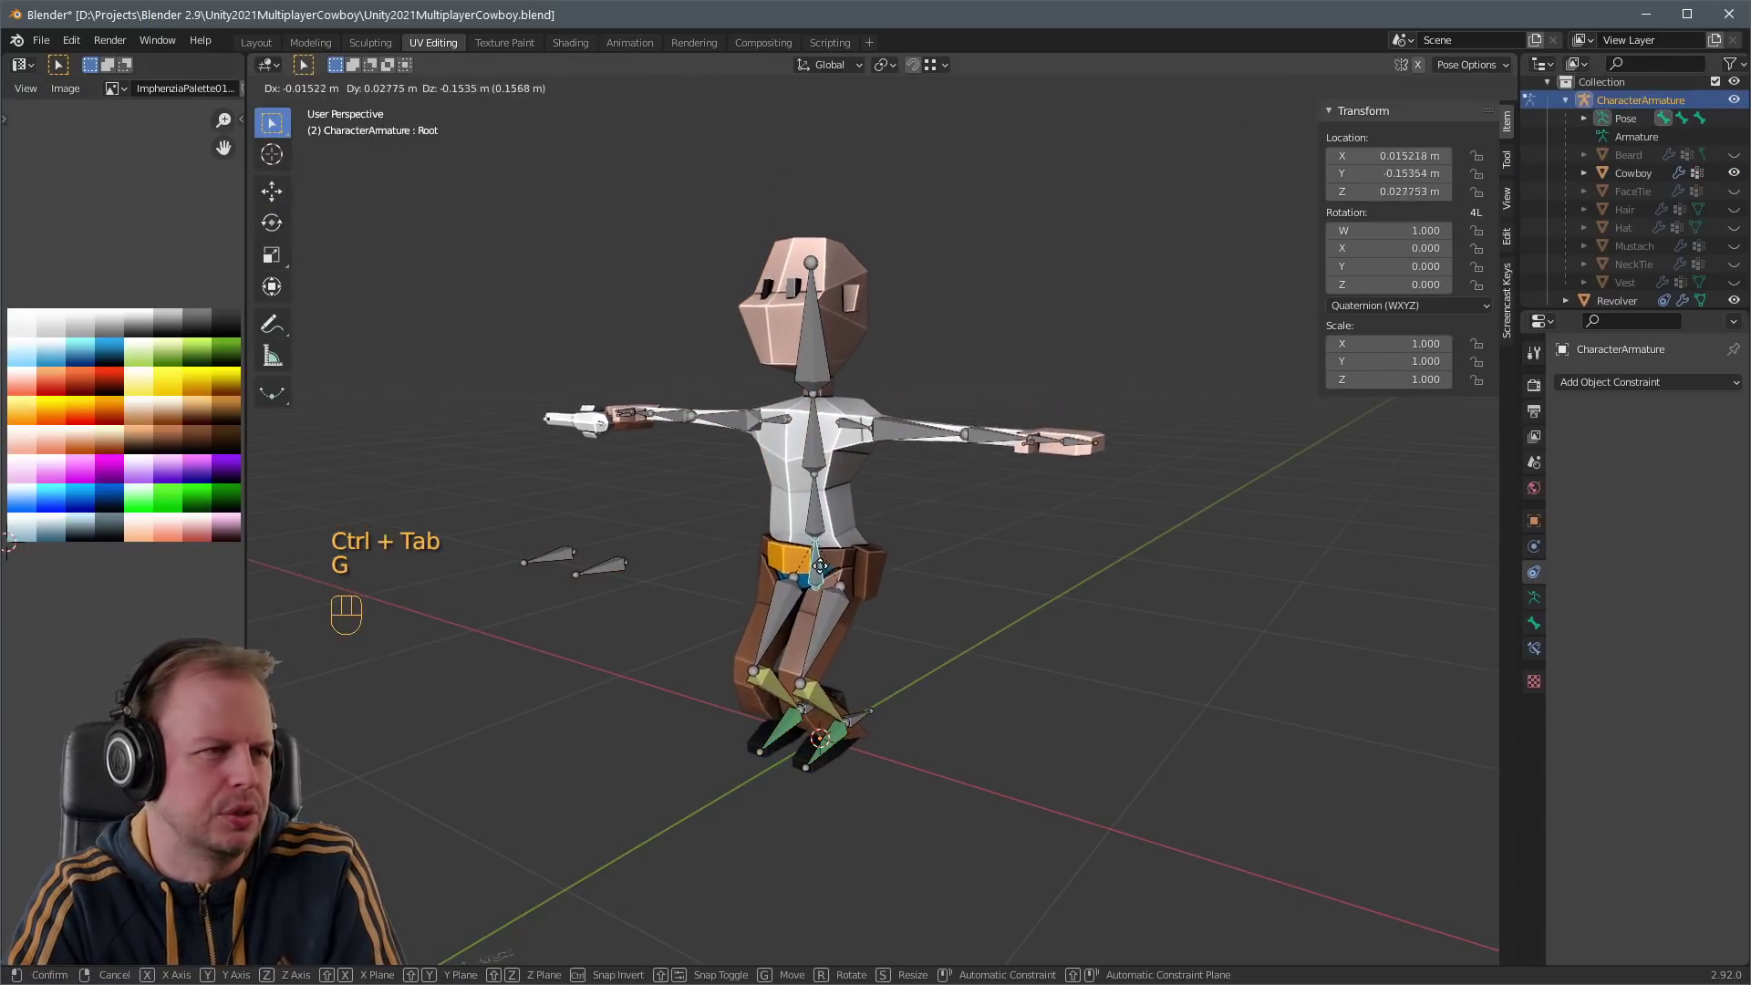
right_click(875, 570)
middle_drag(875, 570, 937, 611)
key(g)
right_click(916, 555)
- Raise the left leg's IK target and rotate it by about -42° to test the chaps on a bent knee
click(906, 741)
key(g)
click(841, 589)
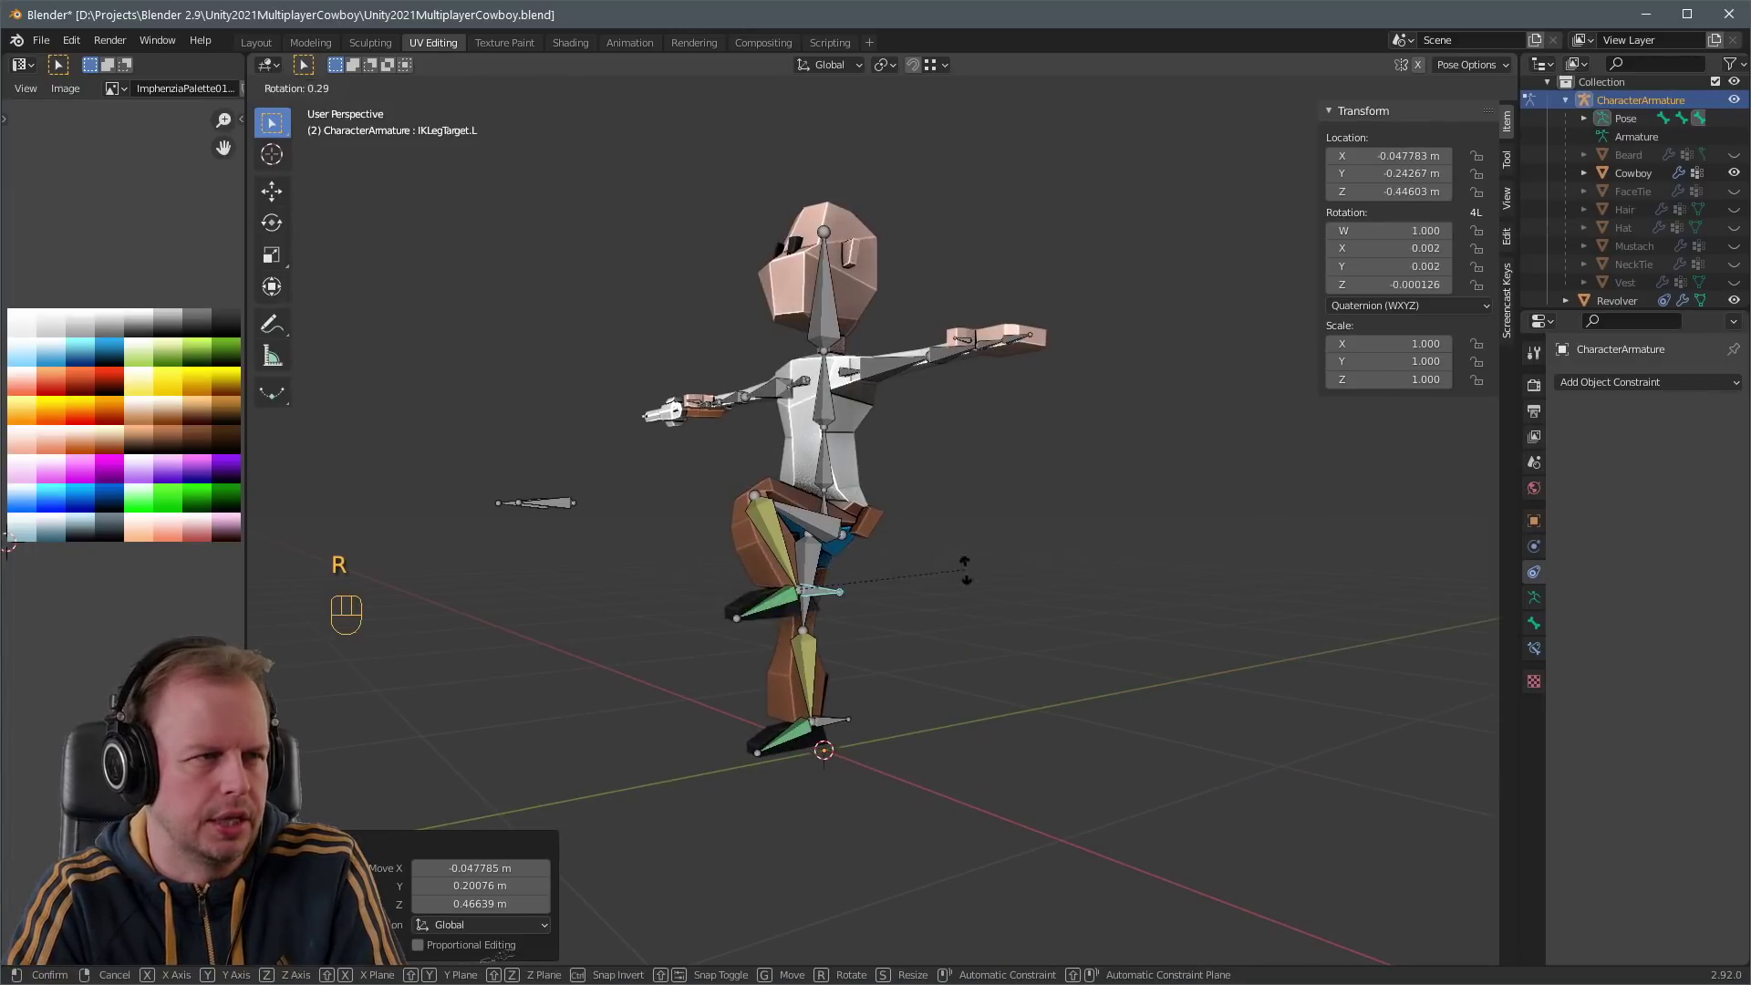
click(921, 484)
middle_drag(921, 484, 927, 594)
key(g)
right_click(987, 677)
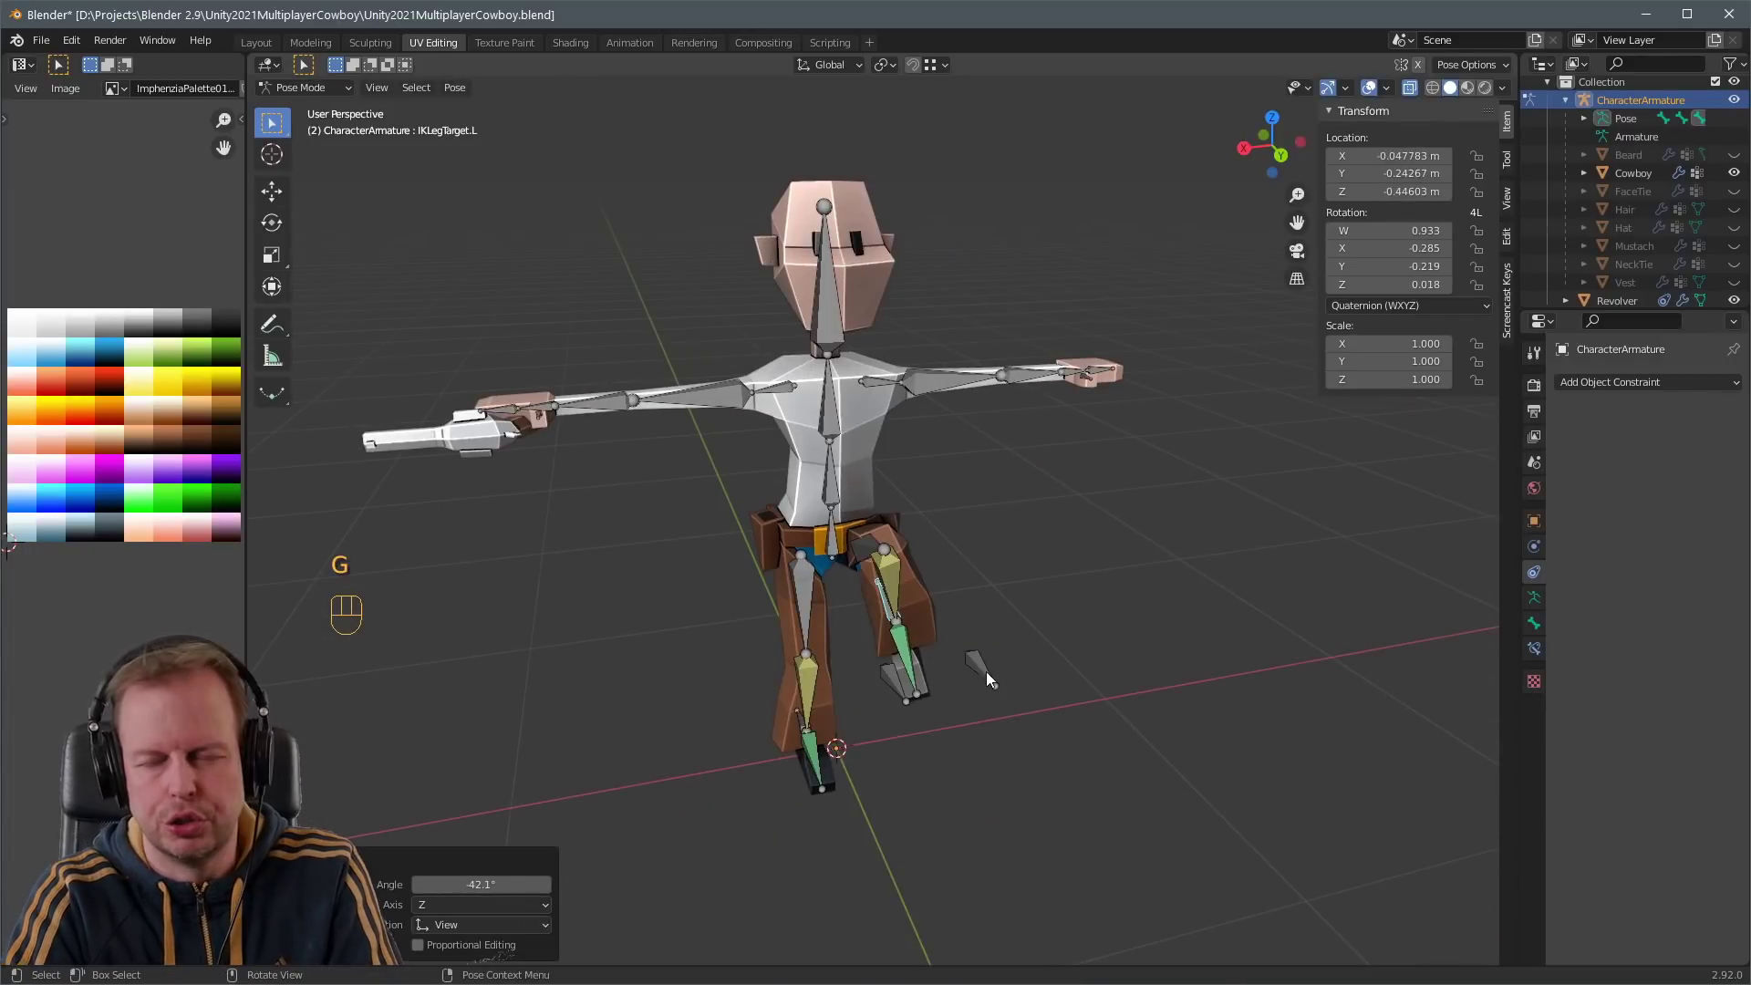
- Move the left leg's IK pole sideways and inspect how the chaps follow the turned knee
click(987, 673)
key(g)
click(1206, 627)
middle_drag(1205, 626, 899, 563)
middle_drag(920, 561, 1127, 555)
- Clear the rotation and location of all bones and leave Pose Mode
key(alt+r)
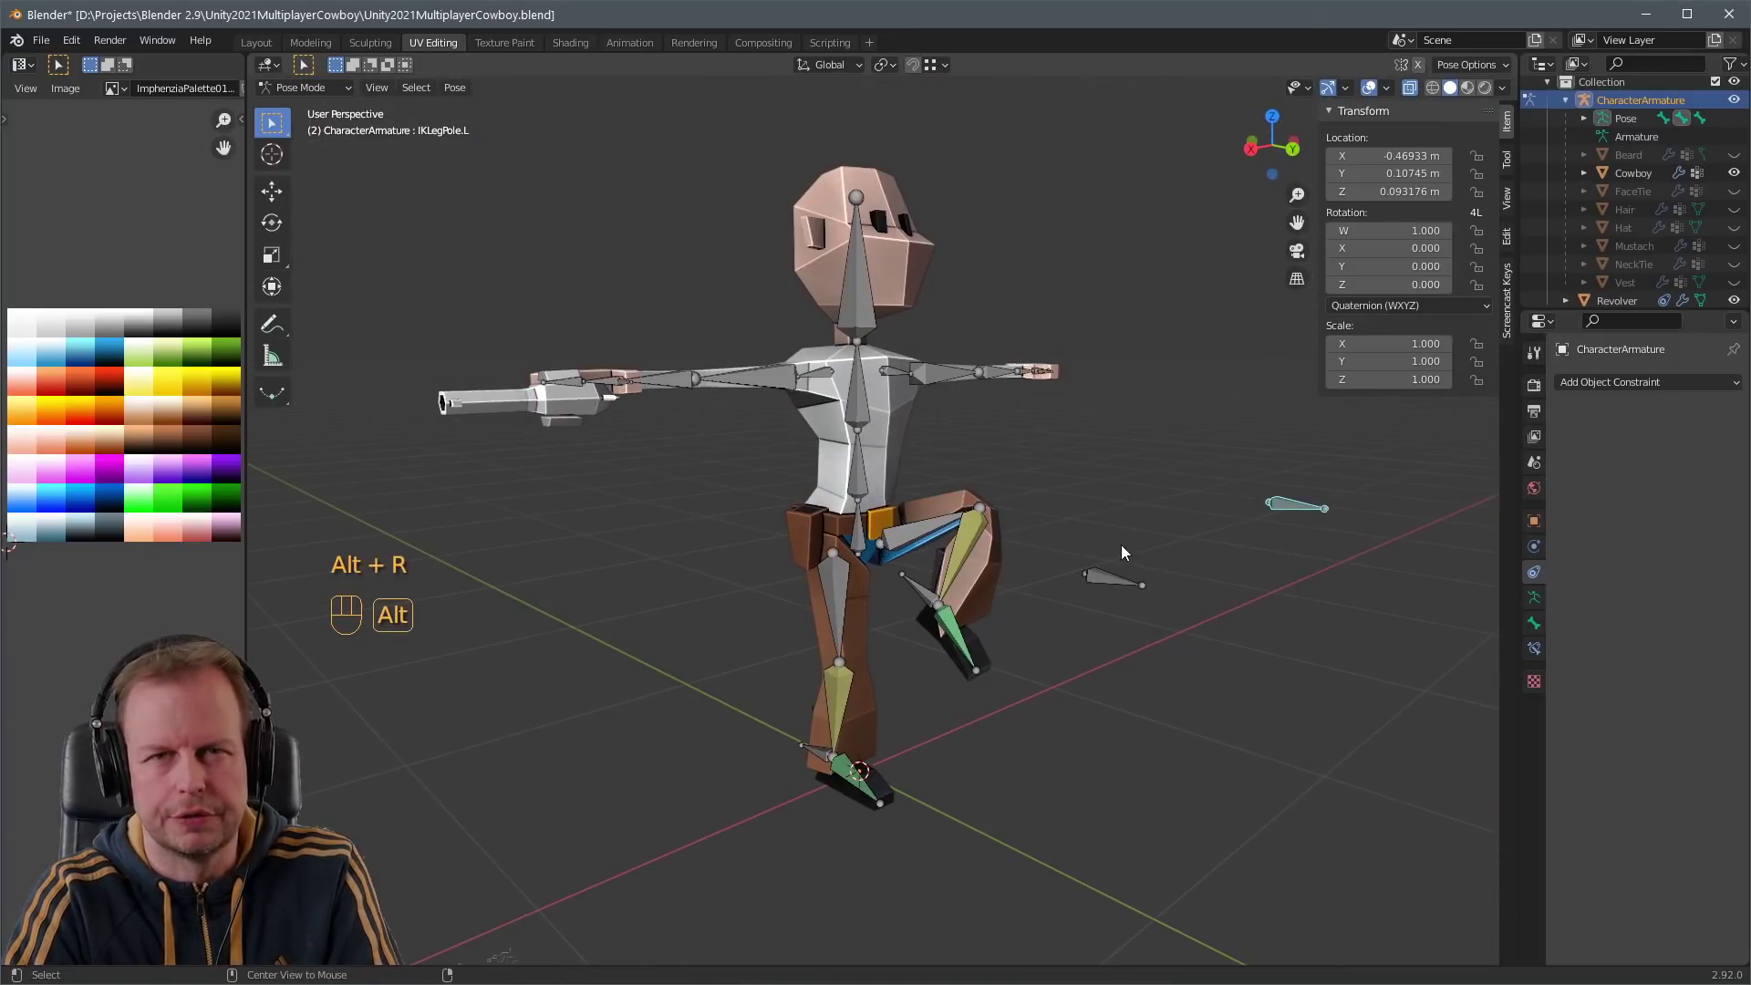
key(alt+g)
key(a)
key(alt+r)
key(alt+g)
key(ctrl+Tab)
- Save the cowboy file
scroll(1020, 495, up, 3)
mouse_move(1020, 494)
middle_down()
mouse_move(1105, 516)
mouse_move(1025, 522)
middle_up()
scroll(957, 526, down, 4)
key(ctrl+s)
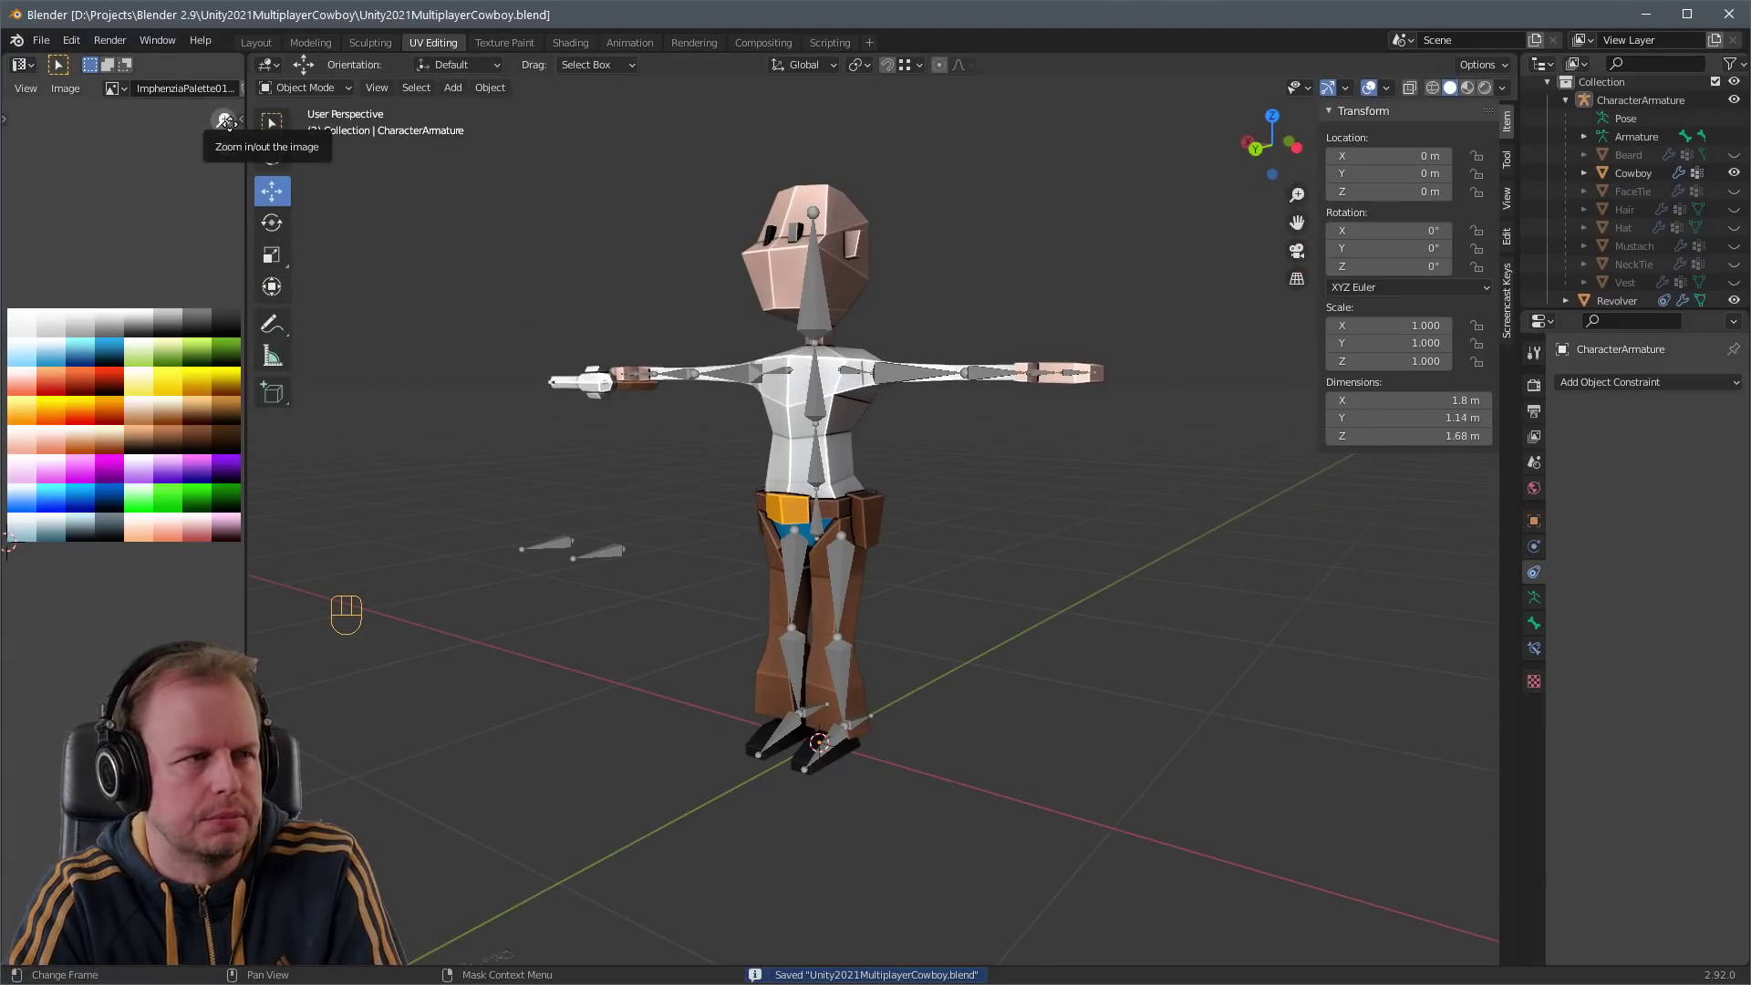
key(alt+Tab)
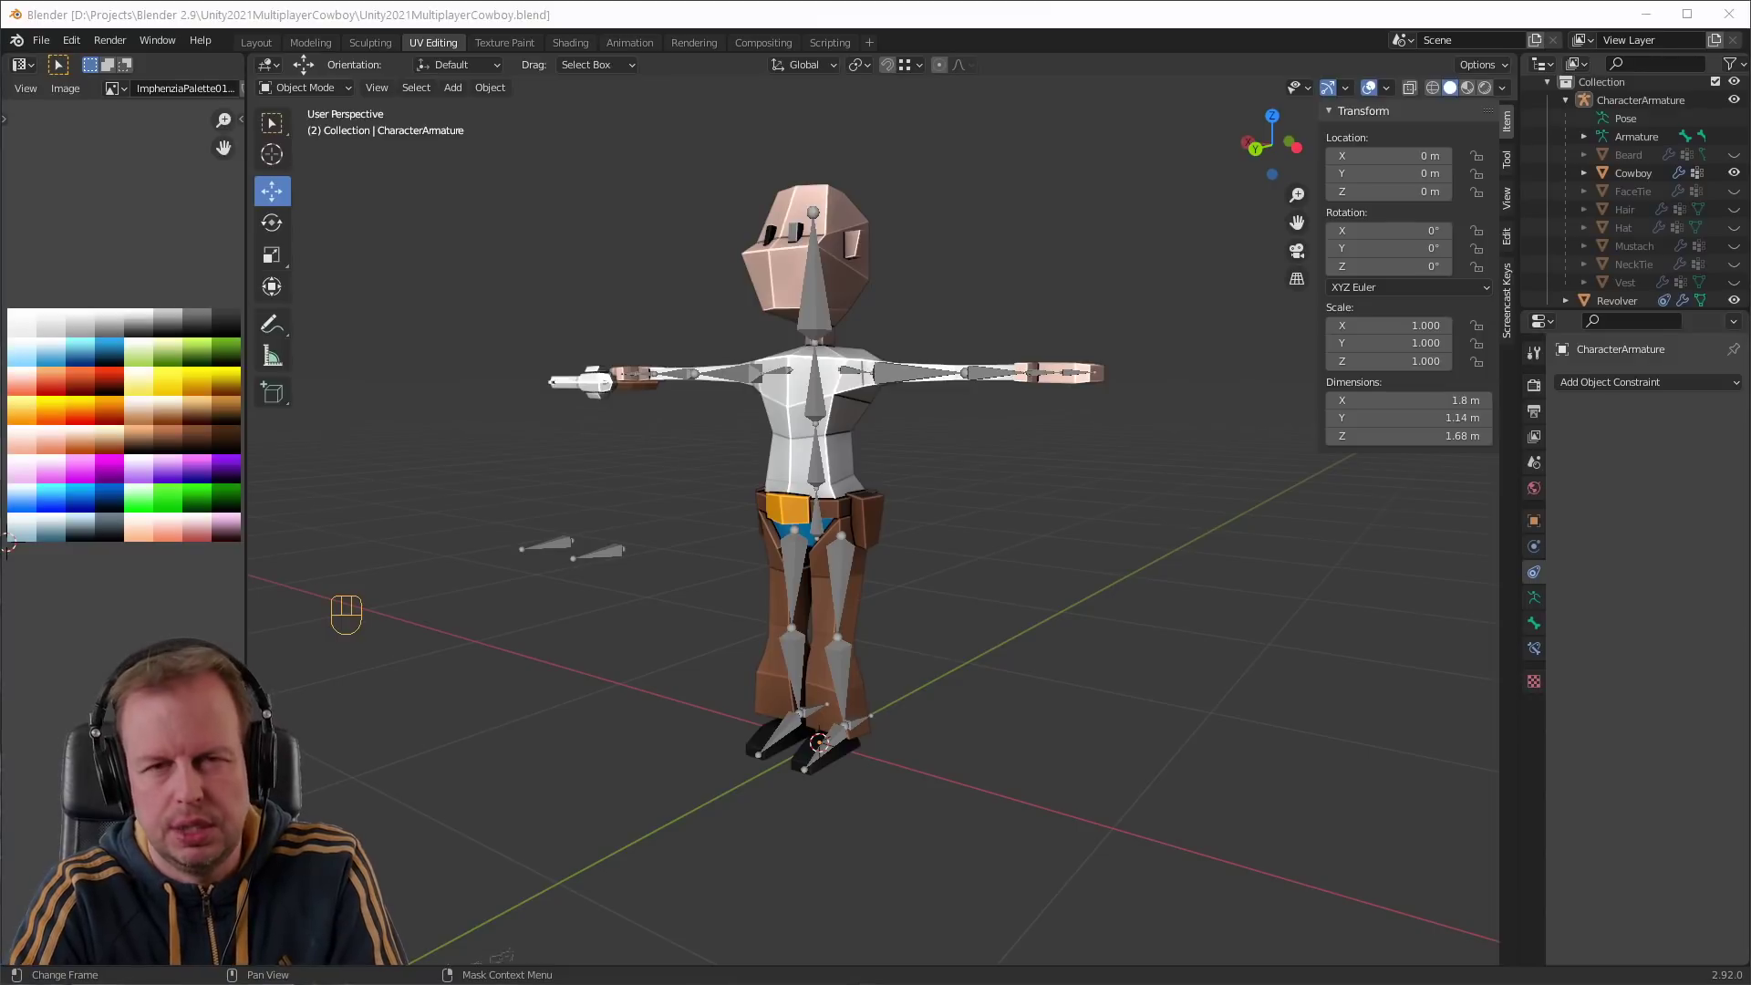
- Test the chaps again by raising the left leg's IK target, then undo the pose and leave Pose Mode
middle_drag(989, 566, 757, 494)
scroll(793, 488, up, 3)
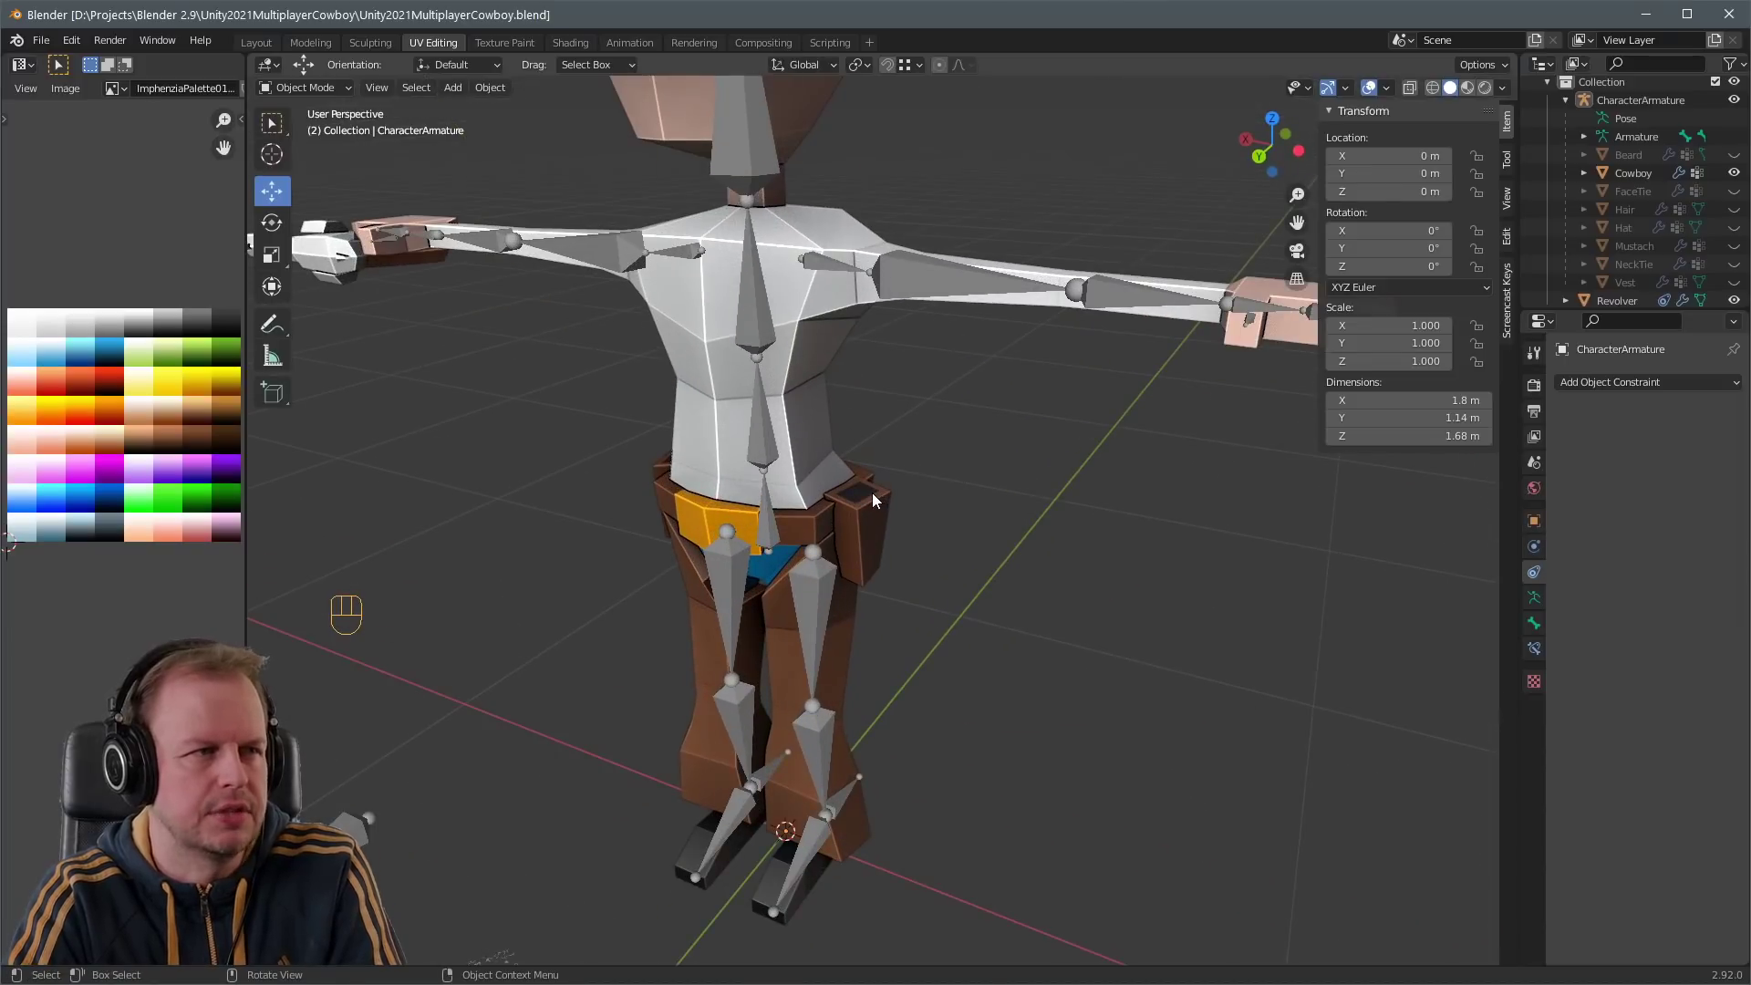
middle_drag(871, 496, 913, 554)
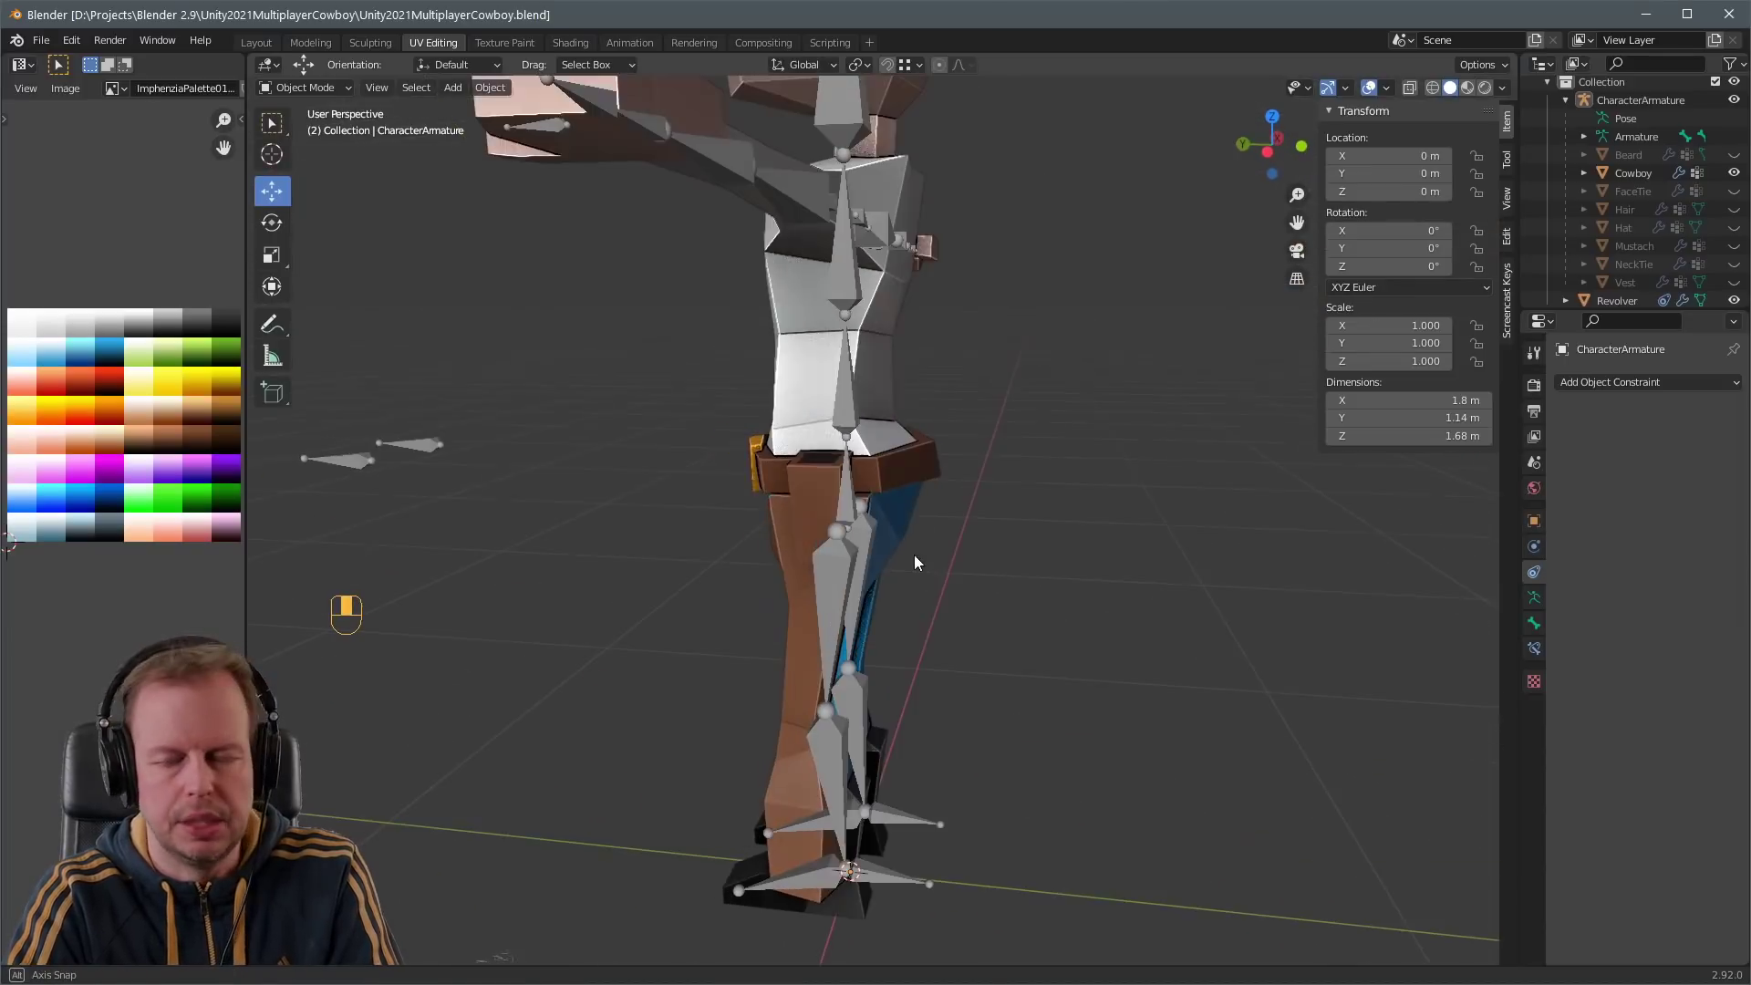
click(884, 884)
key(ctrl+Tab)
key(g)
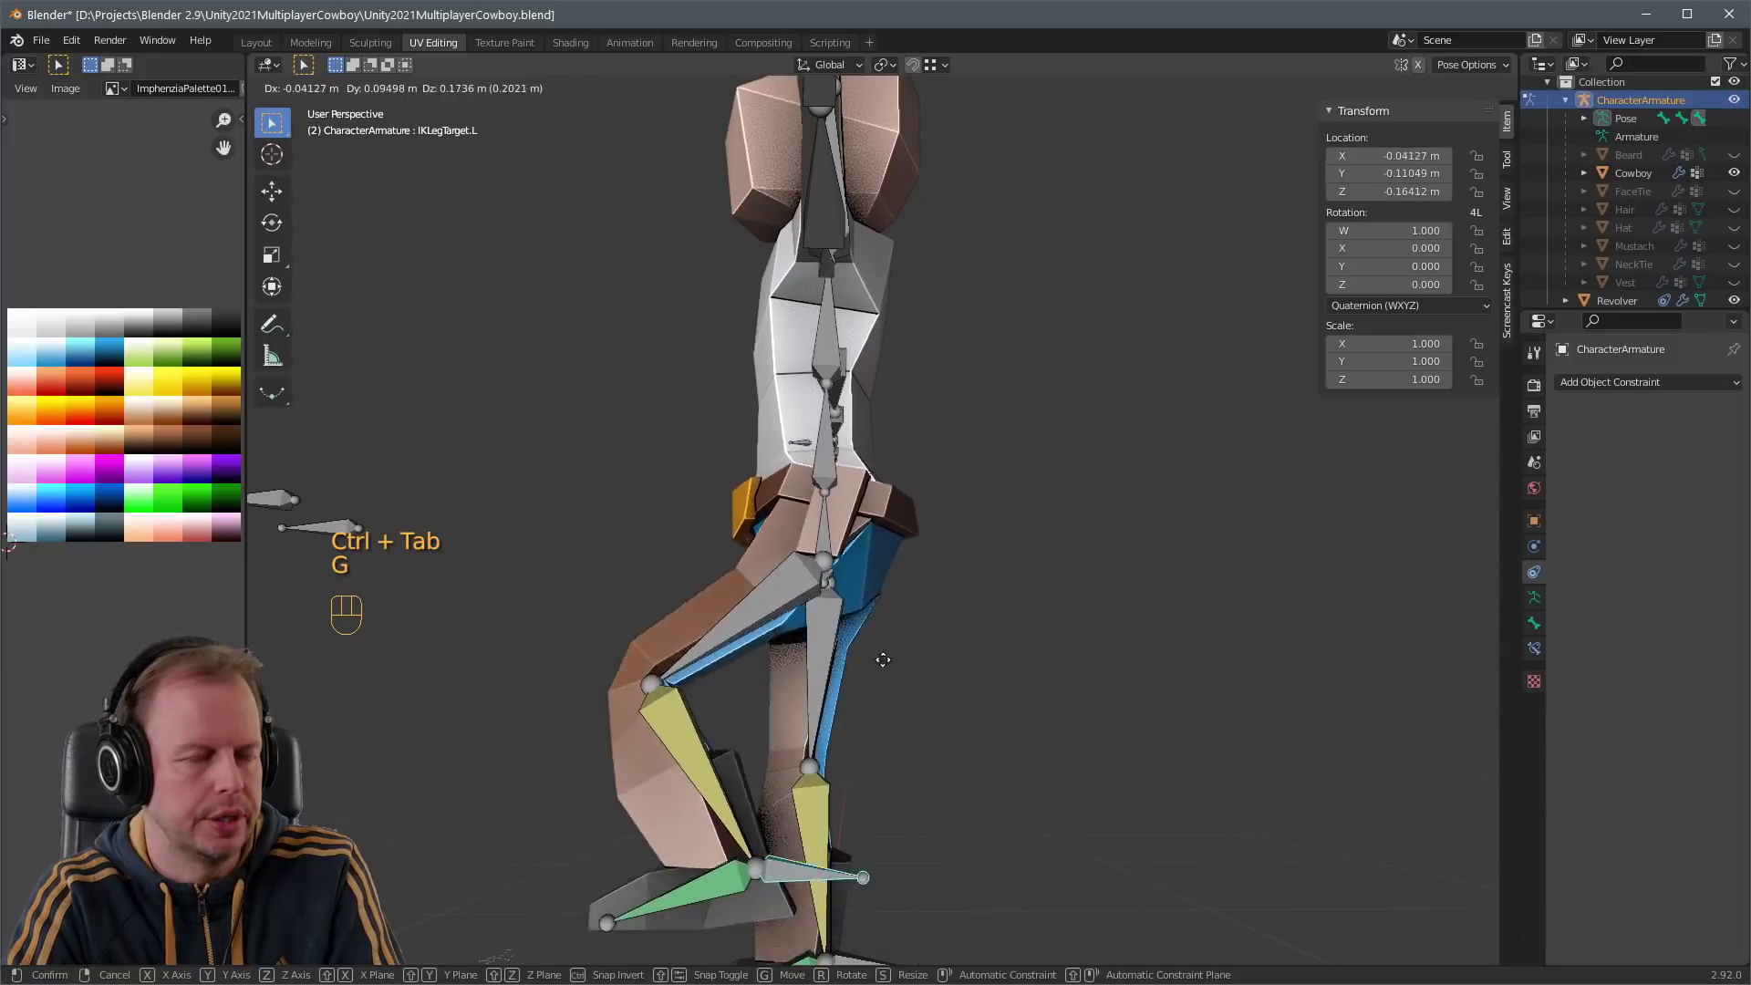
click(873, 490)
middle_drag(874, 491, 779, 540)
key(ctrl+z)
key(ctrl+Tab)
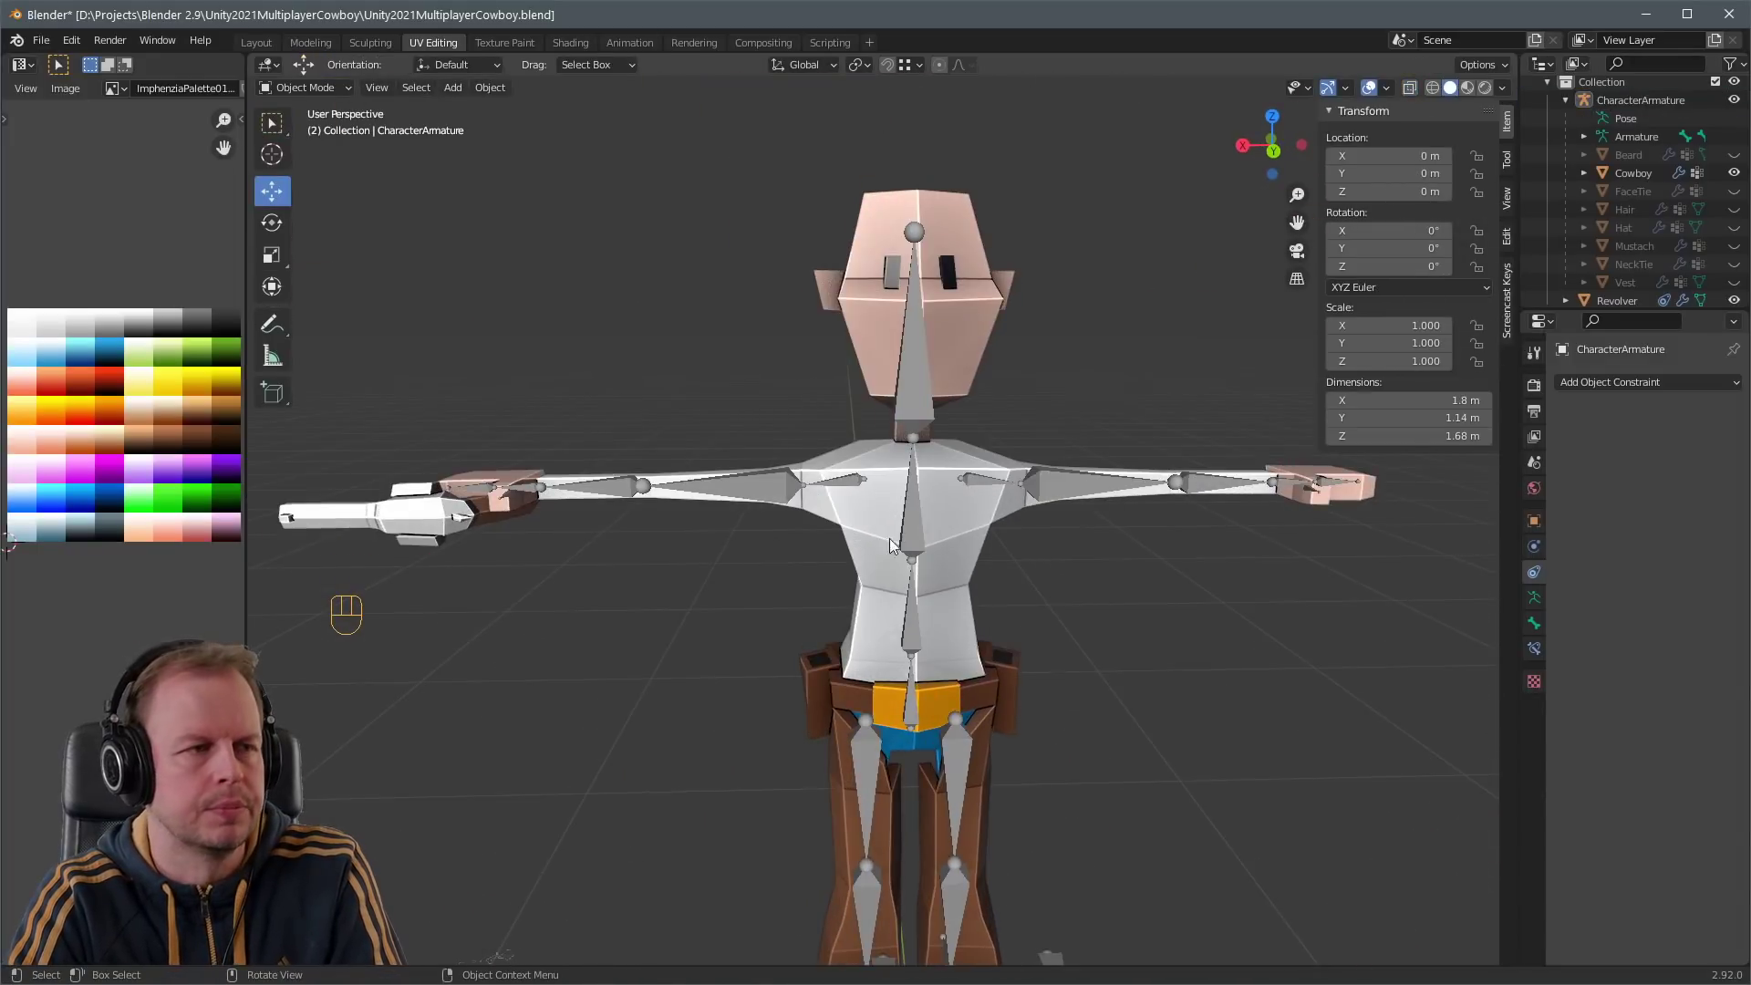
- Open the cowboy mesh in Edit Mode with face selection and clear the linked selection
middle_drag(1024, 614, 1140, 655)
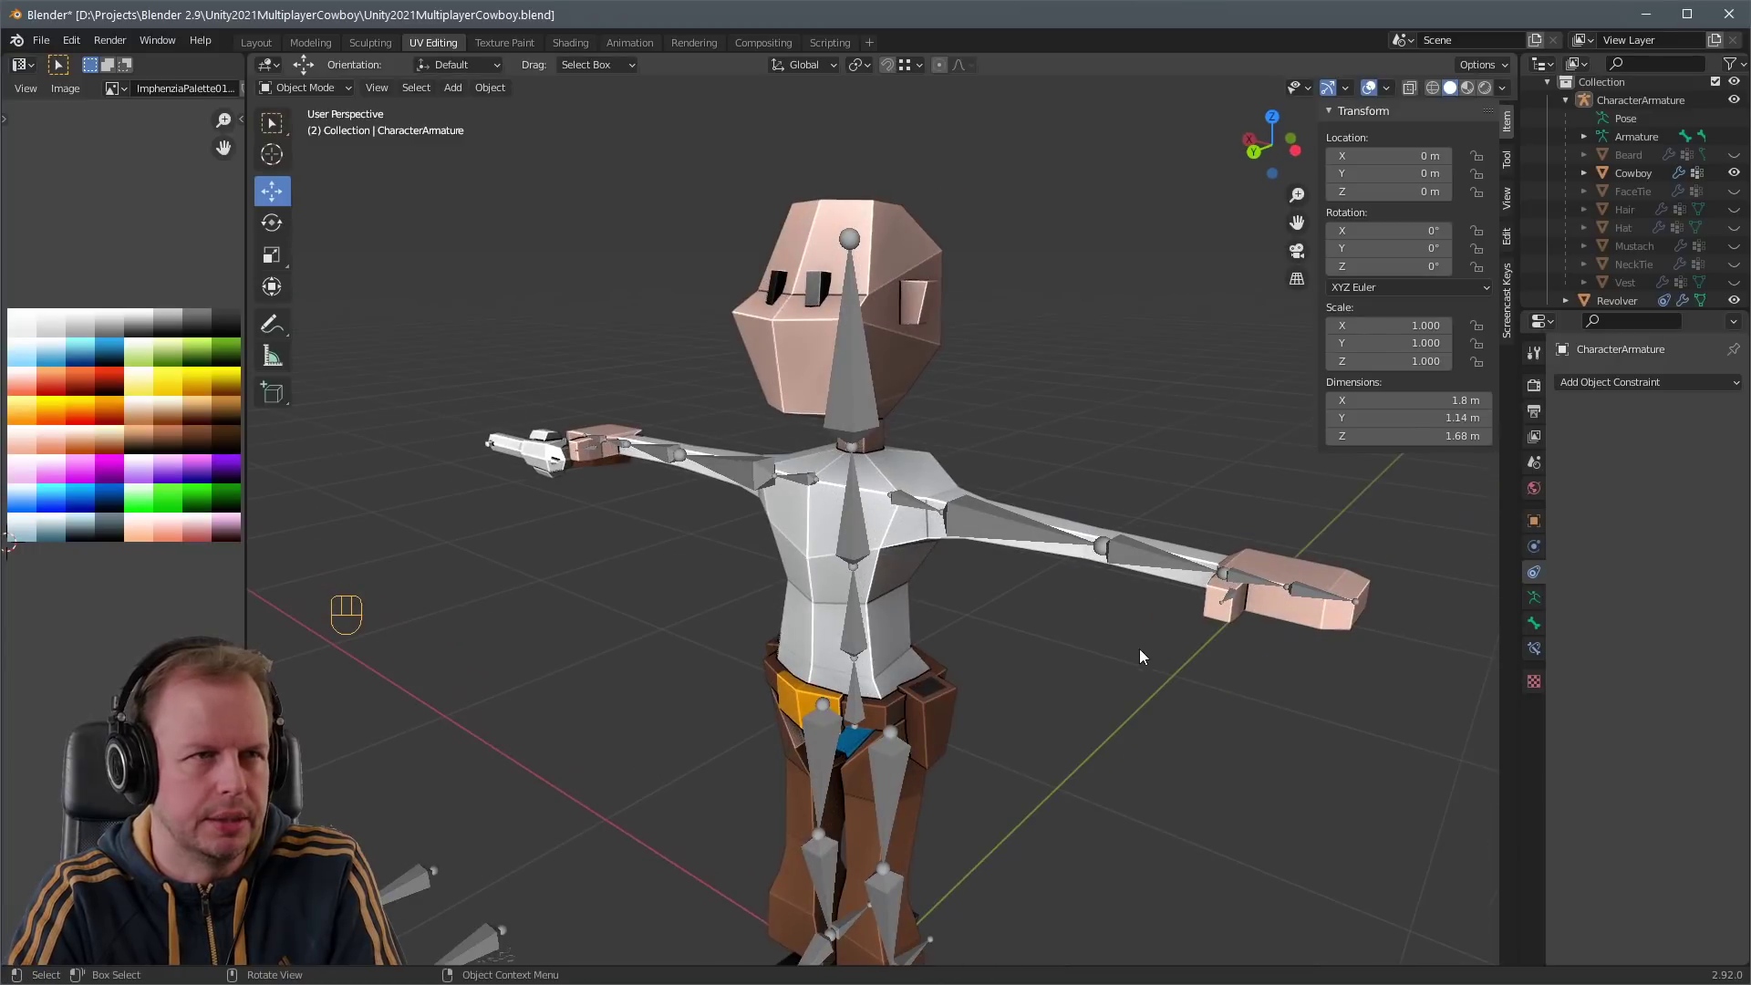
middle_drag(1019, 660, 939, 620)
click(899, 583)
key(Tab)
key(l)
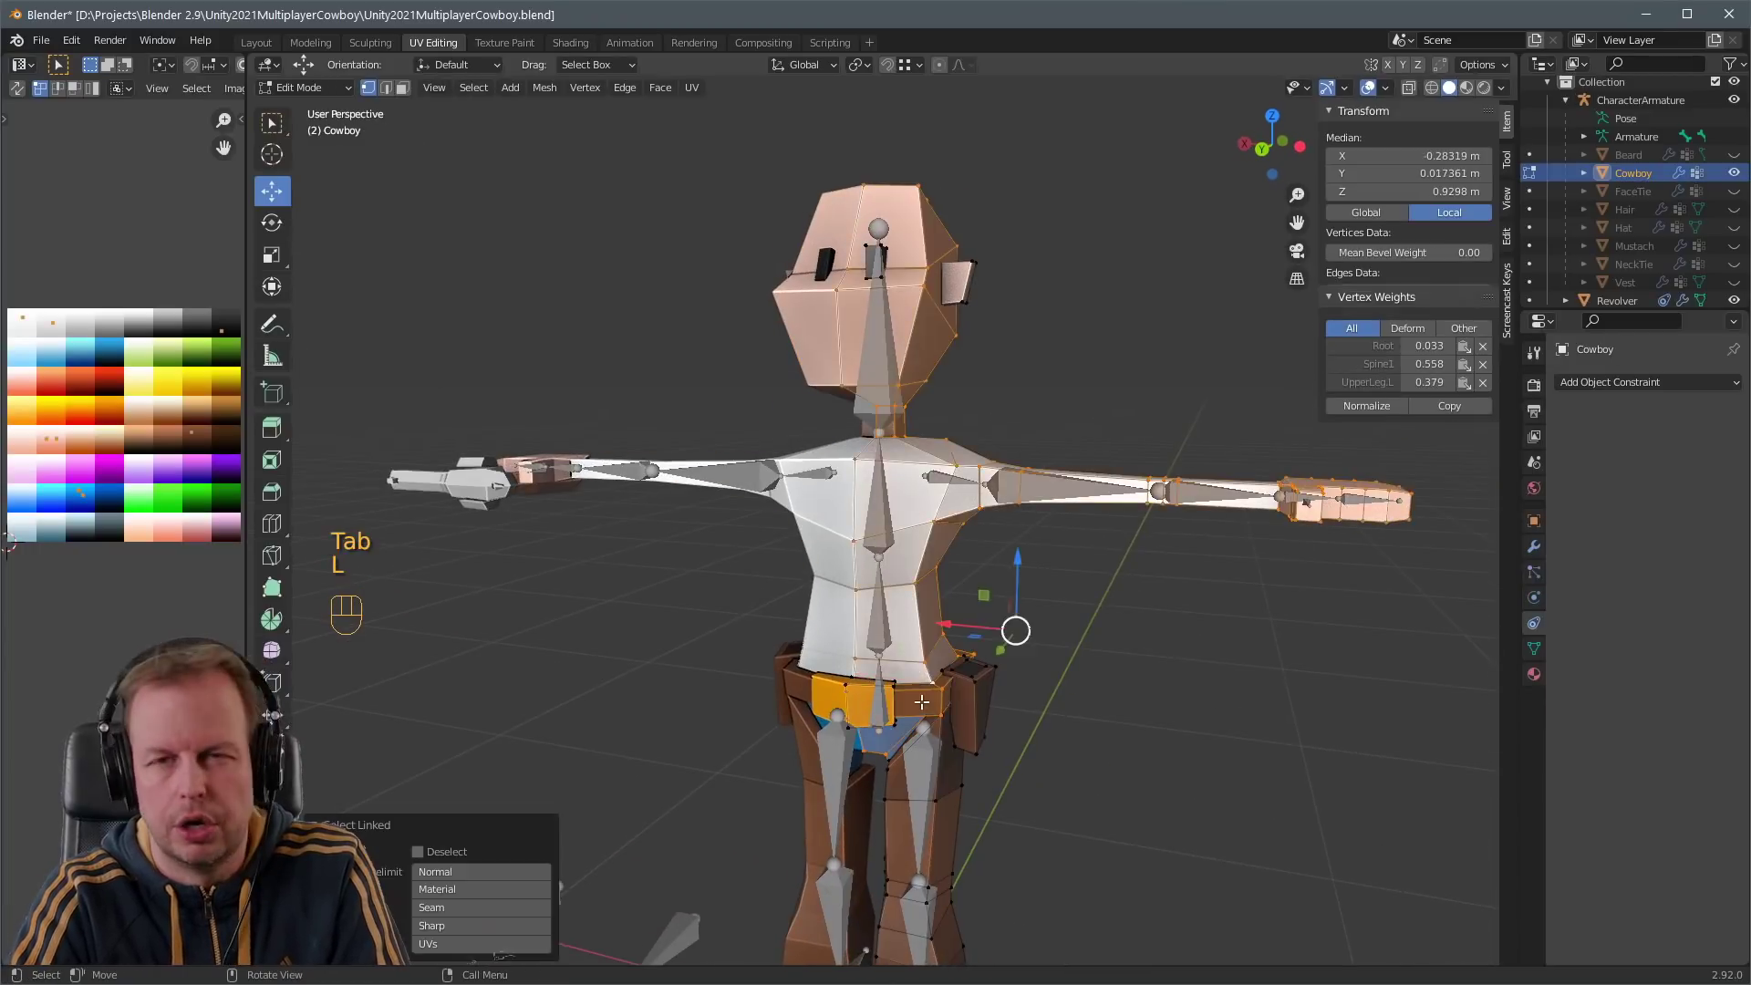
key(3)
middle_drag(989, 725, 954, 697)
key(a)
key(a)
- Select the belt faces beside the buckle and holster, growing the selection around the waist
alt+shift+click(953, 696)
middle_drag(1069, 695, 1009, 692)
scroll(1008, 692, up, 3)
shift+middle_drag(824, 752, 818, 356)
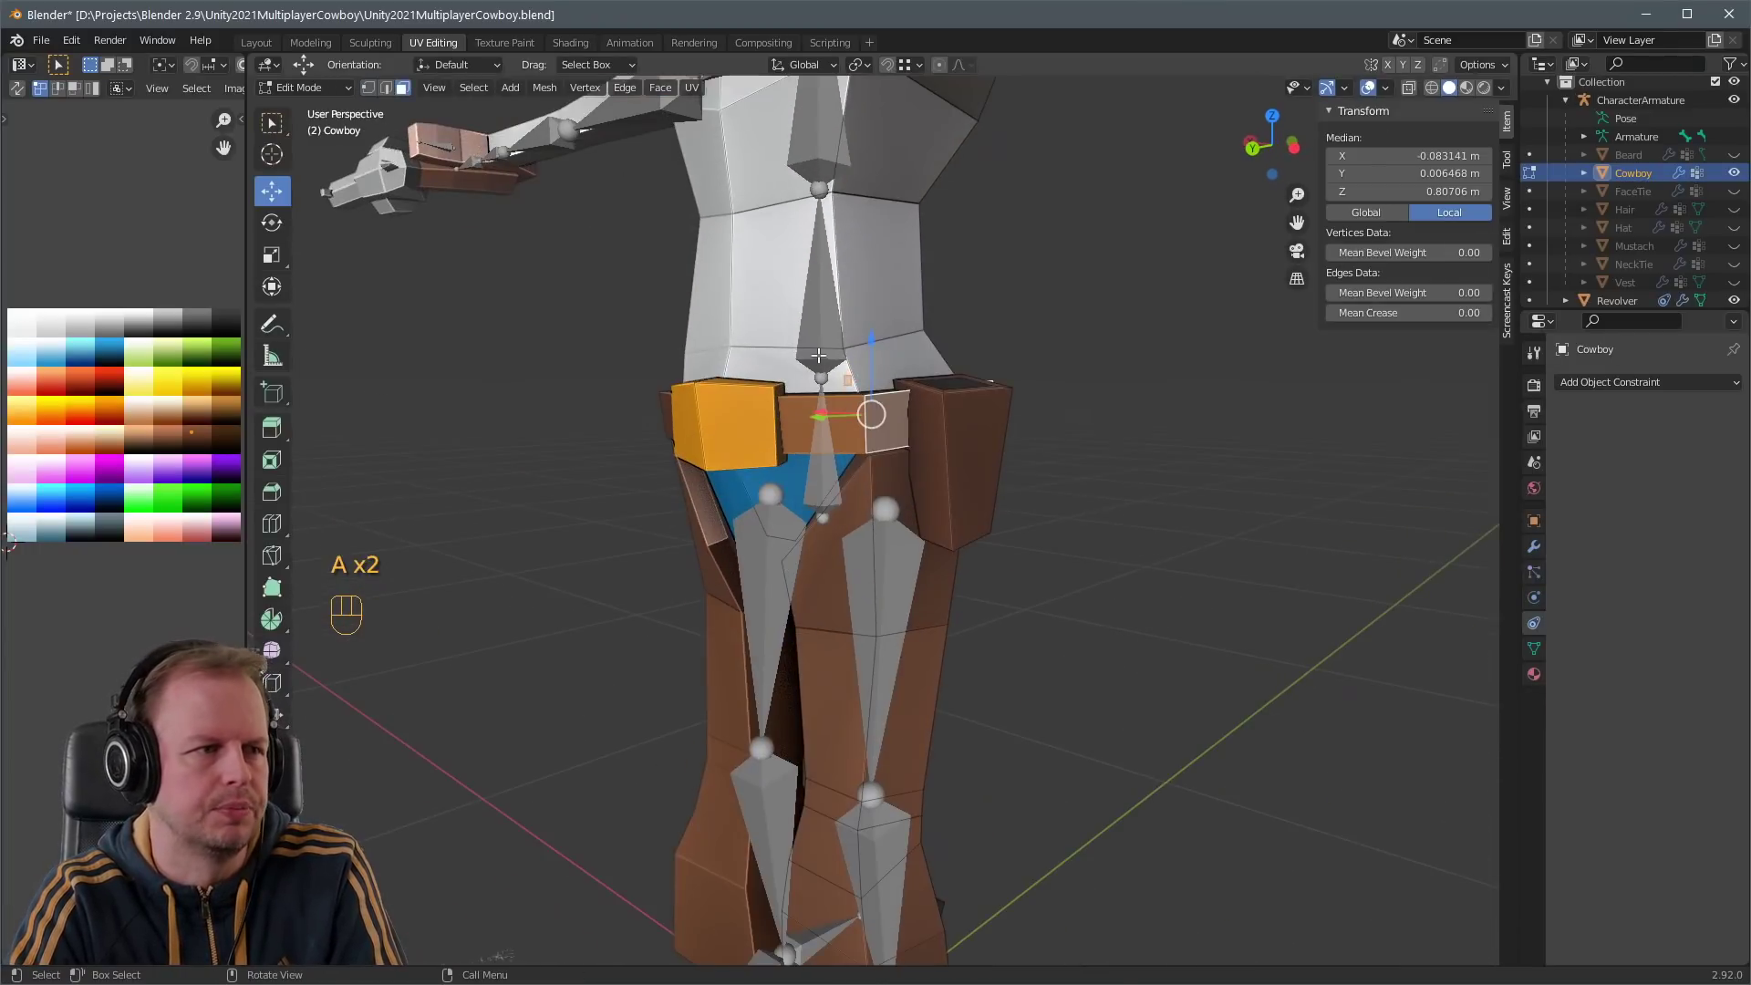
click(728, 412)
shift+click(863, 427)
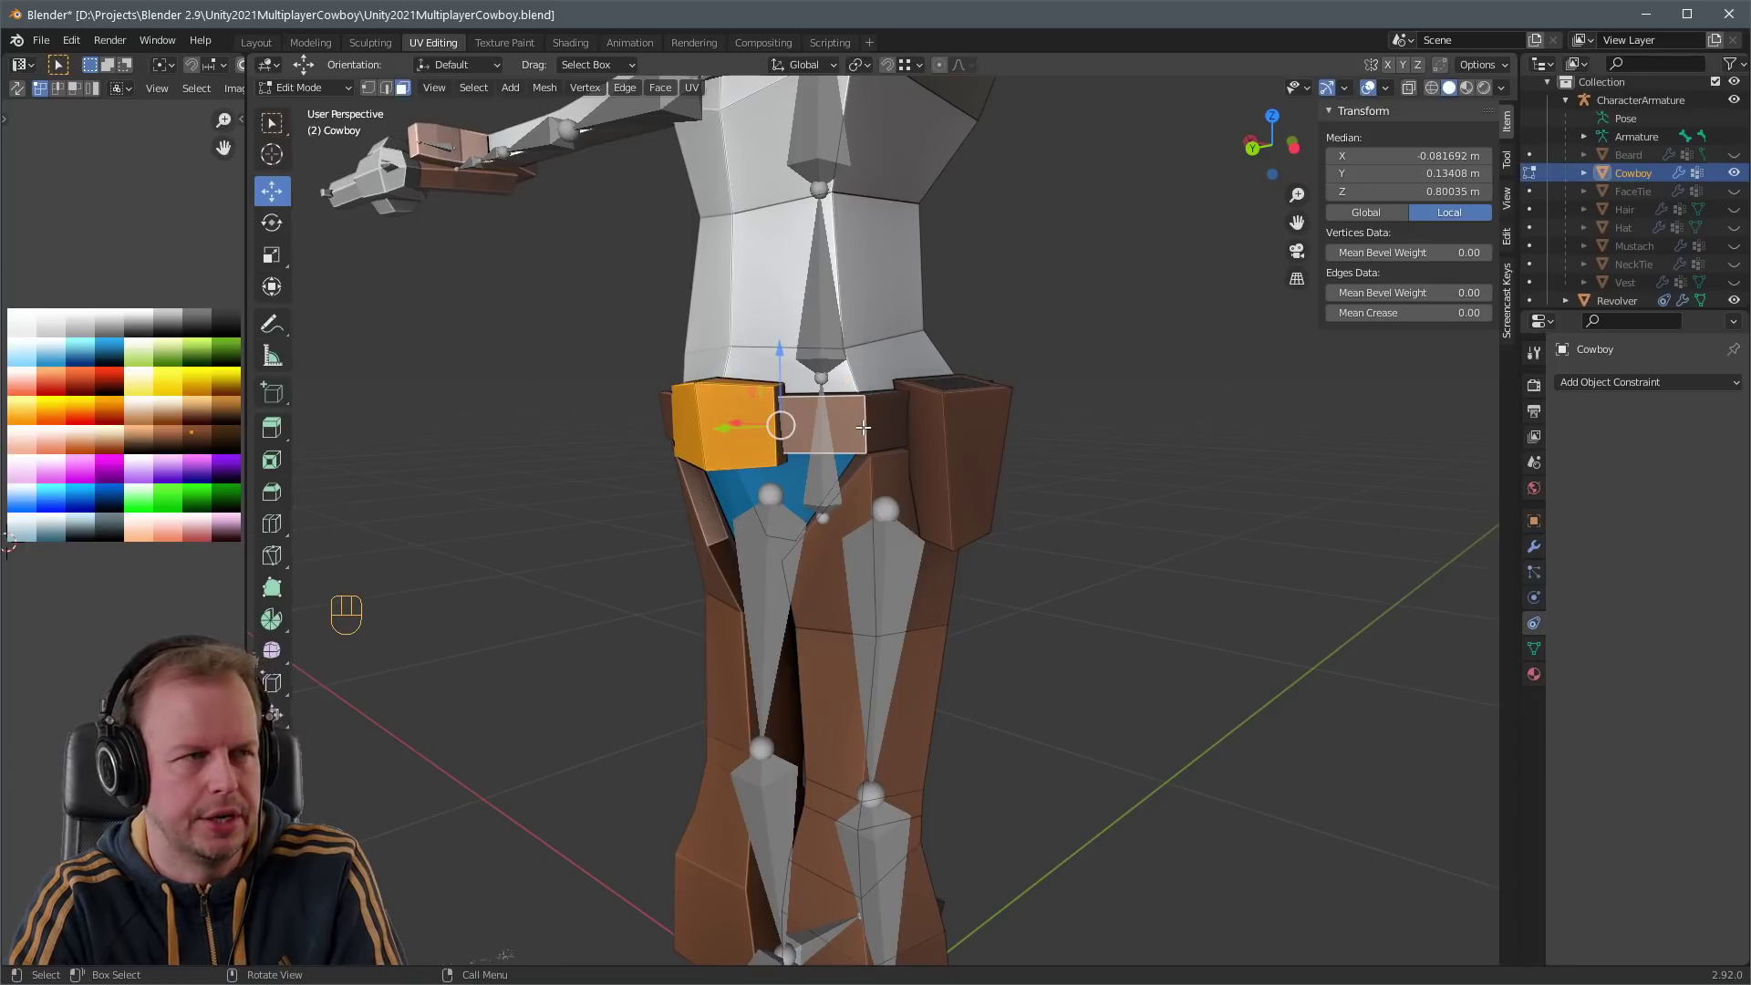
key(l)
middle_drag(909, 426, 914, 460)
click(853, 478)
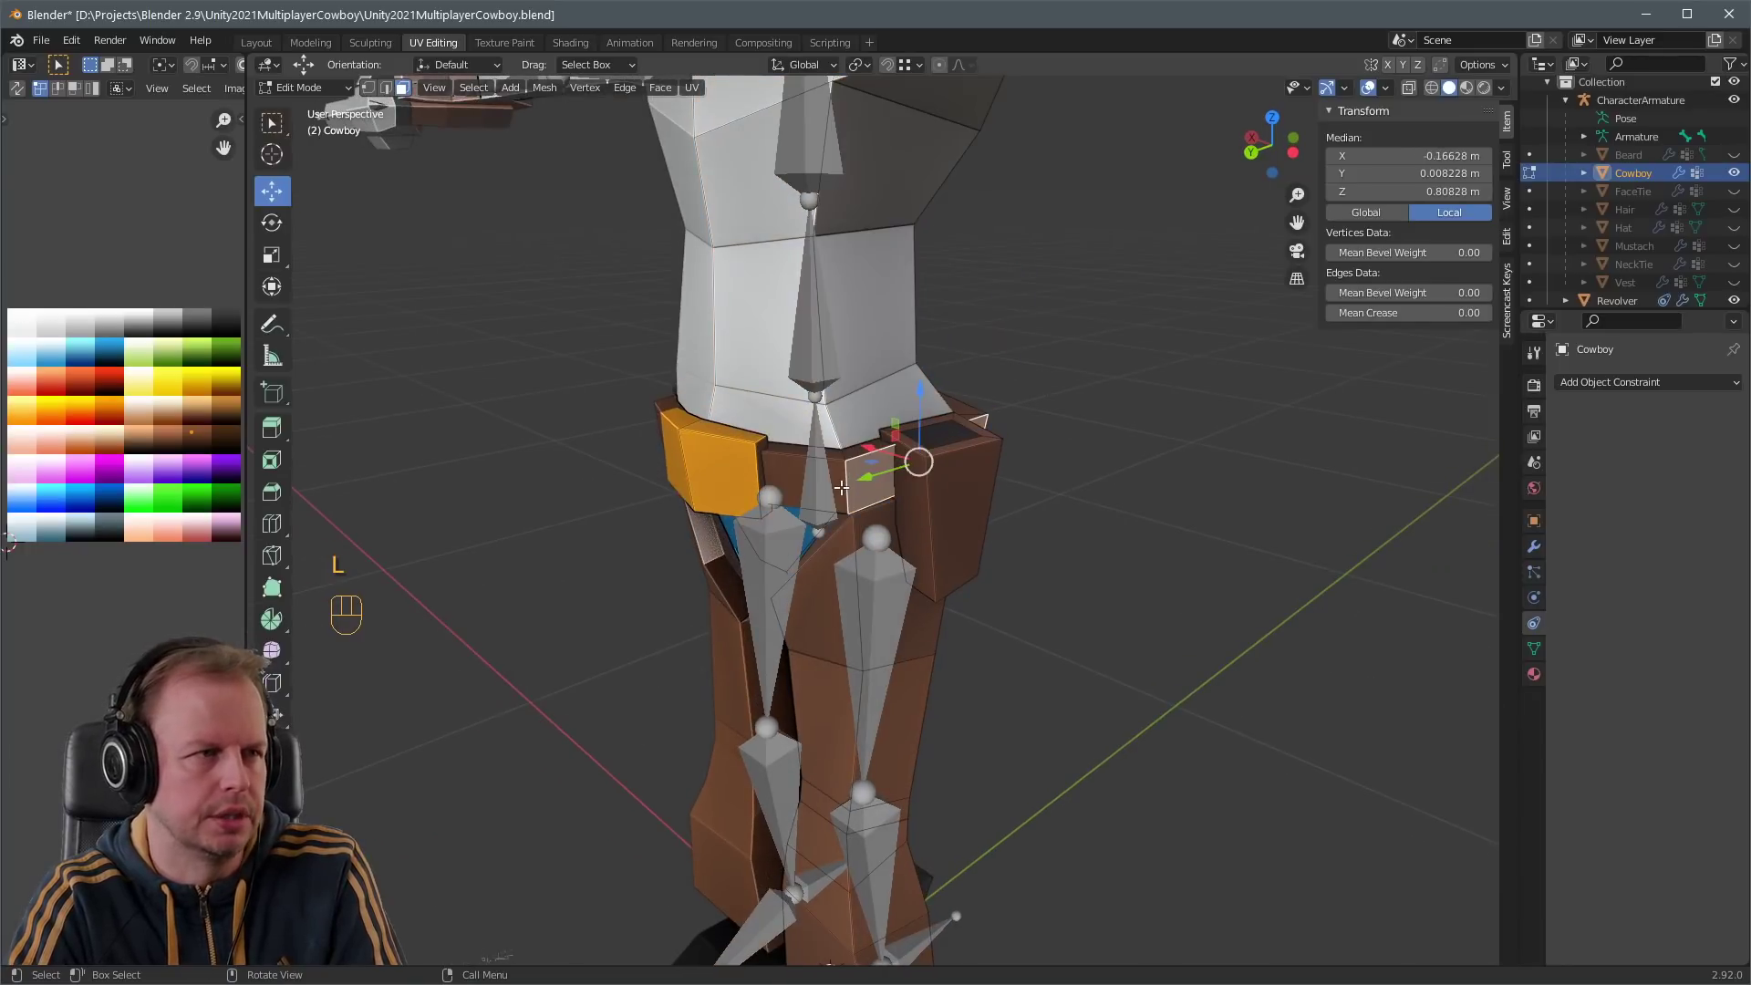
alt+shift+click(848, 488)
alt+shift+click(849, 488)
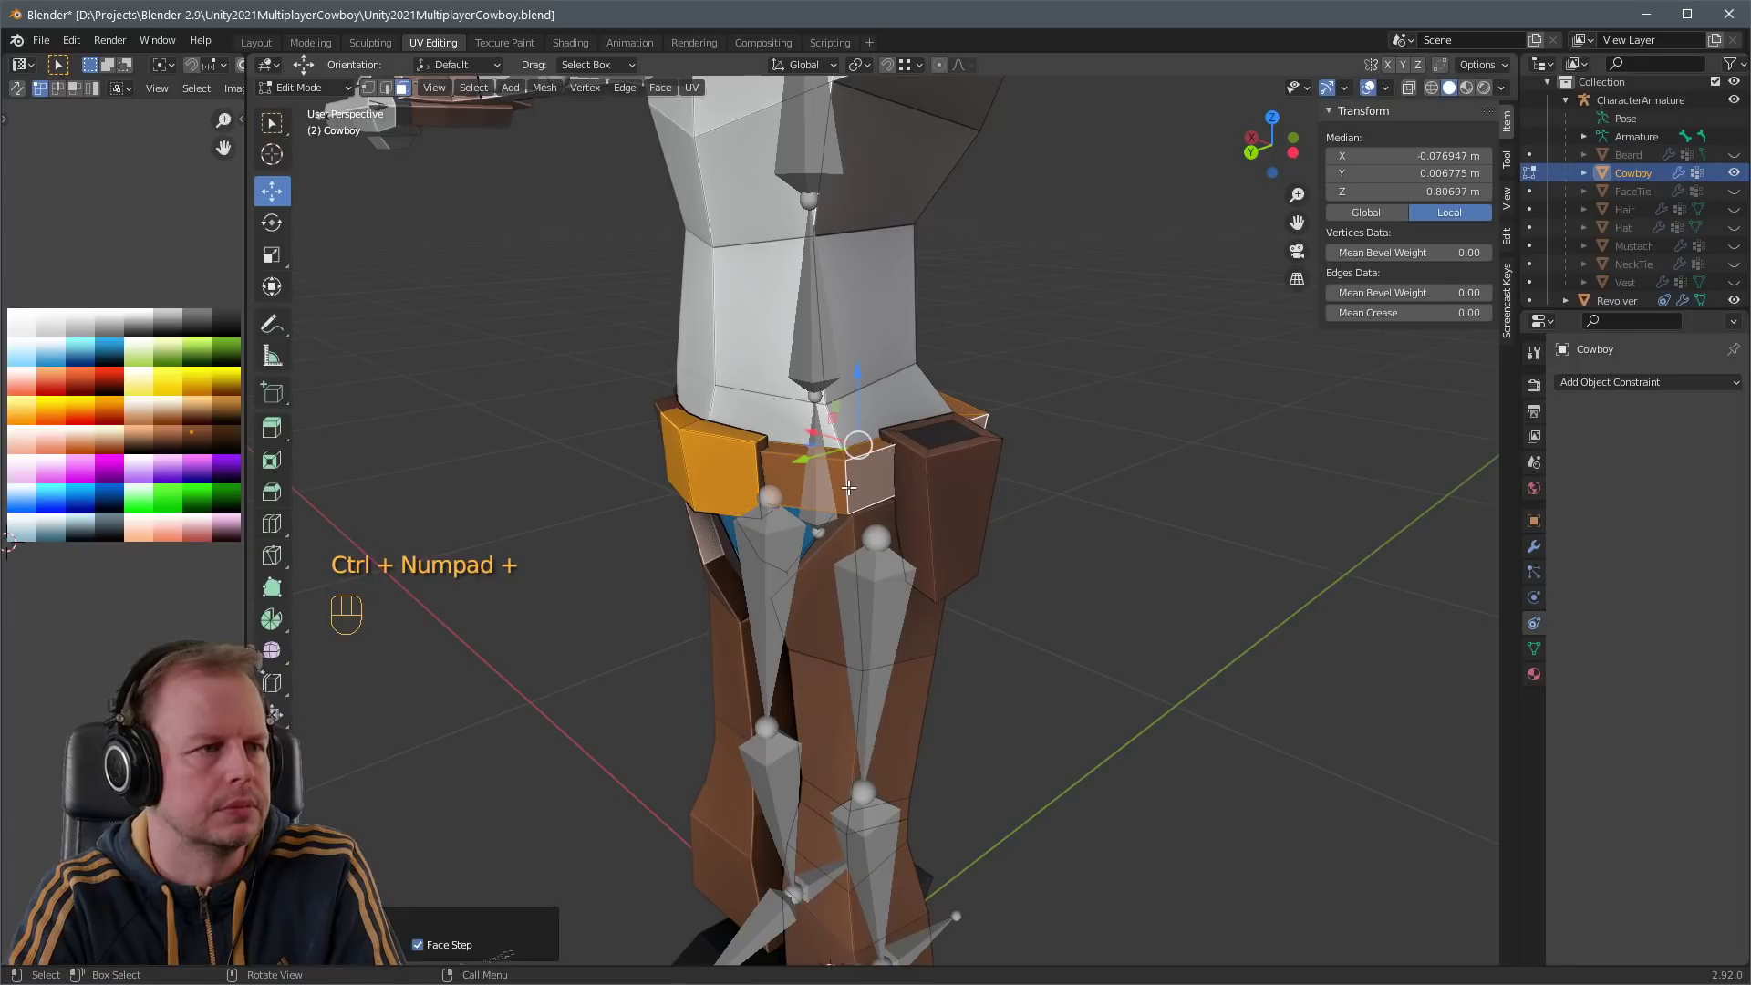
- Add the linked buckle and holster to the selection and separate the whole belt into its own object
middle_drag(720, 471, 1027, 501)
key(l)
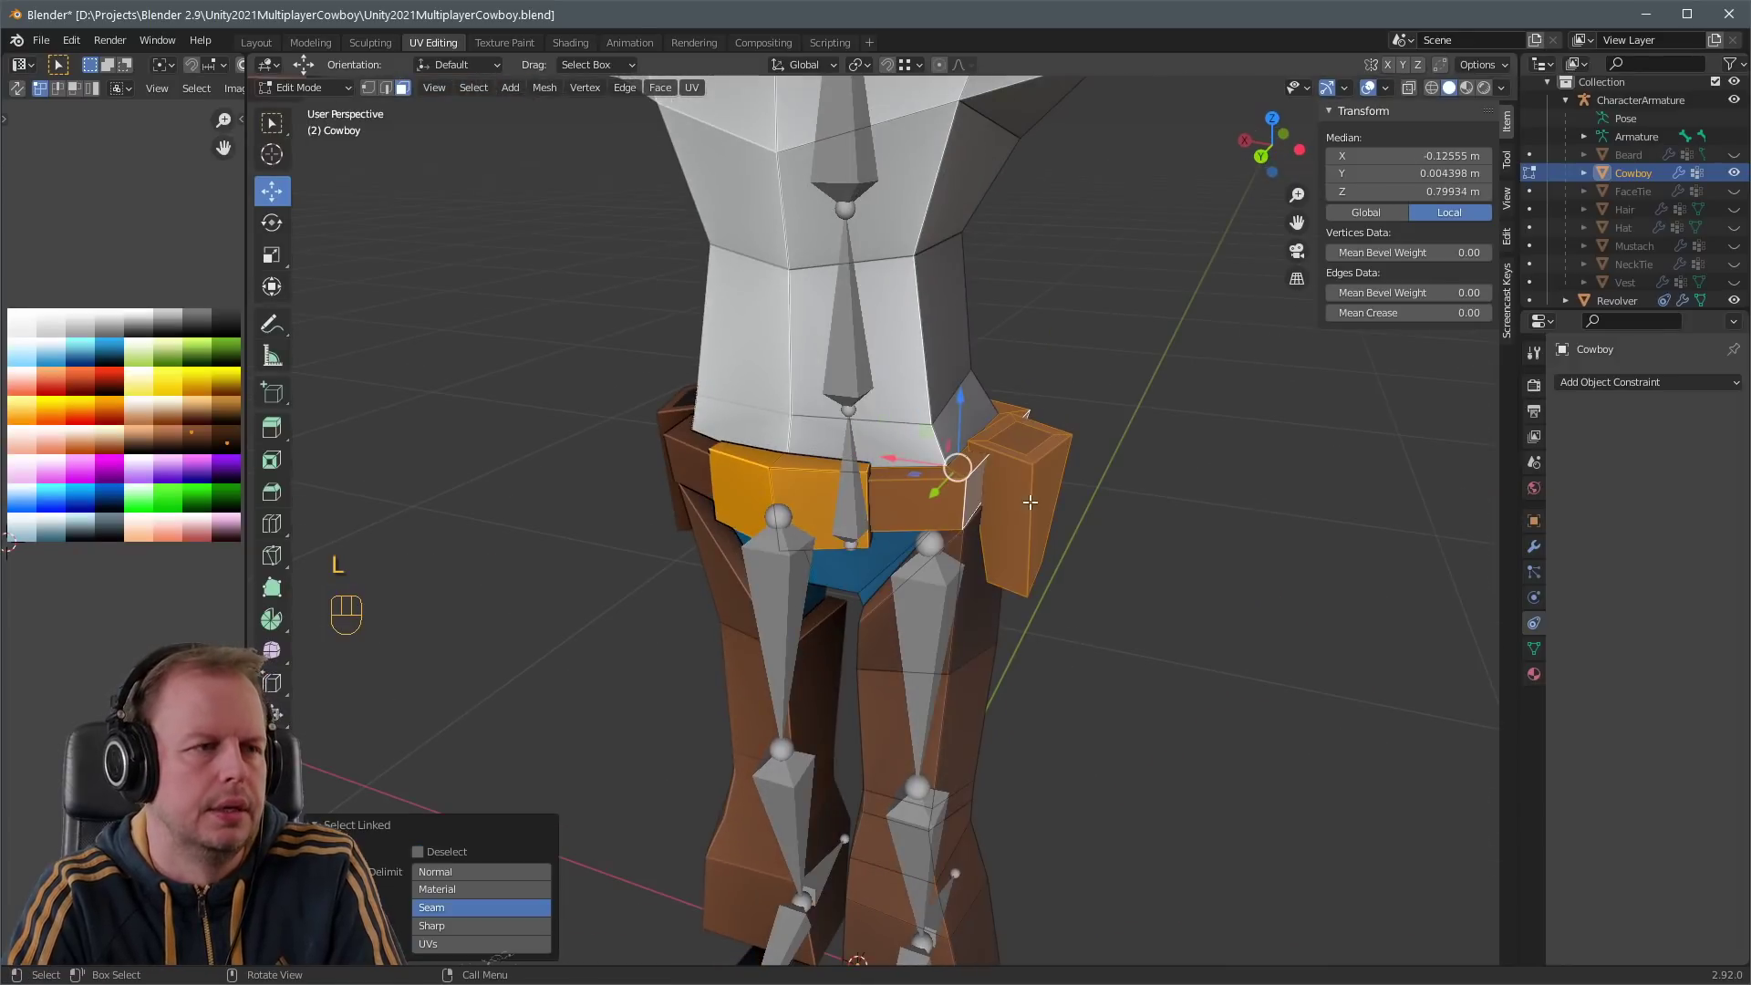
click(844, 498)
key(Tab)
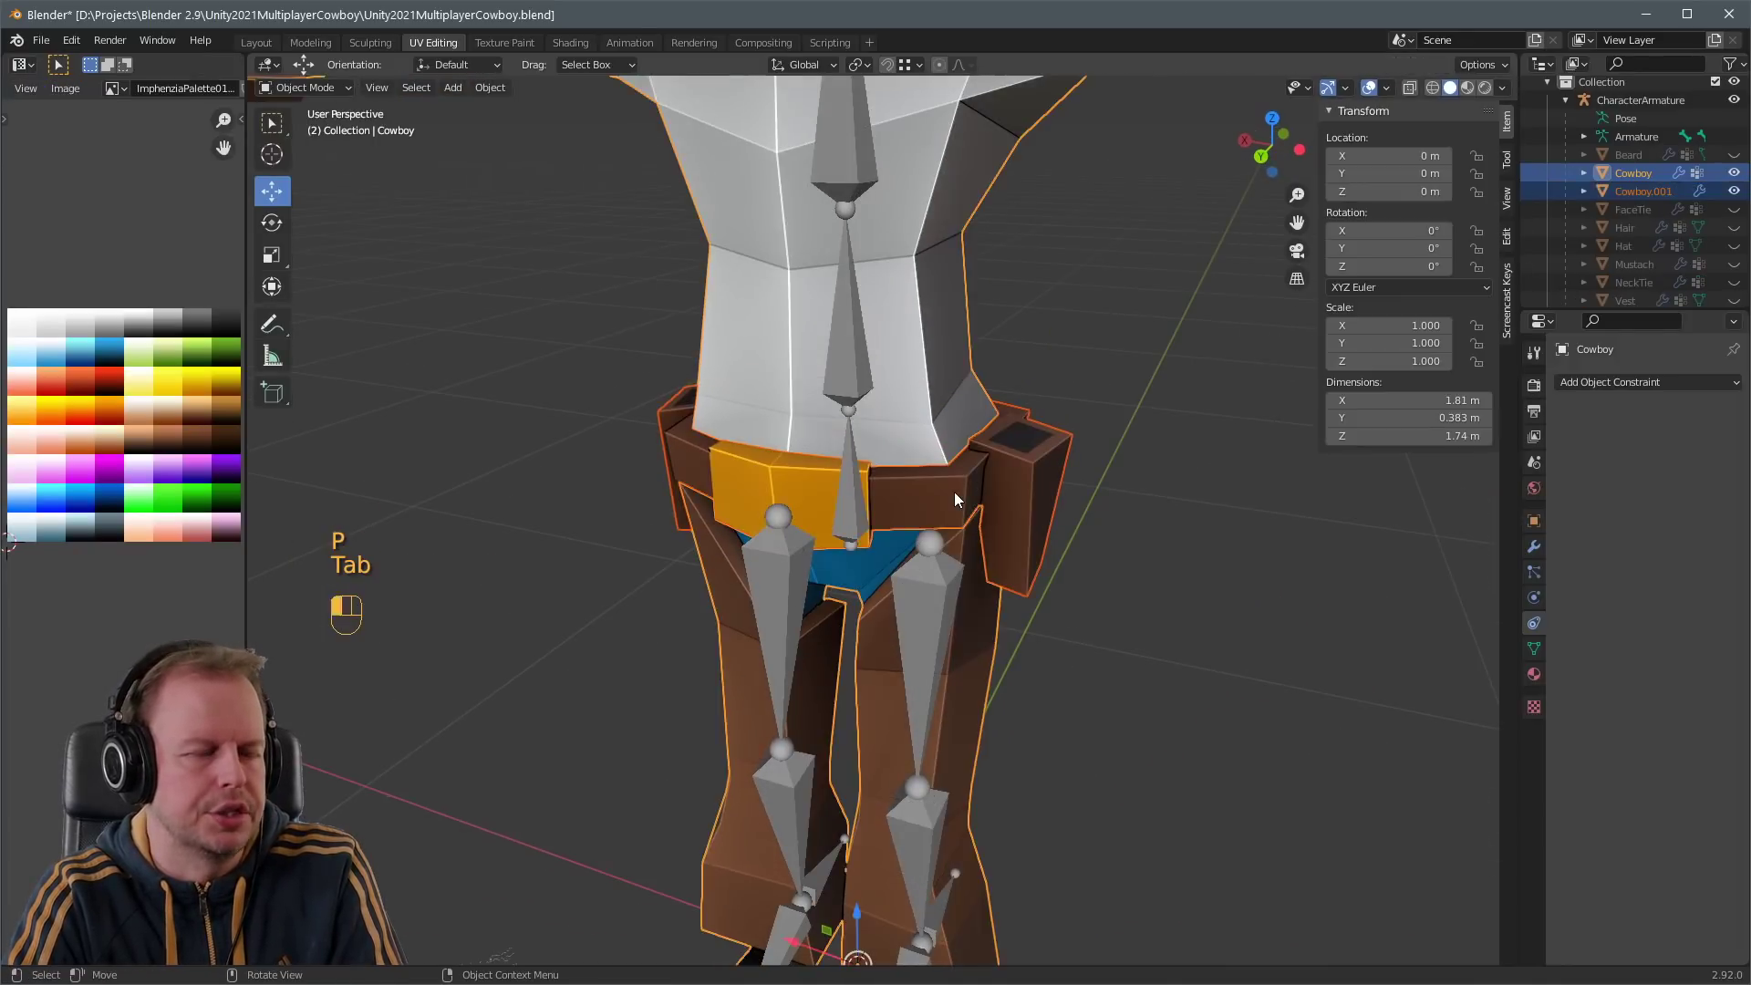
- Hide the separated belt and open the cowboy body in Edit Mode with edge selection
key(h)
click(958, 494)
middle_drag(958, 493, 960, 451)
scroll(883, 378, up, 1)
key(2)
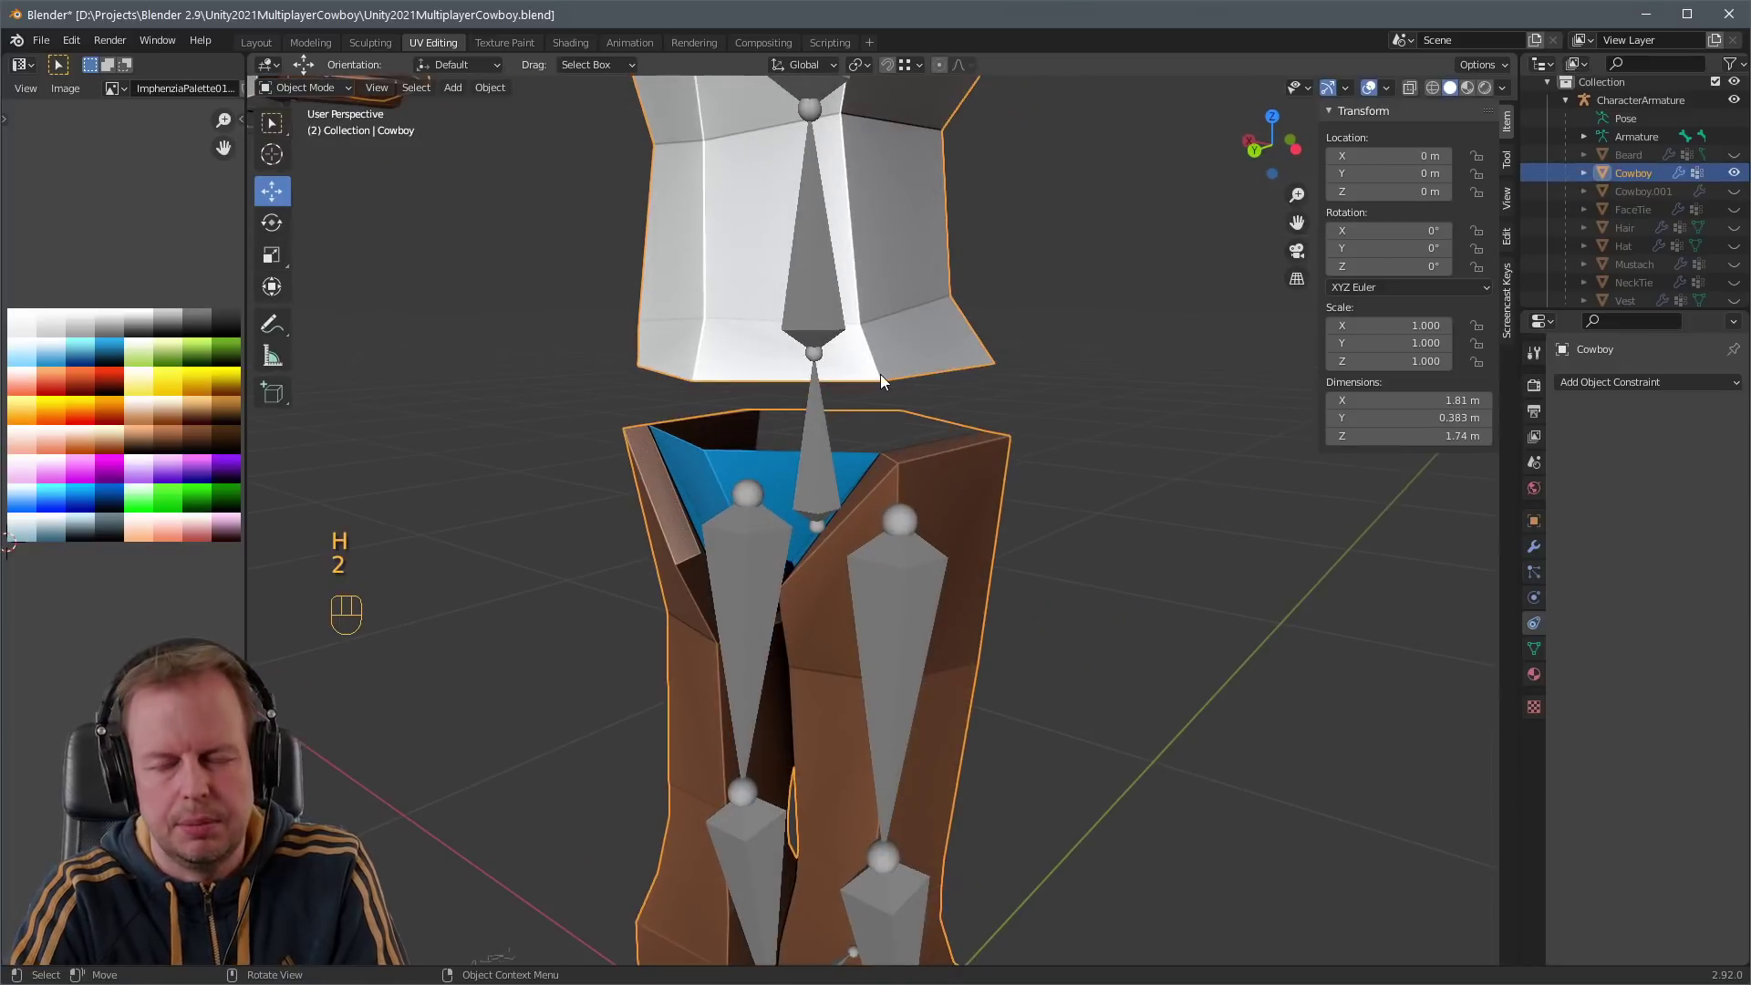
key(Tab)
key(2)
- Fill the front waist gap between the shirt and trousers with a new face
key(a)
key(a)
scroll(930, 410, up, 4)
scroll(941, 415, down, 2)
middle_drag(1016, 391, 883, 376)
key(Tab)
key(2)
key(a)
key(a)
key(2)
key(Tab)
key(2)
click(676, 394)
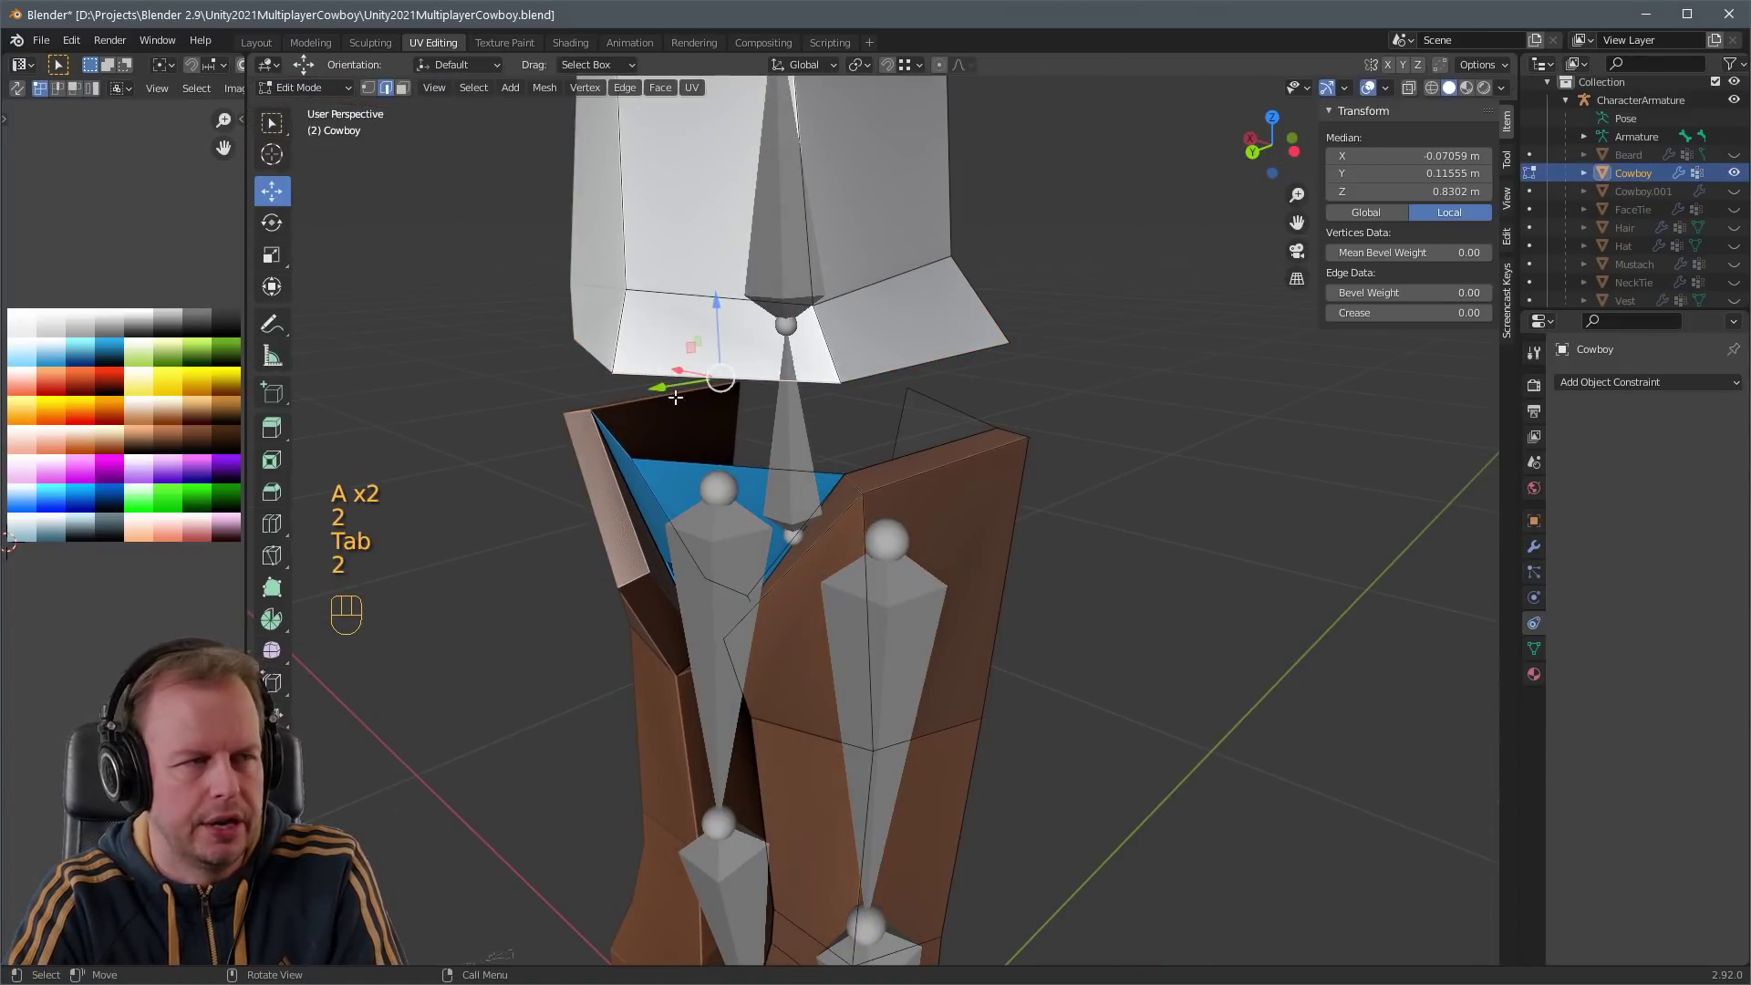
key(f)
- Move the new front waist face's UVs onto the trousers' blue palette swatch
key(a)
key(a)
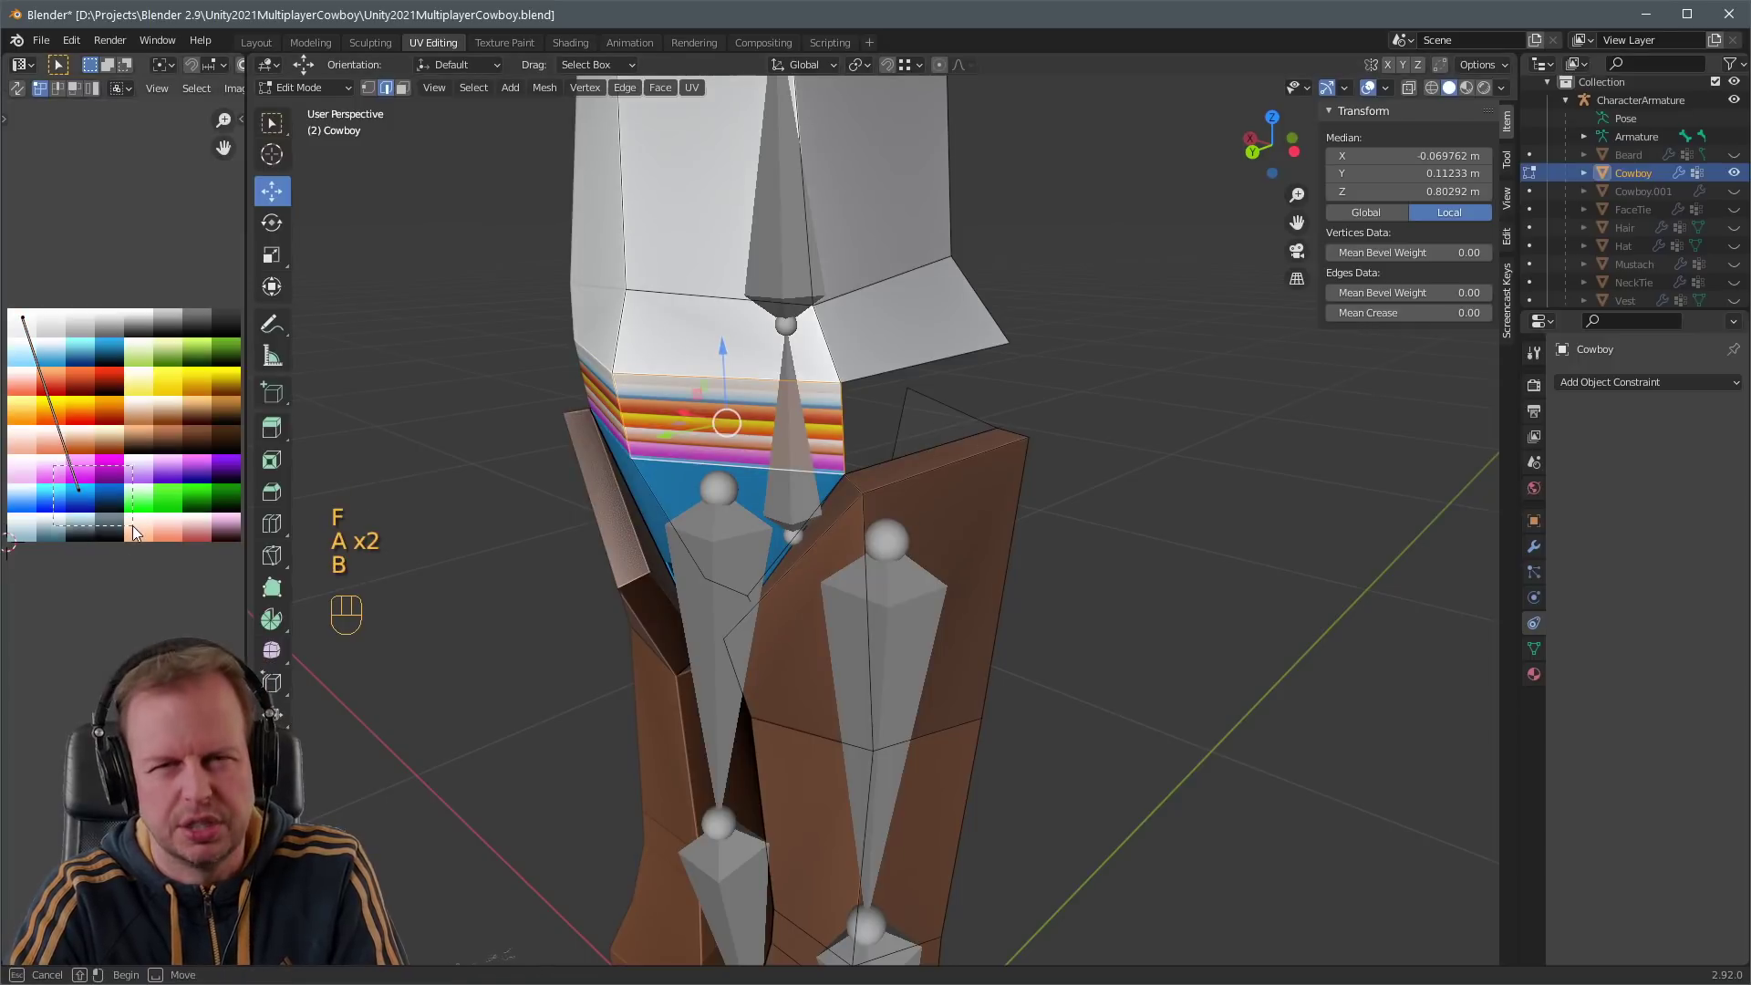
drag(133, 526, 132, 525)
middle_drag(680, 433, 770, 429)
scroll(912, 449, down, 6)
middle_drag(1071, 467, 1012, 470)
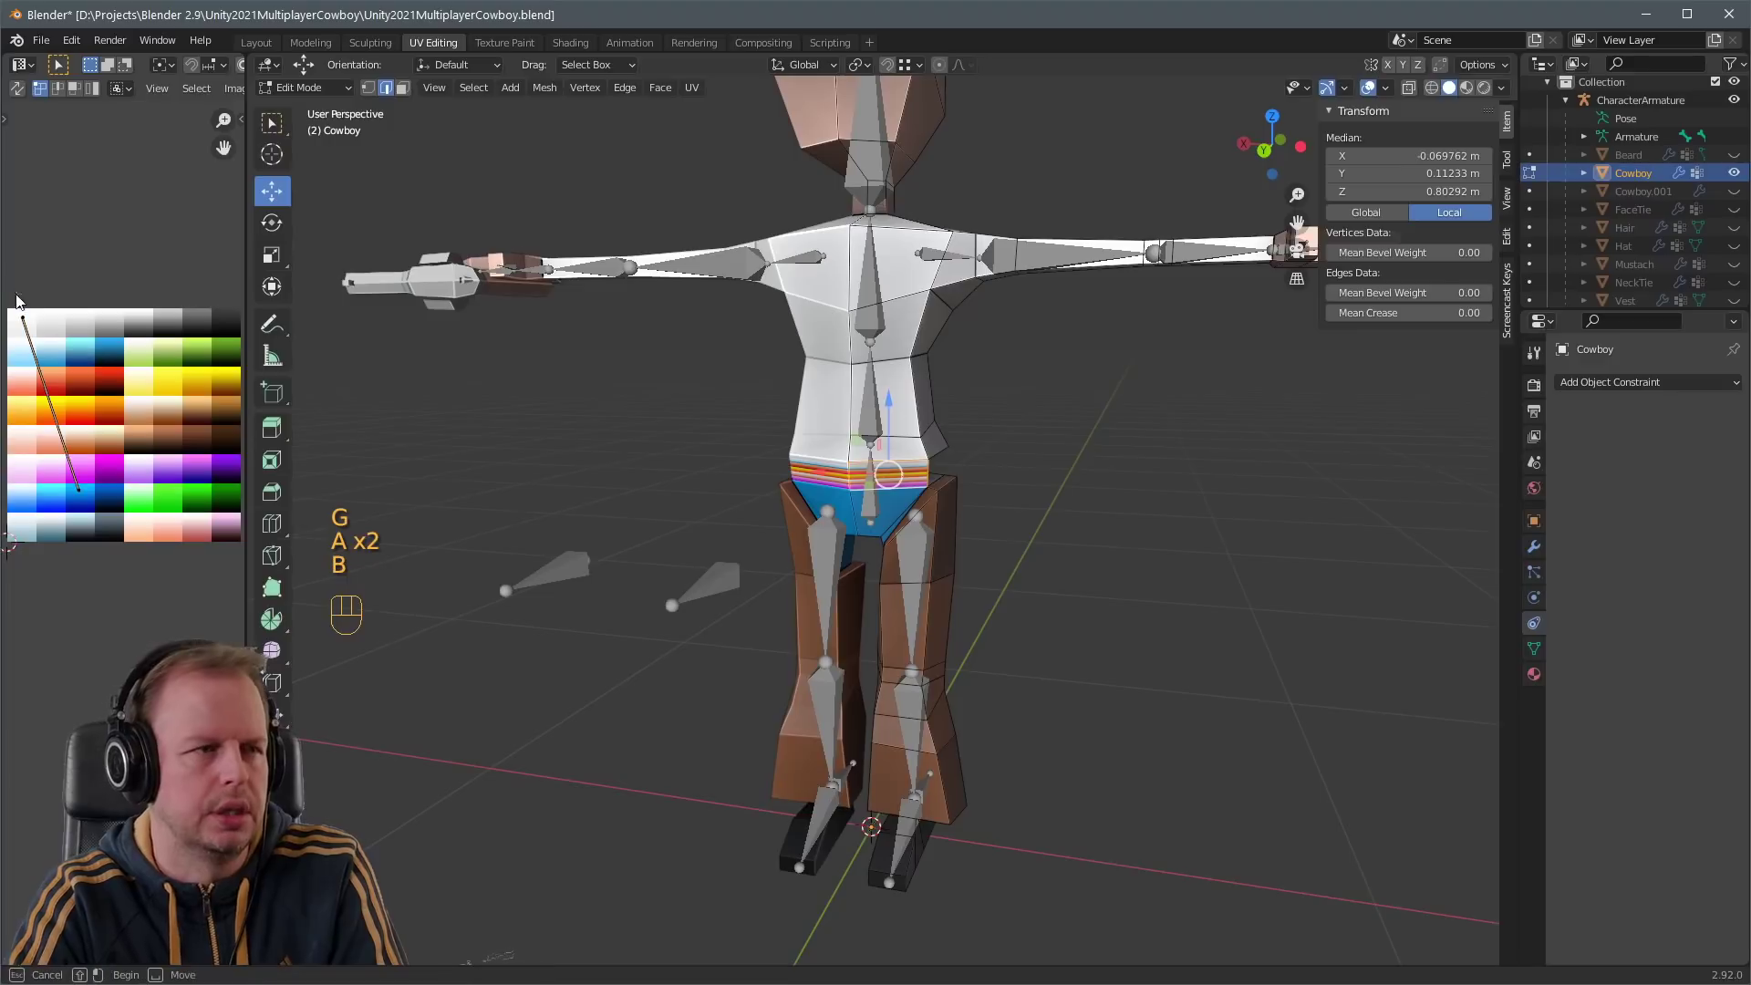
drag(16, 301, 79, 375)
key(g)
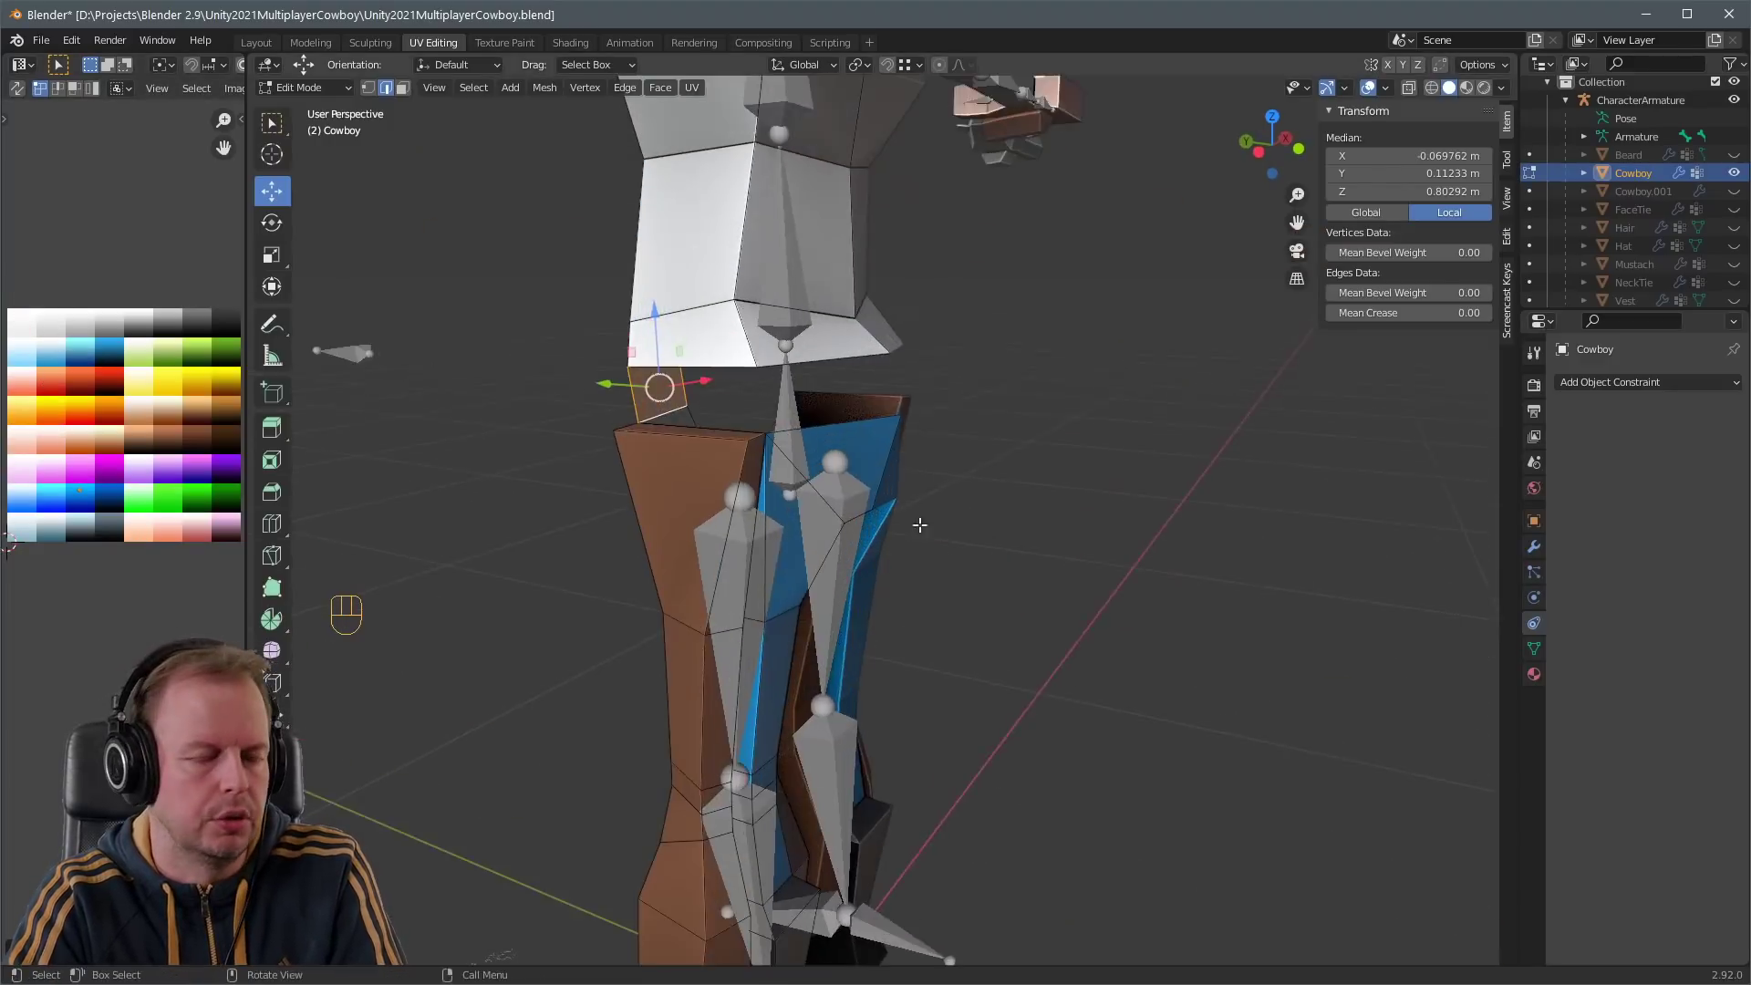
- Select the edges around the side waist gap and fill it with a face
middle_drag(918, 523, 944, 518)
key(2)
click(697, 376)
shift+click(632, 400)
middle_drag(638, 406, 738, 465)
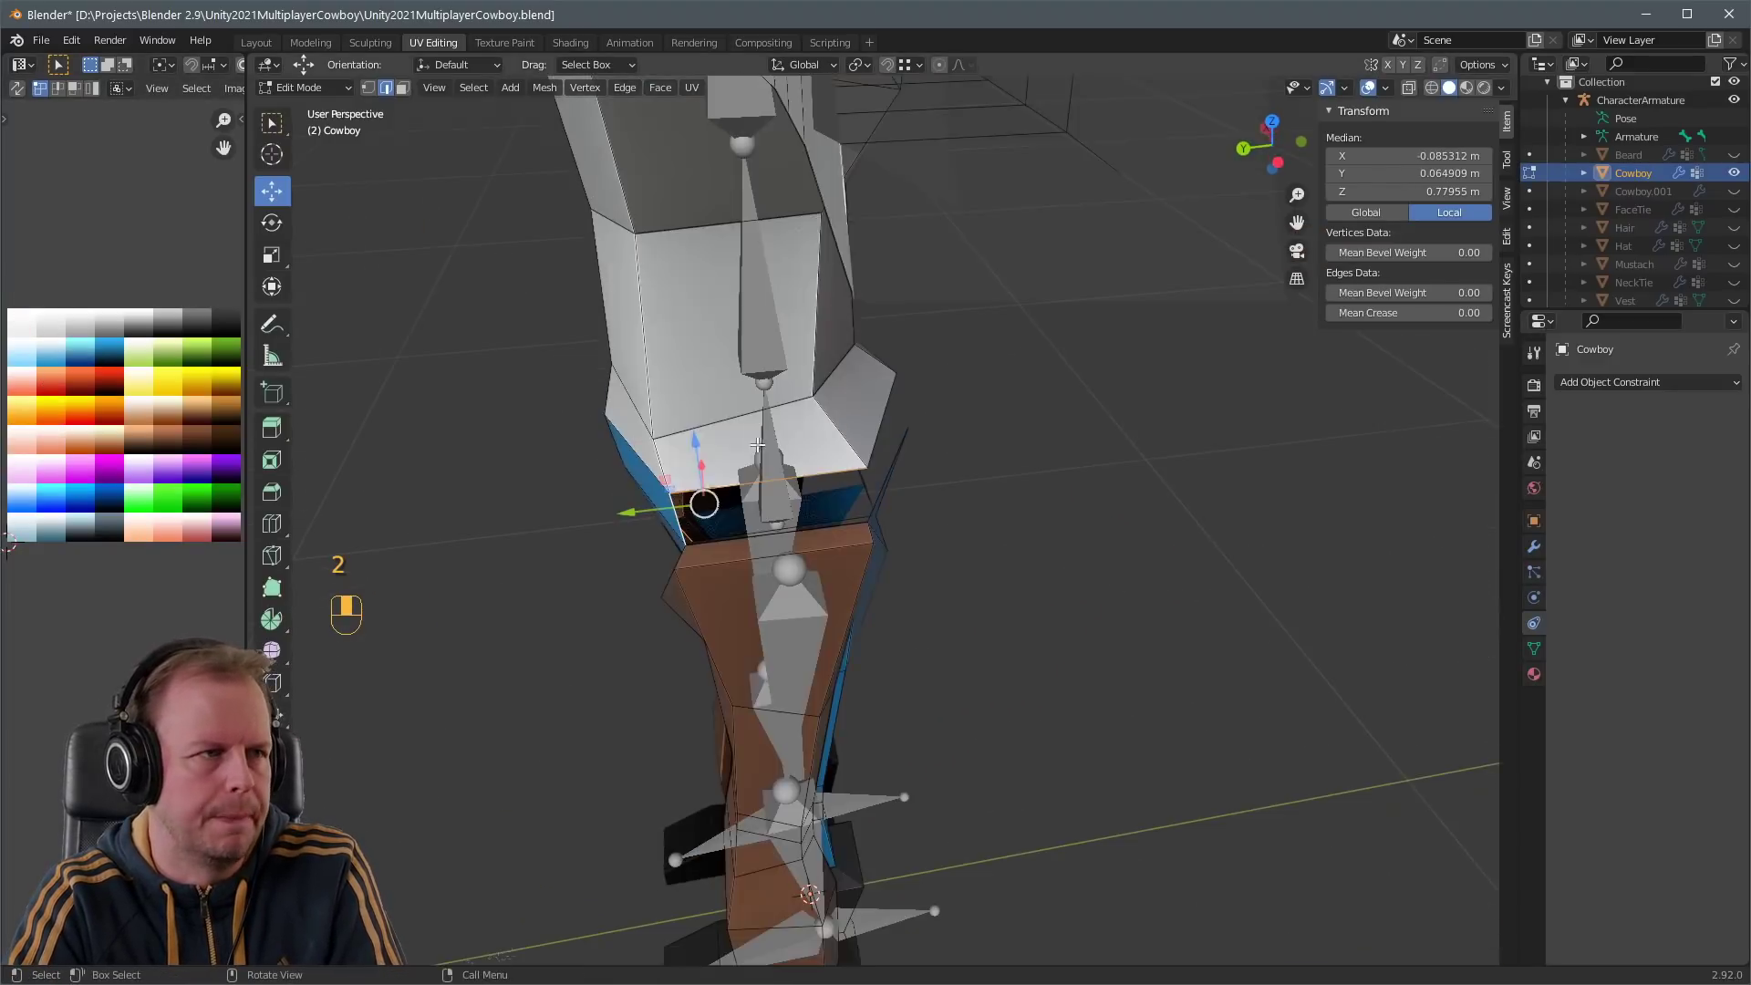
scroll(784, 511, up, 4)
key(a)
key(a)
click(800, 524)
middle_drag(801, 524, 949, 502)
click(944, 518)
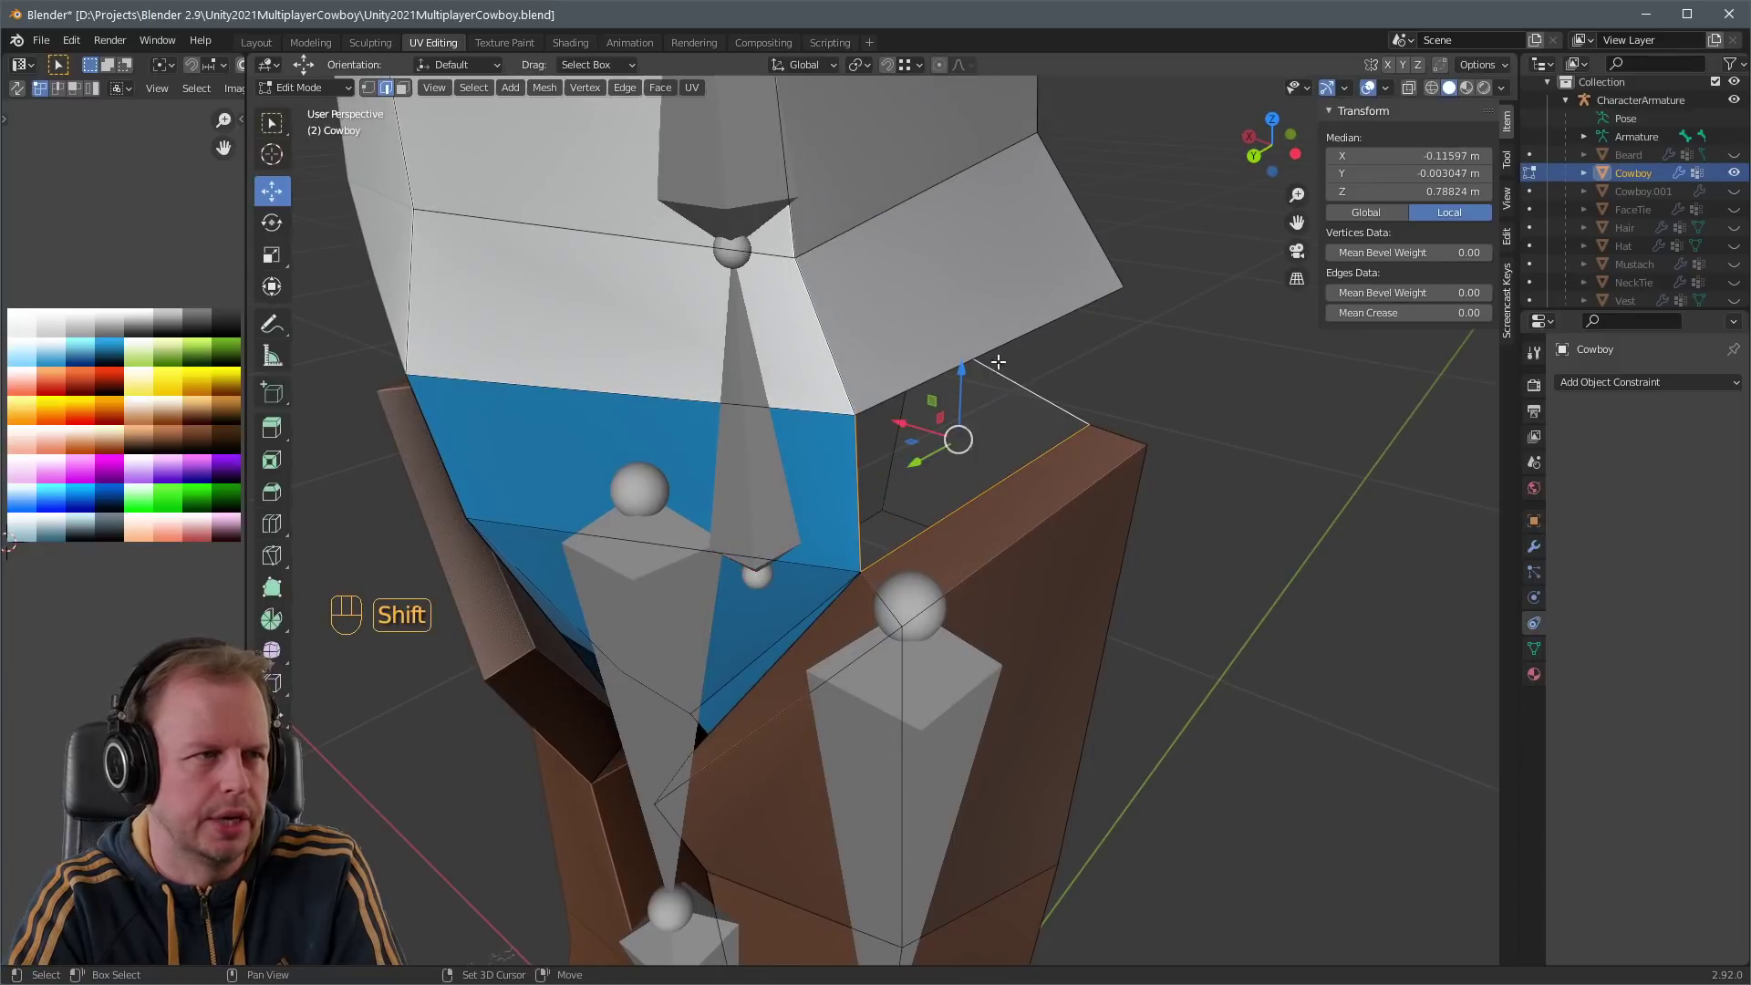
shift+click(1033, 324)
key(f)
- Fill the waist gap at the back of the cowboy with a face
middle_drag(1037, 351, 846, 375)
click(846, 374)
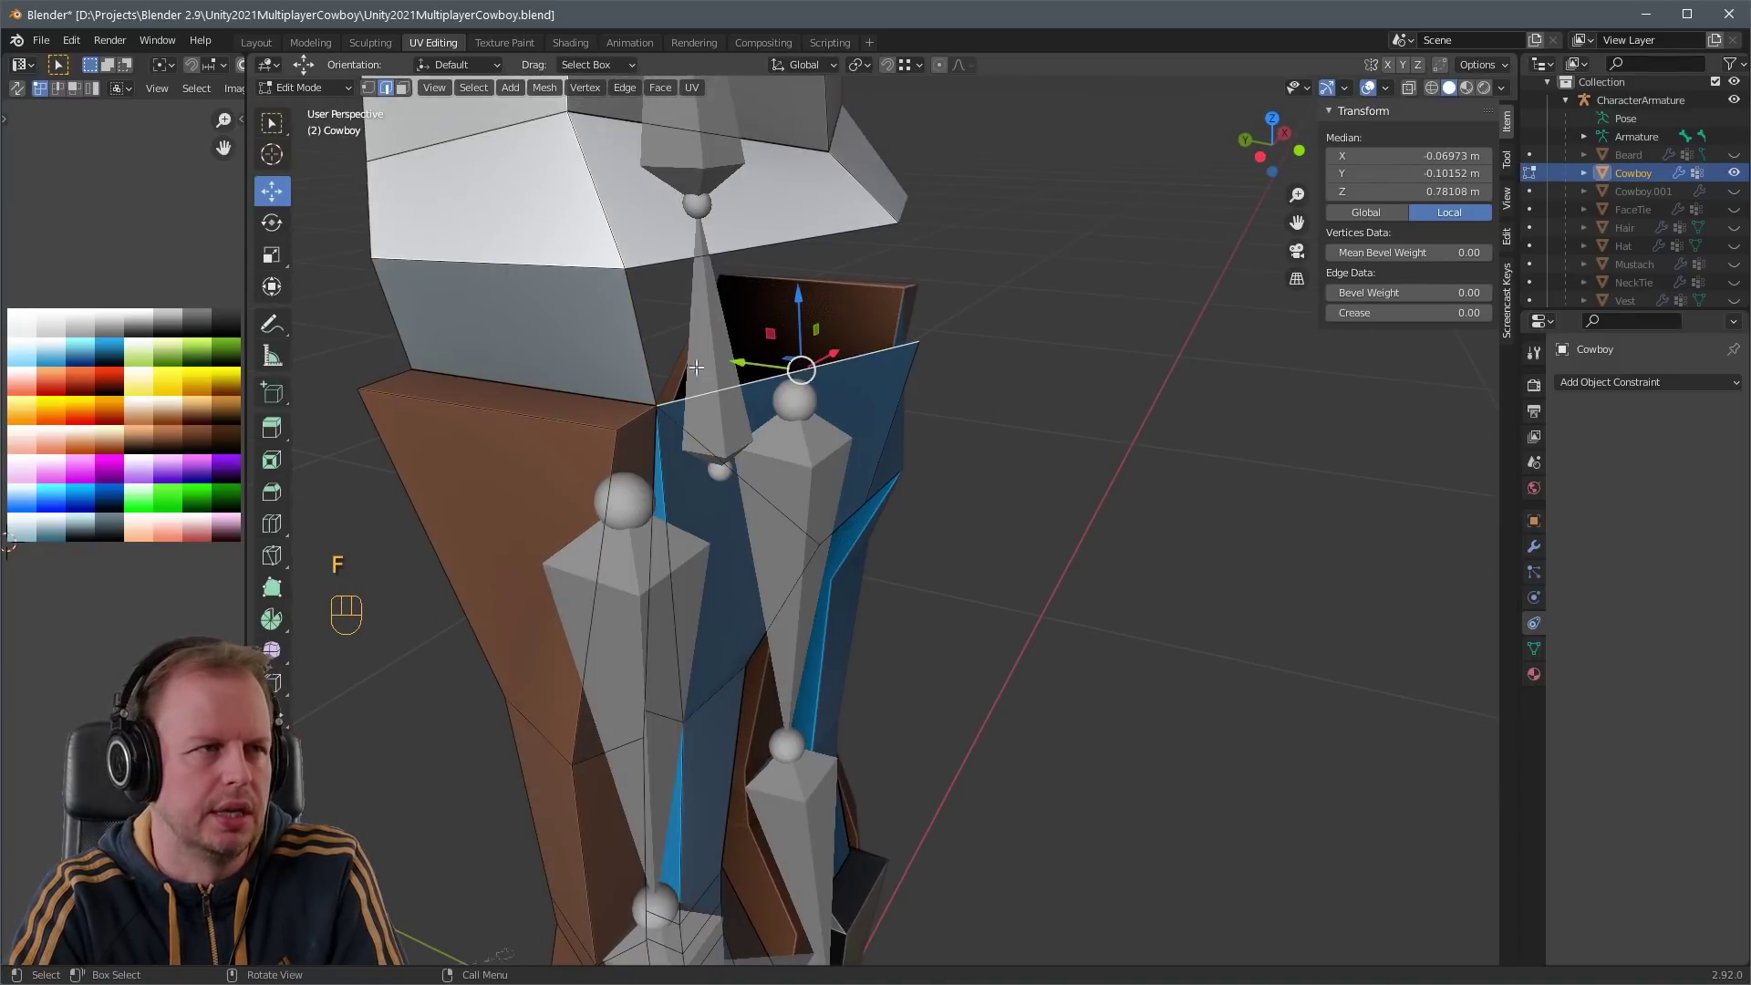
key(f)
- Recolour the new side and back waist faces by moving their UVs onto the blue swatch, and return to Object Mode
middle_drag(658, 327, 700, 332)
key(3)
shift+click(475, 328)
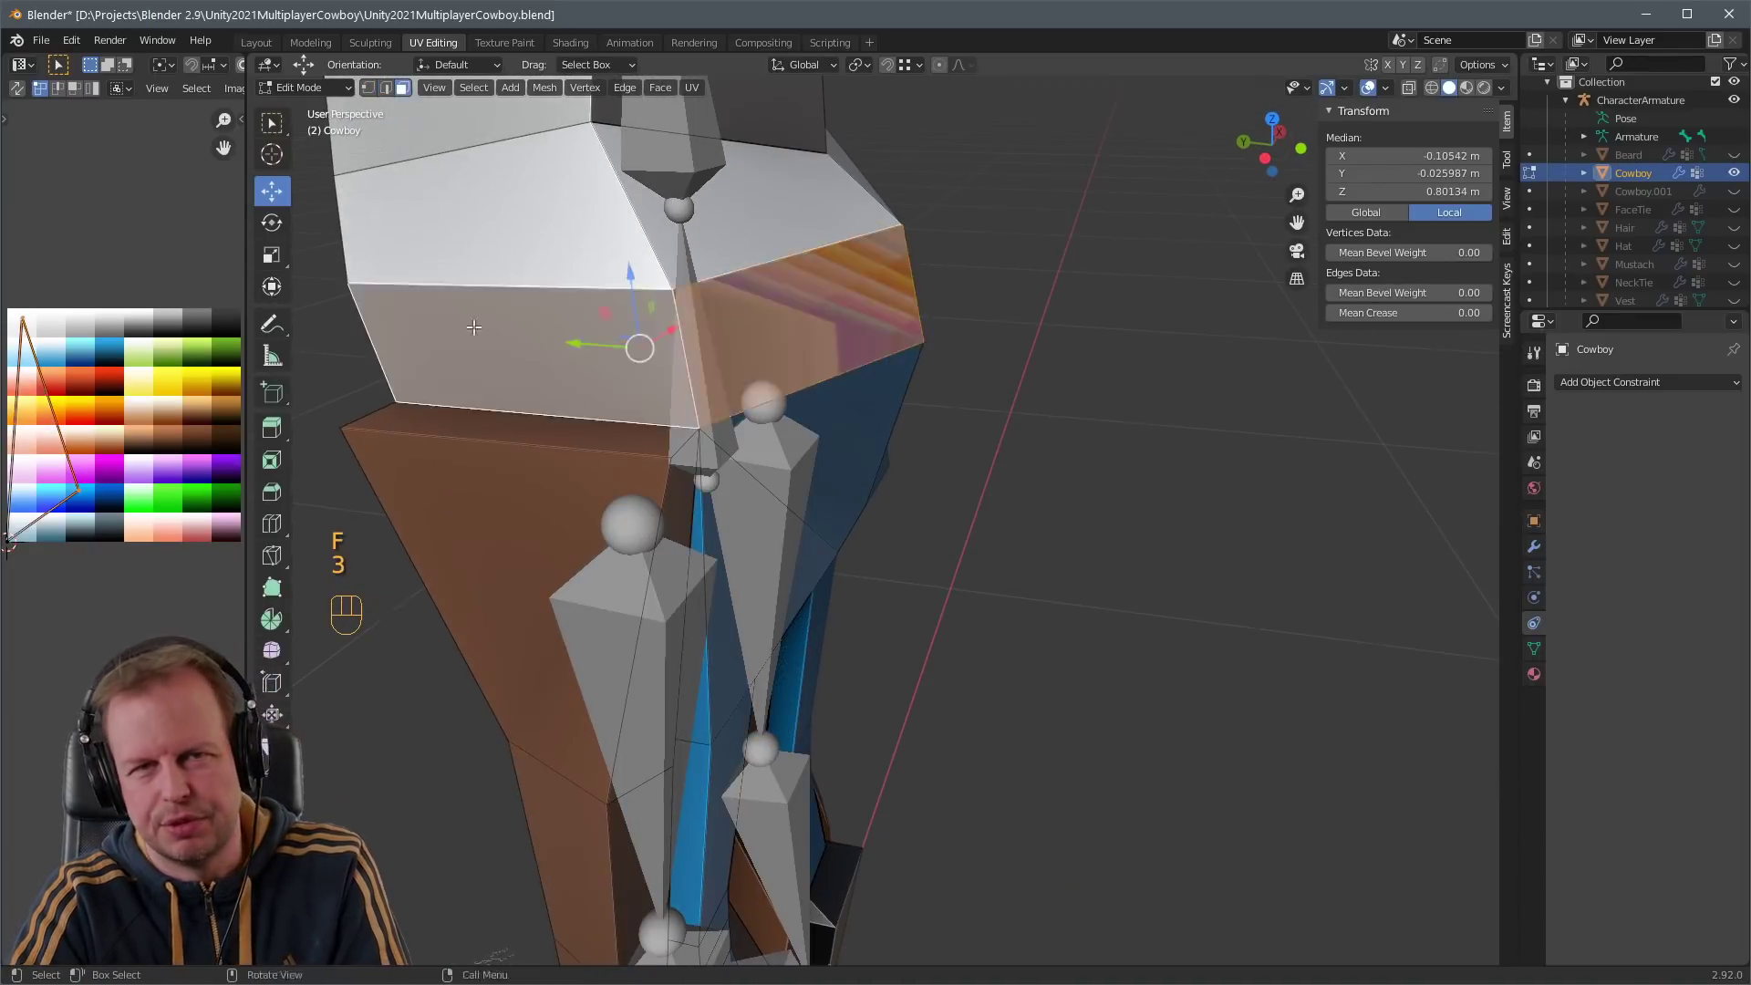
middle_drag(475, 329, 675, 343)
shift+click(768, 374)
shift+click(768, 524)
key(a)
key(a)
key(b)
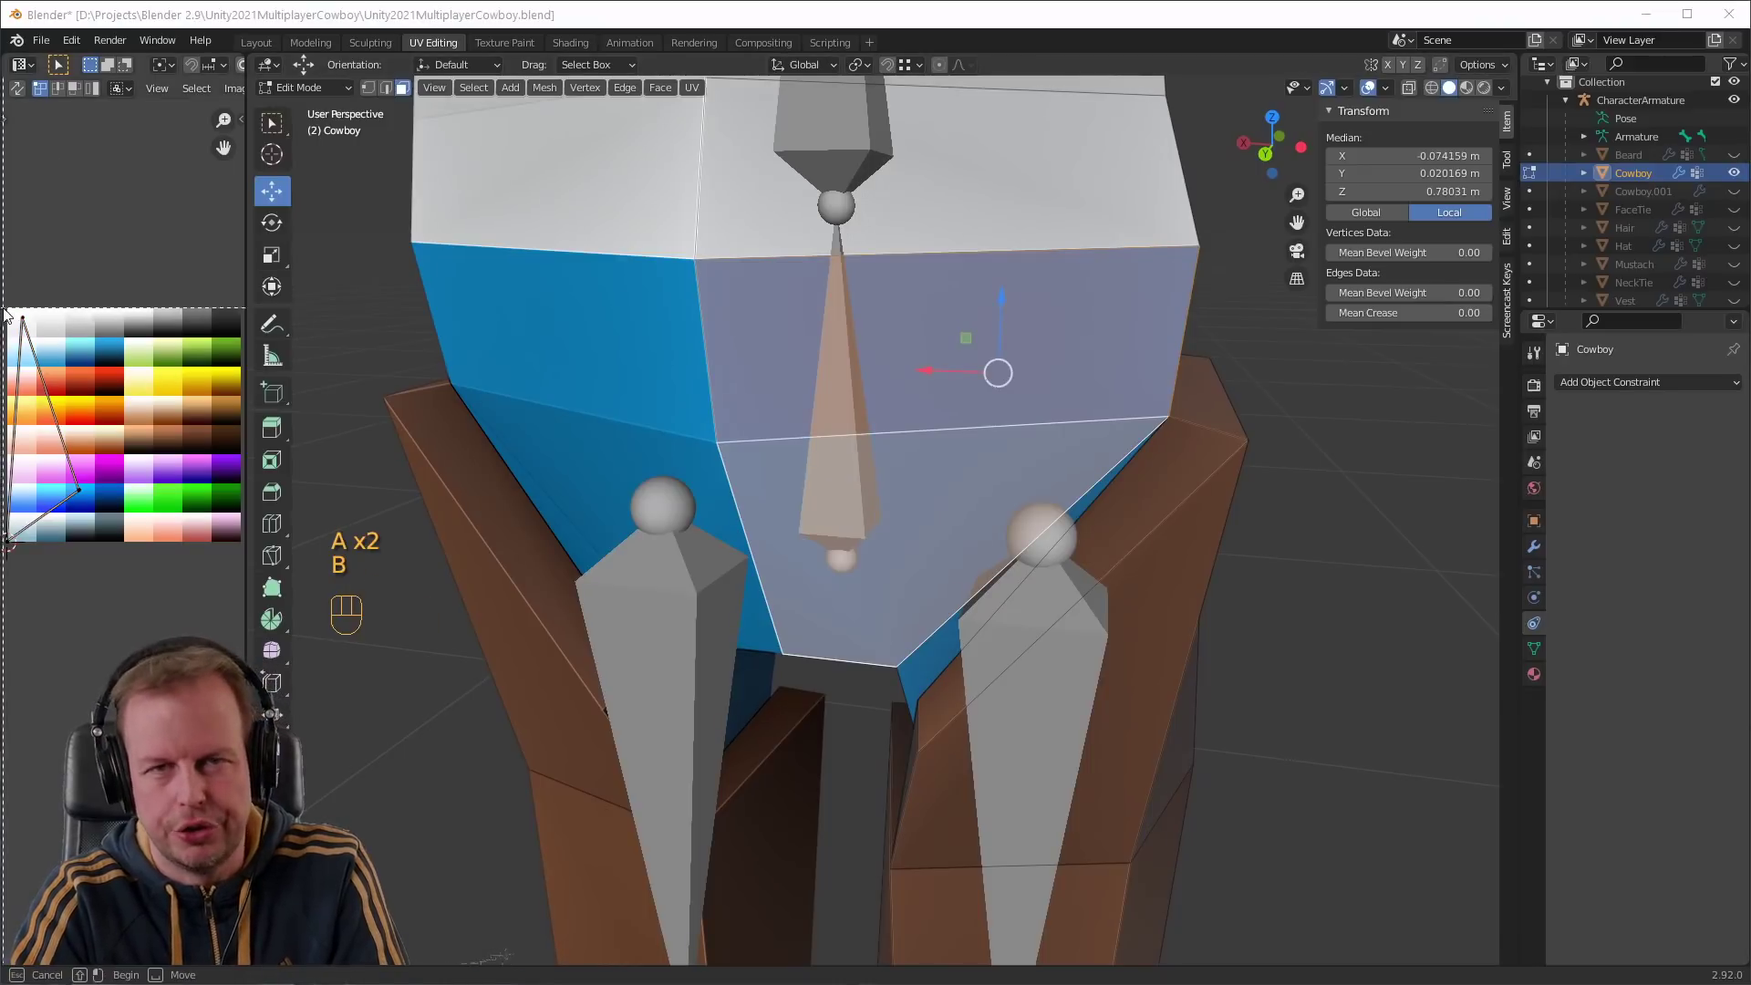
drag(5, 310, 62, 341)
key(g)
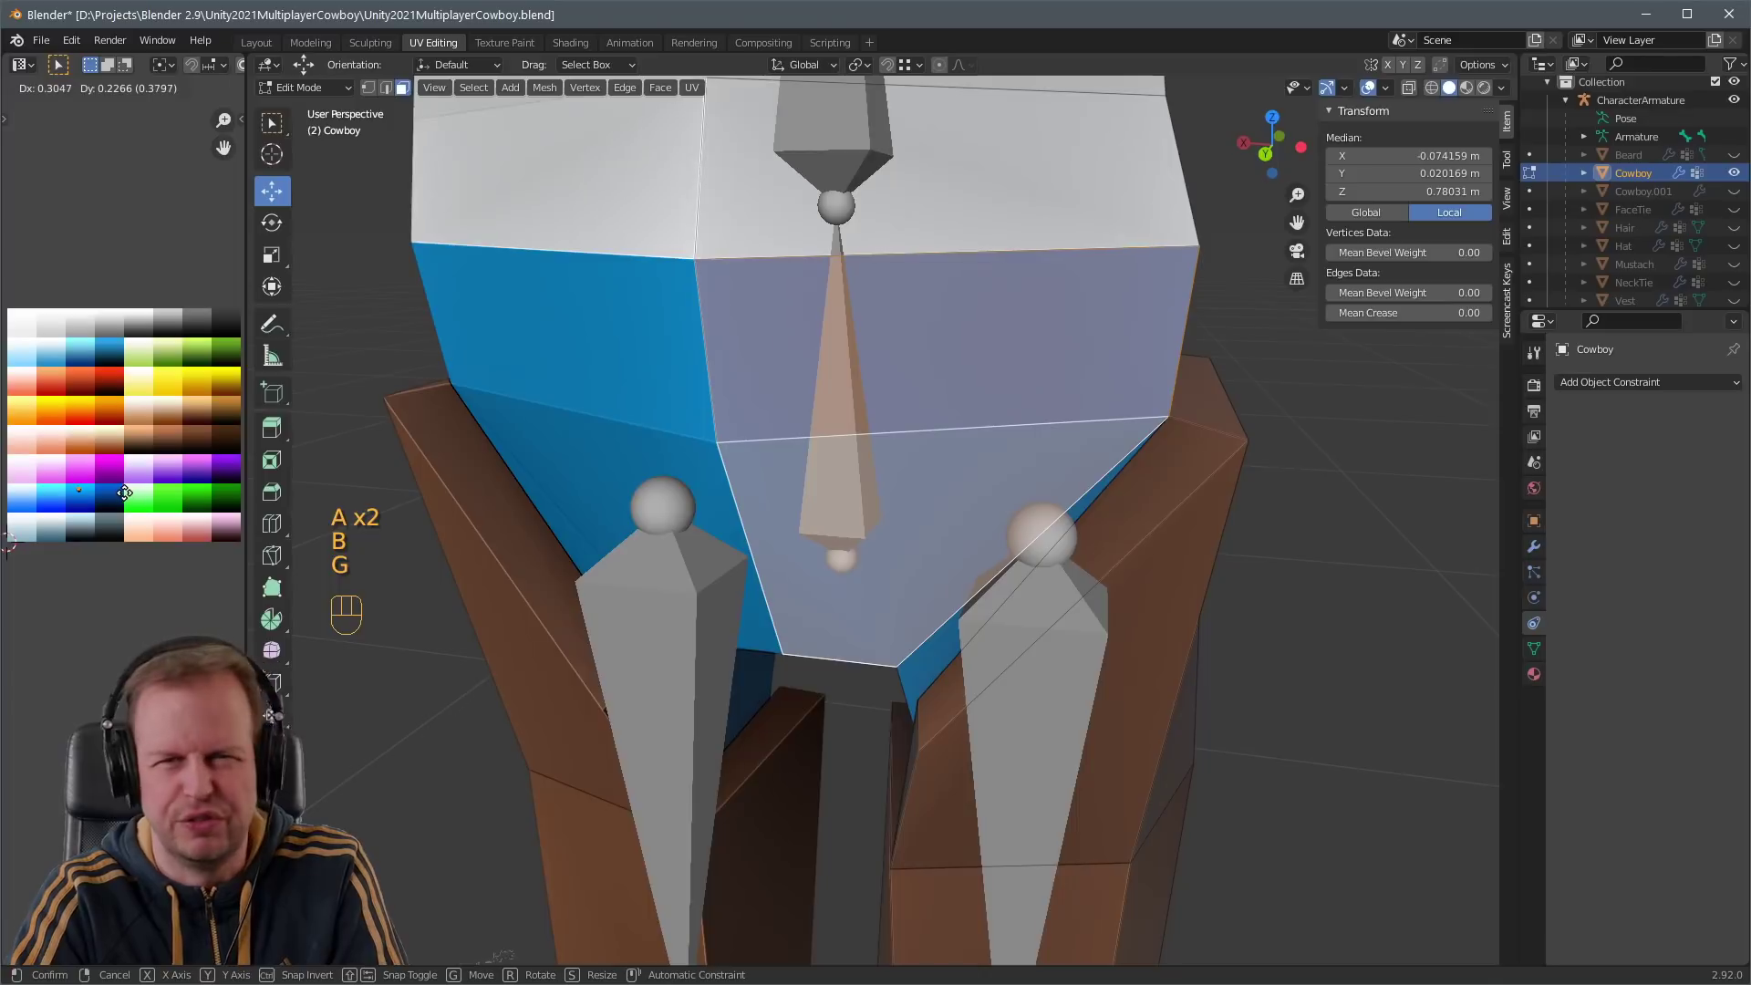
click(124, 493)
key(Tab)
- Examine the filled waist and the cowboy's overall shape from several sides
scroll(1321, 518, down, 7)
middle_drag(1321, 518, 1060, 517)
scroll(912, 465, up, 3)
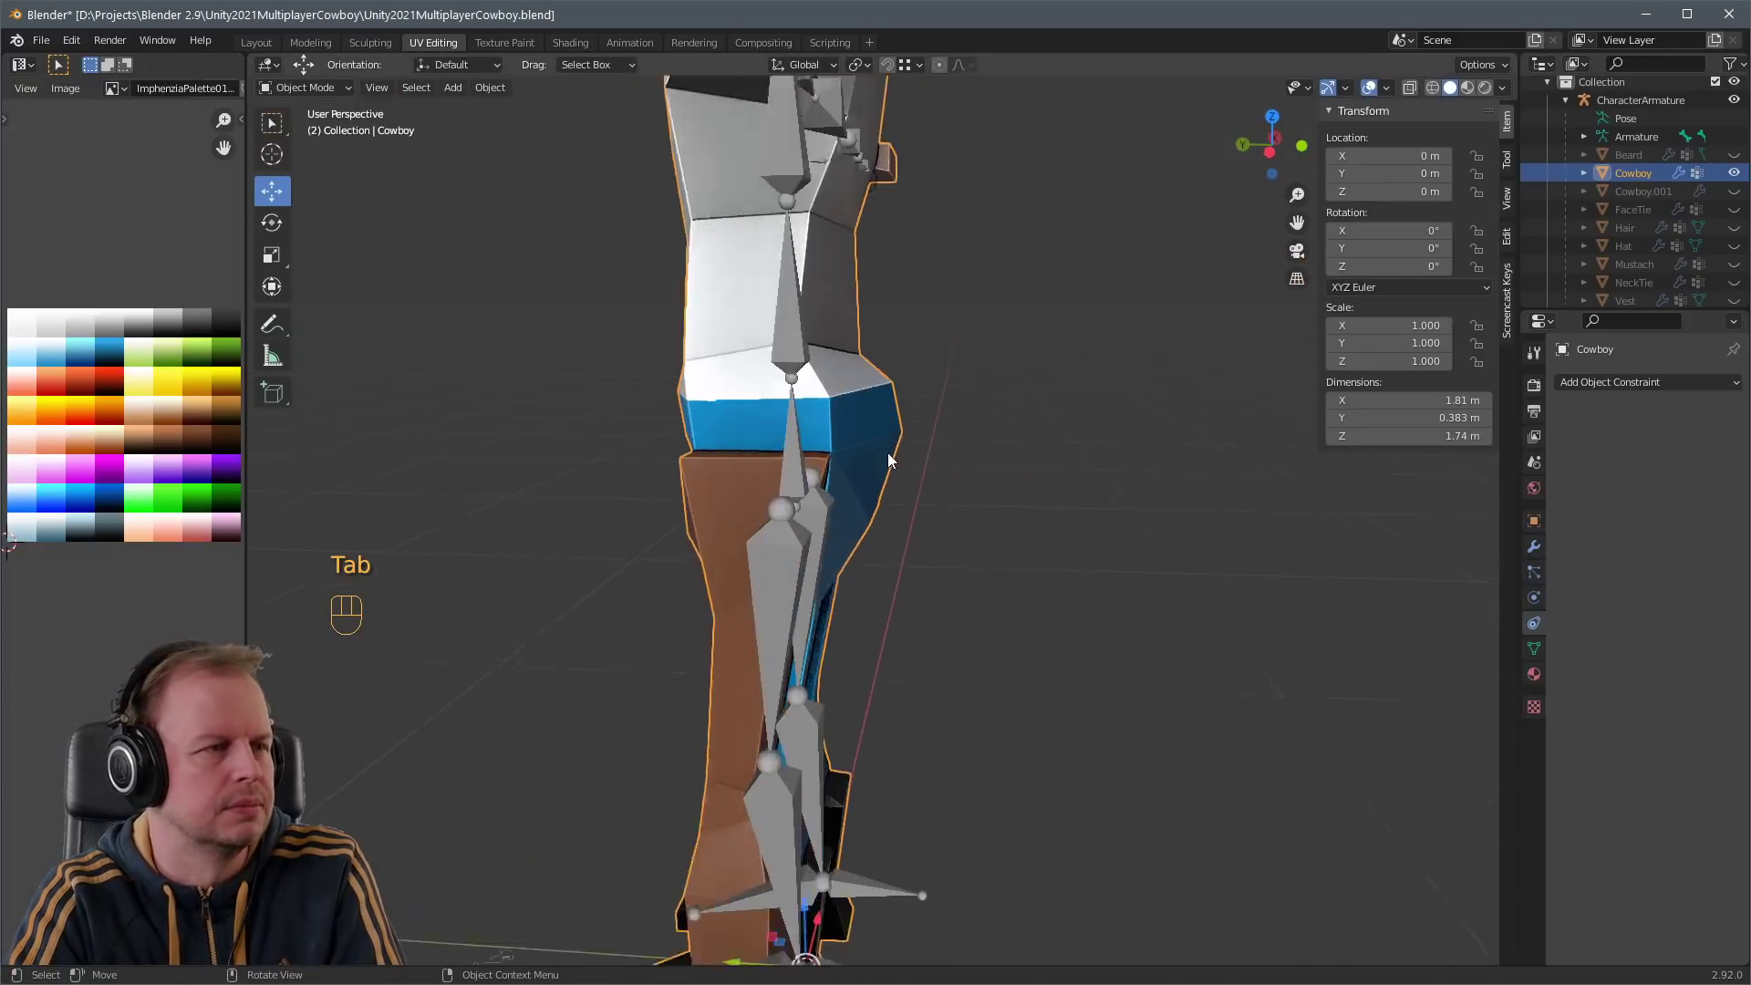
middle_drag(888, 452, 1042, 502)
scroll(1043, 501, up, 3)
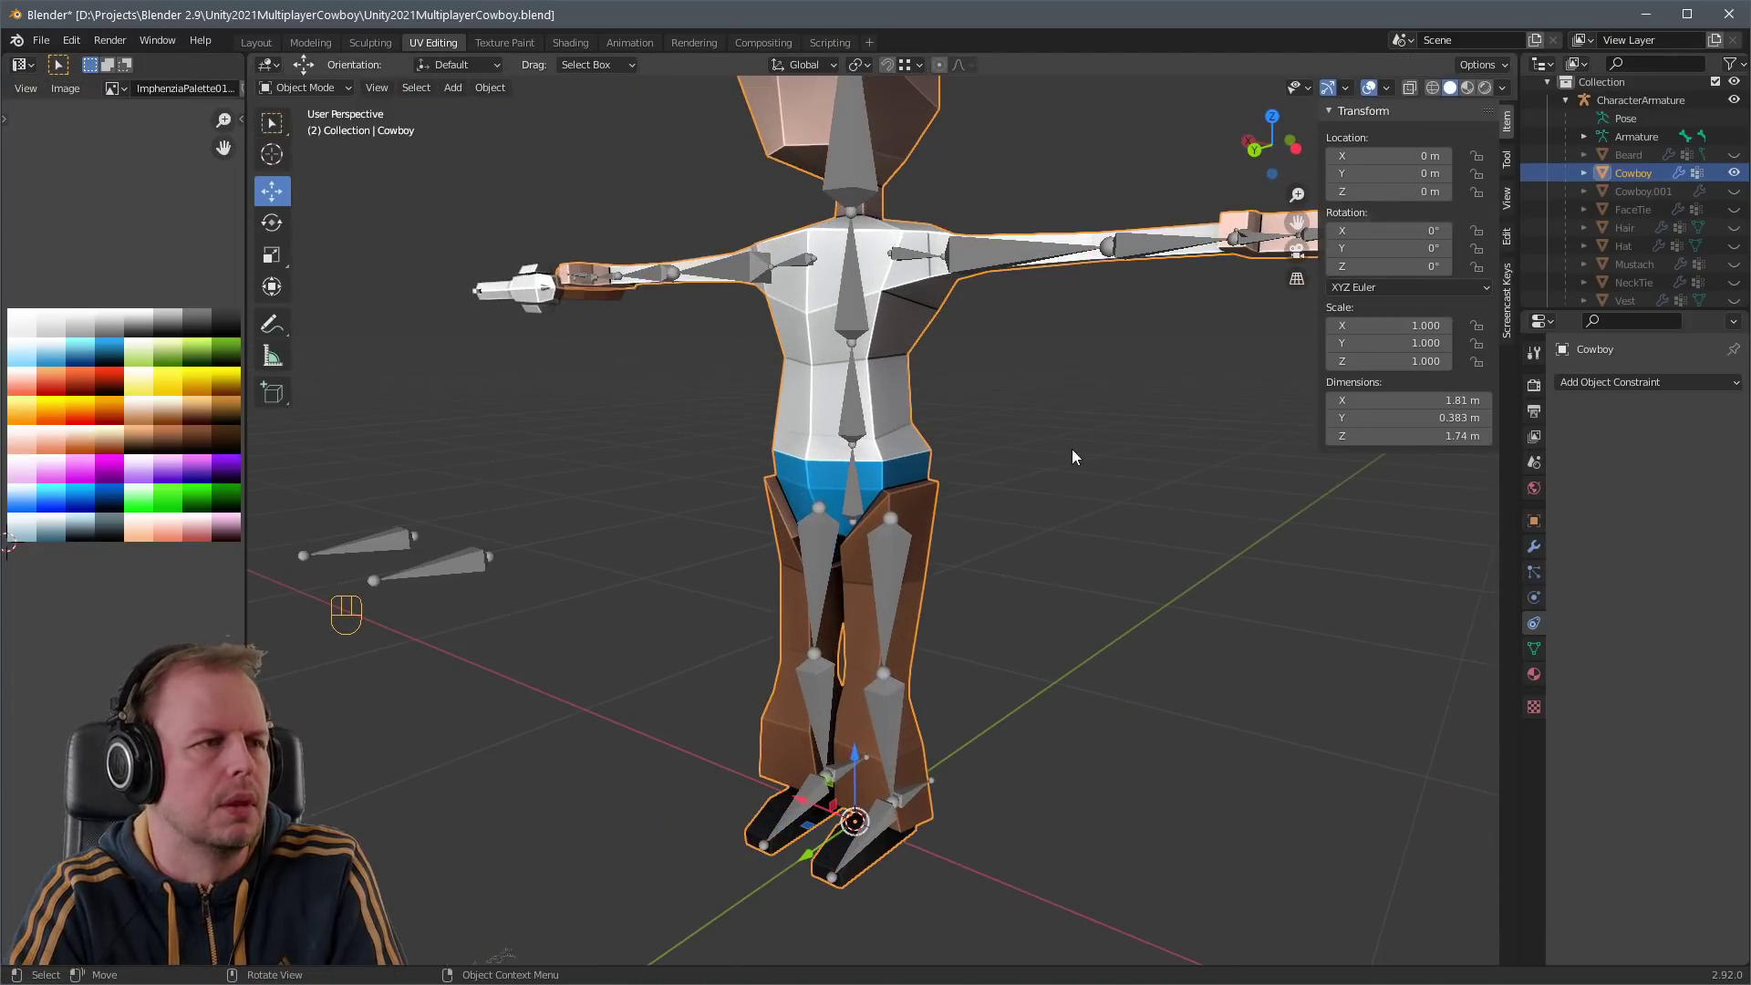
scroll(1105, 463, down, 4)
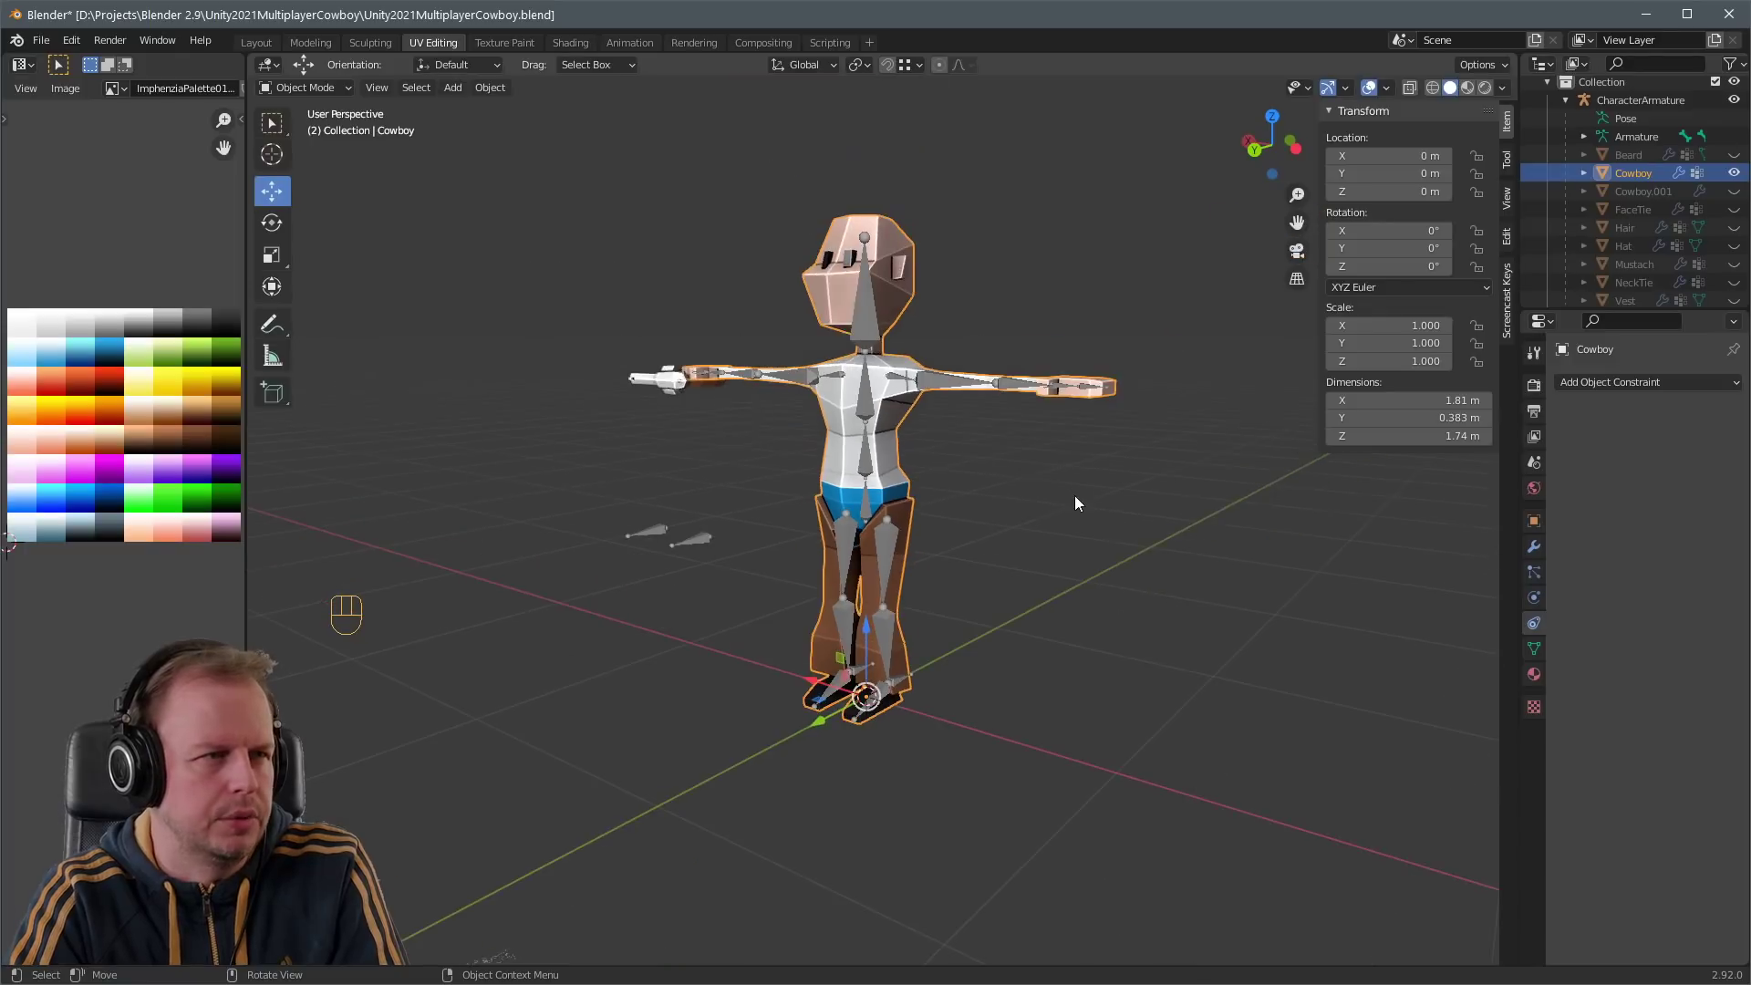
scroll(1075, 496, up, 4)
middle_drag(1109, 489, 890, 489)
scroll(857, 497, up, 3)
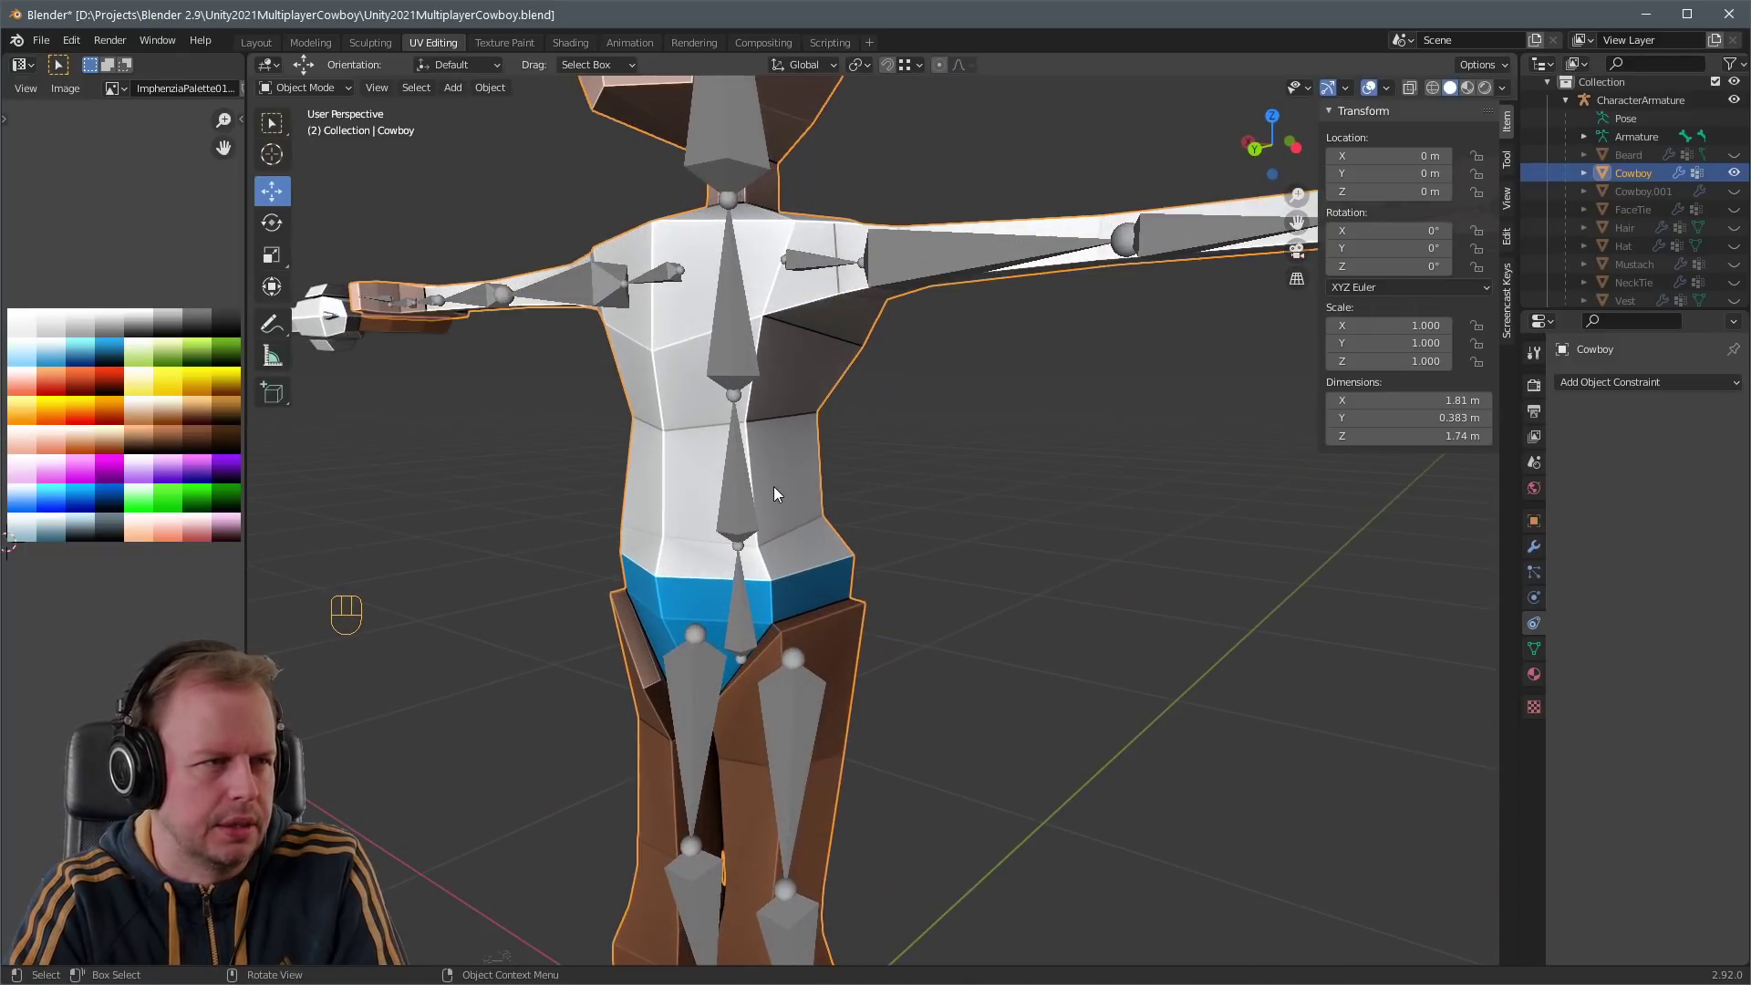
- Hide the cowboy body and show the separated belt object
key(Tab)
click(814, 594)
click(1735, 173)
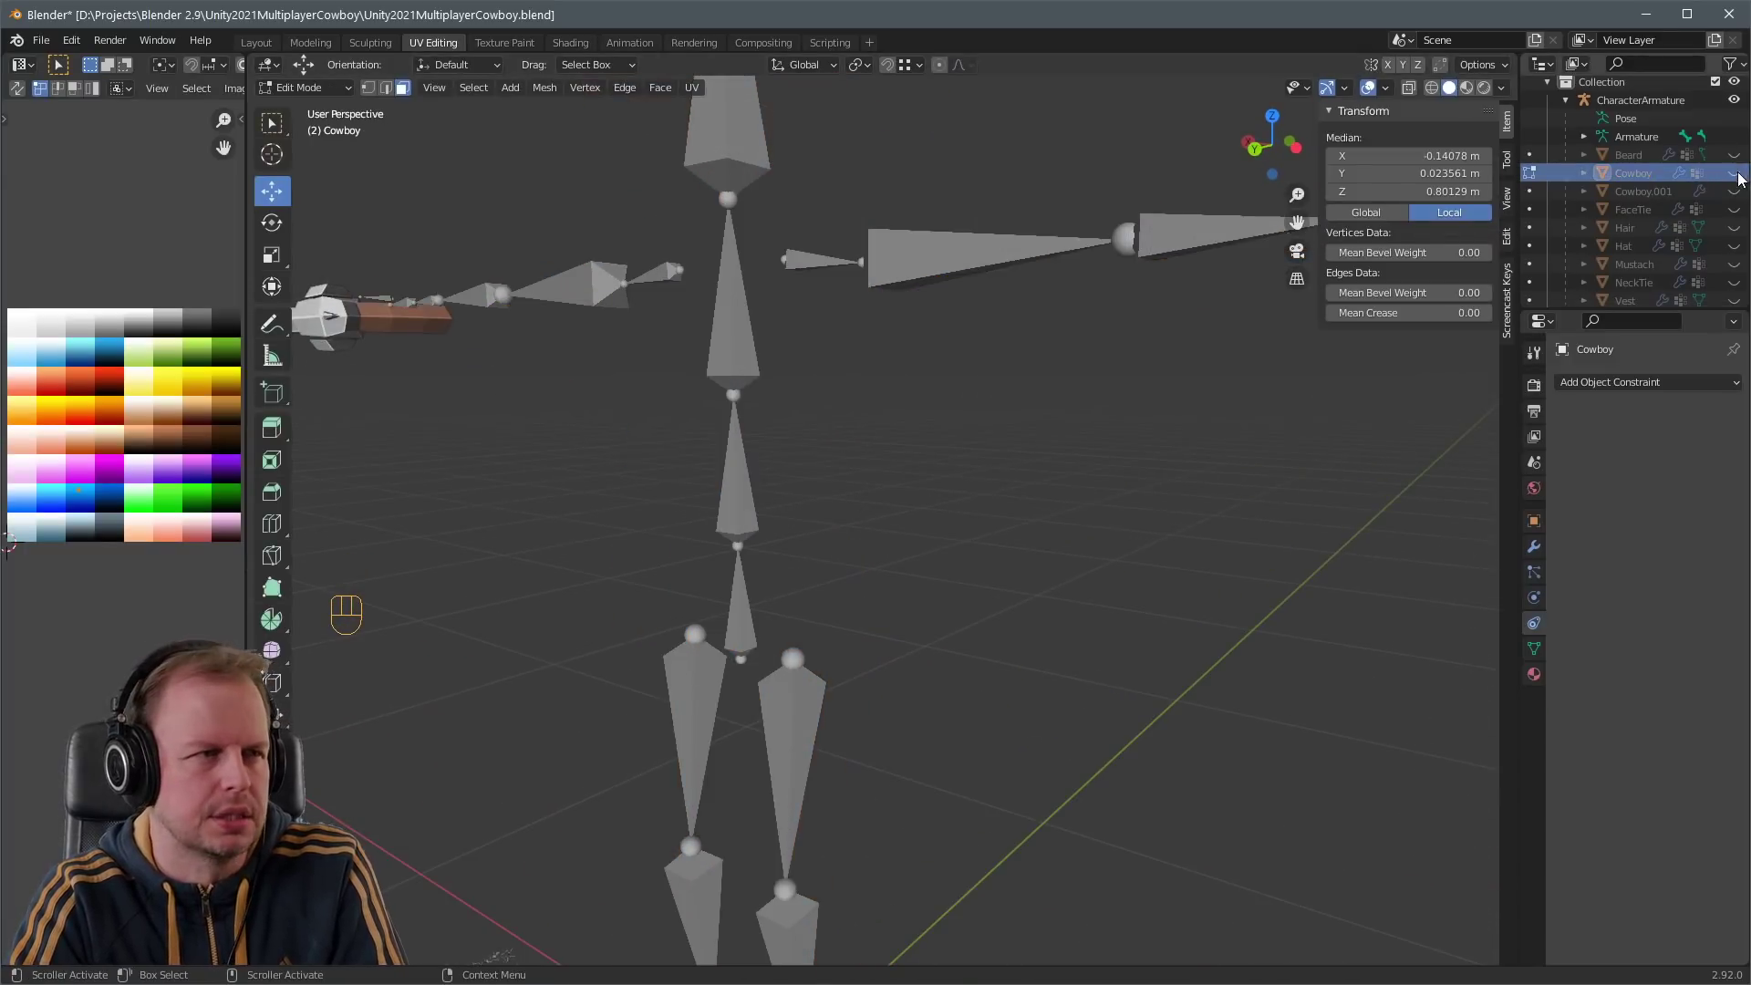
scroll(1726, 273, down, 1)
click(1735, 163)
middle_drag(891, 371, 1076, 548)
scroll(1098, 638, up, 4)
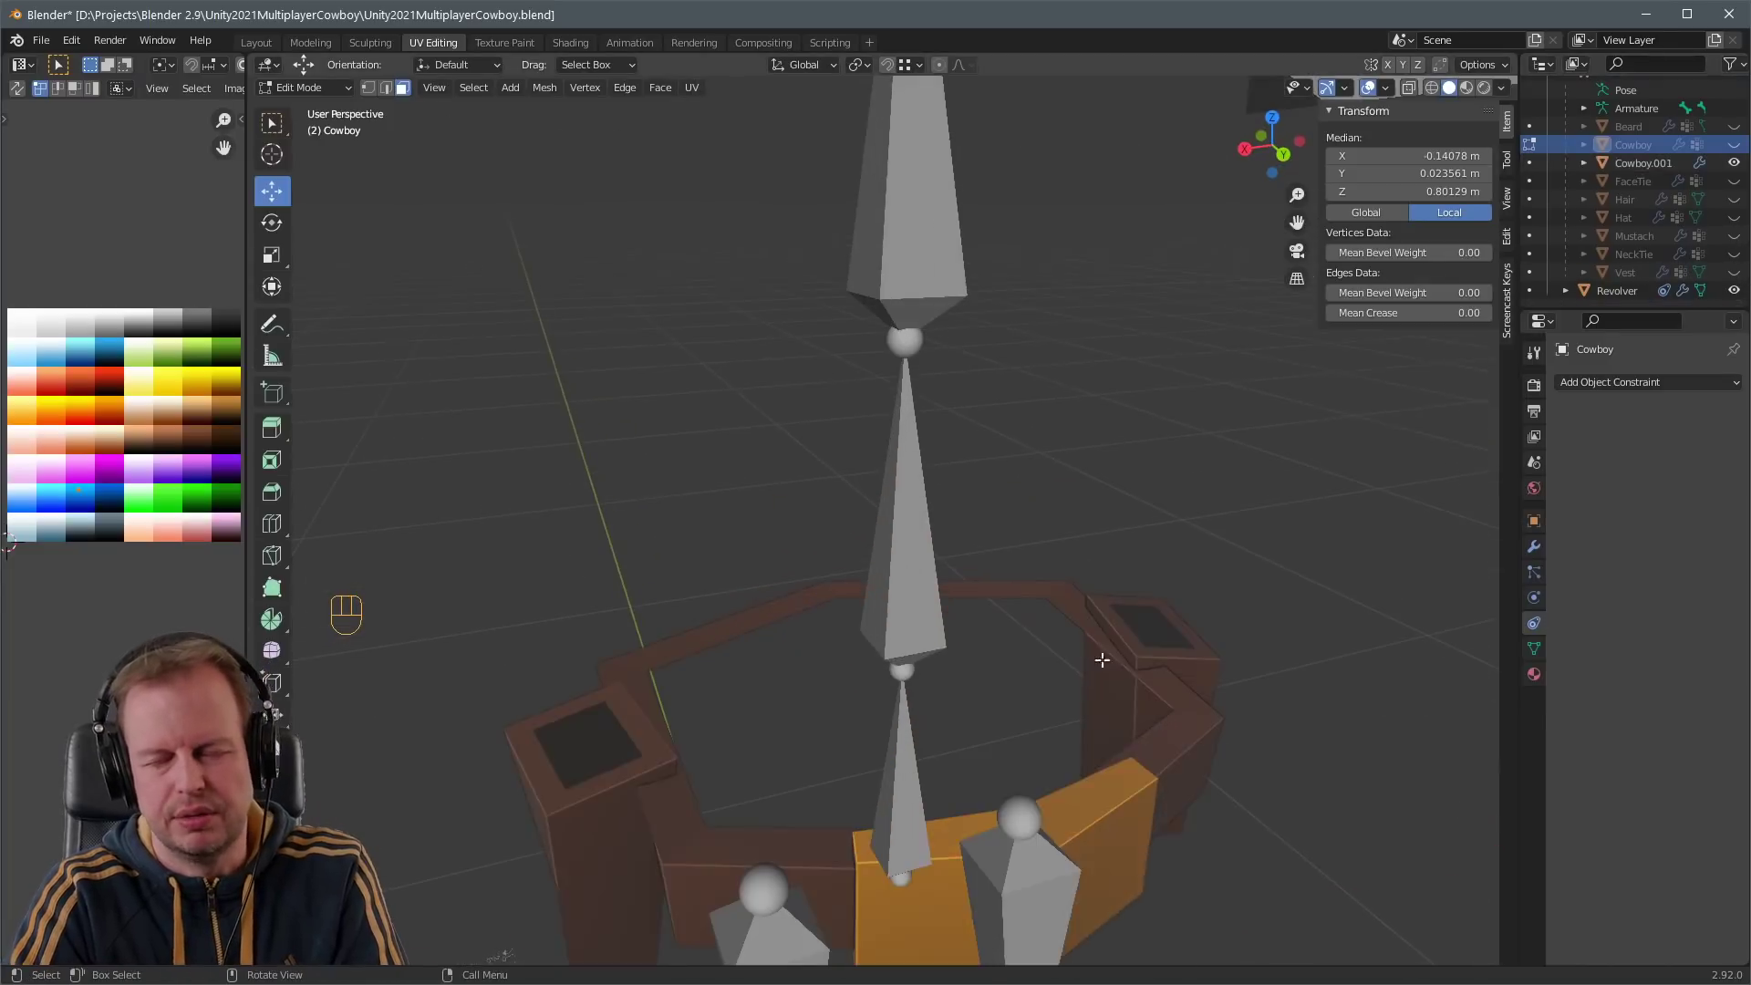
- Open the belt in Edit Mode with edge selection and fill the first open section of its inner side
key(Tab)
click(1135, 620)
- Fill the remaining open sections of the belt's inner side with faces and return to Object Mode
key(Tab)
key(2)
key(2)
middle_drag(1141, 610, 1305, 643)
key(a)
key(a)
shift+click(993, 598)
shift+click(966, 663)
key(f)
key(a)
key(a)
shift+click(1060, 598)
key(f)
scroll(809, 637, up, 3)
middle_drag(753, 625, 1058, 533)
key(a)
key(a)
shift+click(722, 673)
key(ctrl+z)
key(f)
- Select the belt's linked holster geometry, return to Object Mode and display the belt's modifiers
key(Tab)
scroll(1057, 533, down, 2)
middle_drag(1067, 511, 1014, 577)
scroll(812, 593, up, 2)
middle_drag(812, 594, 853, 570)
key(Tab)
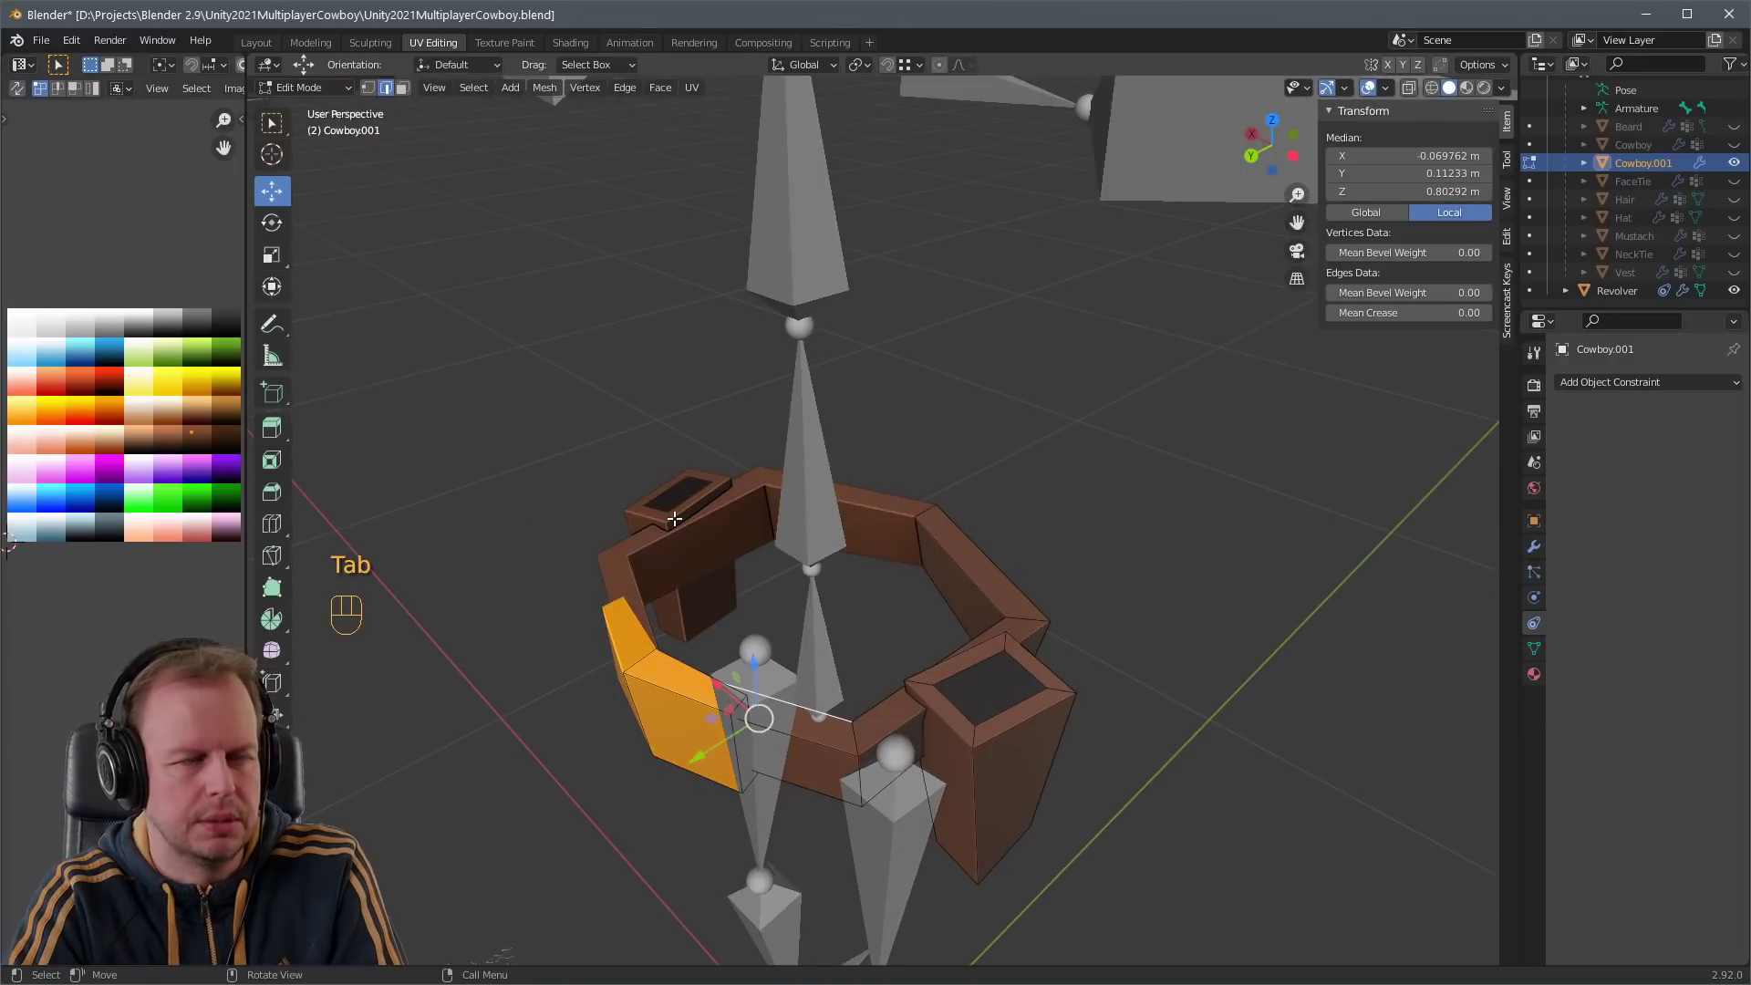
middle_drag(1076, 721, 1071, 635)
key(Tab)
scroll(1087, 637, down, 3)
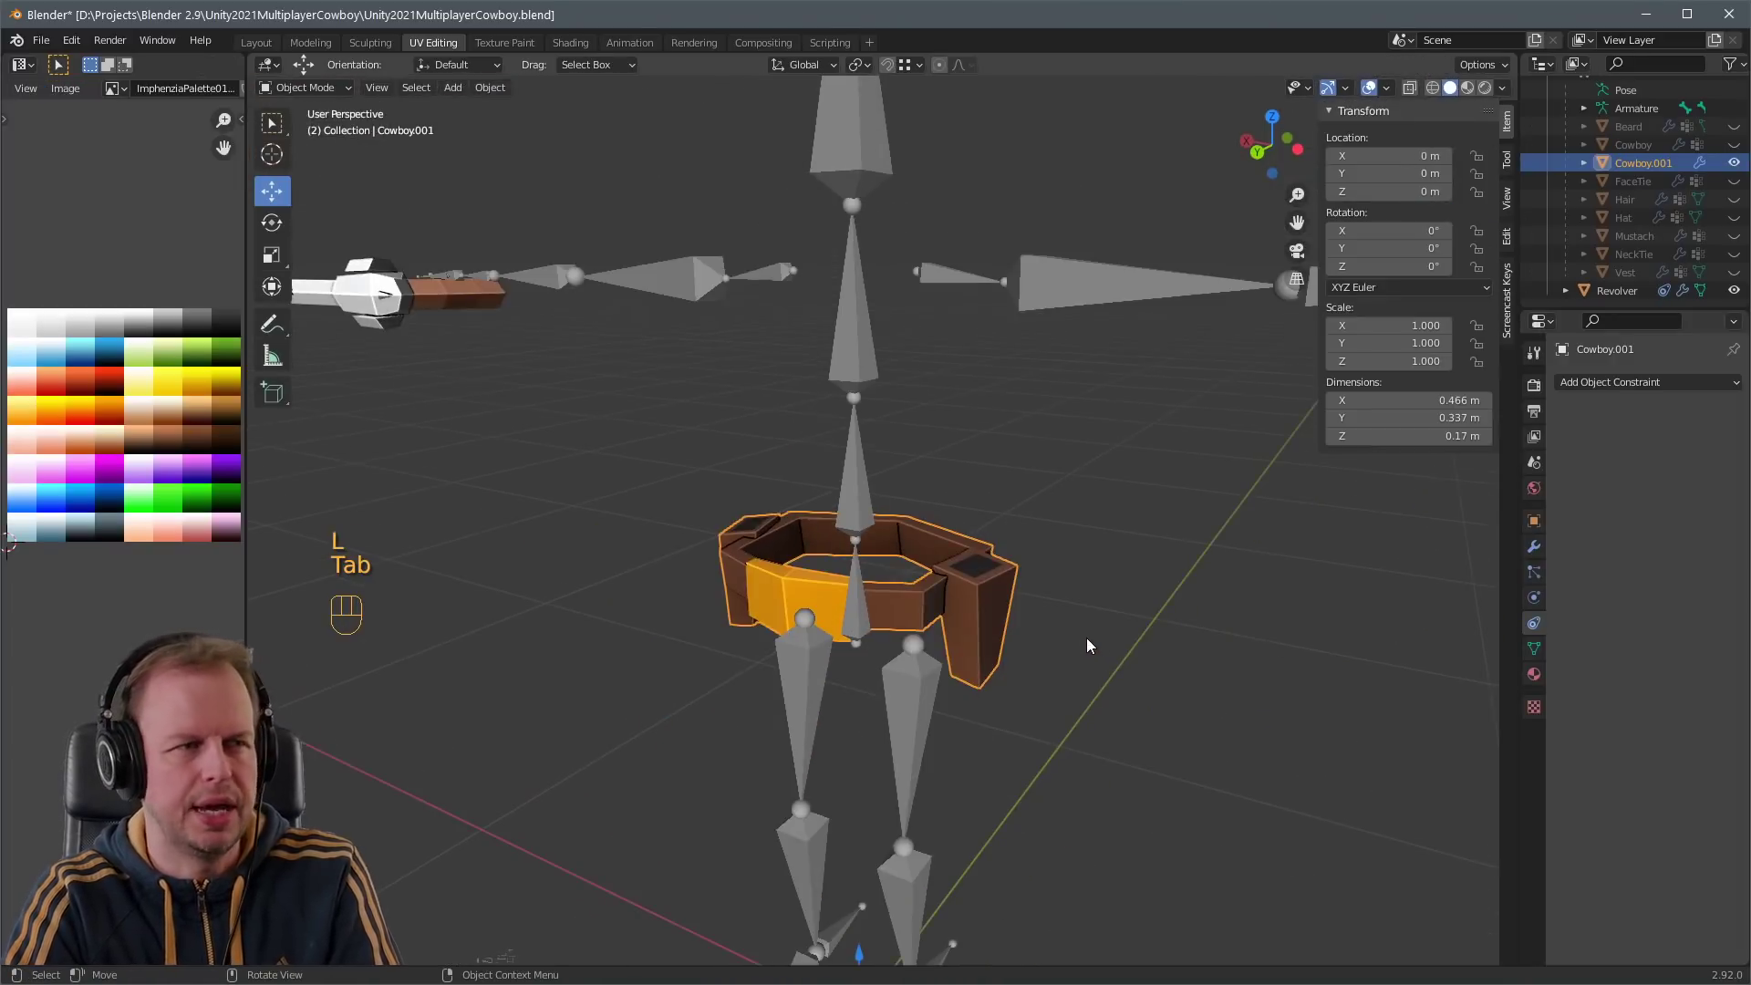
click(1533, 546)
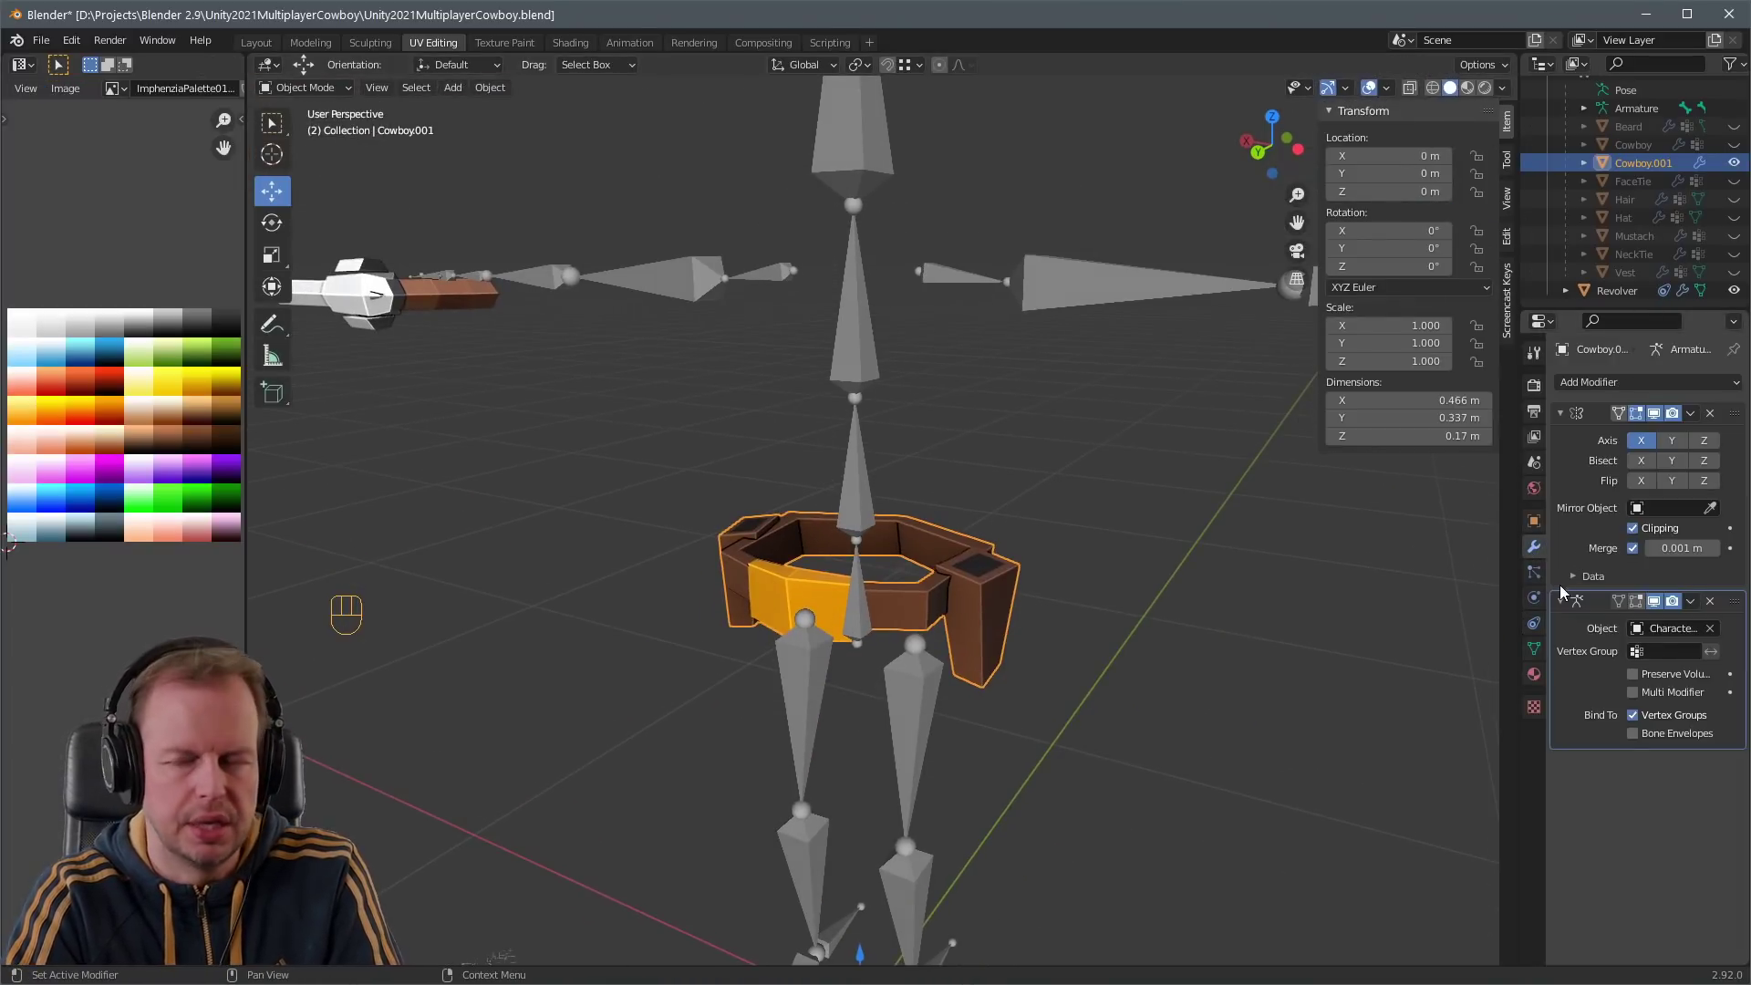
- Try to apply the belt's Armature modifier and delete the linked holster geometry
key(ctrl+a)
key(Tab)
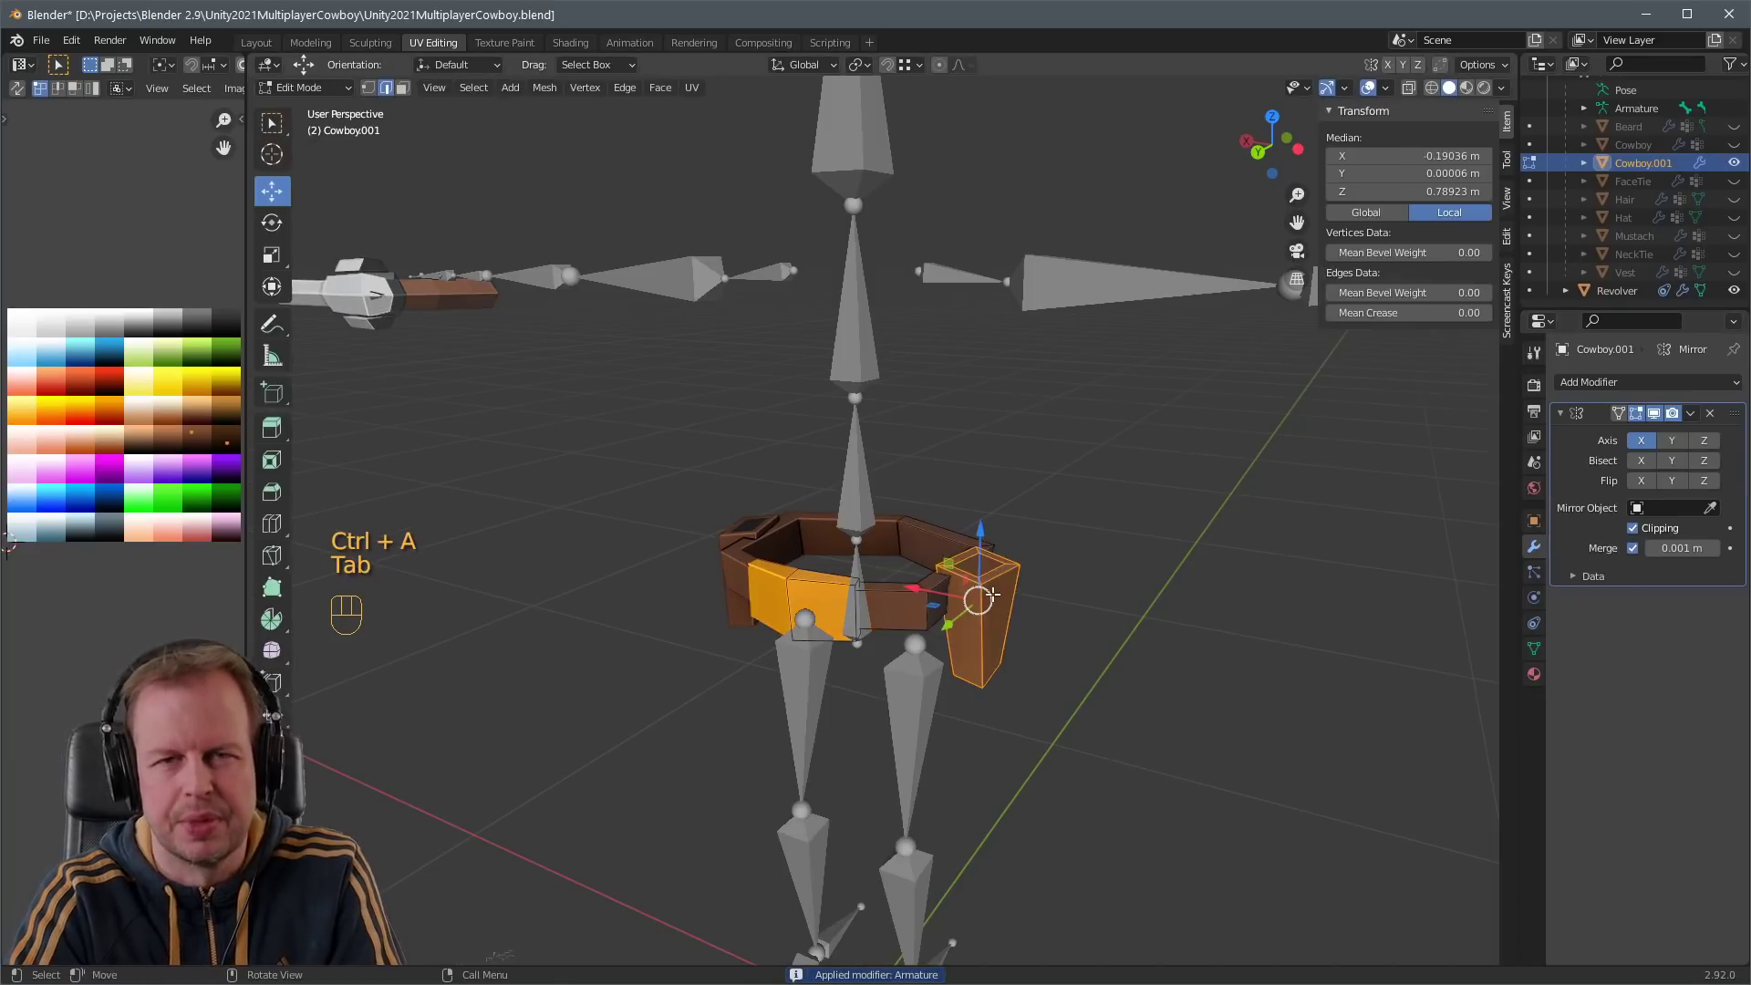
key(l)
key(Delete)
click(975, 496)
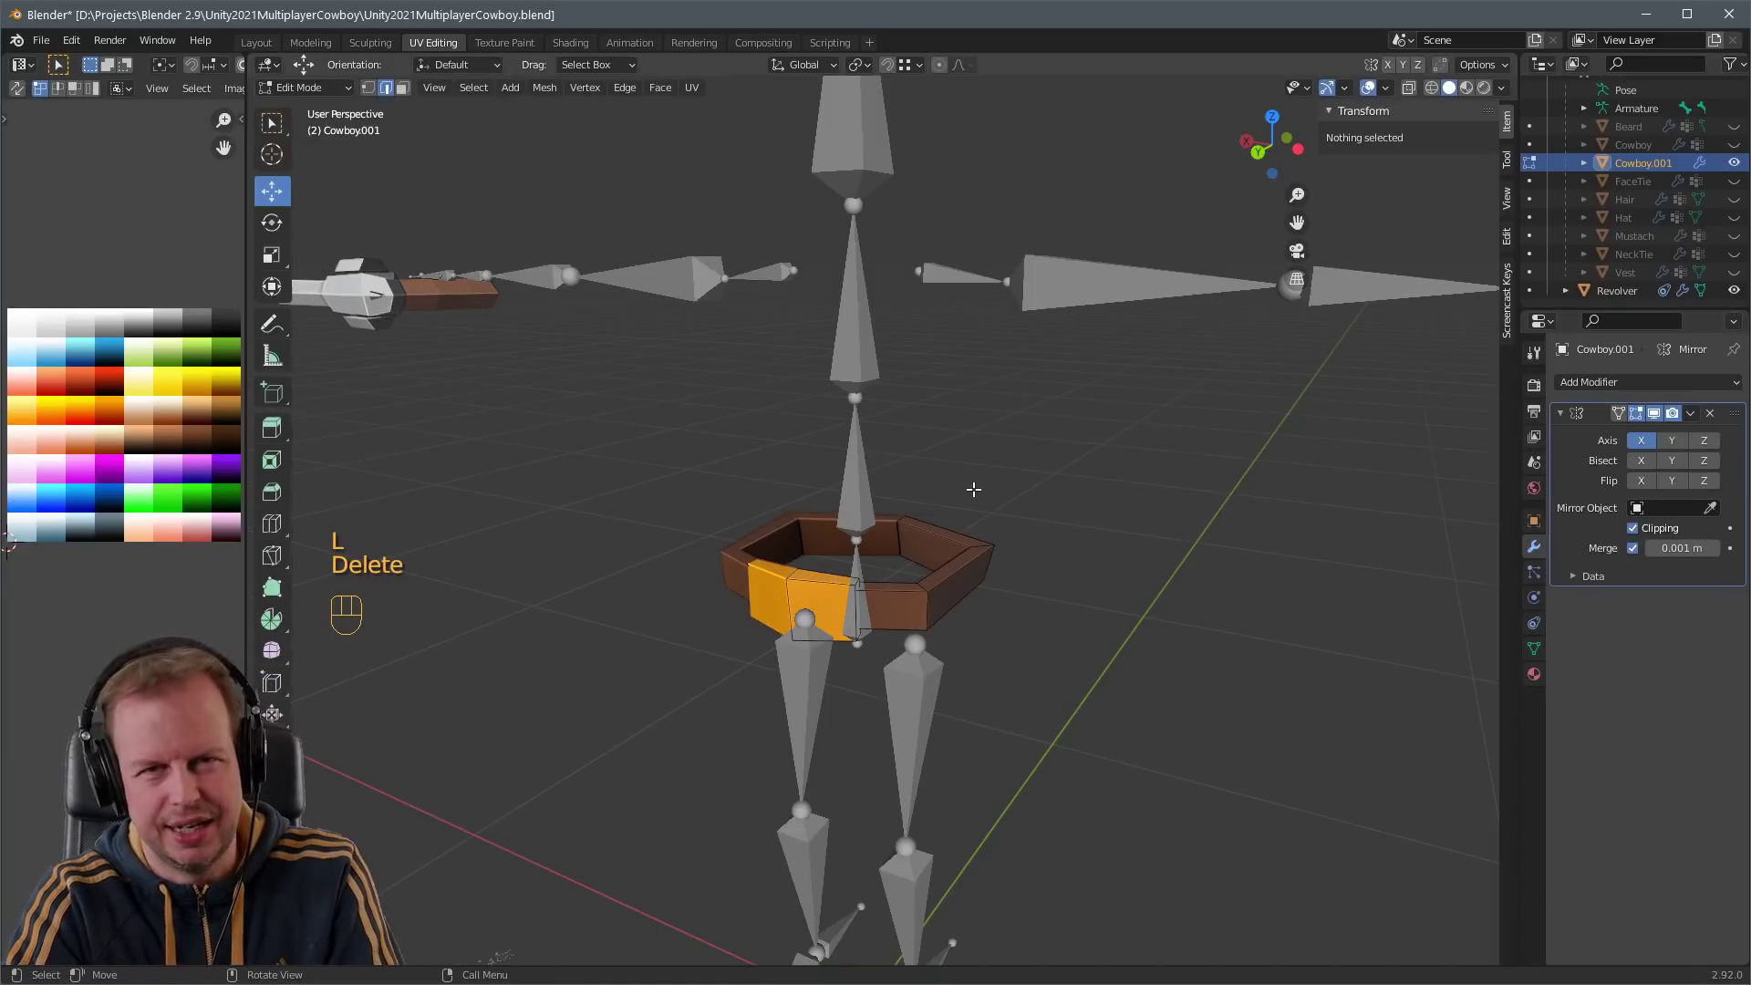
- Undo the holster deletion and the applied Armature modifier
key(ctrl+z)
key(ctrl+z)
key(ctrl+z)
key(ctrl+z)
key(ctrl+z)
key(ctrl+z)
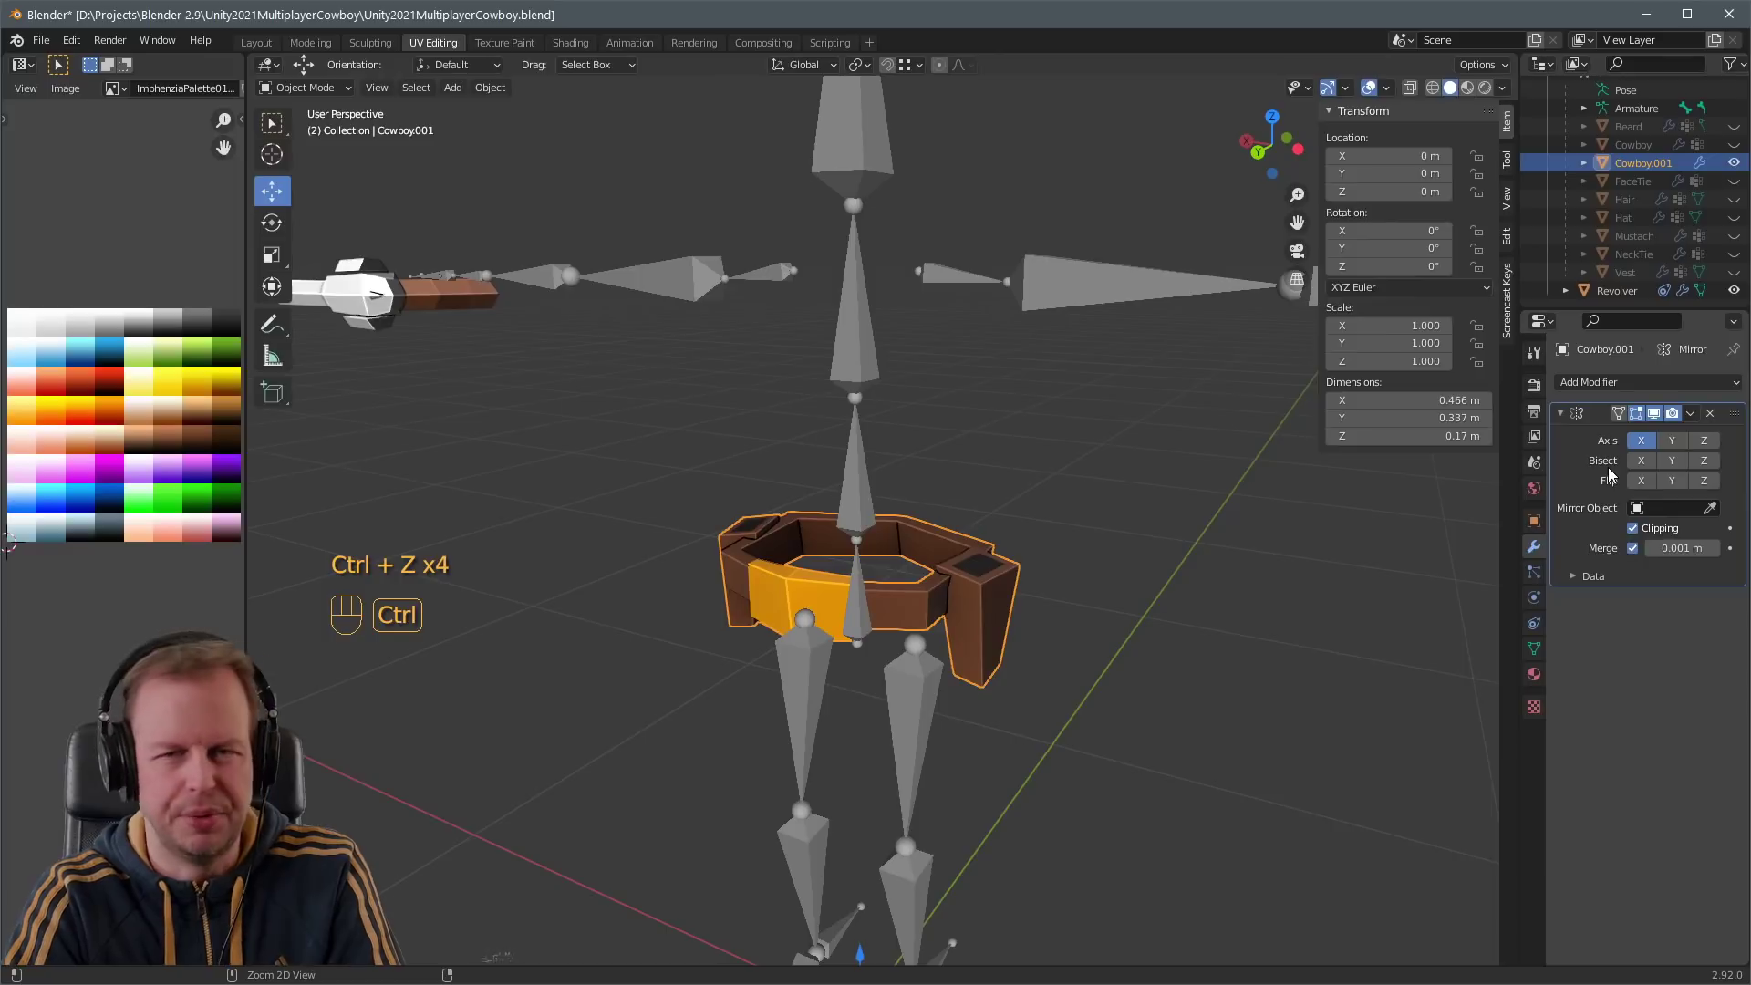
- Apply the belt's Mirror modifier and delete the holster on the cowboy's left hip
key(ctrl+a)
key(Tab)
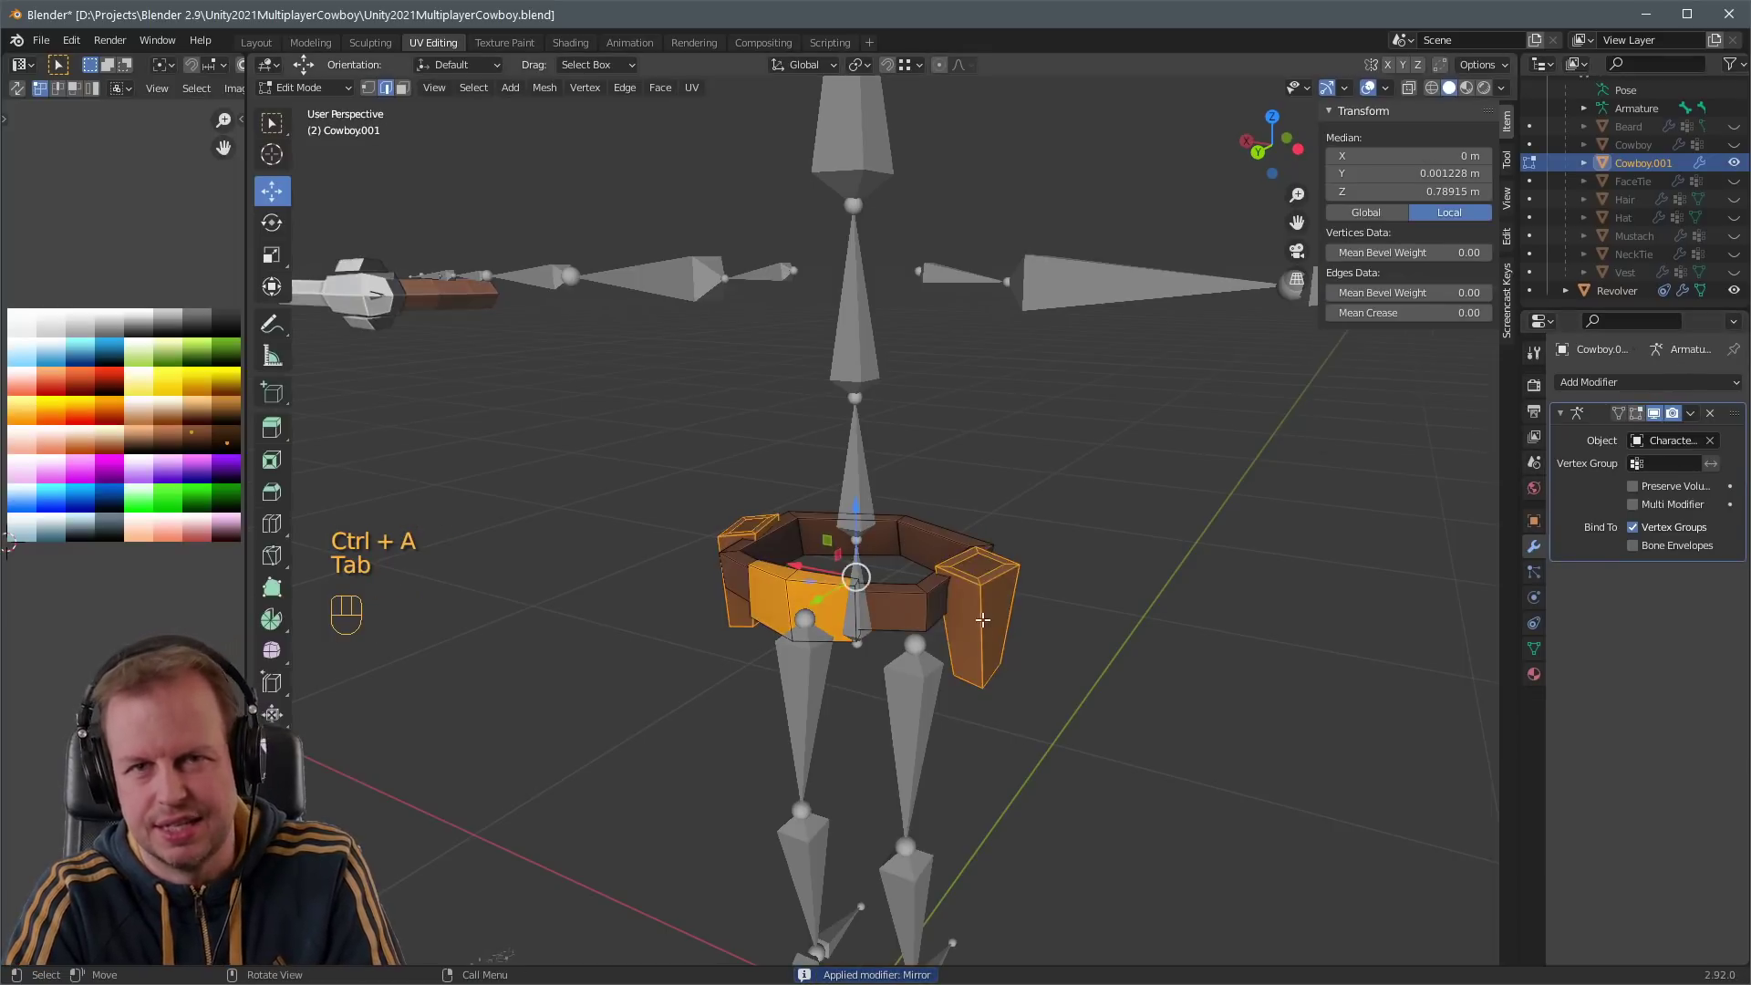
key(l)
key(Delete)
click(985, 626)
key(Tab)
middle_drag(971, 582, 1135, 605)
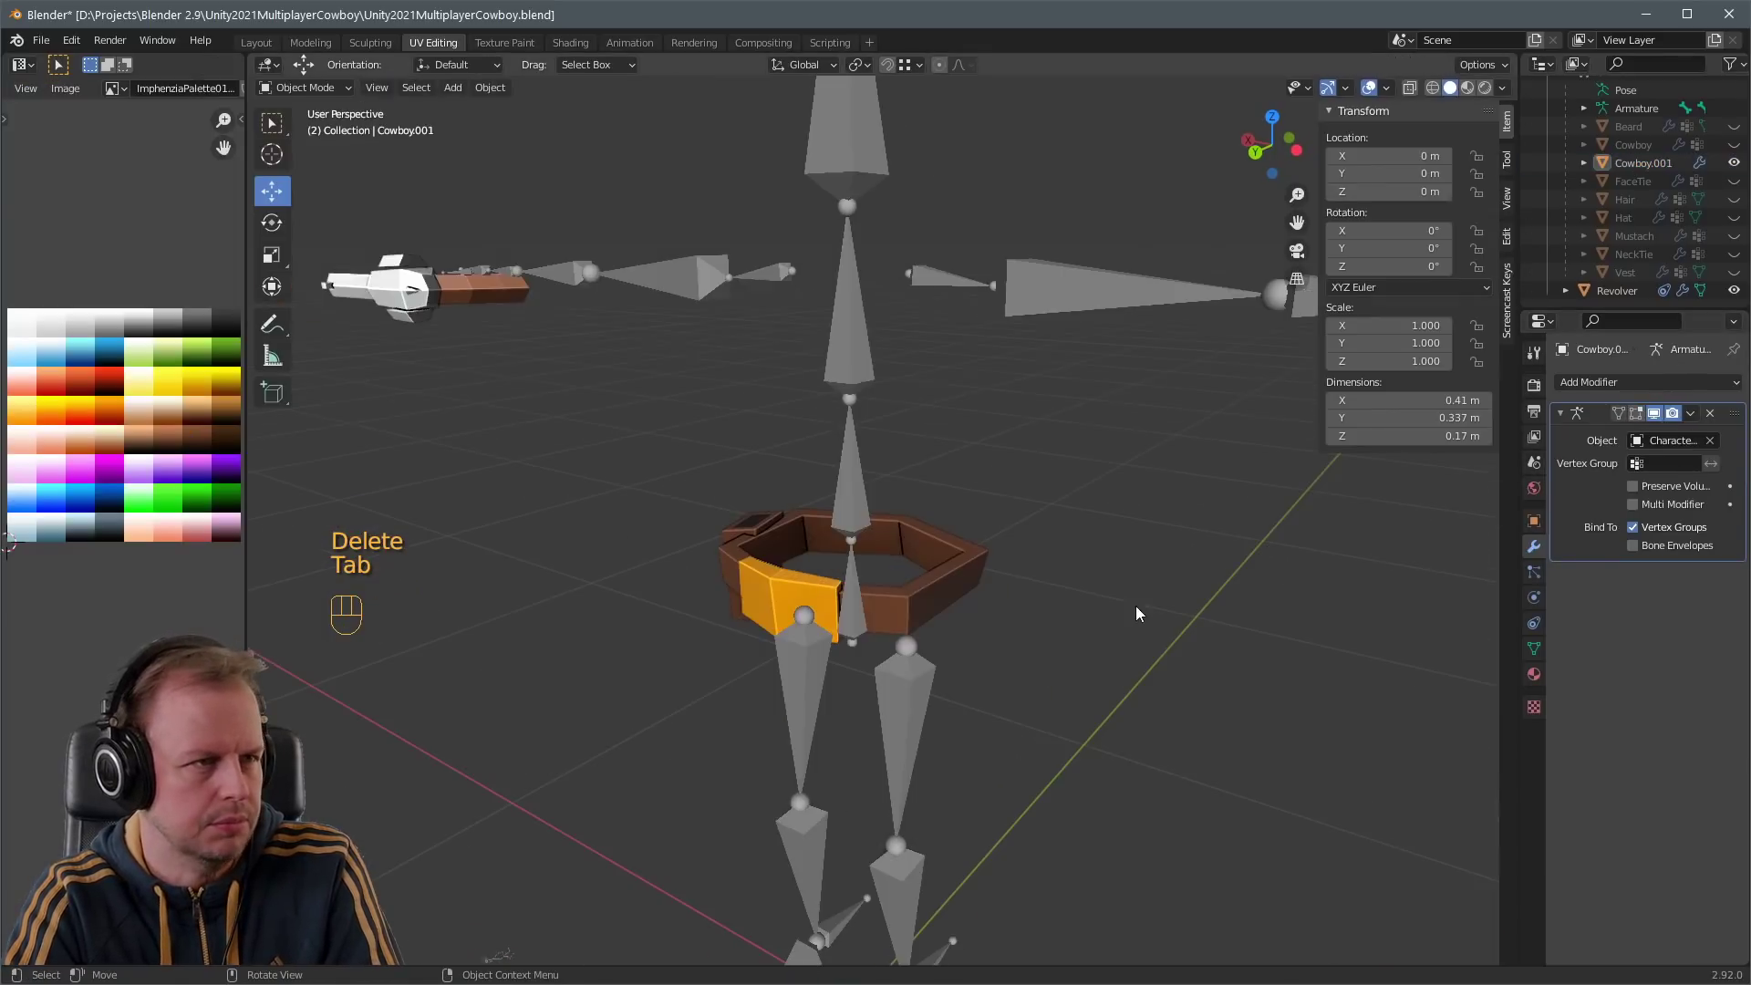
- Rename the separated belt object to Belt and show the cowboy body again
middle_drag(950, 578, 1095, 584)
double_click(1639, 169)
text(Belt)
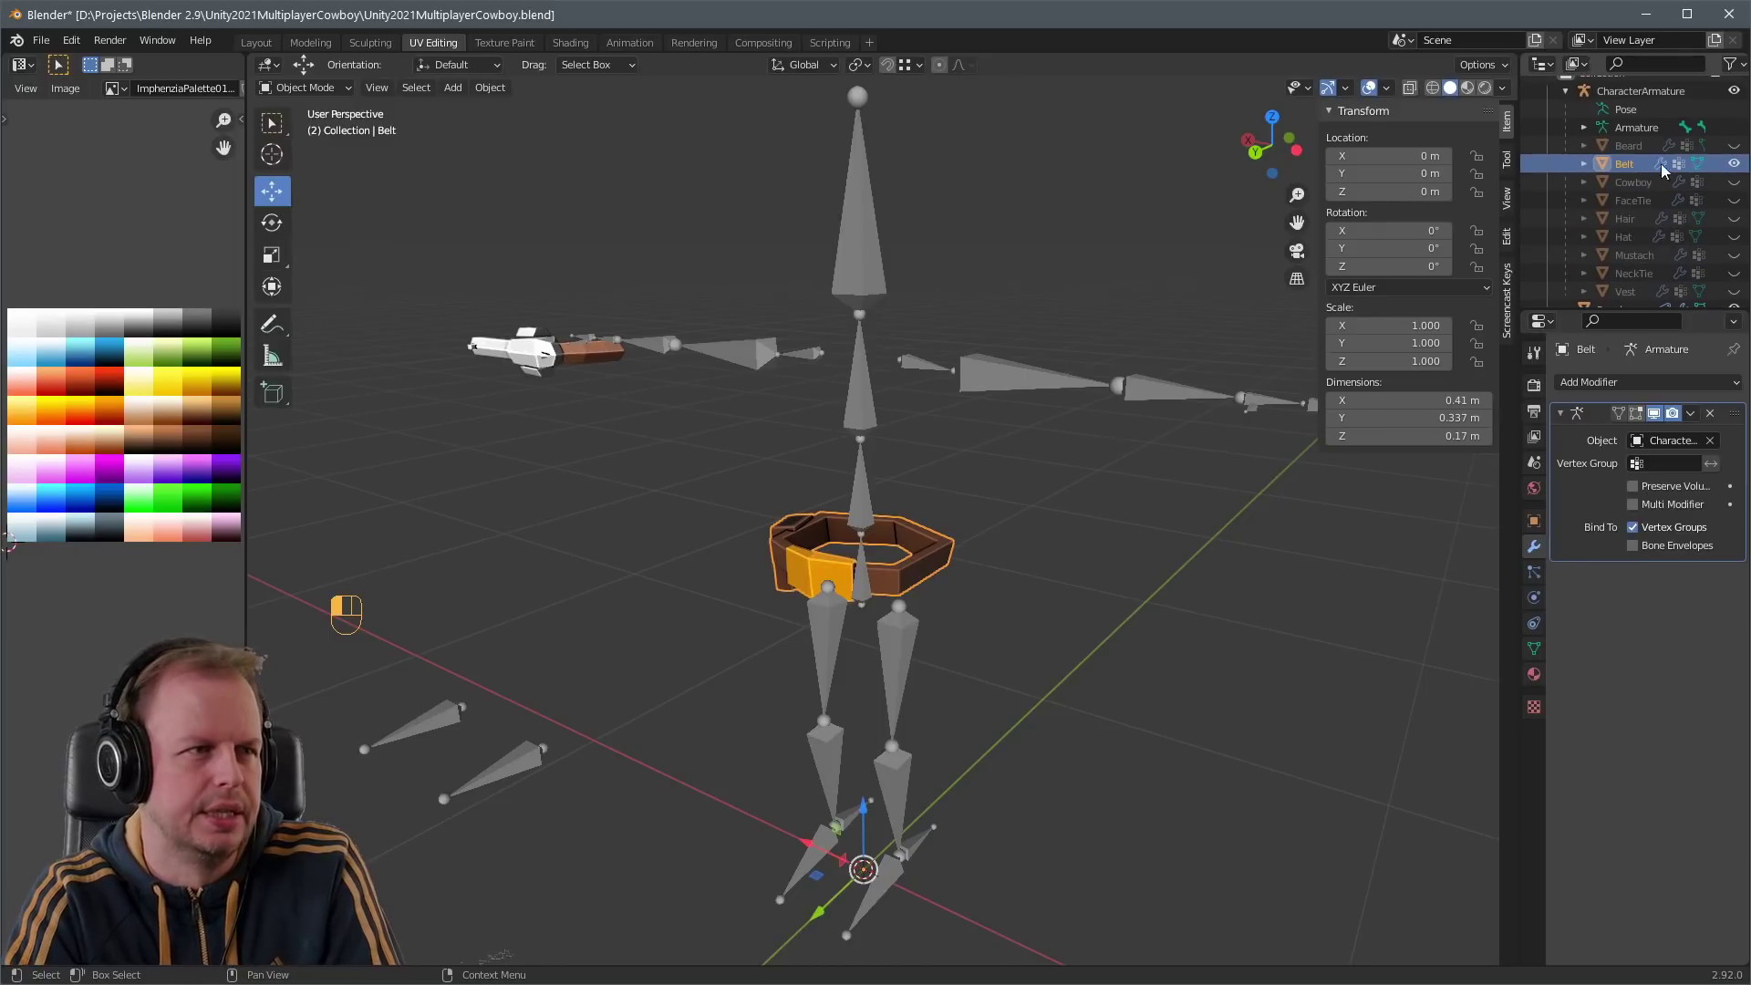
click(1734, 182)
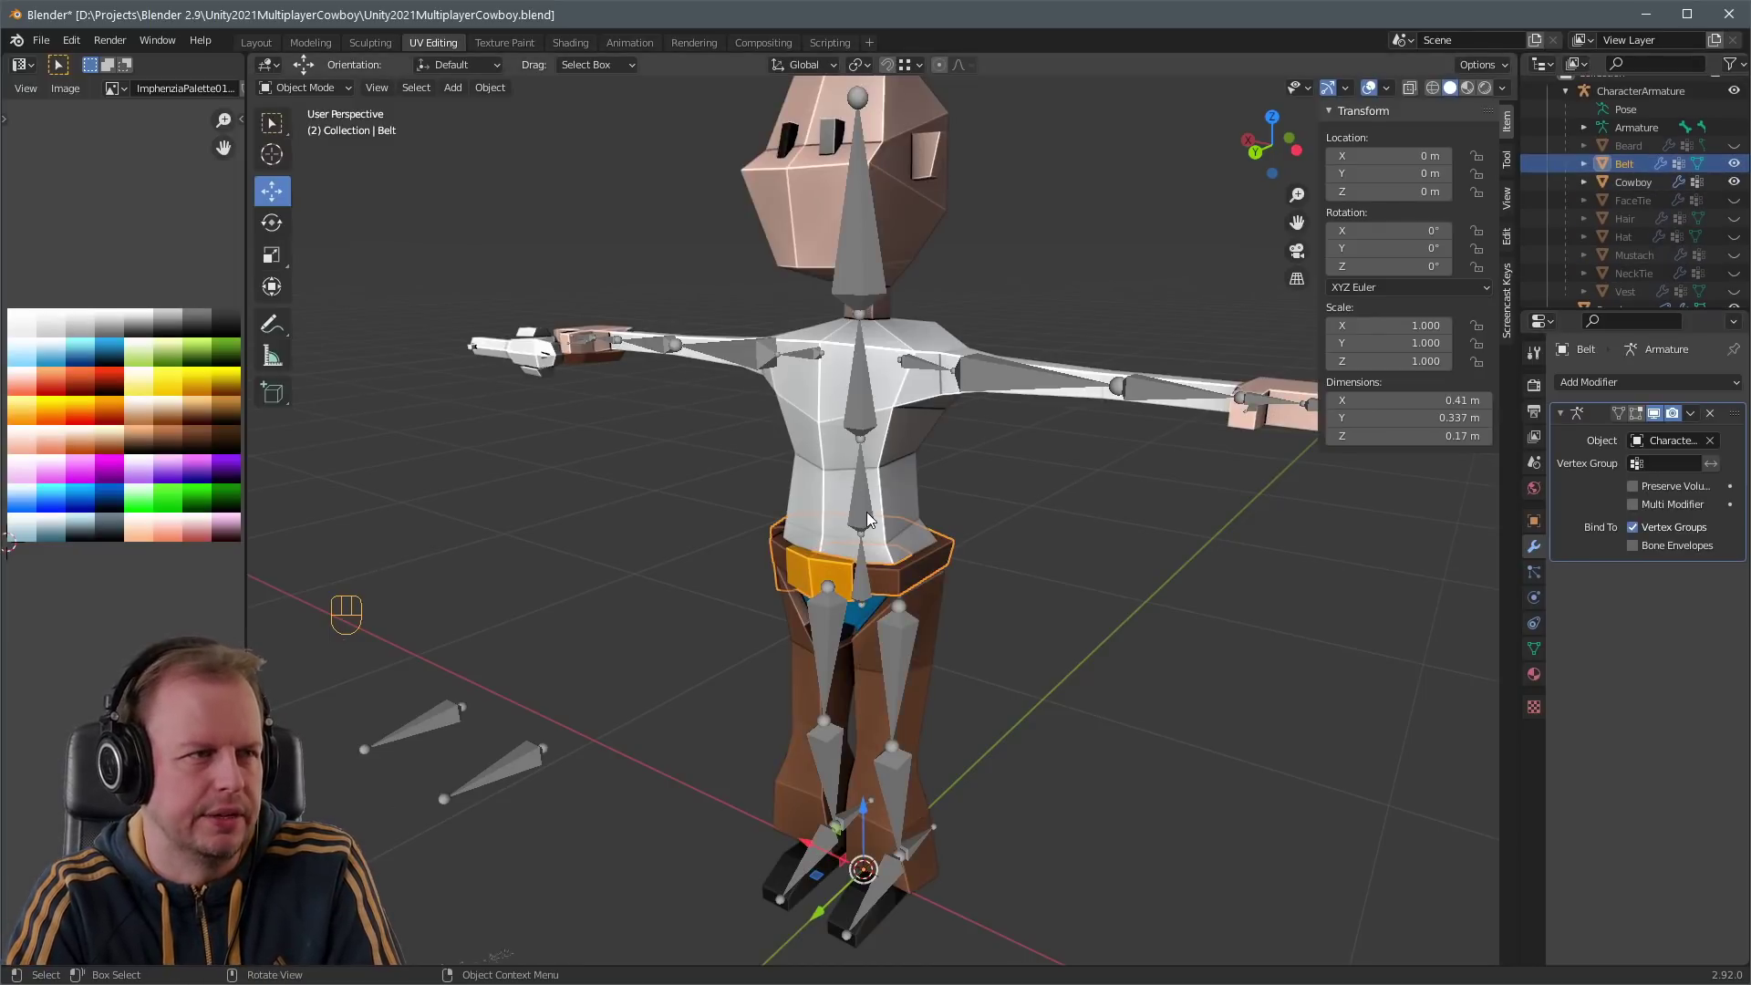
- Put the armature in Pose Mode and test the belt by moving the hip bone, cancelling the move
click(864, 512)
key(ctrl+Tab)
click(861, 583)
key(g)
right_click(953, 547)
middle_drag(957, 533, 1024, 504)
- Test the belt and chaps by moving and rotating the left leg's IK target
middle_drag(1058, 716, 894, 680)
click(886, 908)
key(g)
click(840, 755)
middle_drag(848, 748, 1211, 741)
key(r)
click(1138, 515)
key(g)
click(1304, 497)
- Undo the left leg's test pose and return the armature to Object Mode
middle_drag(1300, 511, 1154, 441)
key(ctrl+z)
key(ctrl+z)
key(ctrl+z)
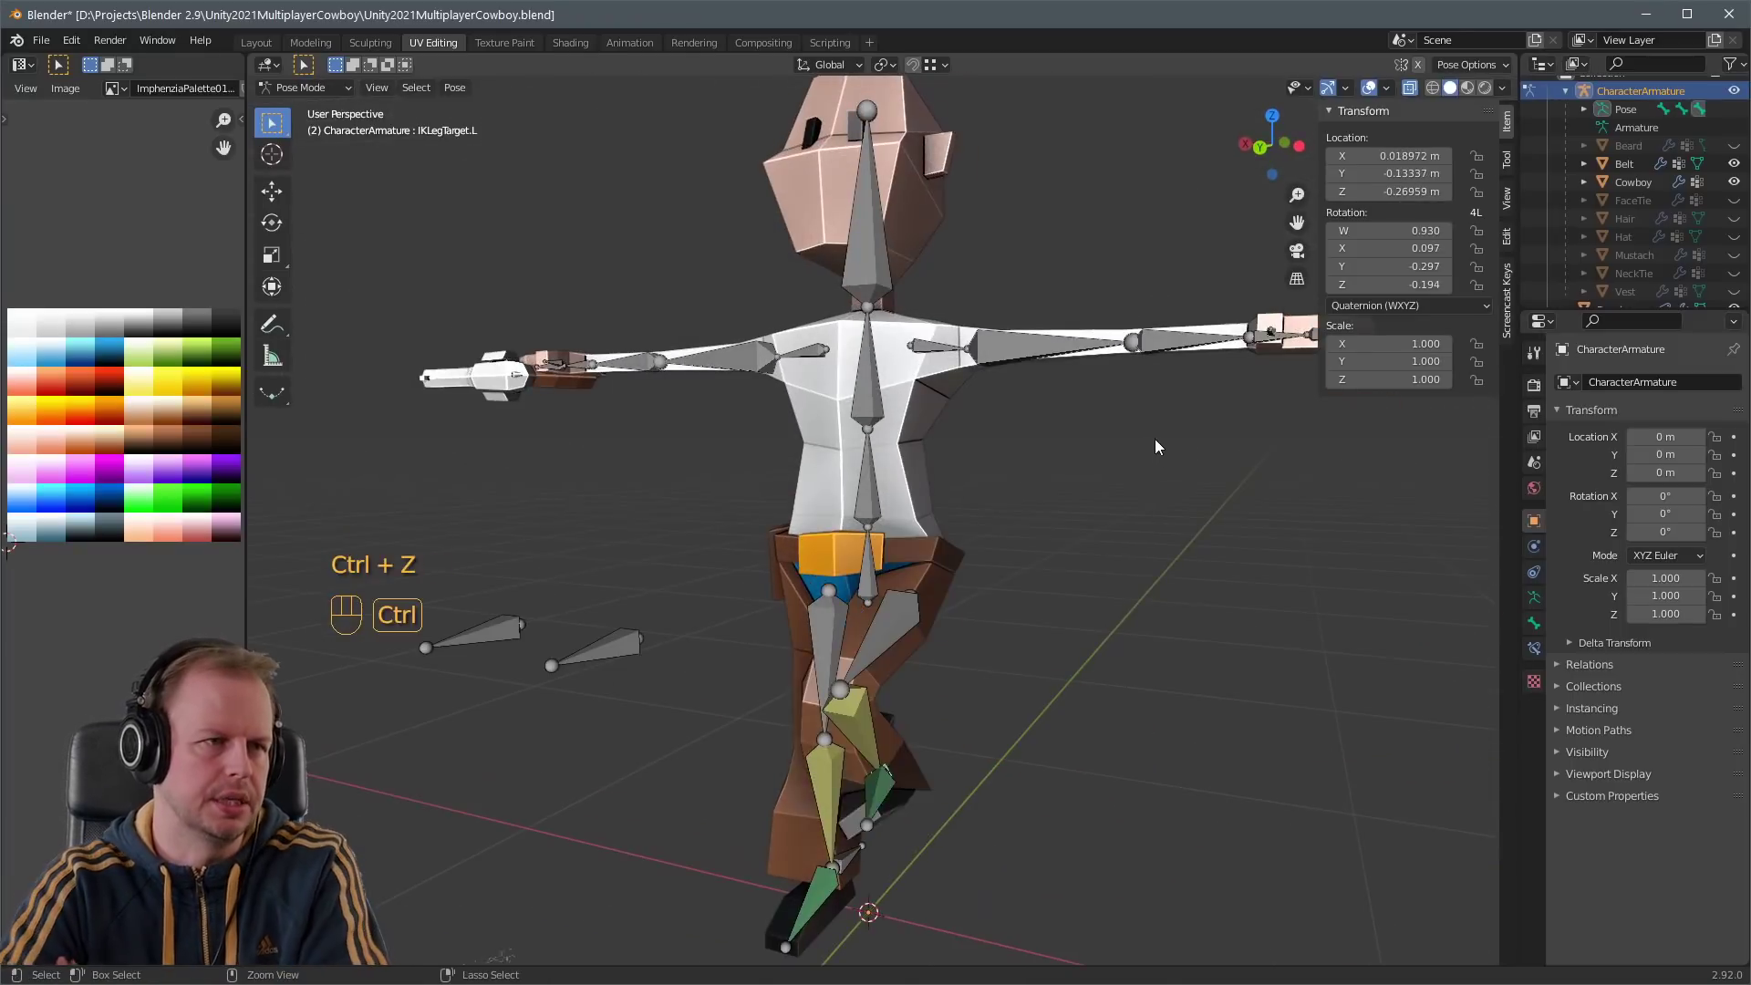
key(Tab)
key(Tab)
key(ctrl+Tab)
scroll(1176, 510, up, 5)
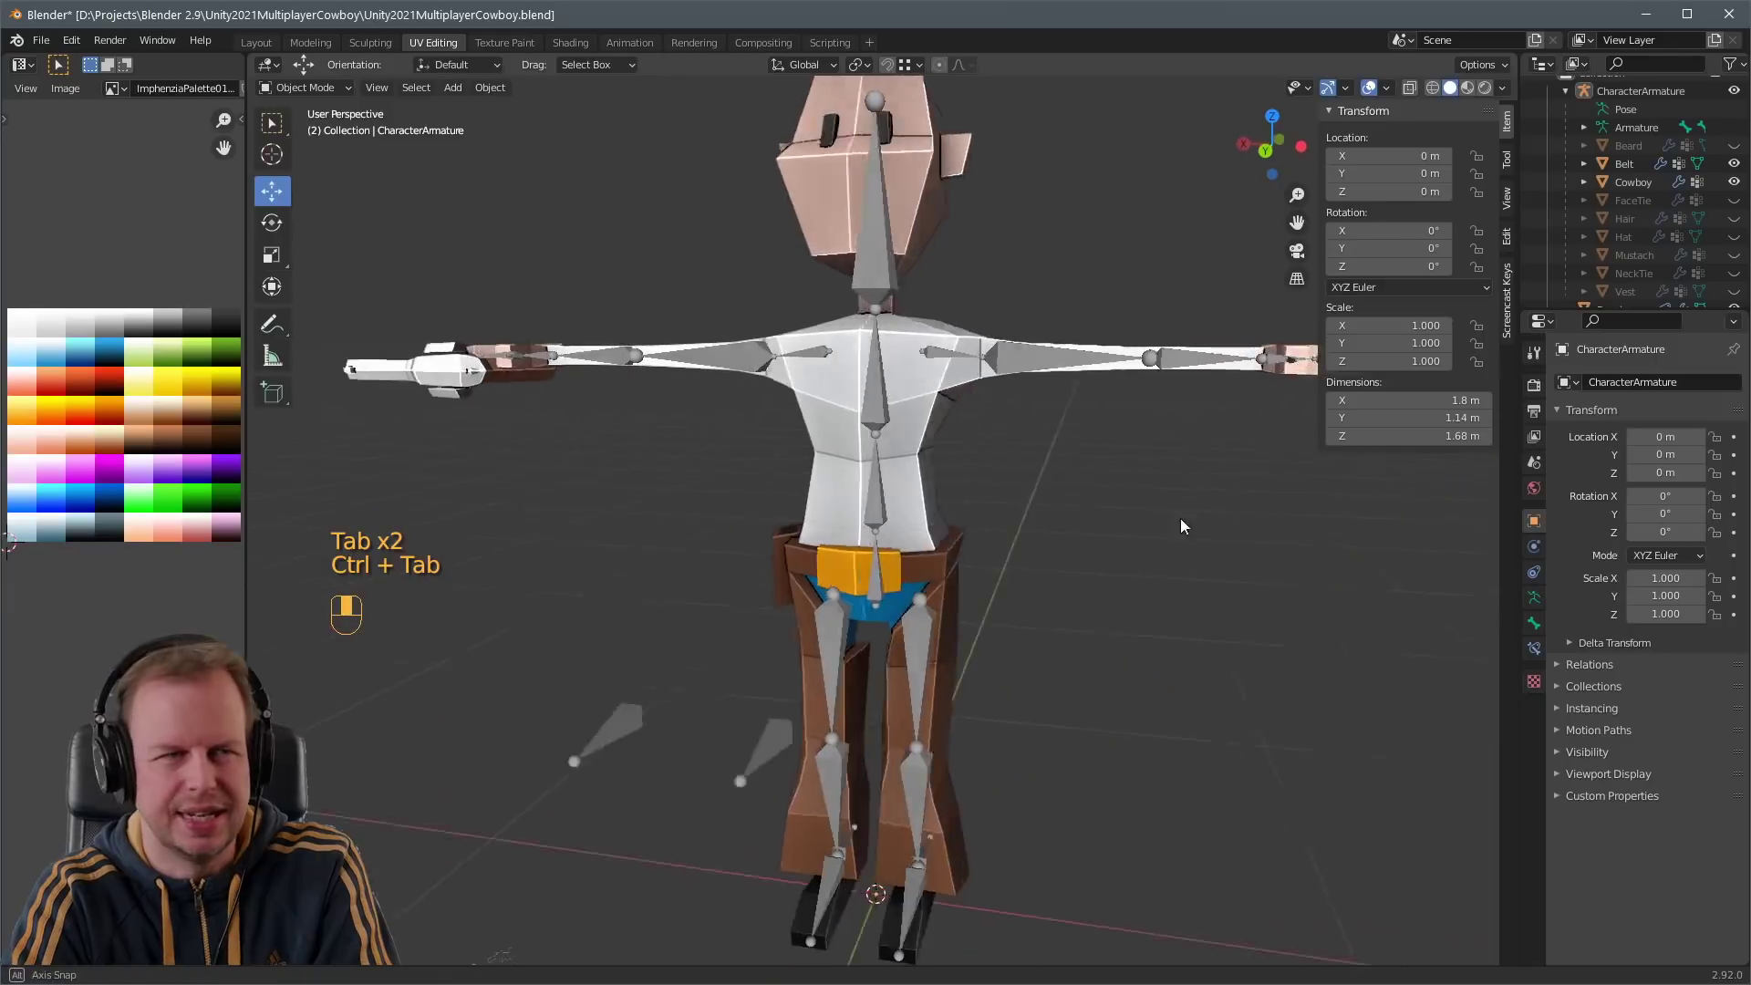
- Leave the armature's editing mode and open the Cowboy body mesh in Edit Mode instead
scroll(1189, 507, down, 5)
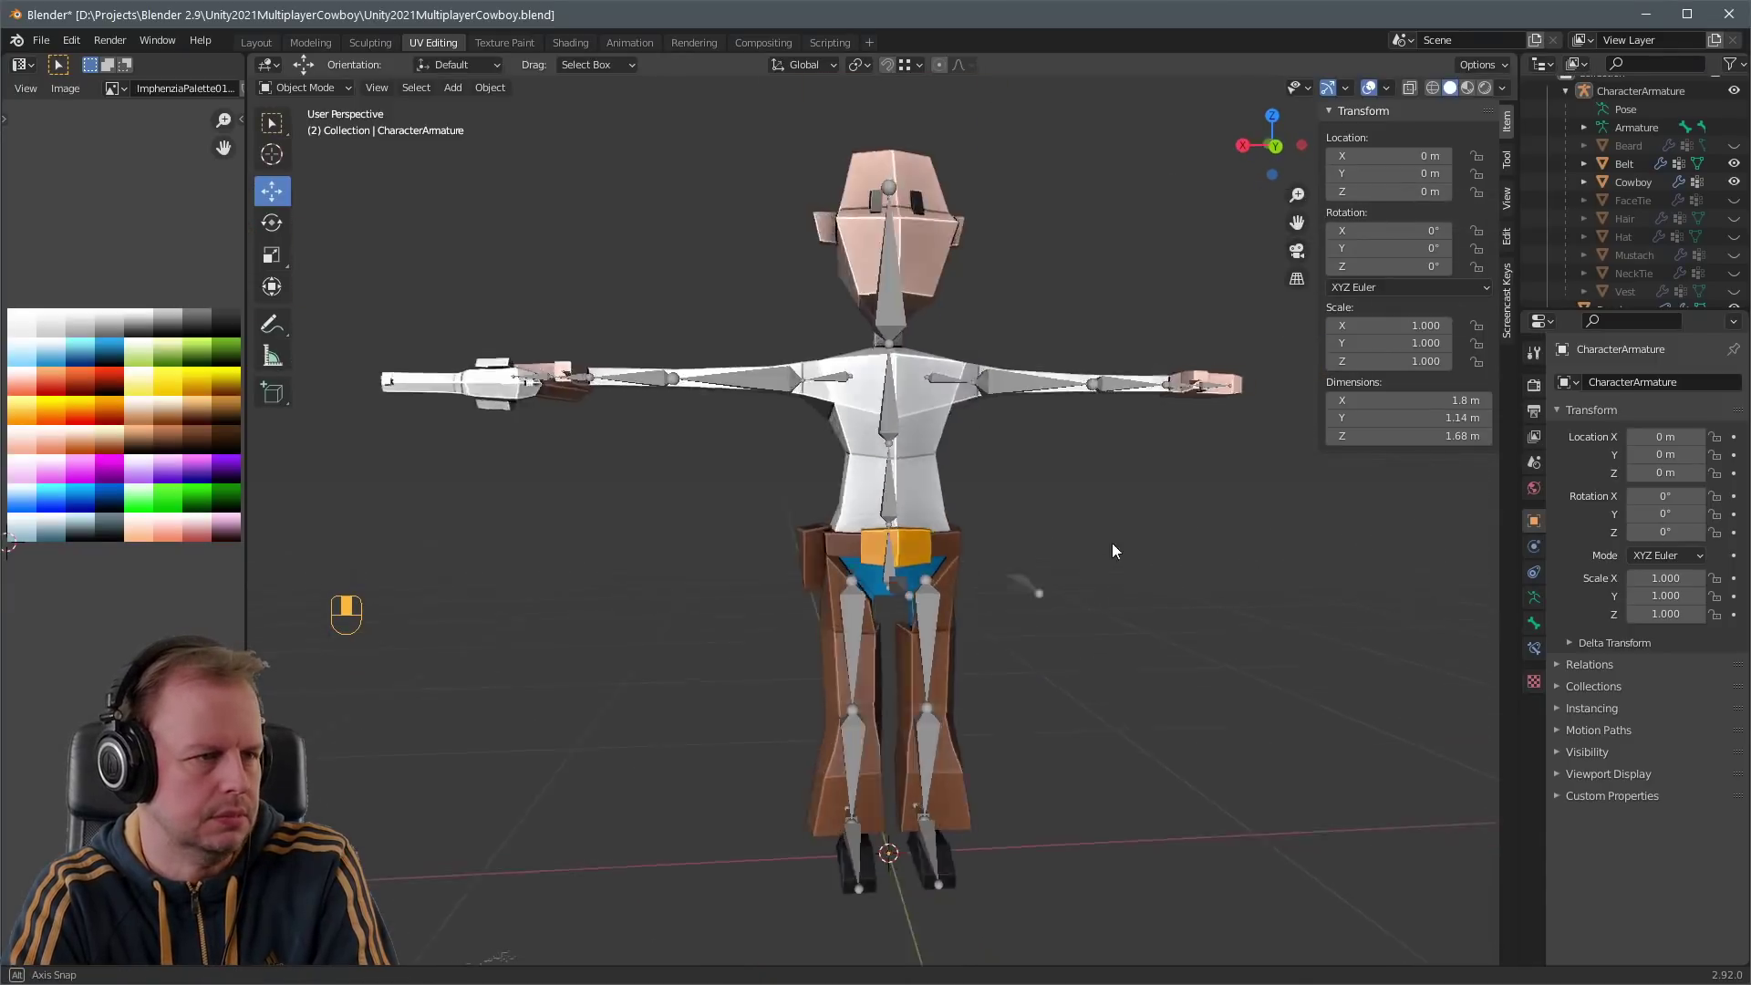
middle_drag(1113, 548, 1042, 539)
scroll(1041, 539, up, 4)
key(Tab)
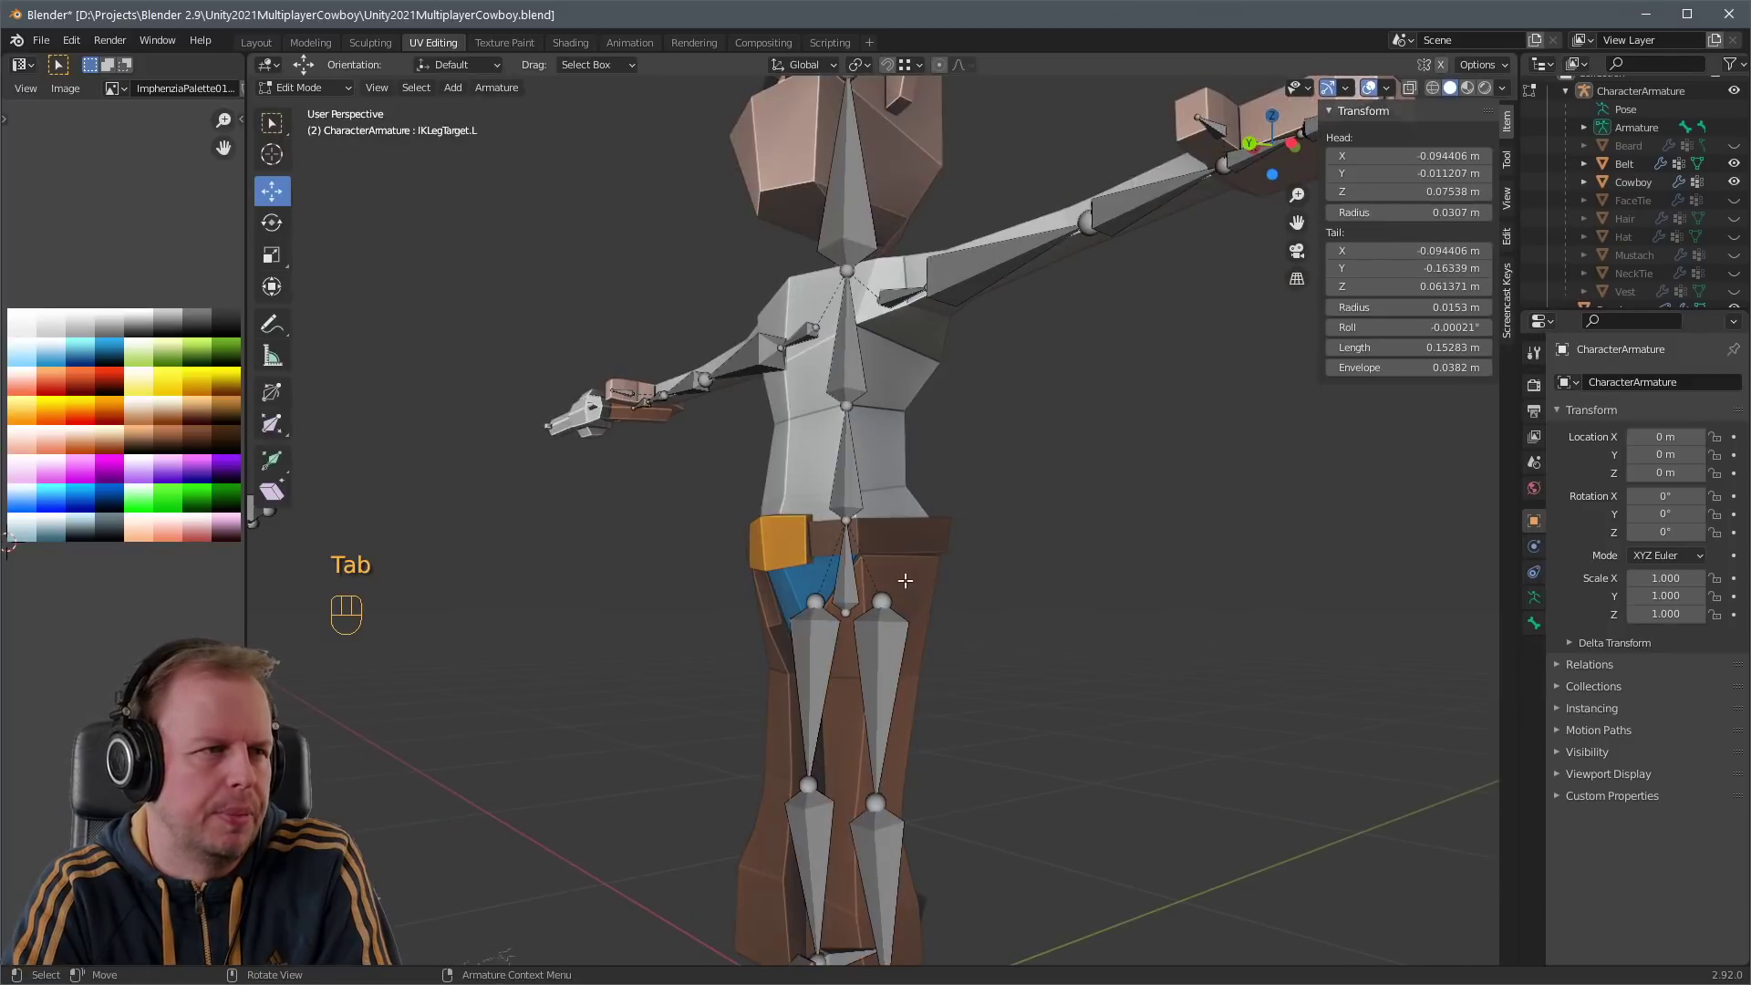
key(Tab)
click(912, 578)
key(Tab)
- Try to isolate the chaps on the Cowboy mesh by selecting linked geometry
key(l)
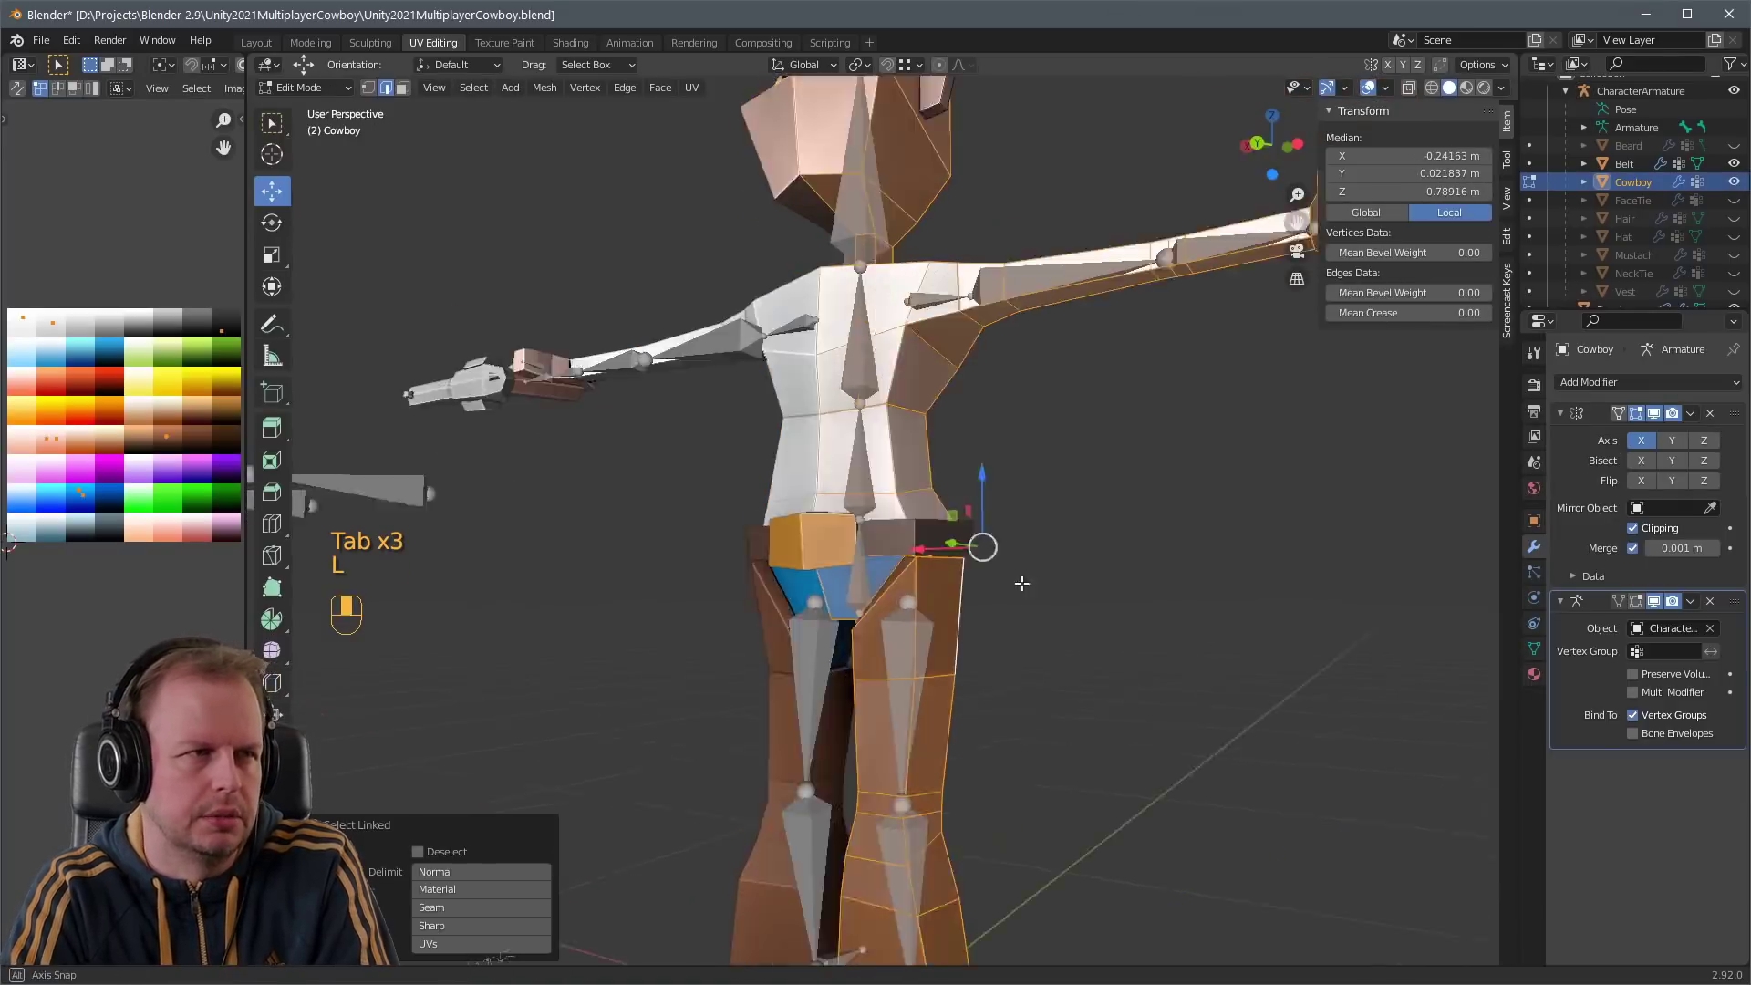
middle_drag(1022, 584, 1030, 383)
scroll(882, 582, up, 3)
middle_drag(1030, 383, 1094, 412)
key(a)
key(a)
key(l)
key(Tab)
key(Tab)
- Switch to face selection, test-move faces near the belt, cancel the move and clear the selection
key(3)
middle_drag(793, 470, 829, 474)
click(759, 440)
click(780, 412)
key(alt+z)
key(alt+z)
key(g)
right_click(912, 452)
key(a)
key(a)
- Select a face on the chaps leg and grow the selection until it covers the whole chaps
alt+shift+click(821, 600)
middle_drag(853, 593, 674, 583)
key(ctrl+KP_Add)
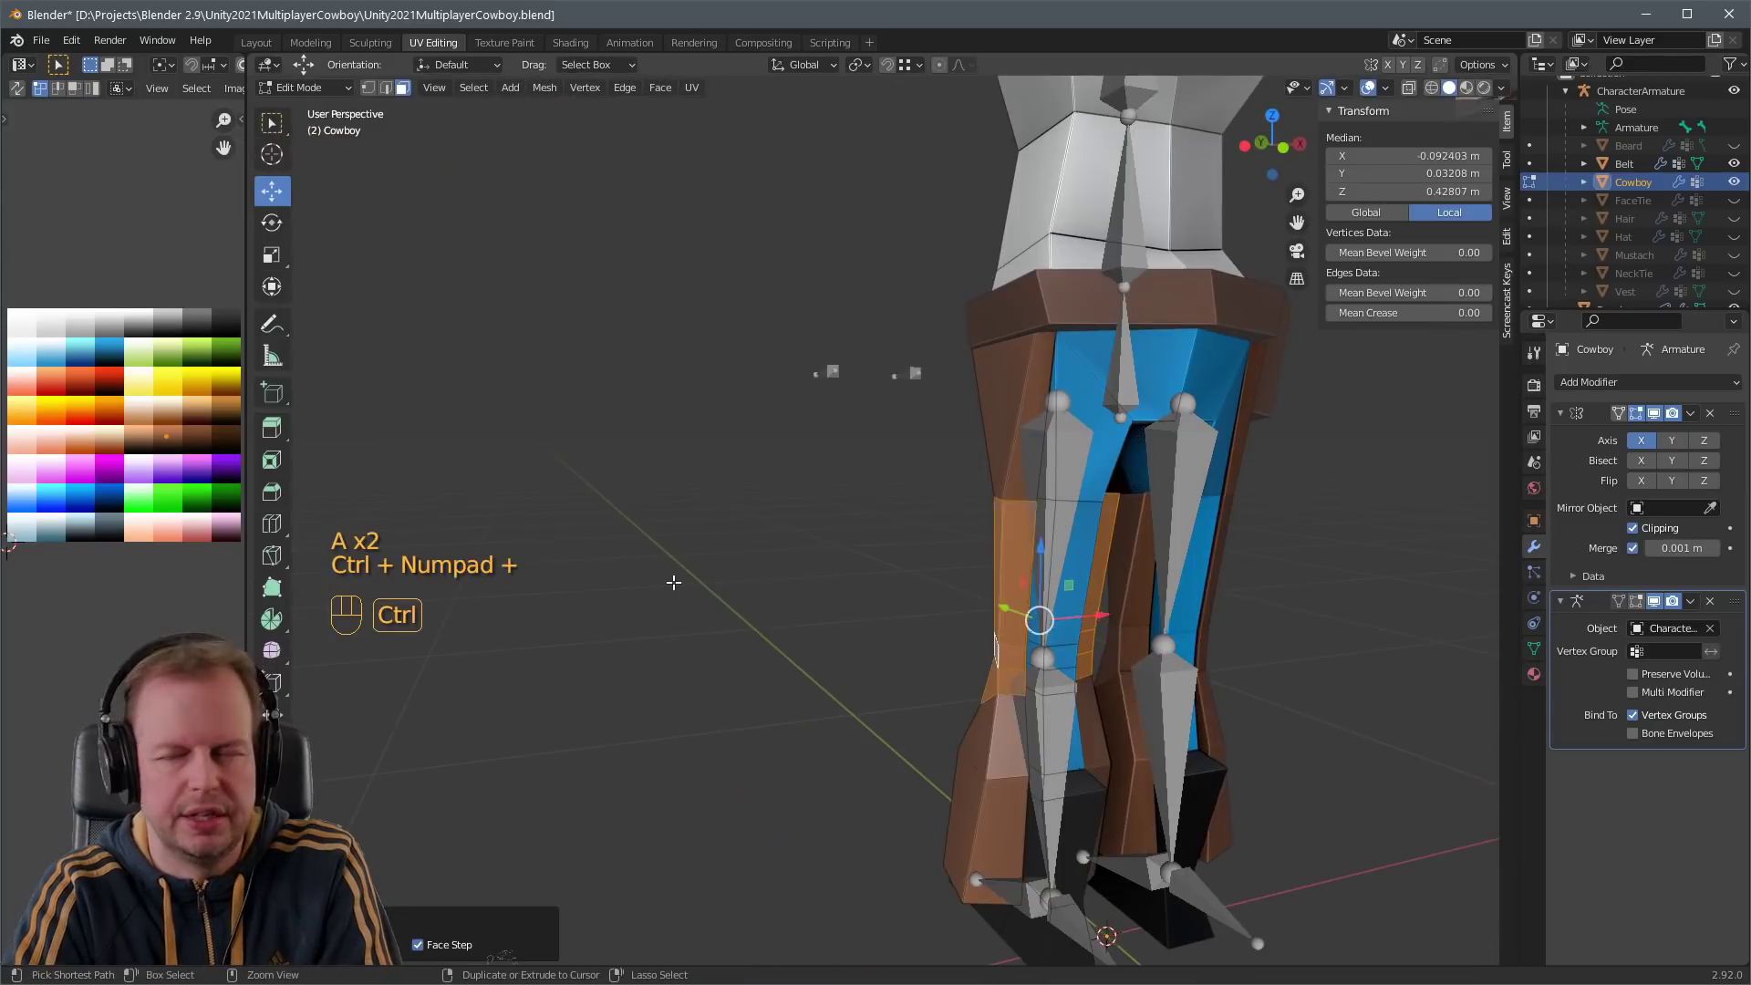
key(ctrl+KP_Add)
key(ctrl+KP_Add)
scroll(829, 395, down, 4)
middle_drag(830, 396, 1138, 436)
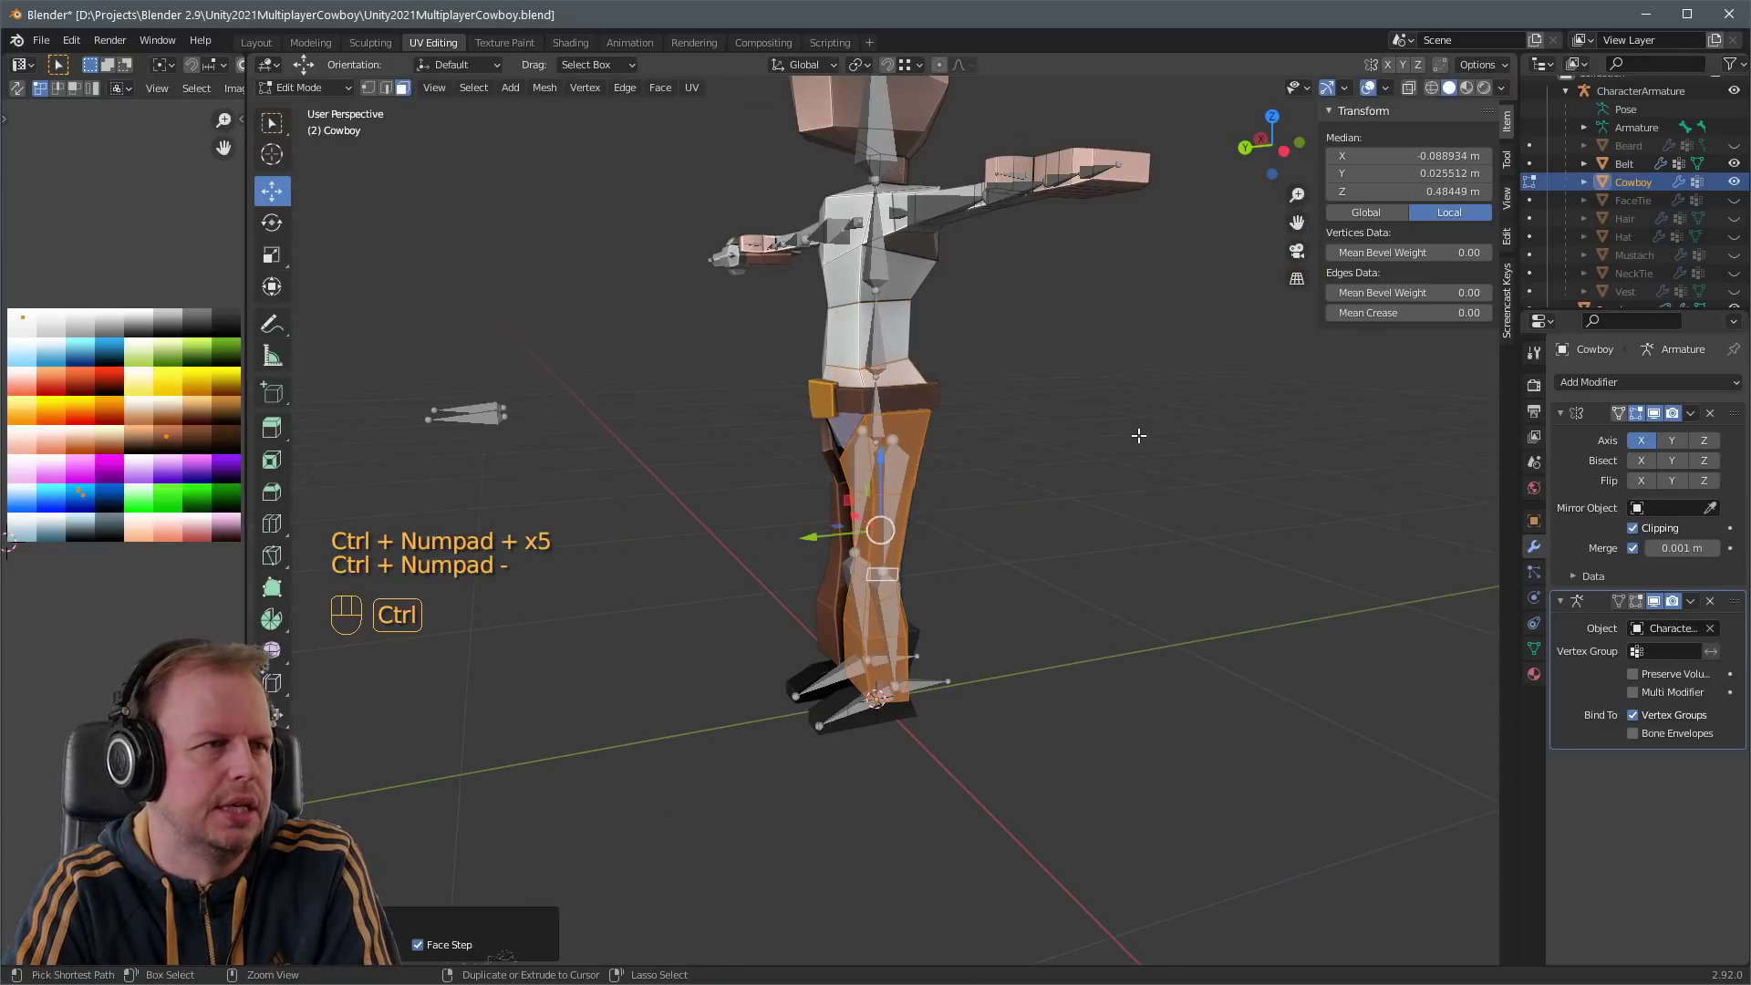
- Check the selected chaps faces with a cancelled test move and separate them into their own object
middle_drag(867, 376, 976, 364)
key(g)
right_click(1038, 415)
middle_drag(1038, 415, 748, 403)
key(p)
click(950, 472)
middle_drag(950, 472, 1186, 430)
- Select the separated chaps in Object Mode and test-move them, cancelling the move
key(Tab)
key(Tab)
click(826, 558)
- Merge all of the chaps' vertices by distance in Edit Mode and return to Object Mode
key(Tab)
click(828, 558)
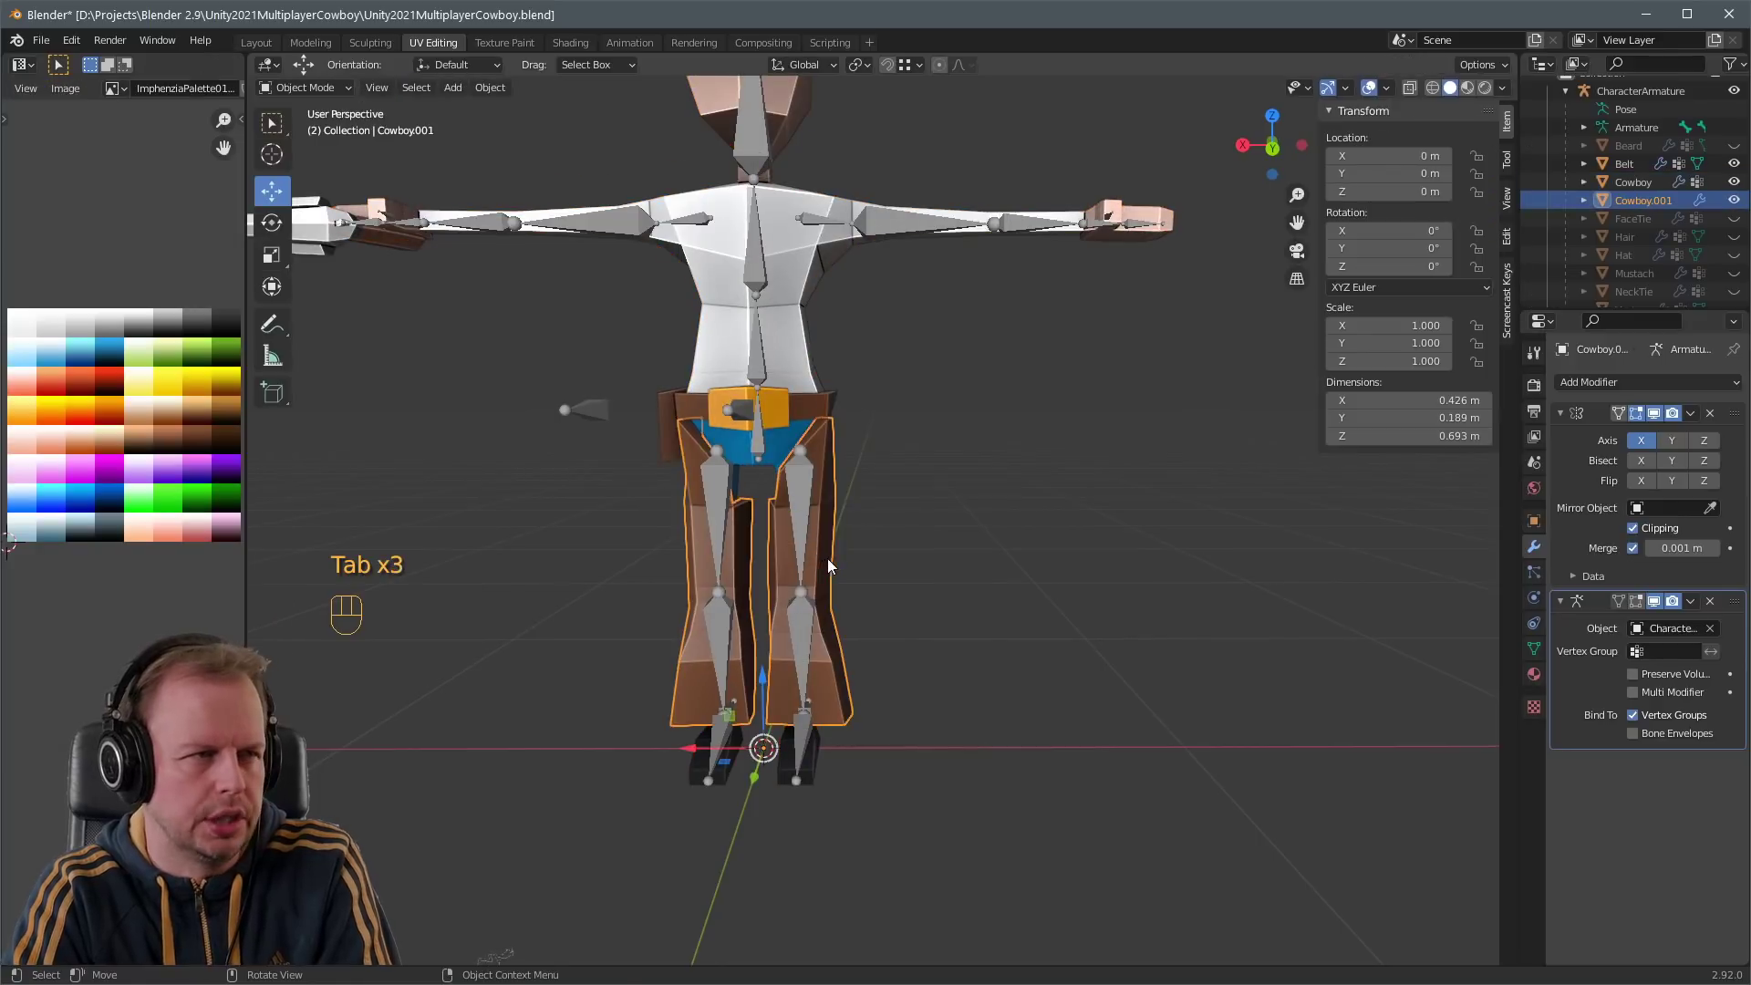
key(g)
right_click(932, 579)
- Hide the Cowboy body and select the separated chaps object
middle_drag(948, 538, 846, 512)
click(869, 342)
key(h)
middle_drag(869, 342, 958, 346)
click(771, 500)
middle_drag(771, 500, 1054, 511)
scroll(1054, 511, up, 3)
key(Tab)
scroll(1054, 510, up, 4)
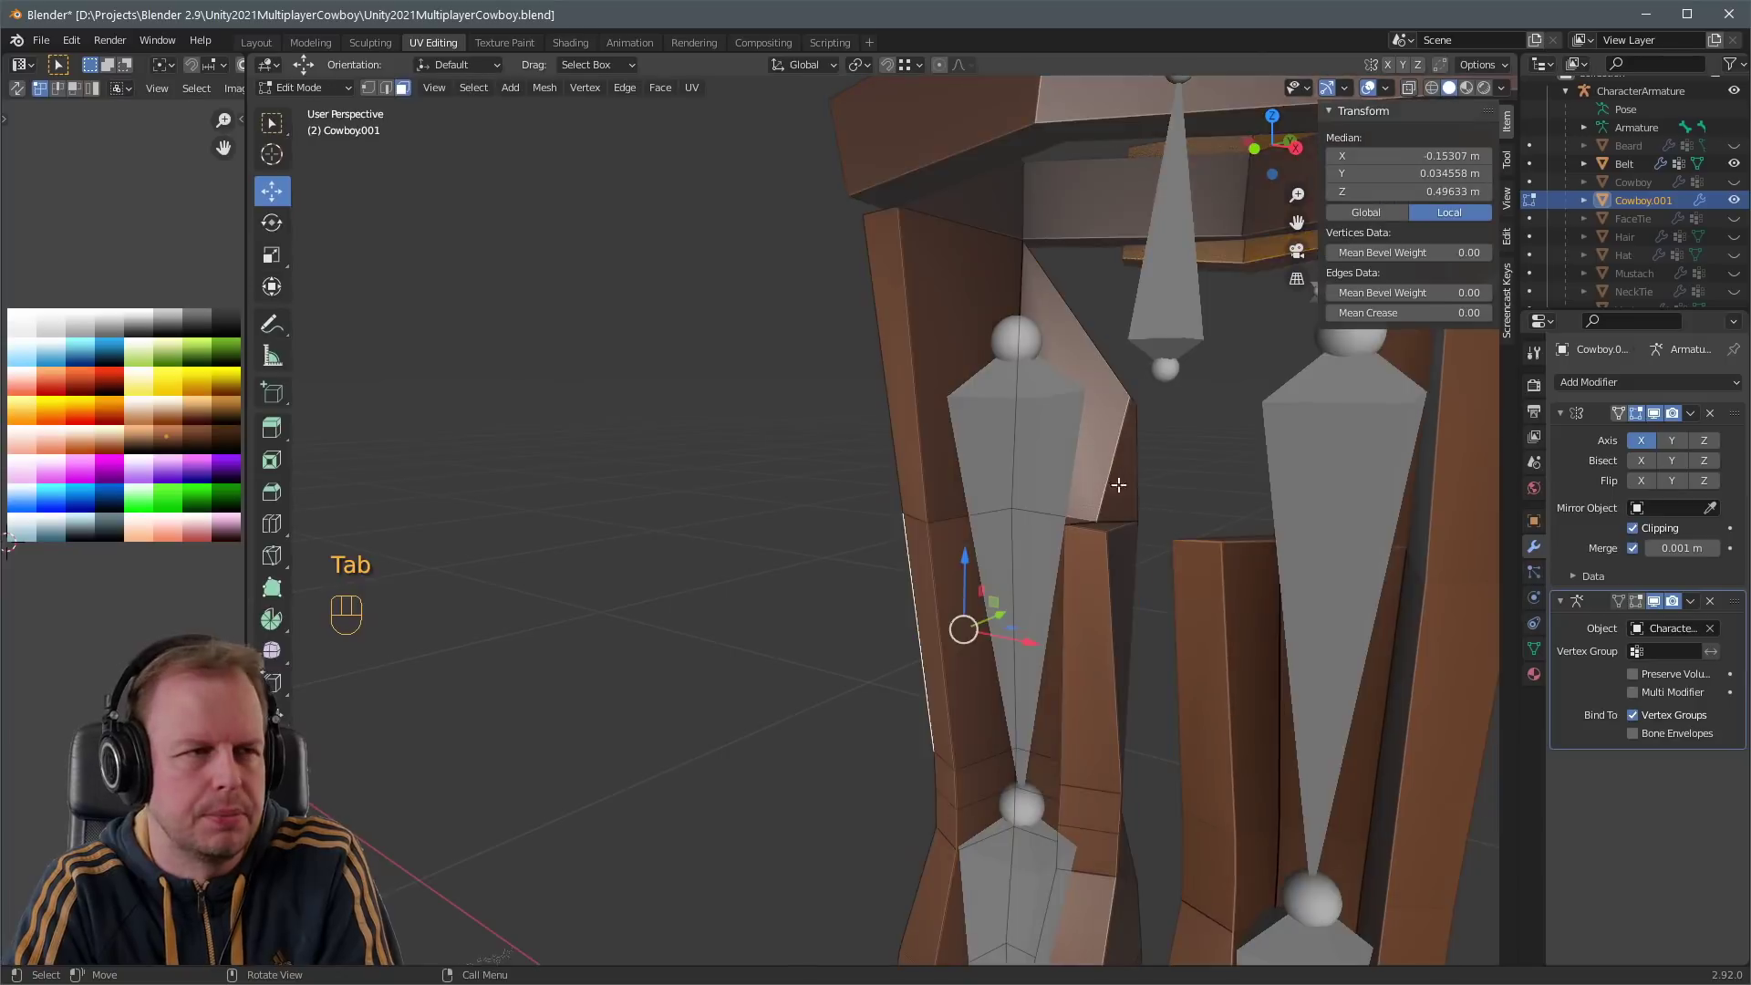
key(a)
key(m)
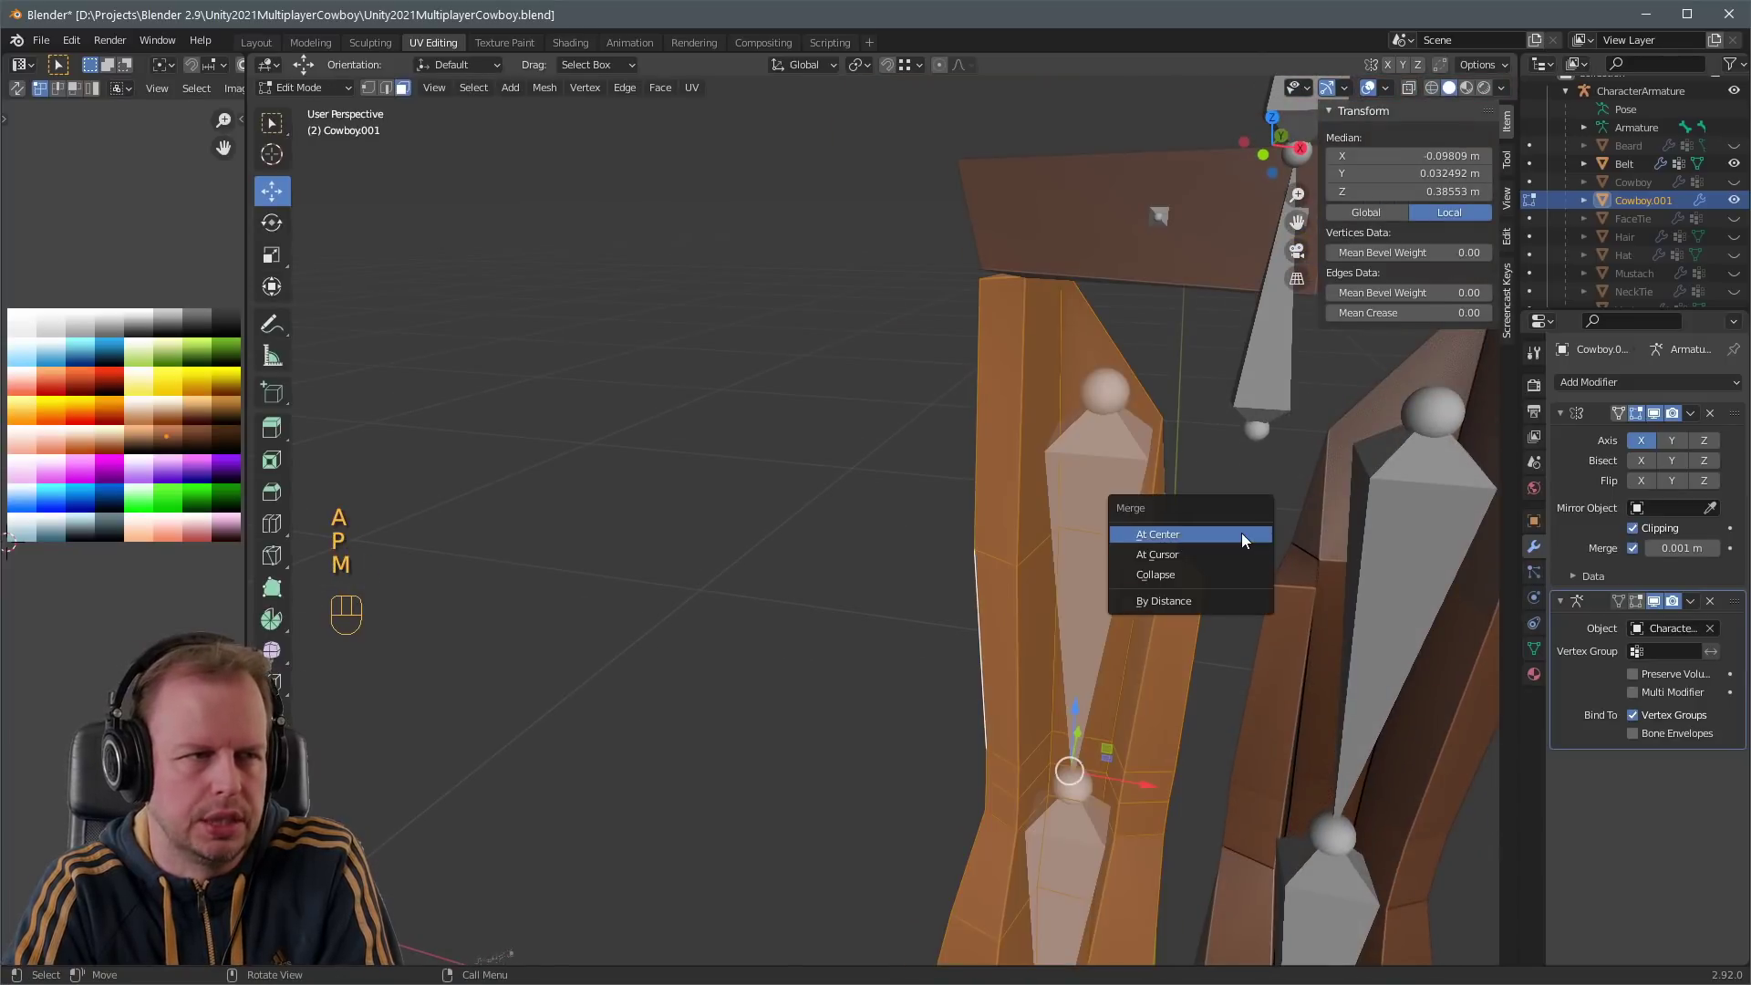
click(1212, 599)
key(Tab)
scroll(1213, 594, down, 5)
key(Tab)
middle_drag(1214, 597, 895, 561)
key(Tab)
- Open the separated chaps object's name for editing
scroll(896, 561, down, 4)
scroll(890, 410, up, 4)
double_click(1646, 200)
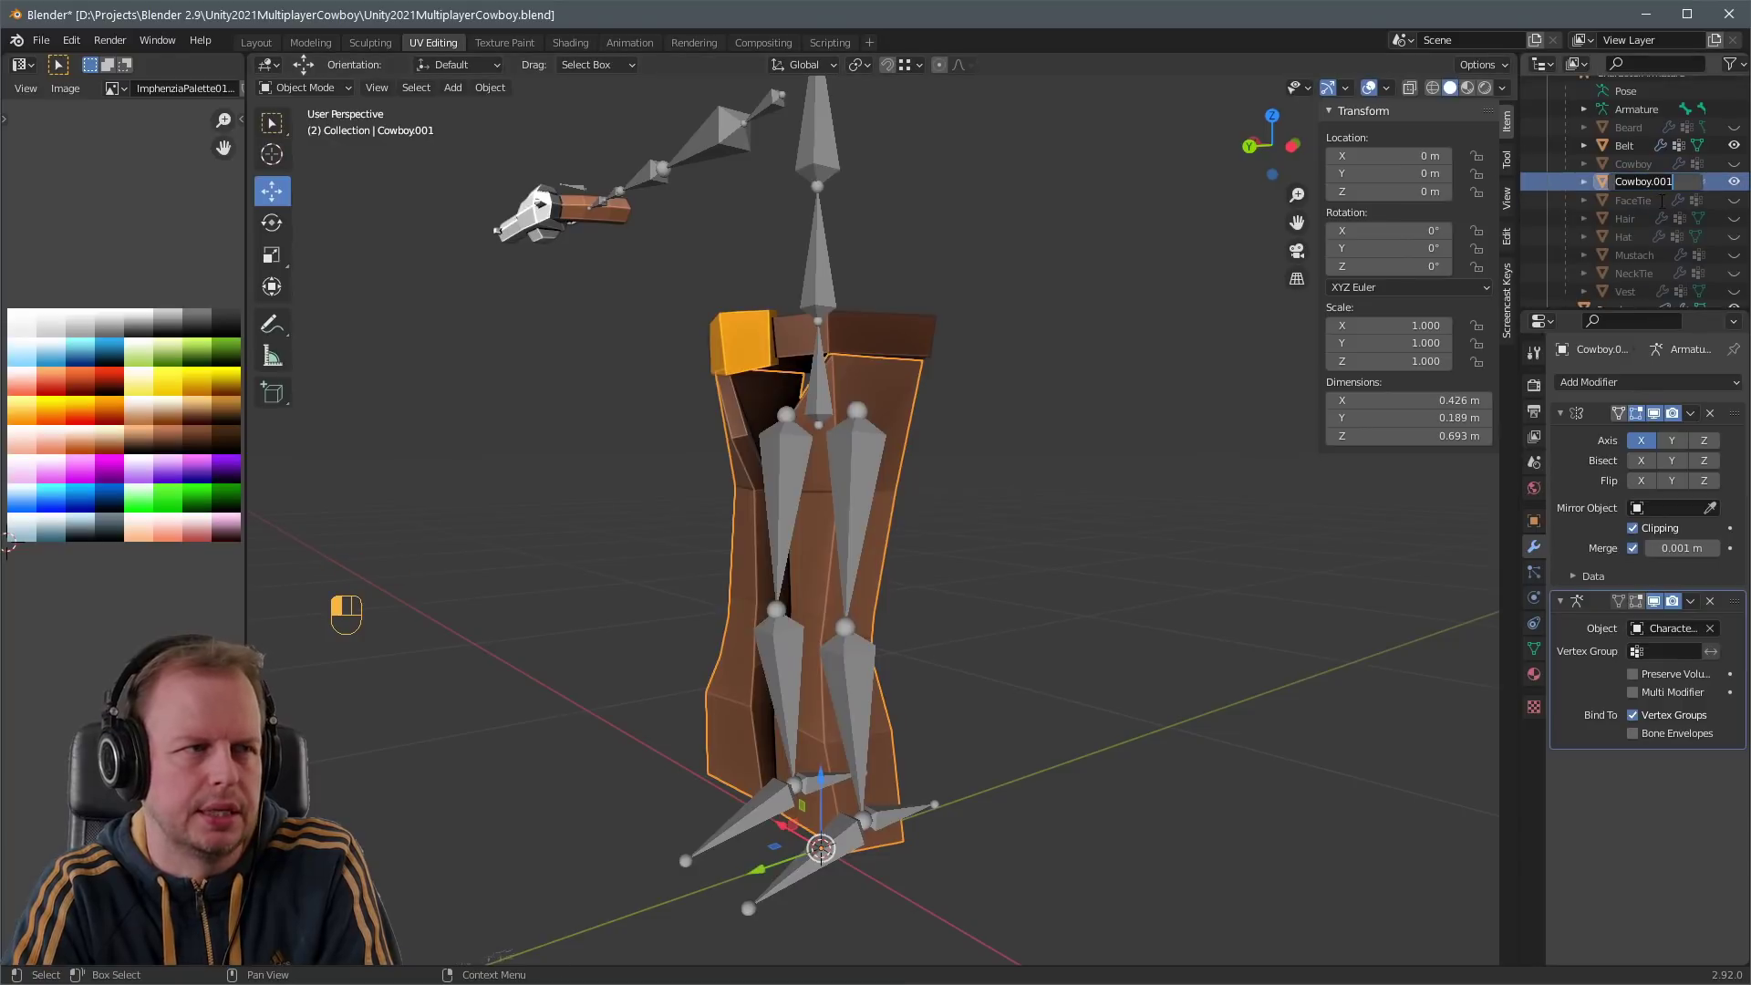
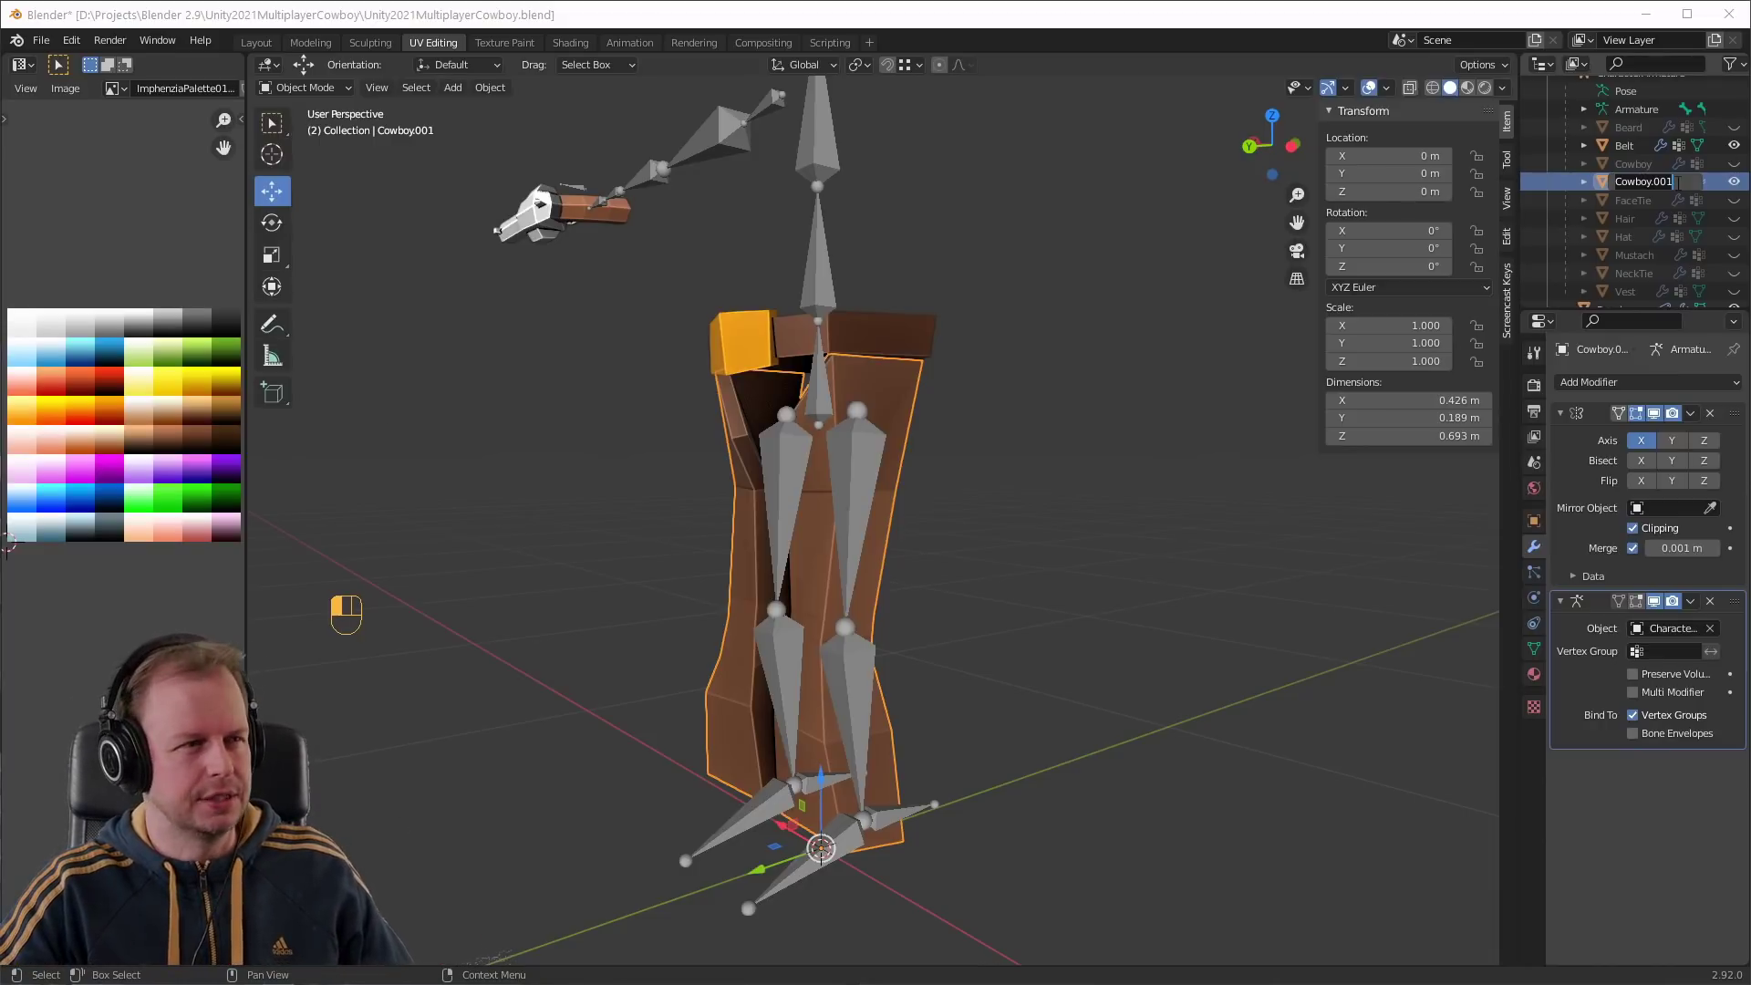
- Name the separated chaps object Chaps, and hide it together with the Belt
double_click(1649, 182)
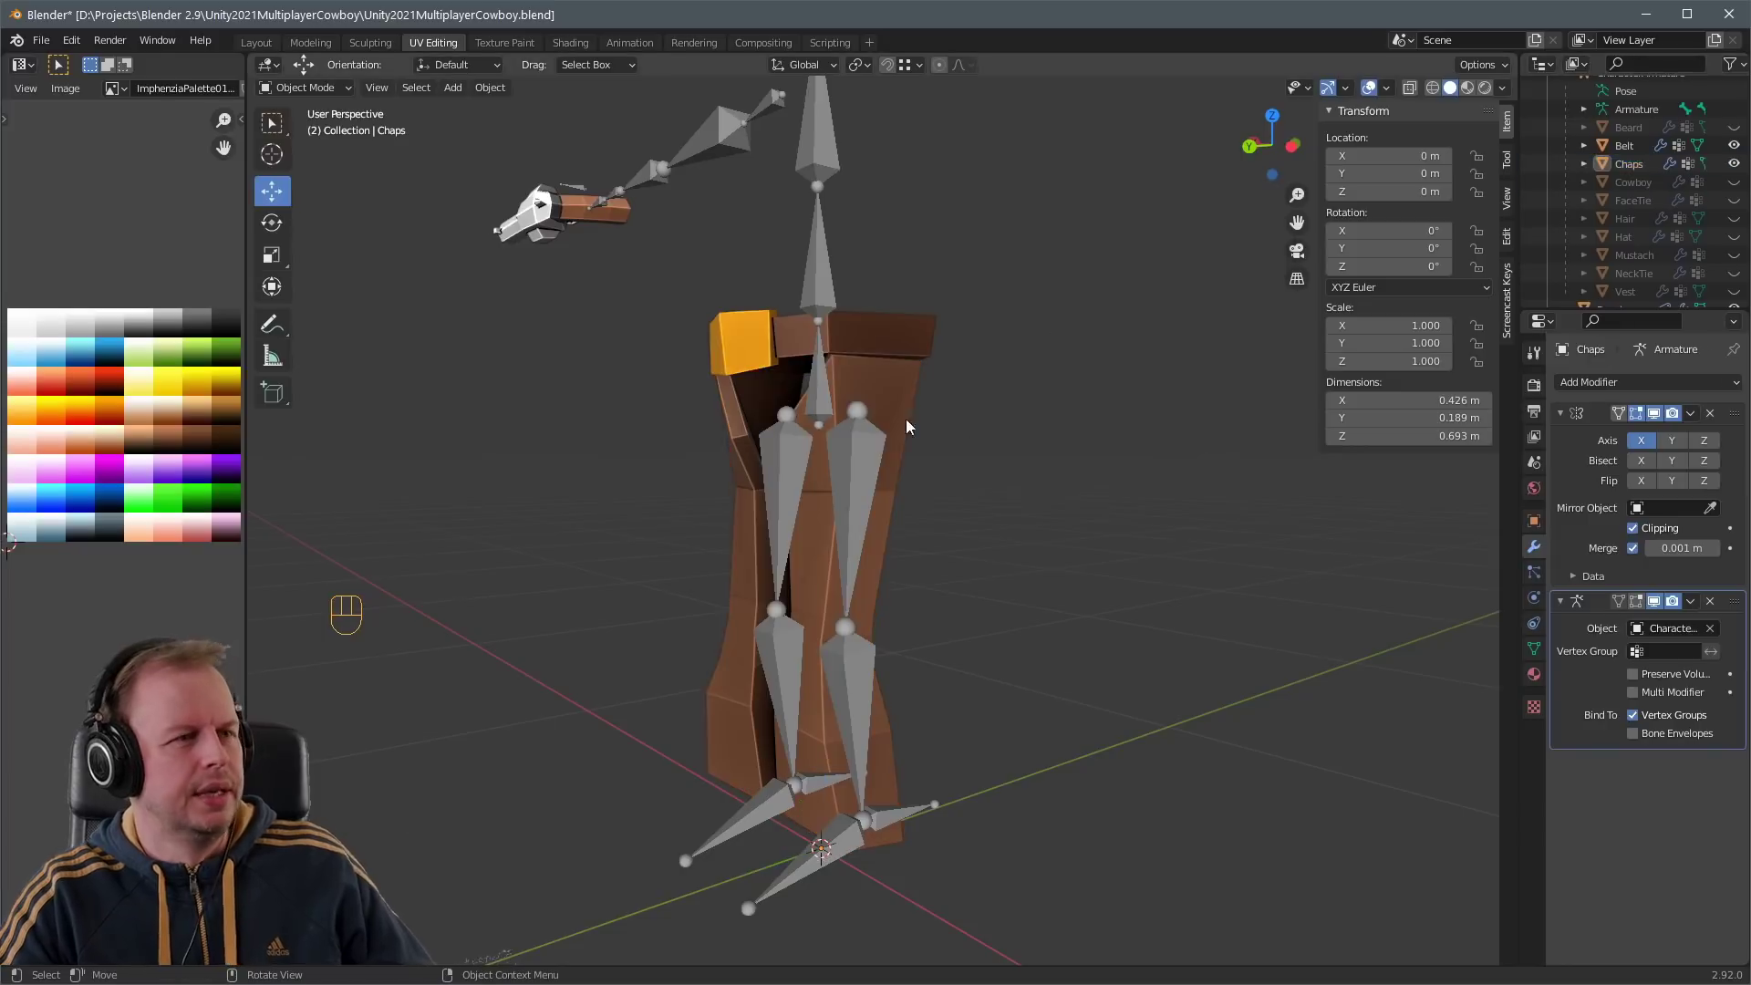
key(h)
click(1734, 144)
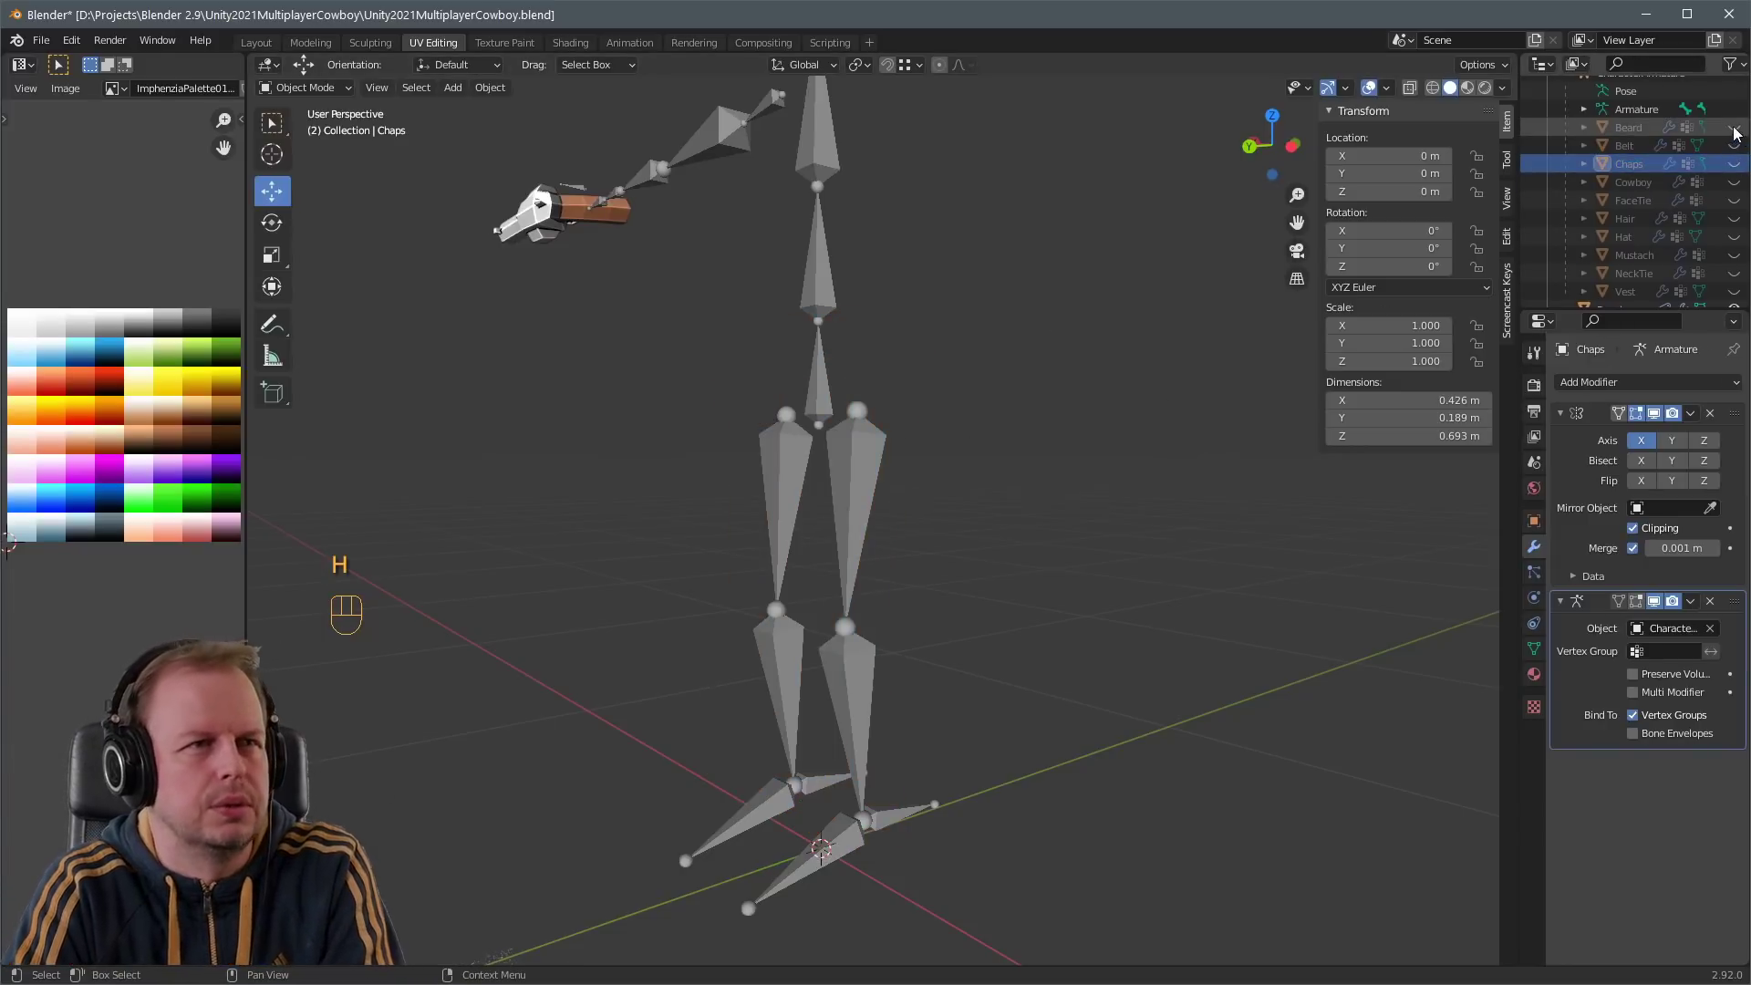
- Unhide the Cowboy body and open its mesh in Edit Mode
click(1734, 183)
middle_drag(861, 351, 882, 413)
click(855, 331)
key(Tab)
key(Tab)
scroll(989, 355, down, 4)
- Try merging all of the Cowboy body's vertices by distance, and undo the merge
key(a)
key(m)
click(985, 394)
key(ctrl+z)
- Test-move a single vertex at the waist of the trousers and cancel the move
scroll(882, 413, up, 4)
key(1)
click(828, 258)
key(g)
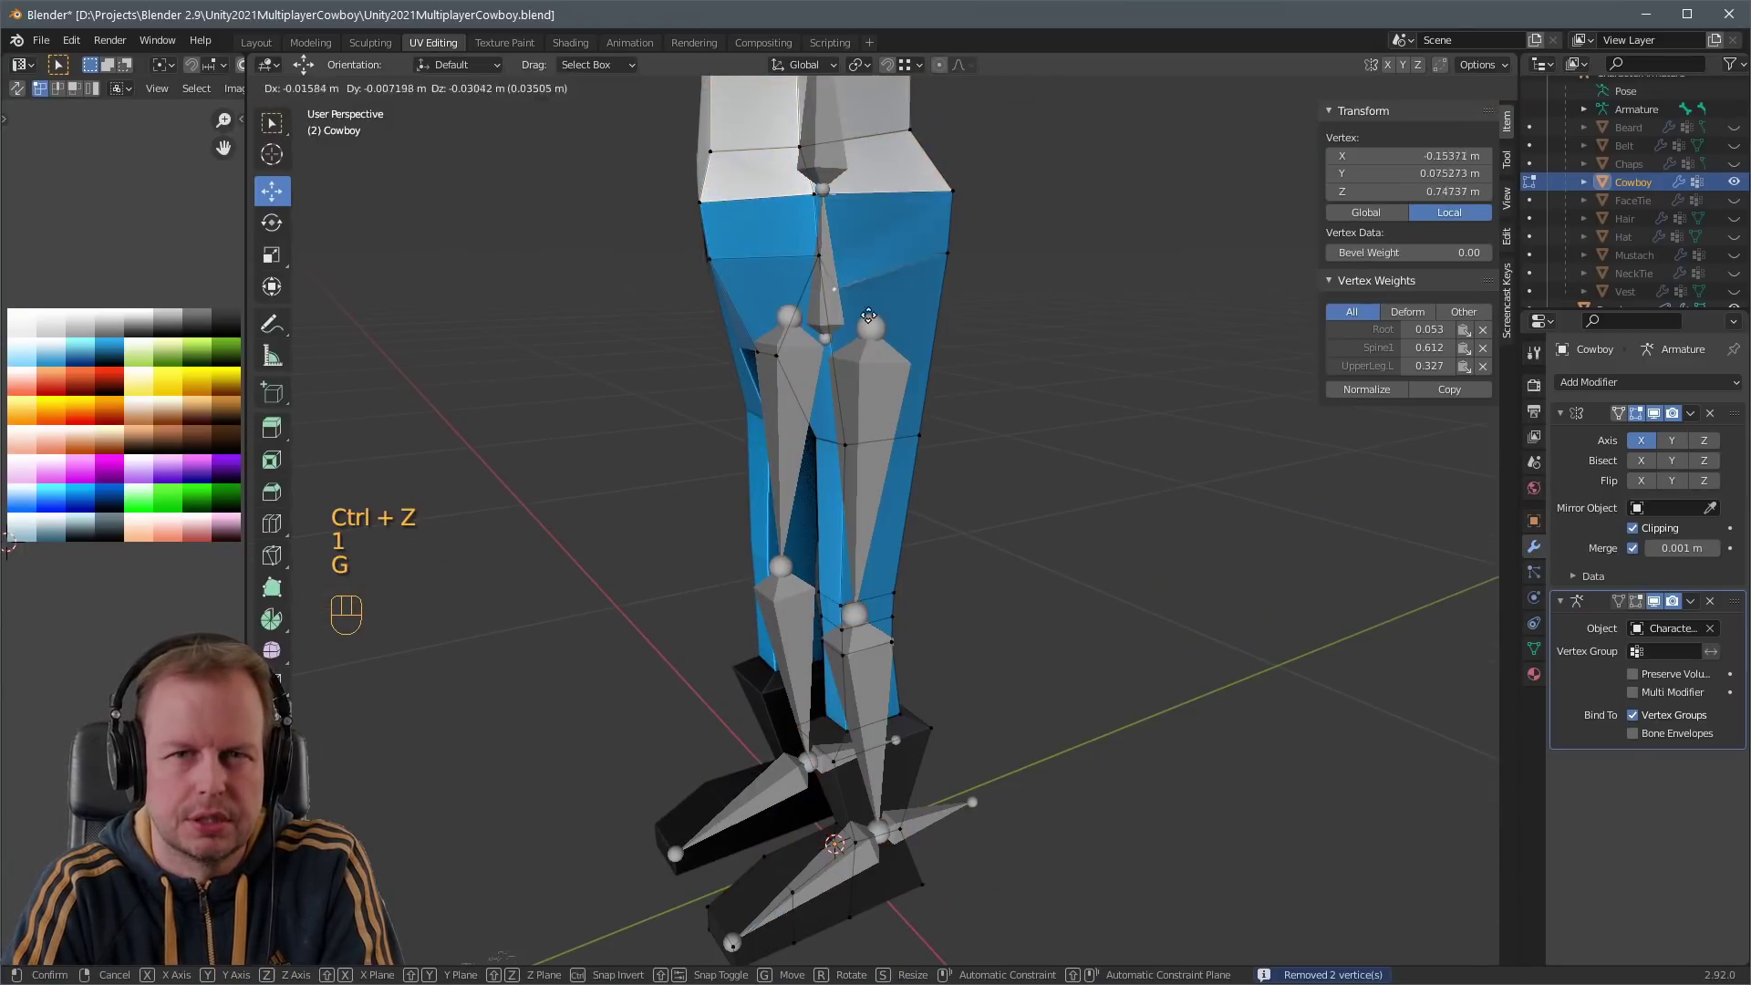
right_click(879, 193)
- With X-ray on, box-select the vertices at the outer side of the left hip and merge them by distance
middle_drag(879, 193, 1040, 231)
key(a)
key(a)
key(b)
drag(679, 215, 802, 274)
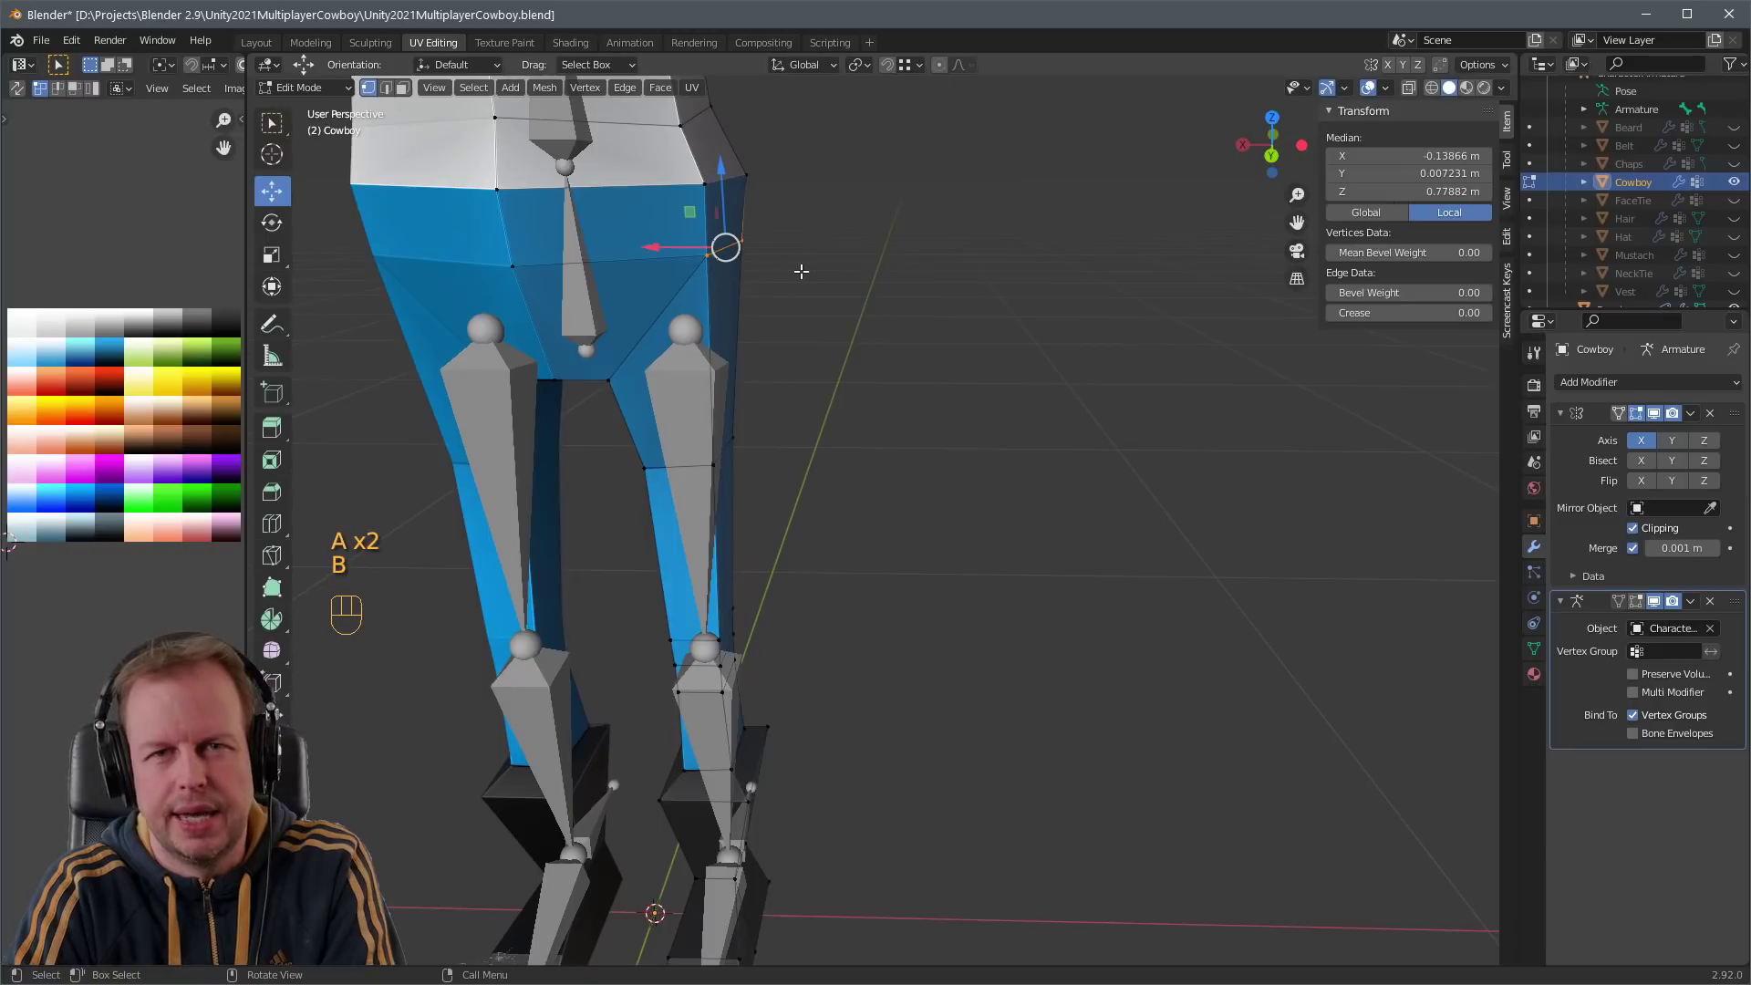
key(alt+z)
key(a)
key(a)
key(b)
drag(680, 215, 805, 281)
key(m)
click(806, 282)
middle_drag(806, 282, 880, 301)
scroll(880, 301, down, 8)
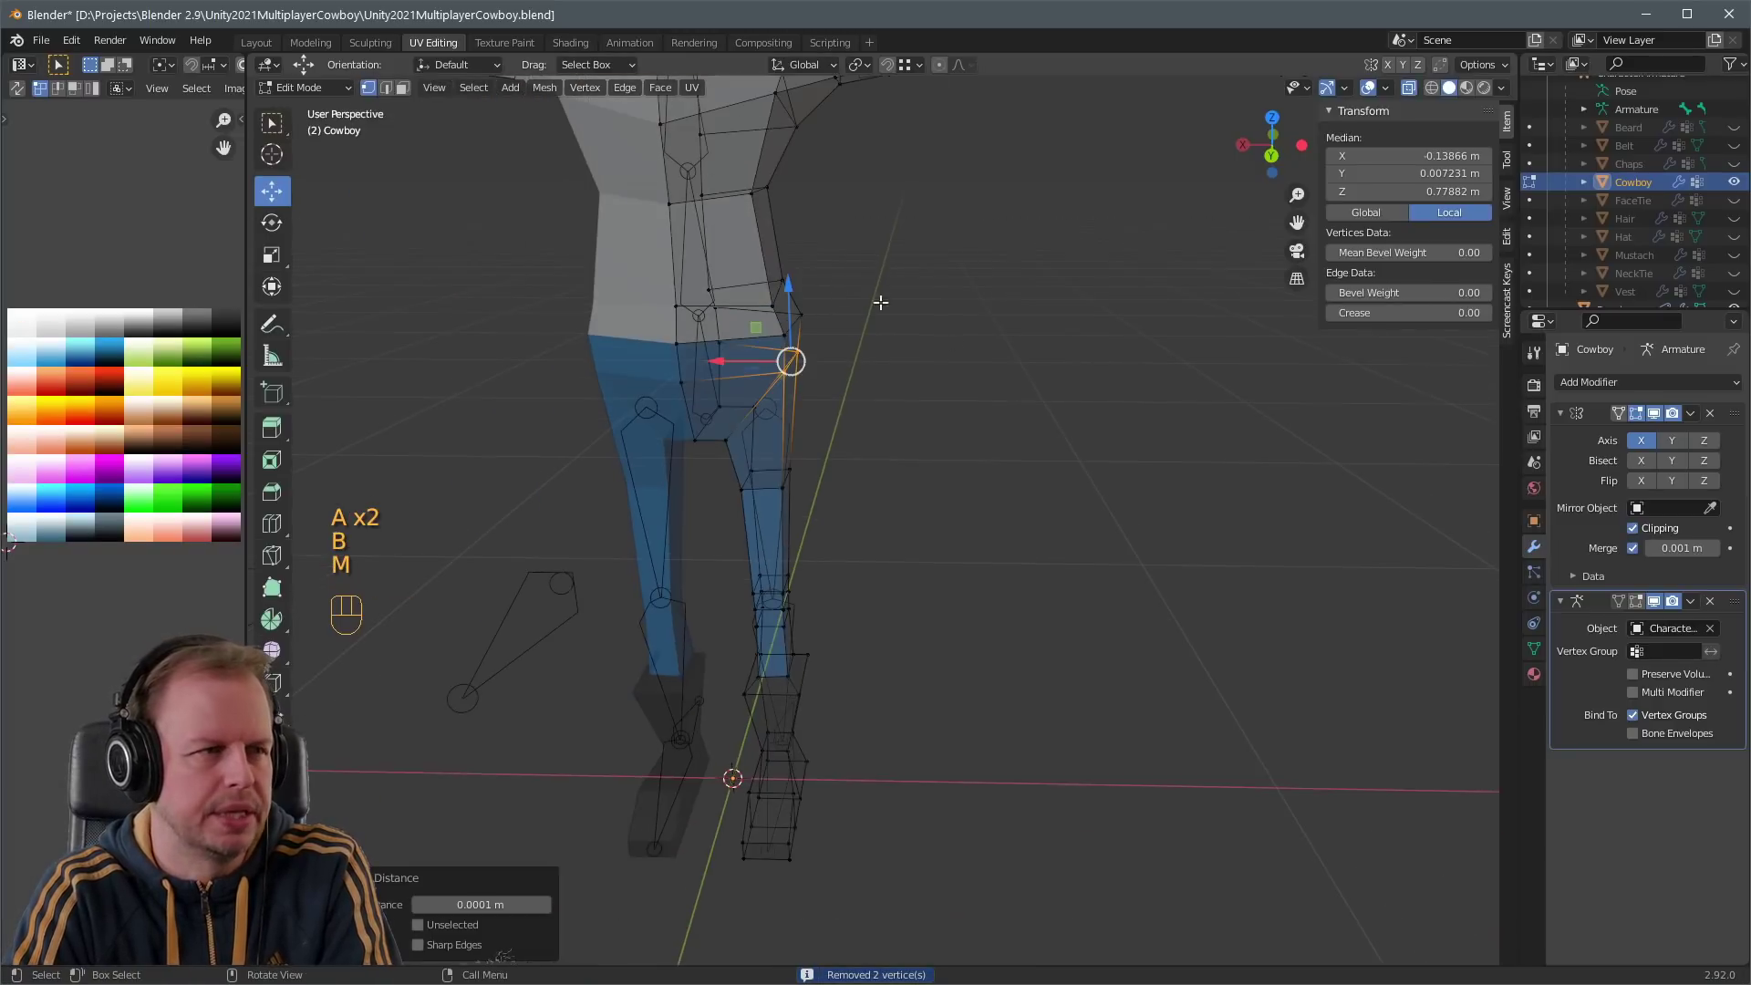
- Turn off X-ray display and return to Edit Mode on the Cowboy body
key(Tab)
key(alt+z)
key(Tab)
scroll(1046, 401, down, 4)
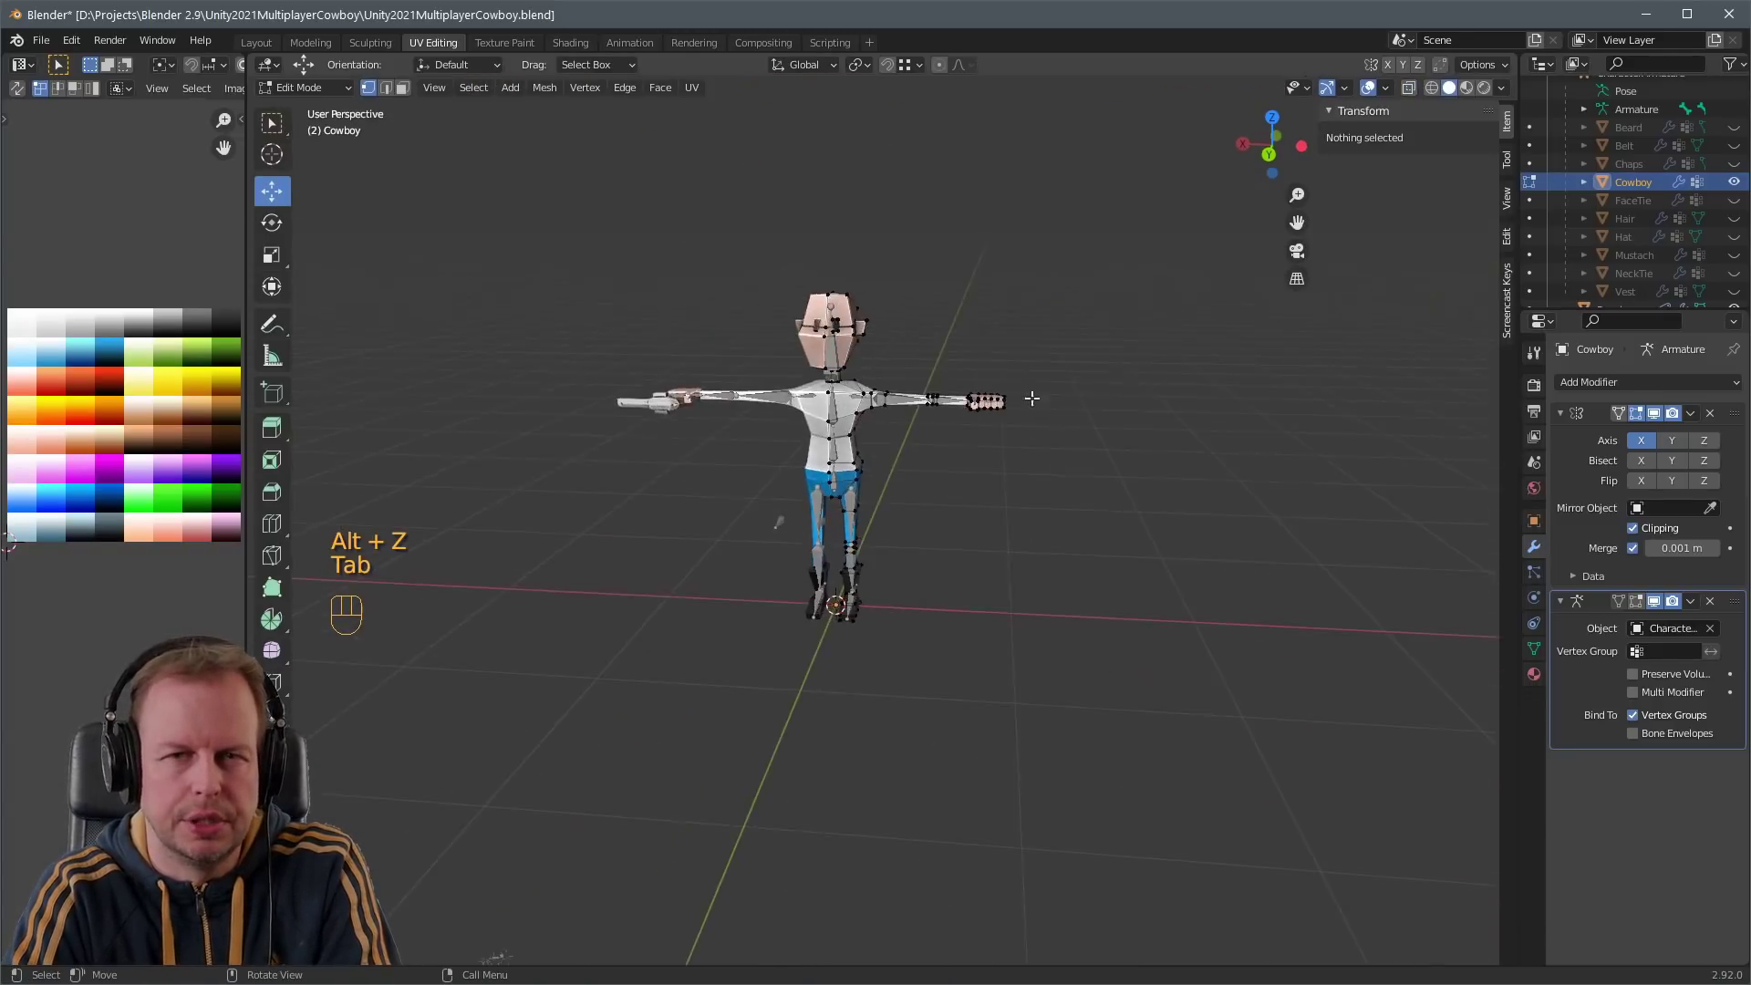
scroll(1046, 442, up, 6)
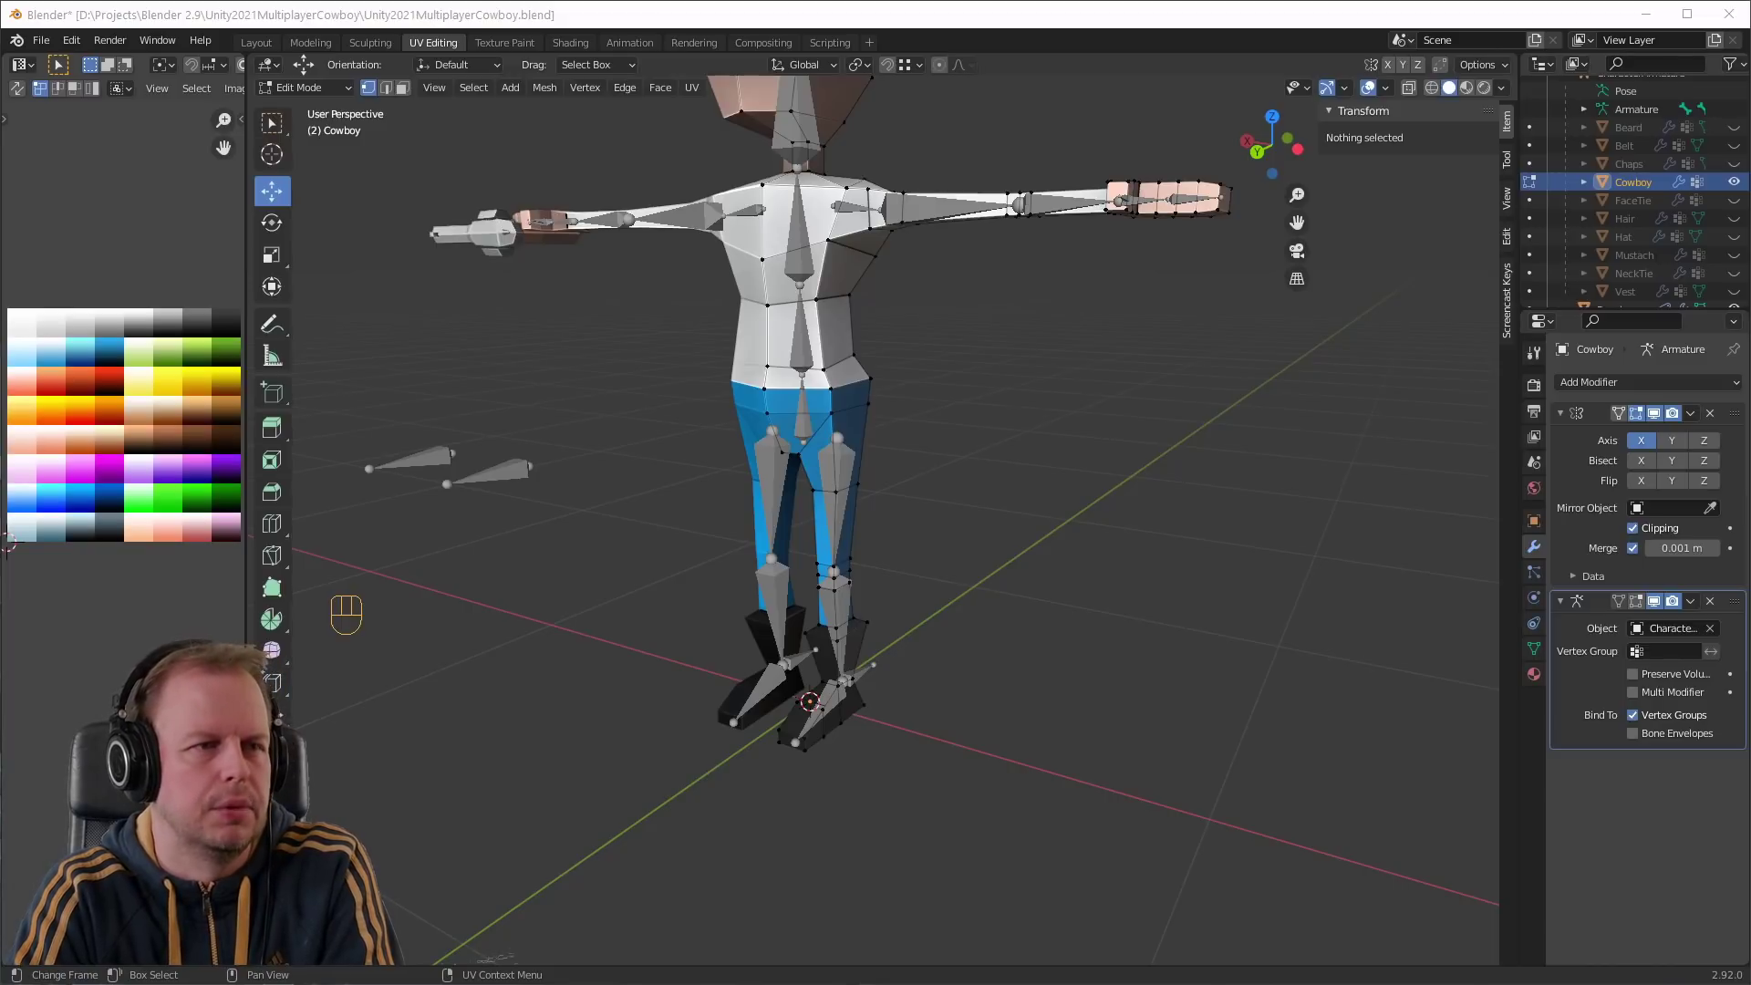
scroll(903, 313, down, 3)
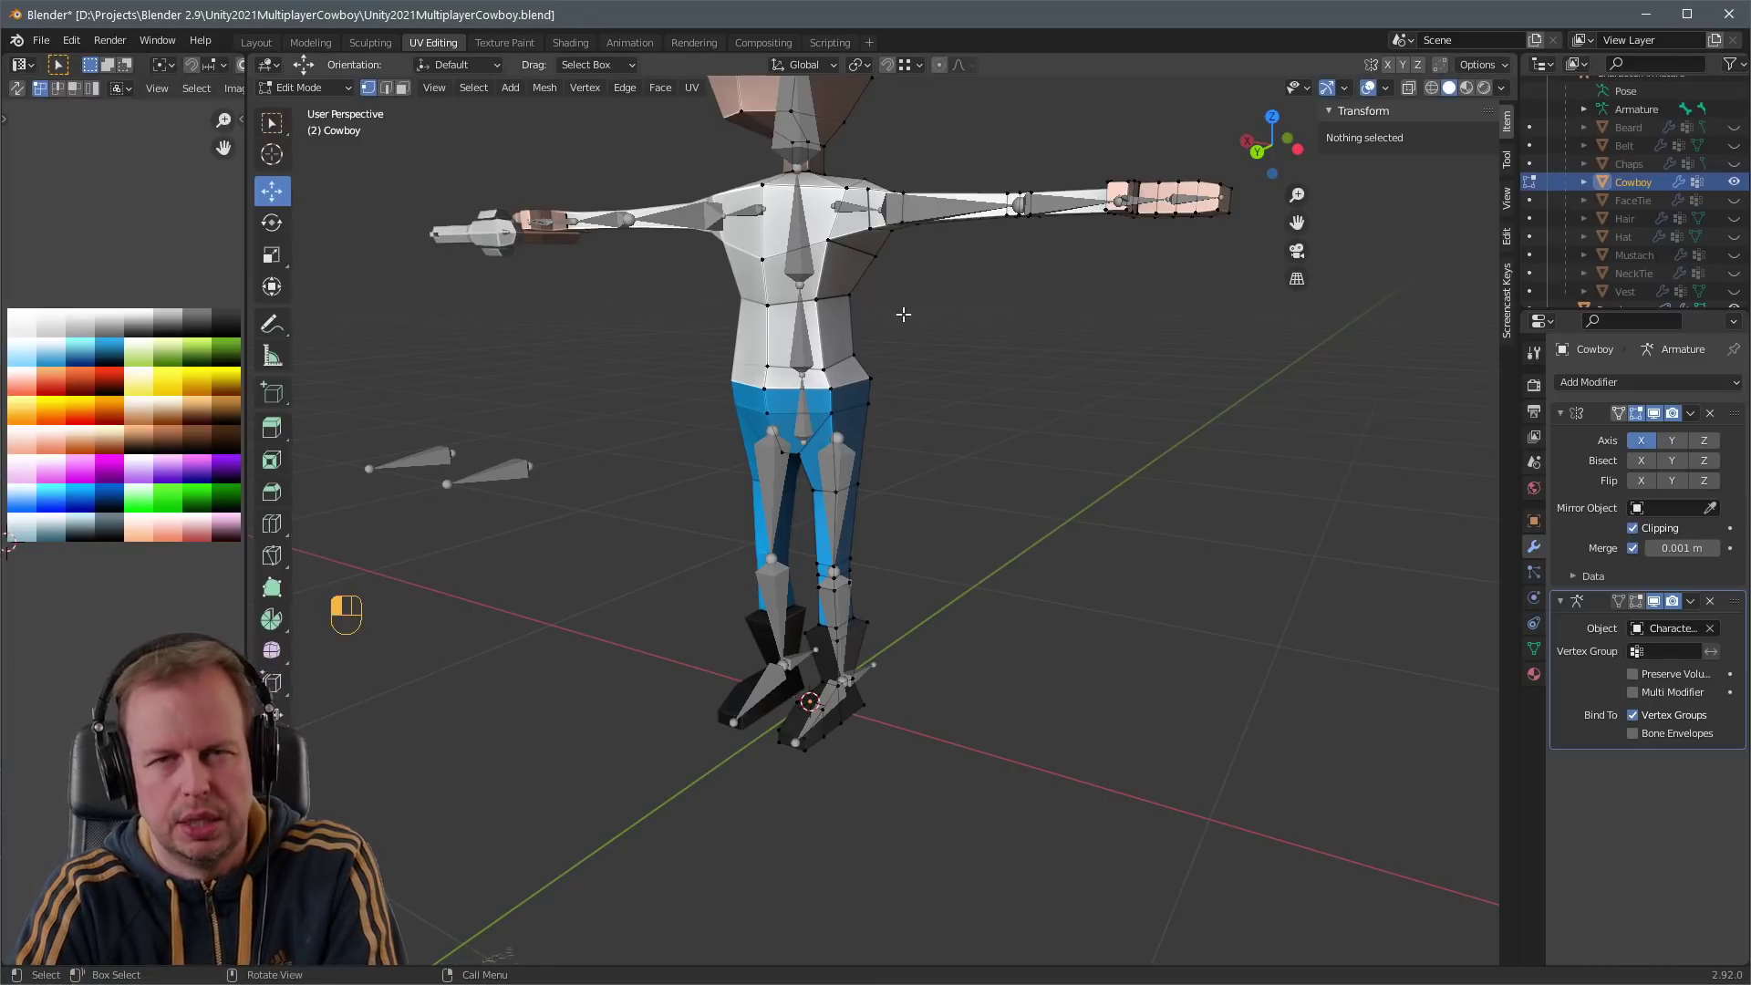
key(Tab)
key(Tab)
- Try selecting the shirt through linked faces and by growing a torso face selection, and undo the growth
key(3)
click(837, 358)
key(l)
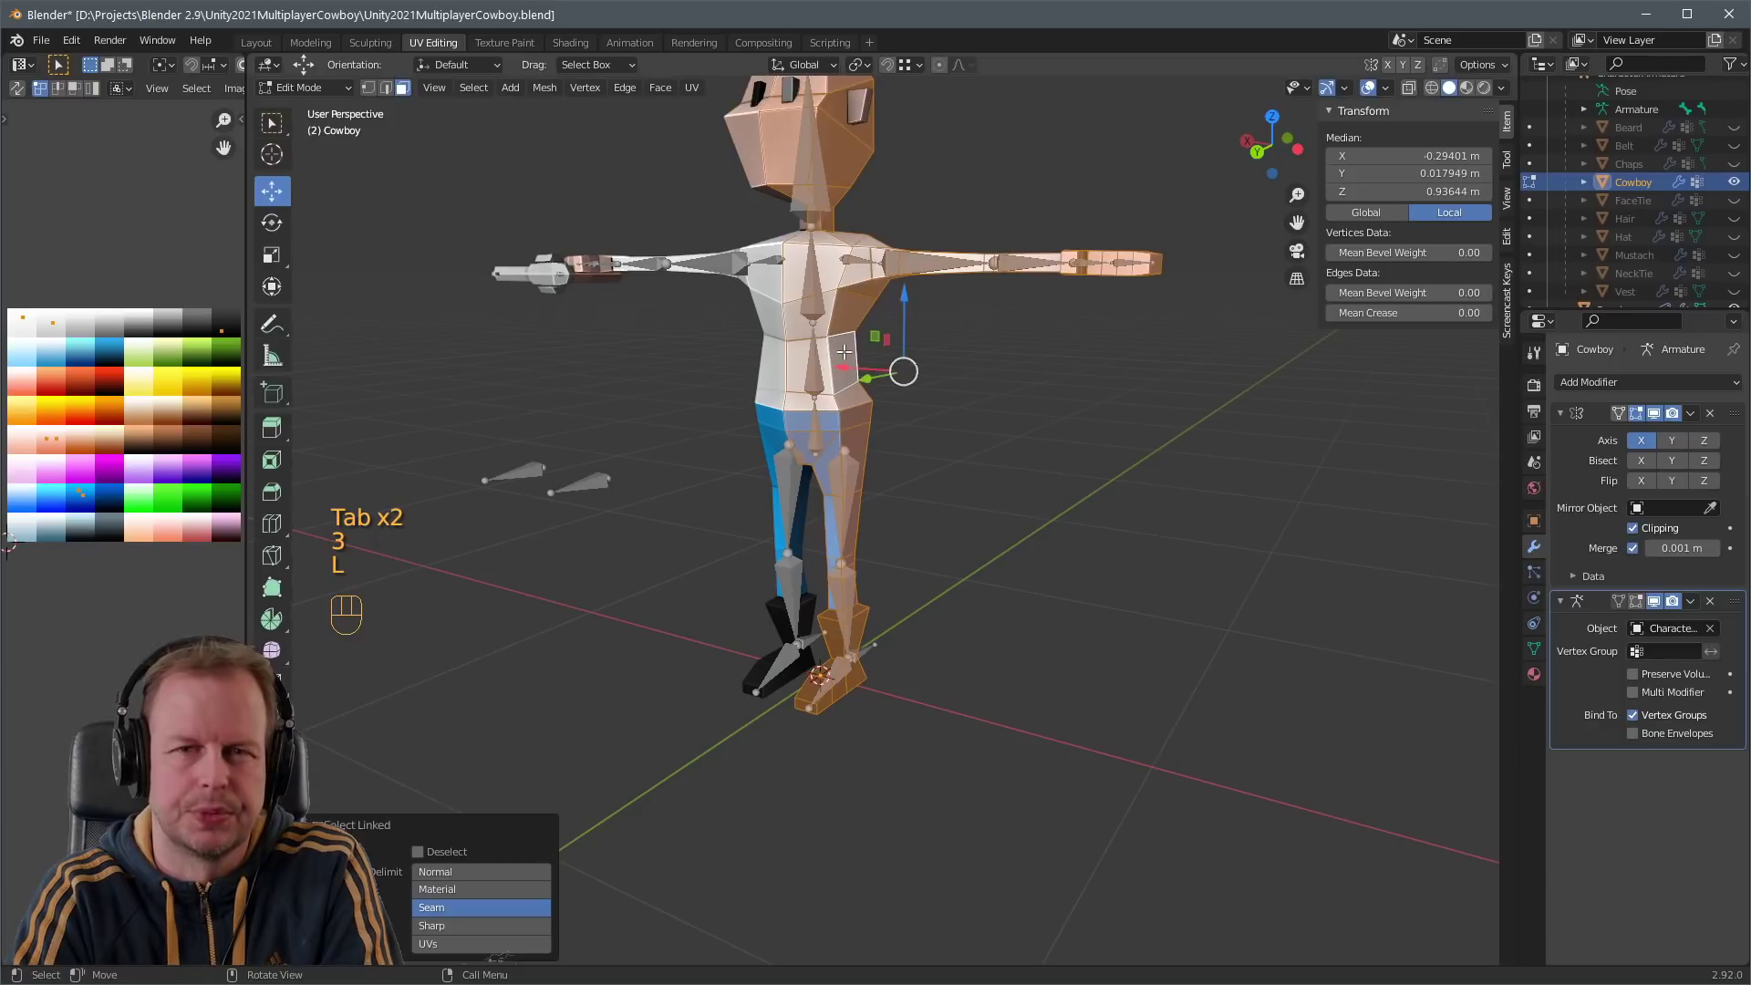
key(a)
key(a)
key(a)
key(a)
ctrl+click(836, 320)
key(ctrl+KP_Add)
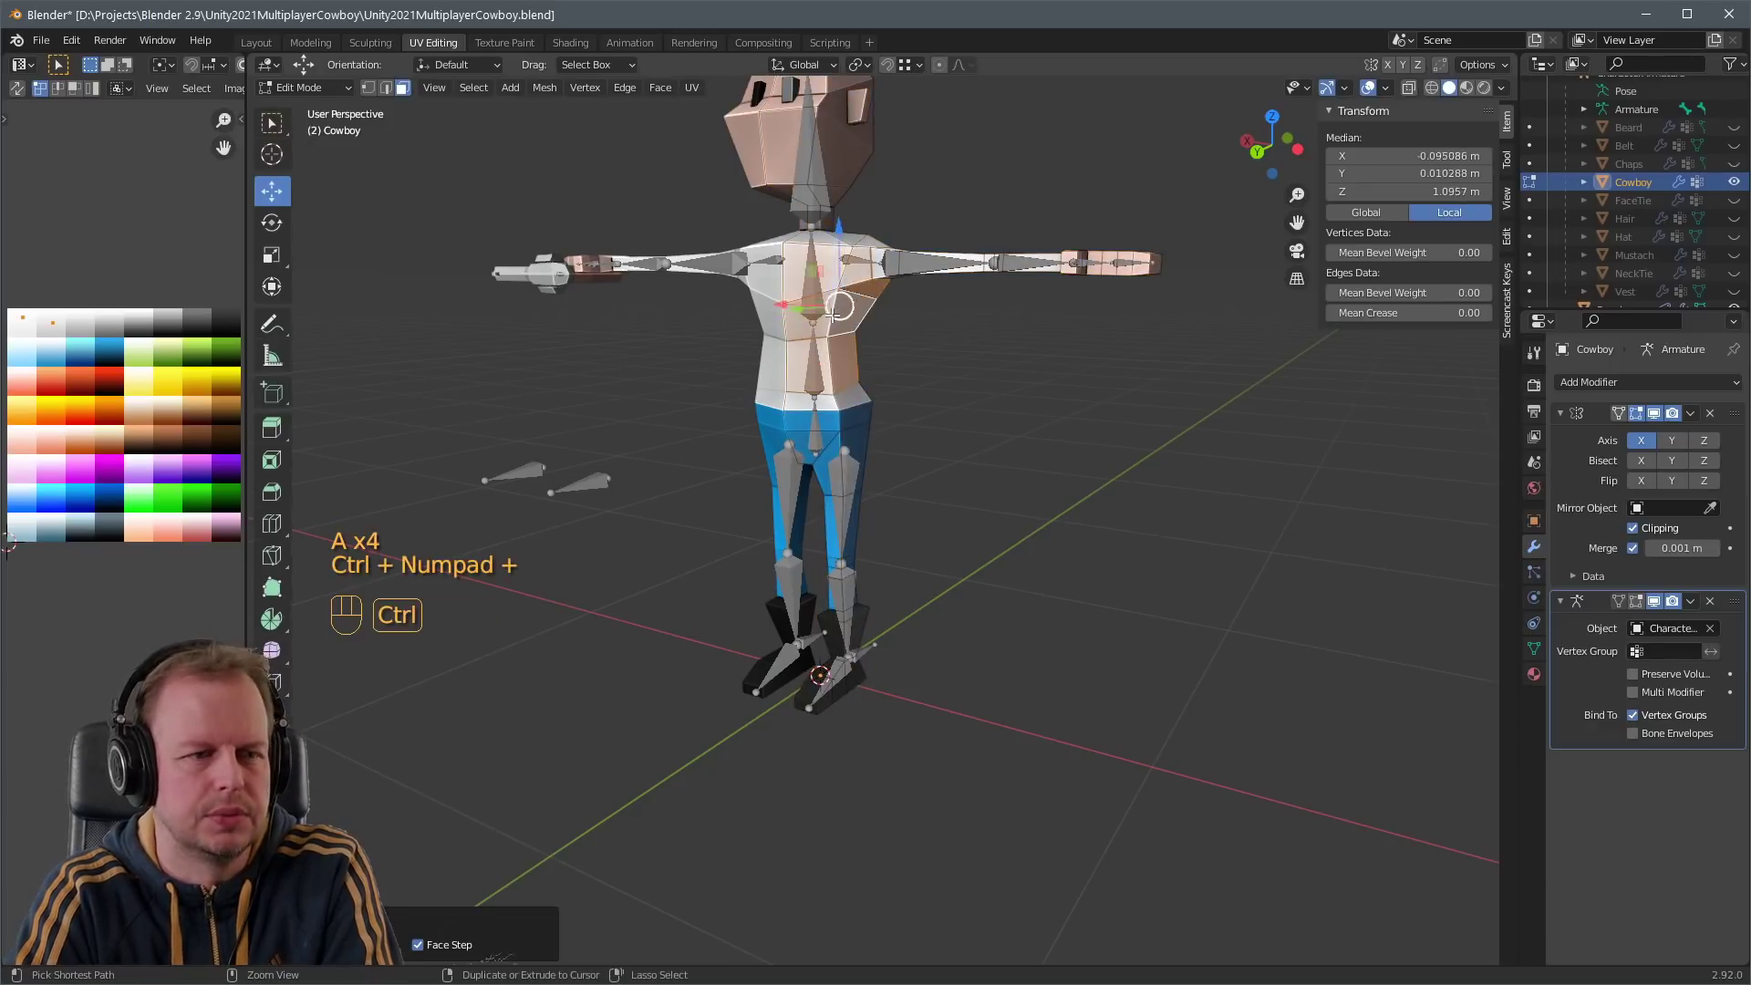
key(ctrl+z)
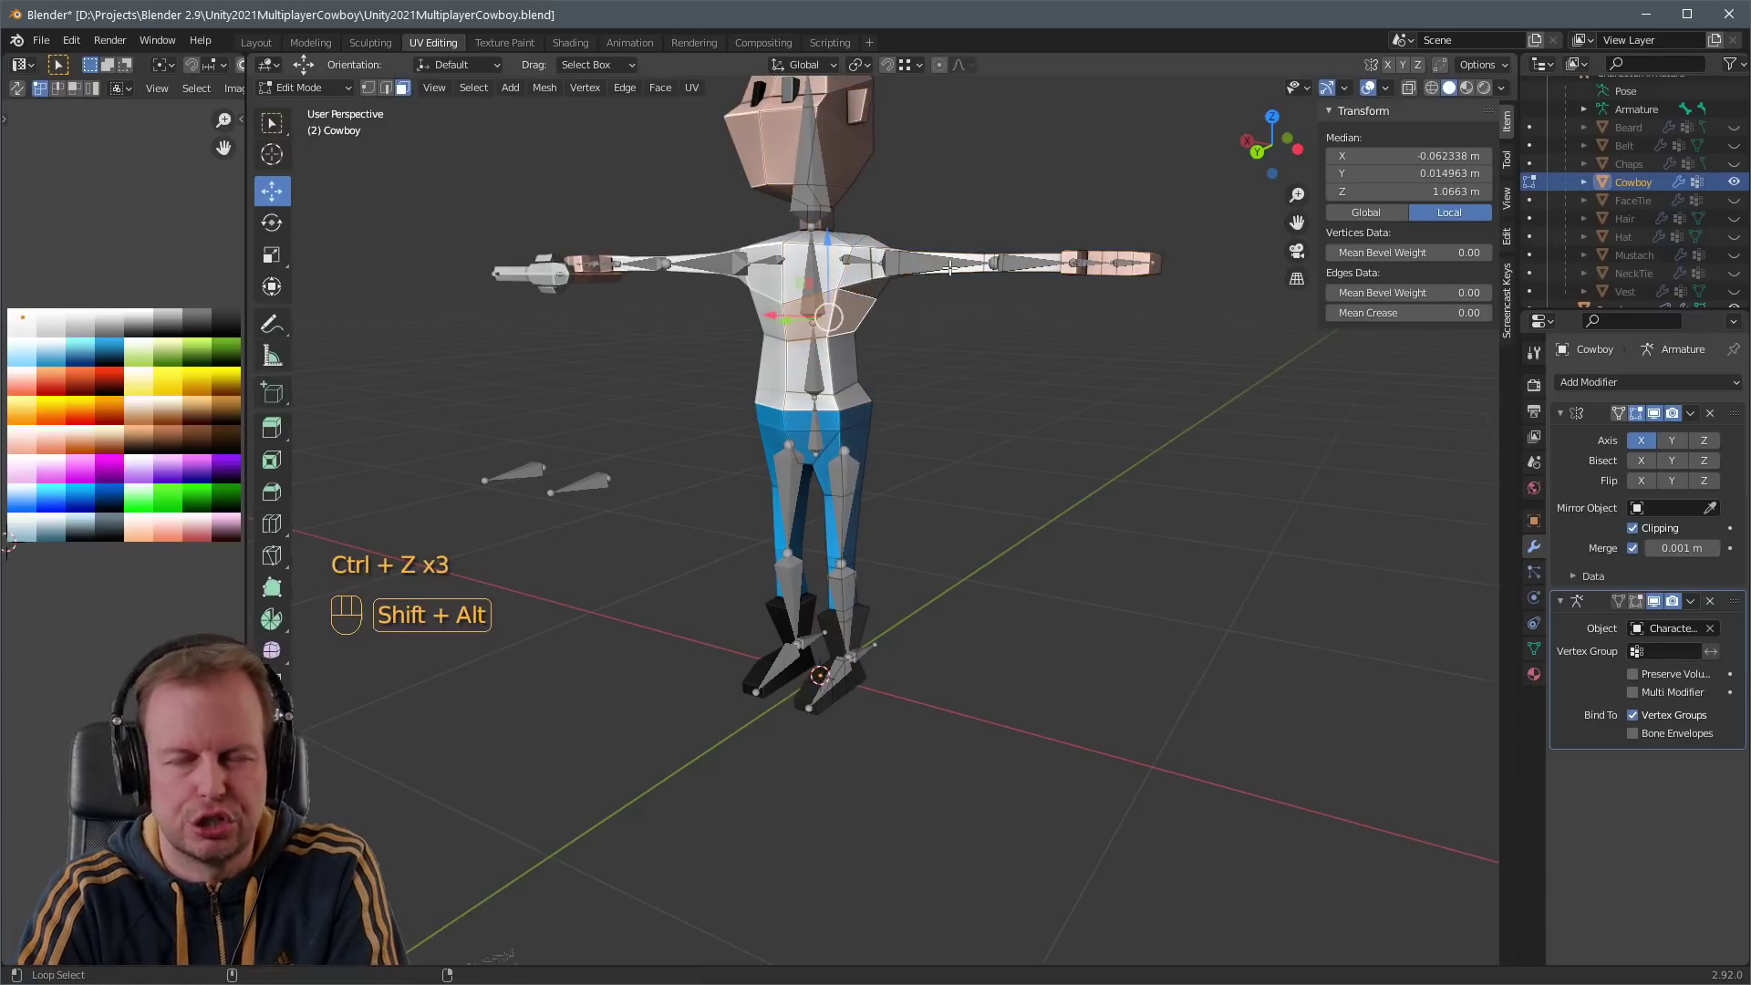
key(ctrl+z)
- Hide the character armature and select the shirt faces on the torso and left arm by growing the selection
middle_drag(1059, 200, 1075, 265)
scroll(1086, 218, up, 4)
shift+middle_drag(1090, 195, 1012, 441)
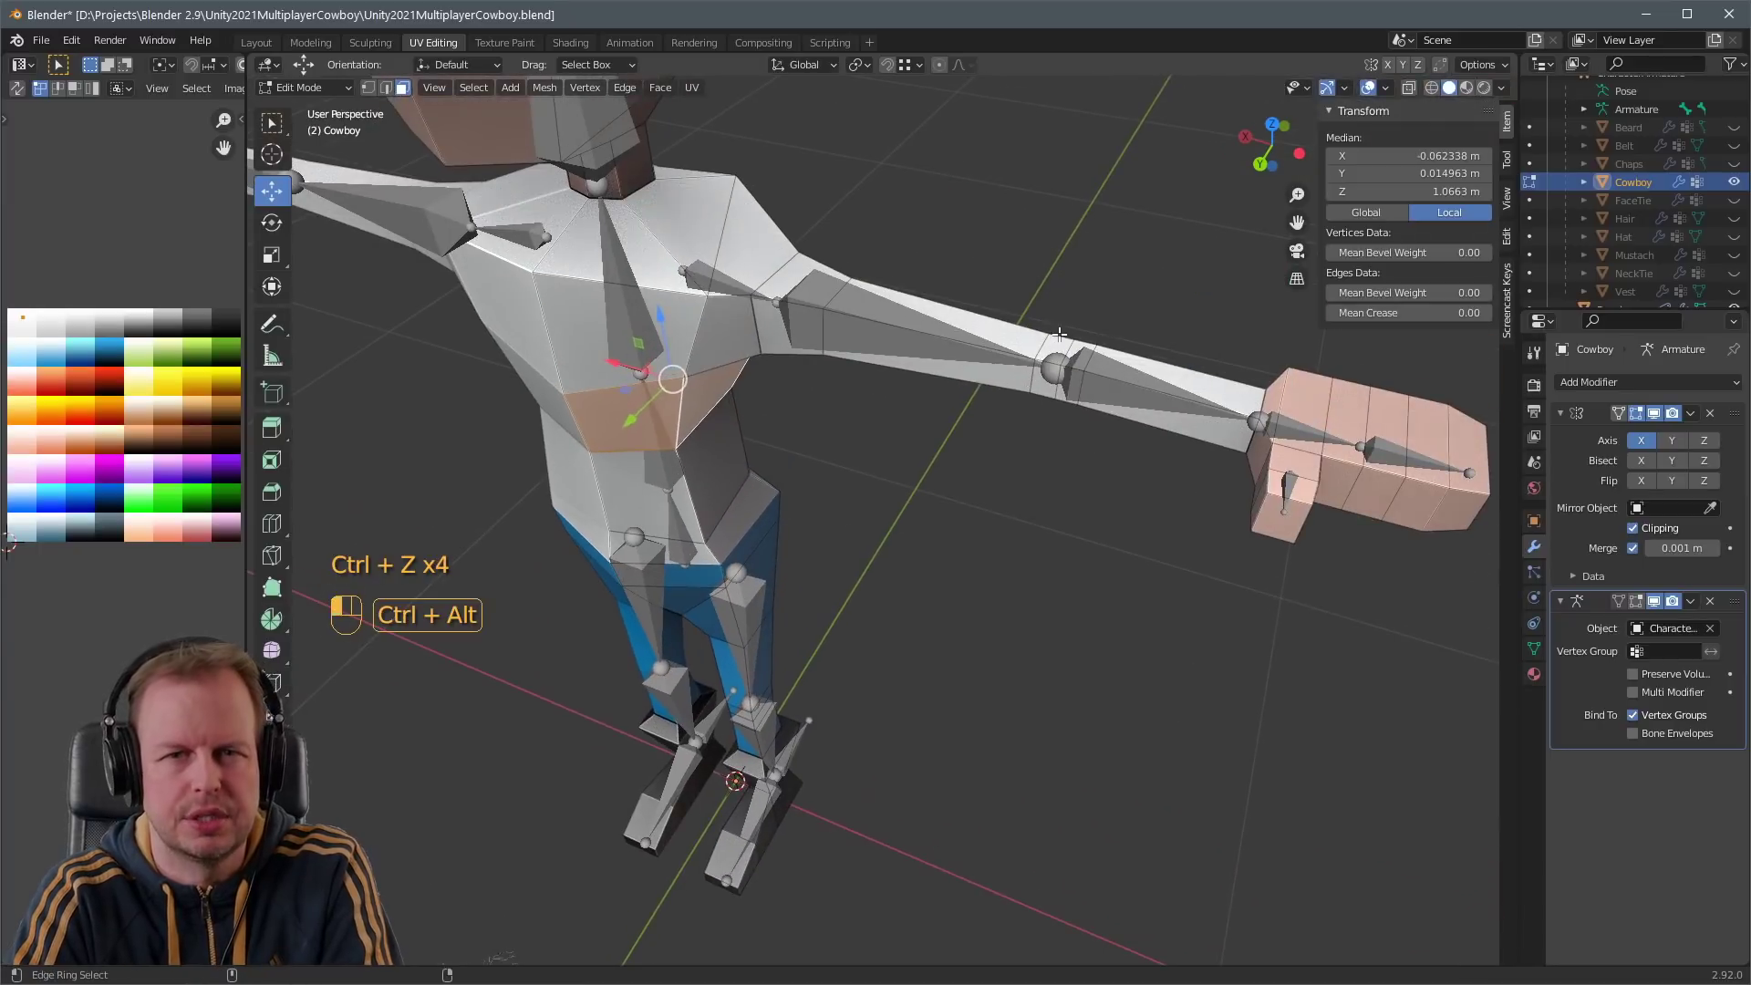
ctrl+alt+click(1050, 376)
scroll(1679, 113, up, 2)
click(1733, 123)
scroll(994, 401, down, 2)
key(a)
key(a)
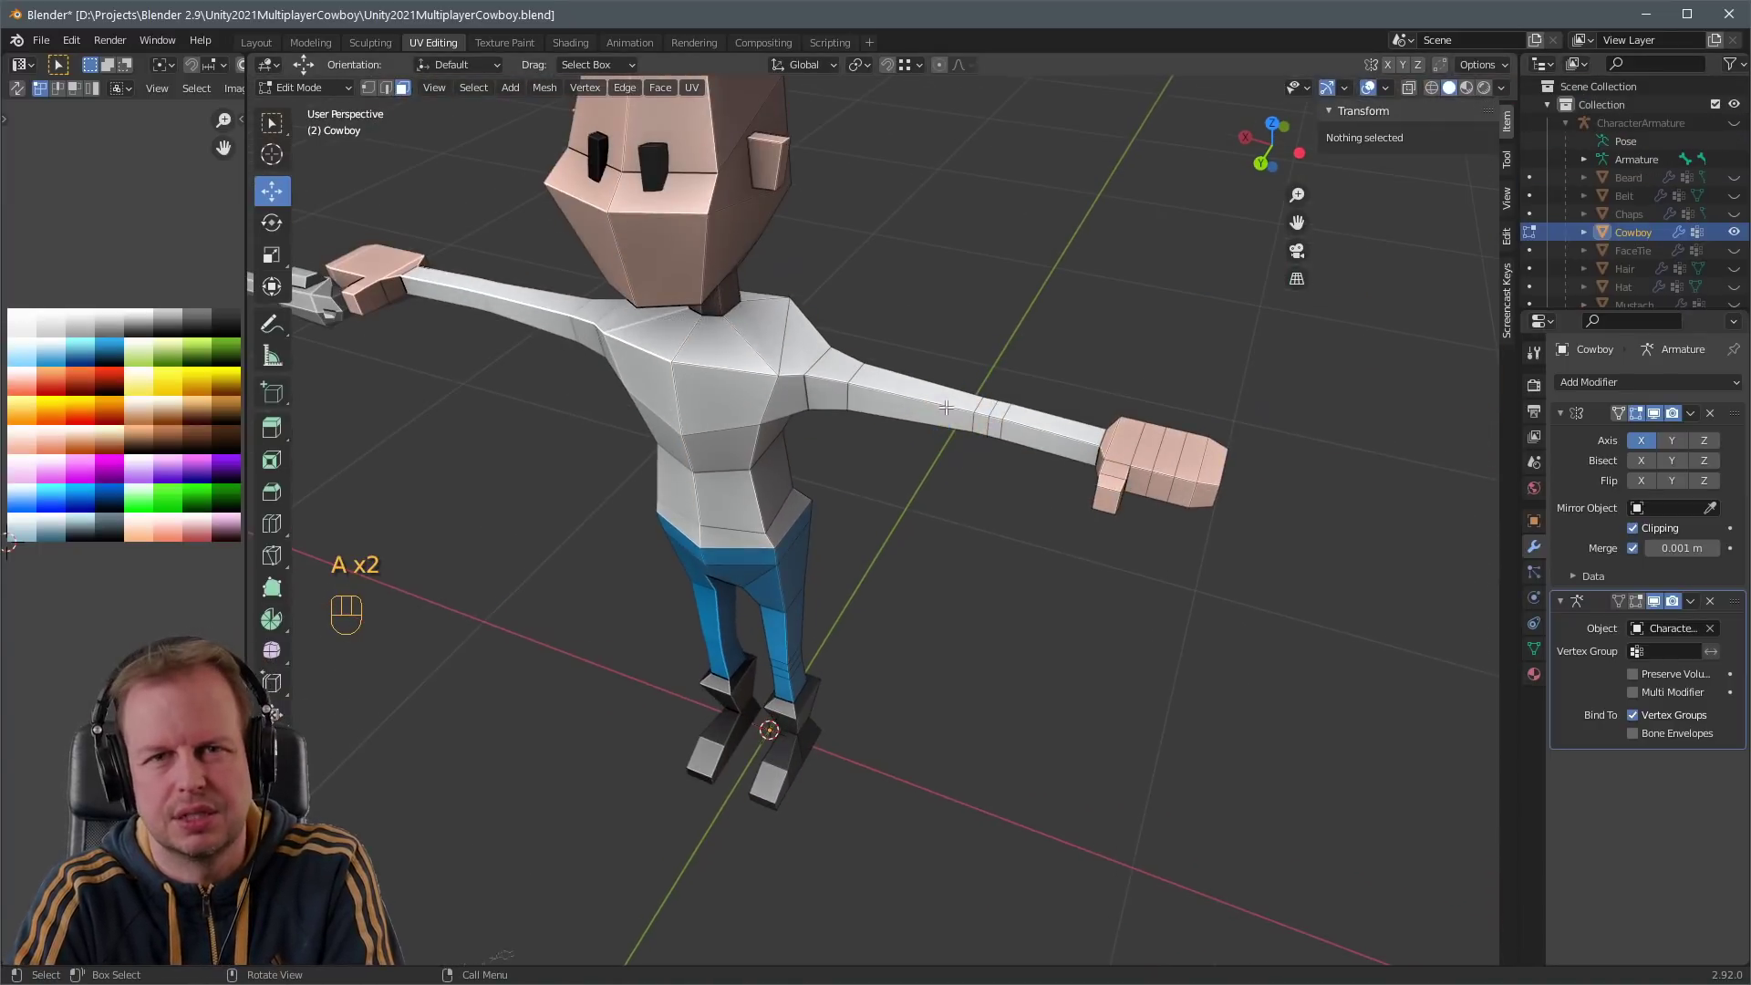
alt+shift+click(984, 415)
ctrl+click(786, 447)
key(ctrl+KP_Add)
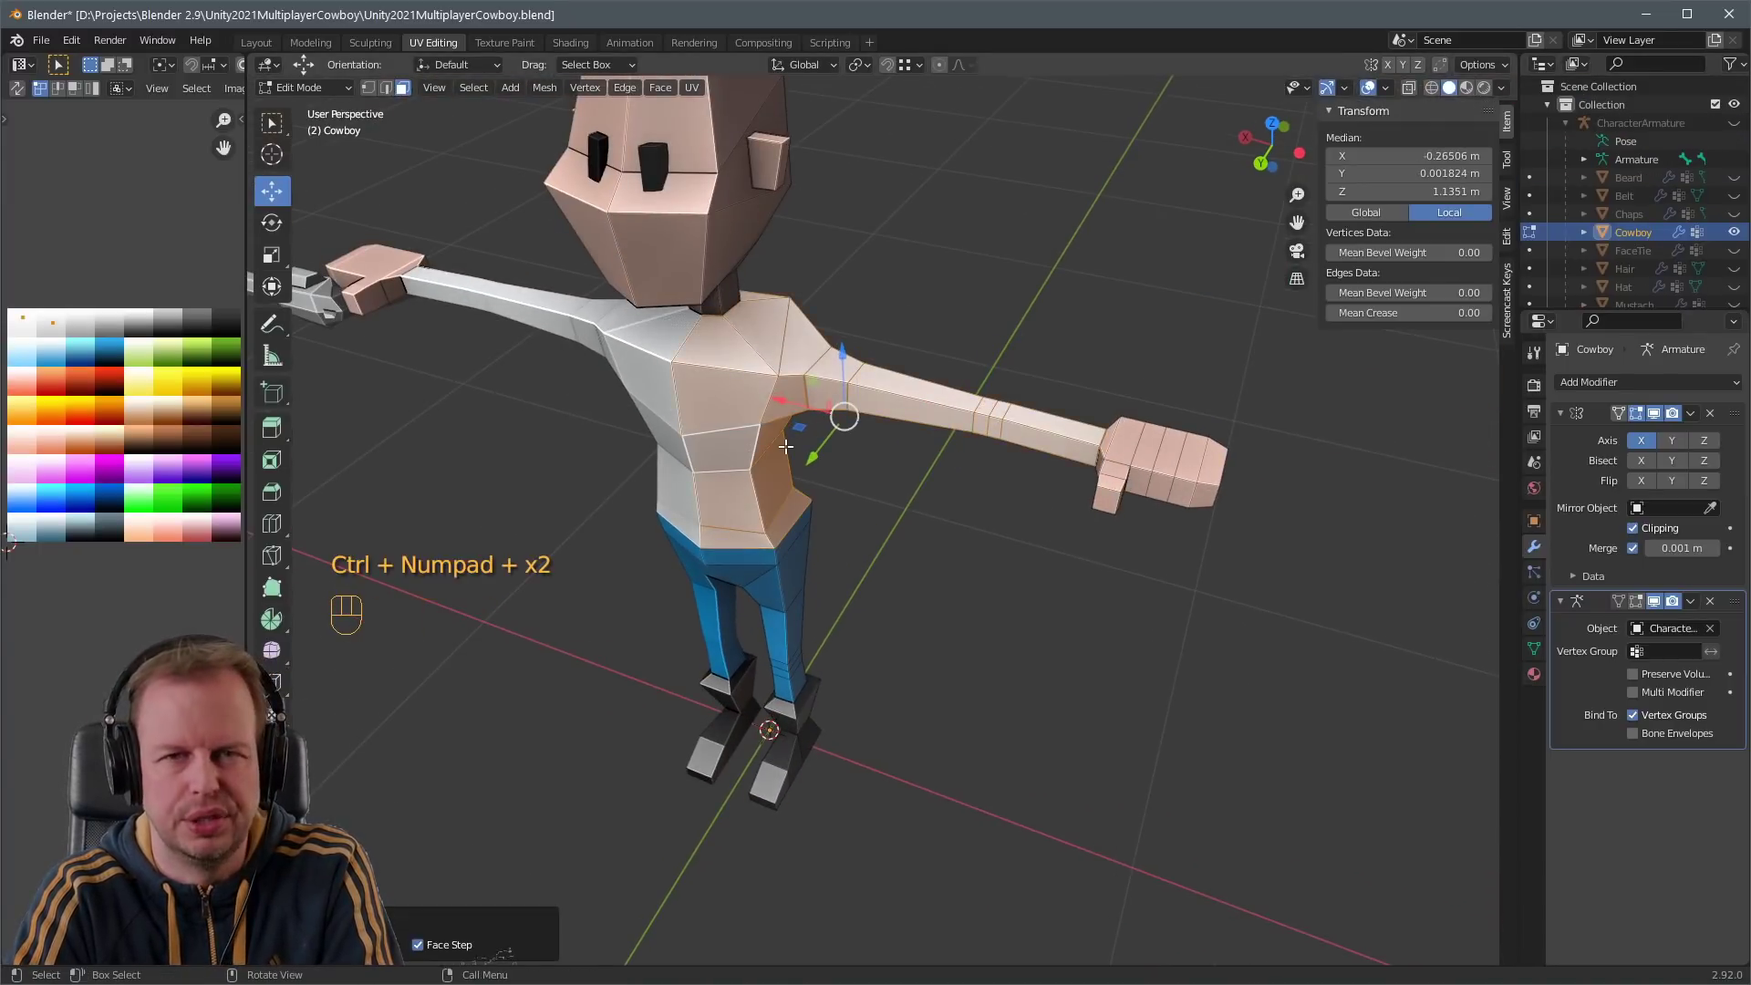
middle_drag(786, 447, 951, 377)
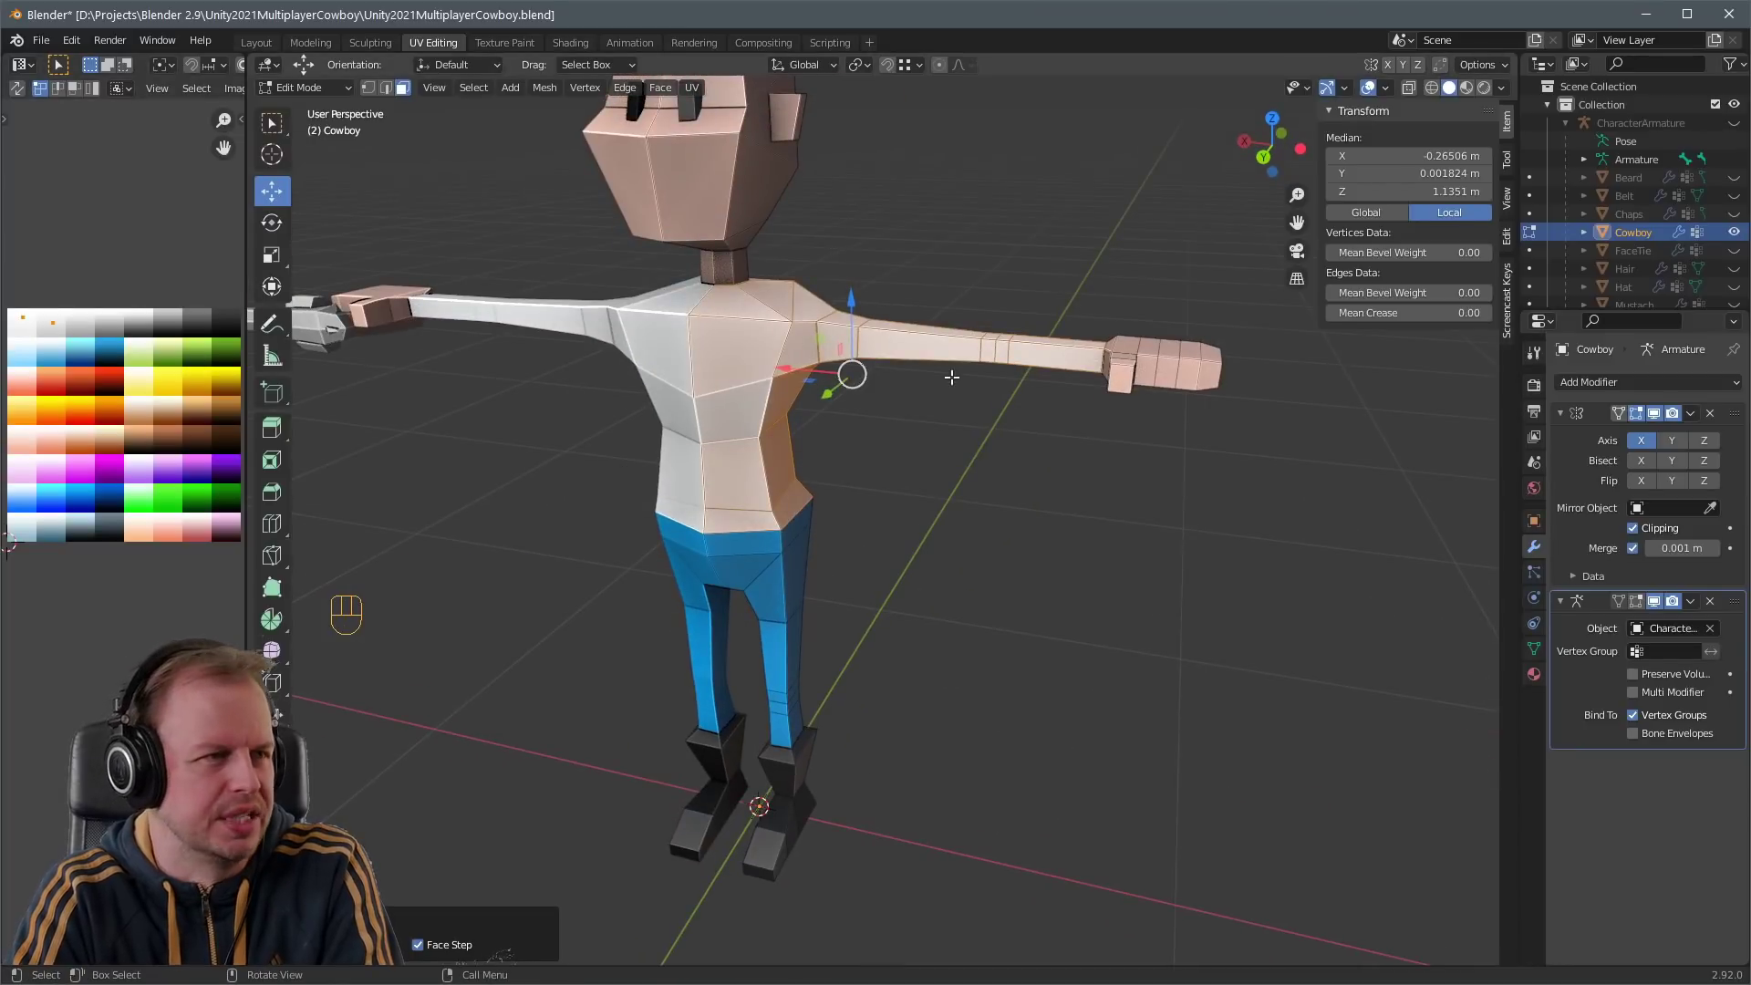
- Recolour the torso and arms by moving their white UV points onto the skin-tone palette swatch
key(a)
key(a)
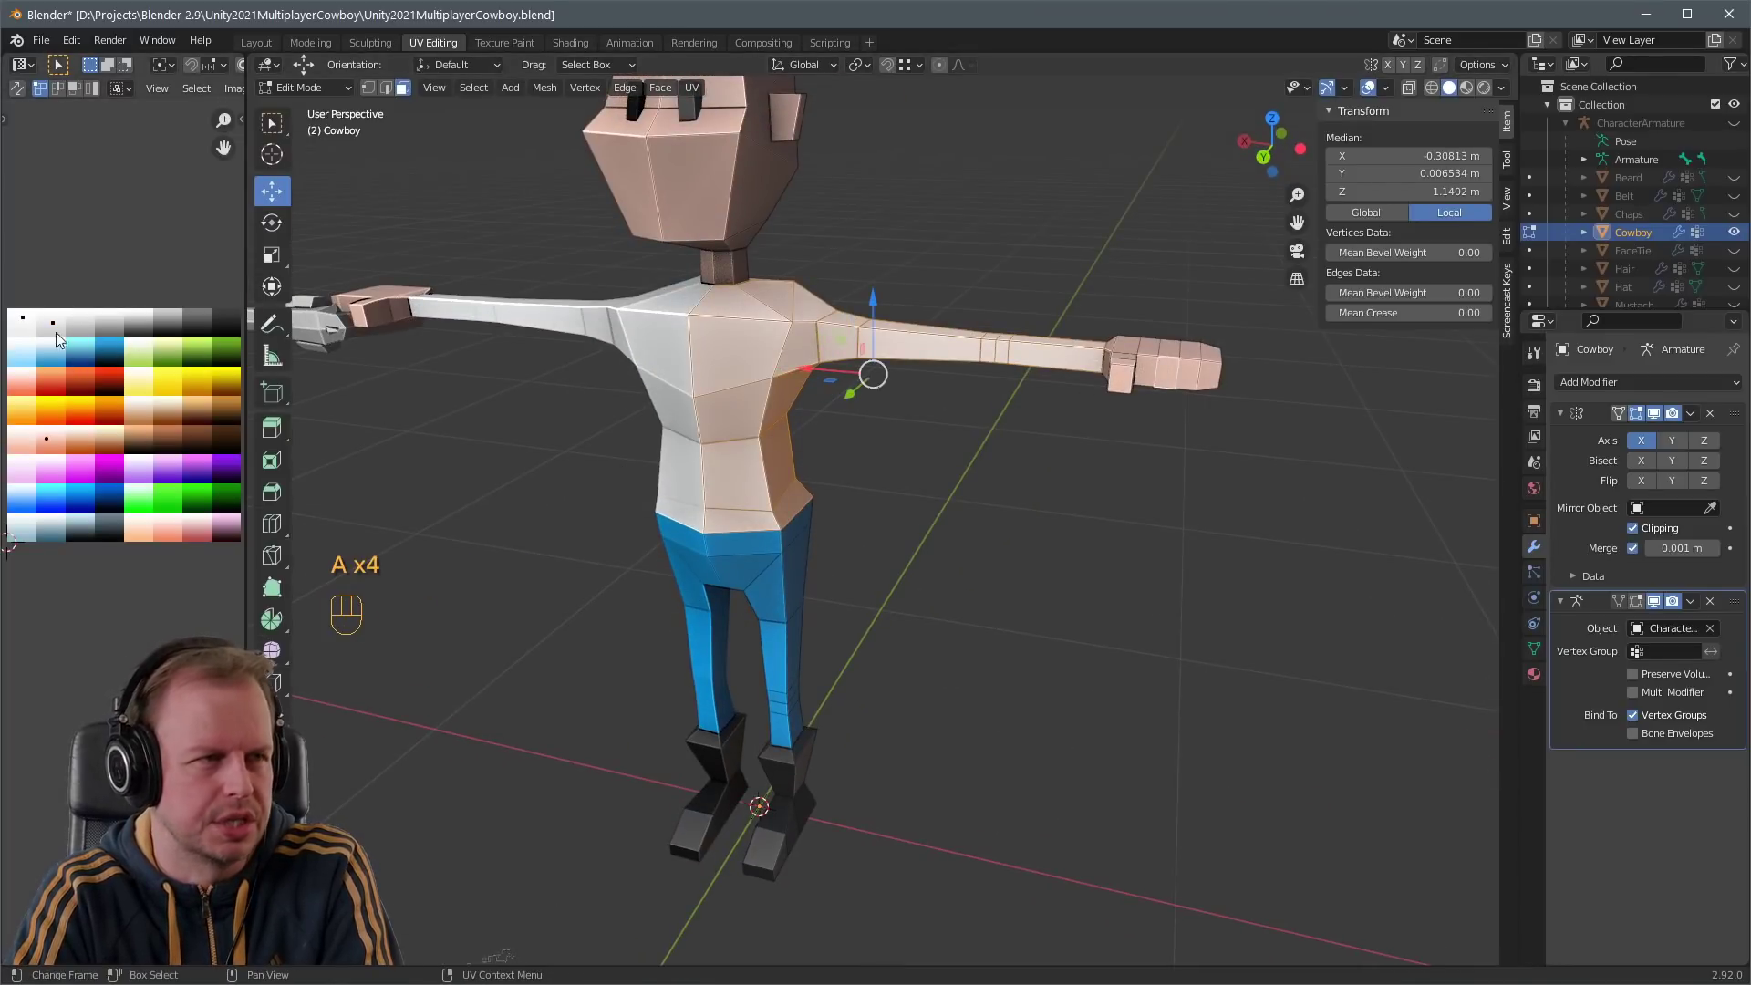
key(b)
drag(11, 292, 67, 342)
key(g)
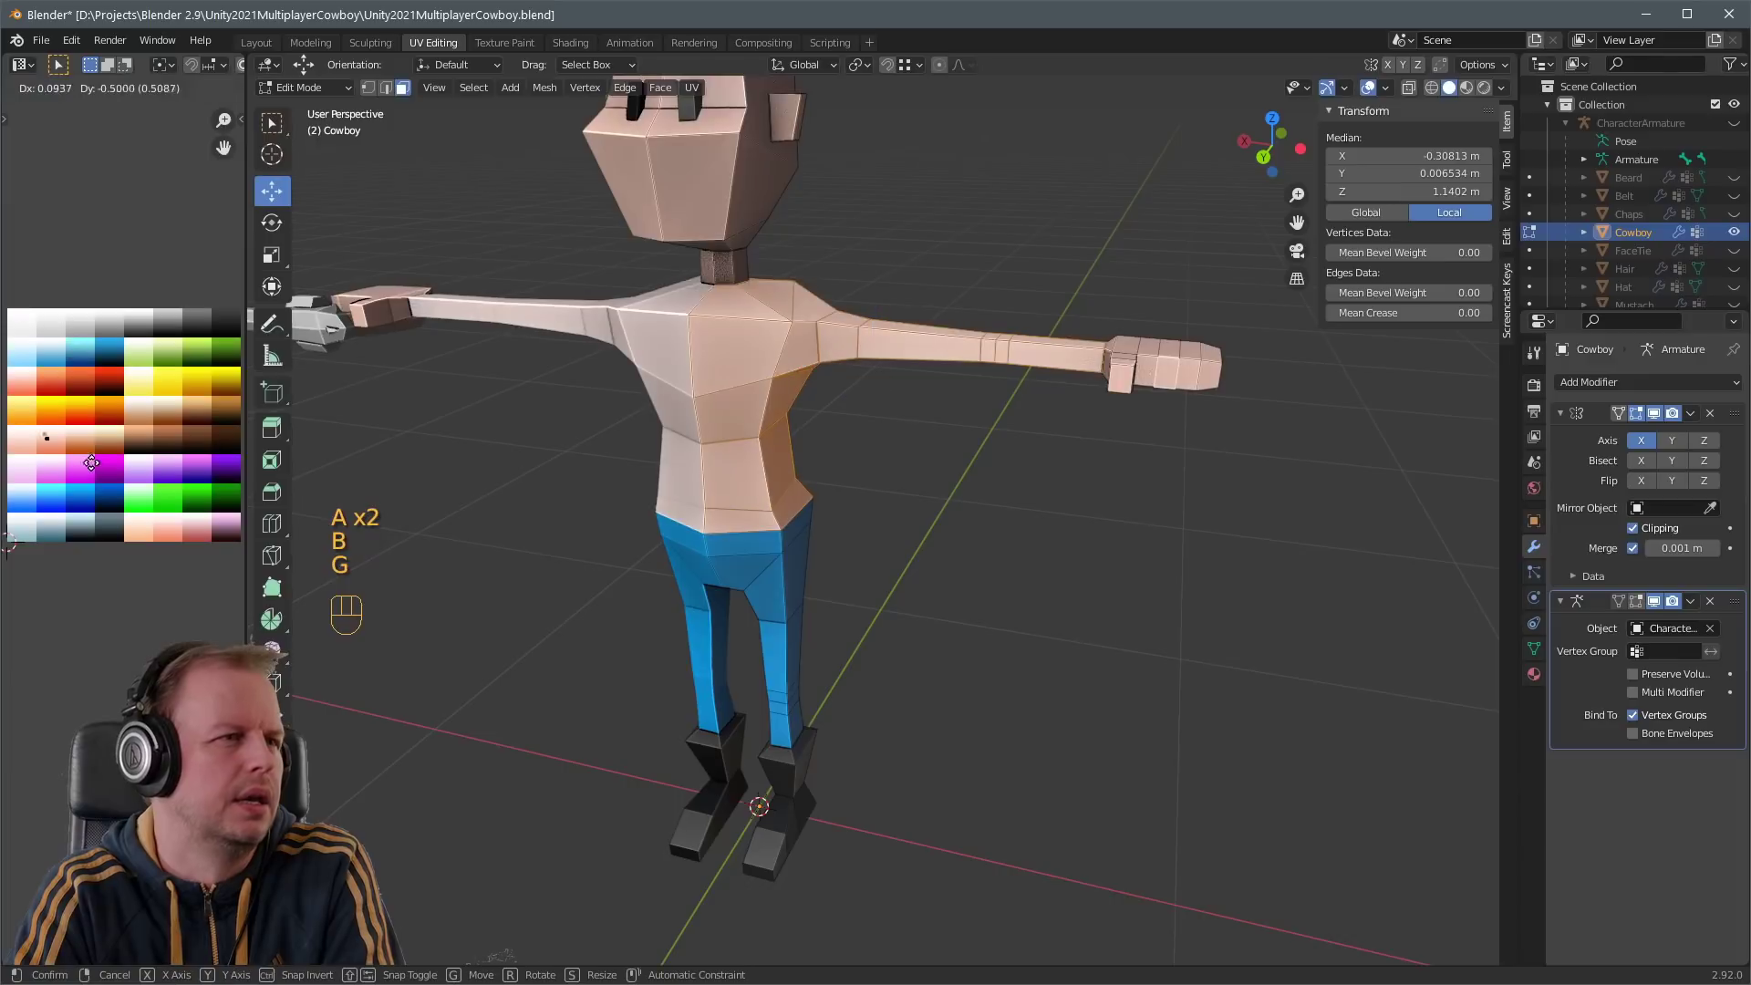
click(94, 463)
click(1134, 591)
scroll(1049, 573, down, 4)
middle_drag(1008, 561, 972, 561)
- Reselect the faces of the torso and left arm down to the wrist in Edit Mode, growing the selection
key(Tab)
scroll(1021, 547, up, 5)
key(Tab)
key(3)
scroll(846, 416, up, 3)
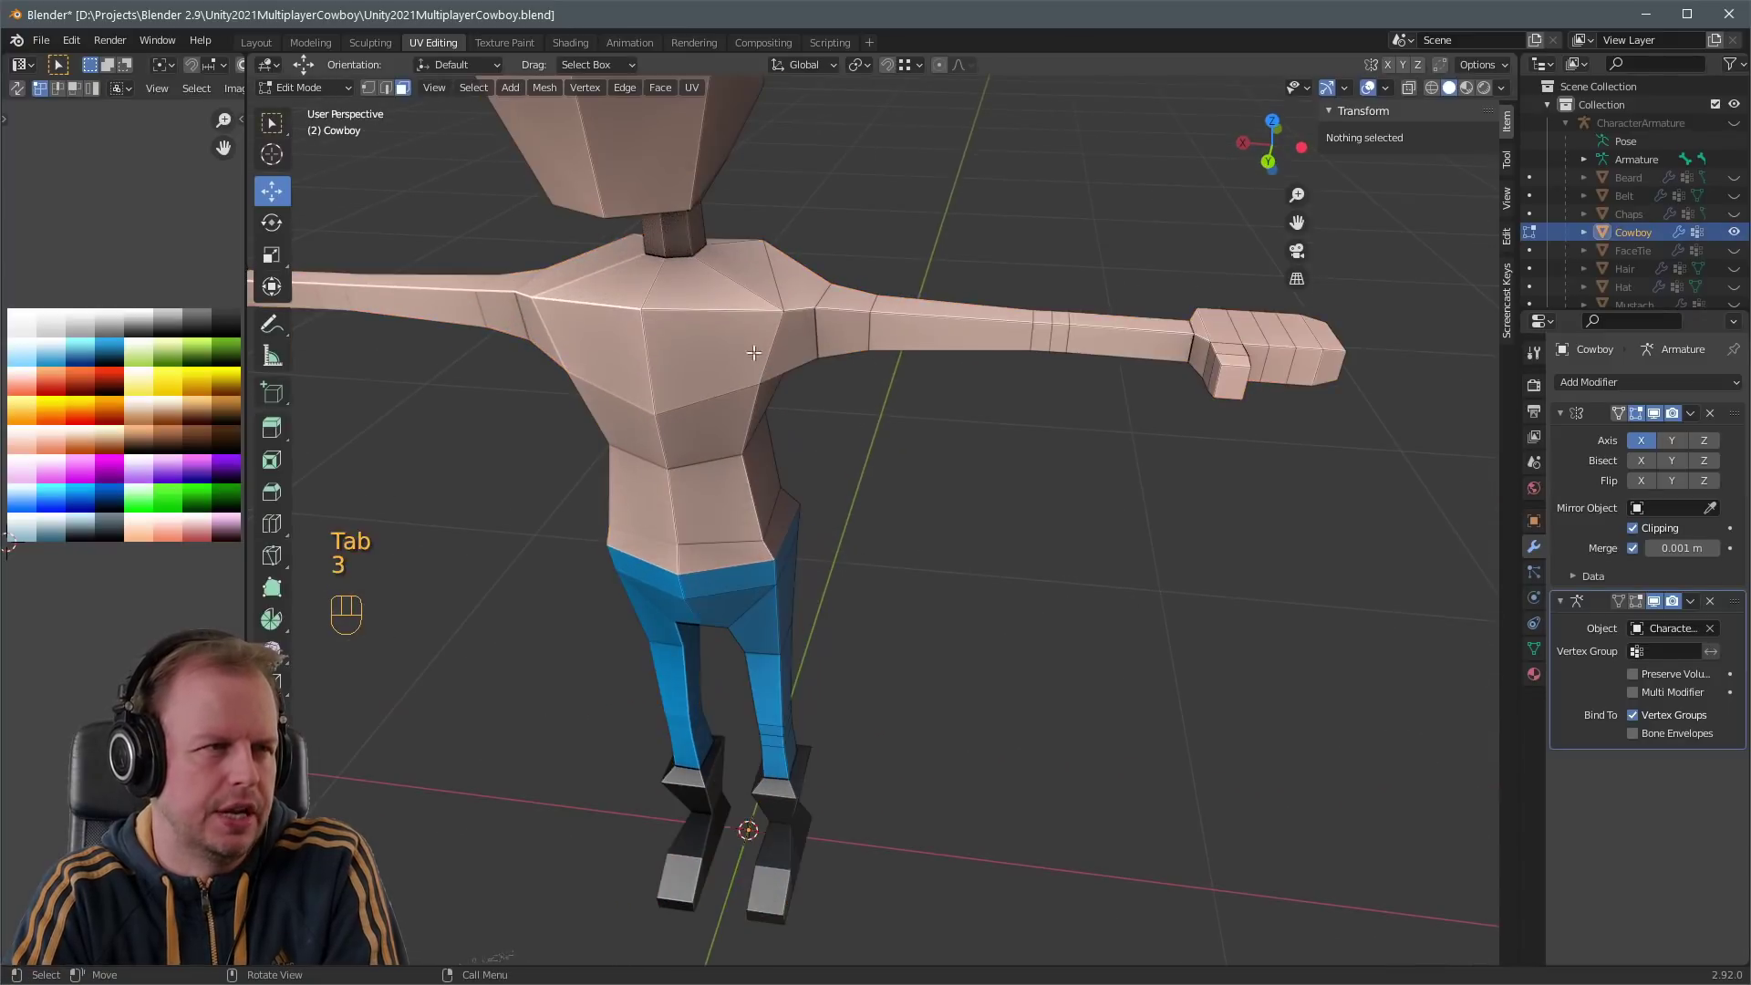
key(a)
key(a)
alt+shift+click(789, 417)
key(ctrl+KP_Add)
key(ctrl+KP_Add)
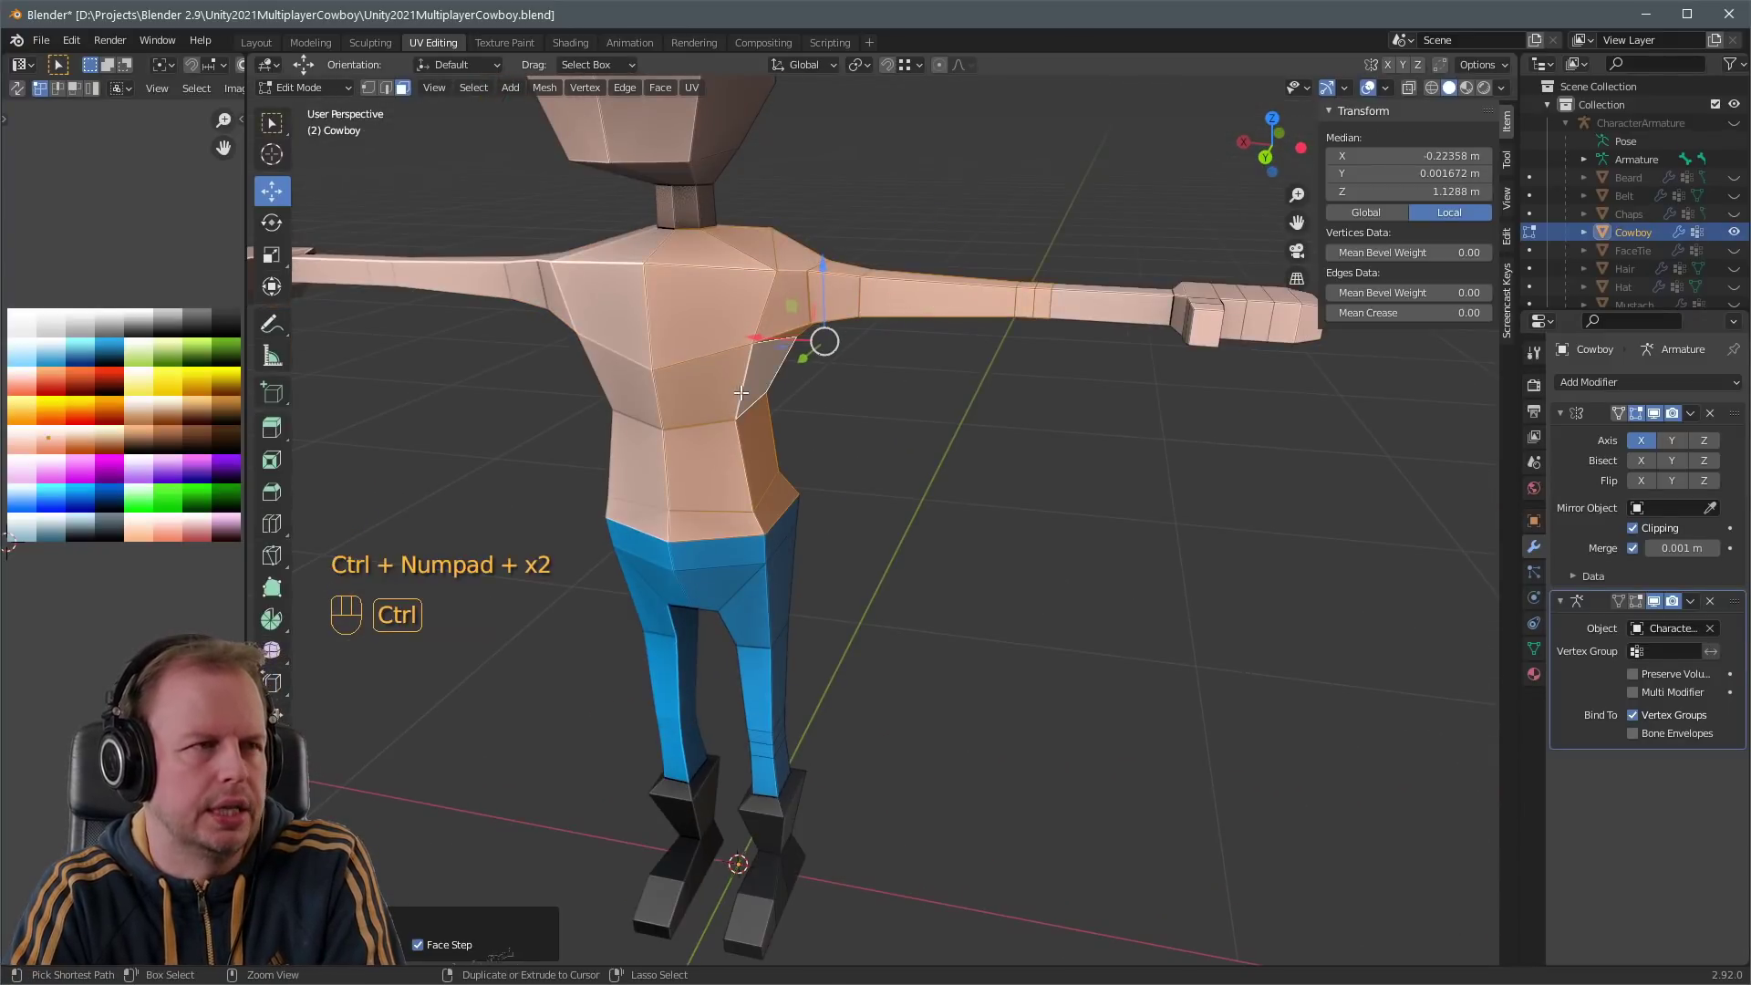
alt+shift+click(1108, 299)
scroll(1076, 315, down, 2)
- Duplicate the selected torso and arm faces in place and extrude the copy slightly outward as a shirt
mouse_move(967, 356)
middle_down()
mouse_move(757, 346)
mouse_move(872, 391)
mouse_move(966, 364)
mouse_move(957, 406)
mouse_move(919, 364)
mouse_move(1111, 373)
mouse_move(1001, 383)
mouse_move(944, 361)
middle_up()
key(shift+d)
right_click(875, 391)
key(alt+e)
click(963, 412)
click(969, 408)
key(ctrl+z)
key(alt+e)
click(1098, 410)
click(1098, 411)
- Select the whole linked shirt mesh and move its UVs onto the white palette swatch
click(773, 365)
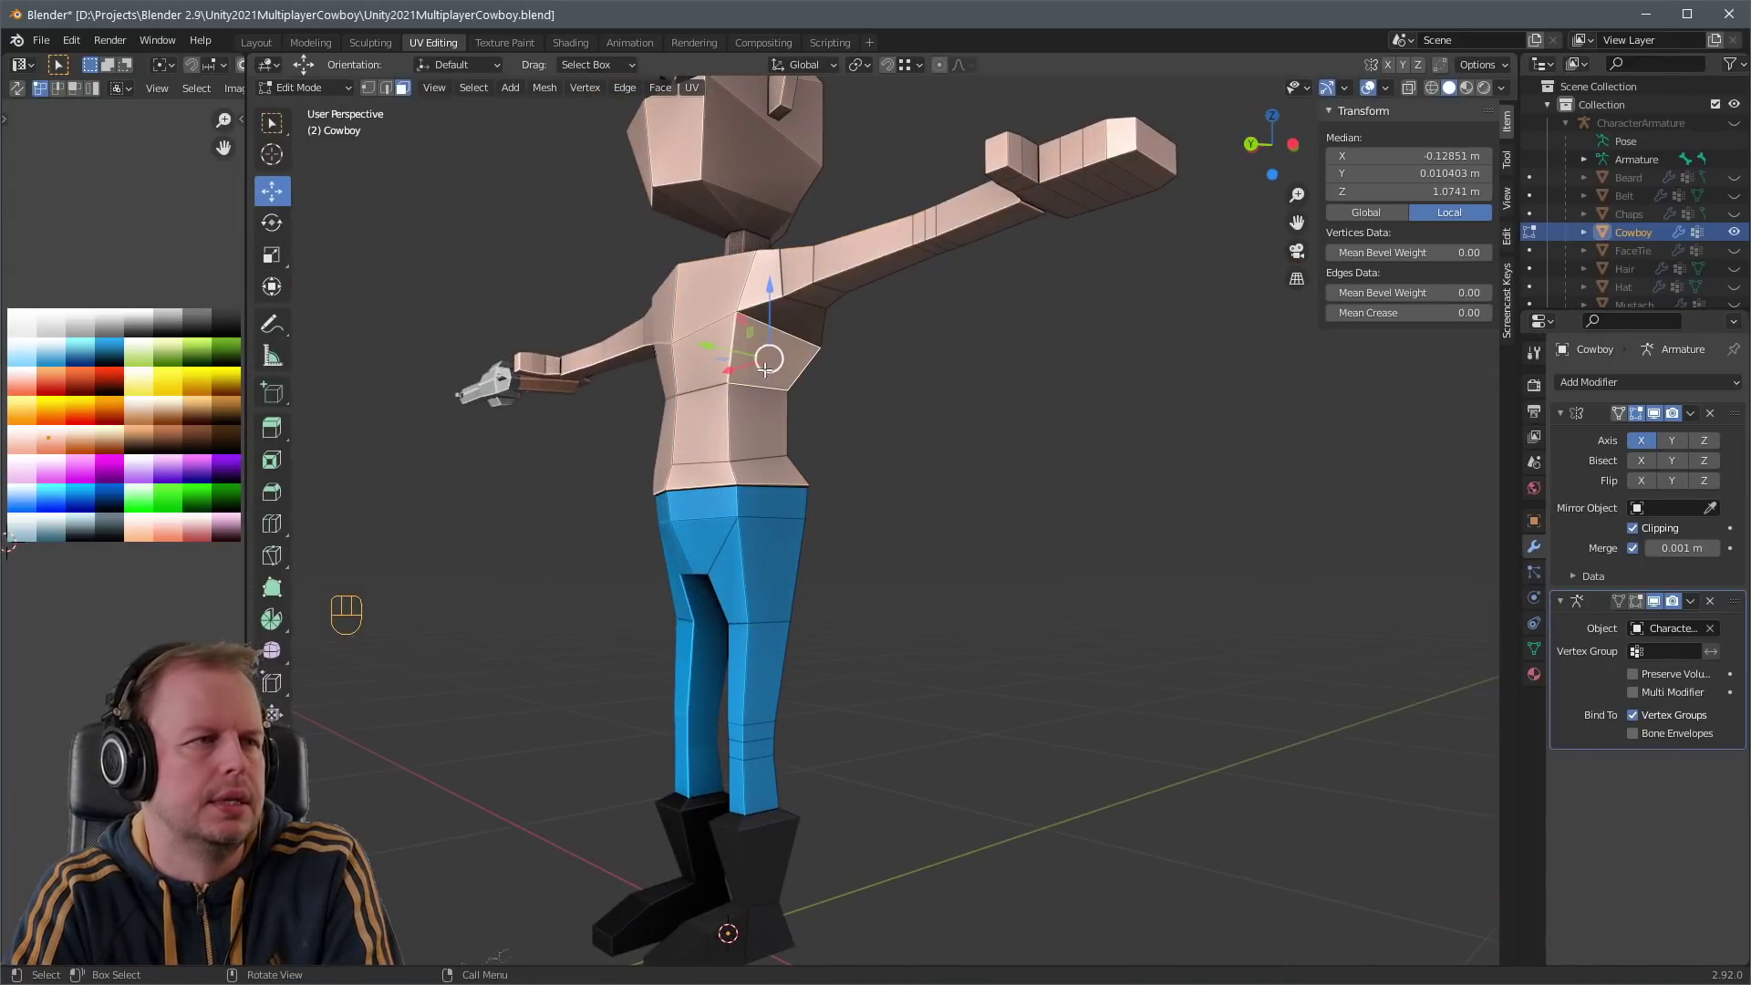
key(l)
key(g)
right_click(80, 386)
key(a)
key(g)
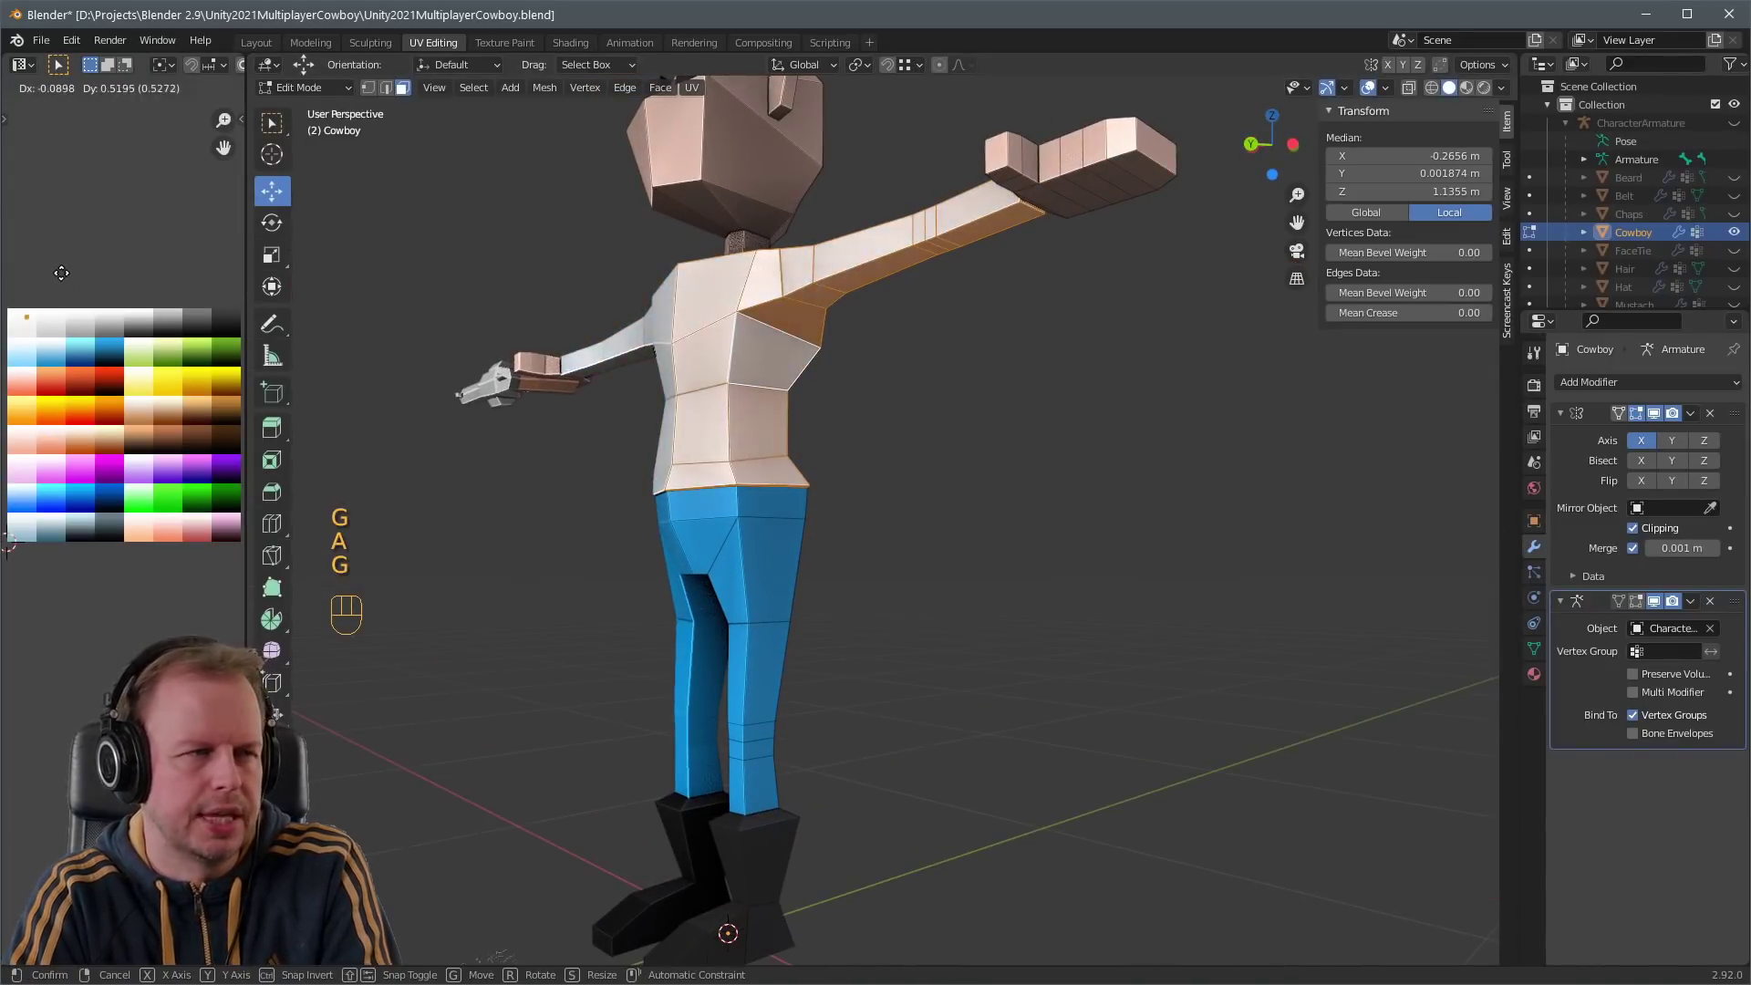
click(58, 274)
- Unhide the character armature and put it in Pose Mode
click(997, 450)
middle_drag(996, 450, 954, 407)
scroll(821, 462, down, 3)
click(1733, 123)
click(773, 406)
key(ctrl+Tab)
click(653, 407)
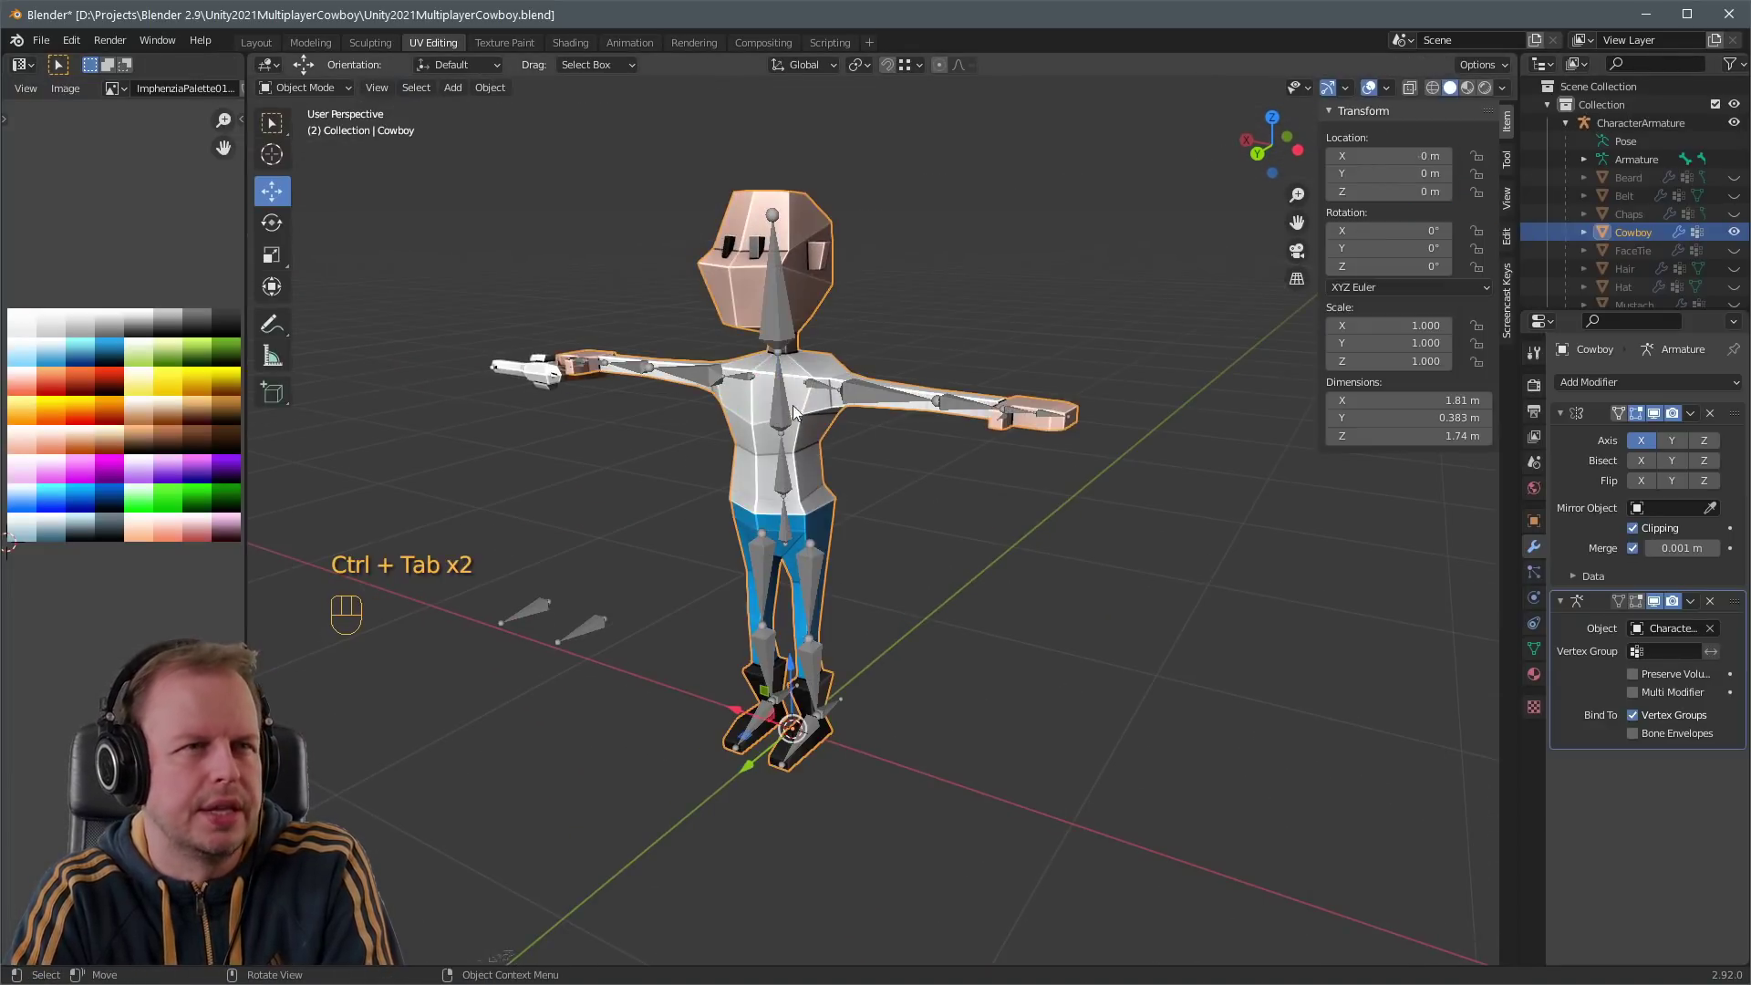
click(786, 405)
key(ctrl+Tab)
- Test the shirt's deformation by rotating the left arm bones, and undo the rotations
click(911, 383)
key(r)
click(966, 507)
middle_drag(967, 507, 957, 324)
scroll(775, 508, up, 3)
click(763, 511)
click(773, 491)
key(r)
click(795, 484)
scroll(1045, 426, down, 4)
click(869, 459)
key(r)
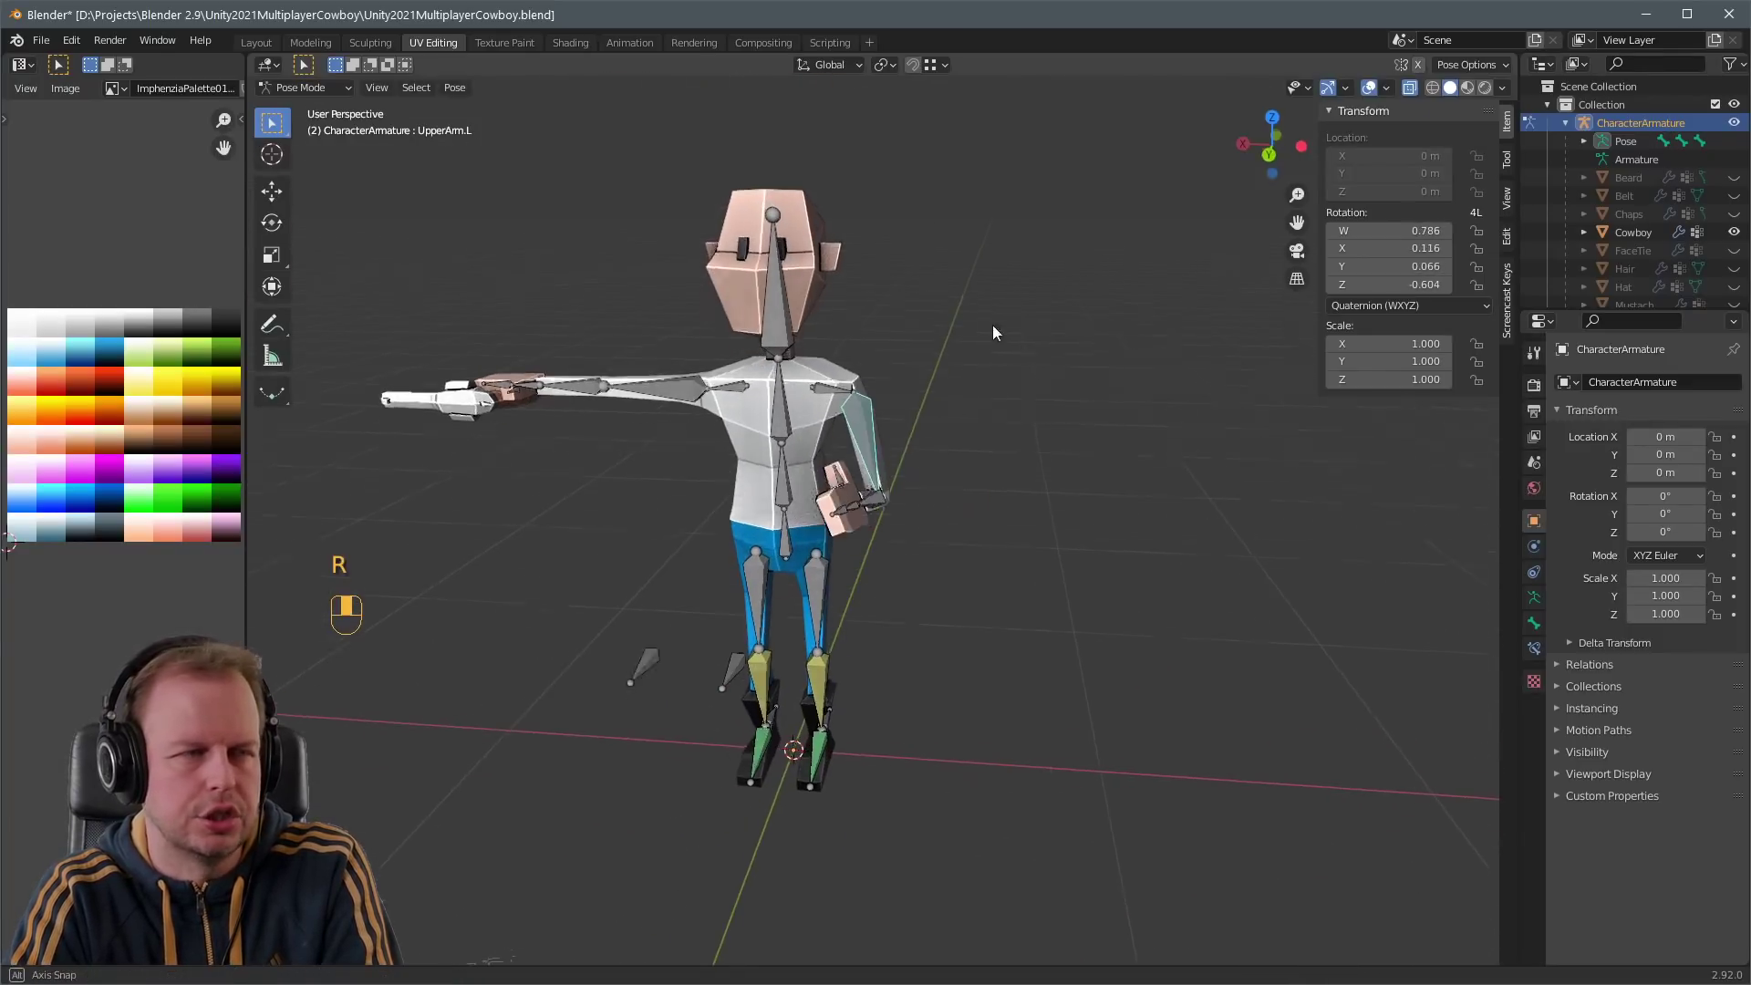
key(ctrl+z)
key(ctrl+z)
key(ctrl+z)
key(ctrl+z)
key(ctrl+z)
- Leave Pose Mode and select the Cowboy body in Object Mode
middle_drag(965, 414, 915, 380)
key(Tab)
key(Tab)
key(ctrl+Tab)
click(825, 423)
key(Tab)
key(Tab)
key(Tab)
click(834, 396)
key(Tab)
click(845, 394)
scroll(821, 409, up, 4)
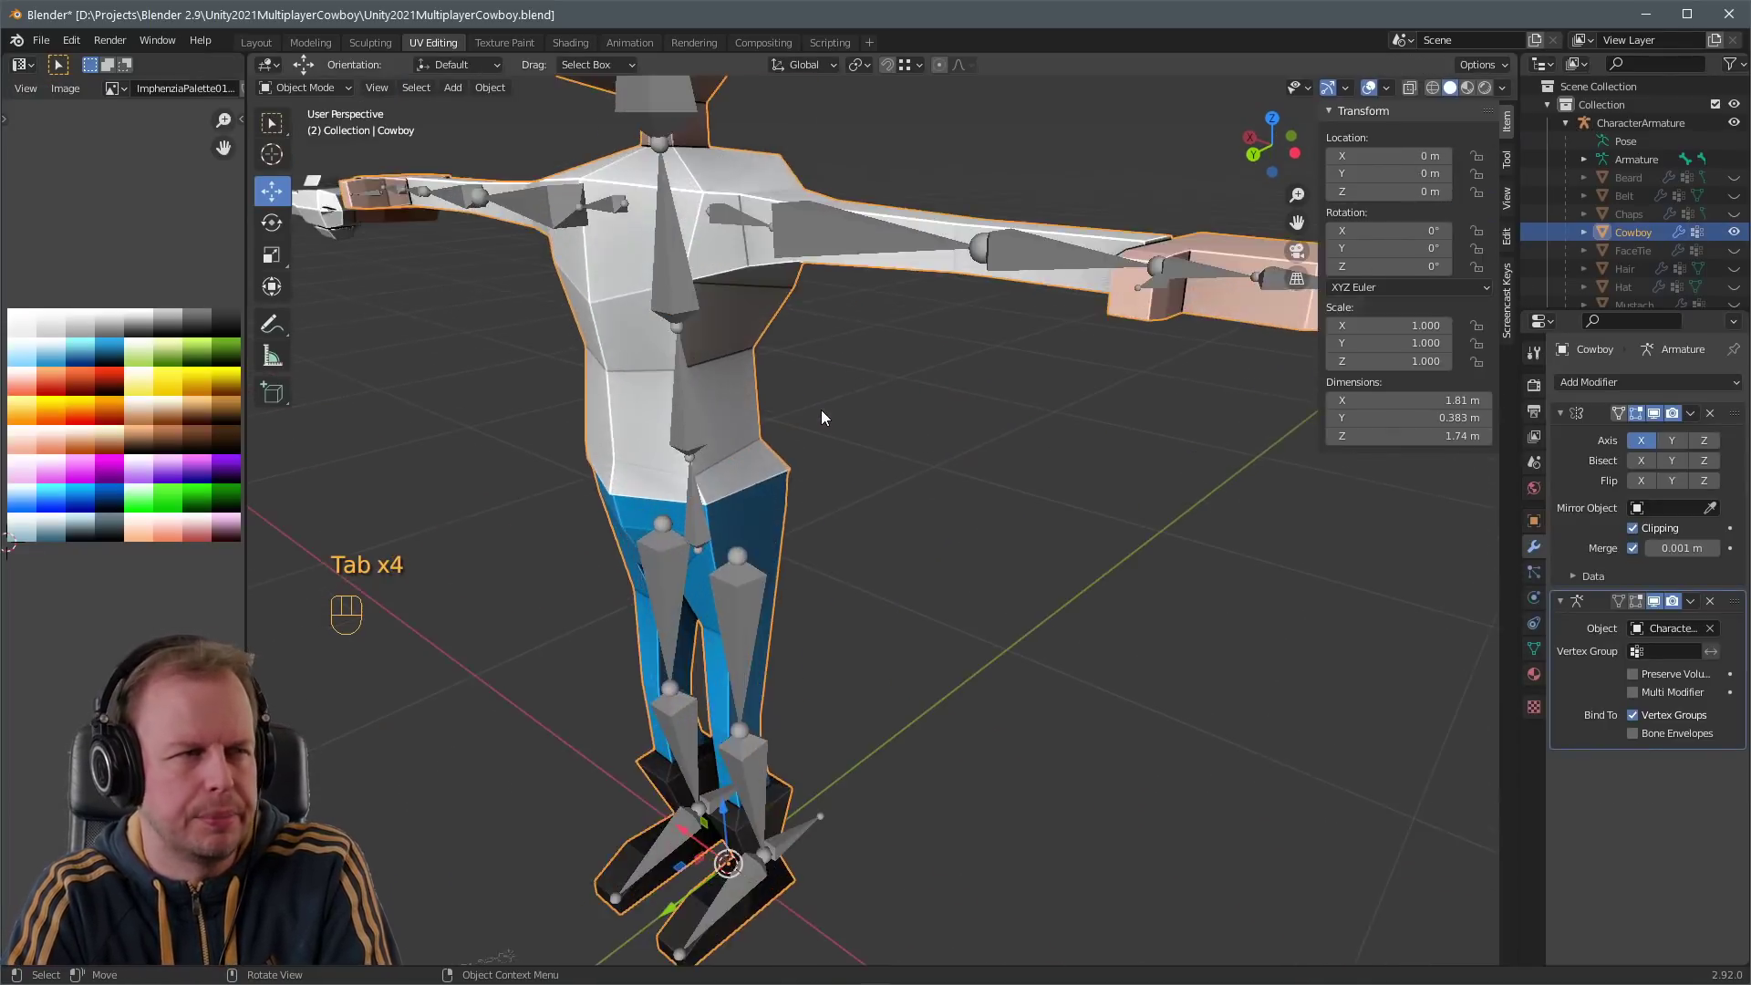
- Open the Cowboy body in Edit Mode and clear the face selection around the legs
scroll(821, 408, down, 2)
middle_drag(820, 409, 939, 401)
click(861, 534)
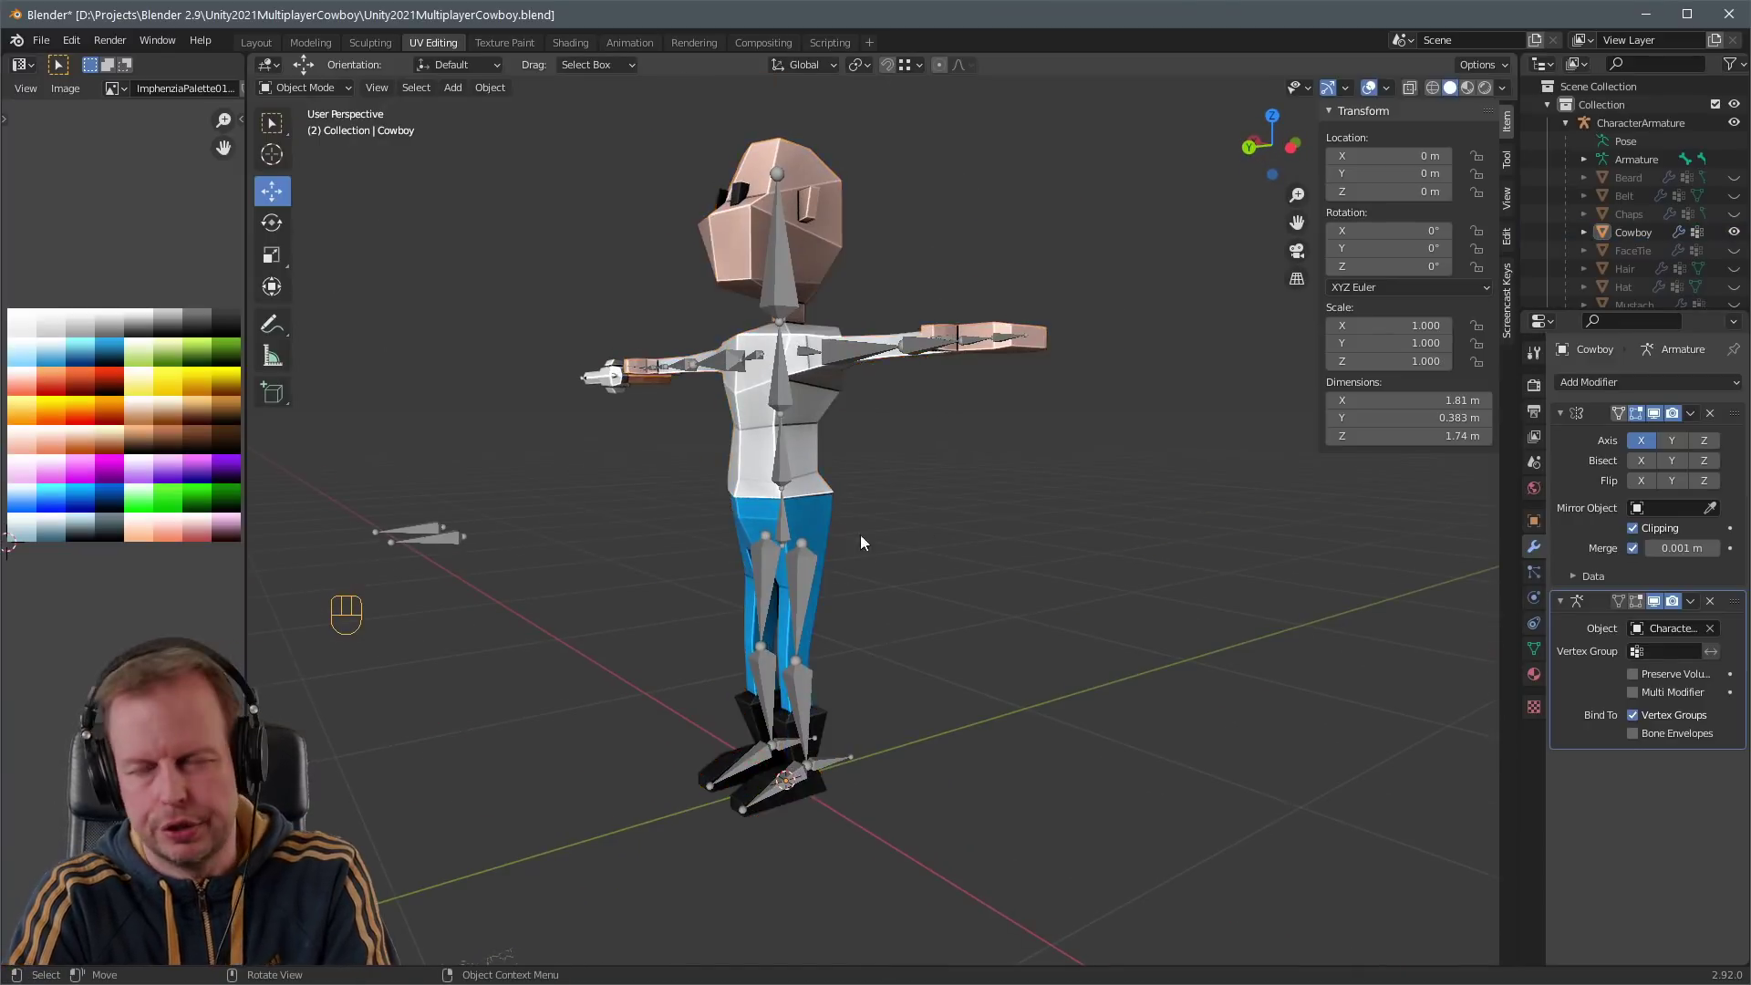
middle_drag(861, 534, 962, 511)
shift+middle_drag(962, 511, 894, 465)
middle_drag(894, 465, 921, 480)
scroll(928, 483, up, 3)
key(Tab)
click(952, 440)
middle_drag(1035, 378, 965, 359)
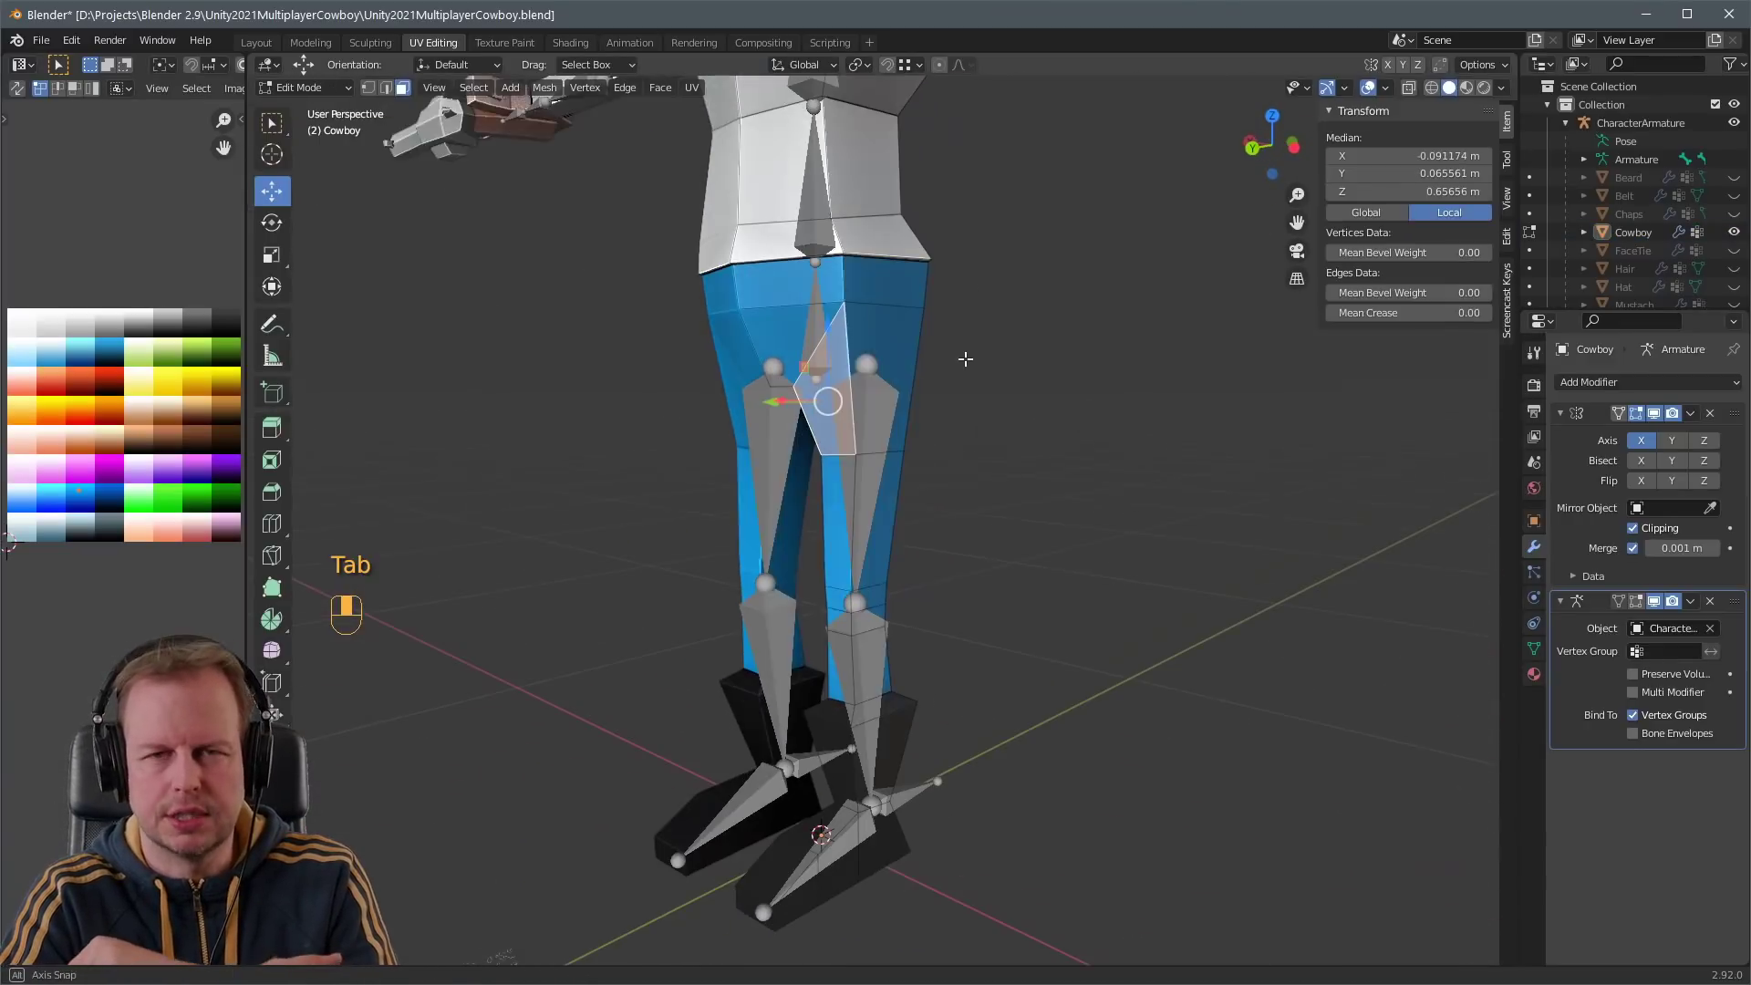
click(860, 356)
key(a)
key(a)
- Select the left thigh's faces and grow the selection twice over the trousers
click(869, 488)
shift+click(843, 508)
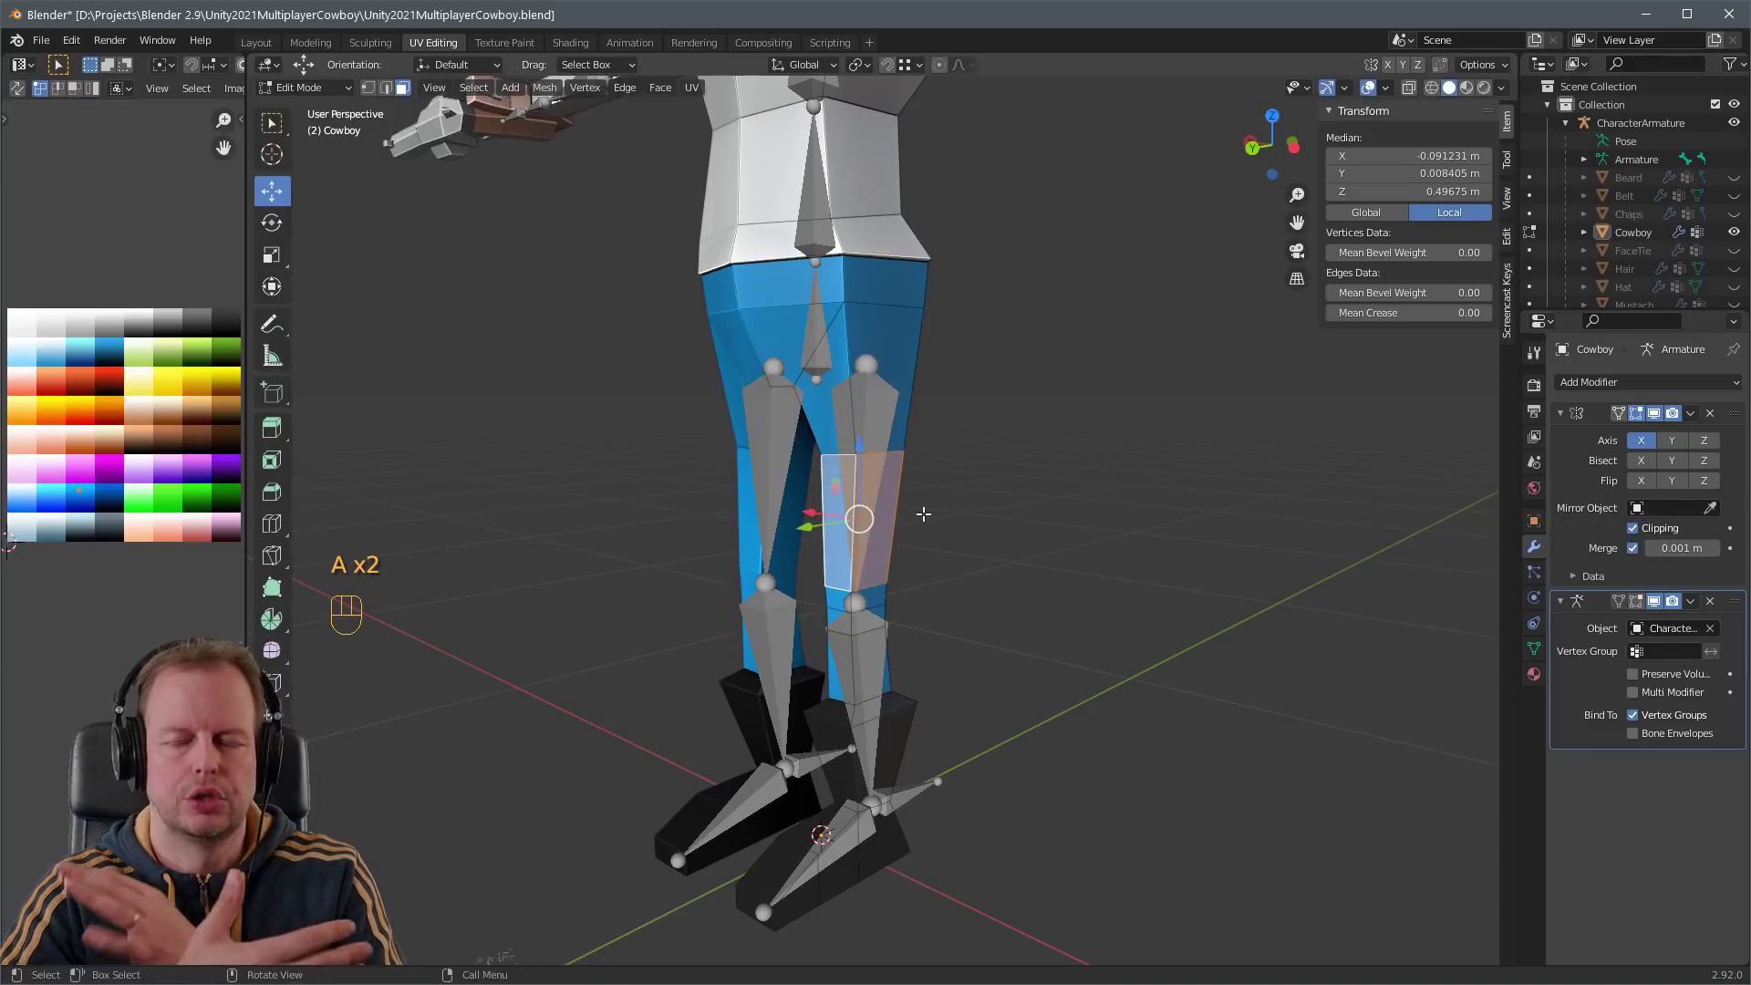
key(ctrl+KP_Add)
key(ctrl+KP_Add)
middle_drag(923, 514, 959, 507)
scroll(934, 506, down, 3)
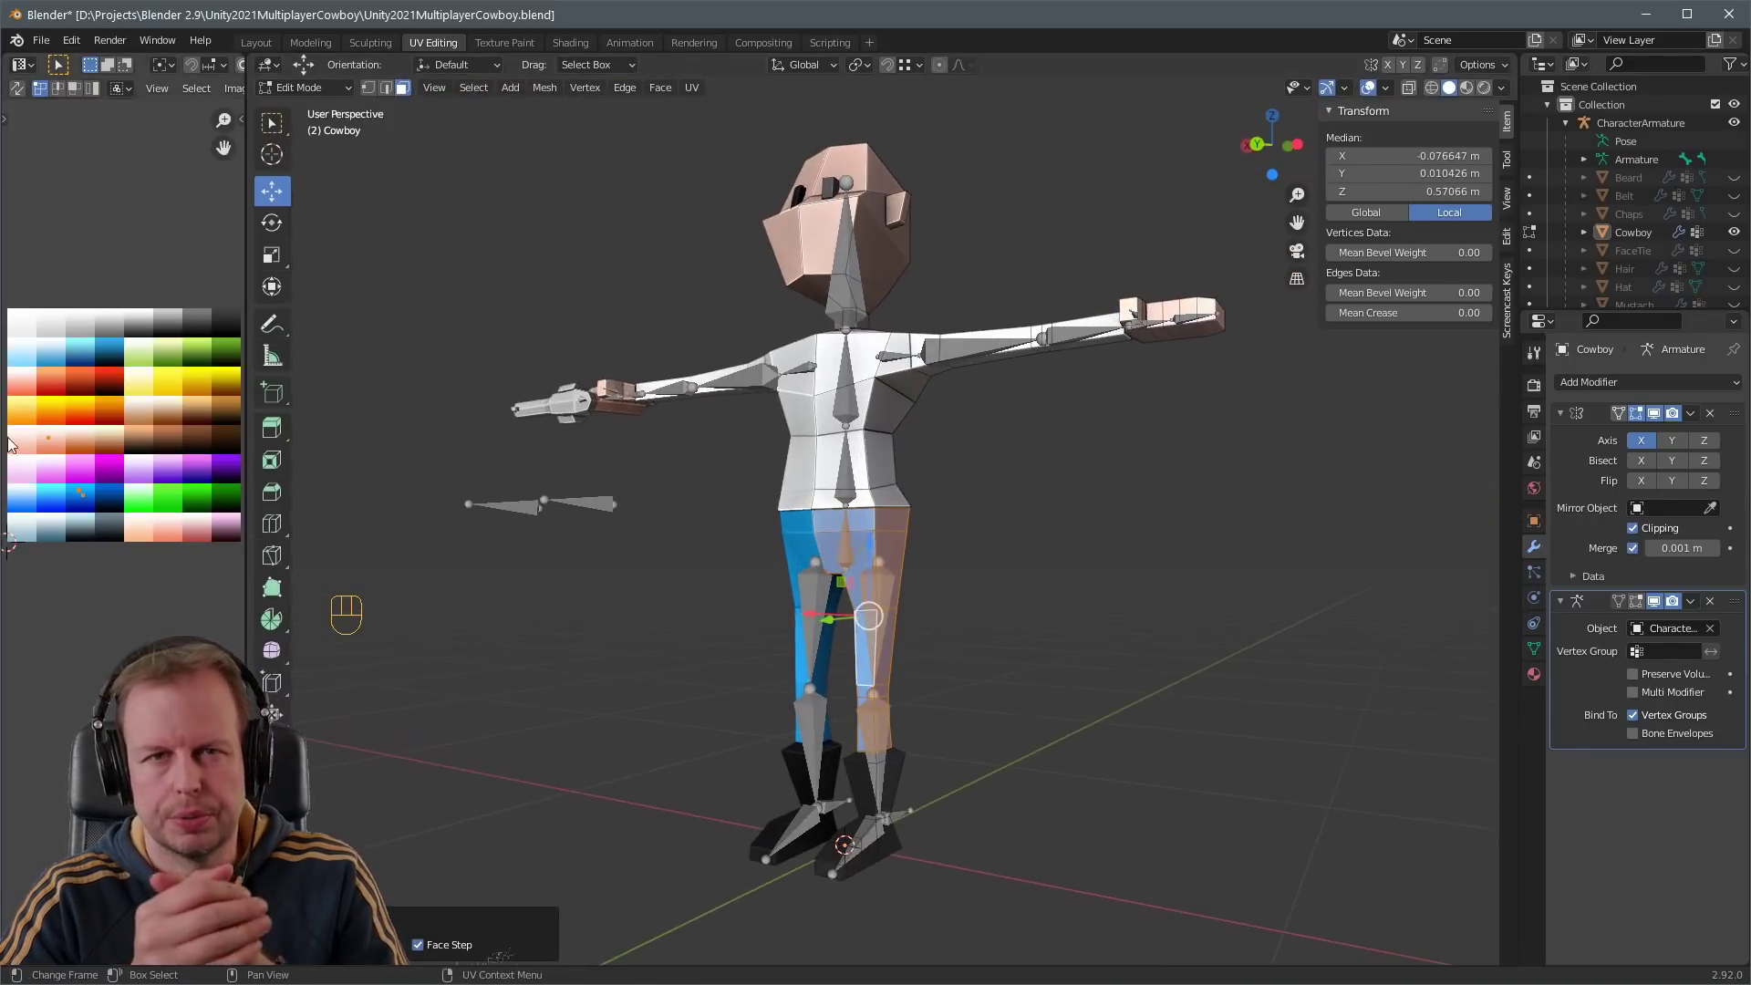
- Reselect the left thigh's face loop and grow the selection twice to cover the blue trousers
key(a)
key(a)
alt+shift+click(897, 661)
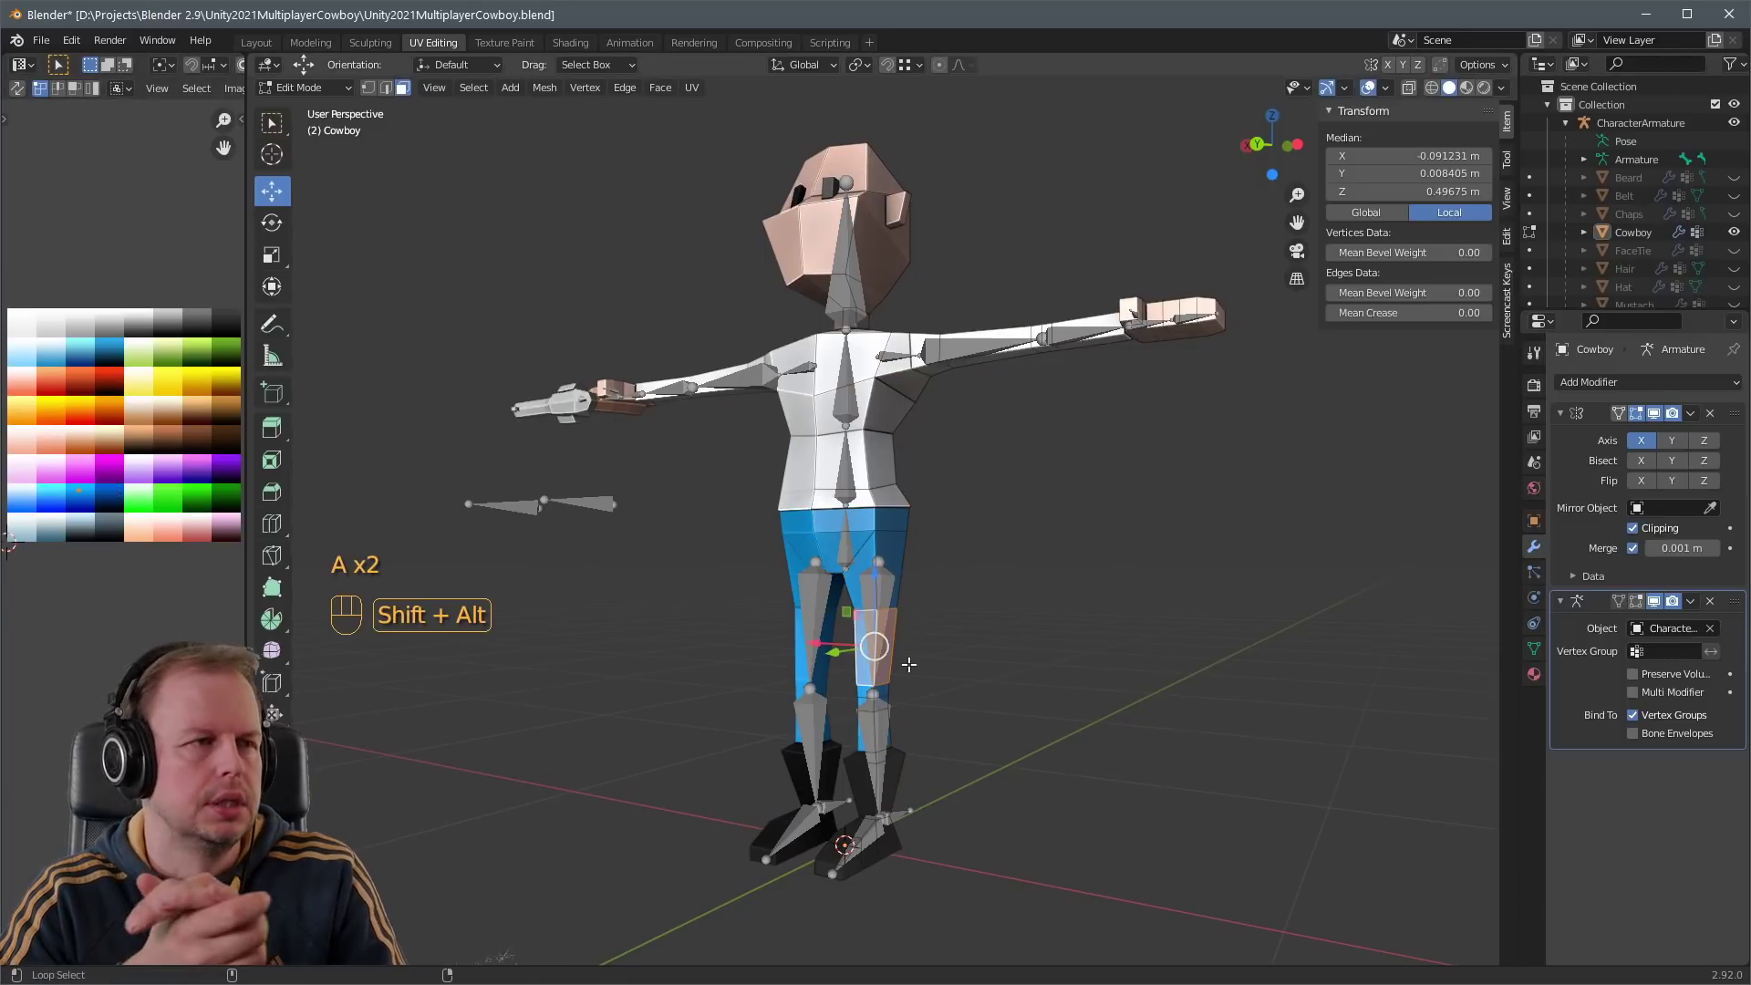
key(ctrl+KP_Add)
key(ctrl+KP_Add)
middle_drag(901, 637, 905, 730)
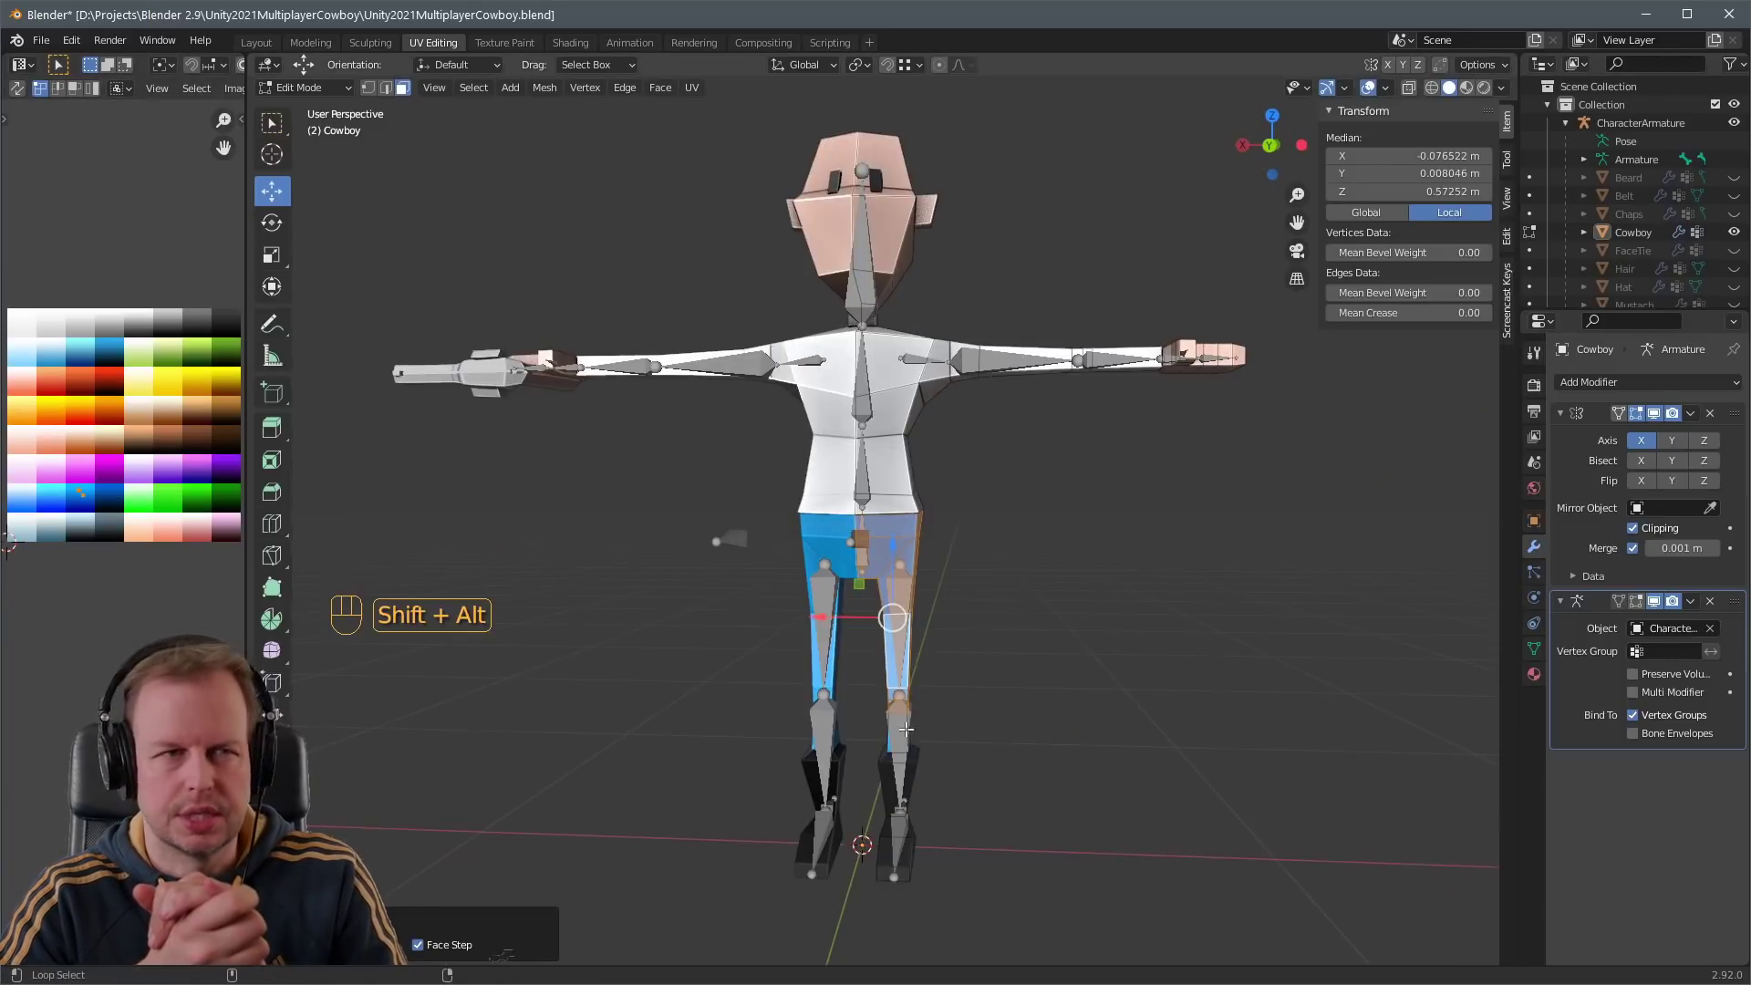
- With a head face added as colour reference, scale the trousers' UVs to 0 and place them on the skin-tone swatch
shift+click(871, 221)
key(a)
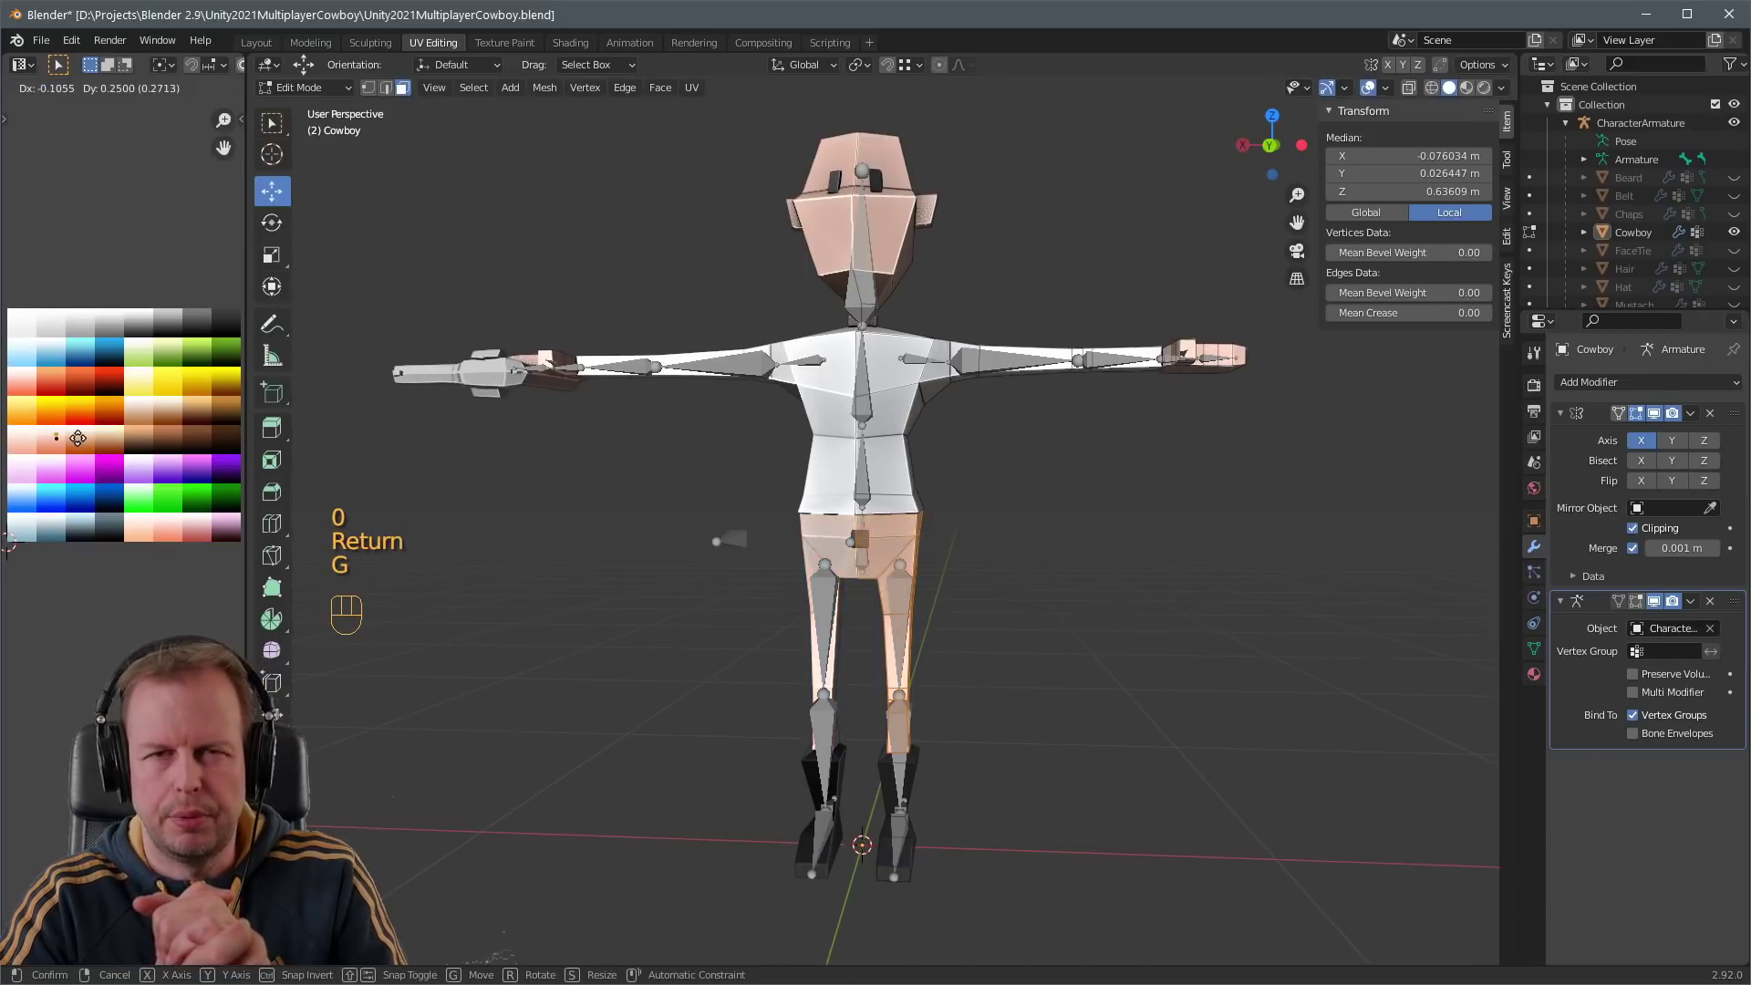
click(79, 442)
click(1080, 657)
- Select the body's hip and upper-thigh faces and move their UVs onto a black swatch to form shorts
middle_drag(1081, 657, 1022, 638)
scroll(912, 583, up, 4)
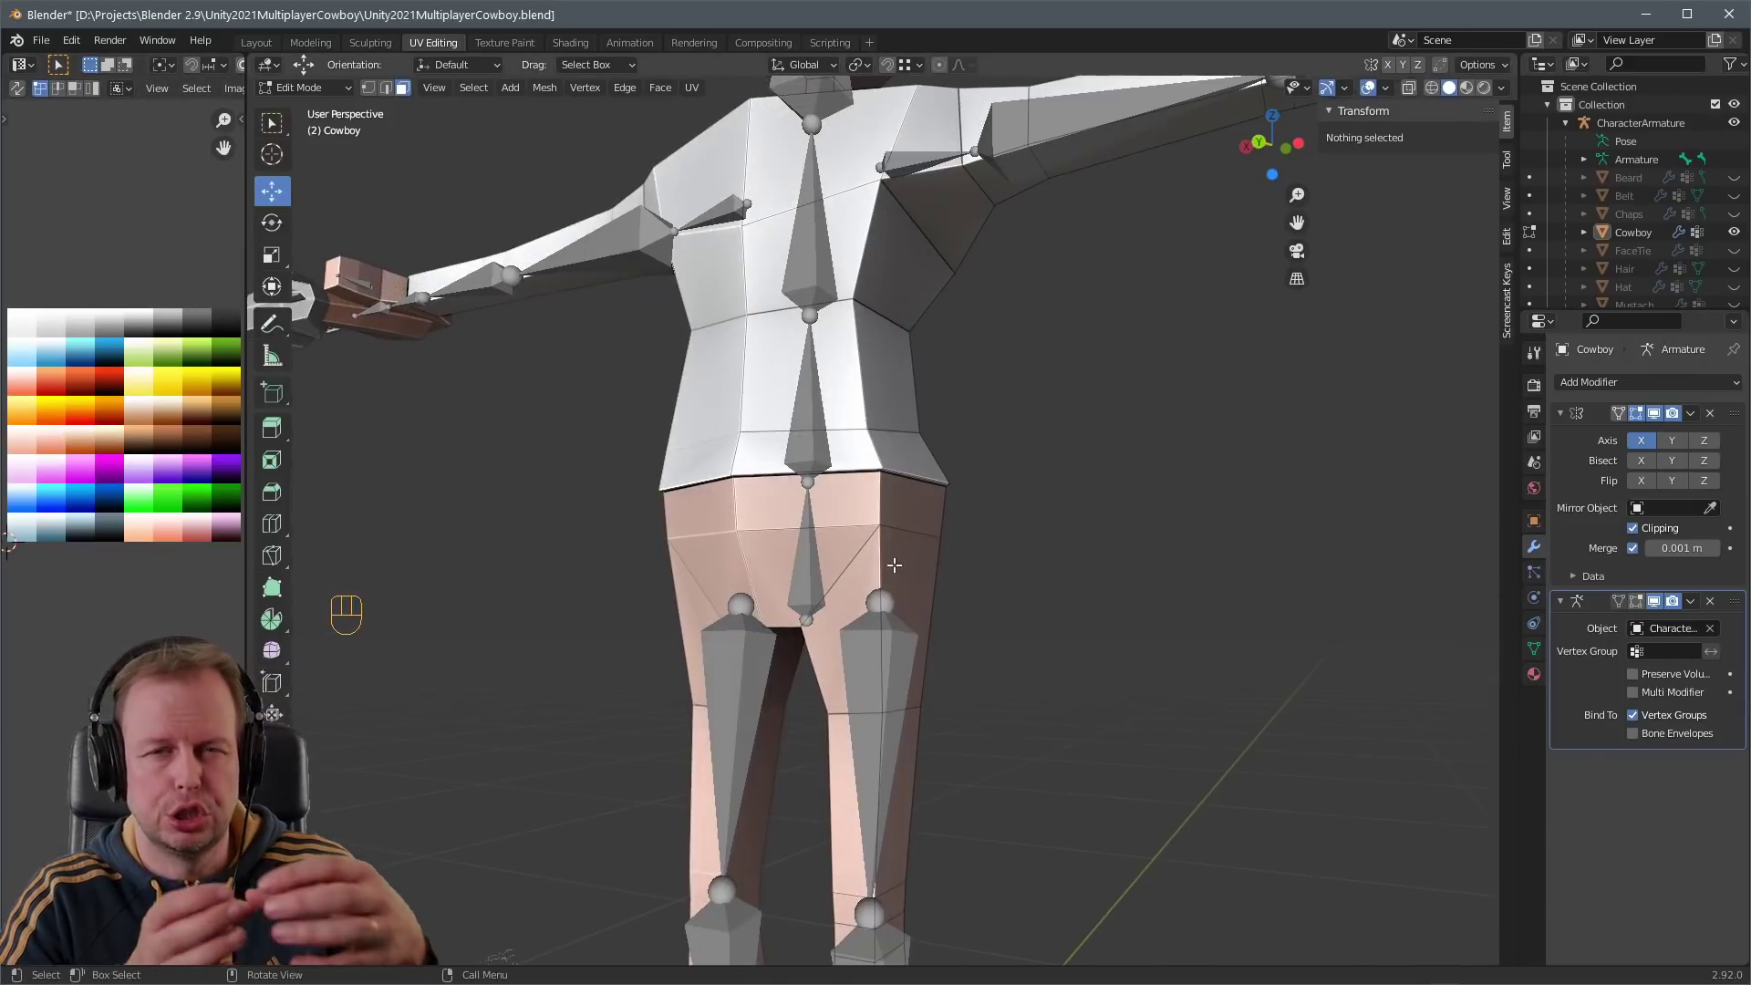
key(a)
key(a)
alt+shift+click(883, 518)
alt+shift+click(882, 596)
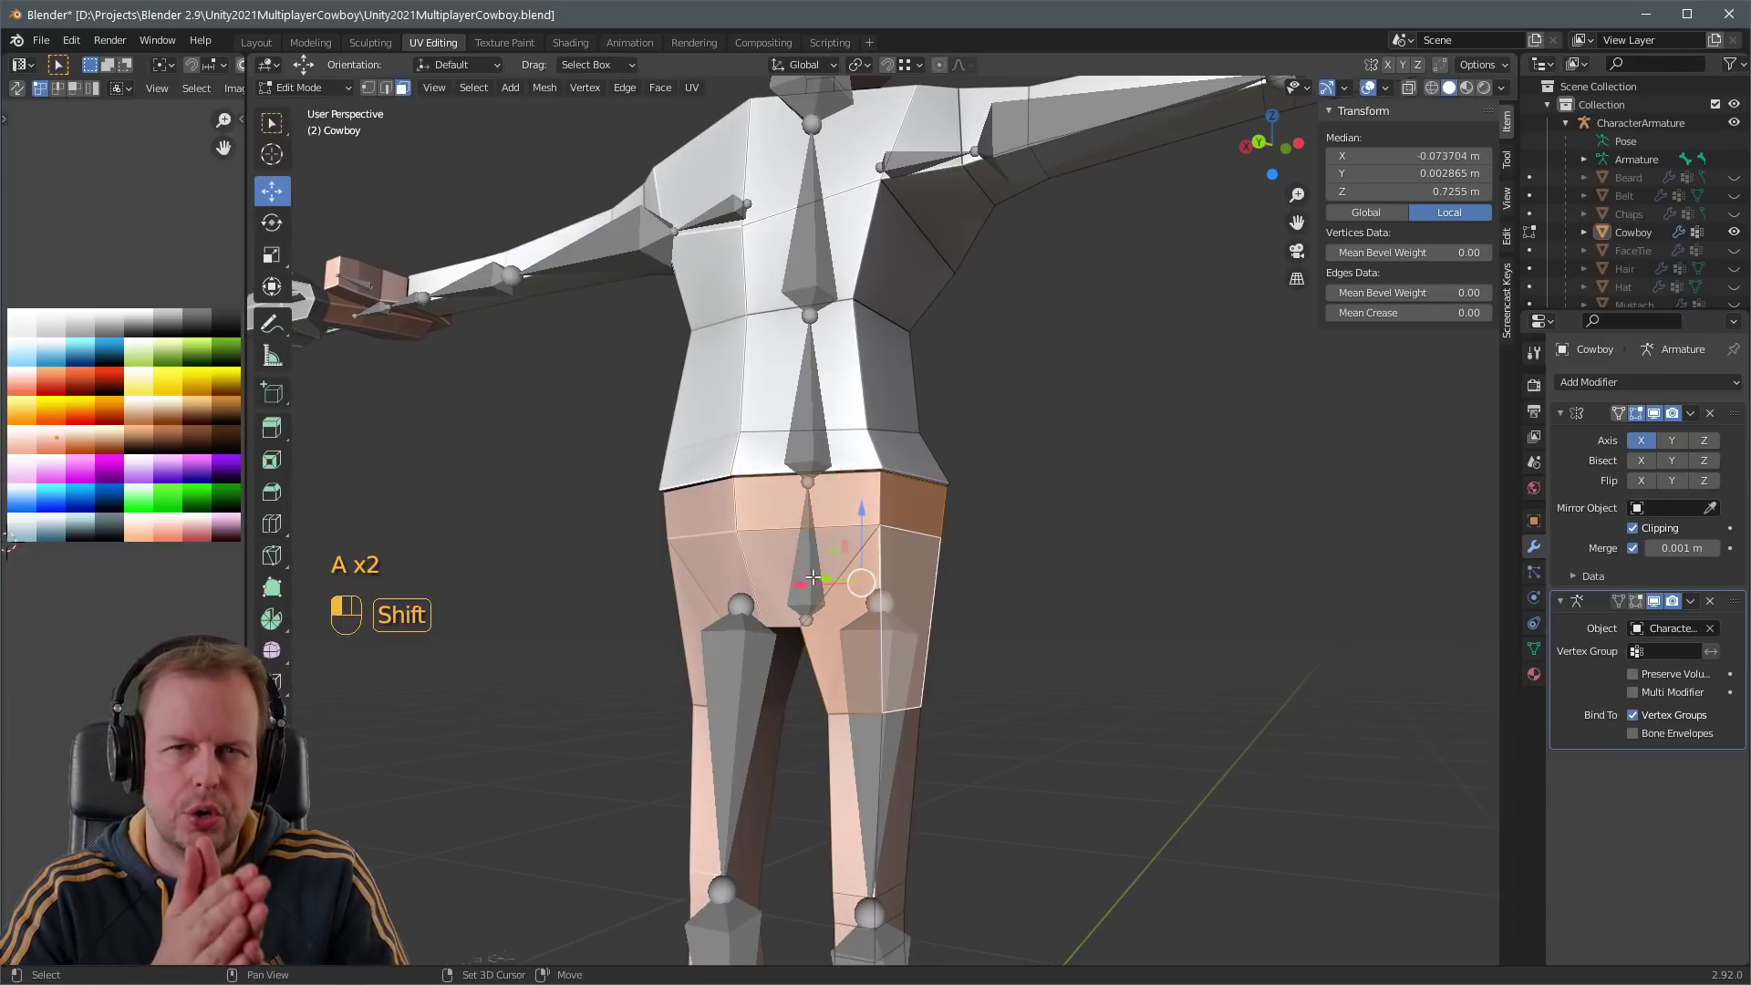
middle_drag(882, 596, 1029, 565)
key(g)
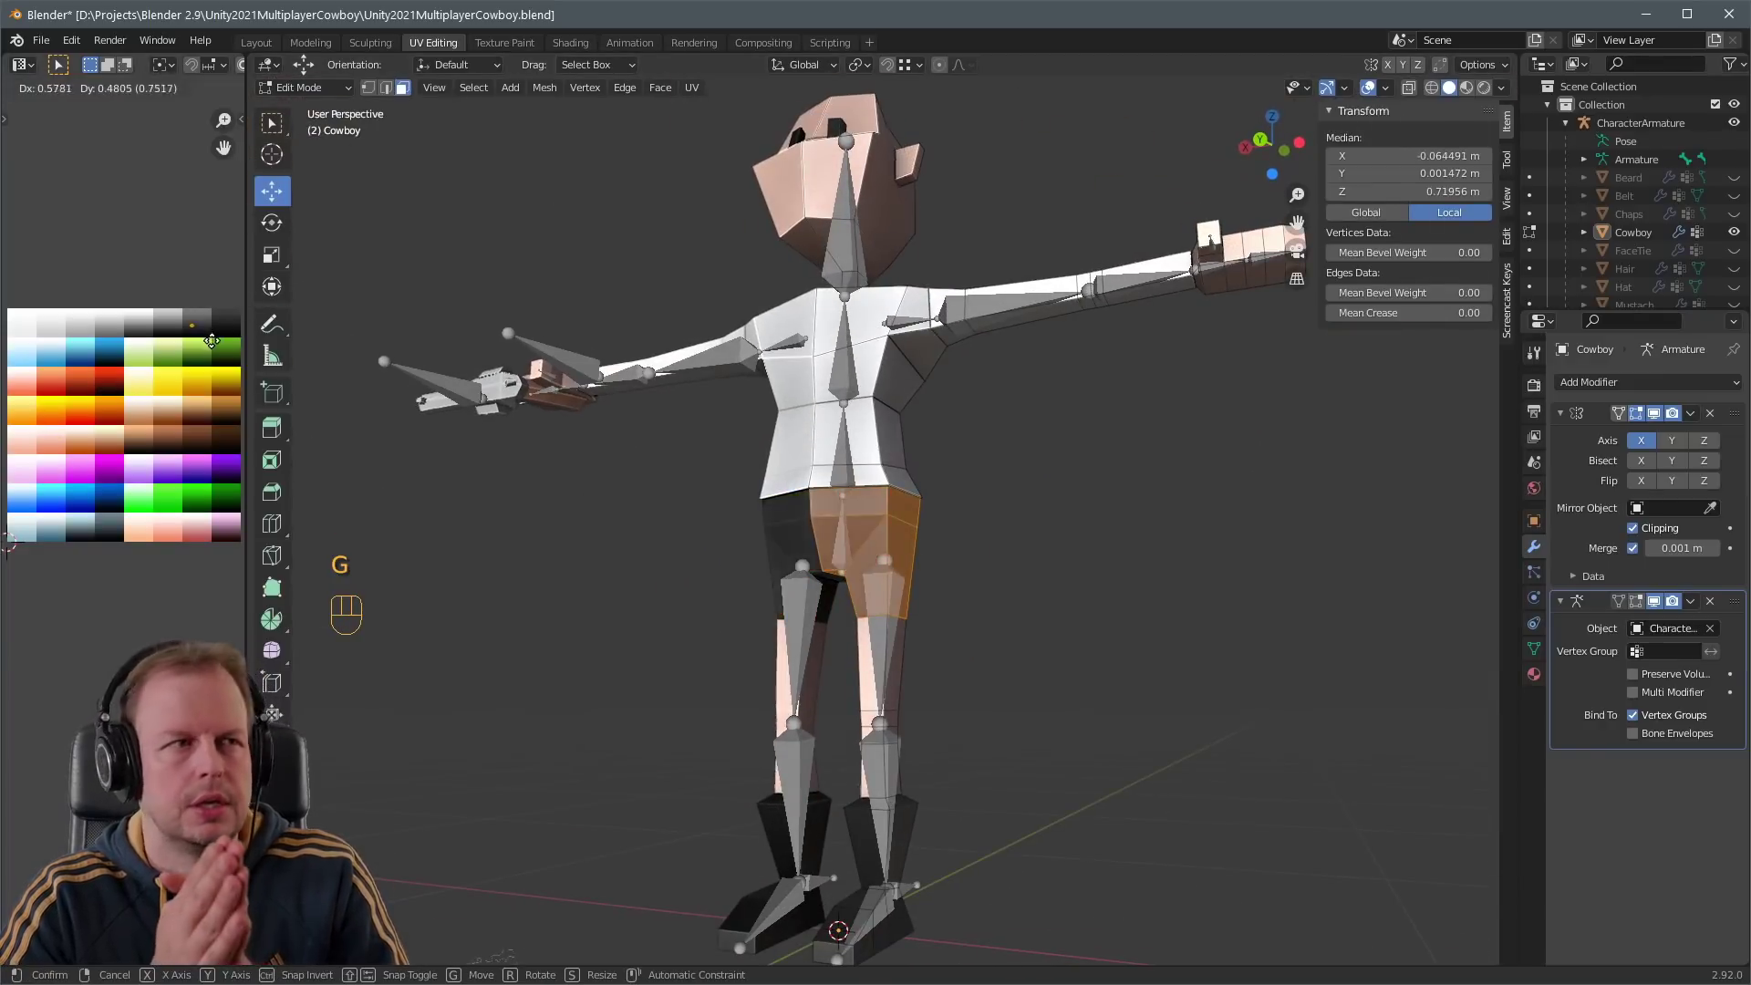
click(212, 343)
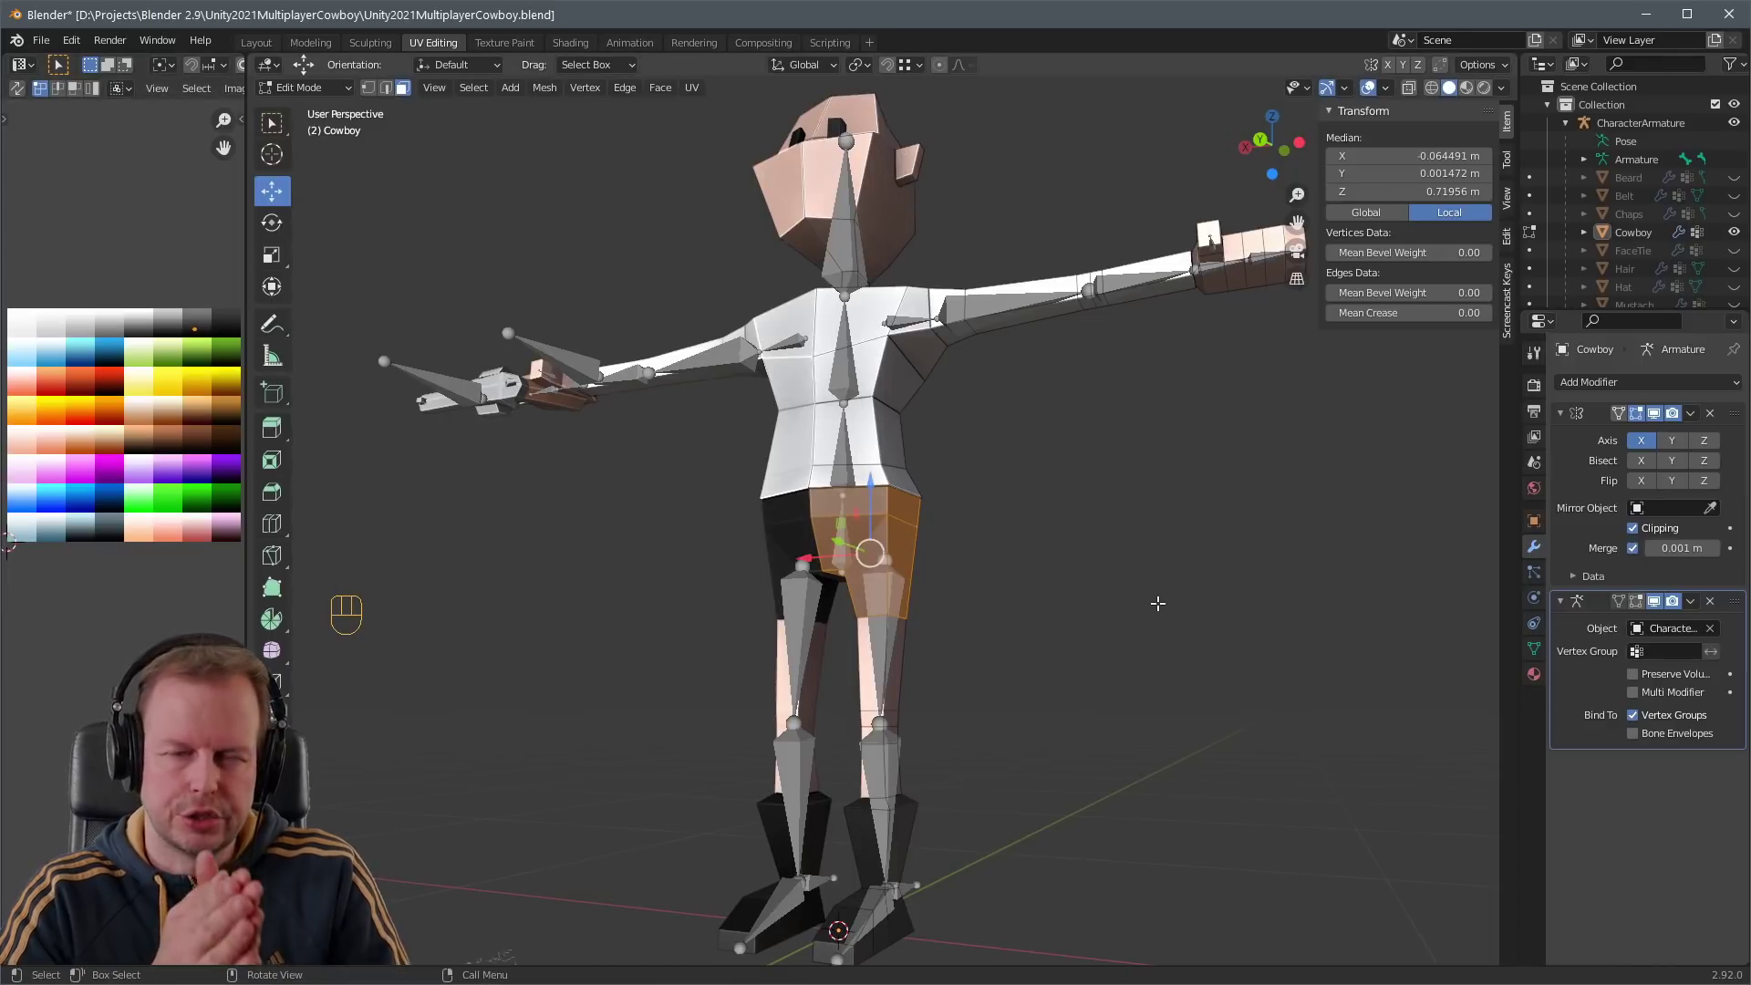
- Leave Edit Mode and hide the CharacterArmature to check the black shorts
key(Tab)
scroll(1153, 601, down, 4)
click(1734, 124)
middle_drag(1035, 504, 926, 507)
scroll(876, 630, up, 4)
shift+middle_drag(866, 650, 964, 468)
scroll(976, 401, up, 1)
scroll(852, 587, down, 4)
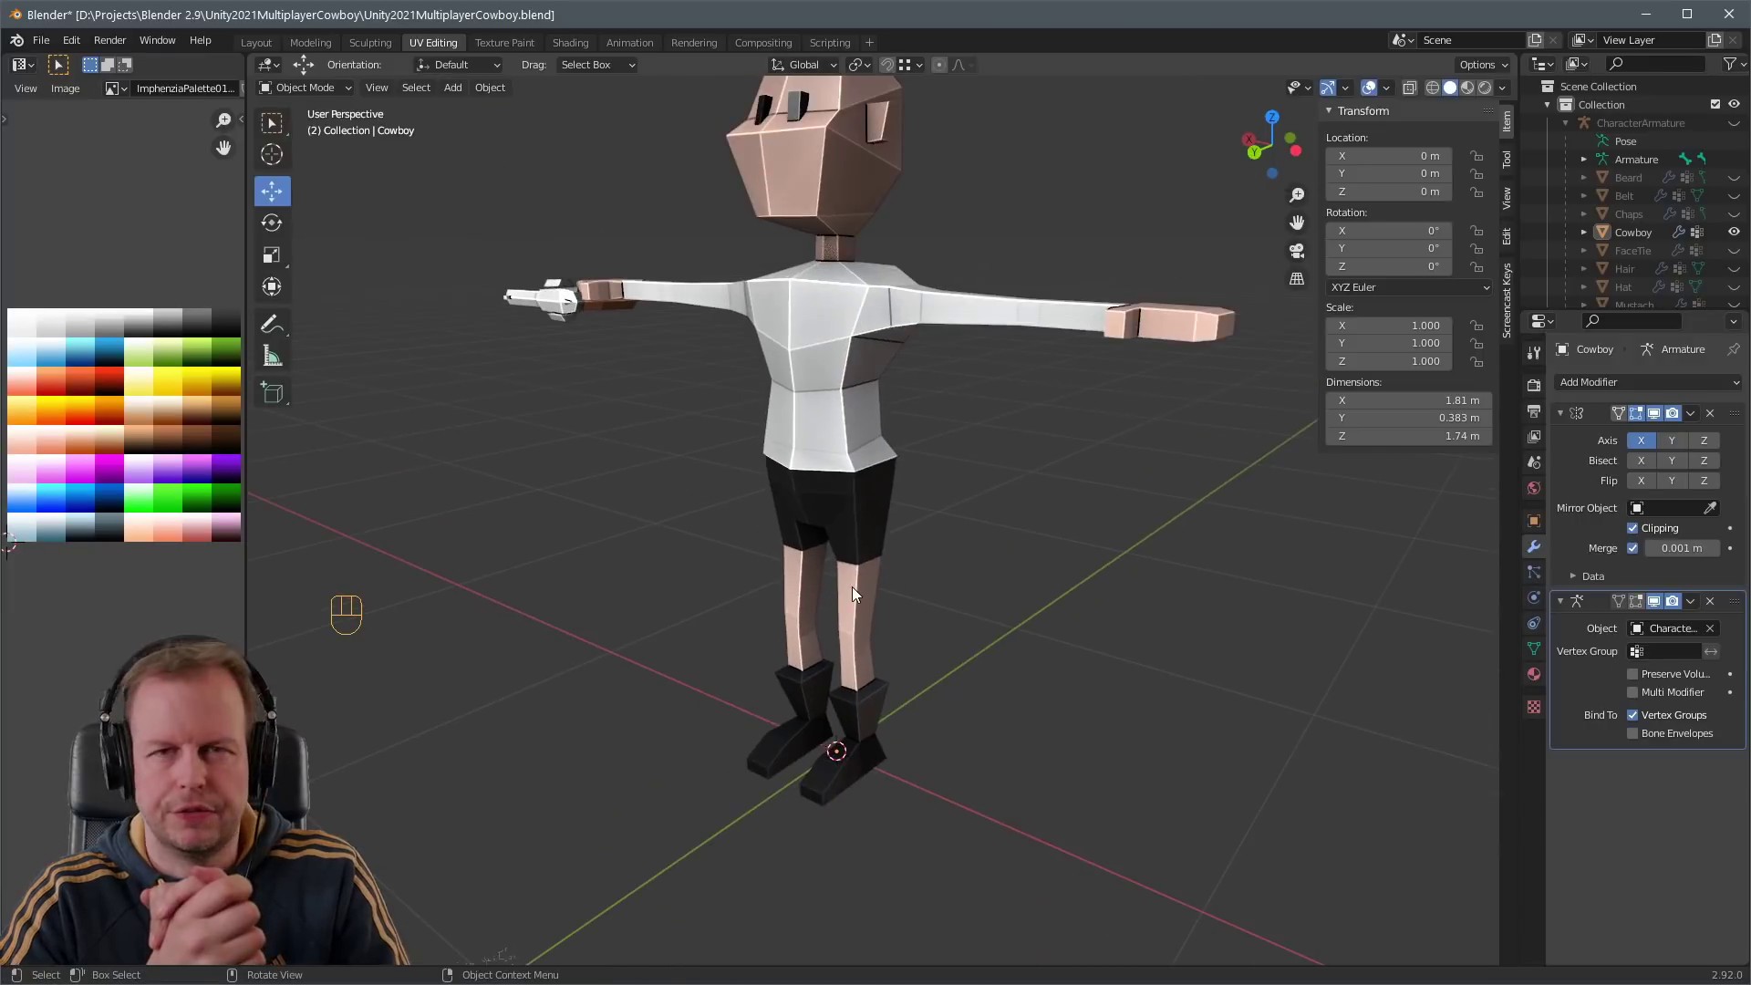
key(Tab)
scroll(848, 528, up, 3)
key(a)
key(a)
alt+shift+click(848, 529)
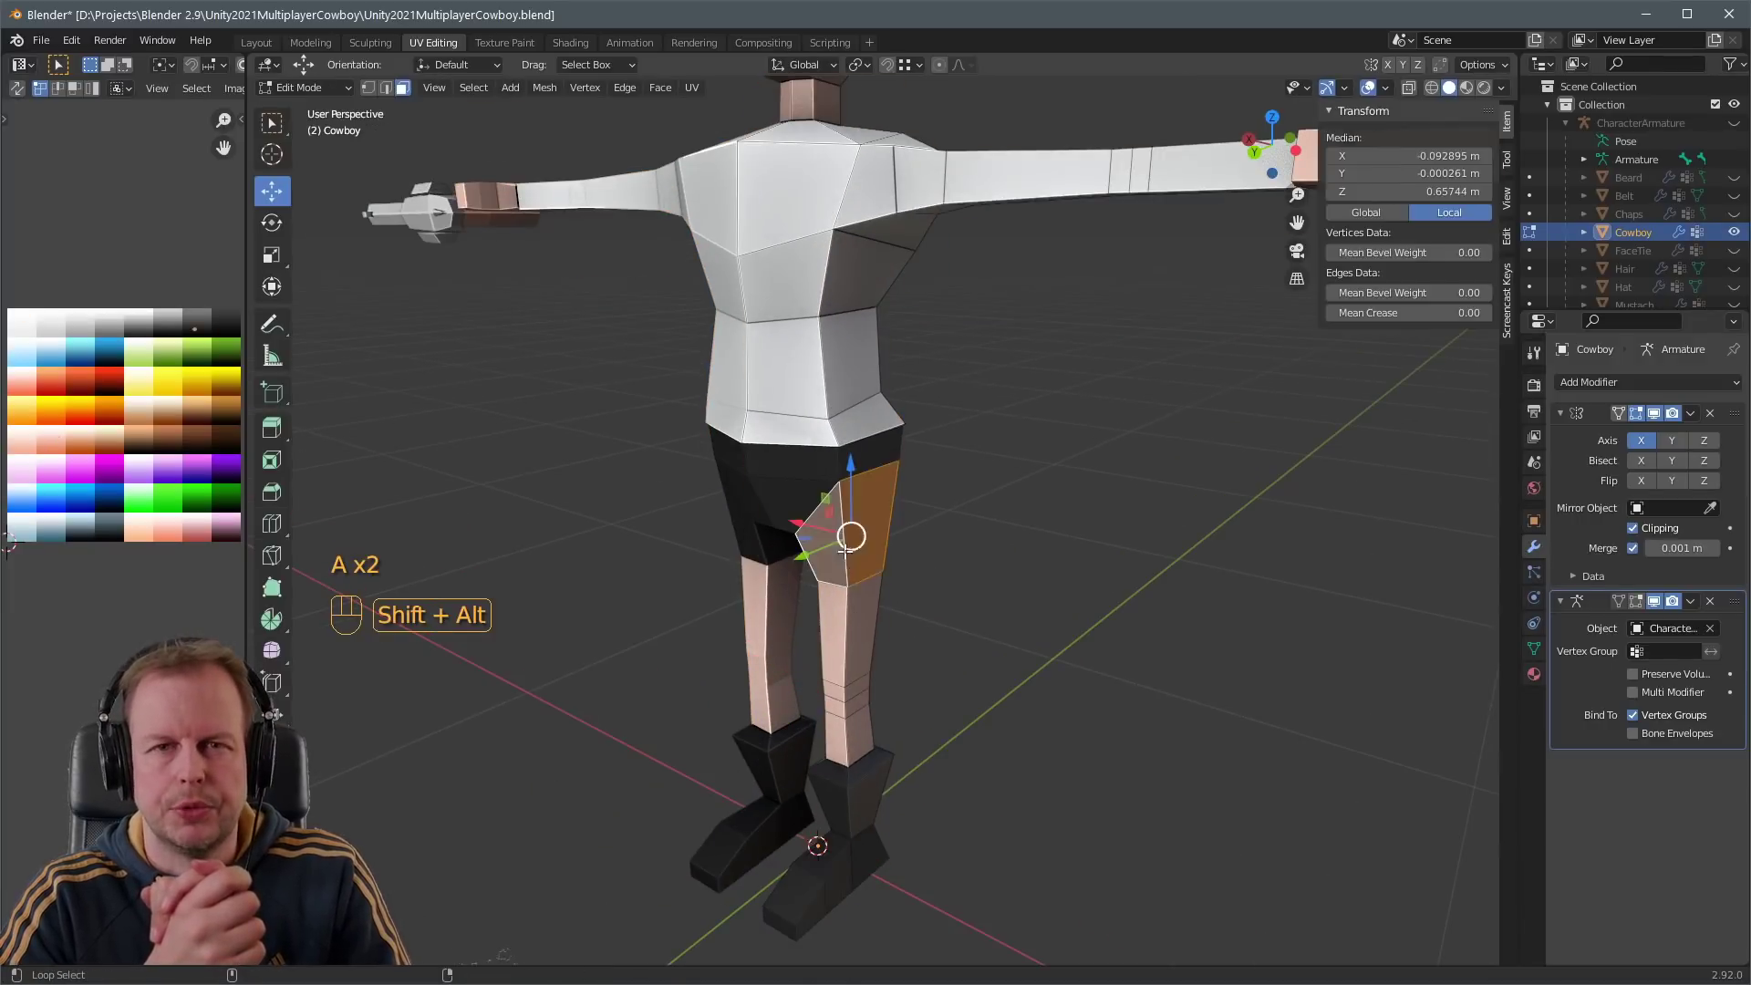
key(a)
key(a)
alt+shift+click(848, 540)
key(ctrl+KP_Add)
key(ctrl+KP_Add)
key(ctrl+KP_Add)
middle_drag(850, 548, 937, 485)
key(Tab)
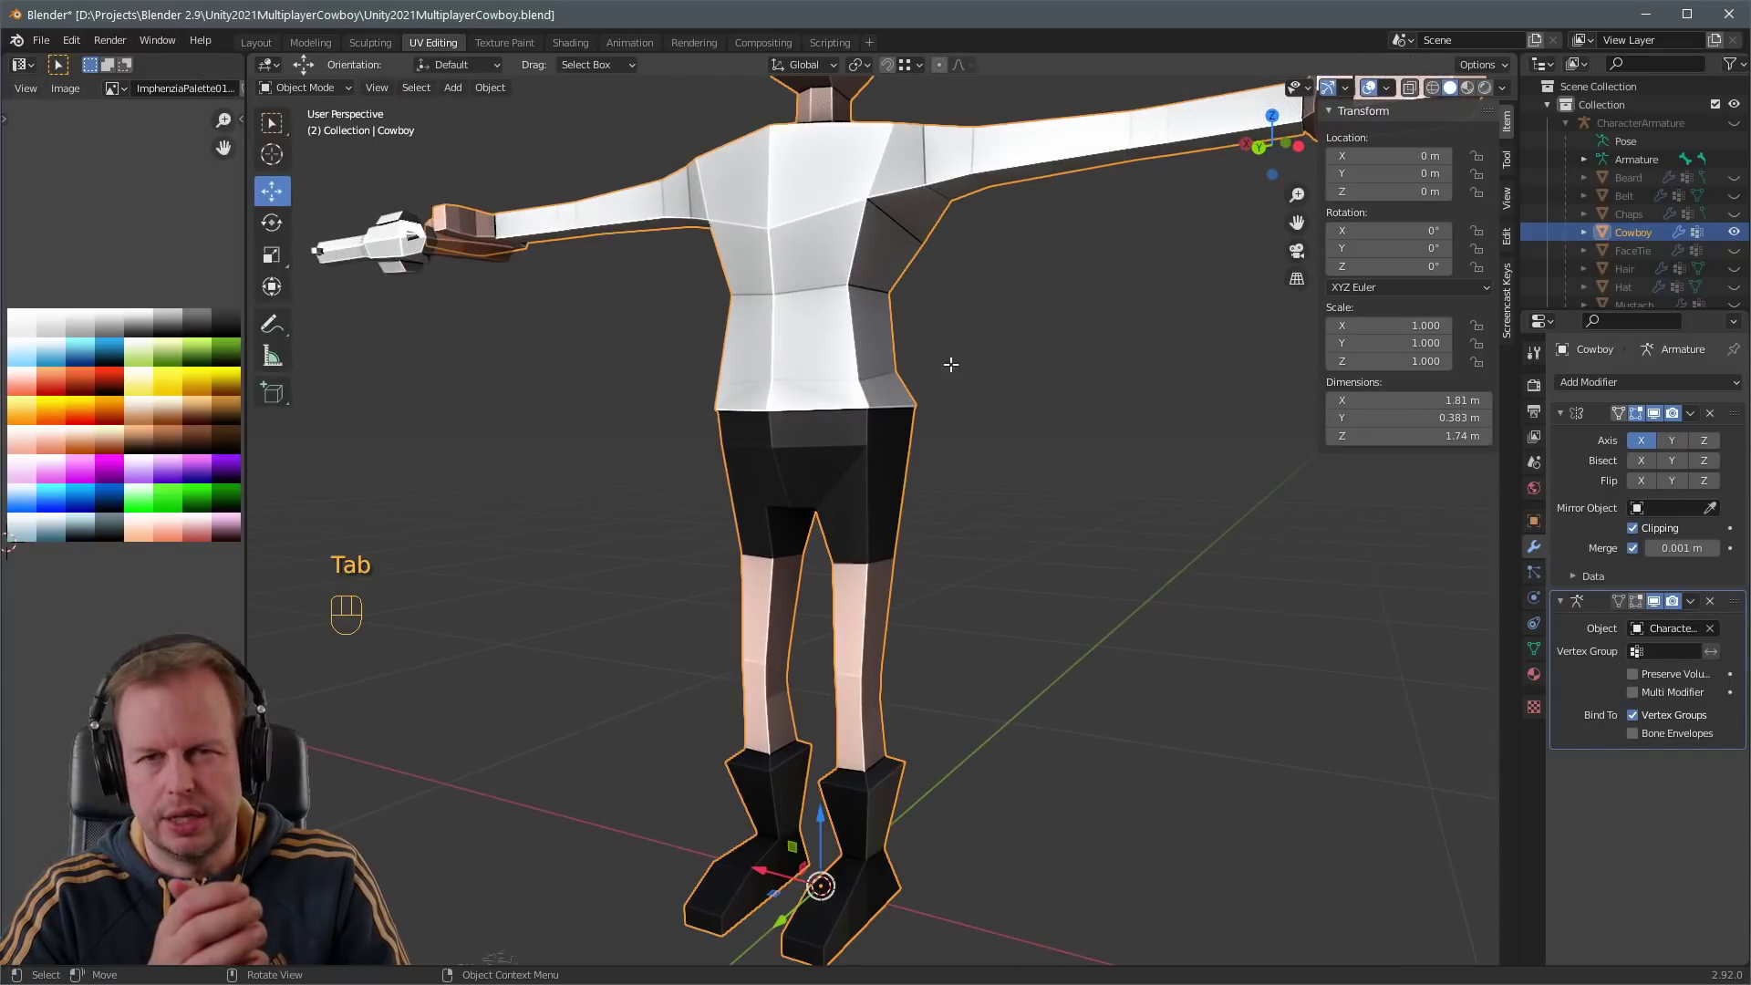
key(Tab)
key(Tab)
- Select the linked shirt mesh in the Cowboy object and separate the selection into its own object
key(Tab)
key(l)
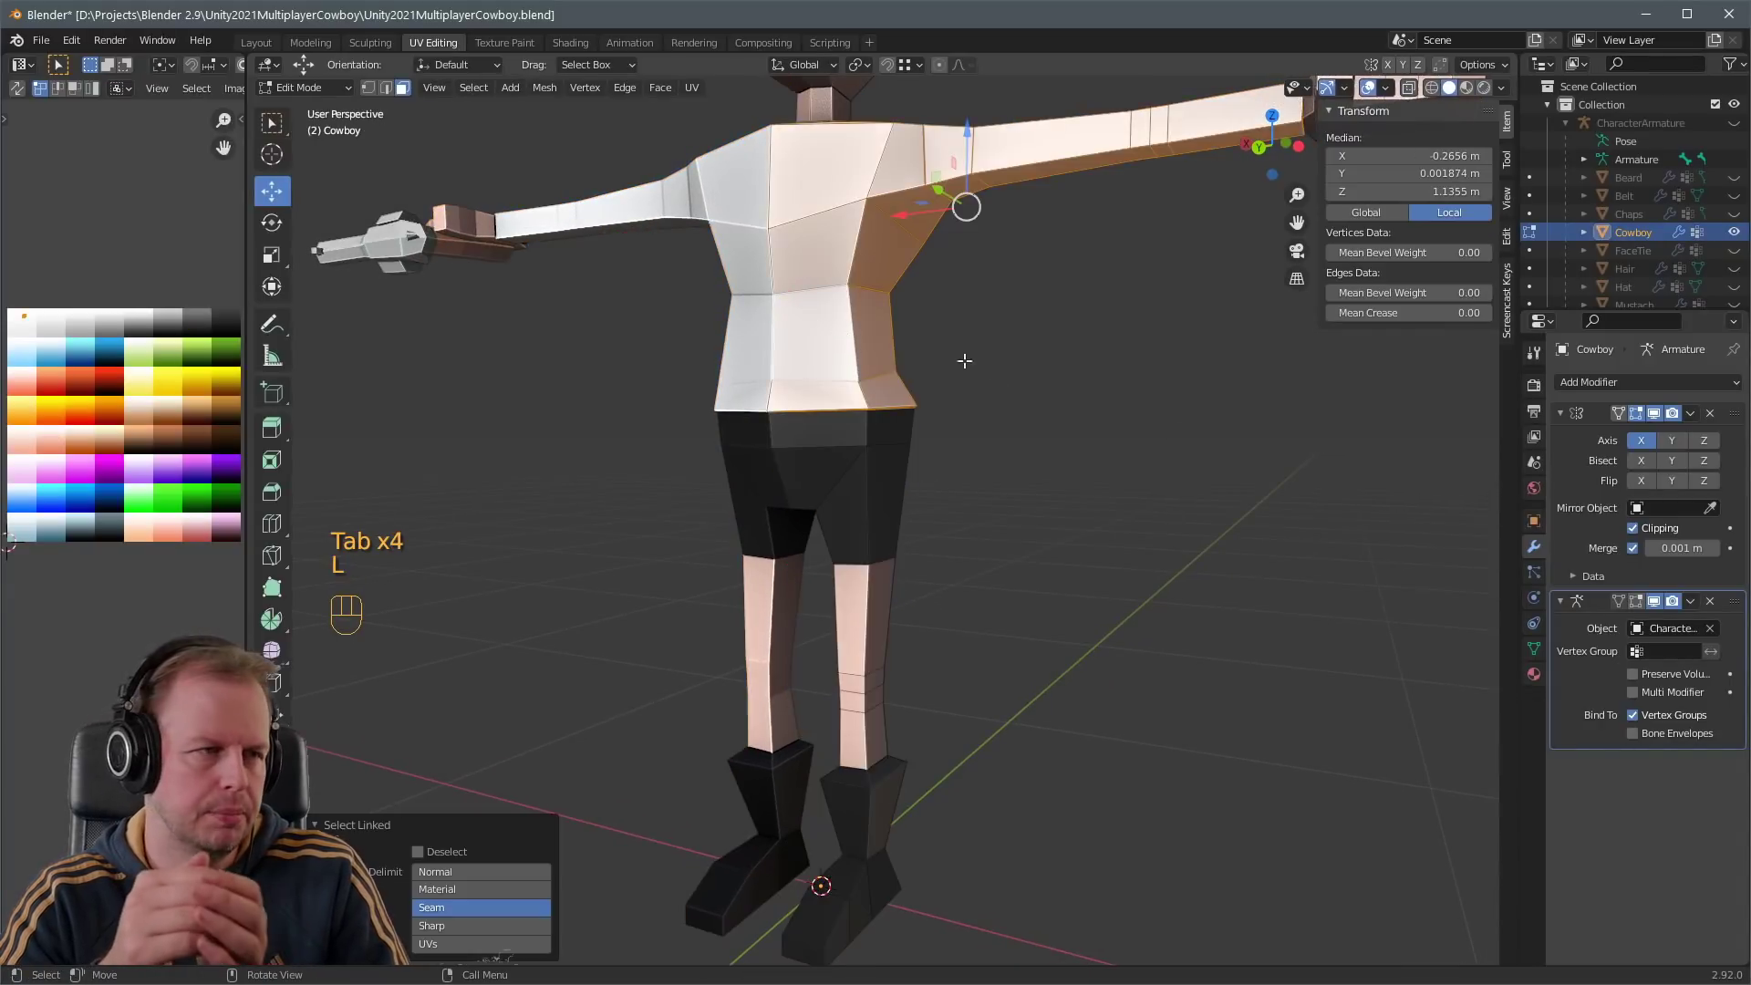
scroll(964, 360, down, 5)
key(p)
click(1006, 474)
key(Tab)
key(Tab)
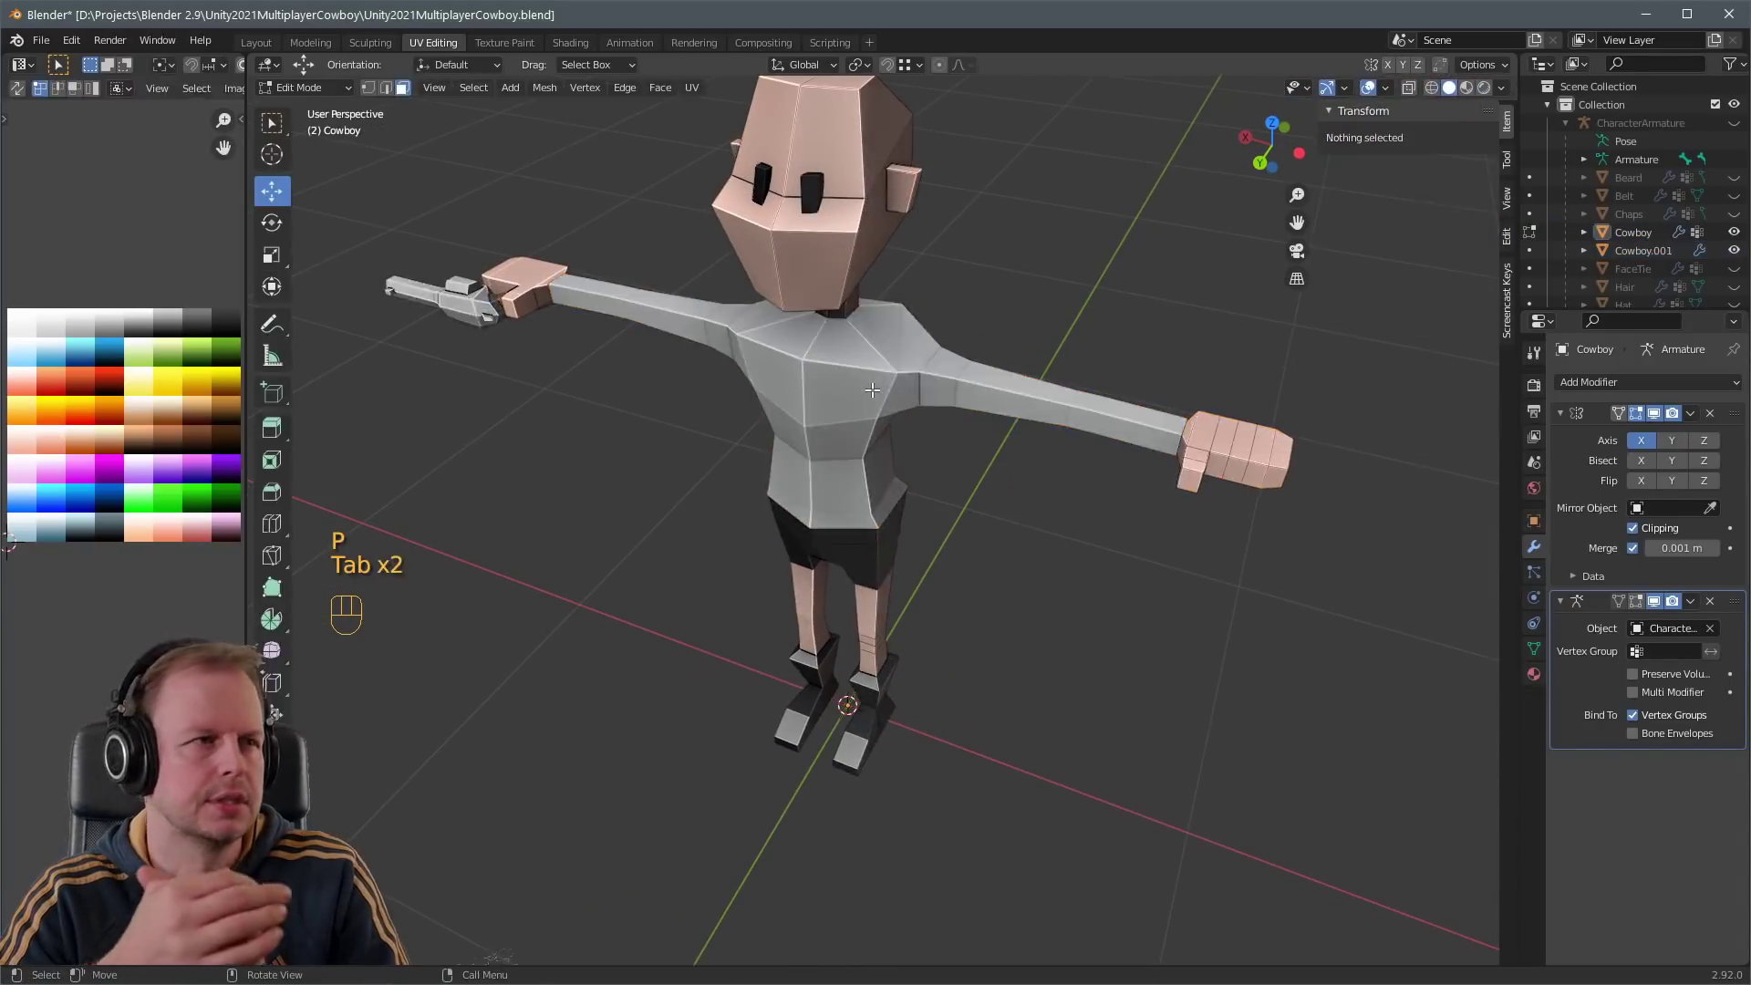
key(Tab)
- Rename the separated shirt object WhiteTop and hide it
scroll(1632, 210, down, 3)
double_click(1644, 181)
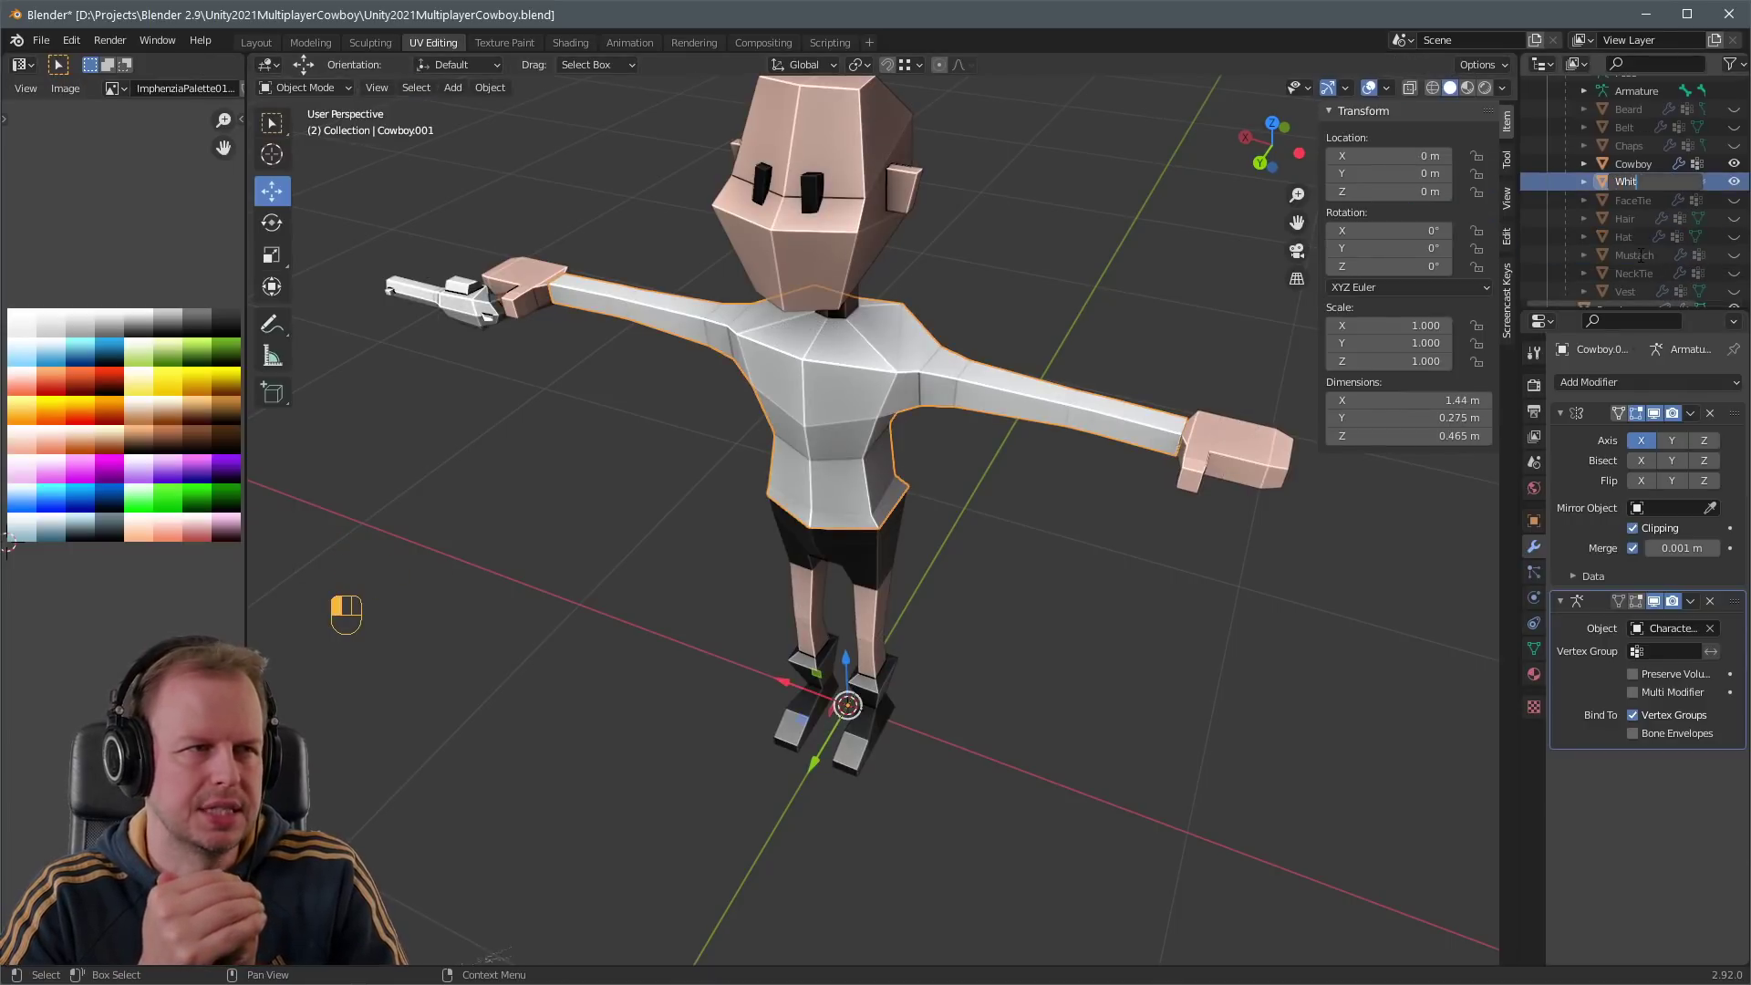
click(1638, 255)
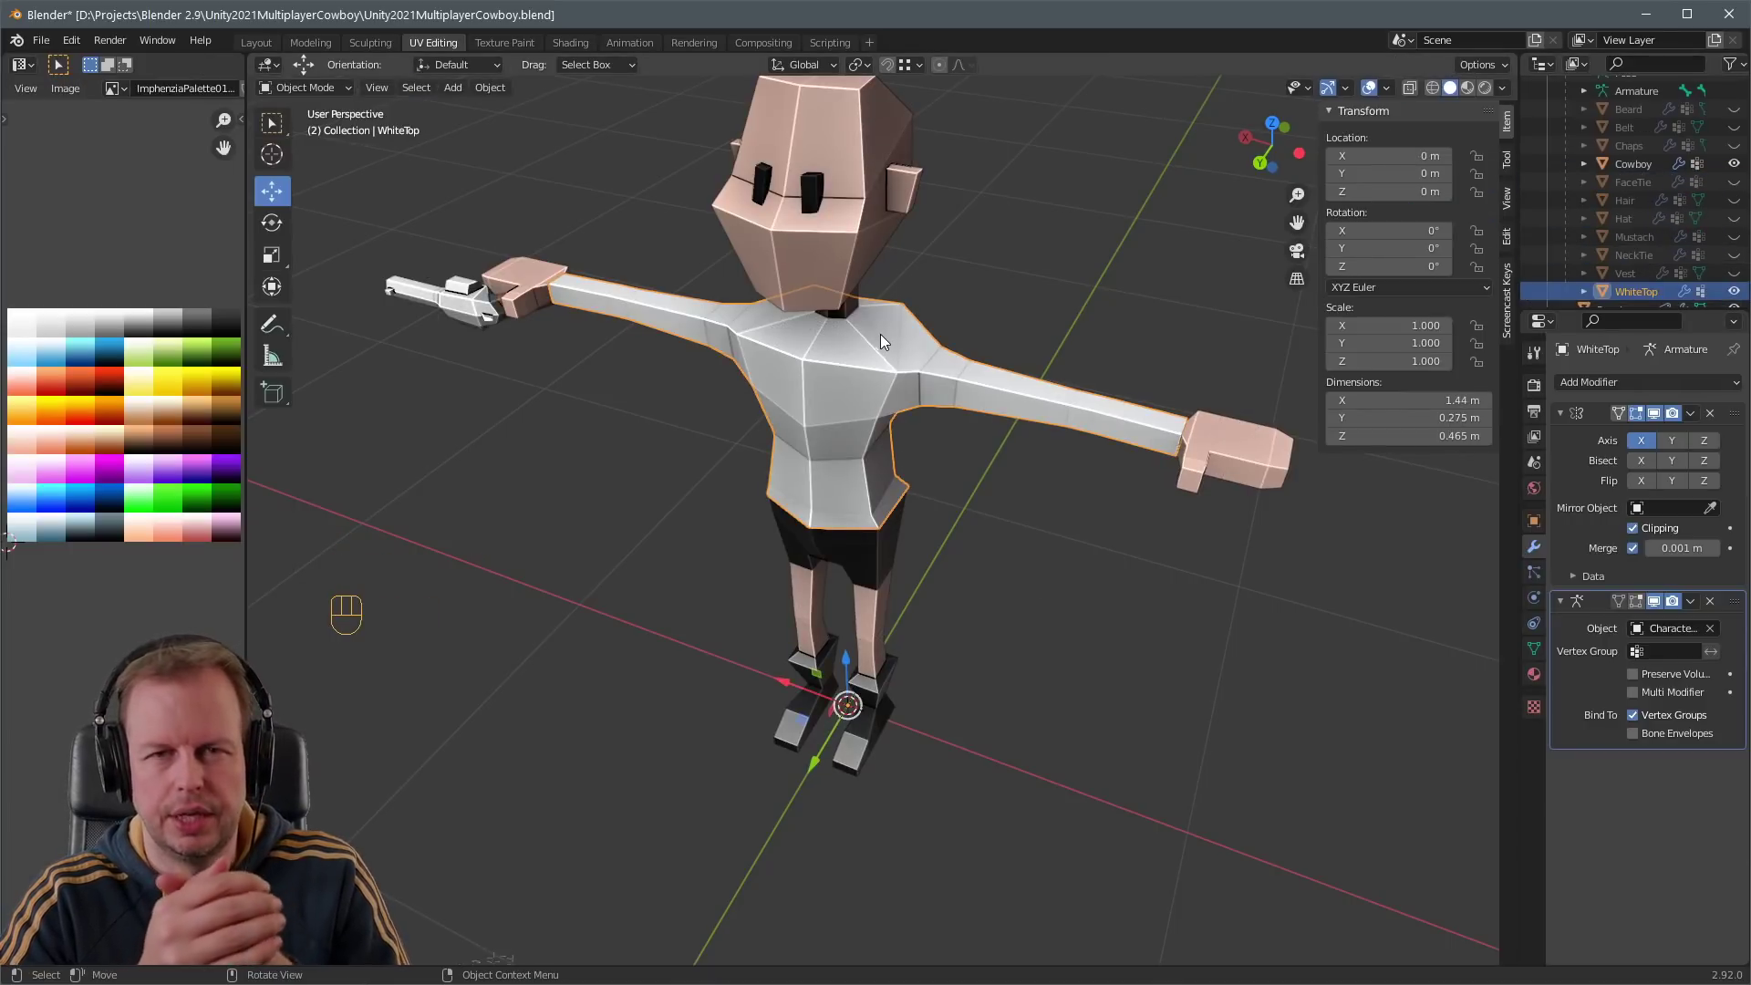
key(h)
- Select the Cowboy body and open it in Edit Mode
middle_drag(881, 336, 985, 483)
click(899, 504)
scroll(899, 503, up, 5)
key(Tab)
click(808, 489)
scroll(614, 469, down, 4)
scroll(942, 559, up, 1)
- Clear the selection, select the left boot's sole, and grow the selection to cover the whole boot
key(a)
key(a)
alt+shift+click(885, 666)
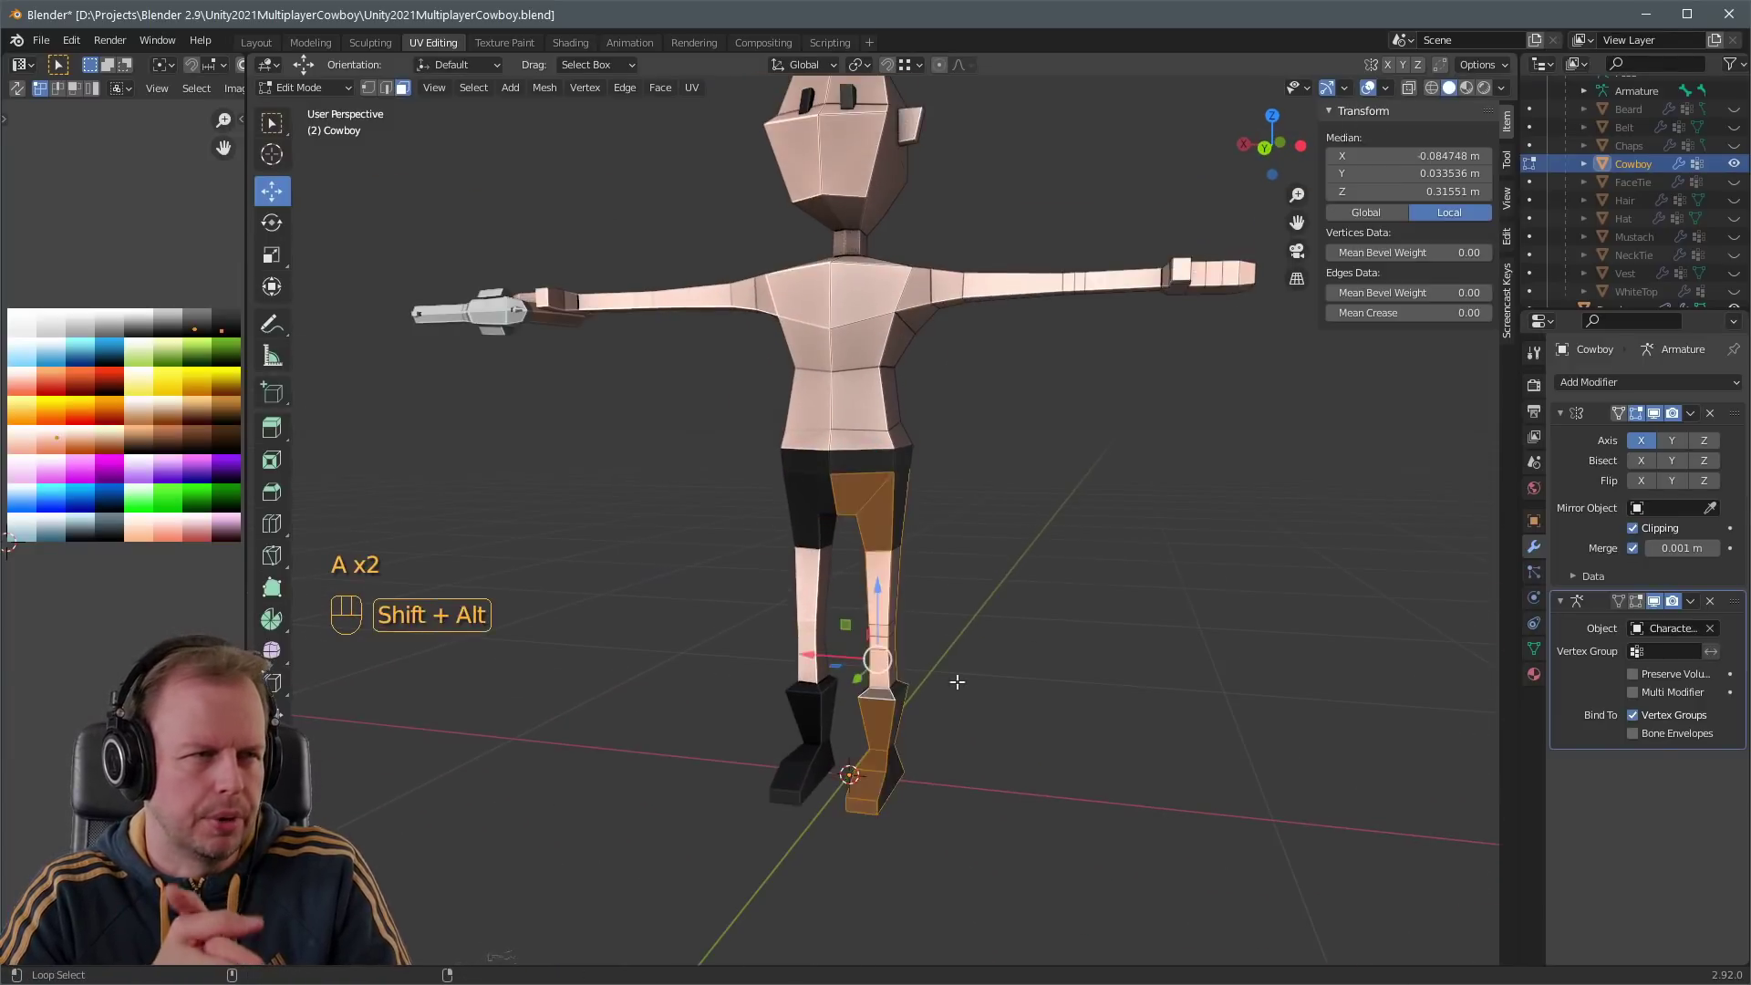
key(a)
key(a)
middle_drag(957, 681, 921, 644)
click(843, 704)
middle_drag(867, 769, 872, 594)
middle_drag(831, 481, 910, 634)
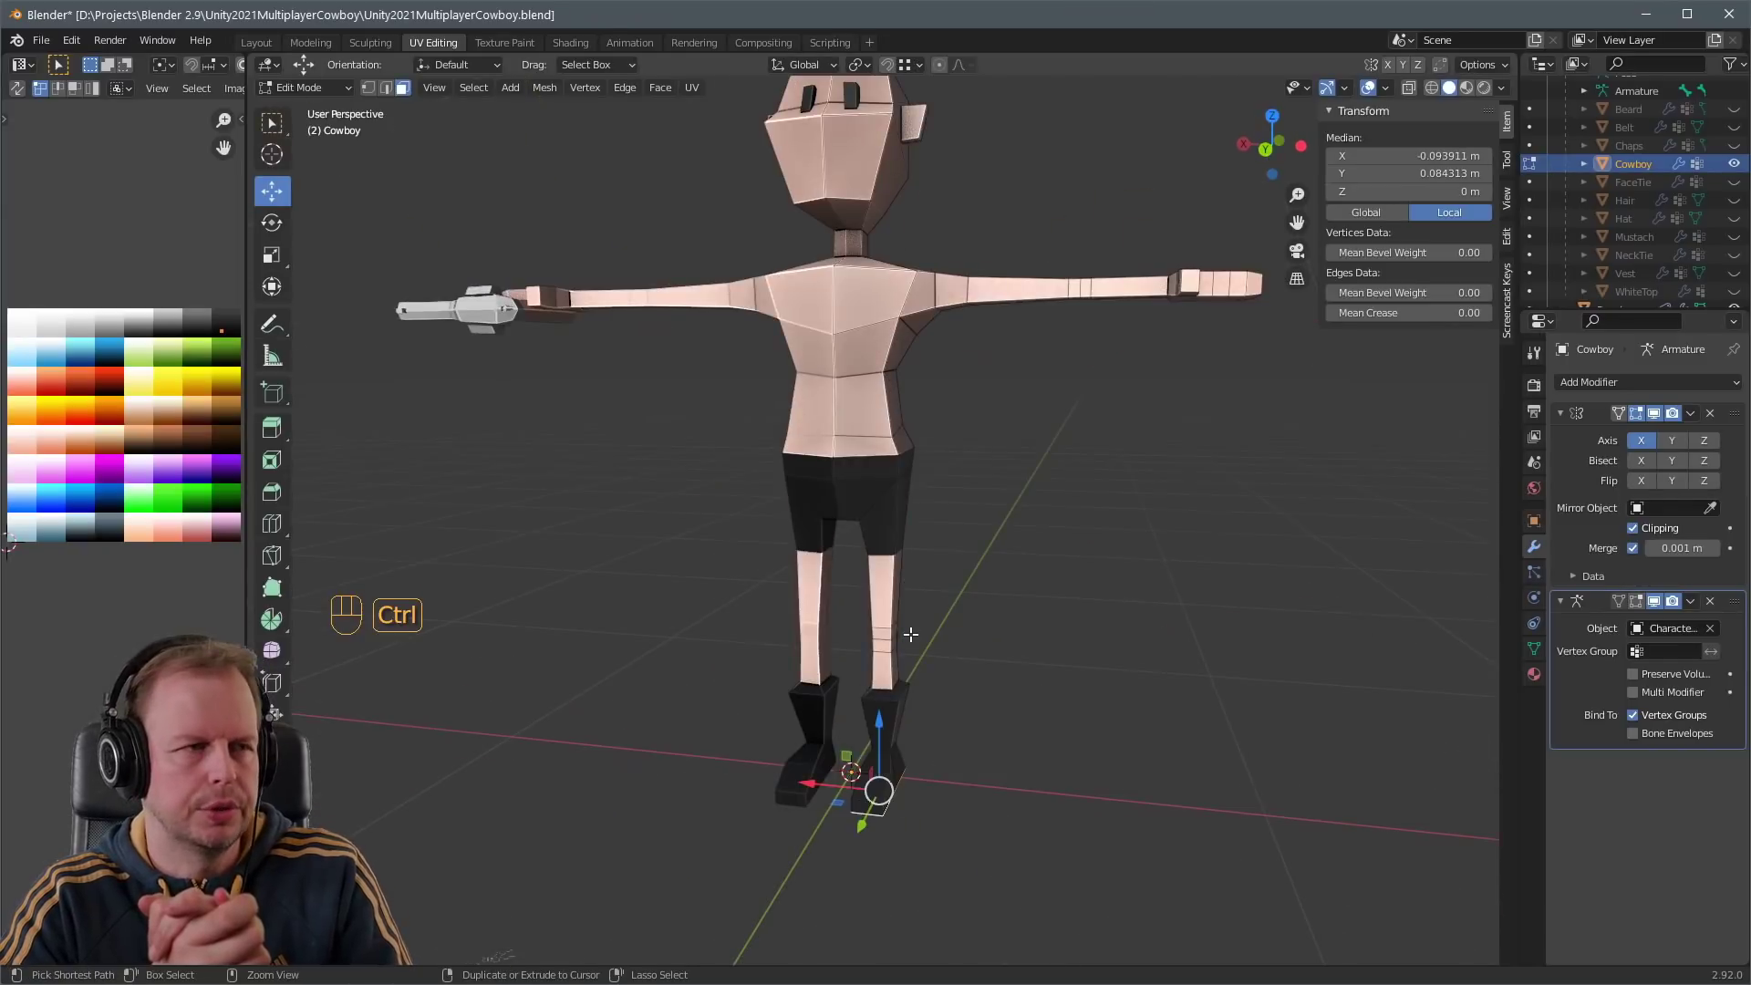
- Duplicate the selected boot faces in place and separate the duplicate into its own object
key(p)
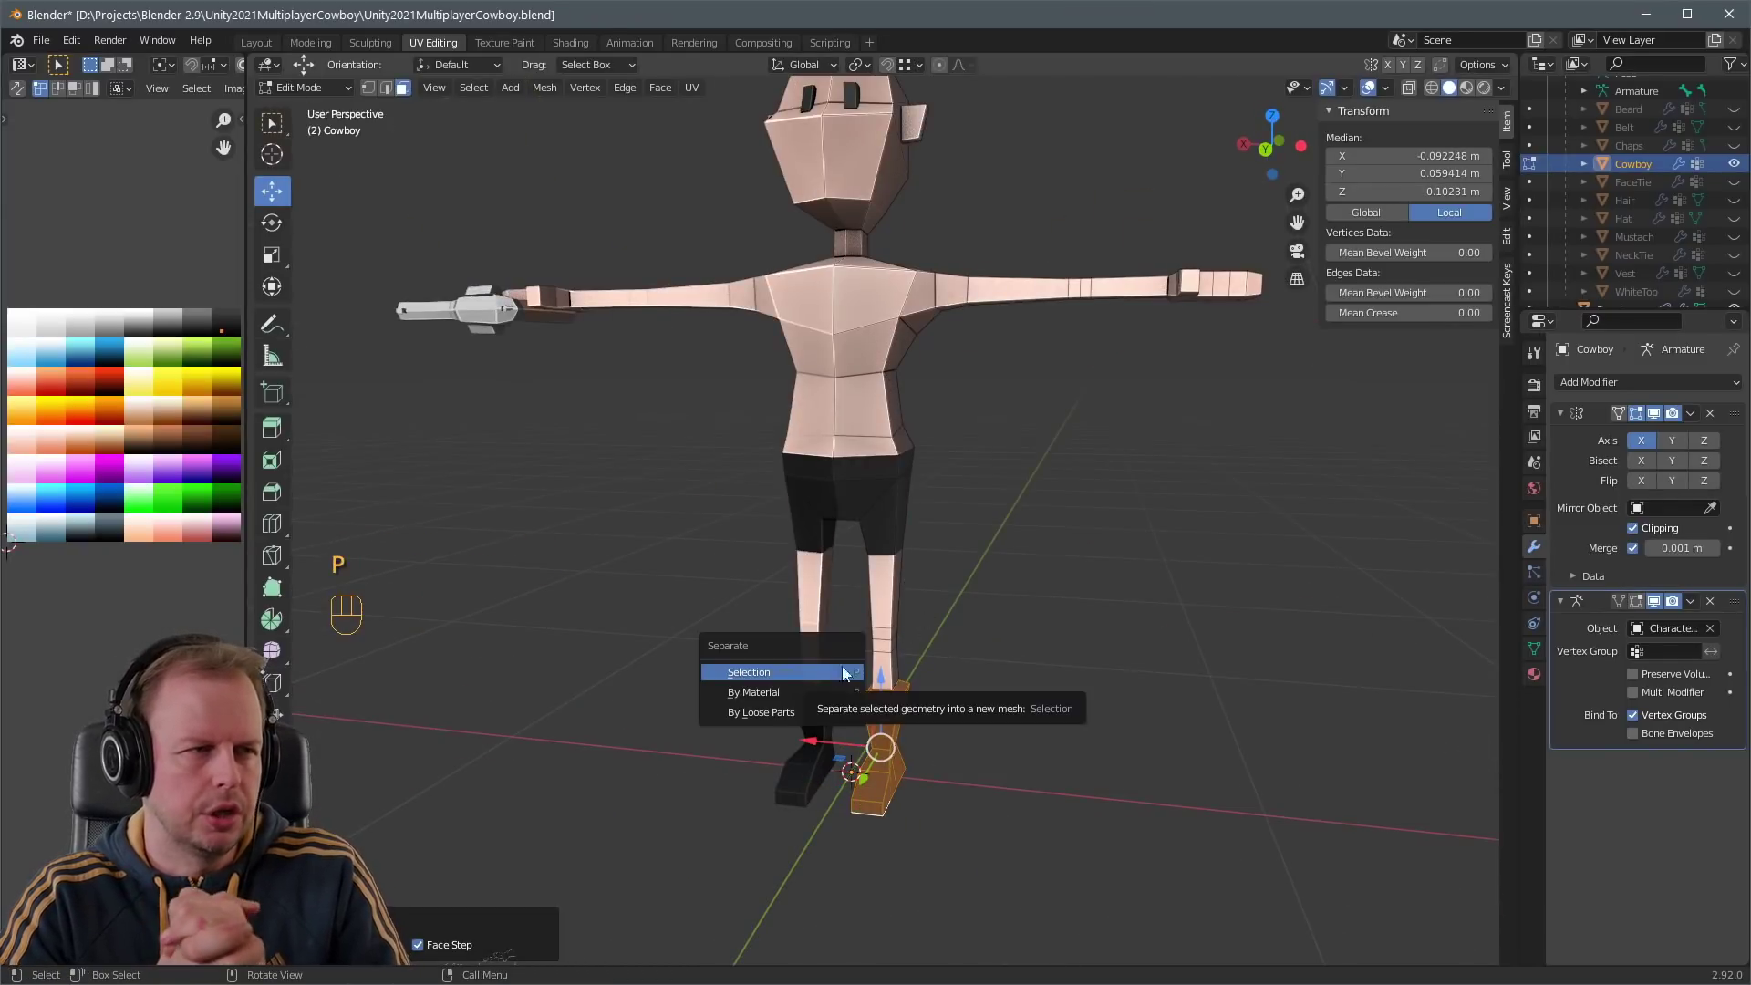
key(shift+d)
right_click(930, 717)
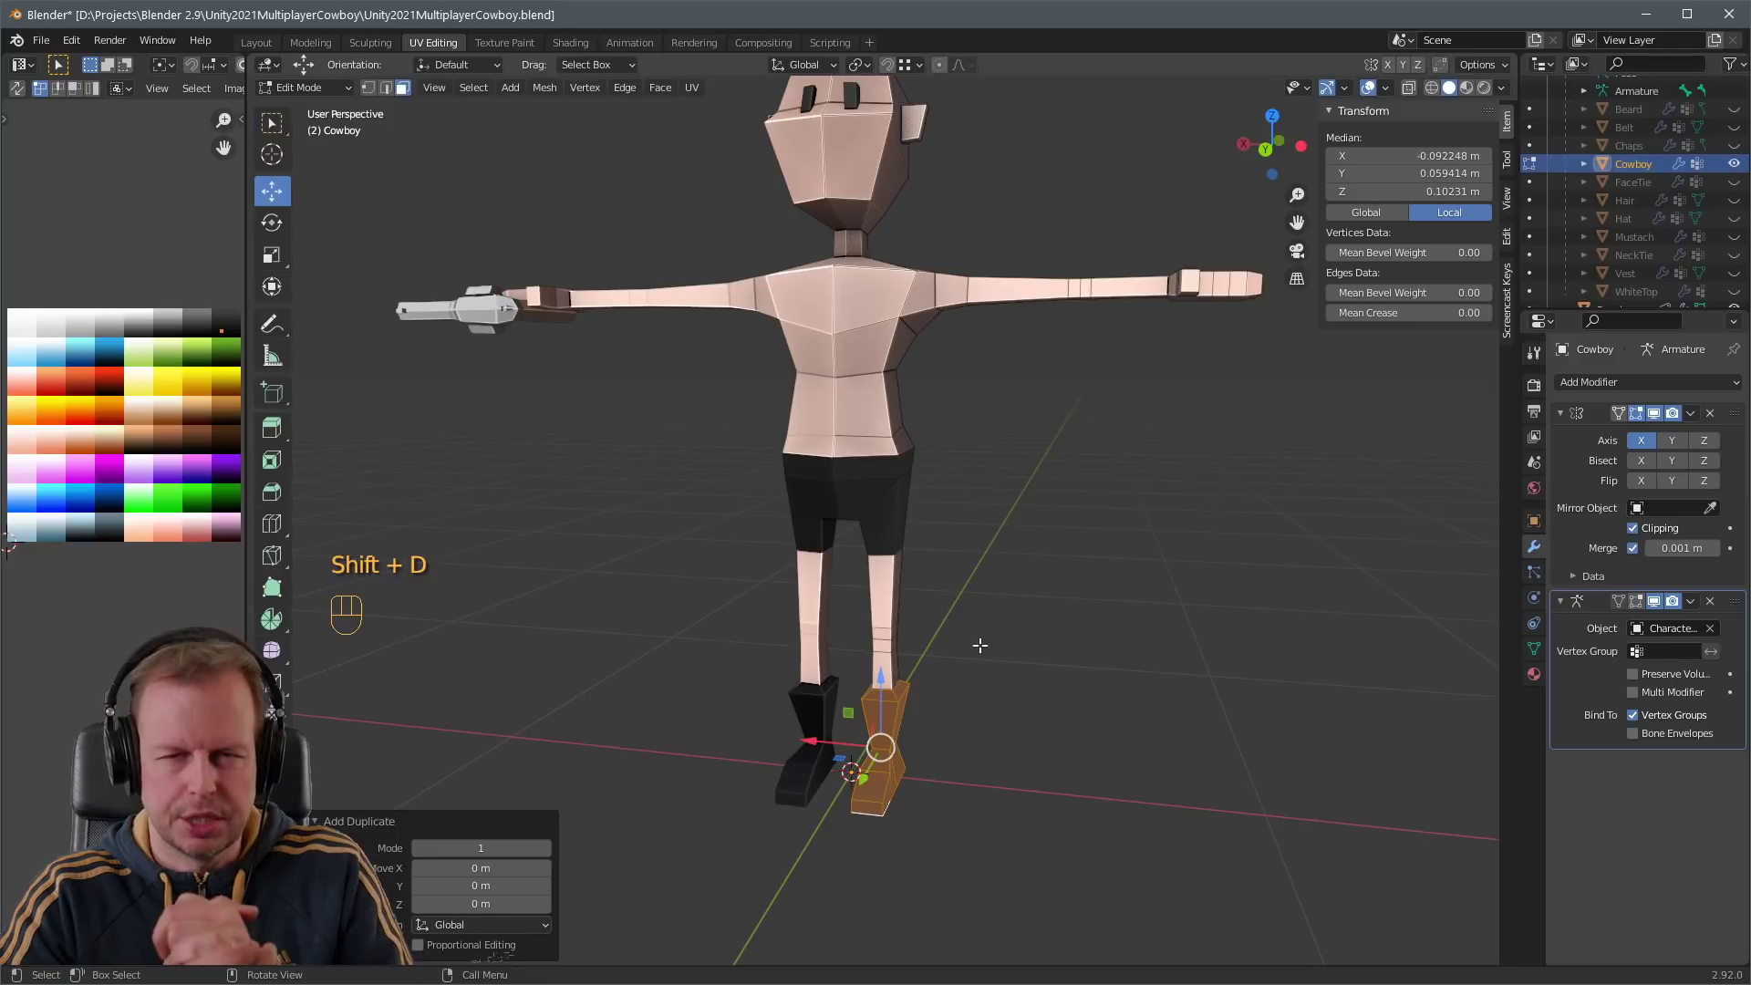
key(p)
click(936, 714)
key(Tab)
- Rename the separated boot object Boots and hide it
double_click(1633, 182)
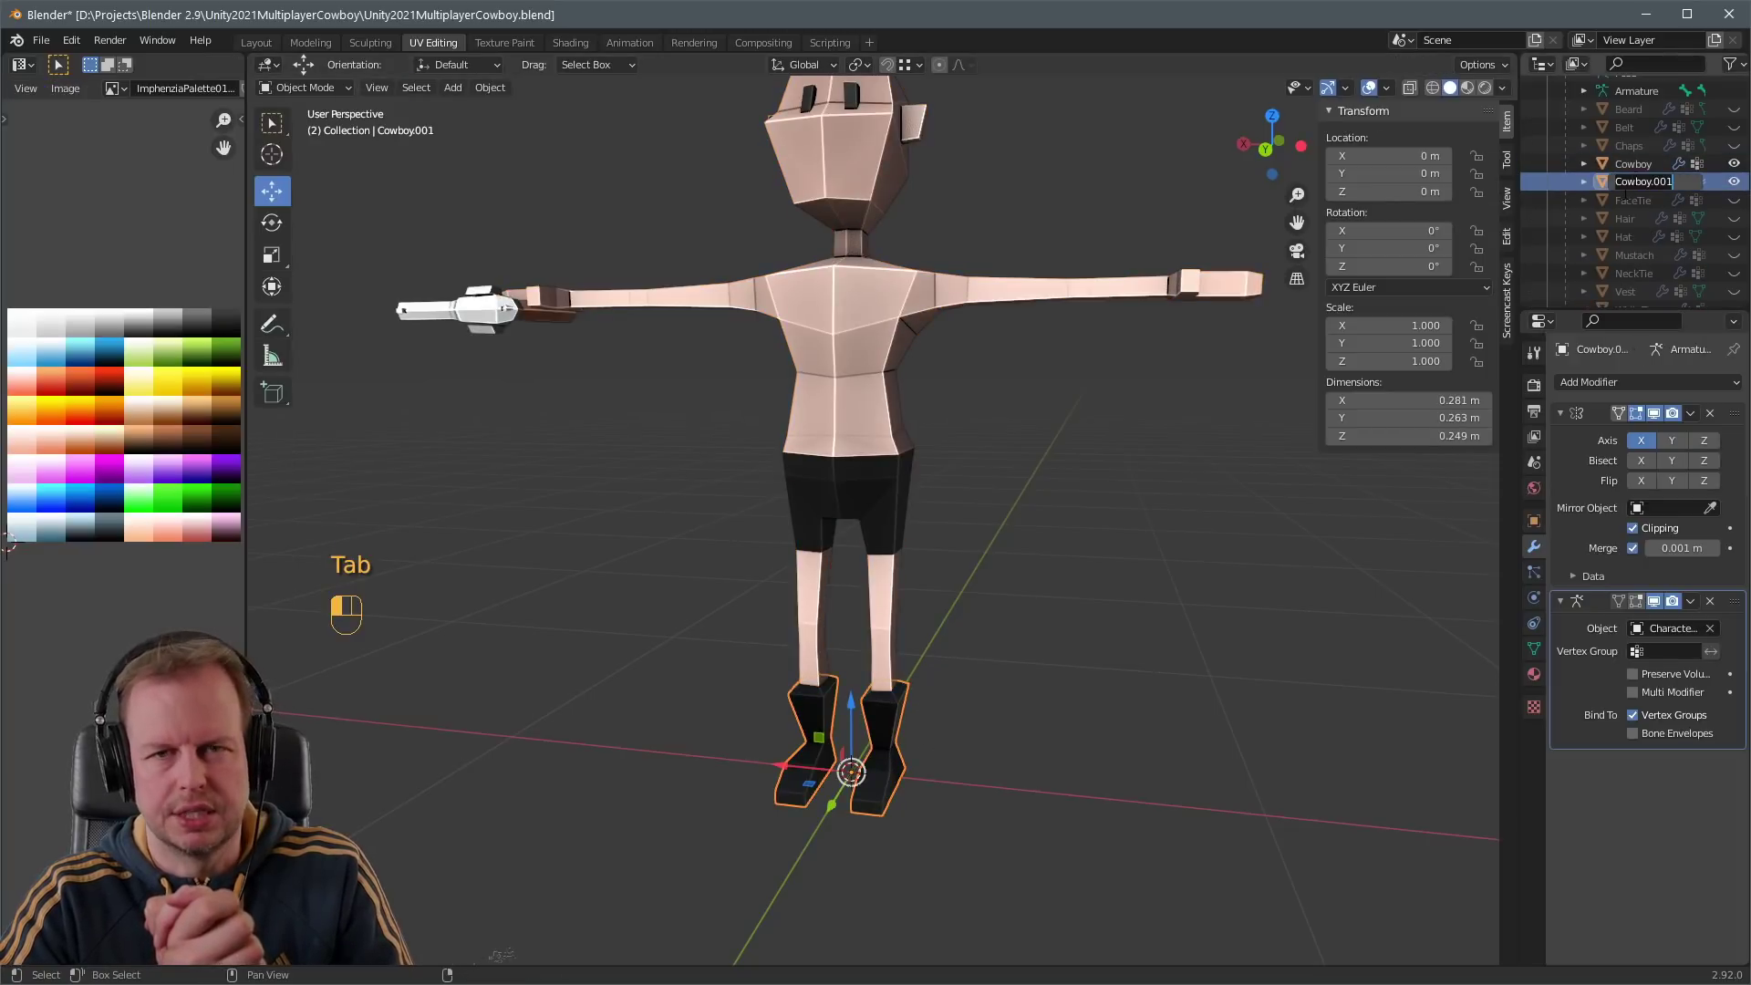
text(Boots)
key(Return)
click(899, 736)
click(898, 736)
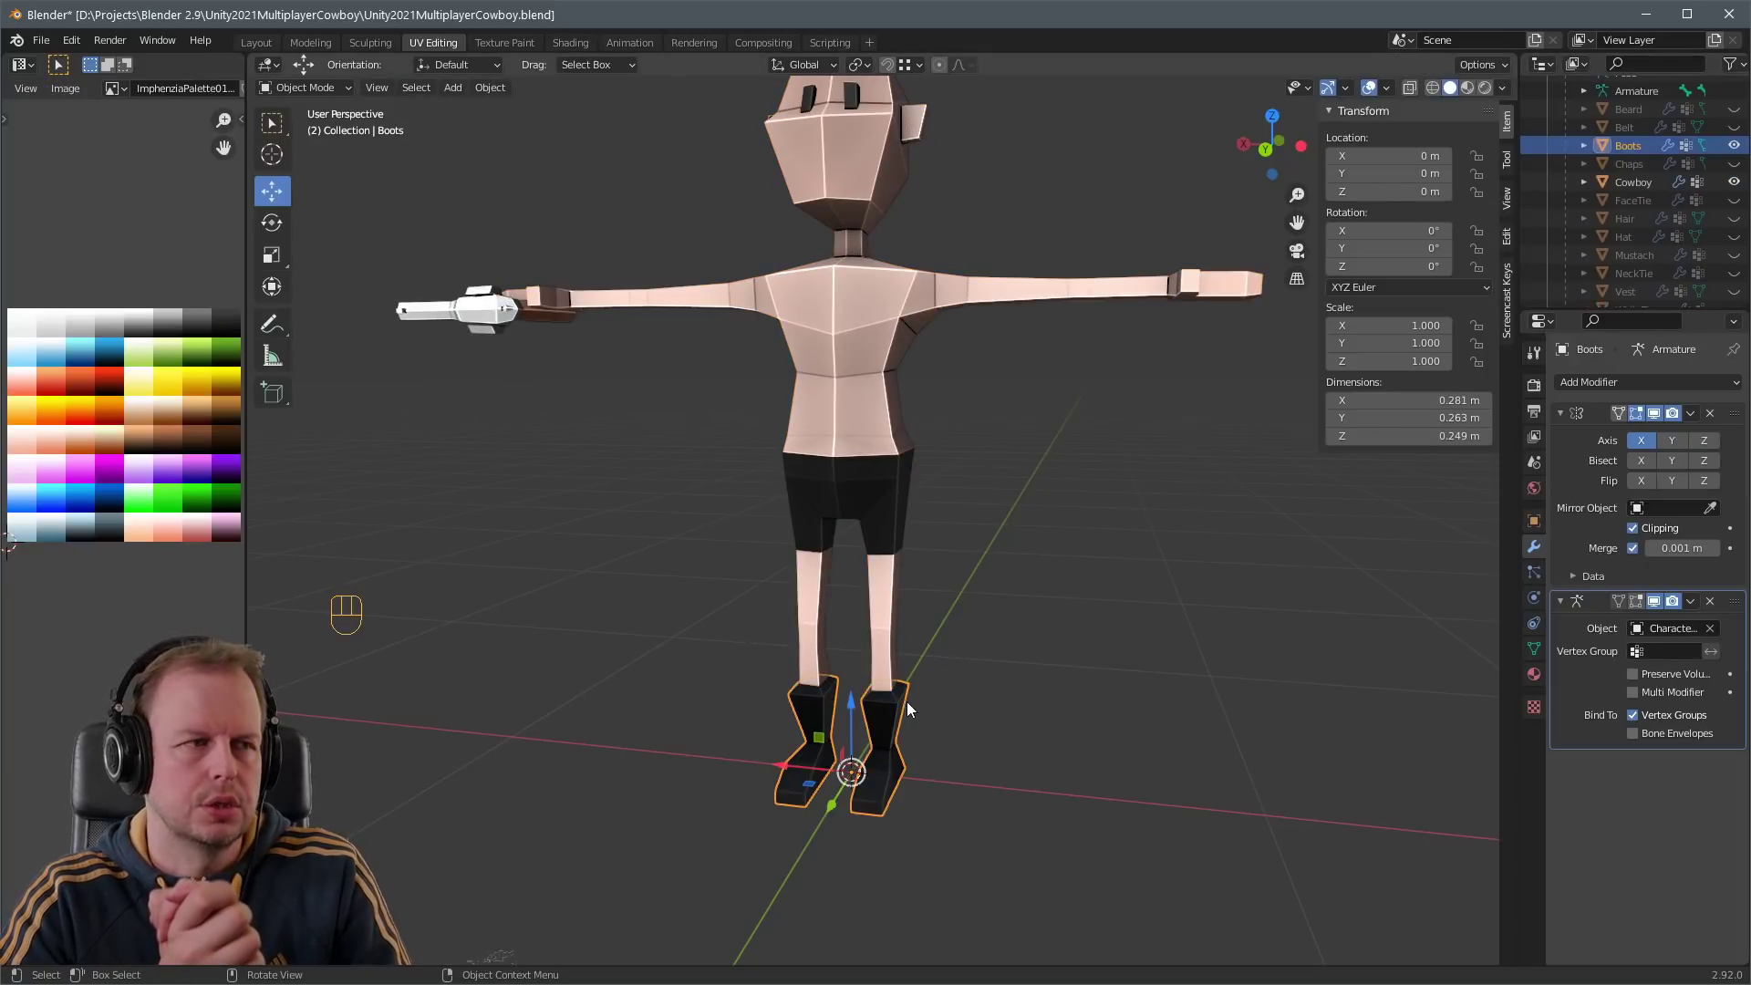
key(h)
- Select the Cowboy body and open it in Edit Mode with edge selection
click(884, 721)
key(2)
key(a)
key(a)
click(890, 711)
middle_drag(890, 712, 899, 677)
scroll(899, 676, up, 2)
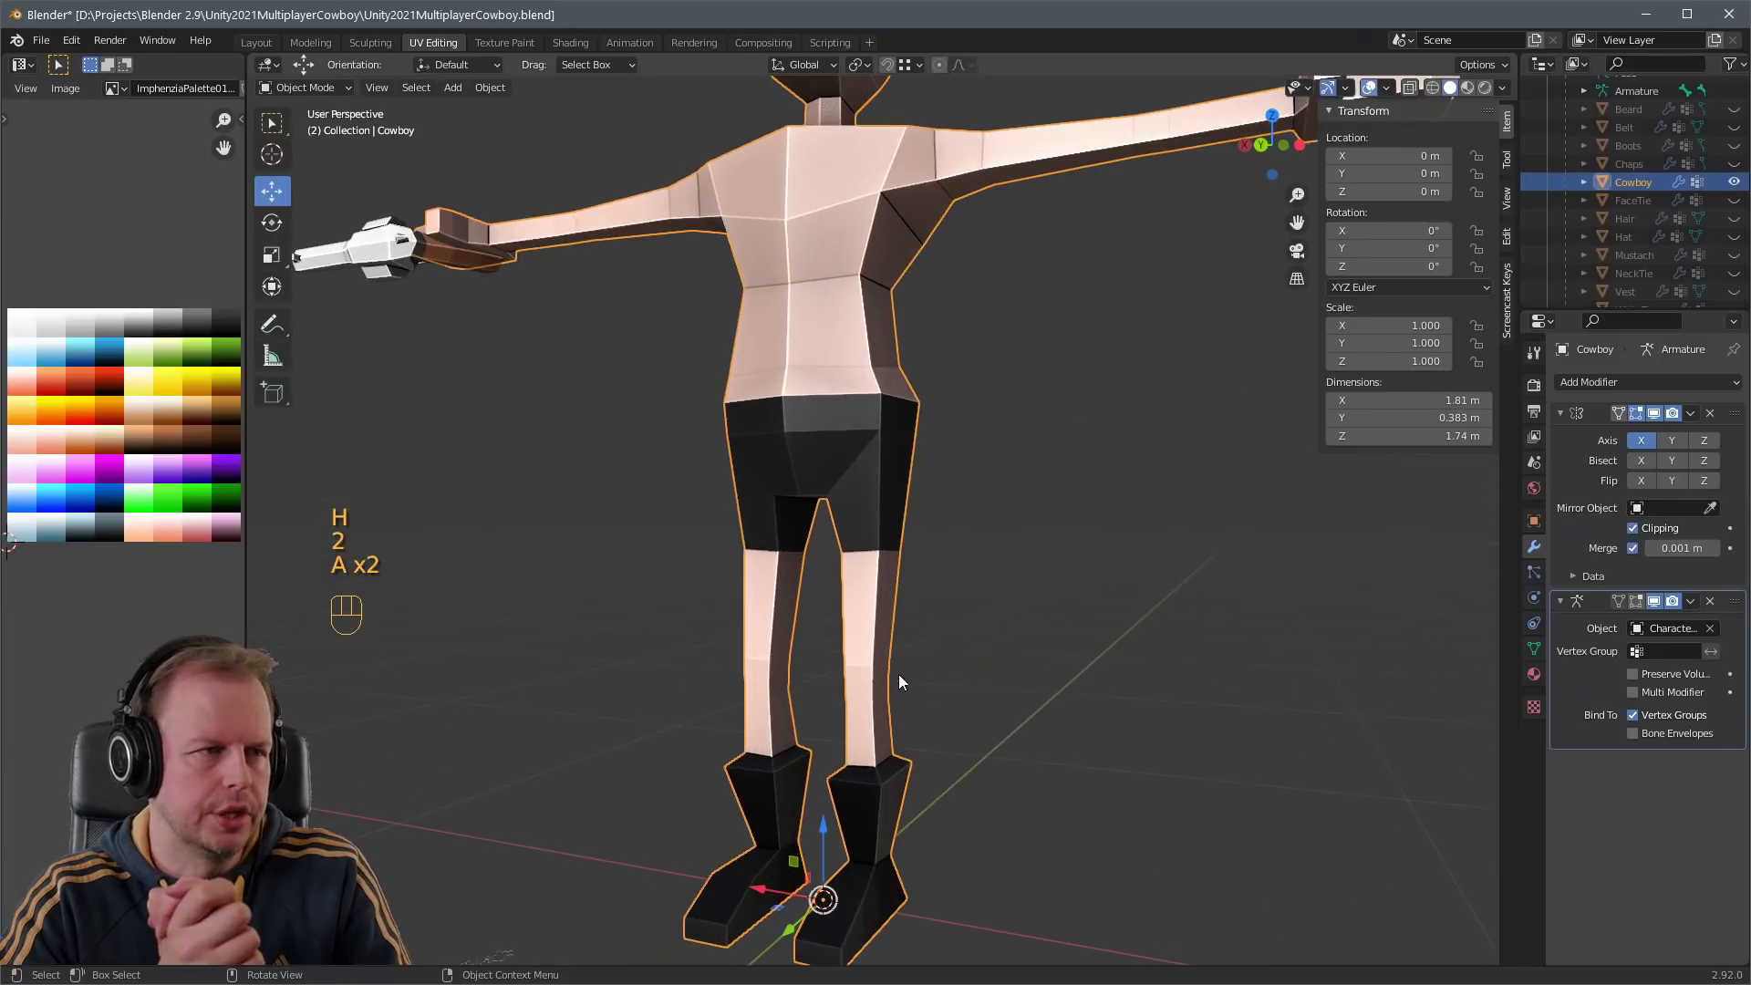
key(Tab)
key(2)
- Select the edge loop around the left boot's upper rim and scale it to about 0.72
key(a)
key(a)
alt+shift+click(892, 771)
key(s)
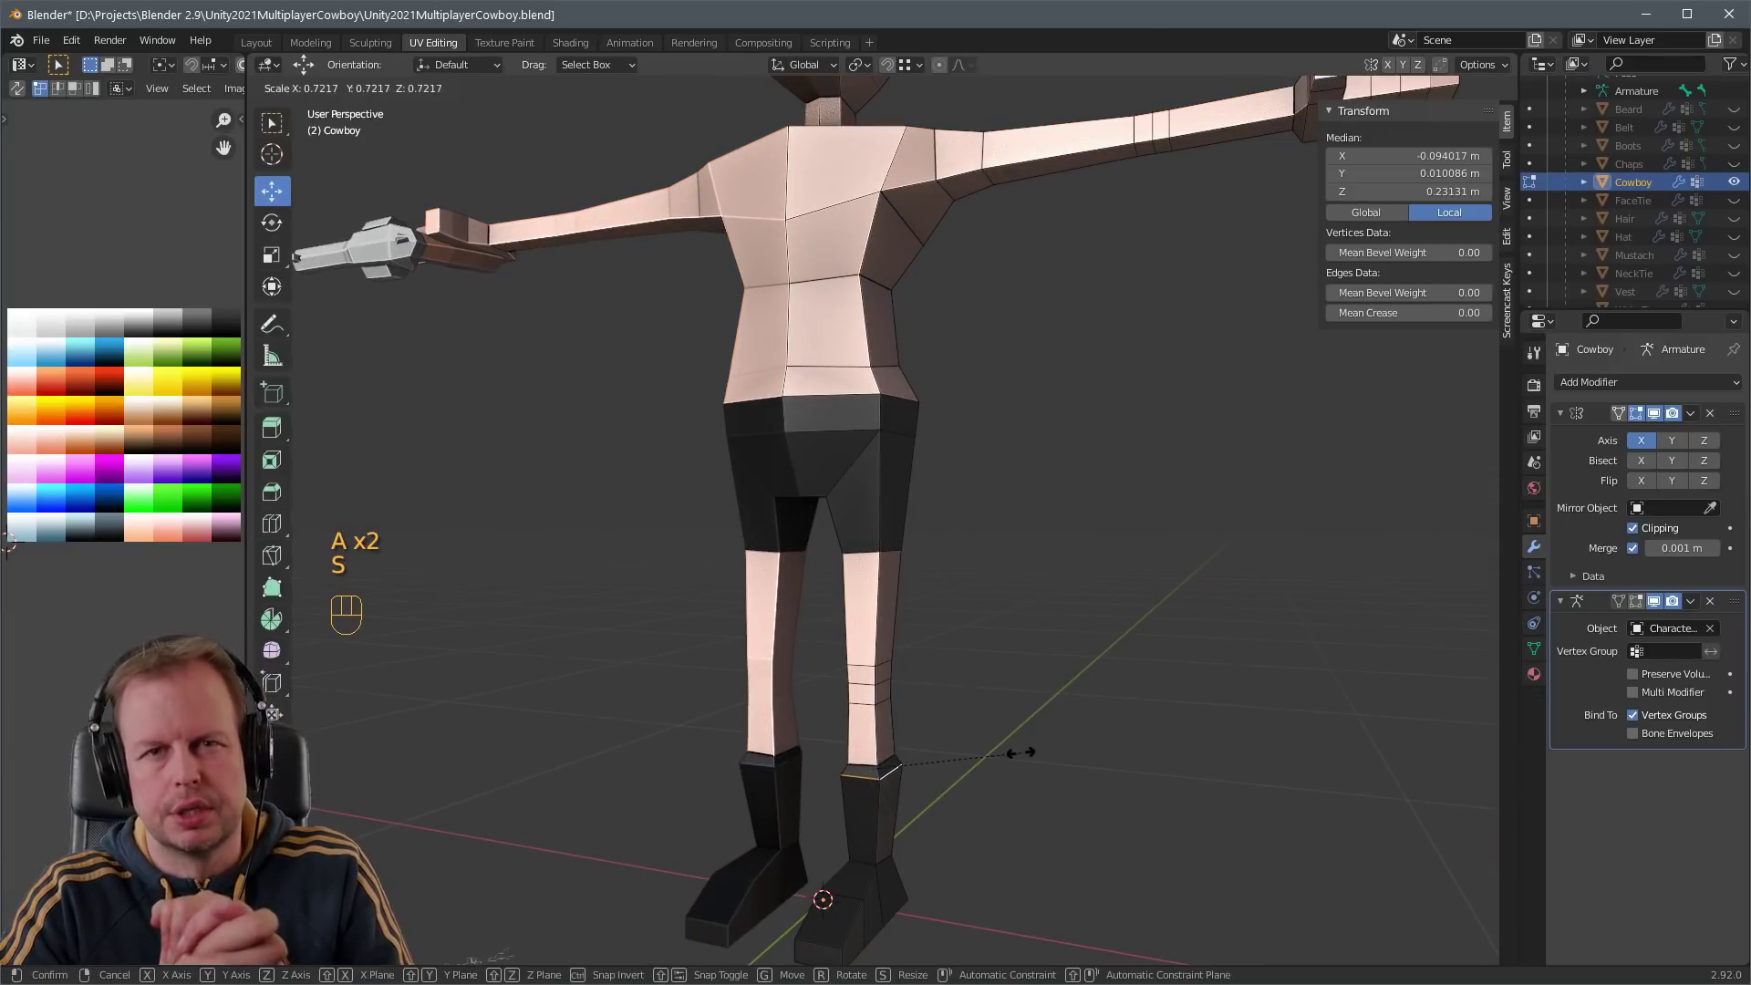
click(1020, 753)
- Lower the boot's rim loop by about 0.012 m and scale it down slightly more in back view
drag(873, 696, 875, 707)
right_click(984, 724)
key(KP_1)
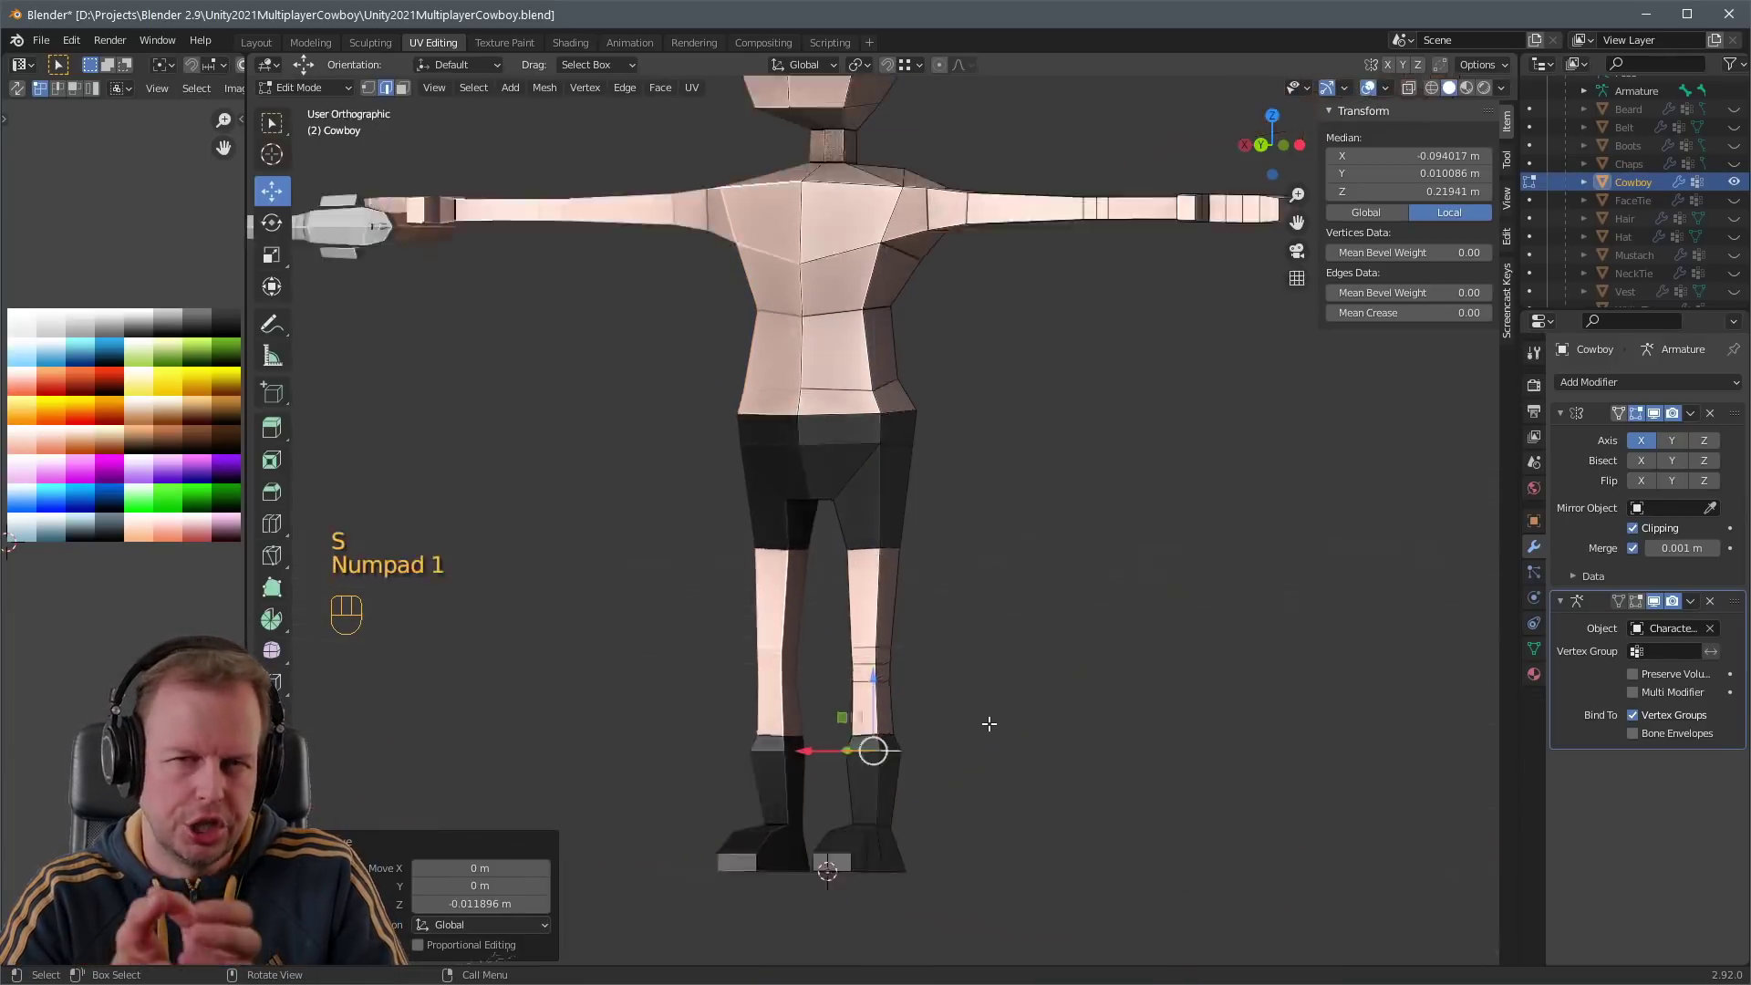
key(ctrl+KP_1)
scroll(989, 724, up, 3)
scroll(1051, 804, down, 3)
key(s)
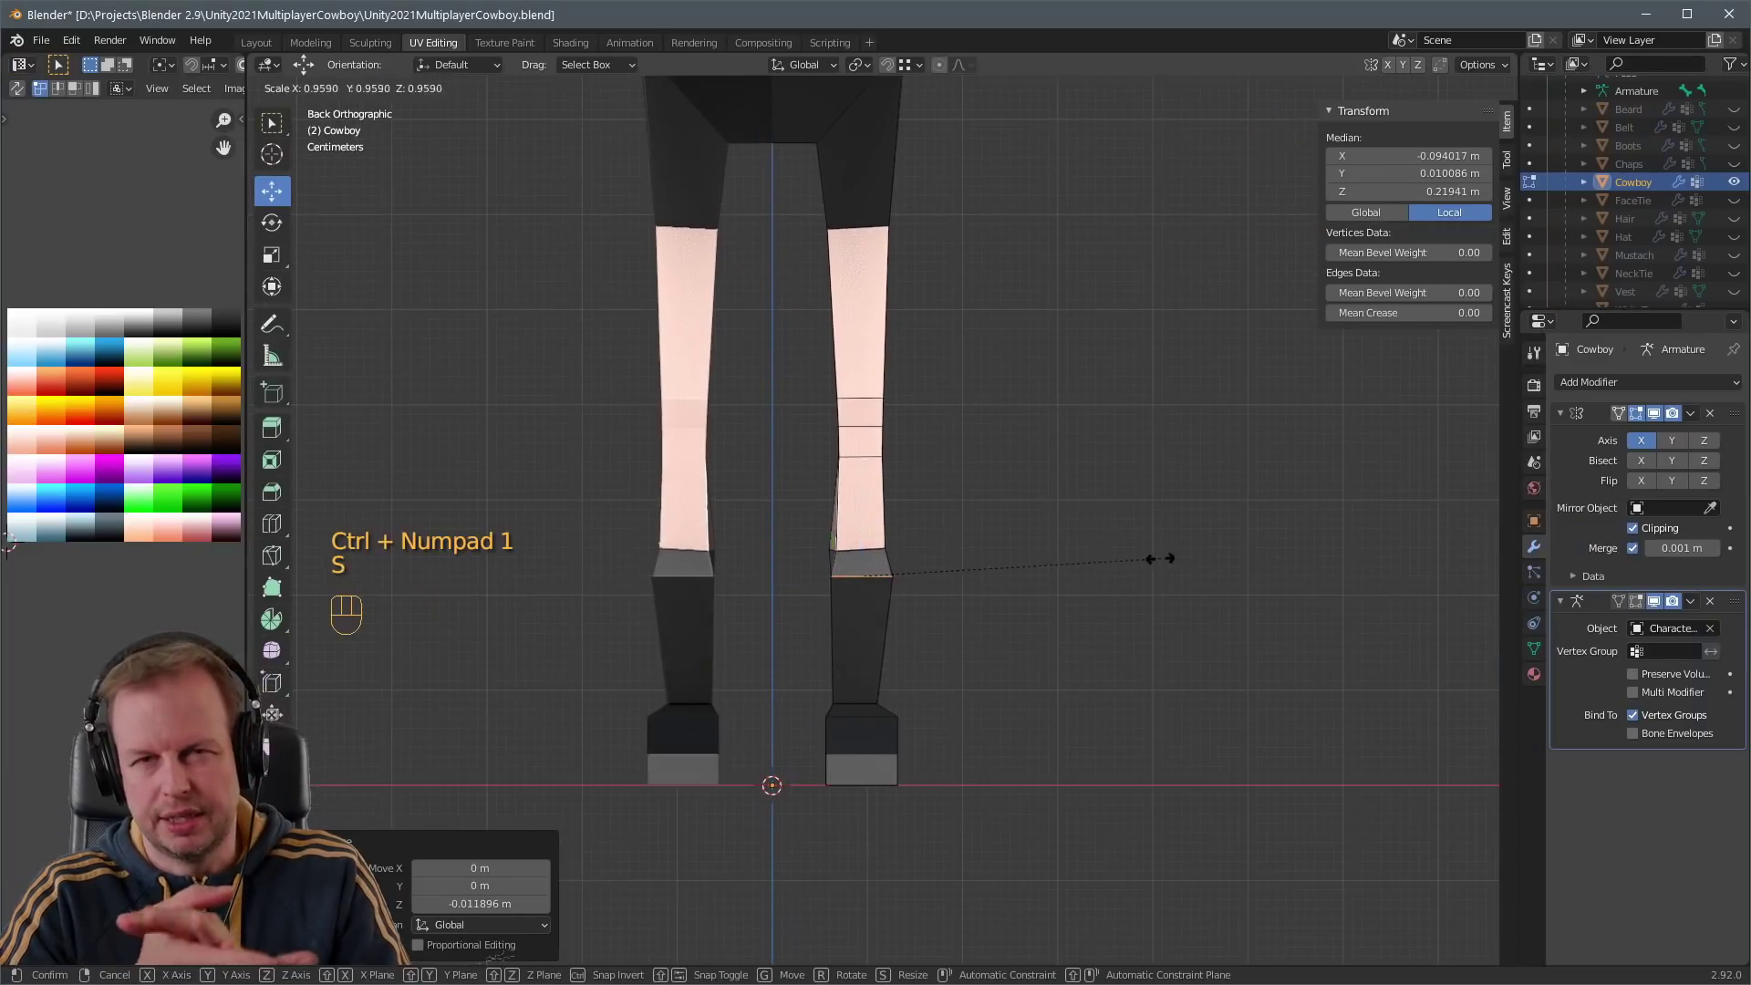
click(1123, 580)
- Select the faces of the left foot, including both of its sides, in face selection mode
middle_drag(1125, 583, 795, 744)
key(2)
click(744, 735)
key(3)
click(746, 754)
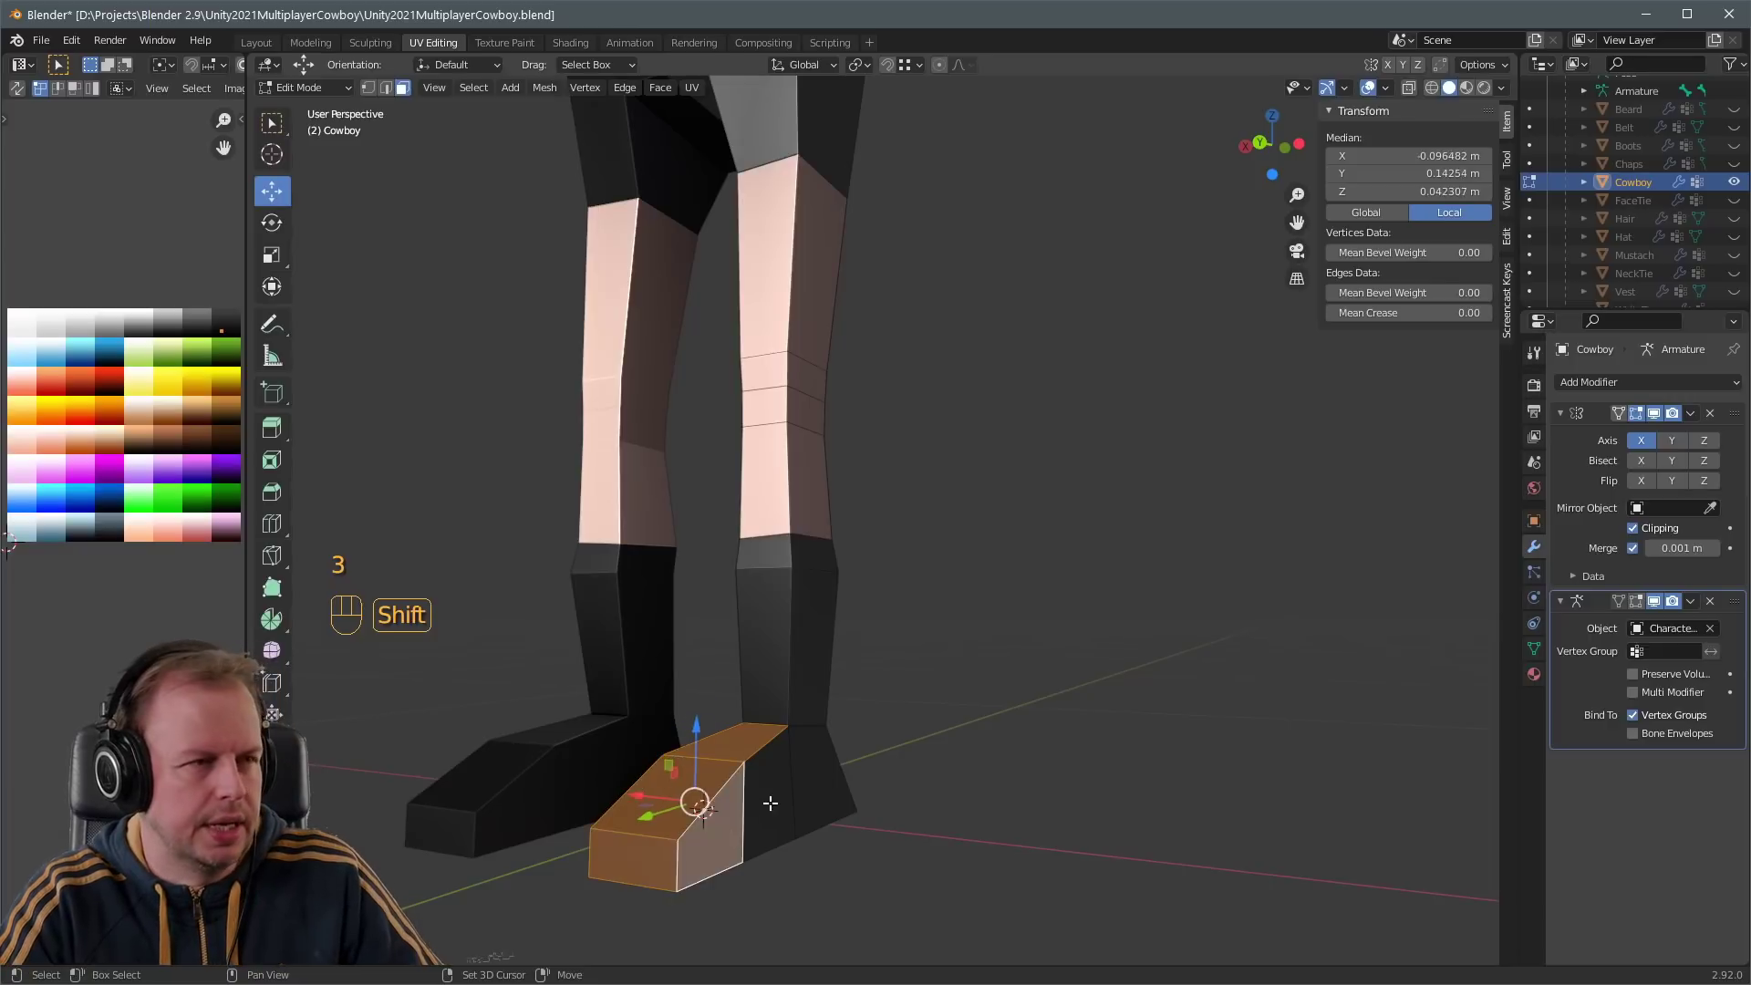
middle_drag(770, 802, 881, 762)
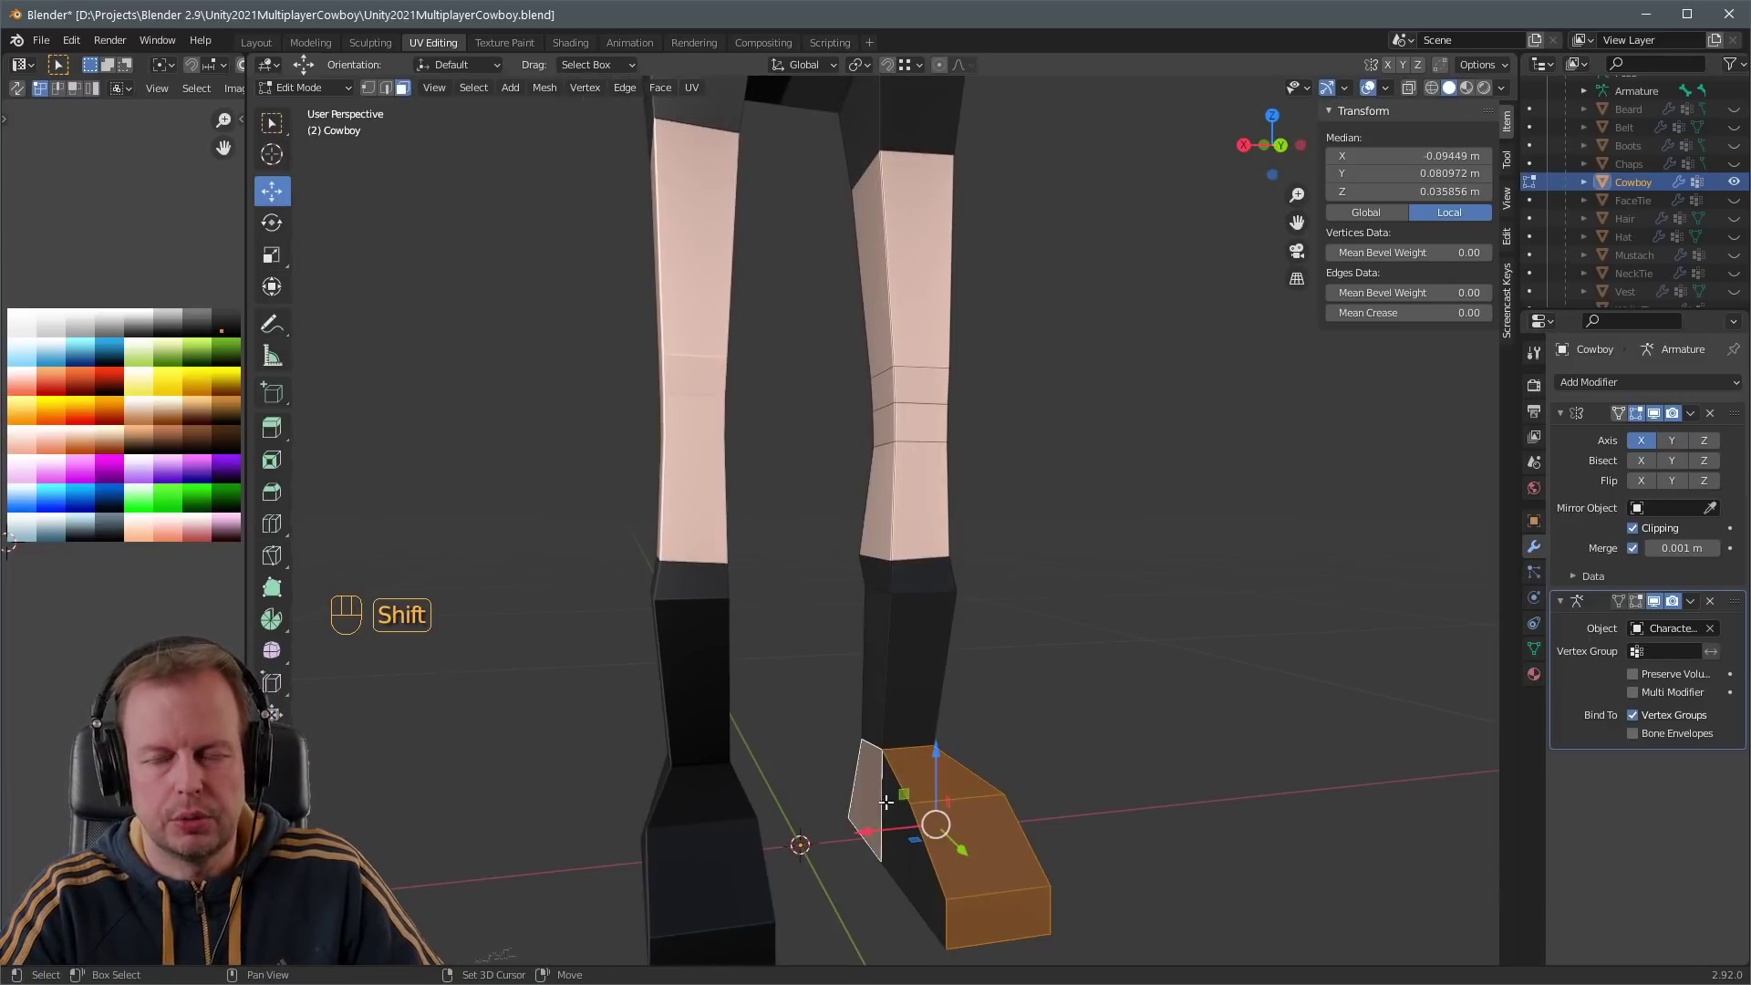
- Scale the selected left foot faces along X to slim the foot
middle_drag(926, 901, 955, 684)
scroll(1125, 730, down, 2)
key(s)
key(x)
click(1084, 738)
- Try to adjust the geometry around the left foot's ankle and undo the last change
click(949, 622)
shift+click(905, 676)
drag(902, 673, 903, 668)
click(903, 669)
middle_drag(1024, 617, 1067, 653)
key(ctrl+z)
- Examine the reshaped lower legs and feet in vertex selection and in Object Mode
drag(901, 728, 921, 710)
click(1094, 688)
middle_drag(1076, 682, 1021, 571)
key(1)
click(916, 563)
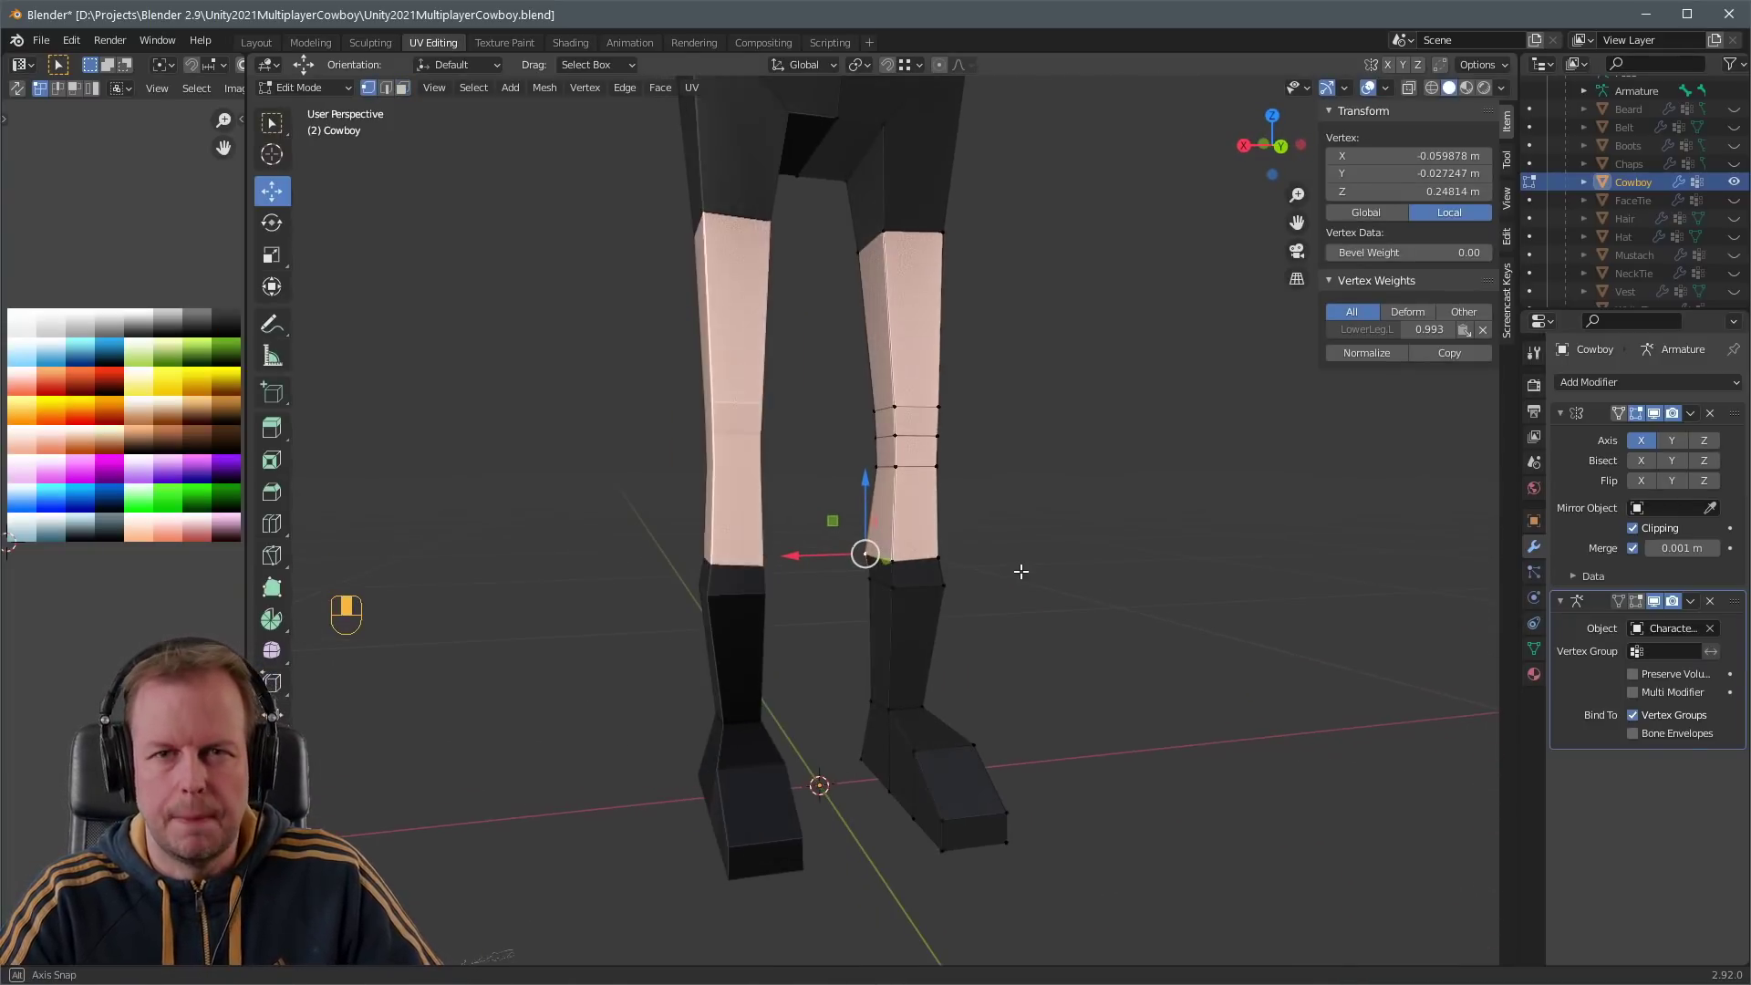
key(Tab)
middle_drag(1101, 643, 988, 540)
- Select the left foot's sole faces in Edit Mode and grow the selection three times over the black boot
key(Tab)
key(3)
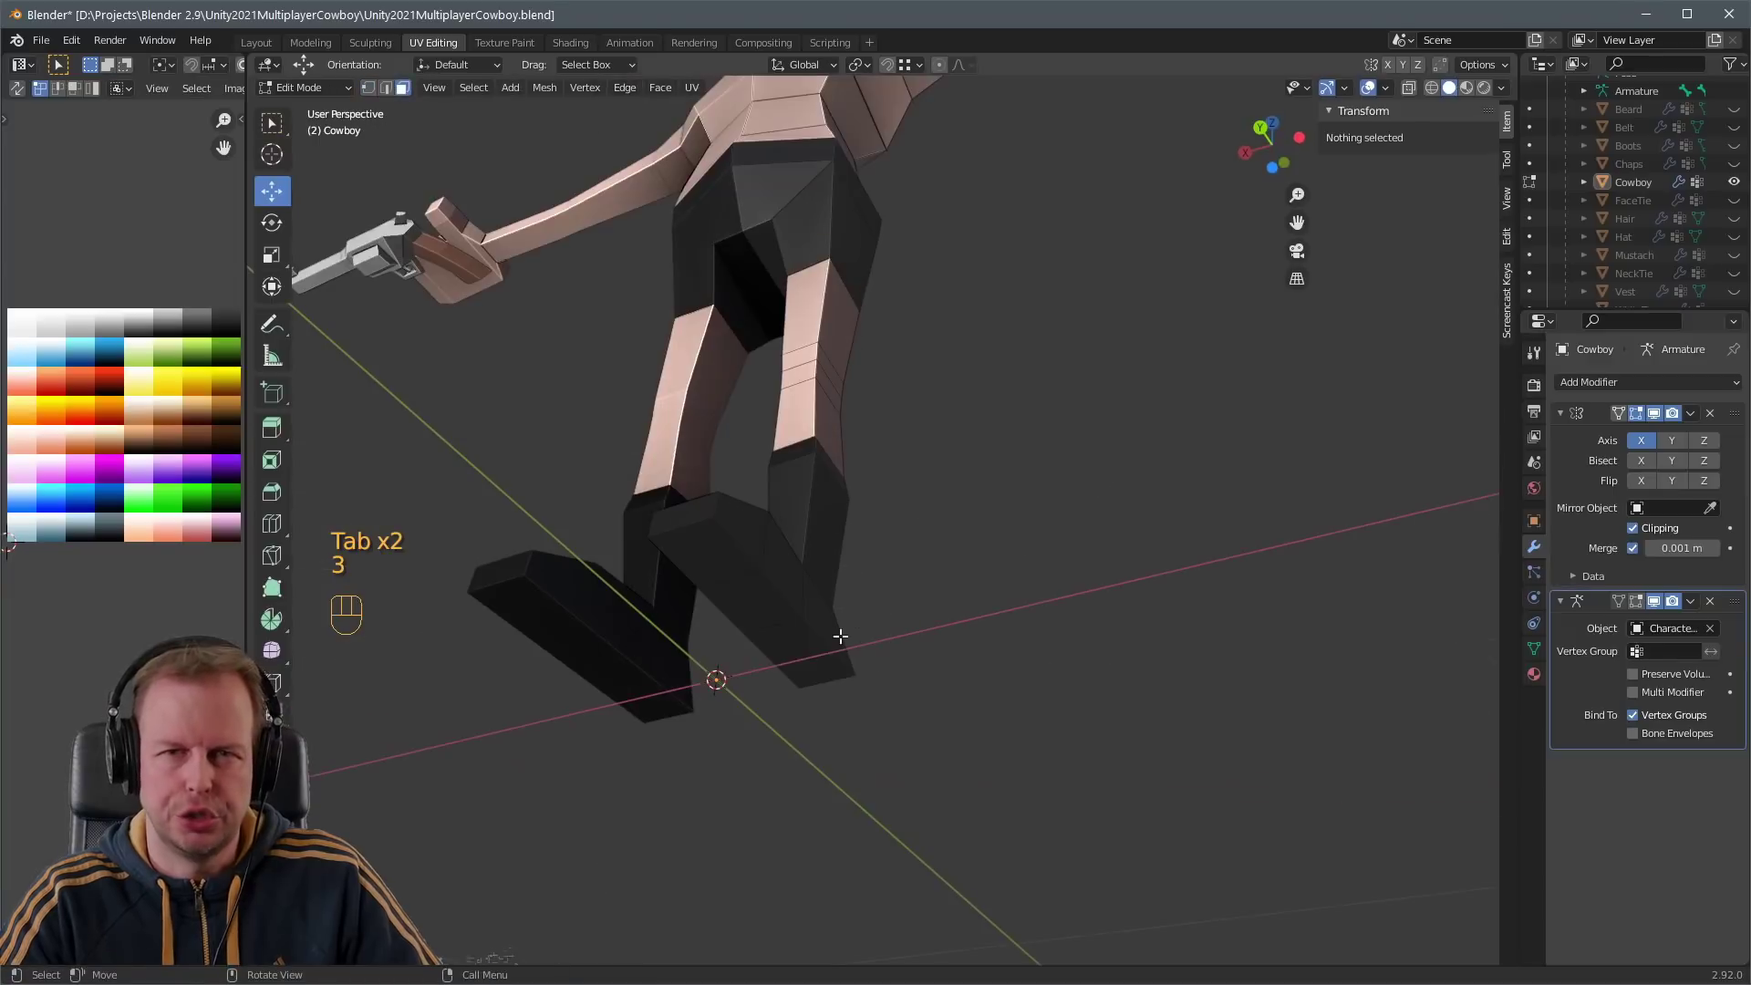
click(802, 649)
shift+click(755, 604)
shift+click(720, 568)
key(ctrl+KP_Add)
key(ctrl+KP_Add)
key(ctrl+KP_Add)
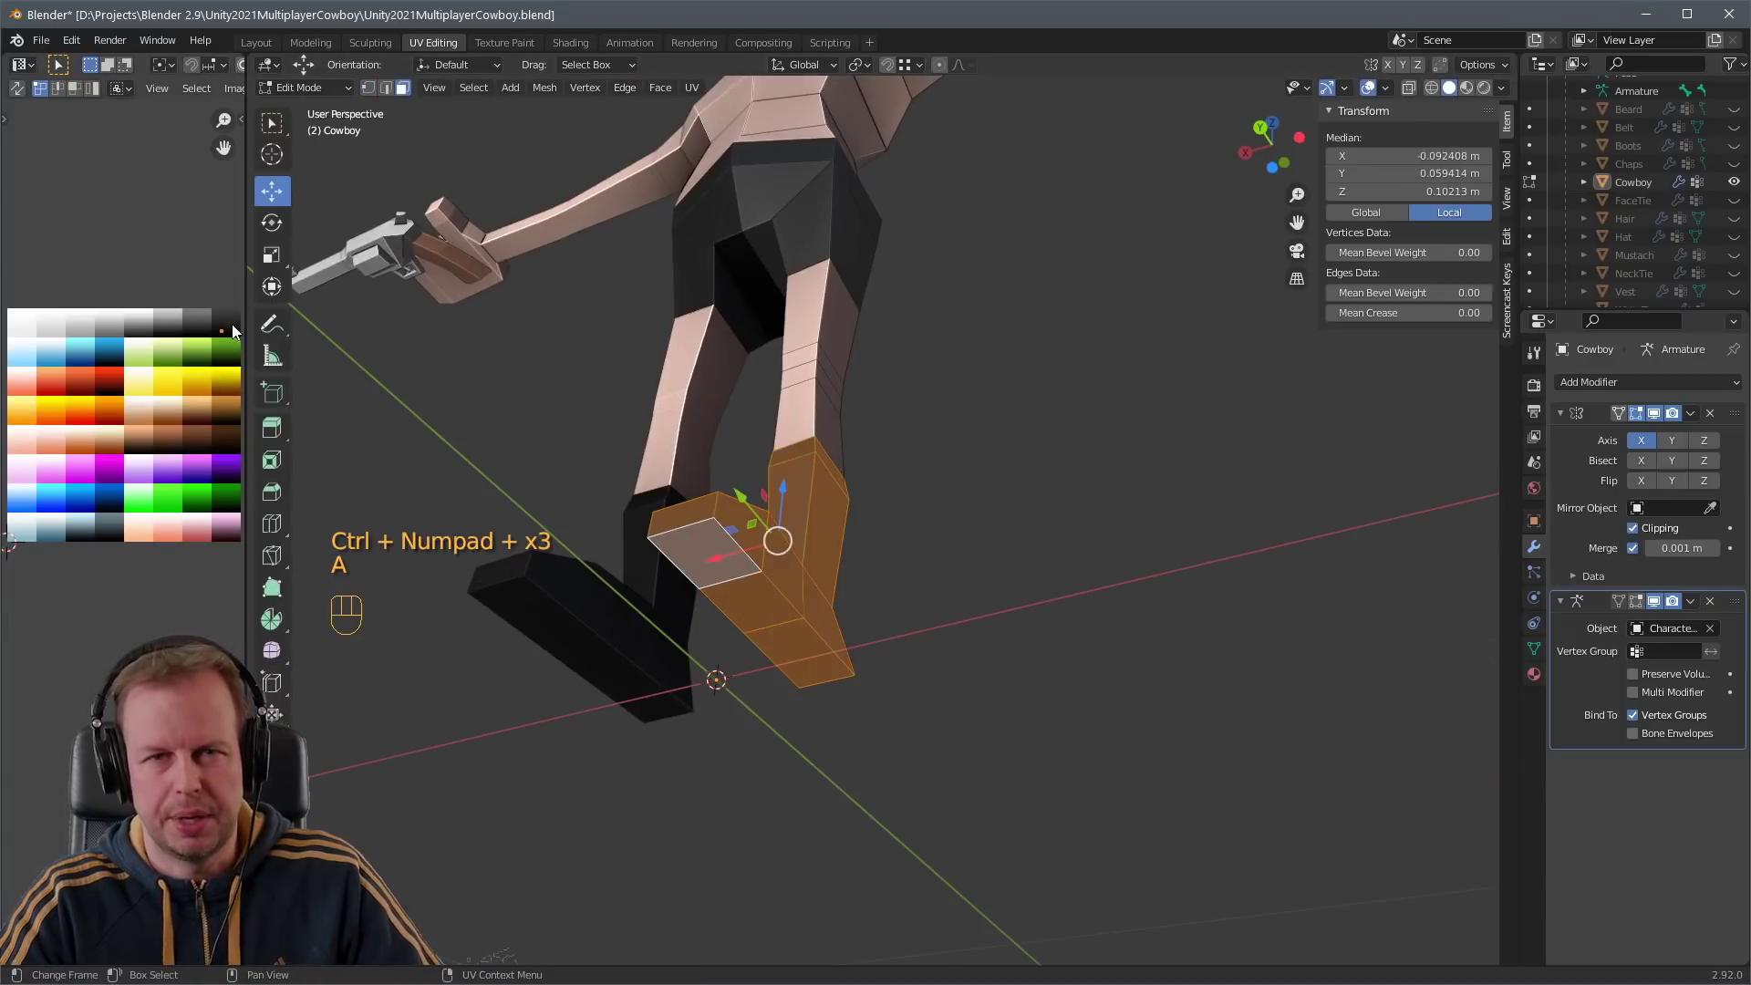
- Move the UVs of the selected boot faces onto the skin-tone swatch to turn them into bare feet
key(a)
key(a)
key(g)
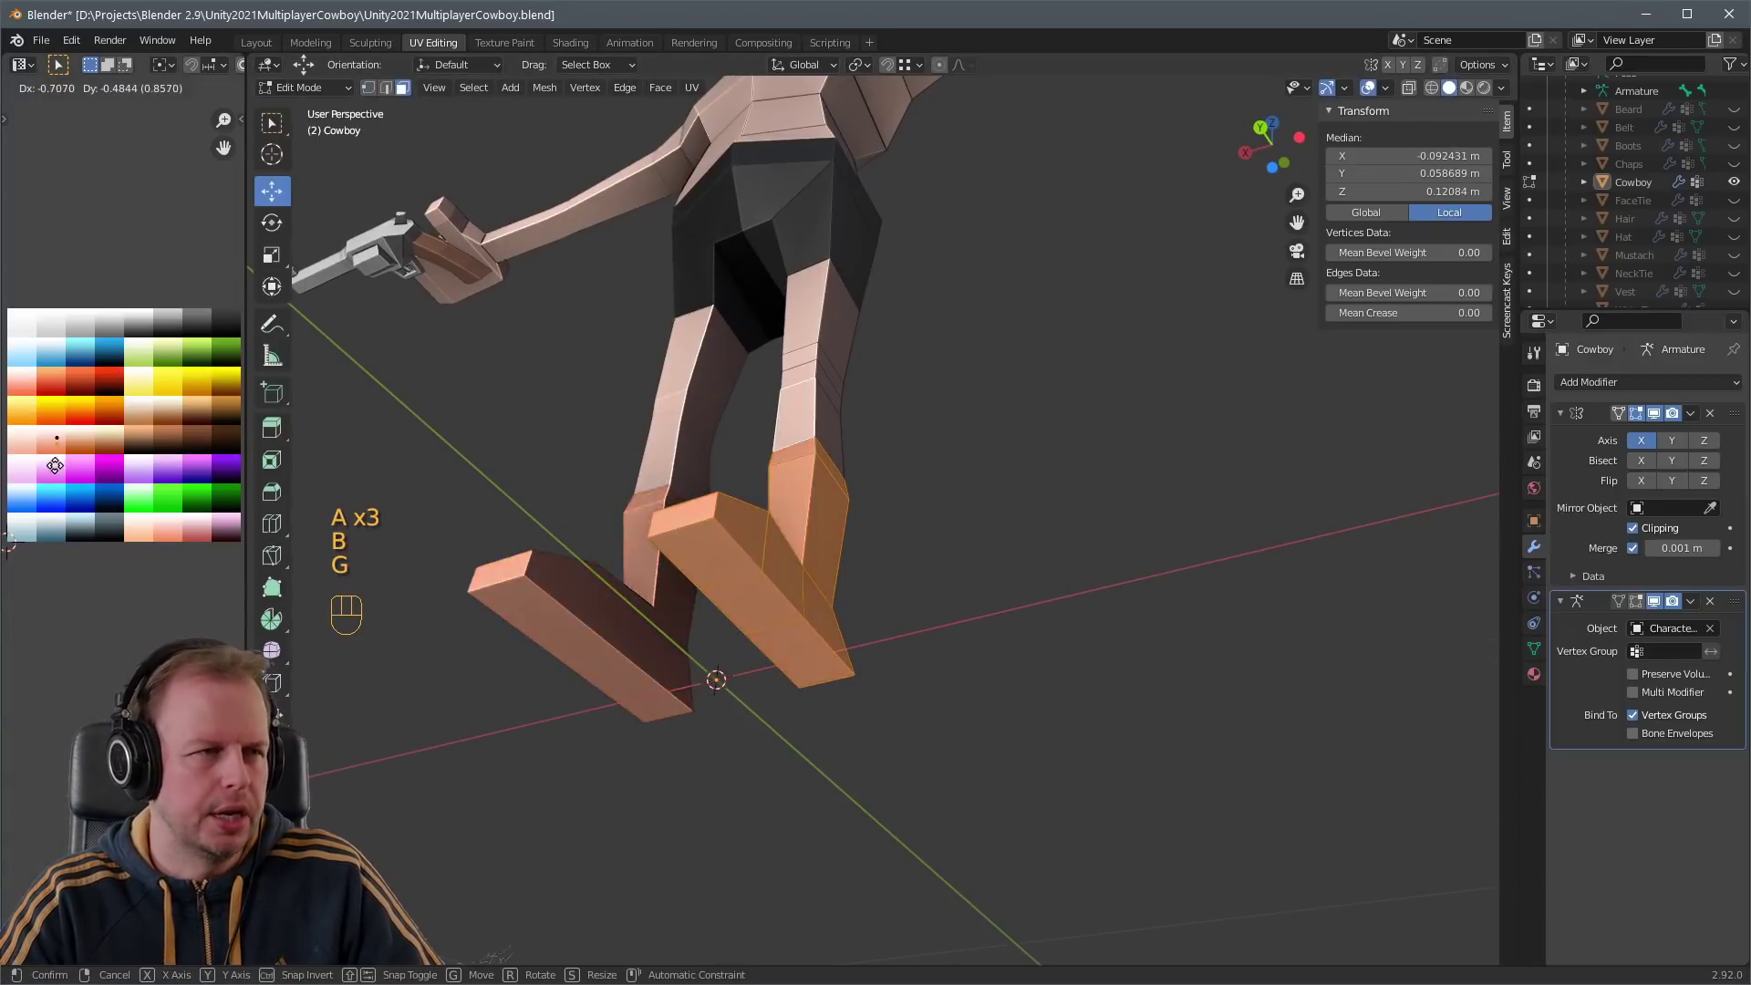
click(54, 459)
click(938, 678)
- Show the CharacterArmature again and leave the body's Edit Mode
middle_drag(931, 492, 922, 611)
key(3)
scroll(922, 626, up, 4)
scroll(922, 626, down, 2)
scroll(966, 539, down, 2)
scroll(1741, 122, up, 2)
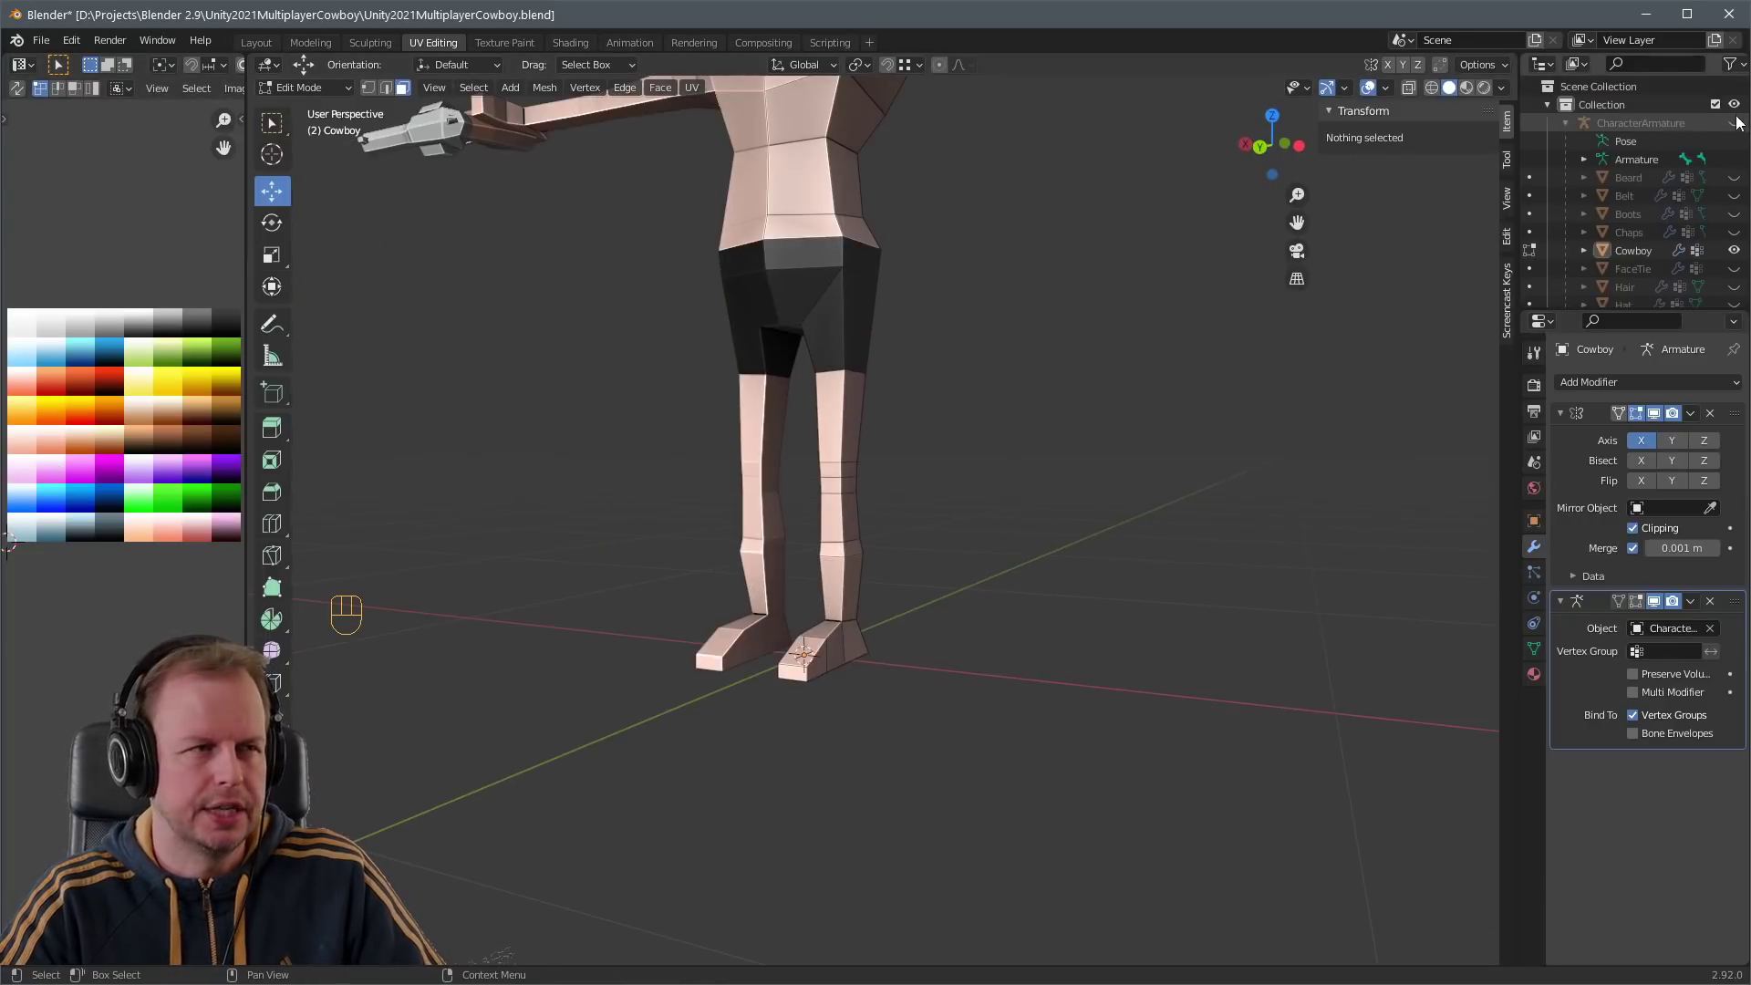
click(1735, 123)
scroll(1020, 321, down, 2)
click(832, 373)
key(ctrl+Tab)
key(Tab)
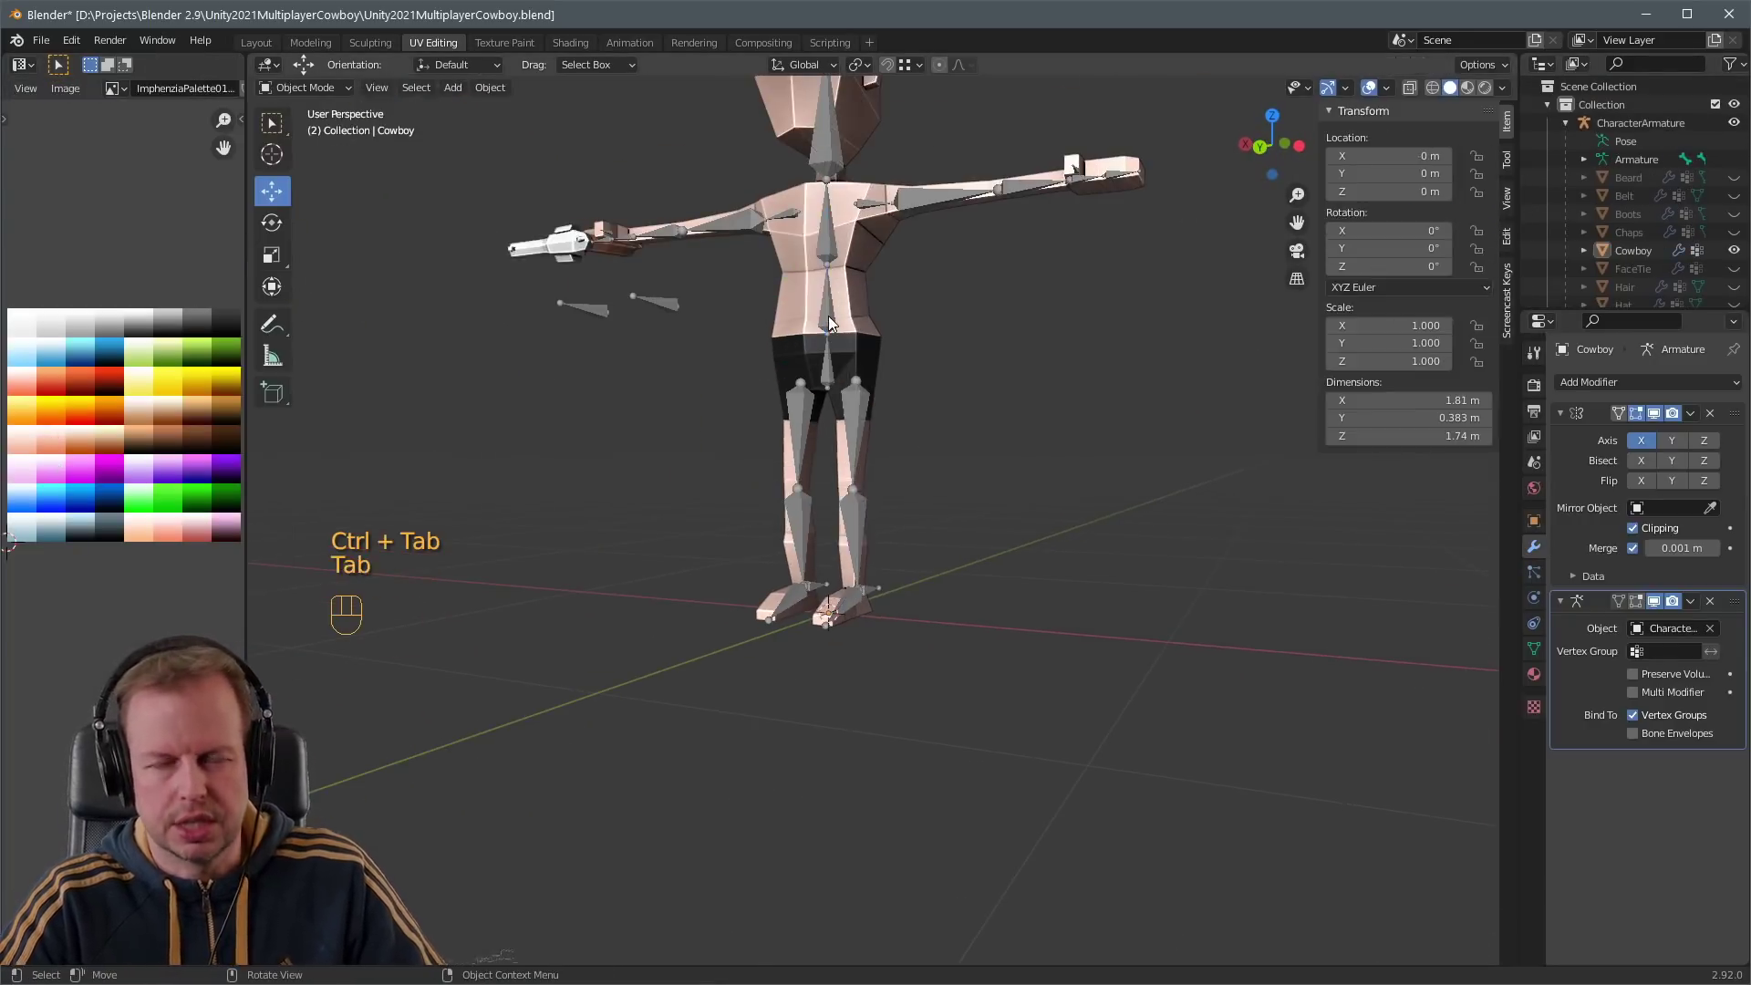
- Put the armature in Pose Mode, test the body's deformation by moving the Root bone, and cancel the move
click(828, 315)
key(ctrl+Tab)
key(g)
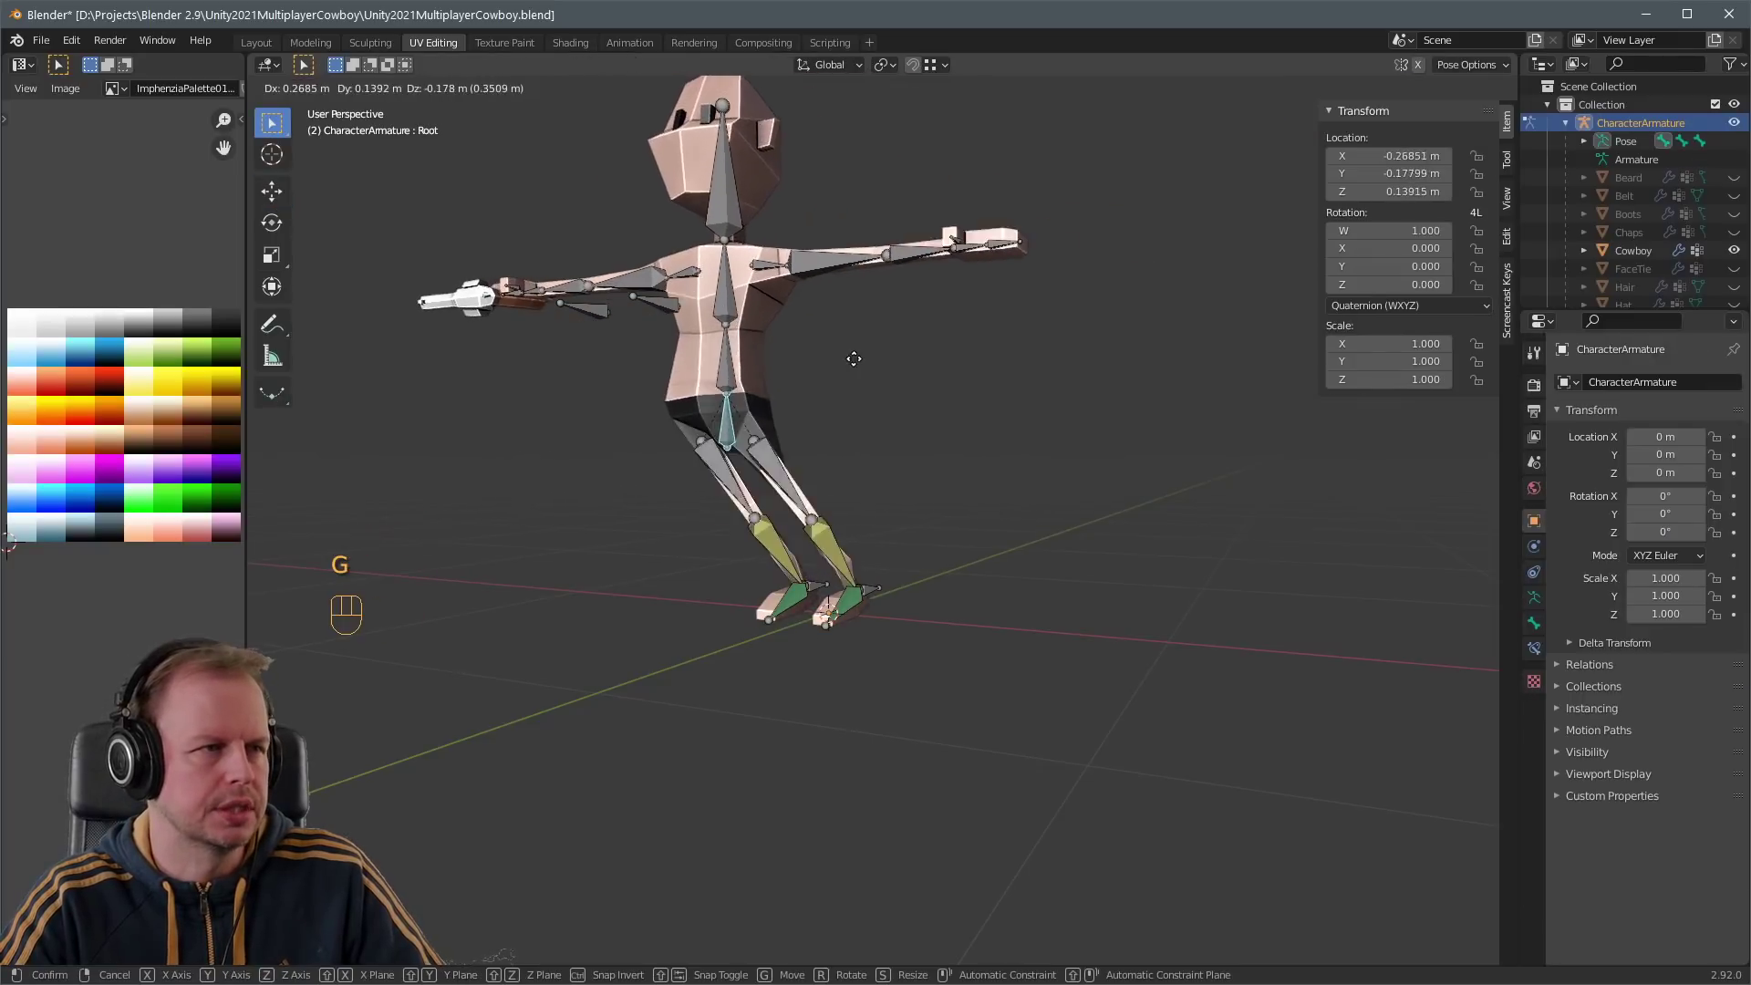
right_click(852, 364)
- Select the left leg's IK target bone and show the Boots object
click(862, 590)
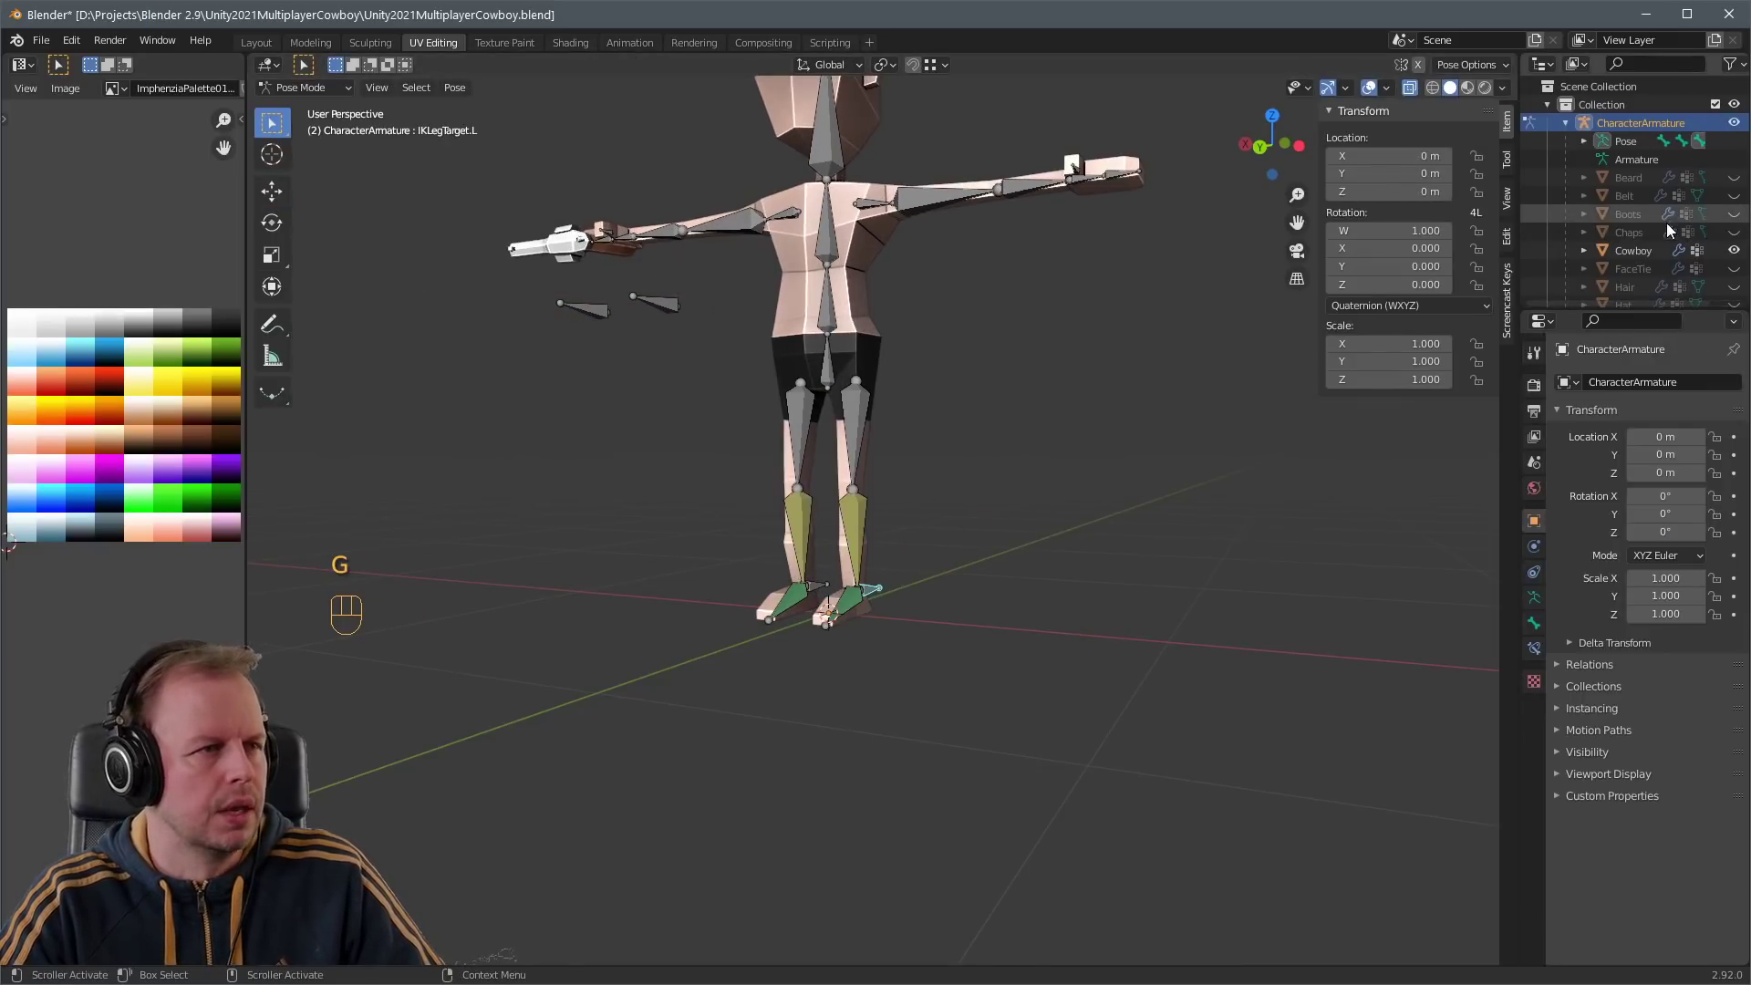
scroll(1687, 224, up, 4)
click(1733, 214)
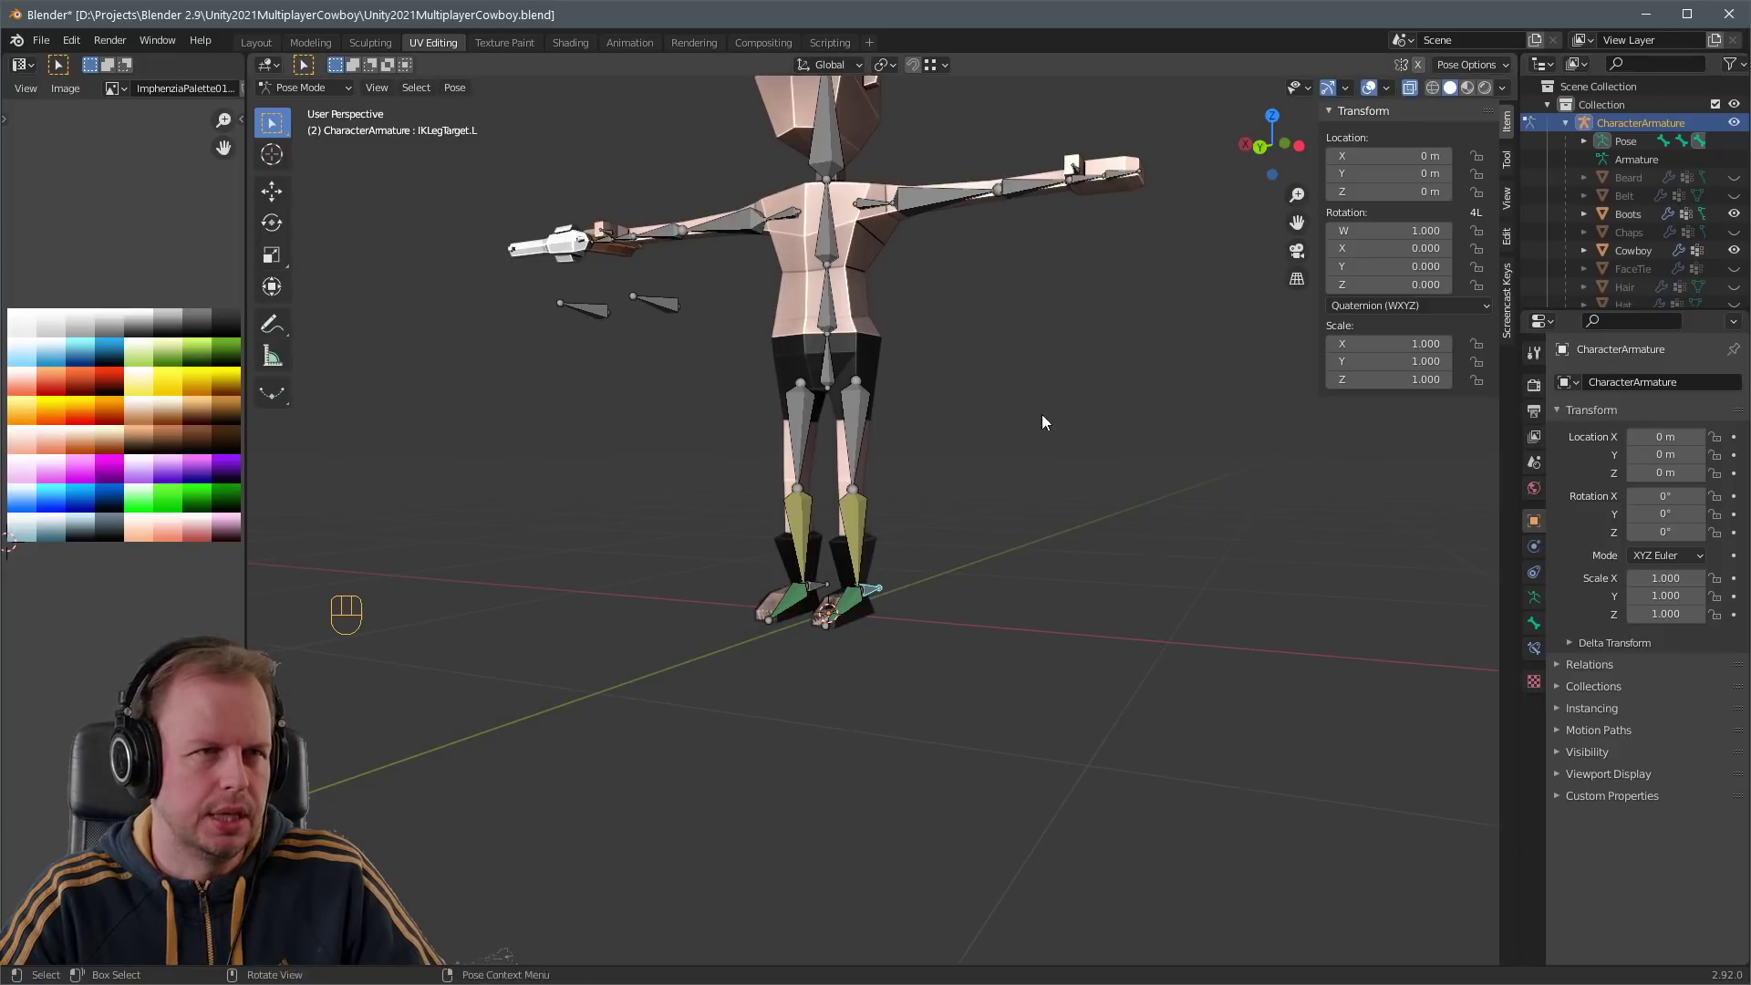
- Hide the Boots and the CharacterArmature, keep only the Cowboy body shown, and leave Pose Mode
middle_drag(1042, 414, 1085, 421)
click(1733, 250)
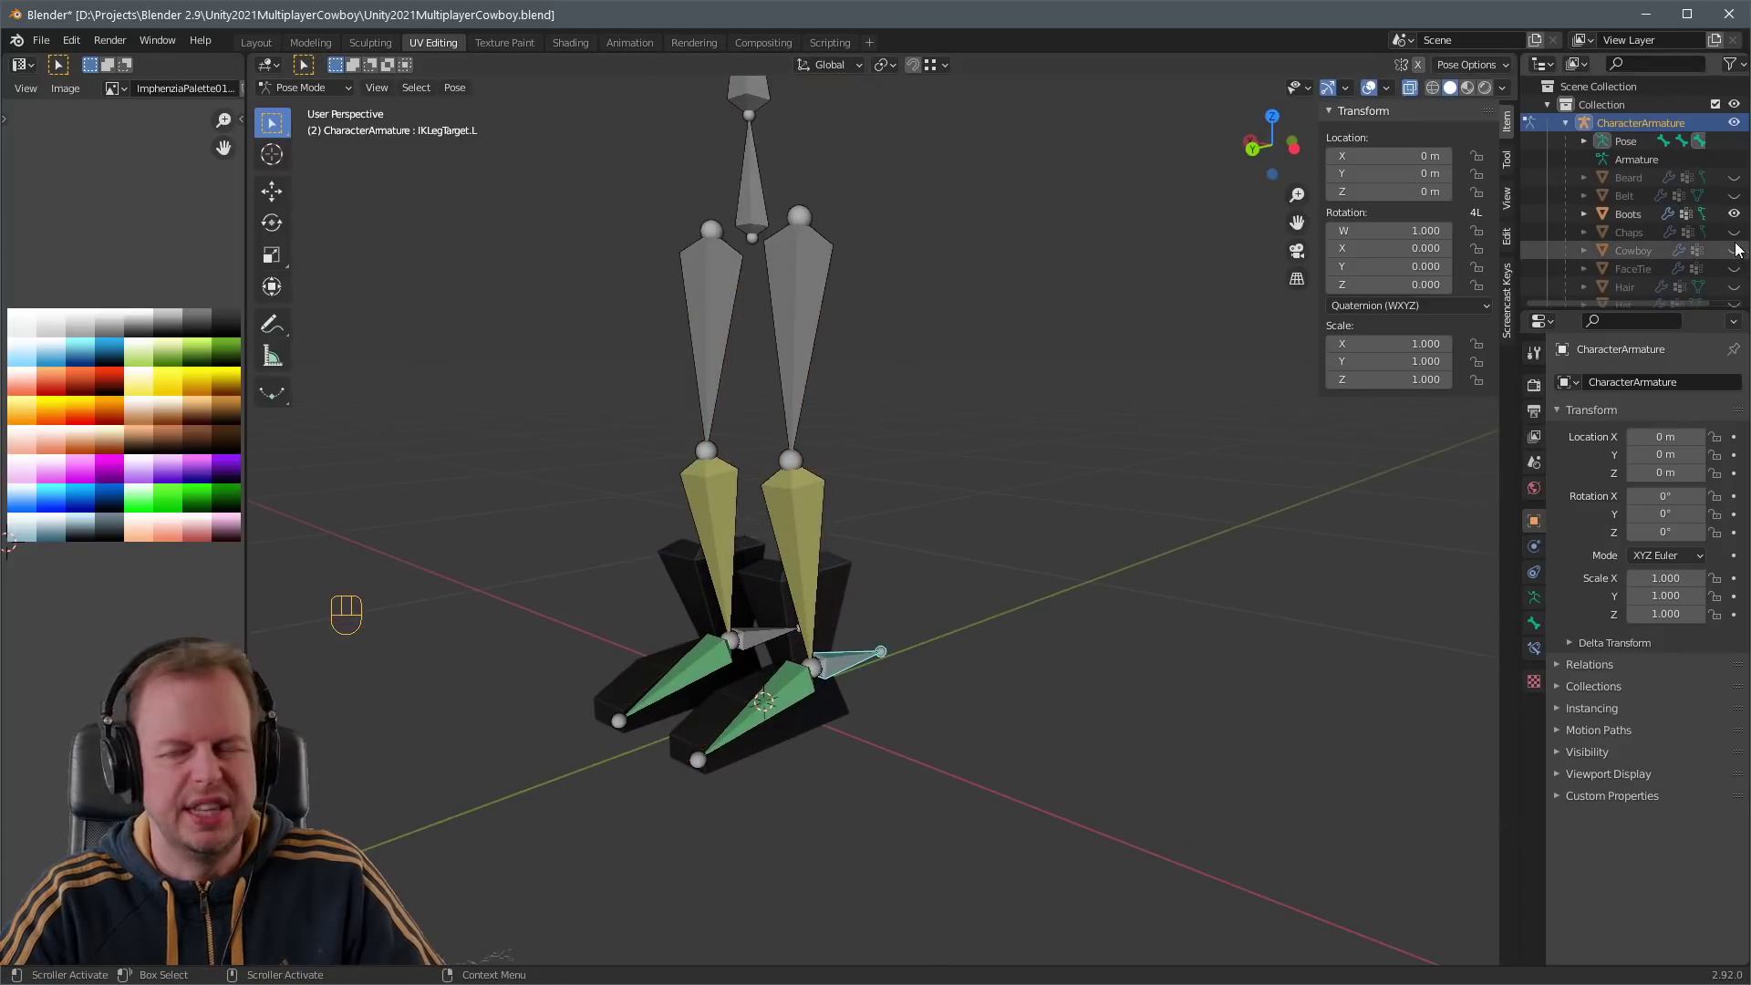
click(1734, 213)
scroll(1719, 256, down, 3)
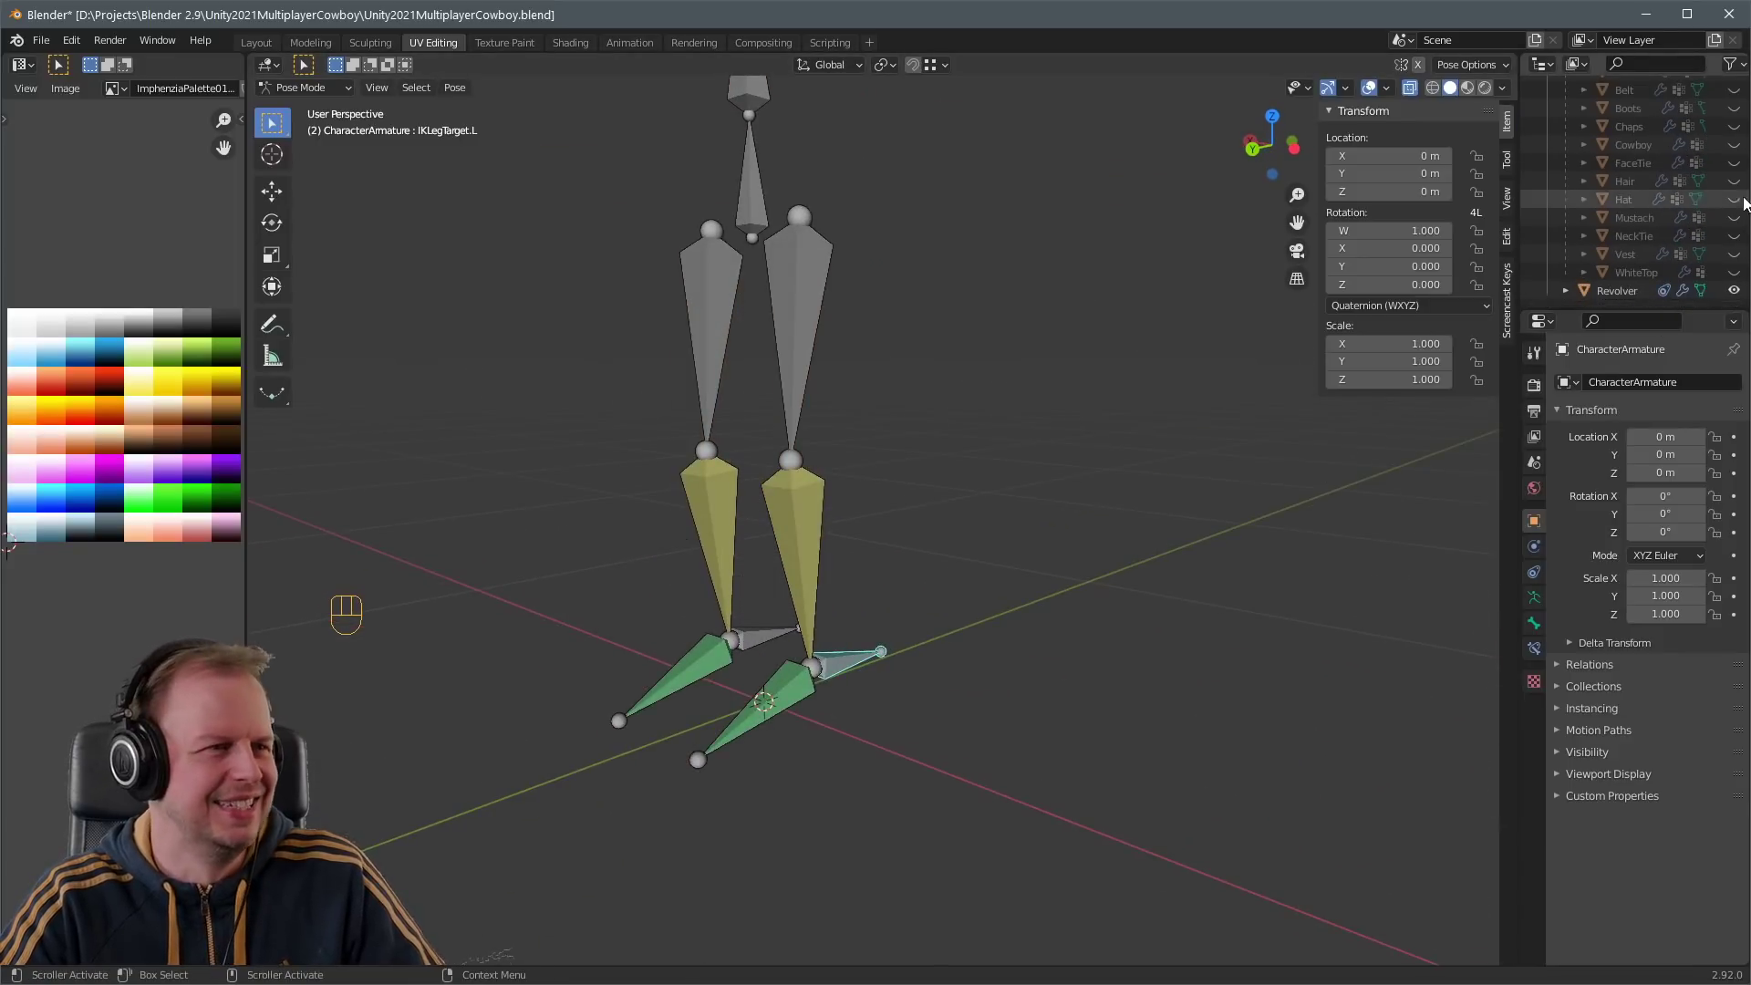
click(1734, 144)
scroll(1714, 164, up, 3)
key(ctrl+Tab)
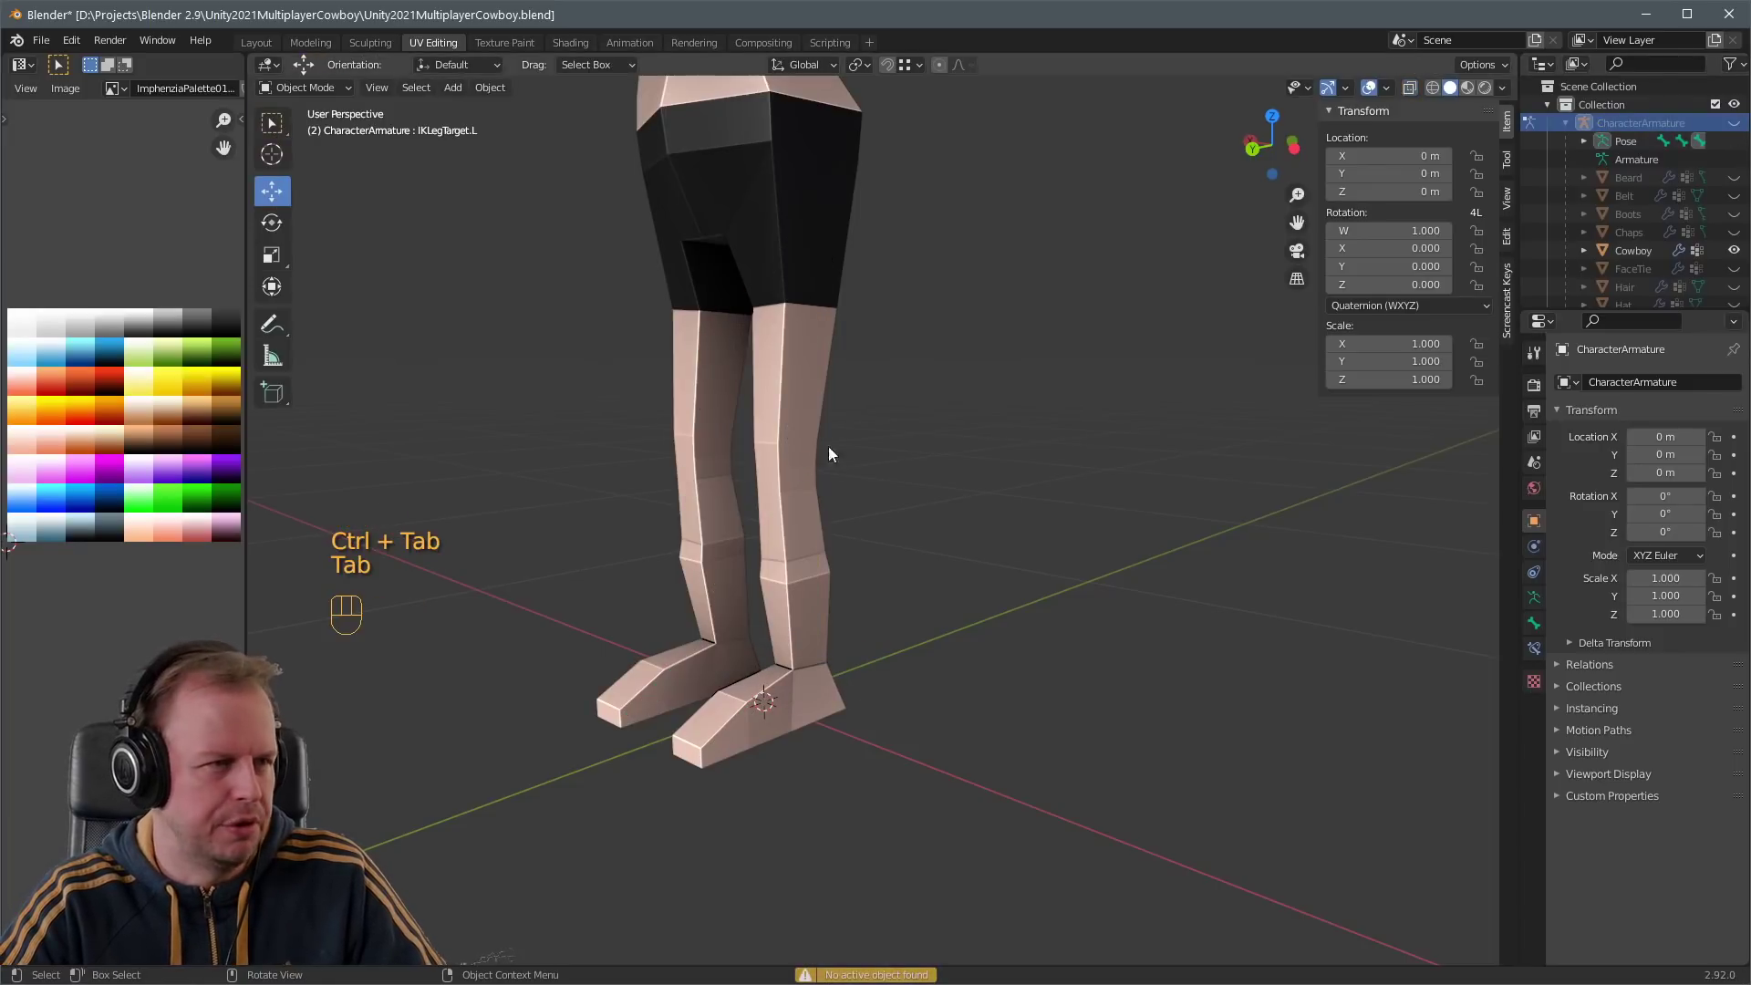
- Try to select the Cowboy body and open its mesh for editing
scroll(857, 254, down, 4)
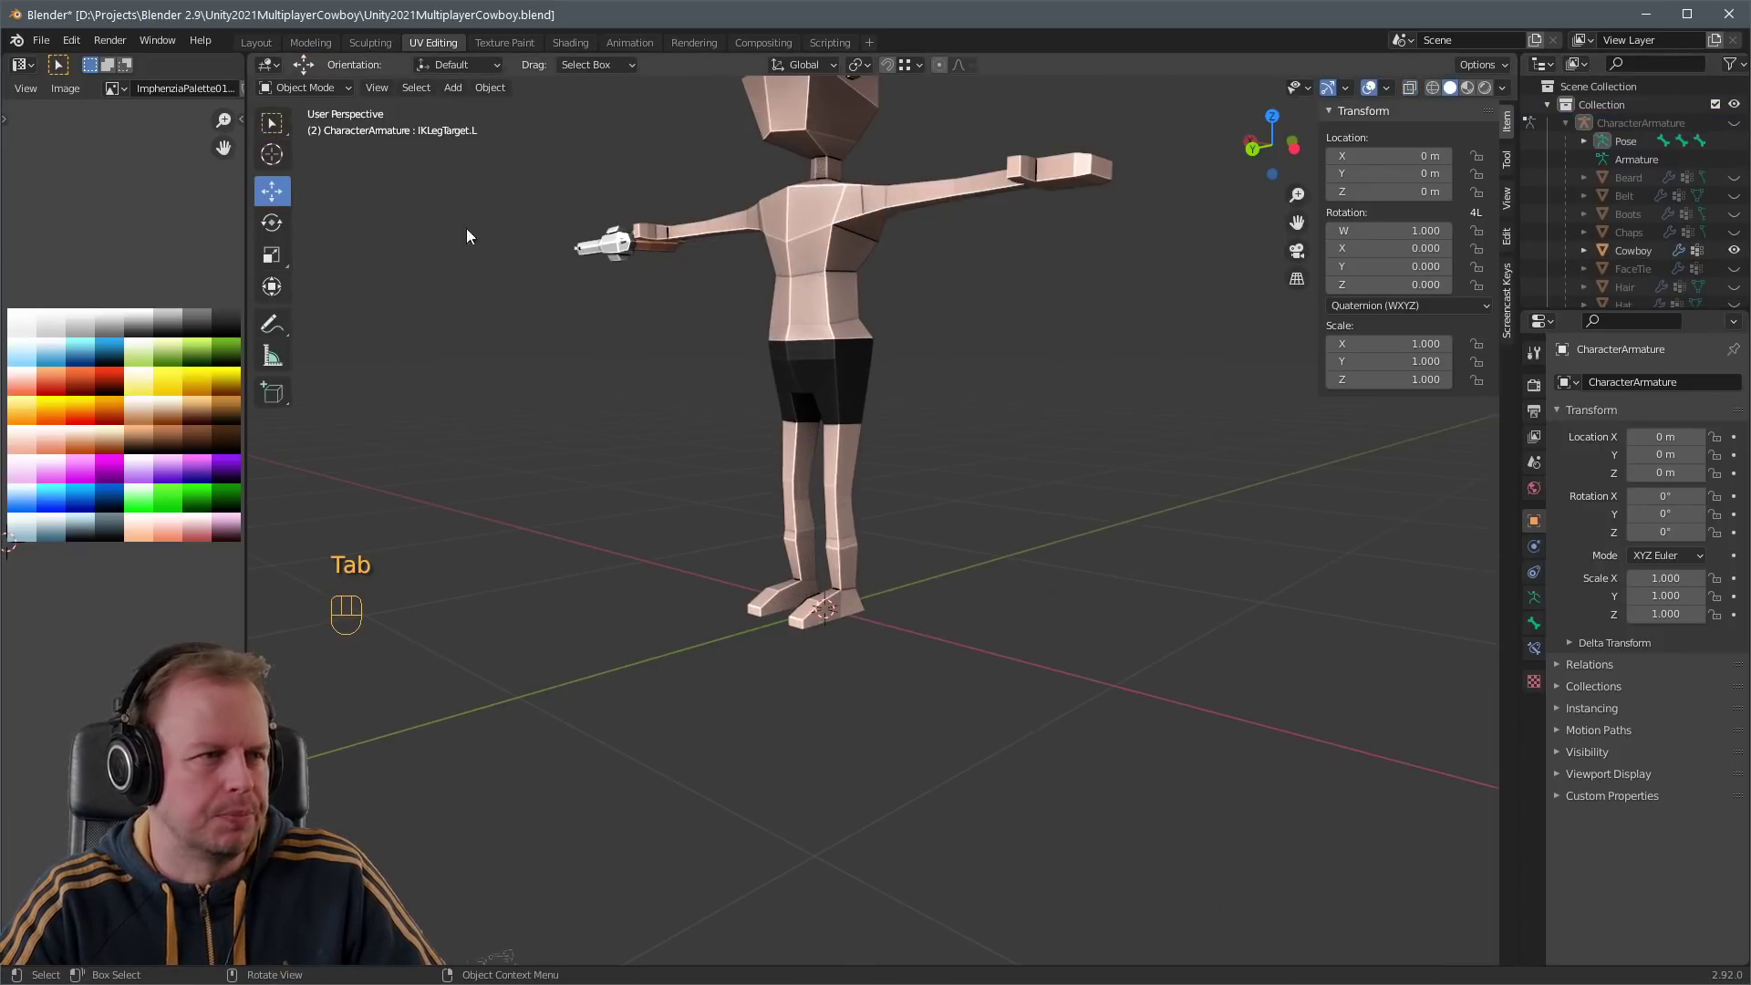
key(space)
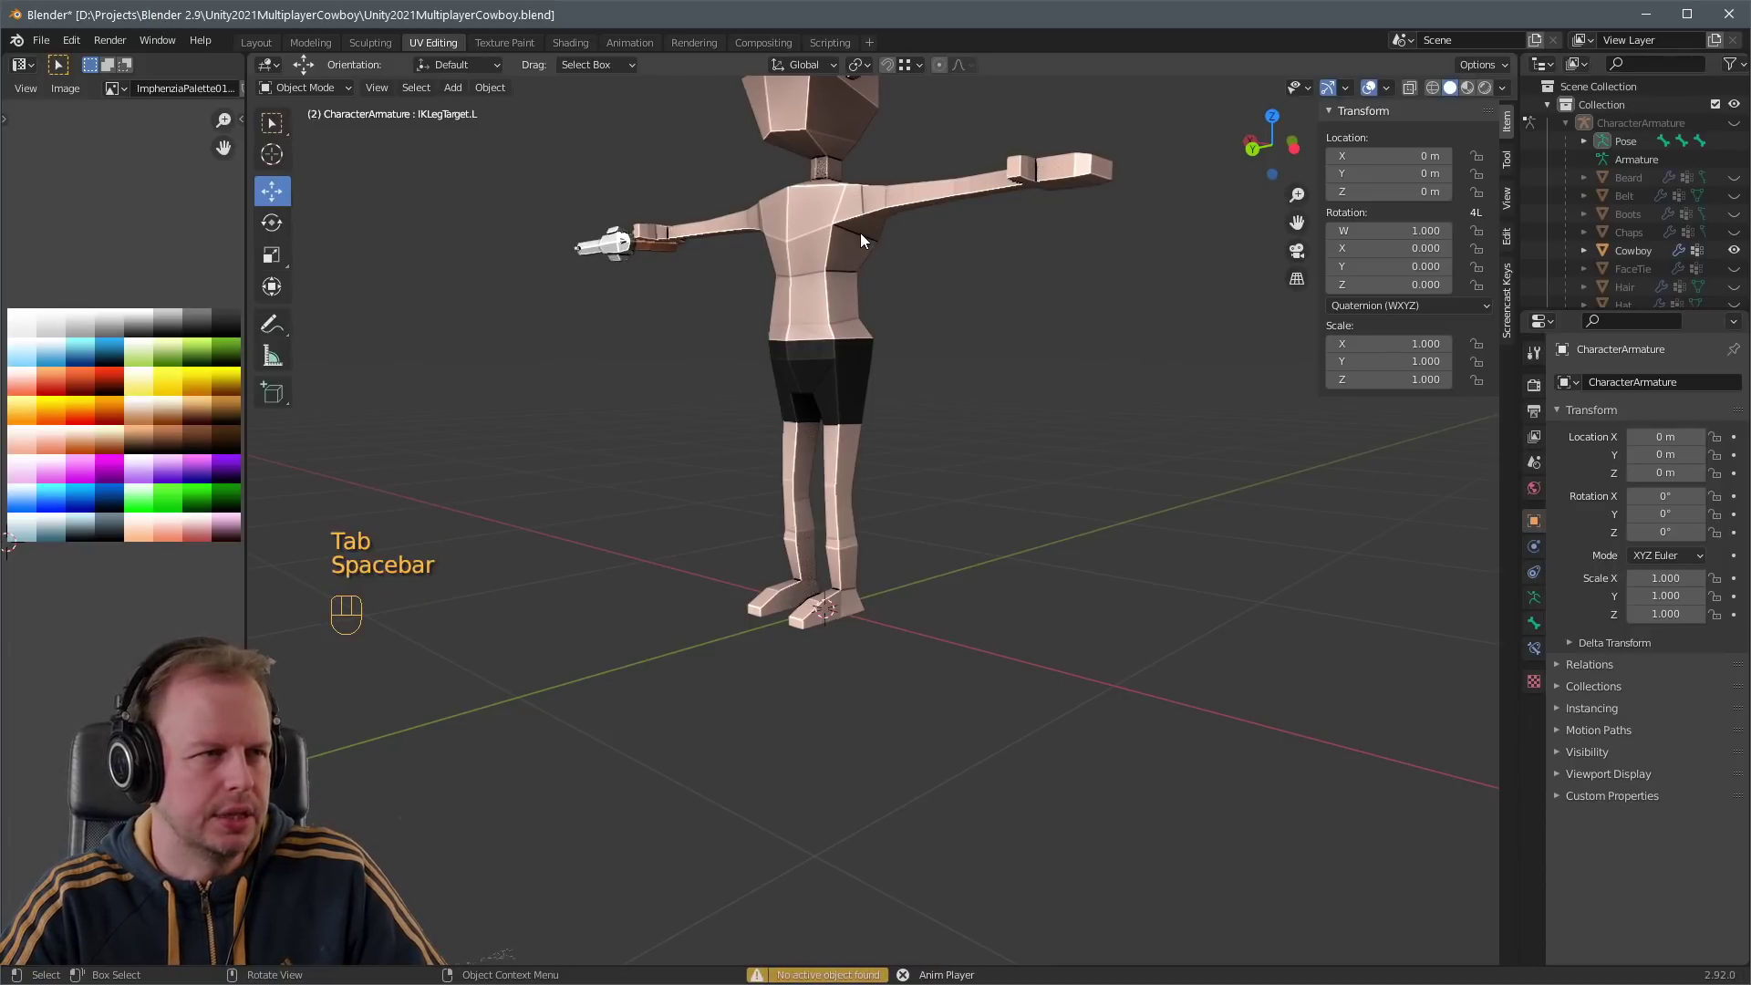
key(space)
shift+middle_drag(836, 231, 799, 405)
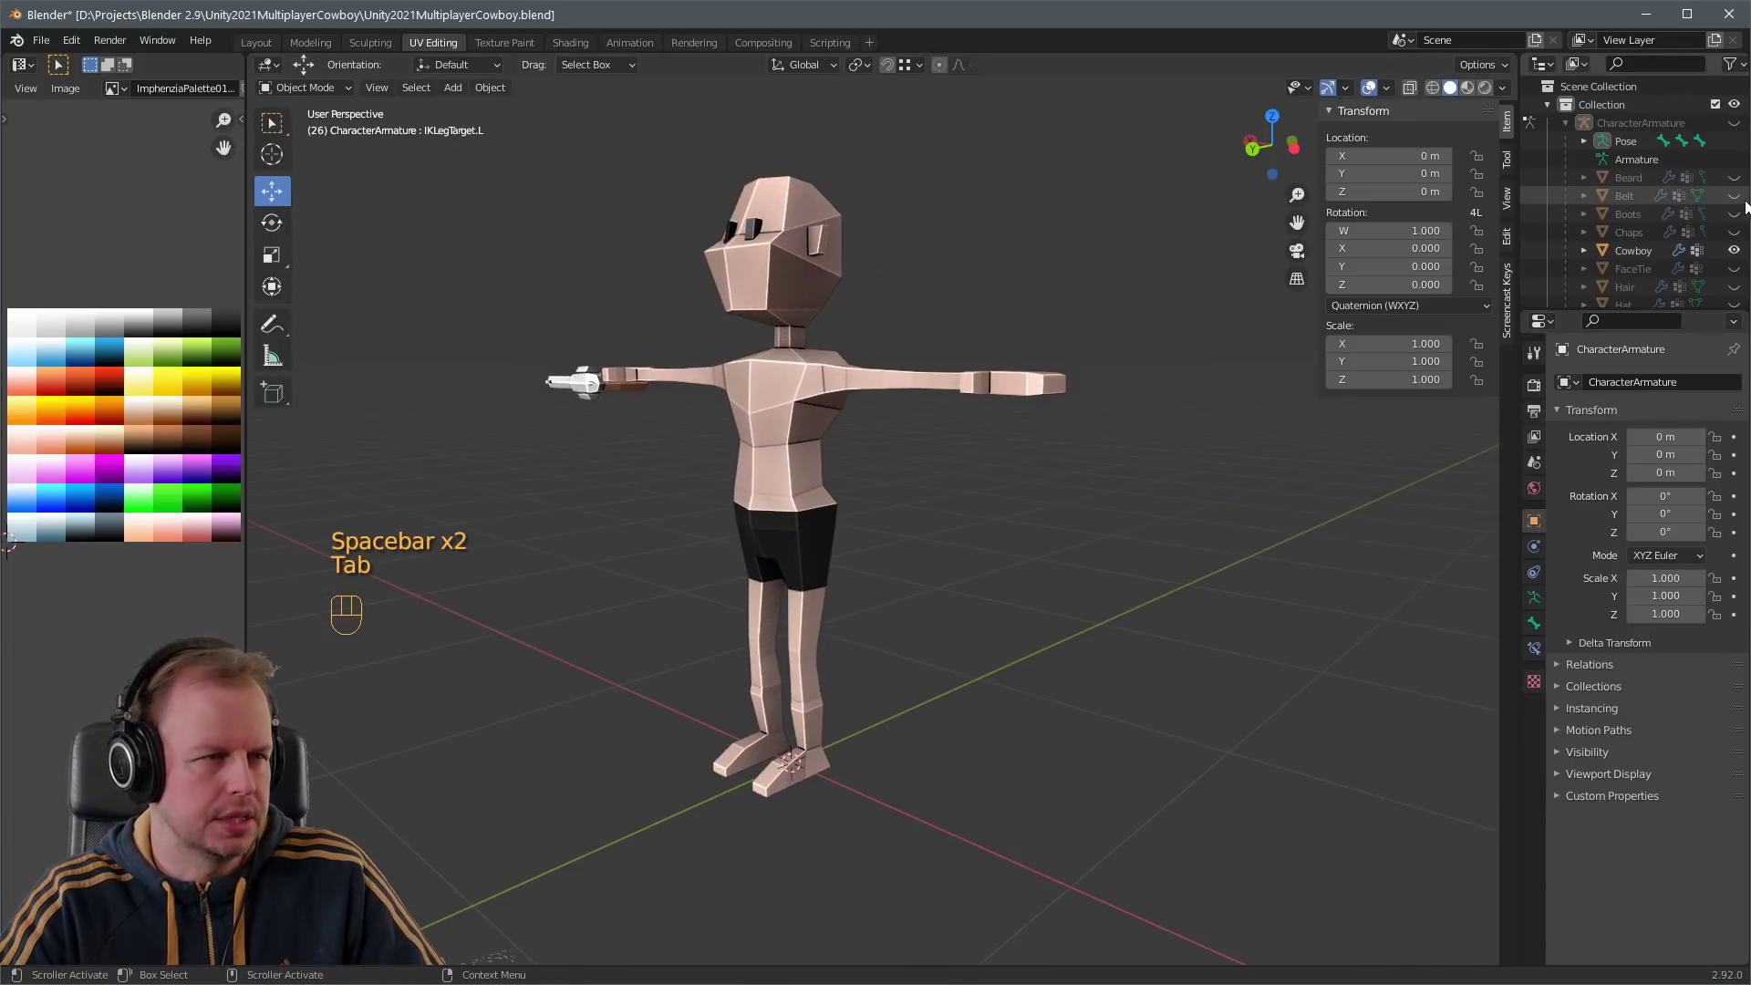
click(1632, 249)
key(Tab)
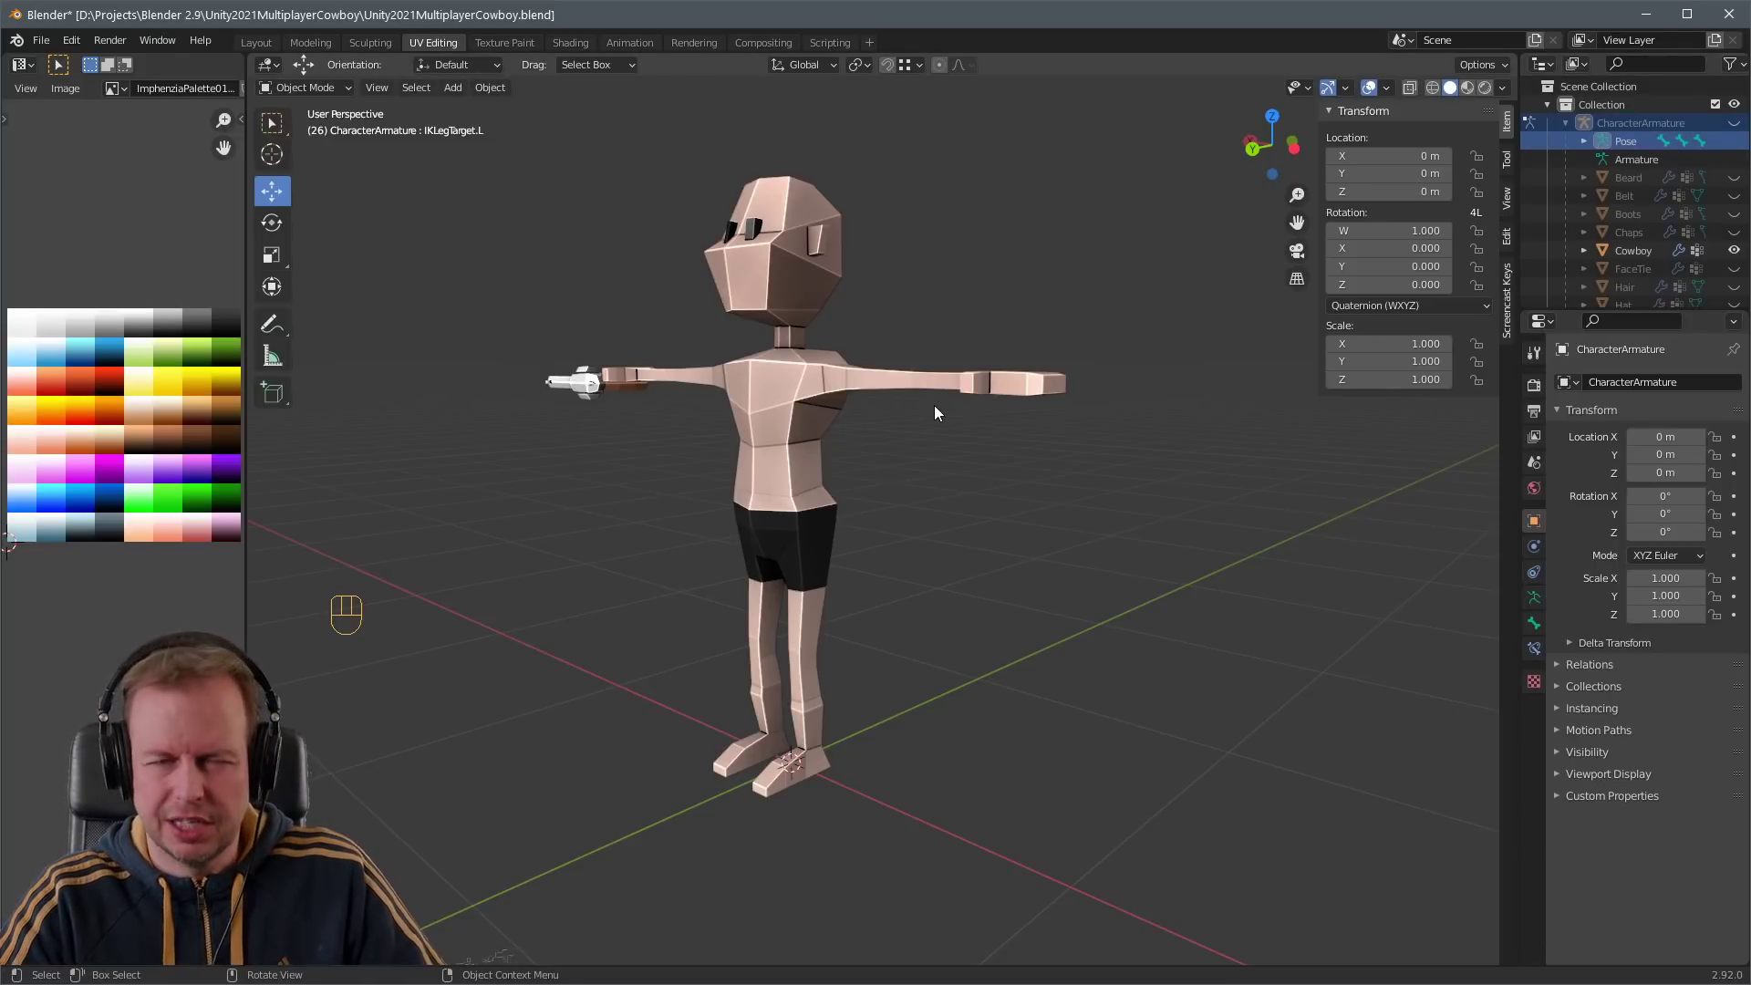
- Turn on the selectability column in the outliner's restriction toggles
scroll(1655, 261, down, 3)
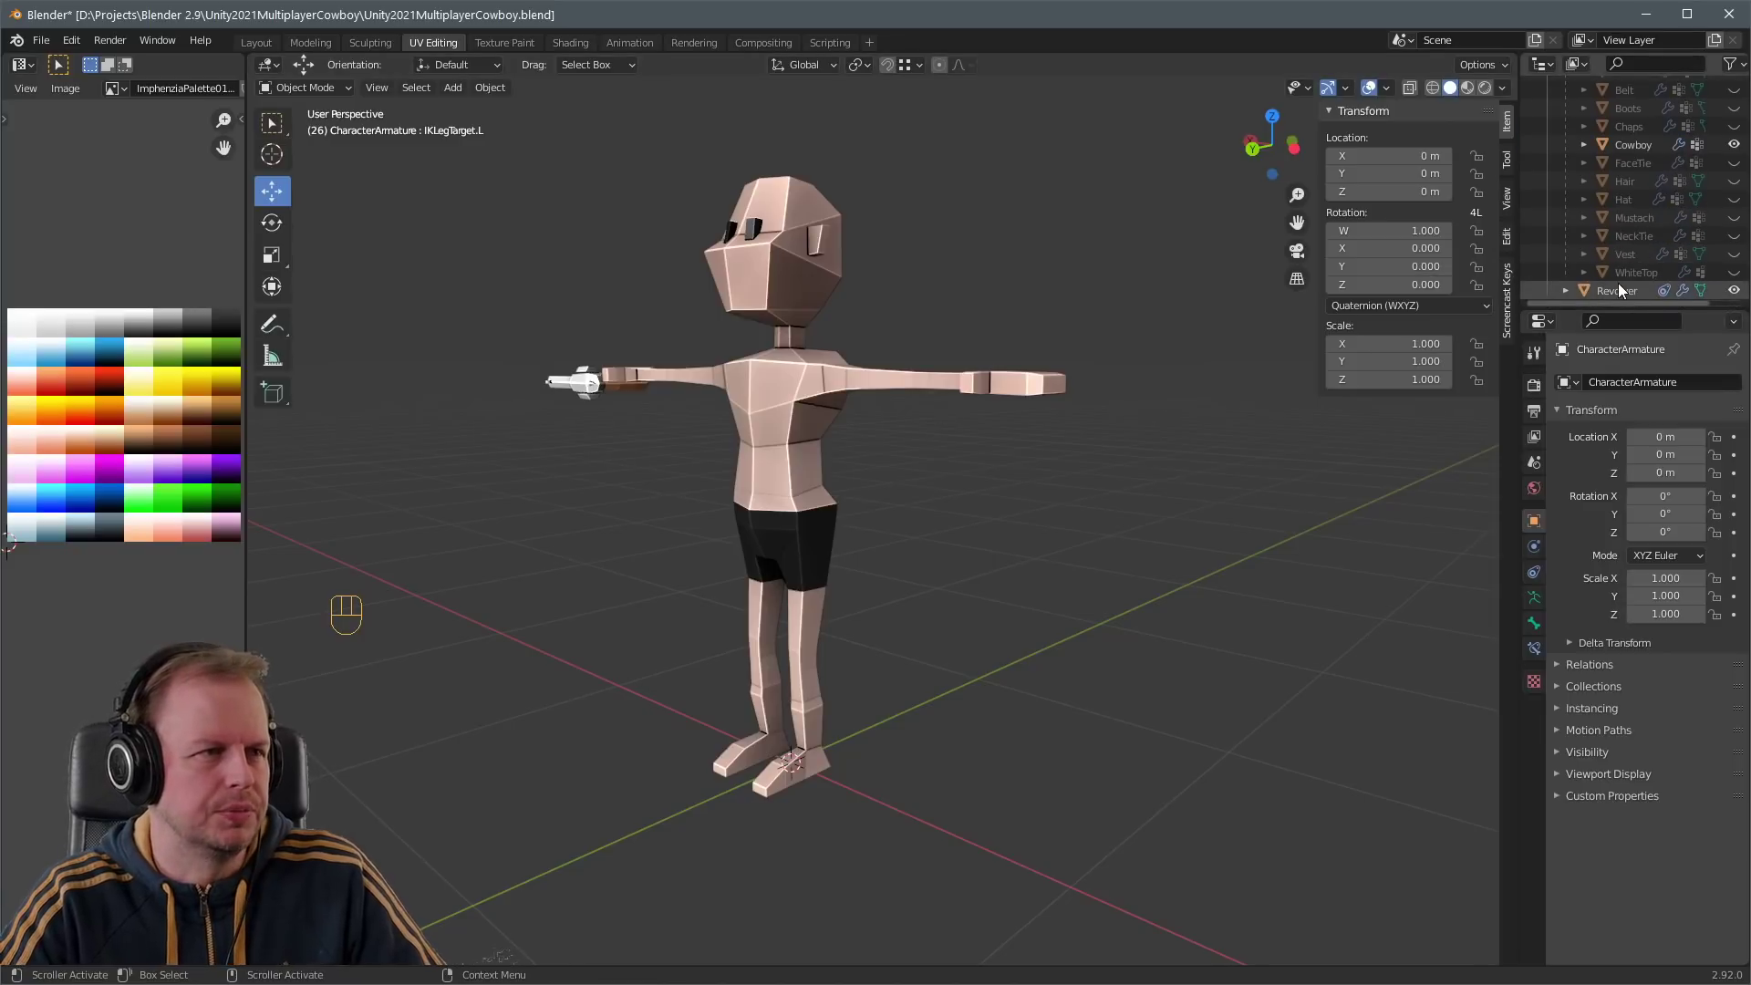
click(1729, 64)
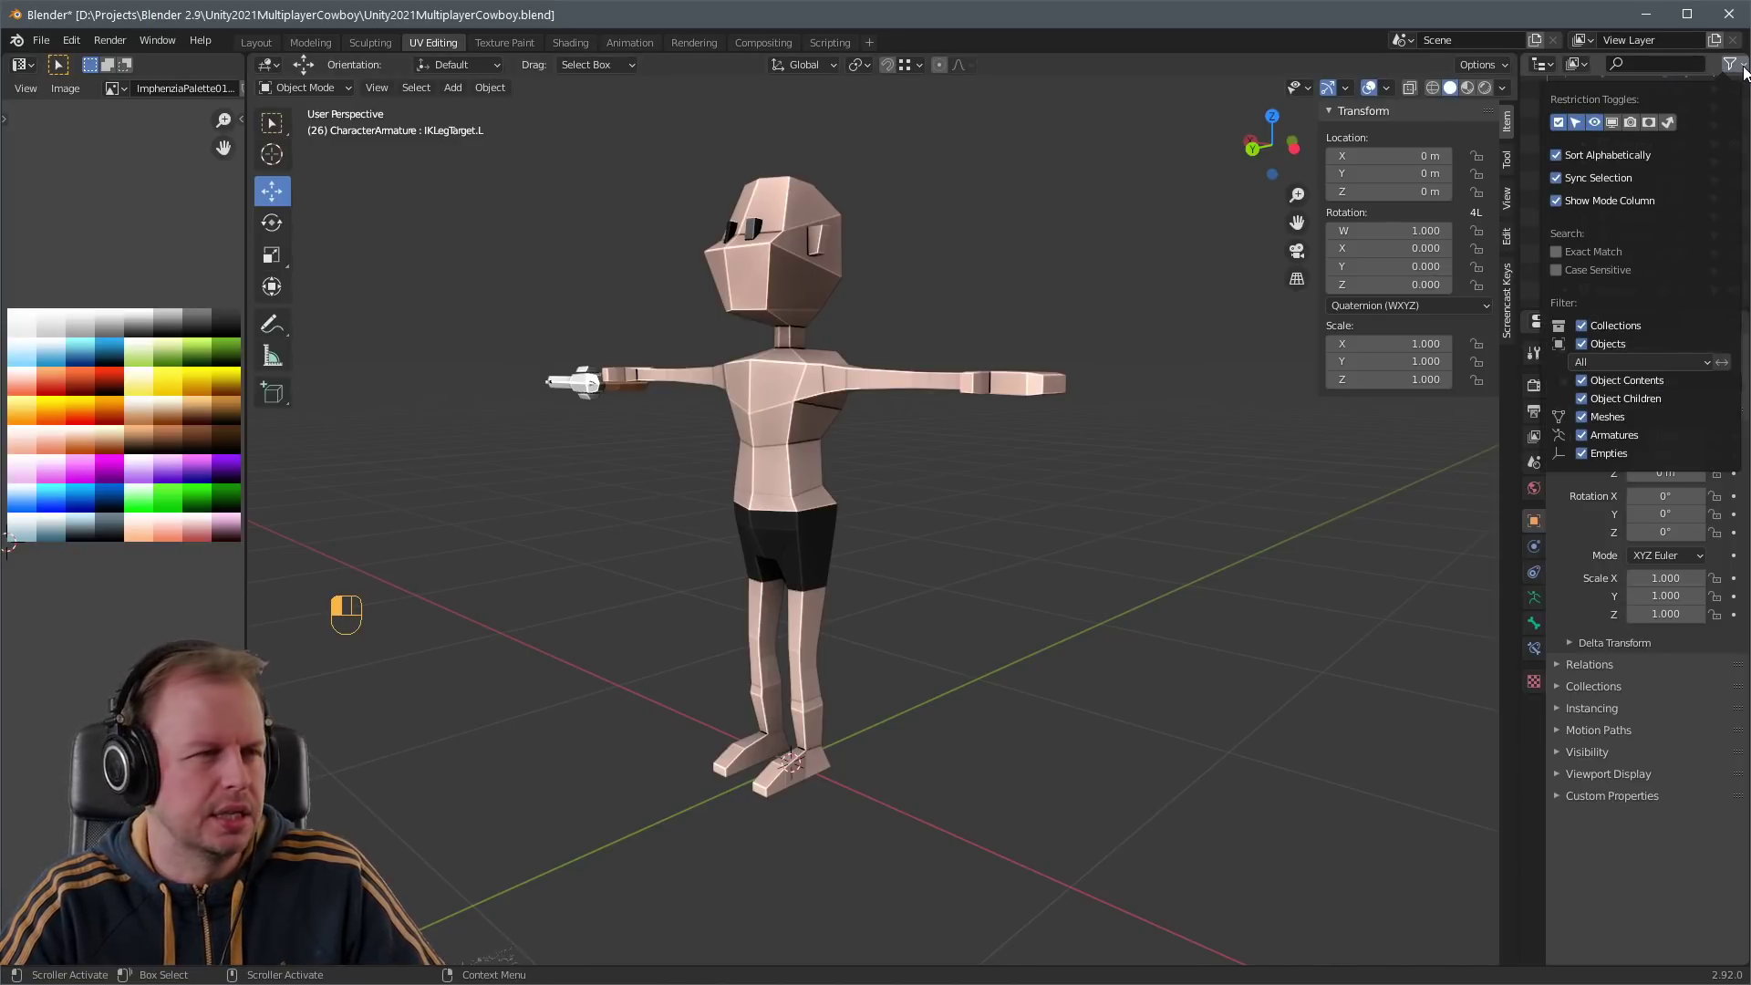
scroll(1679, 137, up, 3)
- Leave the armature's Edit Mode, select the Cowboy body and open its mesh for editing
click(786, 436)
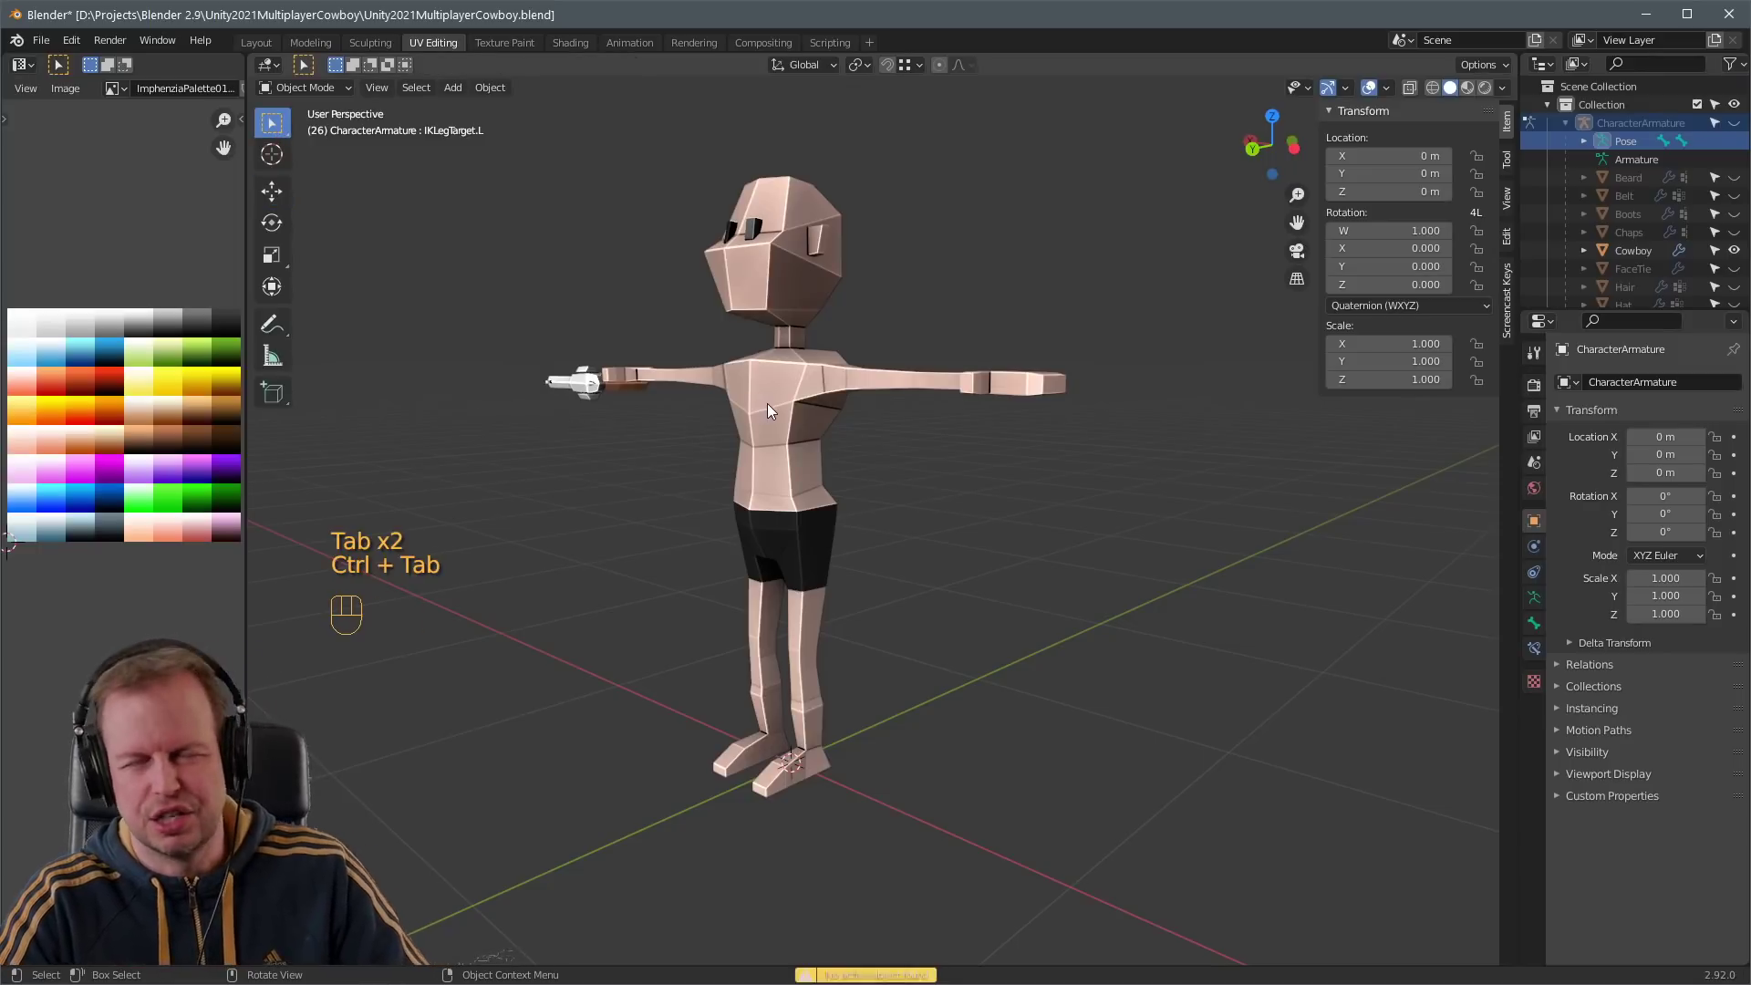
key(Tab)
middle_drag(783, 352, 955, 266)
middle_drag(975, 599, 871, 654)
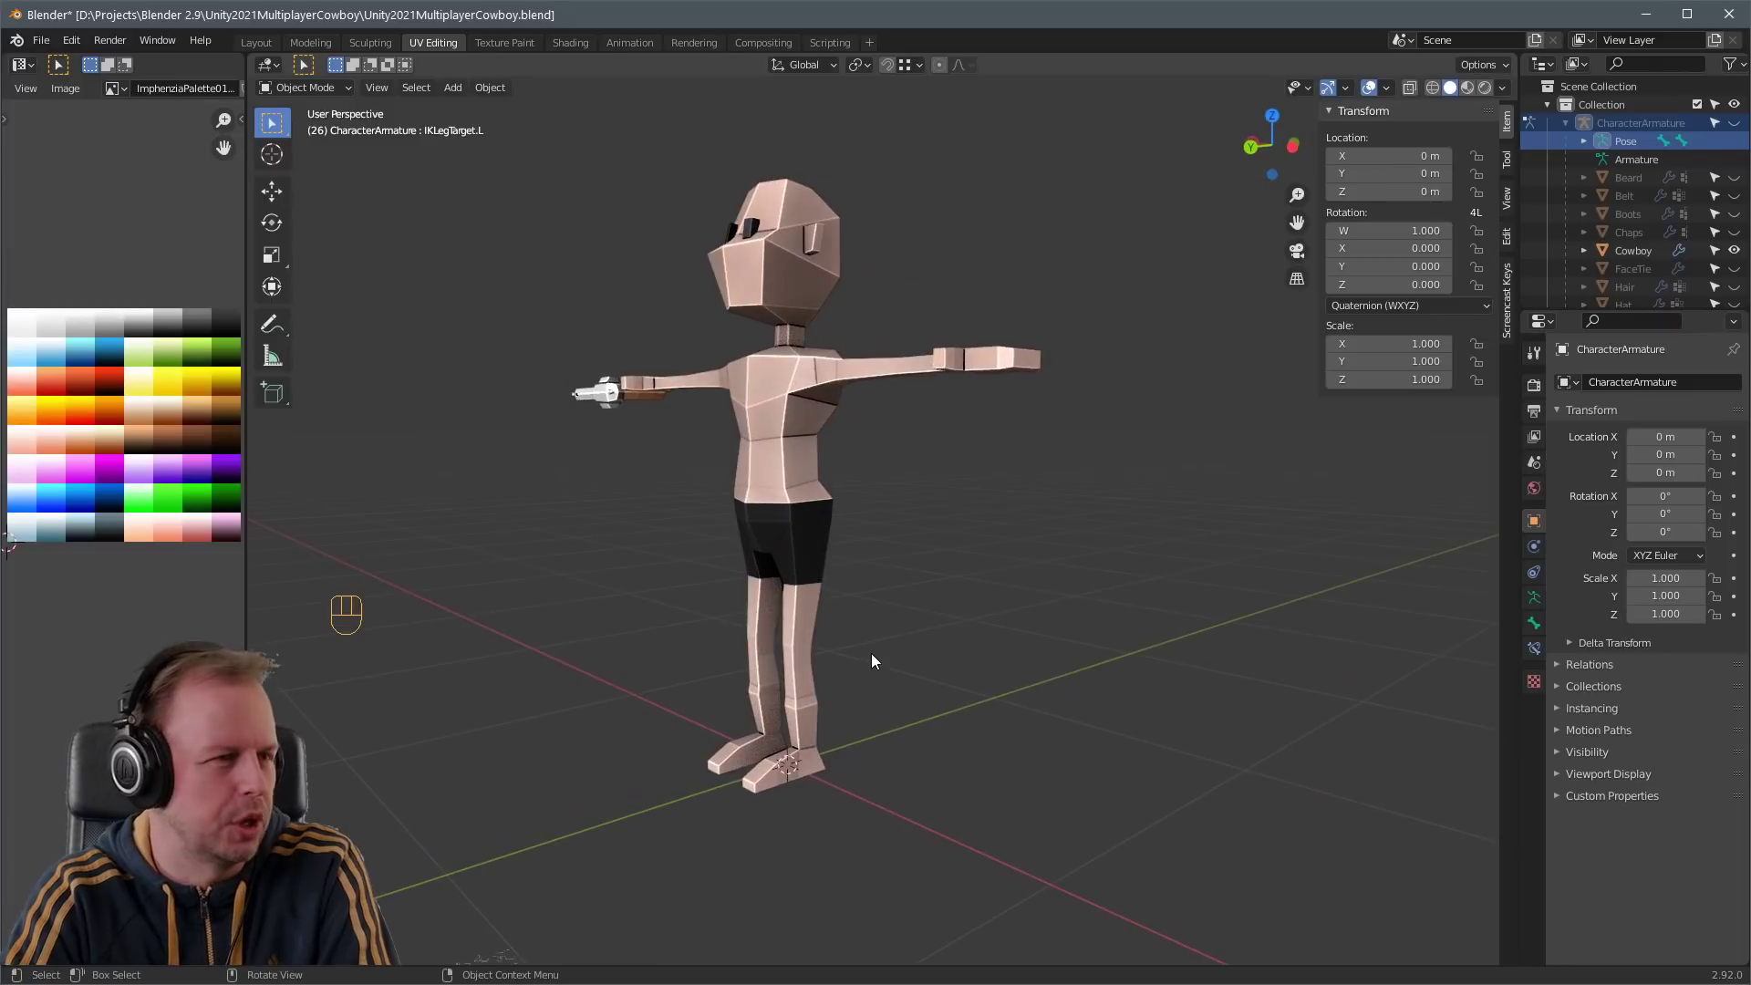
click(1533, 355)
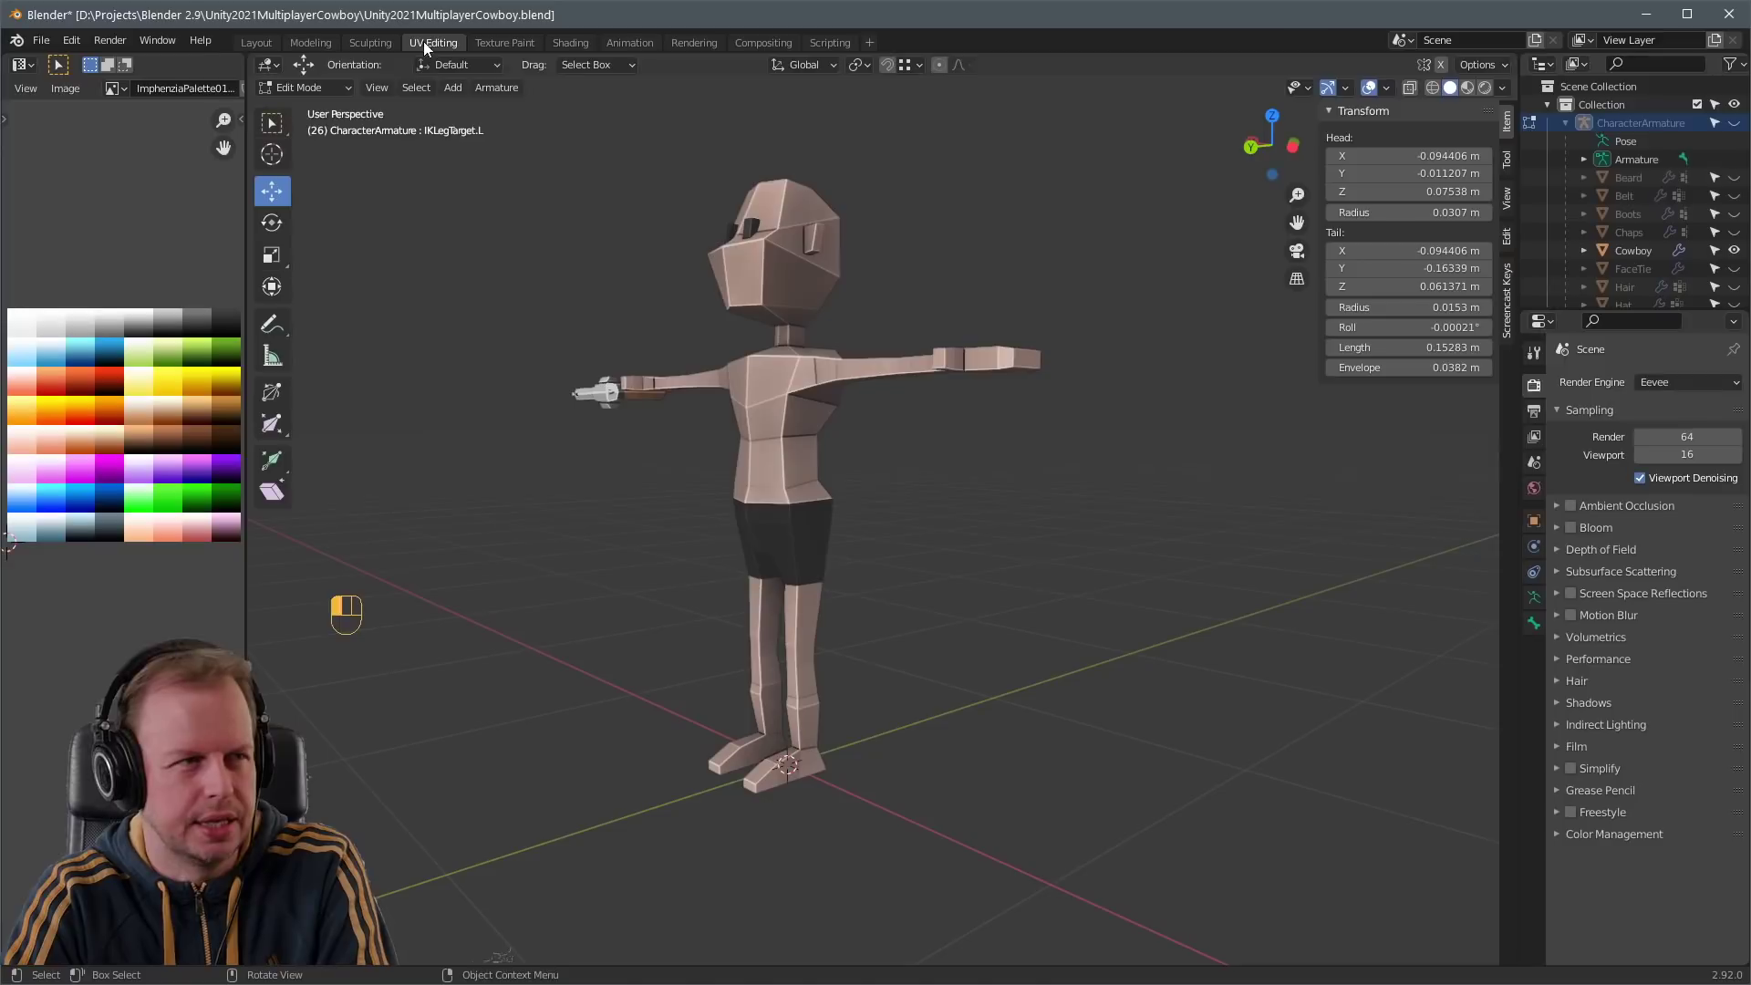
key(Tab)
click(777, 445)
key(Tab)
scroll(748, 793, up, 2)
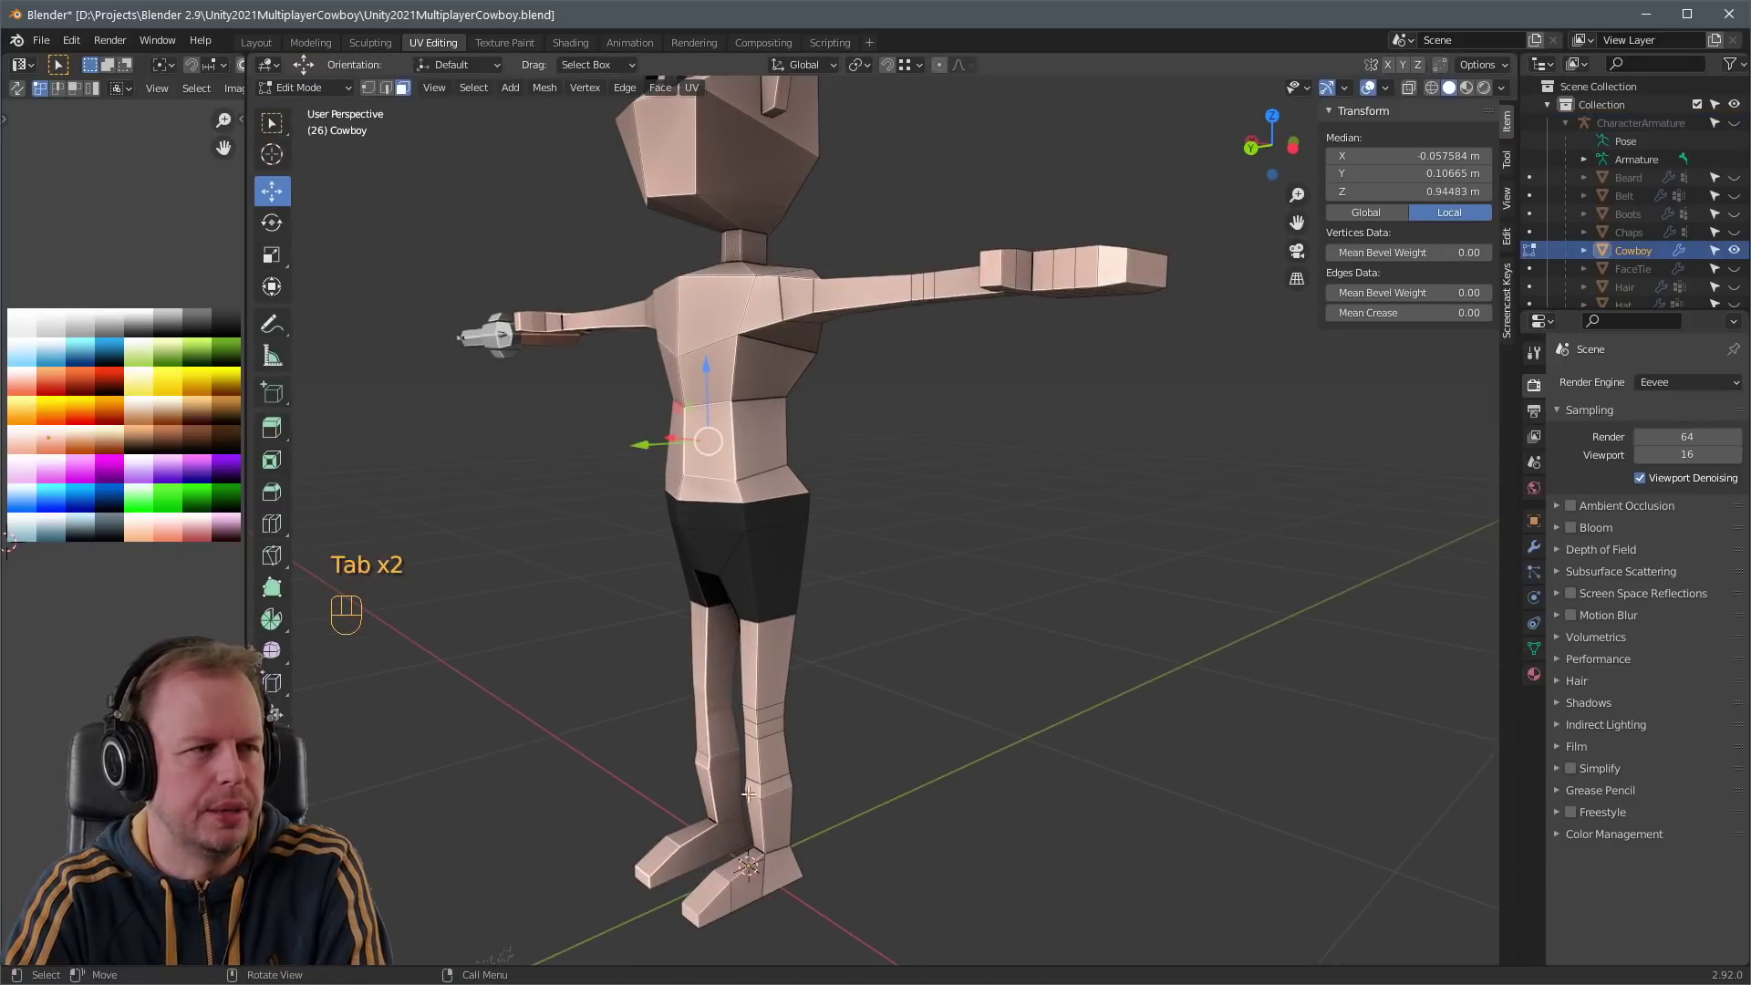
- Lower the top of the left foot slightly and pull its toe back toward the heel
shift+click(715, 898)
middle_drag(715, 898, 835, 766)
shift+middle_drag(834, 766, 853, 502)
scroll(853, 502, up, 3)
middle_drag(853, 501, 793, 584)
drag(633, 640, 634, 651)
click(576, 769)
drag(516, 791, 536, 784)
middle_drag(620, 743, 848, 679)
- Scale the left heel's bottom edge along X and leave the body's Edit Mode
key(2)
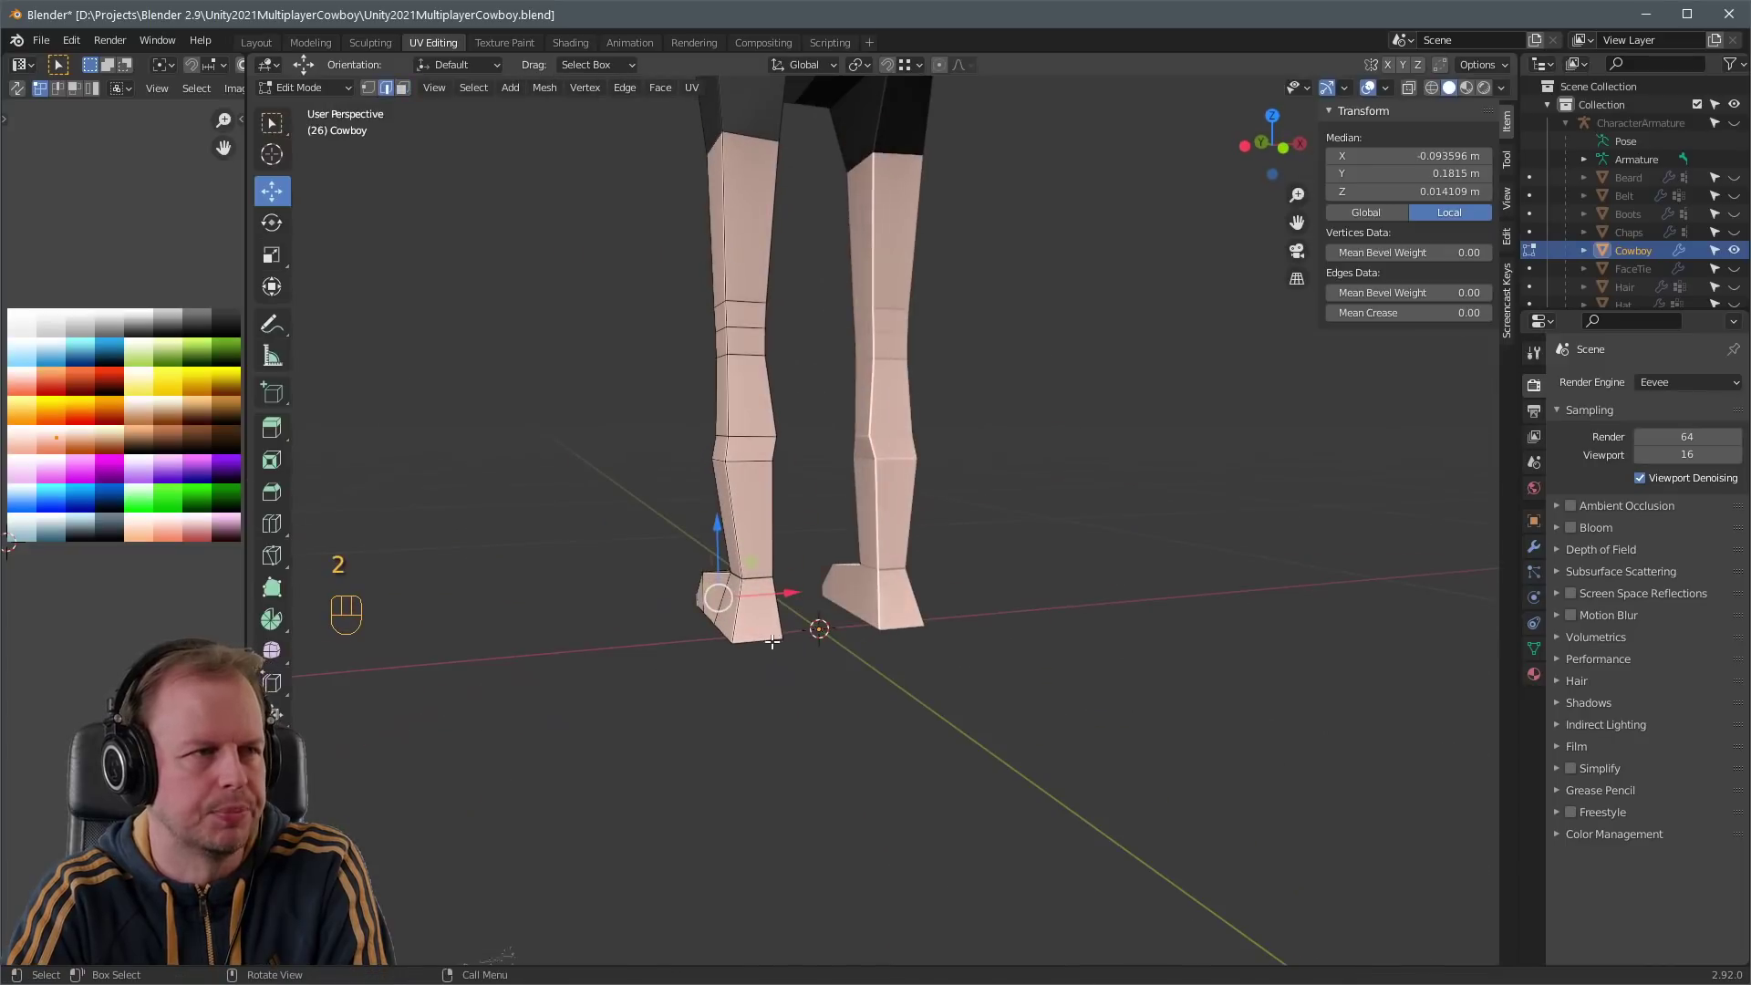
click(772, 642)
key(s)
key(x)
click(855, 636)
key(Tab)
scroll(729, 576, down, 3)
middle_drag(730, 576, 1014, 586)
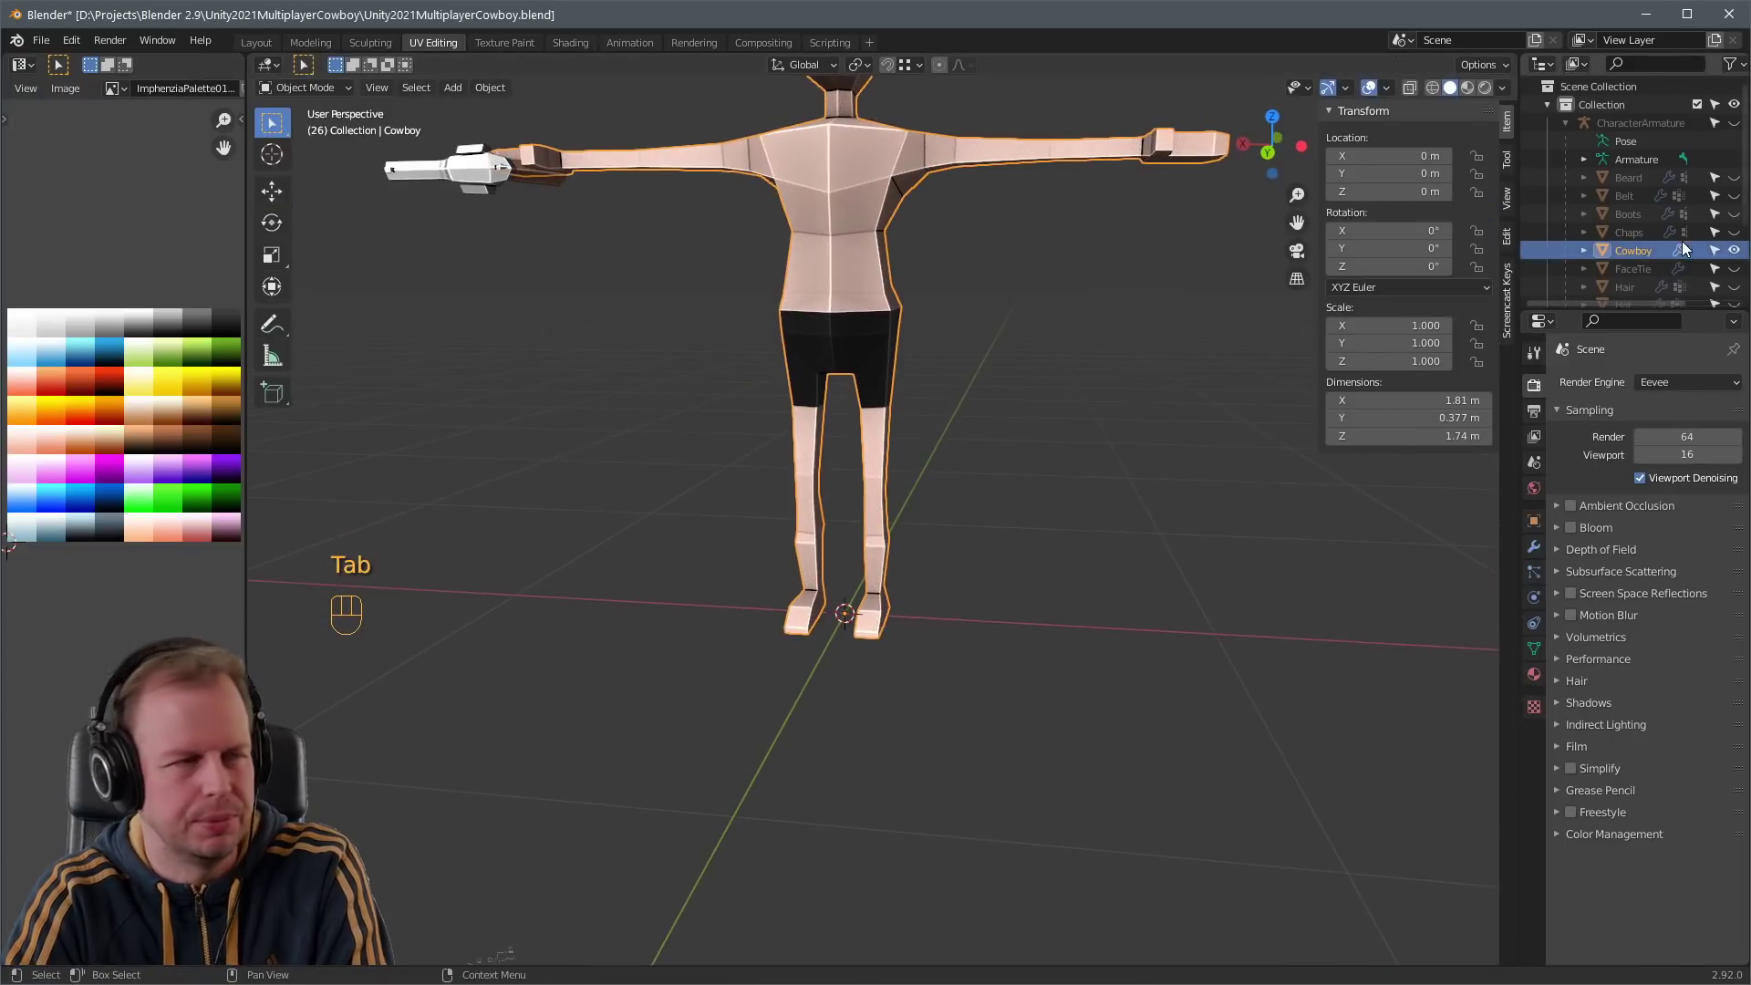
- Compare the reshaped feet with the Boots object and hide the Boots again
key(Tab)
key(KP_Decimal)
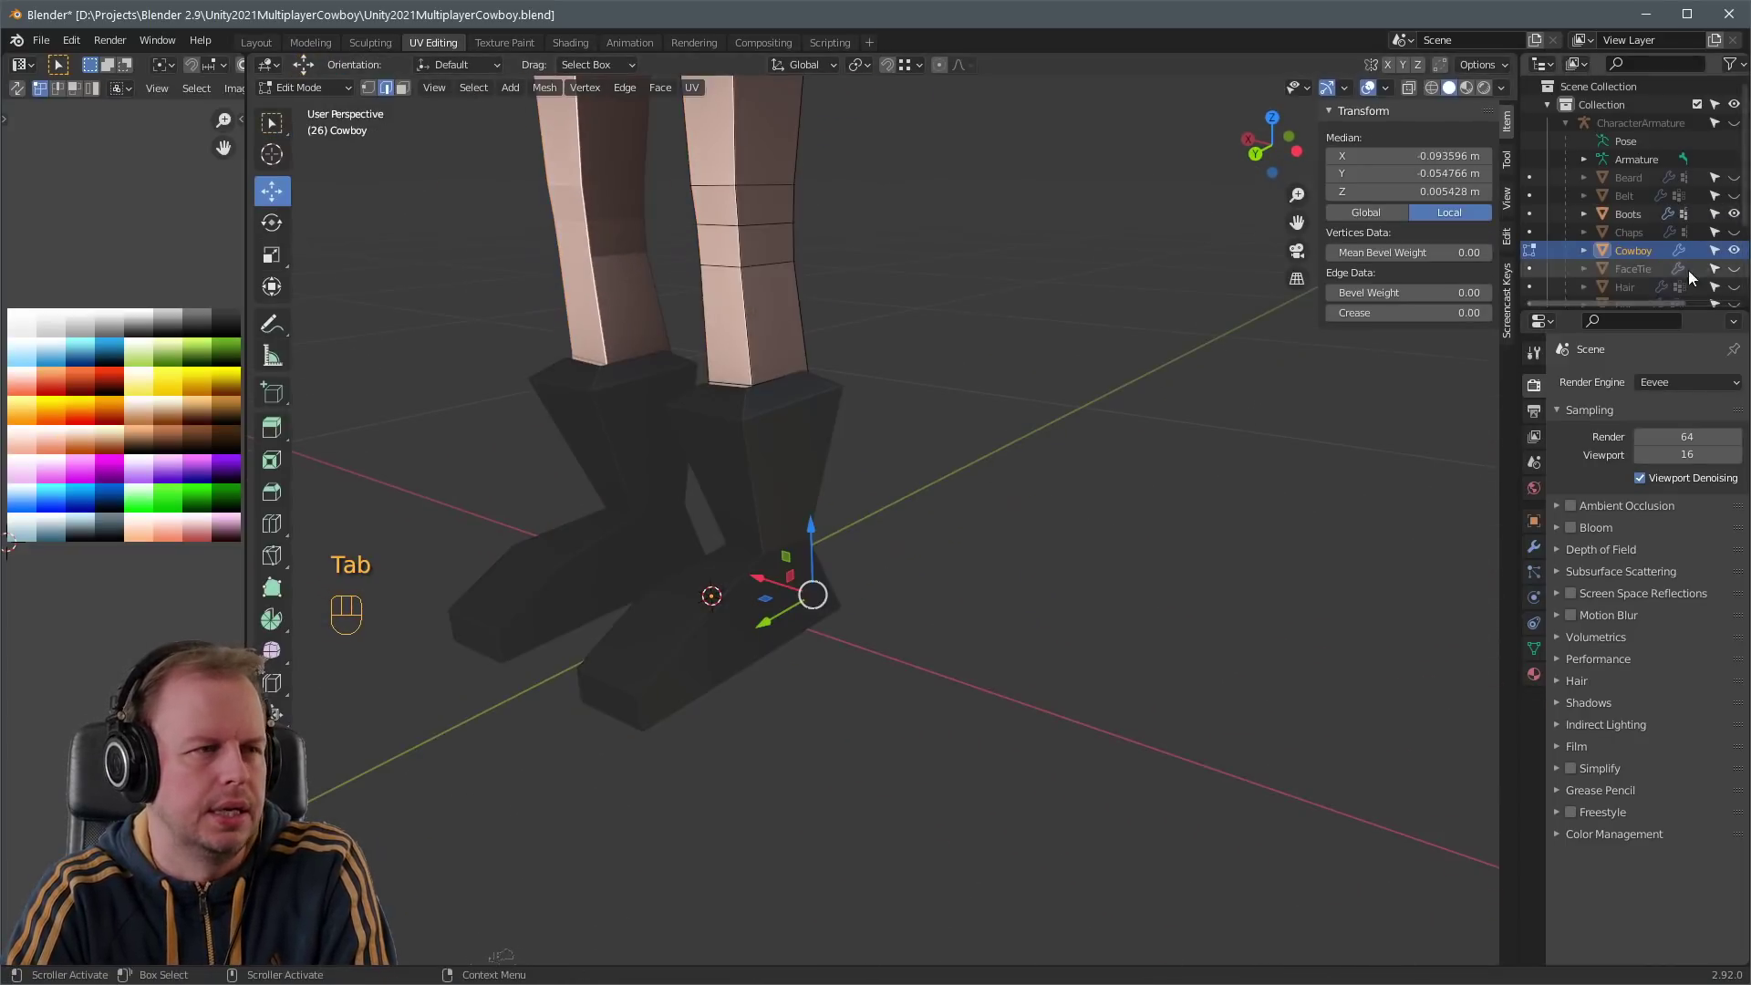
key(Tab)
click(1734, 214)
- Move the edge at the front of the left ankle about -0.02 m along Y
key(Tab)
click(763, 553)
key(Tab)
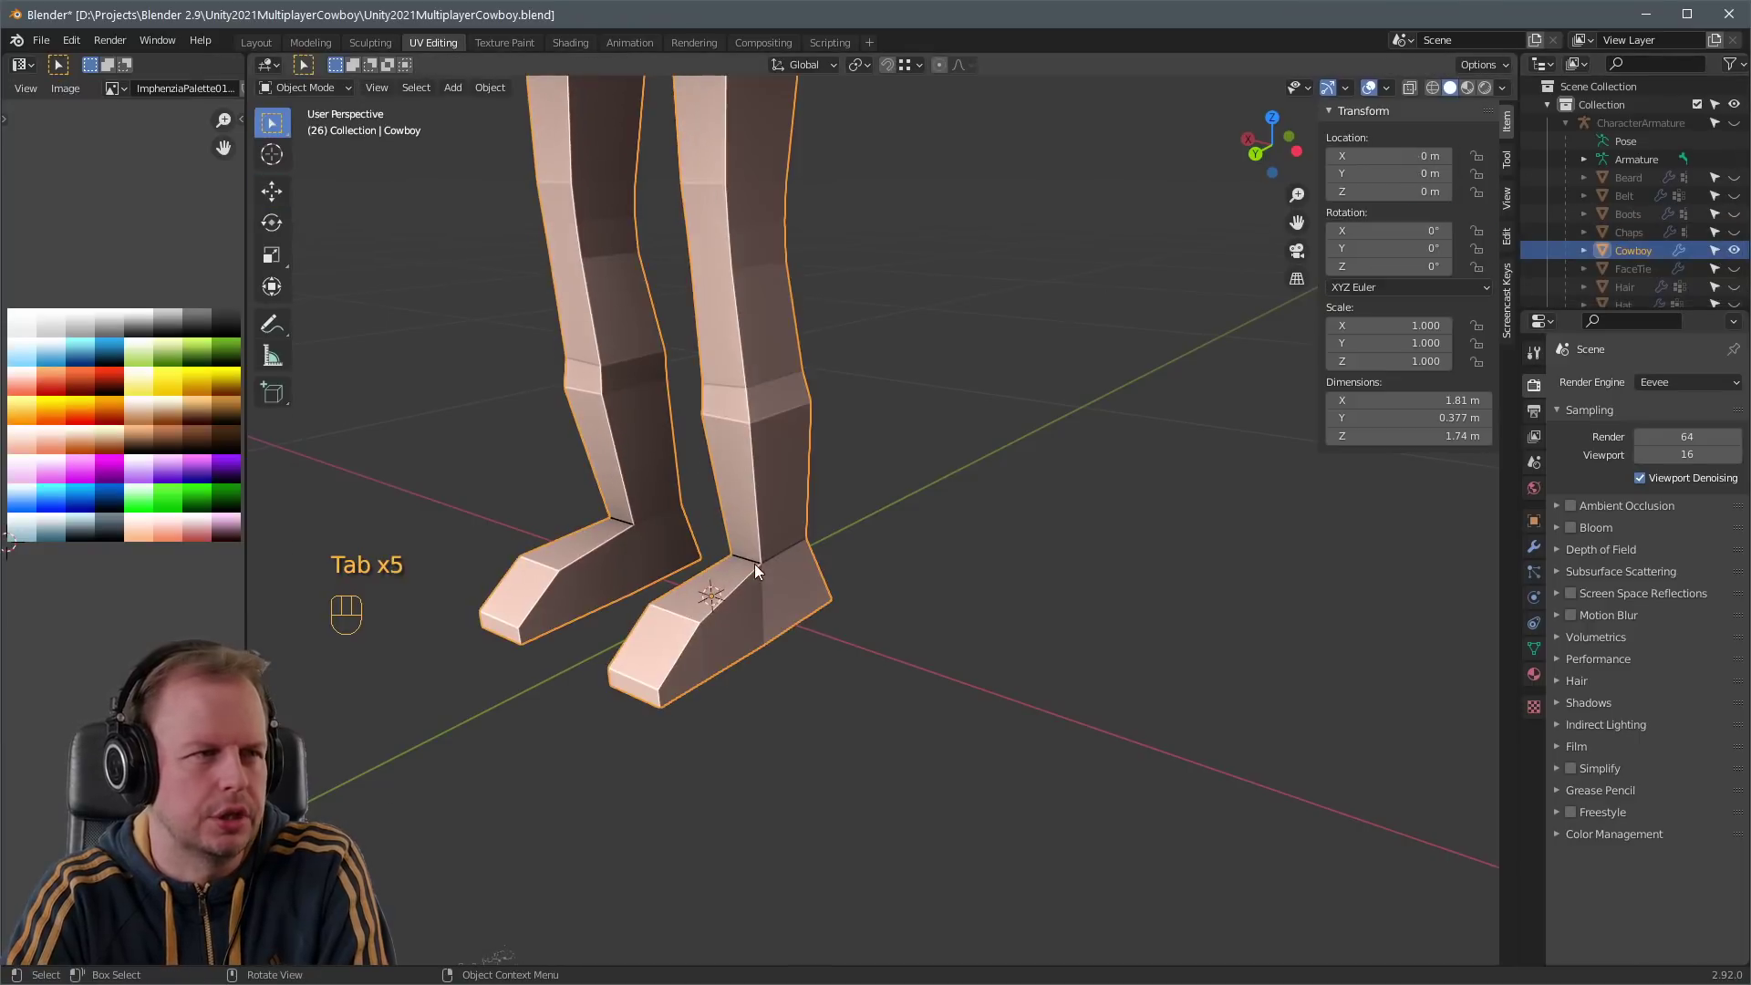
key(2)
key(Tab)
key(2)
drag(701, 588, 717, 579)
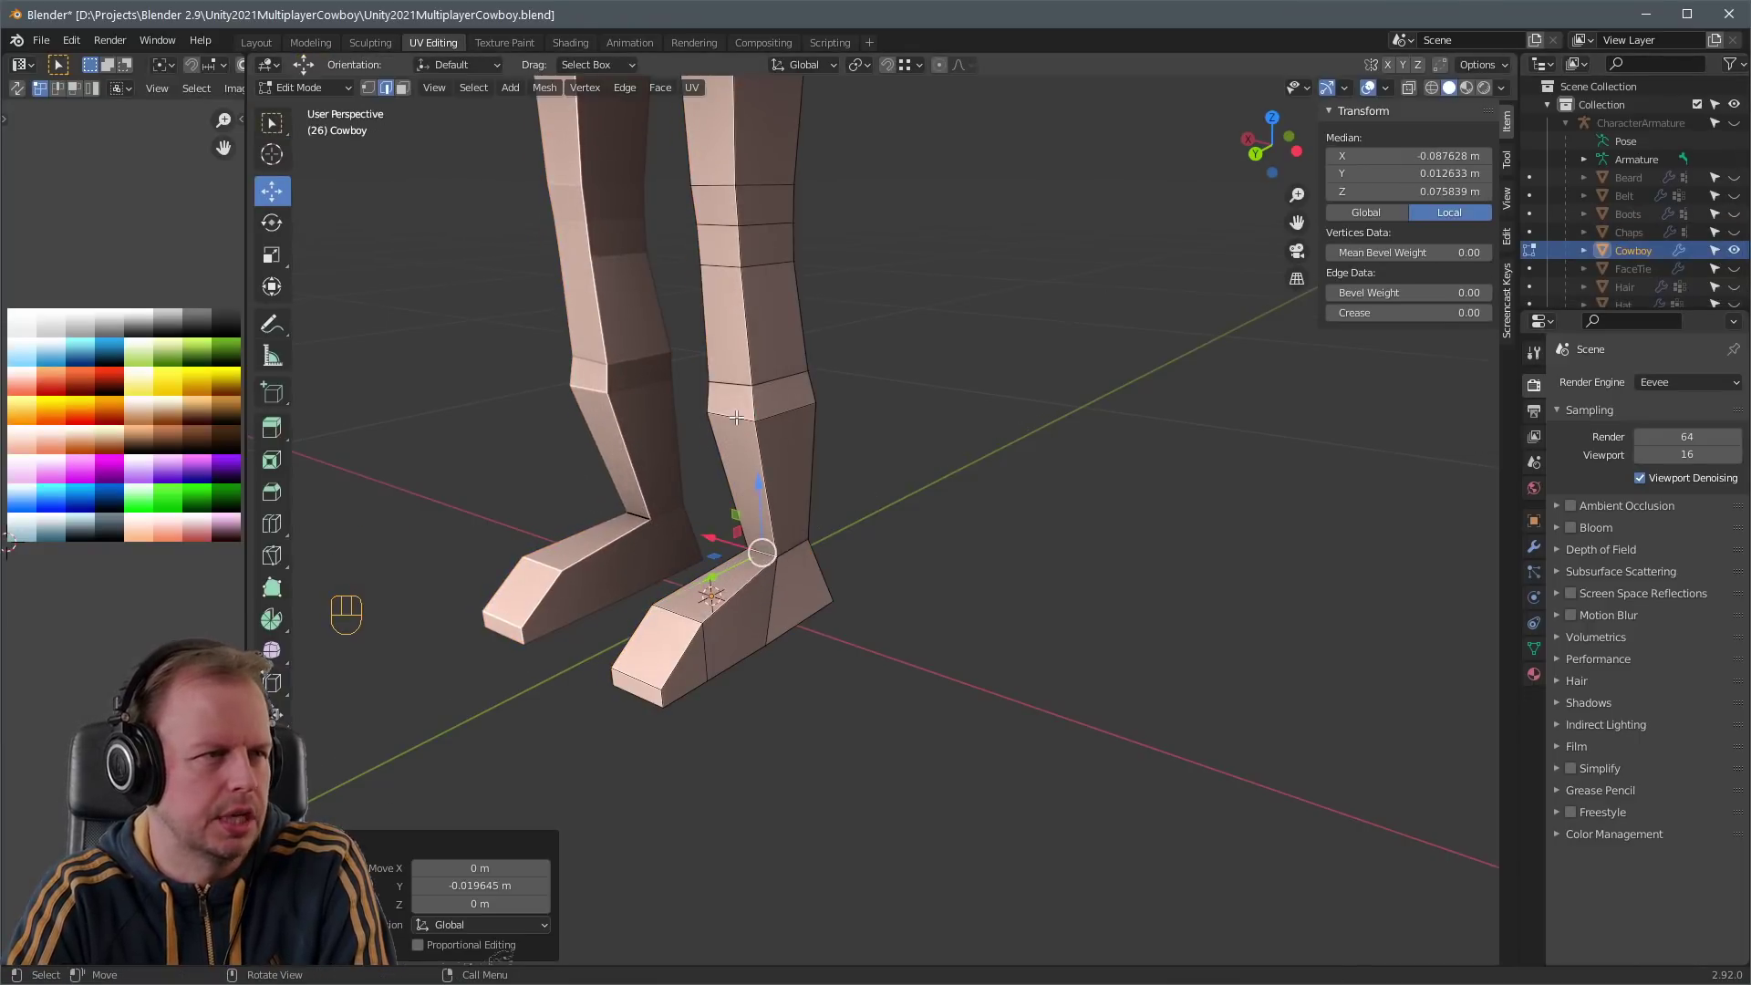
- Slim the left leg below the knee by moving its surrounding edges slightly inward
click(733, 417)
middle_drag(732, 417, 643, 387)
drag(535, 374, 547, 374)
middle_drag(547, 374, 676, 352)
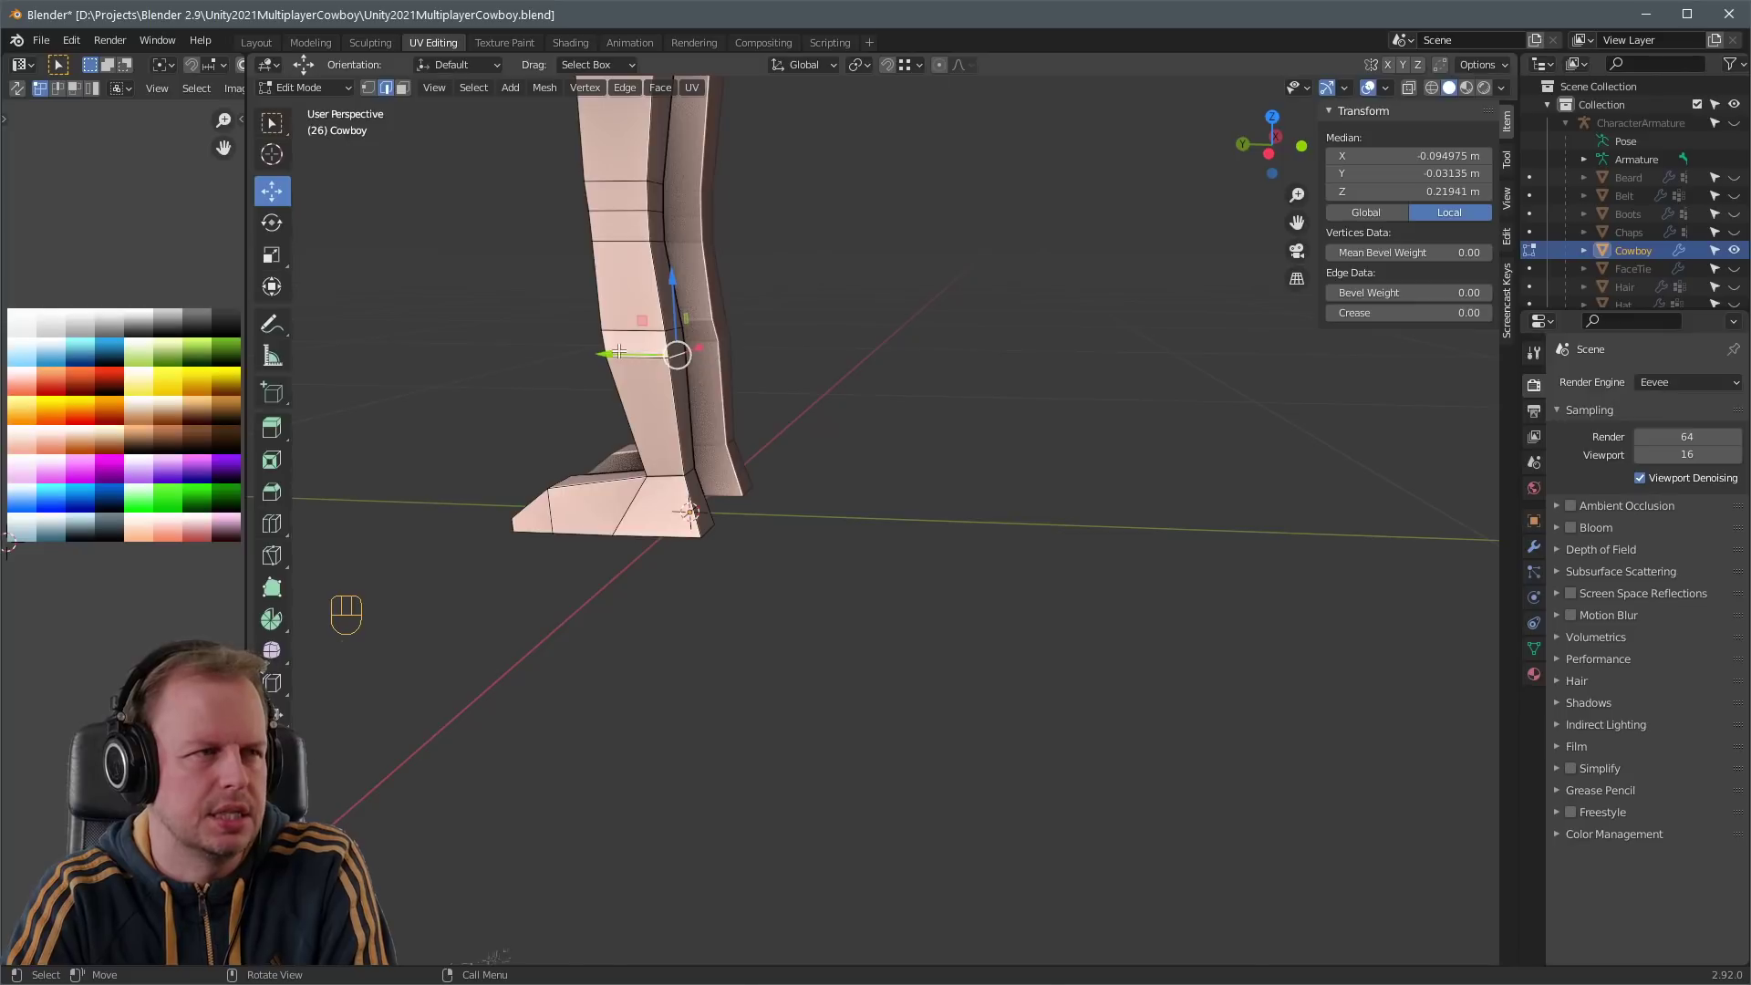
drag(618, 352, 612, 352)
scroll(784, 357, down, 3)
middle_drag(784, 357, 960, 418)
scroll(1130, 381, up, 5)
click(852, 381)
key(g)
click(1085, 360)
scroll(1101, 360, down, 3)
- Leave the body's Edit Mode and show the Boots and the CharacterArmature
key(Tab)
click(1734, 214)
scroll(961, 418, down, 2)
click(1735, 124)
- Put the armature in Pose Mode and test the legs and boots by moving the Root bone into a crouch
shift+middle_drag(817, 319, 936, 349)
click(772, 276)
key(ctrl+Tab)
click(772, 276)
key(g)
click(805, 383)
key(g)
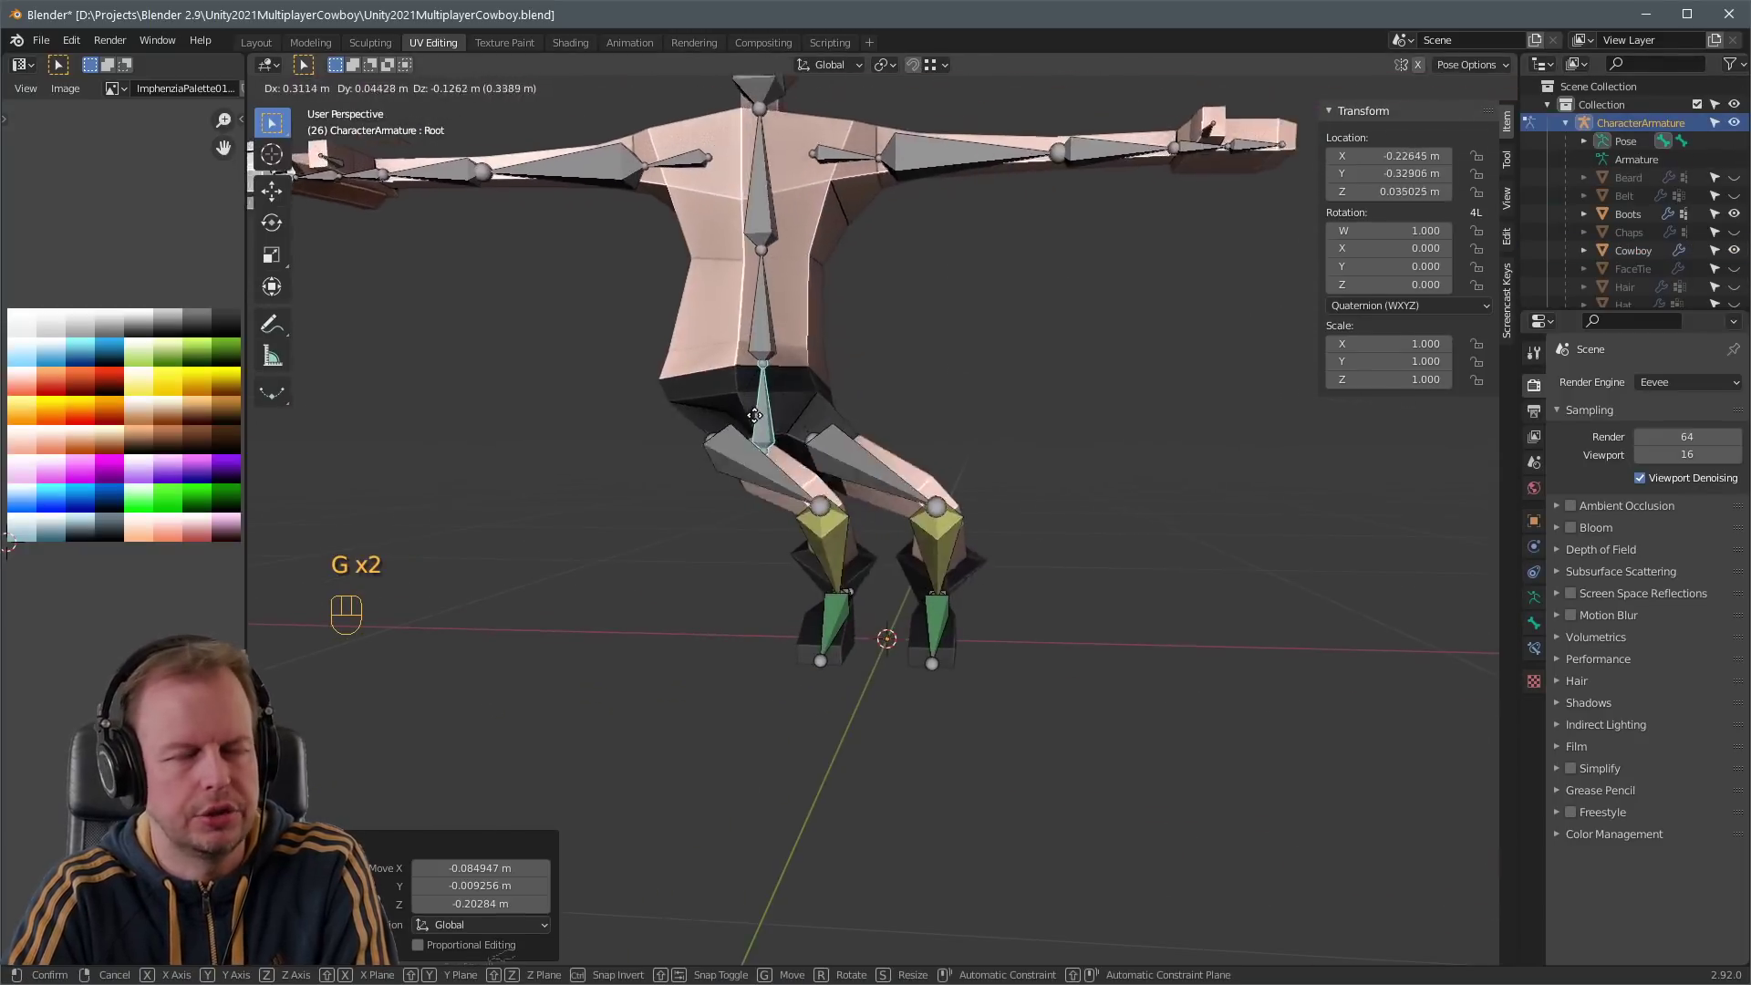
right_click(821, 447)
- Raise the left leg's IK target bone to test how the foot bends inside the boot
middle_drag(937, 620, 768, 593)
click(821, 594)
key(g)
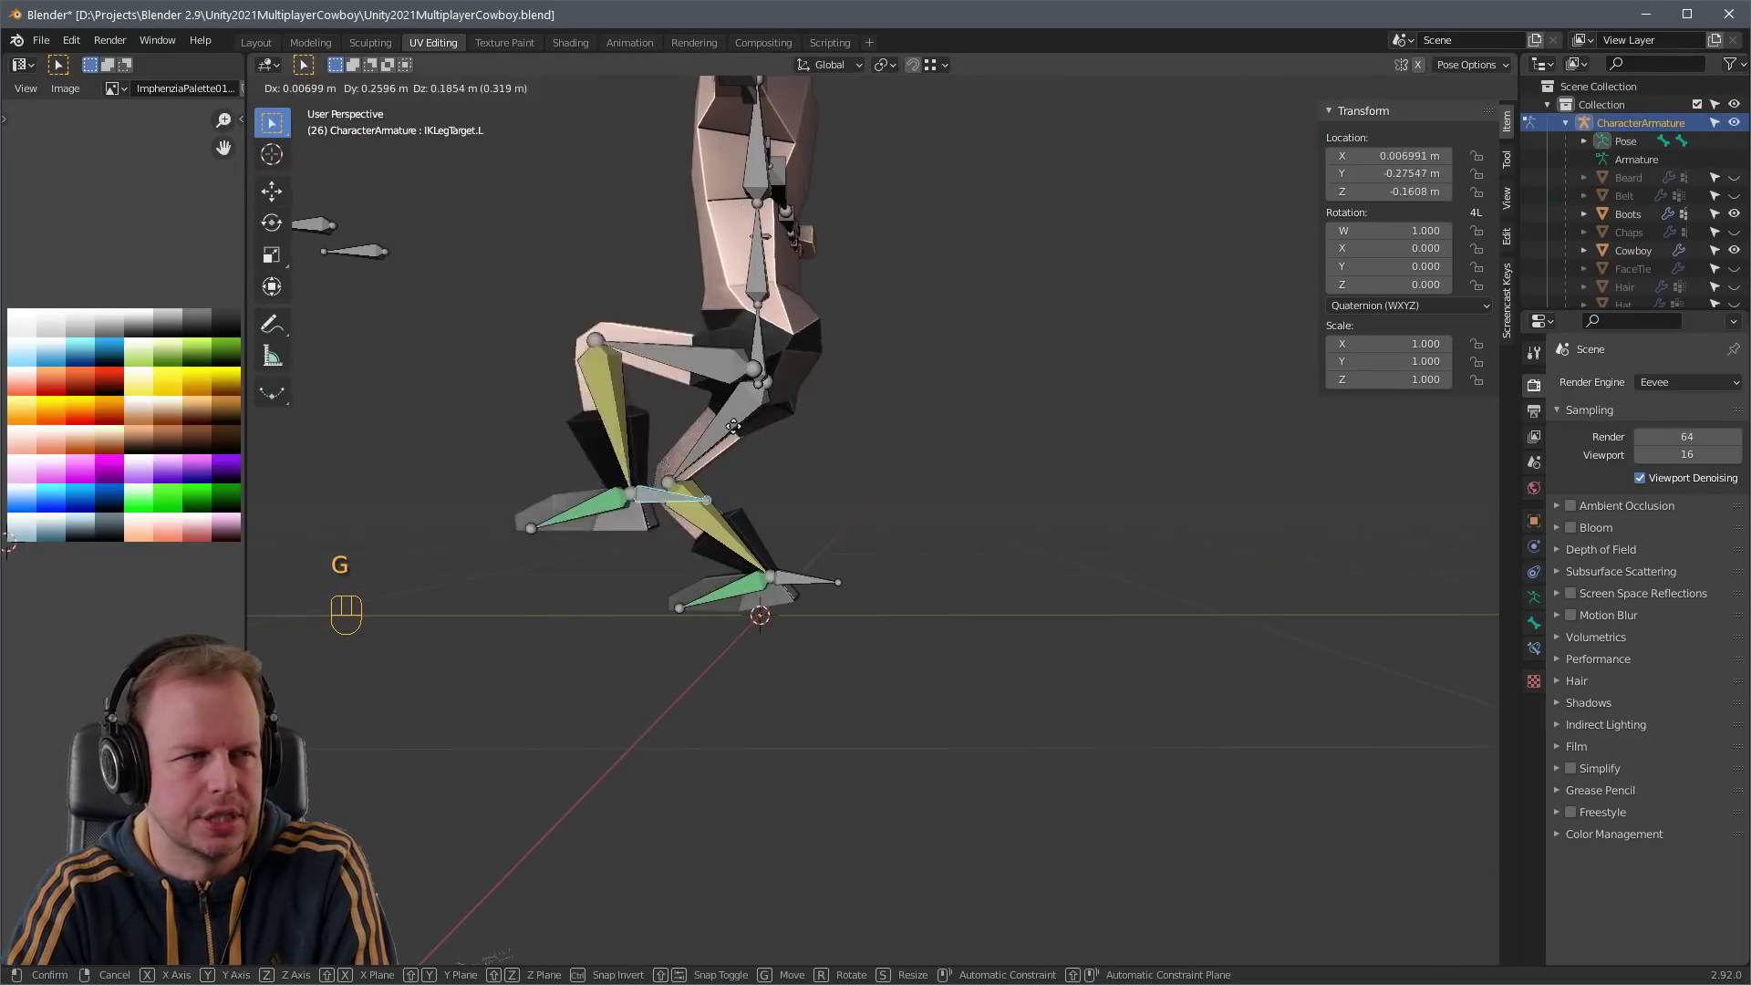
click(622, 303)
middle_drag(625, 309, 730, 296)
- Leave the armature's Pose Mode, select the Cowboy body and open its mesh for editing
shift+middle_drag(730, 297, 946, 520)
key(Tab)
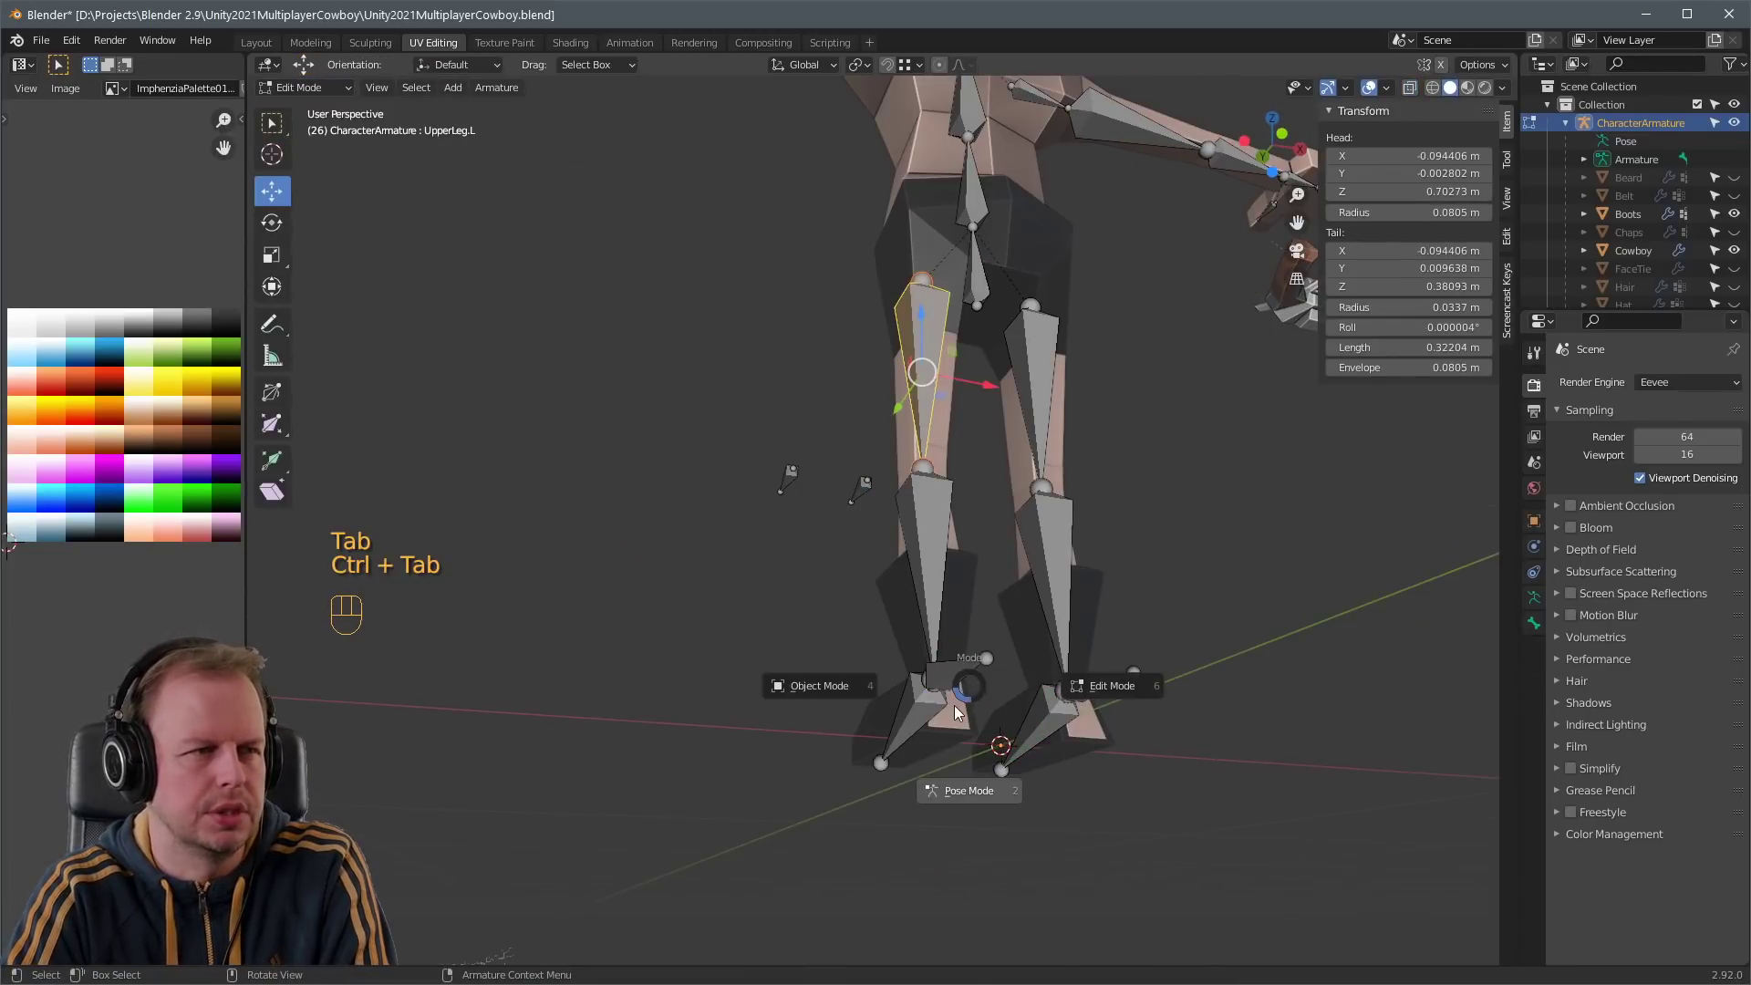
click(932, 671)
click(851, 547)
key(Tab)
click(851, 542)
key(Tab)
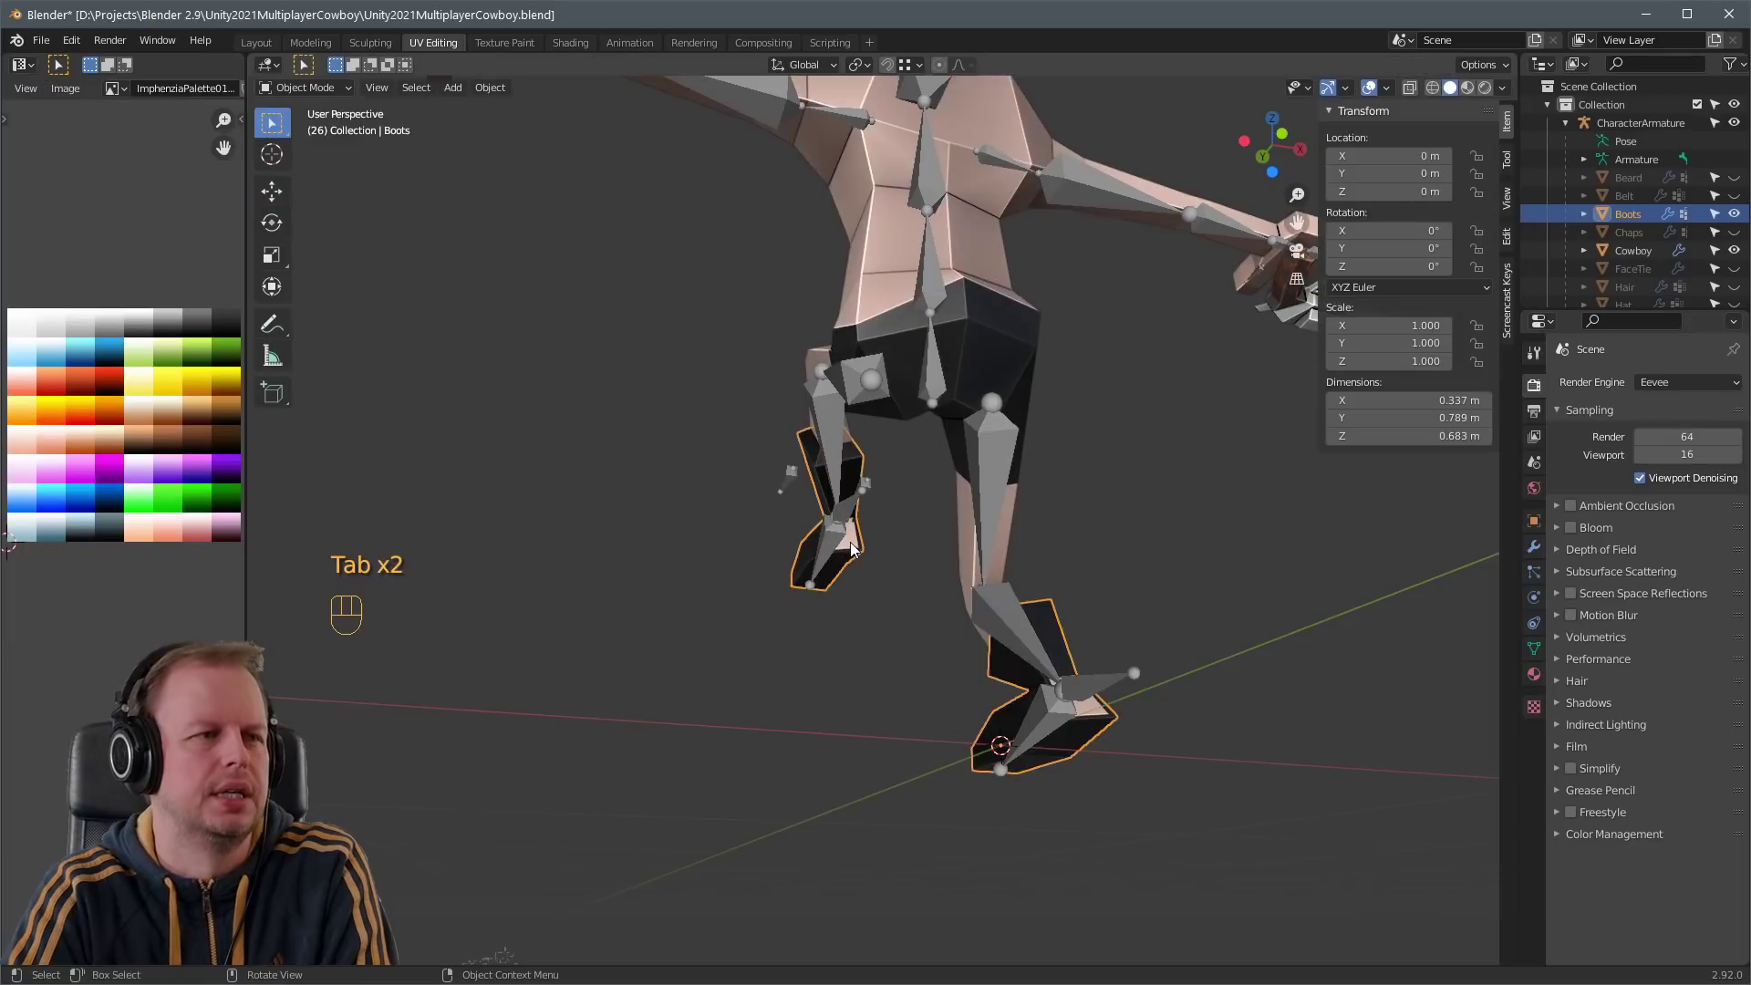
click(852, 549)
key(Tab)
key(3)
- Select the bottom edge of the left heel and pull it forward along Y
click(951, 707)
middle_drag(993, 682, 1197, 728)
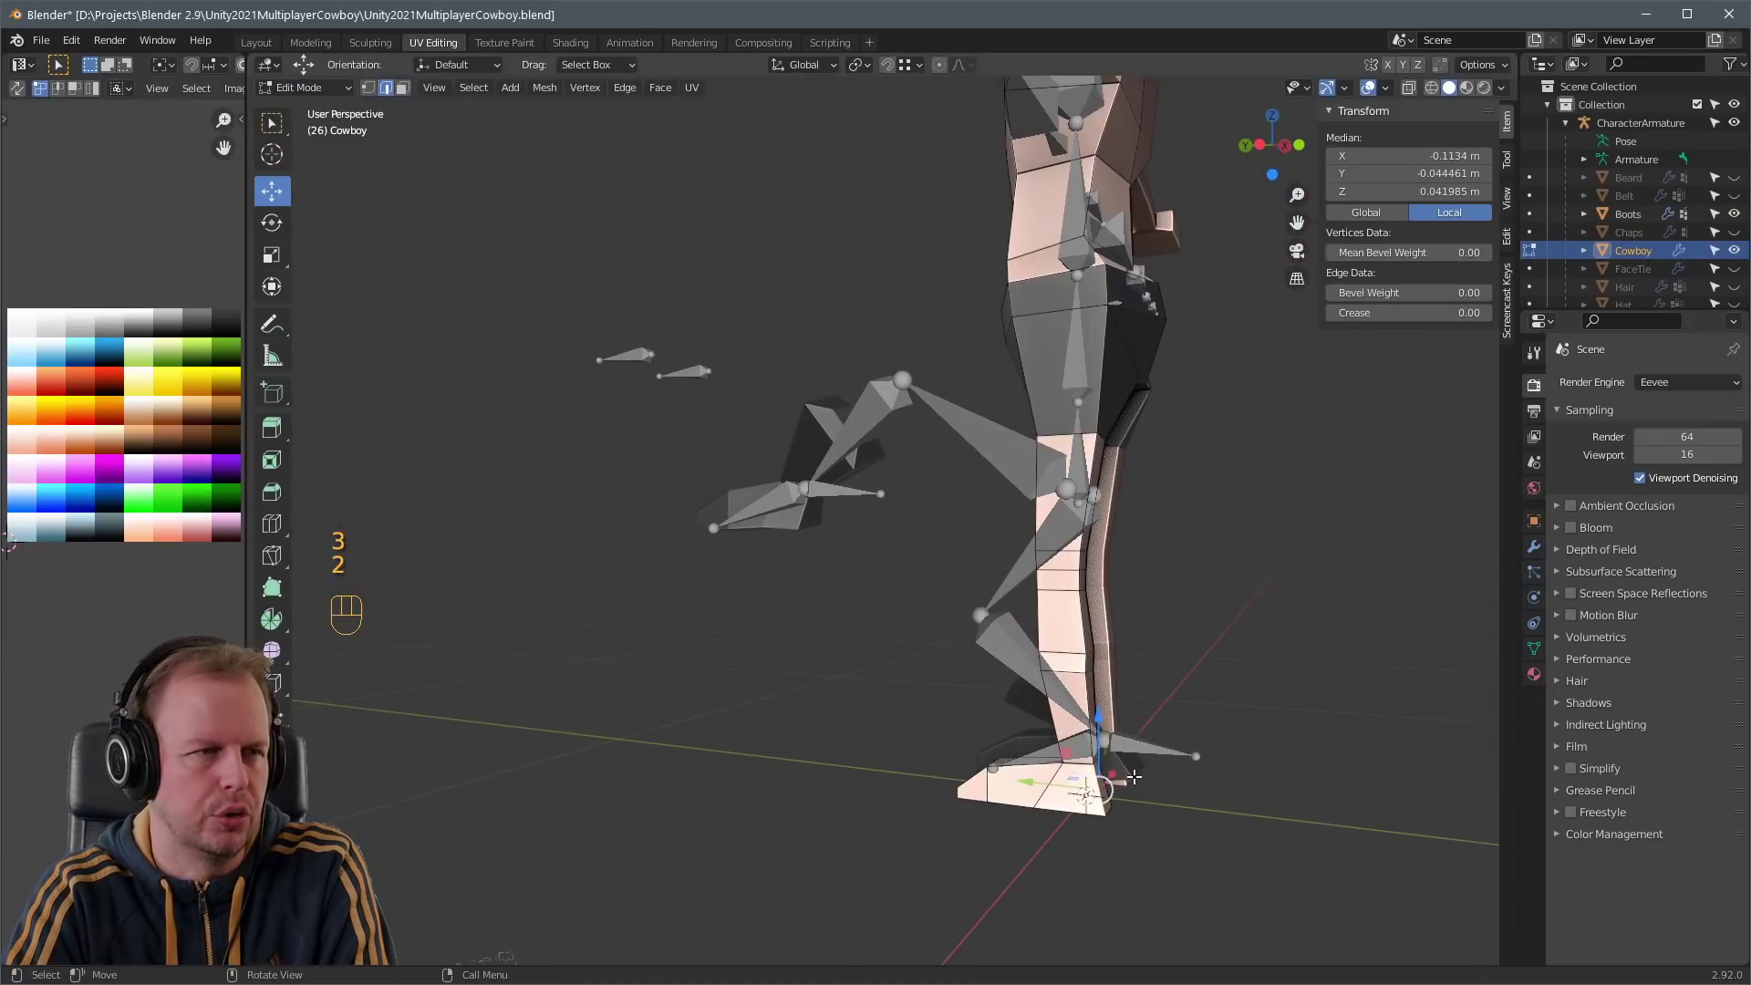
click(1111, 808)
scroll(1114, 806, up, 2)
shift+middle_drag(1116, 804, 826, 519)
drag(864, 625, 879, 627)
- Pull the back ankle edge about 0.009 m and the heel's bottom edge a further 0.008 m along Y, and leave Edit Mode
drag(860, 559, 849, 555)
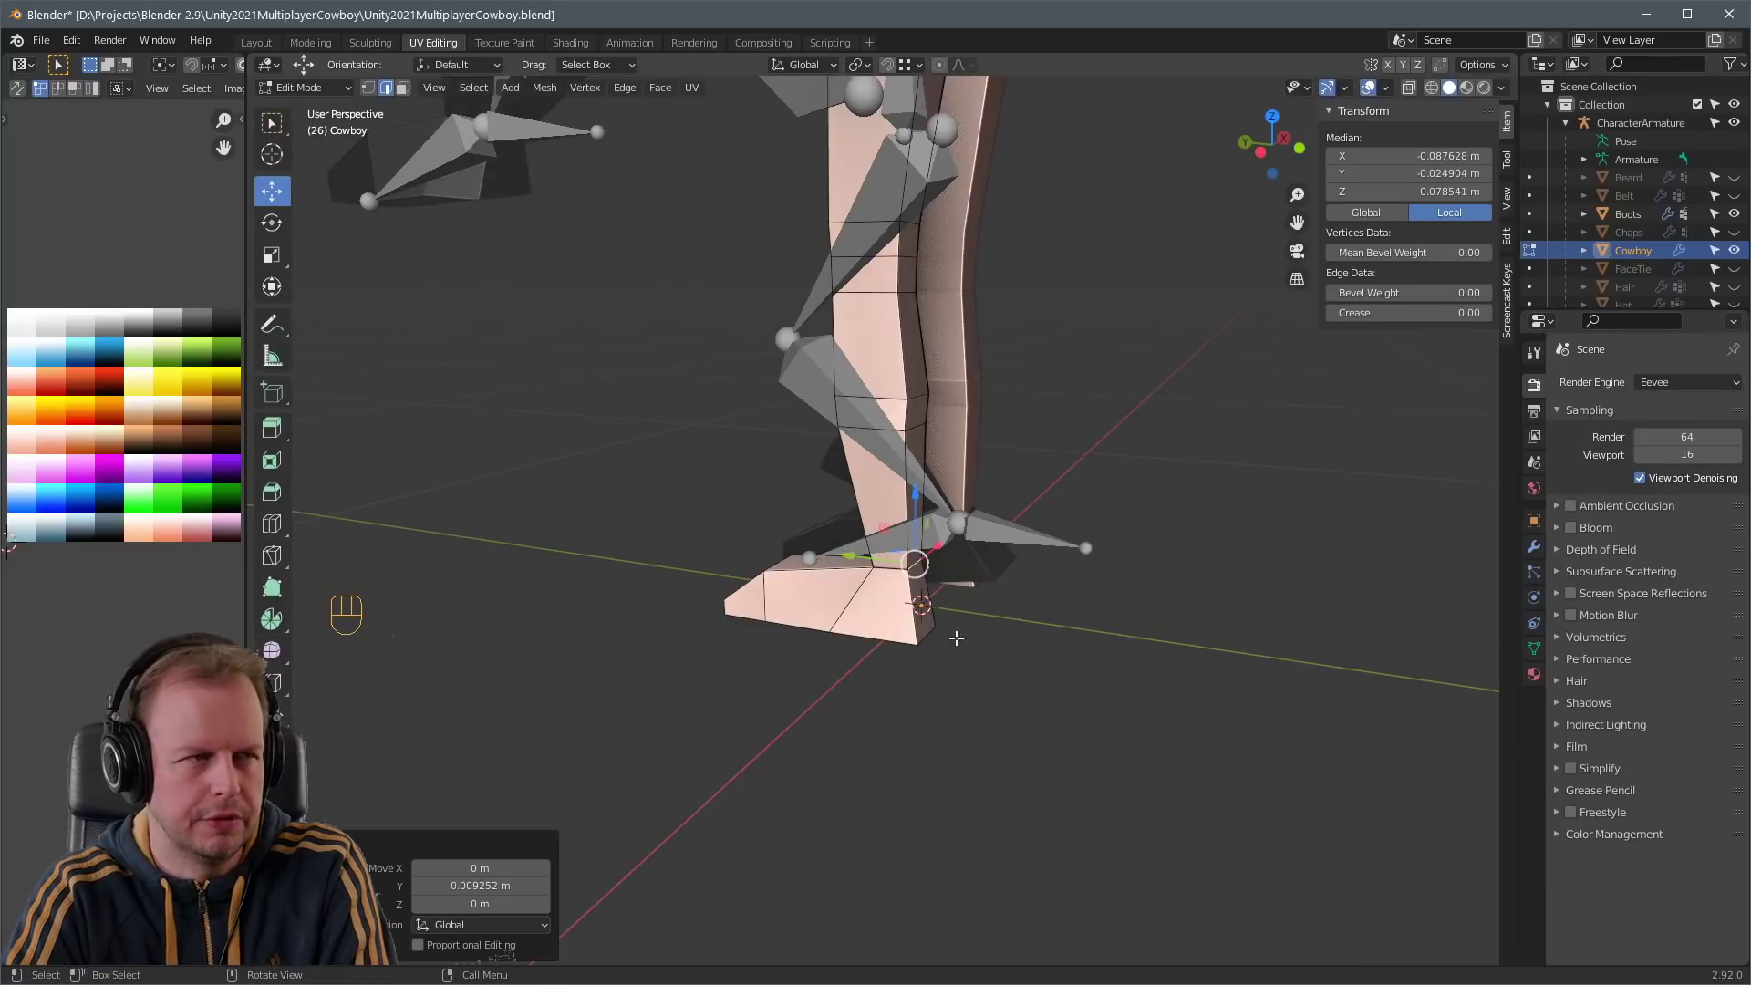
click(950, 638)
drag(863, 621, 855, 618)
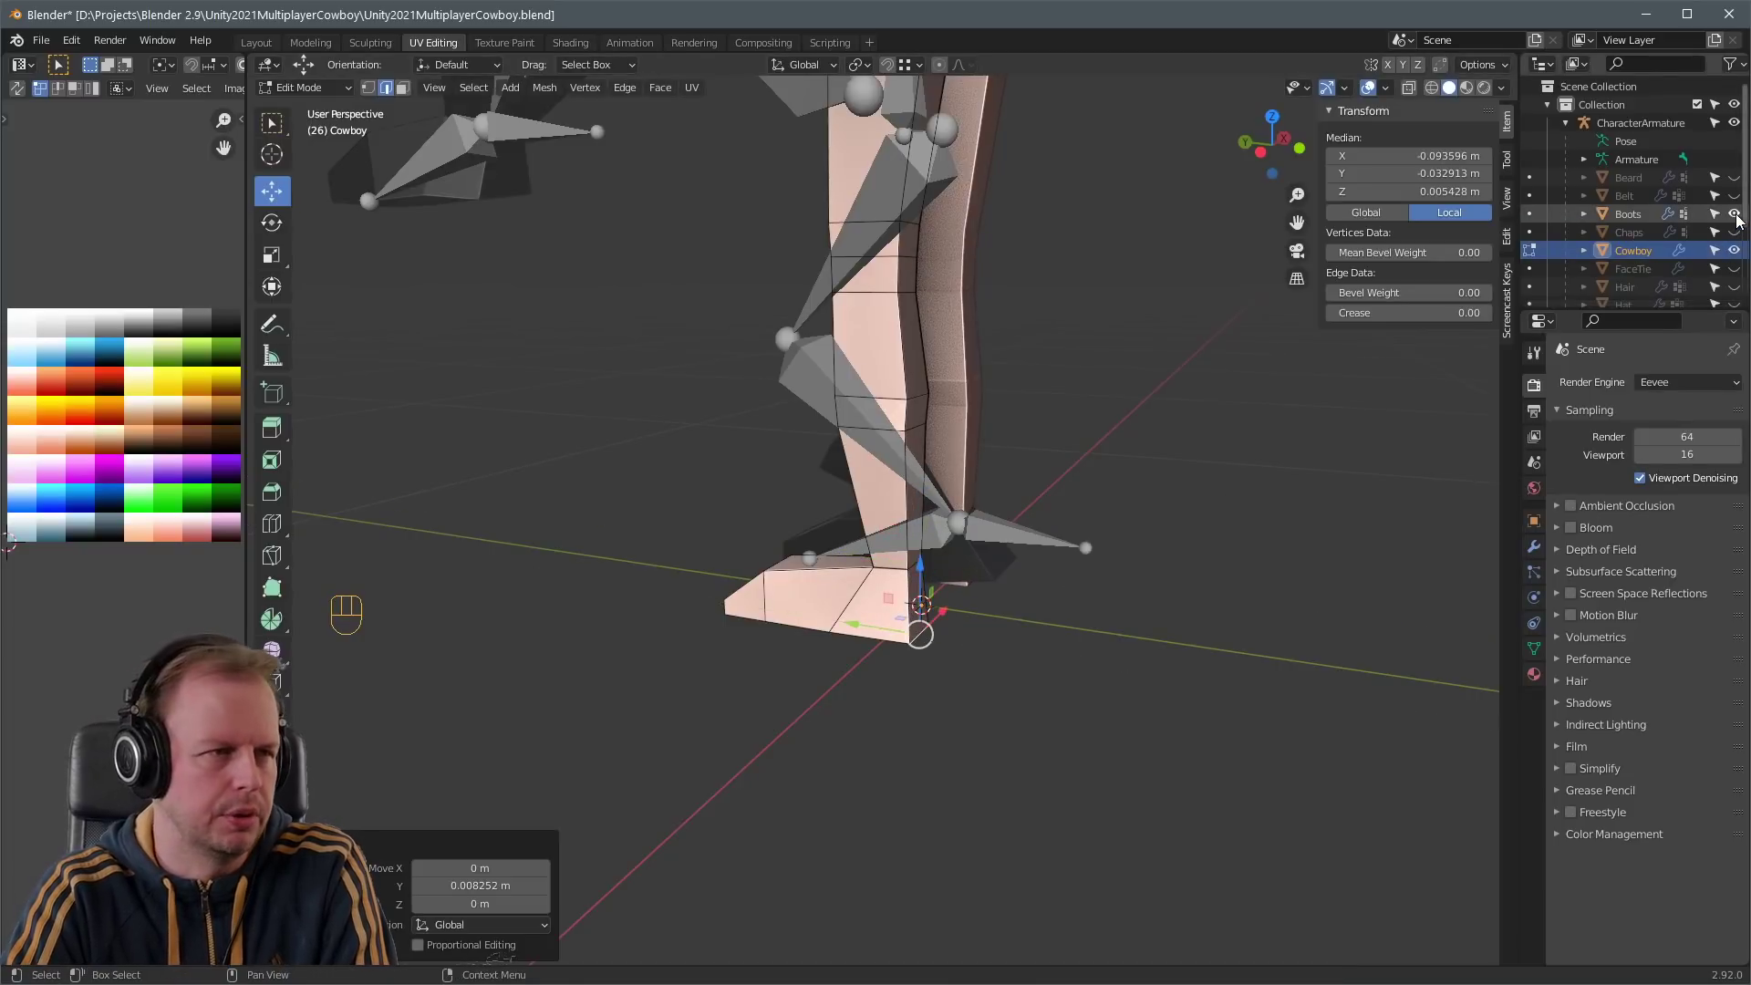
key(Tab)
scroll(1064, 435, down, 2)
- Return the armature to Pose Mode, test the left leg by moving its IK target bone, and cancel the move
middle_drag(1065, 435, 1020, 375)
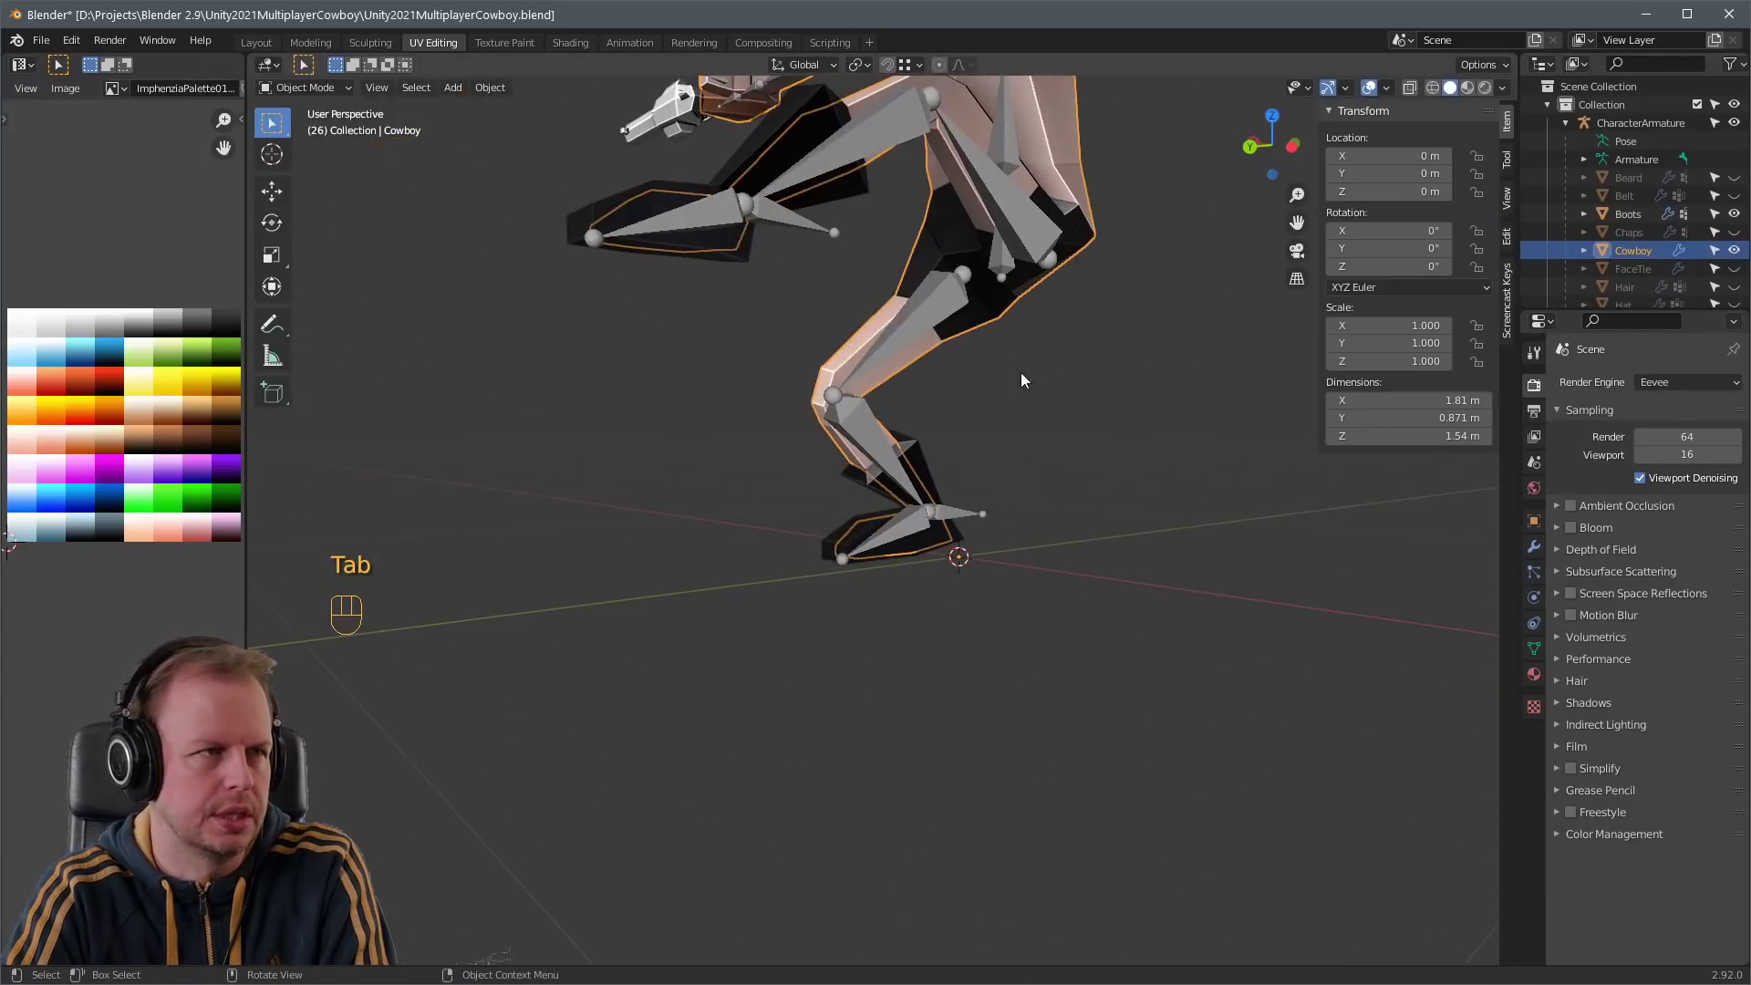
click(931, 319)
scroll(905, 303, down, 2)
key(ctrl+Tab)
click(826, 331)
key(g)
right_click(1125, 510)
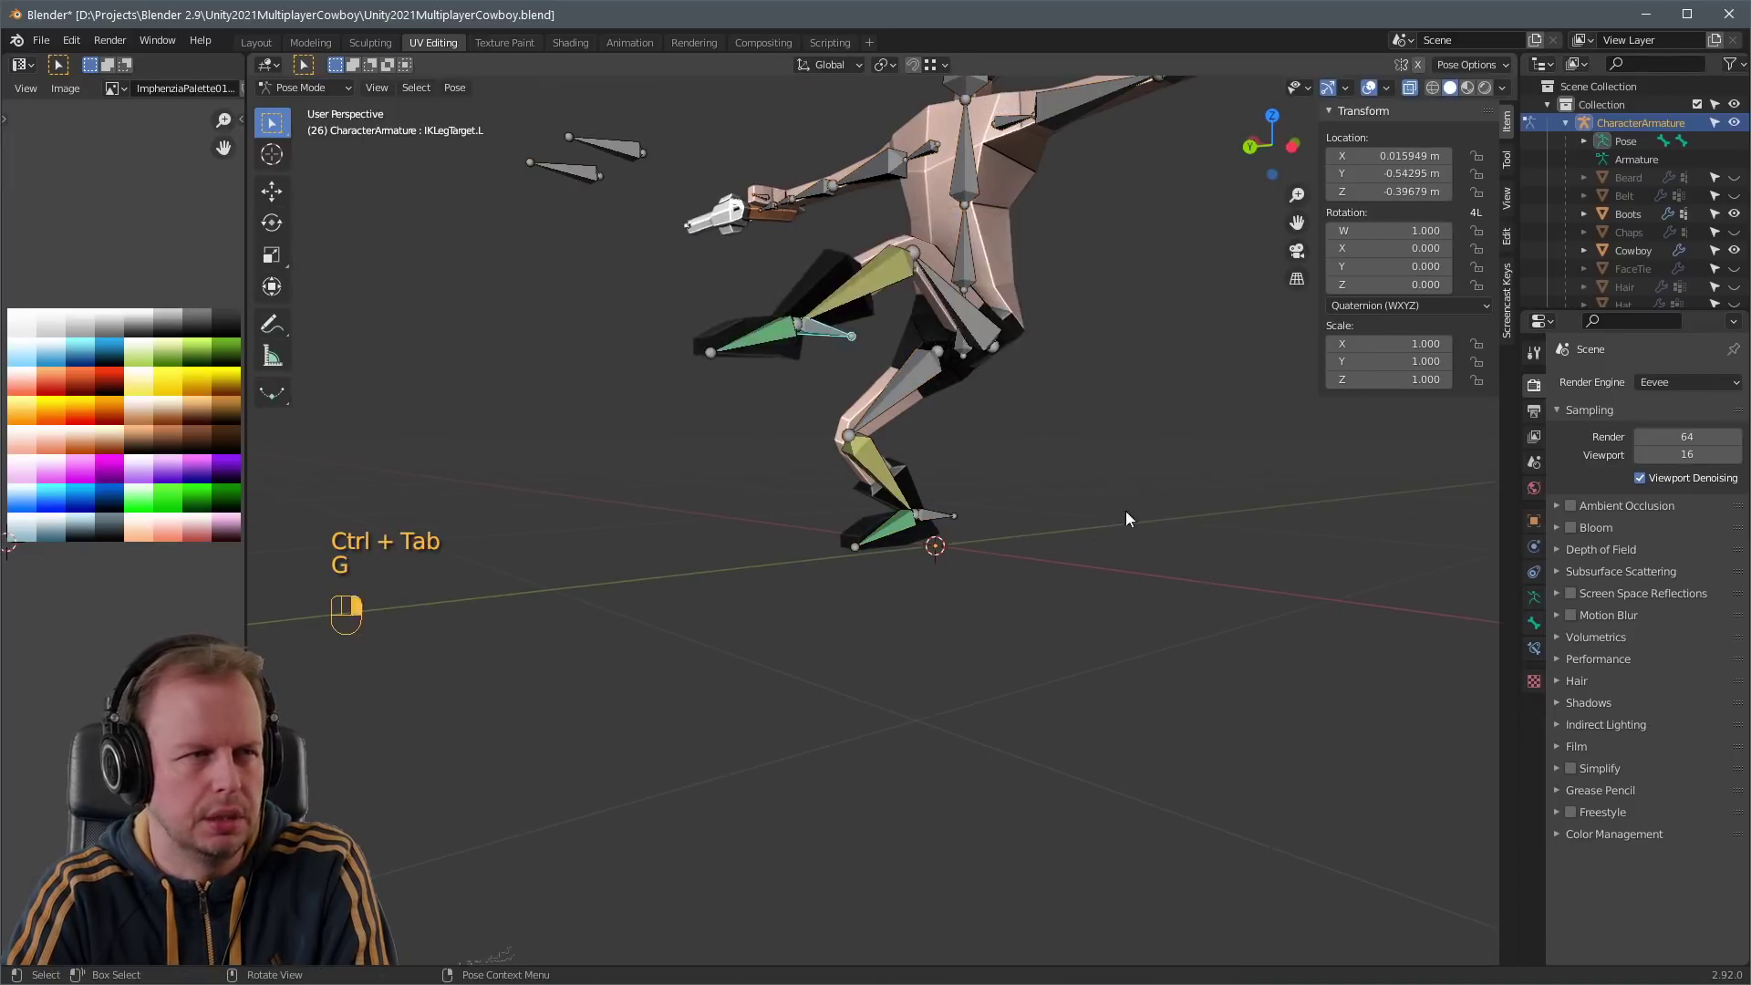
- Clear the rotation and location of all bones in the armature
scroll(1121, 474, down, 3)
key(a)
key(alt+r)
key(alt+g)
- Hide the CharacterArmature and return to Object Mode
key(Tab)
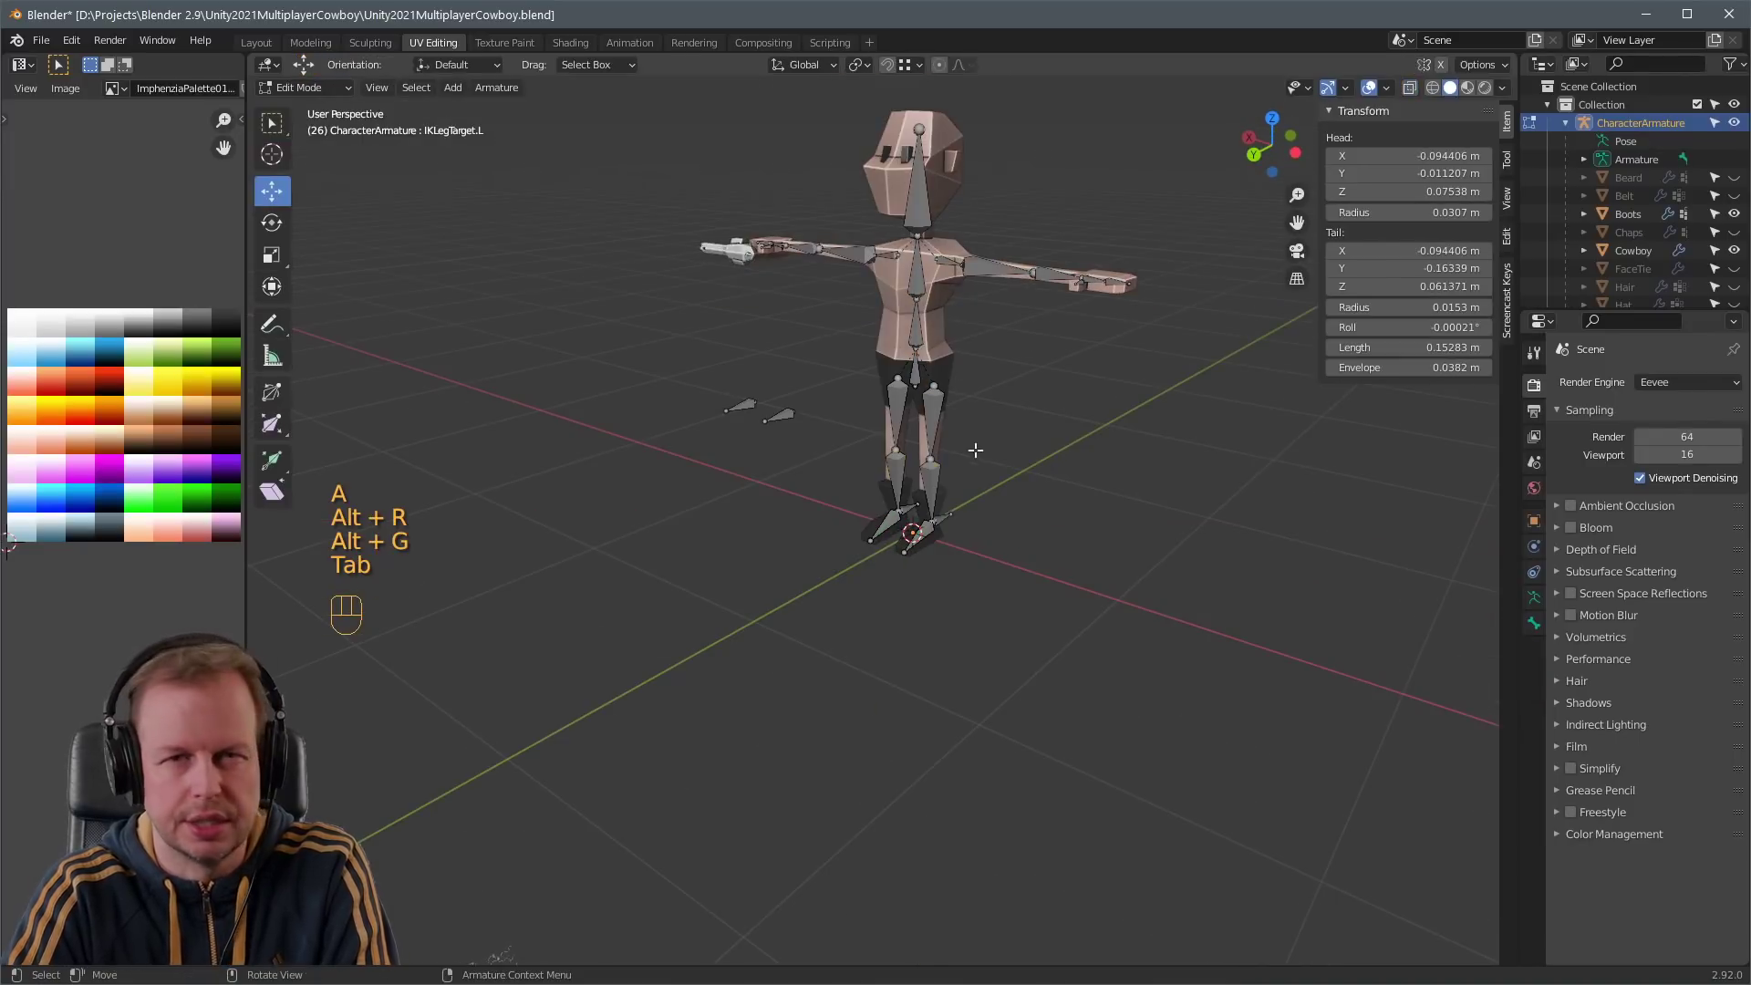
click(1734, 123)
scroll(1043, 451, up, 4)
key(Tab)
key(Tab)
key(Tab)
scroll(1067, 401, down, 2)
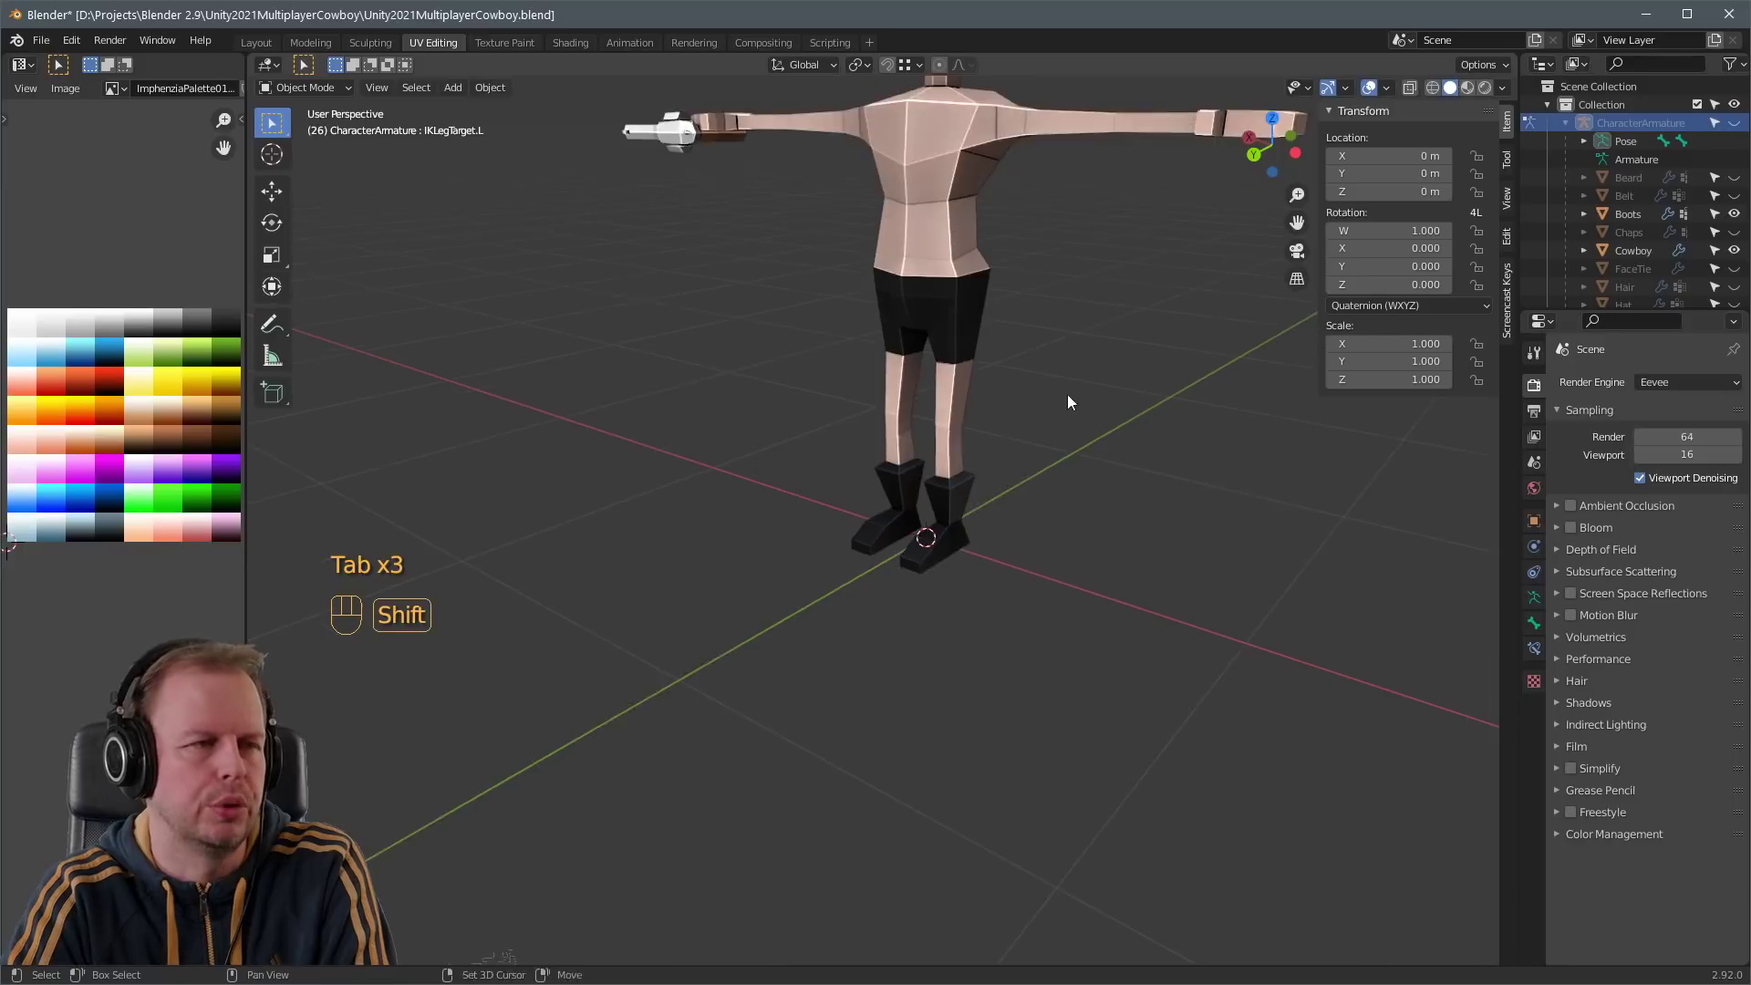
- Hide the Boots object to leave the body's legs and feet bare
shift+middle_drag(1069, 395, 1030, 534)
scroll(1003, 557, up, 2)
click(919, 626)
click(1735, 214)
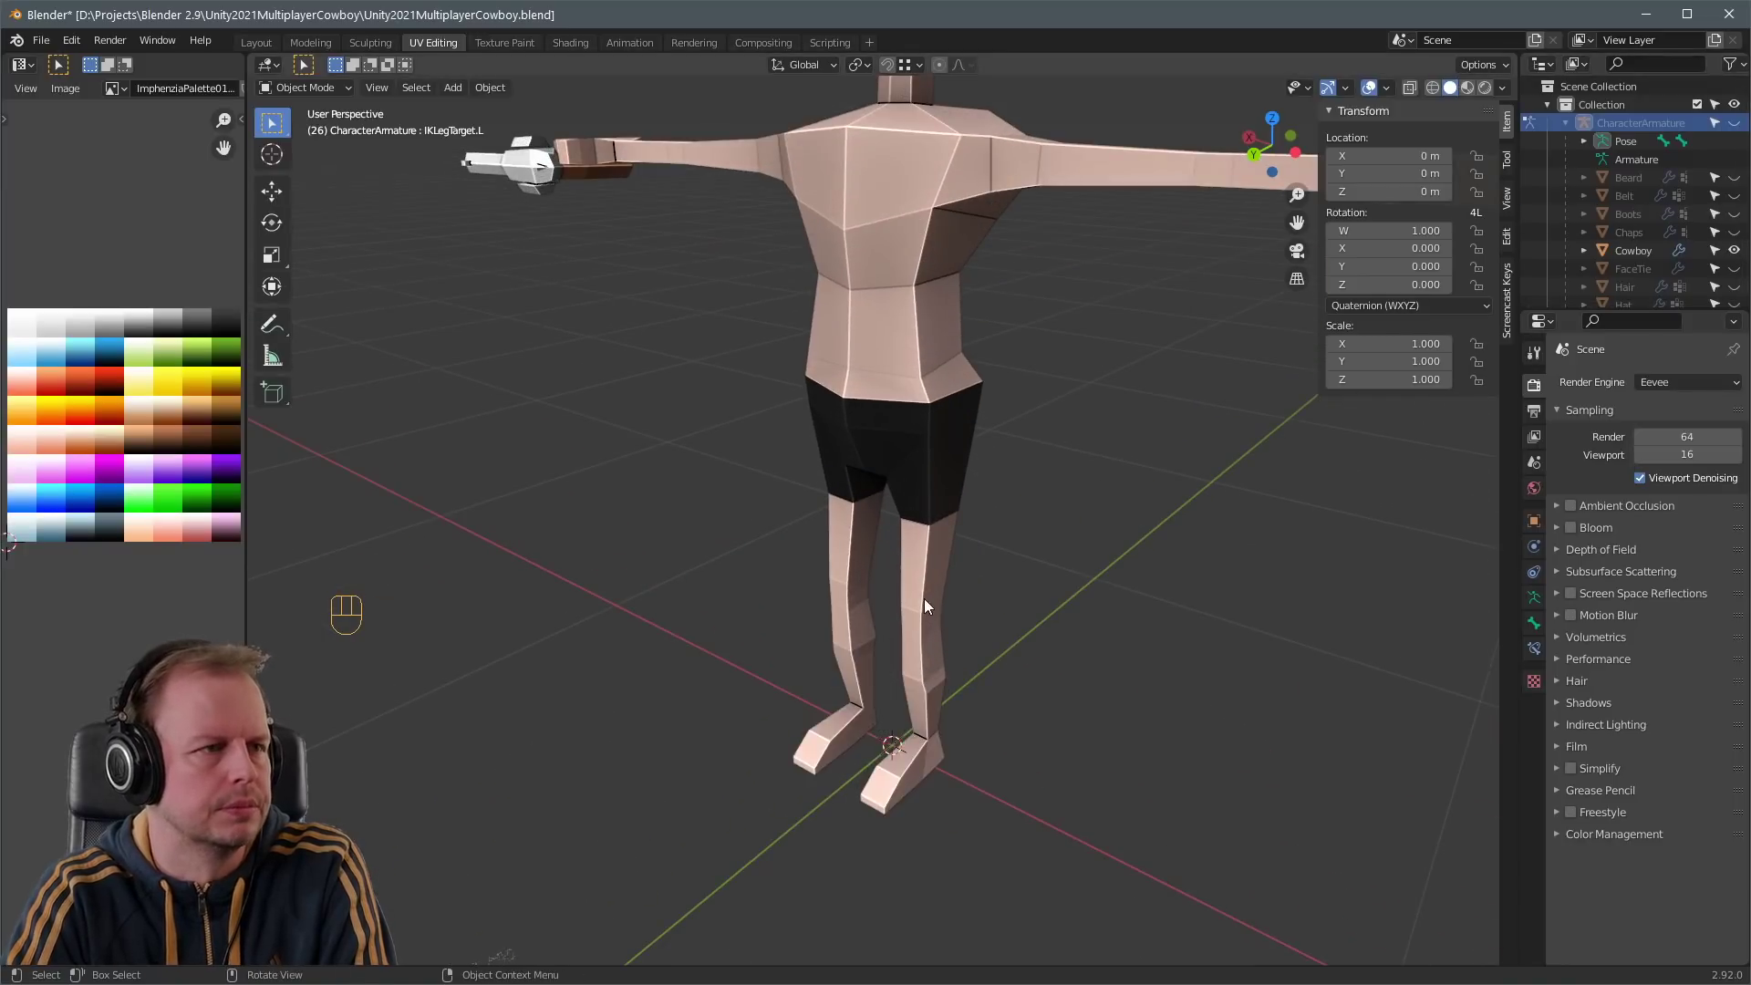
click(1731, 233)
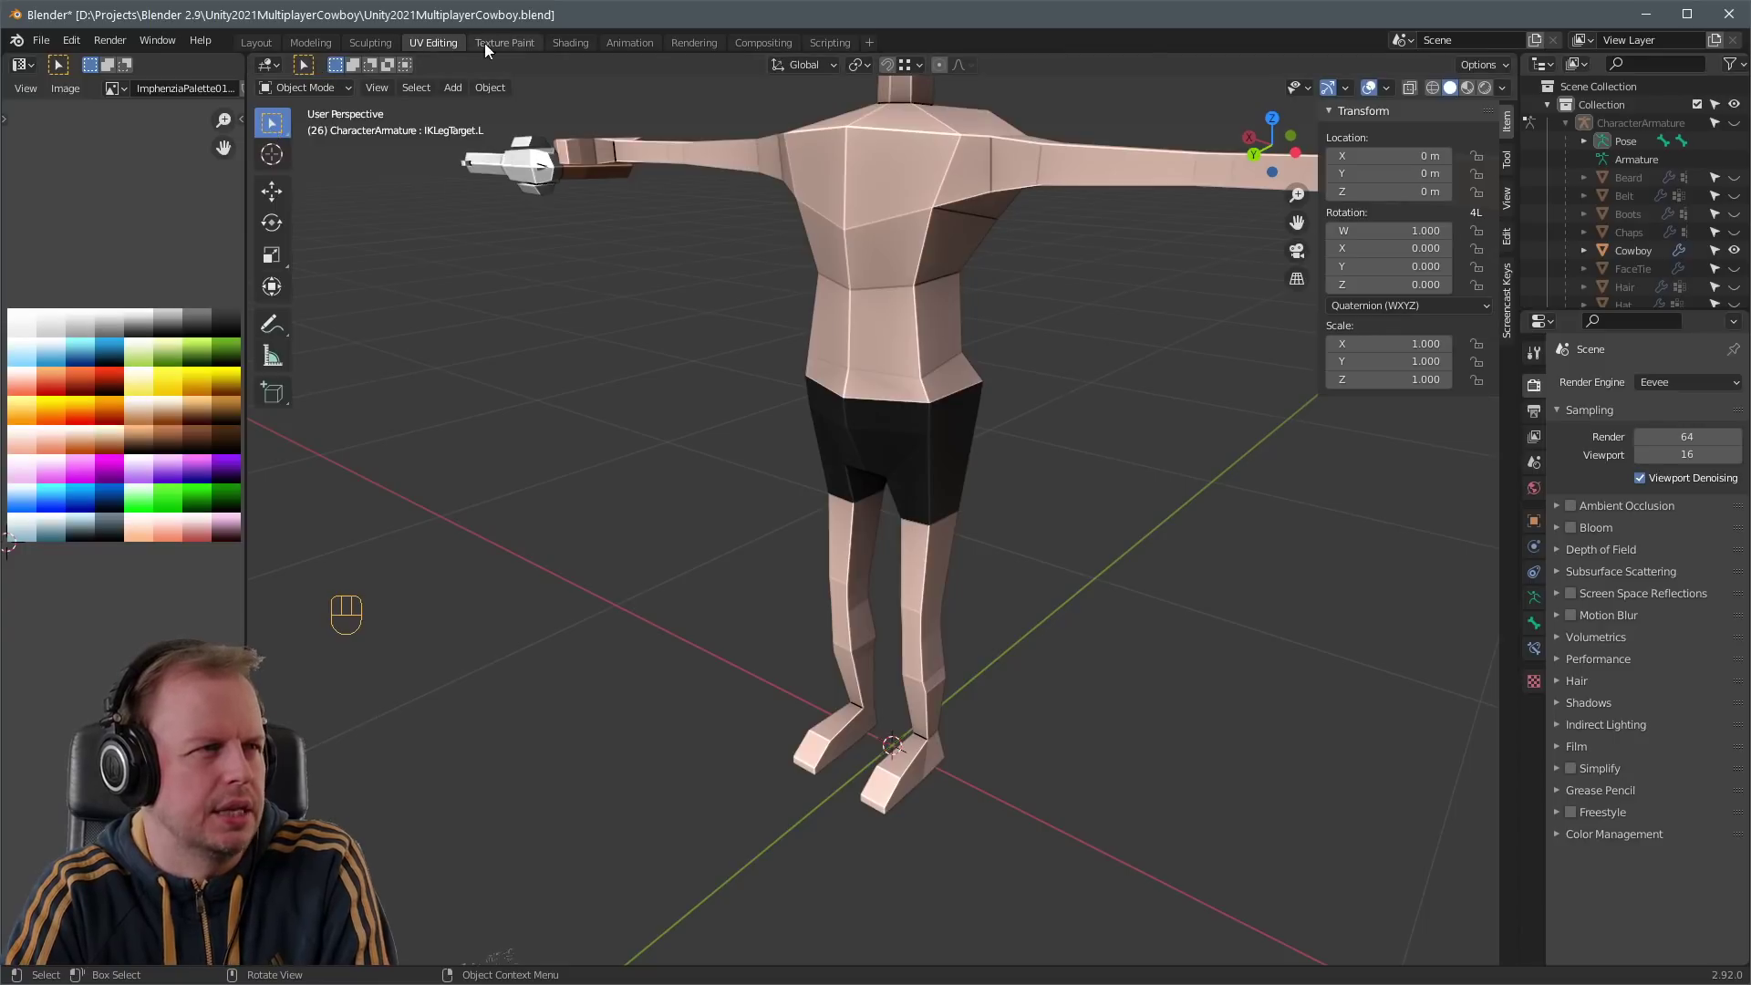
- Open the Cowboy mesh, select a face loop around the left leg, and grow the selection three times to include the shorts
key(Tab)
key(Tab)
key(2)
key(a)
key(a)
alt+shift+click(926, 620)
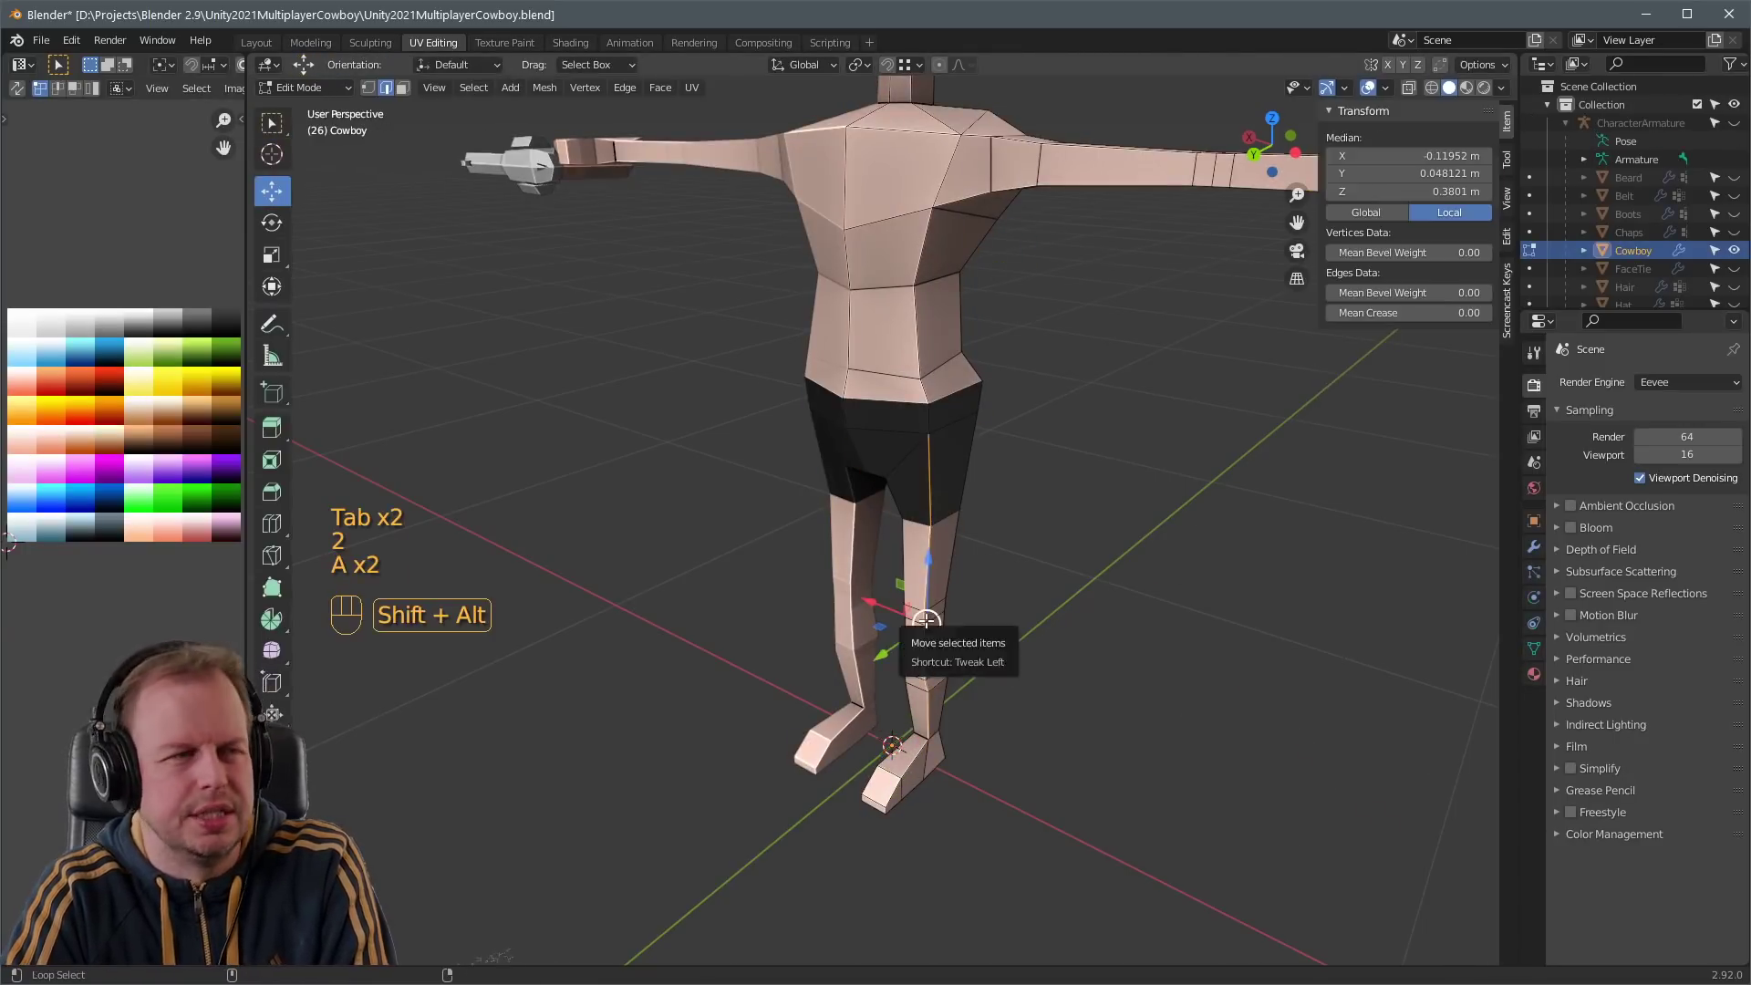
key(3)
key(a)
key(a)
ctrl+click(926, 593)
key(ctrl+KP_Add)
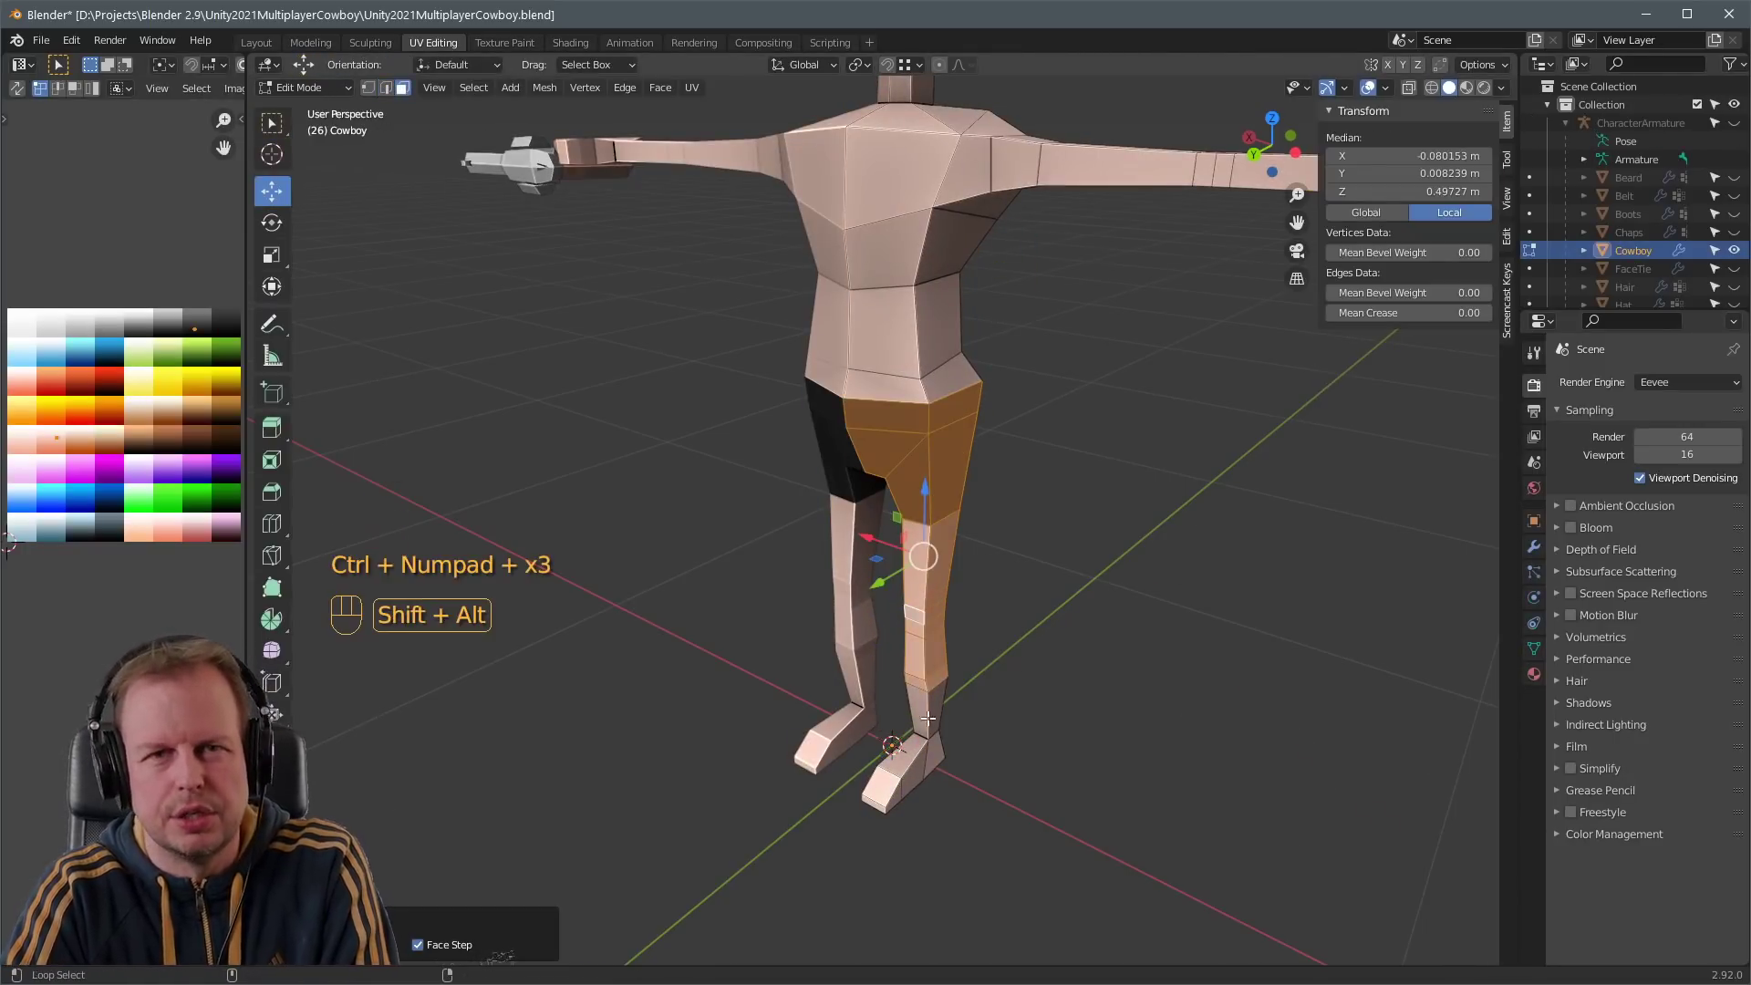
- Duplicate the selected left leg and shorts faces in place, separate them into a new object and open that object for editing
scroll(1013, 678, down, 2)
key(shift+d)
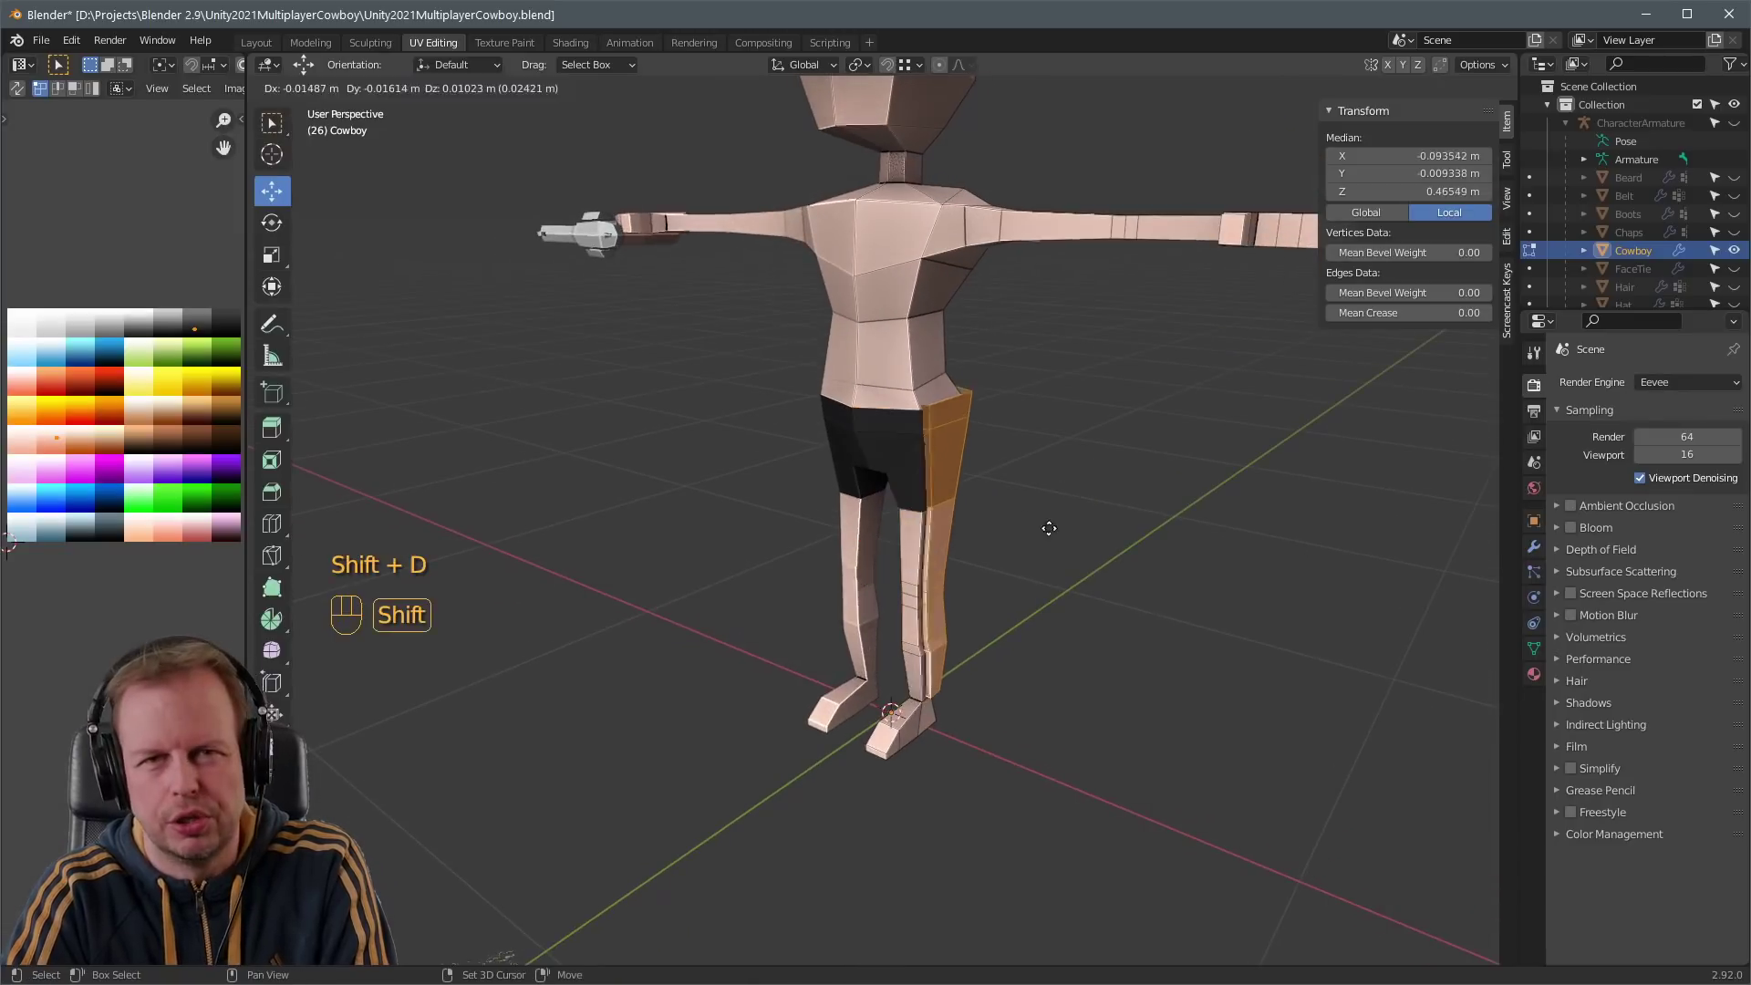
right_click(1054, 516)
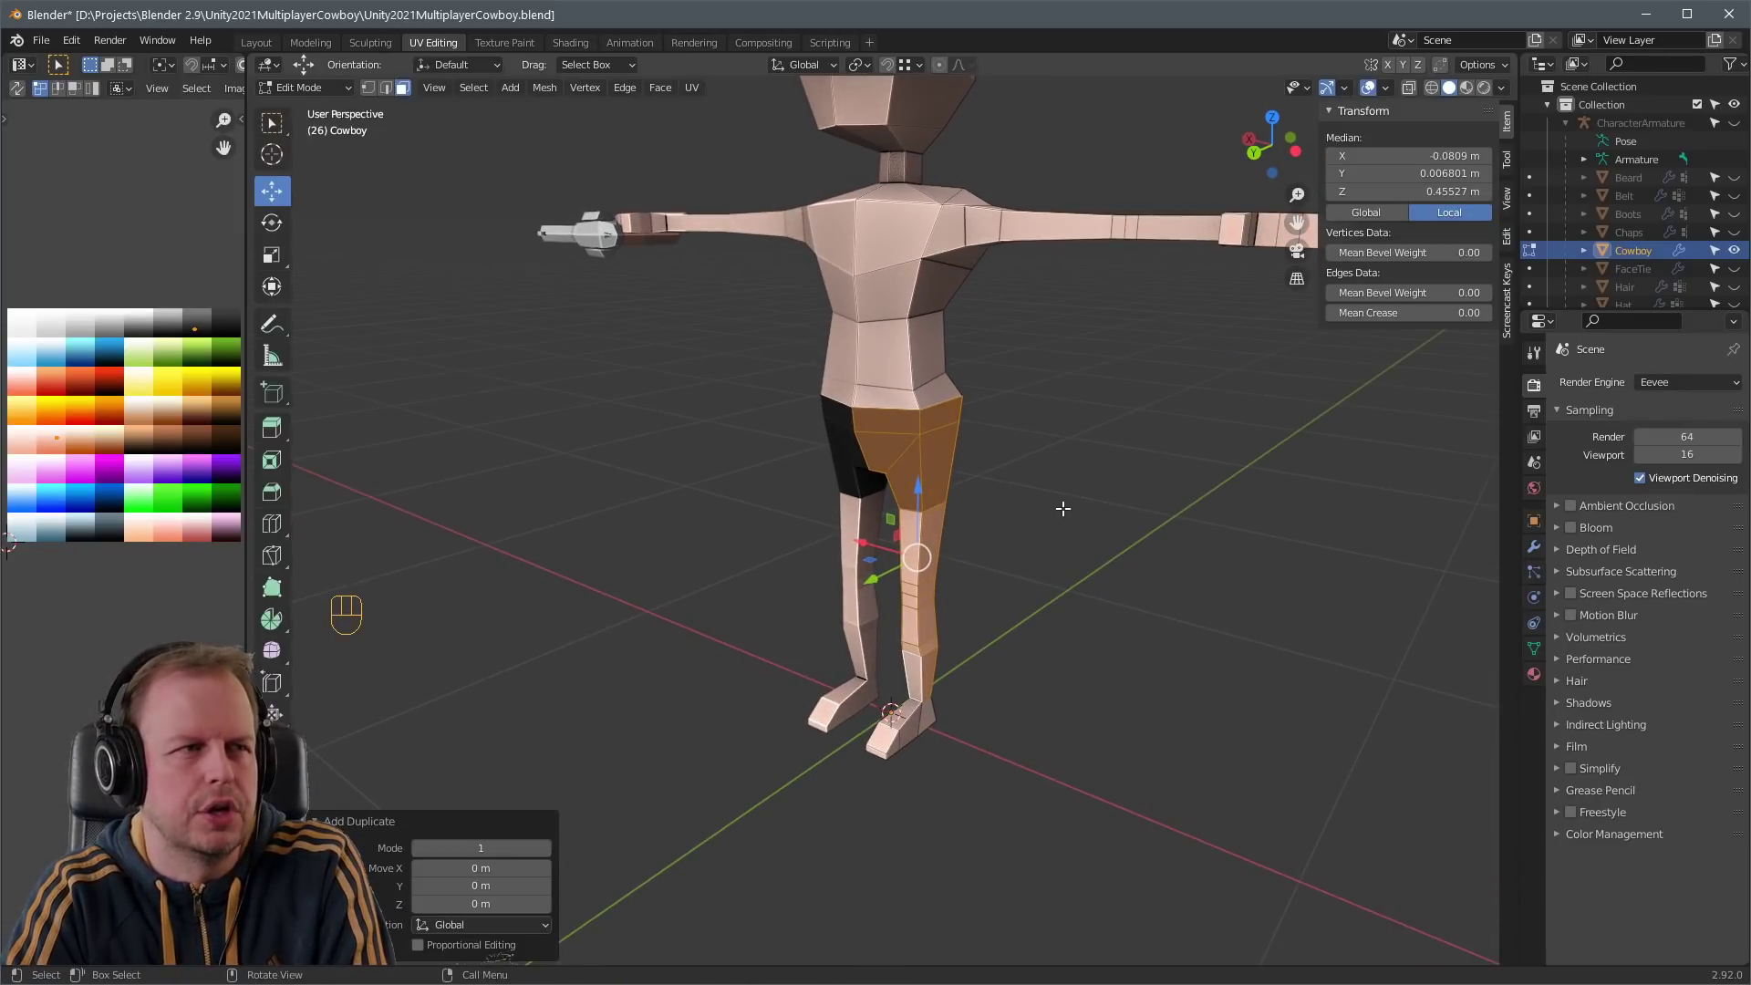
key(p)
click(1060, 512)
key(Tab)
click(930, 469)
key(Tab)
key(a)
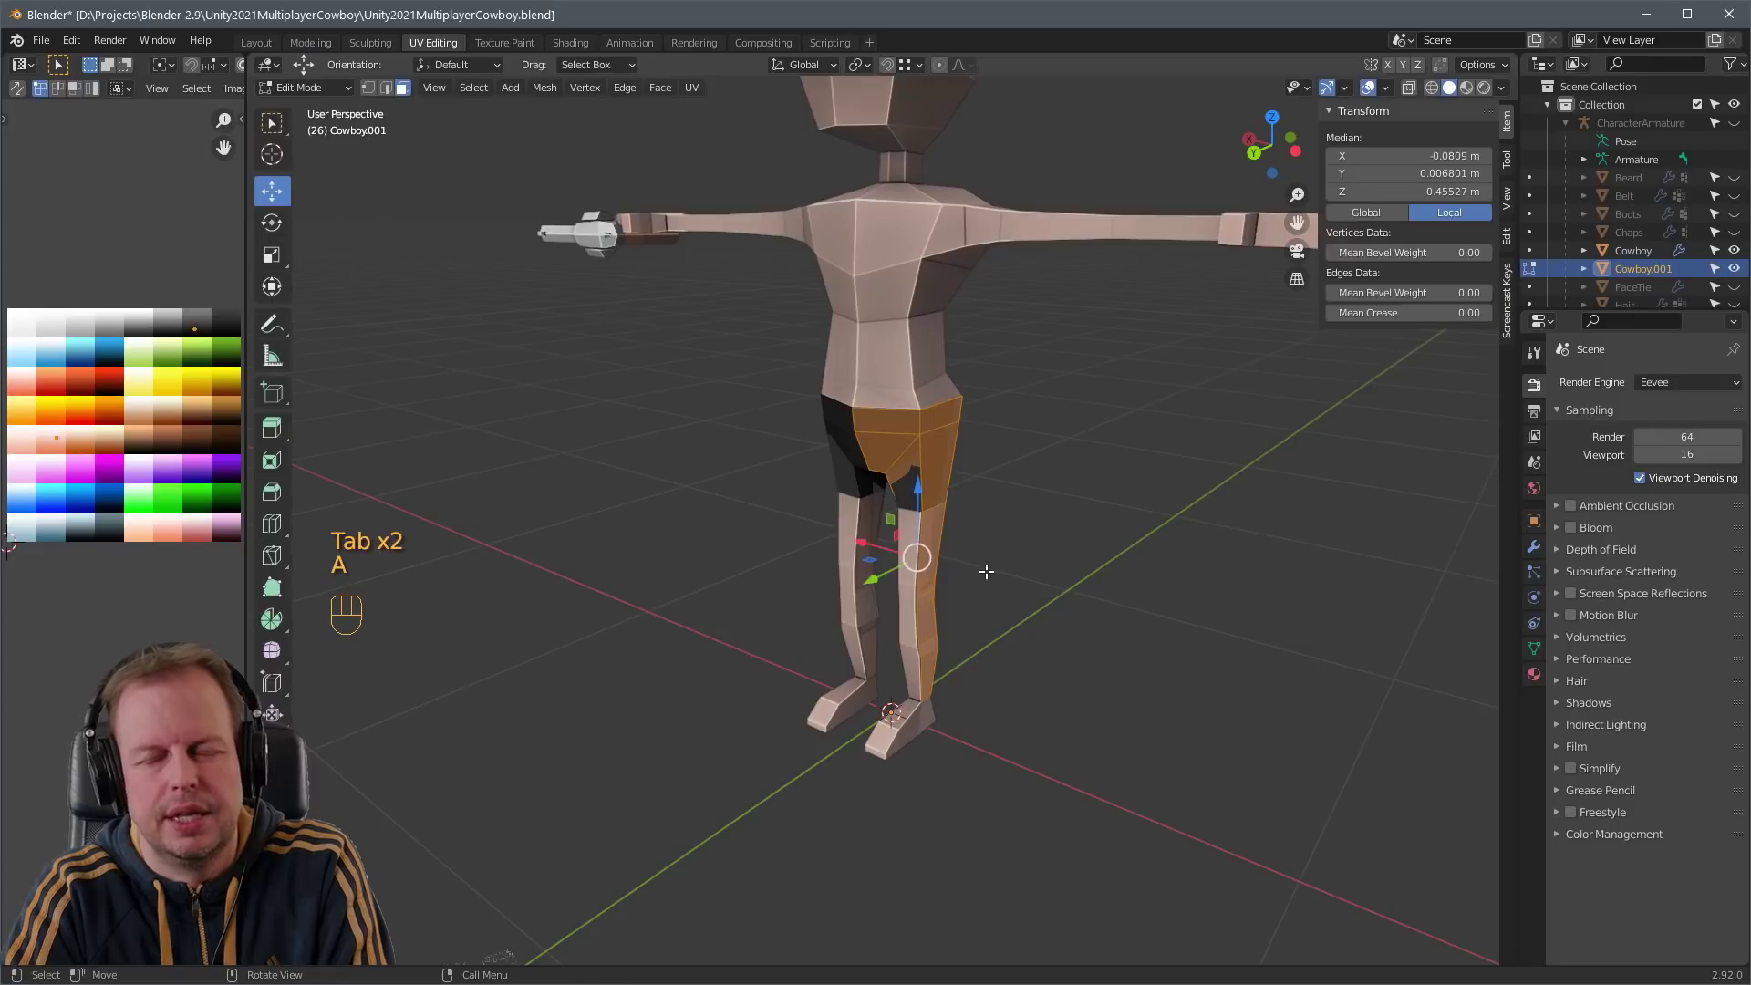
- Try to extrude all faces of the separated leg and shorts piece along their normals by about 0.009 m
scroll(1007, 567, up, 3)
mouse_move(1110, 542)
middle_down()
mouse_move(966, 510)
mouse_move(1062, 540)
mouse_move(1122, 518)
mouse_move(1030, 565)
mouse_move(1094, 555)
middle_up()
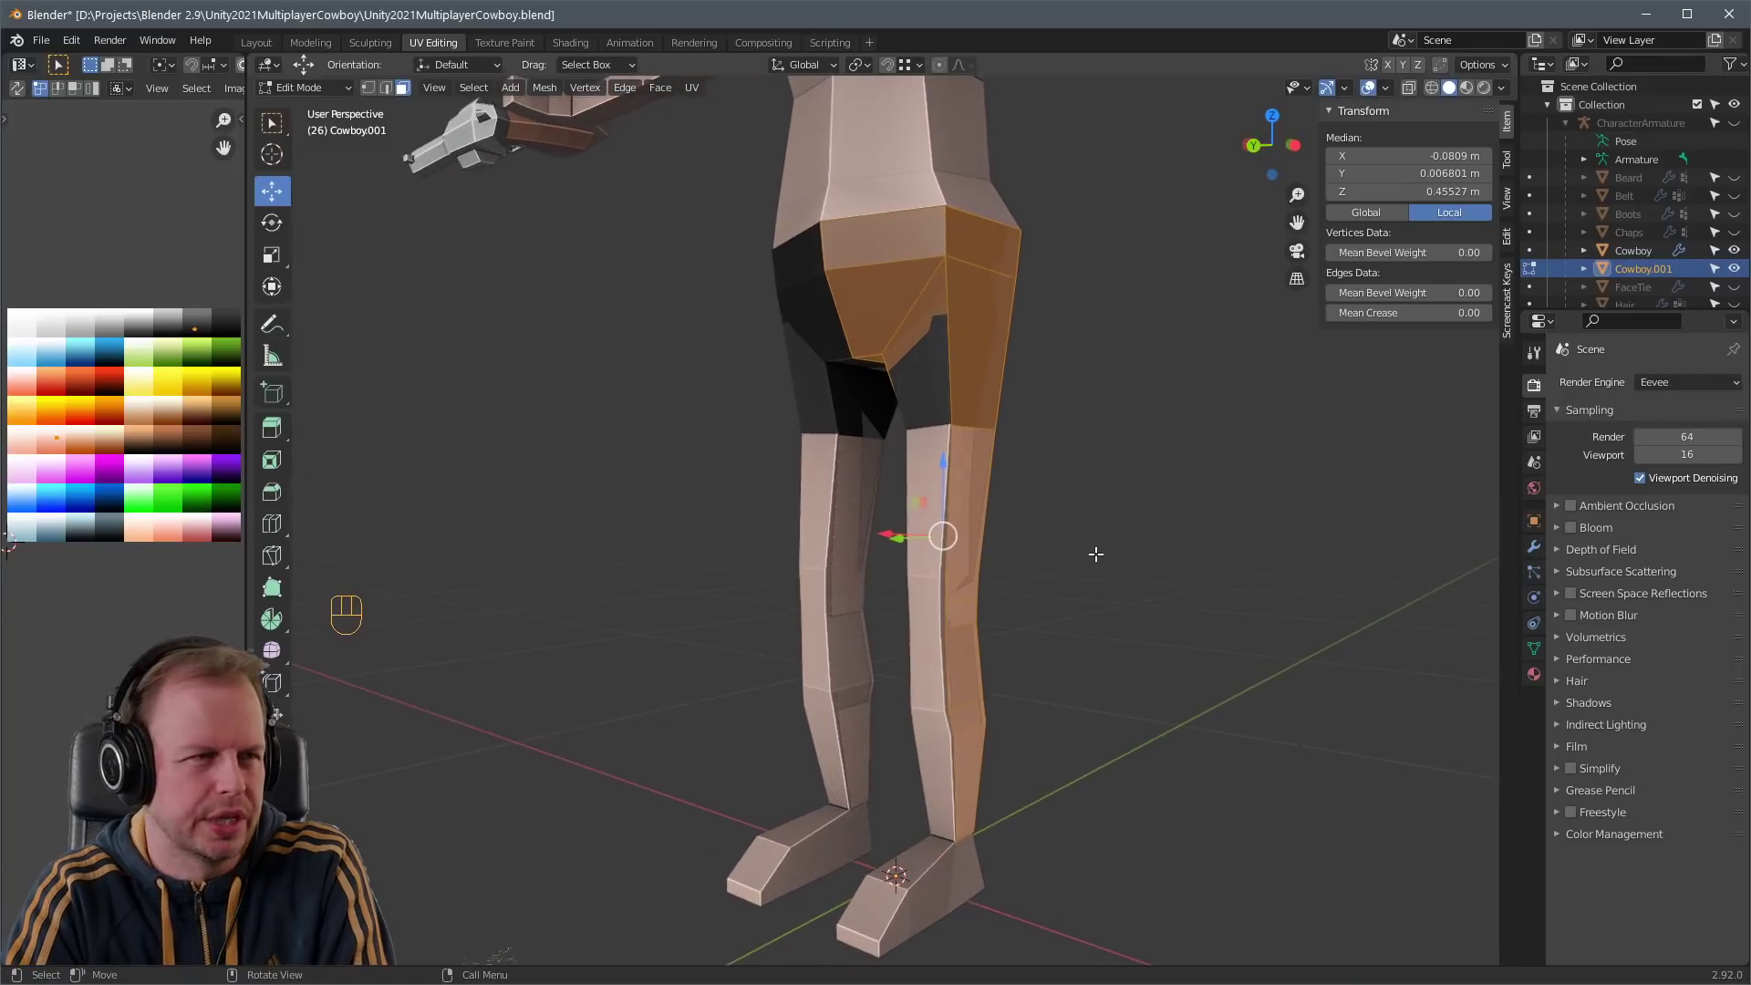
key(Tab)
key(Tab)
key(Tab)
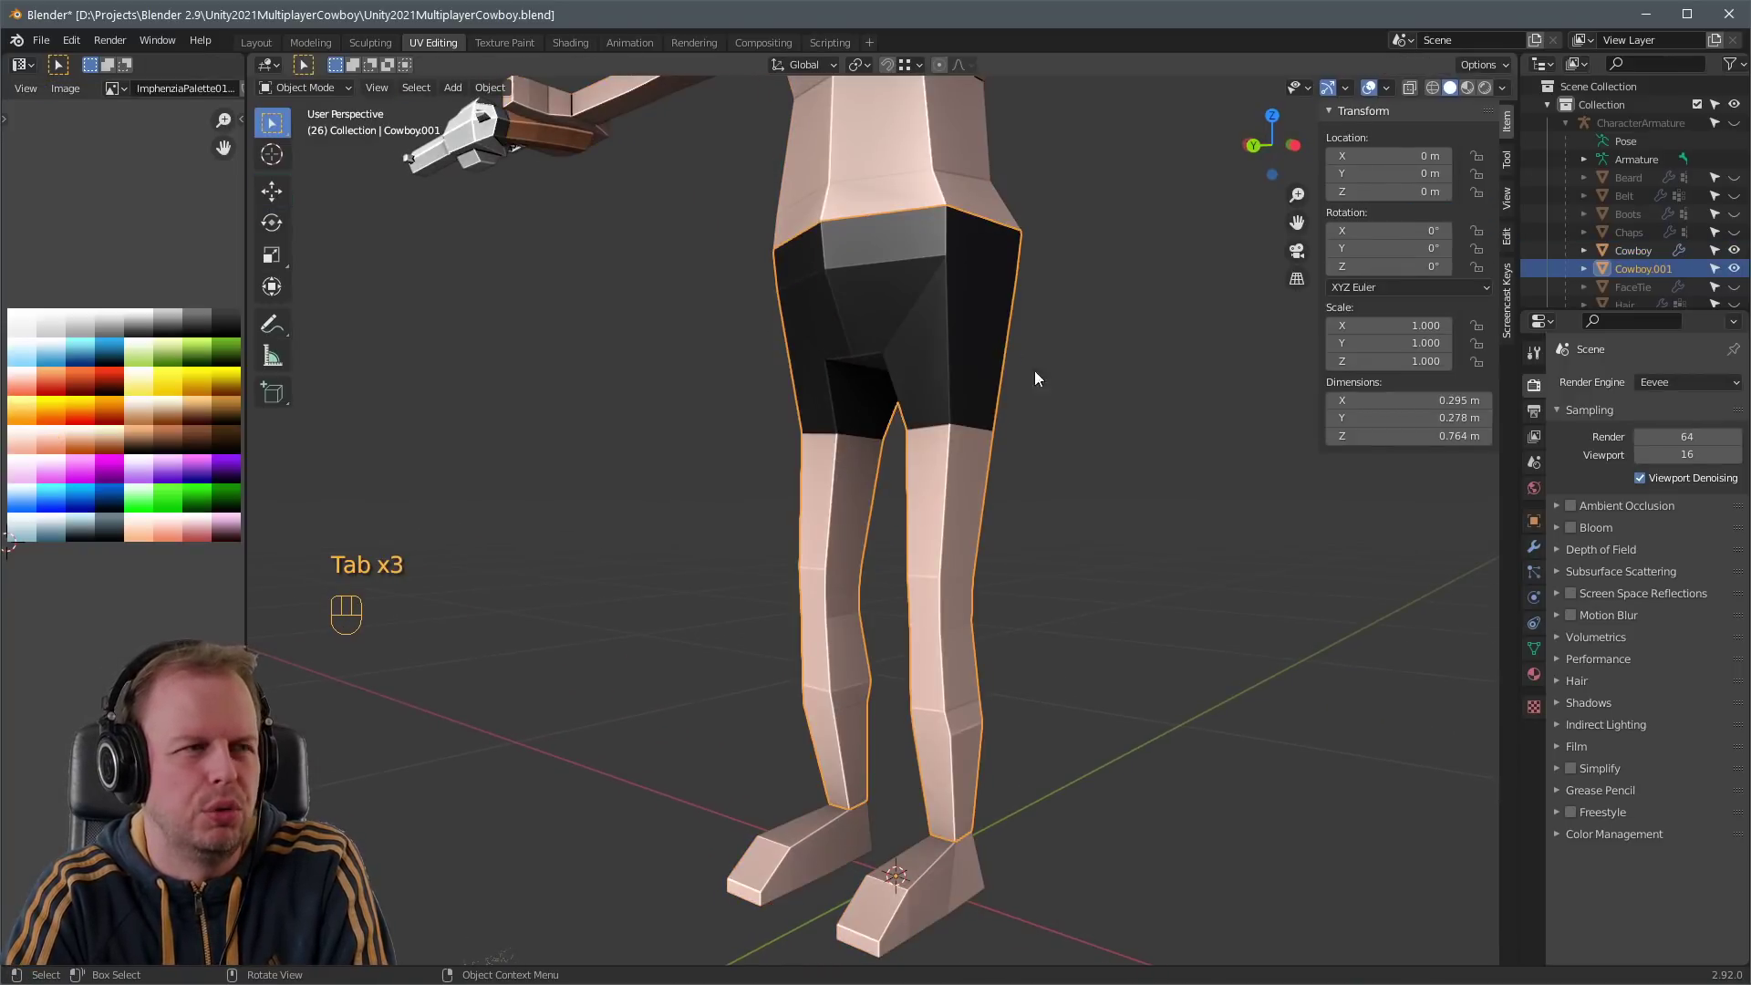
key(Tab)
key(a)
click(1006, 516)
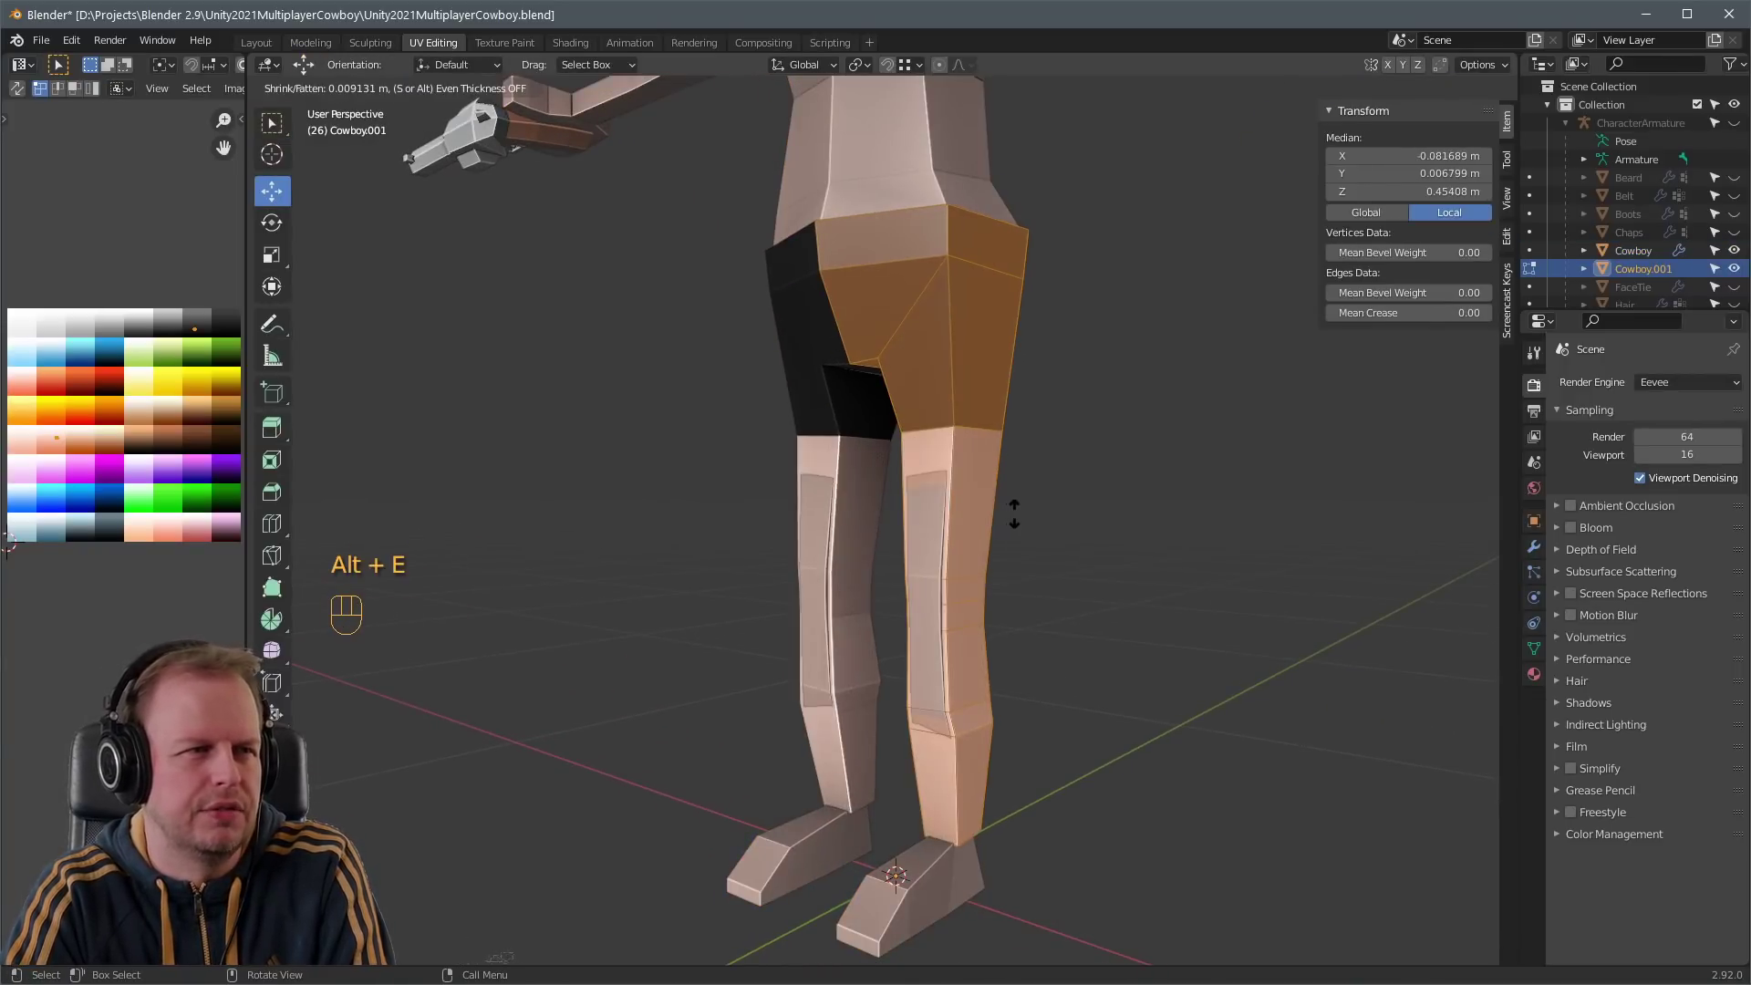
- Undo the extrusion, the separation and the duplication of the leg and shorts faces
key(ctrl+z)
key(ctrl+z)
key(ctrl+z)
key(ctrl+z)
key(ctrl+z)
key(ctrl+z)
key(ctrl+z)
key(ctrl+z)
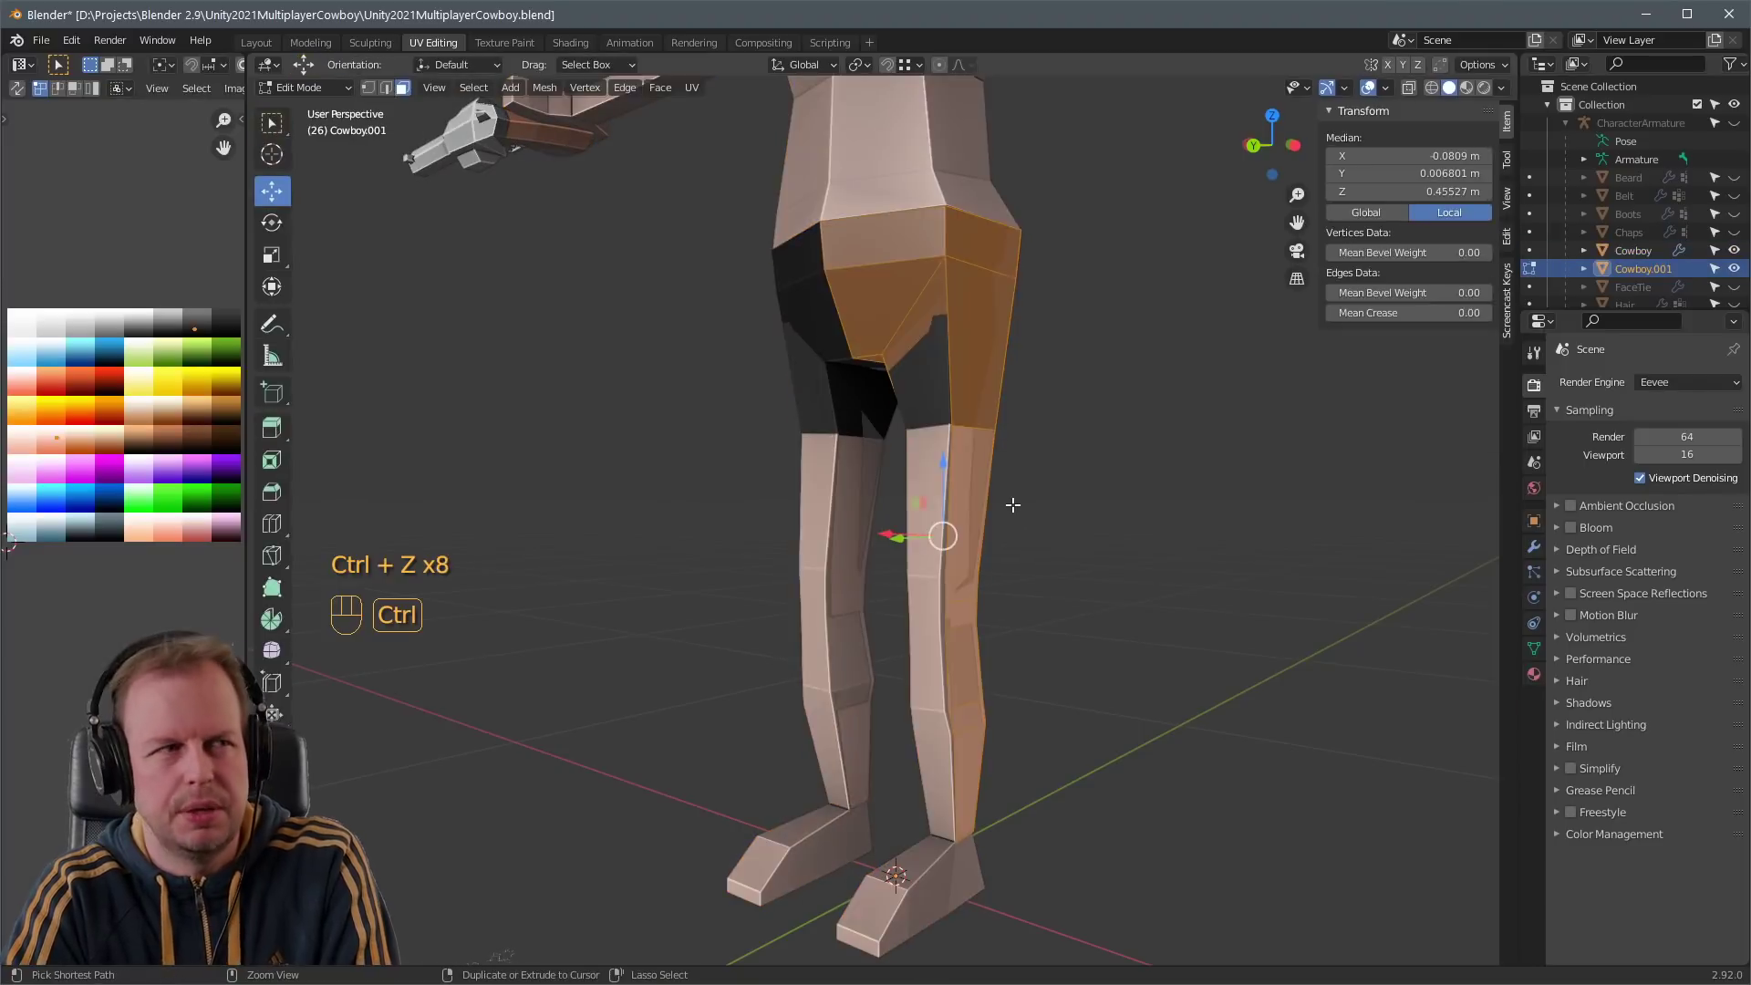
key(ctrl+z)
key(ctrl+z)
key(ctrl+z)
key(ctrl+z)
key(ctrl+z)
- Duplicate the selected leg and shorts faces in place within the Cowboy mesh and show the object's modifiers
middle_drag(993, 524, 985, 586)
key(shift+d)
scroll(1058, 547, down, 2)
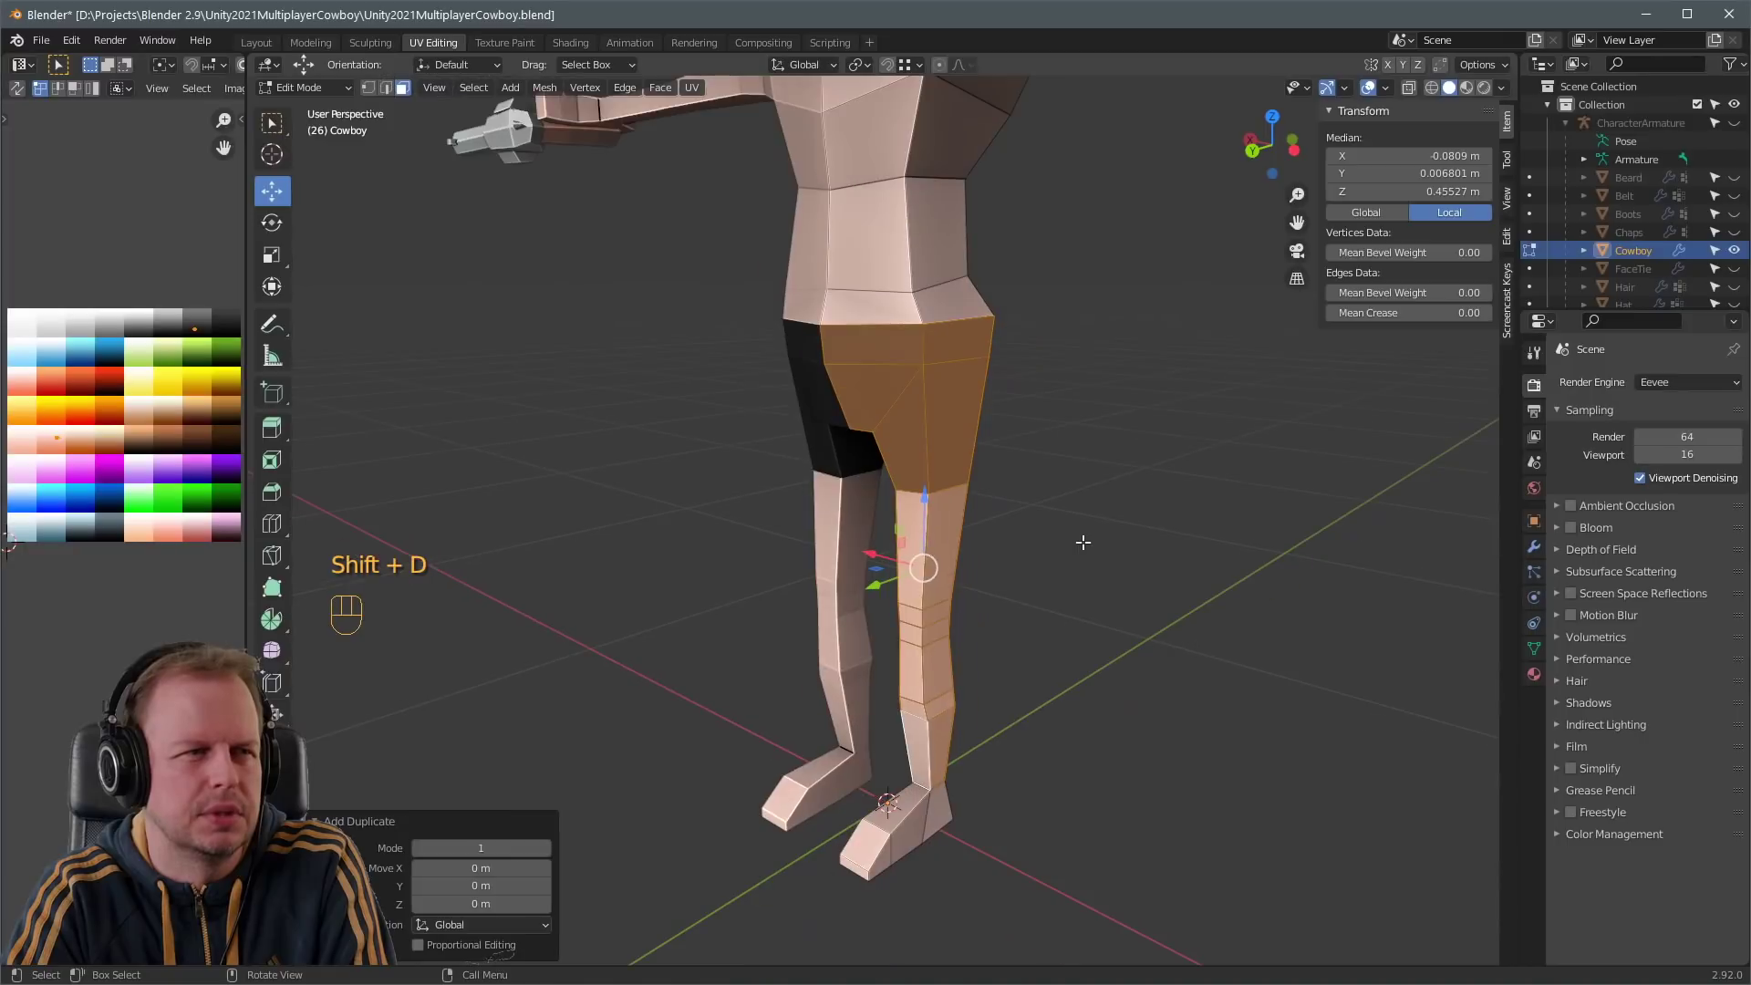
click(1533, 547)
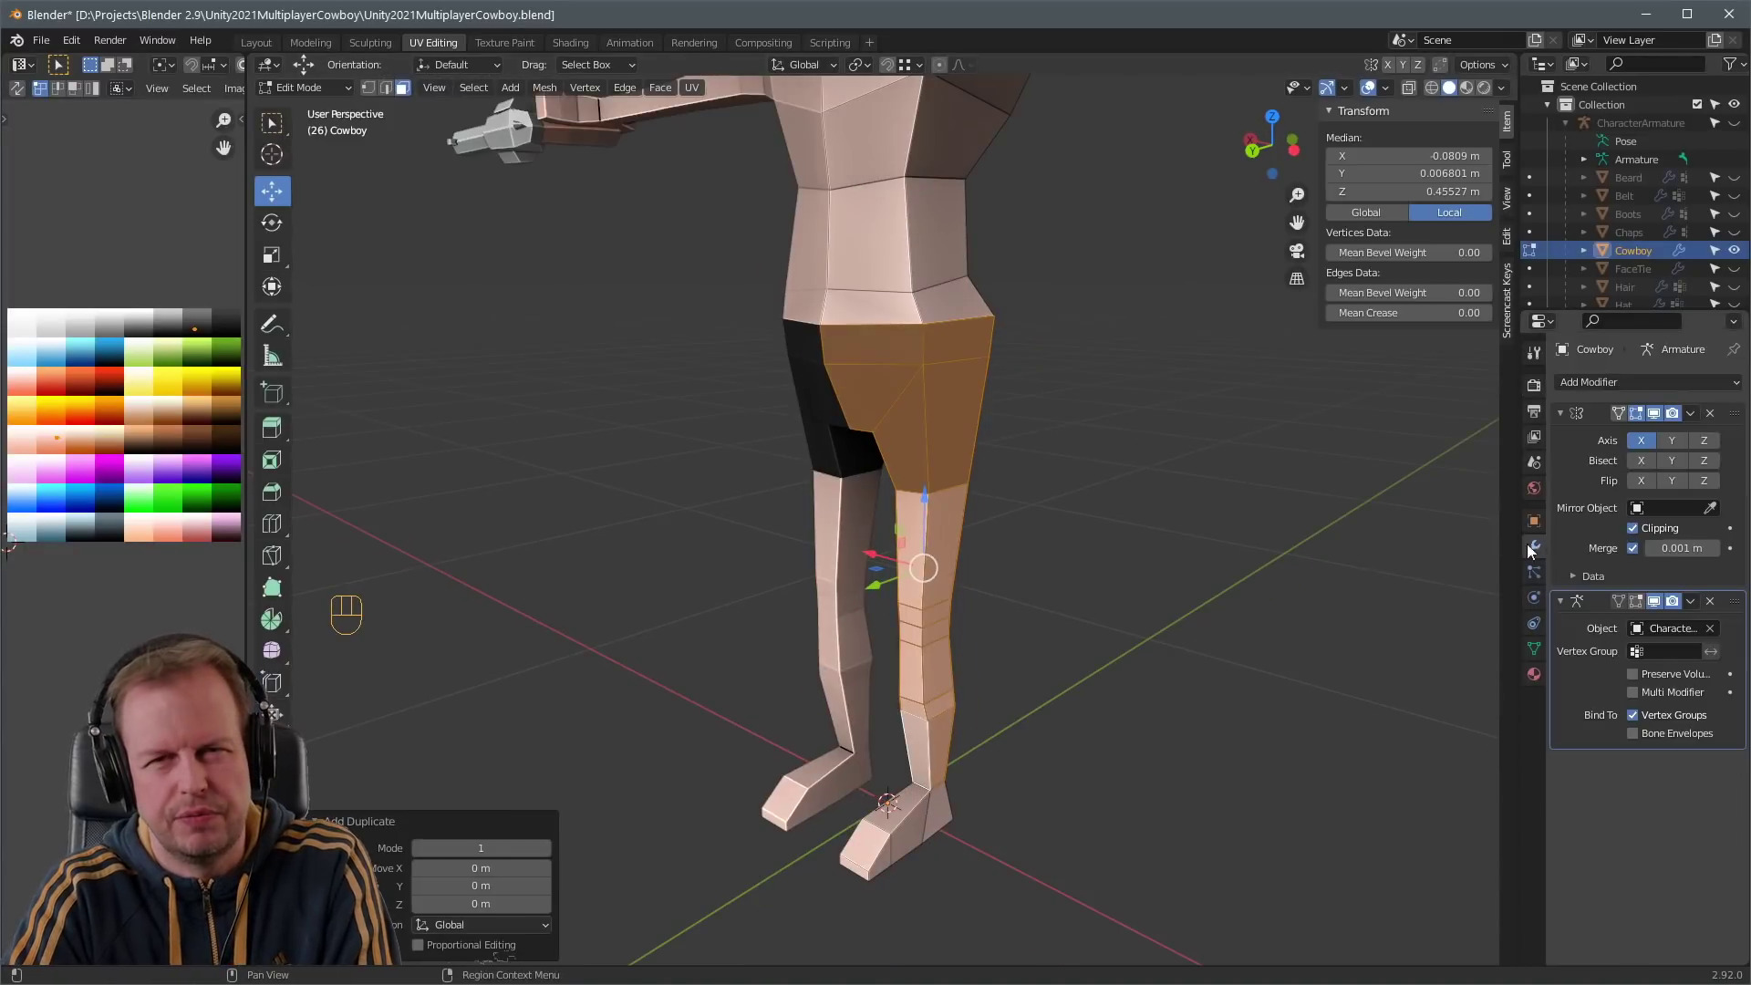
middle_drag(1037, 550, 1046, 534)
key(p)
click(1046, 534)
key(ctrl+z)
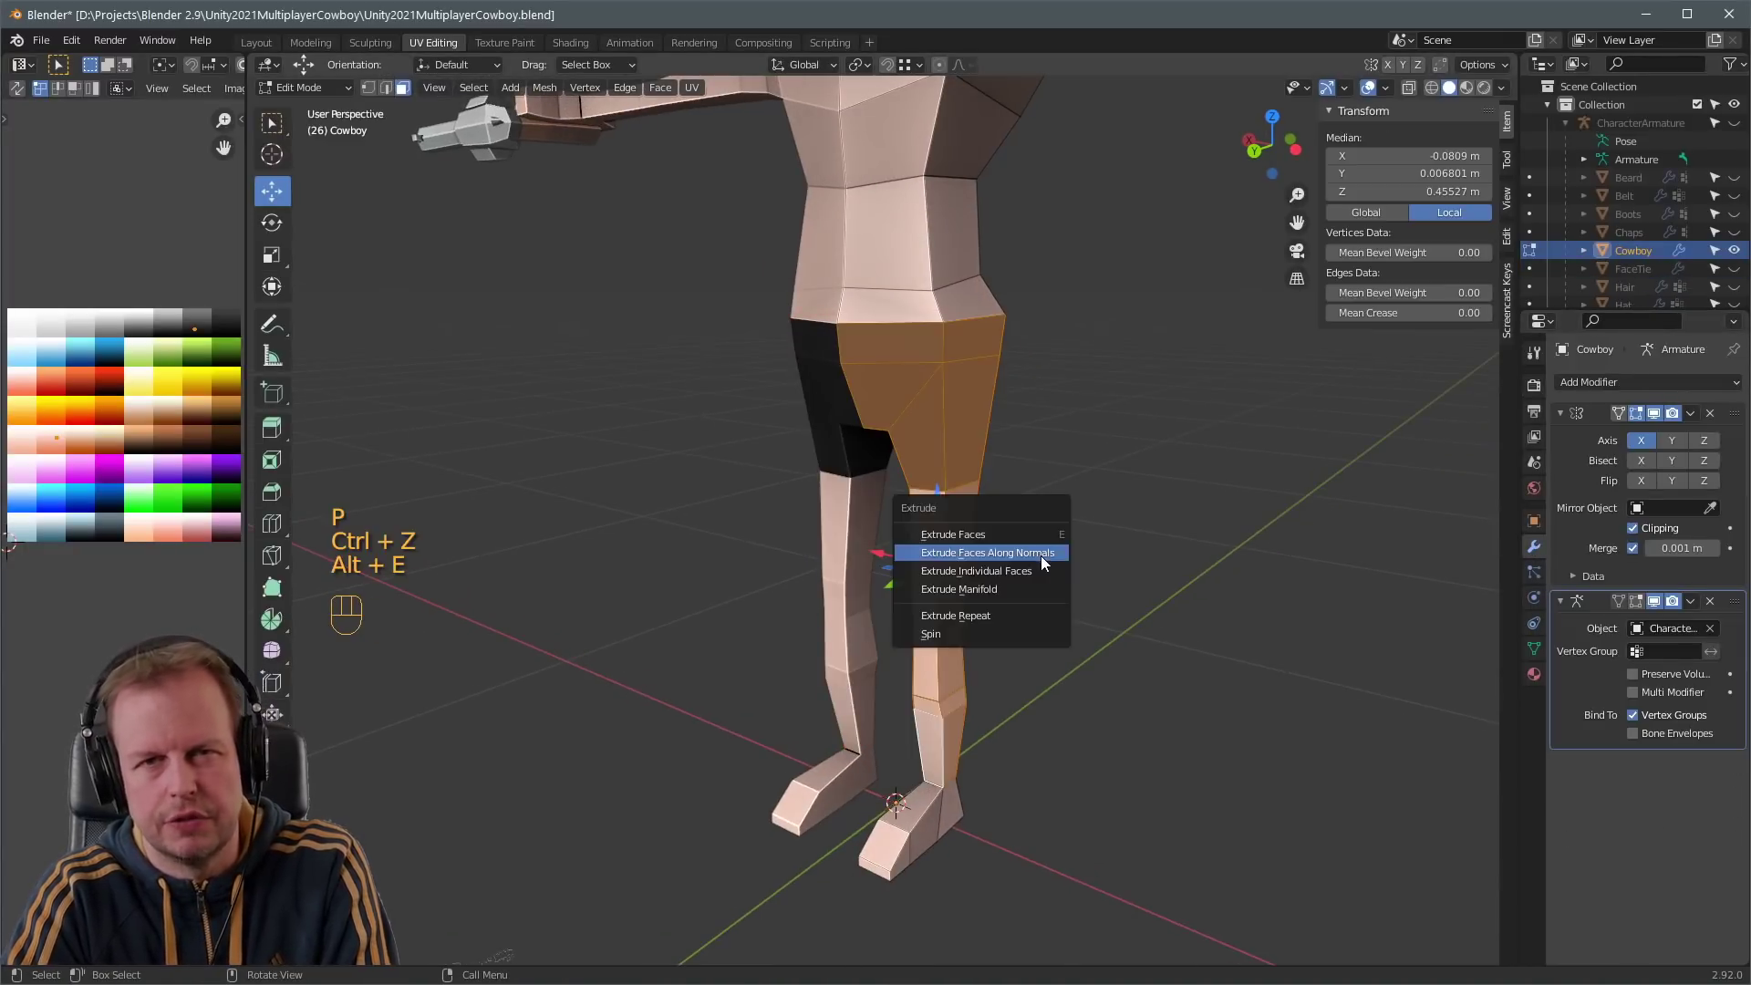
- Extrude the duplicated leg and shorts faces slightly outward along their normals to form trousers
click(1042, 554)
click(1044, 554)
middle_drag(1044, 554, 1050, 509)
scroll(1090, 562, down, 1)
- Scale the trouser faces' UVs to 0 and move them onto a dark blue swatch of the palette
key(Tab)
key(Tab)
key(a)
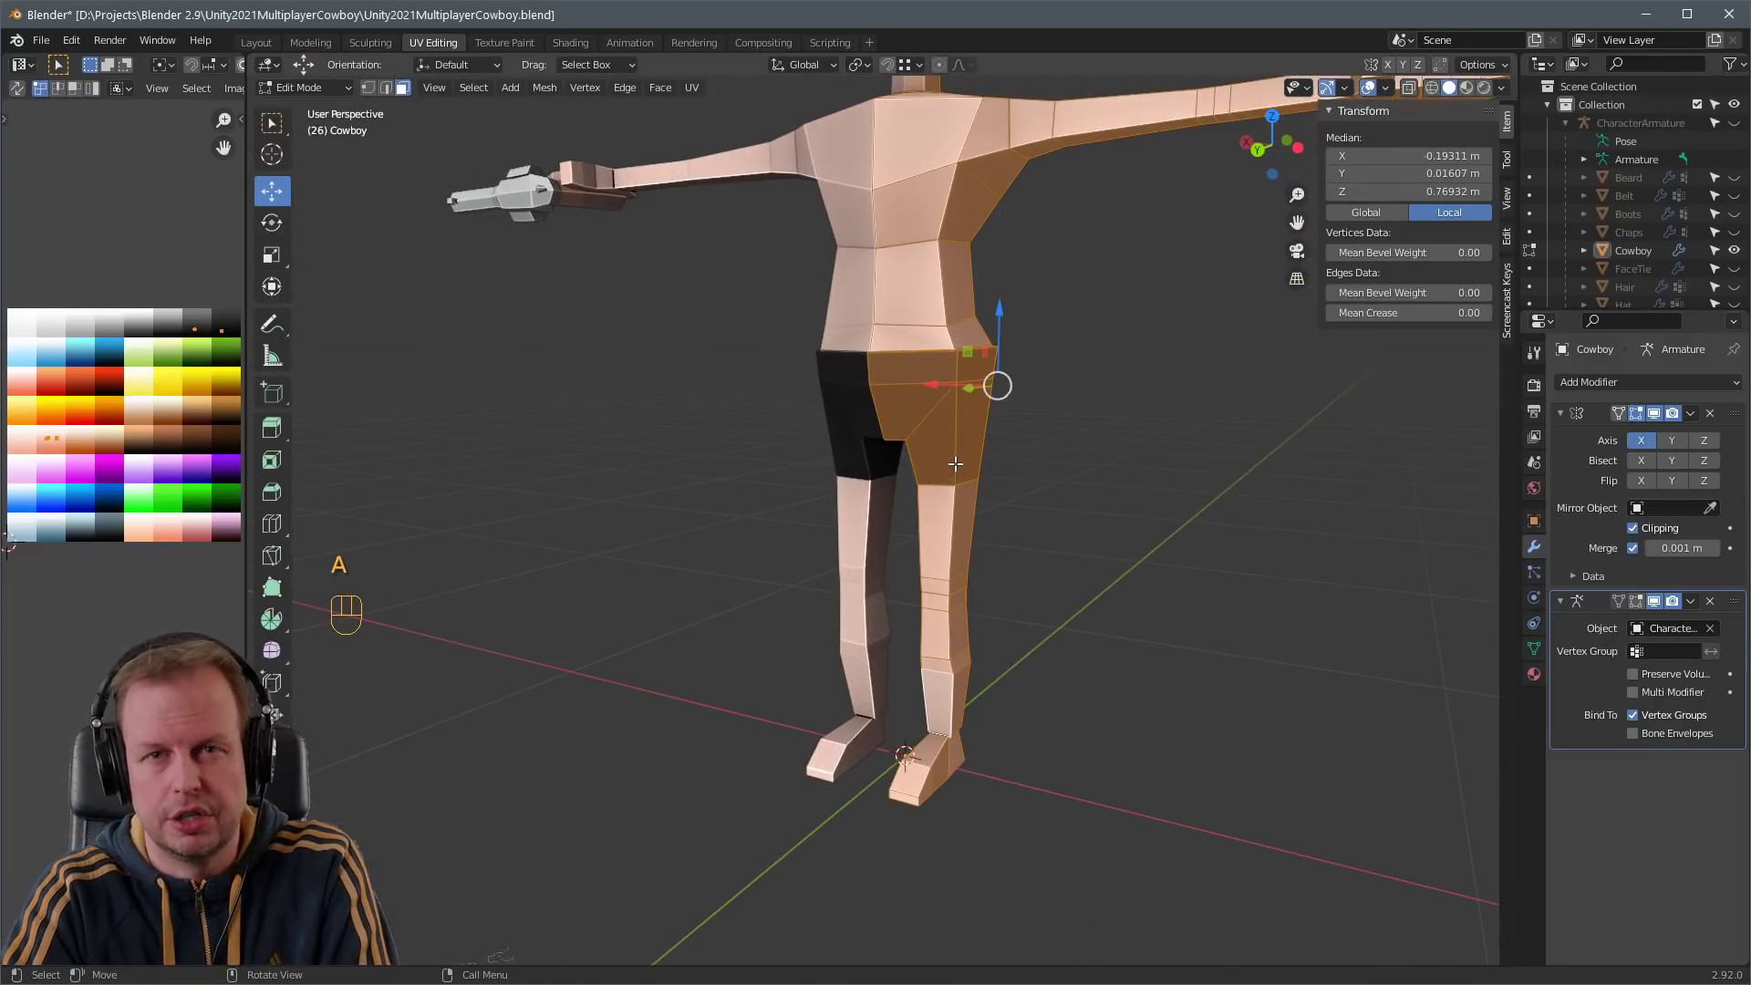
key(ctrl+z)
key(s)
key(0)
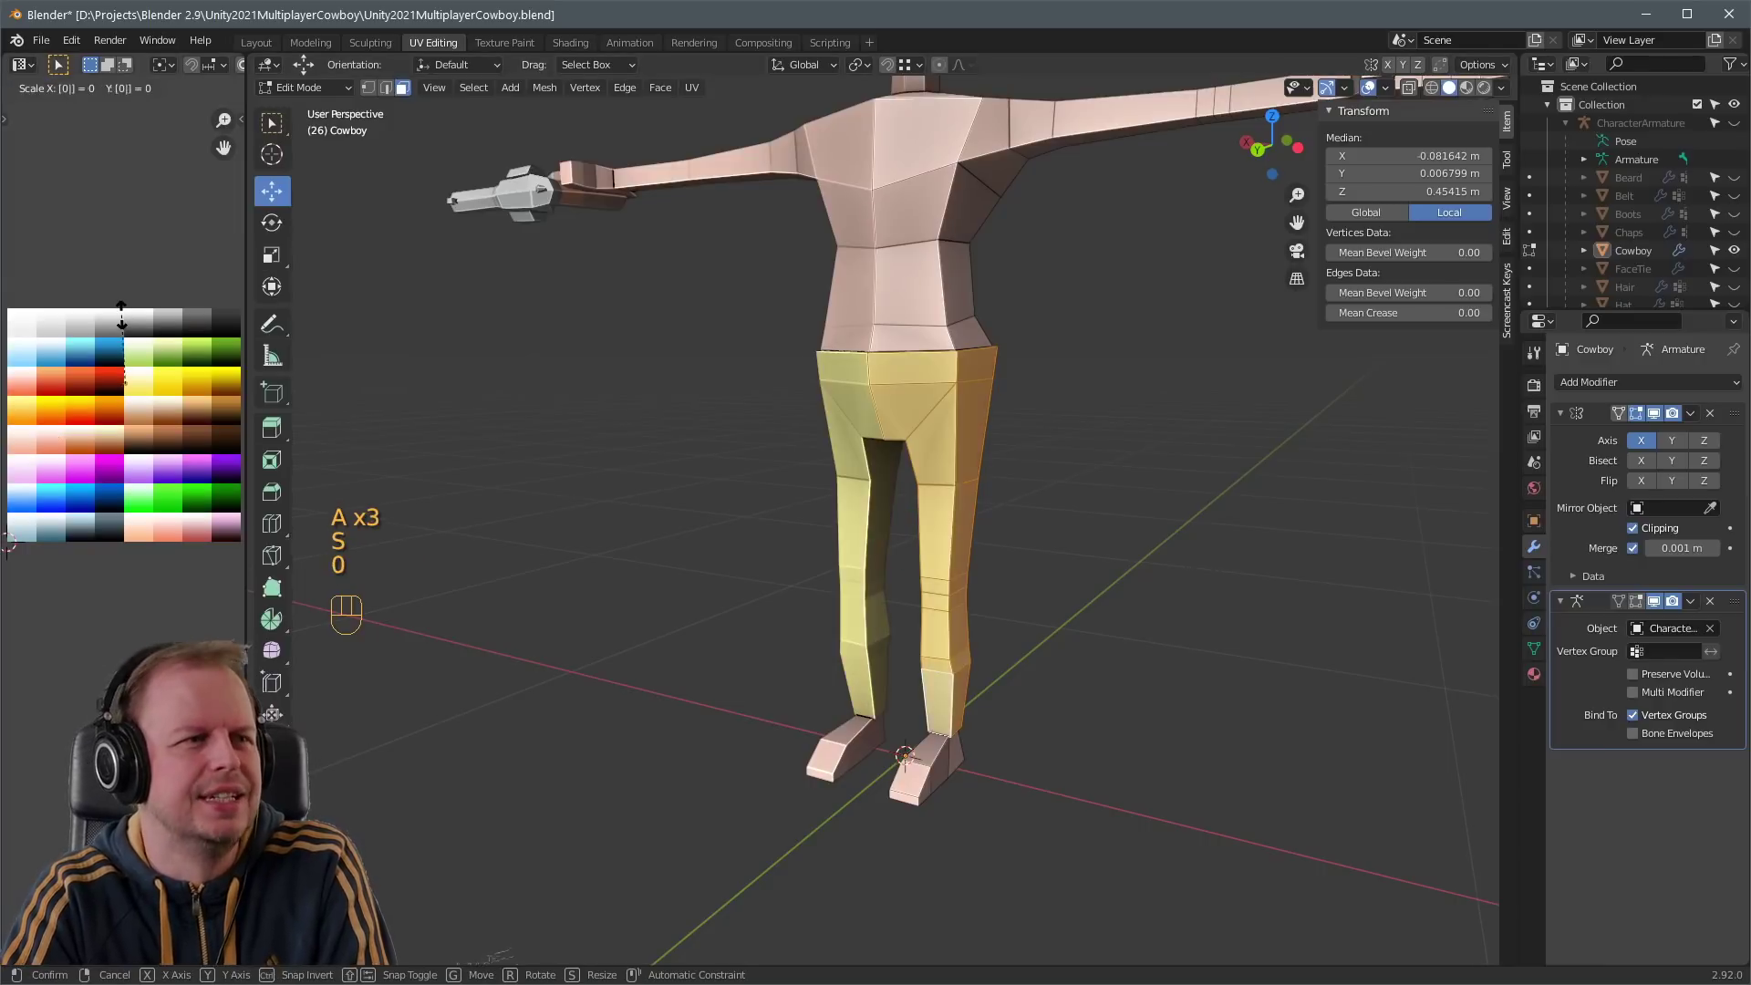
key(g)
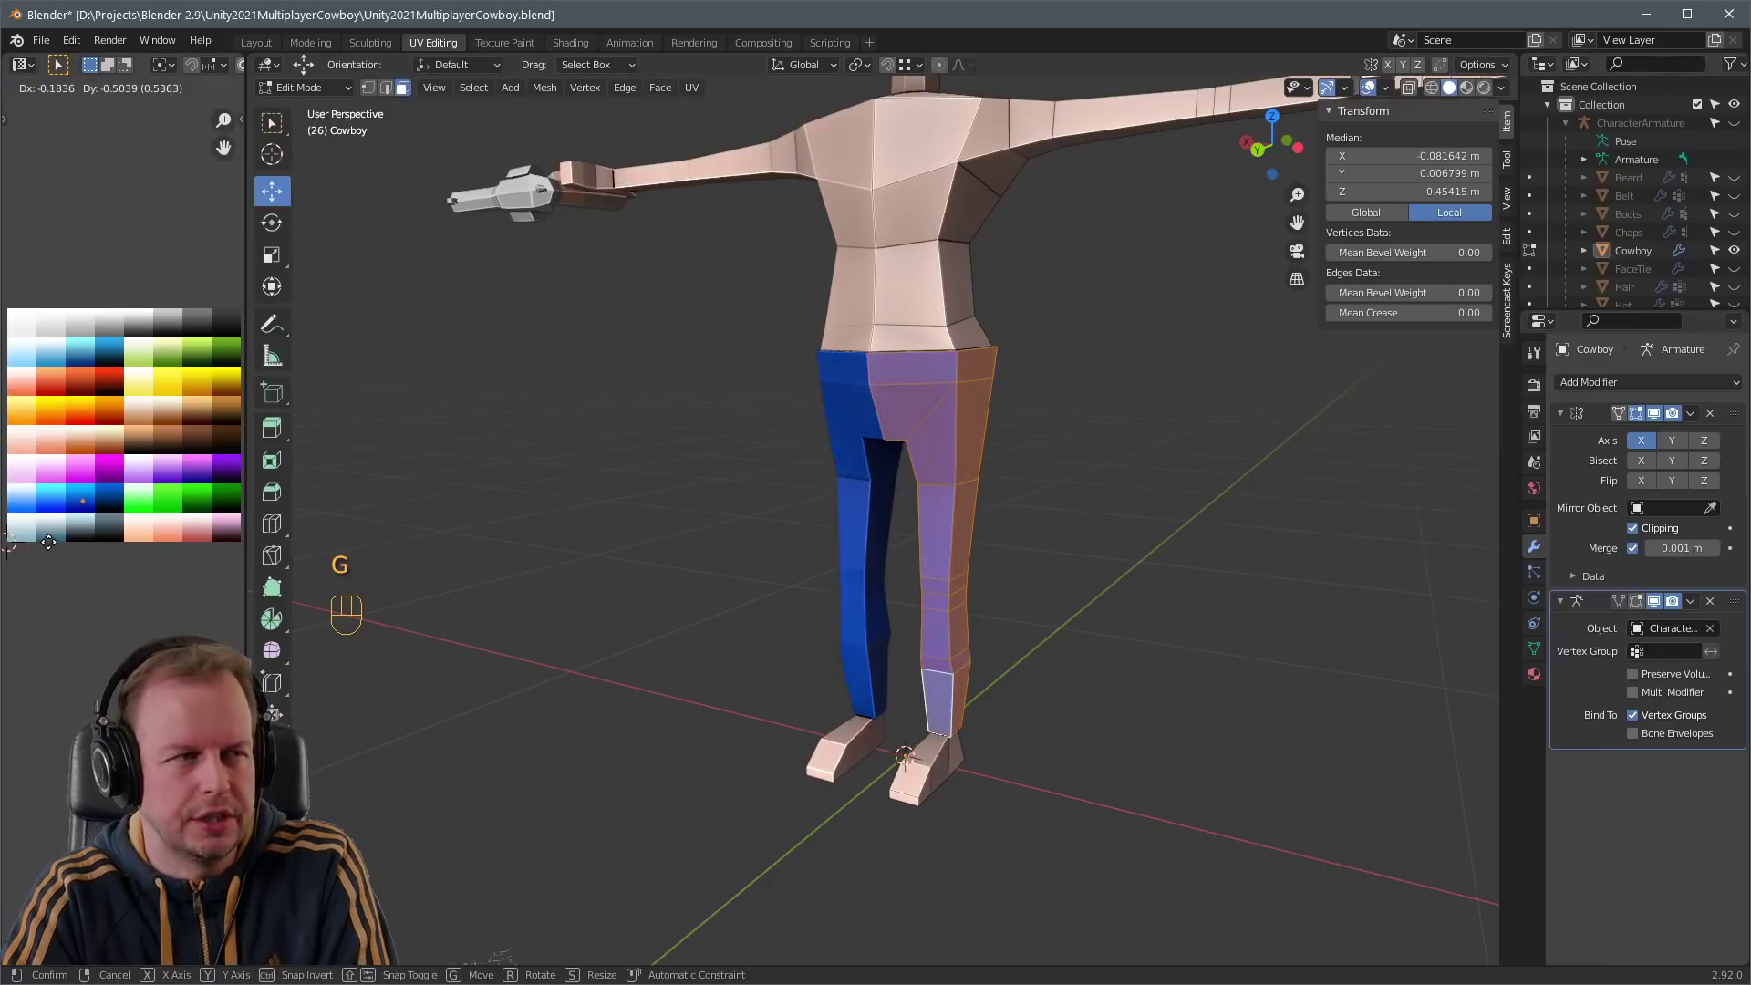
click(52, 540)
- Select all linked trouser faces in the Cowboy mesh and separate them into their own object
key(Tab)
middle_drag(1193, 583, 962, 429)
key(Tab)
key(Tab)
key(Tab)
key(Tab)
key(Tab)
key(Tab)
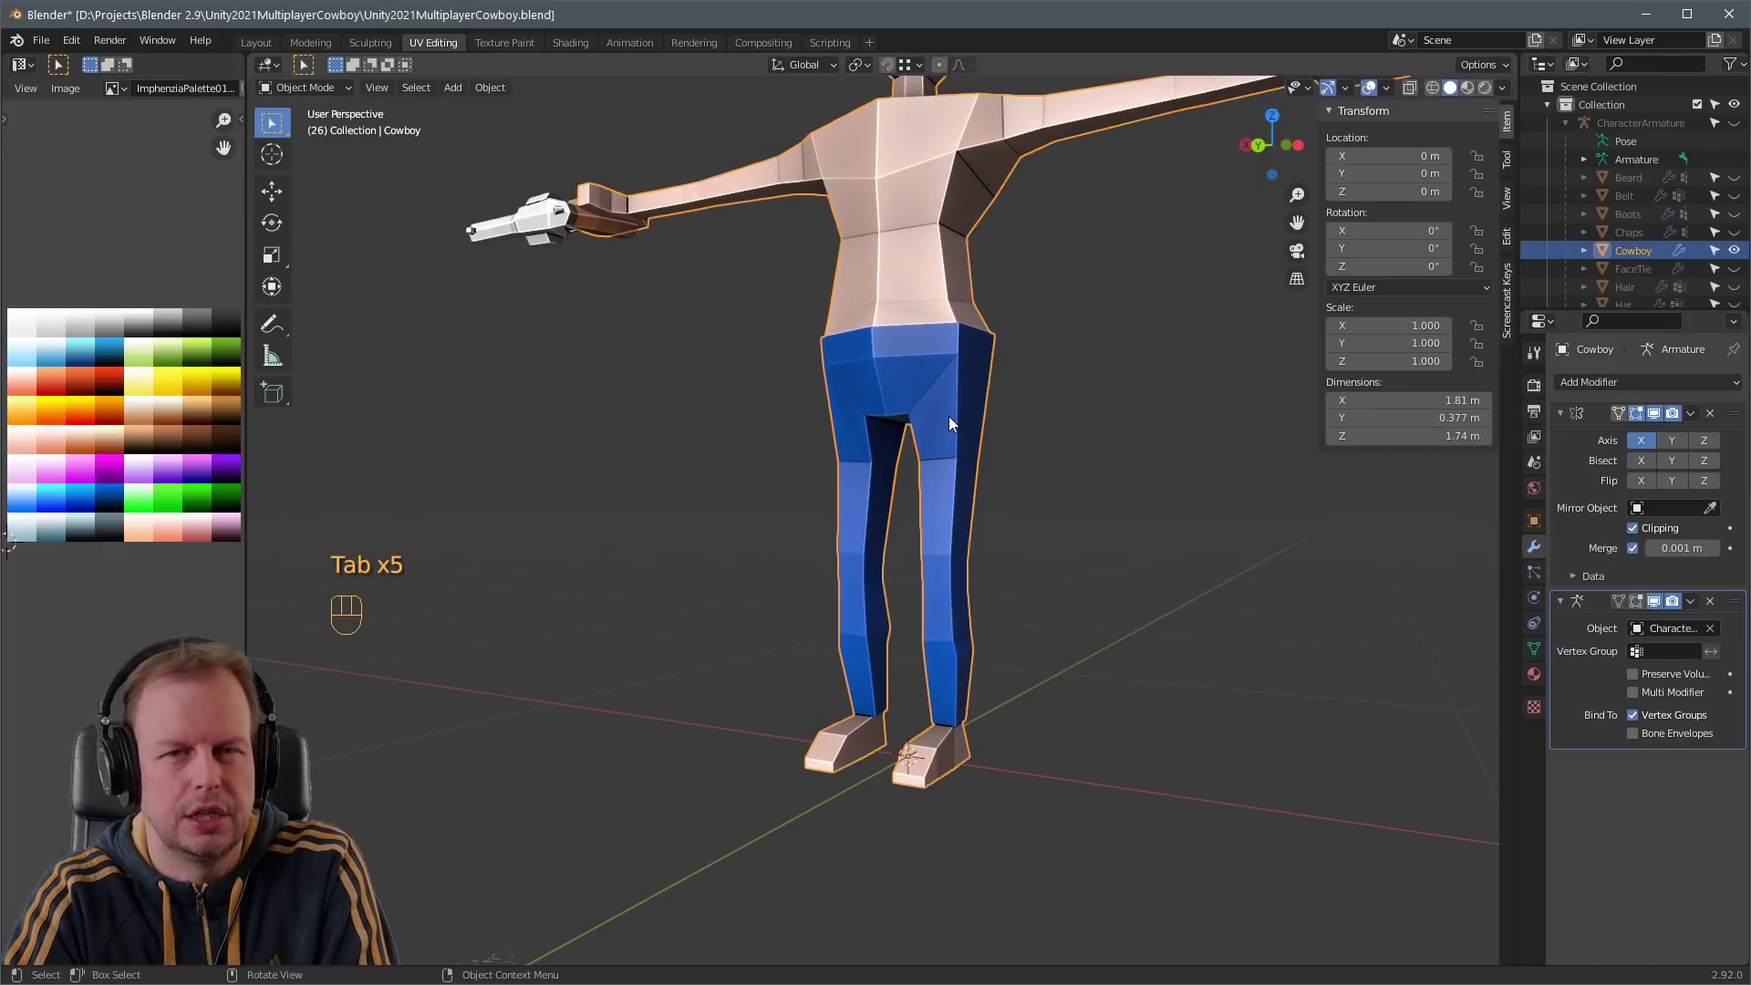
click(948, 416)
key(Tab)
key(l)
key(p)
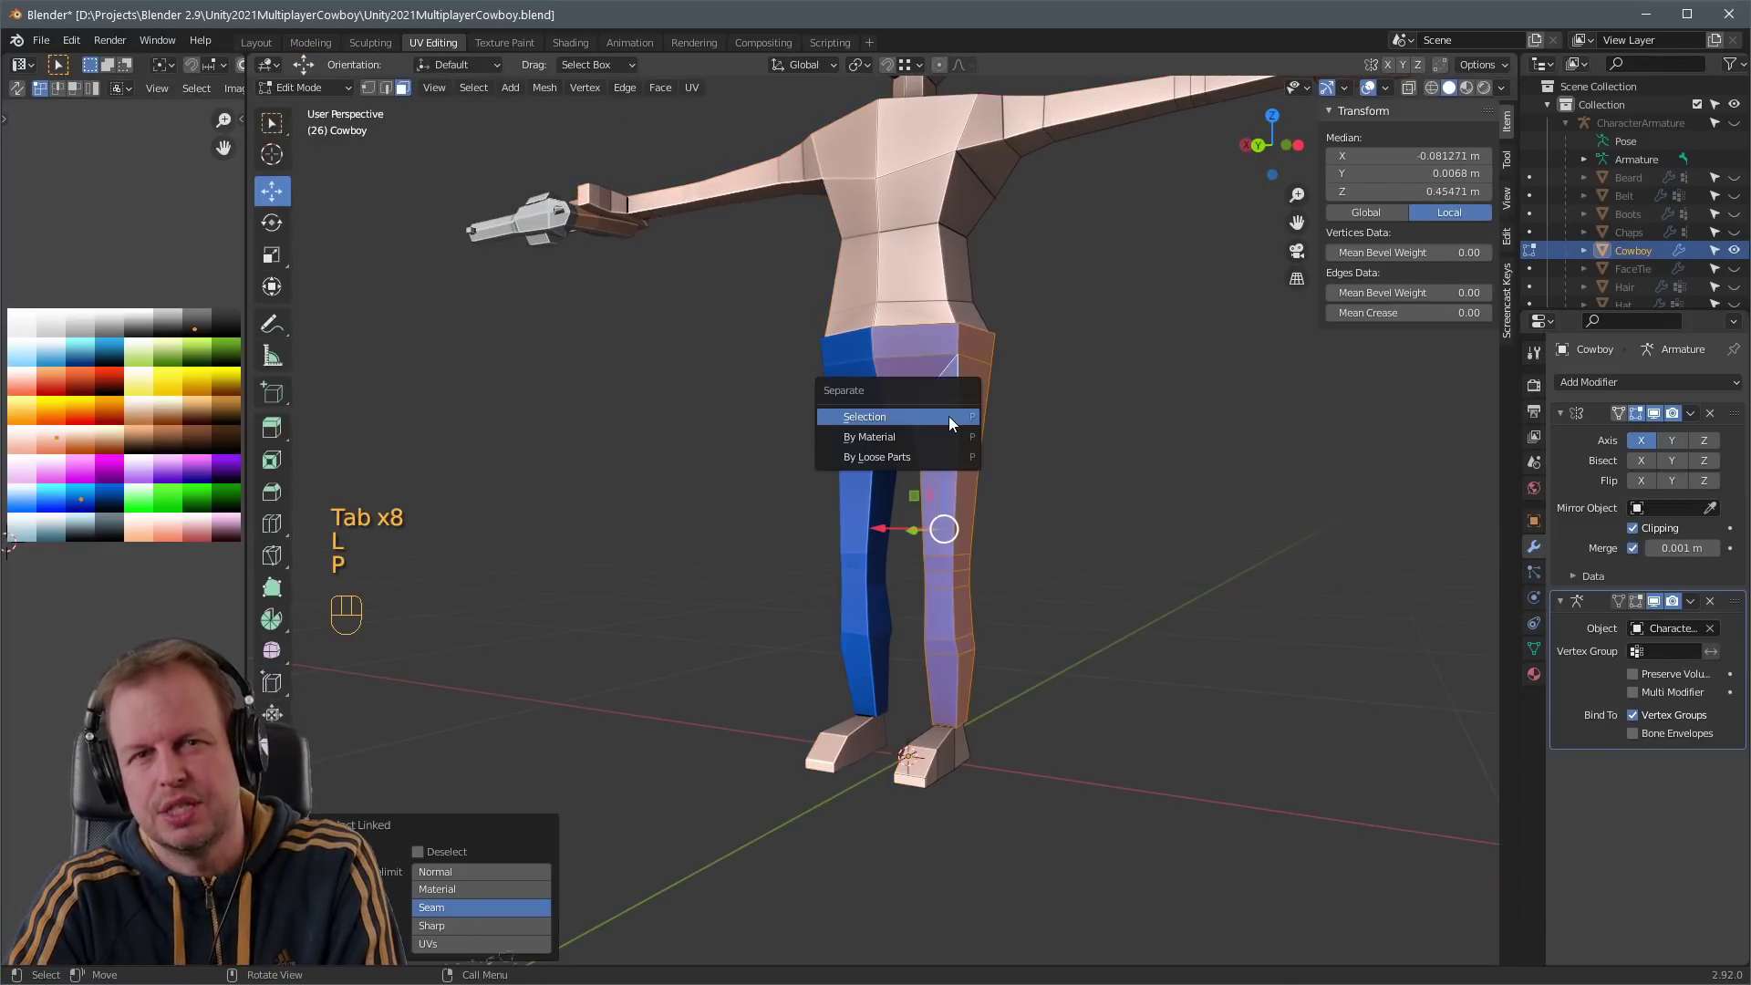
click(949, 416)
- Return to Object Mode and select the separated blue trousers, checking them from behind
middle_drag(1105, 442, 891, 477)
scroll(867, 468, up, 5)
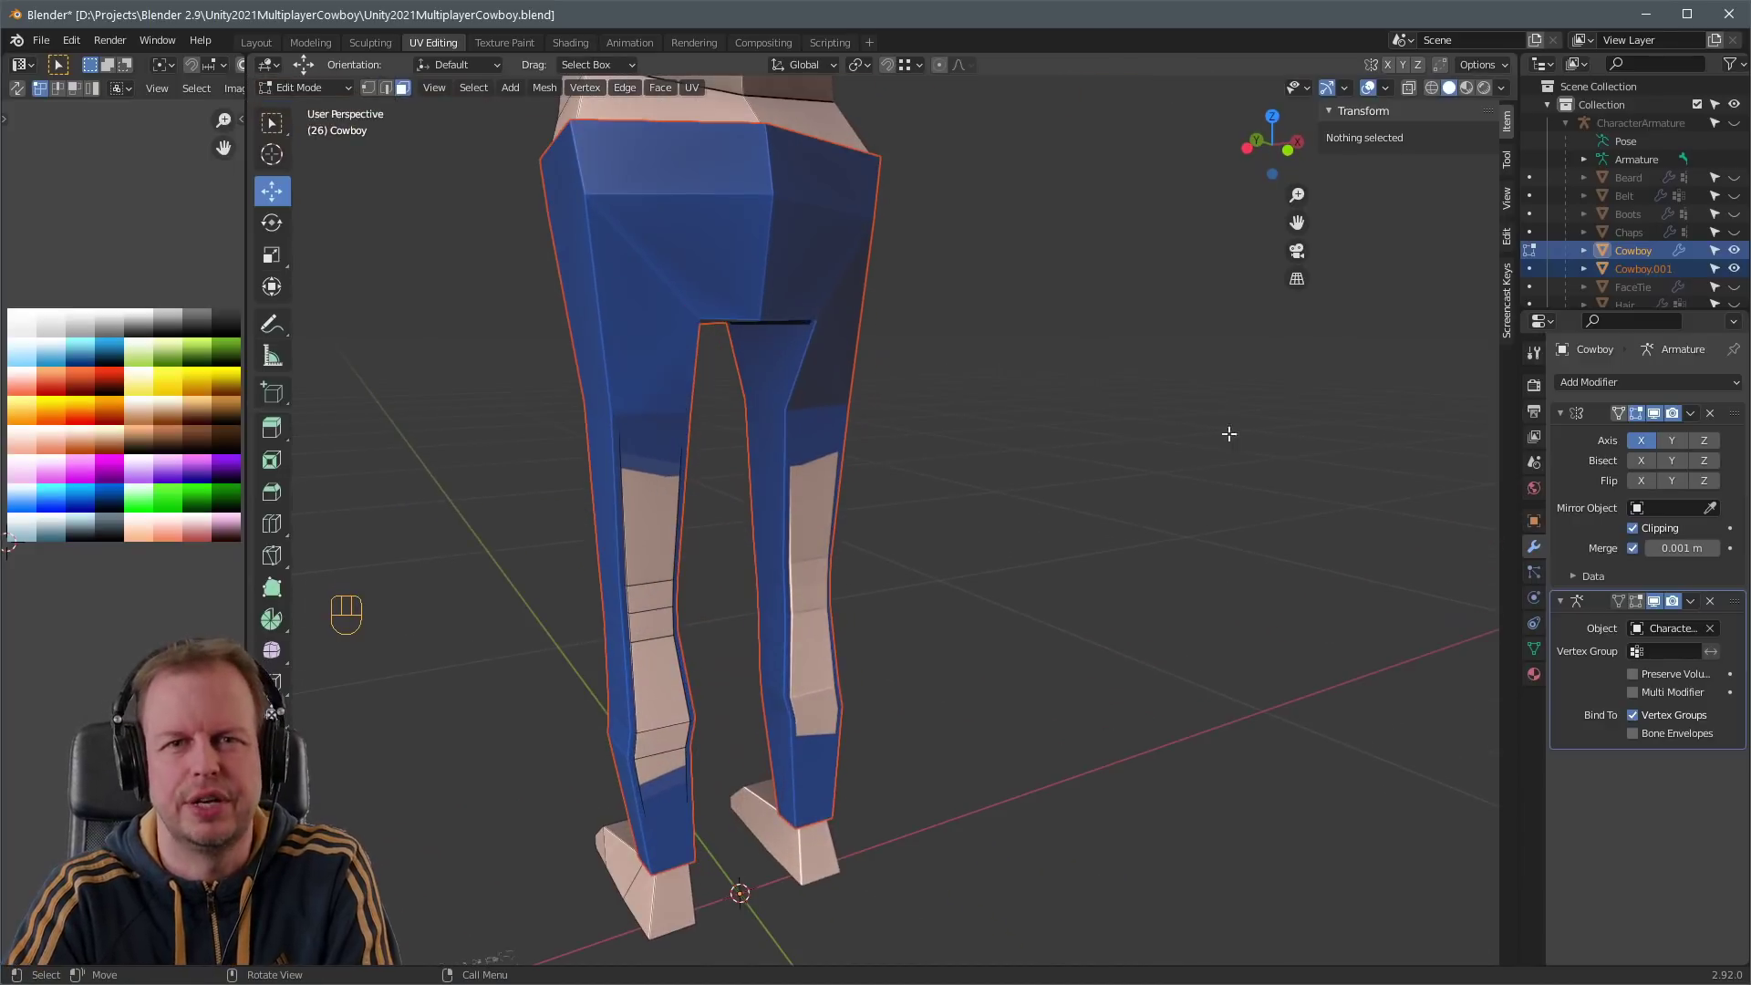
key(Tab)
click(719, 430)
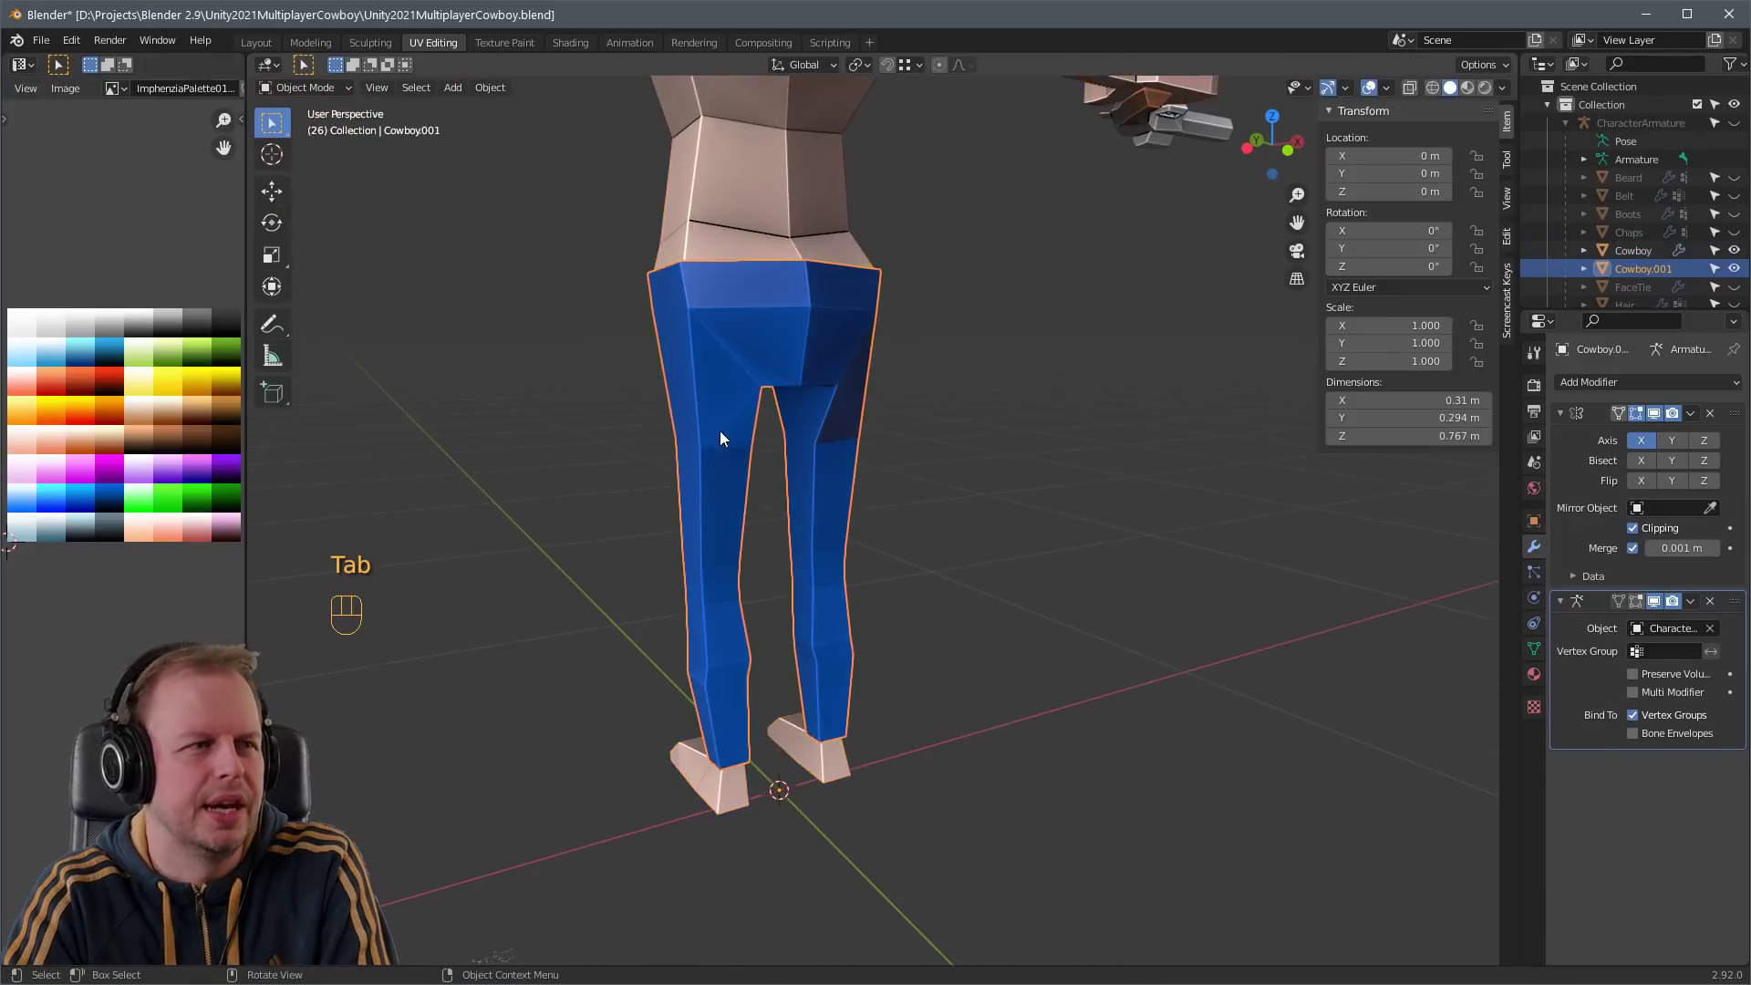
key(Tab)
key(Tab)
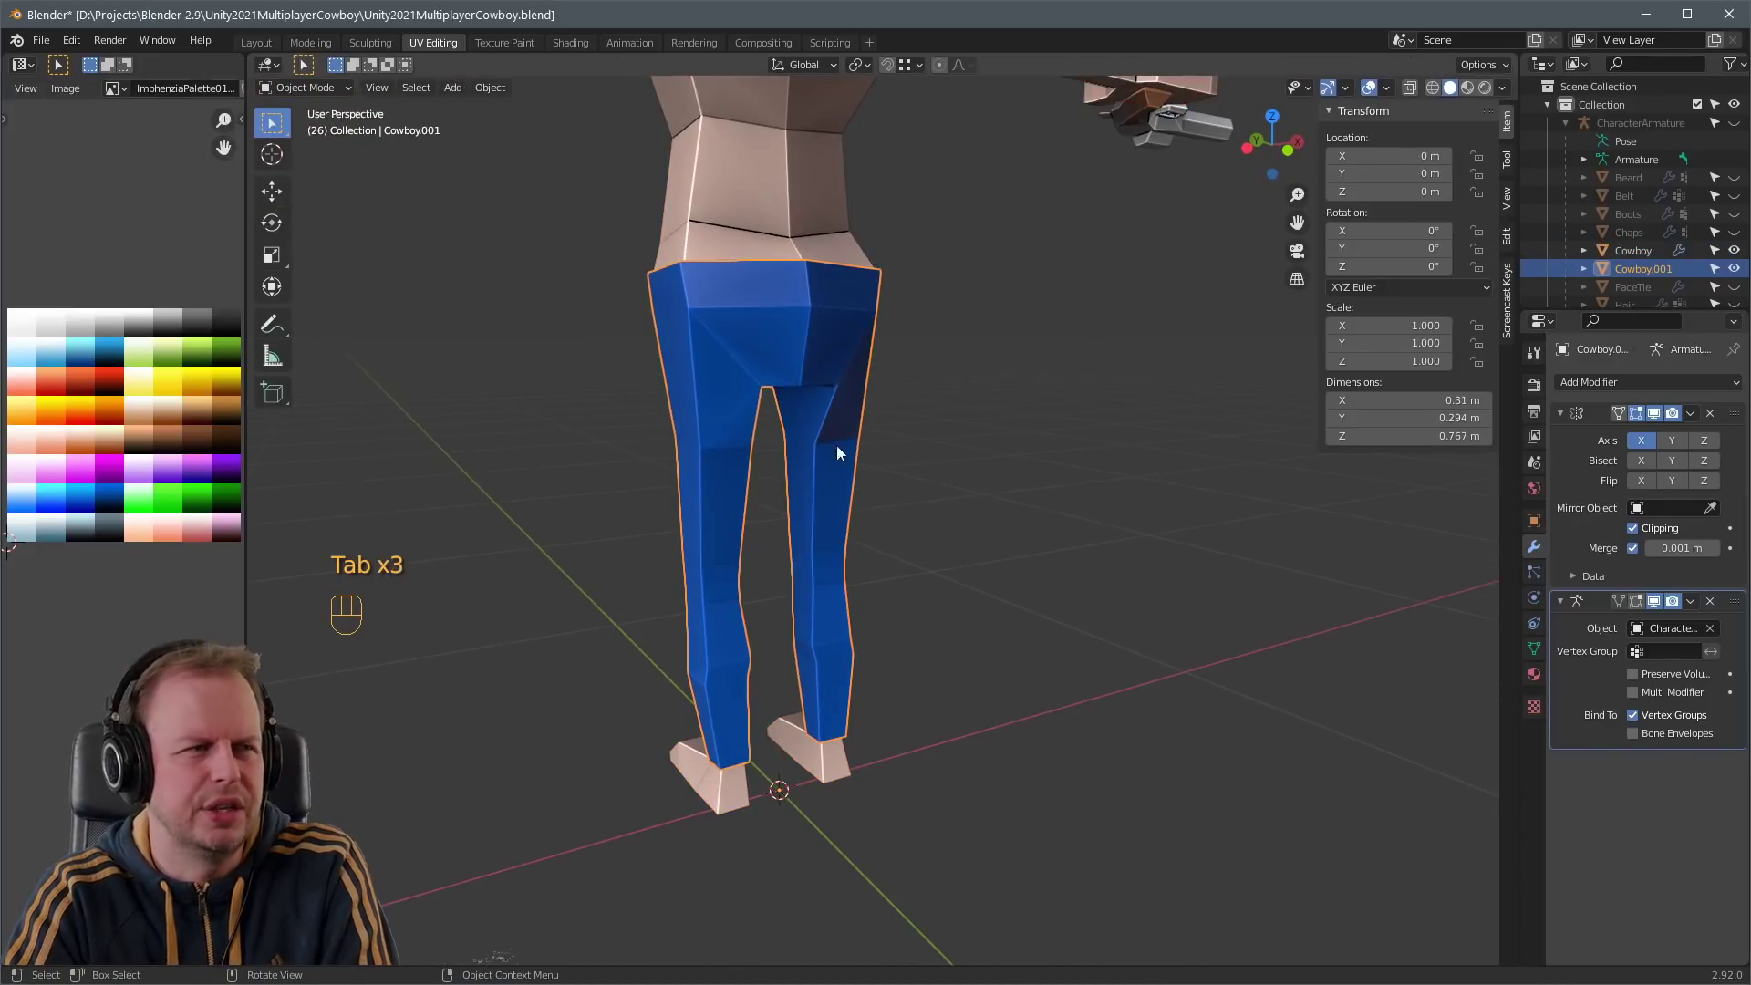
middle_drag(835, 445, 1249, 442)
scroll(1249, 442, down, 5)
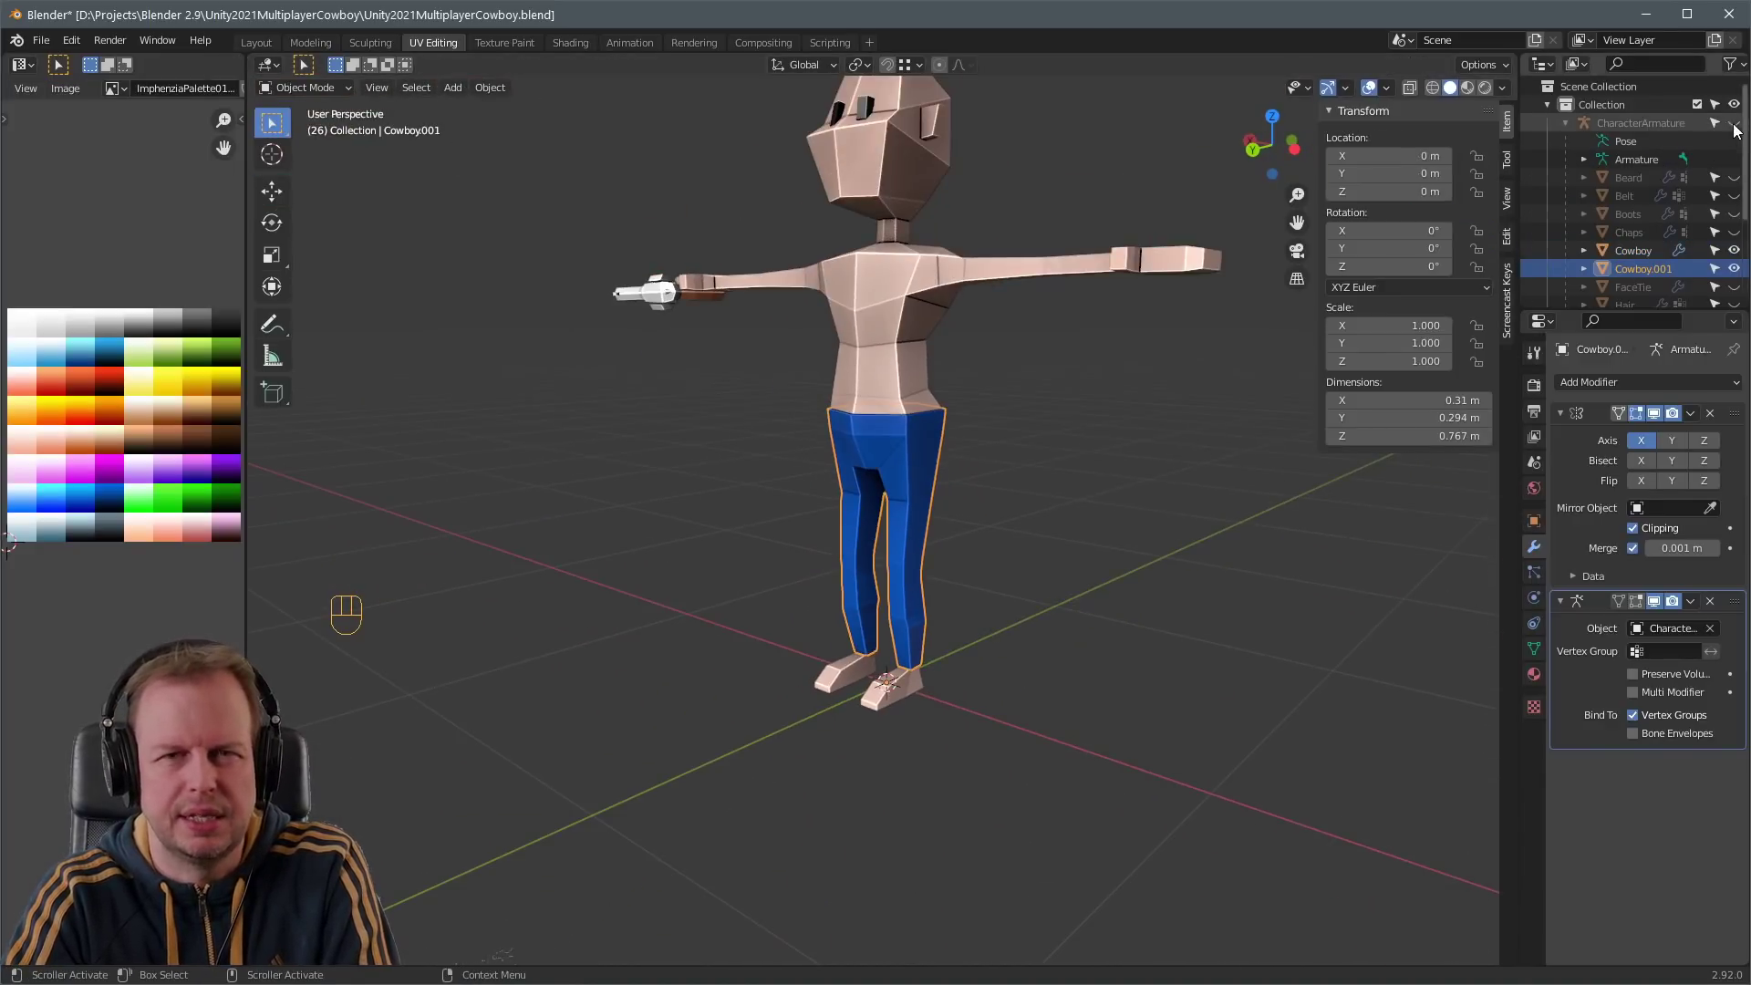
- Unhide the CharacterArmature, clear the rotation and location of all its bones, and return to Object Mode
key(ctrl+Tab)
key(Tab)
click(1028, 446)
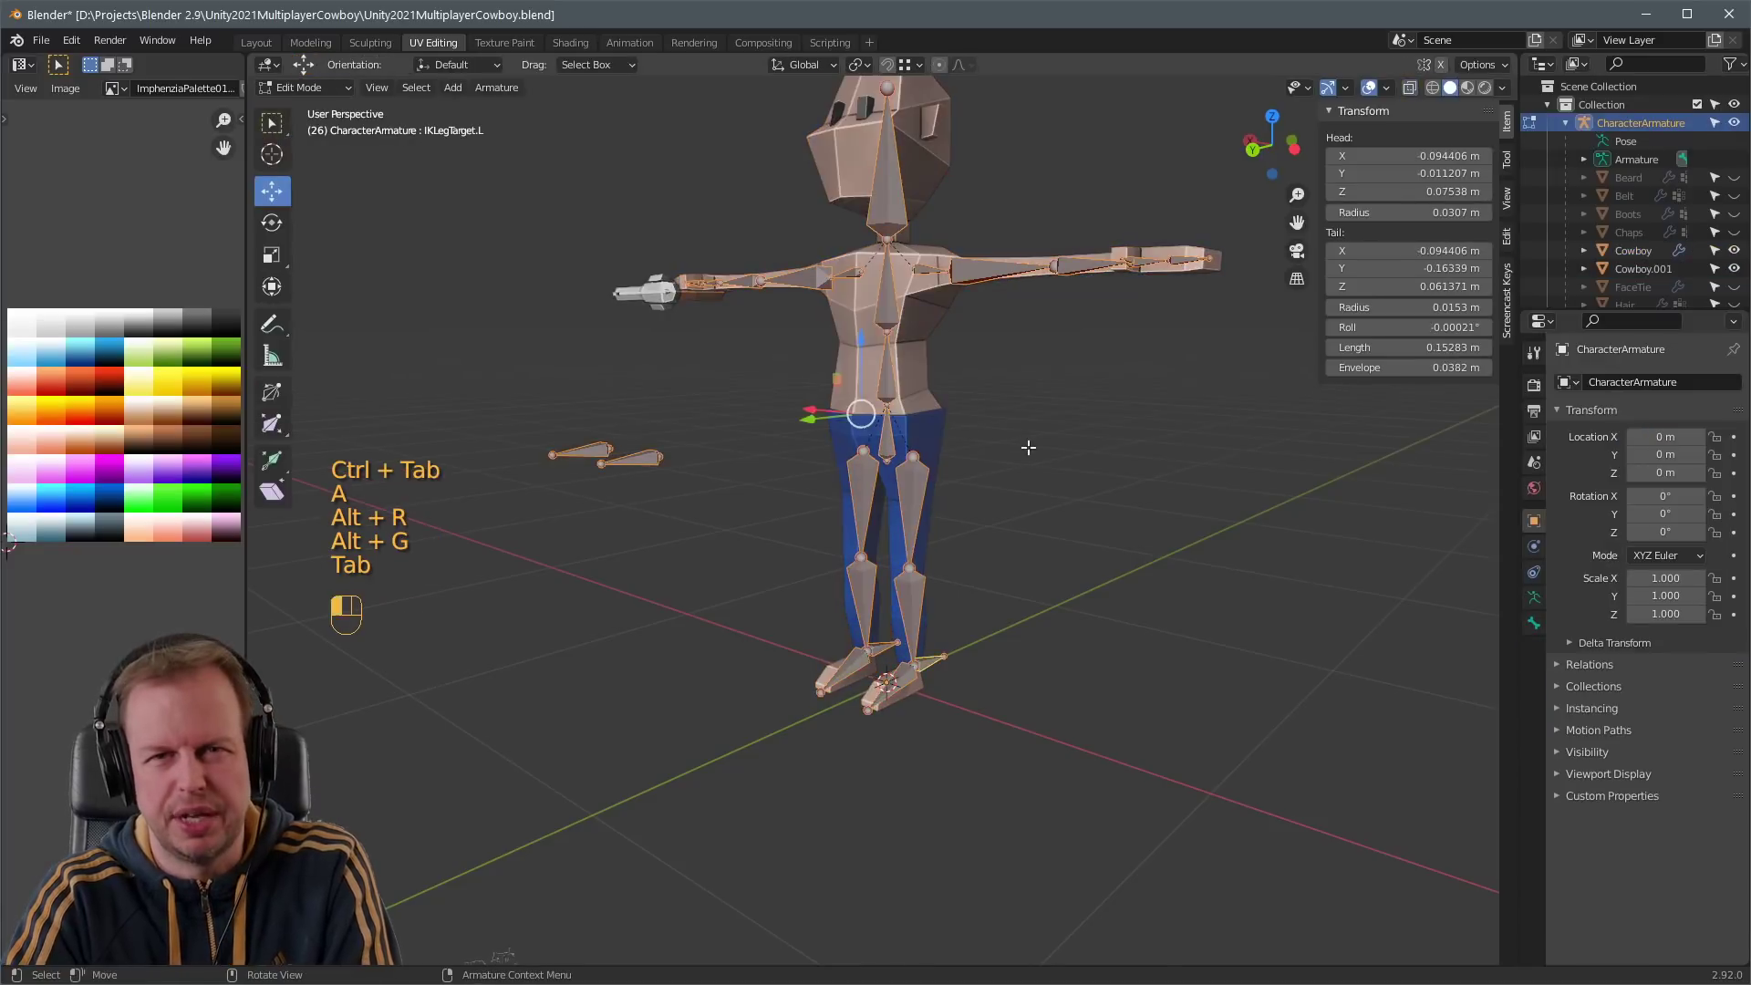
key(ctrl+Tab)
middle_drag(1106, 451, 952, 423)
click(996, 463)
scroll(825, 456, up, 4)
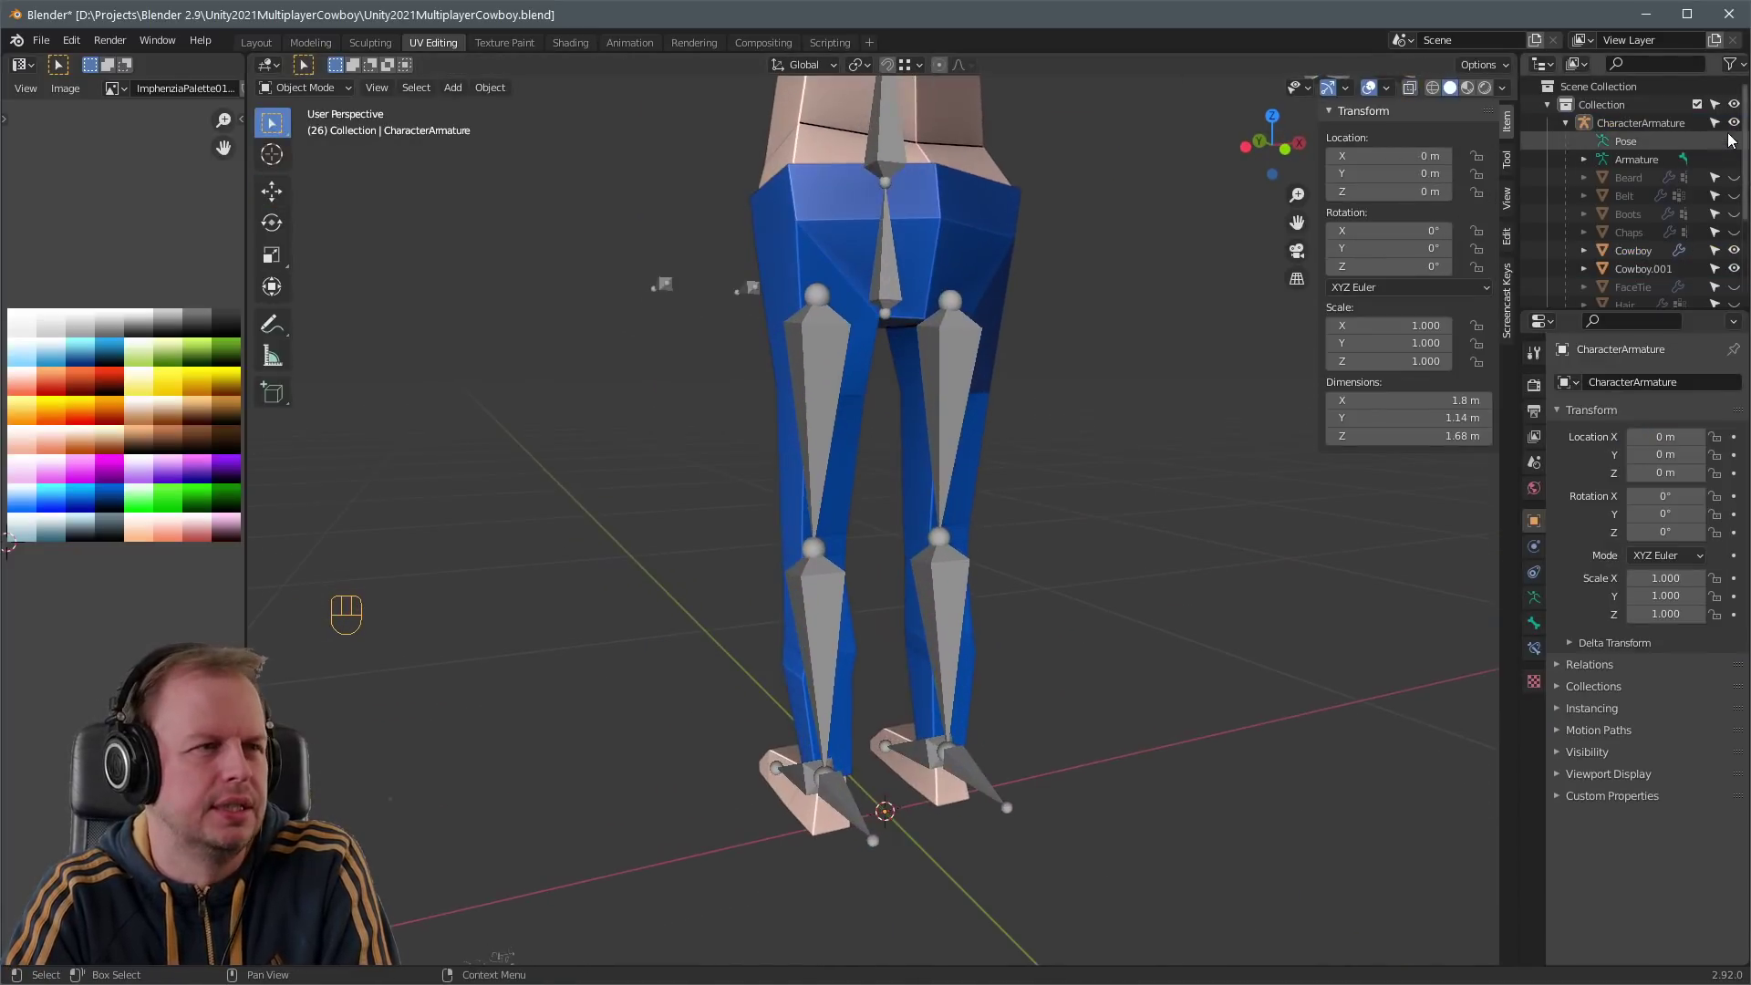
- Rename the Cowboy.001 object as BluePants
double_click(1643, 267)
text(BluePant)
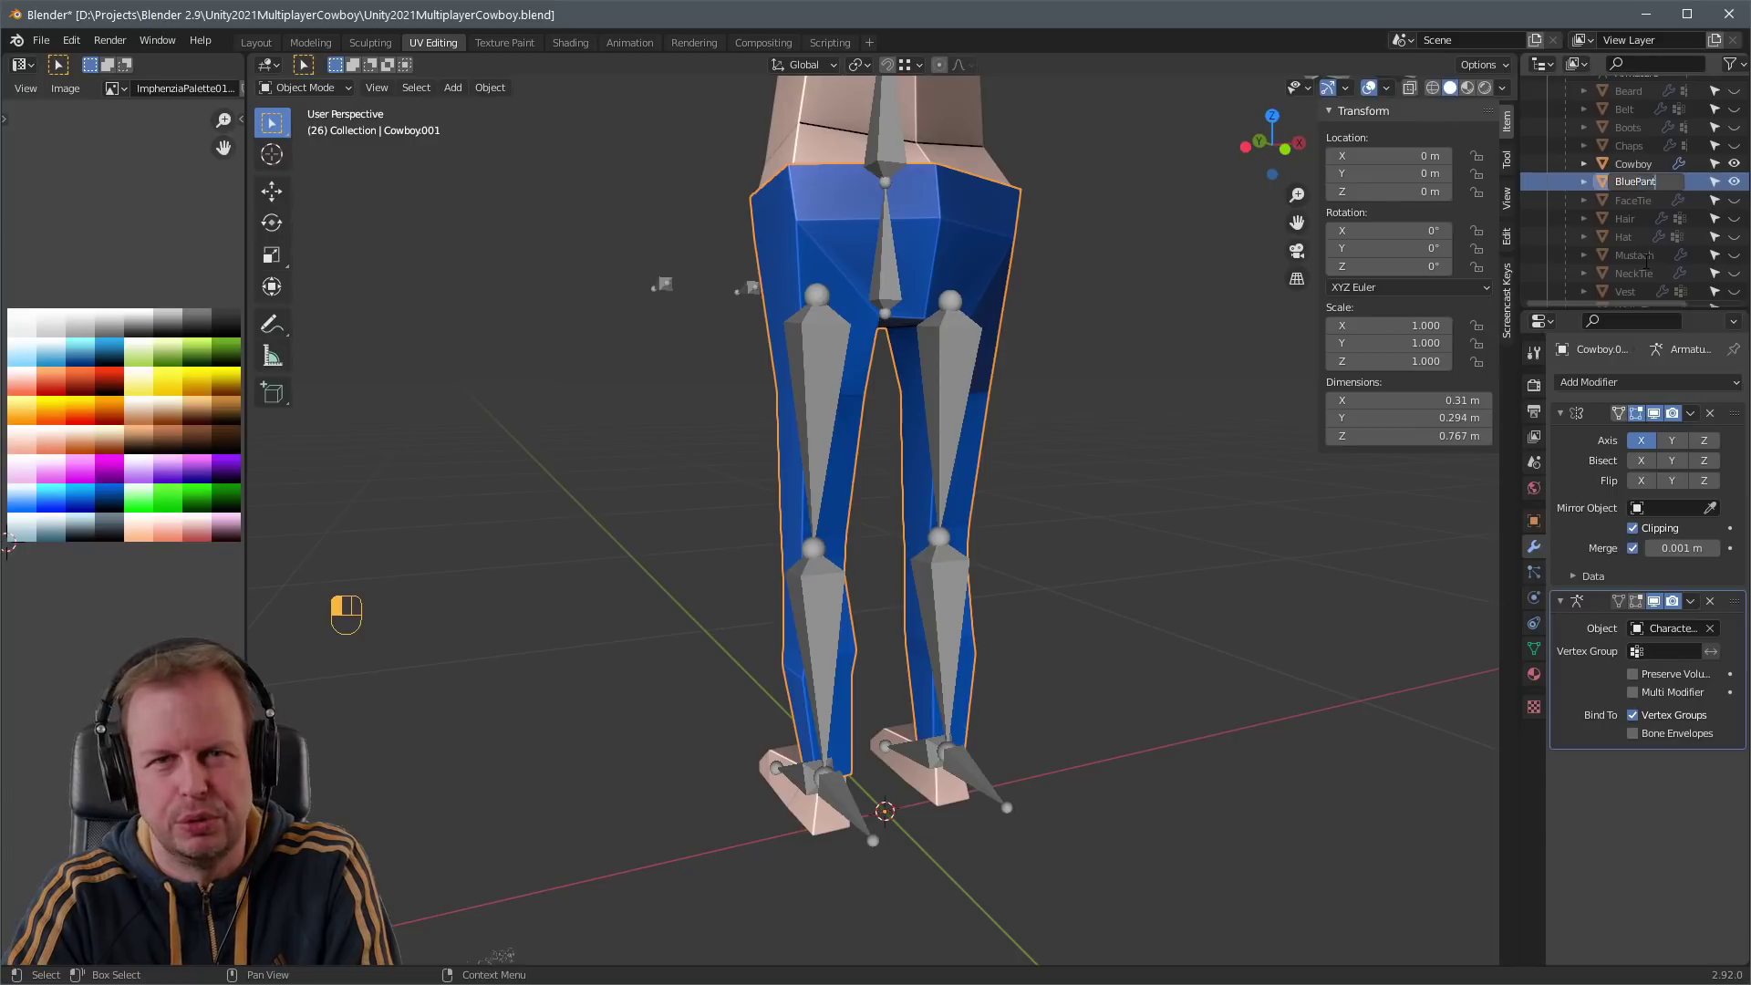
text(s)
key(Return)
- Open BluePants for editing and select the face loop along the upper rim of the waist
middle_drag(1087, 334, 1016, 400)
scroll(1012, 400, up, 4)
key(Tab)
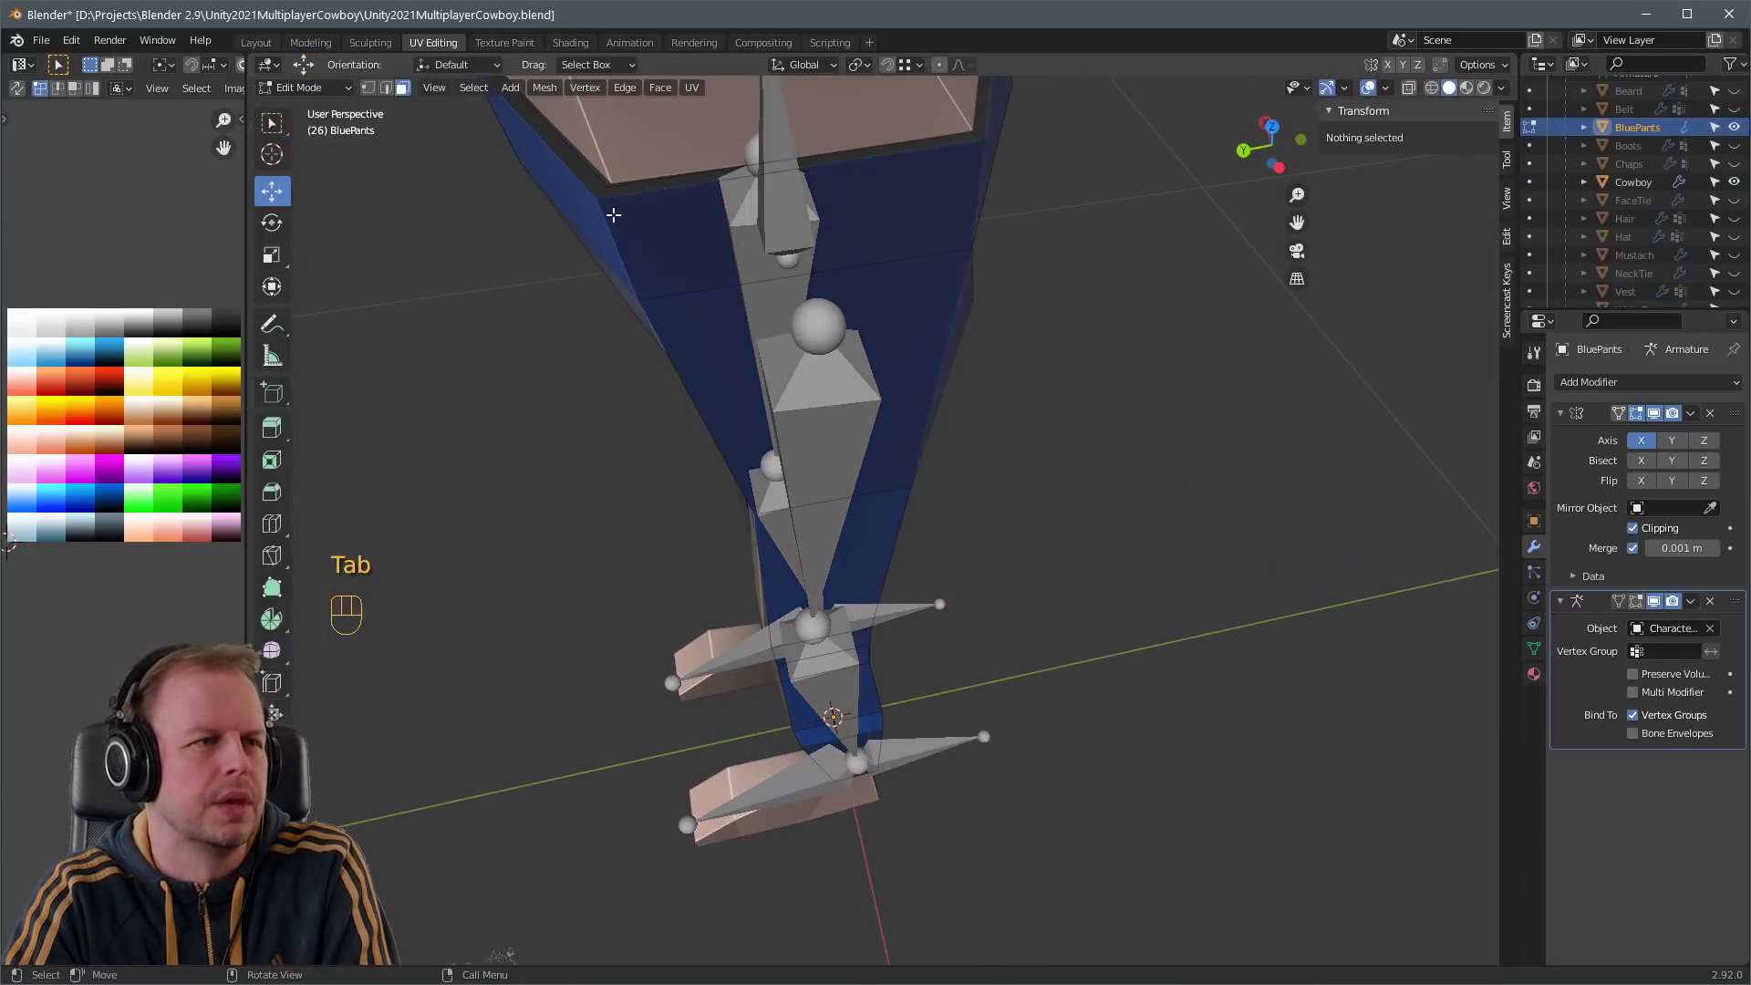
alt+shift+click(624, 189)
middle_drag(657, 194, 957, 205)
key(a)
key(a)
alt+shift+click(955, 207)
key(a)
key(a)
alt+shift+click(971, 209)
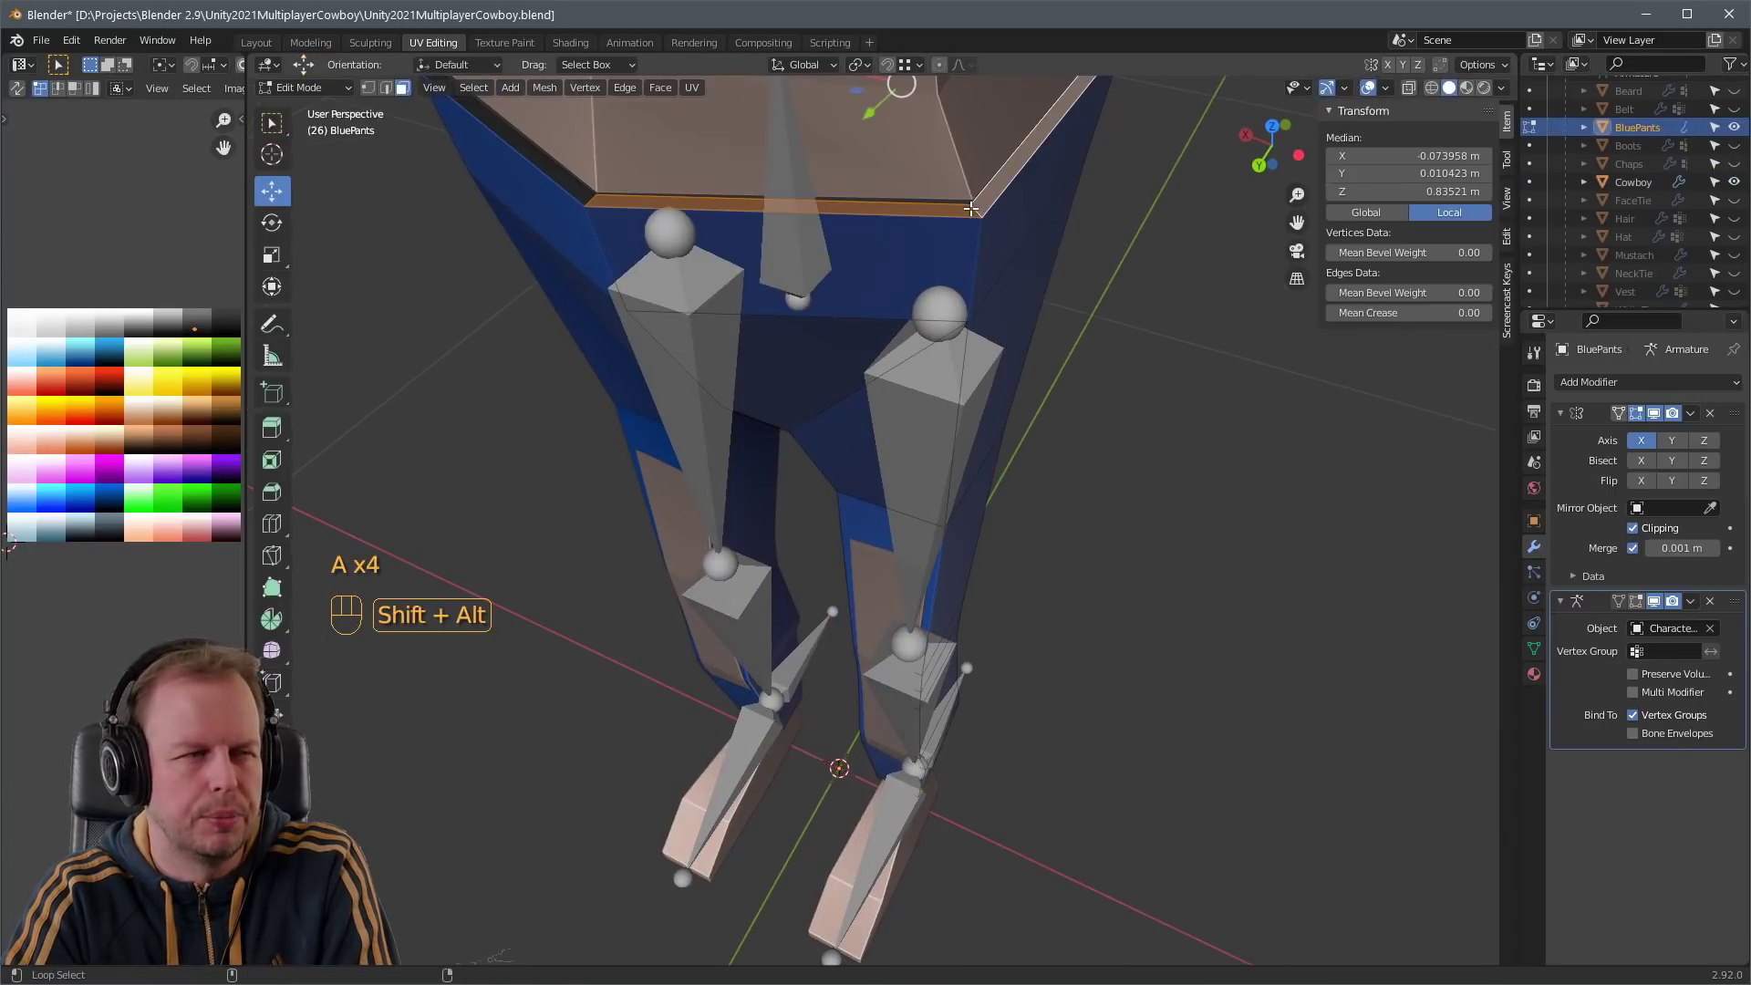
- Select a corner vertex on the BluePants waist rim and examine its vertex weights
middle_drag(912, 264, 897, 173)
shift+middle_drag(898, 173, 969, 512)
scroll(937, 441, up, 2)
scroll(935, 440, up, 1)
key(1)
click(774, 624)
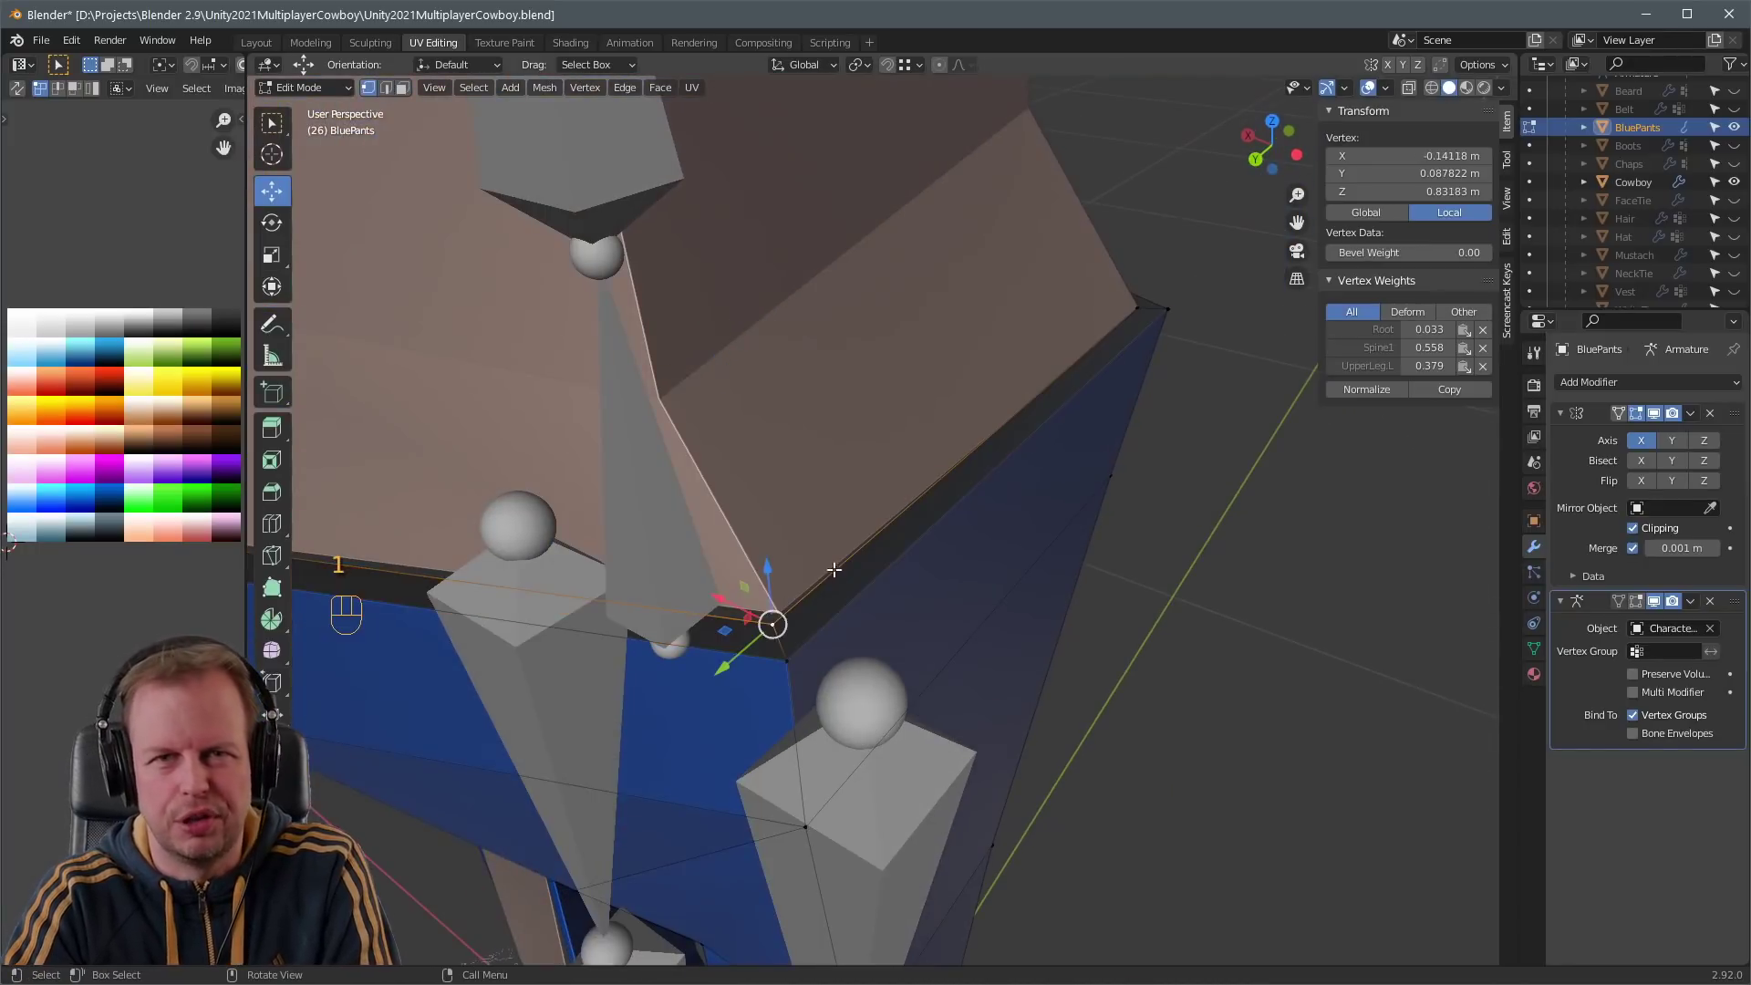
- Hide BluePants in Object Mode to examine the body's waist and shorts underneath, and undo the hiding
scroll(946, 547, down, 3)
key(Tab)
key(h)
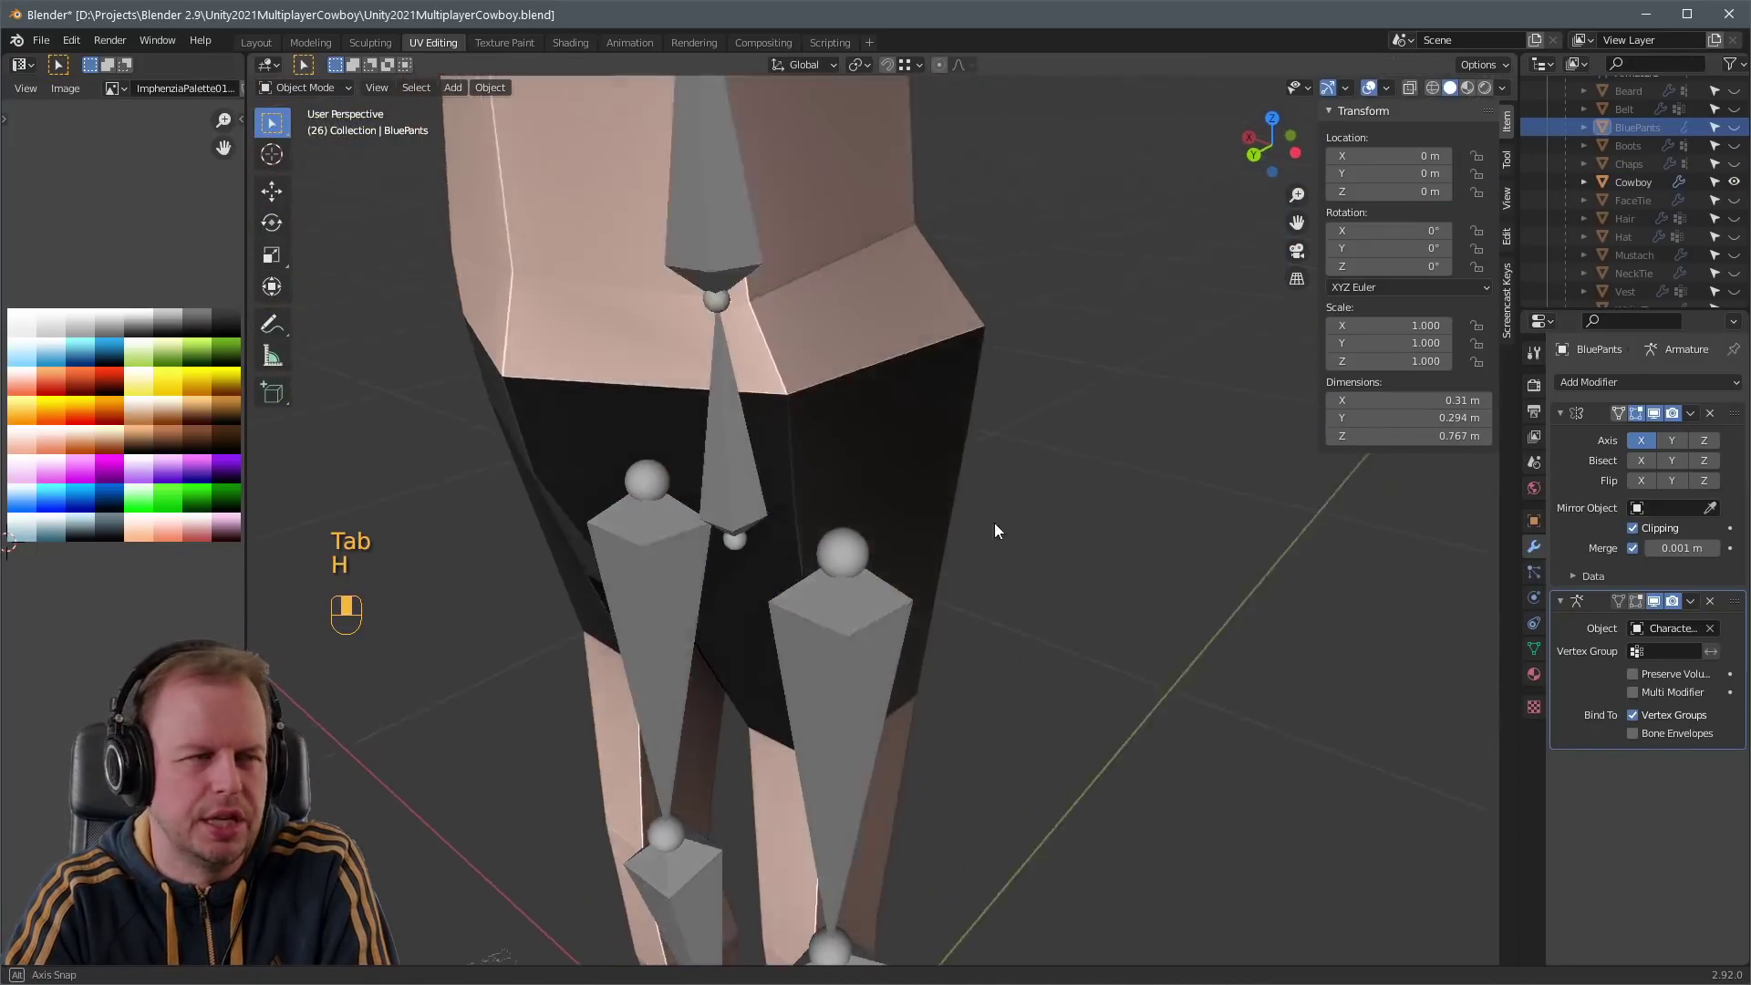
middle_drag(994, 523, 1108, 543)
key(ctrl+z)
scroll(1094, 544, down, 3)
key(3)
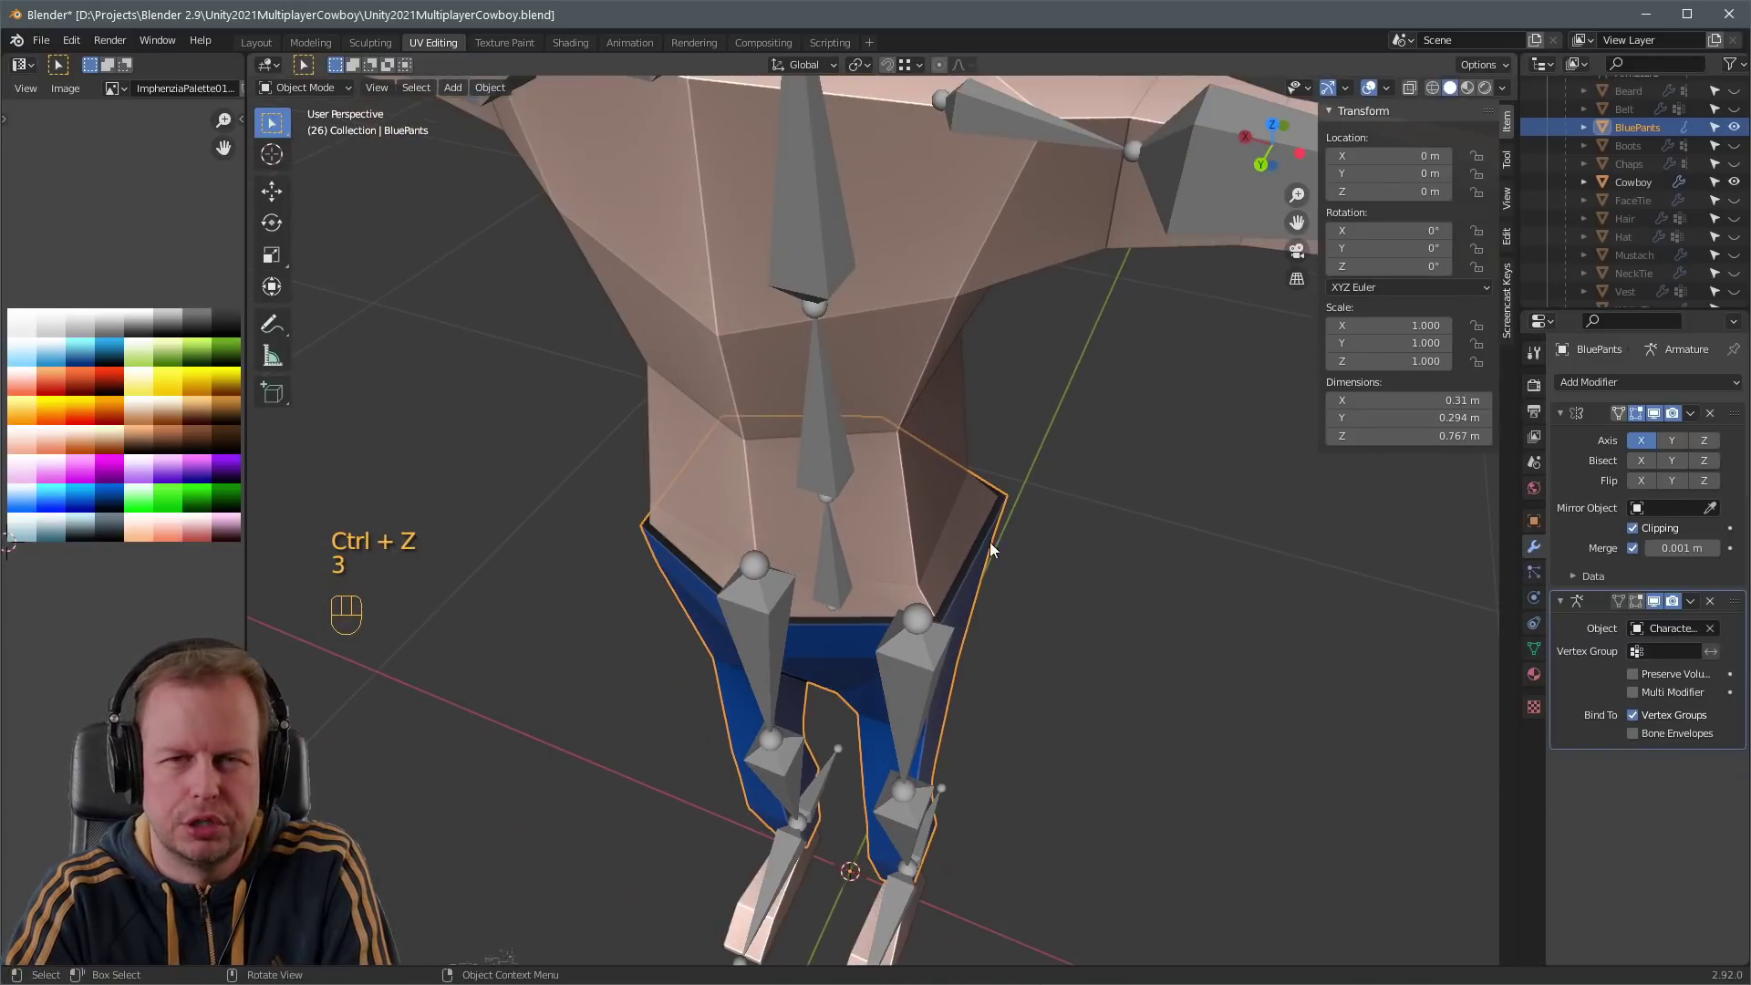
- Try to select the waist rim face loop while editing the Cowboy mesh in face selection mode
click(931, 547)
key(Tab)
key(3)
key(a)
key(a)
middle_drag(1006, 567, 977, 582)
scroll(976, 582, up, 2)
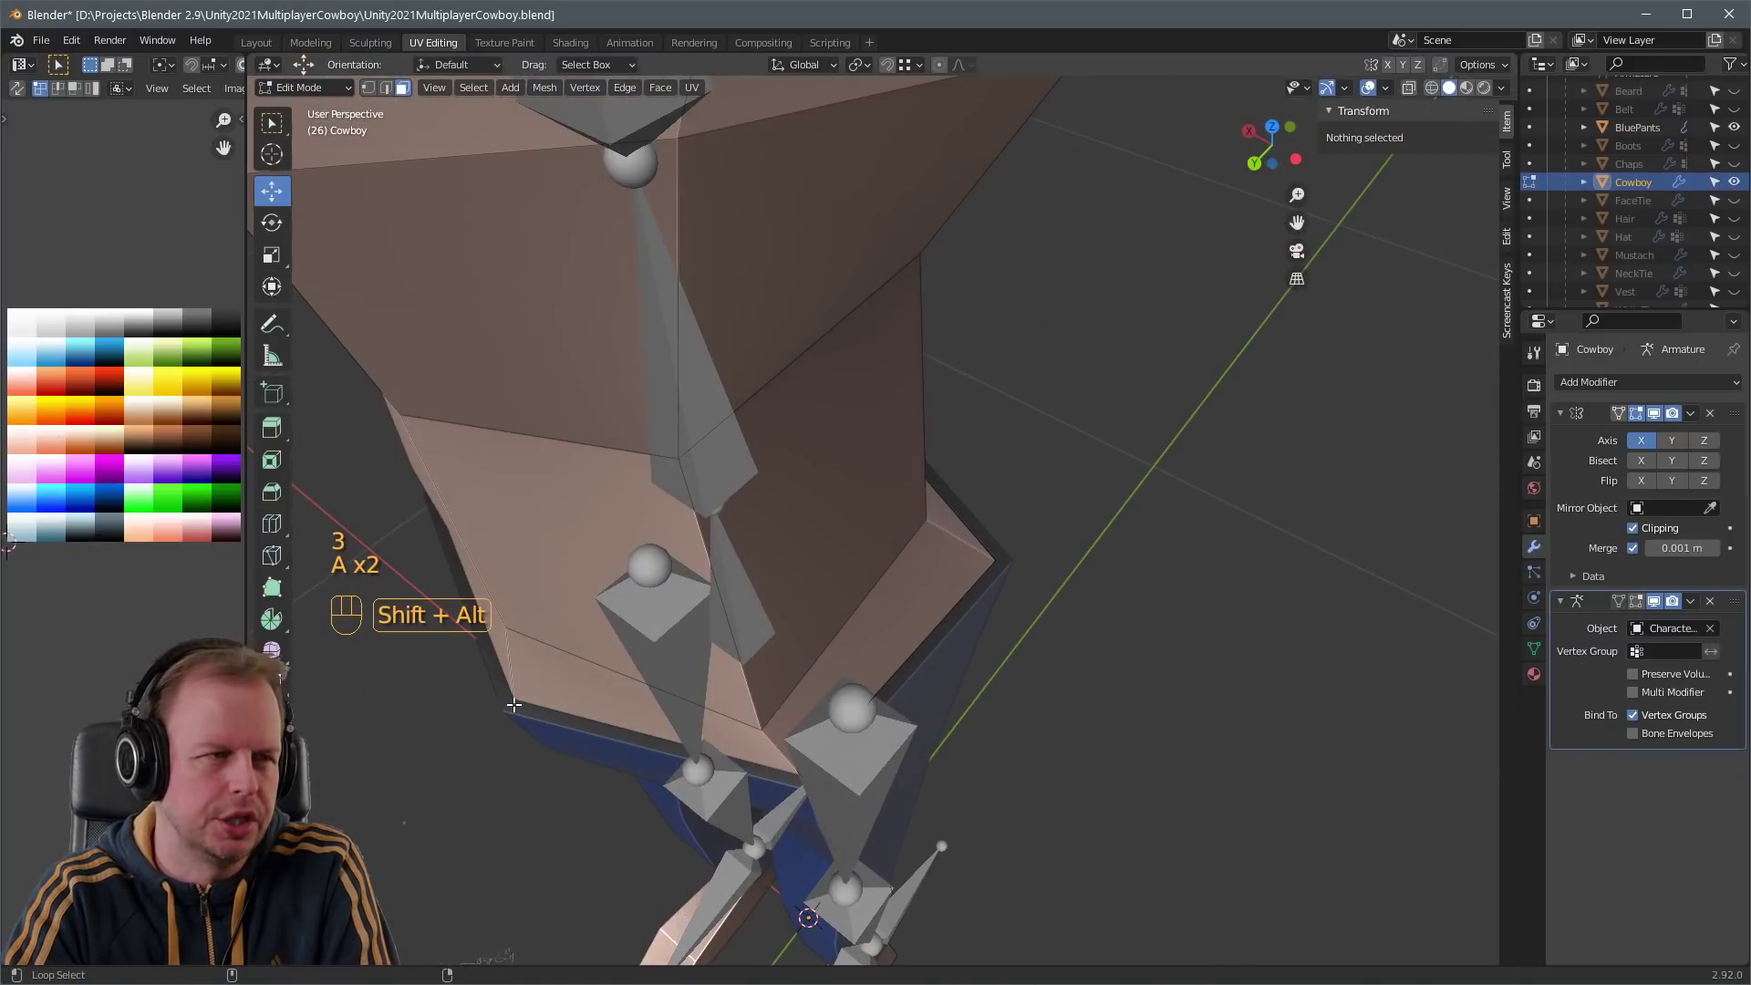
click(647, 742)
key(3)
click(924, 645)
middle_drag(923, 644, 993, 621)
- Select the face loop along the BluePants waist rim and move its UVs onto the palette's blue swatch
key(Tab)
click(892, 619)
key(Tab)
key(3)
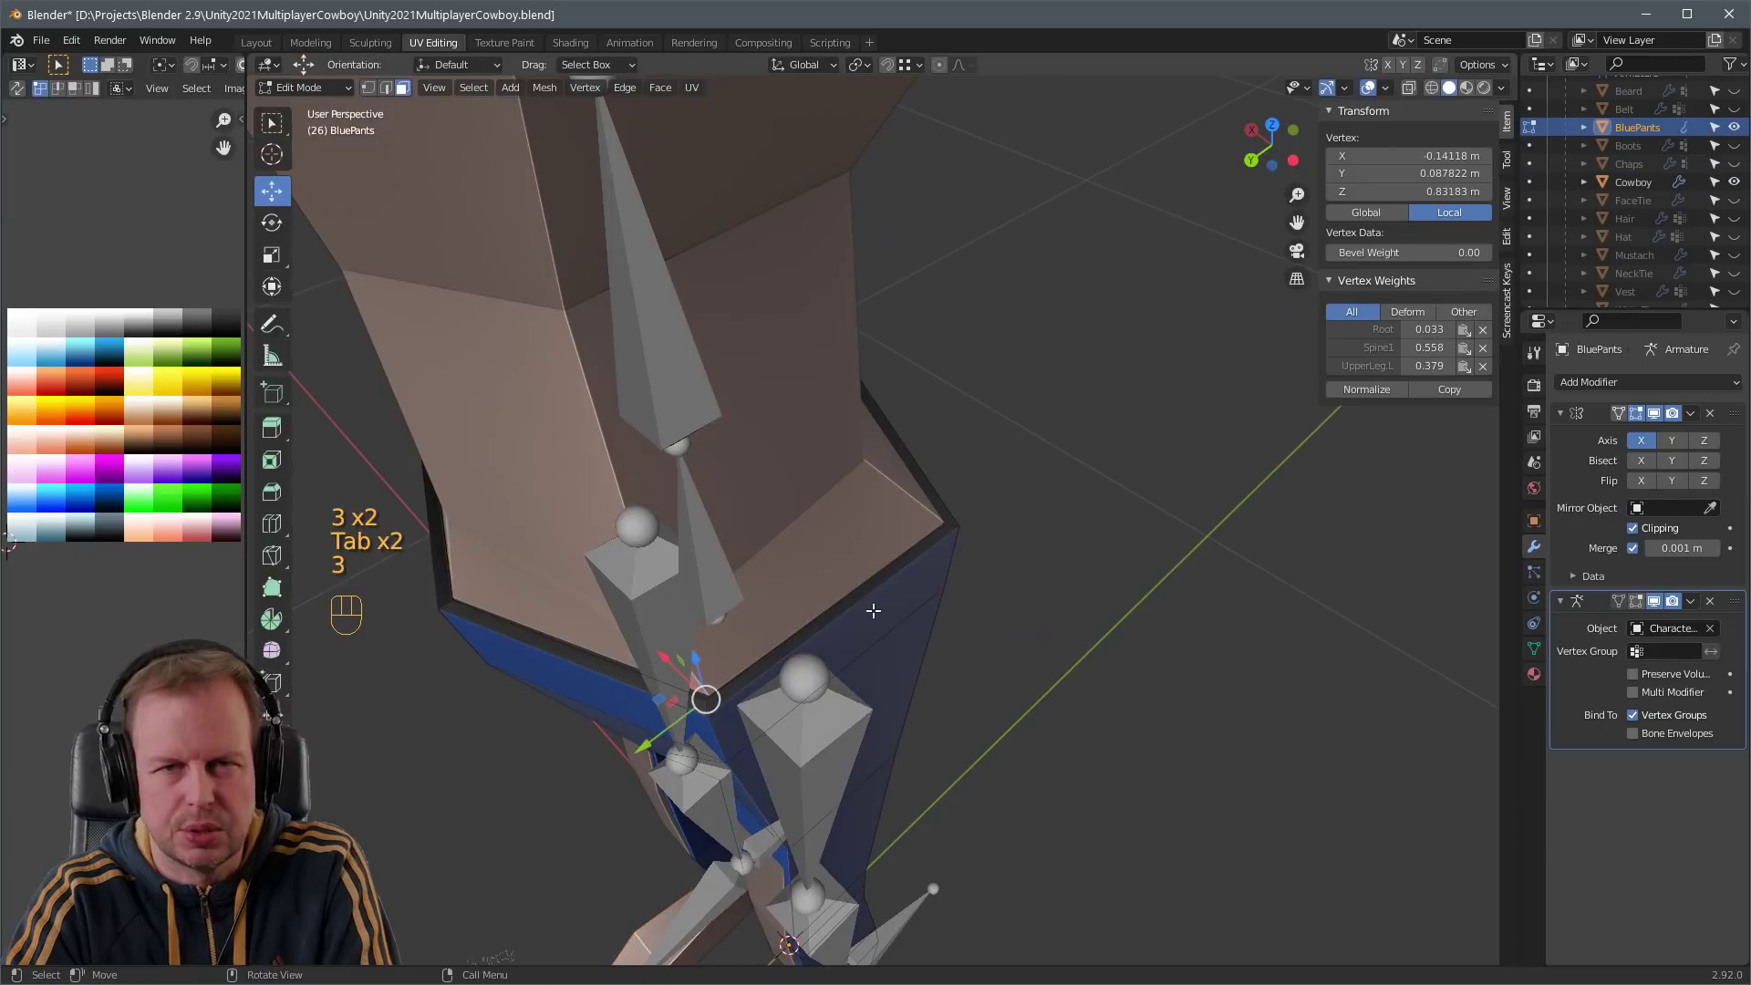
click(864, 587)
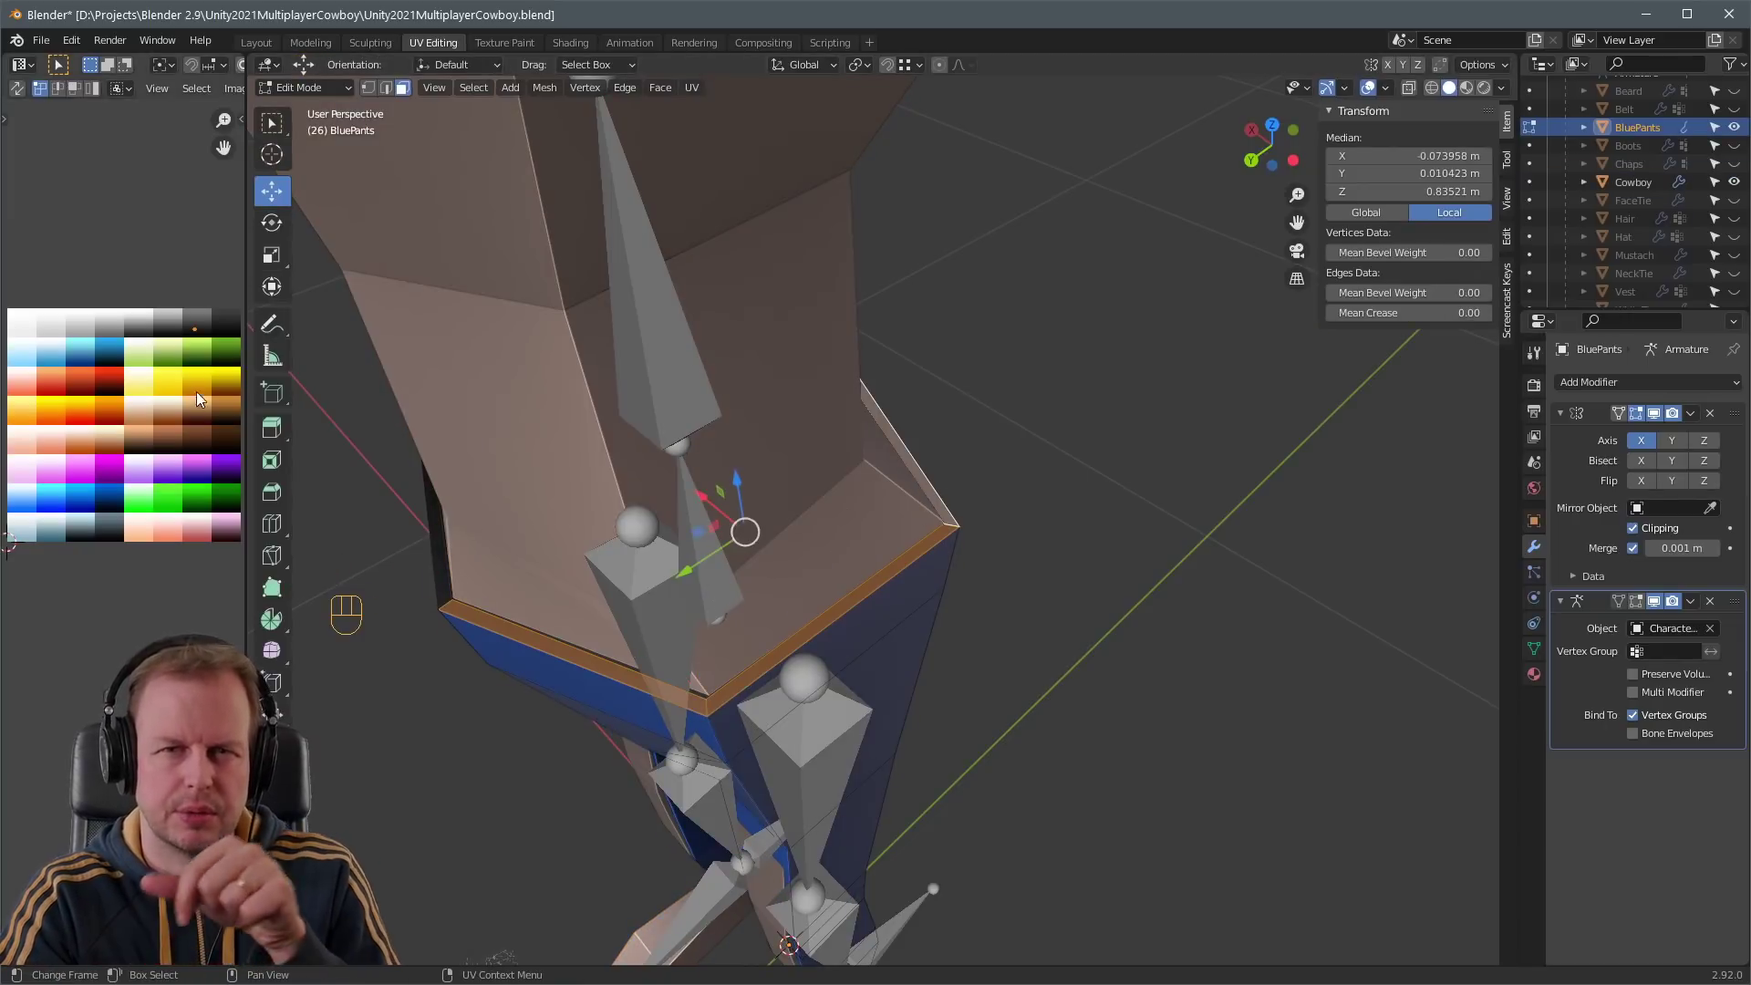
click(109, 547)
click(1137, 571)
middle_drag(1086, 568, 1028, 539)
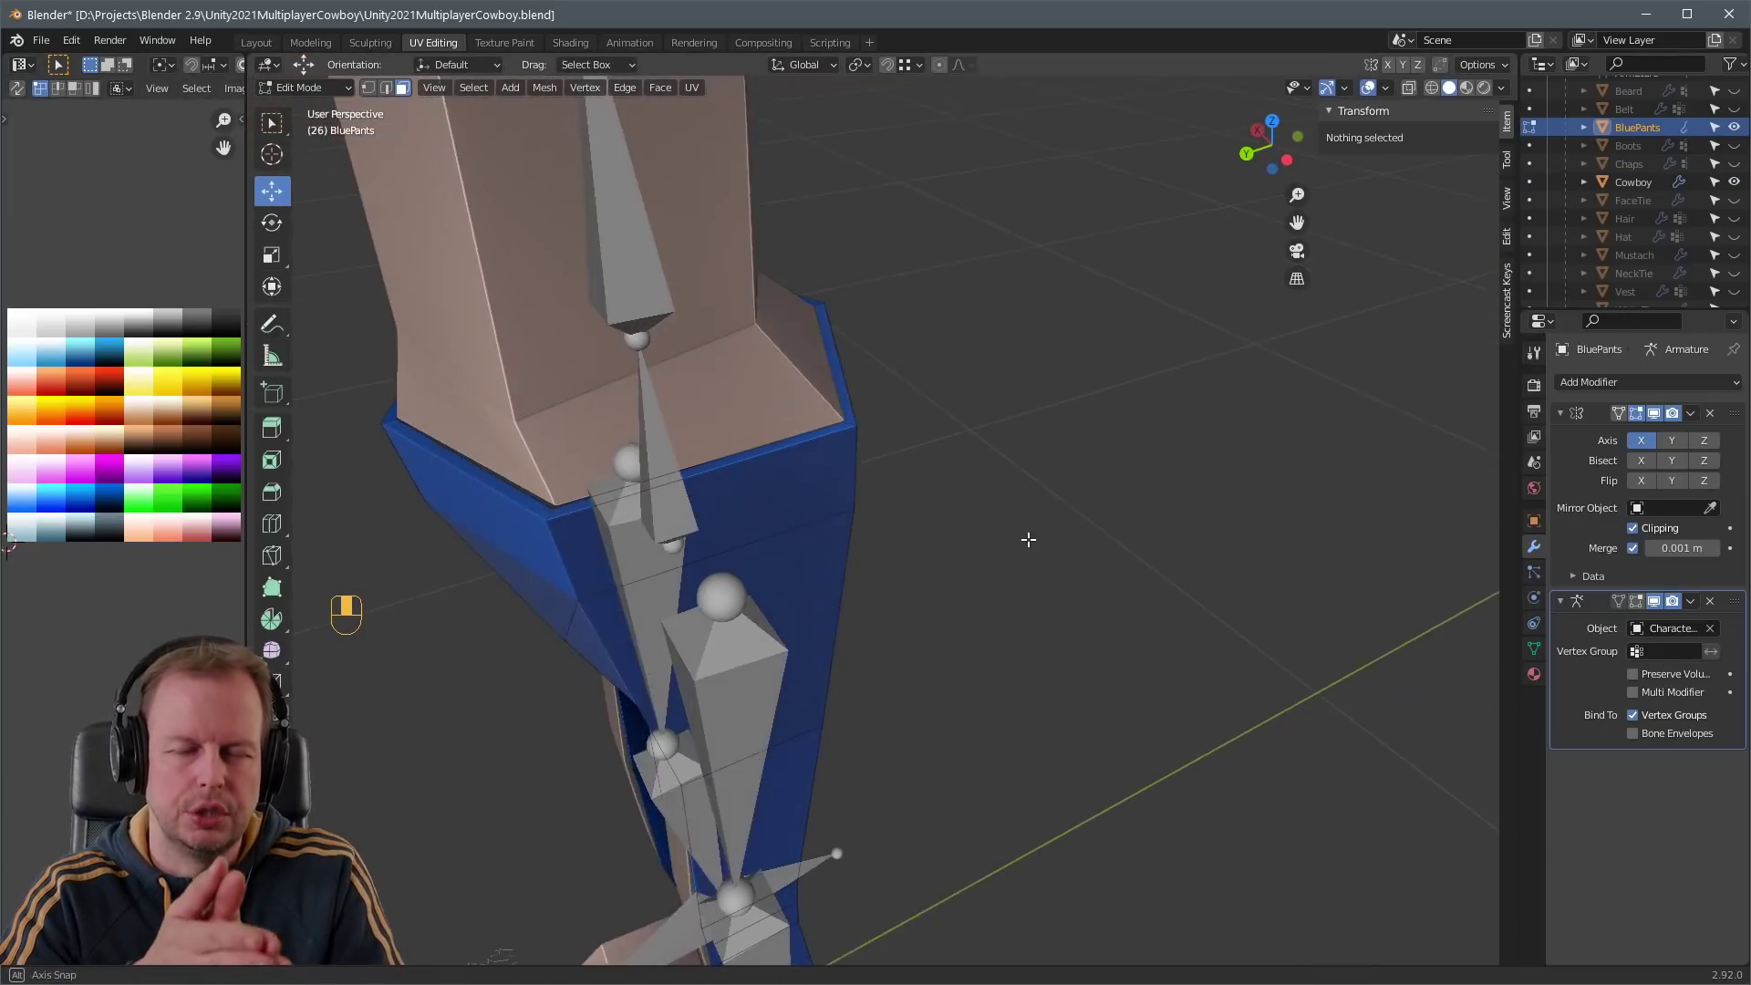
- Examine the waist rim vertices of BluePants against the body with X-ray on, and turn X-ray off again
scroll(630, 478, up, 3)
shift+middle_drag(629, 479, 760, 498)
key(alt+z)
scroll(820, 507, down, 3)
key(1)
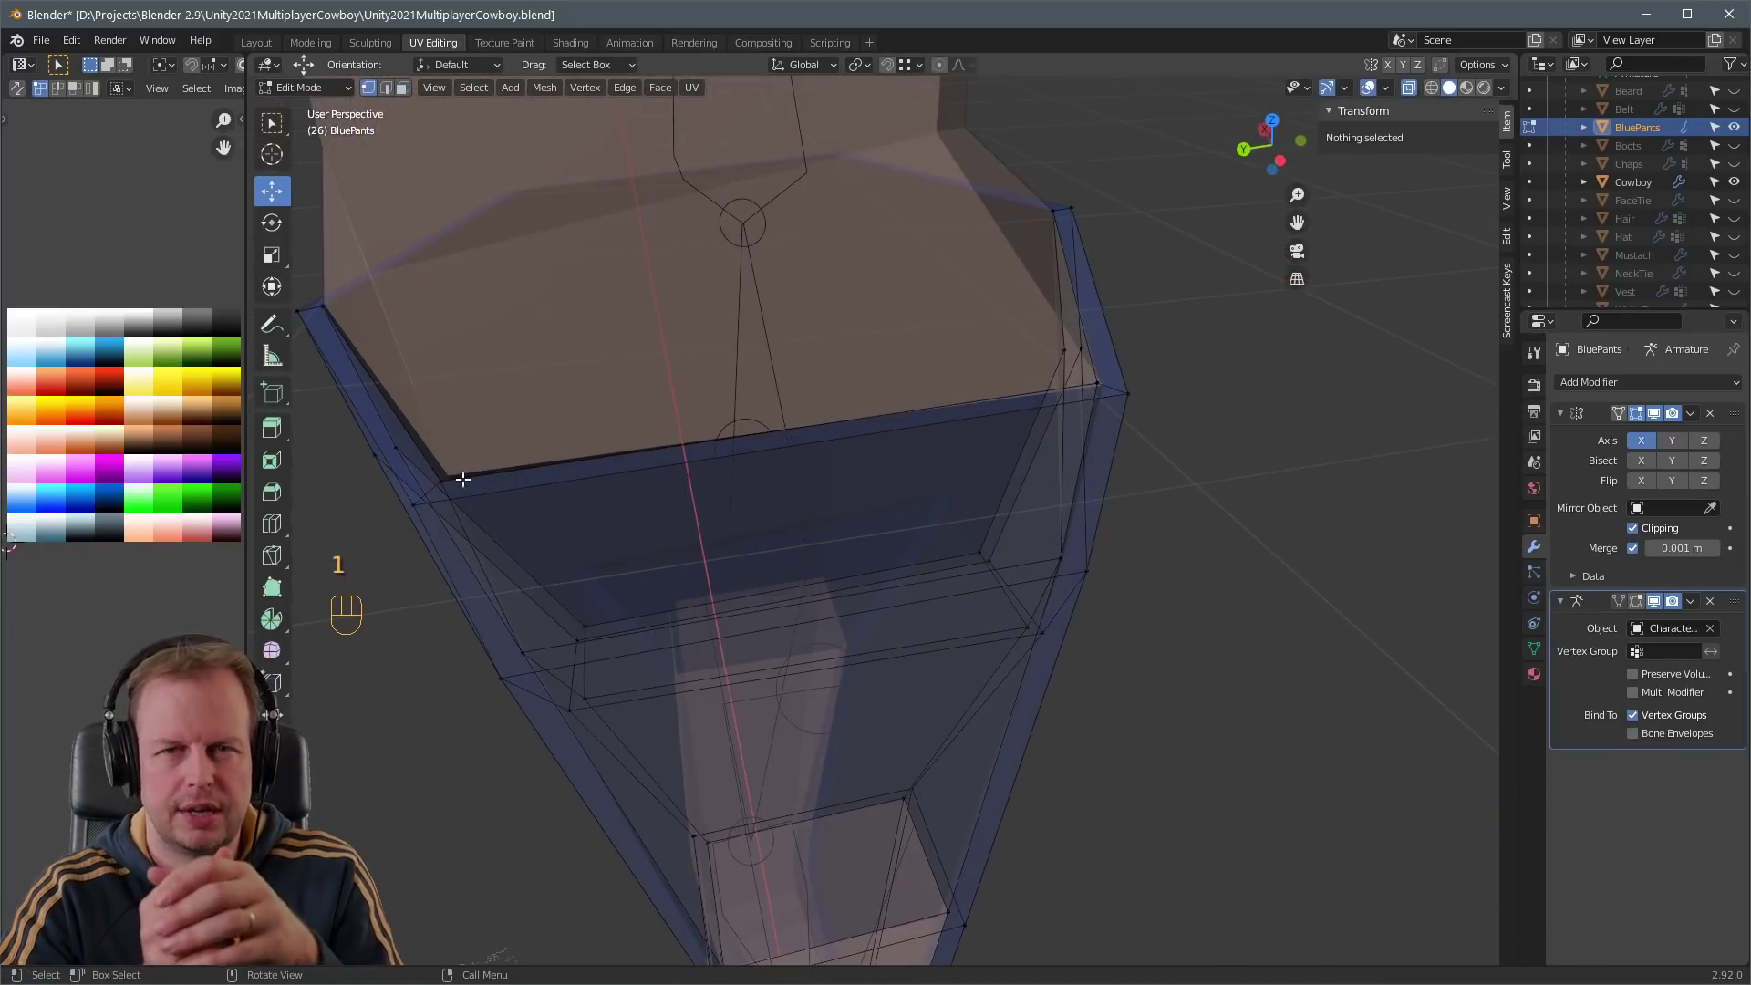
click(447, 475)
key(Tab)
- Set BluePants to face selection mode and return to Object Mode
key(Tab)
key(alt+z)
scroll(1137, 523, down, 5)
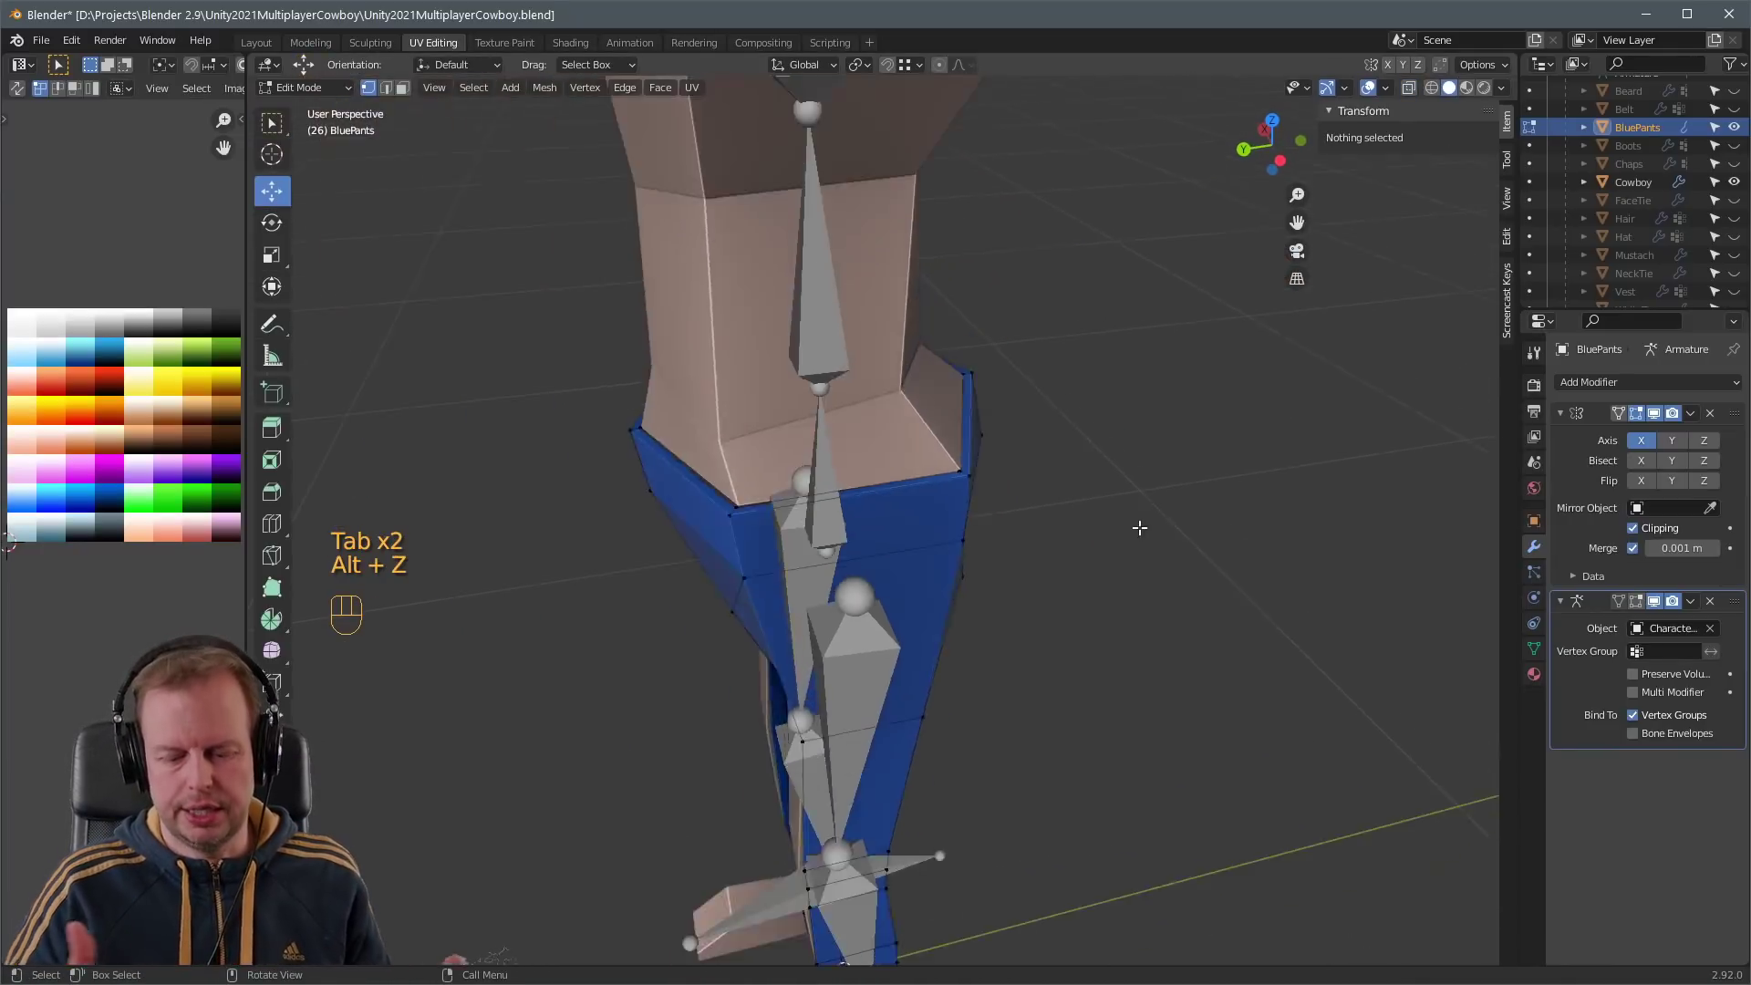
scroll(954, 339, up, 2)
middle_drag(950, 434, 761, 511)
key(Tab)
key(Tab)
key(Tab)
key(3)
key(Tab)
key(3)
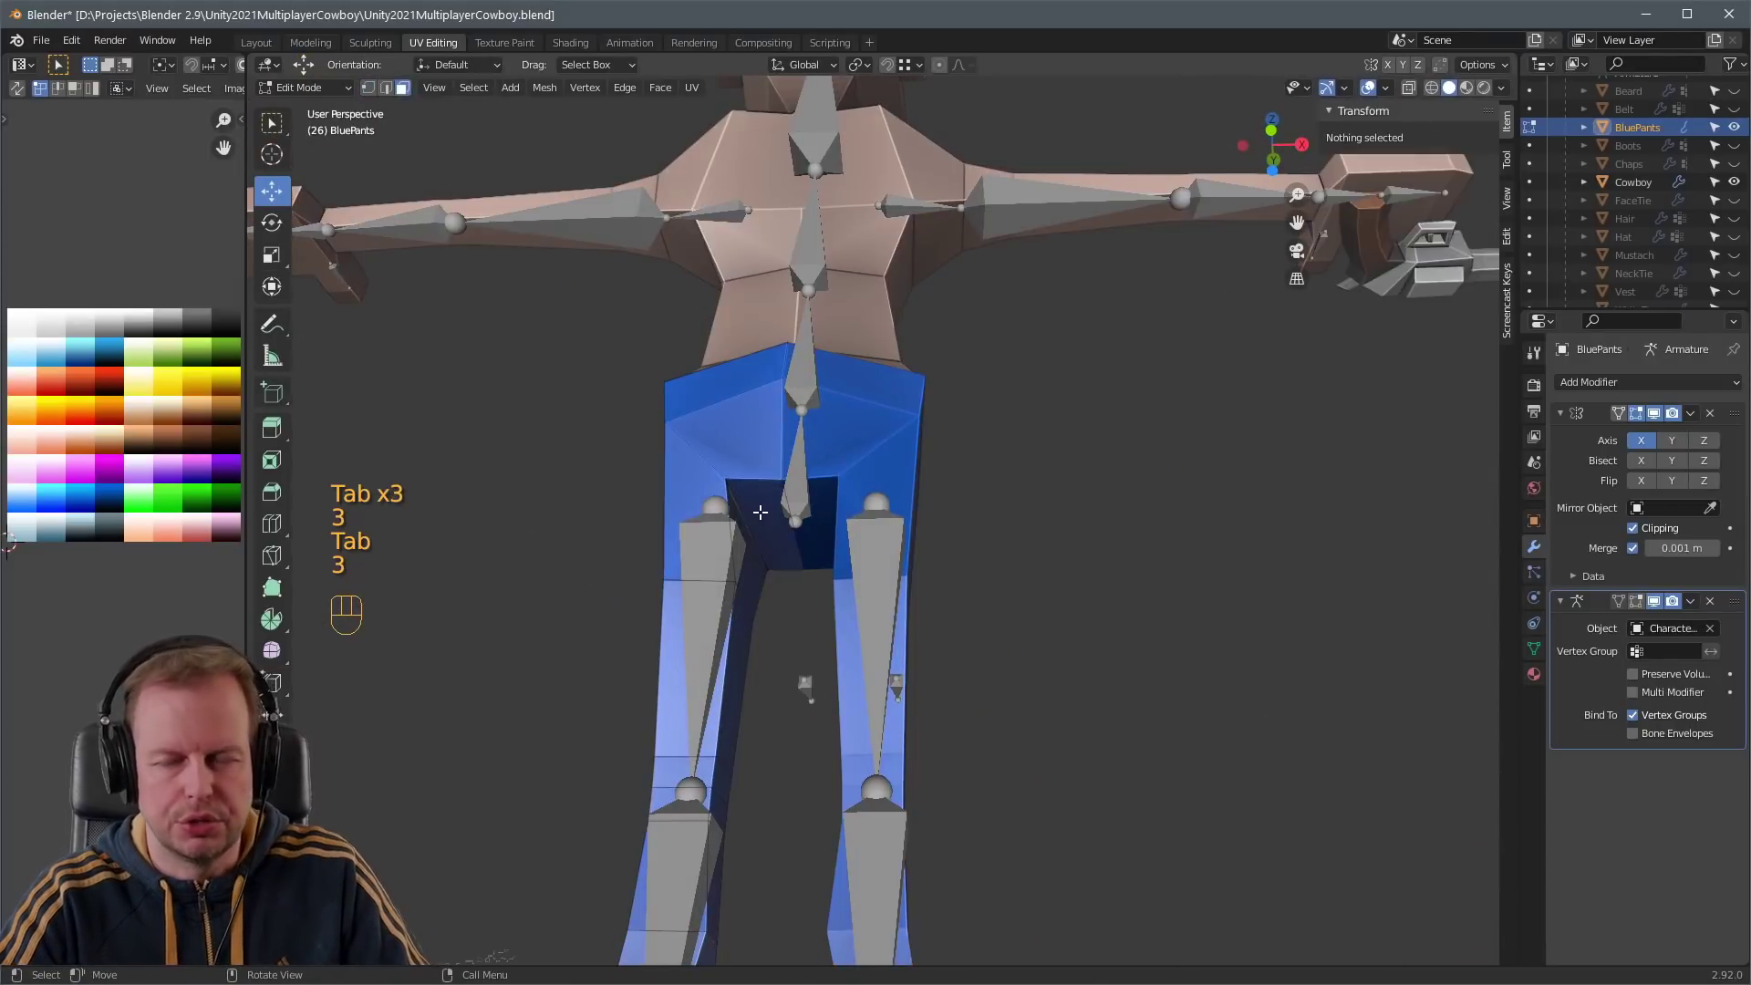
key(Tab)
- Hide and show BluePants to compare the body with and without the trousers
scroll(992, 499, down, 2)
middle_drag(992, 499, 1096, 440)
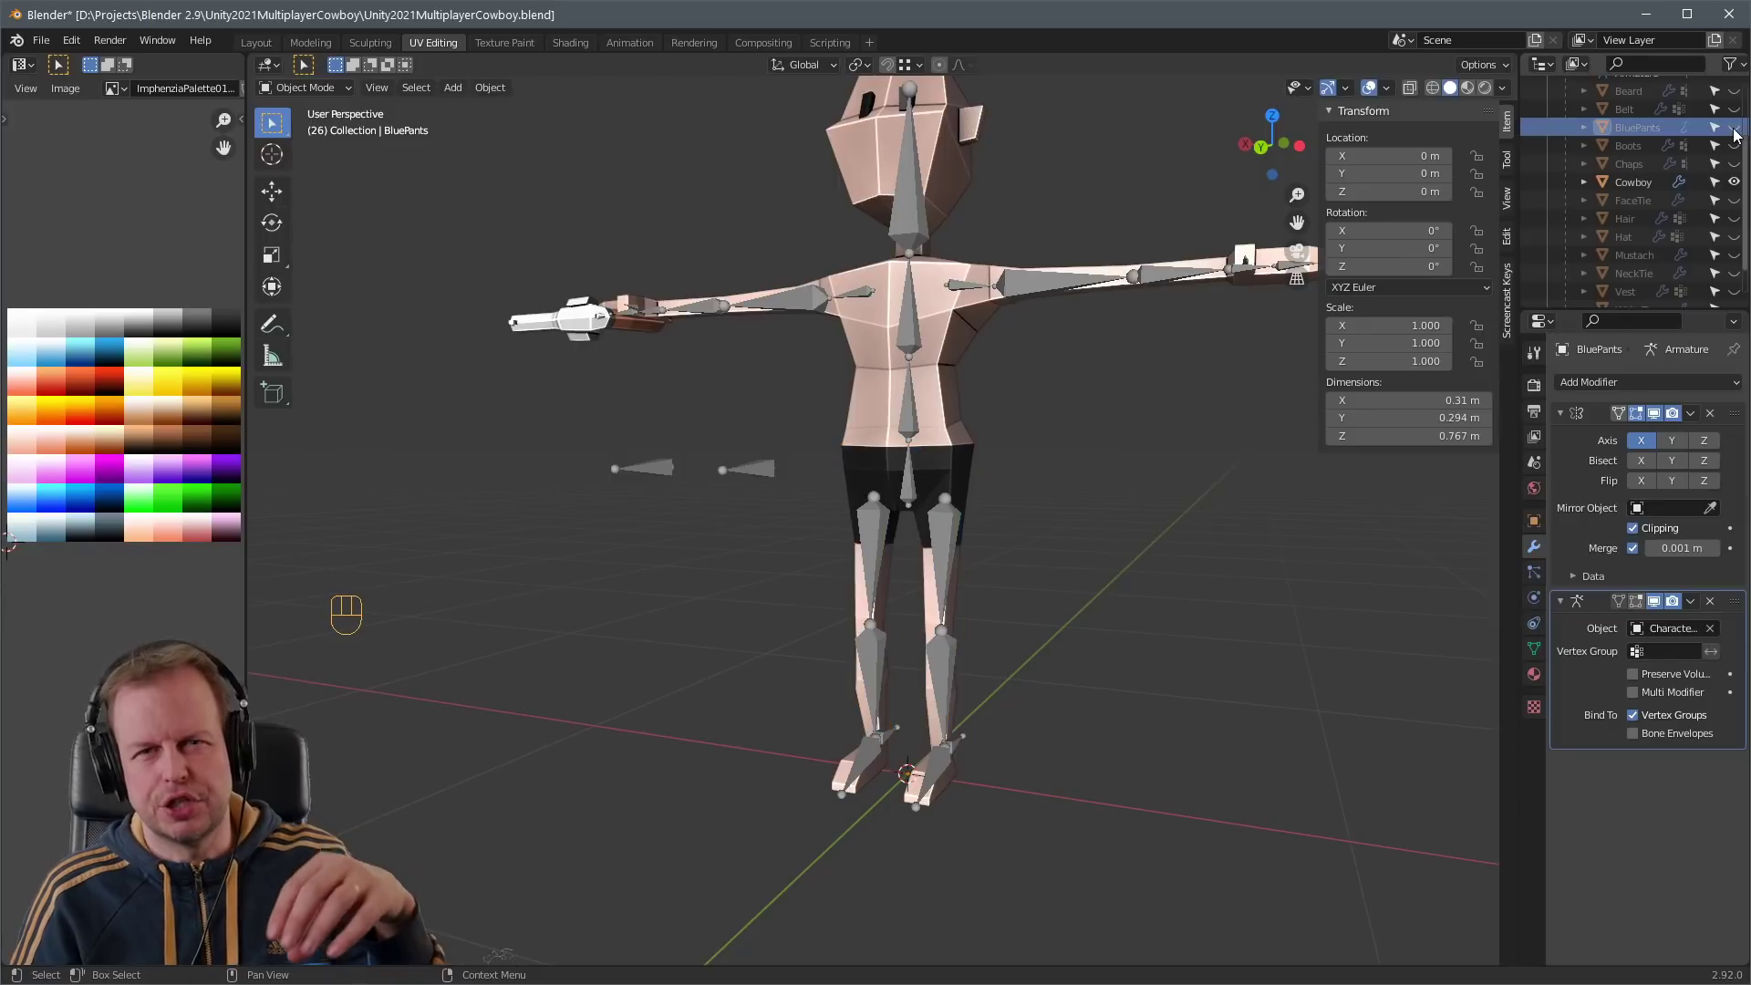
middle_drag(1204, 356, 1147, 343)
scroll(1727, 135, up, 3)
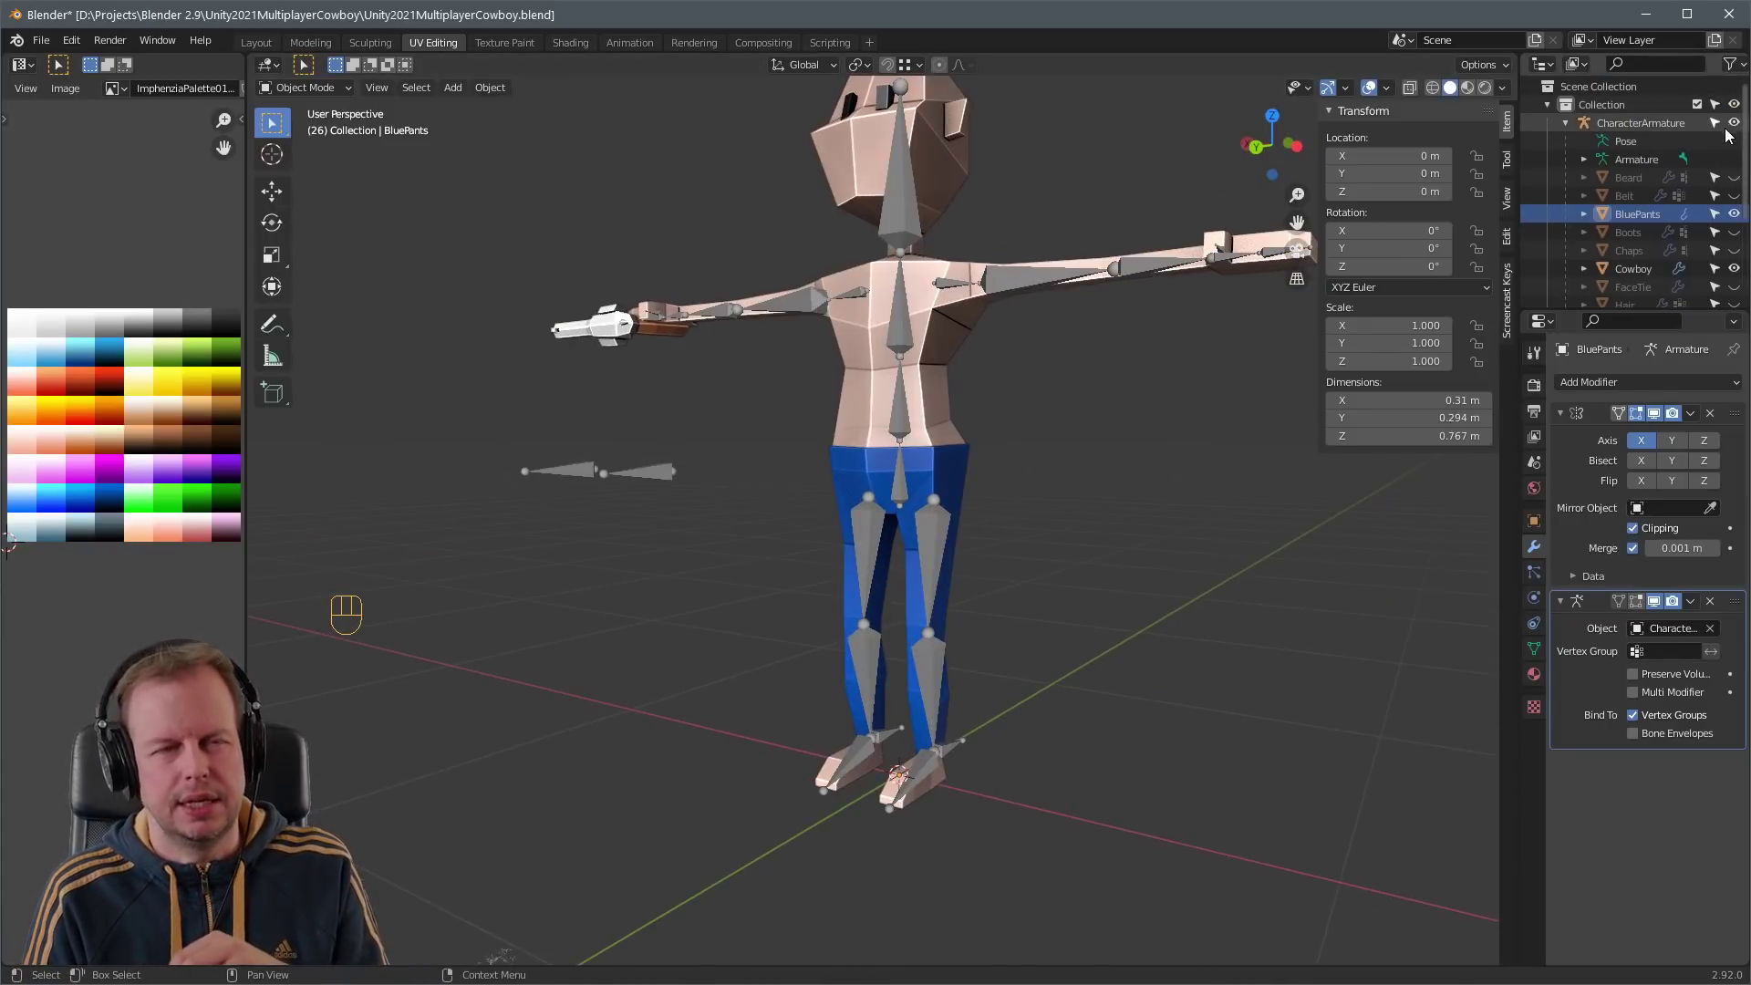
- Pose the armature in a crouch by lowering the Root bone and moving the left leg's IK target outward and up
click(1641, 123)
key(ctrl+Tab)
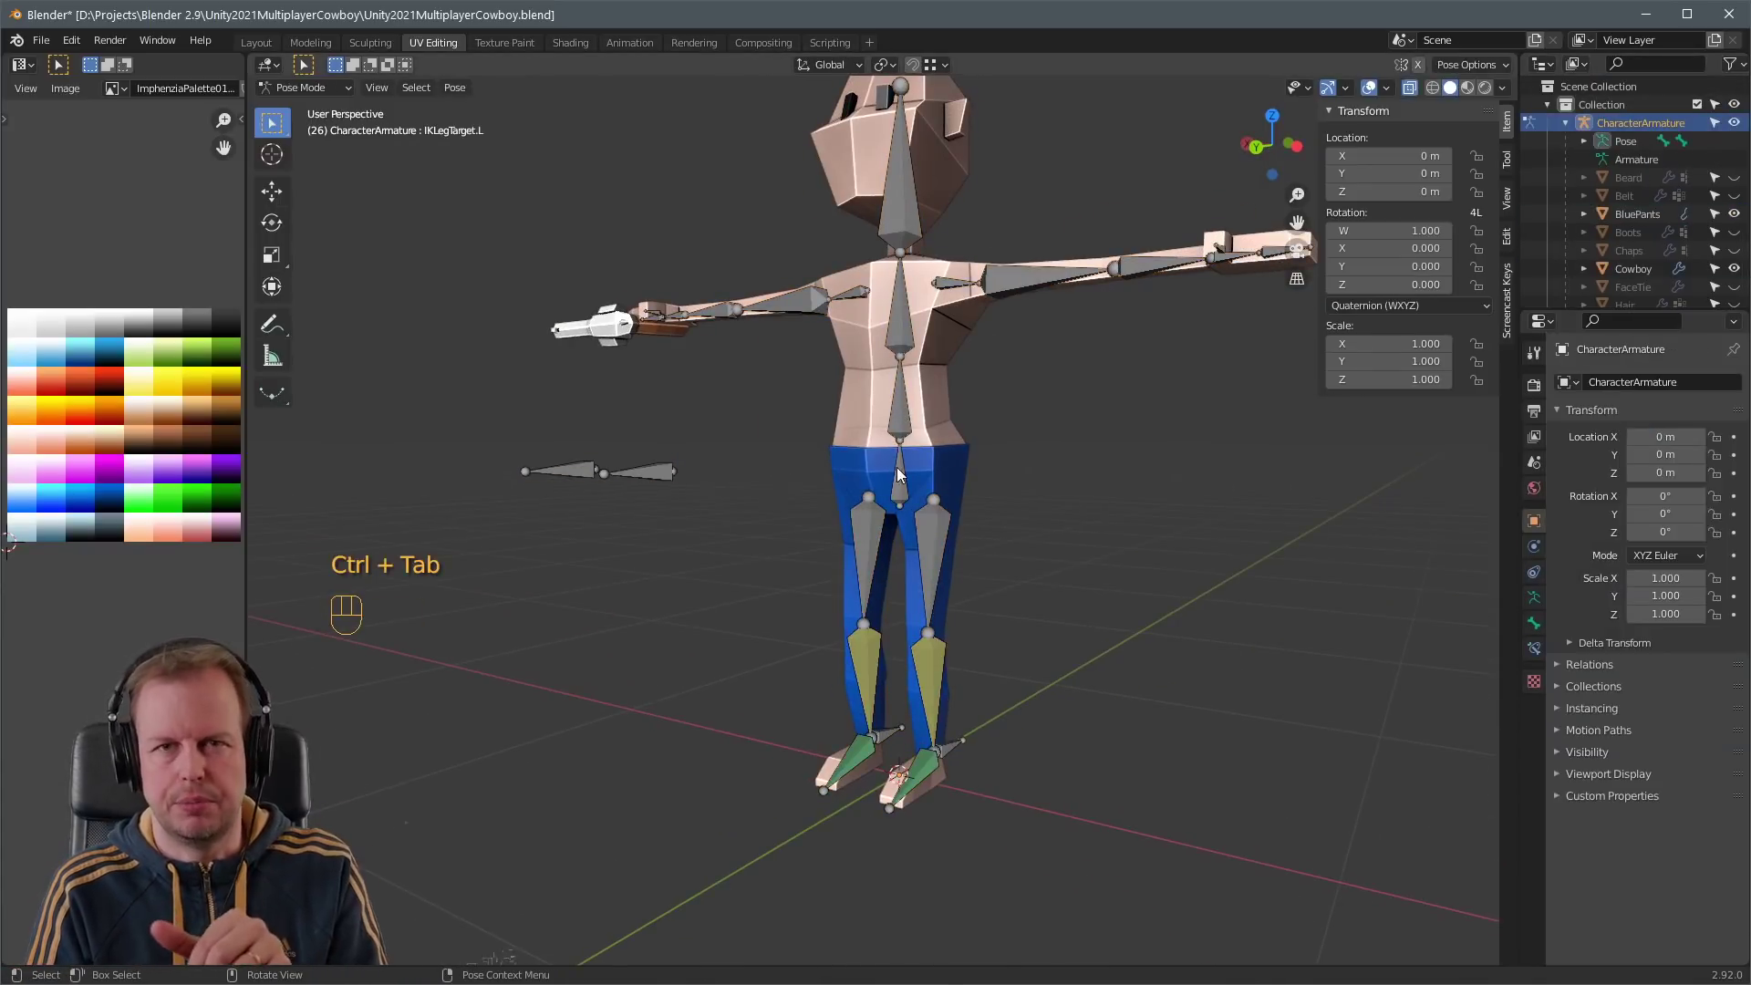
key(g)
click(904, 558)
click(944, 749)
key(g)
click(1100, 681)
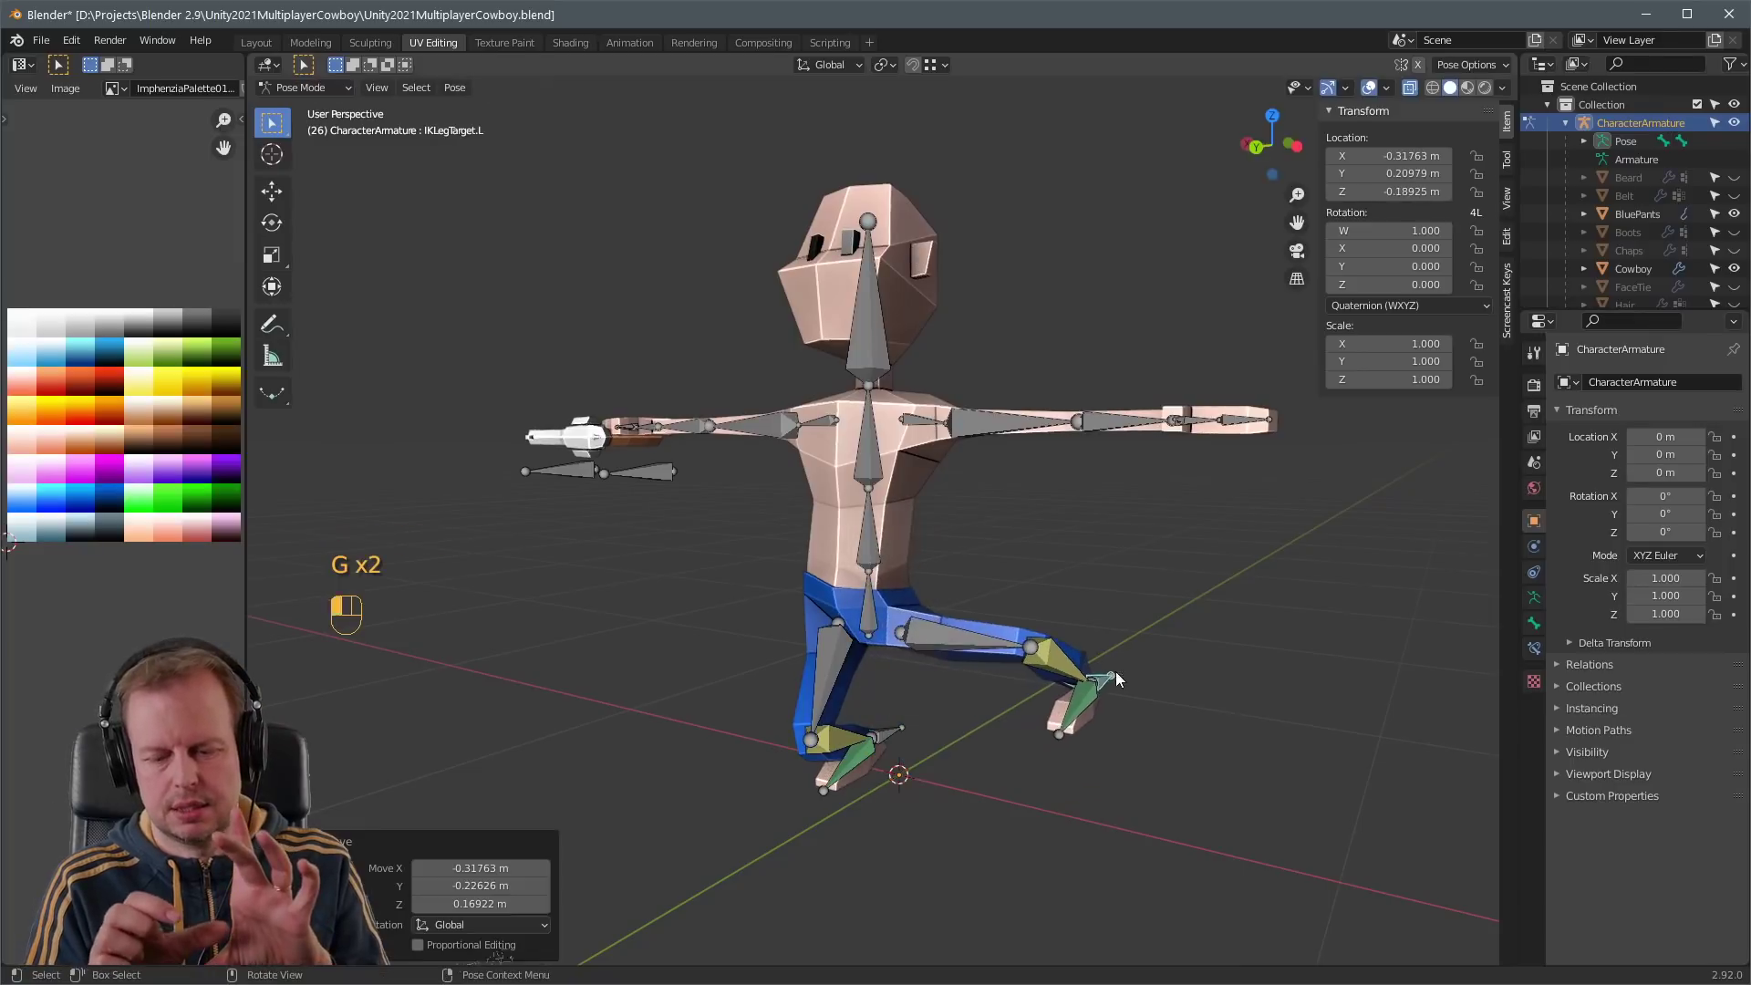
- Rotate the left leg's IK target and move it out to the side until the leg stretches horizontally
middle_drag(1094, 620, 780, 565)
key(g)
click(953, 712)
key(g)
click(876, 652)
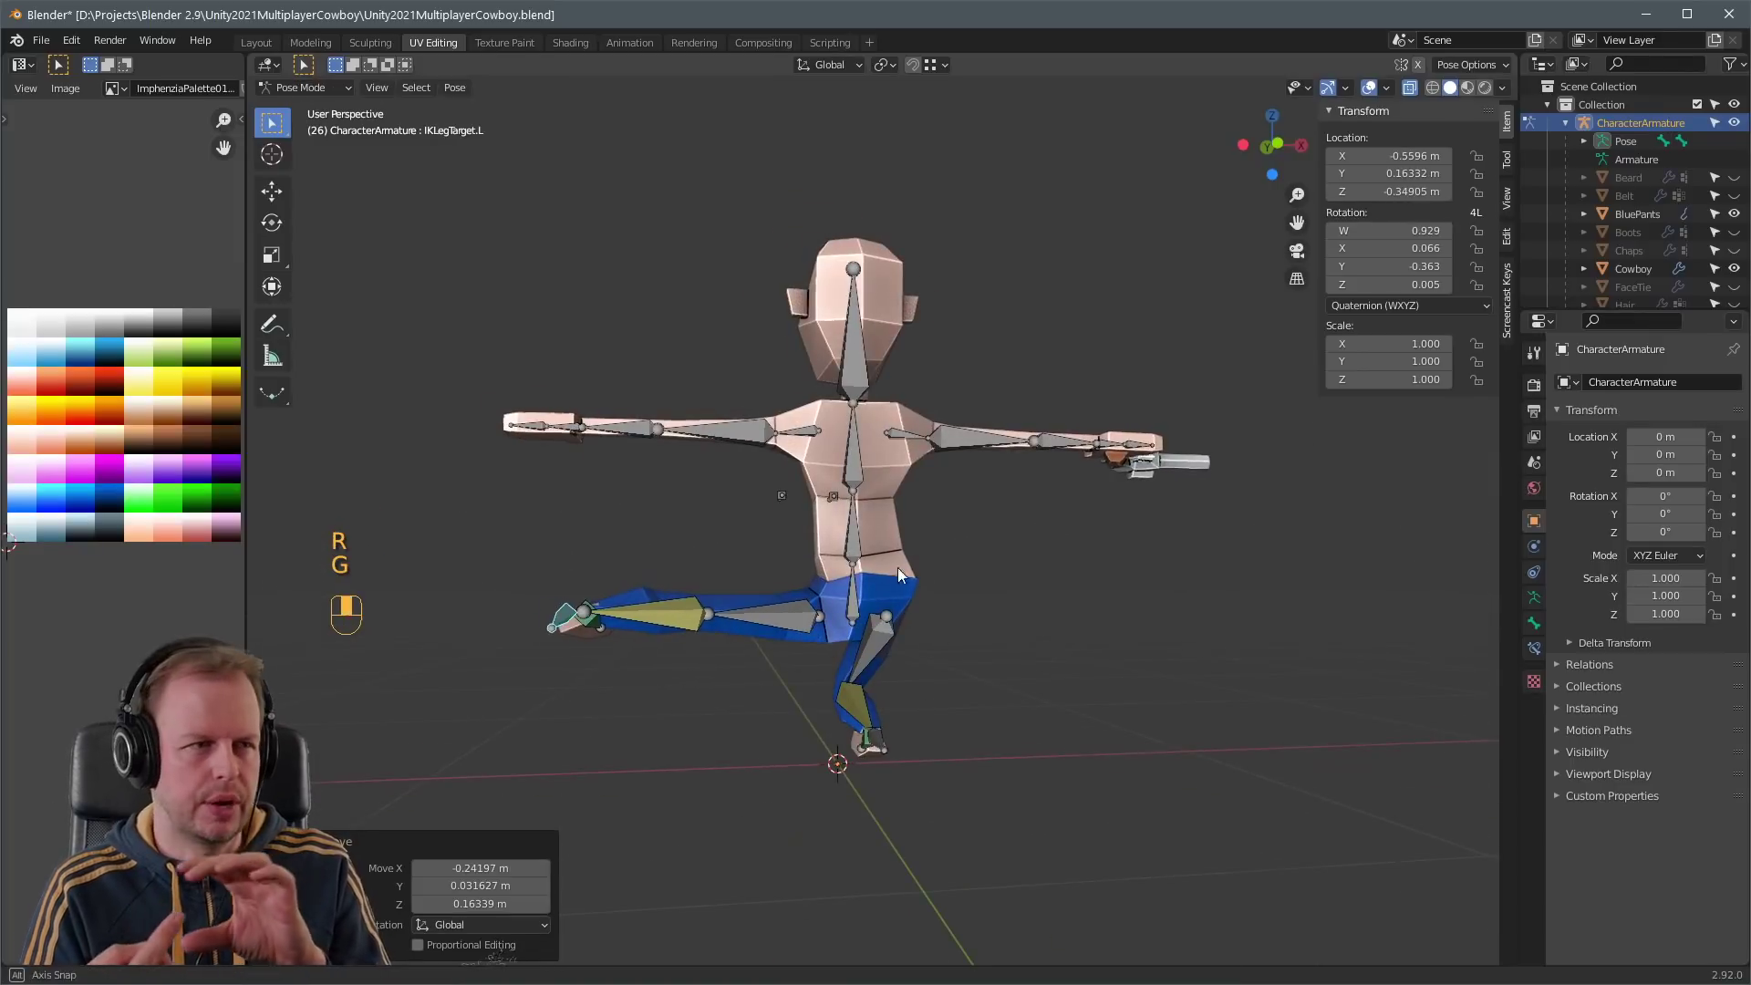
- Move the right leg's IK target about 0.32 m along X with the Move tool
middle_drag(958, 766, 892, 759)
key(shift+space)
key(g)
drag(946, 749, 1065, 754)
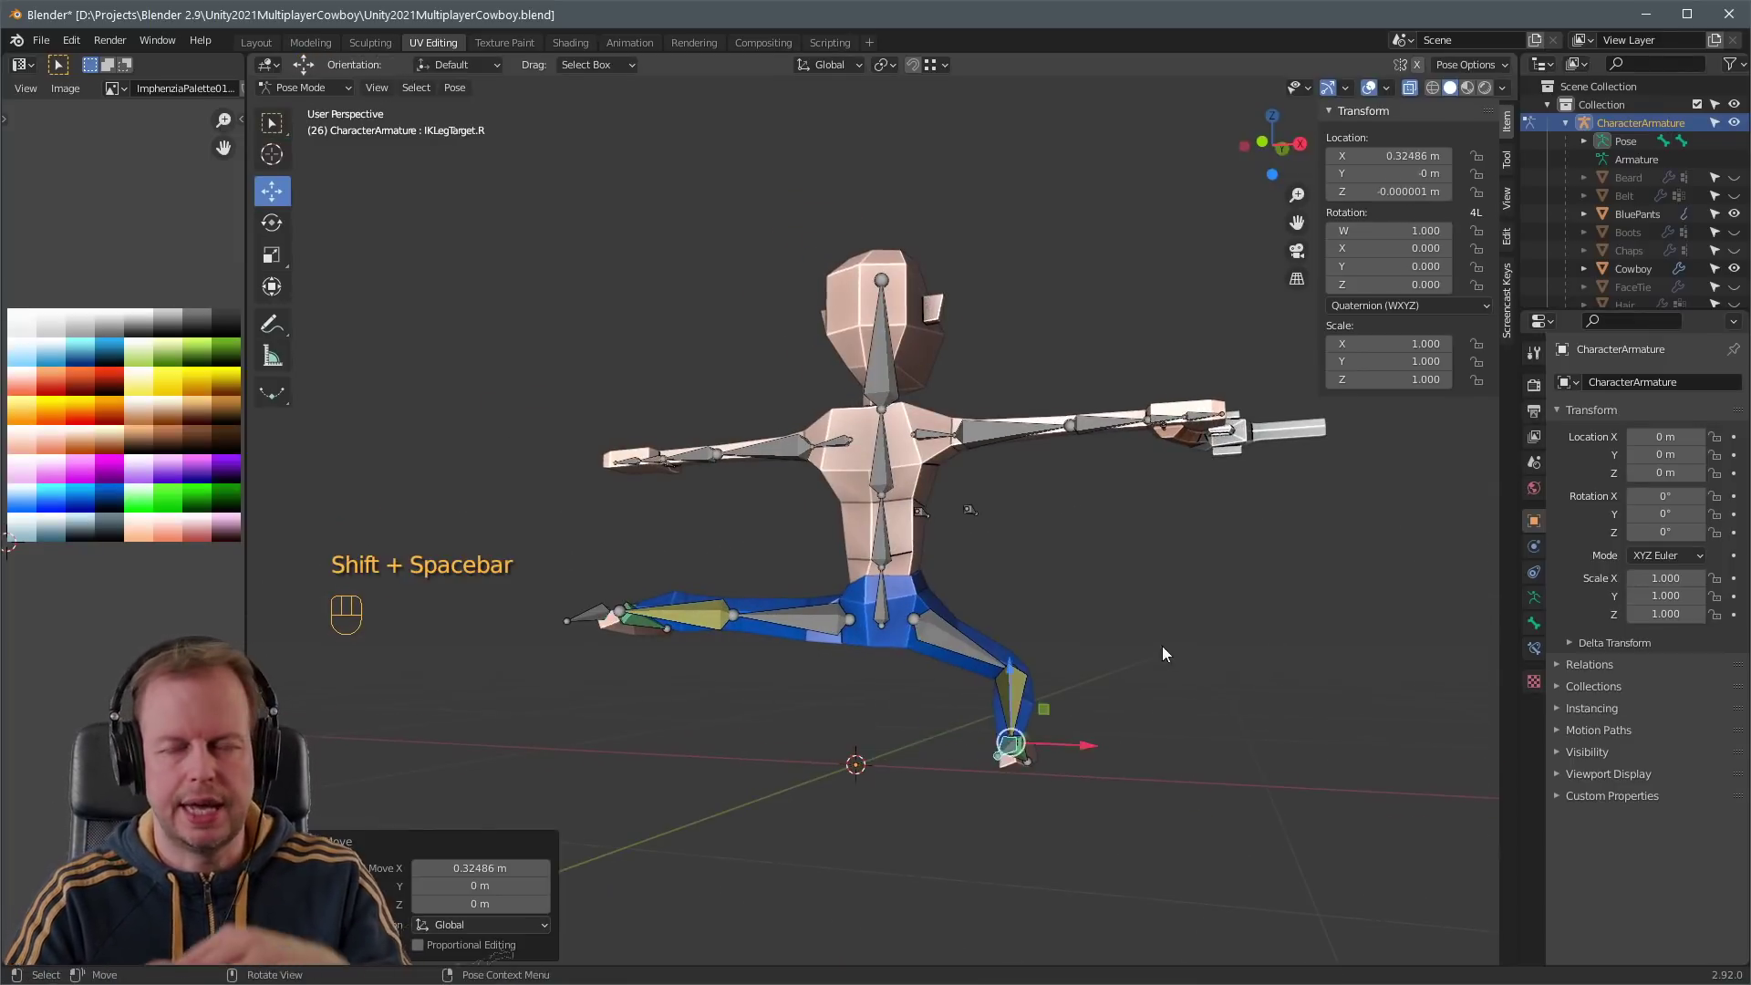
- Rotate the left arm's bones so the arm bends down and forward, and select the left fingers bone
middle_drag(1164, 653, 899, 512)
click(1059, 430)
key(r)
click(1004, 564)
click(755, 584)
key(r)
click(637, 507)
click(638, 511)
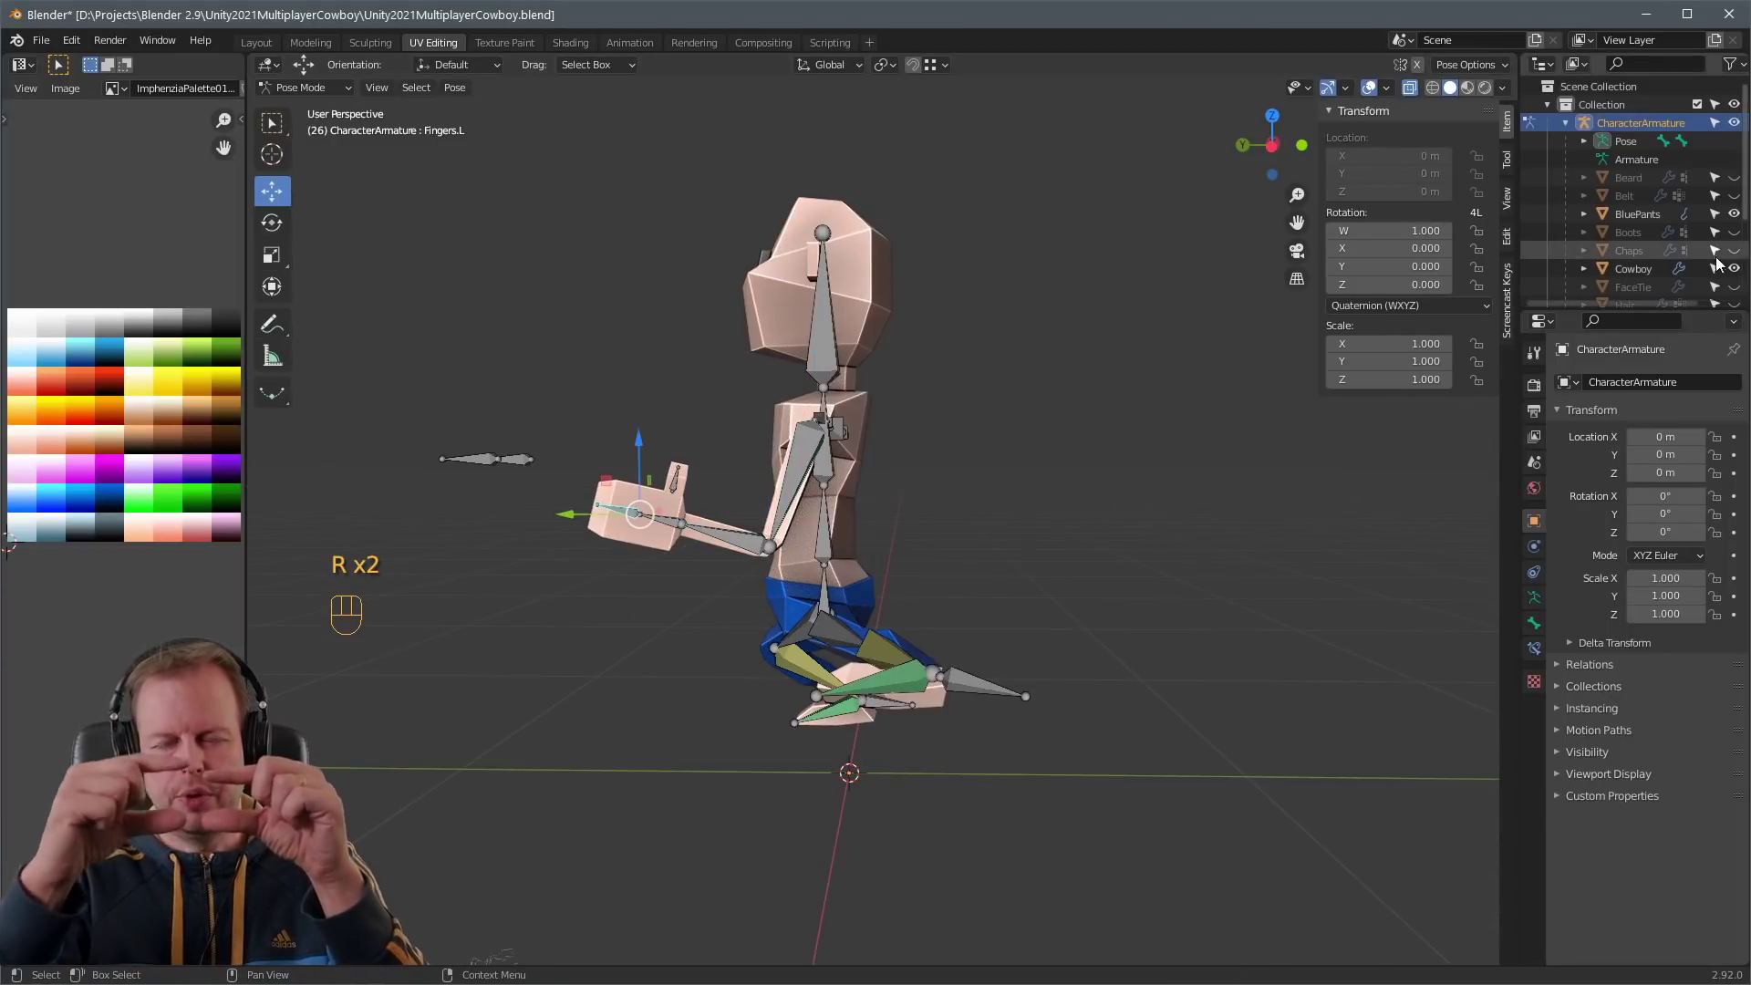
- Show the FaceTie and Beard objects to compare them on the posed head, and hide the Beard again
middle_drag(1735, 257, 1044, 489)
scroll(1076, 459, down, 2)
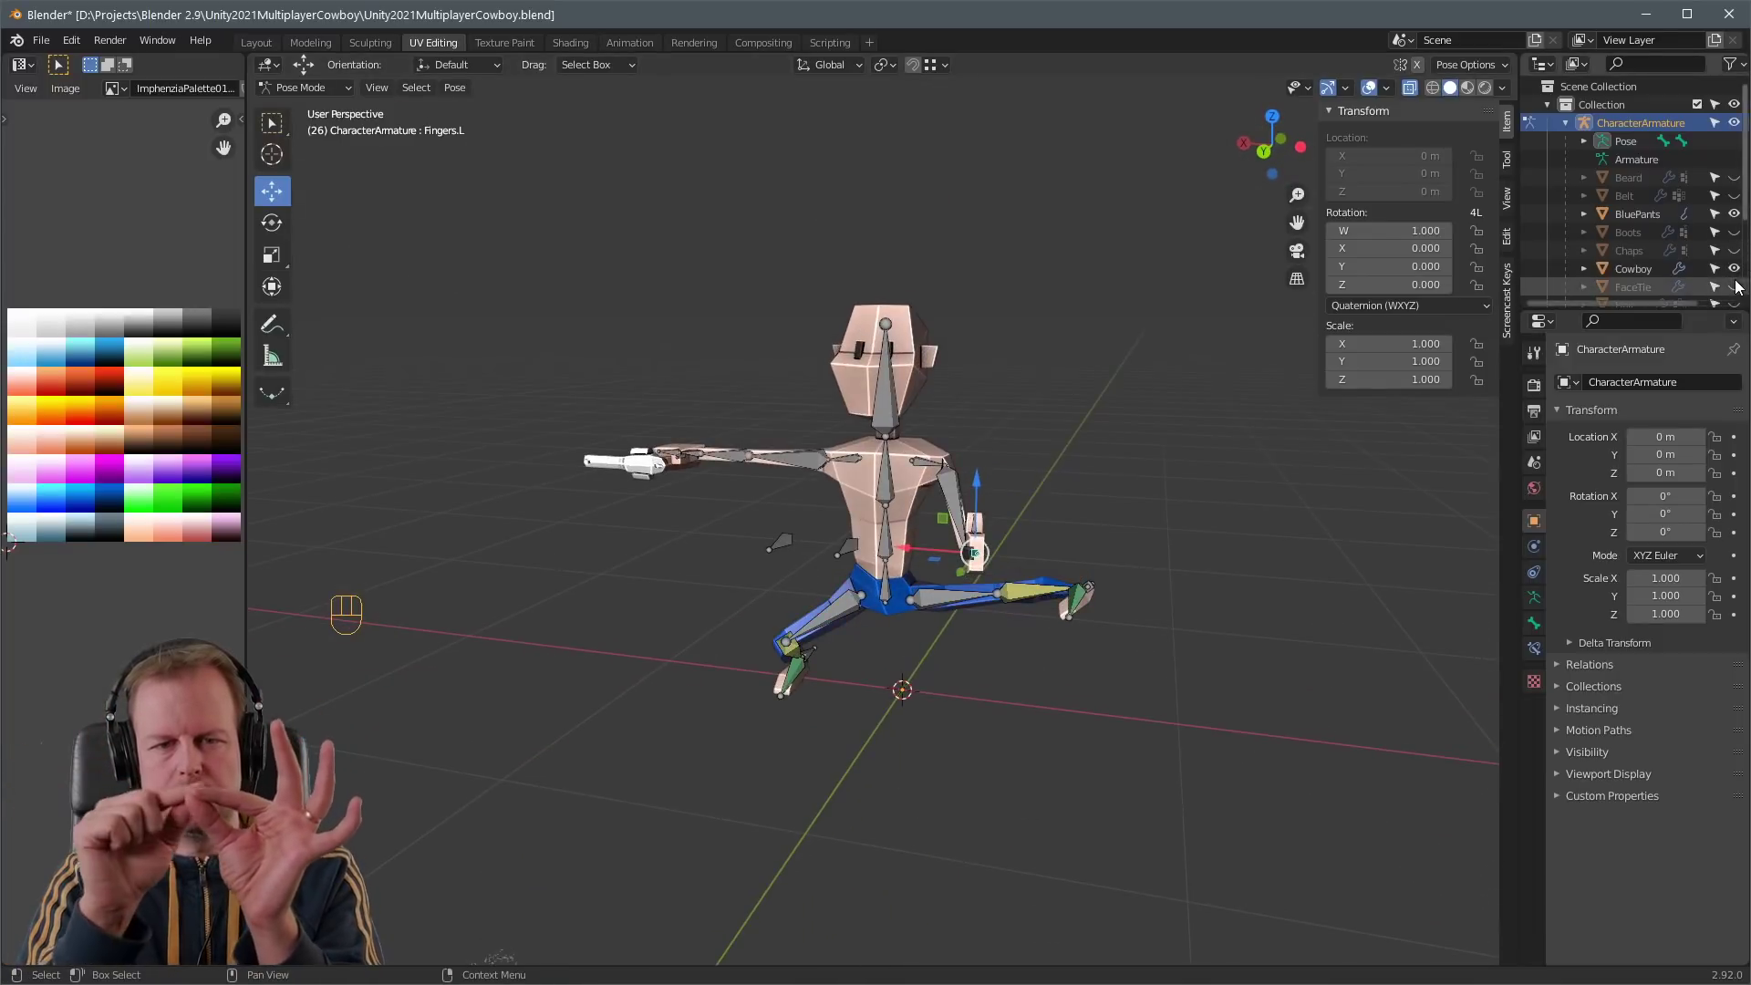
scroll(1736, 290, down, 1)
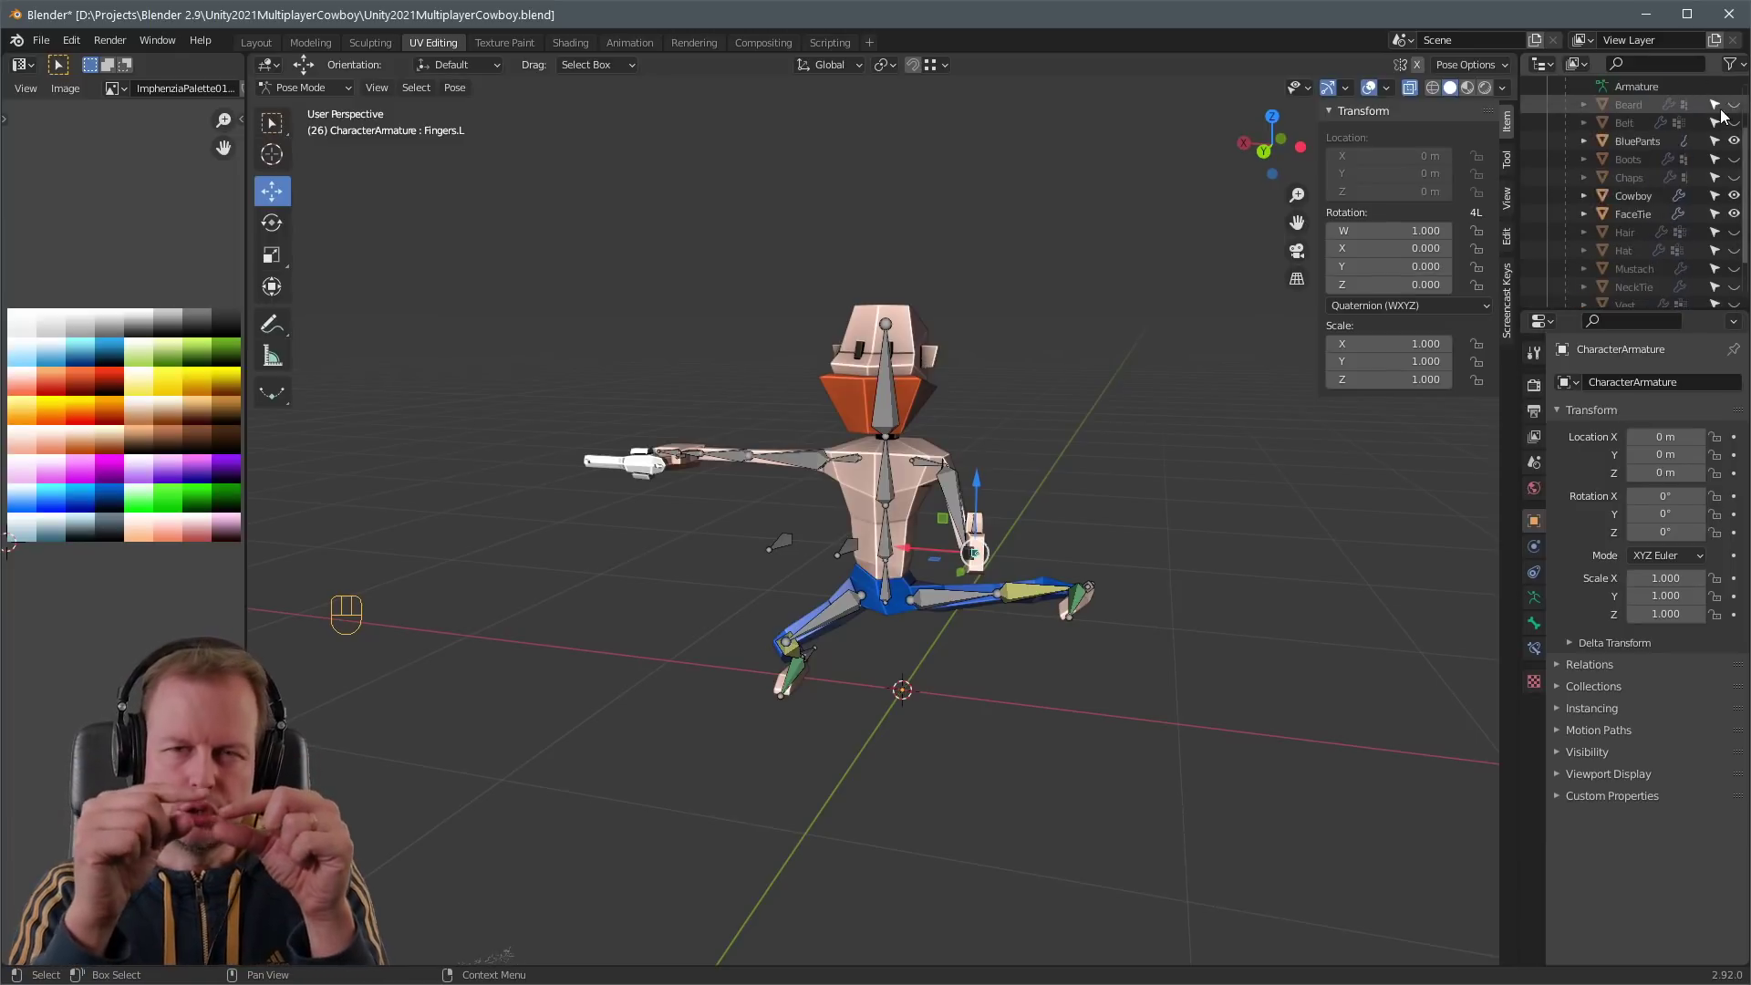
middle_drag(903, 383, 849, 298)
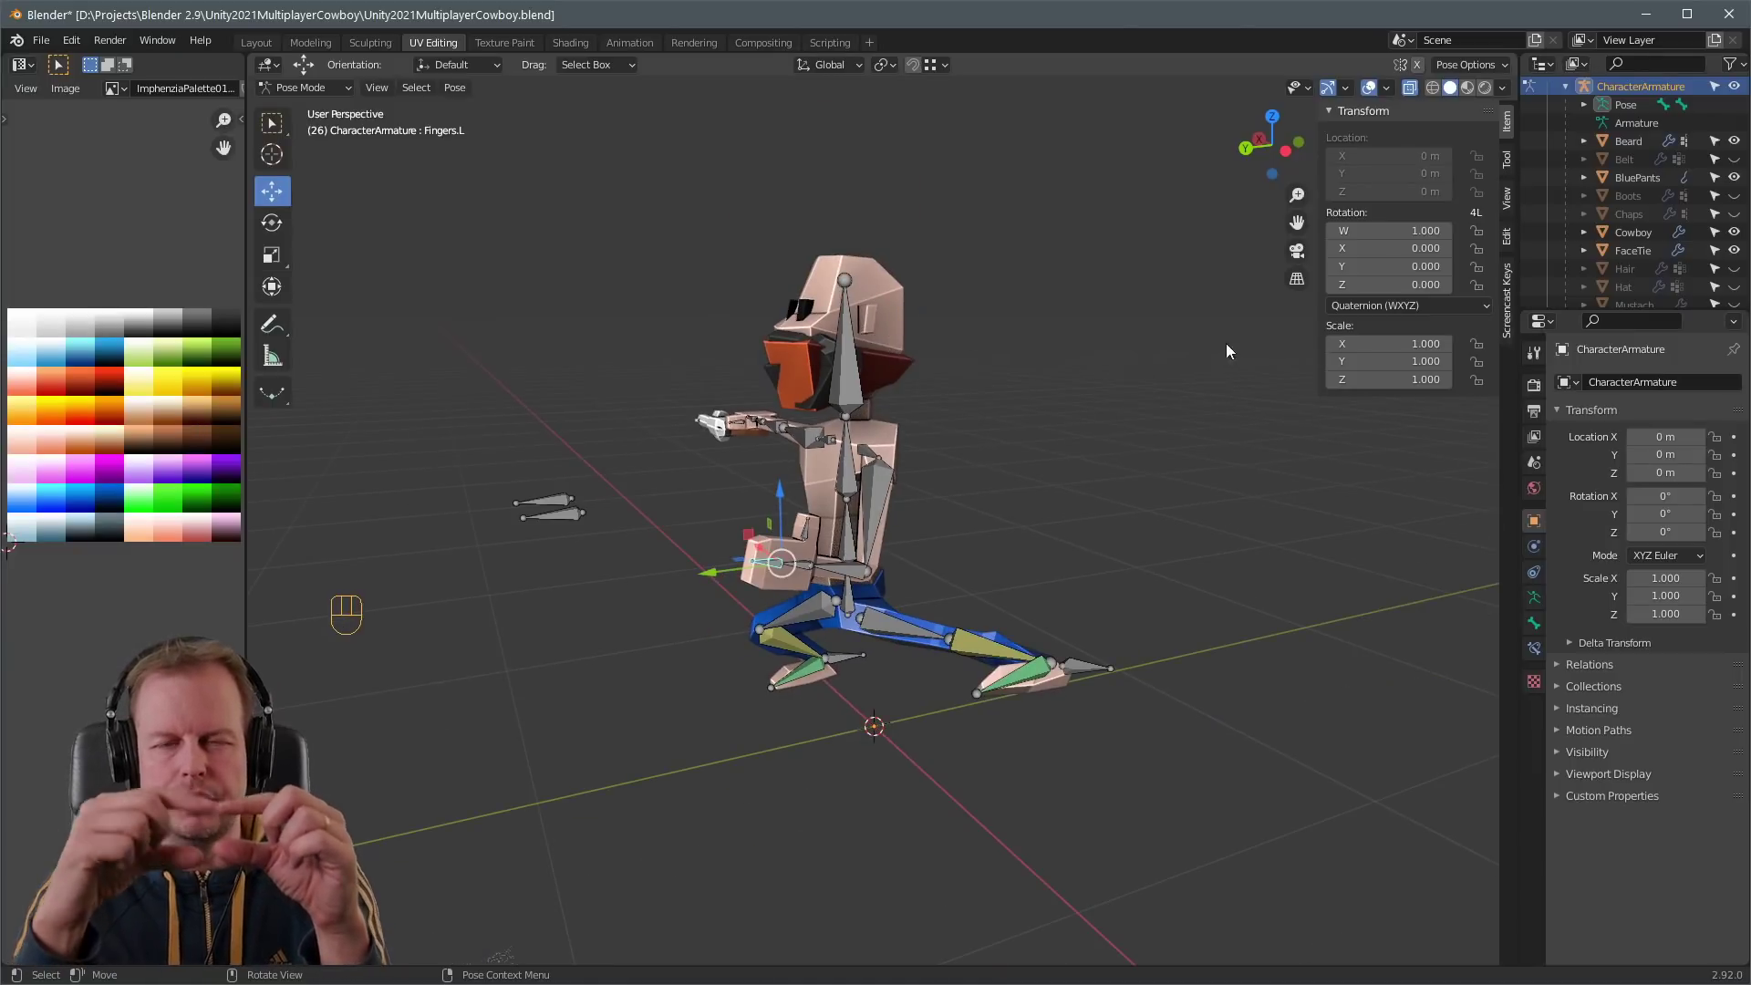
scroll(932, 357, down, 1)
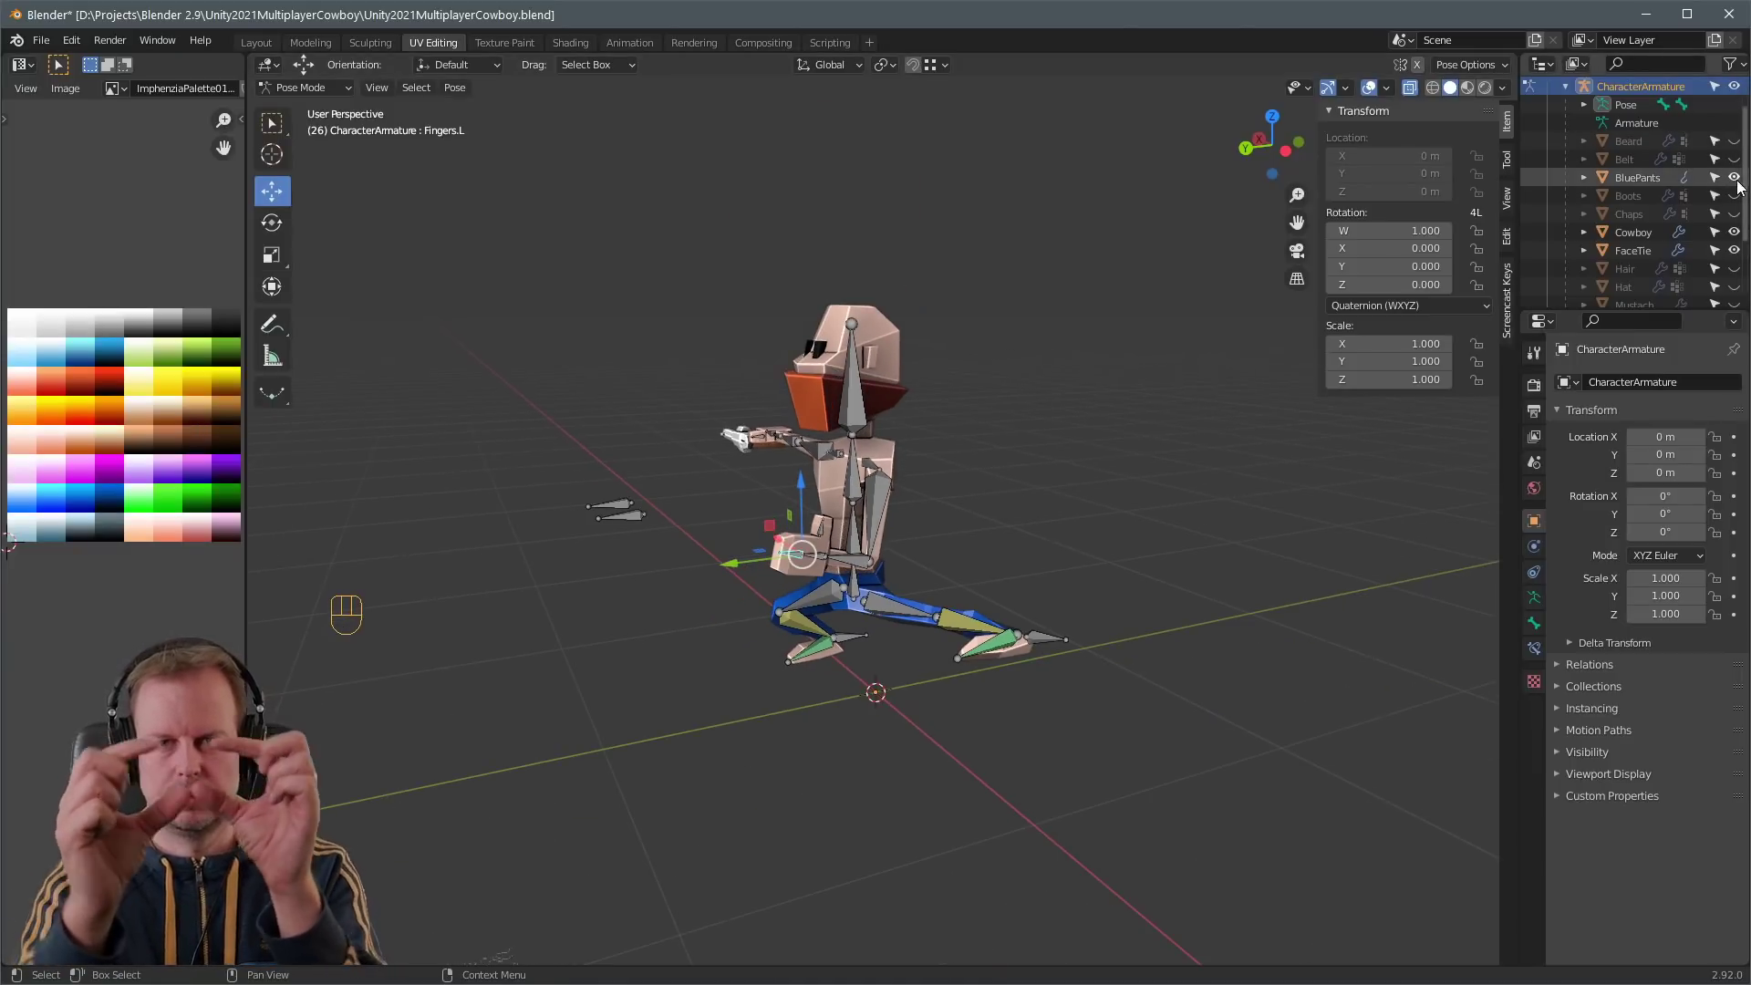
- Clear the rotation and location of all pose bones and hide the FaceTie
middle_drag(1140, 365, 965, 374)
key(a)
key(alt+r)
key(alt+g)
middle_drag(1190, 424, 1295, 383)
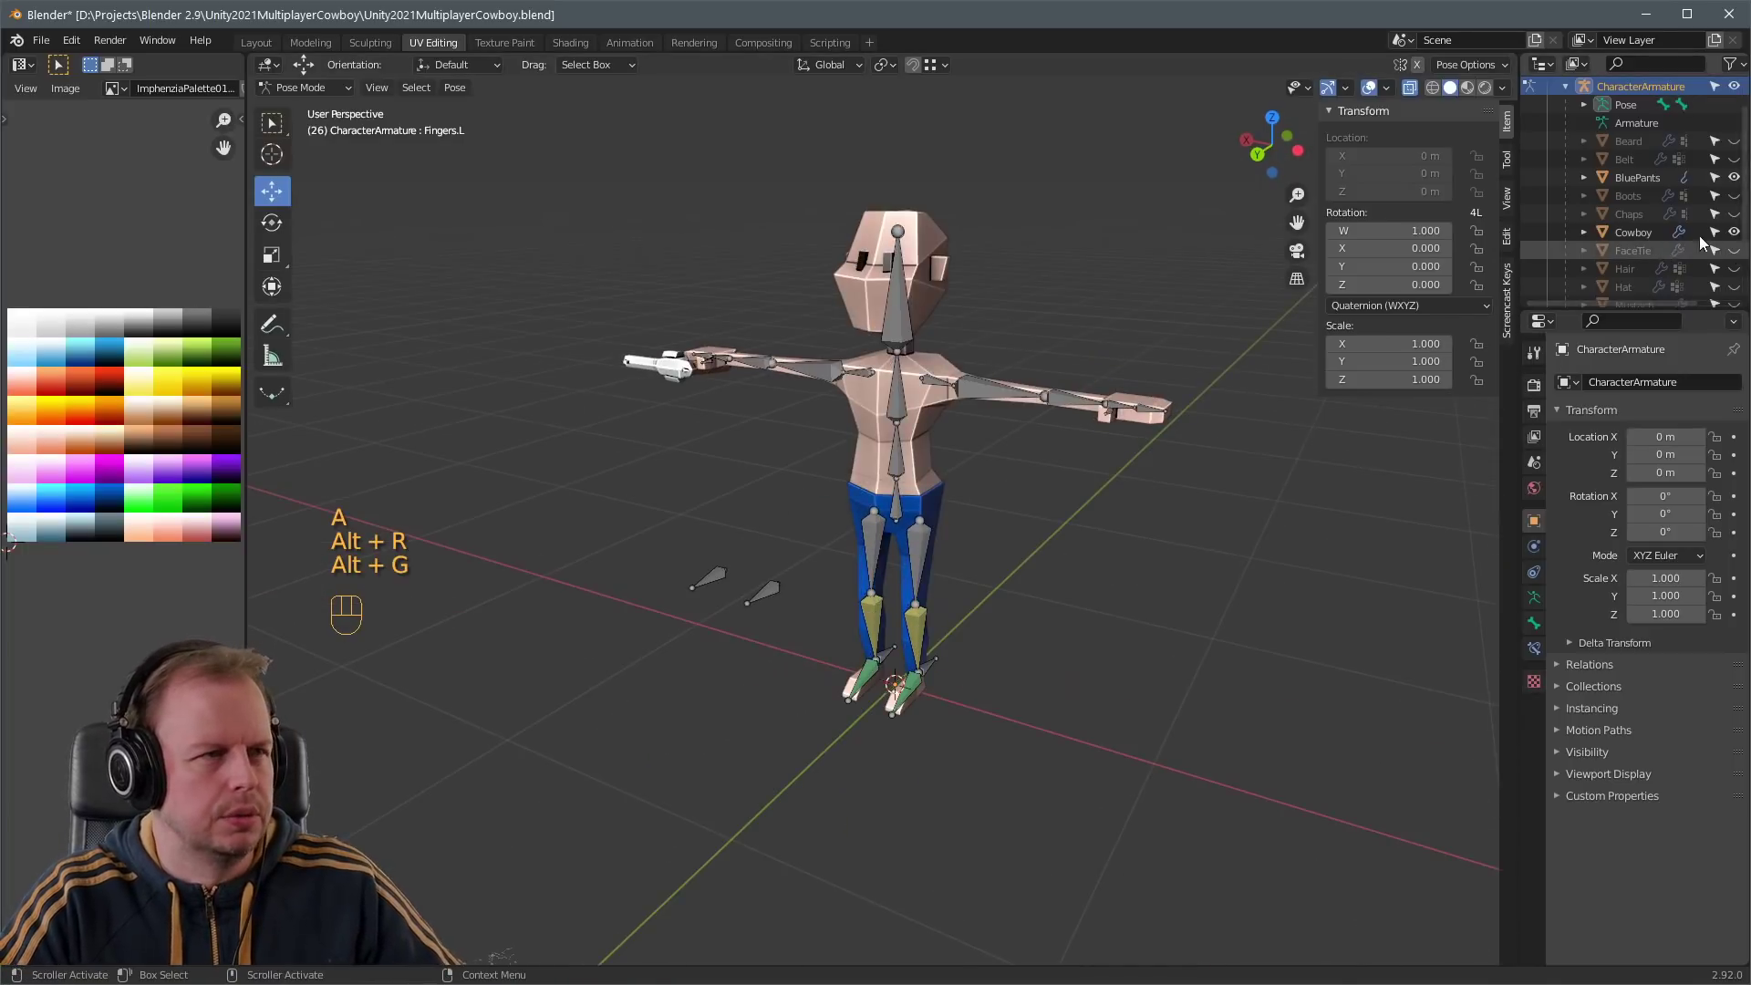
- Show the Boots and put the armature in Edit Mode to view the dressed character in its rest pose
middle_drag(1081, 551, 862, 369)
key(Tab)
click(1098, 594)
scroll(997, 535, up, 3)
middle_drag(862, 369, 790, 366)
scroll(955, 342, down, 4)
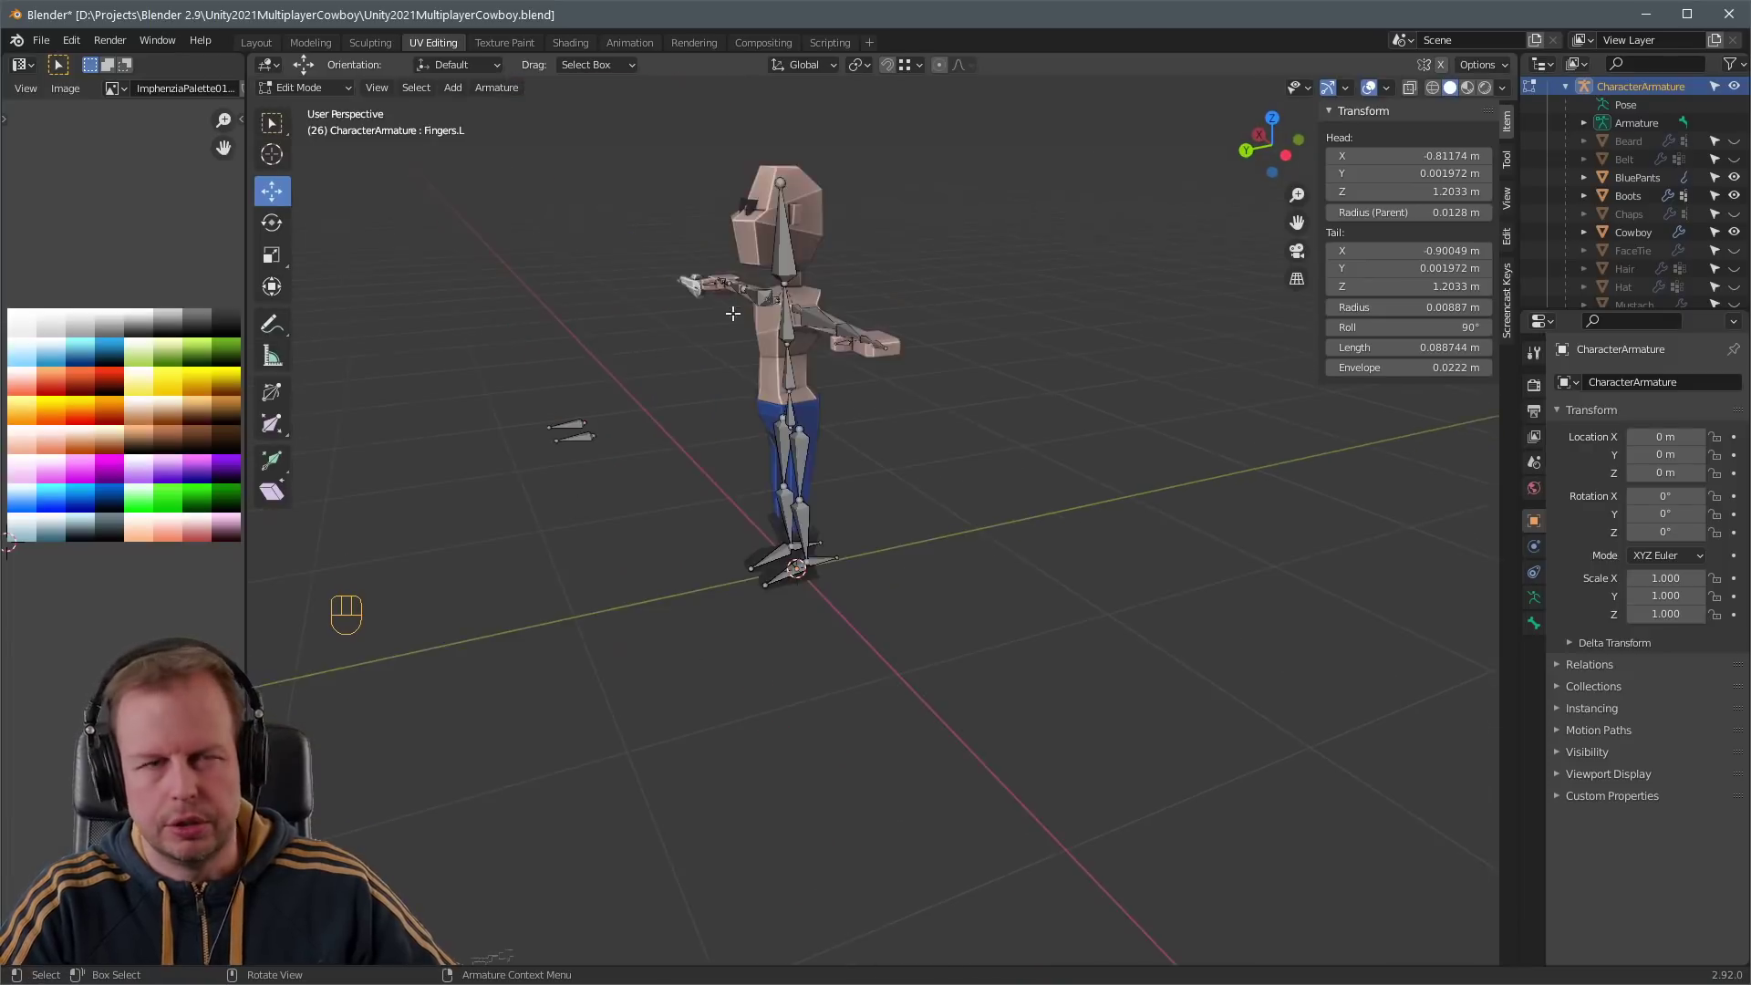
middle_drag(930, 342, 965, 328)
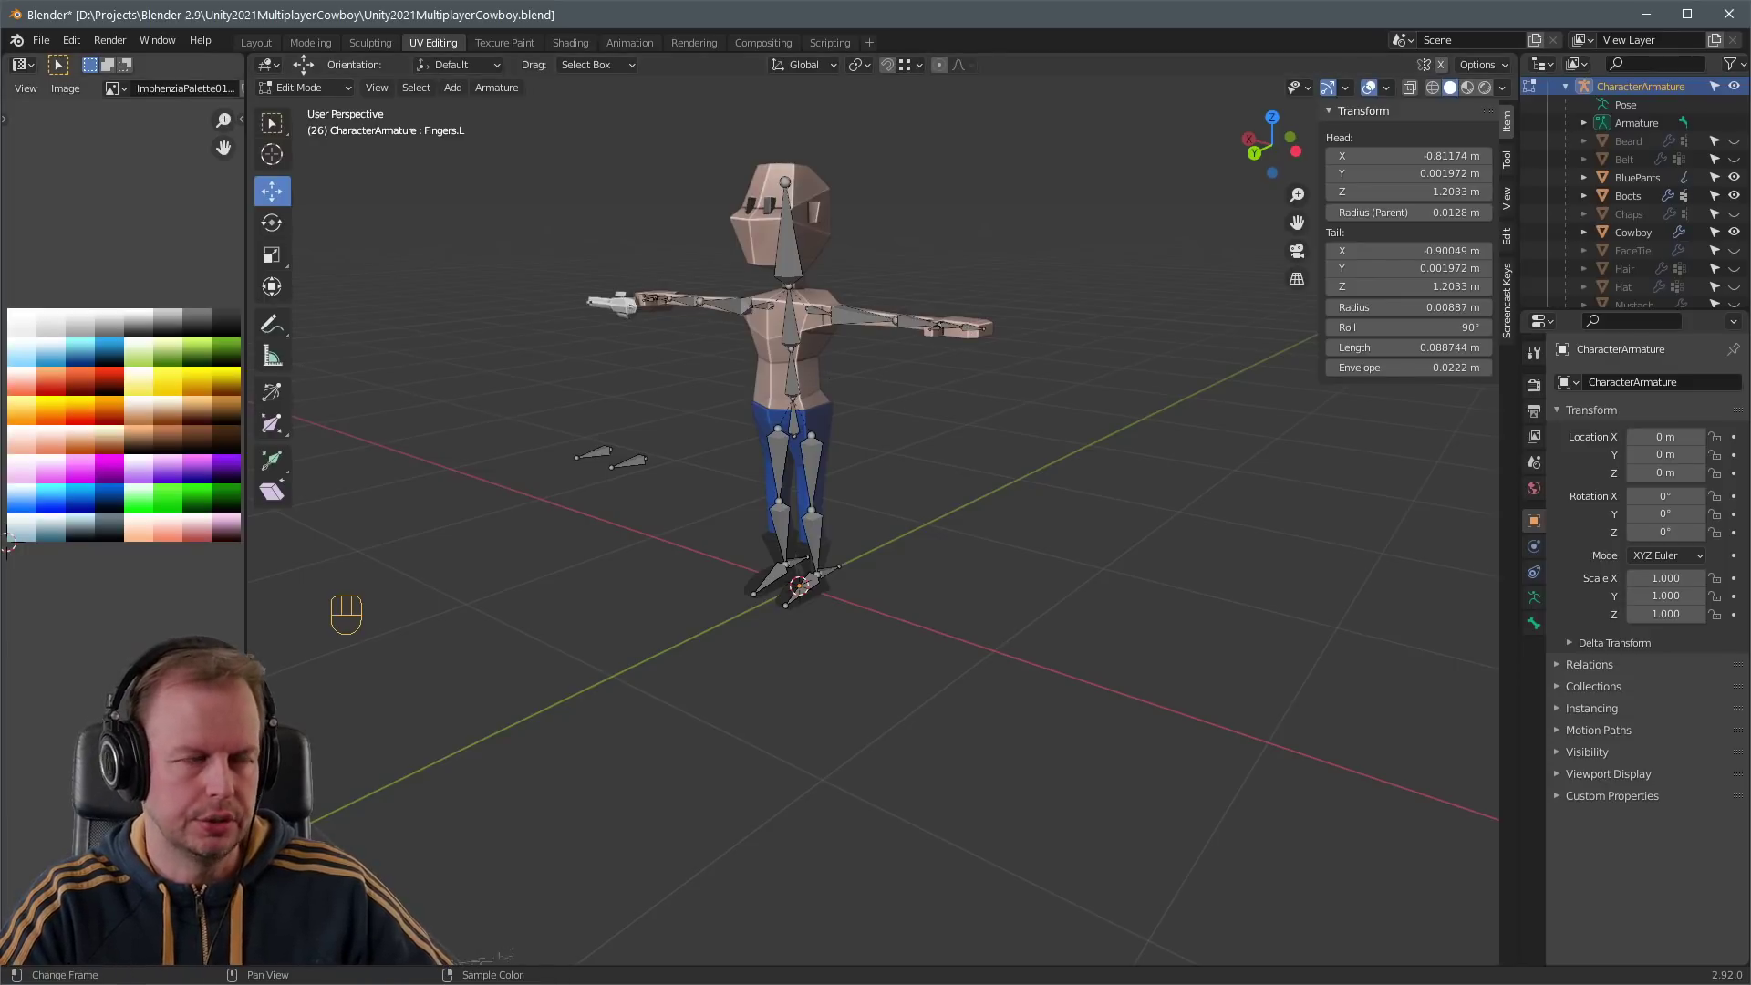
- Toggle the armature in and out of Edit Mode to compare the modes, with the Spine1 bone selected
scroll(847, 558, up, 2)
shift+middle_drag(846, 329, 809, 424)
key(Tab)
key(Tab)
key(Tab)
key(Tab)
key(Tab)
key(Tab)
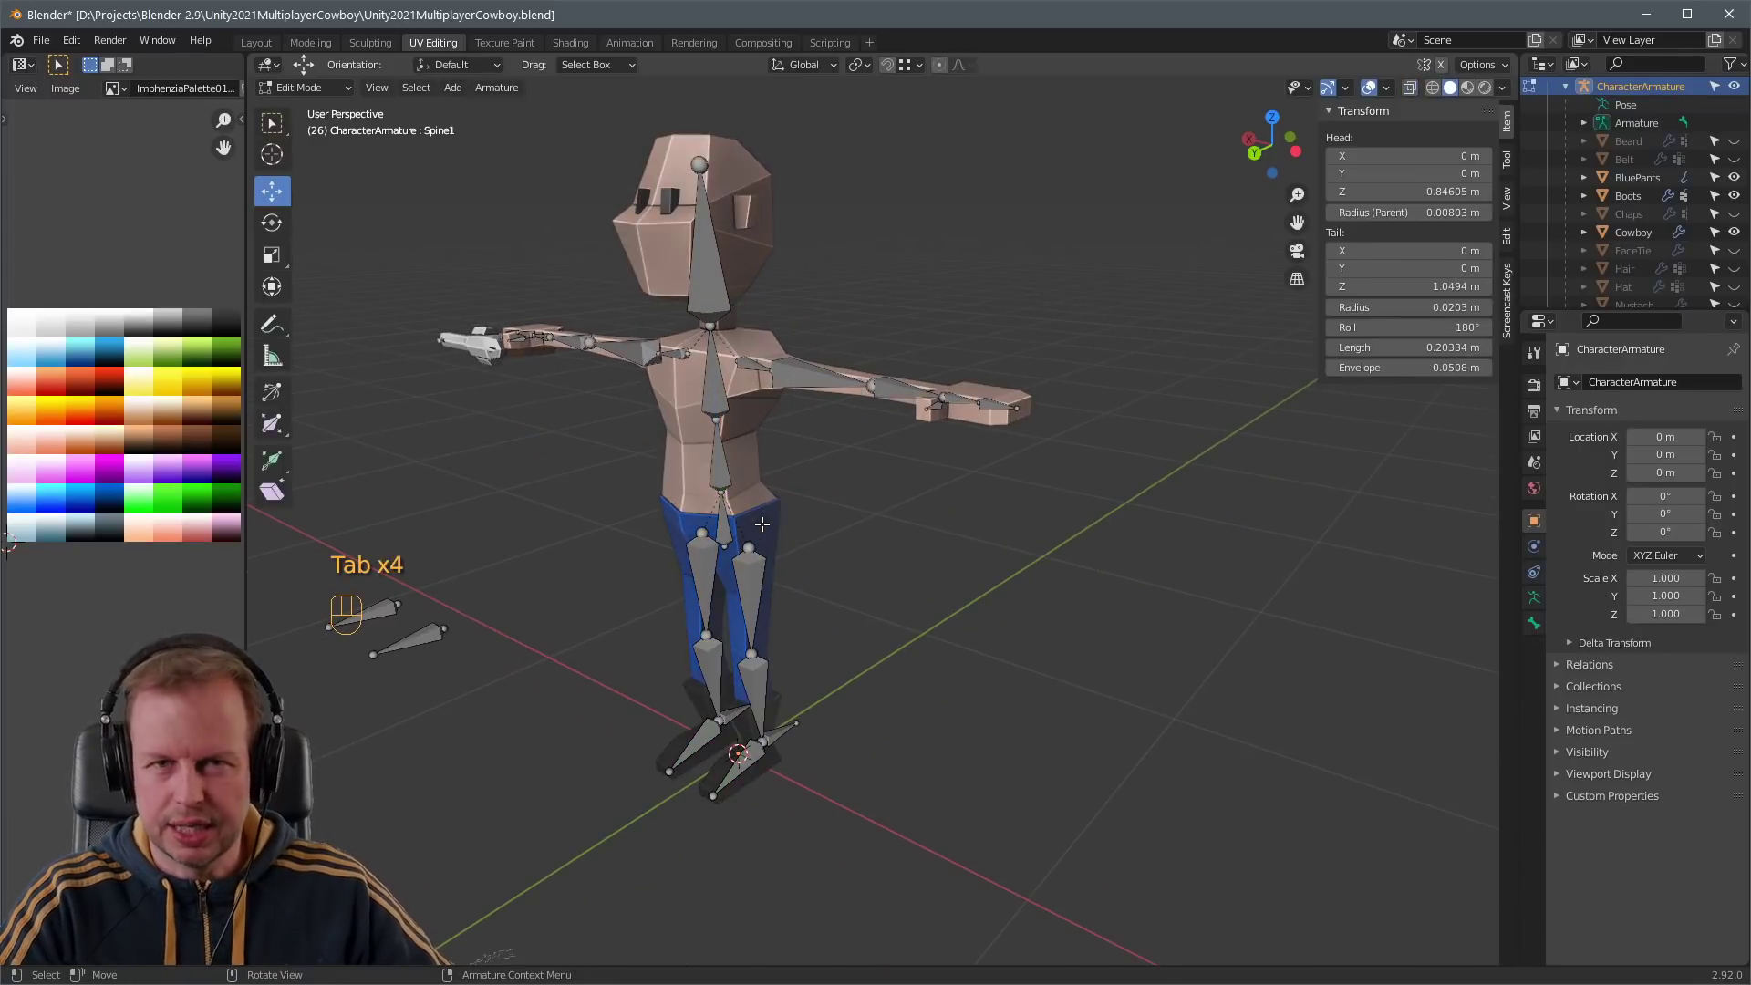
click(754, 588)
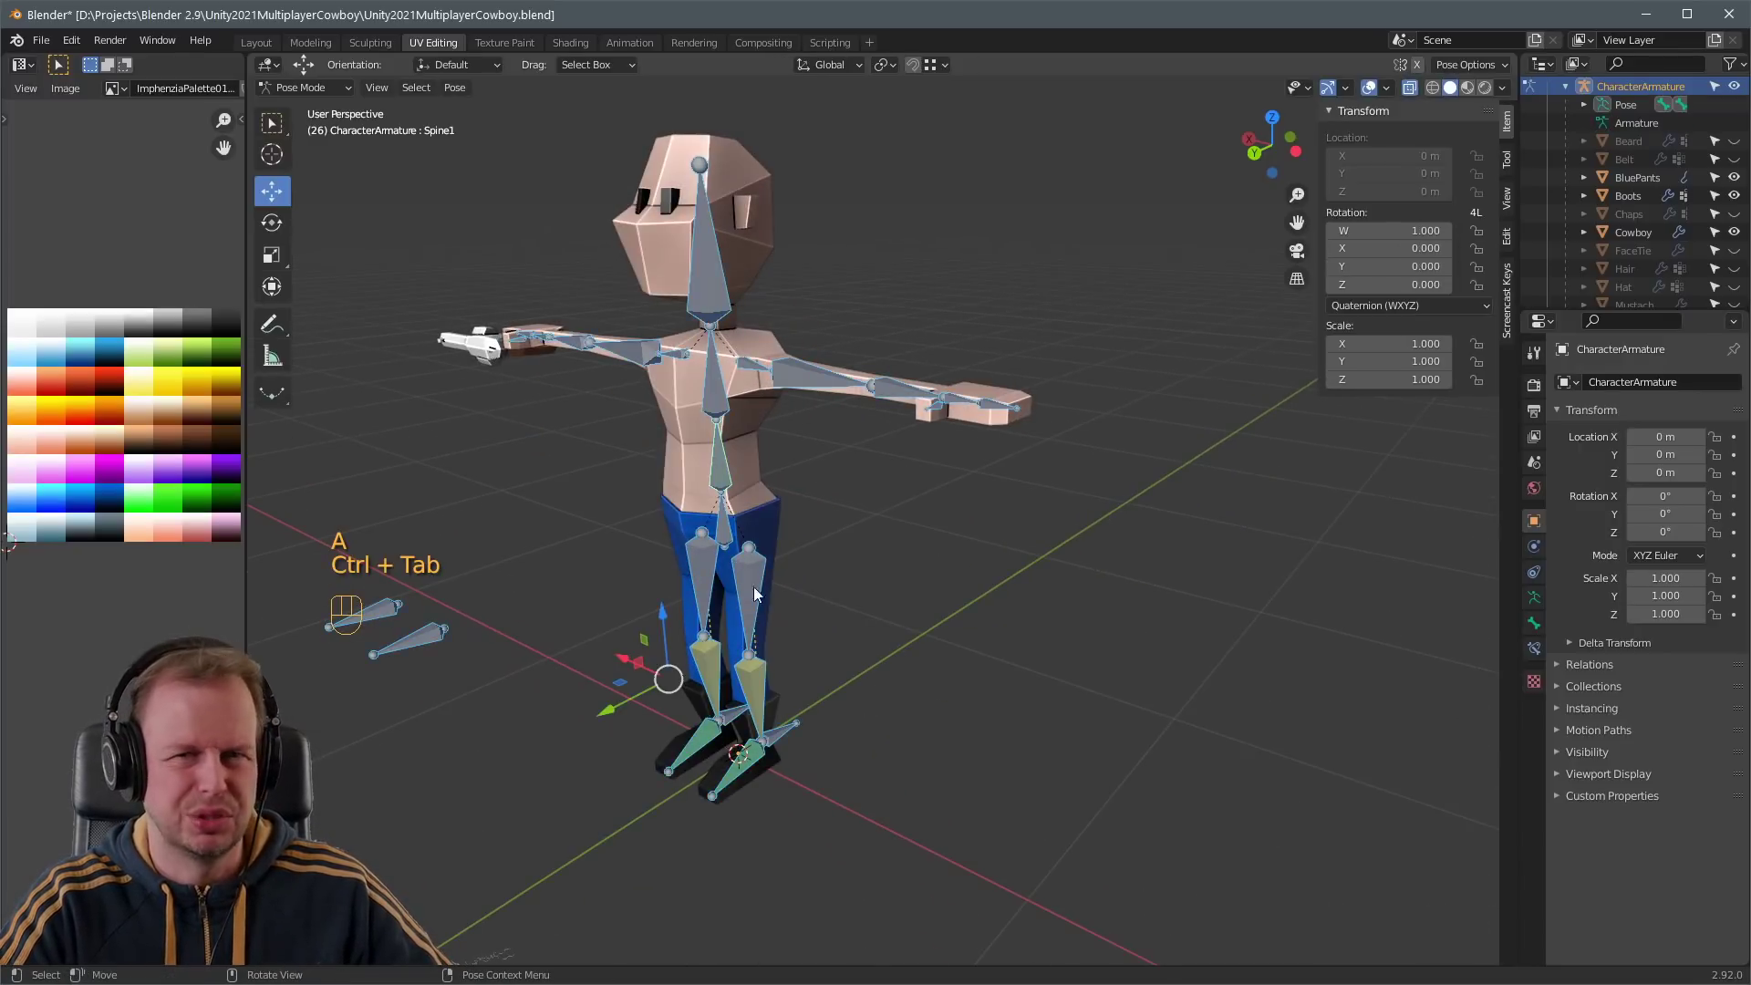
- Clear the rotation, location and scale of all pose bones and return the armature to Edit Mode
key(a)
key(alt+r)
key(alt+g)
click(889, 589)
key(a)
key(alt+r)
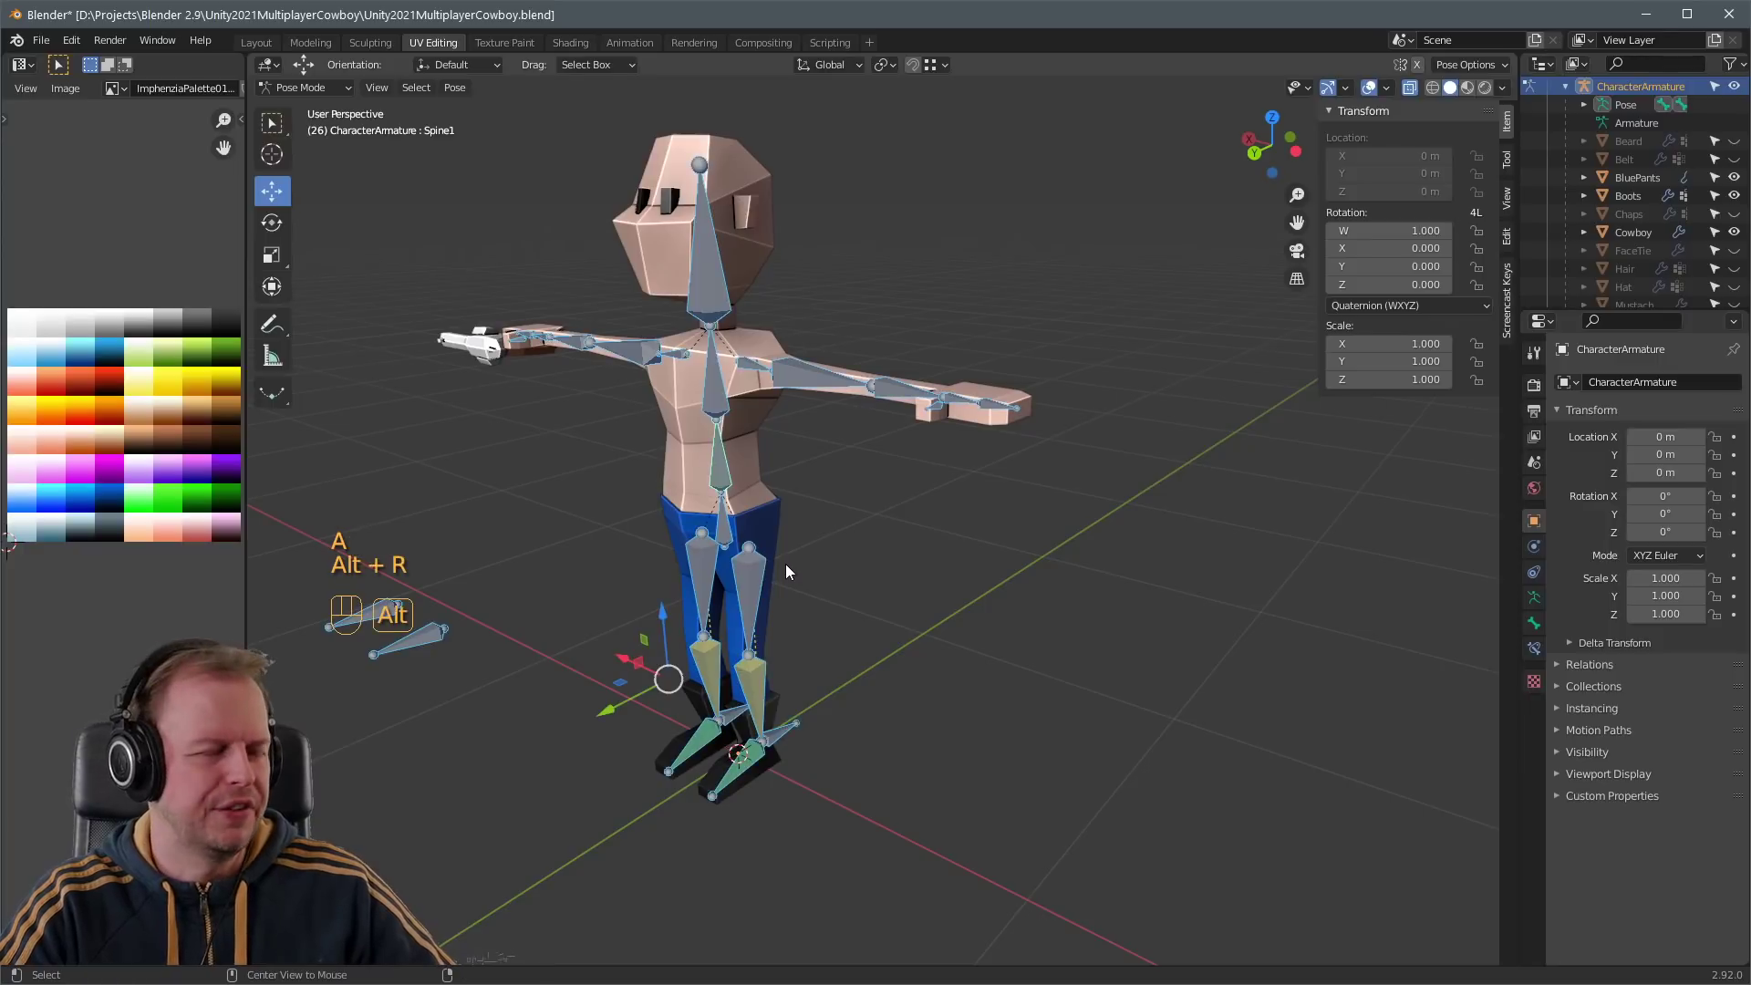
key(alt+s)
key(Tab)
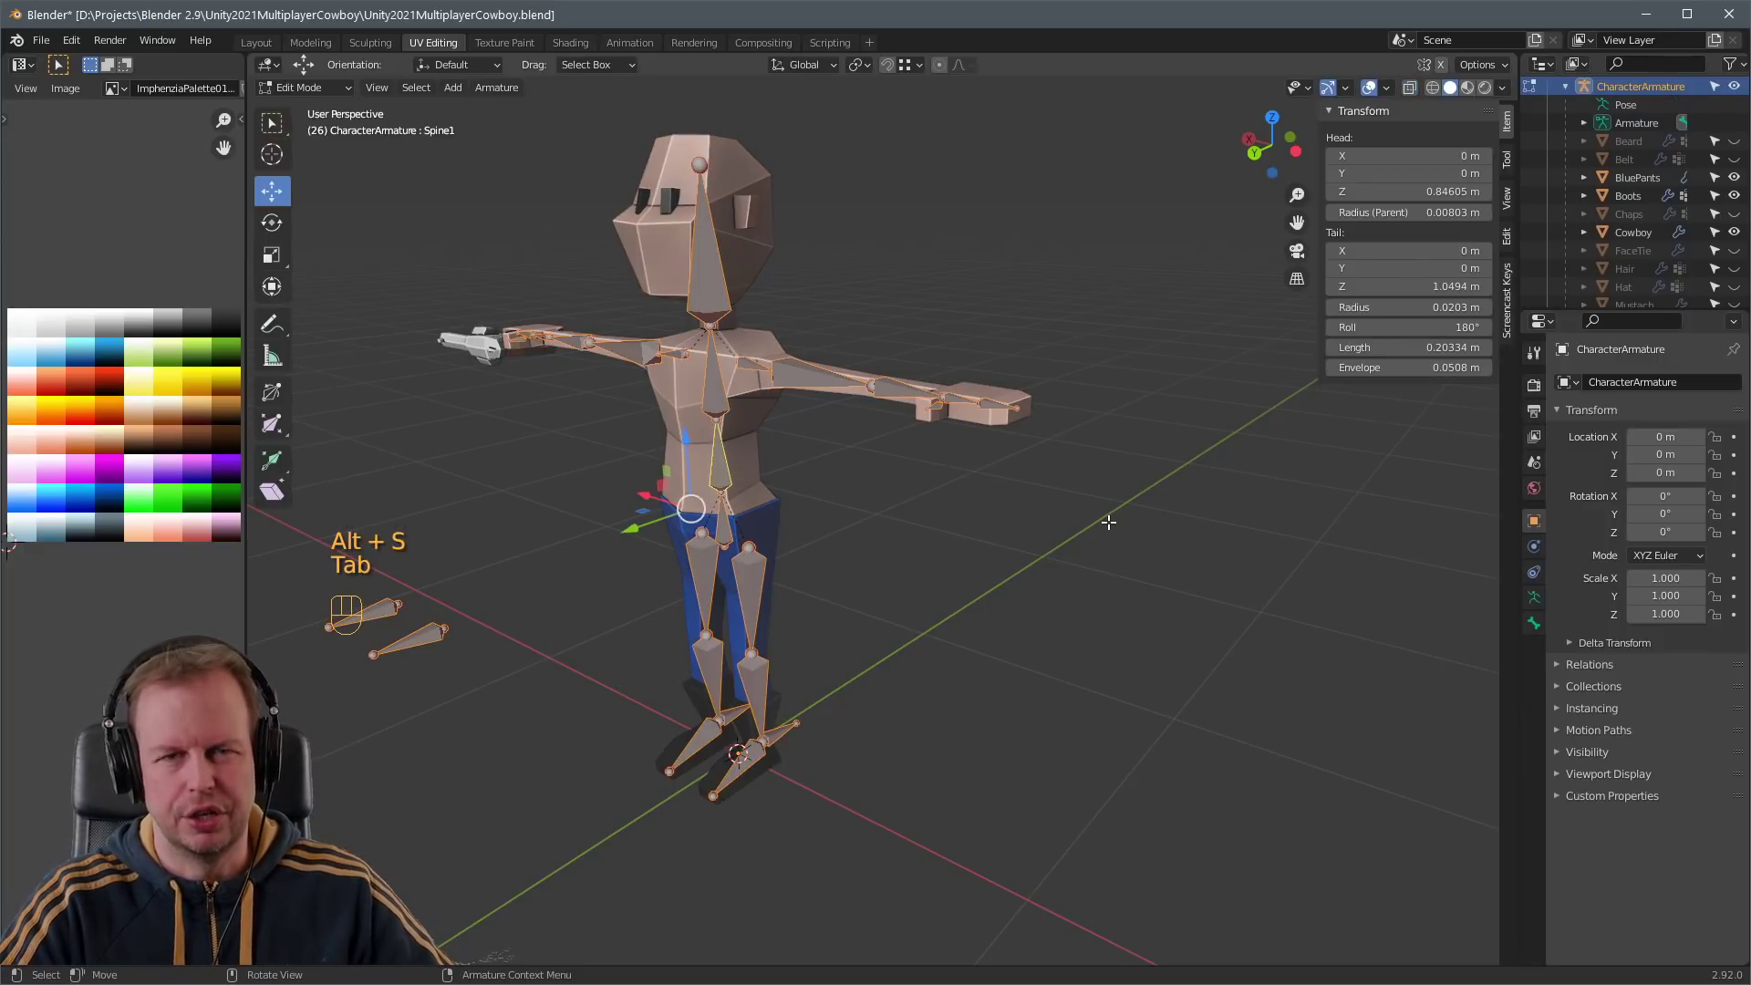
- Compare the Root bone and legs between Edit Mode and Pose Mode in the right orthographic view
key(Tab)
key(Tab)
key(Tab)
key(Tab)
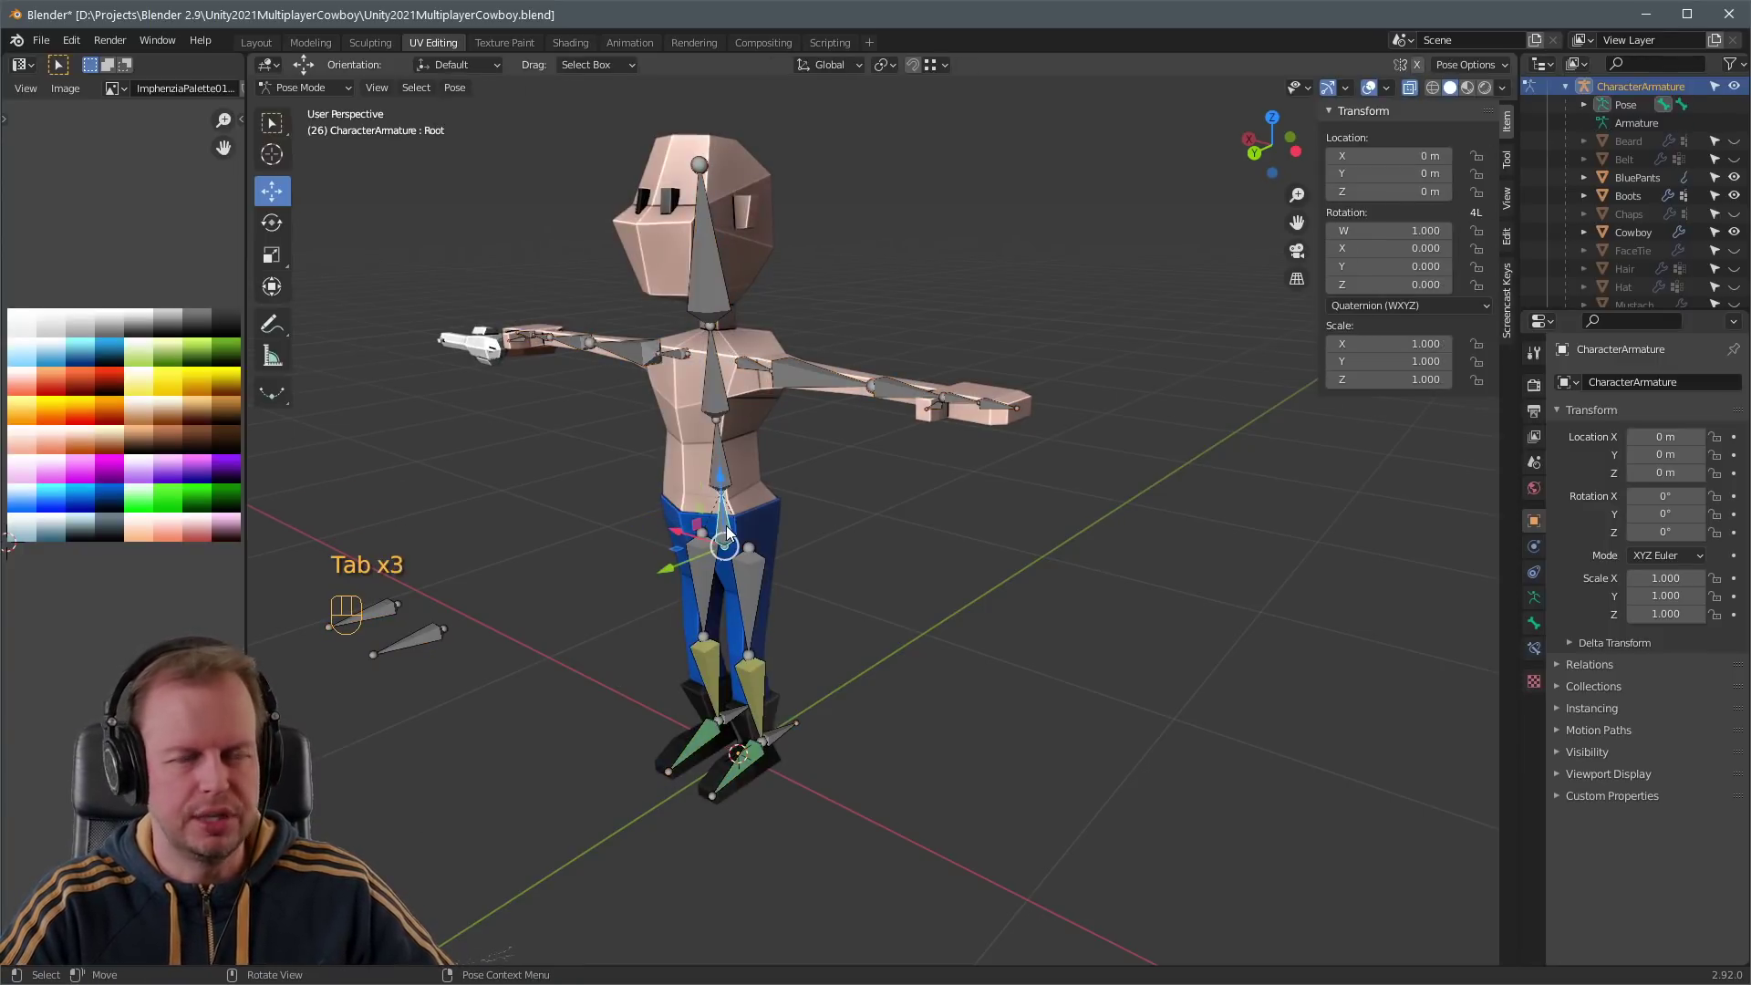
scroll(960, 544, up, 2)
key(KP_3)
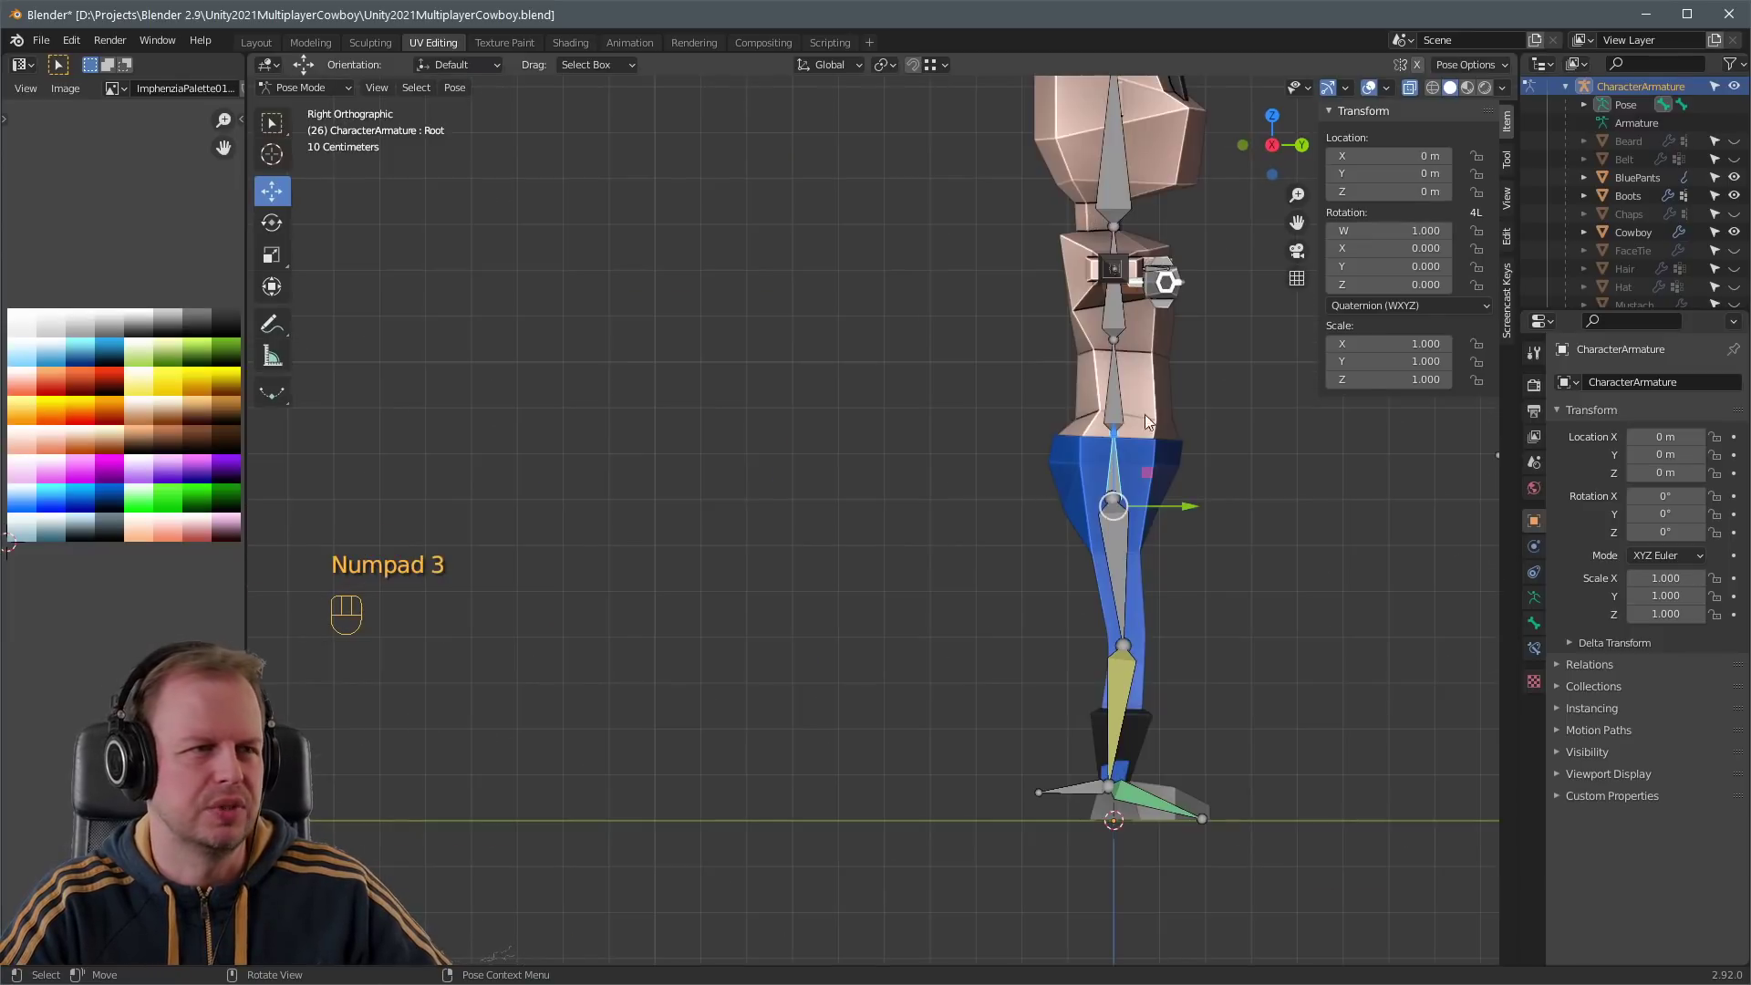
key(ctrl+z)
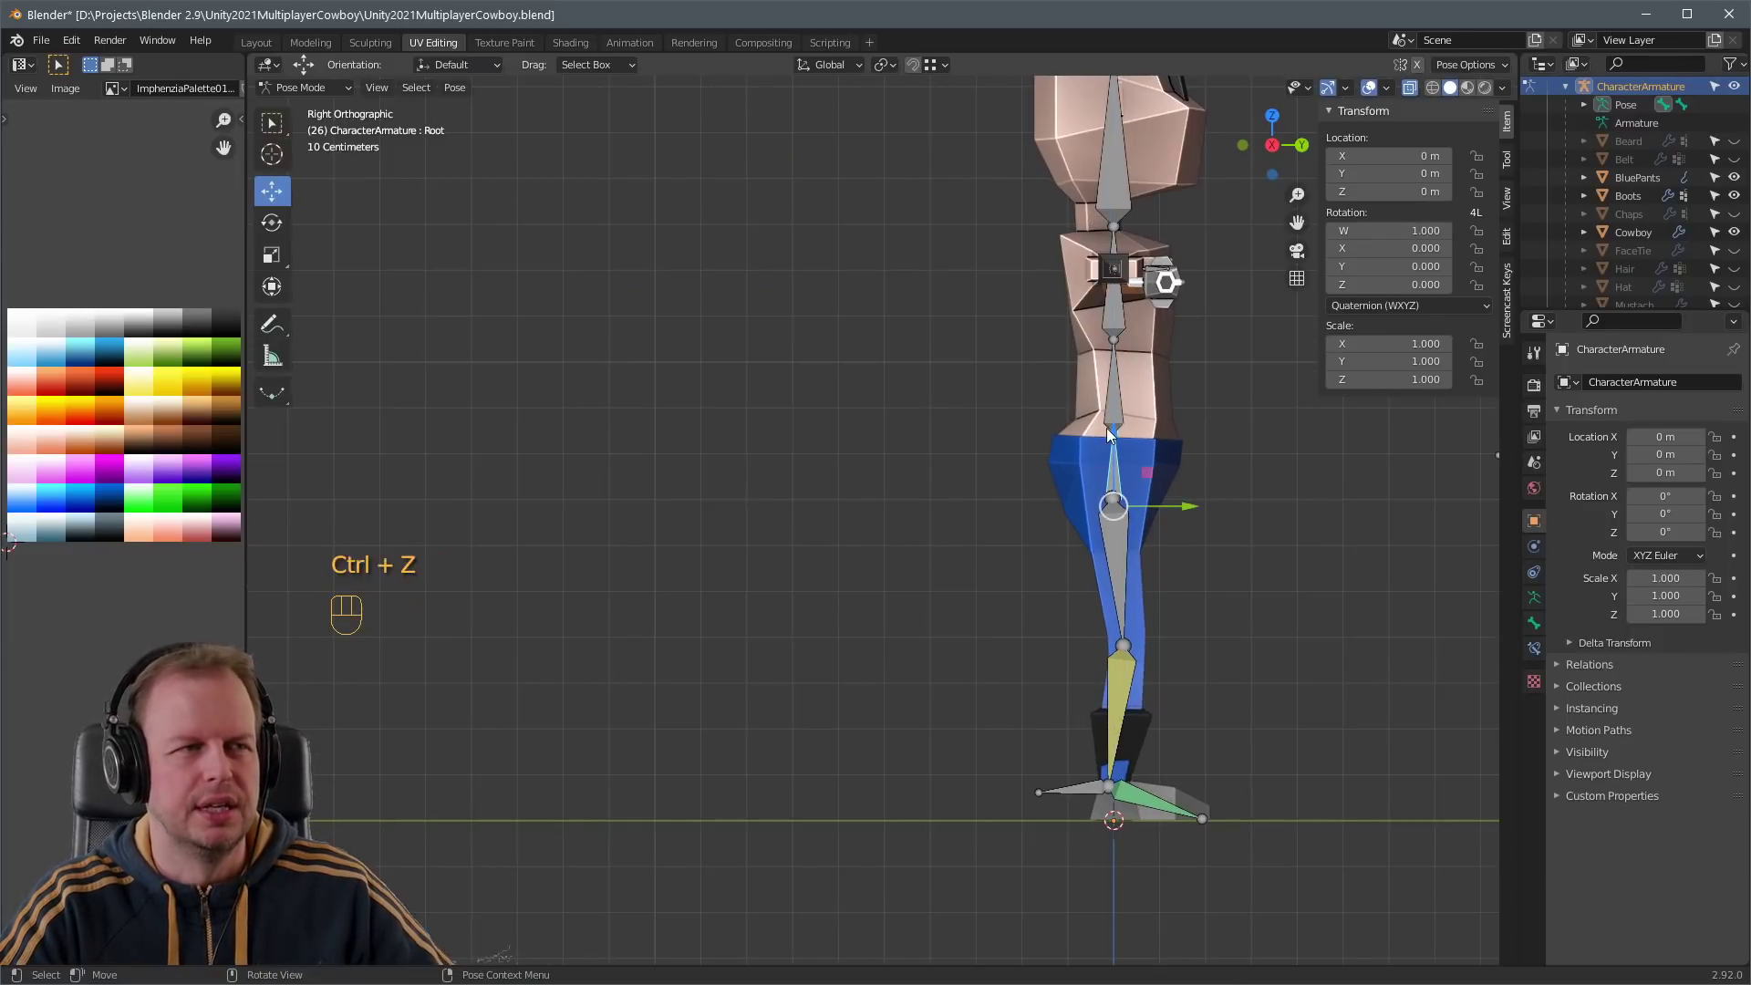
key(KP_1)
key(KP_3)
key(ctrl+Tab)
key(ctrl+Tab)
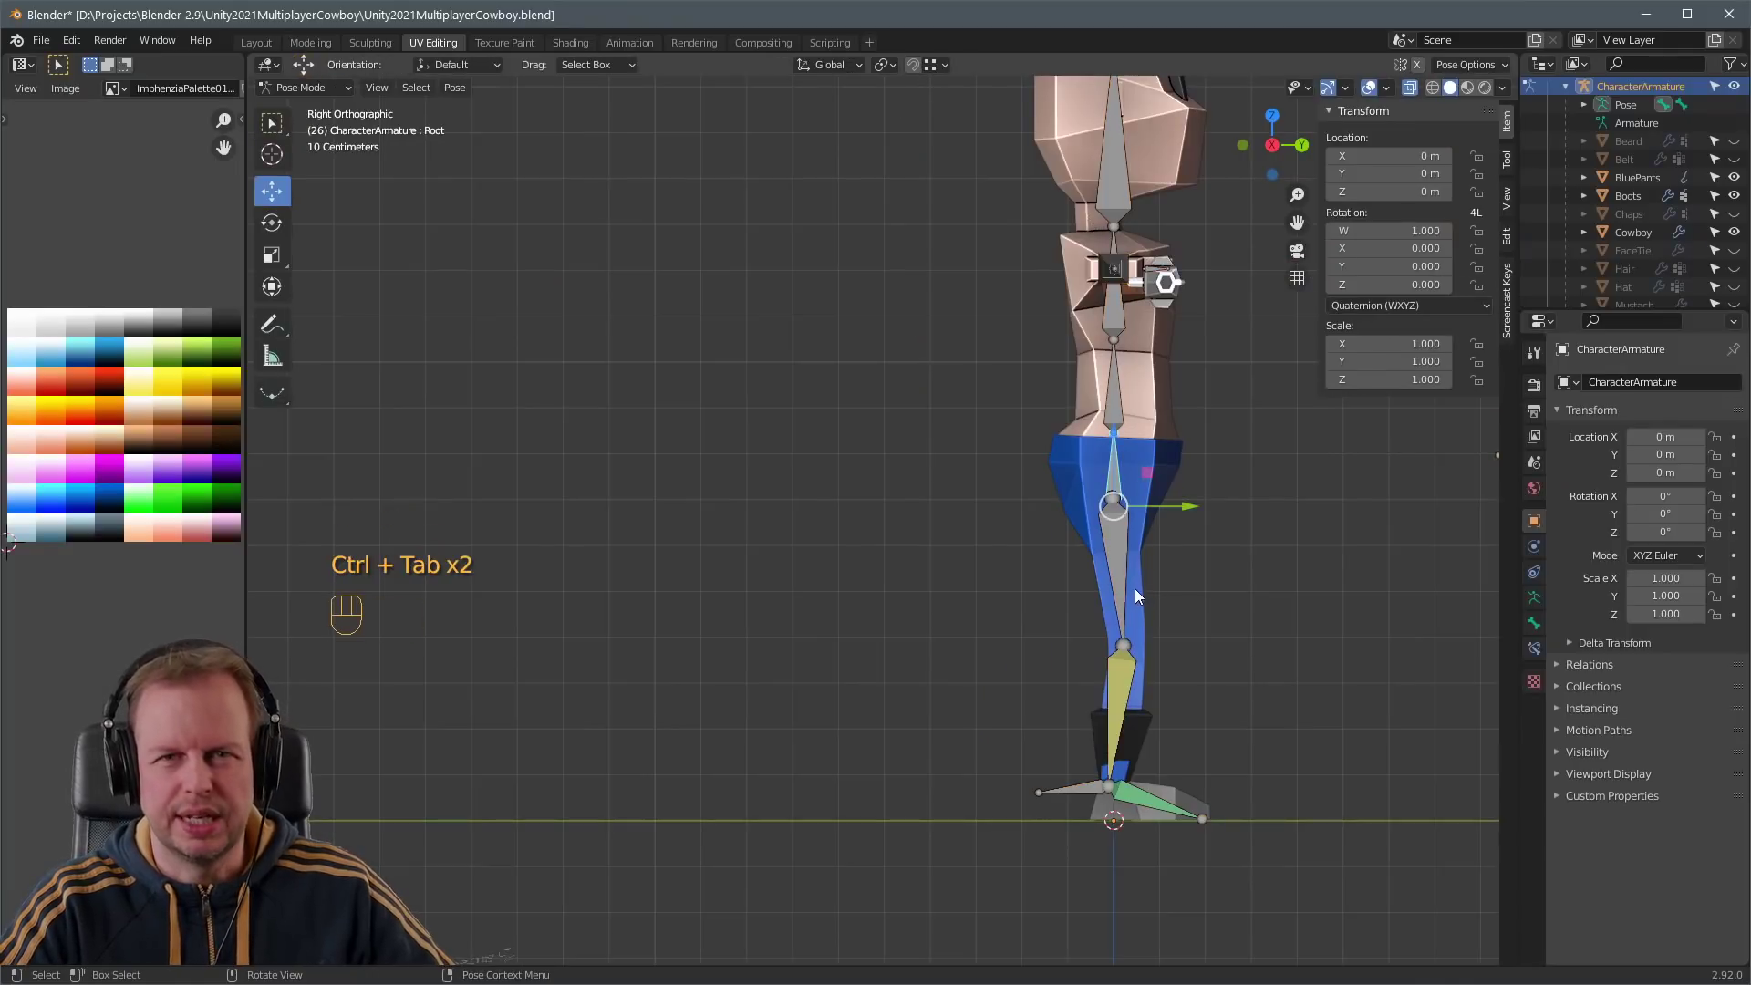
key(ctrl+Tab)
key(Tab)
key(Tab)
key(Tab)
key(Tab)
key(Tab)
key(Tab)
key(Tab)
key(Tab)
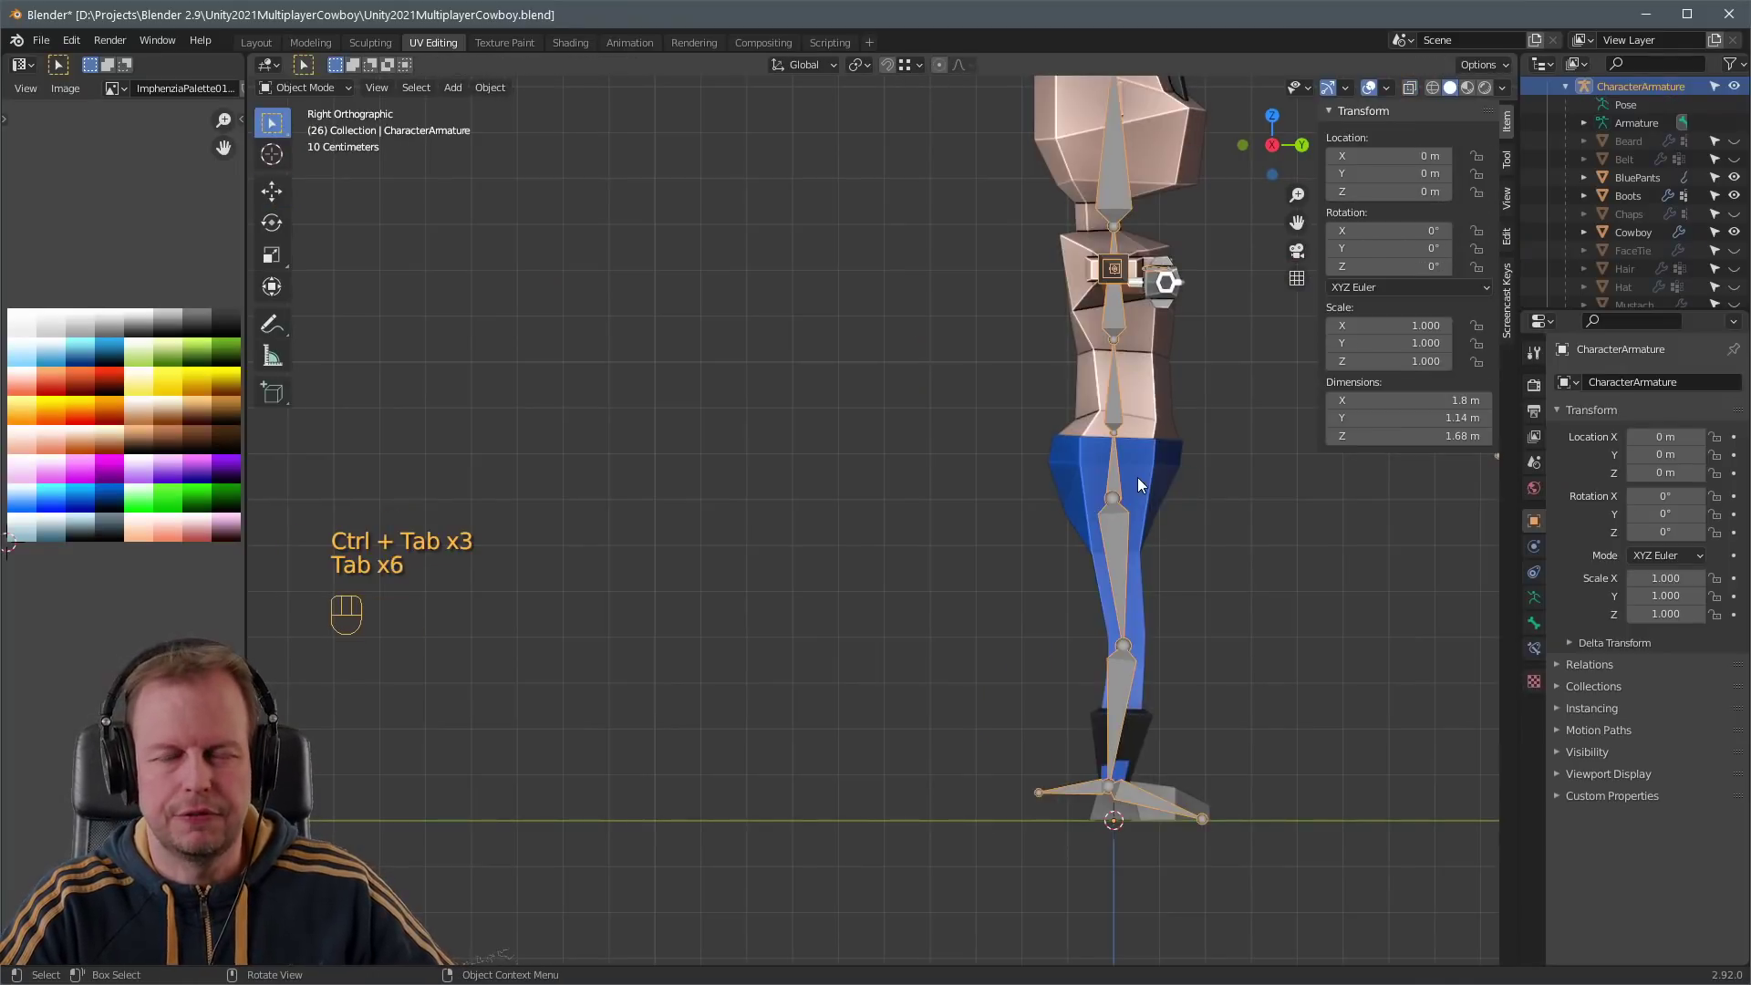
- Reselect the armature's Root bone and check again how the leg bones shift on switching in and out of Edit Mode
click(1119, 468)
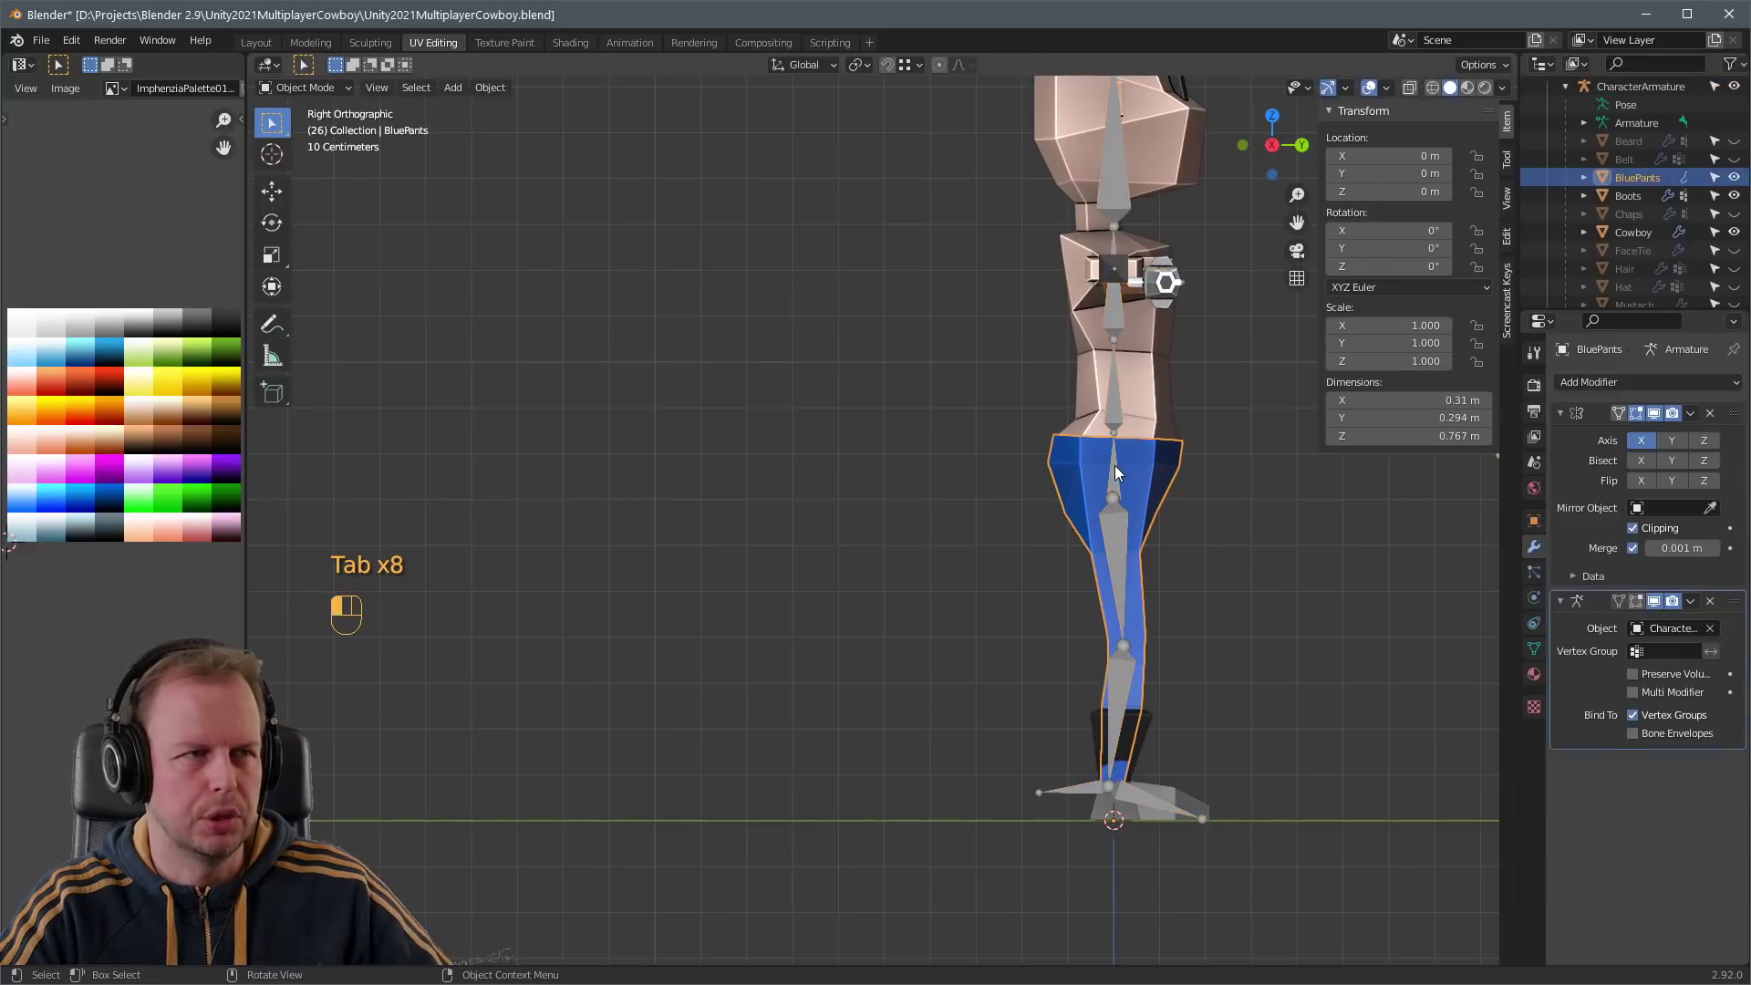
key(ctrl+Tab)
click(1114, 467)
key(ctrl+Tab)
key(Tab)
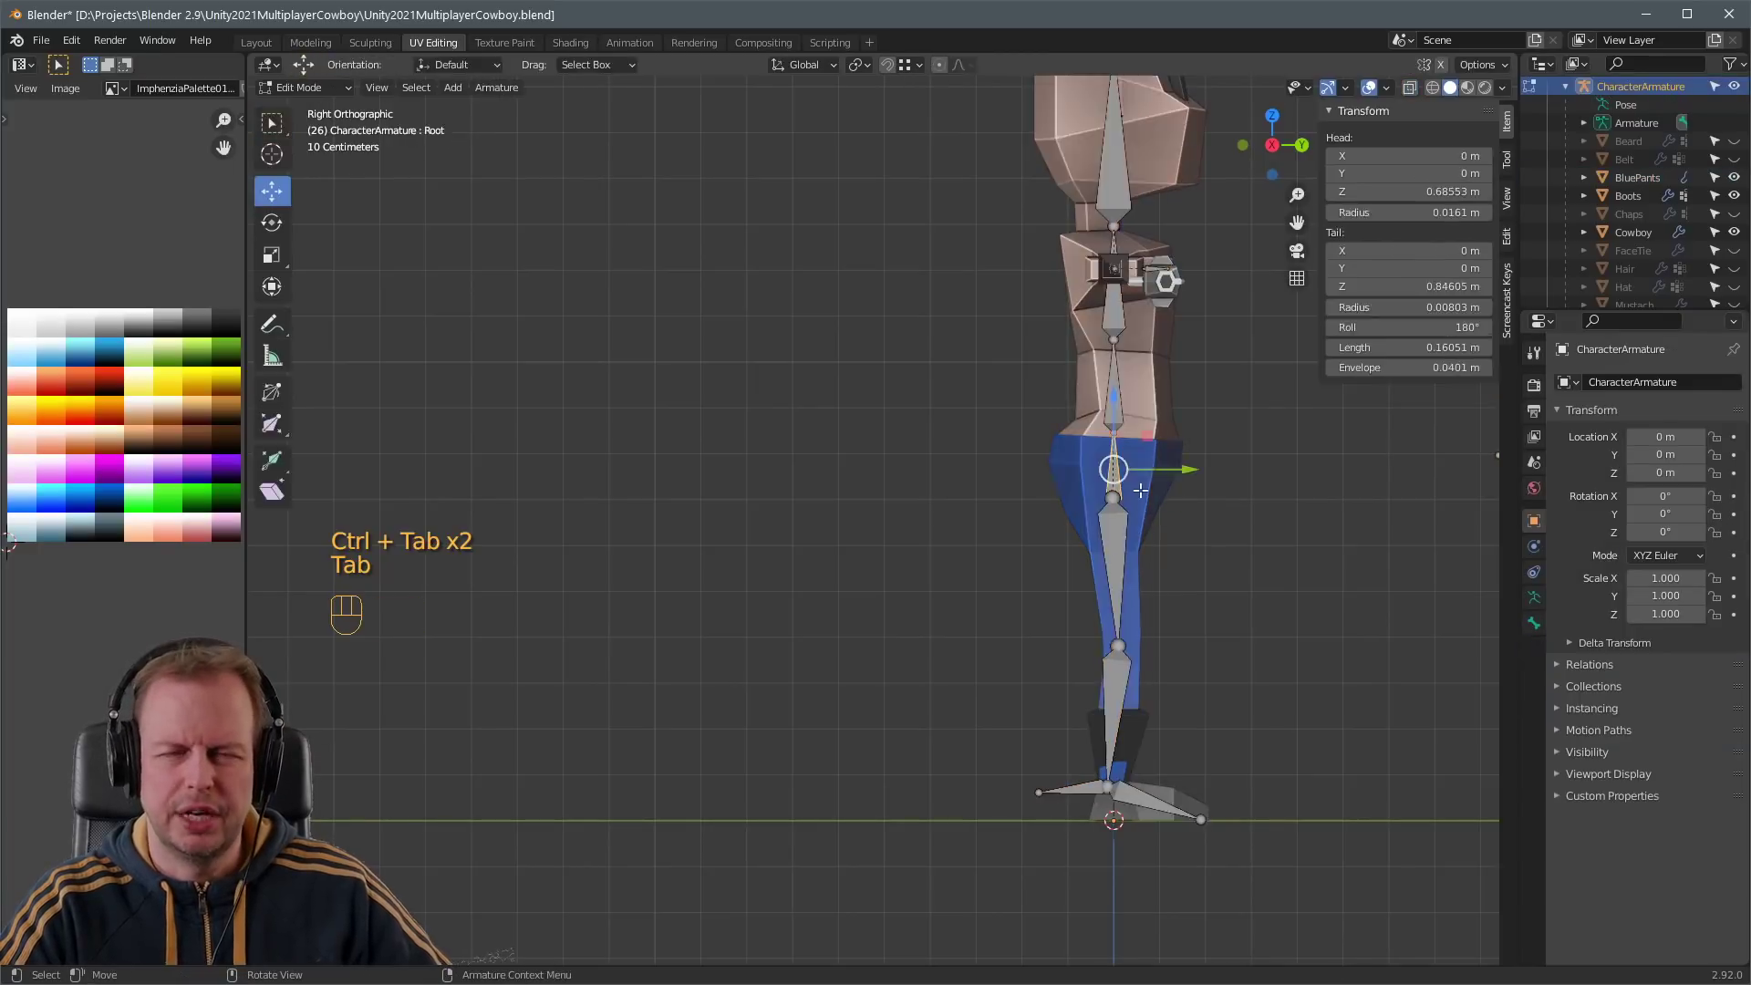
key(Tab)
key(Tab)
key(Tab)
key(Tab)
key(Tab)
key(Tab)
key(Tab)
key(Tab)
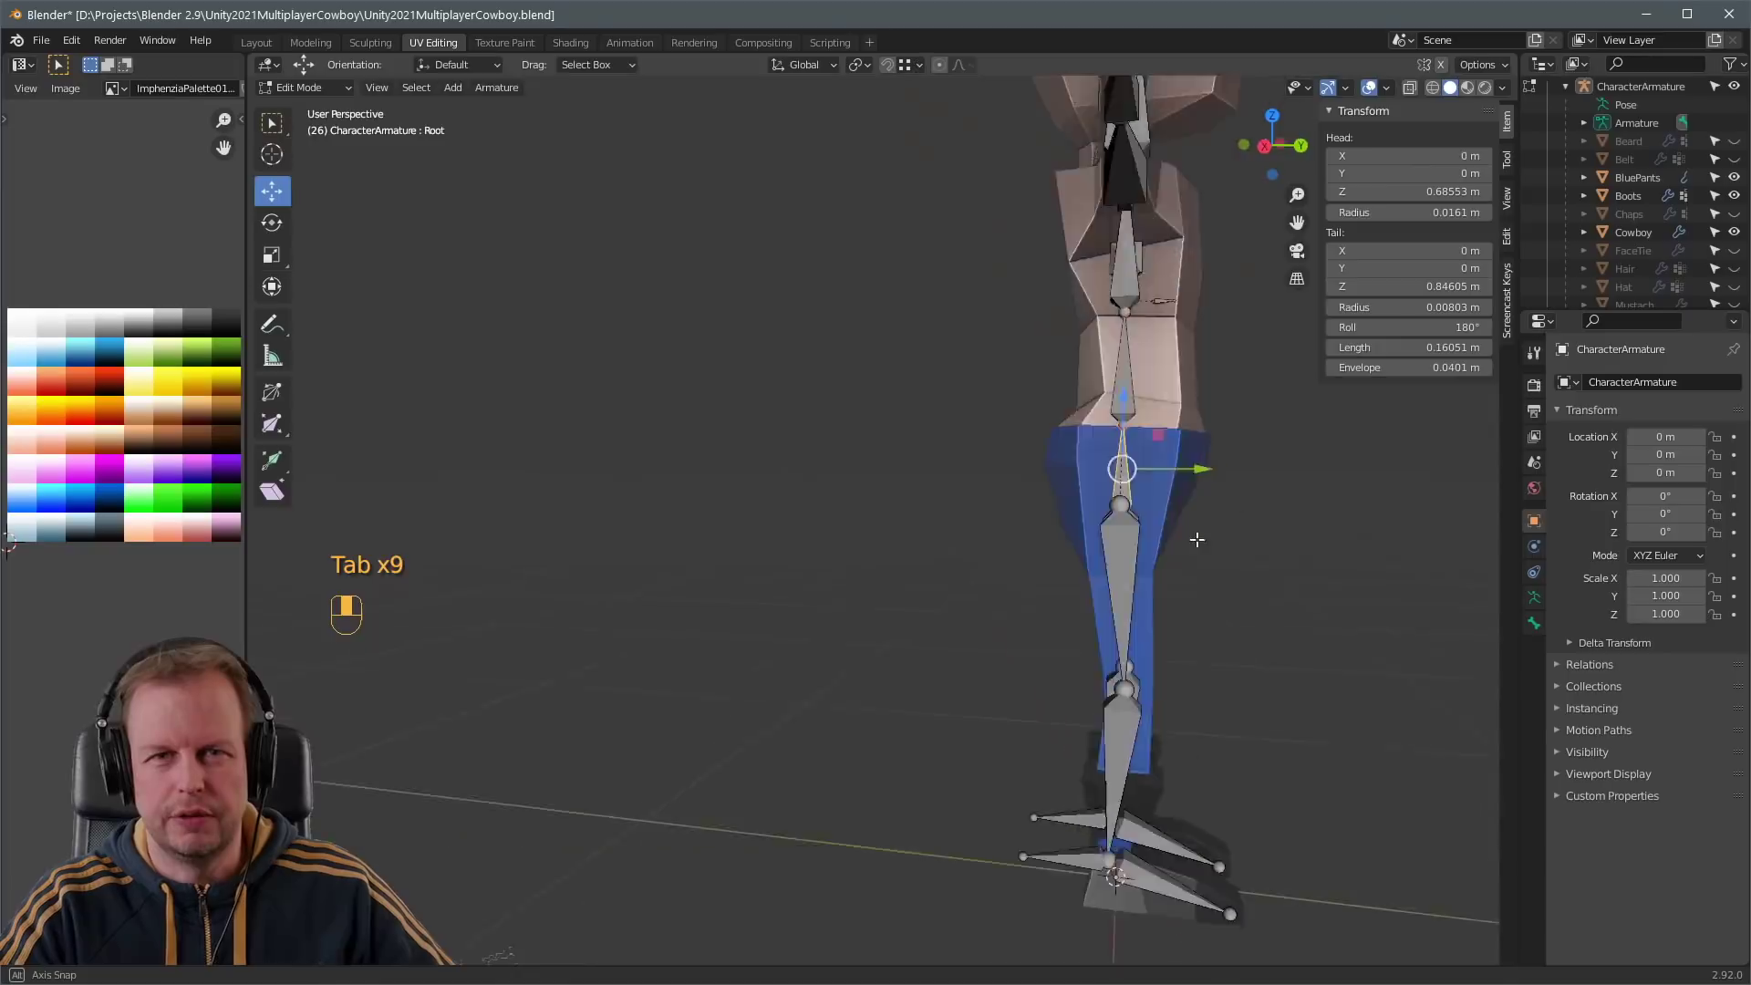
- Compare the whole rig in and out of Edit Mode in perspective, and leave the armature in Object Mode
middle_drag(1244, 554, 1016, 480)
click(962, 489)
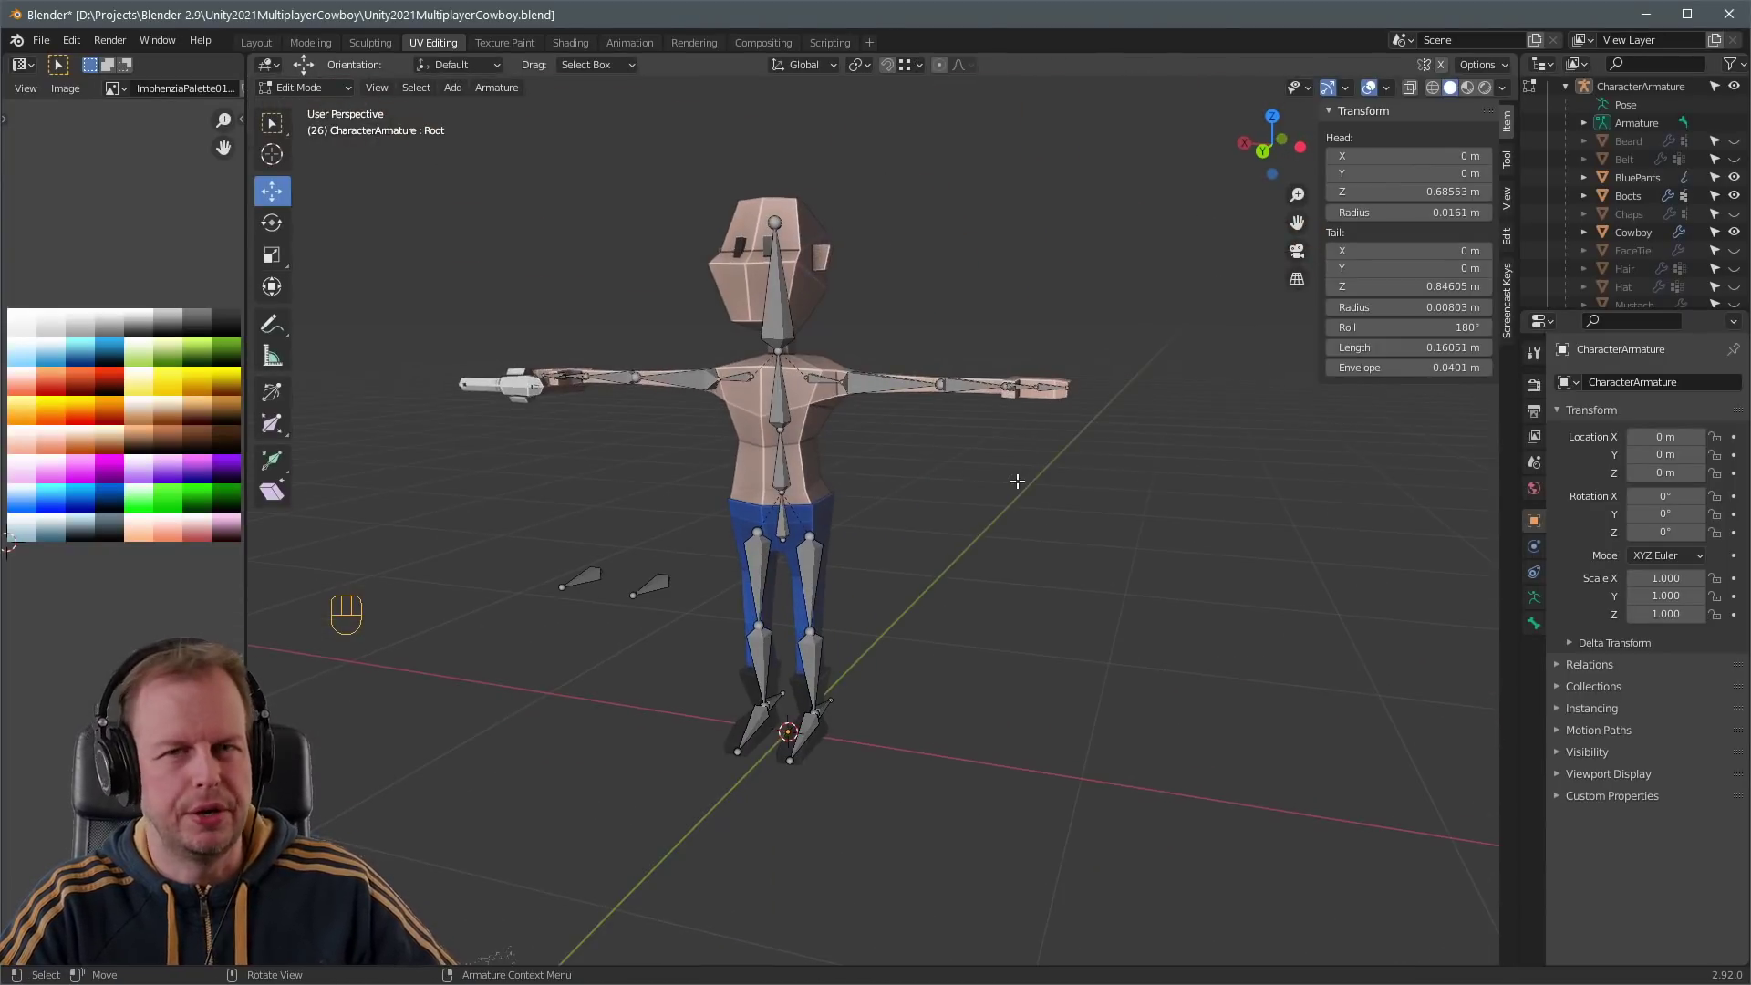
key(Tab)
key(Tab)
key(Tab)
- Inspect the armature with its Spine1 bone selected, and hide CharacterArmature in Object Mode
key(Tab)
key(Tab)
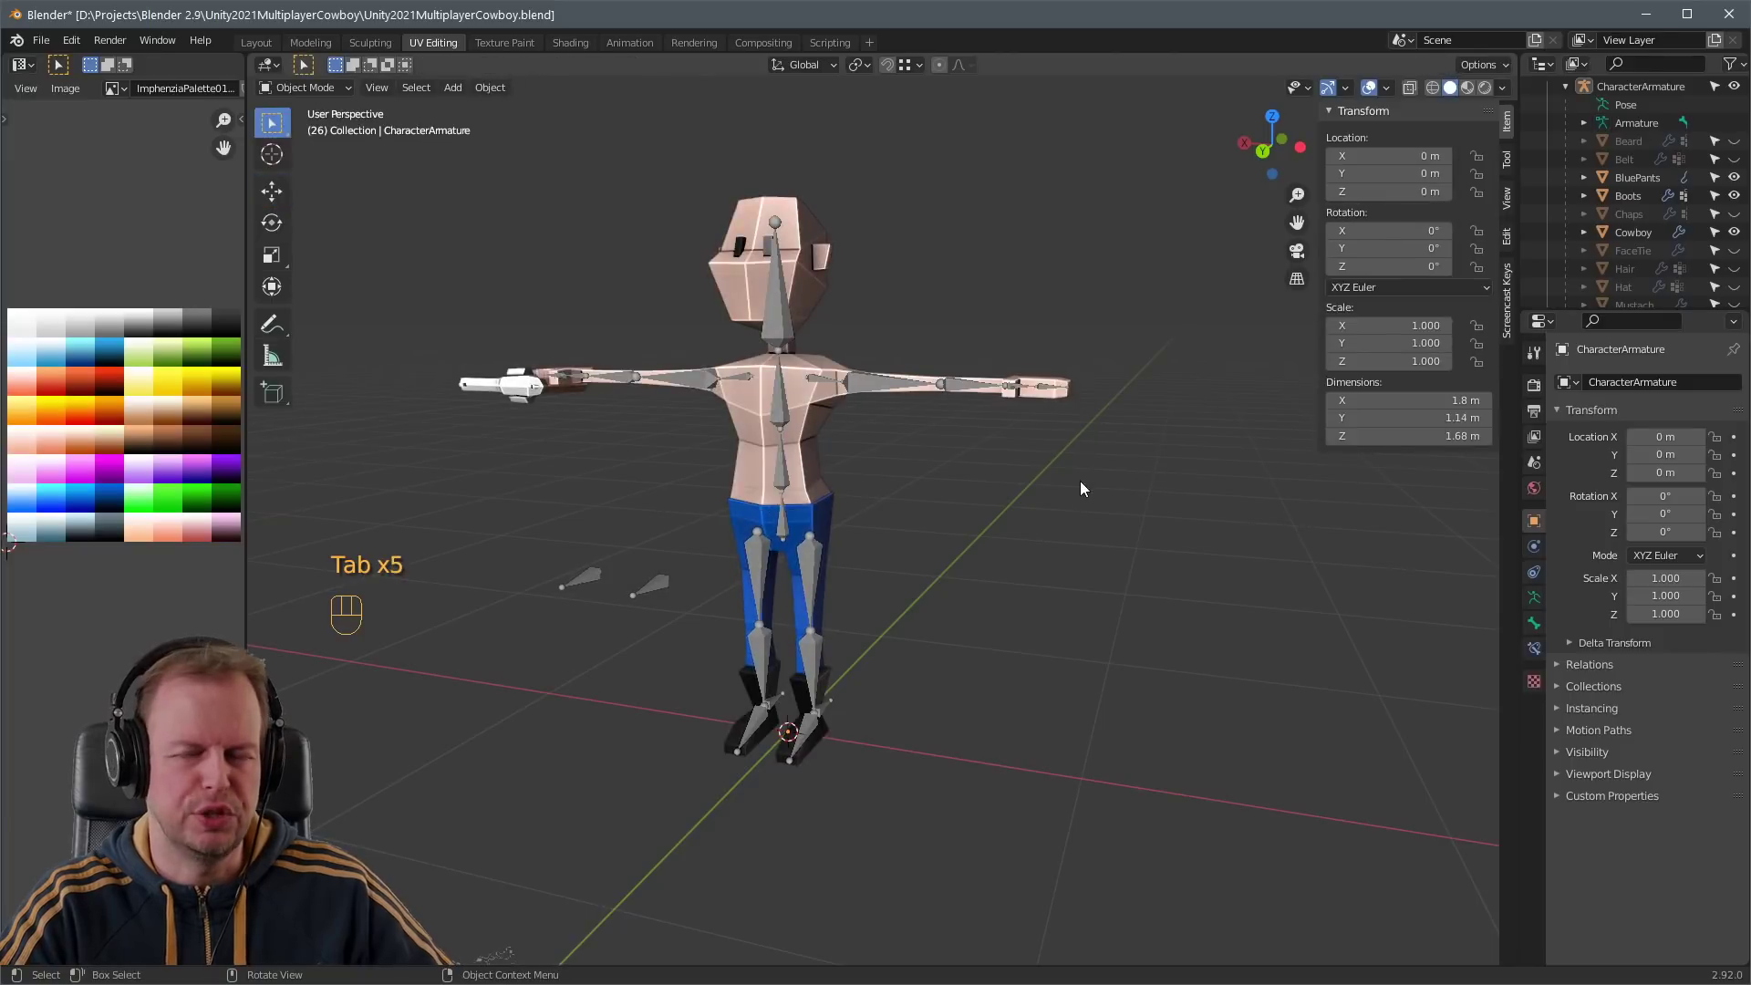
key(ctrl+Tab)
click(786, 483)
scroll(798, 503, up, 8)
middle_drag(880, 493, 1092, 504)
scroll(930, 503, down, 6)
key(Tab)
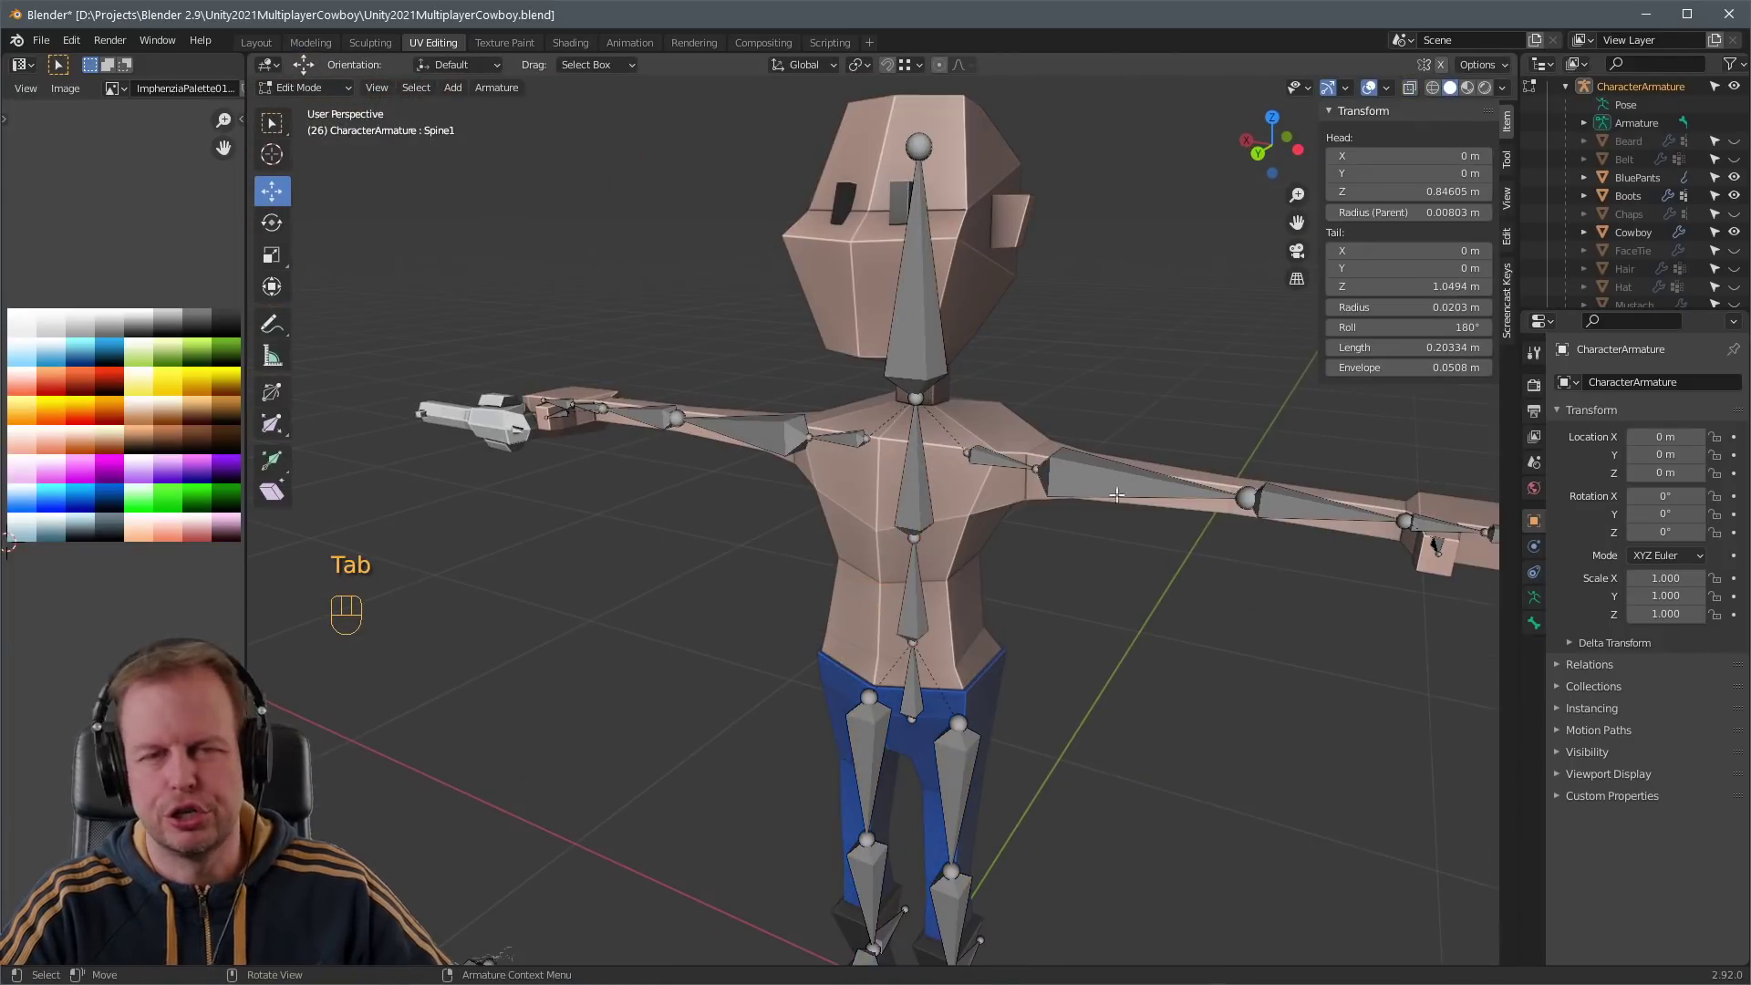
click(1733, 87)
key(Tab)
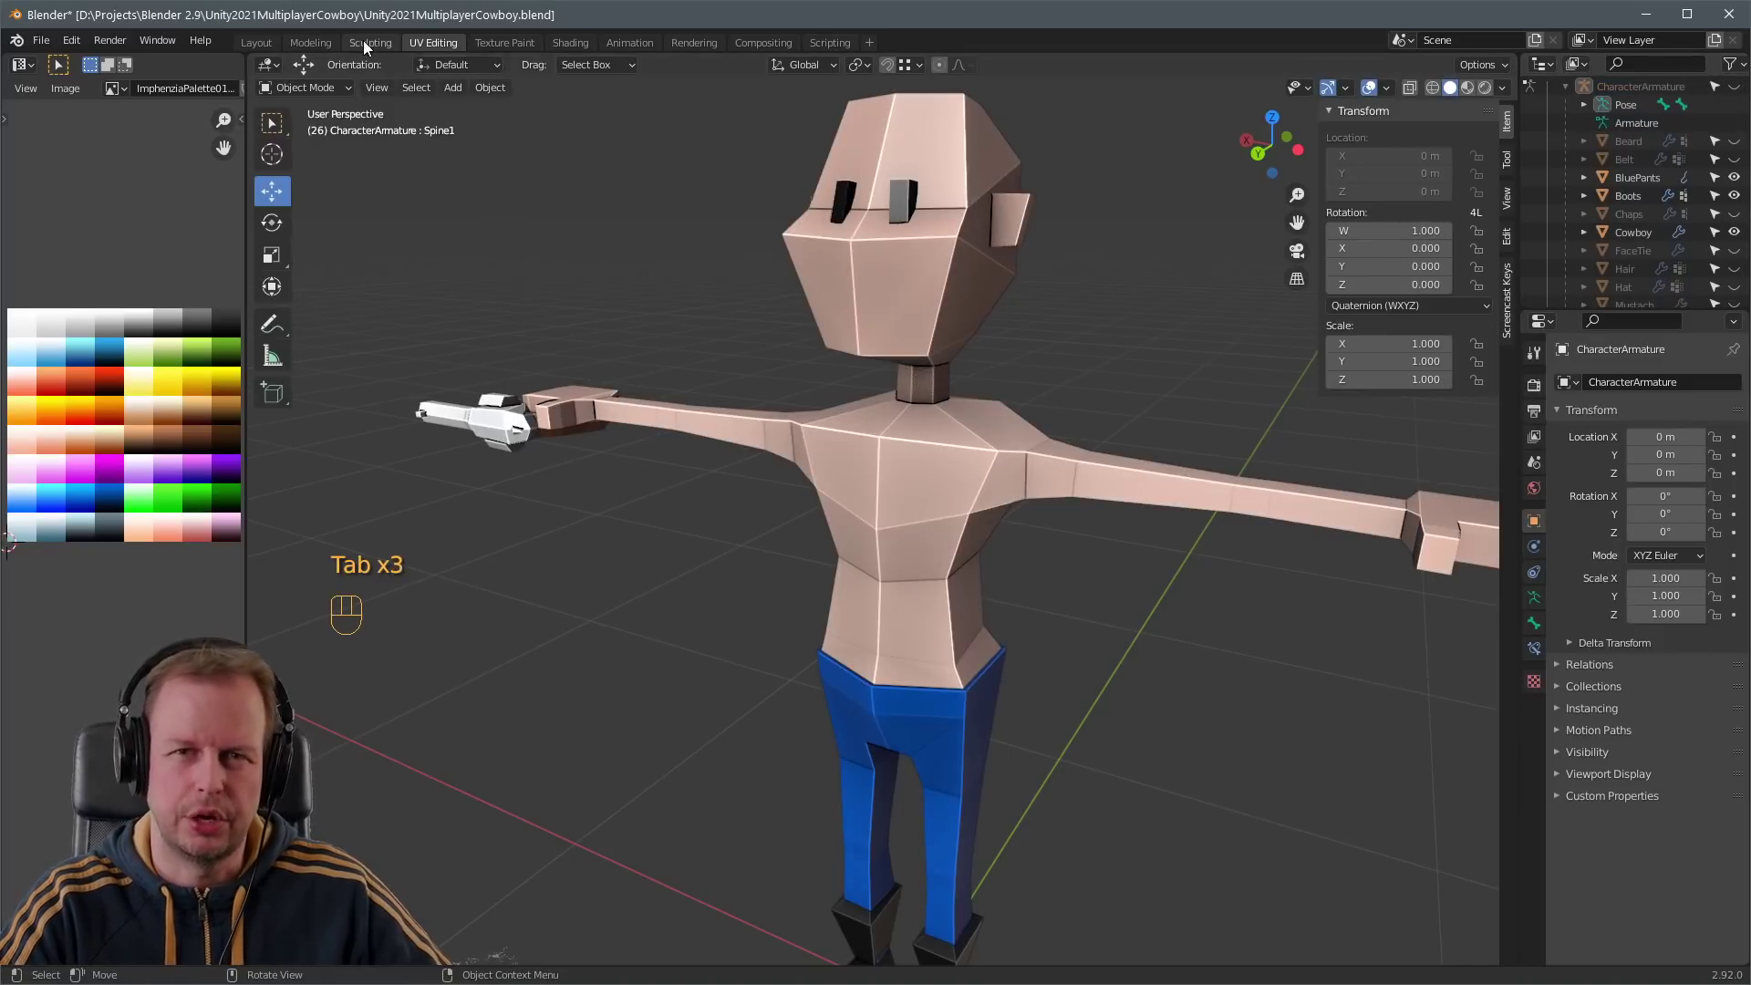
- Save the project as a new file named Unity2021MultiplayerCowboy2.blend
click(369, 42)
key(ctrl+shift+s)
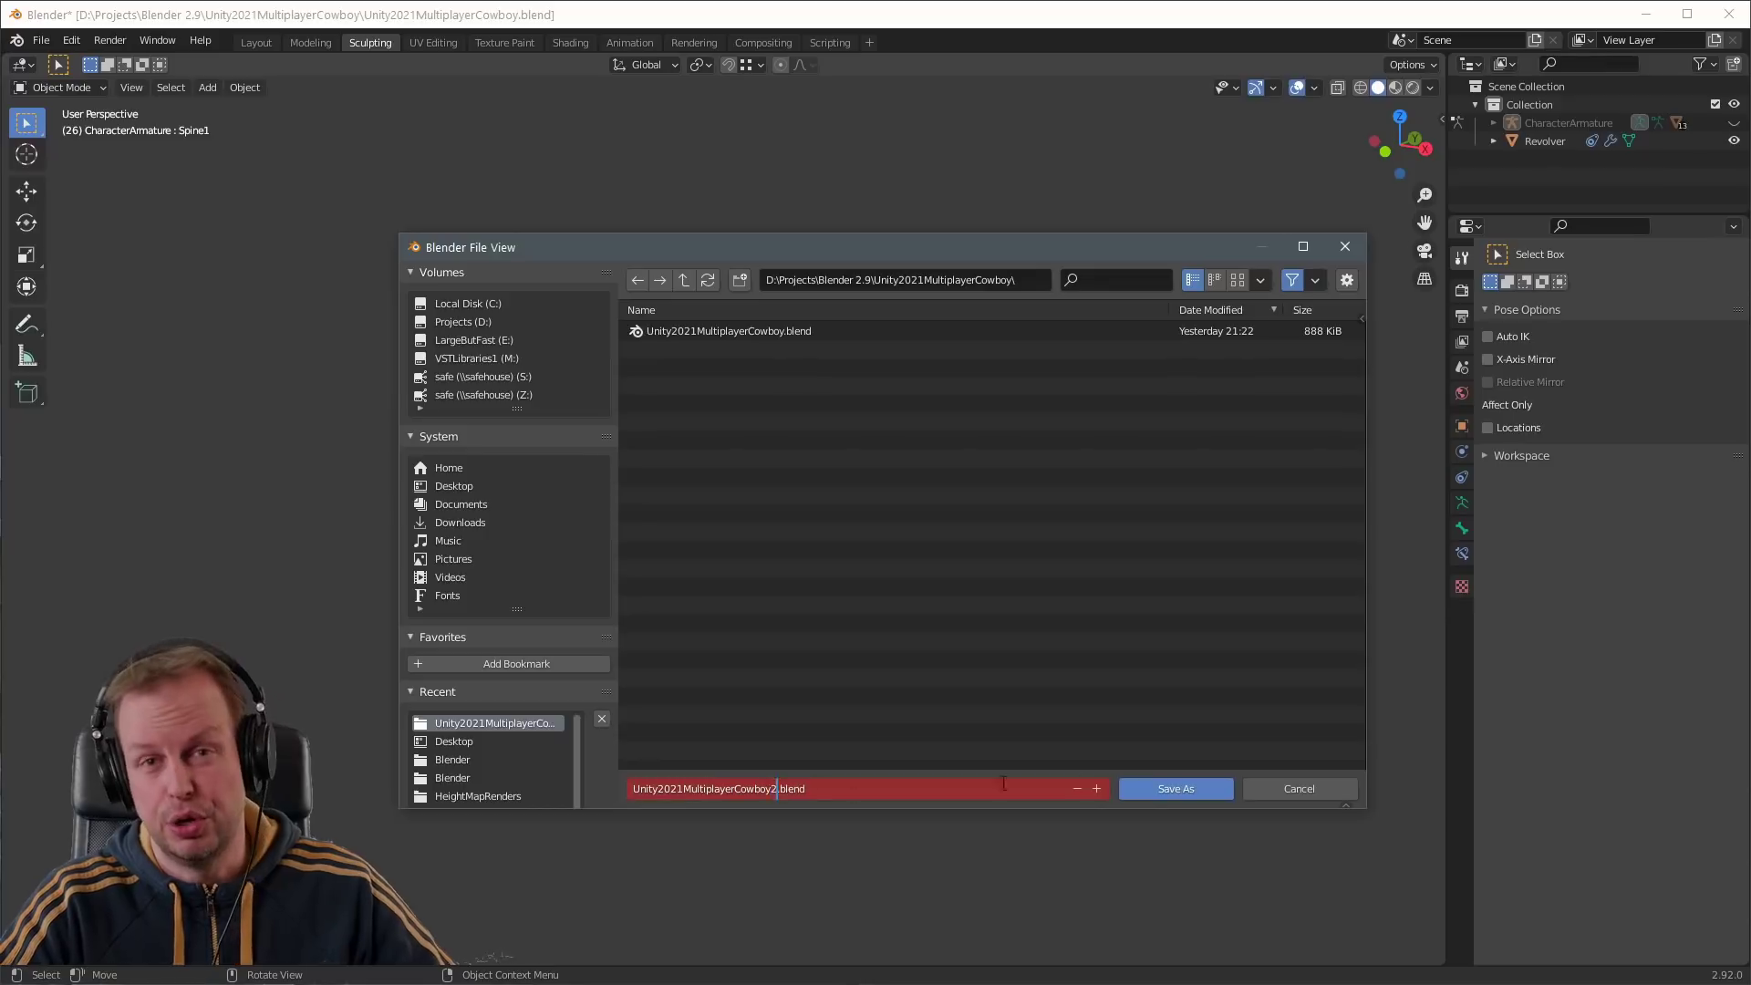
key(Return)
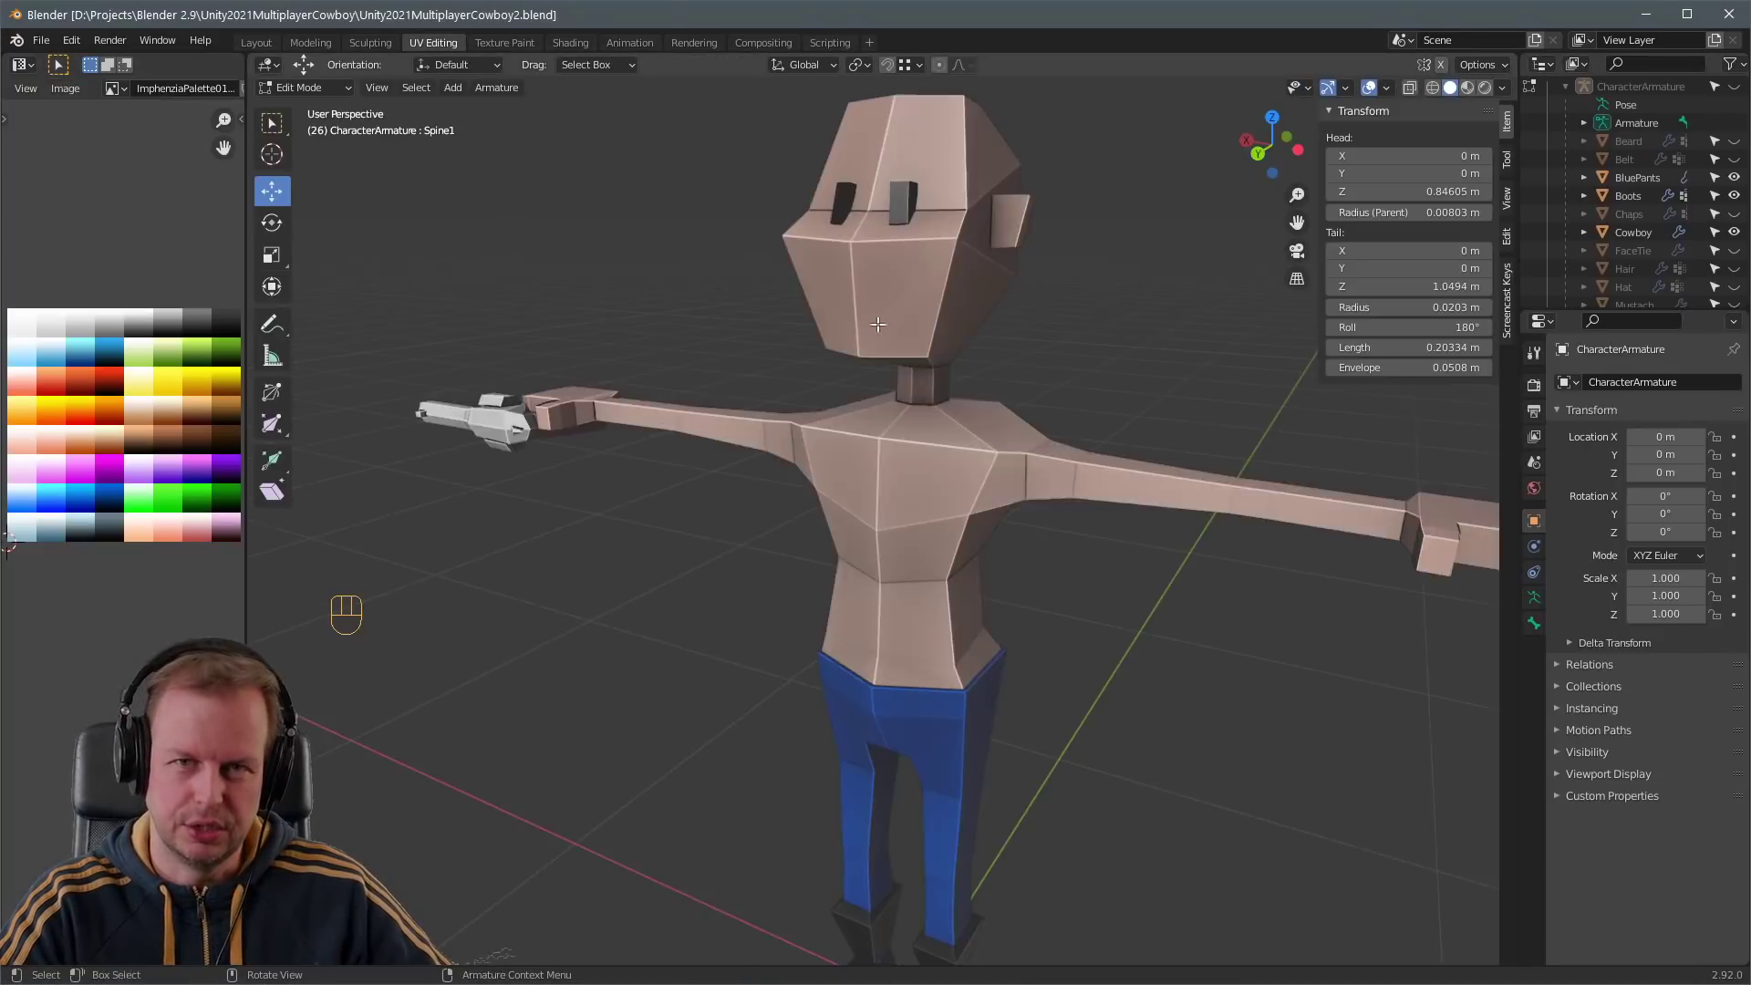
- Edit the Cowboy mesh in face selection mode and select the torso faces, growing the selection up to the shoulder
key(Tab)
key(2)
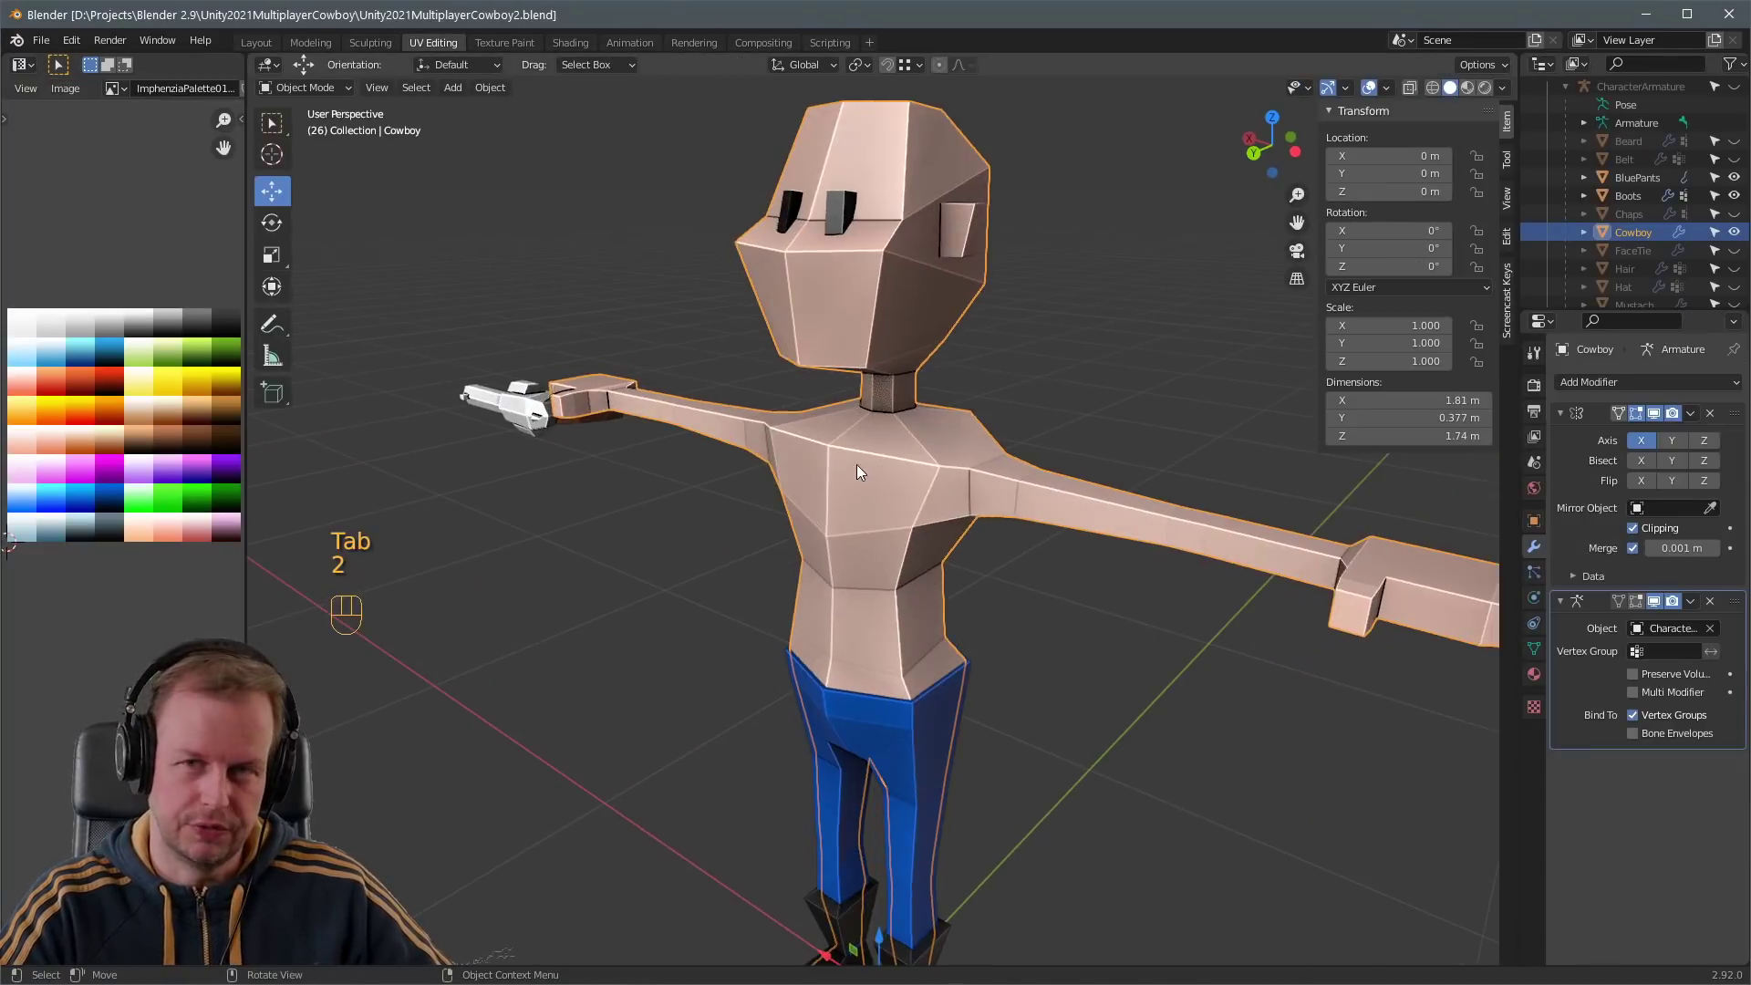
key(Tab)
key(2)
key(a)
key(a)
alt+shift+click(913, 582)
key(3)
key(a)
key(a)
click(909, 569)
key(ctrl+KP_Add)
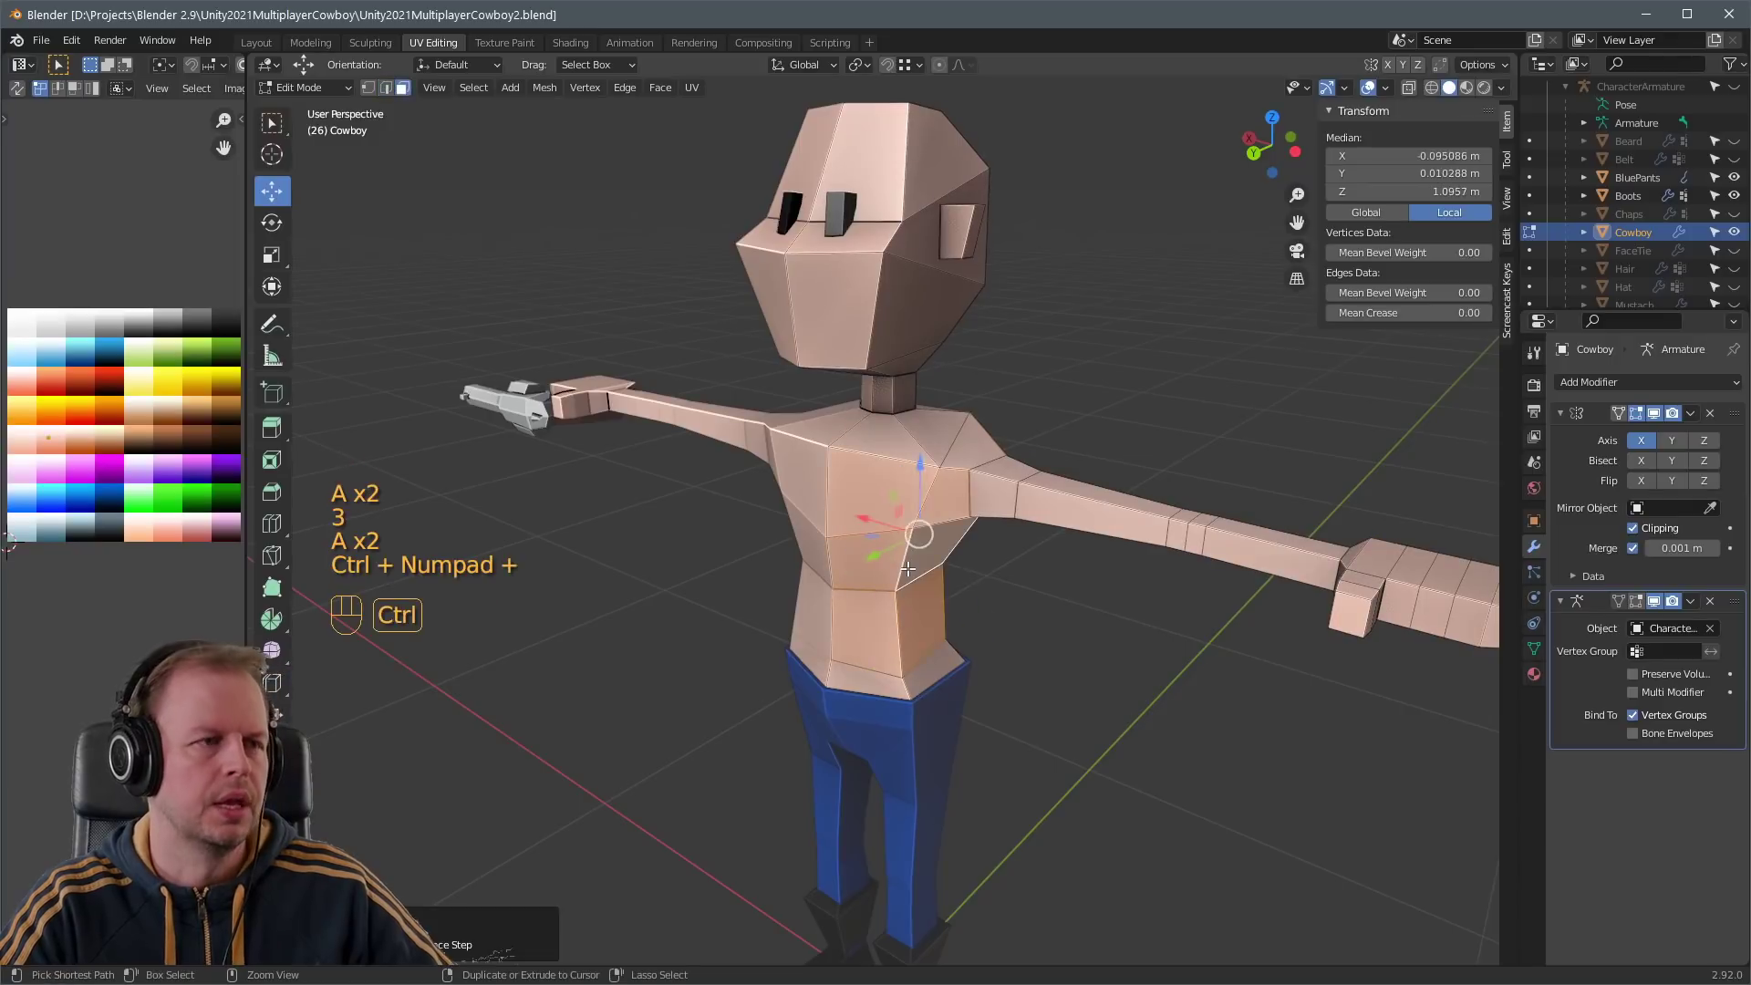
middle_drag(907, 569, 1004, 551)
scroll(999, 456, down, 2)
- Duplicate the selected torso faces in place, separate them into their own object and select that object
key(shift+d)
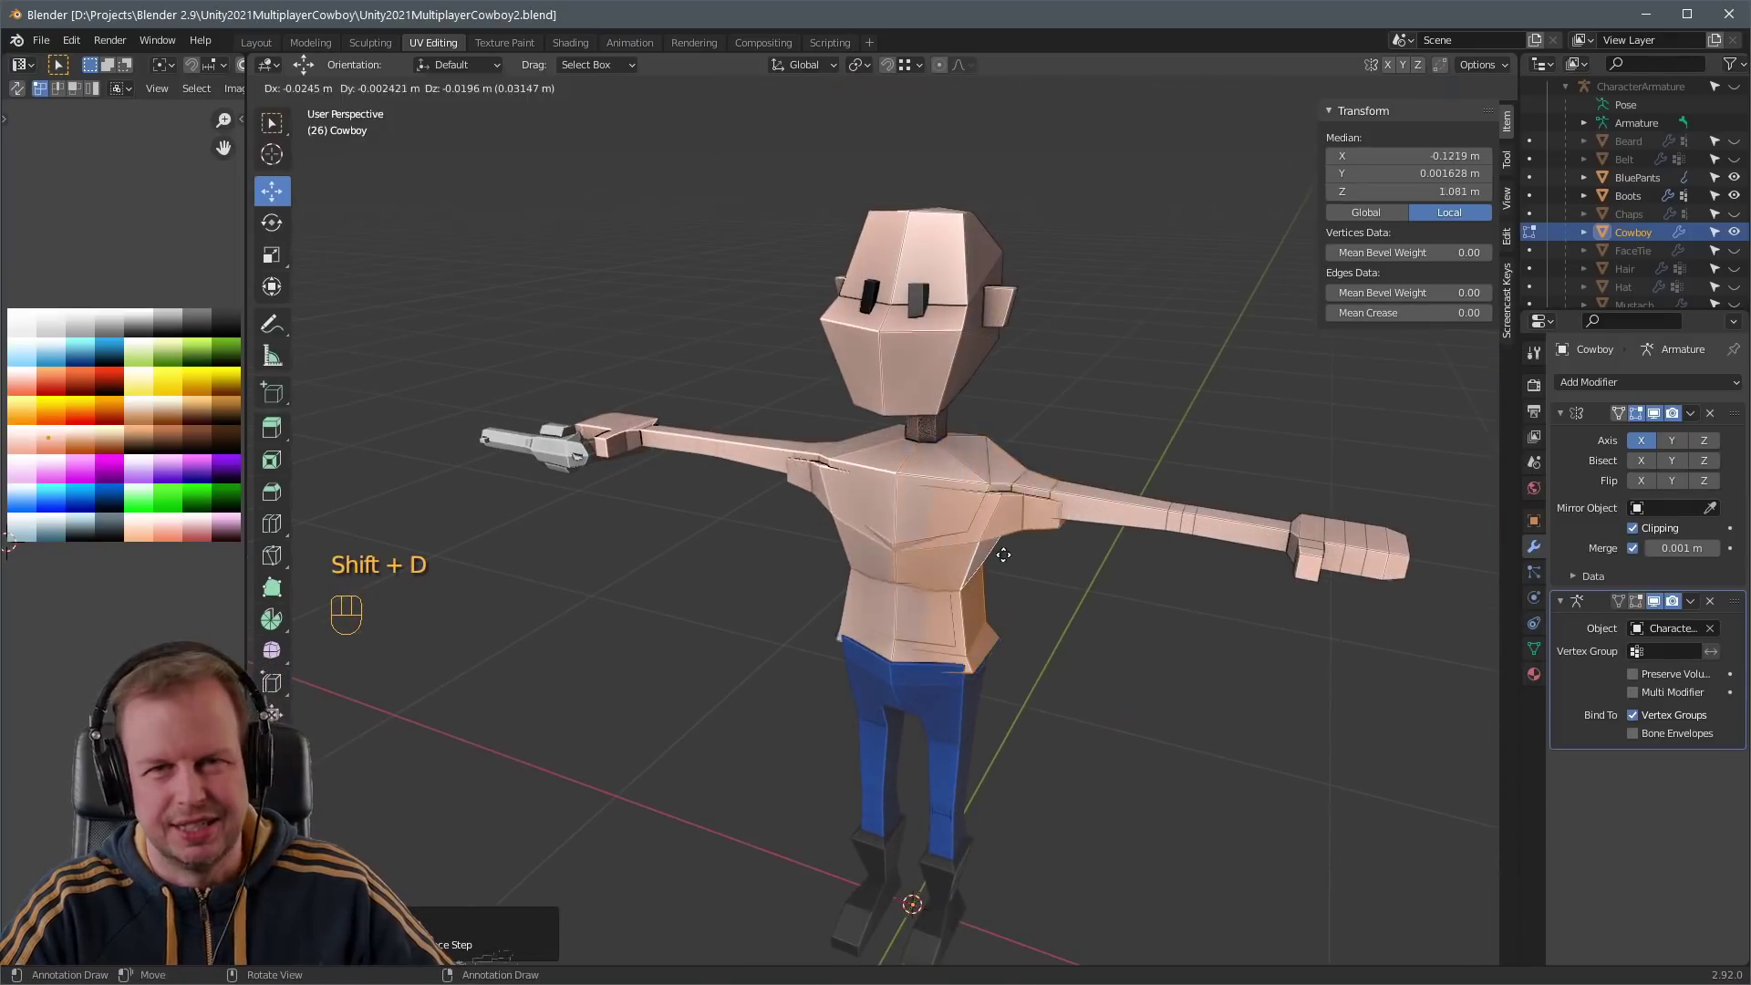
right_click(1004, 549)
scroll(1008, 540, up, 2)
scroll(1007, 539, up, 1)
key(p)
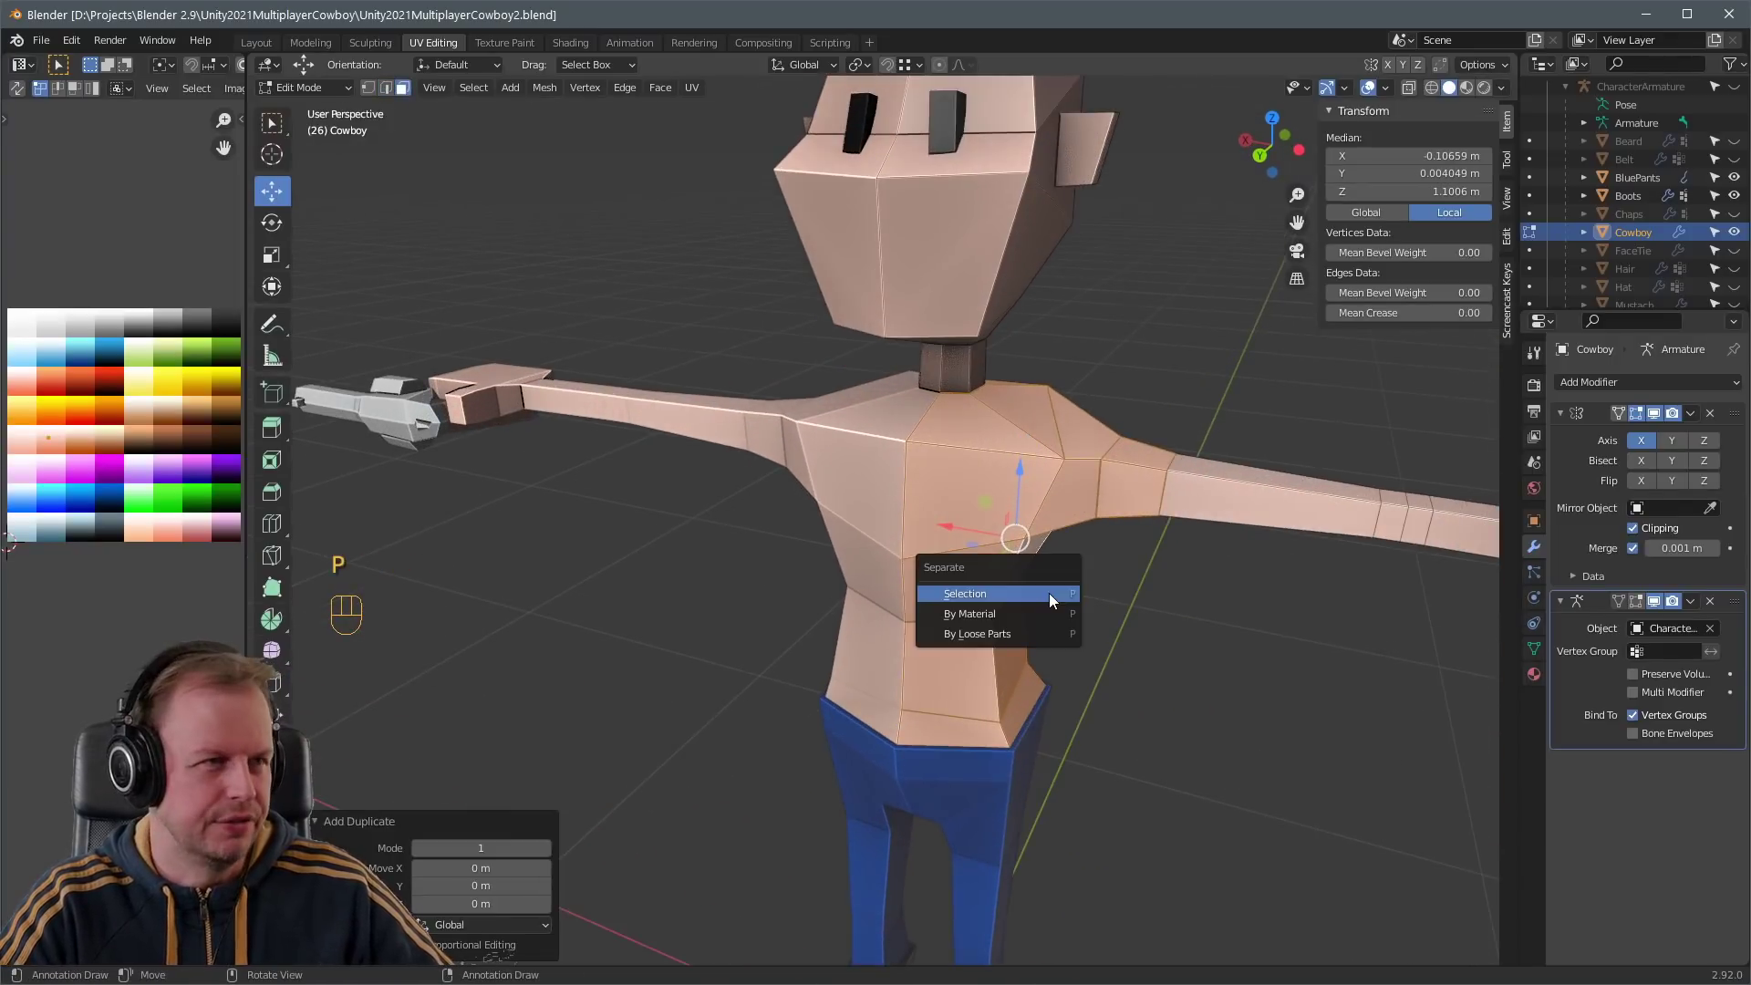
click(1049, 592)
key(alt+e)
key(Tab)
key(a)
key(Tab)
- Extrude all faces of the short-sleeved top outward along their normals by about 0.0187 m
key(Tab)
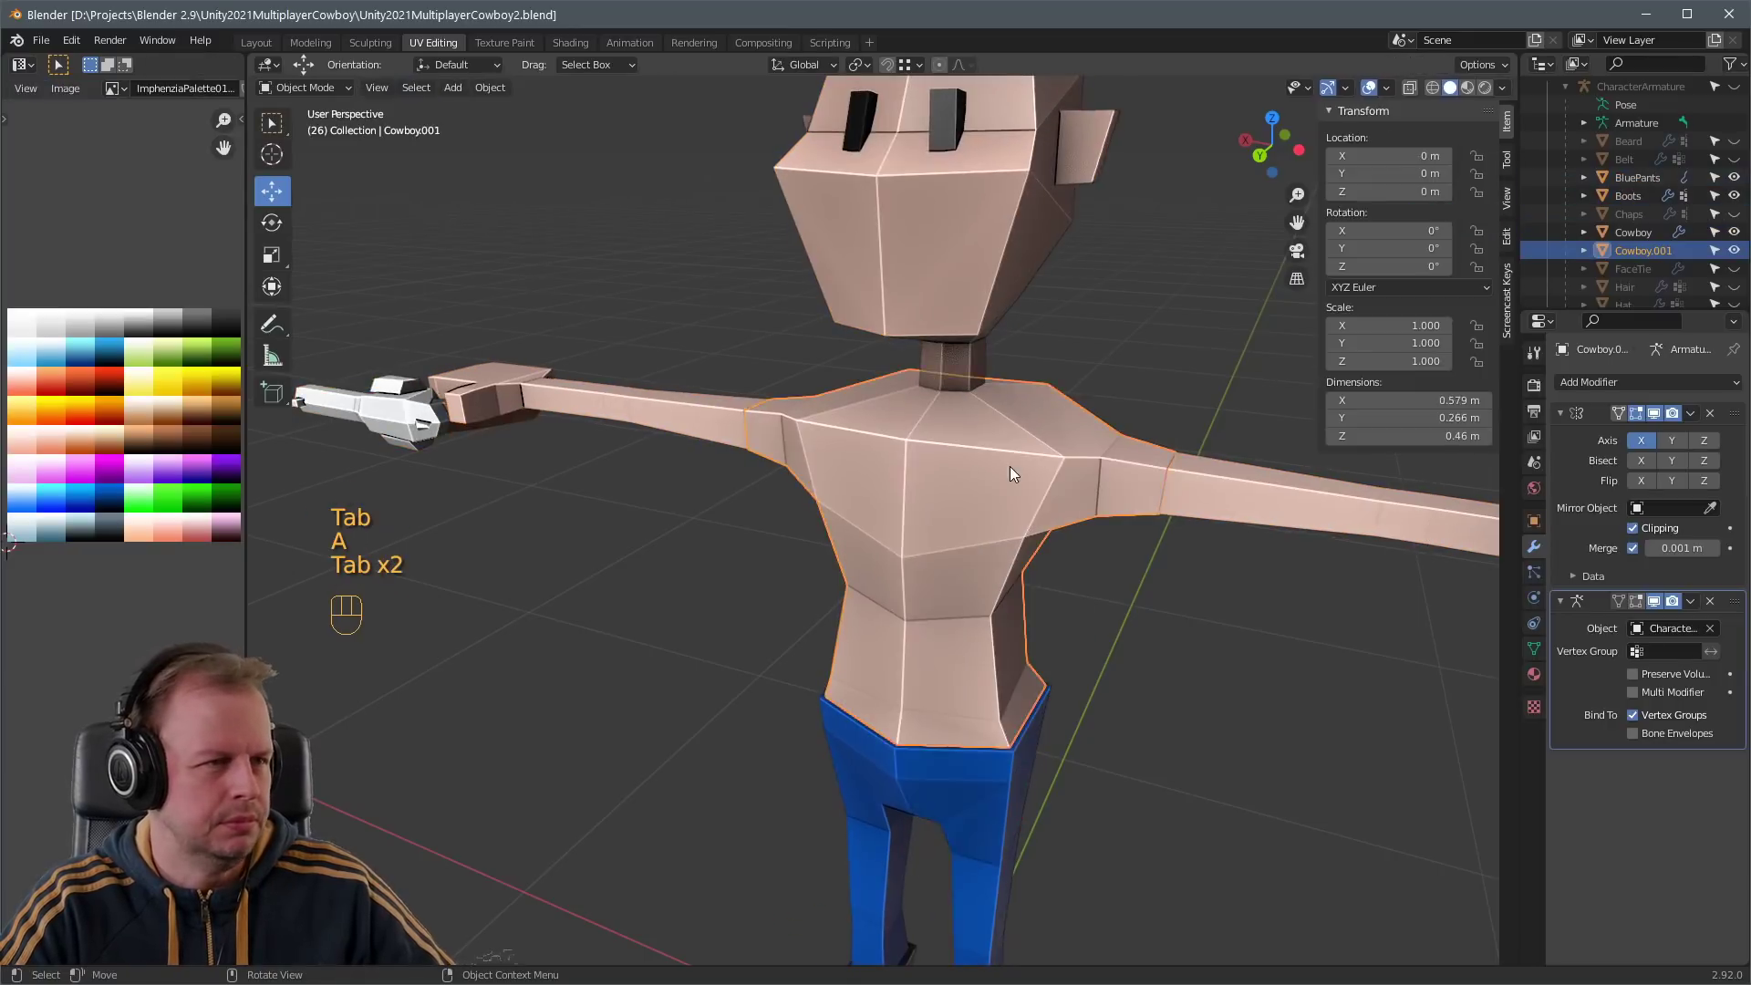
click(1009, 467)
key(Tab)
key(a)
middle_drag(1010, 467, 906, 528)
key(alt+e)
click(912, 543)
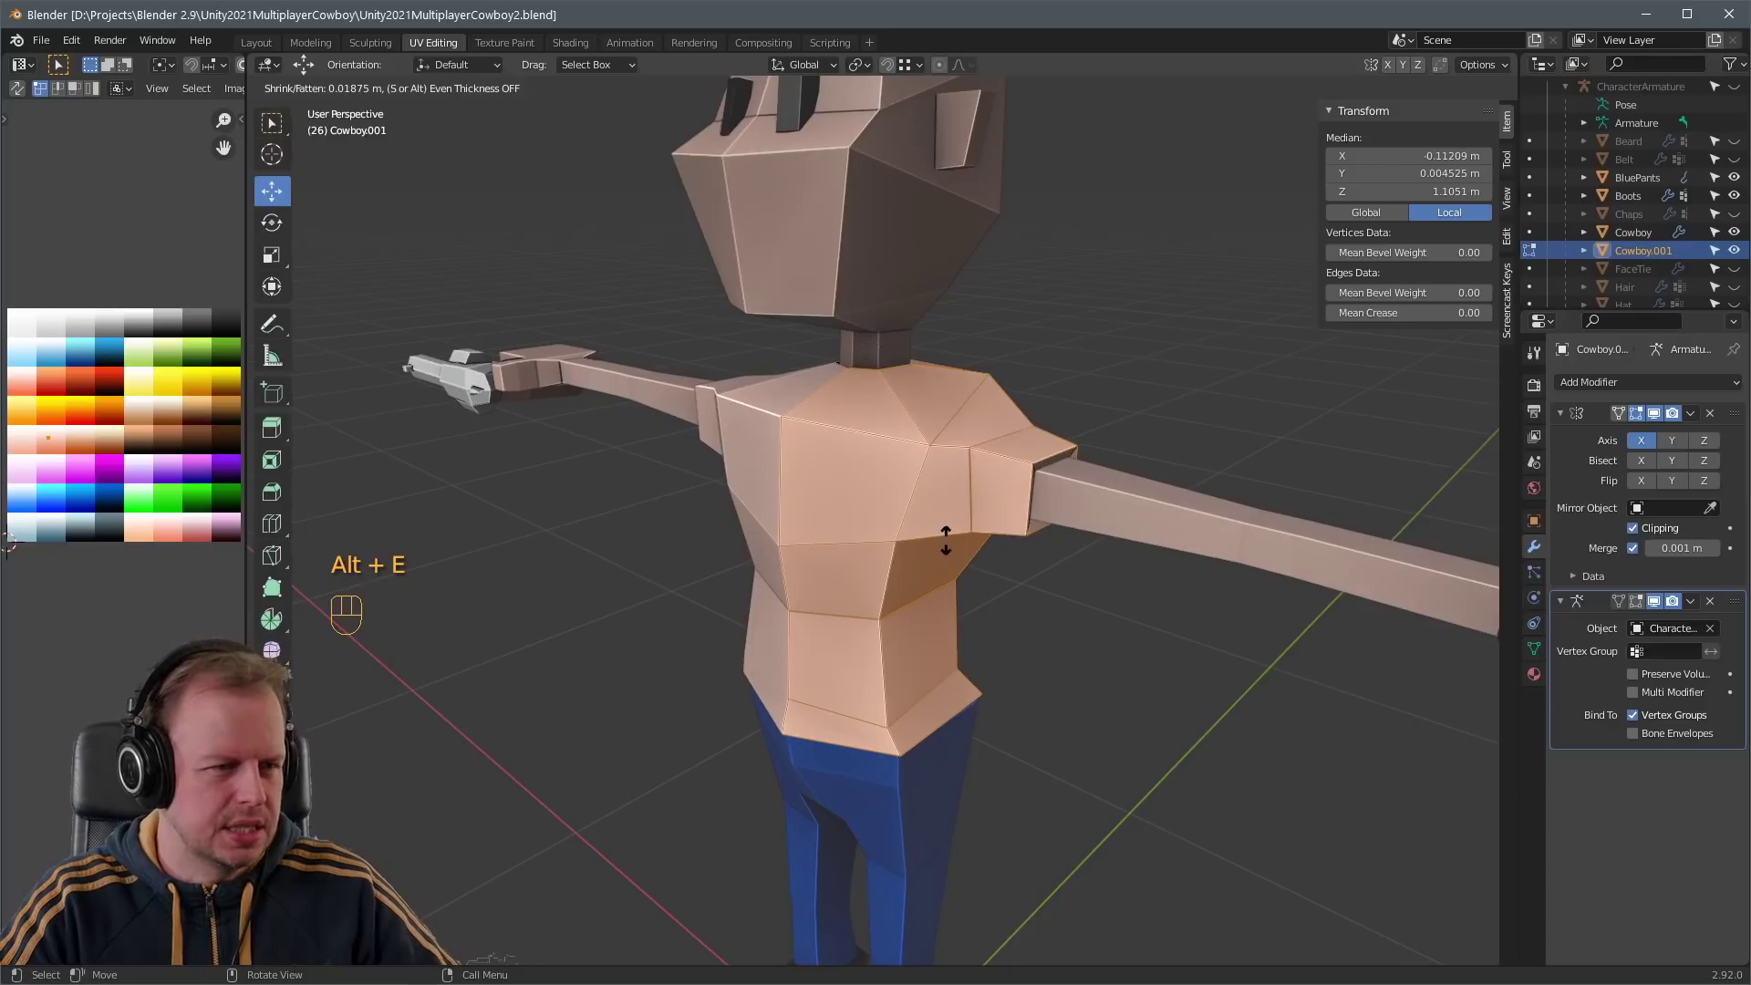
click(944, 540)
middle_drag(1049, 536, 996, 536)
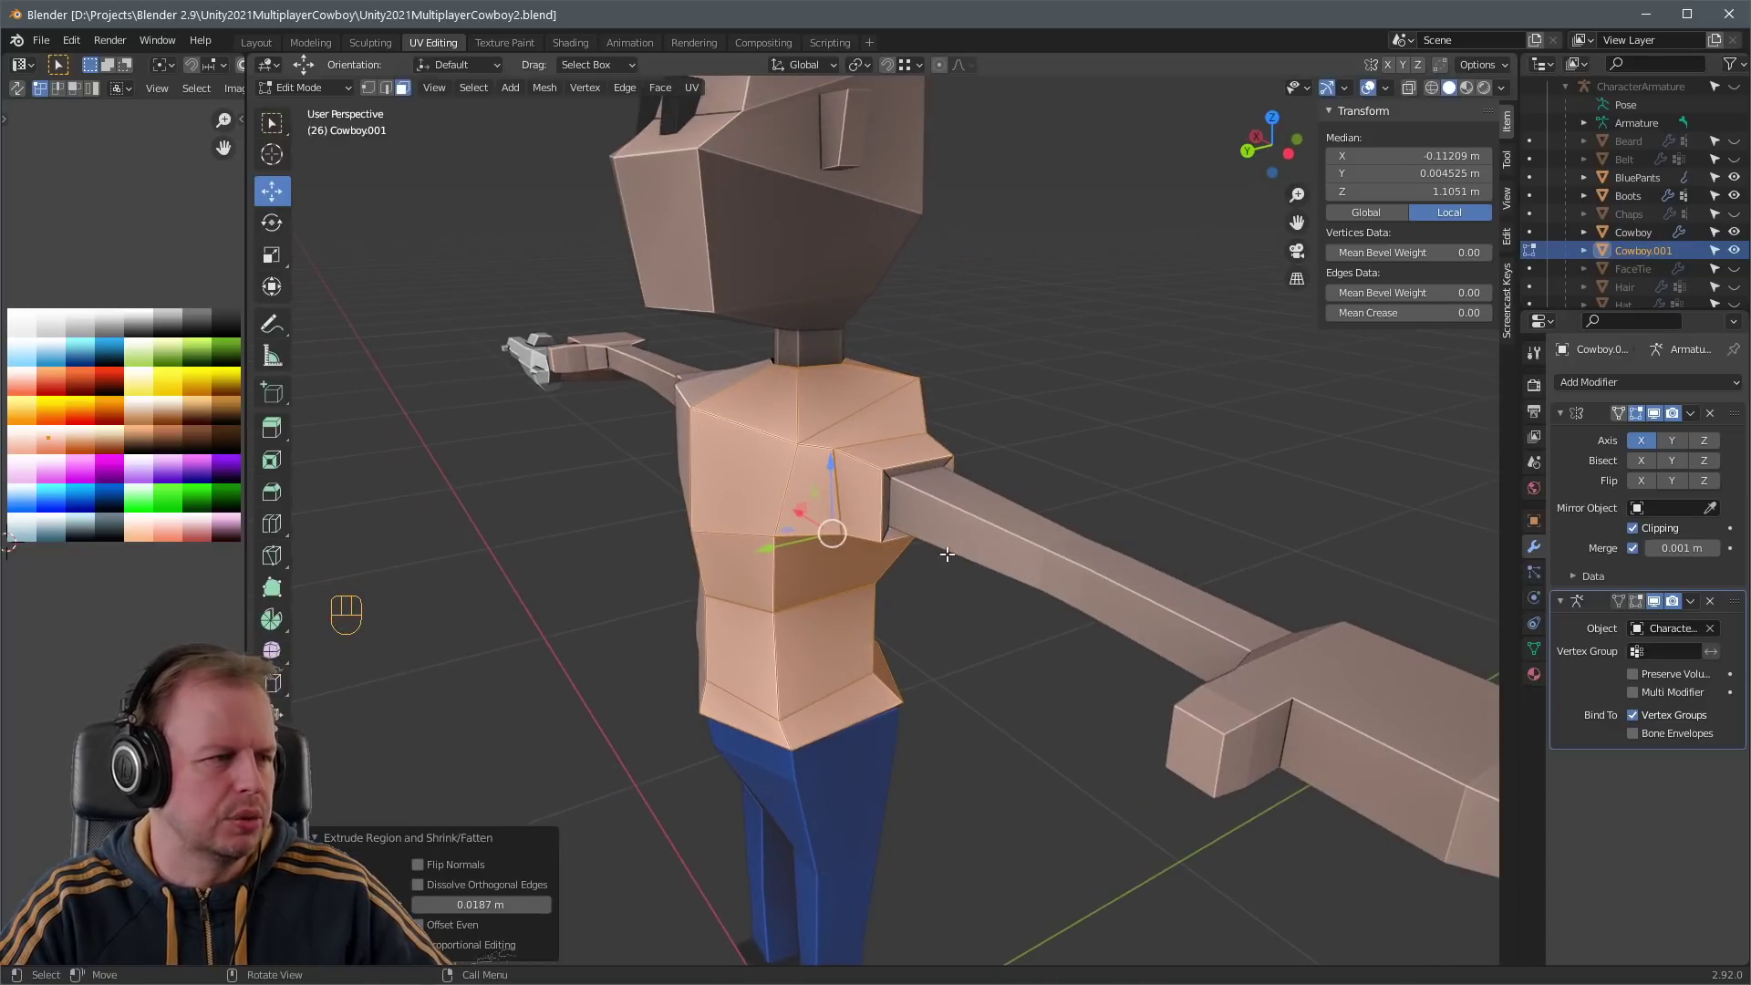
- Select the linked faces of the short-sleeved top and move their UVs onto an orange palette swatch
key(3)
click(906, 471)
middle_drag(849, 524, 968, 454)
key(l)
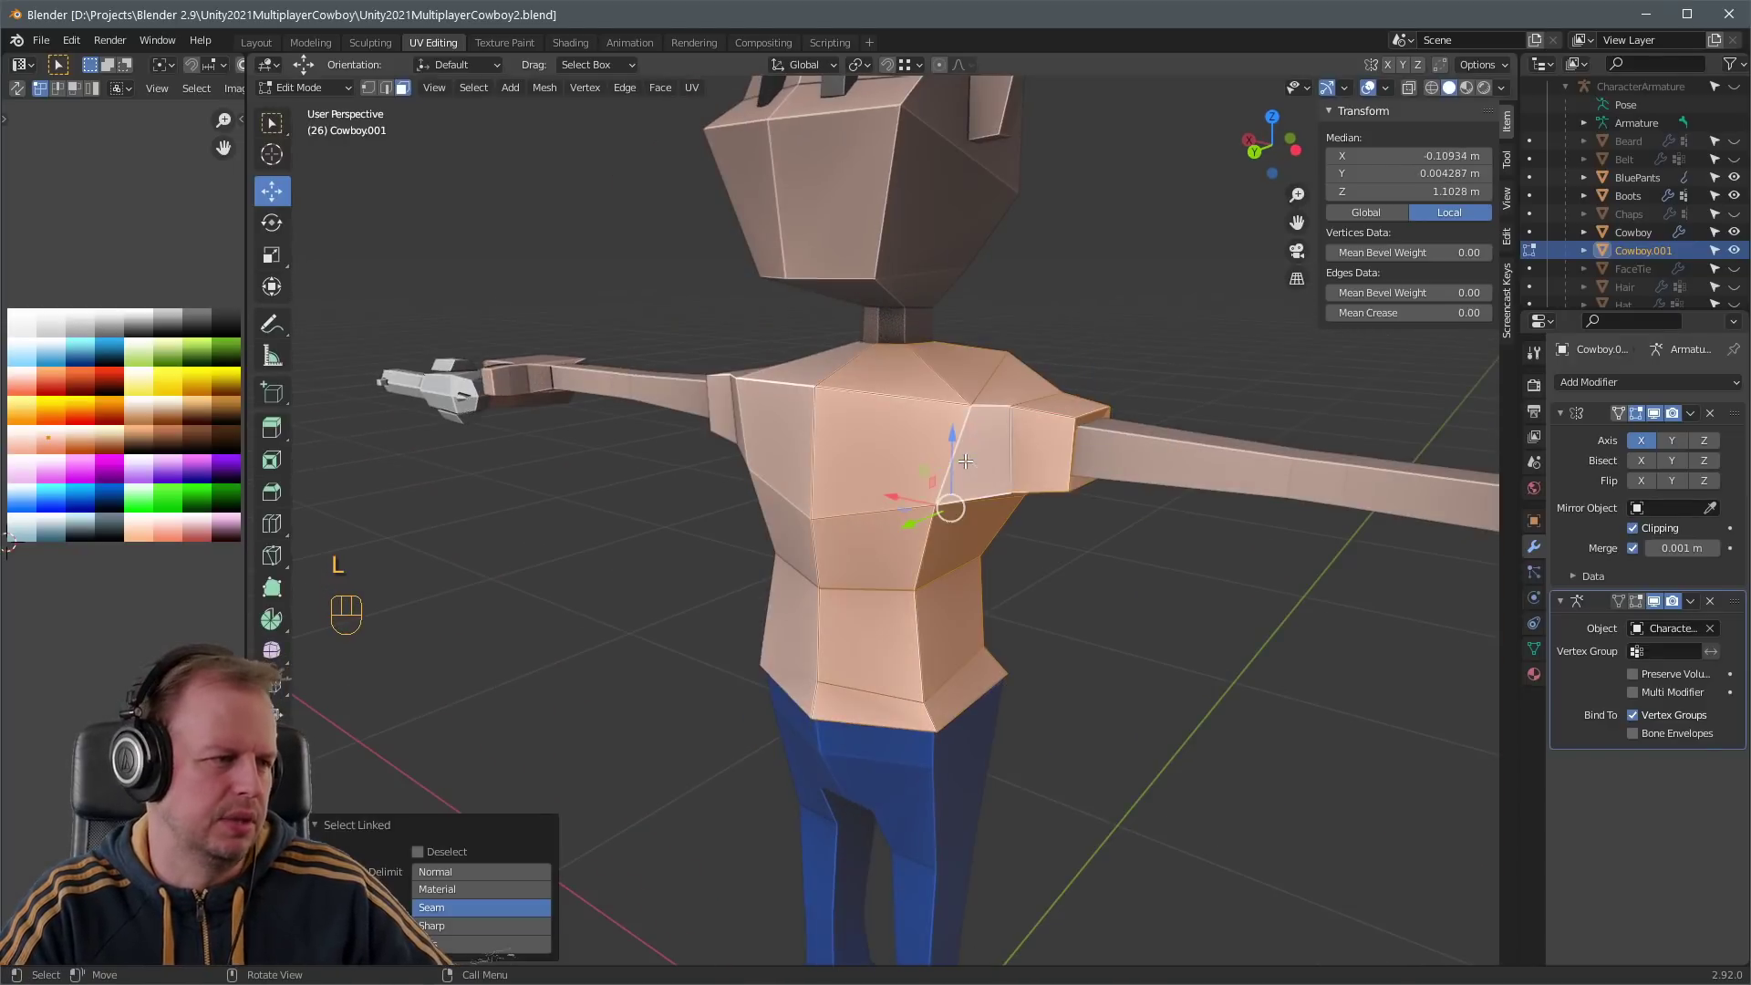
key(g)
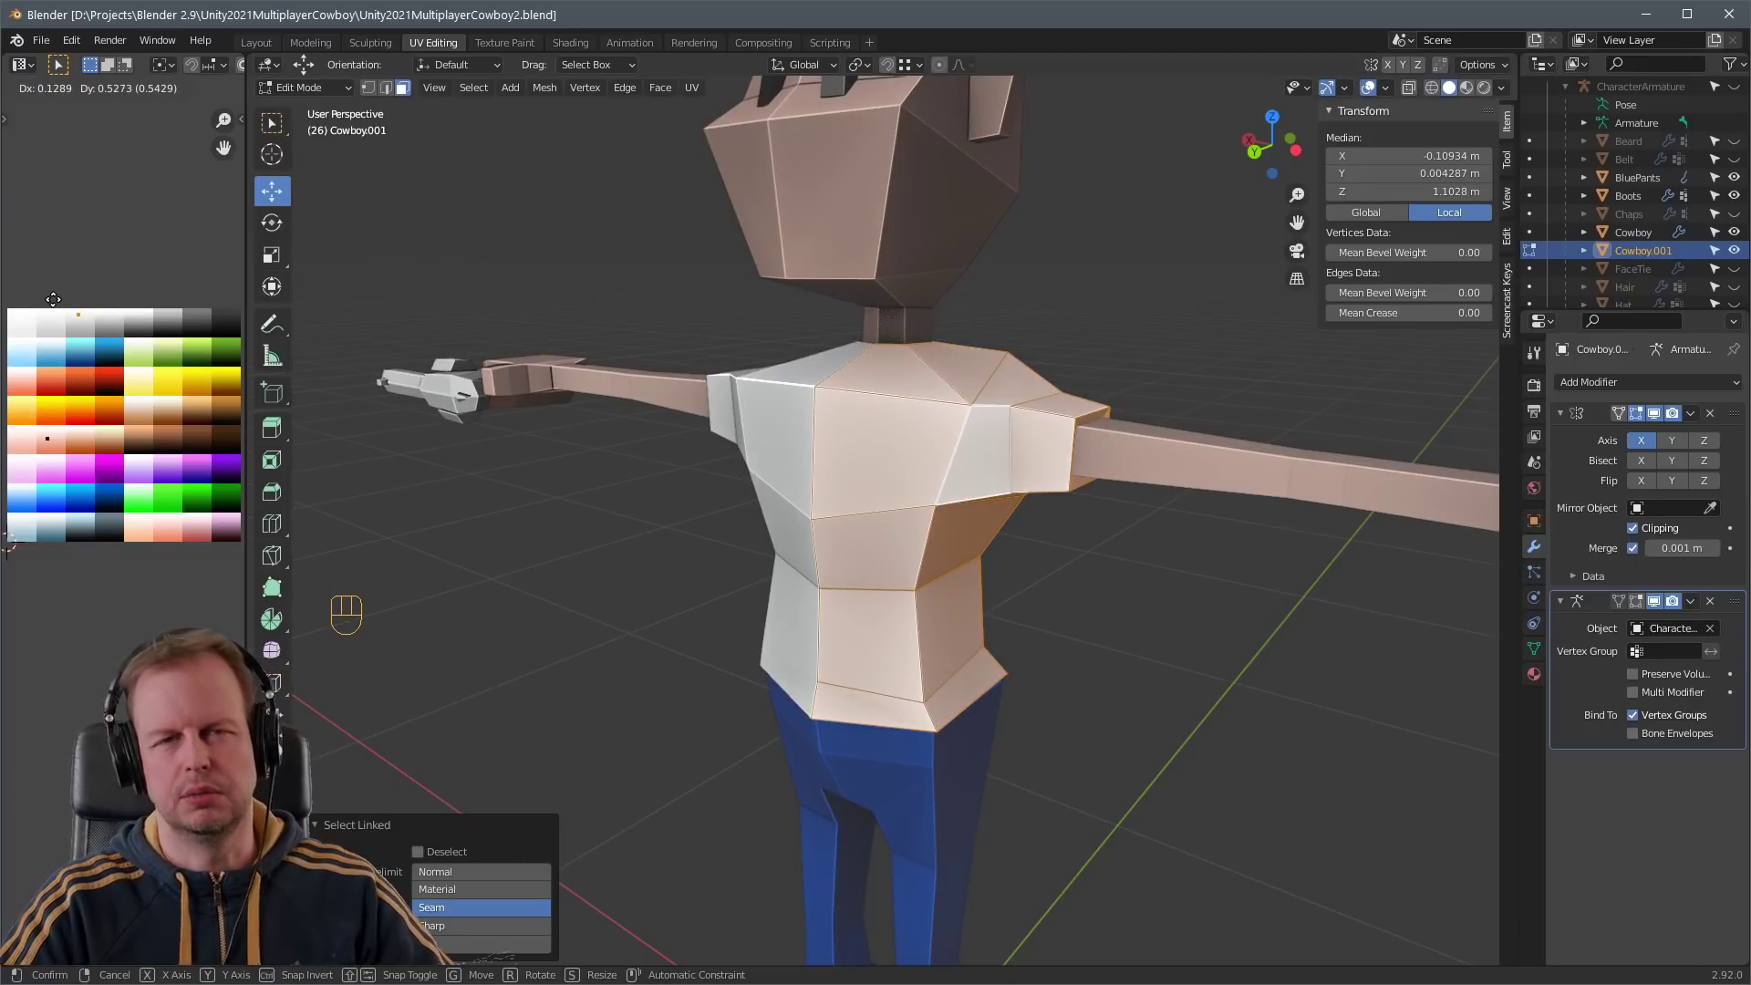
click(52, 360)
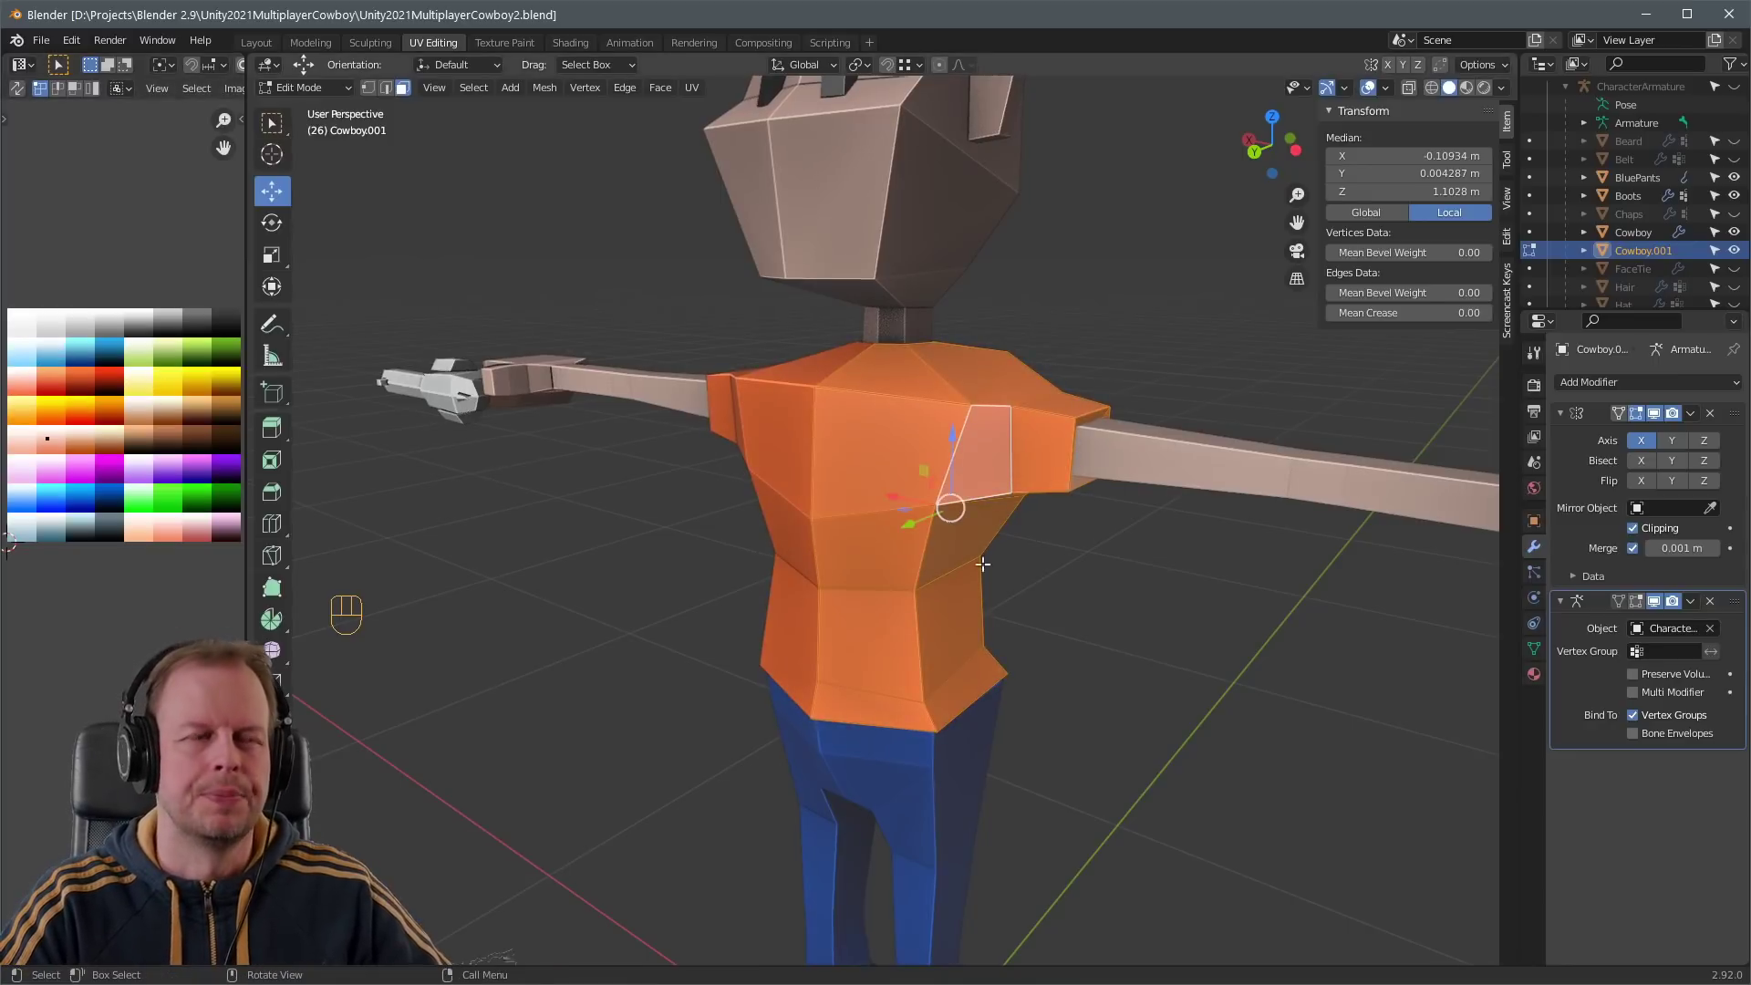
- Examine the recoloured top around the torso, shoulders and armpit for faces that still have the skin colour
click(1014, 558)
scroll(1016, 547, down, 4)
middle_drag(1016, 522, 954, 441)
scroll(1016, 593, up, 5)
key(Tab)
scroll(1030, 588, down, 5)
scroll(954, 441, up, 2)
scroll(900, 422, up, 2)
middle_drag(821, 434, 935, 415)
key(Tab)
key(Tab)
click(1004, 379)
key(Tab)
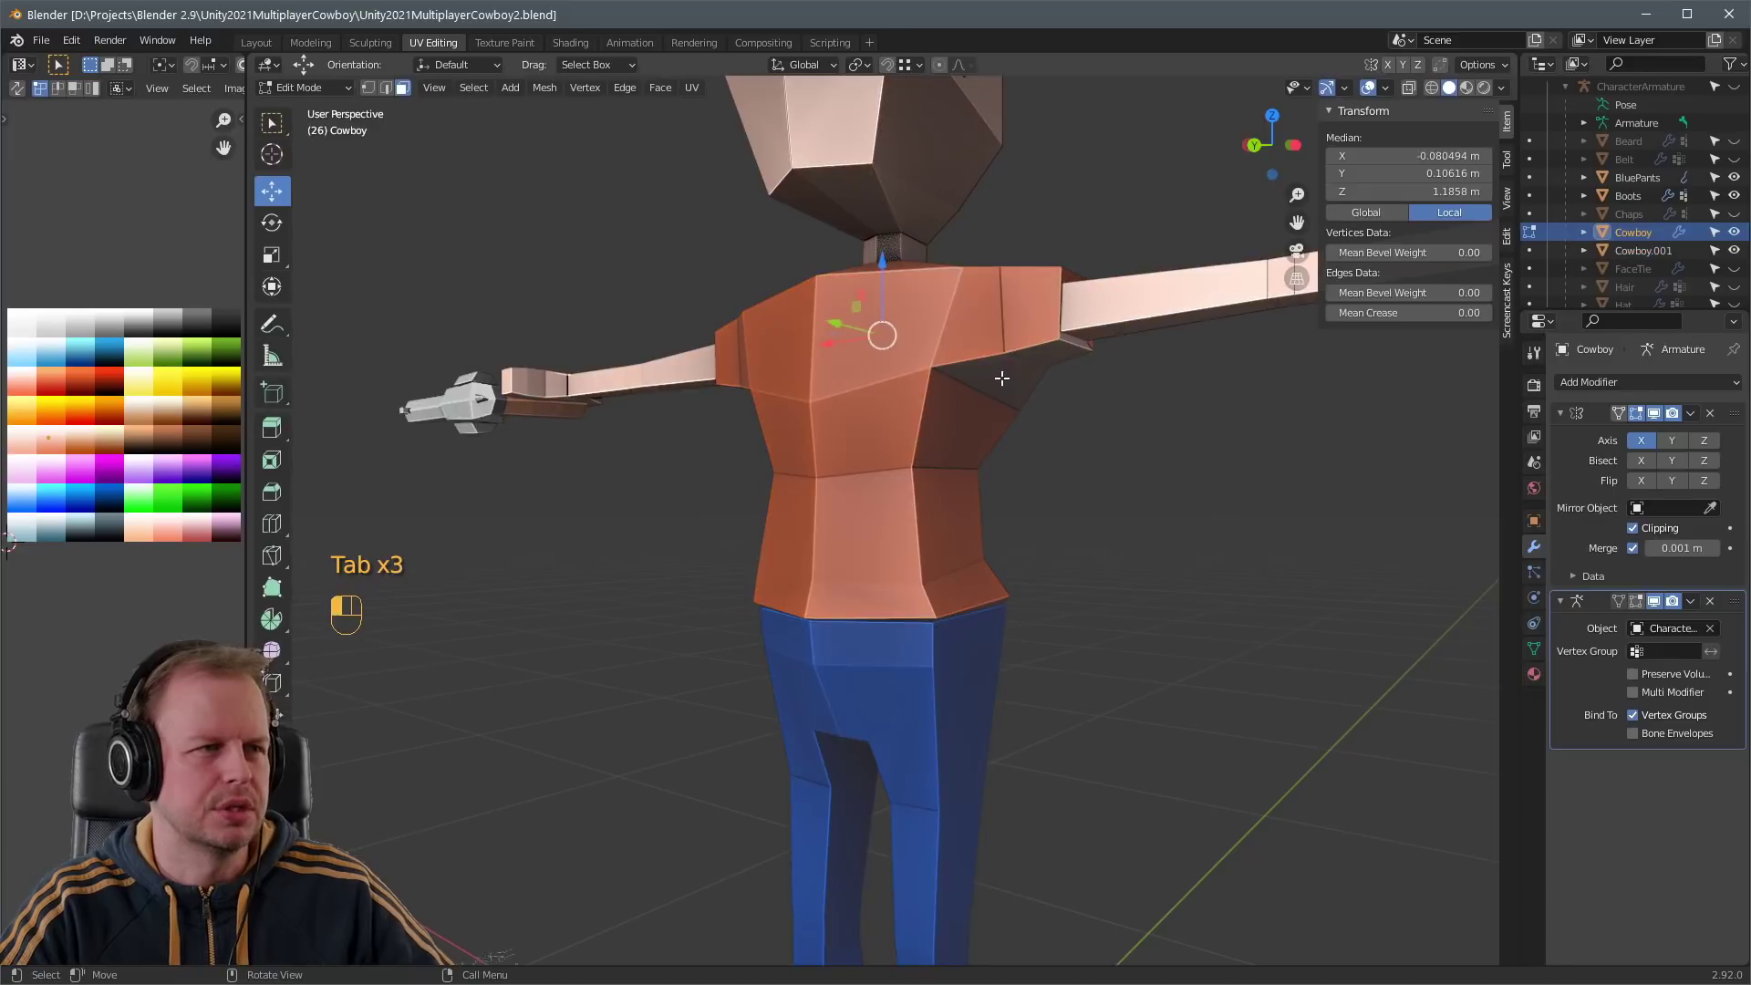
key(Tab)
- Select the top's underarm faces, extend the selection to the whole top, and move the UVs onto the orange palette swatch
click(1001, 378)
key(Tab)
click(1001, 377)
shift+click(1046, 365)
shift+click(1076, 344)
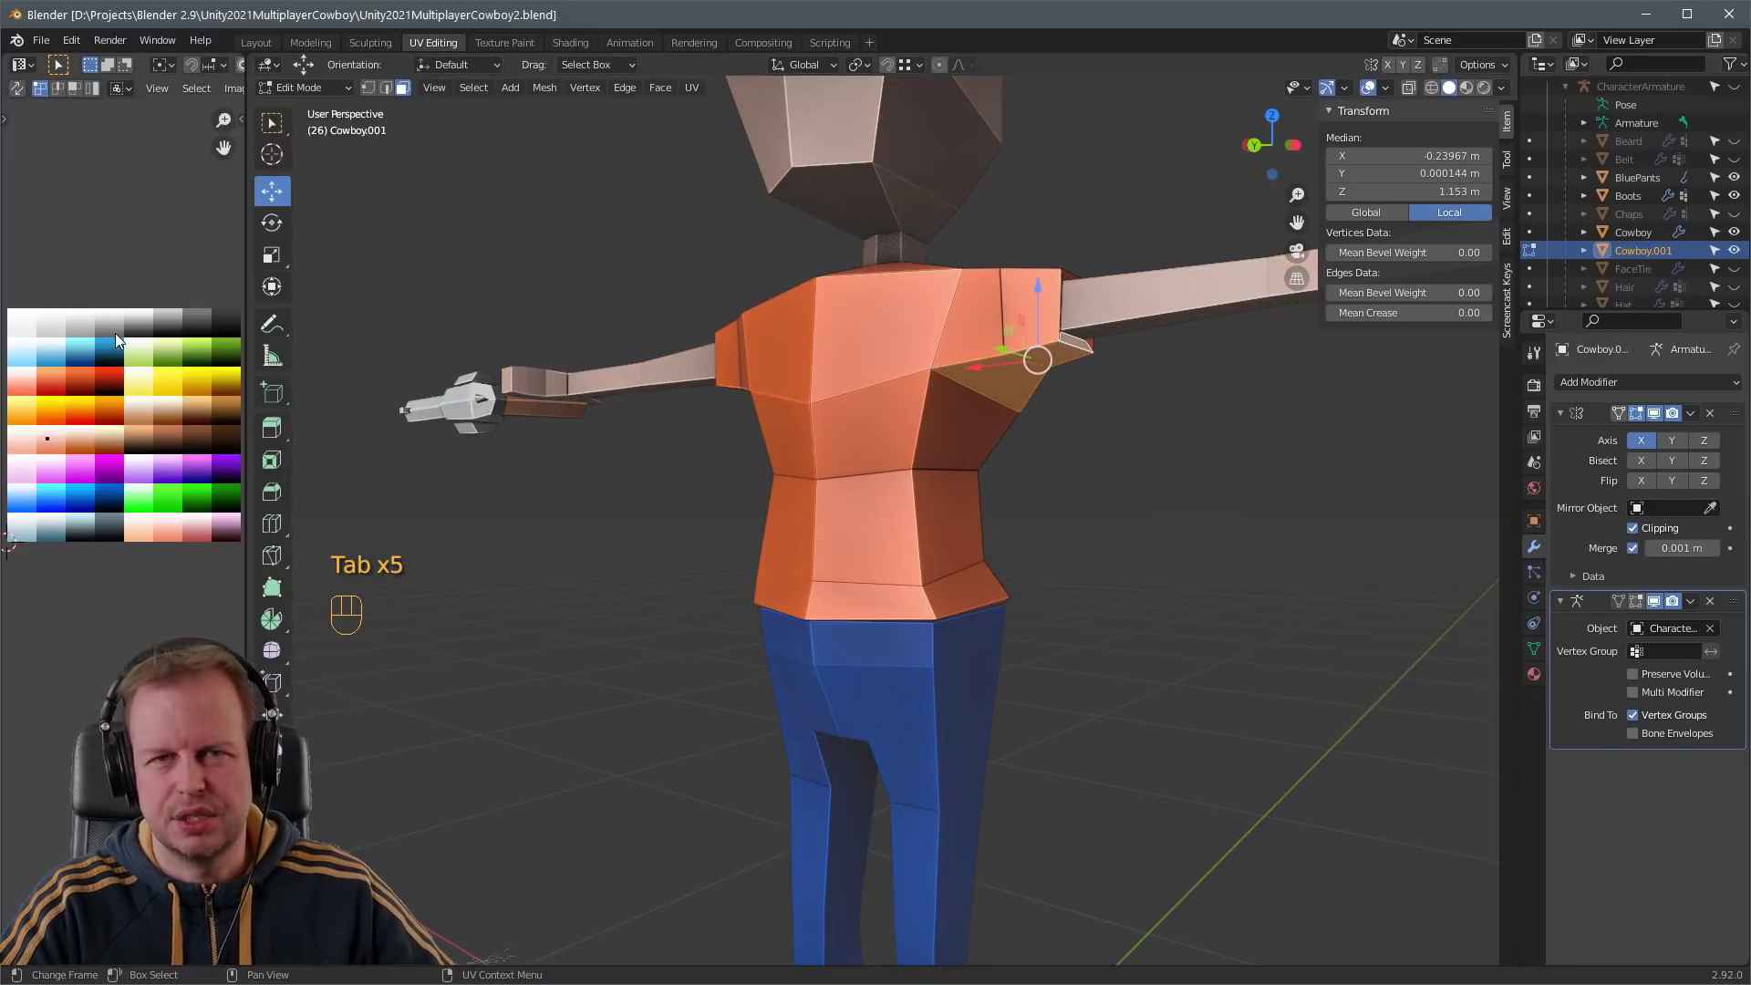
click(124, 394)
key(a)
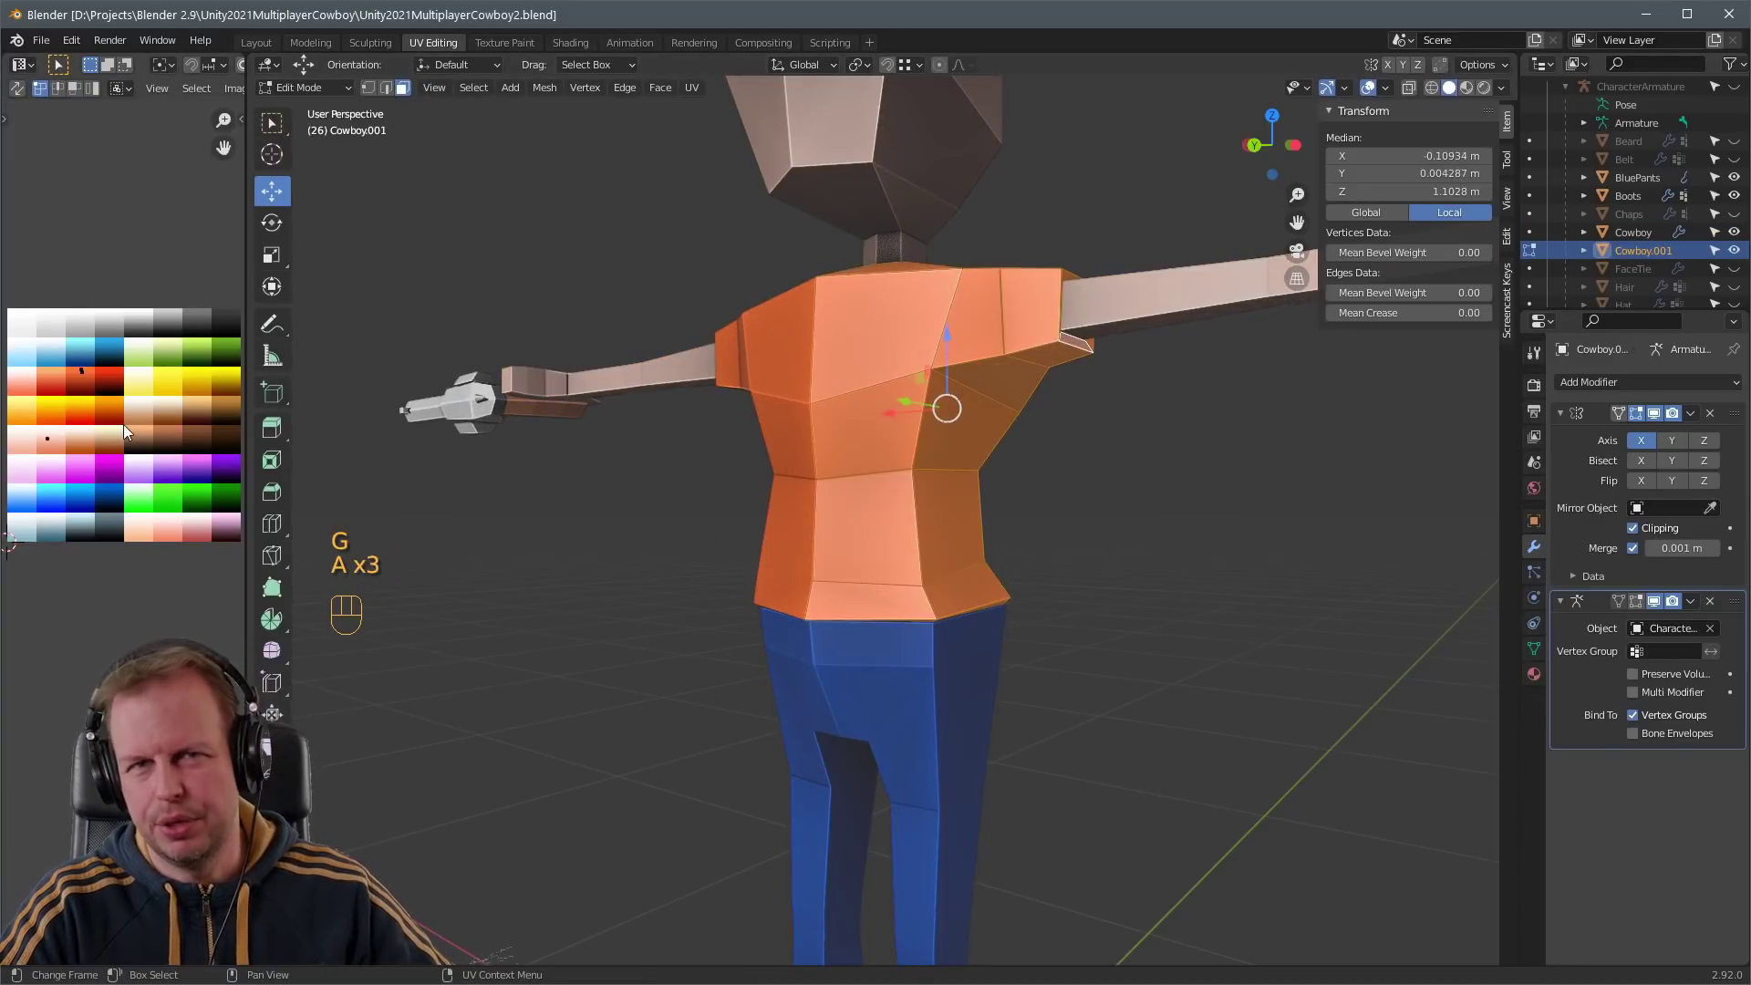
key(g)
click(126, 399)
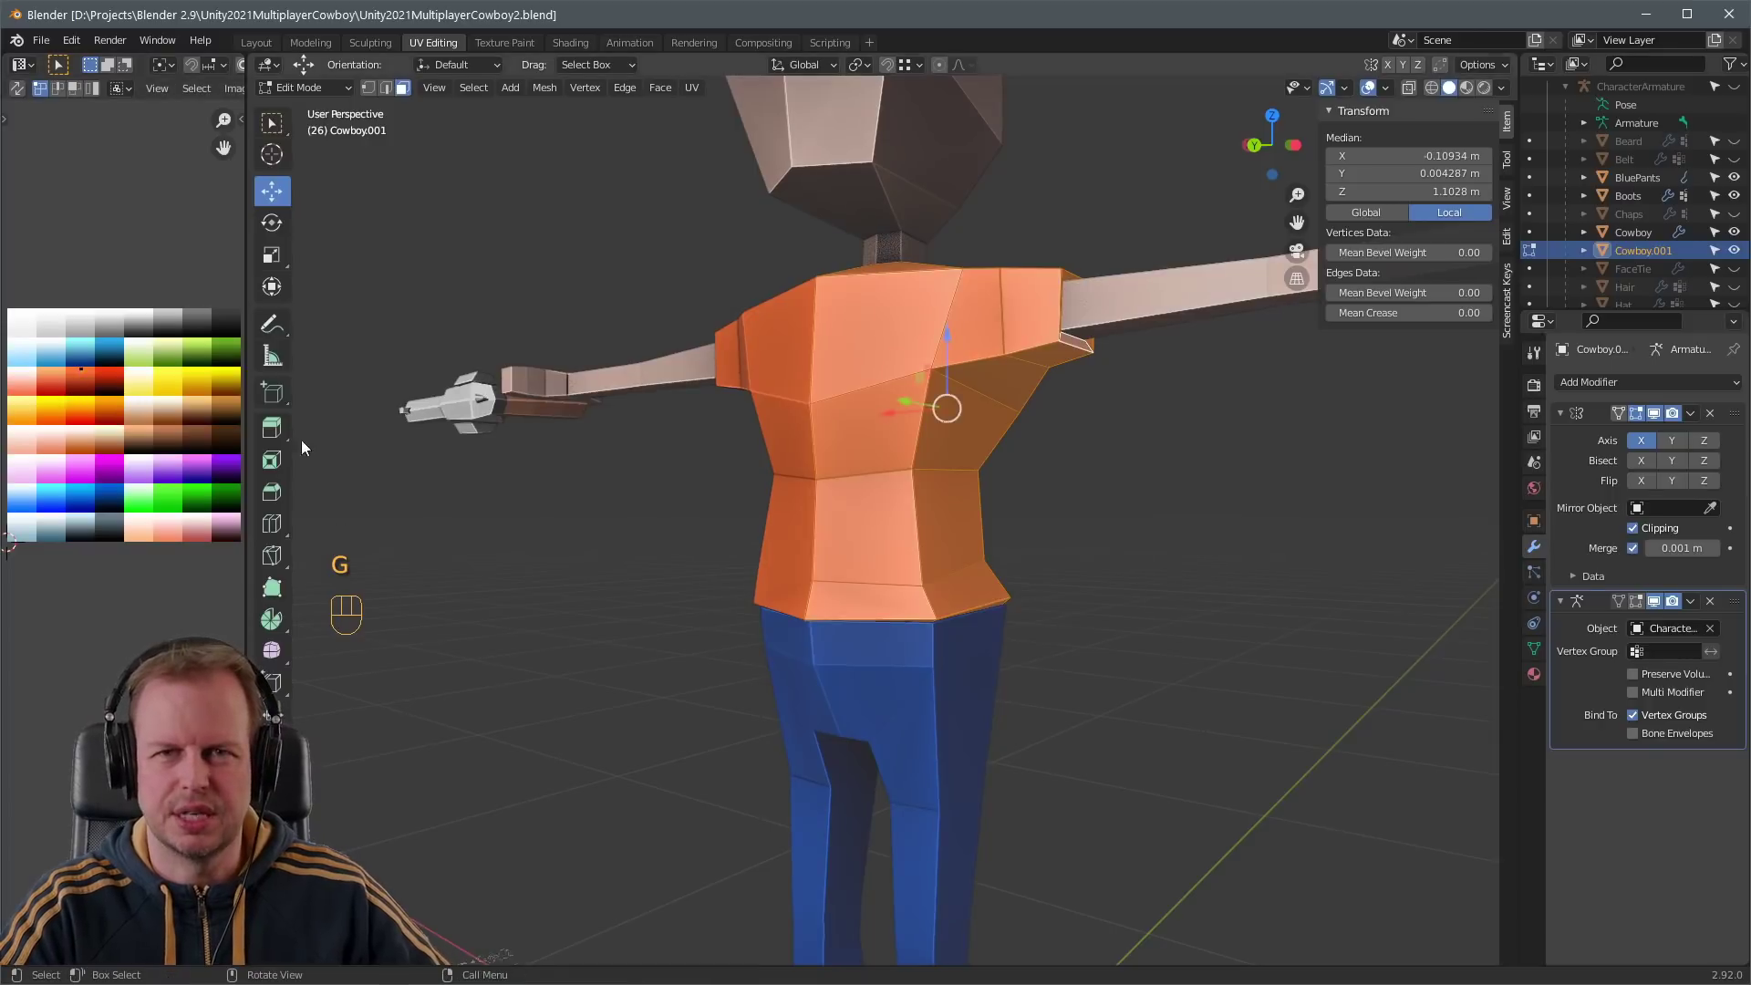
- Return to Object Mode and delete the short-sleeved top object
click(1095, 517)
scroll(1095, 517, down, 4)
middle_drag(1094, 517, 1023, 591)
scroll(1023, 591, up, 3)
key(Tab)
key(Delete)
- Edit the Cowboy mesh in face selection mode and select the torso and arm faces down to the wrist
key(Tab)
key(2)
key(a)
scroll(857, 615, up, 3)
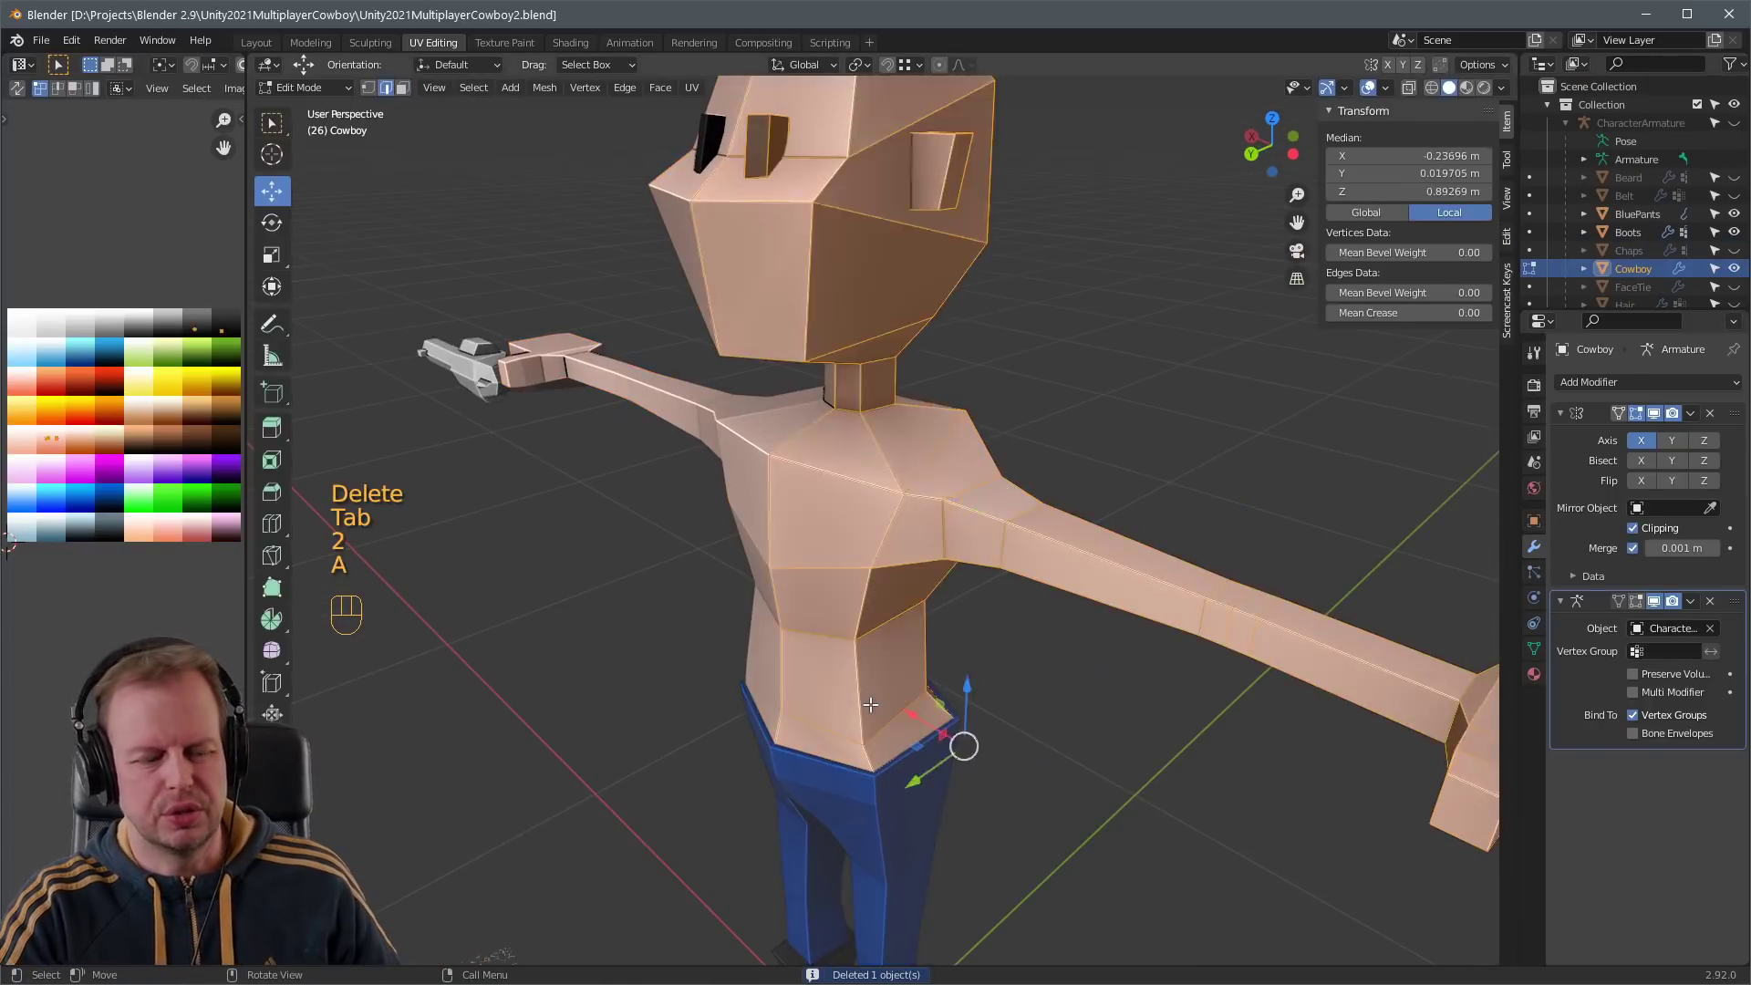
key(a)
key(a)
key(a)
key(3)
key(a)
key(a)
click(855, 613)
key(ctrl+KP_Add)
key(ctrl+KP_Add)
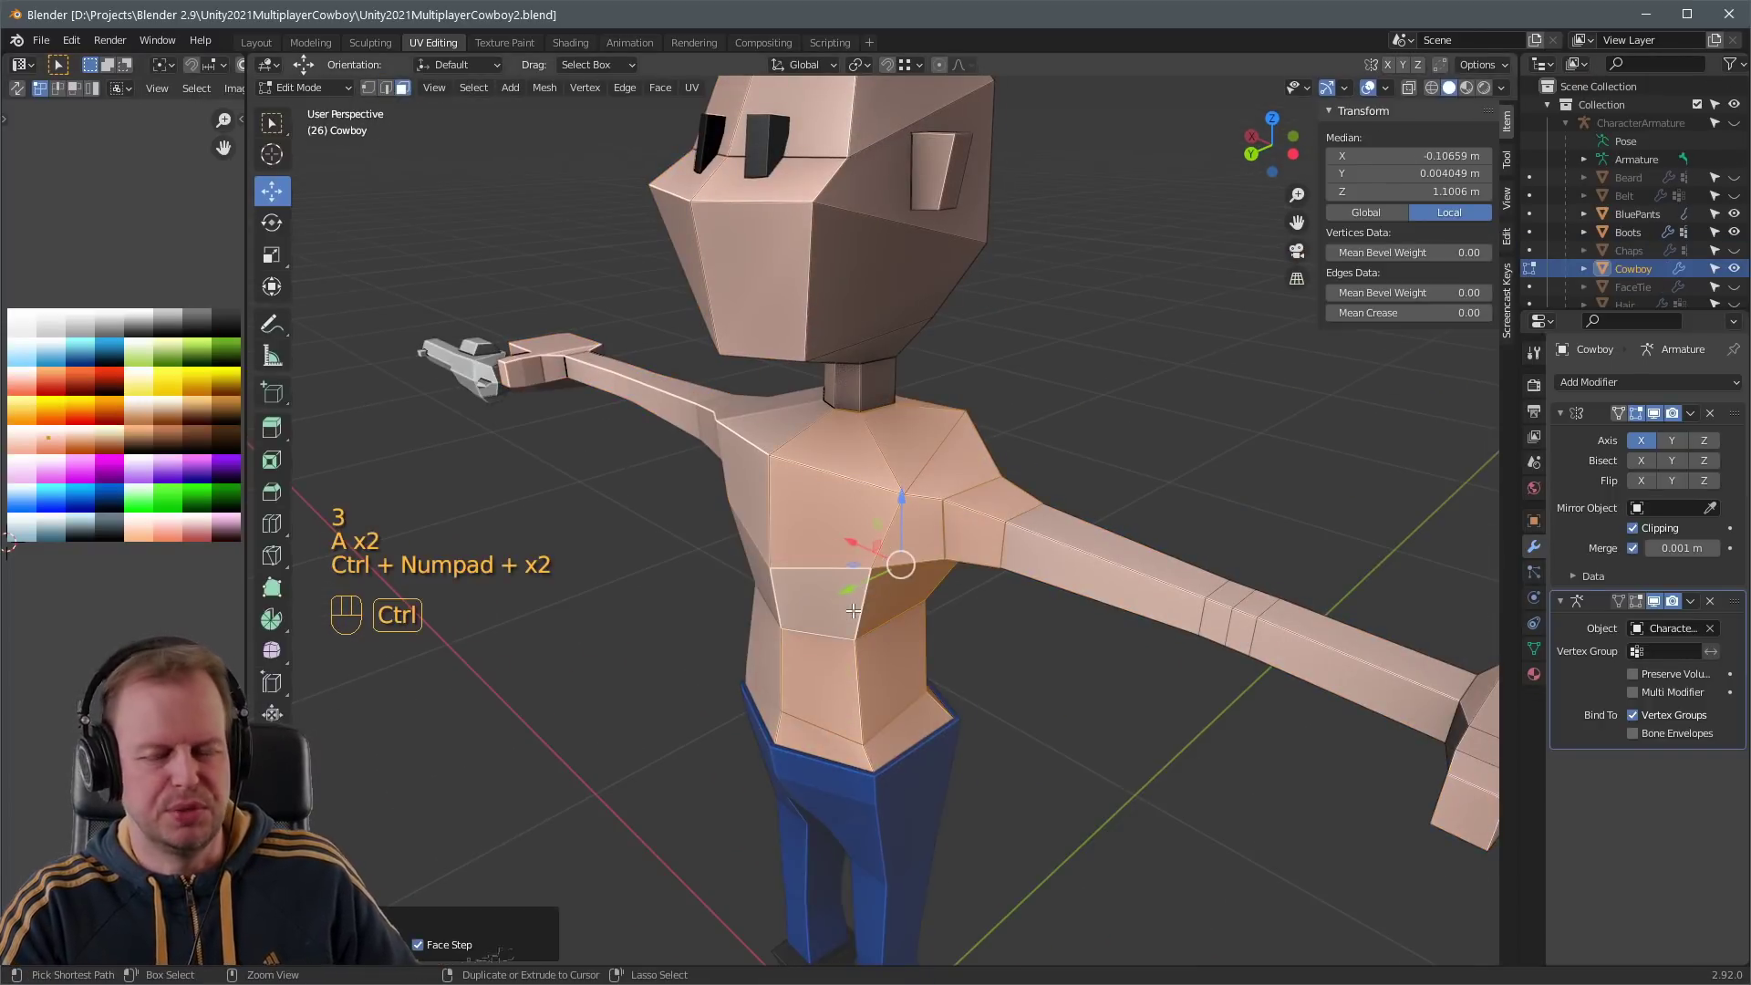
alt+shift+click(1107, 546)
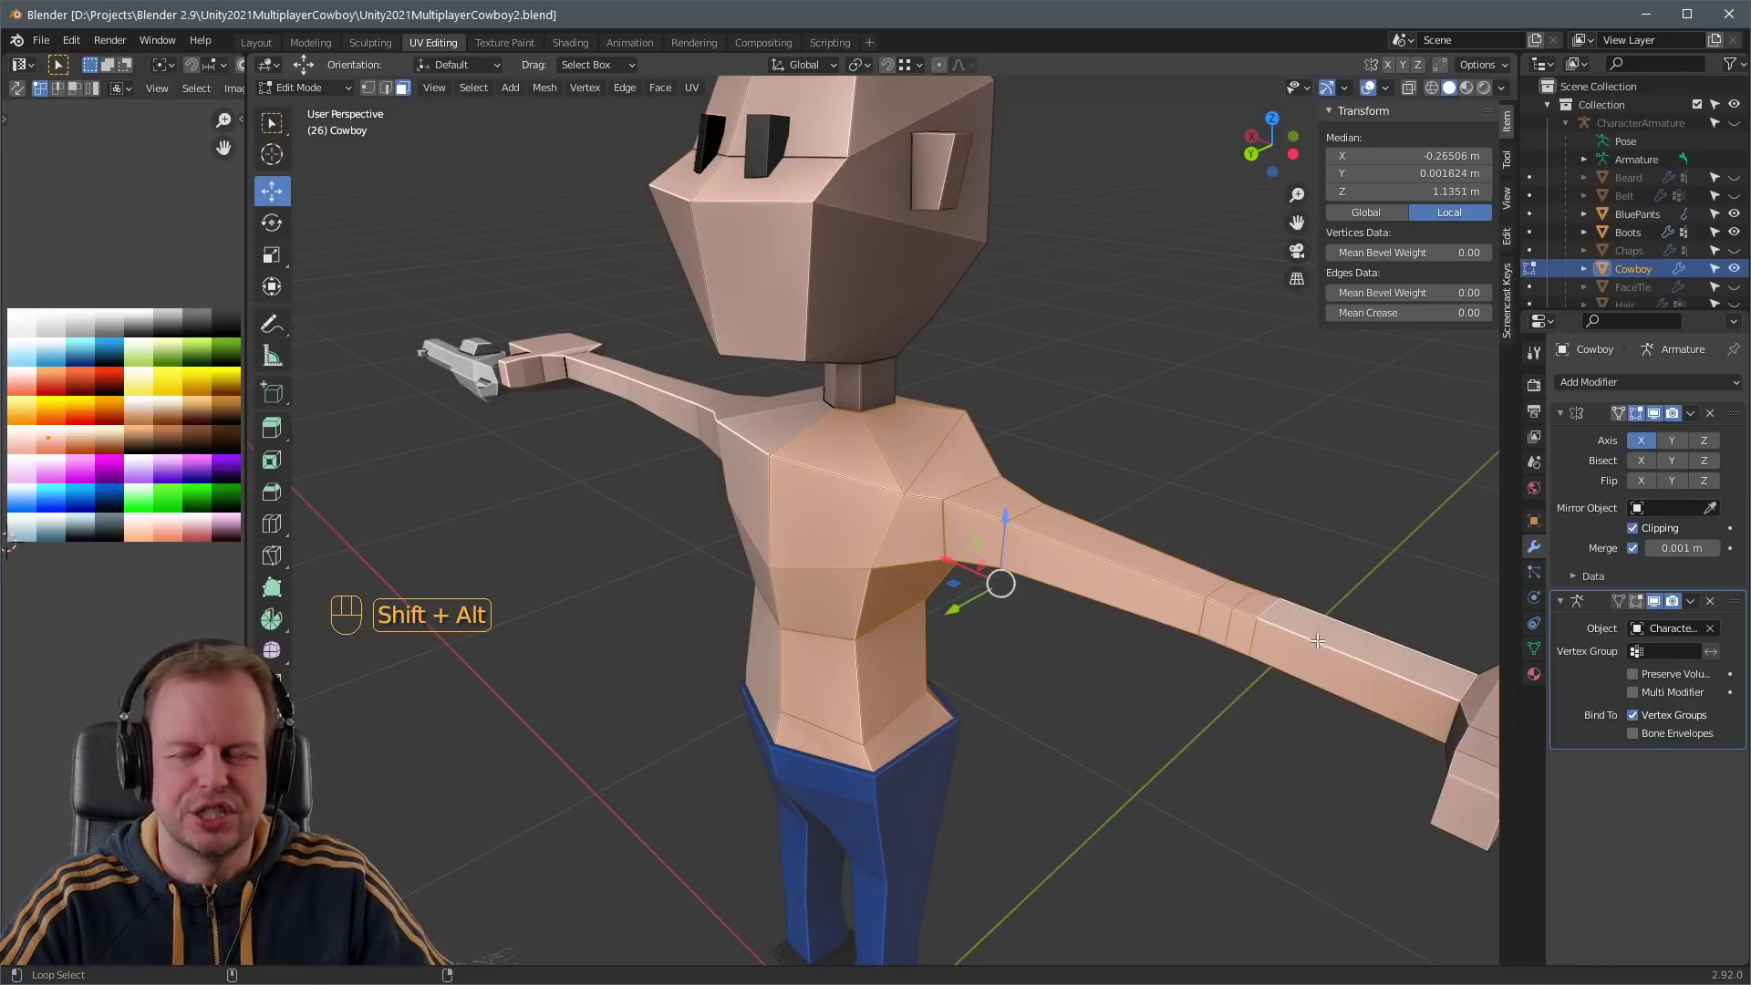
shift+middle_drag(1338, 644, 1001, 507)
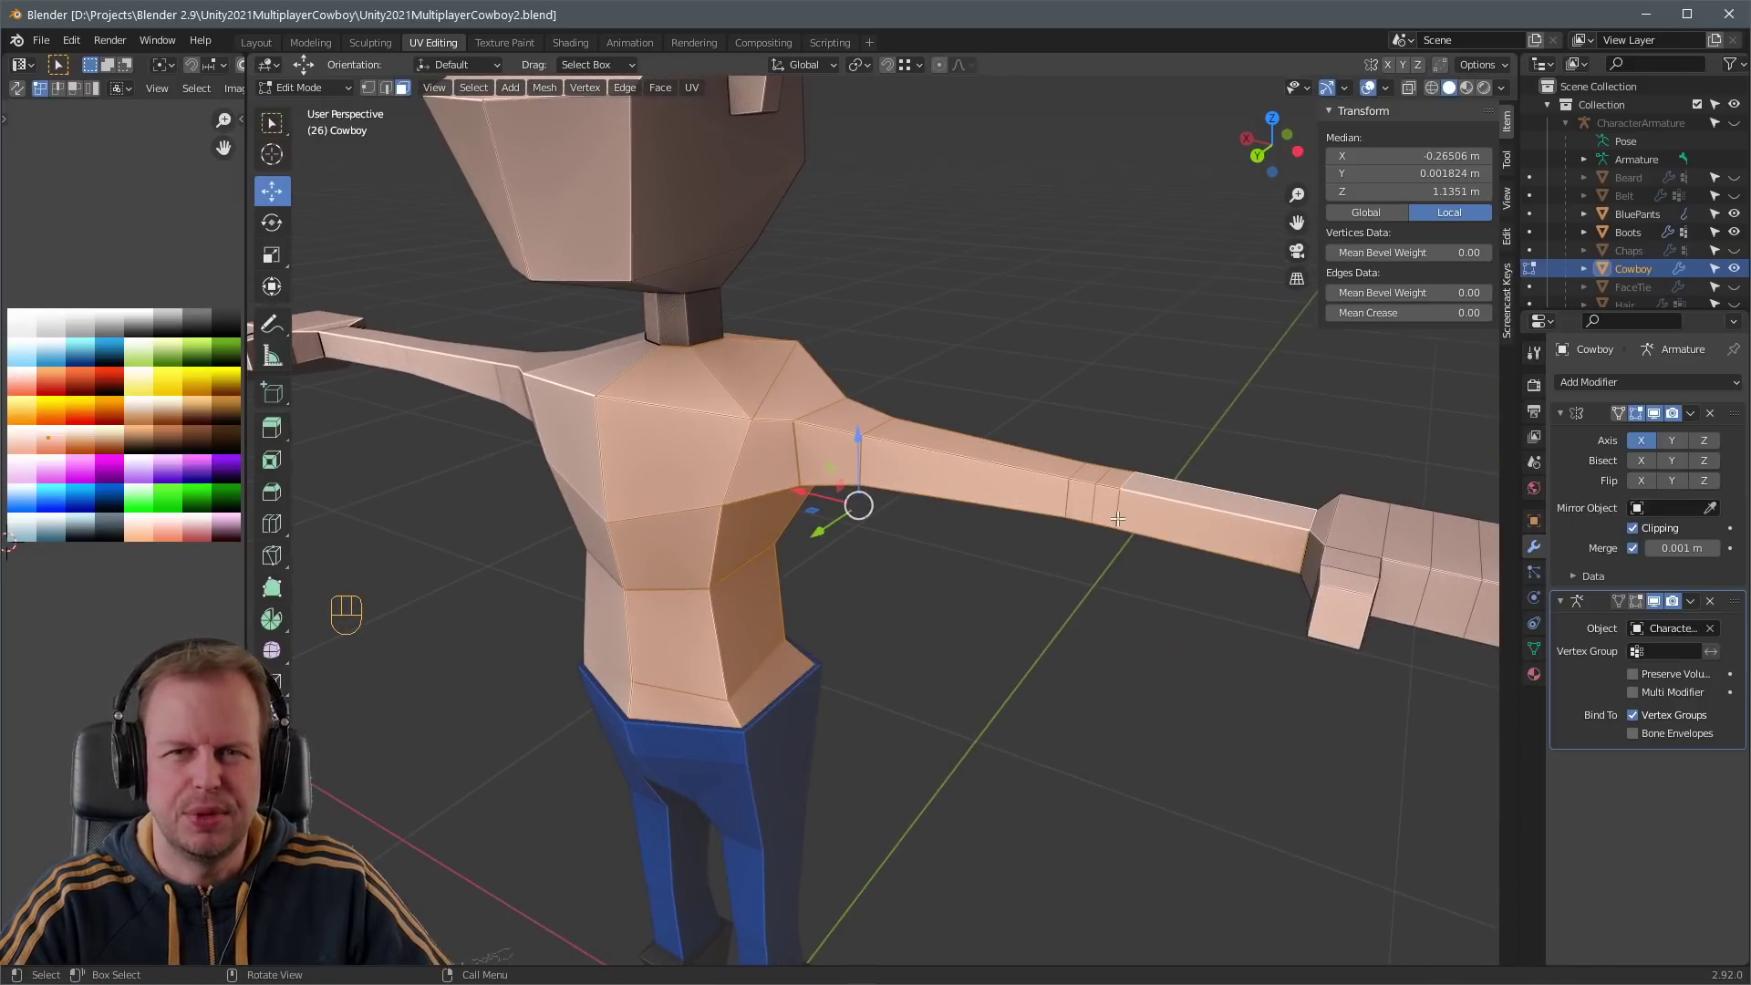
- Duplicate the selected torso and arm faces in place and separate them into their own object
key(shift+d)
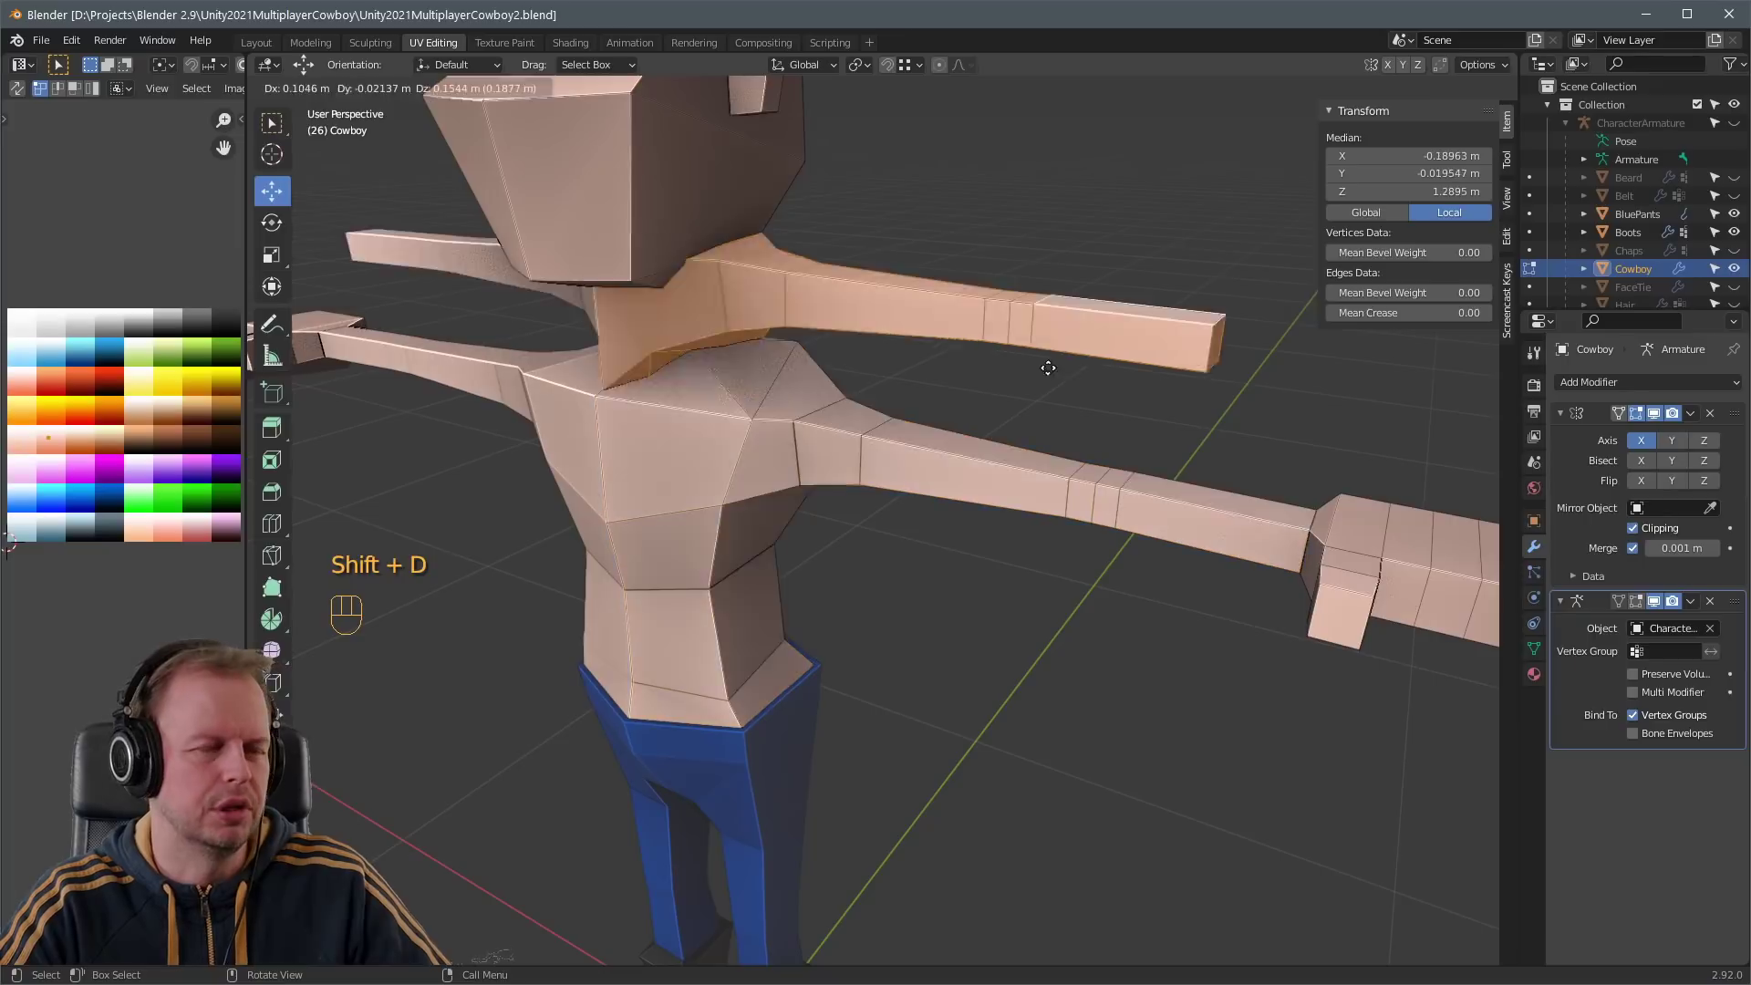
right_click(988, 402)
key(p)
click(985, 408)
key(Tab)
key(Tab)
- Extrude all faces of the new long-sleeved top outward about 0.0103 m along their normals, then fine-tune the offset with Shrink/Fatten
key(a)
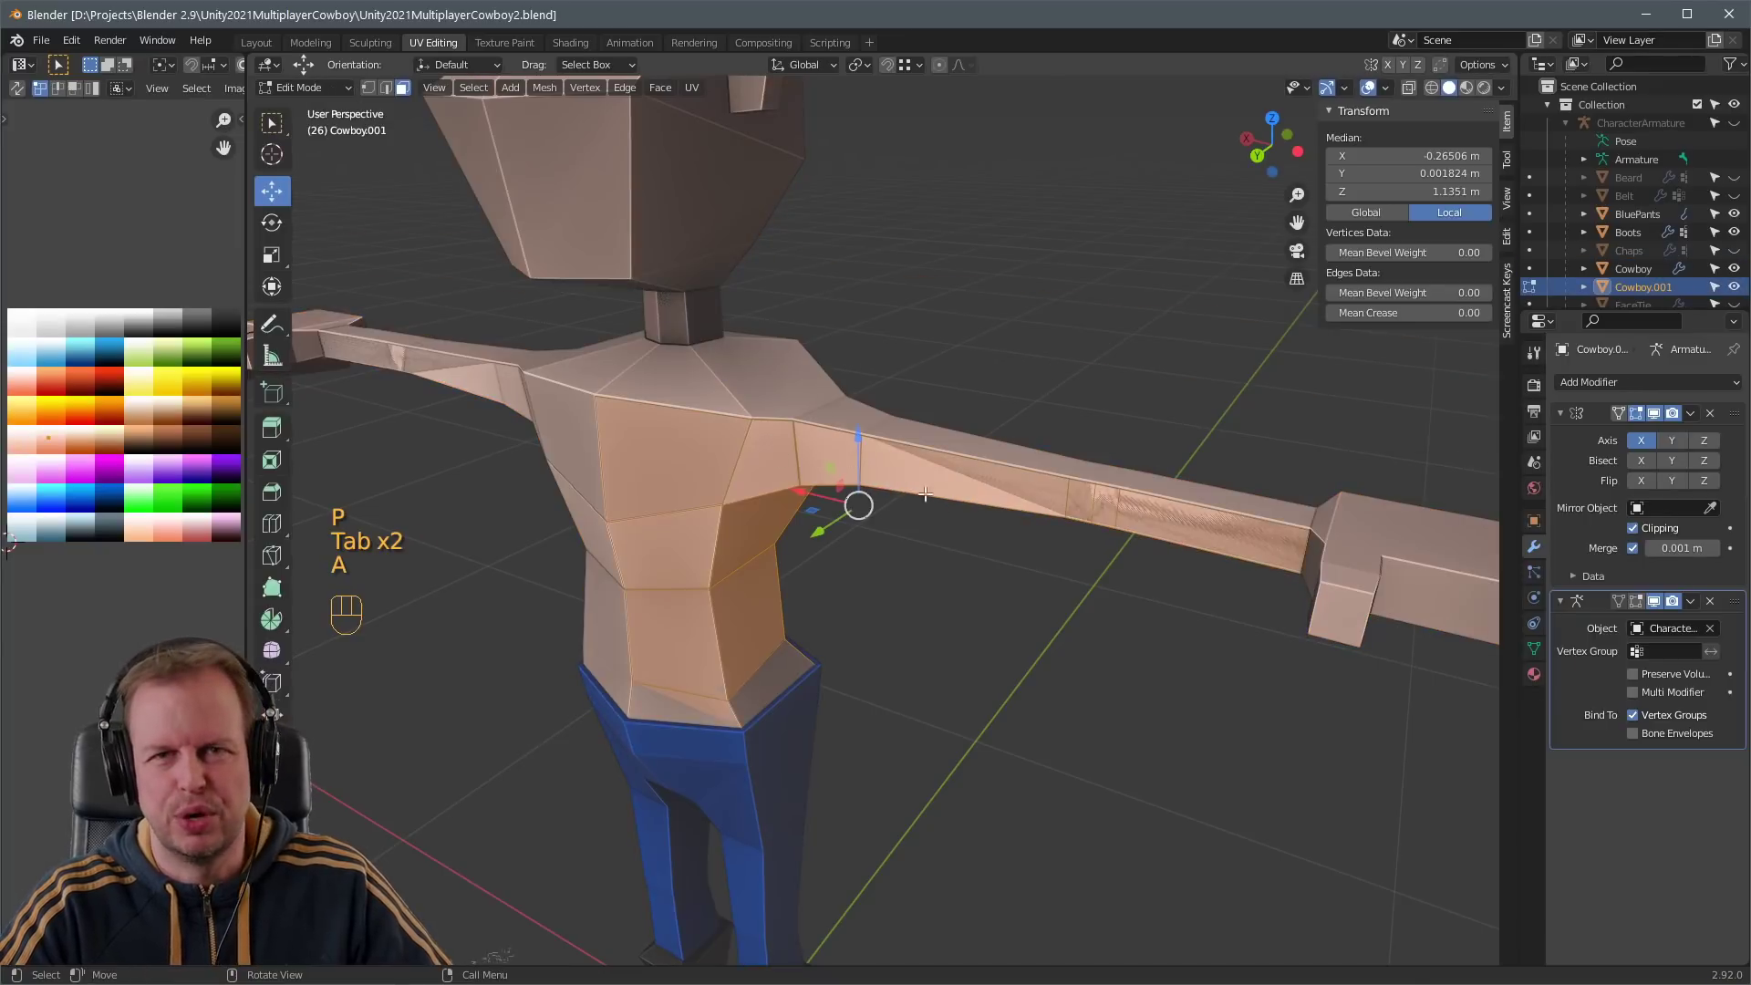
key(alt+e)
click(992, 553)
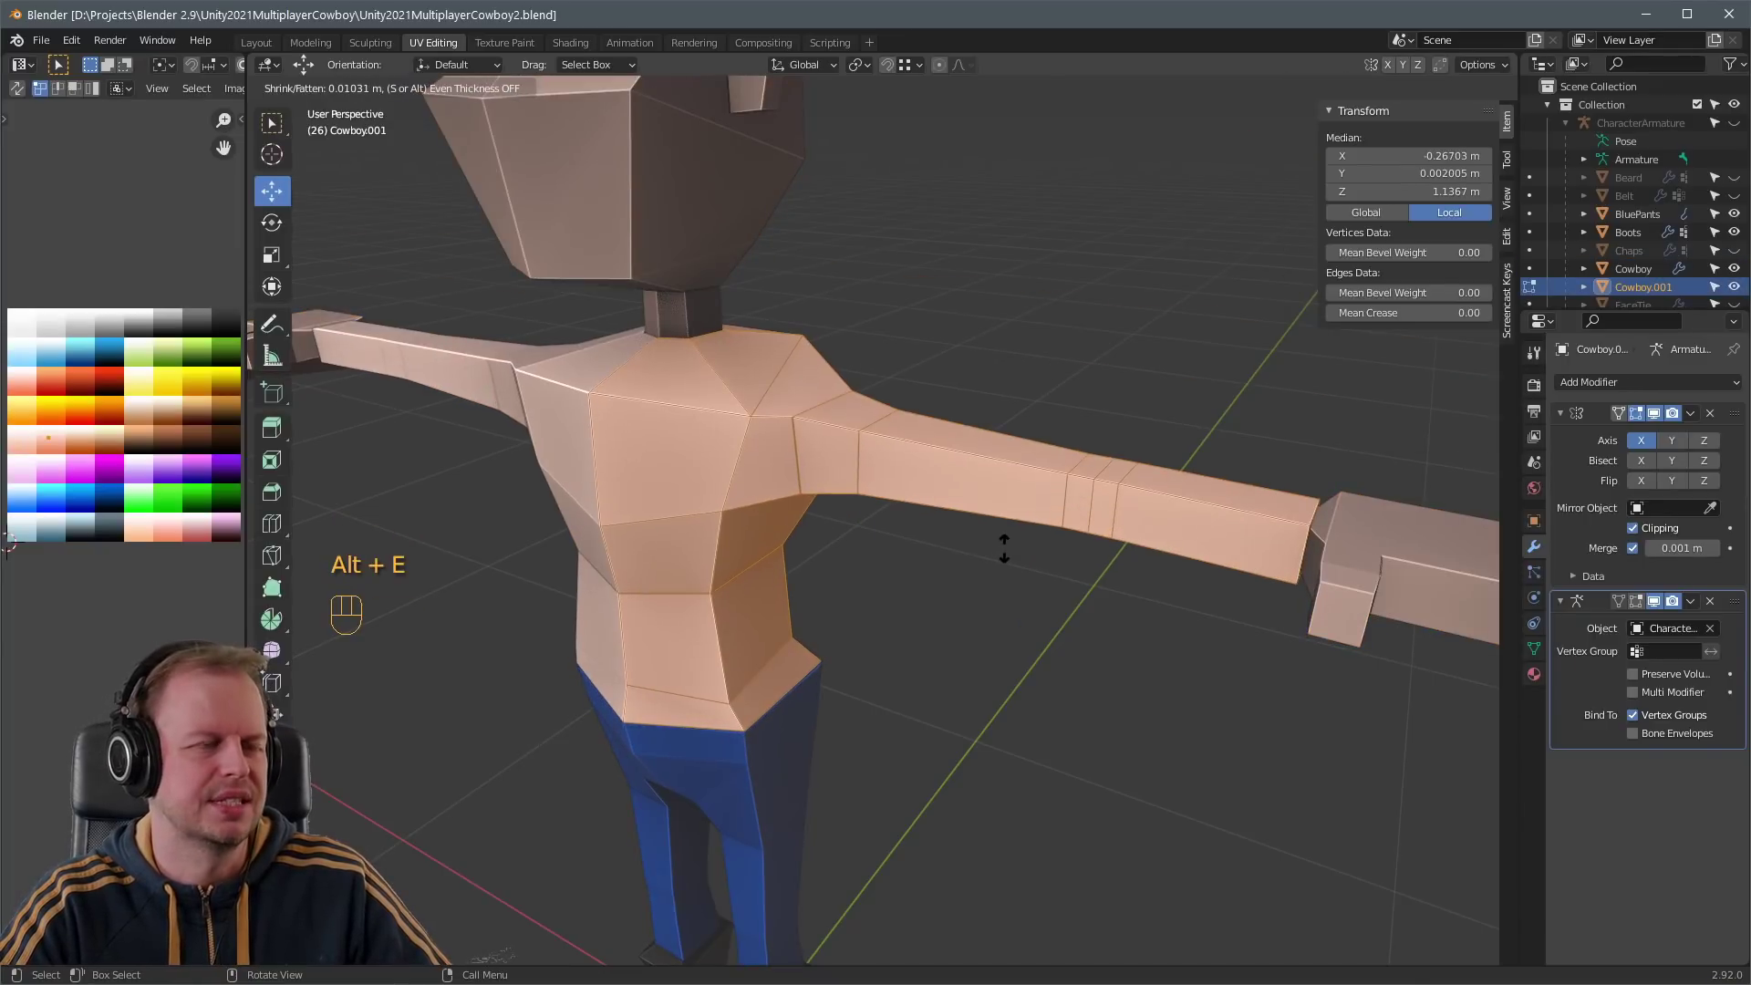
click(1008, 547)
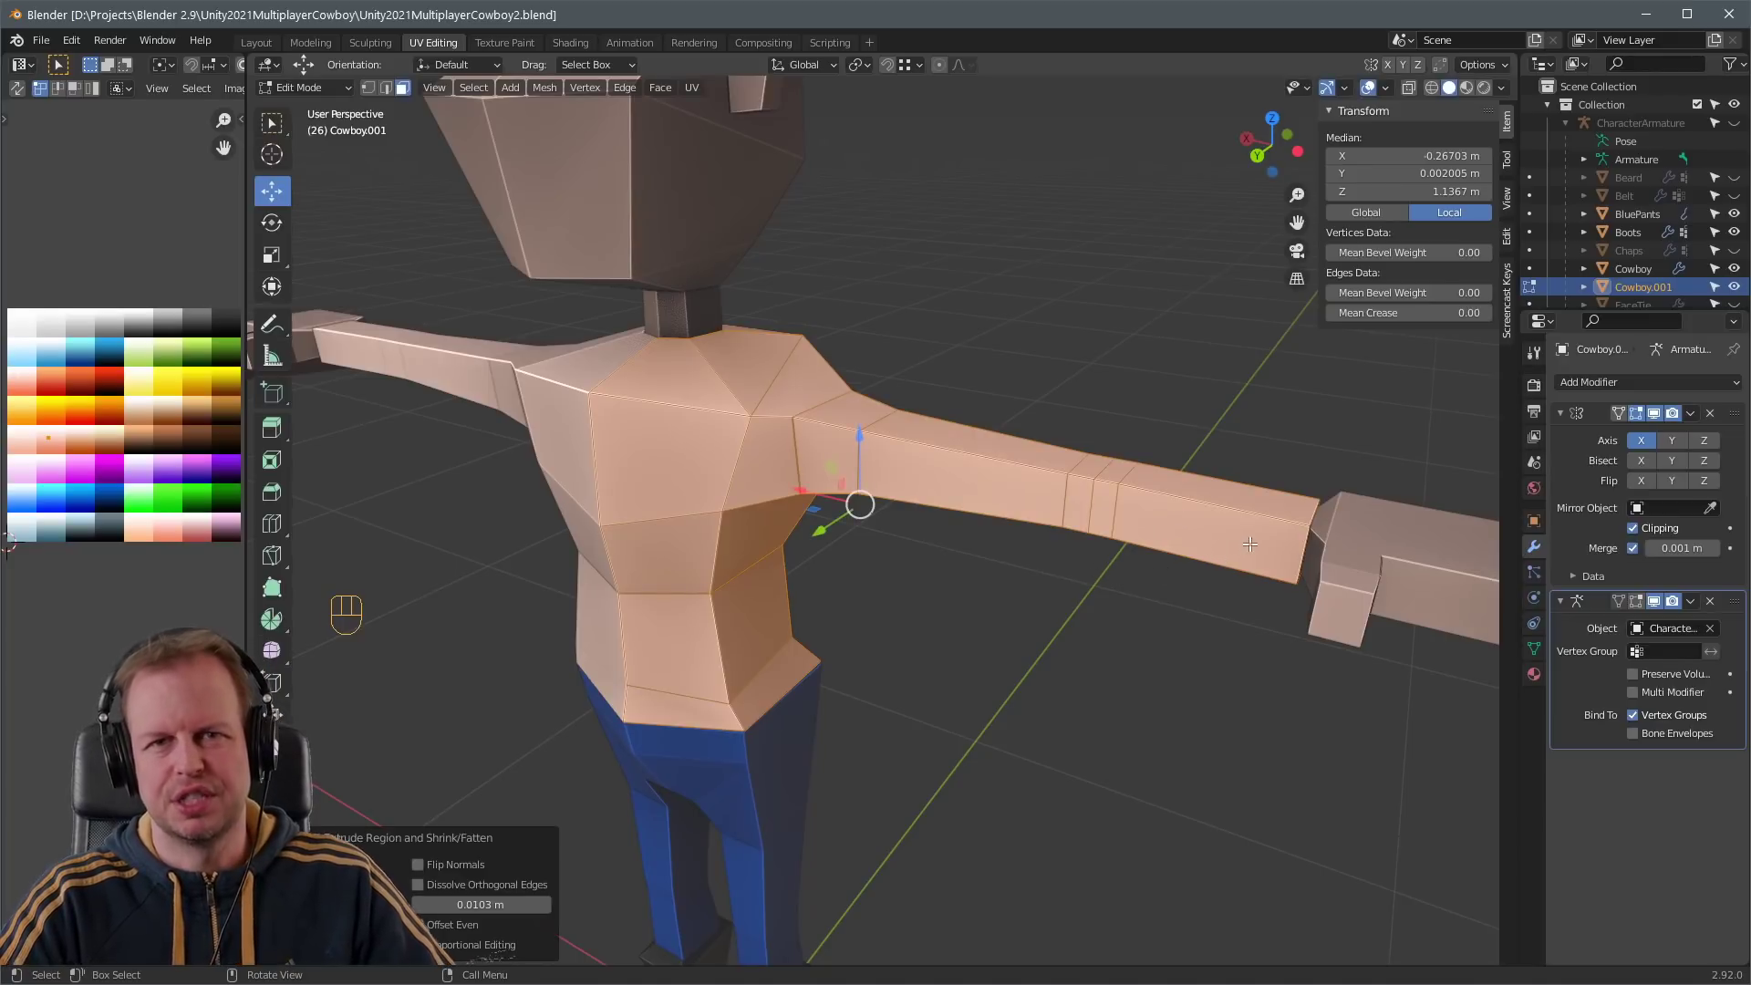
middle_drag(1100, 535, 1231, 534)
key(alt+s)
click(1203, 551)
- Recolour the whole long-sleeved top by moving all its UVs onto the orange palette swatch, then return to Object Mode
key(a)
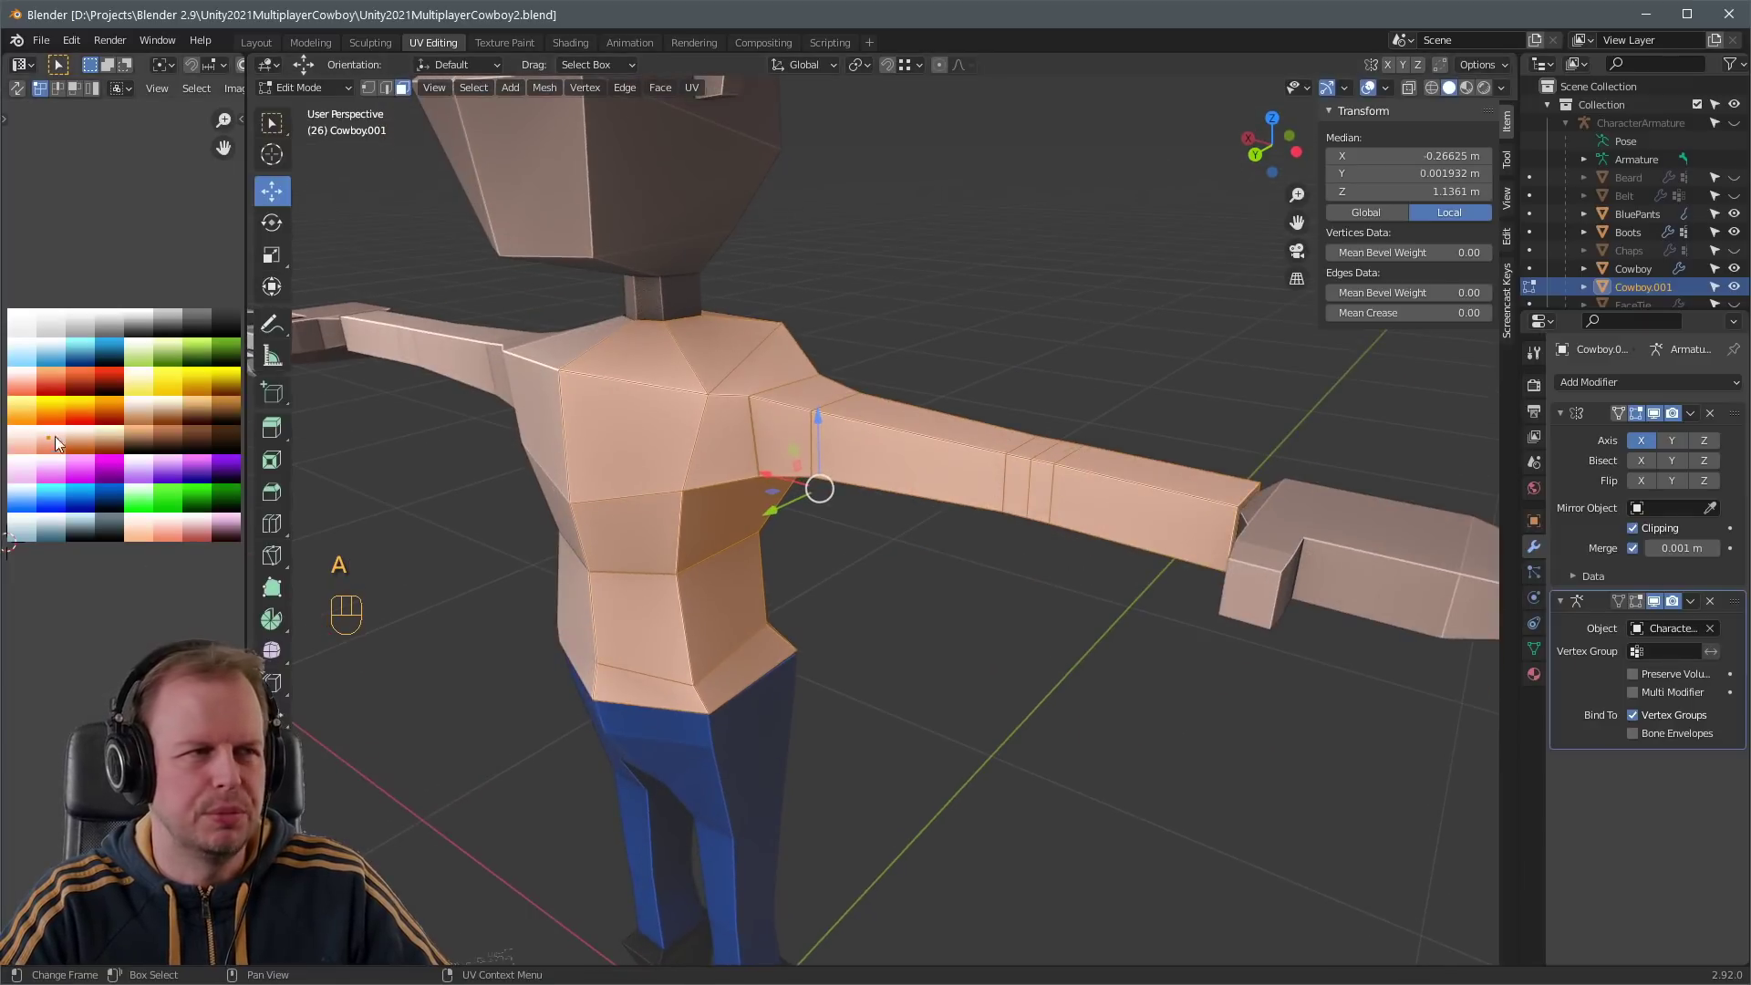
key(g)
right_click(106, 391)
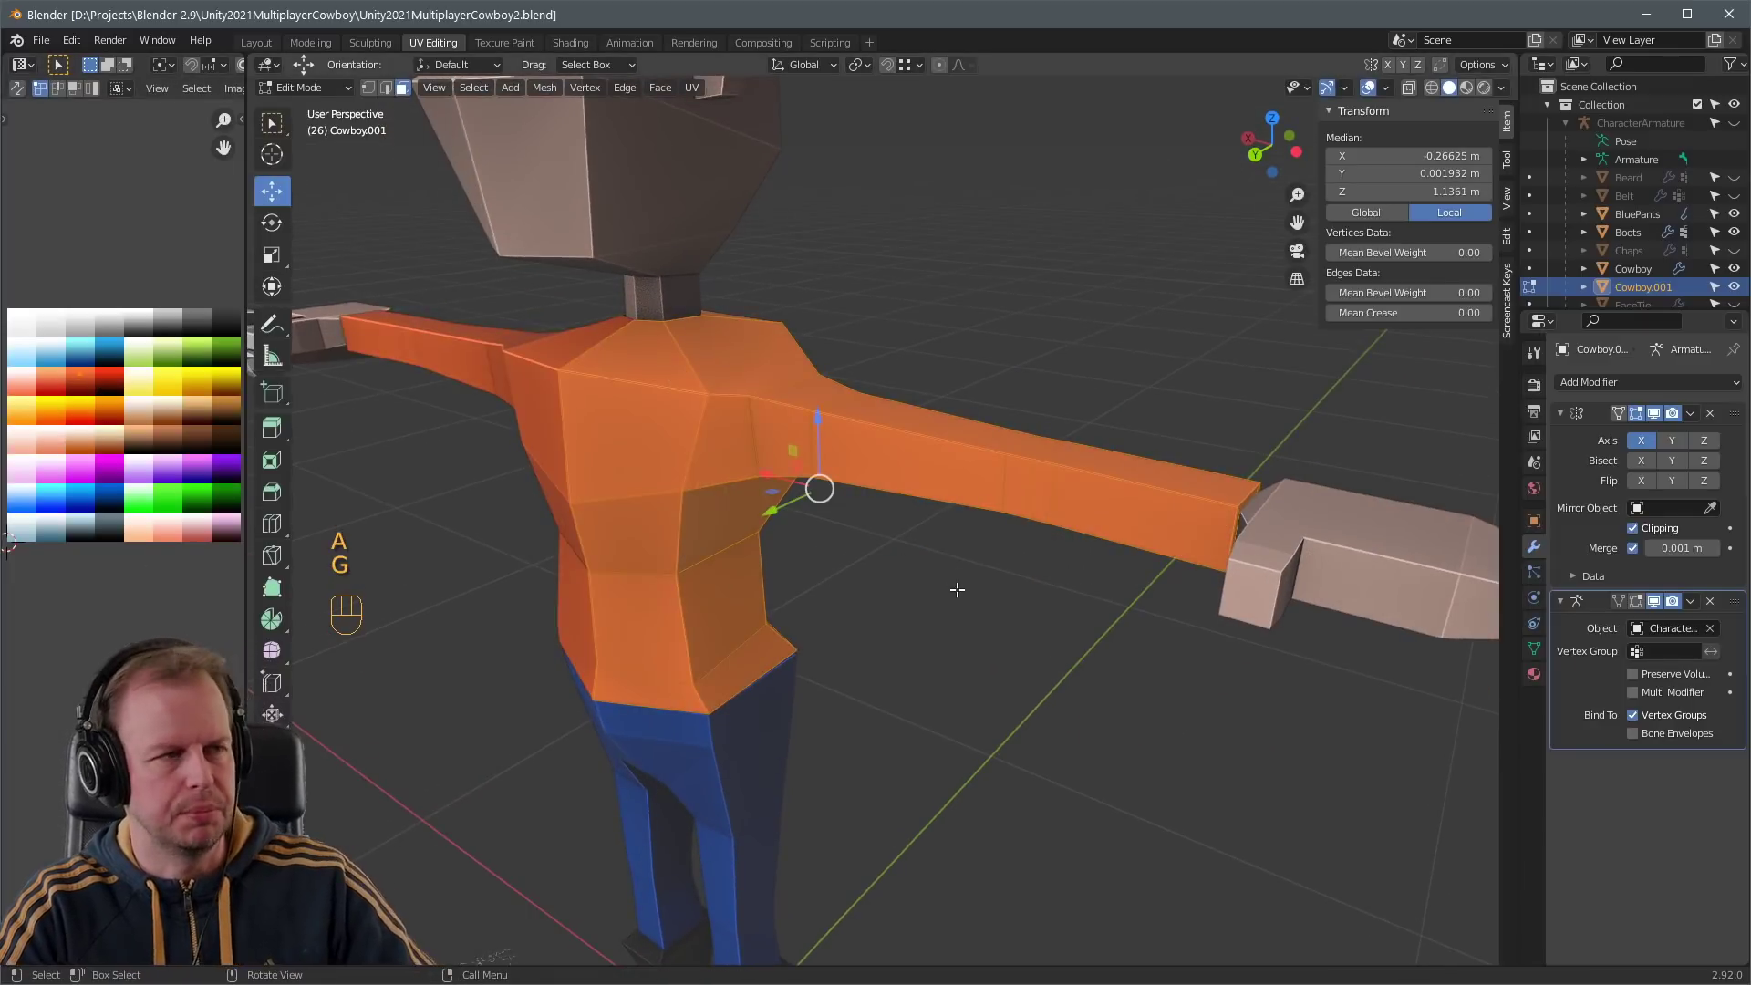
key(Tab)
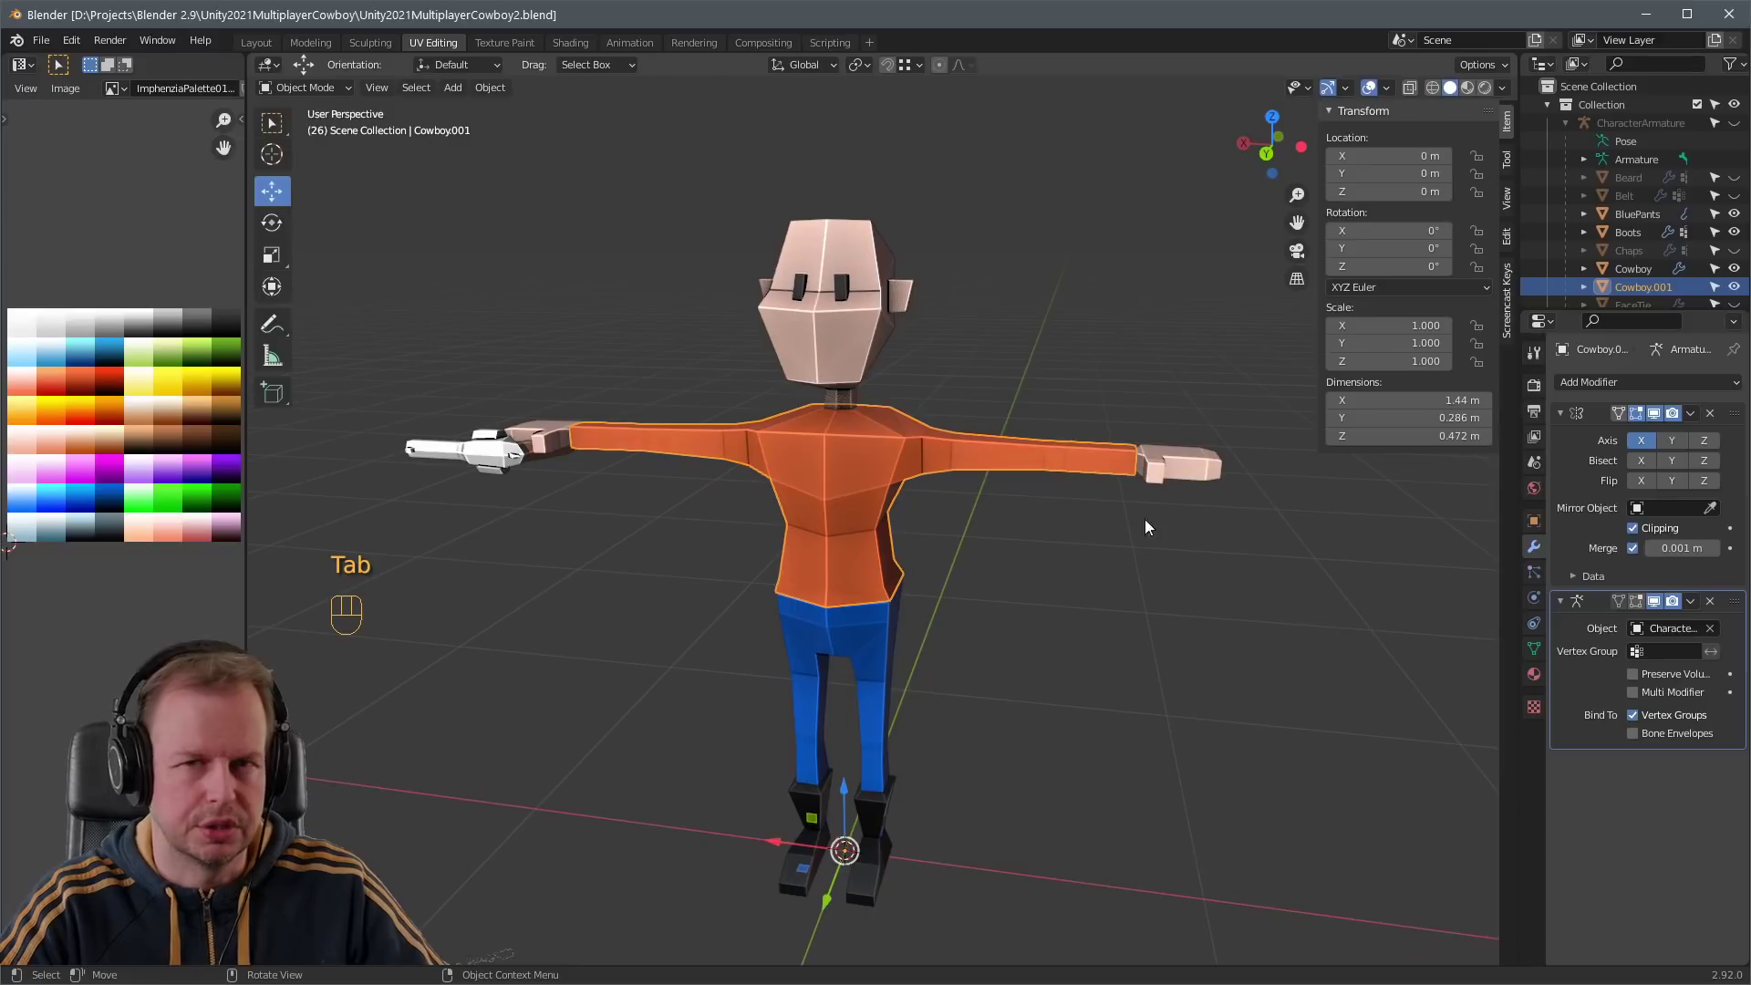
- Show the Vest object and check how it fits over the orange top at the side
scroll(1641, 228, down, 4)
click(1734, 254)
middle_drag(1122, 510, 983, 536)
scroll(983, 536, up, 5)
key(Tab)
middle_drag(848, 588, 698, 547)
key(Tab)
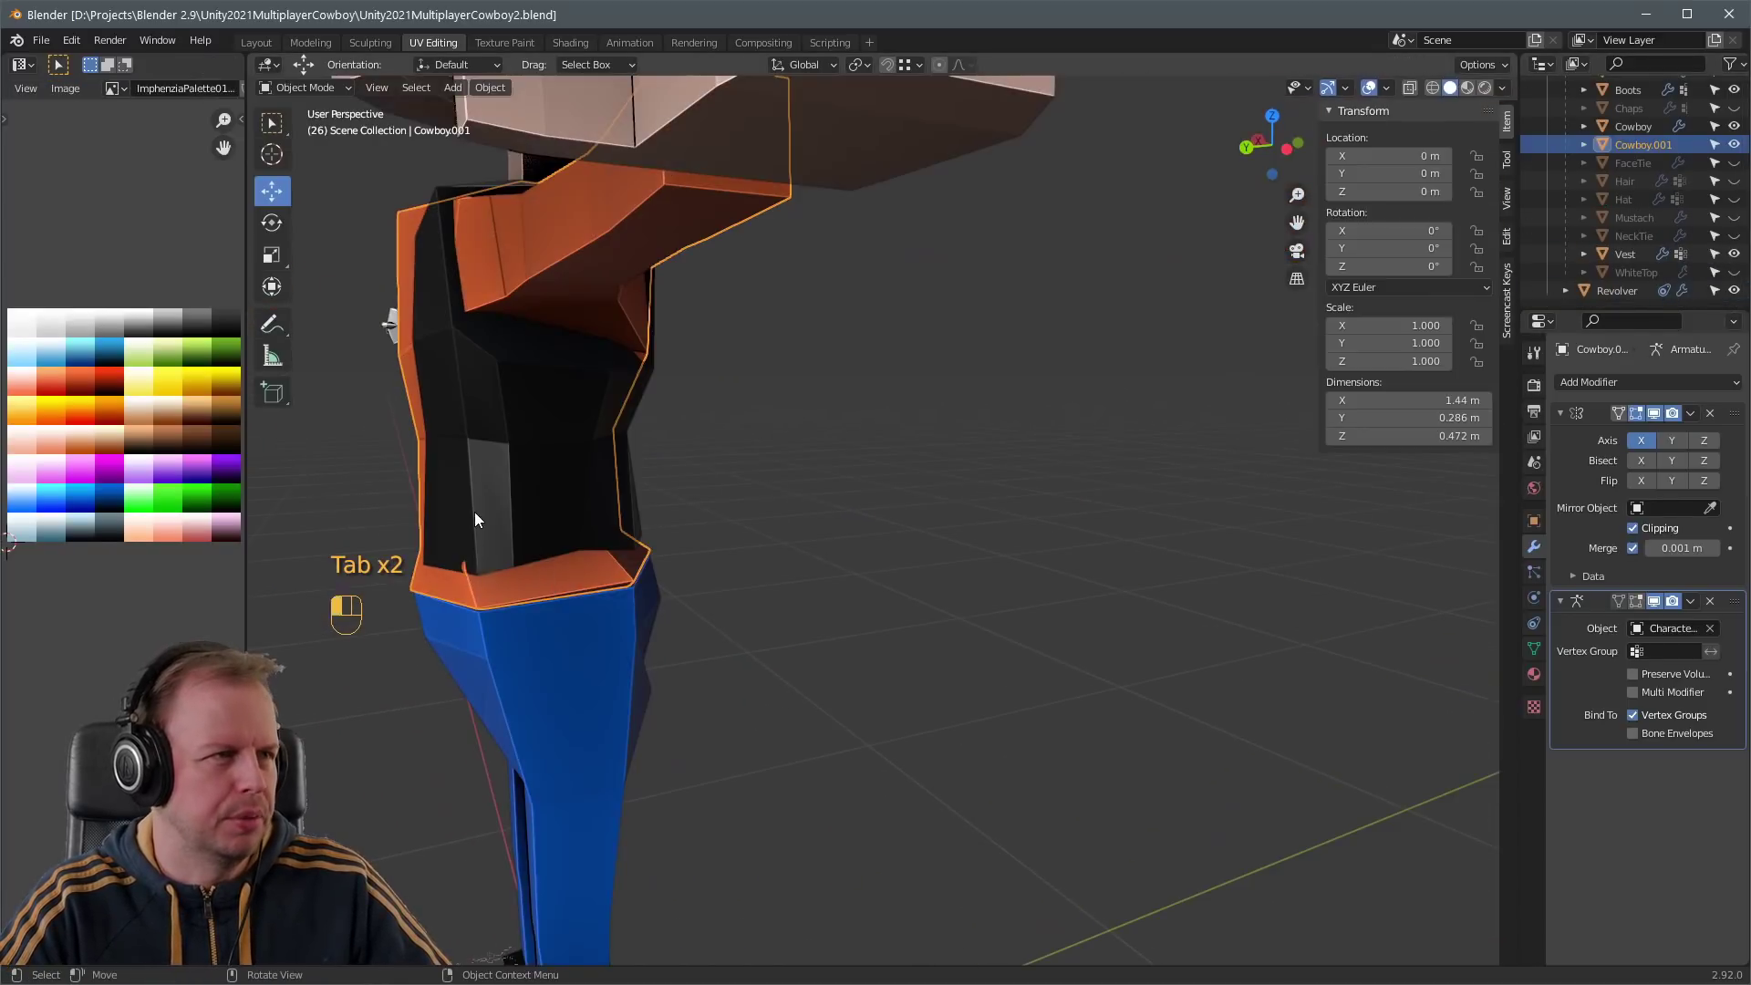
- Edit the Vest in edge selection mode, moving and slightly rotating its lower side edge to fit over the orange top
click(474, 513)
key(Tab)
key(2)
key(2)
click(476, 514)
key(Tab)
key(Tab)
key(g)
click(594, 504)
key(r)
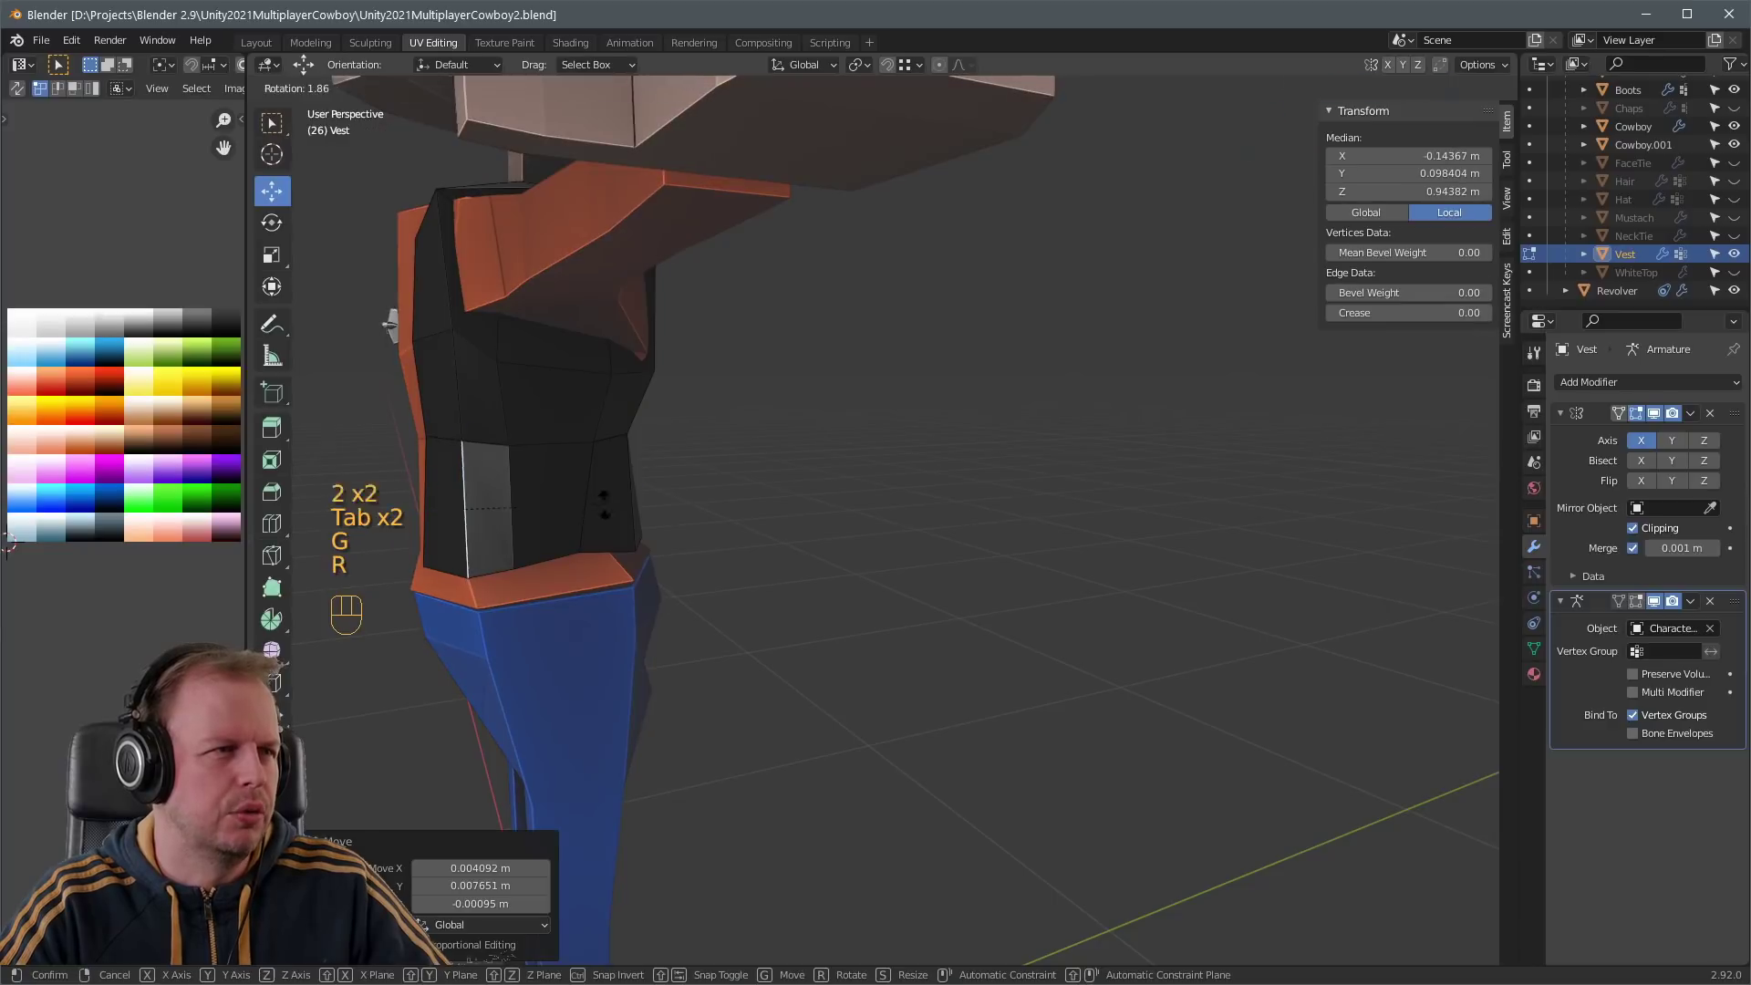
click(604, 504)
key(g)
click(626, 504)
middle_drag(625, 504, 511, 498)
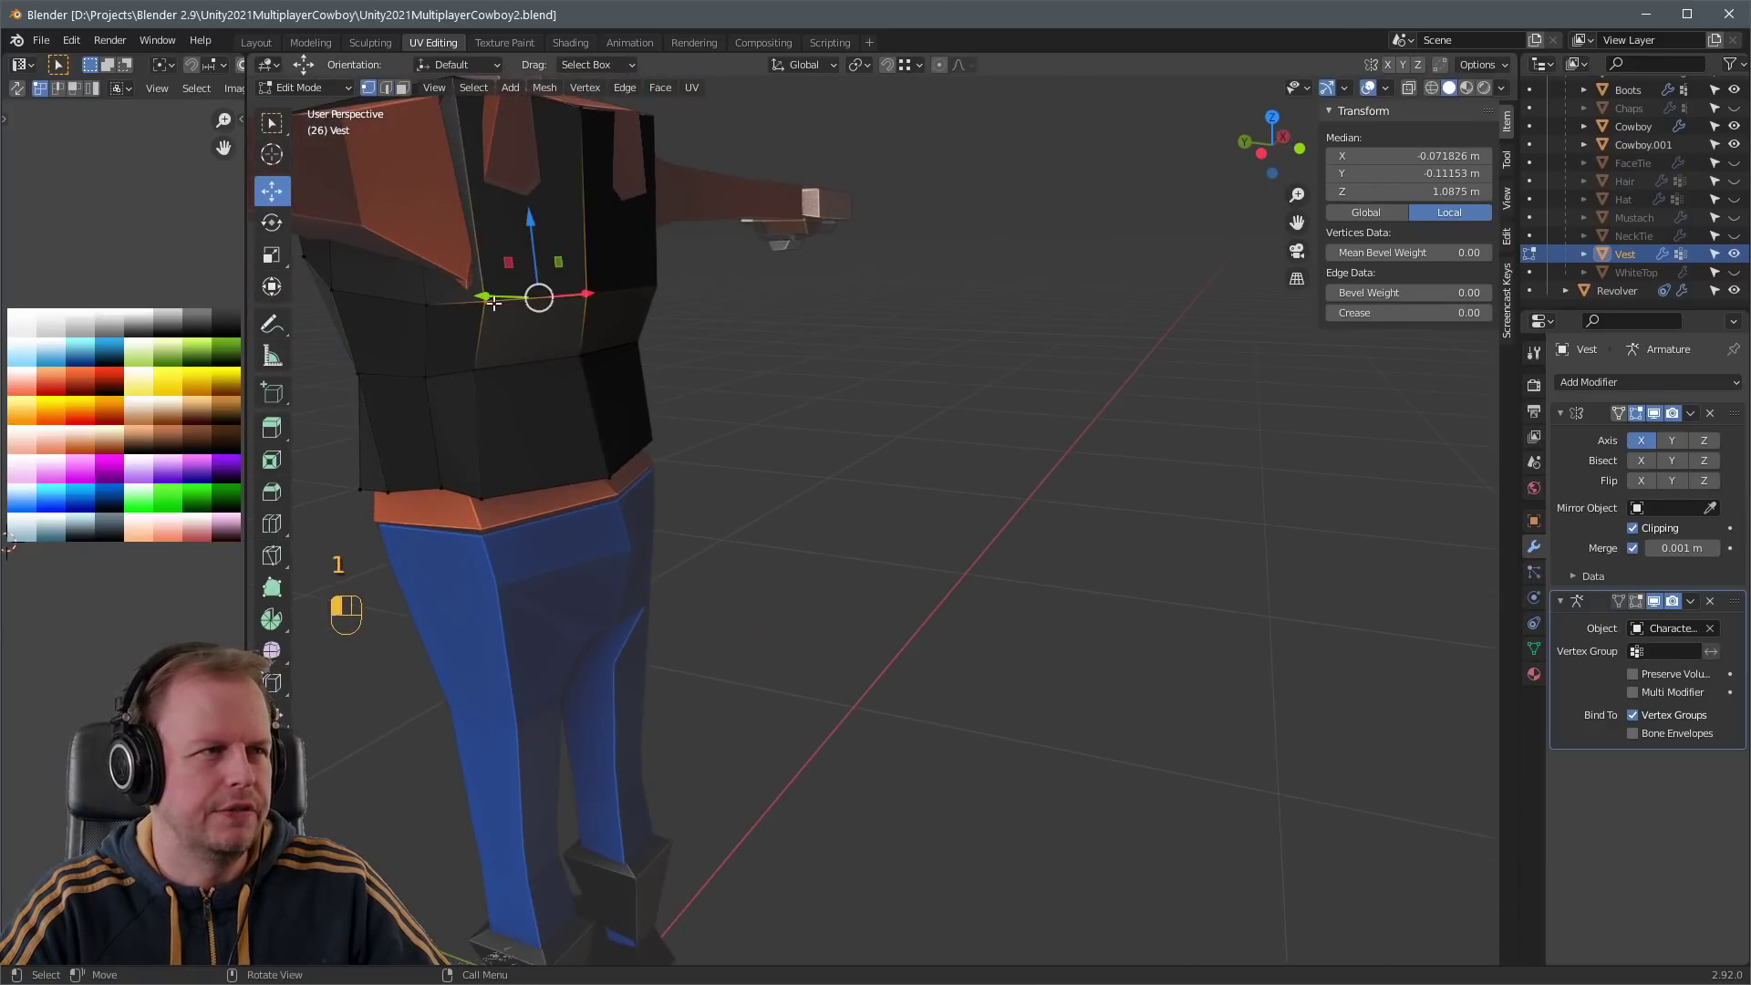
- Adjust individual vertices on the Vest's back and lower side so they clear the orange top, then leave Edit Mode
click(493, 303)
middle_drag(935, 312, 781, 418)
key(g)
click(747, 303)
key(g)
click(740, 305)
click(728, 342)
click(629, 513)
key(g)
click(636, 513)
key(Tab)
scroll(712, 507, down, 5)
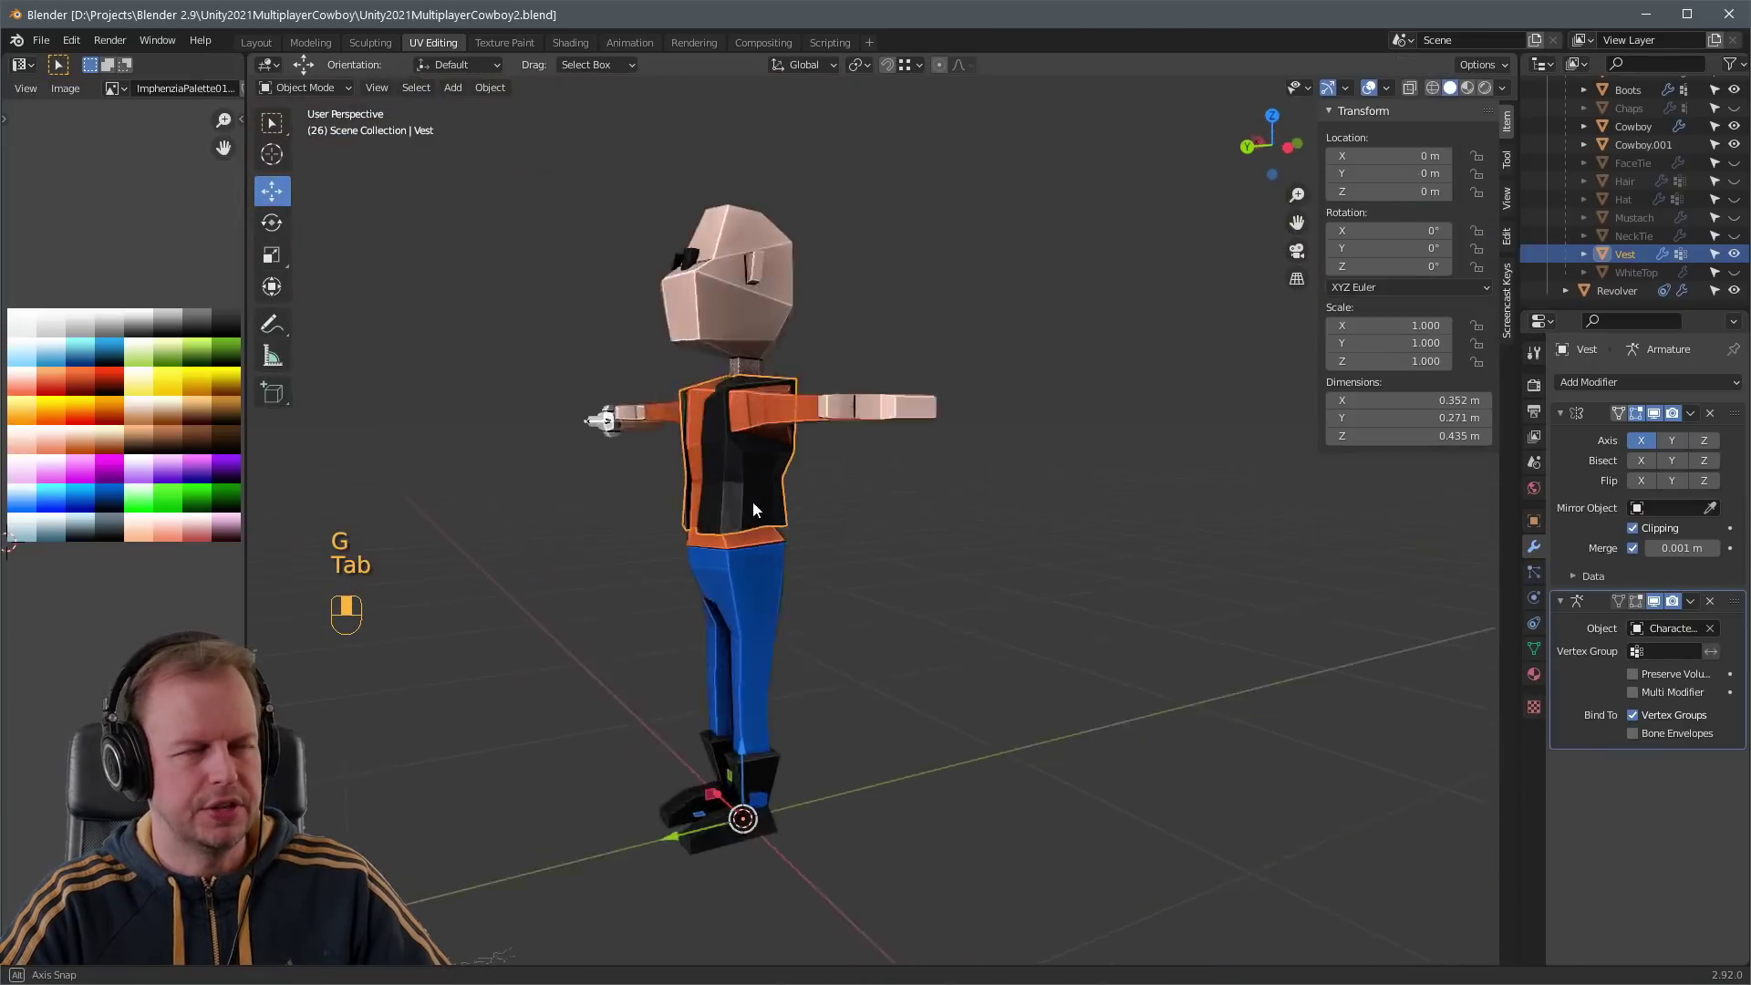
- Reposition the Vest's upper vertices with the help of X-ray so they sit outside the orange top, then leave Edit Mode
scroll(852, 544, up, 3)
middle_drag(752, 501, 823, 451)
key(Tab)
key(alt+z)
click(699, 355)
middle_drag(883, 392, 906, 427)
key(alt+z)
key(g)
right_click(766, 399)
key(g)
click(974, 374)
key(g)
click(868, 405)
click(588, 412)
key(g)
click(773, 391)
key(Tab)
scroll(773, 392, down, 1)
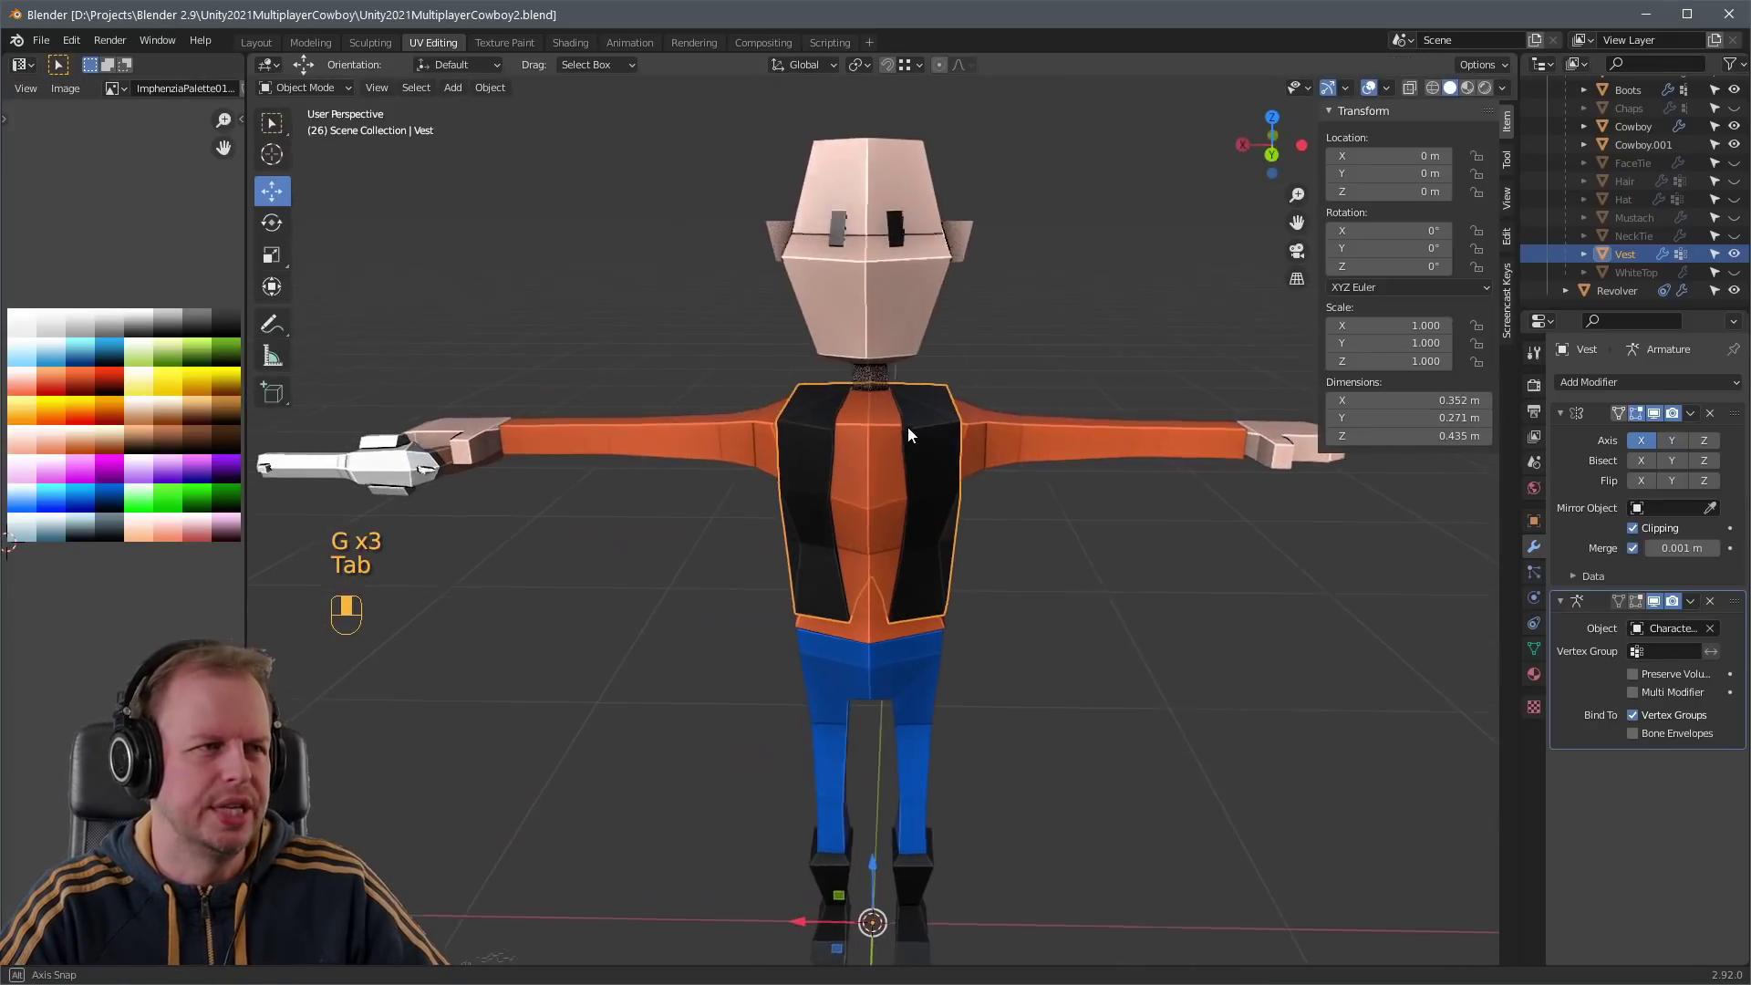
- Show CharacterArmature and test the clothing's deformation by rotating the Spine2 bone about 39.6° in Pose Mode, then undo the rotation
scroll(1641, 192, up, 5)
click(1640, 122)
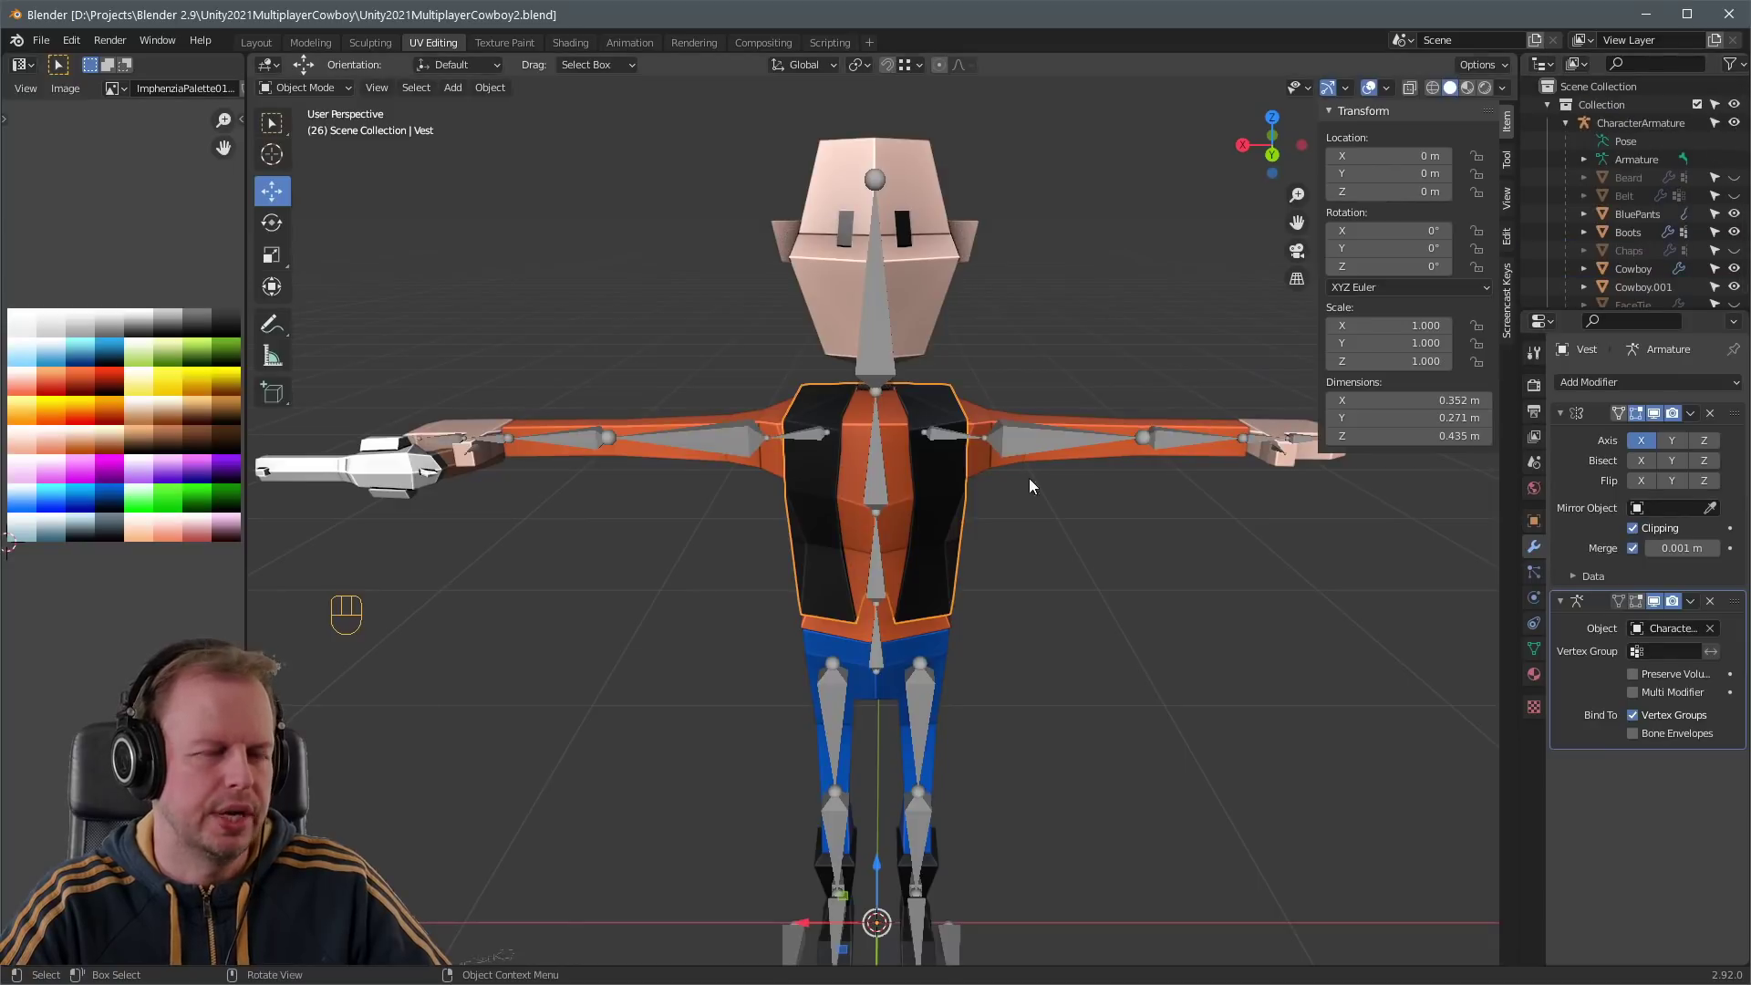
key(ctrl+Tab)
click(884, 479)
key(r)
click(1145, 507)
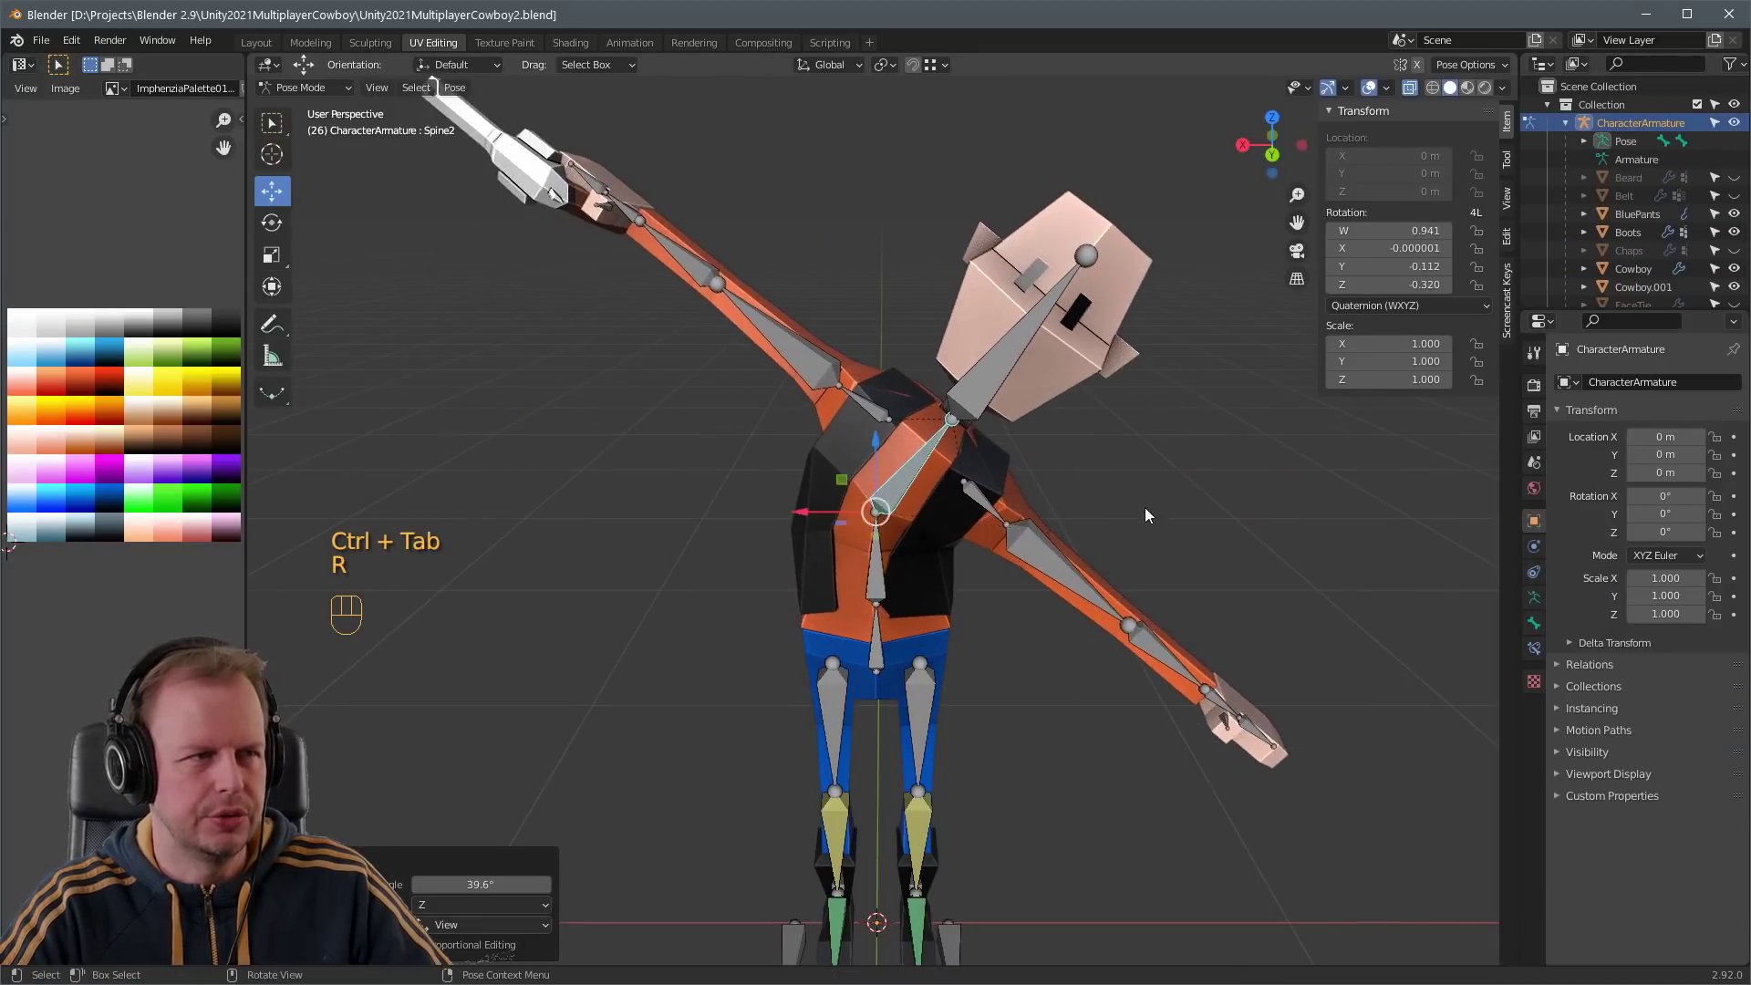
middle_drag(1145, 507, 1177, 383)
key(ctrl+z)
key(r)
right_click(1044, 405)
key(Tab)
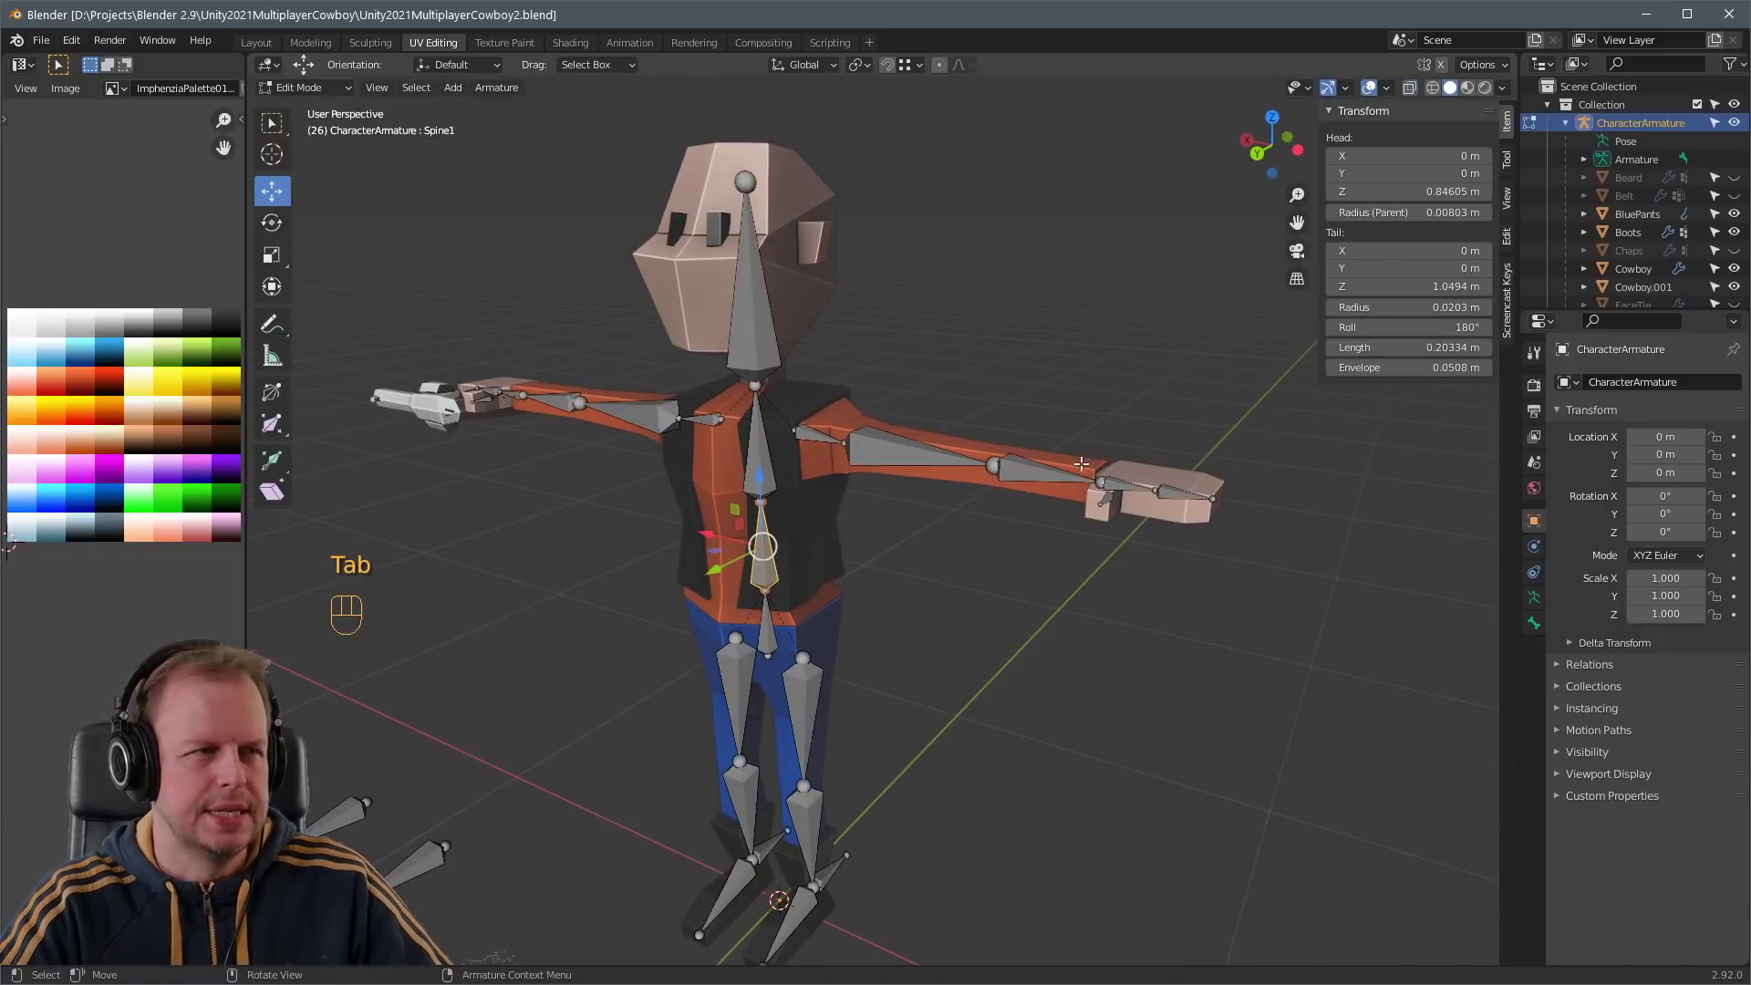
- Hide the Vest, return CharacterArmature to Object Mode and hide it as well
scroll(1732, 246, down, 2)
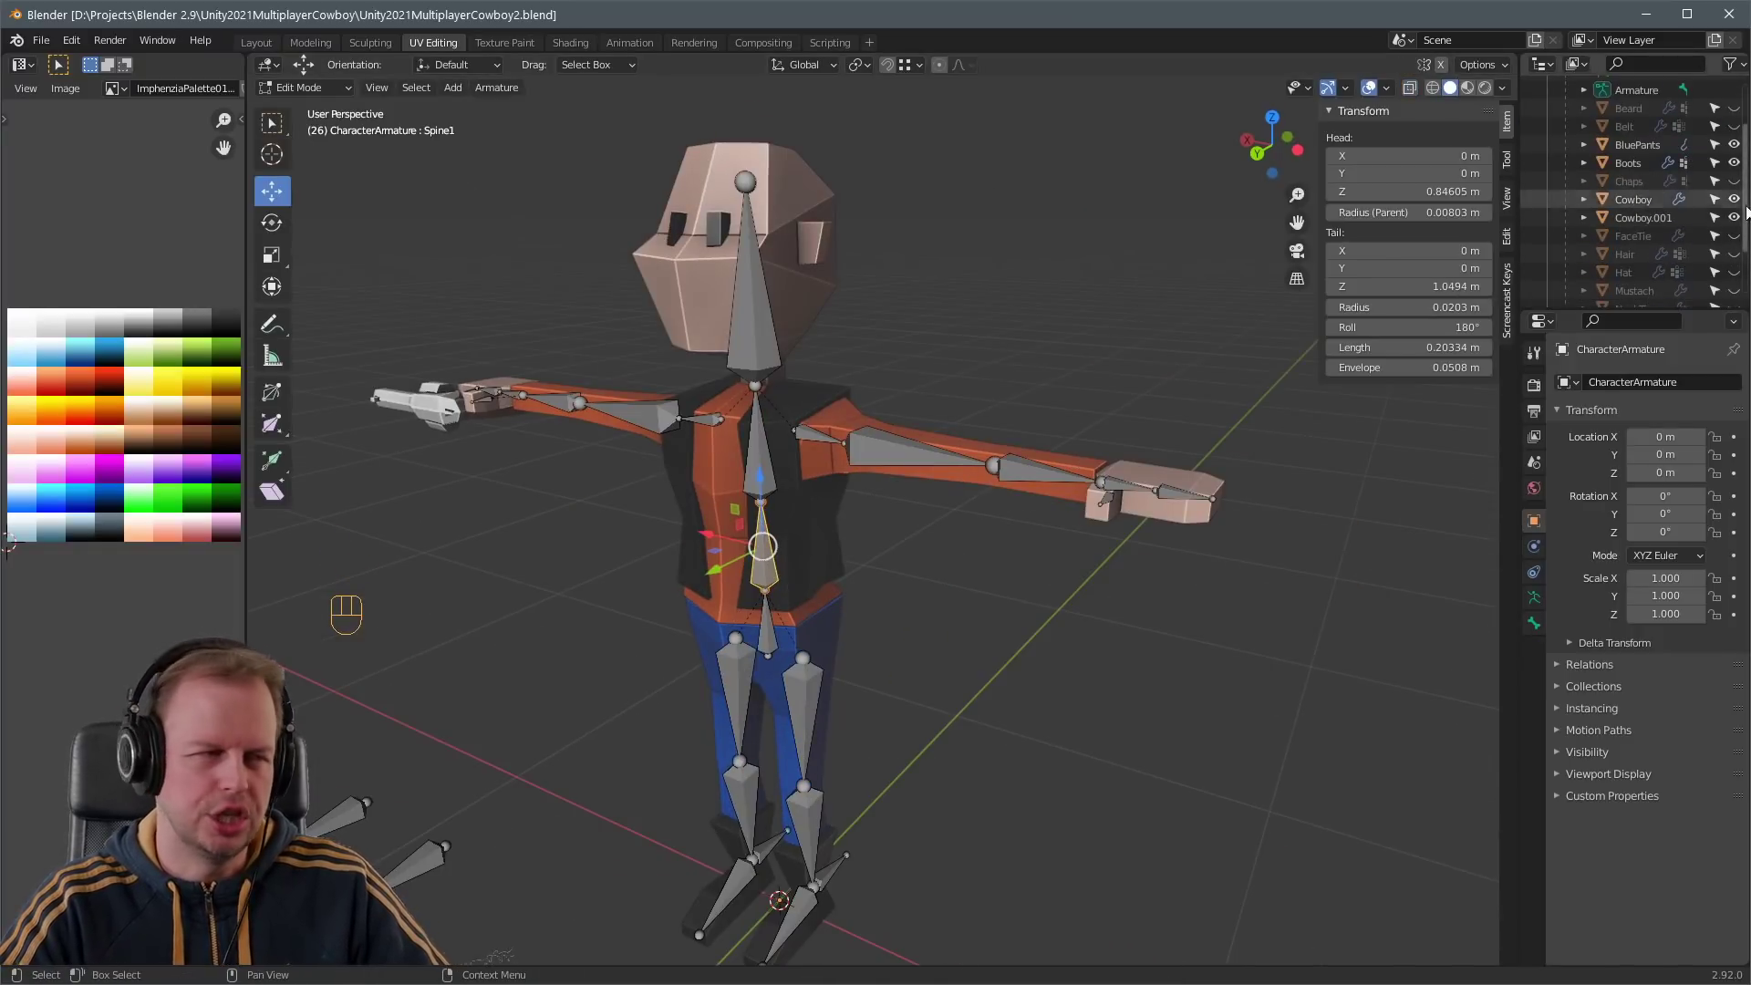
scroll(1731, 219, down, 2)
click(1733, 254)
scroll(1728, 173, up, 4)
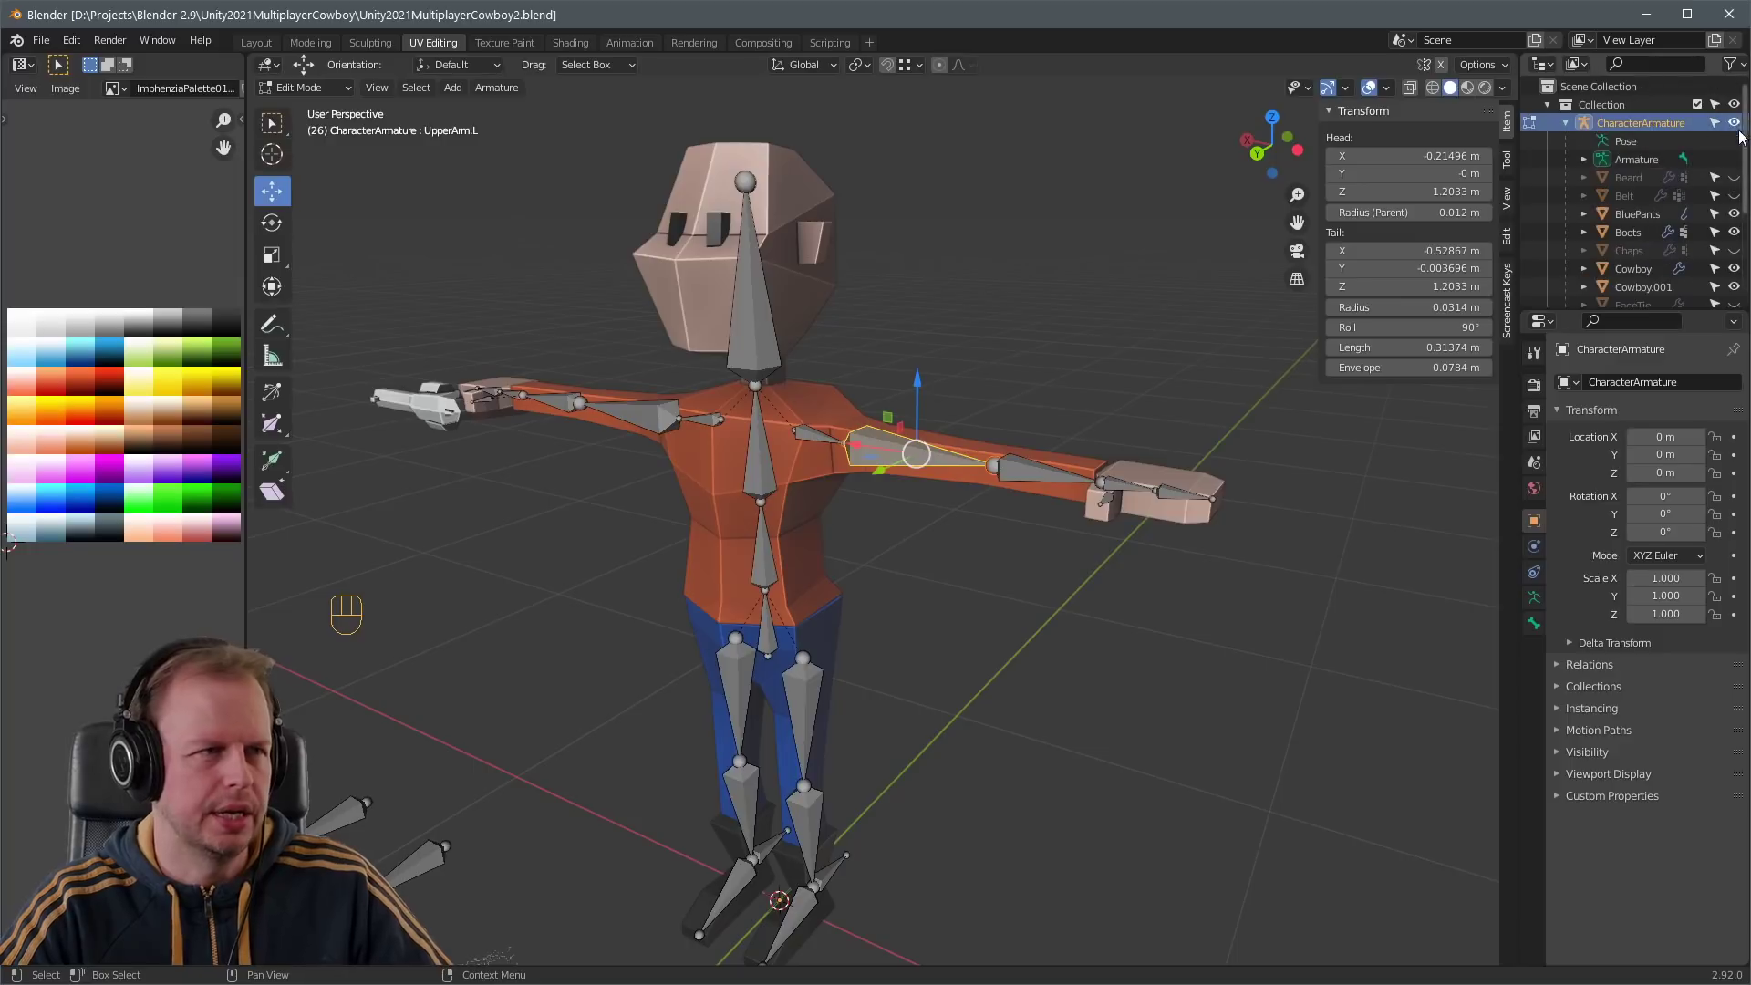
click(1734, 123)
key(Tab)
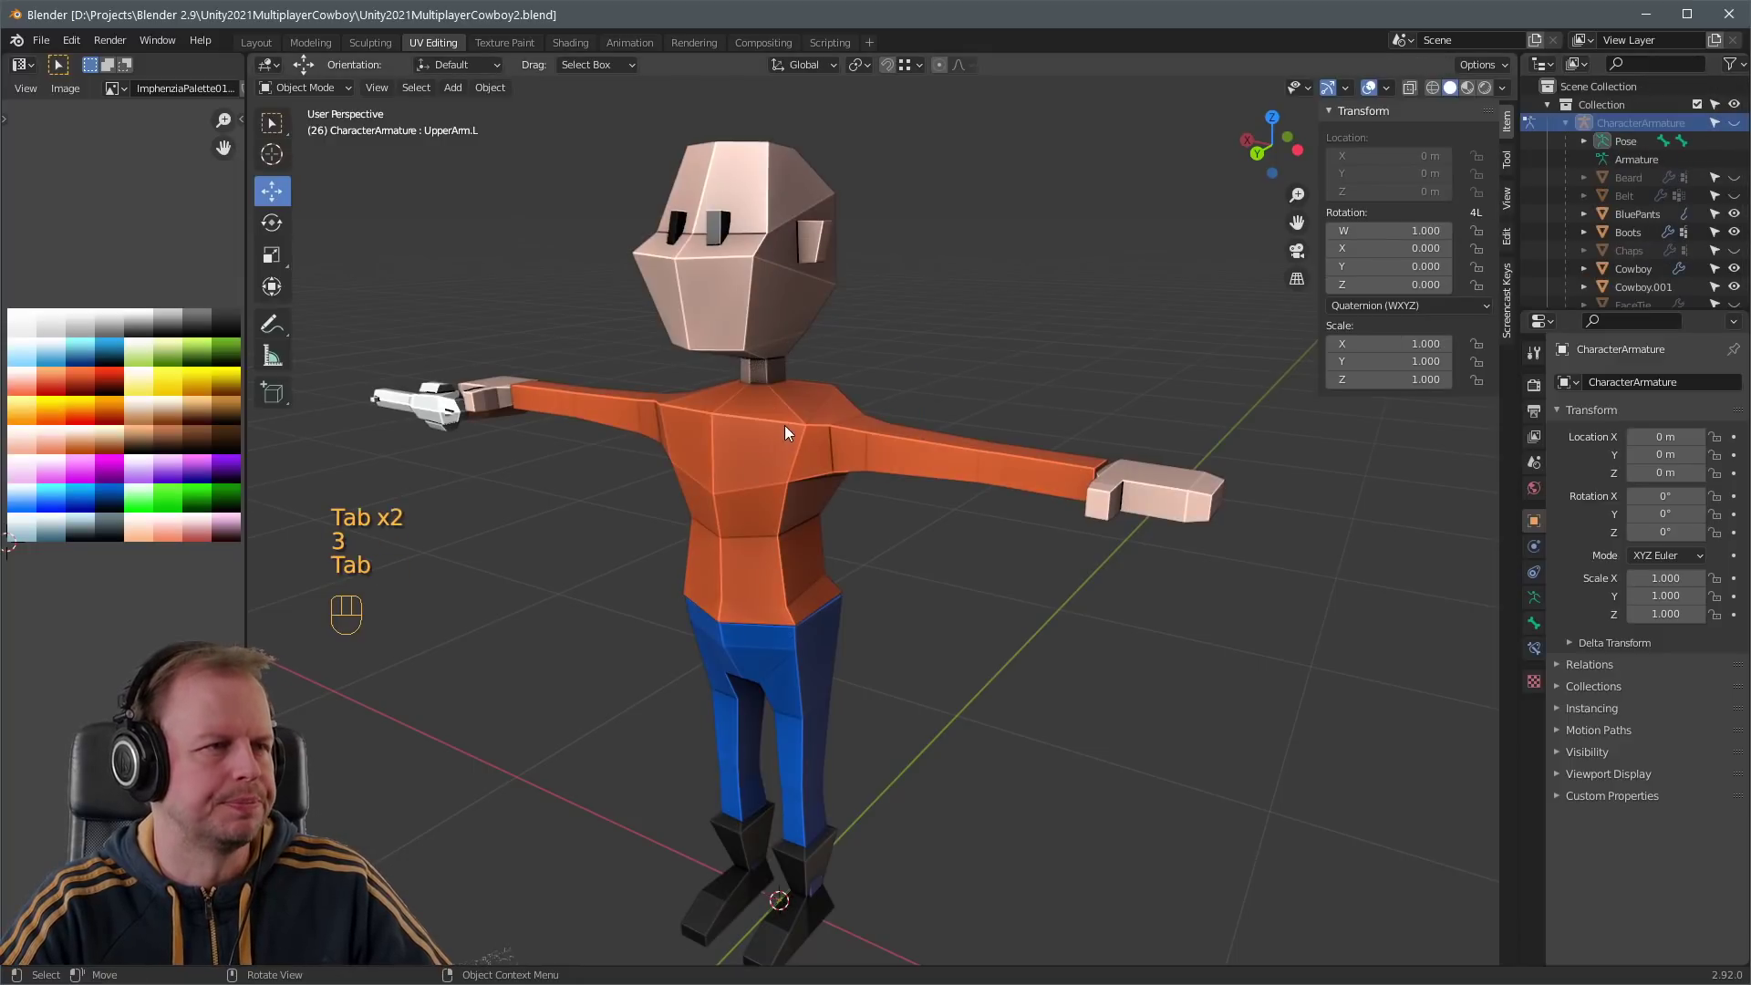
key(Tab)
click(1733, 123)
key(ctrl+Tab)
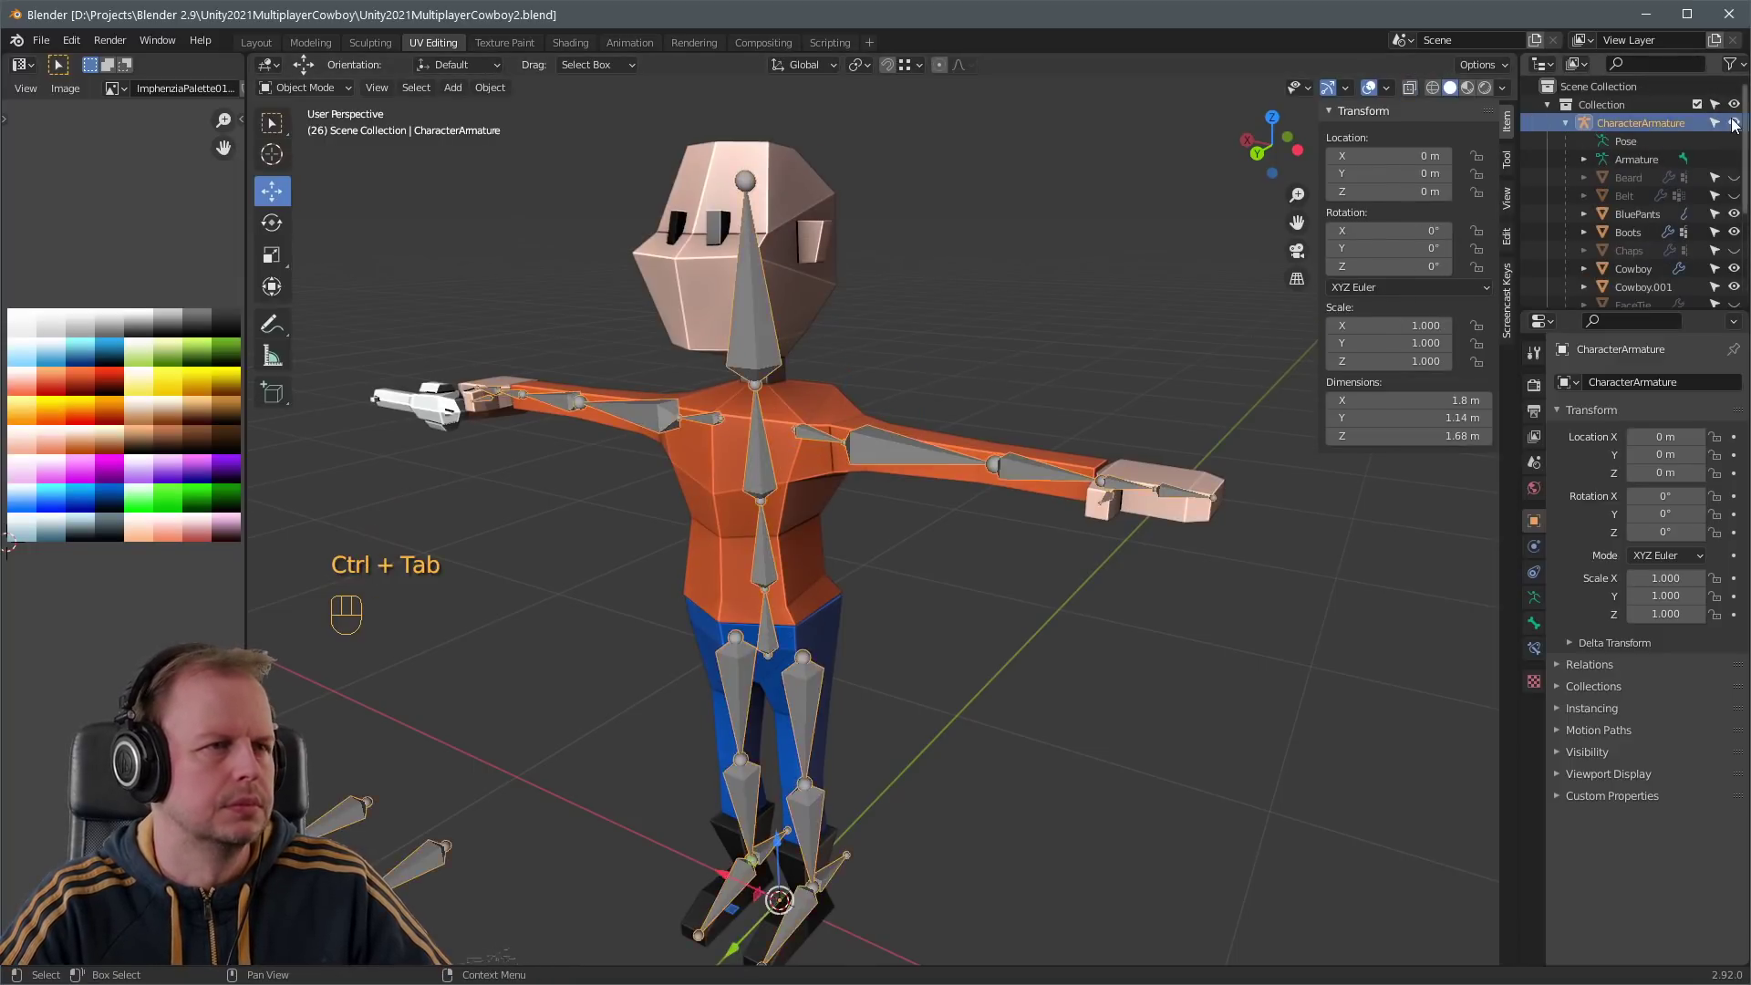
click(1733, 123)
- Edit the orange long-sleeved top in face selection mode, clear the selection and select a front face at the waist
key(Tab)
click(761, 443)
key(Tab)
key(3)
key(a)
key(a)
alt+shift+click(778, 426)
middle_drag(989, 345, 928, 307)
key(a)
key(a)
click(700, 545)
shift+click(695, 509)
middle_drag(711, 445, 802, 474)
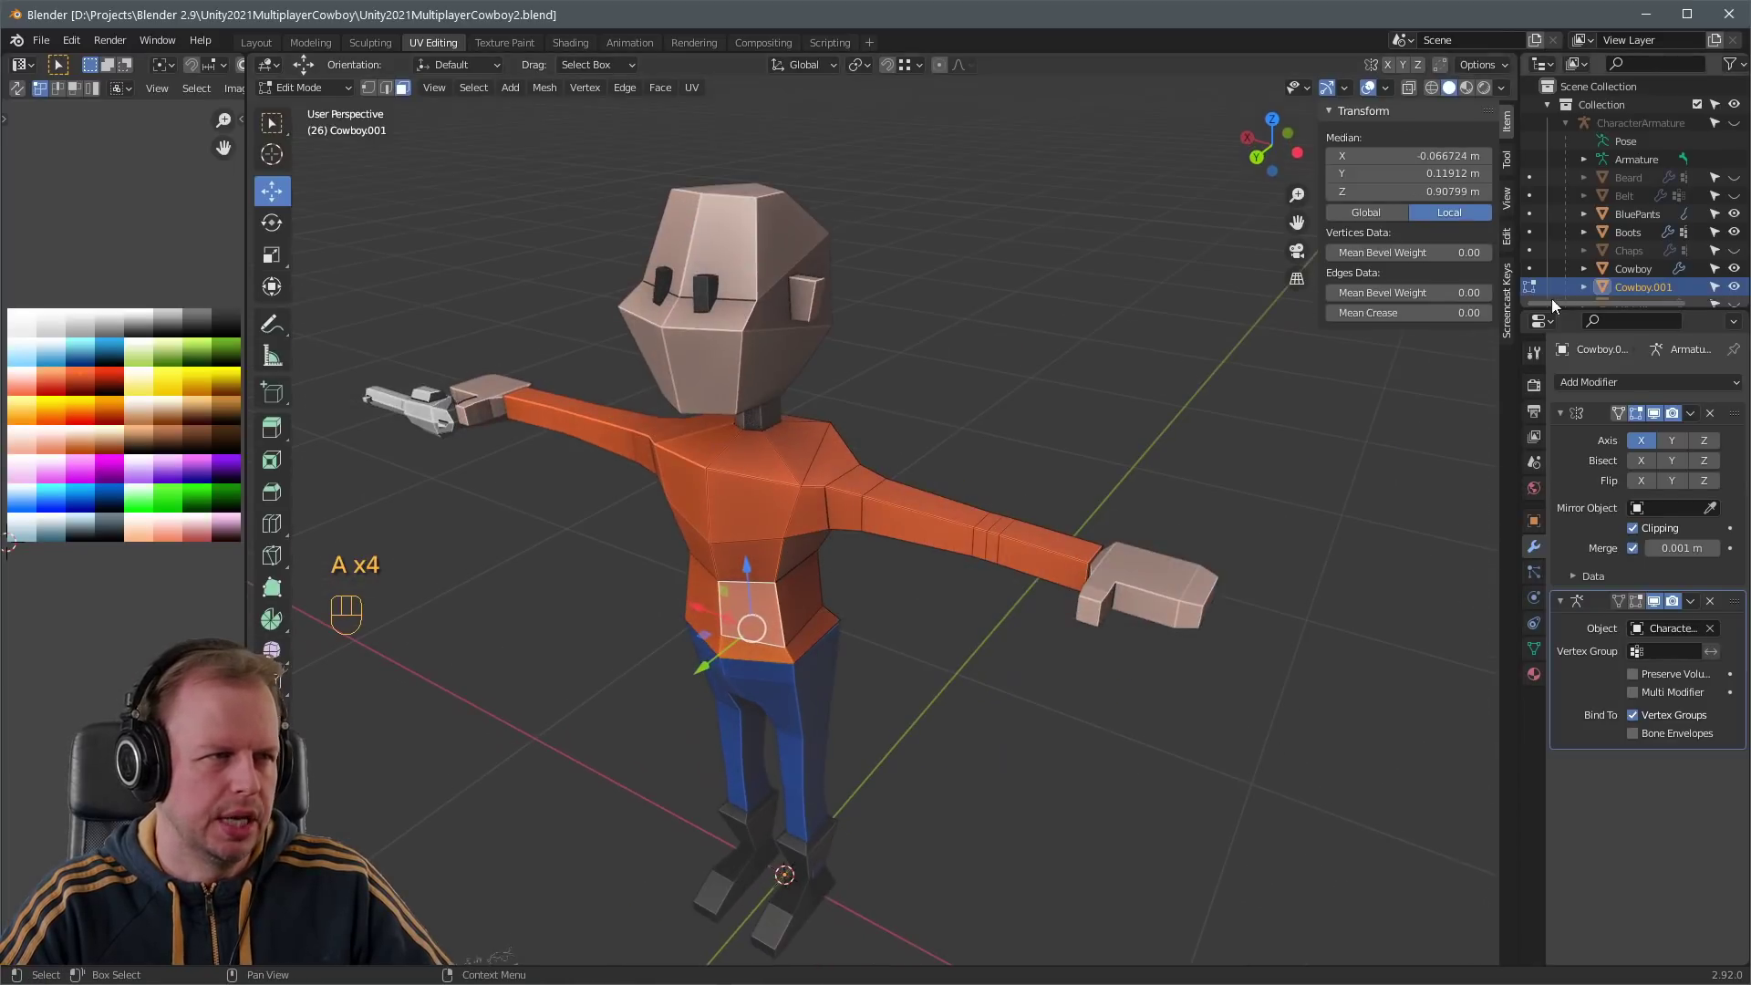
- Hide the orange long-sleeved top and edit the Cowboy body in face selection mode
scroll(1713, 264, down, 3)
click(1734, 144)
key(3)
mouse_move(766, 565)
middle_down()
mouse_move(738, 595)
mouse_move(753, 573)
middle_up()
key(Tab)
key(Tab)
- Select the body's torso faces without the arms, duplicate them in place and separate the selection into its own object
shift+click(751, 566)
shift+click(799, 582)
middle_drag(881, 541, 741, 516)
shift+click(736, 518)
middle_drag(742, 381, 965, 462)
shift+click(651, 428)
scroll(771, 415, up, 2)
shift+click(791, 407)
key(shift+d)
right_click(965, 462)
key(p)
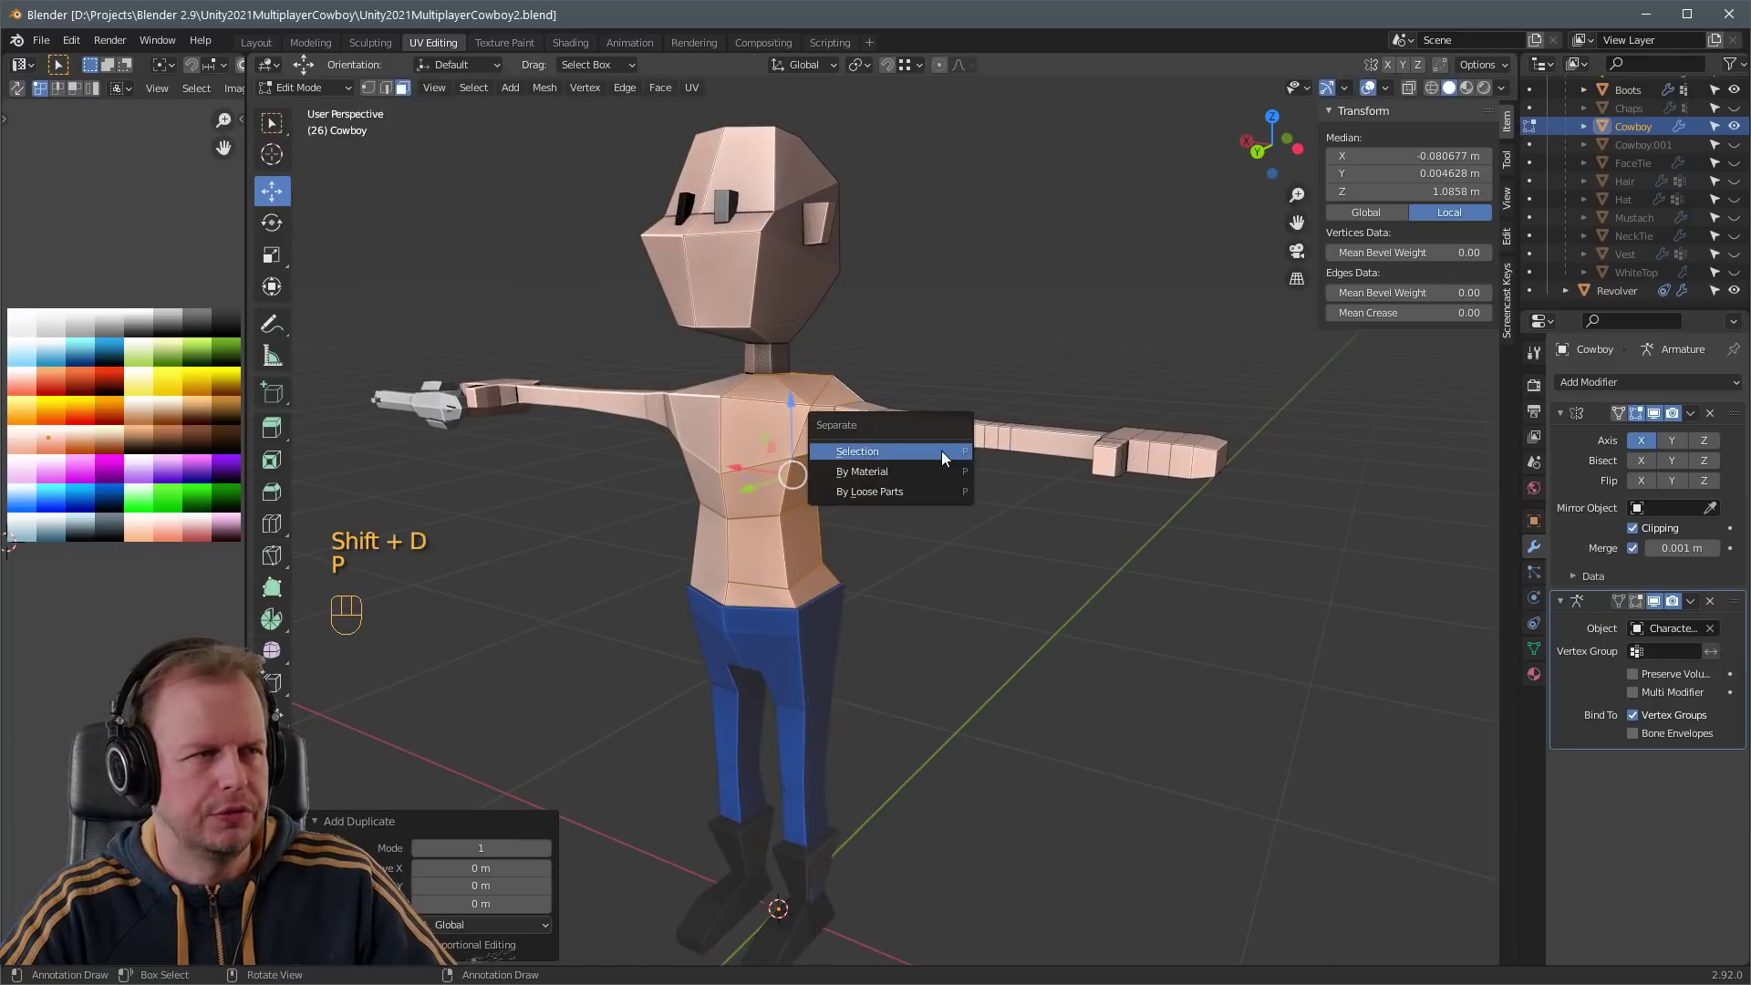
click(875, 441)
- Edit the separated torso piece and try to extrude all its faces outward along their normals
key(Tab)
key(Tab)
key(a)
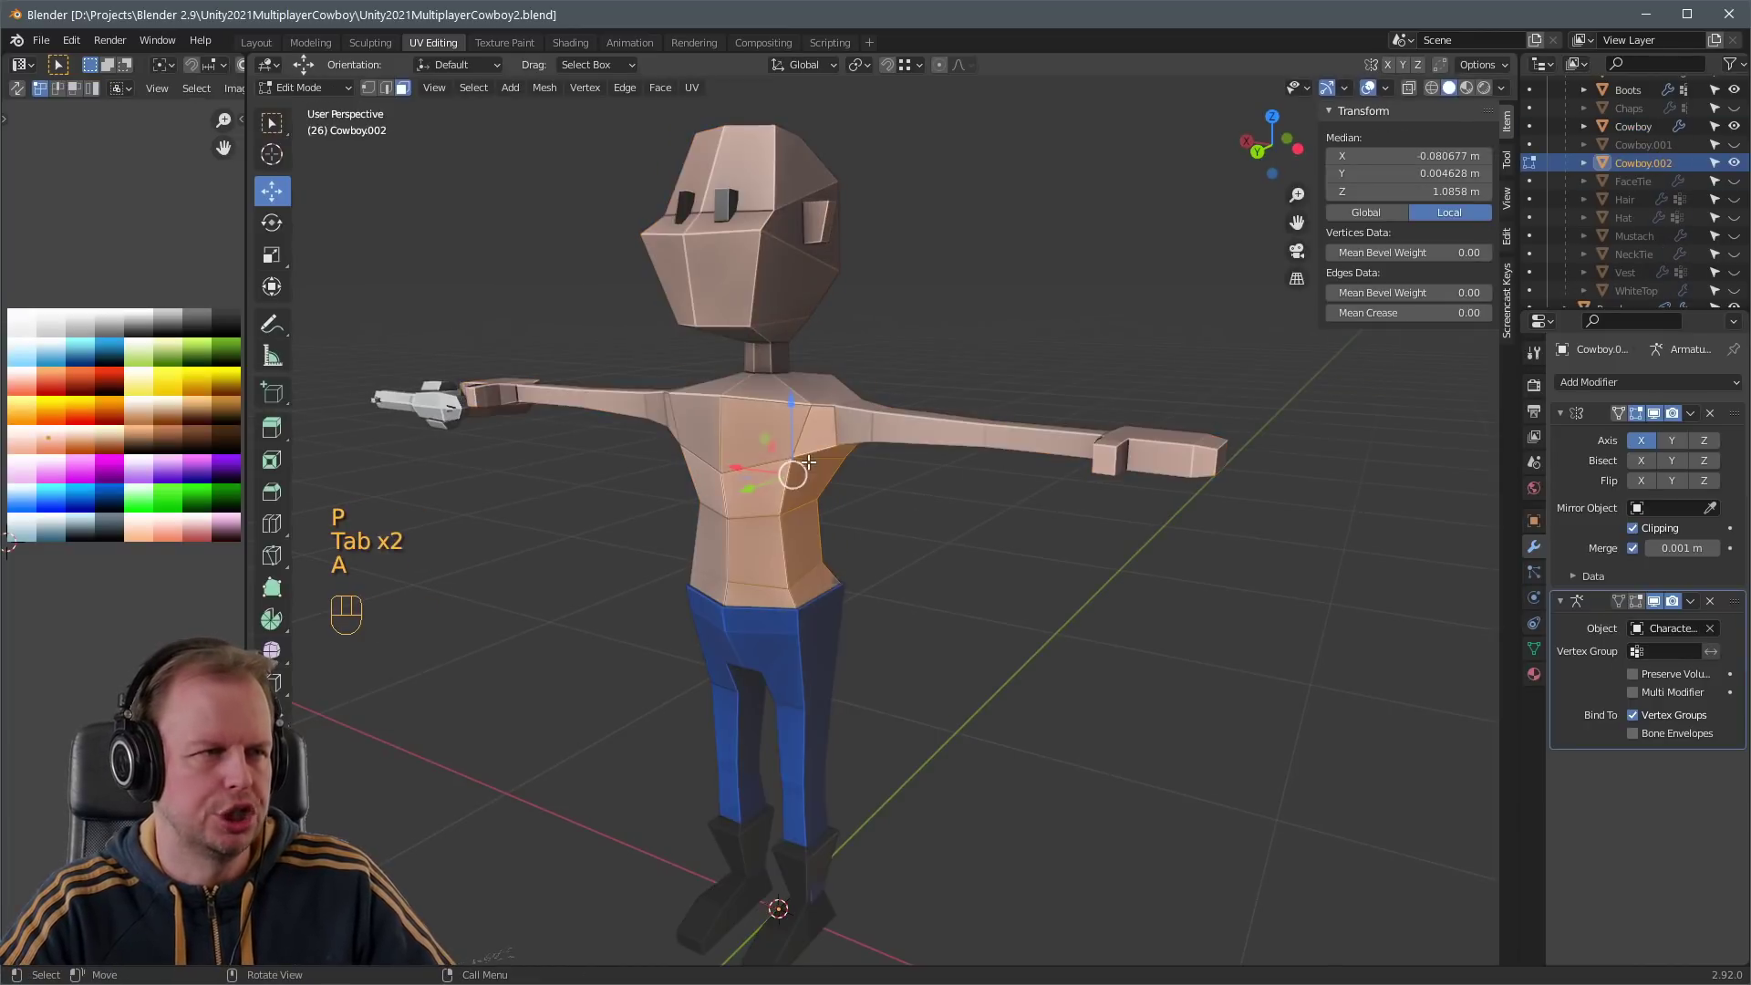
key(alt+e)
click(869, 476)
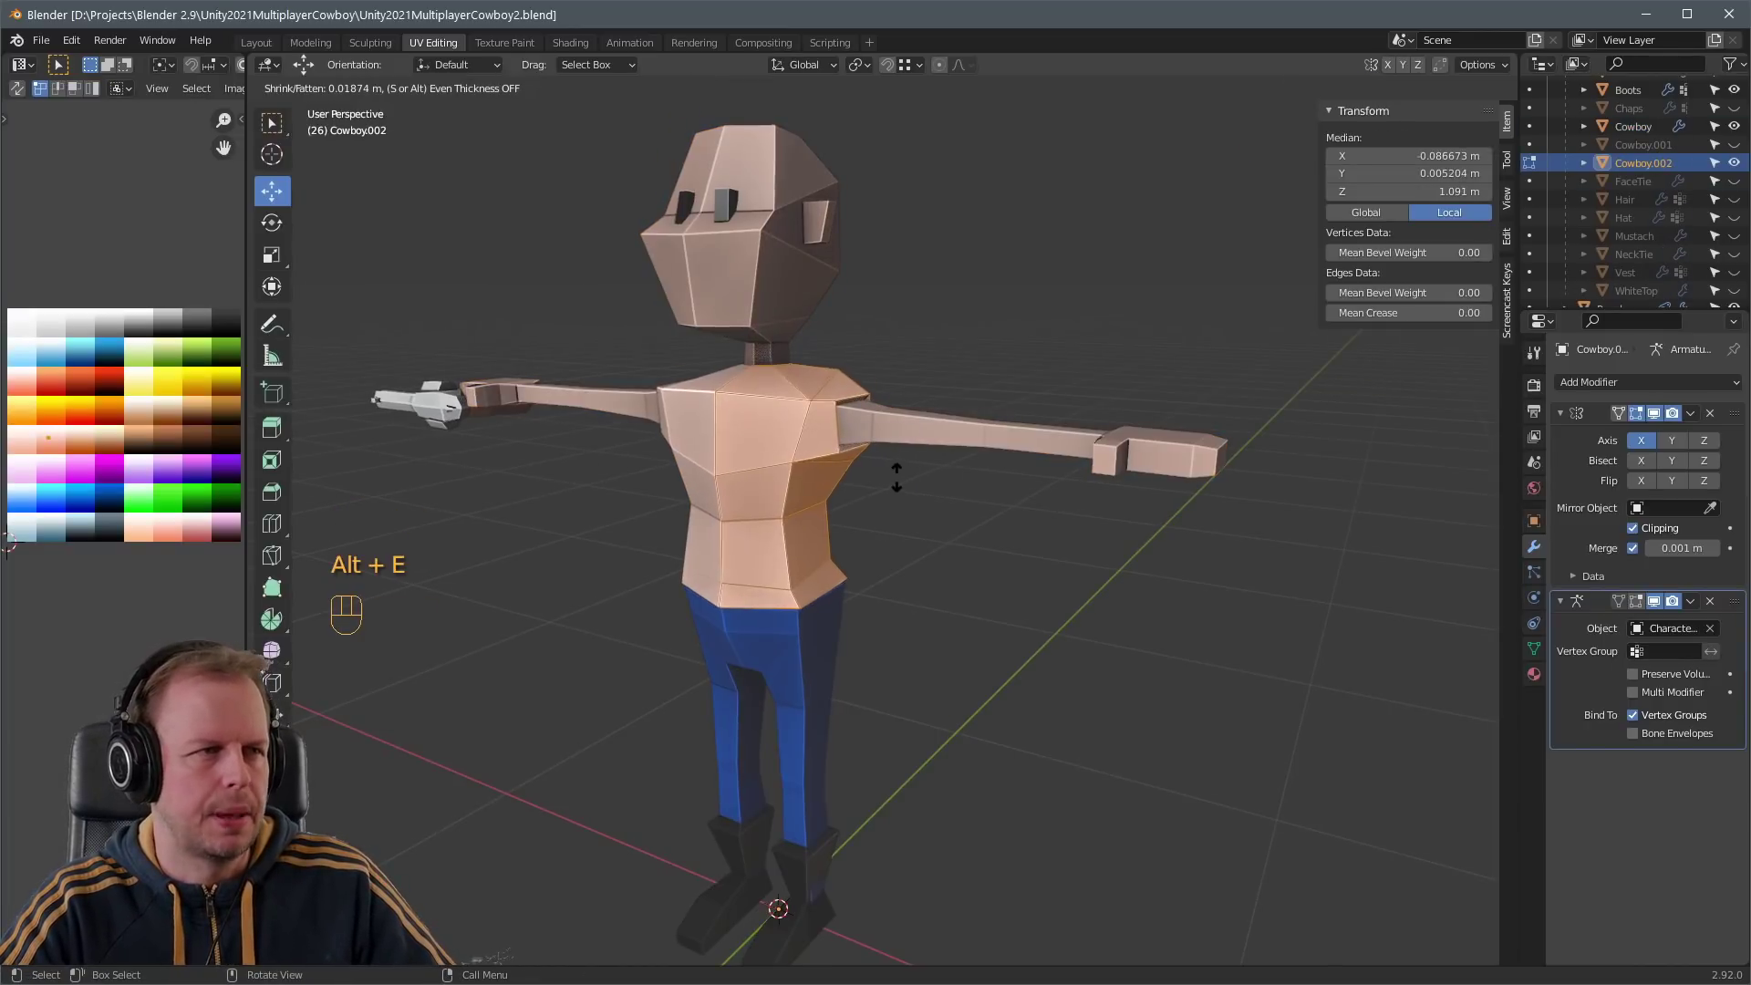
key(ctrl+z)
- Try to add a loop cut across the front of the separated torso, then return to Object Mode
mouse_move(903, 477)
middle_down()
mouse_move(911, 492)
mouse_move(889, 506)
middle_up()
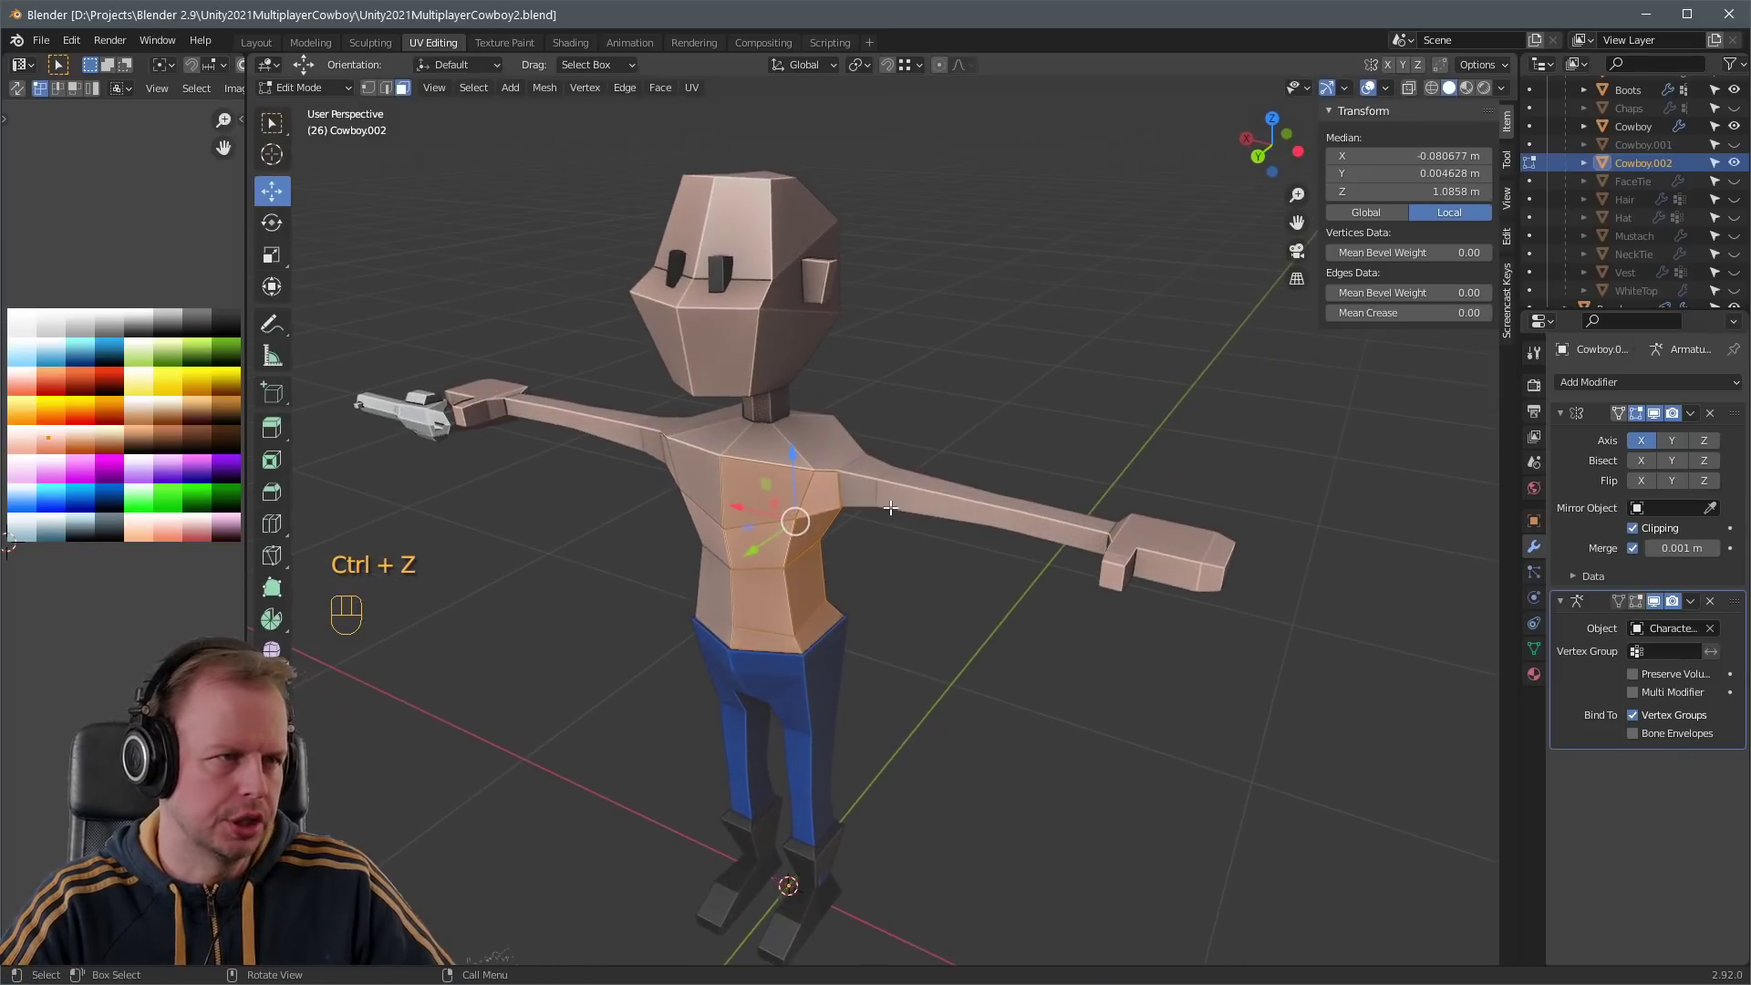
key(g)
right_click(886, 558)
middle_drag(891, 578, 786, 502)
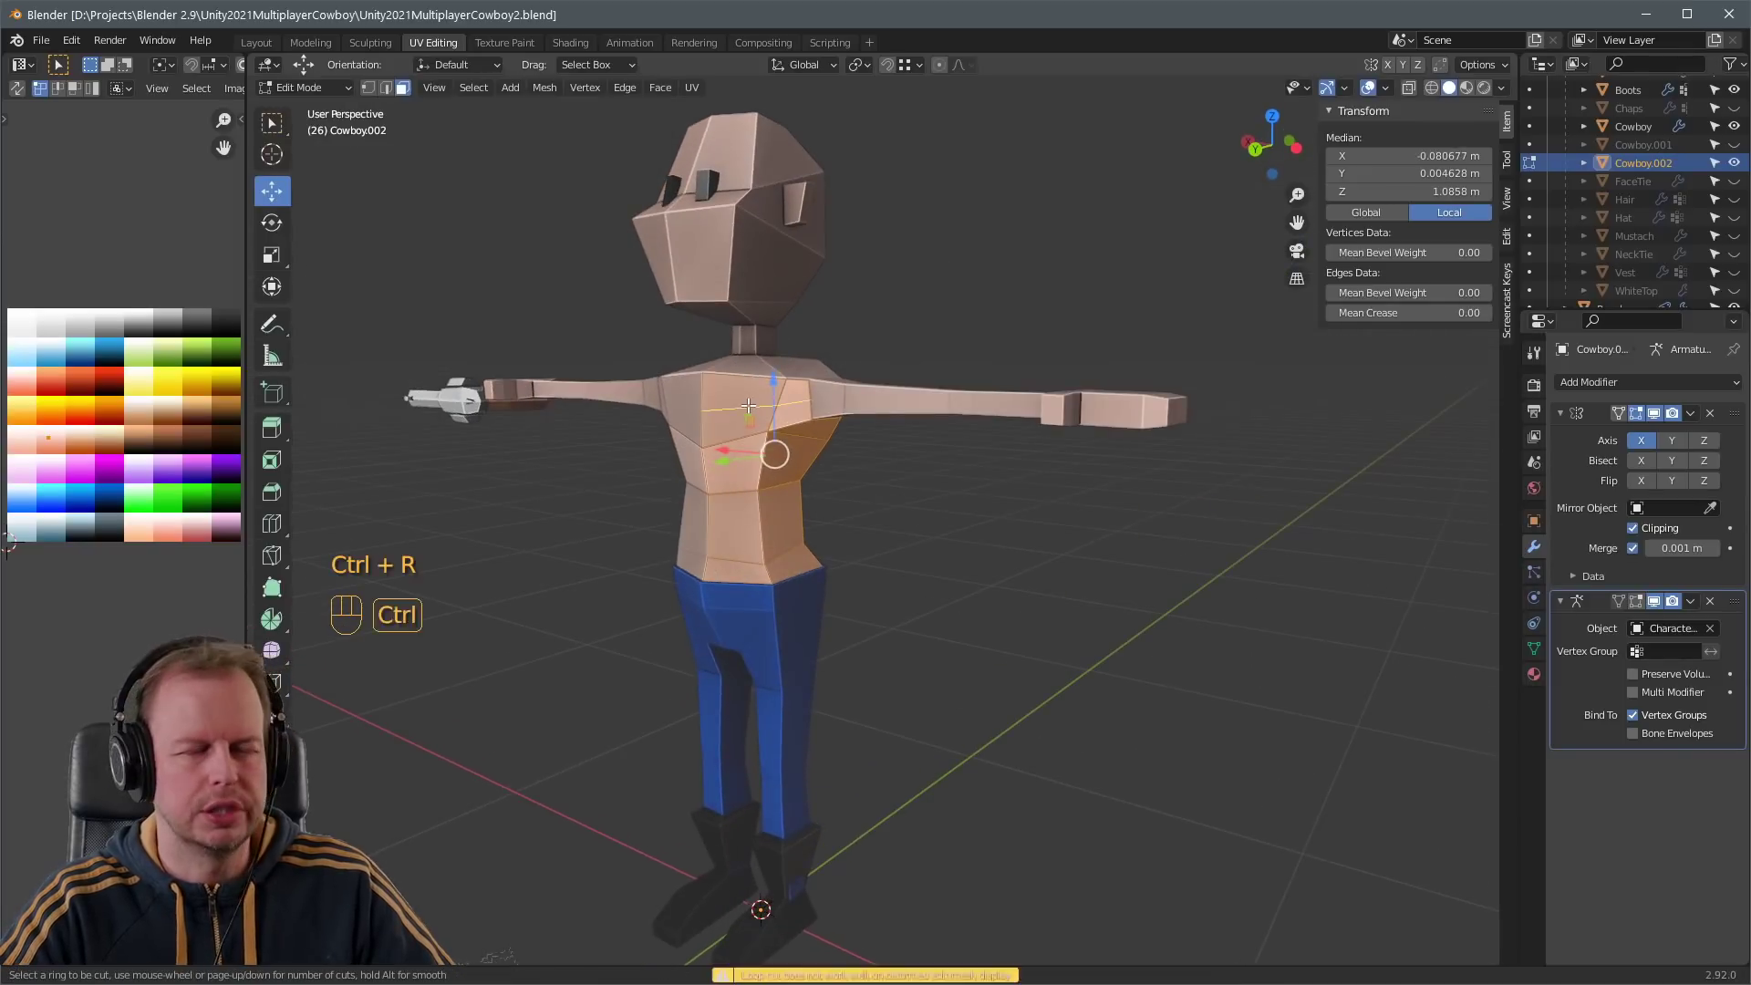
middle_drag(741, 421, 748, 430)
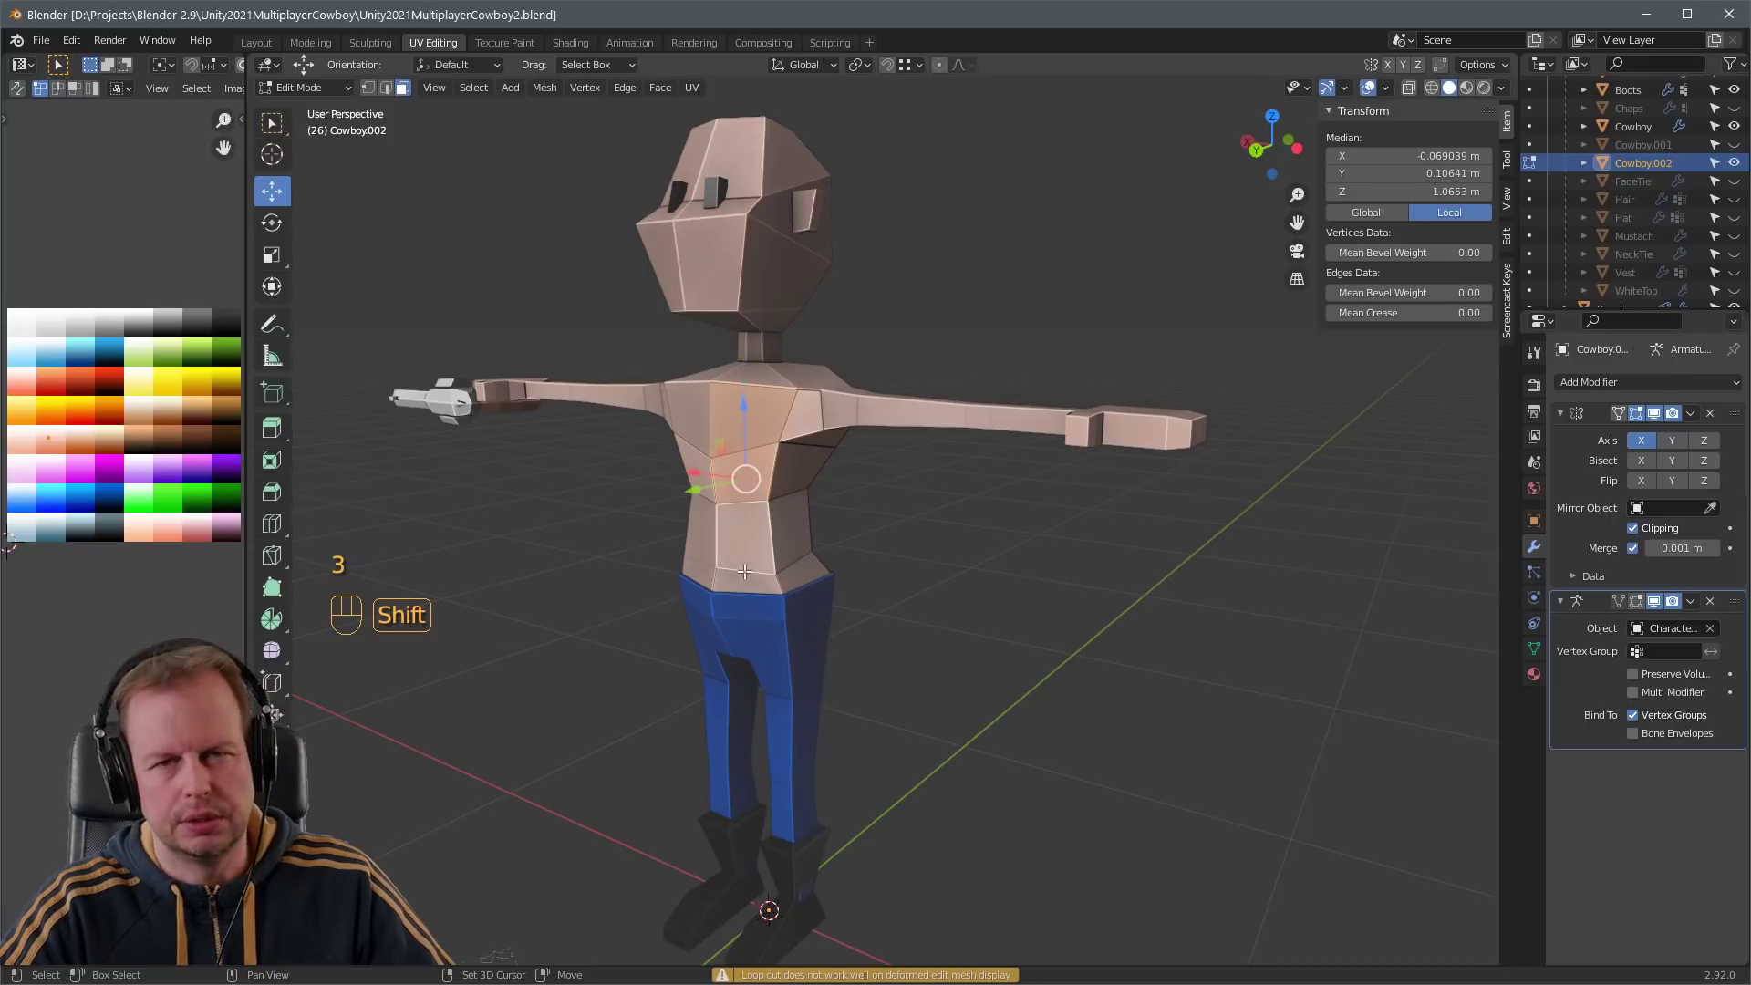
middle_drag(866, 458, 745, 445)
key(Tab)
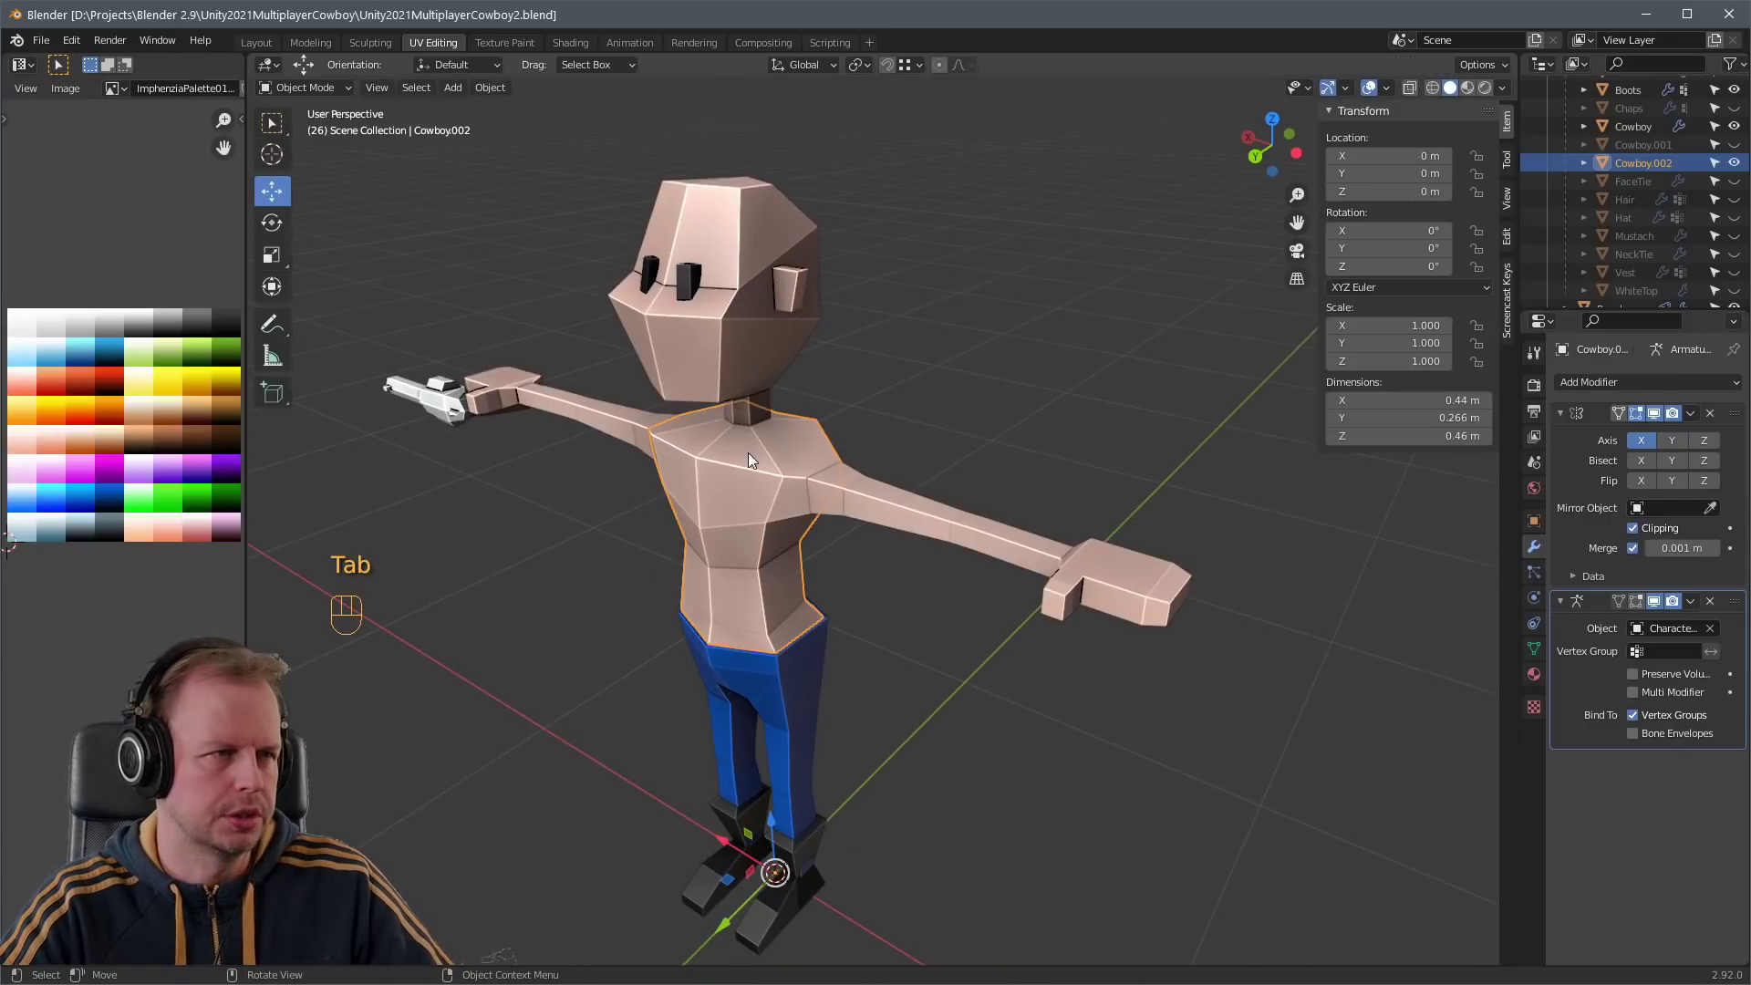
- Hide the Cowboy body and edit the separated torso piece in face selection mode
click(917, 513)
key(h)
click(813, 469)
key(Tab)
key(3)
- Select all faces of the torso piece and move their UVs onto the black swatch of the palette texture
mouse_move(813, 469)
middle_down()
mouse_move(834, 484)
mouse_move(785, 461)
mouse_move(816, 467)
middle_up()
click(775, 459)
key(a)
key(g)
right_click(124, 349)
key(a)
key(g)
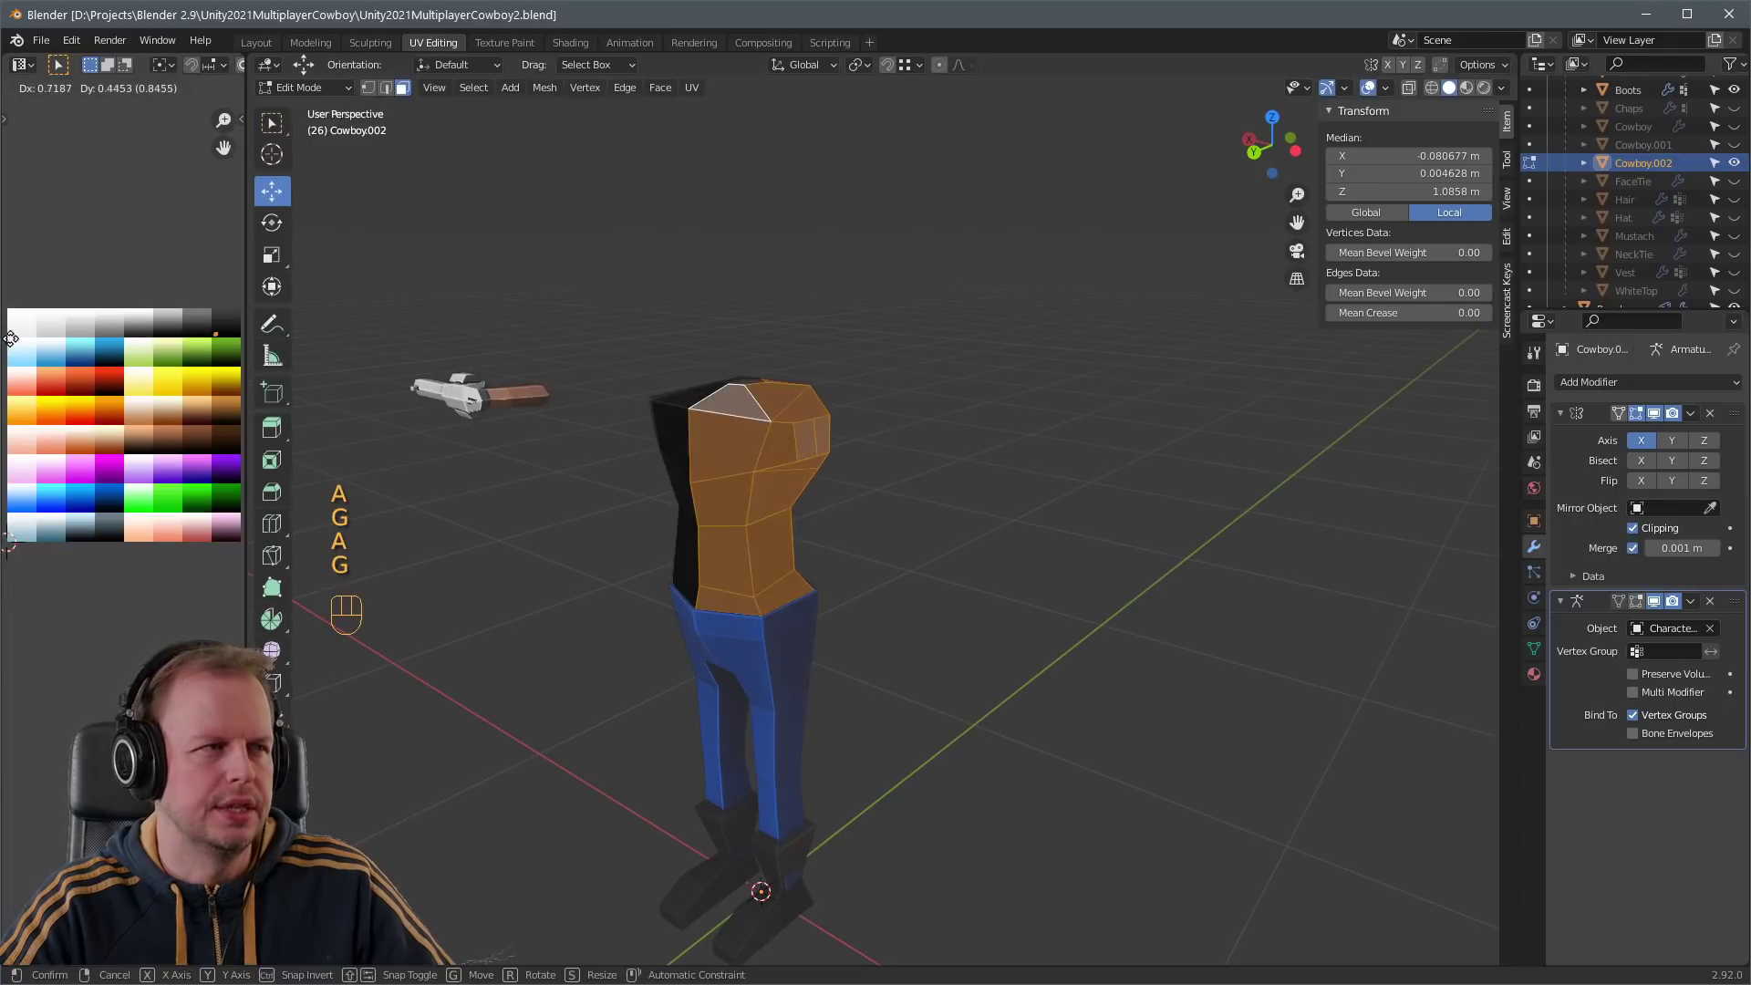
click(11, 339)
- Add a vertical loop cut down the torso piece's front and delete the faces between it and the midline
click(926, 484)
key(3)
middle_drag(926, 485, 873, 451)
click(821, 469)
key(ctrl+r)
click(800, 429)
right_click(803, 428)
key(3)
click(785, 437)
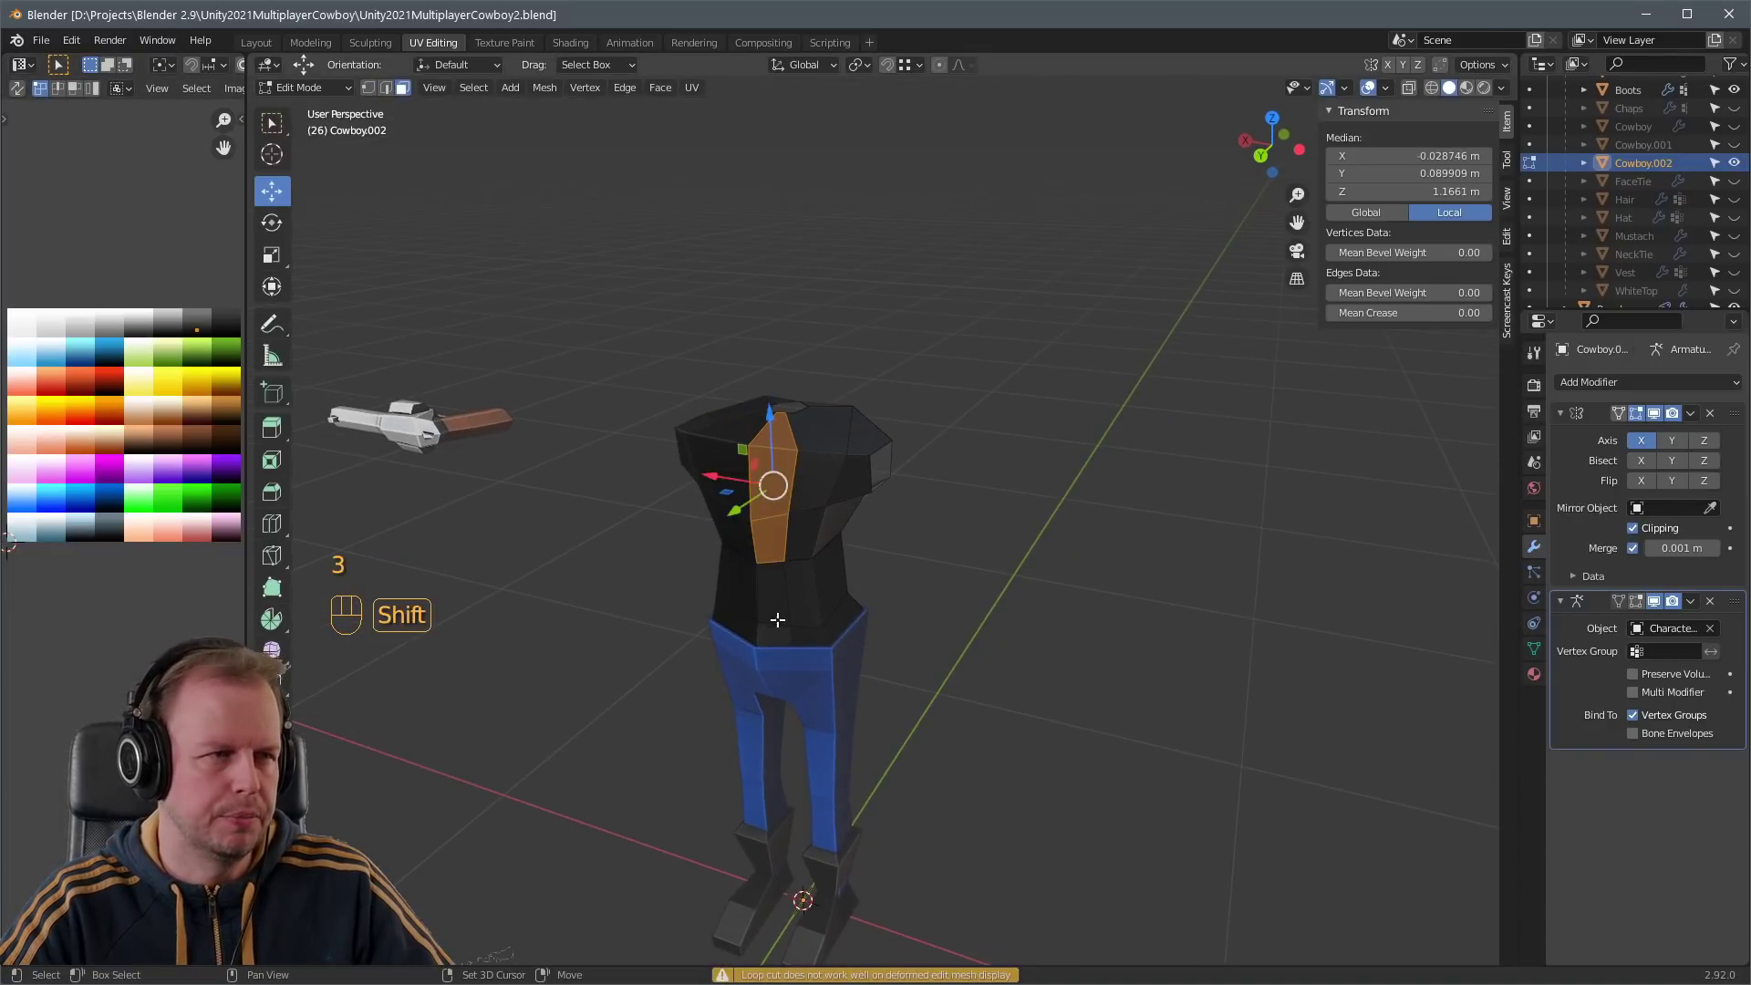
key(Delete)
- Try to extrude all faces of the opened vest outward along their normals
middle_drag(774, 606, 934, 454)
key(ctrl+r)
key(a)
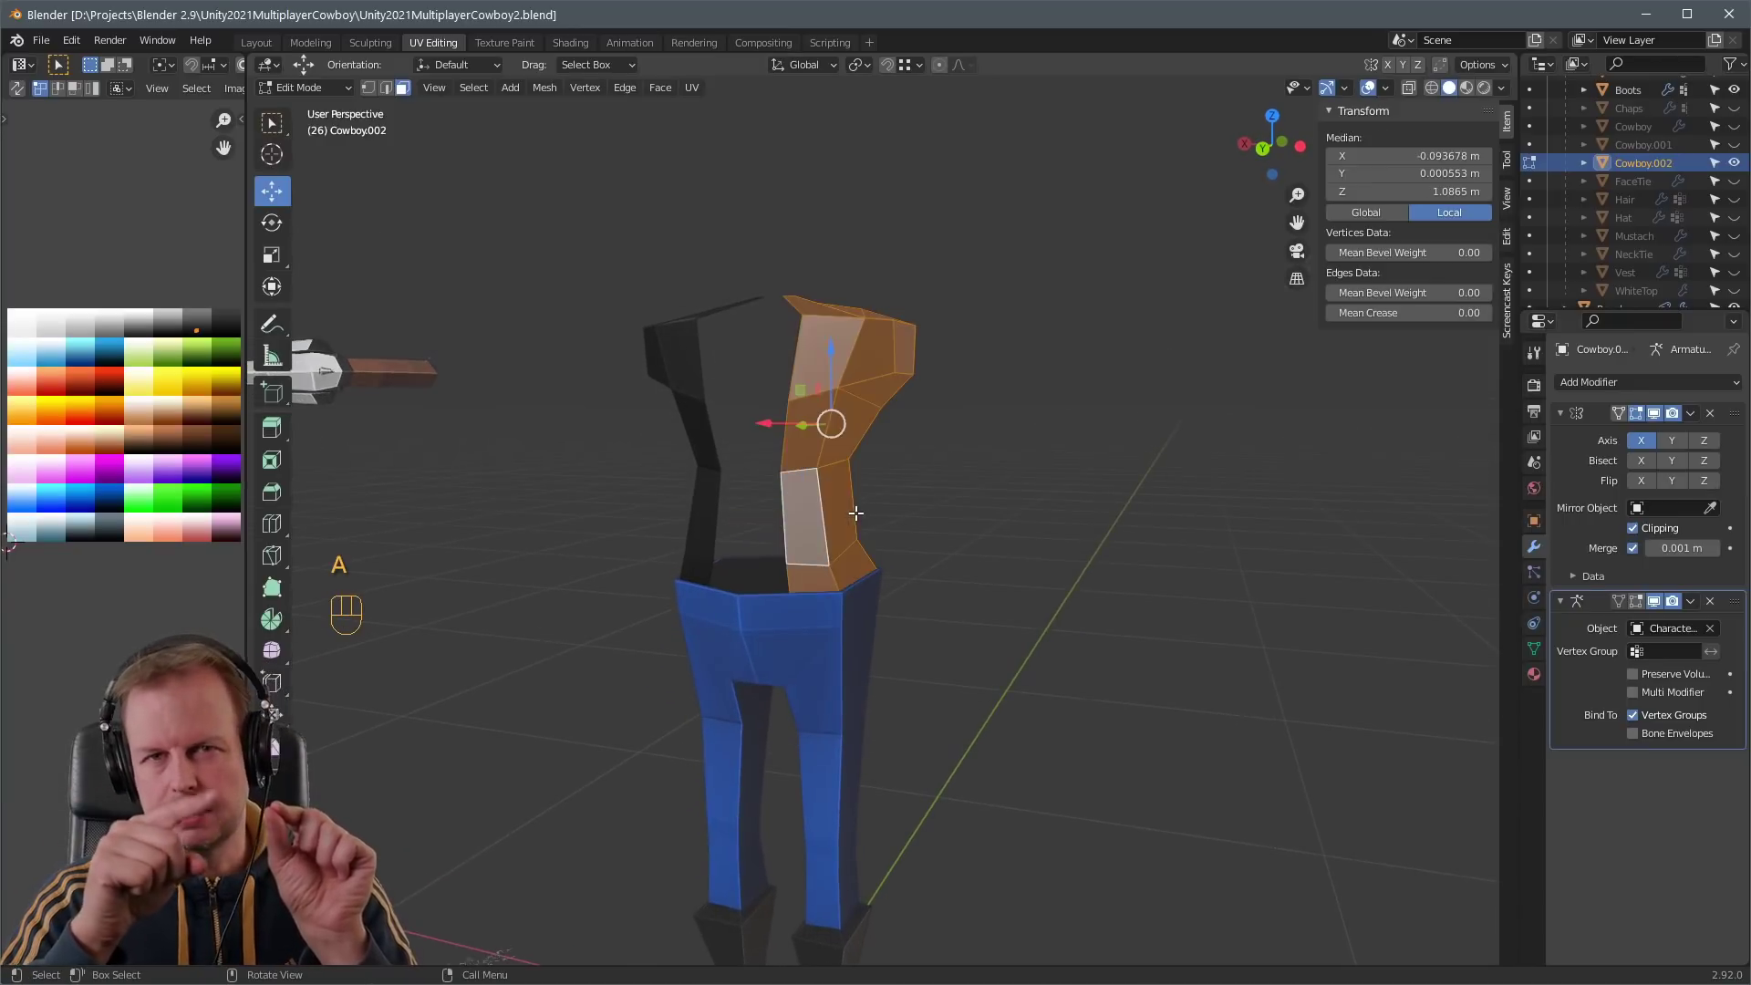
middle_drag(855, 513, 954, 489)
key(alt+e)
click(972, 516)
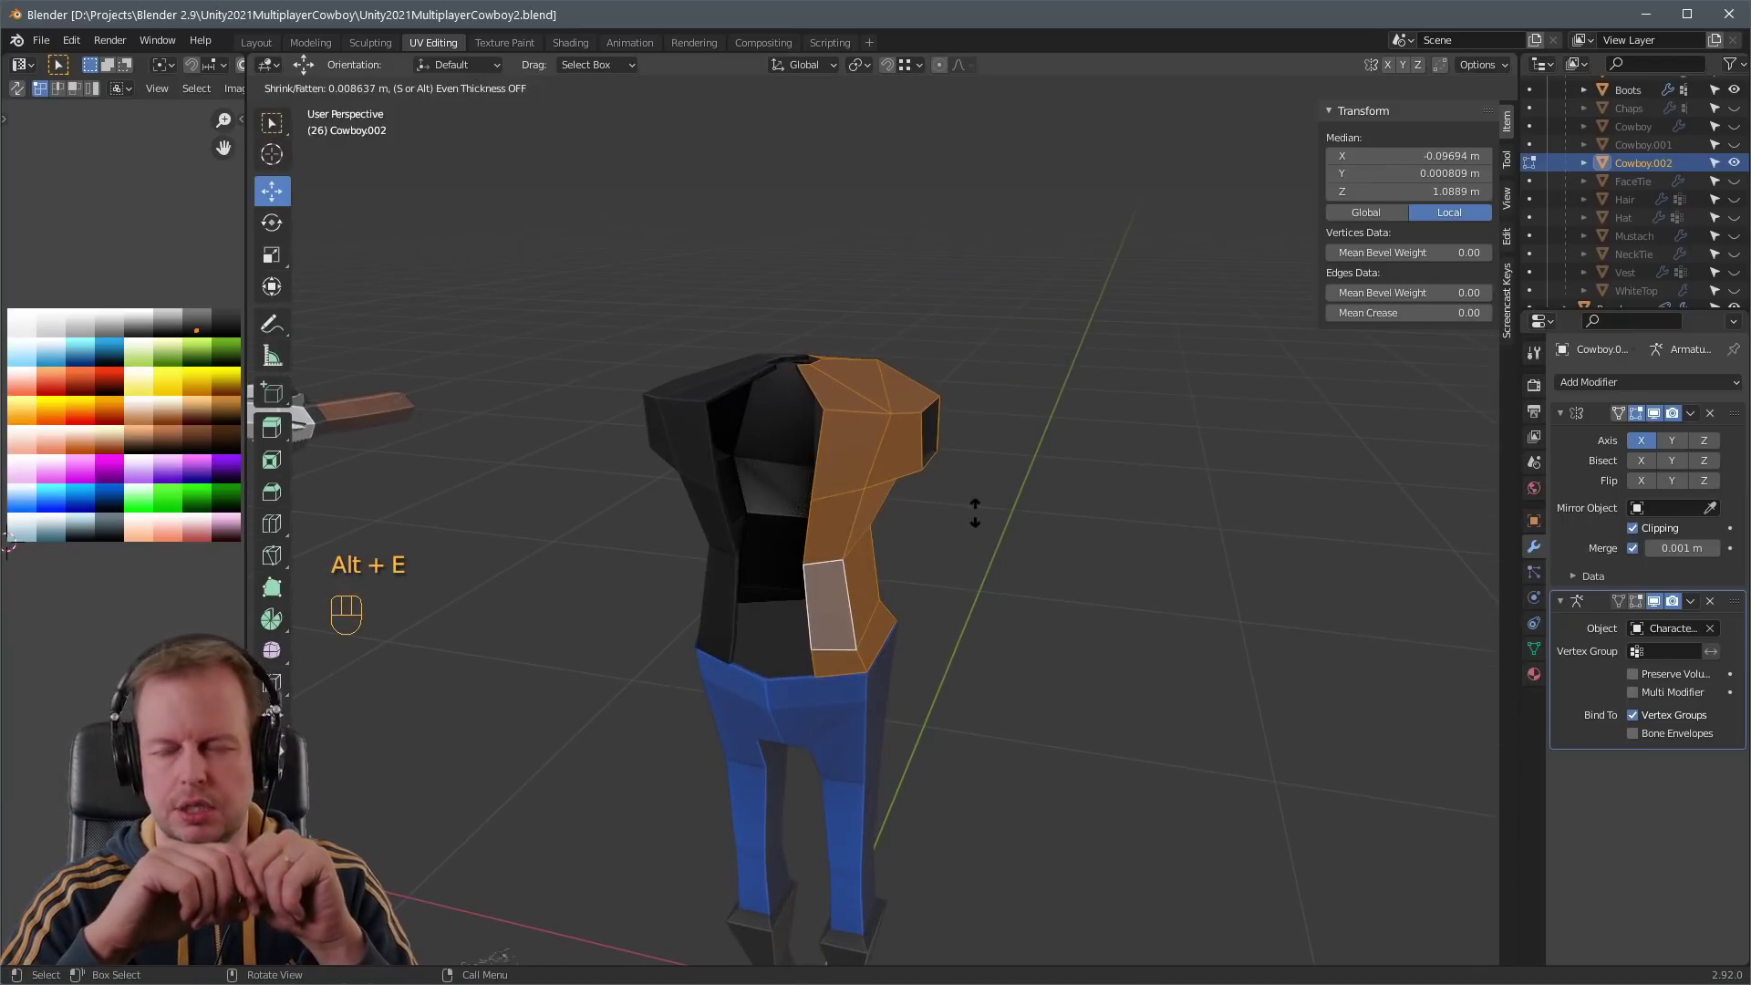
right_click(981, 511)
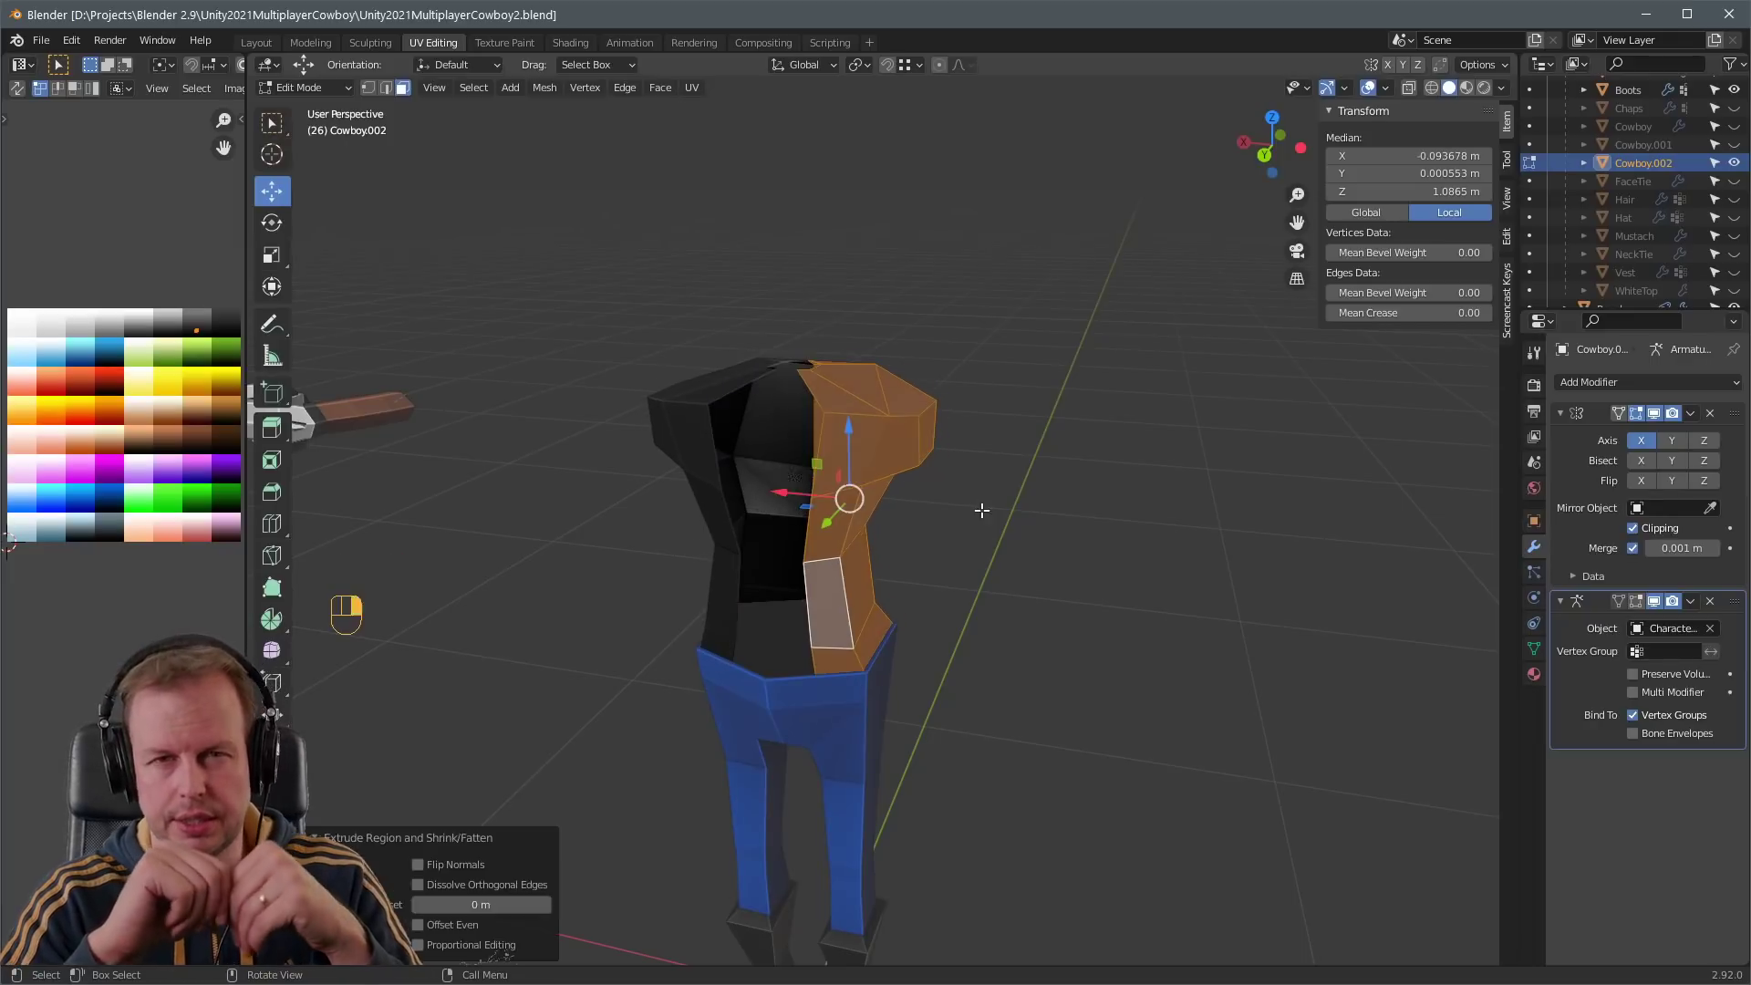
key(ctrl+z)
- Split the vest's front shoulder face with an edge connecting two of its corner vertices
middle_drag(980, 510, 998, 470)
key(2)
middle_drag(930, 406, 870, 501)
click(893, 437)
click(897, 500)
right_click(899, 499)
scroll(930, 491, up, 3)
key(3)
click(825, 510)
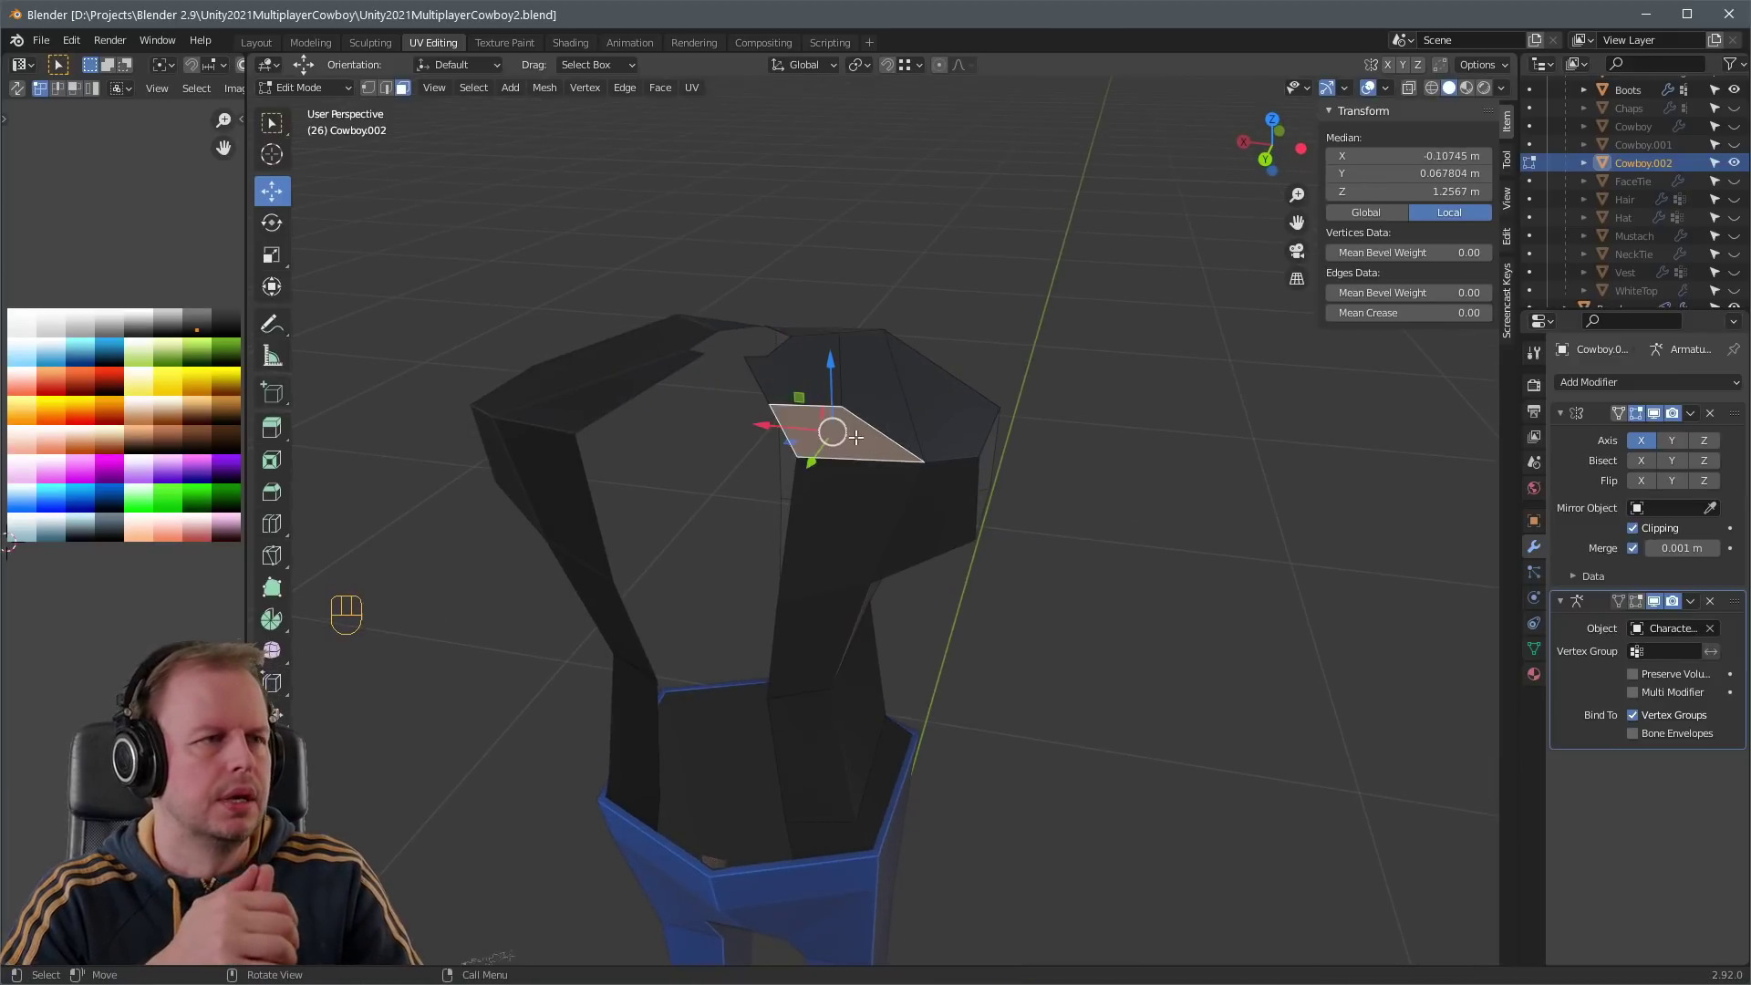
key(1)
click(841, 409)
shift+click(800, 459)
key(j)
- Delete the leftover shoulder faces beside the neck at the vest's front and back, then leave Edit Mode
key(3)
click(798, 425)
shift+click(780, 393)
key(Delete)
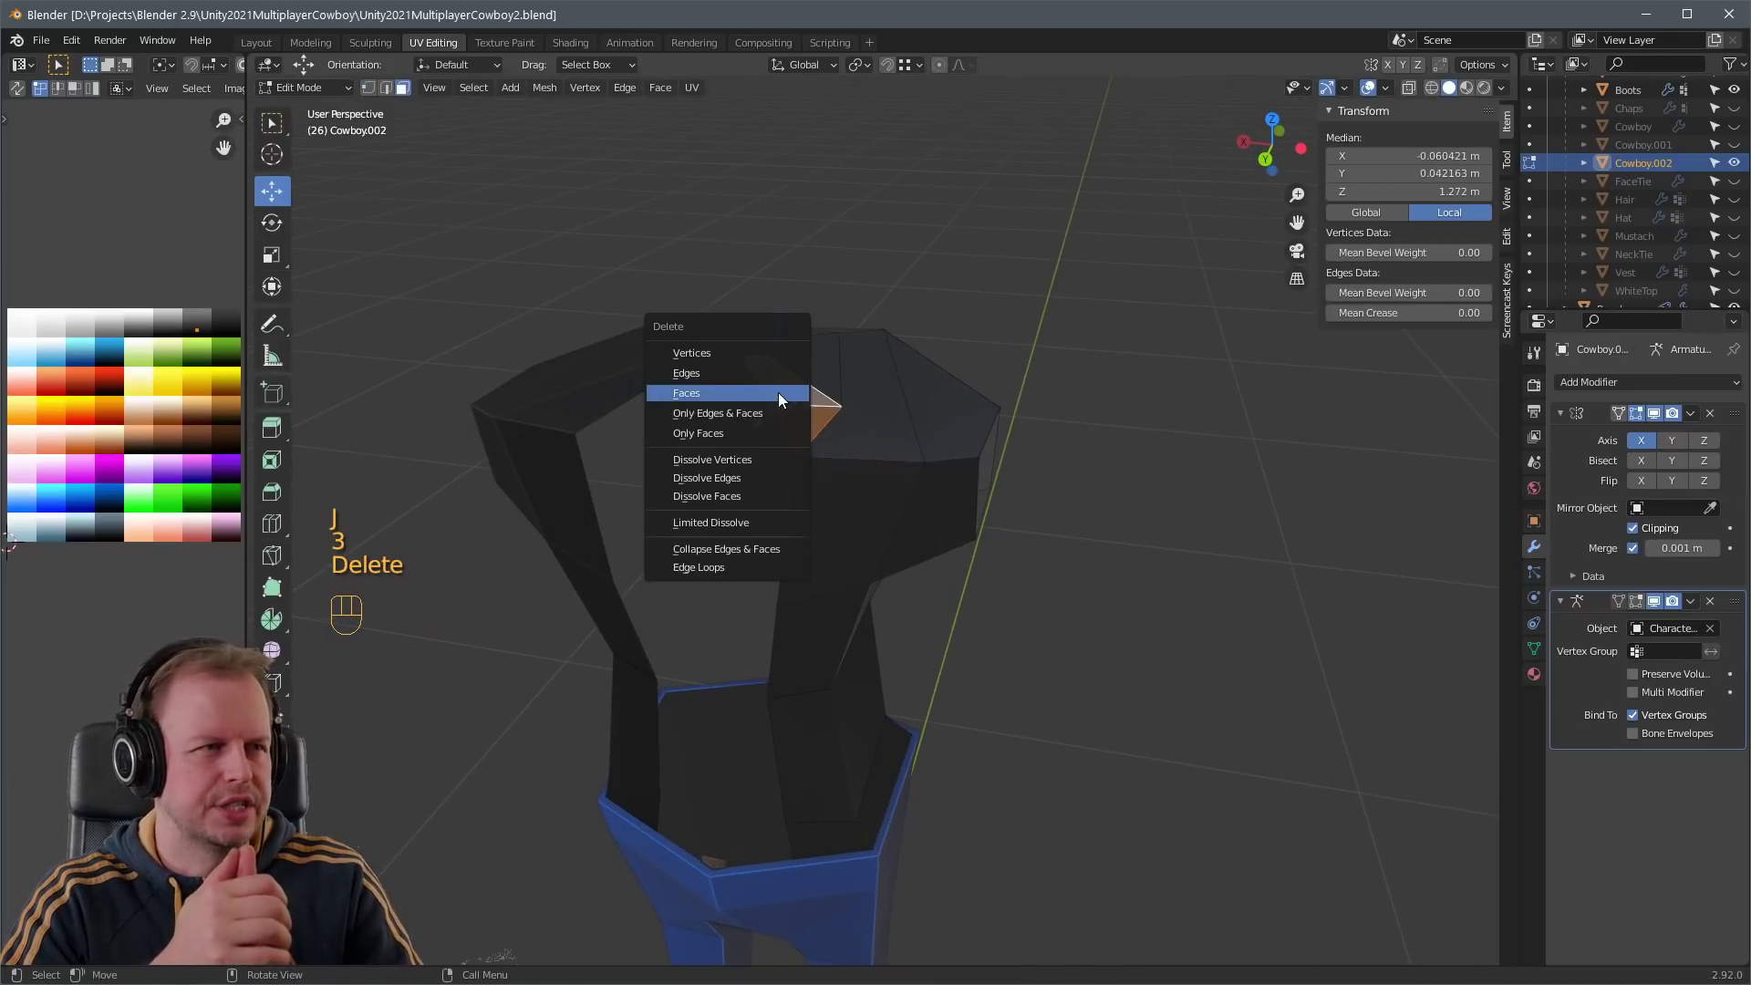
click(775, 399)
middle_drag(775, 398, 847, 428)
middle_drag(942, 472, 752, 533)
click(825, 529)
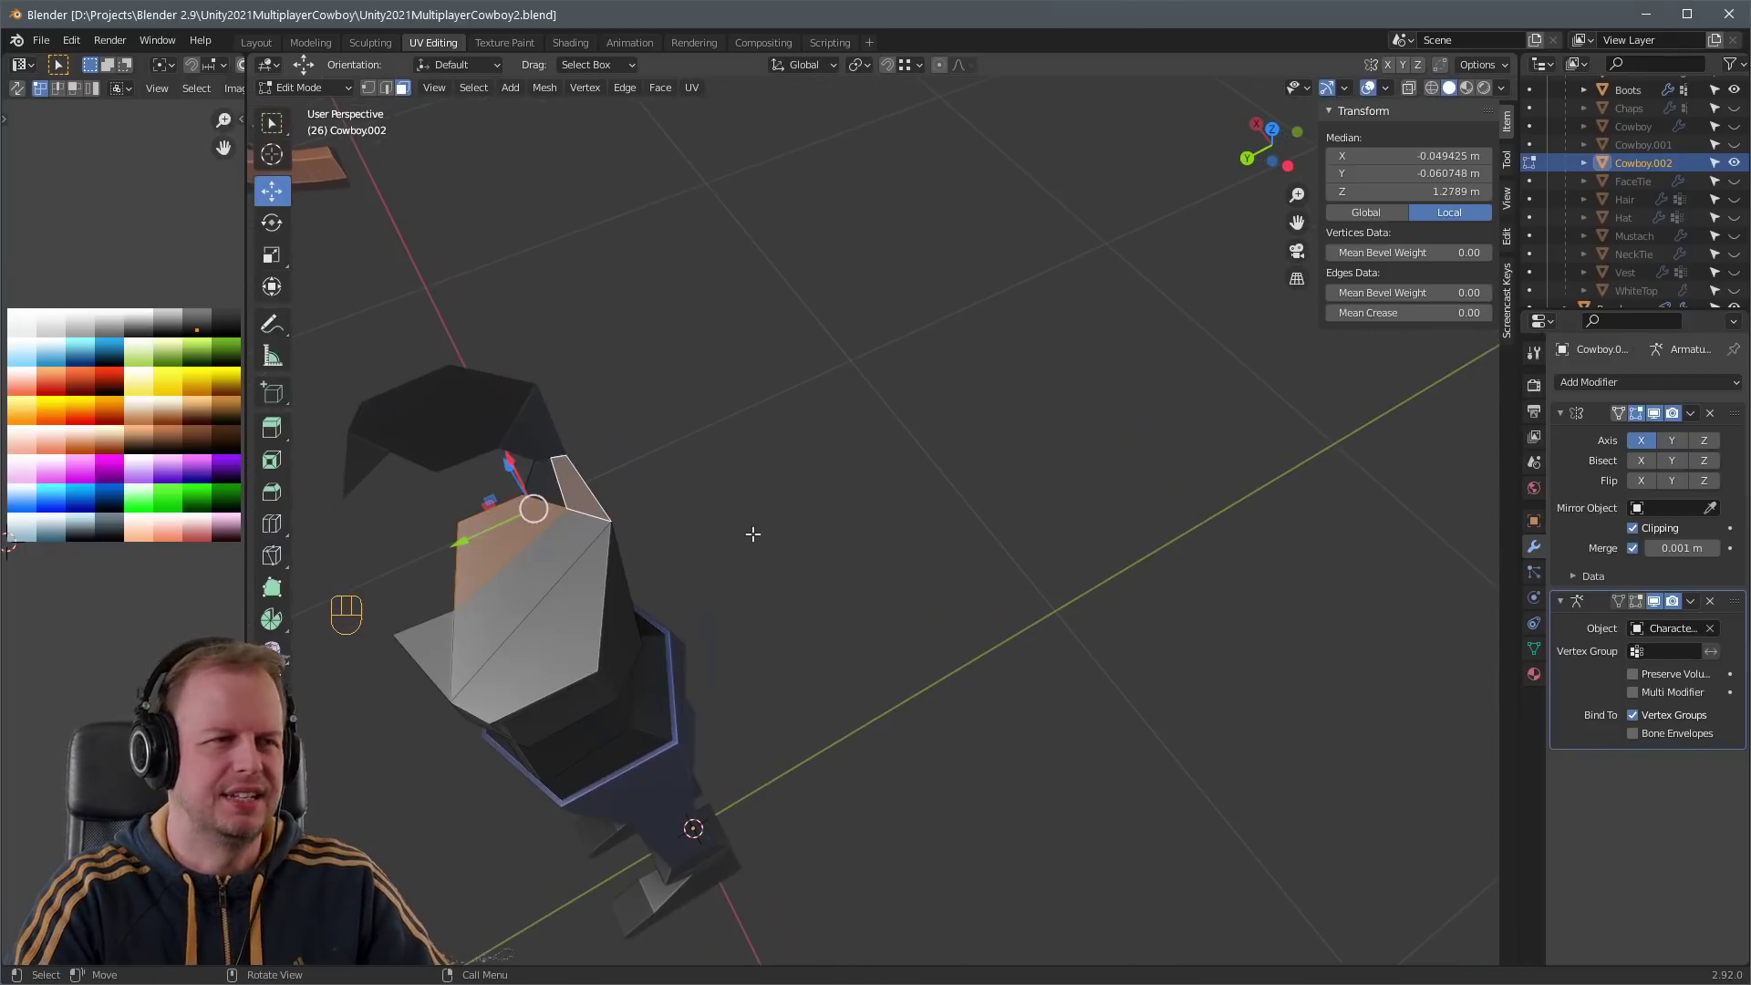
key(Delete)
click(508, 517)
middle_drag(508, 517, 812, 498)
key(Tab)
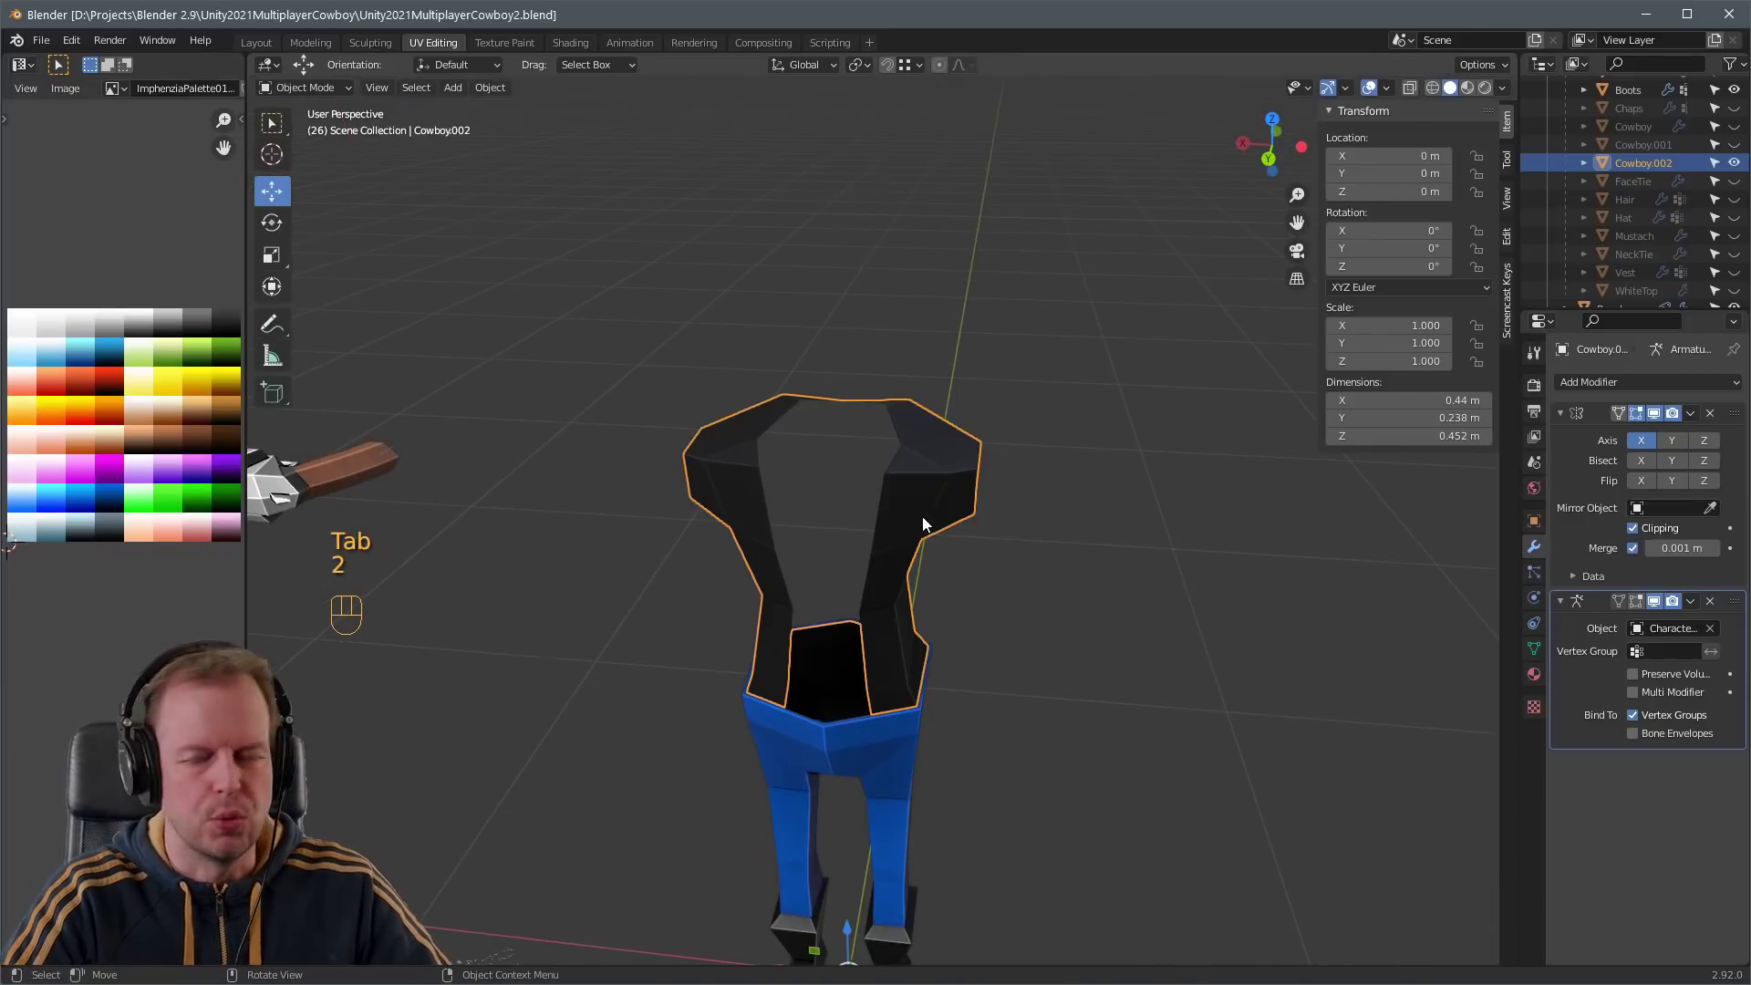
- Reopen the black vest for editing in edge selection mode and select the open front edge loop
middle_drag(921, 516, 1005, 494)
key(2)
key(Tab)
key(2)
key(a)
key(a)
alt+shift+click(995, 456)
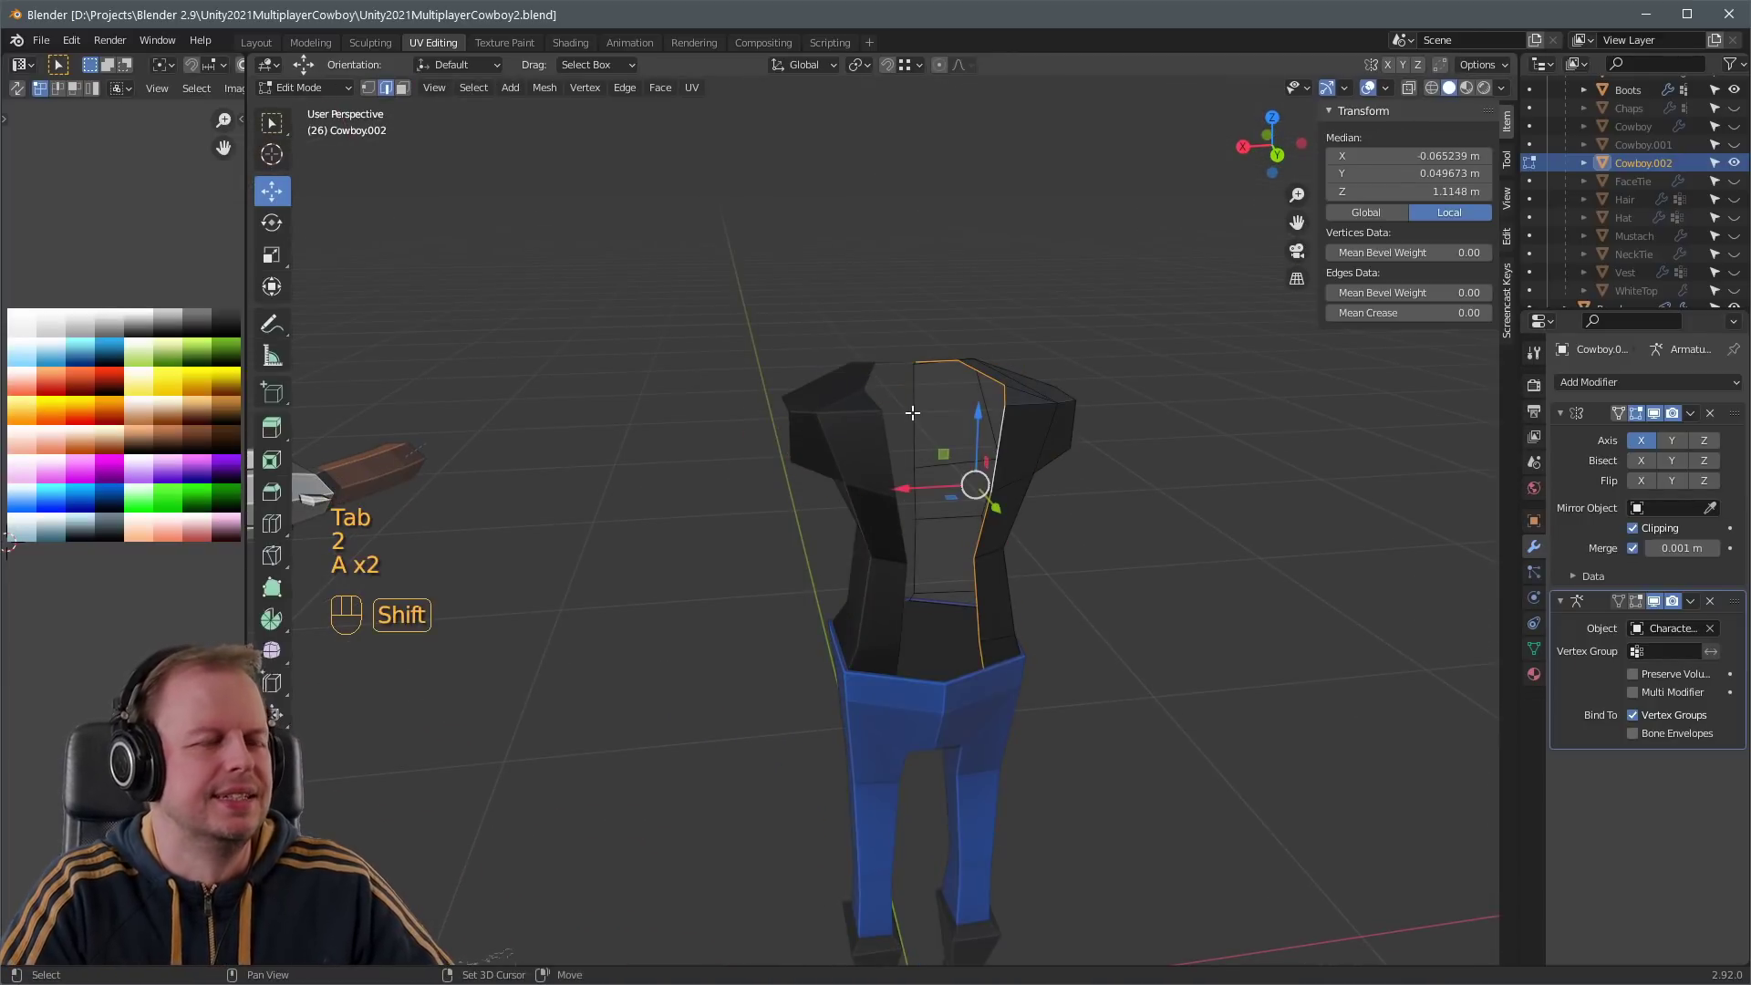
middle_drag(913, 546, 1048, 436)
scroll(1146, 504, up, 3)
click(957, 482)
- Select the whole vest and extrude it outward along its normals by 0.0223 m to give it thickness
key(a)
key(alt+e)
click(1037, 489)
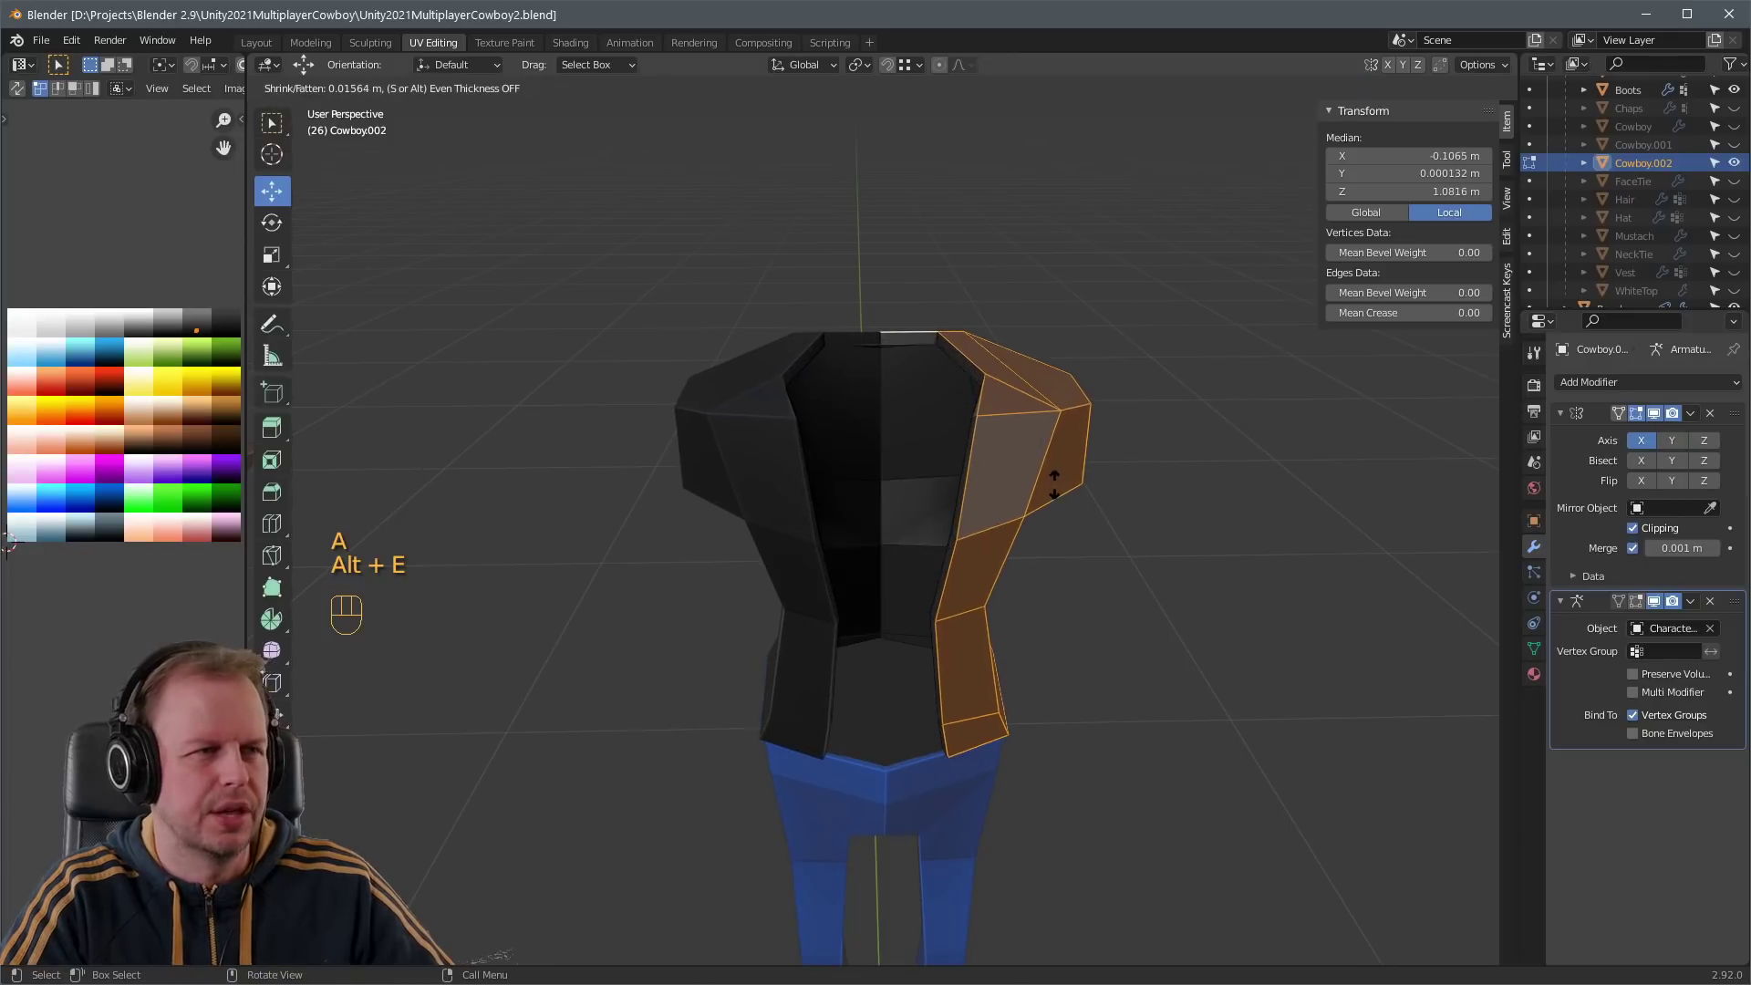
click(1062, 481)
middle_drag(1062, 480, 978, 503)
- Show the Cowboy body and the WhiteTop together with the new black vest
click(1736, 128)
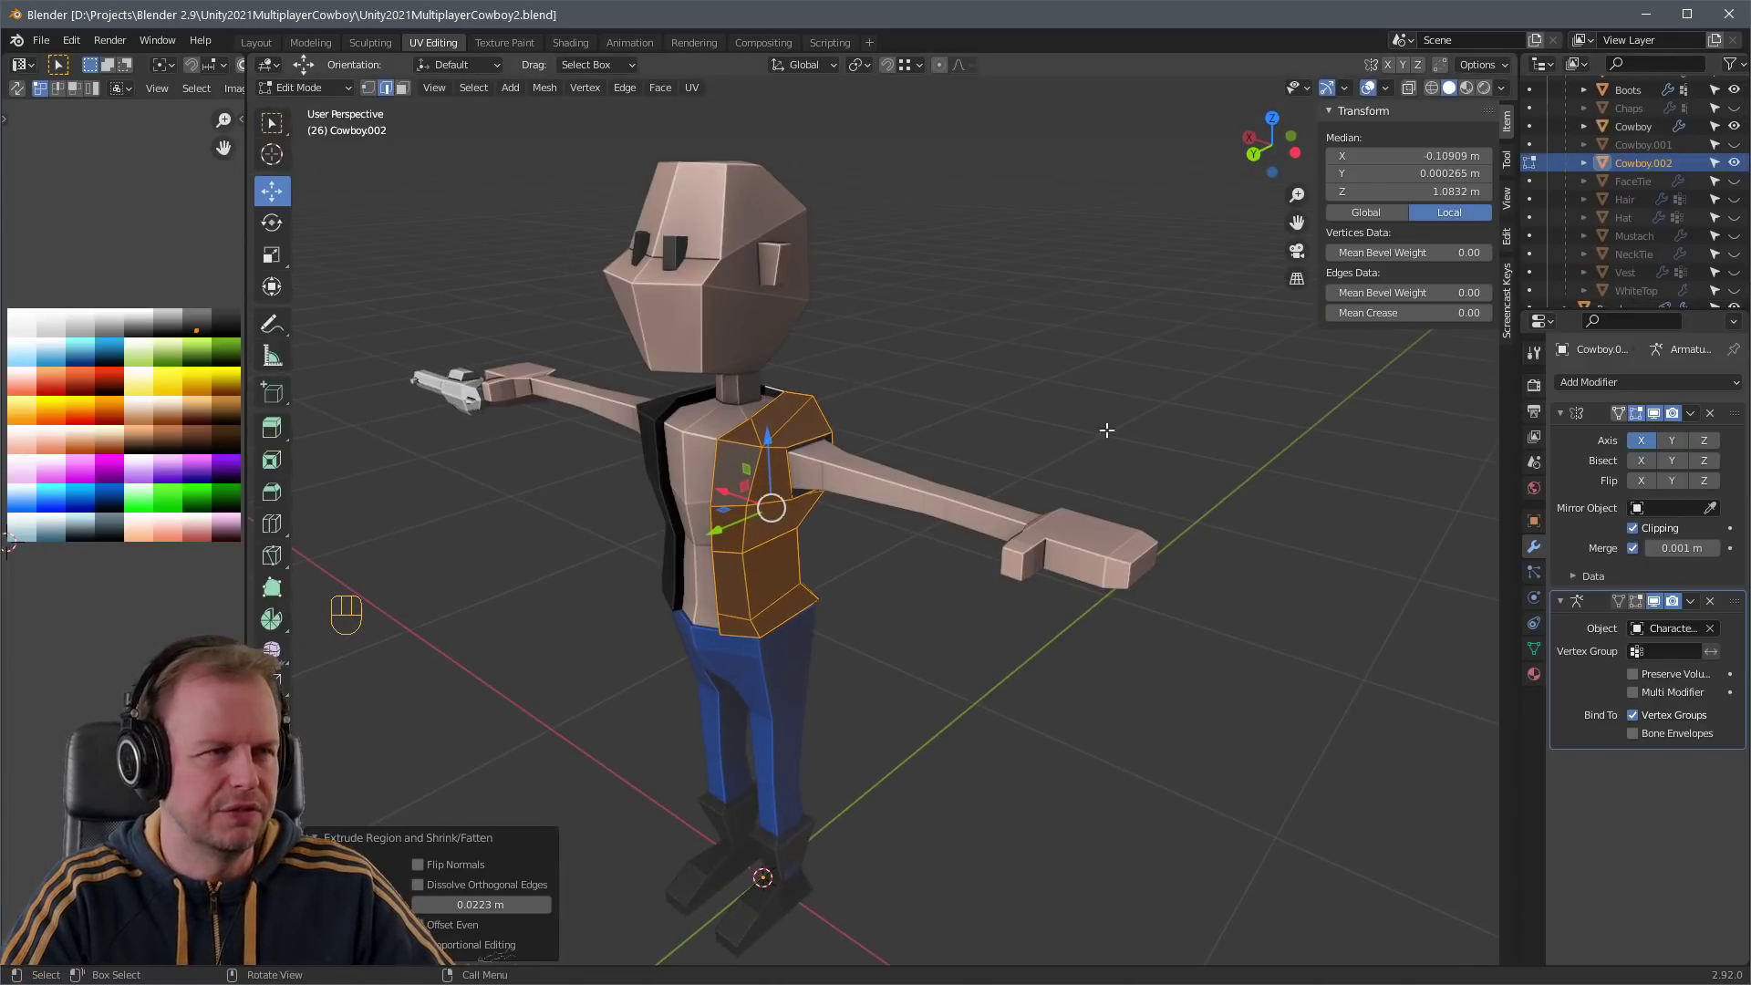
click(1106, 430)
middle_drag(1106, 432, 1111, 421)
scroll(1720, 255, down, 1)
click(1734, 273)
middle_drag(1049, 354, 976, 351)
scroll(1085, 375, down, 1)
scroll(911, 354, up, 5)
- Show CharacterArmature, leave mesh editing and switch the armature to Pose Mode
key(Tab)
click(726, 302)
middle_drag(726, 304, 760, 371)
key(Tab)
scroll(763, 371, down, 5)
scroll(1680, 156, up, 5)
click(1738, 124)
click(747, 496)
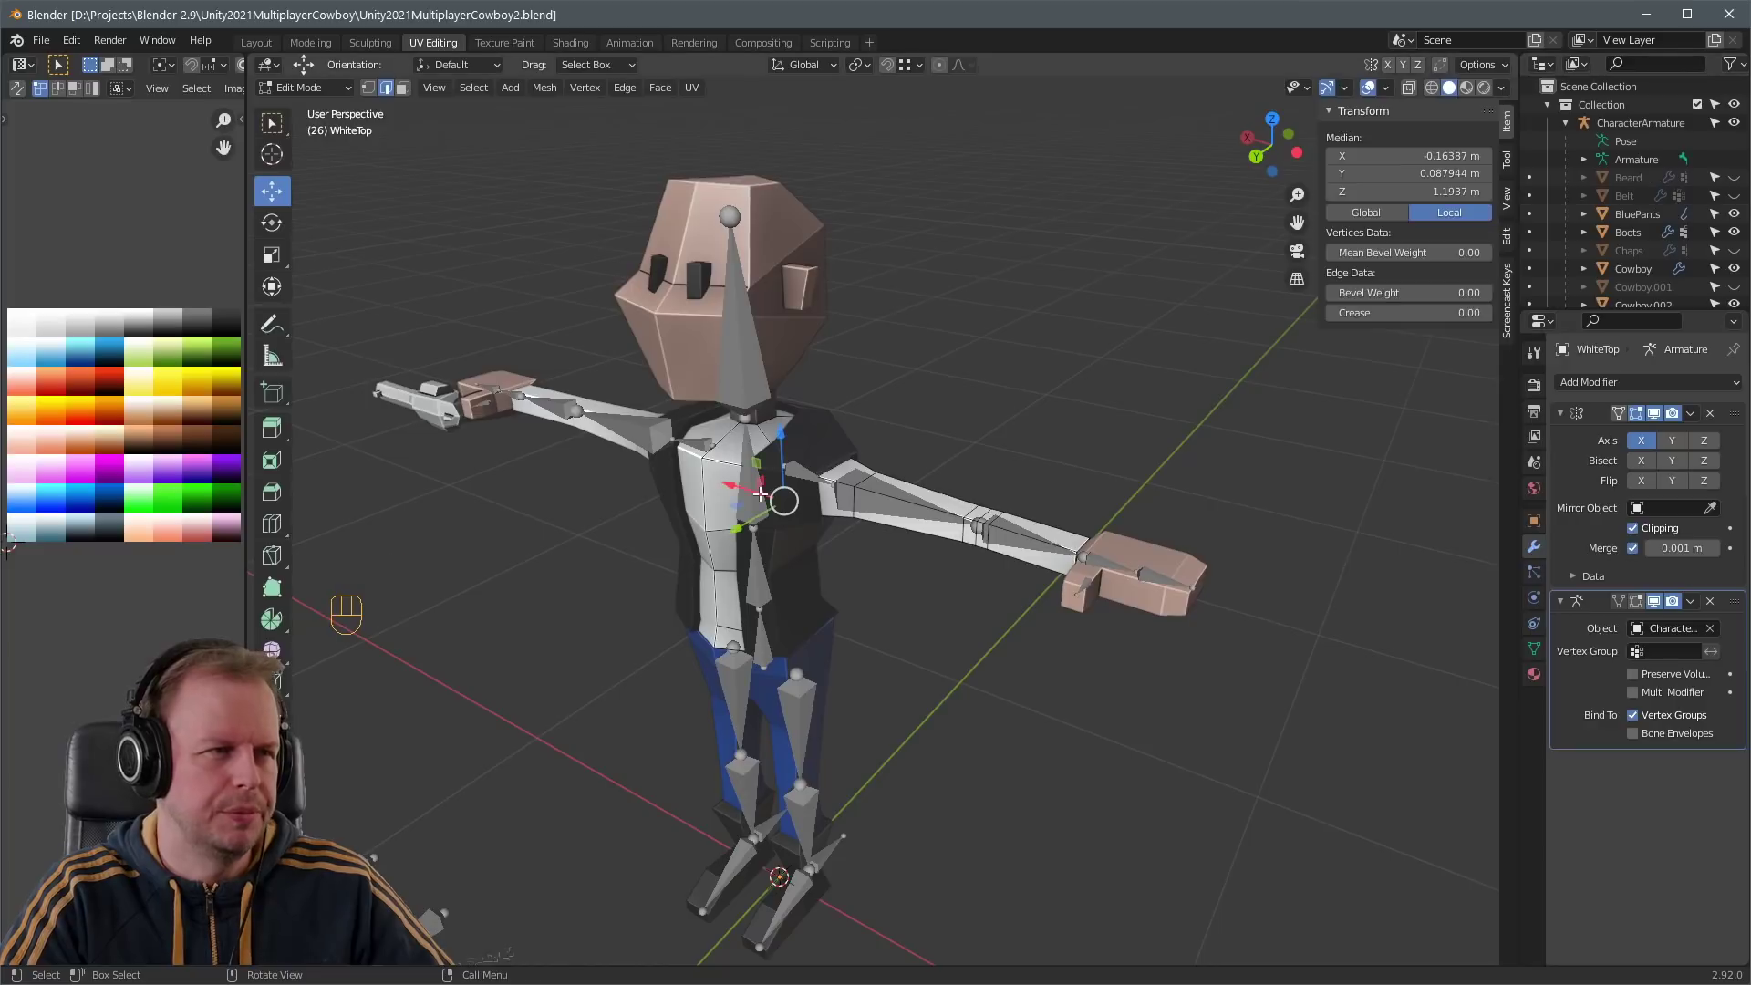
key(Tab)
click(748, 496)
click(748, 496)
key(ctrl+Tab)
- Test how the new vest deforms by rotating the Spine2 bone and the left shoulder bone, cancelling both rotations
click(748, 496)
middle_drag(967, 401, 1044, 365)
key(r)
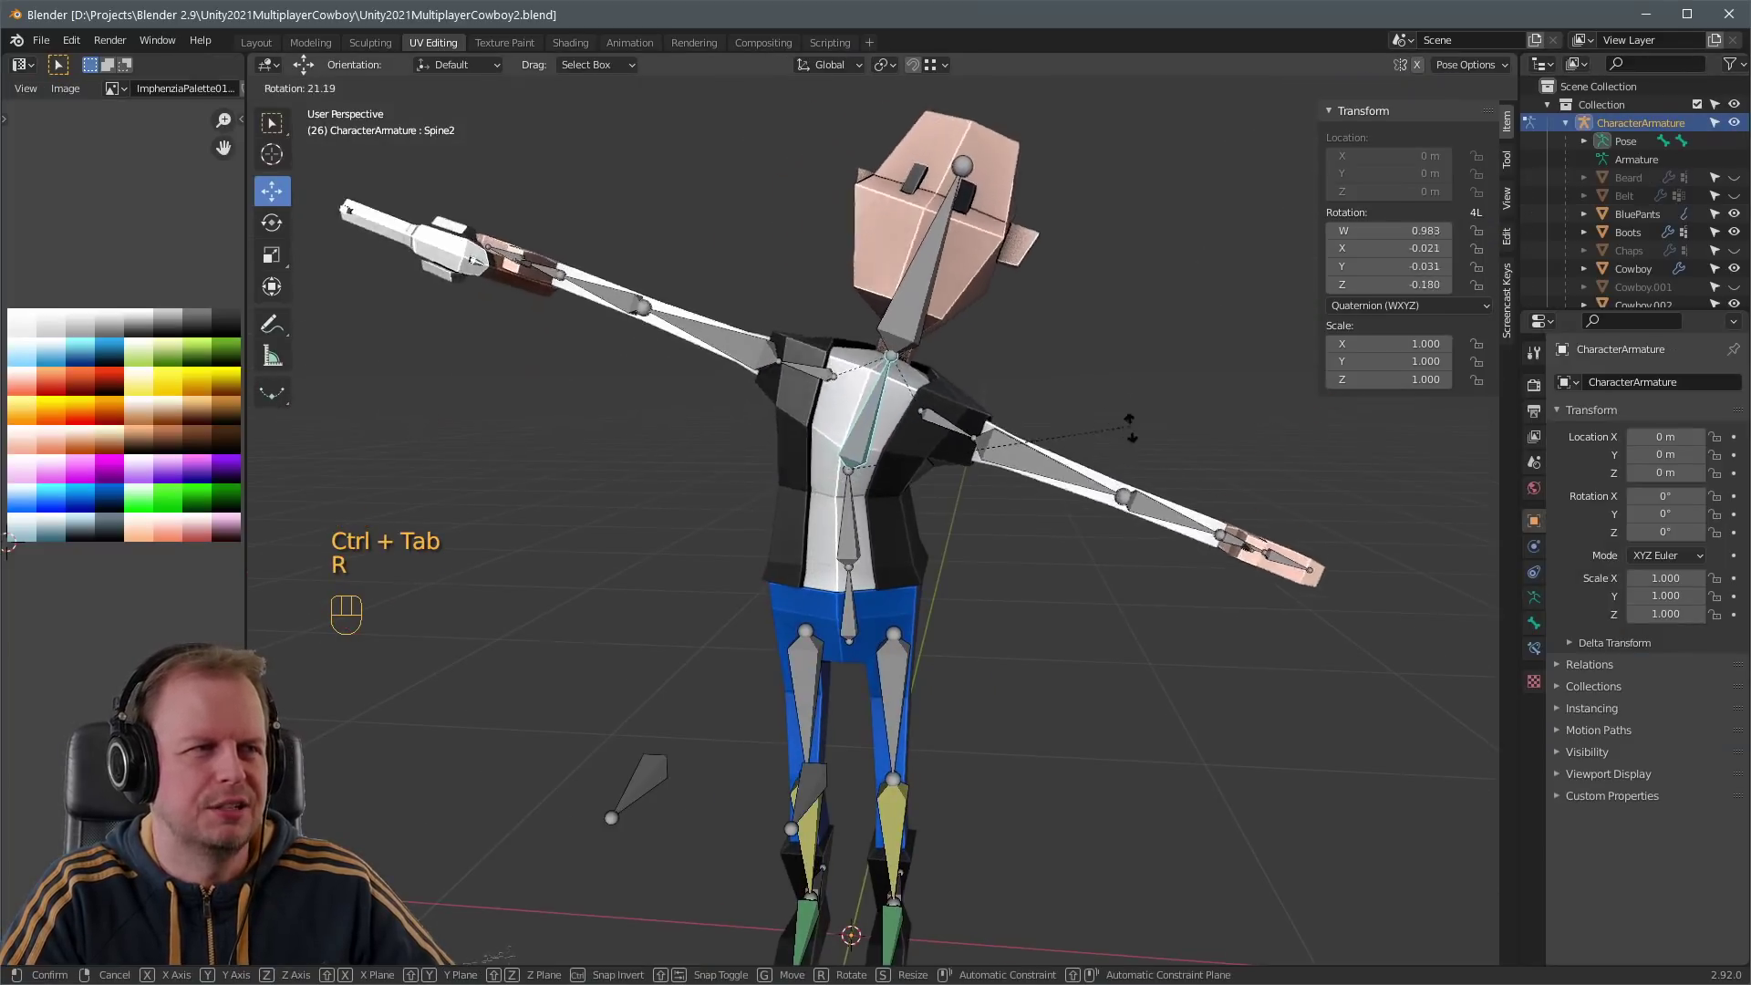
right_click(1134, 419)
middle_drag(1134, 419, 1127, 470)
click(935, 459)
key(r)
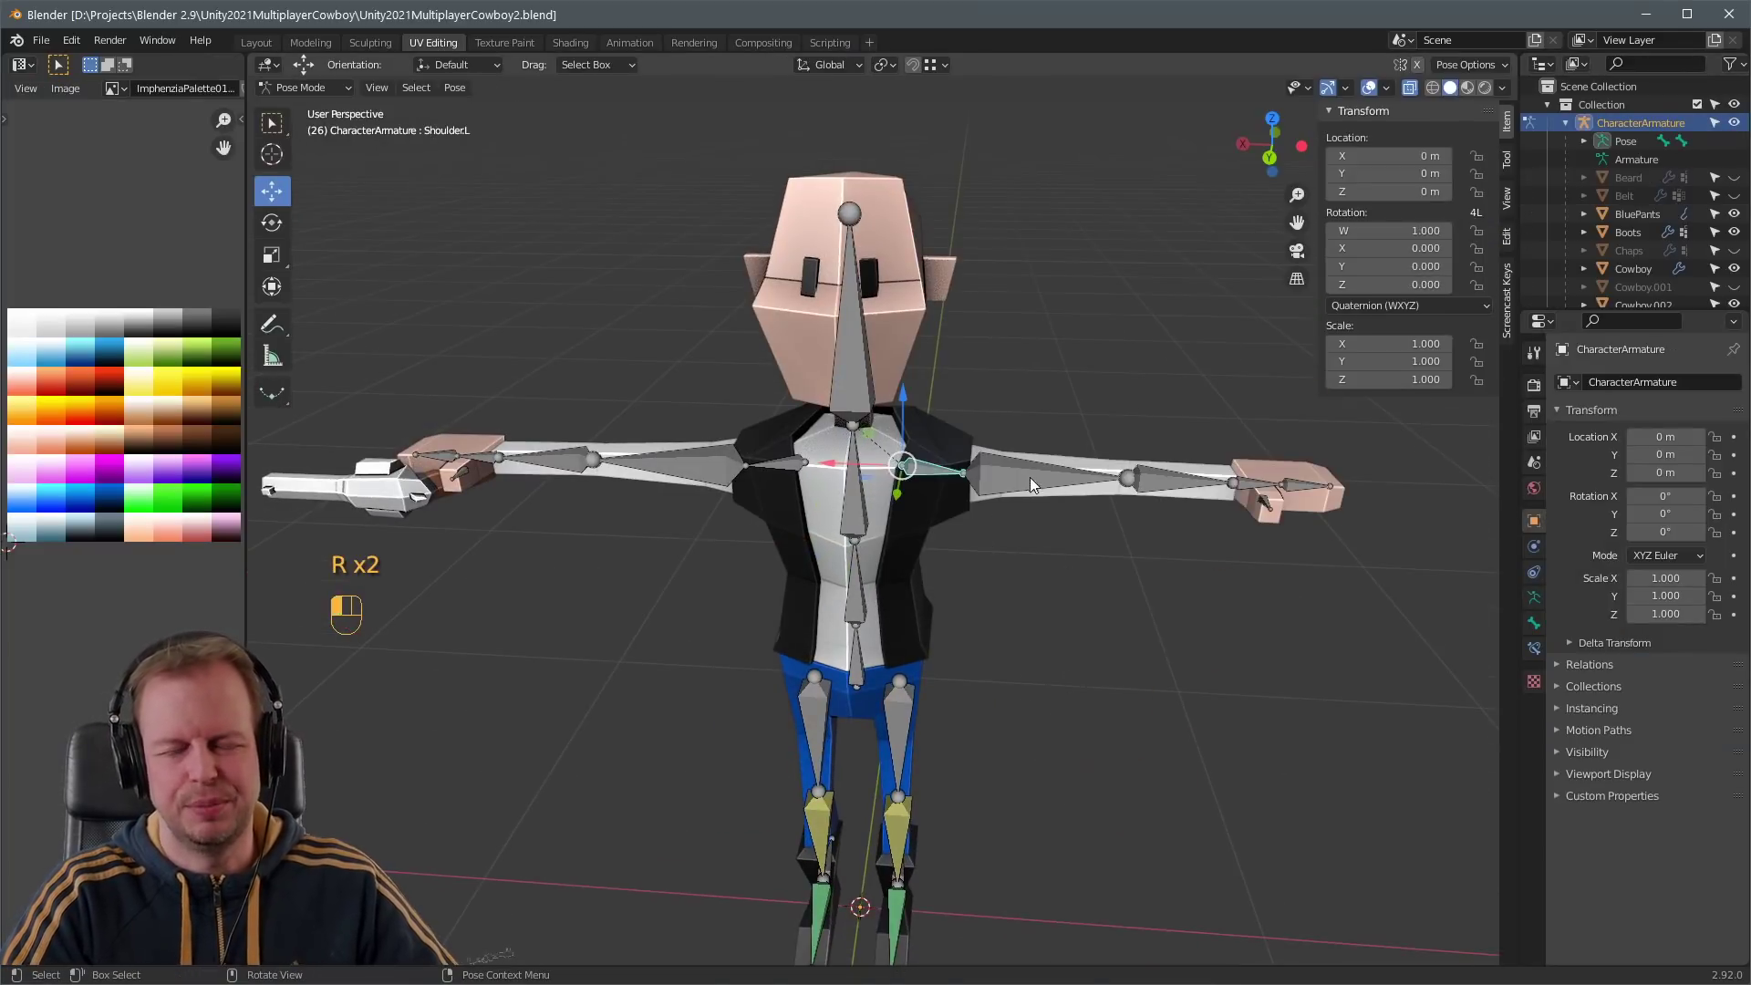
key(r)
- View the character from behind and test twisting the Spine2 and Spine1 bones about the global Z axis
key(r)
right_click(992, 438)
middle_drag(991, 437, 794, 383)
click(716, 390)
key(r)
key(z)
click(746, 491)
click(721, 485)
- Rotate the upper spine bone freely to test the vest's back, then undo the test rotations
key(r)
key(z)
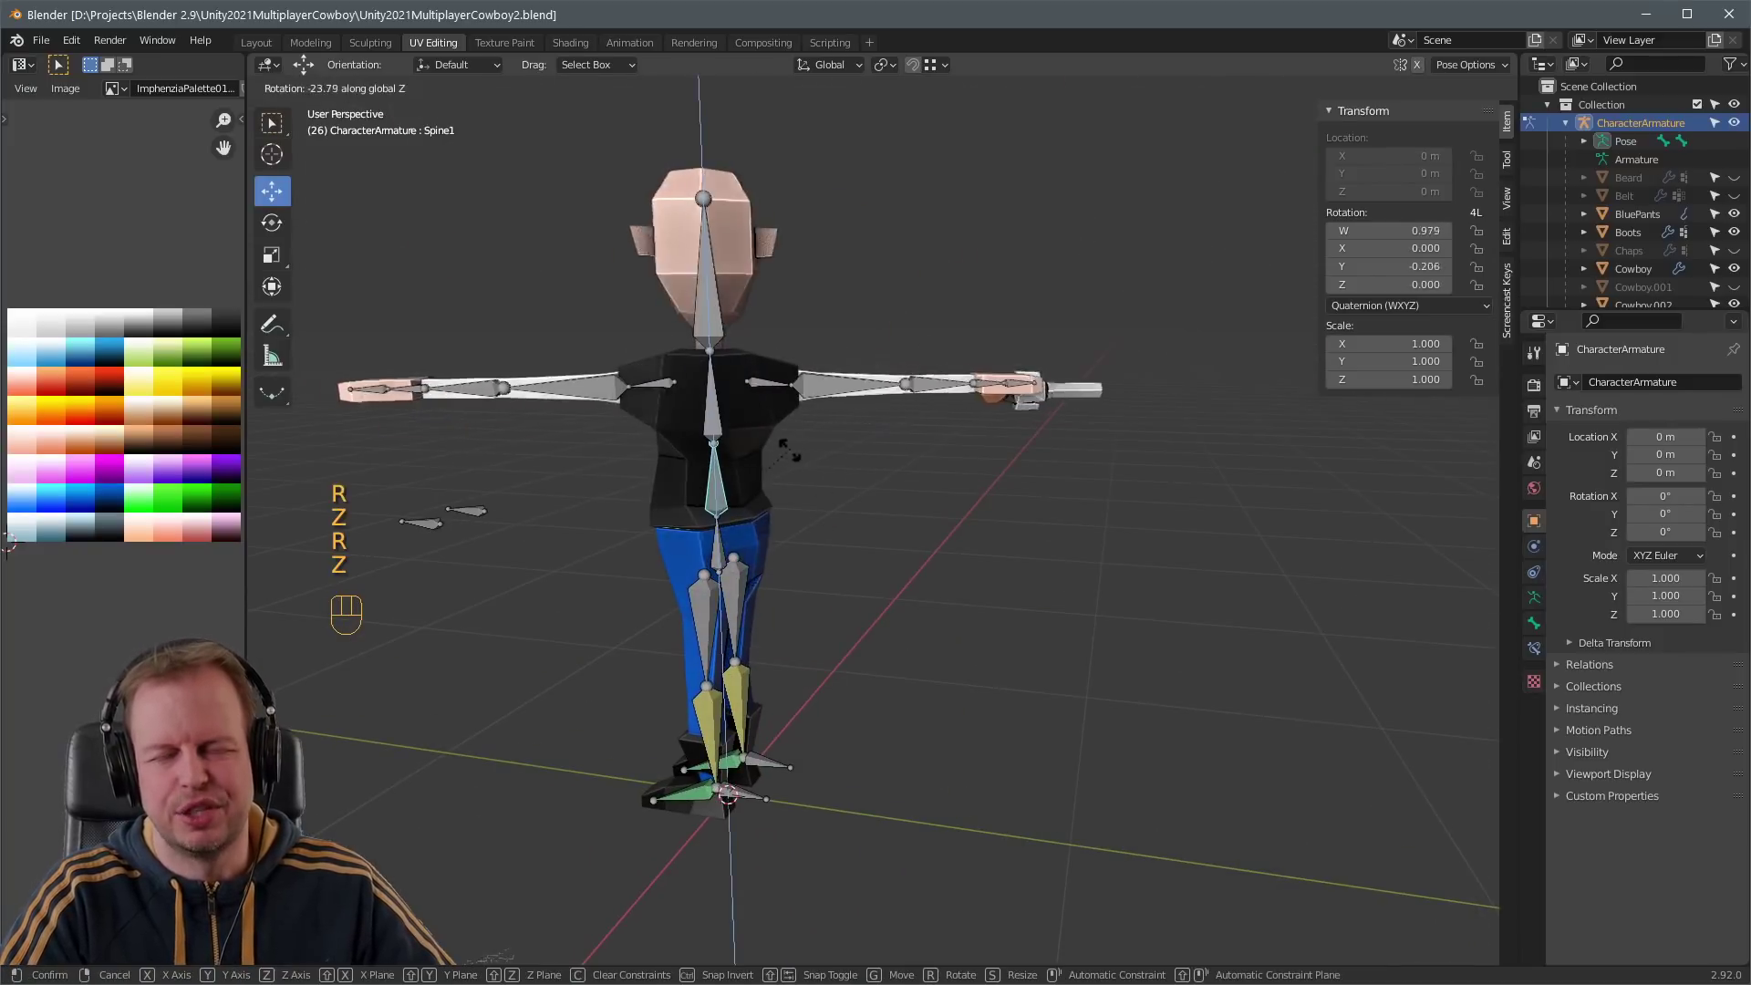
right_click(775, 430)
click(717, 401)
key(r)
click(641, 383)
middle_drag(640, 383, 894, 352)
key(ctrl+z)
key(ctrl+z)
key(ctrl+z)
key(ctrl+z)
- Inspect the armature's torso bones against the vest in Edit Mode, then return to Pose Mode
scroll(890, 417, up, 4)
key(Tab)
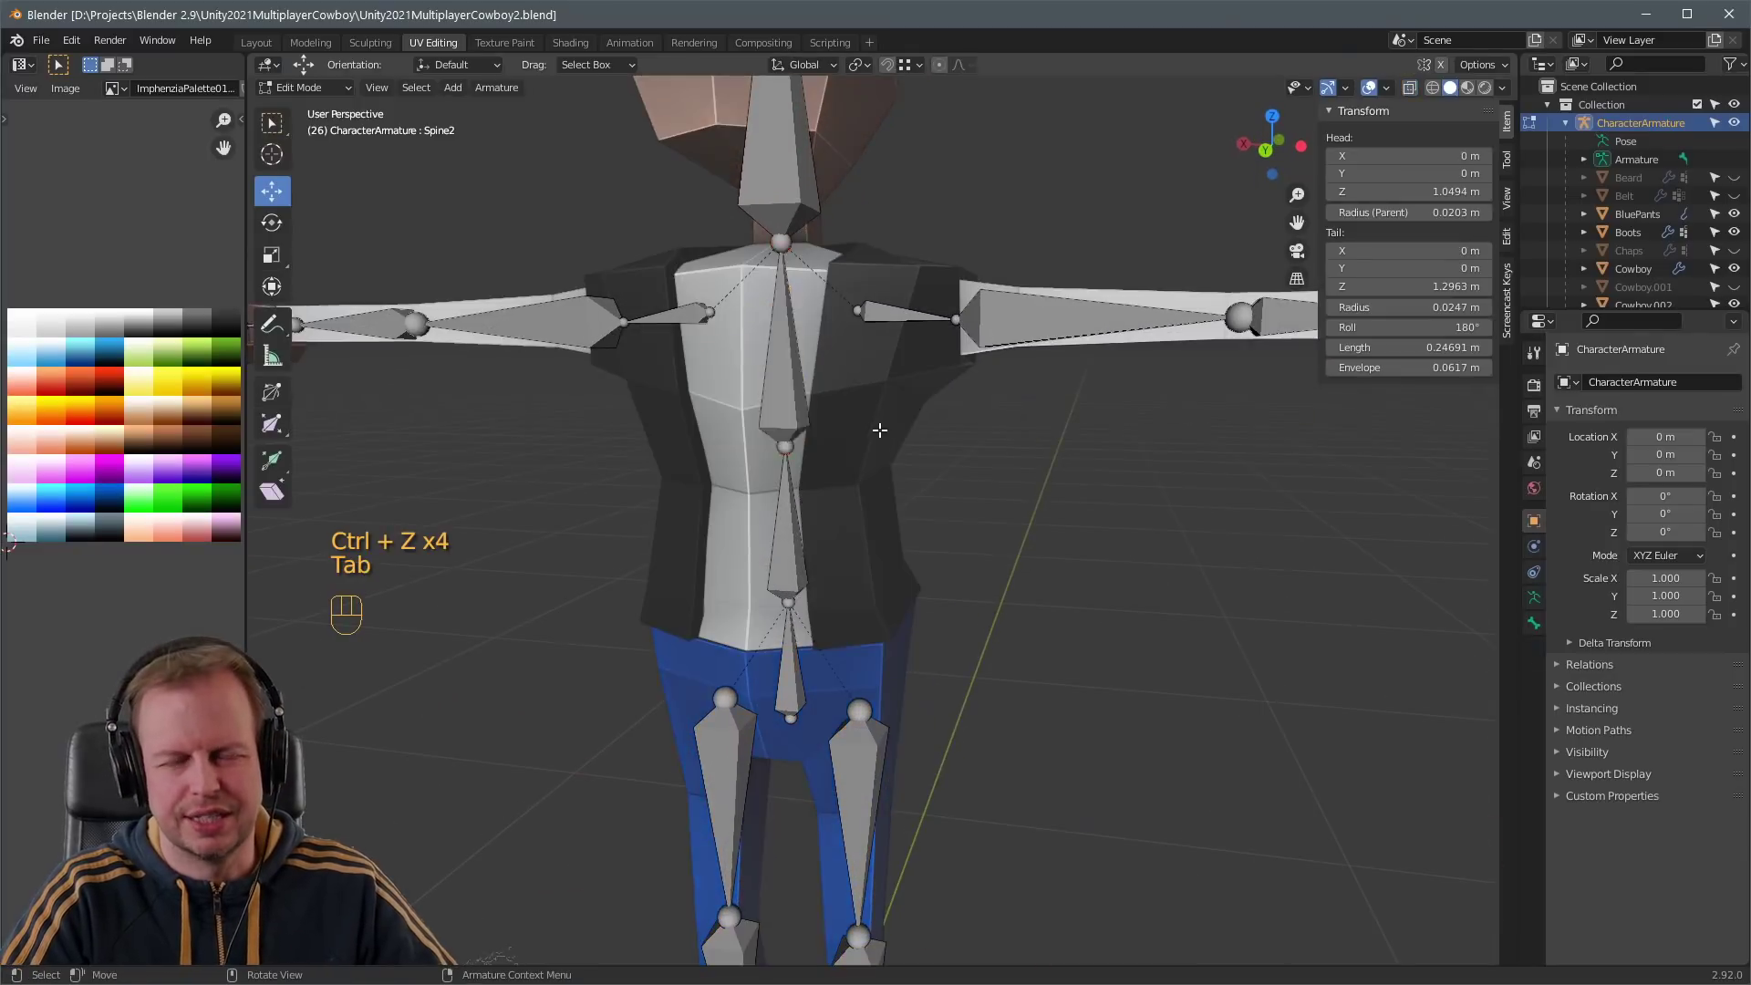
middle_drag(890, 417, 1003, 381)
scroll(879, 433, down, 3)
key(Tab)
- Select the hidden Cowboy.001 top in the scene's object list
scroll(1003, 381, down, 2)
click(1639, 285)
scroll(1634, 217, down, 5)
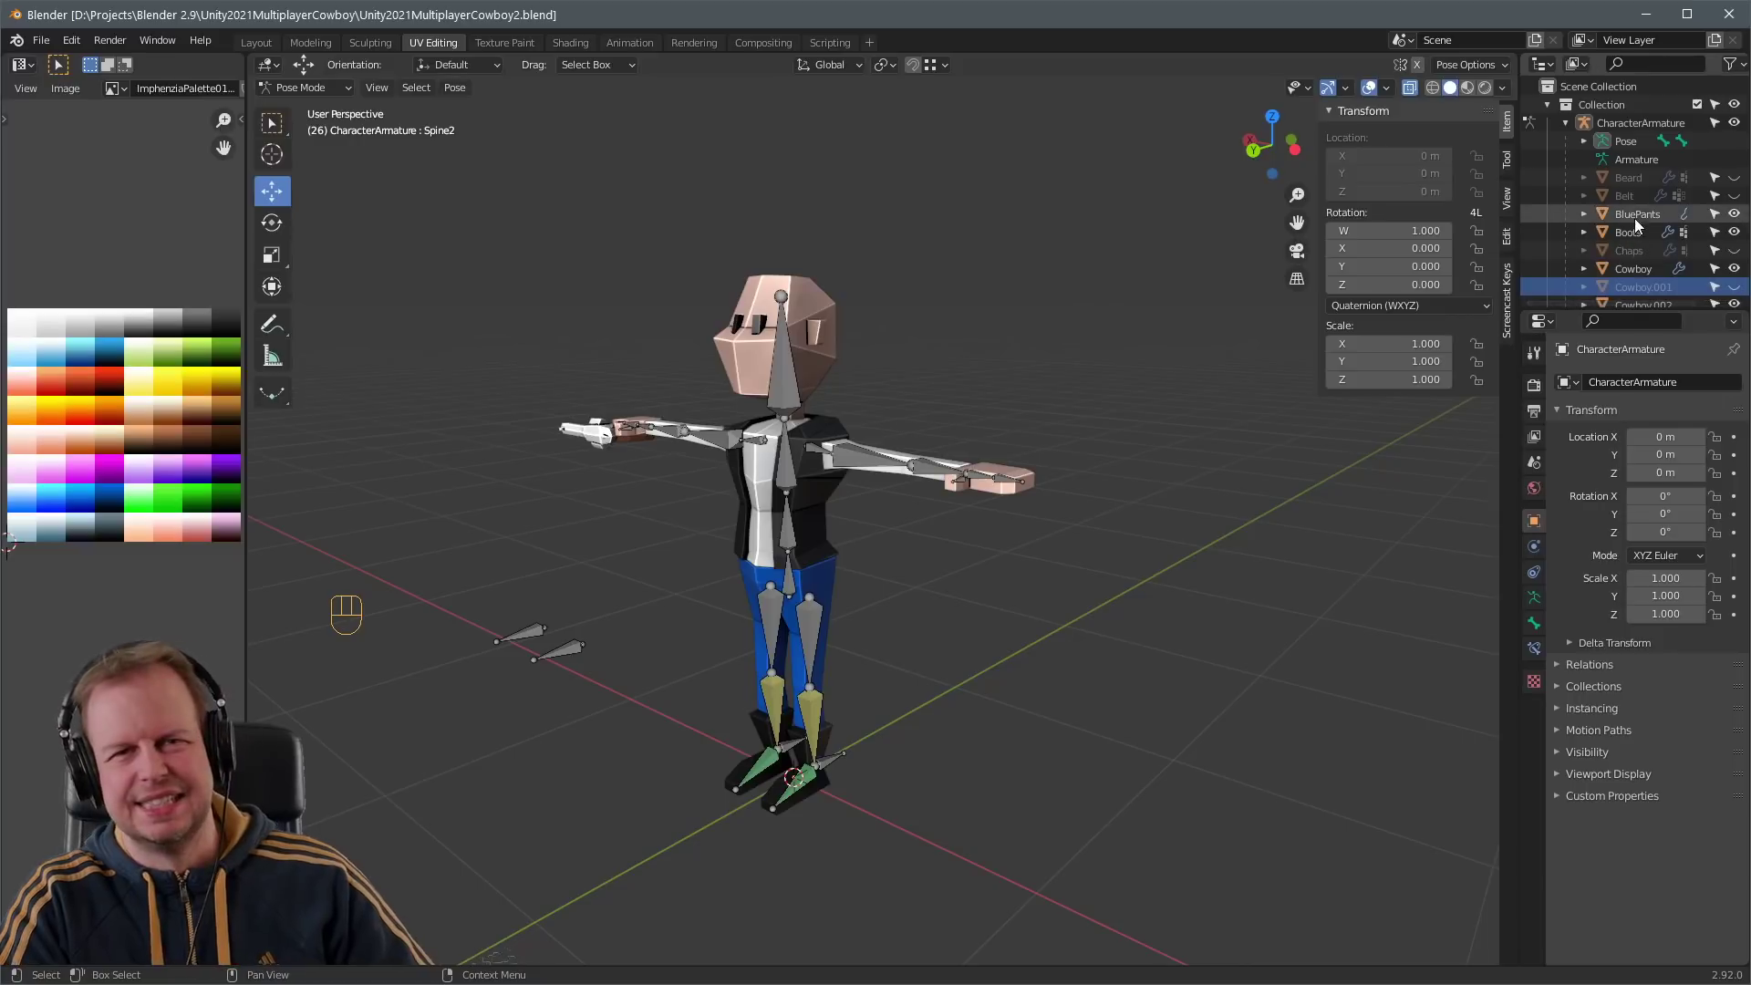
key(Tab)
key(Tab)
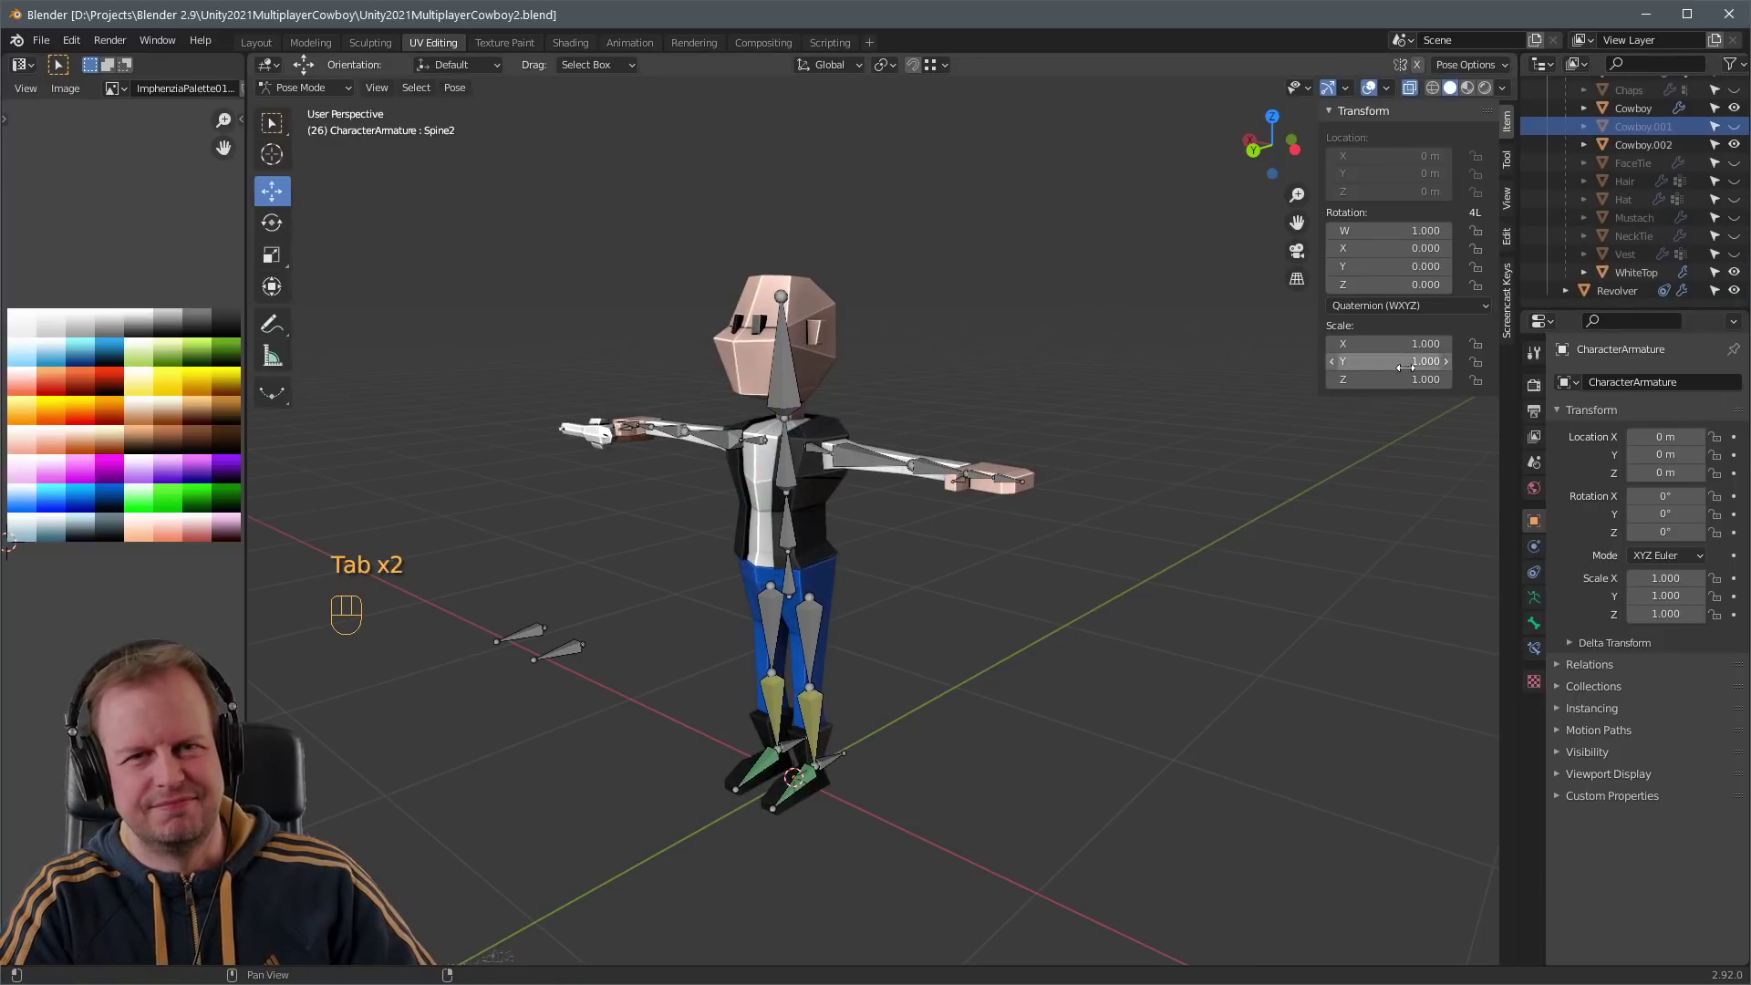
scroll(862, 439, up, 4)
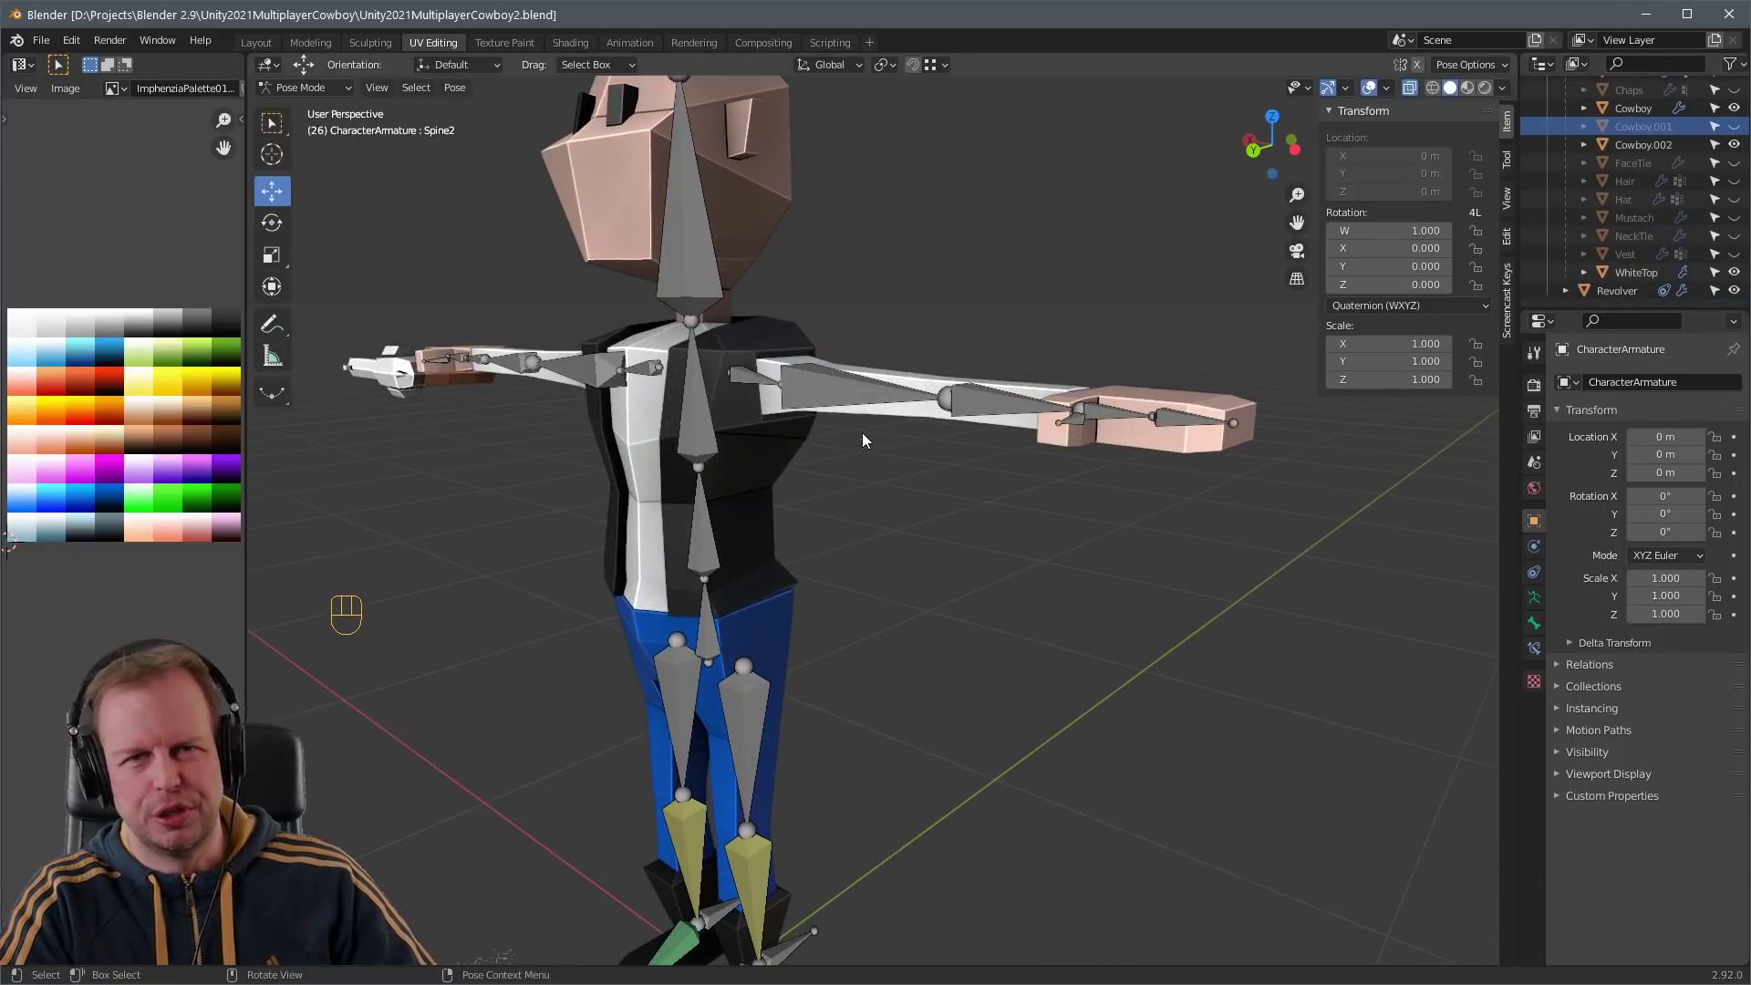
- Return to Object Mode, select the black vest and hide the character armature in the viewport
key(ctrl+Tab)
click(774, 447)
scroll(1717, 176, up, 5)
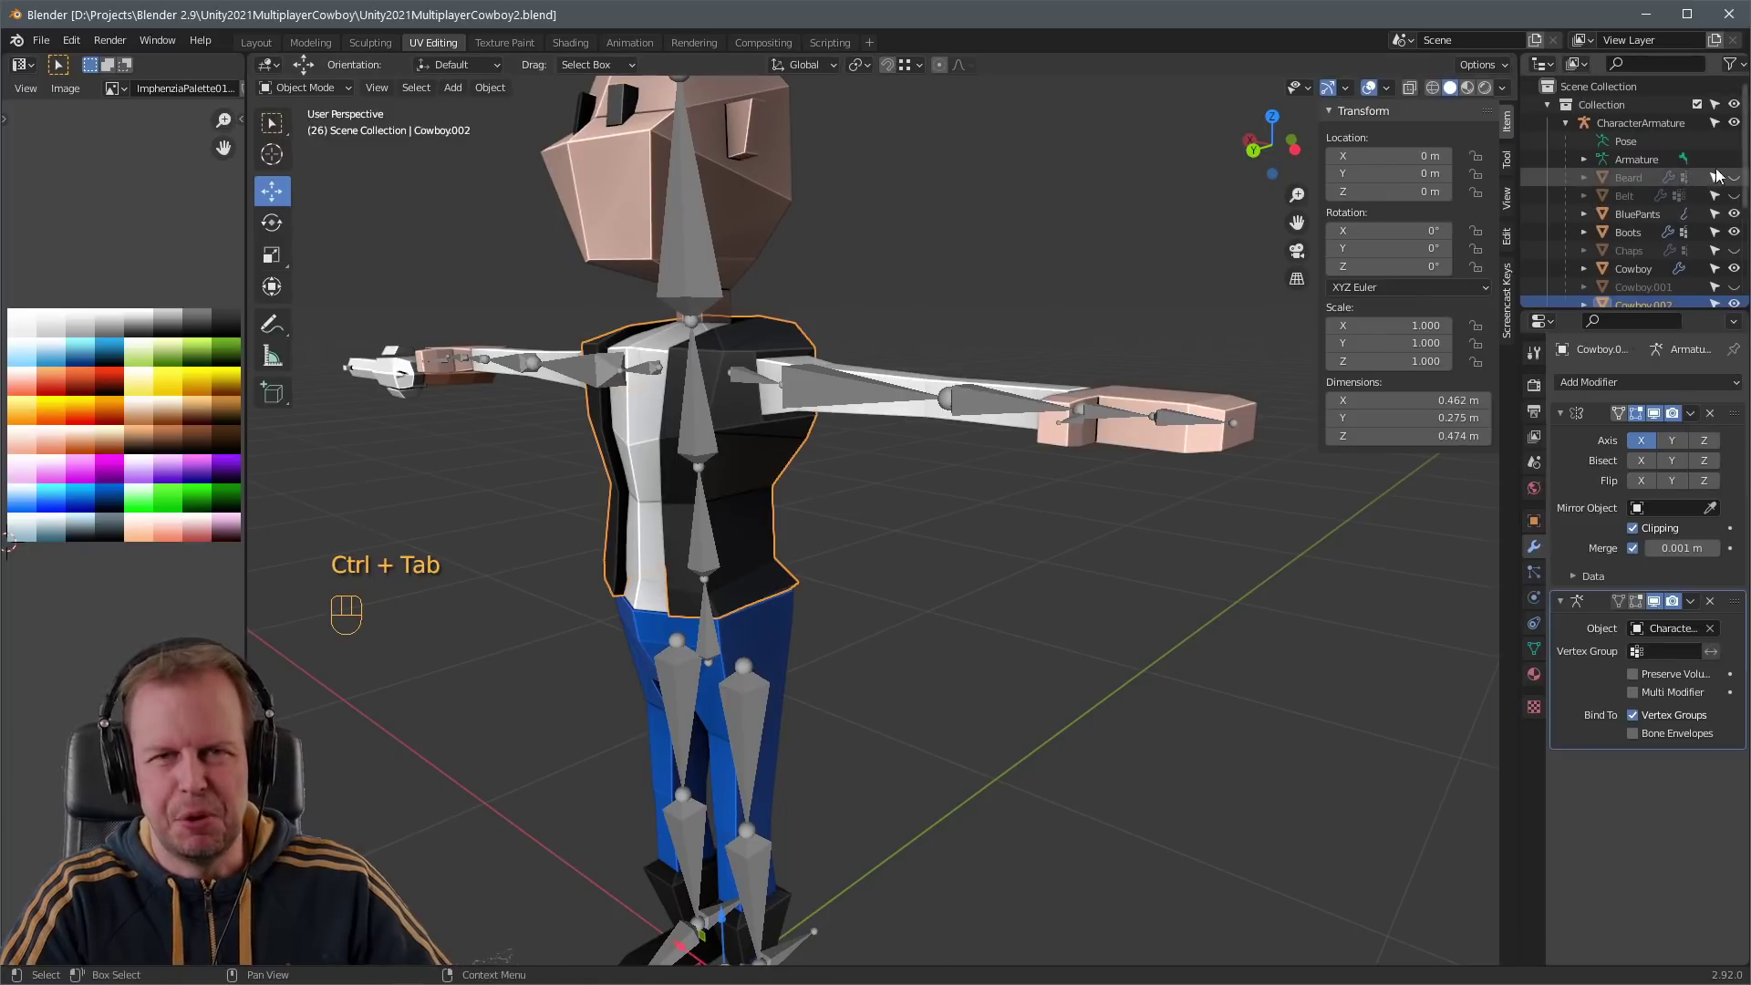
click(1734, 122)
- Save the Blender file and select the character's white top underneath the black vest
drag(723, 454, 723, 457)
middle_drag(876, 370, 857, 409)
scroll(857, 409, down, 3)
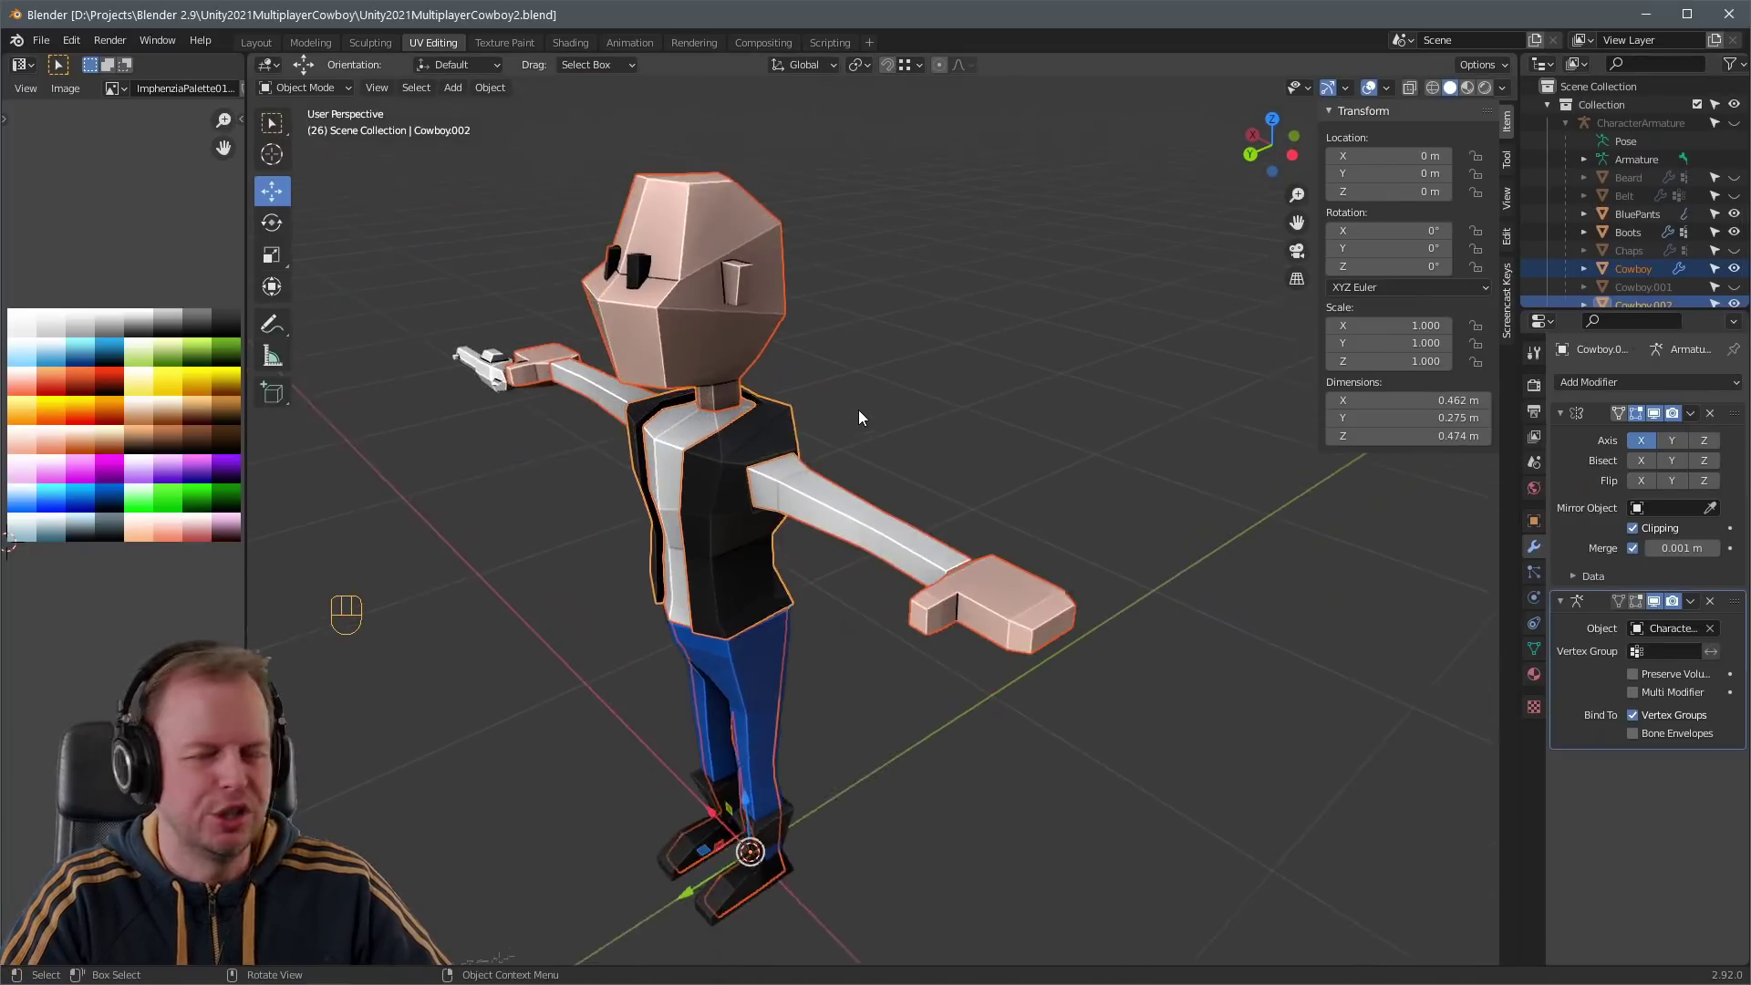
scroll(852, 411, up, 3)
key(ctrl+s)
click(686, 388)
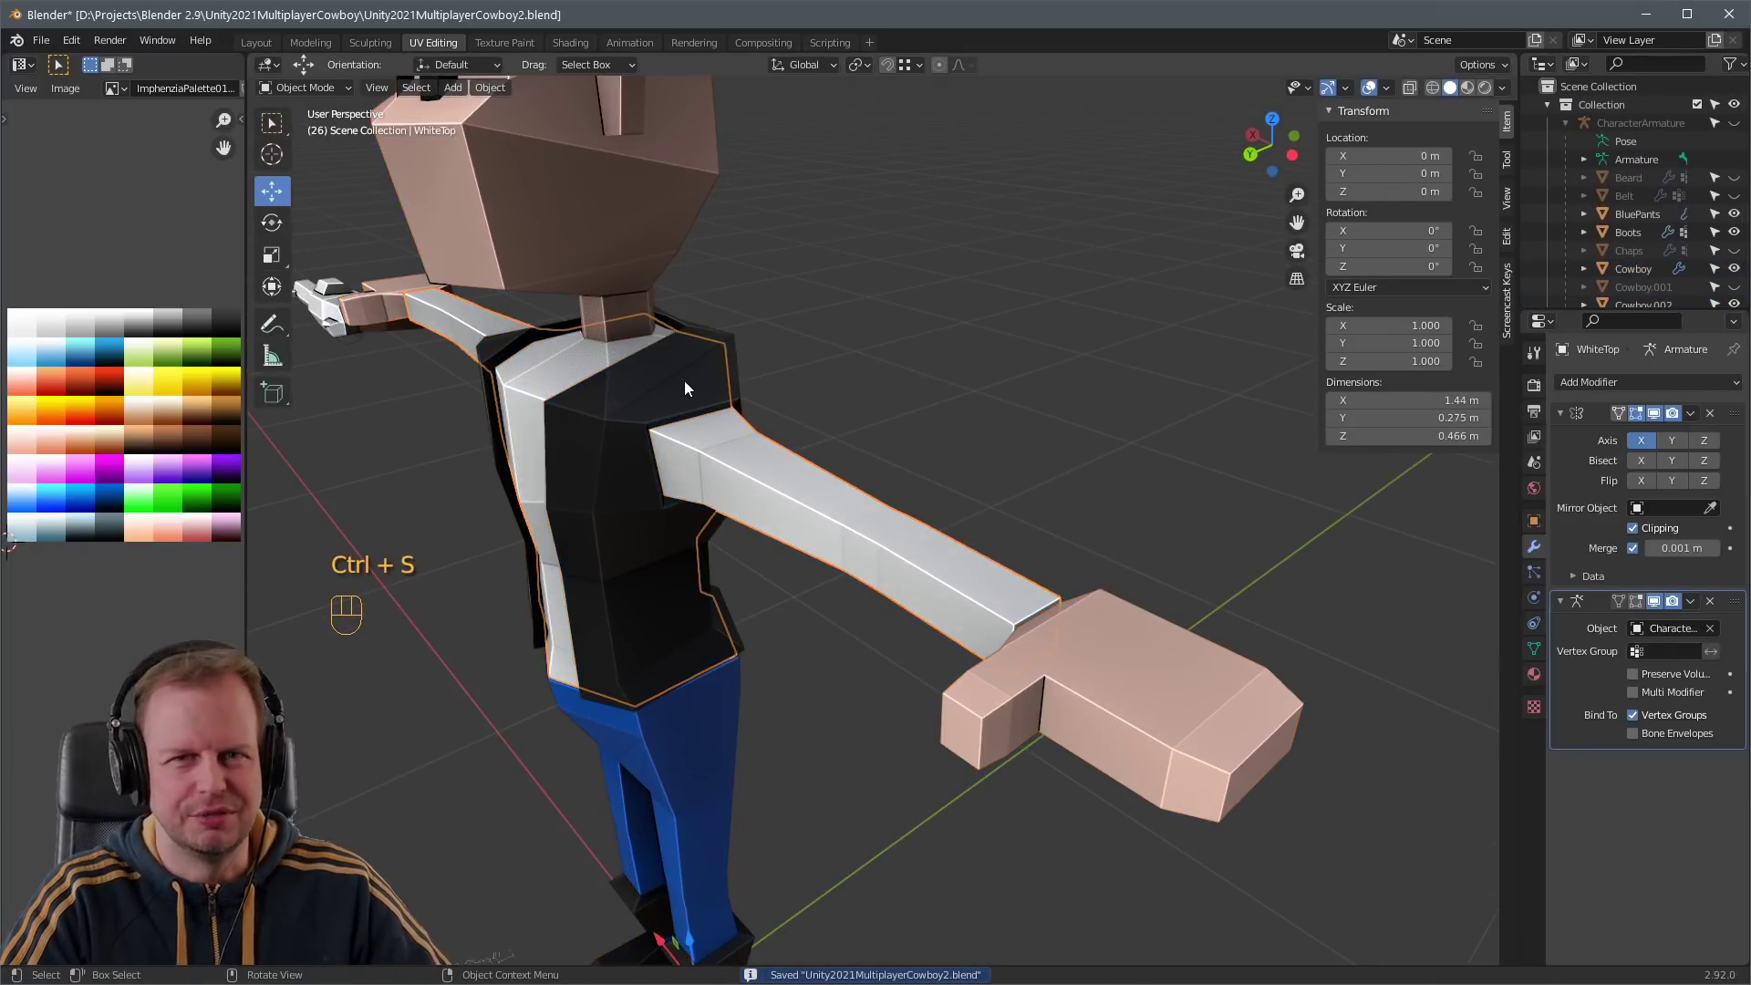
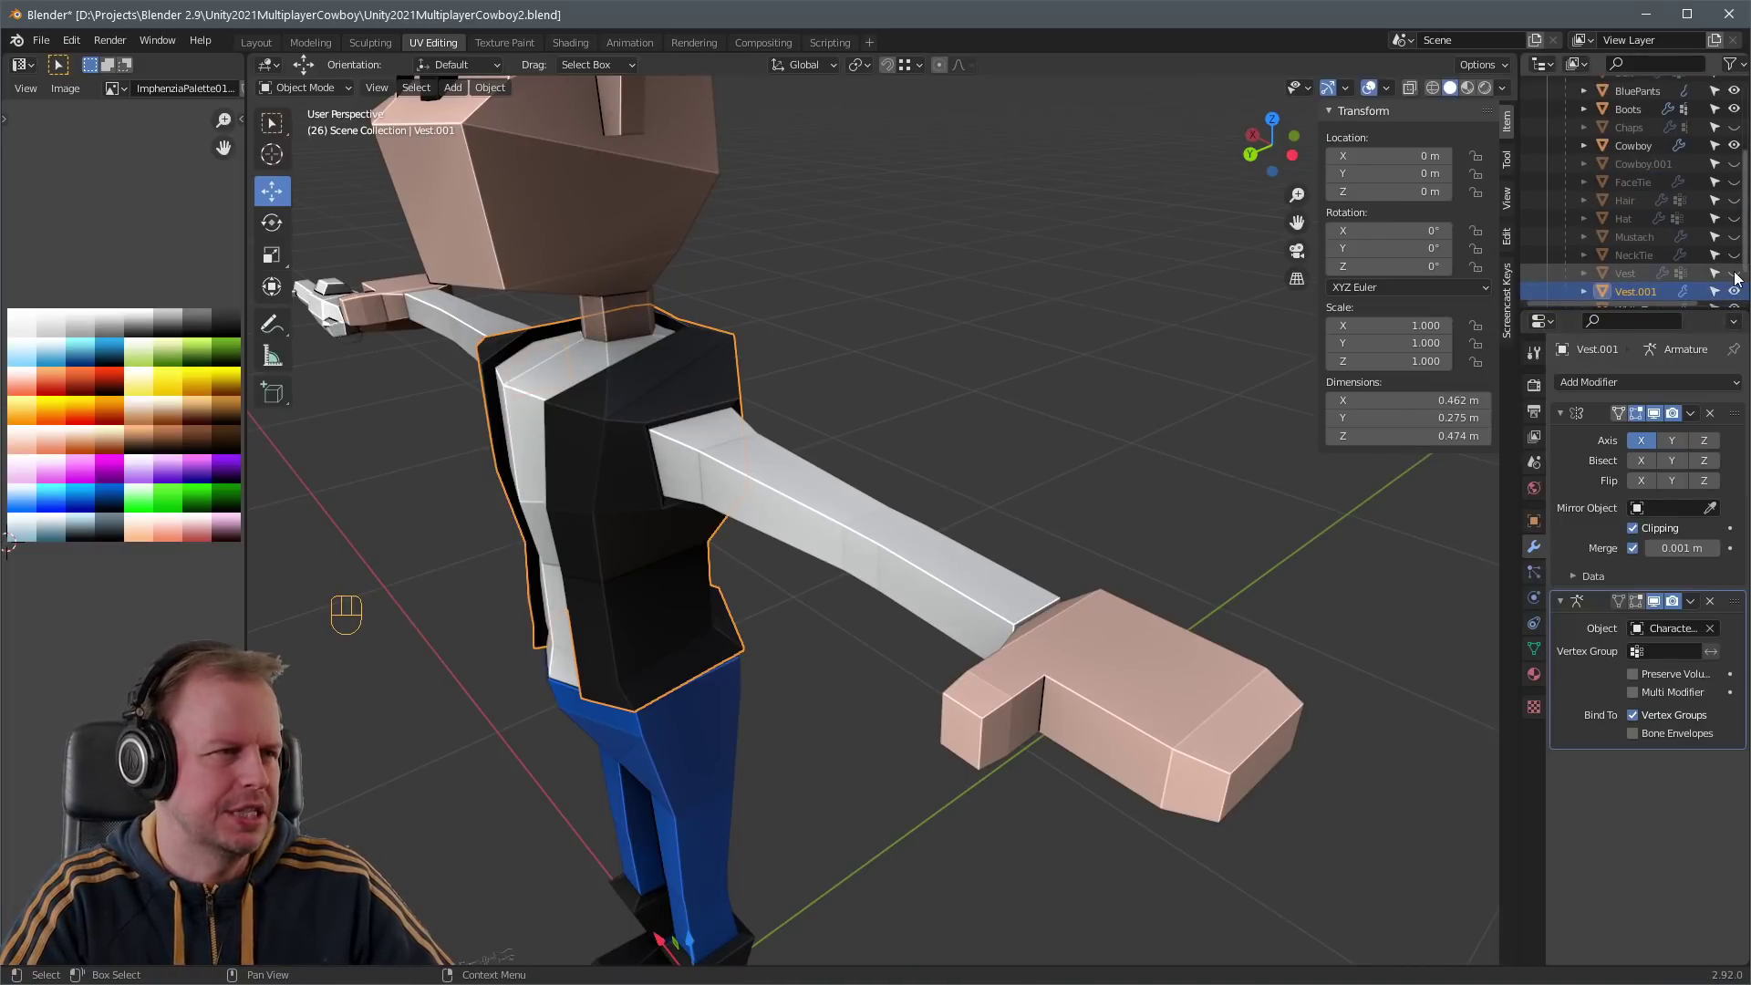
- Delete the old Vest object, then rename Vest.001 to "Vest." and show it in the viewport
click(1733, 290)
middle_drag(764, 368, 845, 323)
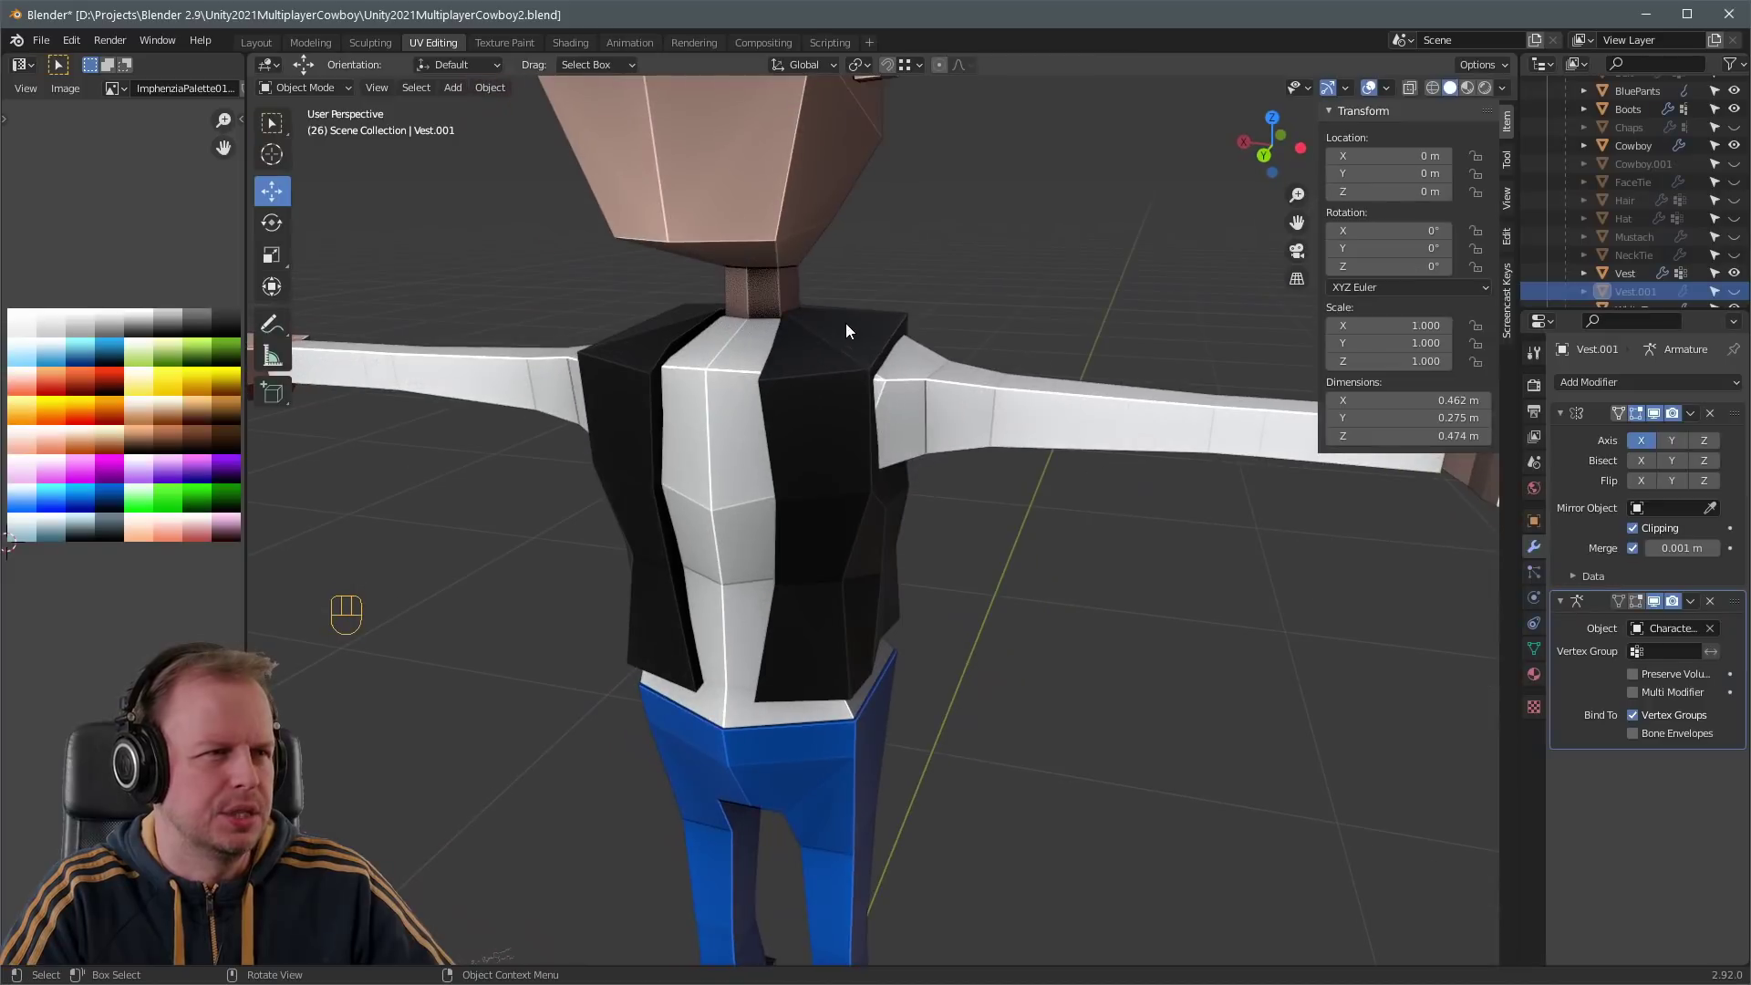
key(Delete)
double_click(1635, 264)
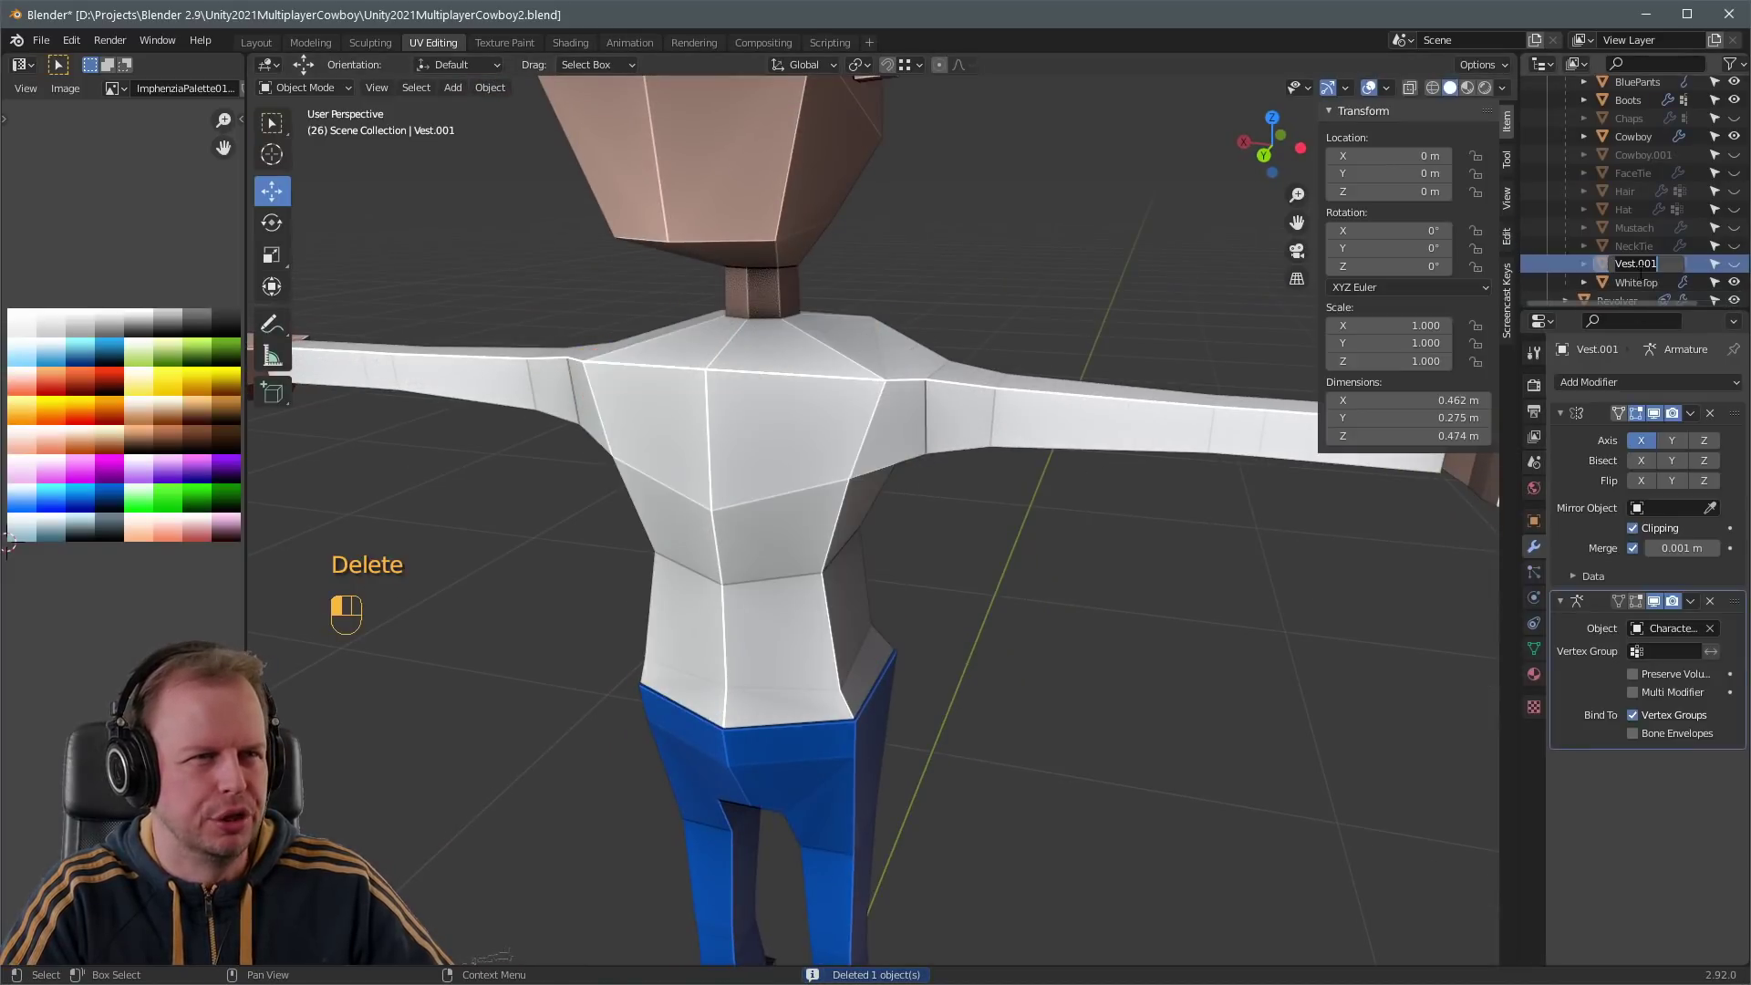
click(1733, 264)
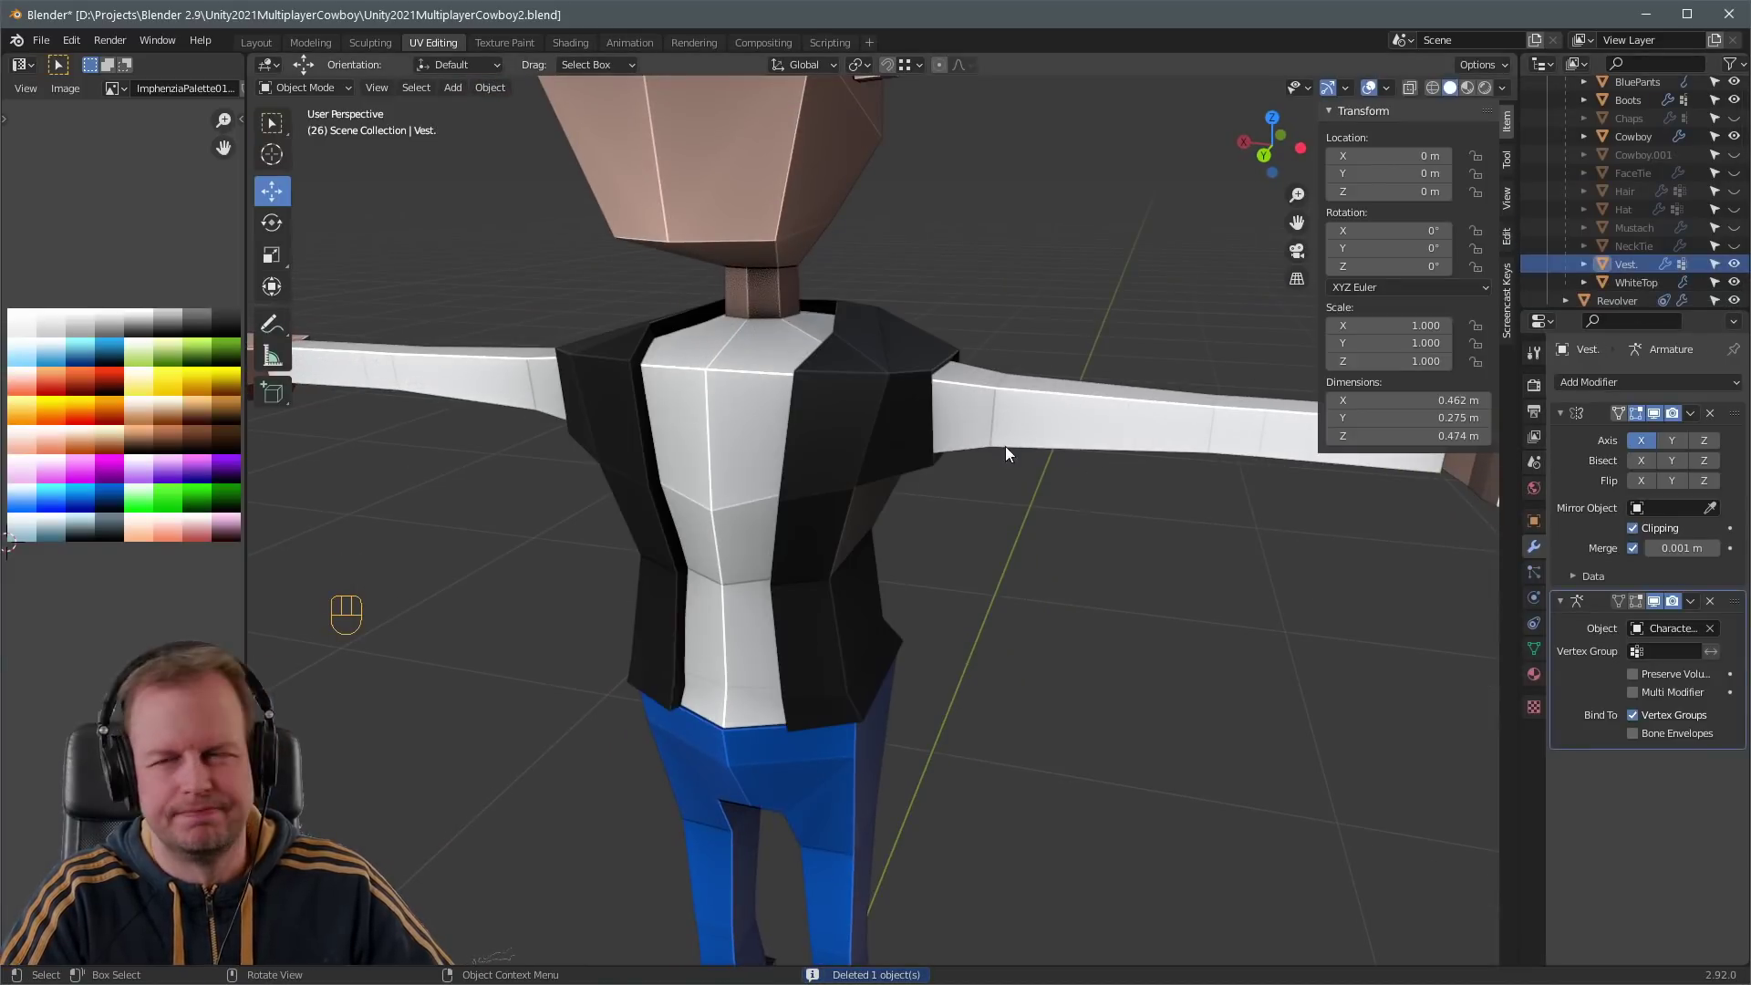
- Open the black vest in Edit Mode and add a loop cut around its armhole
click(877, 376)
scroll(889, 372, down, 2)
middle_drag(894, 368, 629, 416)
key(Tab)
key(ctrl+r)
double_click(702, 488)
scroll(625, 417, up, 4)
- Try to select the faces around the vest's armhole and grow the selection
key(3)
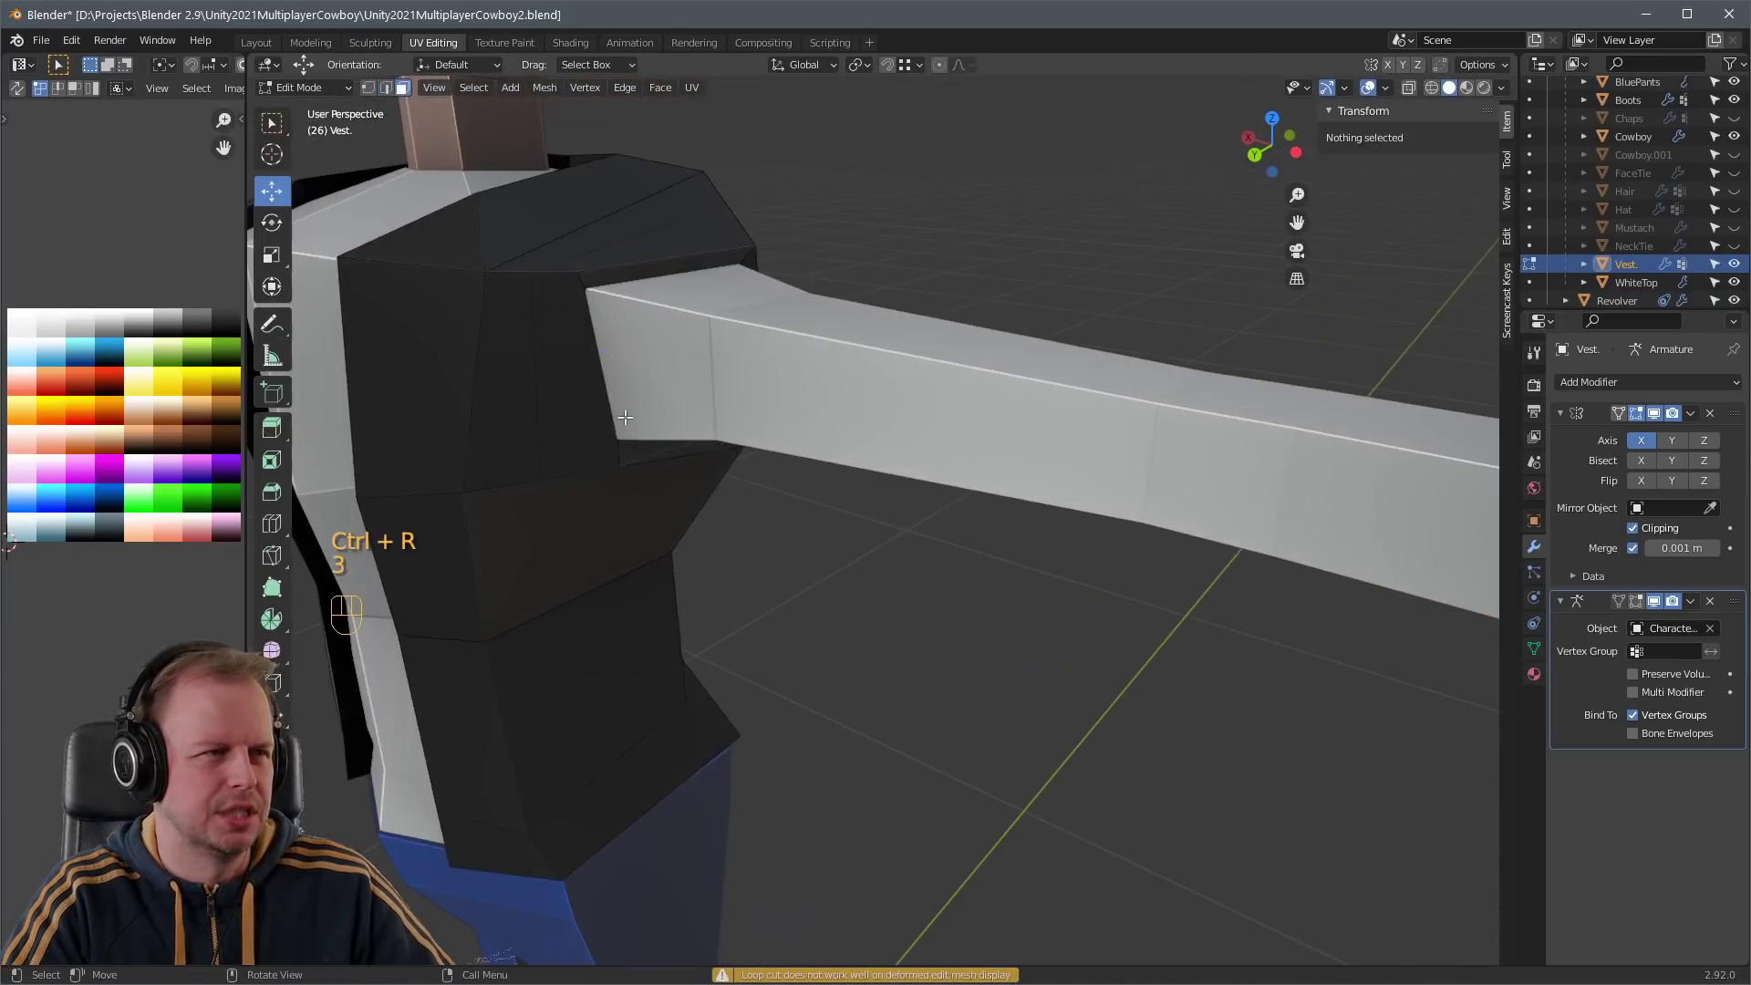
key(a)
key(a)
alt+shift+click(605, 369)
key(a)
key(a)
alt+shift+click(584, 276)
key(shift+KP_Add)
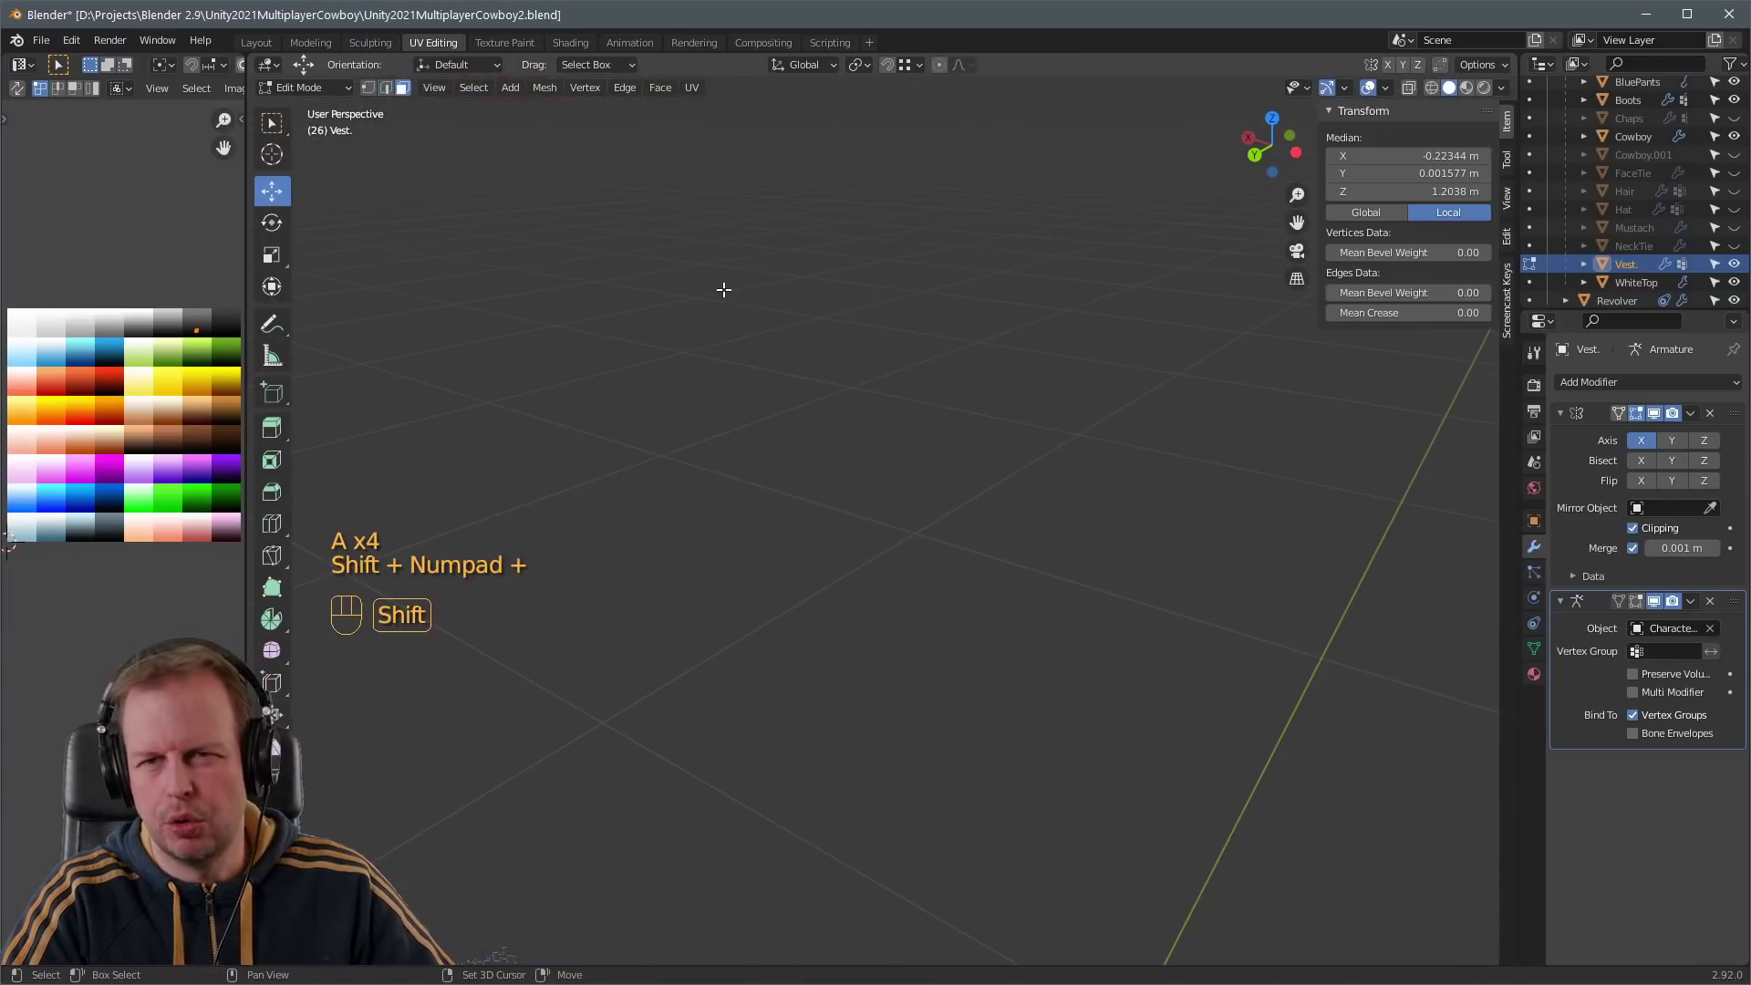
key(ctrl+z)
- Make the hidden collection visible again and hide the character armature
scroll(1730, 122, up, 4)
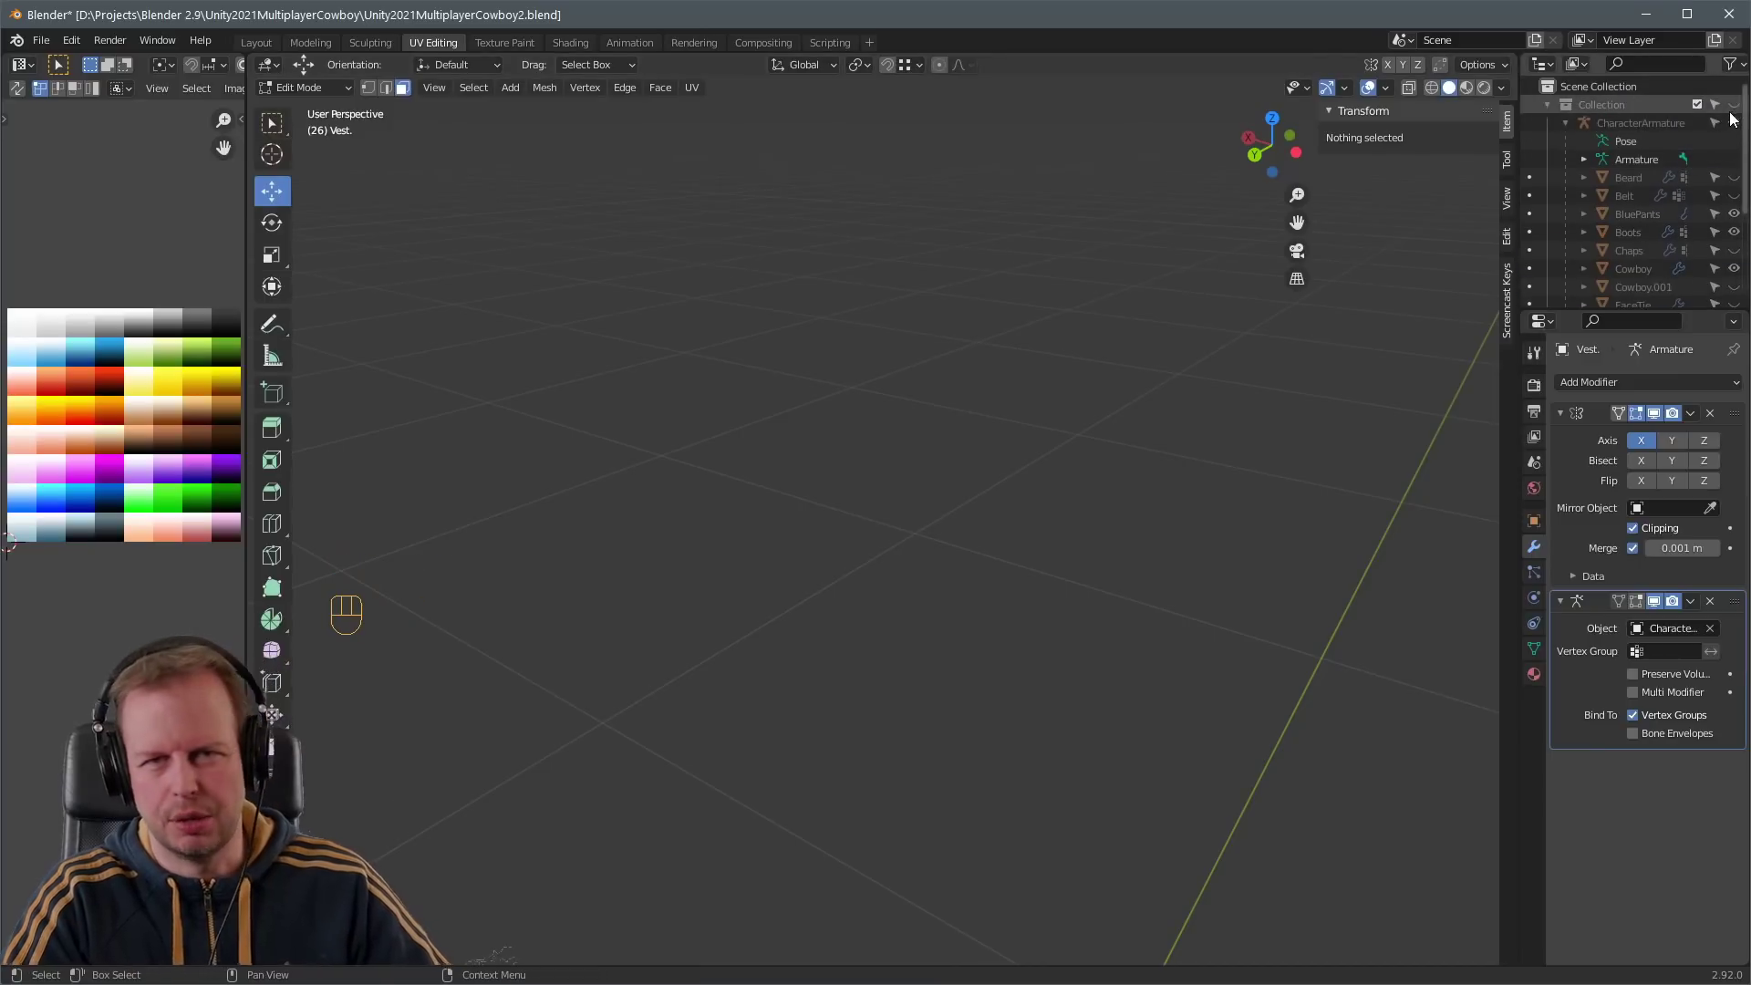
scroll(1737, 170, up, 1)
scroll(1114, 285, down, 5)
shift+middle_drag(1114, 285, 675, 320)
scroll(676, 321, up, 3)
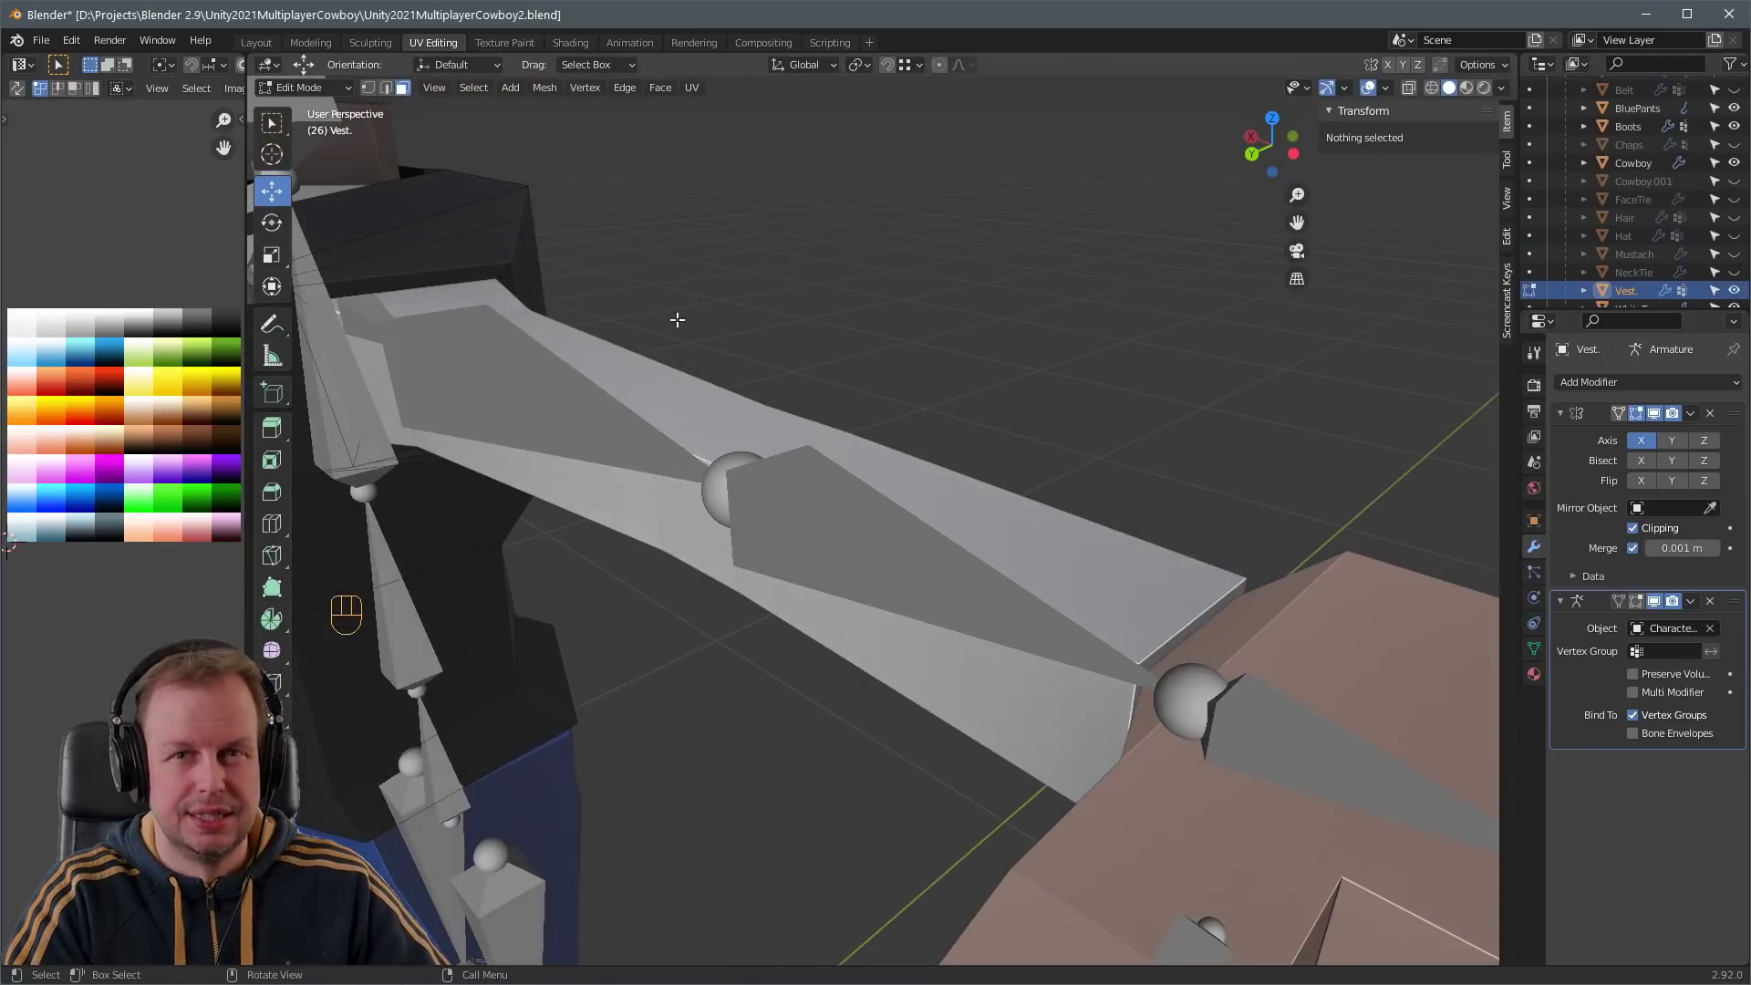
scroll(1735, 137, up, 3)
click(1735, 124)
scroll(791, 270, down, 5)
- Select the outermost ring of faces around the vest's armhole and delete those faces
key(2)
key(a)
key(a)
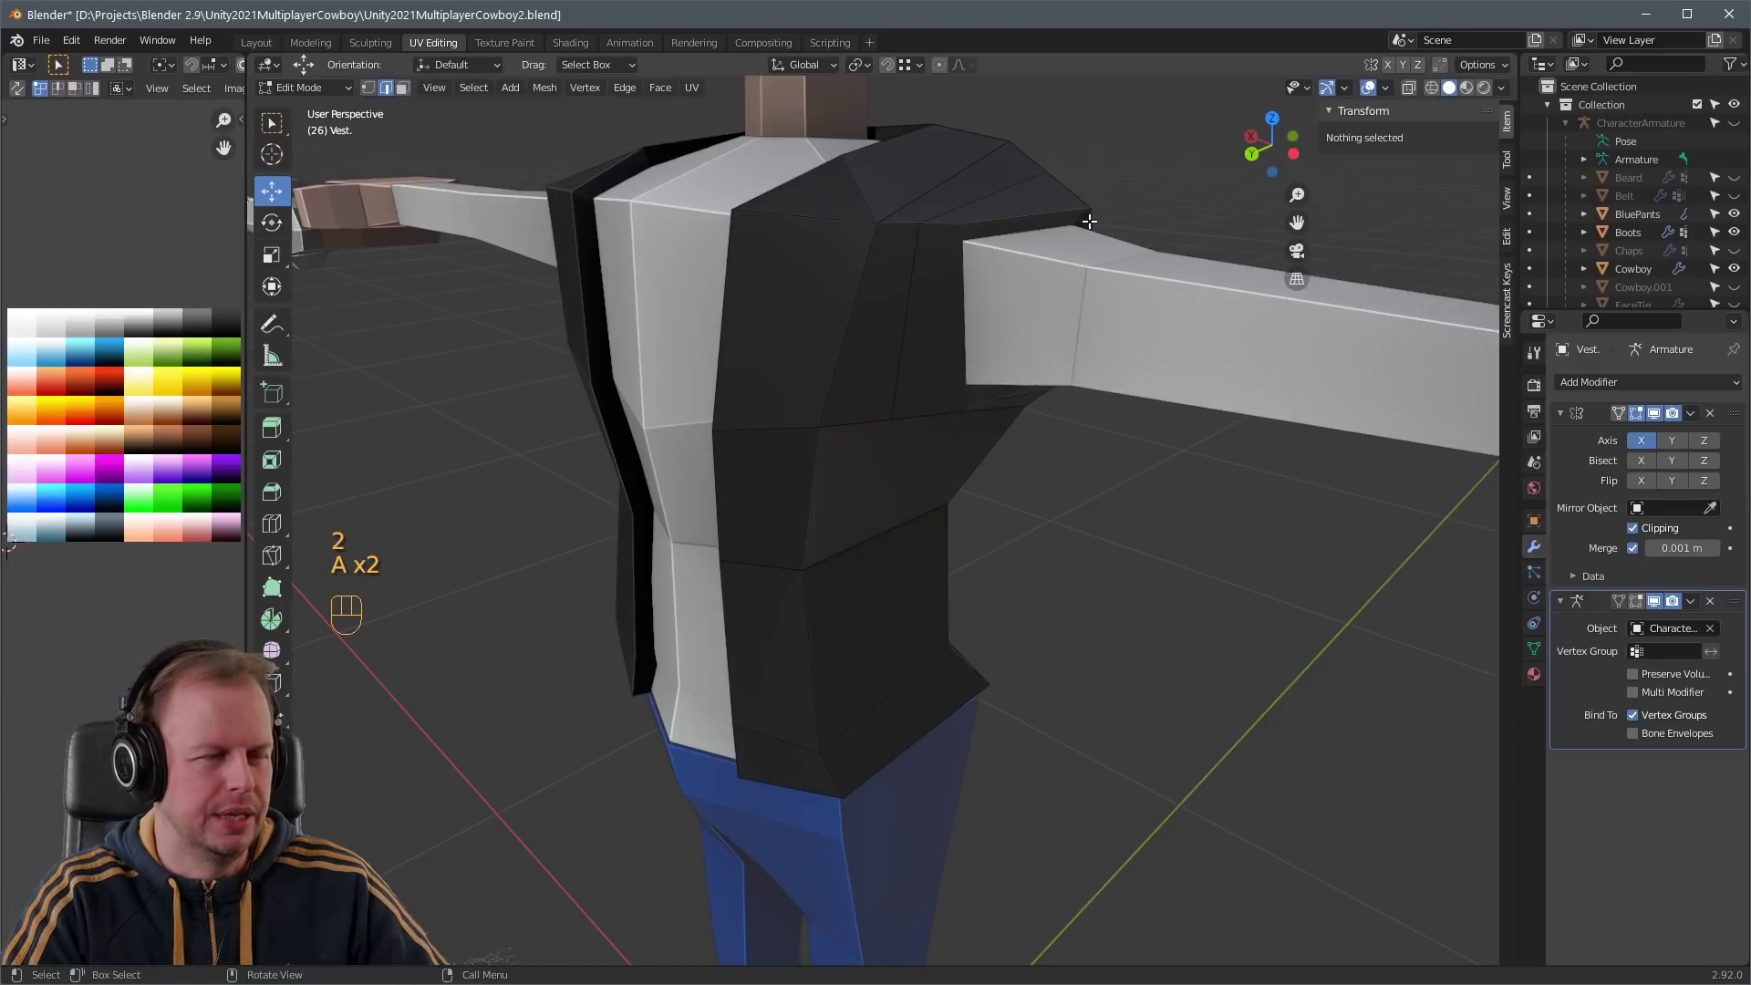
key(3)
key(a)
key(a)
alt+shift+click(1083, 218)
key(ctrl+KP_Add)
key(Delete)
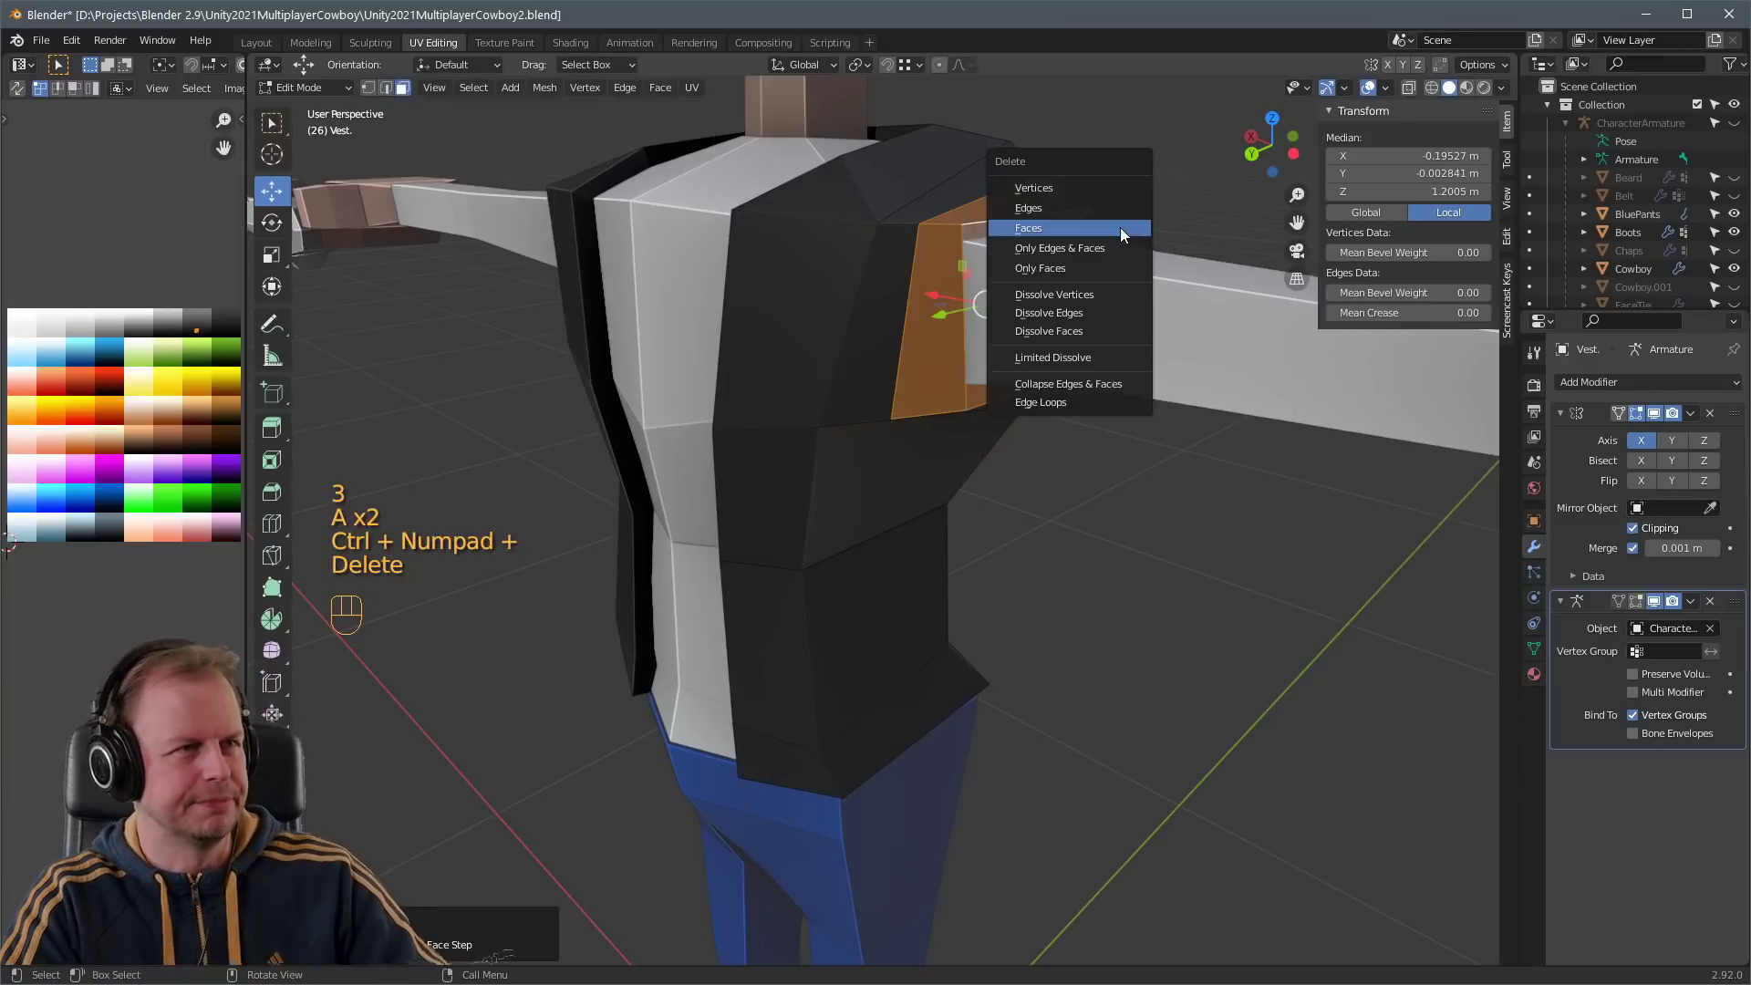
click(1120, 230)
- Extrude the vest's open armhole edge loop and scale the new edges inward to 0.833
middle_drag(1120, 231, 899, 245)
key(2)
key(2)
key(a)
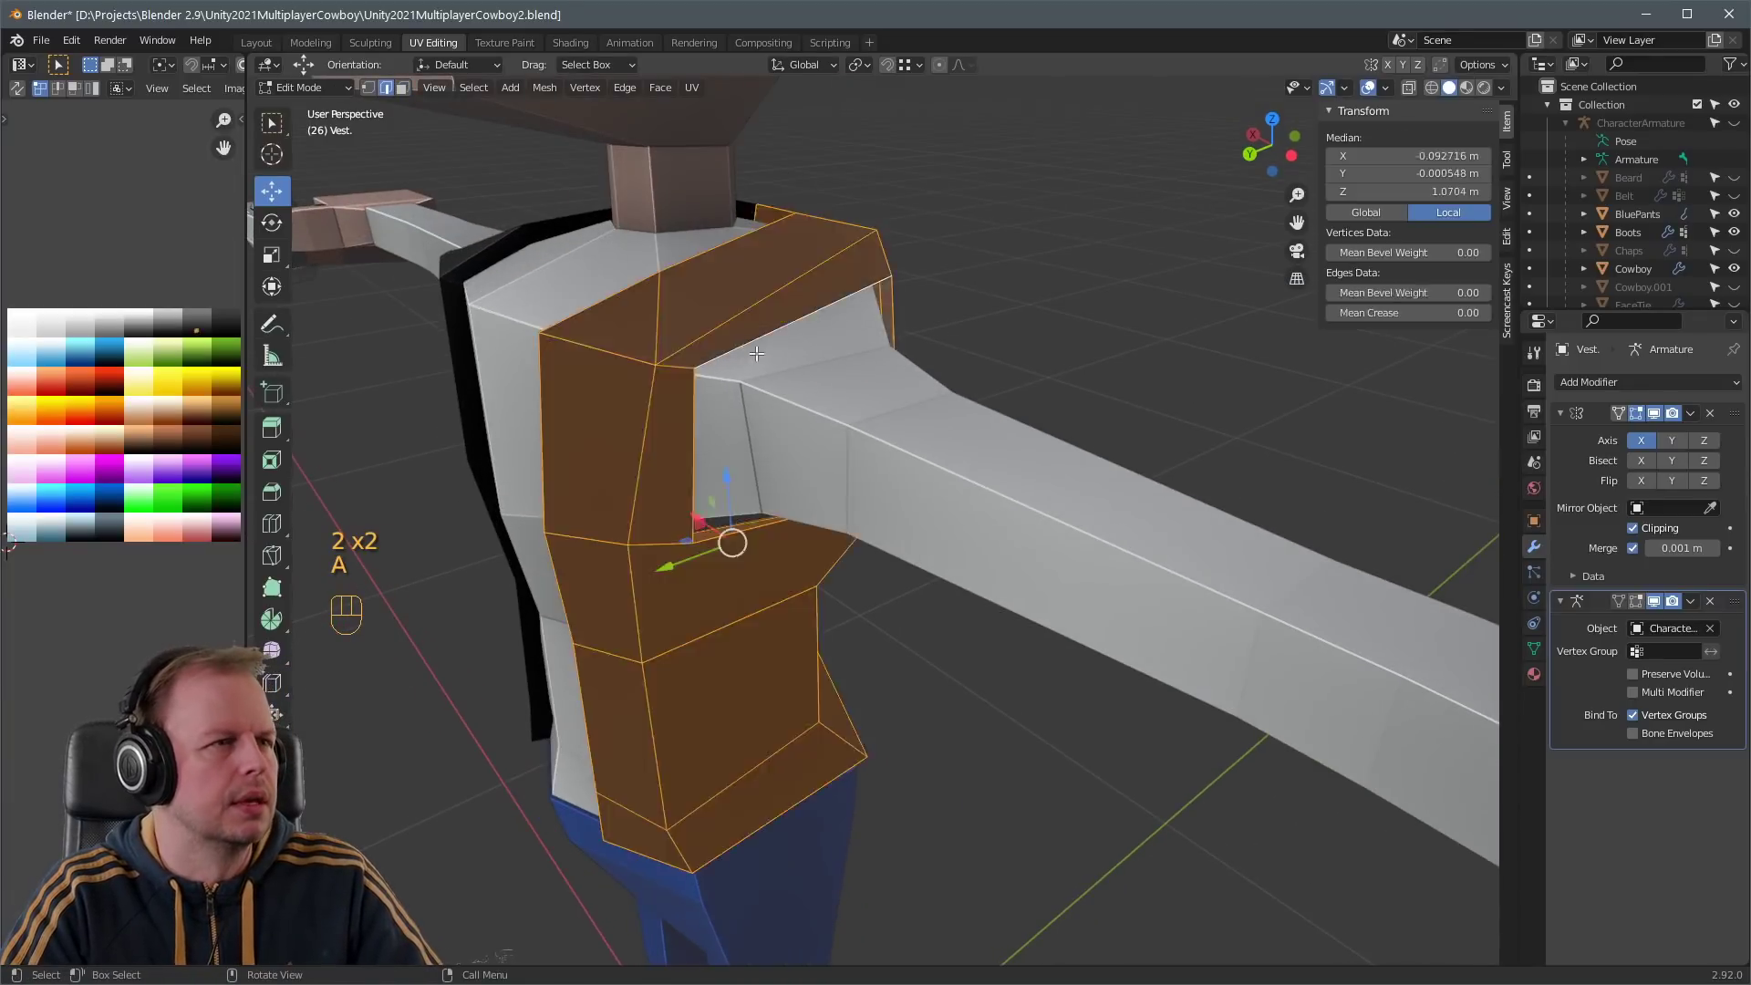
key(a)
alt+shift+click(690, 416)
middle_drag(780, 399, 967, 438)
middle_drag(967, 438, 1022, 397)
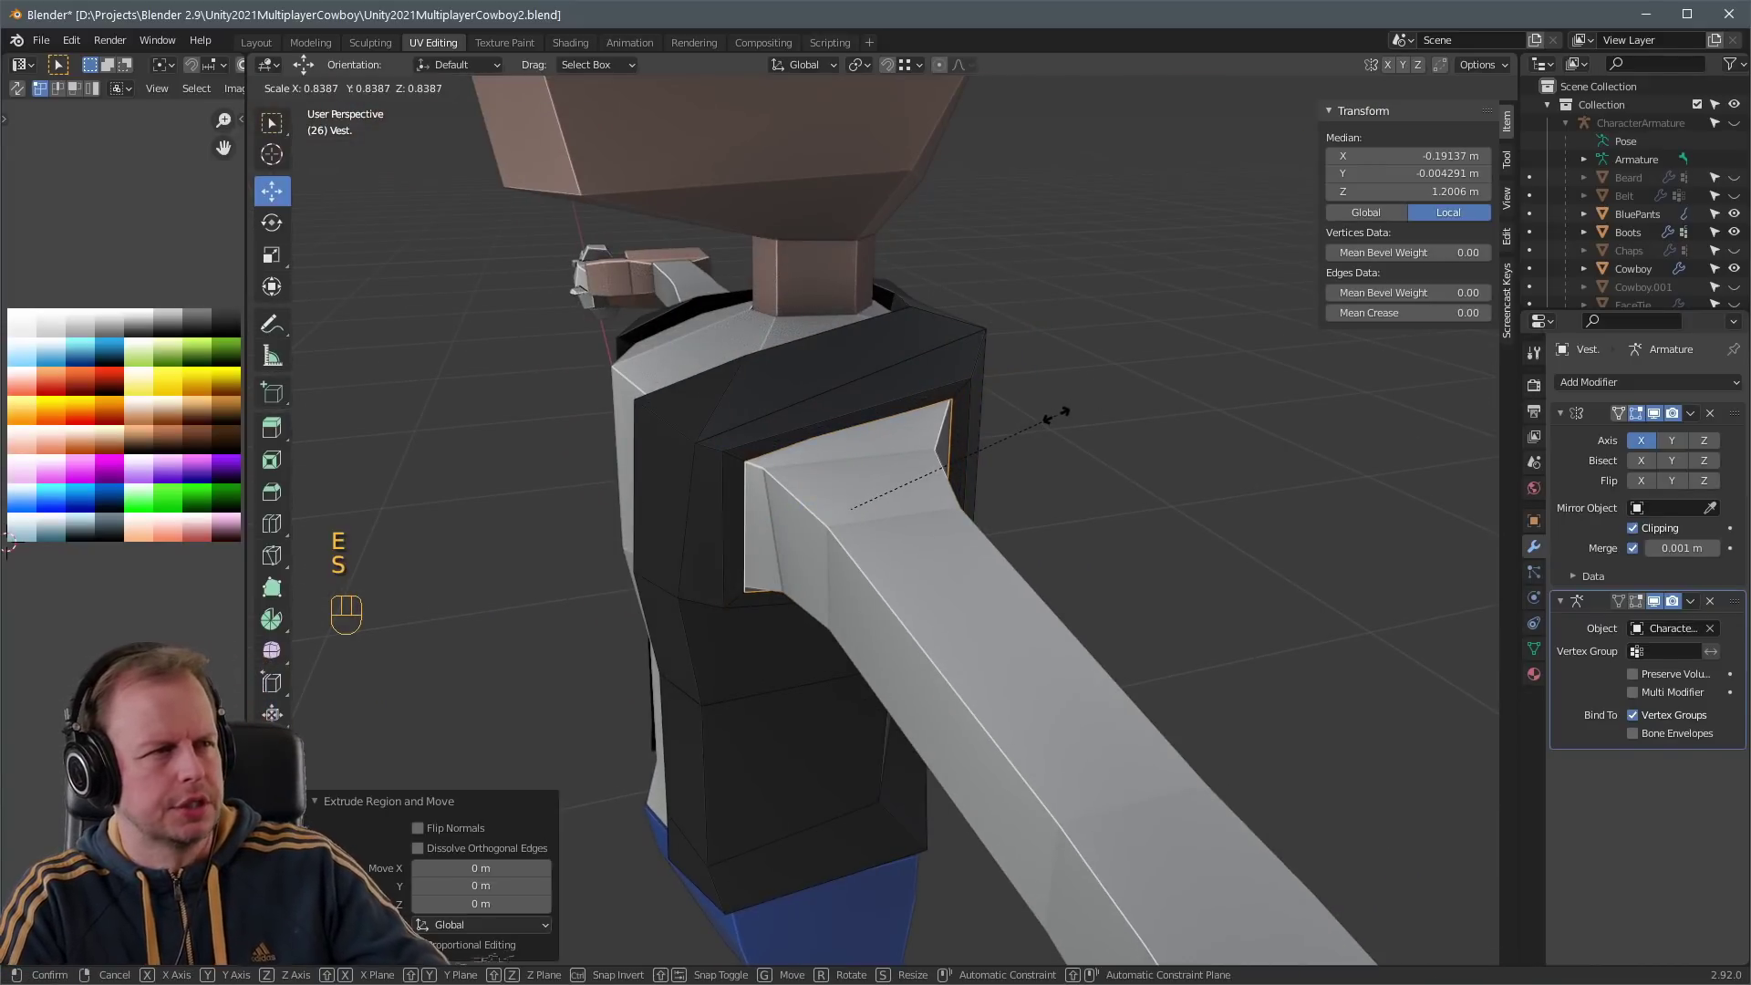
click(1059, 412)
mouse_move(1058, 412)
middle_down()
mouse_move(1040, 407)
mouse_move(1052, 395)
middle_up()
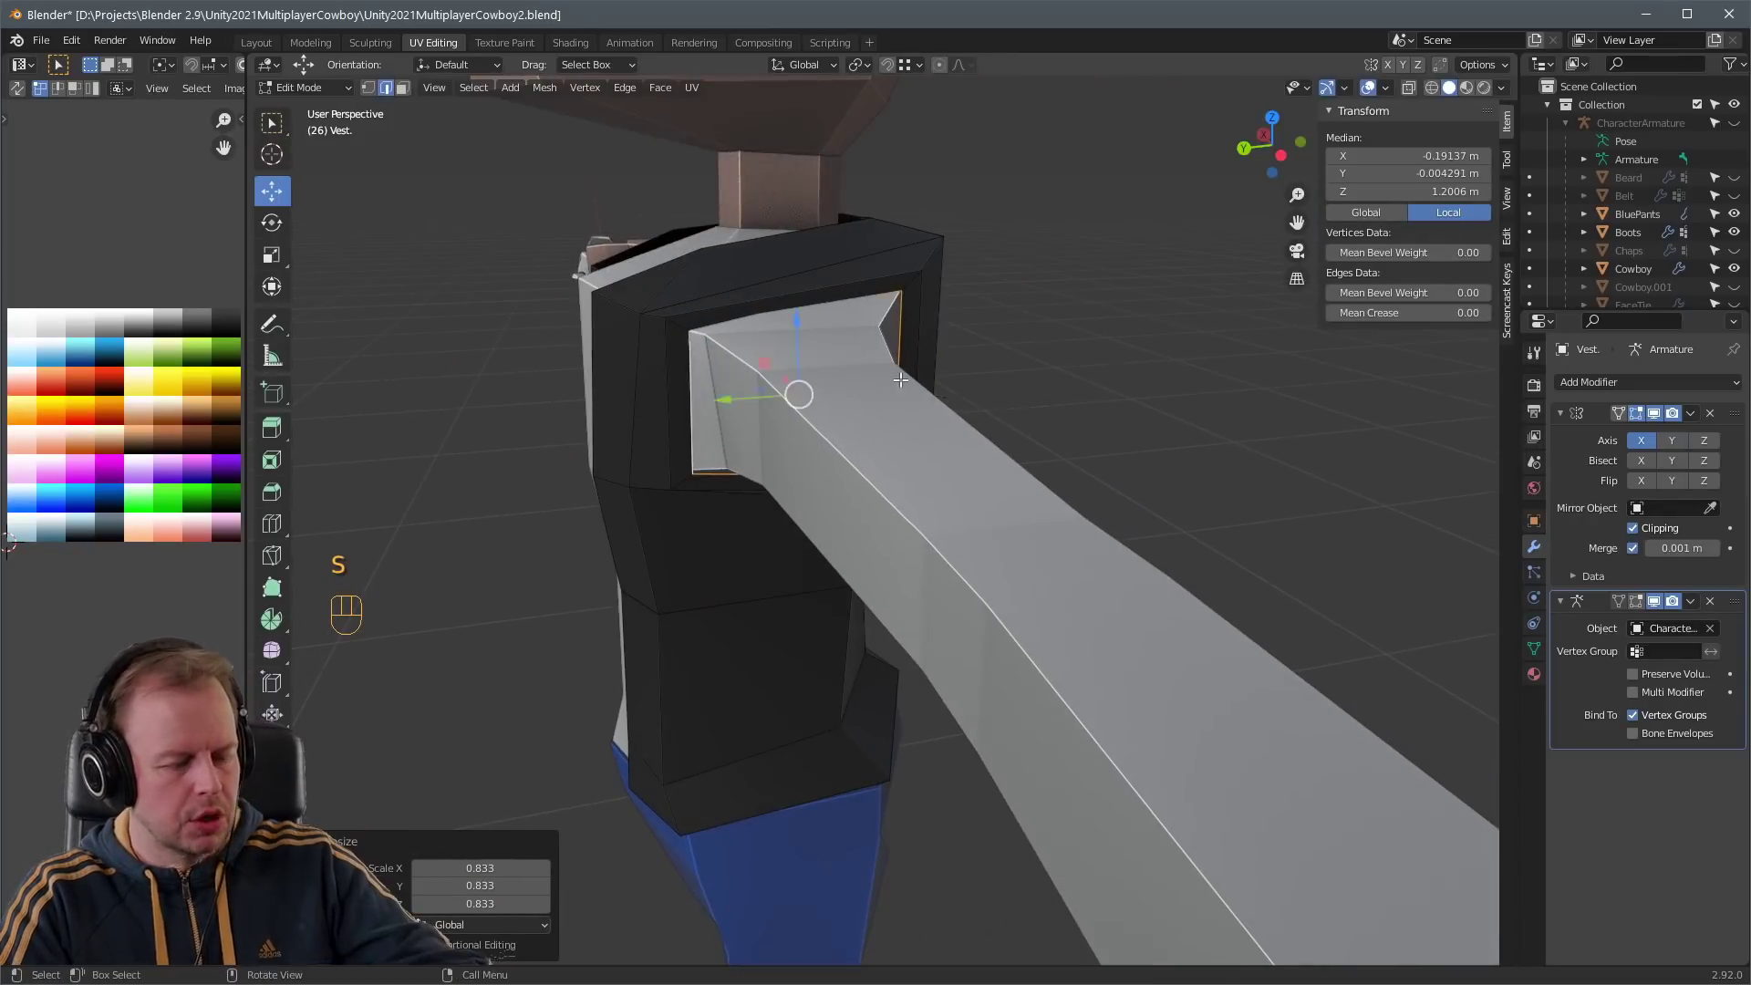
- Hide the Cowboy body and the WhiteTop to expose the inside of the vest around the armhole
middle_drag(602, 387, 720, 381)
middle_drag(721, 381, 651, 375)
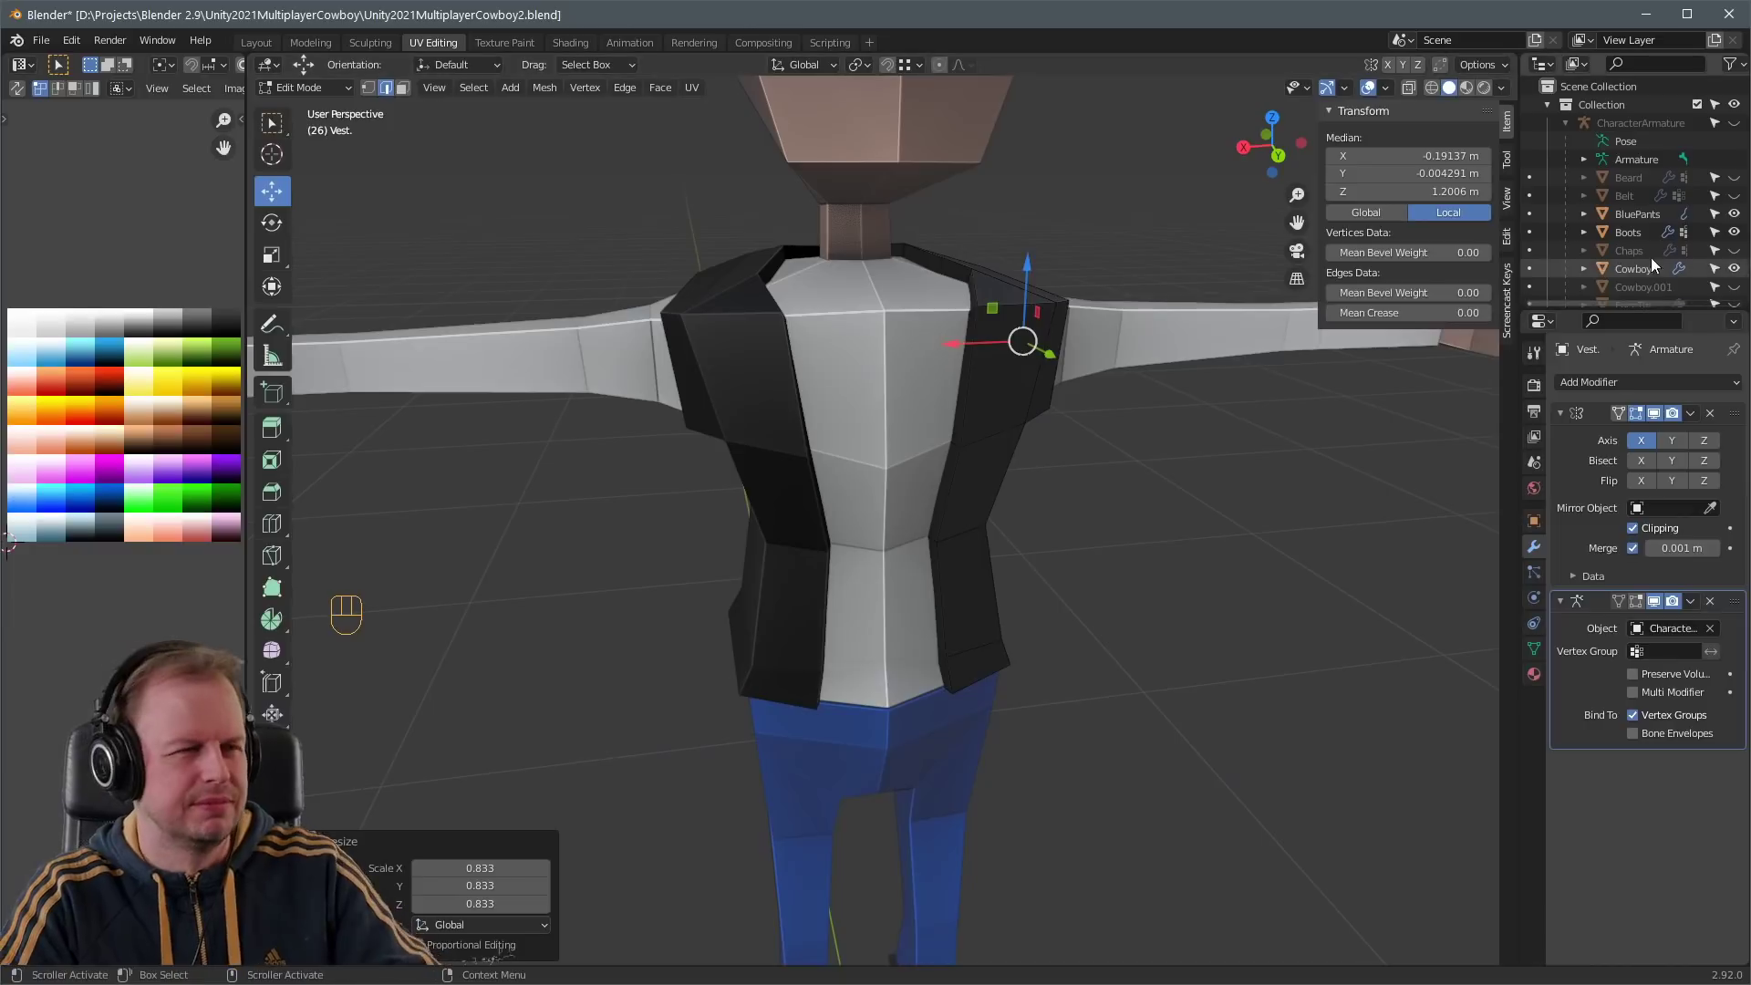
click(1733, 269)
click(1735, 270)
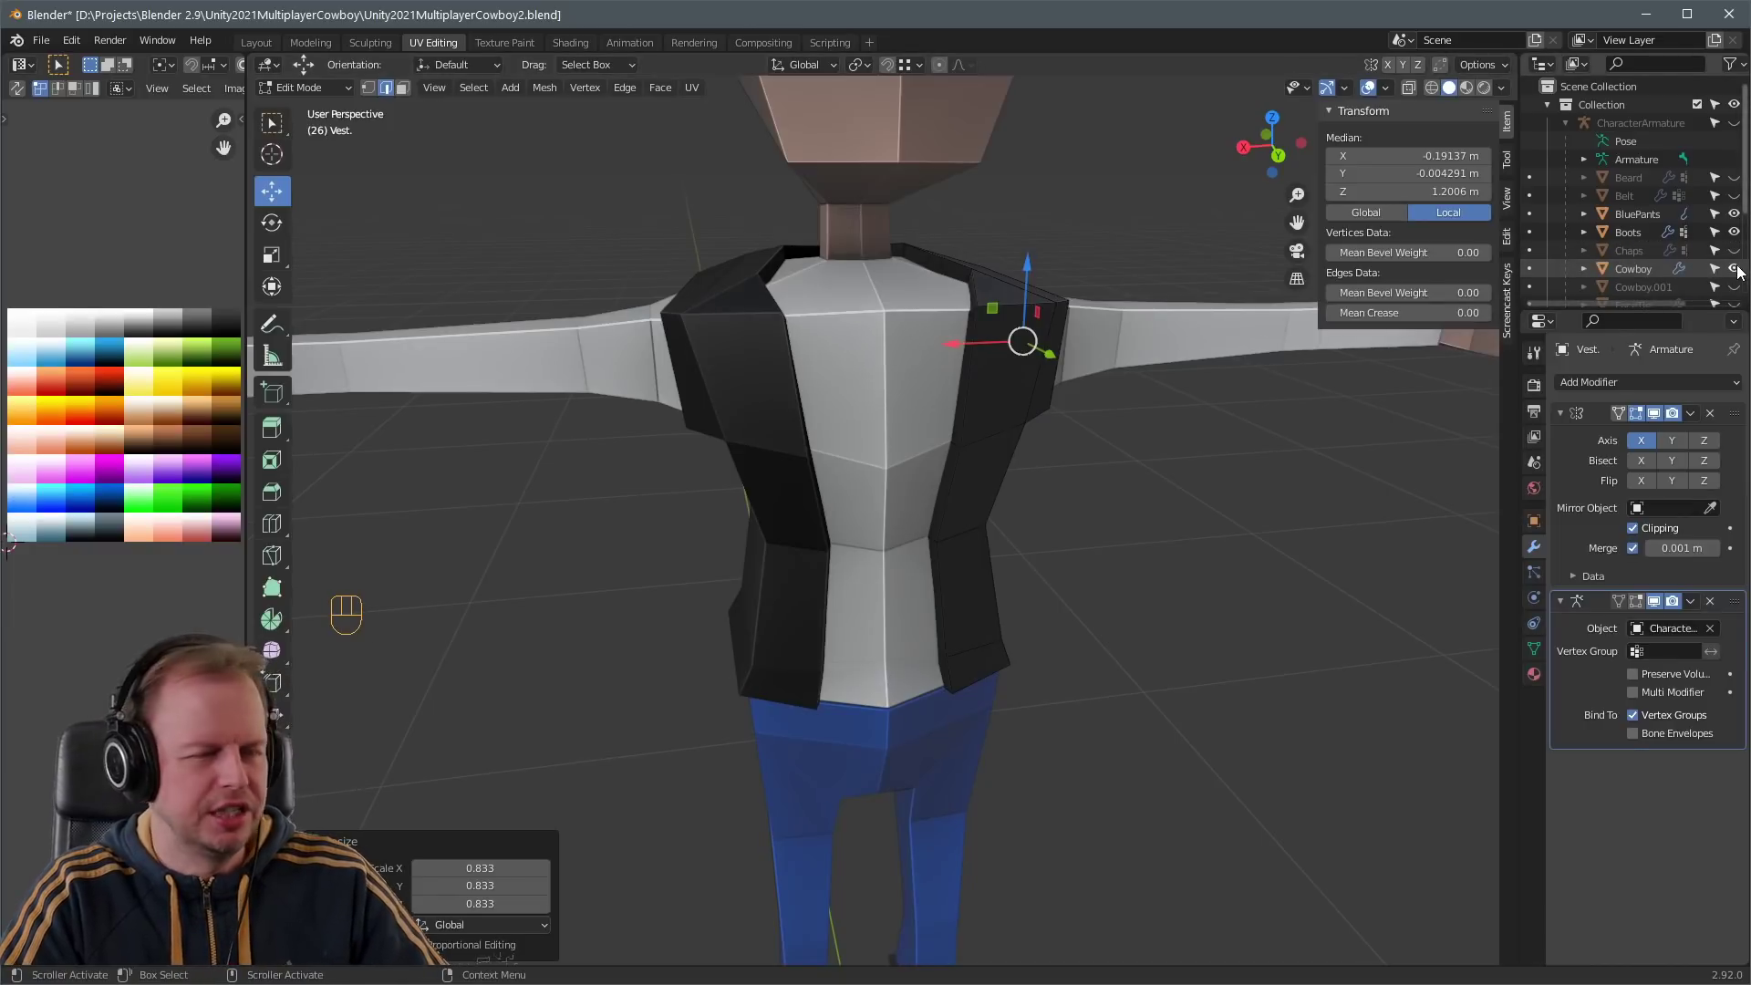
click(1736, 267)
scroll(1736, 268, down, 4)
click(1735, 271)
shift+middle_drag(998, 348, 949, 457)
scroll(944, 469, up, 4)
scroll(939, 491, up, 3)
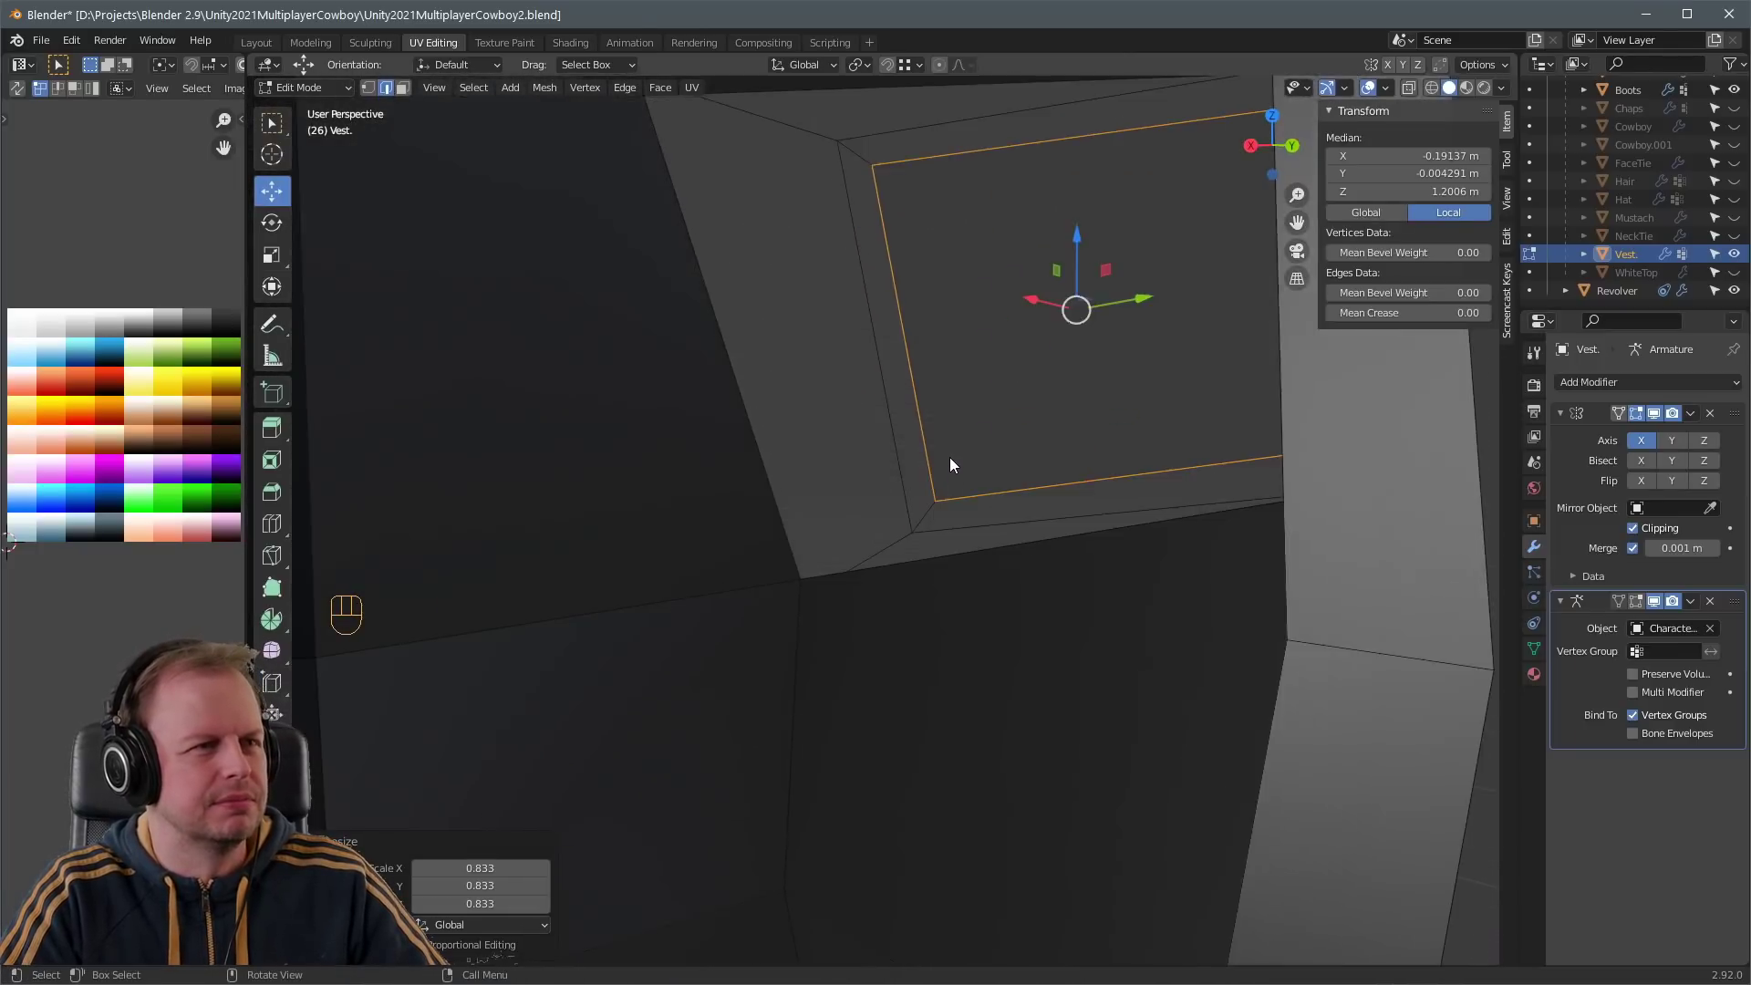
- Fill the gap beneath the armhole between the vest's inner lining and the extruded edge with a face
scroll(950, 457, down, 3)
key(2)
click(890, 386)
middle_drag(891, 386, 839, 498)
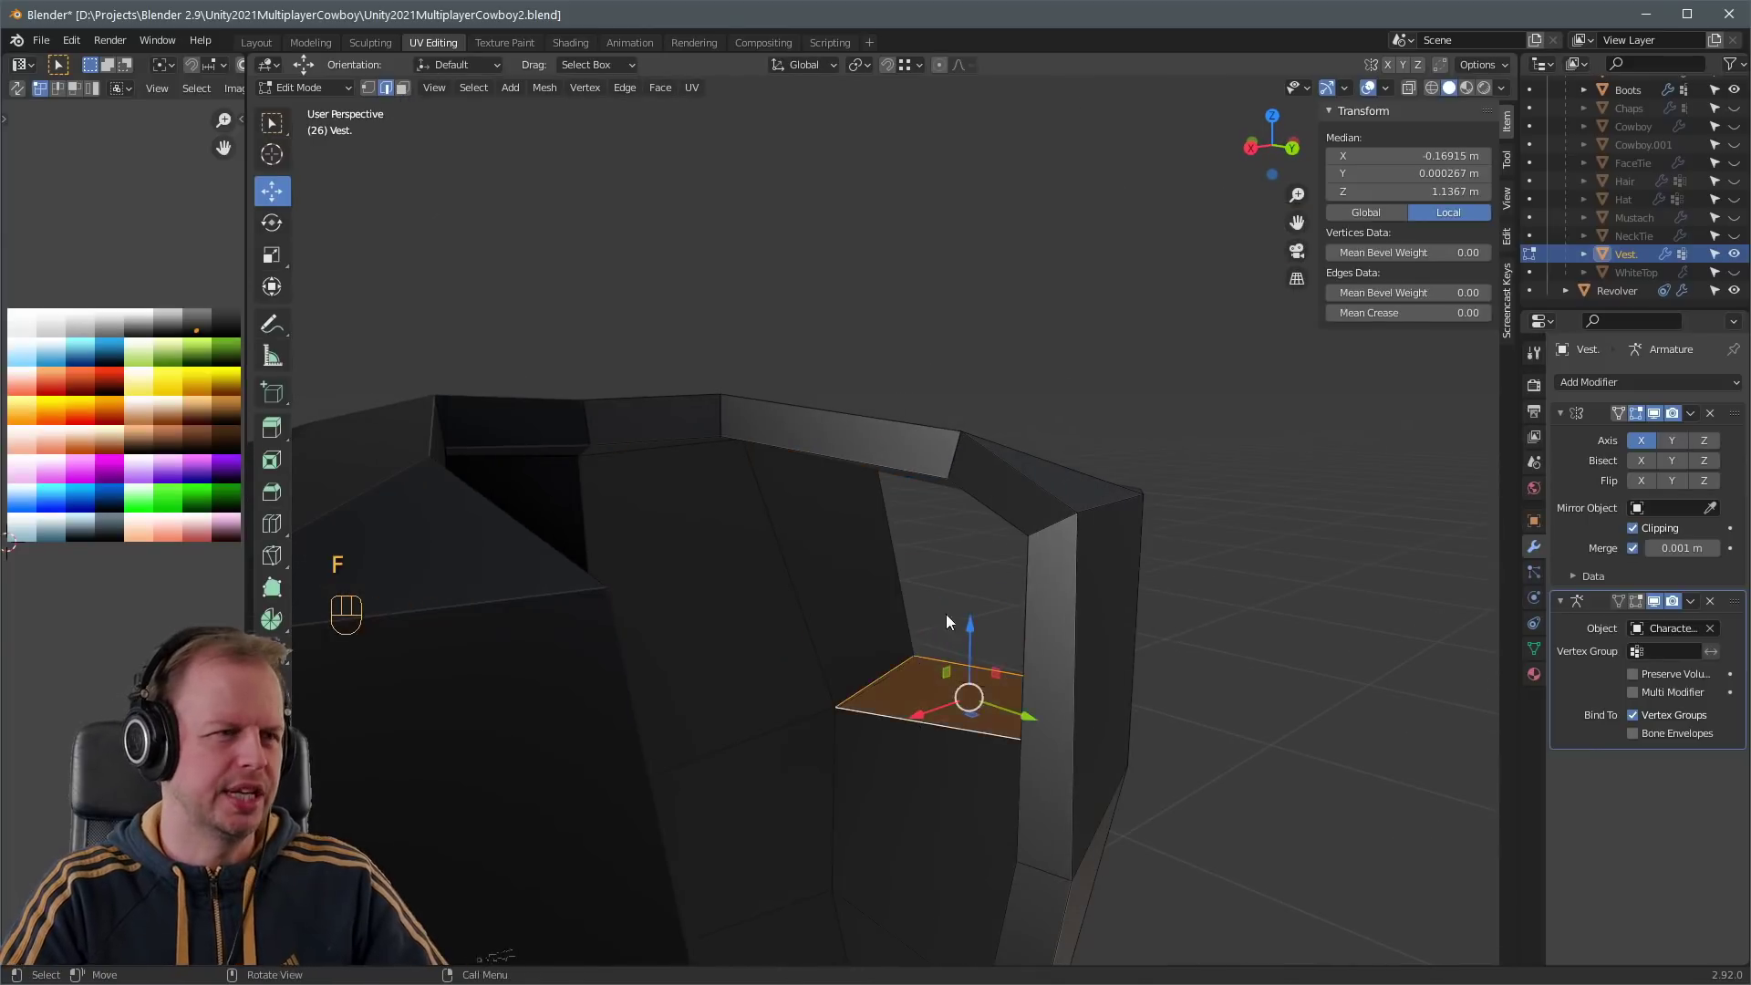
middle_drag(946, 617, 792, 485)
middle_drag(791, 485, 806, 509)
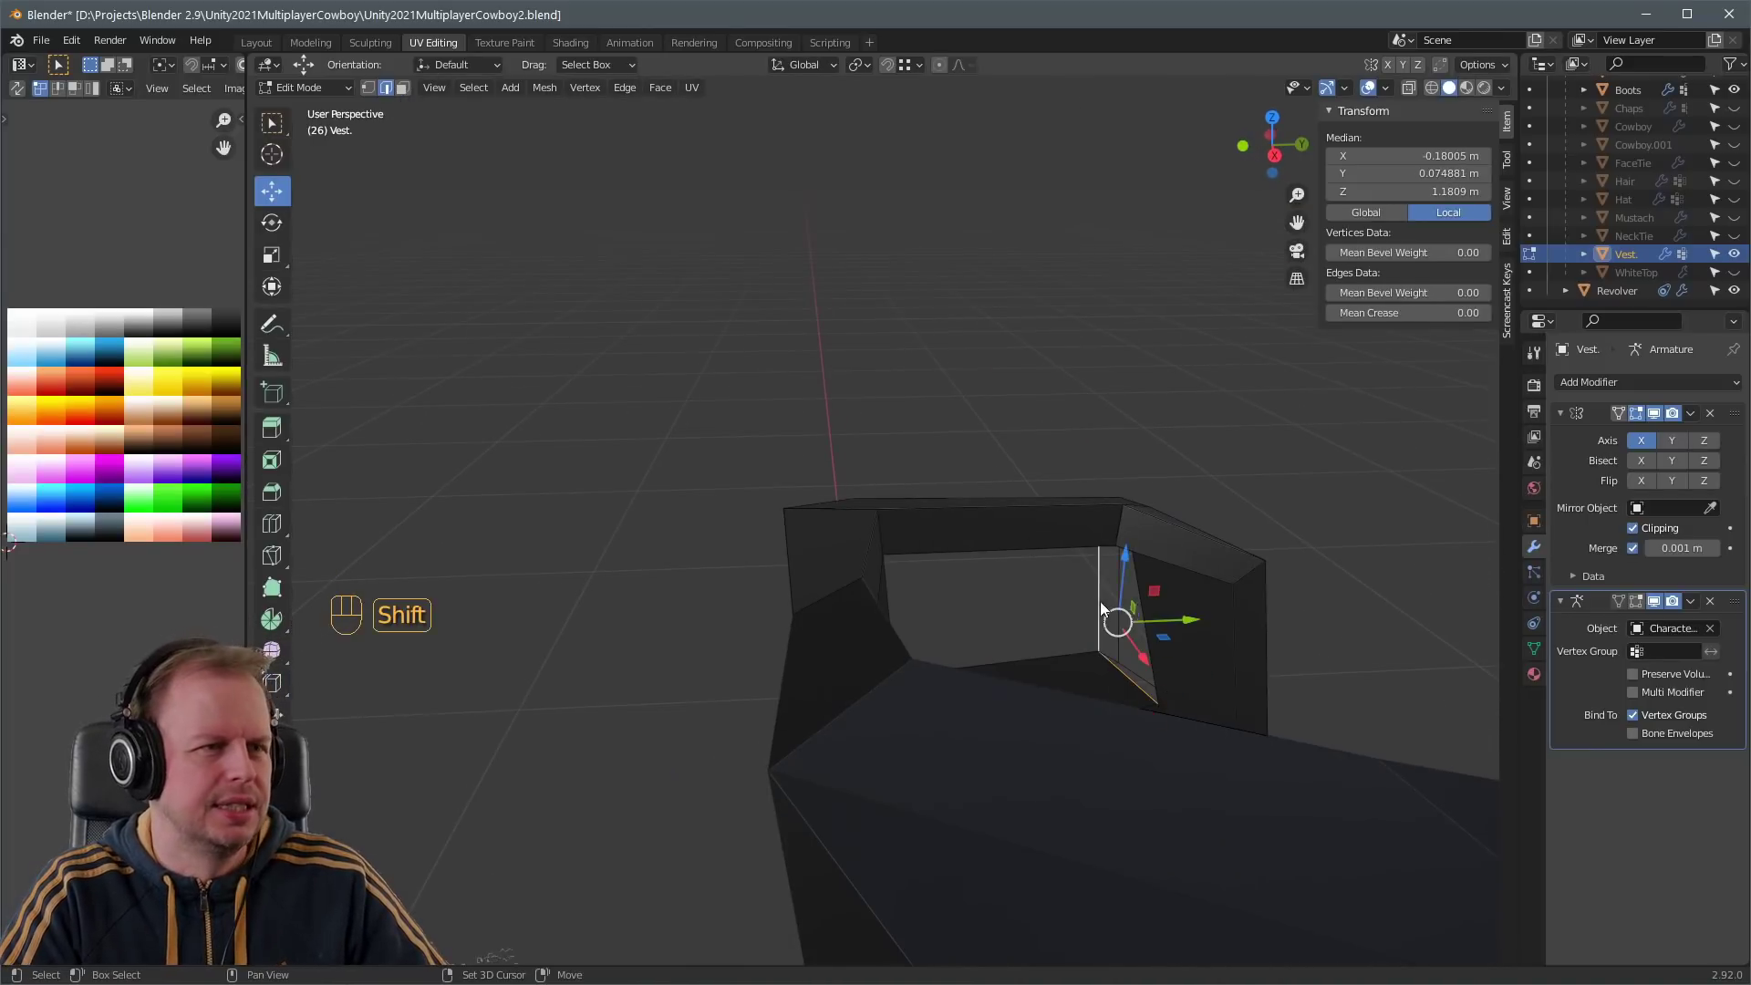
- Fill the remaining side and upper gaps between the inner lining and the vest's armhole with faces
middle_drag(1164, 579, 943, 489)
click(1142, 429)
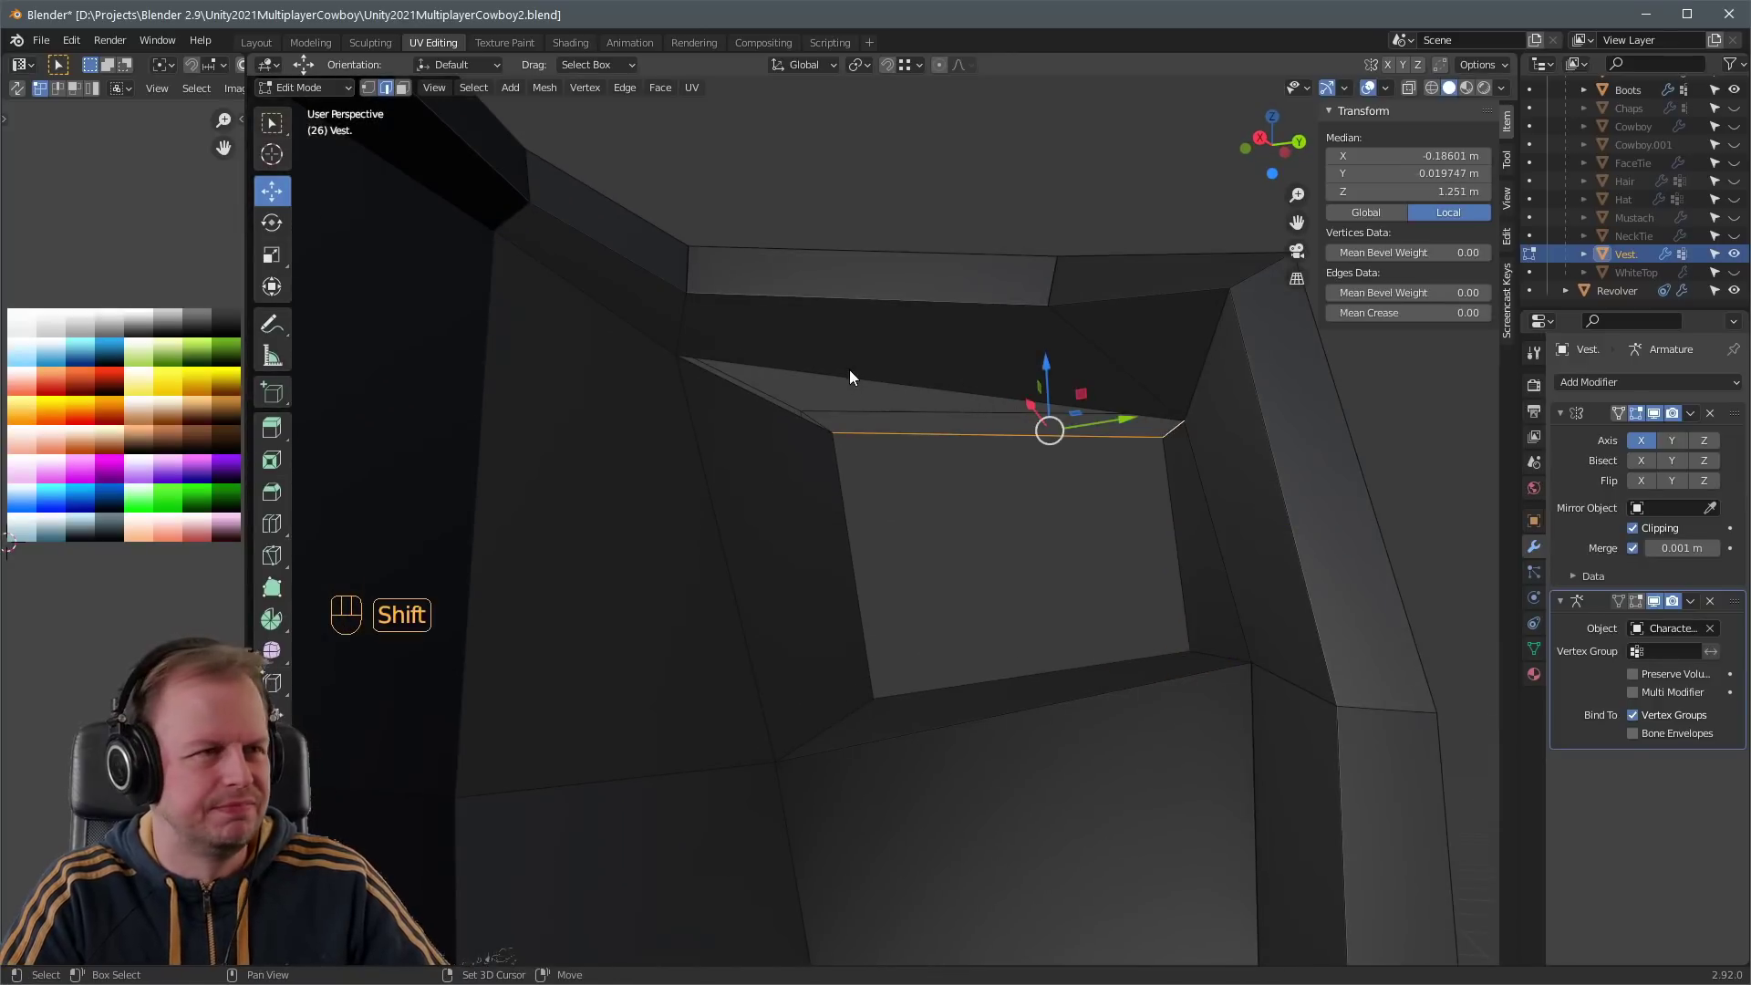
key(f)
scroll(967, 432, down, 4)
click(1158, 454)
middle_drag(1159, 454, 889, 397)
shift+middle_drag(889, 397, 1005, 396)
scroll(999, 396, down, 4)
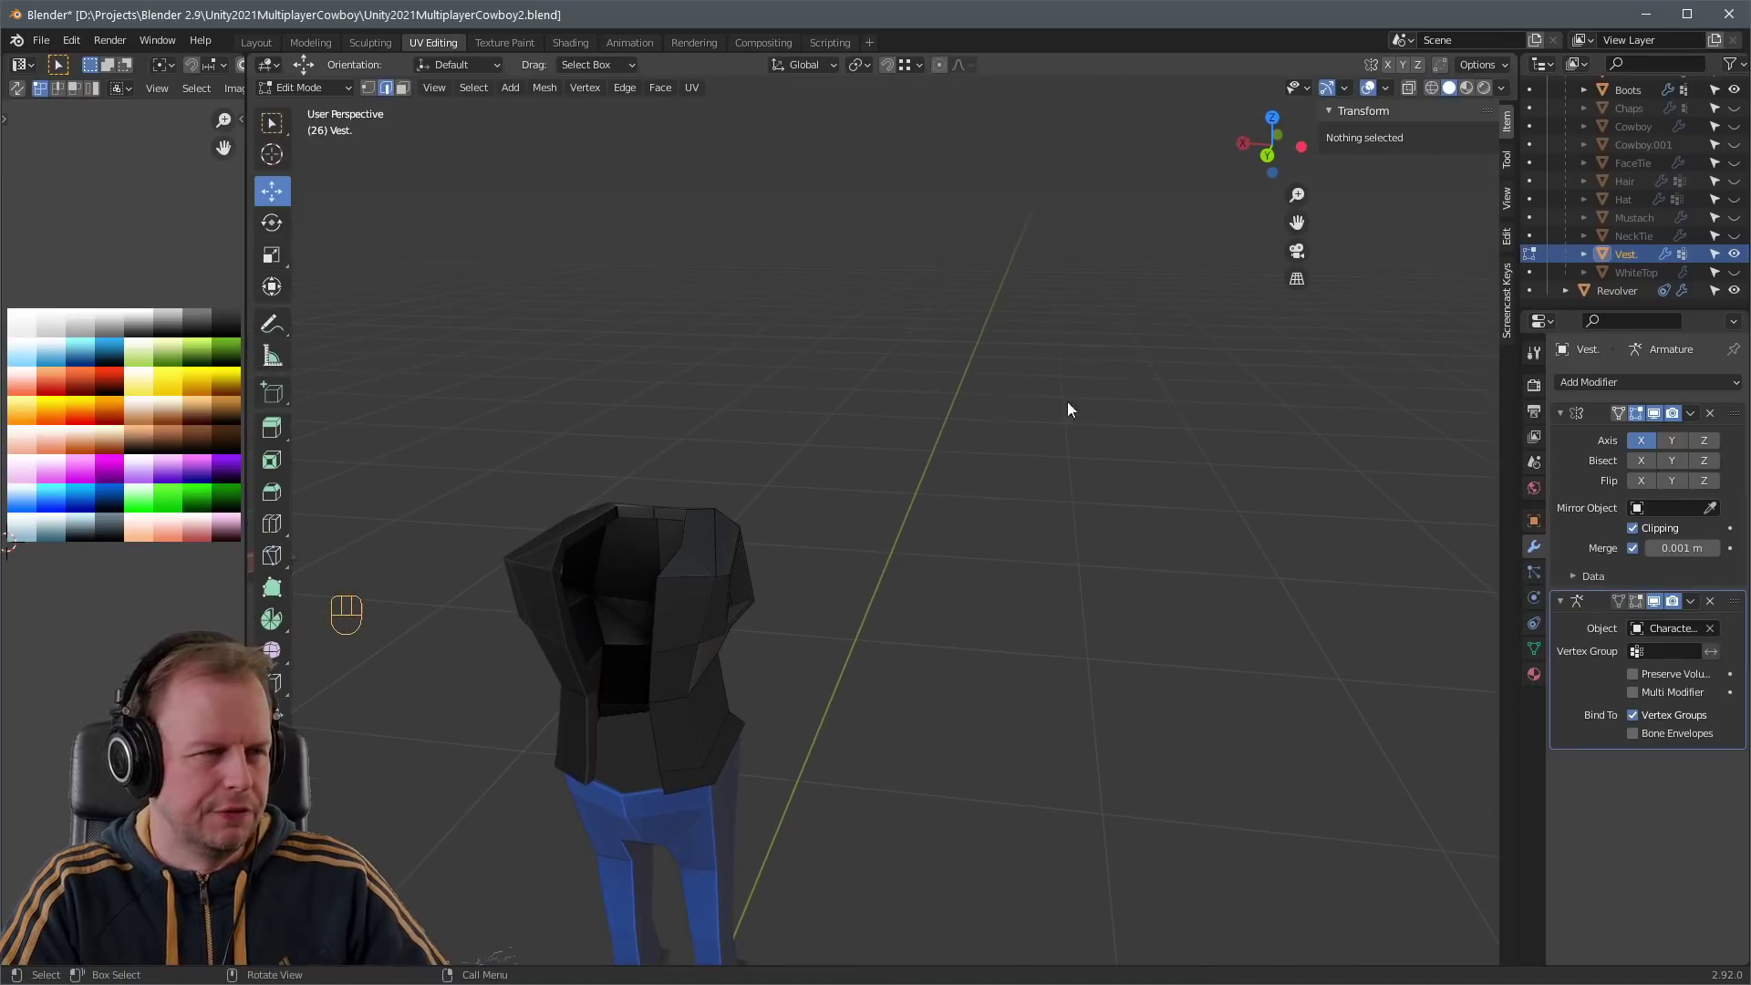
- Show the WhiteTop and the character armature in the viewport, and select the armature
click(1733, 272)
click(1734, 123)
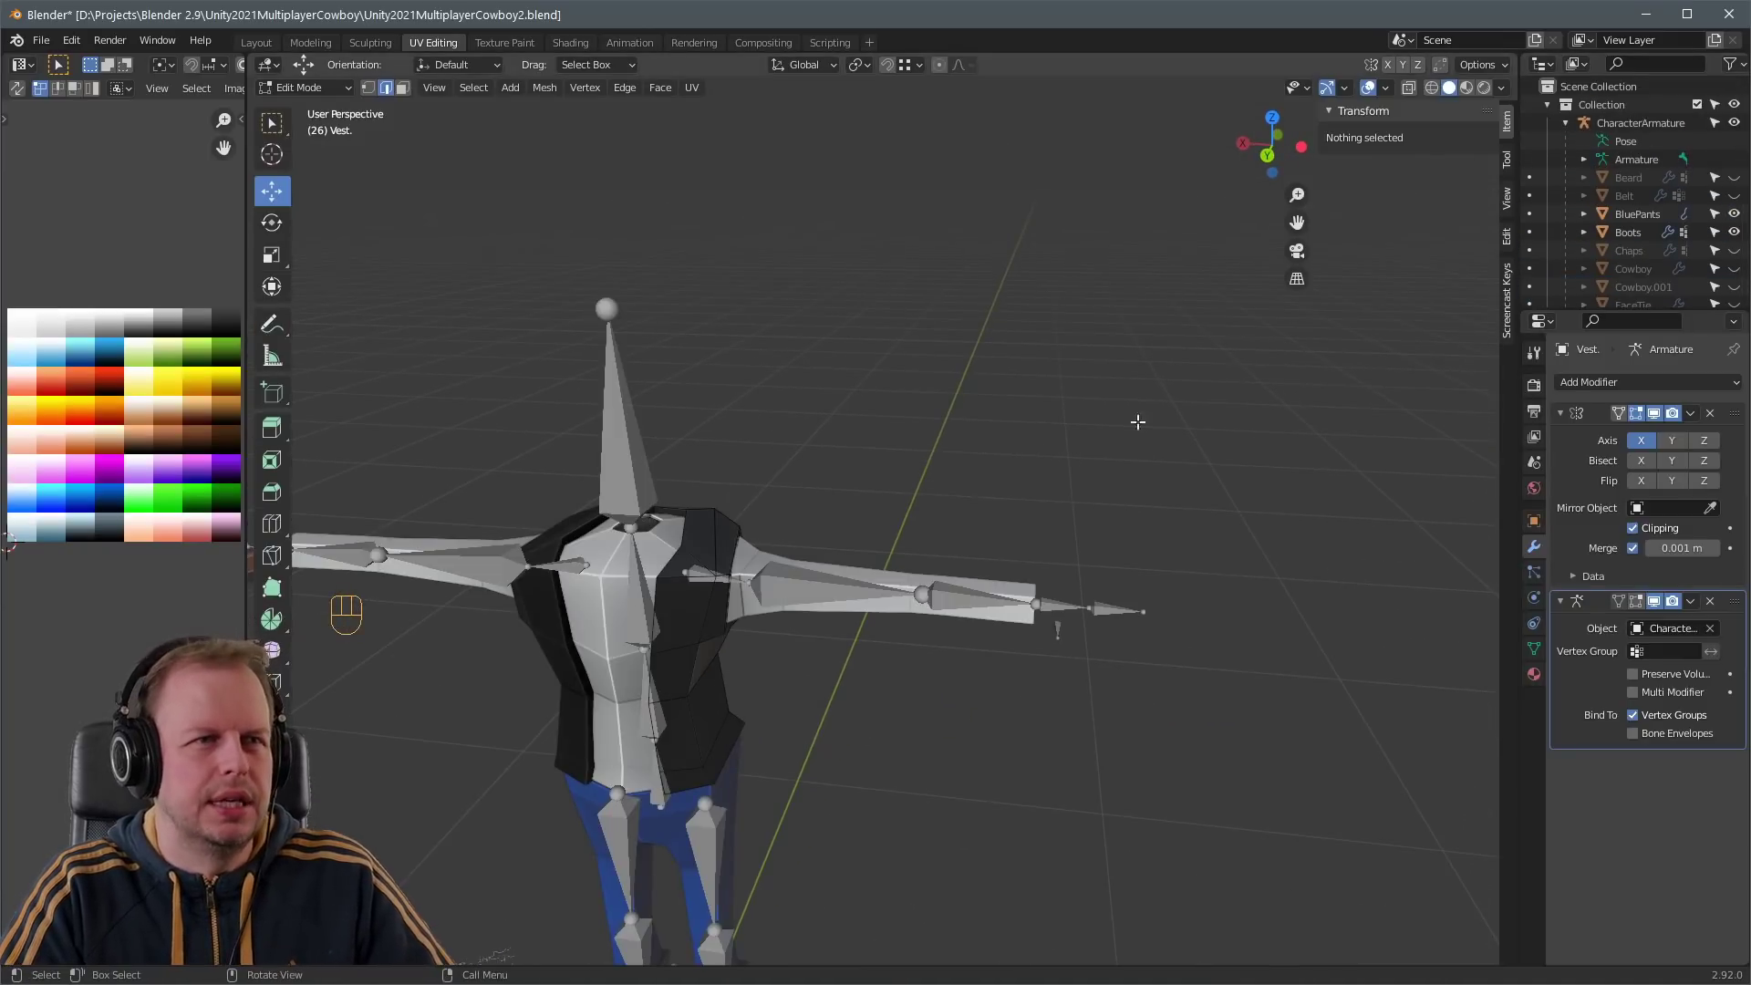
click(642, 613)
- Rotate the upper spine bone in Pose Mode to bend the torso and test the vest's deformation
key(Tab)
click(642, 613)
key(Tab)
right_click(994, 367)
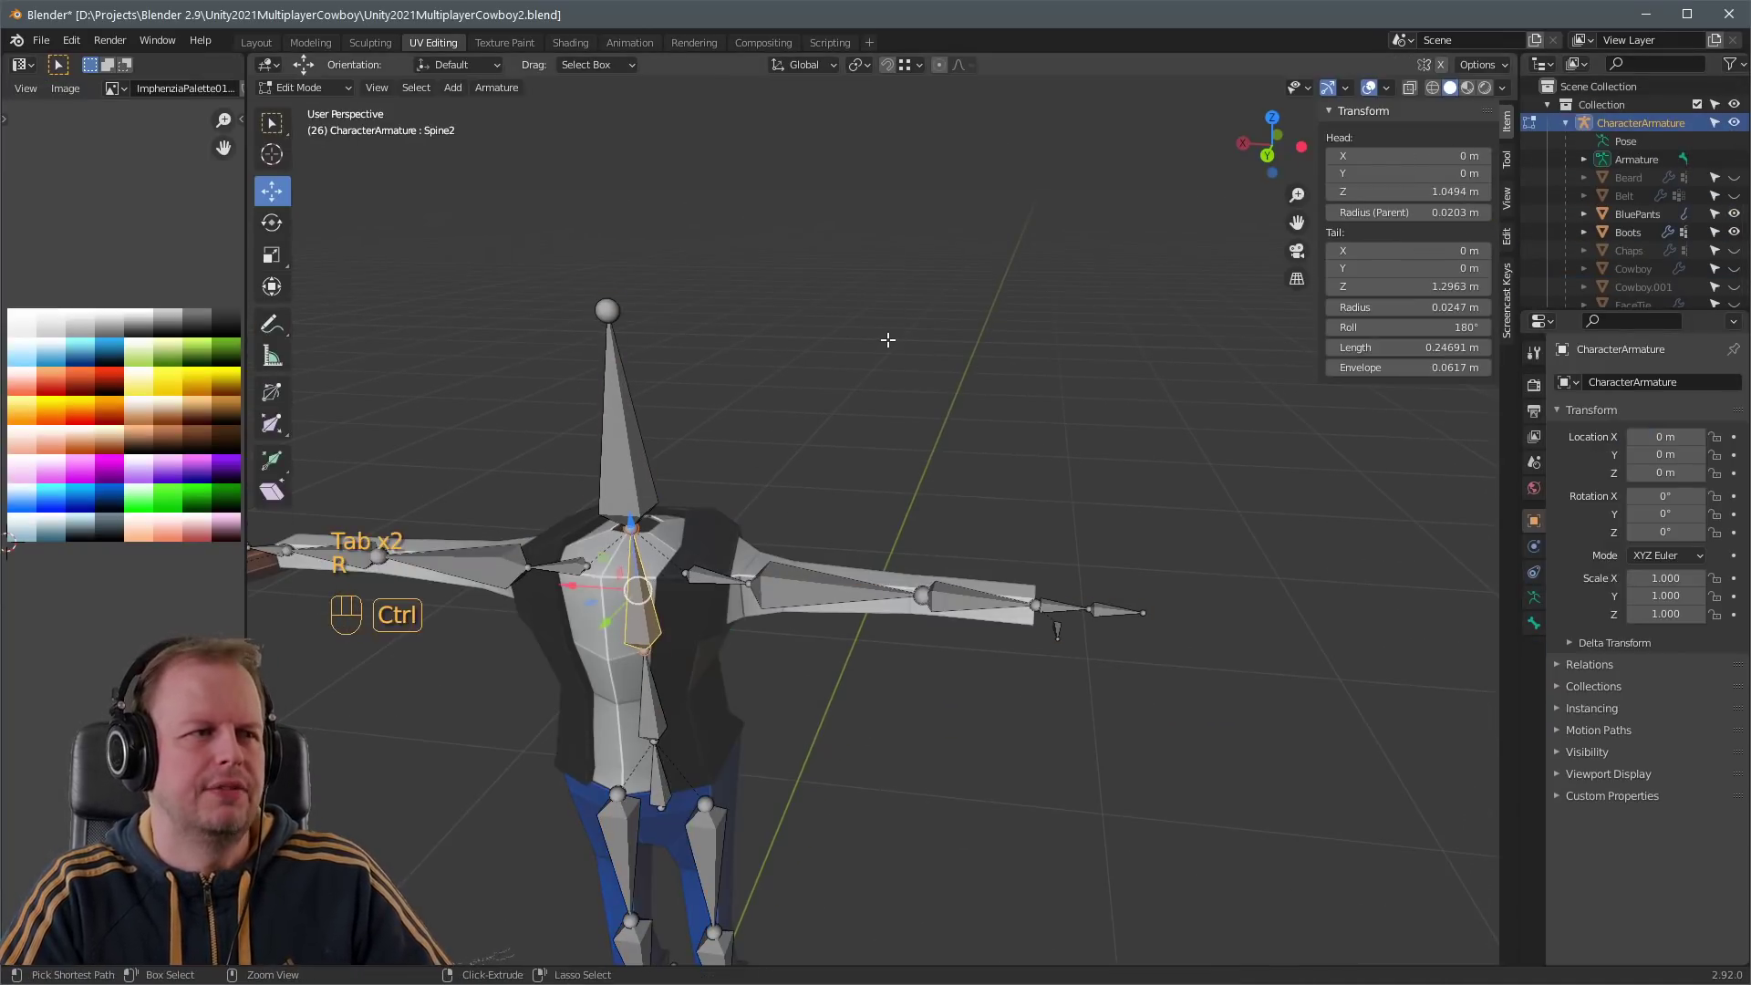
click(887, 445)
key(r)
click(898, 639)
- Rotate the left upper arm down beside the body and bend the left forearm to test the armhole
click(837, 667)
key(r)
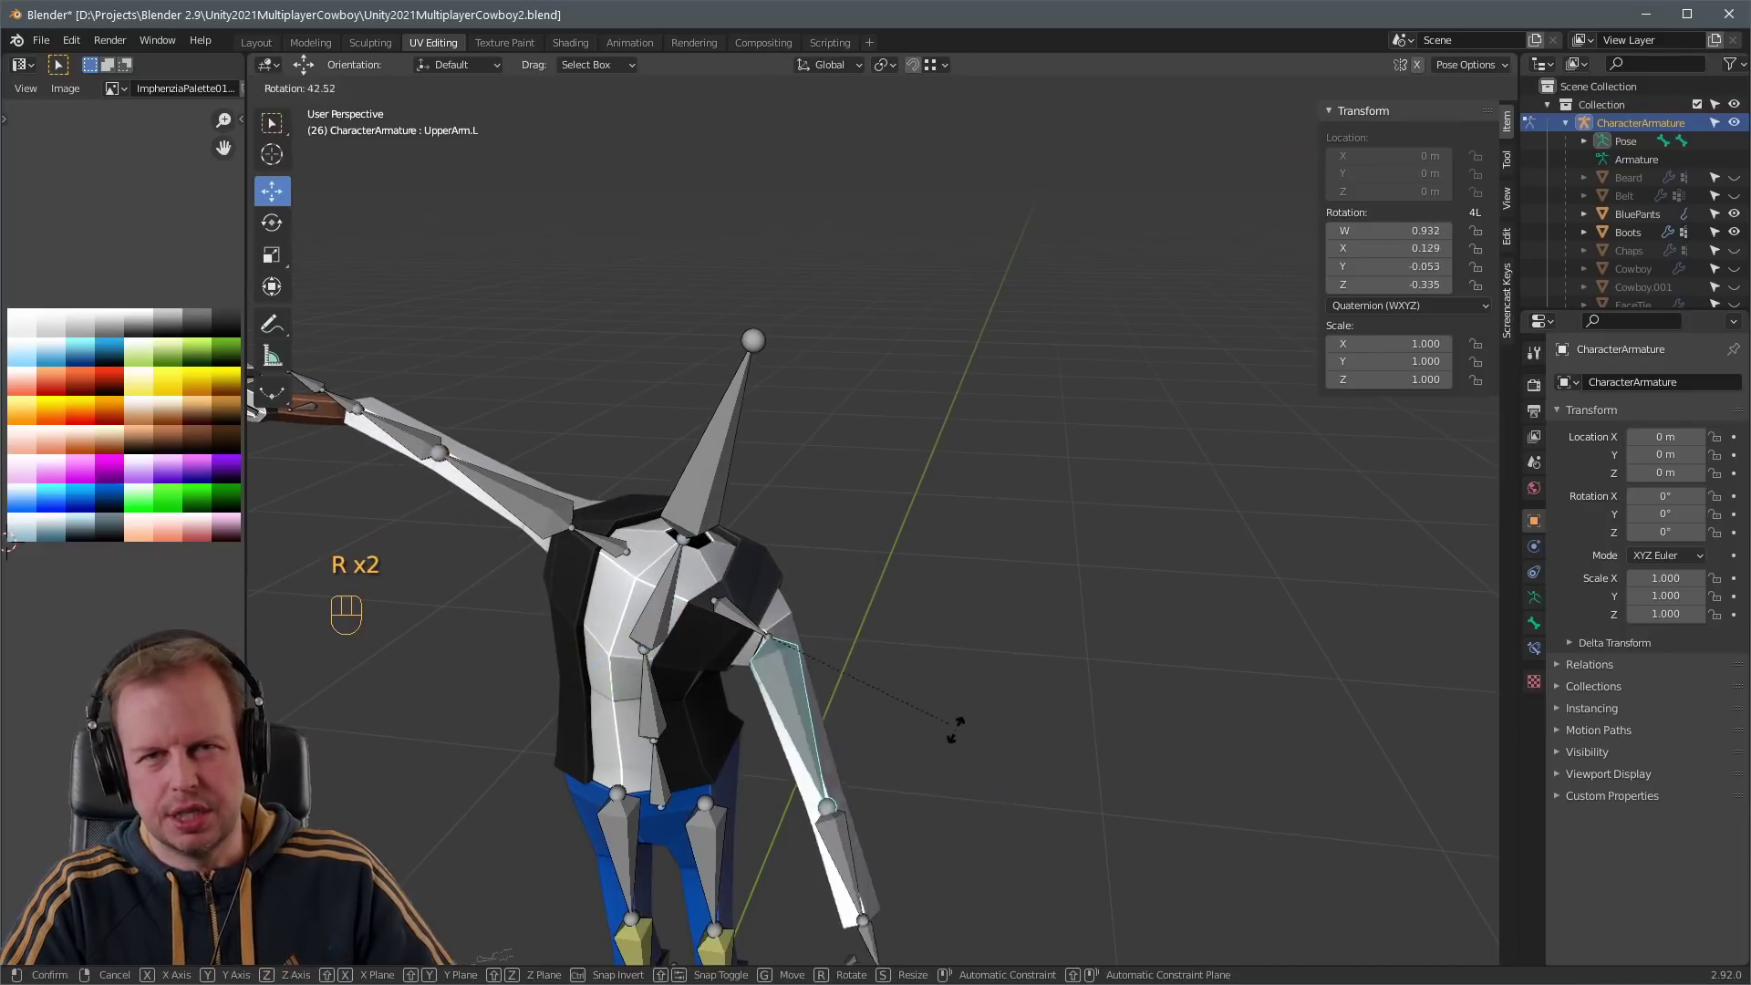
click(951, 726)
middle_drag(948, 721, 921, 519)
key(r)
click(846, 452)
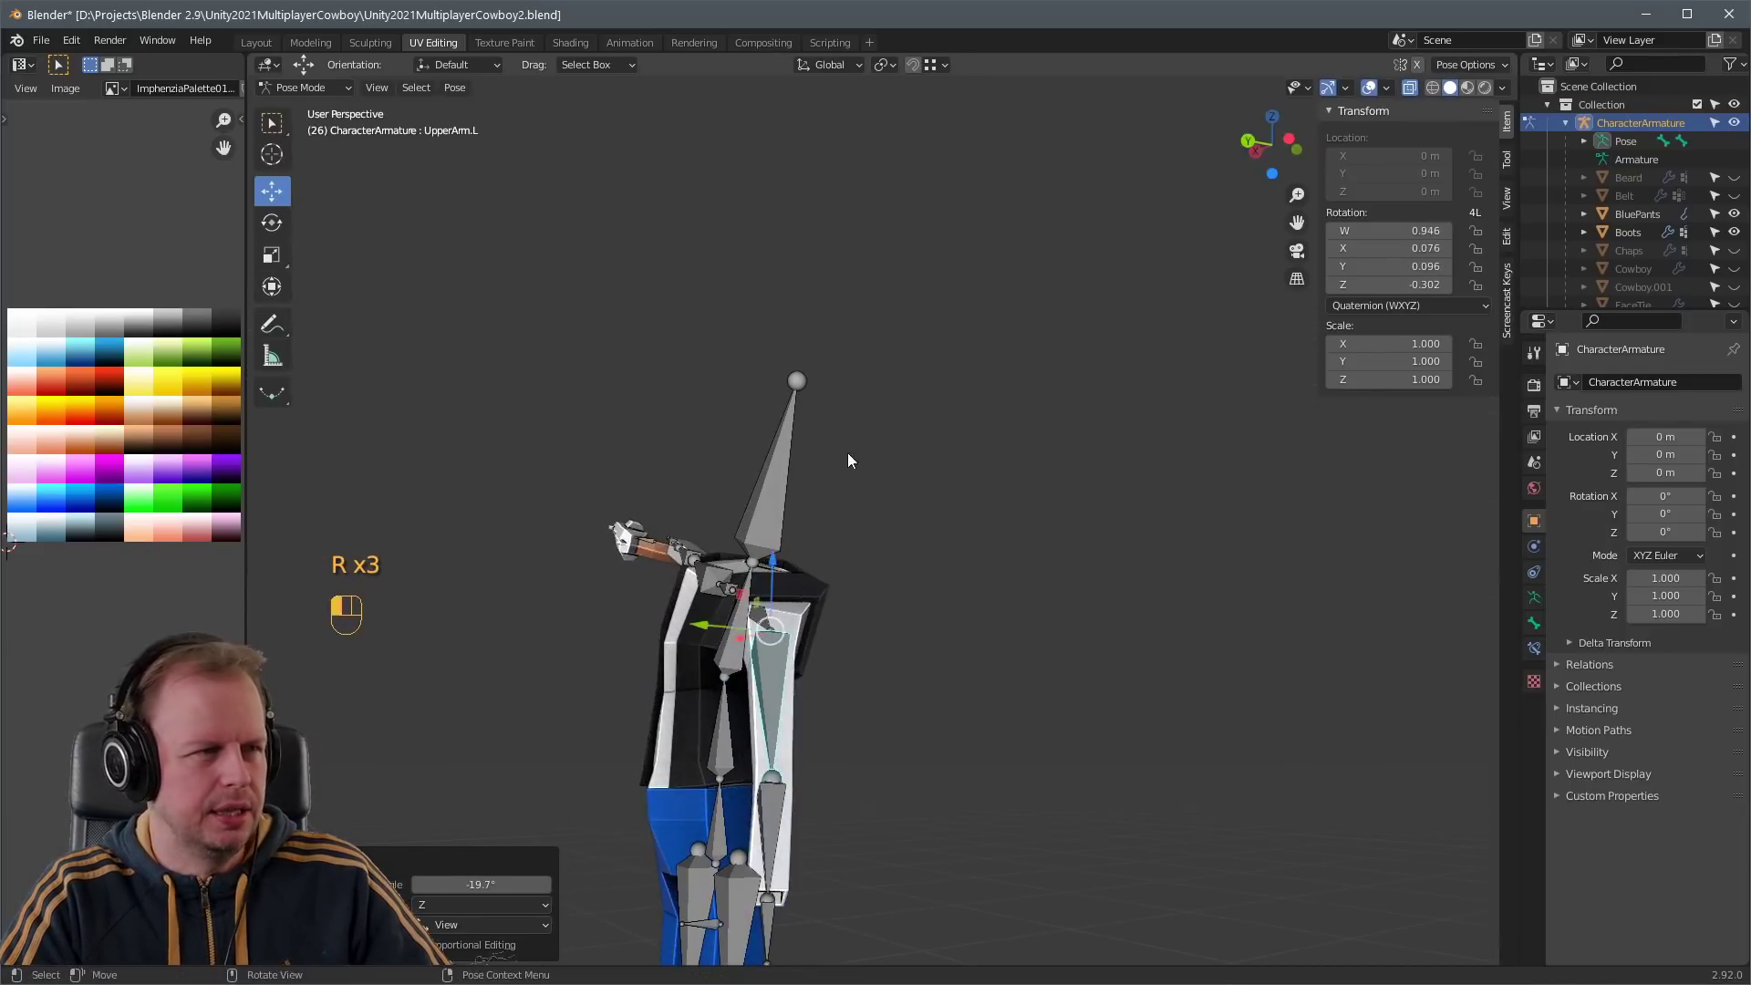
middle_drag(846, 453, 1039, 550)
key(r)
click(997, 612)
click(792, 792)
key(r)
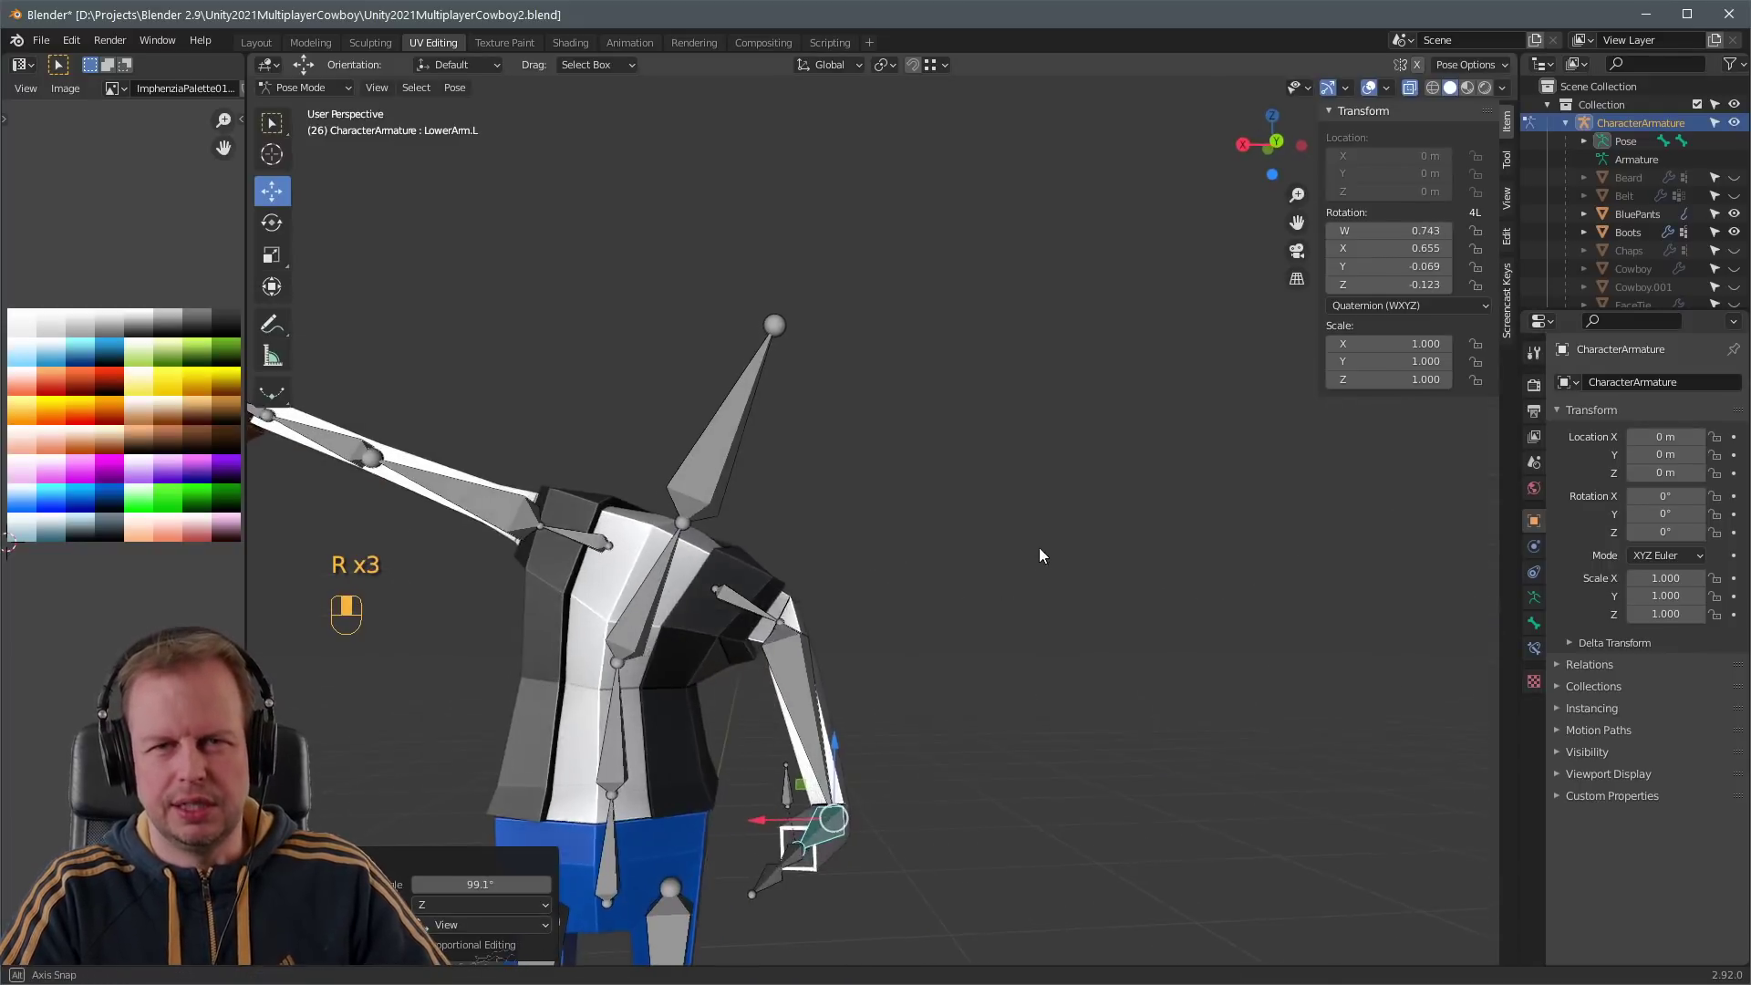
- Show the Cowboy body and clear the rotation and location of all the armature's bones
click(1733, 268)
middle_drag(1168, 445, 1005, 377)
key(a)
key(alt+r)
key(alt+g)
scroll(1005, 378, up, 3)
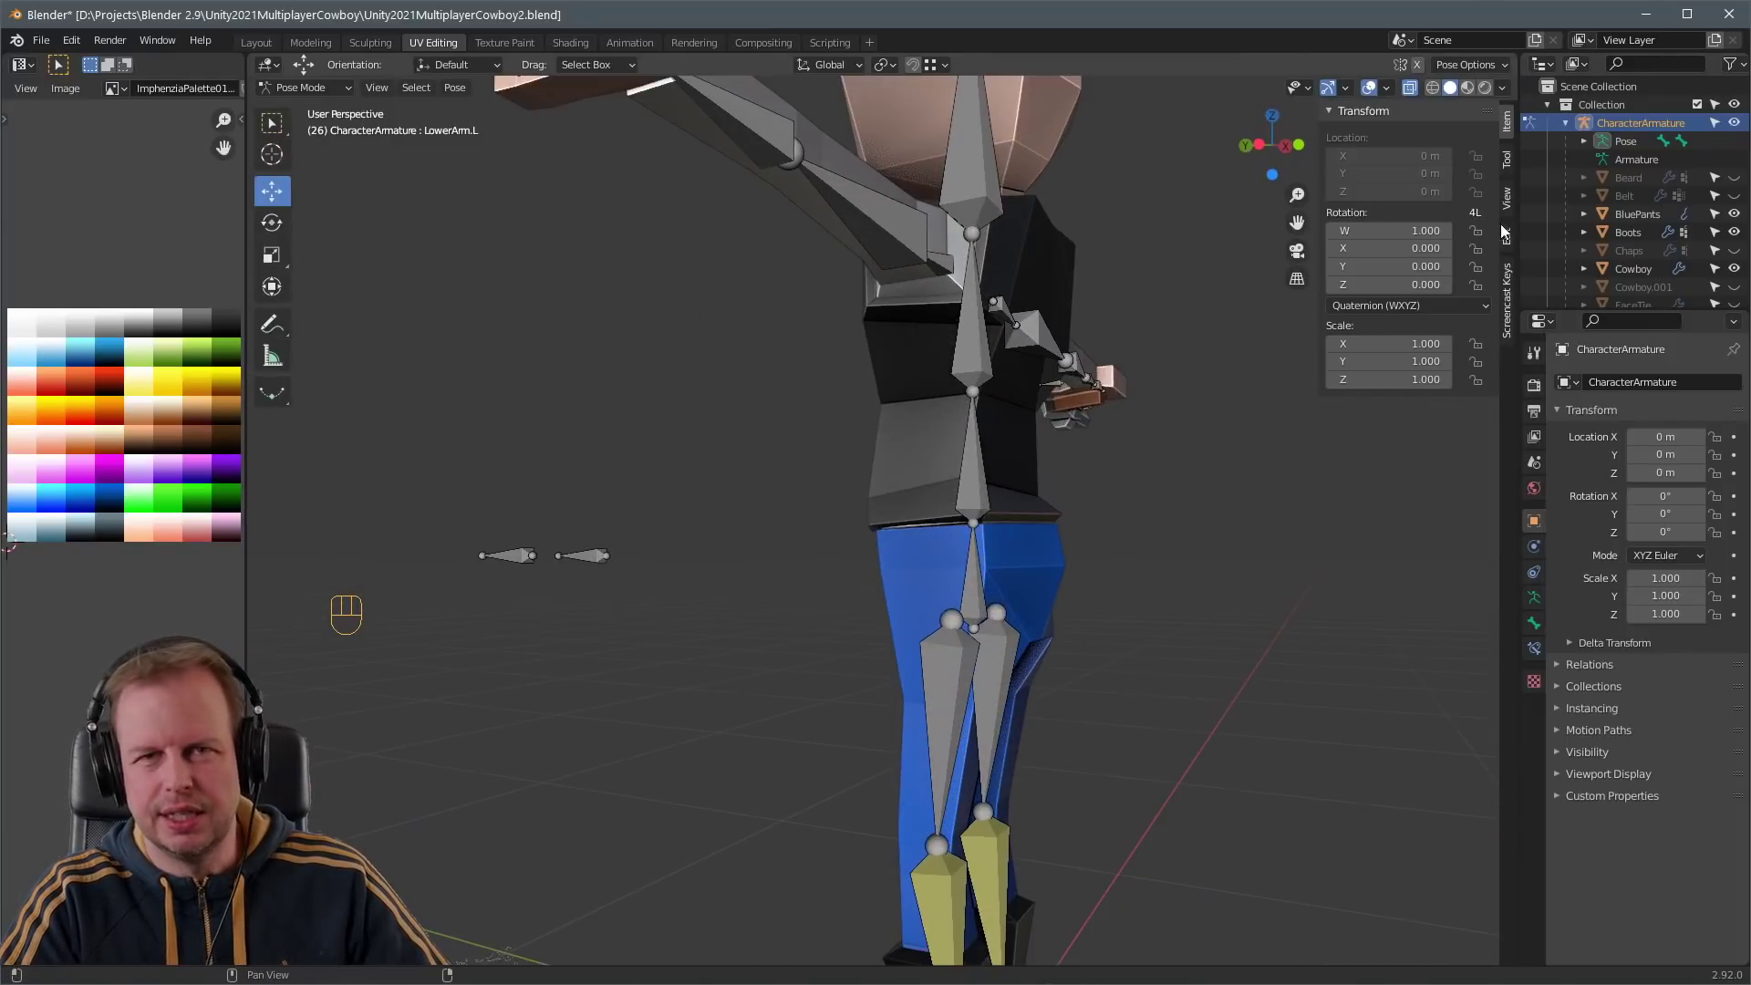
- Switch the armature back to Object Mode, hide it and select the black vest
click(1734, 124)
click(1733, 124)
key(ctrl+Tab)
click(1734, 124)
click(973, 392)
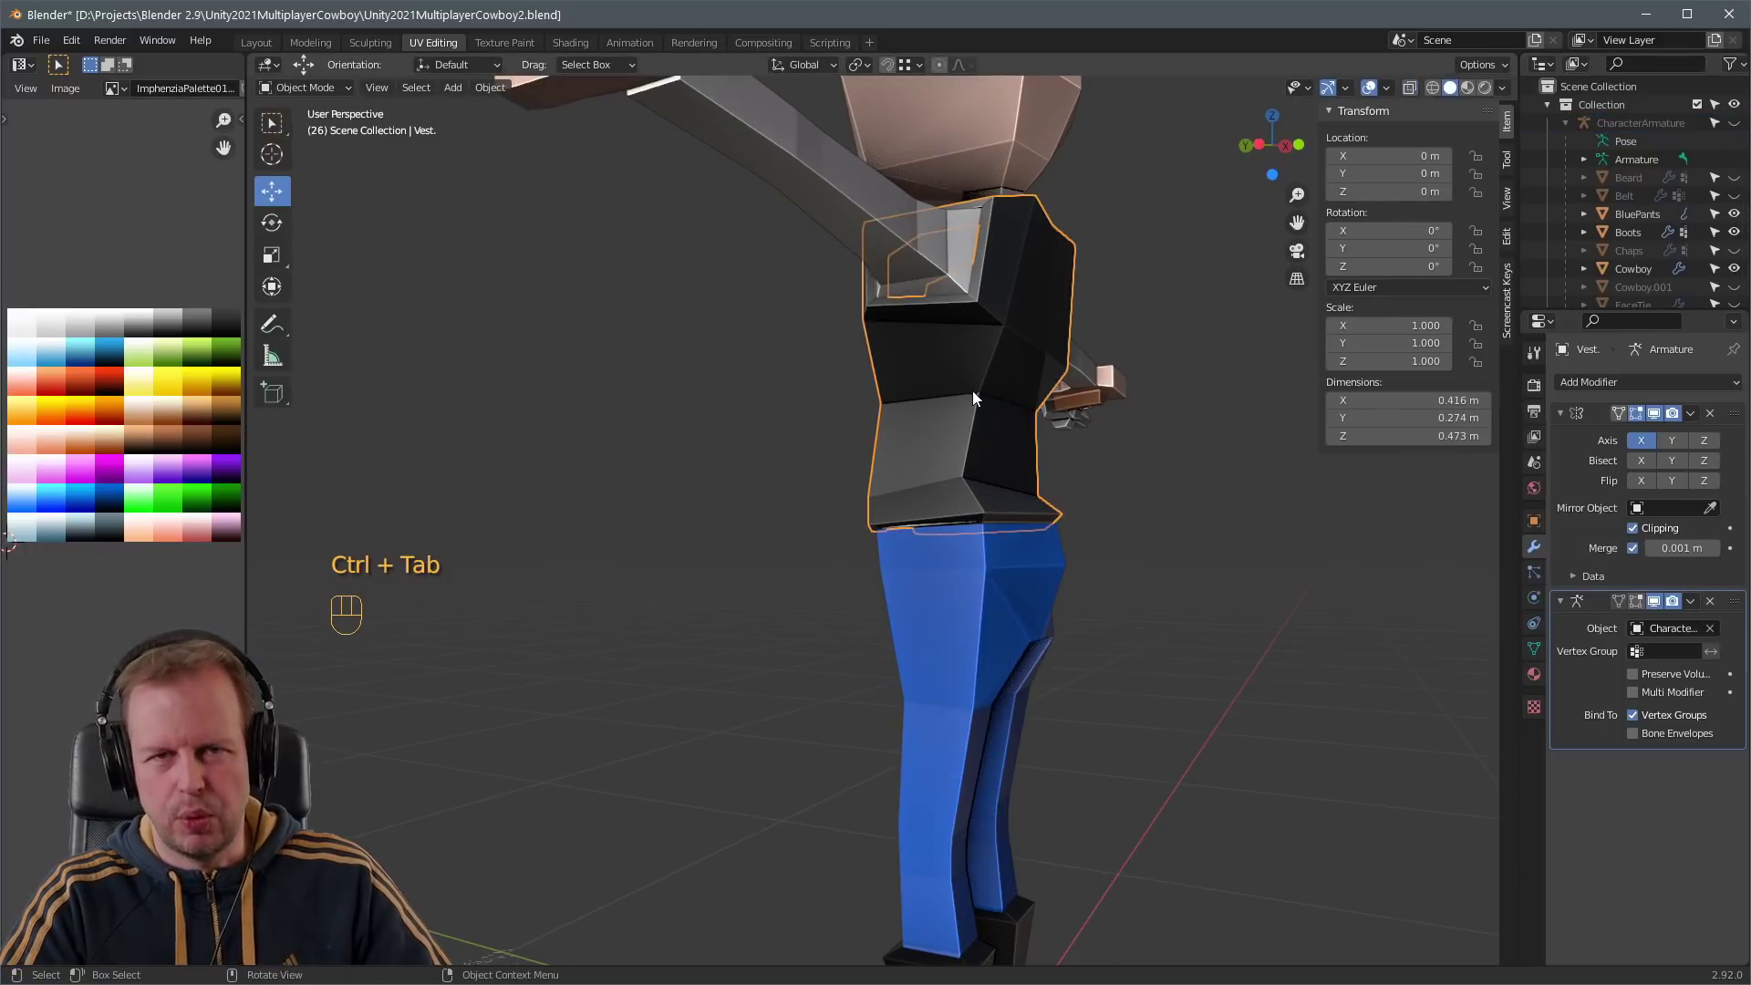
- Examine how the finished vest sits on the whole character from the back and the front
key(2)
middle_drag(972, 391, 1031, 422)
click(988, 451)
key(Tab)
key(Tab)
click(1020, 452)
scroll(1015, 414, down, 3)
scroll(1031, 422, up, 3)
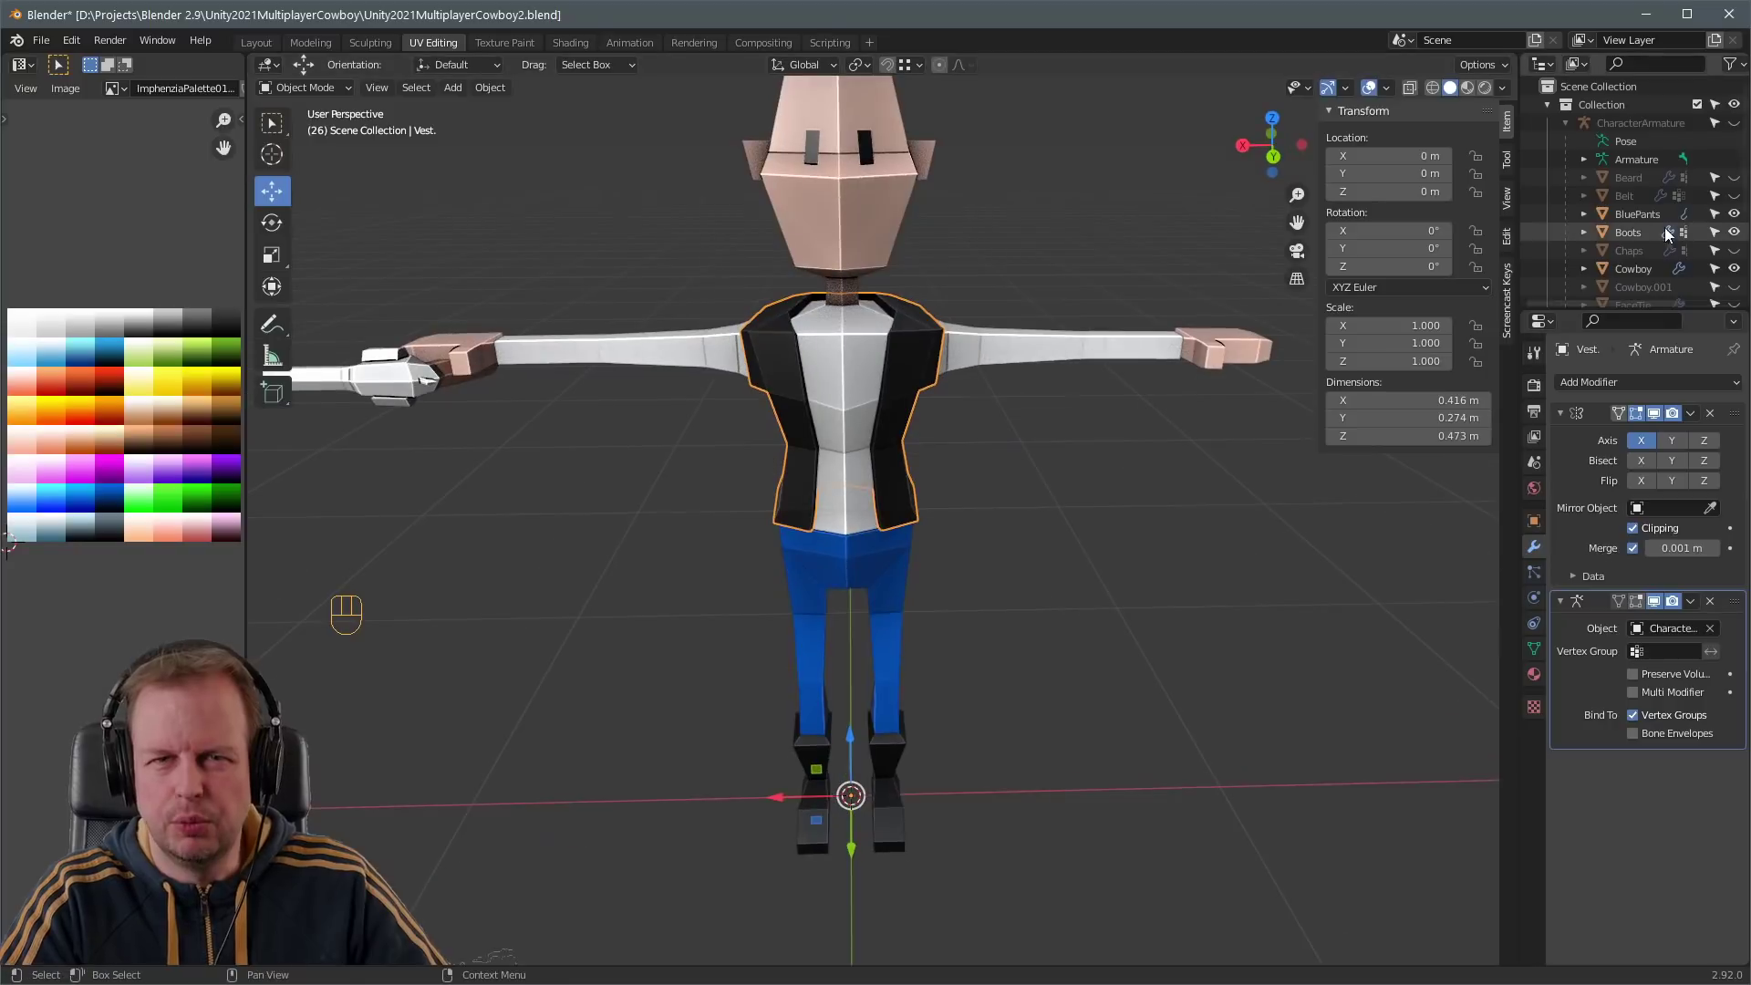
- Show the orange Cowboy.001 top under the vest, with the WhiteTop and the Cowboy body hidden
scroll(1138, 363, down, 2)
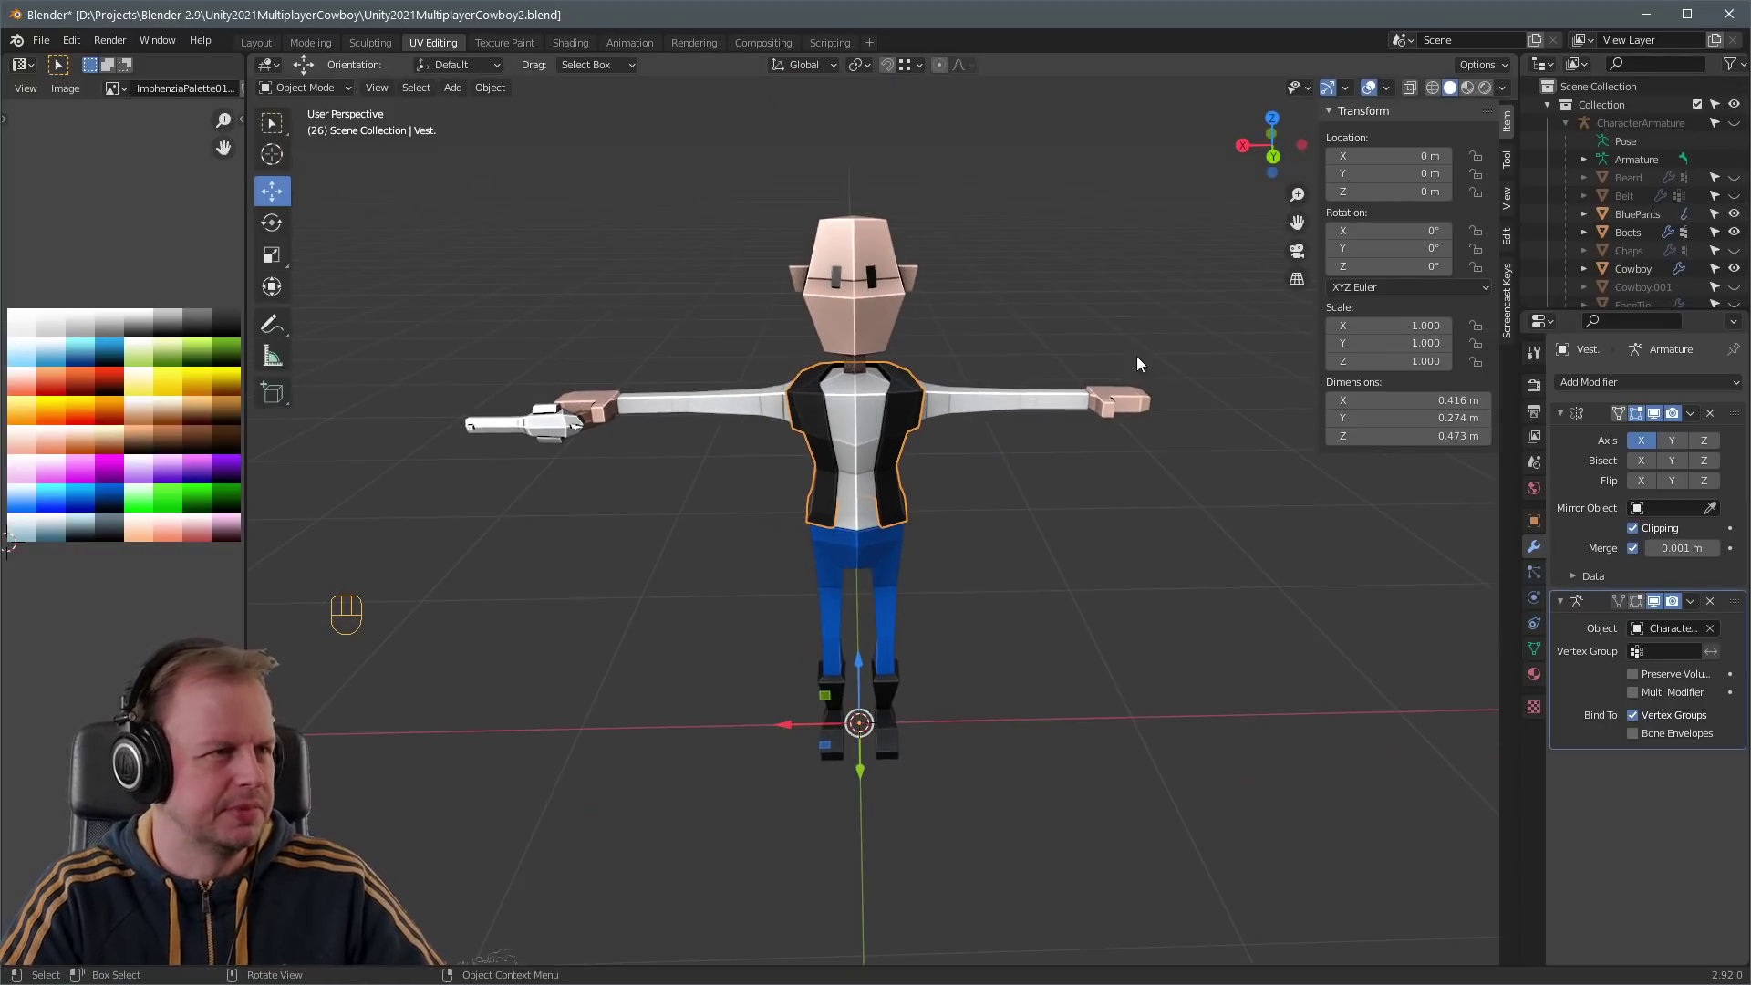
click(1735, 270)
middle_drag(1067, 387, 957, 418)
- Select the orange Cowboy.001 top and open it in Edit Mode with edge selection
click(994, 419)
middle_drag(1126, 415, 1081, 422)
scroll(1085, 424, up, 3)
key(Tab)
key(2)
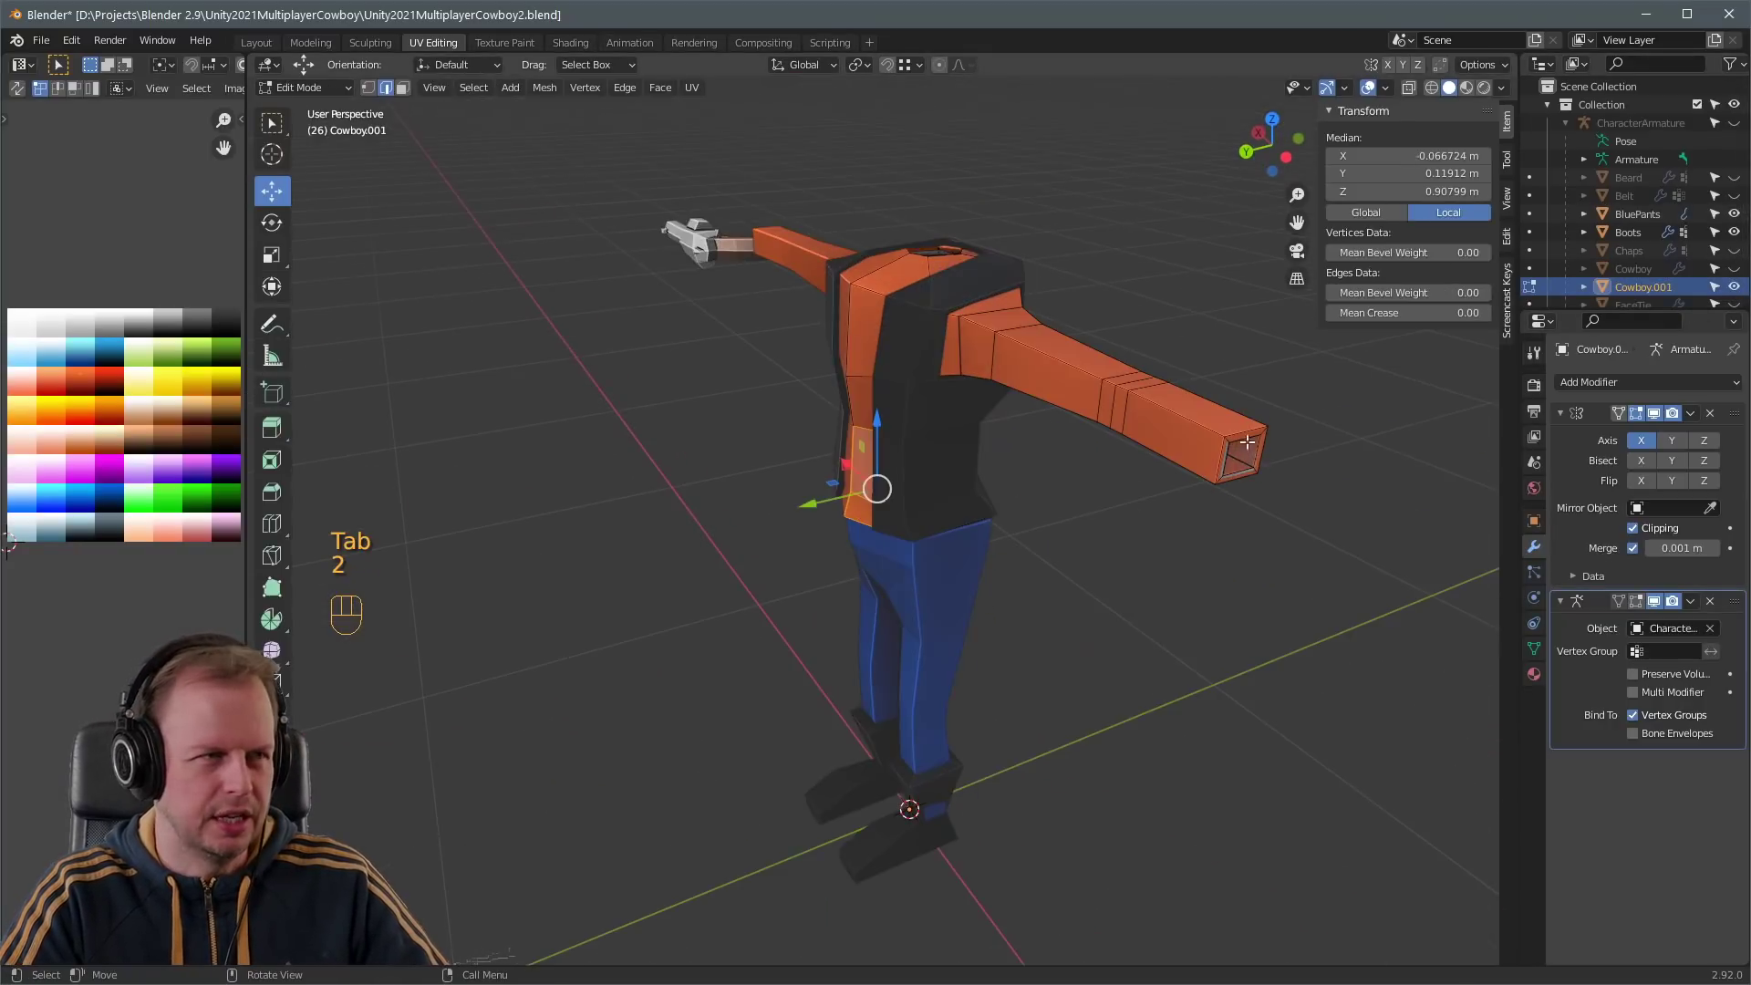
- Select the edge loop around the opening at the end of the orange top's sleeve
scroll(1246, 442, up, 2)
middle_drag(1249, 440, 1176, 412)
scroll(1694, 280, down, 4)
middle_drag(999, 339, 1076, 301)
key(2)
key(a)
key(a)
alt+shift+click(1048, 359)
shift+middle_drag(1076, 301, 950, 332)
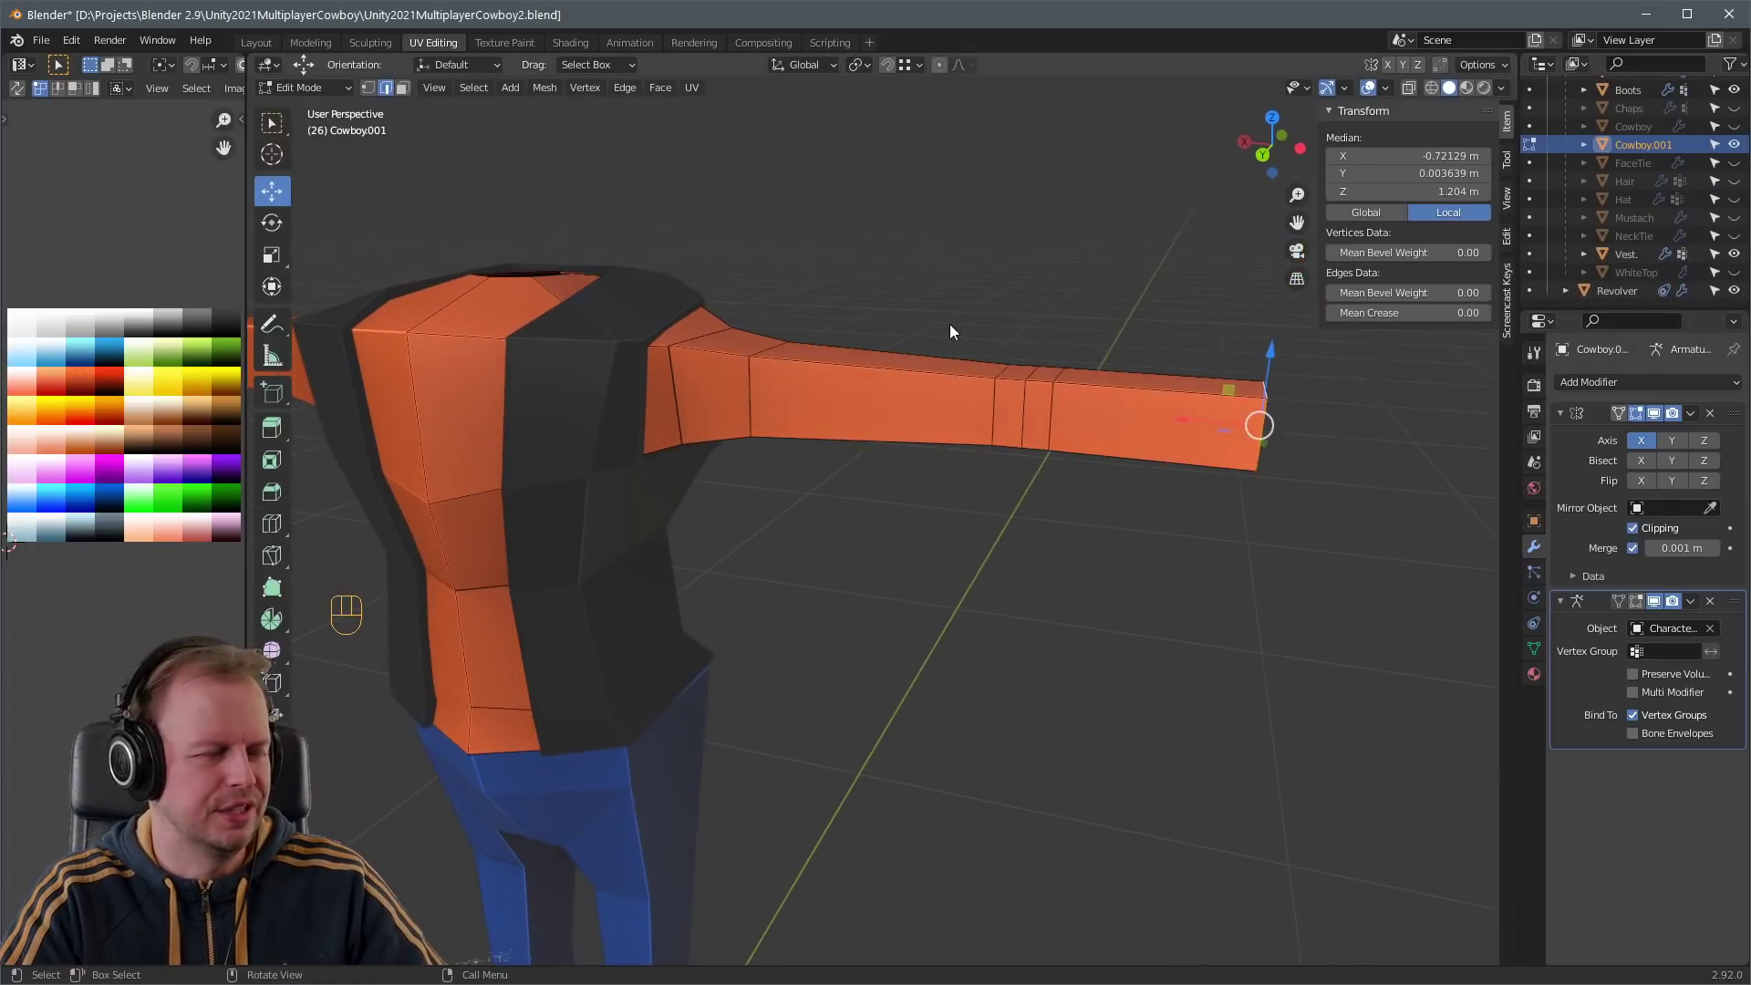
- Switch the orange top to face selection, clear the selection and save the Blender file
scroll(1273, 365, down, 4)
middle_drag(1195, 355, 1005, 396)
key(3)
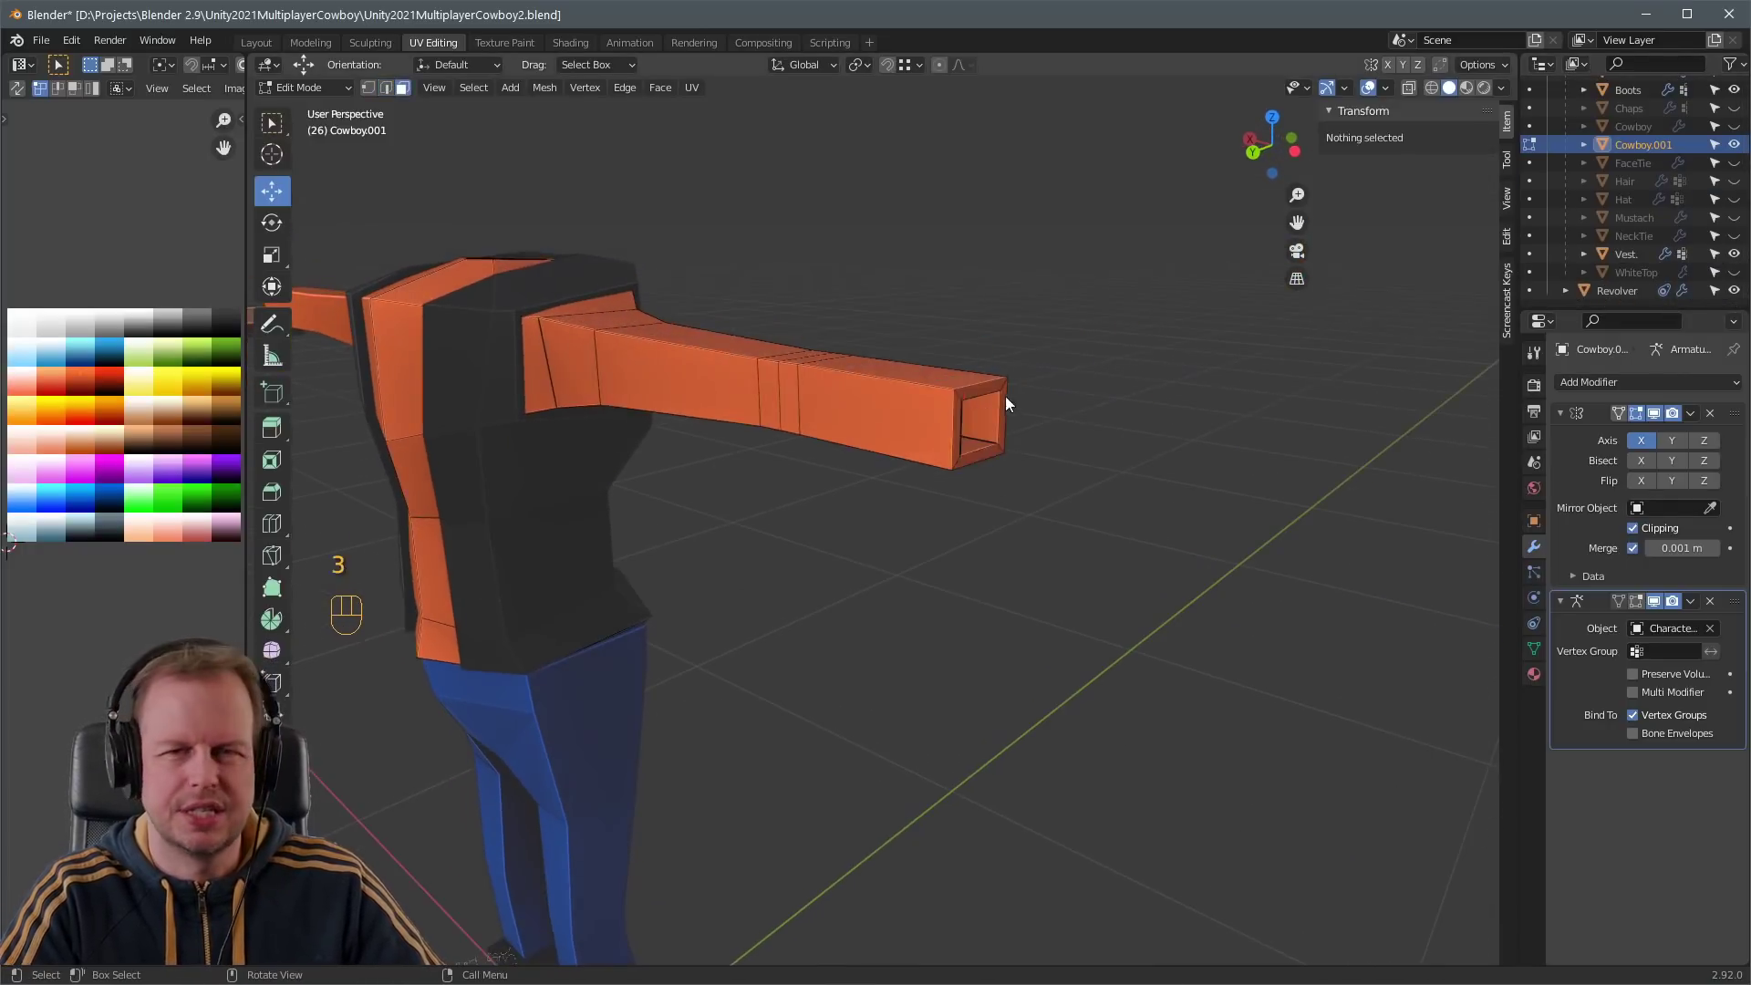
key(a)
key(a)
alt+shift+click(1005, 388)
scroll(1012, 375, down, 3)
click(1024, 369)
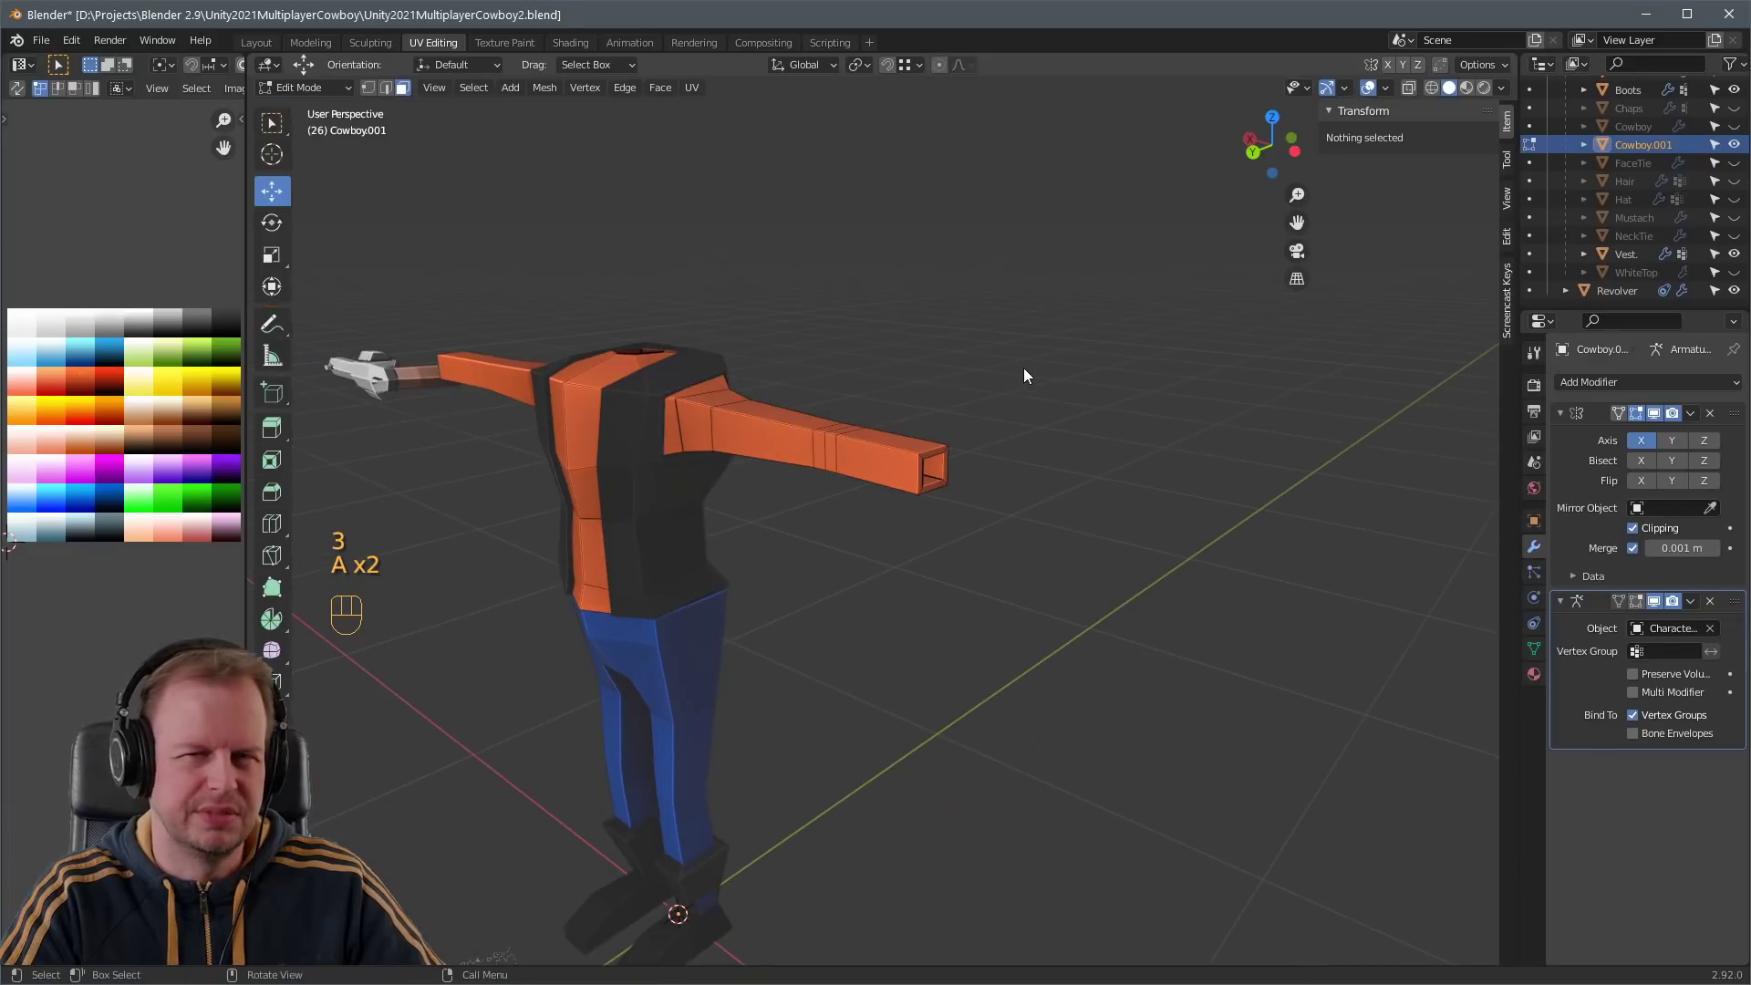
- Shorten the orange top's sleeve in back view by moving its cuff faces about 0.08 m toward the body
alt+shift+click(943, 452)
key(KP_1)
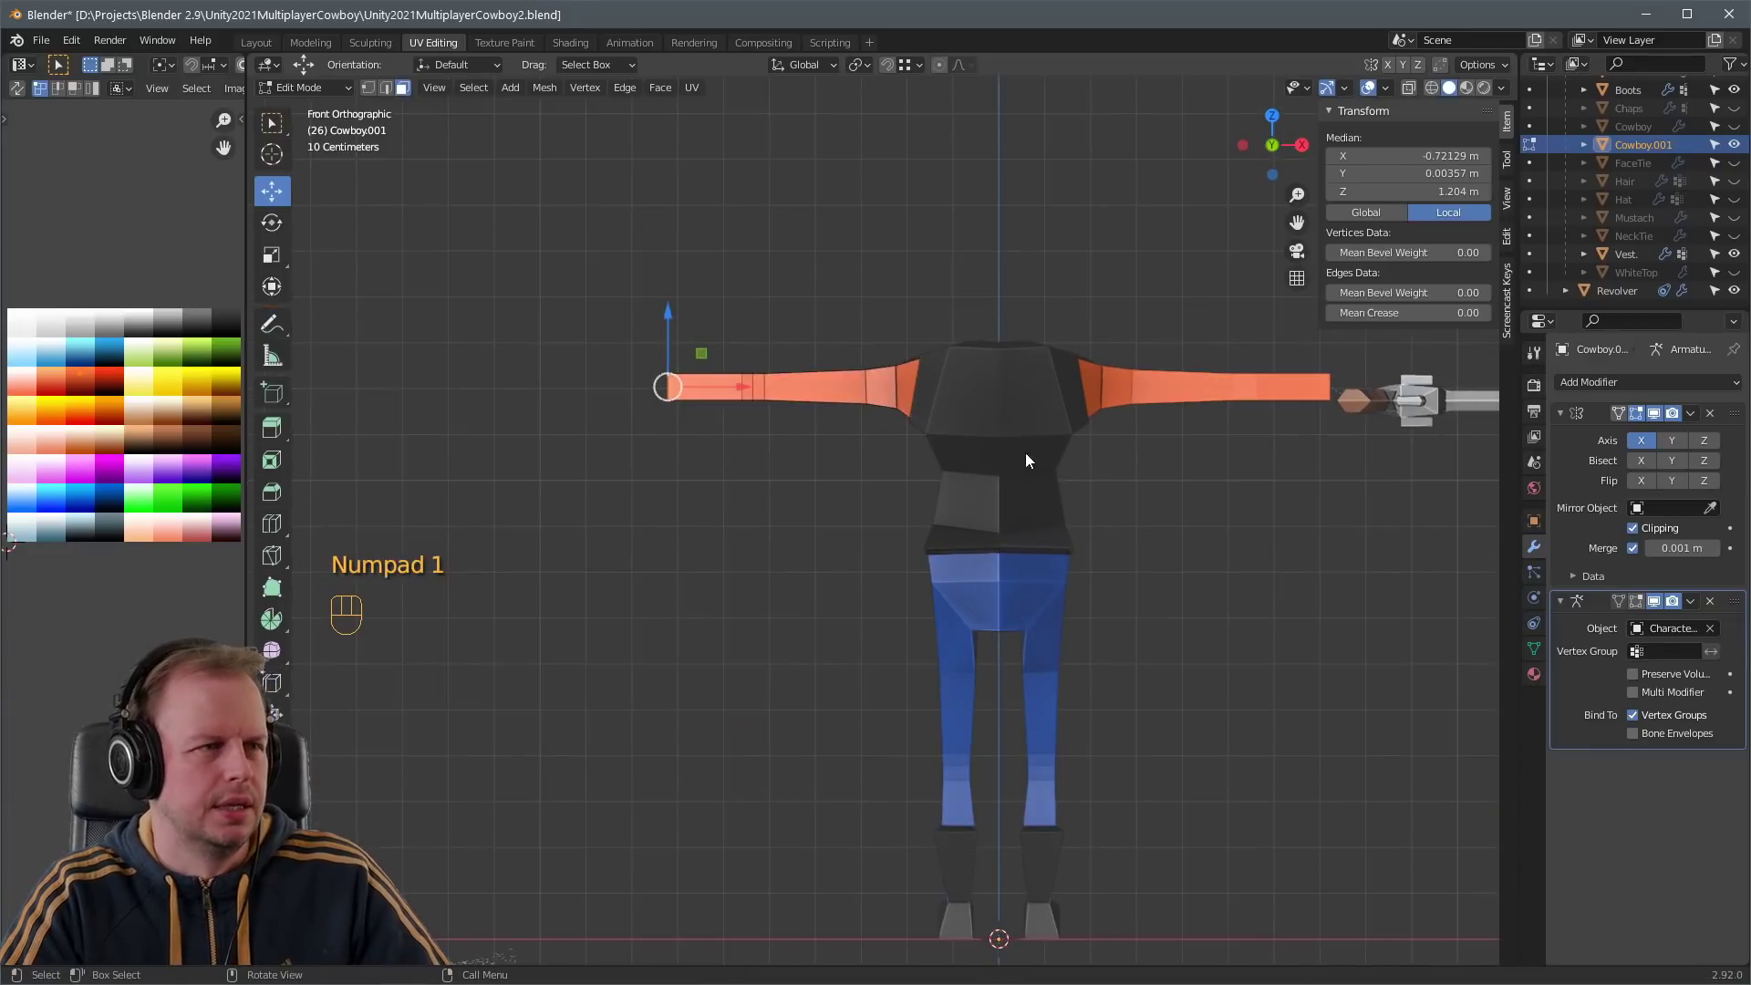
key(ctrl+KP_1)
key(g)
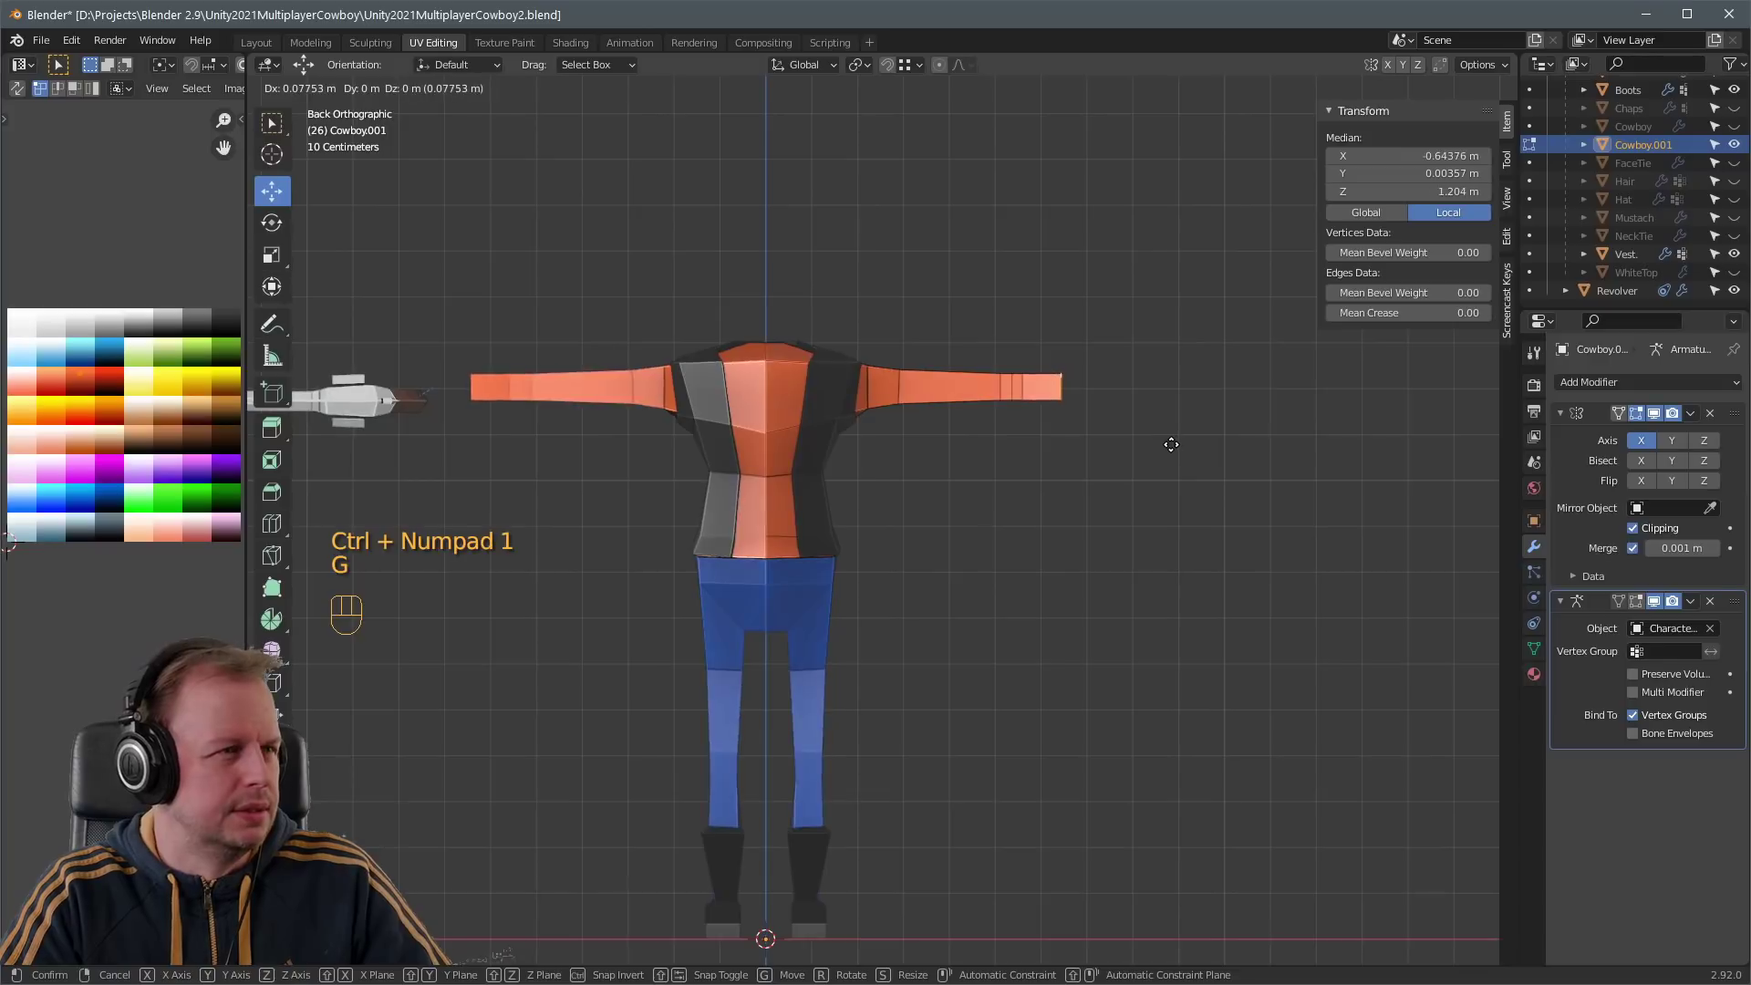
scroll(1623, 201, up, 4)
key(ctrl+z)
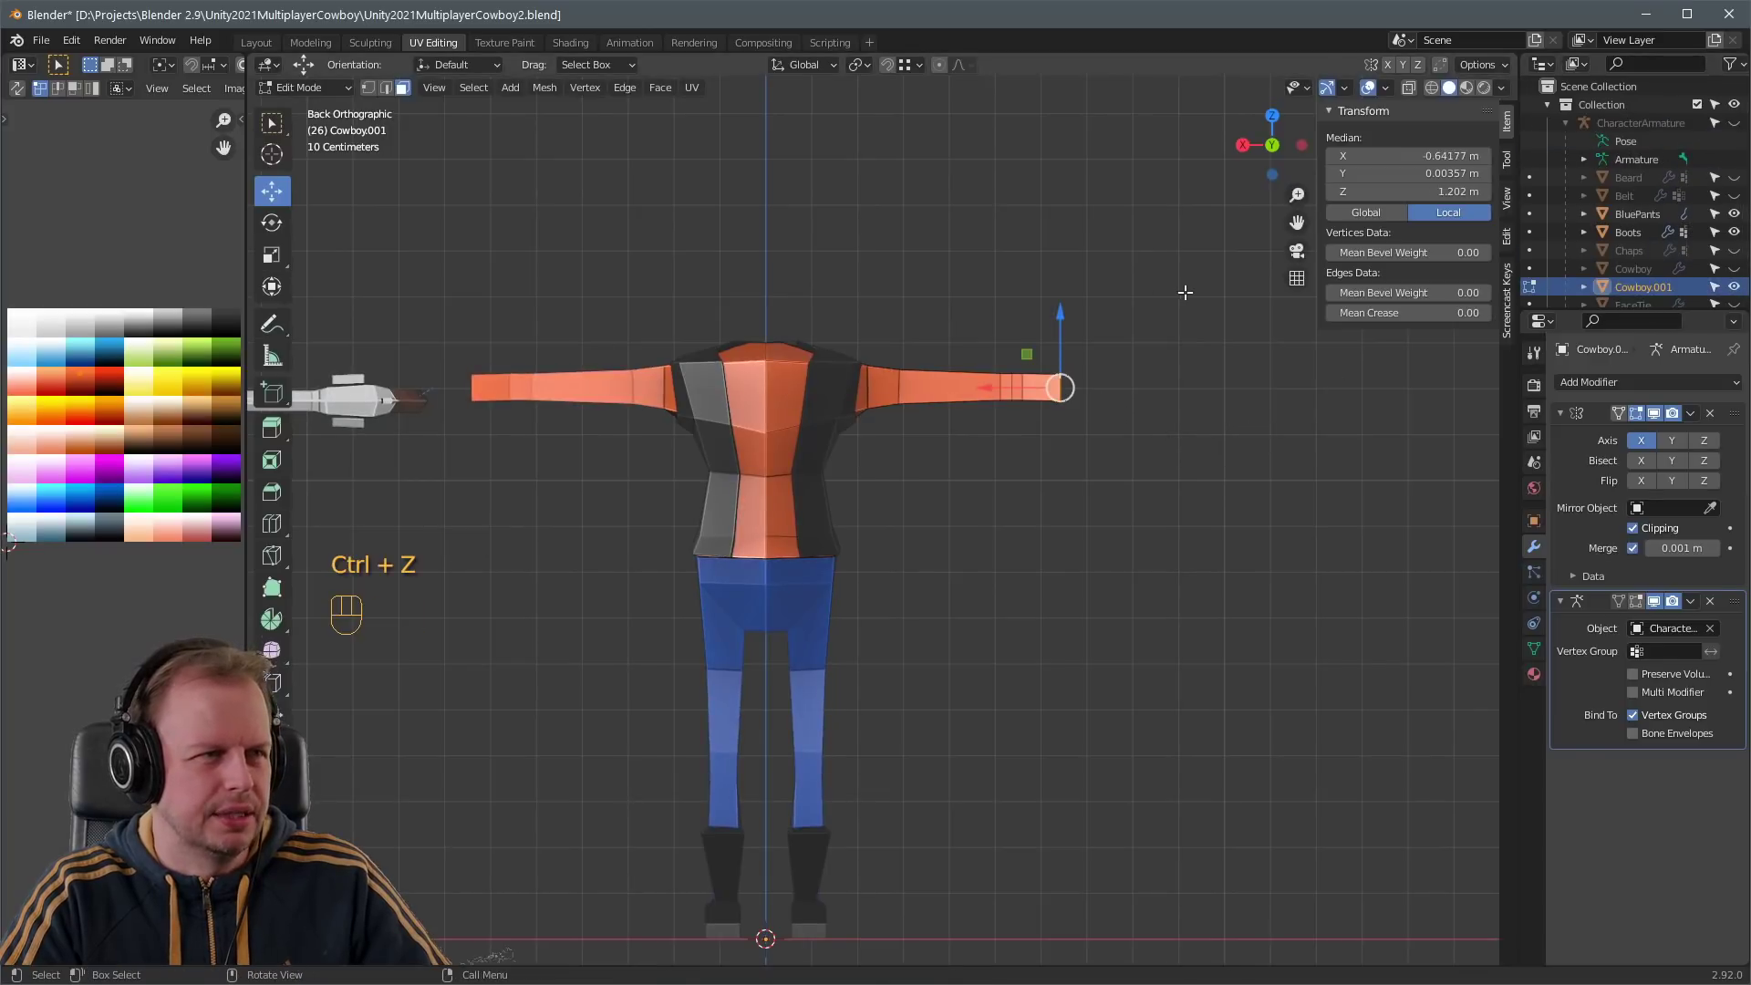
- Unhide the Cowboy body, leave Edit Mode on the top and put the character armature in Pose Mode
click(1221, 293)
middle_drag(1263, 326, 1223, 367)
scroll(1714, 244, down, 4)
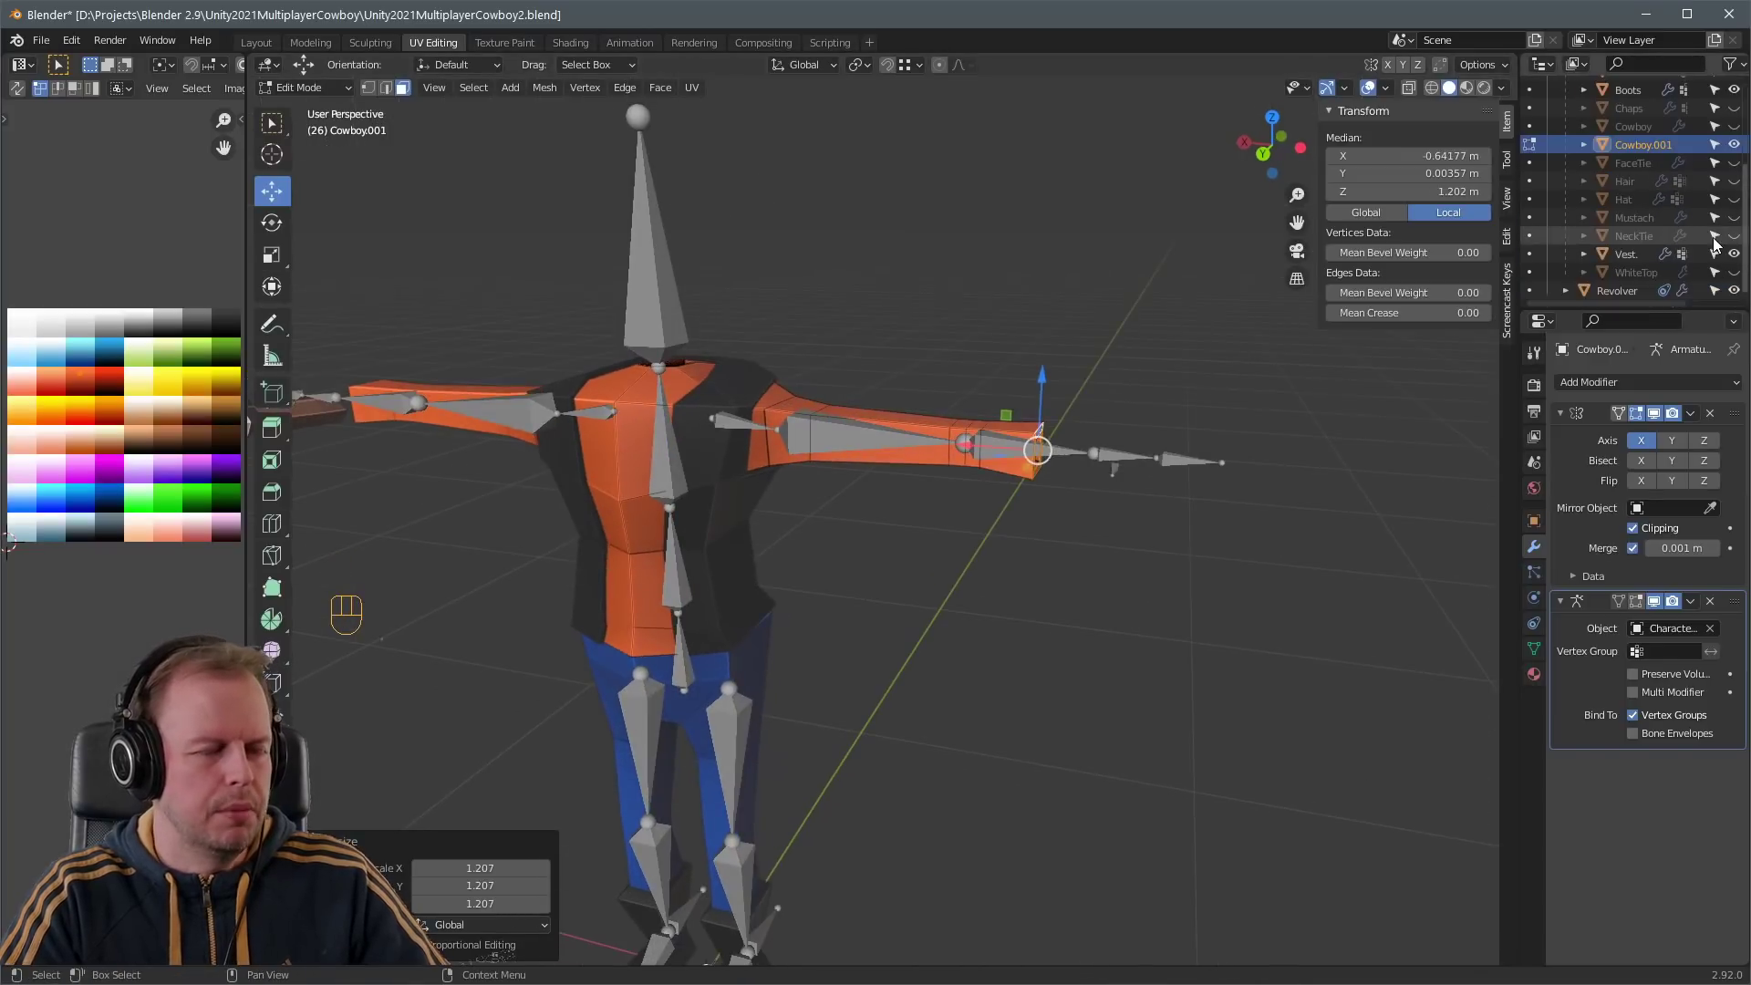
click(1733, 127)
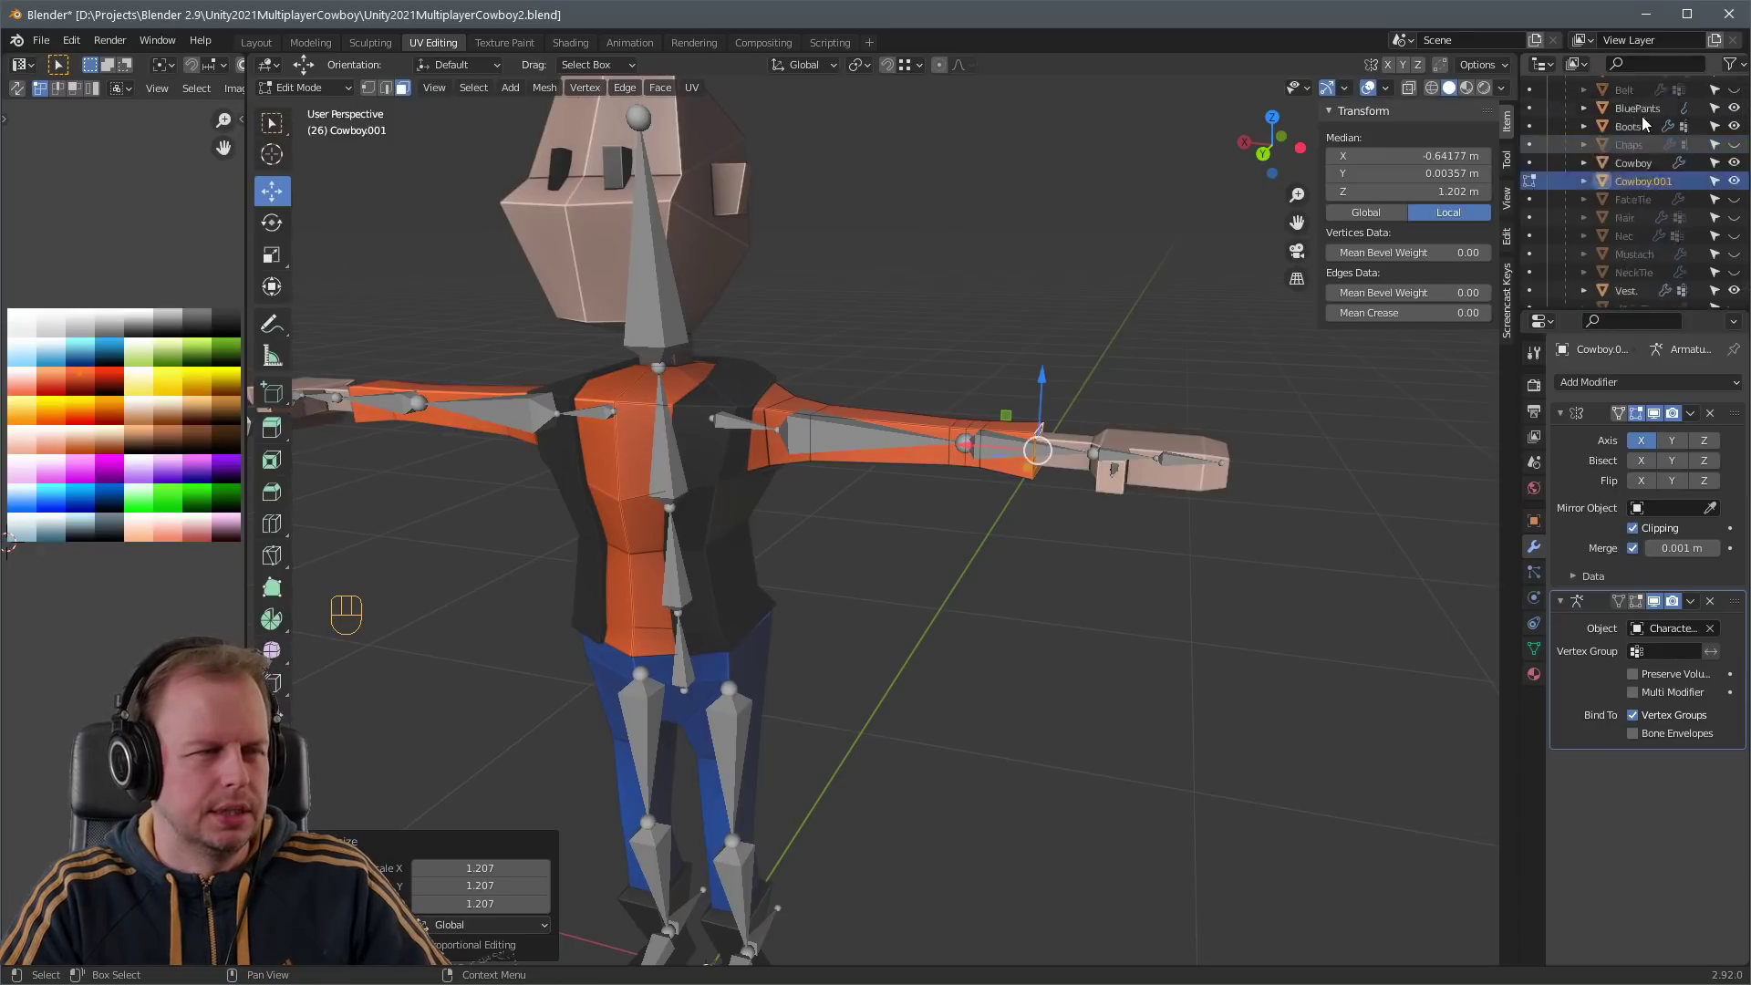
key(Tab)
click(655, 314)
key(ctrl+Tab)
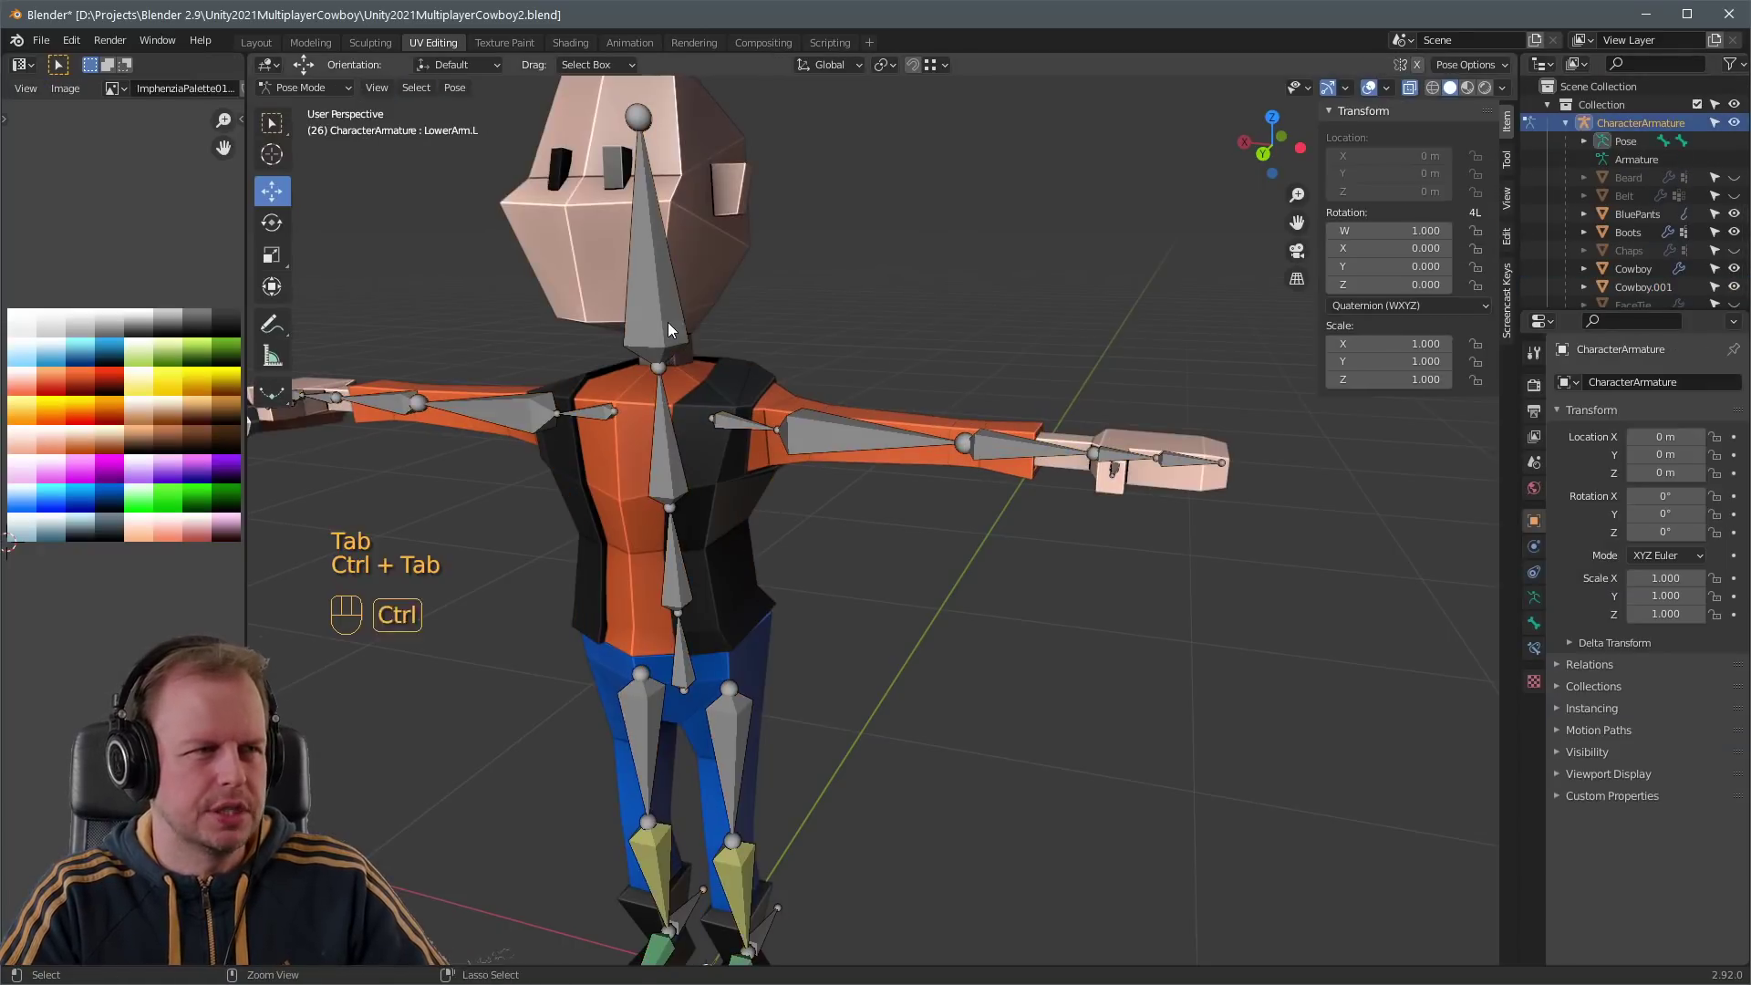
- Test the sleeve's deformation by rotating the LowerArm.L bone about 52.3° and trying a rotation of the Hand.L bone
click(948, 447)
key(r)
right_click(1021, 547)
click(1015, 450)
key(r)
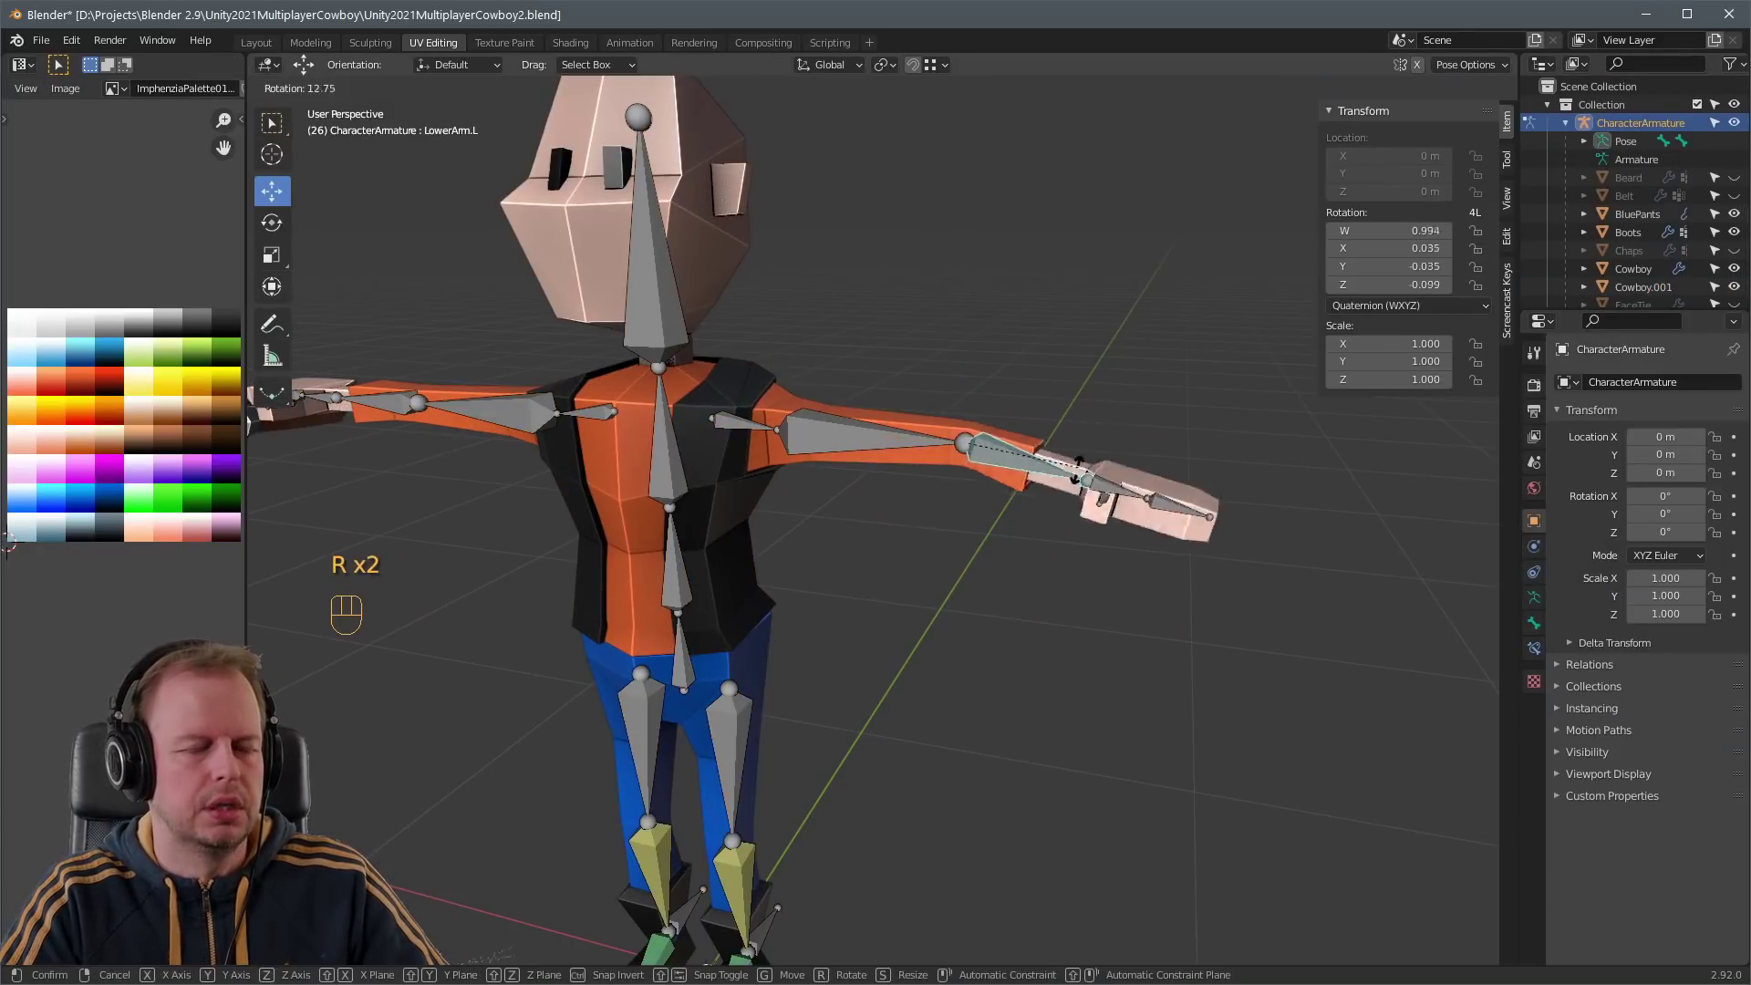
right_click(1058, 456)
middle_drag(1063, 433, 1051, 593)
key(r)
click(1046, 724)
middle_drag(1046, 723, 1222, 607)
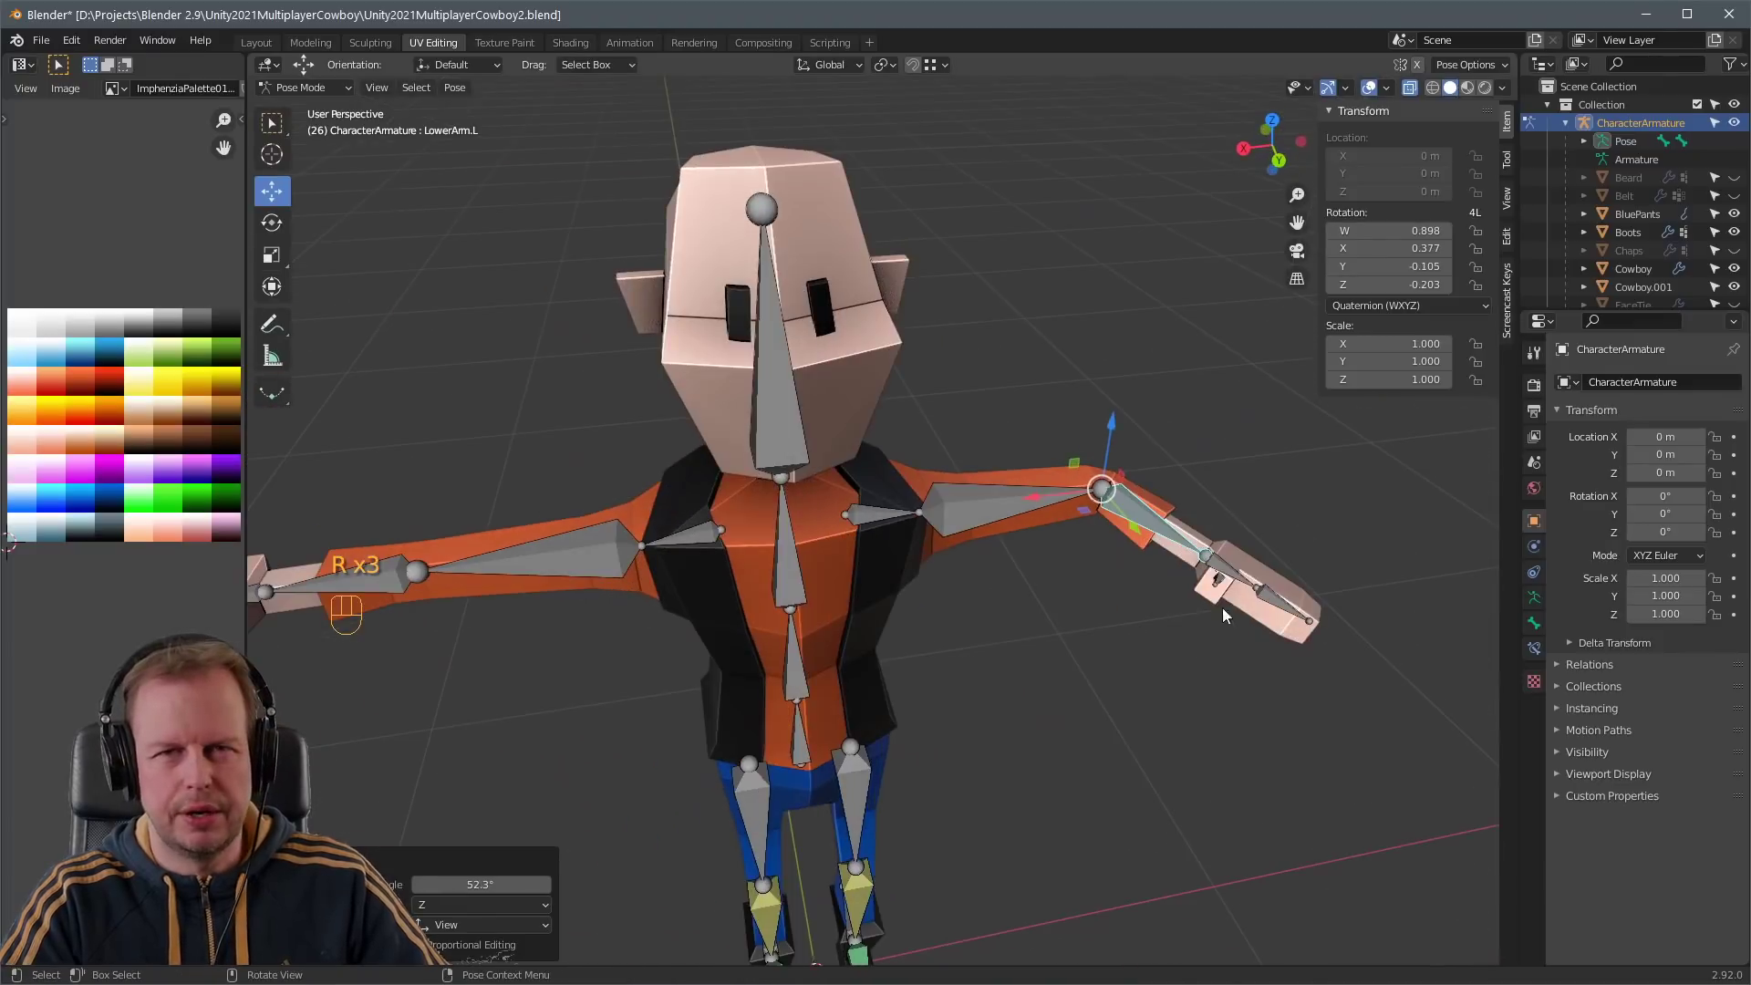
right_click(1251, 603)
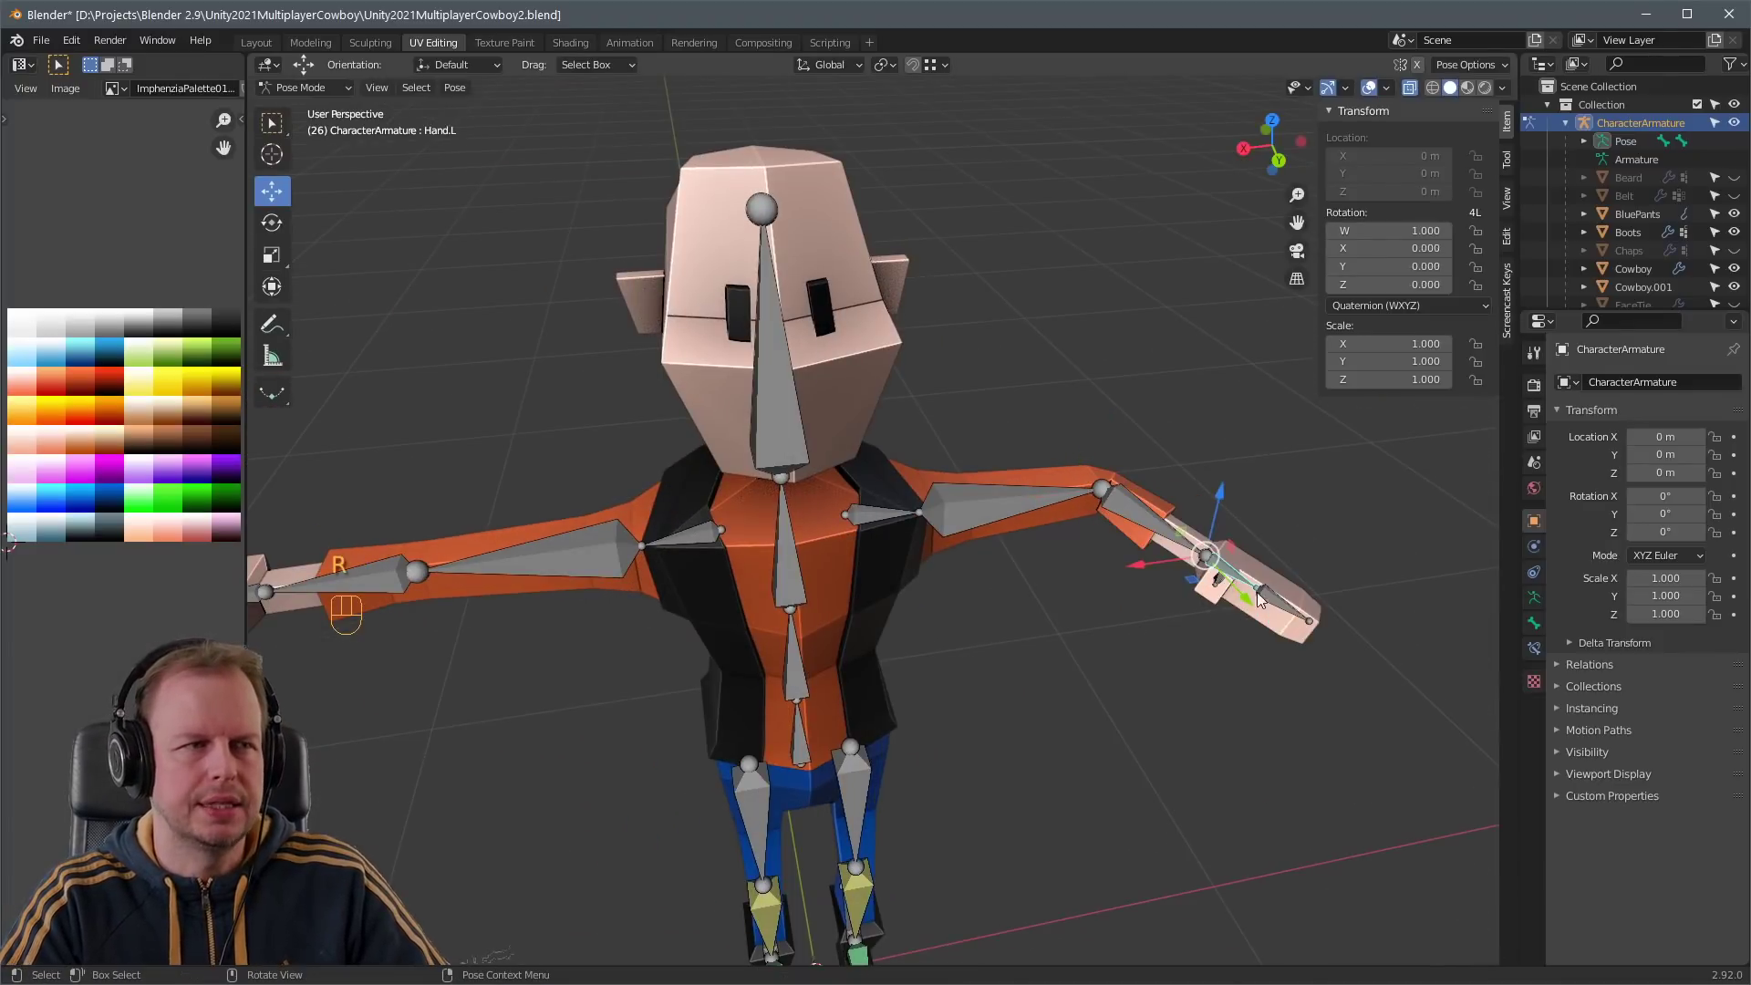
- Undo the arm test poses and the earlier shortening of the orange top's sleeve
key(ctrl+z)
key(ctrl+z)
key(ctrl+z)
key(ctrl+z)
key(ctrl+z)
key(ctrl+z)
key(ctrl+z)
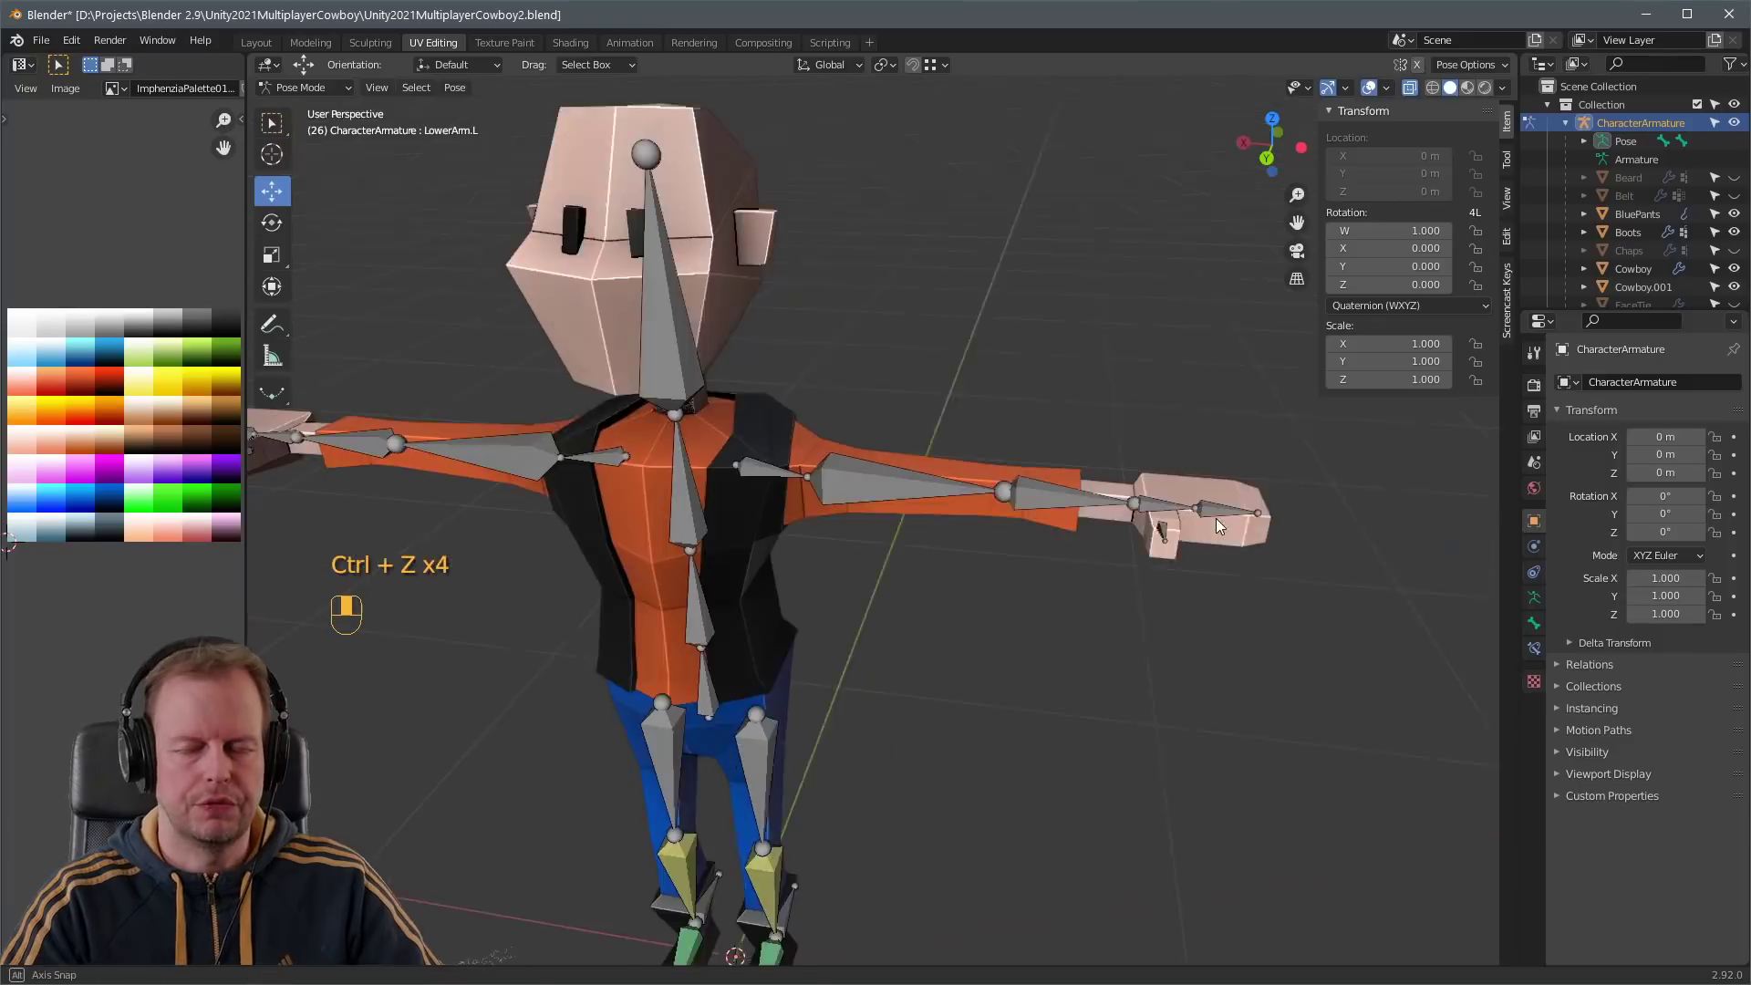
middle_drag(1224, 508, 1009, 494)
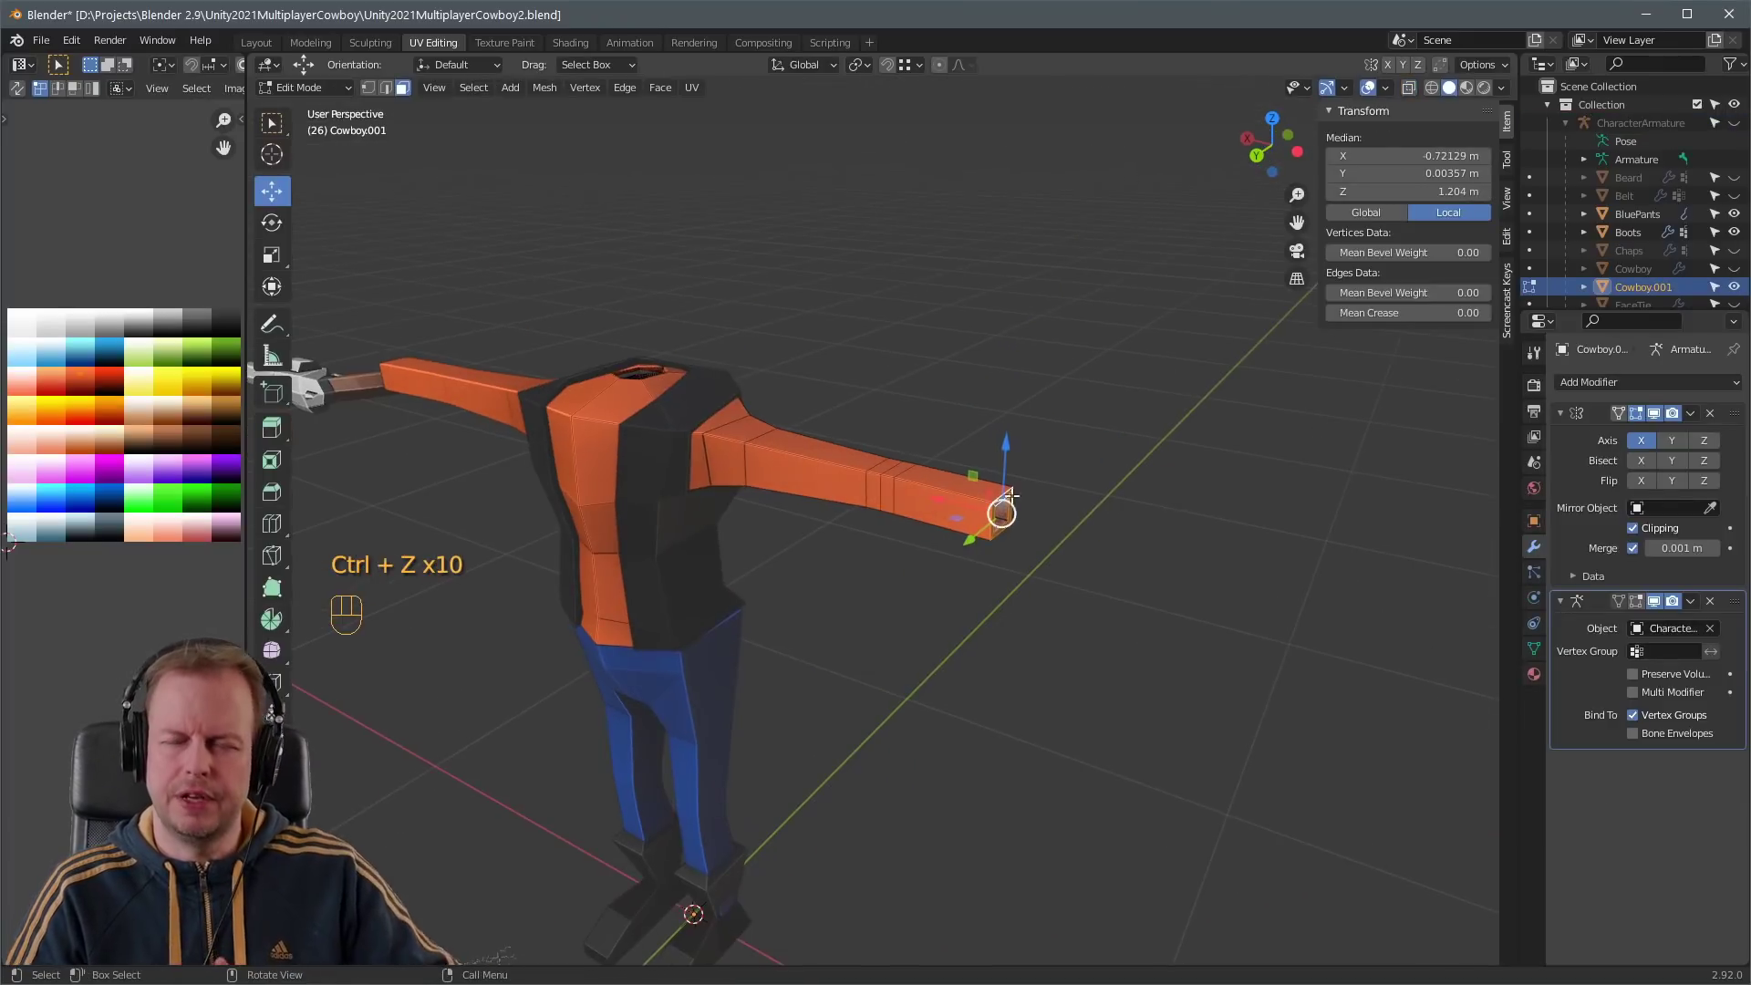
- Add an edge loop around the orange sleeve between the elbow loops and the cuff, and clear the selection in face mode
click(989, 517)
key(3)
key(a)
key(a)
scroll(1079, 477, up, 5)
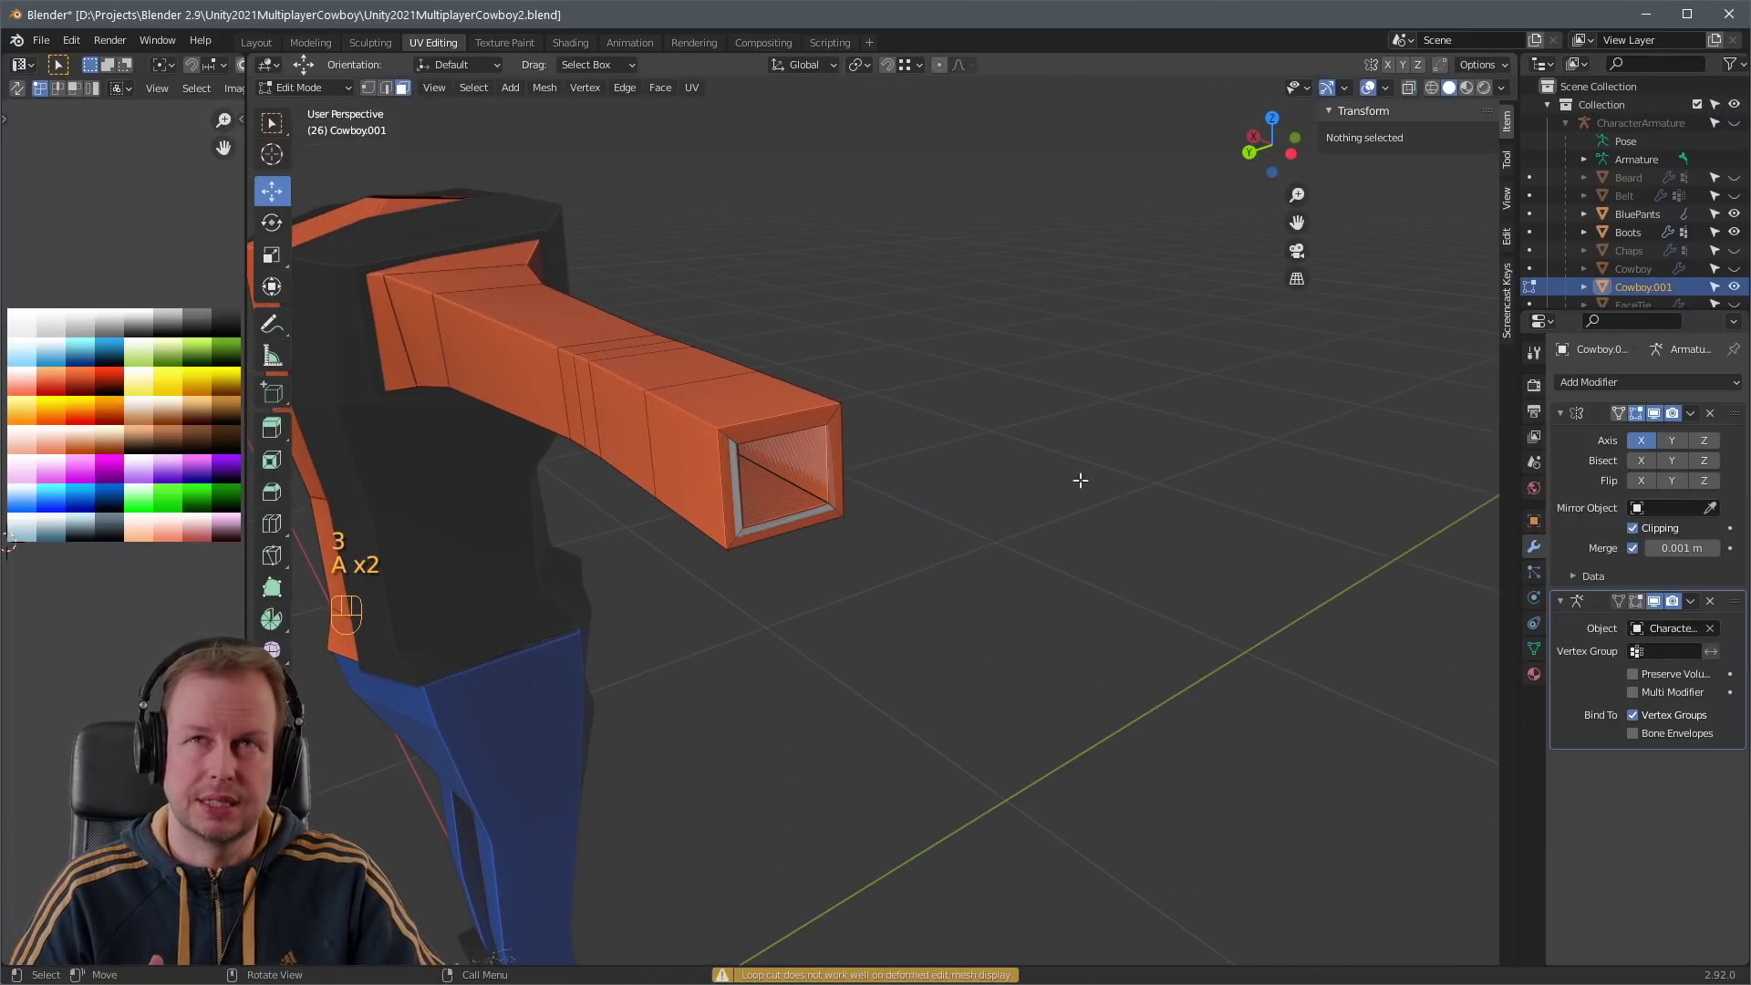
- Select the ring of faces at the sleeve's cuff, grow the selection and delete those faces
scroll(1739, 278, down, 4)
alt+shift+click(734, 435)
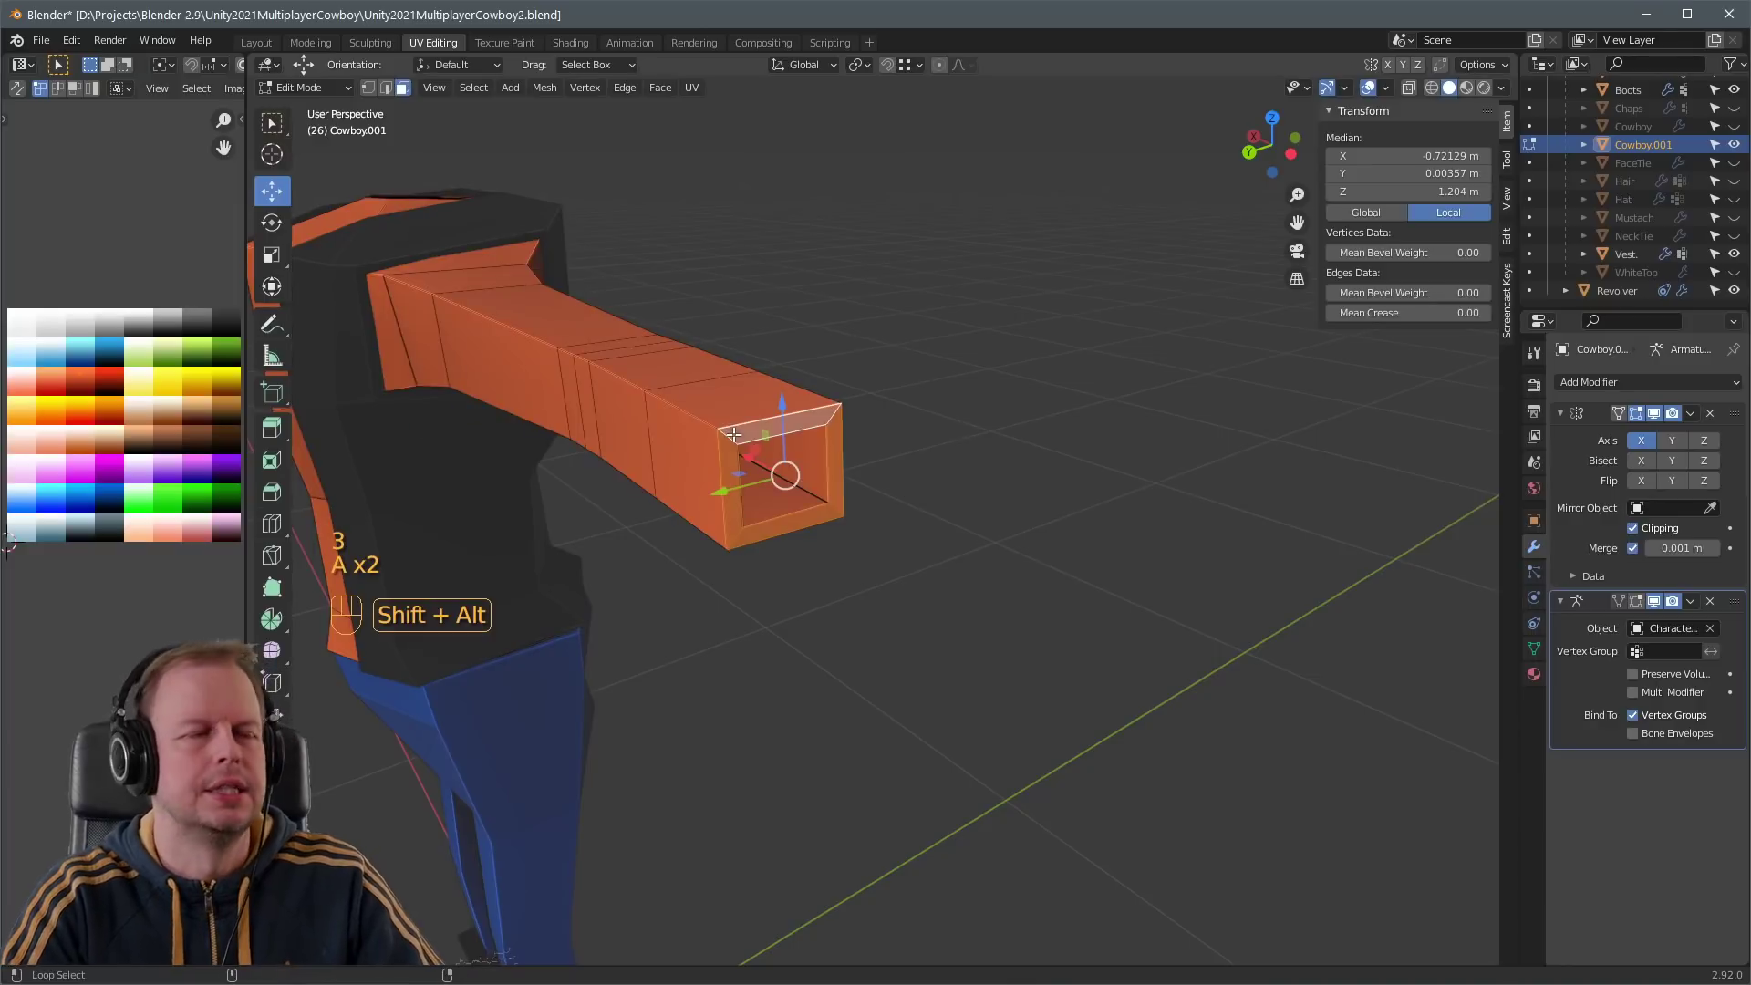
key(ctrl+KP_Add)
key(Delete)
click(905, 441)
- Select the open edge loop at the shortened sleeve's end and fill it with a face
key(2)
shift+click(727, 377)
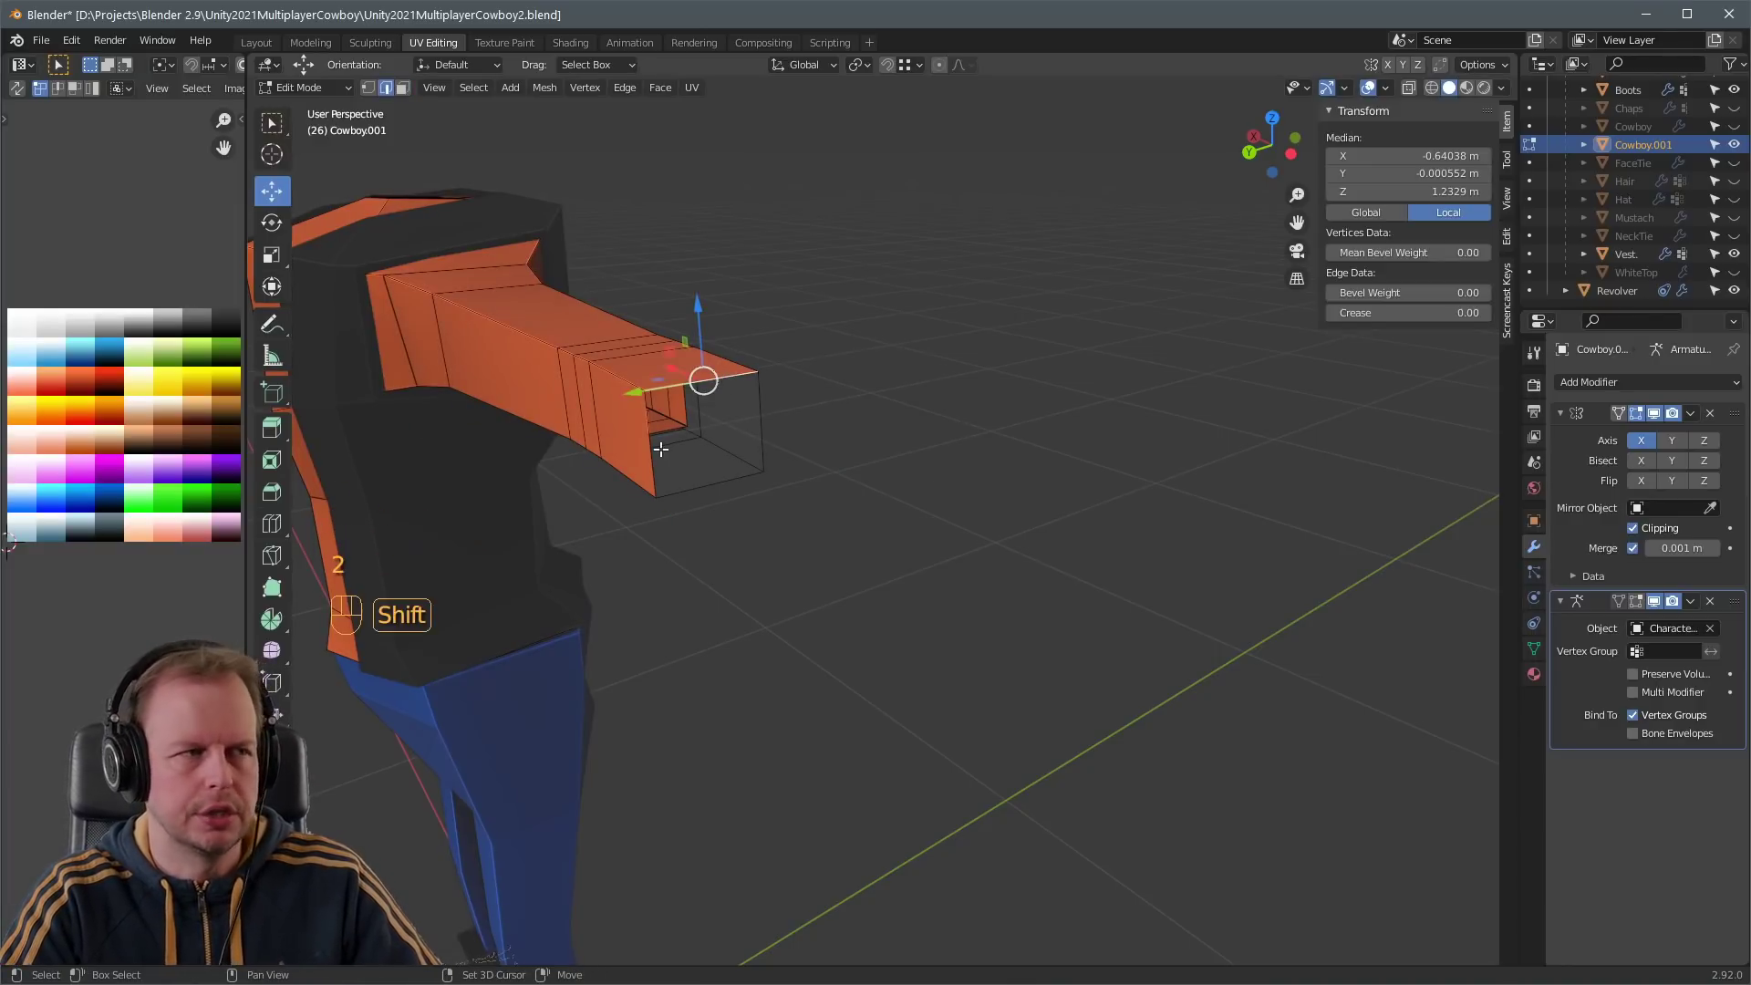
key(a)
key(a)
alt+shift+click(757, 420)
click(852, 435)
scroll(866, 437, down, 5)
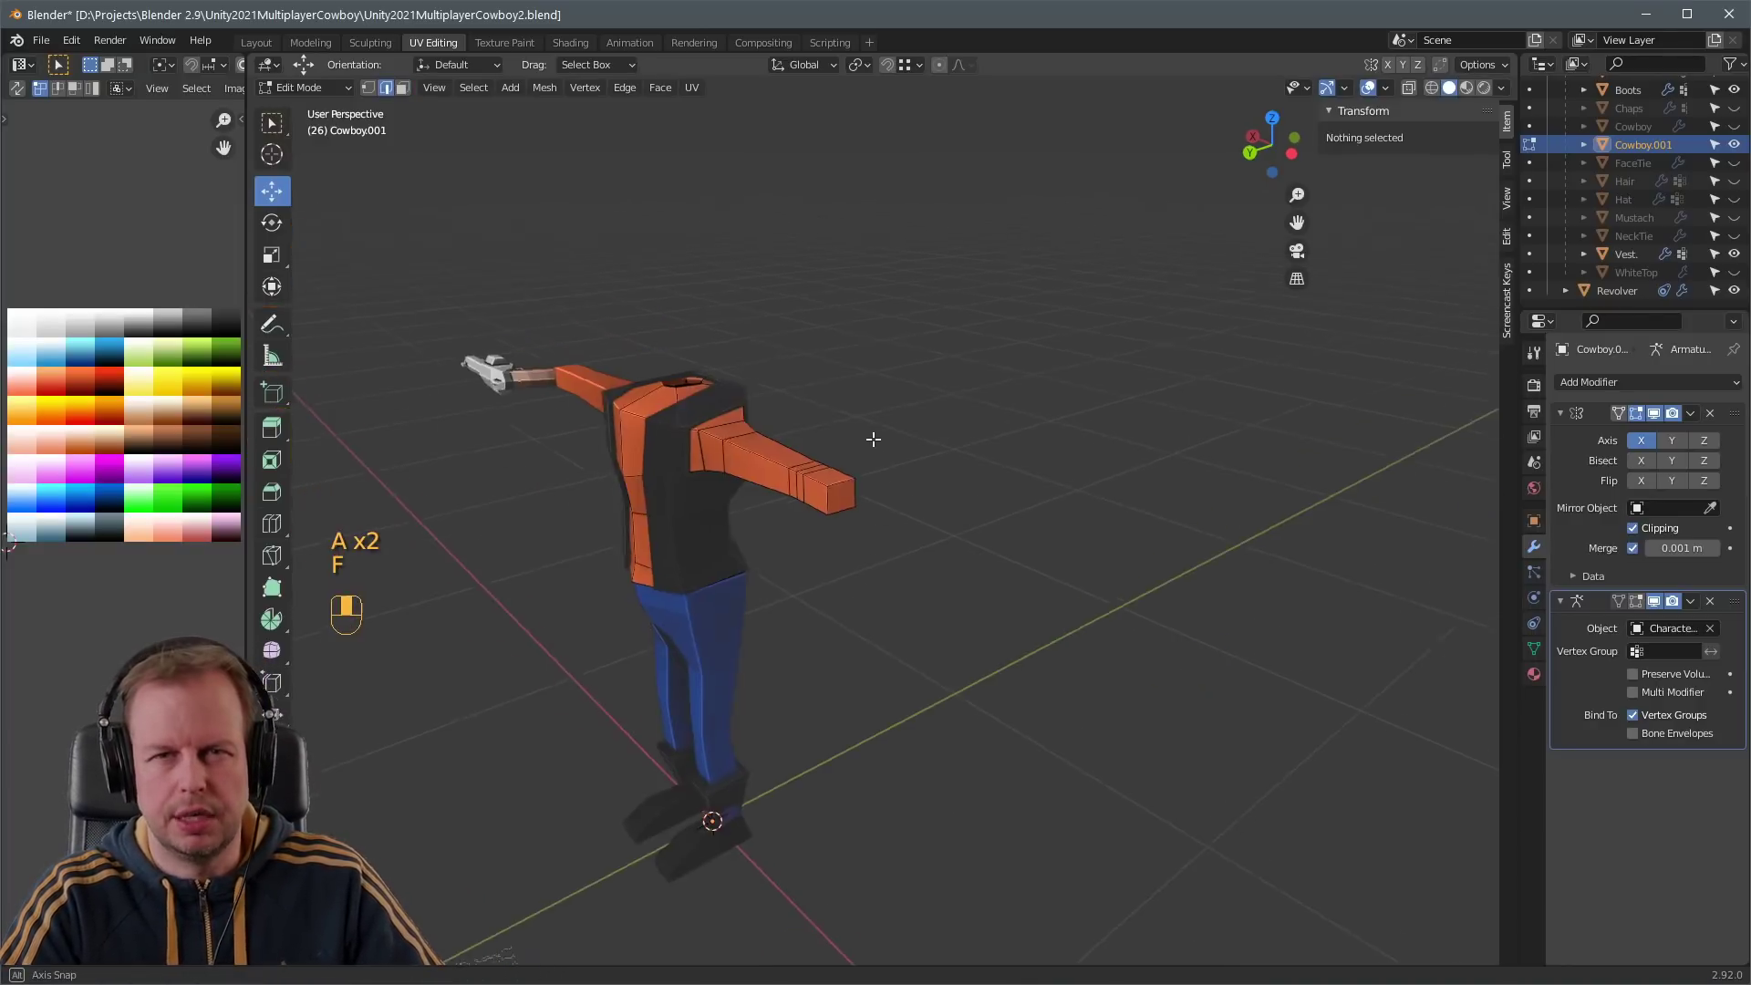
- Unhide the Cowboy body and the CharacterArmature, and switch the armature to Pose Mode
middle_drag(872, 438, 1456, 351)
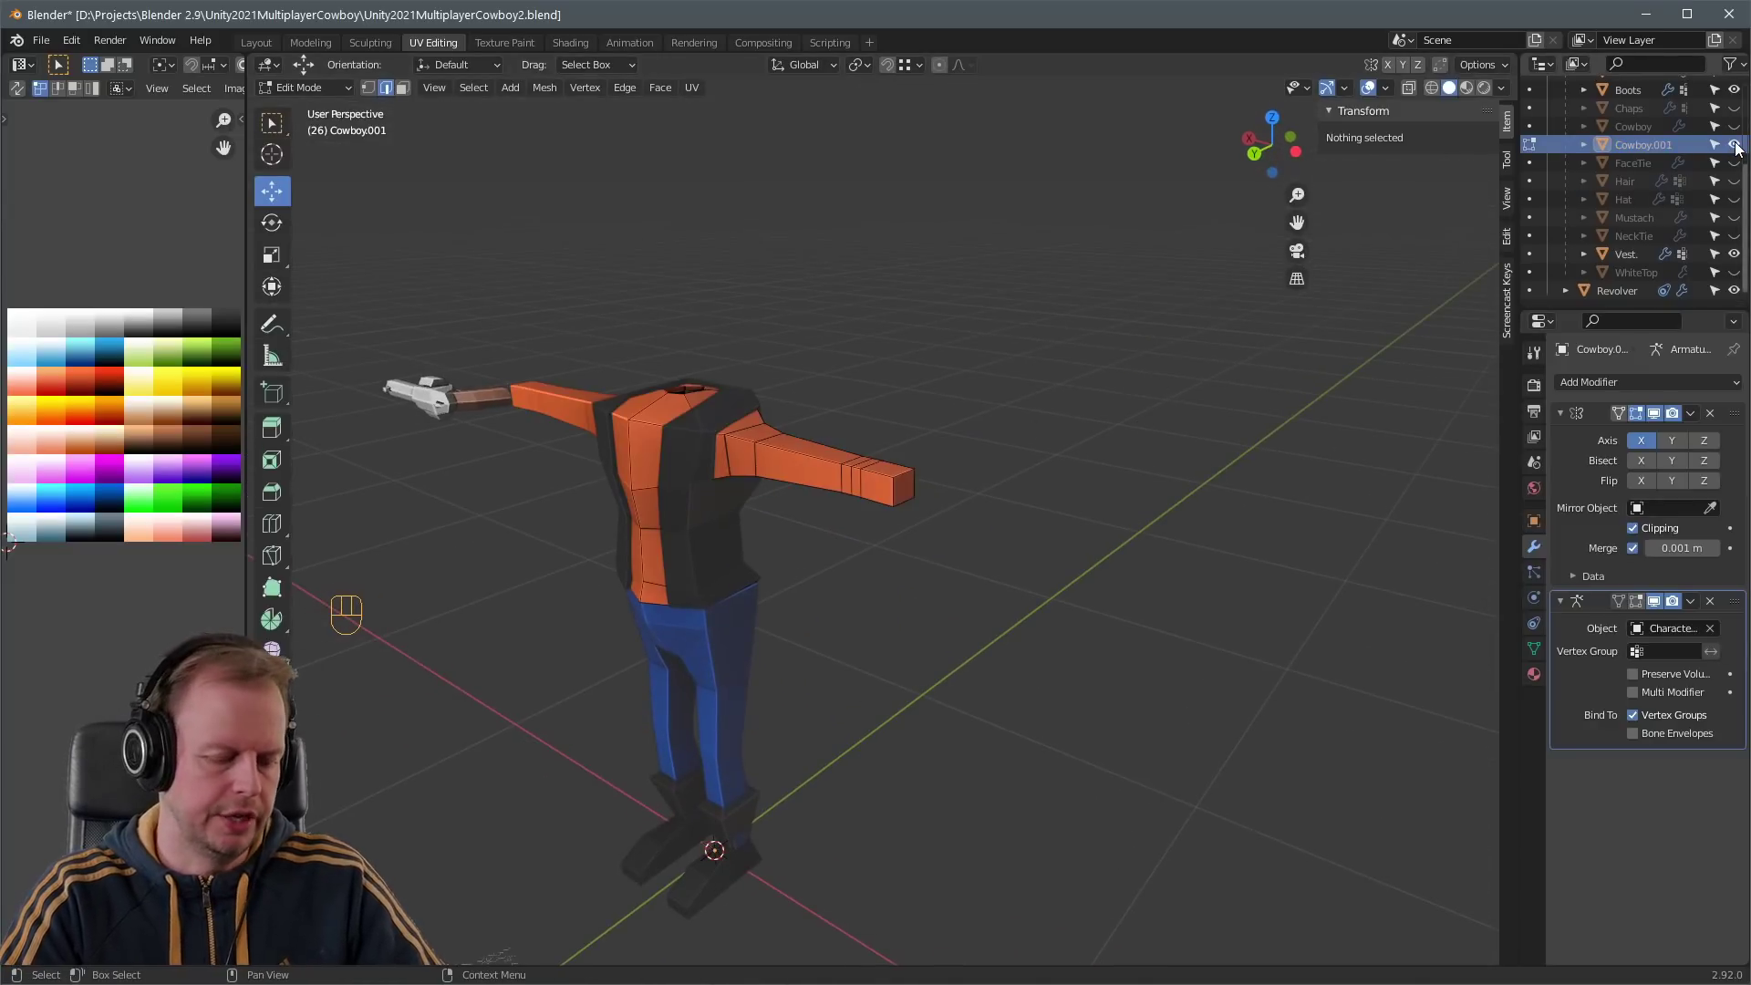
click(1734, 236)
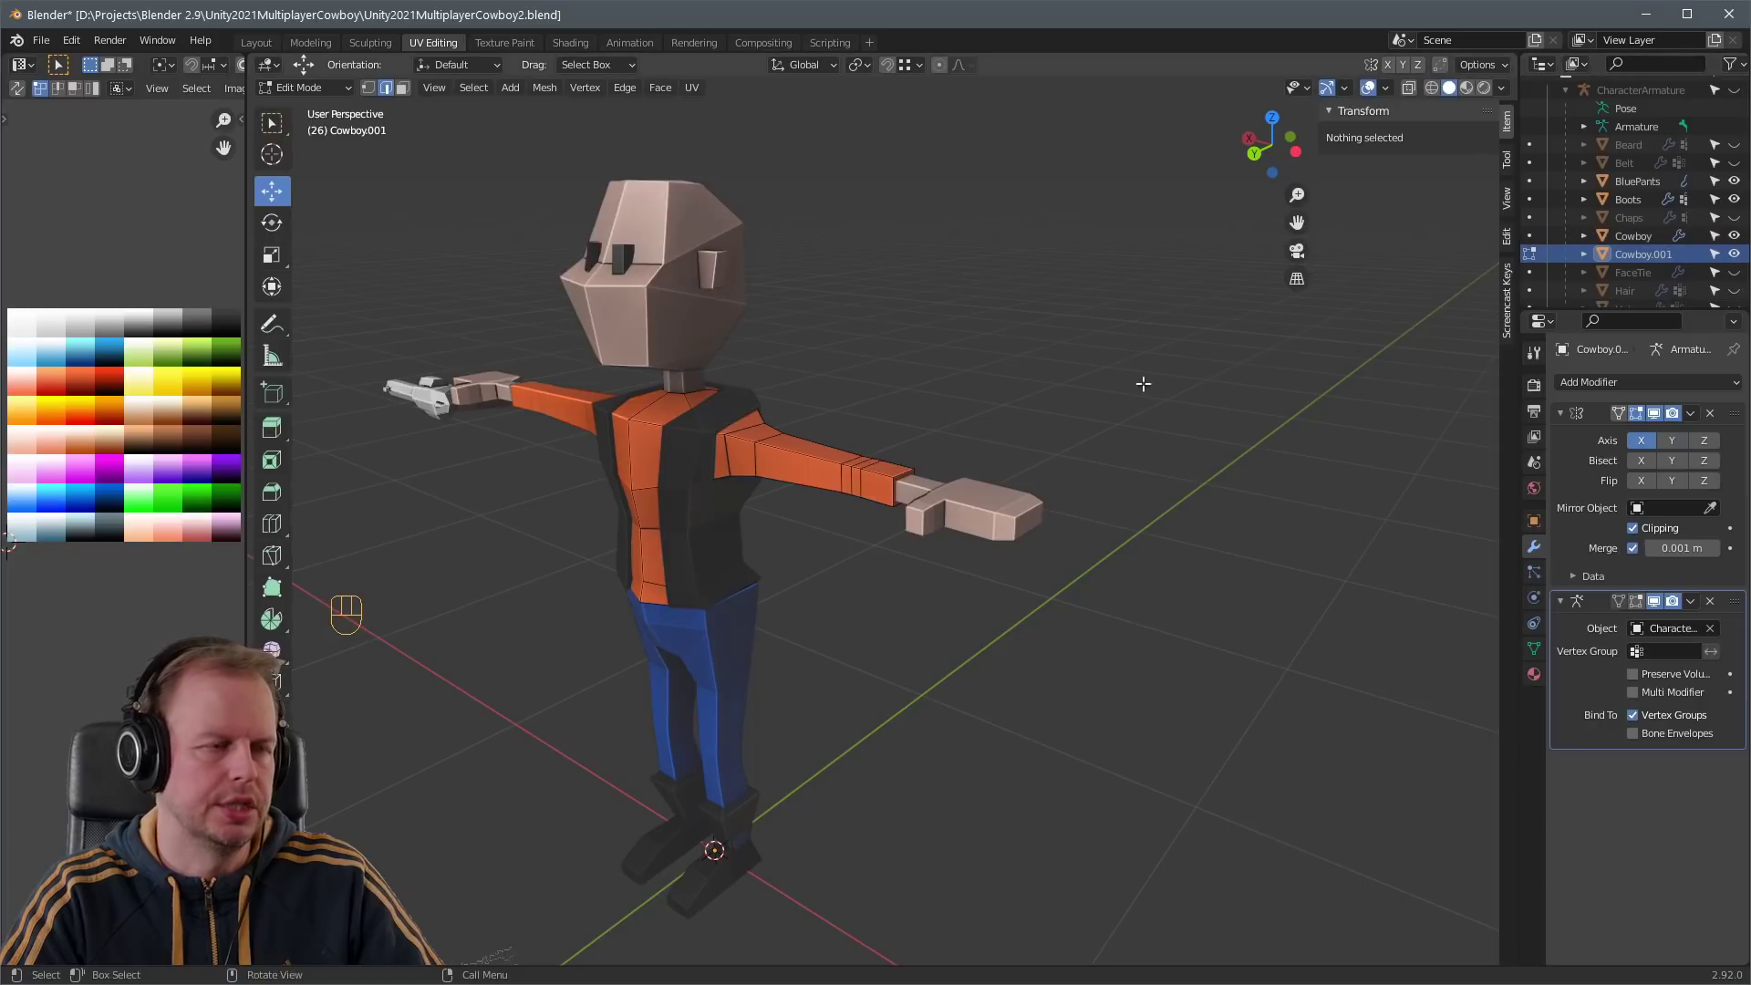
click(1733, 91)
click(800, 462)
key(Tab)
click(801, 464)
key(Tab)
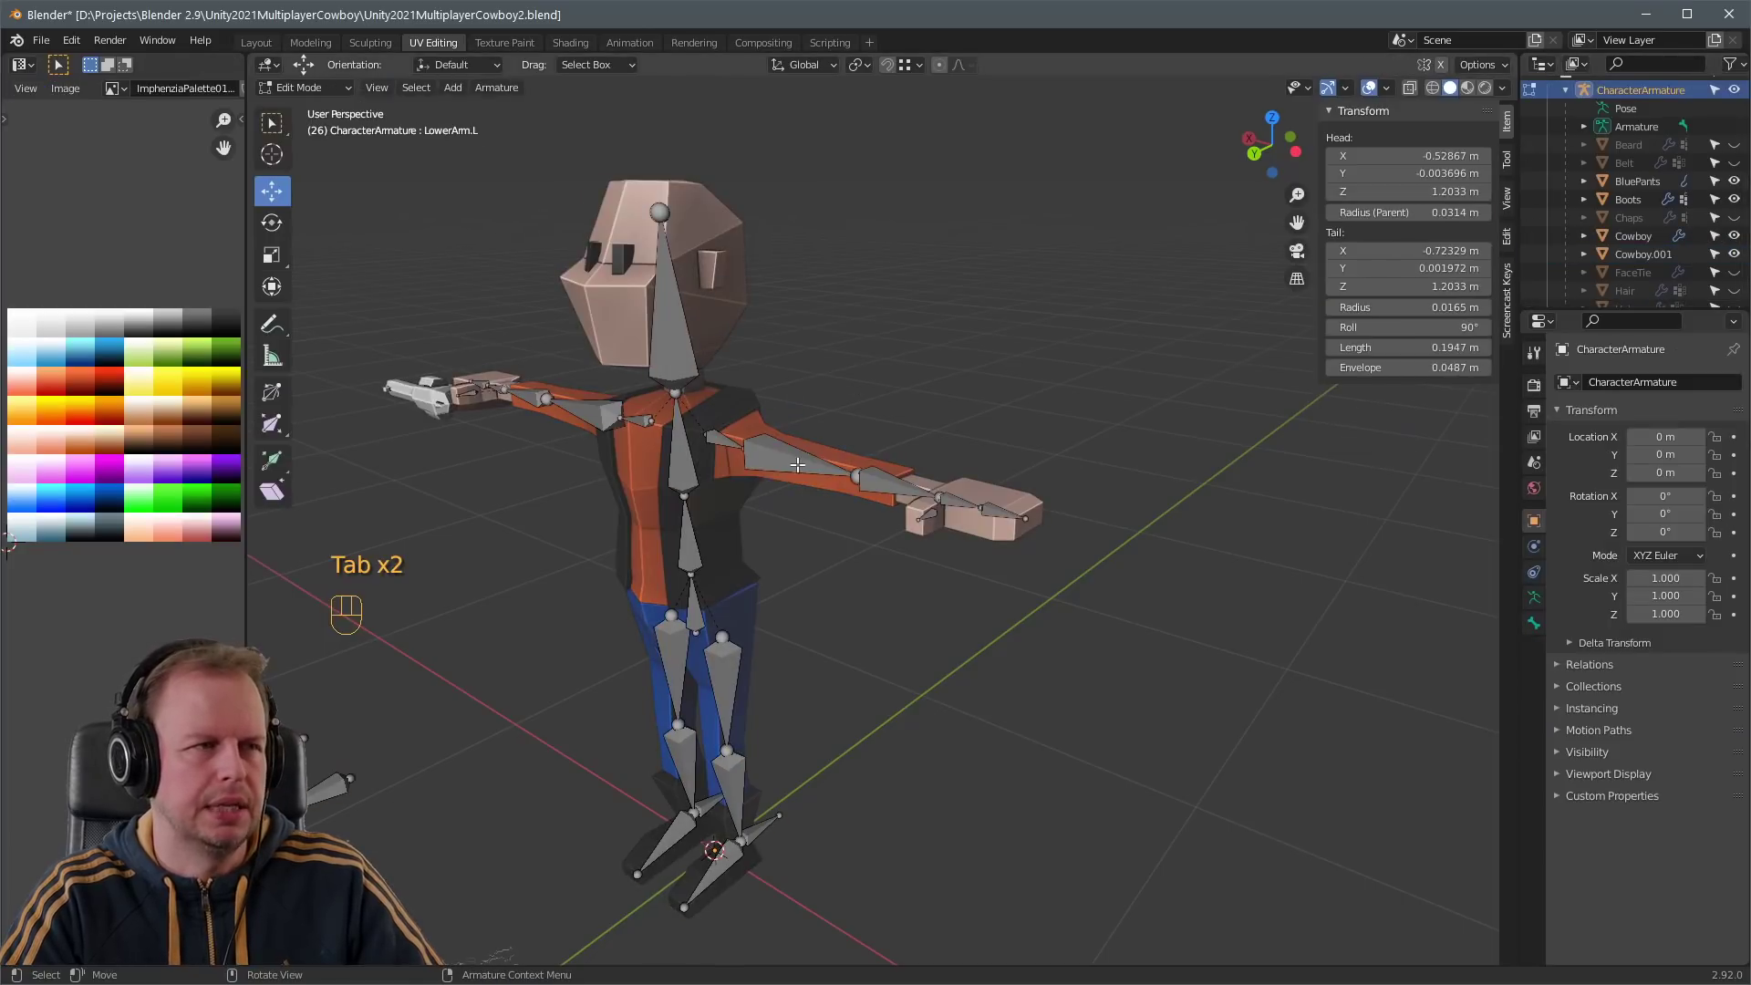
click(803, 463)
middle_drag(950, 435, 987, 421)
key(ctrl+Tab)
click(976, 529)
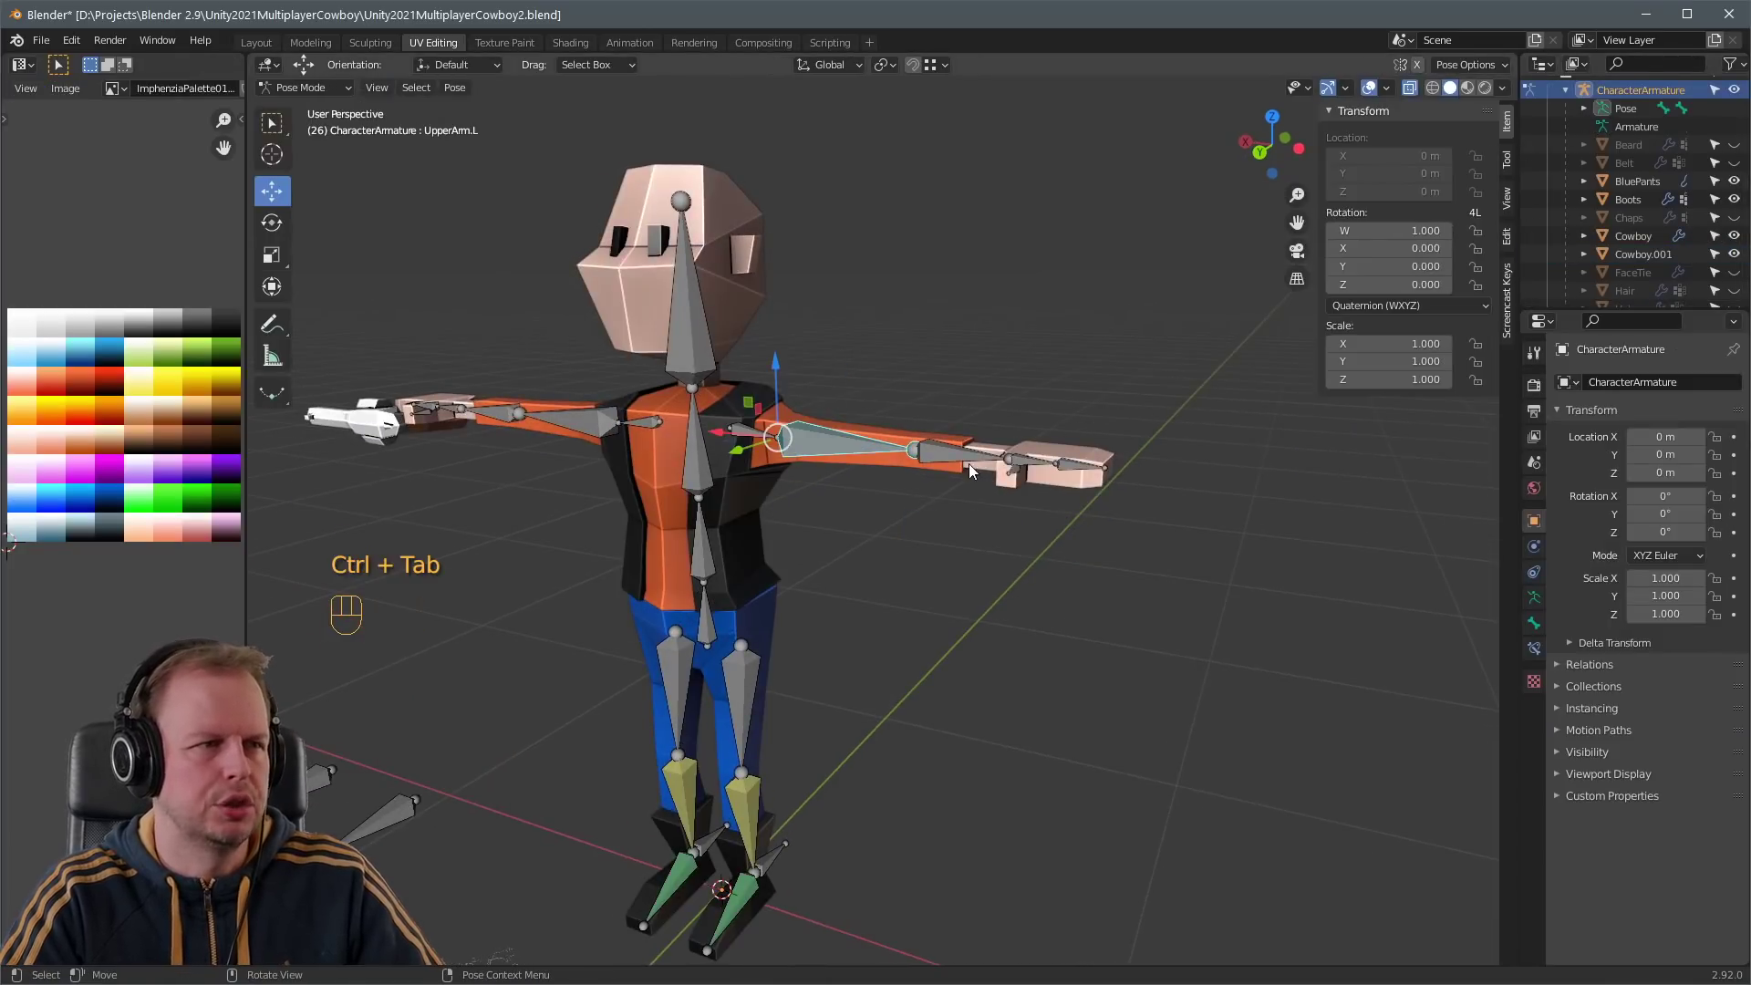
- Try rotating the arm and hand bones to check how the shortened sleeve follows the arm
click(969, 463)
key(r)
right_click(1084, 456)
middle_drag(1094, 440, 955, 294)
right_click(1147, 525)
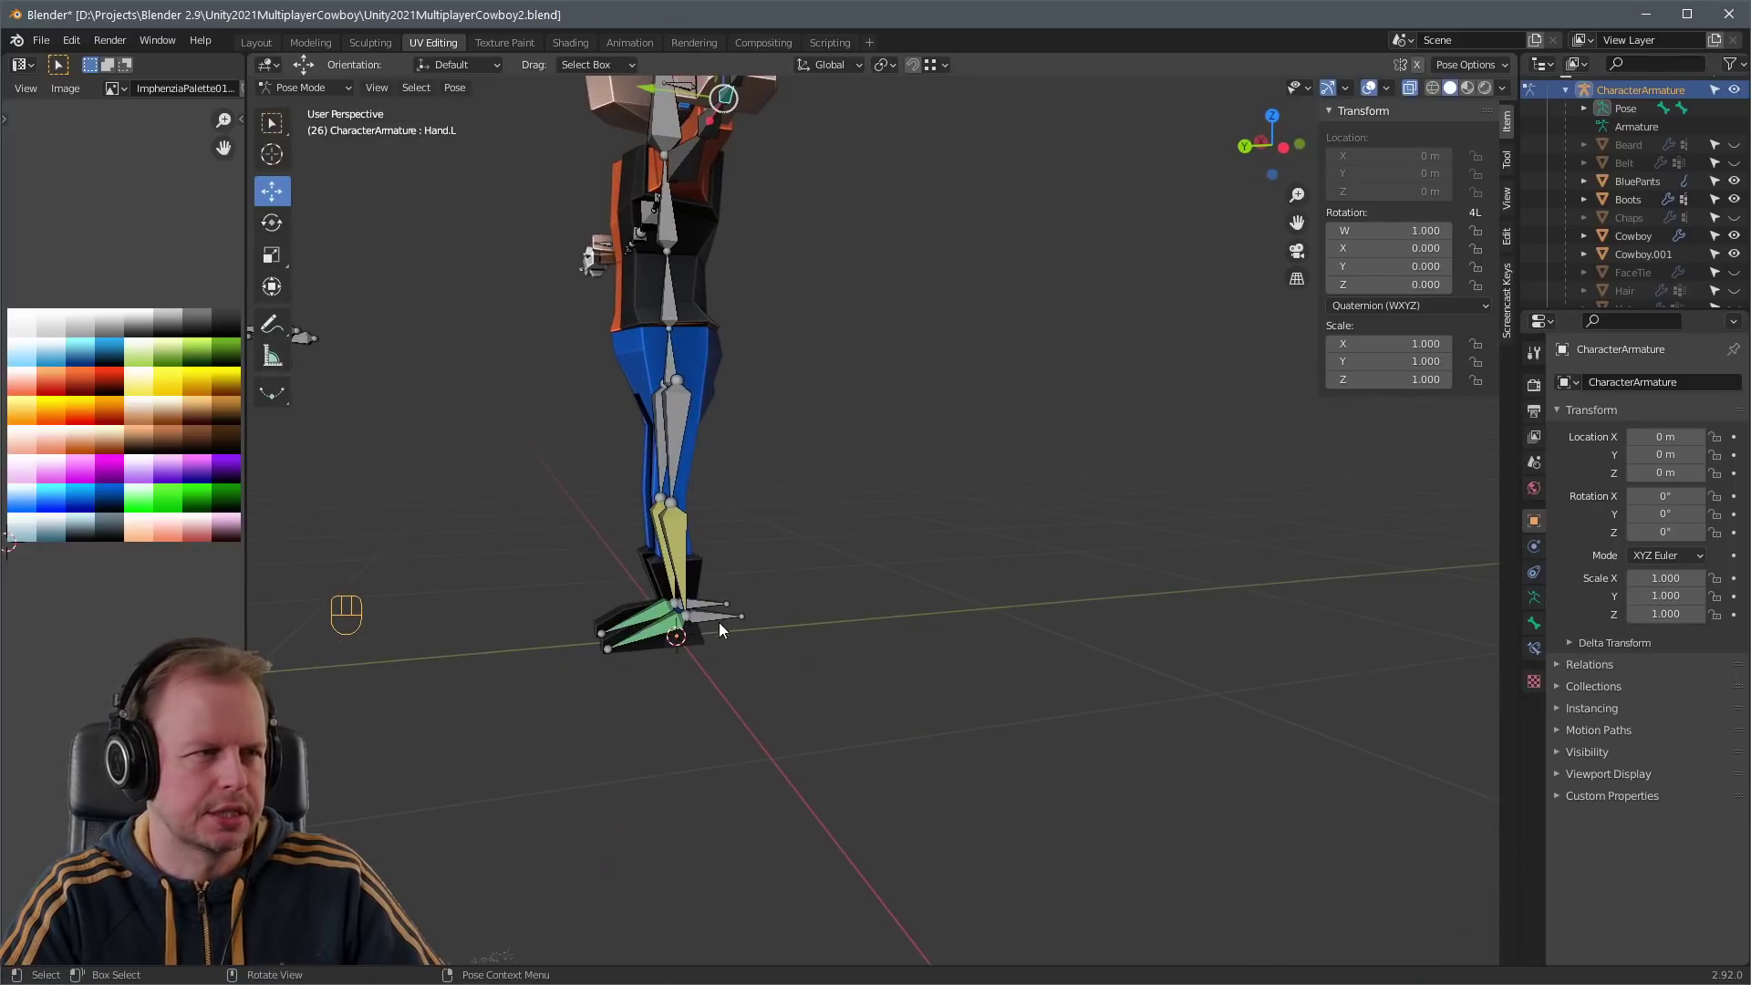
right_click(516, 474)
middle_drag(516, 474, 985, 467)
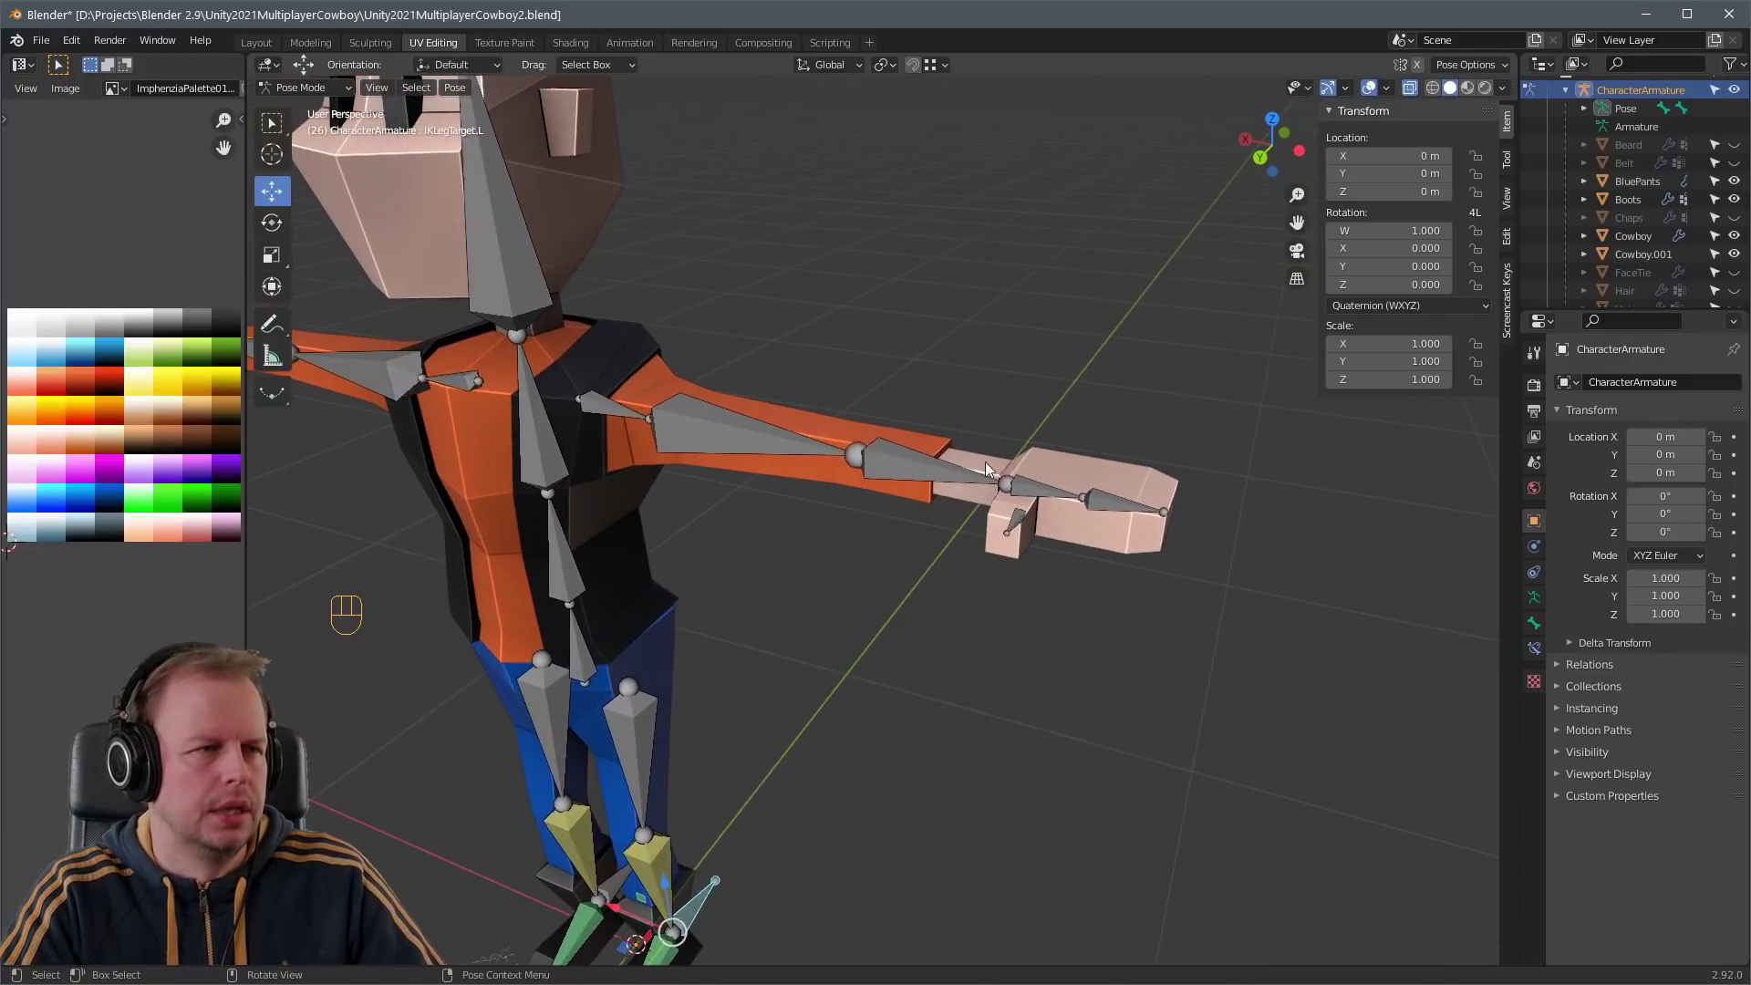
- Take the armature out of Pose Mode and open the orange Cowboy.001 top in Edit Mode at the sleeve's end
key(ctrl+Tab)
click(934, 450)
key(Tab)
key(2)
scroll(967, 473, up, 5)
scroll(771, 431, down, 4)
middle_drag(772, 431, 807, 452)
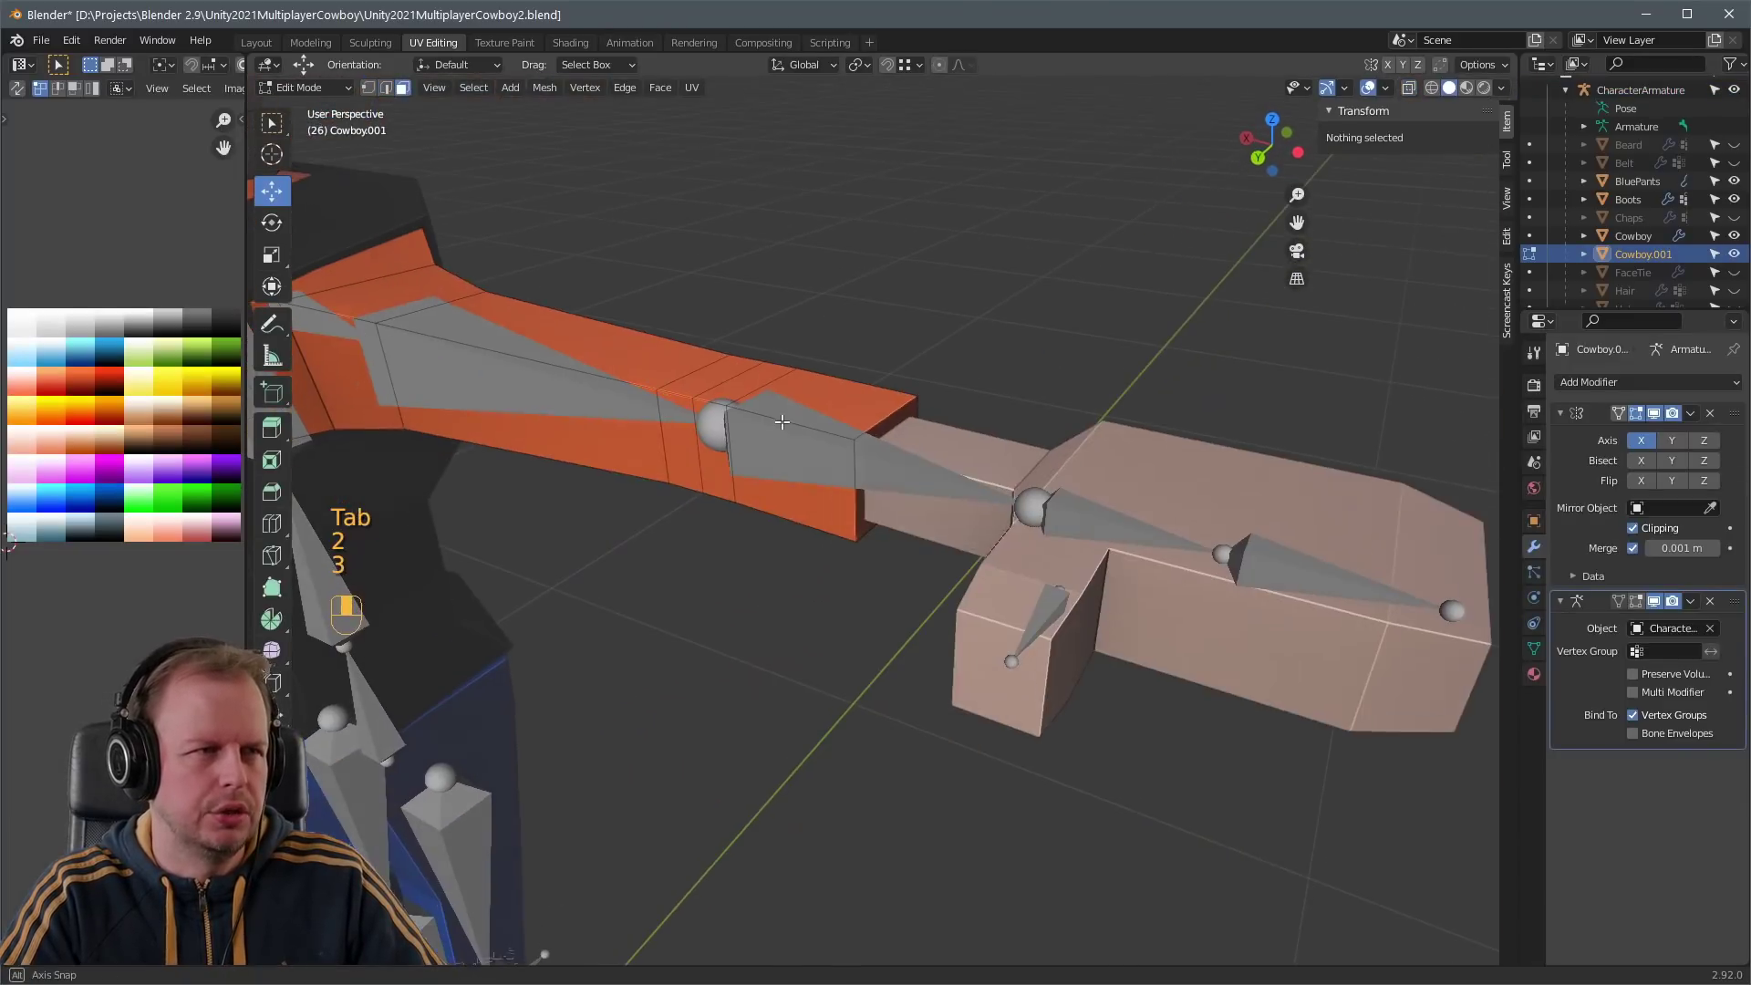
- Hide the CharacterArmature and reopen the orange Cowboy.001 top in Edit Mode
key(Tab)
click(807, 452)
key(Tab)
key(Tab)
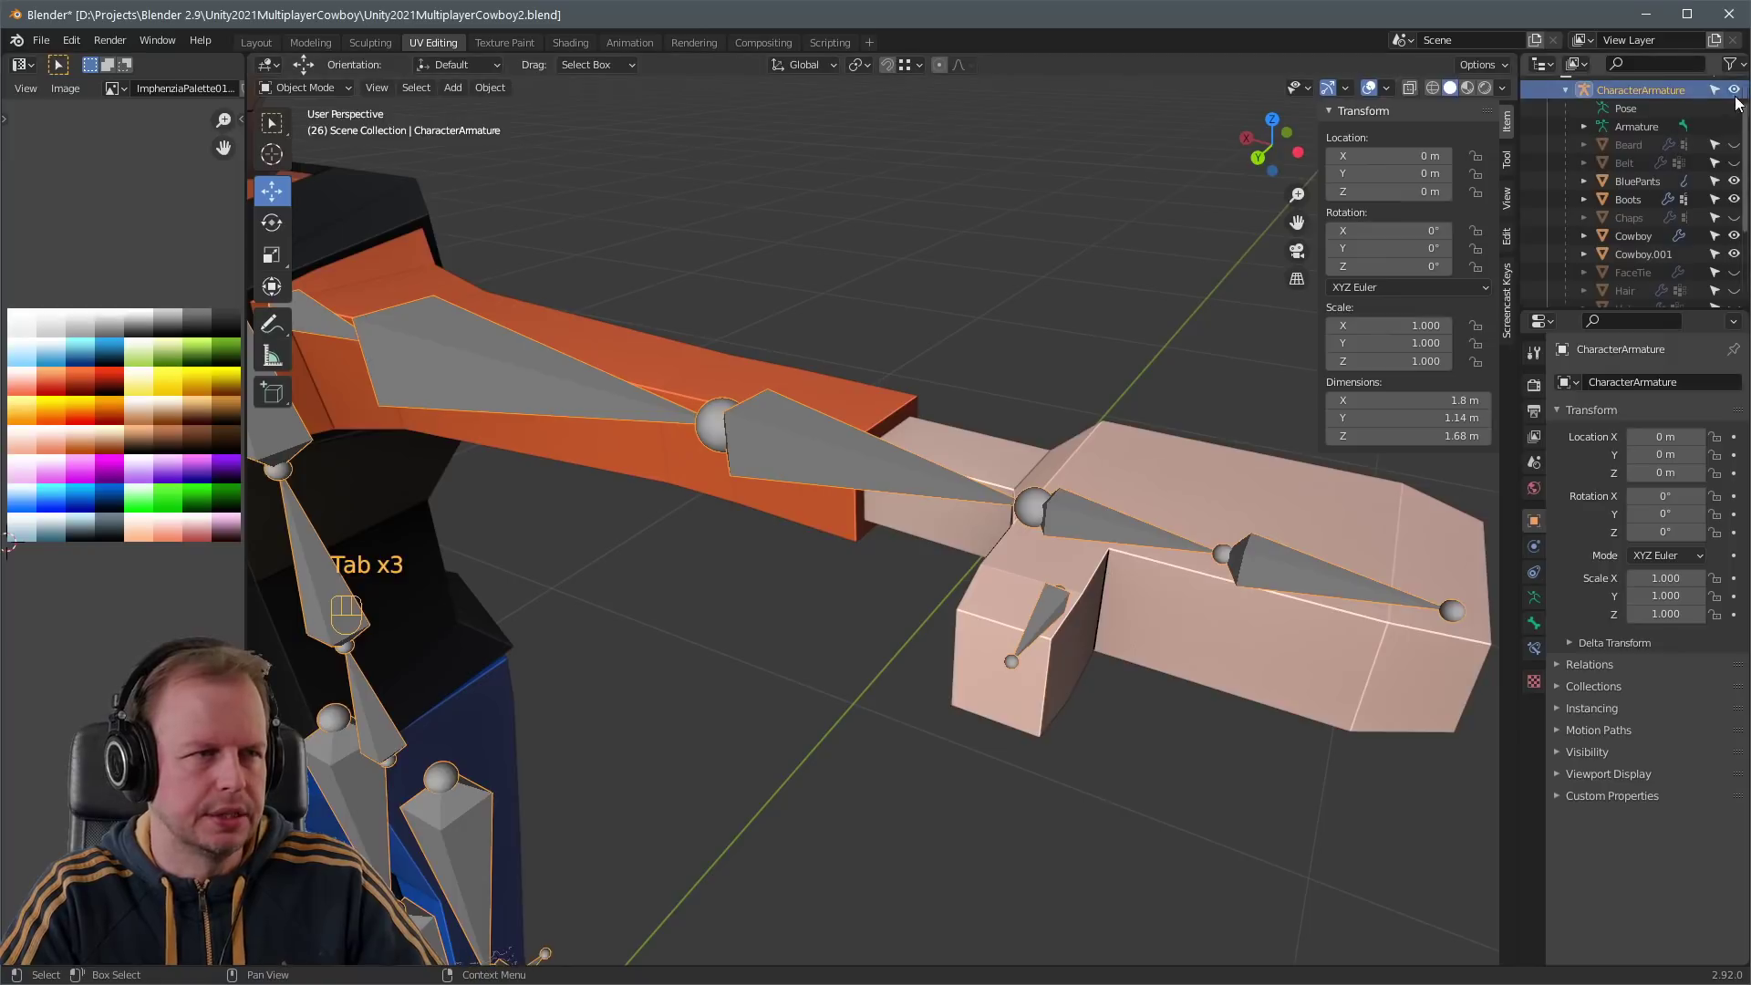
click(823, 446)
key(Tab)
- Select the face closing the orange sleeve's end and switch to vertex selection
key(2)
key(a)
key(a)
alt+shift+click(863, 447)
key(3)
key(a)
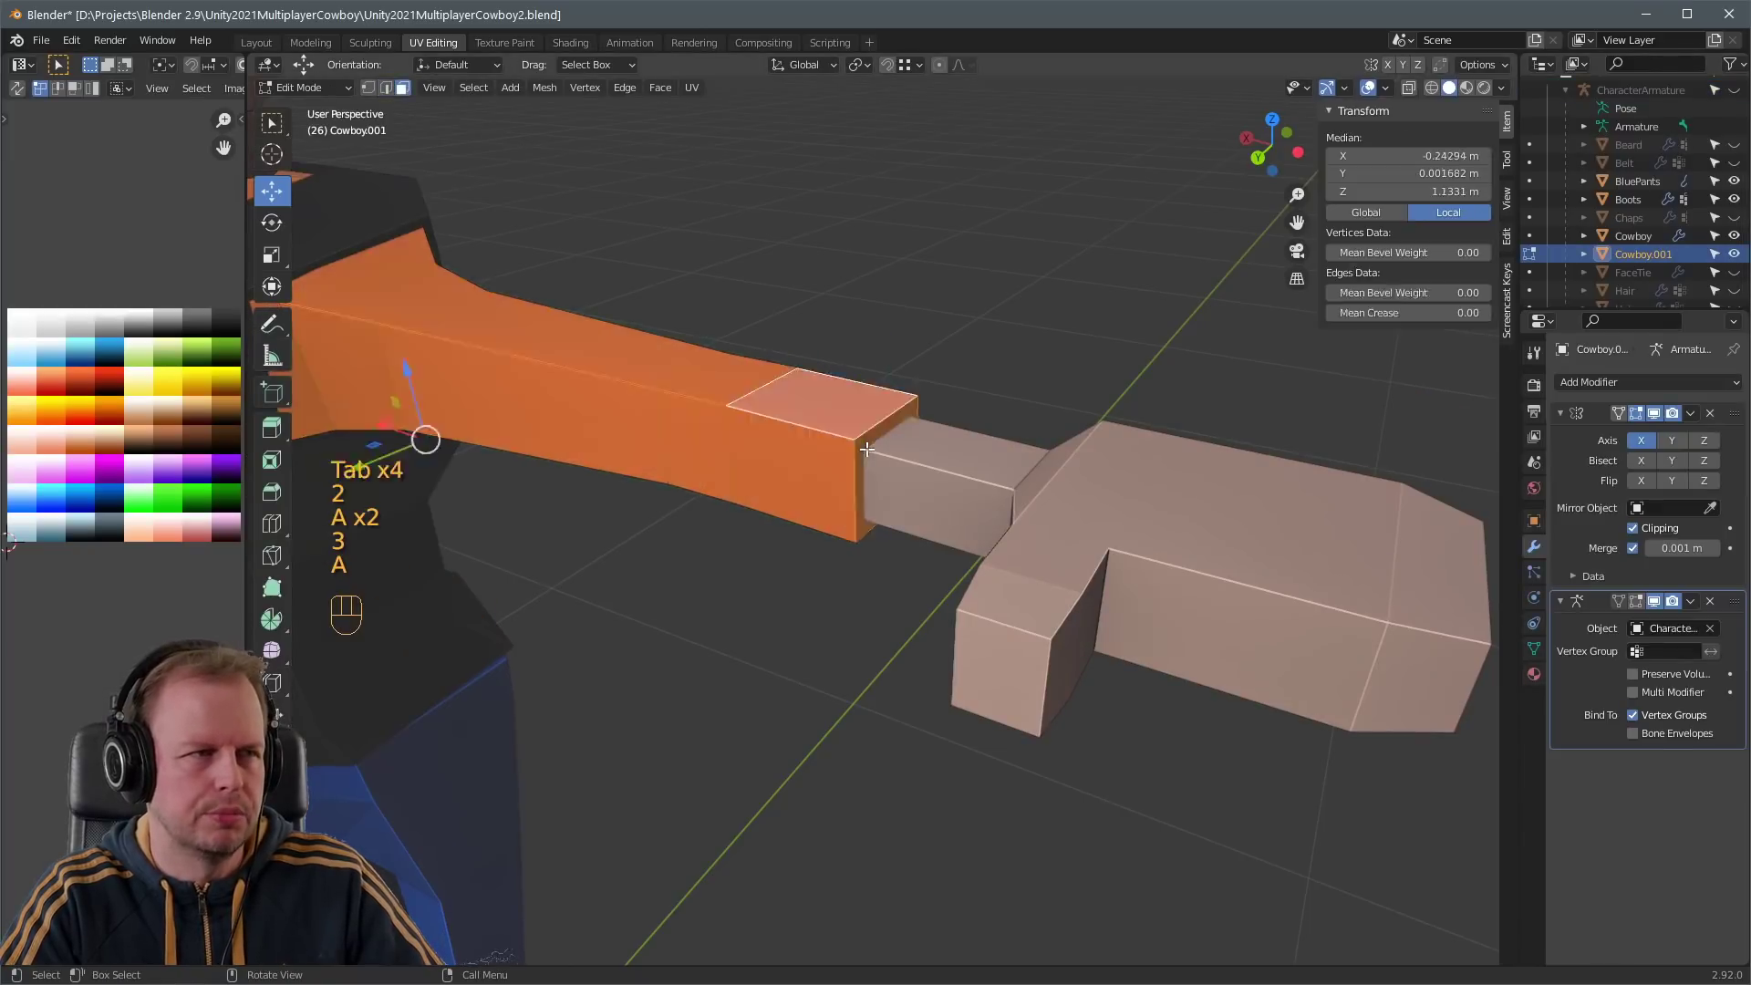
key(a)
key(a)
key(a)
click(871, 443)
key(1)
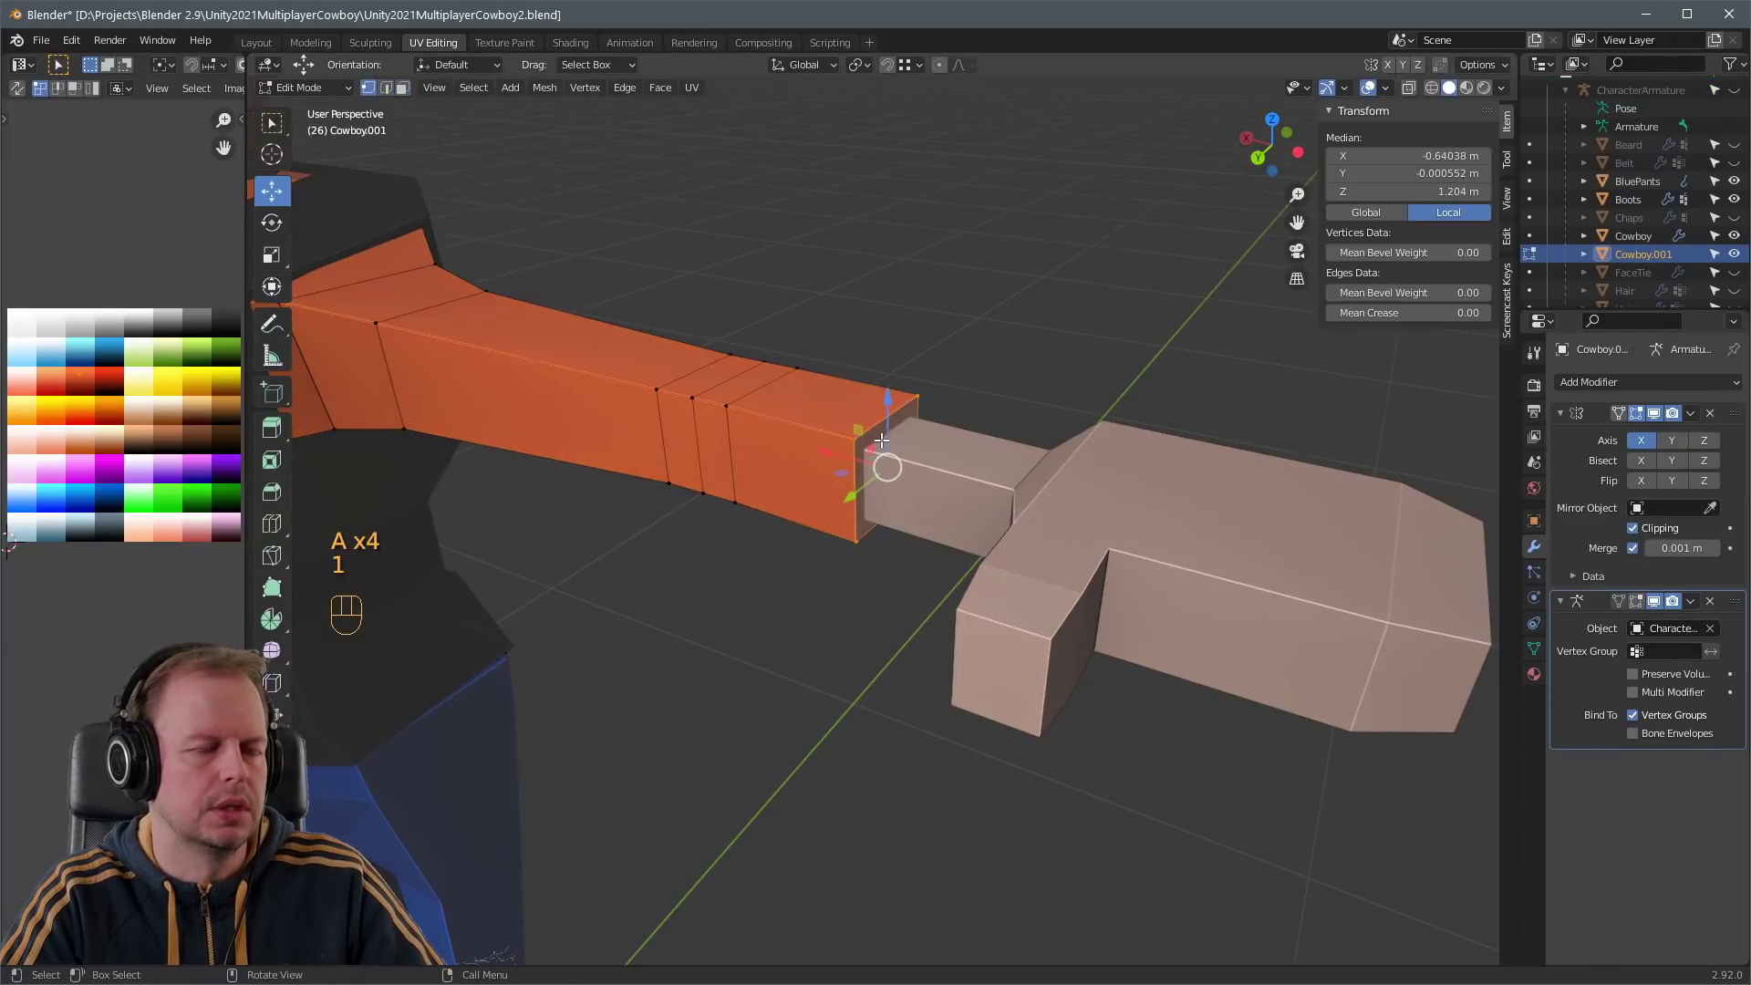
- Examine the vertex weights on the sleeve's end corners and on the neighbouring edge loop
ctrl+click(732, 406)
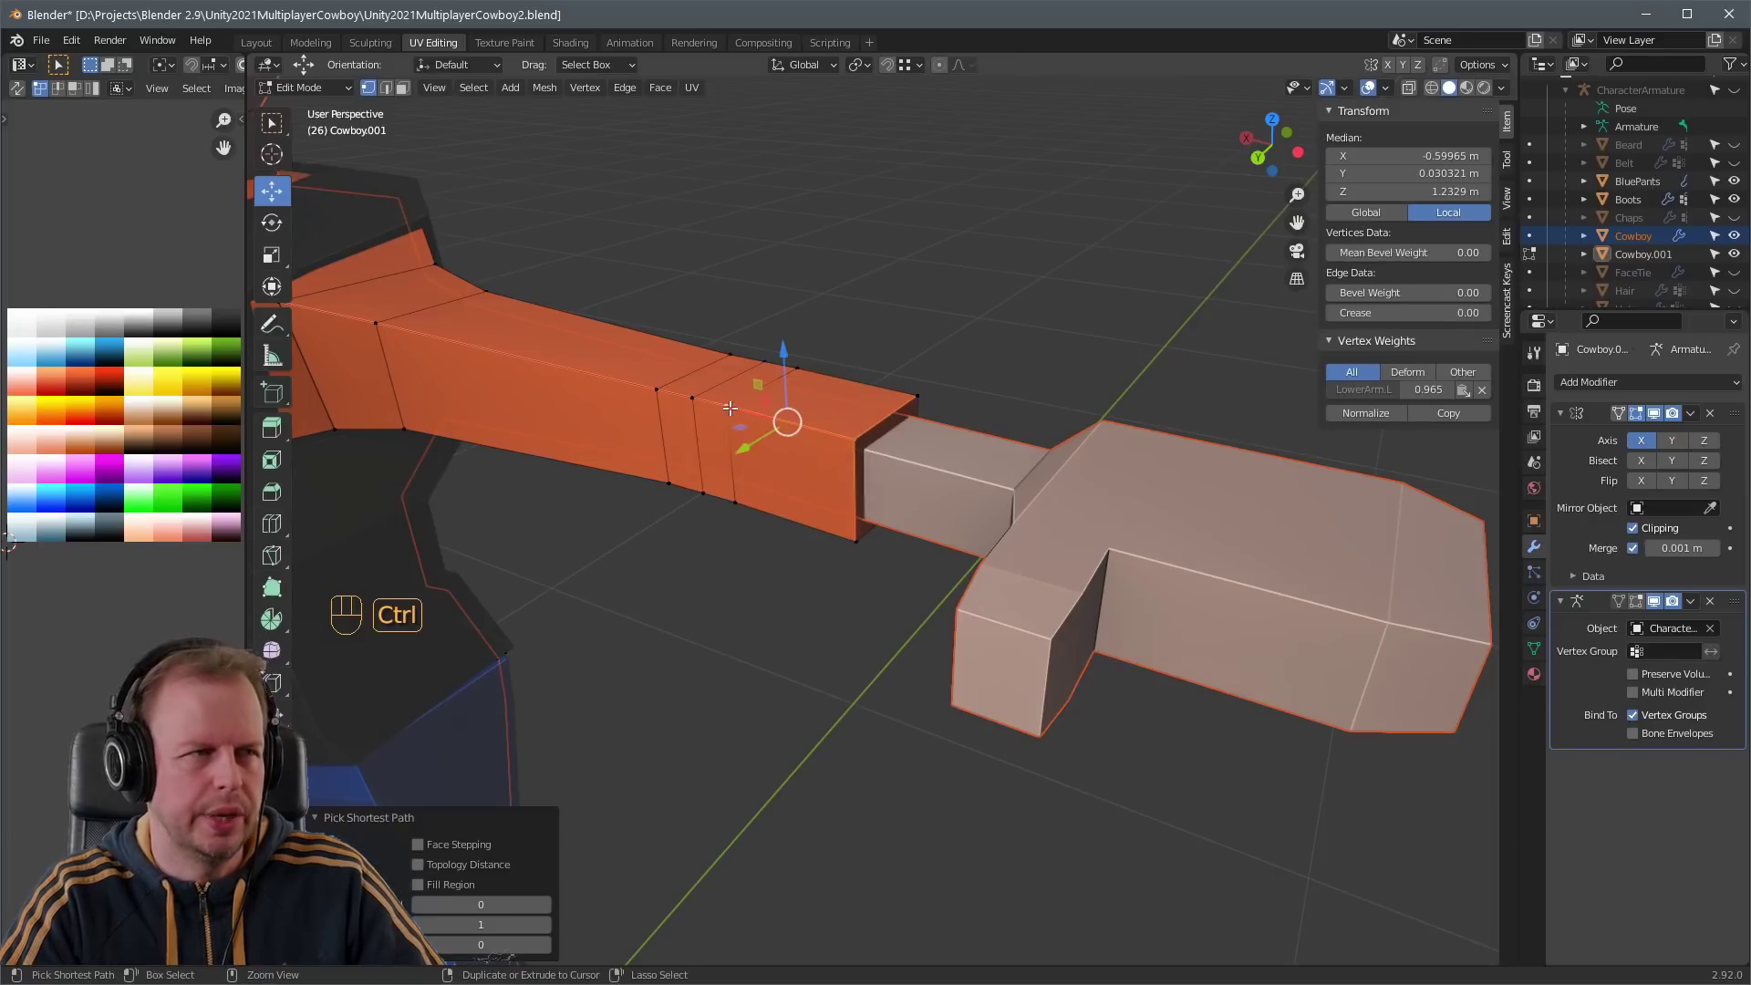
click(857, 443)
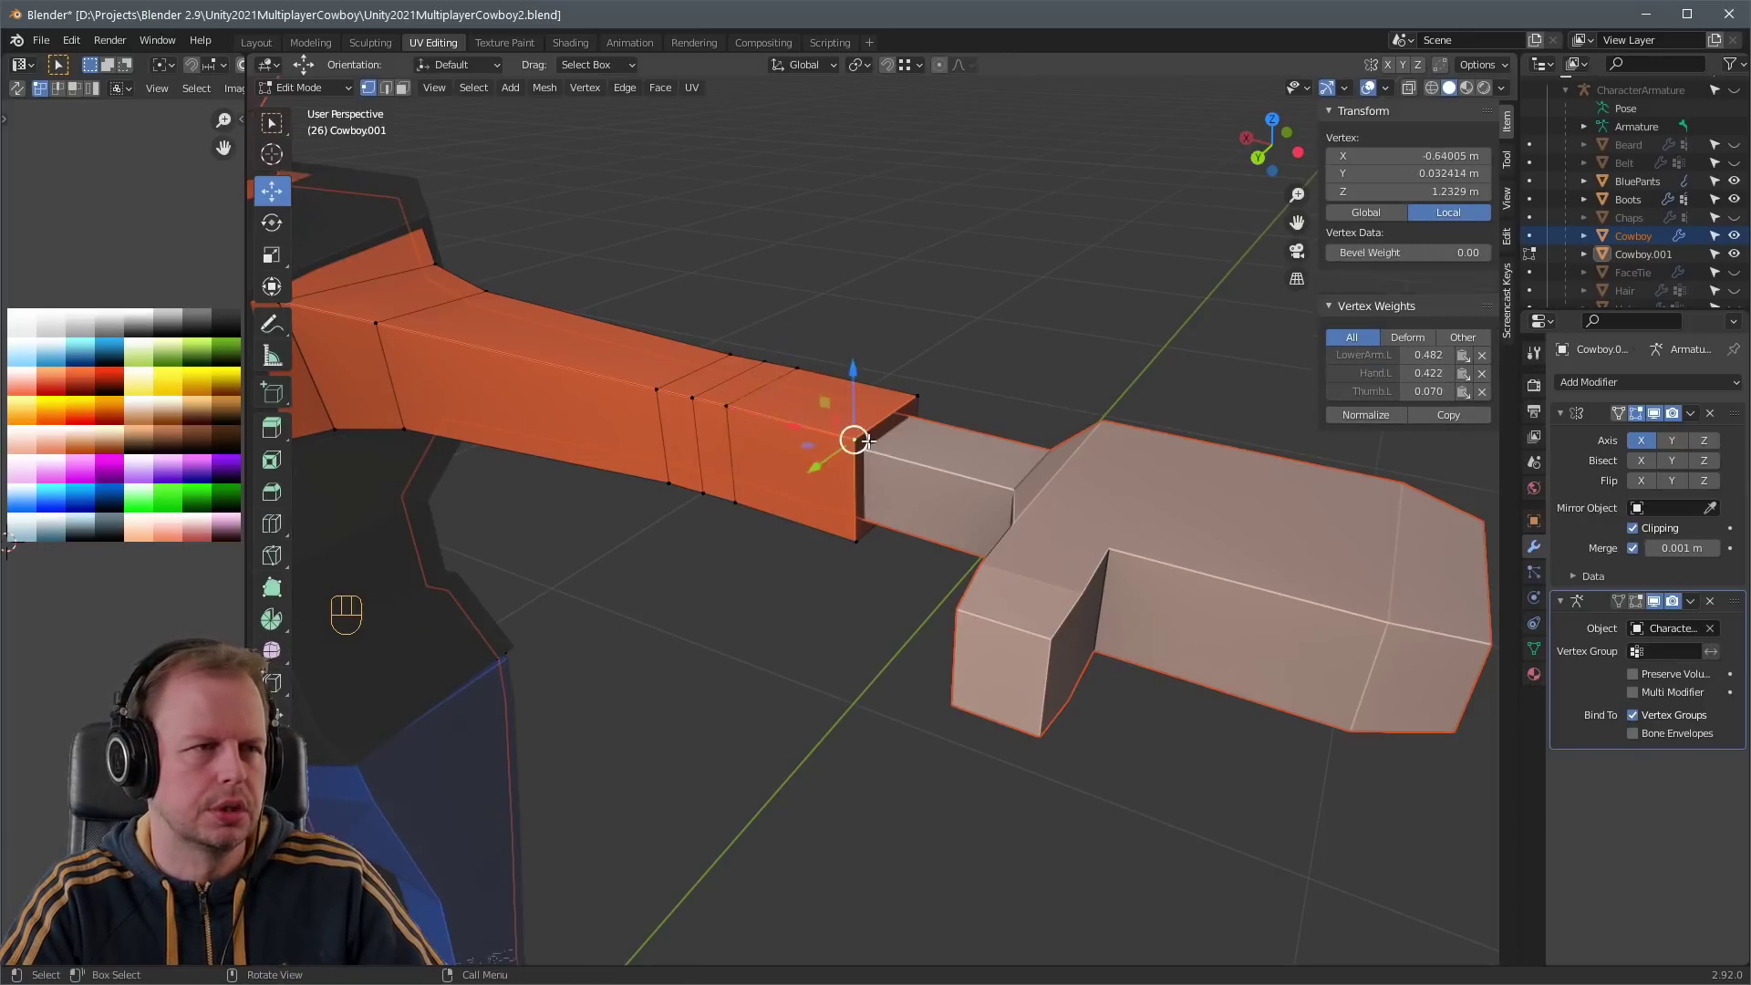
key(a)
key(a)
alt+shift+click(863, 444)
key(3)
key(1)
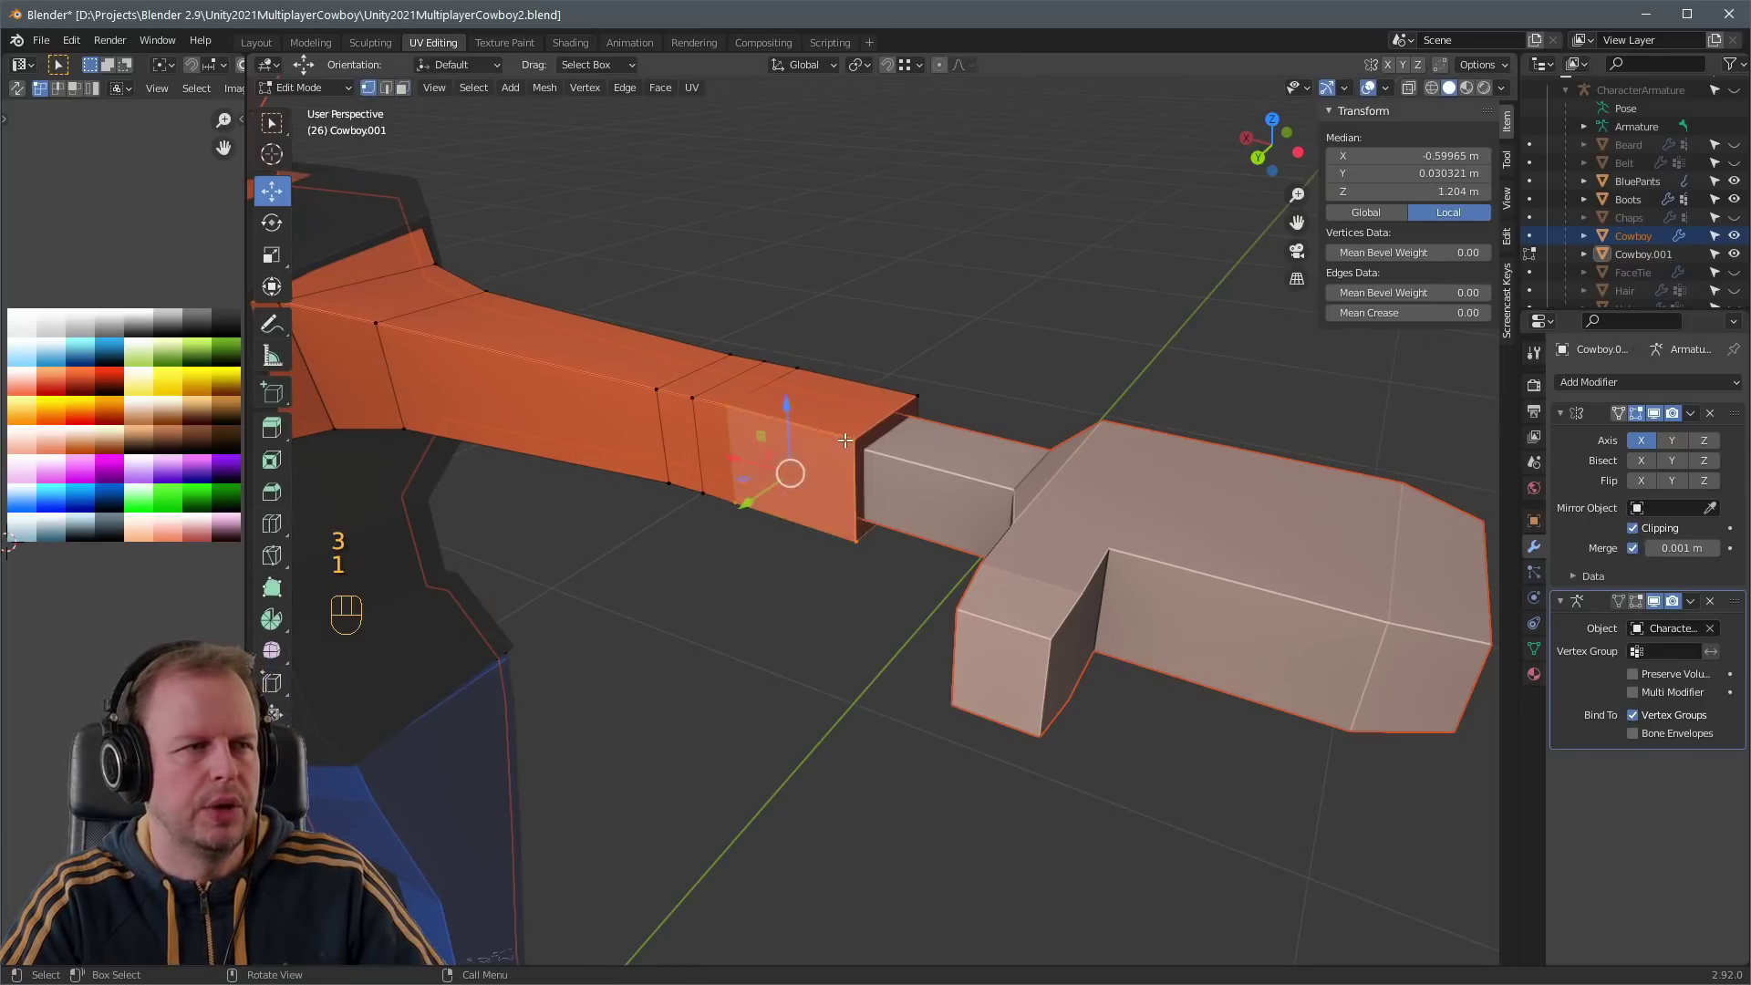
- Select the four corner vertices at the sleeve's end and remove their vertex group assignments
click(854, 441)
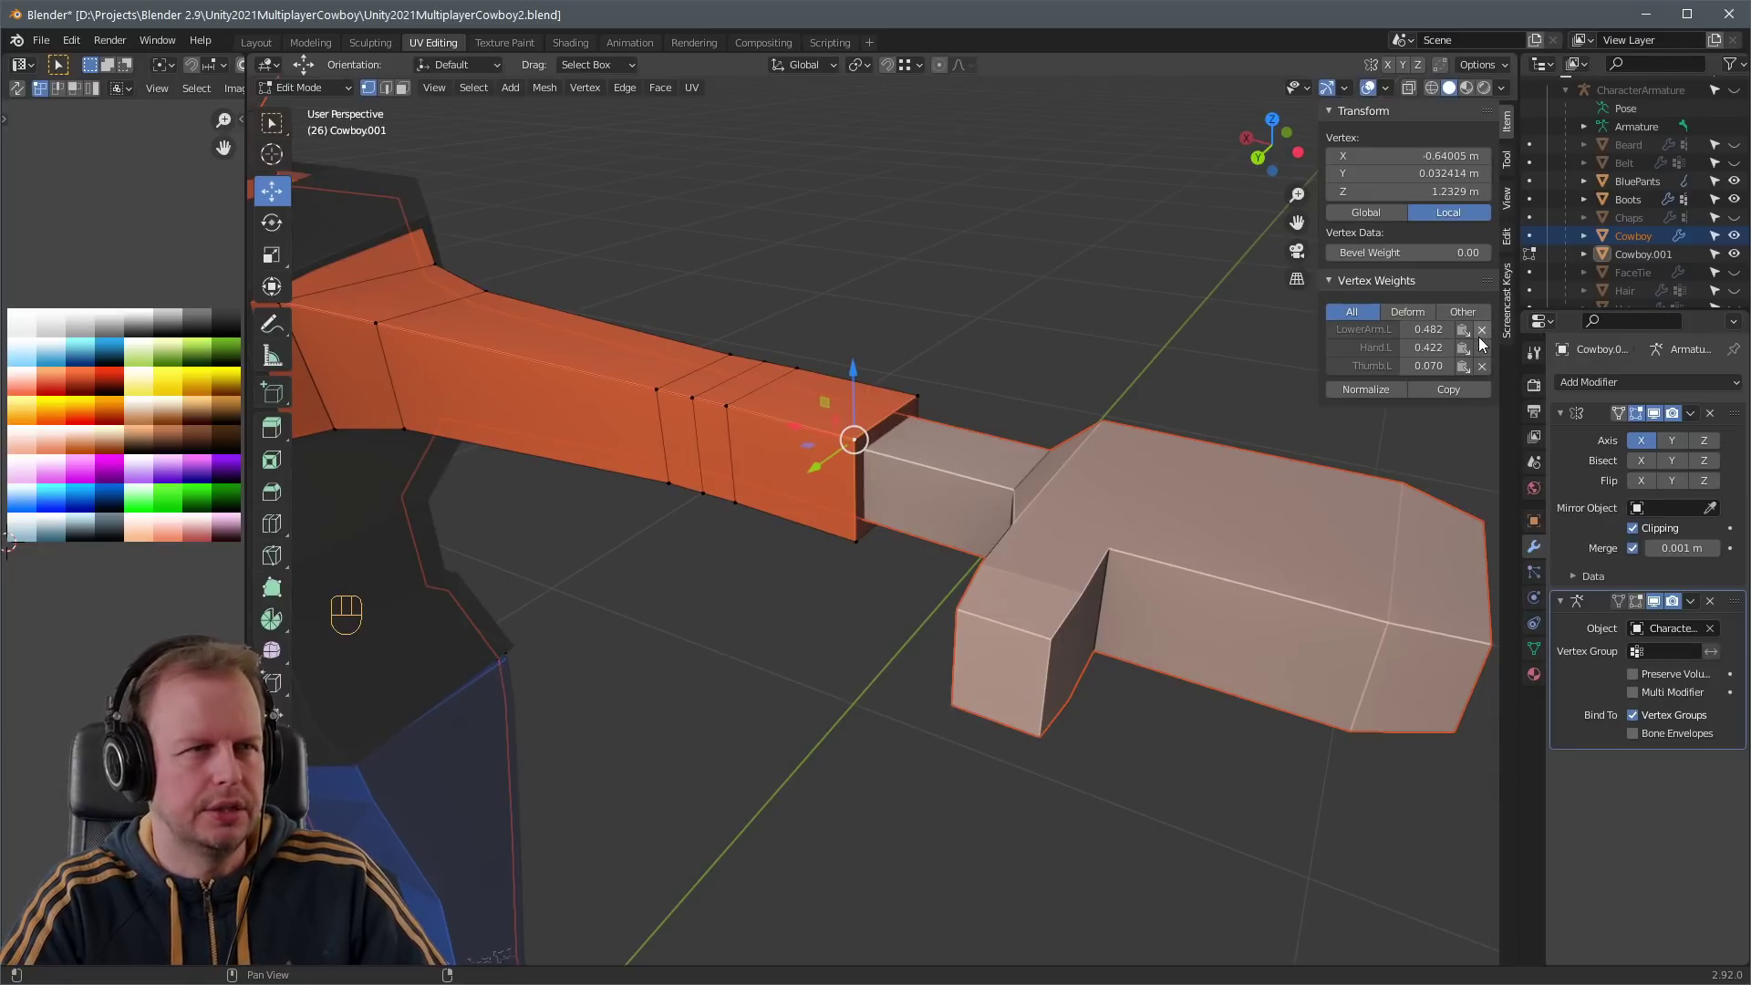
shift+click(918, 397)
middle_drag(766, 524, 732, 544)
shift+click(750, 548)
middle_drag(781, 463, 720, 475)
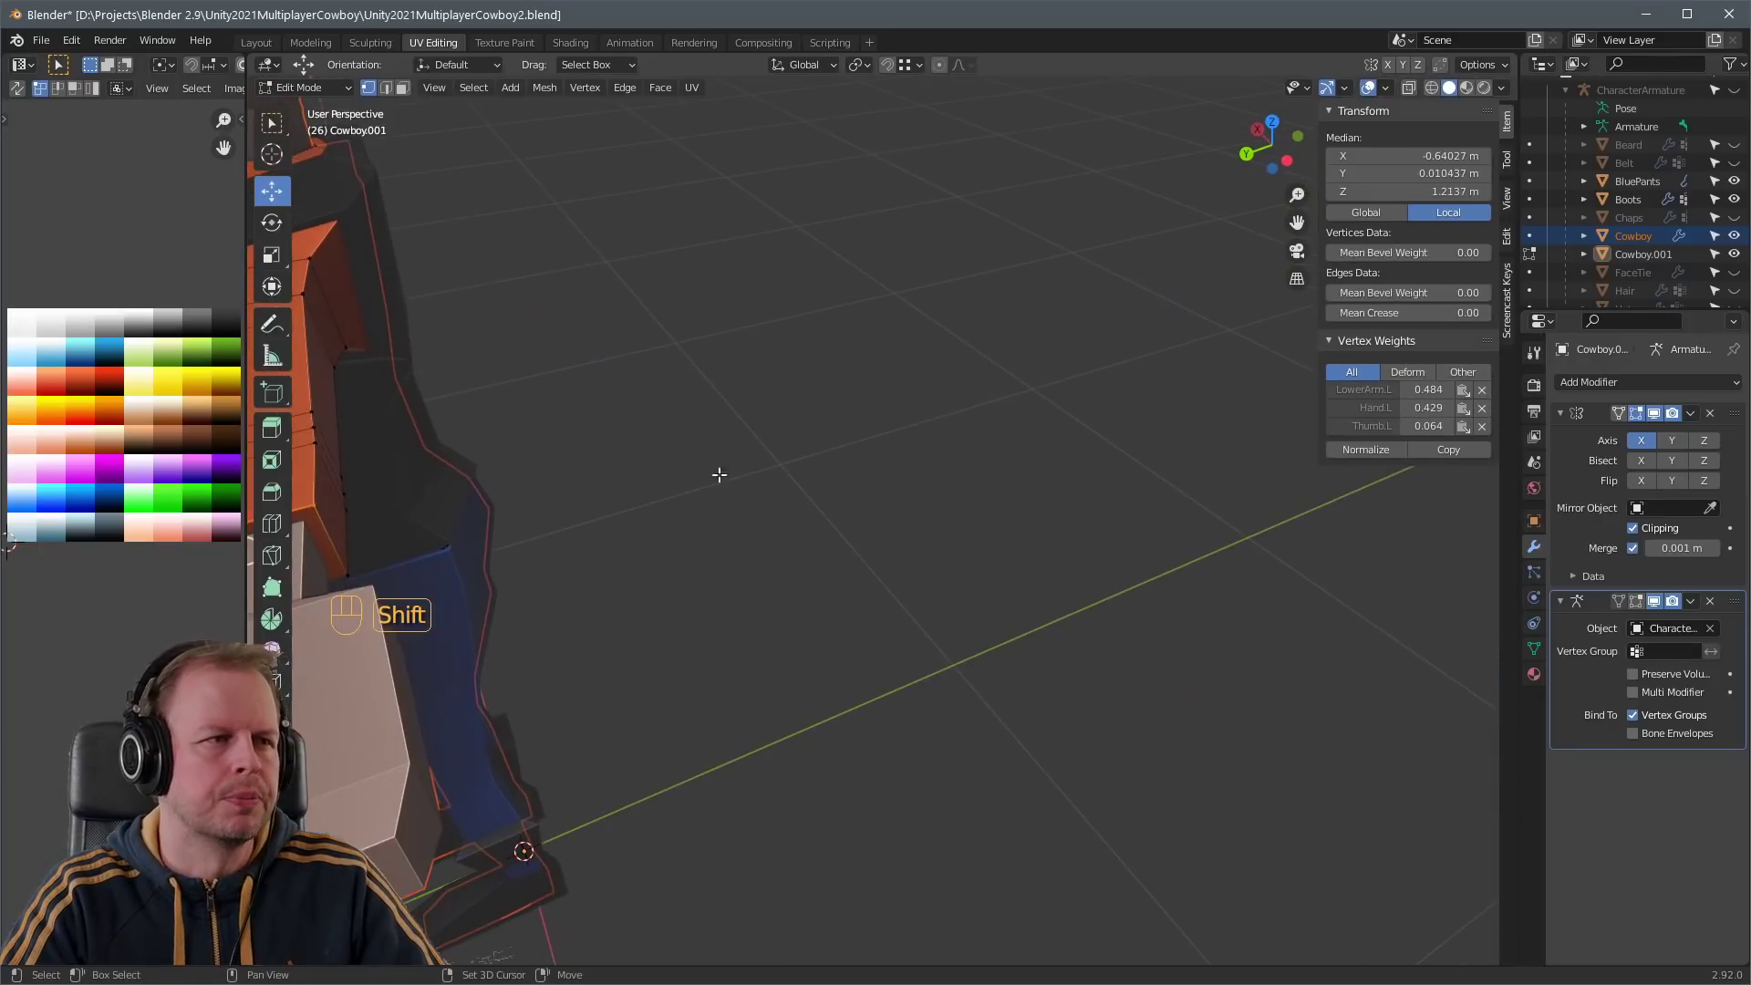
shift+middle_drag(375, 568, 956, 400)
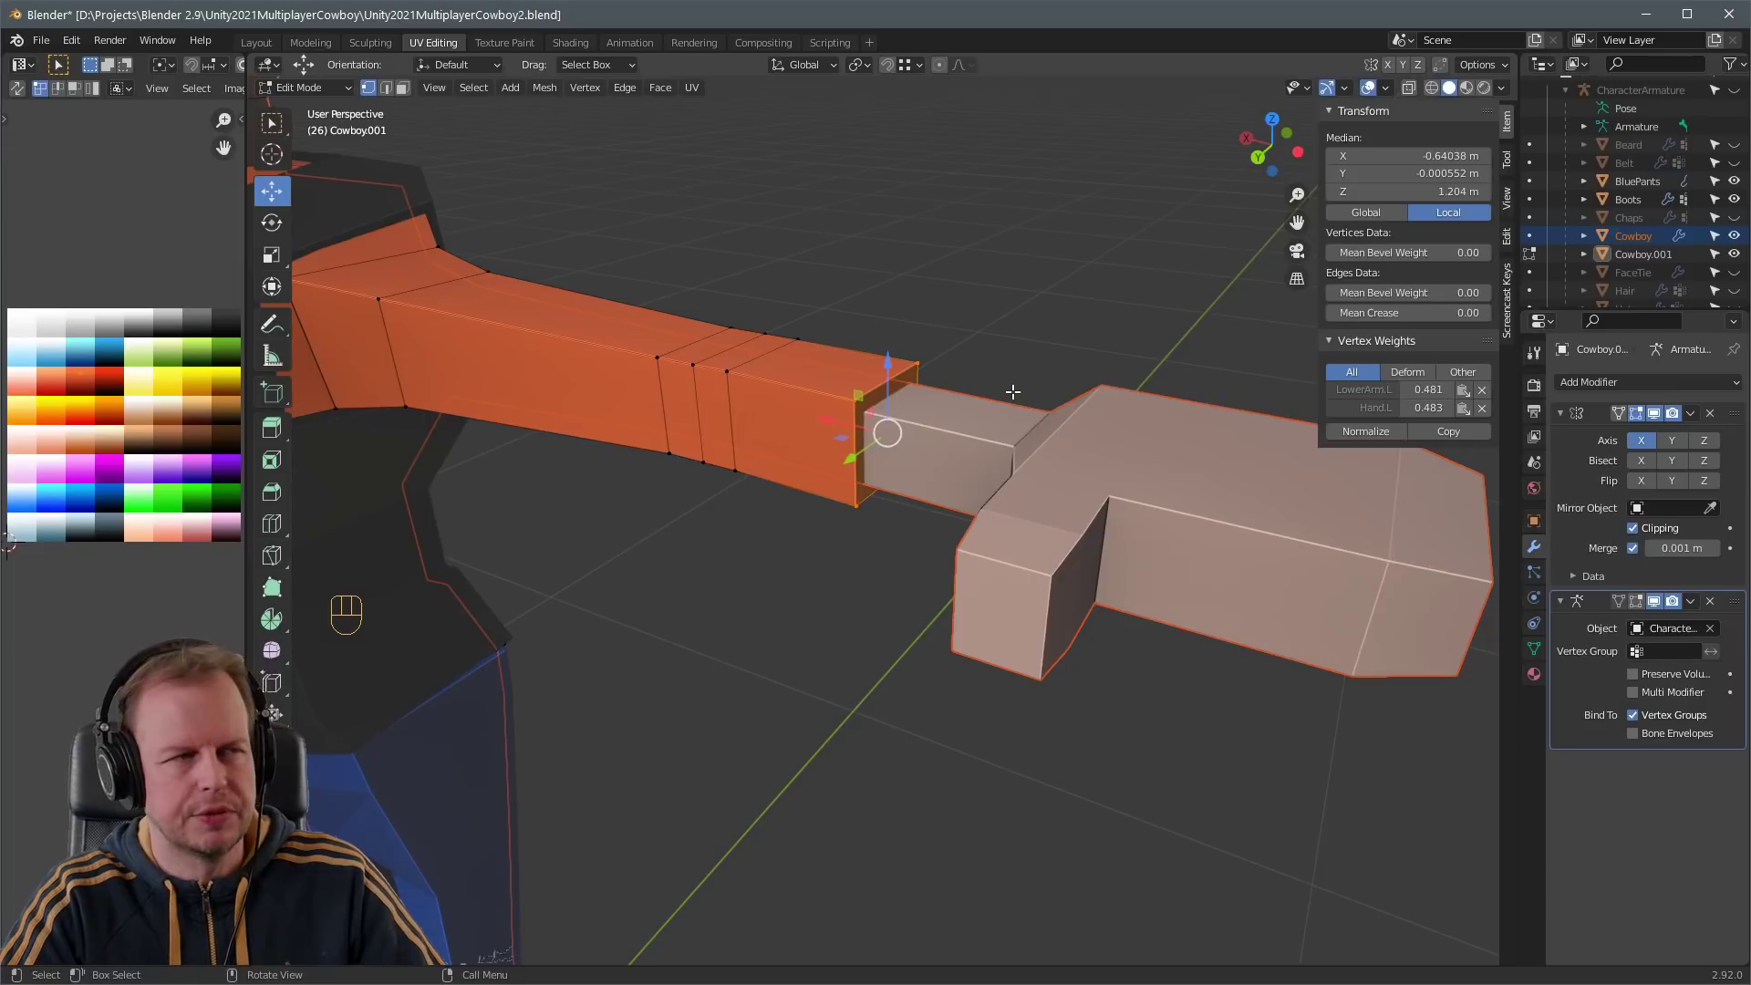
key(ctrl+g)
click(1008, 434)
- Copy the vertex weights from the adjacent loop's front vertices to the two front corners of the sleeve's end
click(855, 400)
shift+click(728, 371)
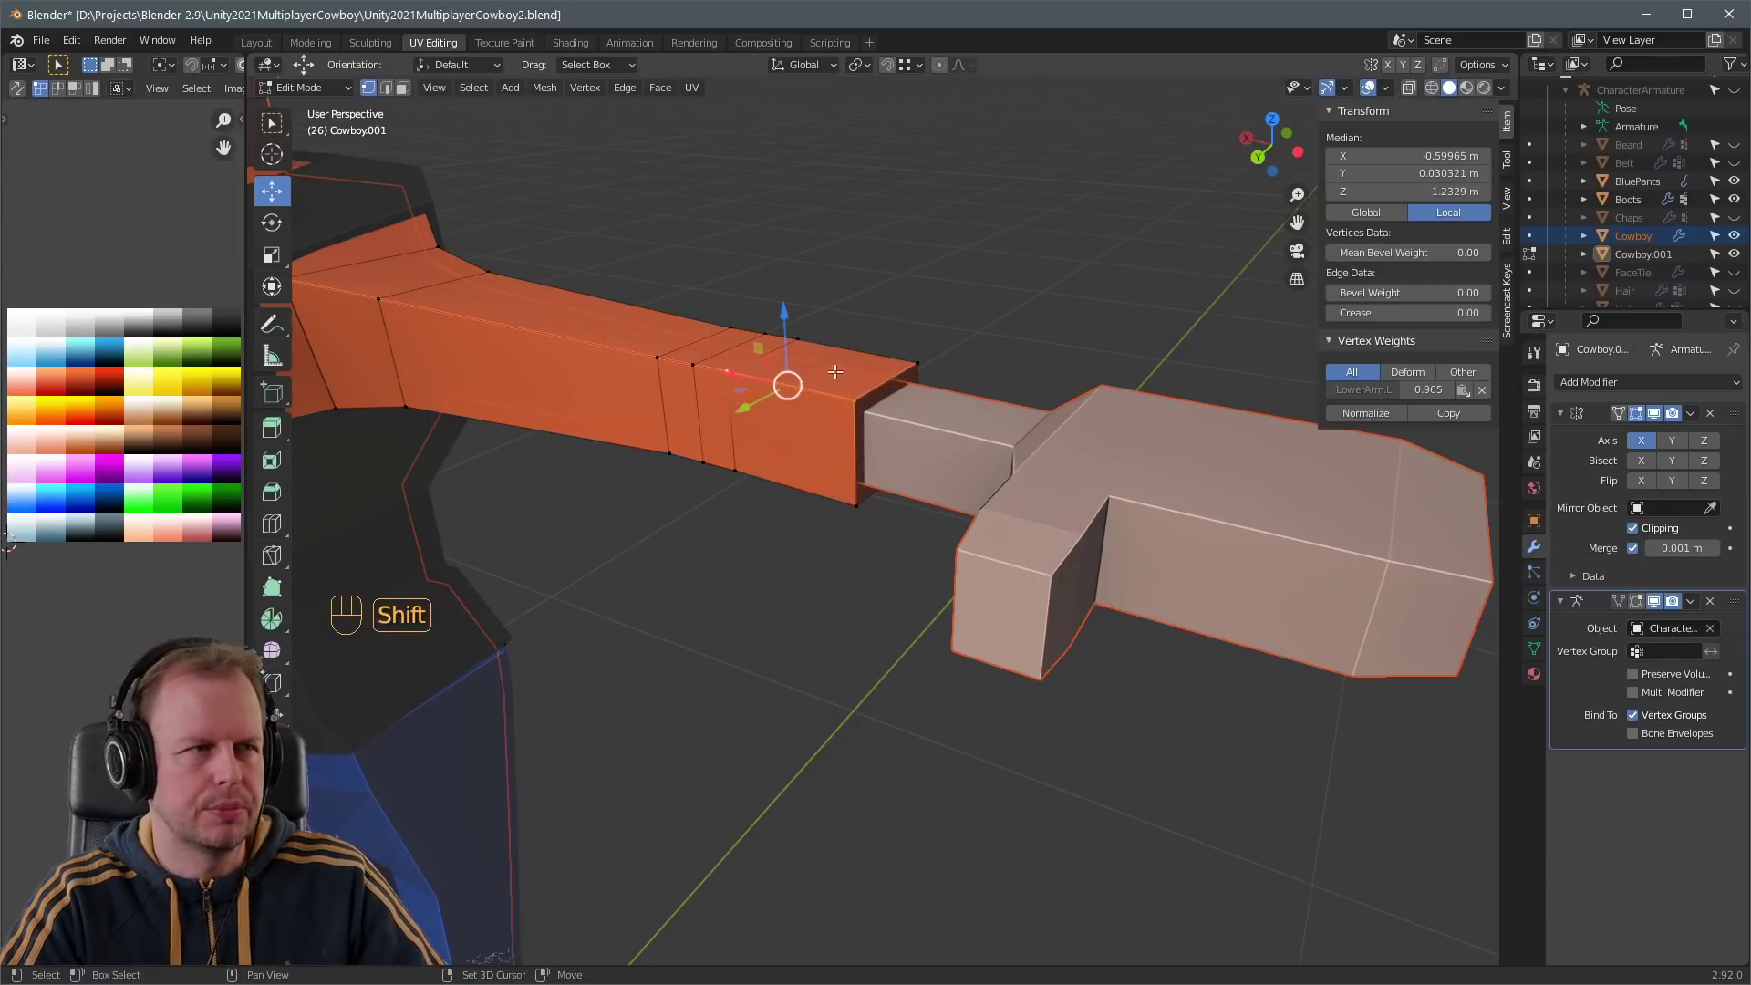
click(856, 504)
shift+click(735, 471)
click(1455, 413)
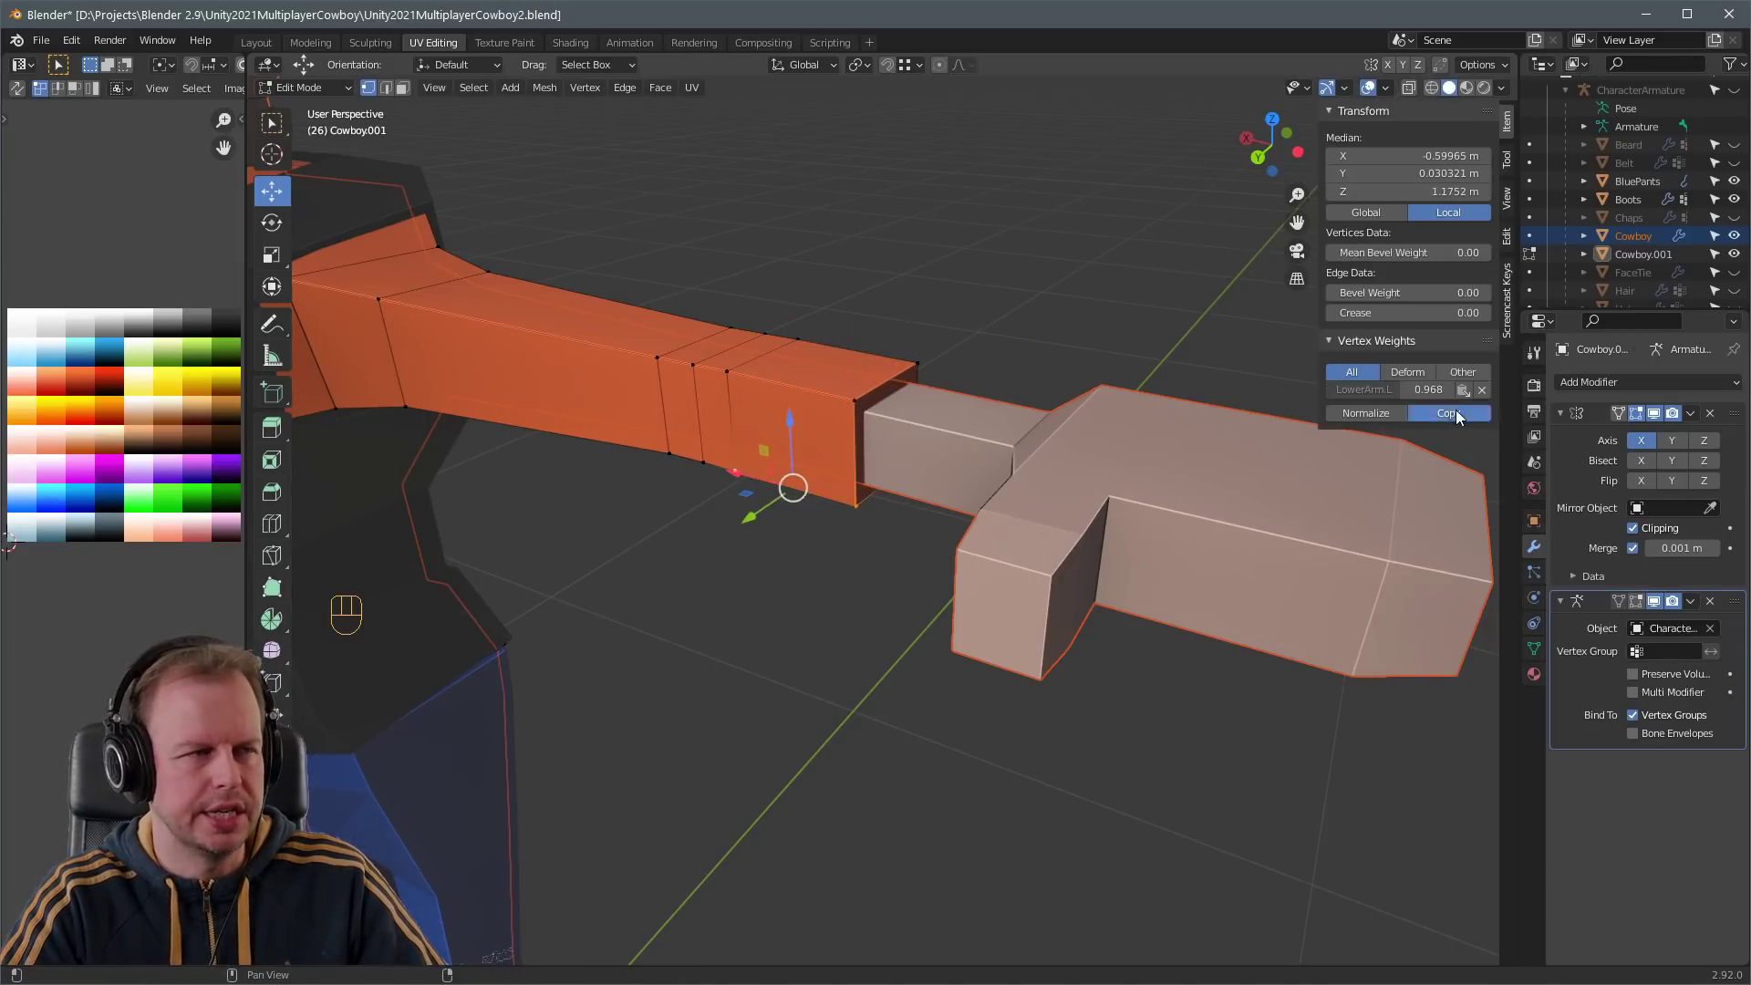
- Copy the vertex weights from the adjacent loop's rear vertices to the two rear corners of the sleeve's end
middle_drag(1012, 392, 755, 482)
scroll(755, 482, up, 1)
click(648, 426)
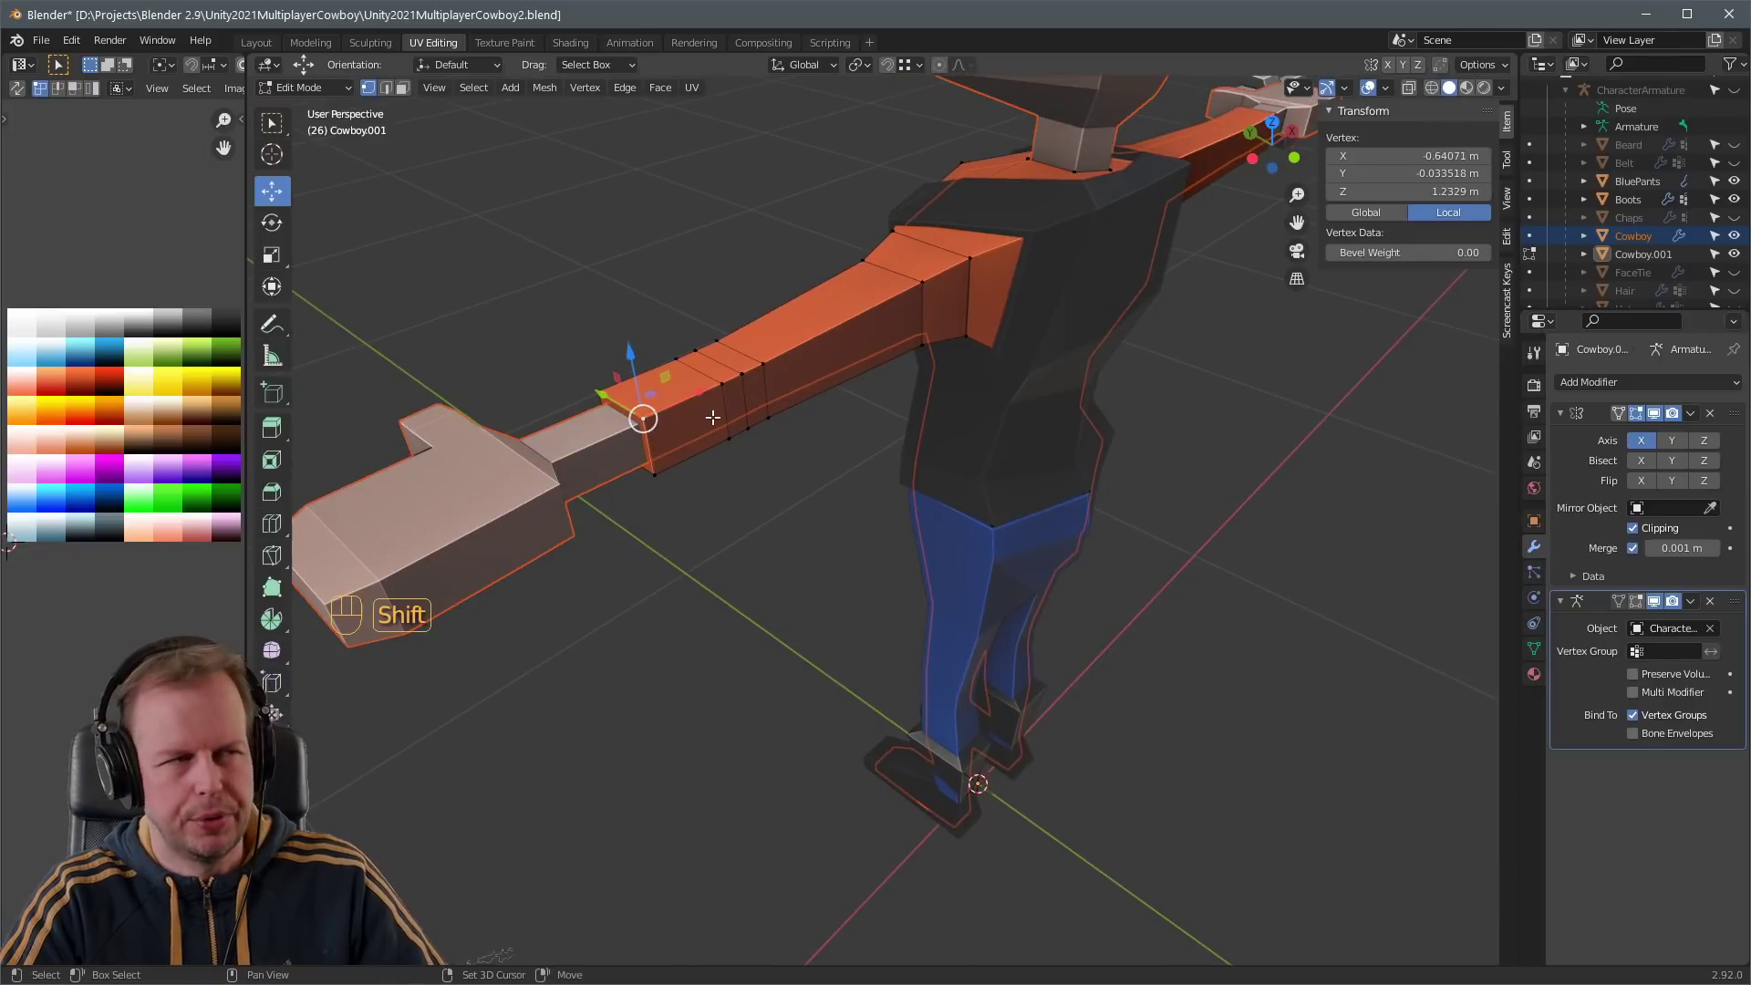
shift+click(719, 387)
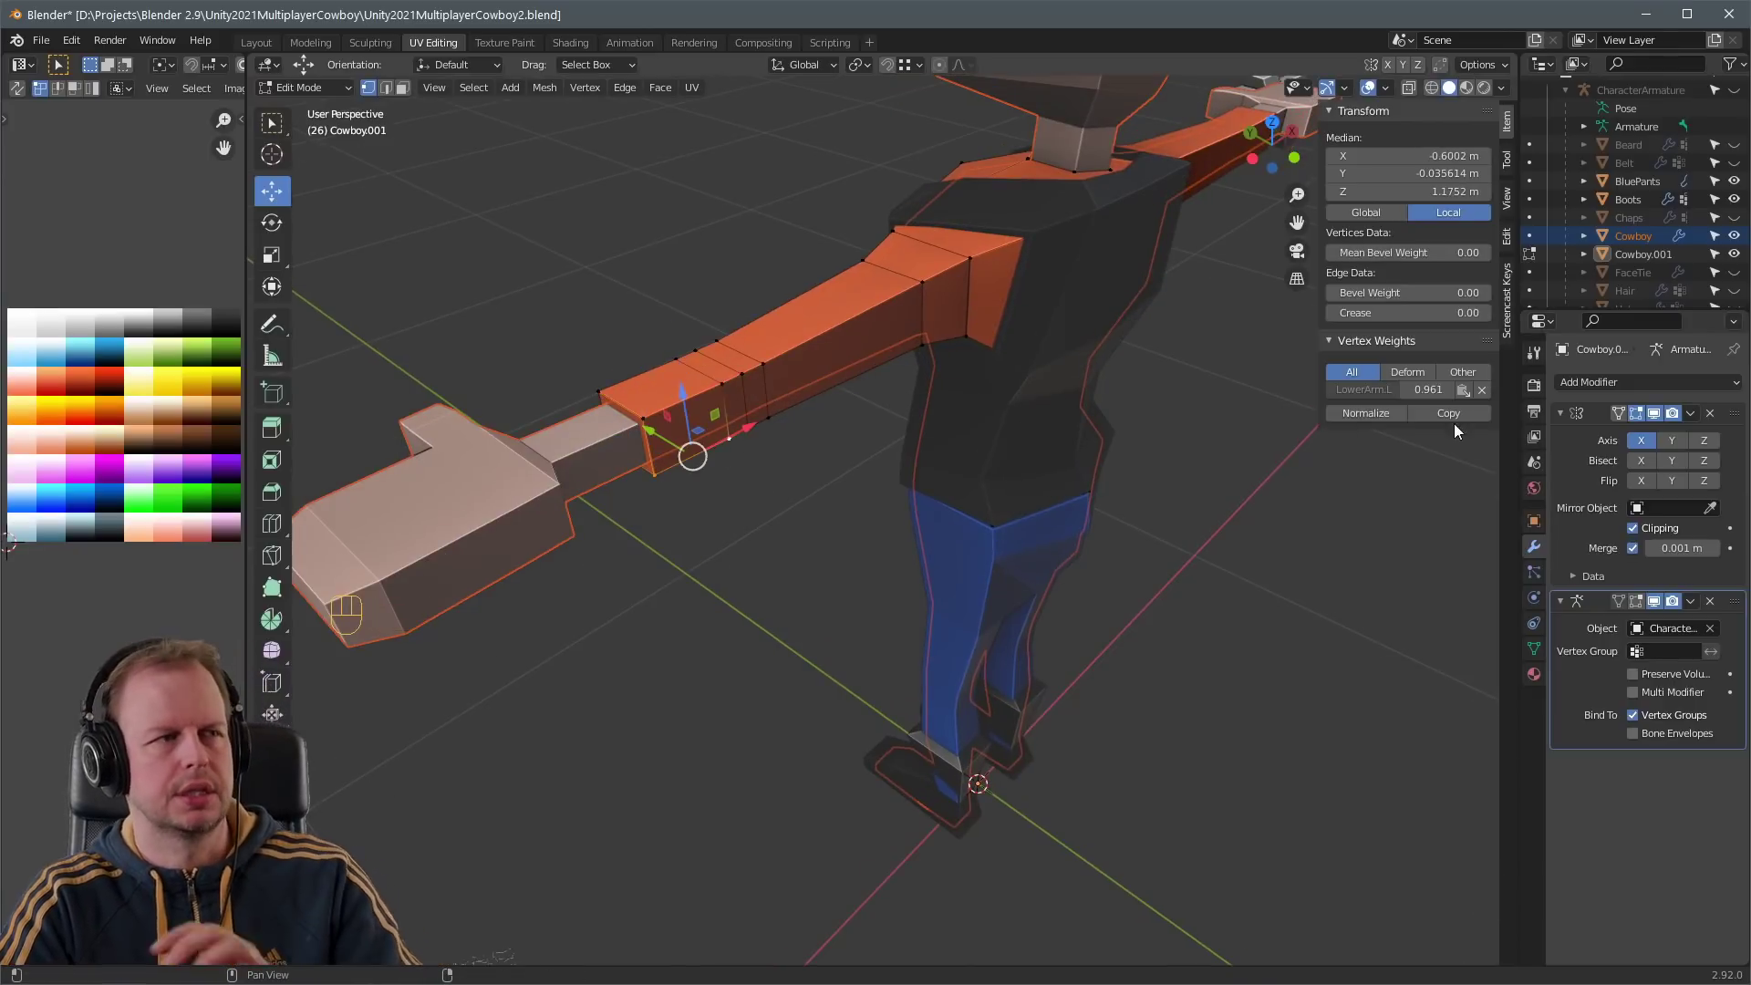
click(1449, 414)
- Leave Edit Mode on the orange top, unhide the CharacterArmature and select it in Object Mode
middle_drag(820, 392, 1127, 394)
key(ctrl+Tab)
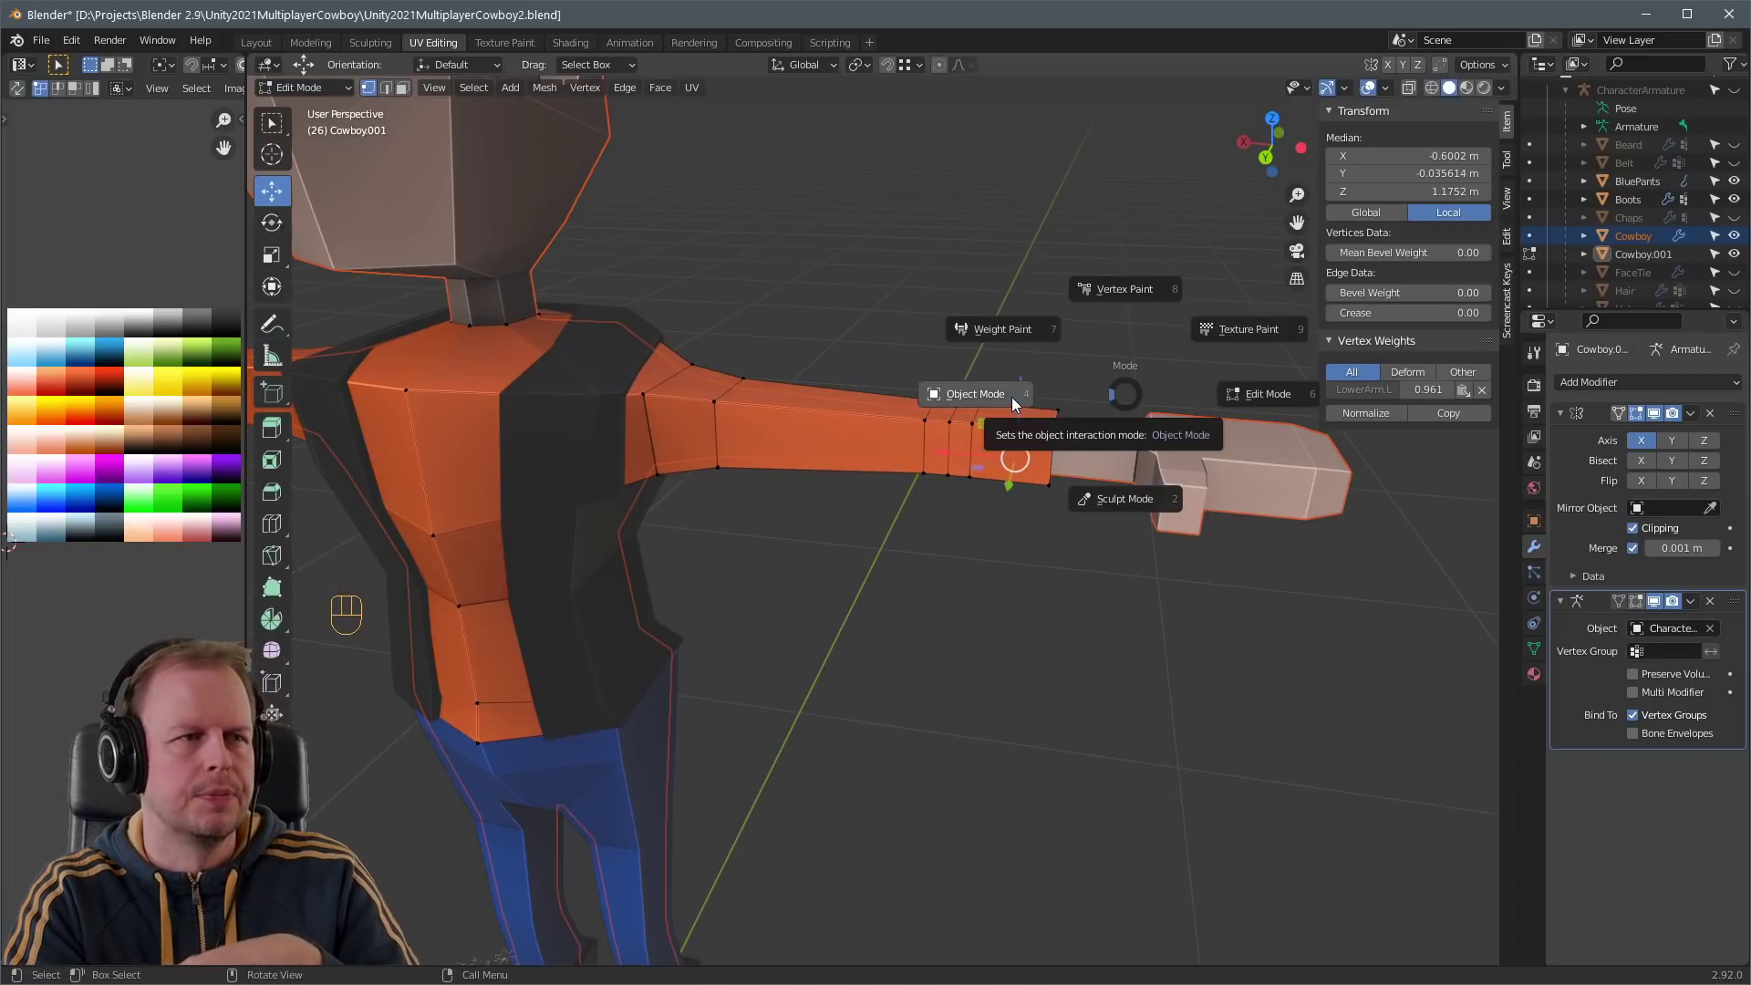
click(1741, 94)
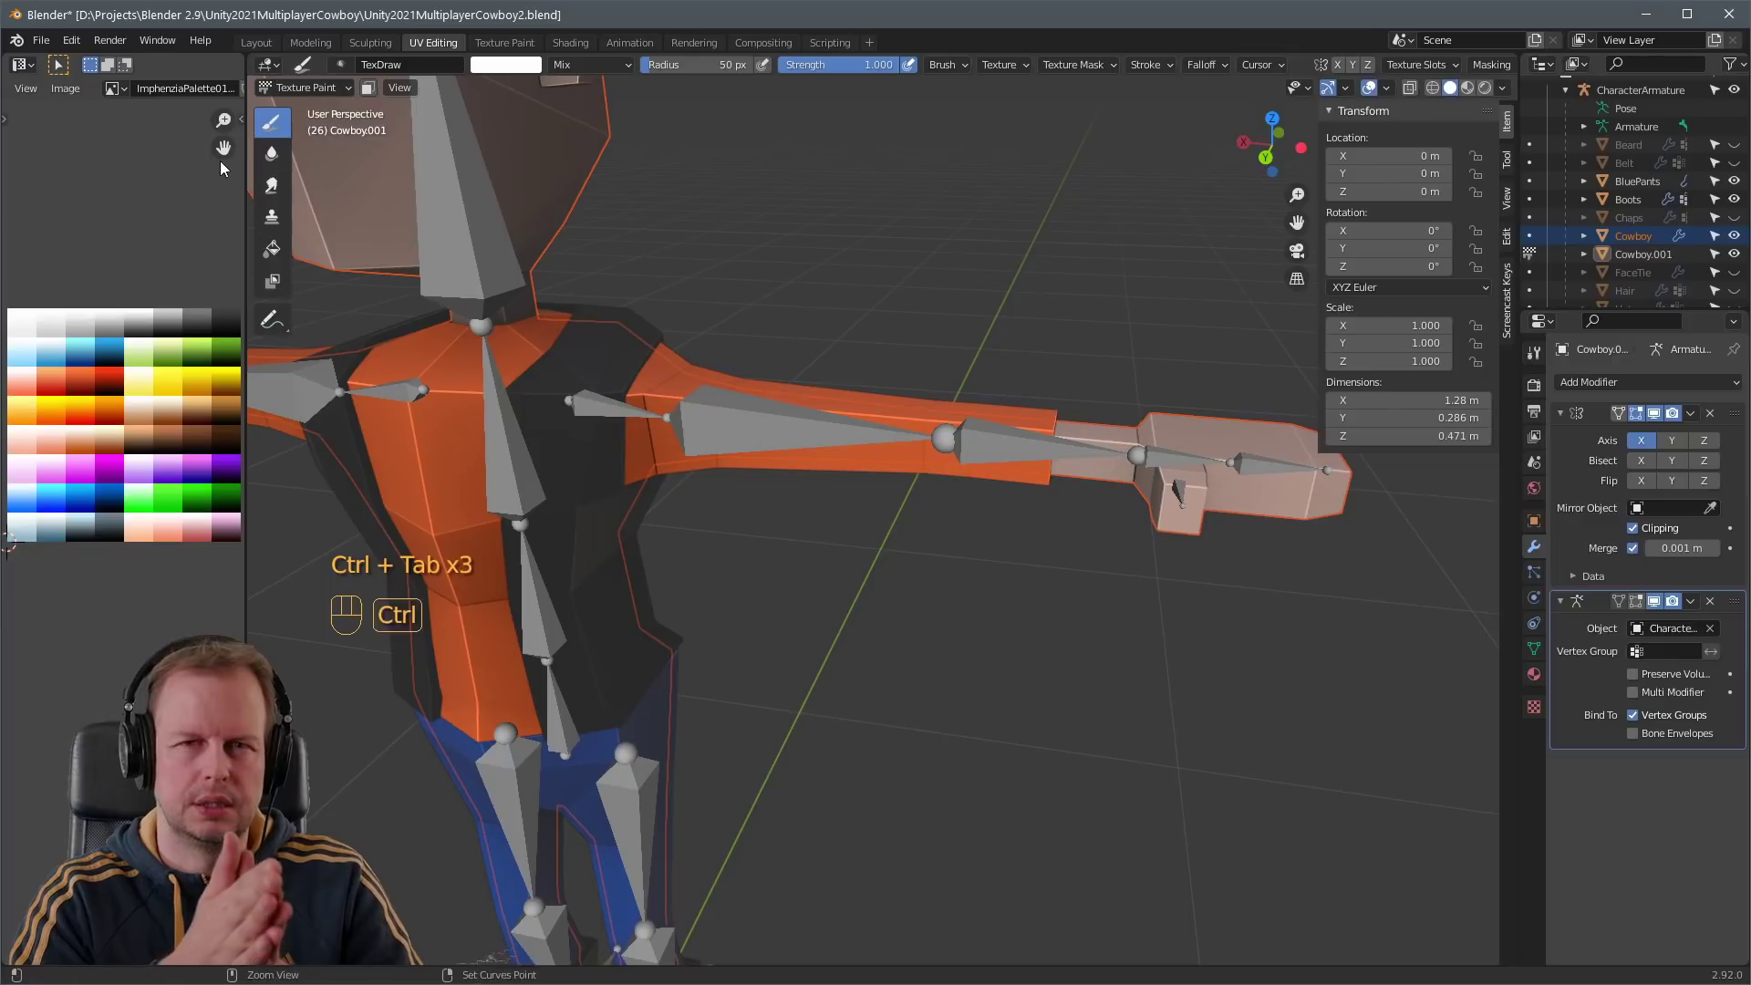
key(ctrl+Tab)
key(Tab)
key(Tab)
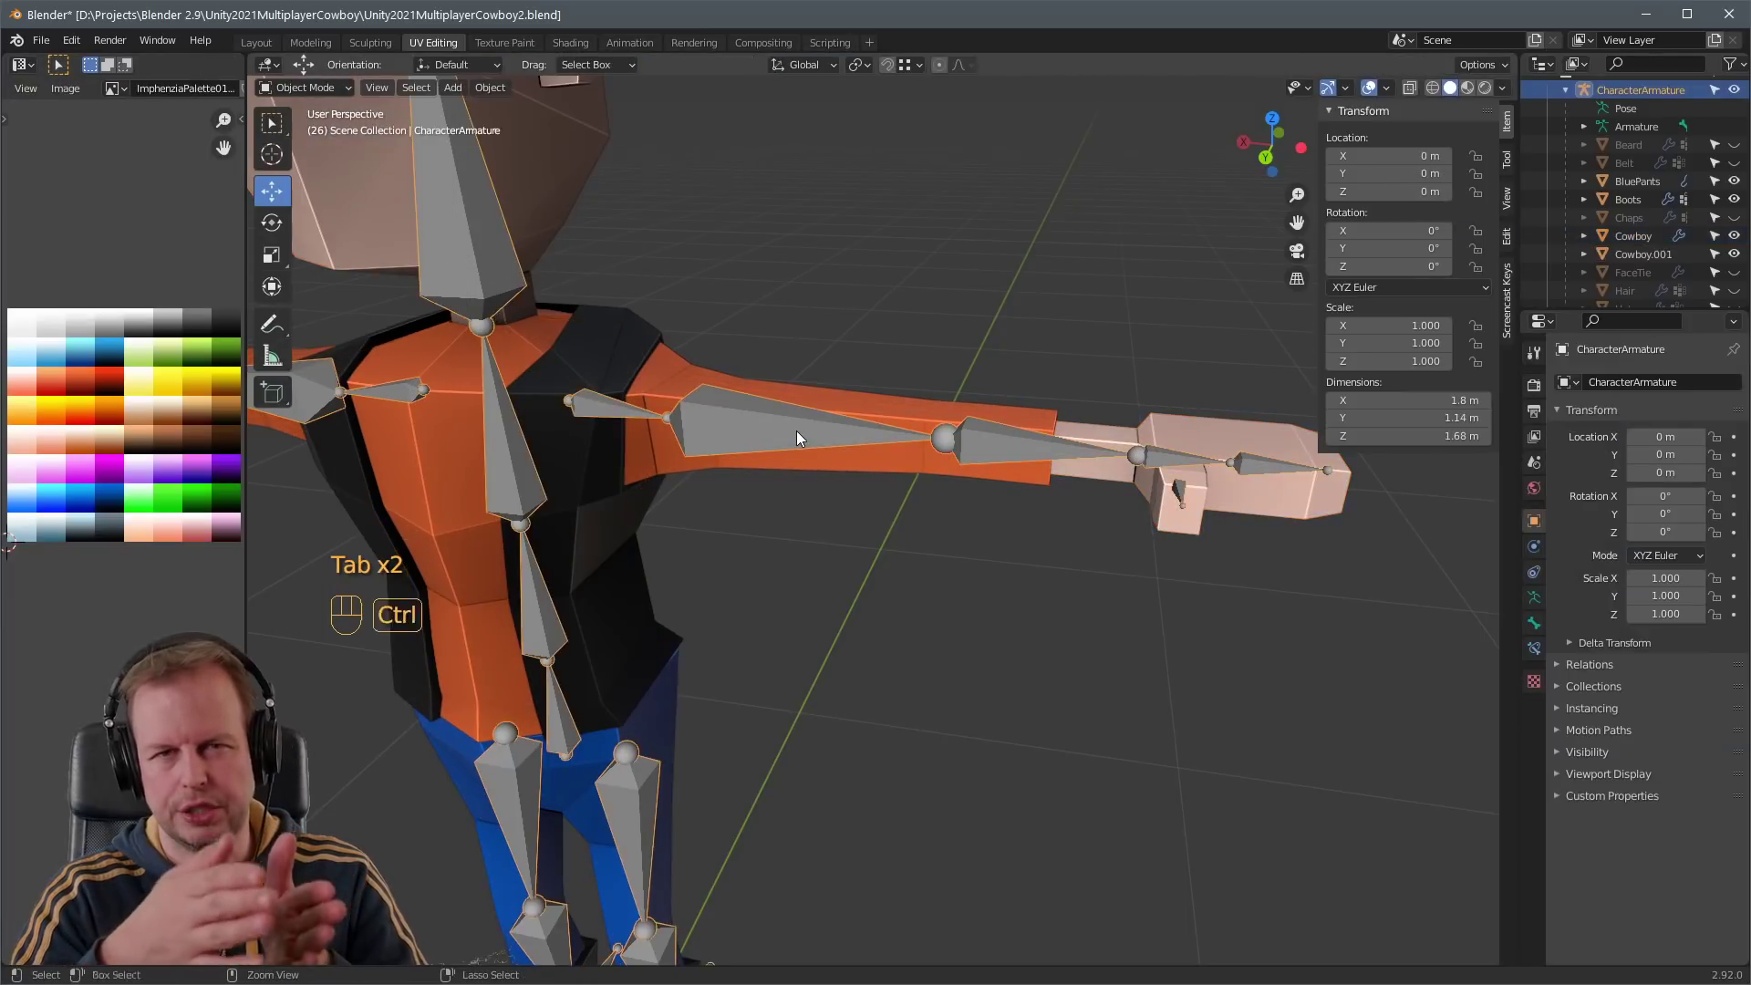
- Enter Pose Mode on the armature and rotate the left lower arm to test how the orange sleeve deforms
key(ctrl+Tab)
click(1049, 442)
key(r)
right_click(1195, 497)
middle_drag(1199, 488, 987, 575)
key(r)
click(874, 693)
- Try rotating the left hand bone from different views to test the wrist and thumb deformation
click(585, 721)
key(r)
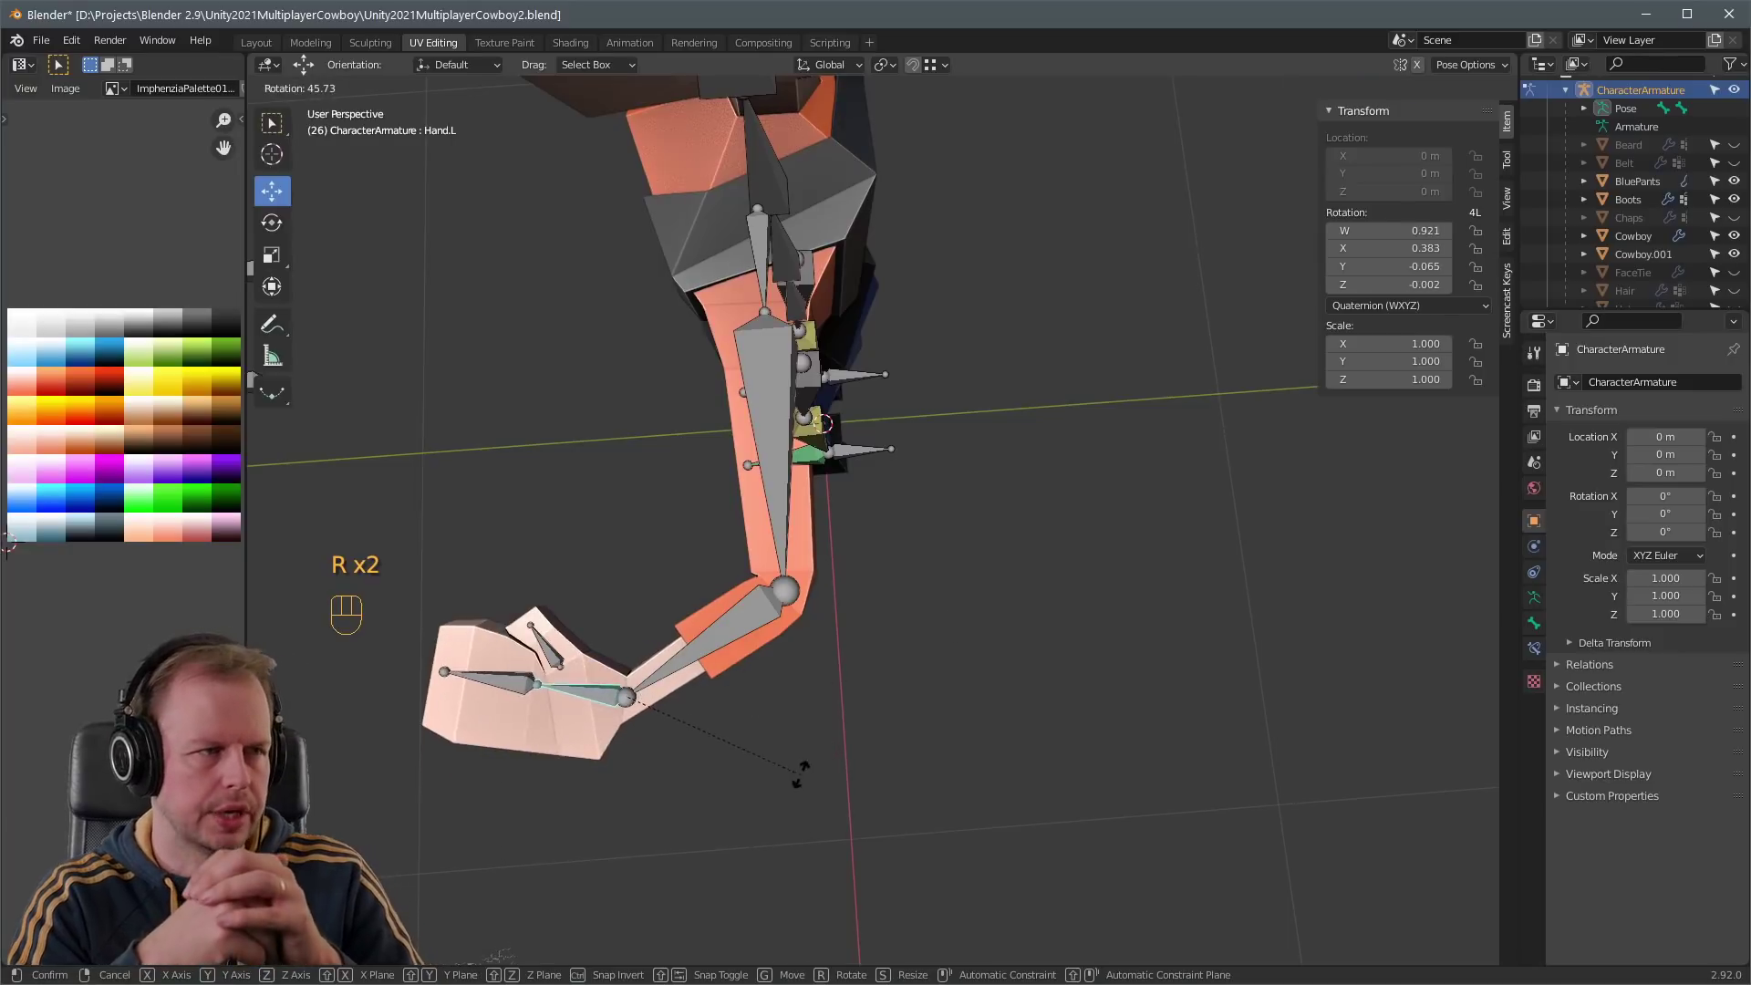
right_click(786, 553)
middle_drag(790, 551, 1132, 409)
key(r)
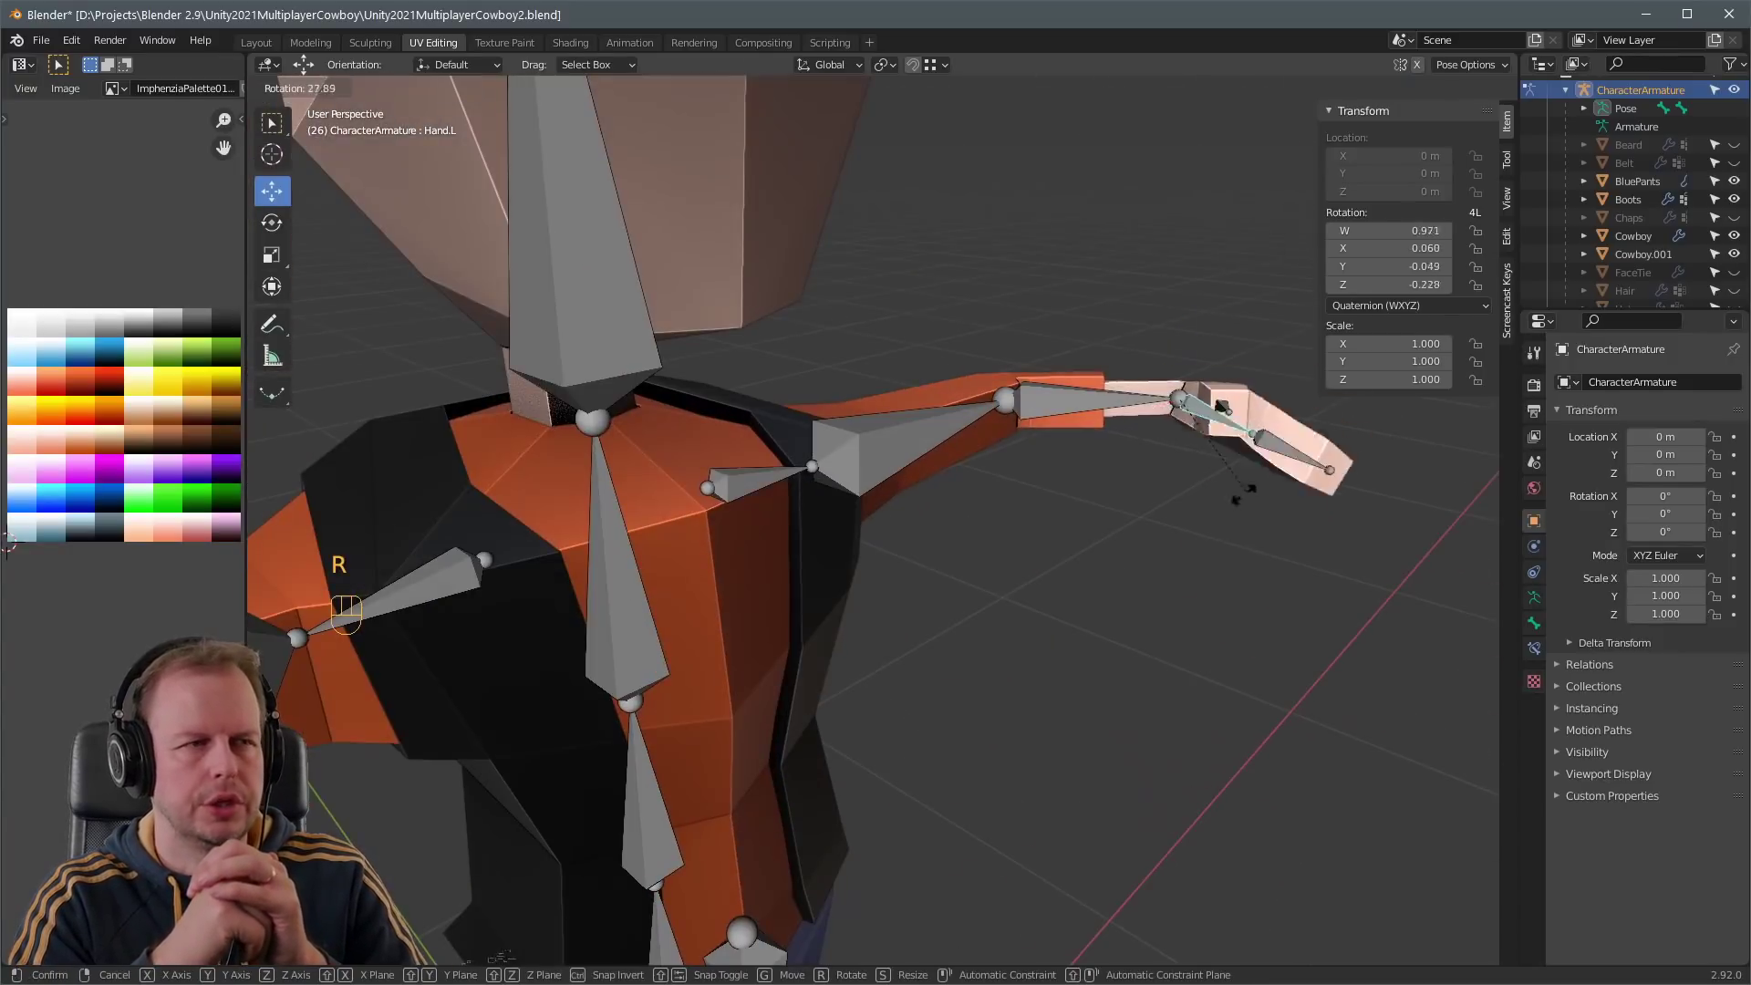
right_click(1219, 497)
middle_drag(1226, 479, 1091, 533)
- Clear the rotation and location of all pose bones and return to Object Mode
scroll(1174, 430, down, 4)
key(a)
key(alt+r)
key(alt+g)
key(ctrl+Tab)
- In the armature's Edit Mode, parent the left thumb bone to the left hand bone with Keep Offset
click(1005, 589)
scroll(1146, 638, up, 4)
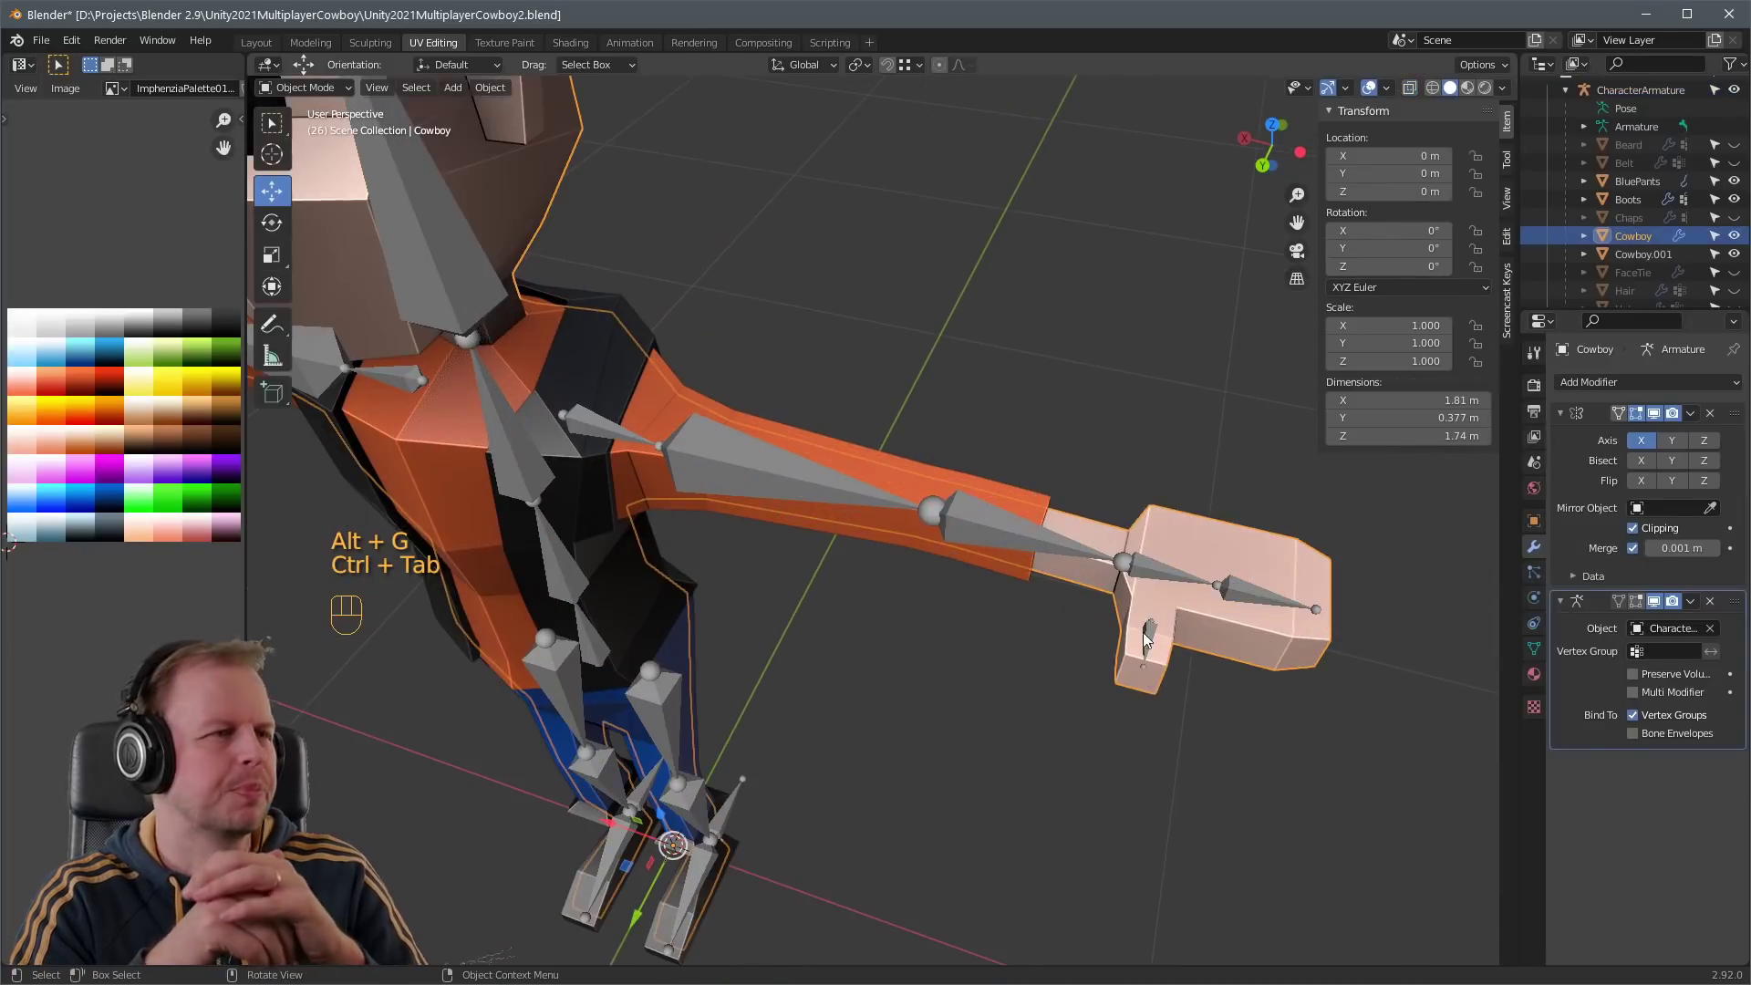
click(1146, 639)
key(Tab)
click(1148, 639)
key(p)
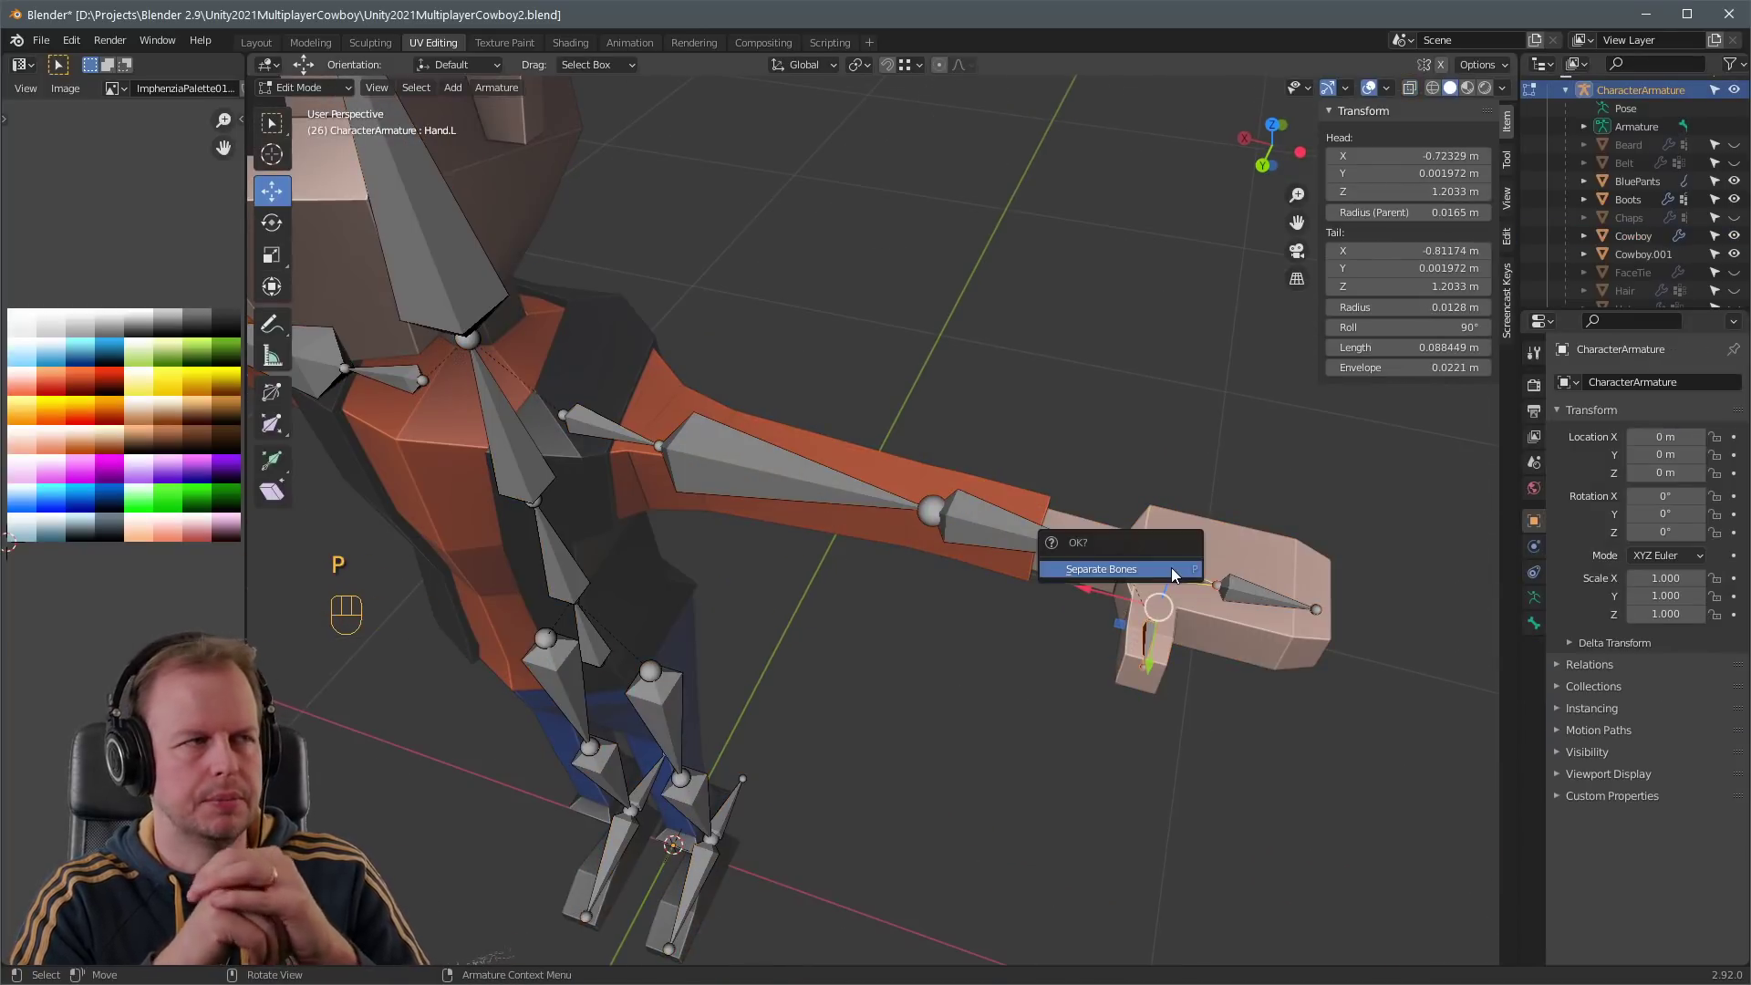
shift+click(1148, 574)
key(ctrl+p)
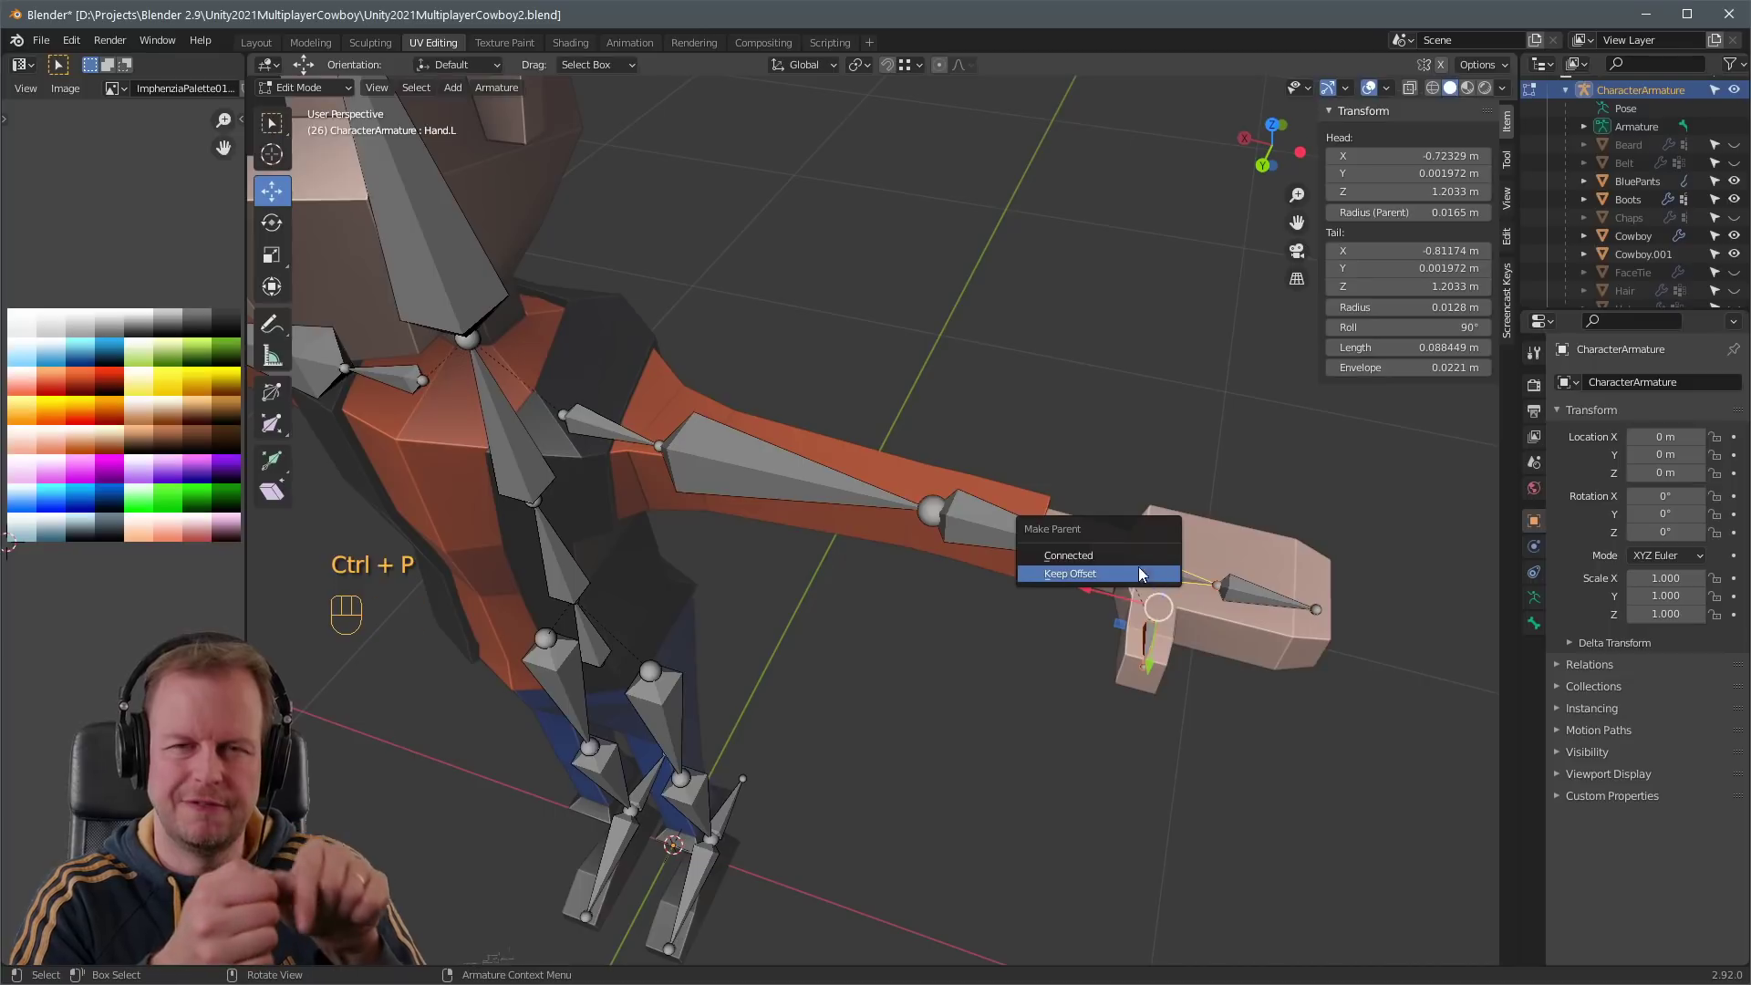
scroll(1028, 557, down, 3)
- Test-rotate the left hand in Pose Mode to check that the thumb follows, and undo the rotation
click(1043, 669)
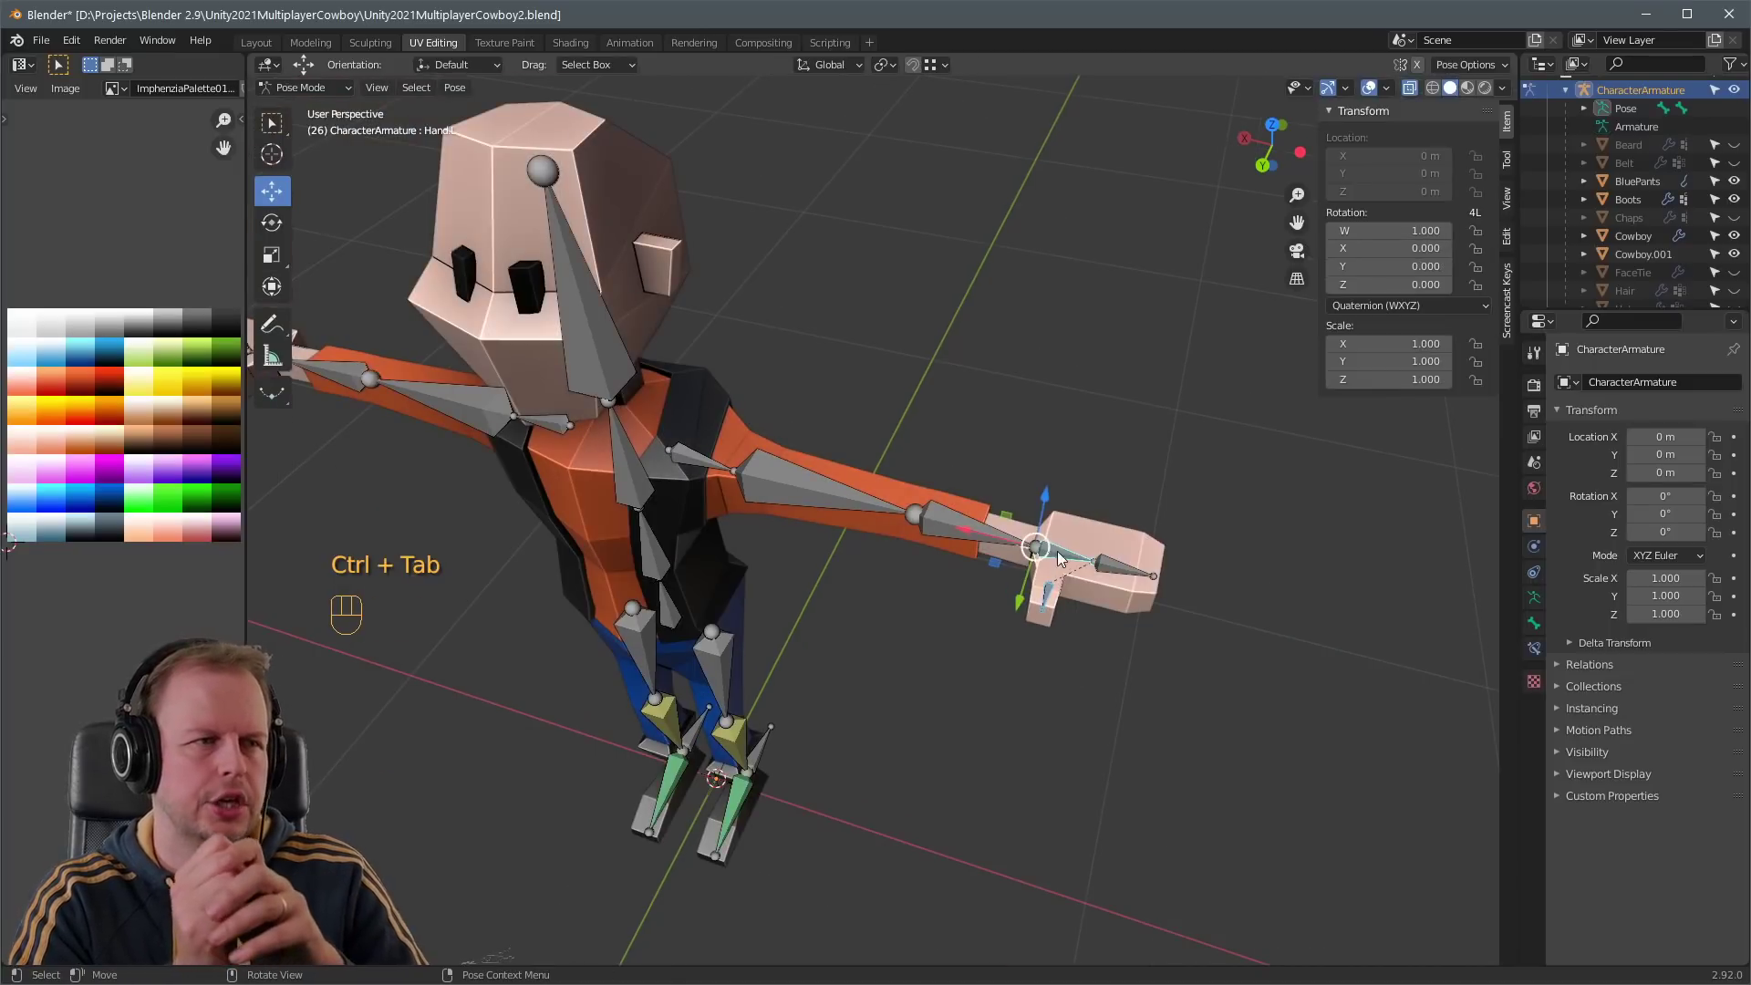
key(r)
right_click(1183, 618)
scroll(1158, 606, down, 3)
middle_drag(1086, 583, 944, 497)
key(r)
click(895, 660)
key(ctrl+z)
- Leave Pose Mode, hide the armature and select the orange top in Object Mode
key(Tab)
click(1121, 507)
key(Tab)
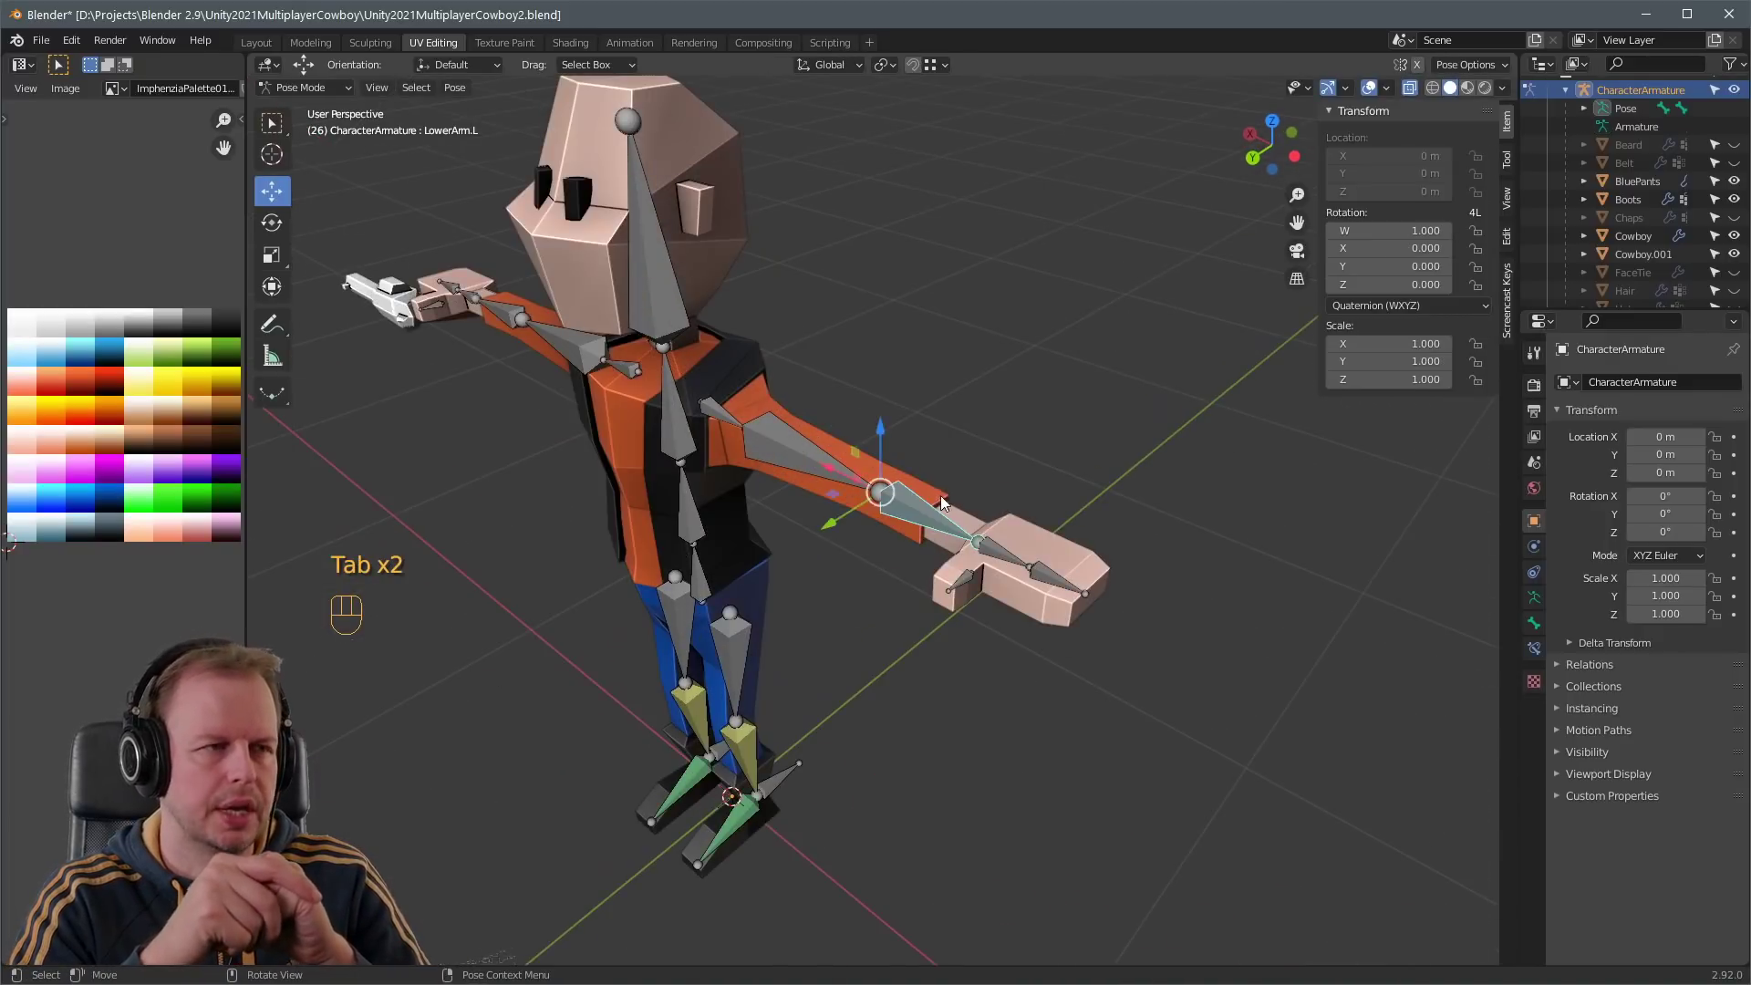
key(2)
key(a)
key(ctrl+Tab)
click(925, 500)
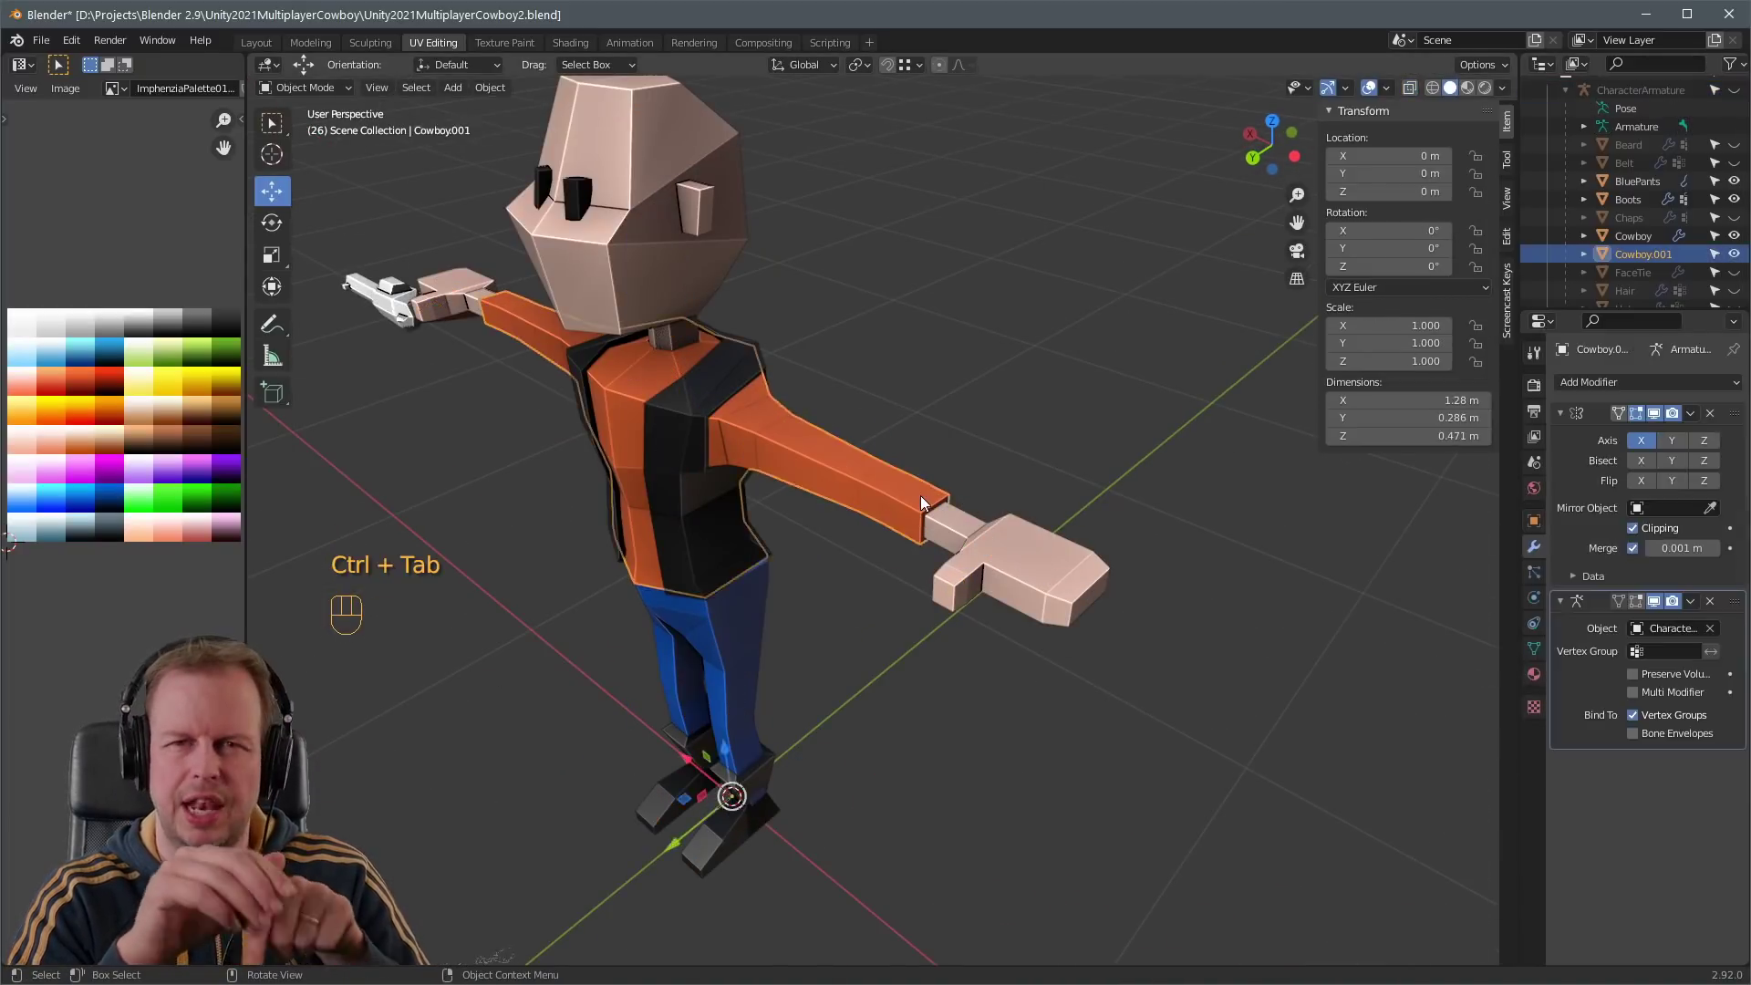
- In Edit Mode on the orange top, scale the edge loop at the sleeve's open end up to about 1.09
key(Tab)
key(2)
key(a)
key(a)
alt+shift+click(938, 503)
middle_drag(956, 511, 921, 513)
key(3)
click(914, 518)
key(s)
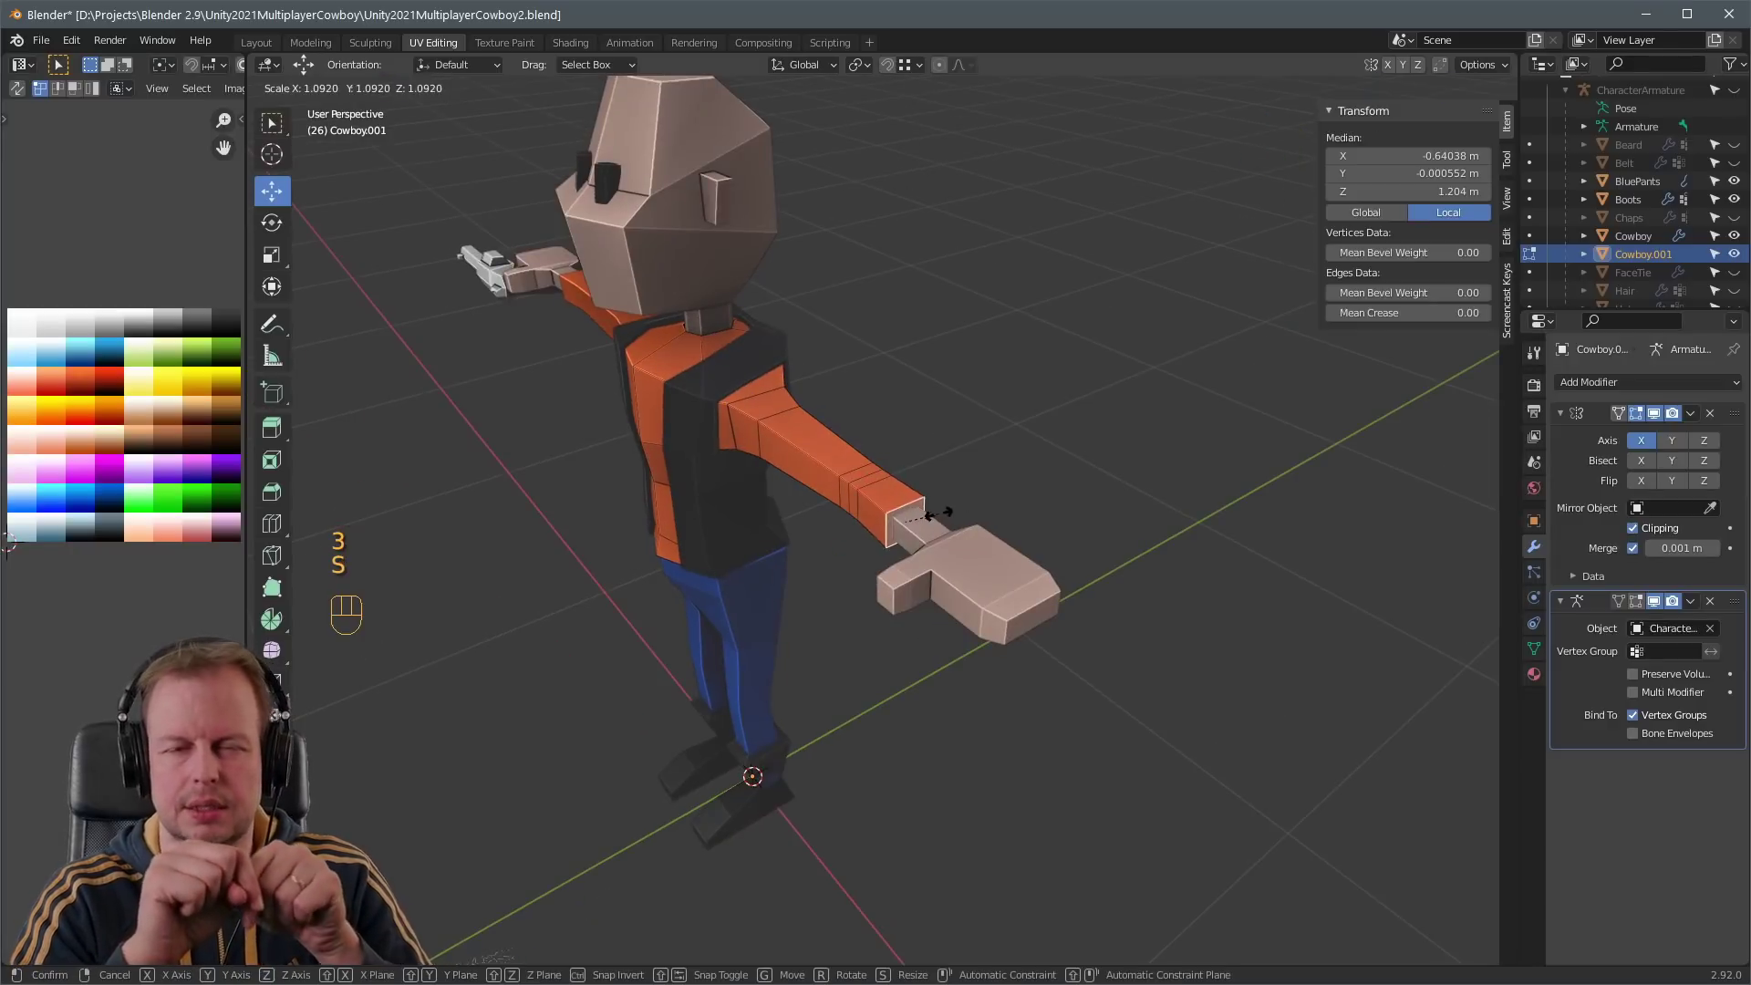
click(943, 516)
- Scale the sleeve's edge loop near the shoulder to adjust the upper arm's thickness
key(2)
key(a)
key(a)
alt+click(758, 438)
key(s)
click(837, 439)
- Scale the sleeve's edge loop at the elbow and clear the selection
key(2)
key(a)
key(a)
click(850, 500)
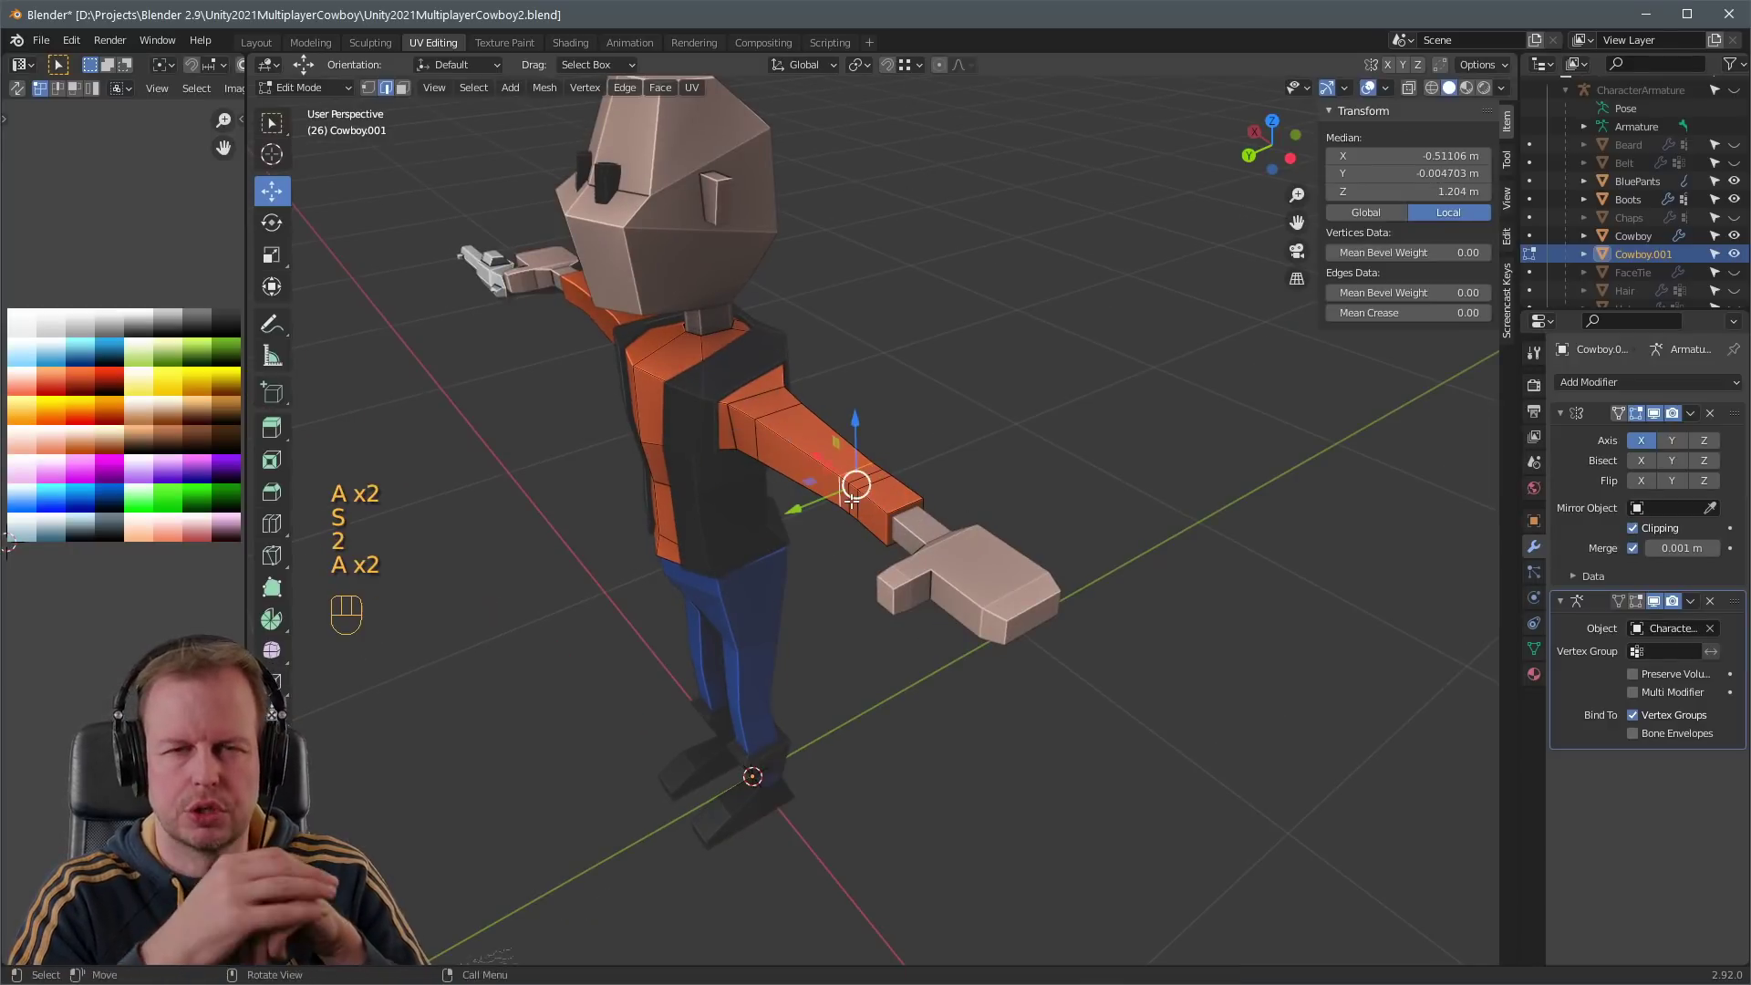
key(s)
click(928, 496)
click(1004, 434)
- Rename the orange top object from Cowboy.001 to RedShirt and leave Edit Mode
scroll(1004, 434, down, 3)
middle_drag(957, 458, 1022, 424)
double_click(1620, 256)
text(RedShi)
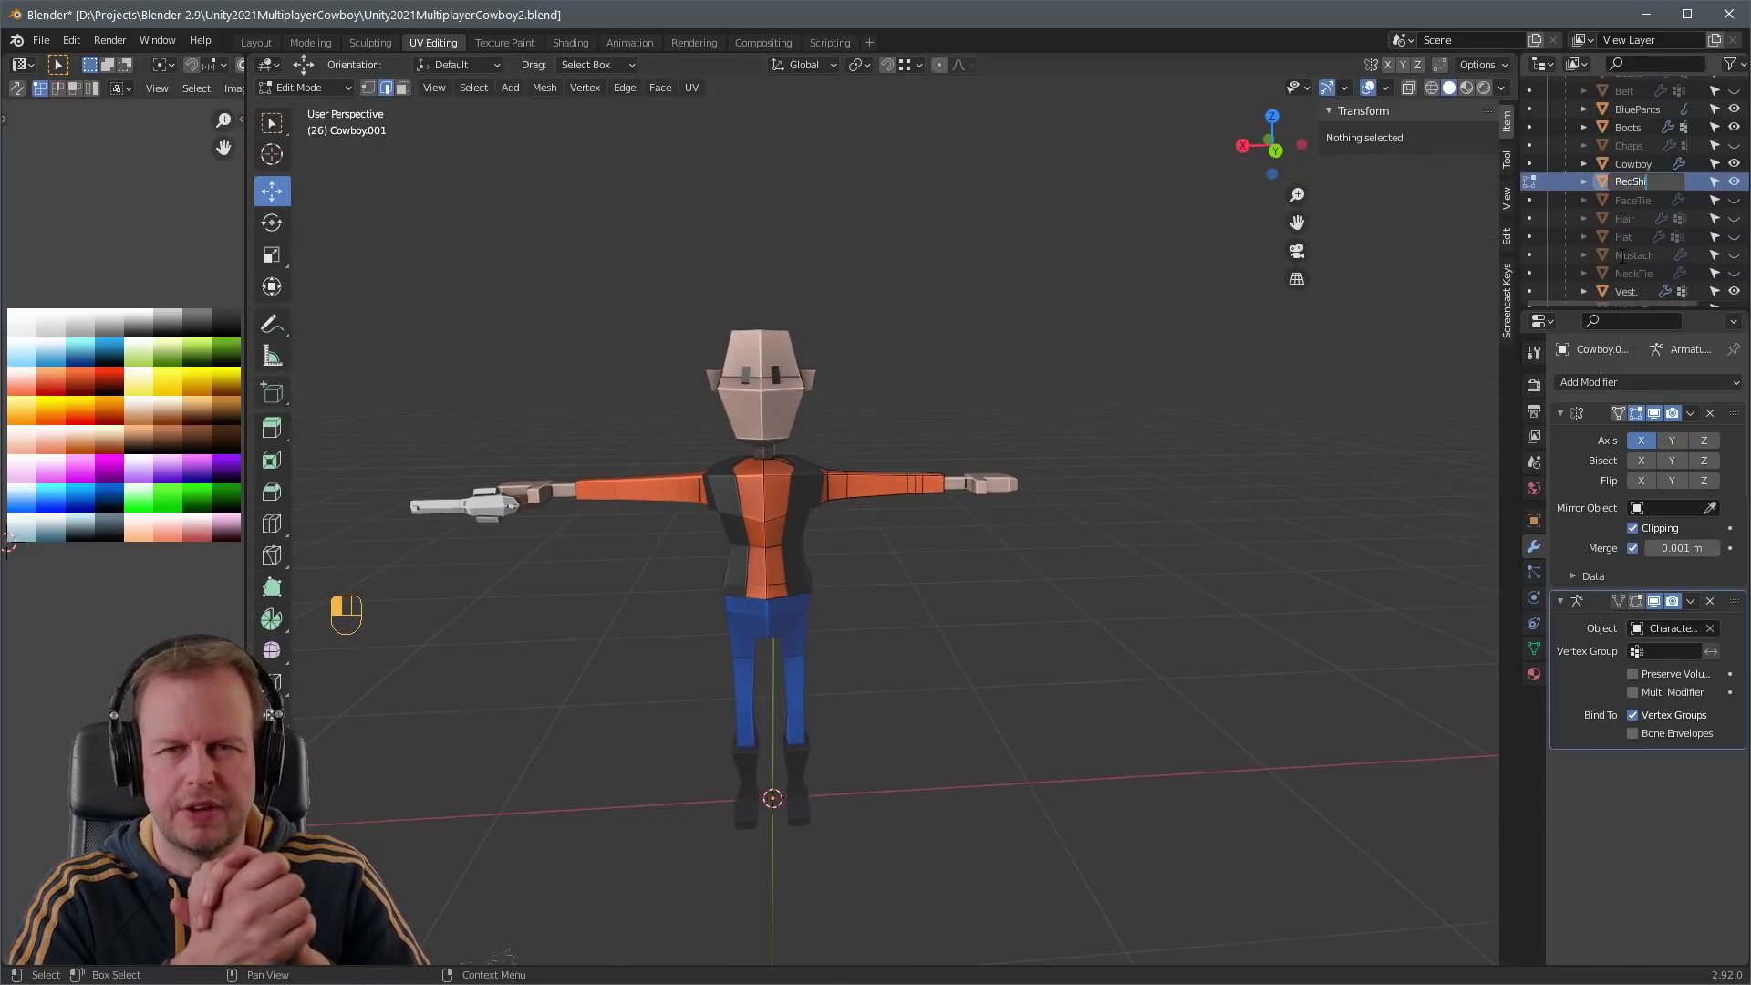
text(rt)
key(Return)
key(Tab)
- Unhide the Belt object, duplicate it in place and hide the original
middle_drag(1123, 426, 985, 398)
scroll(966, 462, up, 3)
scroll(985, 399, down, 3)
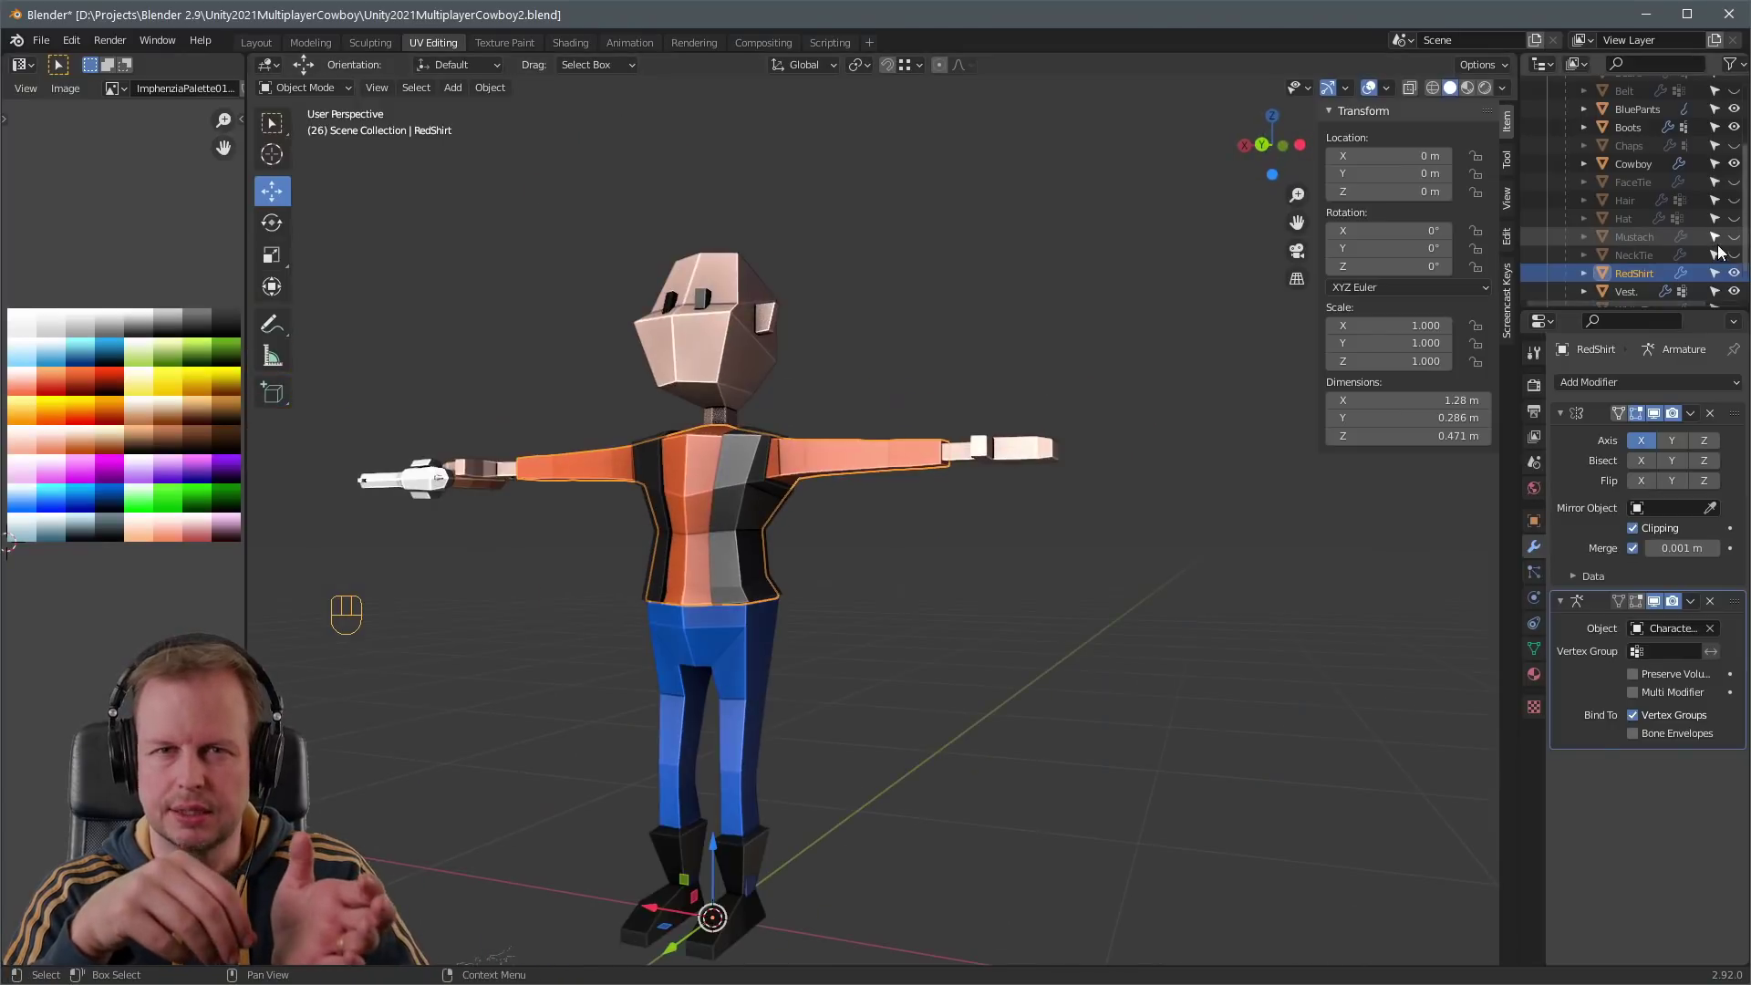
scroll(1638, 262, up, 3)
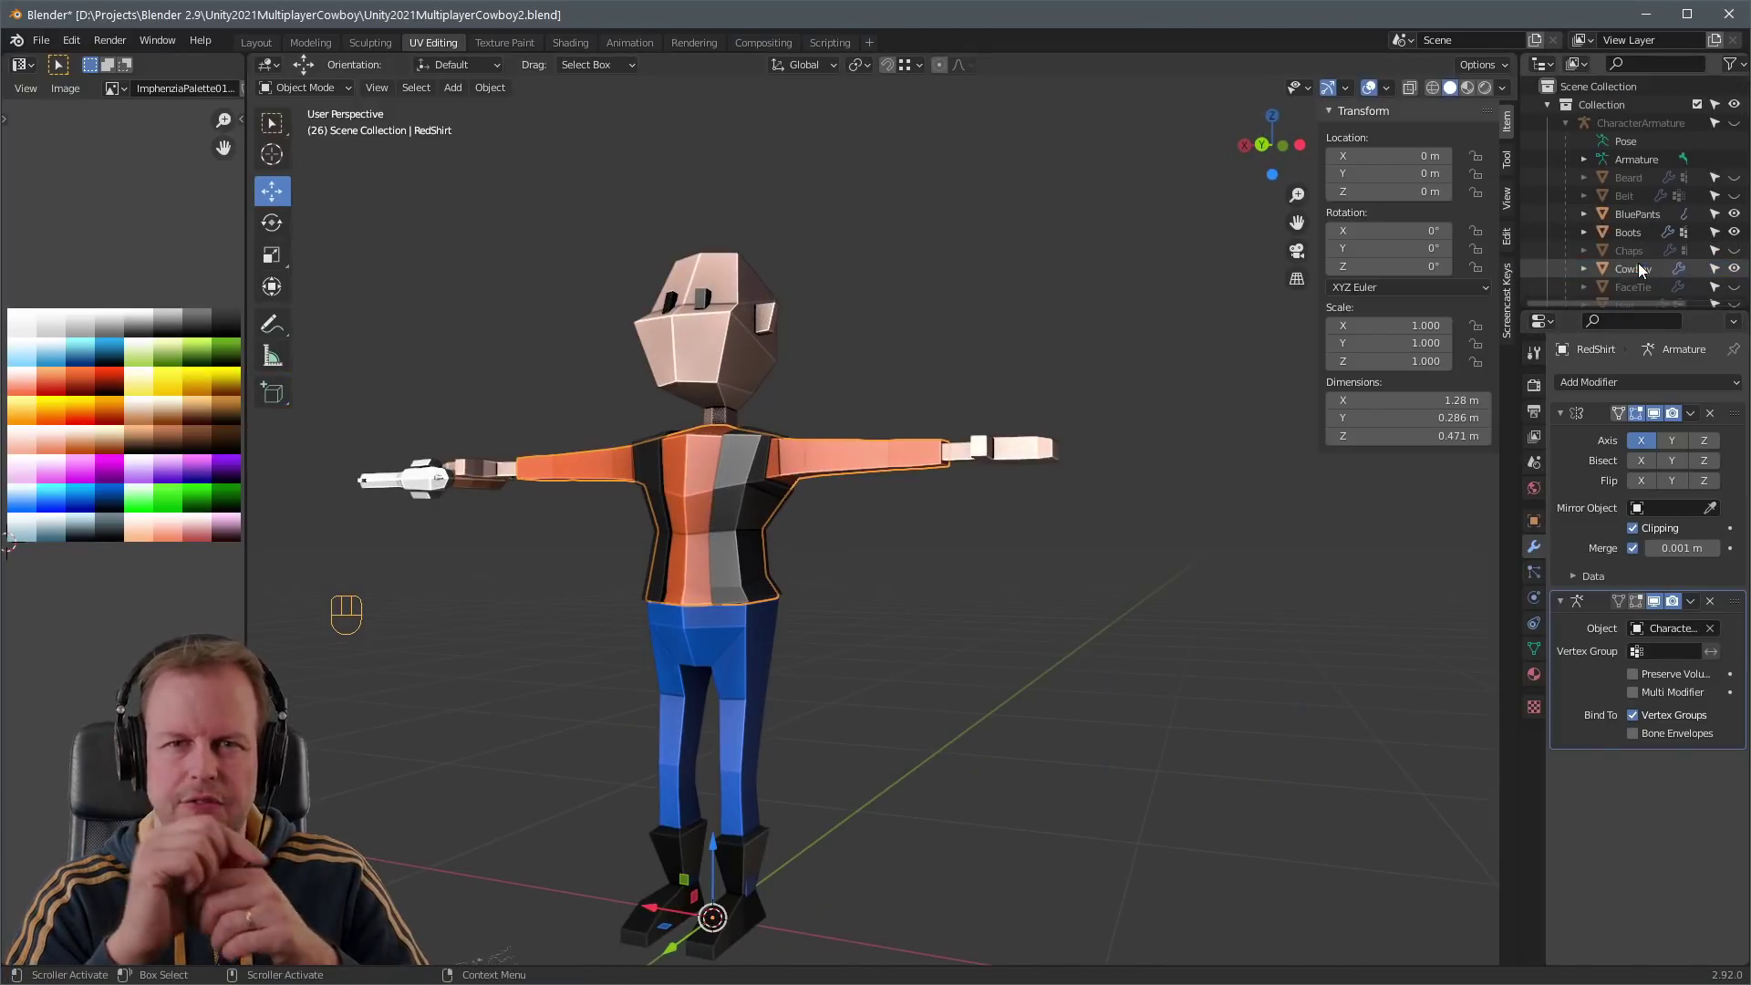
middle_drag(1021, 383, 1322, 401)
scroll(1139, 412, up, 3)
scroll(1140, 412, down, 3)
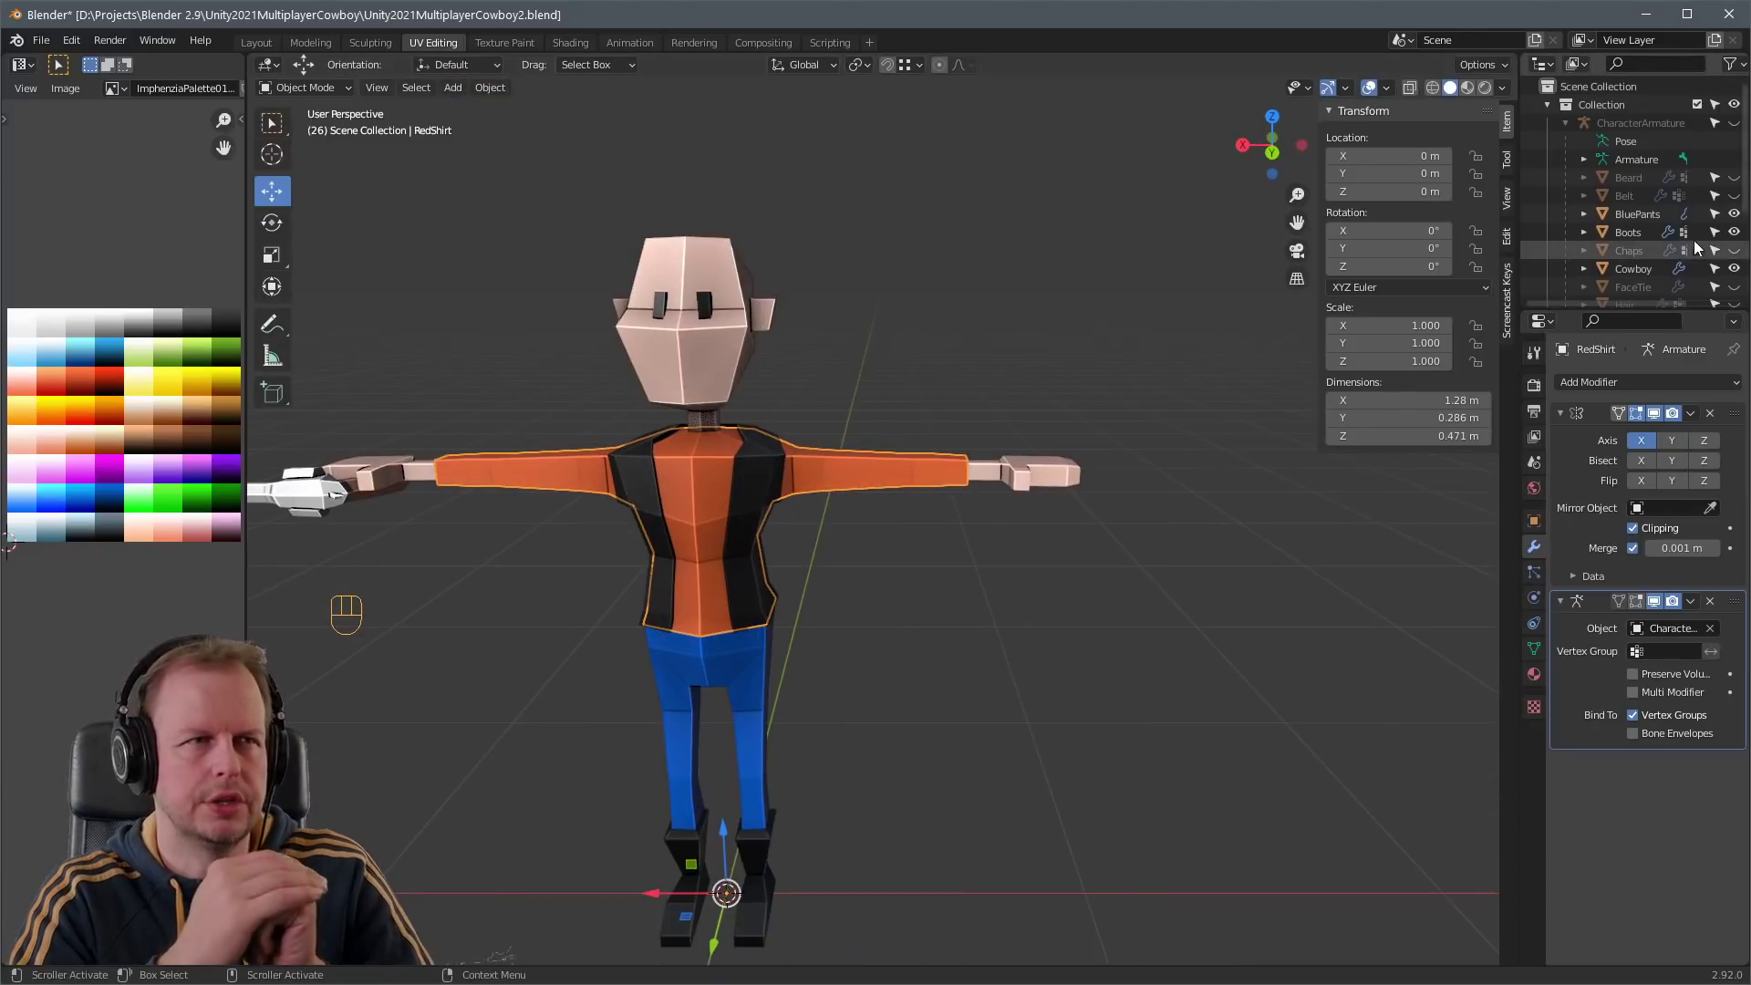
click(730, 629)
key(Tab)
- Rotate and move the duplicated belt's brown section beside the buckle so it slopes up toward the character's left hip
key(Tab)
key(shift+d)
right_click(735, 640)
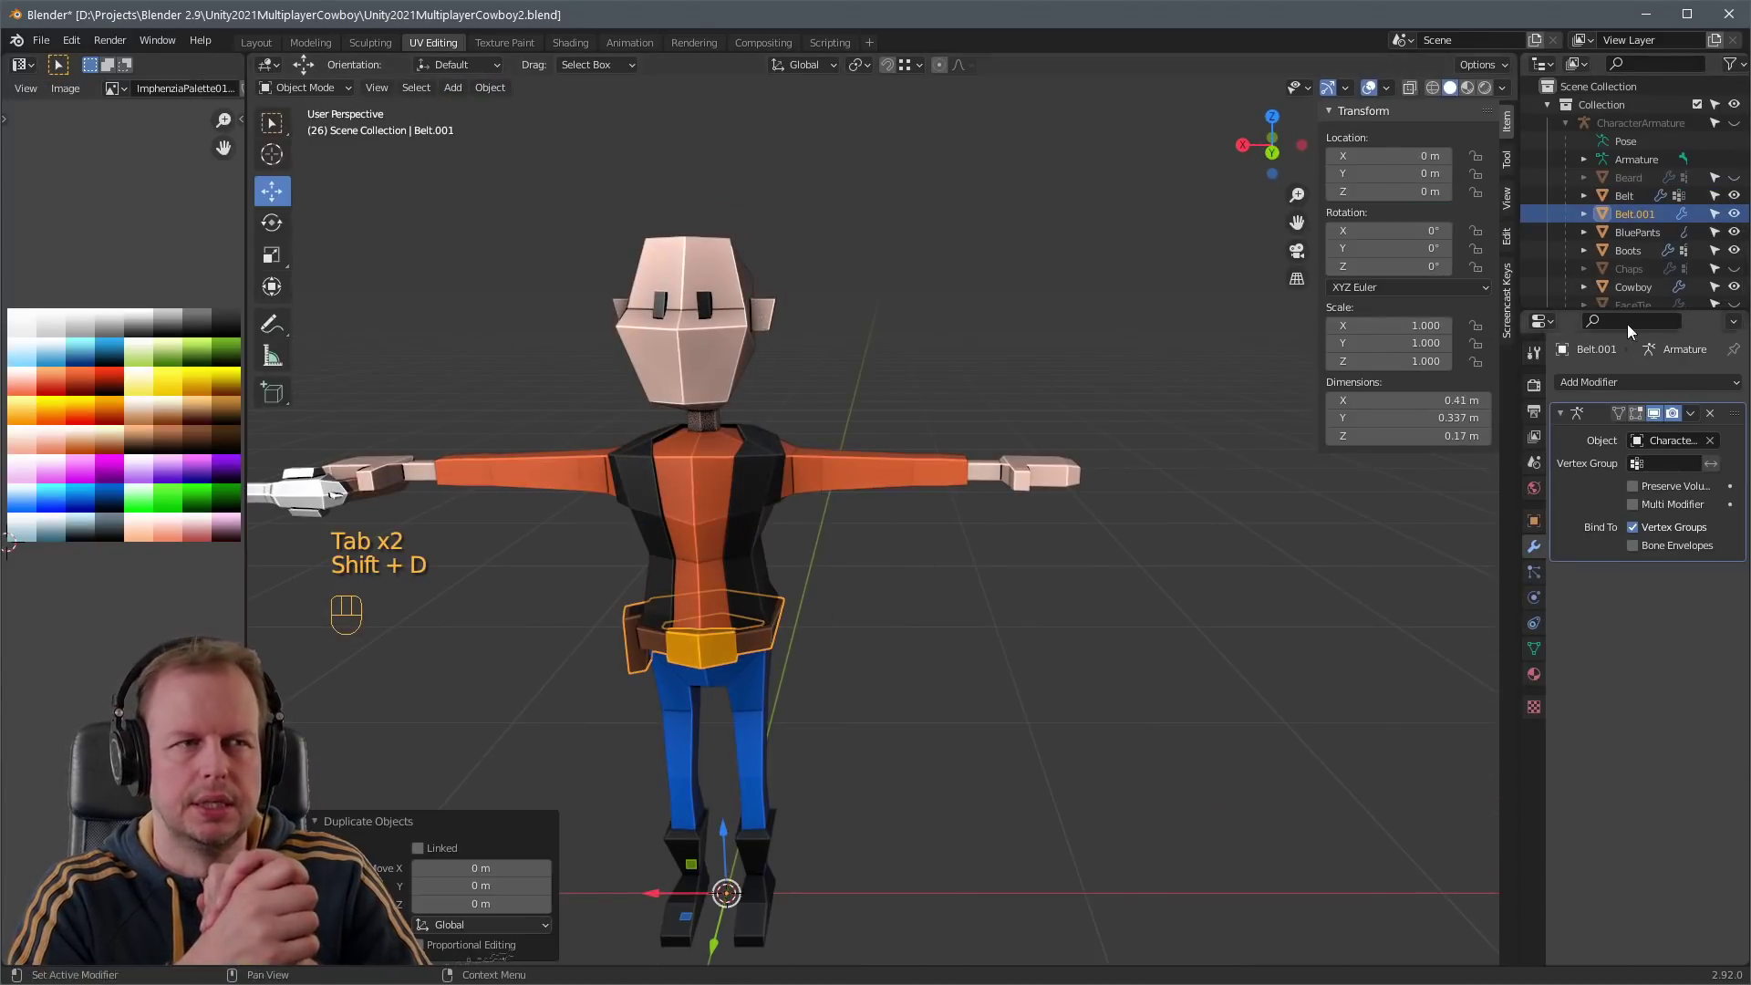
key(Tab)
scroll(688, 725, up, 4)
key(3)
key(ctrl+KP_Add)
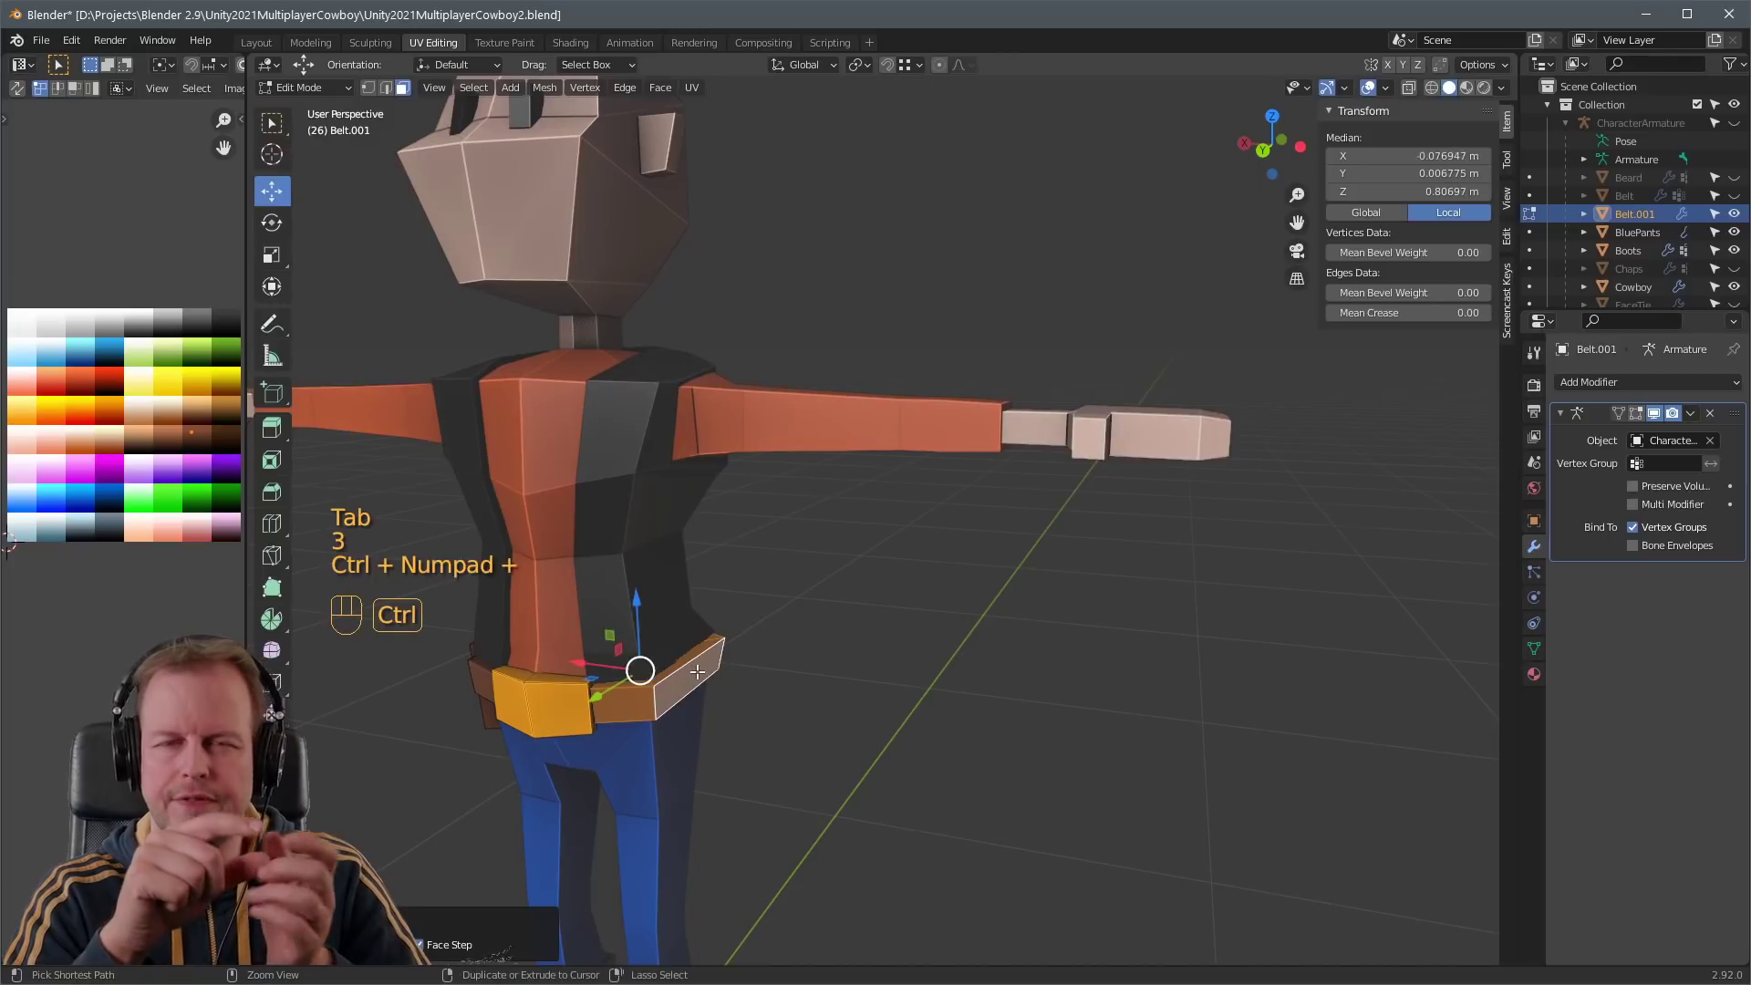
key(ctrl+KP_1)
key(g)
key(r)
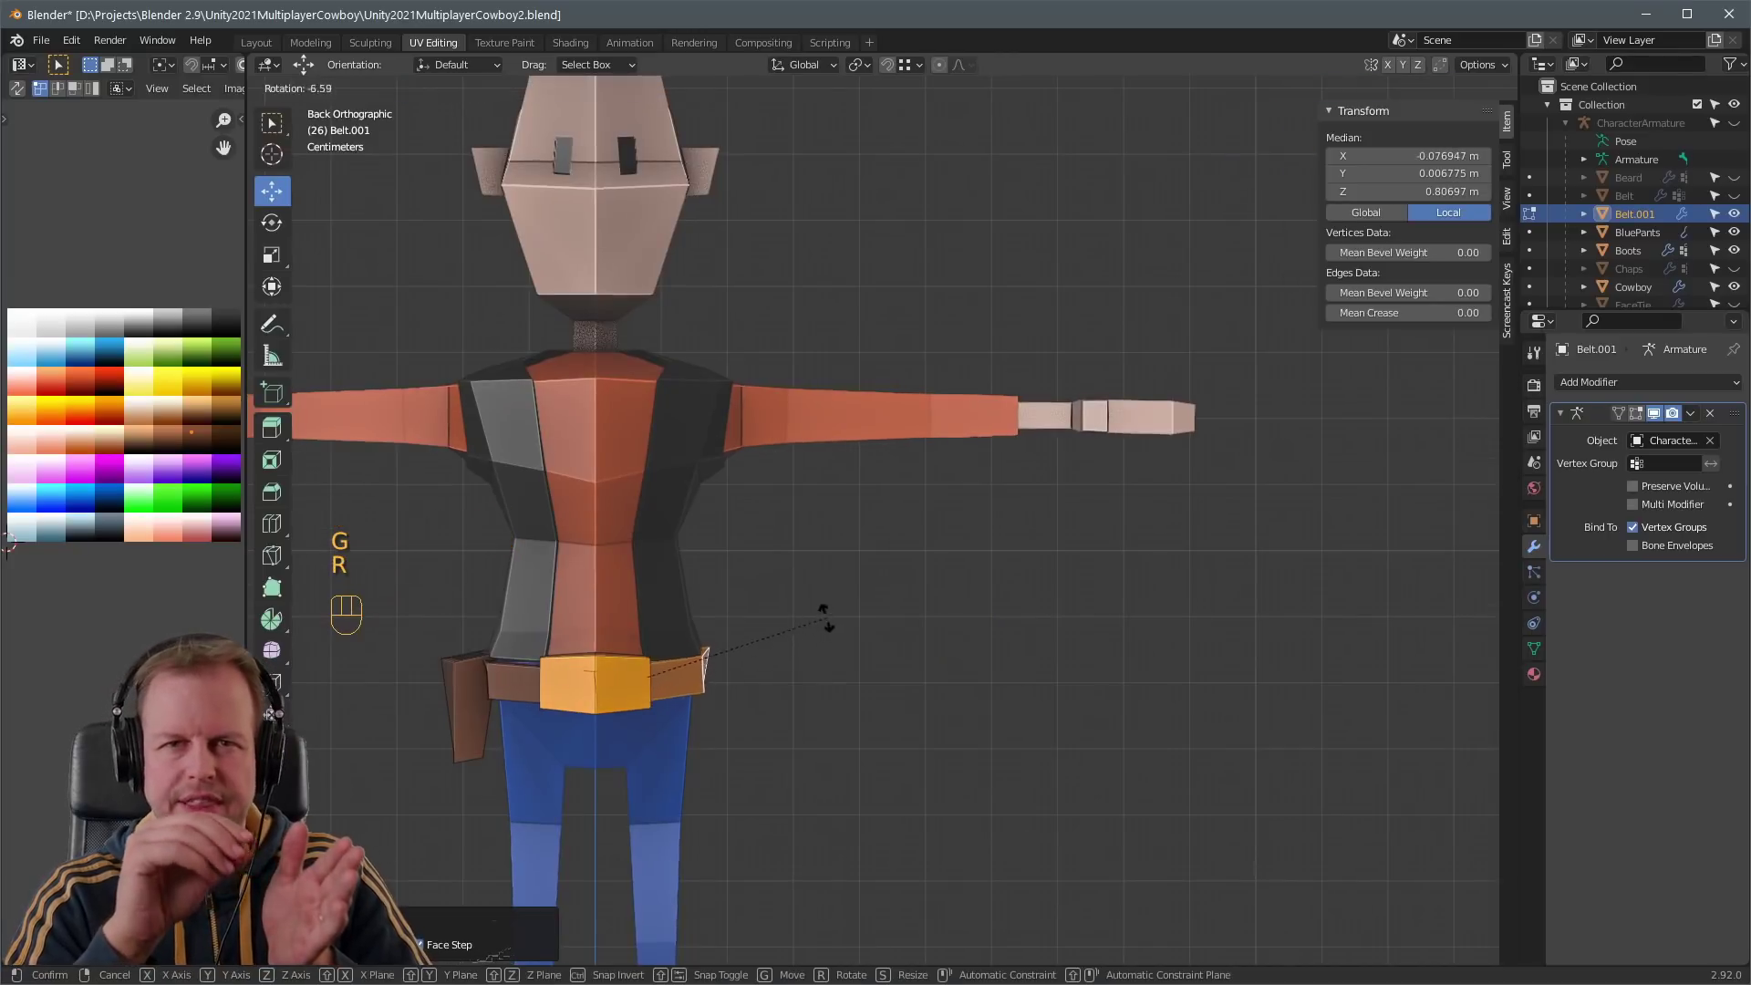
click(824, 596)
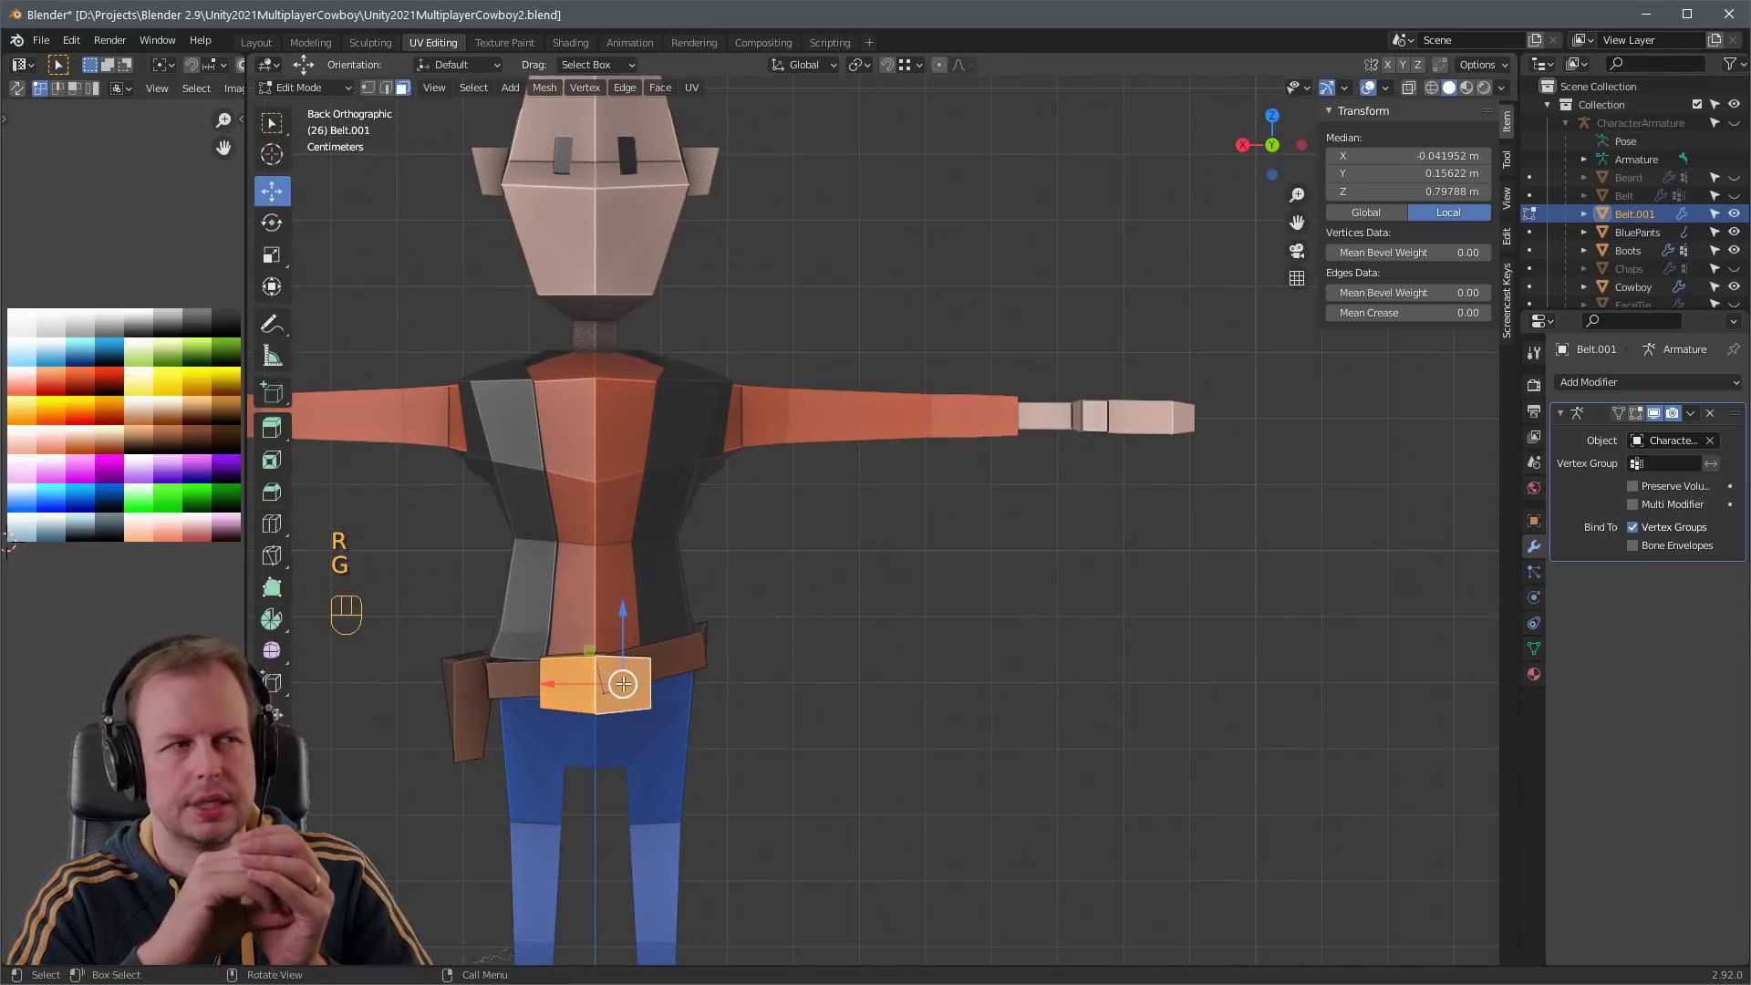
- Rotate the belt buckle to match the slope, reposition it and move it about 0.005 m along Y
key(r)
click(669, 694)
key(g)
click(673, 676)
middle_drag(693, 666, 632, 677)
drag(576, 598, 571, 601)
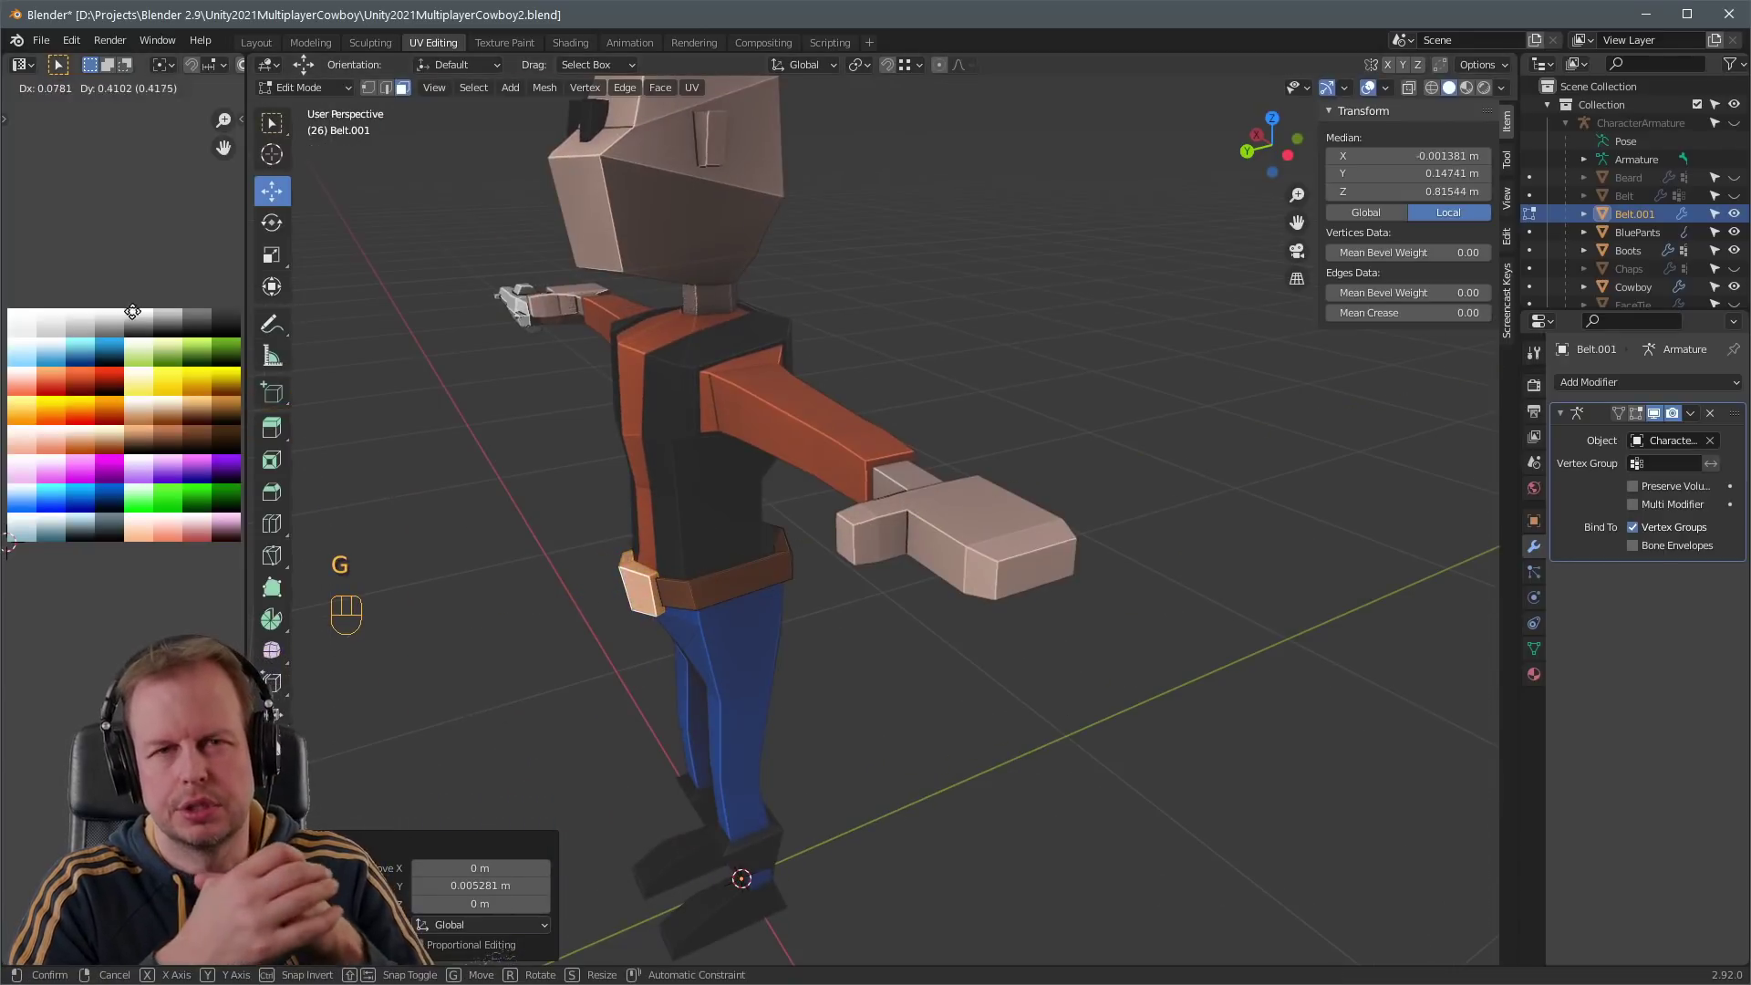
- Recolour the belt buckle by moving its UVs onto a light grey swatch of the palette
click(132, 312)
key(g)
click(172, 368)
click(797, 653)
- Select all linked faces of the holster, move it slightly beside the belt and leave Edit Mode
middle_drag(797, 653, 949, 630)
key(2)
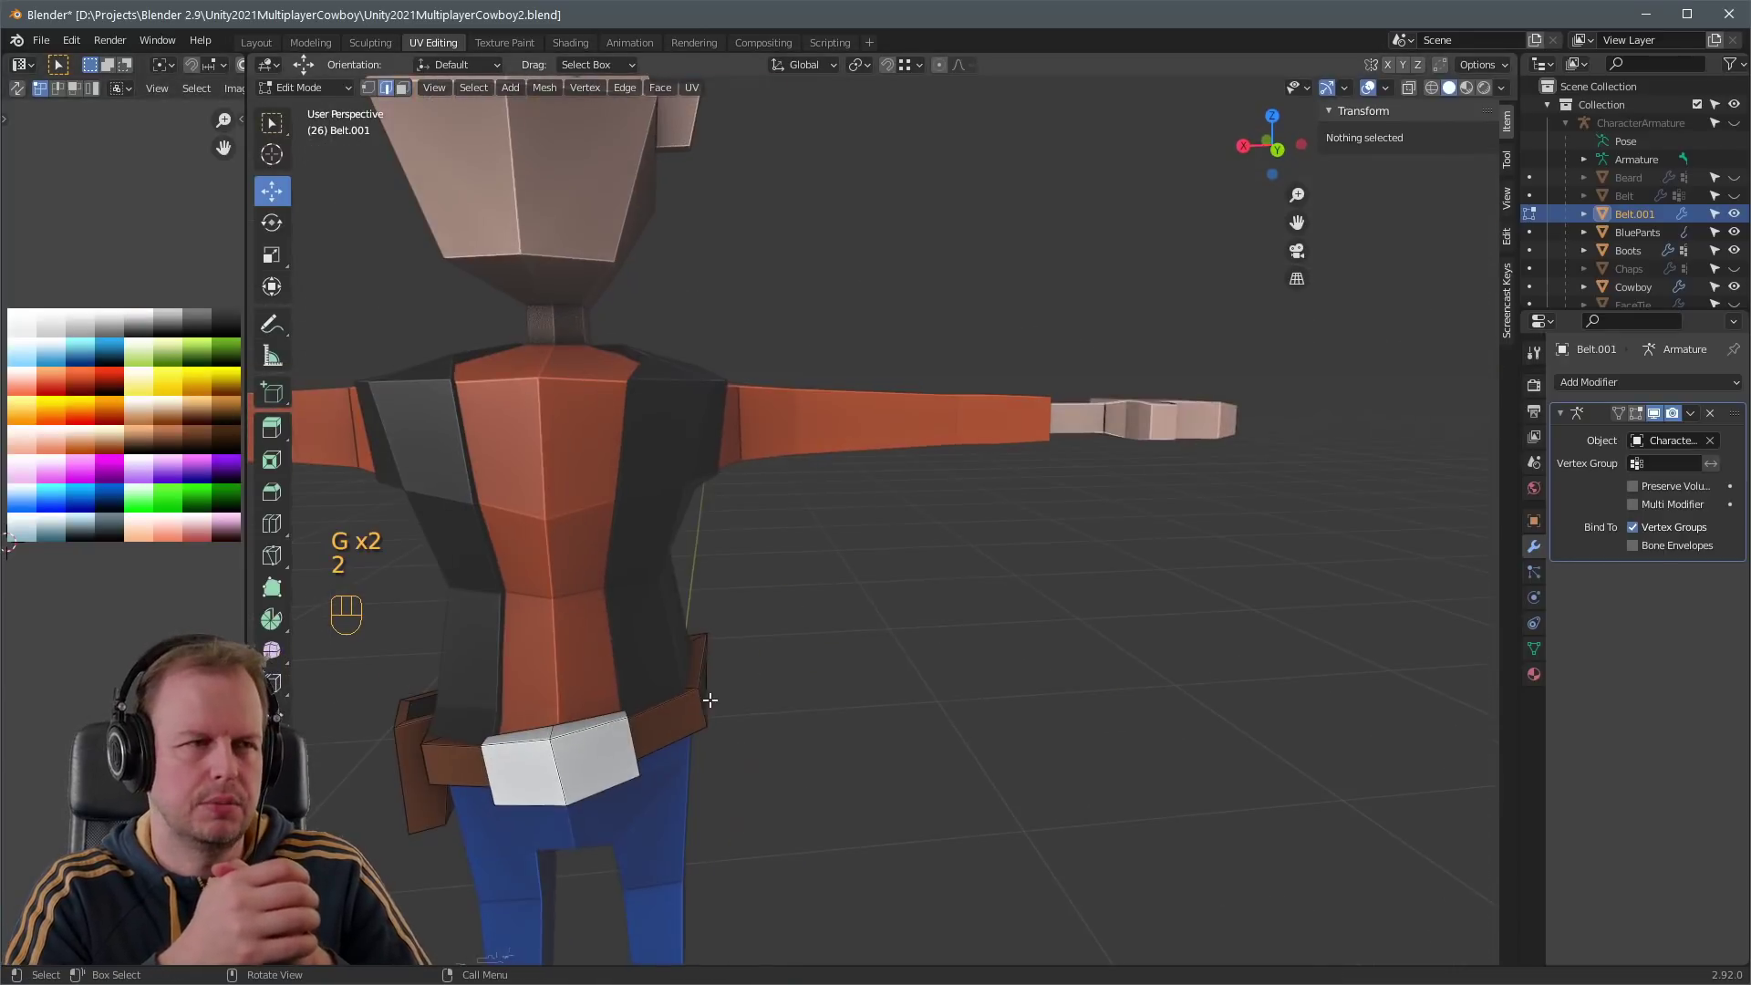
middle_drag(709, 699, 887, 592)
key(3)
click(541, 652)
middle_drag(767, 552, 705, 603)
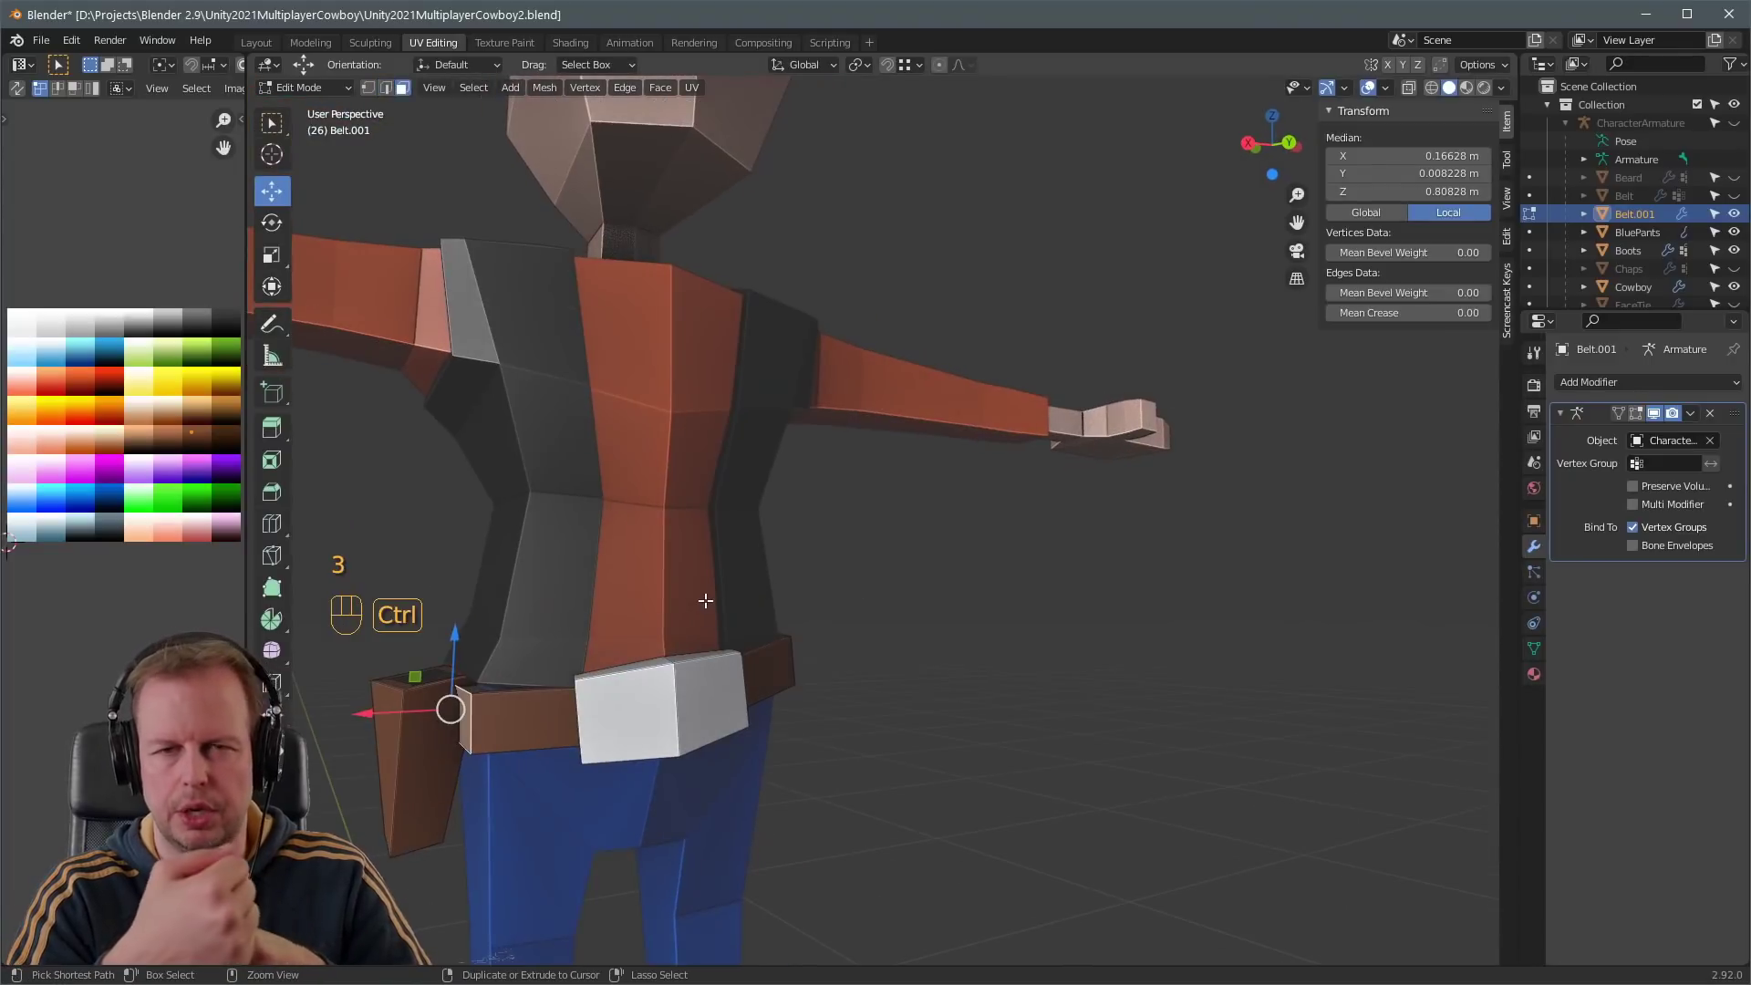
key(ctrl+KP_Add)
key(ctrl+z)
key(l)
key(g)
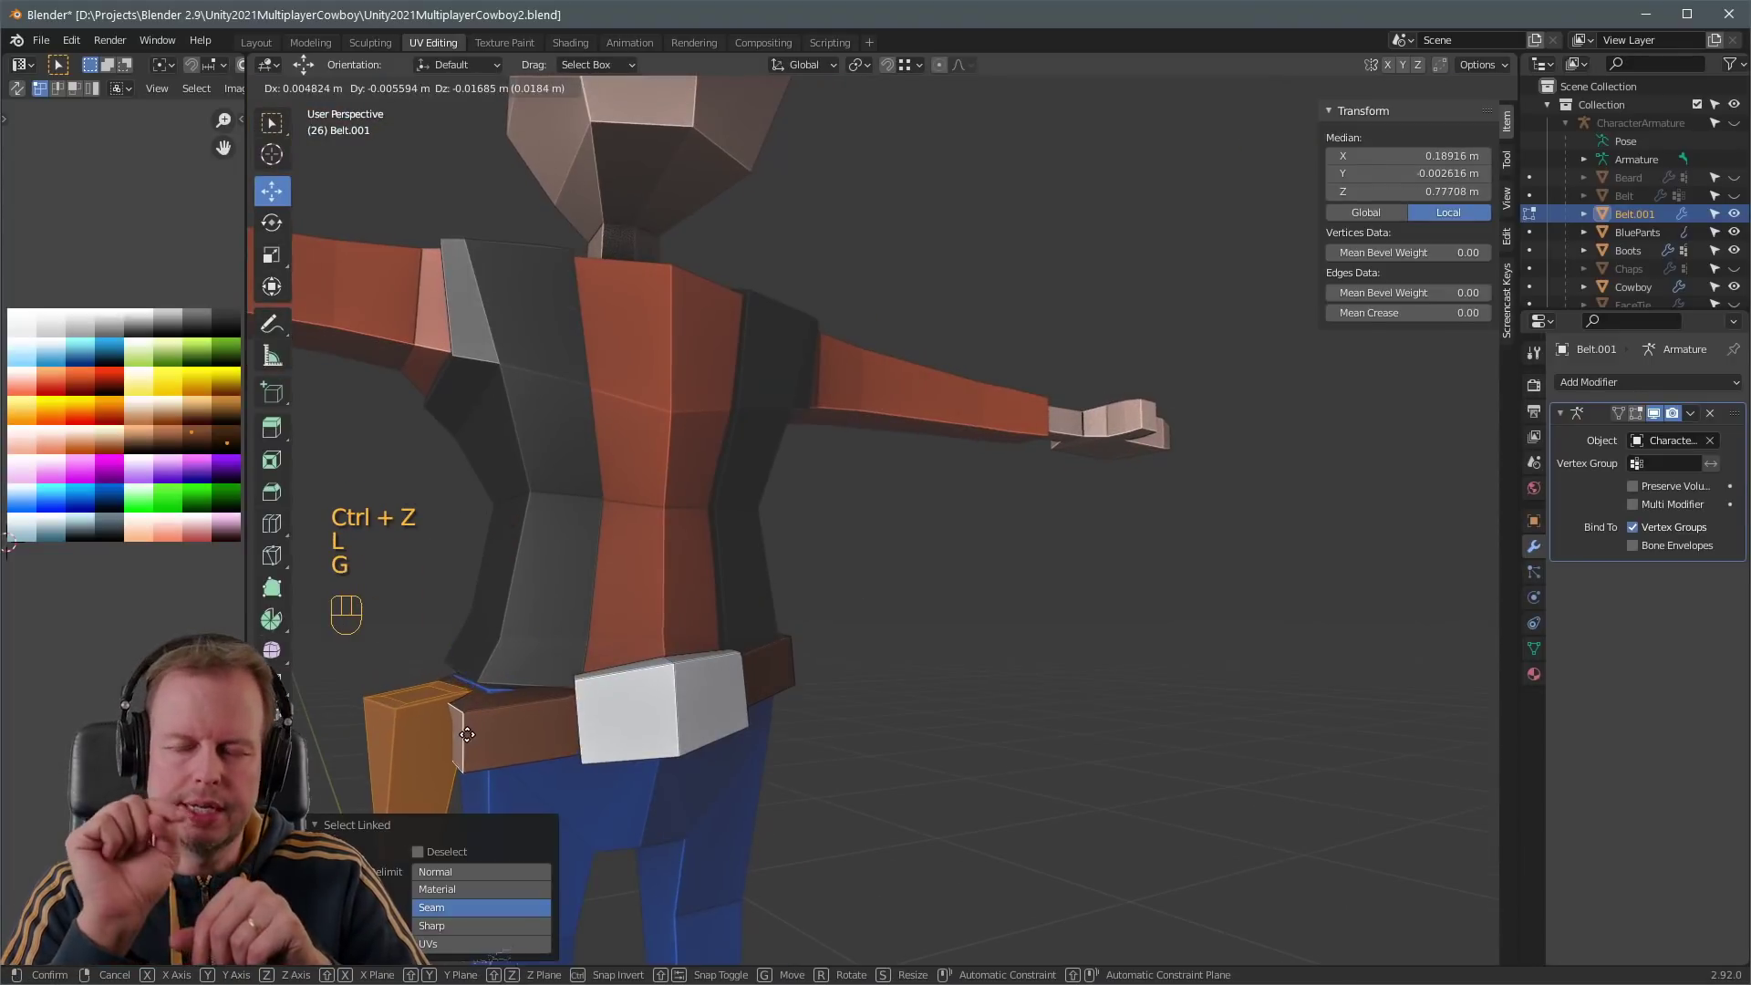
click(456, 735)
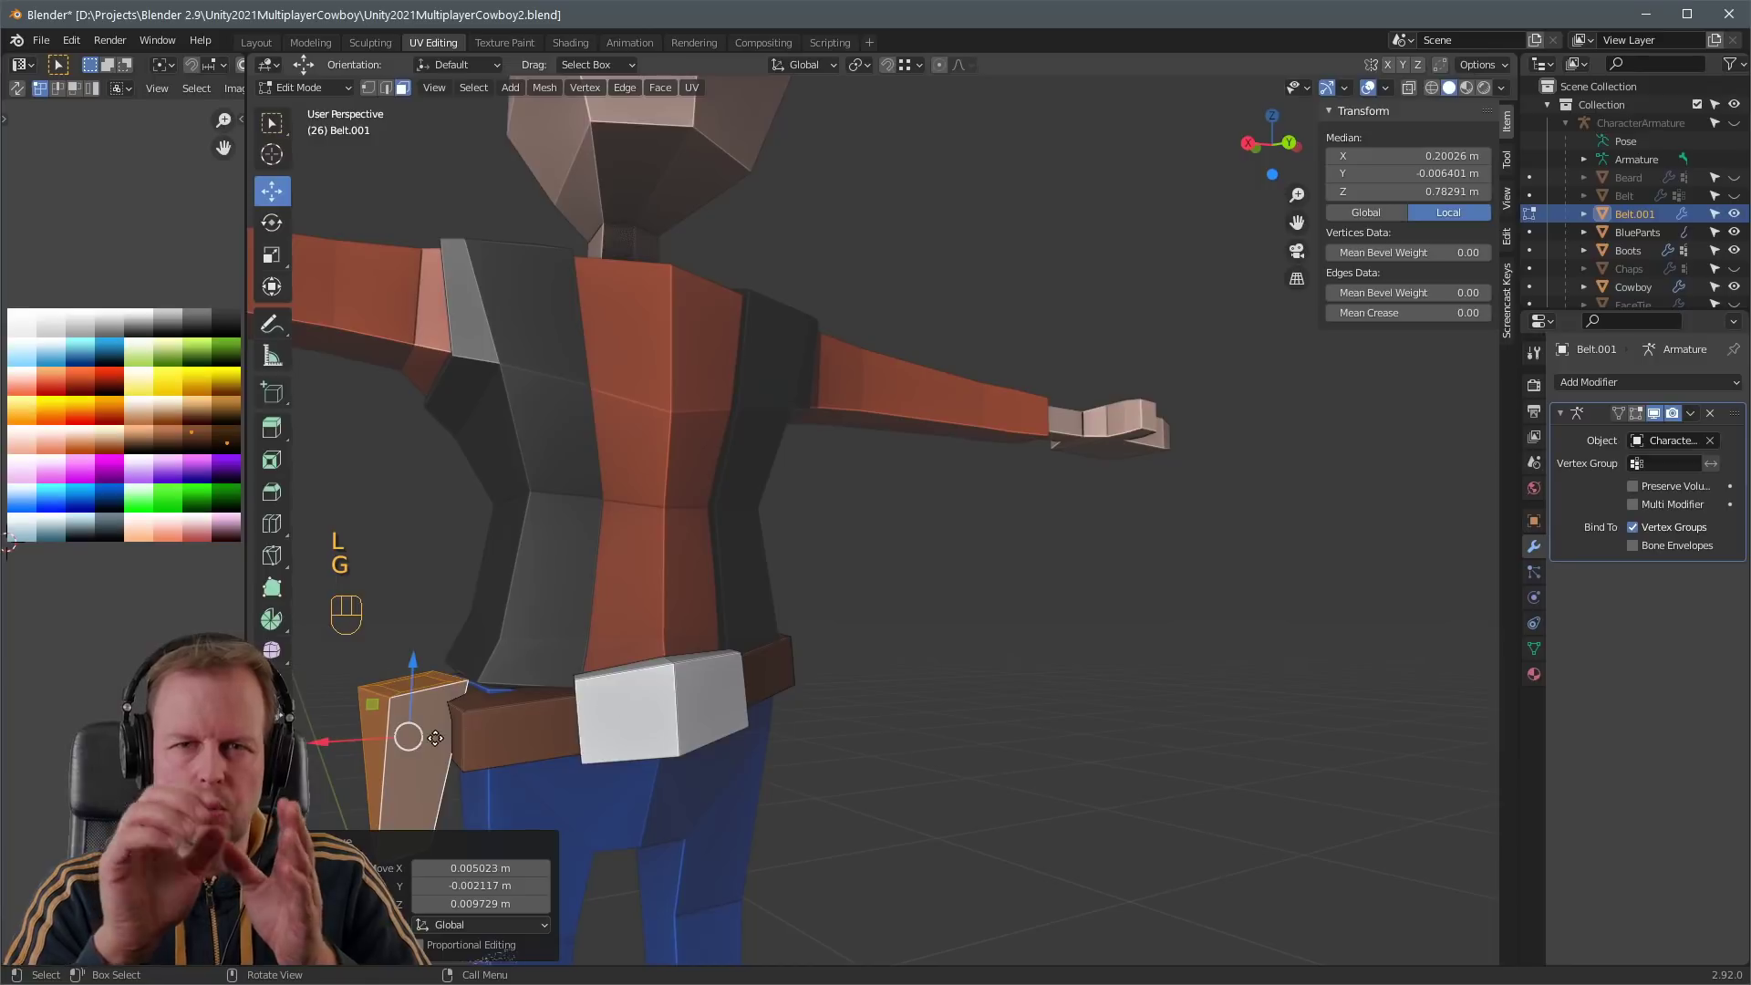
click(469, 704)
scroll(523, 716, down, 5)
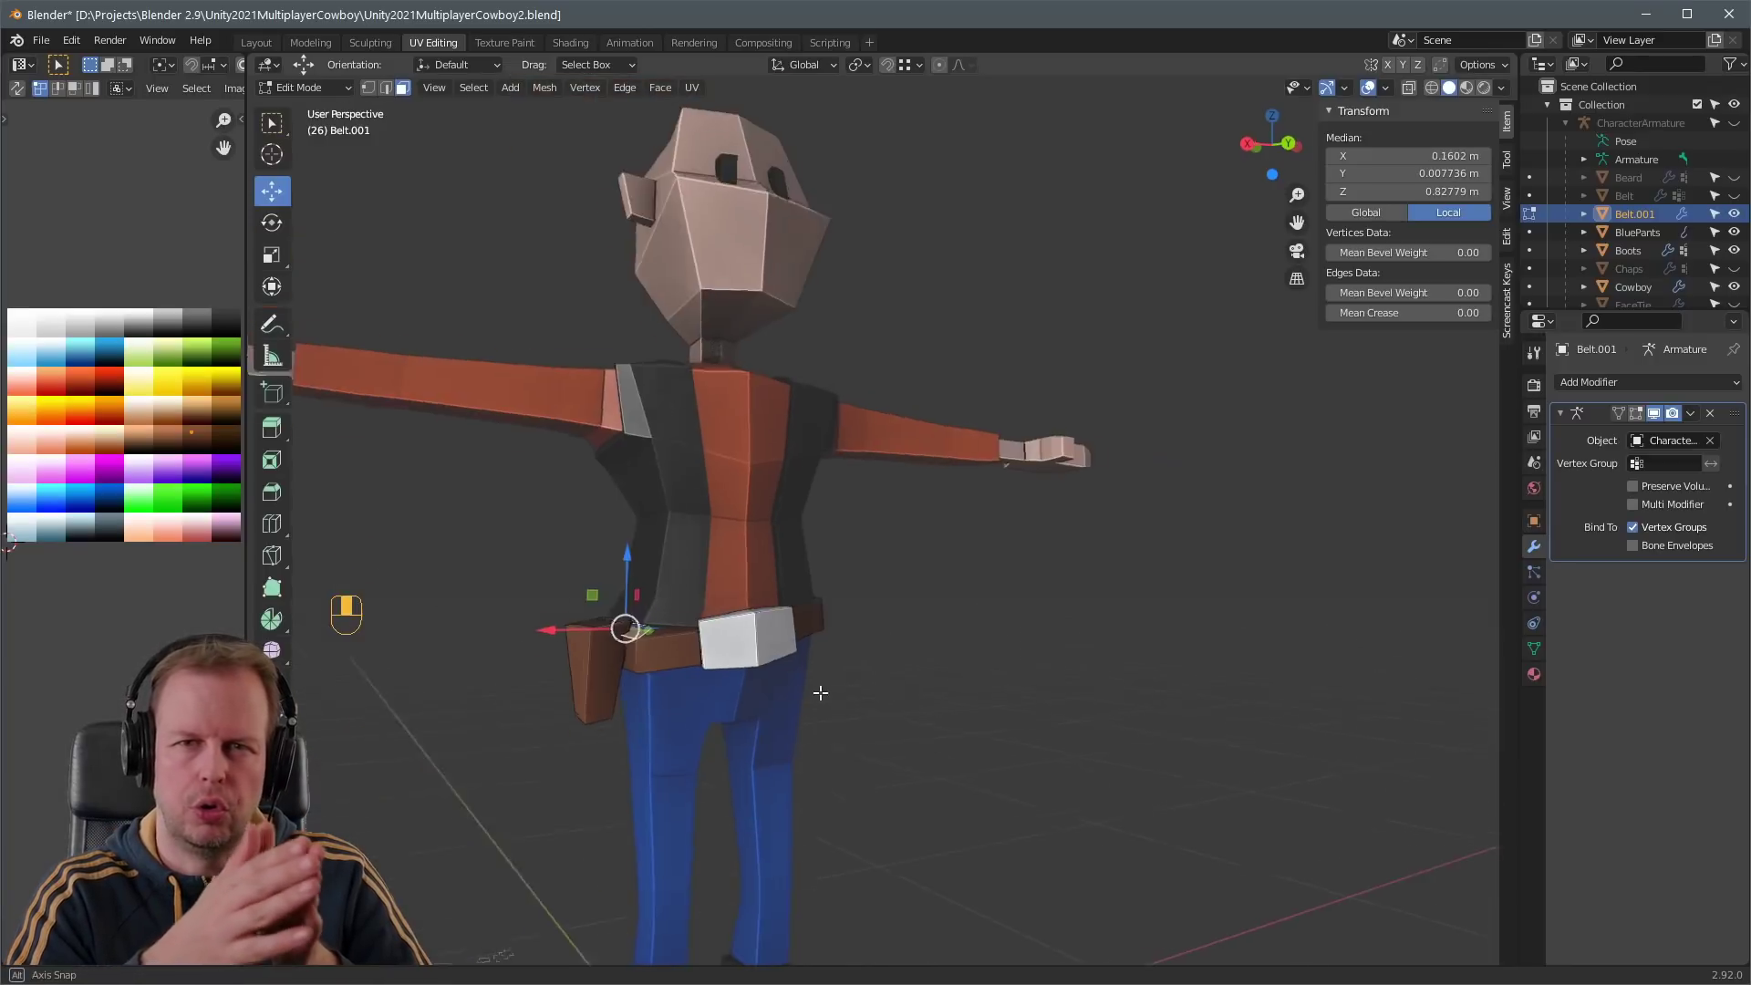
middle_drag(523, 716, 881, 658)
key(Tab)
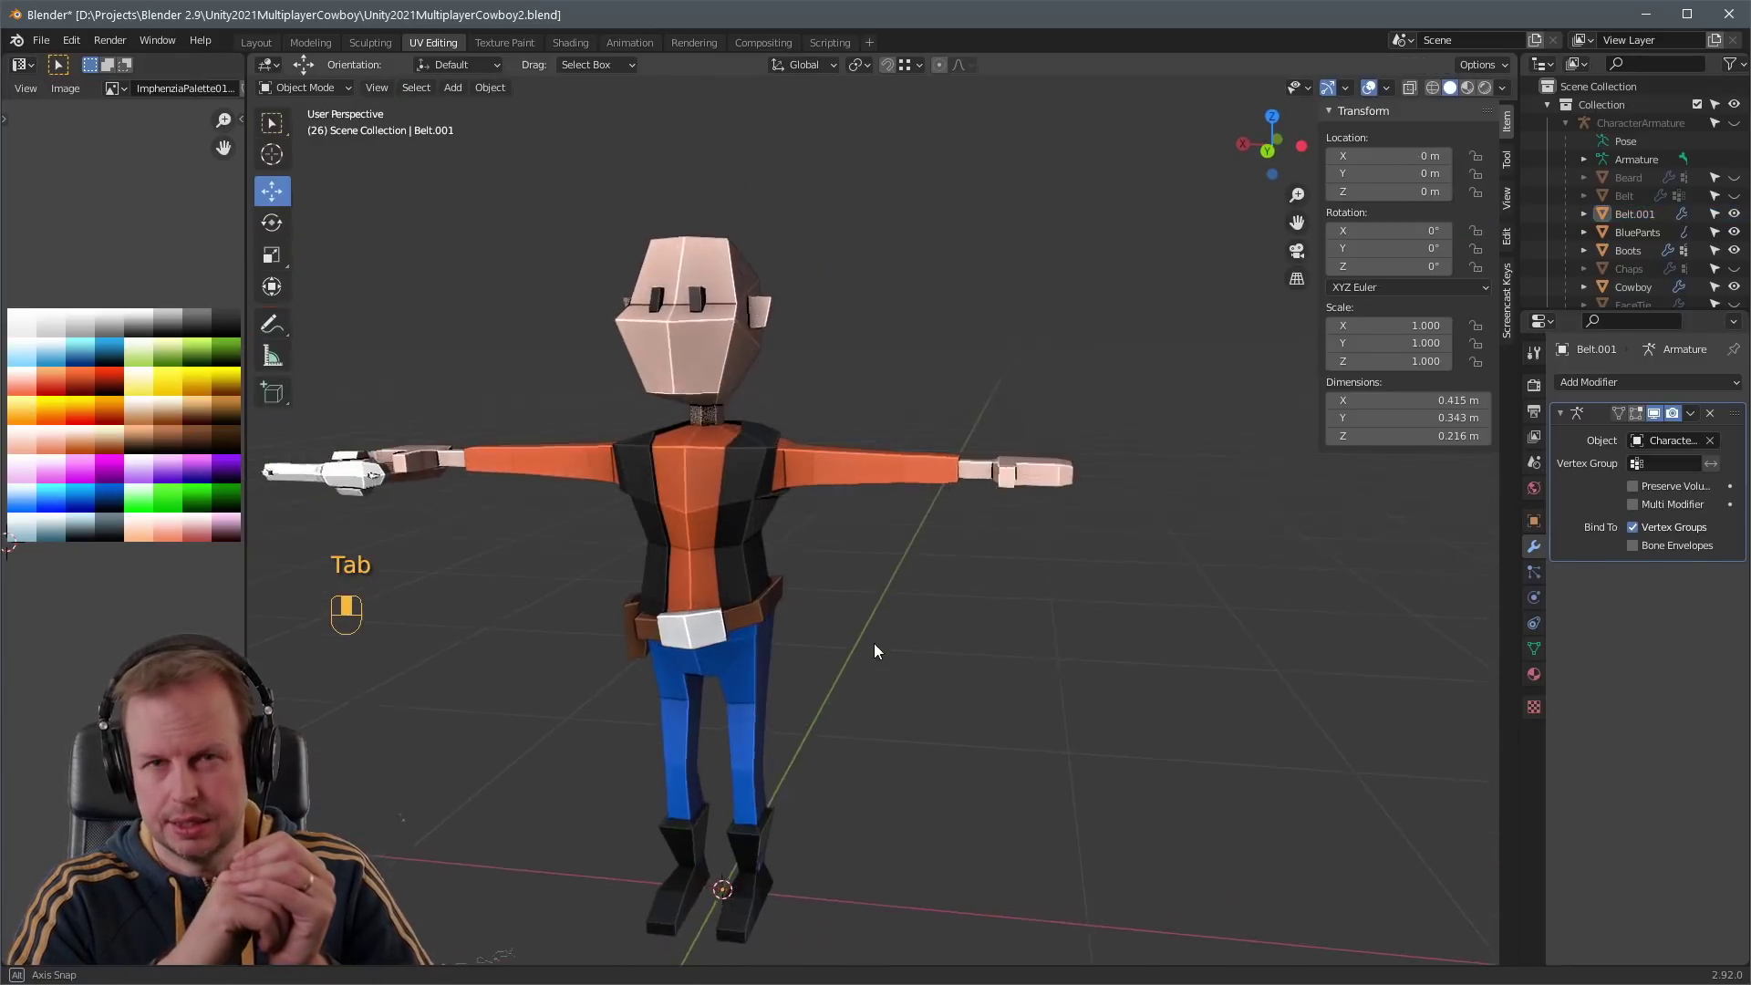
- Rotate the belt's section at the character's left hip by -12.8° and lower it about 0.018 m
key(Tab)
key(3)
scroll(730, 641, up, 3)
alt+shift+click(720, 632)
middle_drag(721, 632, 825, 579)
key(g)
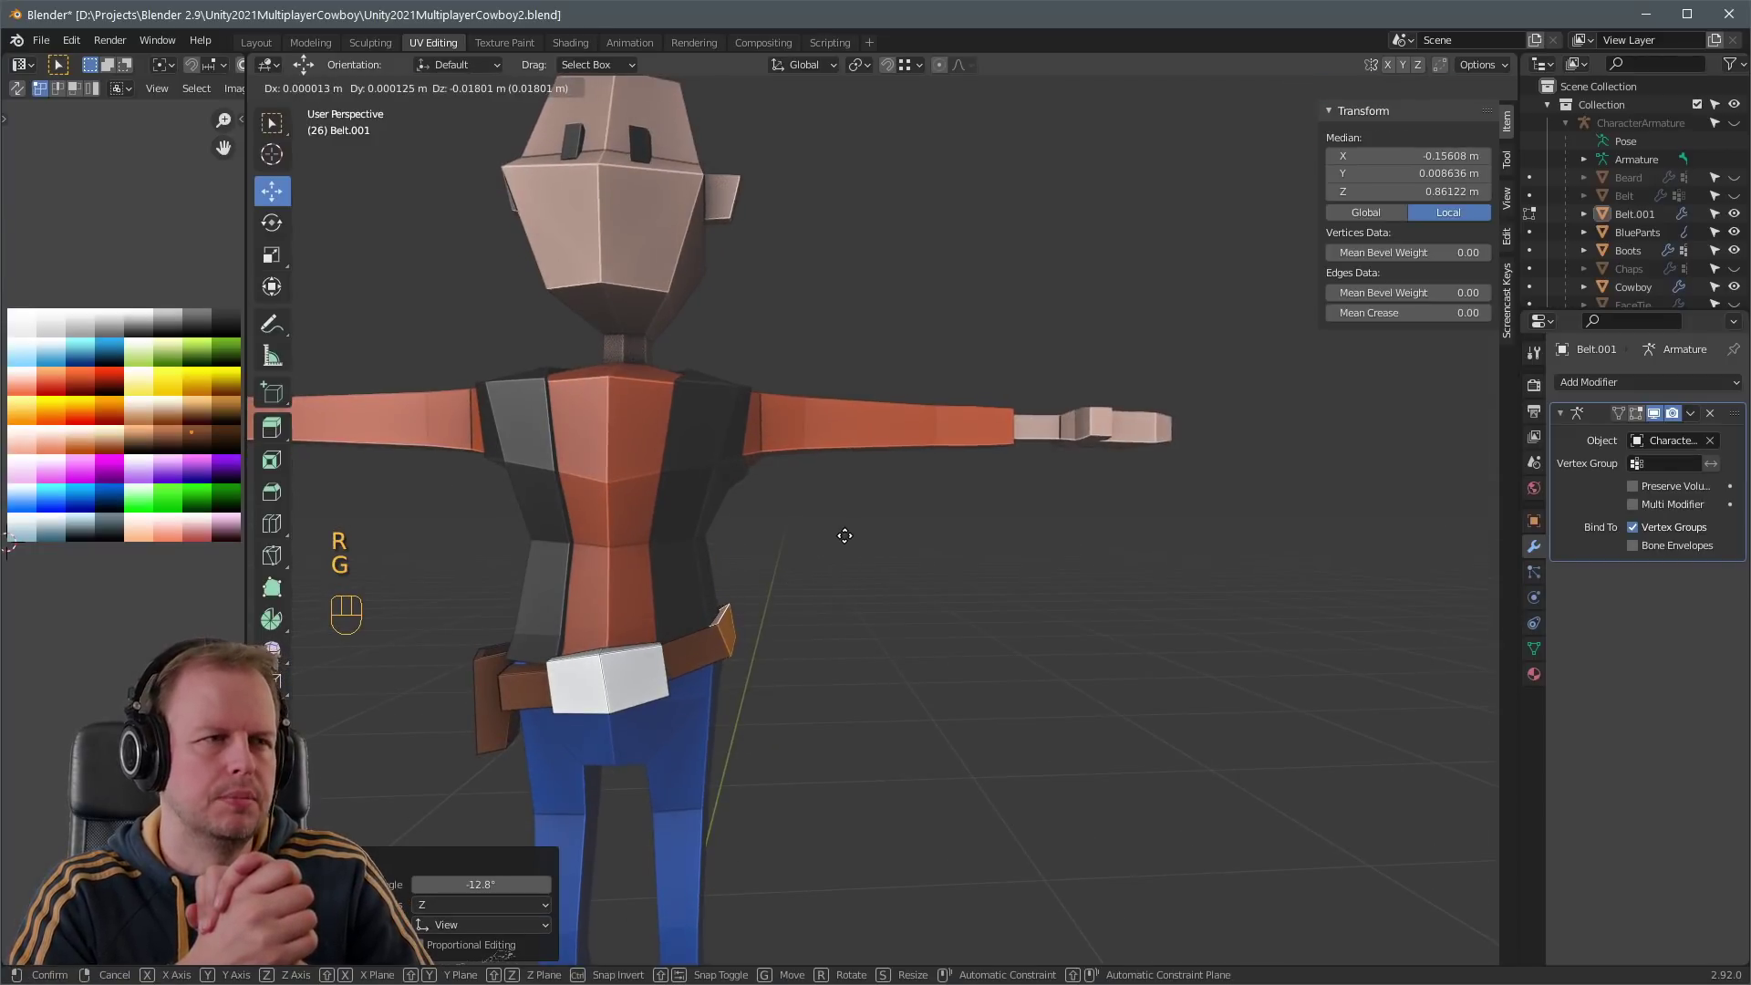
click(841, 540)
- Fine-tune the position of the left hip's belt section so it fits closely around the waist
middle_drag(891, 547, 831, 563)
key(g)
click(810, 598)
key(g)
click(813, 588)
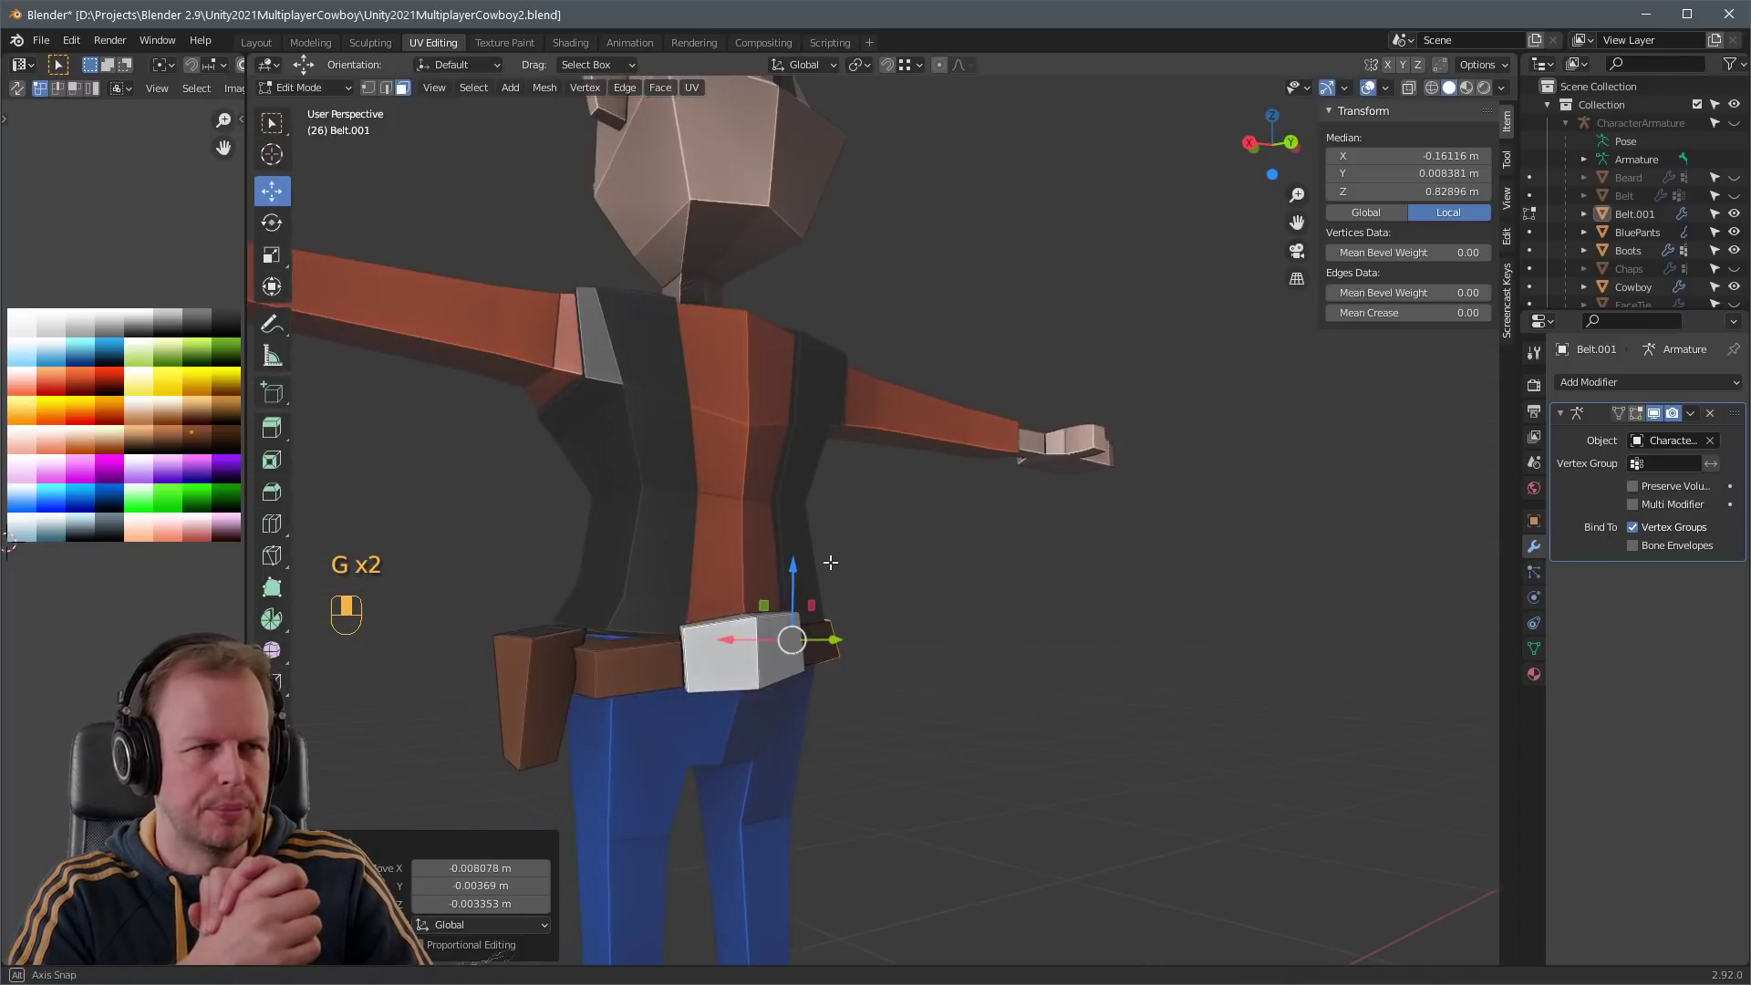
- Select another face of the duplicated belt, move it to fit the waist and leave Edit Mode
key(3)
middle_drag(601, 685, 830, 600)
click(551, 559)
key(g)
click(698, 572)
key(Tab)
- Examine the belt and holster from behind, the side and the front for gaps against the body
scroll(830, 600, up, 4)
shift+middle_drag(1012, 620, 957, 474)
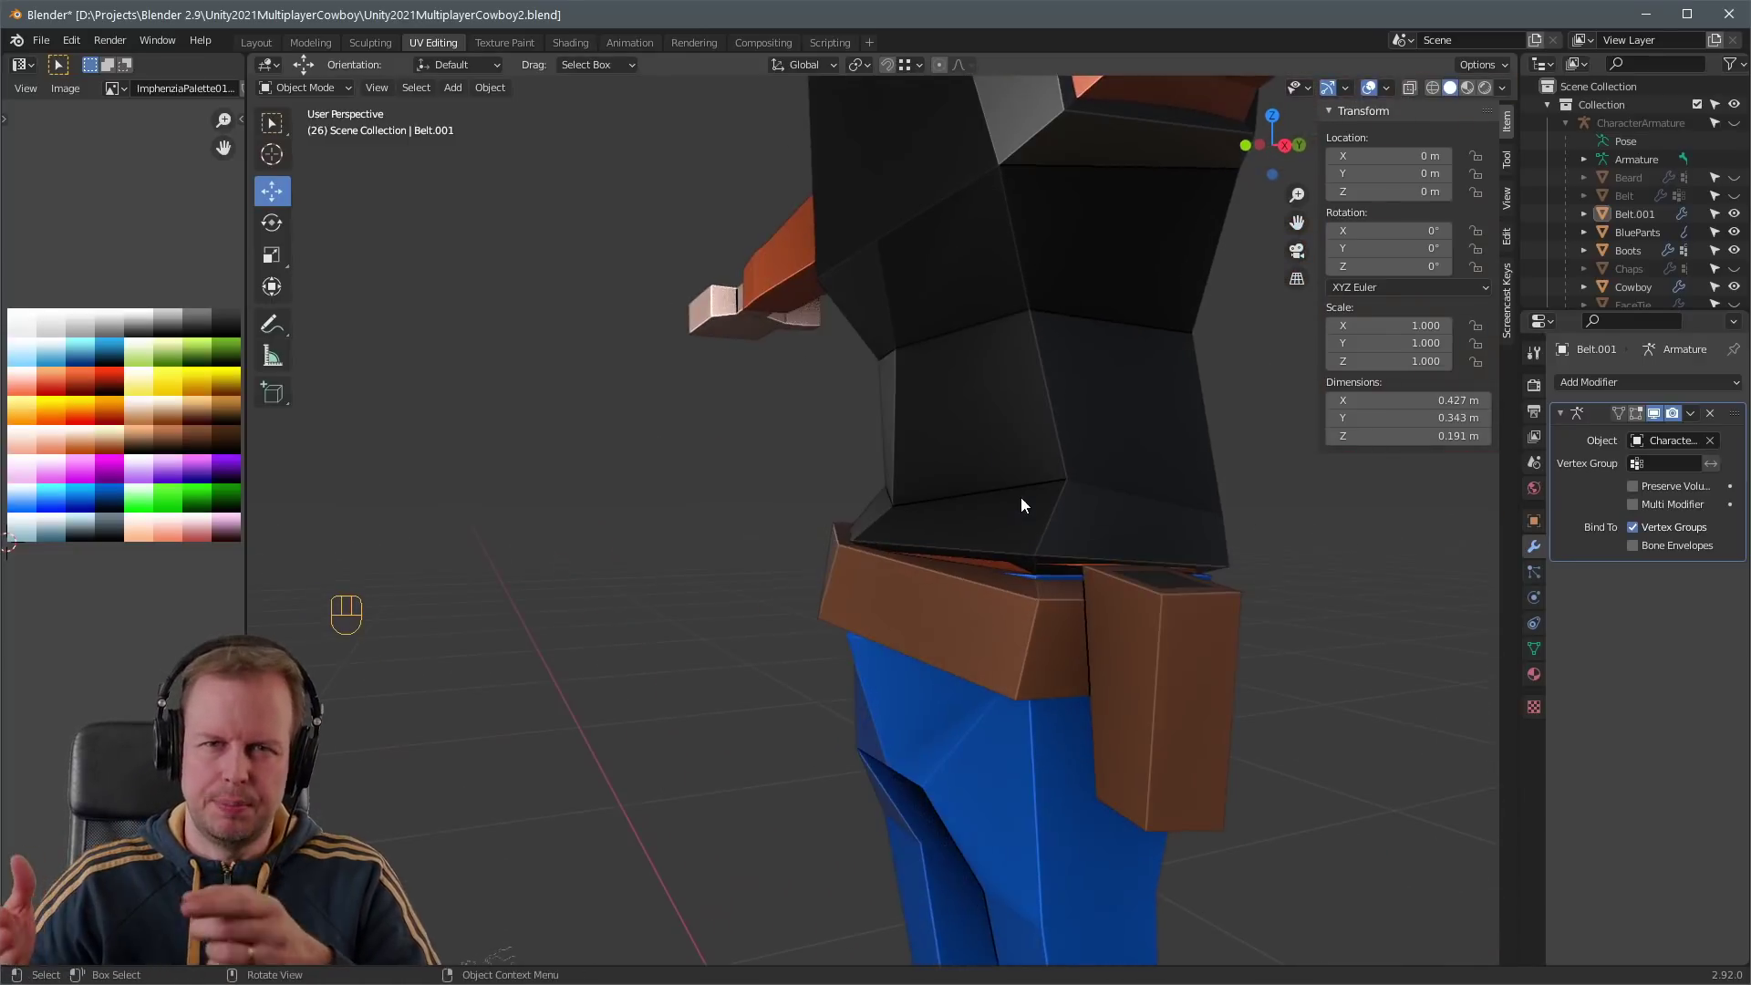
middle_drag(1133, 567, 1163, 559)
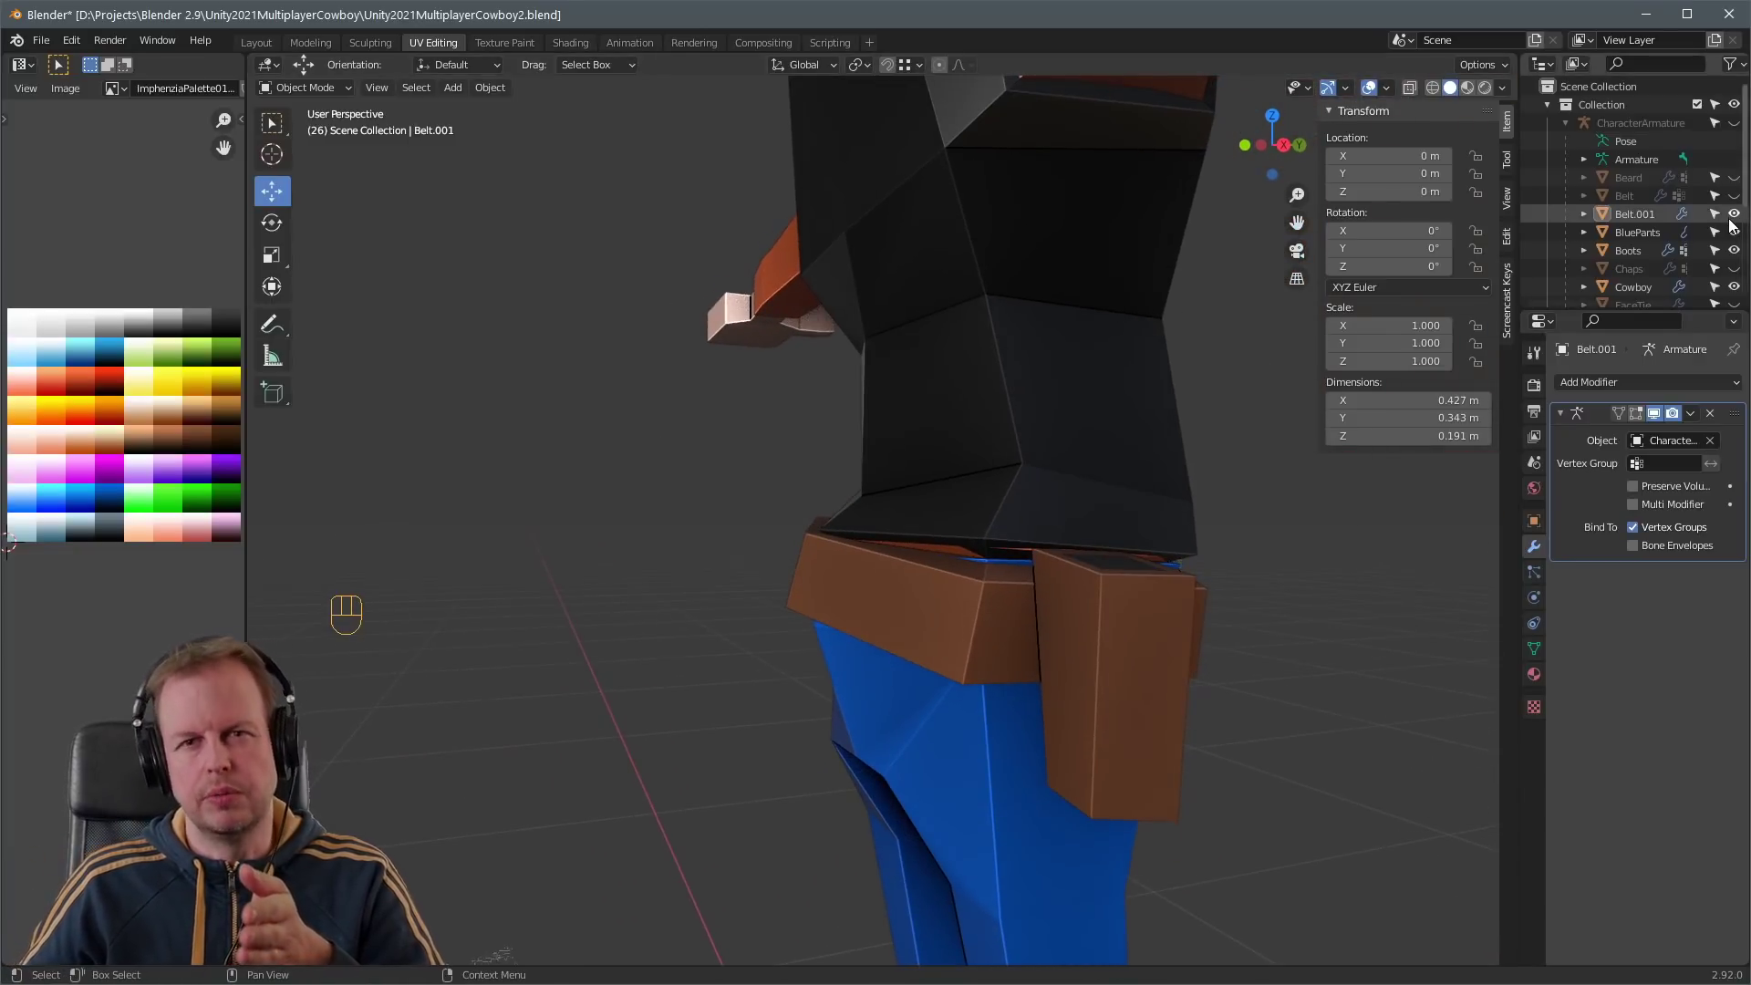
mouse_move(1176, 401)
middle_down()
mouse_move(1058, 402)
mouse_move(1145, 407)
middle_up()
scroll(1093, 392, up, 5)
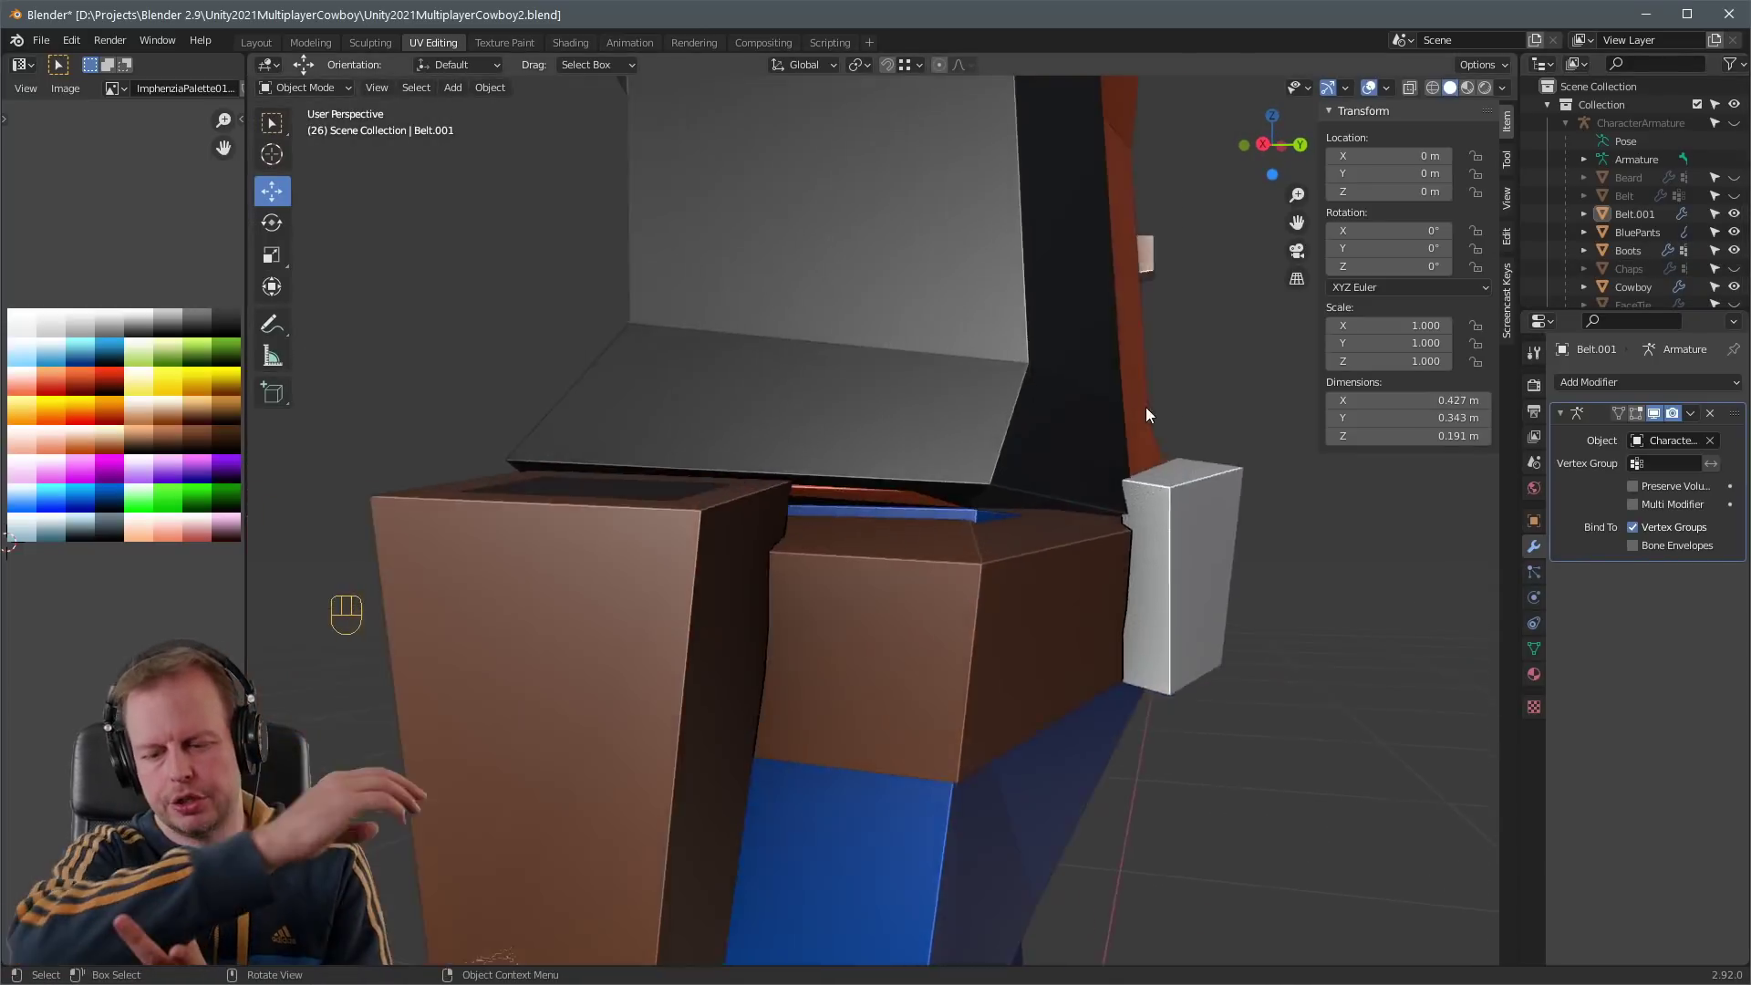
scroll(1076, 438, down, 6)
middle_drag(993, 474, 1021, 485)
drag(1019, 478, 1026, 473)
scroll(1026, 473, up, 1)
middle_drag(1019, 478, 956, 500)
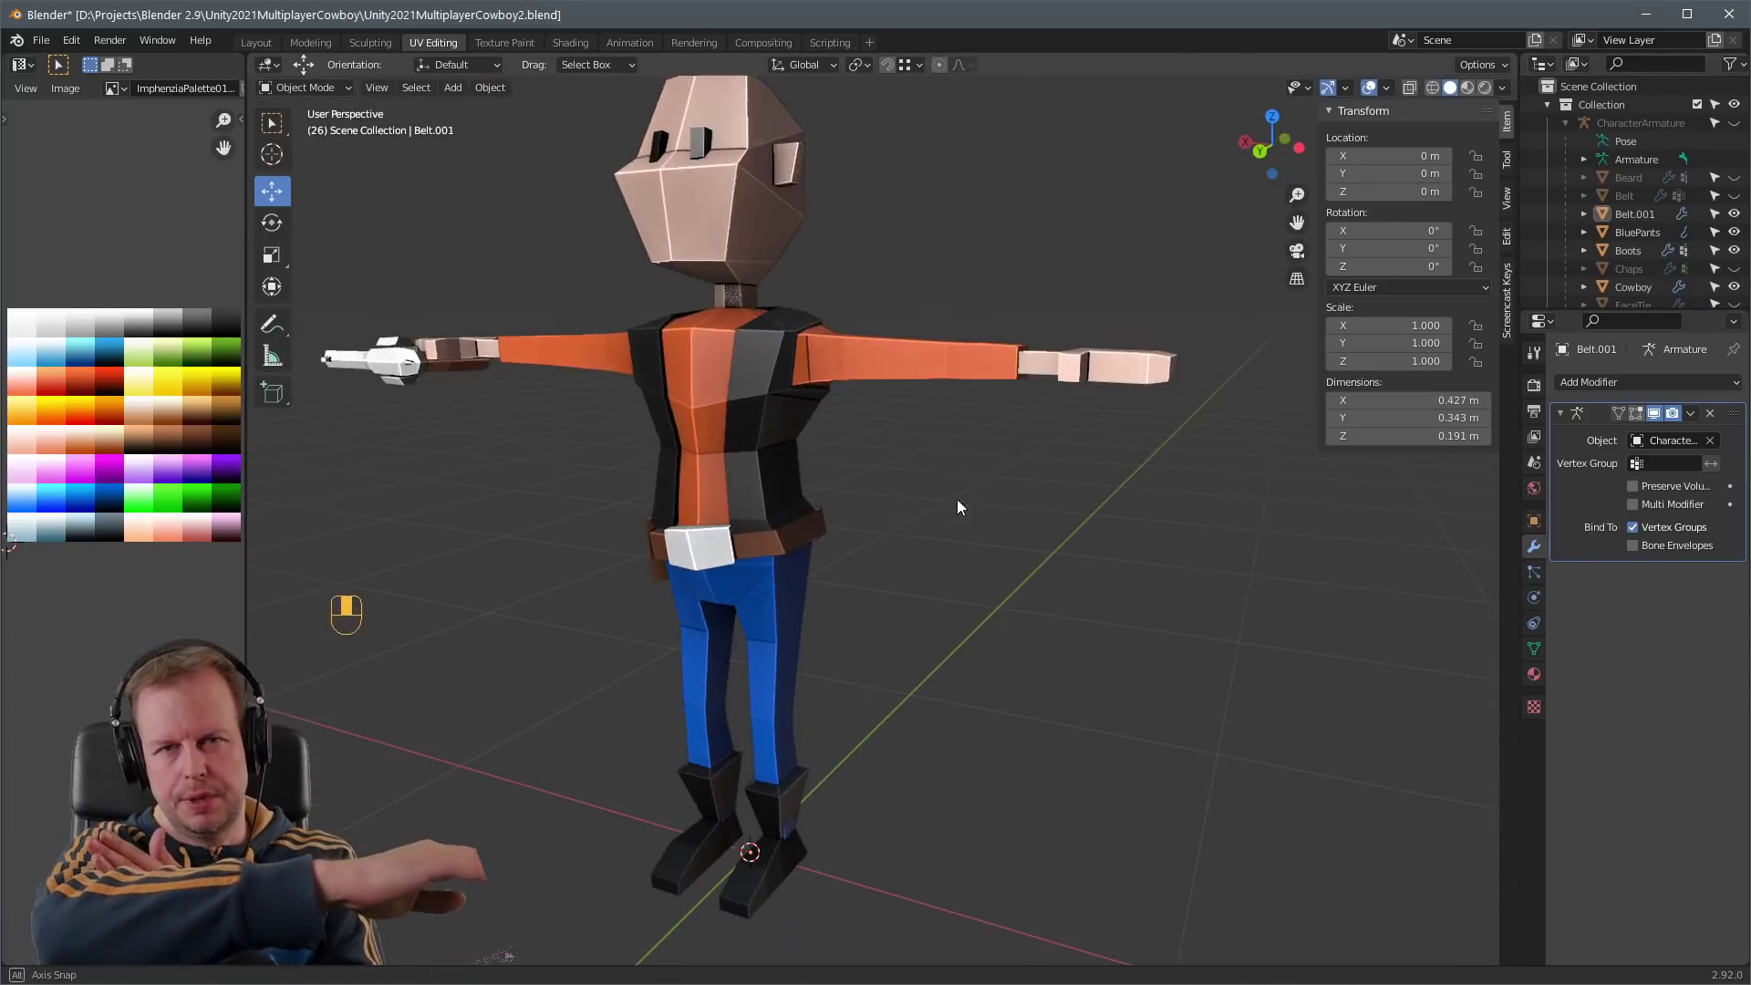
- Rotate the belt's strap section at the character's left hip by -9.51° and raise it about 0.012 m
key(Tab)
click(802, 540)
key(r)
click(904, 504)
key(g)
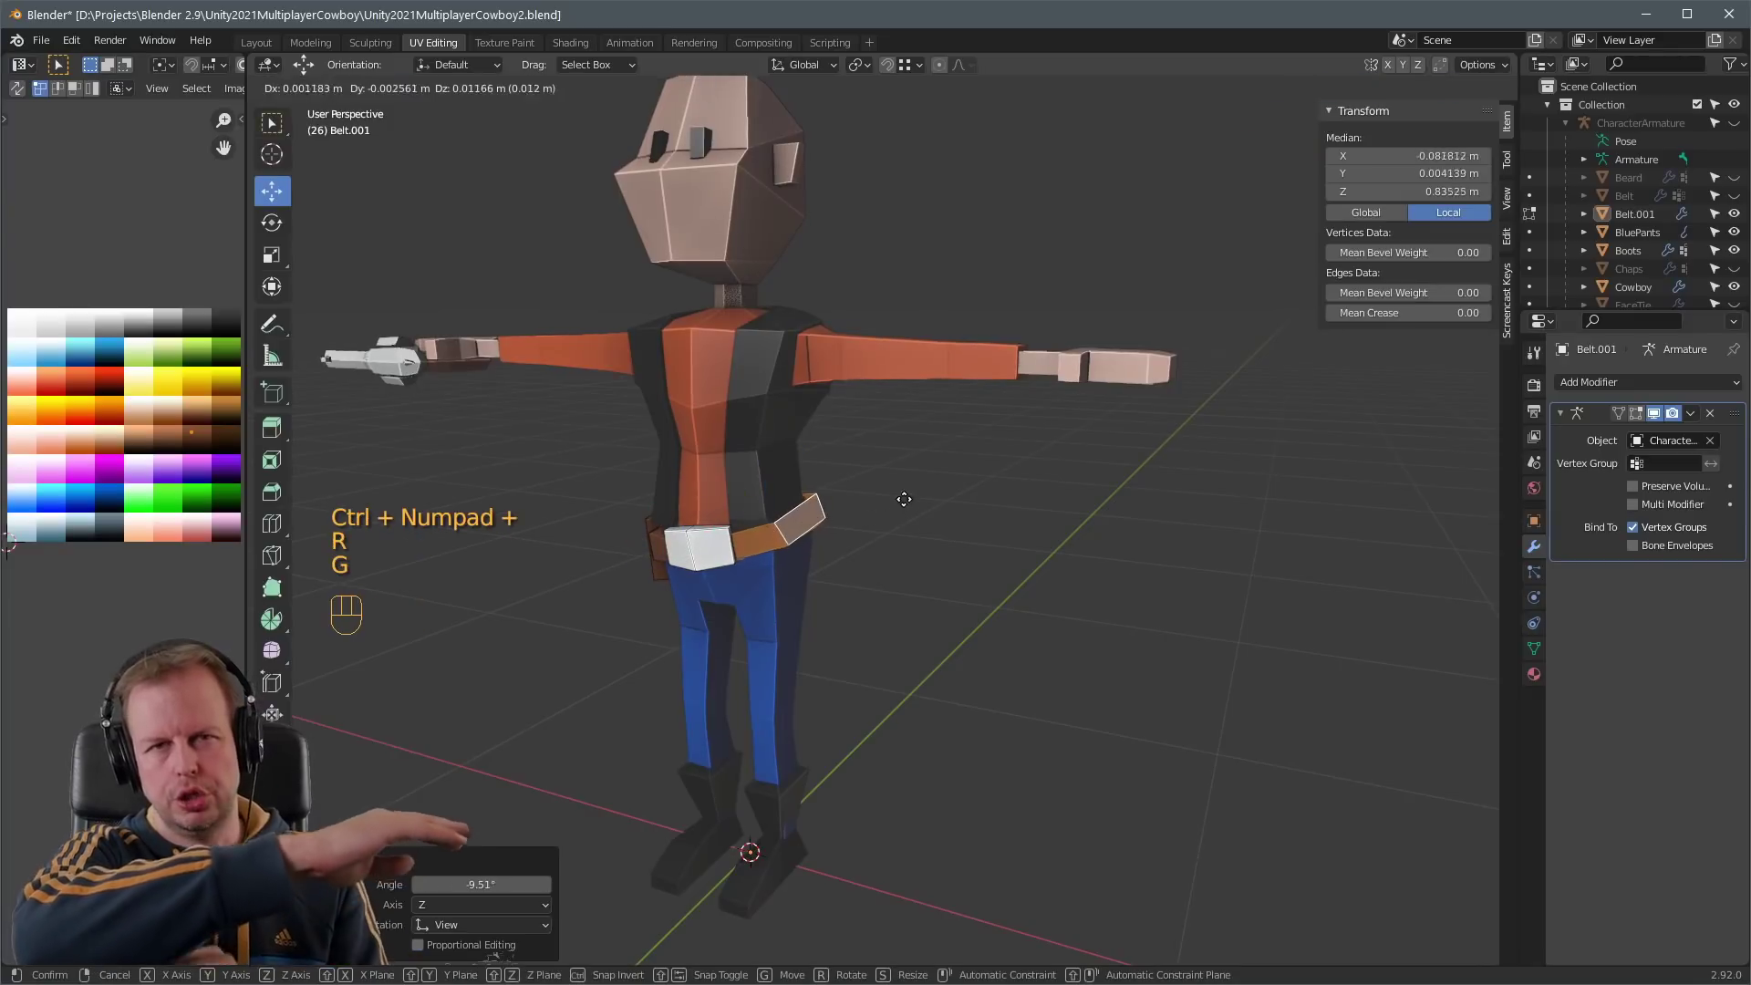
click(904, 496)
- Shift the left strap section horizontally to centre it around the waist and clear the selection
middle_drag(904, 496, 776, 505)
key(g)
click(966, 531)
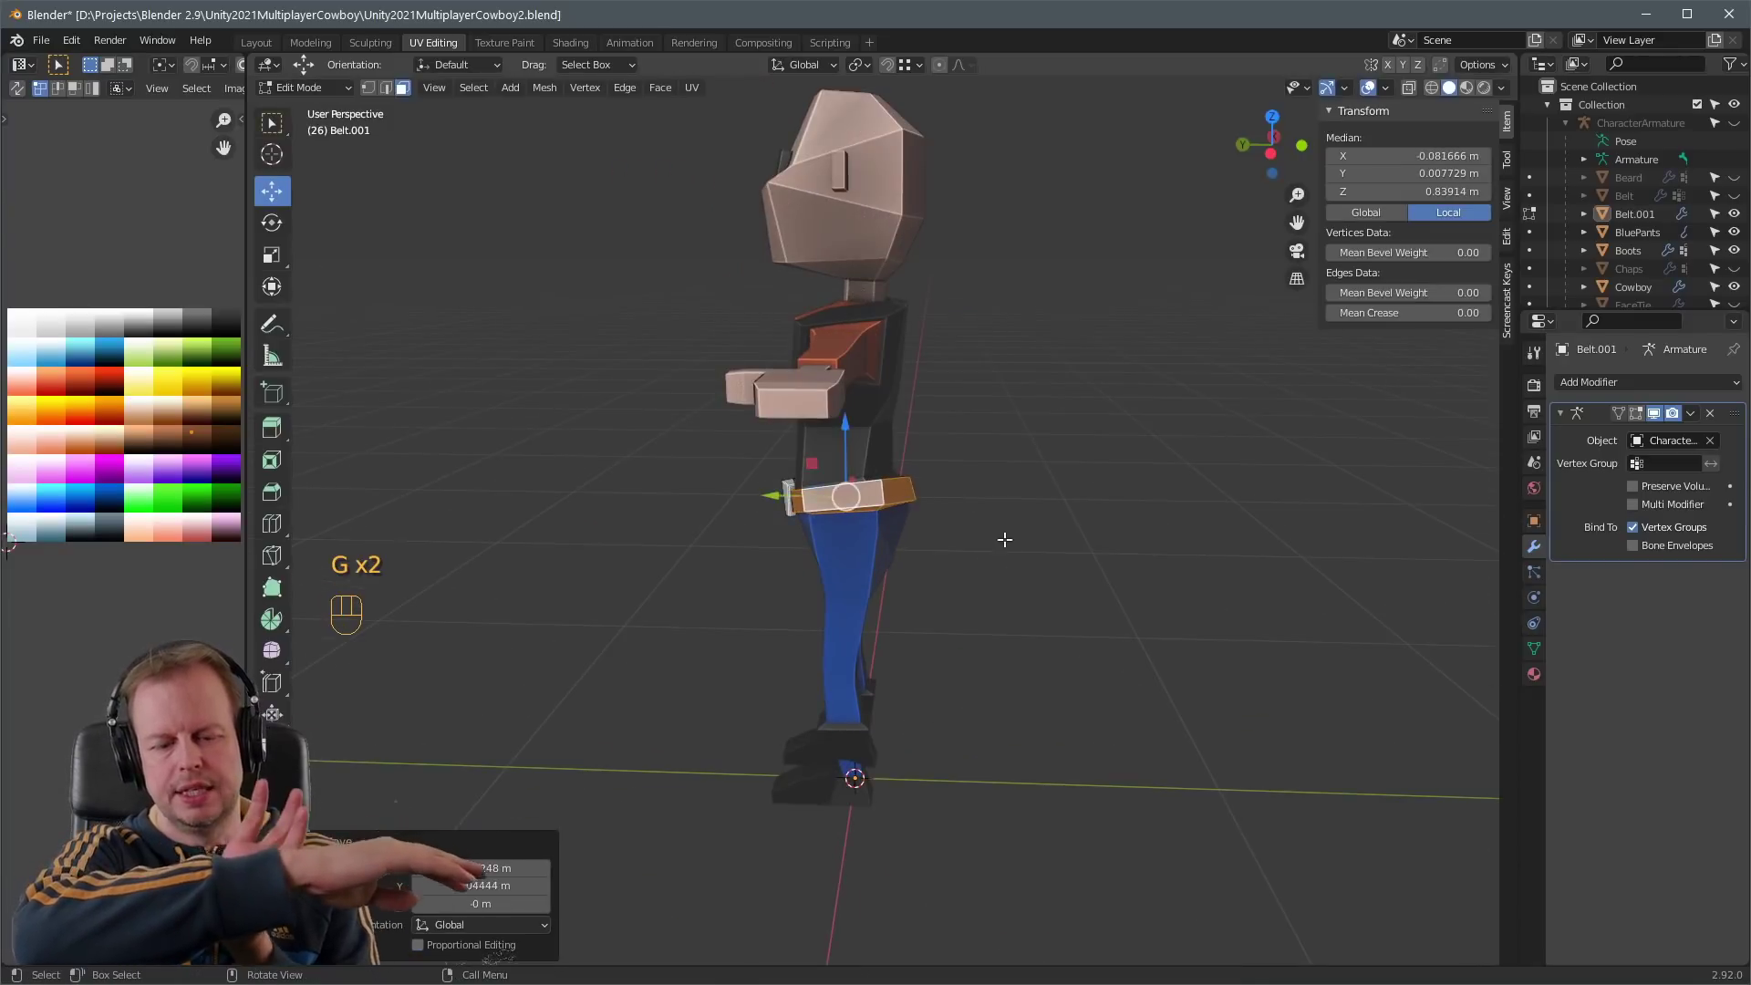
click(1004, 539)
middle_drag(1004, 538, 843, 539)
scroll(1079, 539, down, 4)
middle_drag(1079, 539, 1048, 505)
scroll(1048, 505, up, 7)
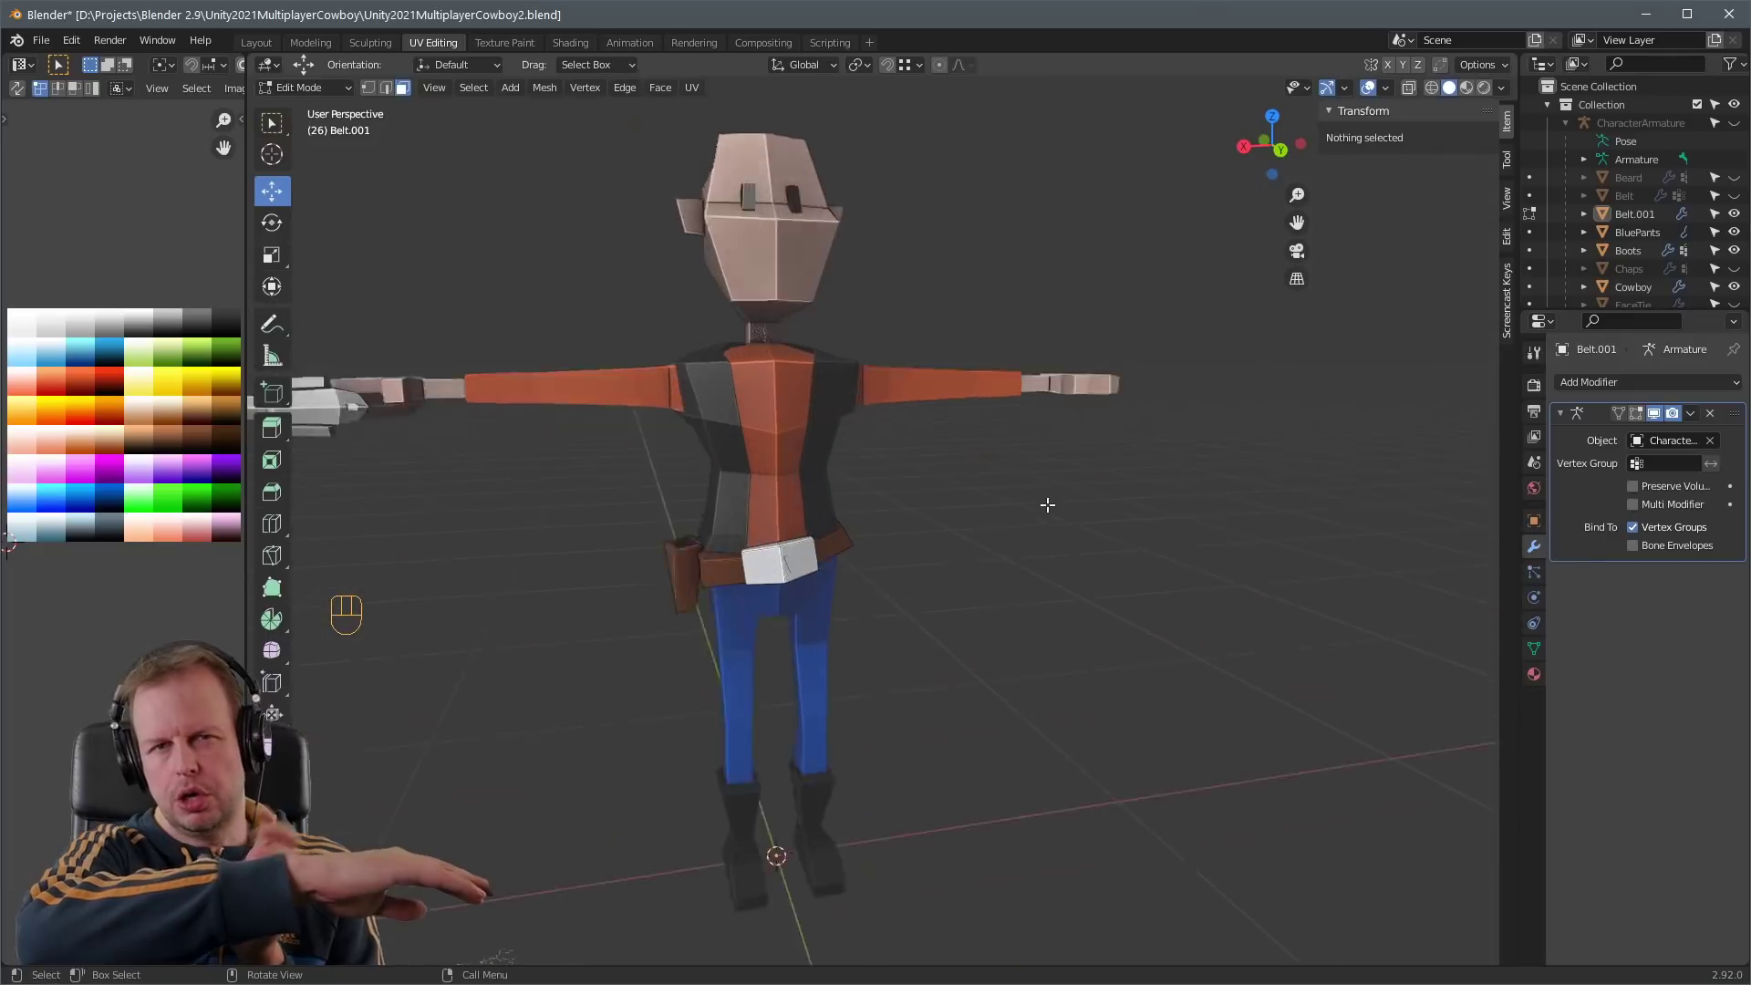
- Fit the belt strap at the holster-side hip by moving its selected parts slightly, and clear the selection
middle_drag(717, 531, 809, 551)
key(3)
click(752, 634)
middle_drag(755, 607, 707, 547)
key(g)
click(869, 555)
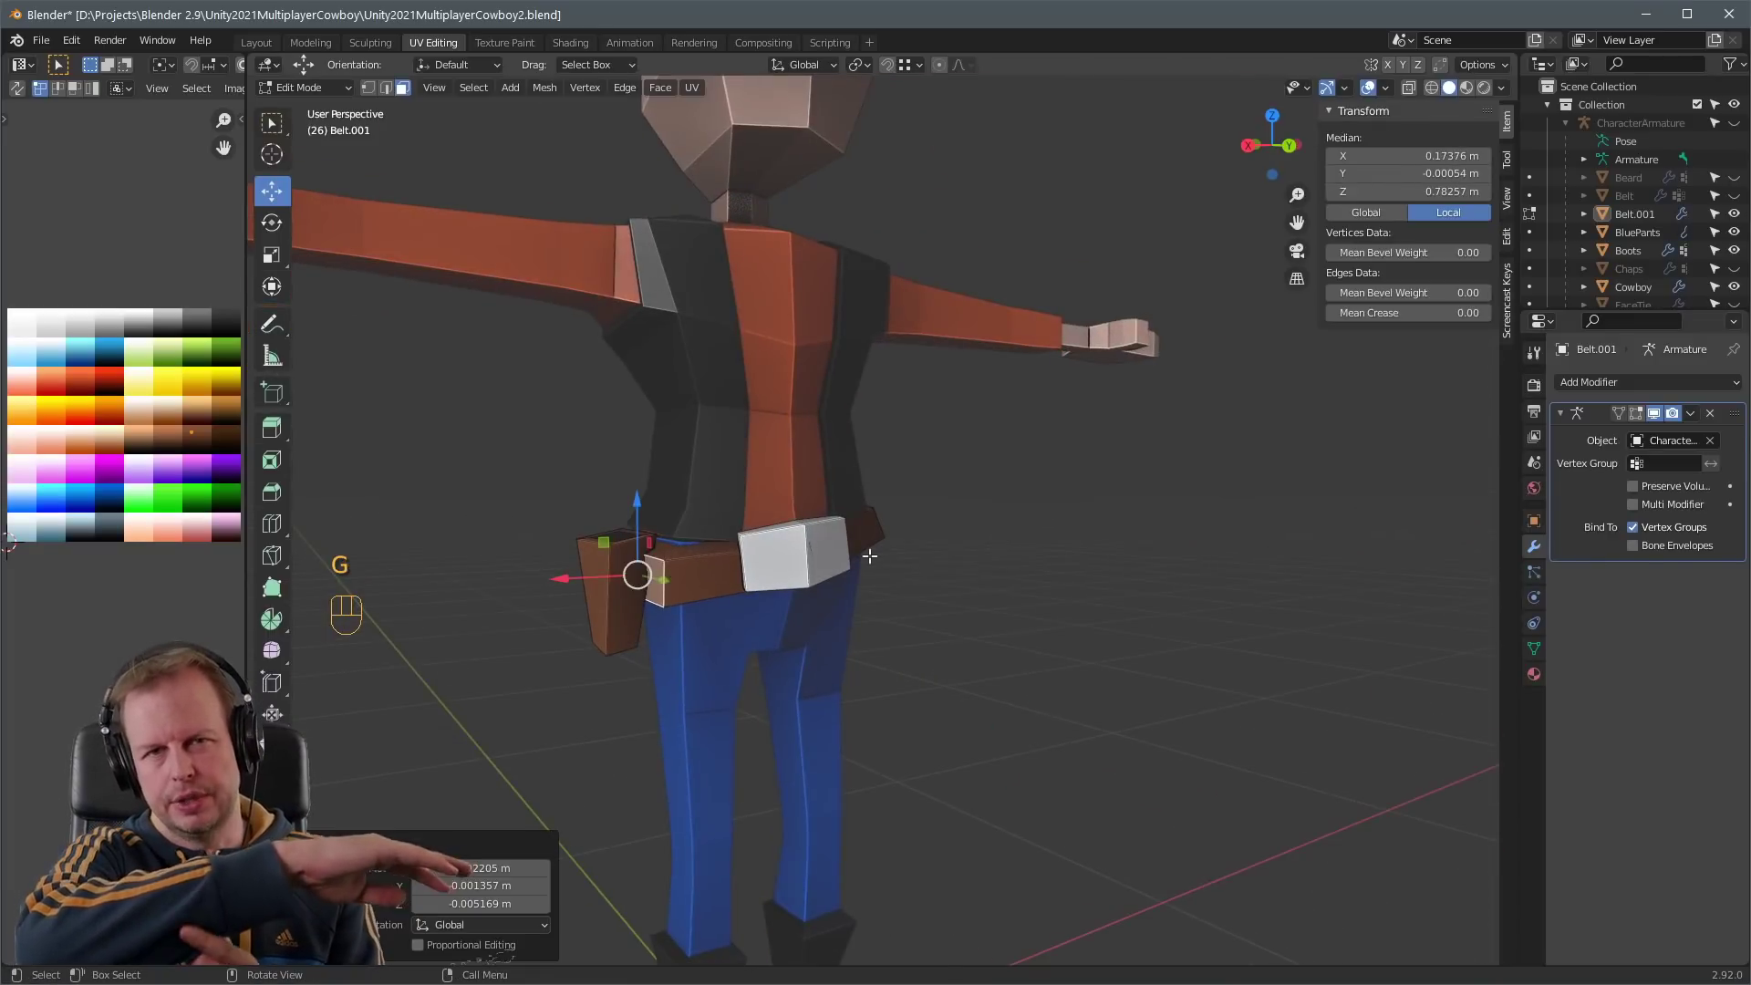
click(670, 544)
key(g)
click(707, 540)
key(g)
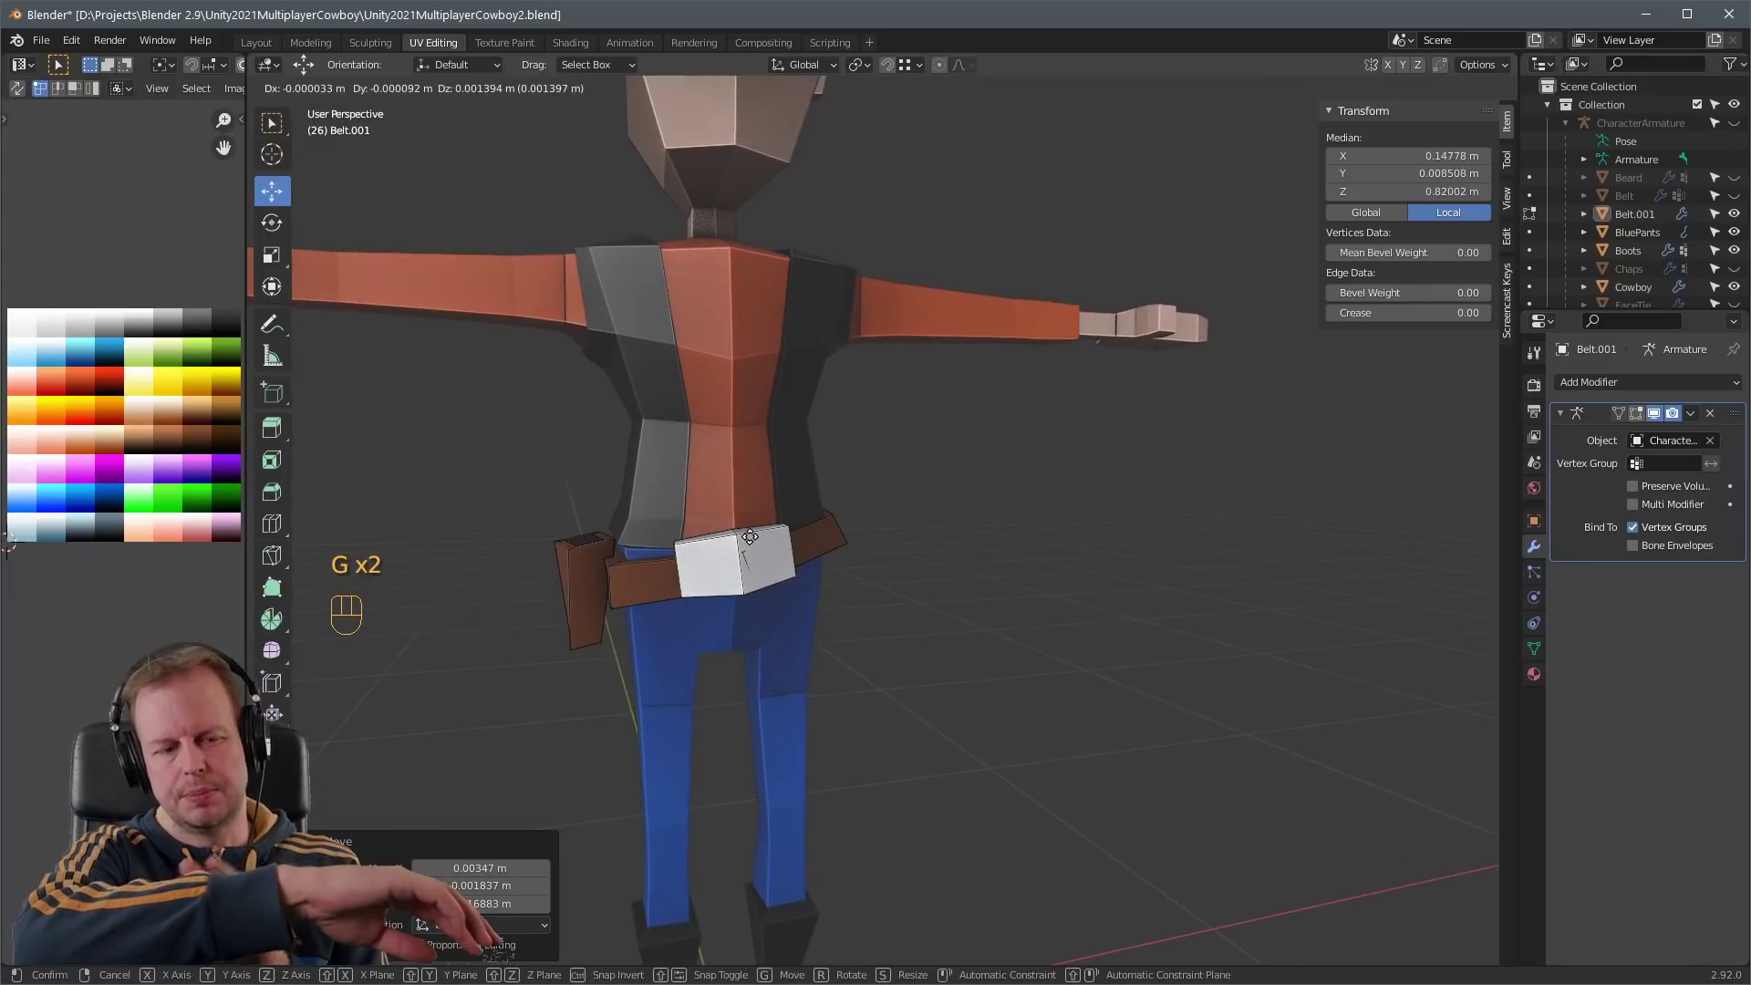
click(806, 539)
click(1063, 540)
- Select the whole belt buckle, nudge it slightly forward from the waist and clear the selection
scroll(1063, 540, down, 3)
middle_drag(1064, 540, 675, 543)
scroll(661, 542, up, 4)
key(3)
click(573, 549)
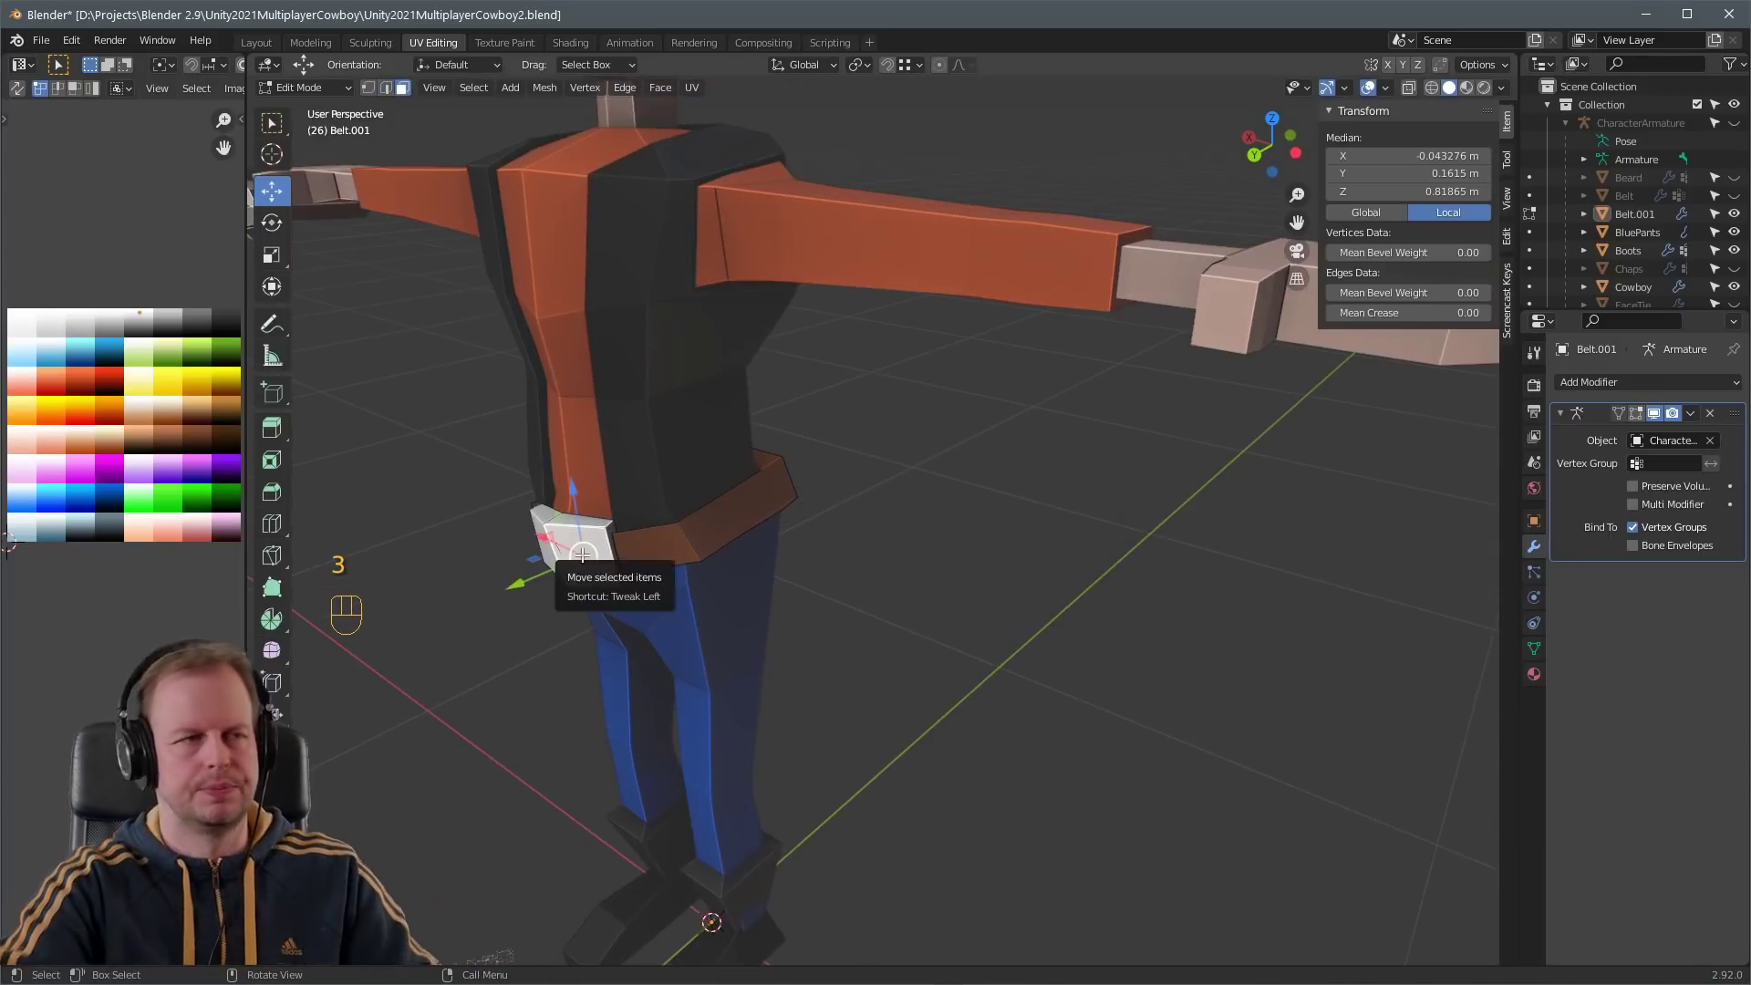
key(l)
drag(532, 558, 524, 563)
click(1001, 544)
scroll(1001, 543, down, 3)
middle_drag(1001, 544, 1023, 539)
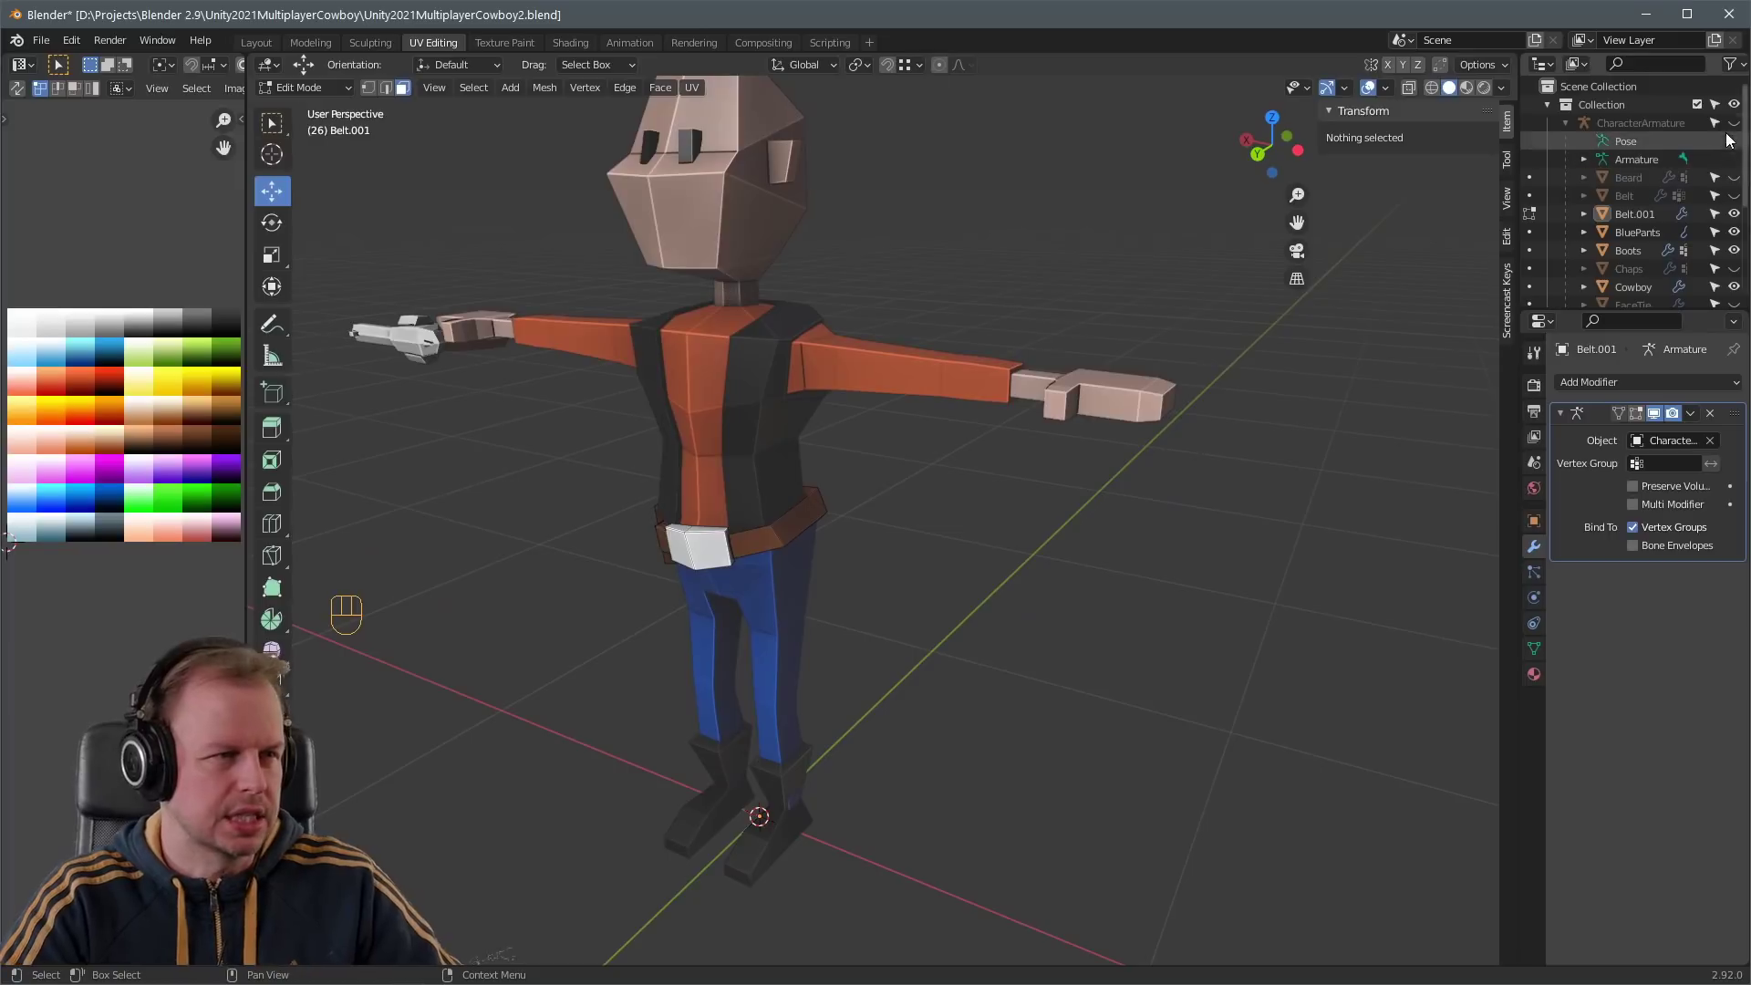
- Show the character armature and, in Pose Mode, lower the Root bone into a crouch to test the belt
click(1733, 123)
scroll(1027, 371, down, 1)
key(Tab)
click(763, 495)
key(ctrl+Tab)
key(r)
middle_drag(853, 481, 846, 403)
right_click(863, 364)
click(773, 553)
key(g)
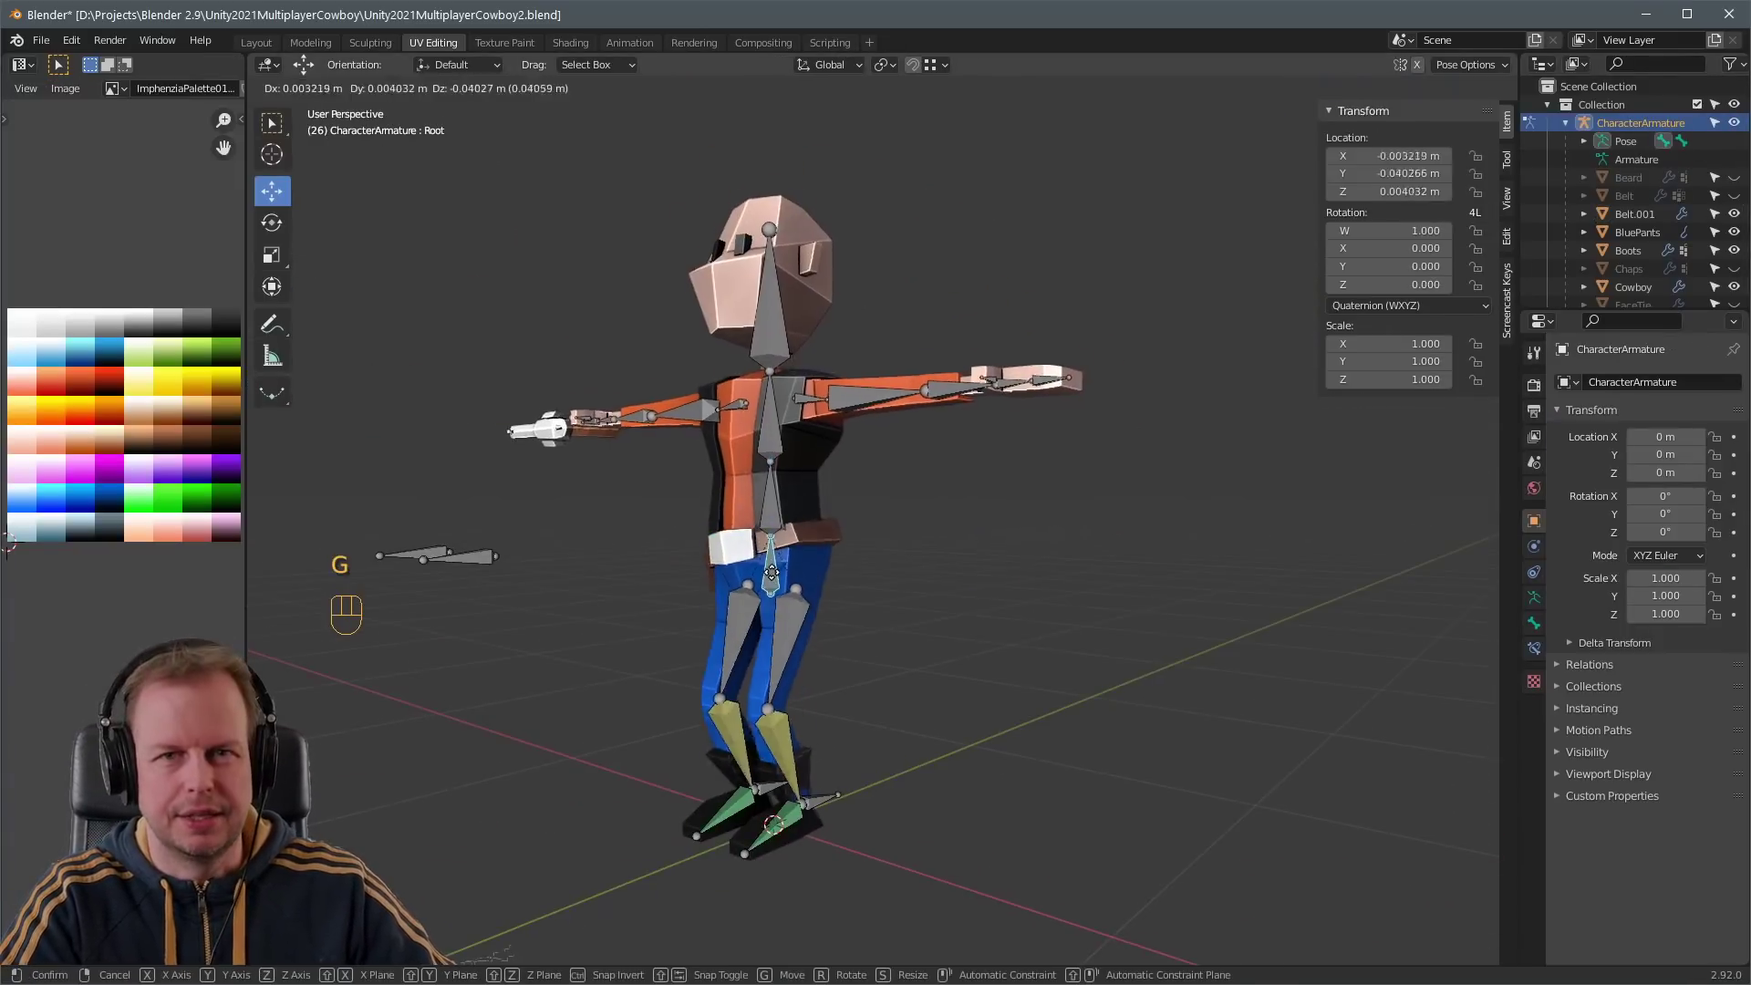
click(786, 627)
- Rotate both upper arms down from the T-pose, bringing the gun arm forward by 39.8°
middle_drag(788, 624, 915, 604)
click(893, 490)
key(r)
click(806, 623)
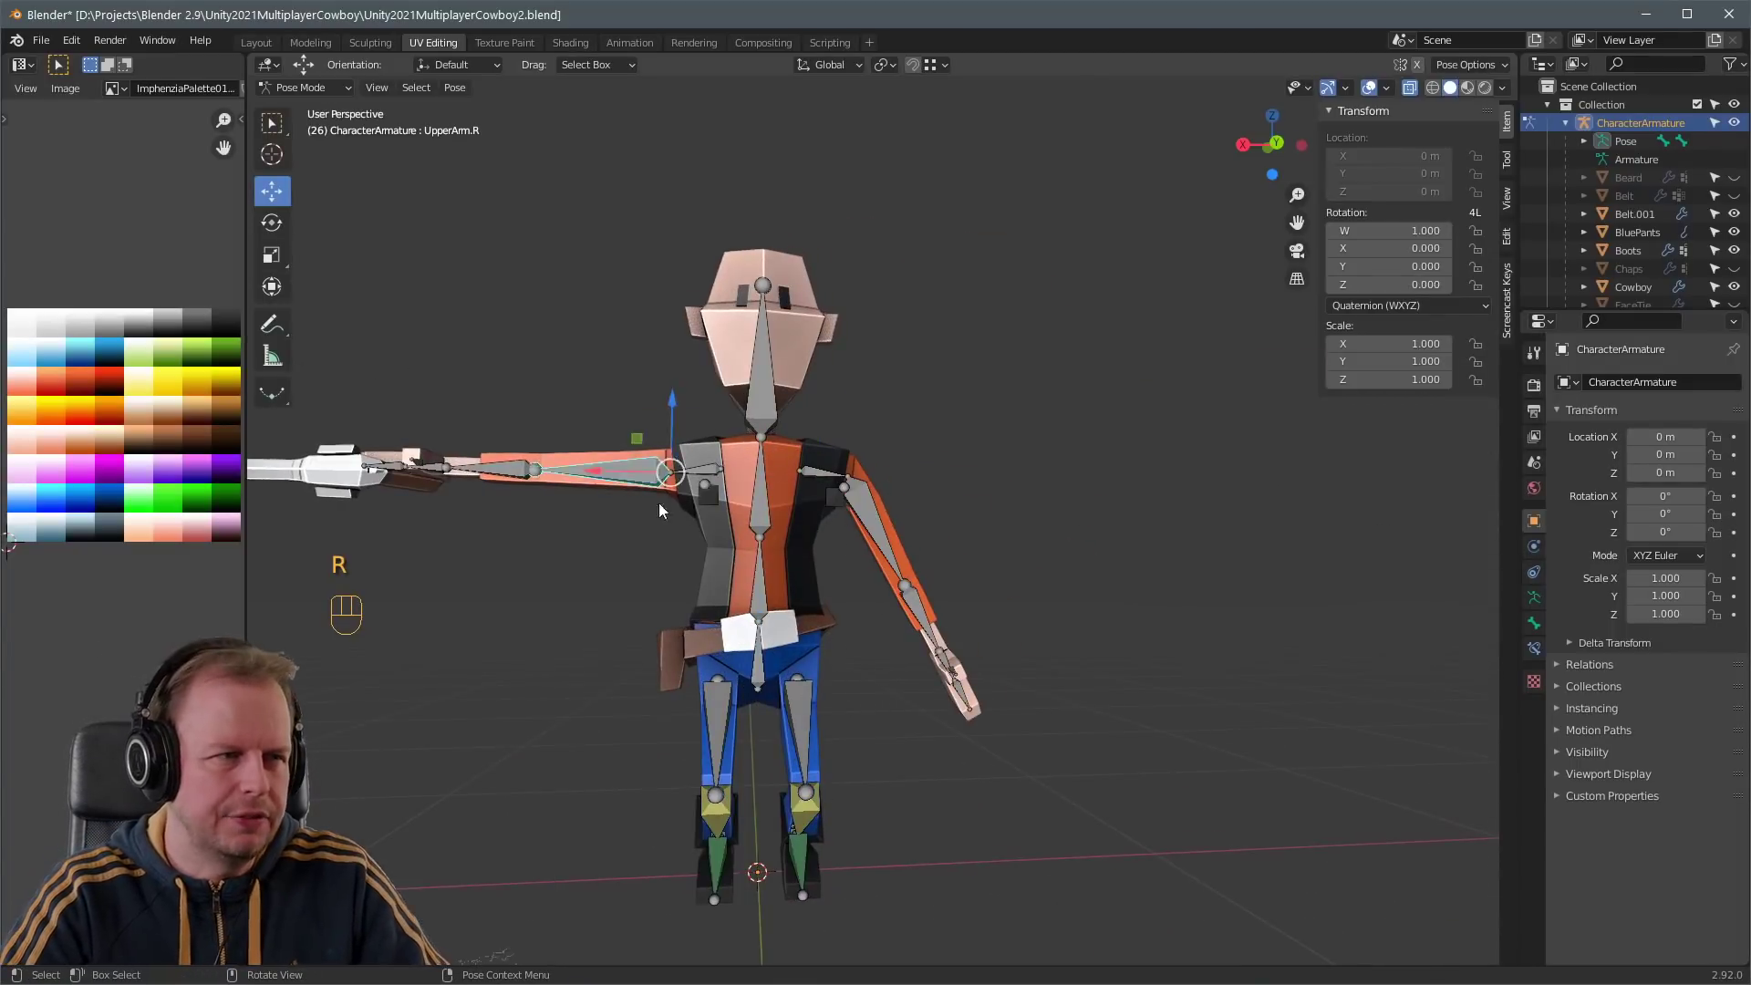
key(r)
click(868, 457)
middle_drag(867, 457, 1110, 465)
key(r)
click(749, 593)
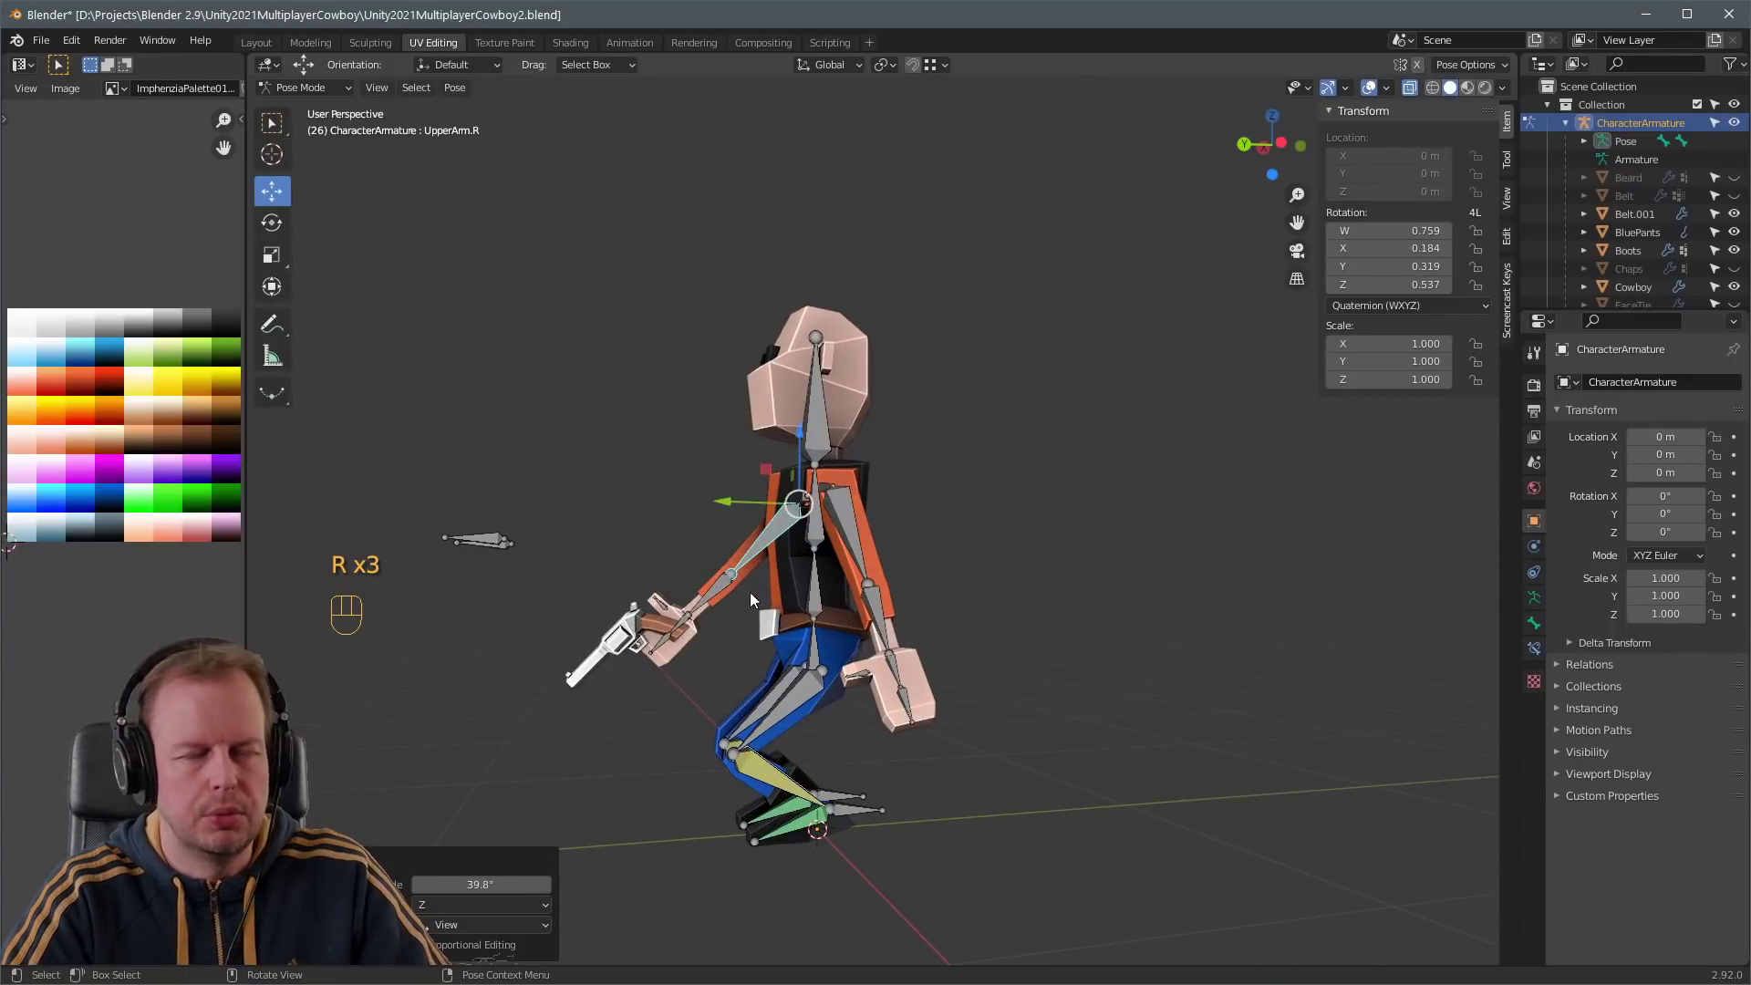
- Rotate the right lower arm 46° so the revolver points forward, and view the pose around the belt
click(750, 598)
key(r)
click(748, 549)
middle_drag(748, 549, 956, 527)
middle_drag(1112, 536, 1022, 500)
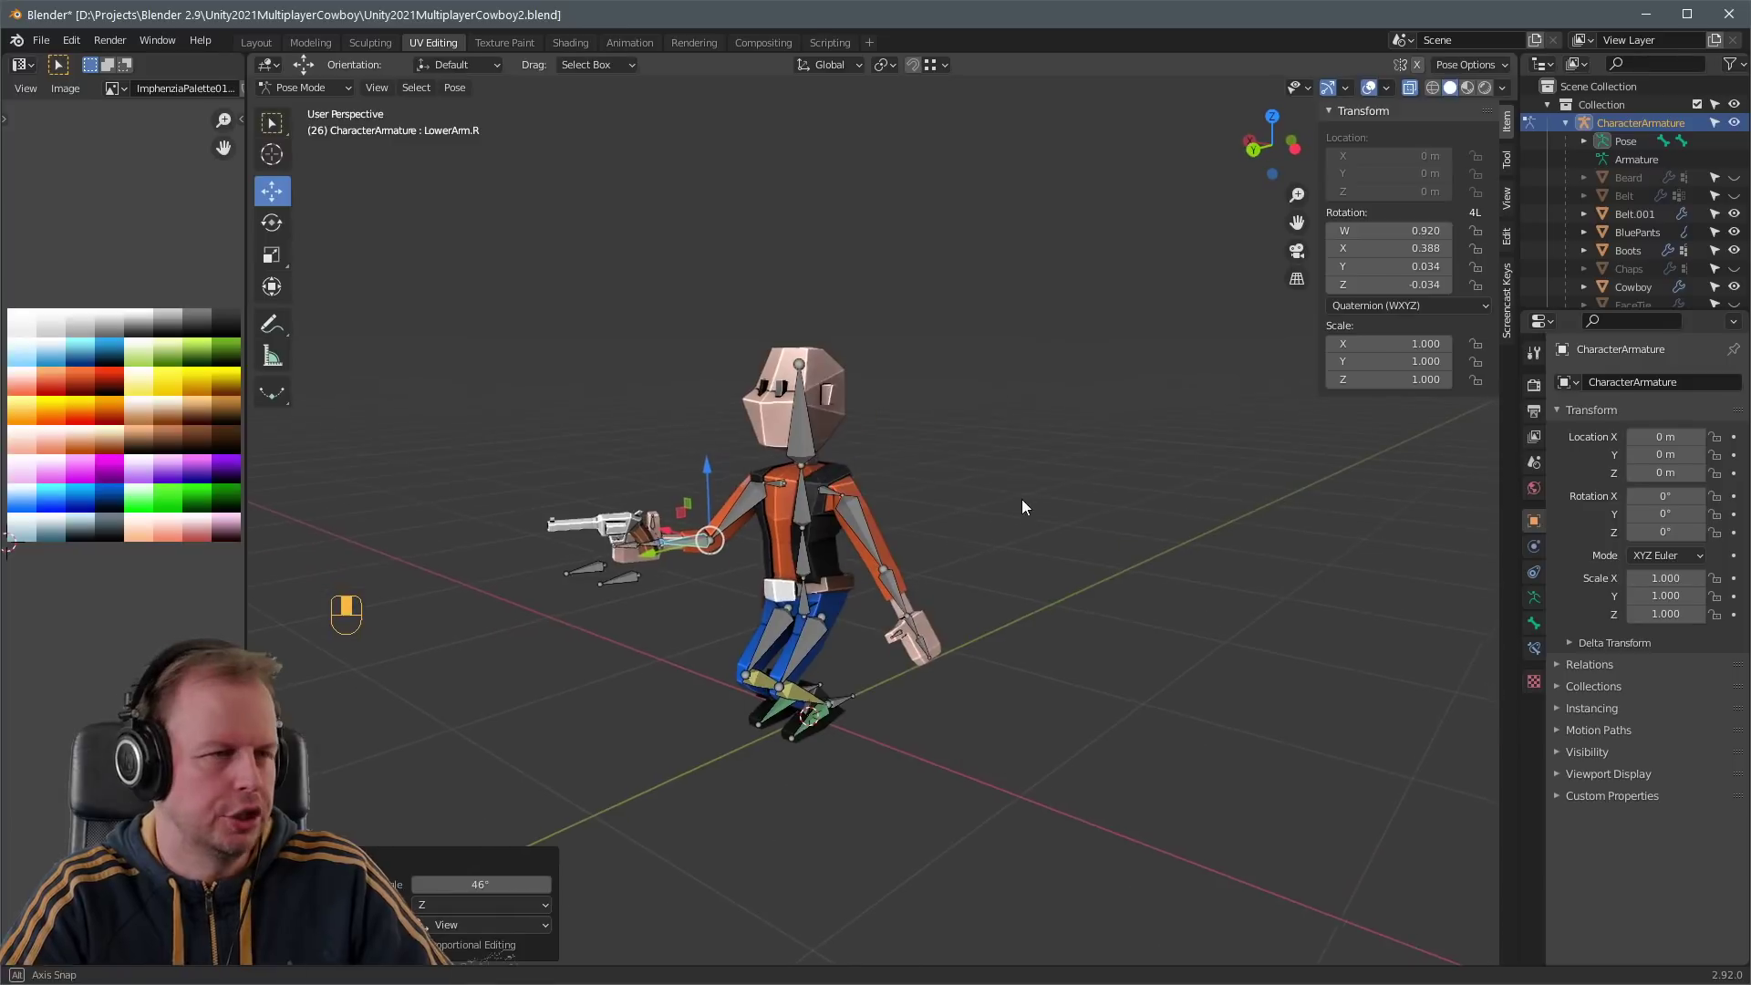
- Clear the rotation and location of all bones to restore the rest pose
key(a)
key(alt+r)
key(alt+g)
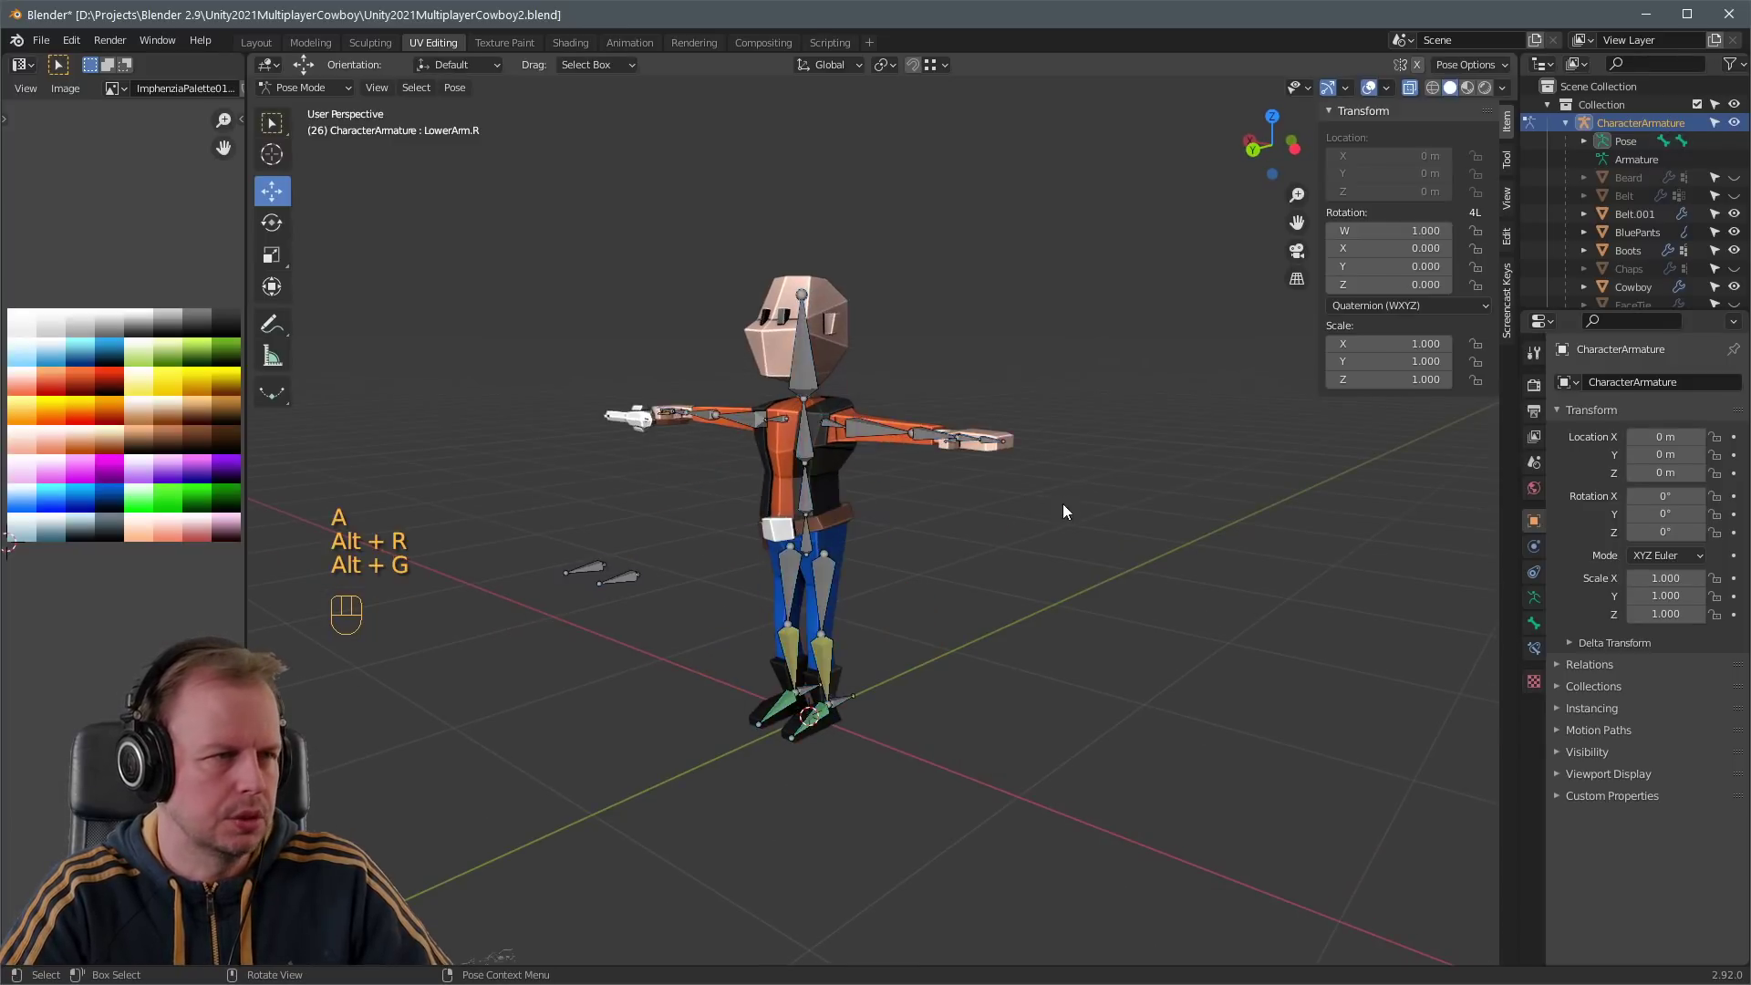
- Rename the duplicated belt Belt.001 to BeltSlanted
key(Tab)
scroll(1657, 225, down, 1)
double_click(1635, 182)
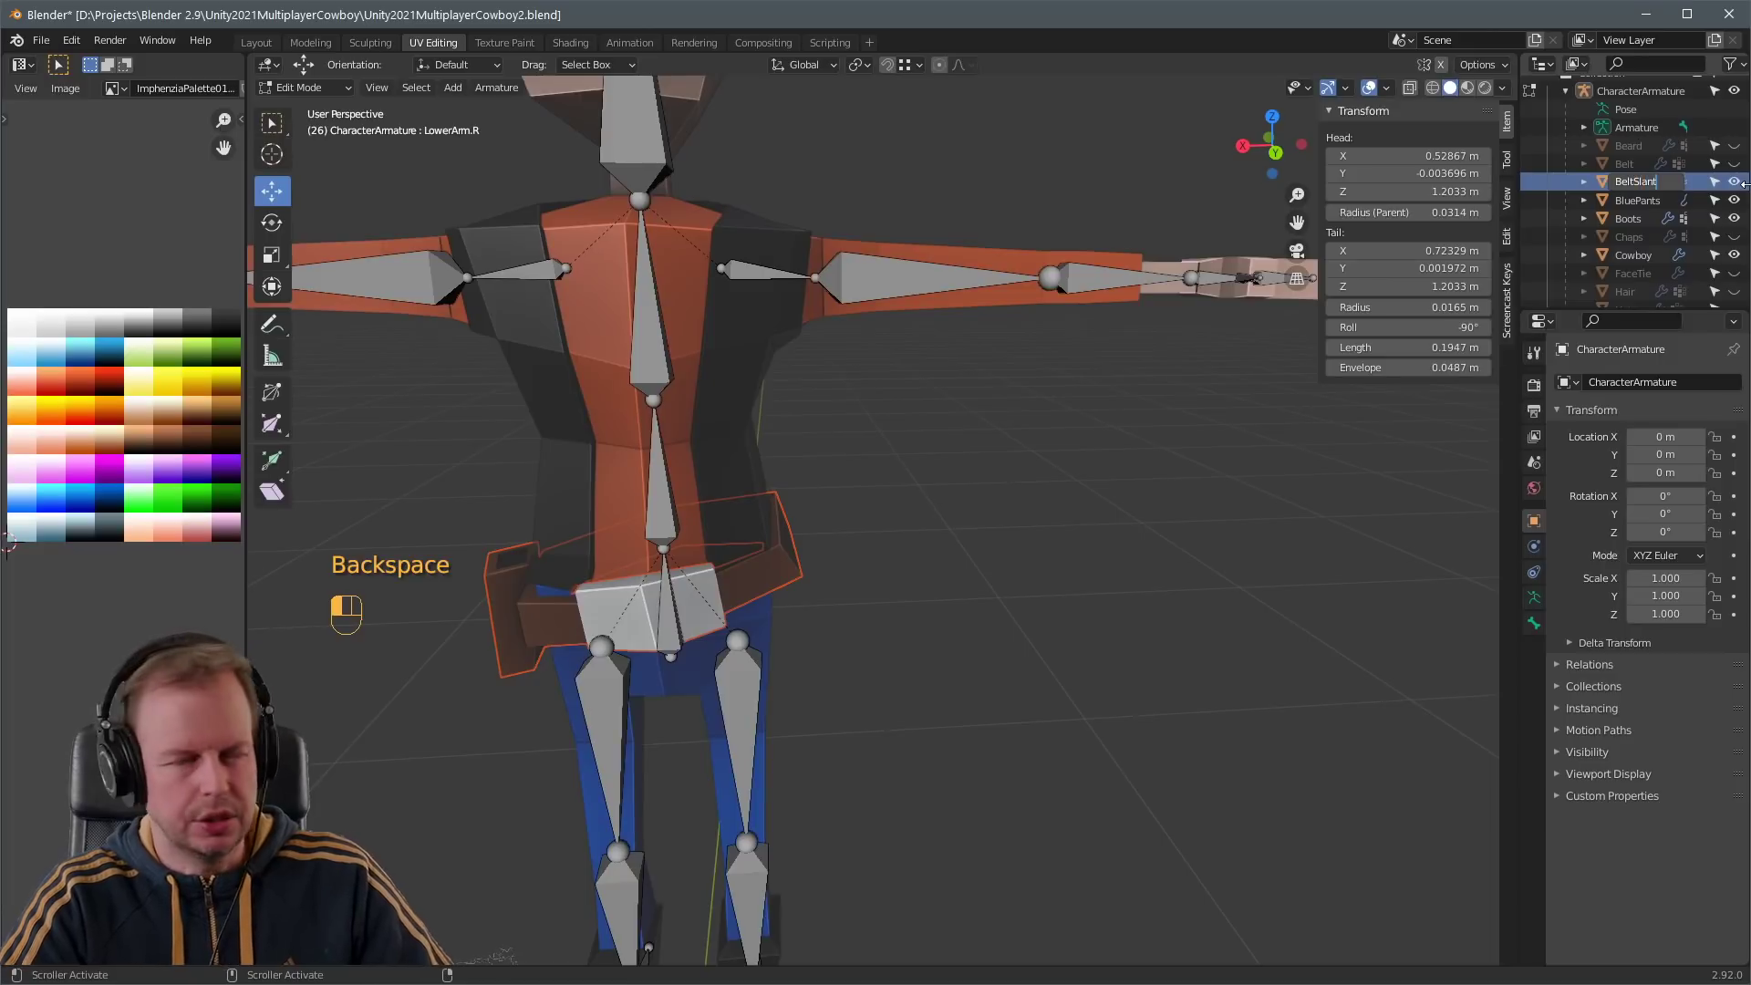
text(BeltSlanted)
key(Return)
key(Tab)
scroll(1065, 420, down, 4)
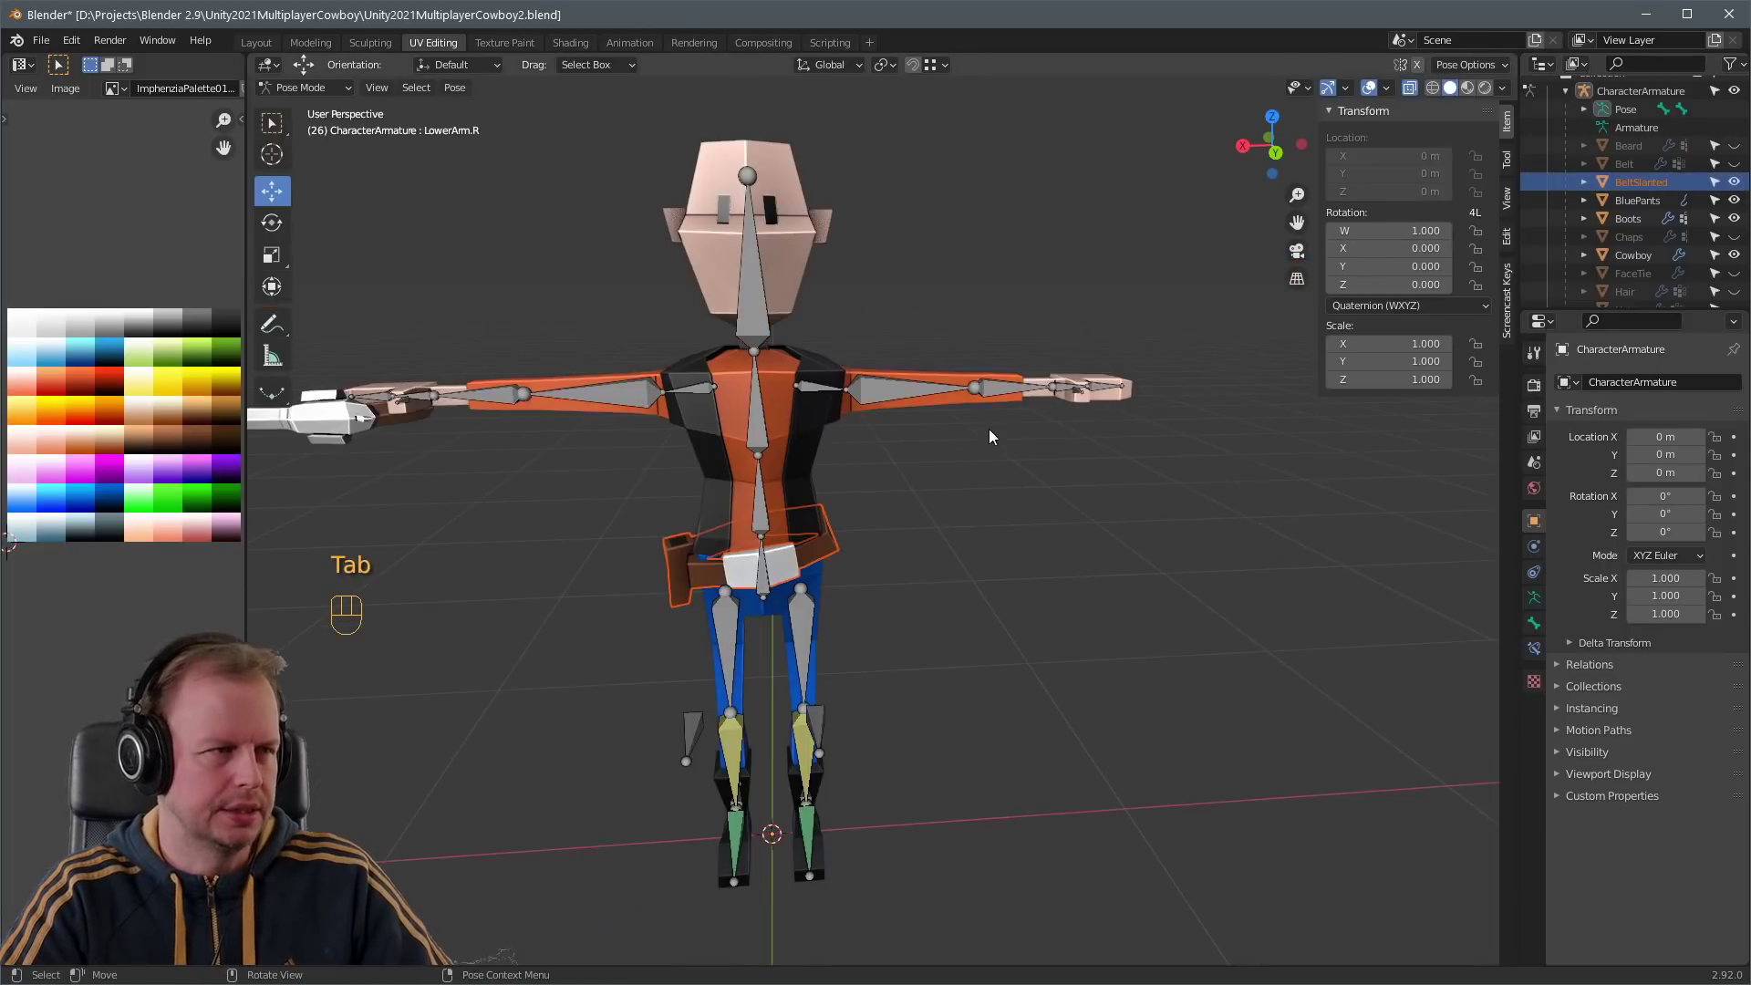
- Leave Pose Mode and hide the armature, the RedShirt and the Vest to expose the bare torso
key(ctrl+Tab)
scroll(1714, 145, up, 1)
click(1733, 123)
middle_drag(910, 334, 883, 370)
click(764, 396)
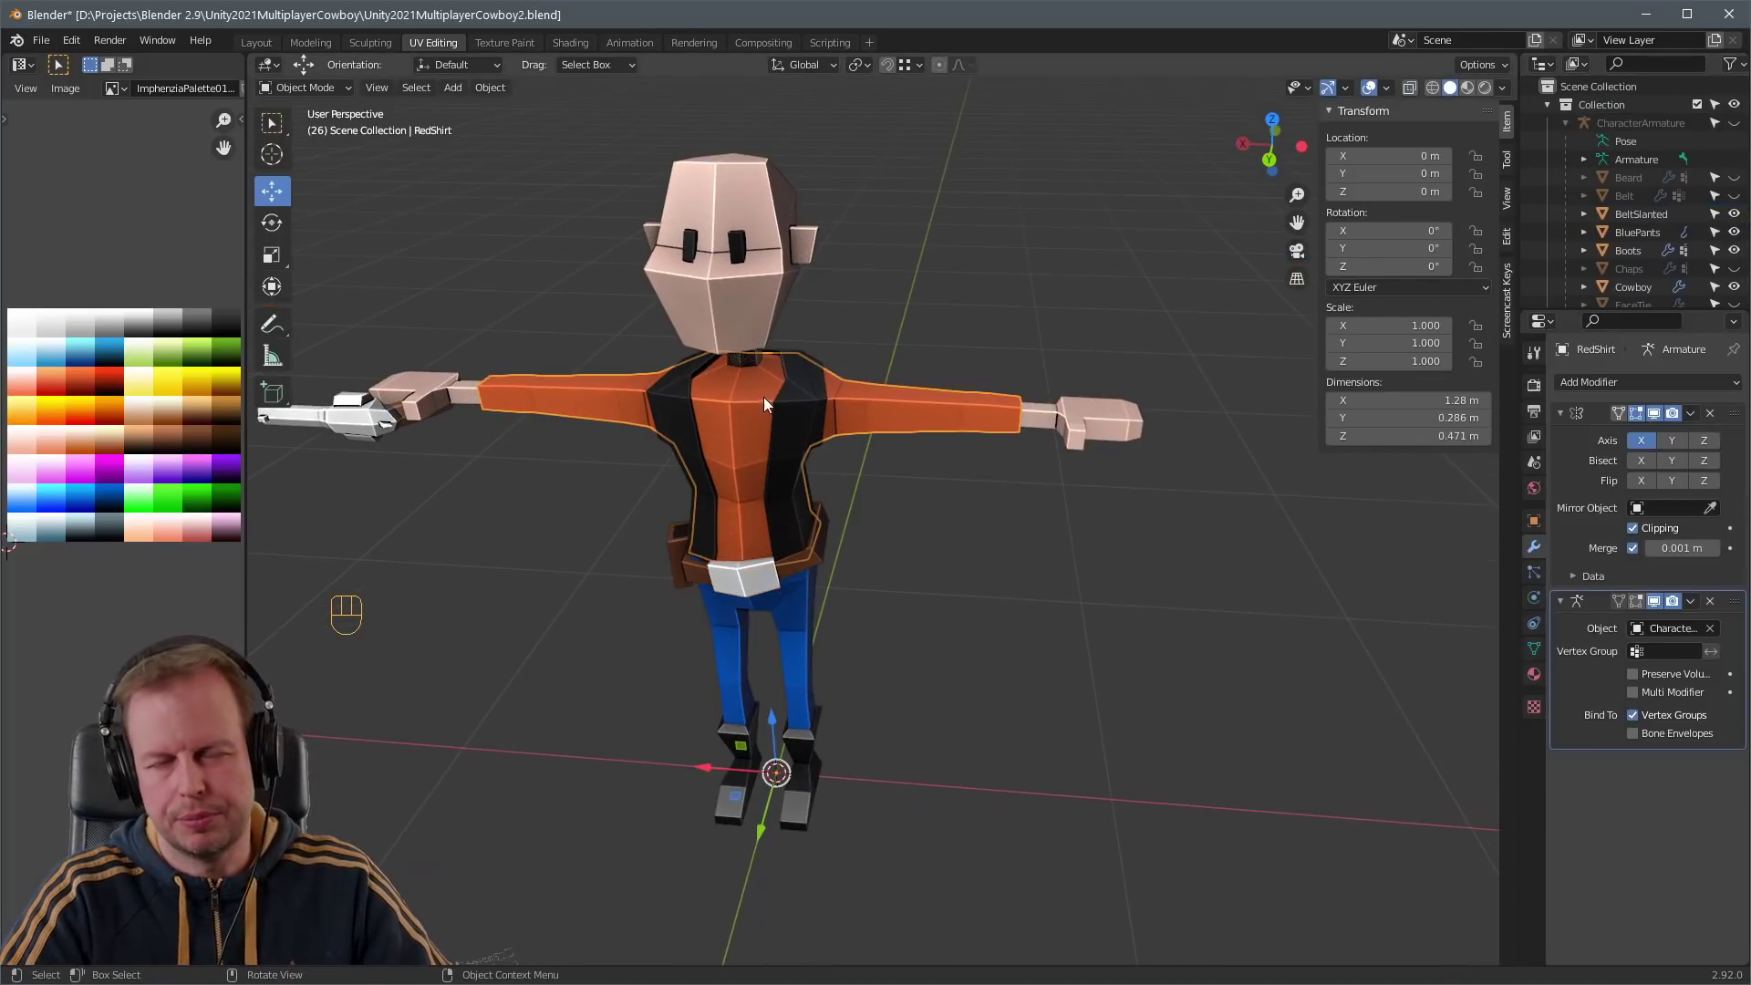
scroll(1705, 286, down, 5)
click(1734, 251)
click(1735, 268)
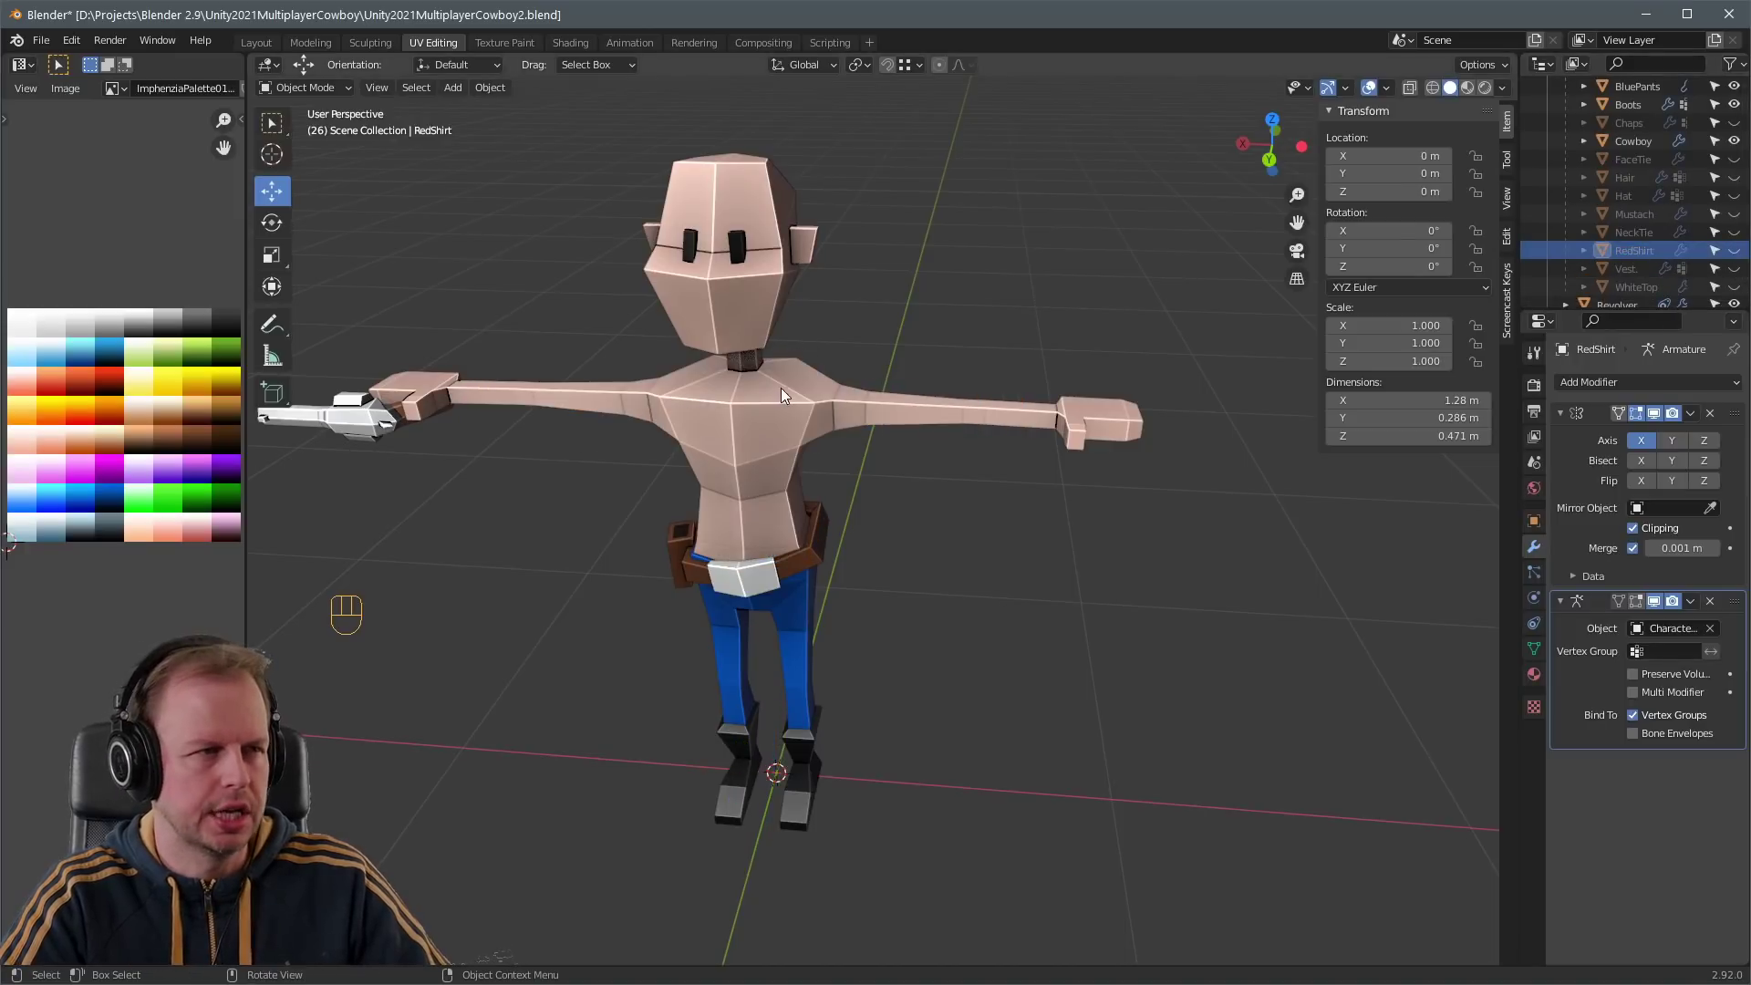
- Select the Cowboy's torso faces by growing the selection, duplicate them and separate them into their own object
key(Tab)
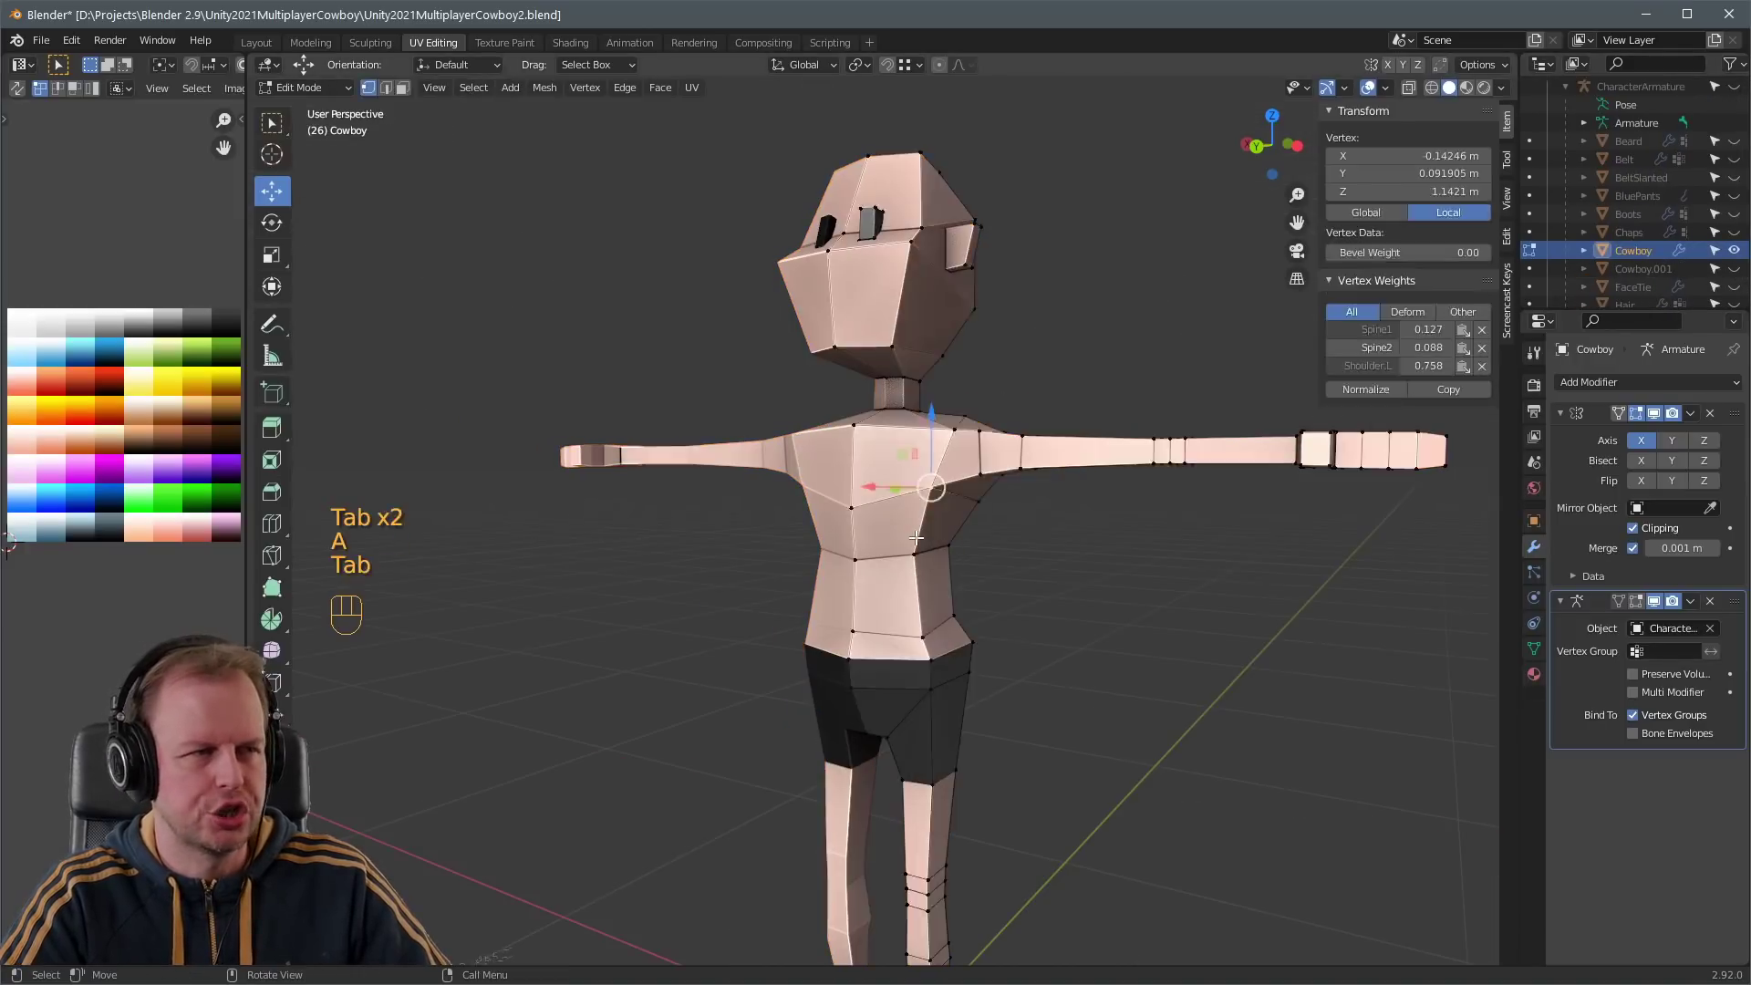
key(3)
key(a)
key(a)
alt+shift+click(915, 531)
key(ctrl+KP_Add)
key(ctrl+KP_Add)
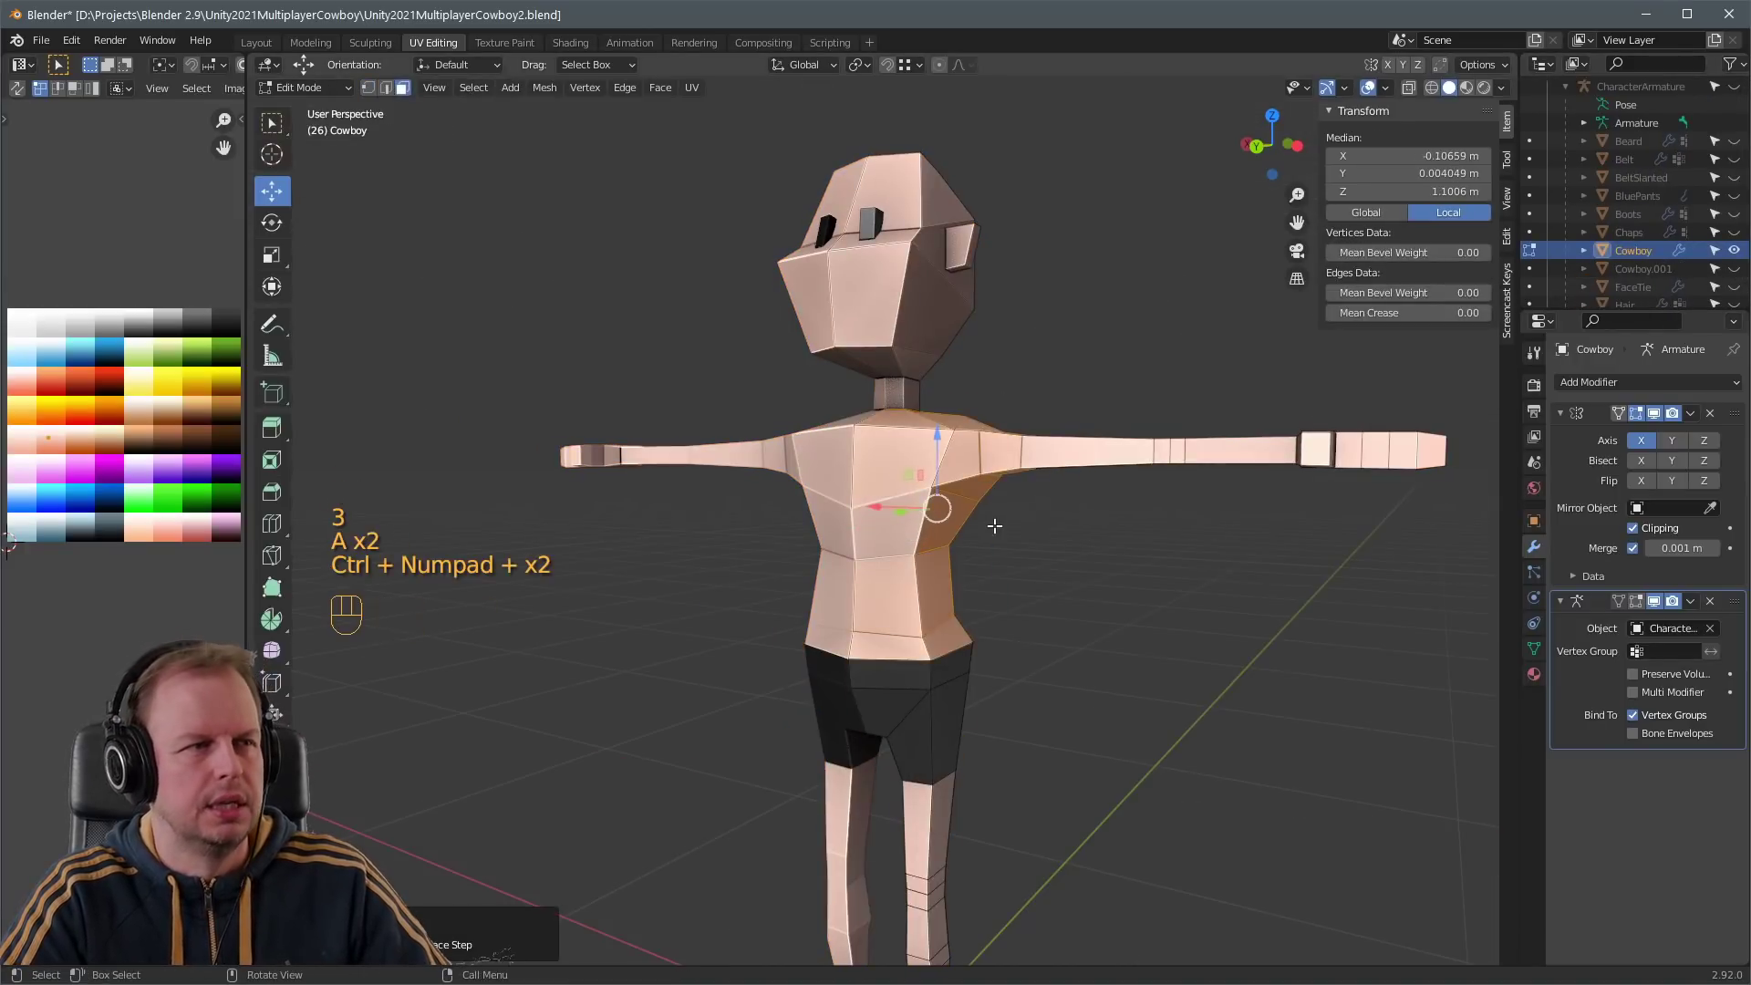
middle_drag(989, 520, 1012, 438)
key(p)
click(912, 426)
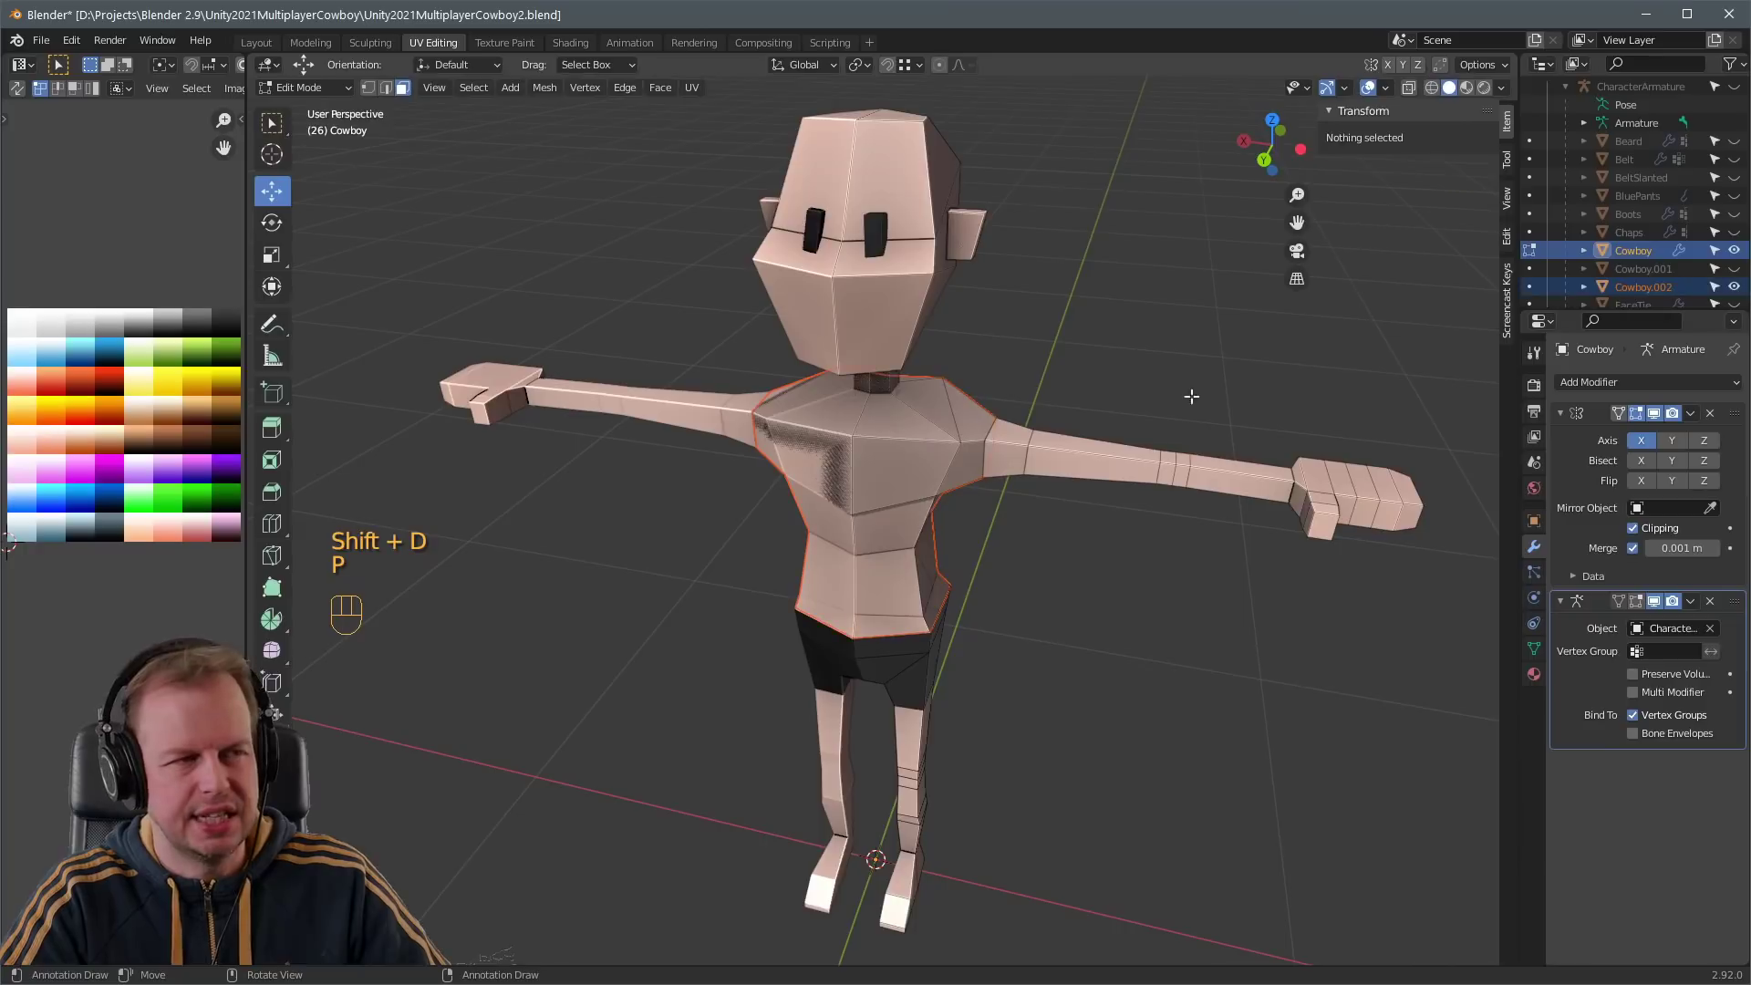
- Hide the Cowboy body and apply a Simple Subdivision modifier at level 5 to the separated torso copy
click(1734, 250)
key(Tab)
click(915, 462)
scroll(916, 461, up, 2)
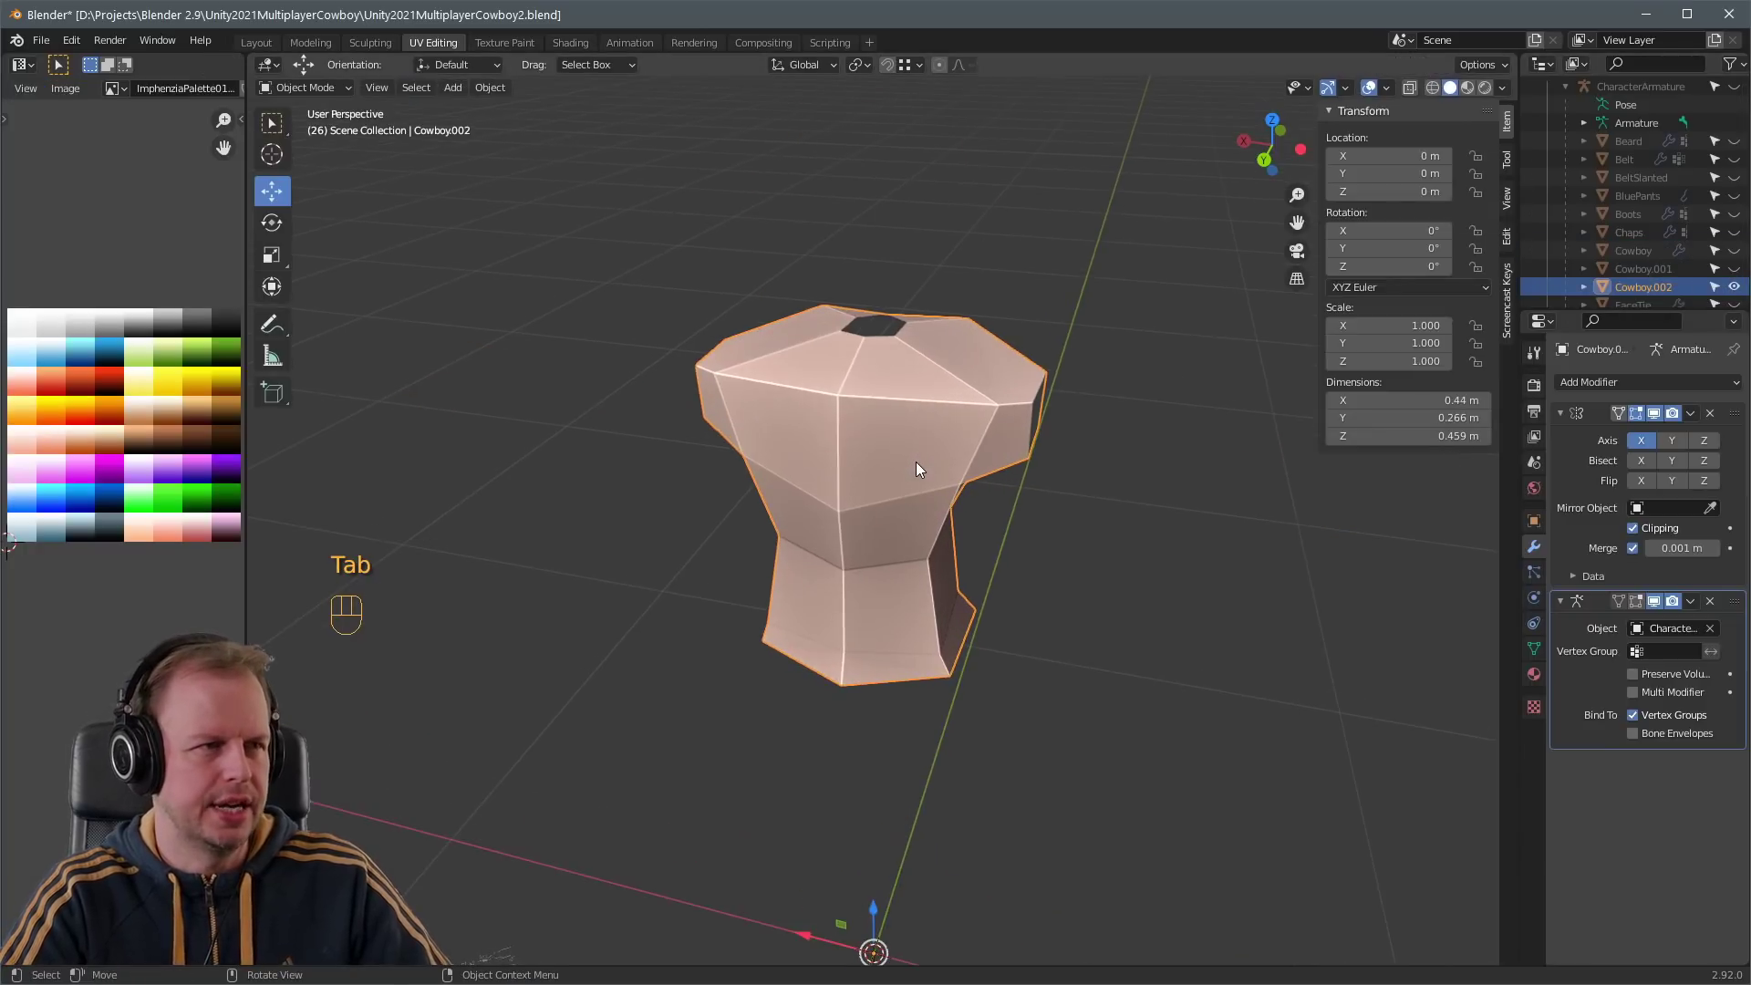
key(ctrl+5)
click(1667, 786)
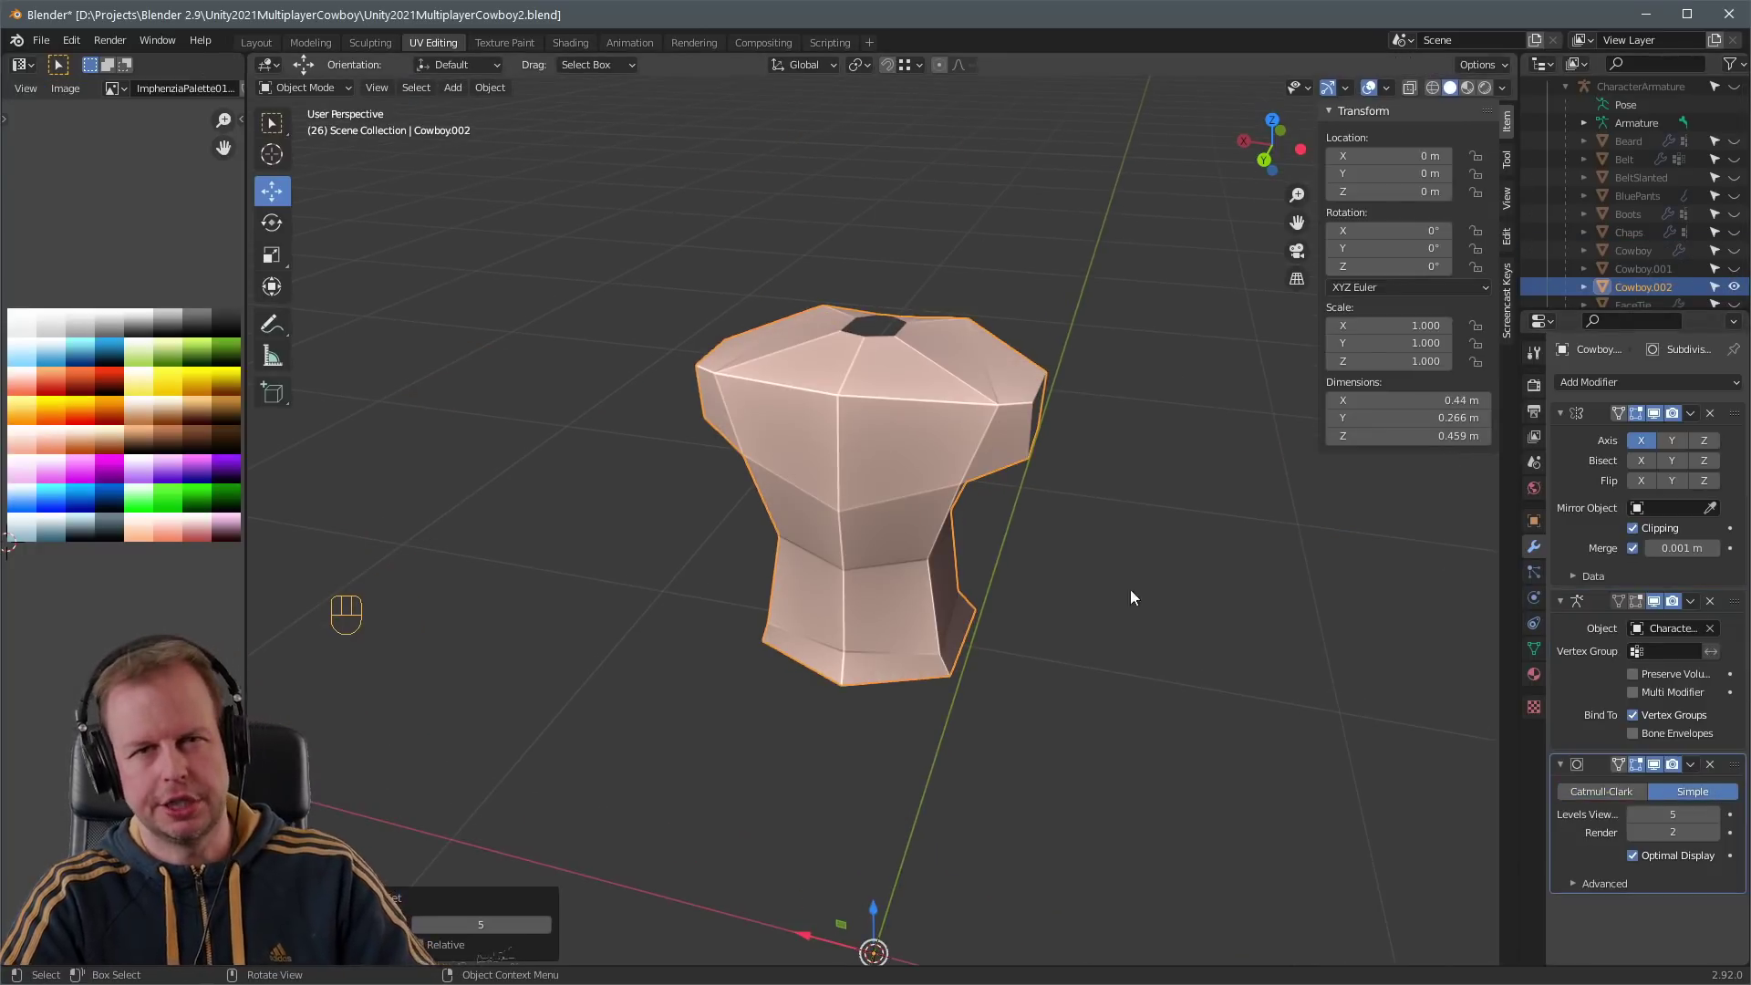
key(ctrl+a)
key(Tab)
key(a)
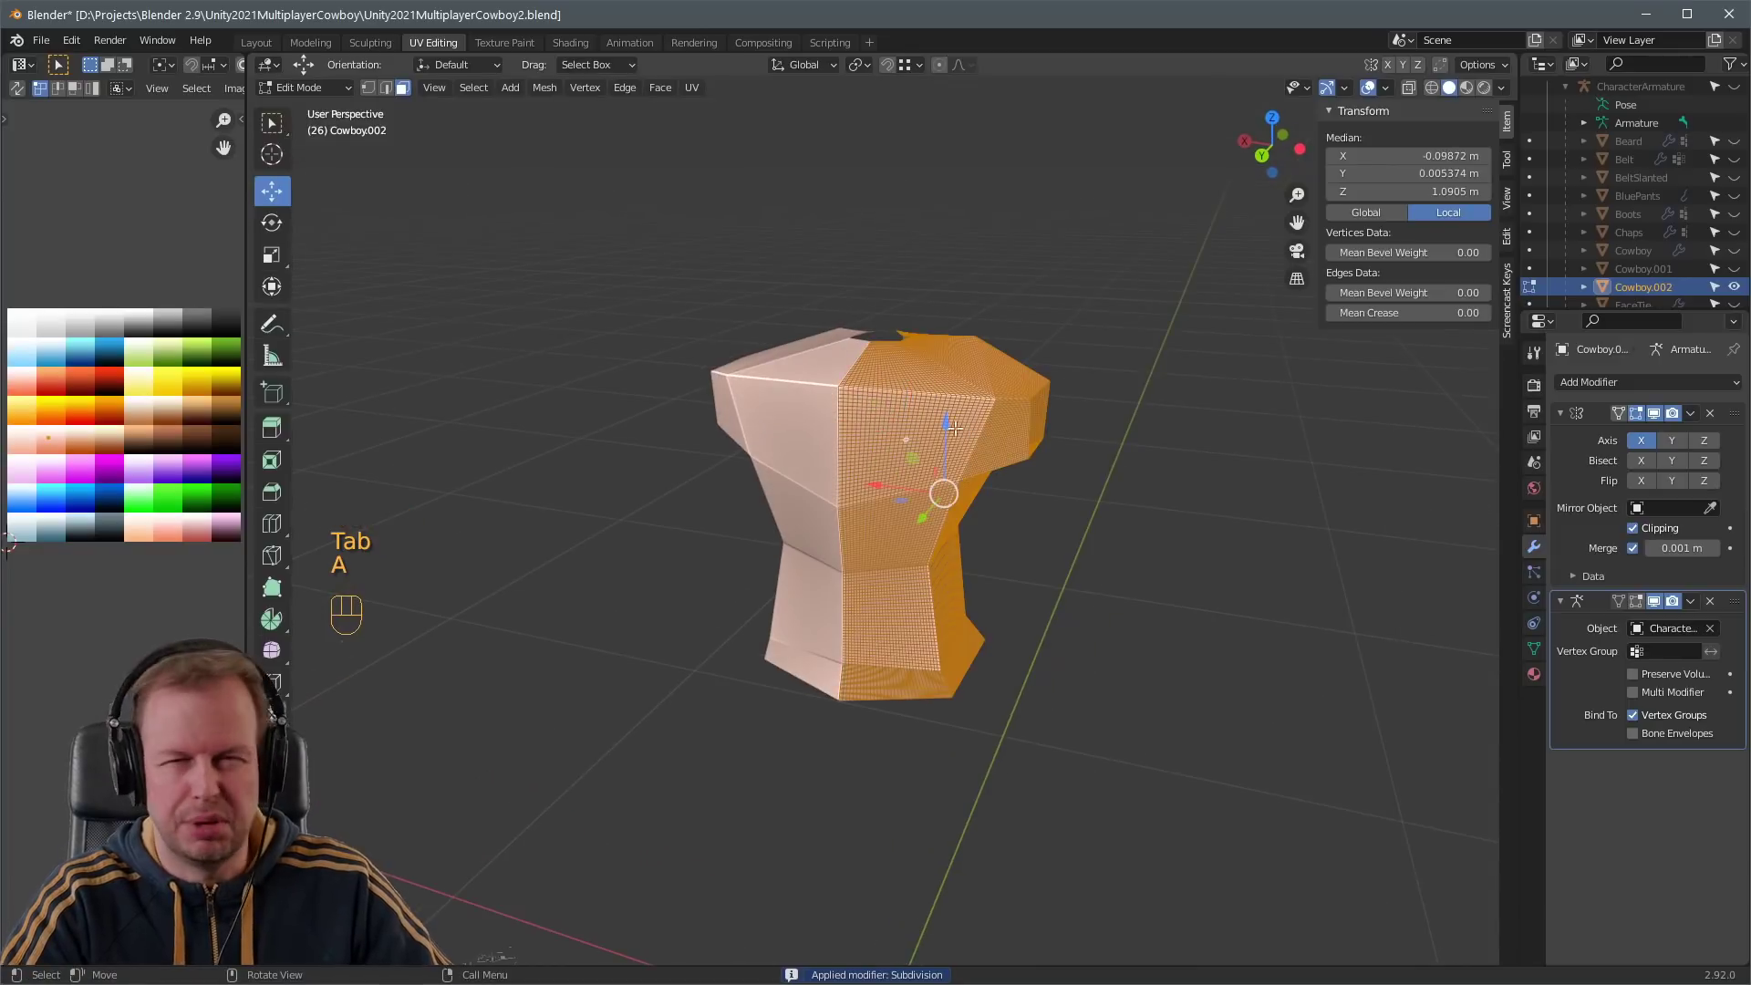
- Apply the torso copy's Mirror modifier and select all of its faces in Edit Mode
key(Tab)
key(ctrl+a)
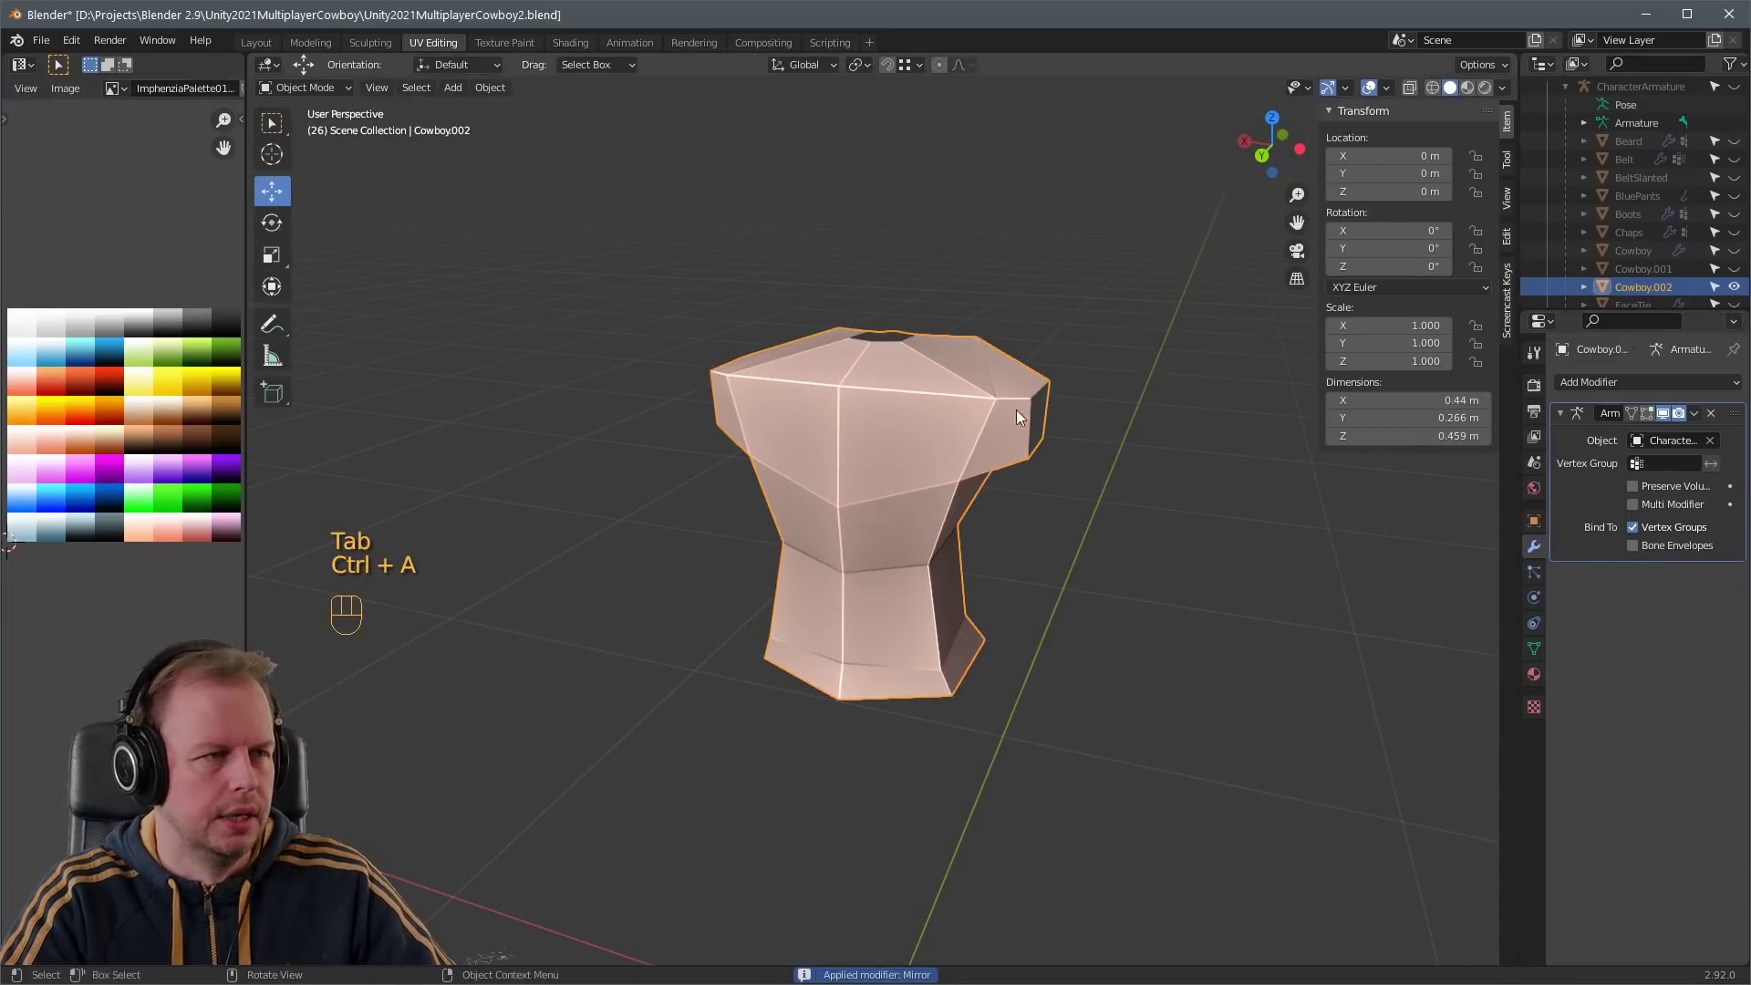
key(Tab)
key(a)
middle_drag(1016, 409, 942, 395)
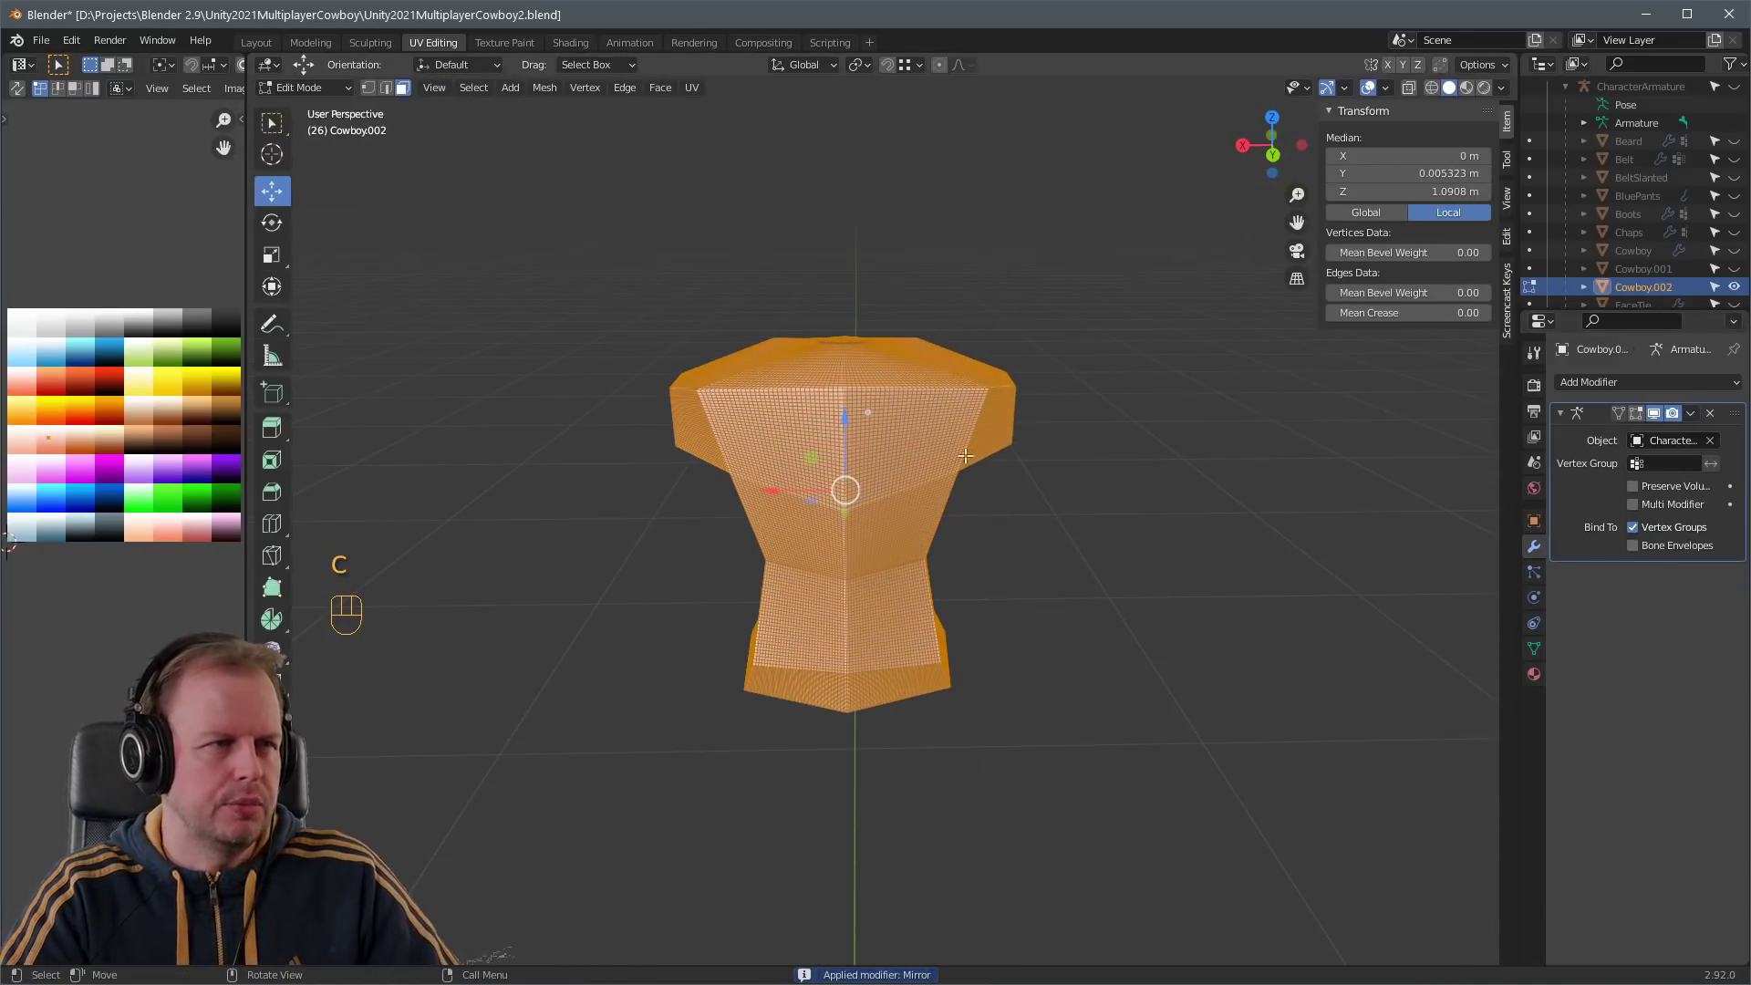
- Try to deselect a diagonal sash-shaped band across the torso's front and shoulder with Circle Select
key(a)
key(a)
key(a)
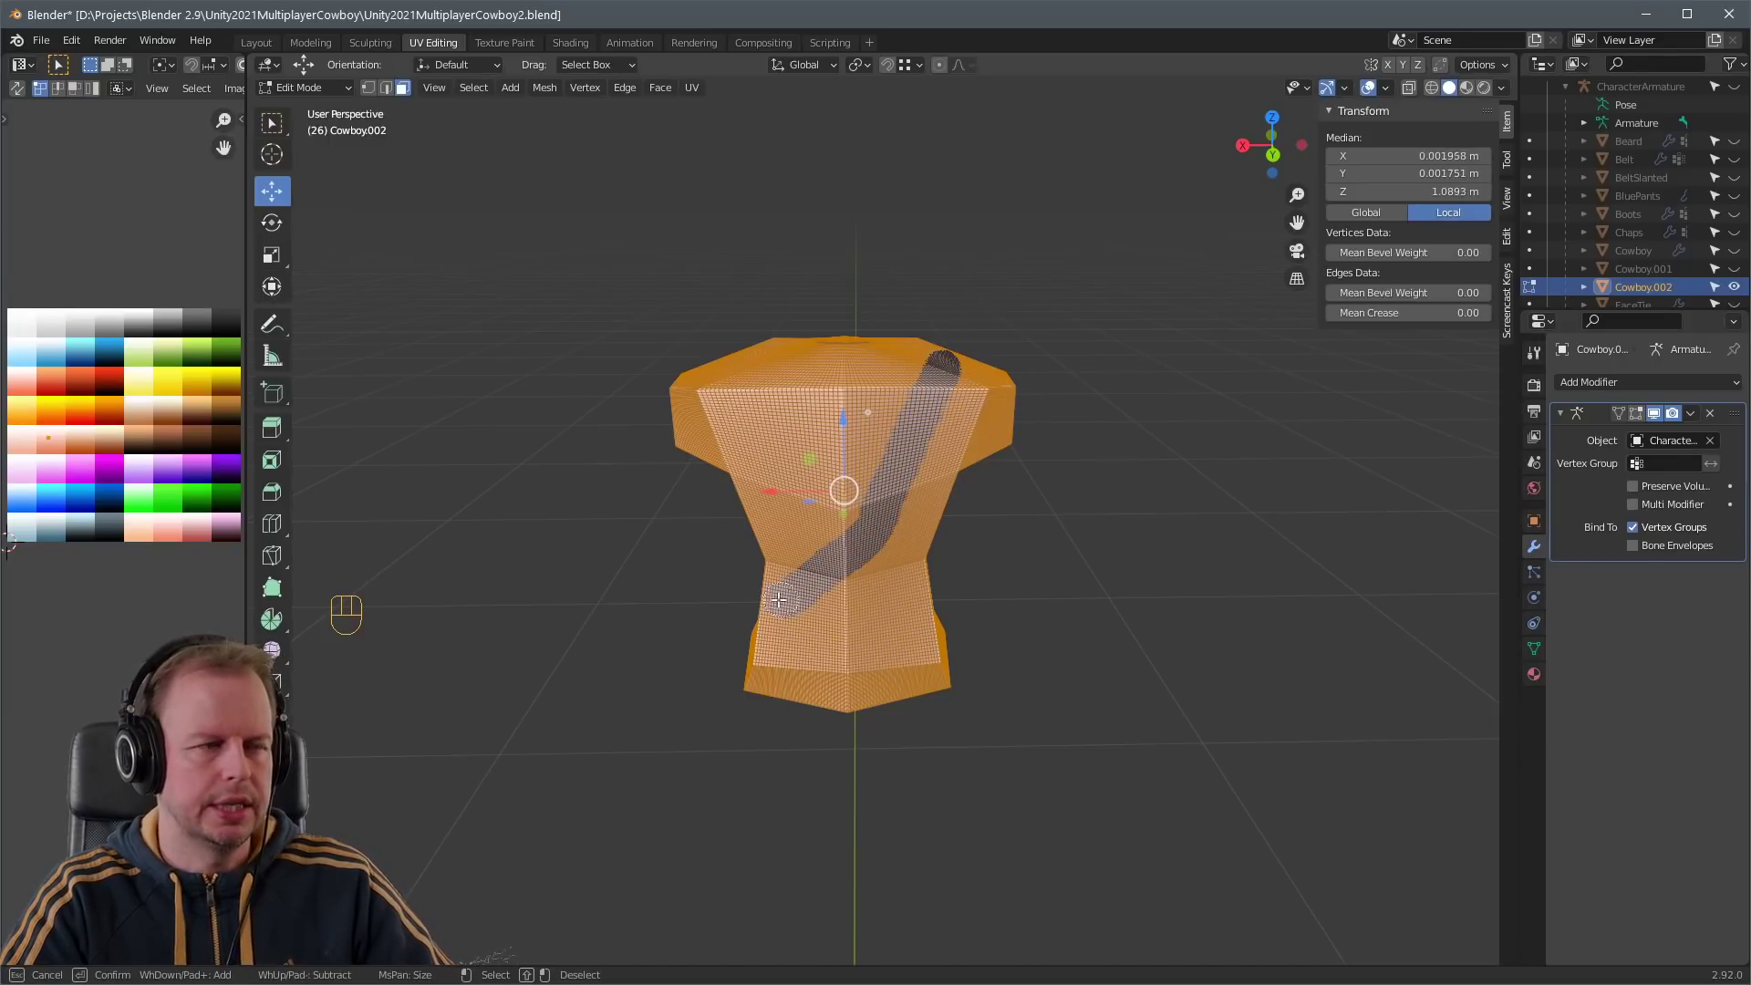
mouse_move(967, 527)
middle_down()
mouse_move(1031, 528)
mouse_move(1055, 418)
mouse_move(912, 437)
mouse_move(813, 384)
middle_up()
key(c)
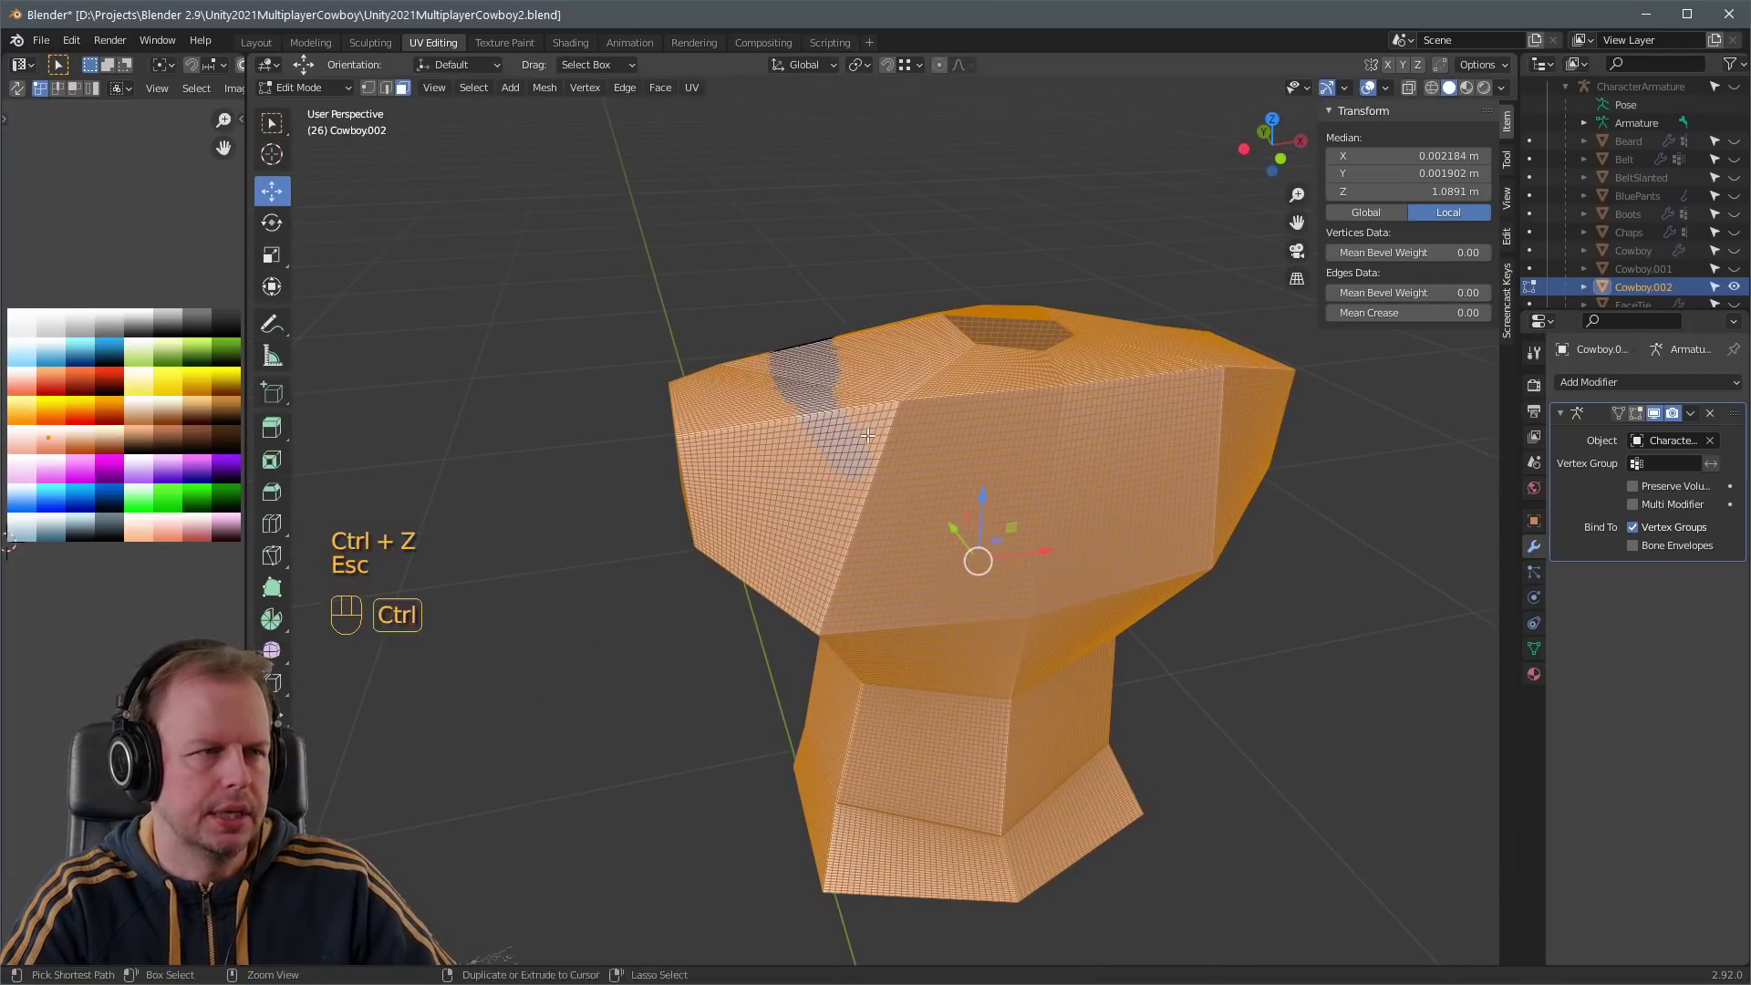
key(ctrl+z)
- Try to deselect the band from the shoulder diagonally down the torso's back, and undo the strokes
scroll(892, 420, down, 1)
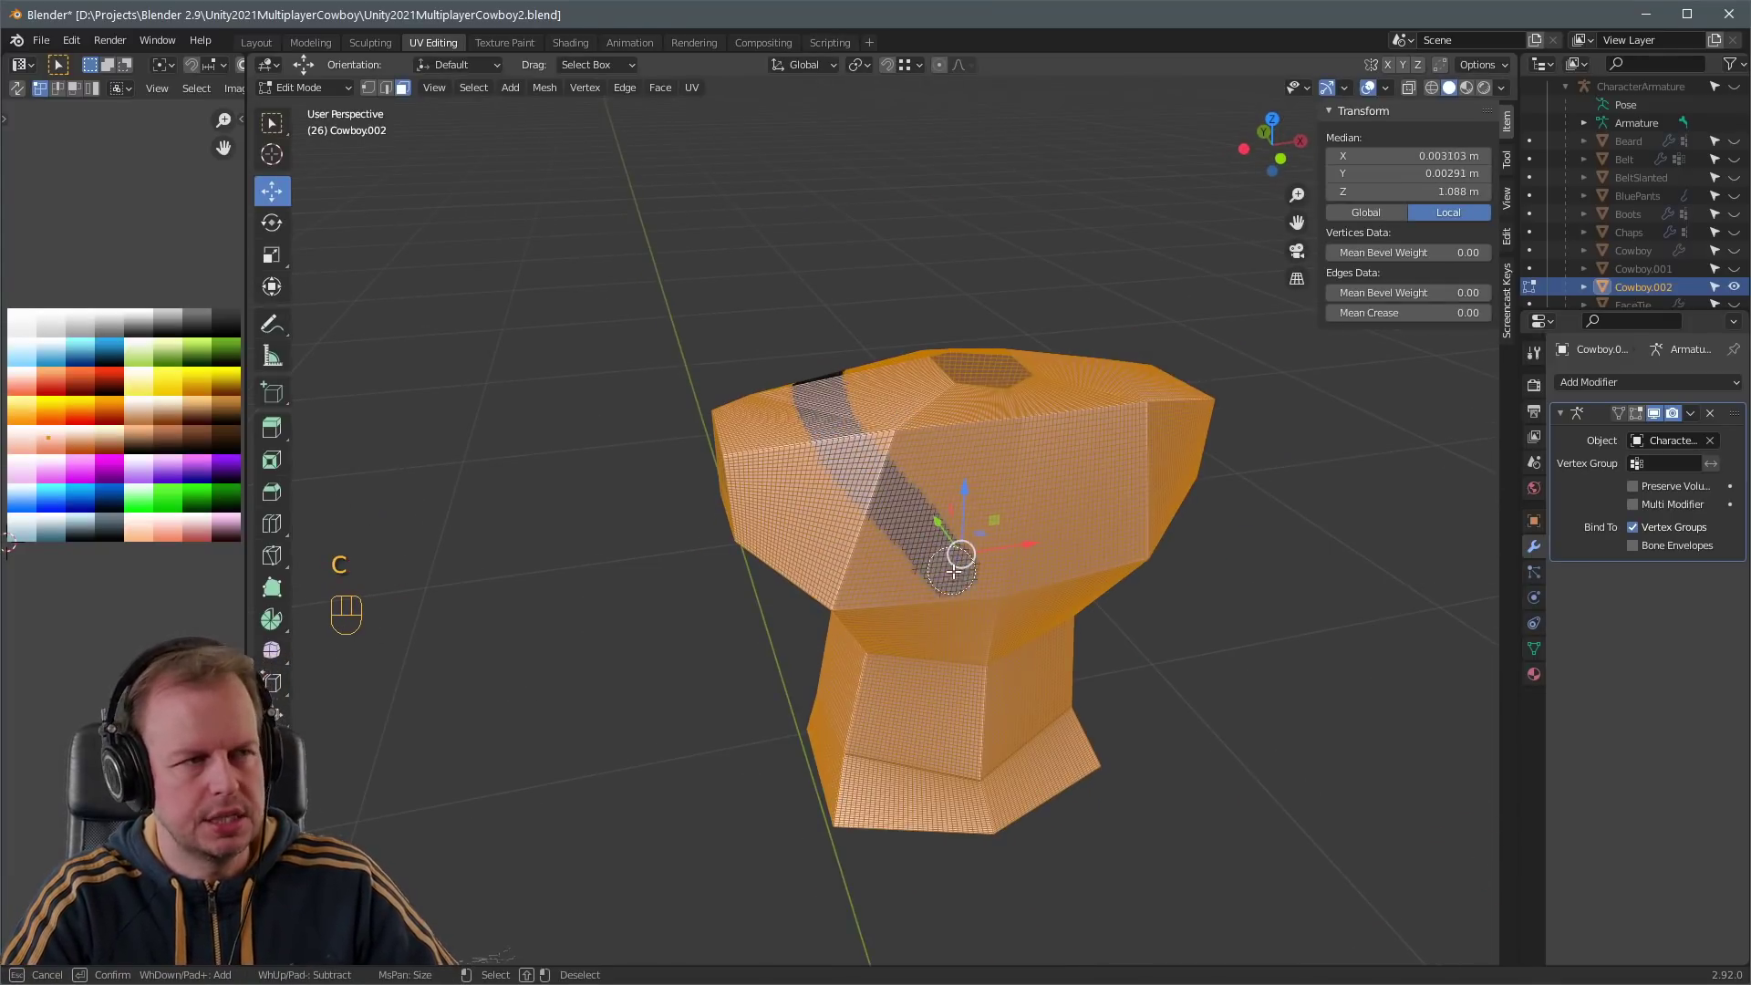
key(Return)
middle_drag(1161, 665, 758, 641)
key(c)
key(Return)
middle_drag(894, 617, 1094, 608)
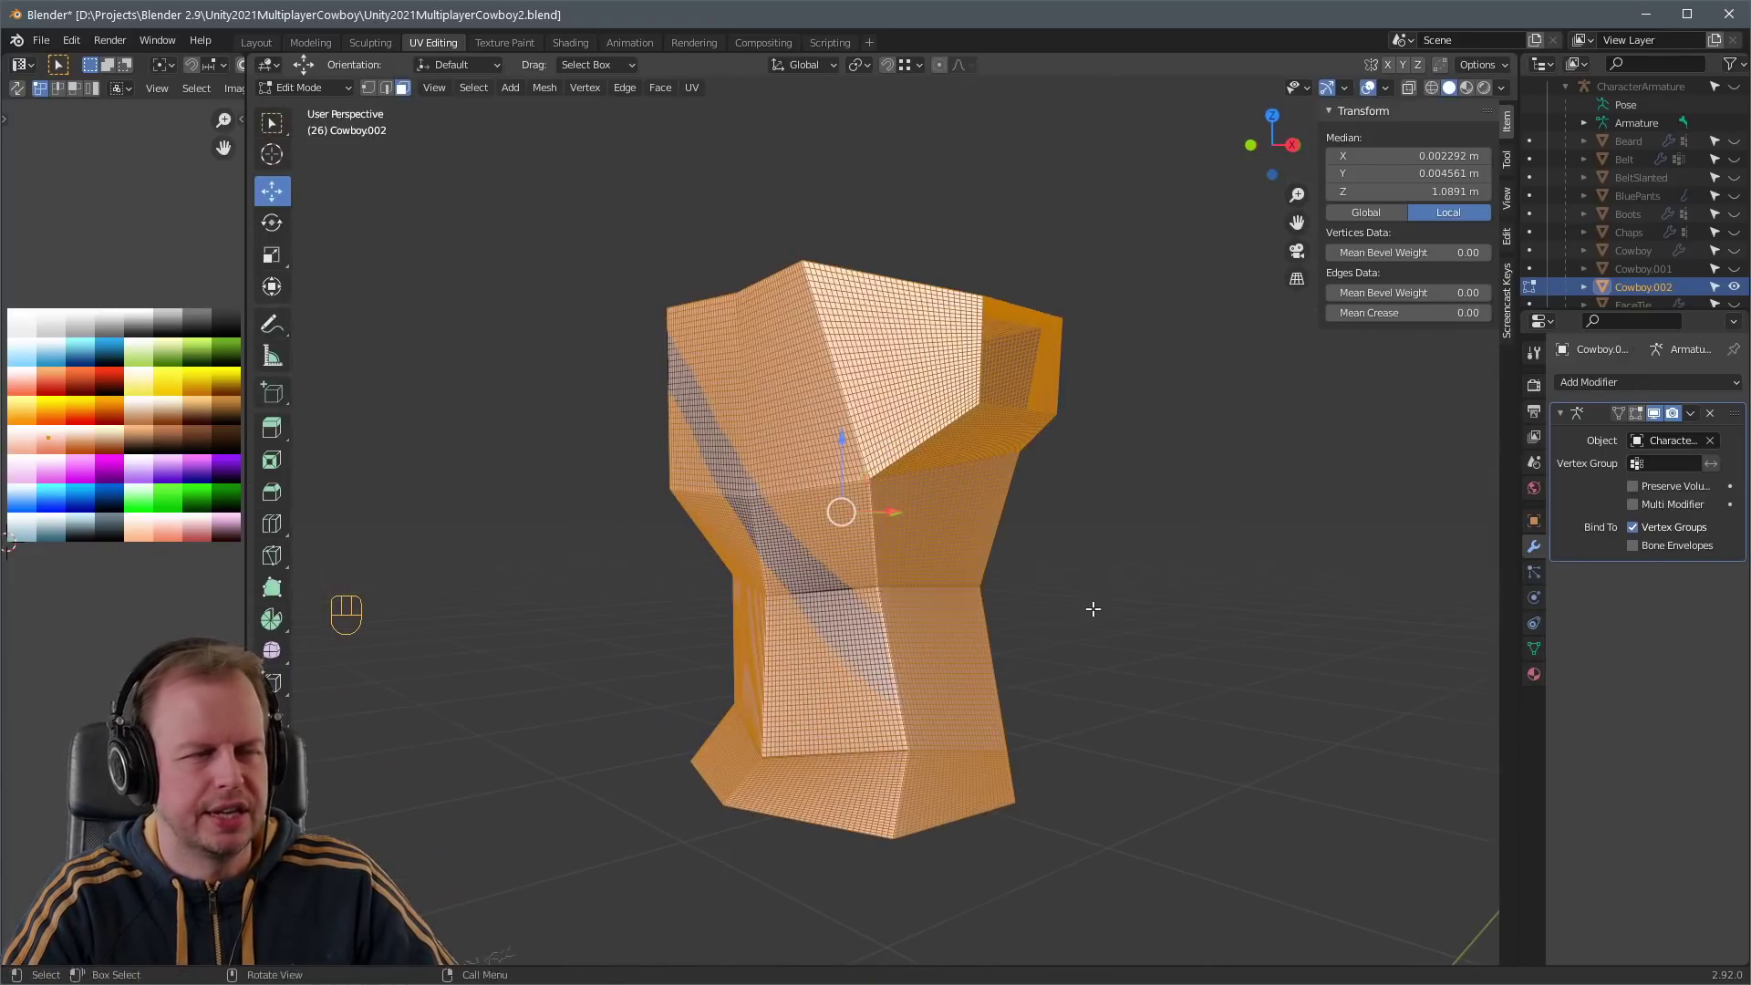
key(Escape)
key(ctrl+z)
- Circle-deselect a diagonal band of faces from the shoulder down across the back to the opposite waist side
middle_drag(998, 569, 896, 454)
key(c)
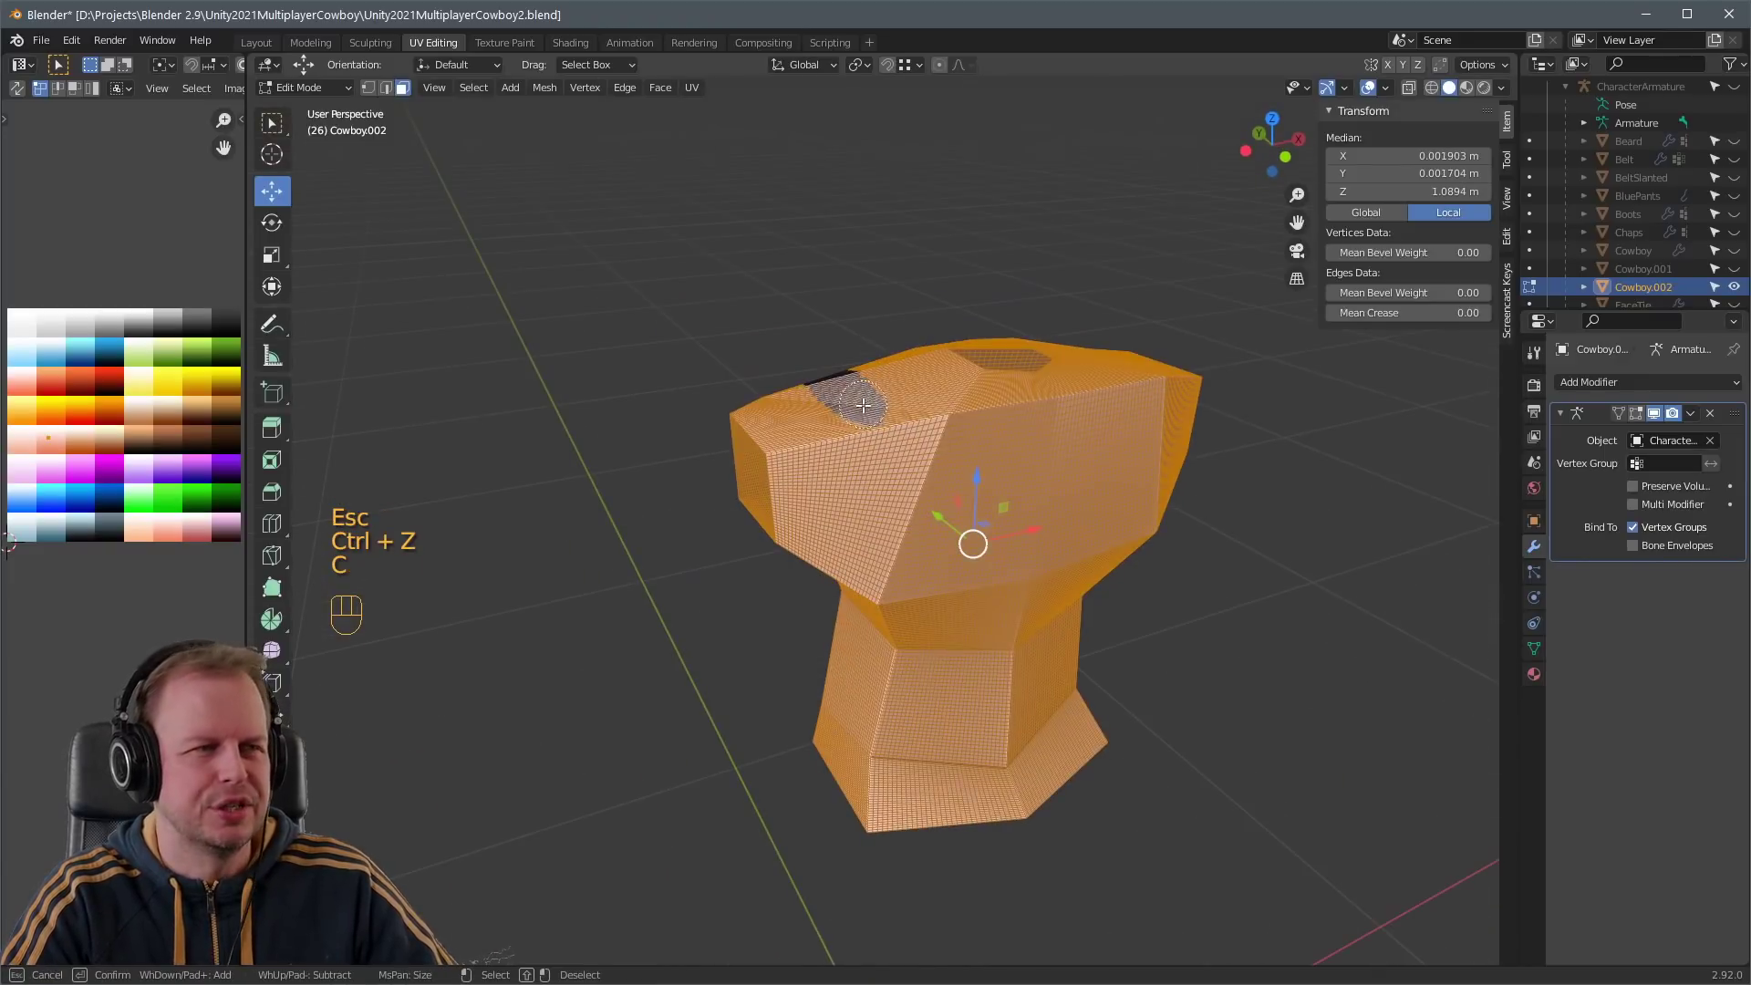
key(Return)
middle_drag(1036, 611, 1111, 552)
scroll(1003, 558, up, 1)
key(c)
key(Return)
middle_drag(999, 696, 737, 691)
key(c)
key(Return)
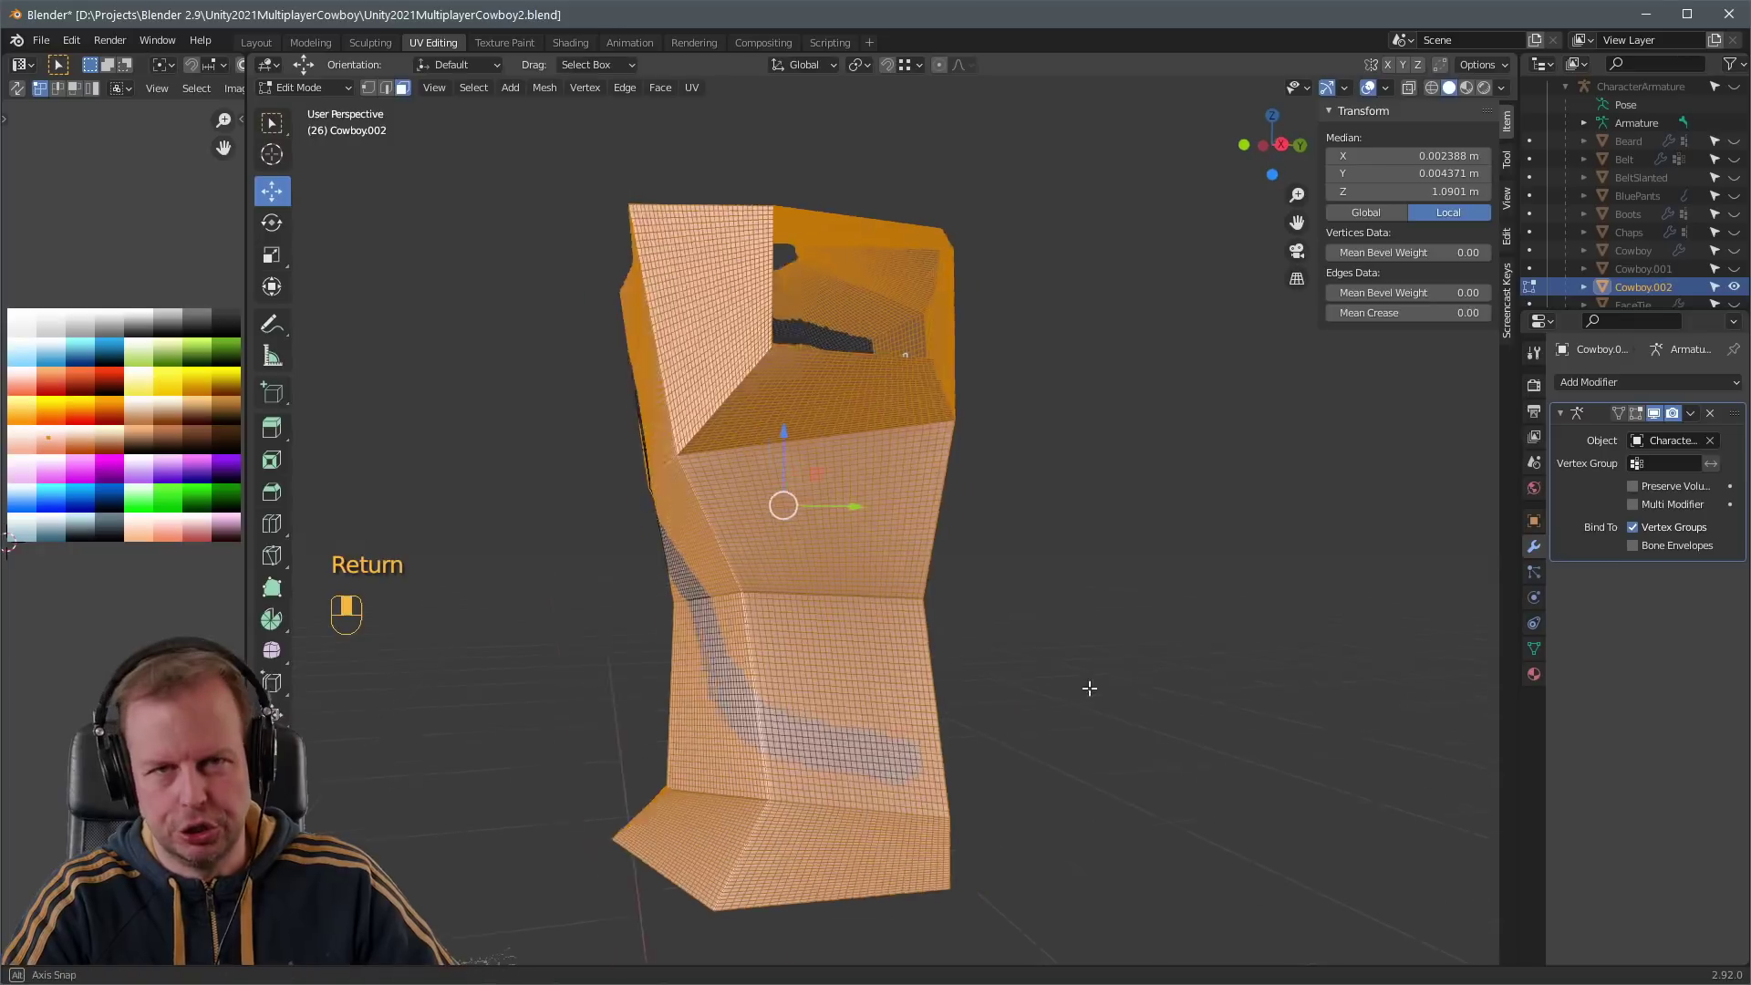
- Redo the last stroke and continue the deselected band around the waist side onto the torso's front
middle_drag(1088, 689, 1007, 667)
key(ctrl+z)
key(Return)
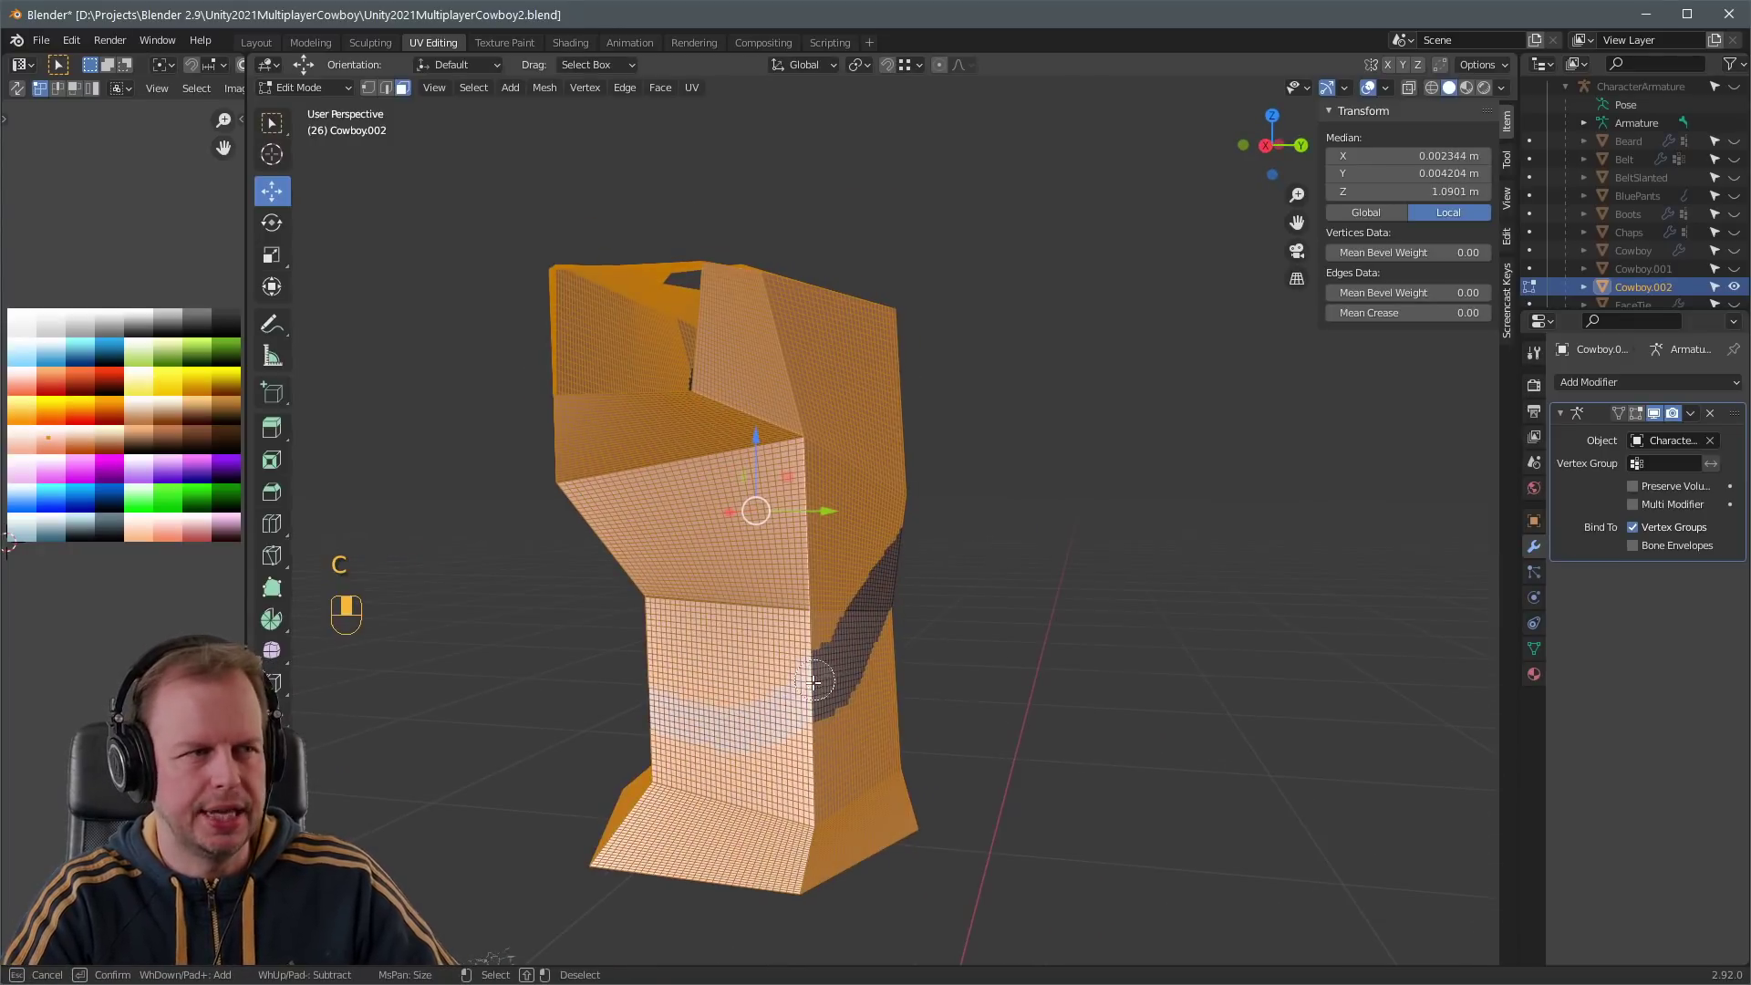
key(Return)
middle_drag(664, 705, 911, 732)
key(c)
- Delete the selected faces so only the diagonal sash band is left, and leave Edit Mode
middle_drag(918, 597, 1041, 448)
key(Delete)
click(1021, 491)
key(Tab)
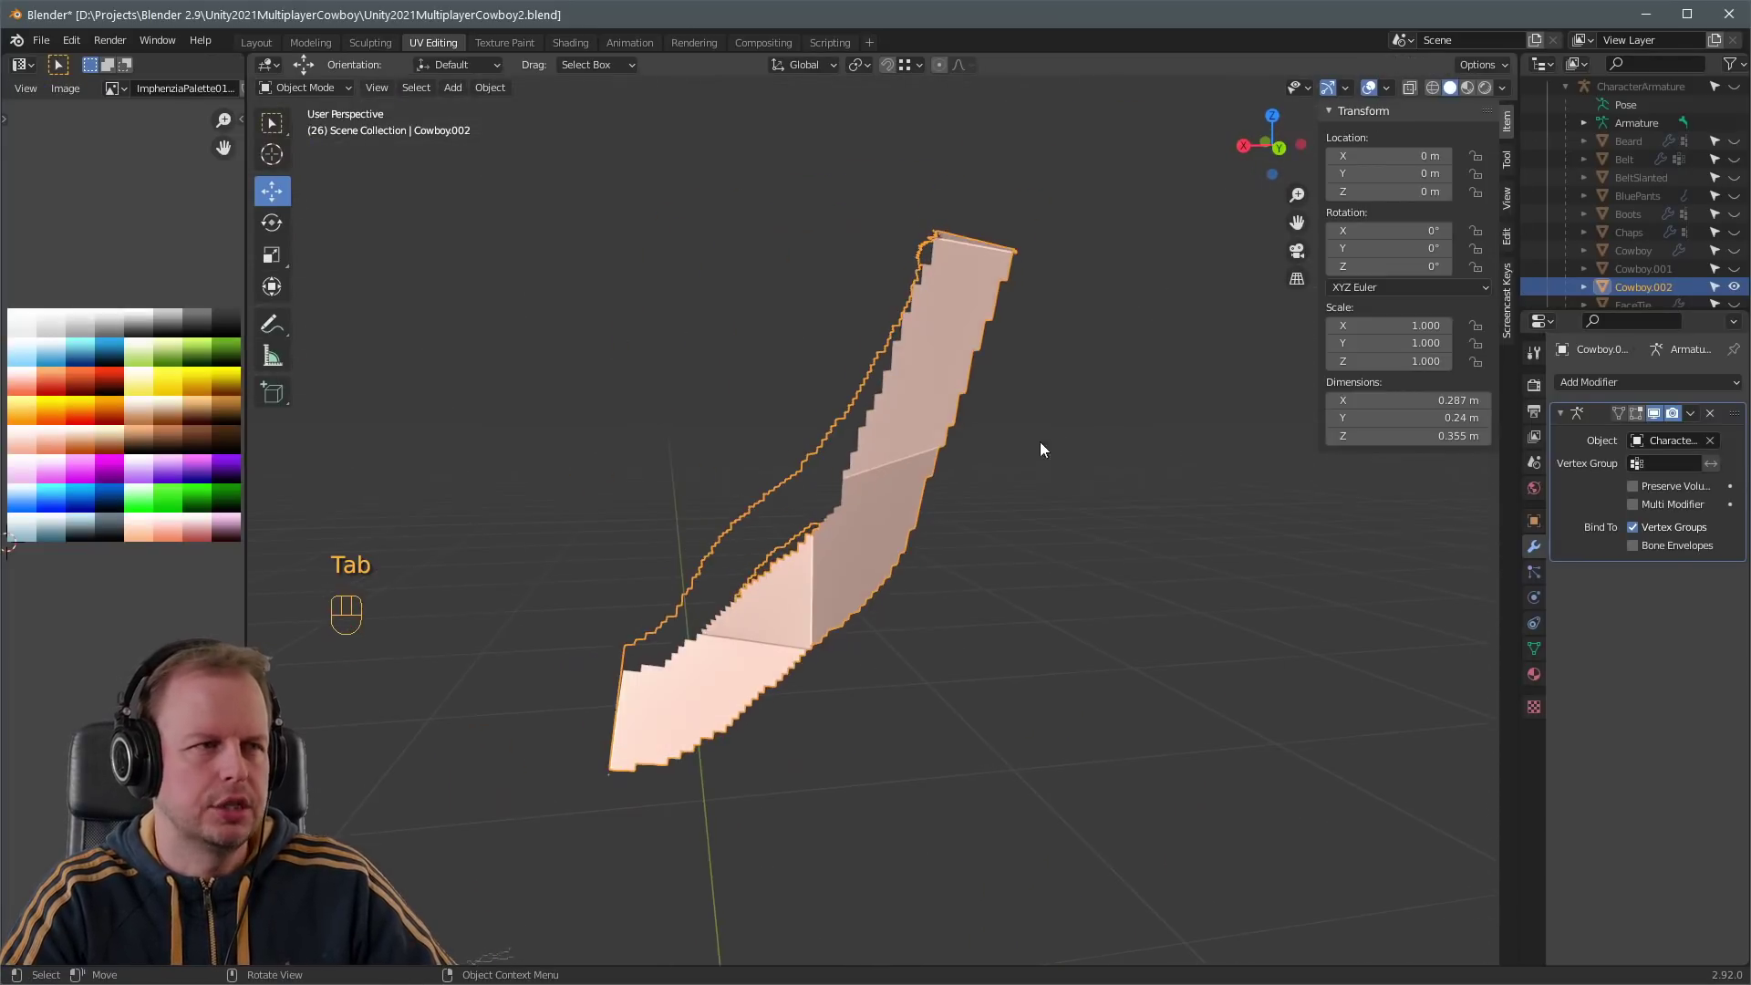
- Apply a Planar Decimate modifier with a 10° angle limit to the sash and enter Edit Mode
click(1640, 380)
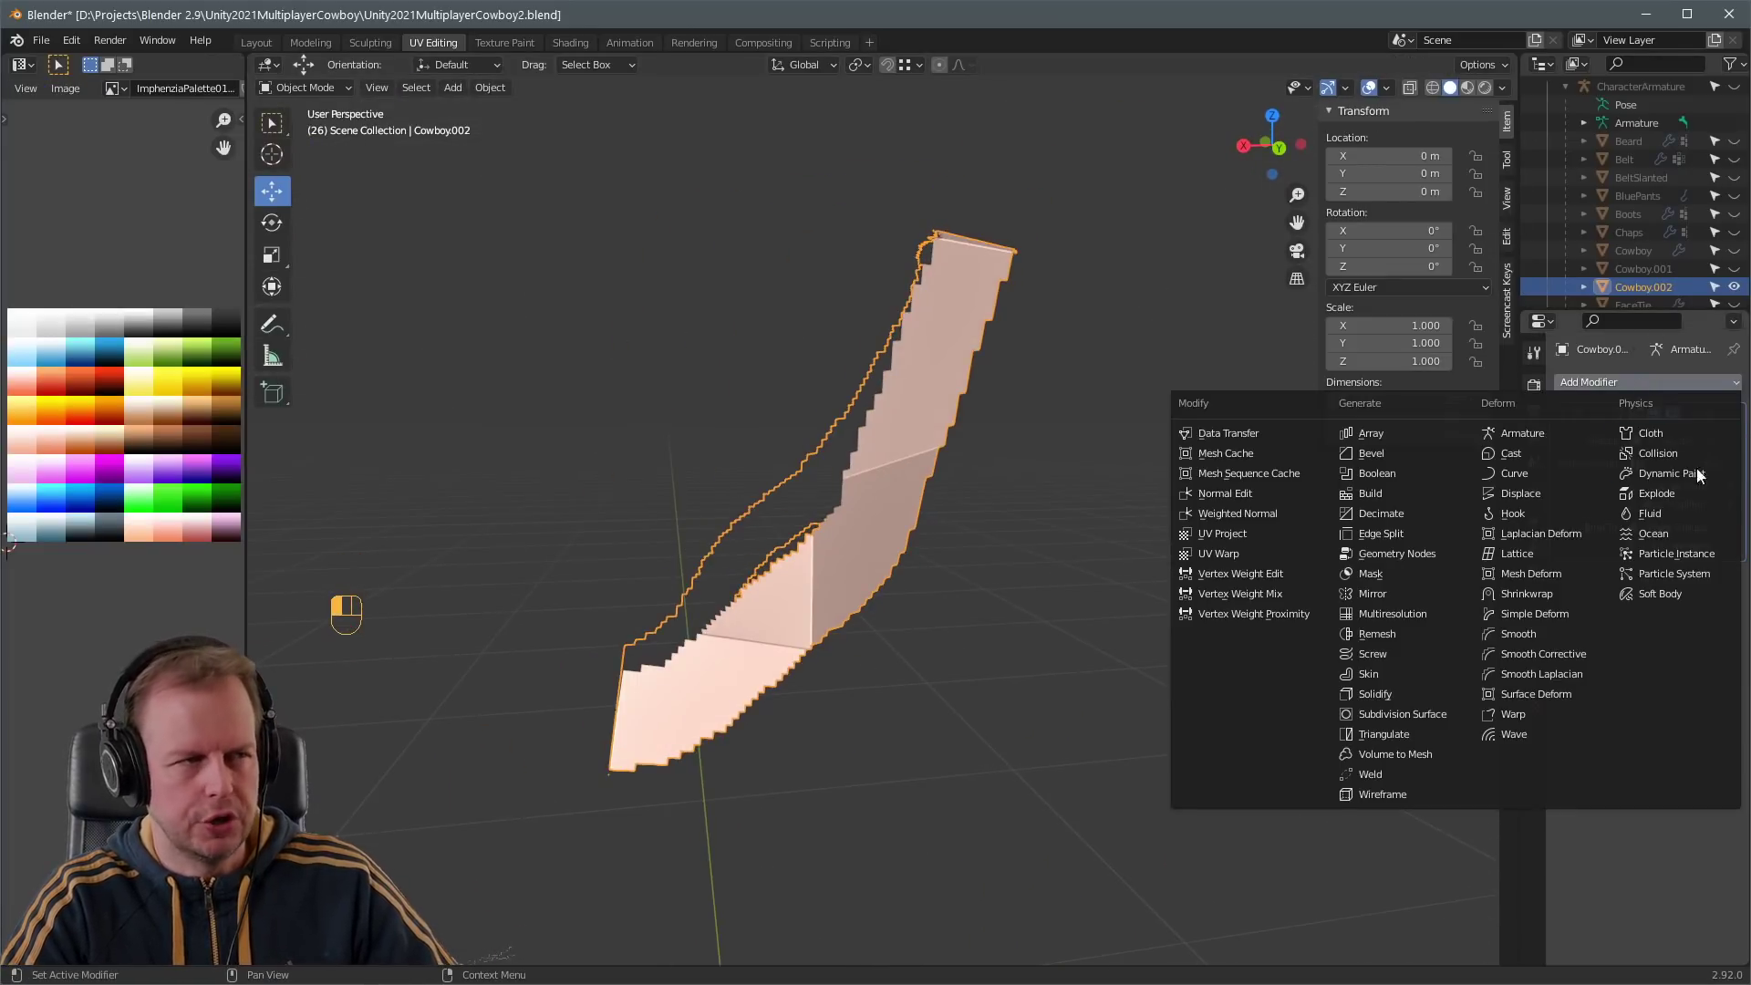
click(1550, 496)
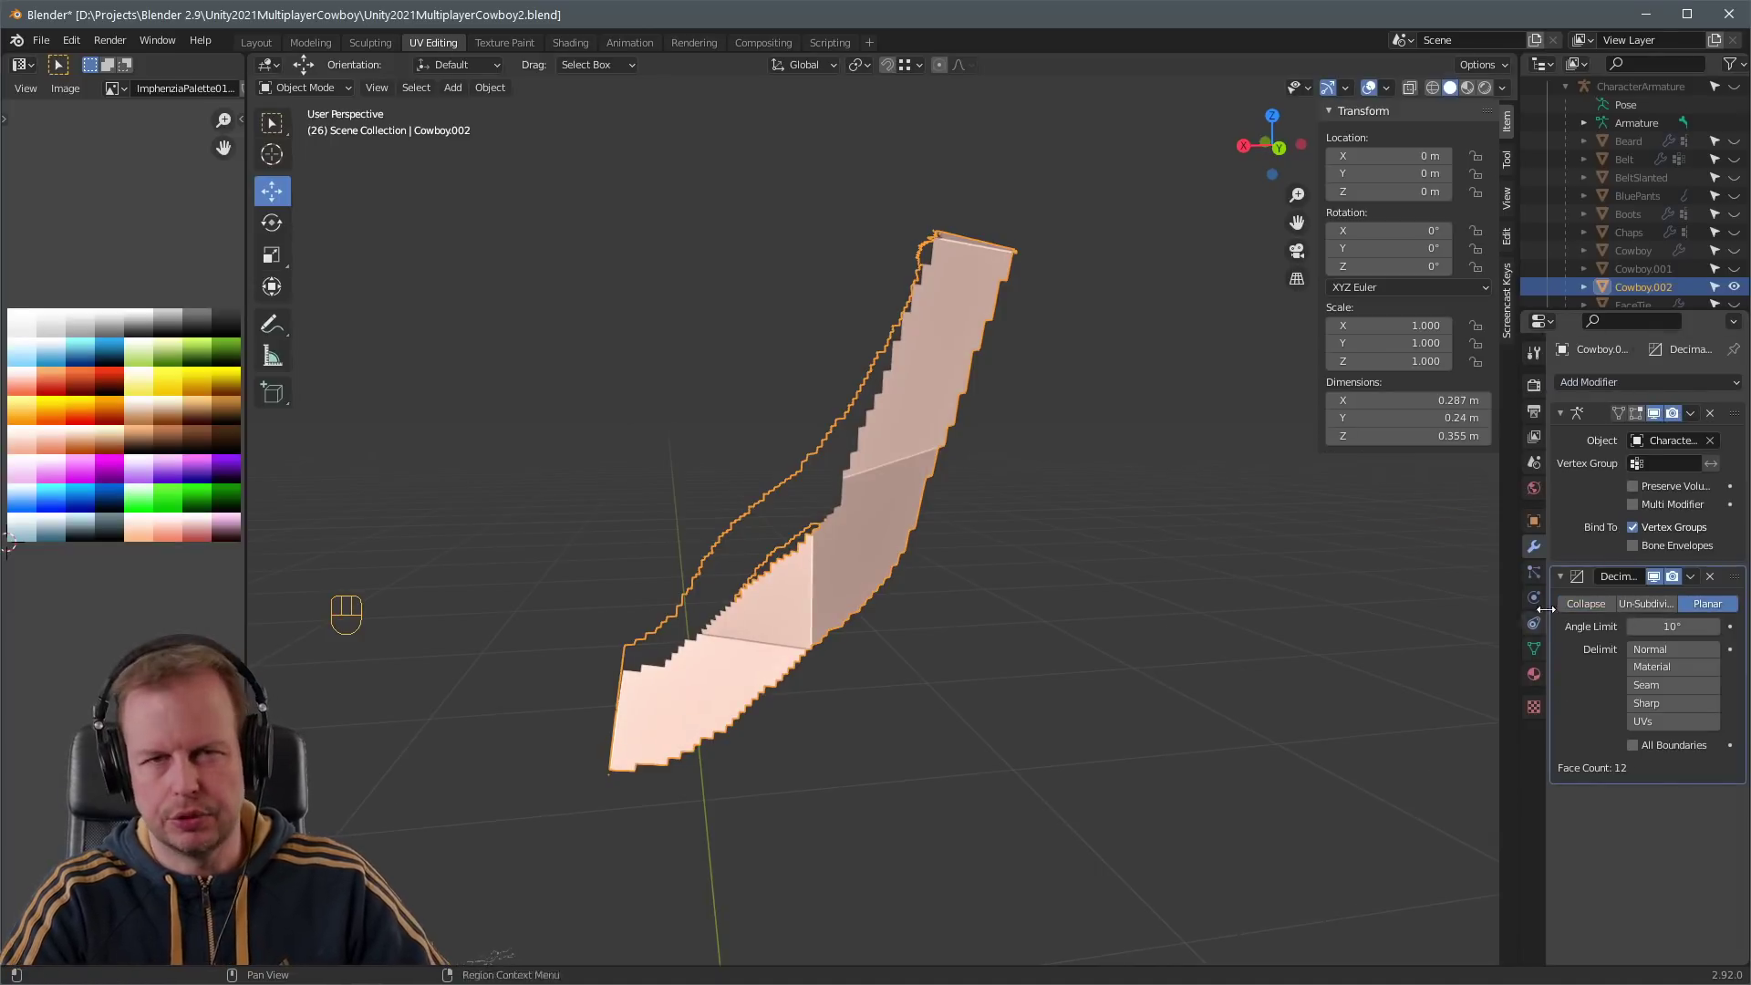
key(ctrl+a)
key(Tab)
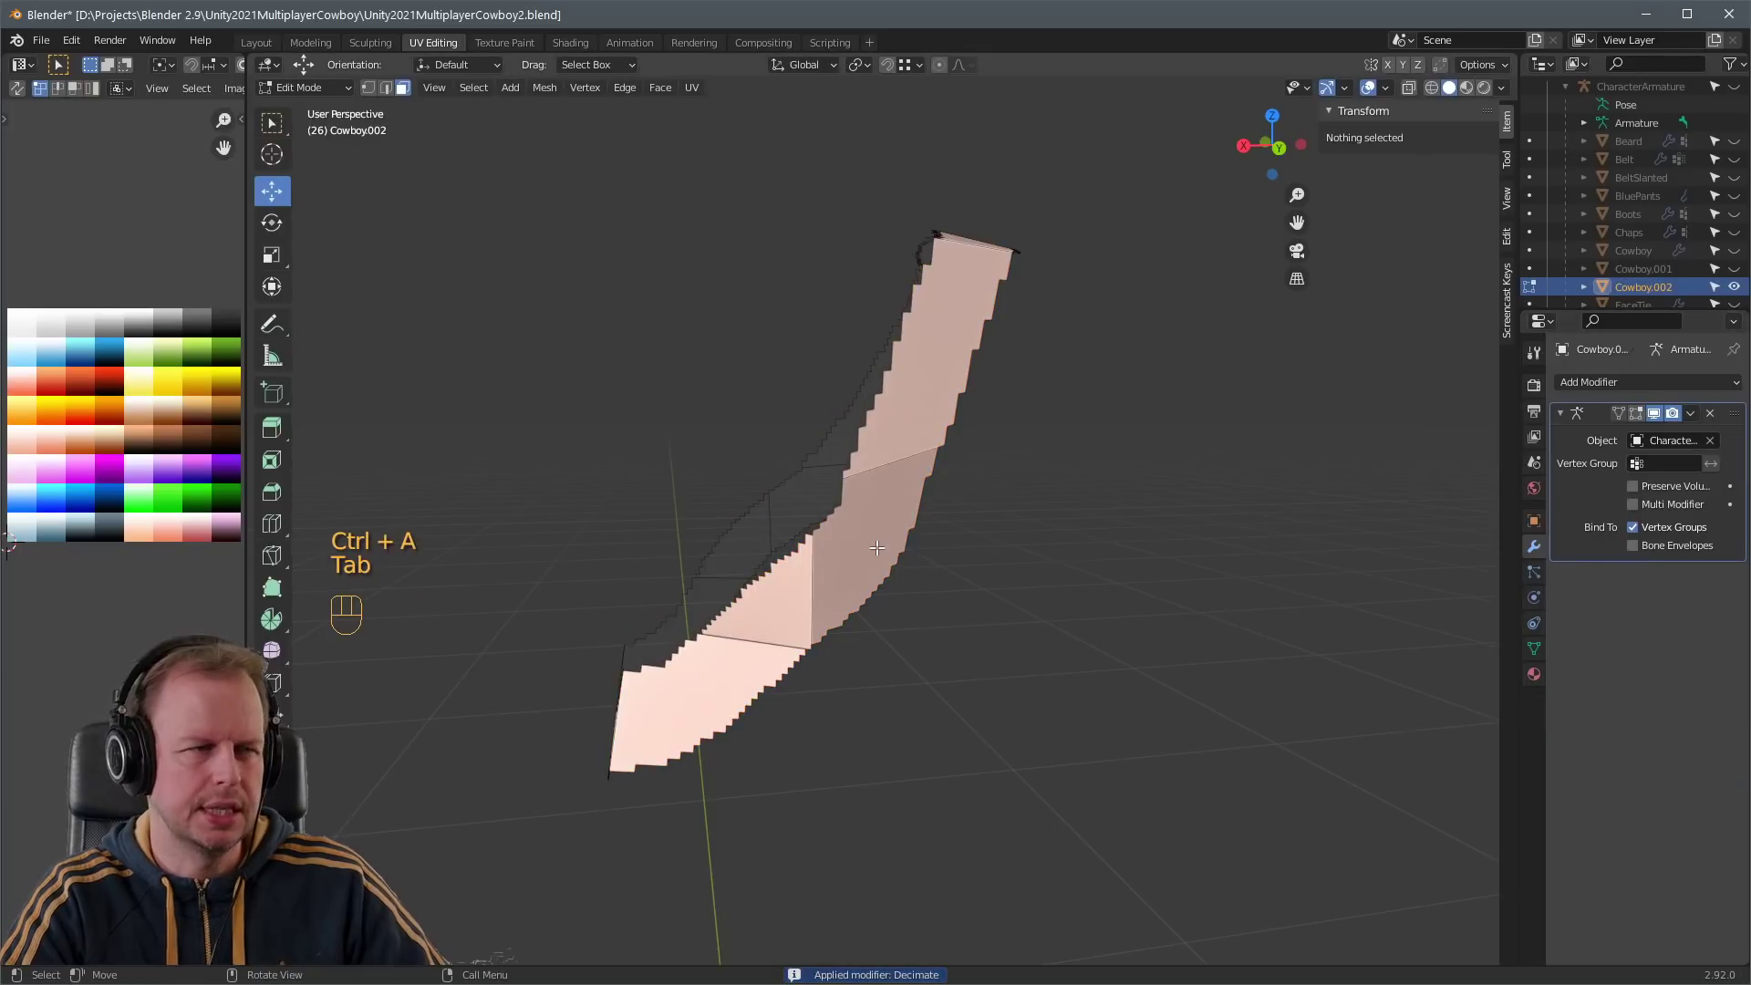
- Examine the decimated sash's faces and stepped borders from several angles
middle_drag(1076, 565, 990, 484)
scroll(1008, 449, down, 4)
key(Tab)
scroll(1100, 500, up, 4)
shift+middle_drag(989, 484, 981, 390)
scroll(981, 398, up, 3)
scroll(950, 409, down, 3)
key(Tab)
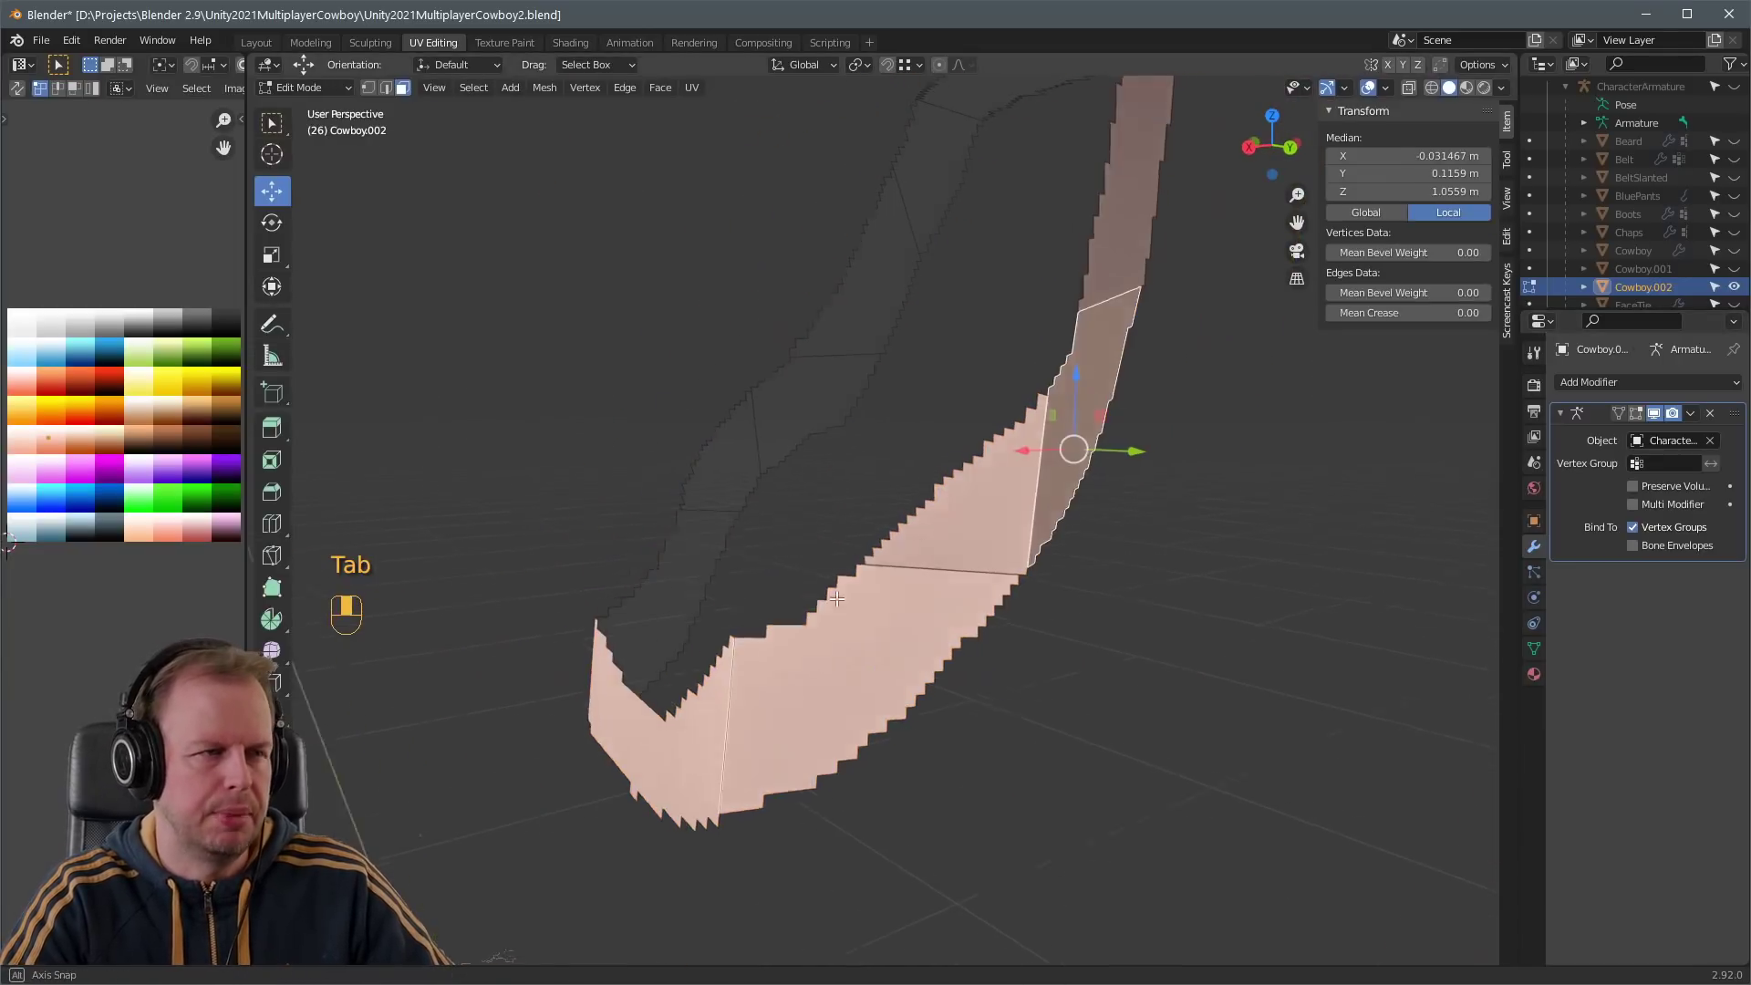
- In edge selection, select a short edge of the sash's upper border near its lower corner and inspect the jagged outline
scroll(858, 612, up, 4)
mouse_move(858, 613)
middle_down()
mouse_move(828, 584)
mouse_move(858, 646)
middle_up()
scroll(803, 606, down, 1)
scroll(775, 616, up, 1)
key(2)
click(572, 693)
shift+click(649, 673)
scroll(840, 628, down, 1)
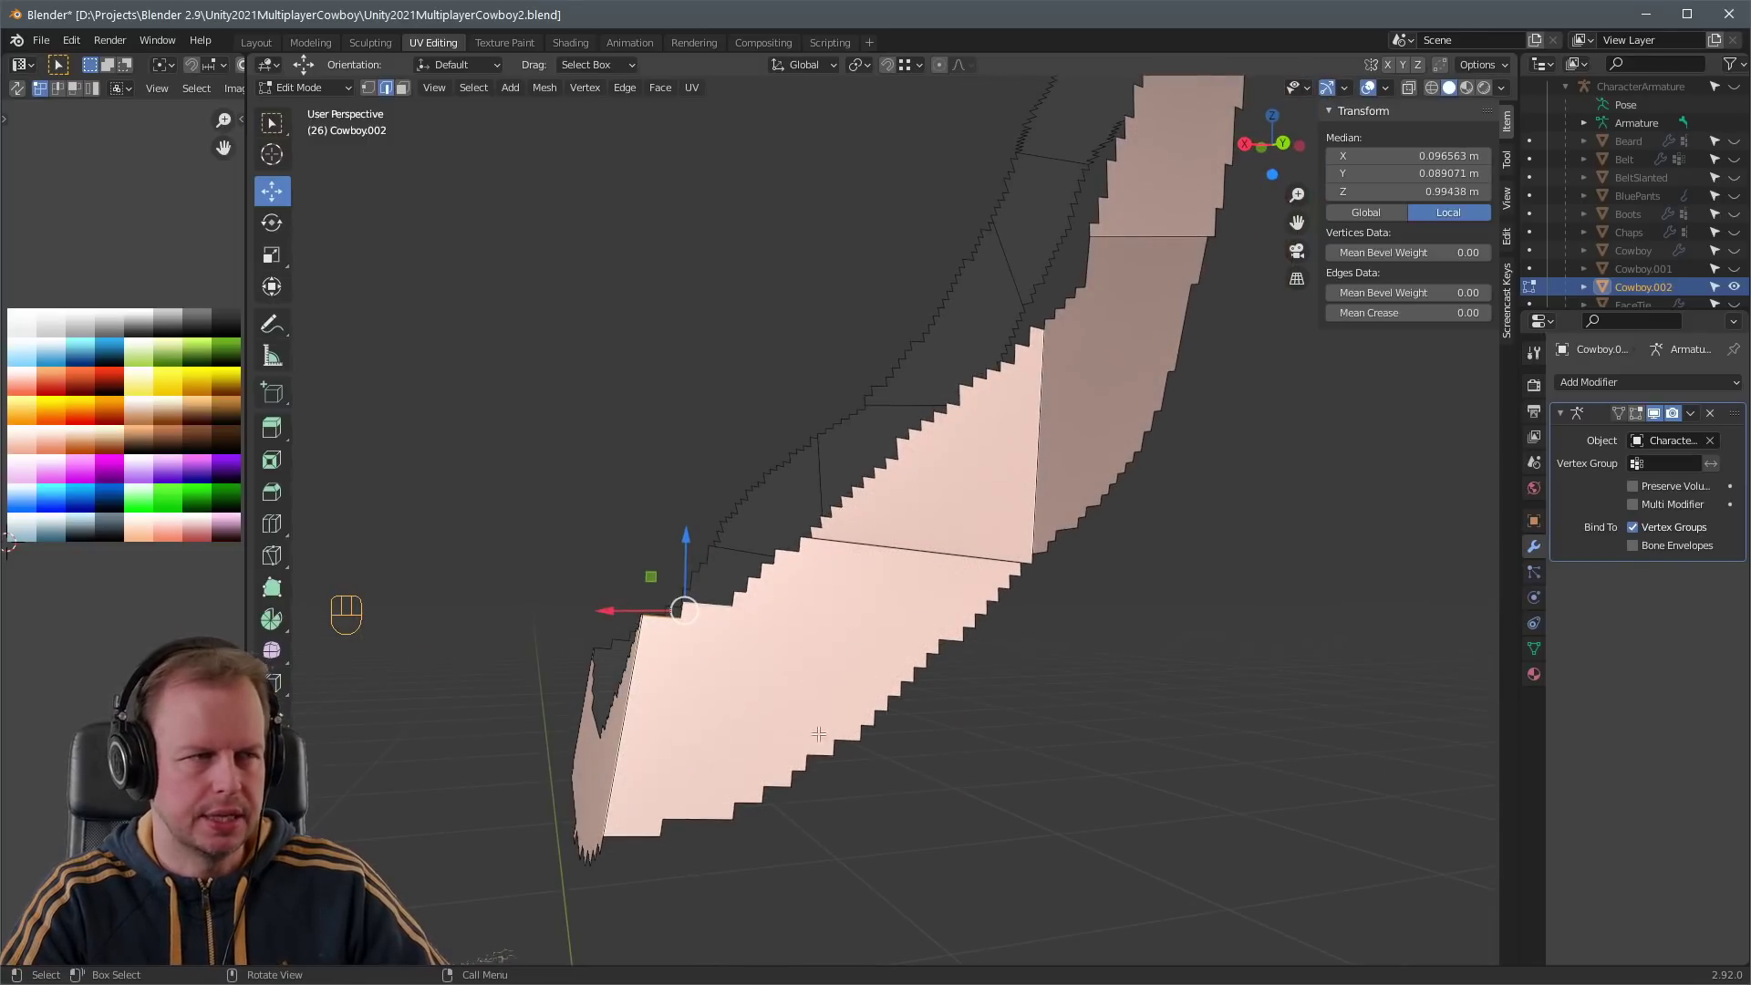
middle_drag(813, 725, 1015, 613)
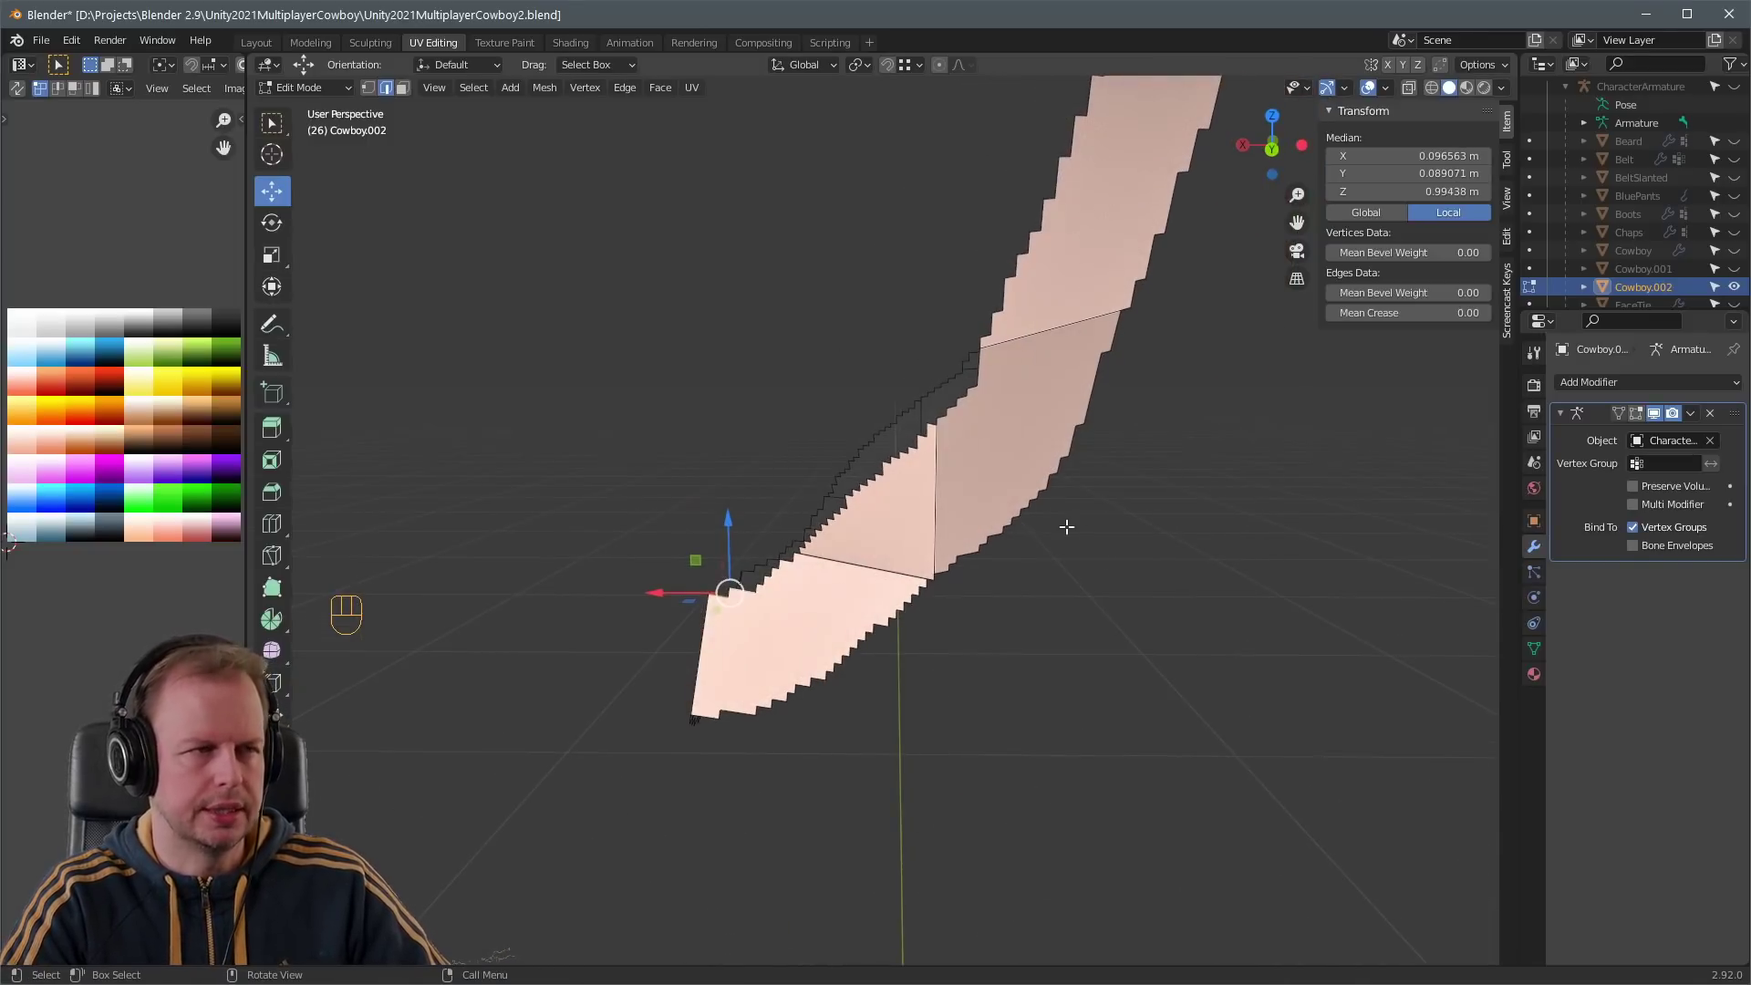
middle_drag(1067, 526, 917, 522)
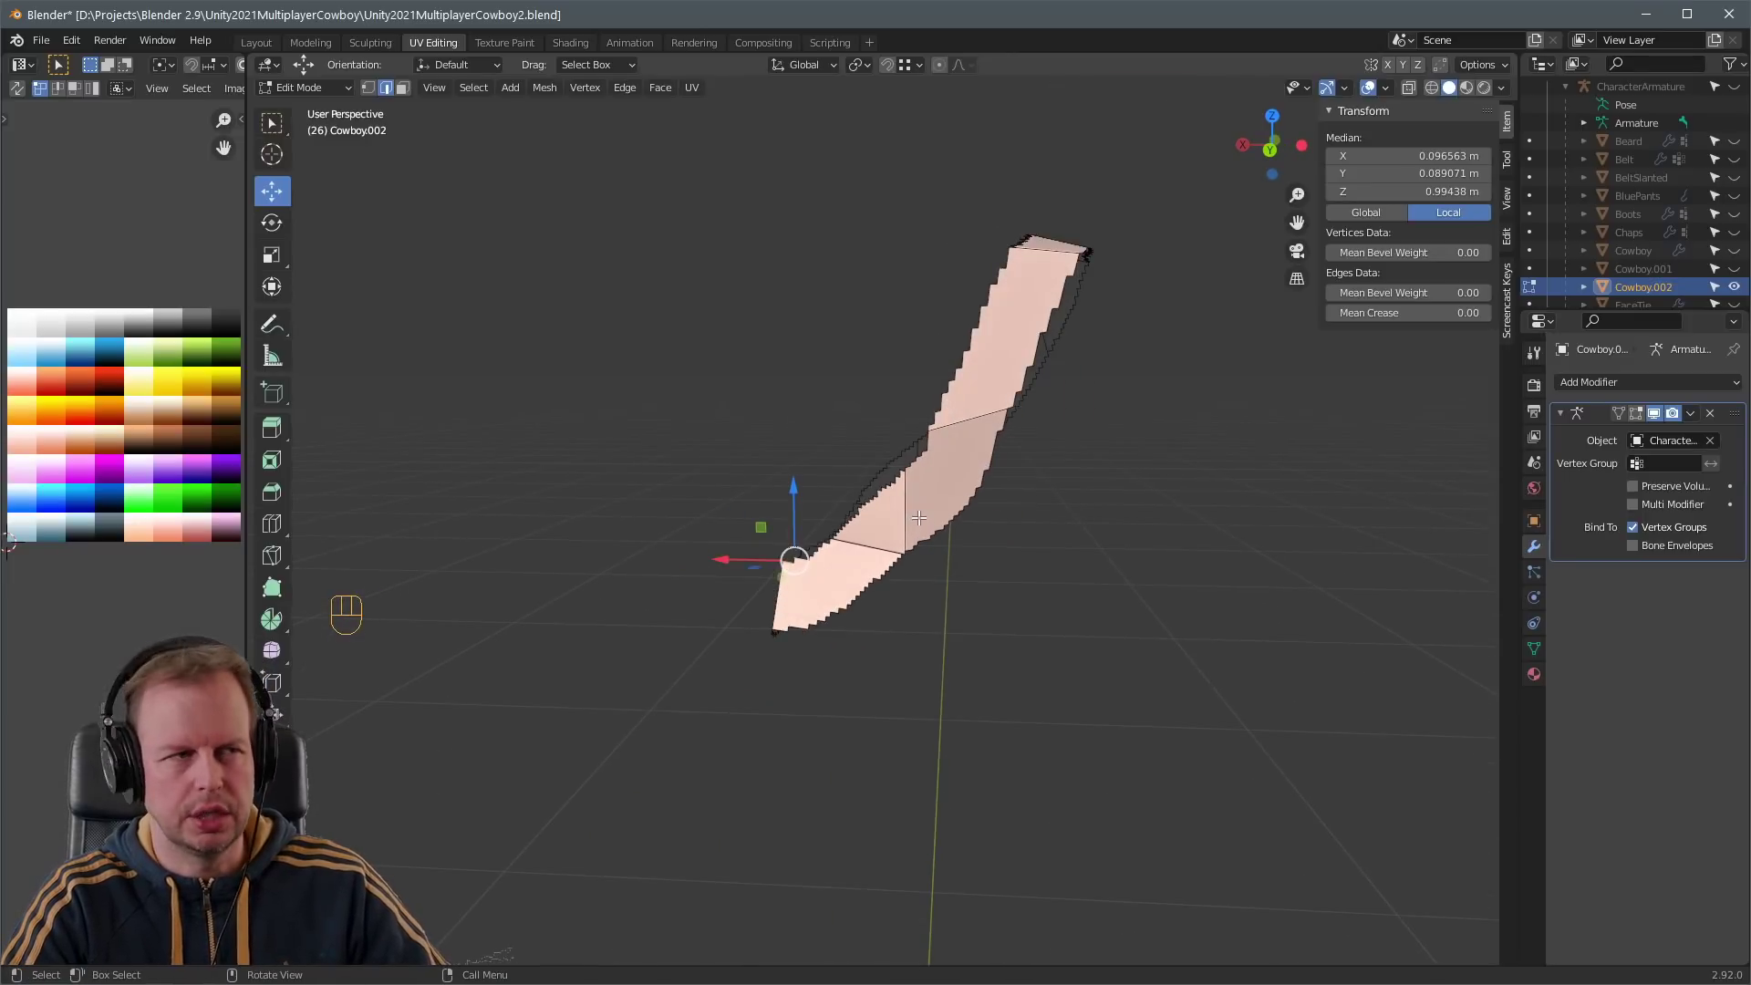
- Delete the small stepped face in the sash's lower front and fill the gap with a straight-edged face
middle_drag(886, 512, 957, 539)
scroll(912, 527, up, 4)
key(3)
click(907, 531)
click(939, 529)
scroll(925, 555, up, 3)
key(Return)
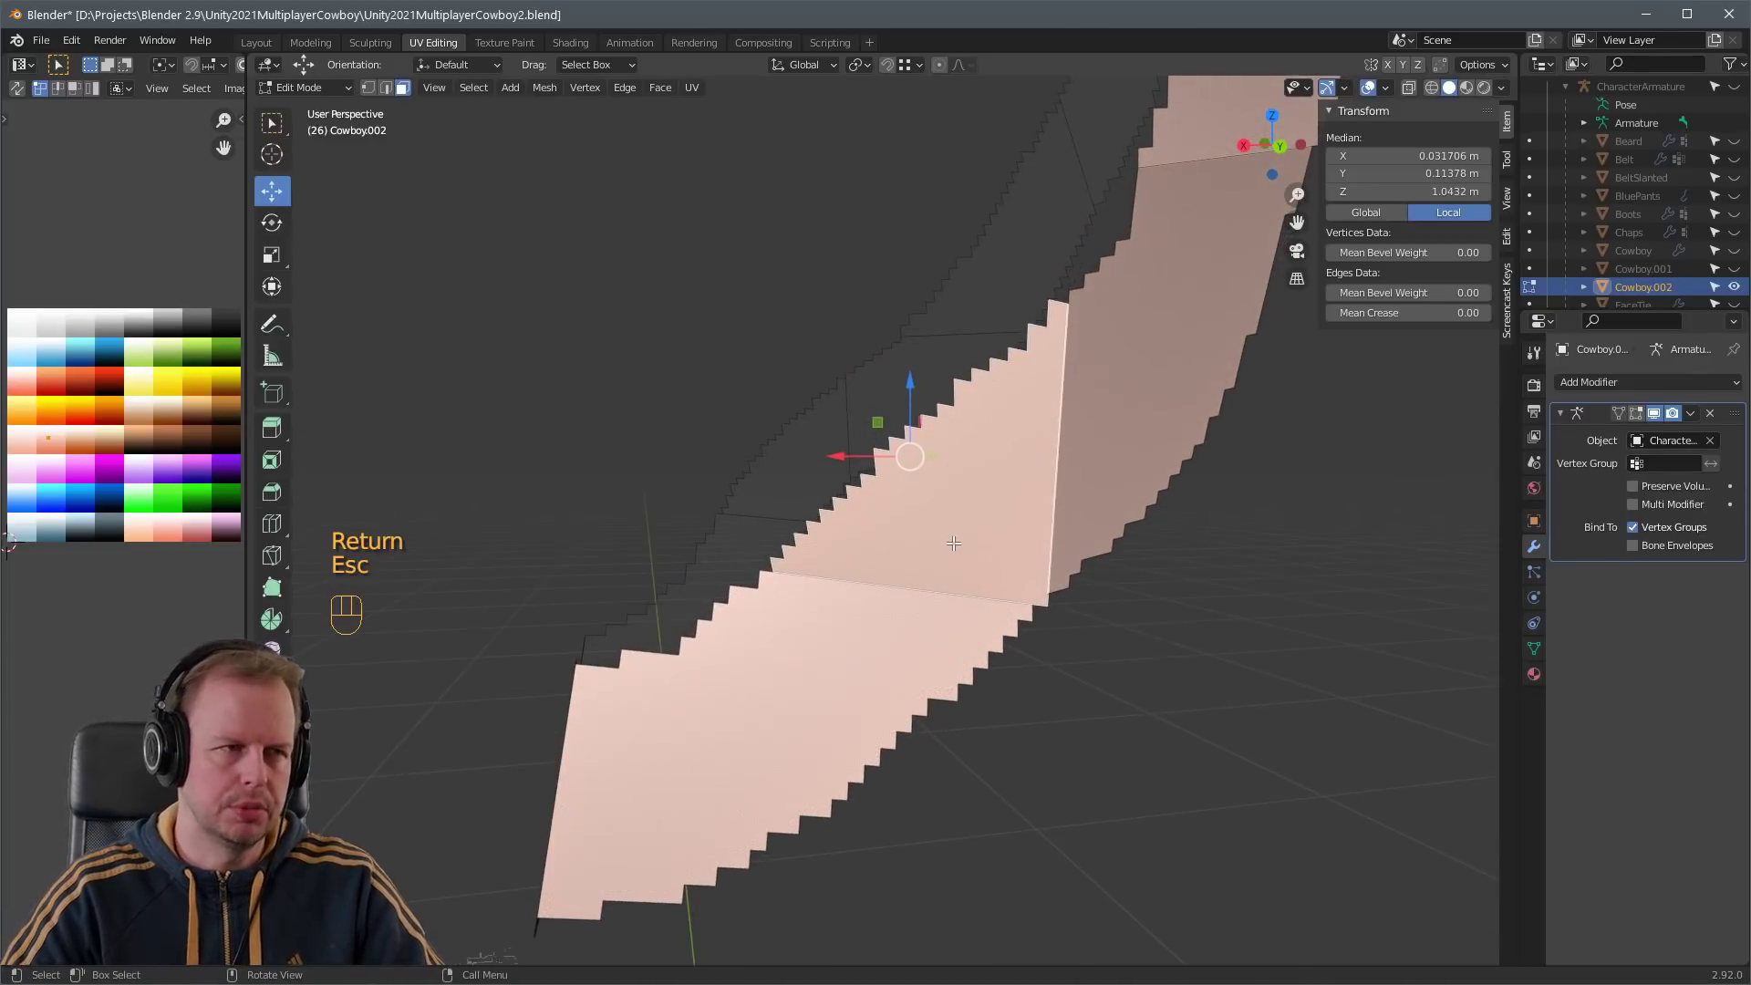
key(Delete)
key(ctrl+z)
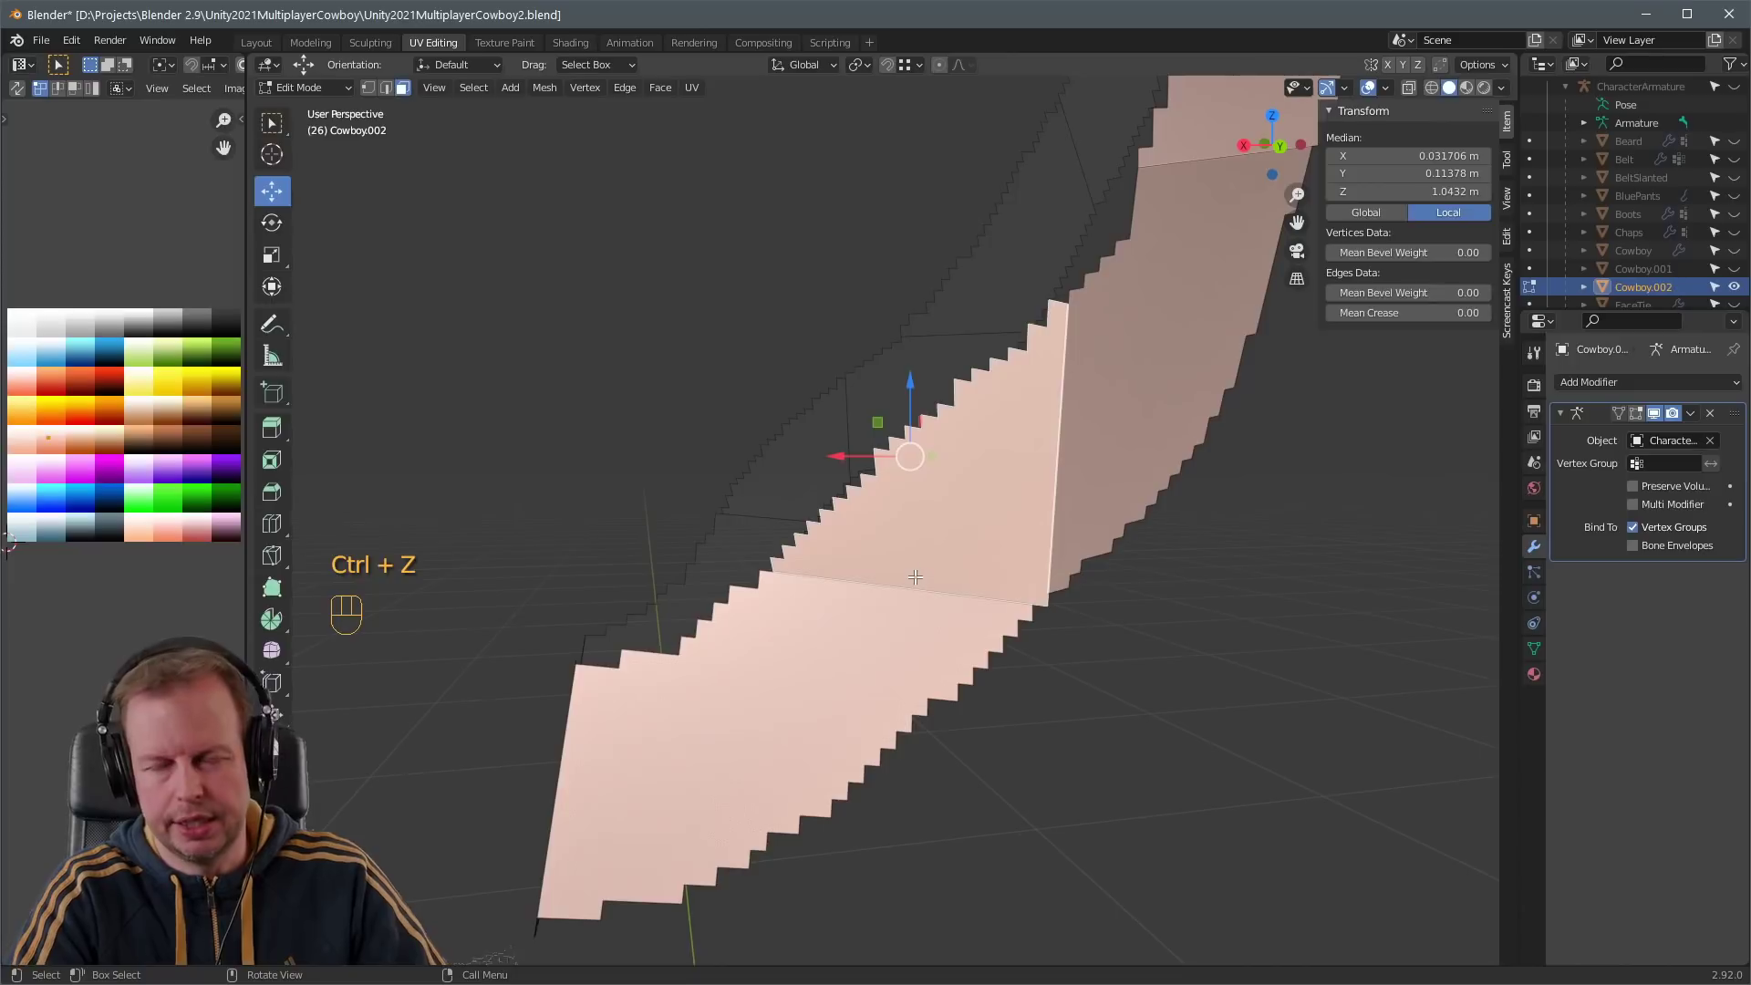
key(Delete)
click(915, 569)
key(1)
key(f)
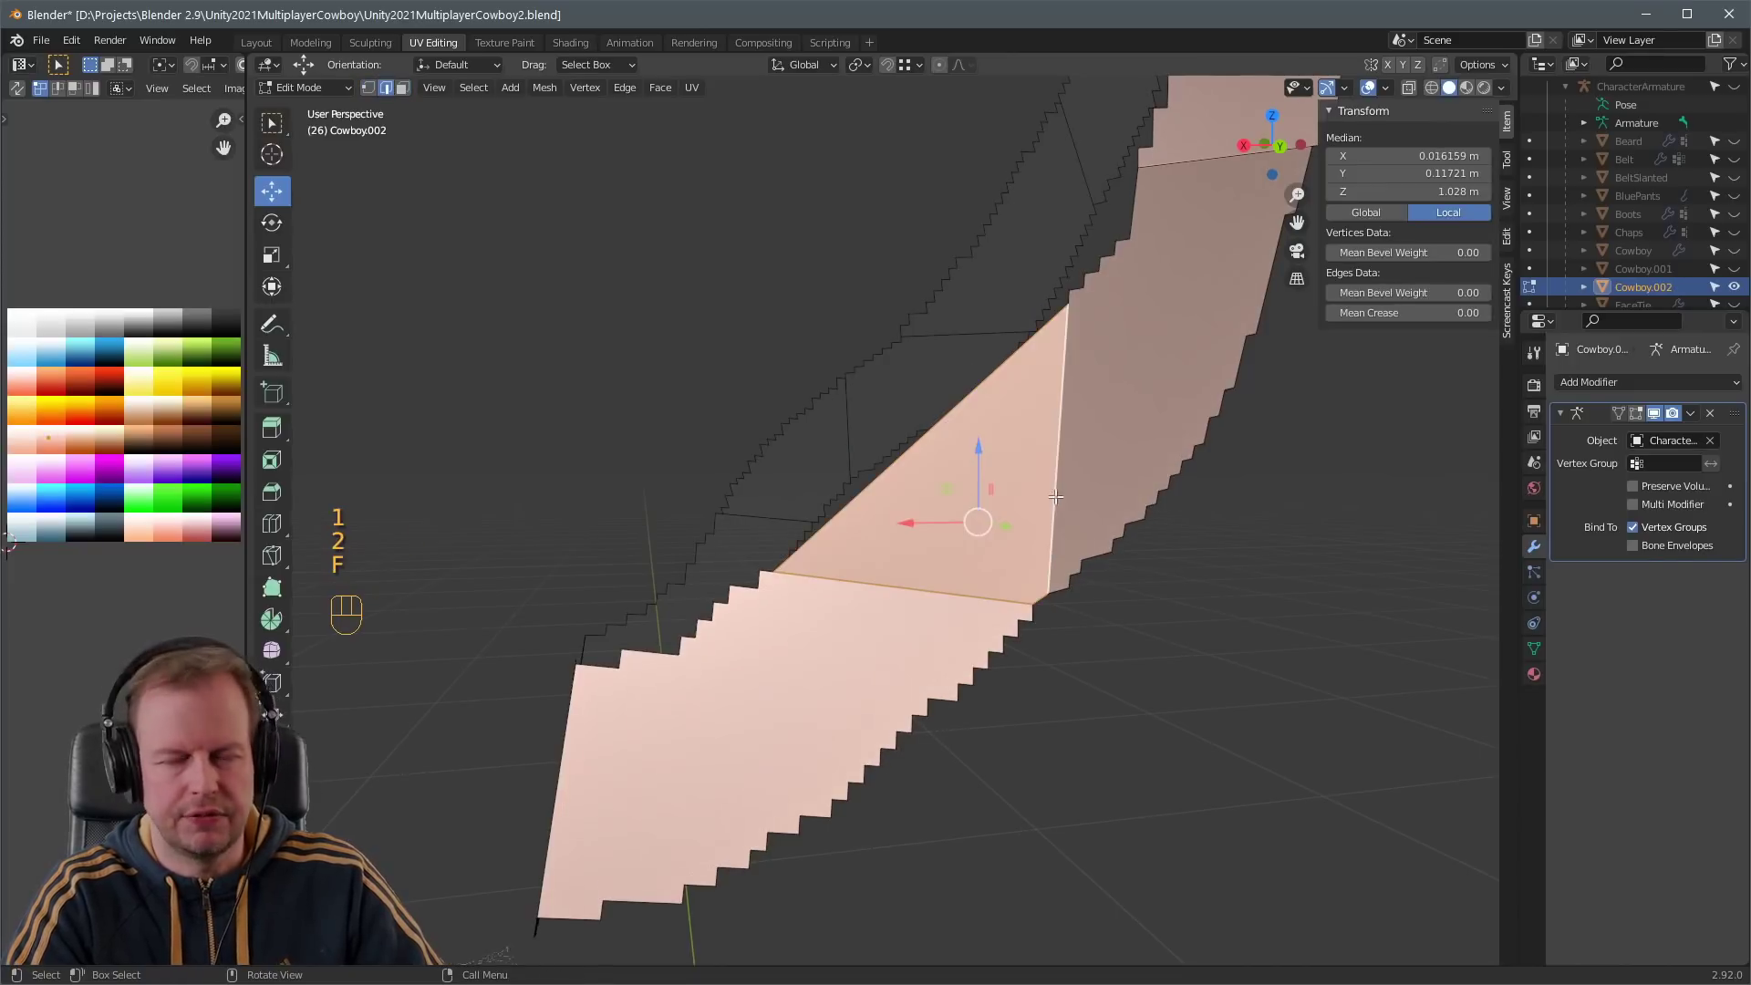
- Replace the stepped face at the sash's lowest front section with a straight-edged fill between the neighbouring edges
key(3)
click(808, 656)
key(Delete)
click(871, 636)
key(2)
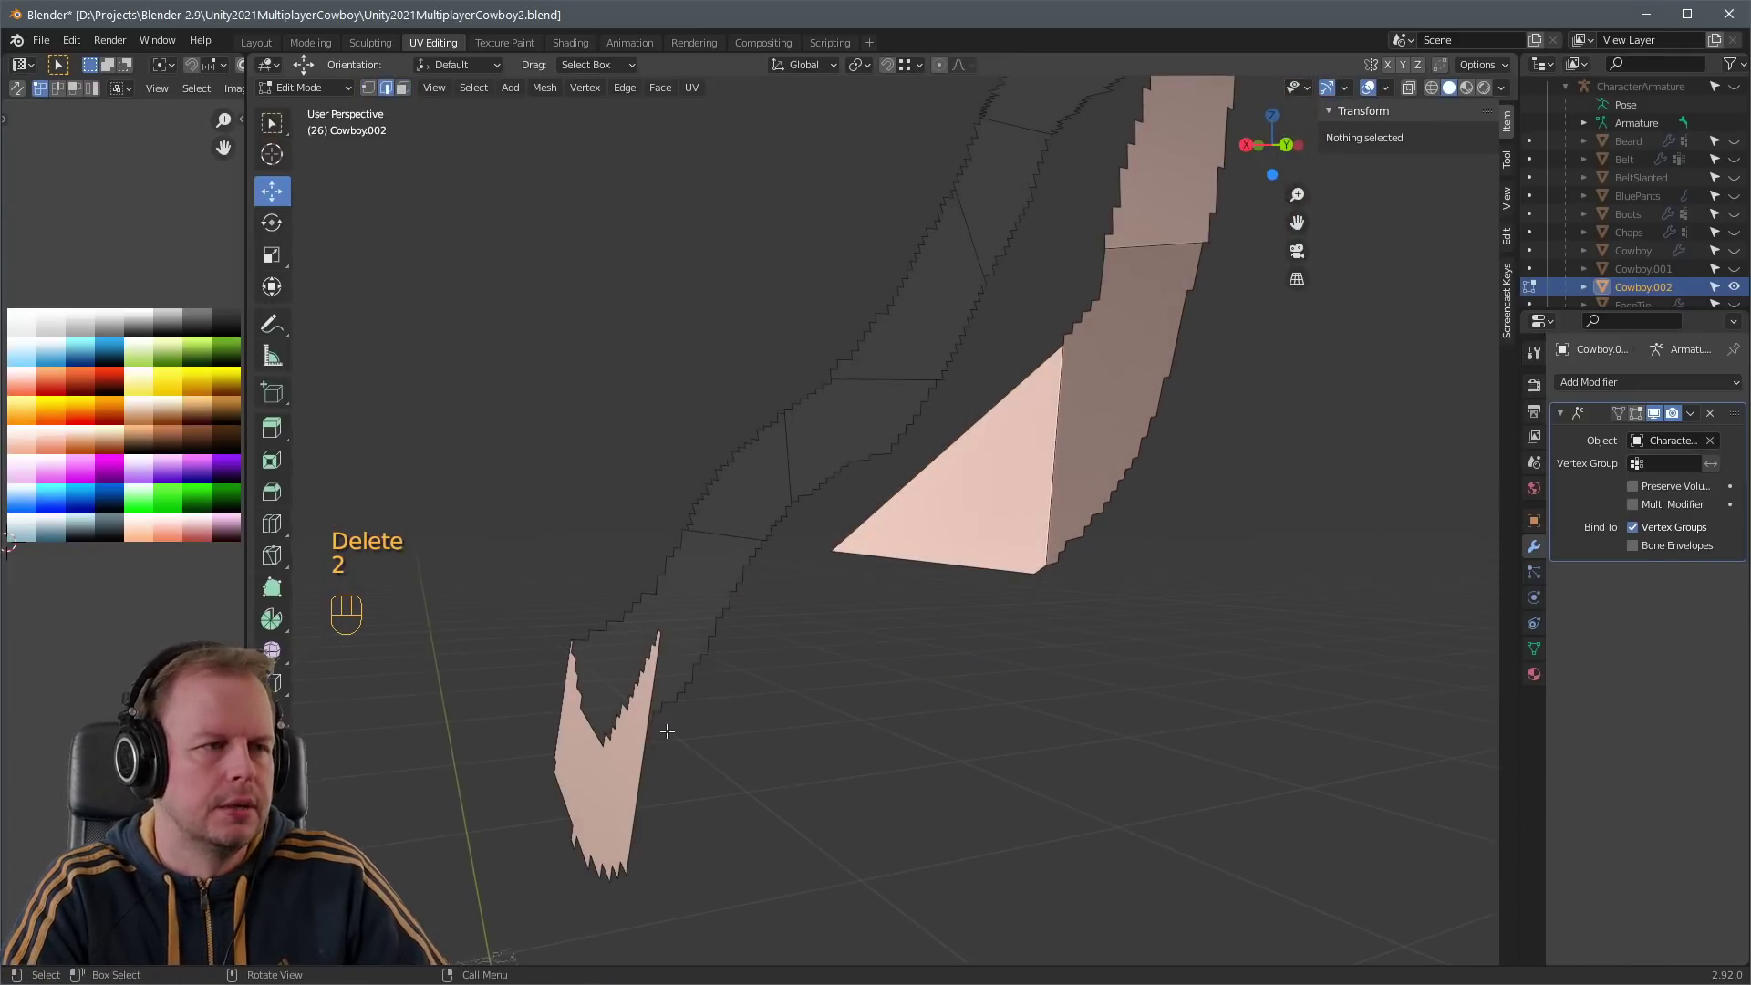
key(f)
- Delete the stepped face just below the chest section of the sash and refill it from its two bordering edges
middle_drag(948, 574, 1047, 547)
key(3)
key(Delete)
click(999, 469)
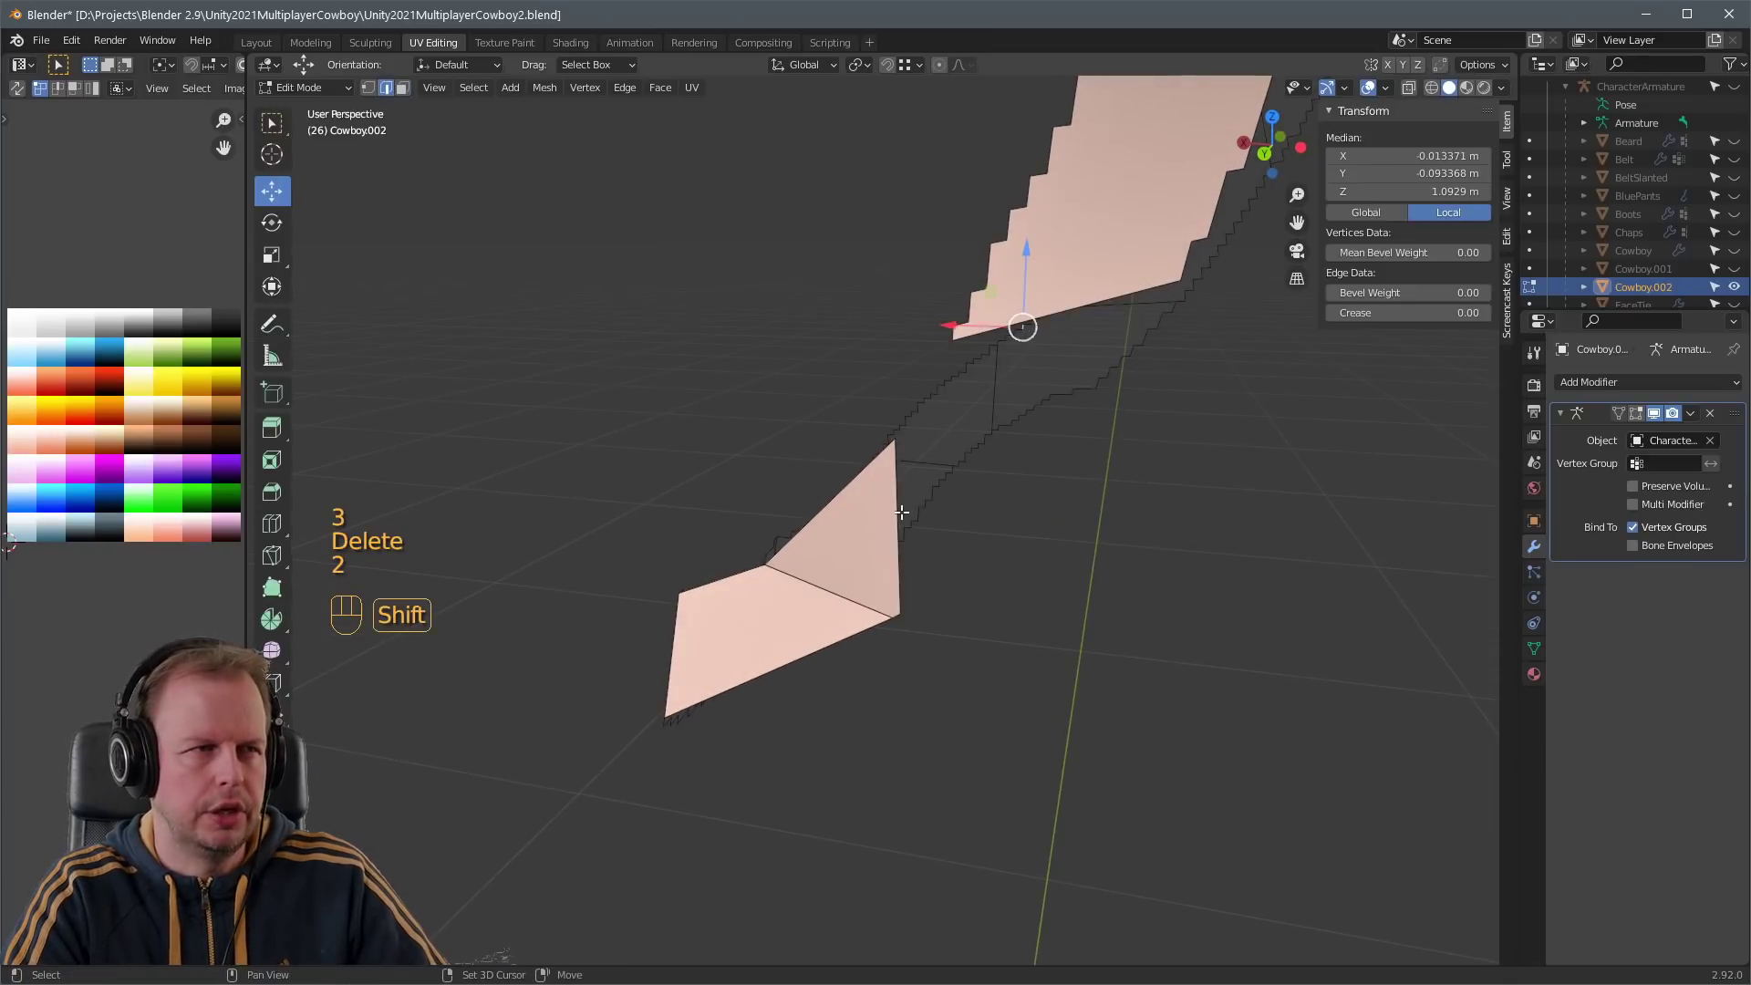
key(f)
- Replace the long stepped face on the chest section of the sash with a straight-edged face
middle_drag(901, 512, 981, 662)
key(3)
click(871, 497)
middle_drag(871, 497, 952, 476)
key(Delete)
click(952, 476)
key(2)
click(814, 595)
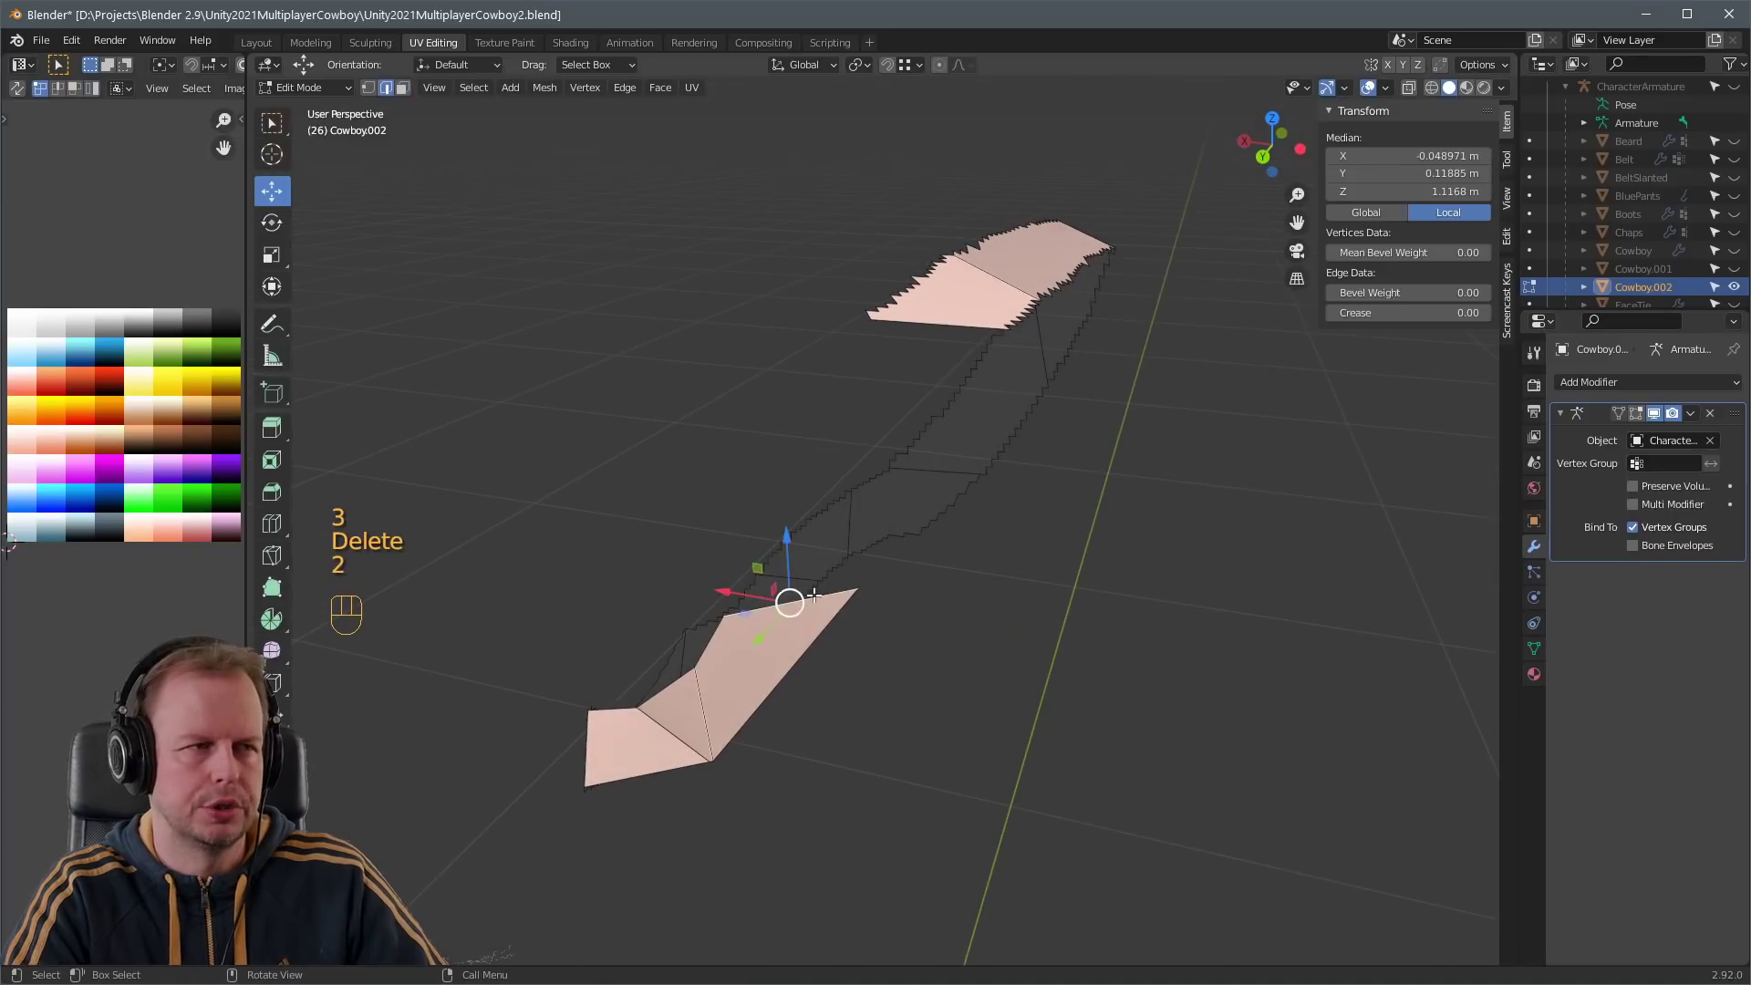
key(f)
- Delete the stepped face where the sash reaches the shoulder and bridge the gap with a clean face
middle_drag(959, 336, 928, 403)
key(3)
key(Delete)
click(929, 403)
key(2)
click(871, 426)
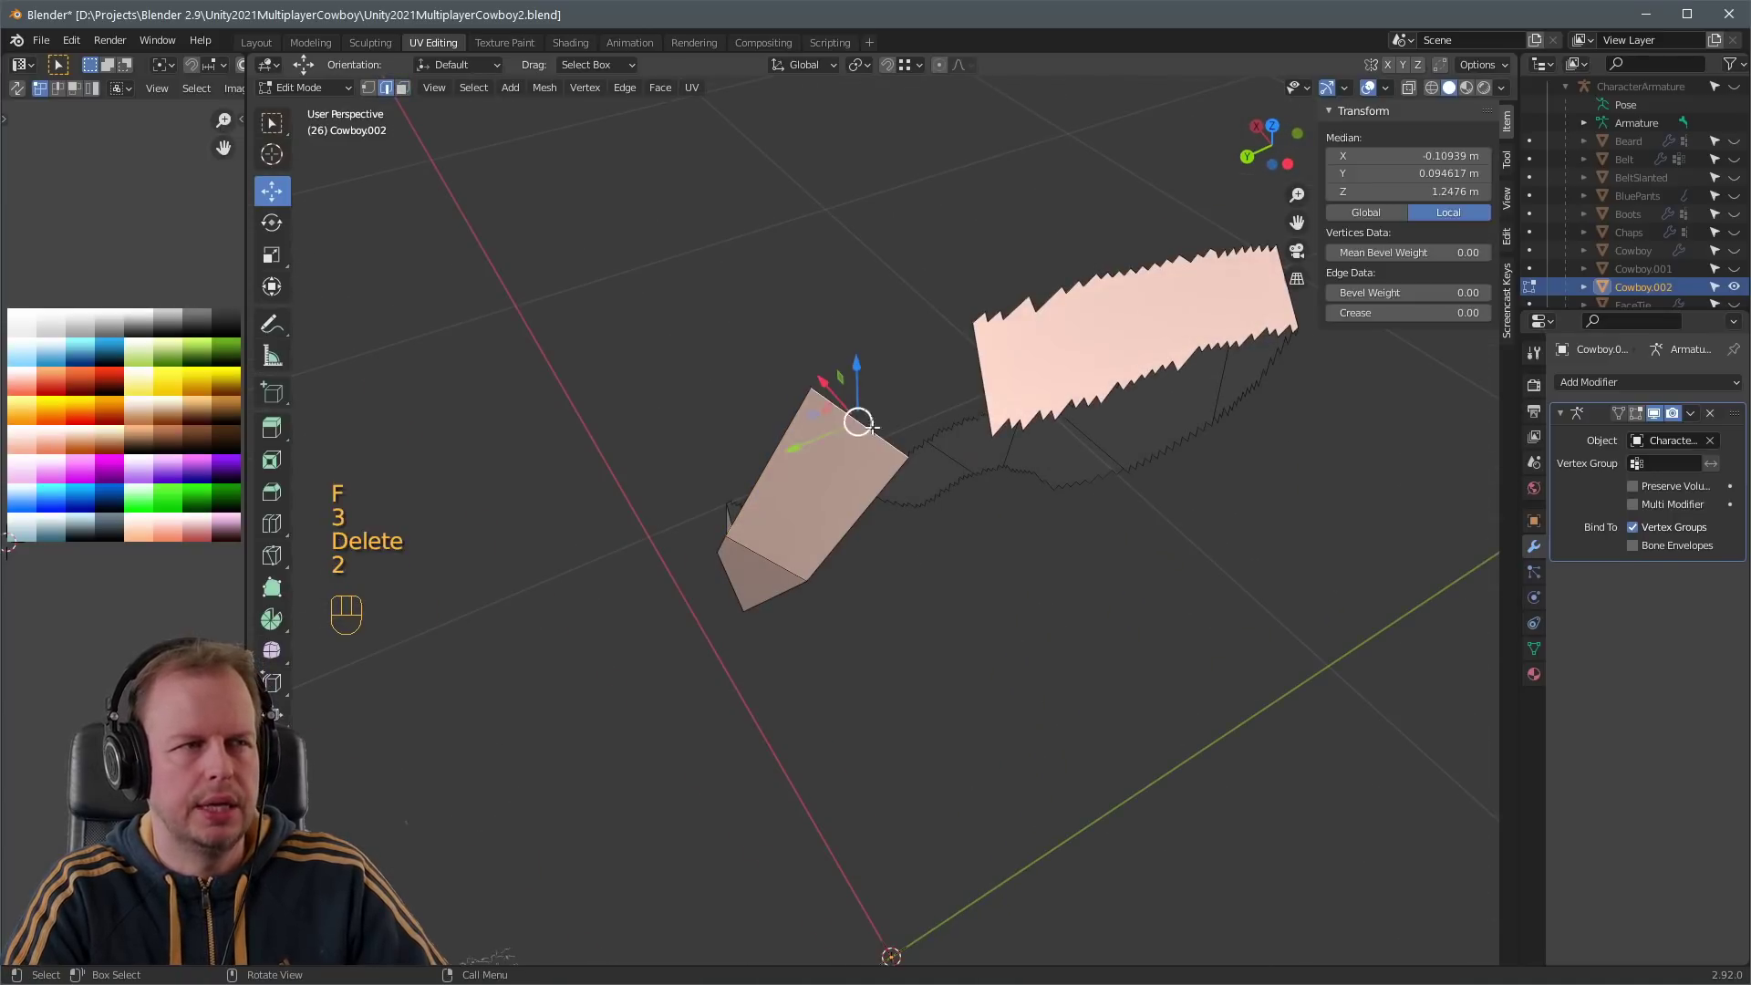
middle_drag(1108, 429, 1074, 402)
- Replace the next stepped face, going over the shoulder towards the back, with a straight-edged face
key(3)
key(Delete)
click(1070, 393)
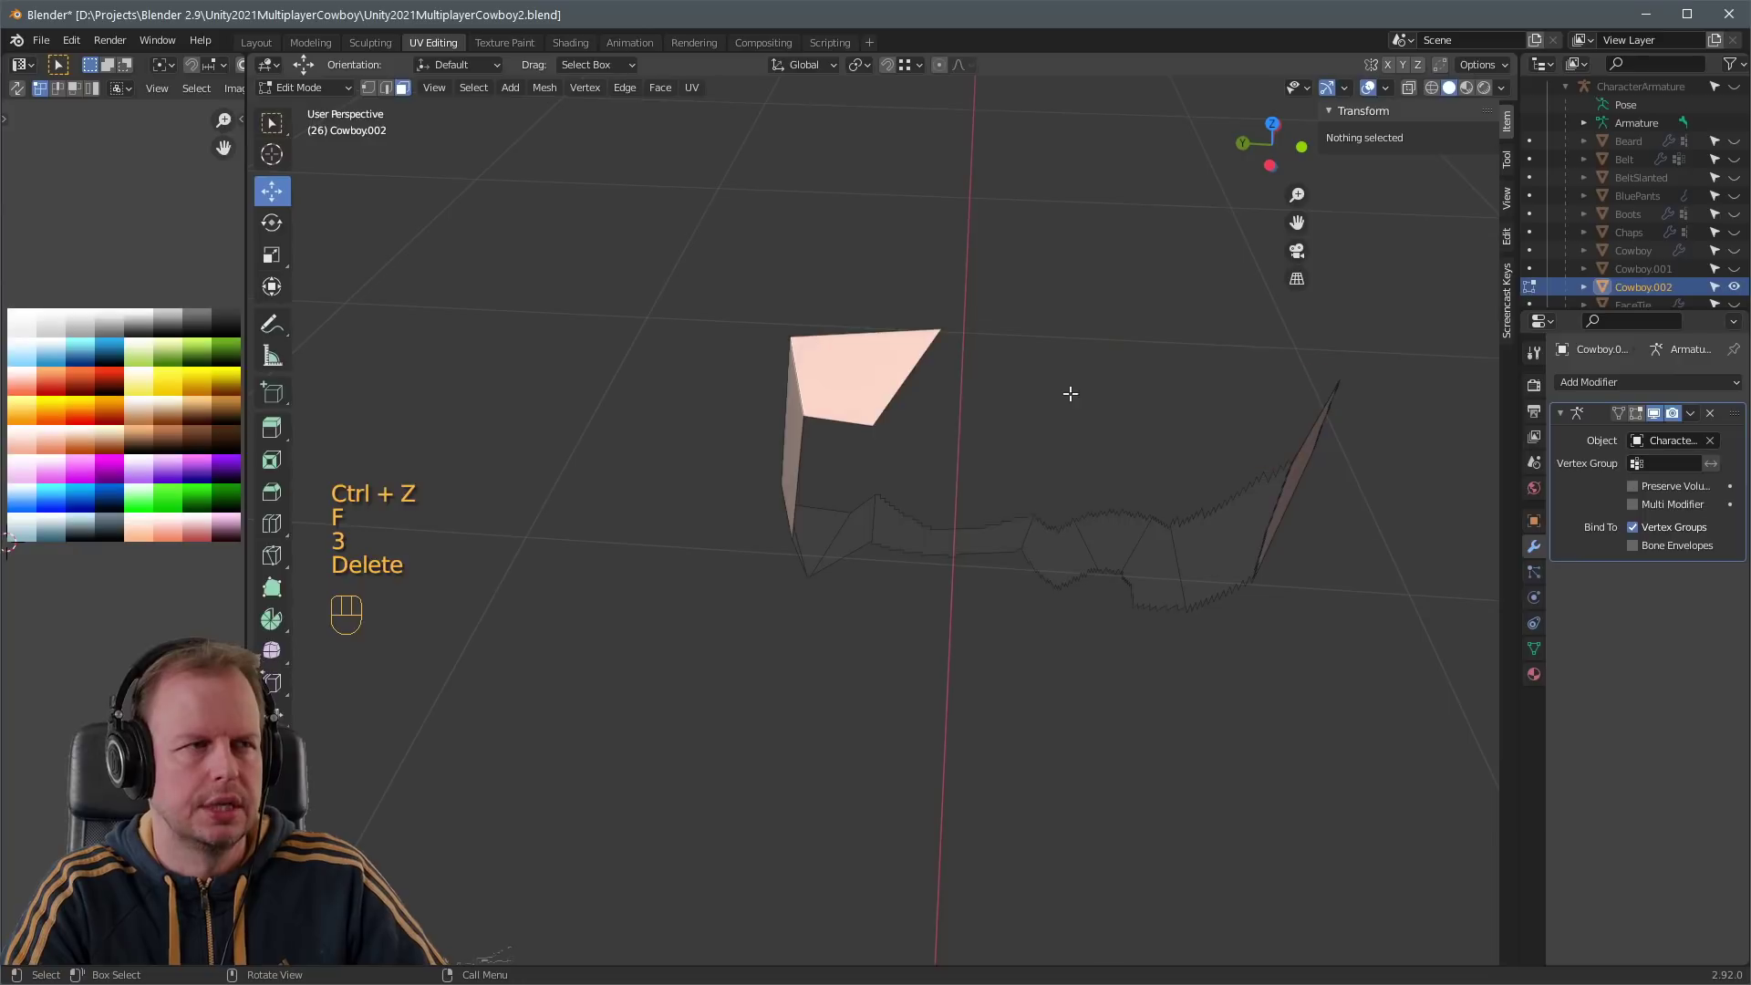
middle_drag(1337, 458, 1263, 419)
shift+click(1146, 416)
key(f)
- Delete the stepped sash face behind the shoulder and fill the opening between its end edges
middle_drag(1145, 416, 1153, 492)
key(3)
click(1066, 438)
key(Delete)
click(1065, 438)
key(2)
shift+click(1039, 352)
key(f)
- Replace the long stepped face on the sash's upper back with a face filled between its end edges
key(3)
key(Delete)
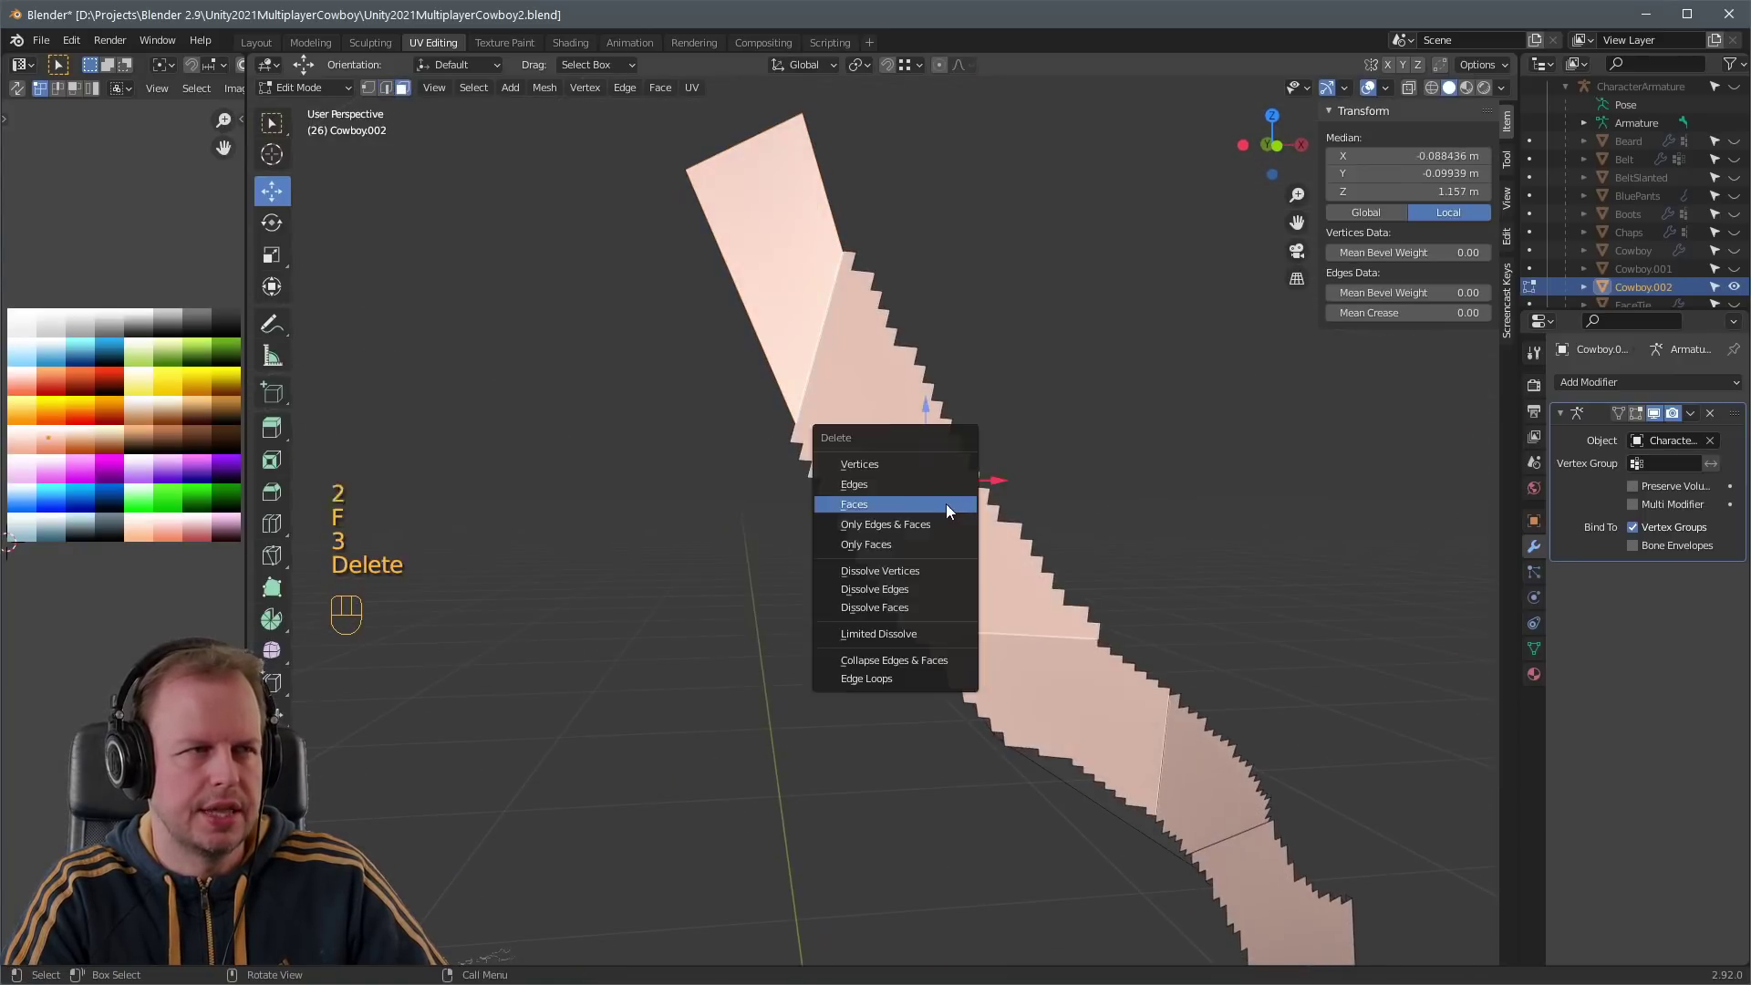
click(949, 500)
key(2)
click(830, 382)
shift+click(1023, 646)
key(f)
- Replace the stepped sash face in the middle of the back with a straight-edged face
middle_drag(1176, 602, 1145, 570)
key(3)
click(903, 556)
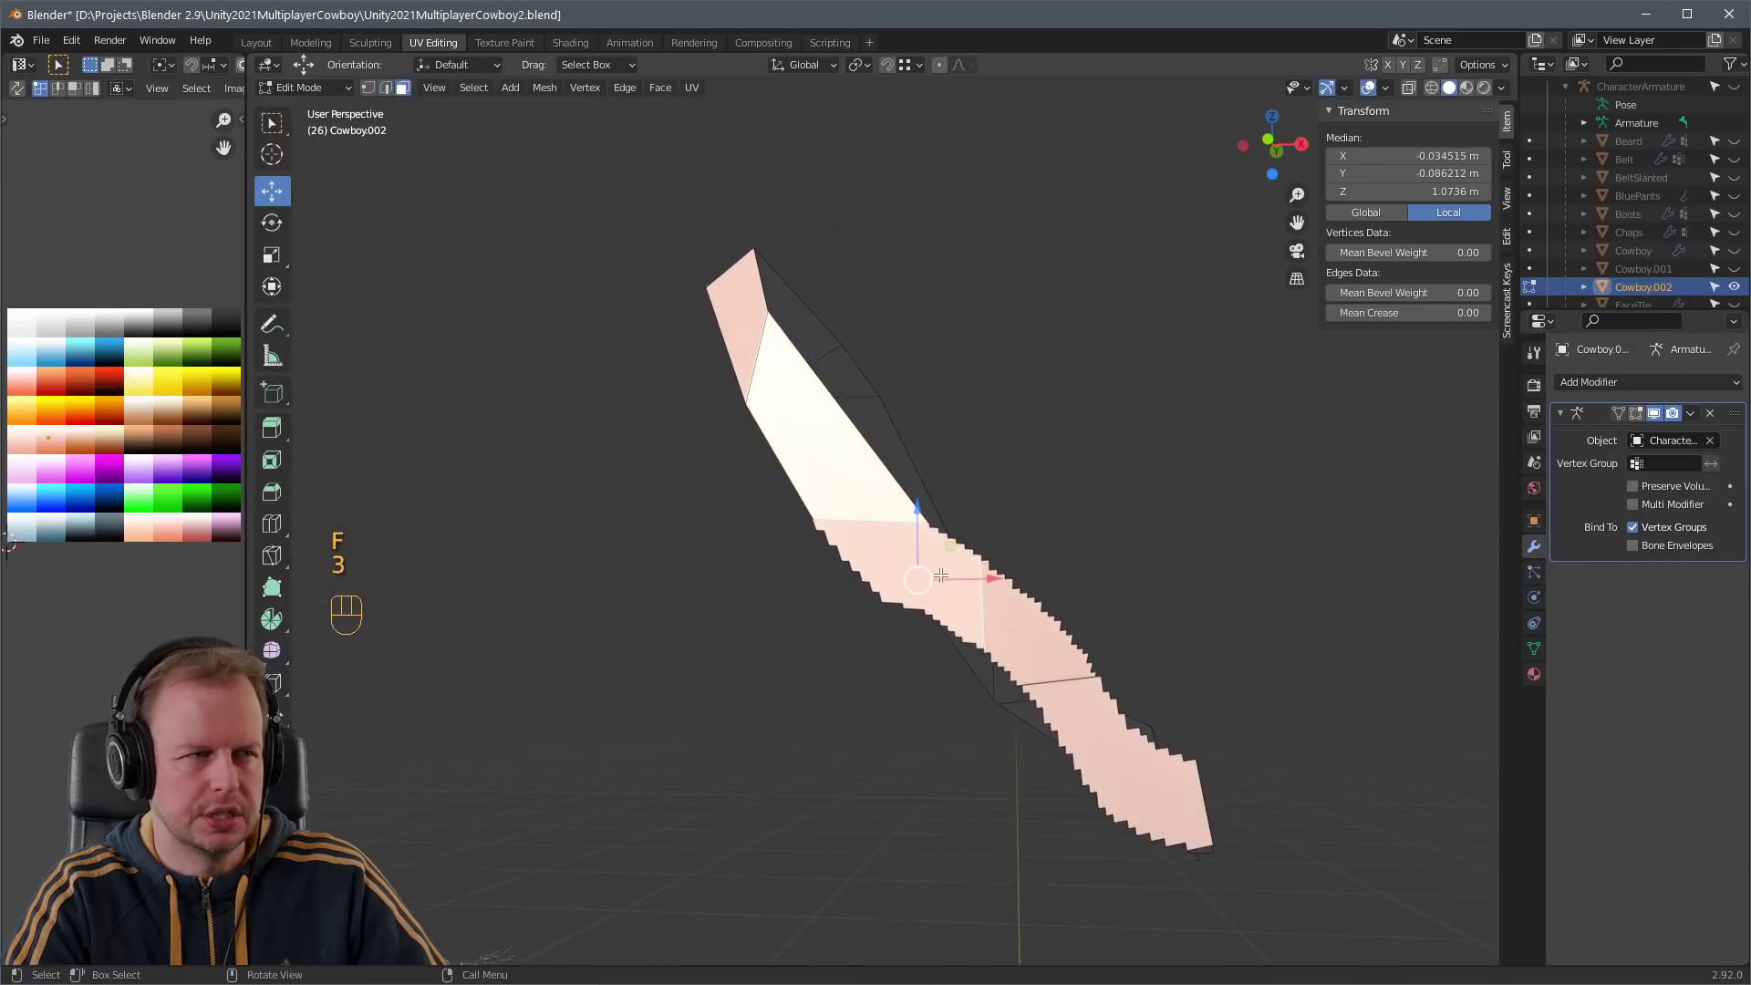
key(Delete)
click(900, 553)
key(2)
shift+click(899, 552)
middle_drag(936, 561, 891, 594)
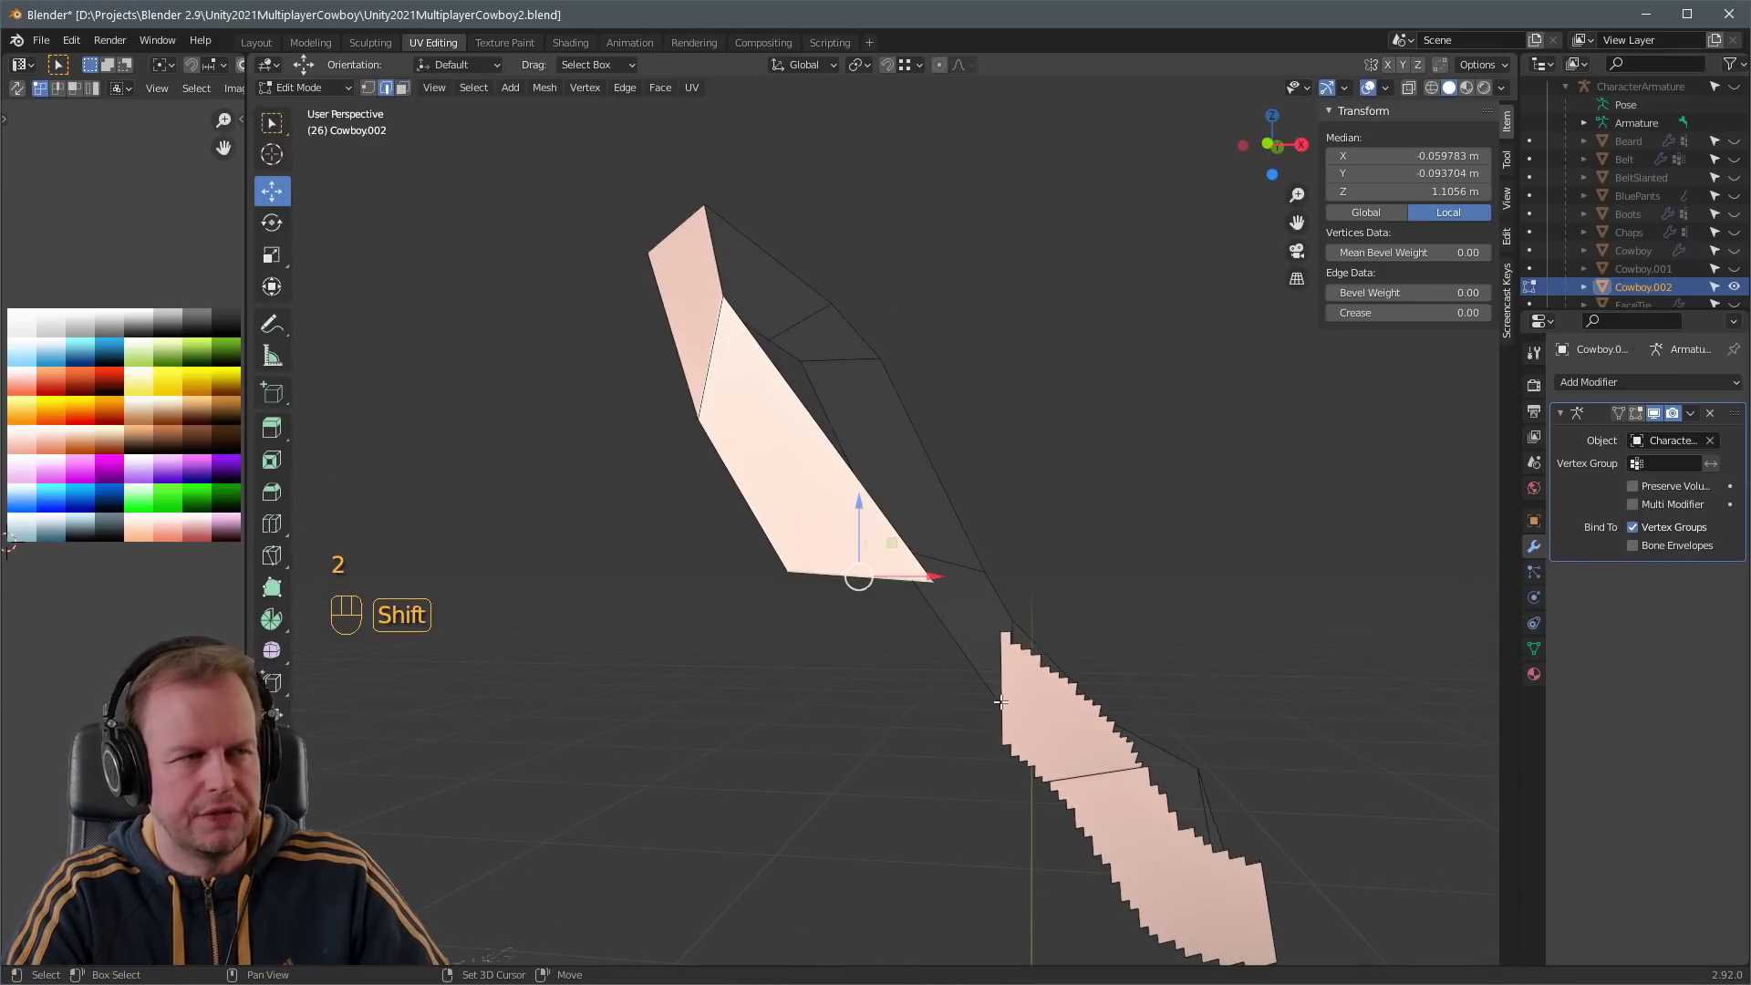
key(f)
- Delete the stepped face on the sash's lower back and refill it between the adjoining edges
middle_drag(1000, 701, 952, 697)
key(3)
key(Delete)
click(954, 631)
key(2)
key(f)
- Replace the stepped sash face leading from the lower back towards the side with a clean face
key(3)
key(Delete)
click(952, 696)
key(2)
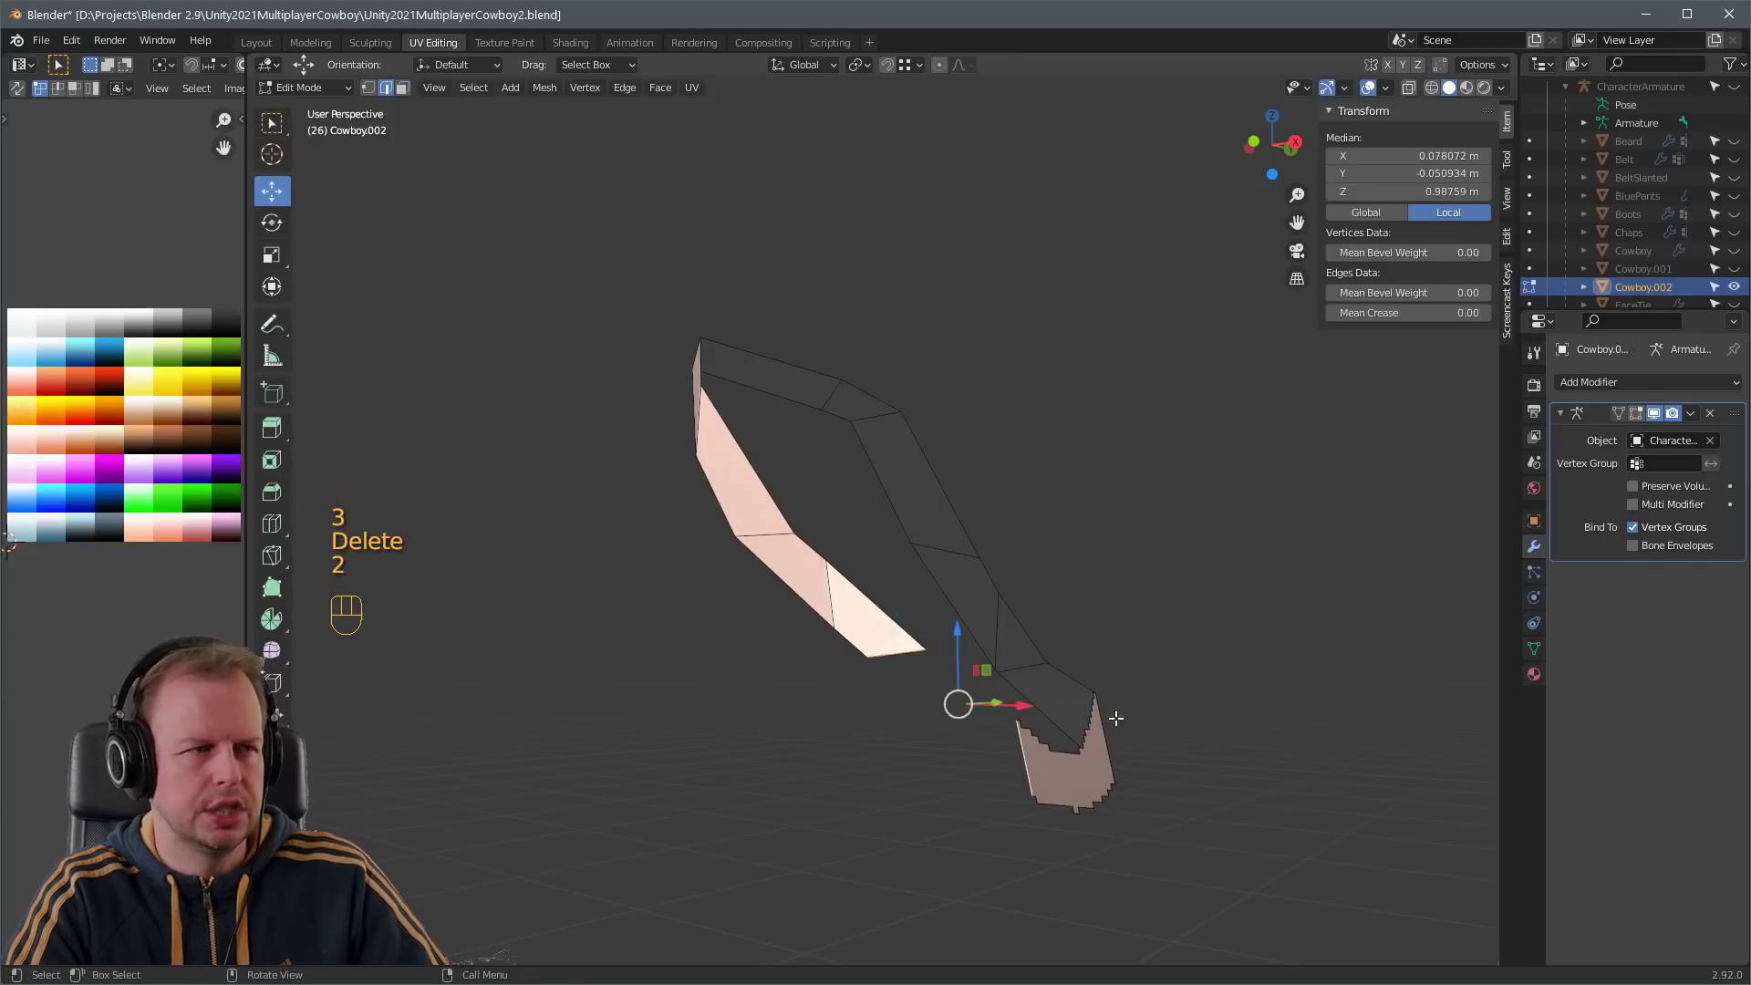
key(f)
- Delete the last stepped face at the sash's lower side and fill the gap to close the loop
middle_drag(1115, 719, 798, 762)
key(3)
key(Delete)
click(812, 786)
key(2)
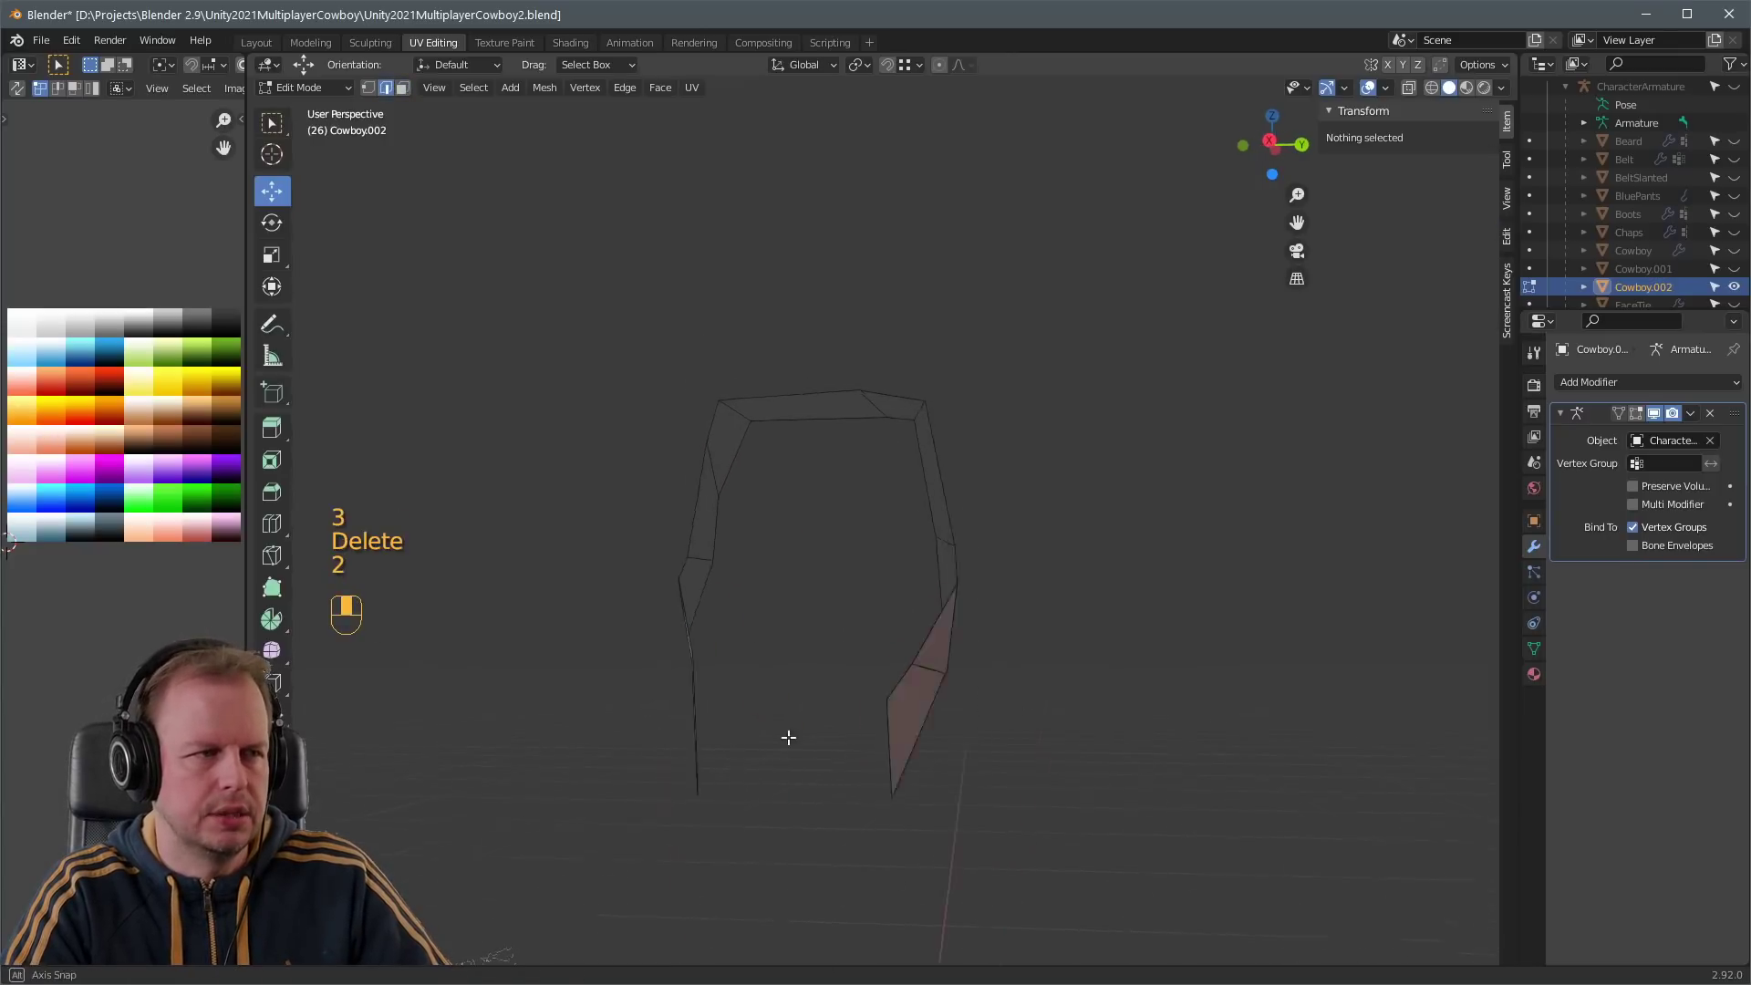
key(f)
- Examine the rebuilt sash loop from several angles
middle_drag(899, 739, 889, 708)
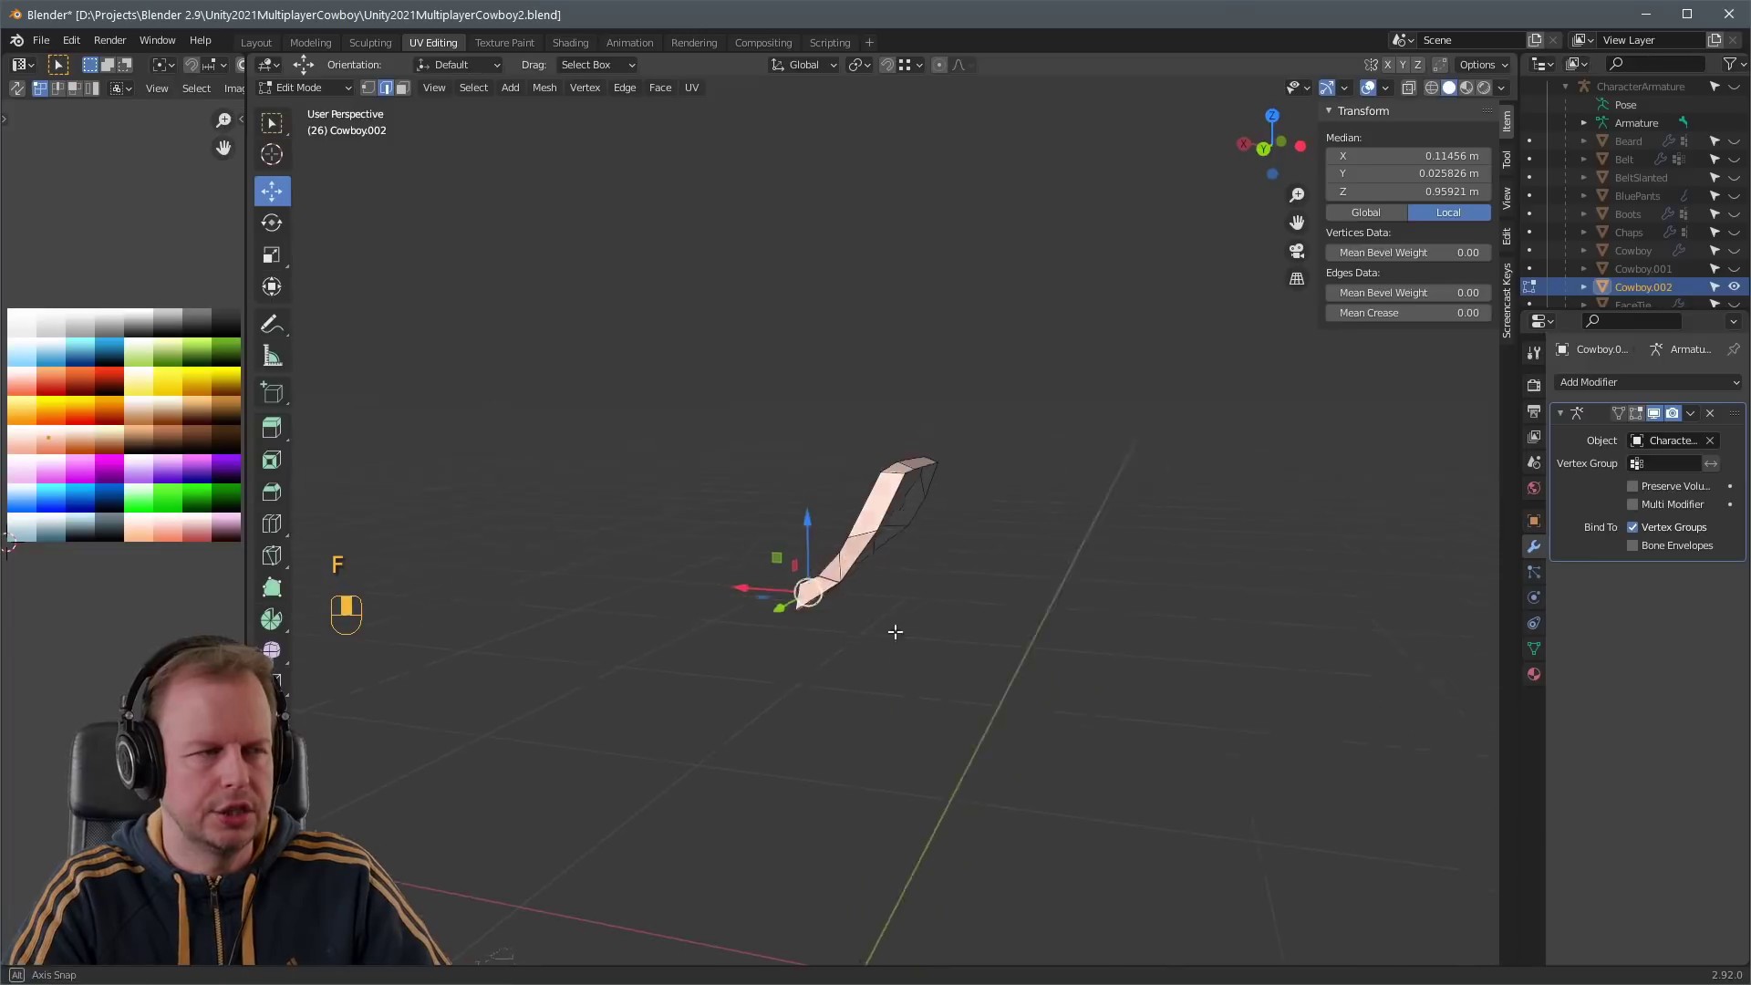
middle_drag(894, 631, 959, 603)
key(g)
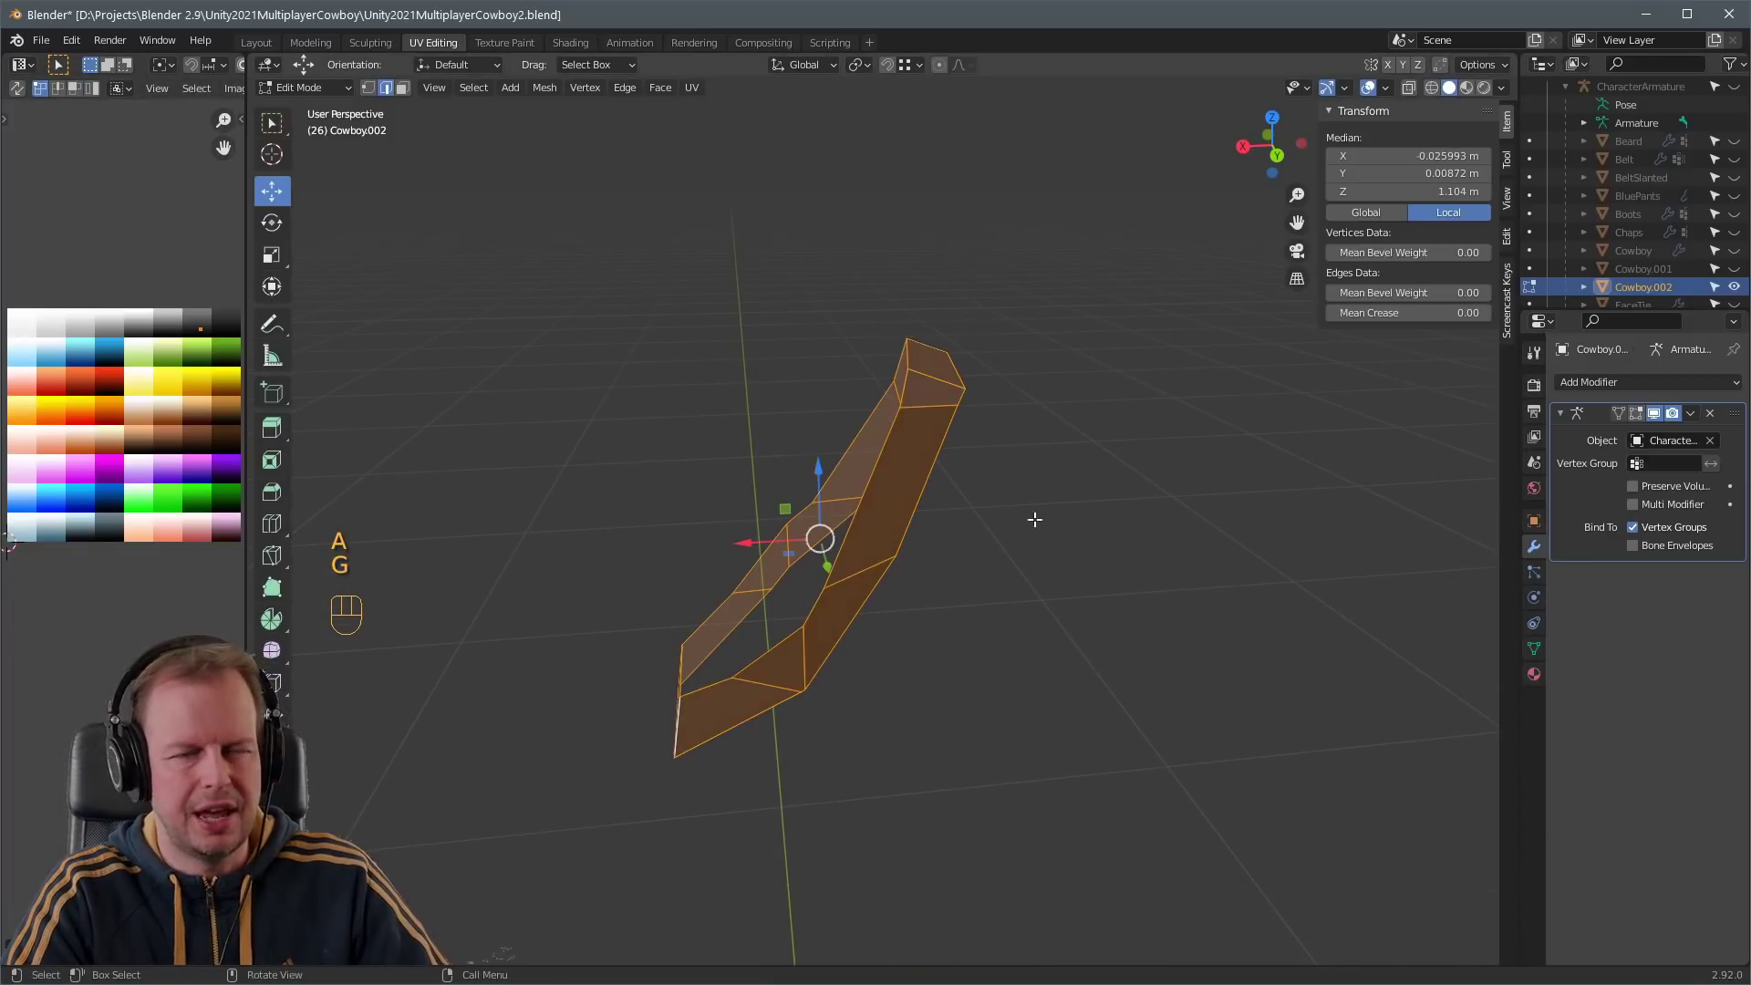
click(1034, 520)
middle_drag(1036, 521, 930, 505)
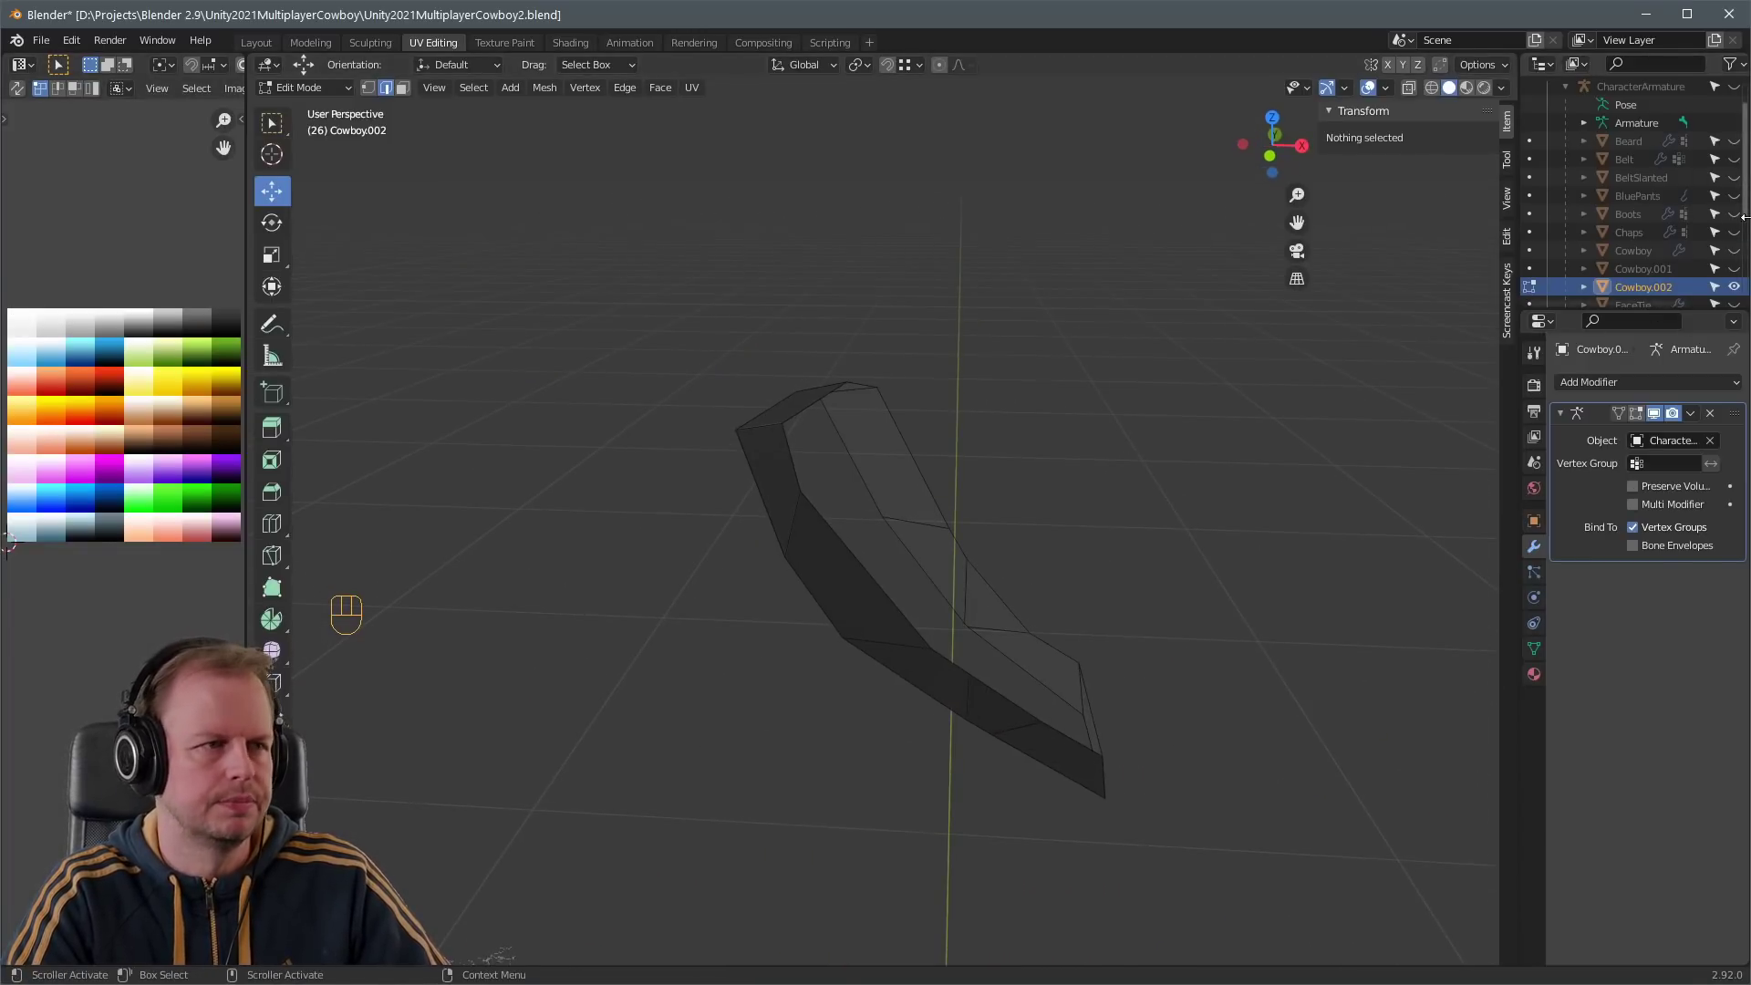
- Show the Cowboy body beneath the sash and select all of the sash's faces
click(1734, 251)
middle_drag(1008, 407, 1101, 436)
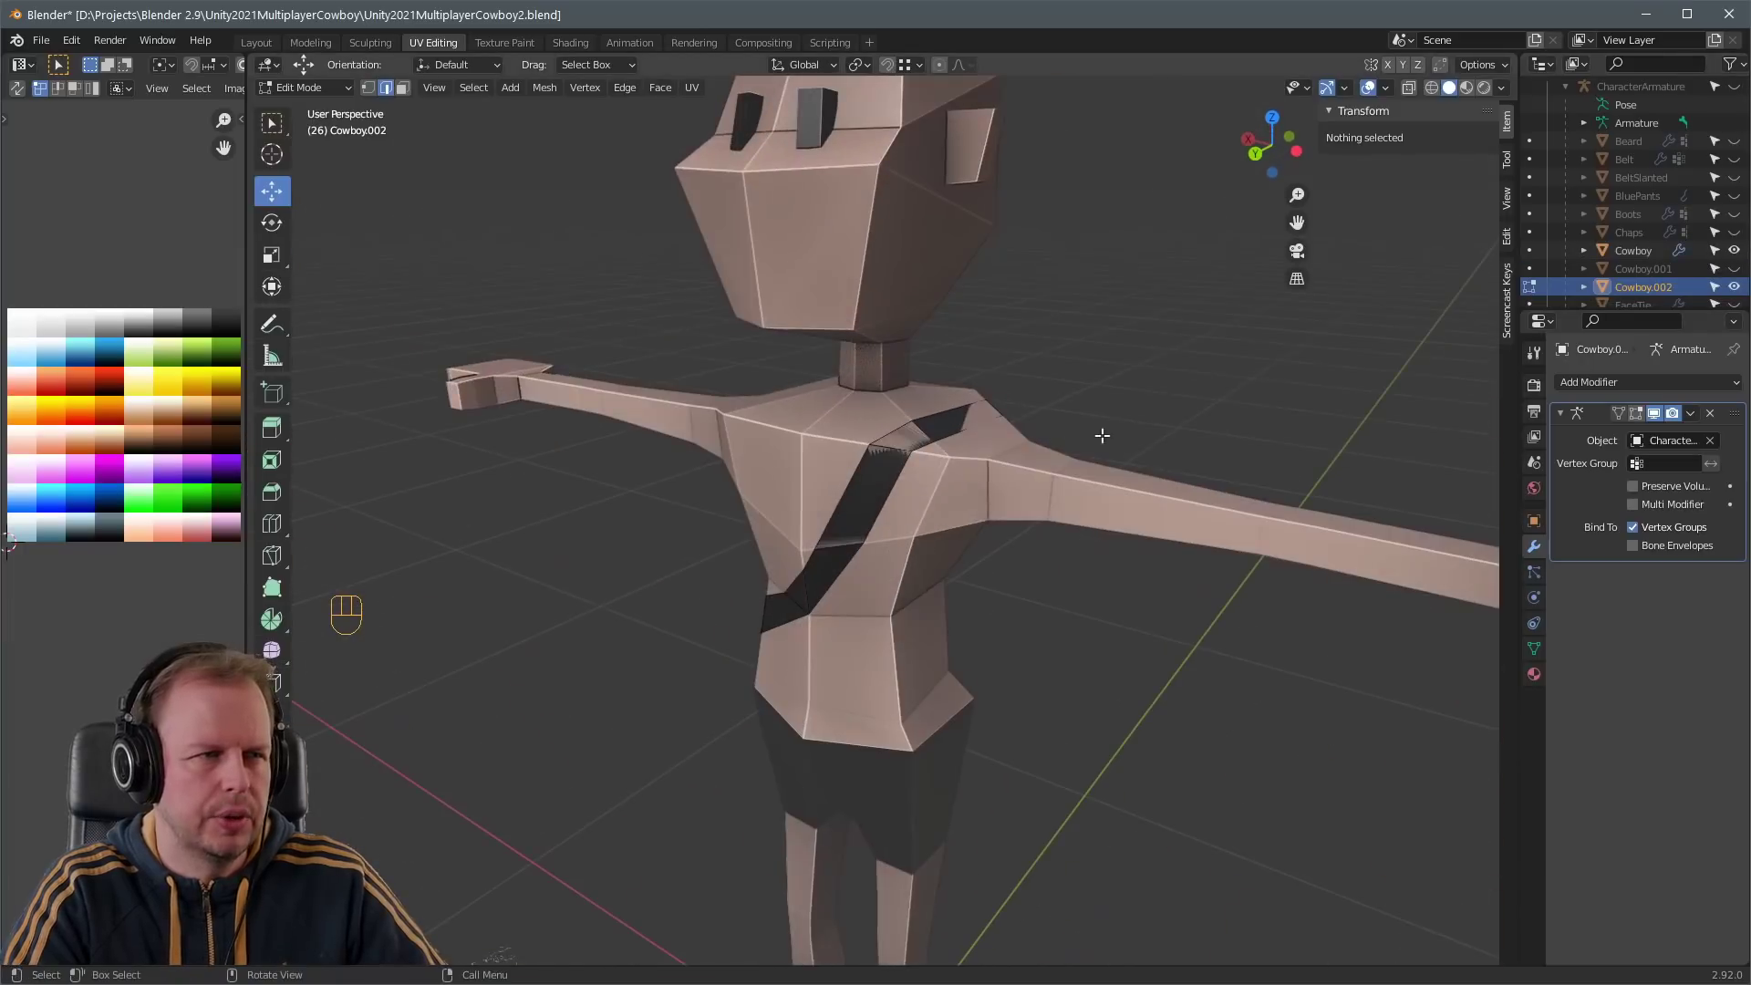
key(Tab)
key(Tab)
key(3)
click(899, 448)
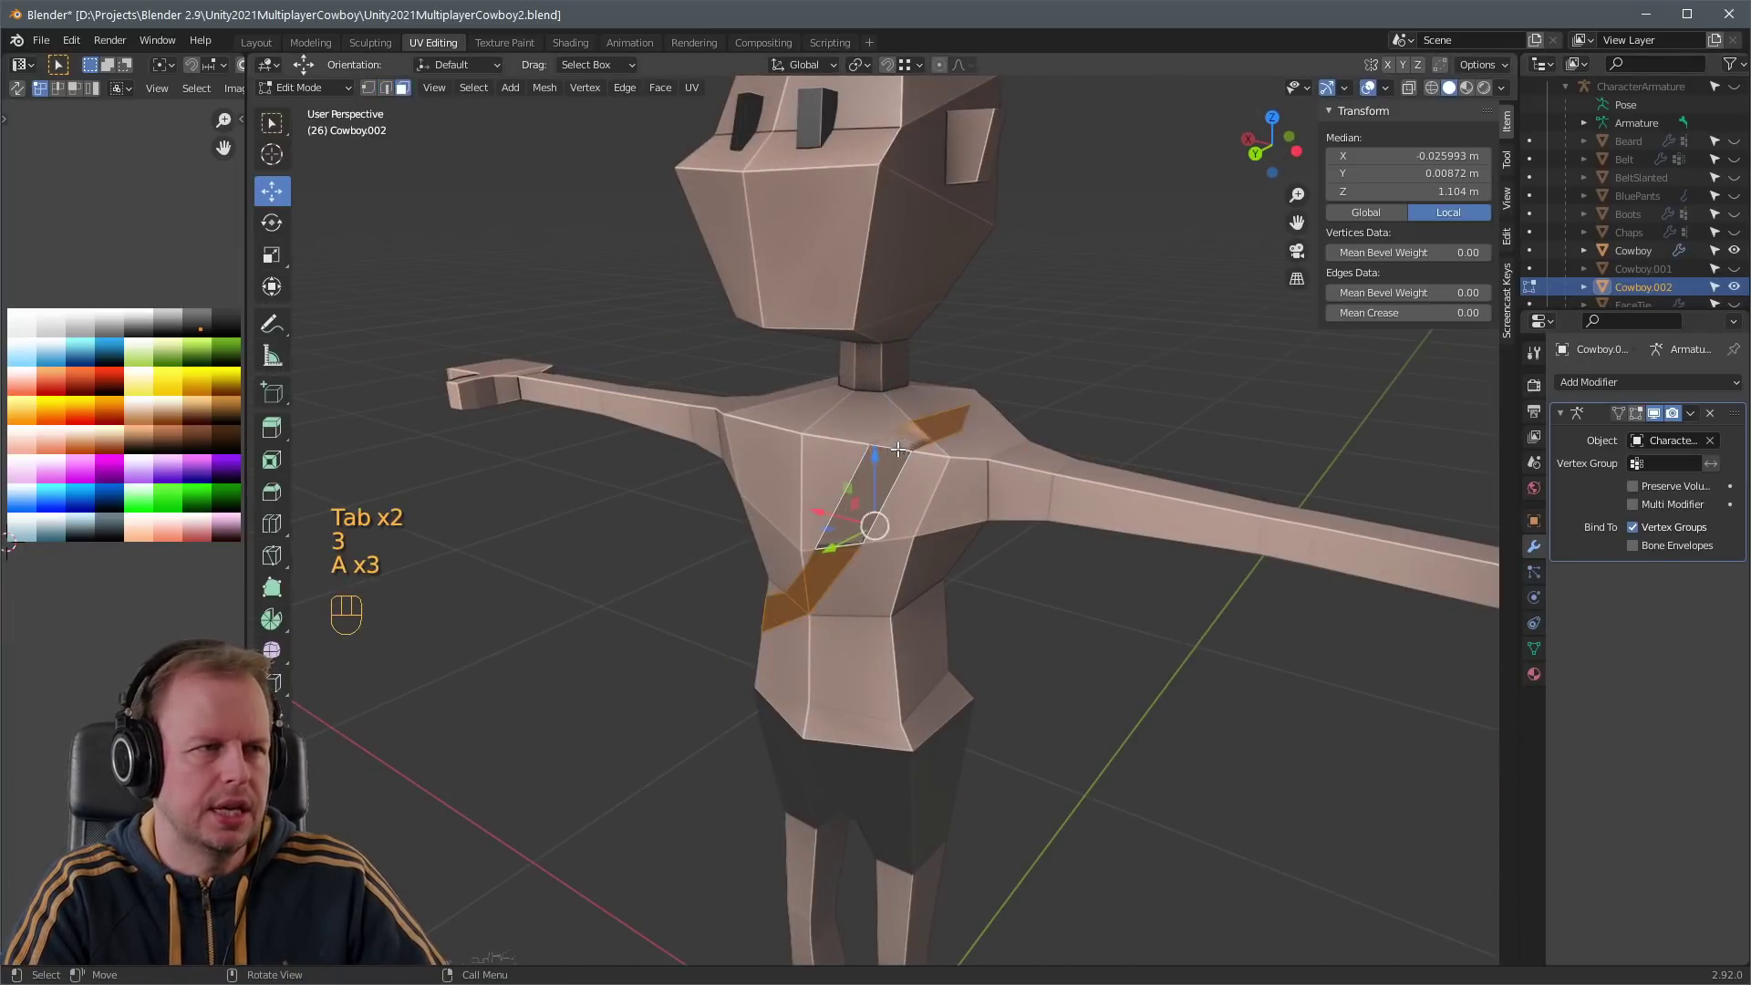
middle_drag(898, 448, 1283, 387)
key(alt+e)
click(1025, 463)
right_click(1046, 451)
key(ctrl+z)
- Extrude all sash faces along their normals by 0.023 m to give the sash thickness
scroll(1089, 419, up, 2)
key(alt+e)
click(1113, 440)
click(1122, 429)
scroll(1122, 429, down, 3)
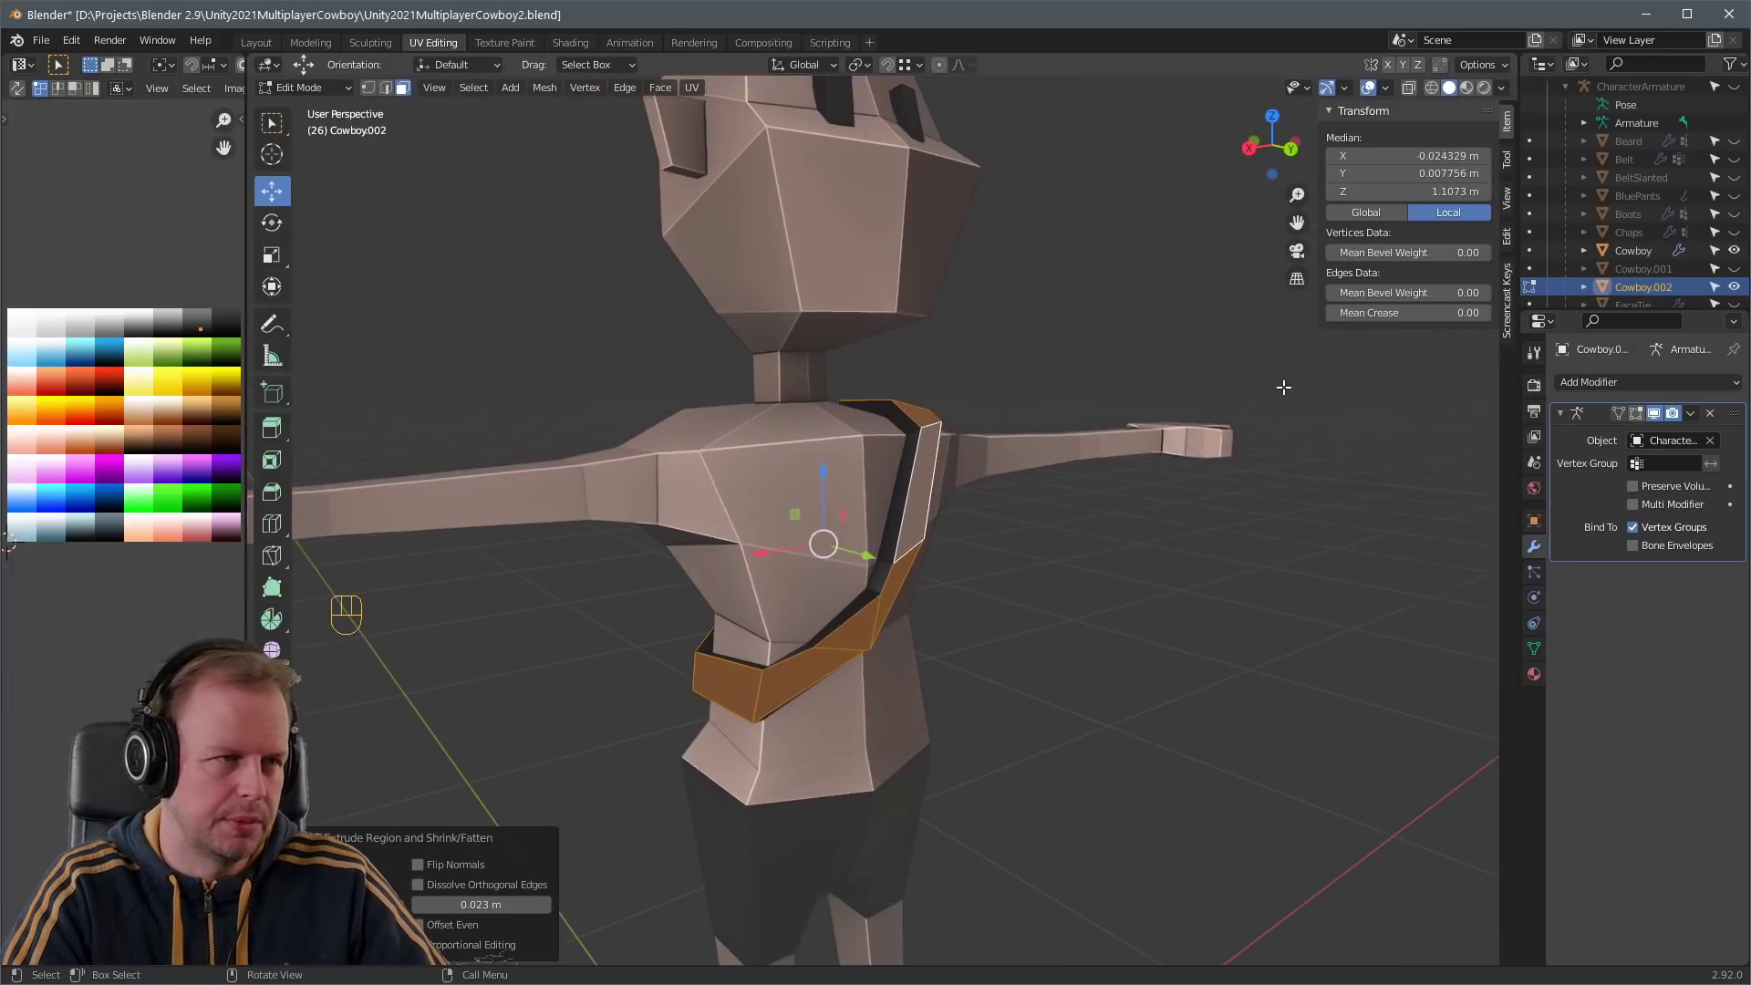
- Leave Edit Mode on the sash, show CharacterArmature and switch it to Pose Mode
scroll(1198, 527, down, 4)
key(Tab)
key(Tab)
middle_drag(1122, 524, 1009, 469)
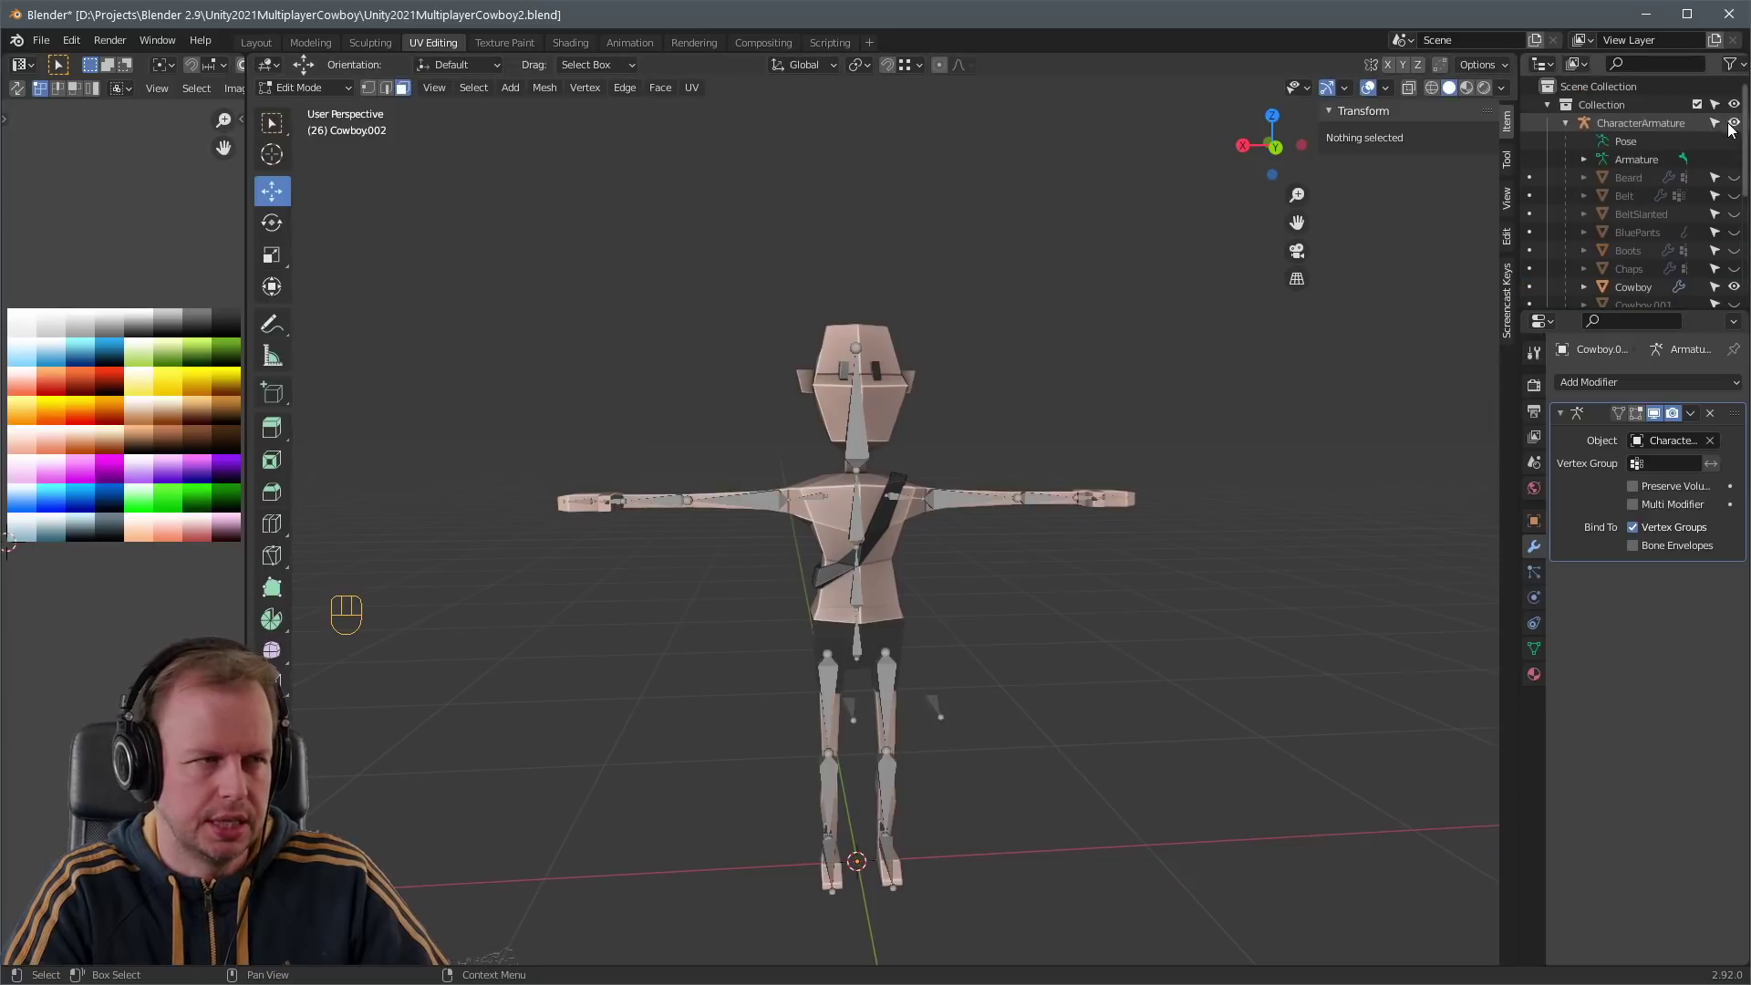
key(Tab)
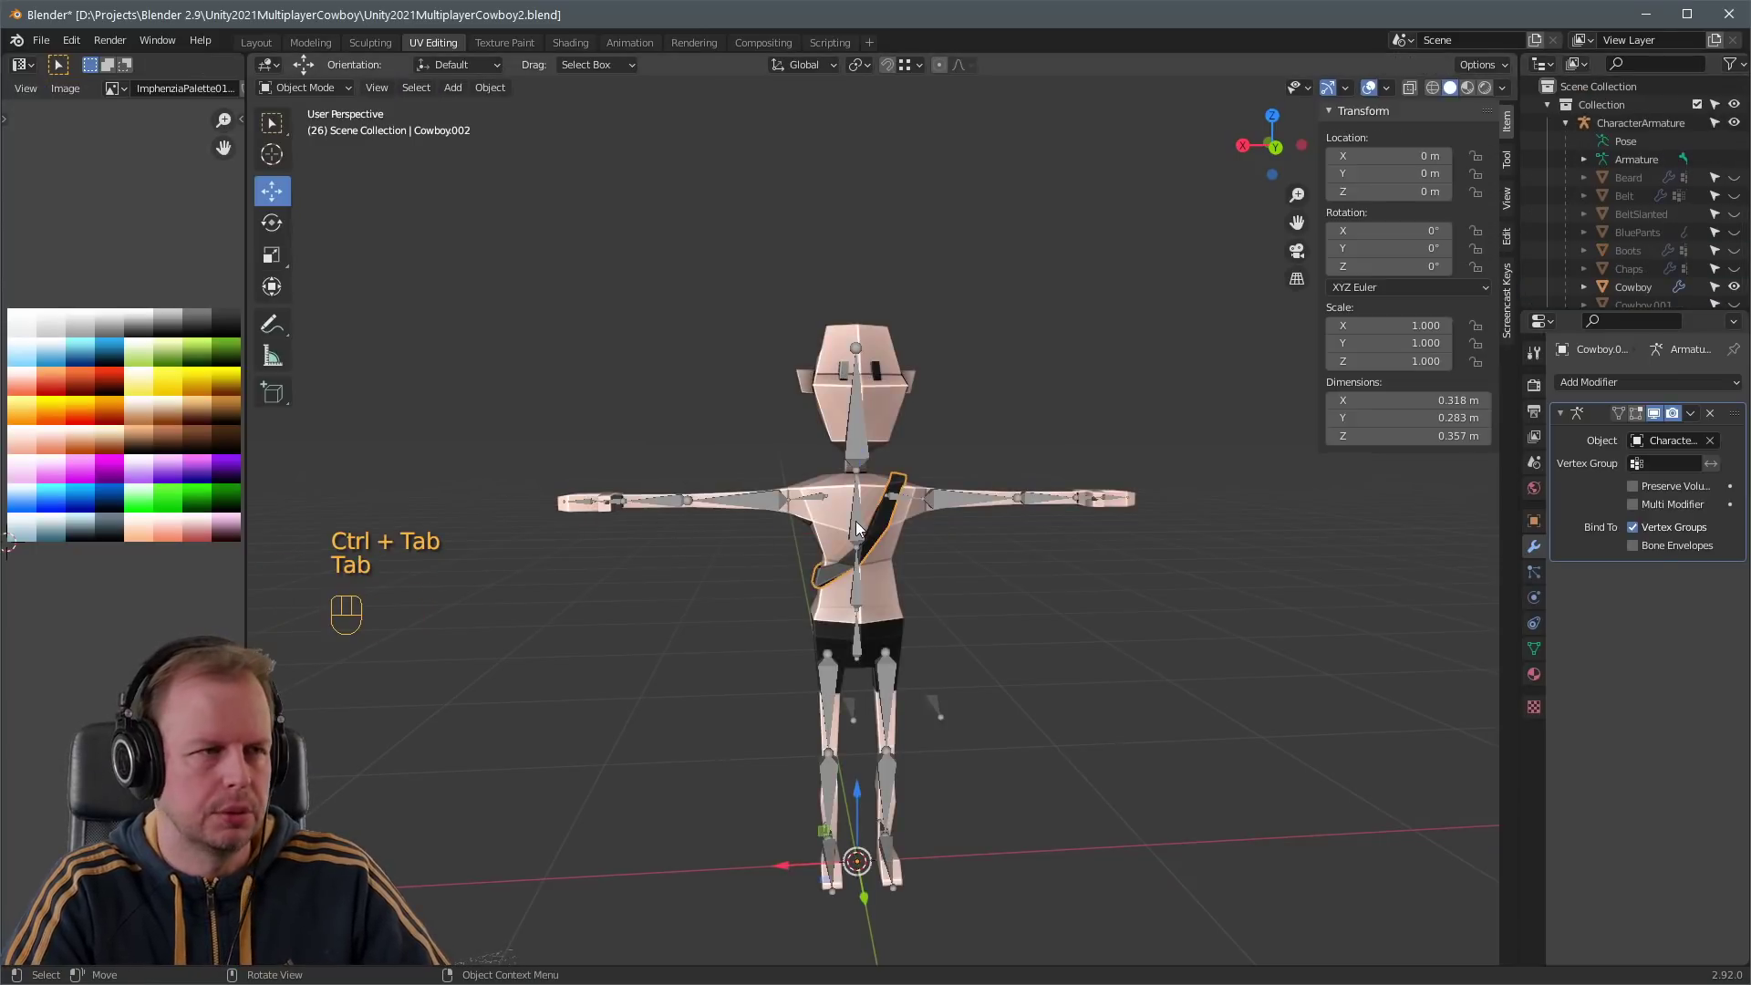
click(856, 525)
key(Tab)
key(Tab)
key(ctrl+Tab)
- Rotate the Spine2 bone by about 25° to test how the sash follows the torso
click(858, 523)
scroll(857, 523, up, 3)
key(r)
click(1142, 554)
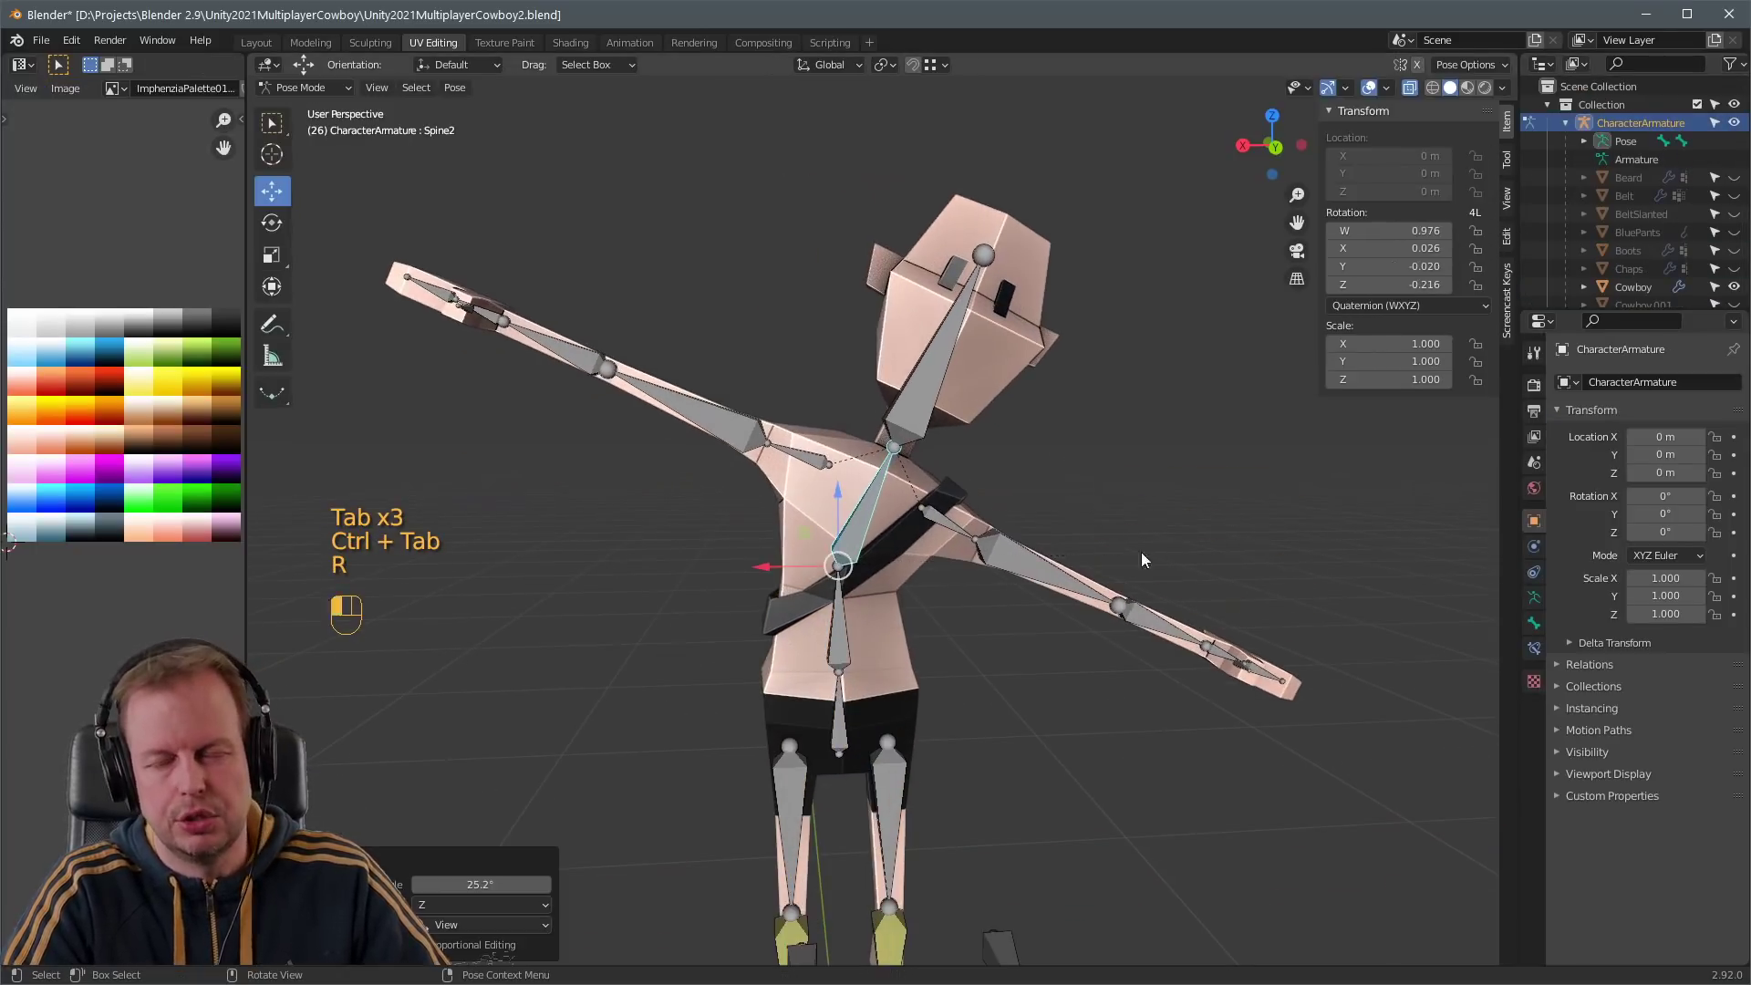
key(r)
key(r)
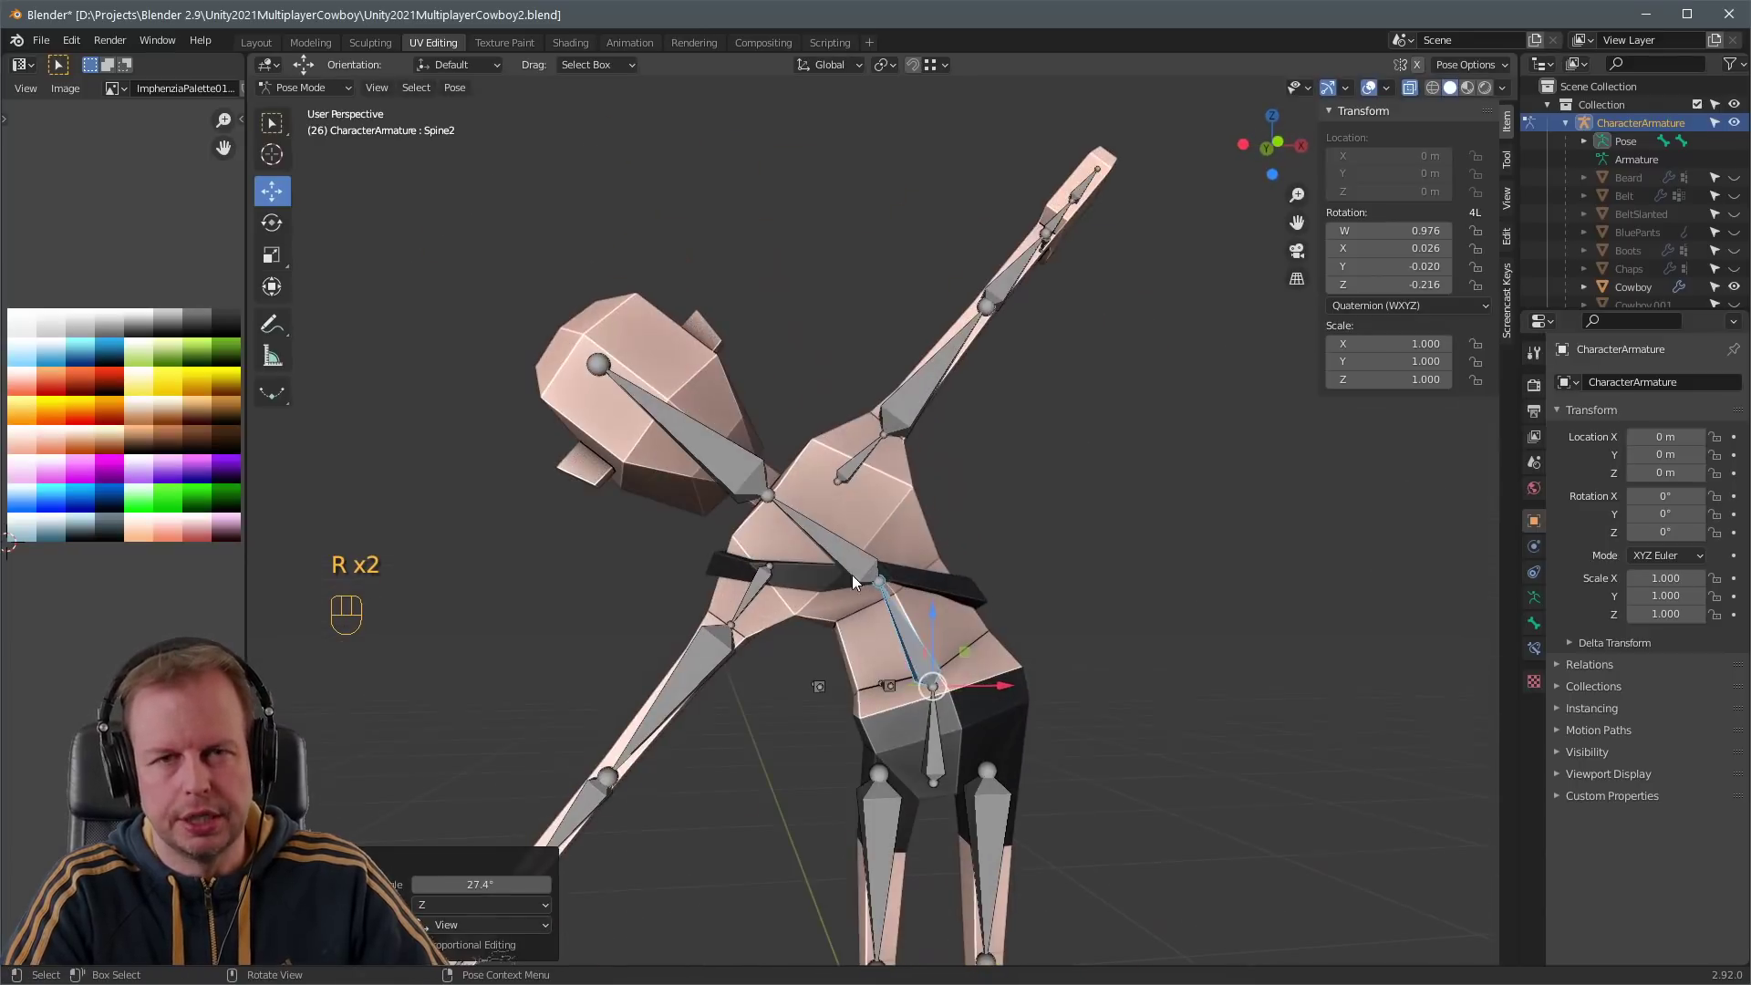
- Rotate the lower and upper spine bones in other directions to test the sash on a bent torso
key(r)
click(878, 560)
click(906, 631)
key(r)
click(861, 604)
middle_drag(1012, 582, 1143, 555)
- Rotate the Shoulder.L and UpperArm.L bones to lower the arm and check the sash around the shoulder
click(1140, 555)
key(r)
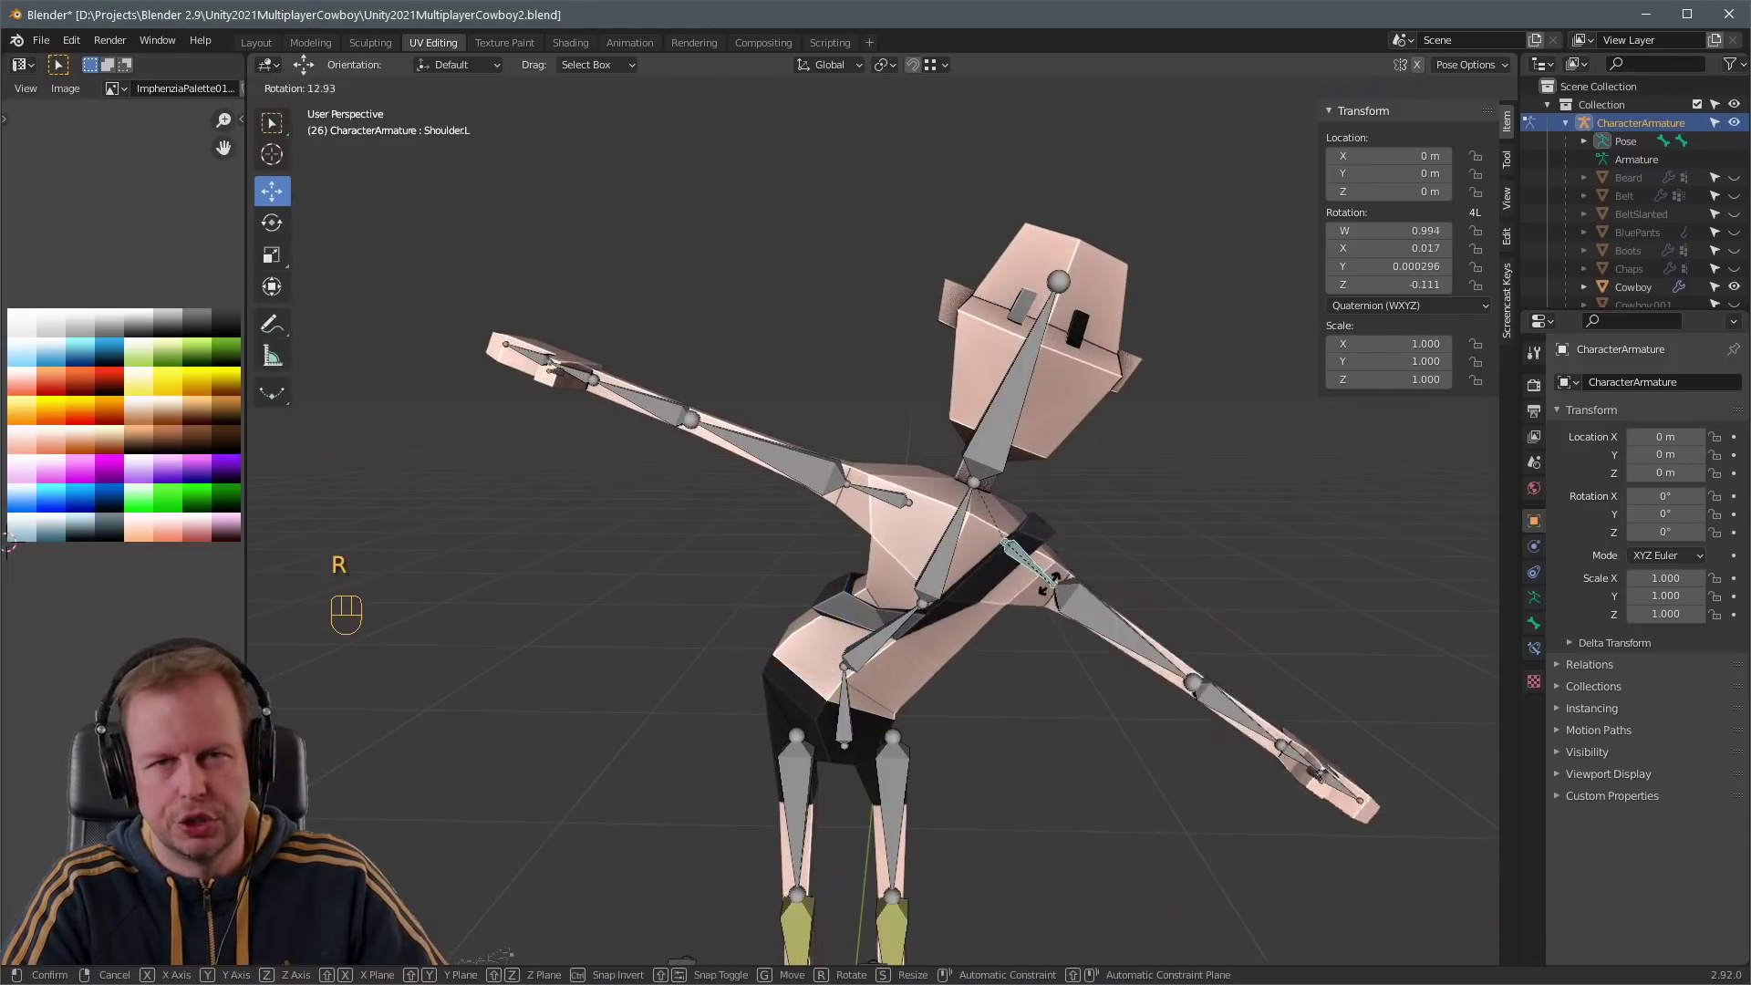
click(1037, 608)
click(1080, 658)
key(r)
click(1093, 678)
middle_drag(1092, 678, 848, 584)
key(r)
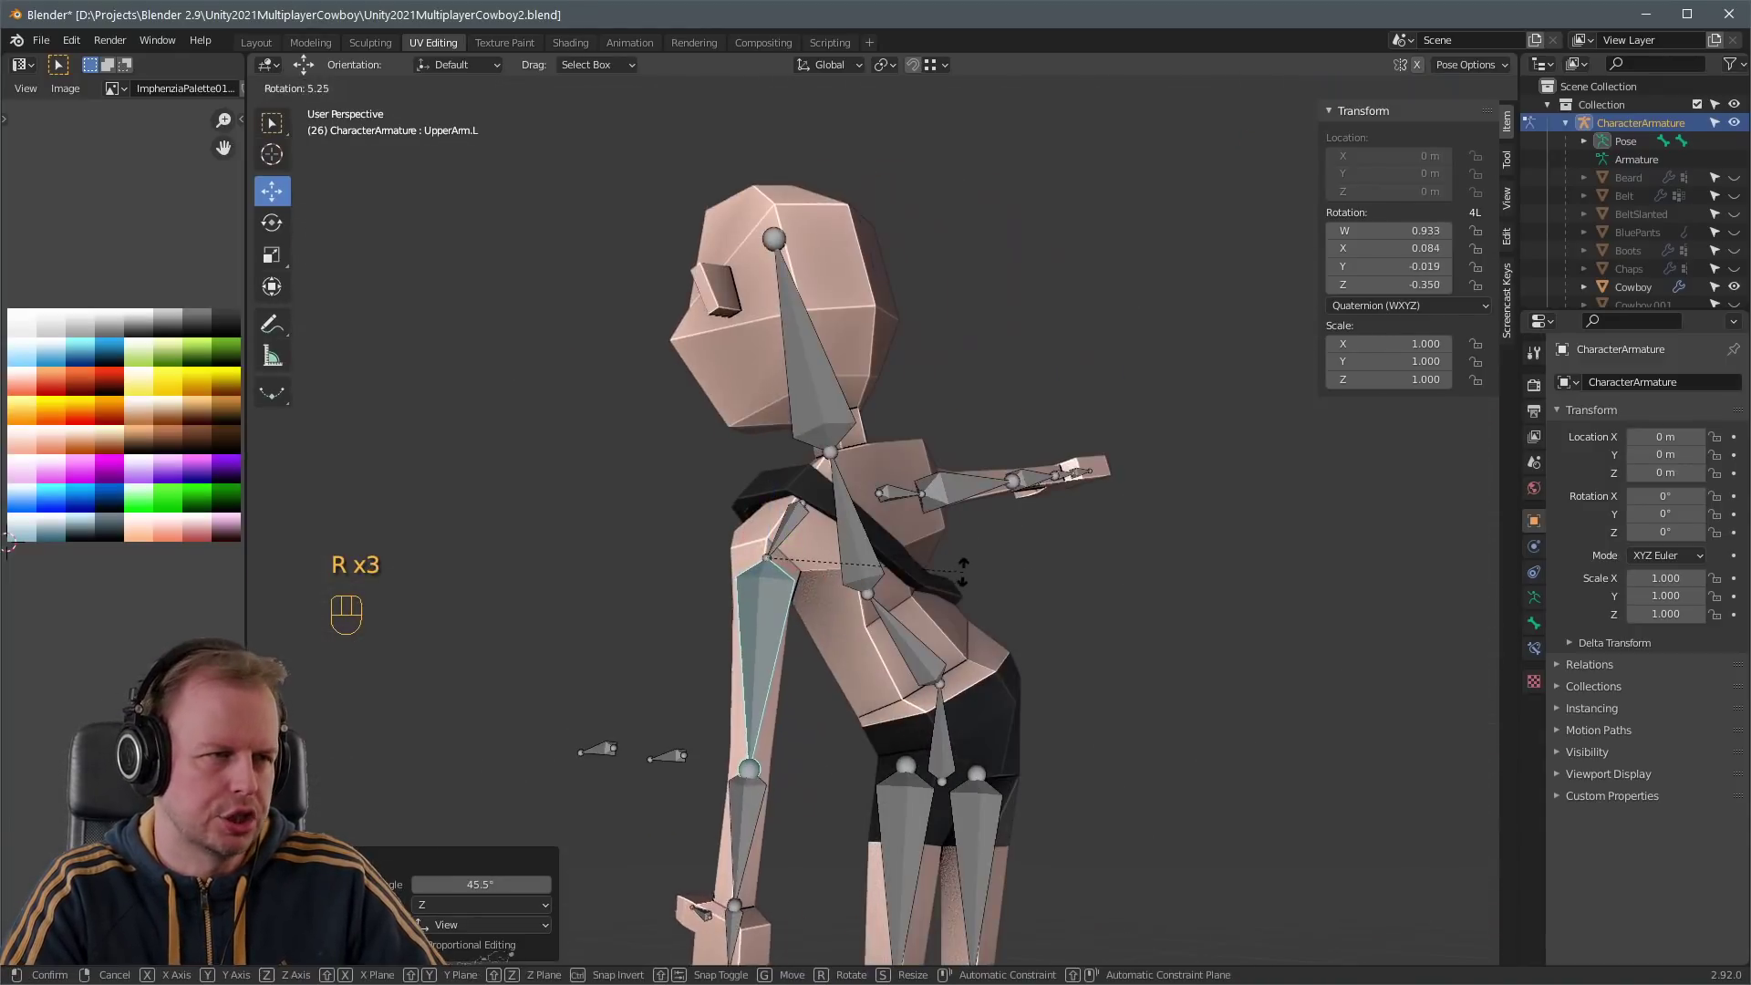
click(875, 565)
- Select all bones and clear their rotation and location to restore the rest pose
middle_drag(1077, 533, 912, 511)
key(a)
key(alt+r)
key(alt+g)
key(Tab)
- Show the WhiteTop shirt under the sash and select the Spine2 bone
key(Tab)
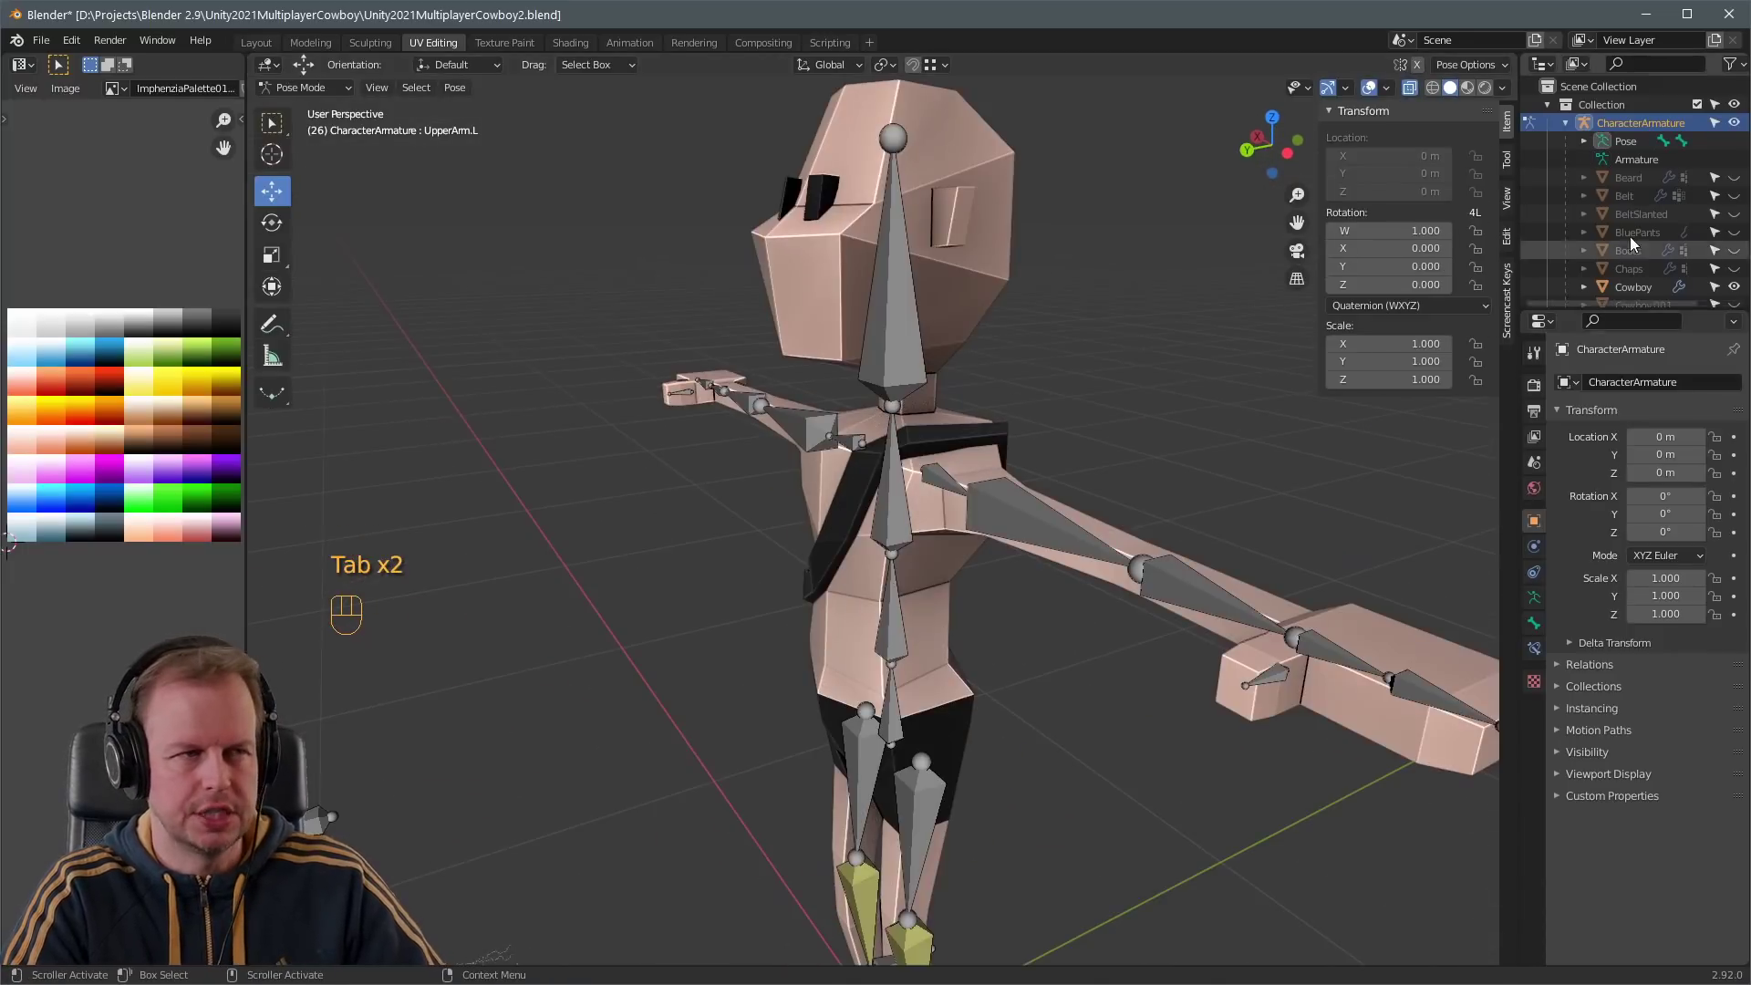
click(1734, 273)
middle_drag(1041, 383, 1142, 390)
key(Tab)
click(853, 502)
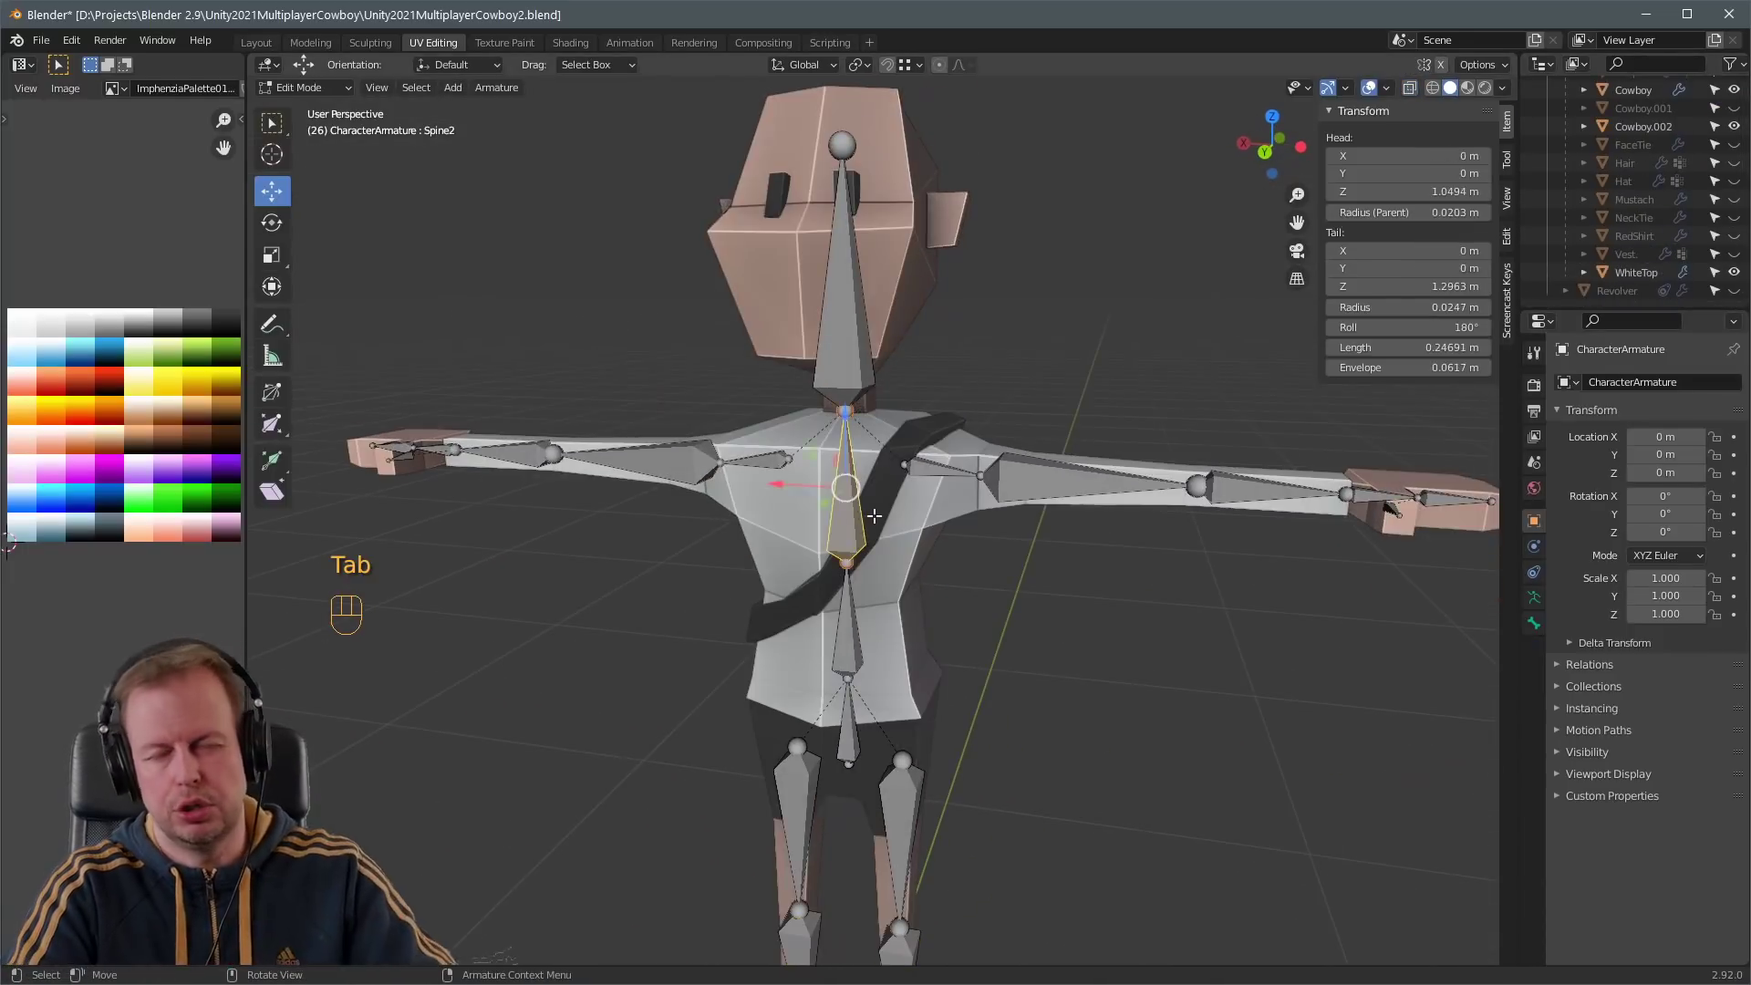
key(Tab)
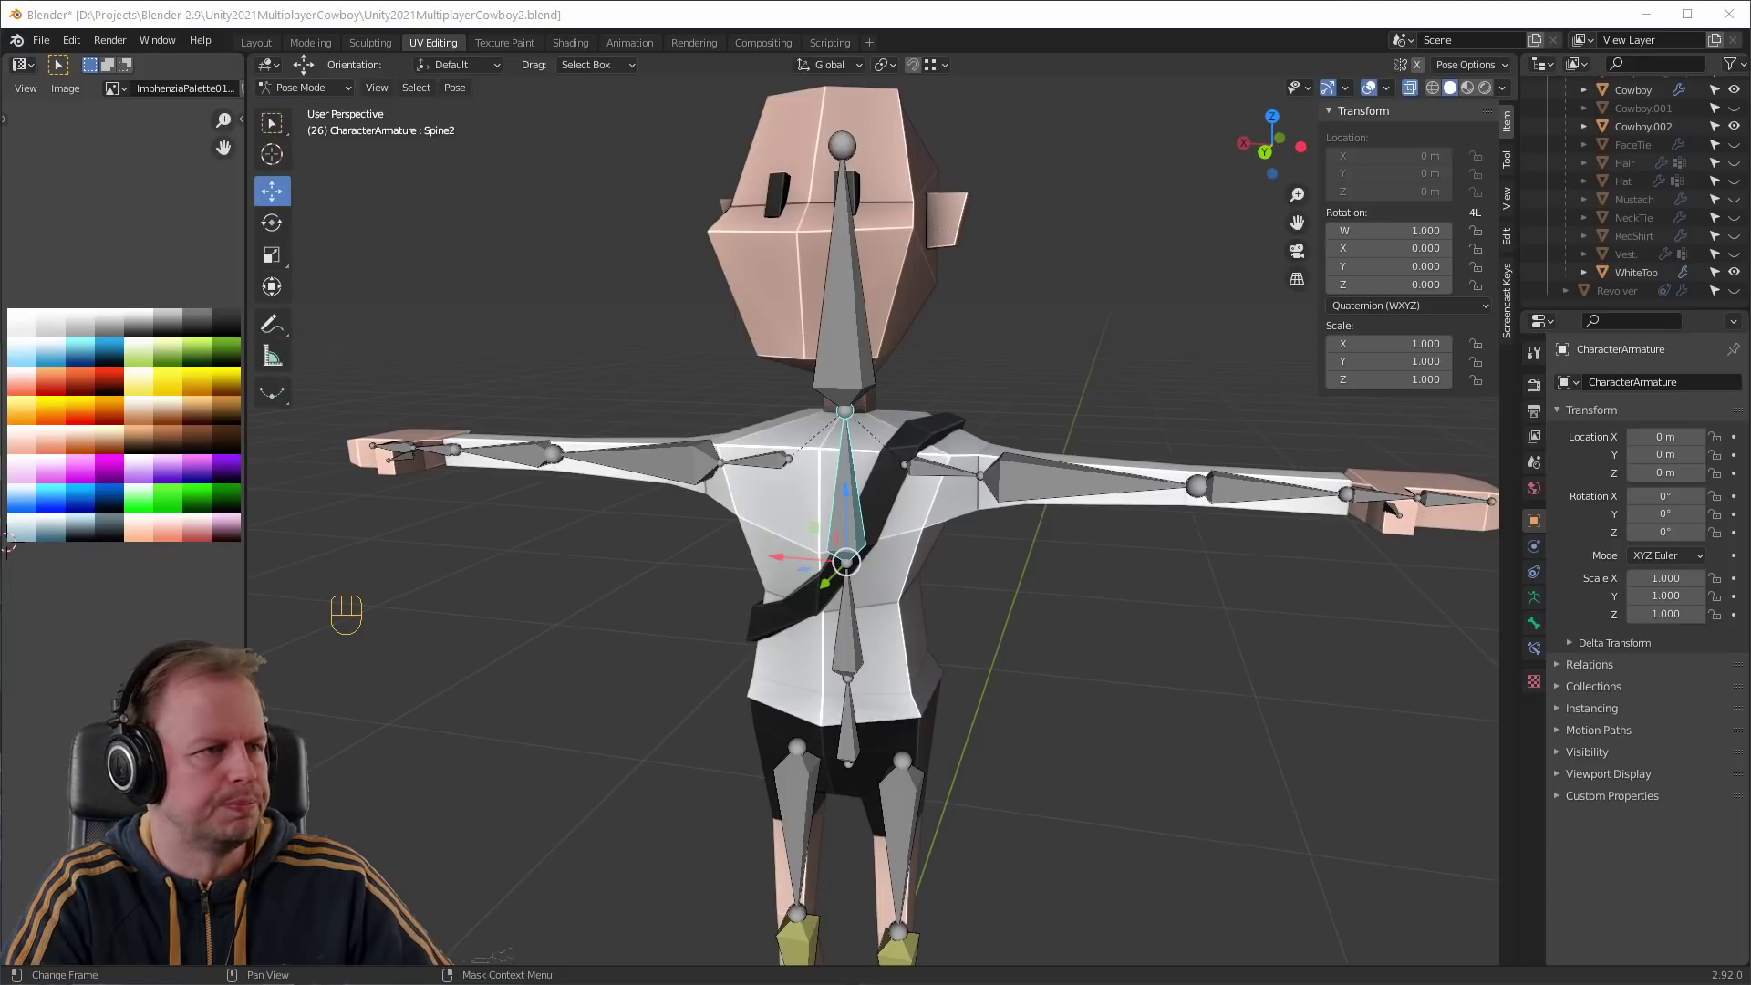
- Leave pose mode and open the diagonal sash mesh for editing with face selection
middle_drag(638, 674, 741, 647)
click(740, 647)
key(Tab)
key(Tab)
click(747, 649)
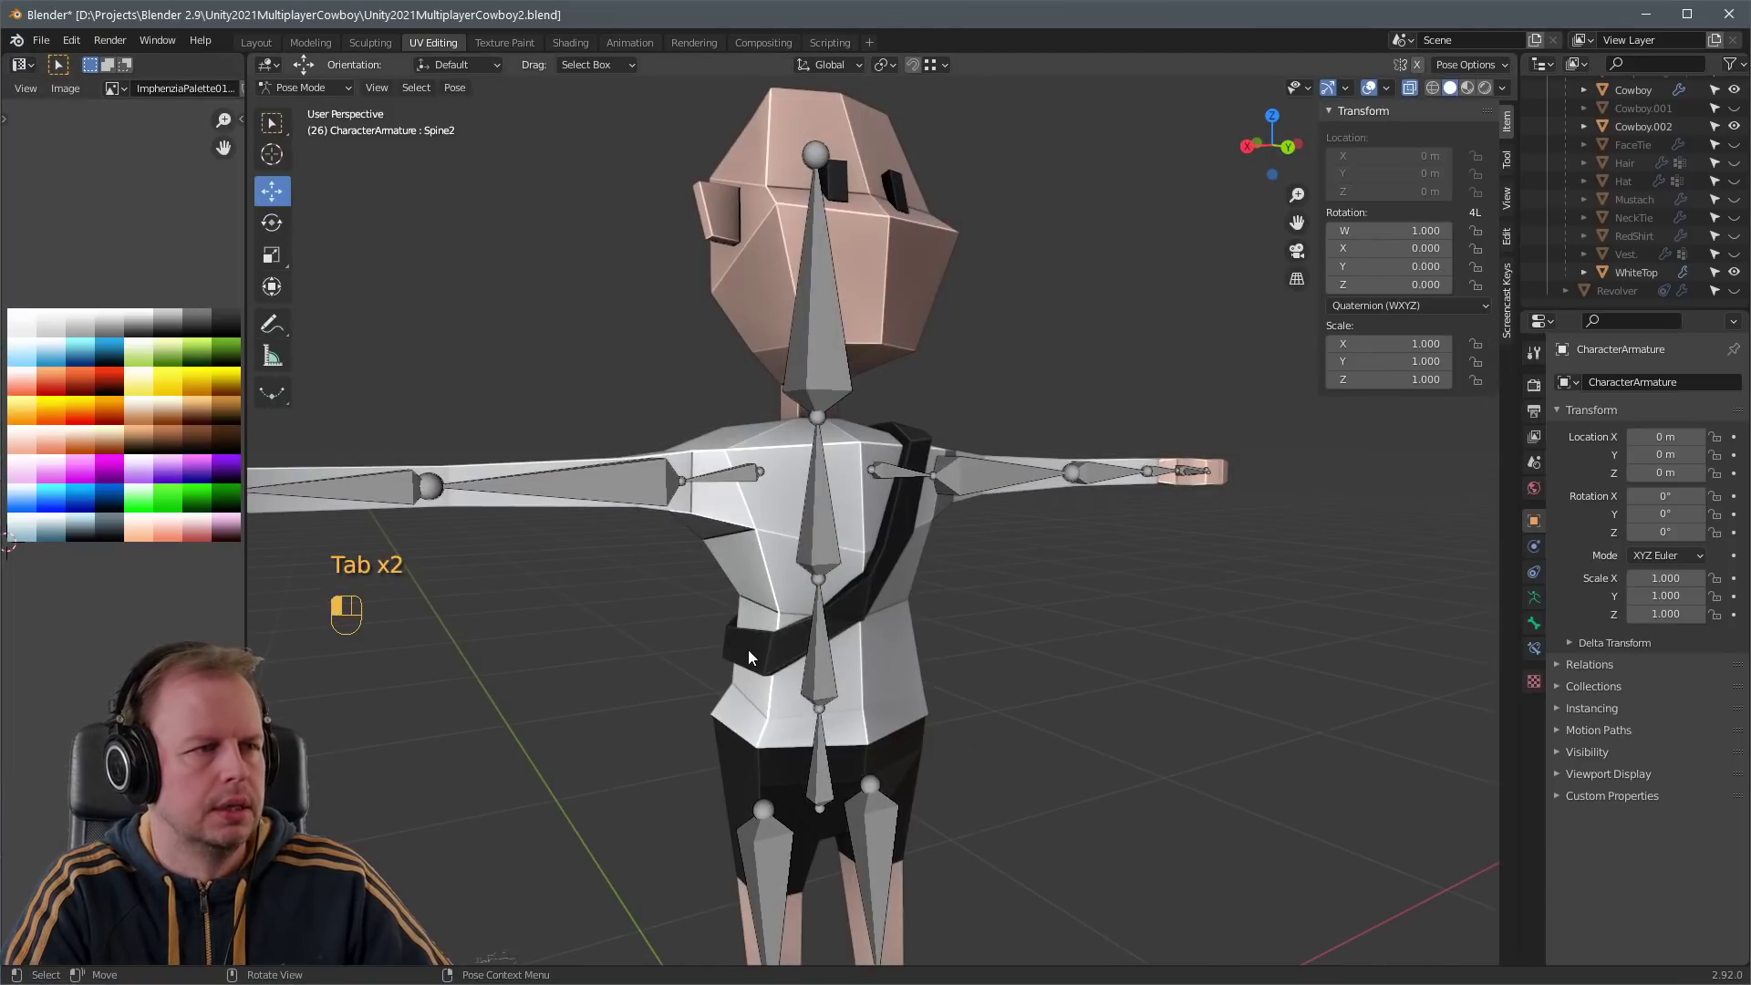
scroll(821, 622, up, 4)
key(Tab)
key(Tab)
key(ctrl+Tab)
click(890, 604)
key(Tab)
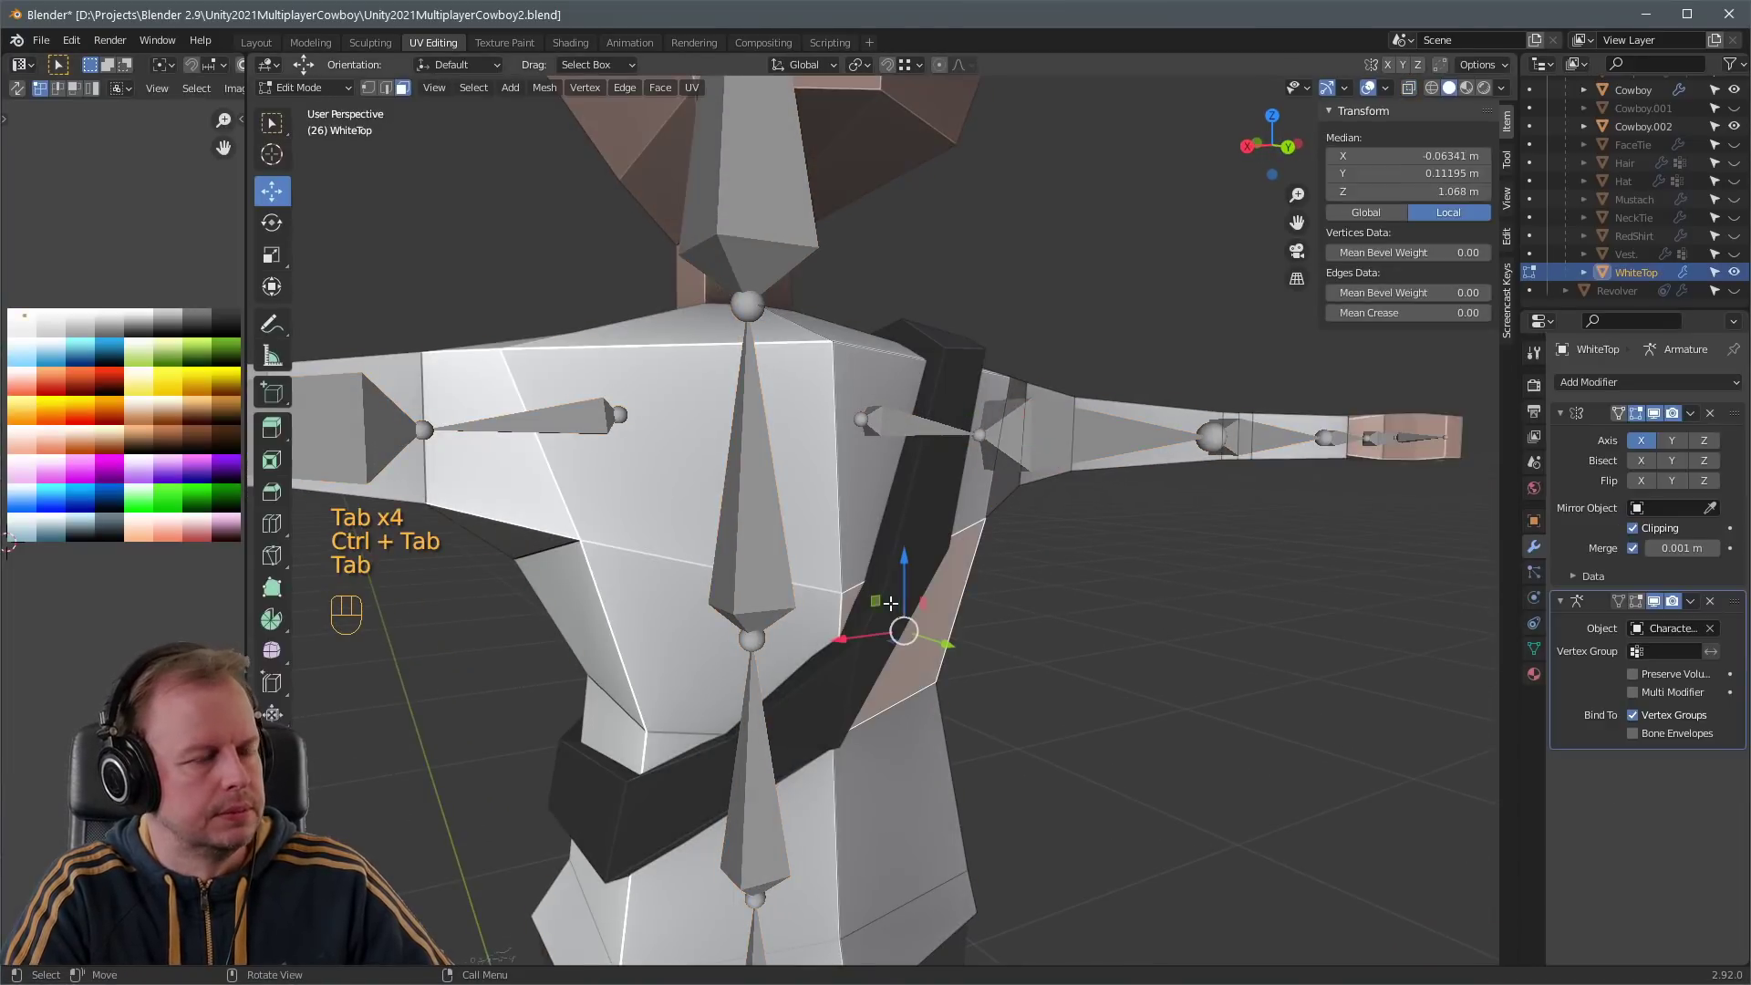
key(Tab)
scroll(993, 578, down, 3)
click(912, 552)
key(Tab)
key(3)
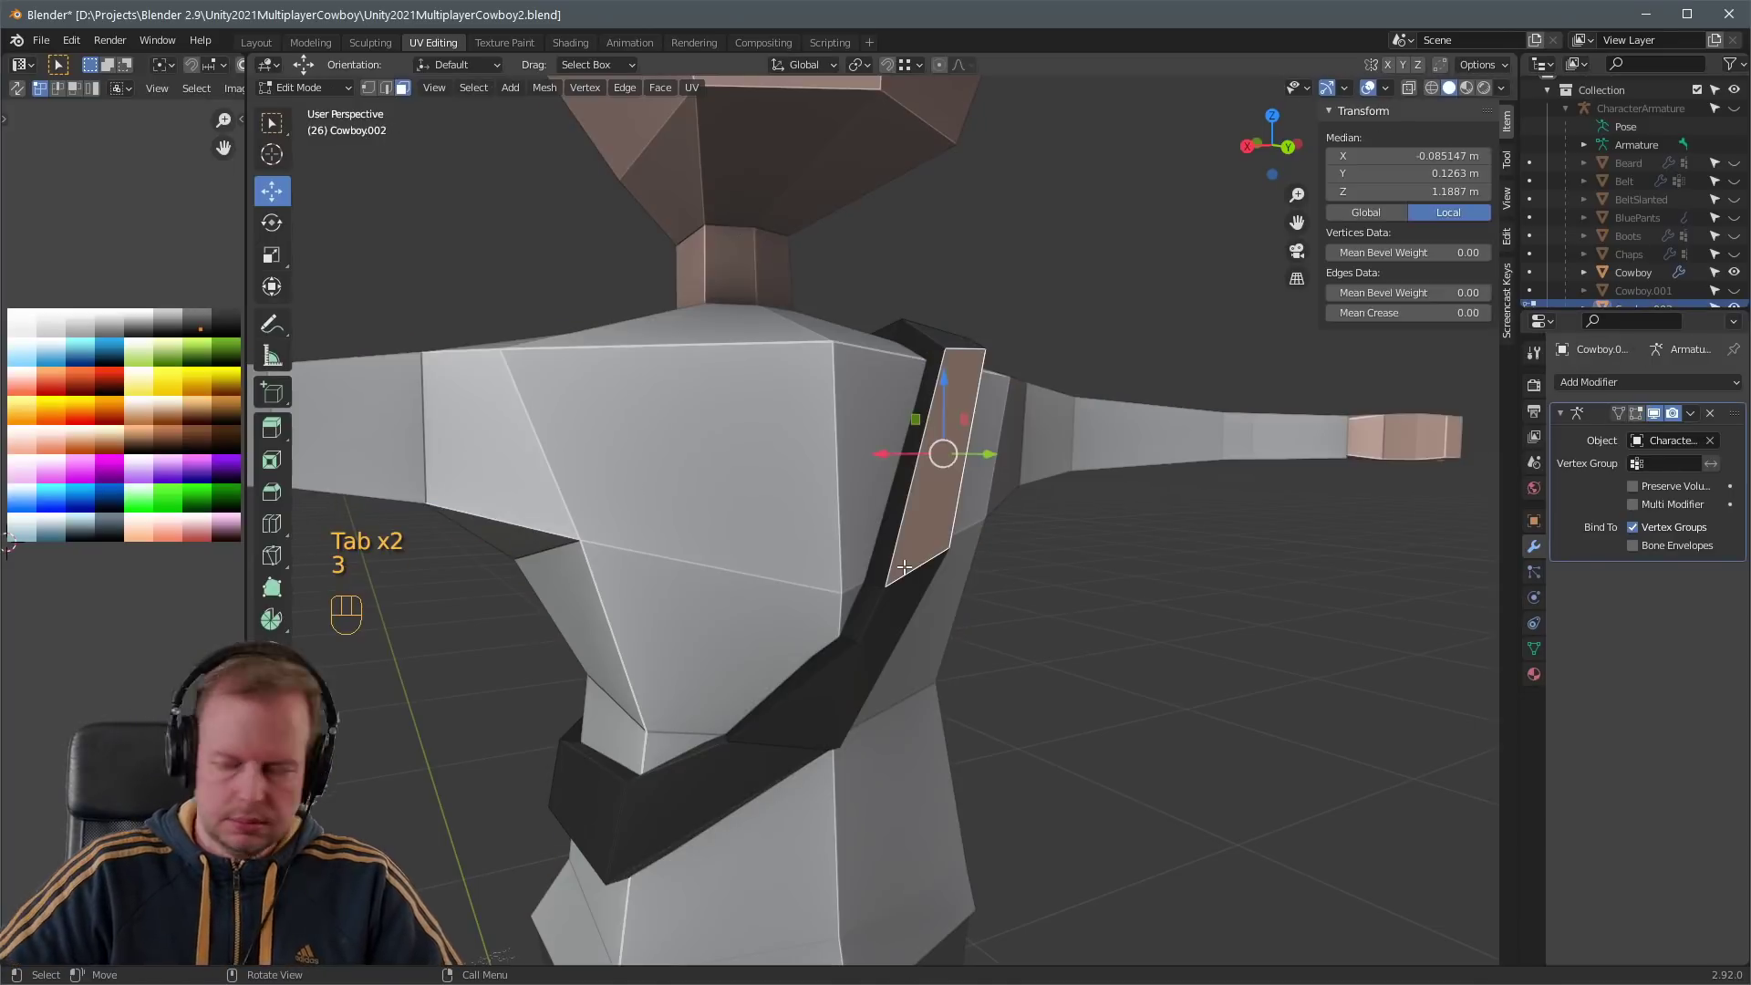
- Recolour the whole linked sash by moving its UVs to a brown swatch on the palette
key(l)
key(g)
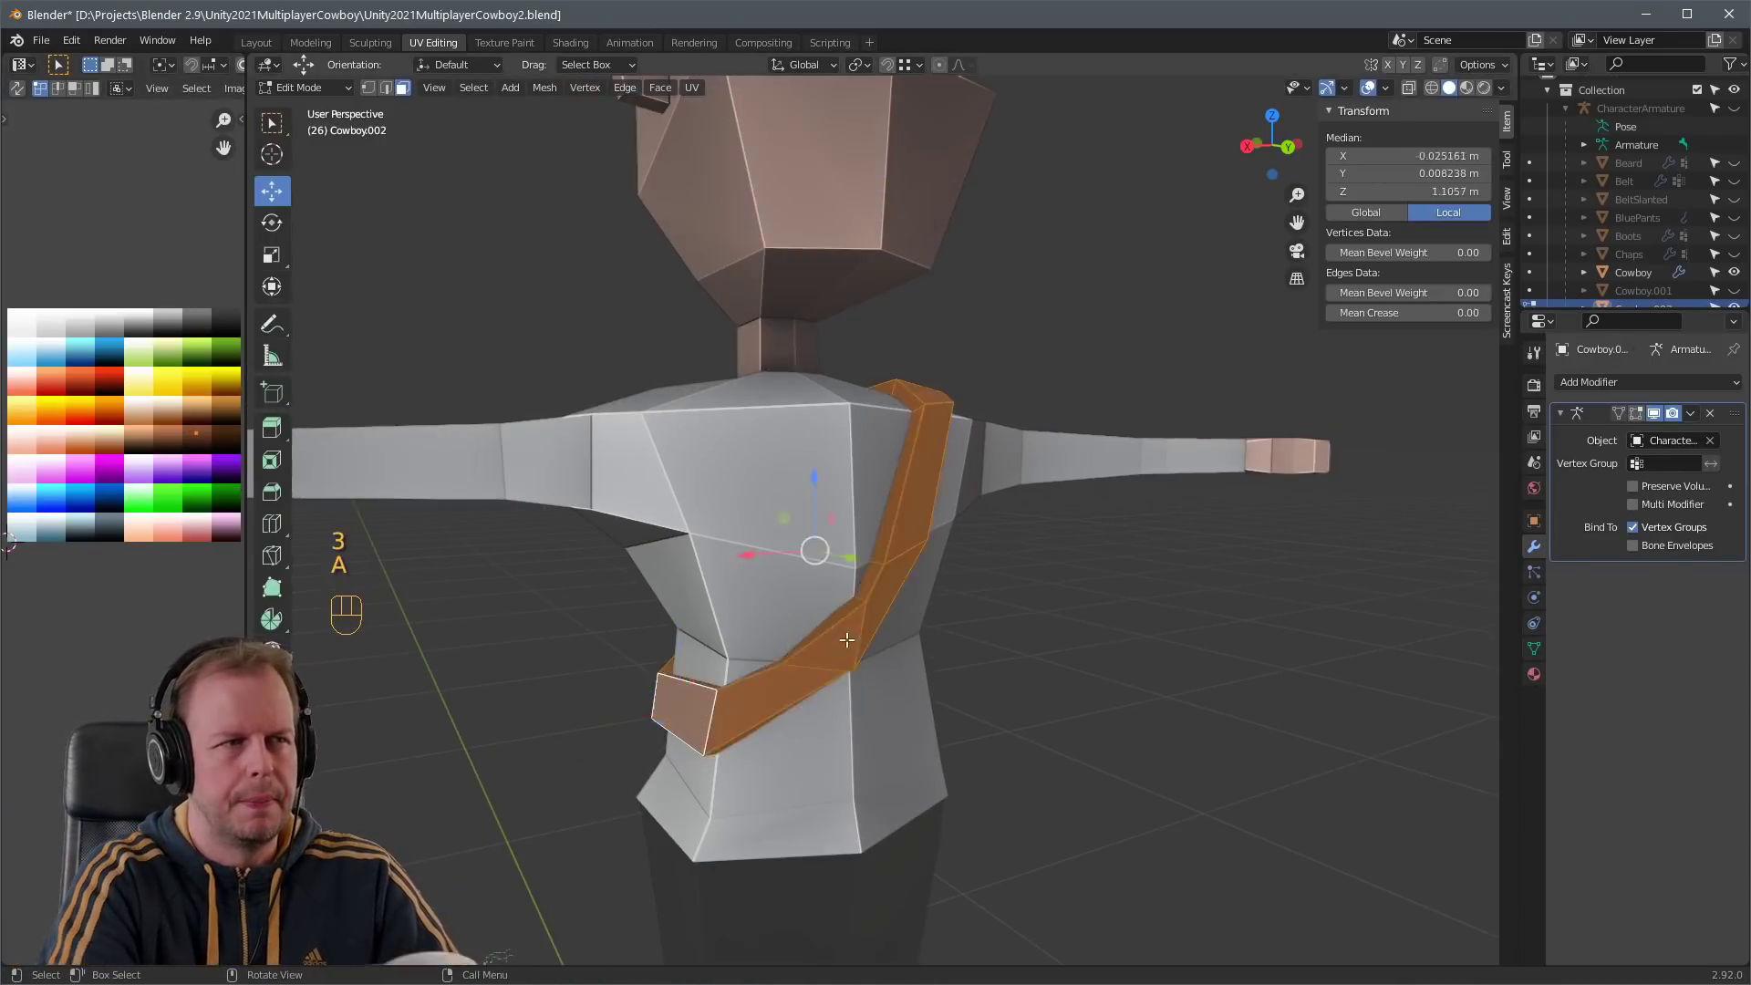
click(845, 637)
- Scale the whole sash slightly and reposition it around the torso
key(a)
middle_drag(844, 638, 1007, 629)
key(s)
click(932, 487)
key(g)
click(932, 497)
- Move individual sash faces at the side and front of the waist to fit them around the shirt
click(921, 716)
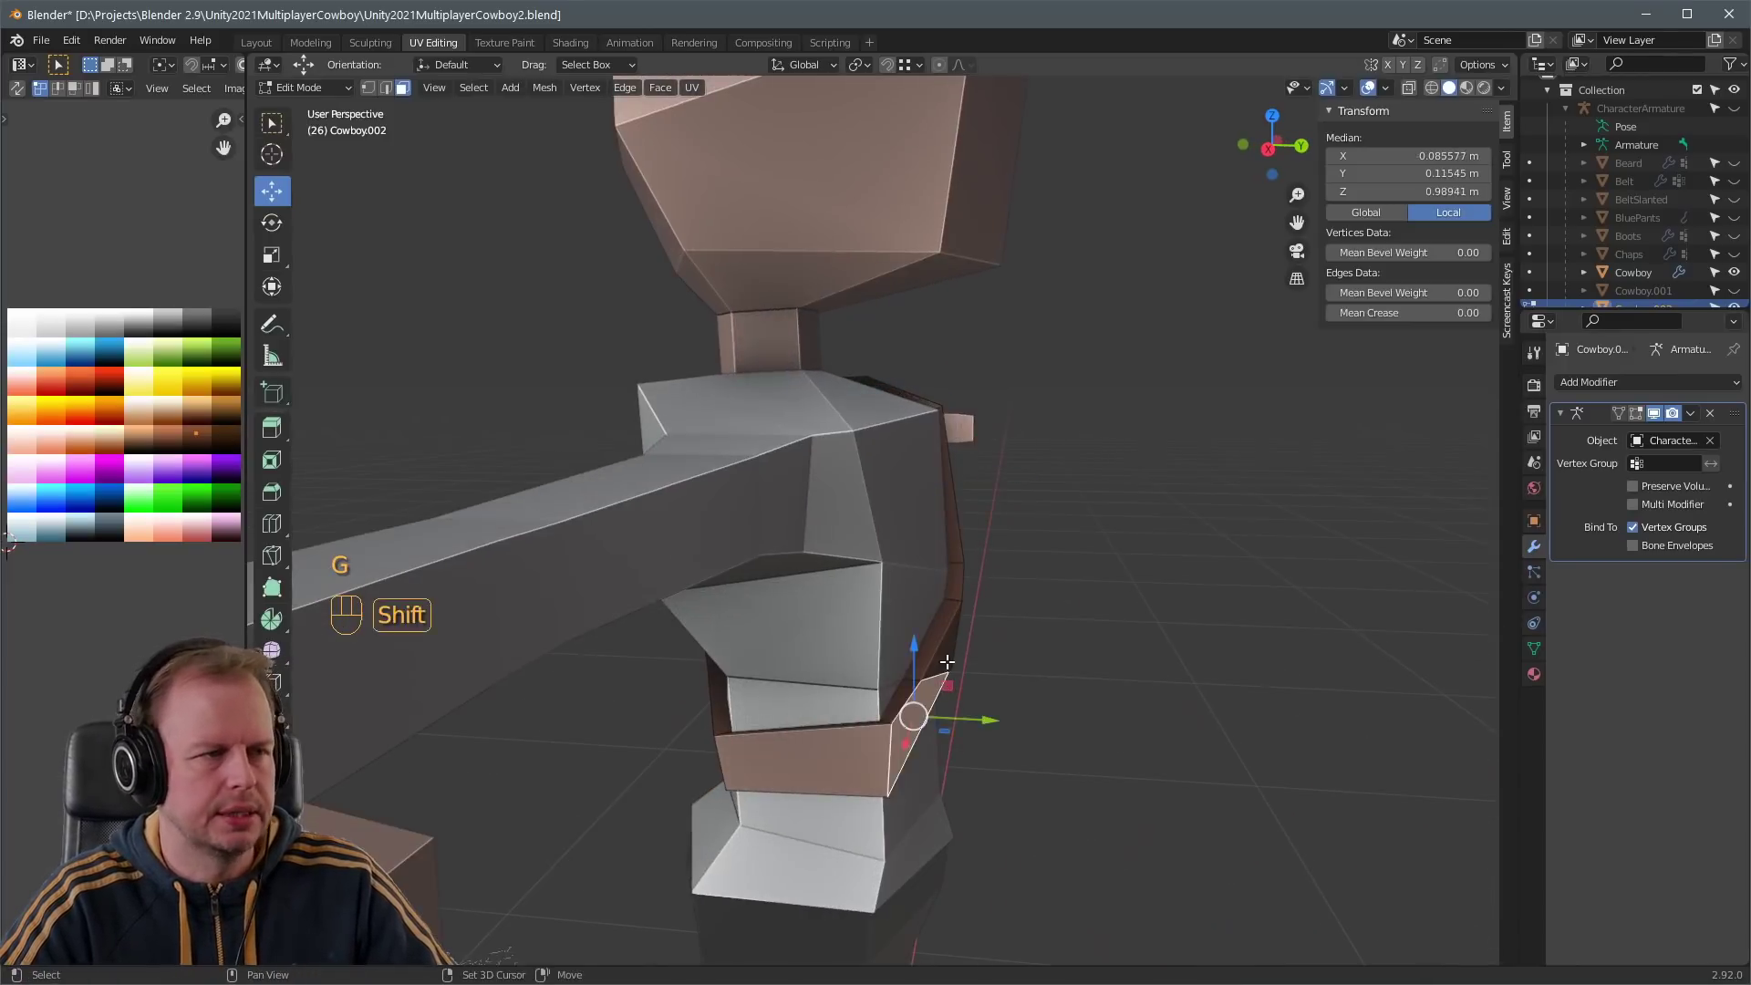
shift+click(946, 658)
key(g)
click(956, 660)
click(824, 743)
middle_drag(824, 741, 866, 583)
key(g)
click(647, 699)
click(1002, 680)
key(g)
click(802, 711)
- Adjust single vertices and an edge of the sash to refine its shape around the torso
key(1)
click(1046, 702)
key(g)
click(1032, 701)
key(g)
click(767, 716)
key(2)
click(1085, 611)
key(g)
click(1085, 605)
- Shift the sash faces across the back and over the shoulder to follow the shirt more closely
key(3)
click(790, 579)
key(g)
click(771, 639)
key(g)
click(775, 637)
middle_drag(775, 636, 948, 670)
click(792, 543)
middle_drag(823, 538, 839, 511)
key(g)
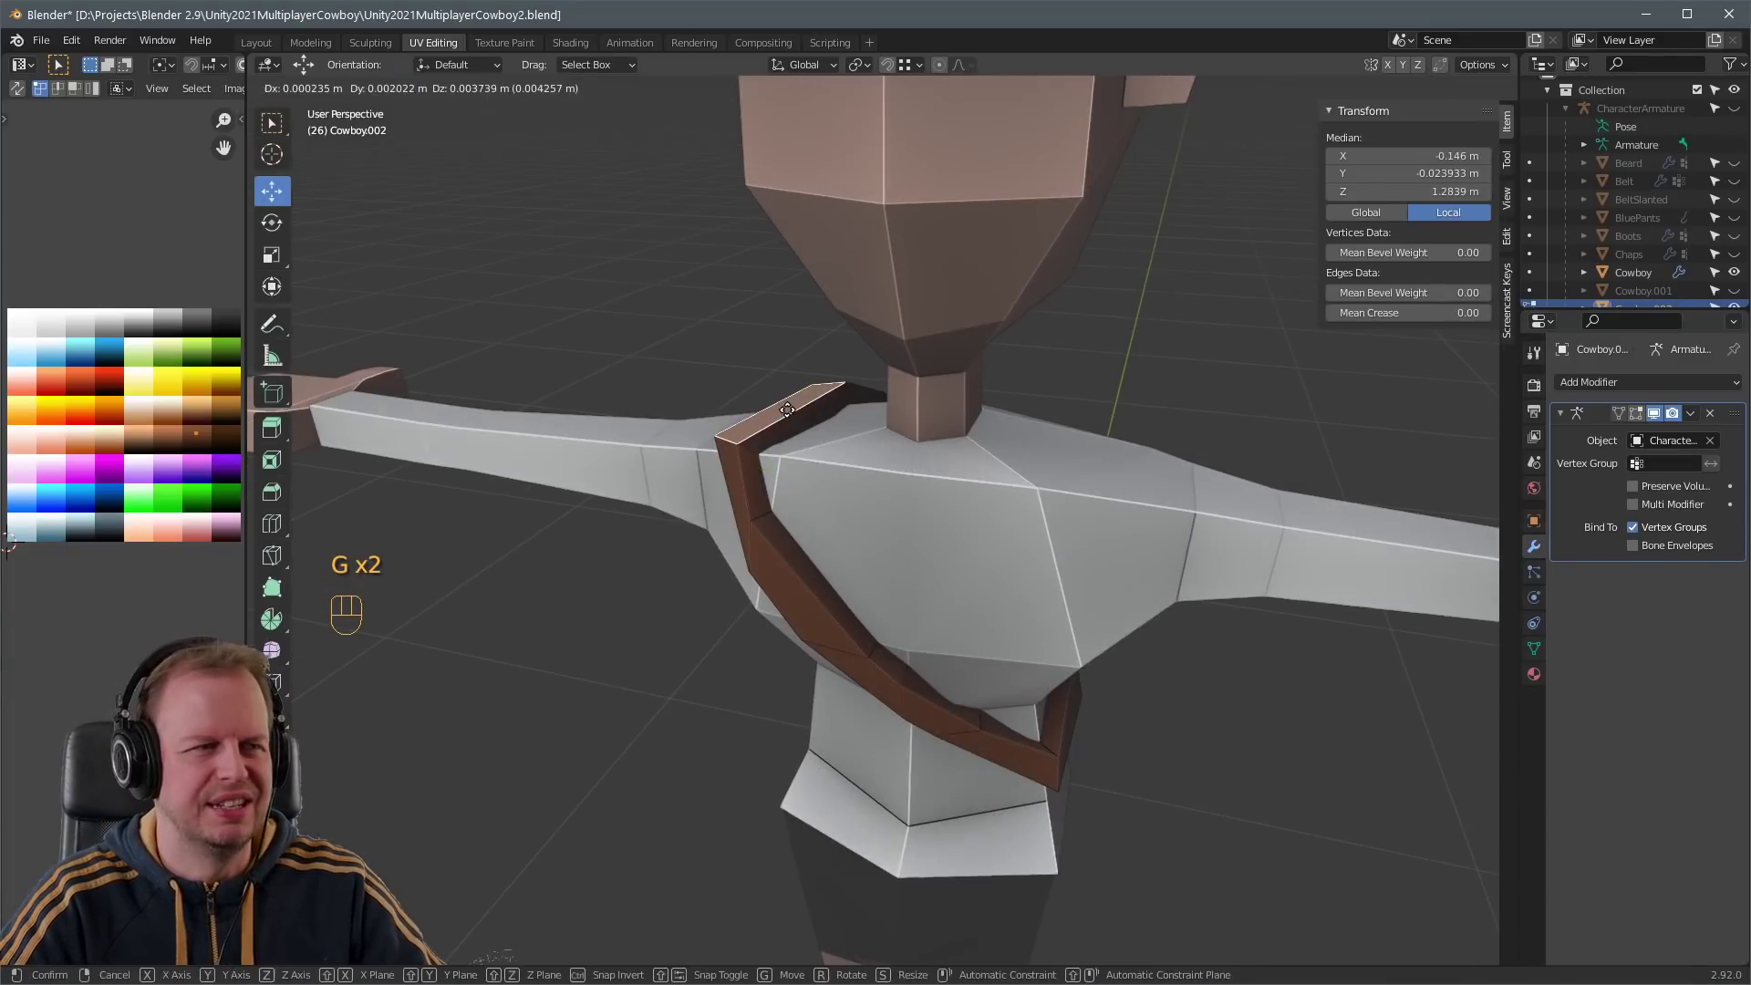
click(785, 409)
- Extrude the sash at the hip into a water bottle body and extrude a neck narrowed to 0.527 on top
scroll(1067, 481, down, 4)
scroll(793, 506, up, 5)
middle_drag(1067, 481, 852, 613)
click(819, 536)
scroll(819, 535, down, 4)
scroll(800, 537, down, 3)
click(781, 603)
key(s)
click(889, 593)
click(911, 571)
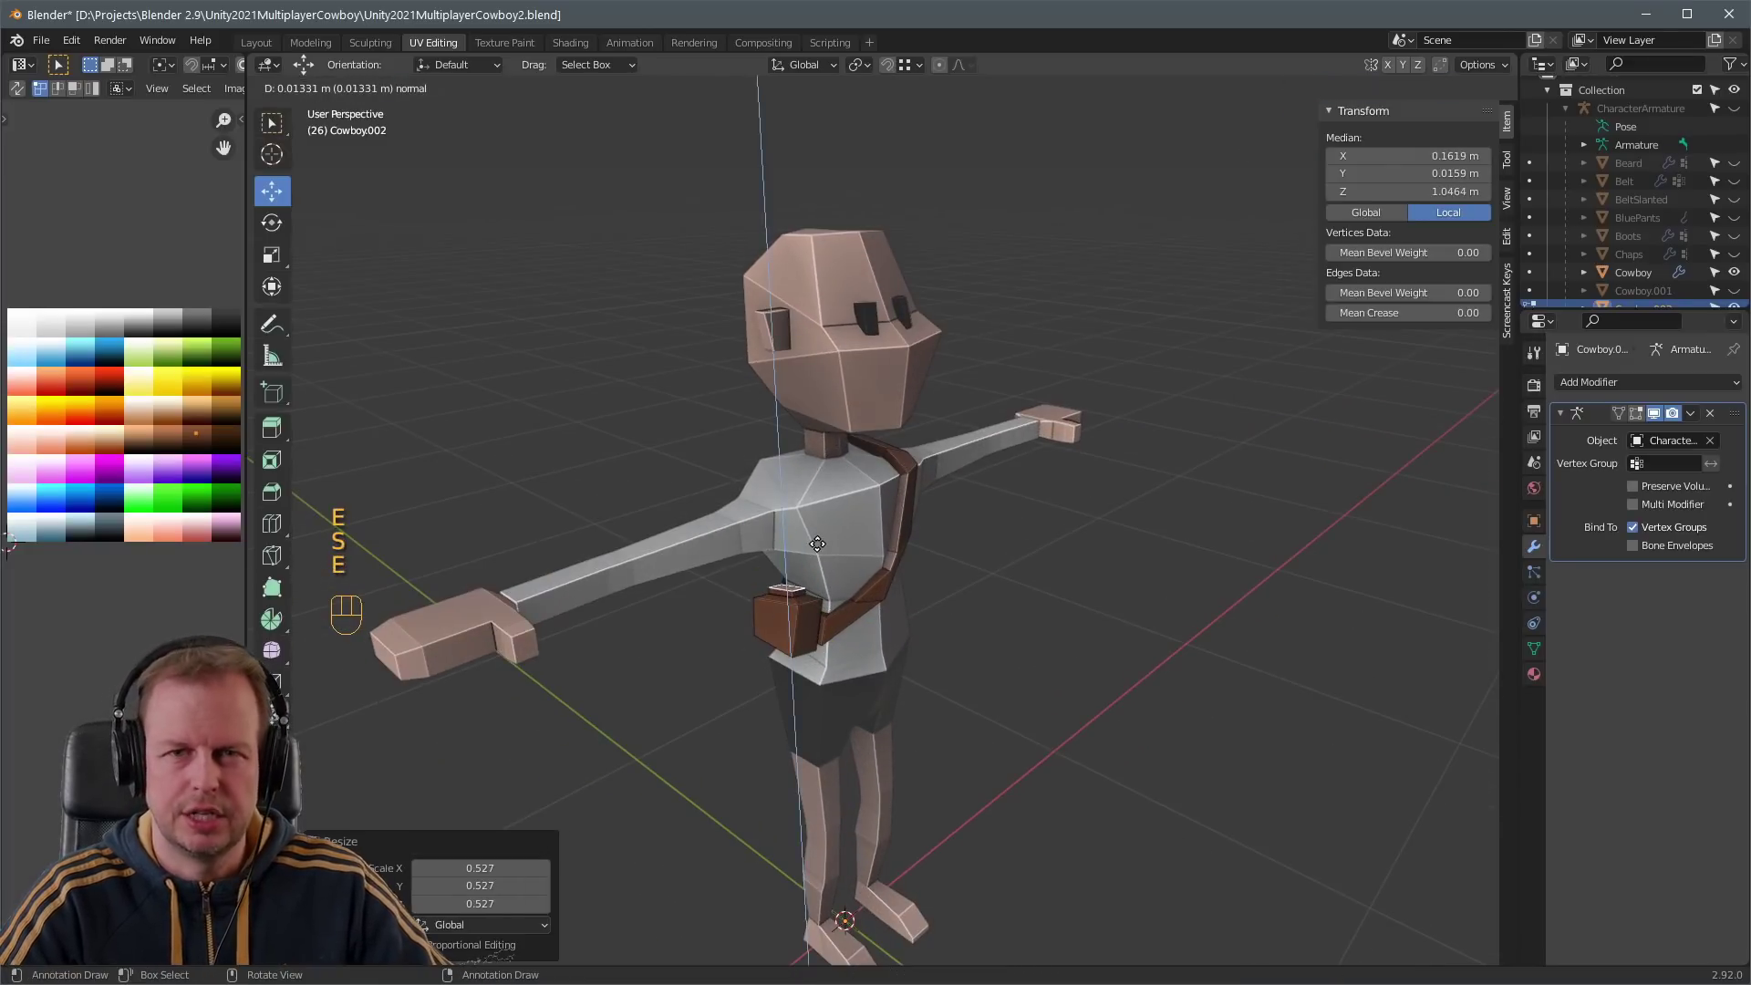
- Scale the top of the bottle neck along Y and extrude it about 0.012 m
scroll(850, 555, up, 3)
key(s)
key(y)
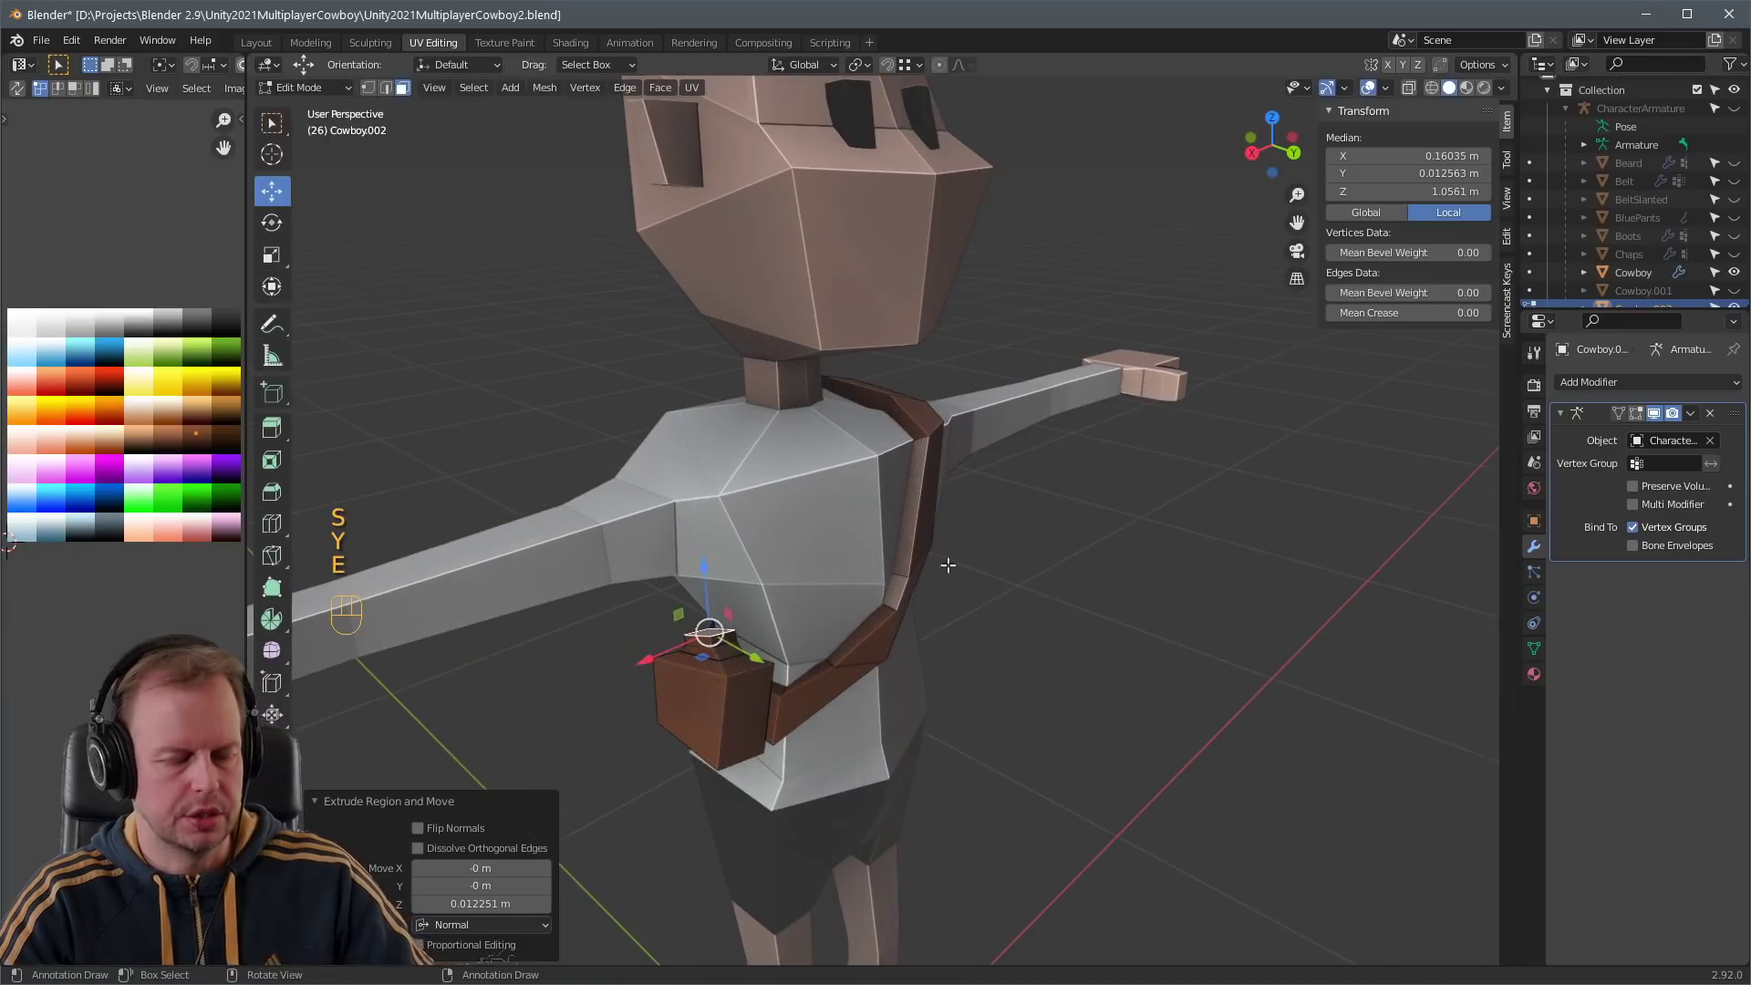
- Extrude the bottle's bottom face about 0.02 m and scale it down to taper the base
scroll(948, 566, down, 4)
middle_drag(944, 565, 948, 493)
key(3)
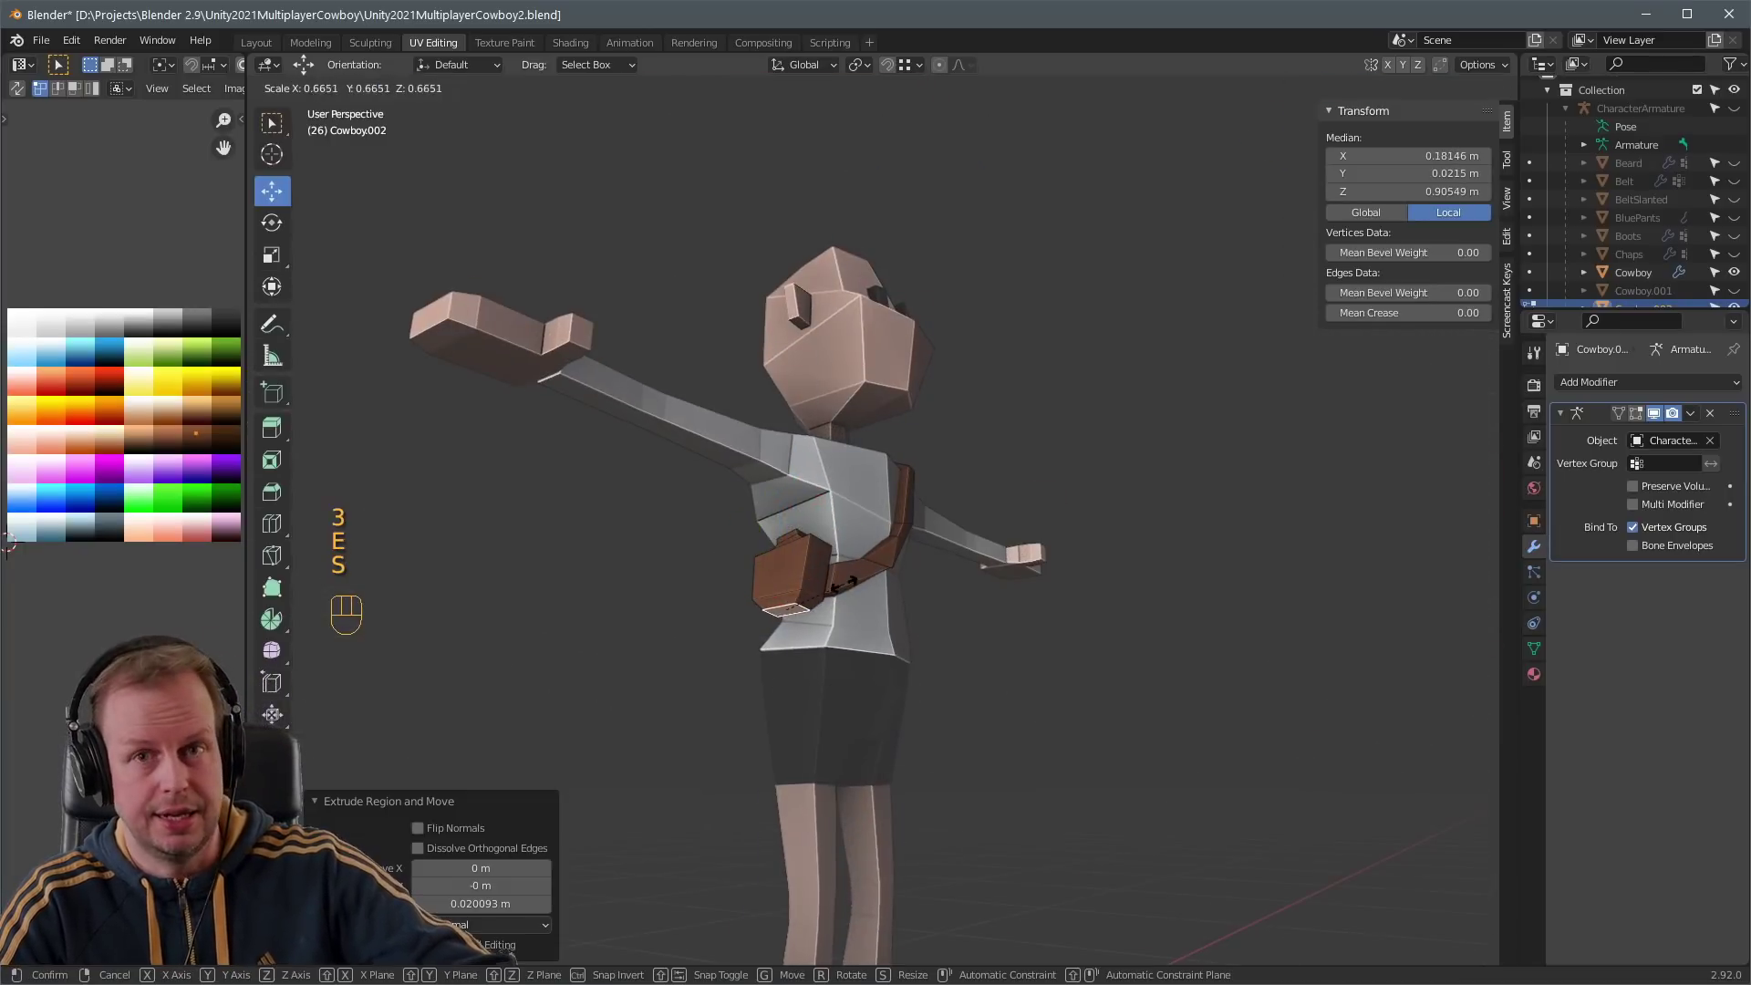
click(845, 584)
- Scale the bottle geometry to 0.811 and move it slightly down beside the hip
middle_drag(844, 584, 792, 595)
key(2)
key(a)
key(a)
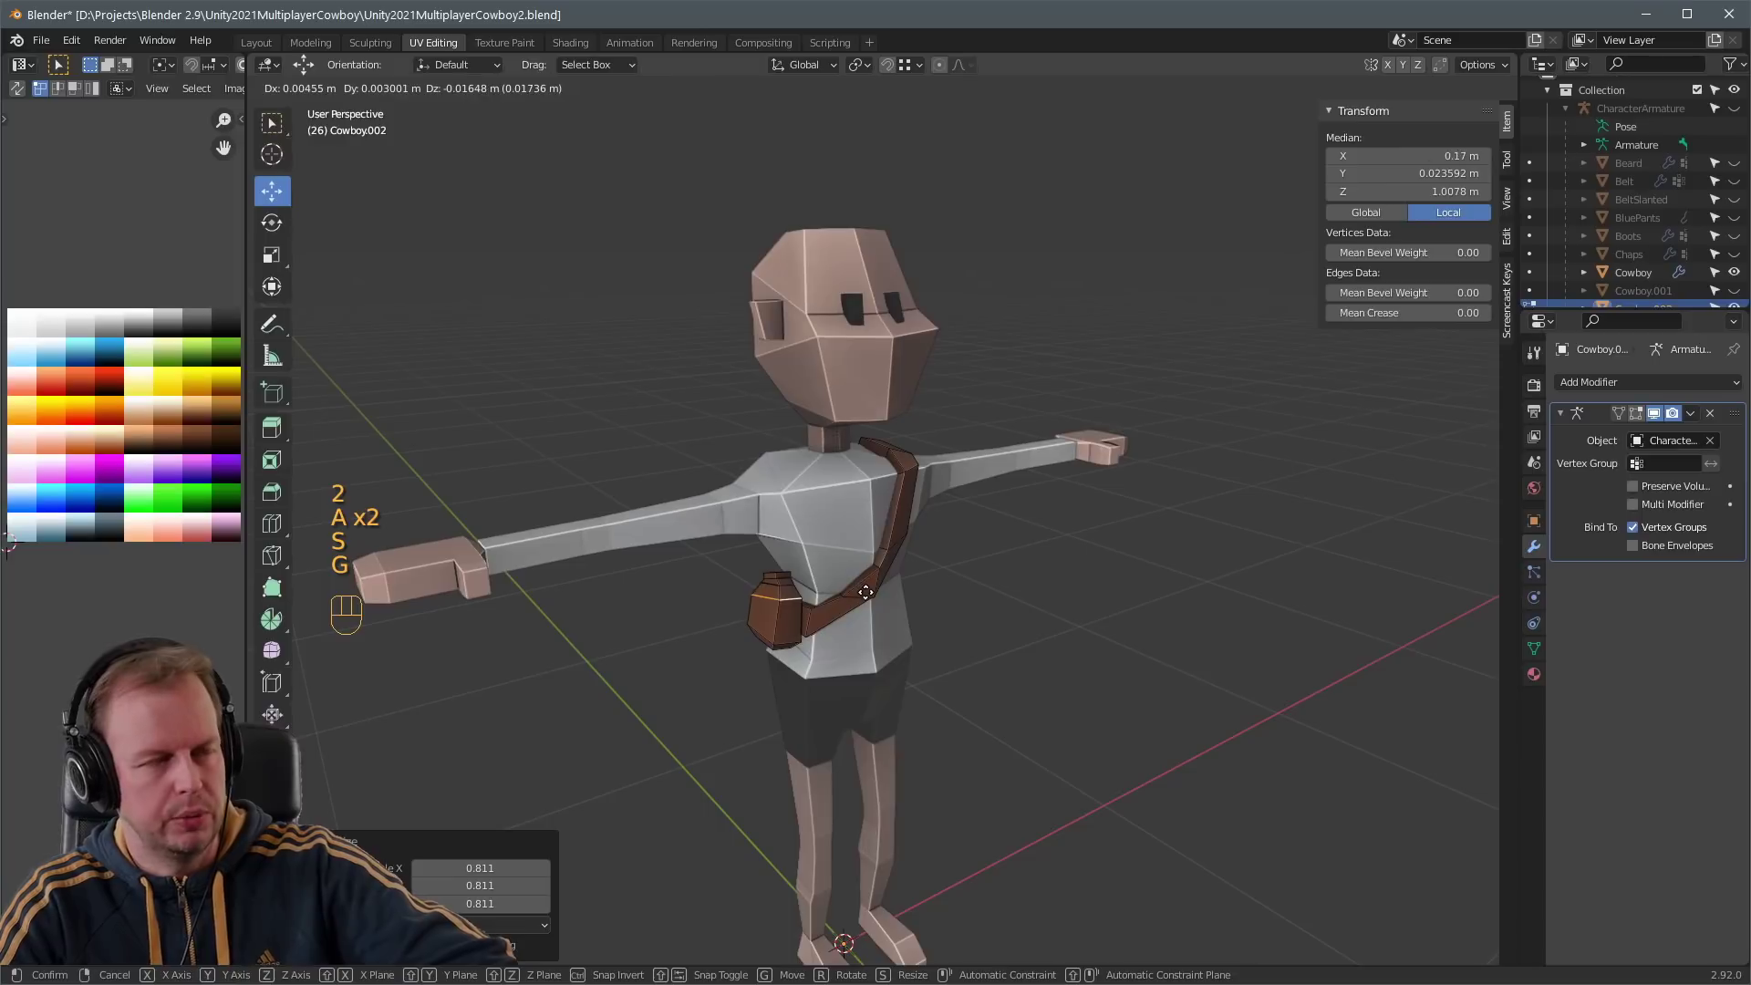
key(Tab)
- Examine the finished strap and bottle on the character from several distances and angles
scroll(1094, 586, down, 3)
scroll(1131, 587, up, 4)
middle_drag(1131, 587, 1010, 419)
key(3)
key(Tab)
scroll(886, 511, down, 3)
scroll(1145, 504, up, 5)
key(Tab)
key(3)
click(855, 495)
key(Tab)
key(Tab)
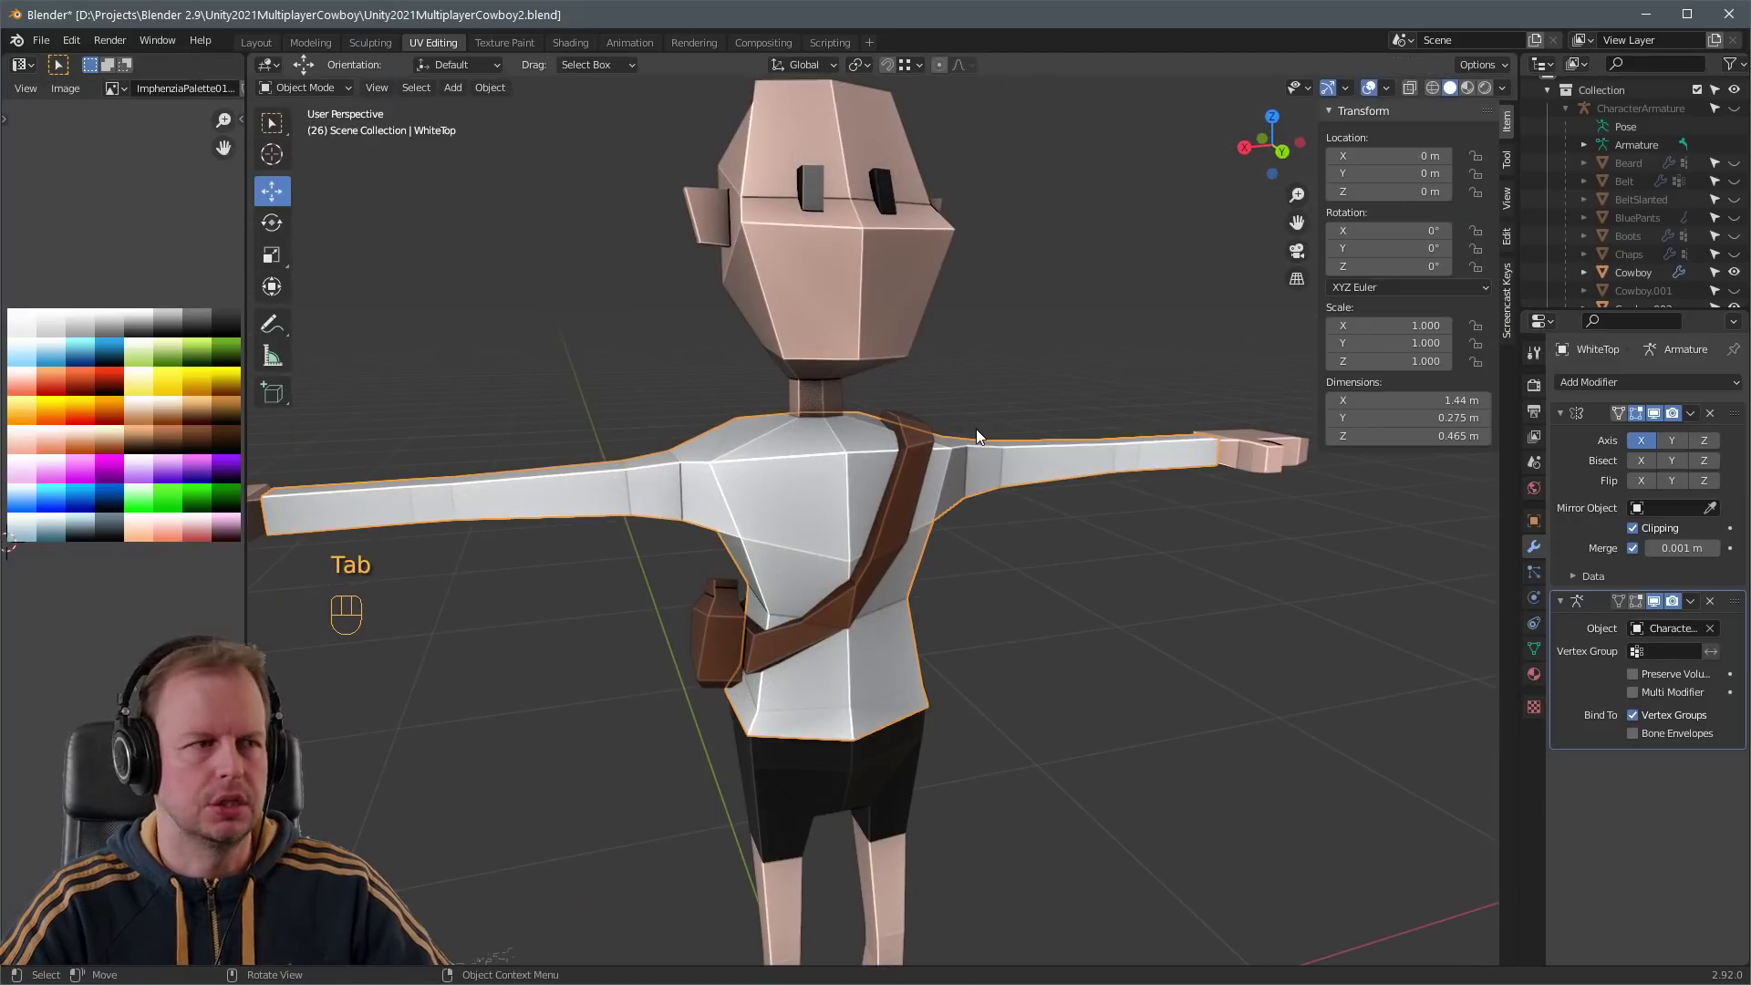
- Save the file, show the character armature and enter its pose mode
key(ctrl+s)
click(1733, 108)
click(817, 520)
key(ctrl+Tab)
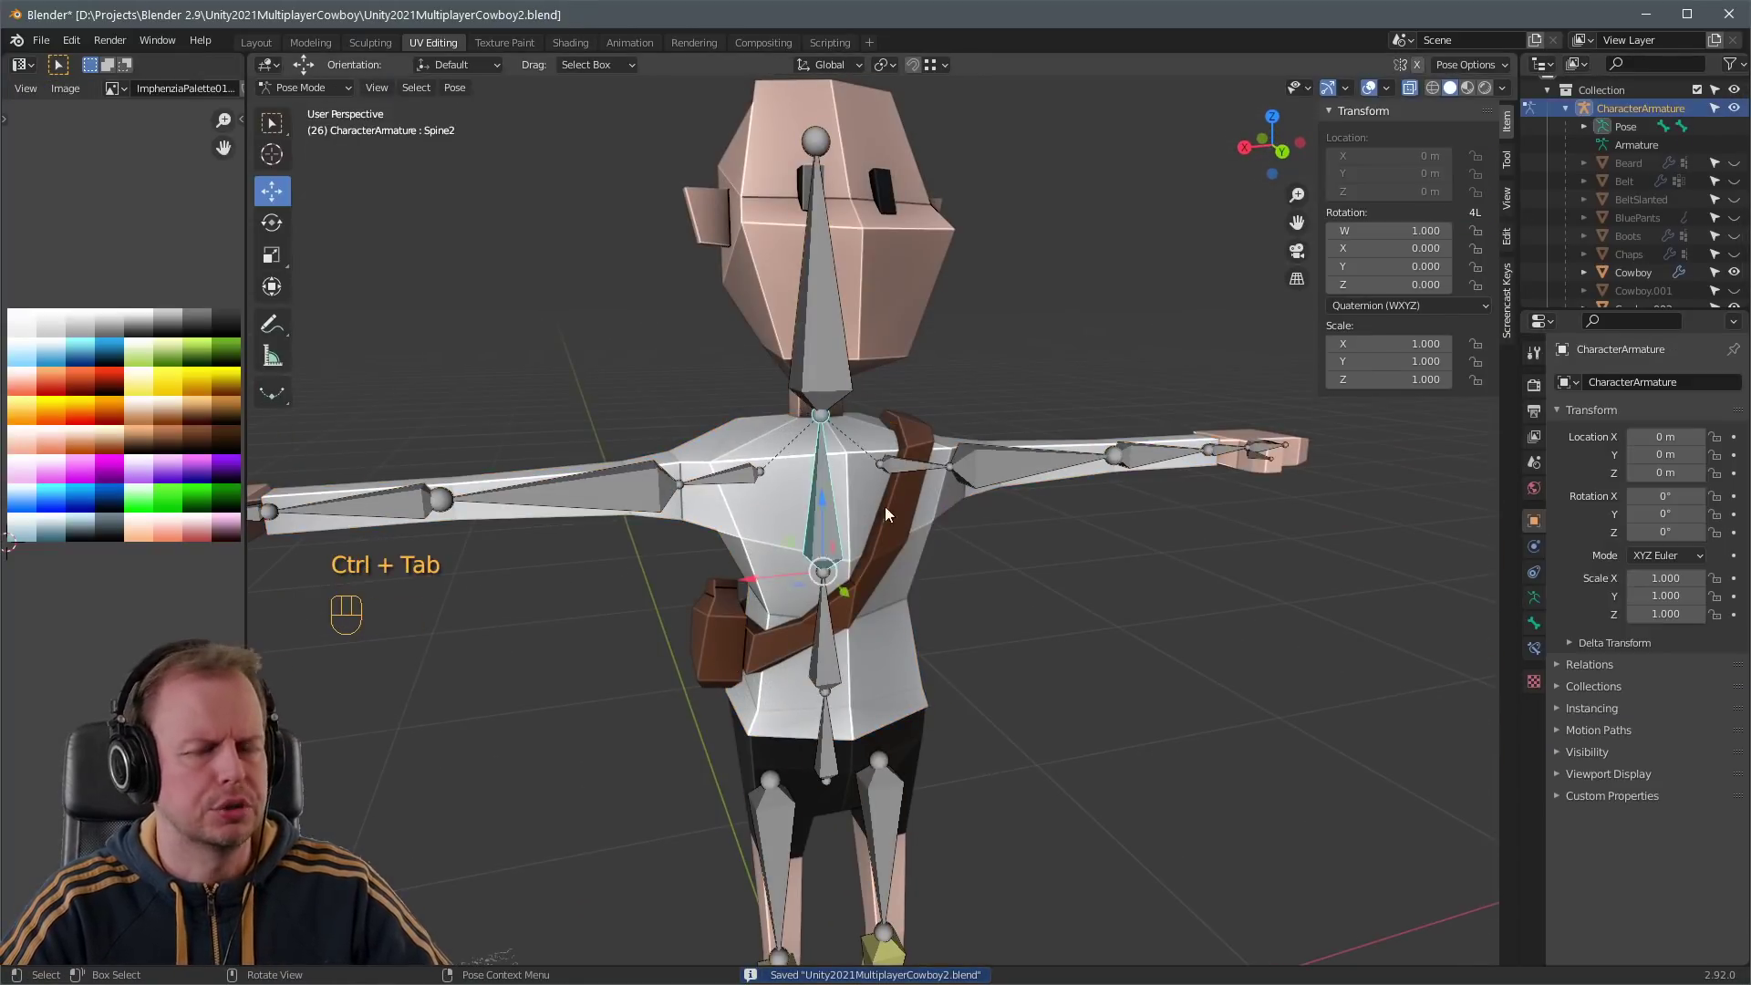
- Rotate the upper and lower spine bones to check the bottle strap on a bent, twisted torso
key(r)
key(r)
click(1046, 641)
middle_drag(1046, 641, 957, 602)
- Rotate the Spine1 bone in other directions, ending with about -53°, to test the strap further
key(r)
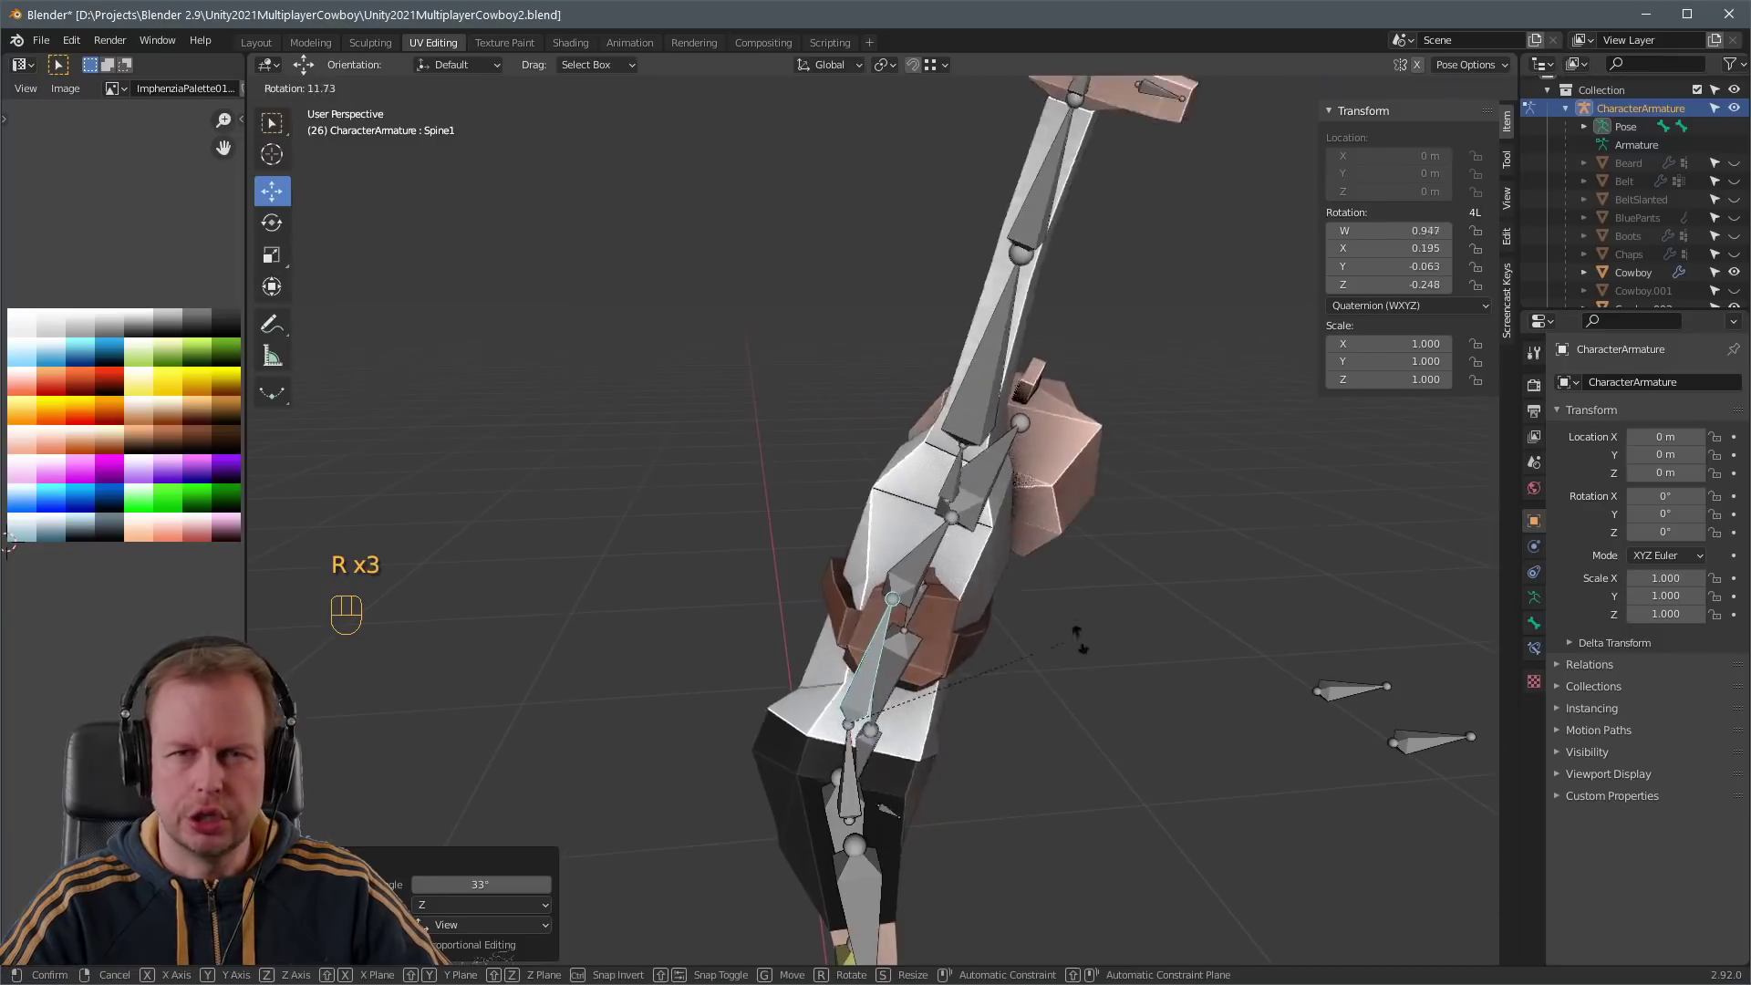
click(1095, 583)
key(r)
click(857, 440)
middle_drag(858, 440, 1039, 522)
- Rotate the right arm to check how it moves beside the bottle
key(r)
click(878, 407)
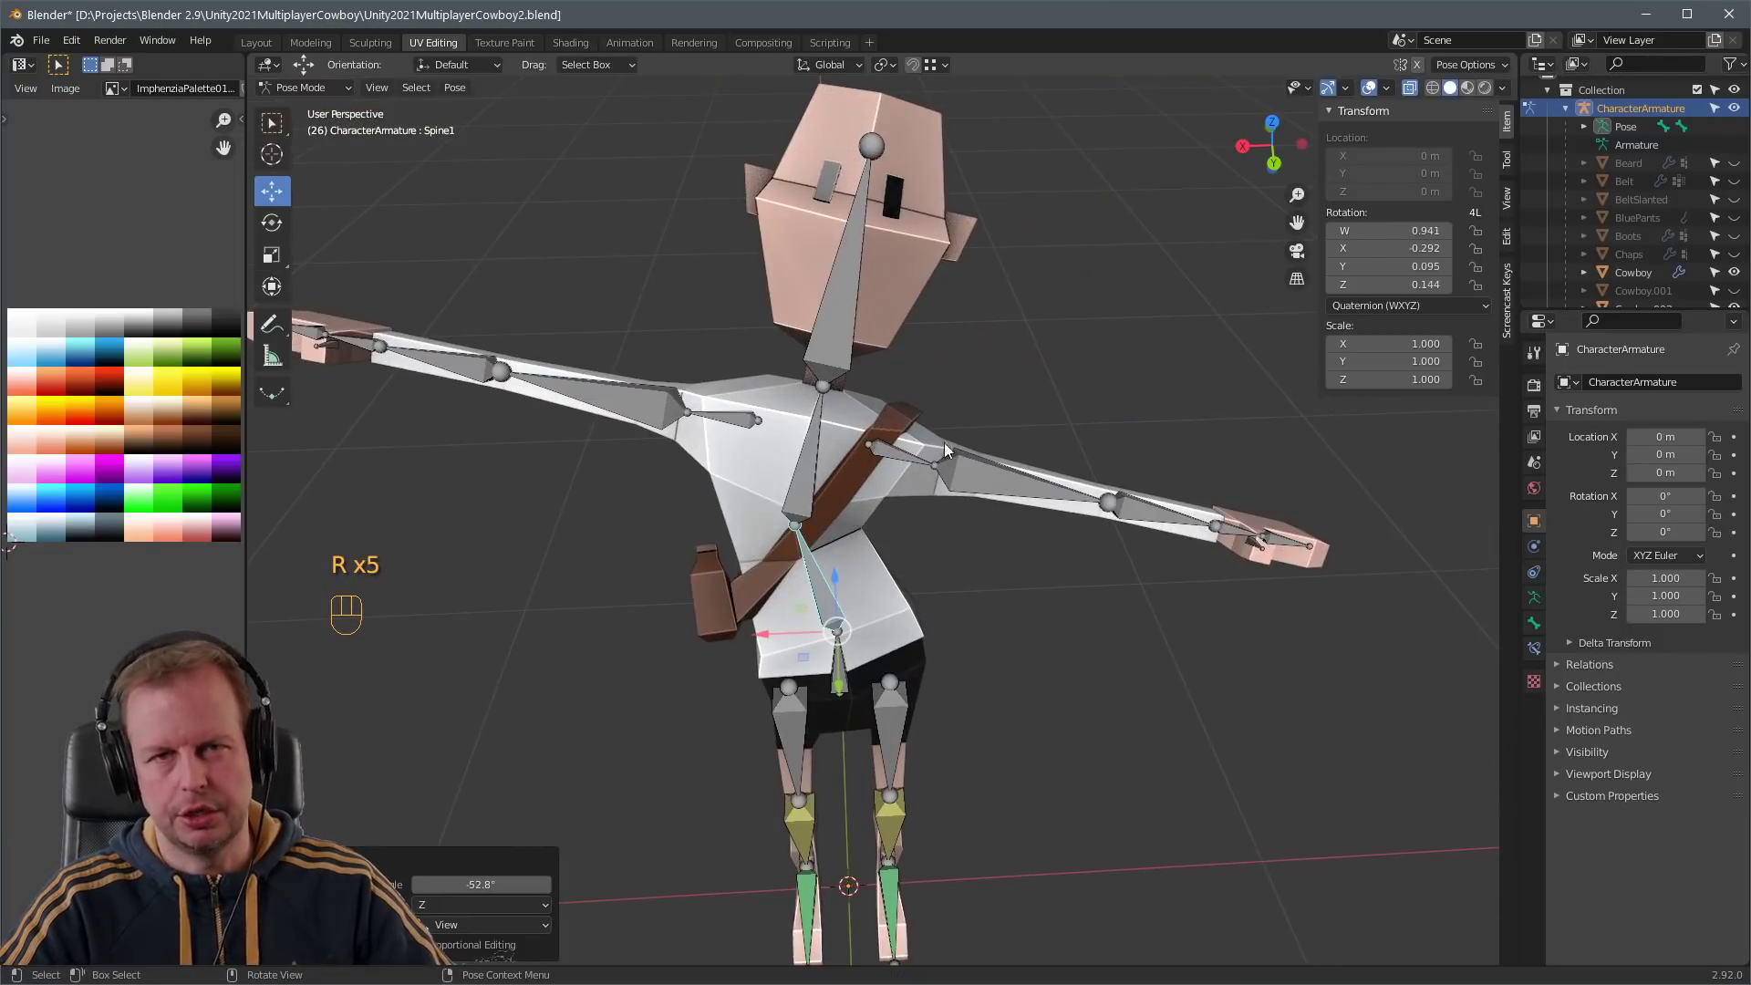
click(652, 401)
key(r)
click(658, 290)
click(698, 637)
scroll(775, 601, down, 2)
middle_drag(994, 520, 1123, 500)
- Clear the rotation and location of all bones to return the character to its rest pose
key(a)
key(alt+r)
key(alt+g)
key(alt+f)
key(alt+g)
- Return to object mode and rename the strap-and-bottle object as WaterBottle
key(Tab)
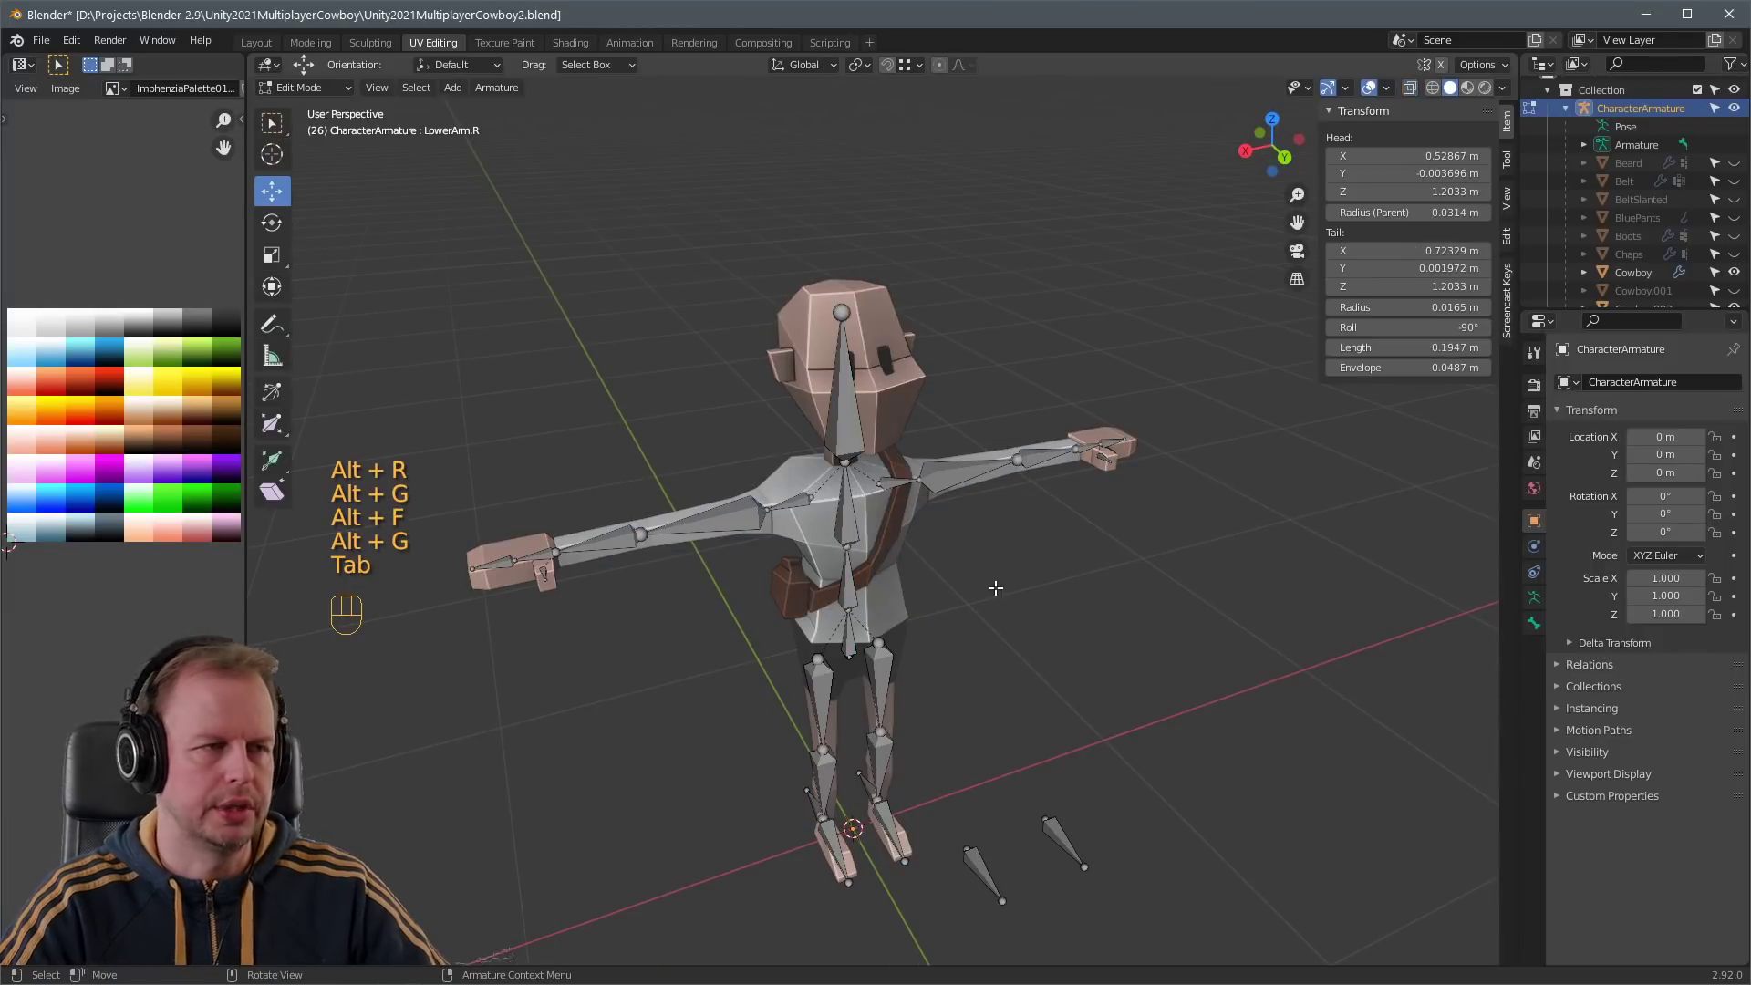
key(ctrl+Tab)
click(985, 568)
click(926, 515)
key(Tab)
key(Tab)
click(890, 539)
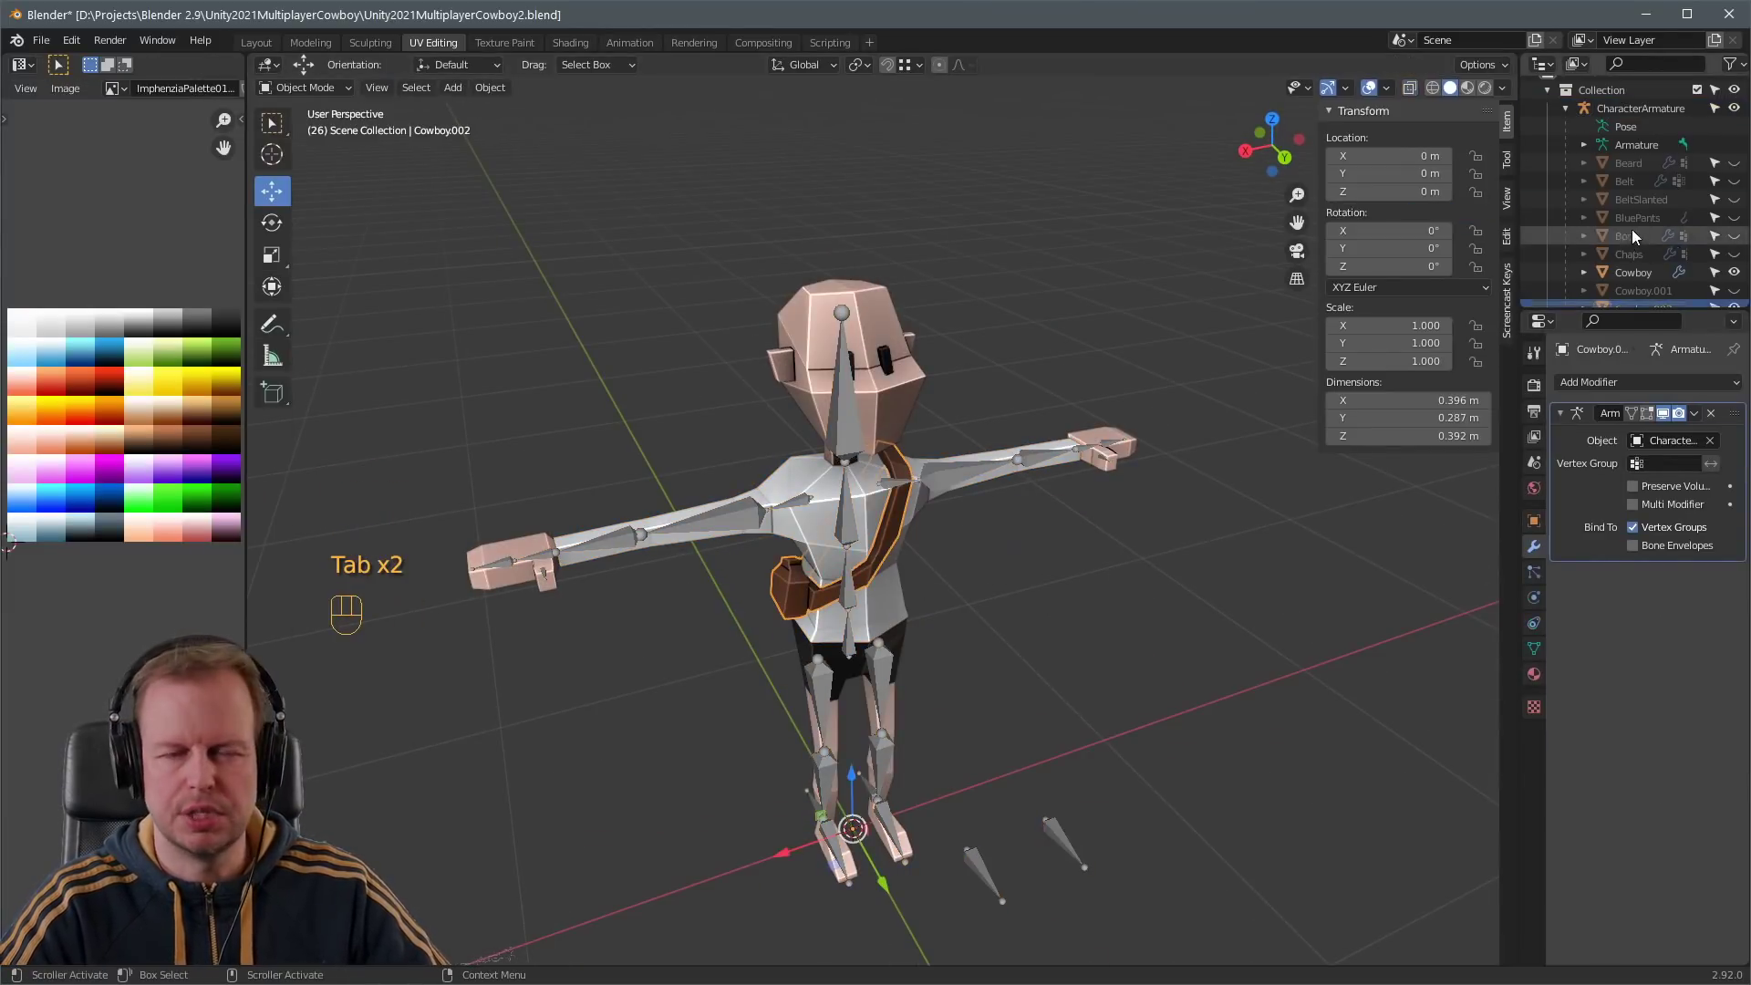
scroll(1636, 228, down, 5)
double_click(1641, 182)
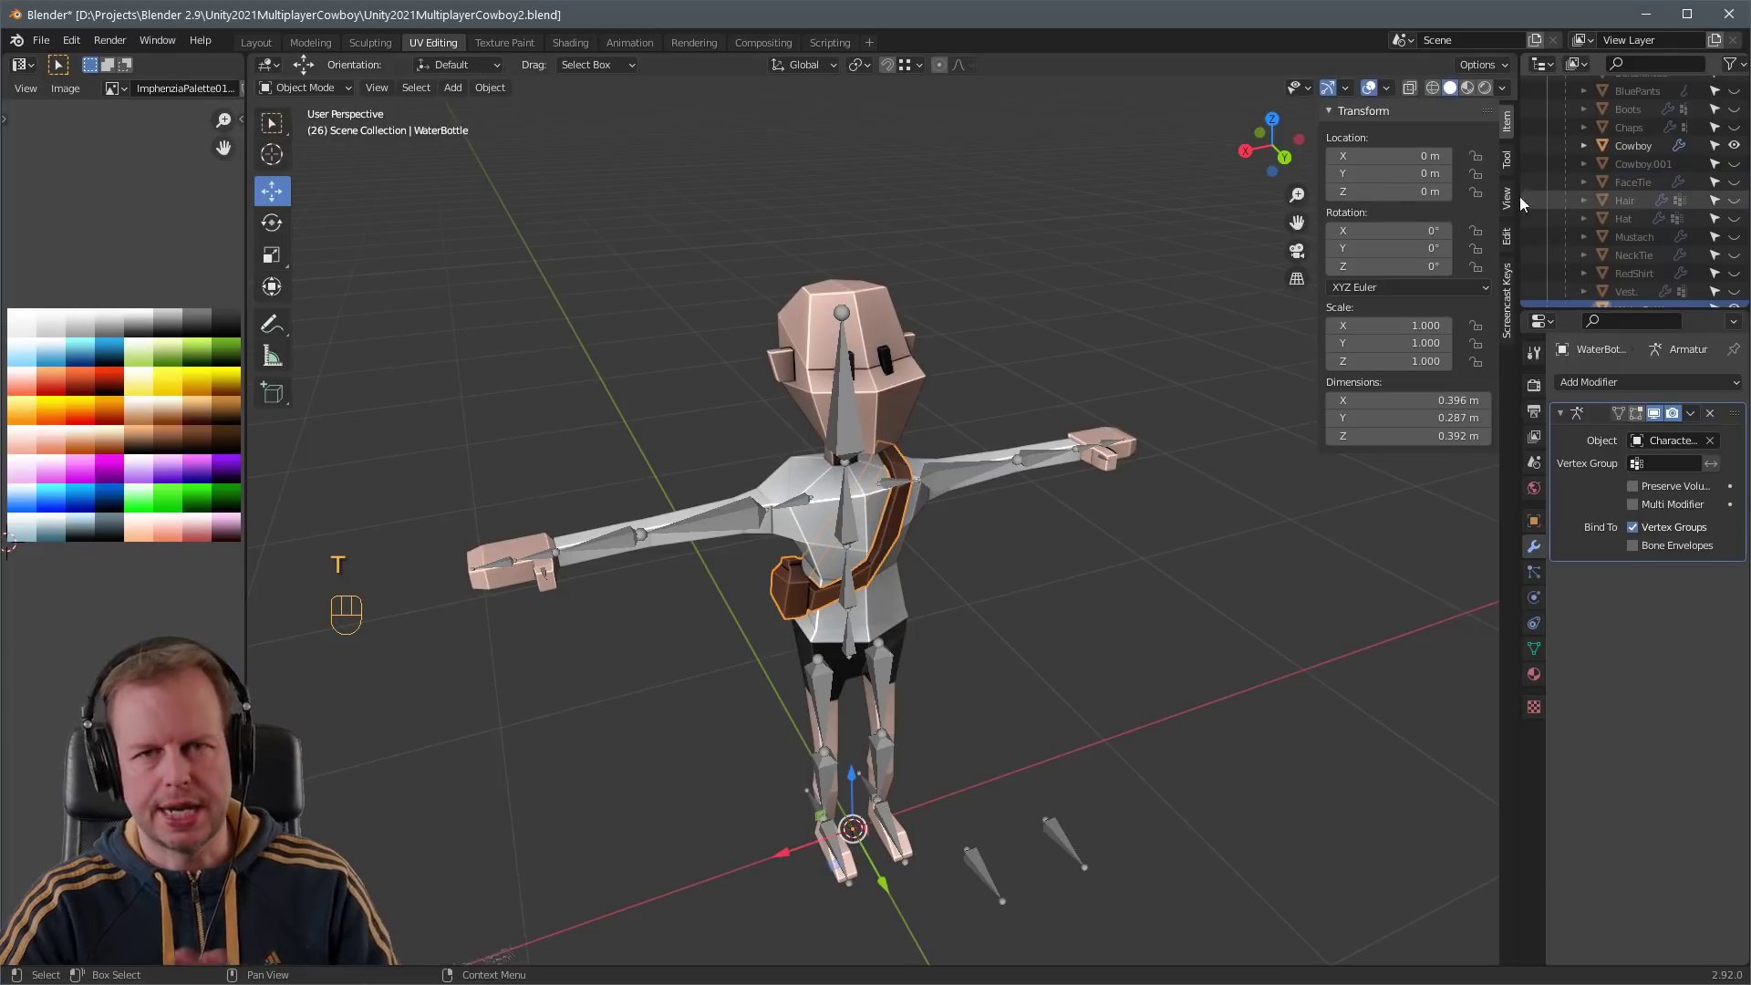
- Show the Vest and check how the bottle strap fits over it
scroll(1642, 228, down, 3)
click(1734, 236)
middle_drag(1095, 456, 1644, 272)
scroll(916, 491, up, 5)
scroll(978, 416, down, 5)
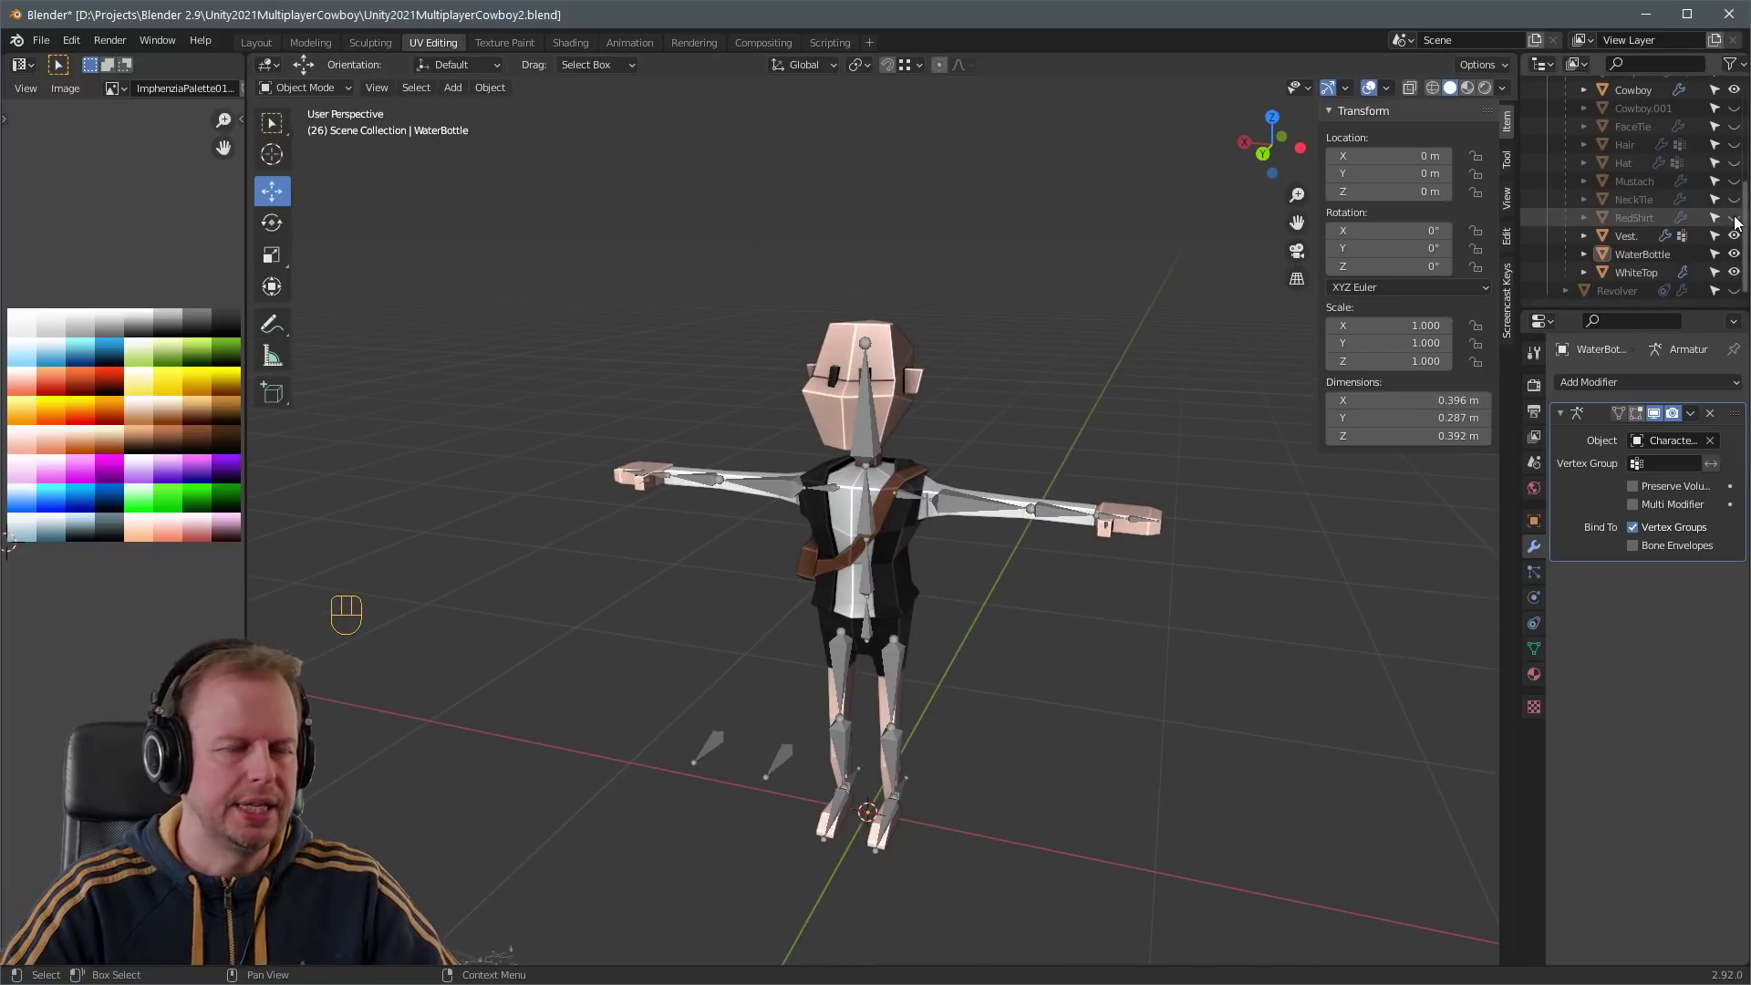
scroll(857, 402, up, 2)
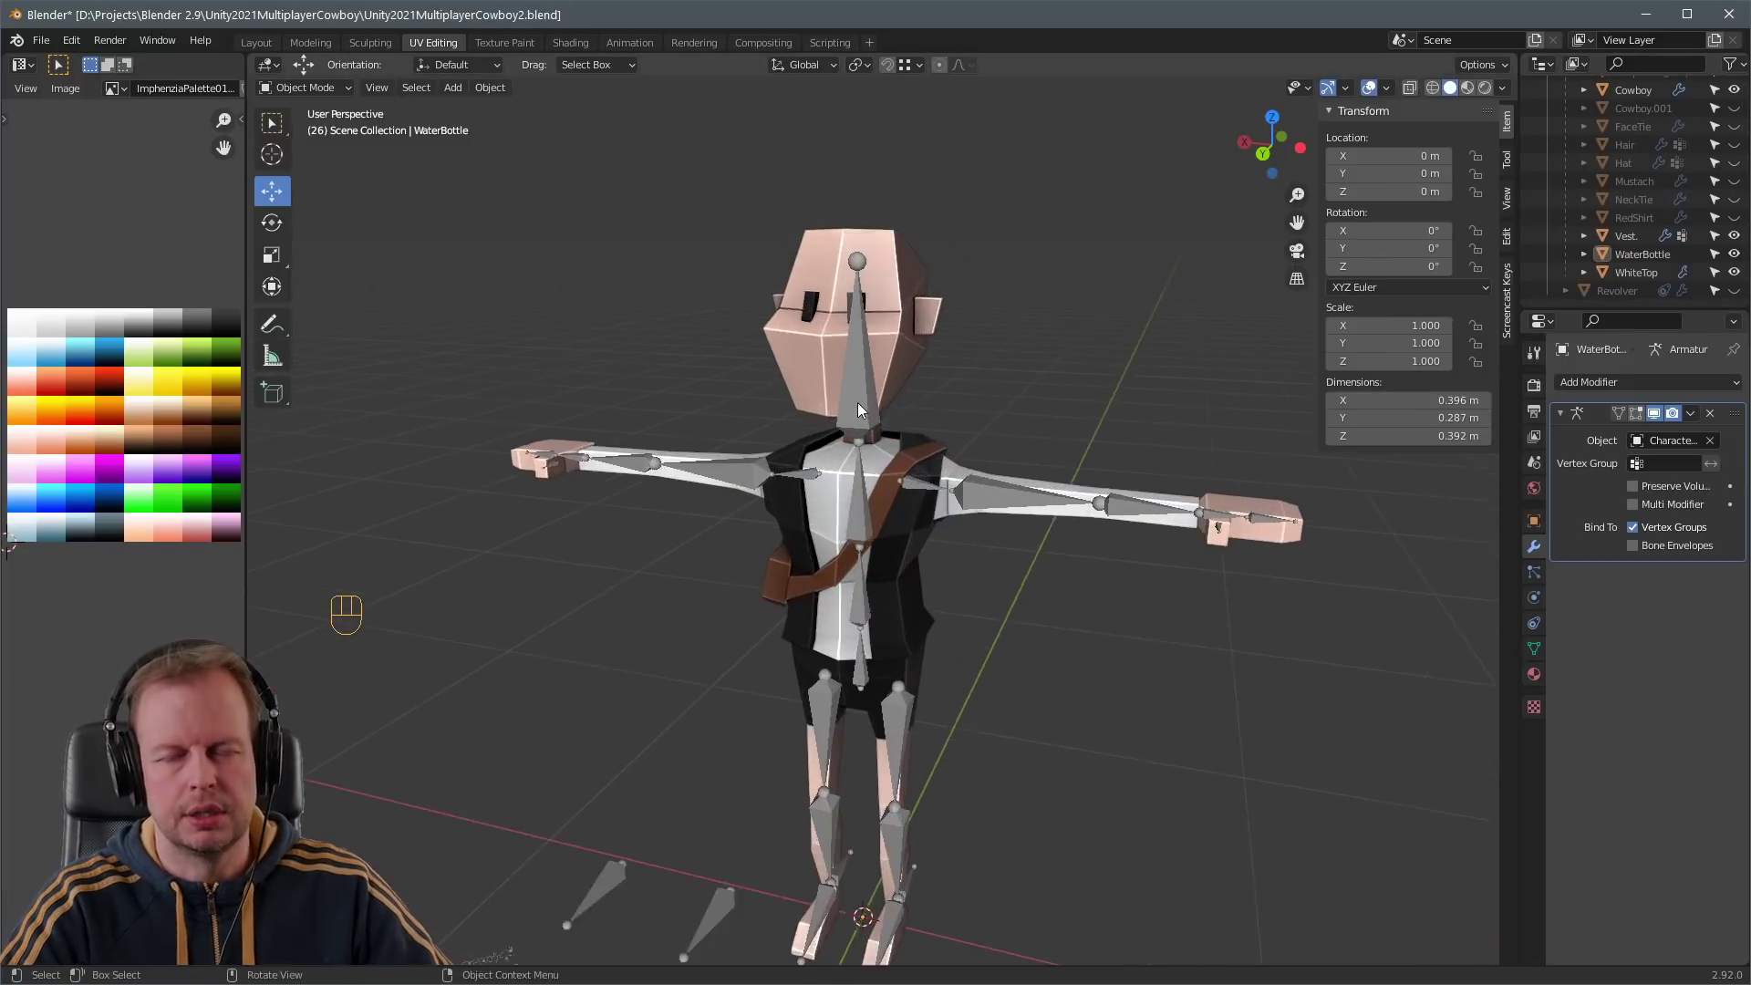
- Duplicate the WaterBottle object in place and hide the original
middle_drag(857, 403, 909, 456)
key(Tab)
key(Tab)
click(912, 461)
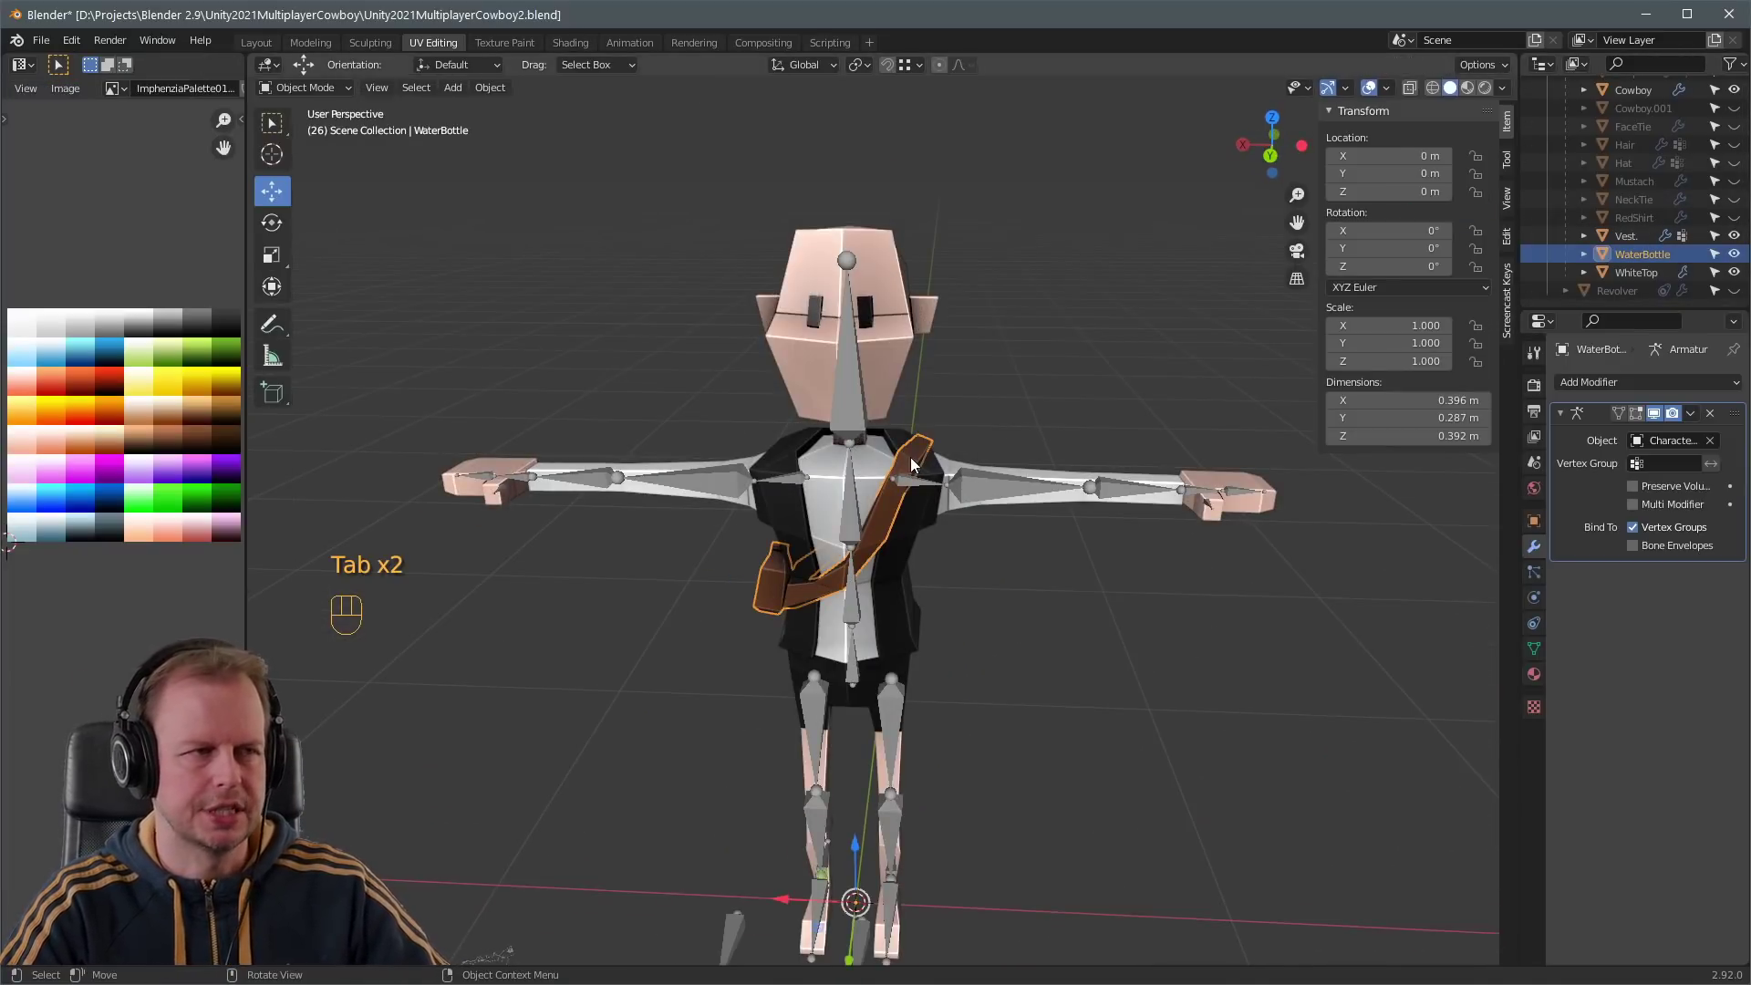
key(shift+d)
right_click(912, 463)
click(1735, 255)
- Hide the character armature around the duplicated strap
scroll(1455, 190, up, 1)
scroll(1696, 174, up, 6)
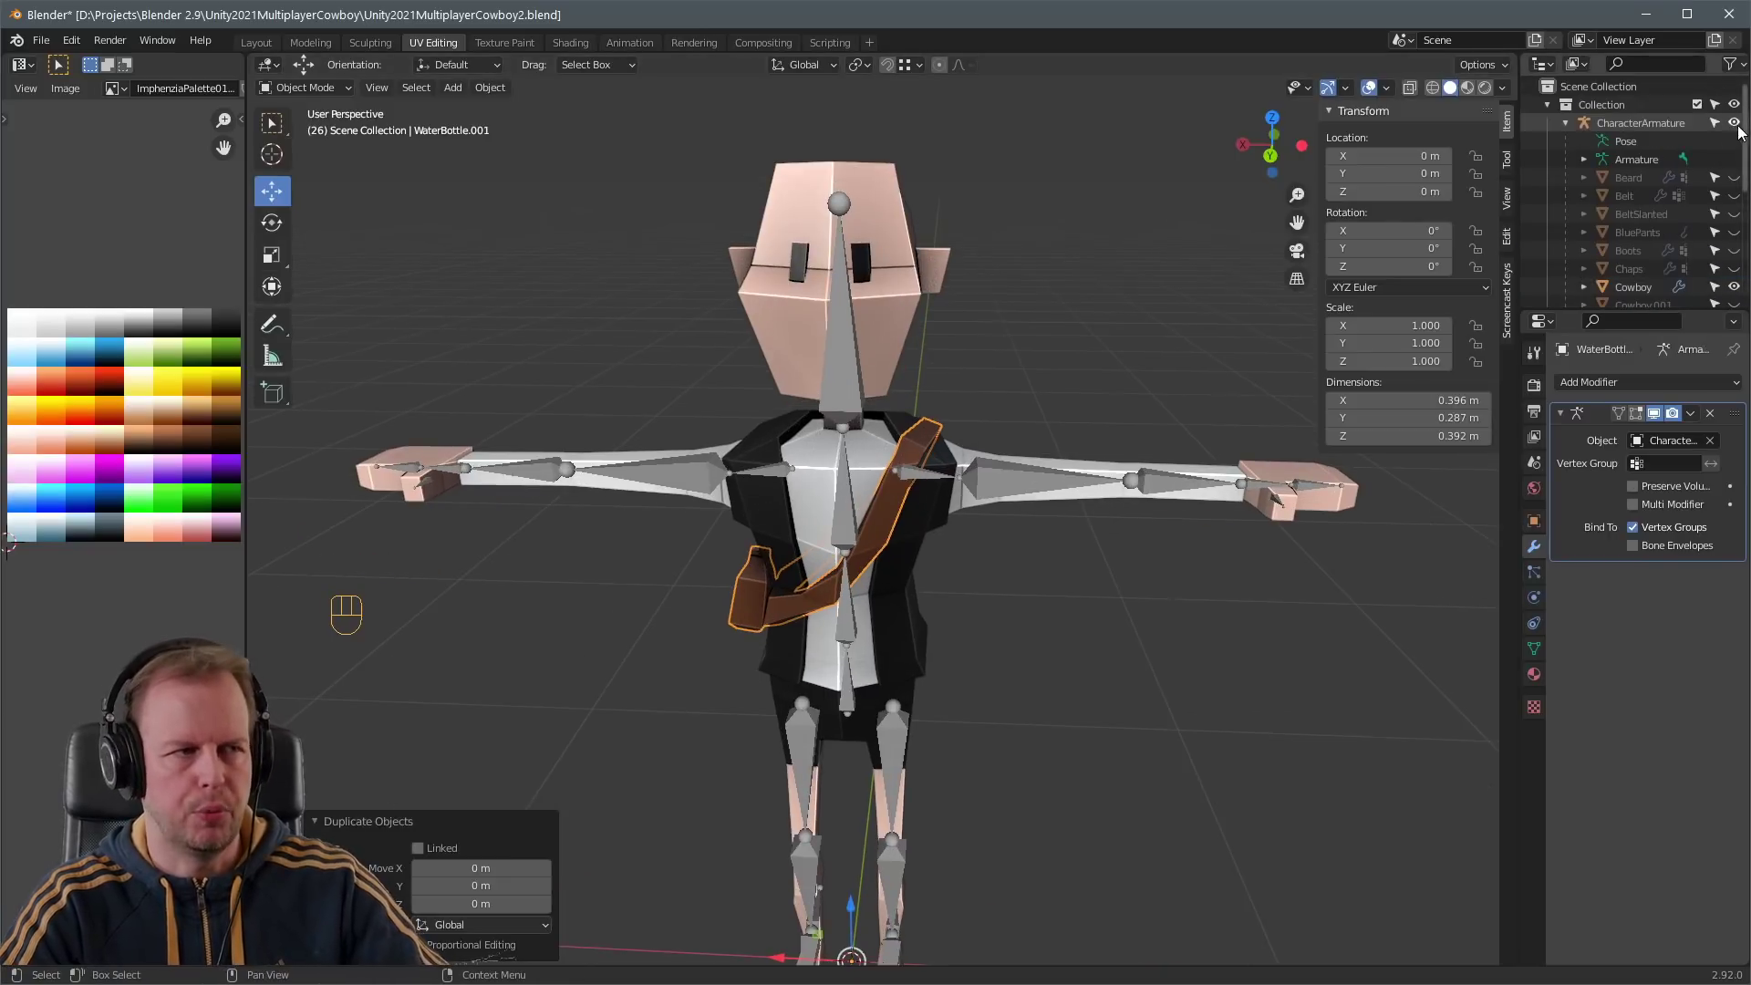
scroll(897, 469, up, 3)
middle_drag(898, 468, 883, 481)
key(Tab)
- Select the front and shoulder faces of the duplicated strap in edit mode
key(Tab)
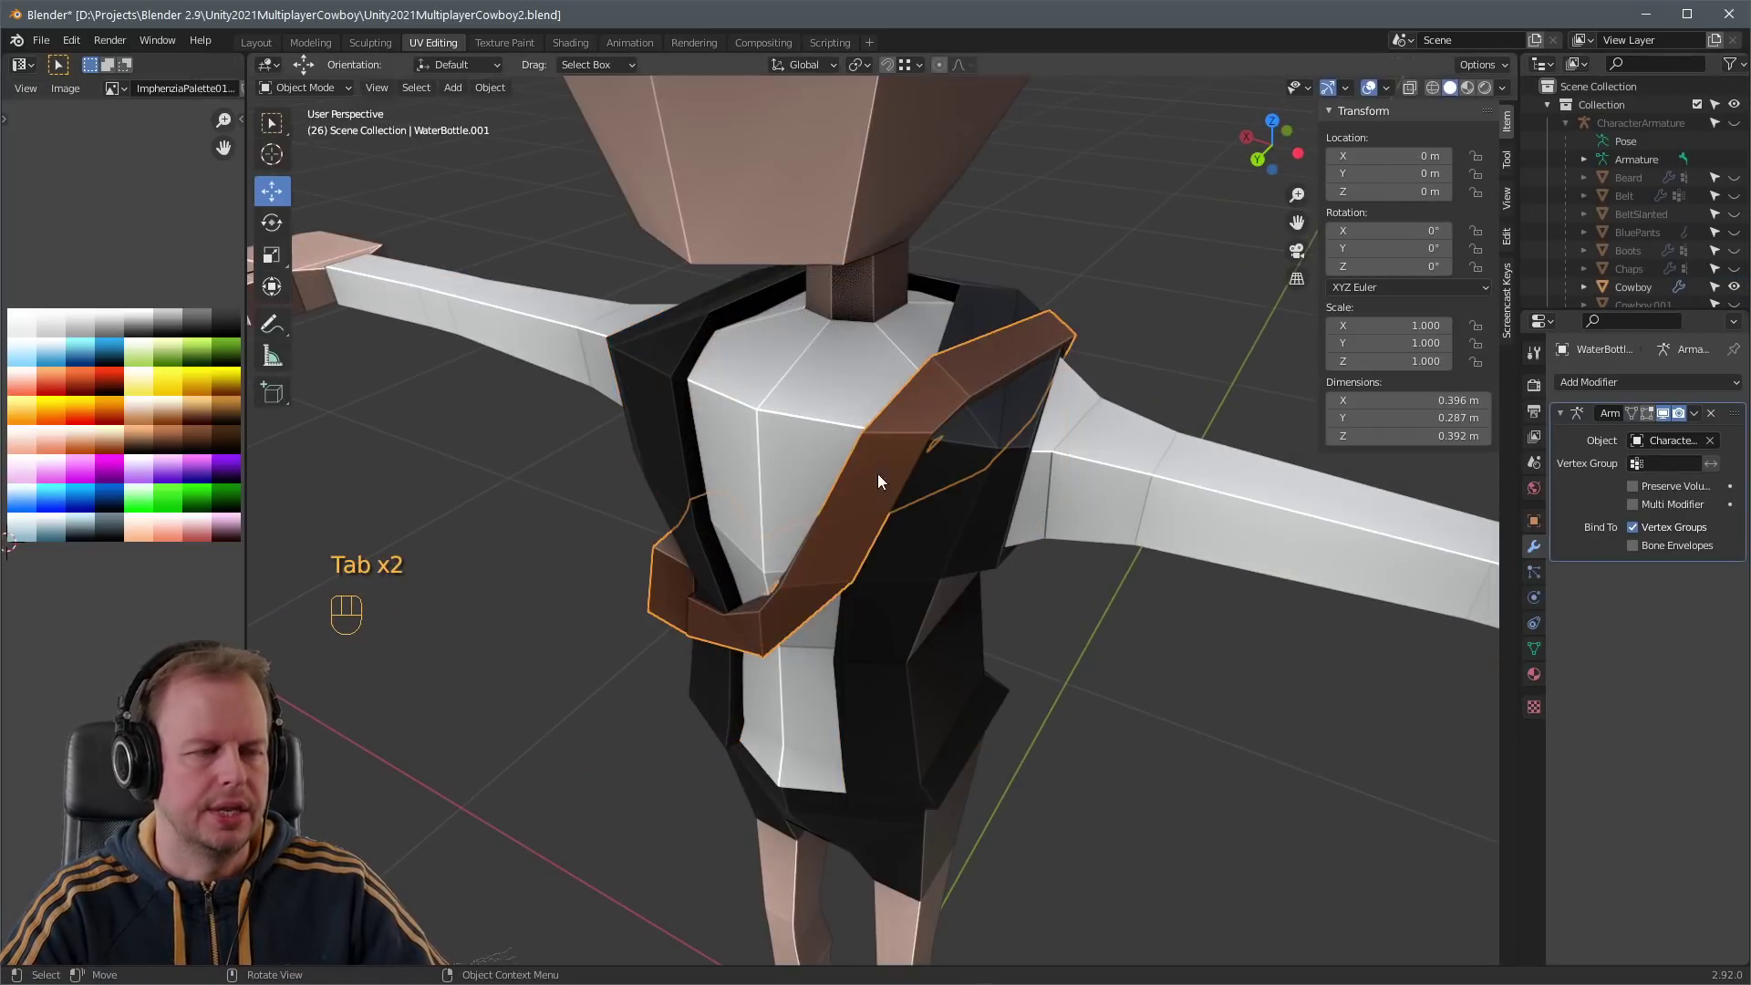
scroll(885, 470, down, 4)
key(Tab)
key(3)
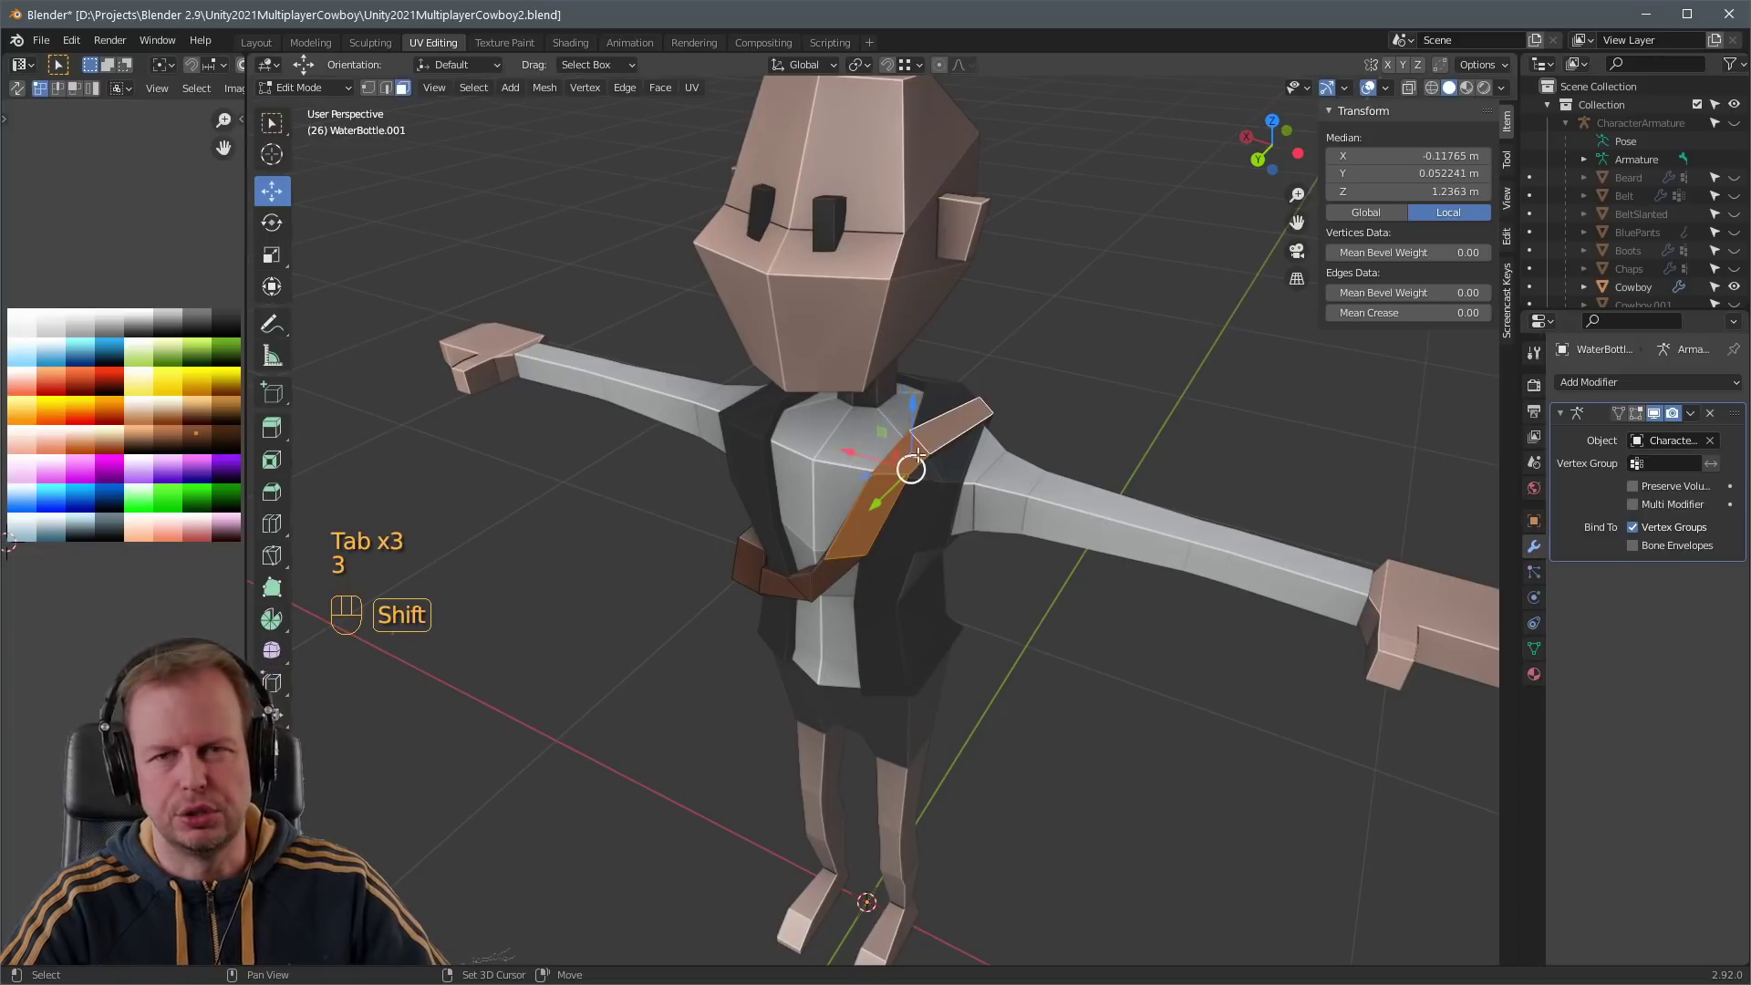
mouse_move(918, 455)
middle_down()
mouse_move(984, 383)
mouse_move(930, 411)
mouse_move(922, 446)
mouse_move(881, 446)
mouse_move(898, 441)
middle_up()
scroll(930, 421, up, 3)
click(850, 467)
key(shift+d)
right_click(894, 441)
middle_drag(1040, 406, 953, 429)
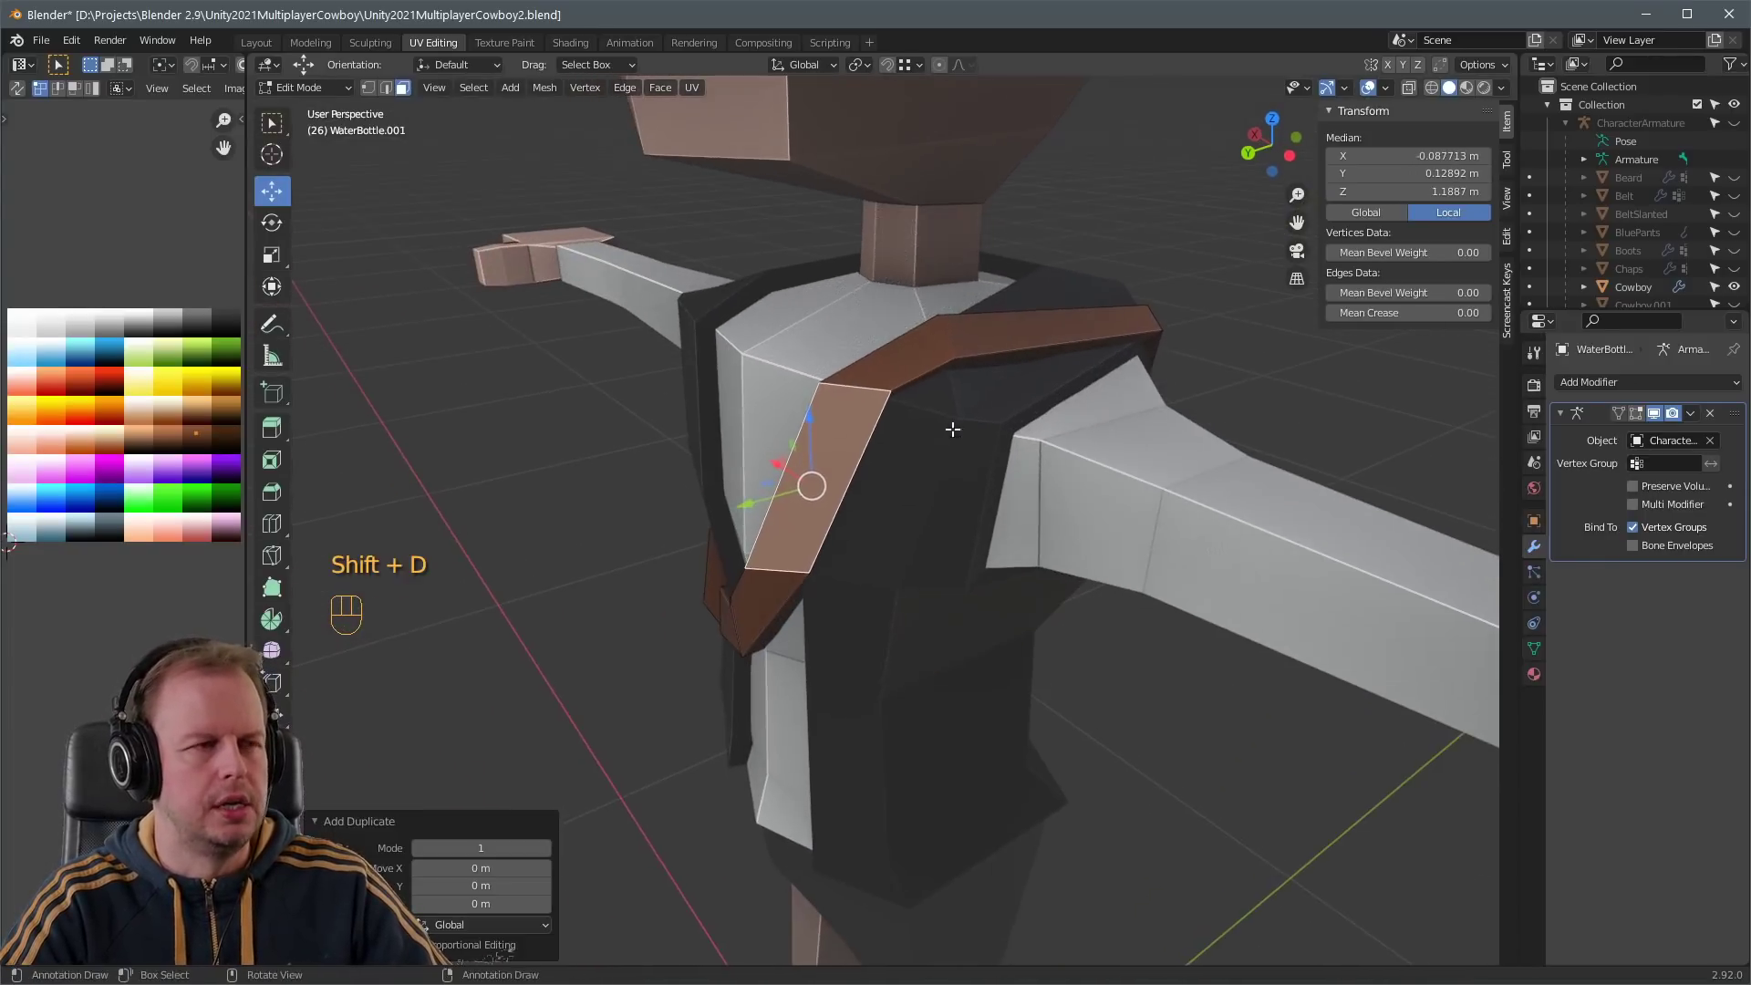
key(ctrl+z)
- Duplicate the selected front and shoulder strap faces in place and subdivide the copies with one cut
key(shift+d)
right_click(1005, 400)
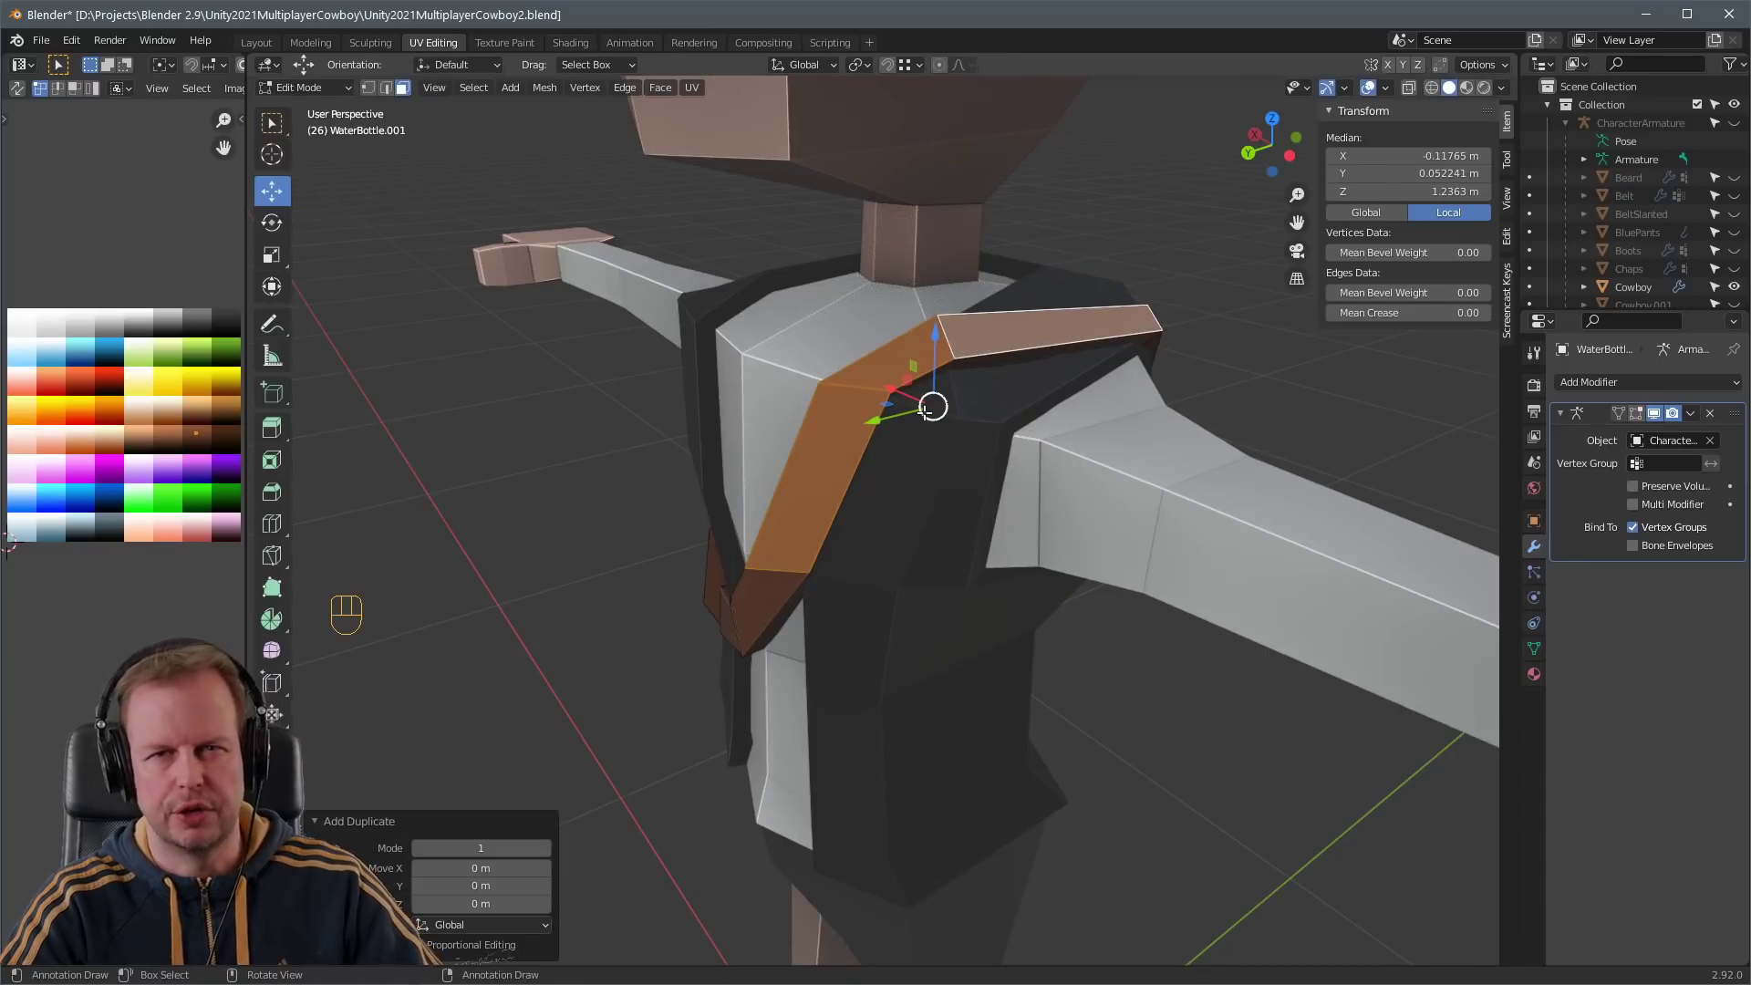
right_click(860, 420)
click(821, 299)
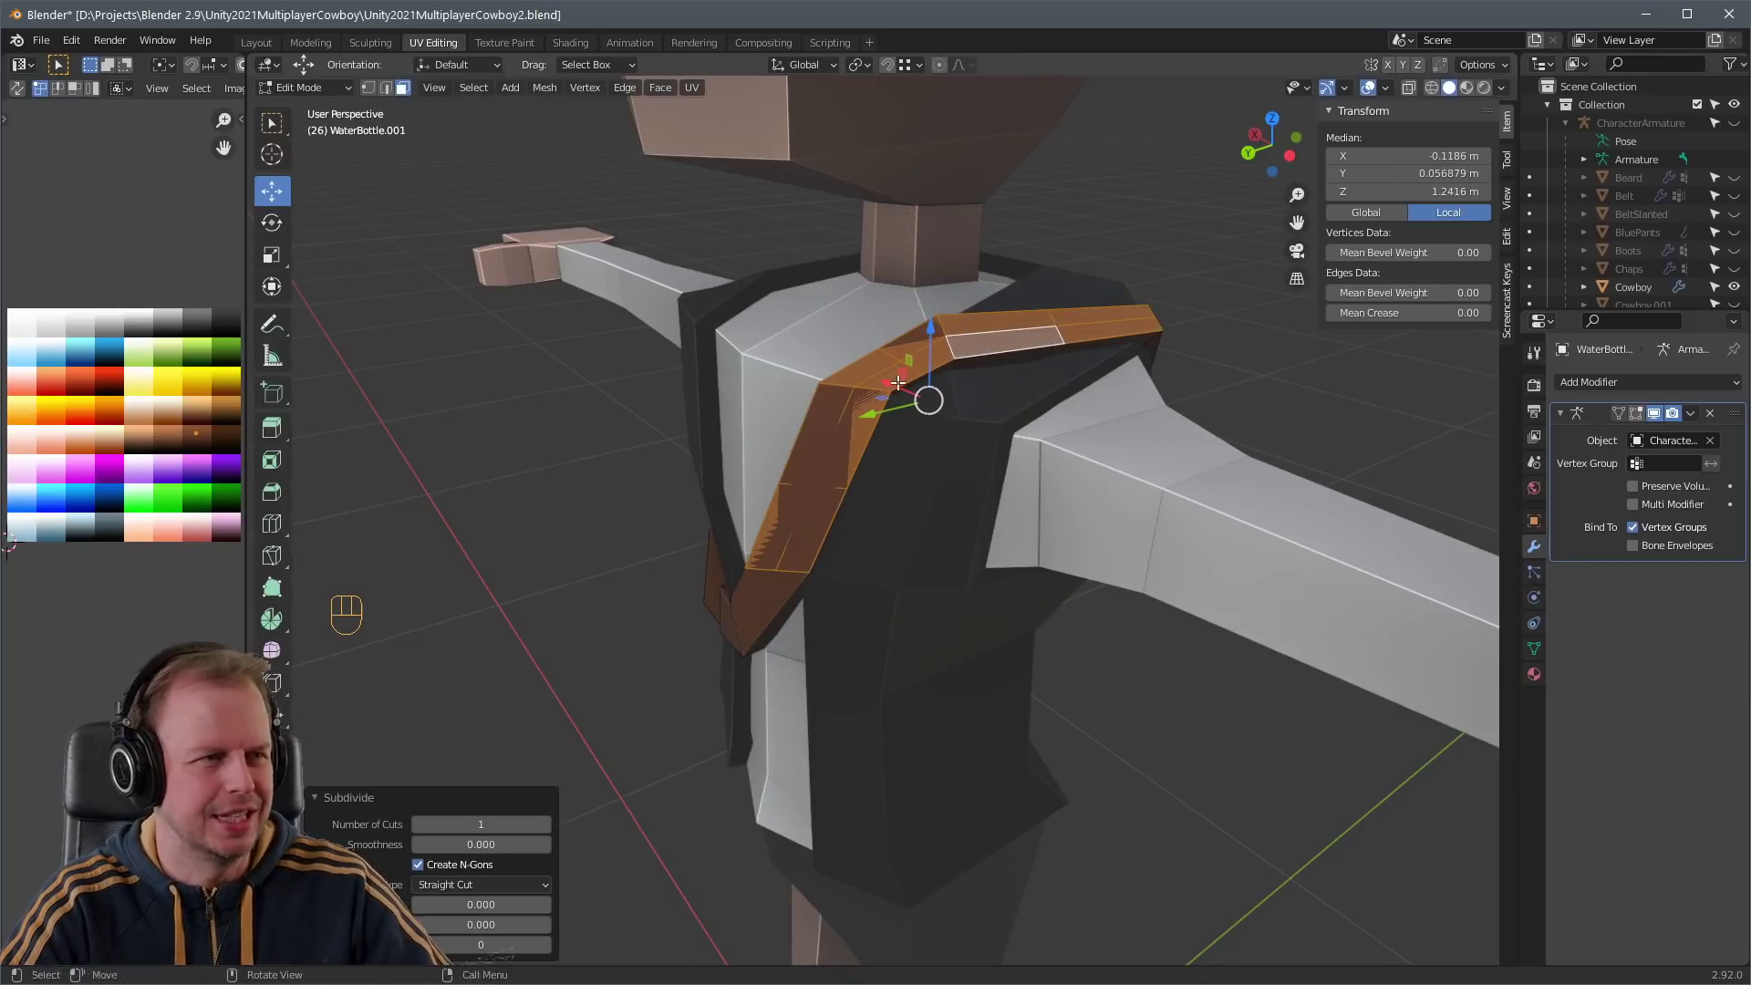
- Raise the subdivision of the duplicated strap faces to five cuts
click(545, 830)
click(547, 829)
click(547, 828)
click(547, 828)
scroll(793, 529, up, 2)
- Separate the subdivided front and shoulder strap faces into their own object and return to object mode
key(3)
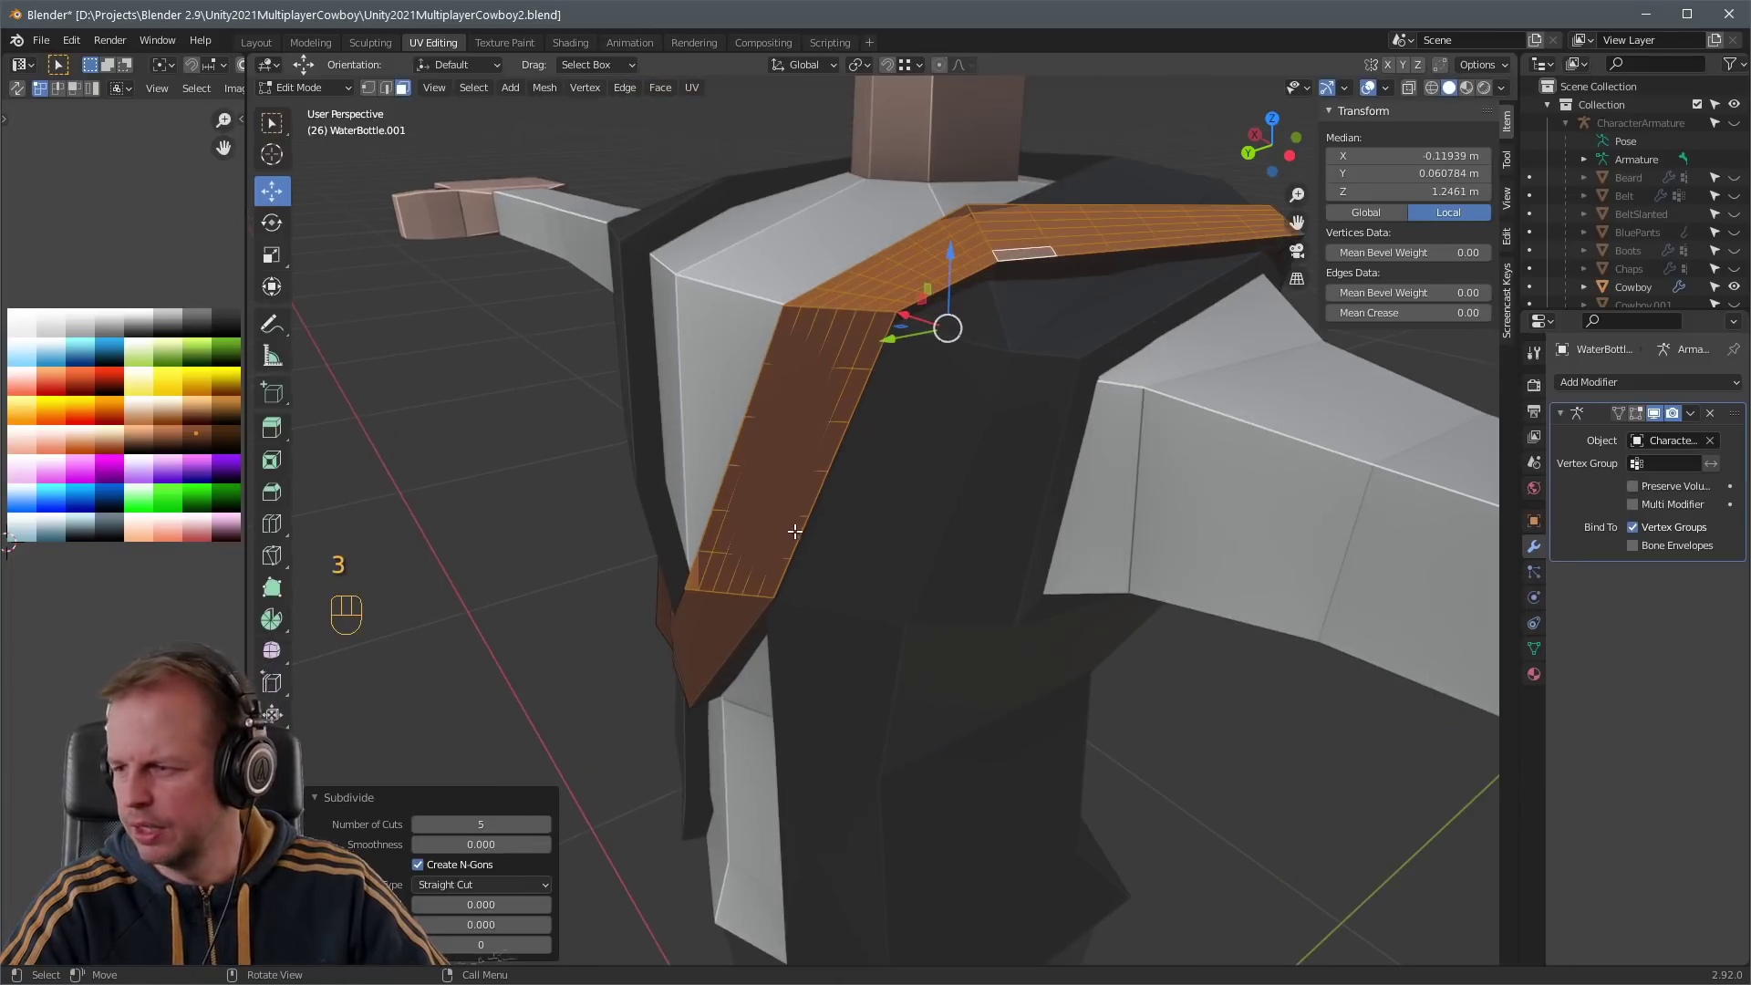
click(797, 534)
key(Tab)
key(ctrl+z)
key(ctrl+z)
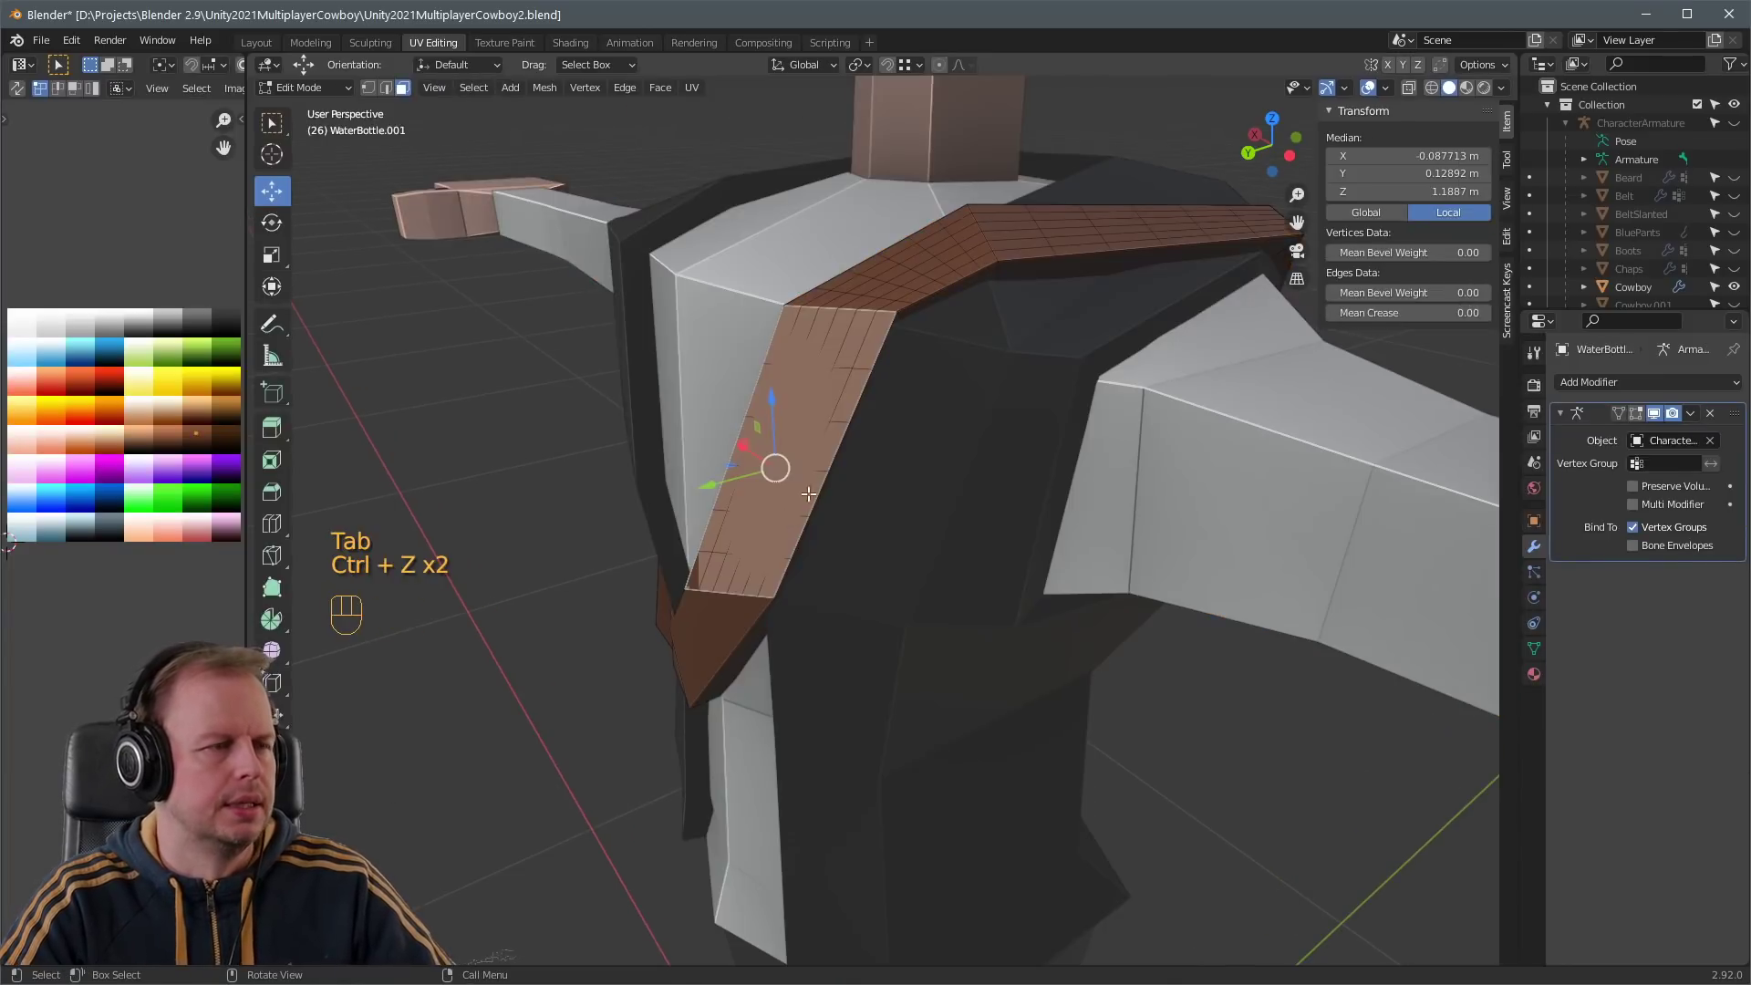
key(ctrl+z)
key(p)
click(862, 394)
key(Tab)
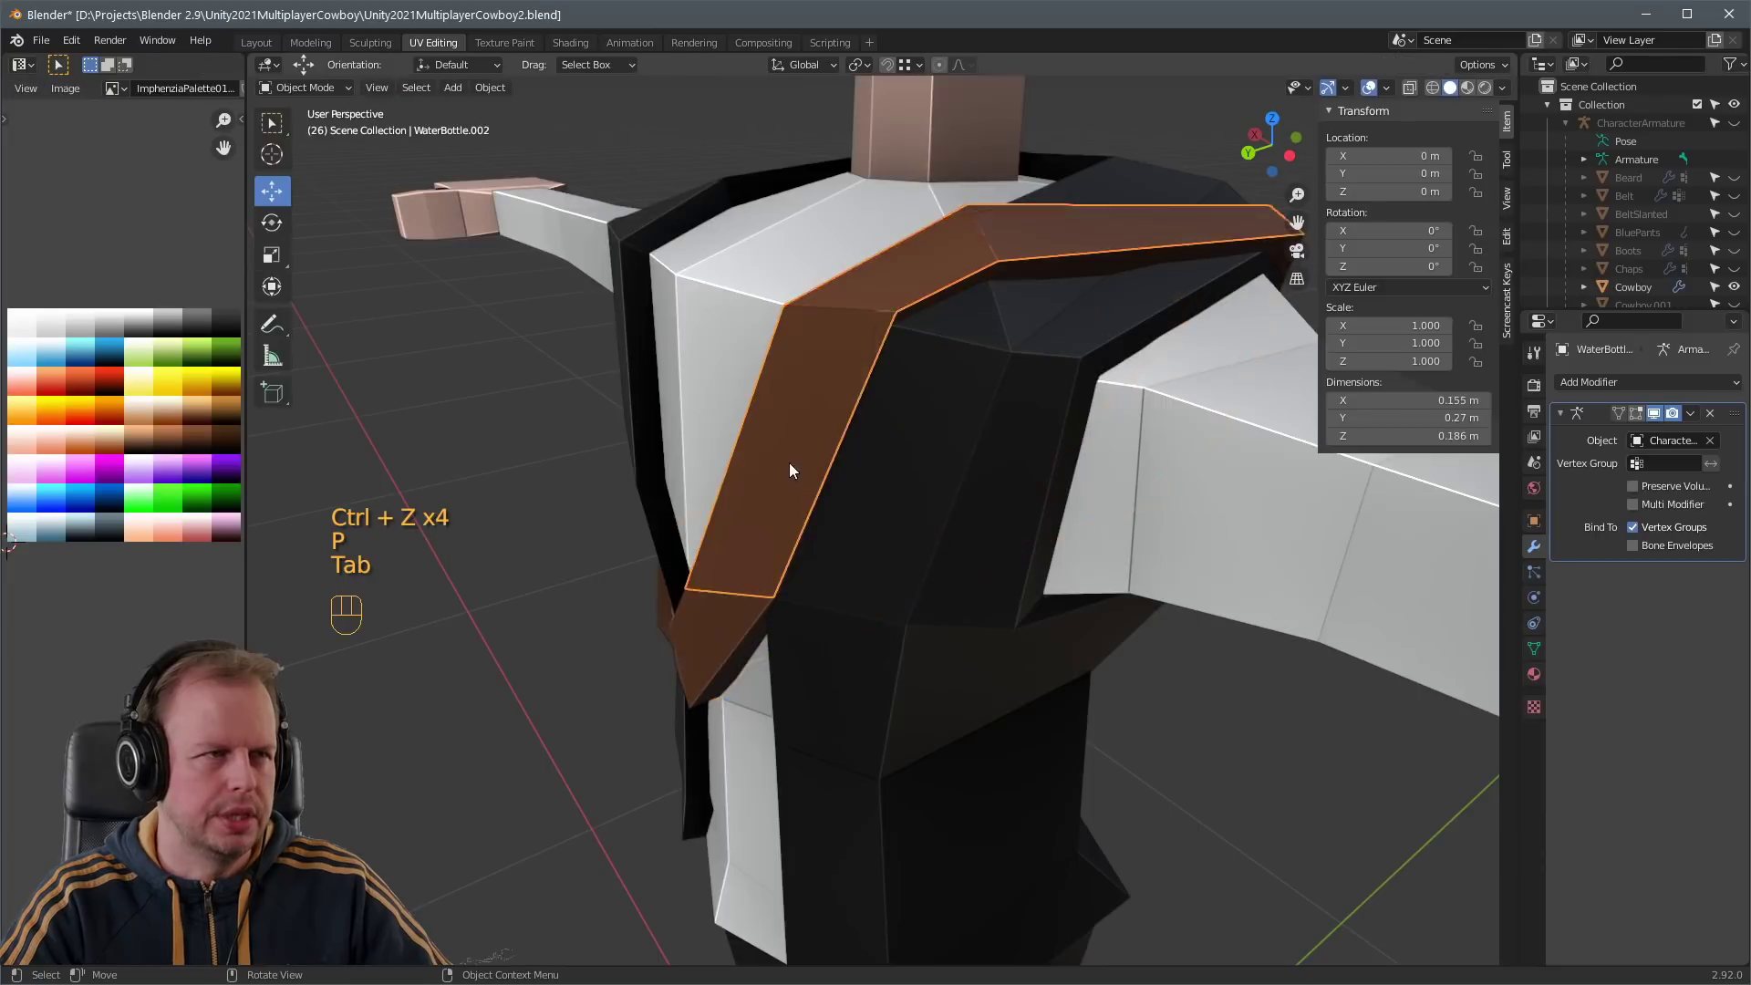
- Hide the original strap object and open the separated strap piece for face editing
key(Tab)
key(3)
key(Tab)
key(h)
key(Tab)
key(3)
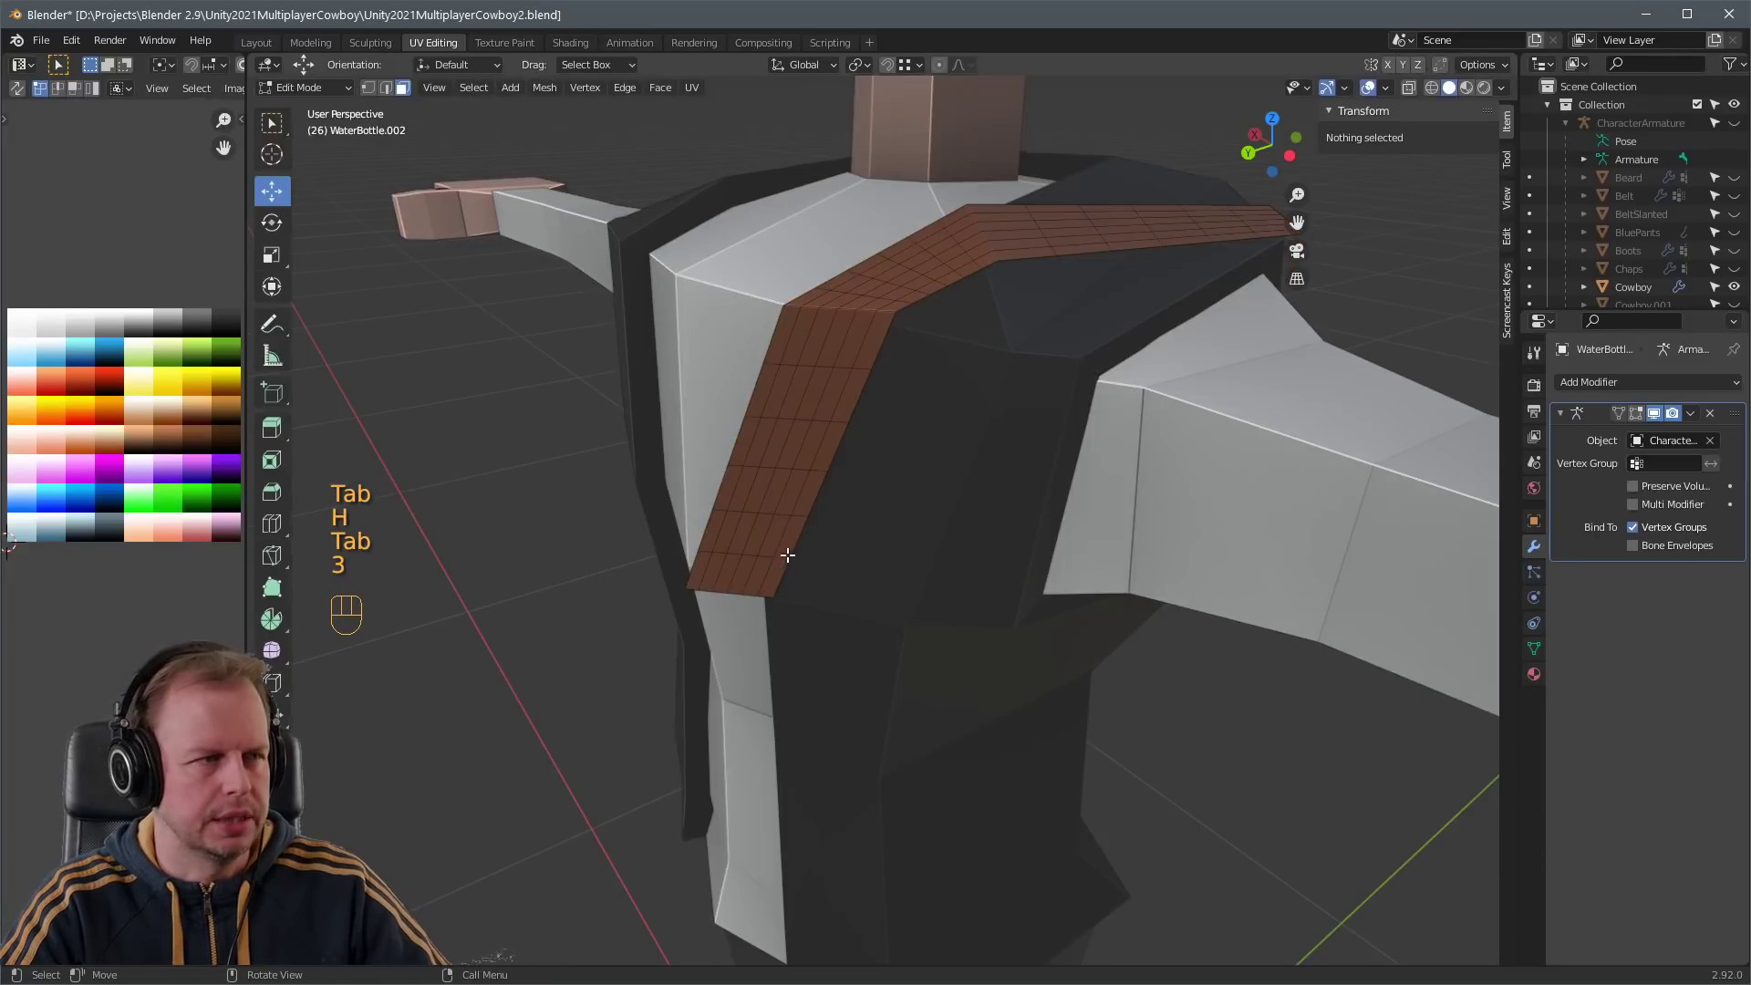
- Select evenly spaced crosswise bands of faces along the front of the strap piece, leaving gaps between them
click(764, 577)
ctrl+shift+click(717, 536)
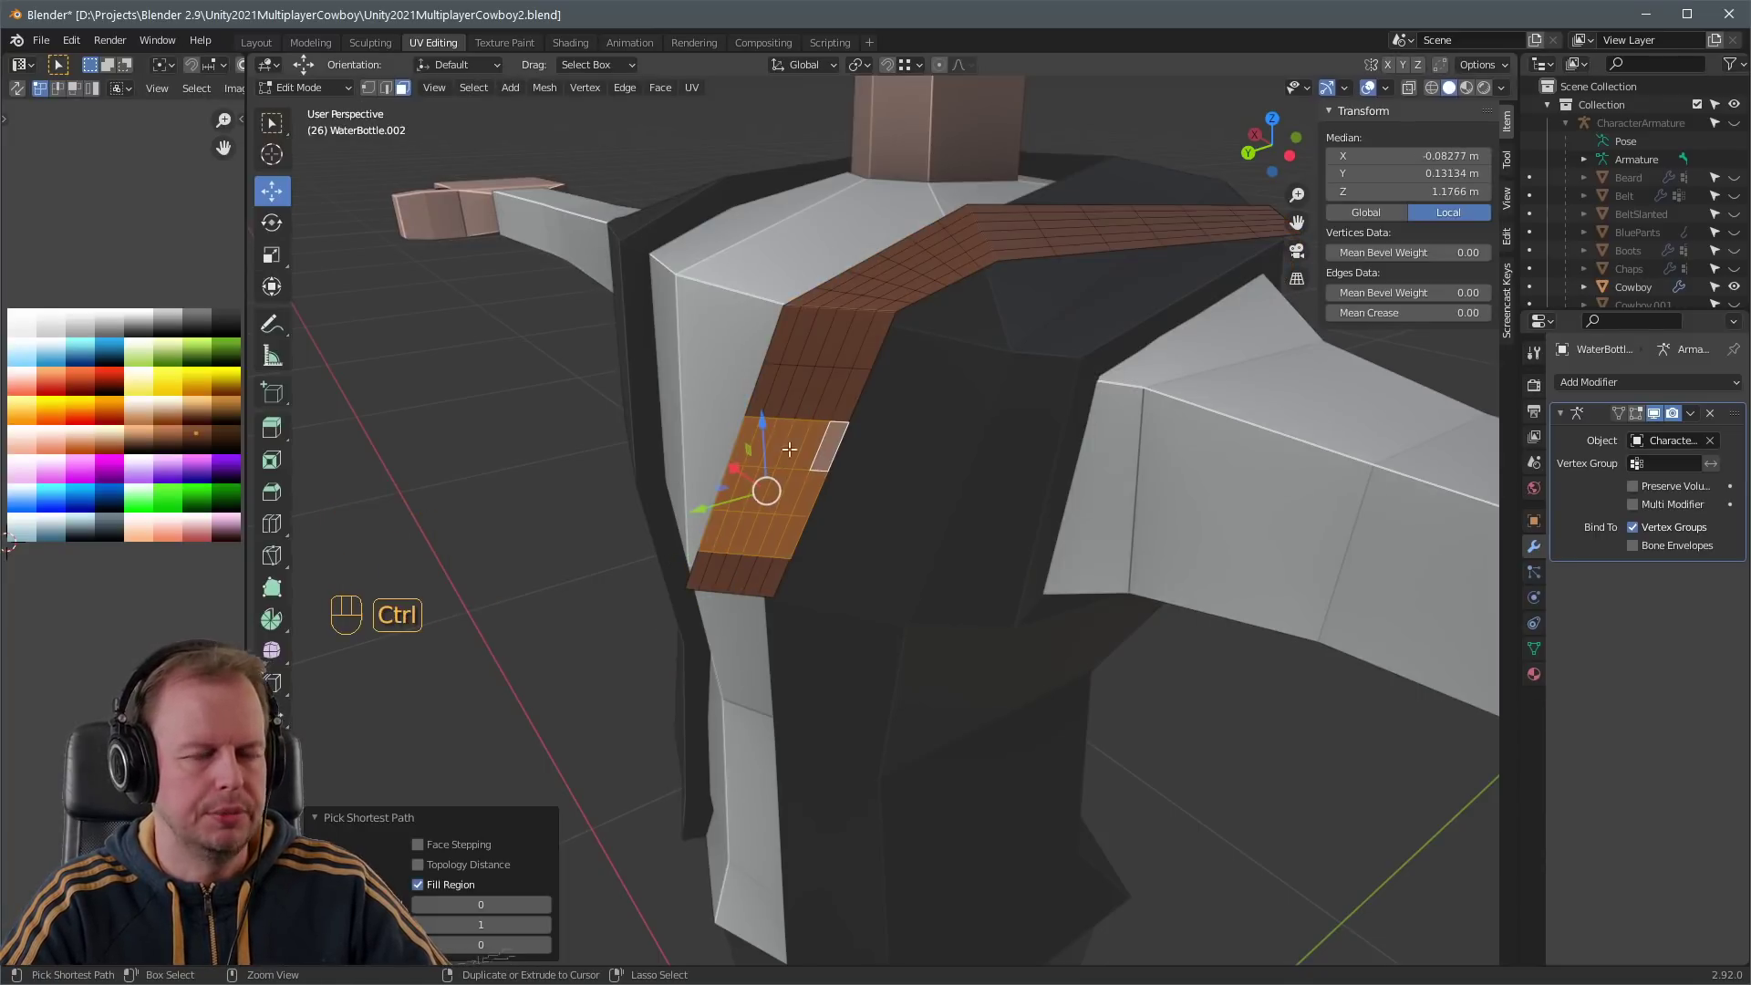
key(ctrl+z)
key(ctrl+z)
ctrl+click(748, 446)
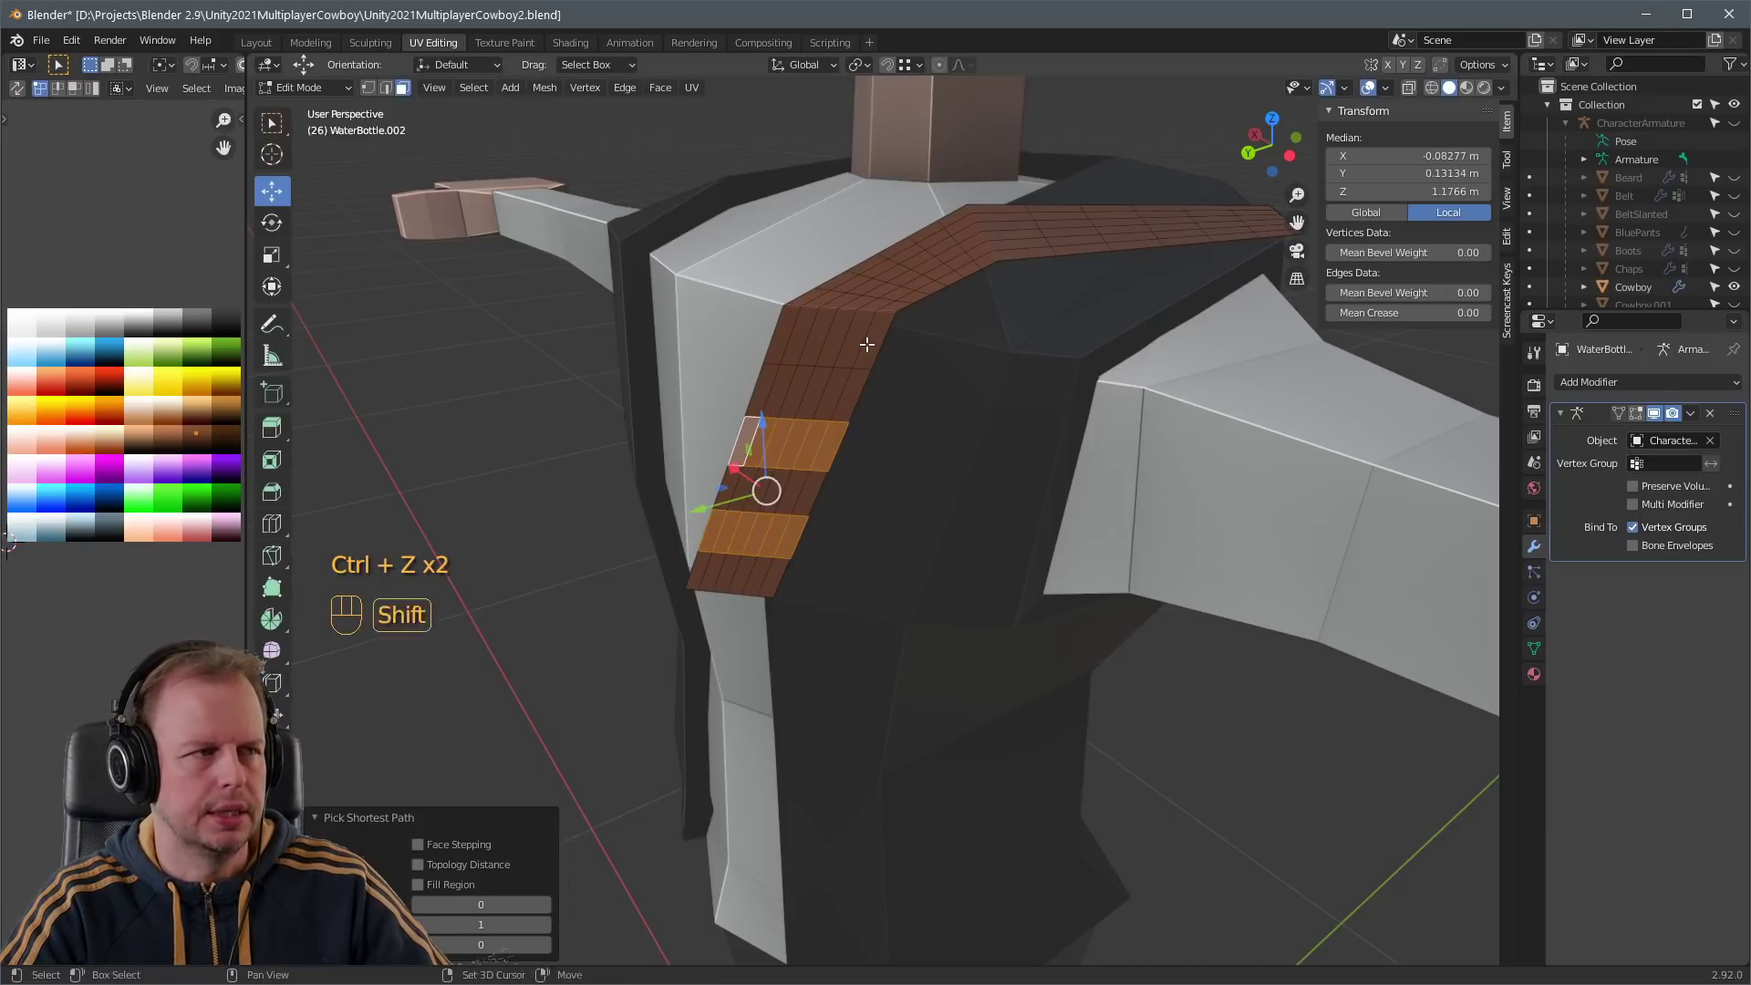
shift+click(868, 345)
ctrl+click(782, 339)
shift+click(906, 297)
ctrl+click(837, 282)
shift+click(945, 273)
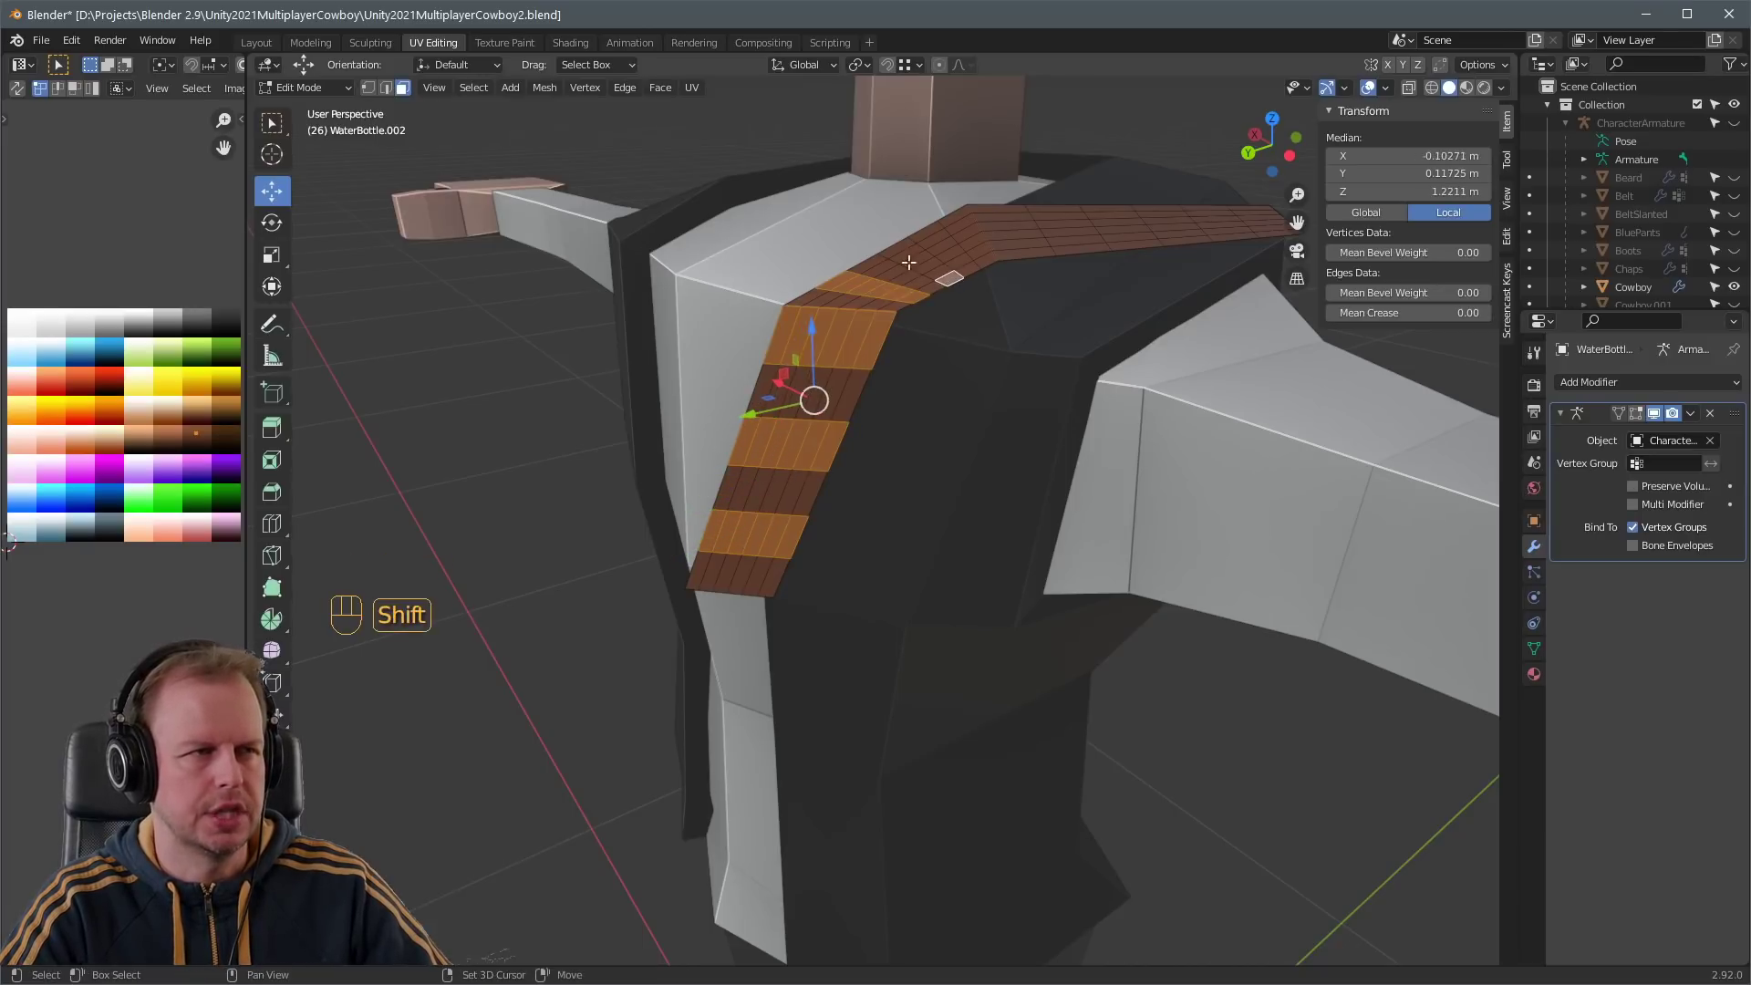
- Extend the selection with evenly spaced crosswise face bands over the shoulder, making seven bands in total
ctrl+click(899, 249)
shift+click(1024, 255)
ctrl+click(988, 215)
key(ctrl+z)
key(ctrl+z)
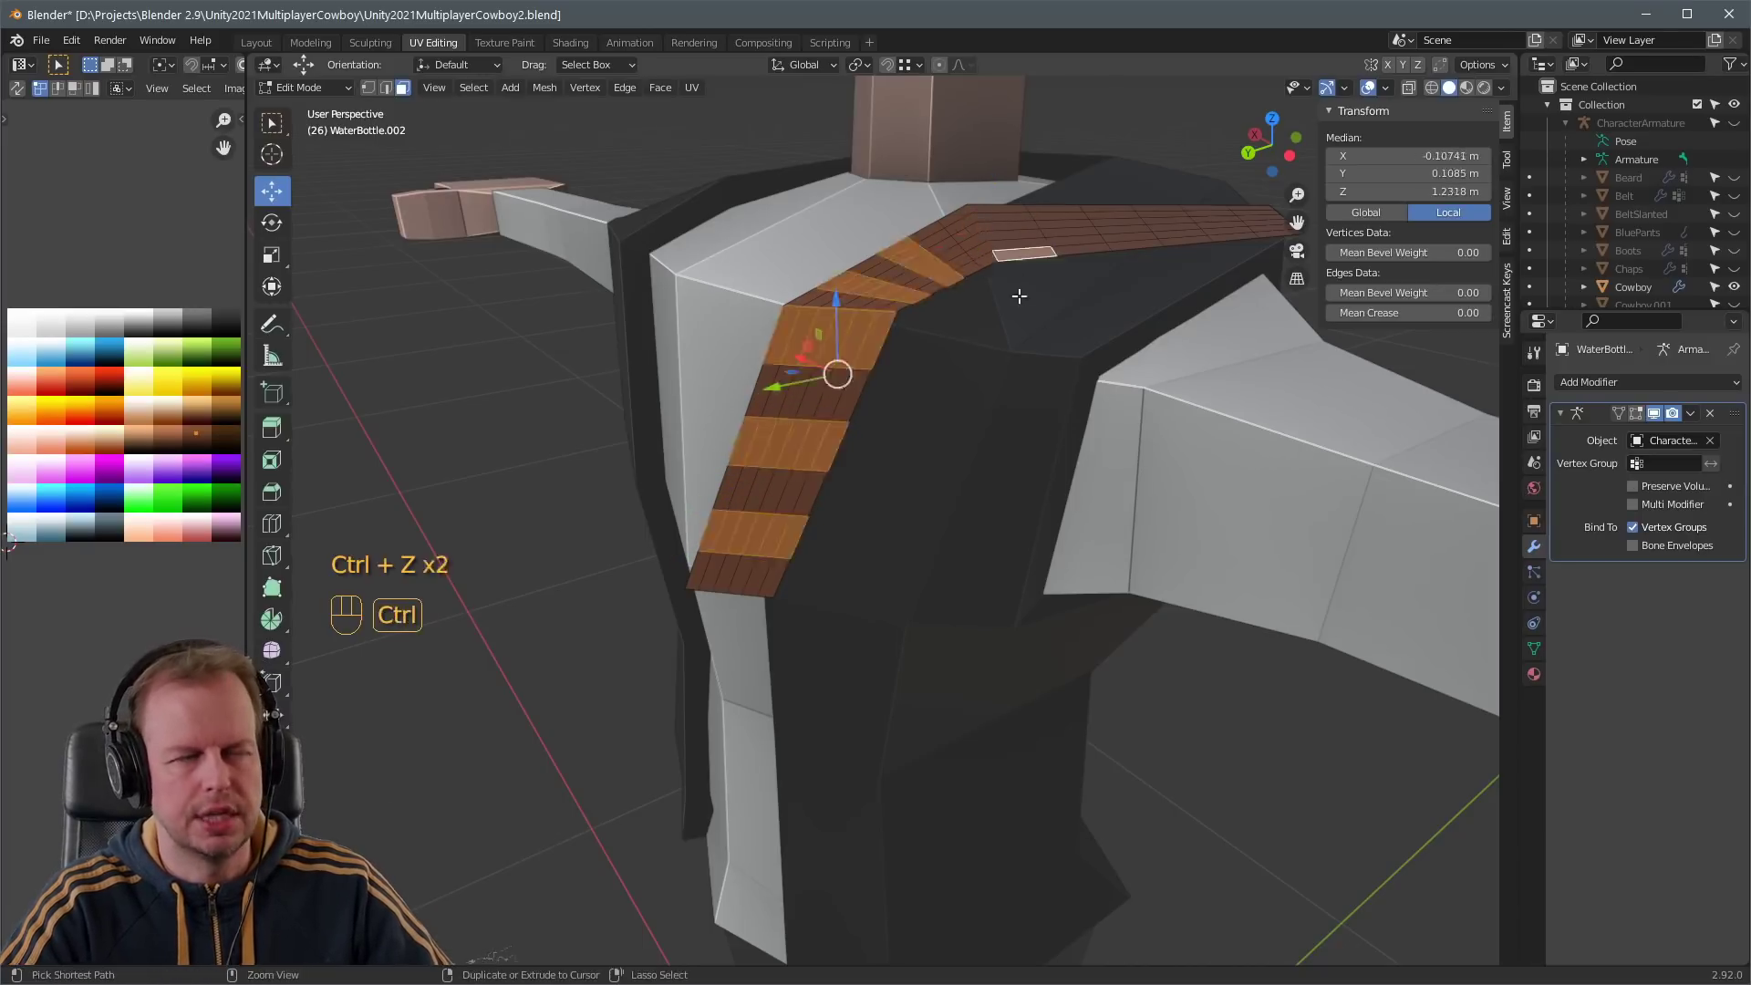
middle_drag(1015, 293, 920, 344)
key(ctrl+z)
key(ctrl+z)
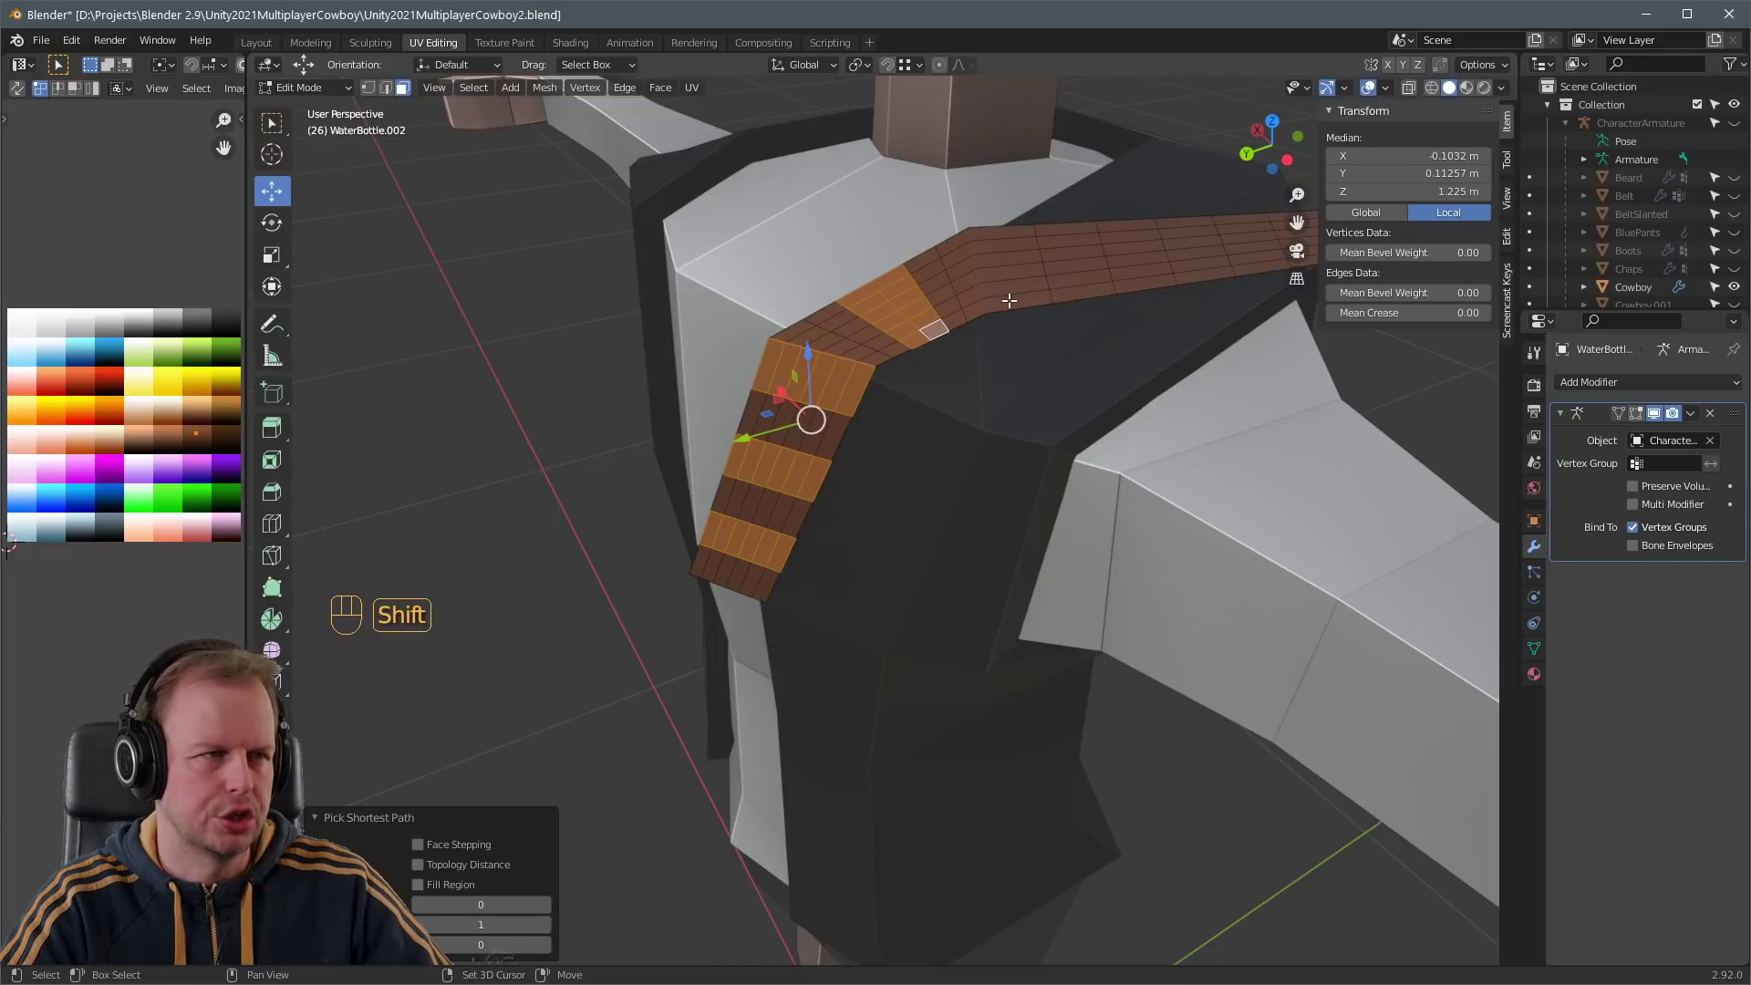
ctrl+click(1042, 248)
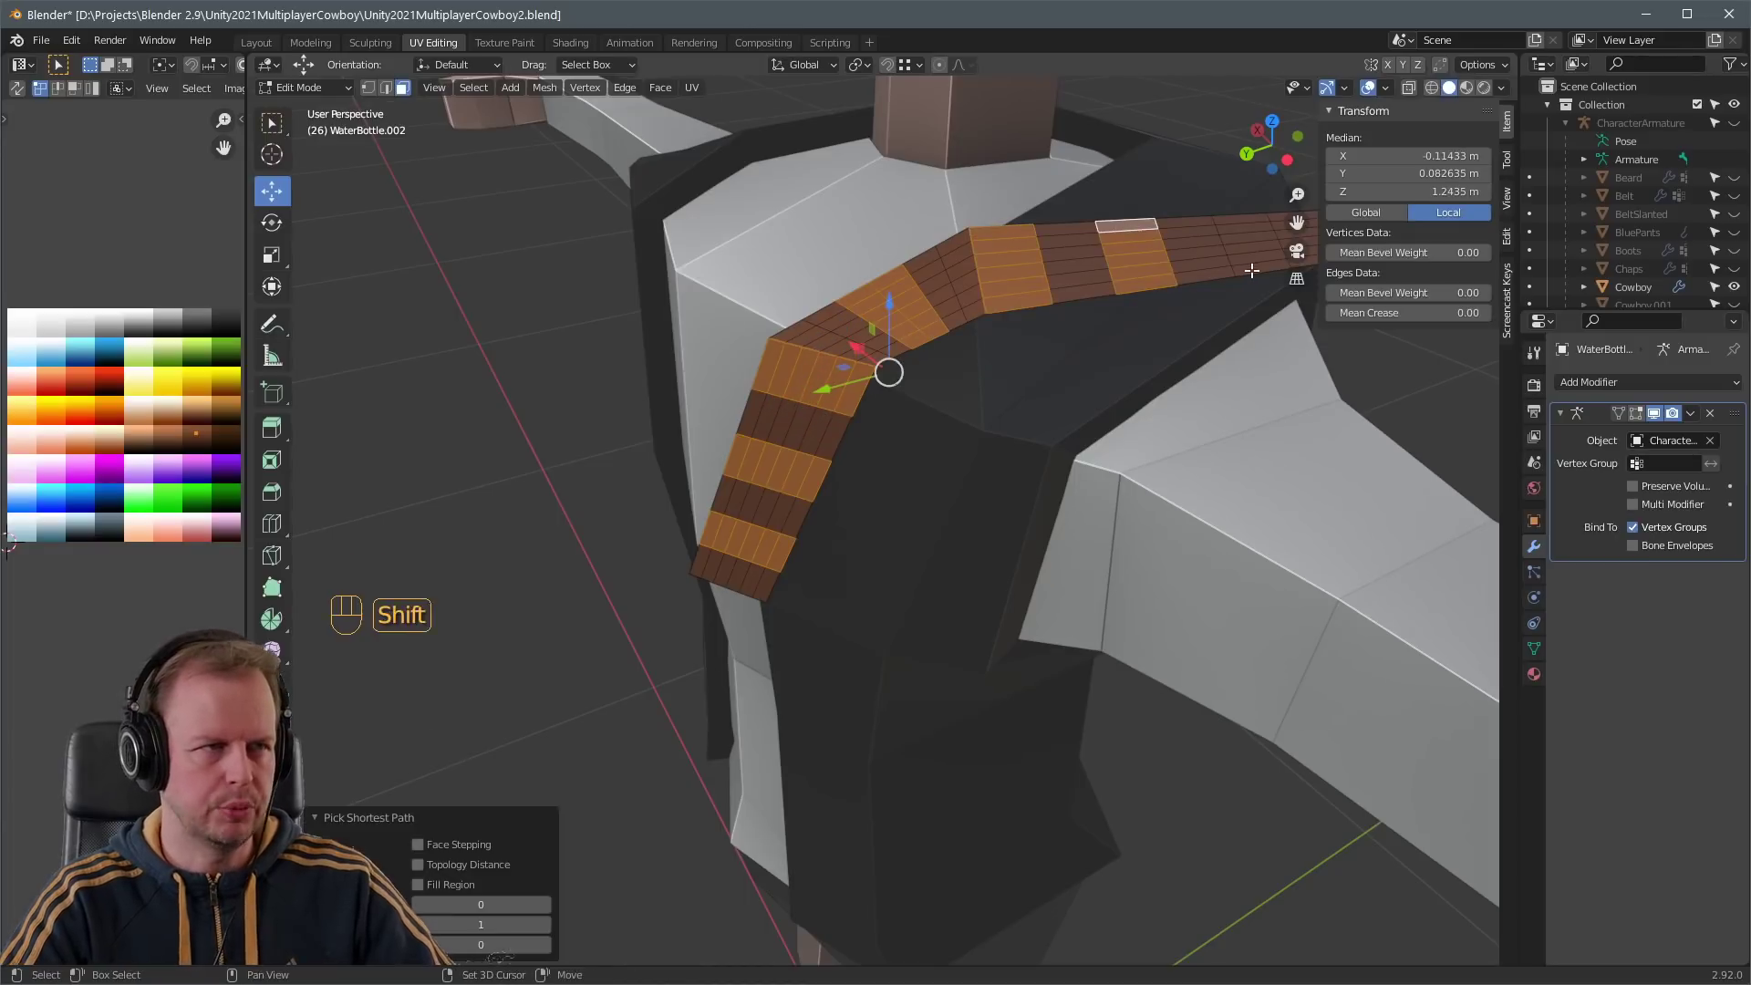
middle_drag(790, 420, 840, 374)
middle_drag(990, 358, 856, 469)
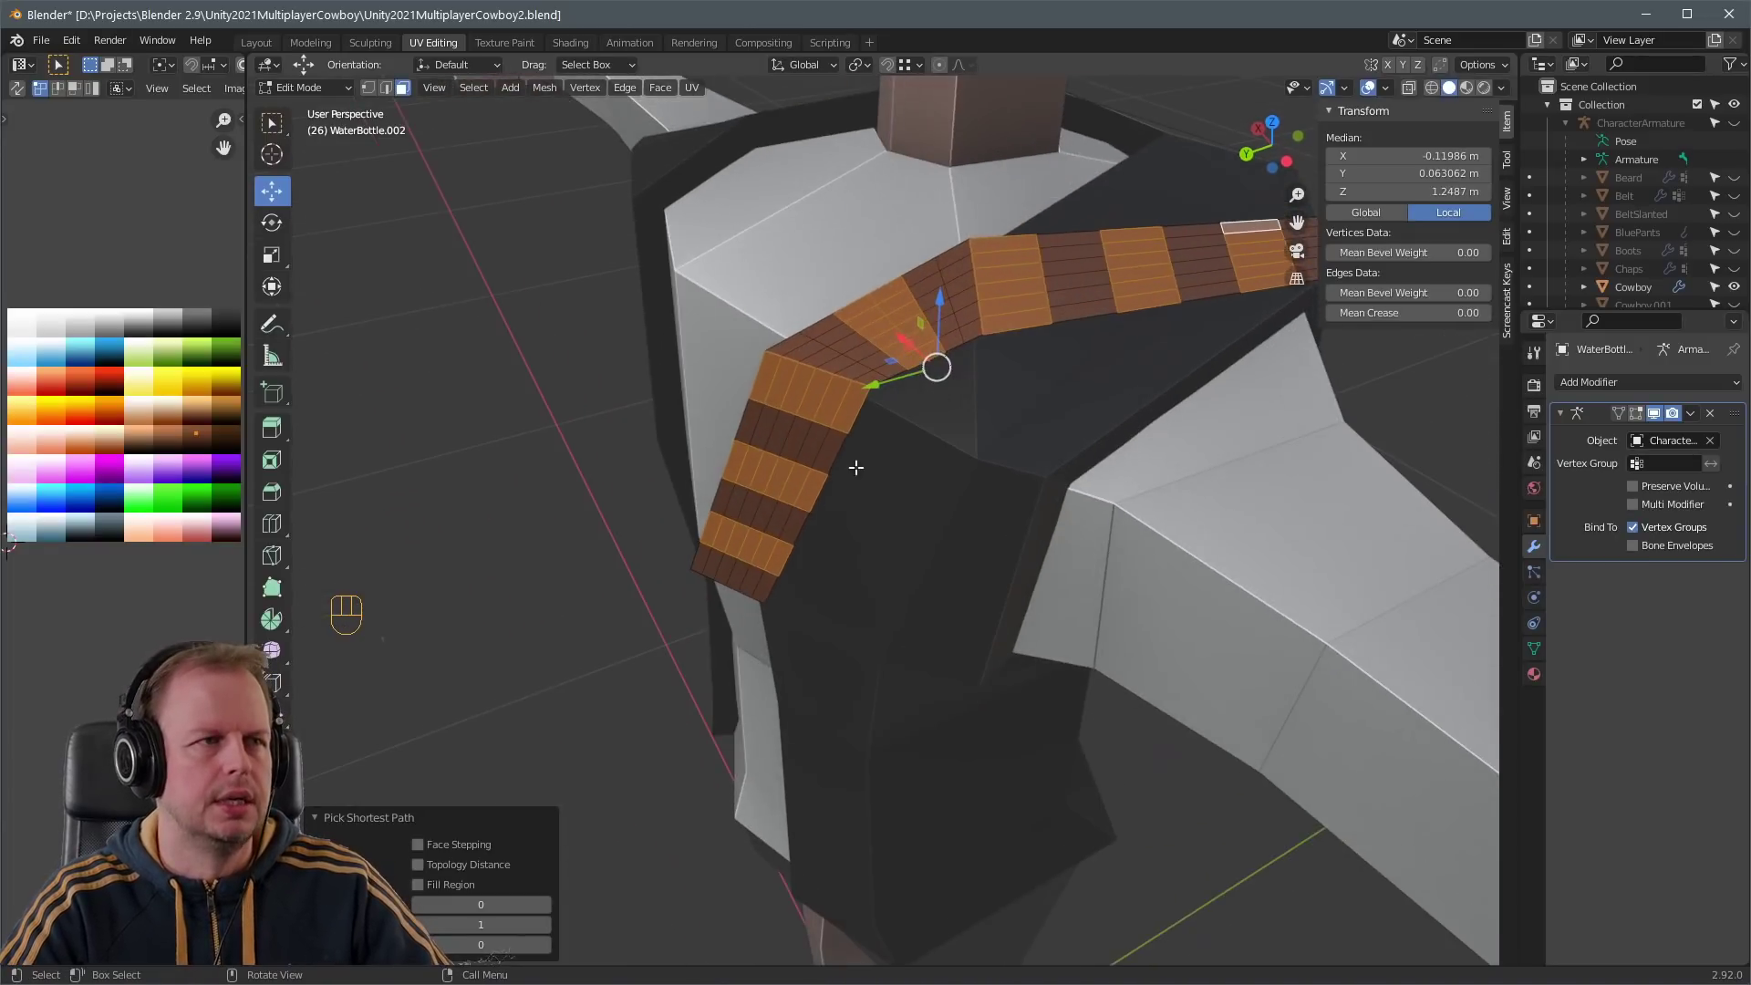
- Invert the selection and delete the strap faces between the seven bands
scroll(941, 498, down, 1)
key(ctrl+l)
key(Delete)
click(939, 497)
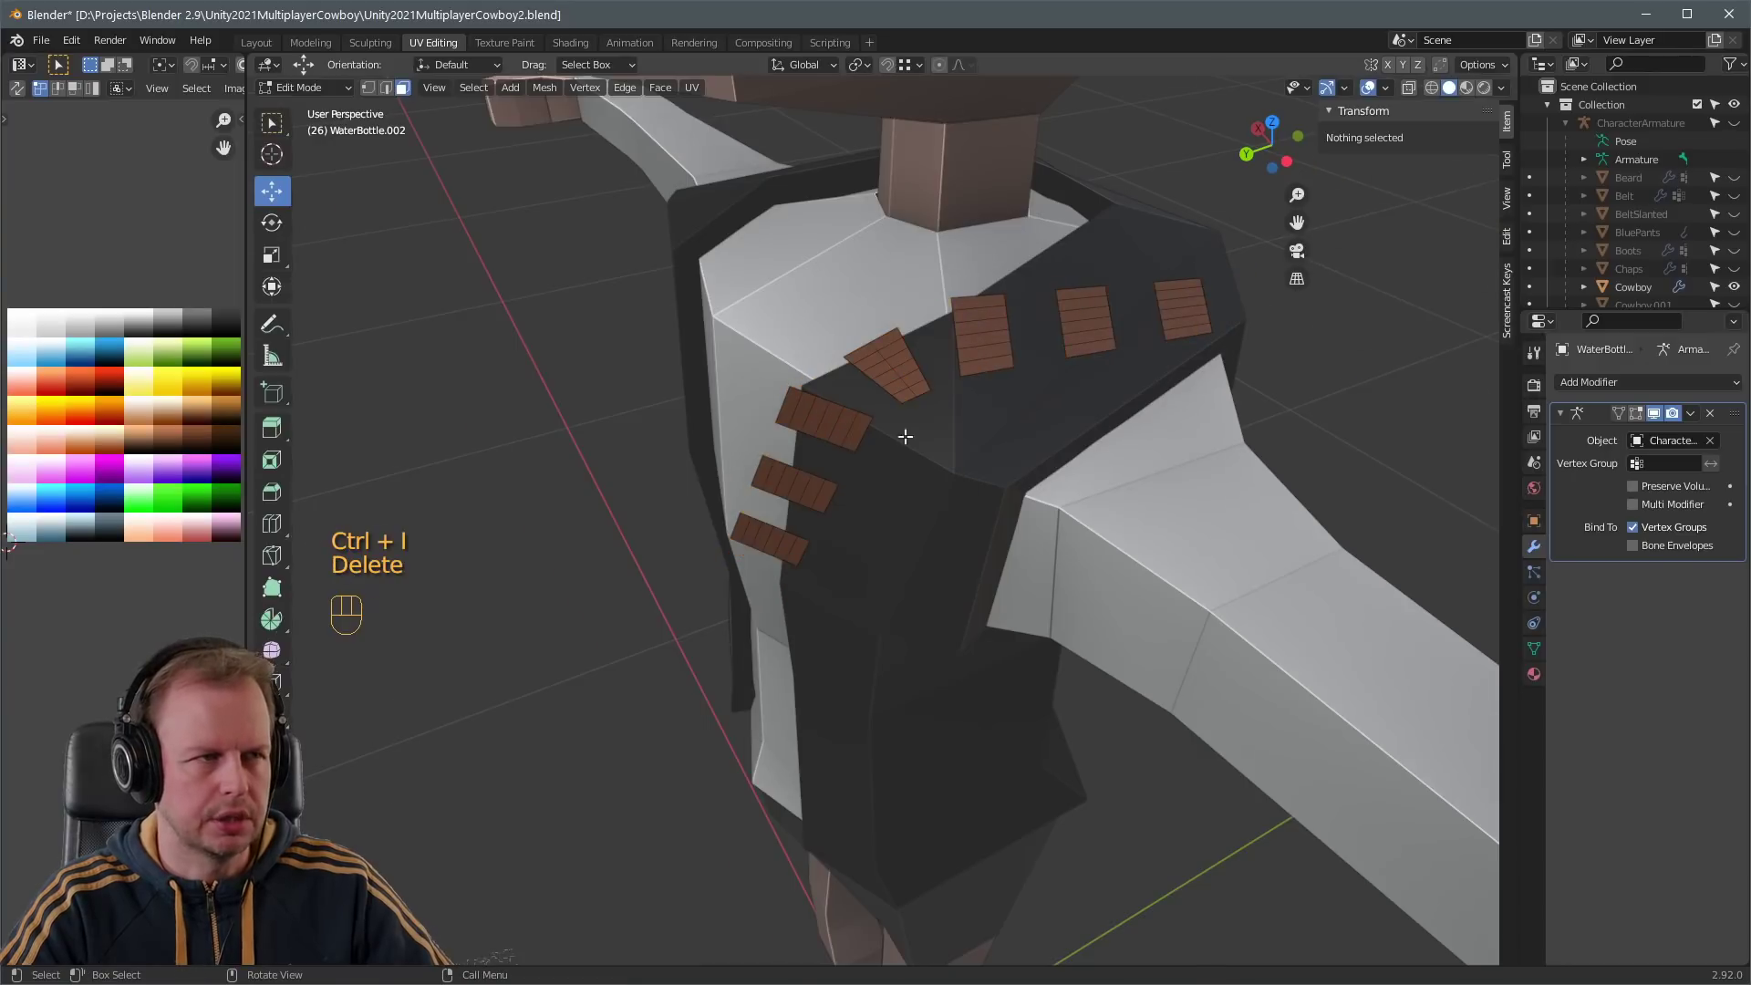
- Add a Decimate modifier in Planar mode to the seven patches and apply it
scroll(939, 497, down, 2)
click(1629, 383)
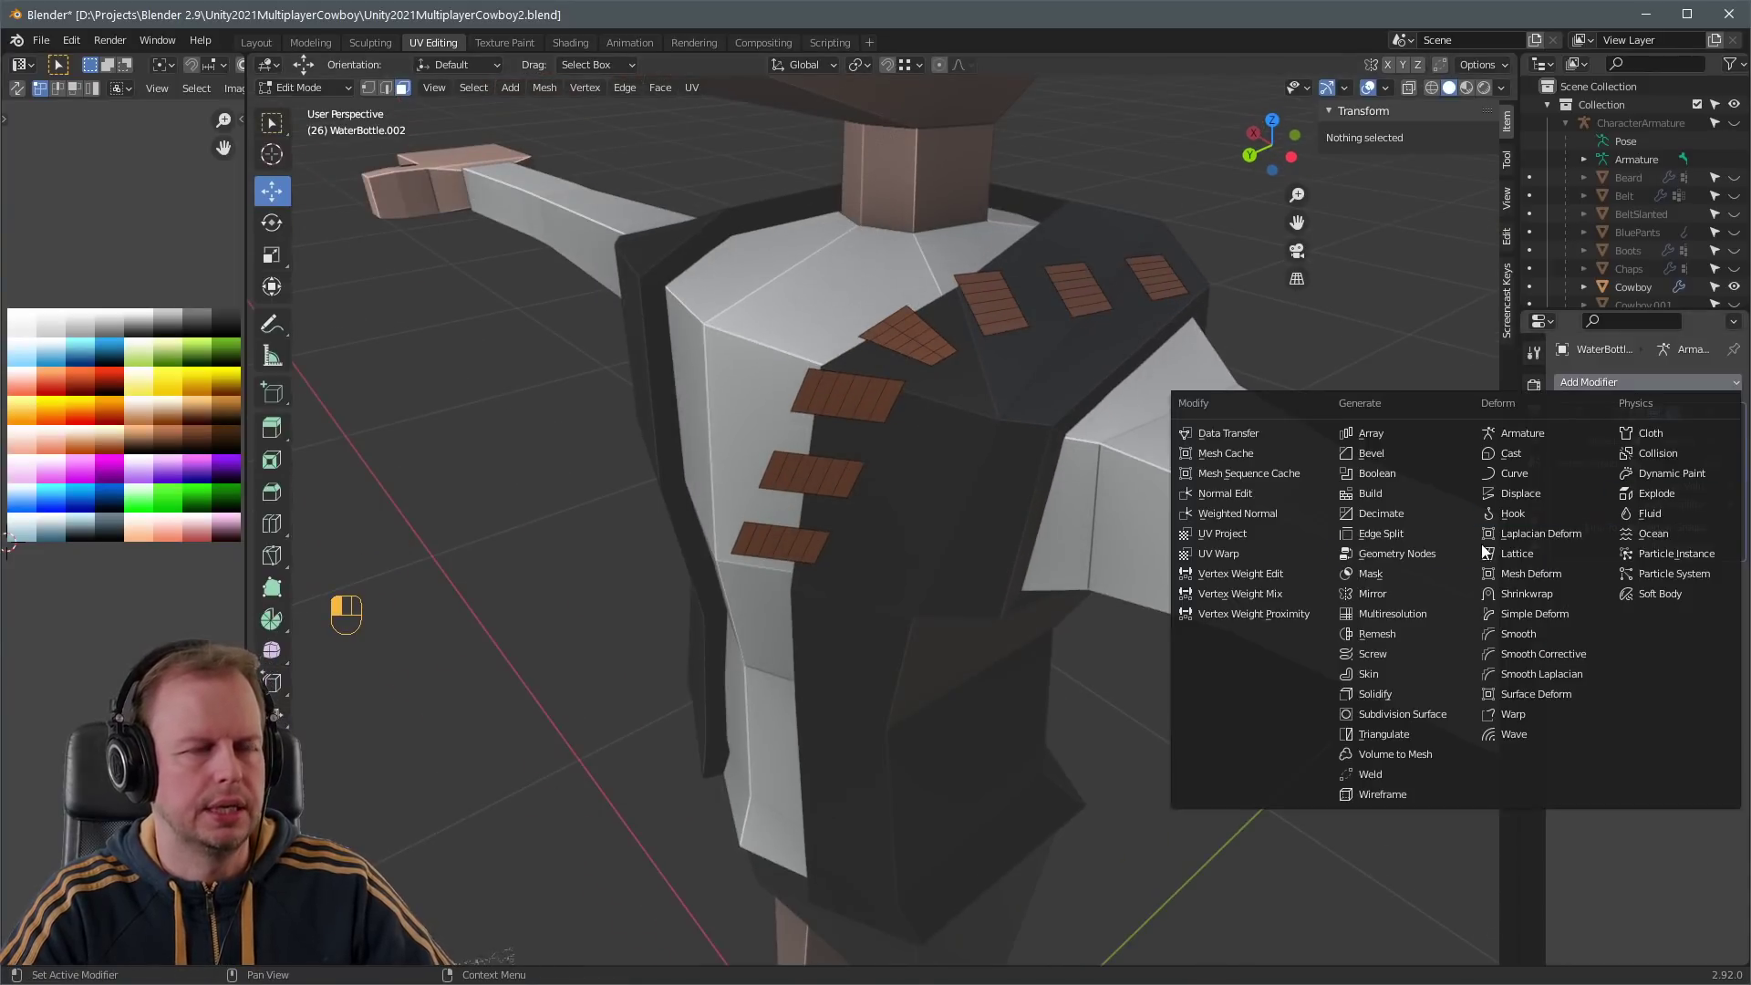
click(1404, 520)
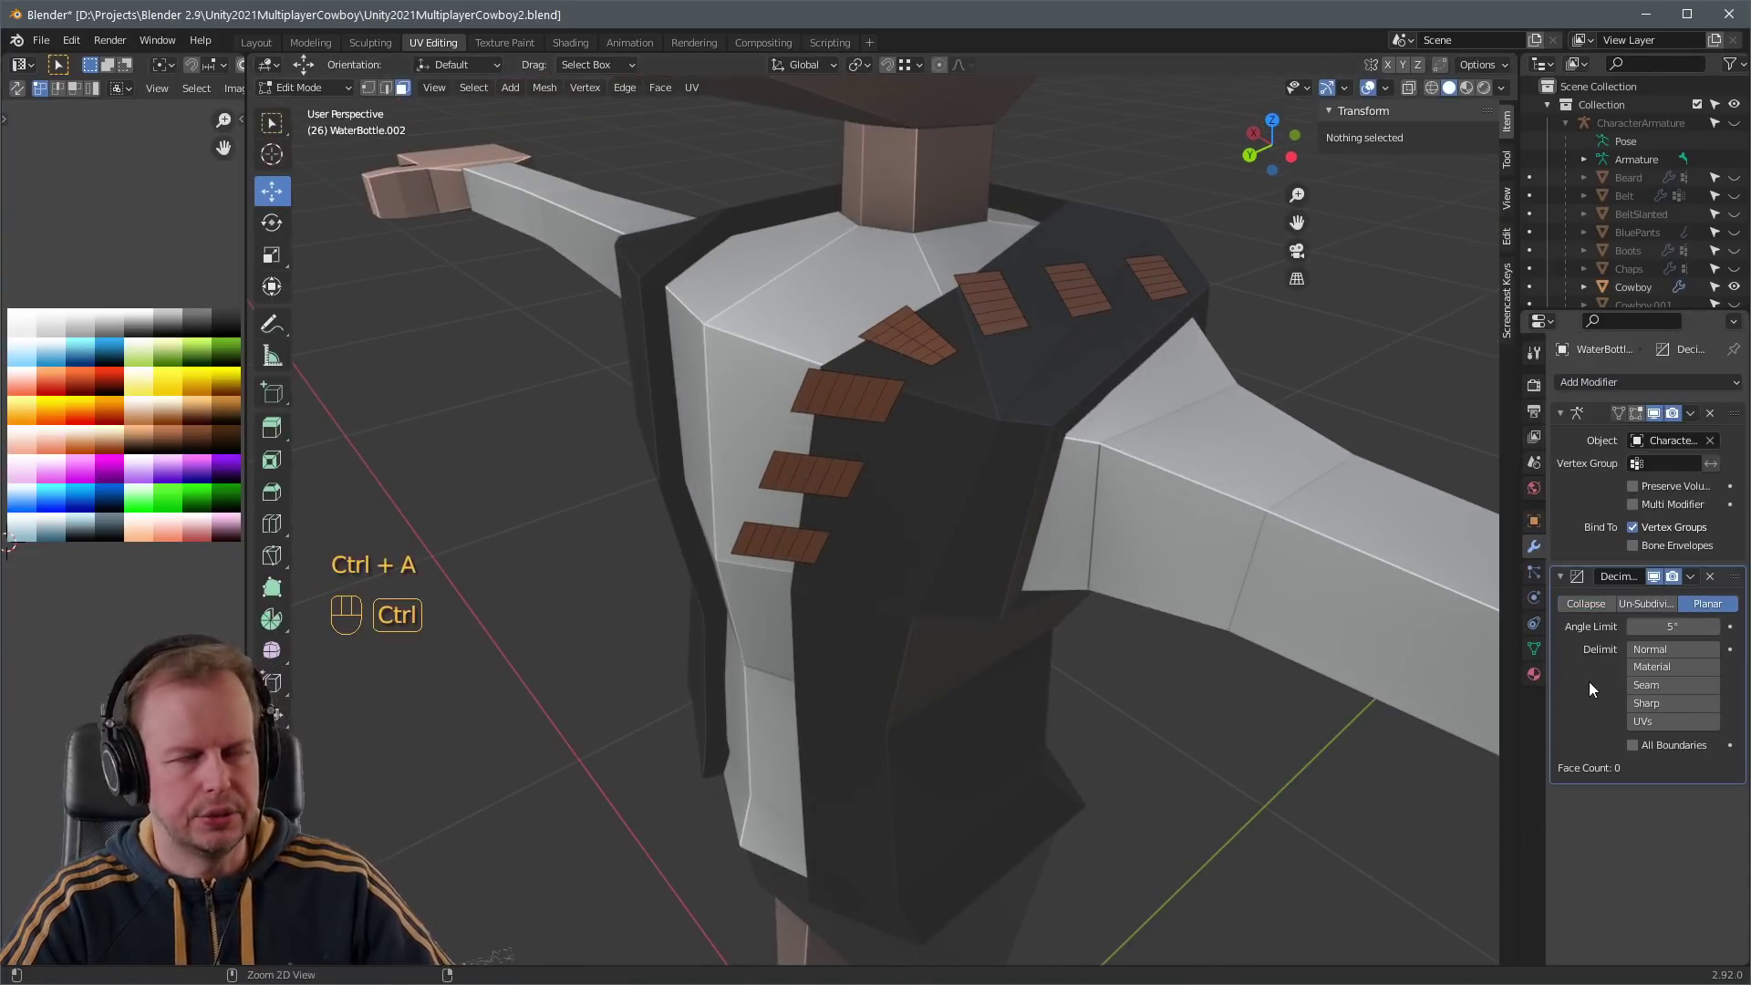
key(Tab)
key(ctrl+a)
key(Tab)
- Select the seven flat patches and extrude them along their normals into raised blocks
key(3)
click(793, 544)
shift+click(819, 475)
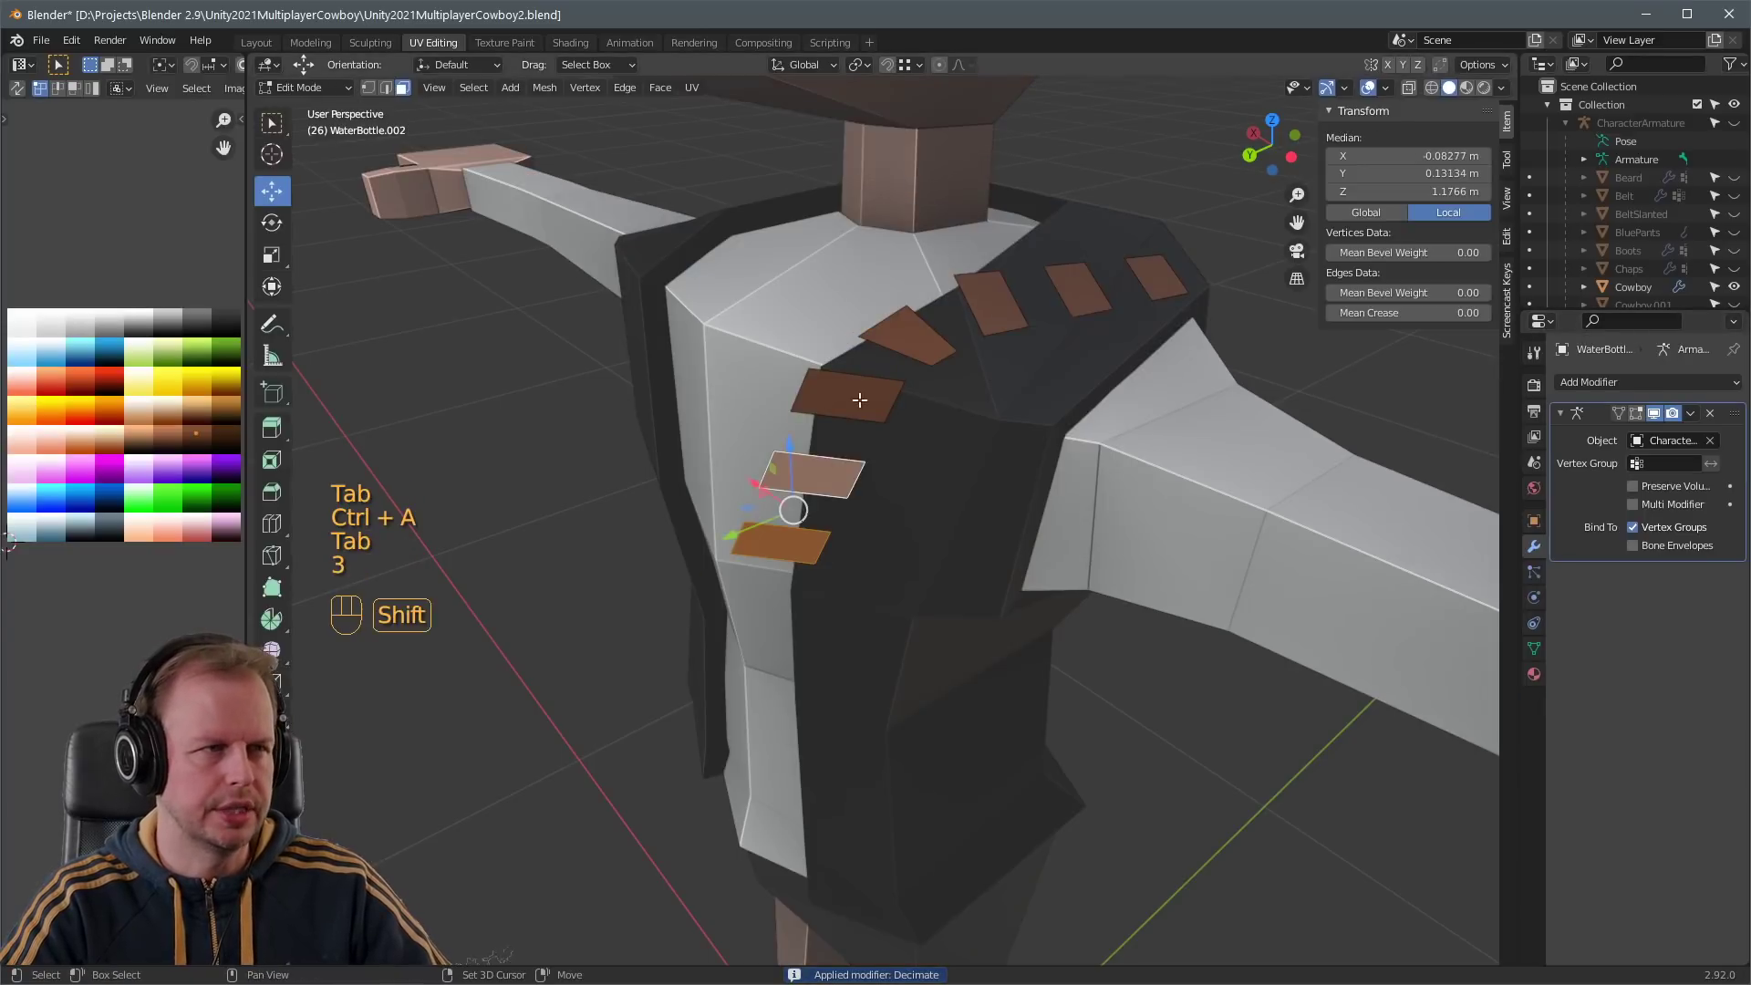
middle_drag(1042, 379, 998, 500)
key(alt+e)
click(1014, 419)
click(1020, 421)
key(alt+s)
key(ctrl+z)
click(1014, 413)
- Select the inner end face, on the neck side, of each of the seven blocks
key(3)
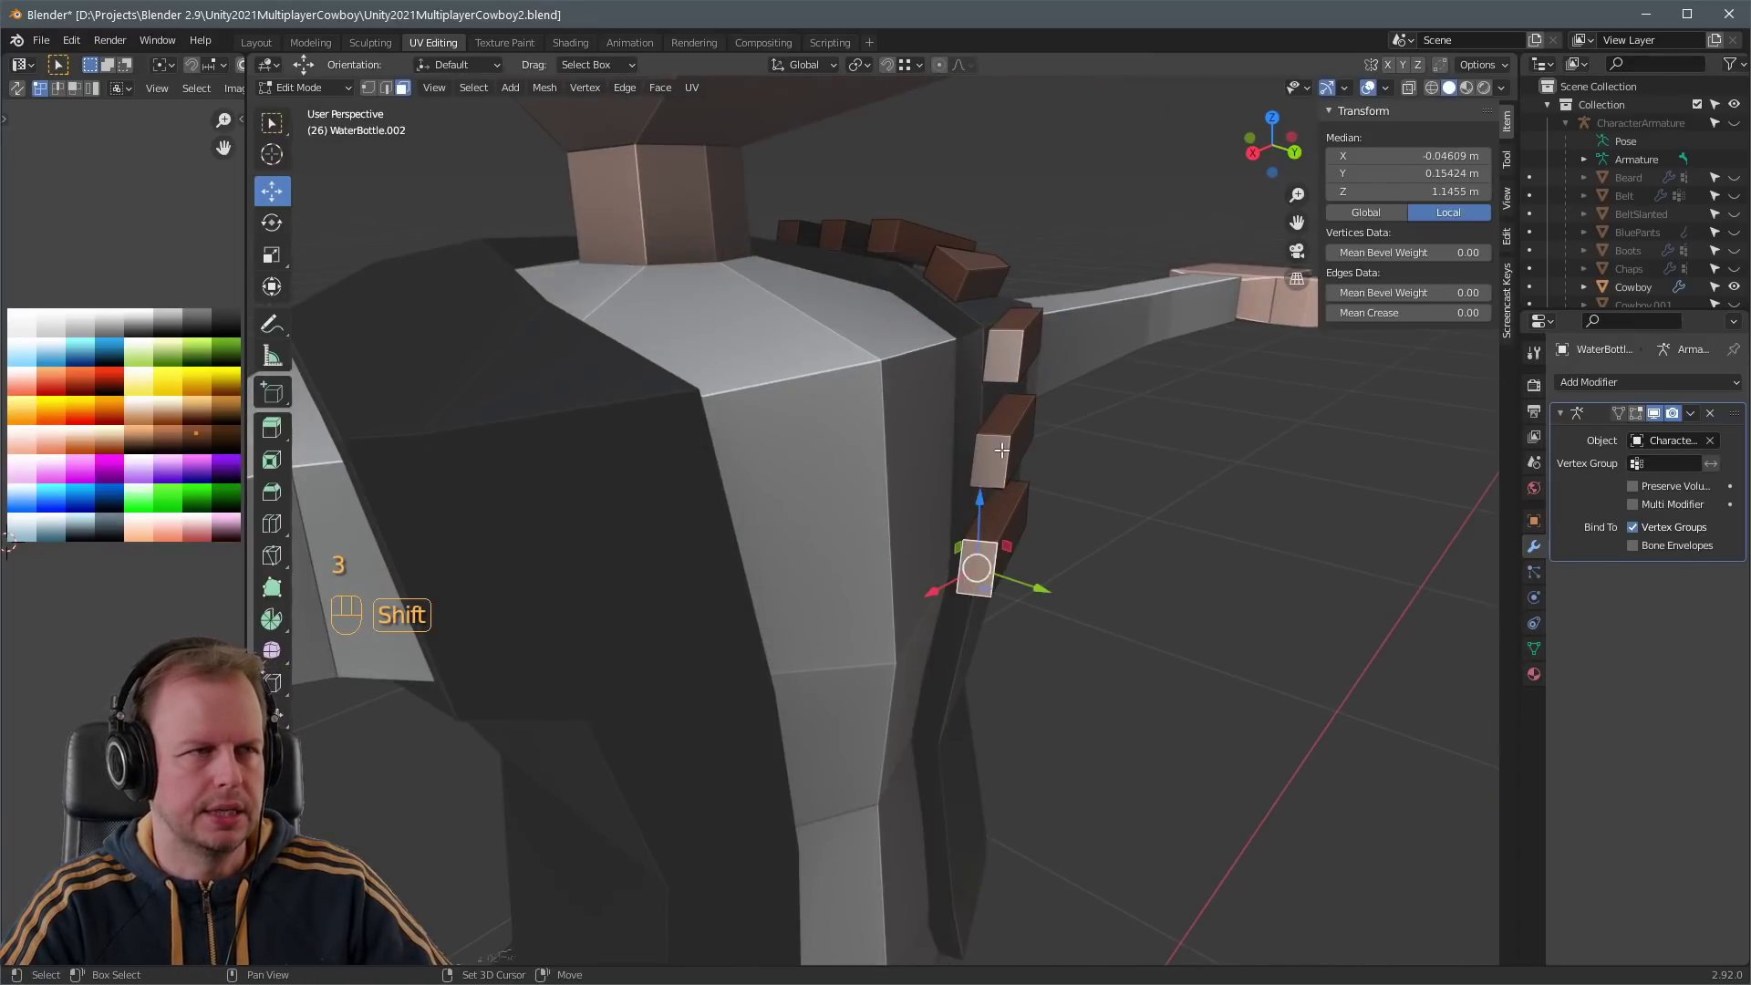
shift+click(795, 236)
middle_drag(1095, 273, 1002, 313)
key(a)
key(a)
click(881, 573)
shift+click(915, 470)
shift+click(948, 367)
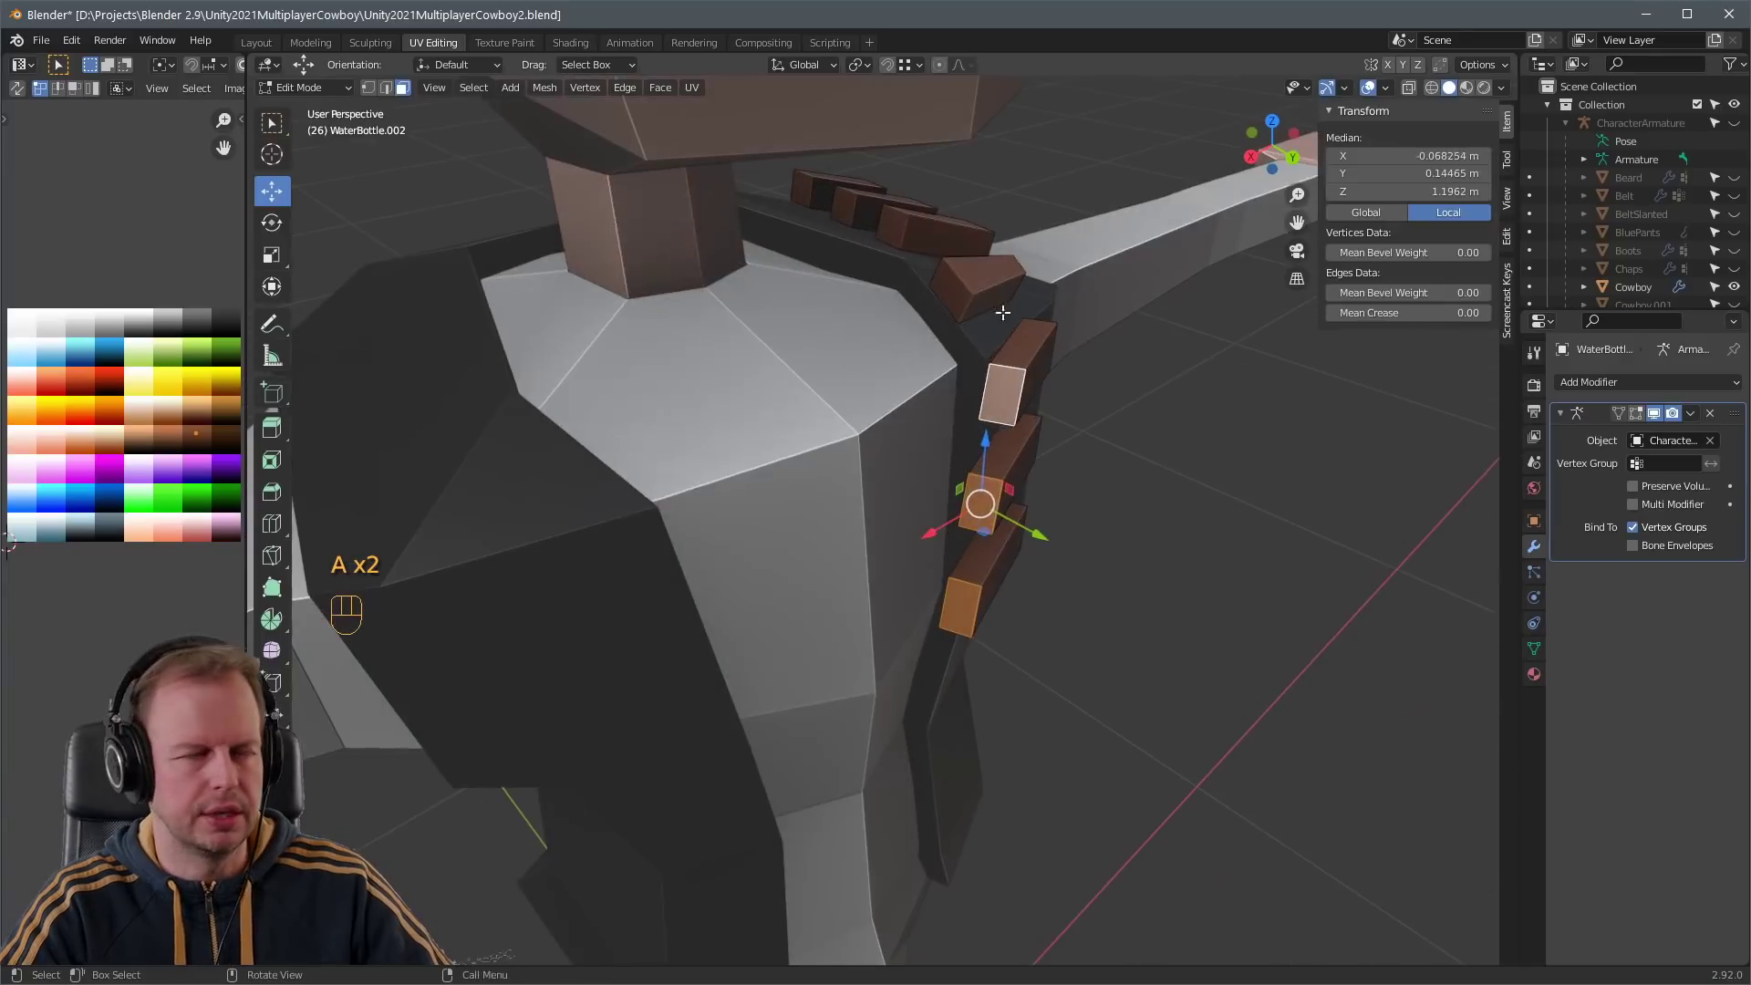
- Try to duplicate the block end faces in place, scale the copies down and extrude them outward as tips
middle_drag(1116, 327, 1074, 323)
key(shift+d)
right_click(1115, 338)
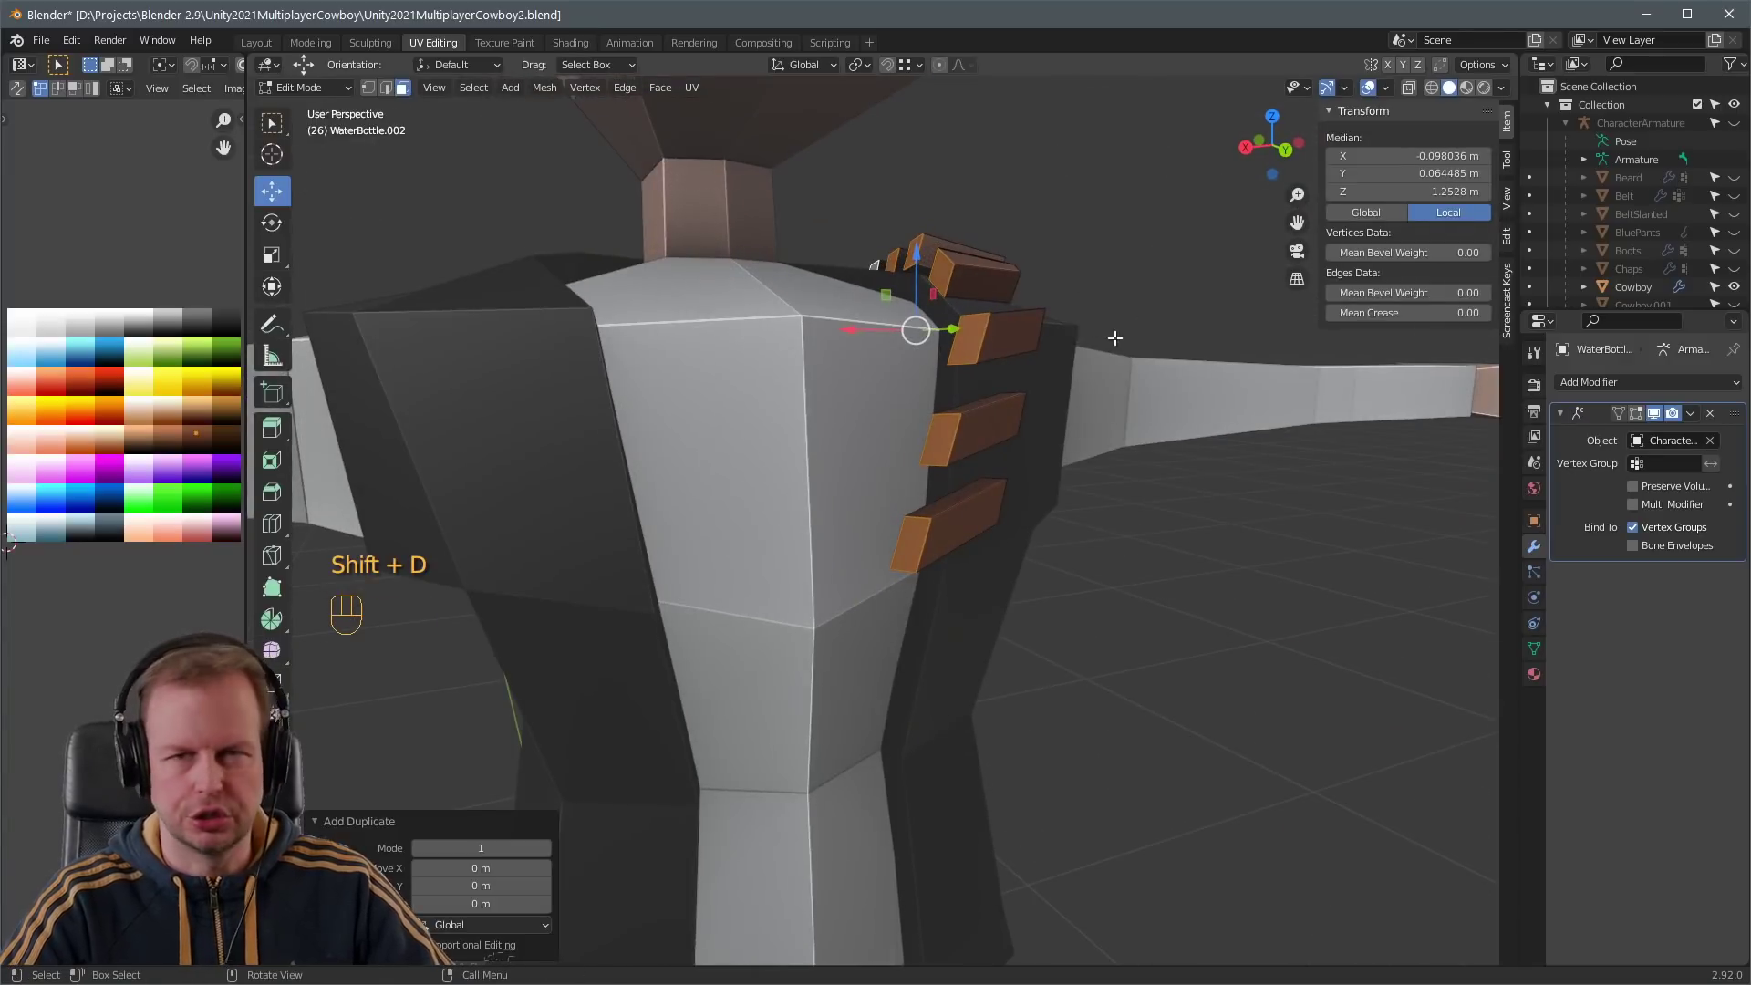
key(s)
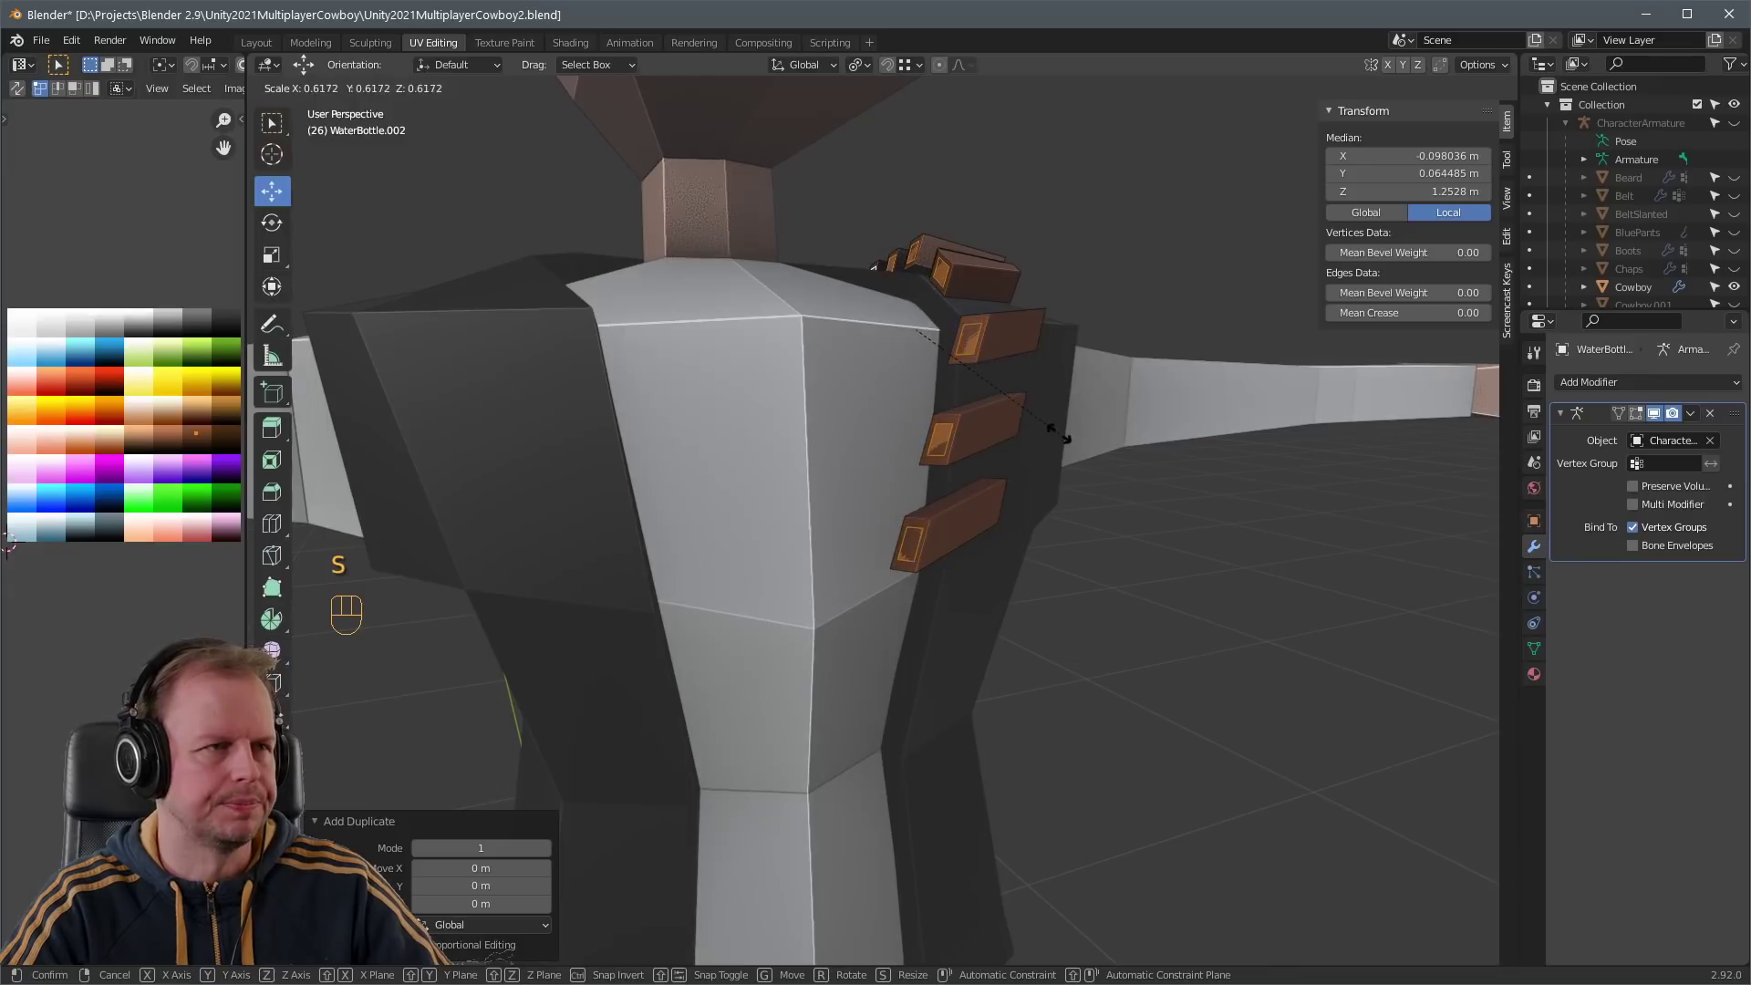
click(1059, 433)
middle_drag(1060, 433, 1085, 387)
key(alt+e)
click(1110, 429)
key(ctrl+z)
key(g)
right_click(1083, 395)
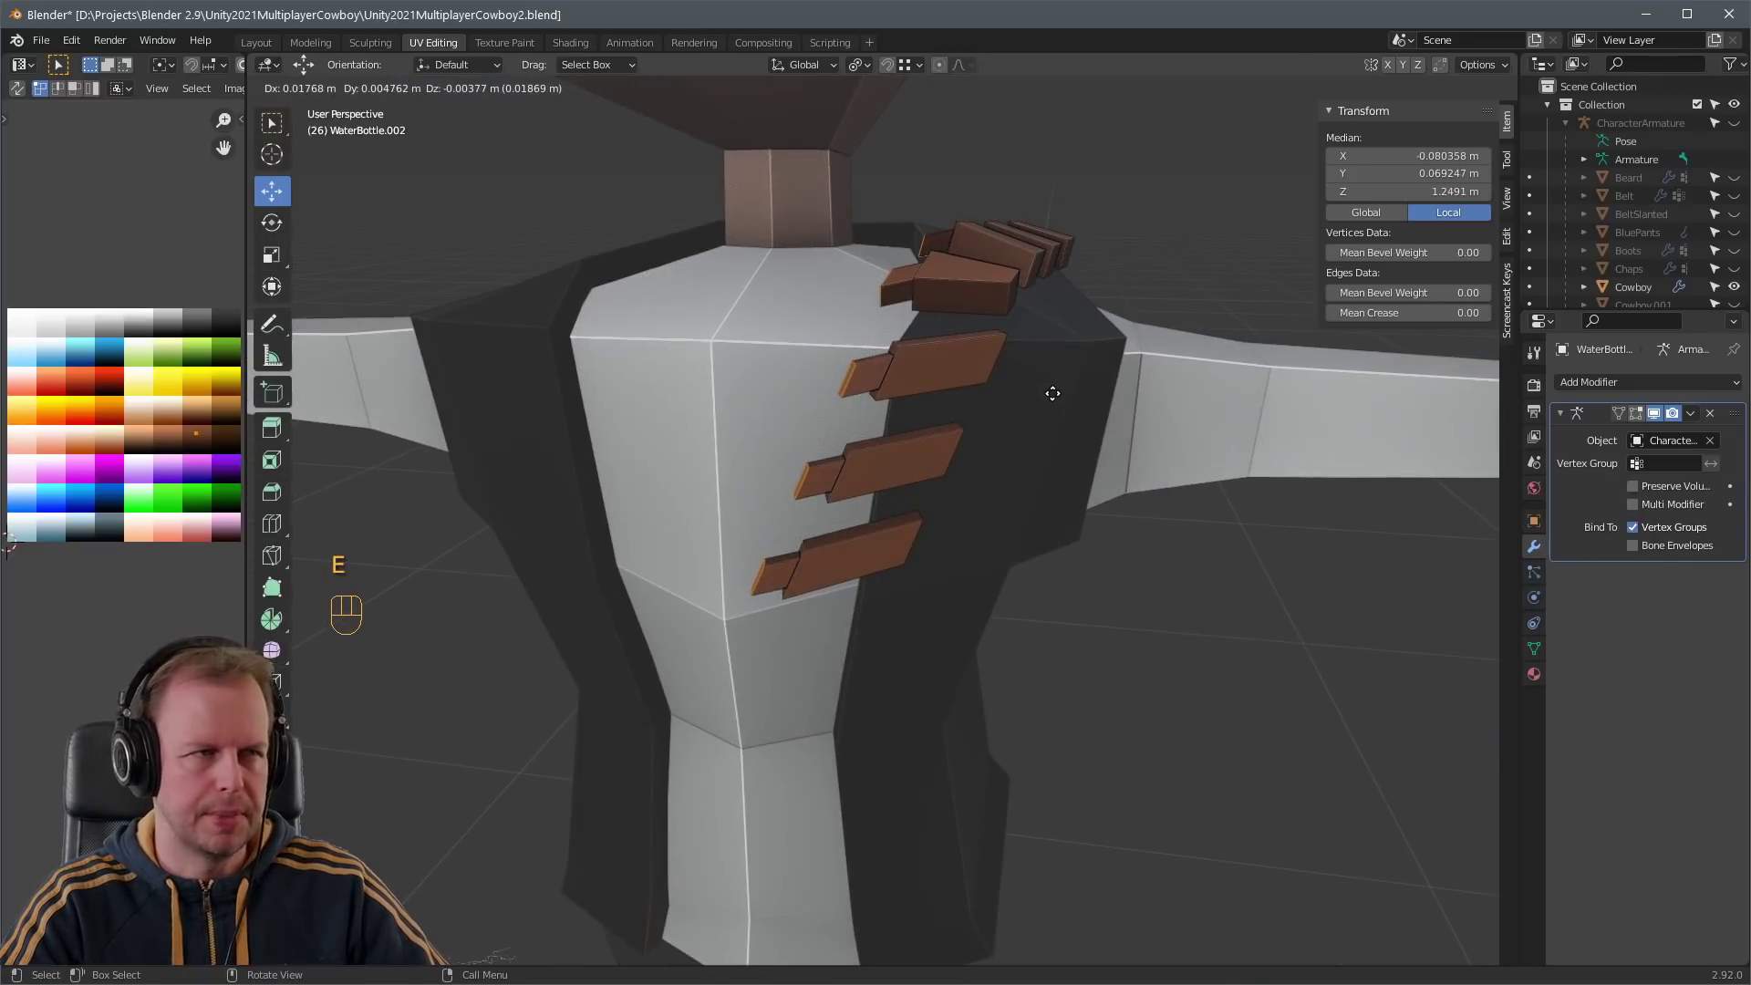
- Undo the tip extrusion, scaling and duplication until only the original block end faces are selected
key(ctrl+z)
key(ctrl+z)
key(ctrl+z)
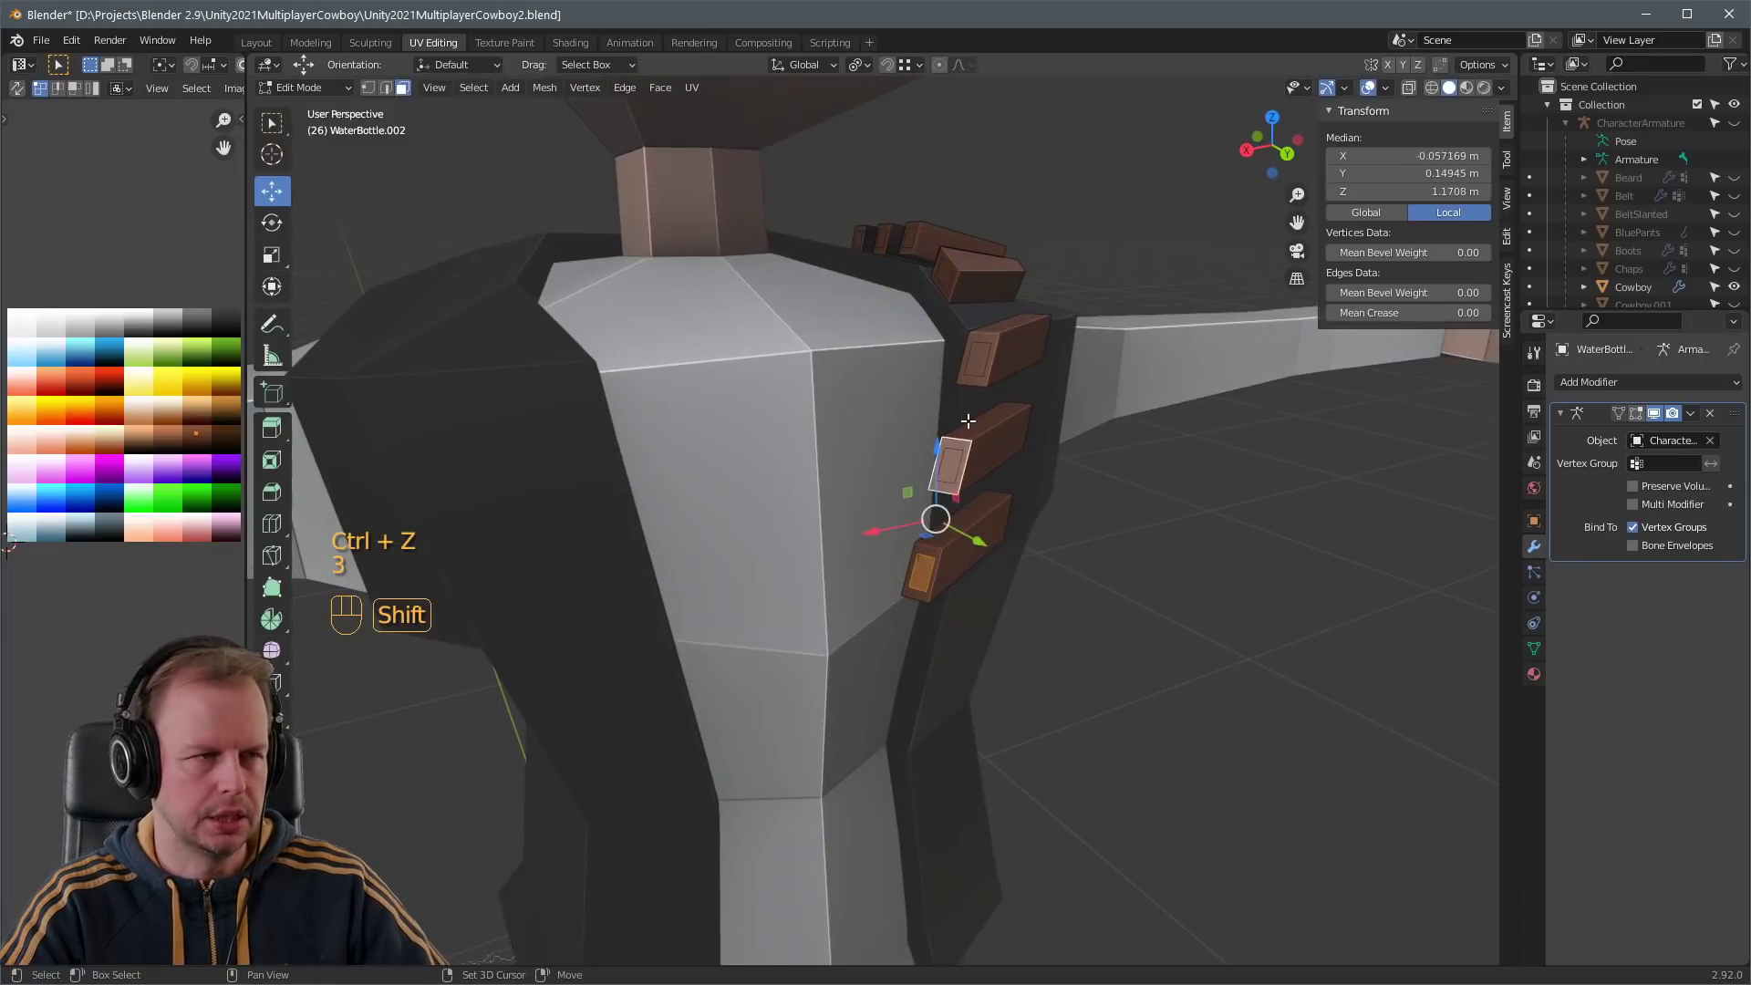
key(Tab)
key(Tab)
key(Tab)
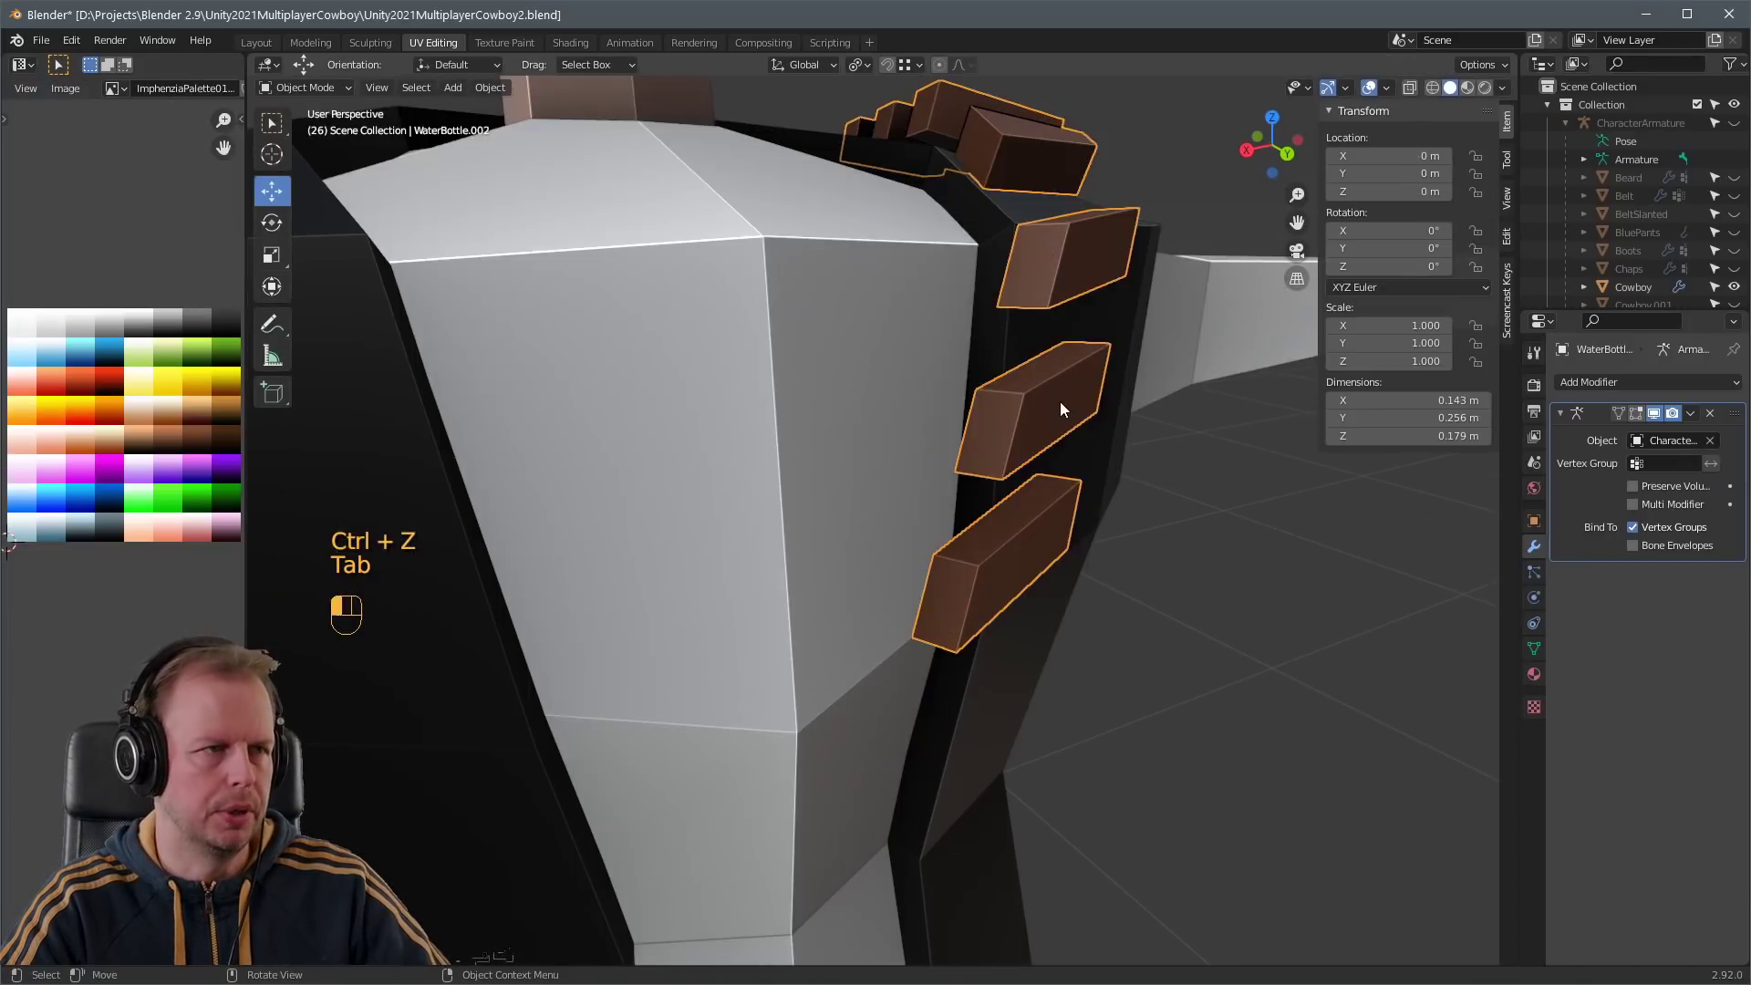
key(ctrl+z)
key(ctrl+z)
key(ctrl+z)
key(ctrl+z)
key(ctrl+z)
key(ctrl+z)
key(ctrl+z)
key(ctrl+z)
key(ctrl+z)
key(ctrl+z)
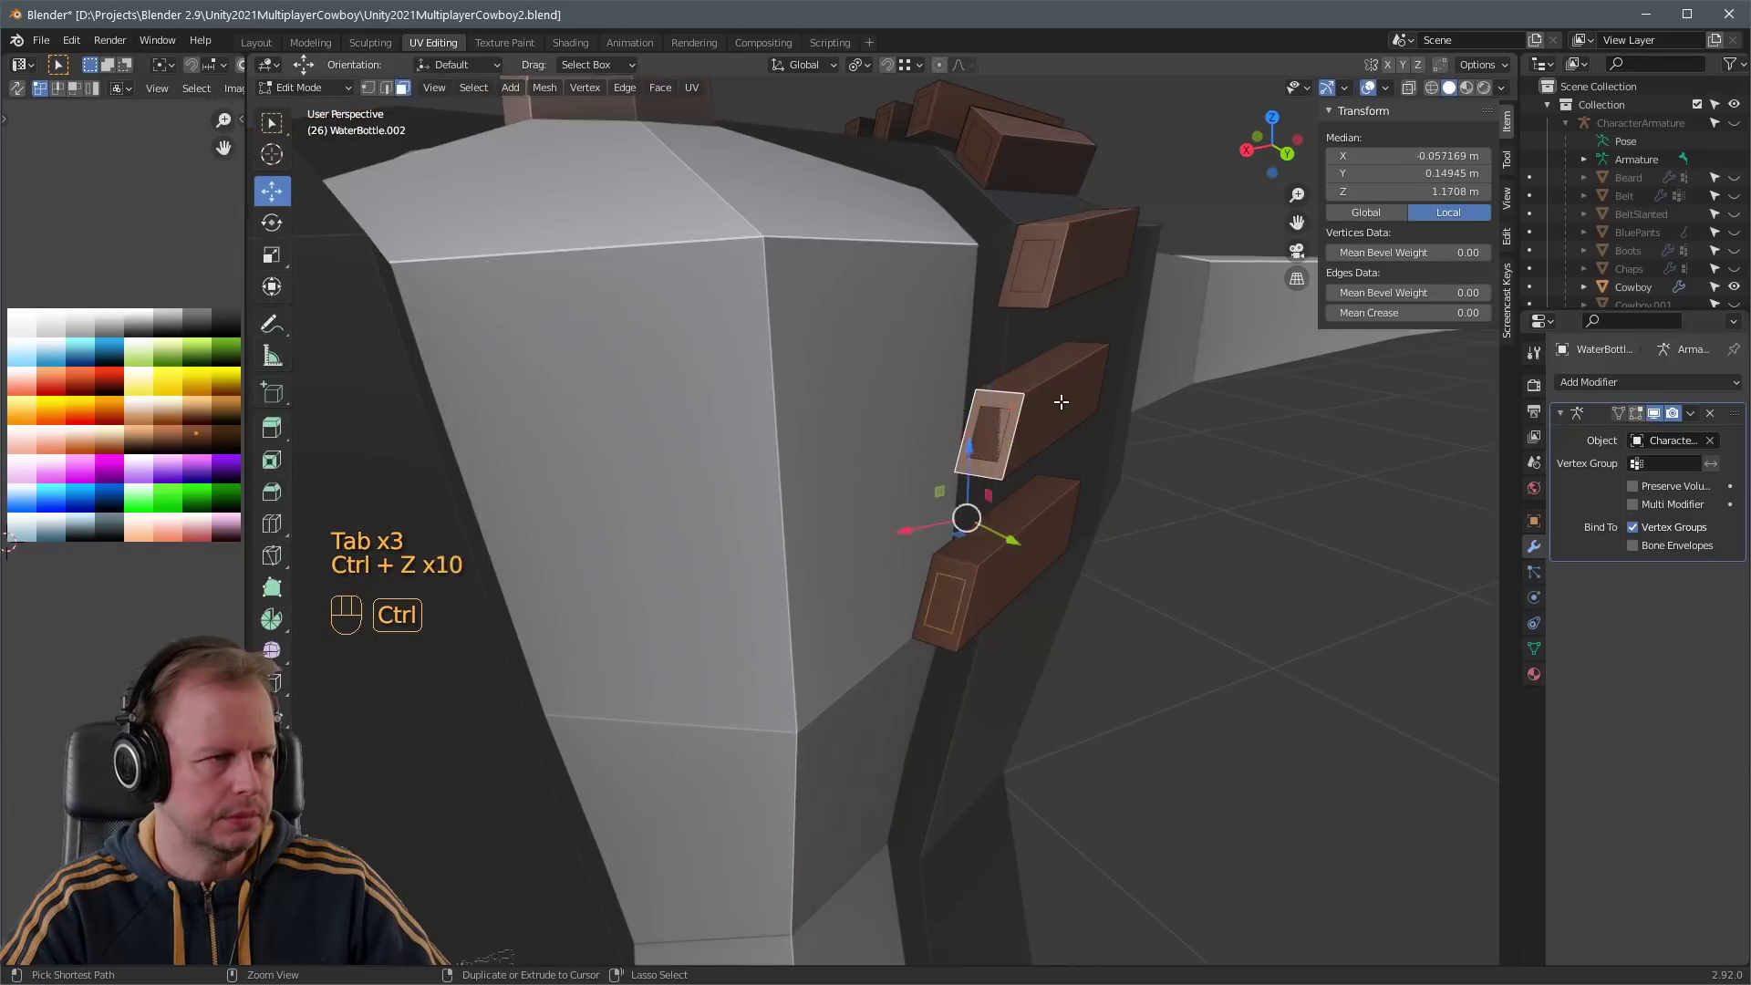
scroll(1074, 404, down, 3)
middle_drag(1072, 293, 1048, 301)
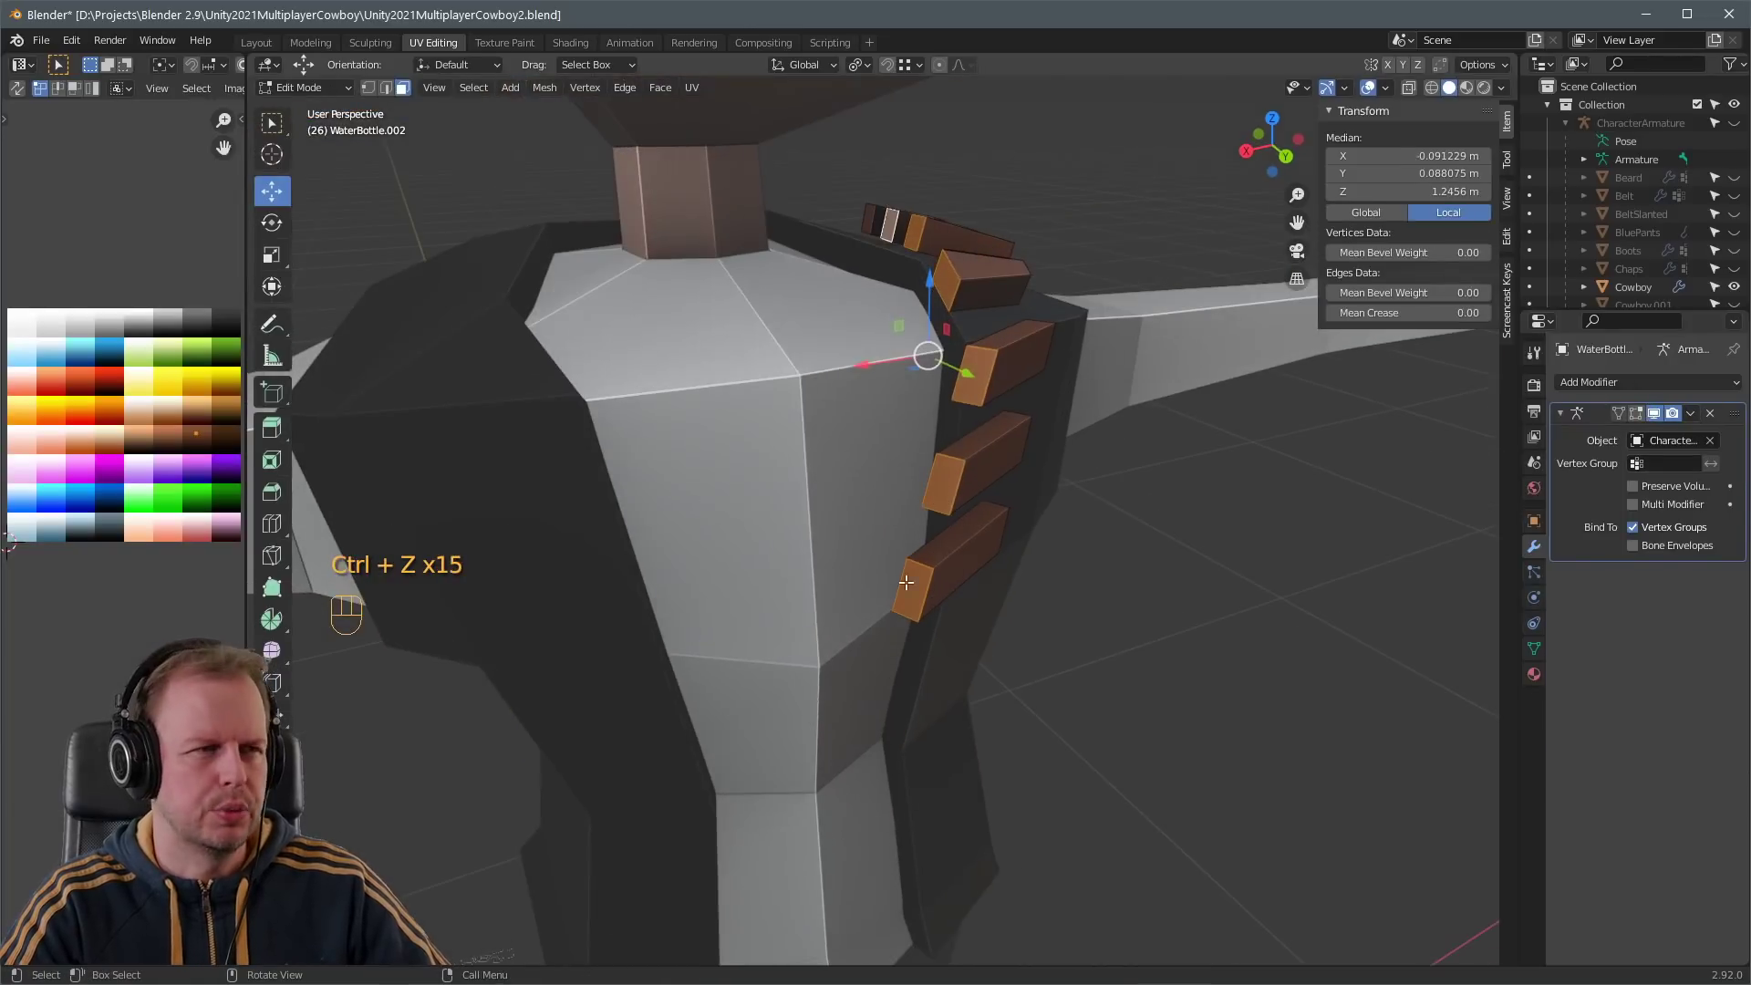
- Add a loop cut near the inner end of each of the four front blocks
click(925, 577)
middle_drag(1058, 474, 971, 484)
scroll(1003, 460, down, 2)
scroll(871, 548, up, 1)
key(ctrl+r)
click(844, 560)
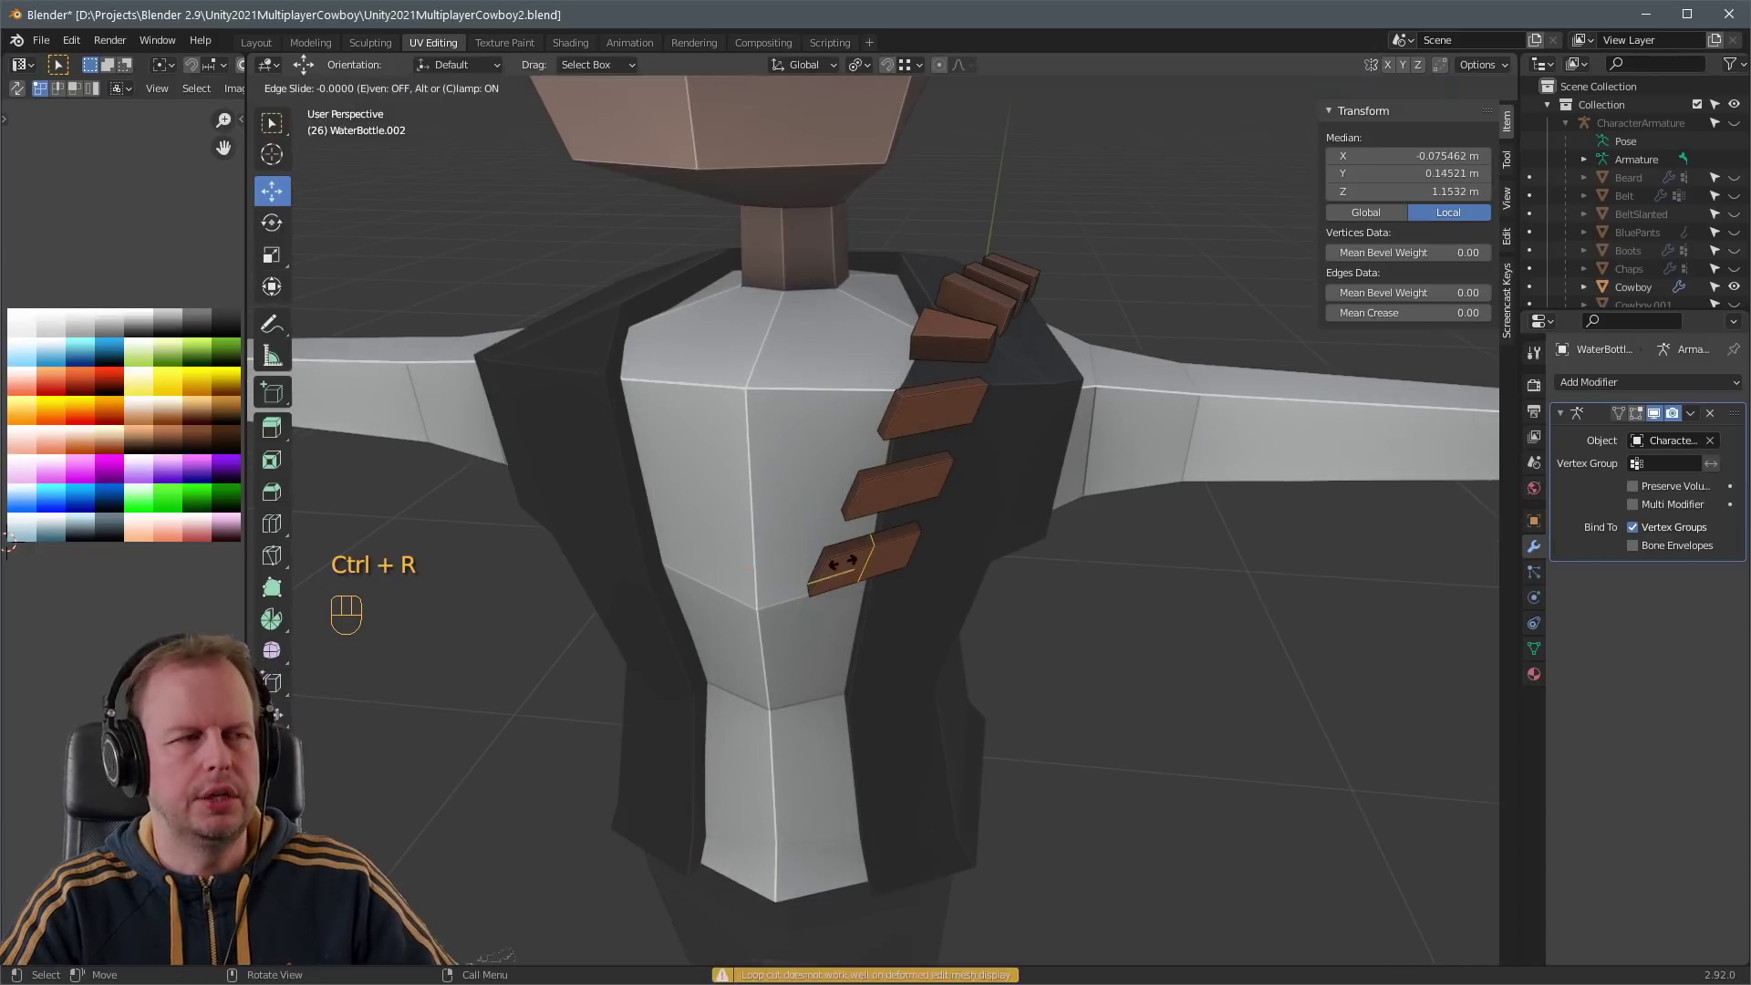
click(812, 555)
key(ctrl+r)
click(890, 469)
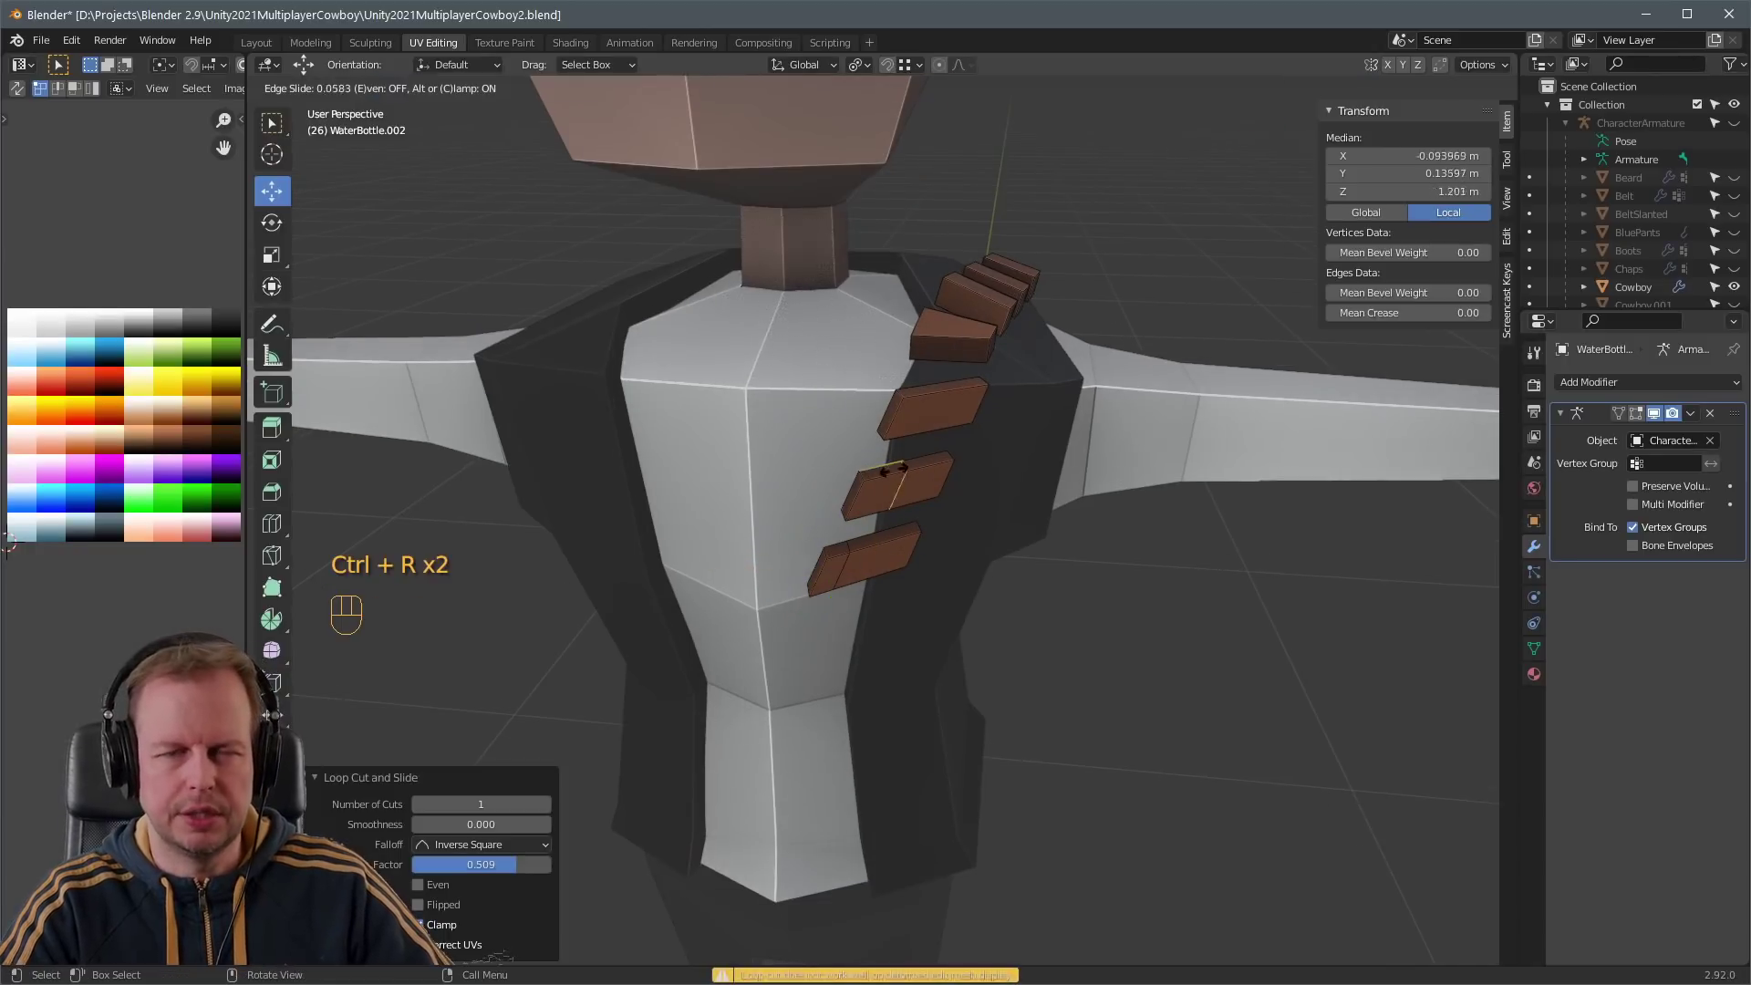
click(914, 395)
key(ctrl+r)
click(951, 339)
click(940, 337)
- Add a loop cut near the inner end of each of the three shoulder blocks
middle_drag(1010, 294, 1021, 383)
key(ctrl+r)
click(989, 361)
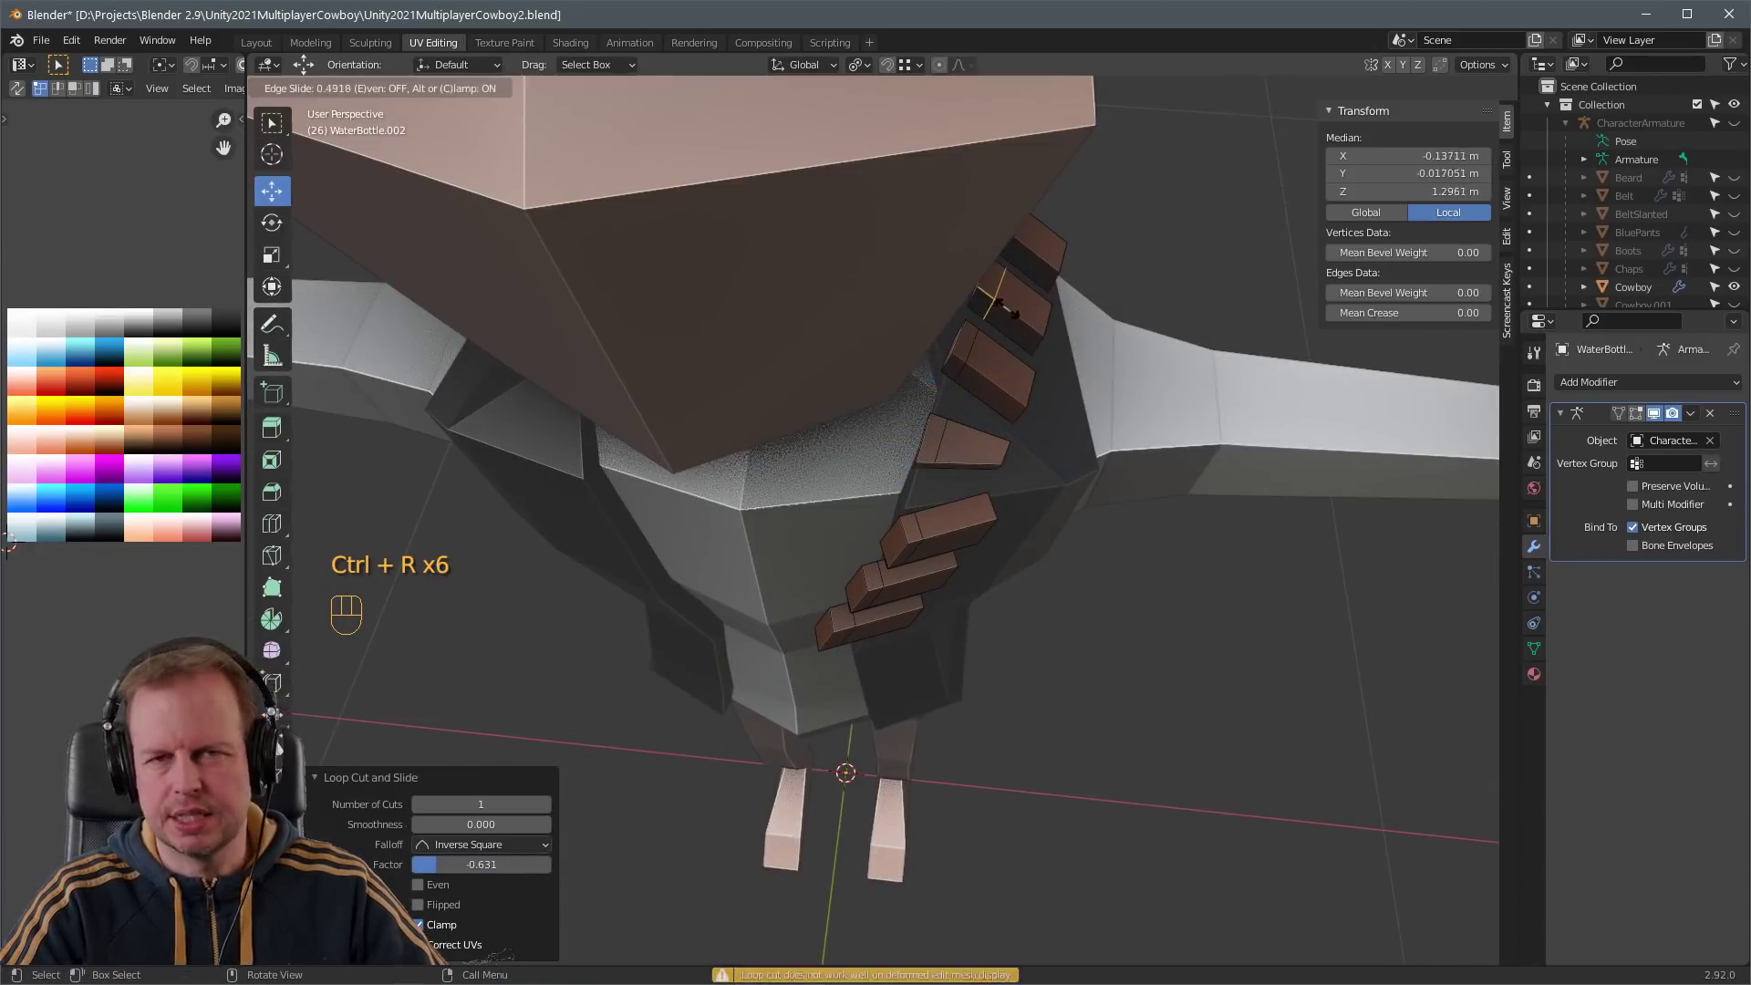
click(1007, 308)
key(ctrl+r)
click(1040, 274)
- Restore the selection of the block end faces and shift their UVs to a grey palette colour
middle_drag(1008, 309, 1110, 215)
key(3)
key(a)
key(a)
click(833, 254)
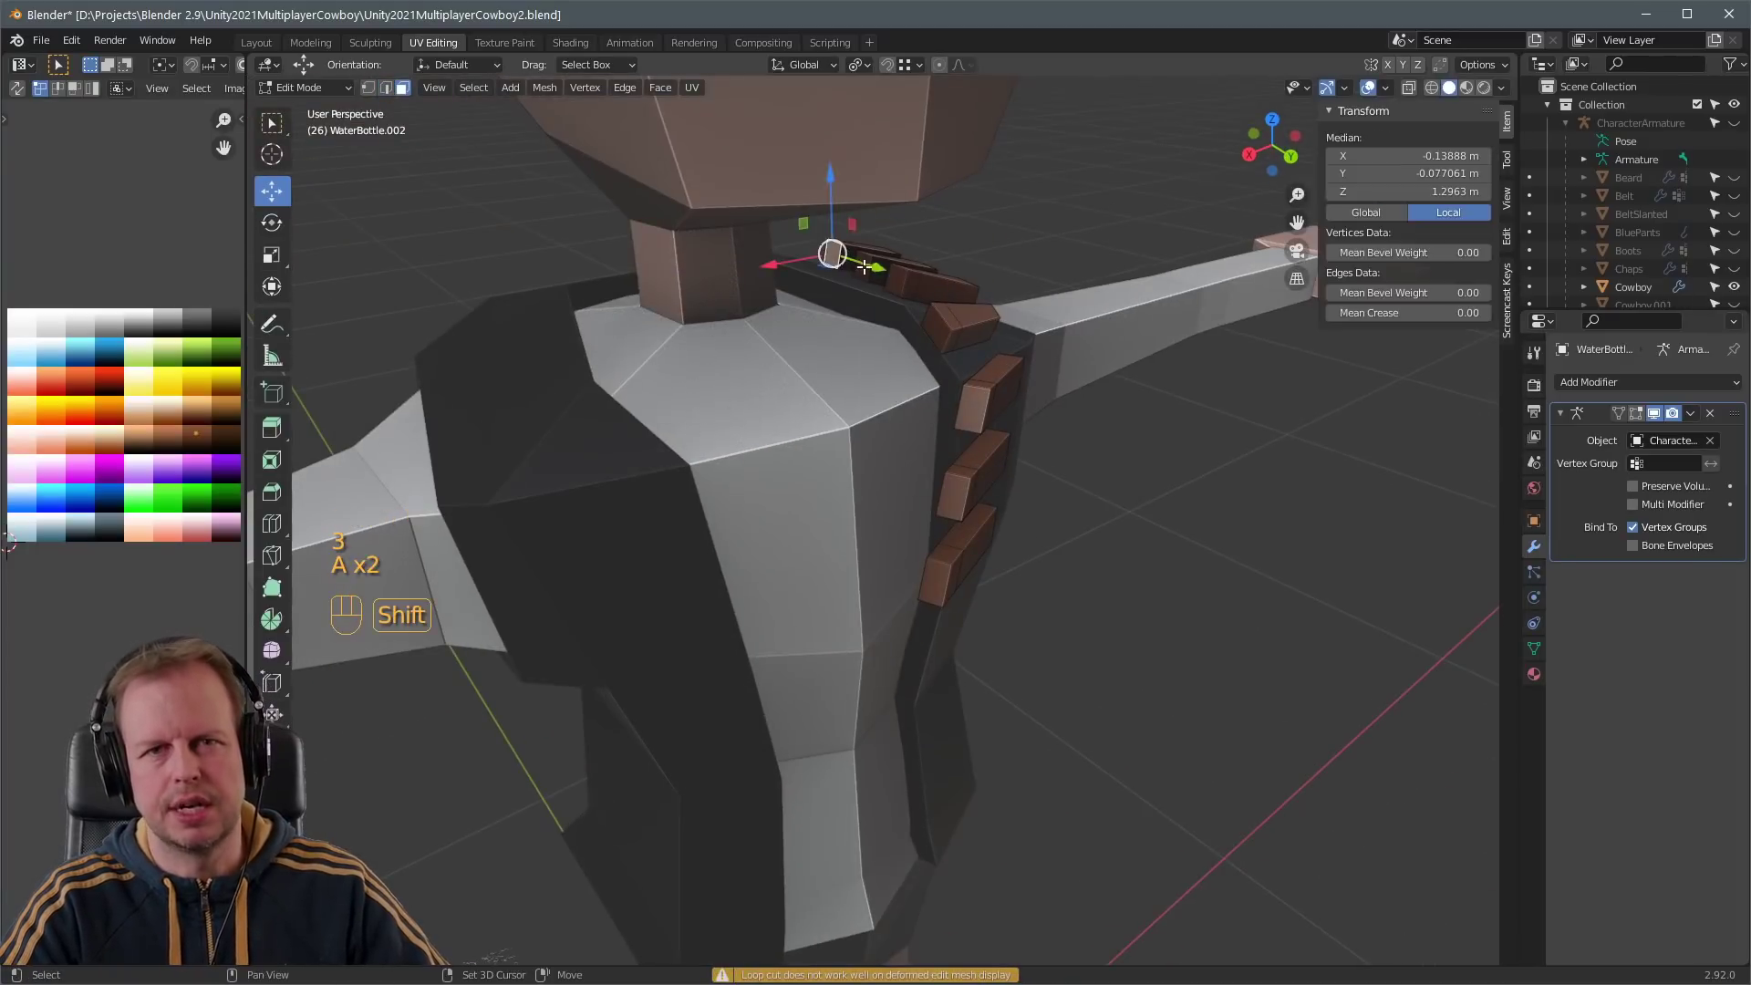
key(ctrl+z)
middle_drag(997, 554, 1005, 479)
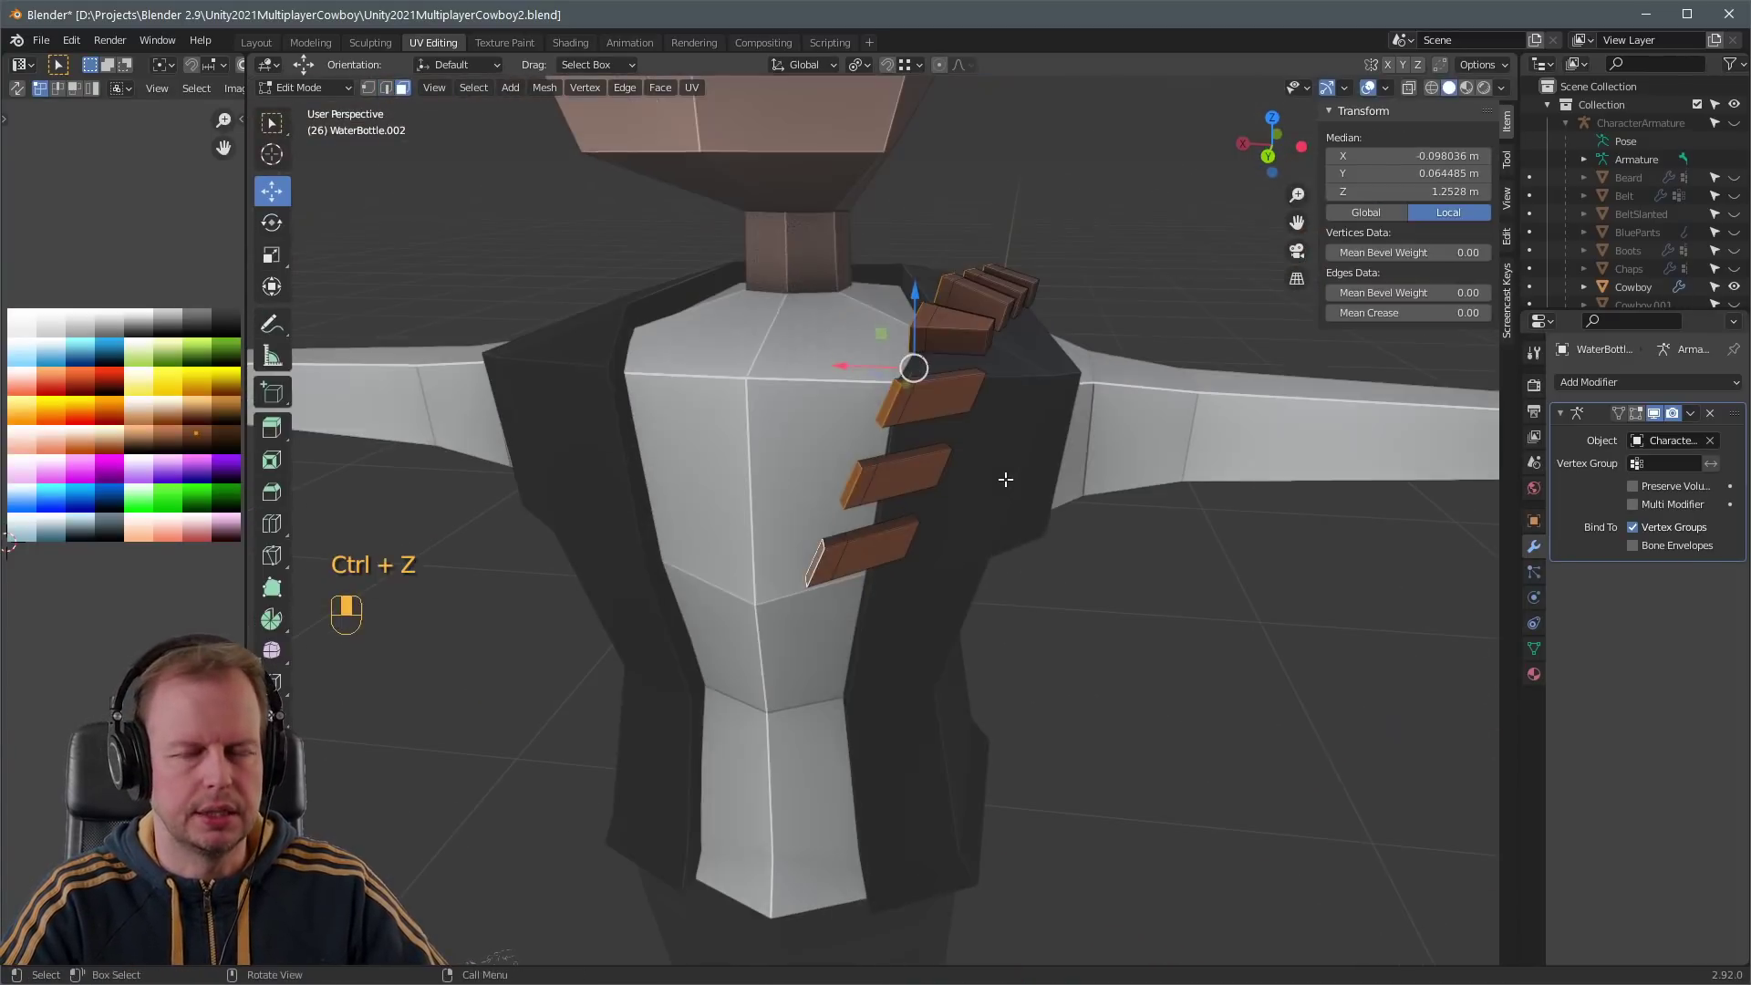
key(Tab)
- Deselect the blocks and unhide the WaterBottle.001 strap object
scroll(1146, 545, down, 4)
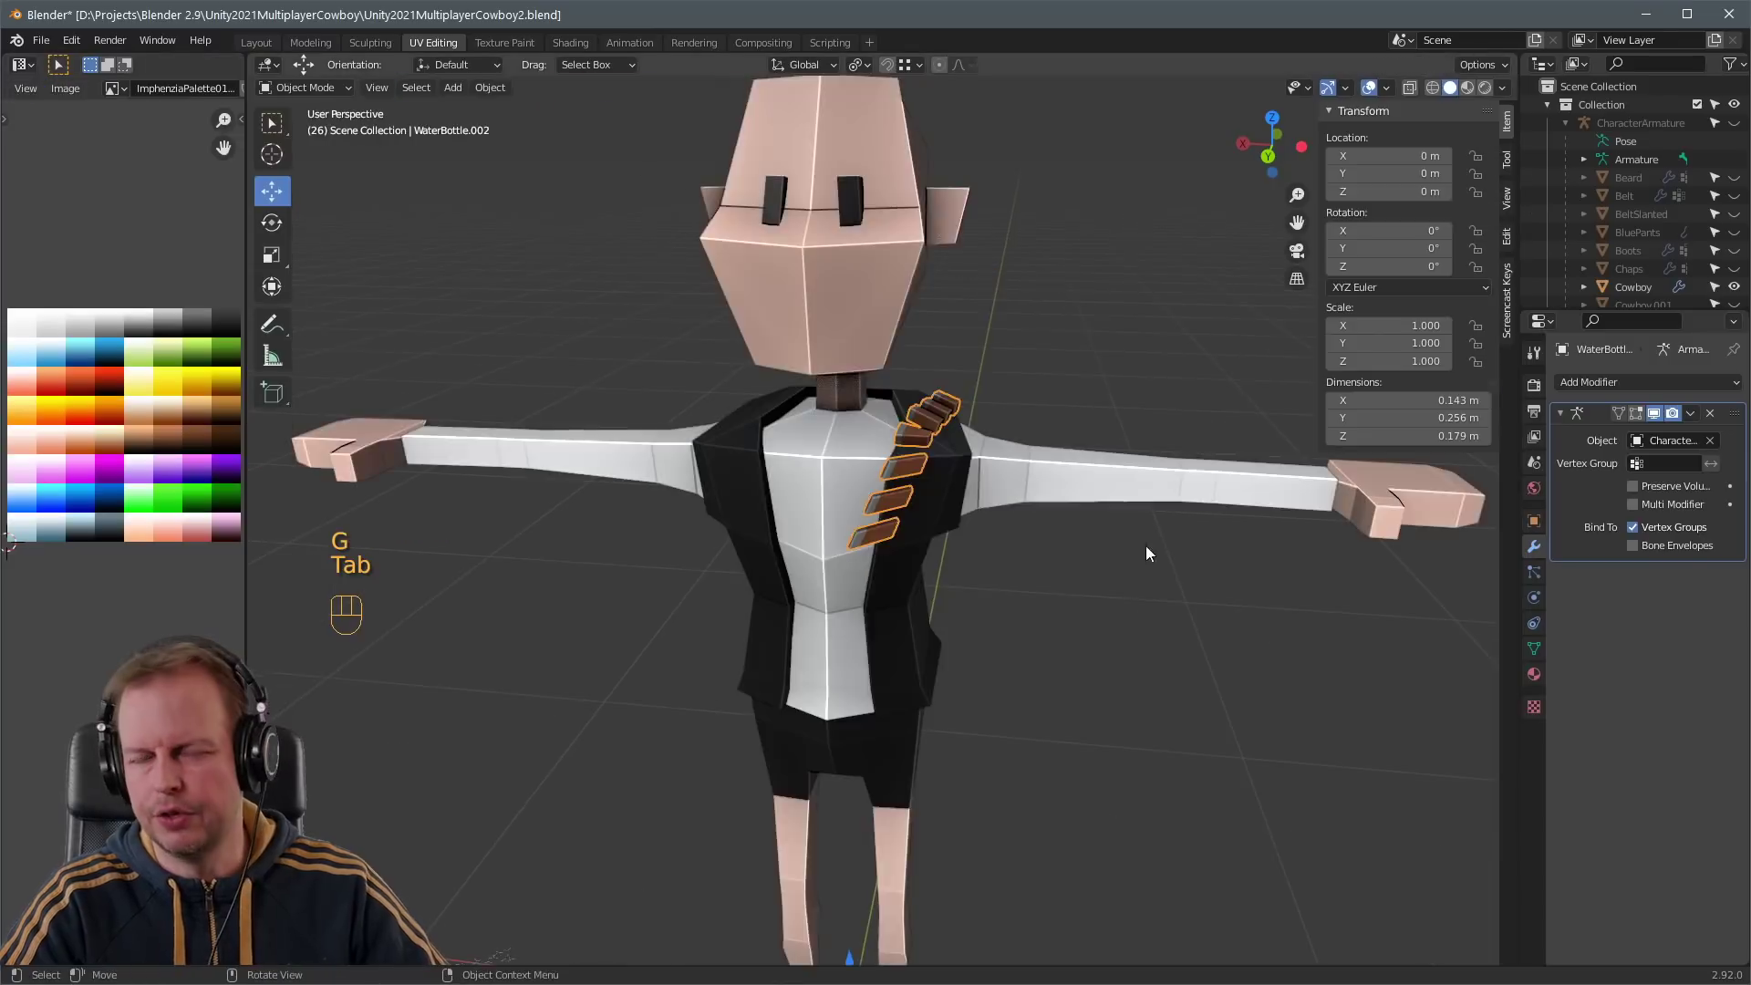
middle_drag(1145, 546, 1095, 591)
scroll(1094, 591, up, 4)
scroll(1095, 591, down, 4)
middle_drag(1135, 428, 1190, 363)
click(1190, 363)
scroll(1672, 253, down, 2)
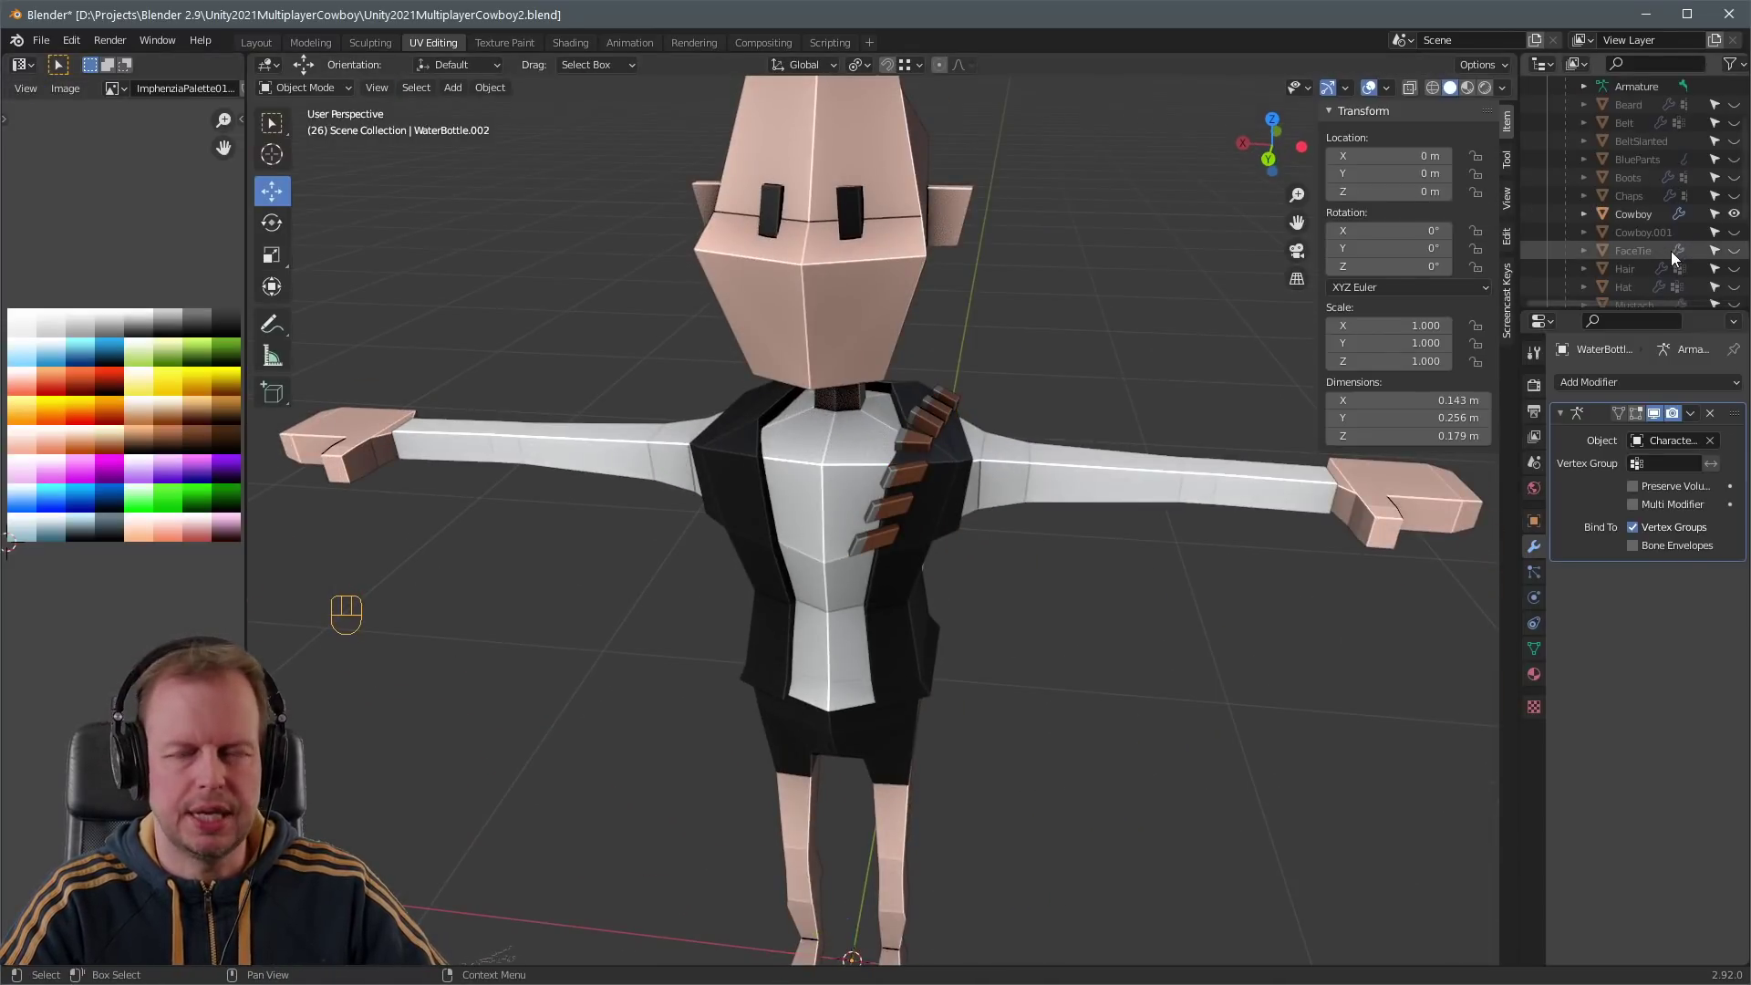
scroll(1712, 233, down, 2)
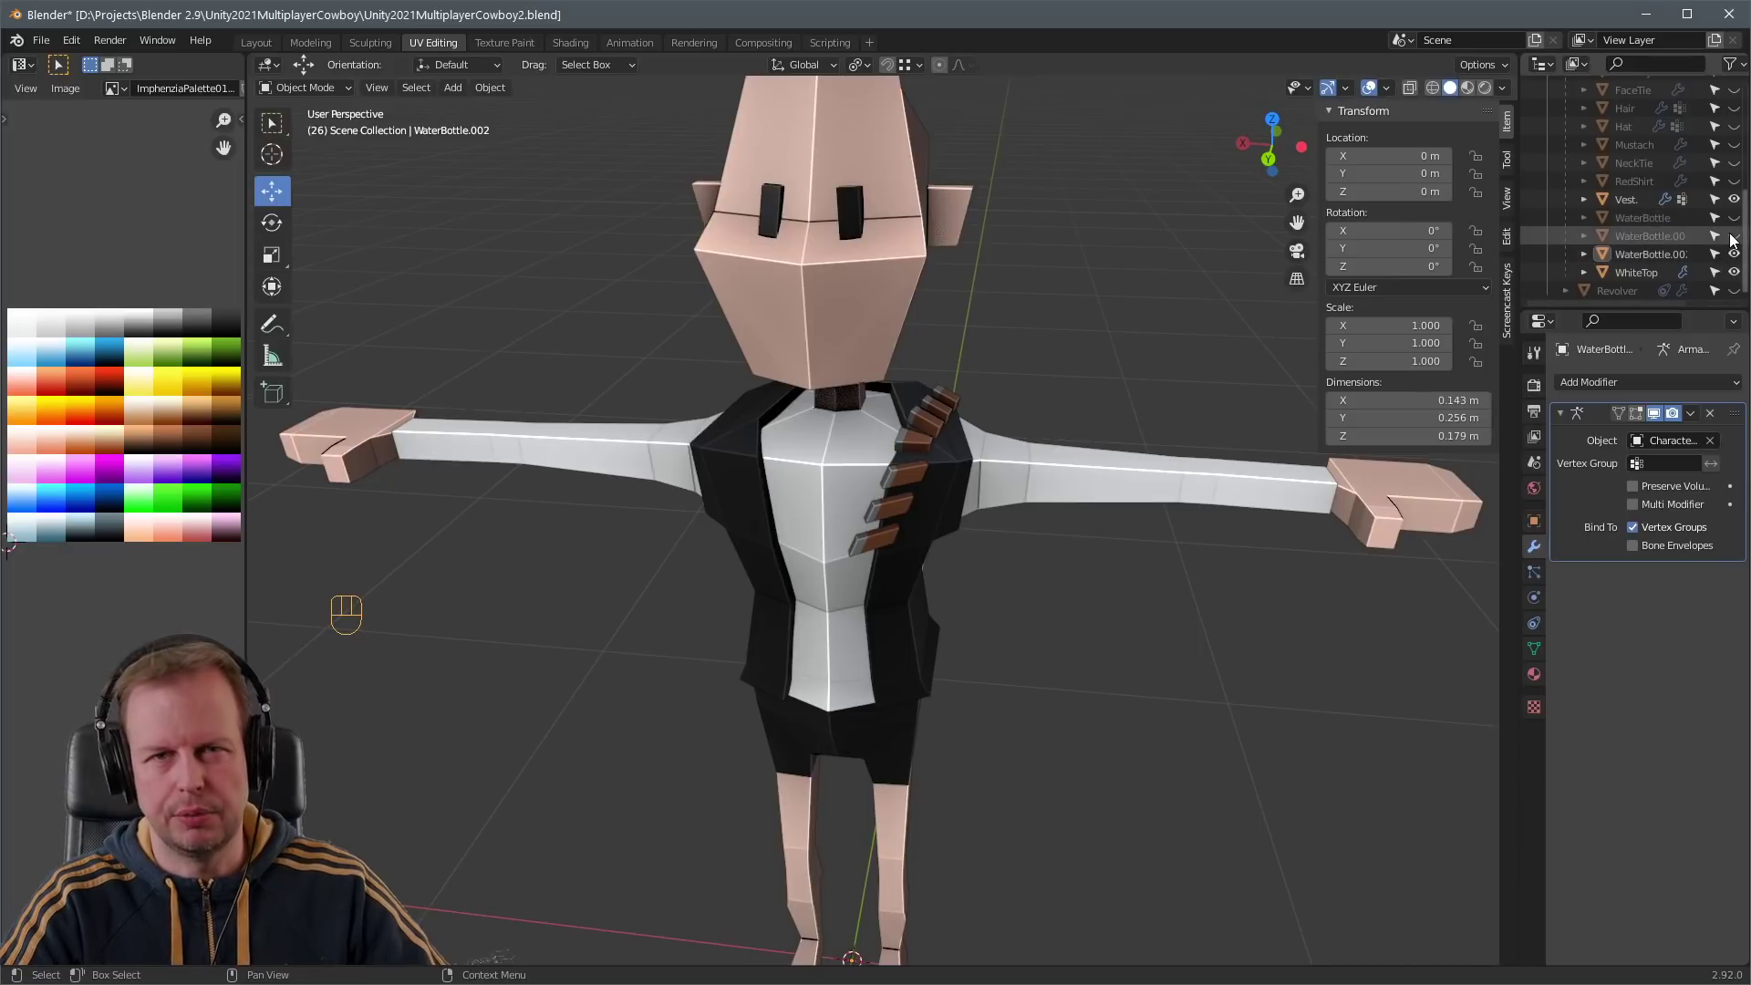
click(1712, 244)
- Delete the linked water bottle geometry from the WaterBottle.001 strap in edit mode
key(Tab)
middle_drag(742, 461, 1072, 629)
key(Tab)
key(Tab)
key(l)
key(Delete)
click(774, 684)
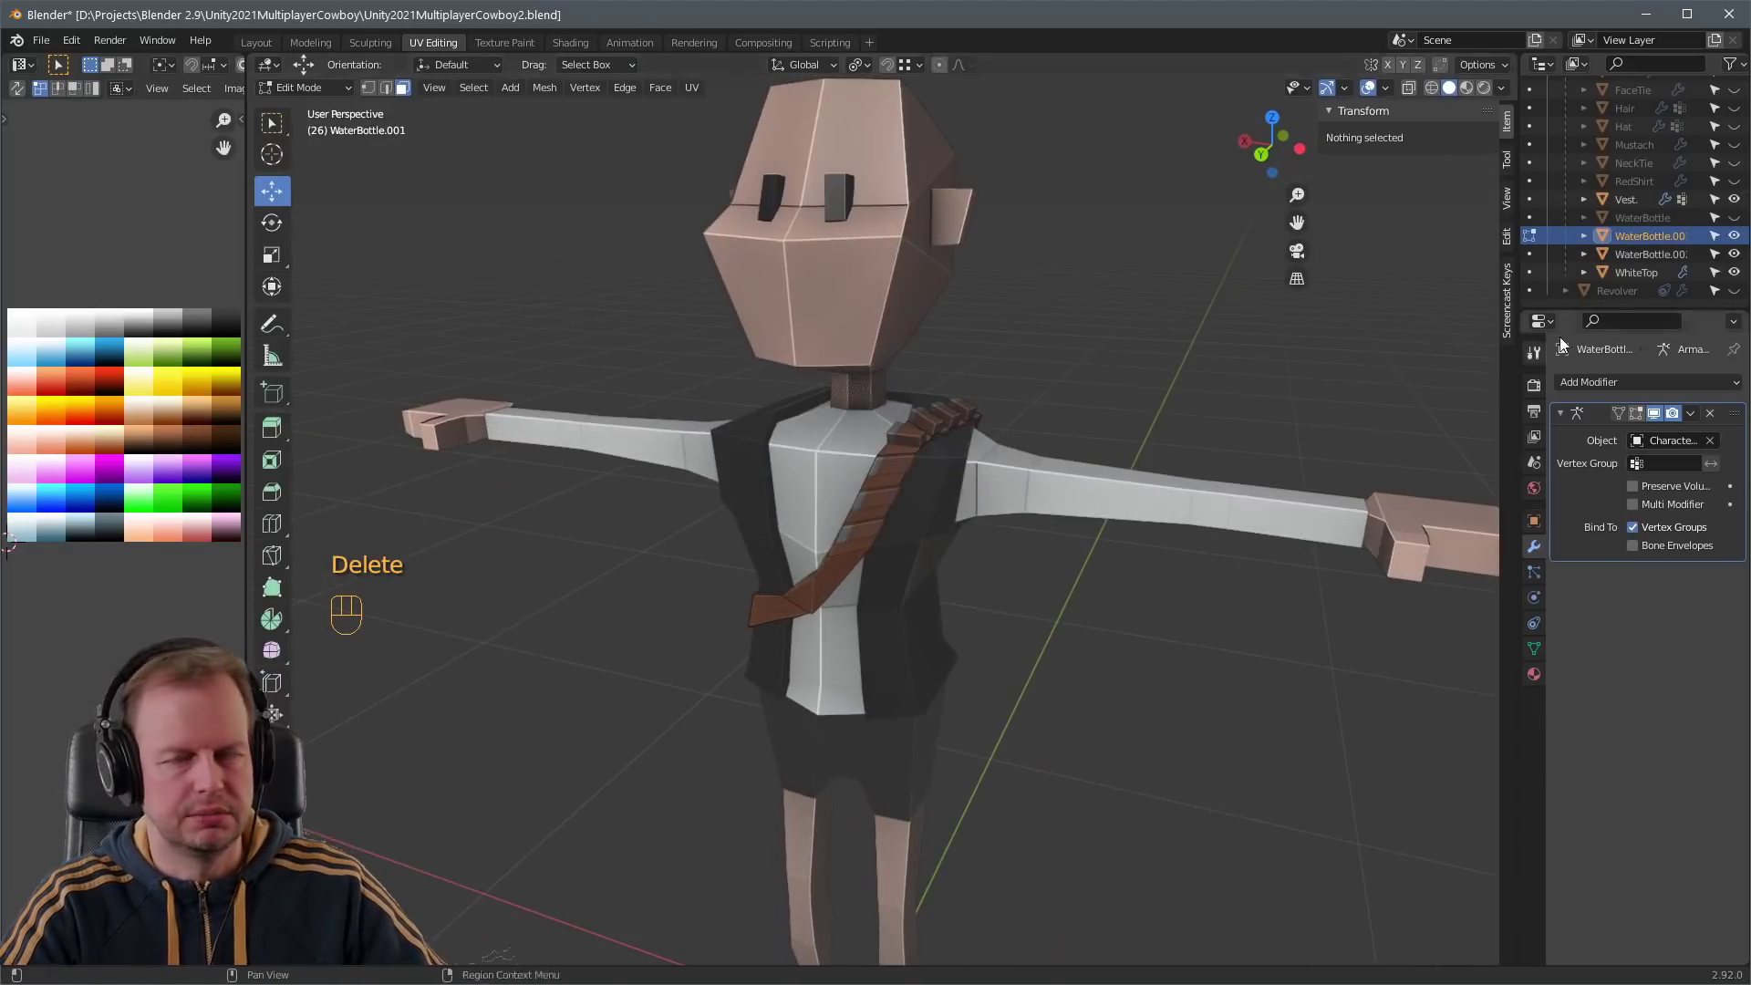
- Join the cartridge blocks with the WaterBottle.001 strap and rename the combined object BulletSling
ctrl+click(1666, 239)
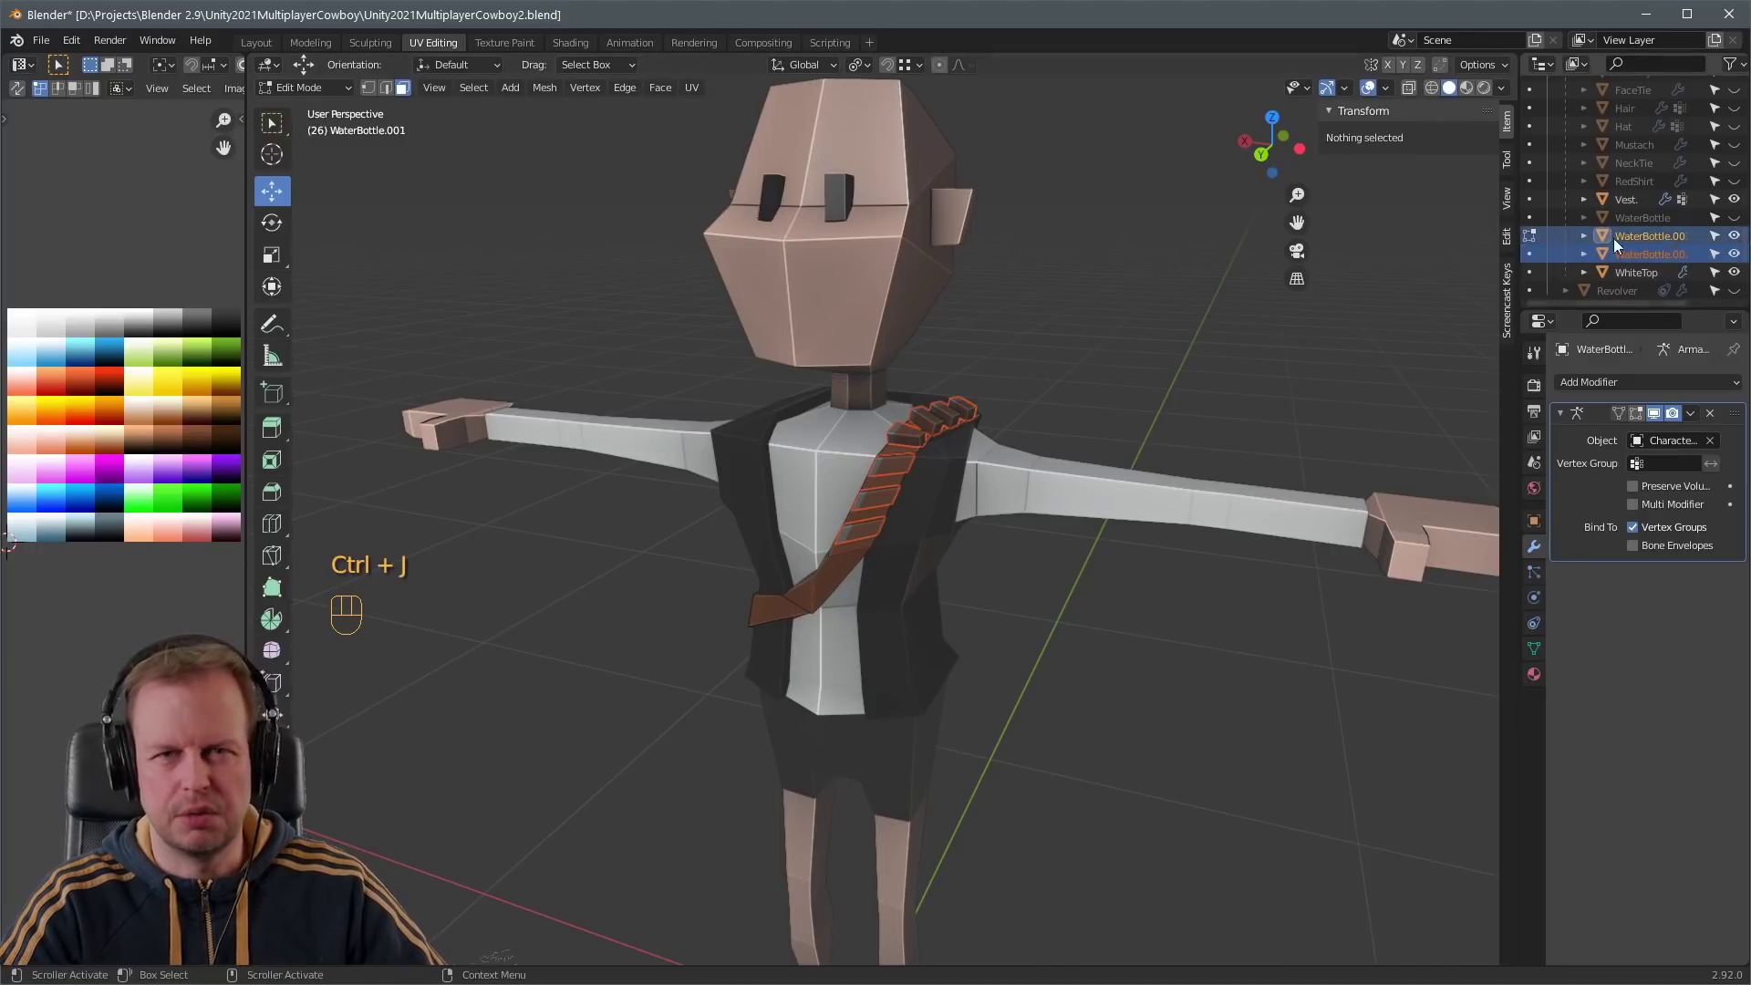
key(ctrl+j)
key(Tab)
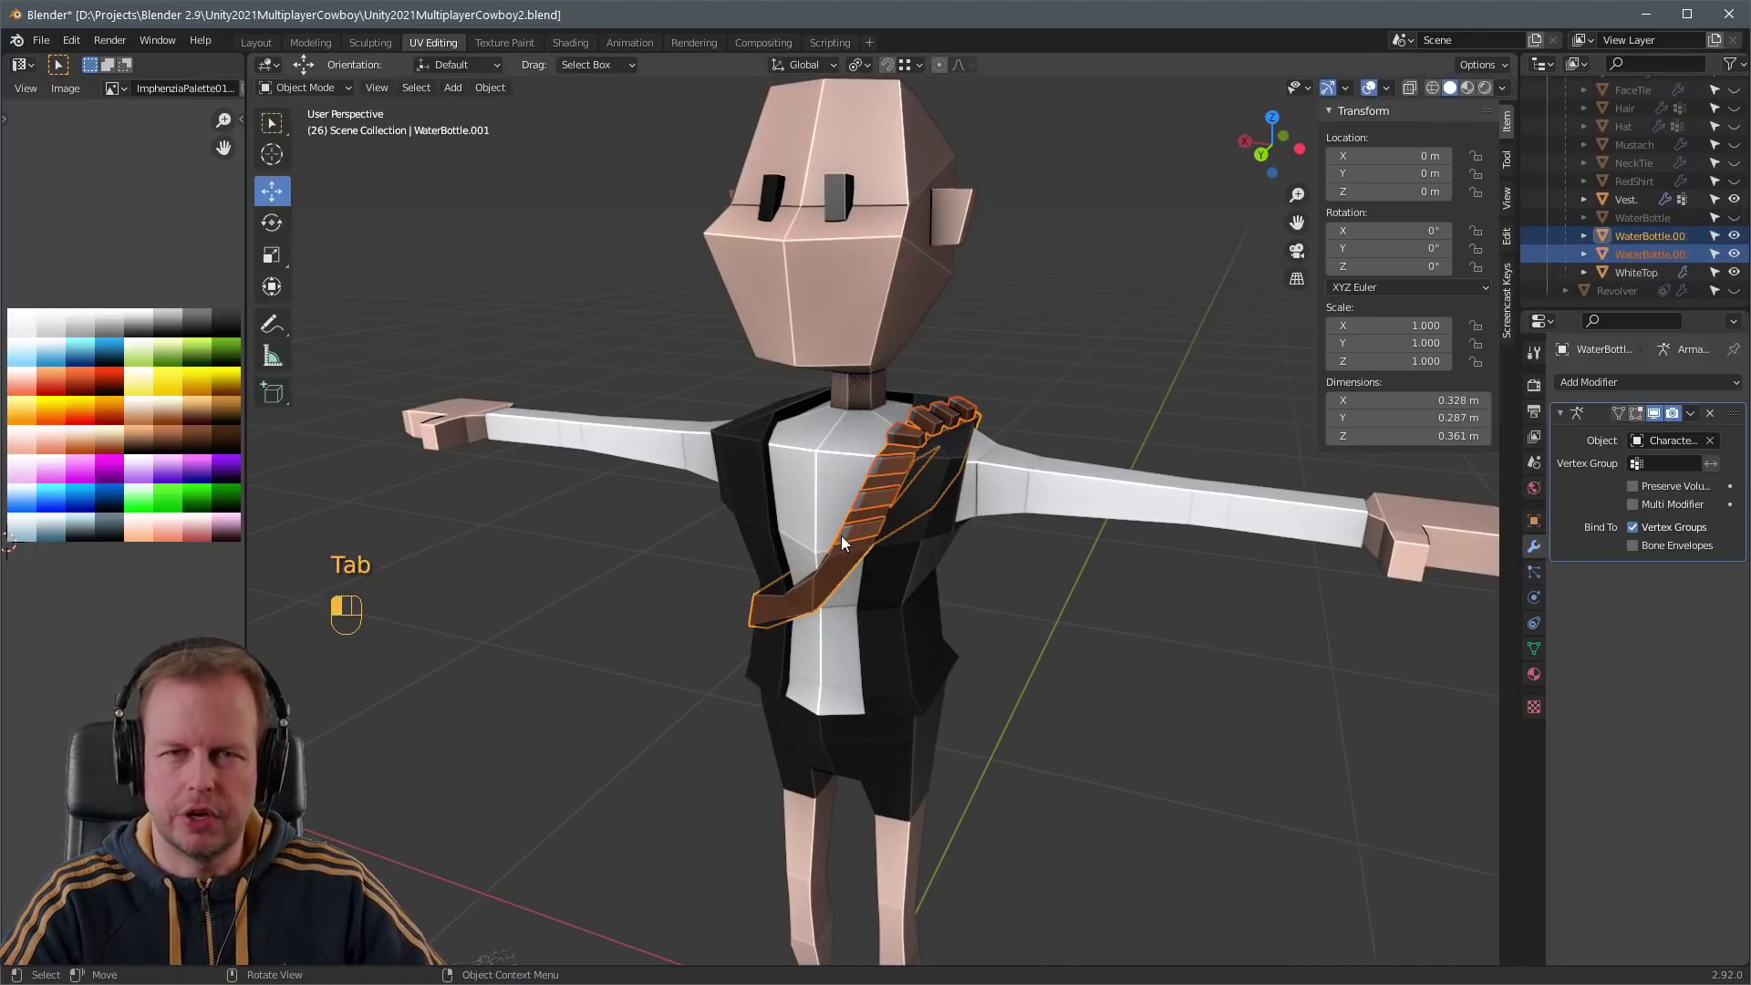
key(ctrl+j)
double_click(1651, 254)
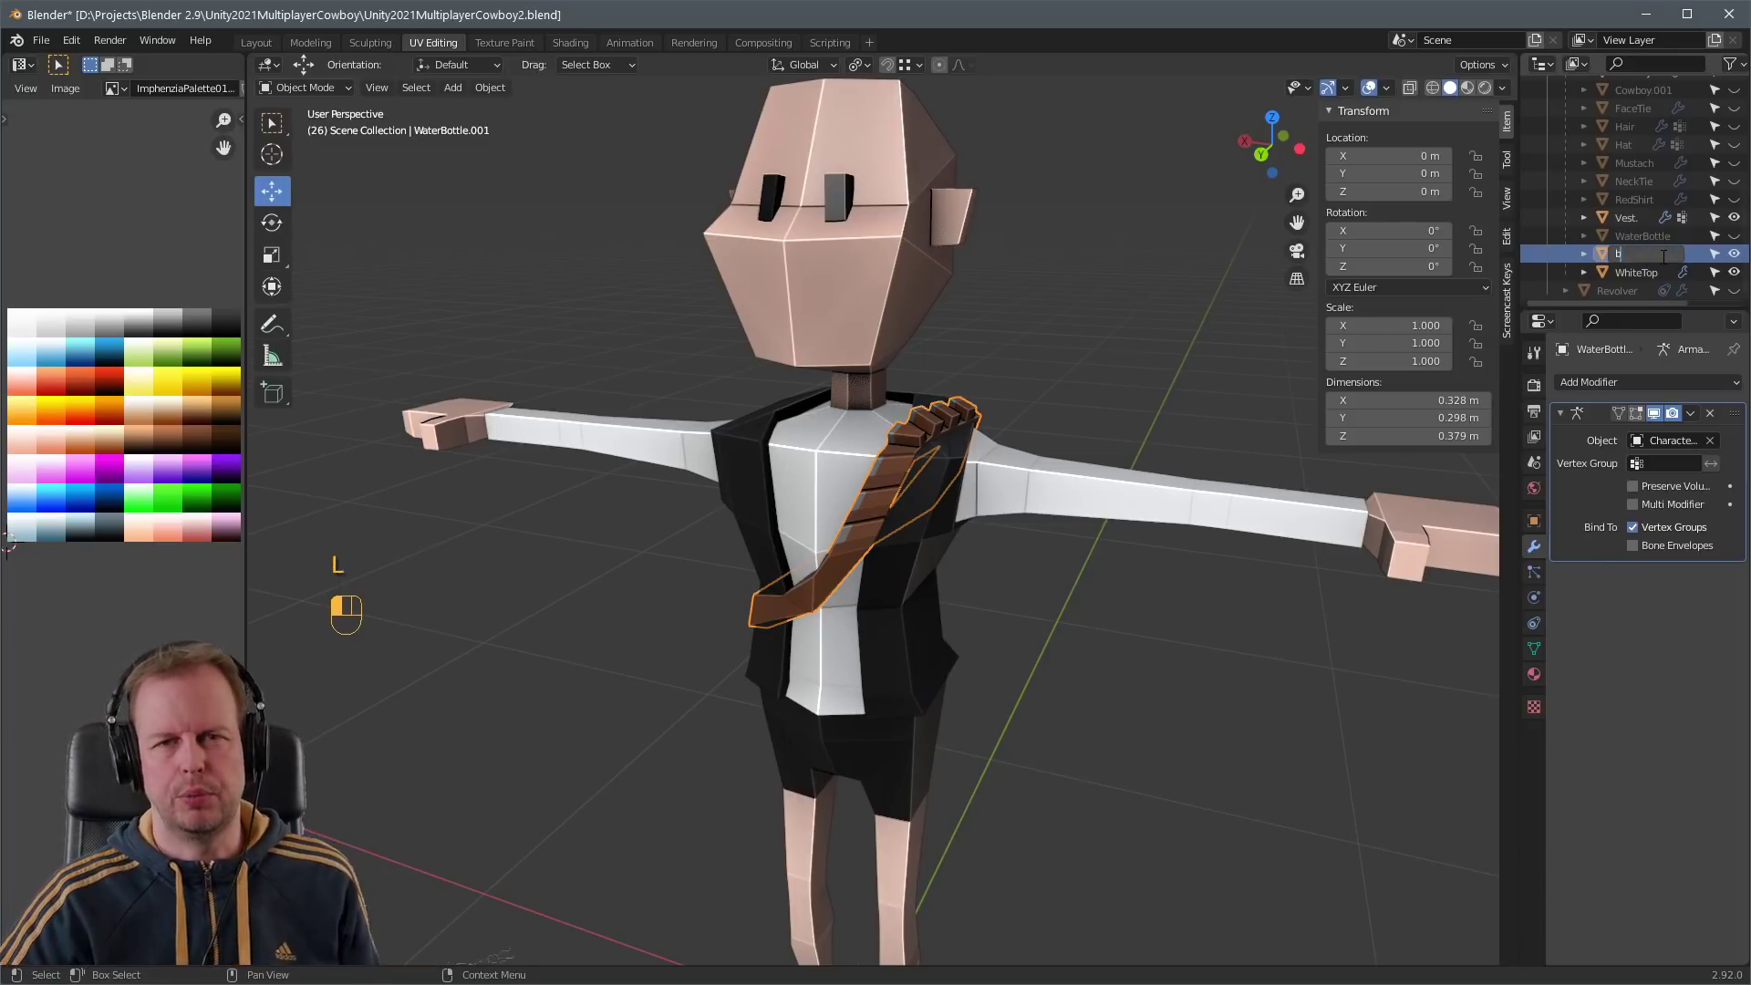
click(1087, 321)
- Unhide the CharacterArmature, select it and switch it to pose mode
scroll(1087, 323, down, 4)
middle_drag(1087, 325, 1115, 381)
scroll(1089, 351, up, 4)
scroll(1678, 146, up, 6)
click(1734, 122)
scroll(841, 526, down, 3)
click(841, 526)
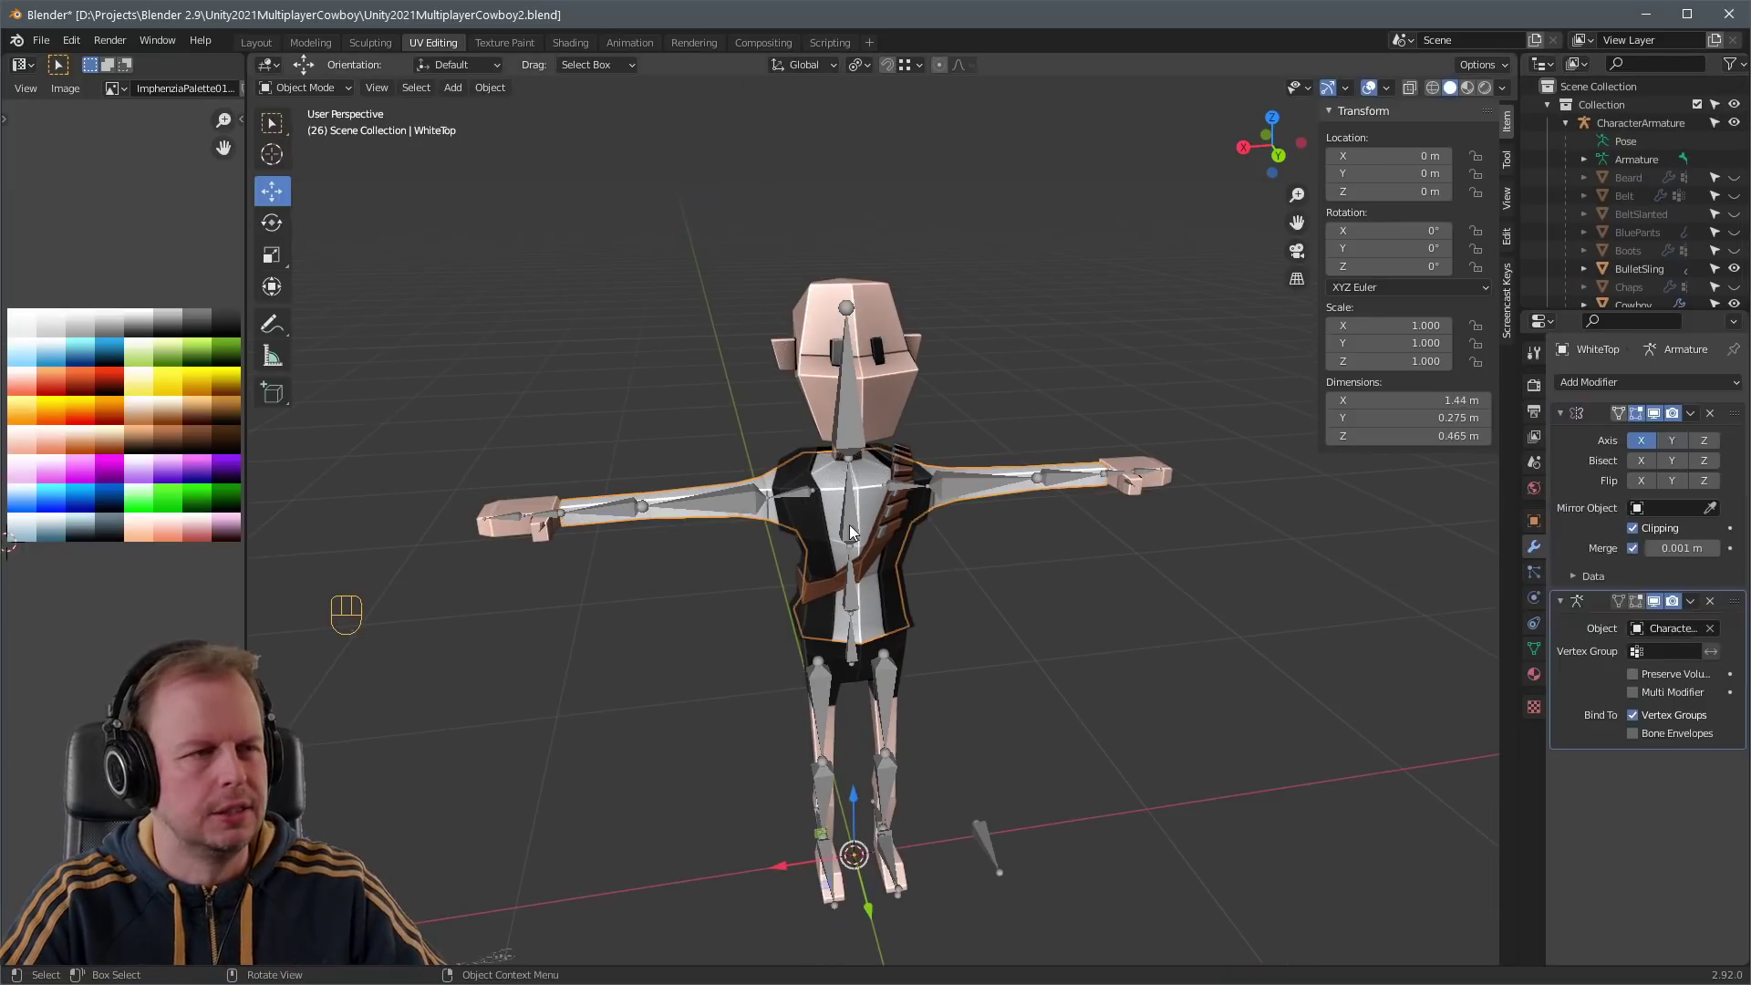
key(ctrl+Tab)
click(844, 528)
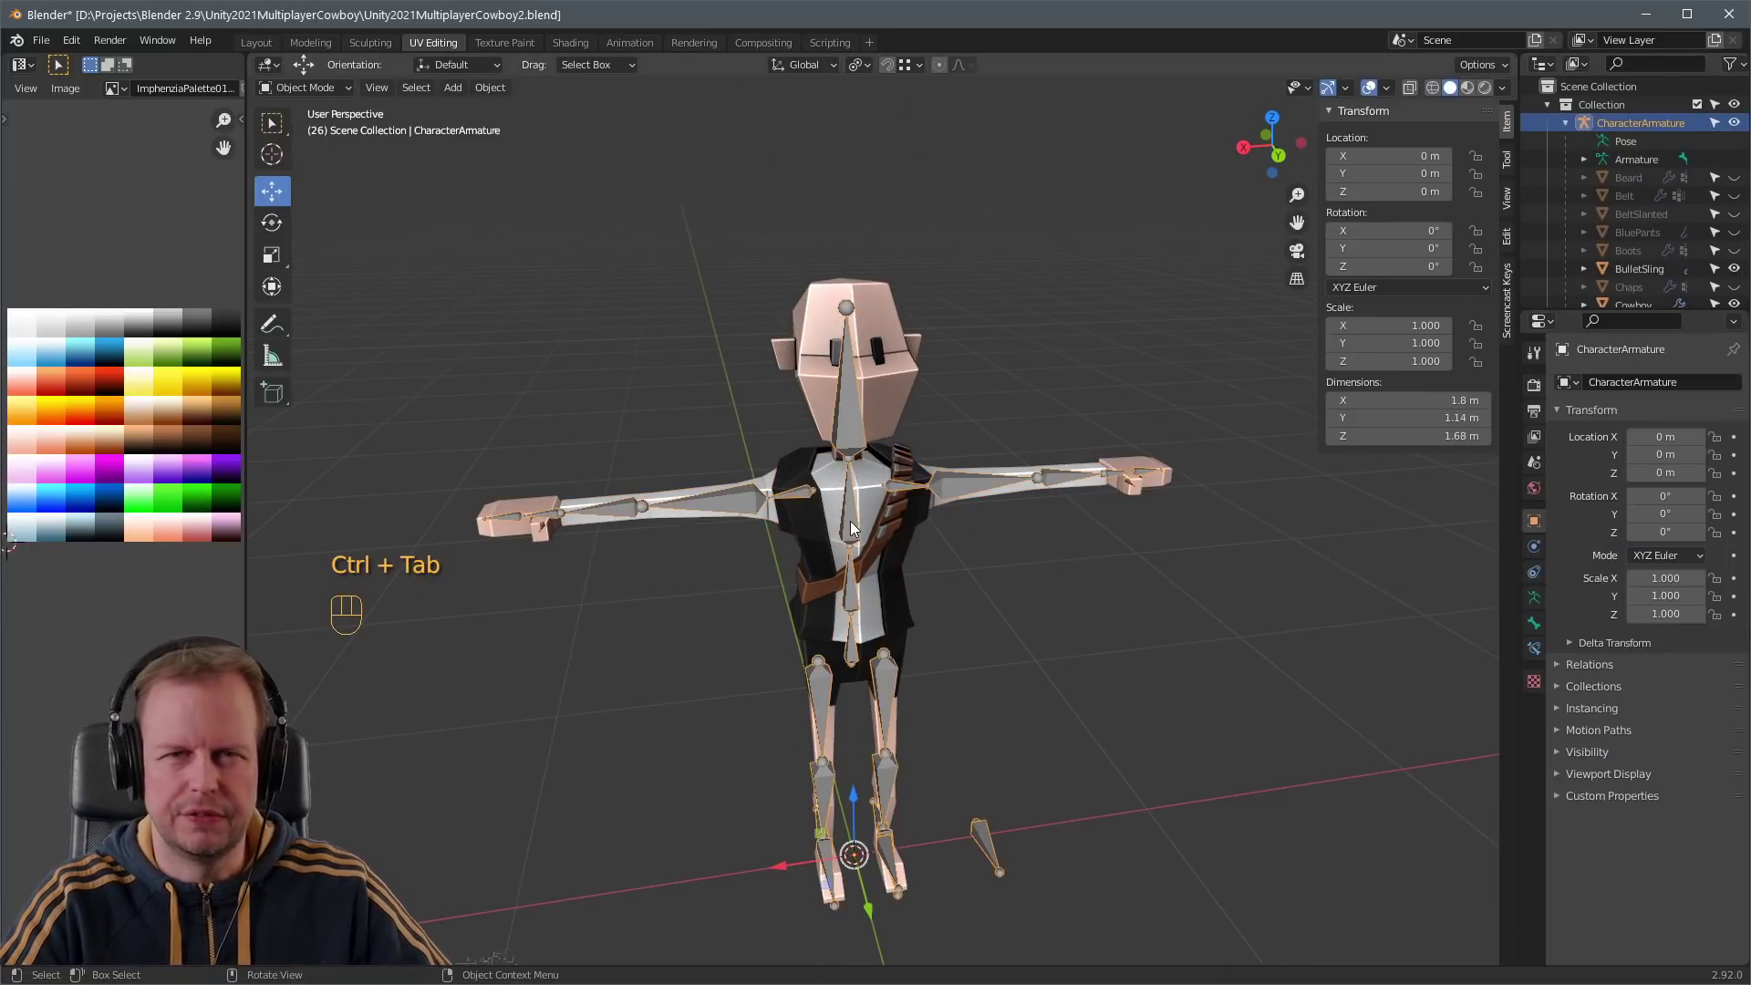
key(ctrl+Tab)
- Rotate the upper spine bone sideways and the UpperArm.L bone by about 34° to test the bullet sling's deformation
key(r)
click(1162, 501)
middle_drag(998, 608, 1128, 572)
key(r)
click(914, 521)
key(r)
click(1081, 584)
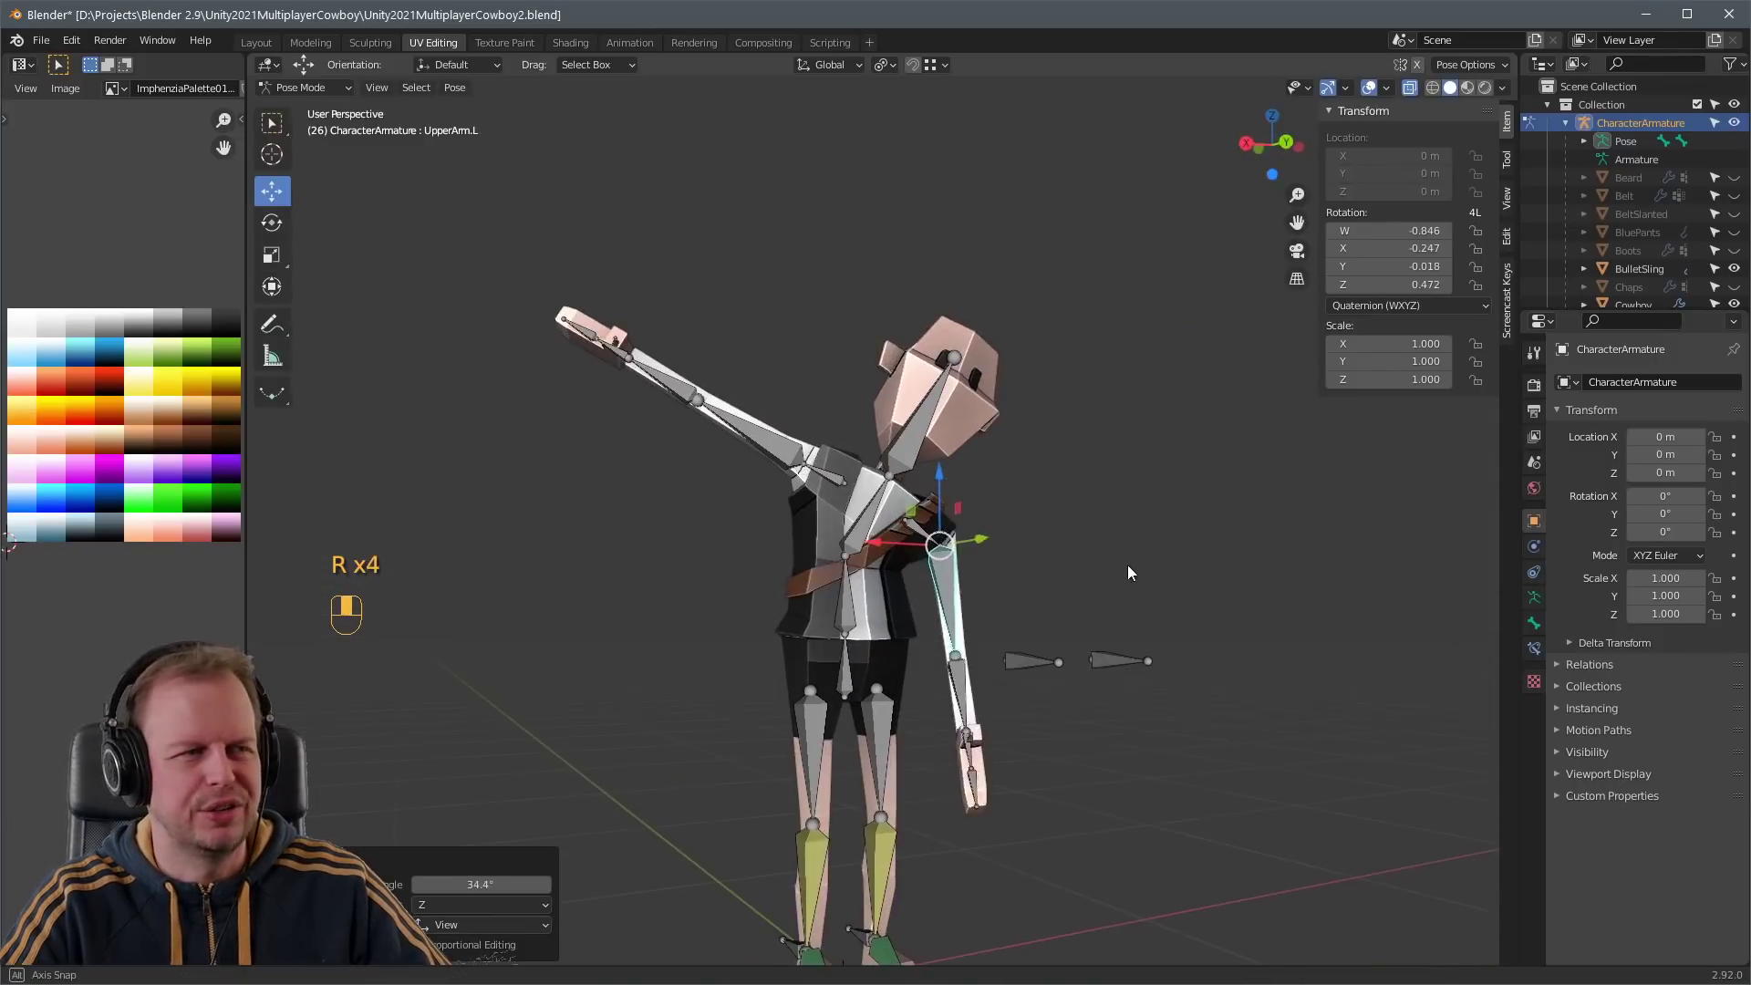
- Lower the right arm, then rotate the Spine2 bone about -27.7° and twist it around the global Z axis
click(822, 475)
key(r)
click(823, 521)
click(876, 502)
key(r)
click(855, 474)
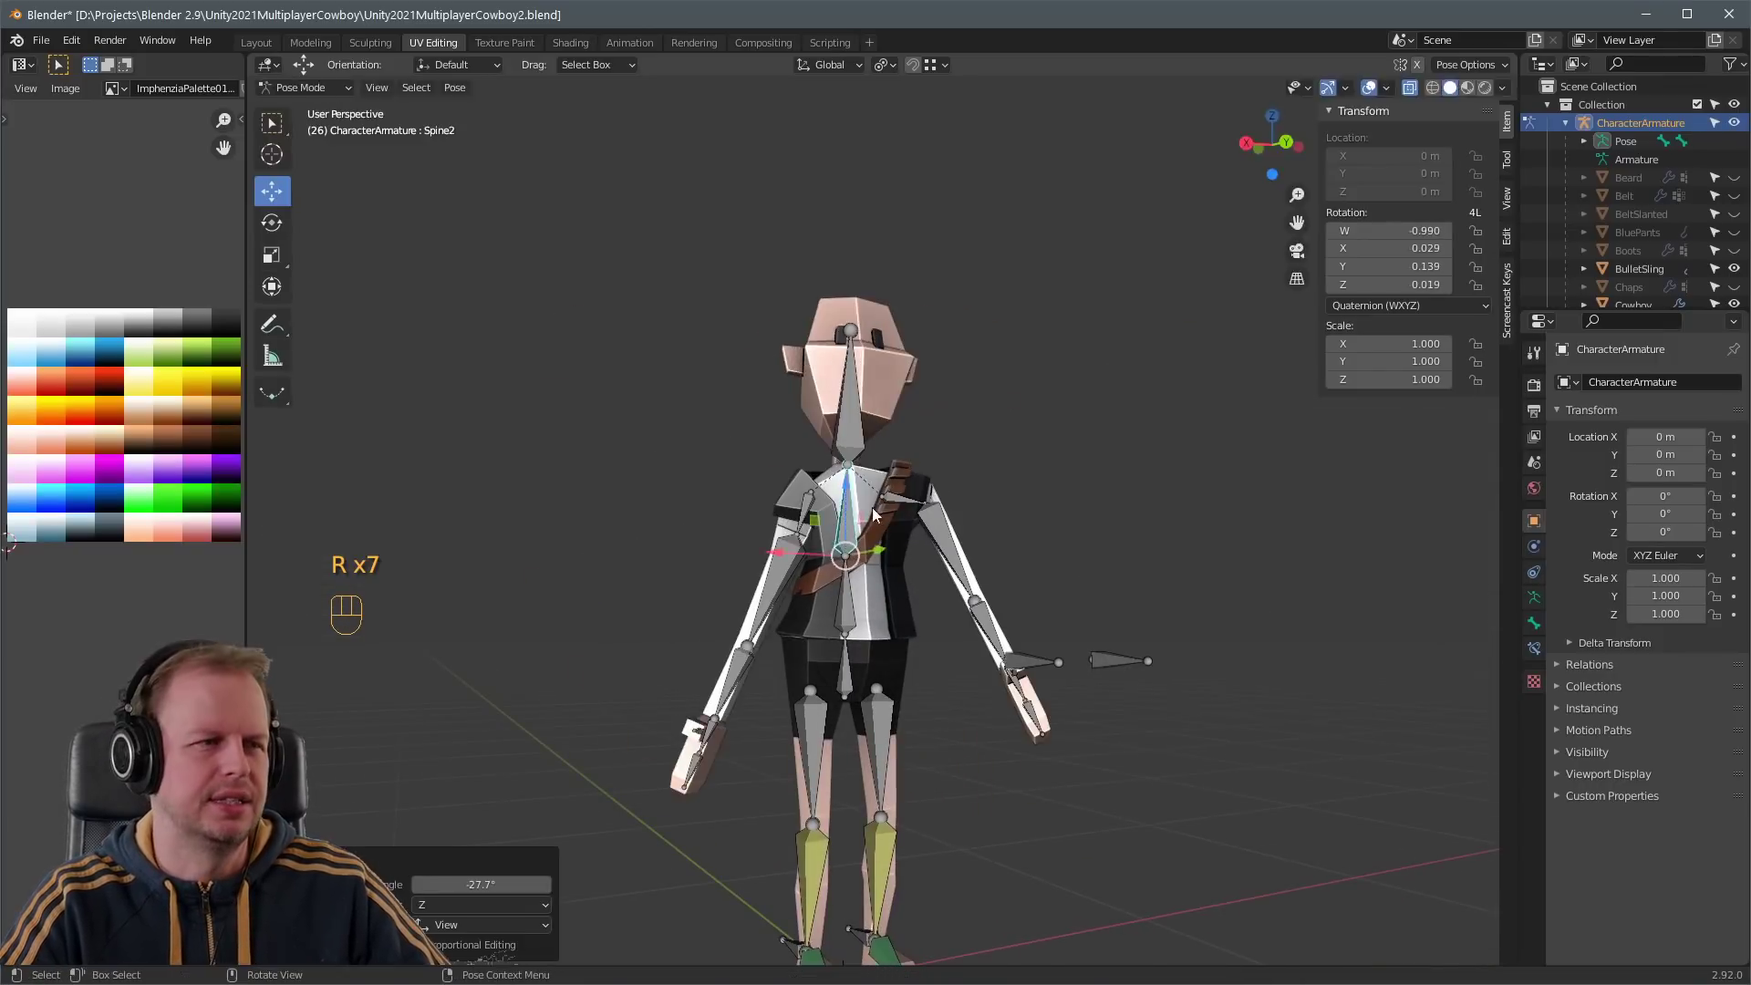
key(r)
key(z)
click(976, 442)
- Twist the Spine1 bone around the global Z axis and tilt the Head bone by about 31°
click(848, 592)
key(r)
key(z)
right_click(1047, 655)
key(r)
key(z)
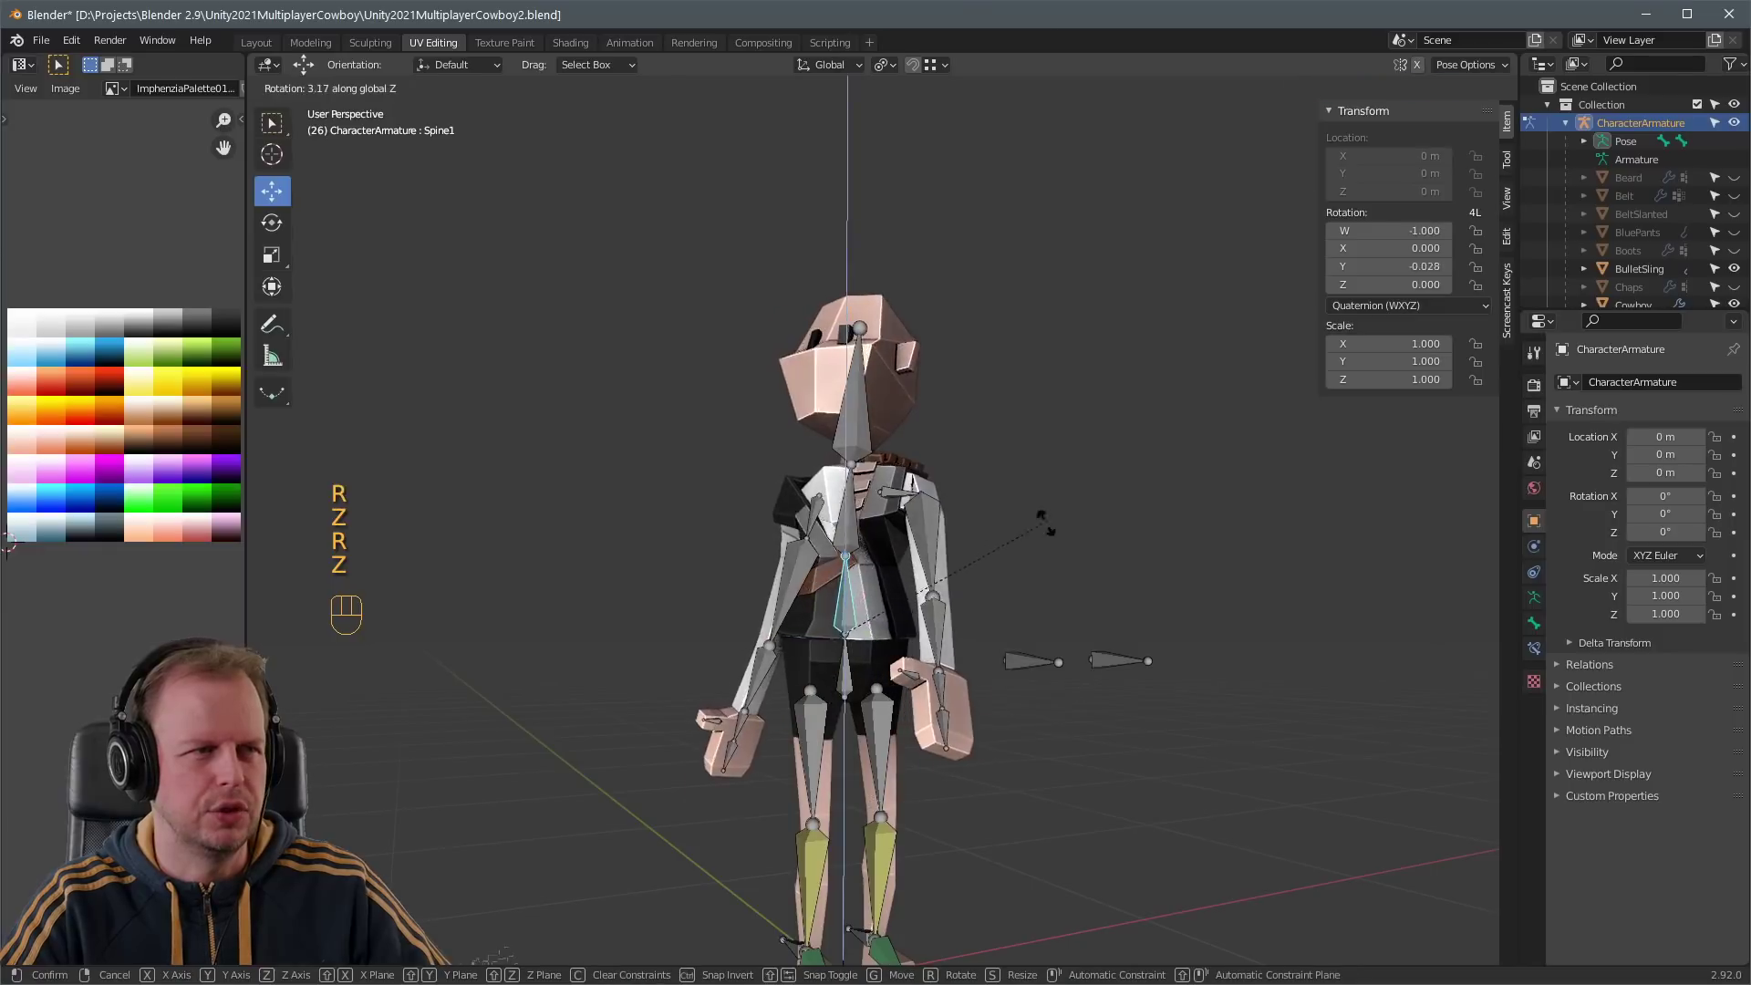
click(1010, 500)
mouse_move(1011, 501)
middle_down()
mouse_move(1091, 517)
mouse_move(989, 488)
middle_up()
click(863, 403)
key(r)
click(926, 415)
middle_drag(926, 415, 1023, 502)
scroll(1085, 507, up, 3)
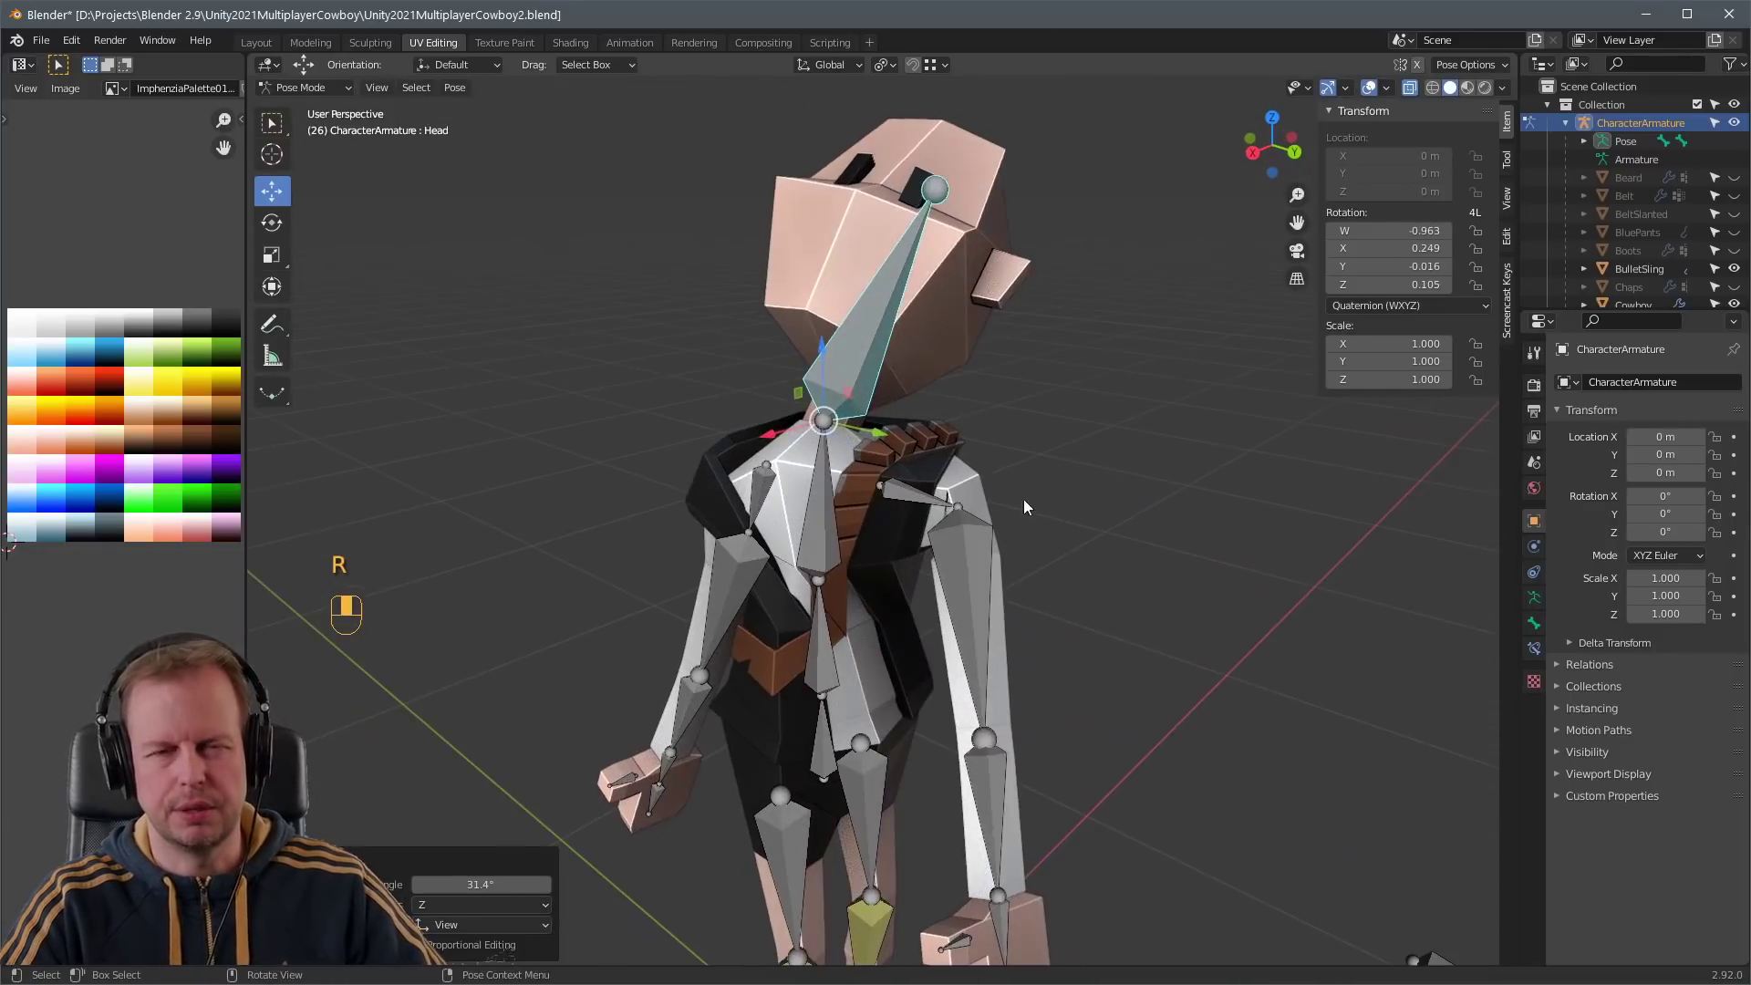
- Hide the armature and examine how the bullet sling deforms over the chest and shoulder
click(1734, 124)
scroll(1086, 484, down, 3)
scroll(1142, 461, up, 6)
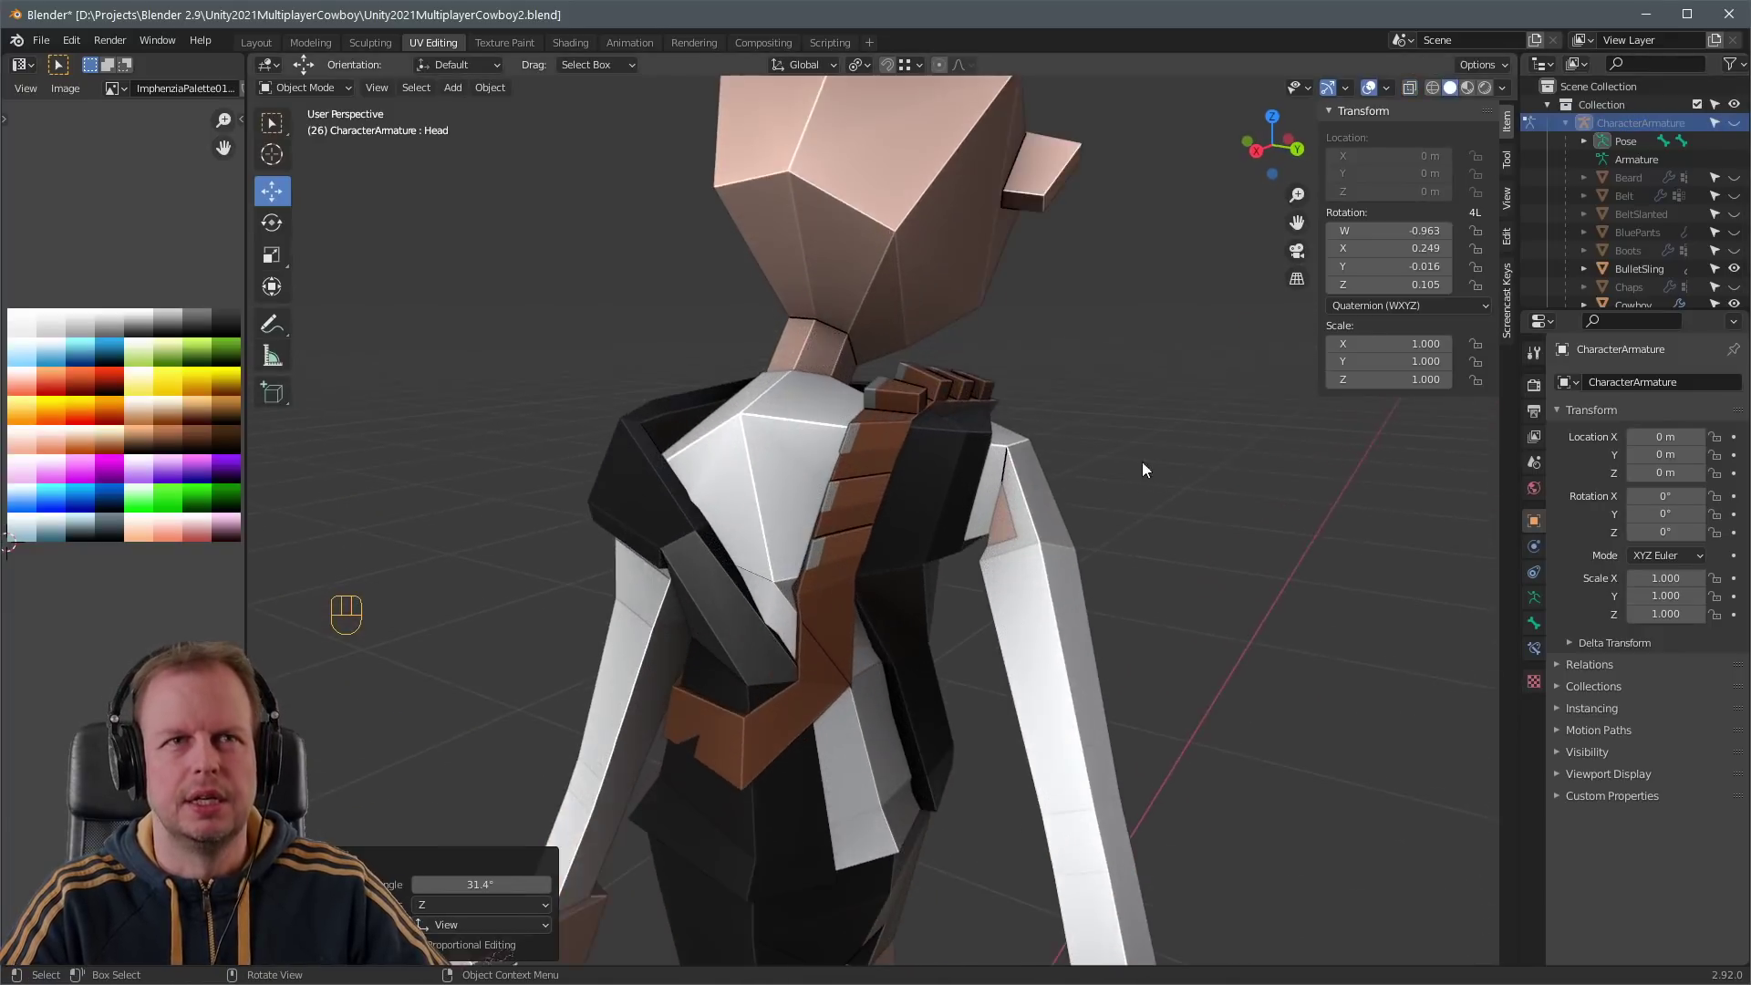
middle_drag(1142, 462, 1037, 479)
- Clear the rotation and location of all armature bones and return to object mode
key(a)
key(a)
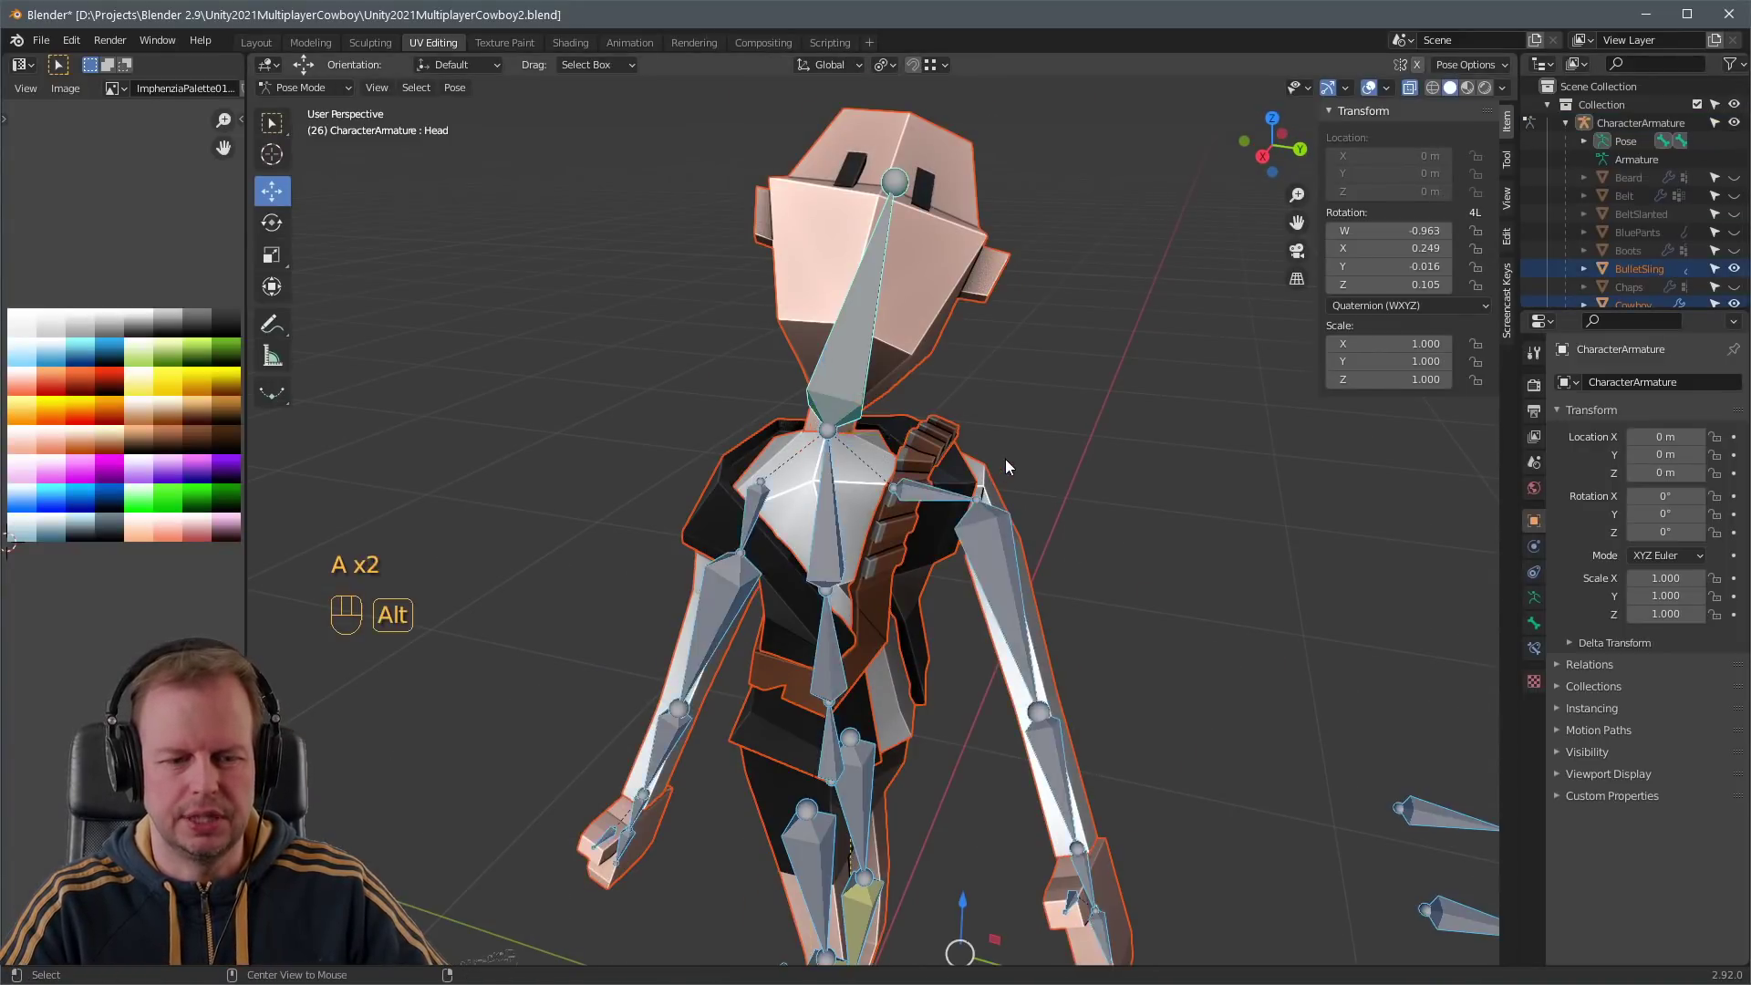
key(alt+r)
key(alt+g)
key(Tab)
scroll(1005, 458, up, 5)
middle_drag(1004, 457, 1204, 563)
key(Tab)
key(Tab)
key(Tab)
key(Tab)
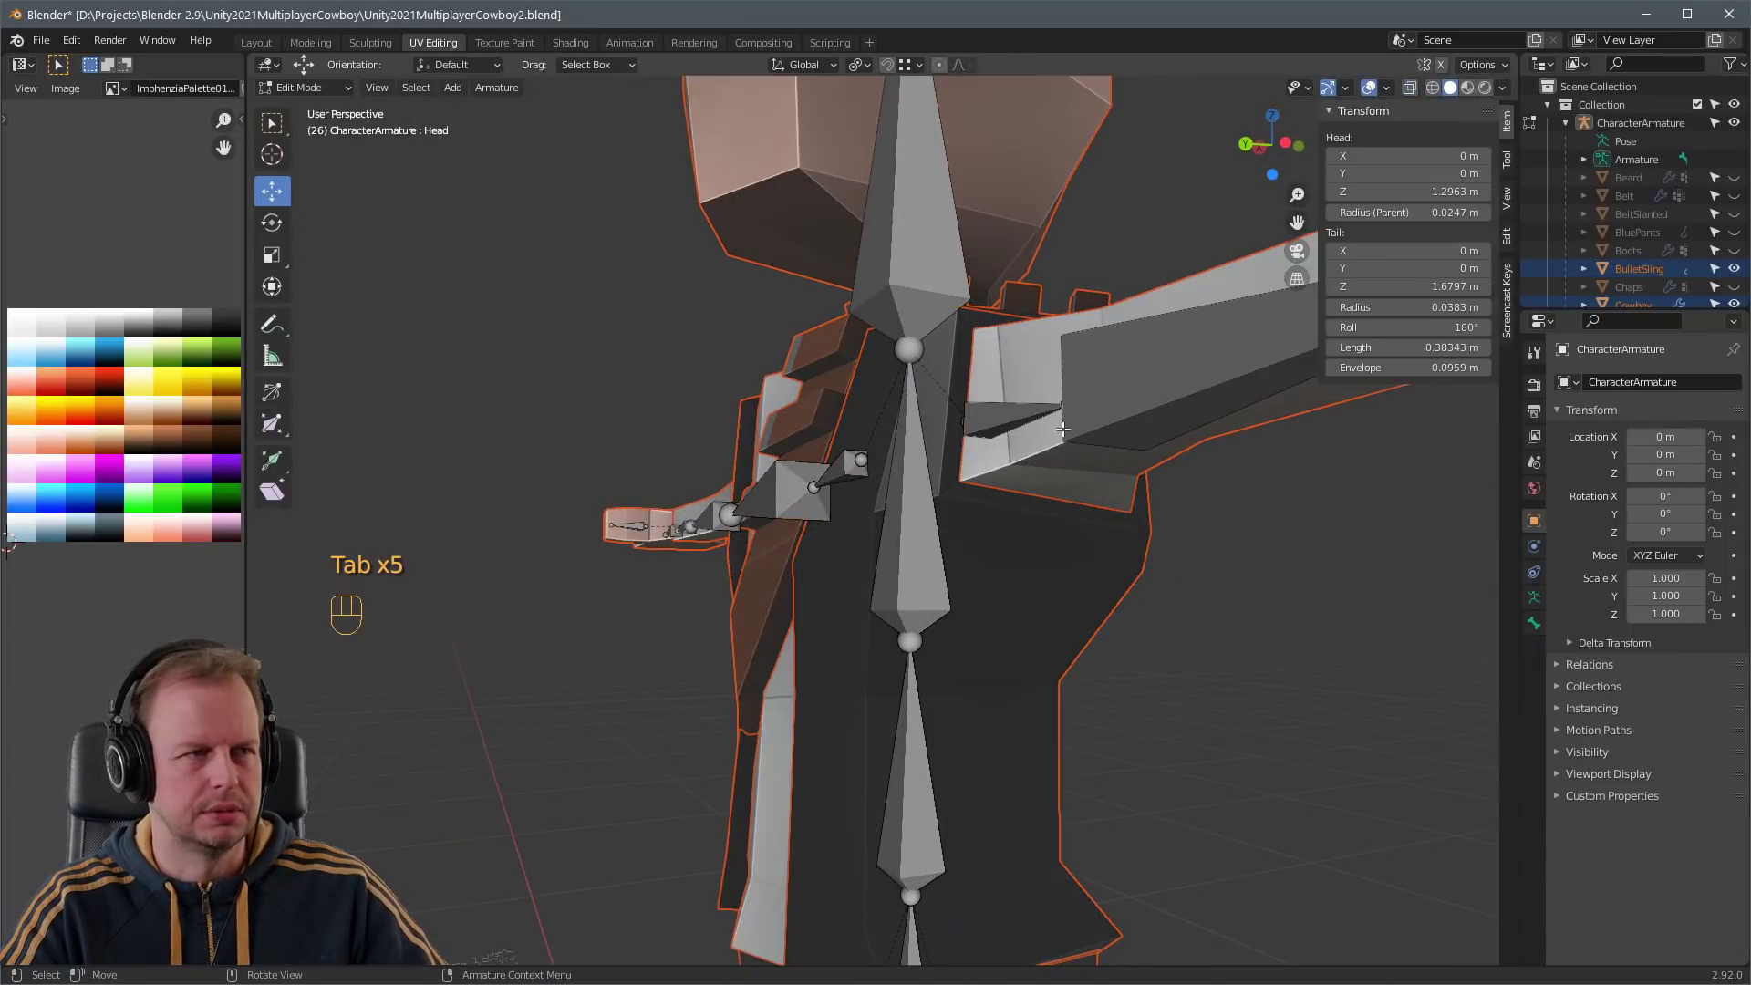
- Hide the armature, the vest and the white top so only the bare body and bullet sling are shown
key(Tab)
key(ctrl+Tab)
scroll(1139, 392, down, 4)
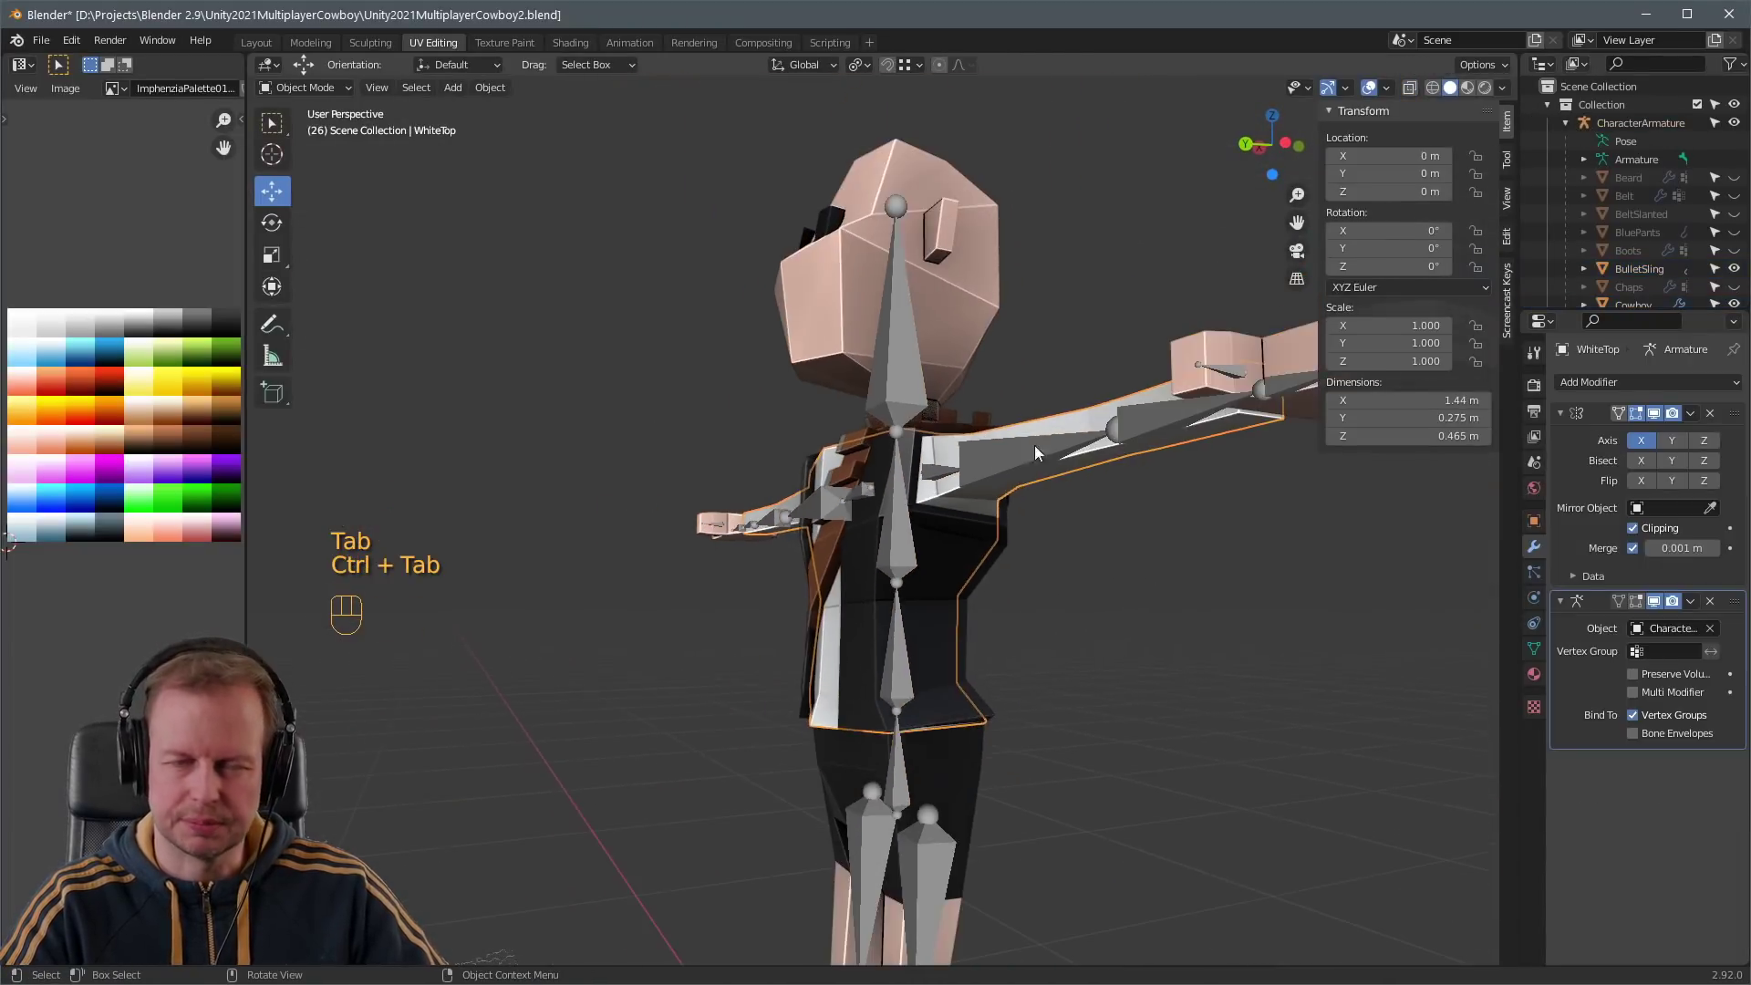
key(h)
middle_drag(1030, 463, 1035, 507)
click(1000, 554)
key(h)
key(Tab)
key(Tab)
click(791, 472)
scroll(790, 476, down, 4)
key(h)
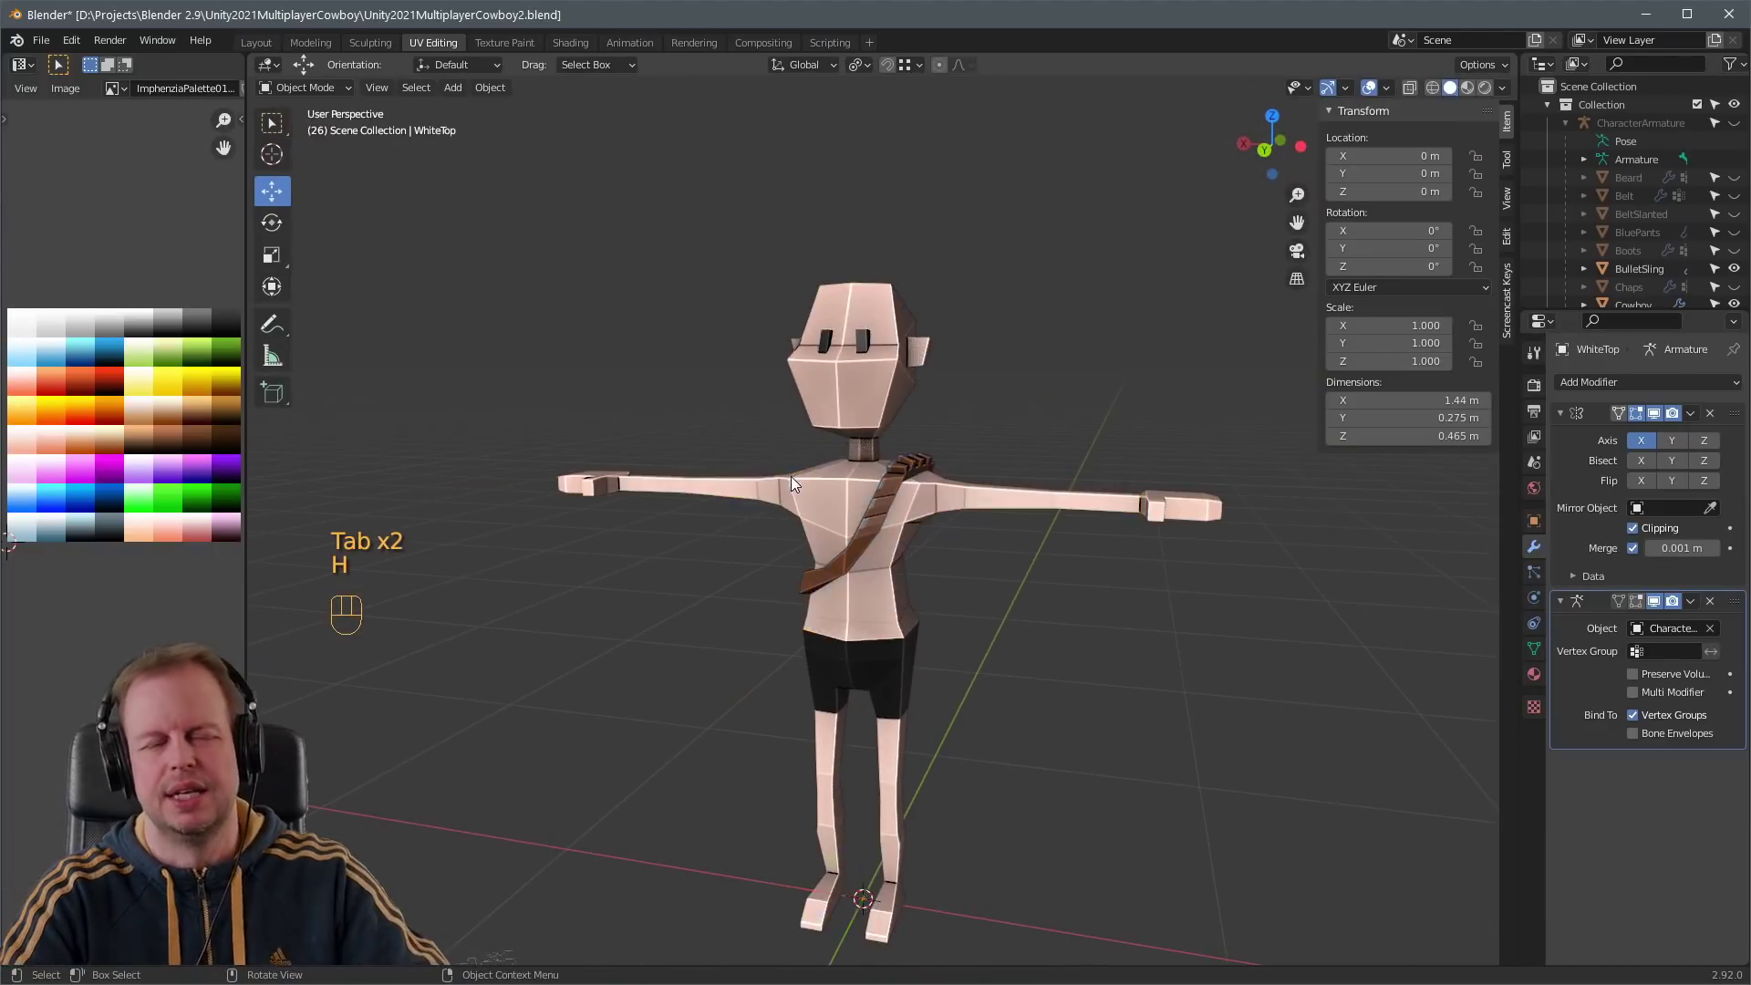
middle_drag(791, 476, 813, 517)
key(ctrl+z)
scroll(988, 451, up, 2)
key(h)
- Select the Cowboy body mesh and enter edit mode with face selection
click(795, 490)
key(3)
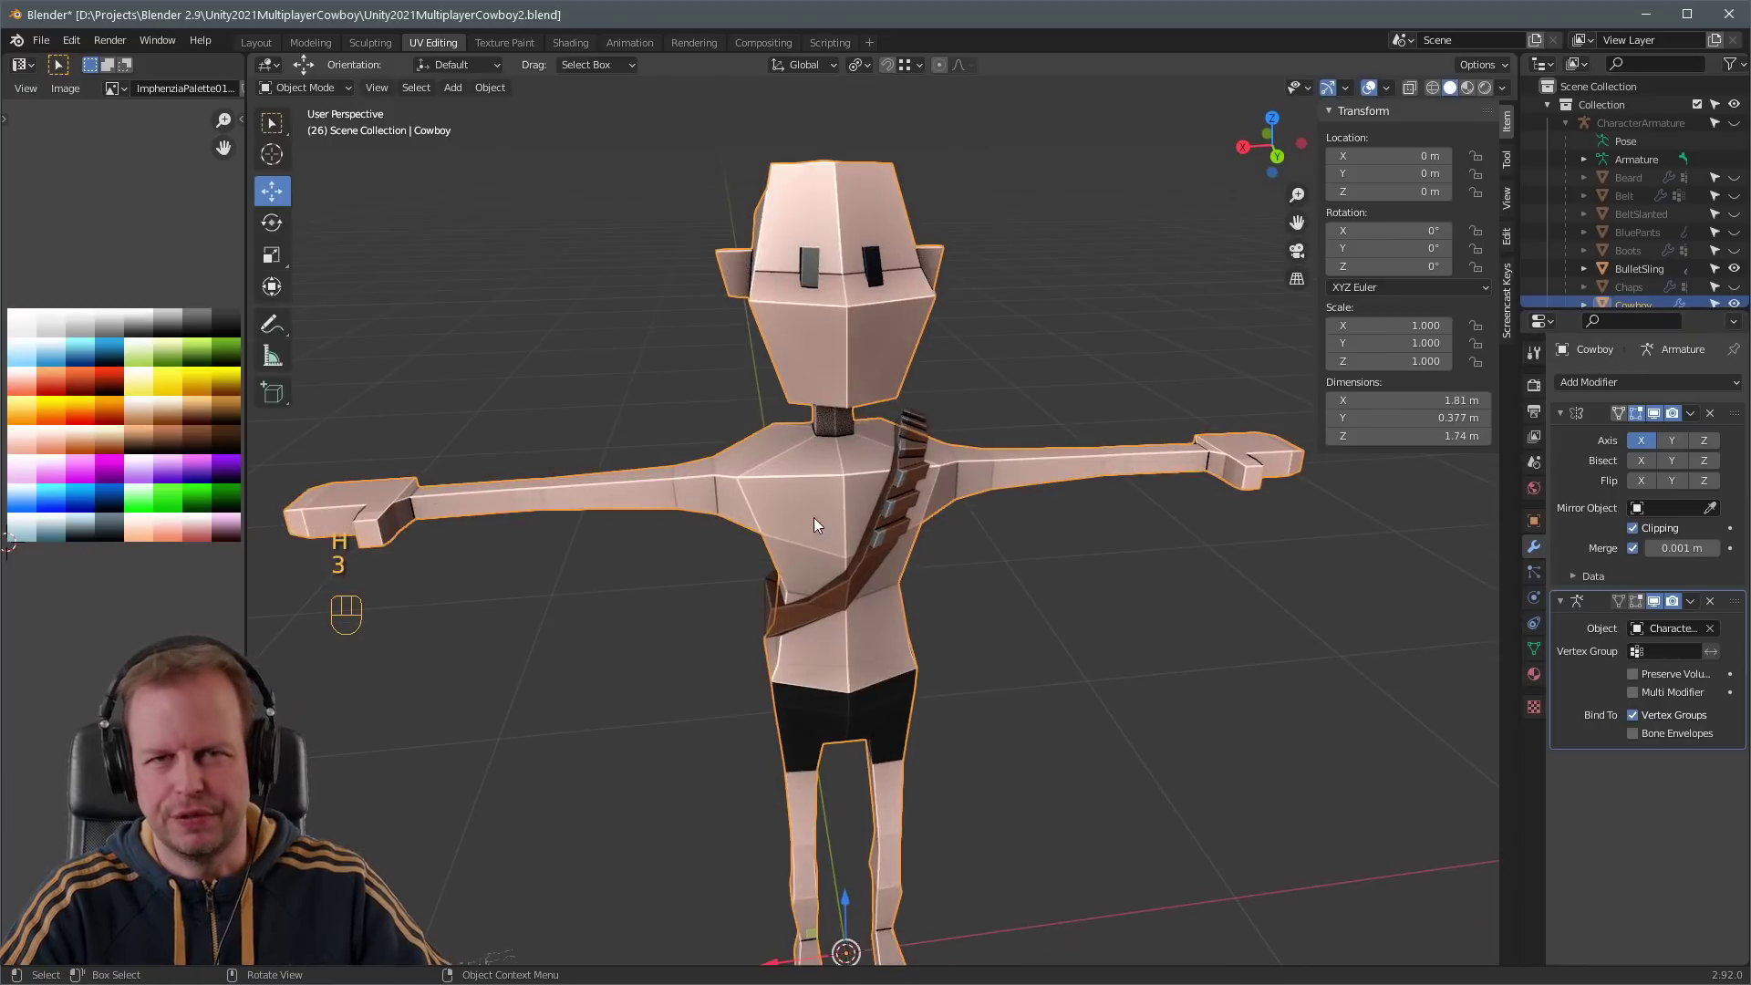
key(a)
key(a)
middle_drag(967, 597, 888, 573)
alt+click(894, 569)
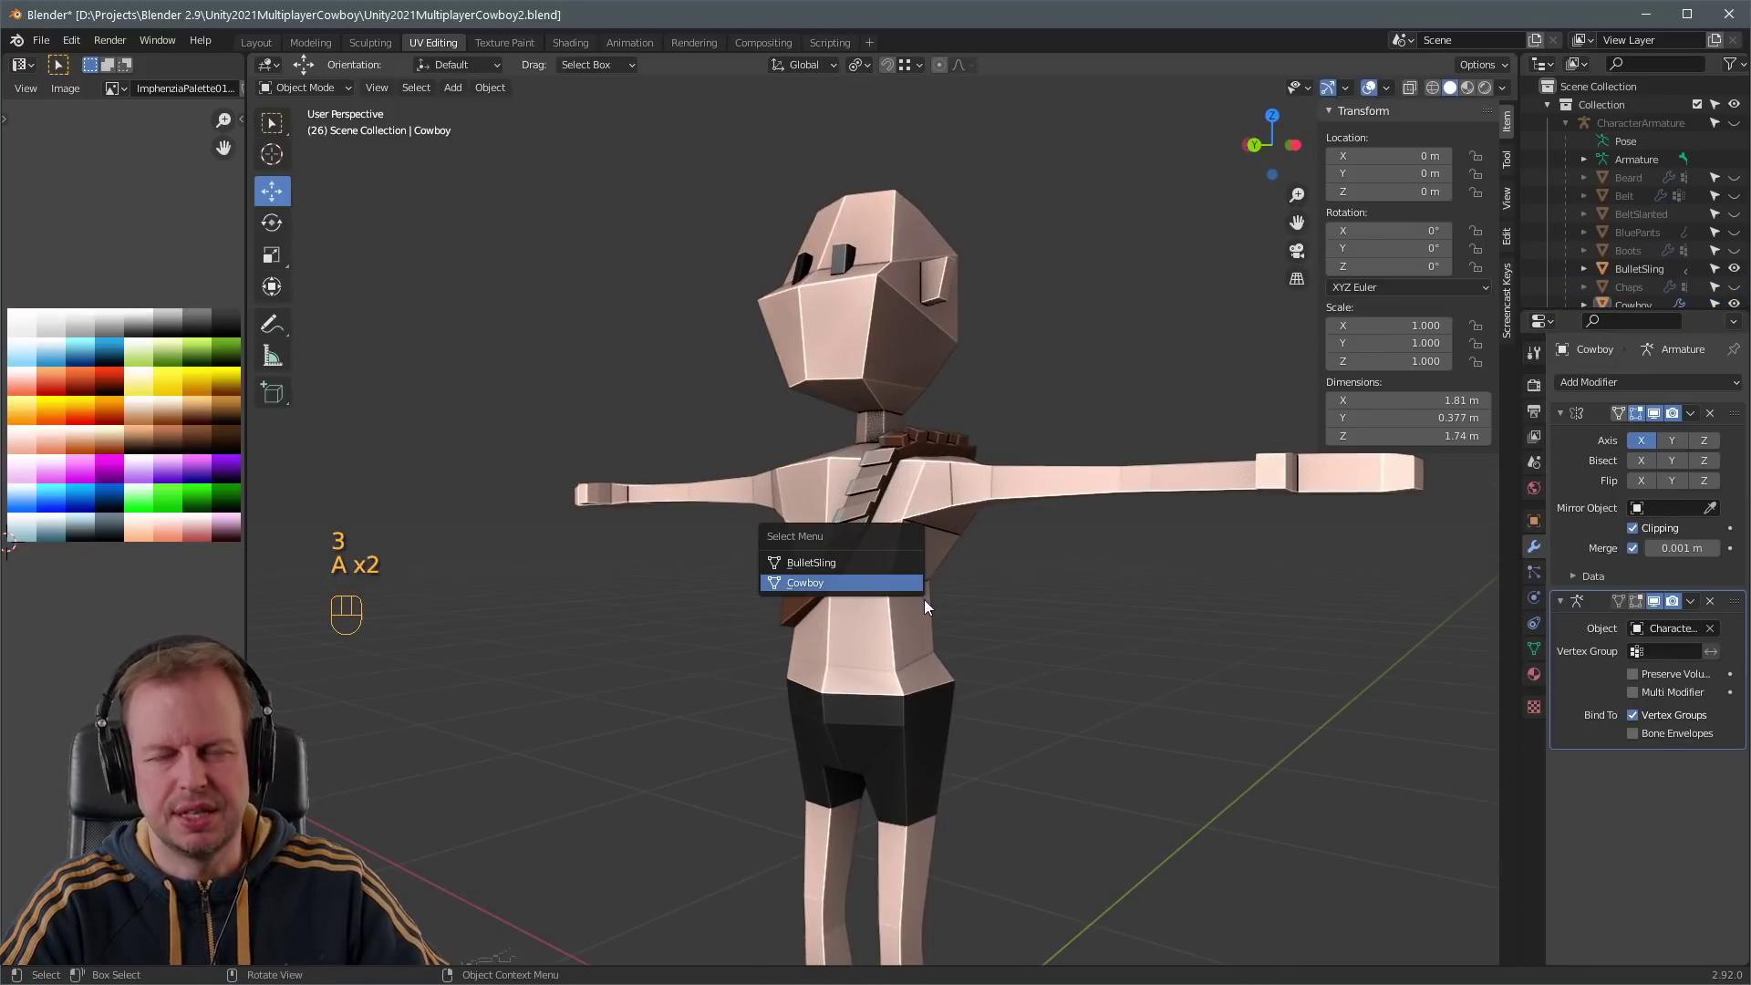
click(894, 584)
key(Tab)
click(895, 569)
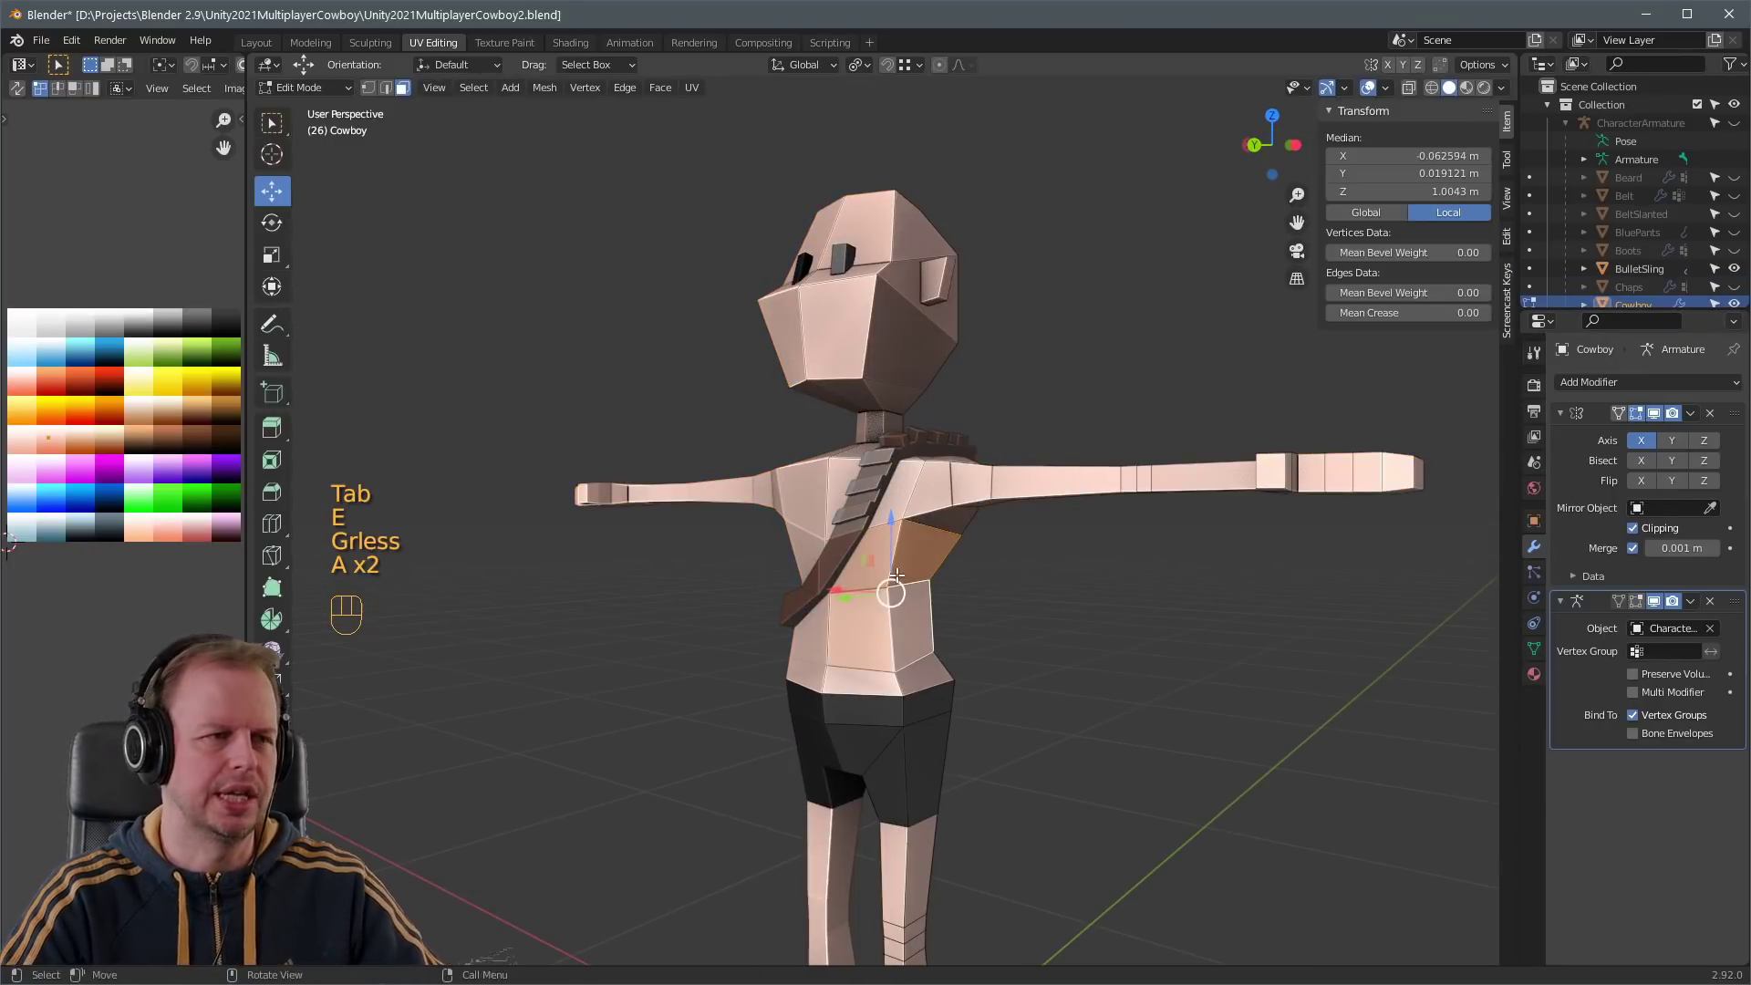
- Duplicate the front face of the lower jaw, lower the copy and move it about -0.03 m along Y
middle_drag(1129, 612, 1122, 677)
scroll(1106, 477, up, 2)
click(1106, 477)
scroll(1132, 402, down, 4)
middle_drag(1092, 509, 1072, 470)
scroll(1071, 470, up, 3)
click(810, 312)
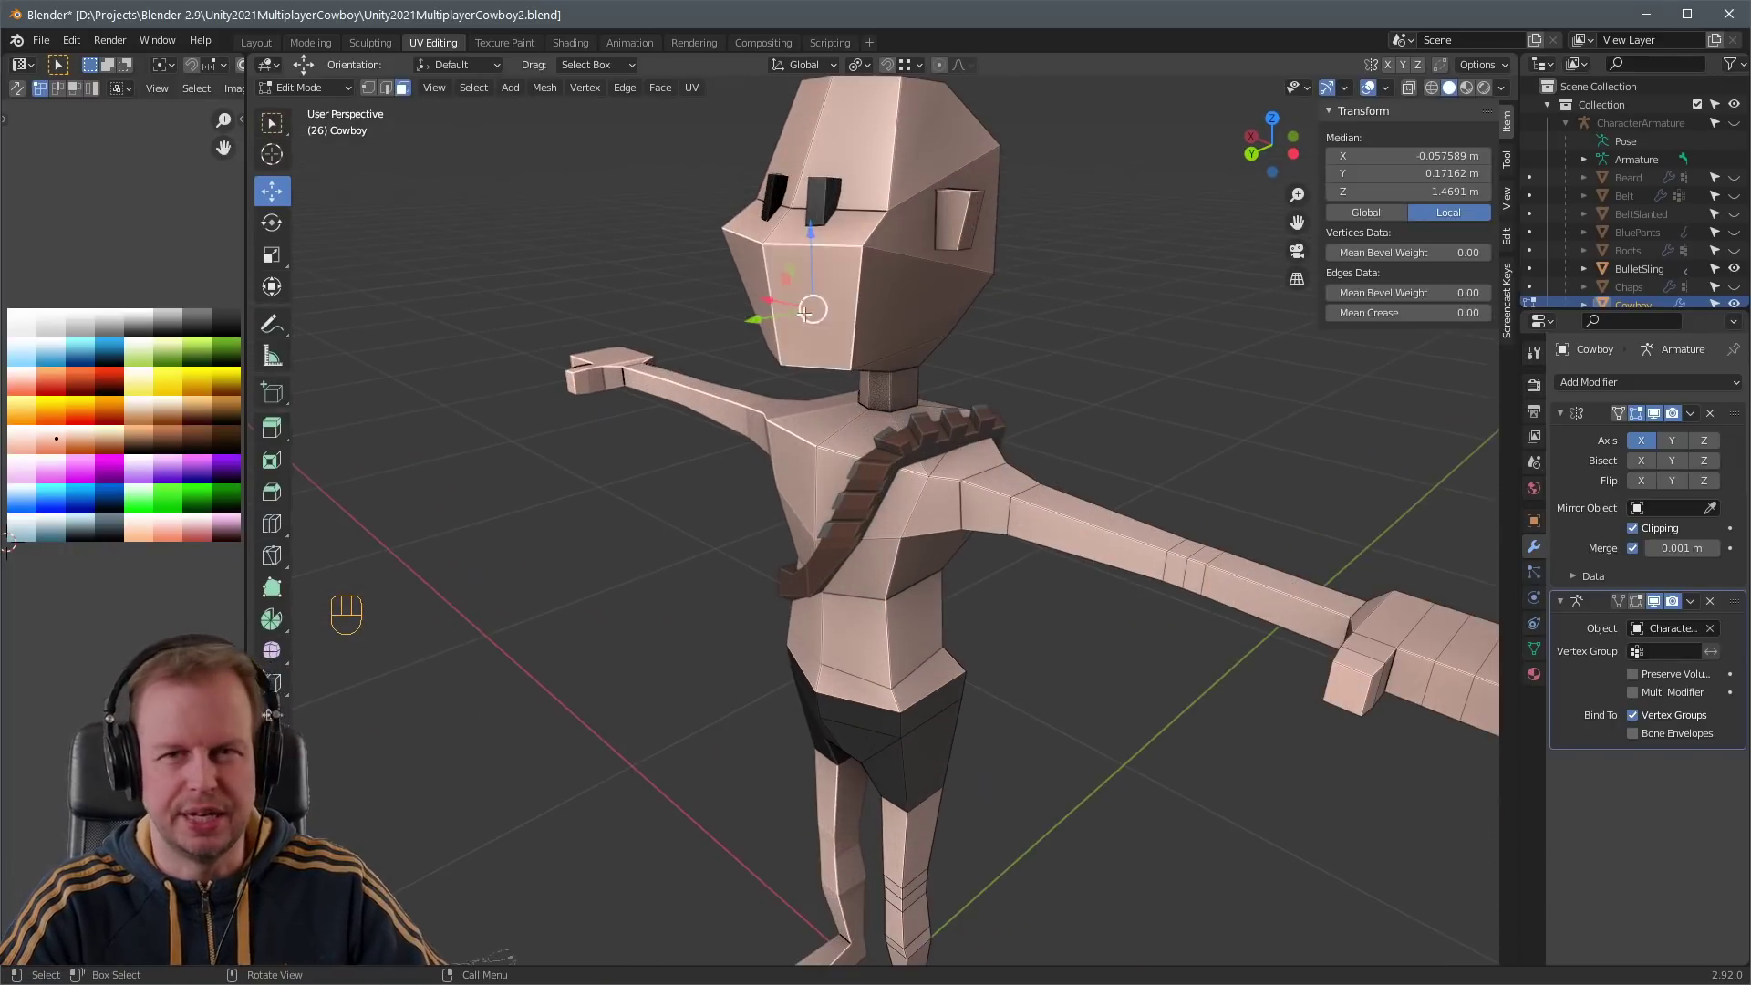
middle_drag(809, 420, 797, 380)
shift+click(807, 321)
middle_drag(1022, 341, 897, 341)
key(shift+d)
right_click(883, 337)
drag(805, 230, 807, 270)
drag(735, 343, 751, 340)
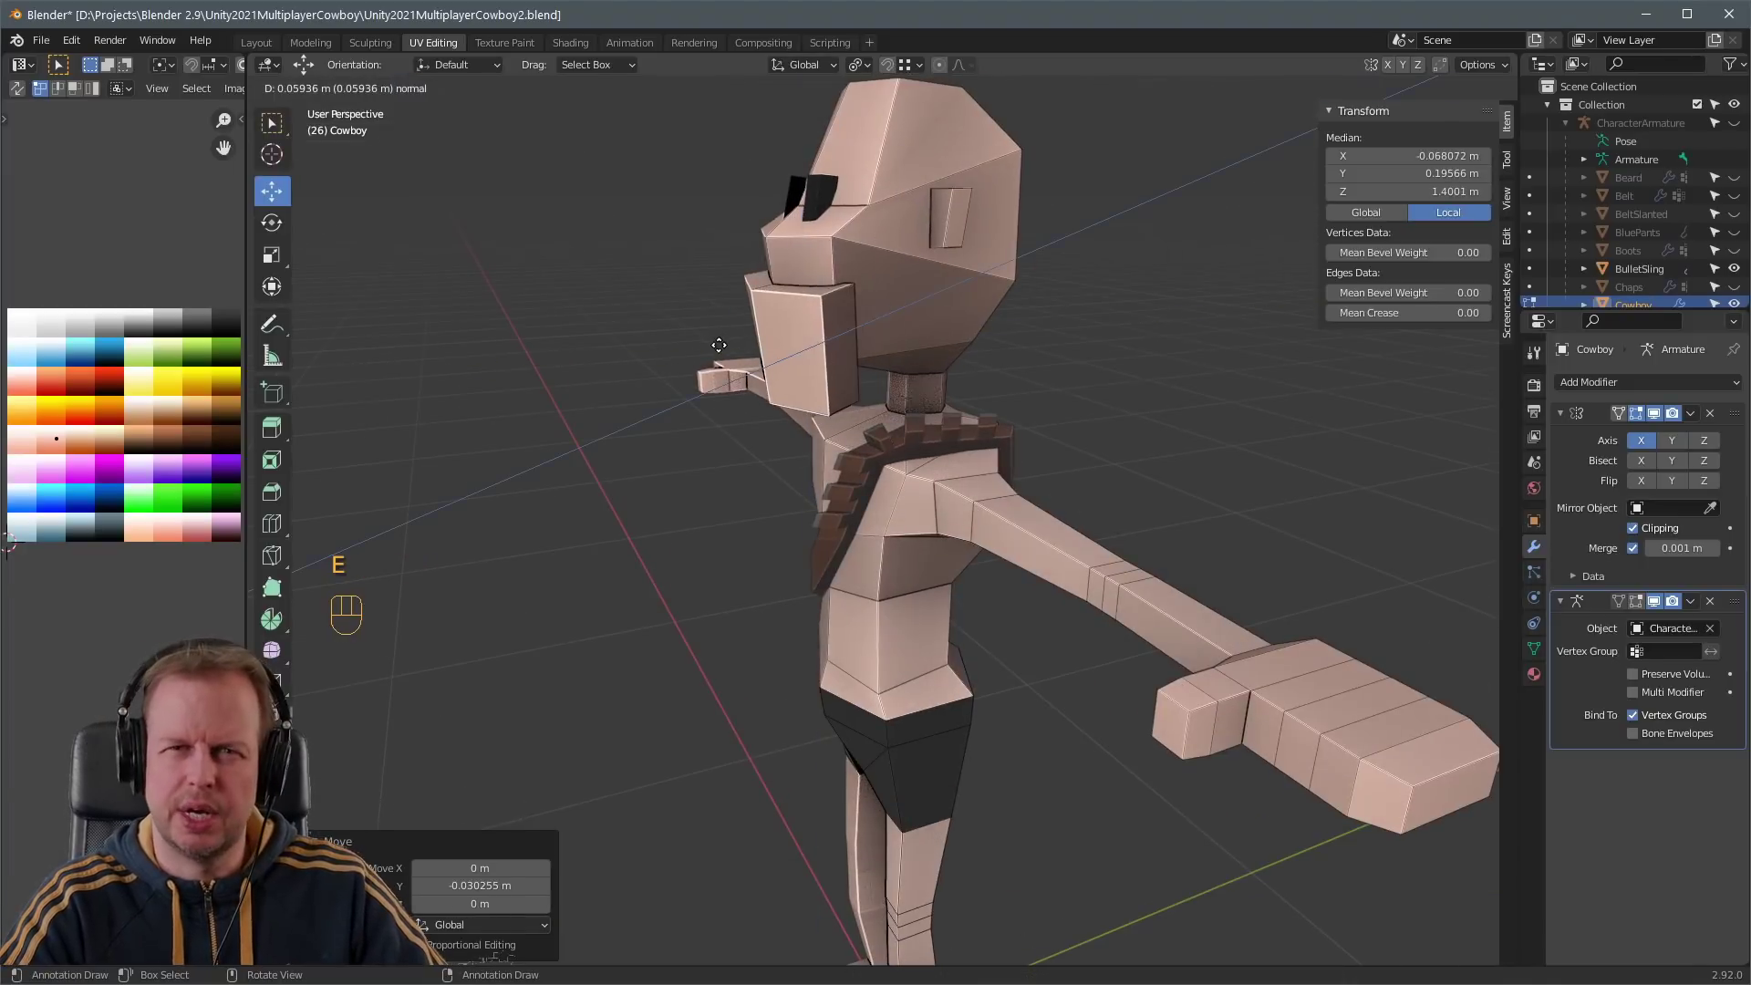
- Extrude the duplicated jaw face about 0.06 m outward and taper it by moving and shrinking the front face toward the centre line
click(719, 345)
key(3)
middle_drag(718, 344, 793, 340)
key(g)
click(852, 324)
key(s)
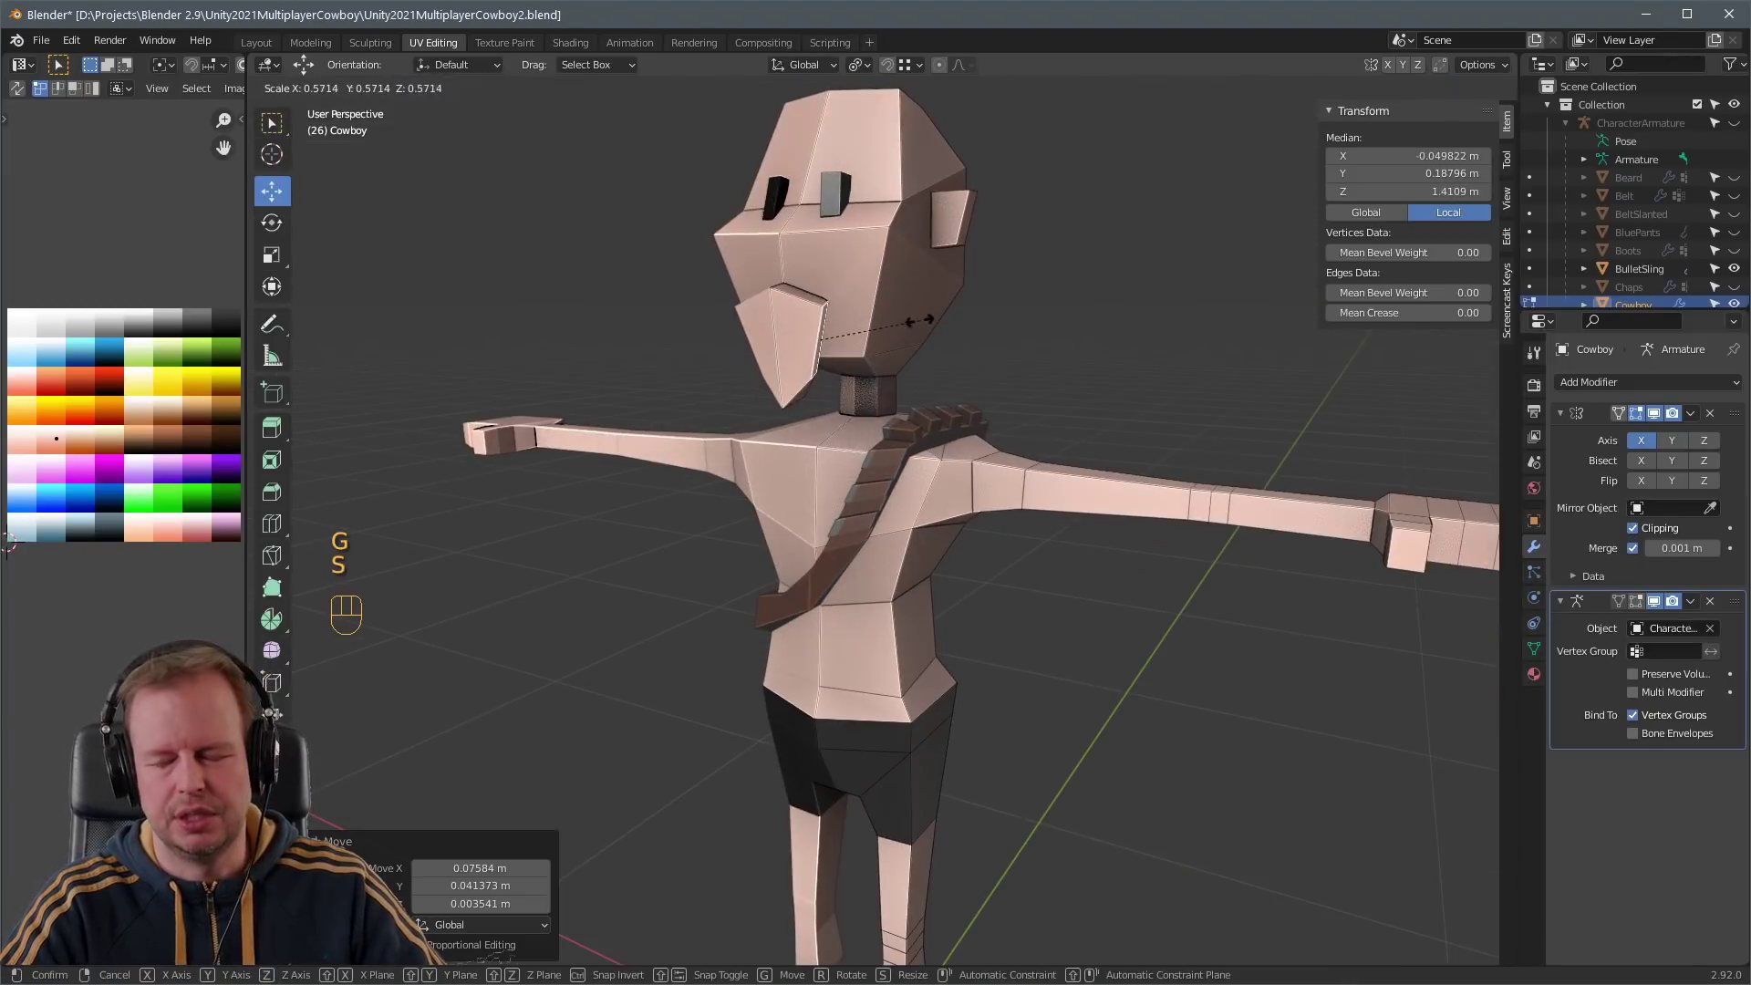
click(931, 328)
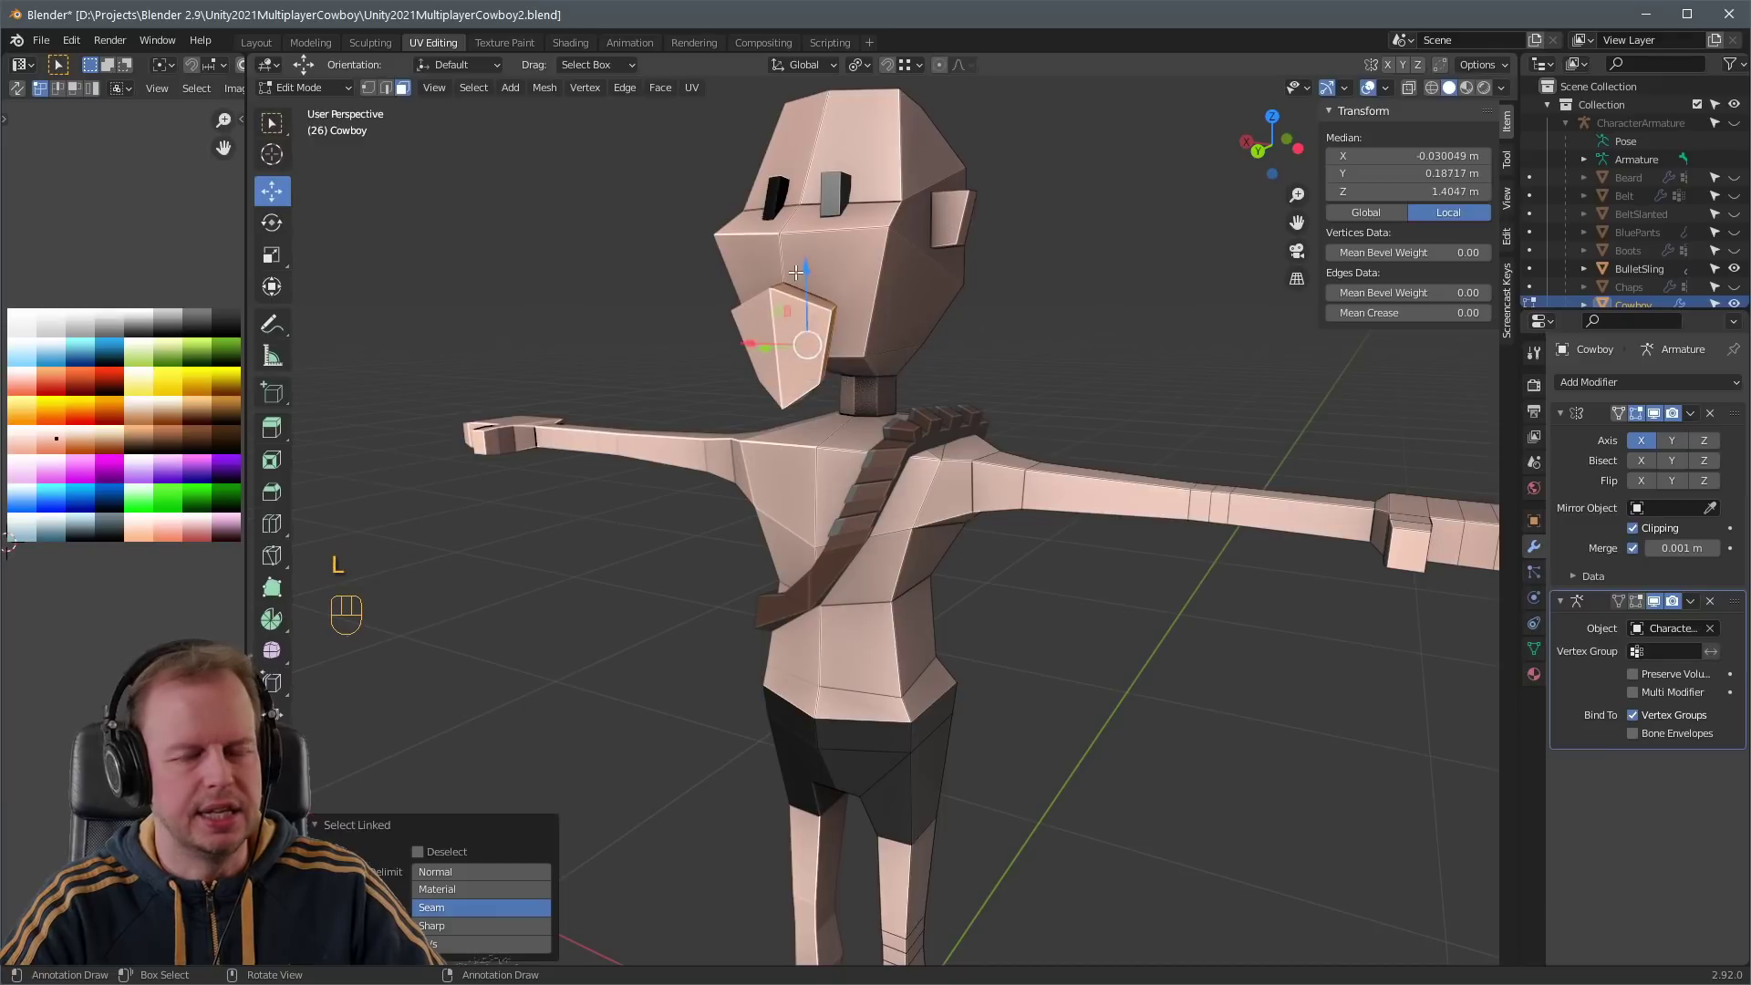
- Lower the whole extruded piece under the chin and slightly rotate and push its back side toward the neck
drag(806, 270, 807, 304)
middle_drag(939, 362, 841, 377)
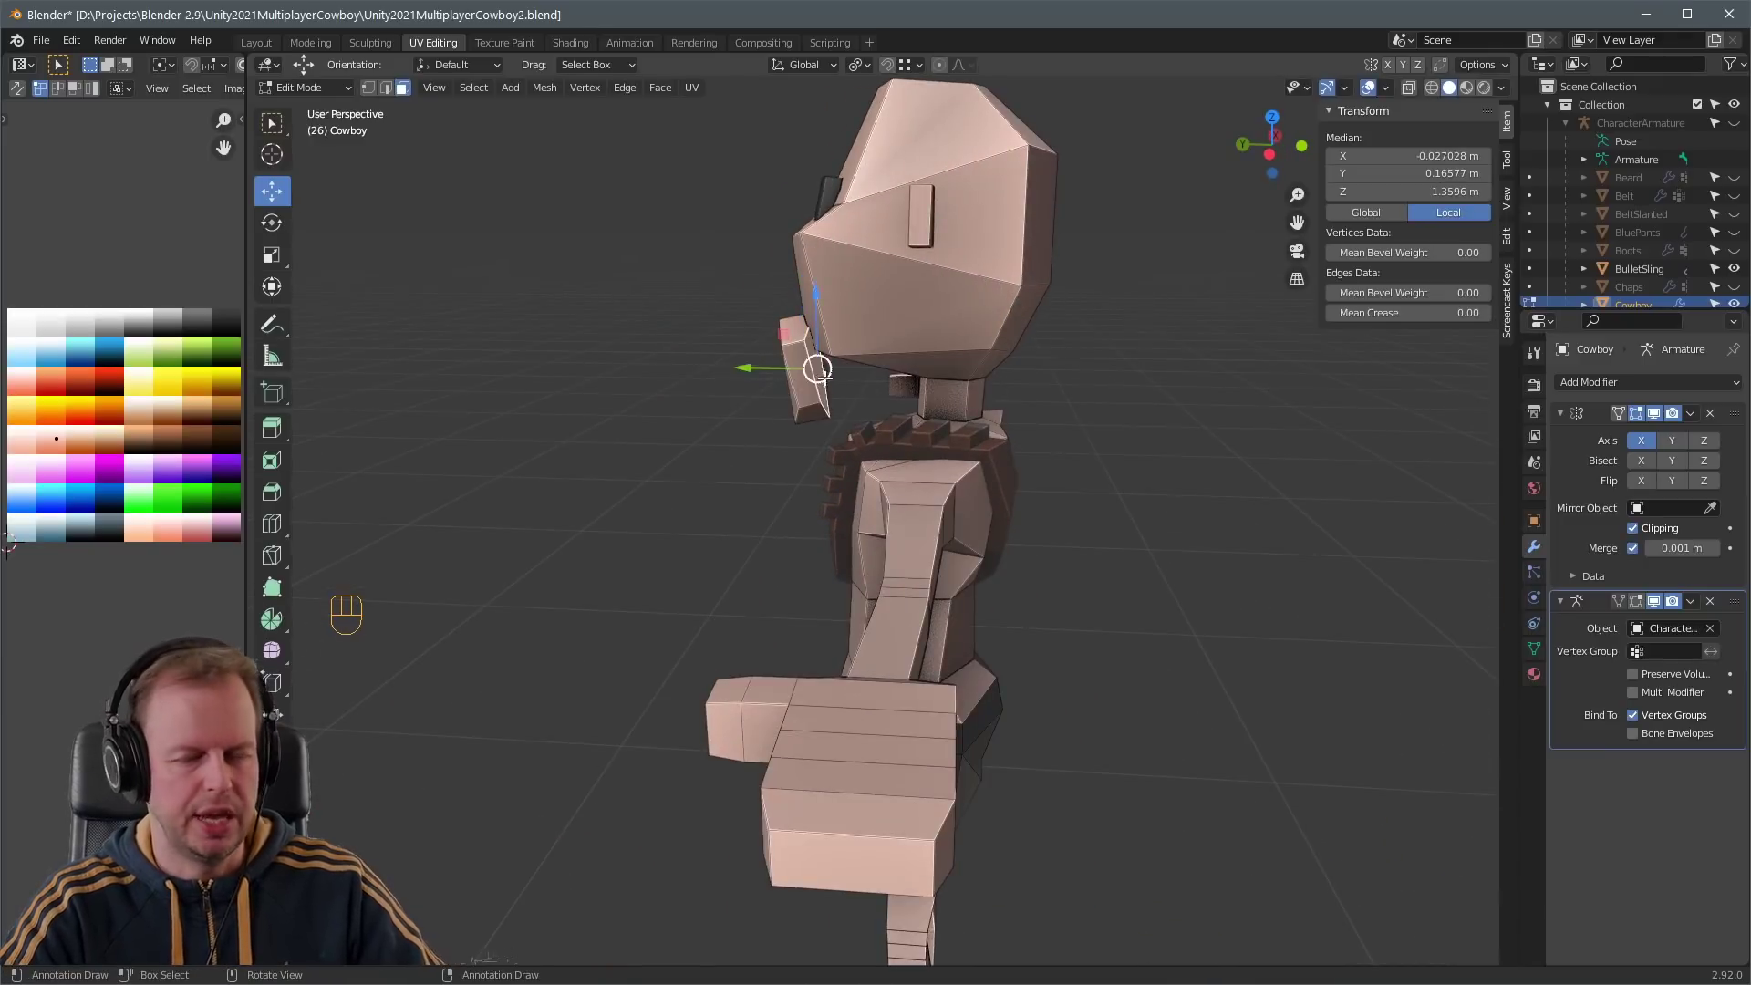
drag(771, 370, 791, 370)
key(r)
click(788, 373)
key(g)
click(780, 374)
middle_drag(702, 378, 831, 386)
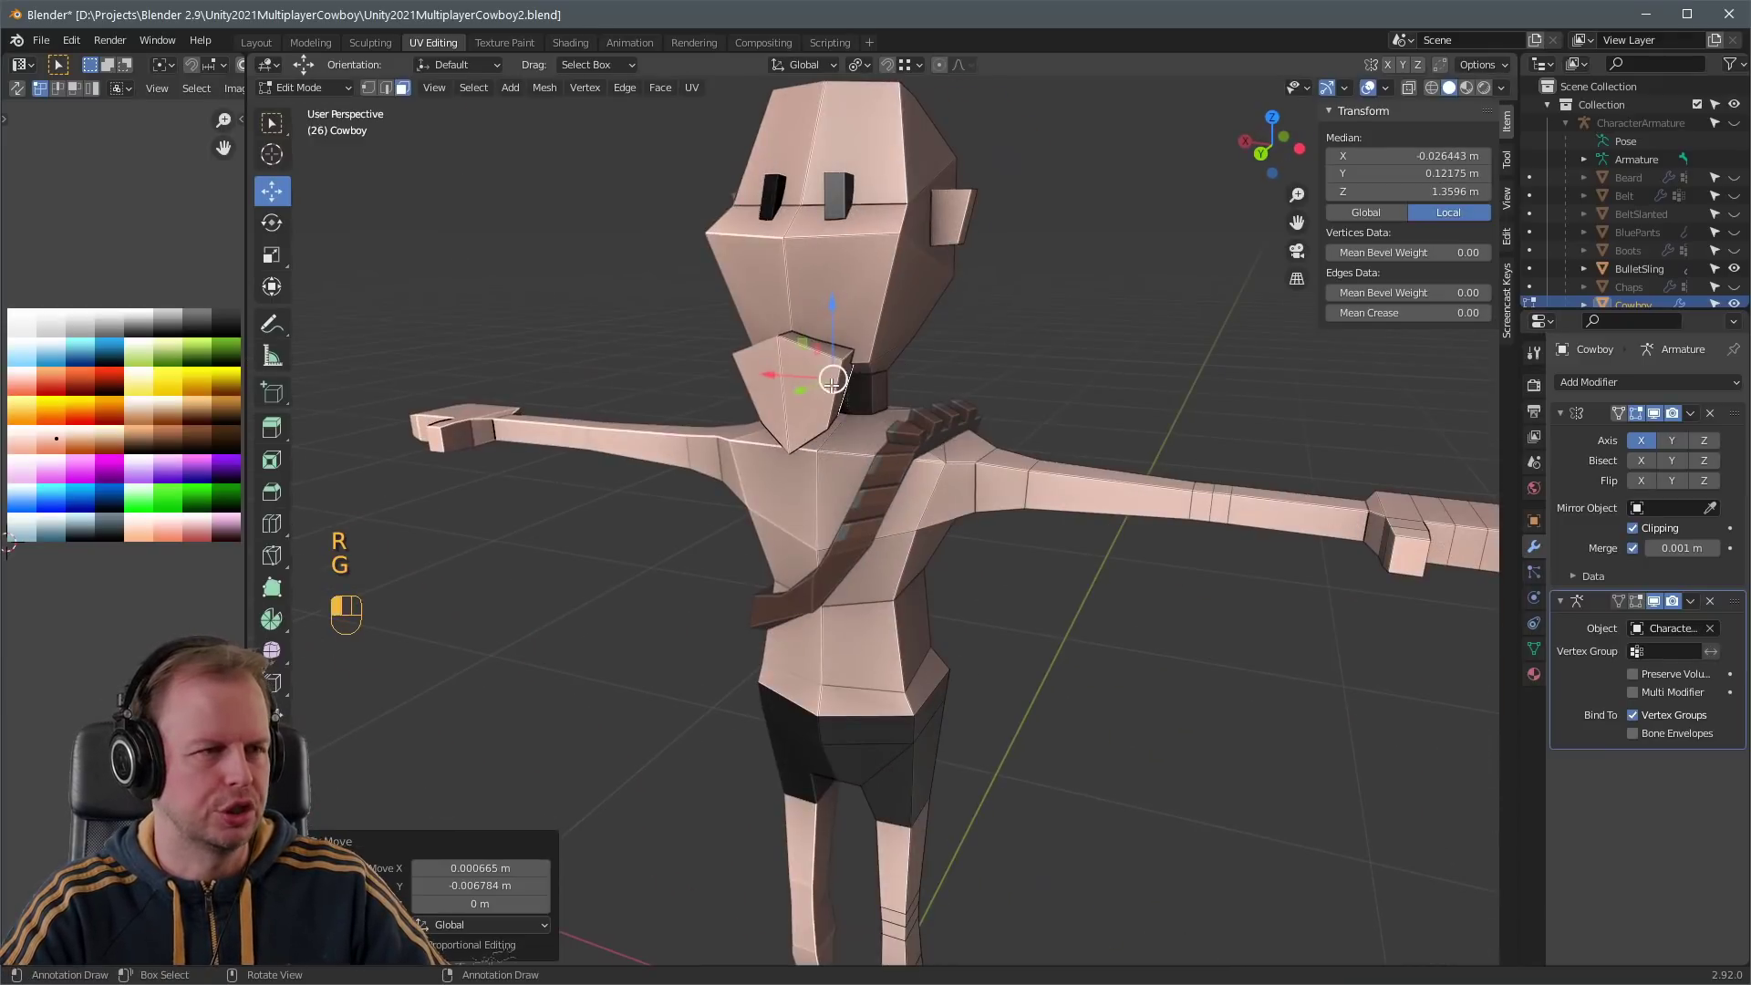
- Shift the chin piece's UVs to a light grey palette colour and move the whole piece up about 0.013 m toward the chin
key(g)
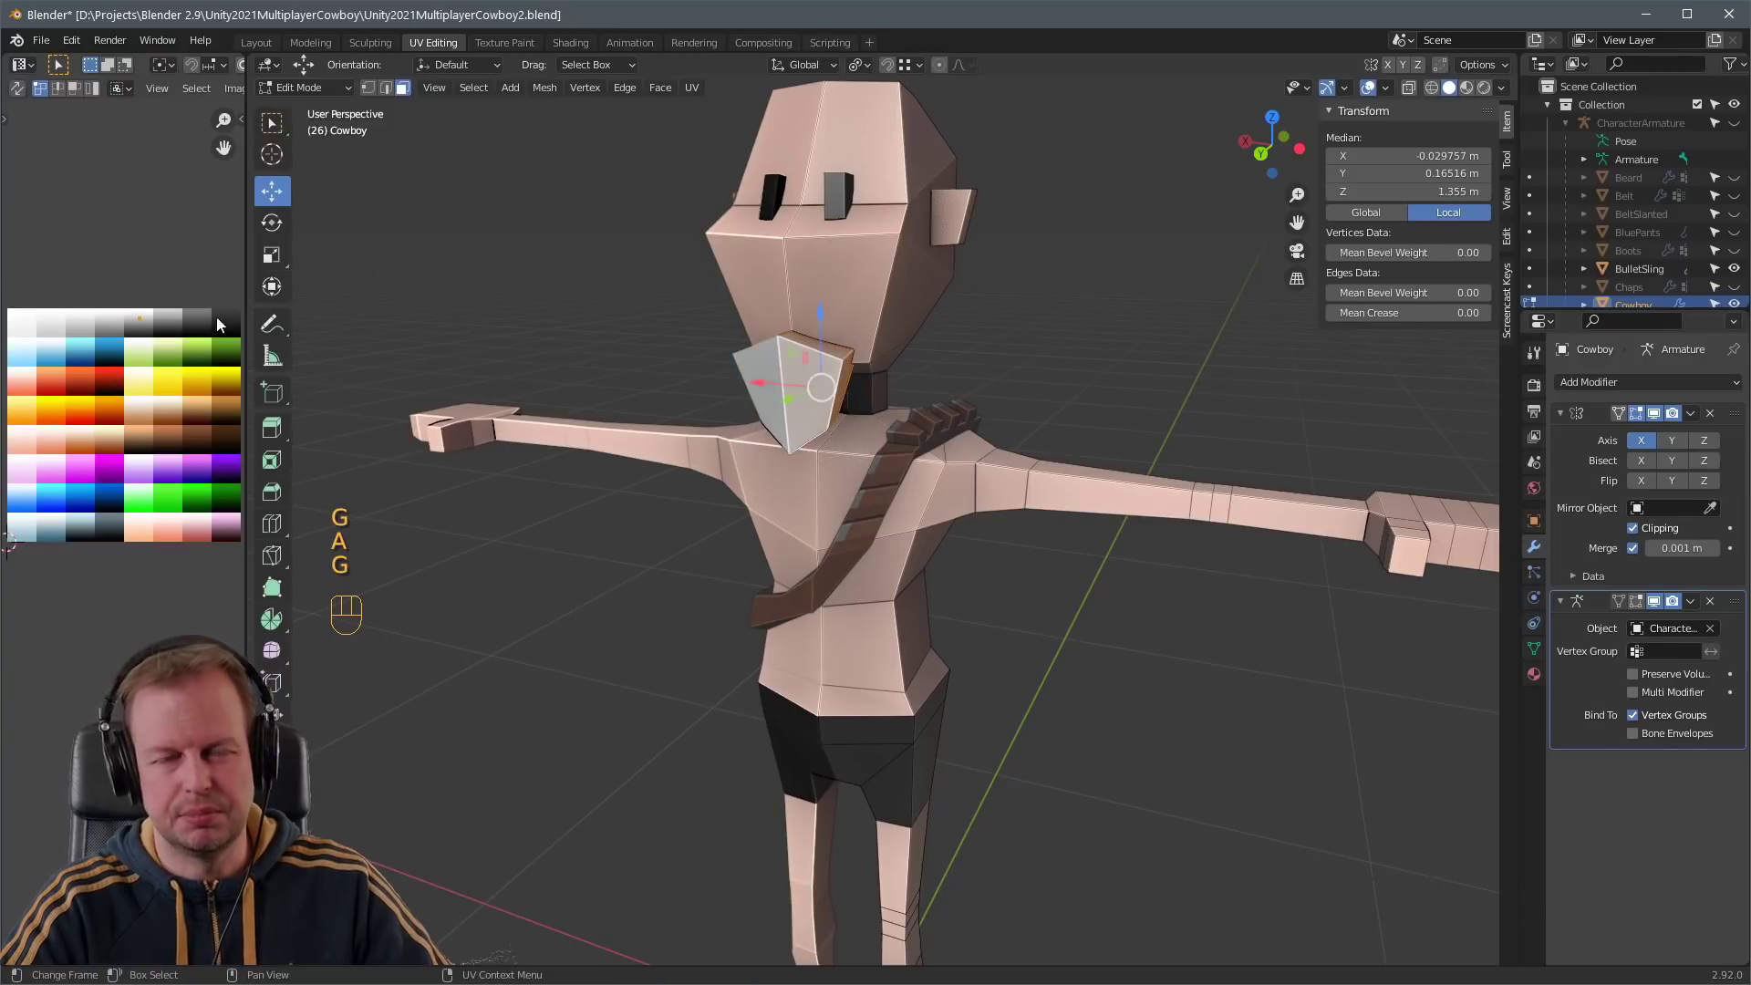
click(1103, 343)
middle_drag(1103, 343, 981, 321)
key(l)
key(g)
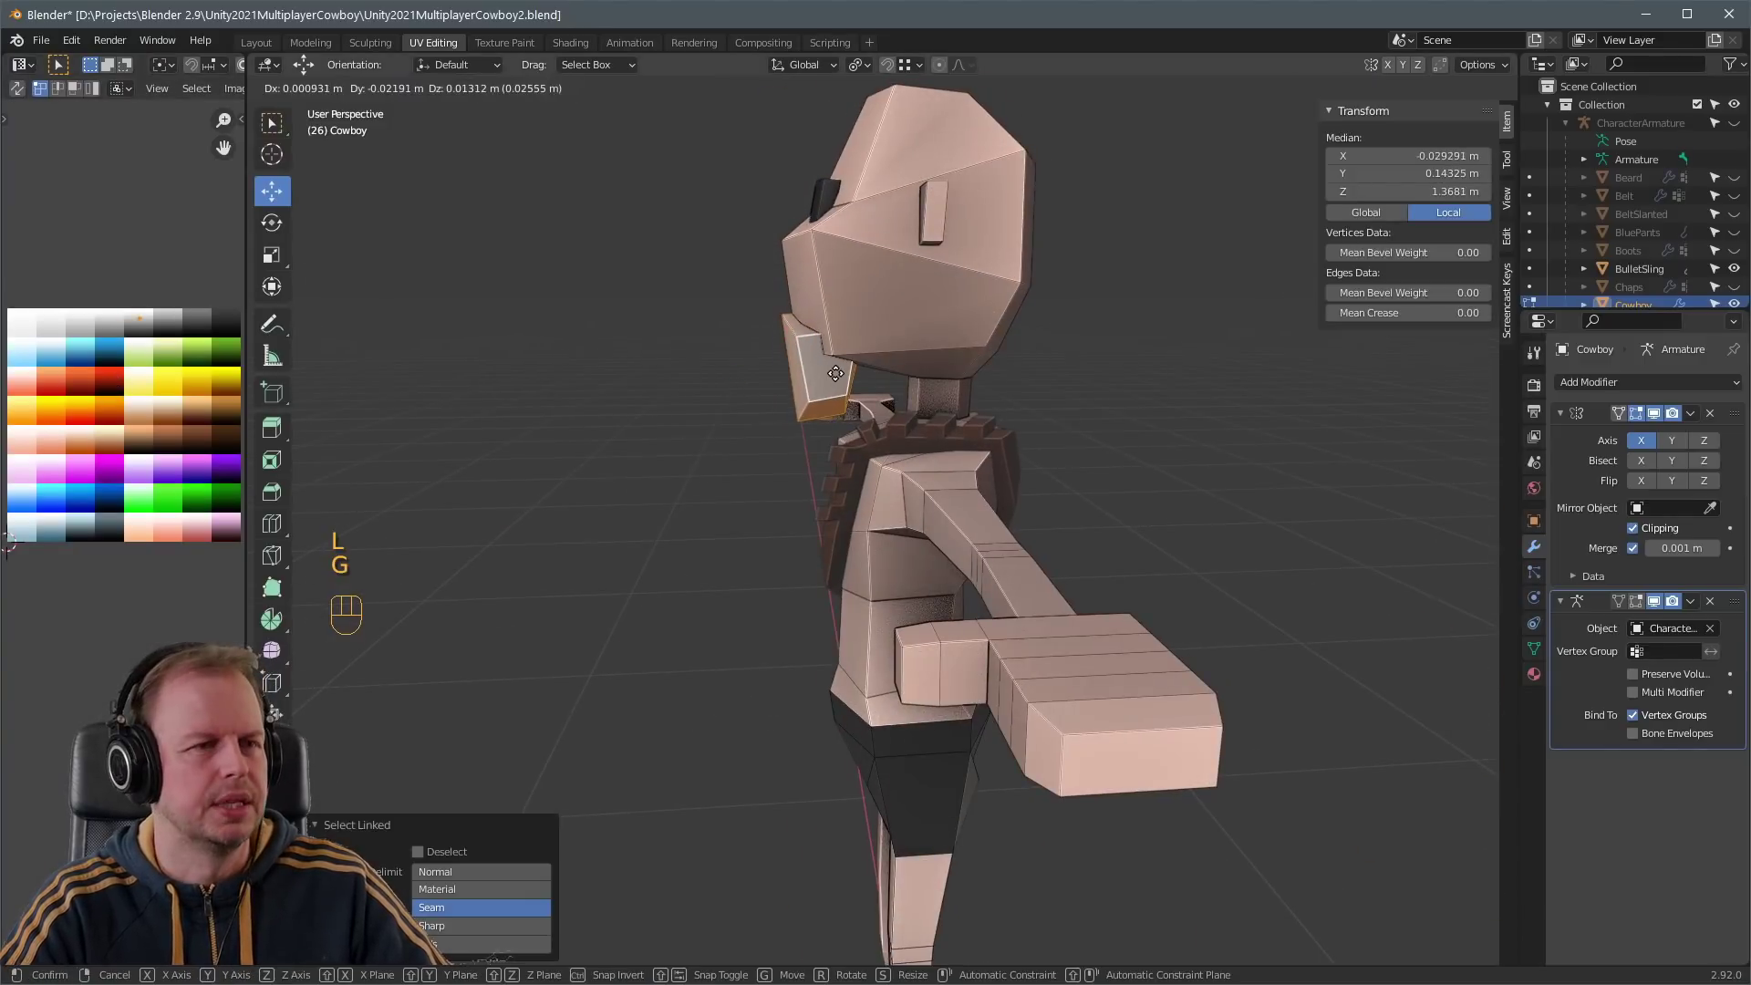
click(826, 369)
scroll(1149, 434, down, 4)
middle_drag(1149, 434, 1246, 388)
scroll(1143, 348, up, 4)
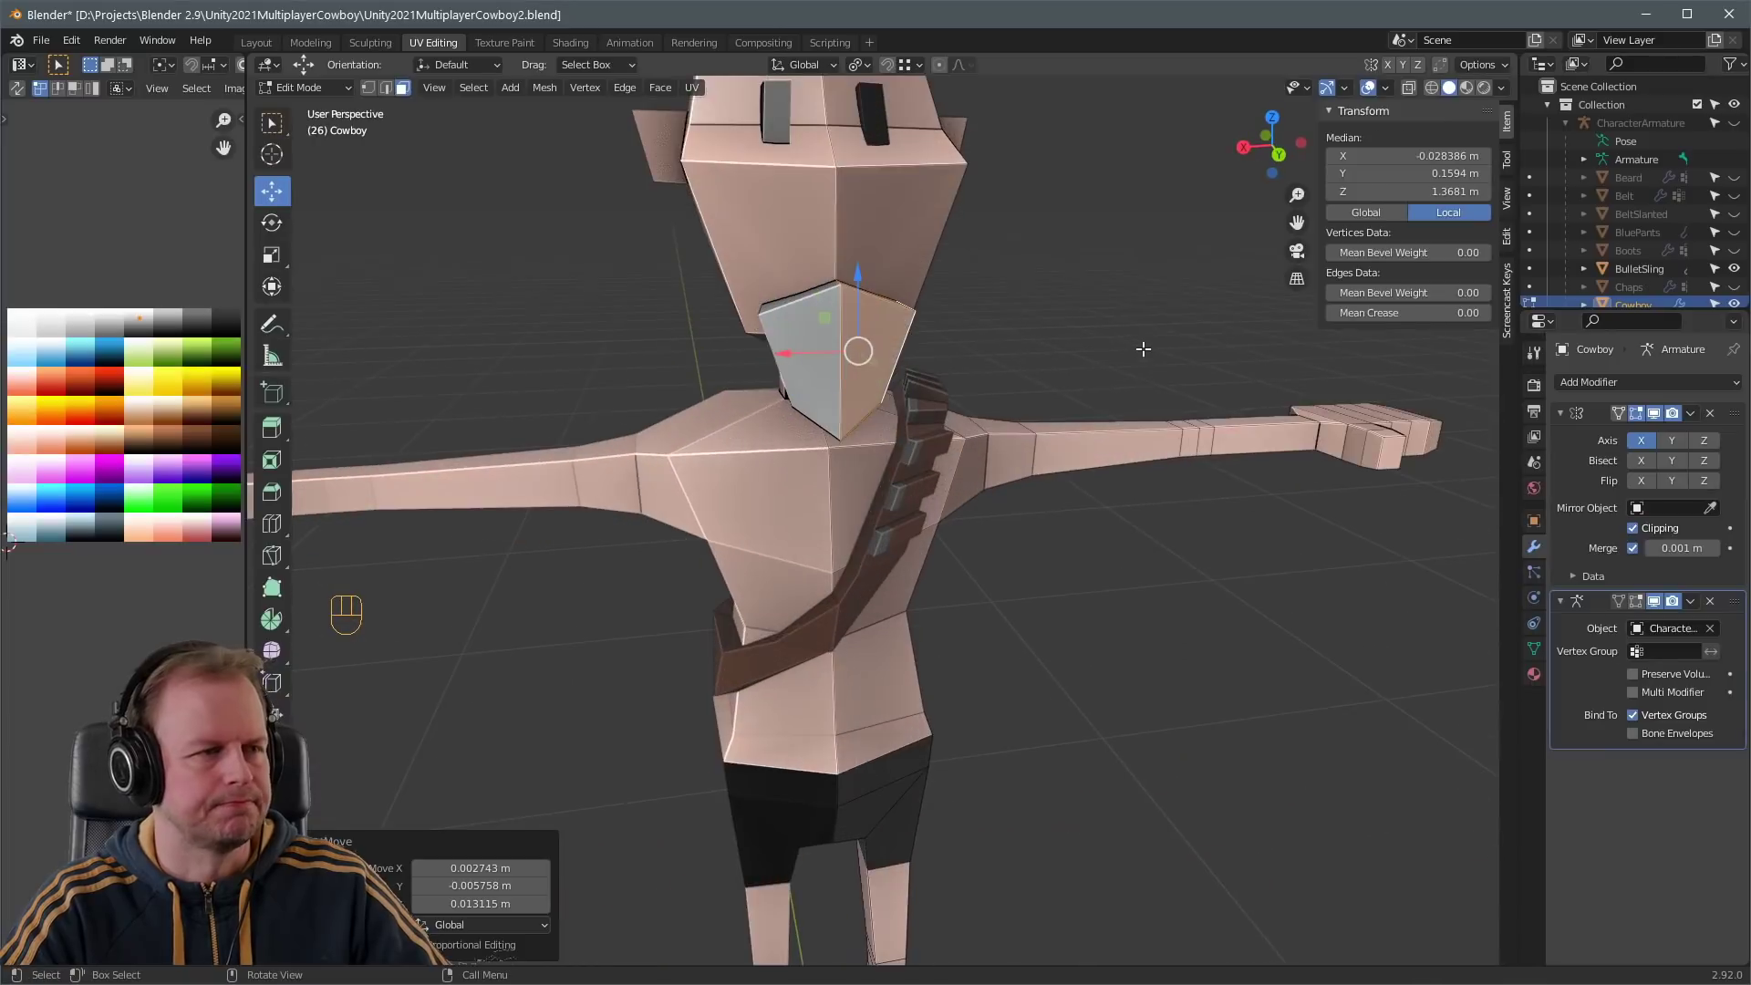
click(1143, 349)
scroll(1143, 348, down, 4)
mouse_move(1143, 348)
middle_down()
mouse_move(1304, 356)
mouse_move(1161, 363)
middle_up()
- Separate the grey chin piece from the Cowboy mesh into its own object and leave edit mode
key(Tab)
key(Tab)
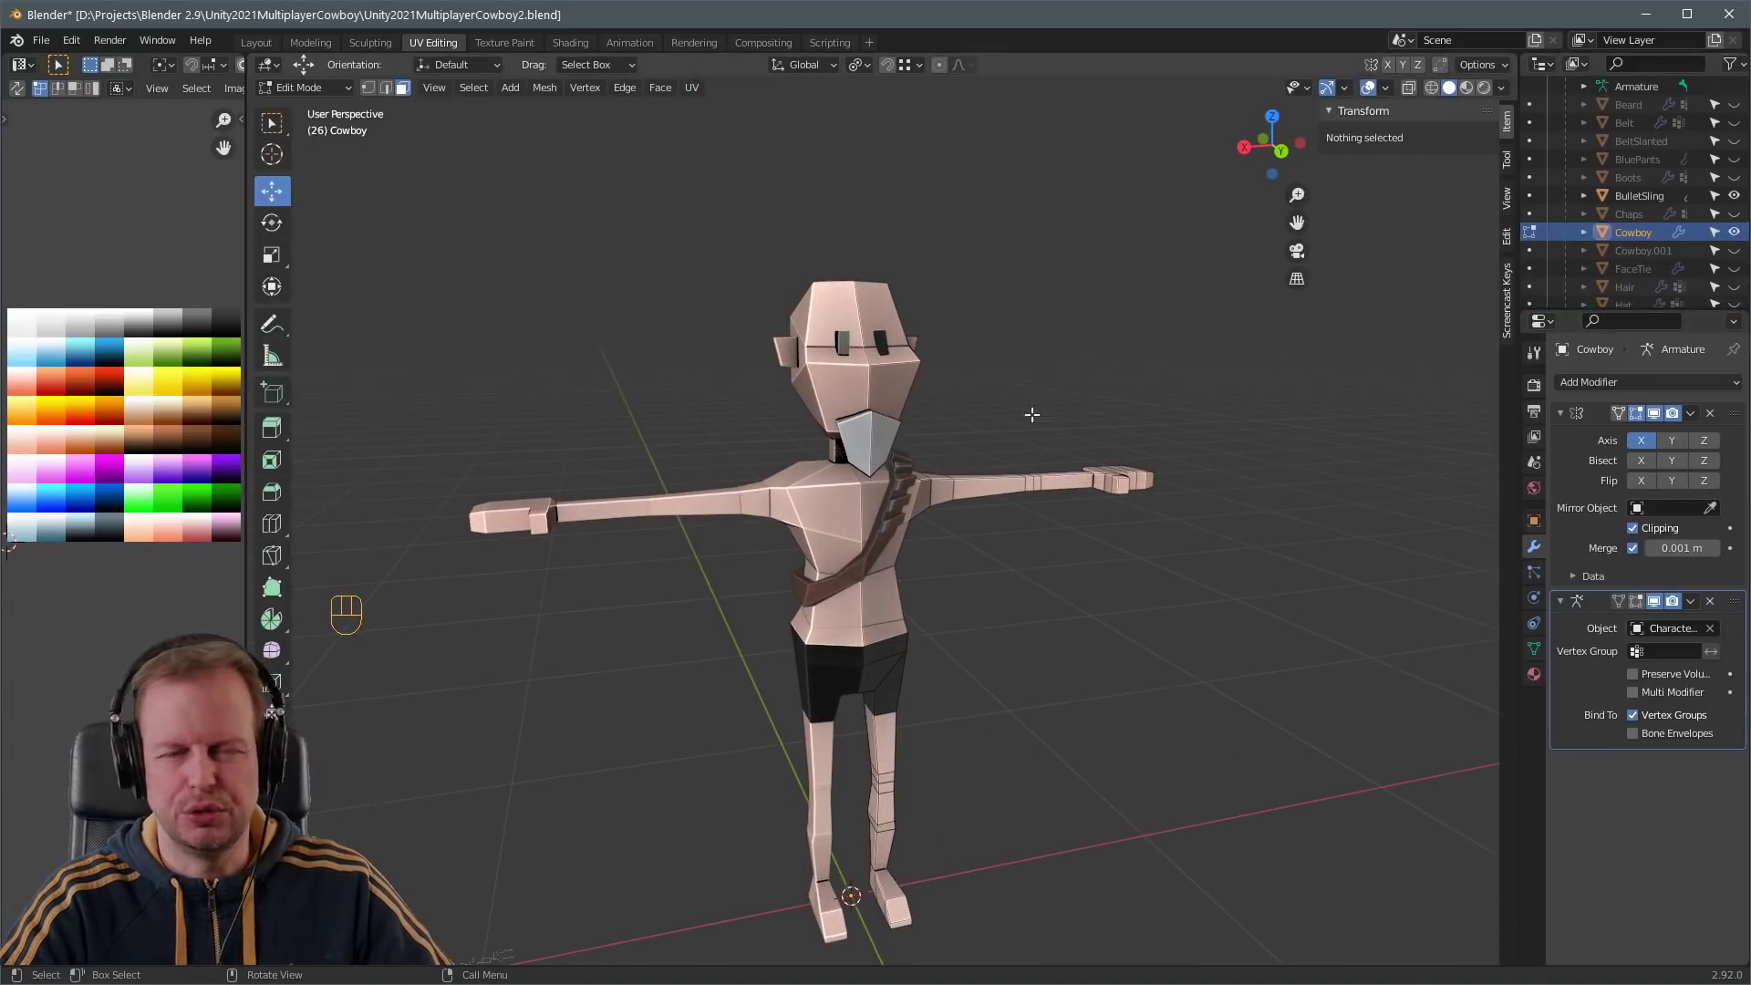
click(869, 438)
key(p)
click(873, 439)
middle_drag(874, 440, 219, 418)
middle_drag(849, 471, 782, 411)
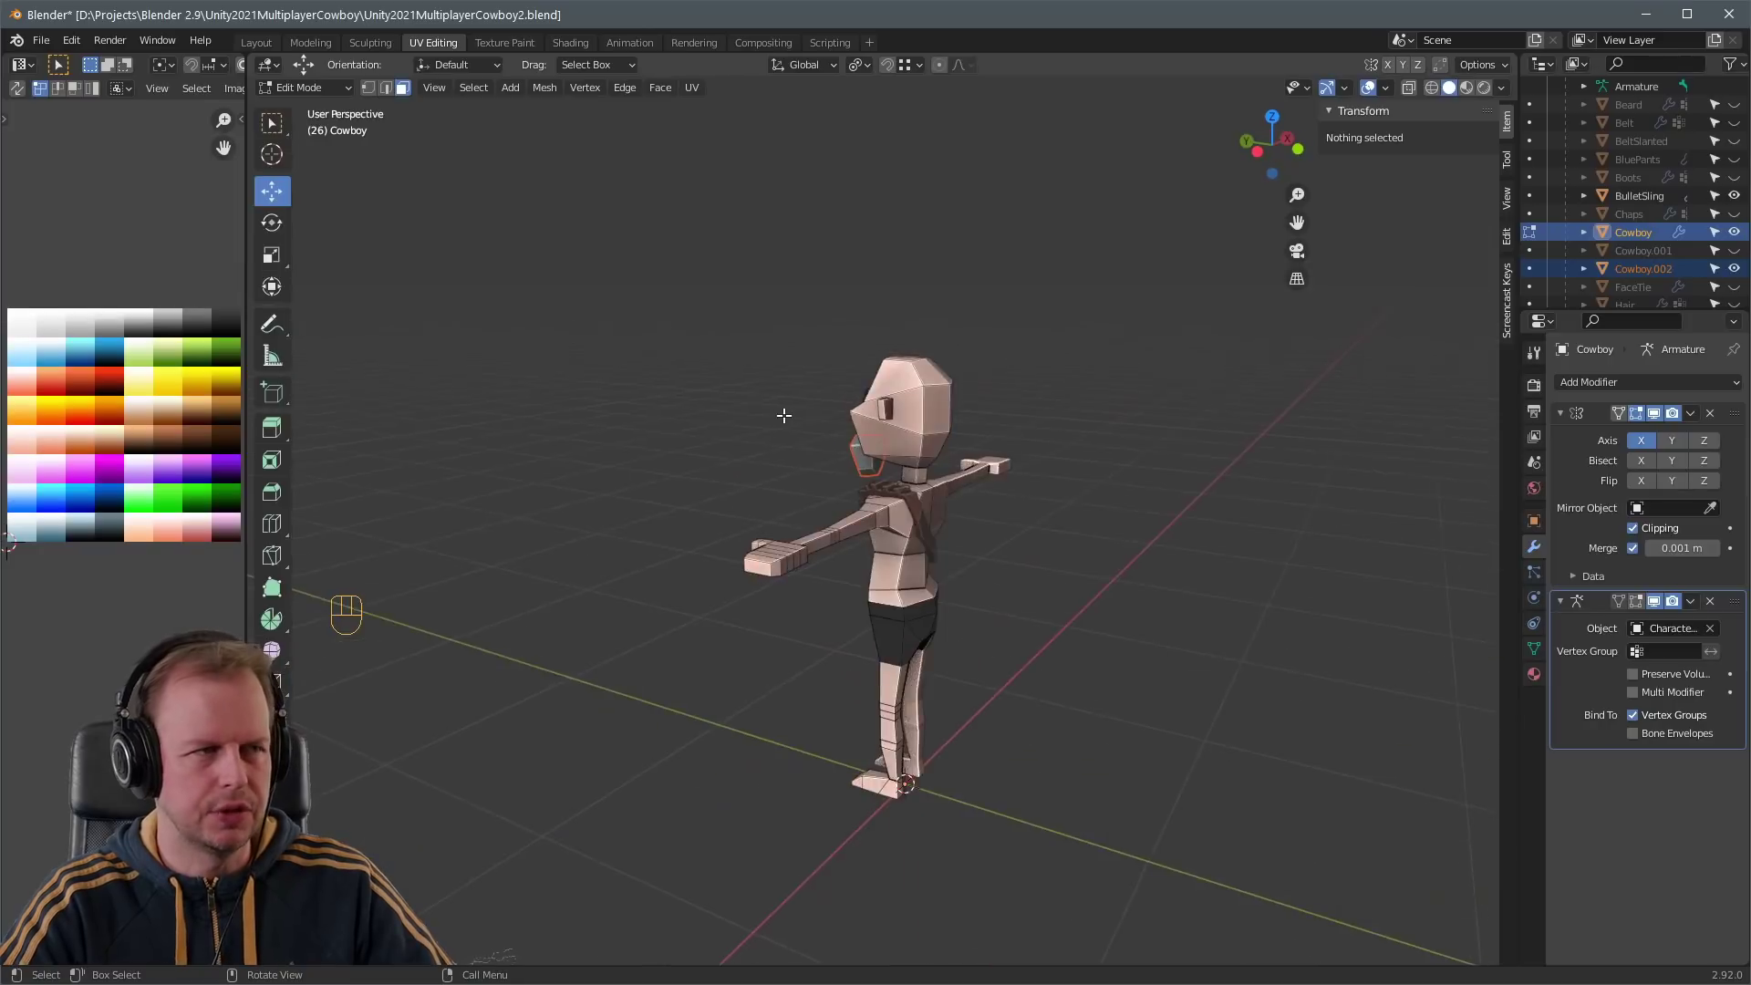
scroll(949, 410, up, 5)
key(Tab)
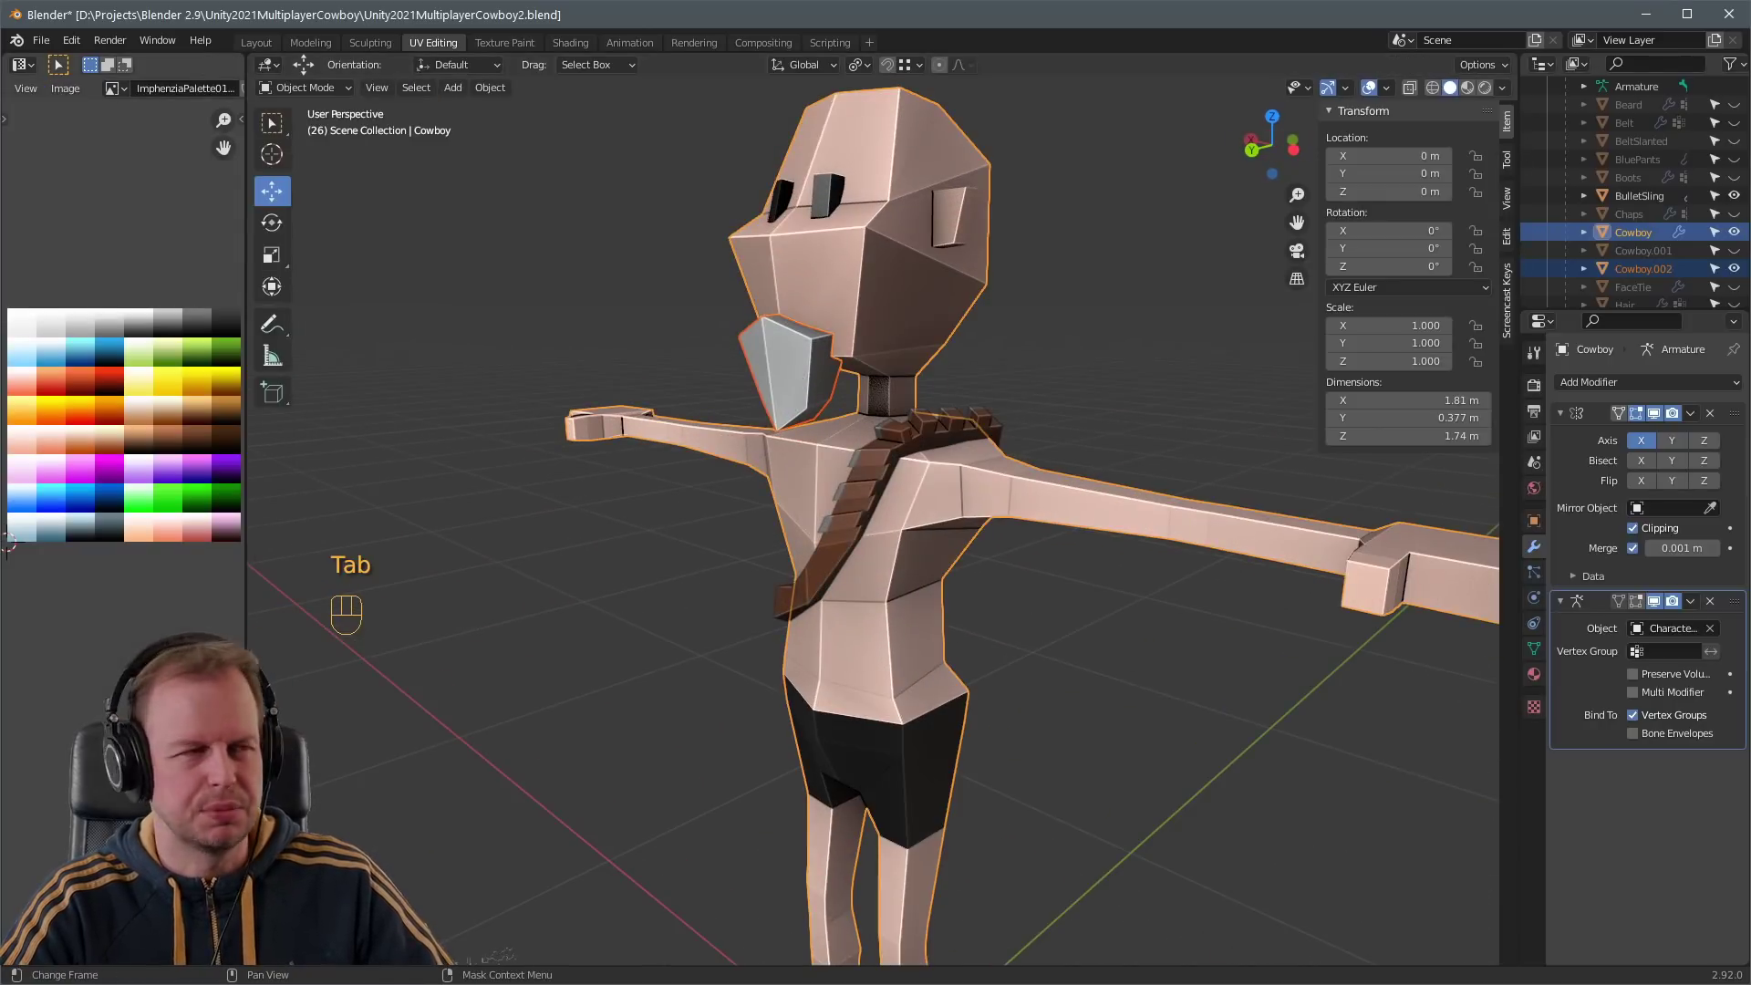
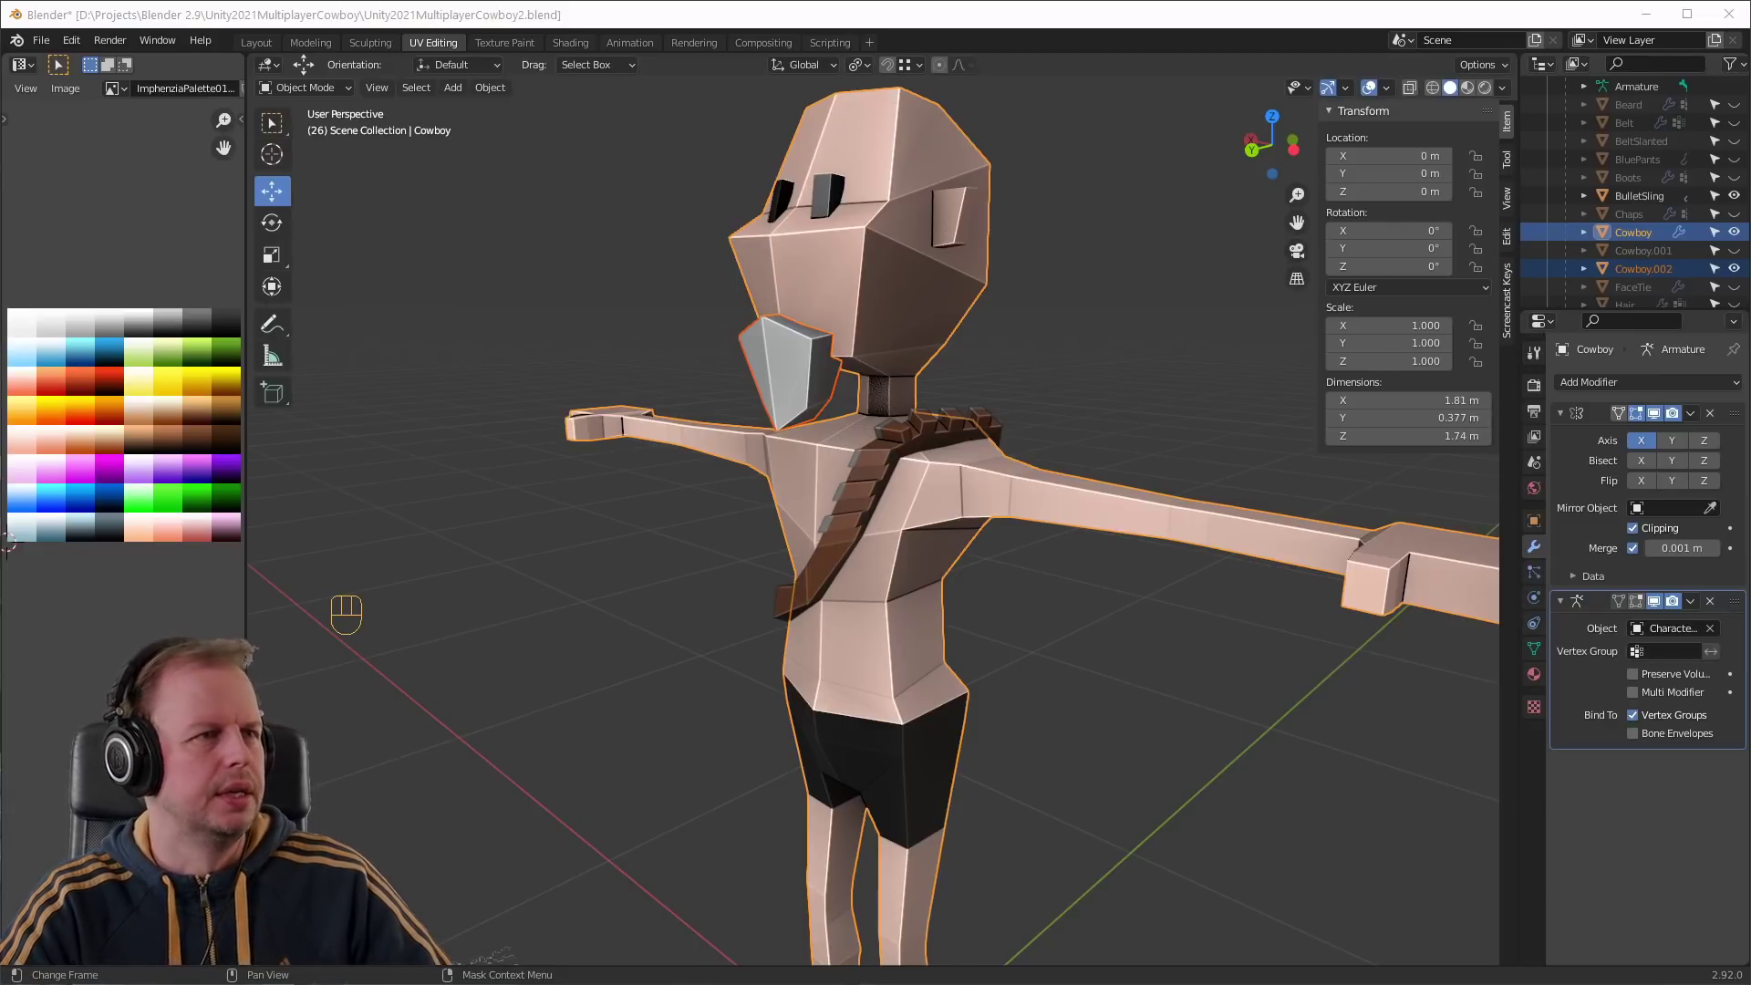
- Lower the chin piece's top centre edge by about 0.06 m to cut a V-shaped notch
middle_drag(697, 372, 755, 380)
key(Tab)
click(821, 348)
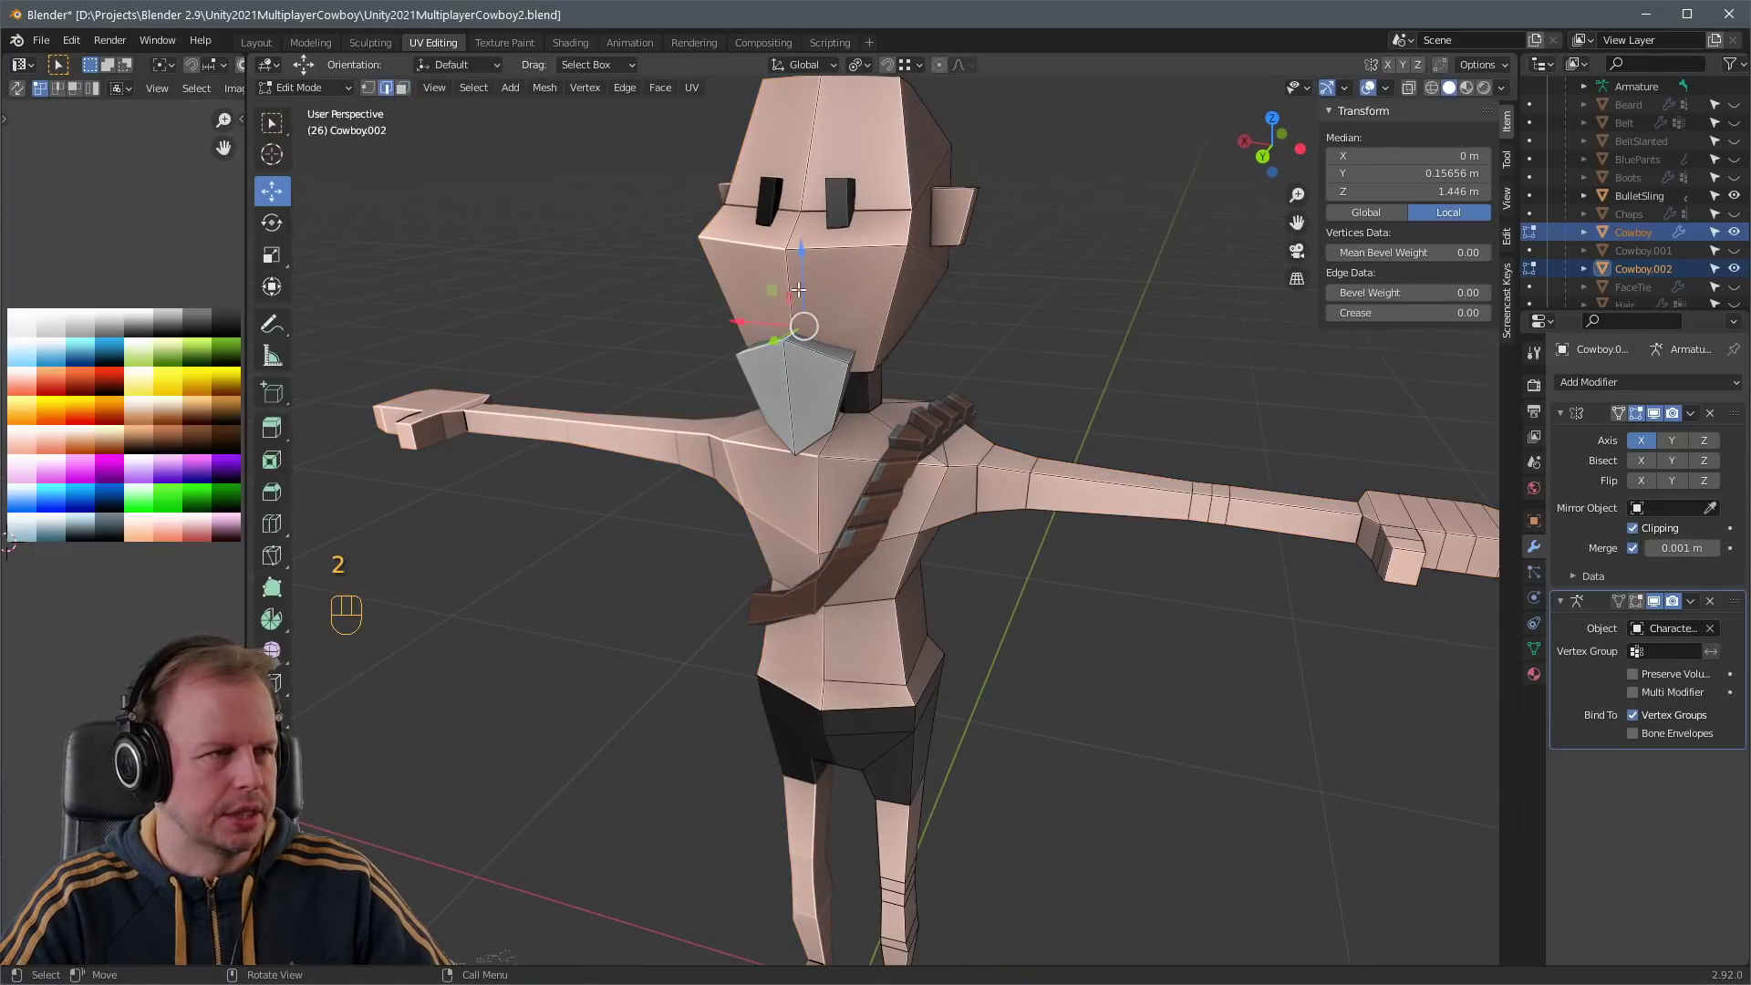
drag(798, 290, 807, 328)
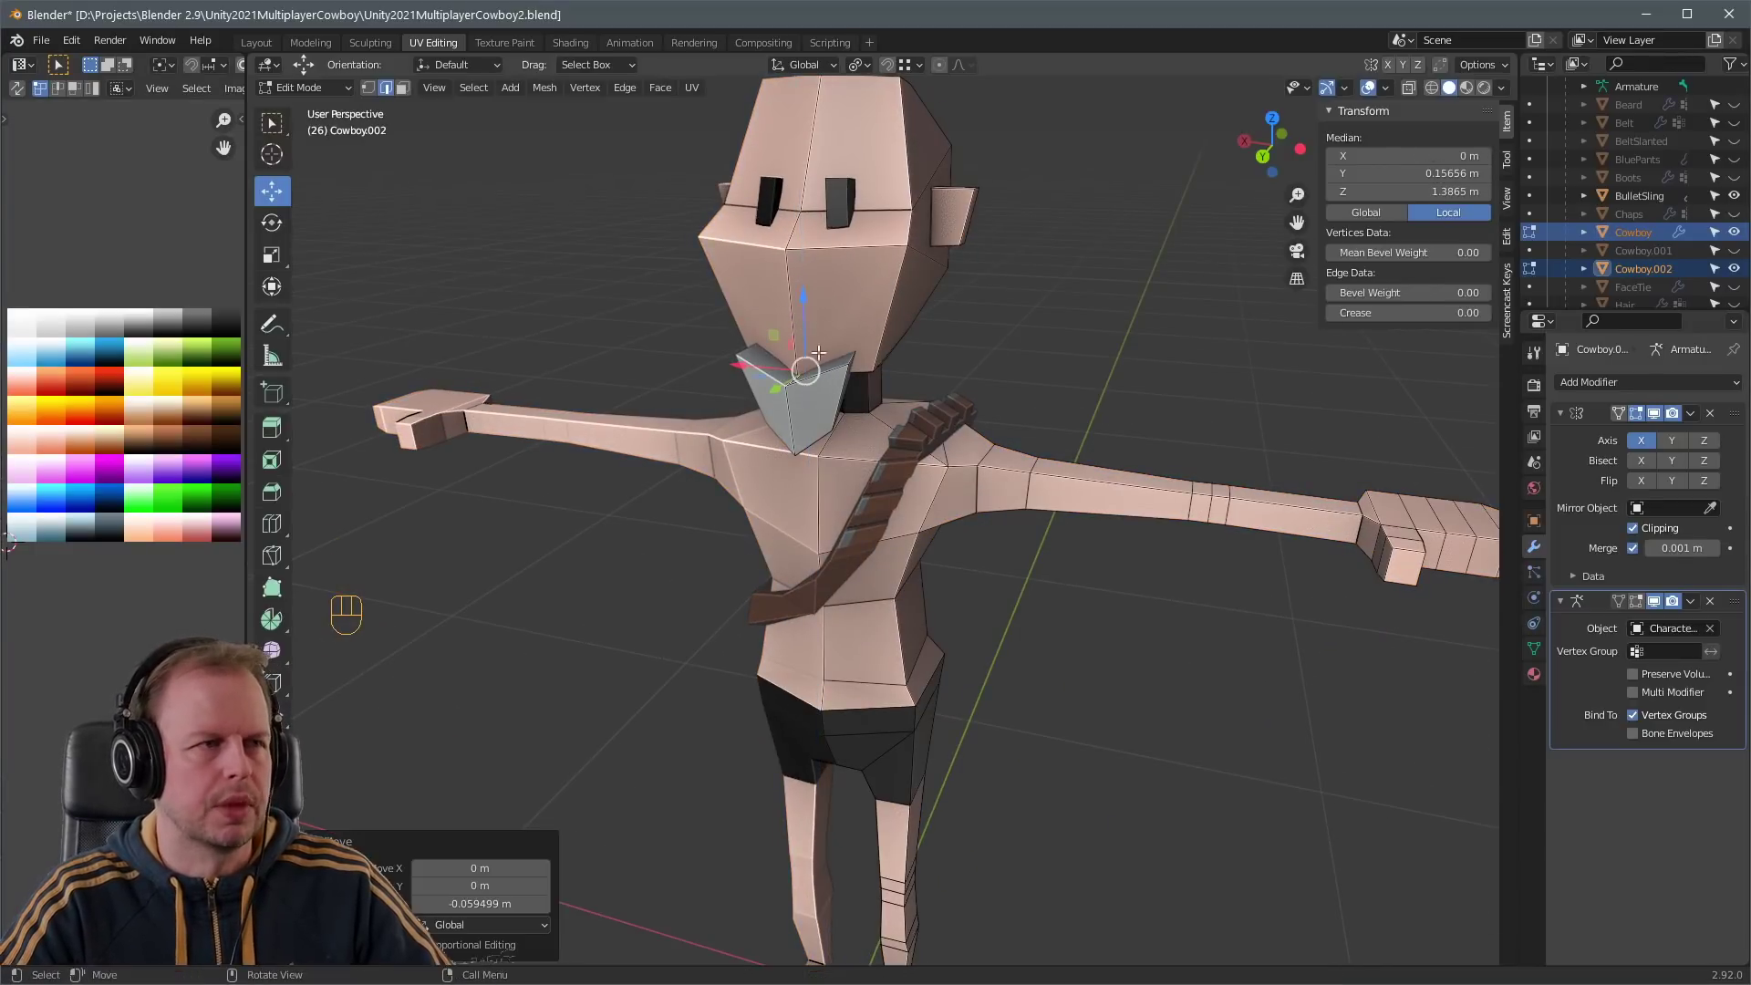
- Extrude the face on the notch's upper side outward by about 0.029 m to add a raised spike
key(ctrl+r)
key(3)
click(824, 320)
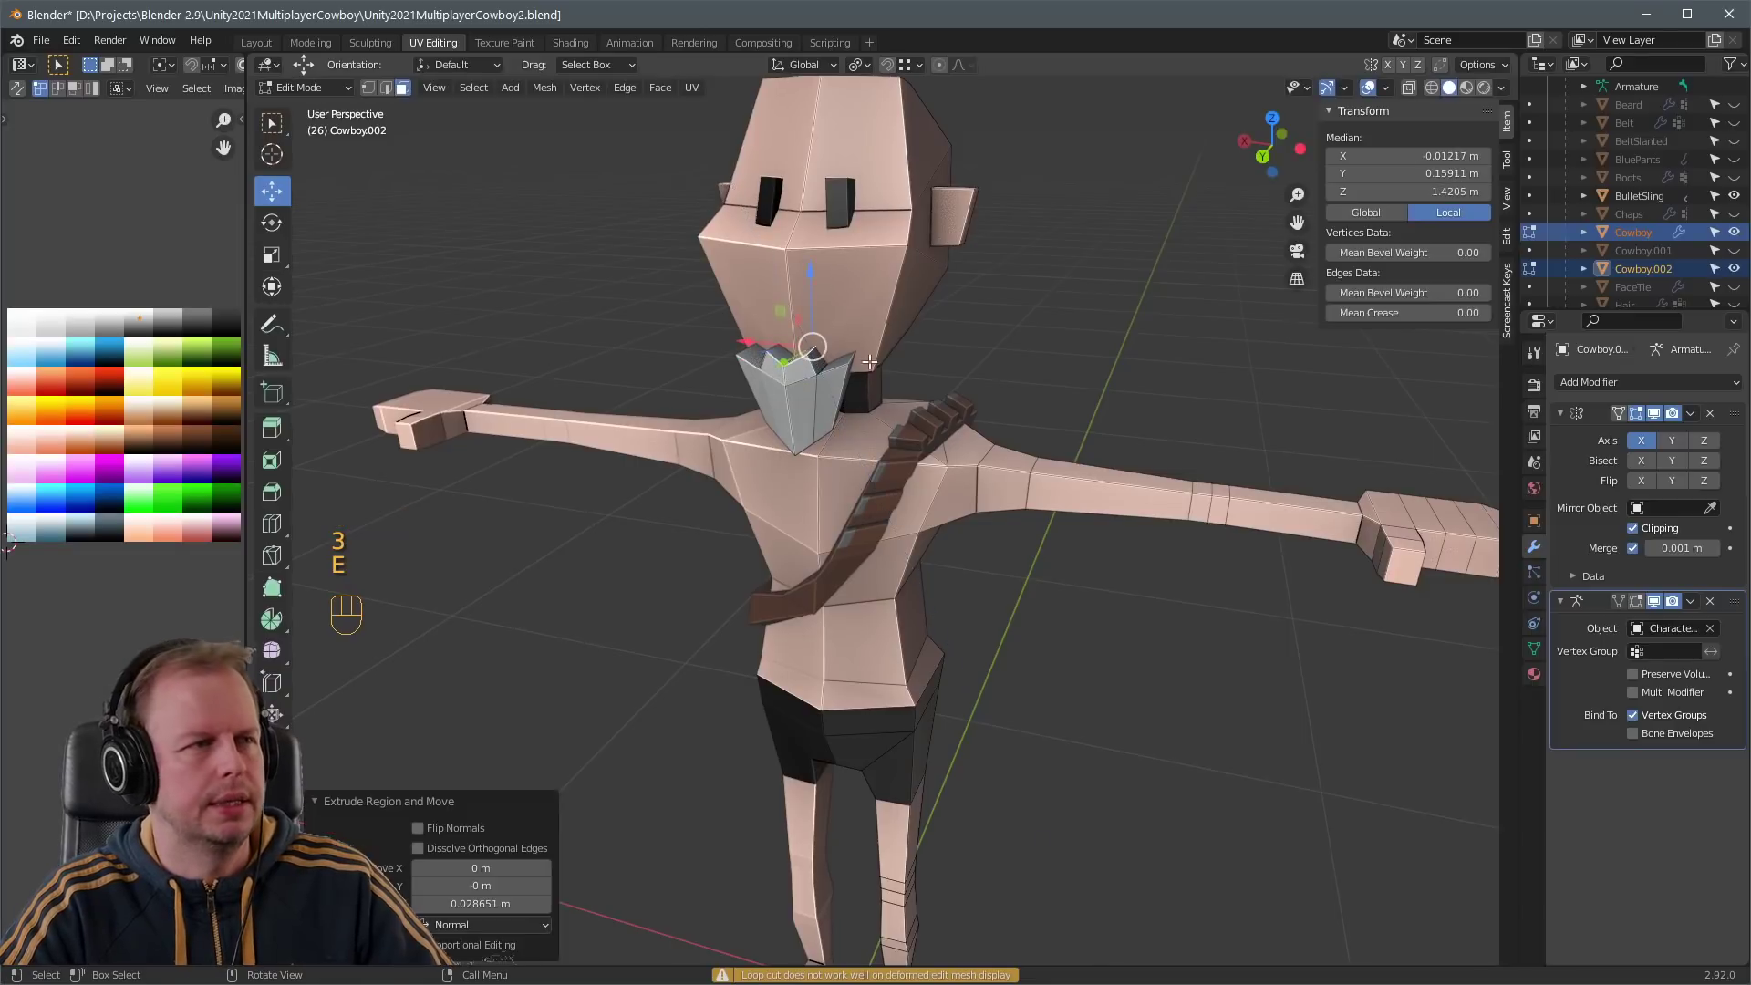
click(827, 363)
- Reposition the extruded faces at the top of the chin piece to shape the spikes, and leave edit mode
middle_drag(844, 336, 1217, 294)
key(g)
click(830, 356)
key(3)
key(g)
click(866, 347)
key(Tab)
key(Tab)
key(Tab)
- Rename the chin piece object as Goatie
click(793, 380)
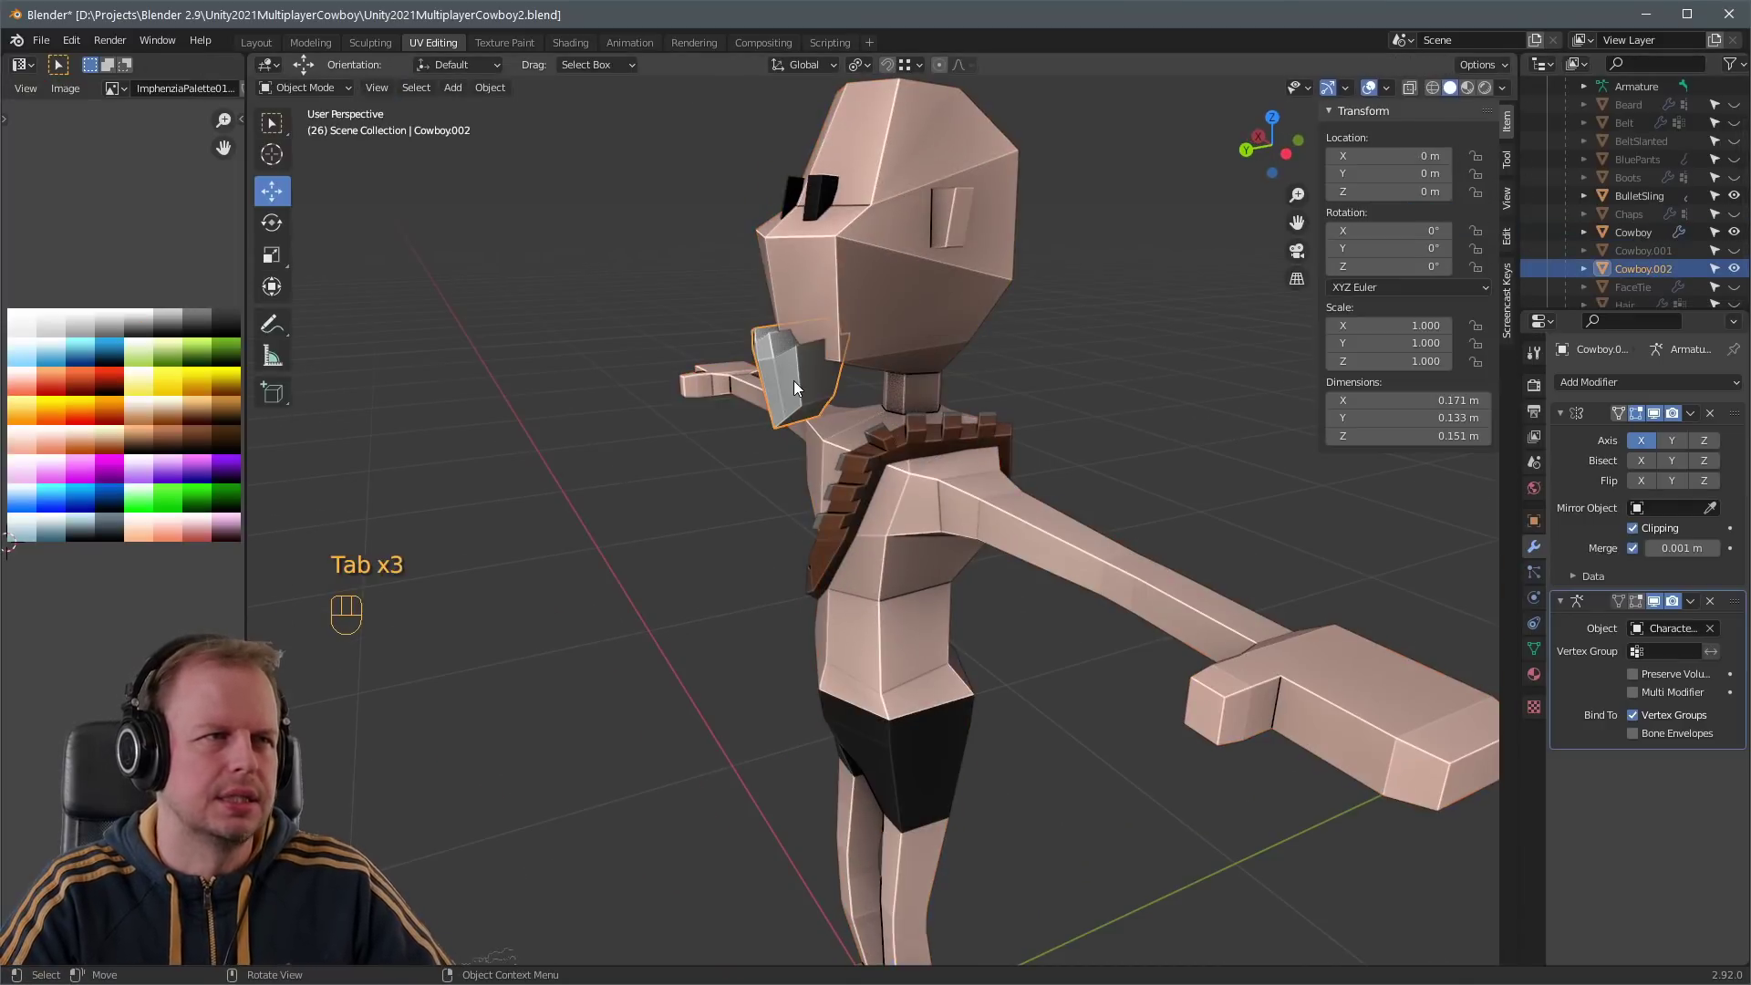
key(F2)
text(G)
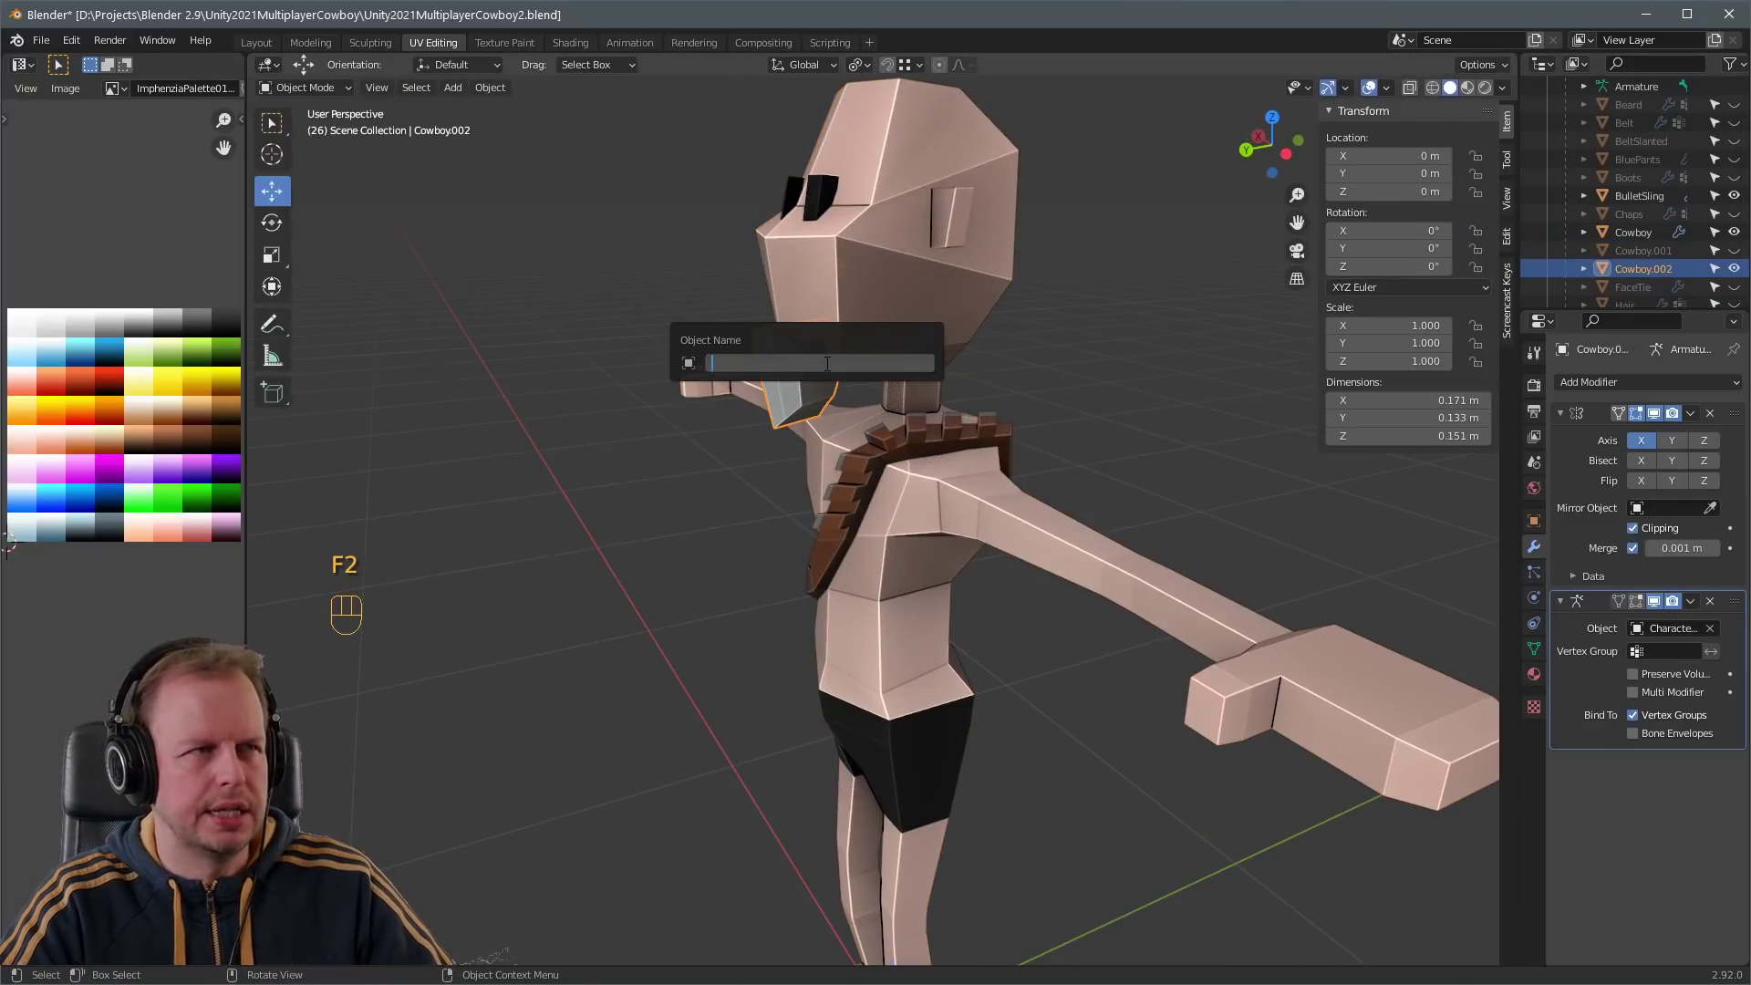
text(oatie)
key(Return)
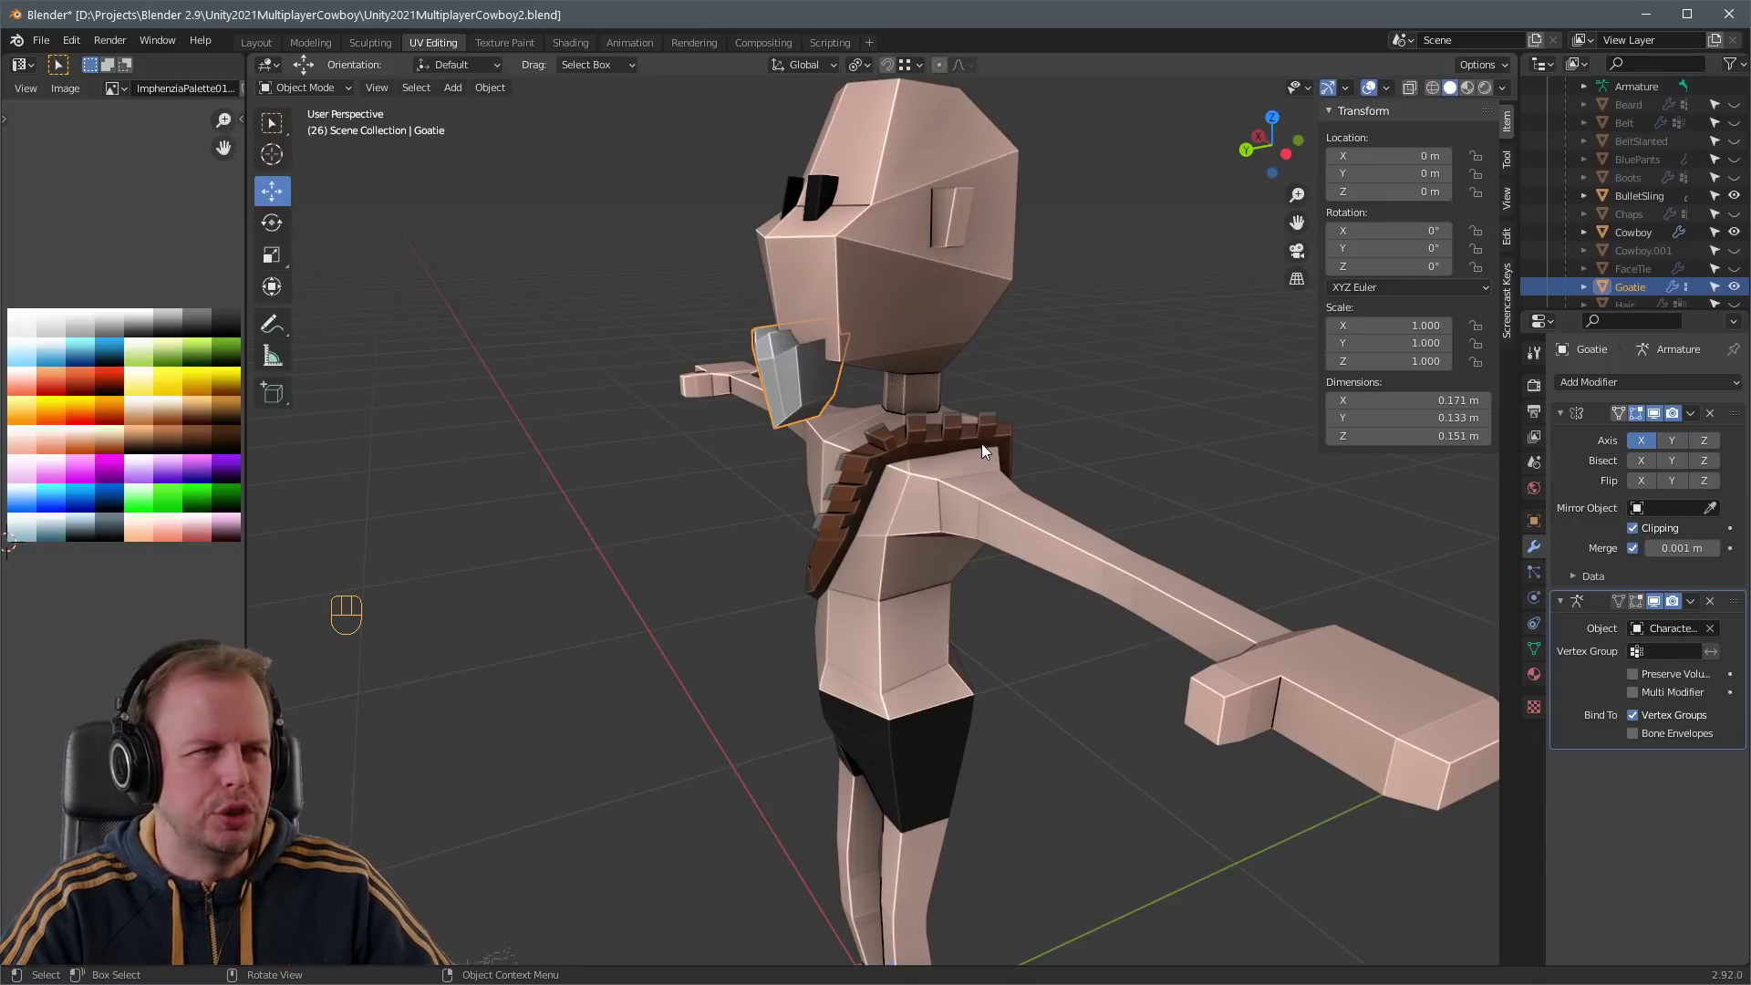
- Duplicate the Goatie object in place and hide the original
middle_drag(868, 571, 912, 397)
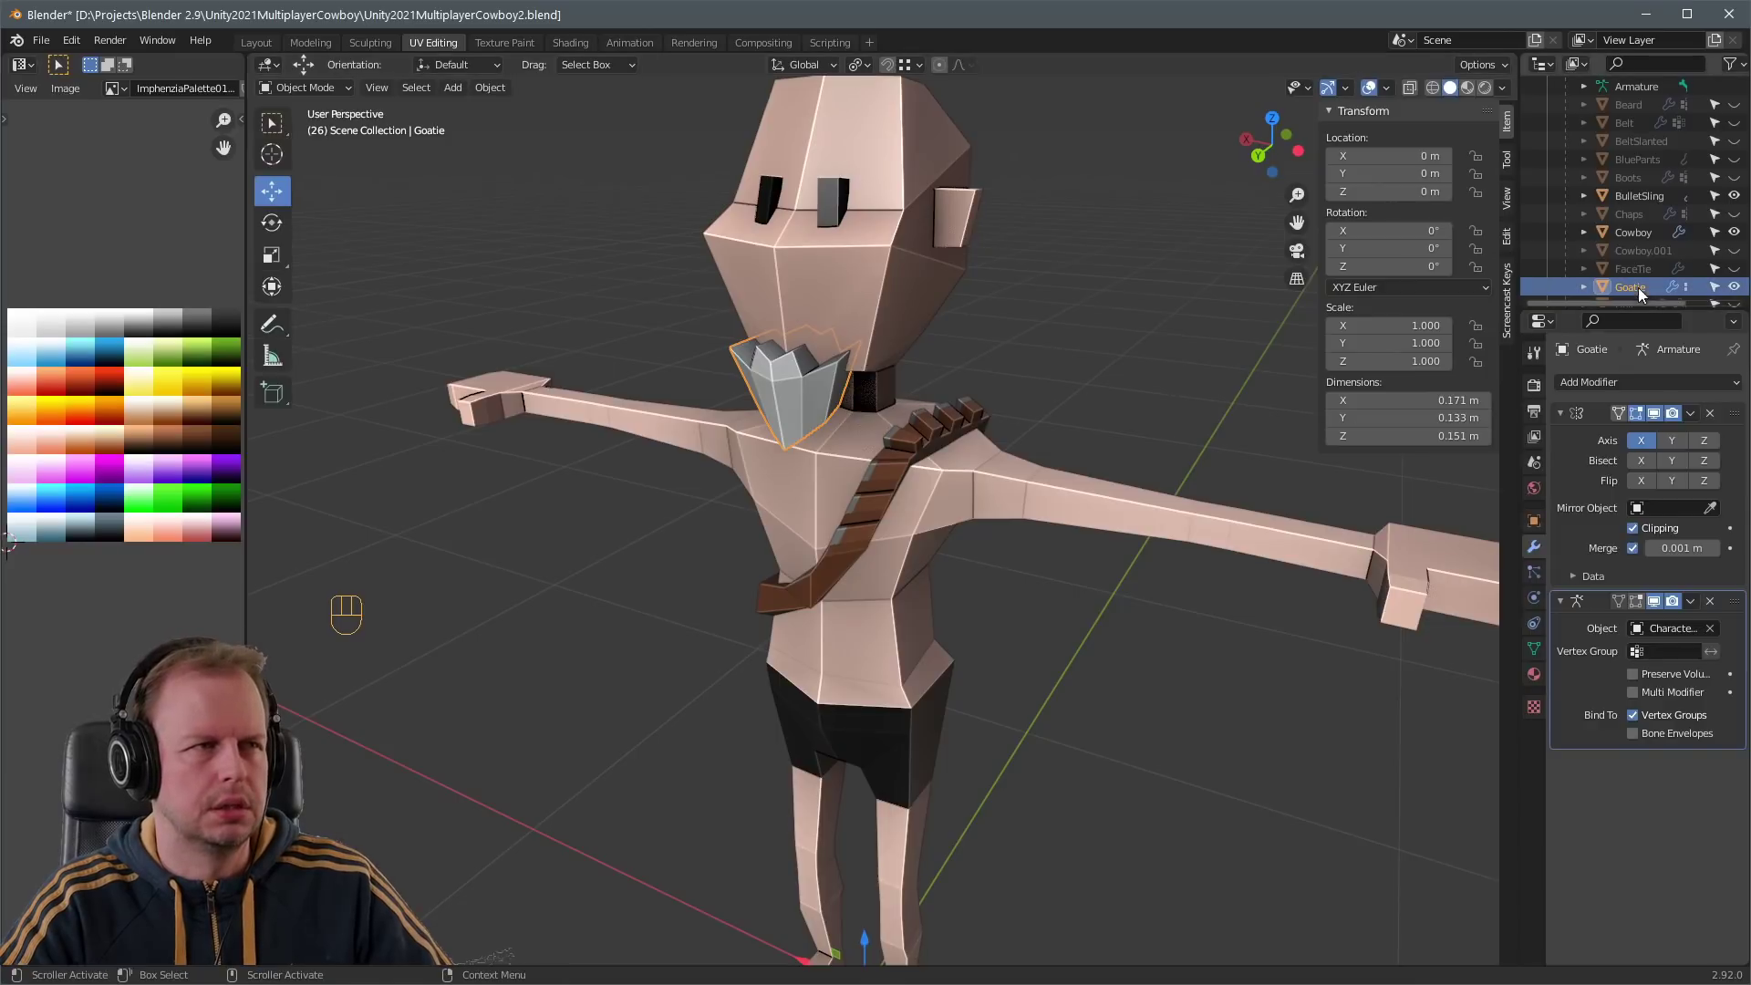
key(shift+d)
click(1734, 288)
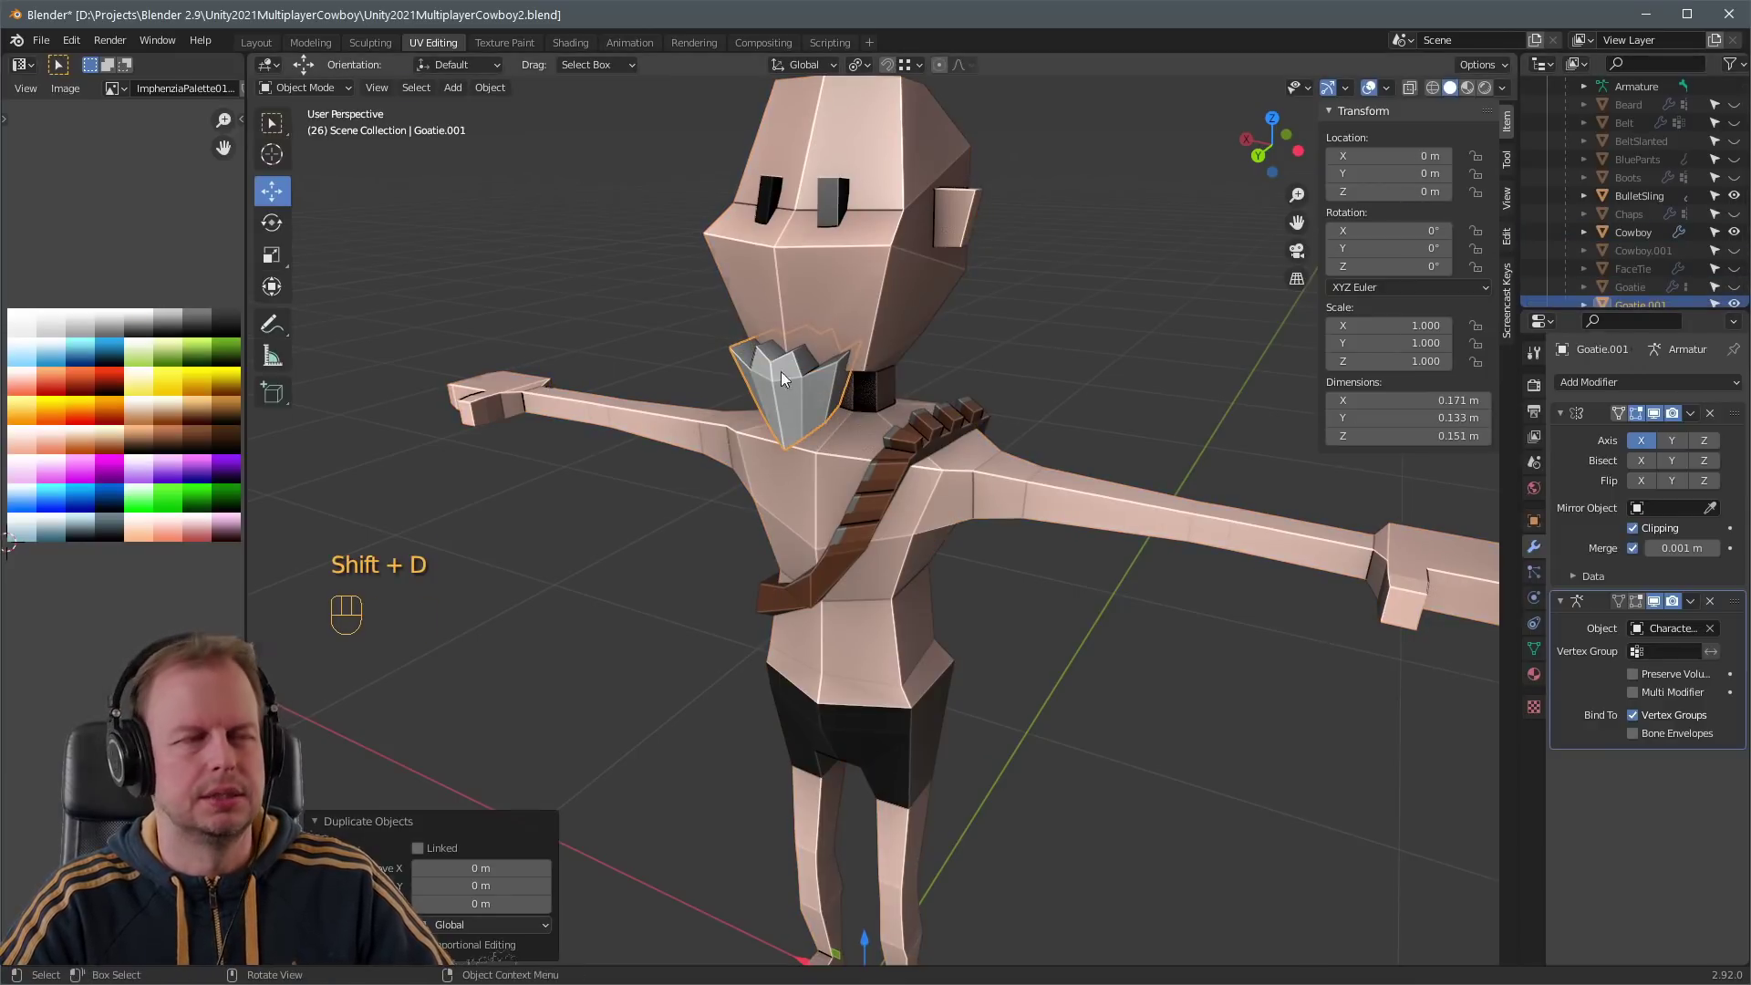
- Extrude the side face of the duplicated goatee outward along the jaw, rotate it about 21° and move it into position
key(Tab)
middle_drag(781, 370, 929, 335)
scroll(786, 383, up, 1)
click(805, 352)
key(e)
click(961, 323)
key(g)
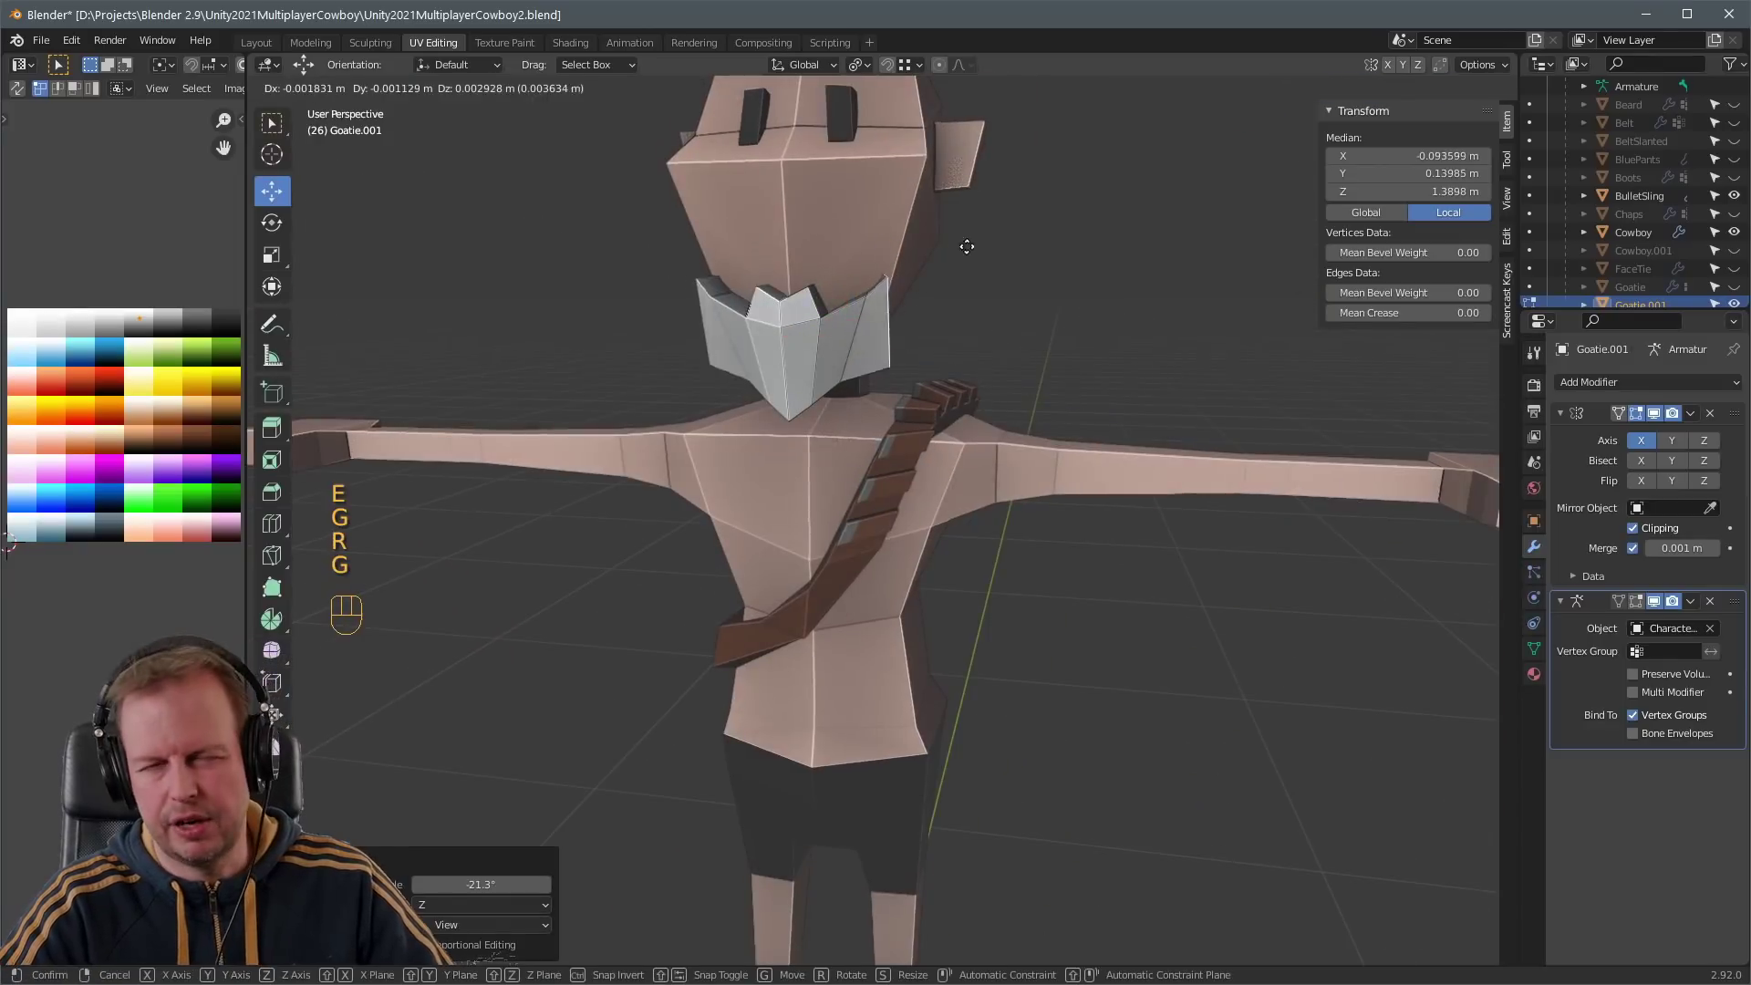
click(969, 229)
middle_drag(970, 227, 1043, 195)
- Extrude the jaw section's upper face up beside the mouth, then move, shrink and rotate it toward the upper lip
click(892, 301)
key(e)
click(936, 246)
key(g)
click(932, 246)
key(s)
click(908, 243)
key(g)
click(826, 228)
key(r)
click(864, 206)
click(868, 201)
- Extrude the end face about 0.057 m to the centre line above the mouth and lower it about 0.015 m
key(e)
click(913, 246)
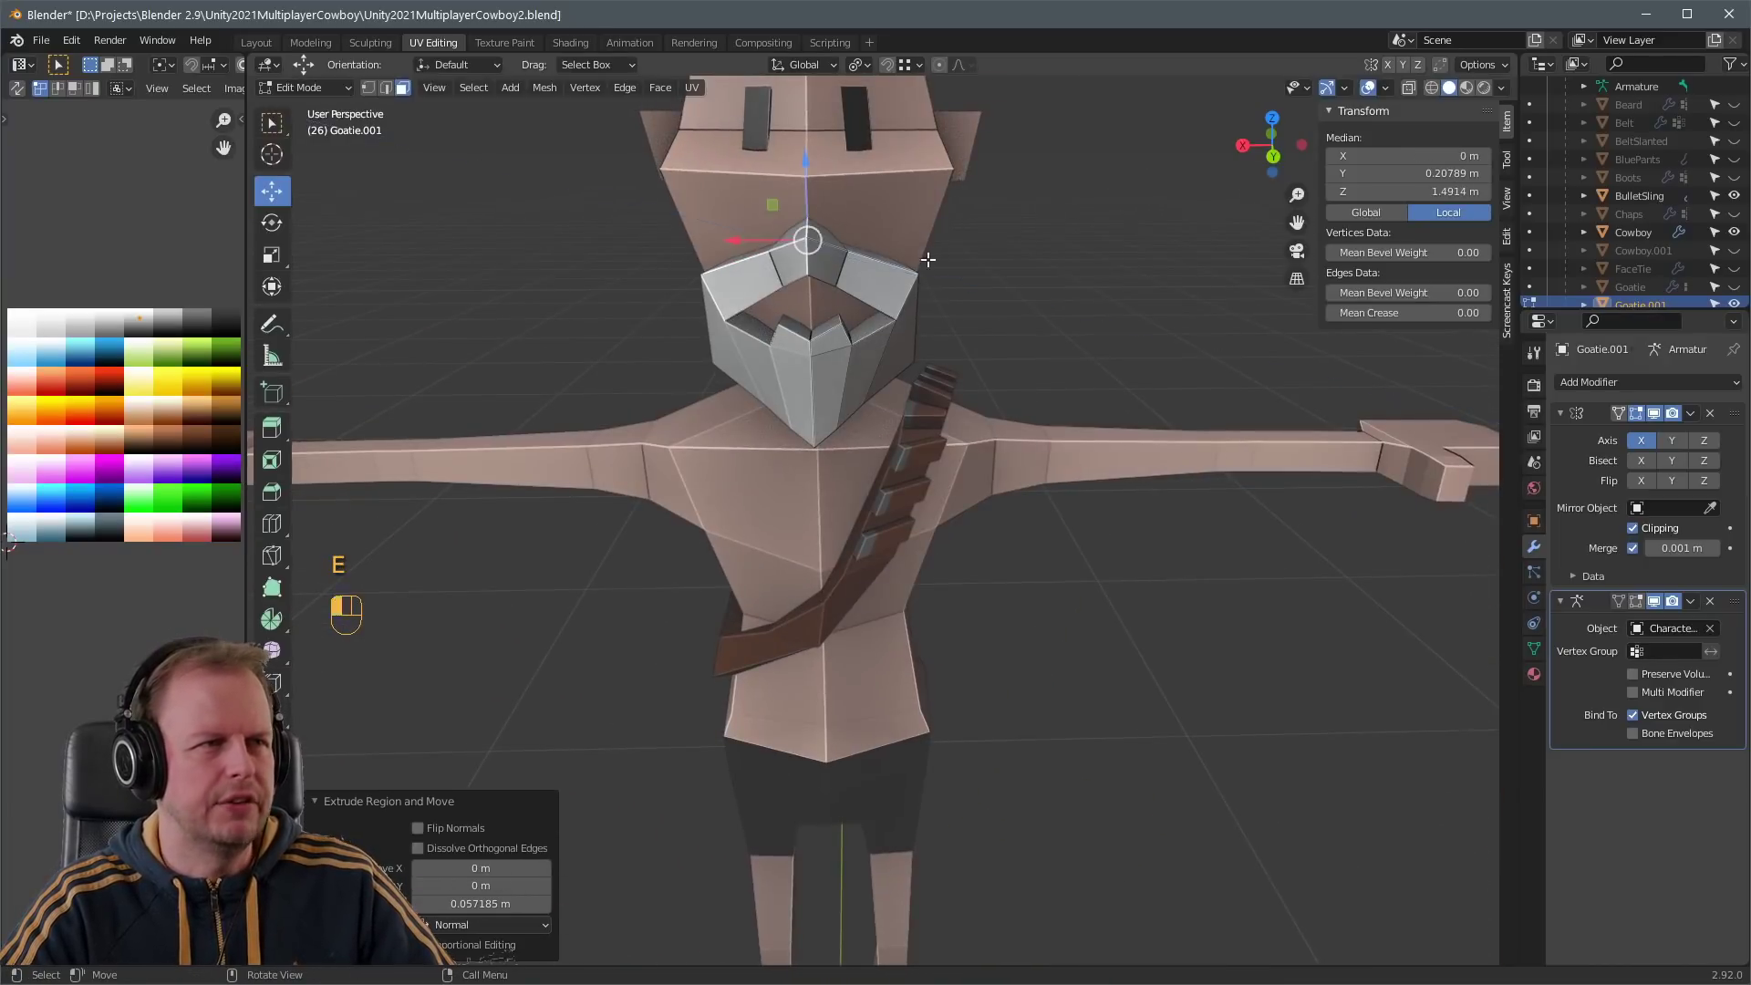
scroll(1036, 282, down, 3)
middle_drag(1035, 282, 851, 371)
key(3)
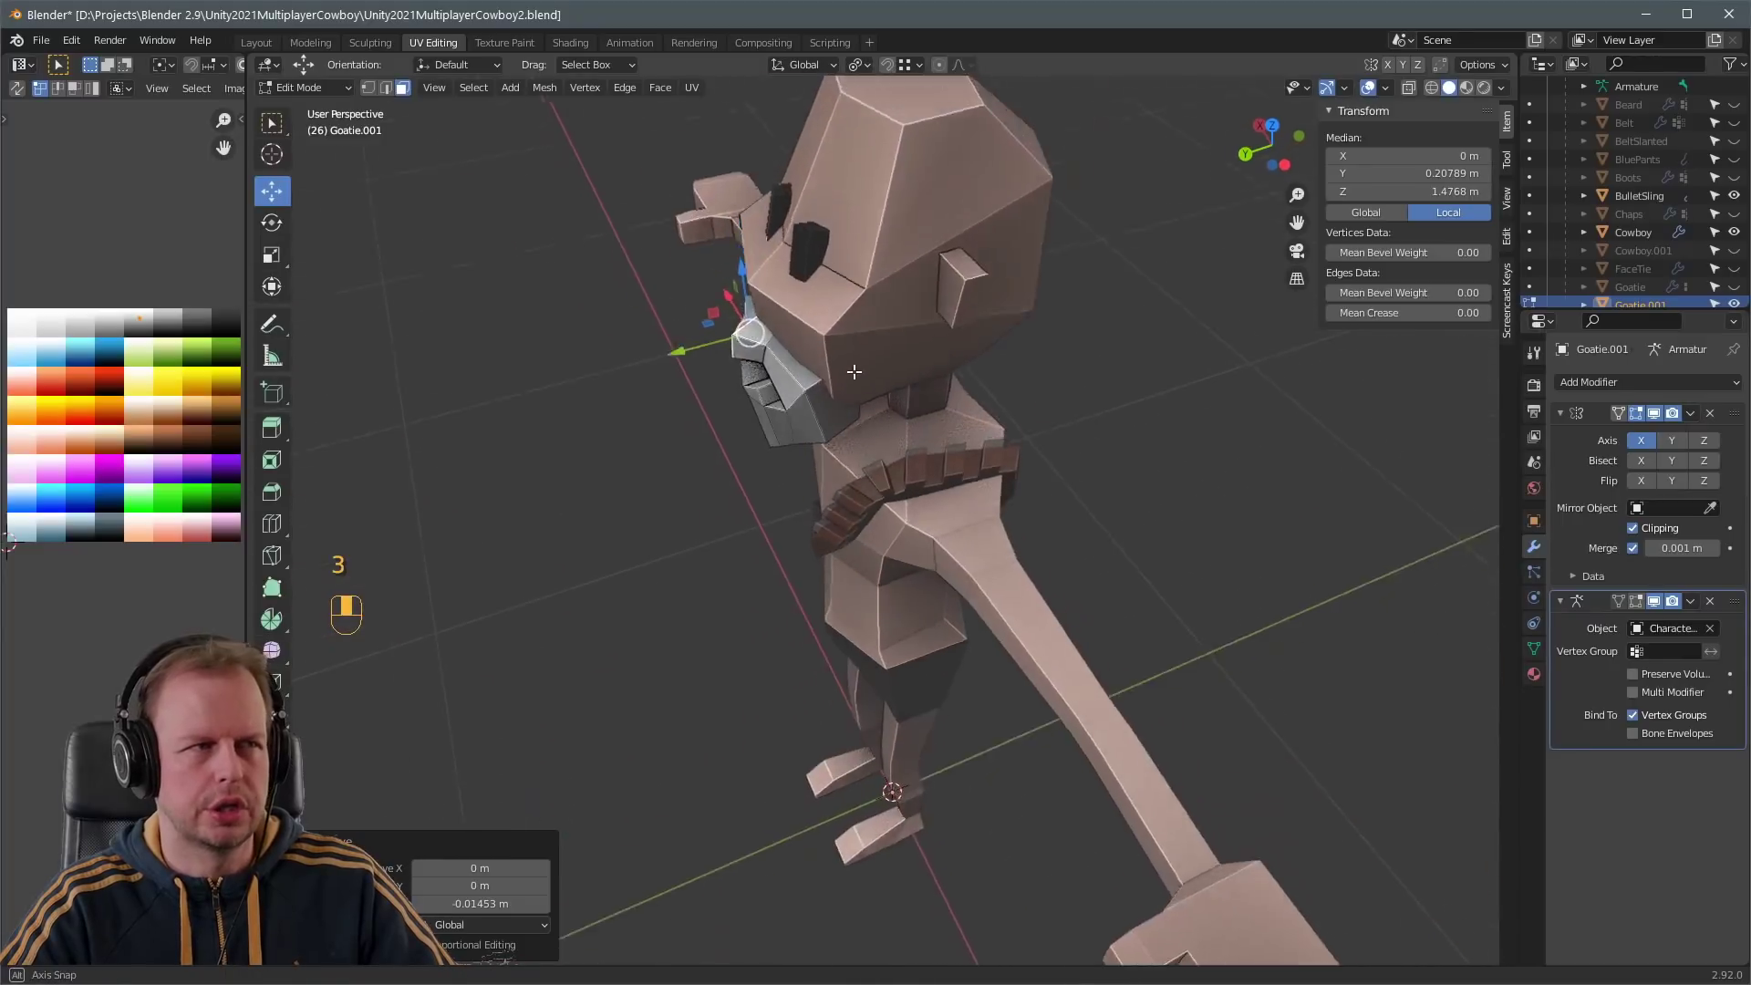
- Move an edge of the moustache section to fit the beard closer to the face
scroll(844, 360, up, 3)
key(2)
click(708, 259)
key(g)
click(785, 243)
- Reposition the moustache faces above the mouth to refine the arch of the beard
middle_drag(809, 266, 997, 297)
scroll(915, 223, down, 3)
scroll(915, 222, up, 2)
key(2)
click(898, 265)
mouse_move(898, 265)
middle_down()
mouse_move(938, 279)
mouse_move(864, 224)
mouse_move(932, 245)
mouse_move(834, 276)
mouse_move(903, 264)
middle_up()
key(3)
key(a)
key(a)
alt+shift+click(898, 221)
key(g)
click(934, 227)
key(g)
click(834, 271)
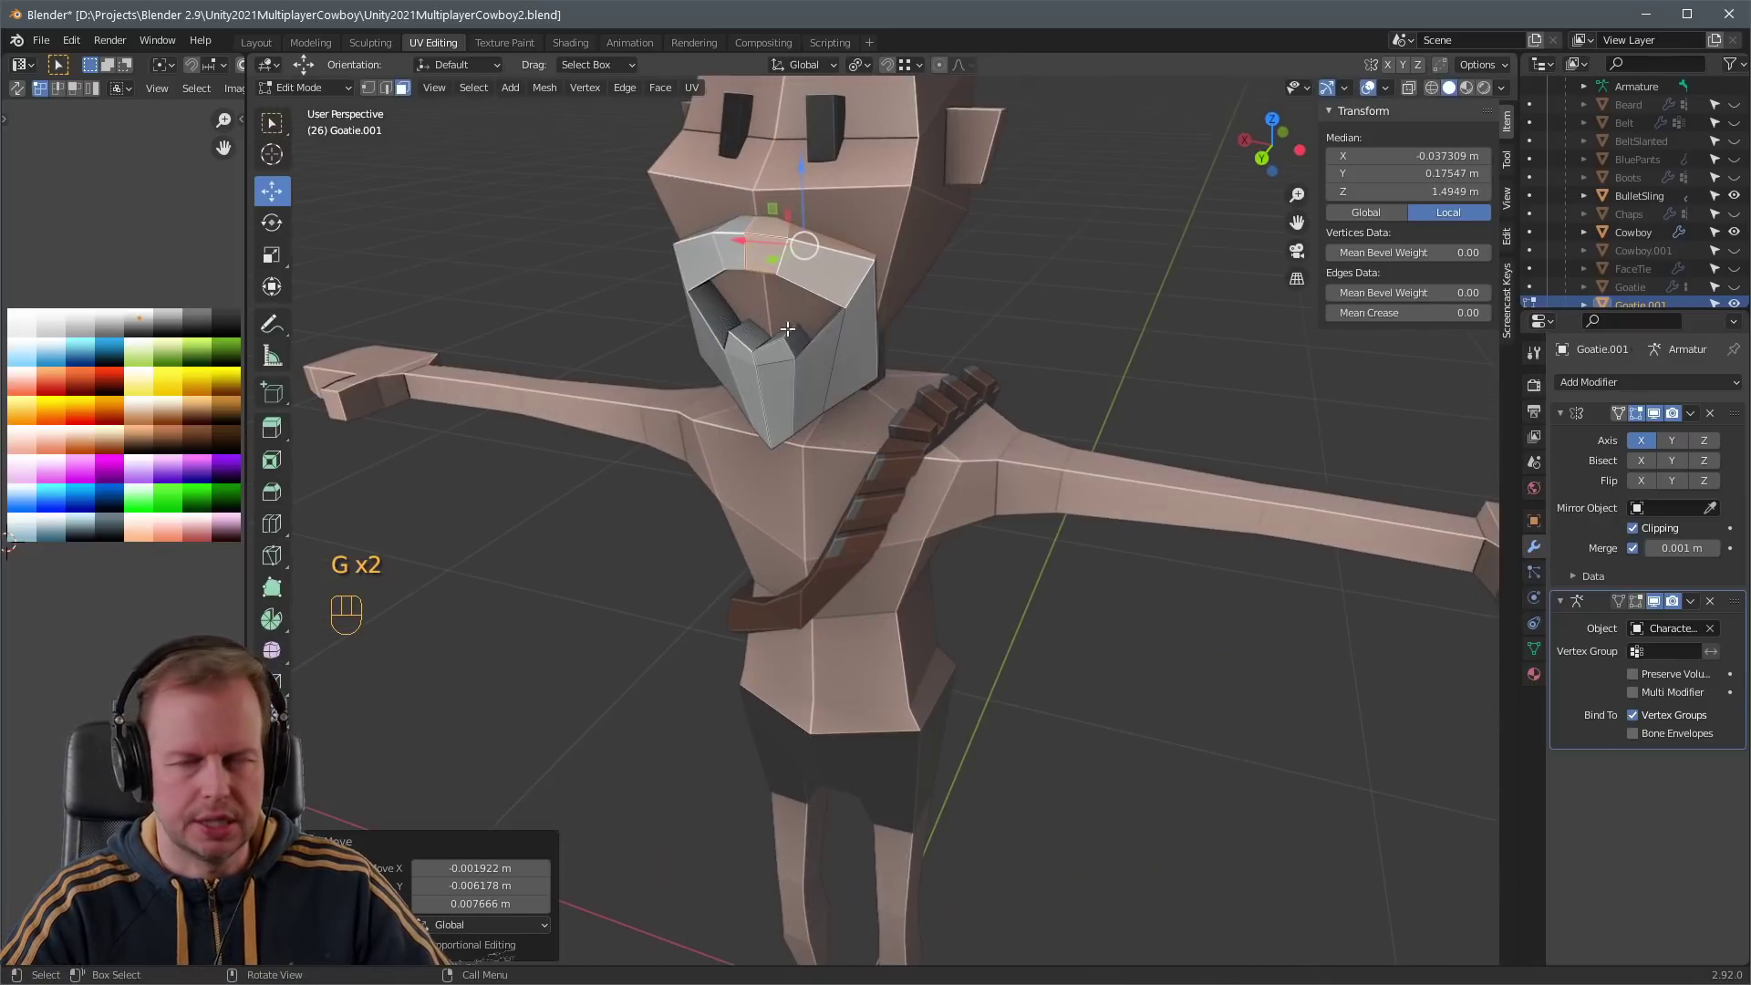
- Adjust the inner face beside the mouth and shift the beard's side edge about 0.01 m along X
key(3)
click(775, 320)
middle_drag(786, 314, 965, 273)
key(g)
click(849, 279)
key(2)
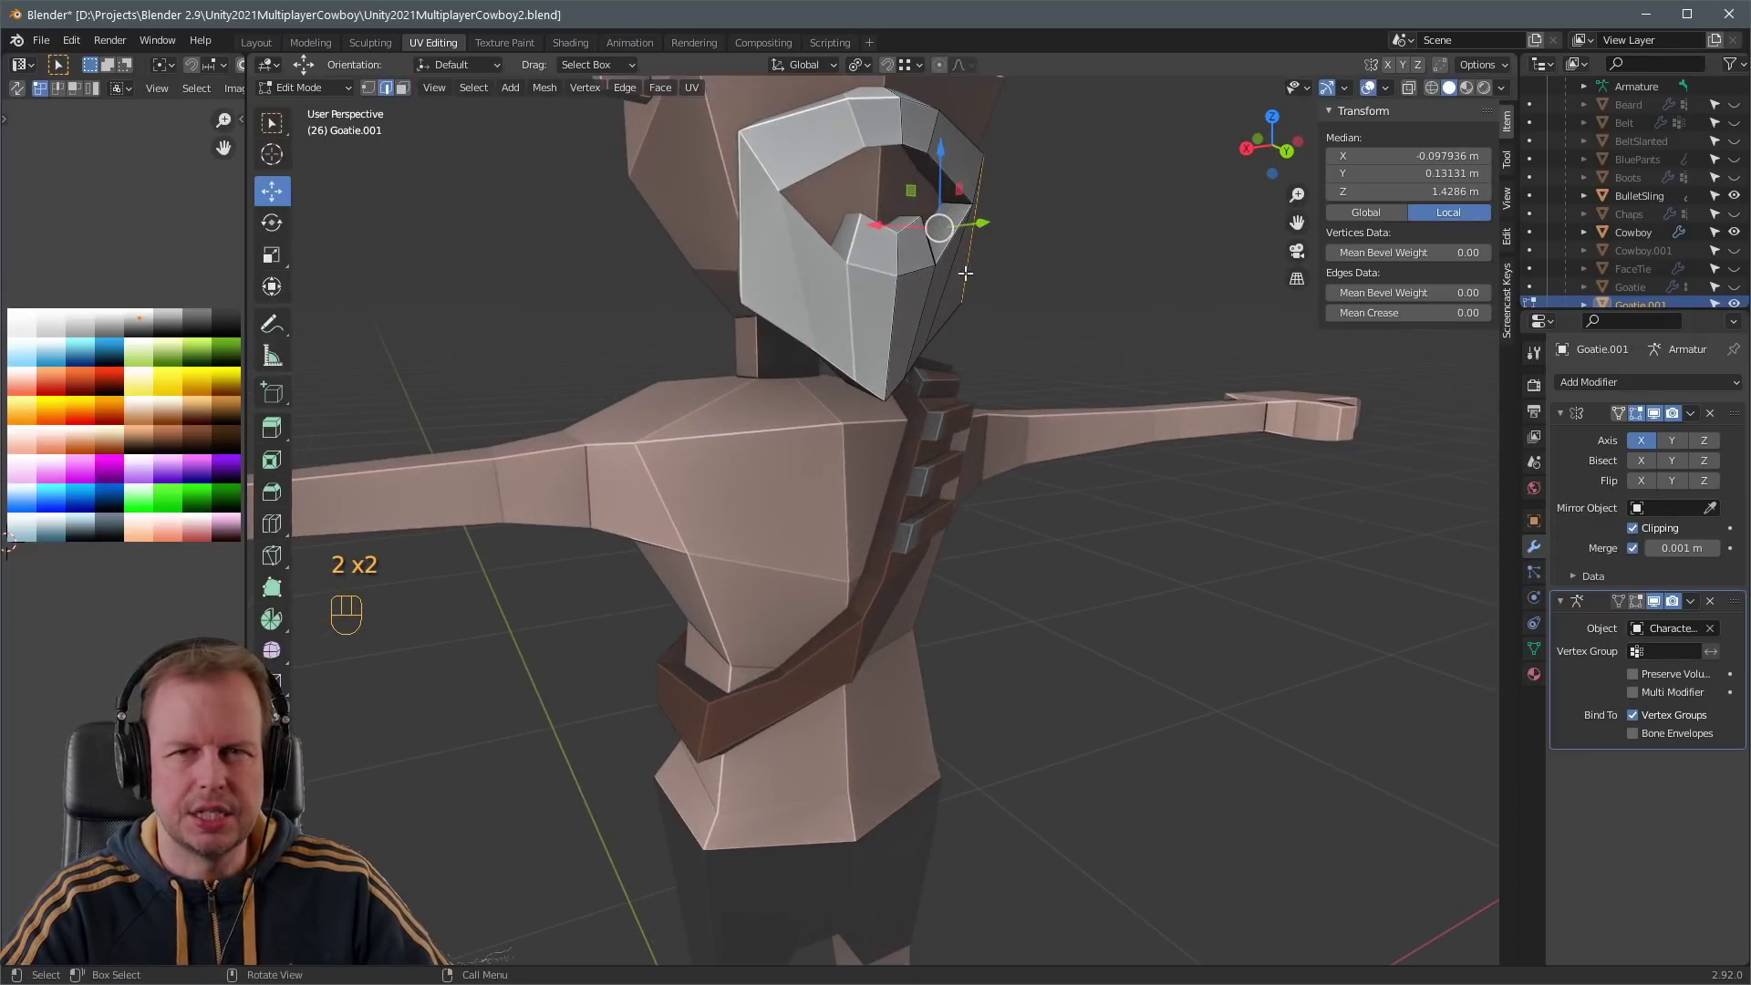
click(960, 205)
middle_drag(1095, 212, 980, 200)
scroll(1047, 217, down, 2)
key(g)
click(1032, 222)
- Move the beard's lower side edge under the jaw to reshape its underside
key(2)
click(859, 380)
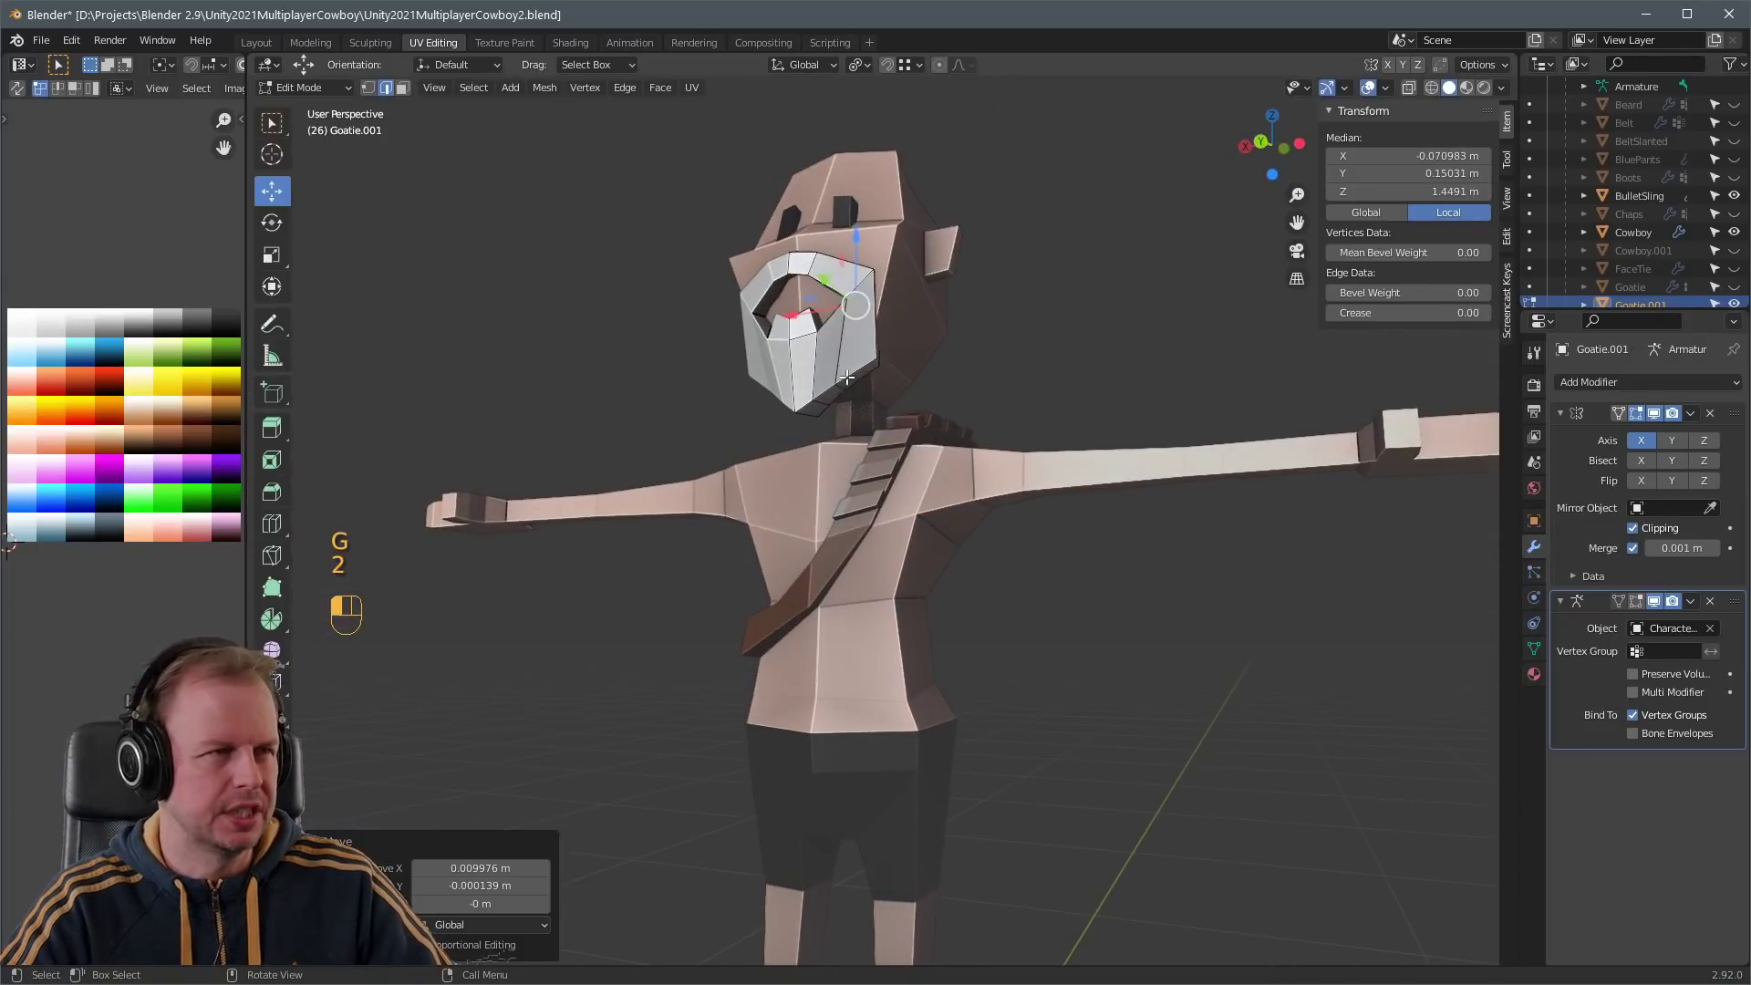
key(g)
right_click(849, 390)
key(g)
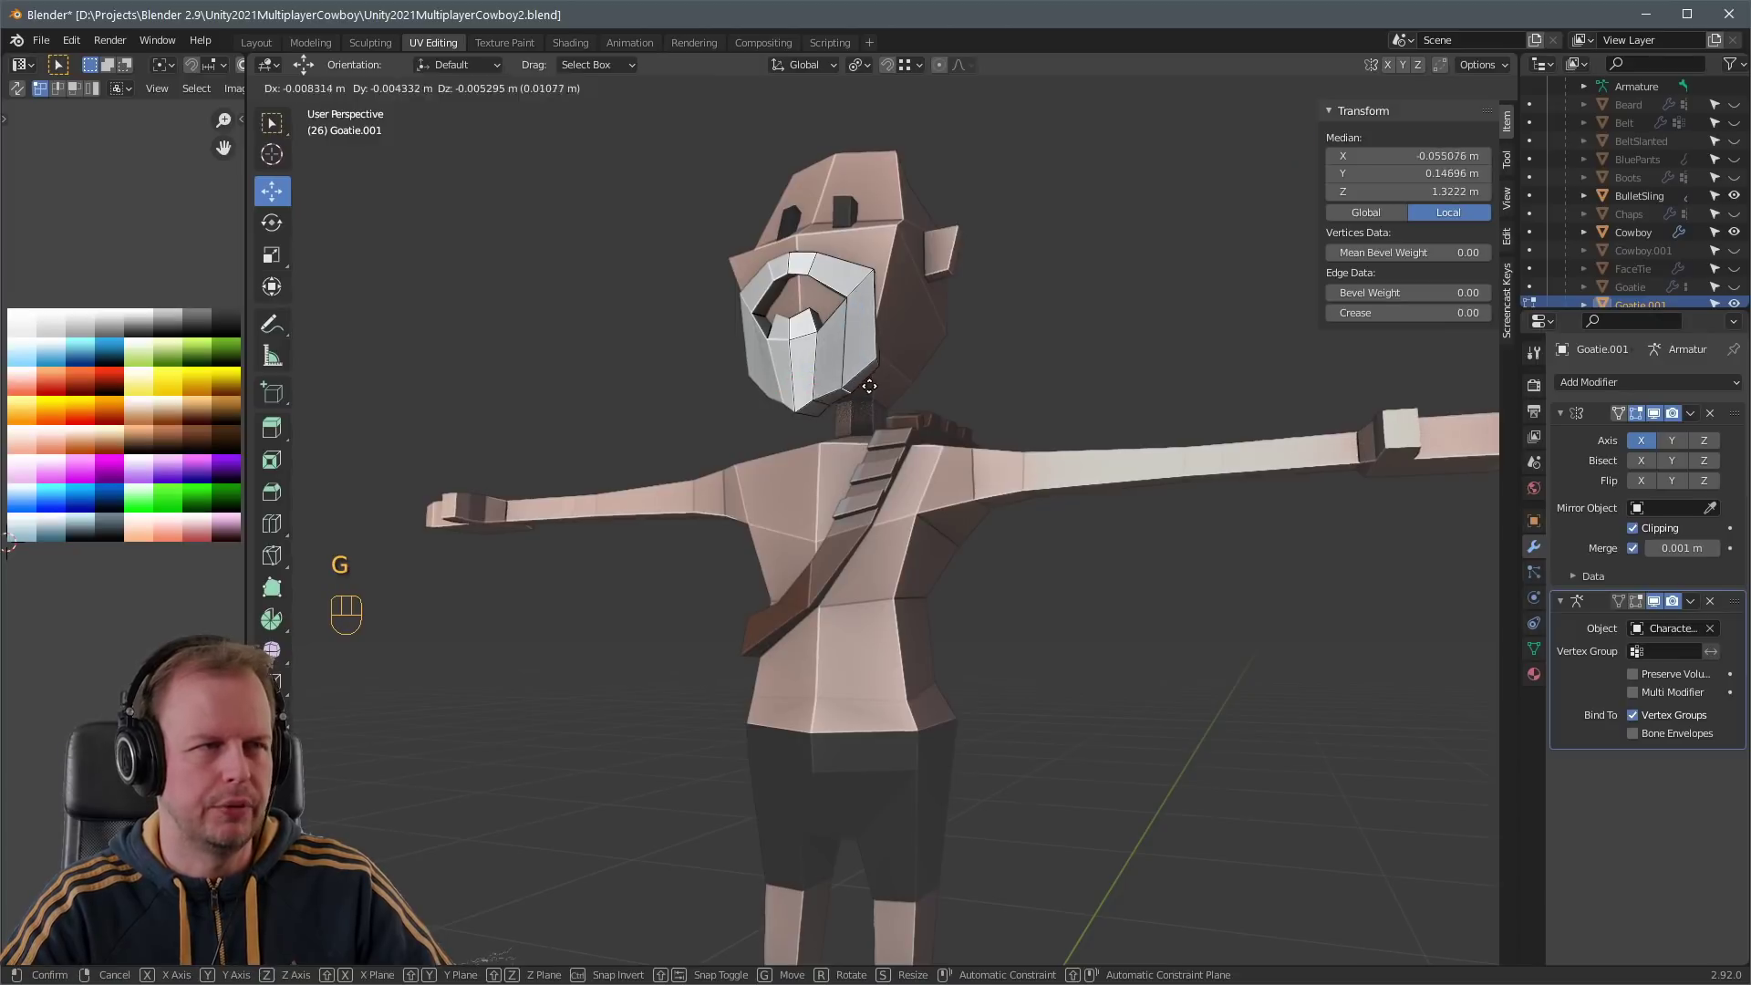
click(835, 404)
key(Tab)
scroll(1043, 330, down, 2)
middle_drag(1044, 330, 958, 388)
key(Tab)
scroll(867, 374, up, 3)
key(k)
scroll(812, 365, up, 1)
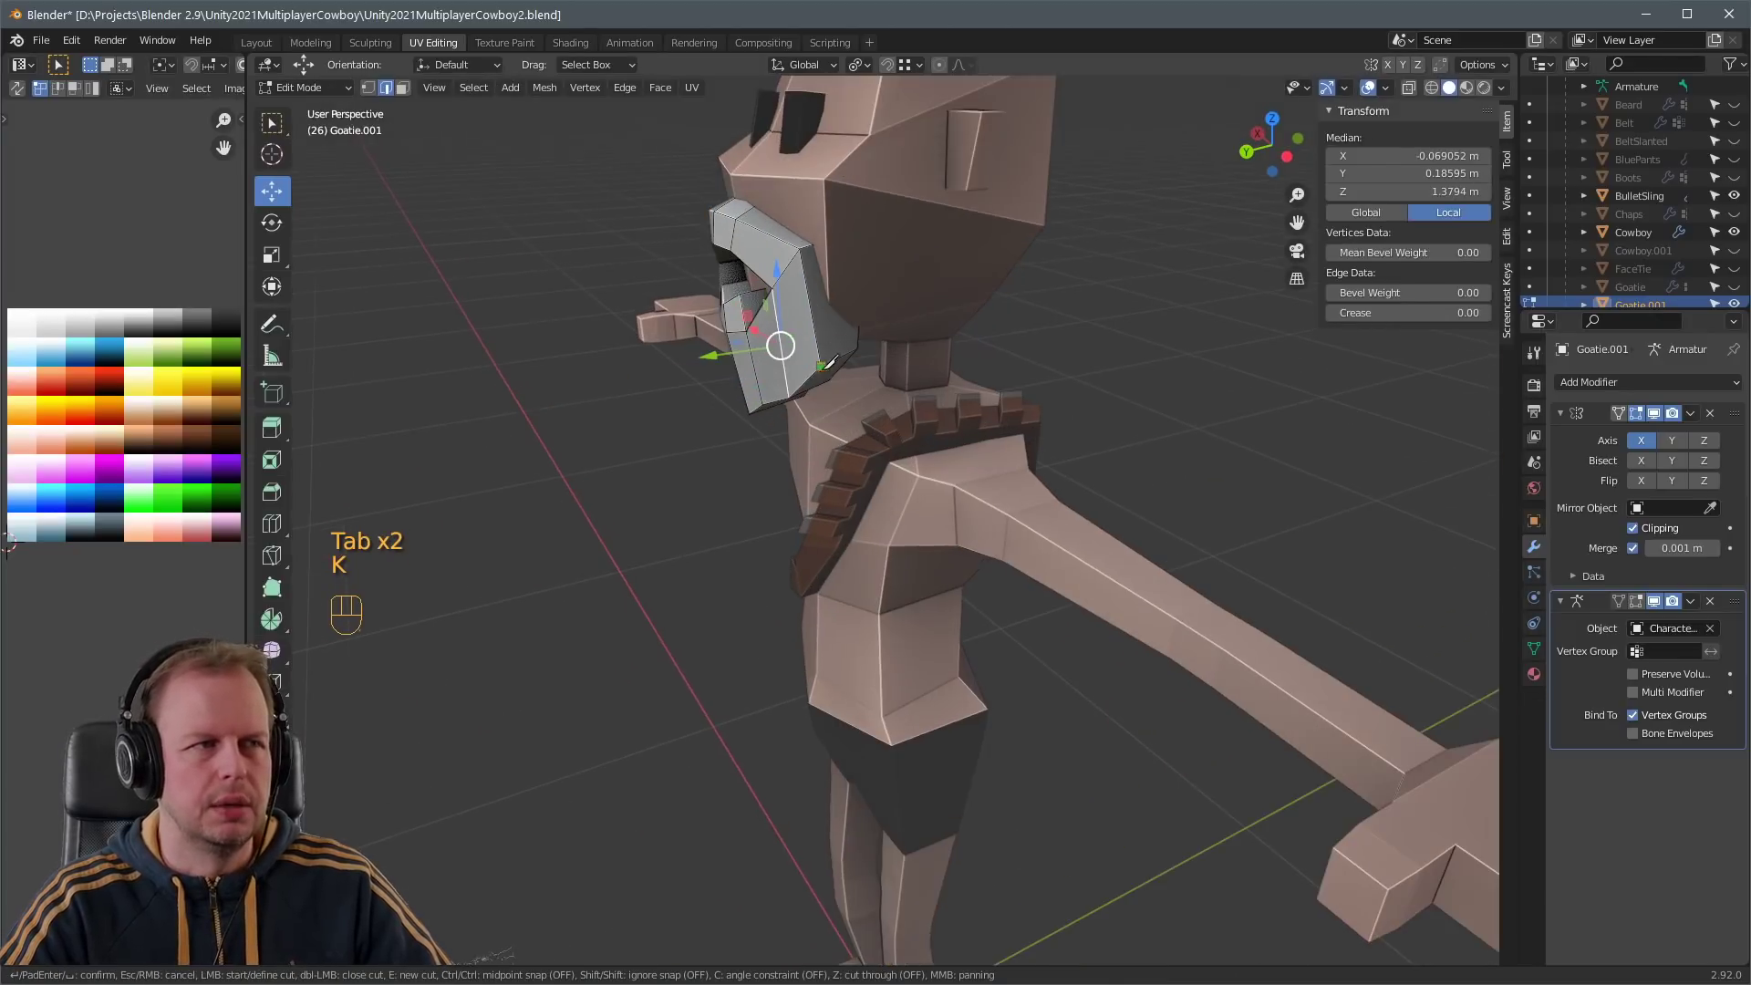
right_click(820, 355)
right_click(823, 352)
key(Escape)
- Select the whole beard mesh and shift its UVs to a dark grey palette colour
key(3)
click(807, 366)
scroll(809, 395, down, 2)
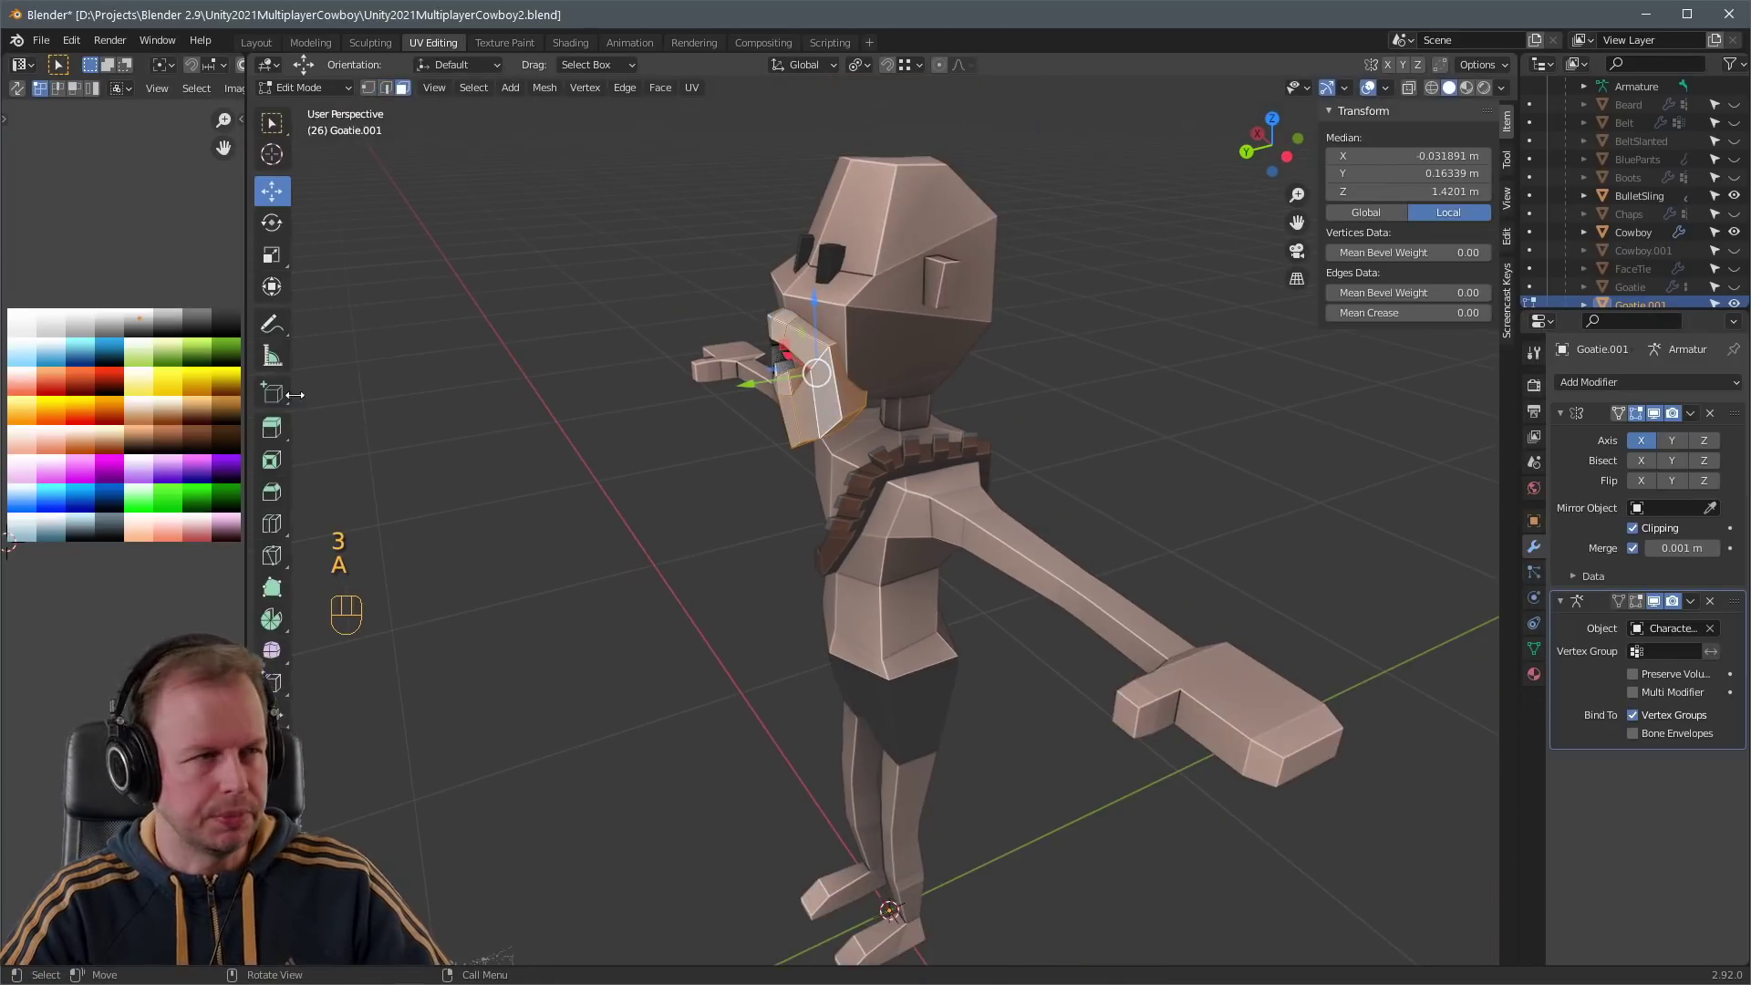
key(g)
click(107, 497)
click(1024, 407)
- Rename the duplicated full beard object as CircleBeard
scroll(1024, 406, down, 3)
key(Tab)
scroll(1030, 384, up, 2)
middle_drag(948, 401, 994, 343)
key(Tab)
scroll(1080, 327, down, 1)
scroll(876, 343, up, 3)
middle_drag(875, 344, 814, 347)
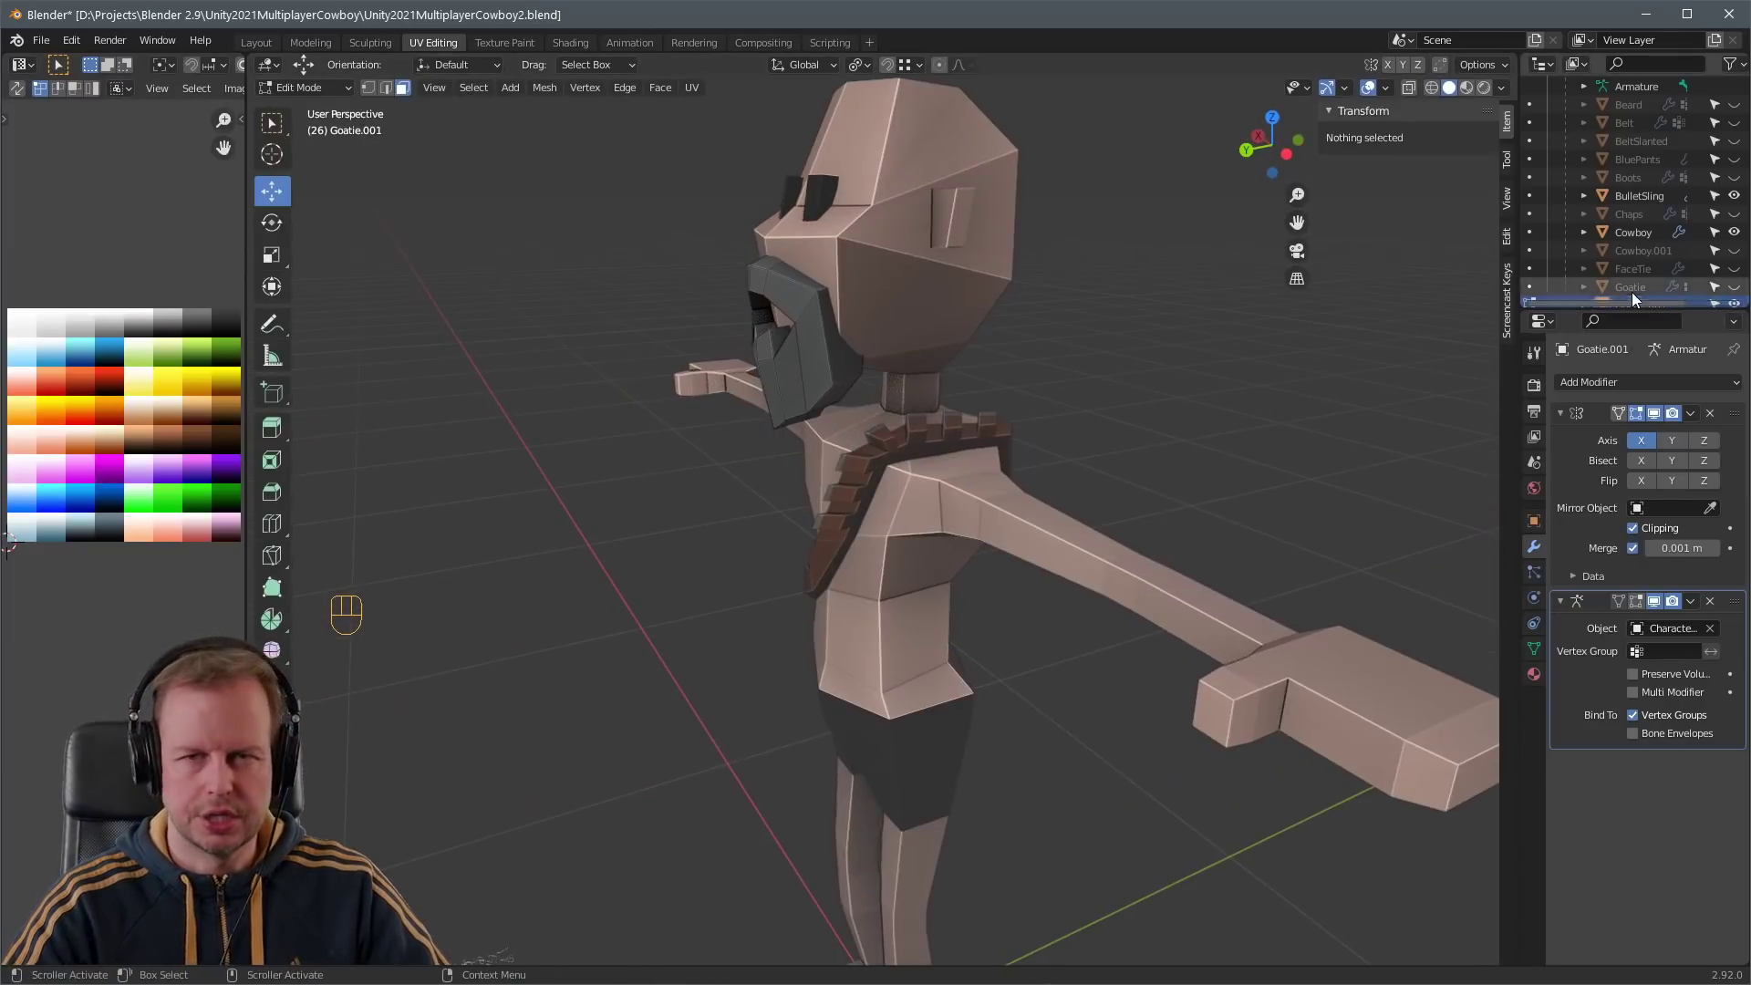
scroll(1632, 293, down, 2)
double_click(1617, 232)
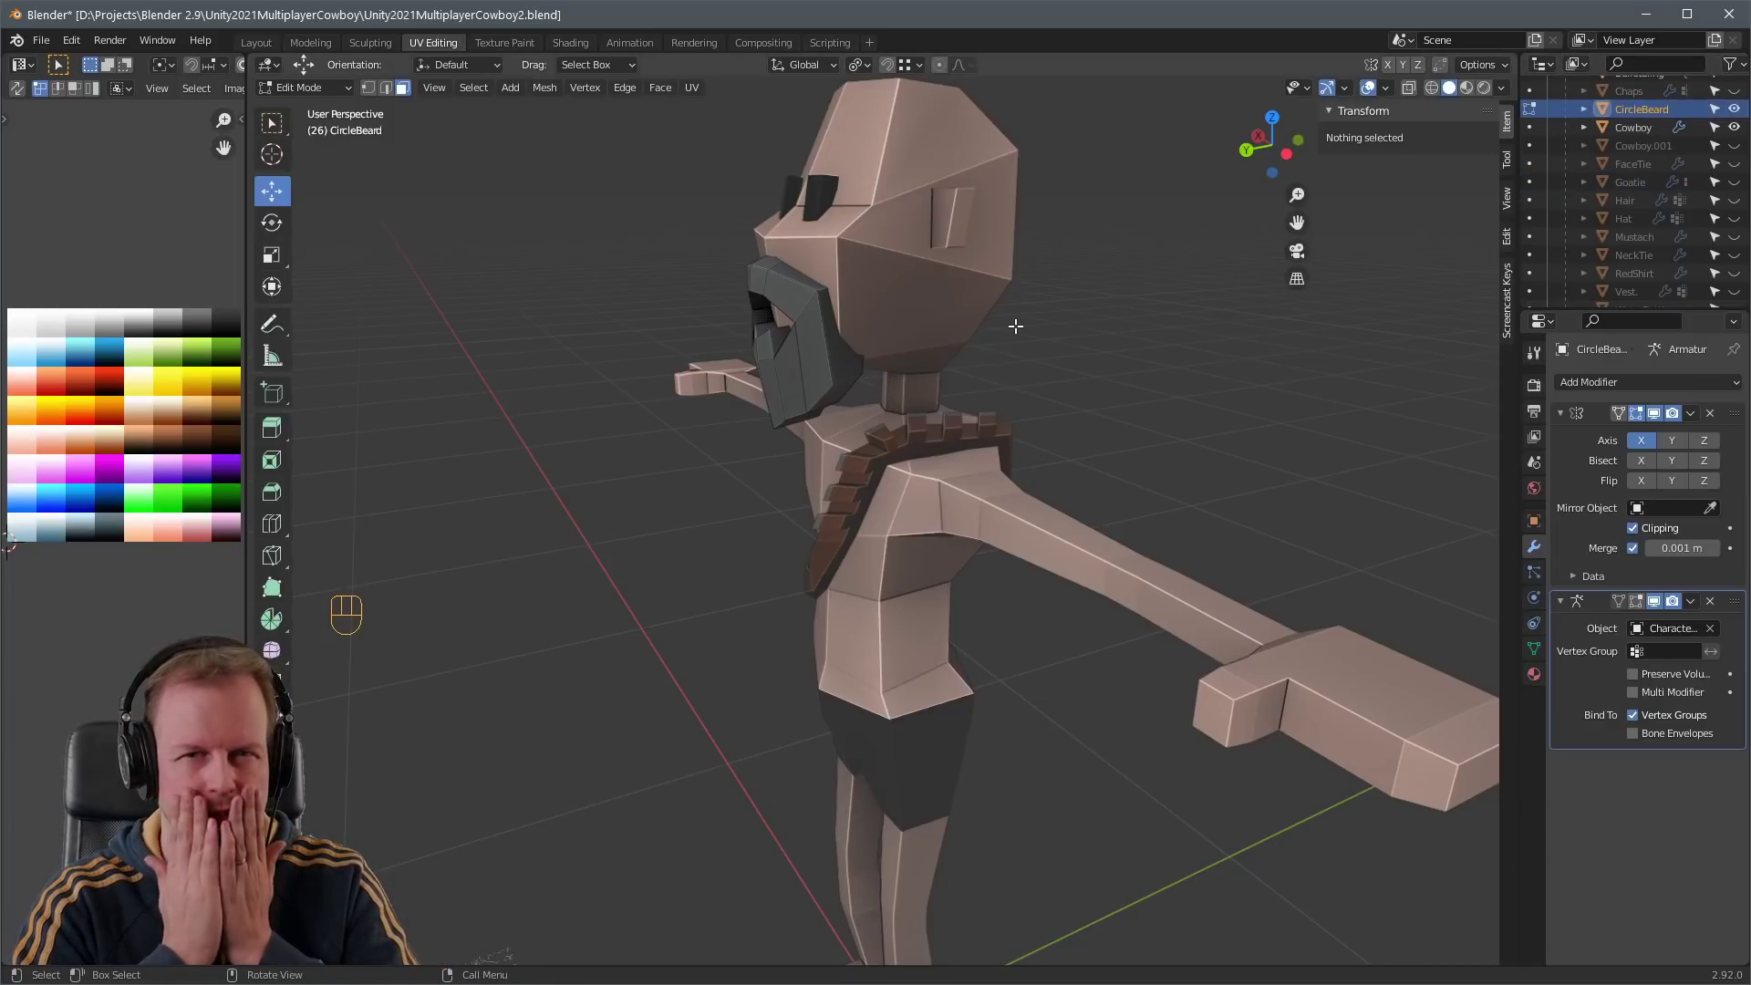
- Separate the linked eye geometry from the Cowboy mesh into its own object and leave edit mode
scroll(958, 378, down, 2)
middle_drag(958, 378, 1028, 295)
key(Tab)
click(858, 321)
key(Tab)
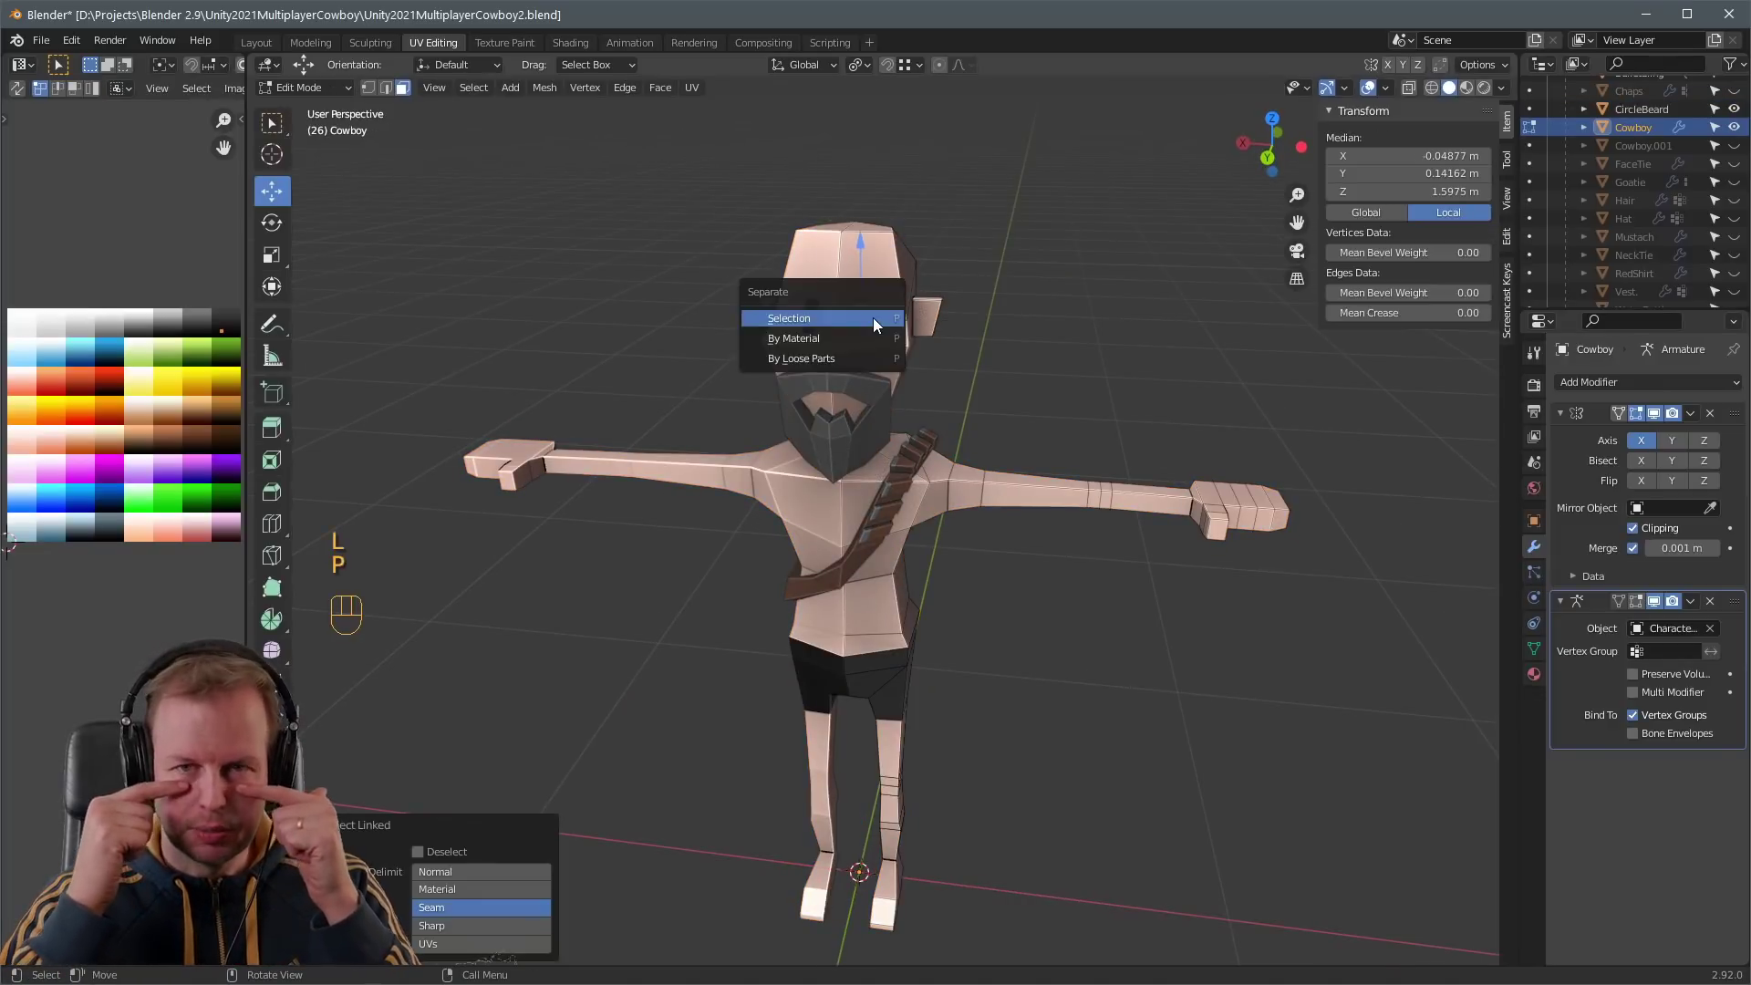
click(873, 318)
key(Tab)
- Rename the separated eyes object as EyesTall and the circle beard object as BeardCircle
shift+click(1641, 181)
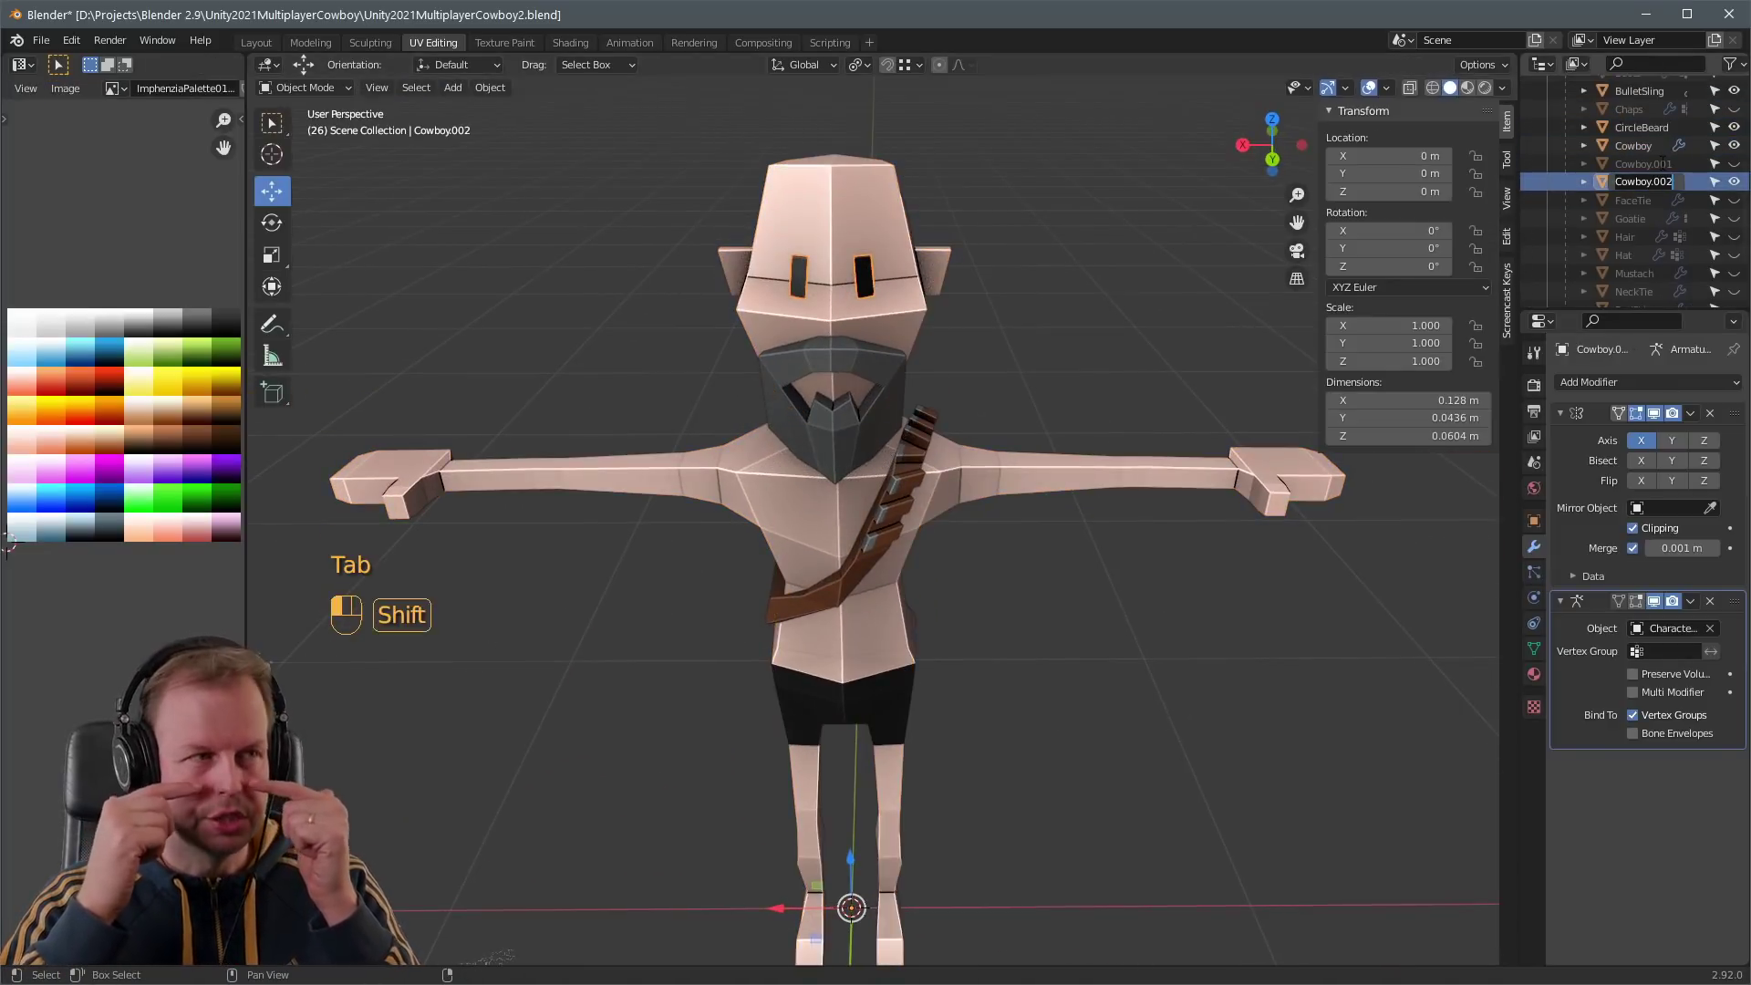
key(F2)
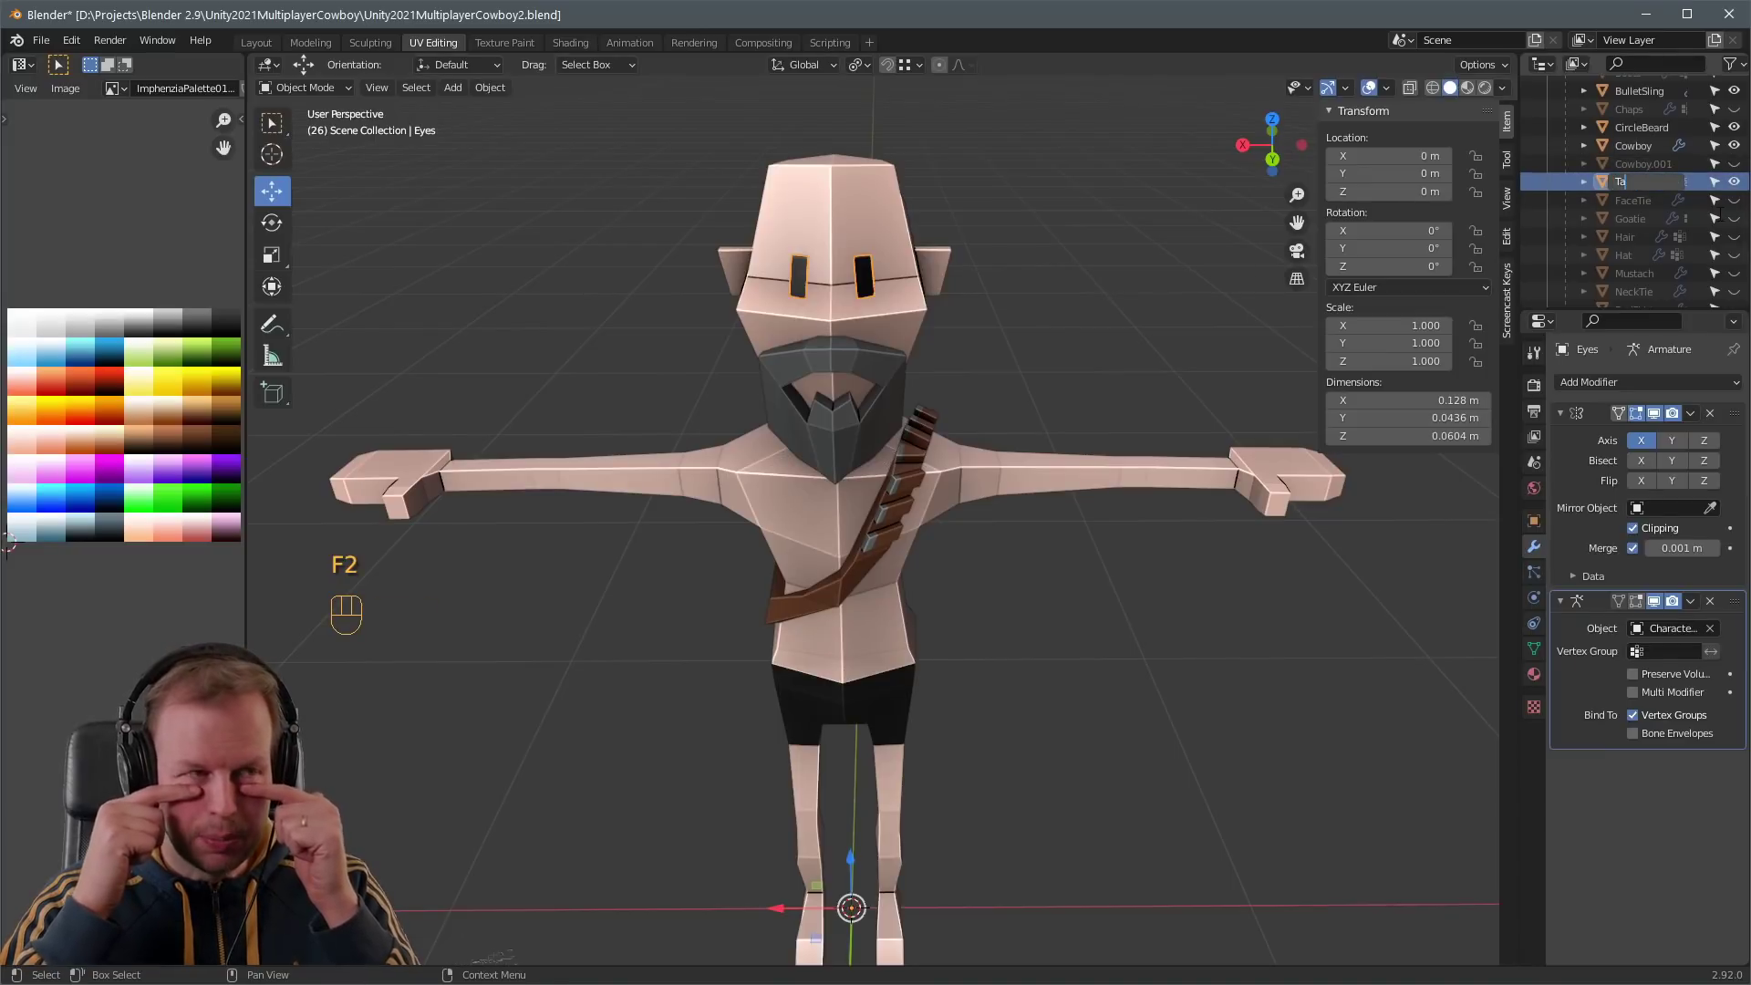
click(883, 380)
text(Beard)
key(Return)
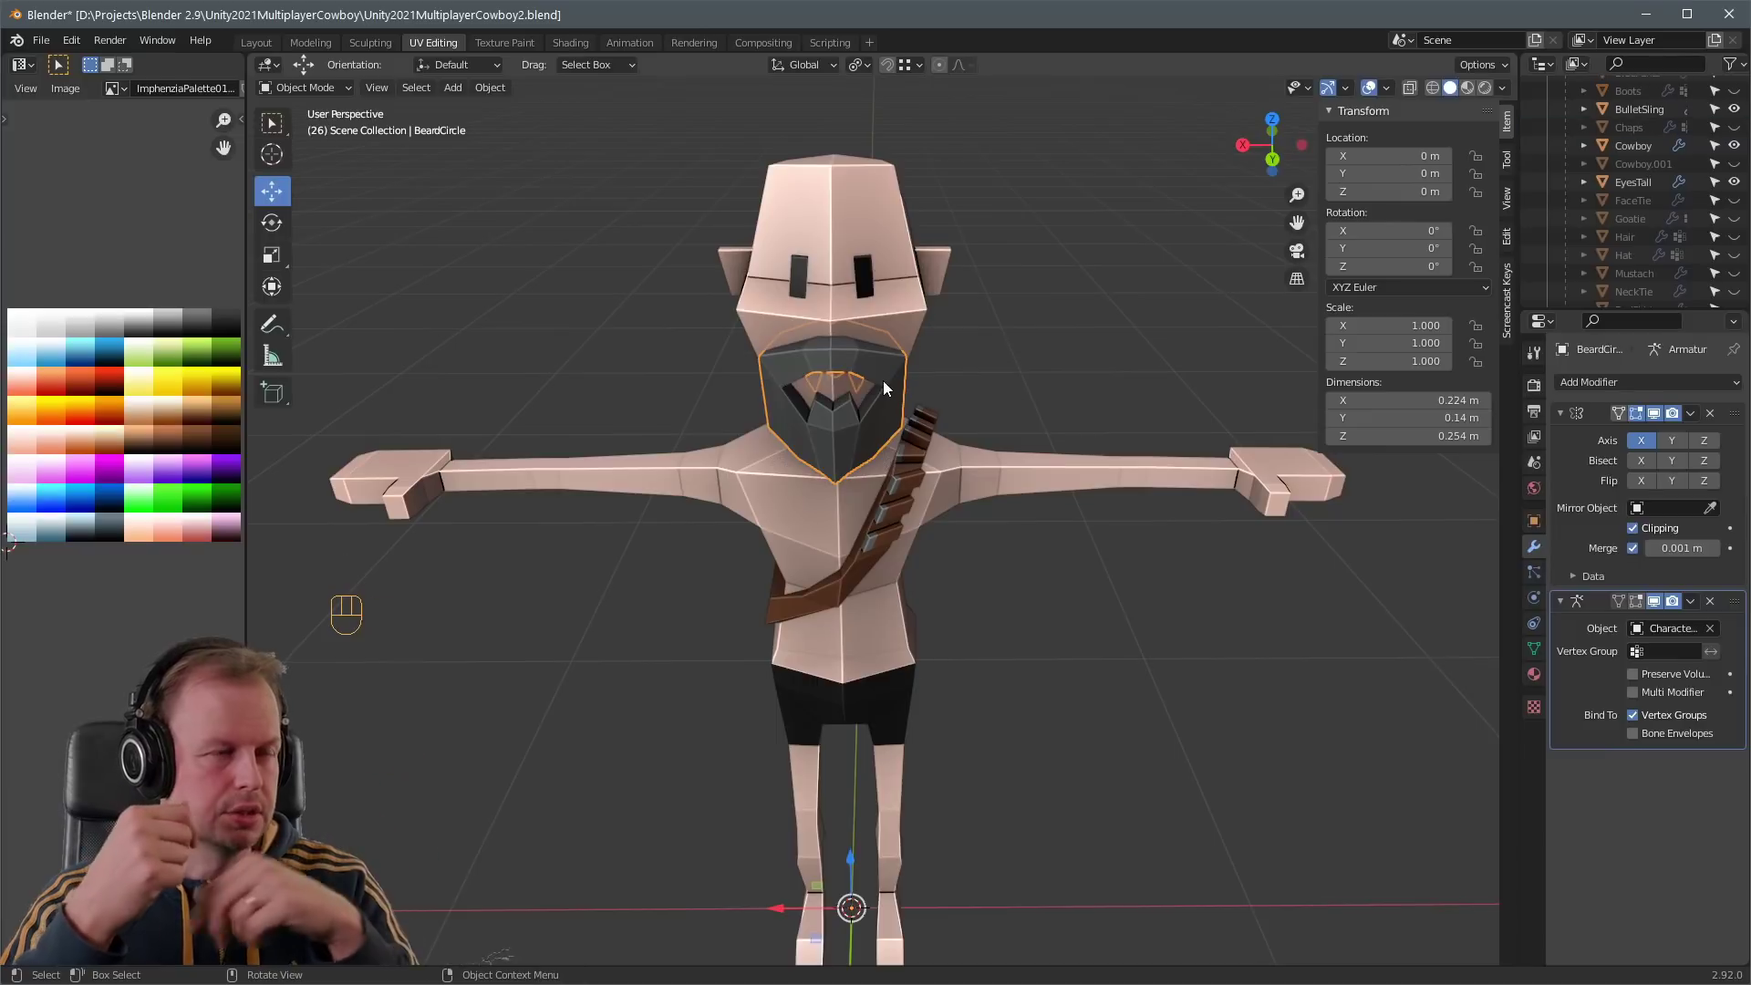
- Duplicate the EyesTall object in place and hide the original
click(873, 270)
key(shift+d)
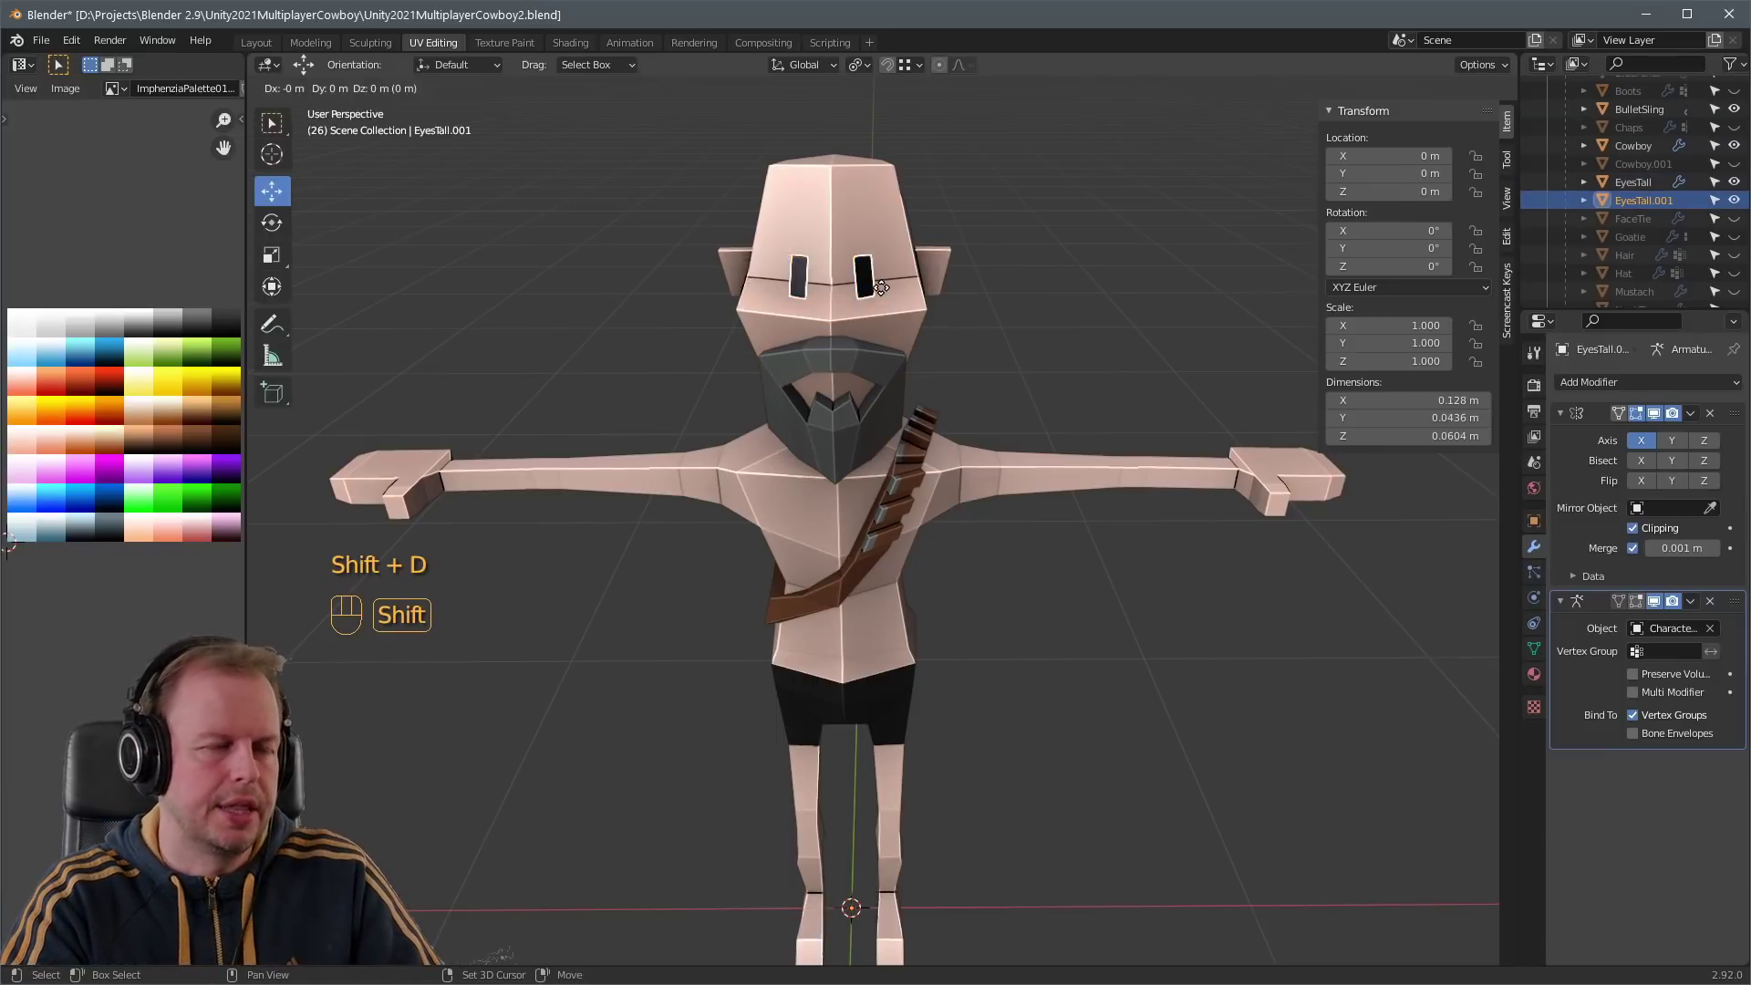
right_click(889, 277)
middle_drag(883, 265, 1007, 270)
- Enter edit mode on the duplicated eyes and move the upper face and edge to begin an angry slant
key(Tab)
key(2)
key(3)
key(g)
click(940, 259)
key(2)
click(977, 270)
key(2)
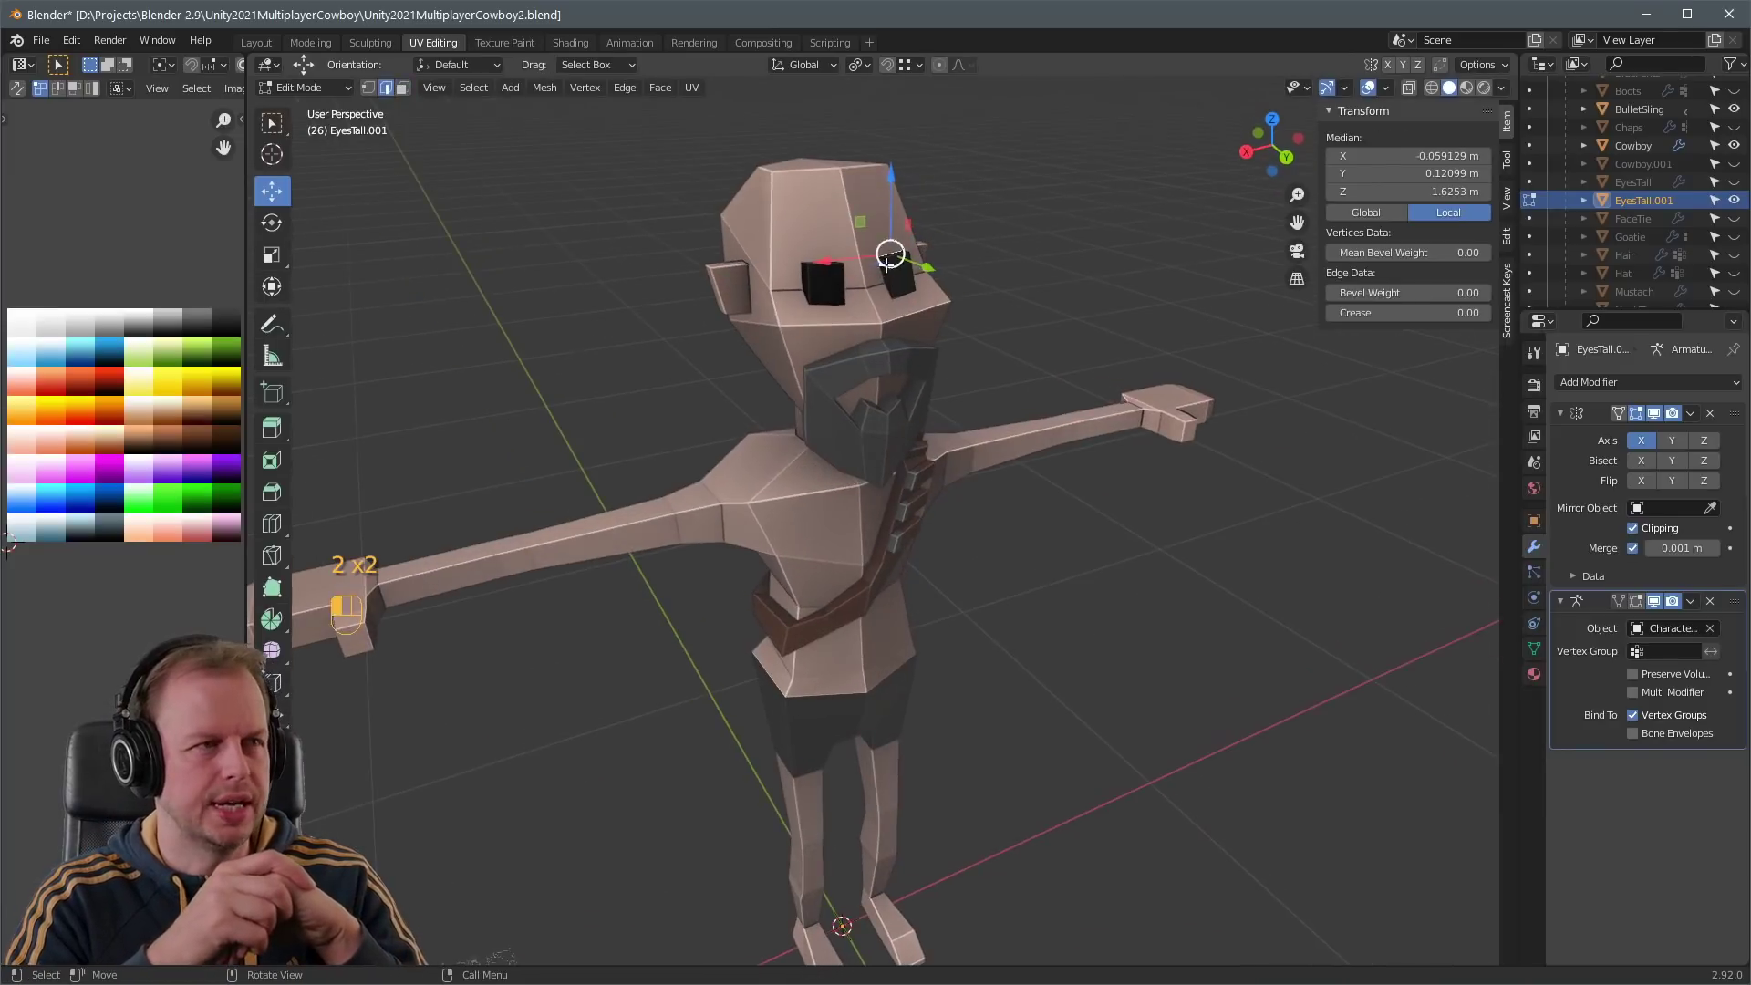
- Pull an edge of the duplicated eye outward to widen its shape
key(3)
middle_drag(880, 261, 987, 336)
click(892, 298)
key(2)
key(g)
click(1023, 270)
- Move and scale the side face of the eye to form a wide, slanted outline
key(3)
click(858, 271)
key(g)
click(861, 271)
key(s)
click(910, 272)
key(g)
click(1026, 259)
- Reposition the remaining faces and edges of the slanted eye so it fits the front of the head
key(g)
click(921, 265)
key(g)
click(943, 143)
key(2)
key(3)
key(g)
click(951, 150)
- Select the whole linked eye geometry, shift it into place against the face and leave edit mode
key(Tab)
scroll(986, 335, up, 2)
key(Tab)
key(l)
middle_drag(994, 224, 862, 269)
key(g)
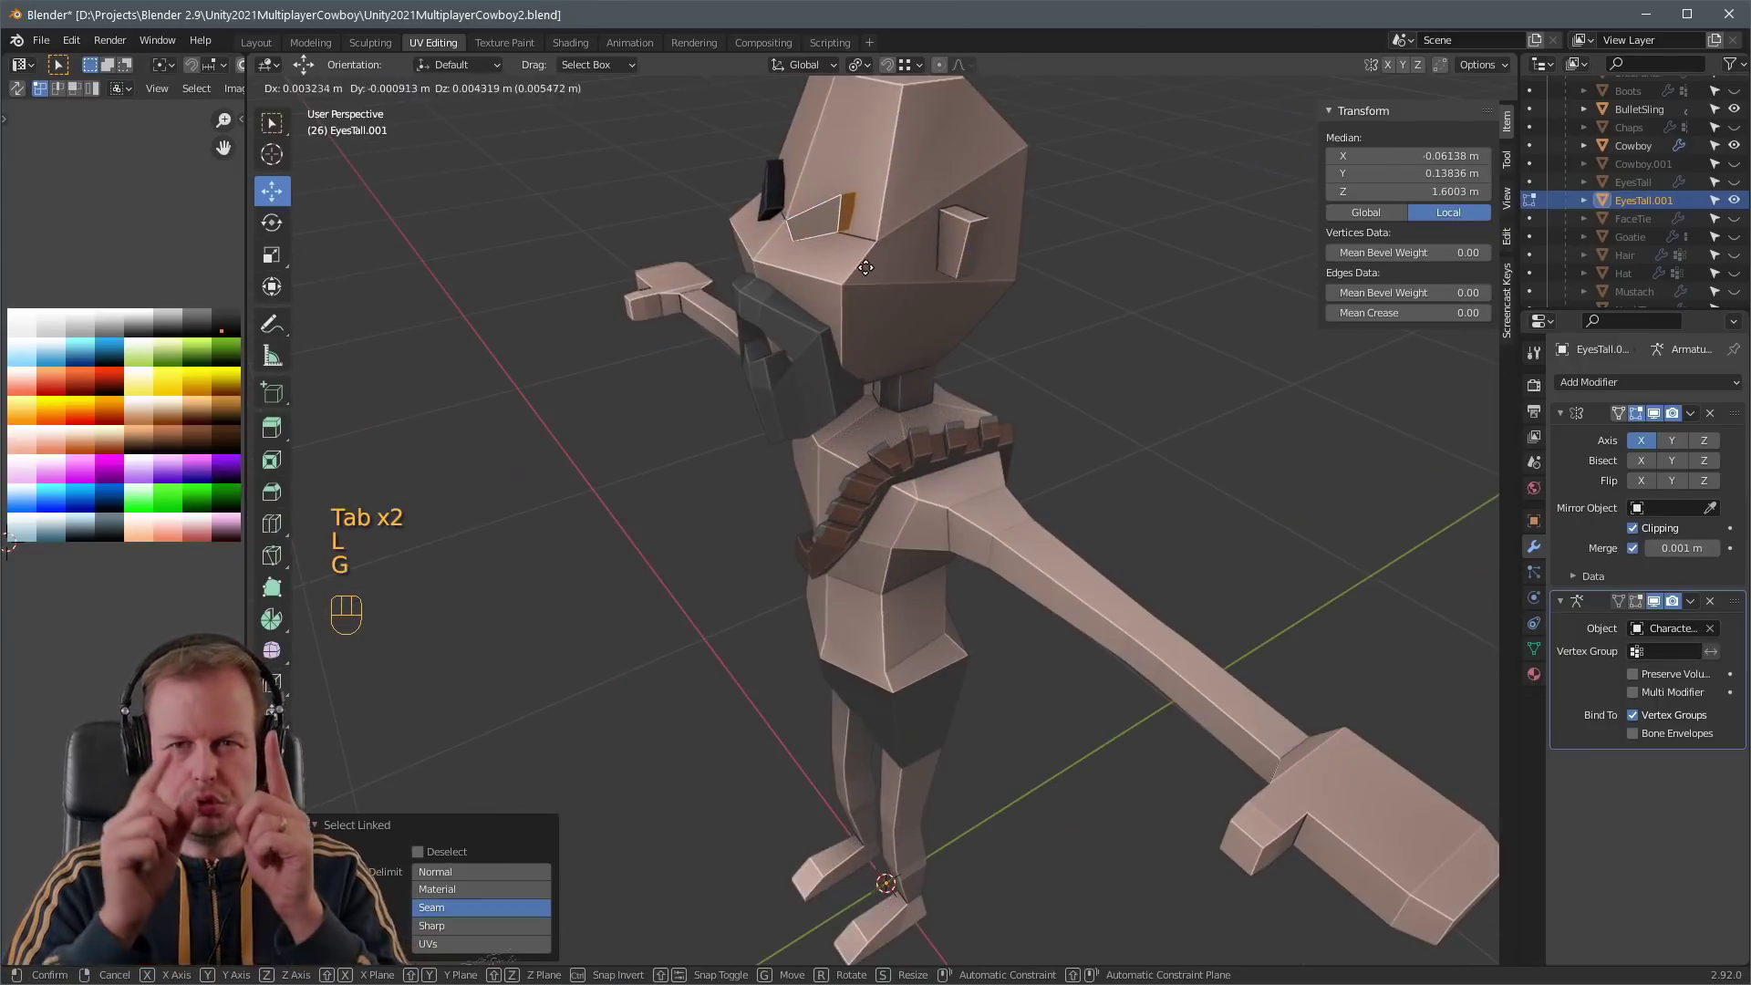
click(932, 290)
scroll(932, 290, down, 3)
key(Tab)
middle_drag(932, 364, 980, 365)
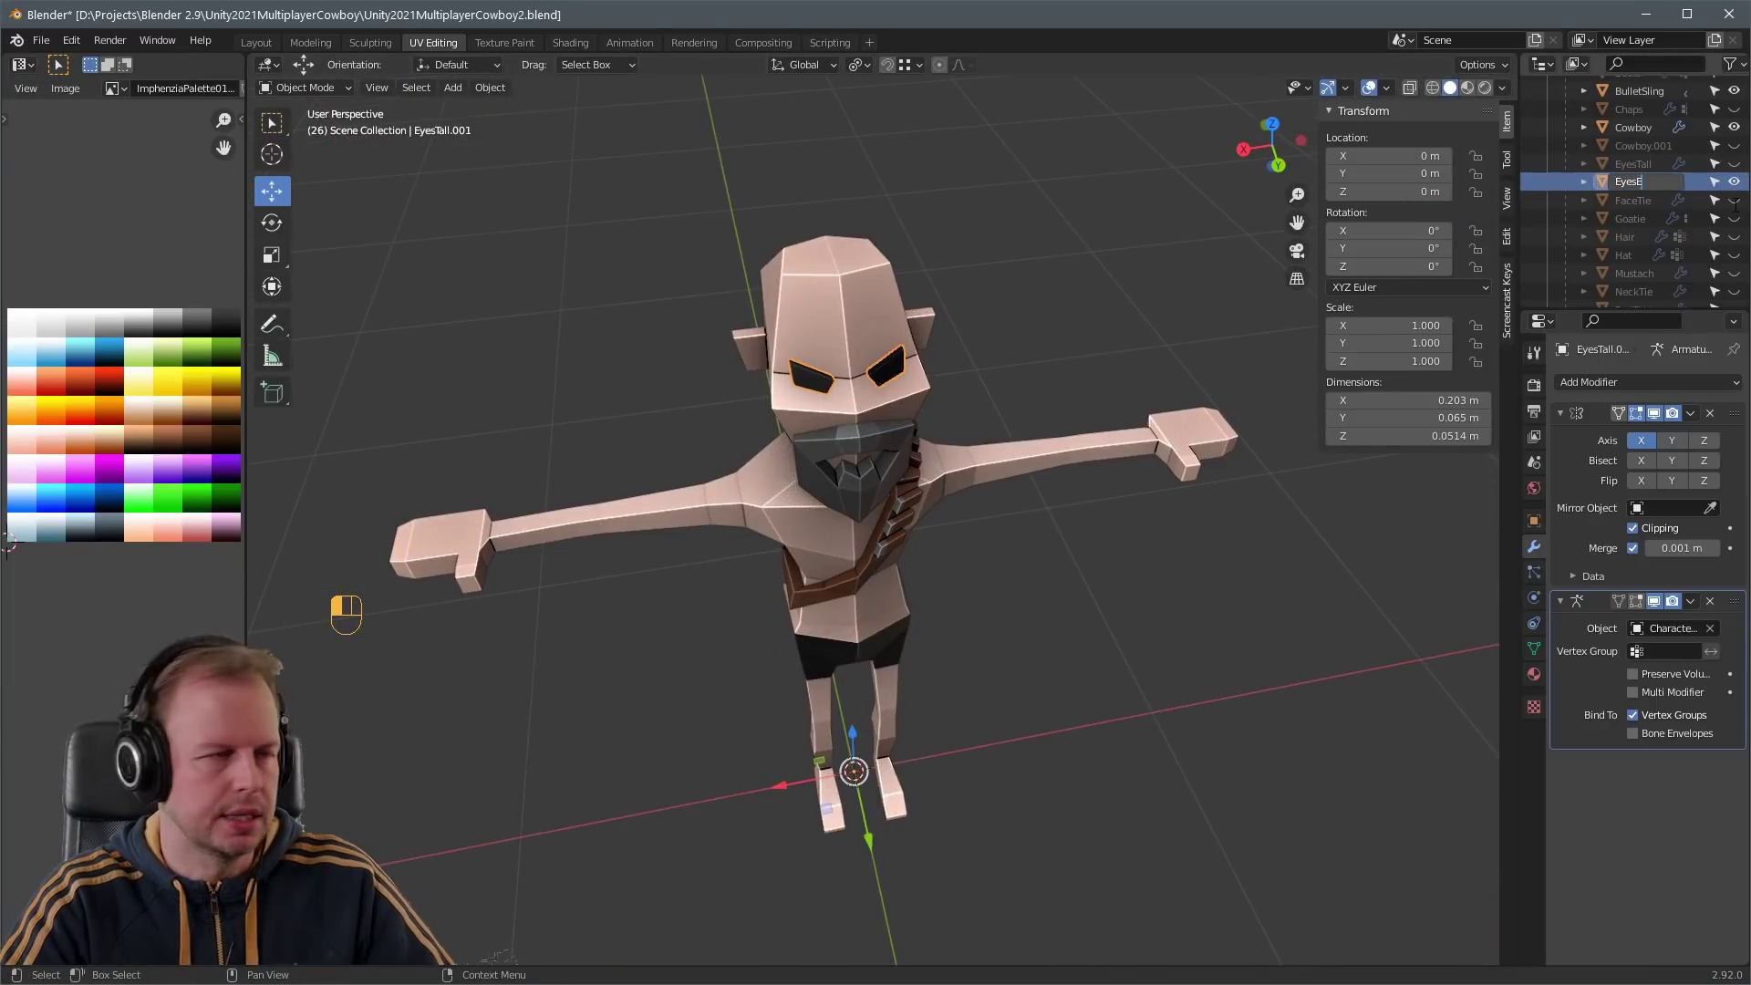
- Duplicate the EyesEvil object in place and select the copy's eye geometry in edit mode
key(shift+d)
key(Tab)
key(3)
middle_drag(904, 288, 1067, 332)
click(907, 379)
click(908, 374)
- Move and rotate the duplicated eye in the back orthographic view to change its slant
scroll(1069, 328, up, 2)
middle_drag(1098, 255, 973, 275)
key(KP_3)
key(KP_1)
key(ctrl+KP_1)
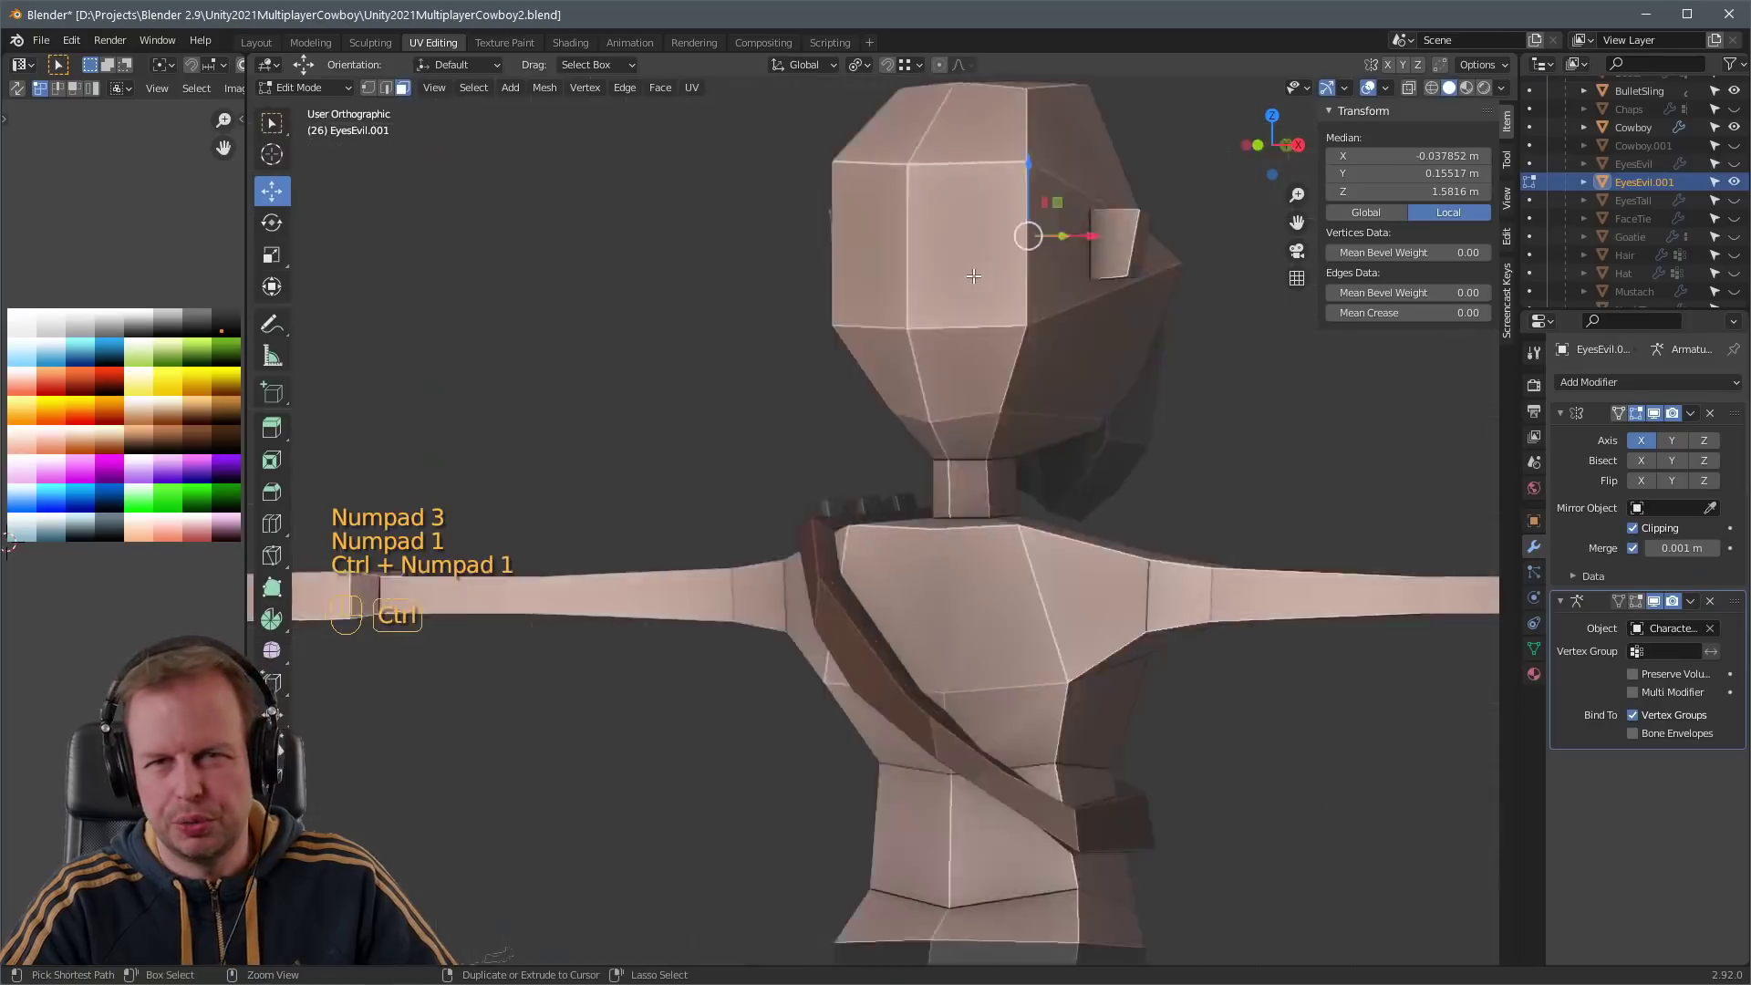
key(r)
key(g)
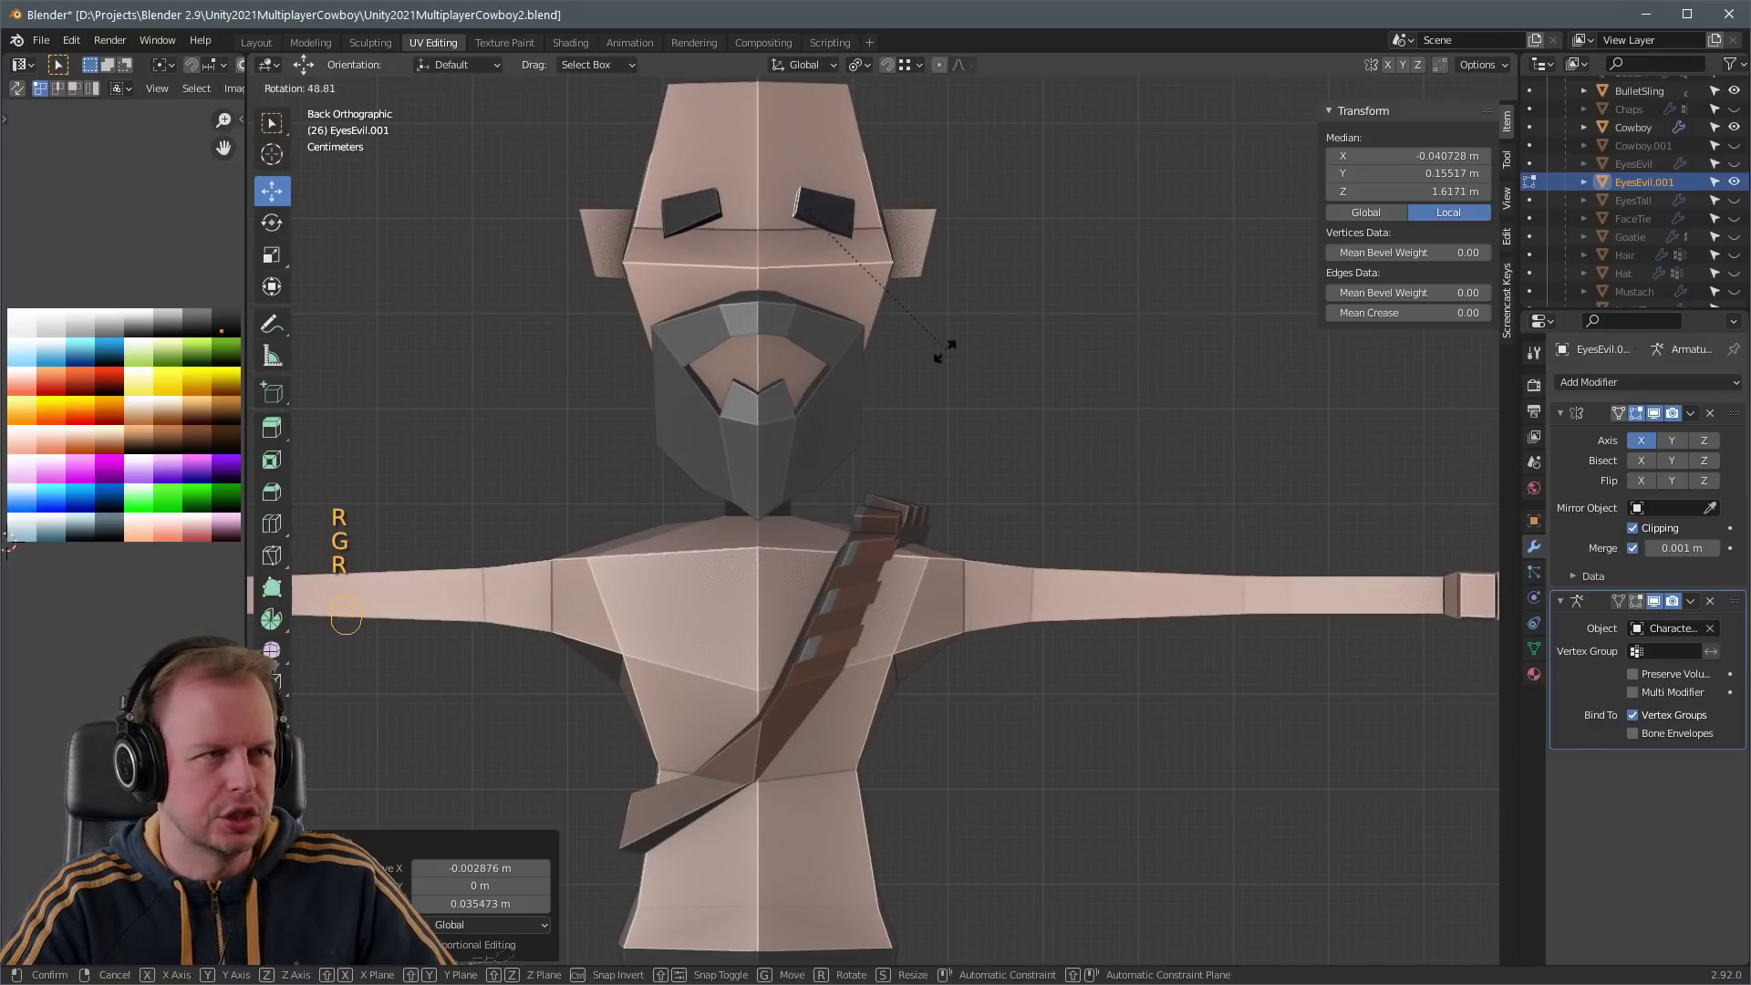
click(922, 368)
- Move the outer side face of the eye inward and down against the head
middle_drag(922, 372, 789, 394)
click(747, 206)
key(g)
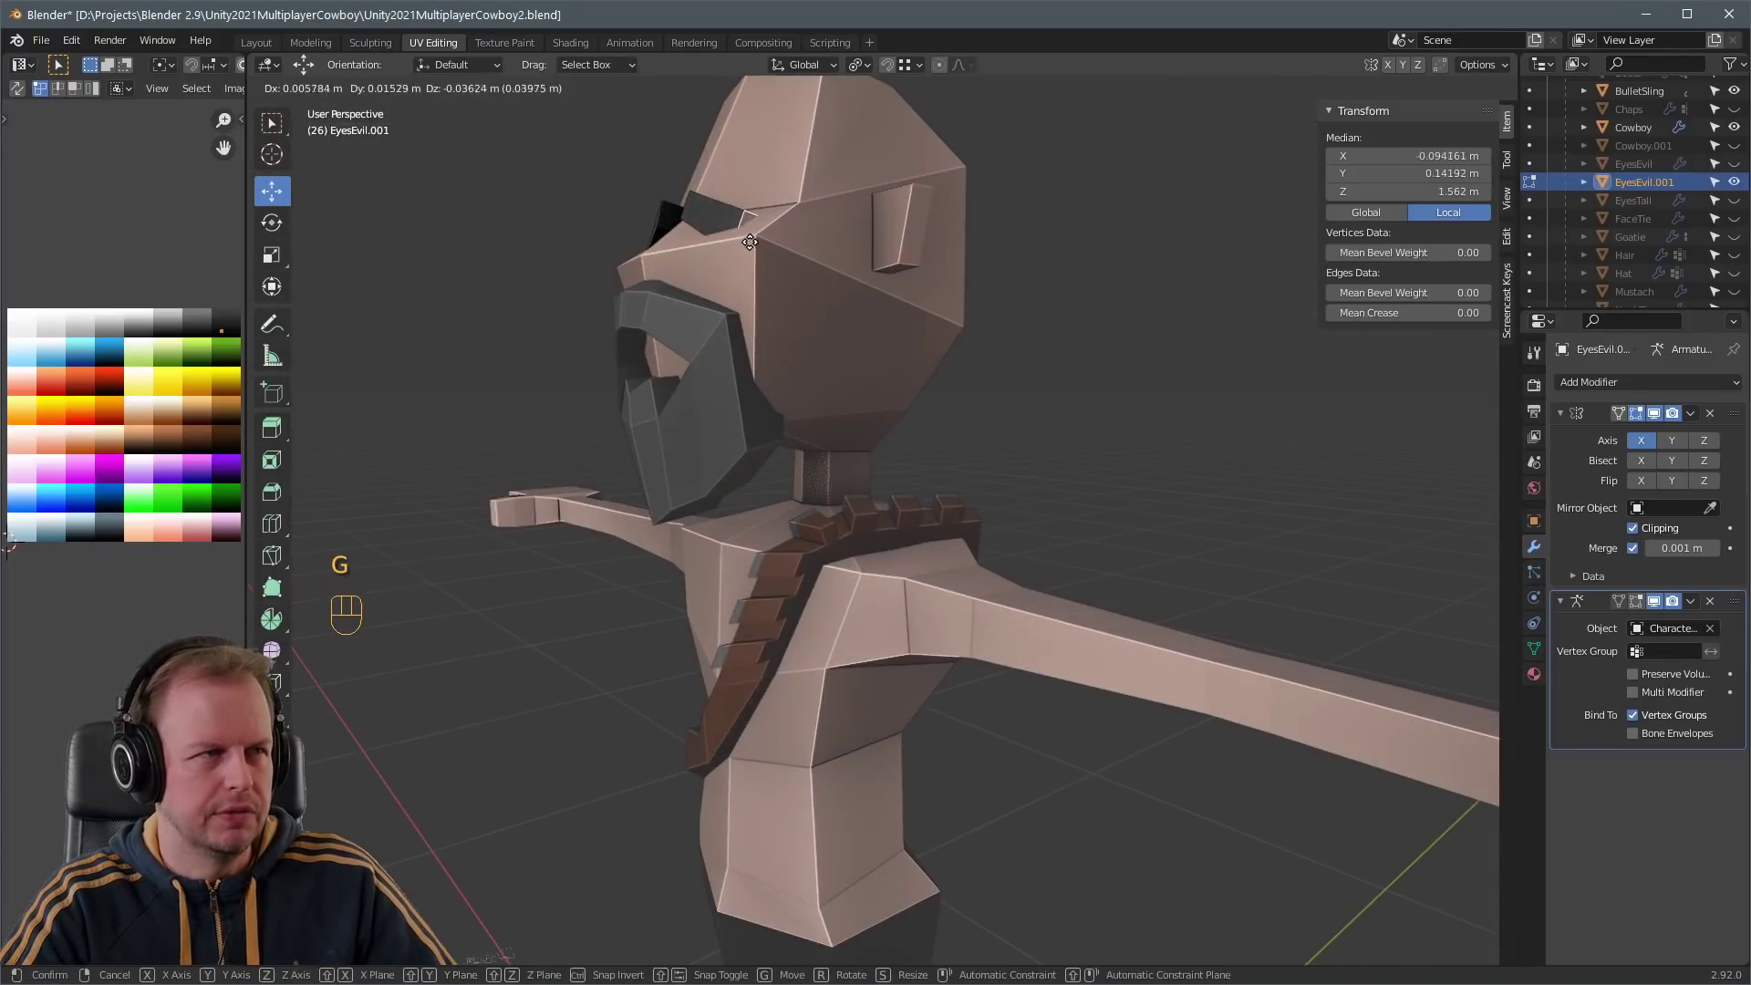
click(740, 241)
- Adjust the position of the eye's side faces, pulling the inner face toward the nose bridge
middle_drag(741, 243, 826, 298)
key(g)
click(823, 252)
key(g)
click(662, 224)
key(g)
click(788, 291)
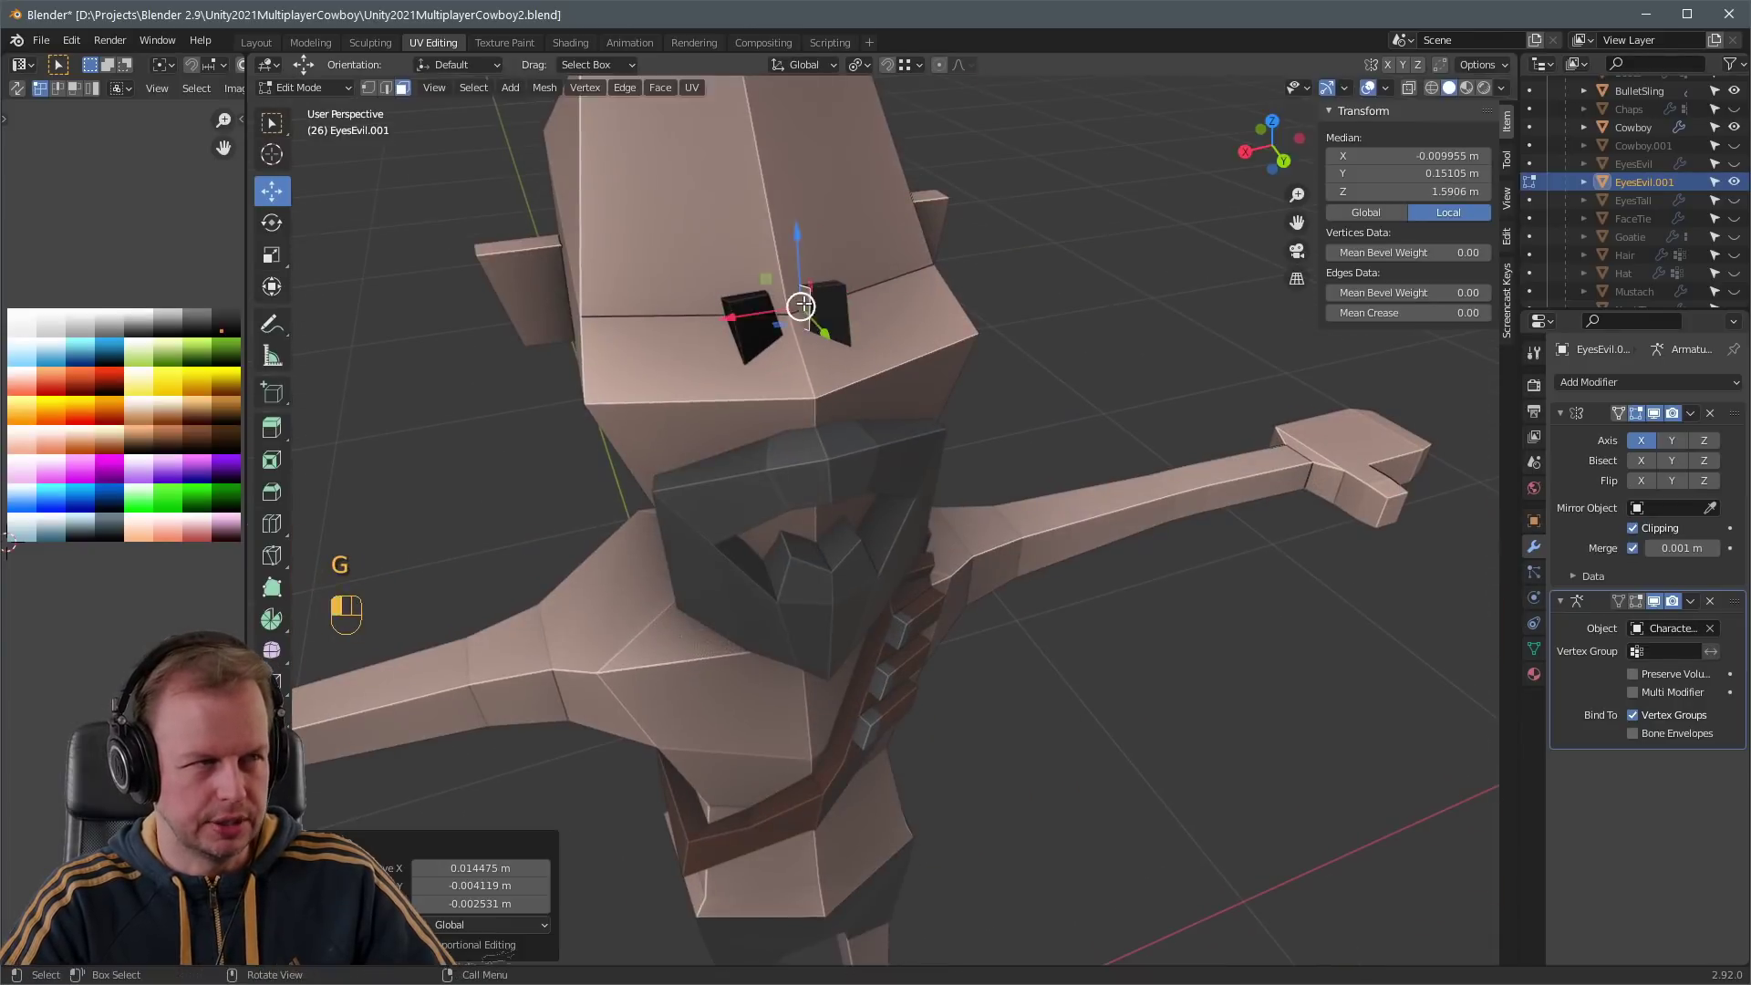
- Move the eye about 0.03 m outward on the face and rotate it
scroll(898, 301, down, 4)
middle_drag(953, 347, 945, 262)
scroll(820, 342, up, 3)
click(730, 334)
click(736, 341)
key(g)
click(853, 304)
key(r)
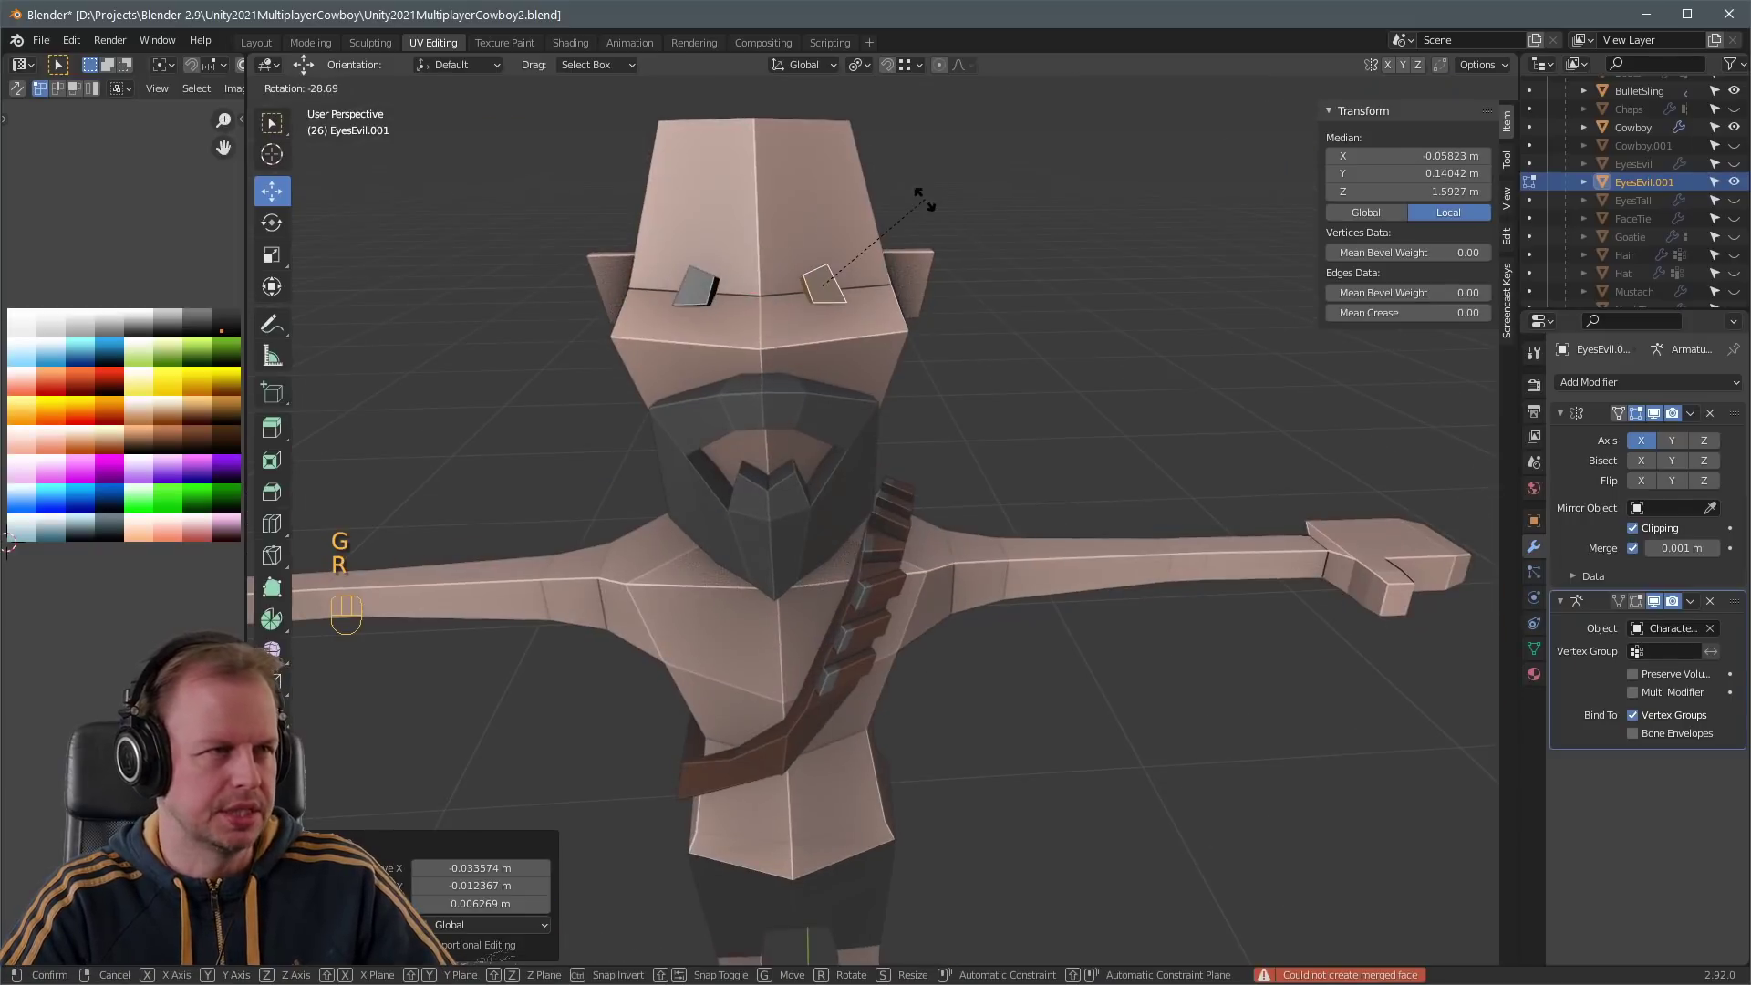
click(927, 199)
- Move individual faces of the rotated eye to enlarge and reshape its outline
middle_drag(927, 198, 931, 206)
drag(931, 205, 862, 364)
key(3)
click(869, 453)
key(g)
middle_drag(869, 453, 949, 360)
click(933, 304)
key(g)
click(934, 309)
click(754, 256)
key(g)
click(937, 258)
- Select the linked eye geometry, reposition it and rotate the whole eye
key(3)
click(831, 277)
key(g)
click(835, 282)
key(r)
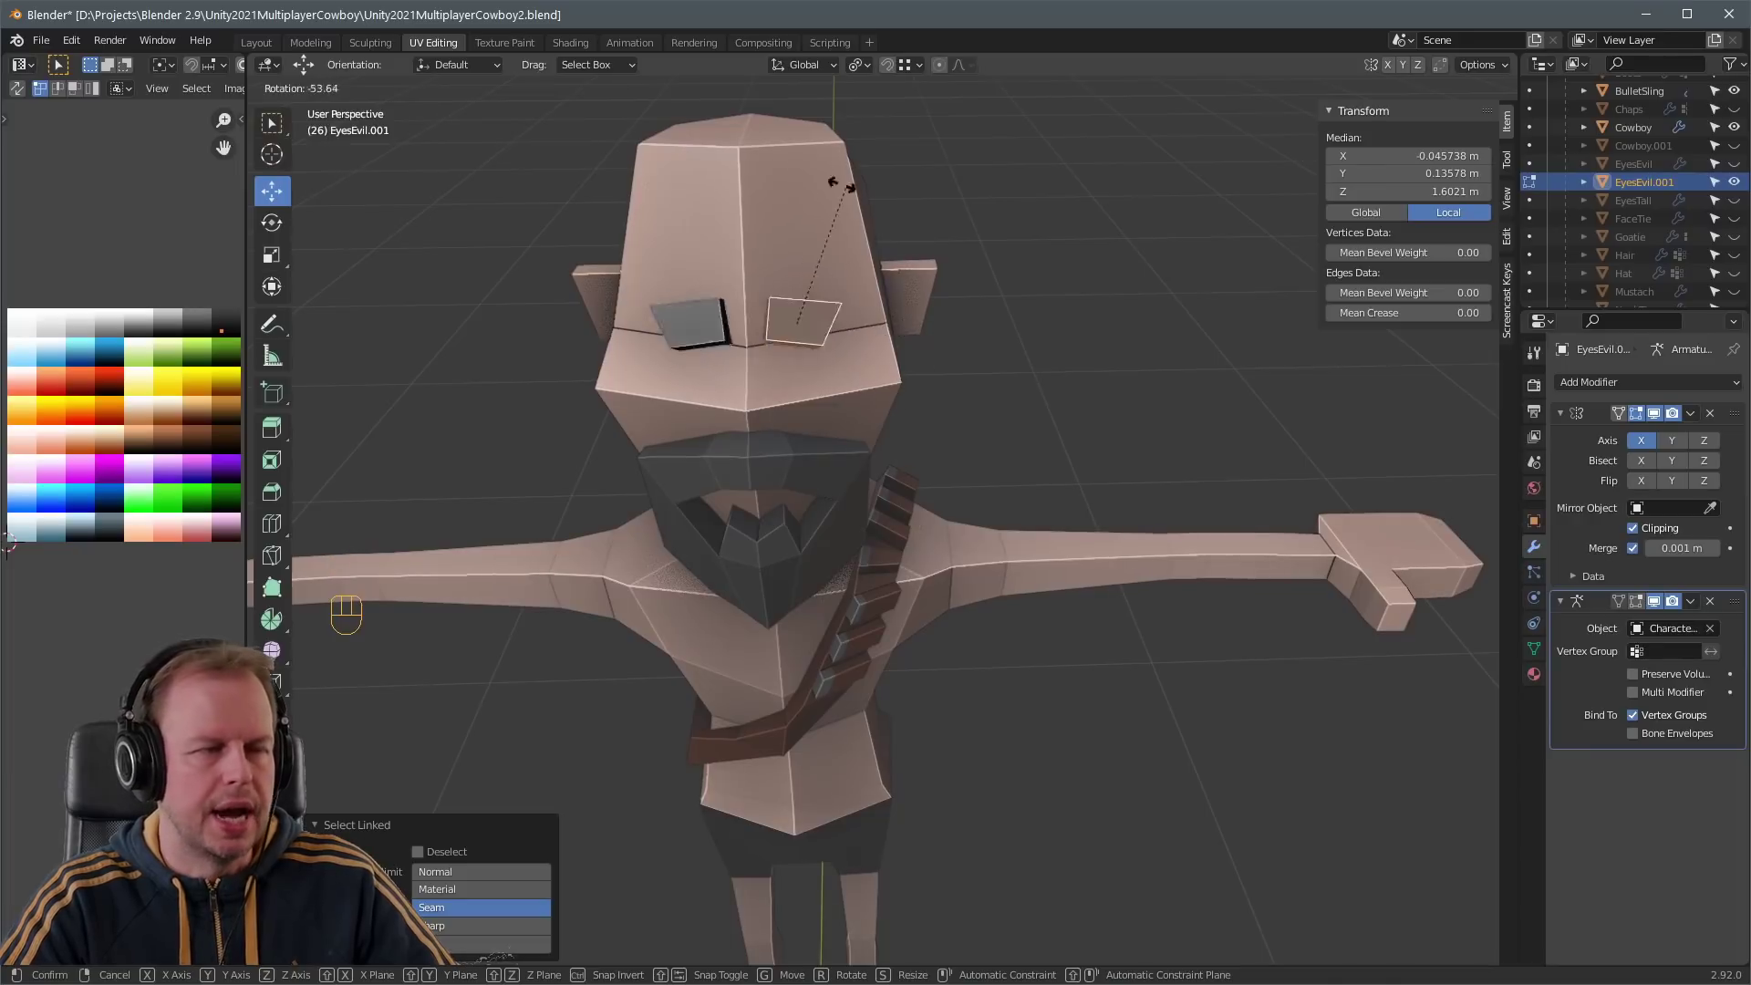
click(794, 320)
- Move several edges of the eye to fit its outline to the head surface
middle_drag(793, 320, 977, 283)
key(2)
key(g)
click(981, 266)
click(963, 264)
key(g)
click(982, 262)
key(g)
click(821, 251)
- Adjust the position of the eye's upper edge slightly
key(3)
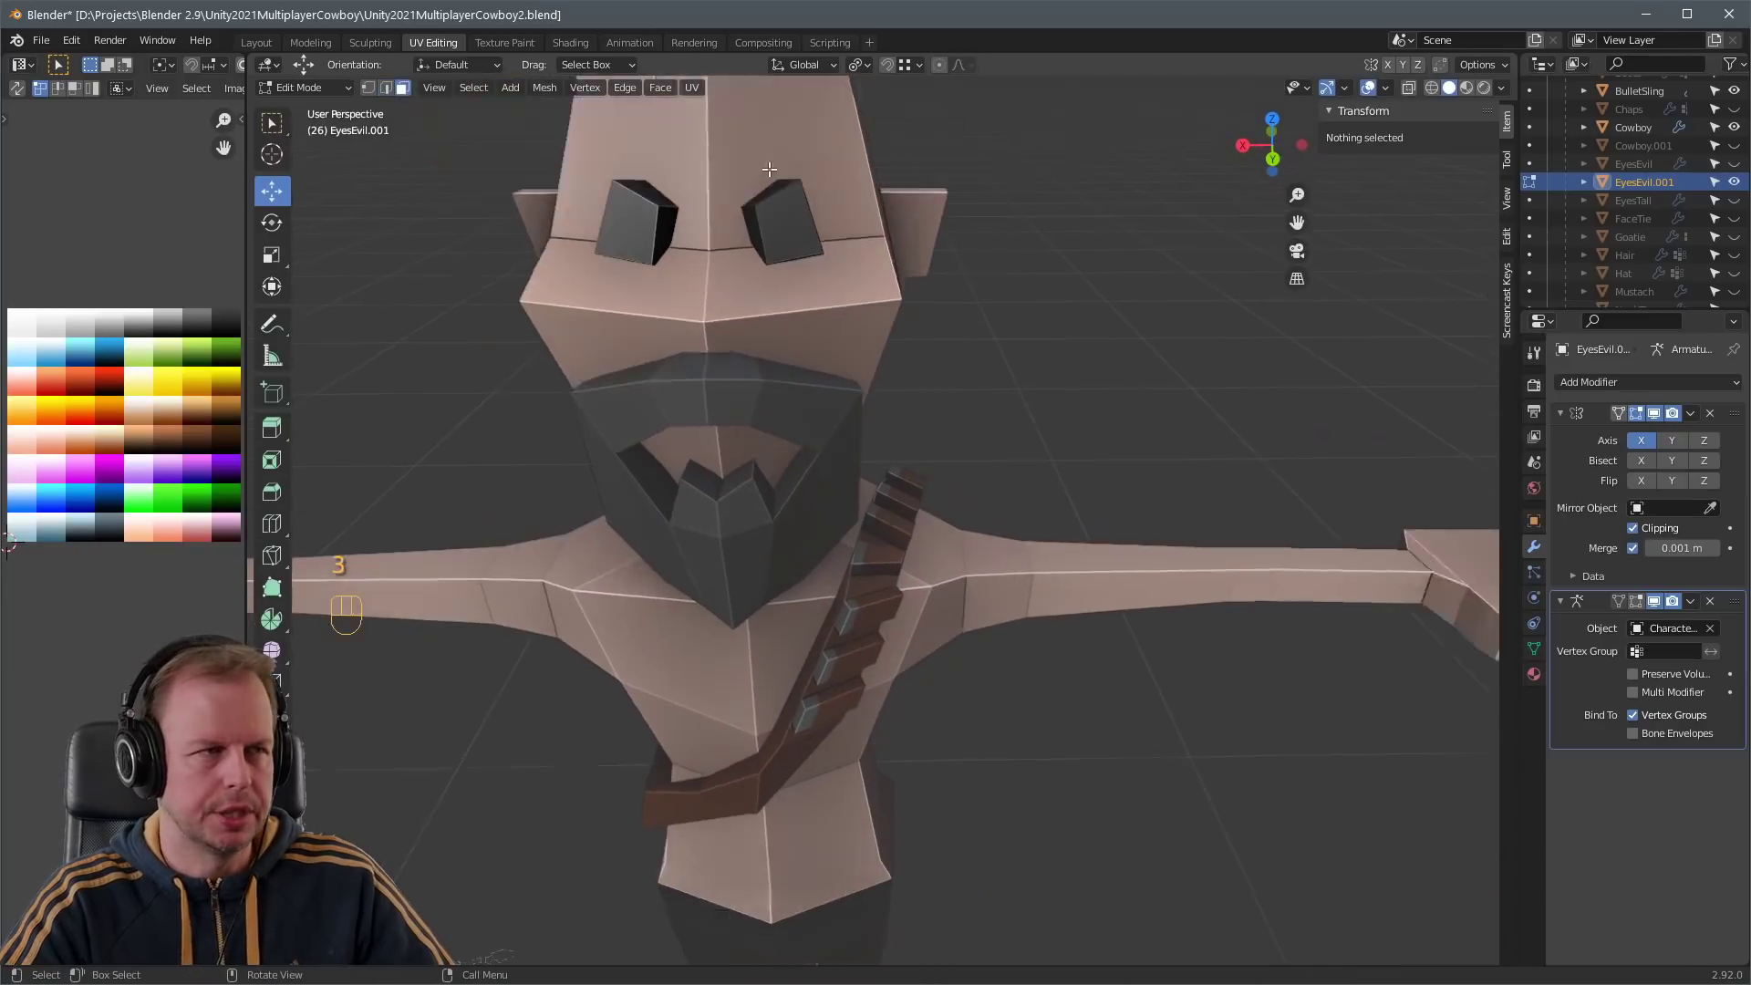
mouse_move(817, 273)
middle_down()
mouse_move(829, 245)
mouse_move(821, 265)
middle_up()
key(3)
key(2)
click(803, 278)
key(g)
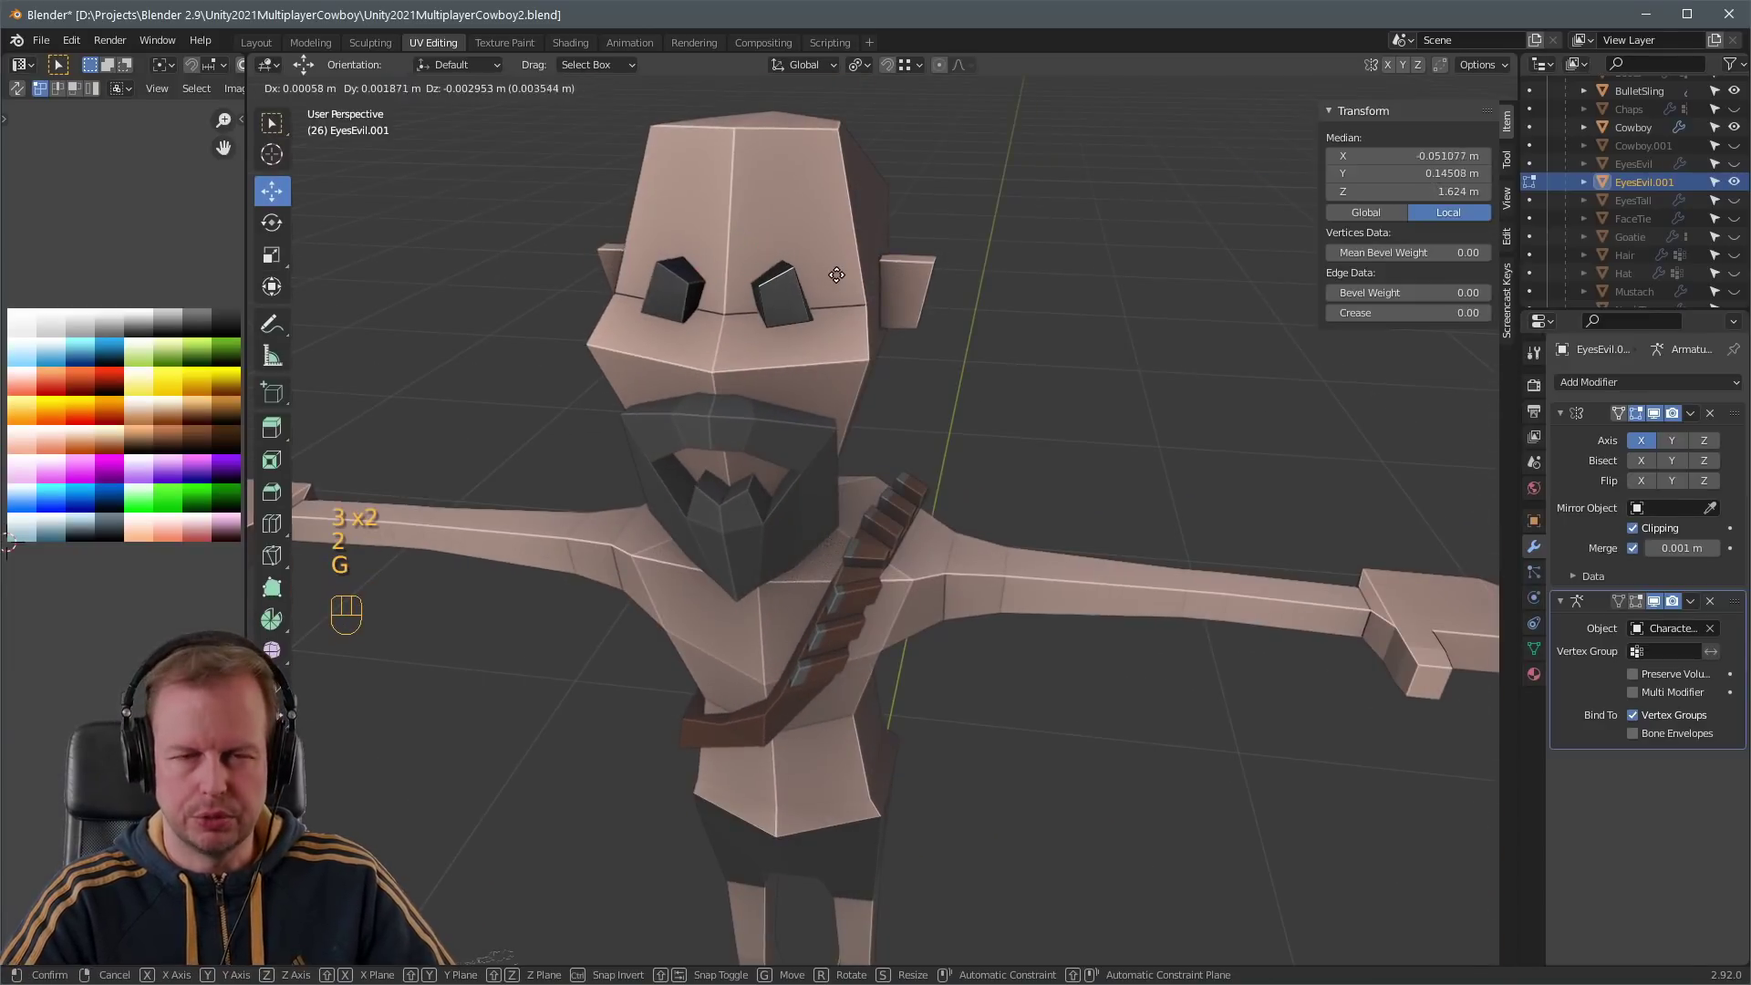
click(839, 273)
- Rotate the eye's outer side face 14.7° and shift it outward
key(3)
click(752, 292)
key(r)
click(834, 296)
key(g)
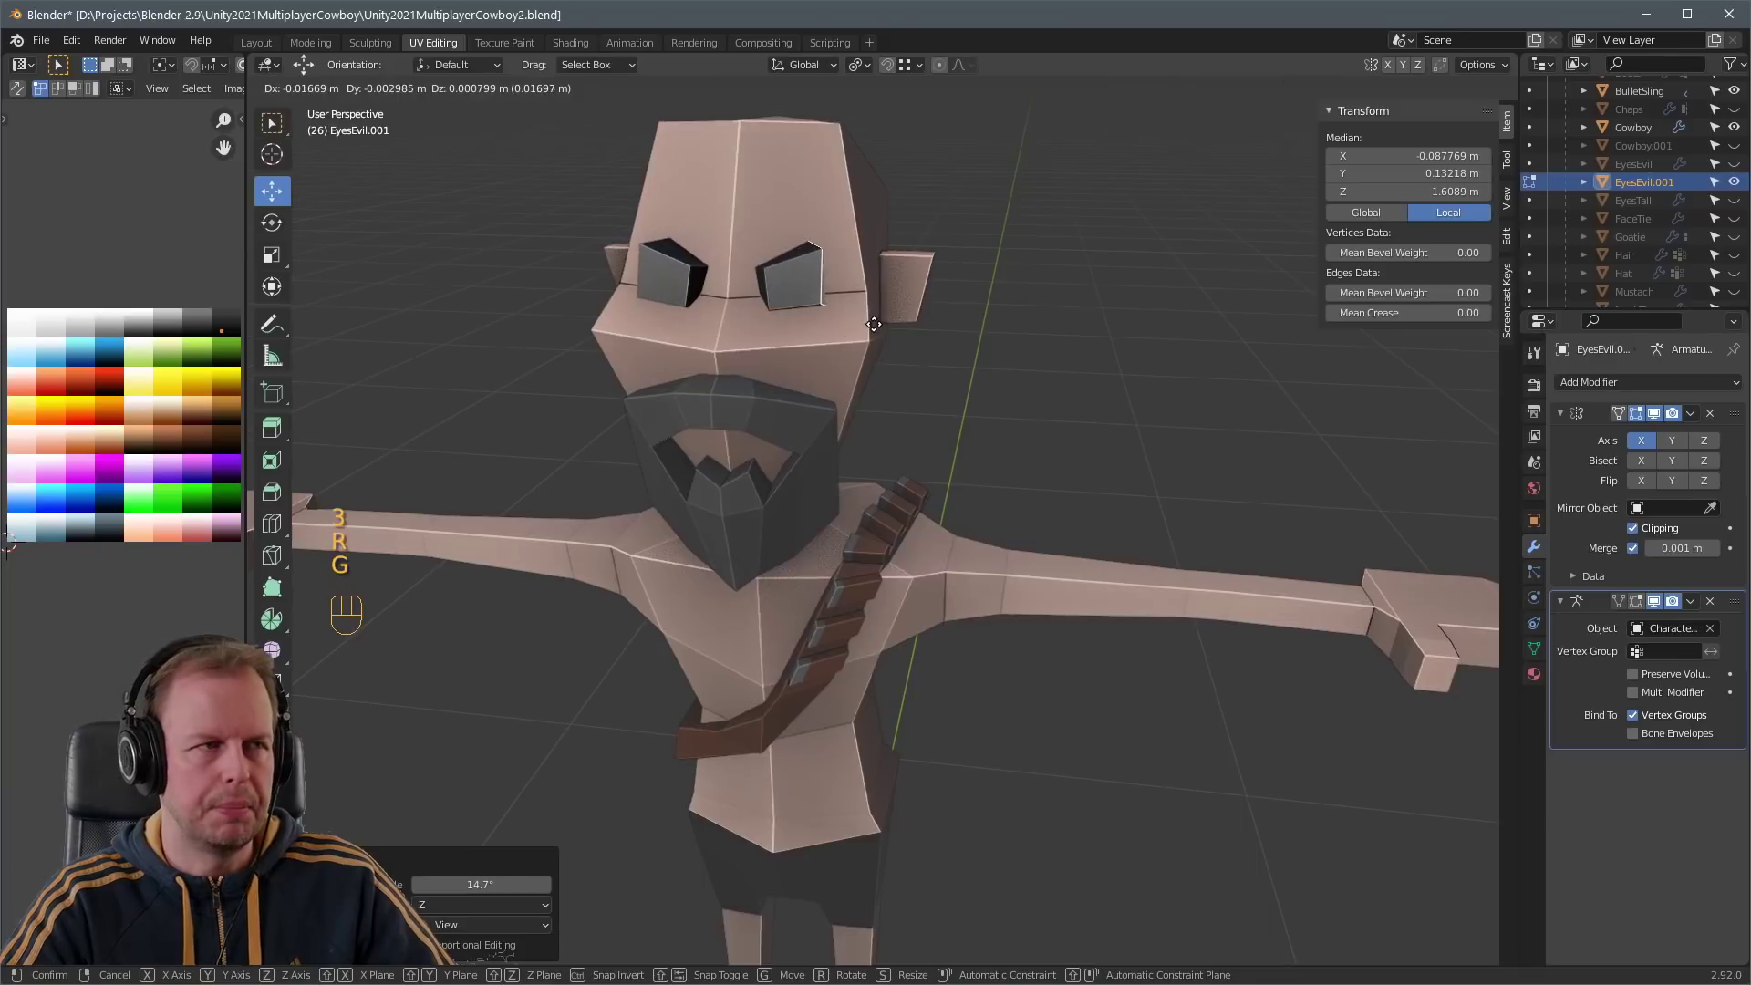
click(843, 308)
- Move single corner vertices of the eye, including the lower outer one, to refine its outline
middle_drag(839, 309, 826, 254)
key(1)
click(824, 248)
key(g)
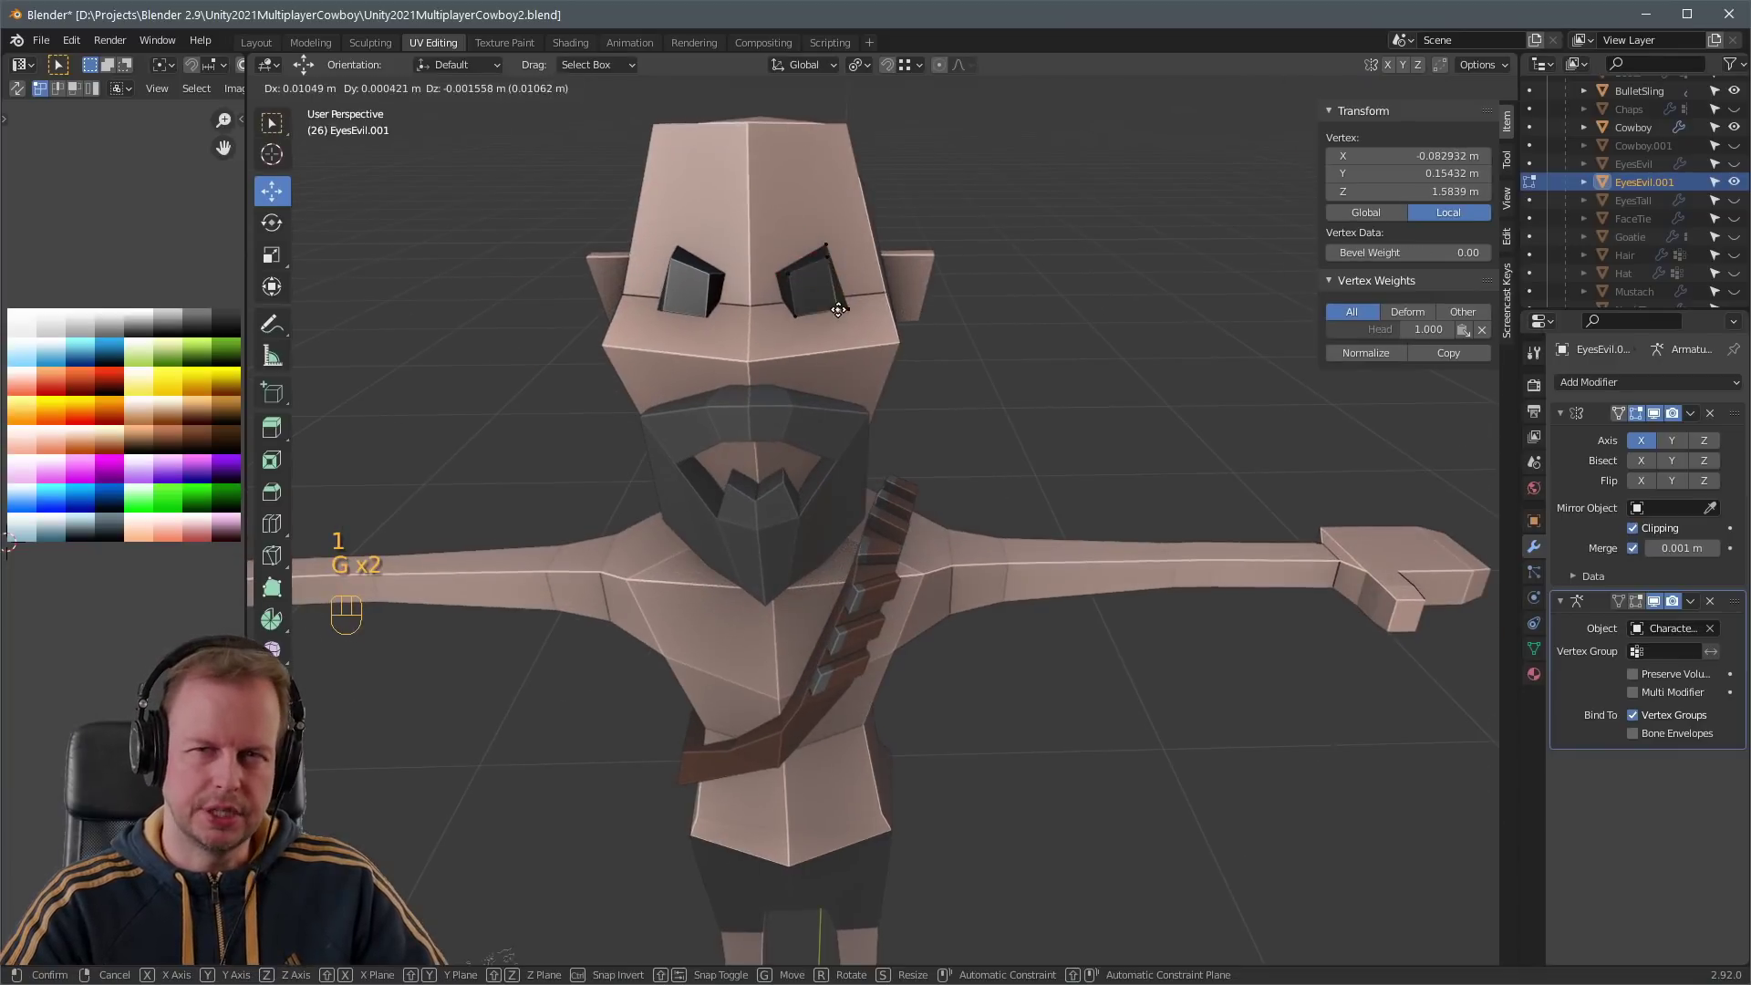
click(820, 260)
click(787, 272)
key(g)
click(789, 277)
- Move the eye's upper outer edge about 0.02 m outward and slightly down
middle_drag(850, 280, 850, 260)
key(2)
click(813, 265)
key(g)
click(855, 253)
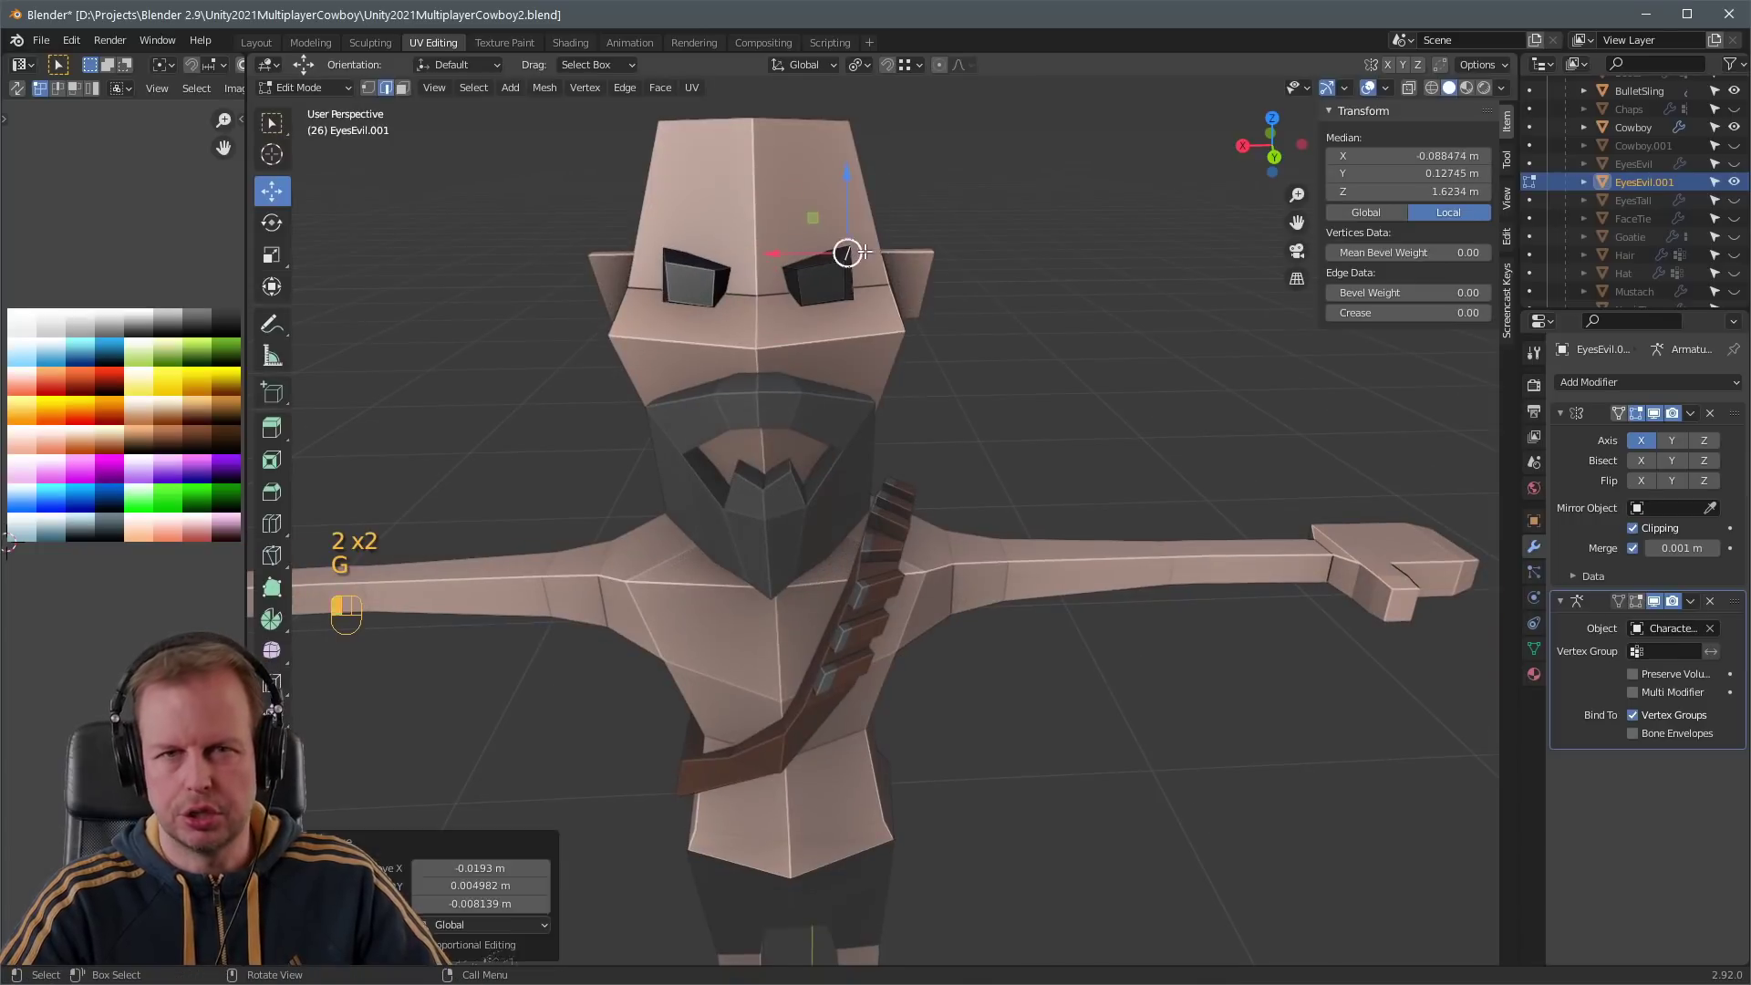
- Raise the eye's top face about 0.019 m and rotate it to tilt the upper edge
key(3)
click(825, 253)
key(g)
click(828, 233)
key(r)
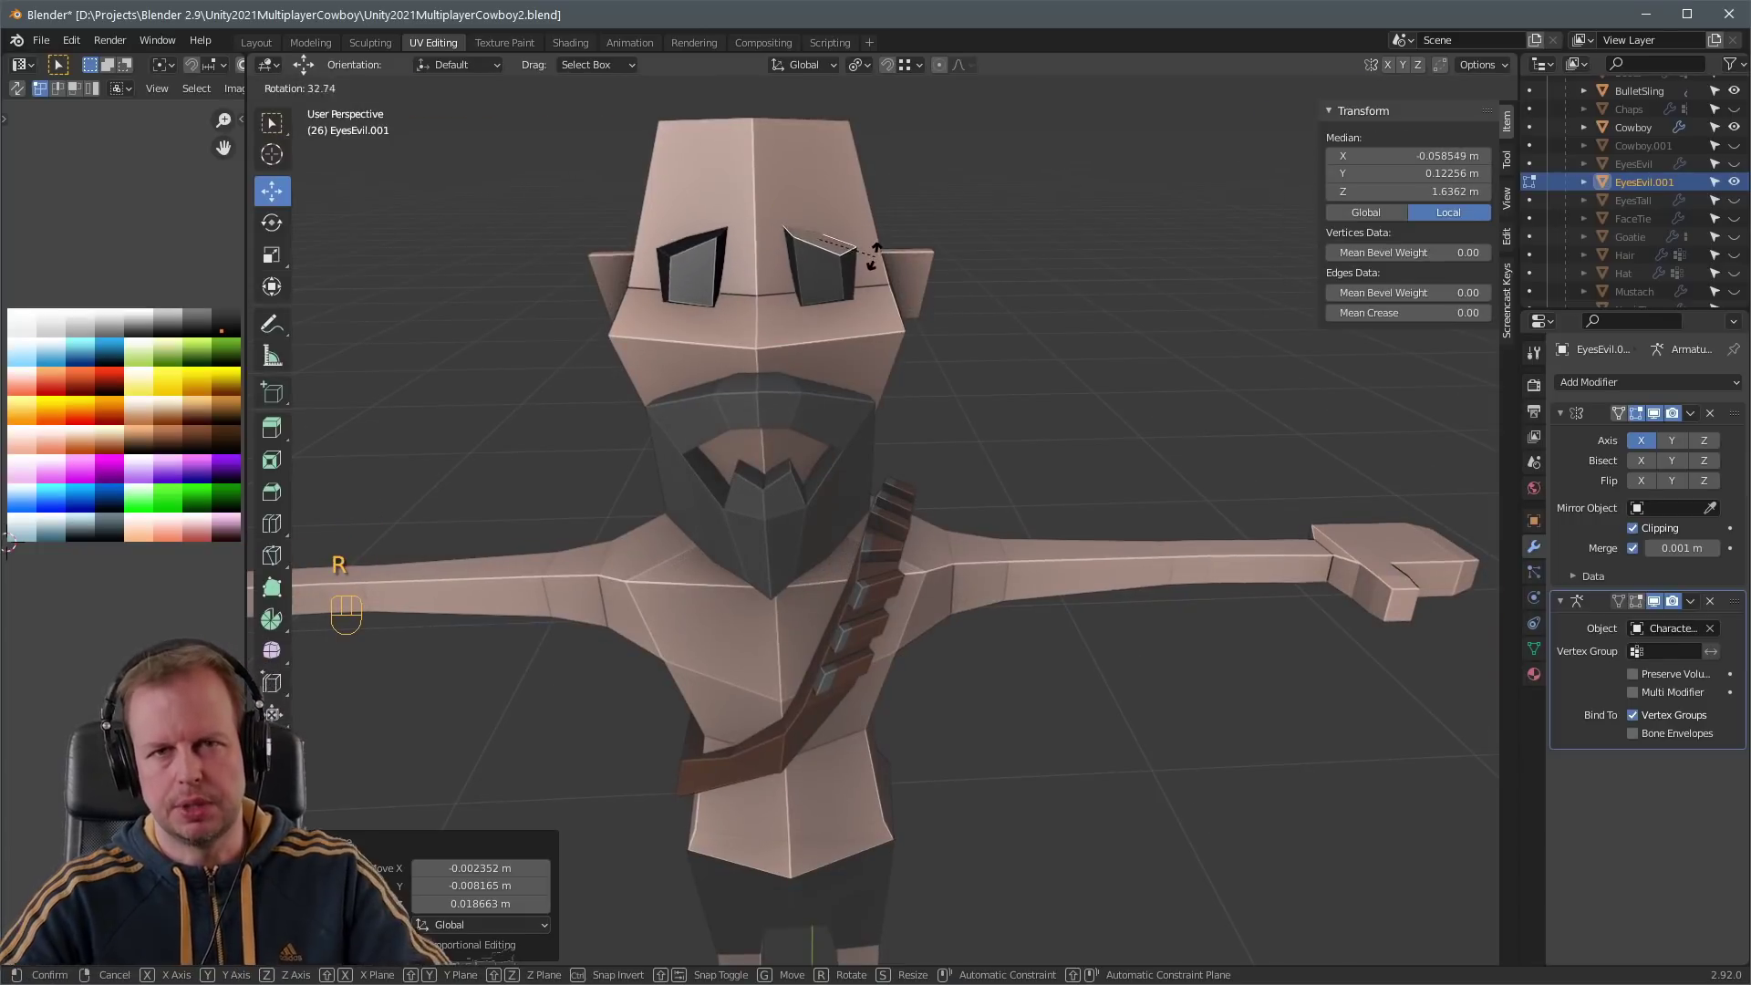
click(874, 256)
- Add a vertical and a horizontal loop cut across the eye and recolour the whole eye white
key(ctrl+r)
key(ctrl+r)
key(a)
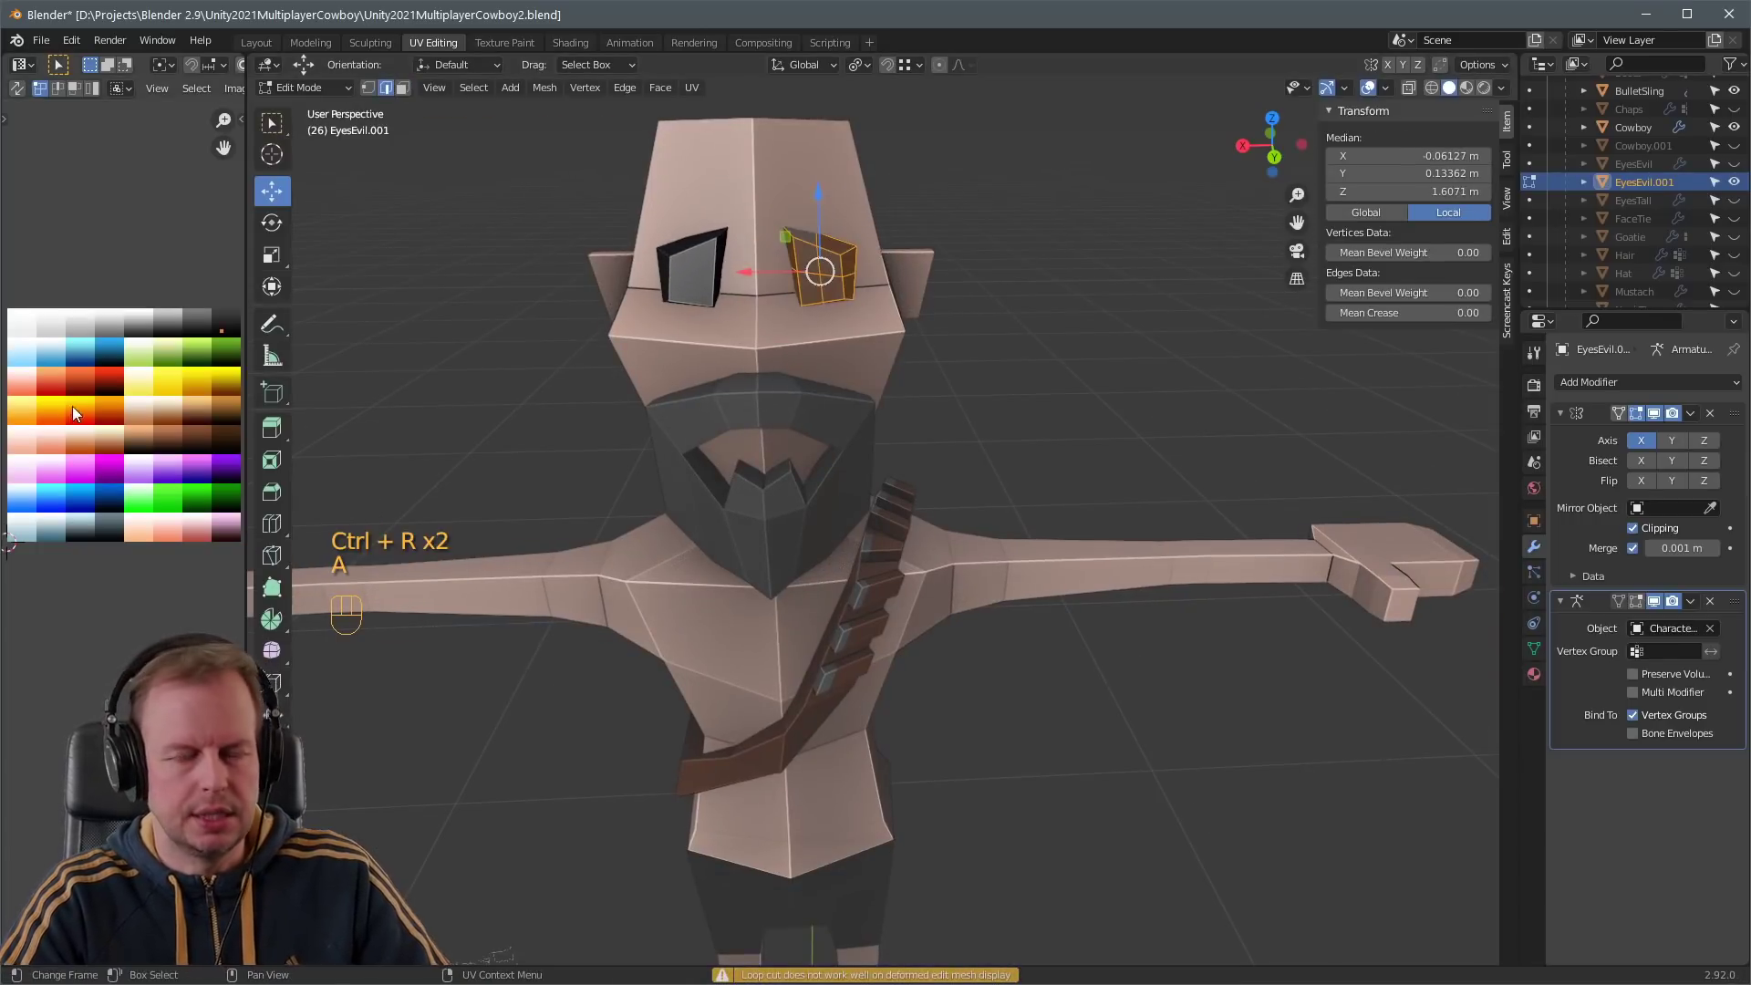
right_click(119, 369)
- Recolour the front's lower inner quarter black as a pupil and toggle out of edit mode to check it
key(3)
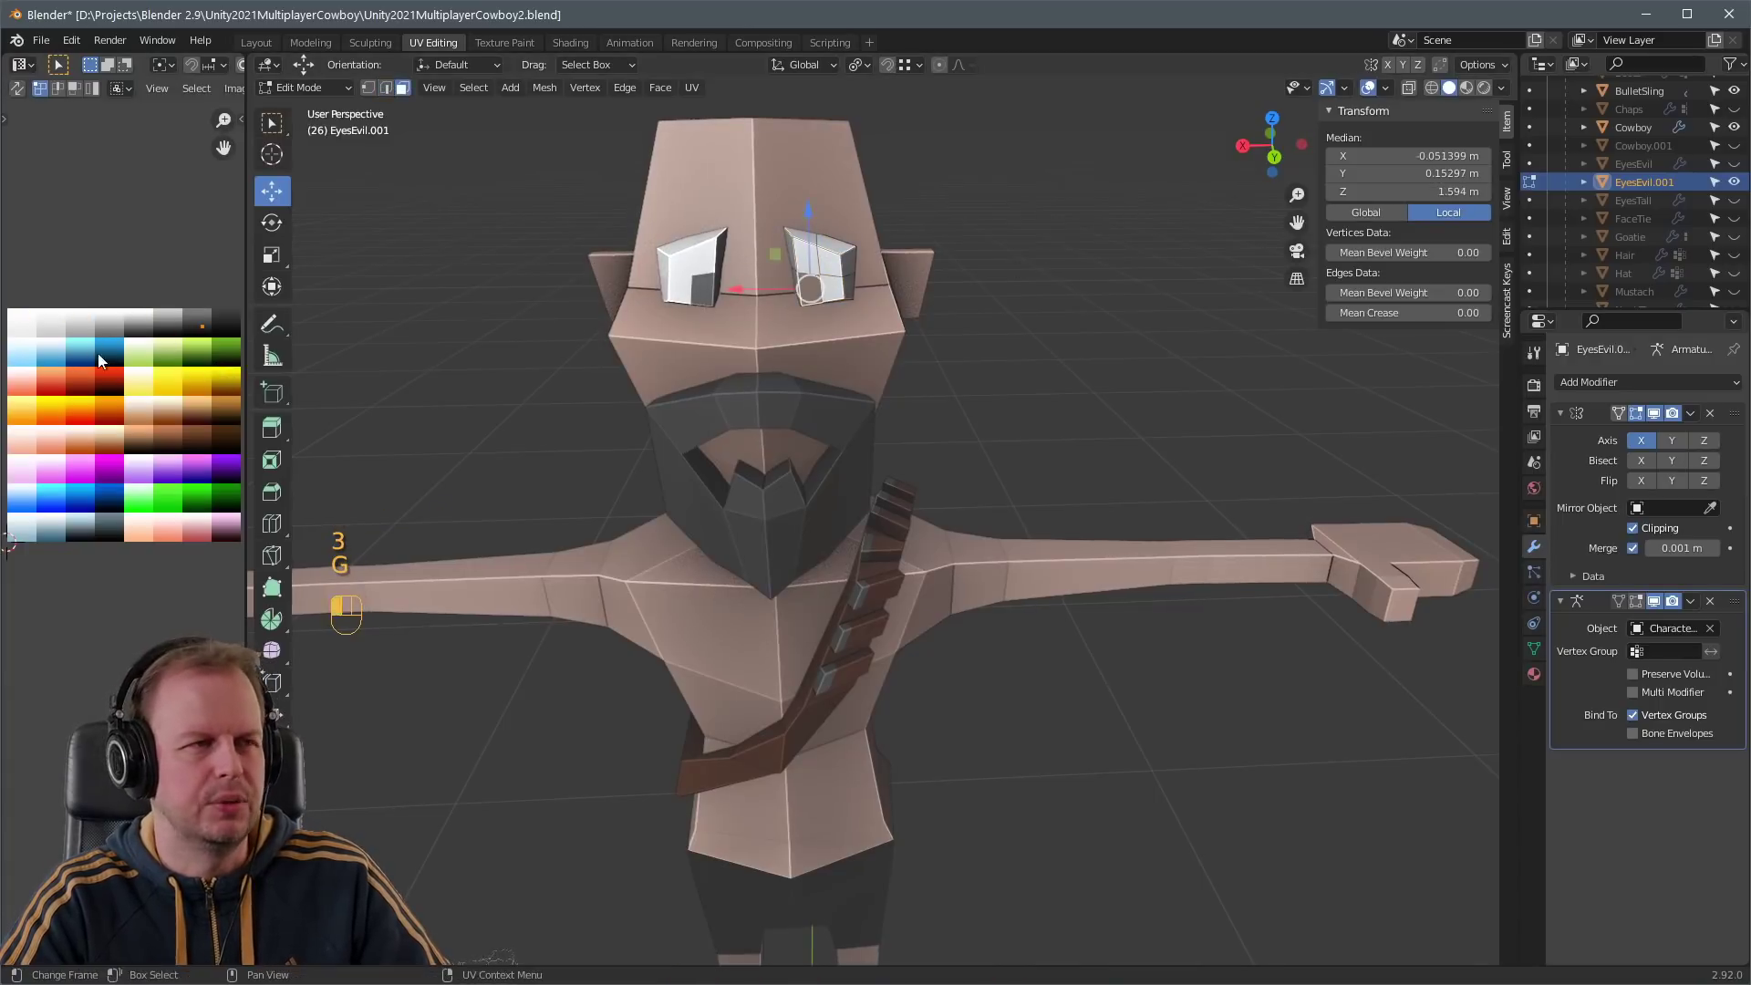
click(1052, 334)
scroll(1052, 334, down, 4)
key(Tab)
mouse_move(1052, 334)
middle_down()
mouse_move(912, 349)
mouse_move(1044, 356)
middle_up()
scroll(916, 356, up, 7)
key(Tab)
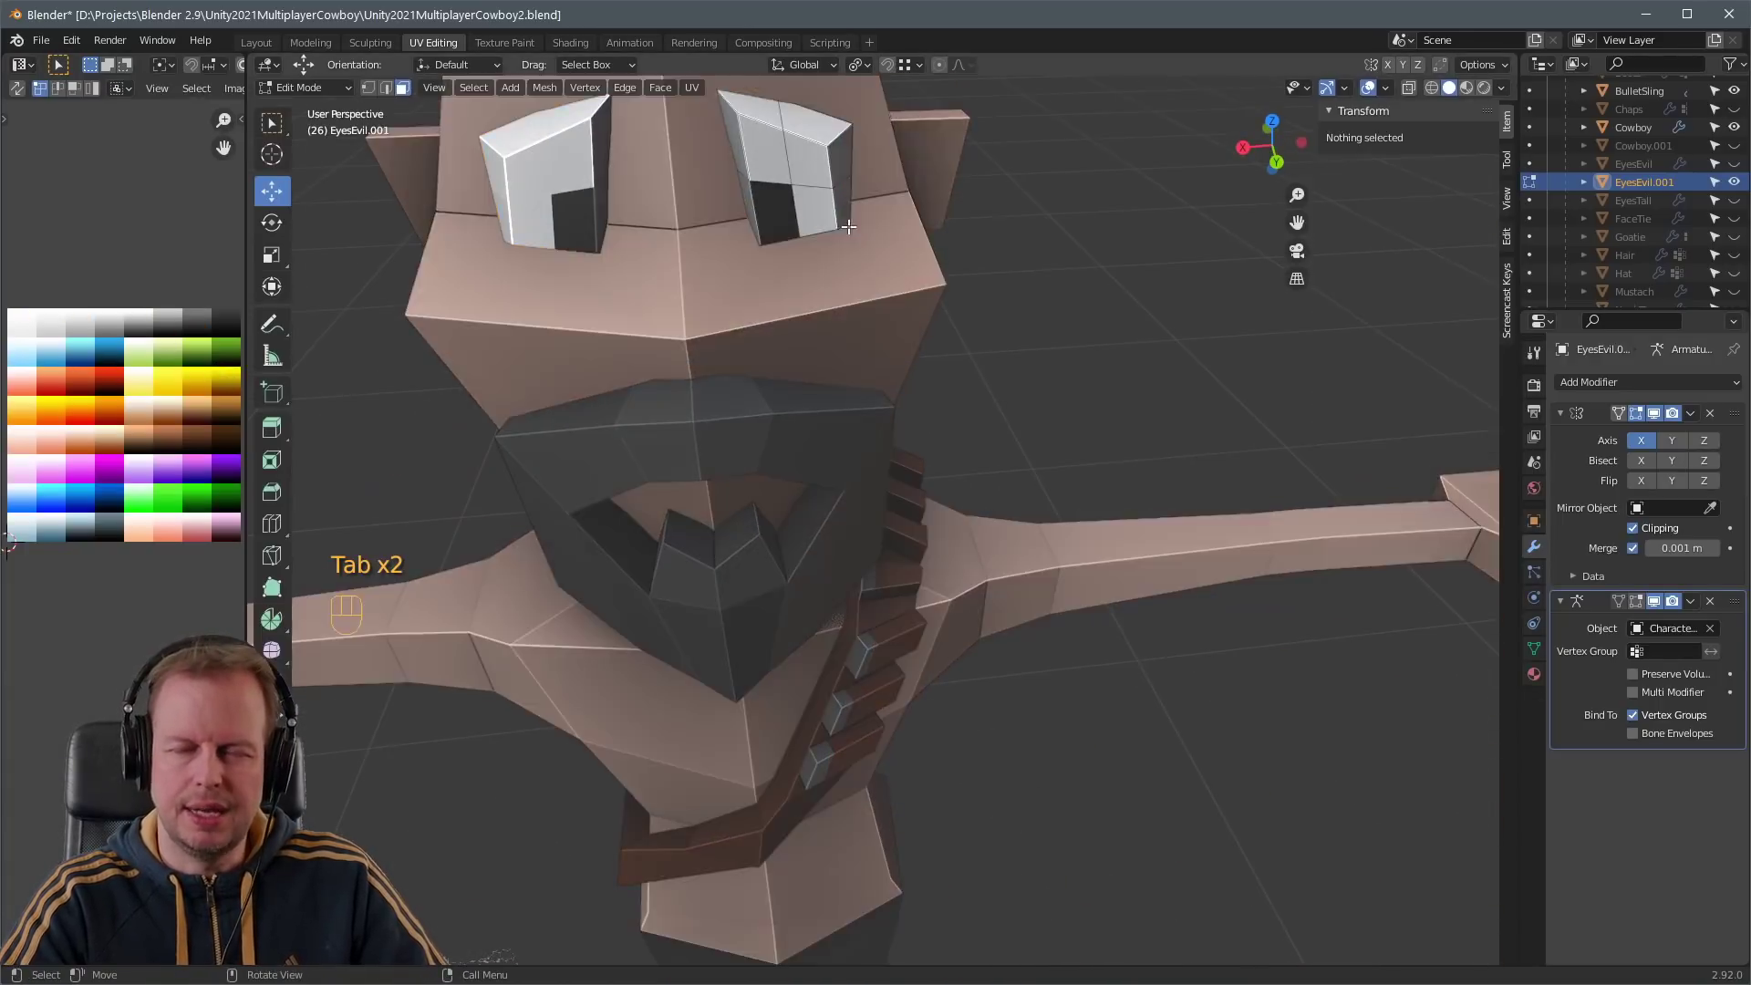
- Collapse the UVs of the pupil and its adjoining faces to one point and place it on a black palette swatch
scroll(848, 227, down, 6)
key(3)
key(a)
key(a)
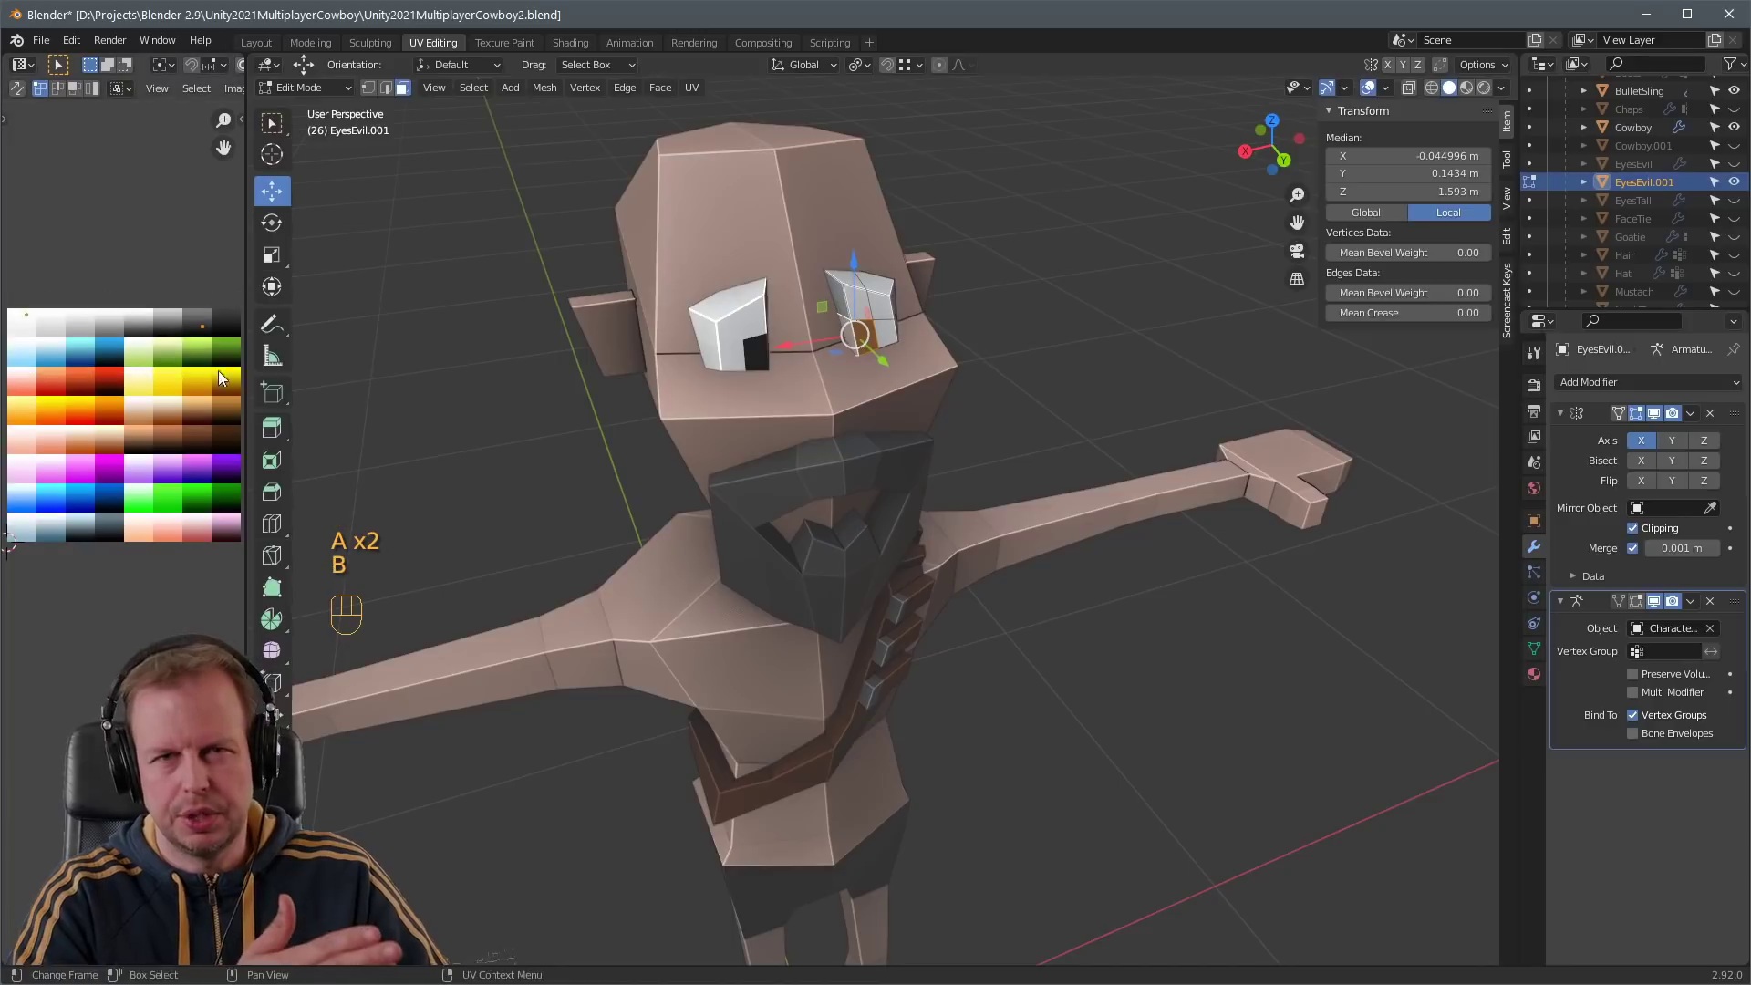
key(s)
key(0)
key(Return)
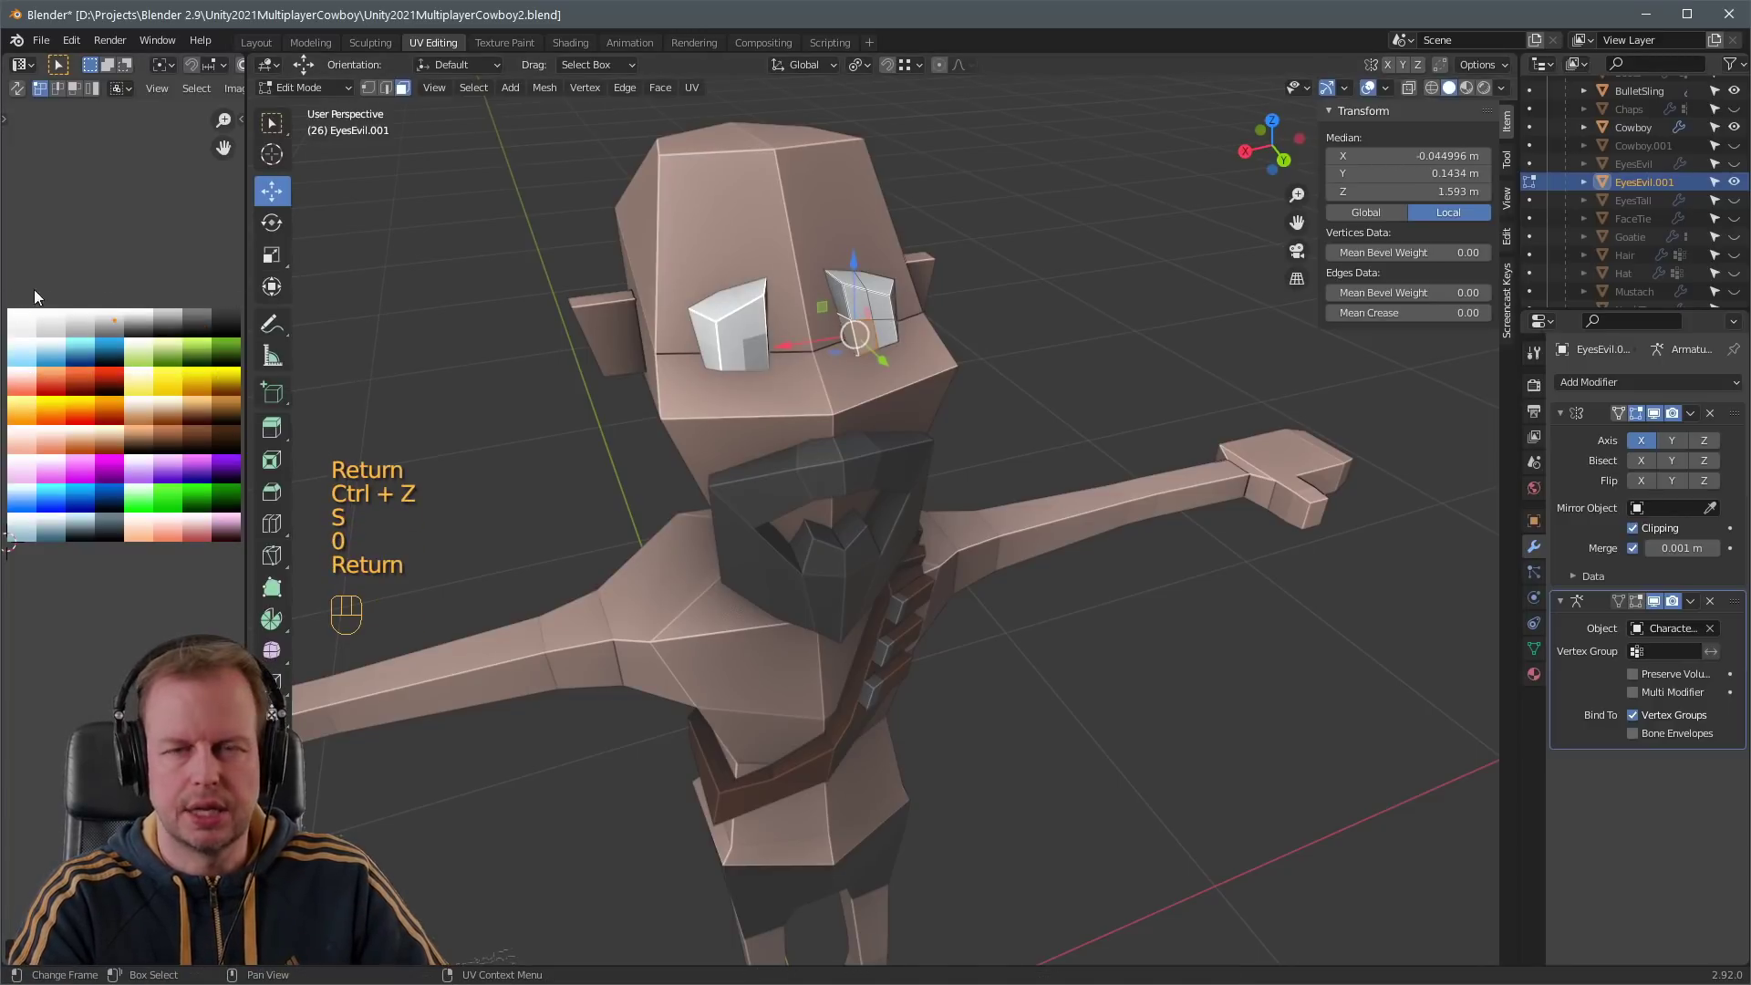
click(219, 338)
click(1000, 277)
- Move the white eye's inner and upper edges to reshape its top, and leave edit mode
middle_drag(1001, 277, 943, 264)
key(2)
click(812, 276)
key(g)
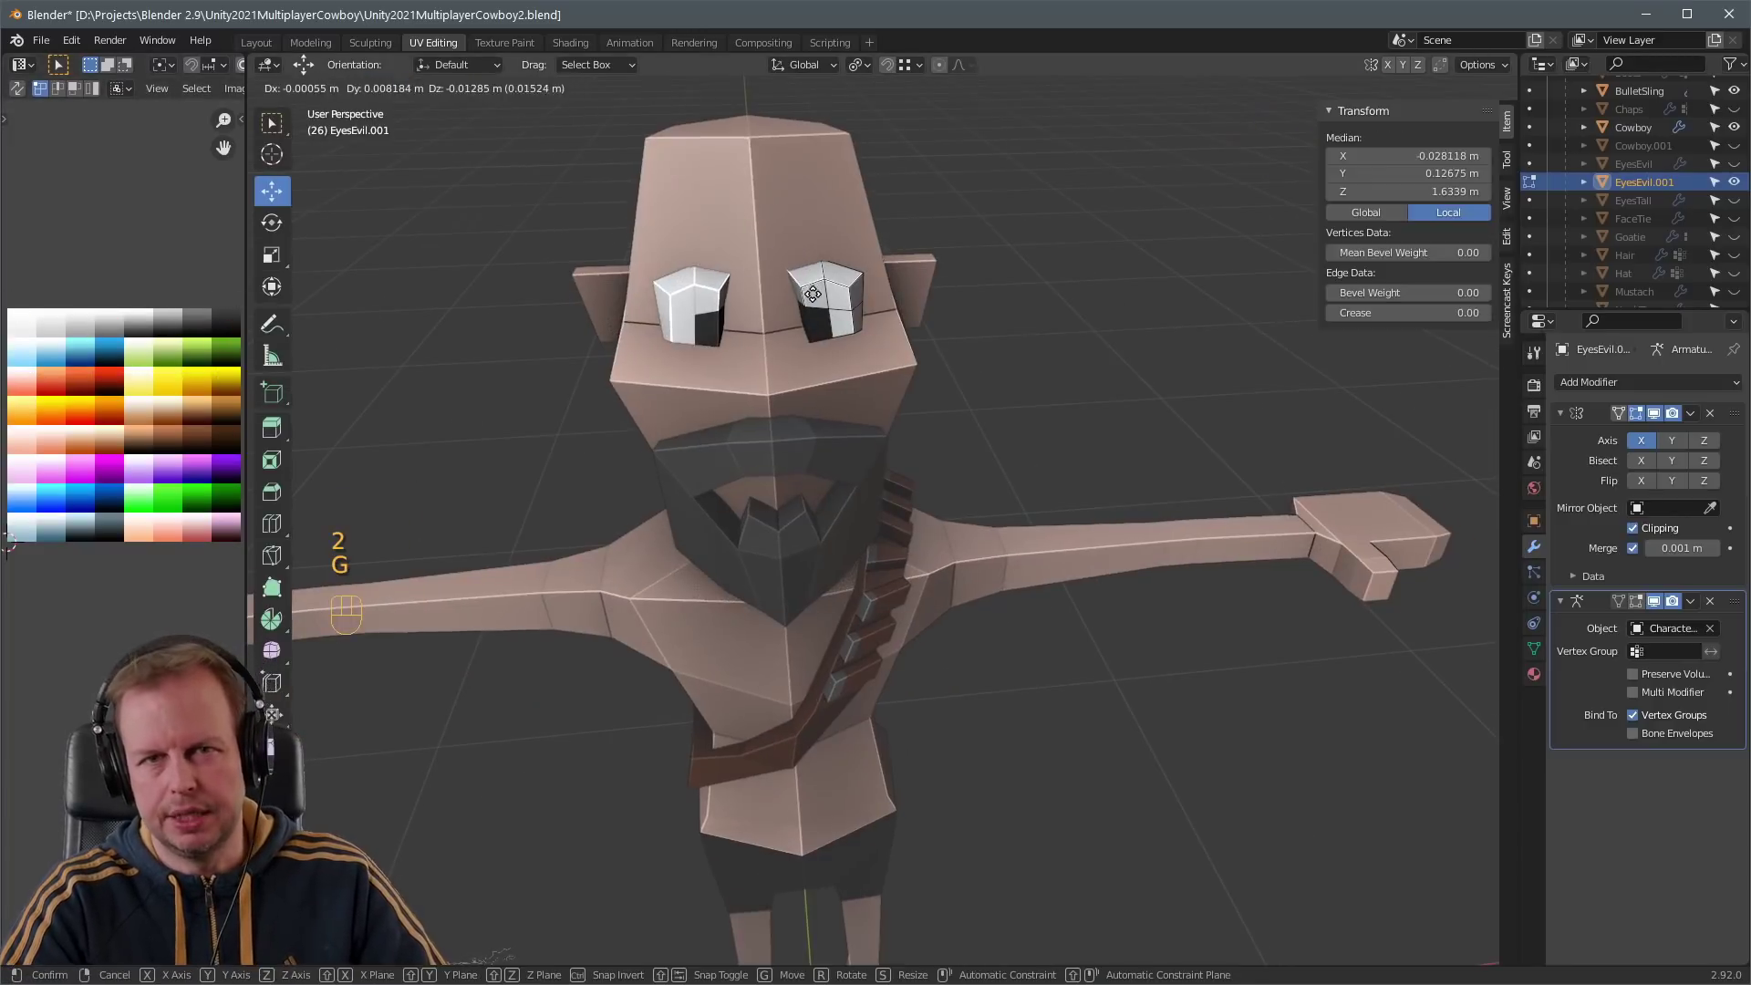
click(815, 285)
key(g)
click(832, 265)
scroll(977, 325, down, 4)
key(Tab)
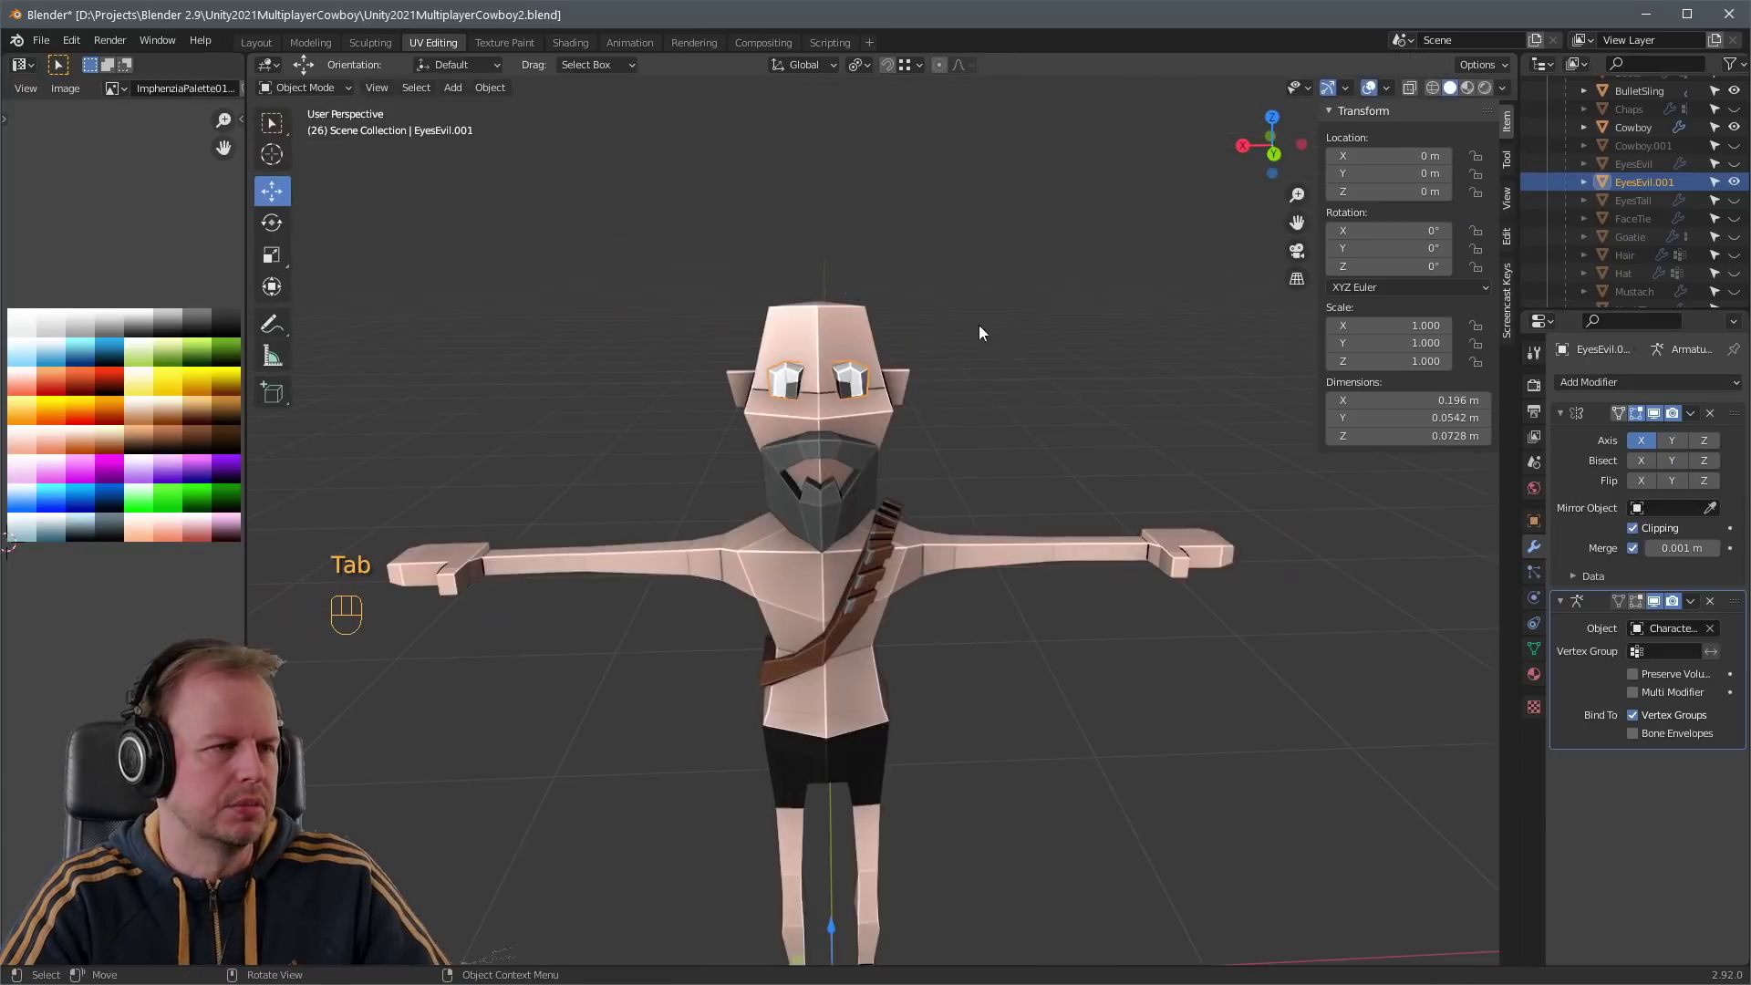
- Re-enter edit mode and reposition a front vertex of the white eye to give the eye more depth
mouse_move(977, 325)
middle_down()
mouse_move(889, 354)
mouse_move(981, 341)
mouse_move(963, 298)
middle_up()
scroll(981, 341, up, 3)
scroll(962, 298, up, 3)
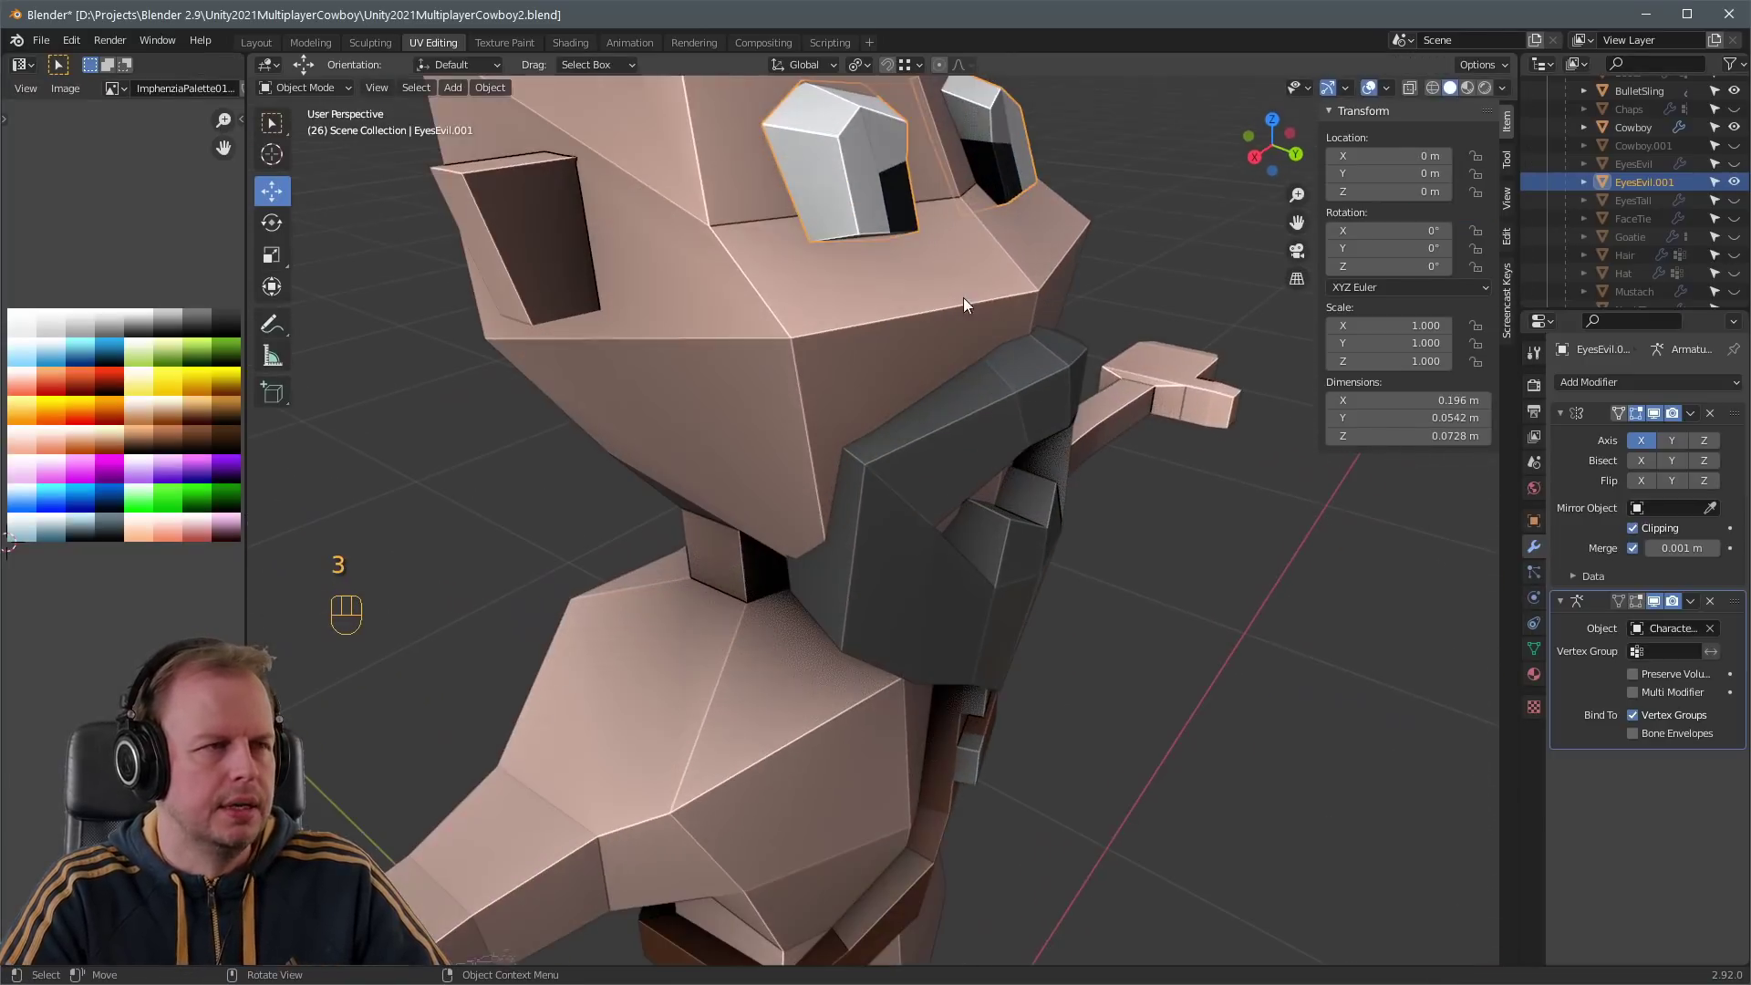
key(Tab)
key(1)
click(1081, 178)
key(g)
middle_drag(1017, 155, 869, 167)
click(1110, 195)
- Select the whole linked eye, scale it up by about 1.37 and reposition it on the face
scroll(869, 166, down, 5)
key(l)
key(s)
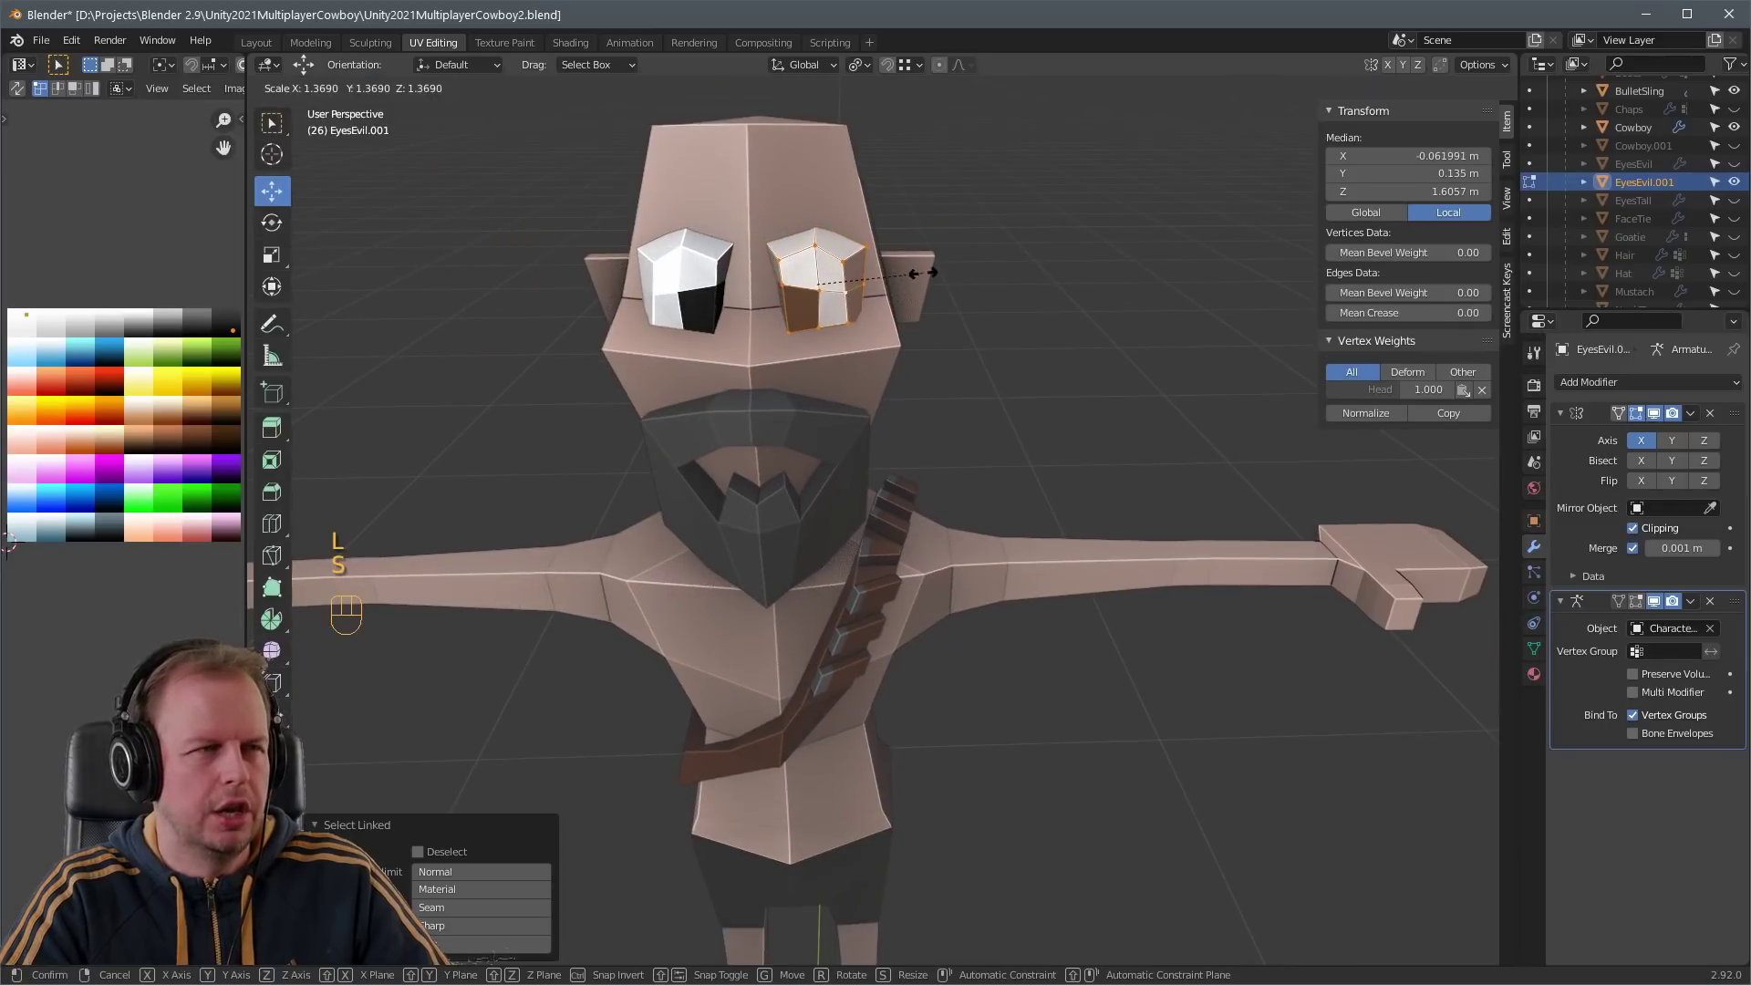
click(916, 296)
key(g)
click(900, 308)
- Move the enlarged eye's upper inner edge to adjust the corner nearest the nose
key(1)
click(775, 272)
key(2)
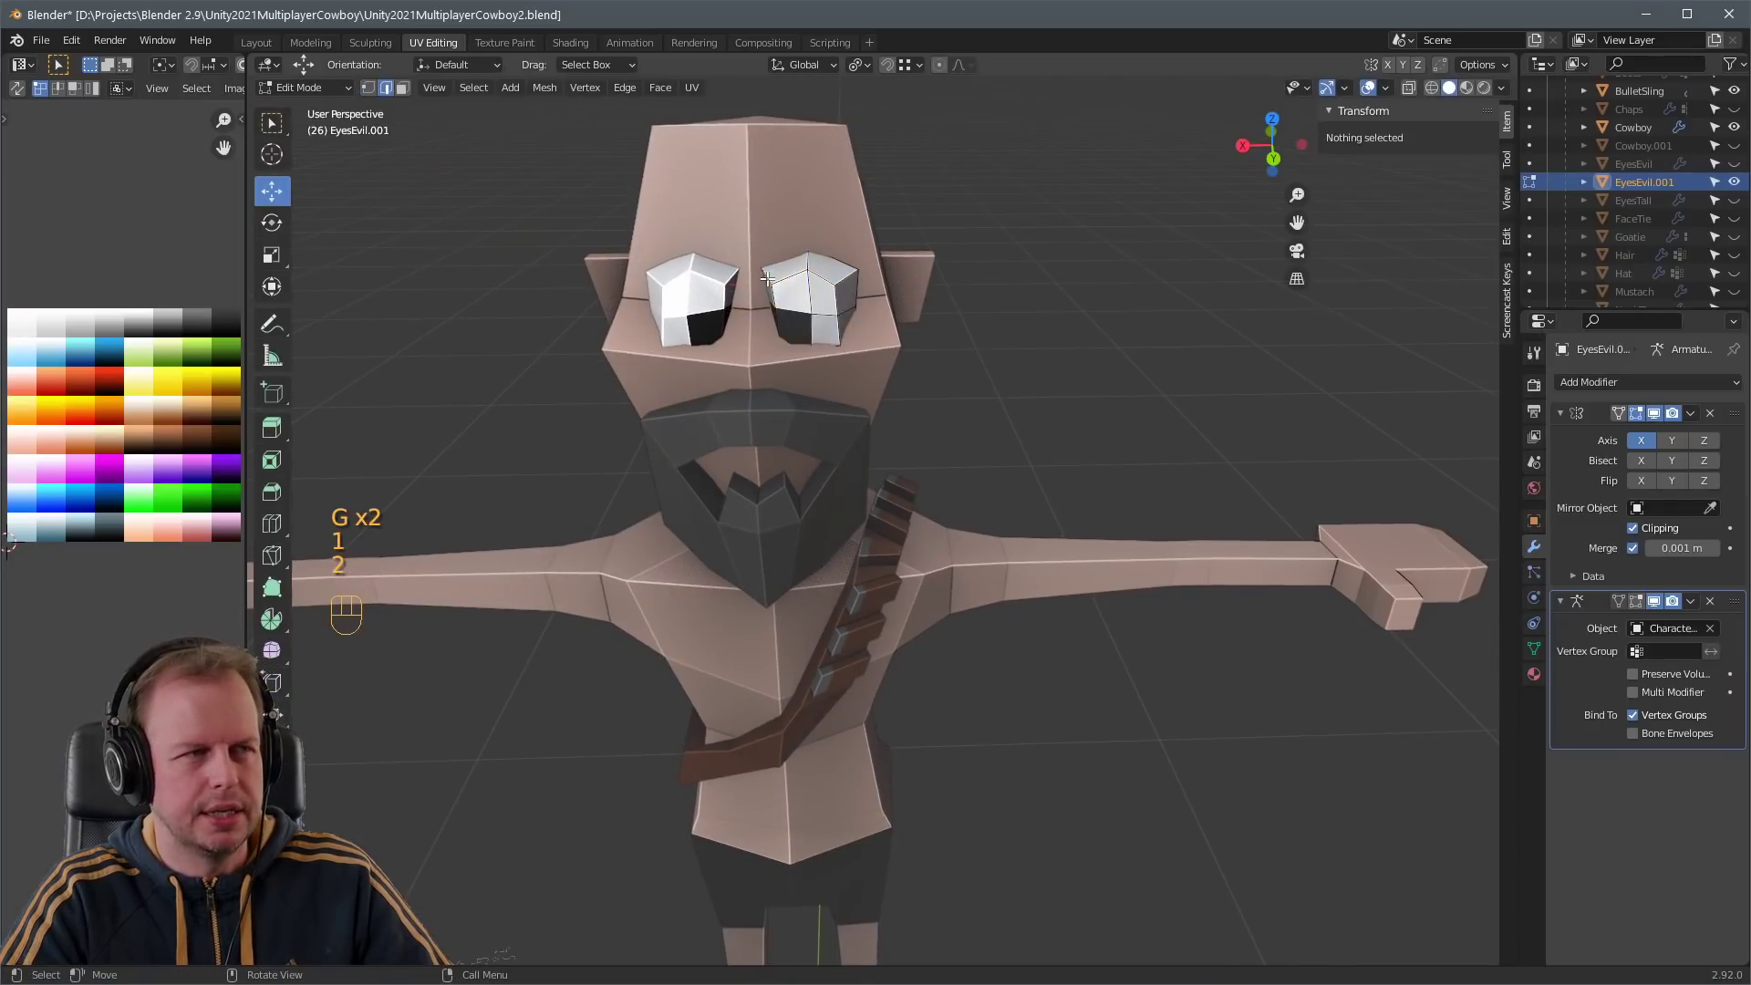
click(784, 273)
key(g)
click(797, 270)
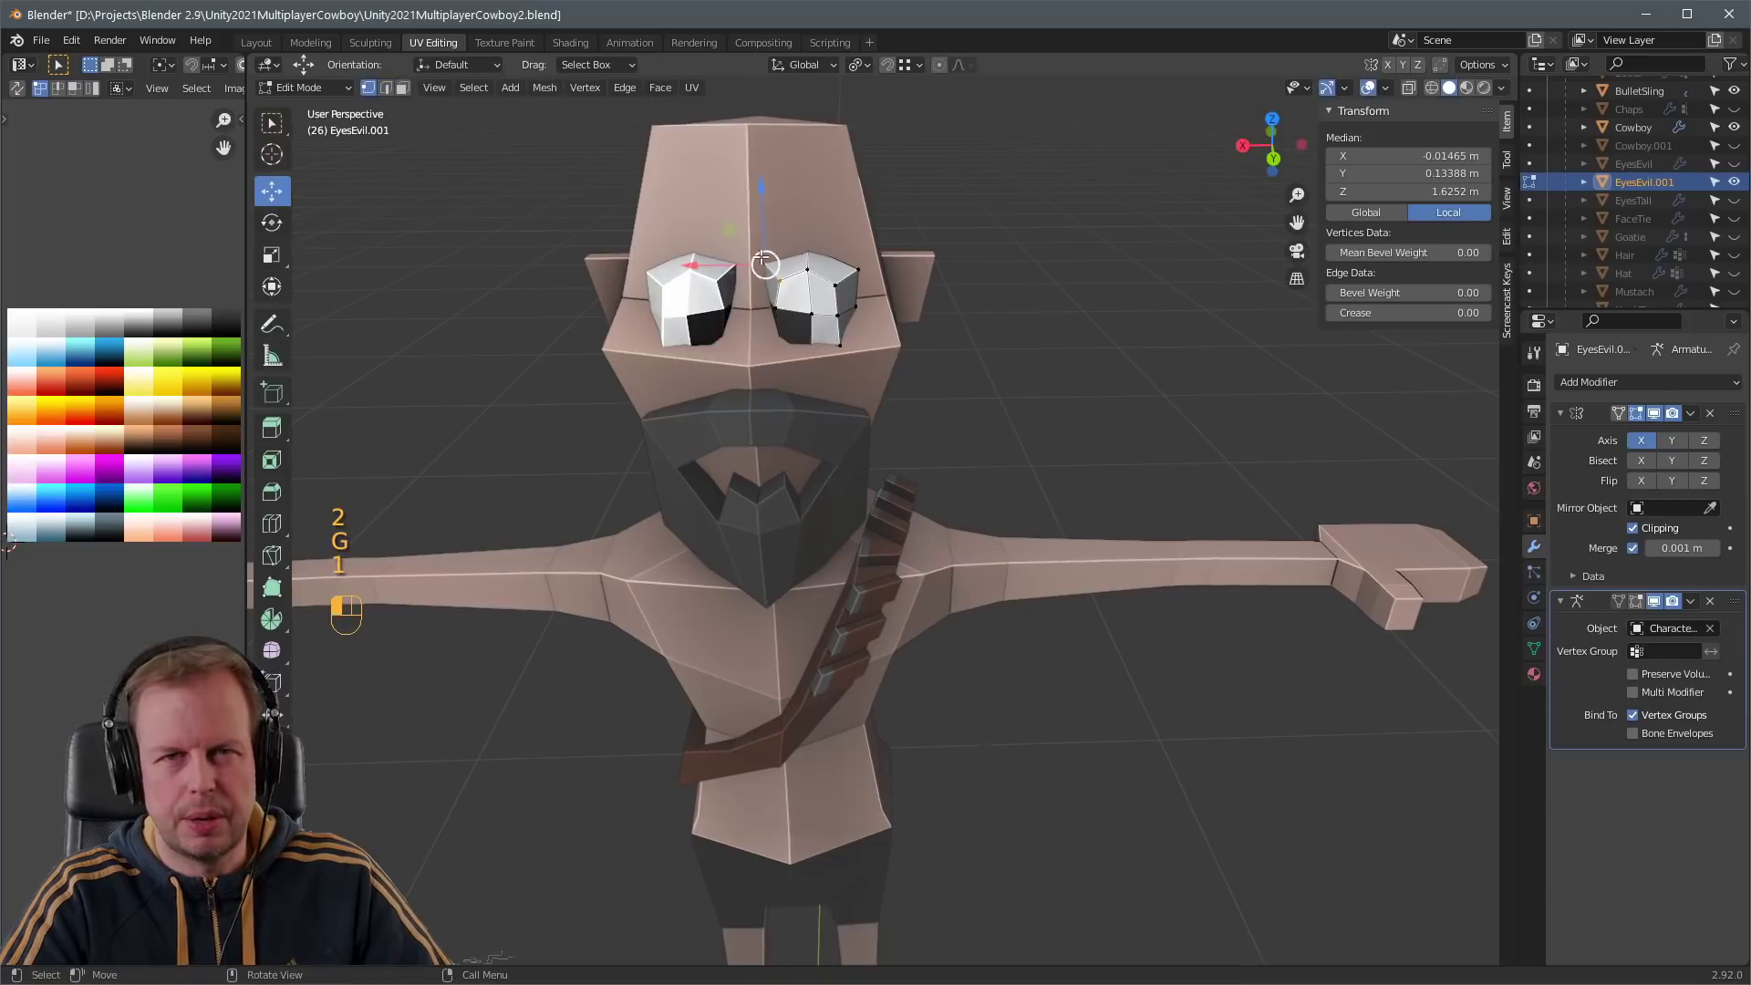
- Move the vertex at the centre of the eye's front and leave edit mode to check the shape
middle_drag(848, 254, 953, 282)
click(821, 280)
key(g)
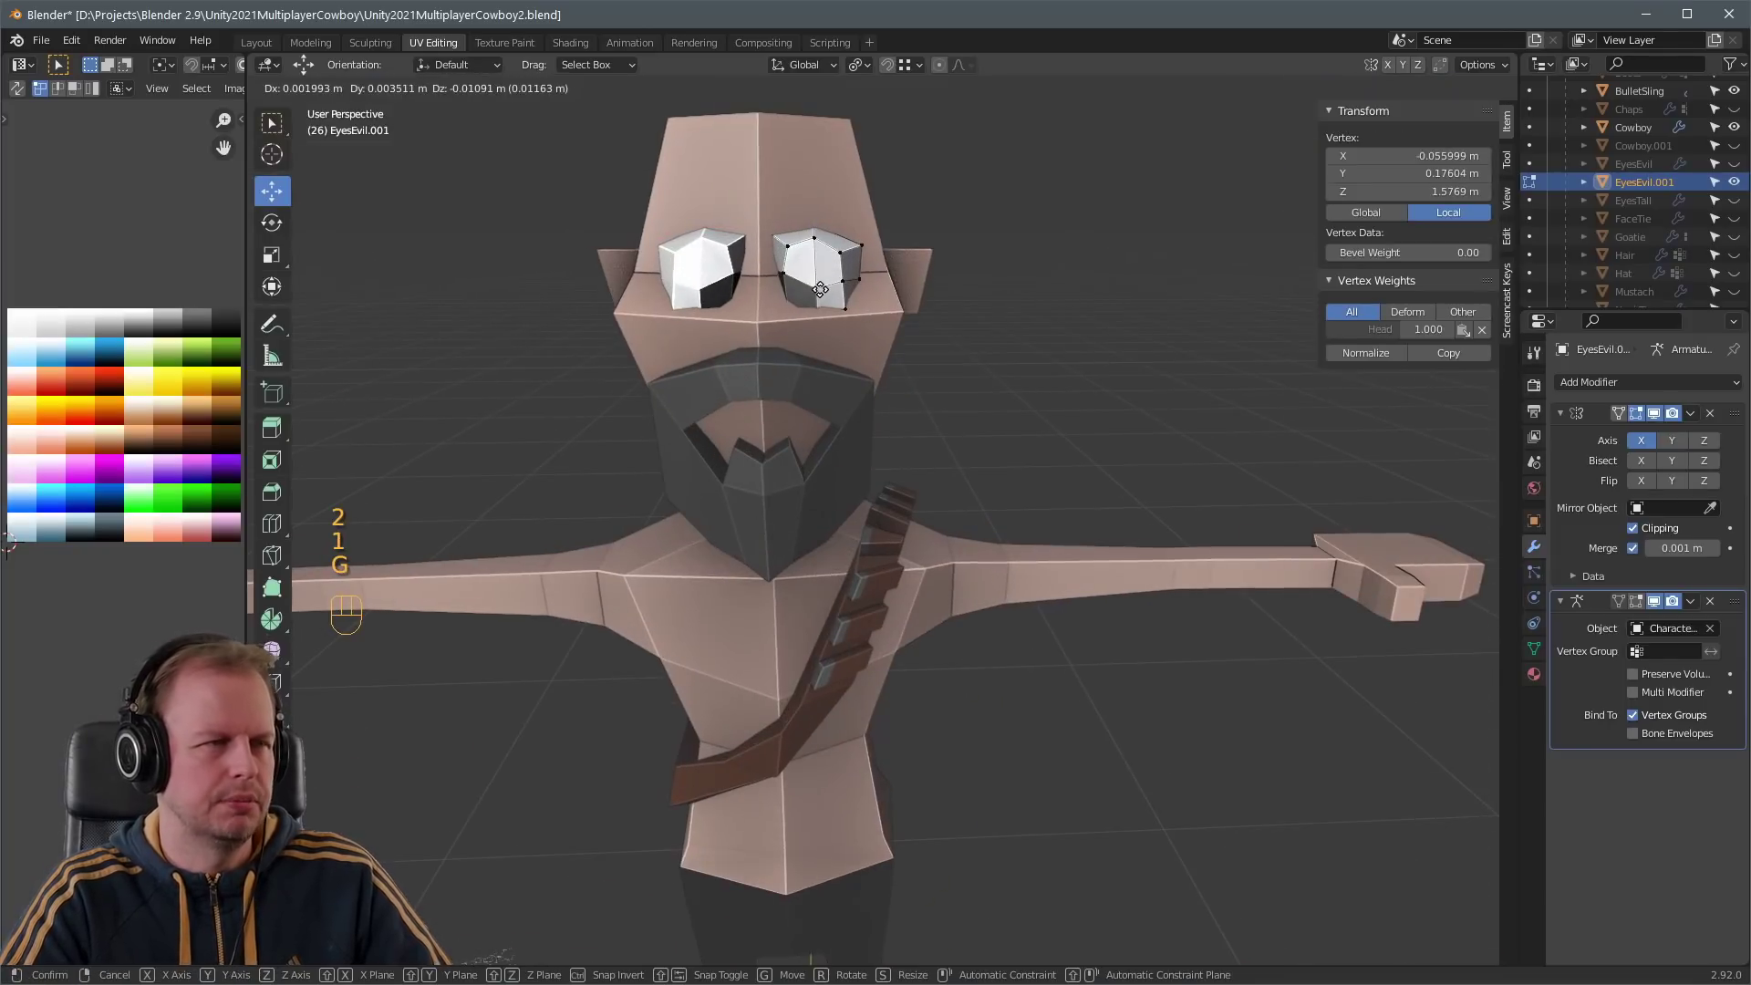
scroll(825, 280, down, 4)
middle_drag(825, 280, 853, 356)
scroll(1021, 348, up, 4)
scroll(852, 356, down, 7)
key(Tab)
middle_drag(926, 401, 1100, 337)
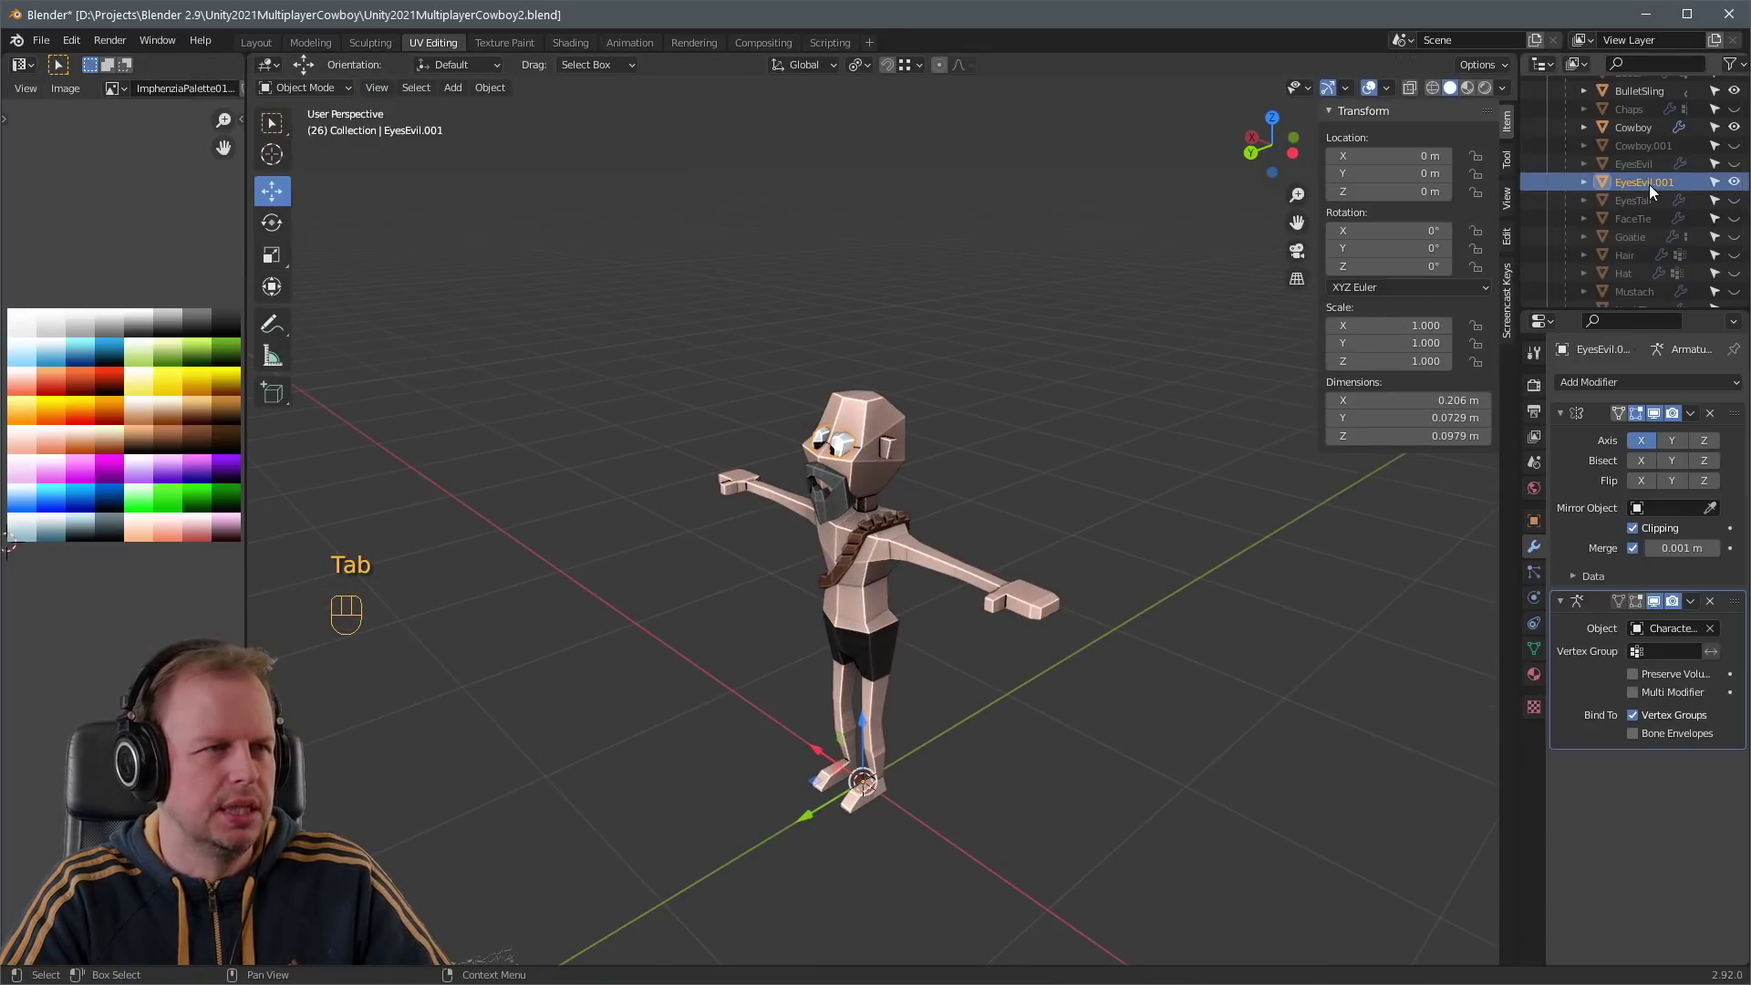
- Make one more vertex adjustment on the front of the white eye and leave edit mode
middle_drag(797, 398, 1143, 338)
scroll(866, 376, up, 5)
key(Tab)
click(824, 322)
scroll(876, 338, down, 4)
key(Tab)
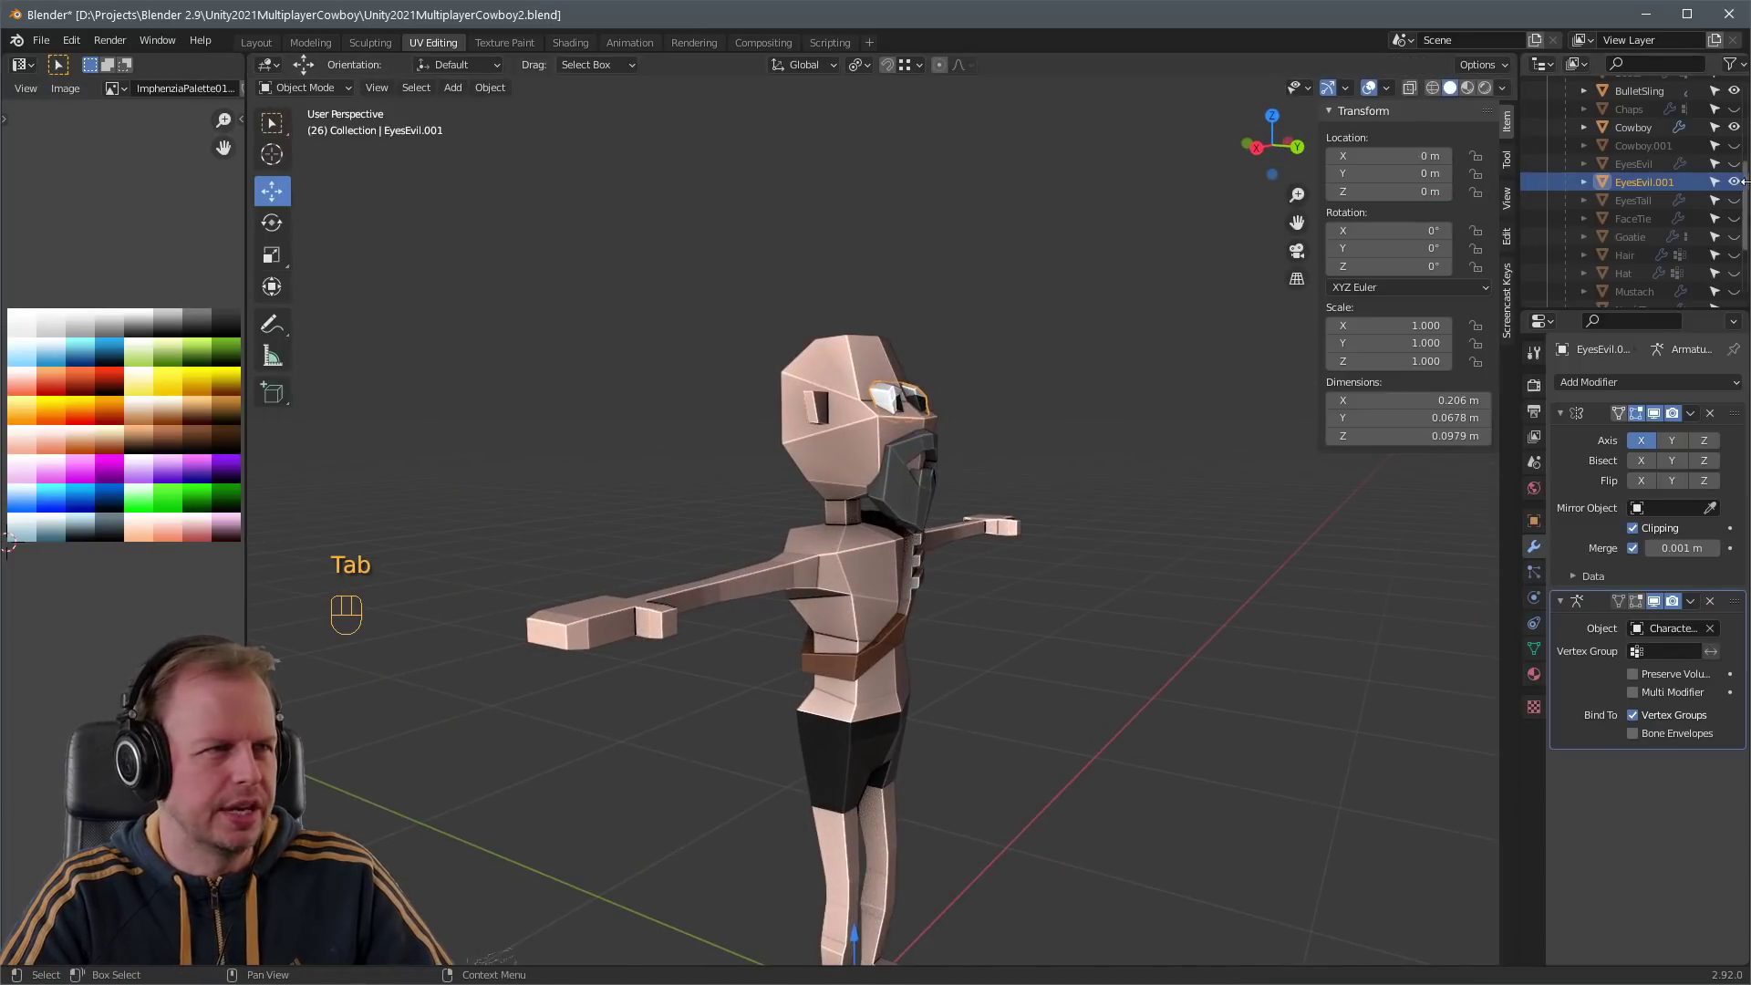
- Delete the white eye variant EyesEvil.001 and make EyesTall visible again
key(Tab)
key(Tab)
key(Delete)
middle_drag(888, 393, 875, 396)
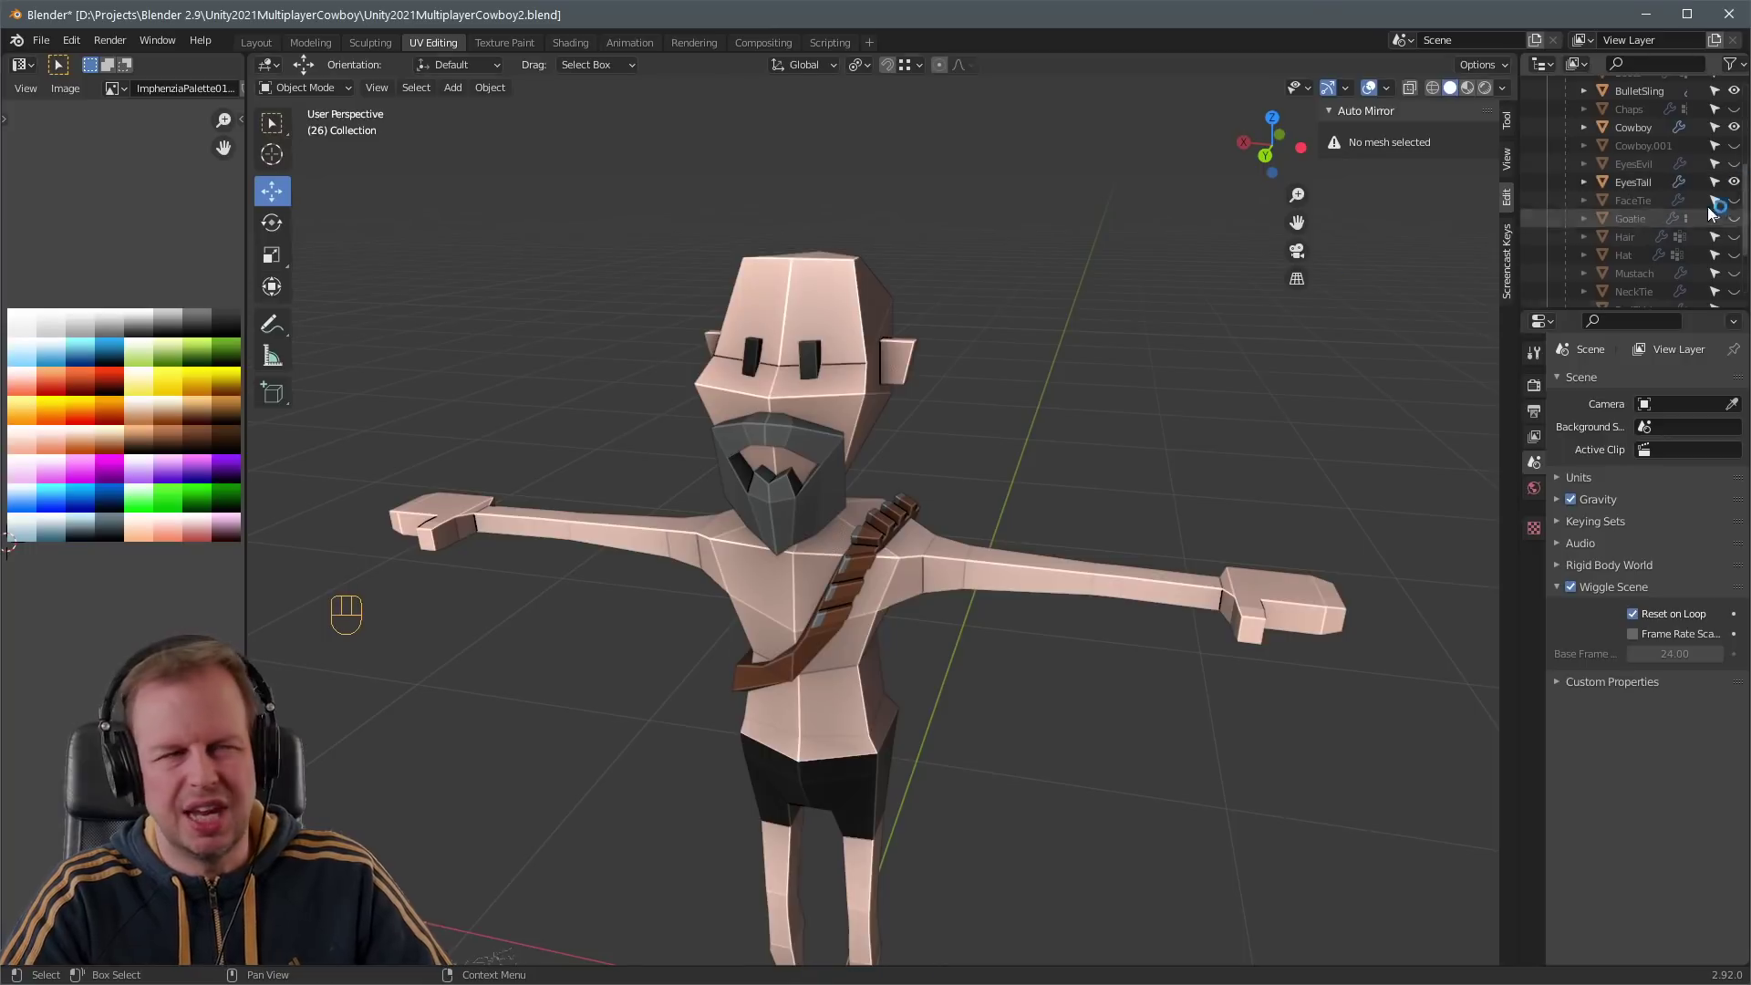
- Duplicate the EyesTall object in place and hide the original
click(810, 357)
key(Tab)
key(Tab)
key(shift+d)
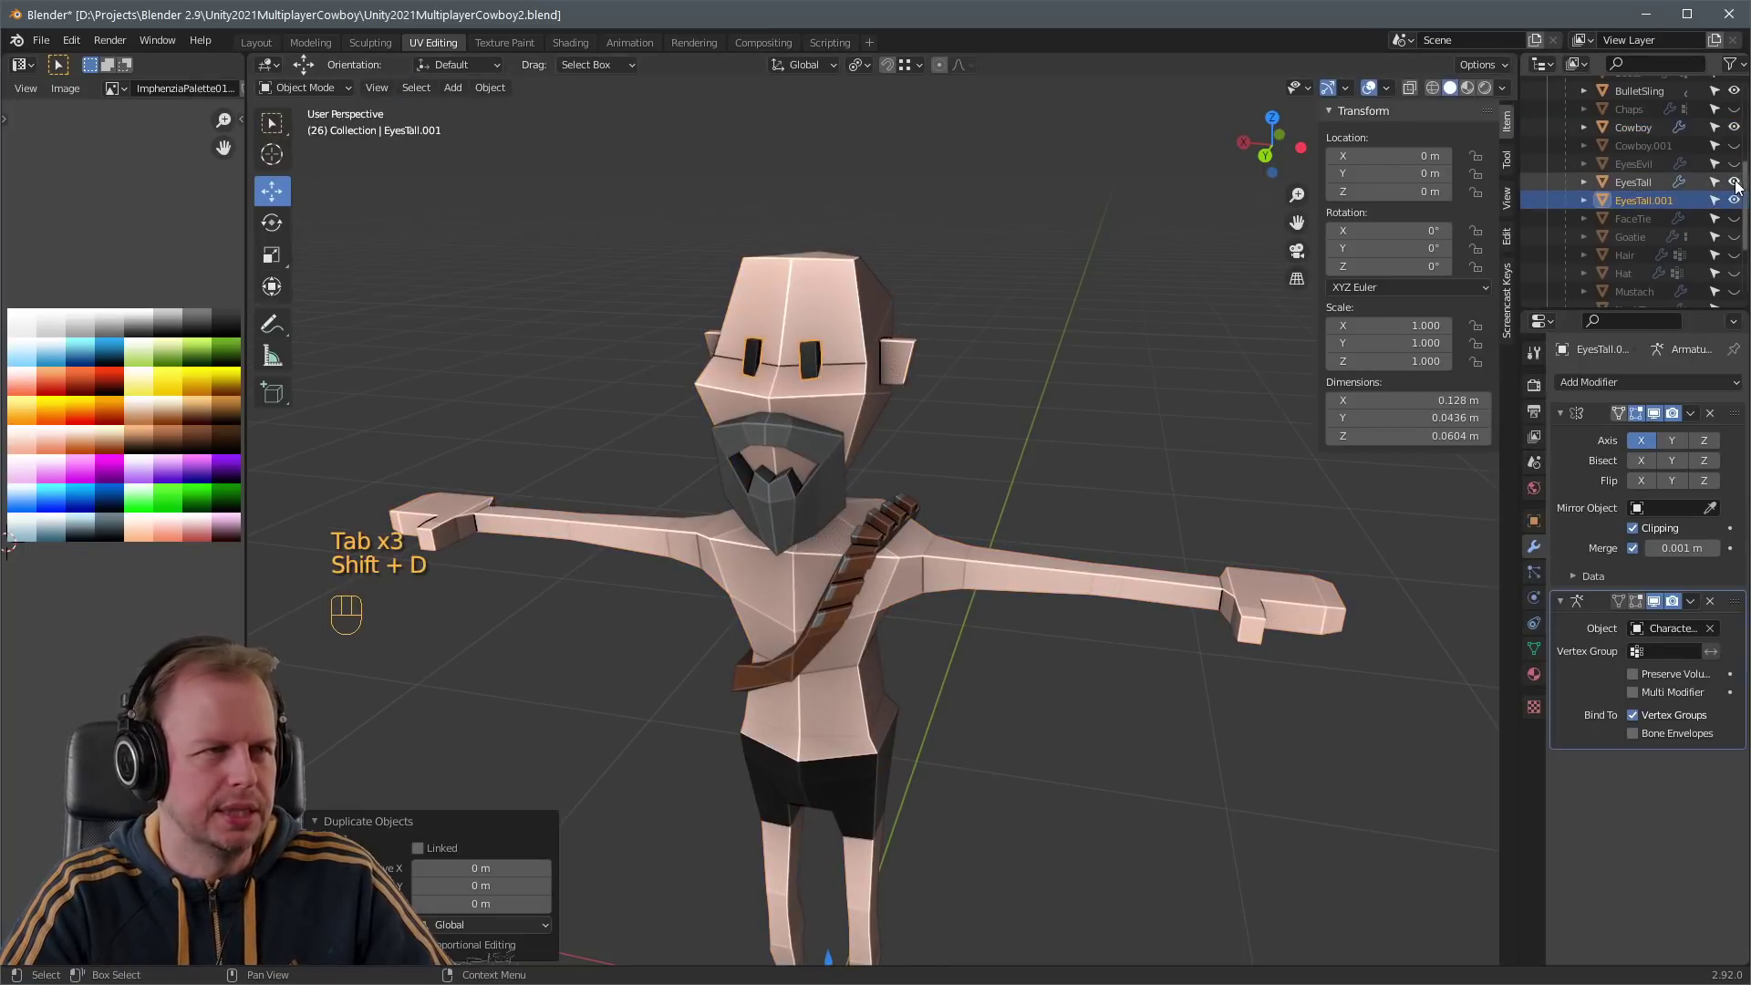
- Widen the duplicated eye and form an extruded square pupil on its front face
scroll(1128, 290, up, 4)
key(Tab)
middle_drag(1128, 289, 693, 217)
key(3)
key(g)
click(876, 194)
key(2)
key(3)
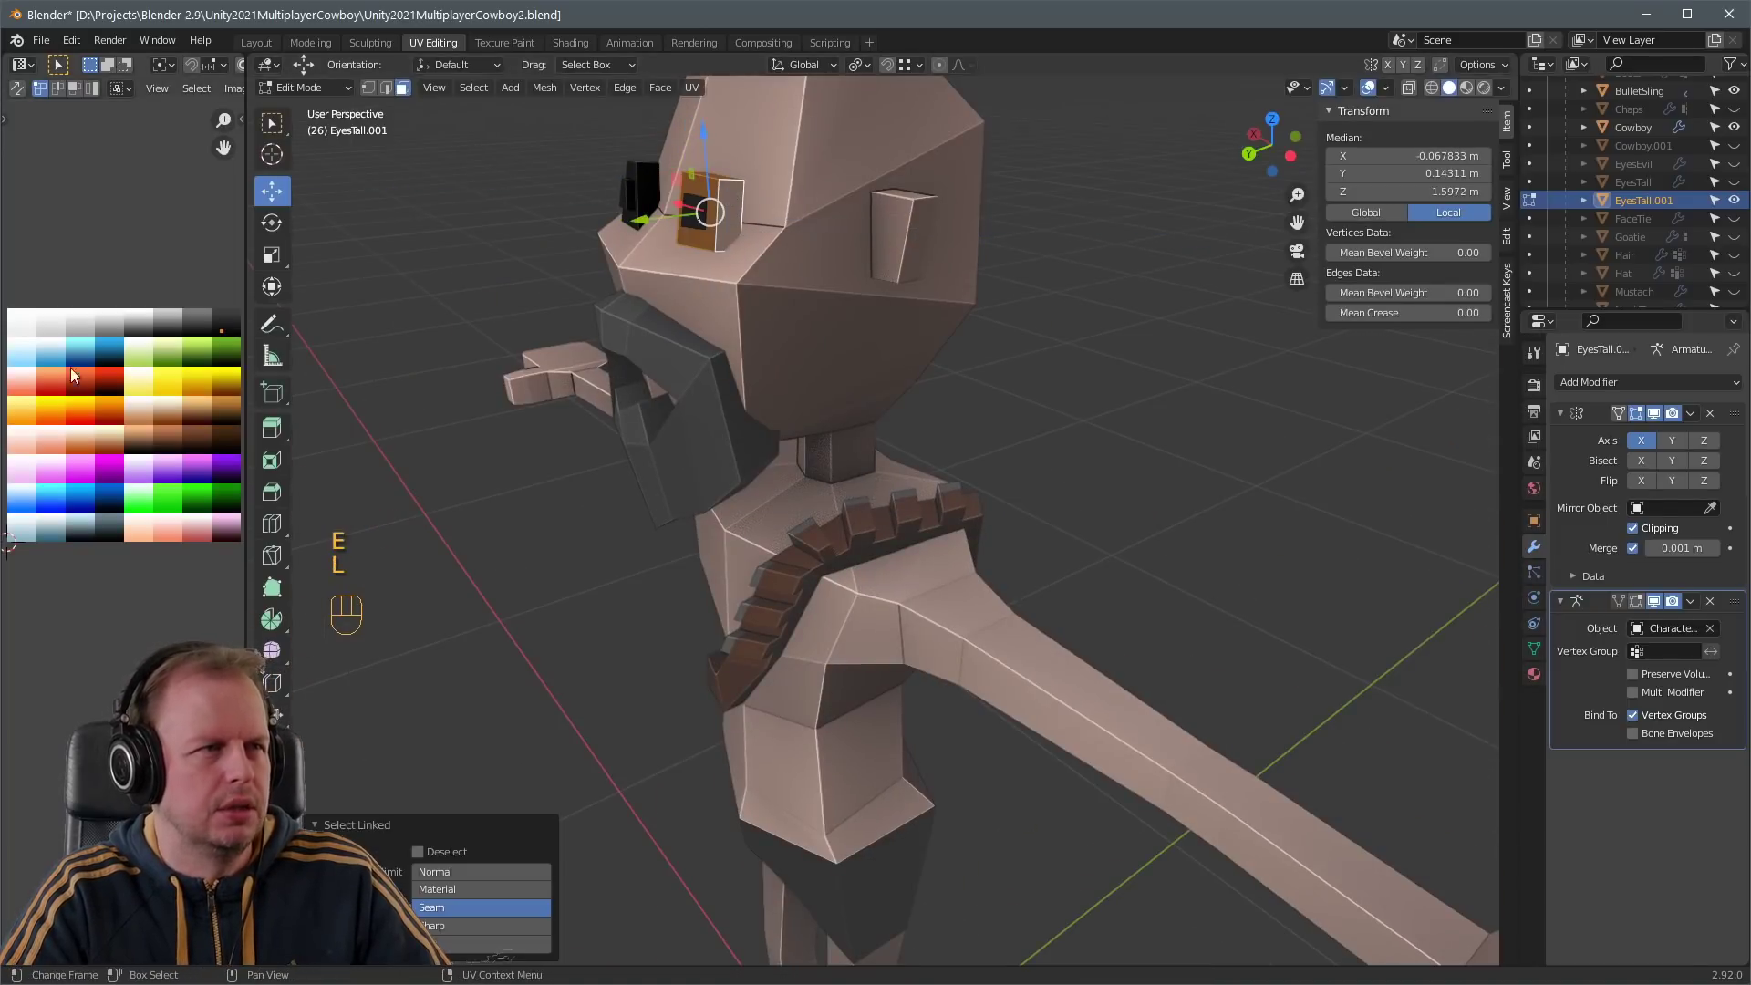
- Recolour the eye body white while keeping the pupil black, and check it in object mode
scroll(1263, 342, down, 5)
middle_drag(1263, 342, 945, 283)
scroll(988, 246, up, 6)
key(Tab)
click(945, 282)
key(Tab)
key(3)
middle_drag(1052, 300, 1047, 253)
key(Tab)
click(917, 148)
key(Tab)
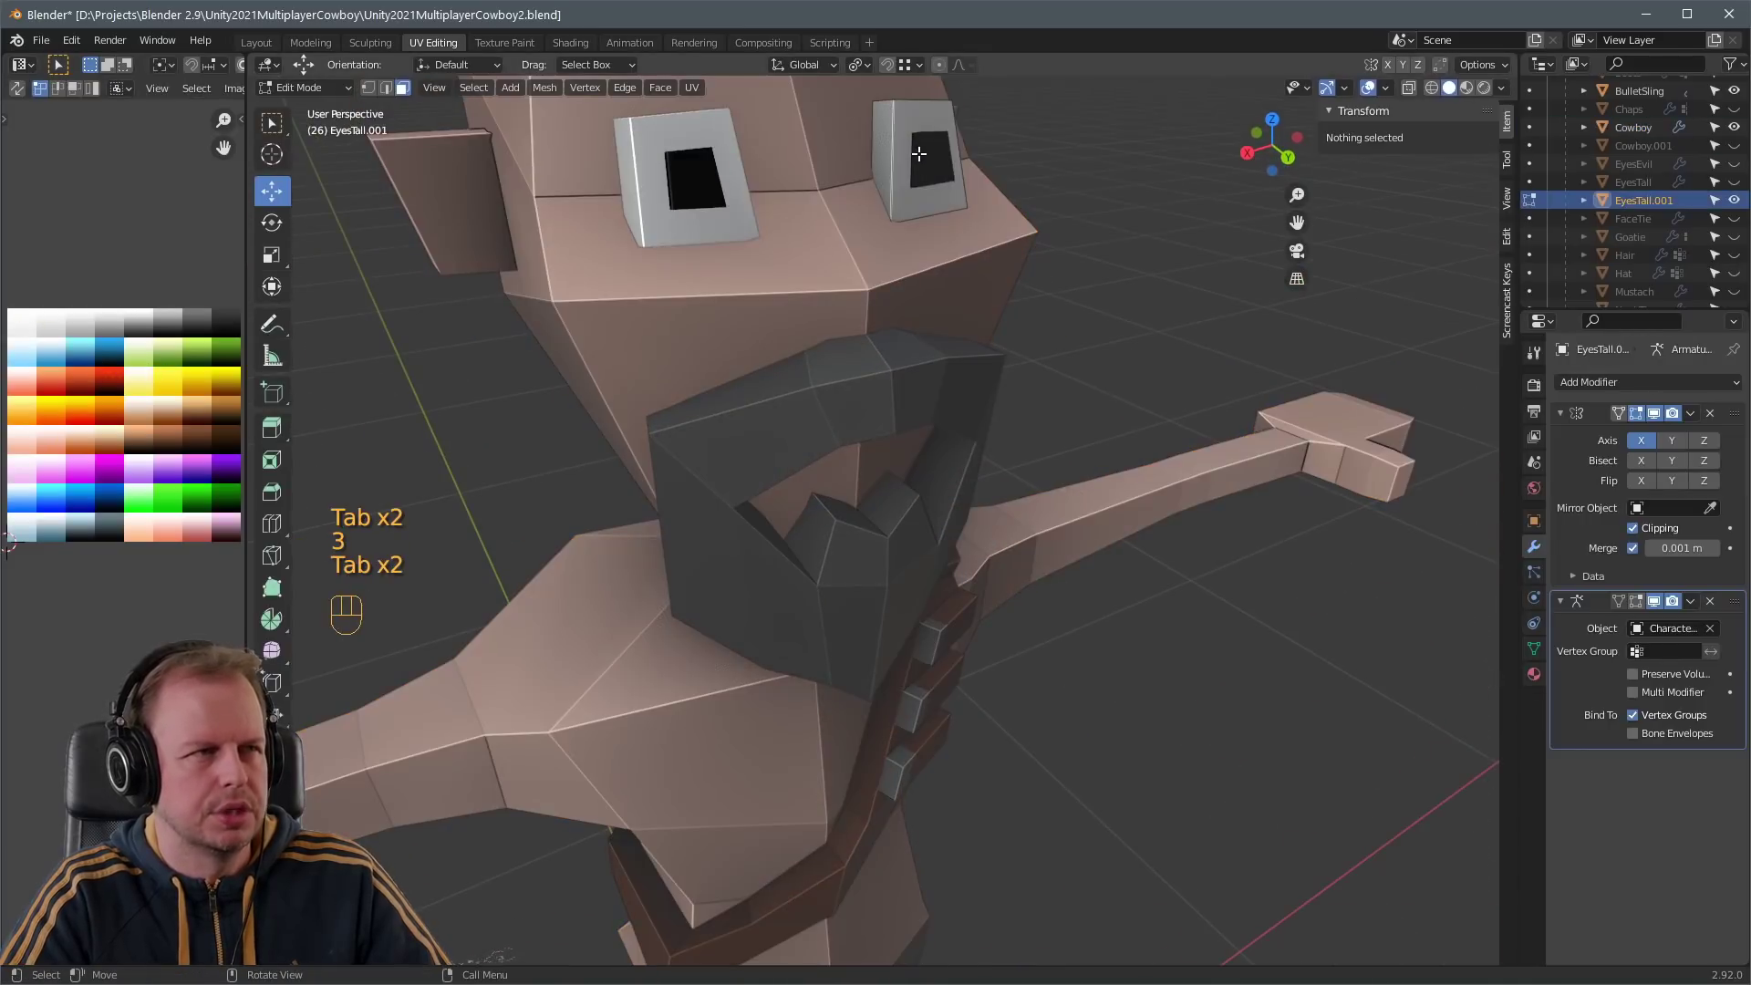
- Select the whole eye with its pupil, rotate it slightly and reposition it on the face
key(a)
middle_drag(965, 164, 1021, 148)
scroll(1058, 174, down, 3)
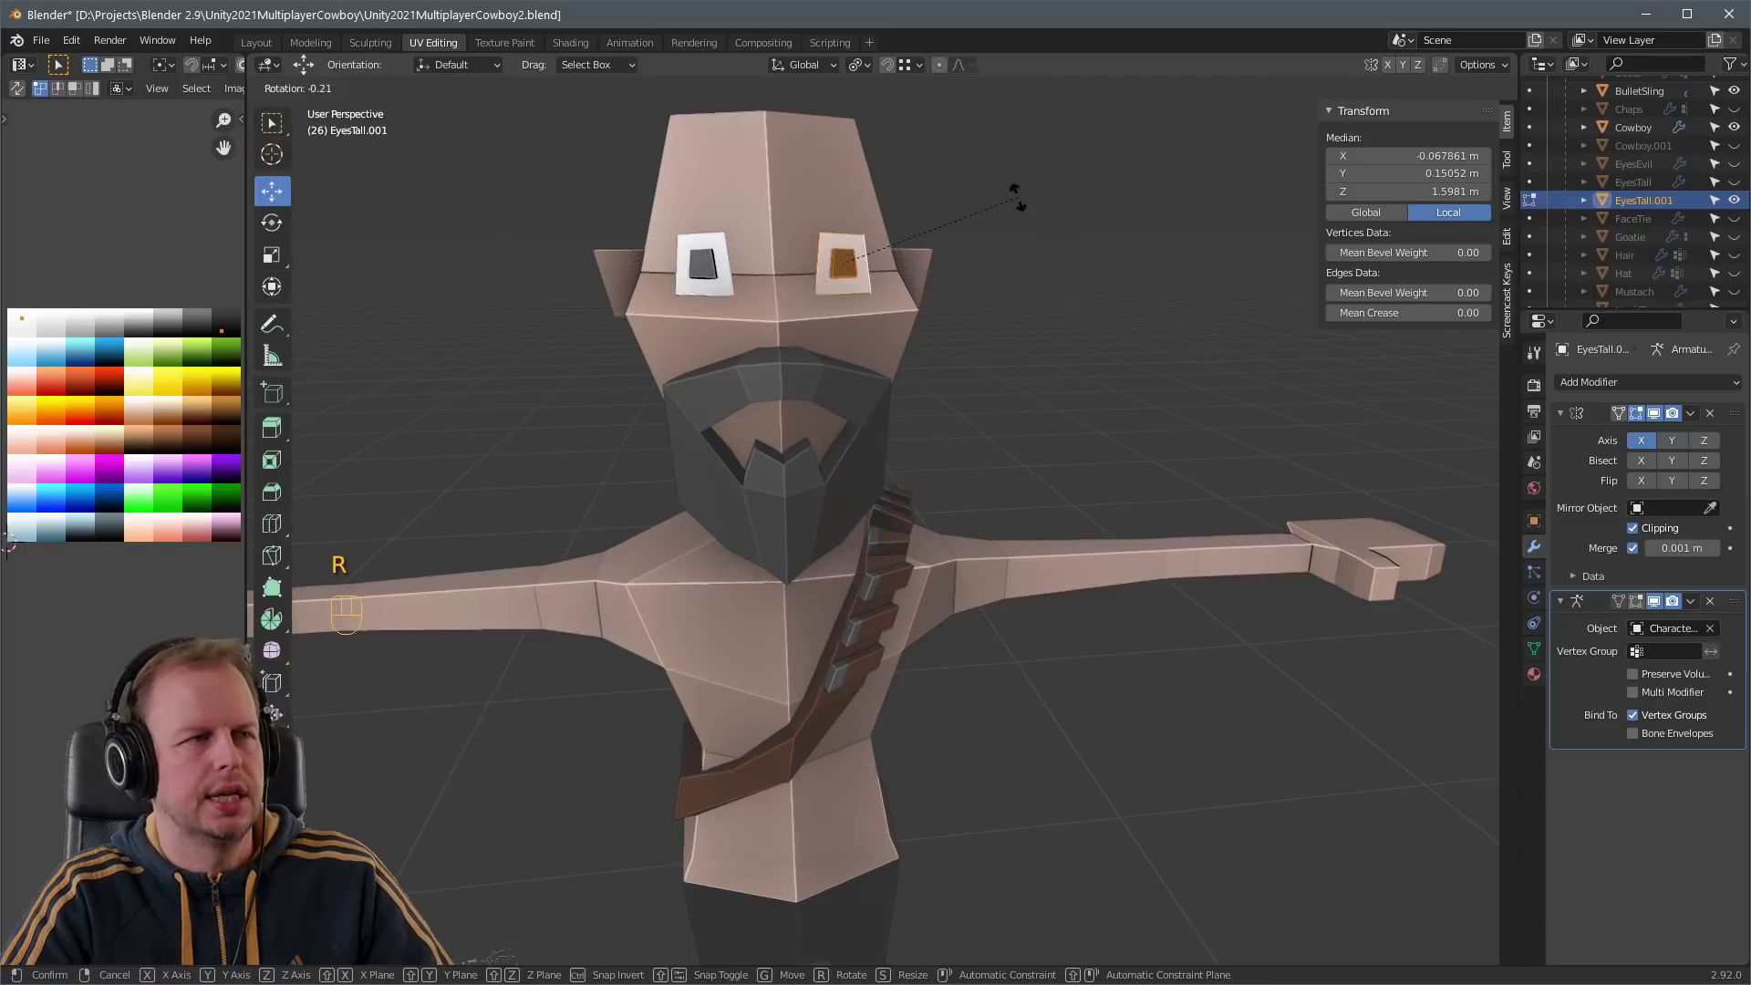
key(g)
scroll(1016, 289, down, 6)
key(Tab)
middle_drag(1141, 228, 959, 301)
key(Tab)
scroll(928, 323, up, 5)
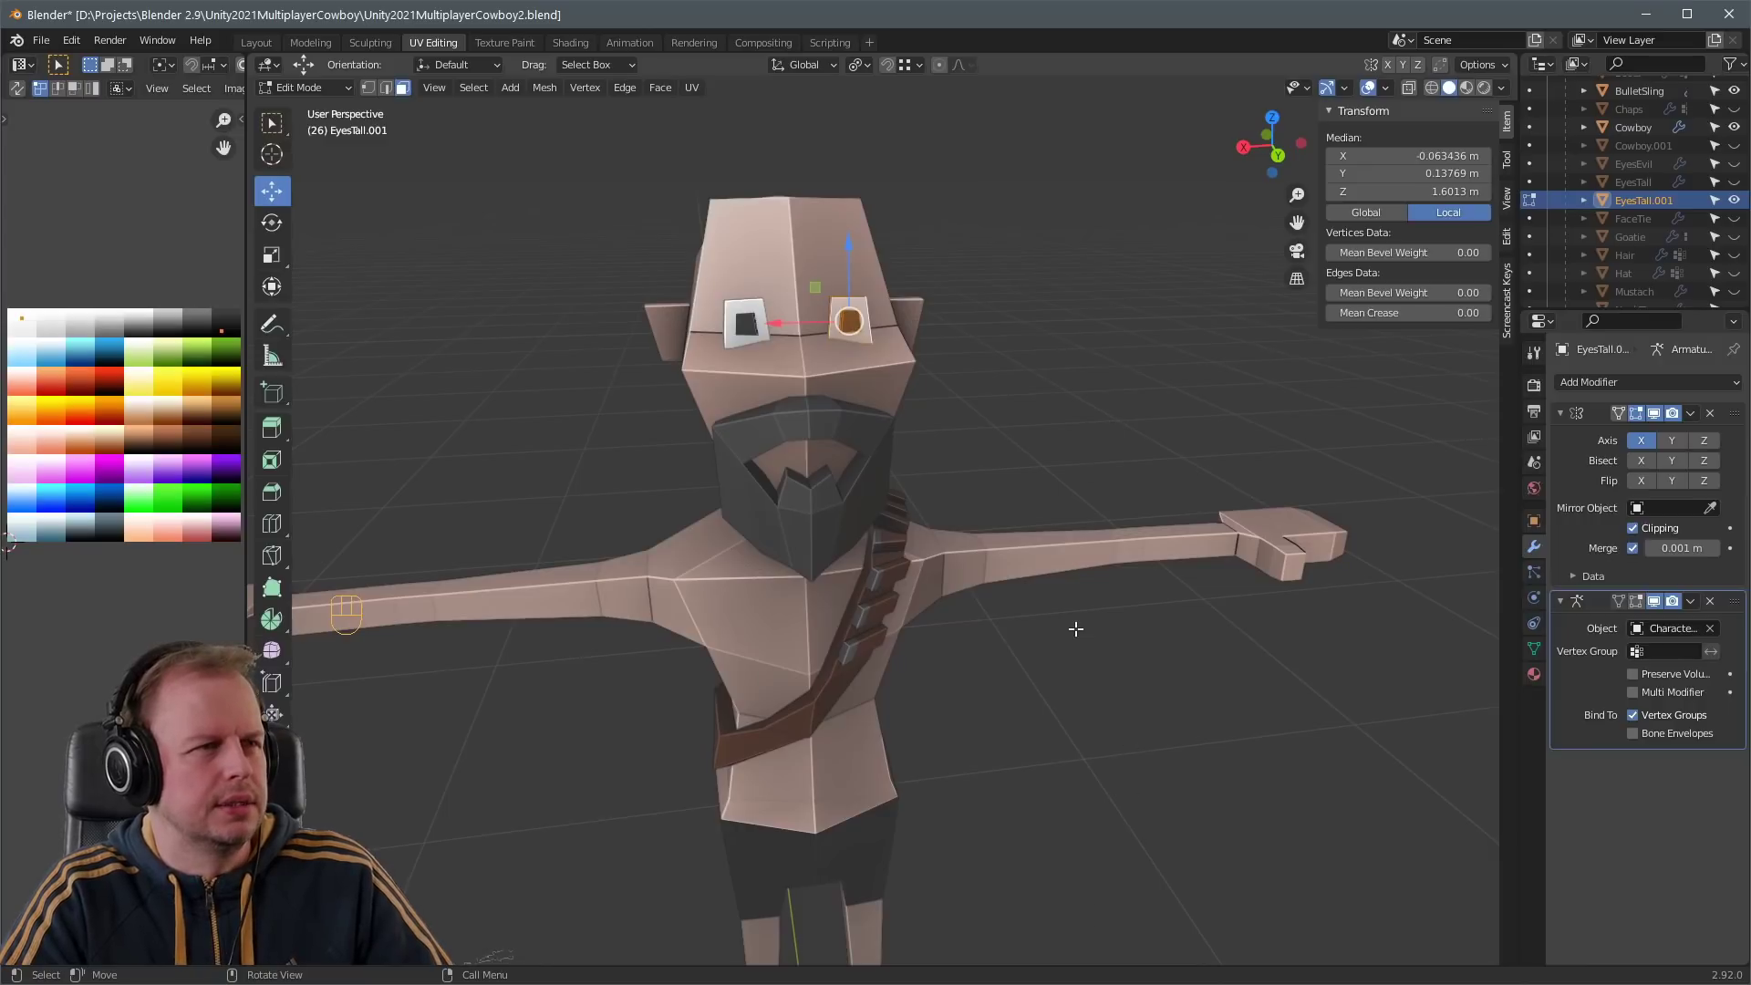
- Delete the eye variant EyesTall.001 and make the original EyesTall visible
middle_drag(1076, 630, 933, 476)
click(996, 374)
scroll(996, 385, down, 3)
key(Tab)
middle_drag(997, 386, 1255, 417)
key(Delete)
middle_drag(910, 413, 1072, 418)
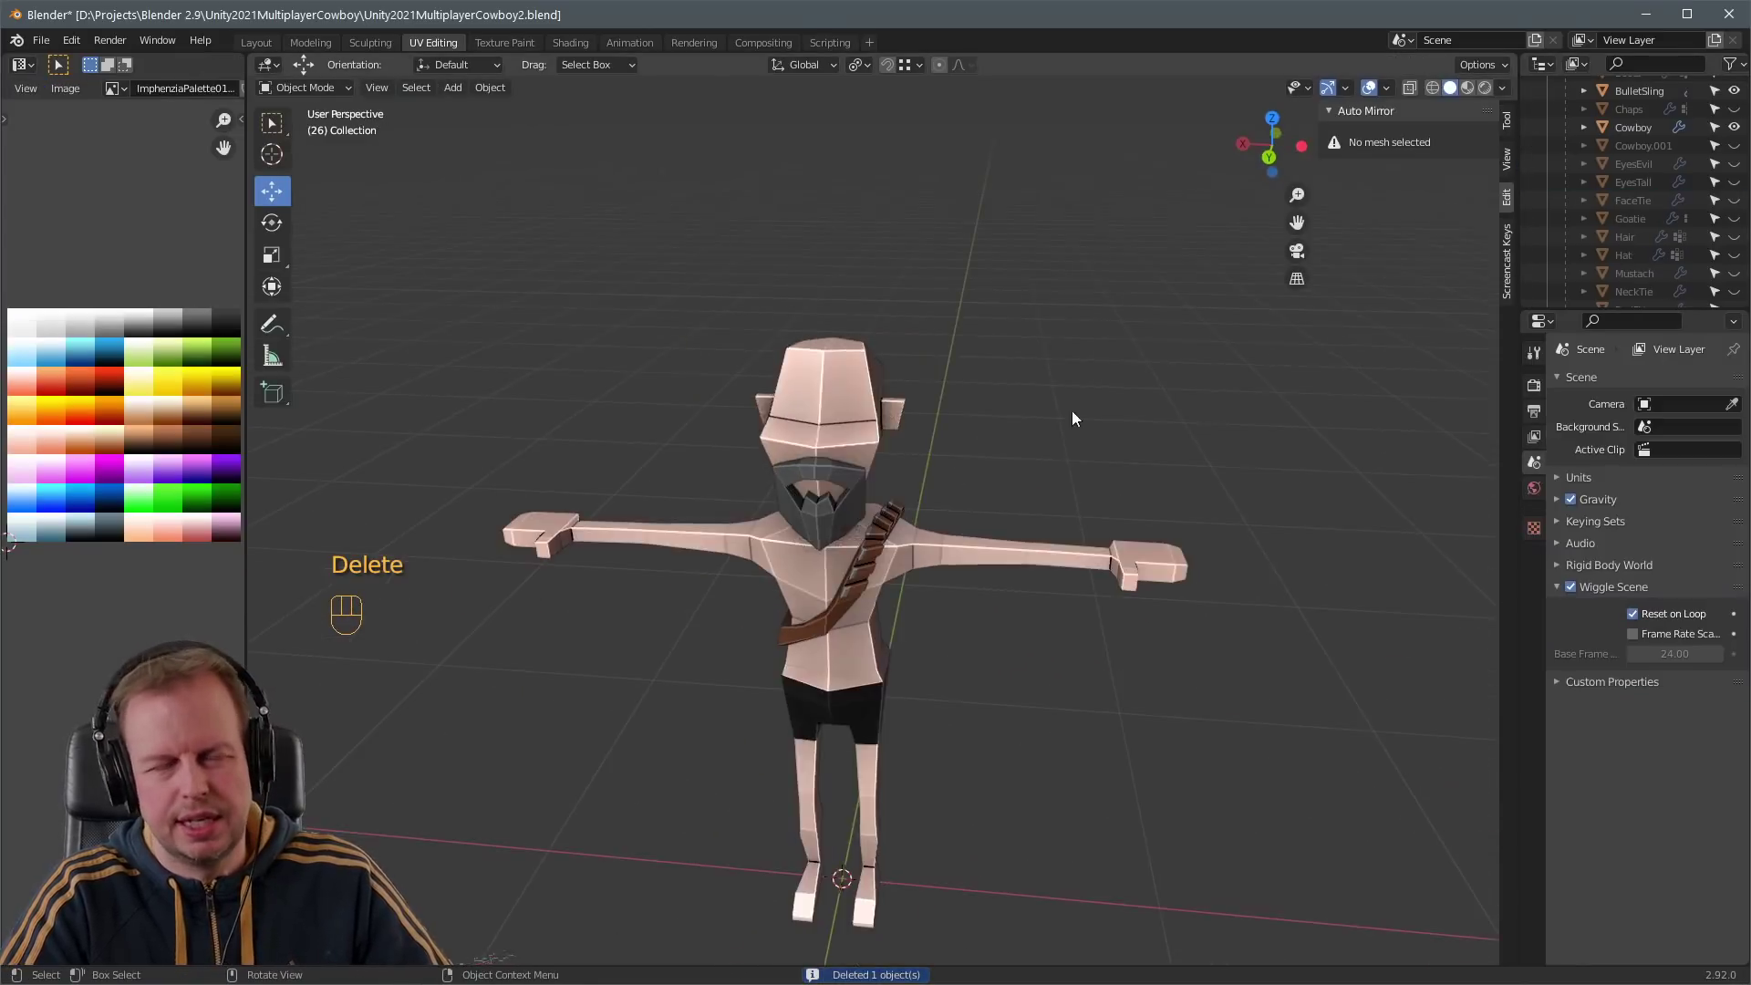
click(1735, 182)
middle_drag(912, 356, 1021, 351)
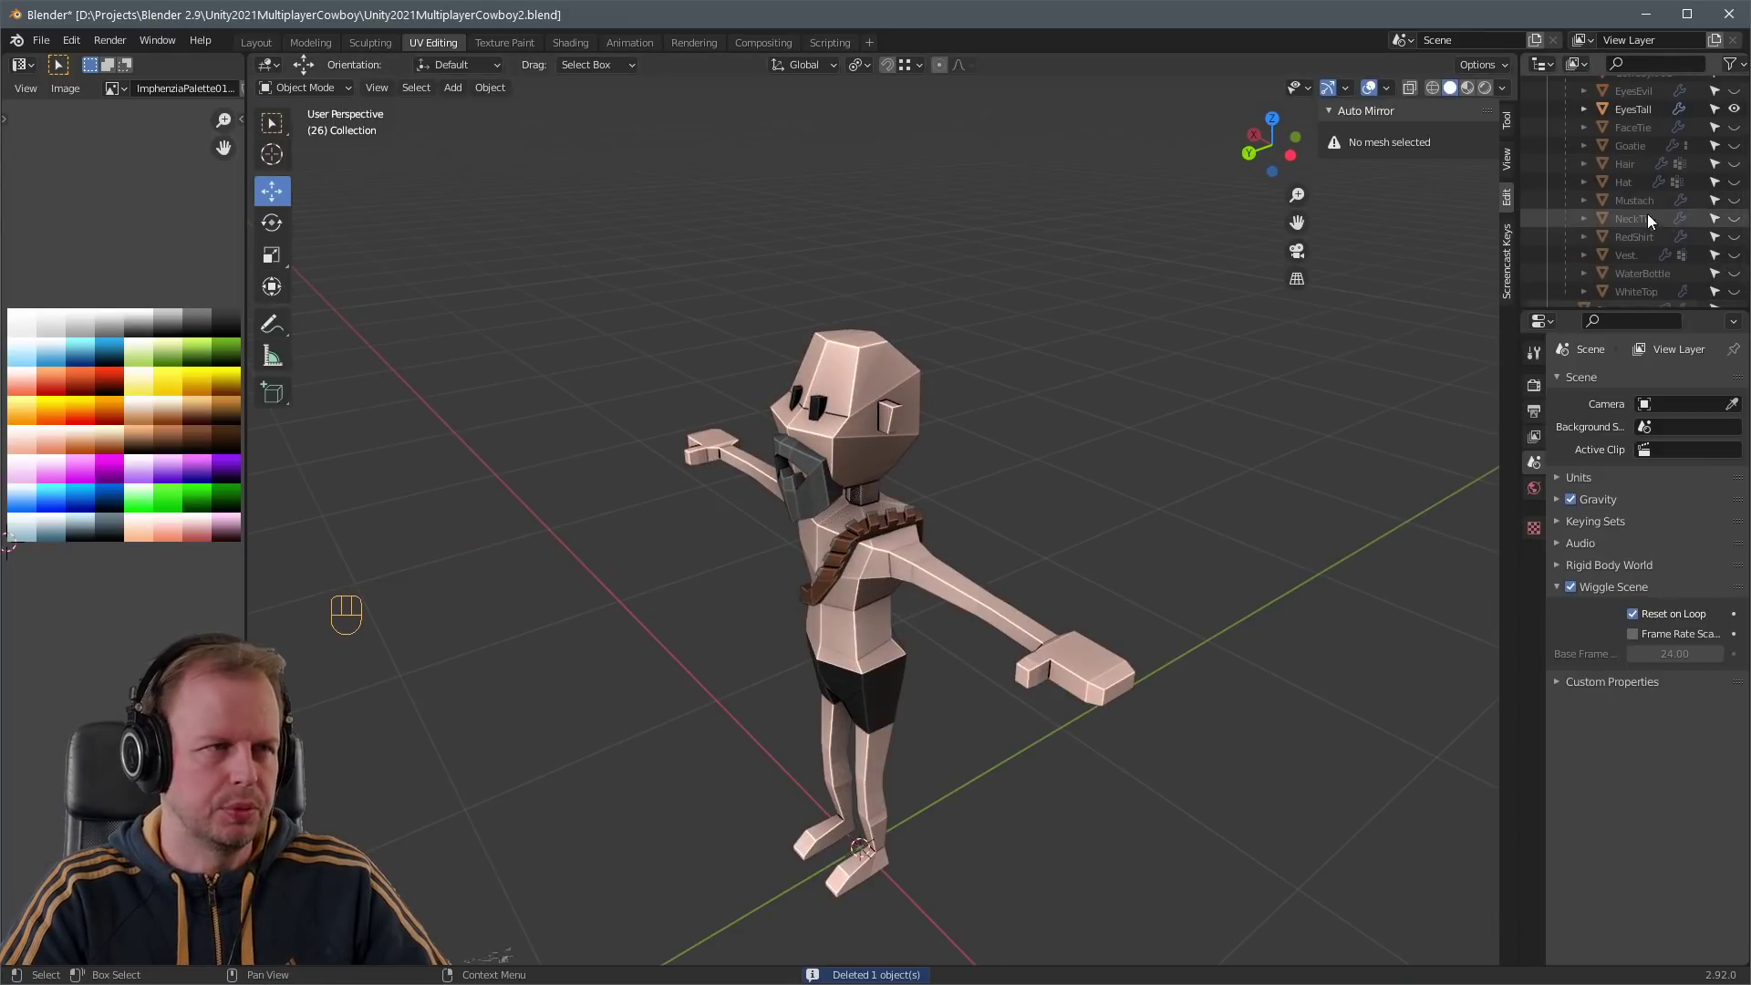
- Rename Goatie as BeardGoatie, then unhide Hair and rename it HairThickBlack
double_click(1631, 145)
scroll(1634, 141, up, 1)
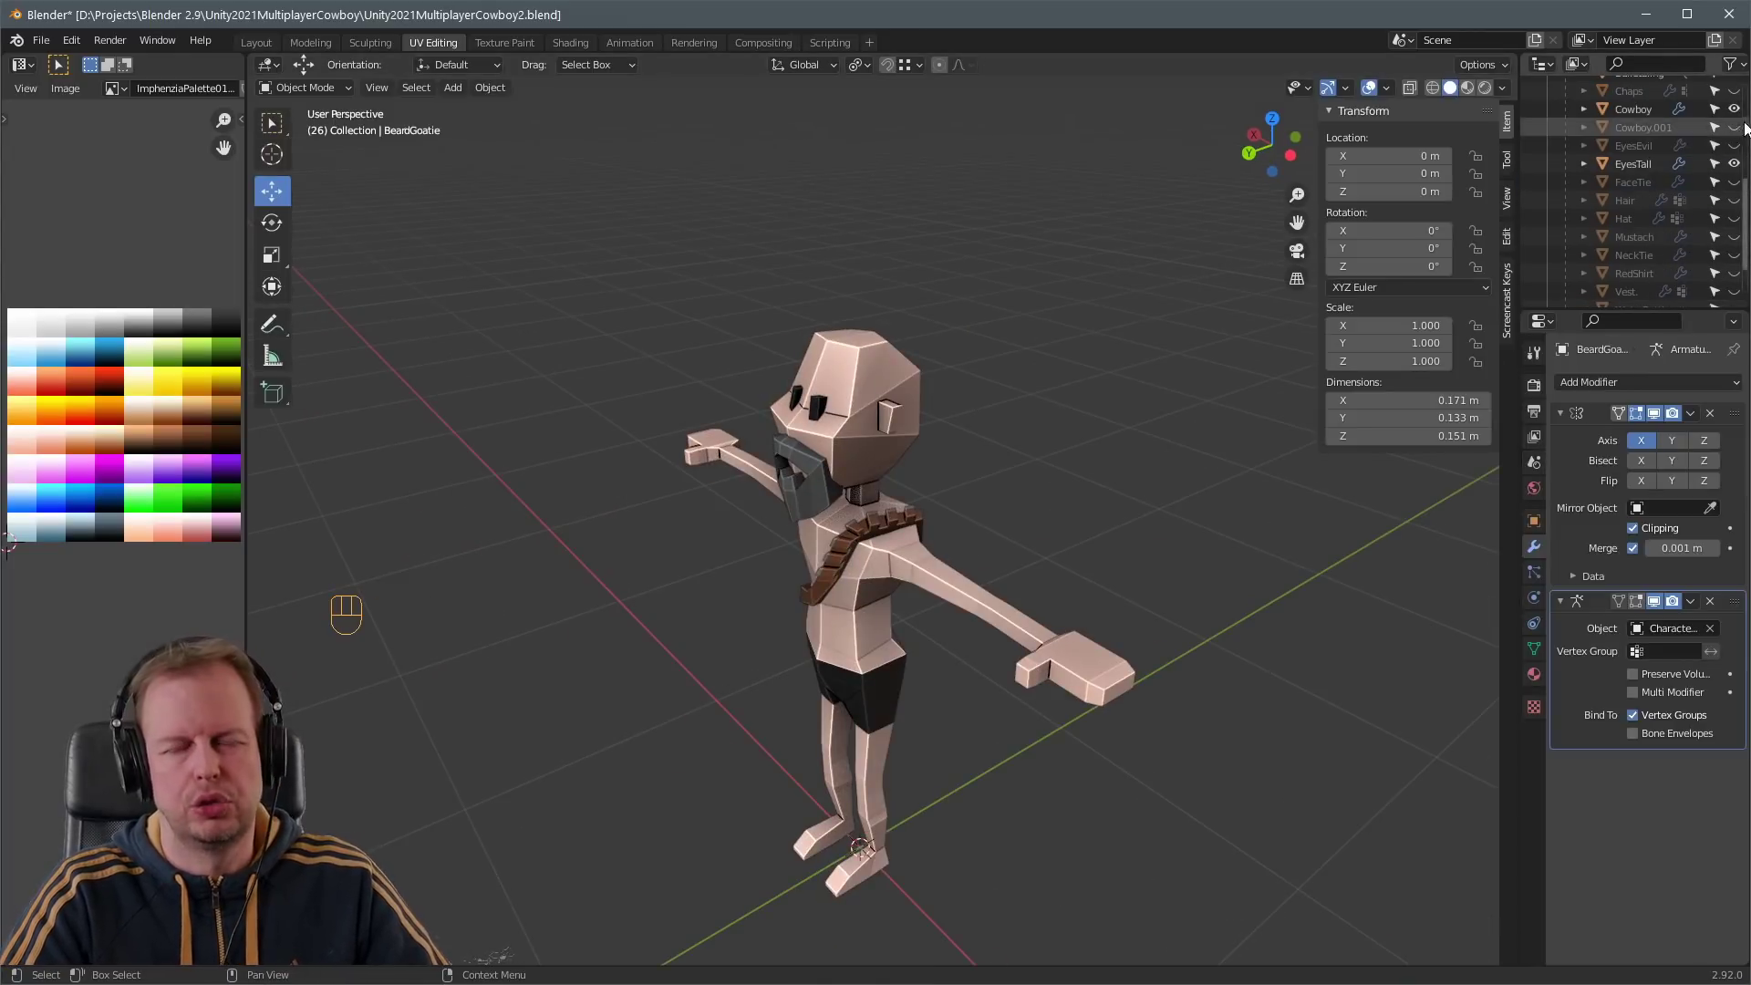
click(1629, 200)
click(1734, 200)
middle_drag(1090, 376, 987, 336)
scroll(955, 330, up, 3)
click(987, 335)
double_click(1641, 201)
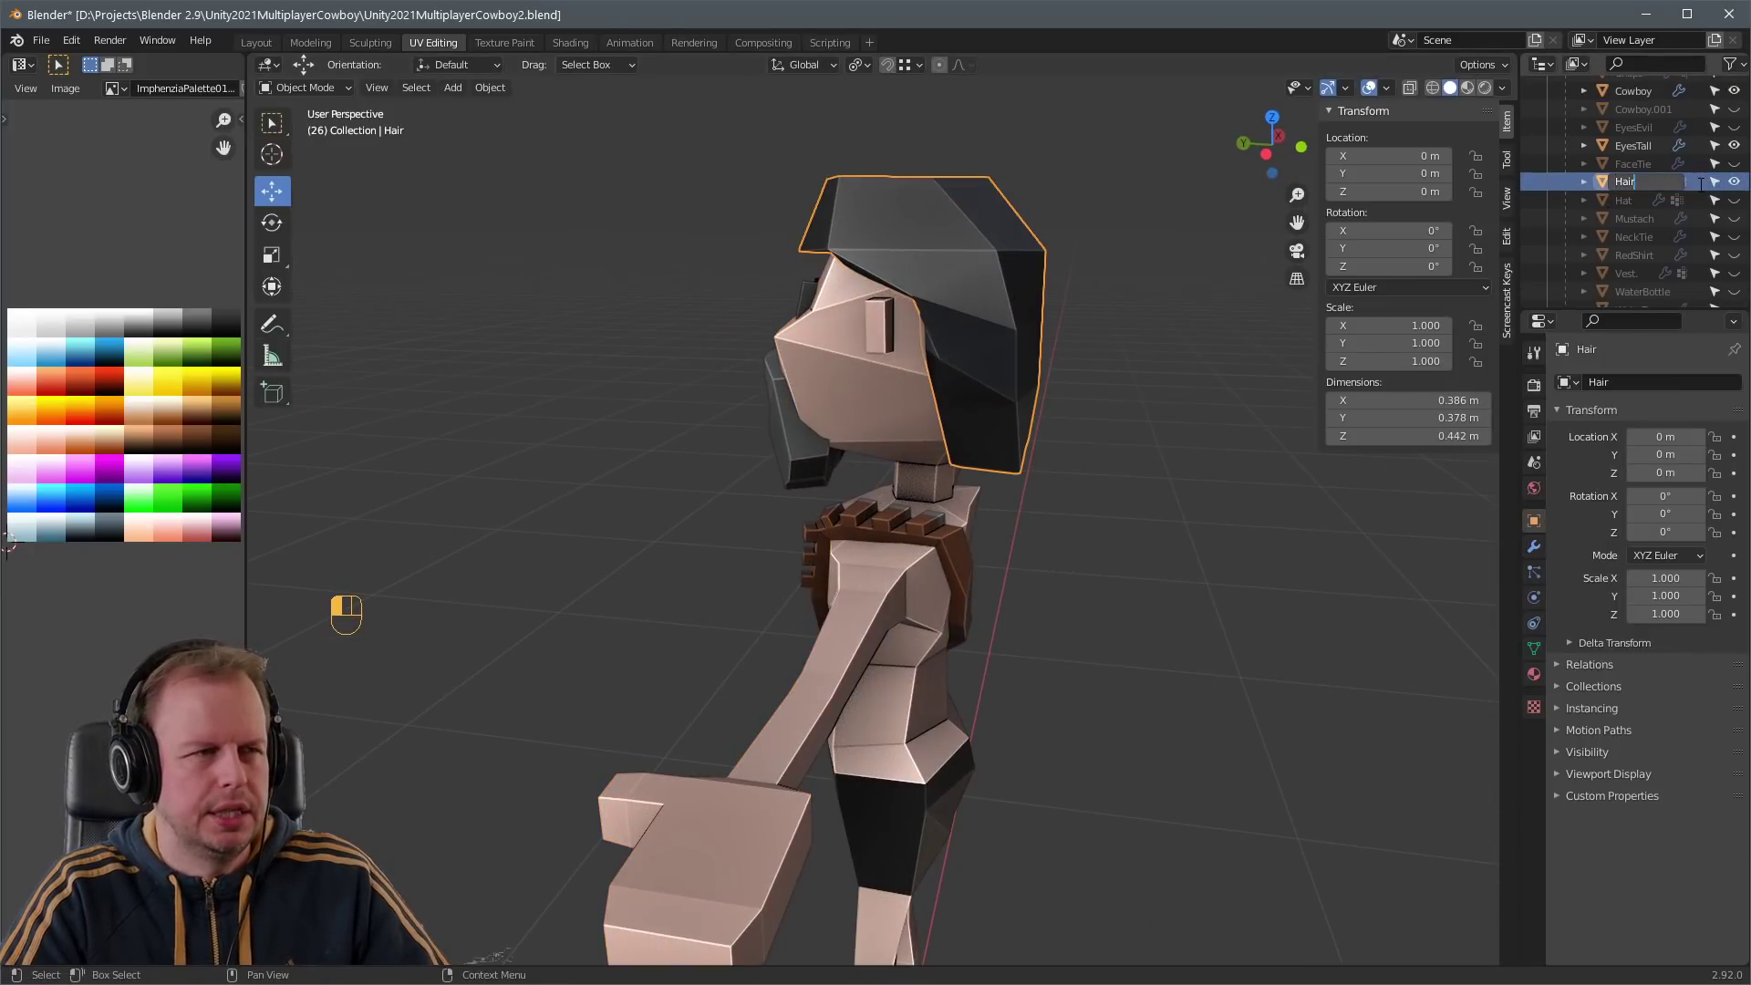
- Duplicate the HairThickBlack object in place and hide the original
middle_drag(1021, 179, 982, 249)
click(1003, 239)
key(shift+d)
right_click(1003, 240)
click(1734, 182)
- Recolour the entire duplicated hair white using the palette texture
click(901, 251)
key(Tab)
key(Tab)
click(940, 261)
key(Tab)
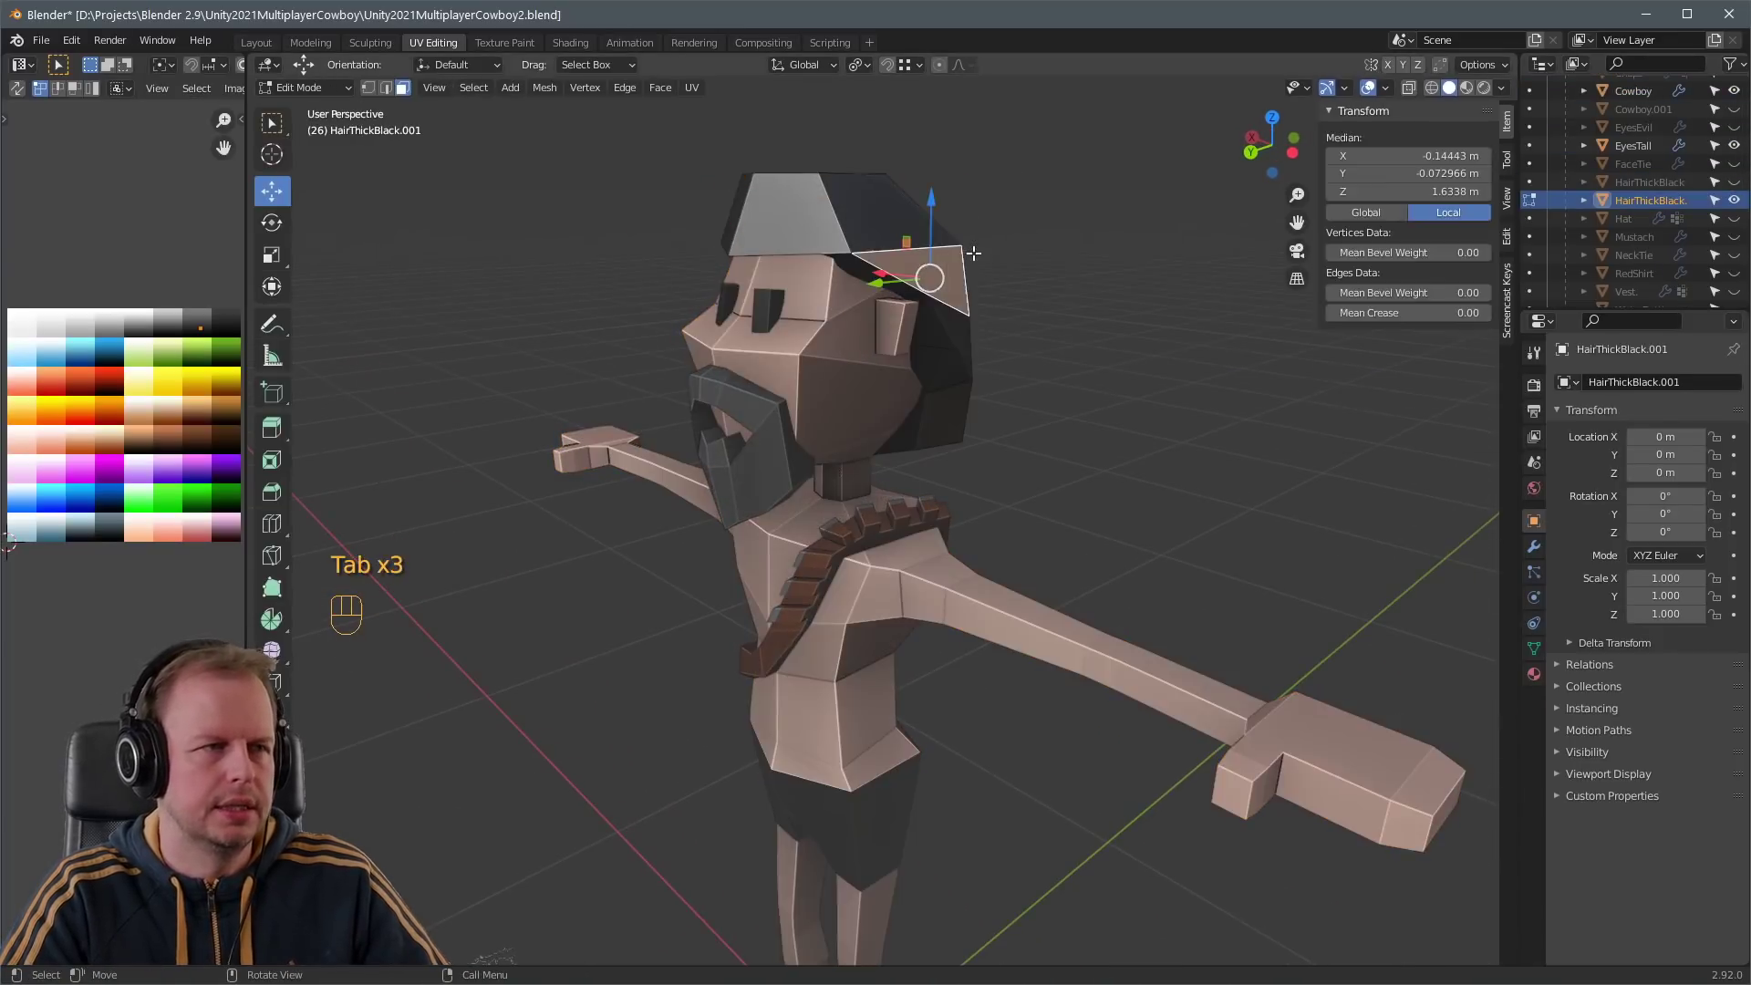
click(61, 310)
- Delete the top faces of the white hair to expose a bald crown
middle_drag(1003, 201, 903, 255)
key(3)
click(882, 201)
mouse_move(1076, 219)
middle_down()
mouse_move(894, 233)
mouse_move(1227, 216)
mouse_move(1149, 251)
mouse_move(1067, 238)
middle_up()
- Move the white hair's upper rim edges to fit a low band around the head
key(g)
key(g)
click(940, 225)
key(2)
click(945, 221)
key(g)
middle_drag(926, 221, 821, 237)
- Try deleting the hair faces across the forehead, and undo the deletion
key(3)
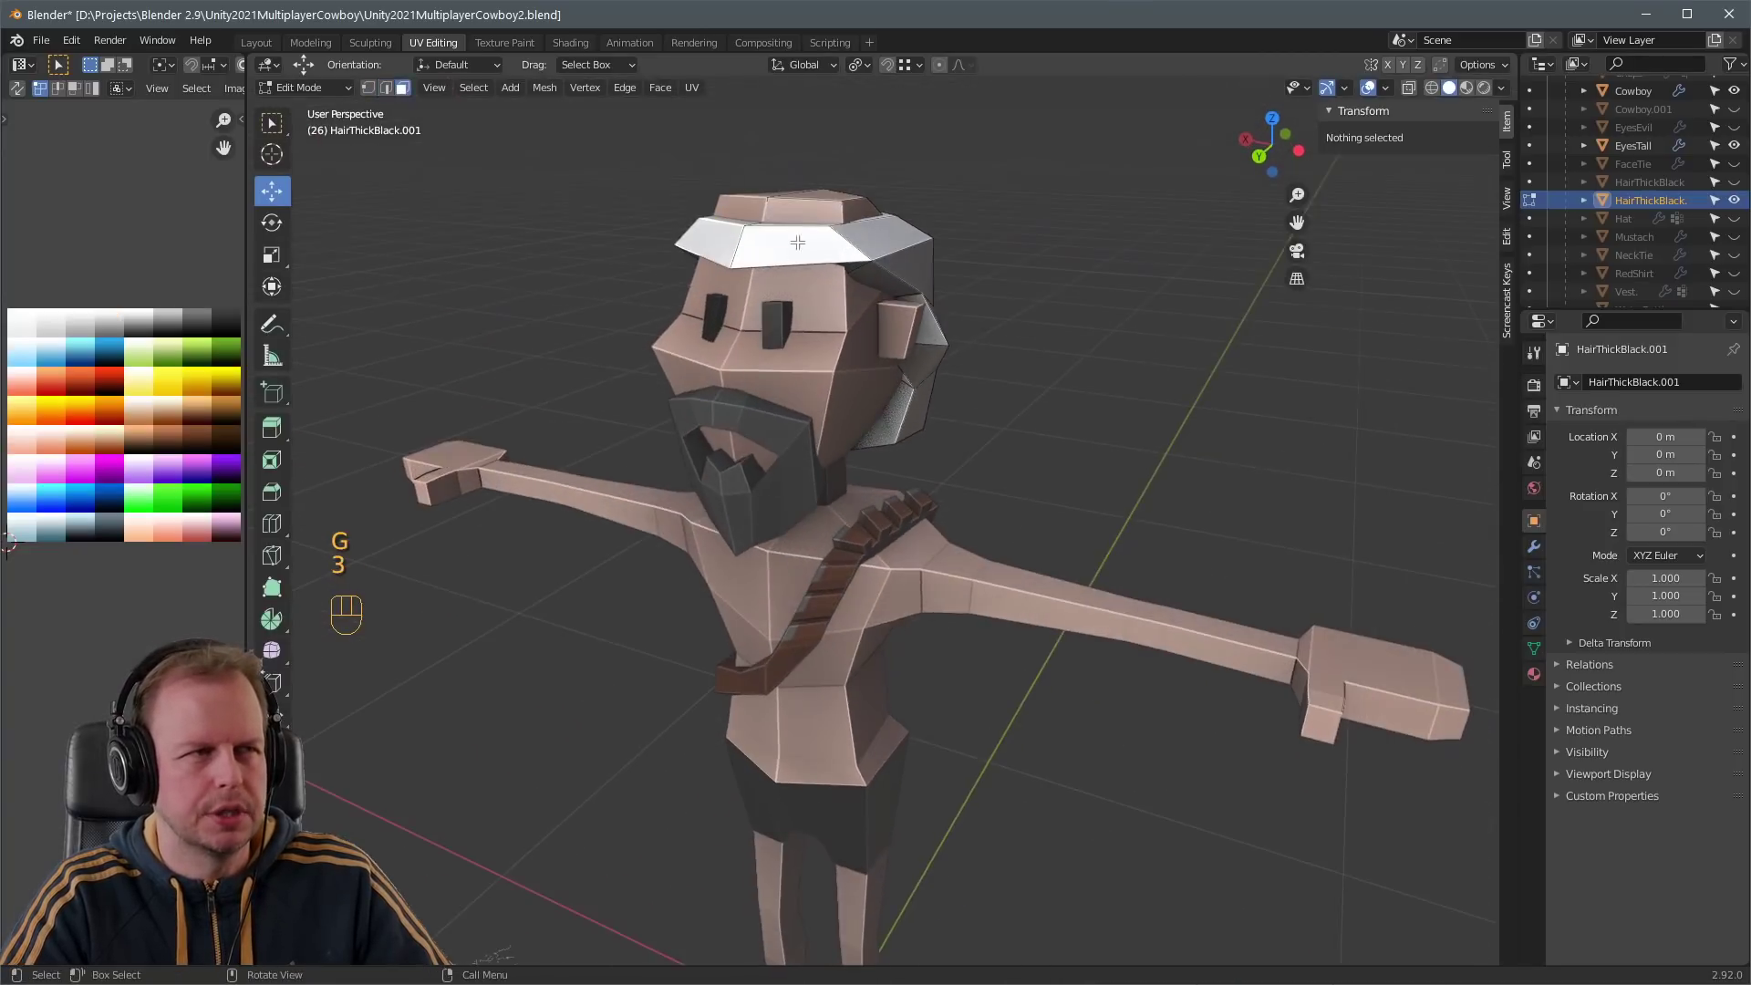
shift+click(778, 258)
middle_drag(823, 297, 907, 310)
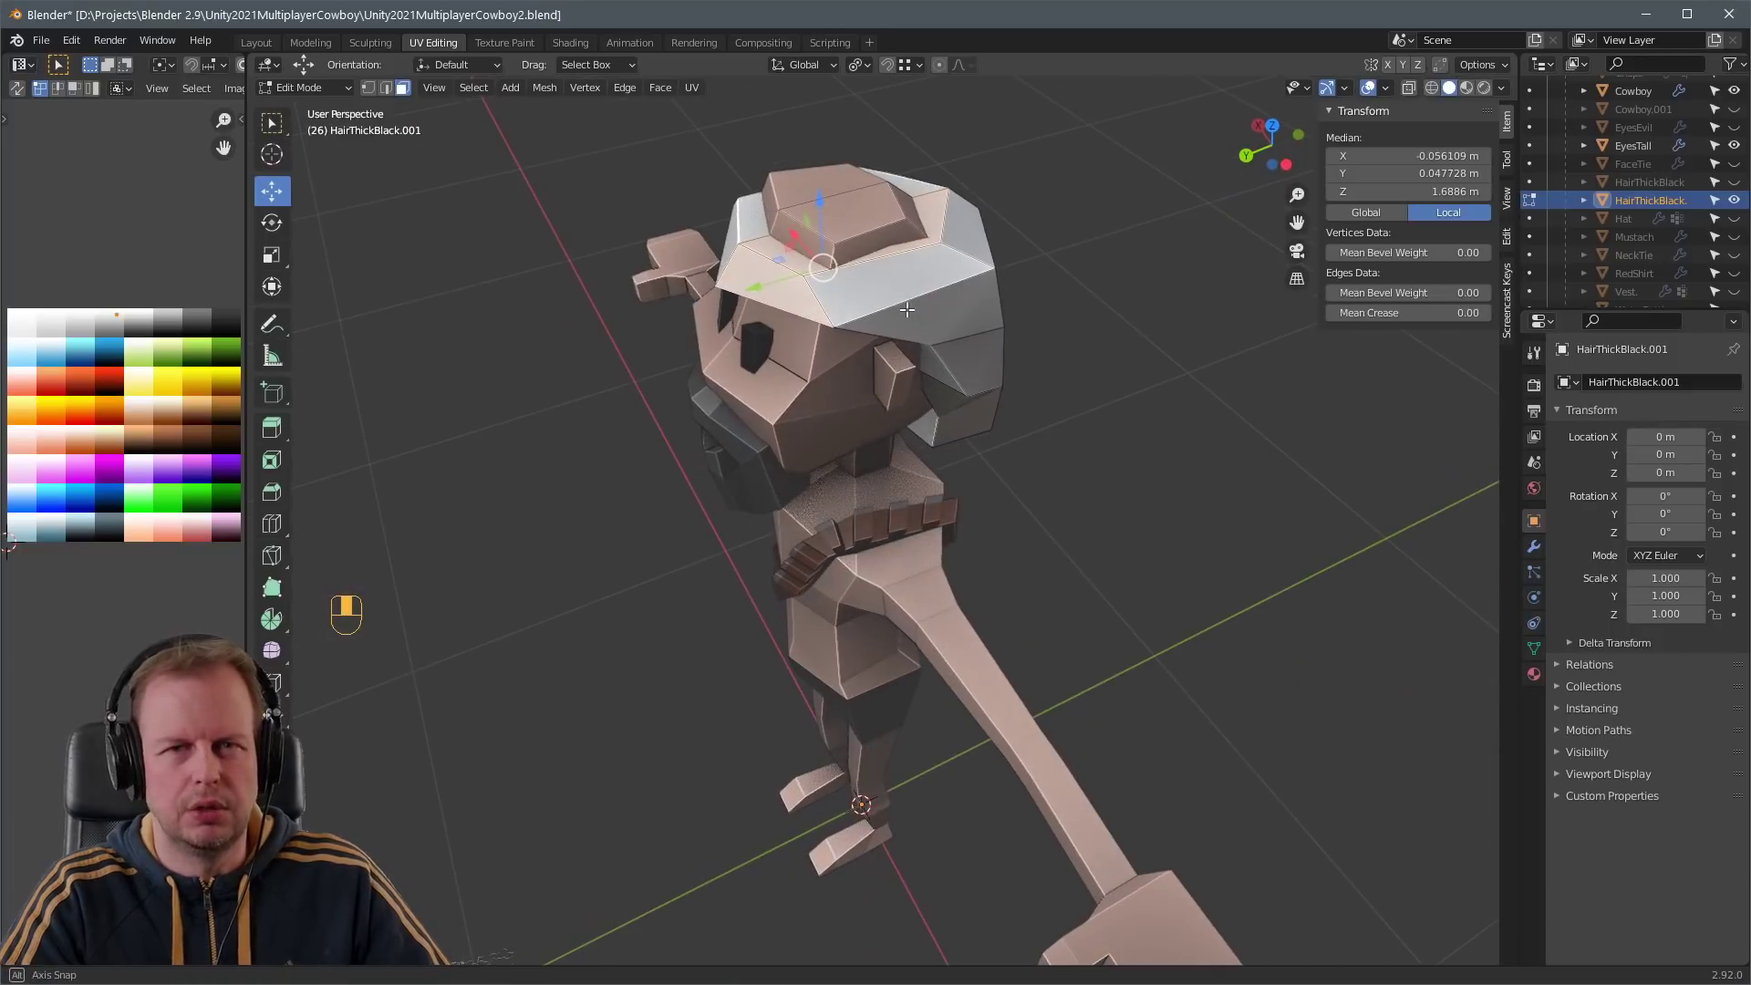
click(802, 260)
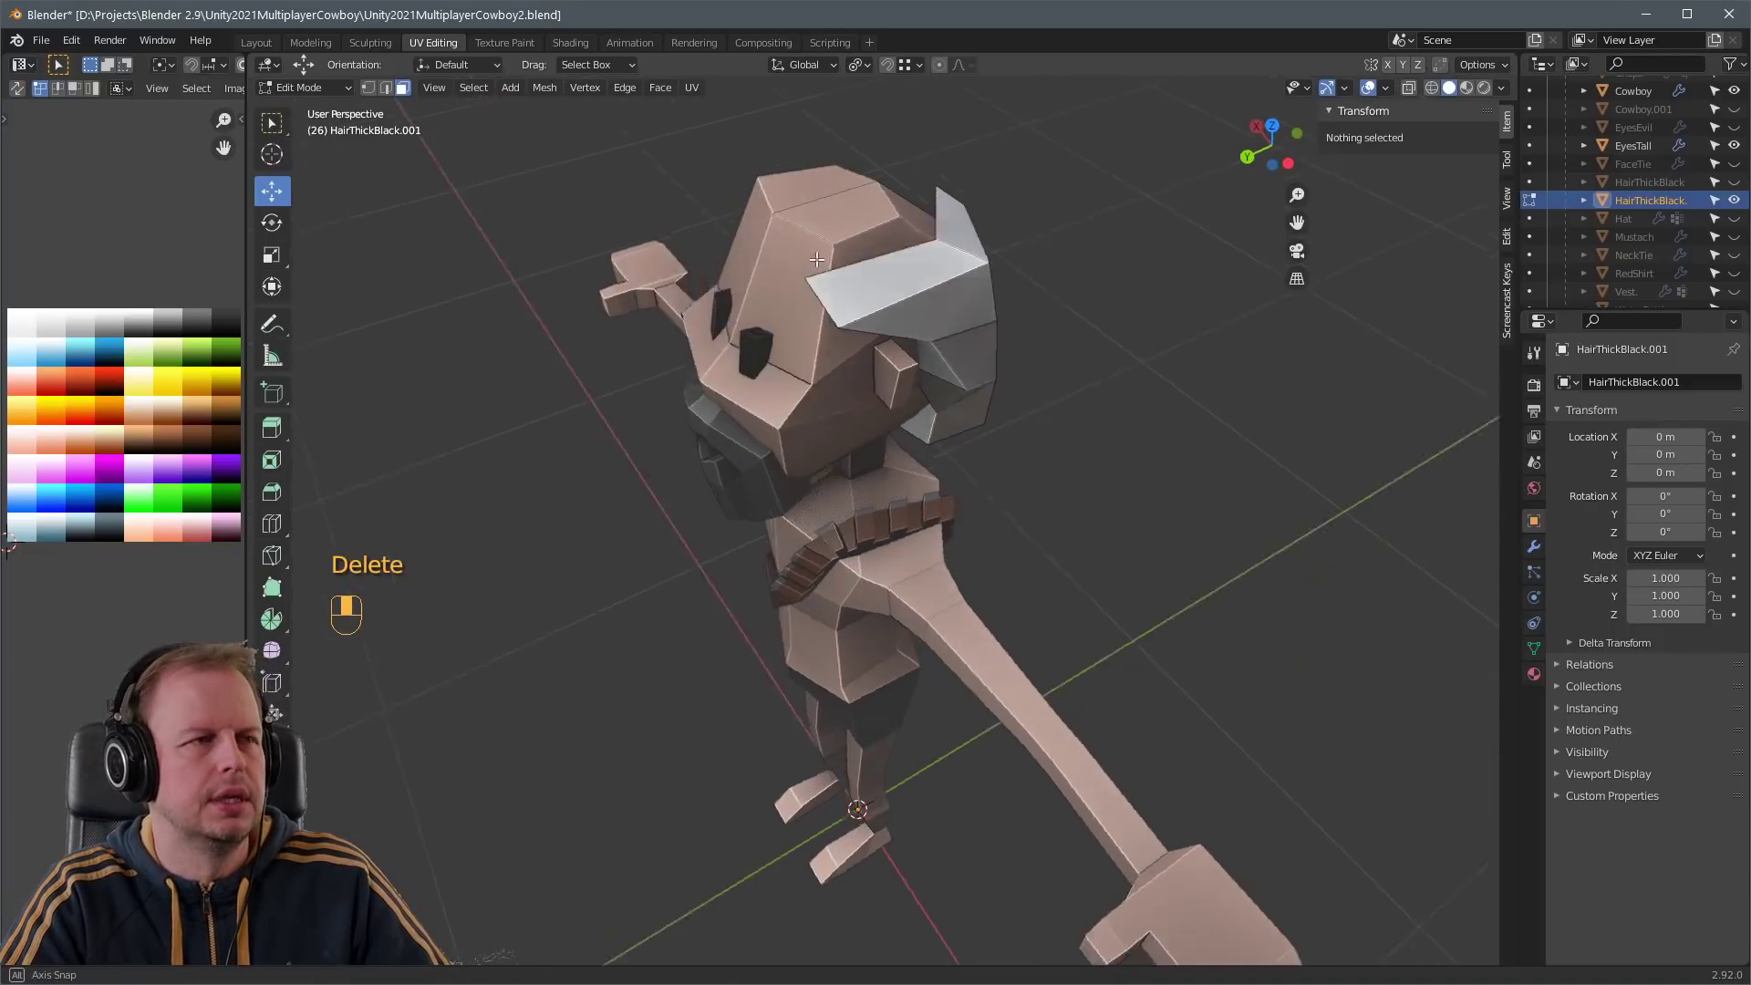
key(2)
middle_drag(802, 261, 880, 297)
key(ctrl+z)
key(ctrl+z)
key(ctrl+z)
- Move the selected side part of the hair about 0.023 m outward from the head
click(848, 255)
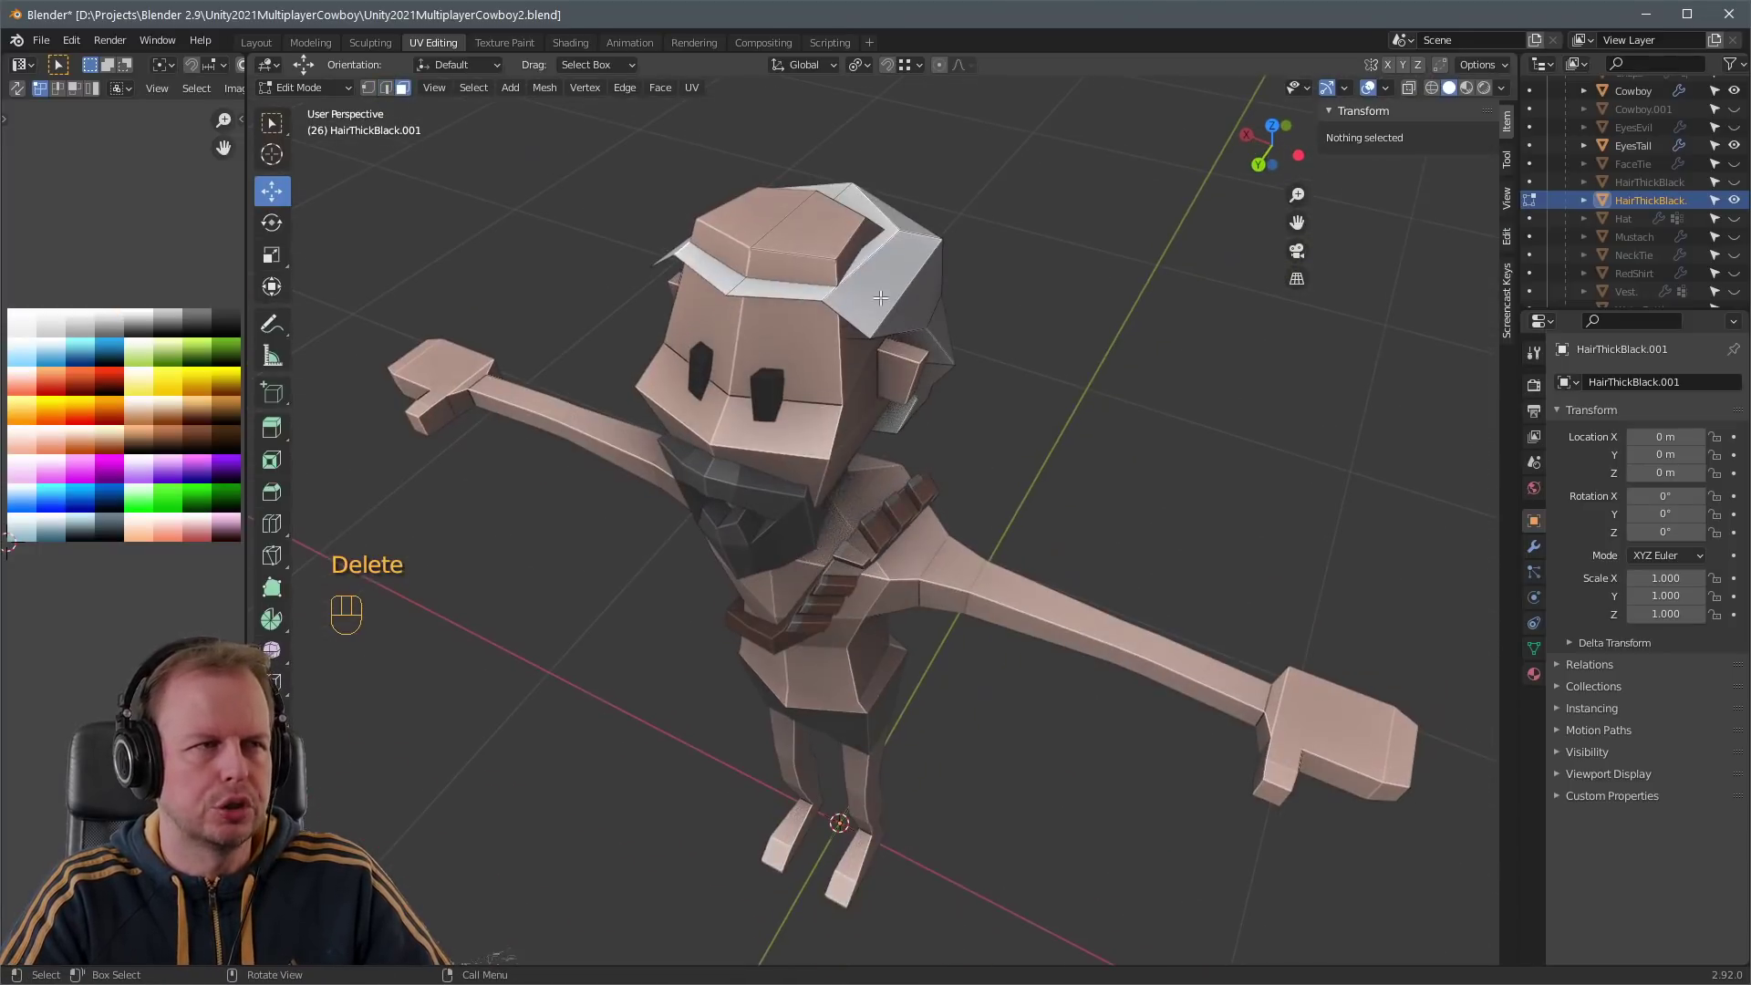
click(966, 244)
middle_drag(966, 244, 894, 223)
- In see-through view, try to connect two vertices across the hair's side face to split it
key(alt+z)
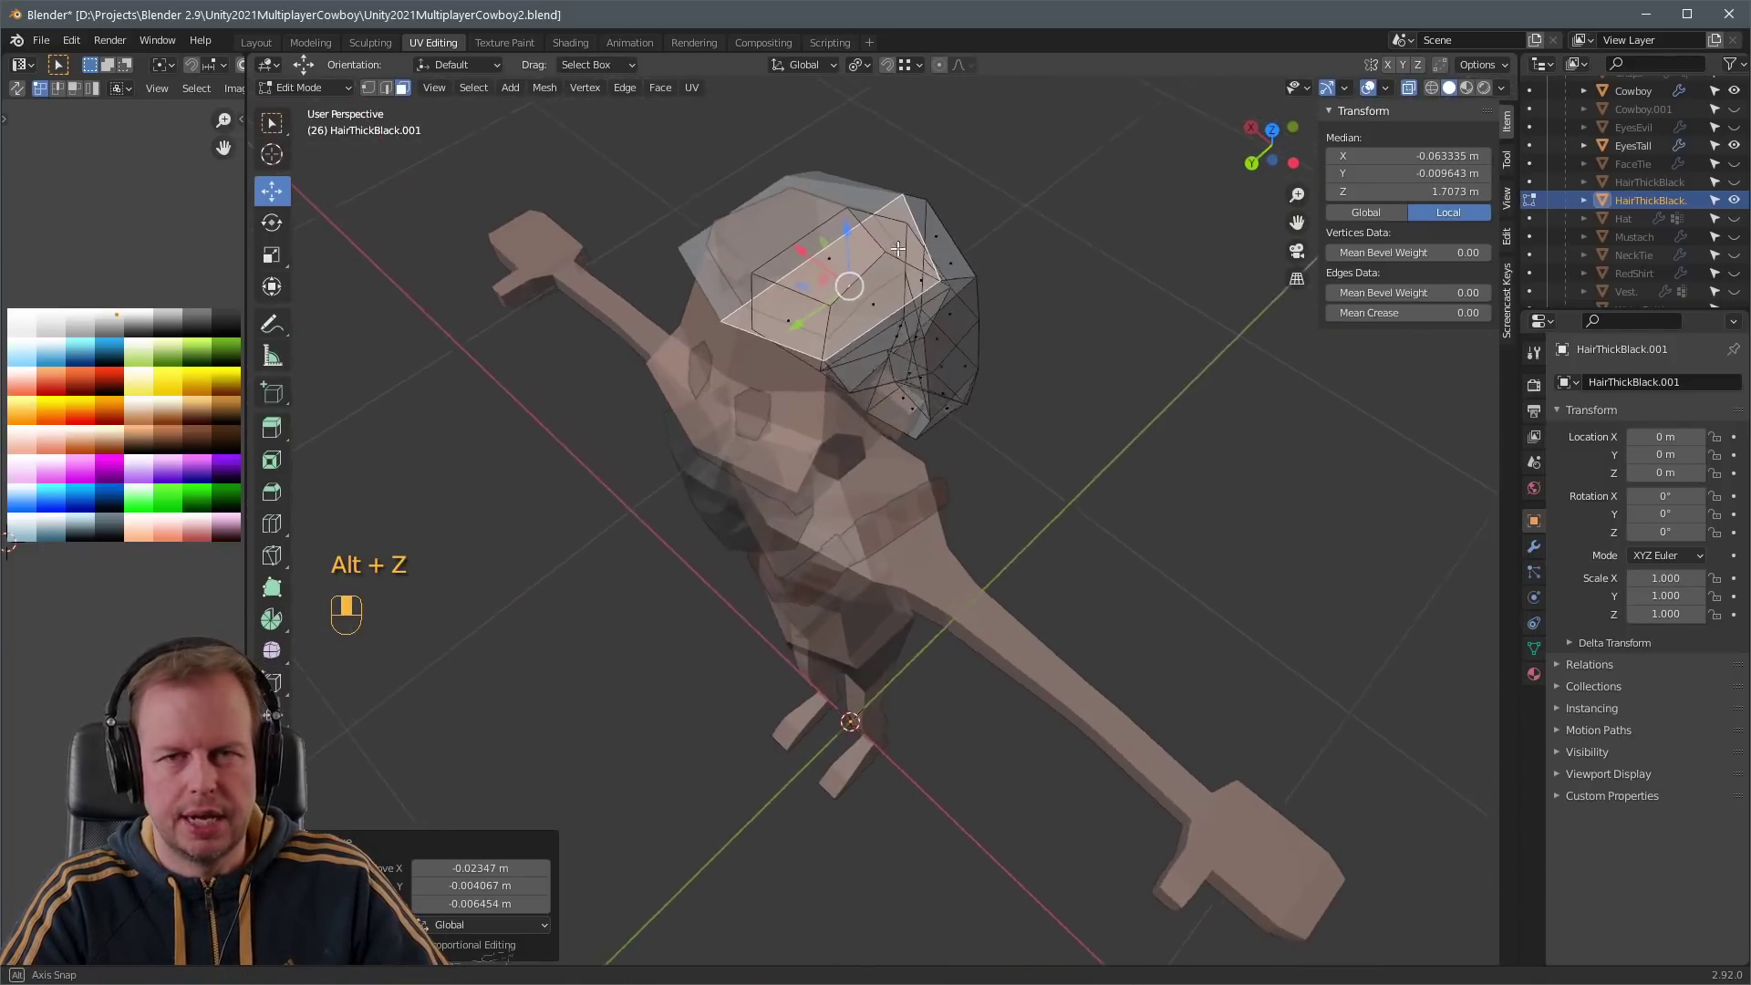
key(1)
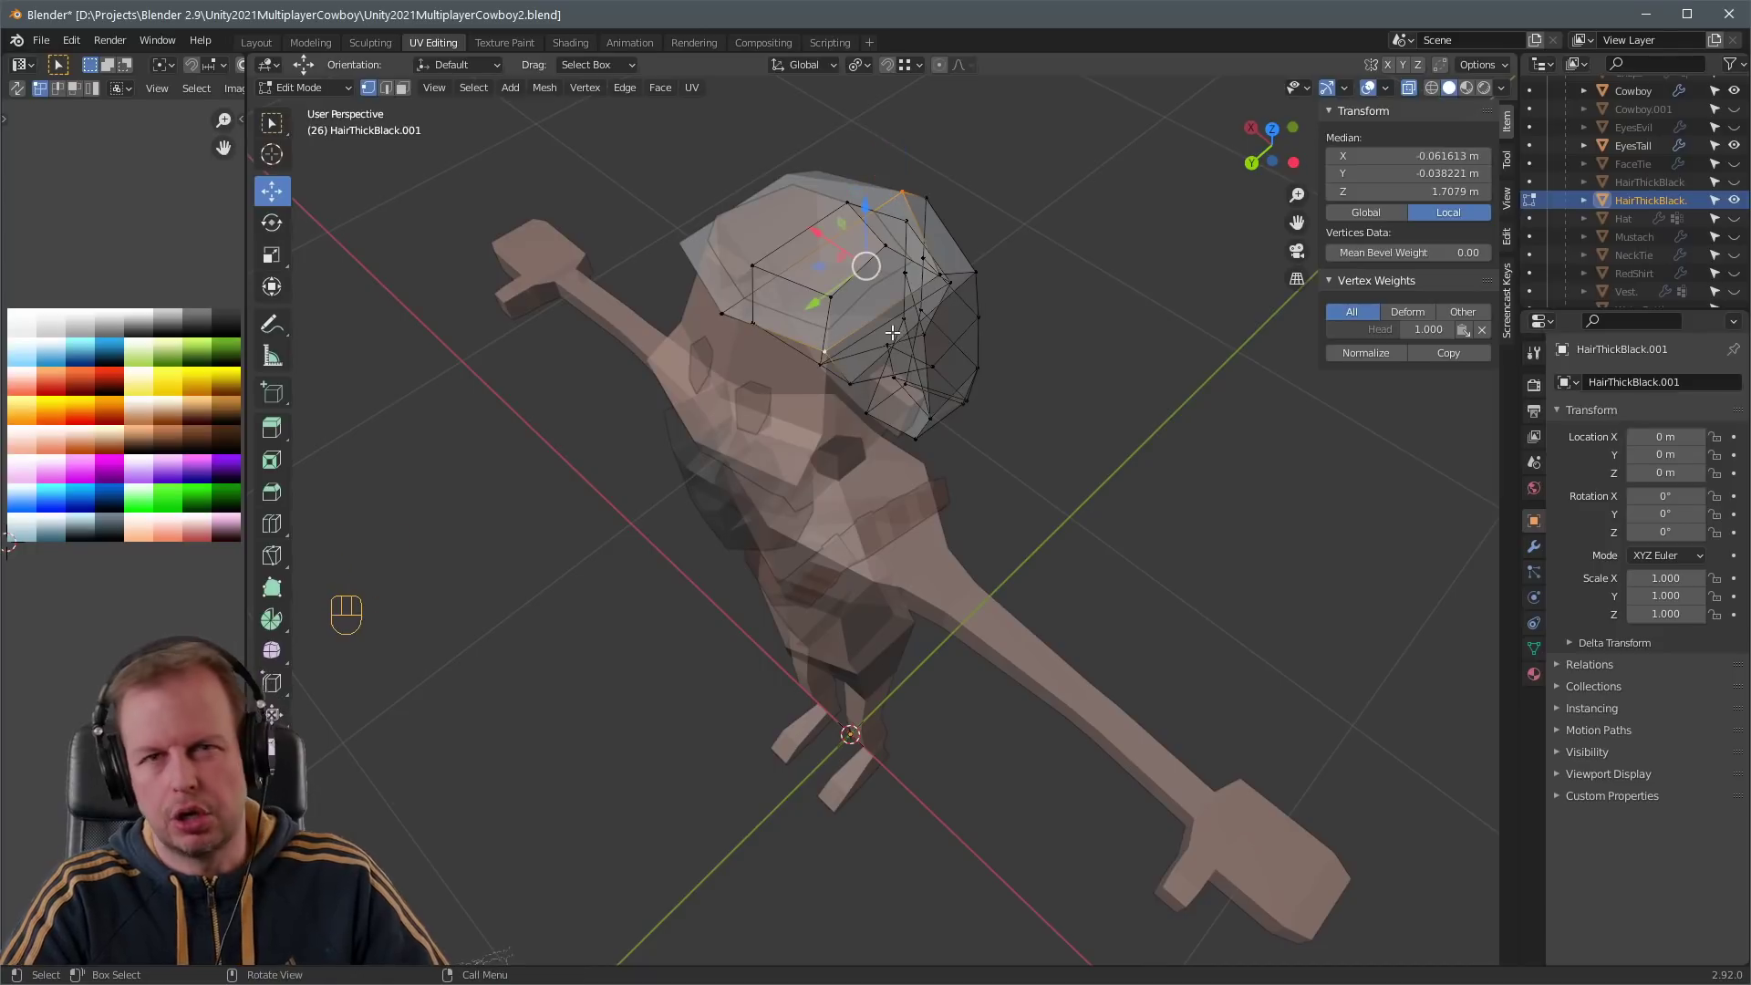
key(3)
key(ctrl+z)
key(ctrl+z)
key(ctrl+z)
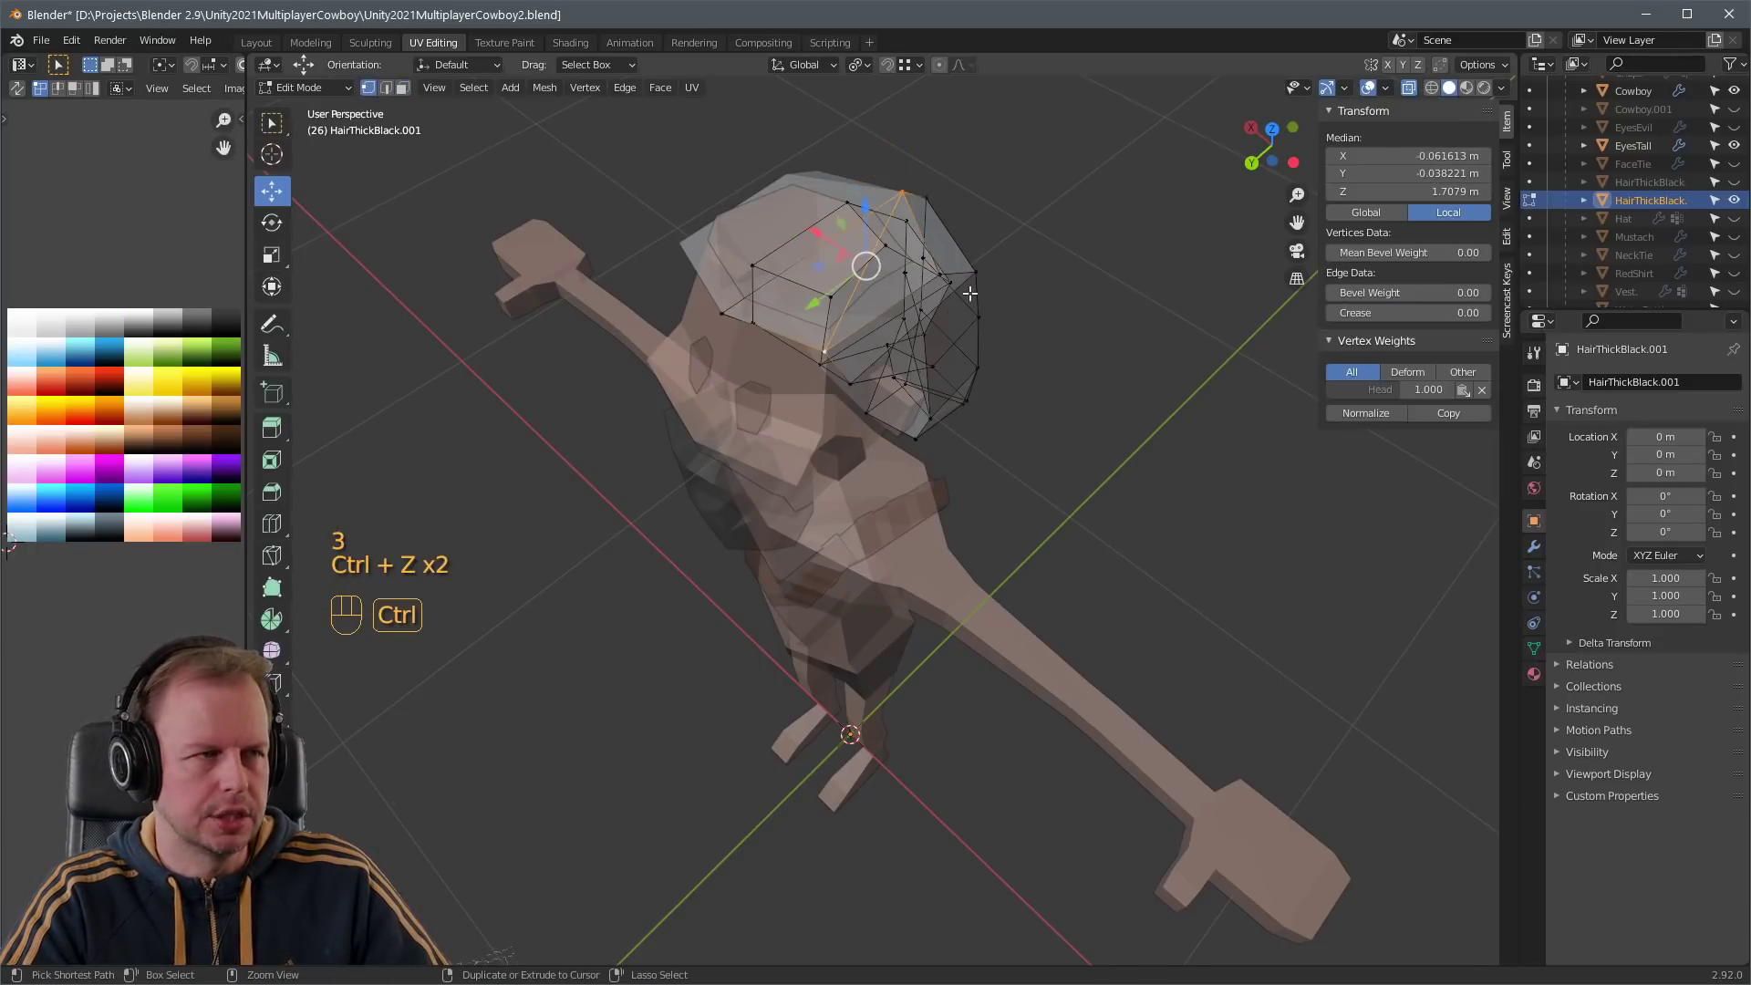
key(ctrl+r)
- Delete the hair's front faces to clear the forehead, and return to solid display
key(3)
click(802, 300)
middle_drag(804, 300, 994, 265)
key(alt+z)
key(alt+z)
key(Delete)
click(856, 284)
key(alt+z)
- Move the front vertices of the remaining side hair to shape its edge around the bald head
key(1)
click(856, 287)
key(g)
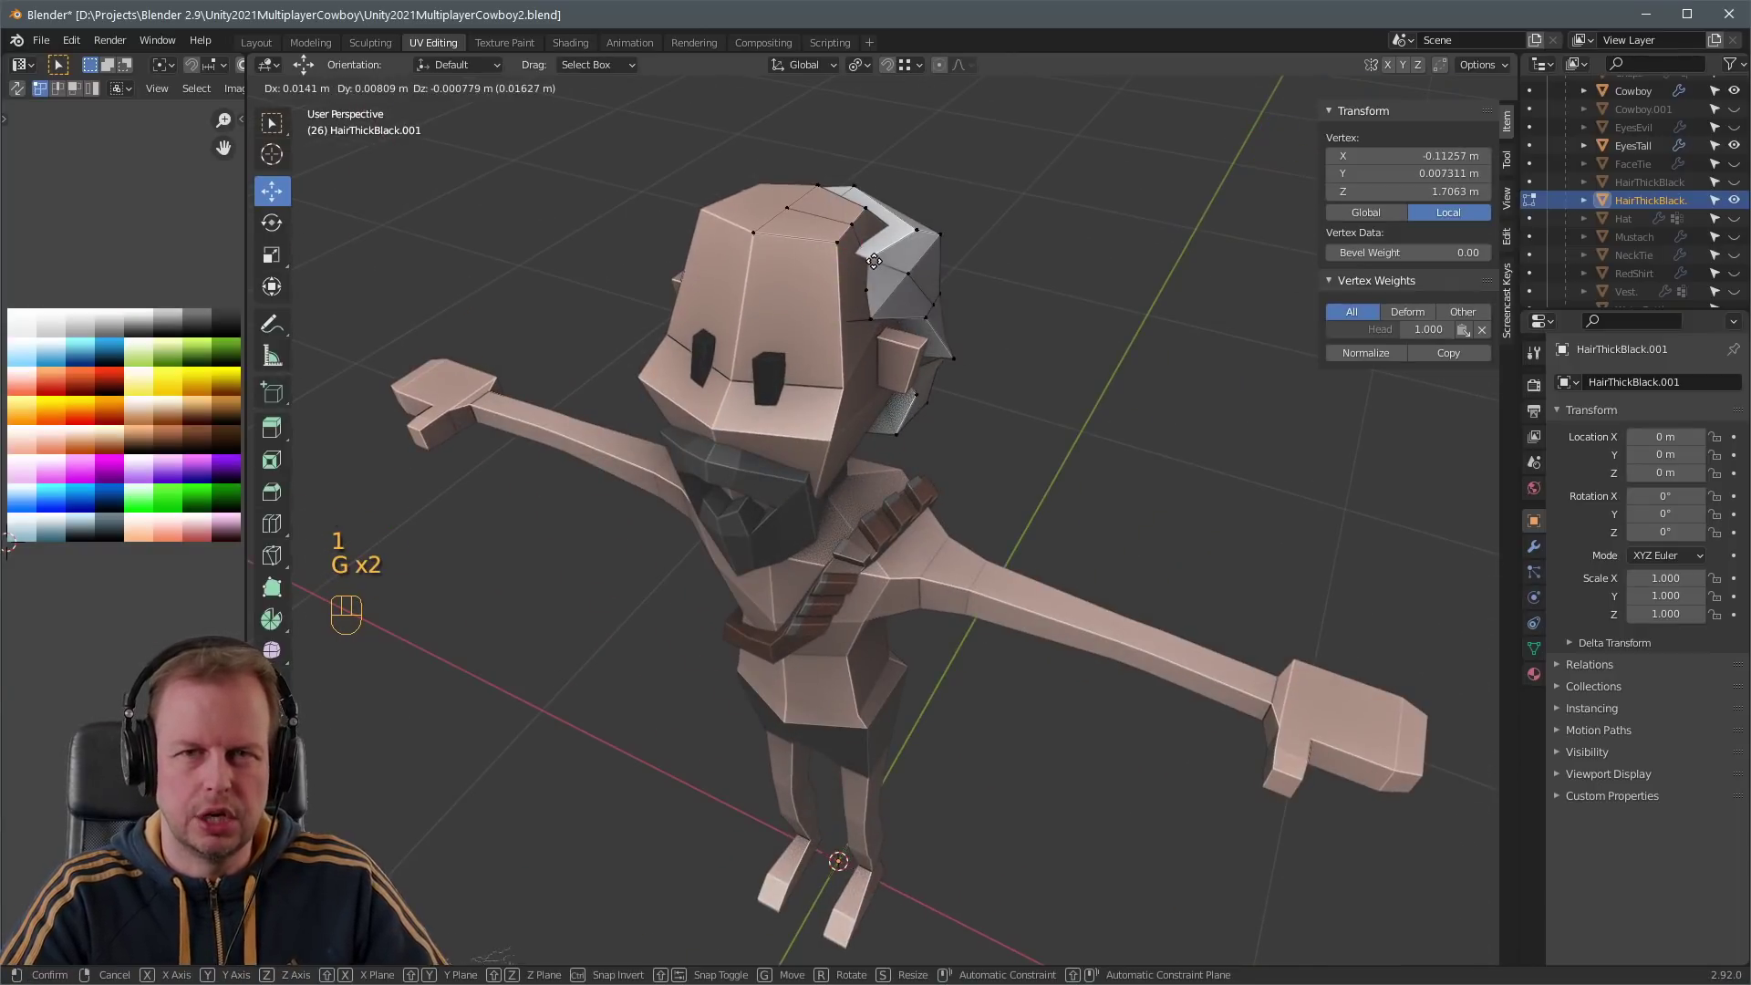
click(874, 260)
middle_drag(874, 261, 942, 302)
key(3)
key(g)
click(973, 387)
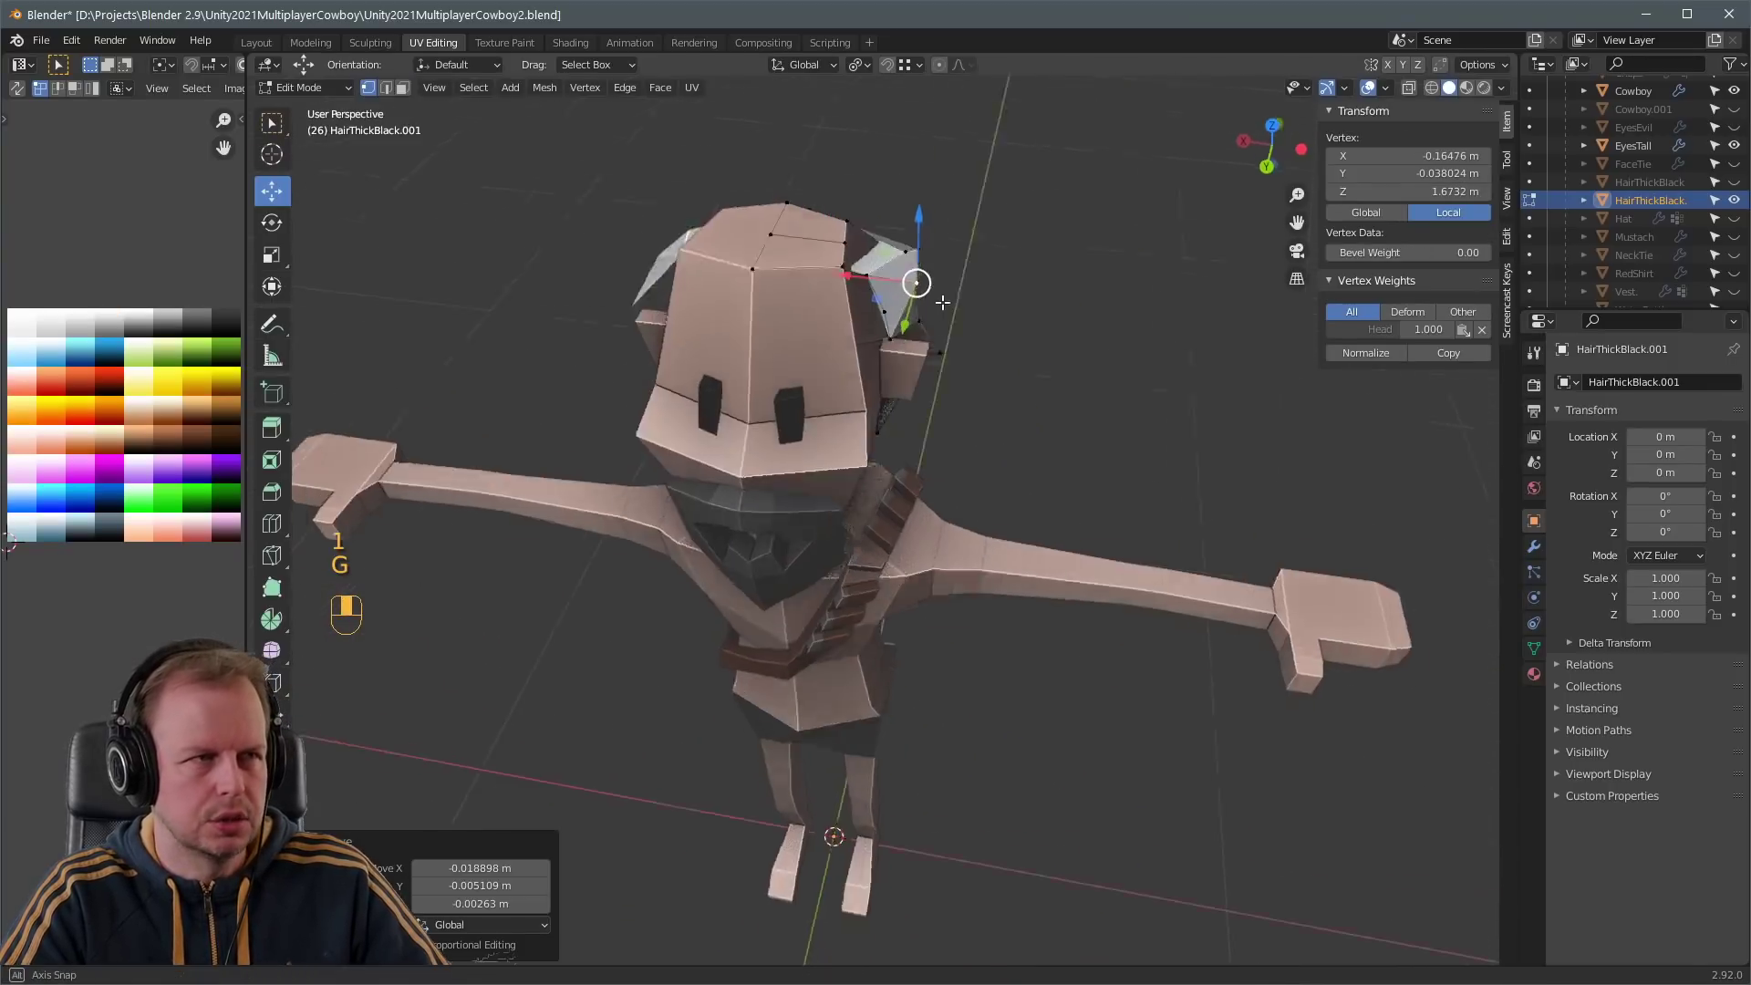
- Hide the Cowboy body and return to editing the HairThickBlack.001 mesh on its own
scroll(942, 301, down, 3)
key(2)
key(Tab)
click(817, 337)
key(h)
middle_drag(818, 340, 852, 309)
click(953, 264)
key(Tab)
key(Tab)
key(Tab)
- Select the inner faces beneath the hair's top rim and delete them
key(3)
click(848, 282)
click(758, 435)
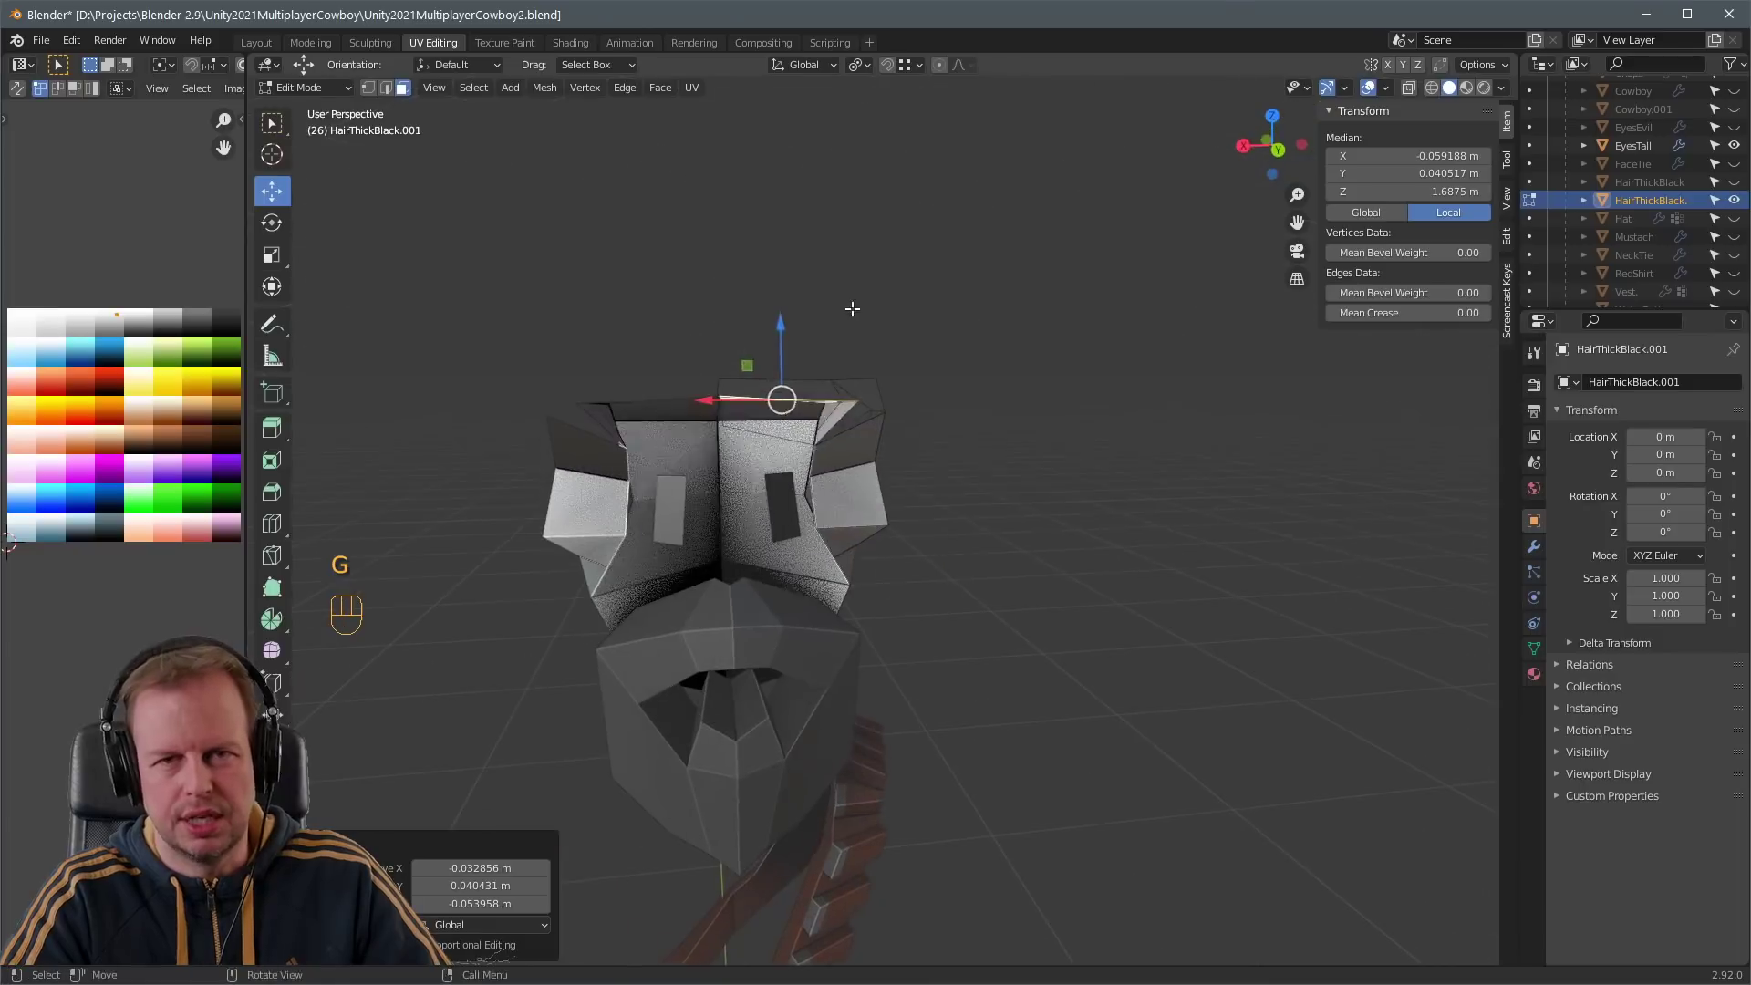
click(813, 388)
middle_drag(814, 388, 841, 576)
click(708, 331)
key(Delete)
- Delete the remaining inner faces along the hair's side, leaving the outer shell and its rim
key(3)
click(782, 584)
click(814, 559)
click(786, 472)
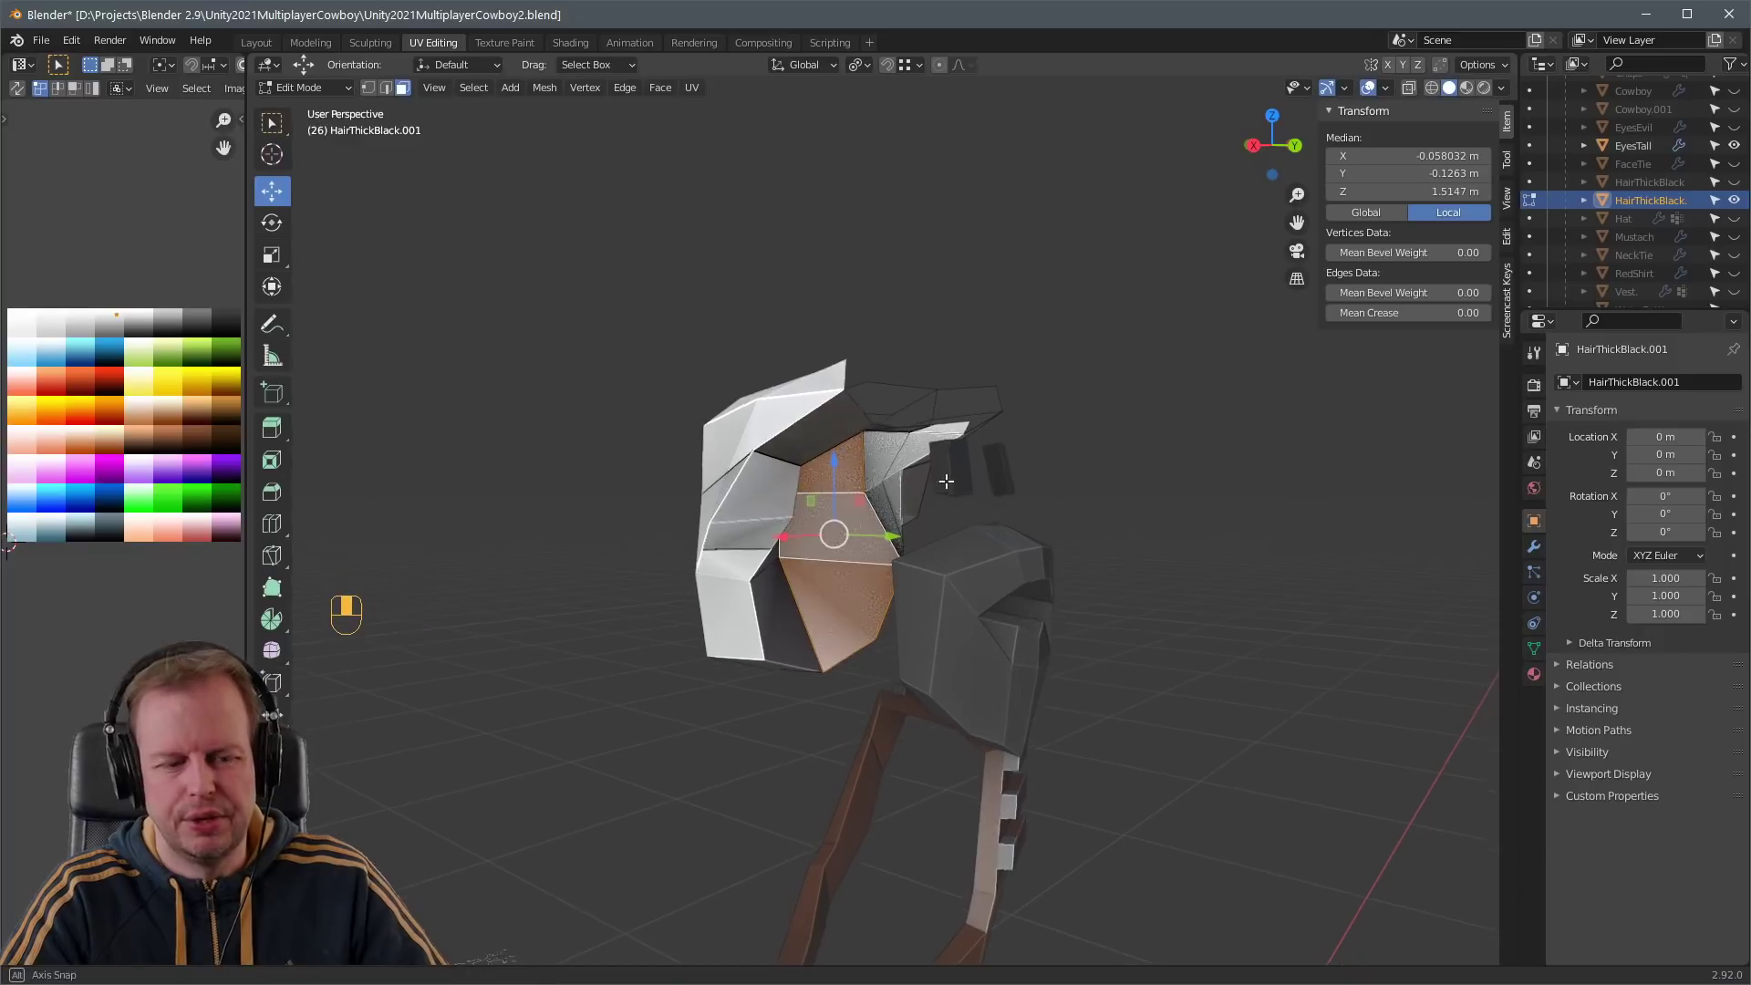
shift+click(917, 445)
middle_drag(918, 445, 953, 352)
key(Delete)
click(949, 420)
click(825, 383)
middle_drag(825, 383, 881, 477)
key(x)
click(939, 393)
- Move a vertex on the inner edge of the hair shell to tidy its outline
middle_drag(712, 408, 779, 488)
key(1)
click(841, 522)
key(g)
- Try to close the hair's open inner side from its boundary edges, first with a grid fill and with a plain face
key(3)
key(2)
key(a)
key(a)
click(937, 487)
key(3)
click(641, 399)
middle_drag(642, 398, 933, 419)
key(1)
click(886, 463)
click(840, 469)
key(a)
key(a)
alt+click(746, 391)
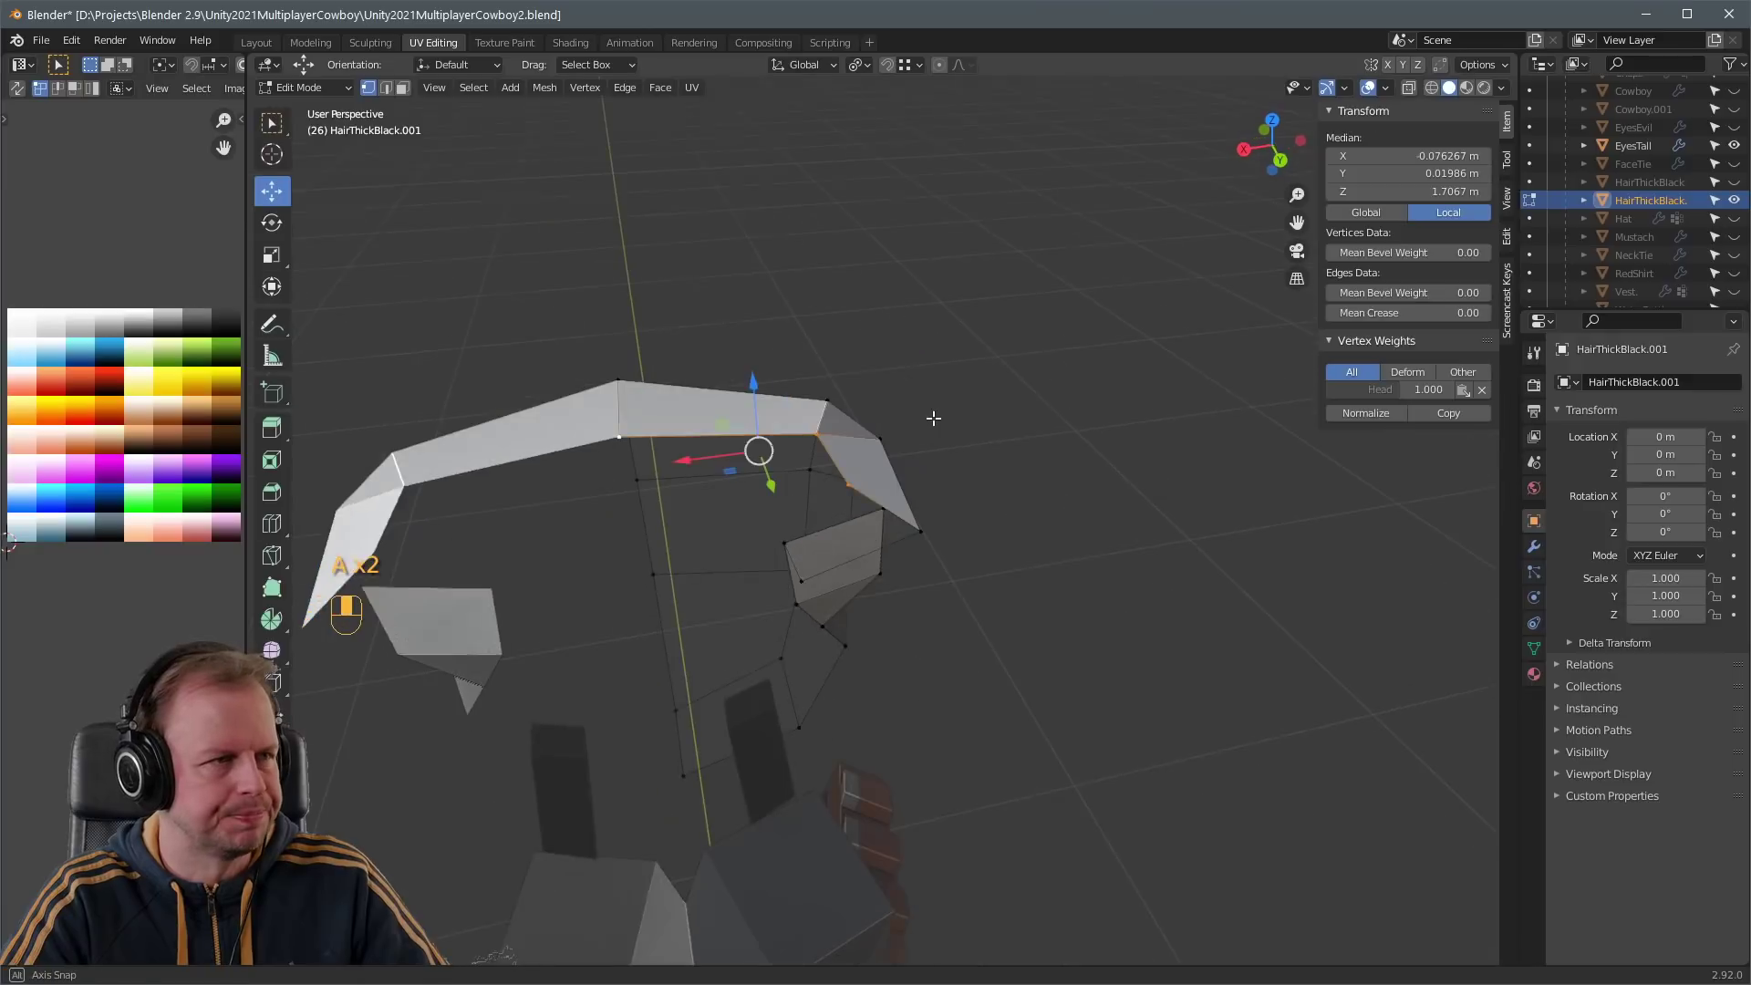
key(a)
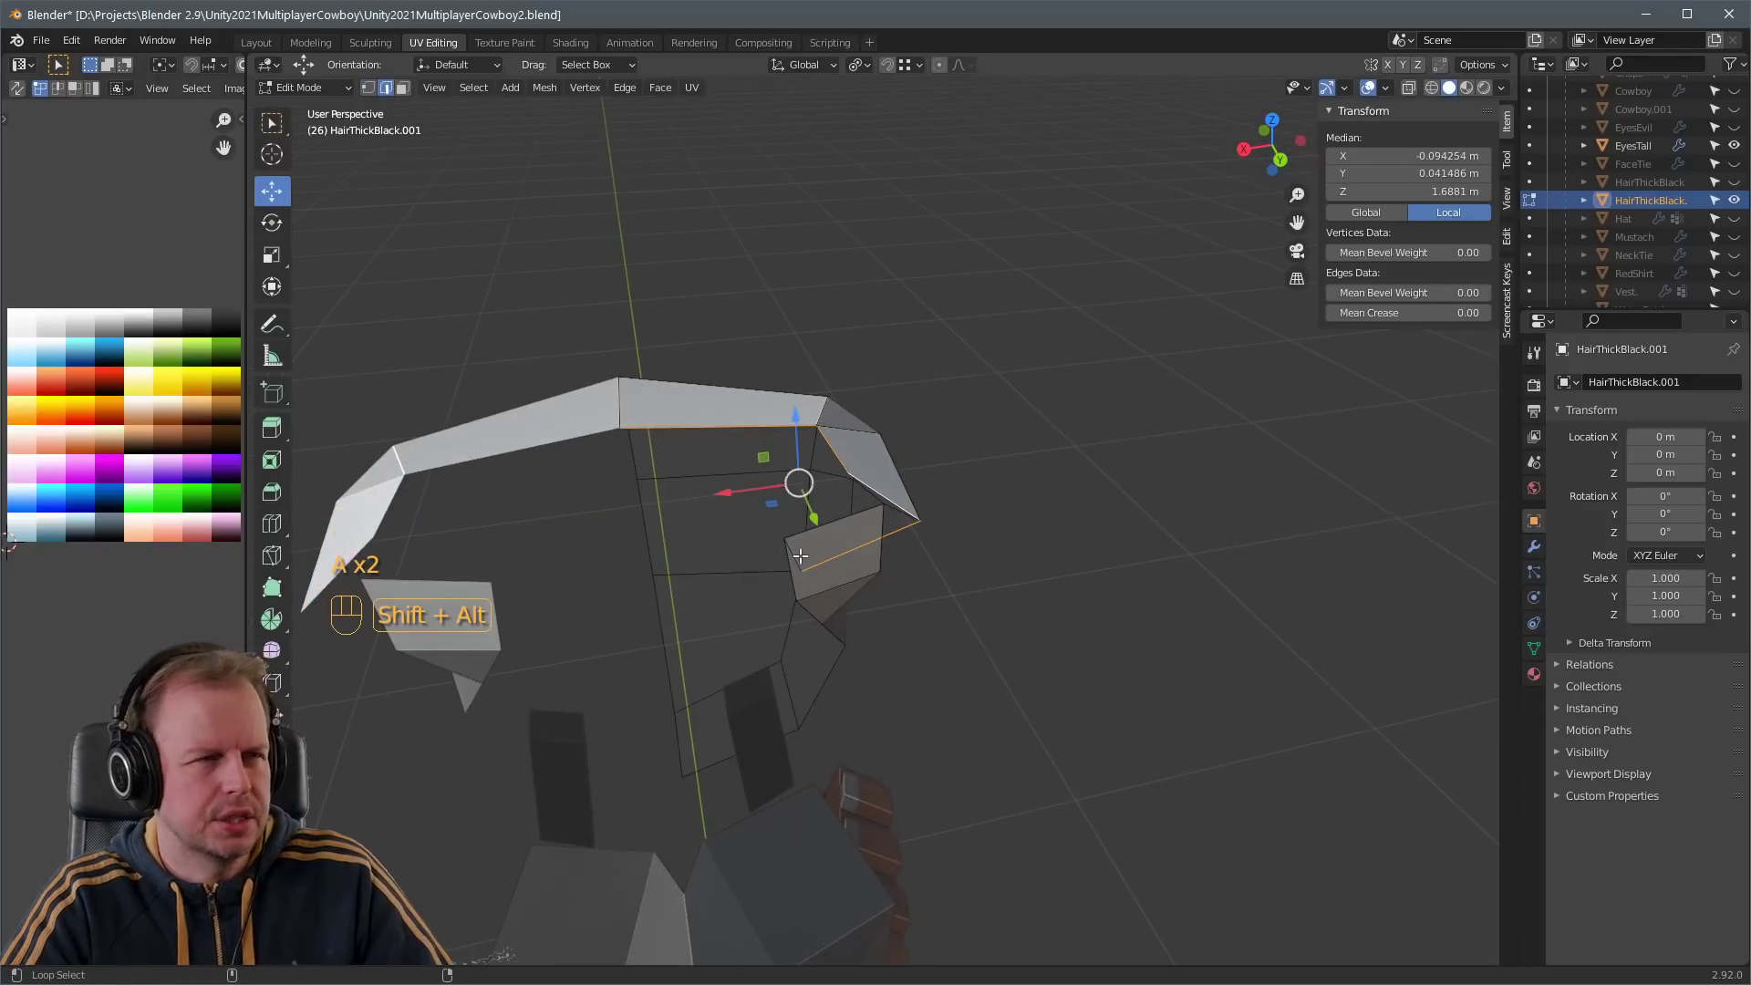
middle_drag(799, 555, 954, 389)
key(F3)
text(gr)
key(Return)
key(f)
key(ctrl+z)
key(ctrl+z)
- Extrude the inner edges of the hair's top rim downward to start an inner wall
key(2)
click(996, 500)
click(823, 511)
scroll(972, 451, up, 4)
key(1)
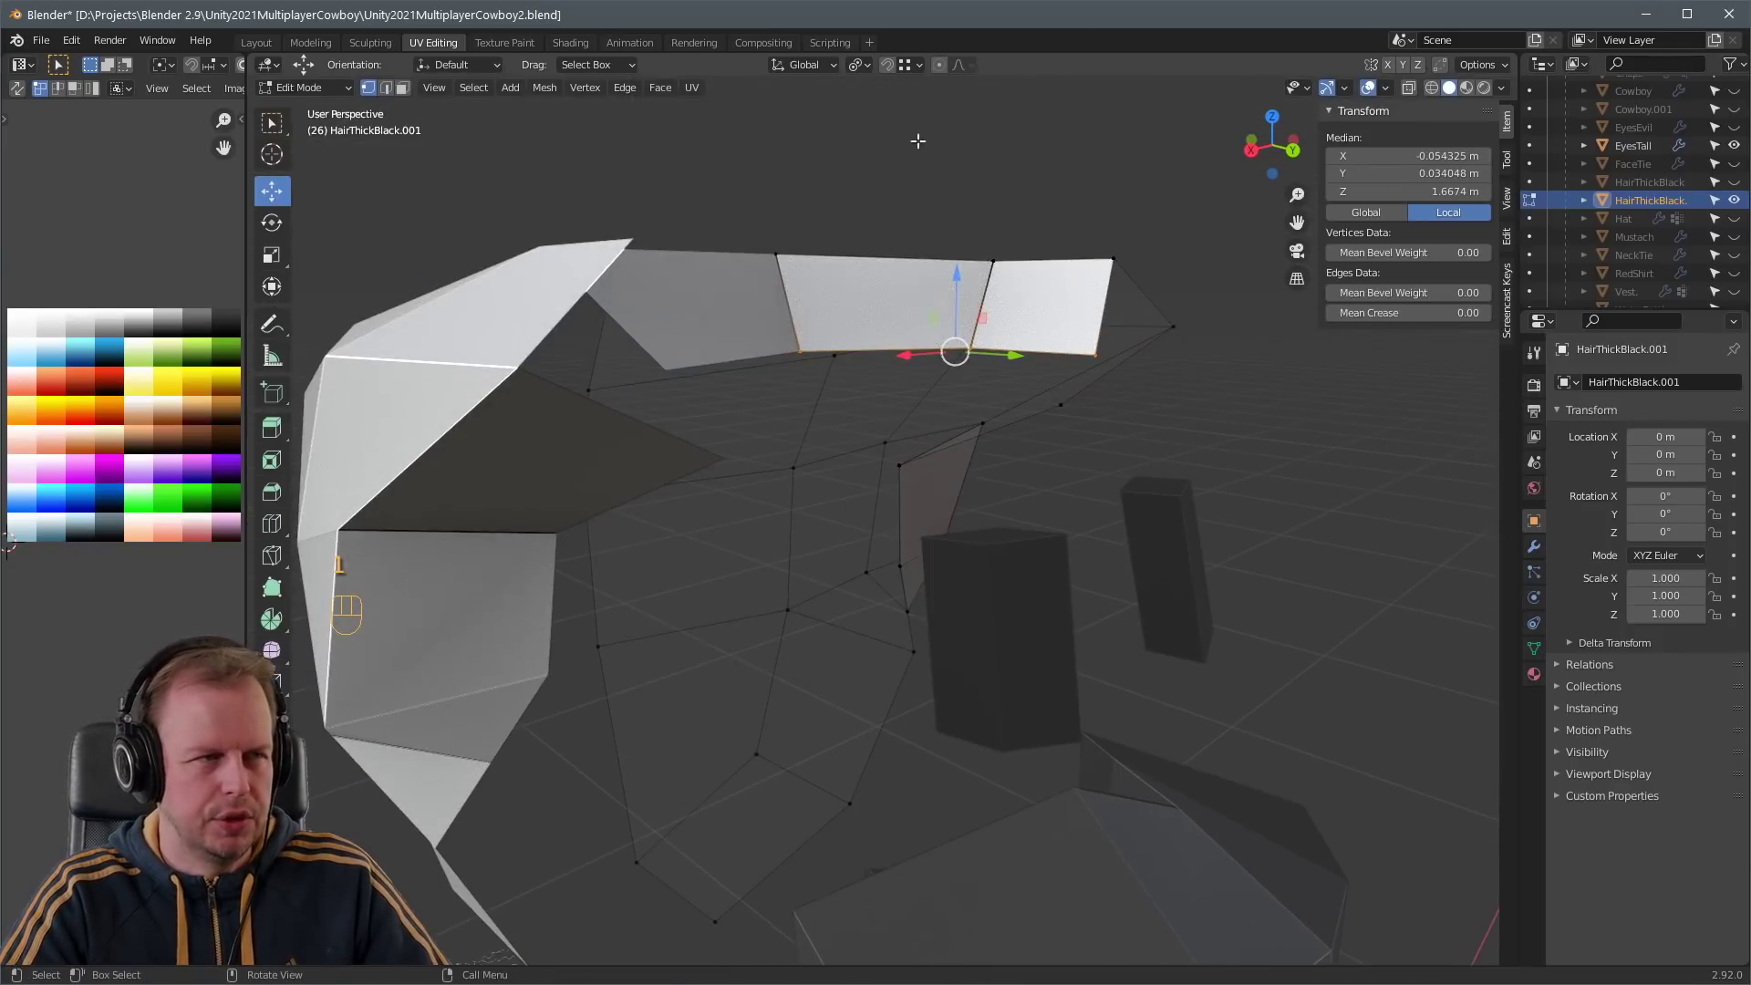
- Turn on Auto Merge Vertices and move the loose vertices of the new inner wall onto the neighbouring side hair vertices
click(1437, 65)
key(g)
right_click(1087, 378)
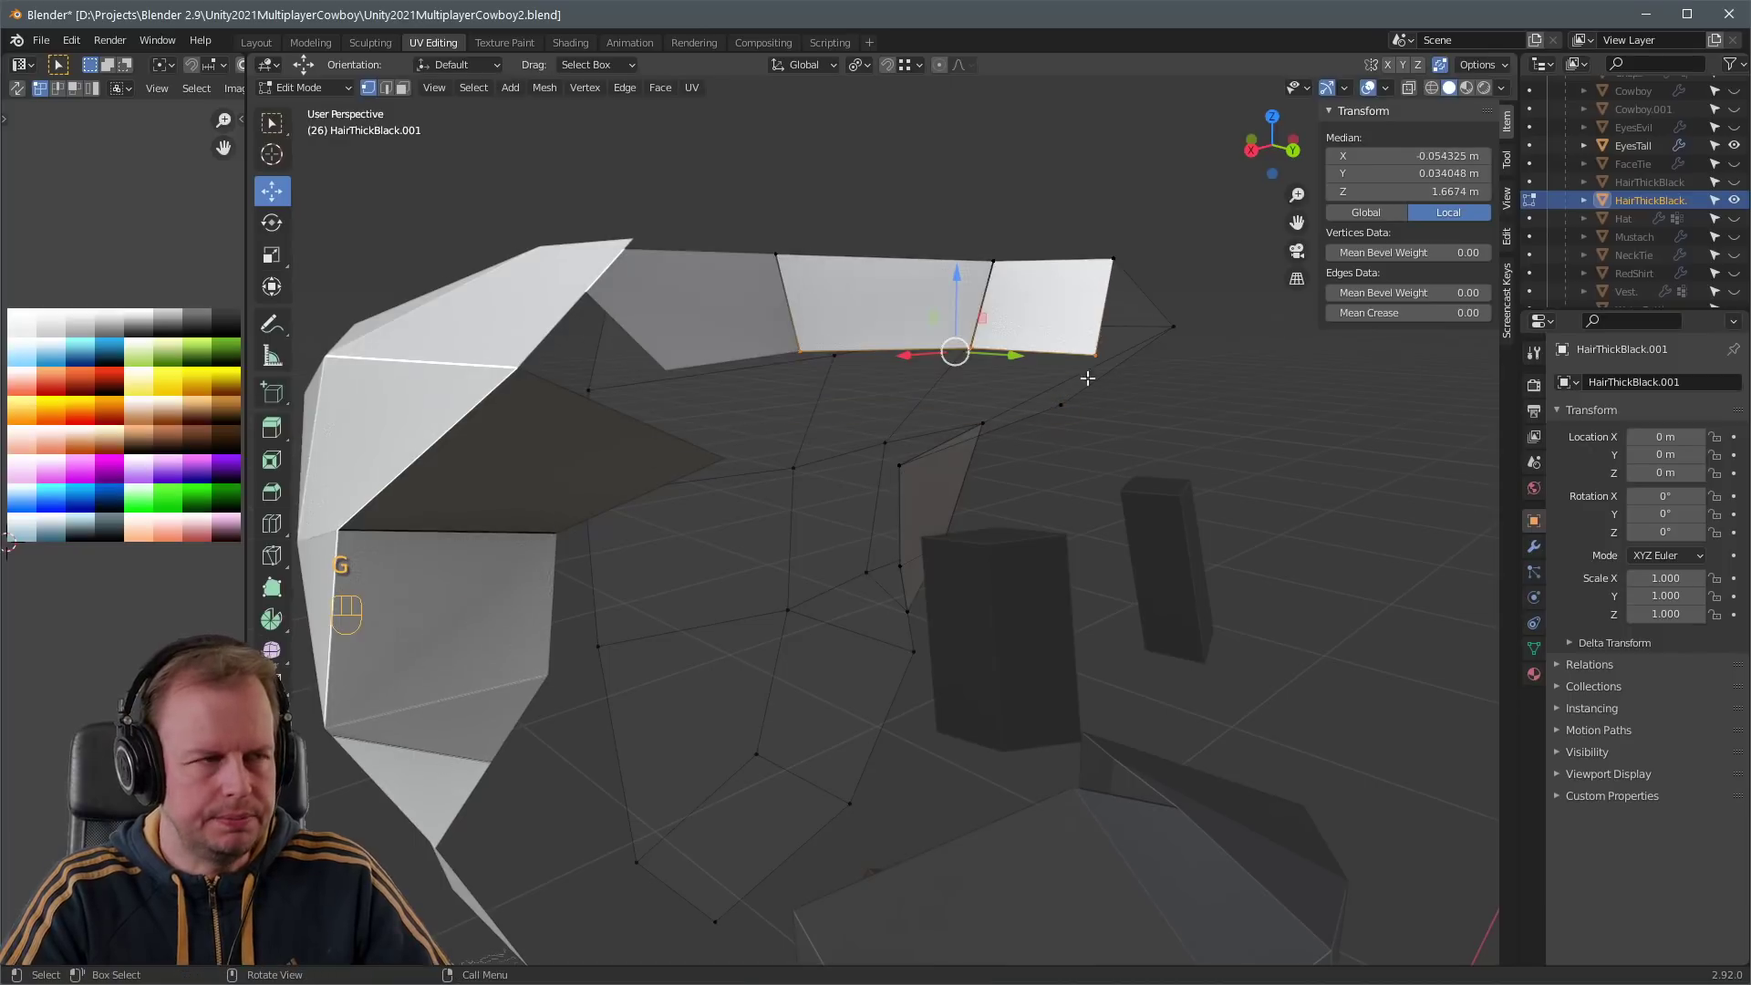
ctrl+click(1069, 399)
middle_drag(1069, 399, 1064, 336)
key(g)
ctrl+click(954, 388)
mouse_move(954, 387)
middle_down()
mouse_move(932, 392)
mouse_move(925, 369)
mouse_move(971, 359)
middle_up()
click(808, 241)
key(g)
ctrl+click(797, 440)
middle_drag(798, 415, 857, 438)
key(g)
click(878, 361)
- Select the chain of inner side edges below the top wall and extrude it toward the middle of the head
shift+click(740, 542)
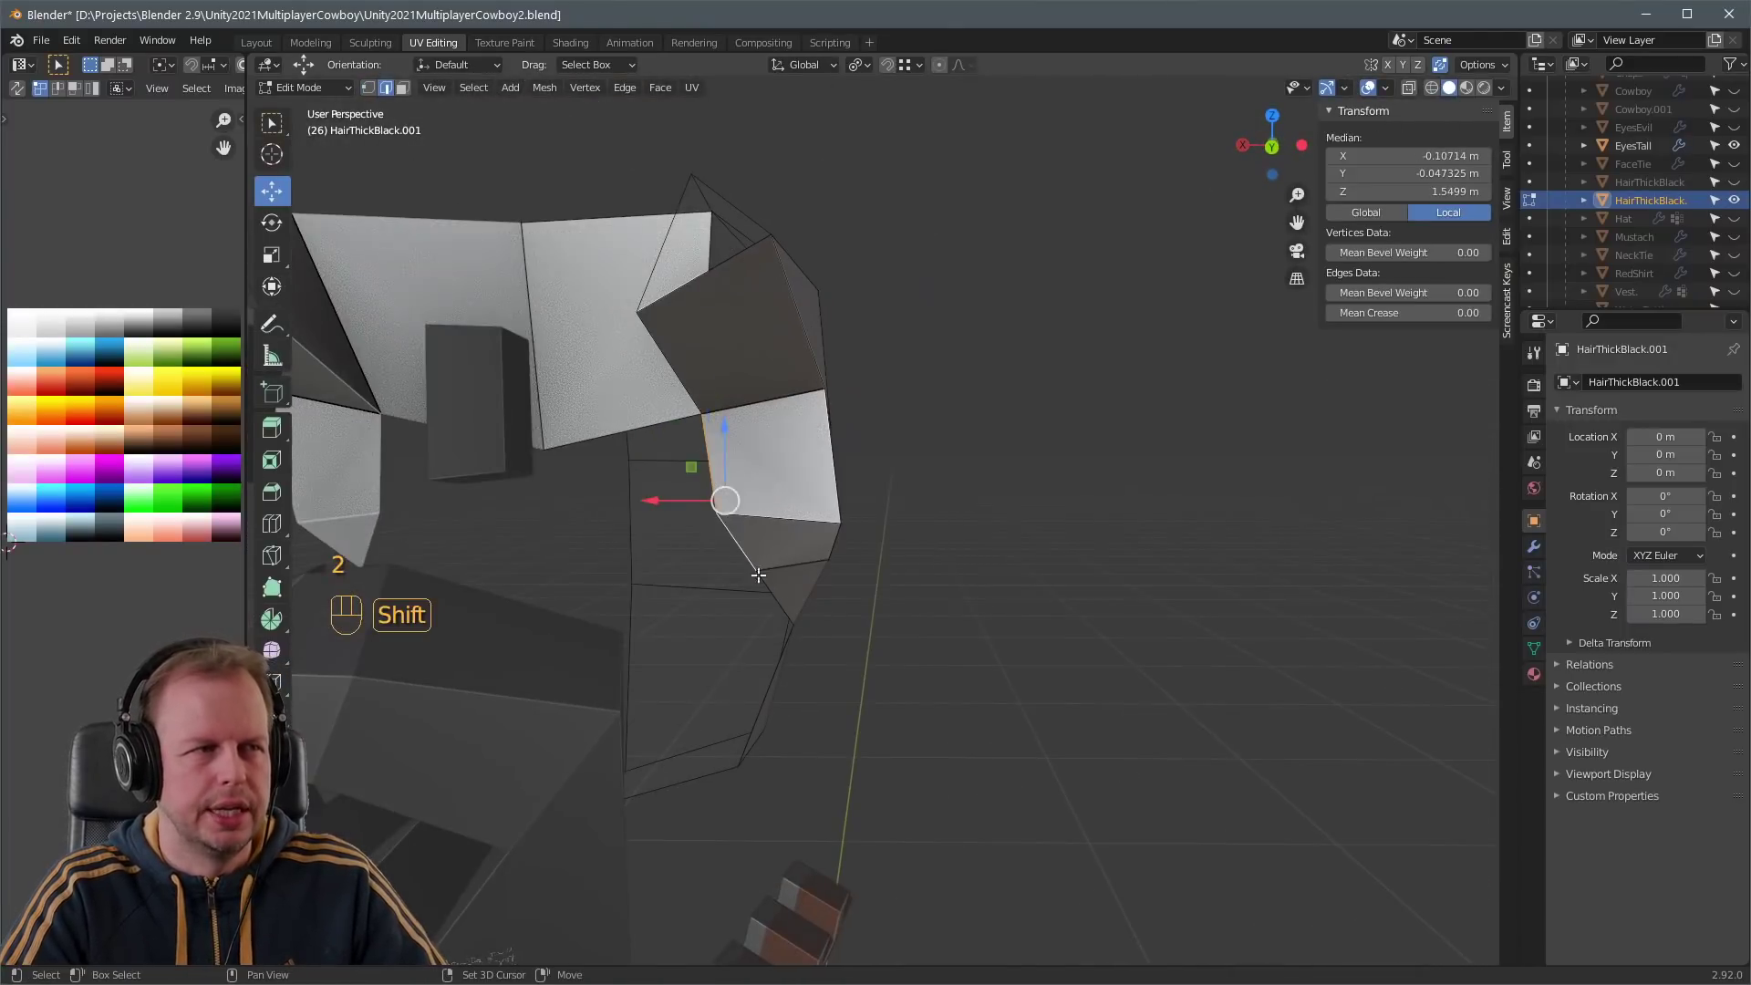
shift+click(764, 593)
mouse_move(764, 597)
middle_down()
mouse_move(648, 597)
mouse_move(791, 625)
mouse_move(781, 606)
middle_up()
key(e)
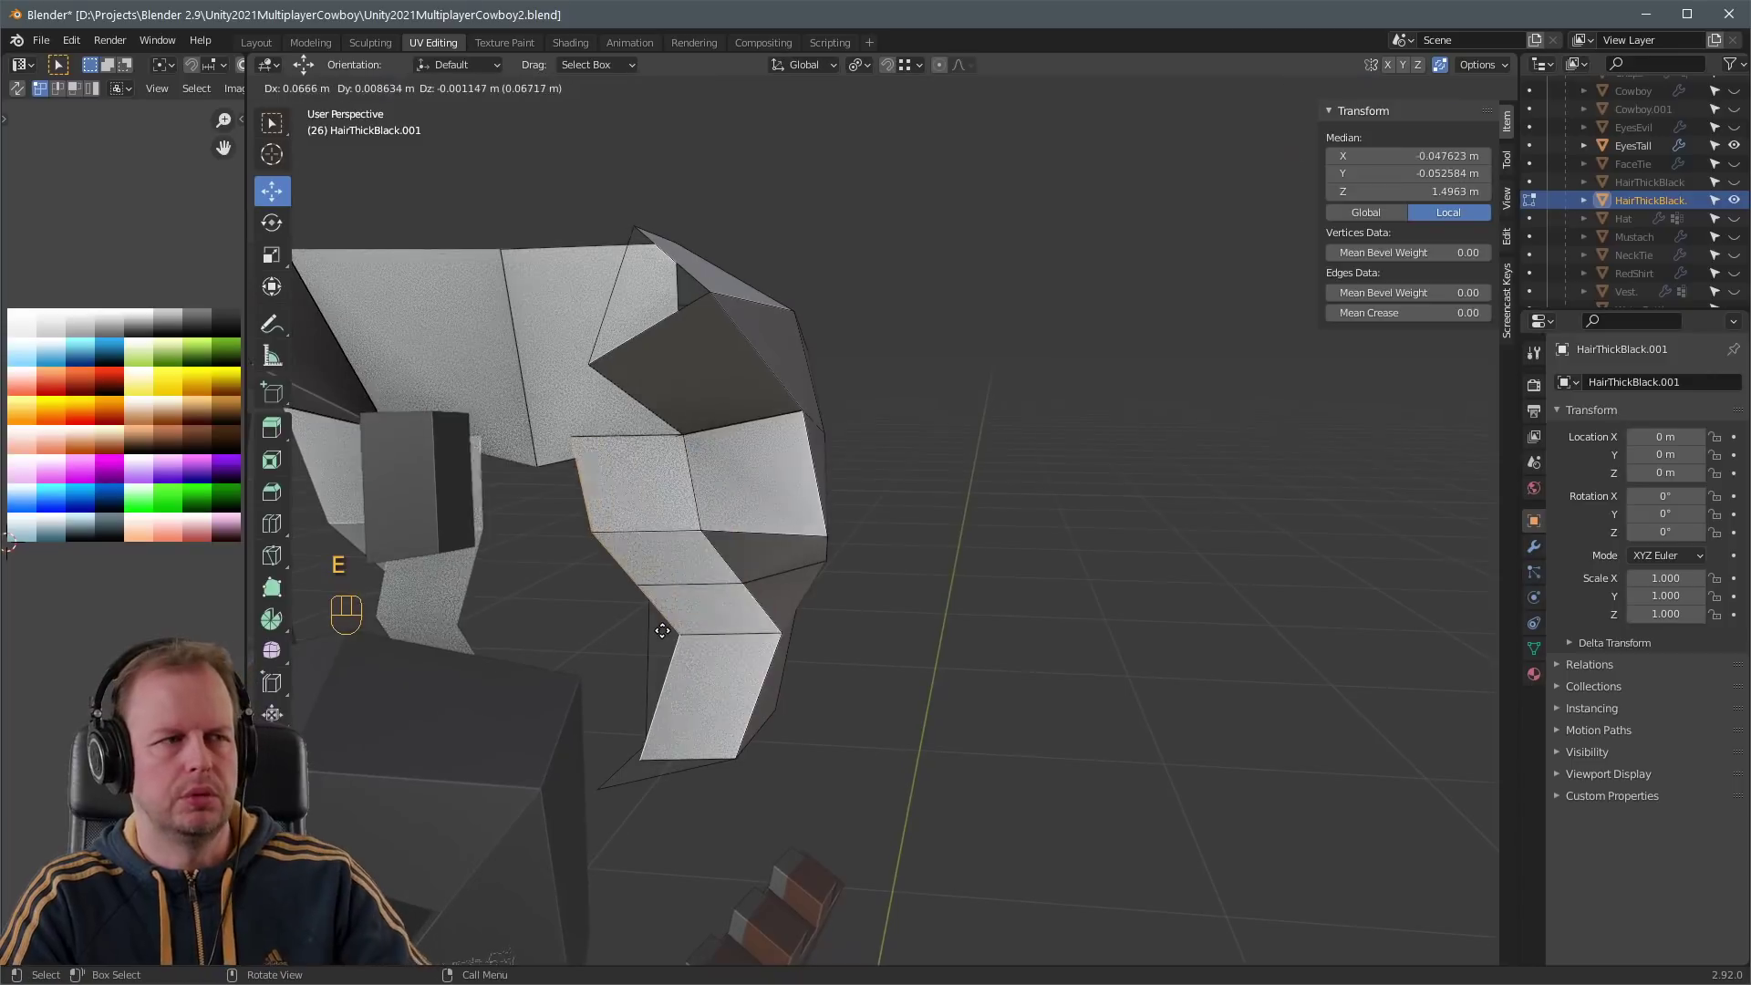
click(530, 655)
- Move the vertices of the extruded inner faces along the centre seam to join them with the adjoining mesh
middle_drag(530, 655, 937, 555)
key(g)
key(g)
ctrl+click(919, 495)
middle_drag(919, 495, 1012, 401)
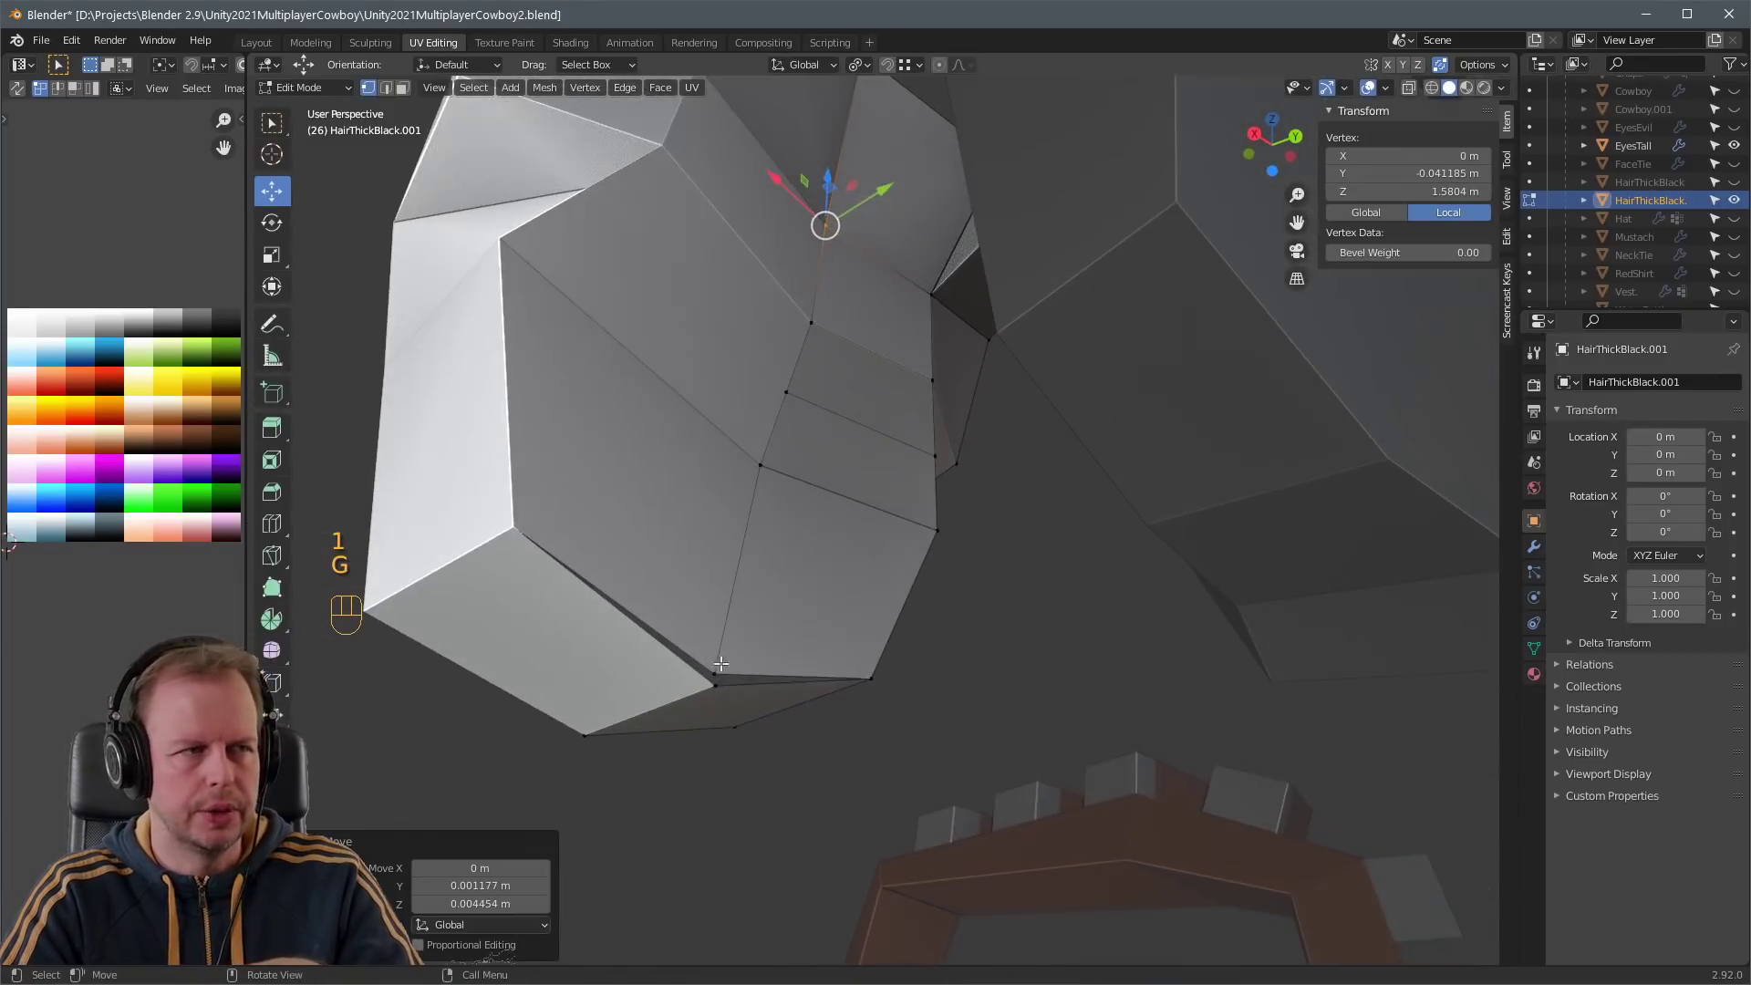
click(715, 682)
key(g)
ctrl+click(717, 689)
middle_drag(775, 675, 930, 602)
- Select the boundary edges at the hair's front side and fill the gap with a face
key(2)
key(a)
key(a)
click(982, 488)
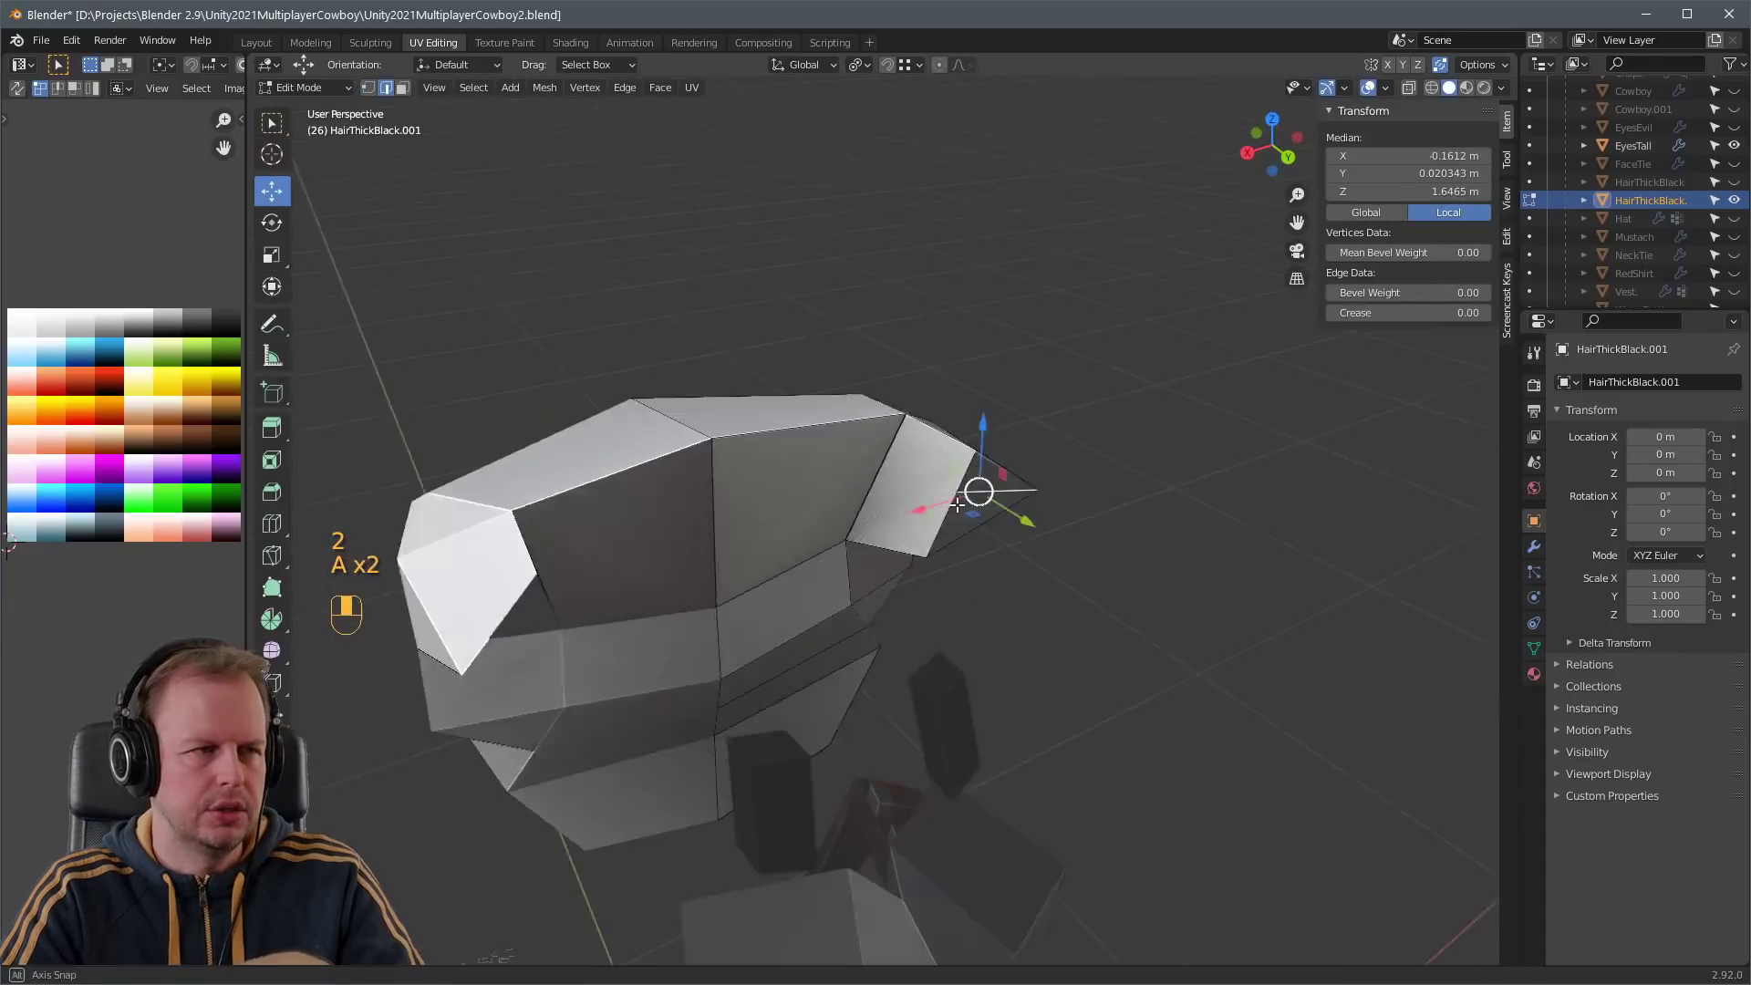
key(a)
key(a)
shift+click(1040, 456)
key(f)
- Show the Cowboy body again and move the side hair's front parts to fit around the head
middle_drag(1103, 449, 809, 479)
click(1736, 129)
scroll(891, 379, up, 2)
key(3)
key(g)
click(932, 496)
click(766, 442)
key(g)
middle_drag(697, 494, 821, 414)
key(2)
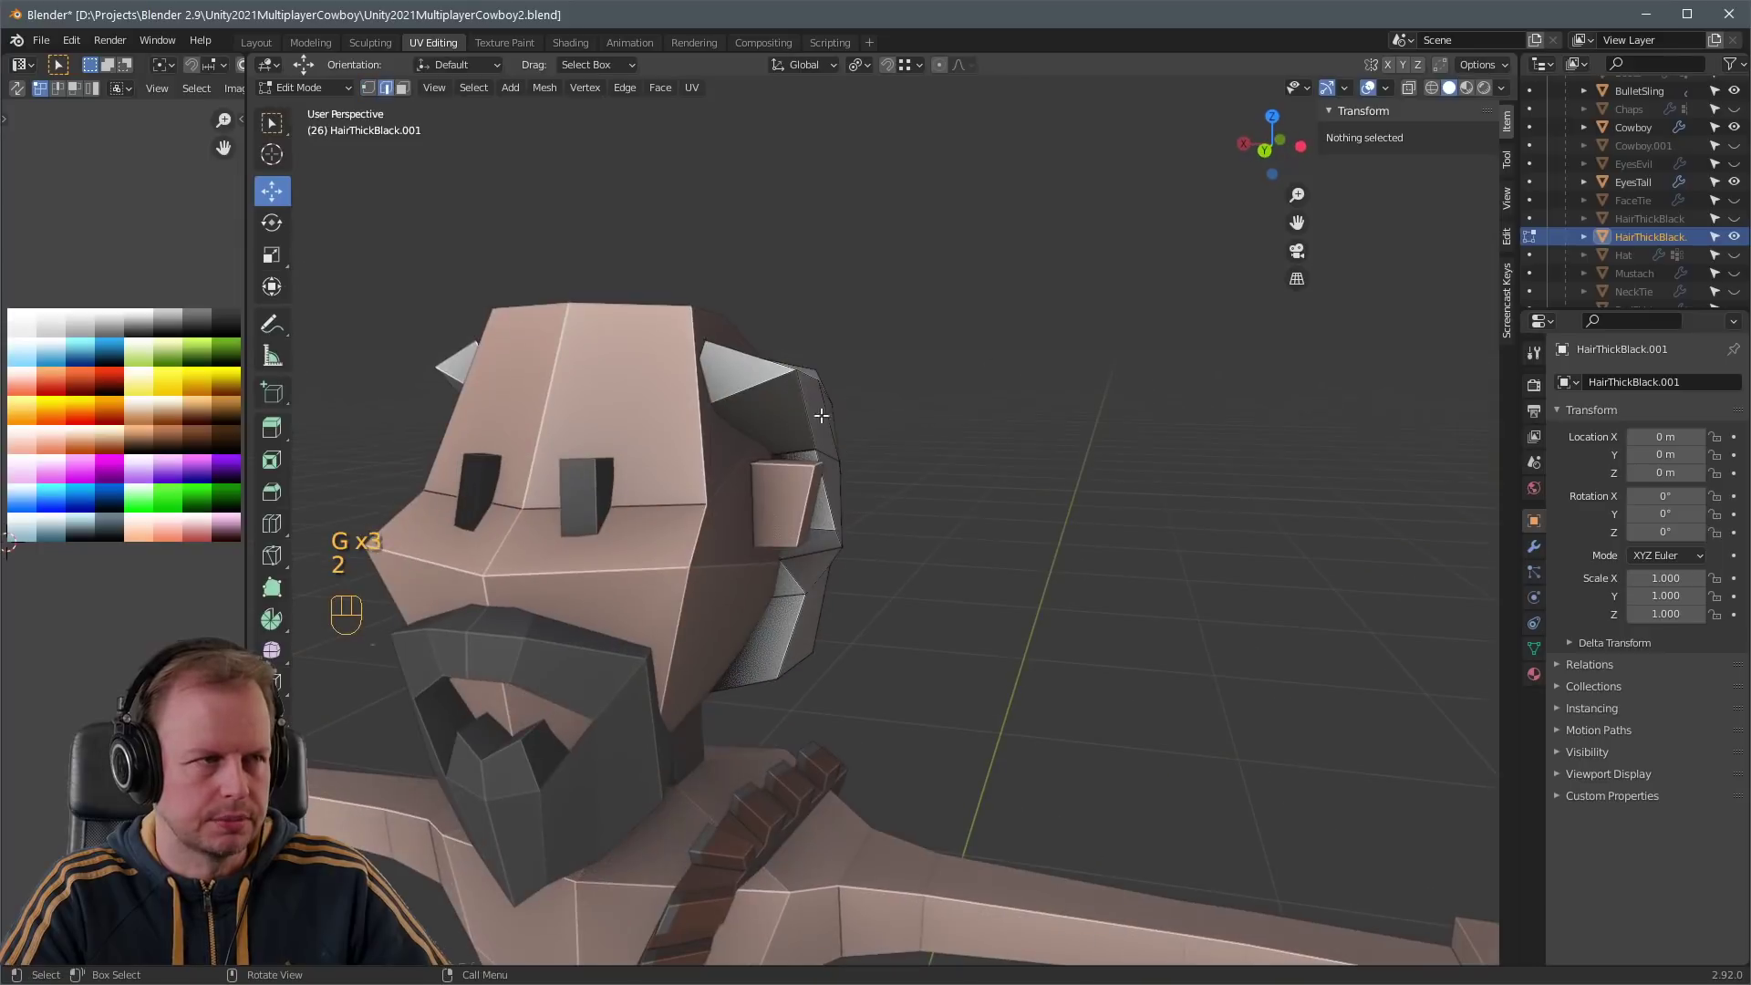
- Move and rotate the side hair's upper outer edge, and reposition its front vertex against the forehead
click(820, 415)
key(g)
click(839, 390)
key(1)
click(703, 402)
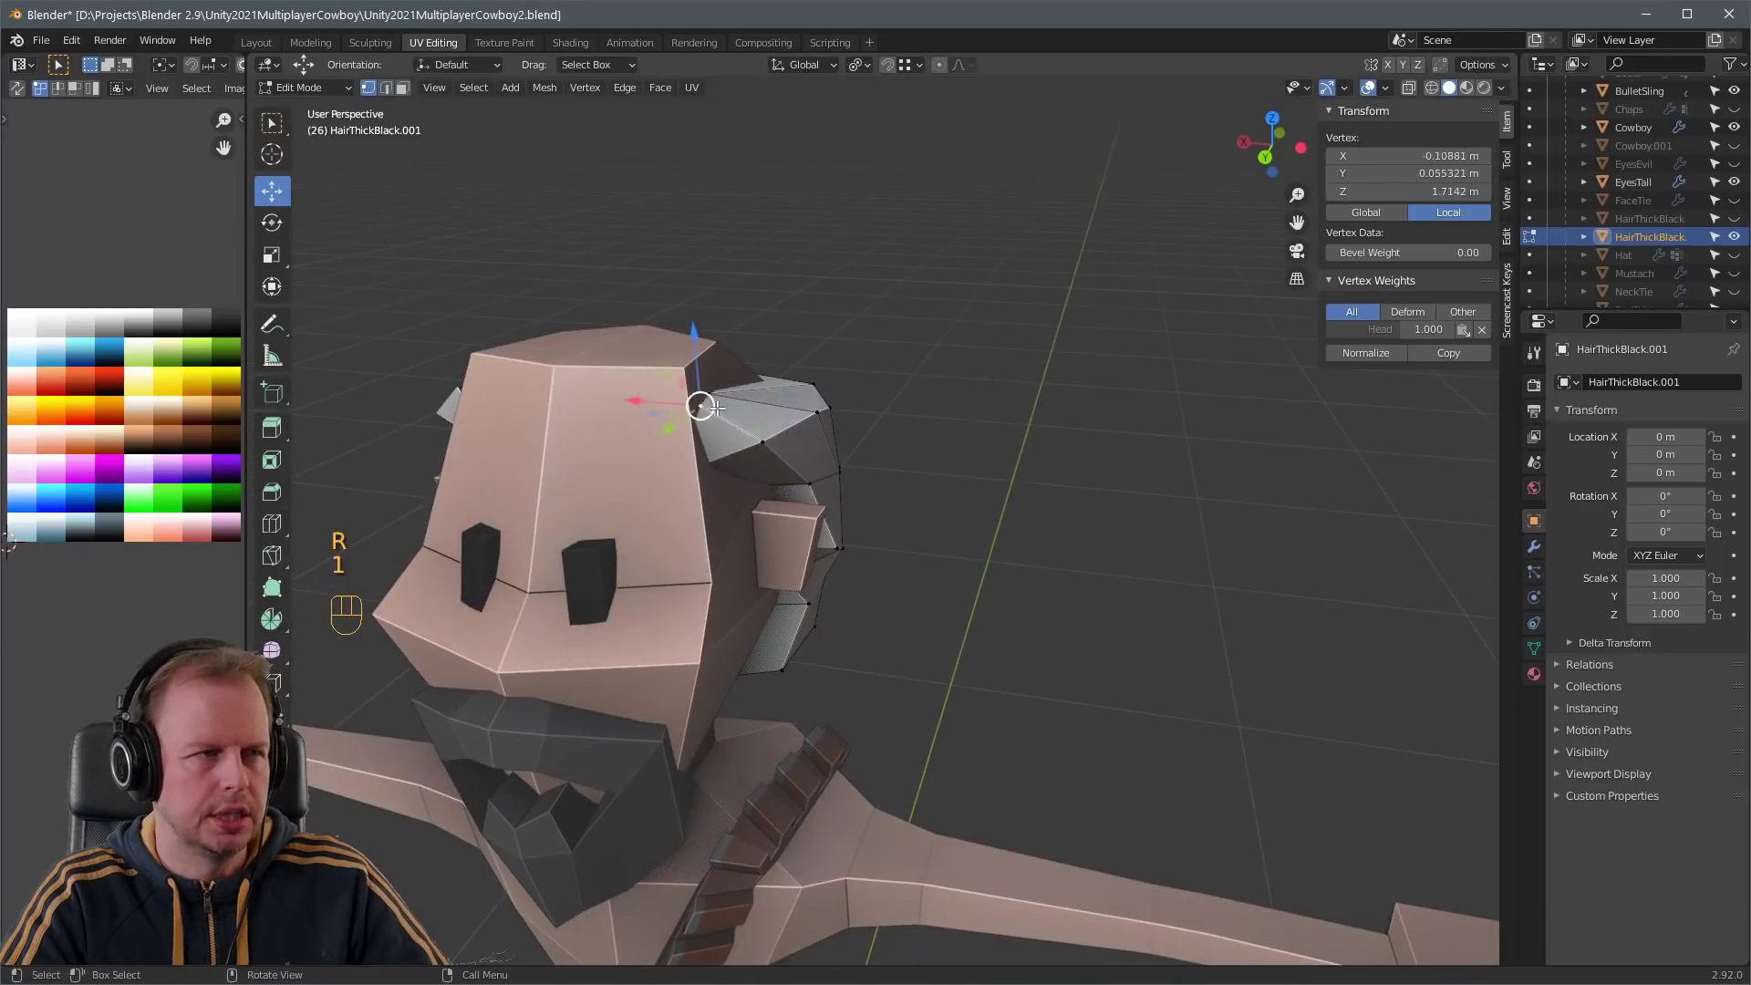
key(g)
click(707, 394)
scroll(821, 401, down, 3)
key(Tab)
middle_drag(891, 410, 862, 378)
scroll(998, 385, up, 4)
- Reshape the hair's lower back corner by moving its outer geometry so the hair flares at the neck
key(1)
click(840, 542)
key(Tab)
key(Tab)
key(1)
middle_drag(829, 551, 679, 519)
key(Tab)
scroll(730, 524, down, 5)
key(3)
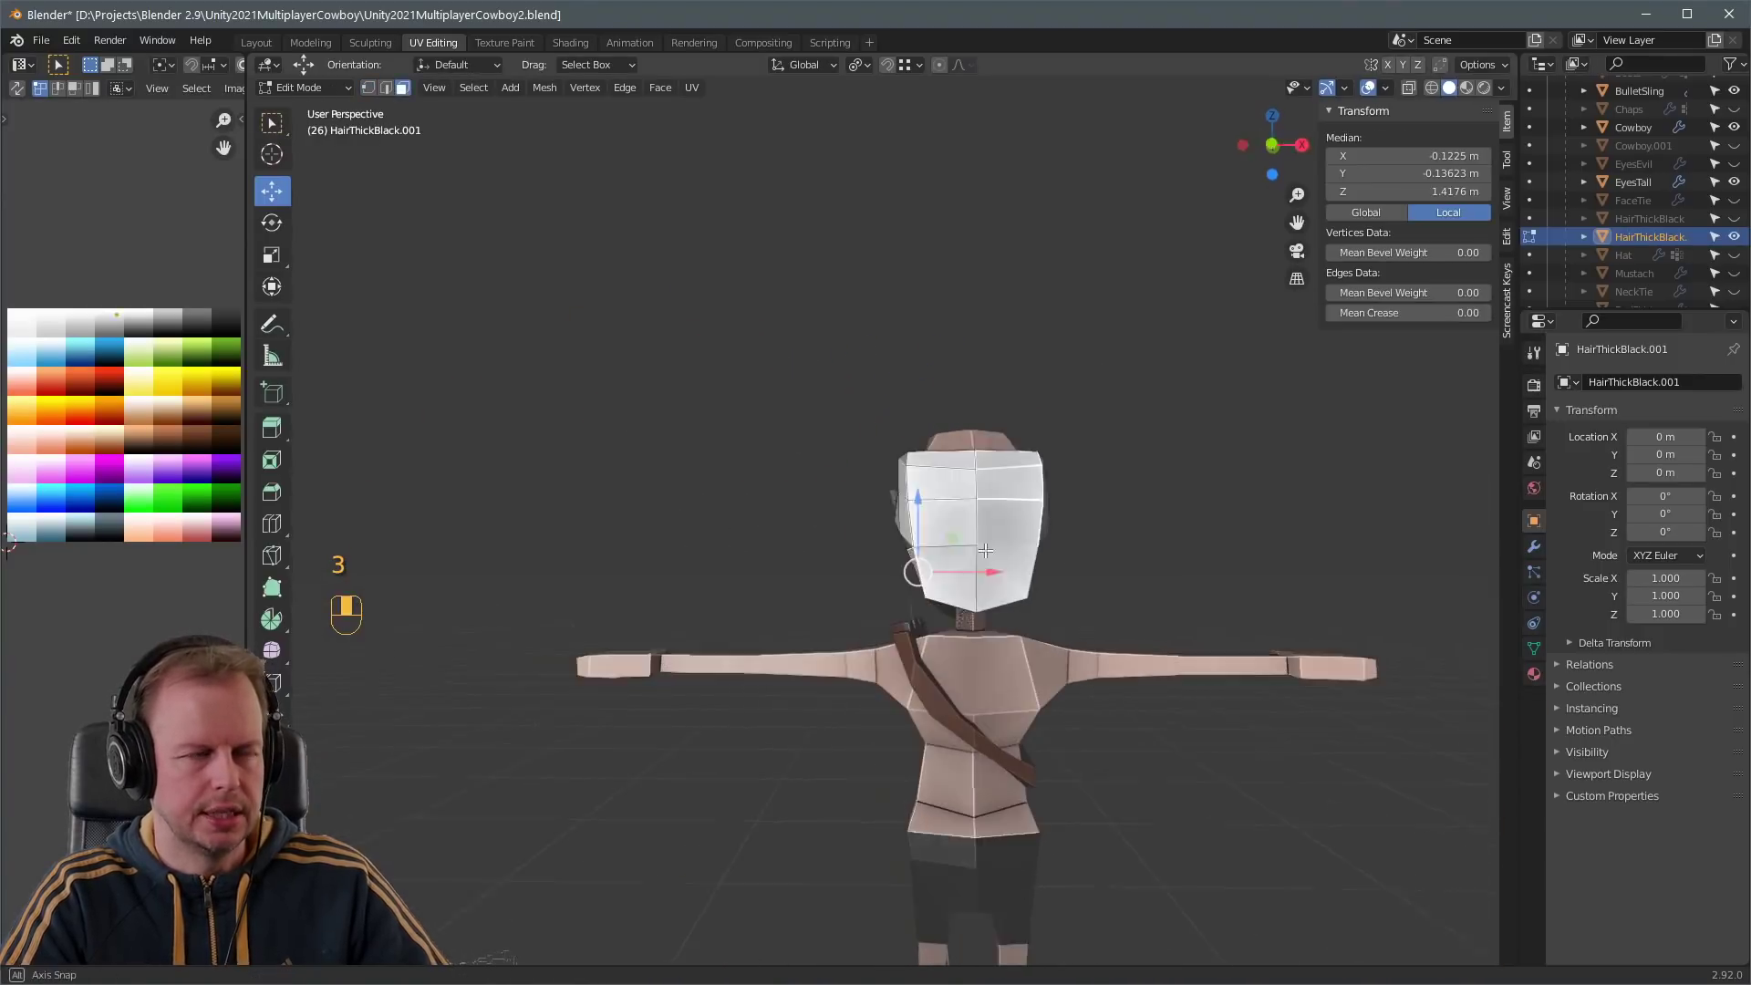
click(956, 588)
middle_drag(956, 588, 1041, 512)
- Move the front side face above the ear about 0.032 m down, rotate it about -20.6°, and adjust its position
scroll(779, 450, up, 5)
click(780, 450)
middle_drag(780, 450, 841, 459)
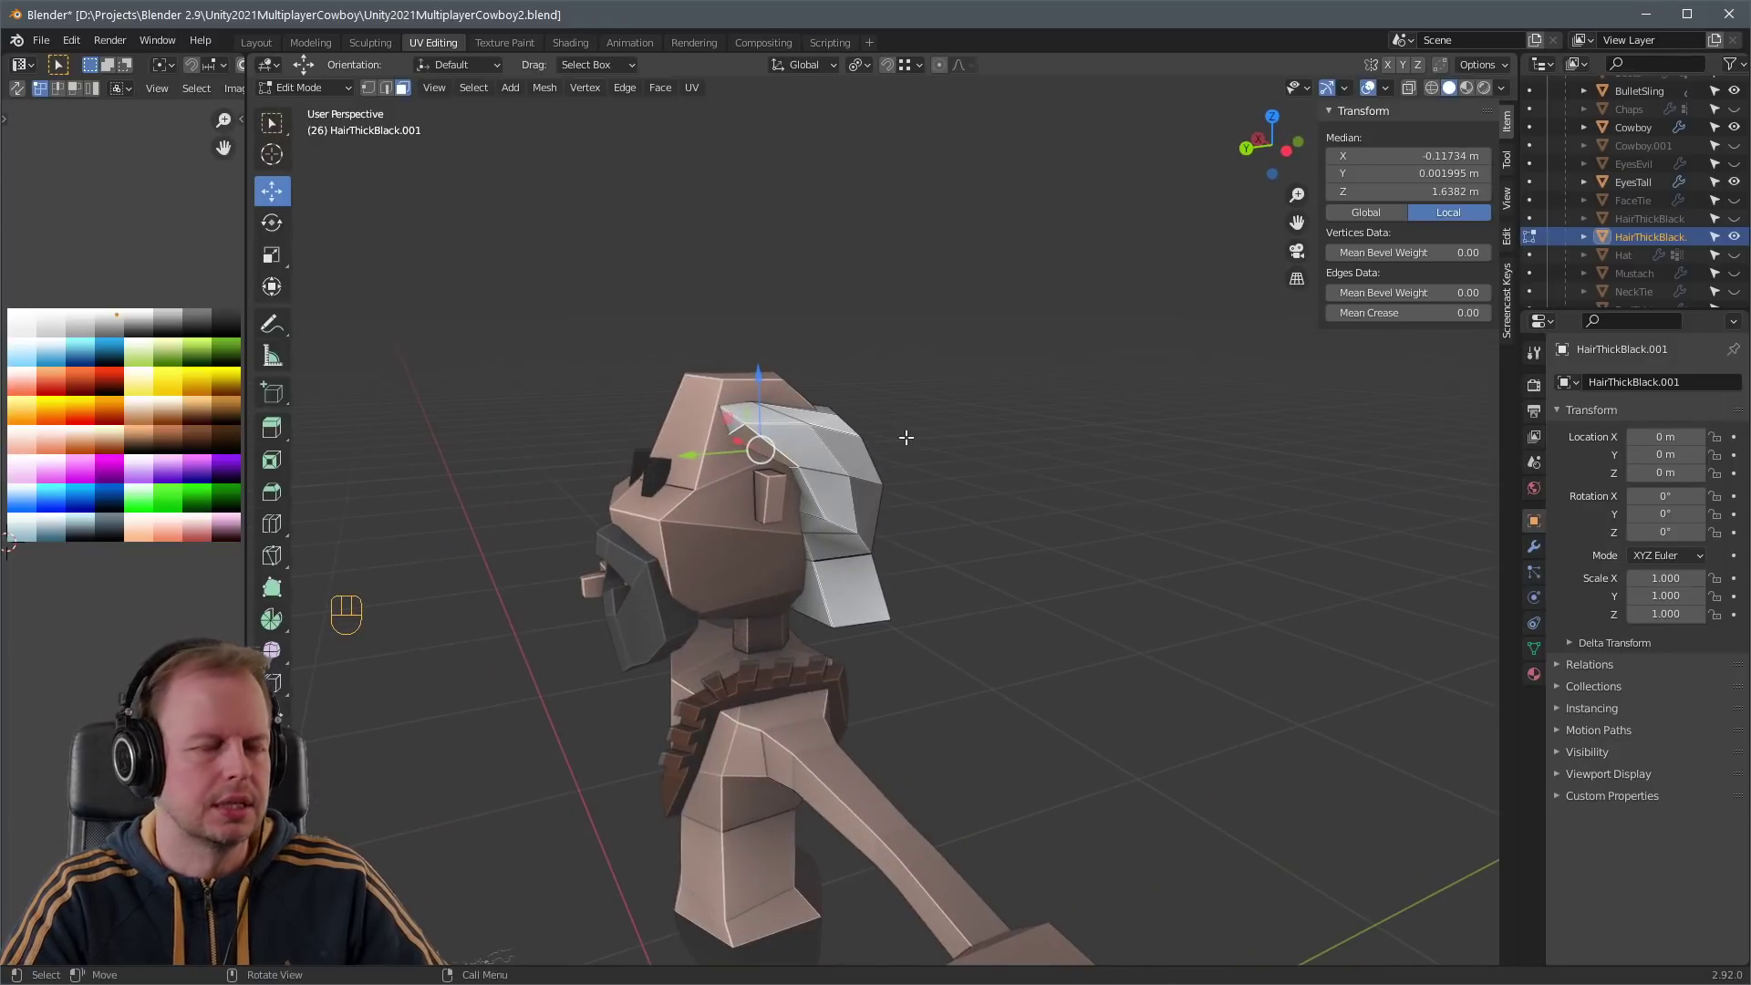
click(896, 394)
key(r)
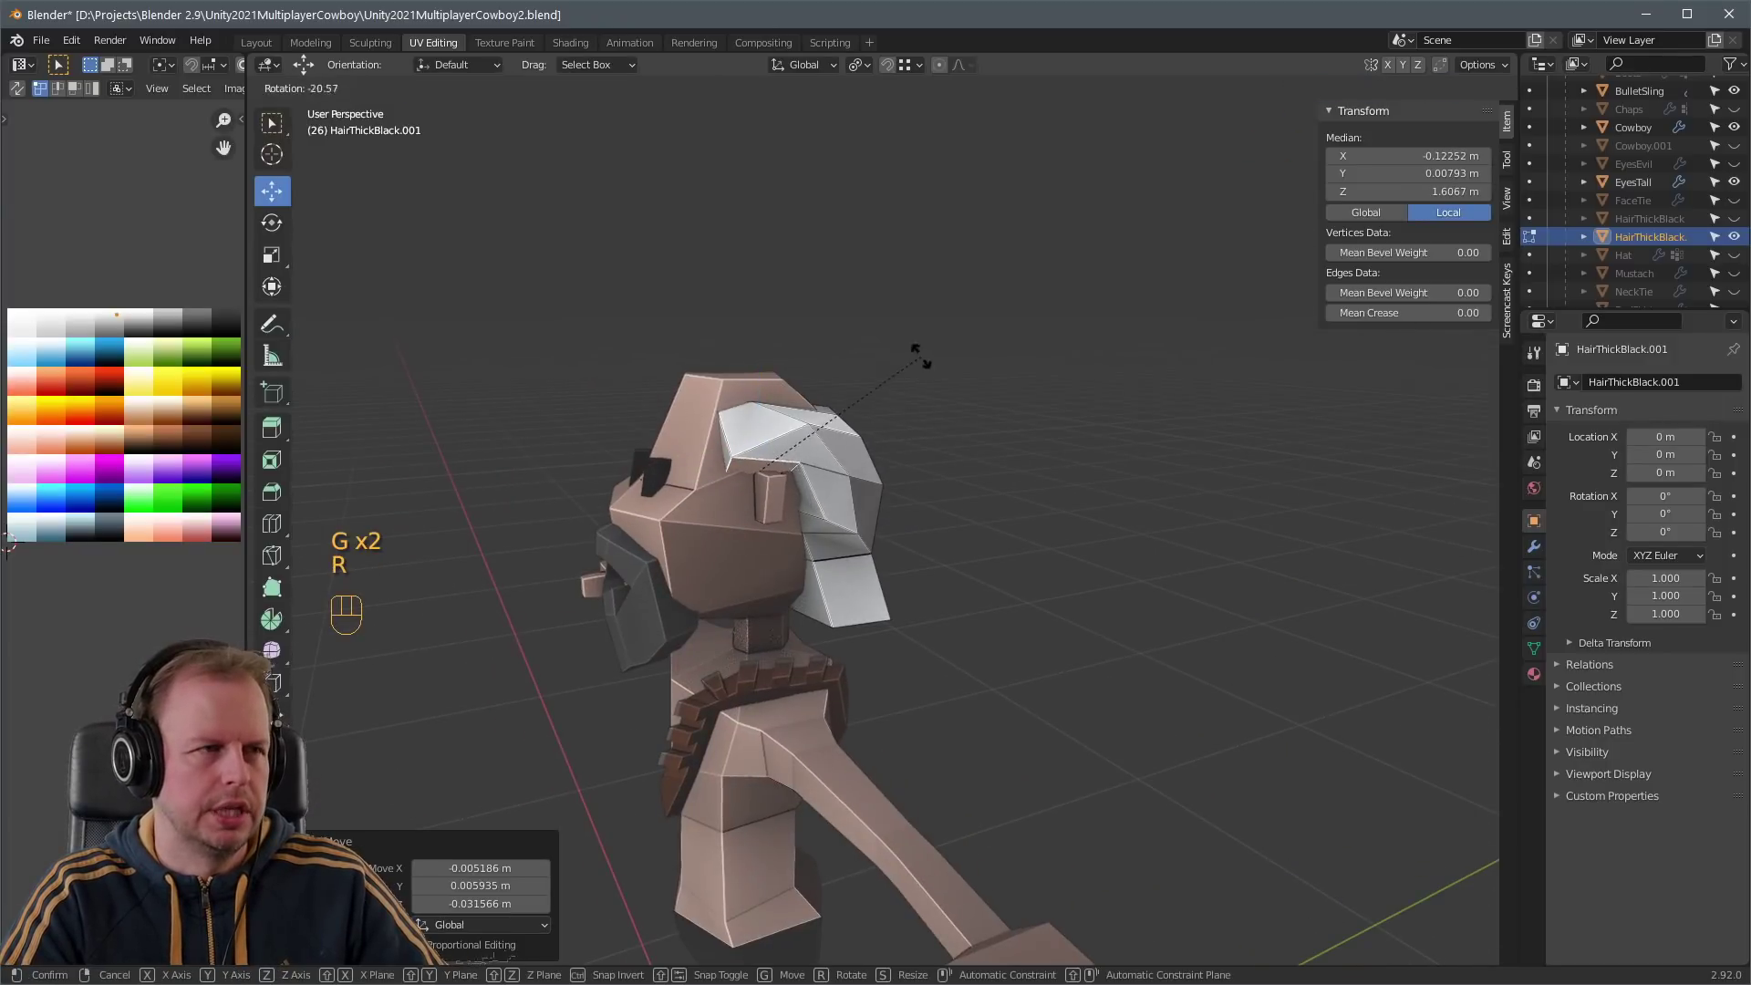
click(919, 354)
key(g)
click(932, 367)
key(Tab)
middle_drag(933, 371, 1172, 469)
scroll(916, 450, up, 3)
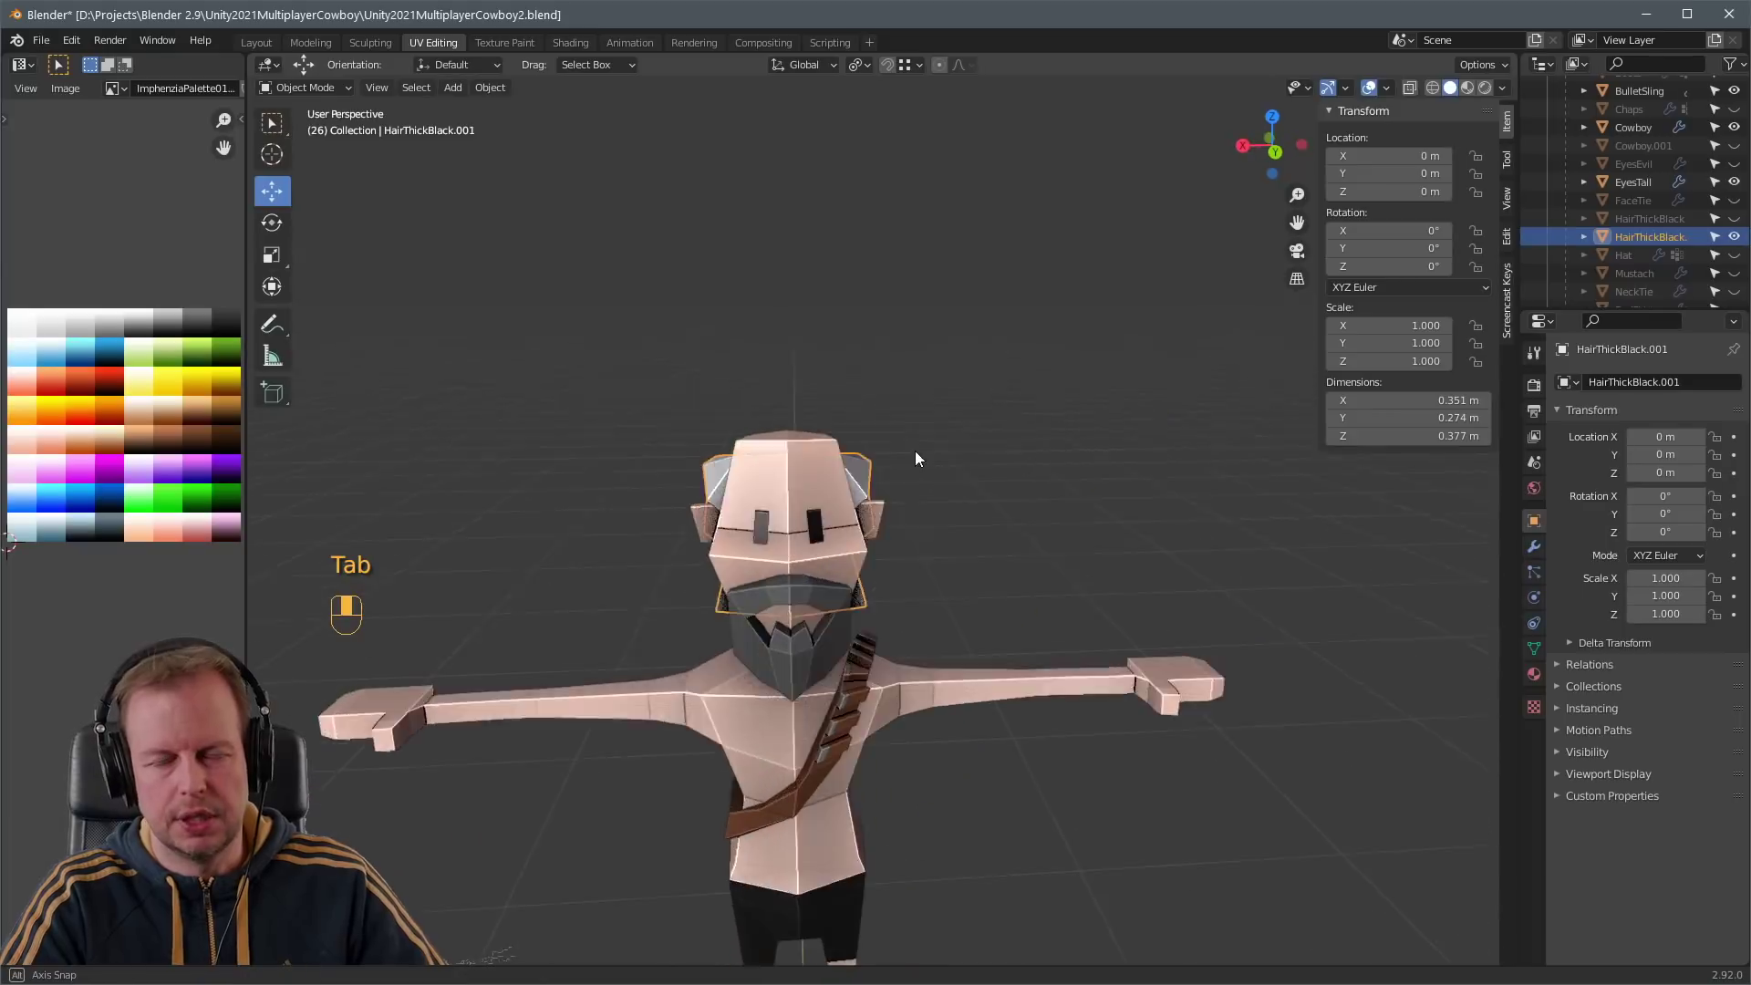
- Move the side hair's outer edge above the ear outward to widen the hair
middle_drag(915, 450, 853, 493)
click(773, 504)
key(Tab)
key(3)
key(Tab)
click(852, 491)
key(Tab)
key(3)
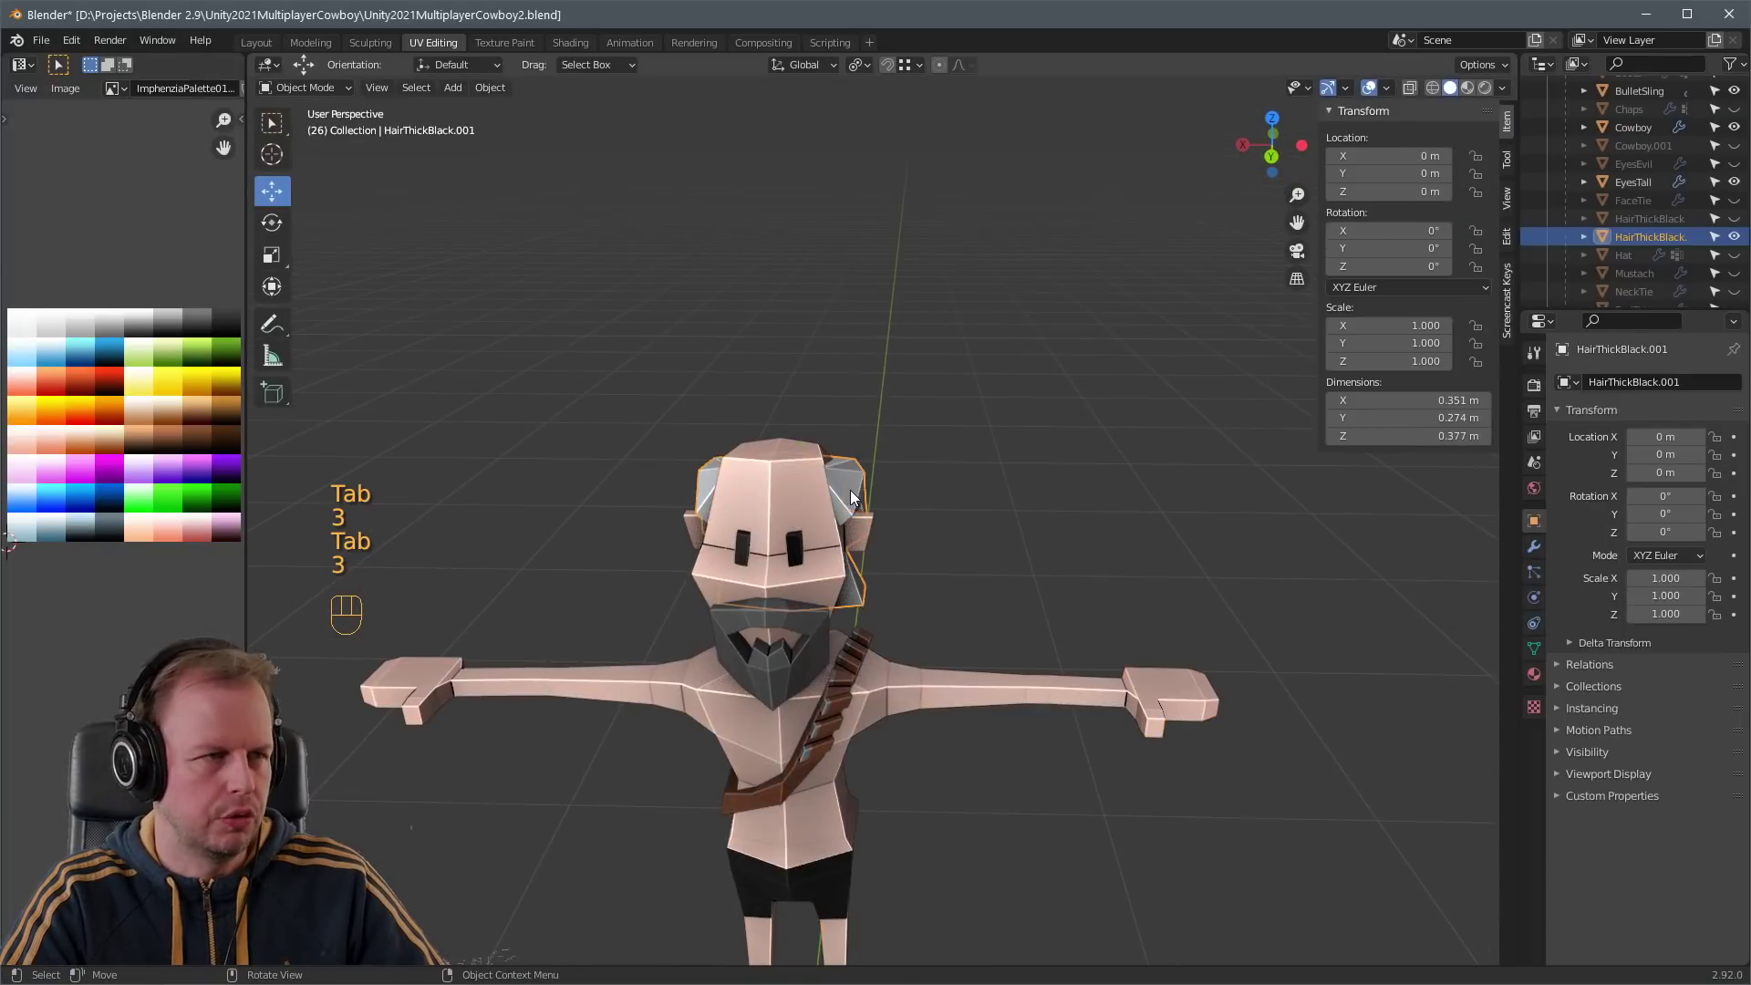
key(g)
right_click(859, 484)
key(g)
click(862, 494)
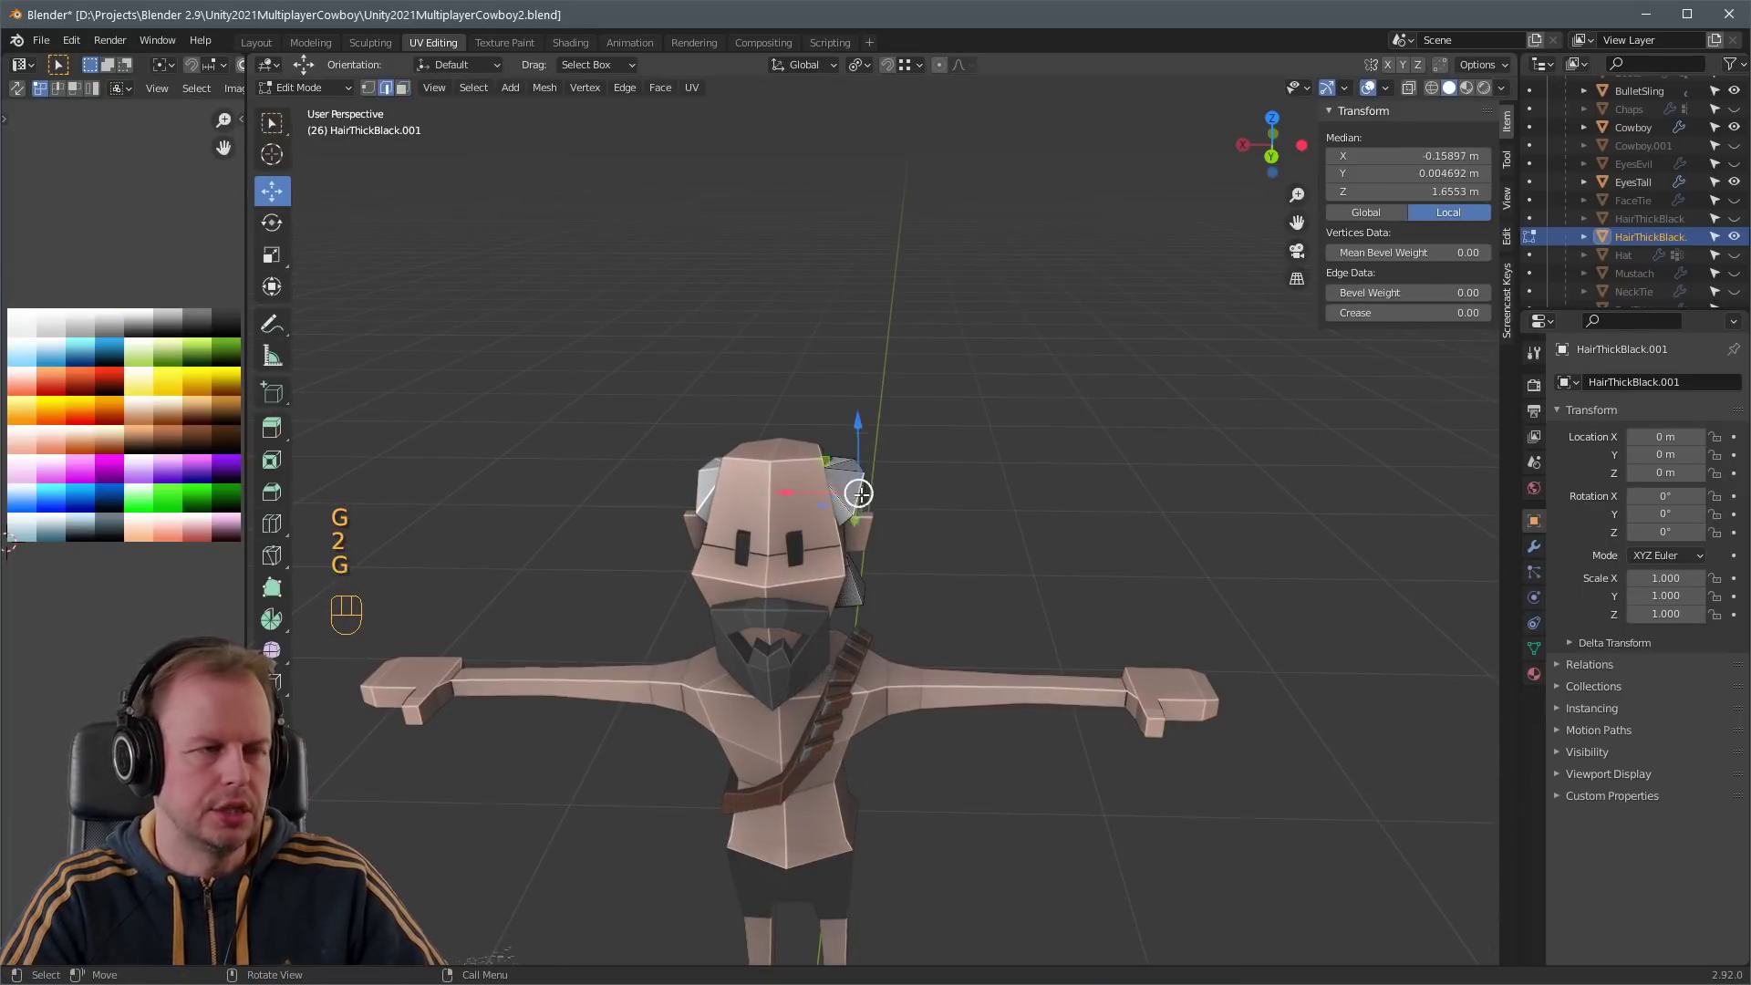
key(g)
click(874, 497)
key(Tab)
- Rename the hair object as HairThinWhite and show the Hat to check how they fit together
scroll(912, 483, down, 3)
middle_drag(1094, 447, 971, 456)
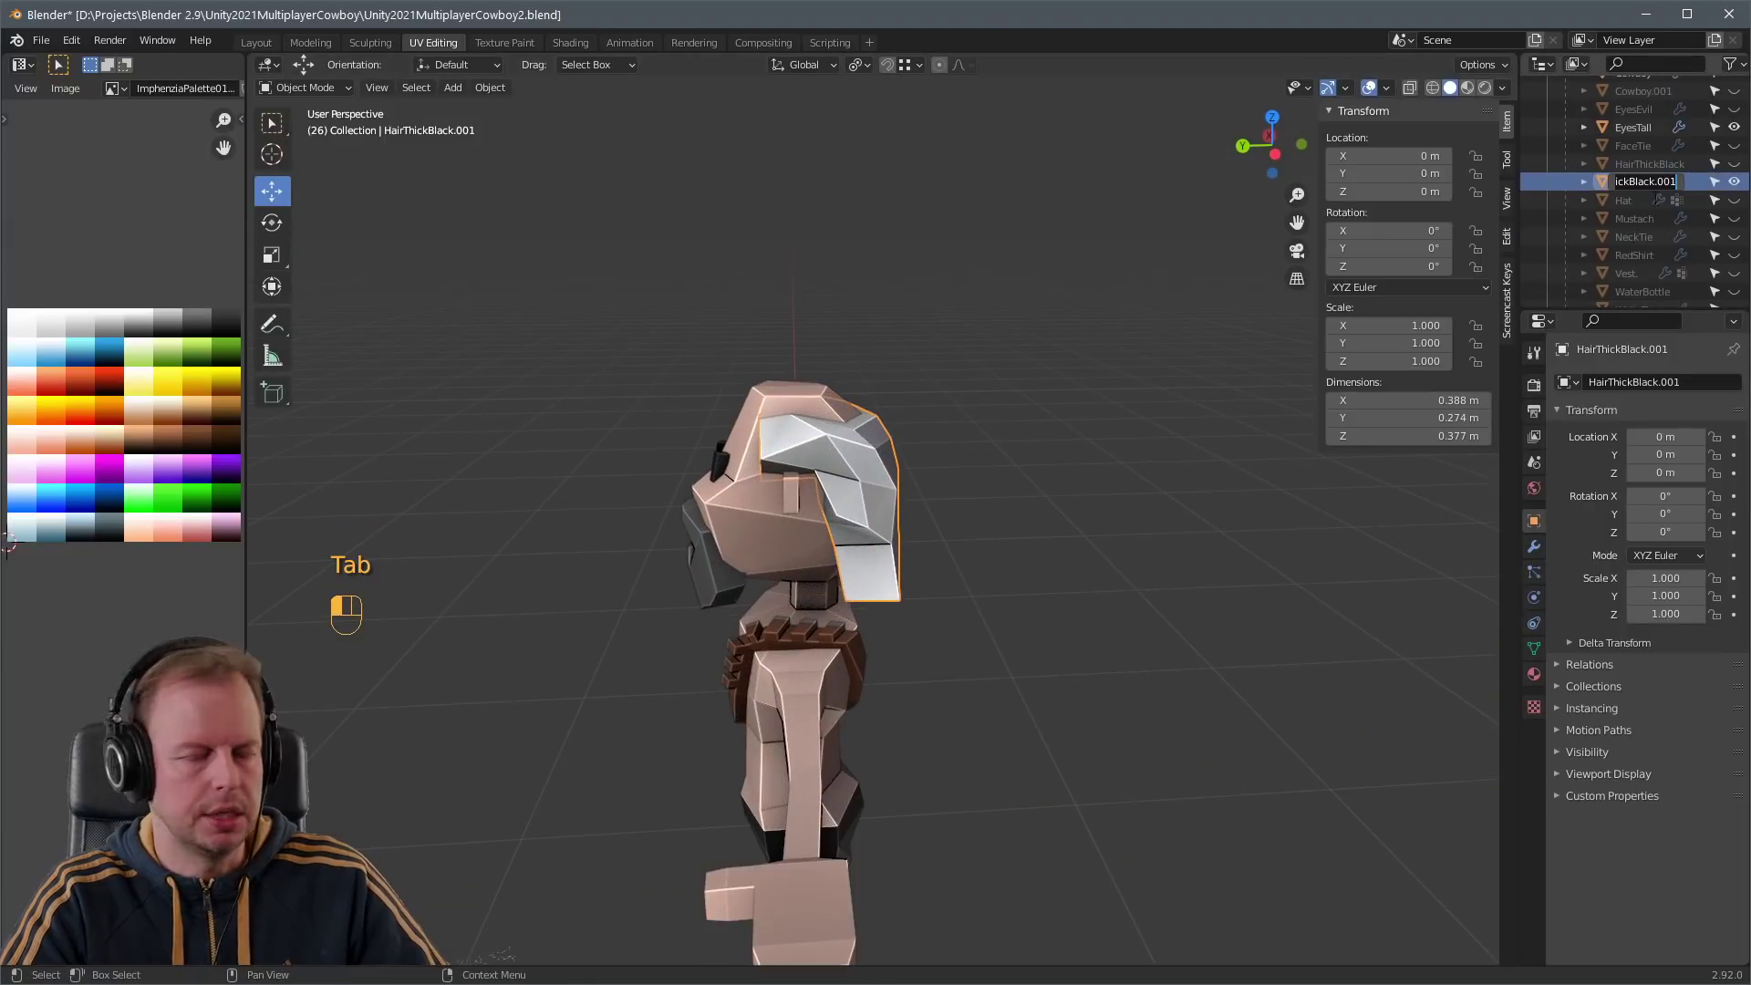
click(1733, 200)
scroll(777, 388, down, 3)
middle_drag(777, 389, 883, 420)
scroll(775, 424, up, 2)
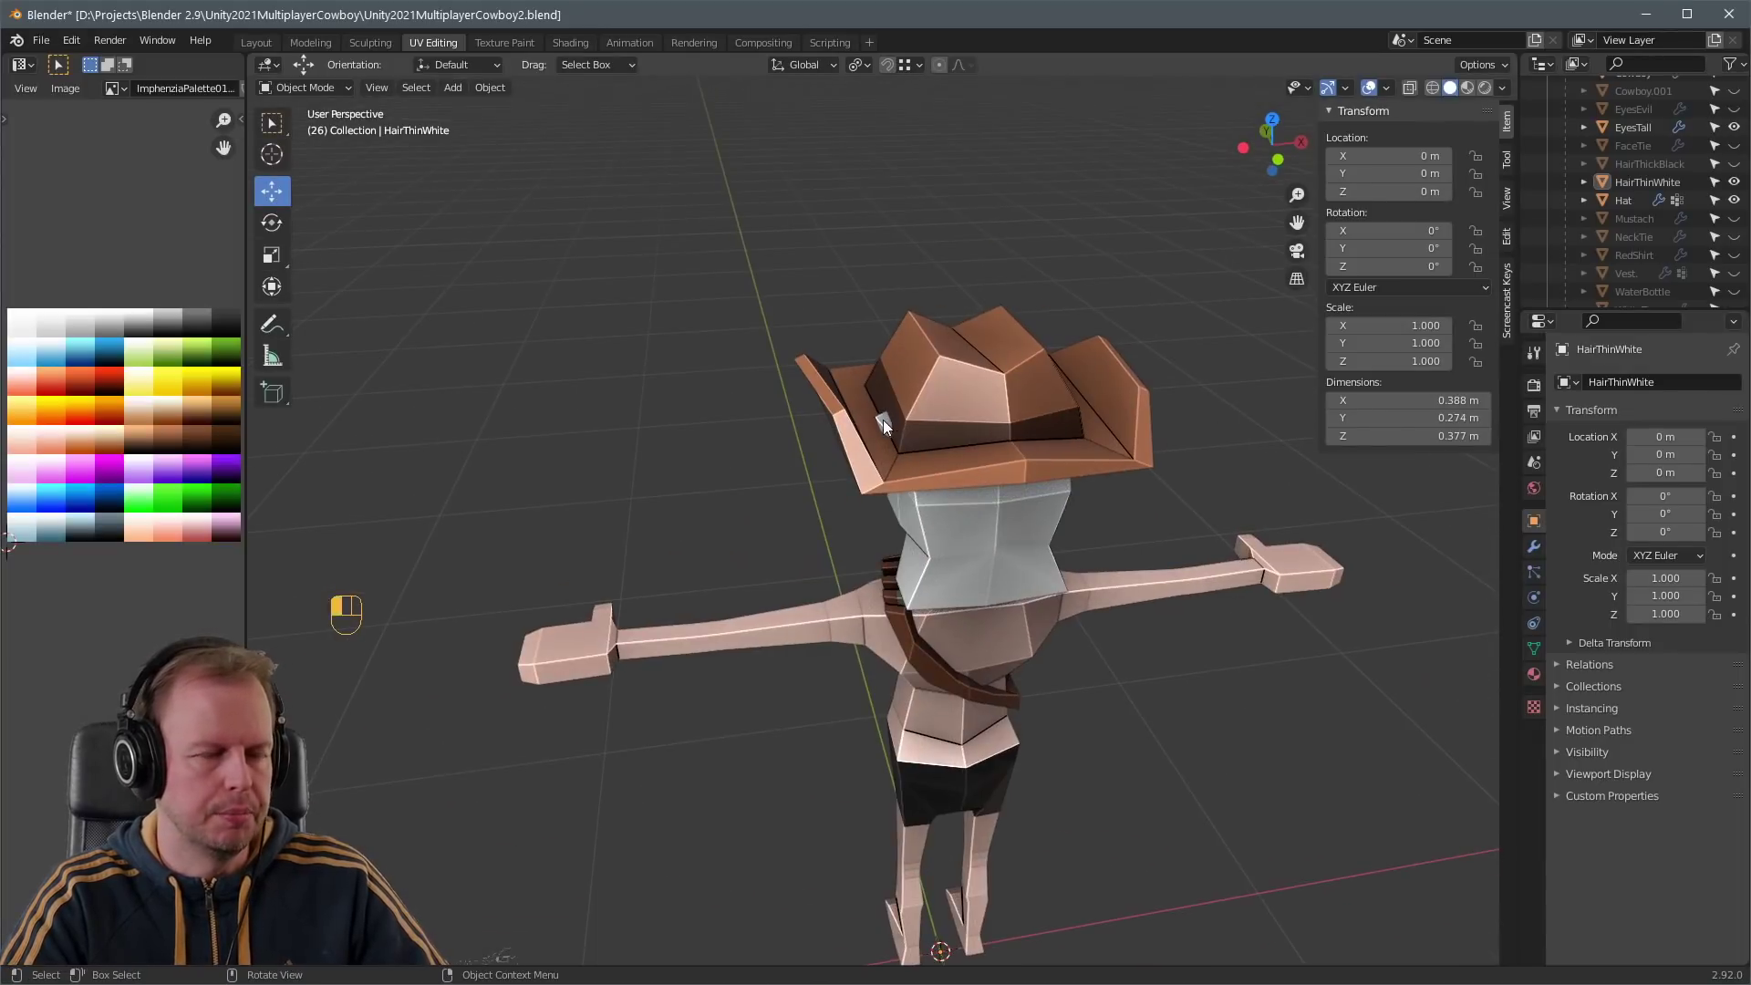
- Move HairThinWhite's upper side vertex inward about 0.017 m along X so it fits beneath the Hat
key(Tab)
key(1)
key(g)
click(969, 409)
scroll(984, 403, down, 3)
key(g)
click(992, 399)
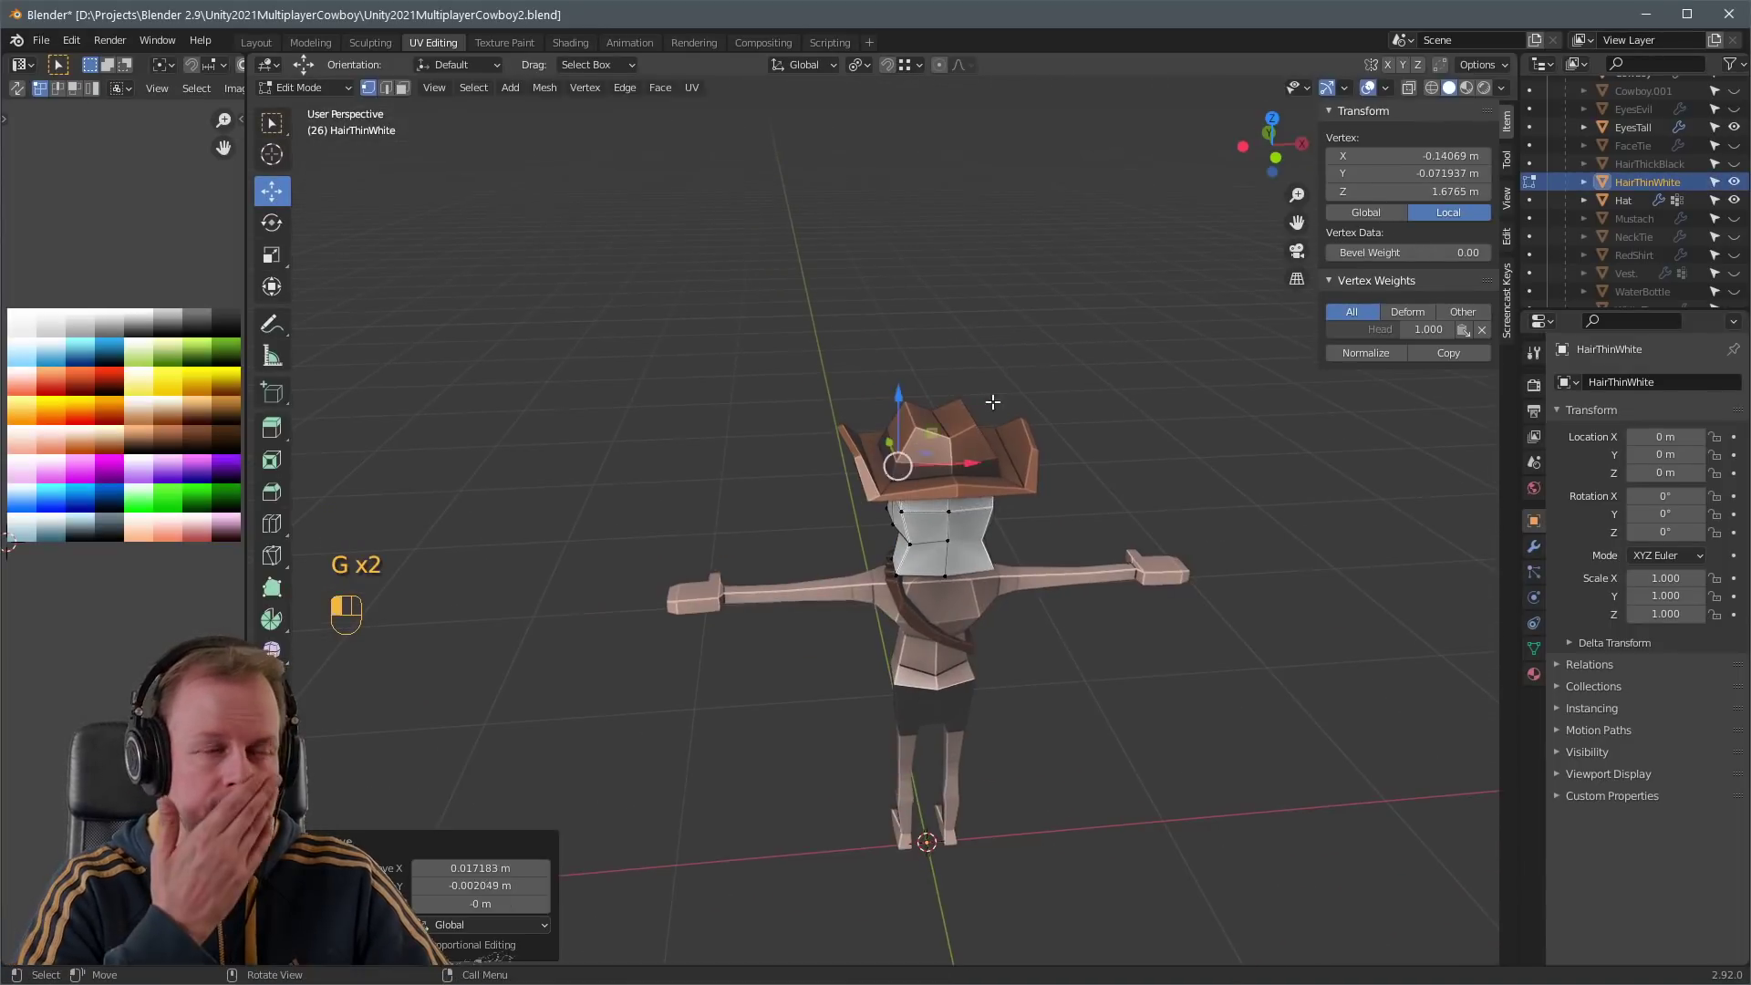
key(Tab)
- Hide the Hat and adjust the positions of HairThinWhite's vertices on the side of the head
middle_drag(992, 400, 1113, 395)
scroll(1114, 394, down, 1)
click(1735, 201)
middle_drag(929, 385, 1158, 387)
scroll(905, 481, up, 3)
scroll(979, 385, up, 2)
key(Tab)
key(g)
click(969, 344)
key(g)
click(971, 345)
click(973, 319)
key(g)
click(980, 332)
scroll(981, 337, down, 3)
key(Tab)
scroll(1176, 383, down, 3)
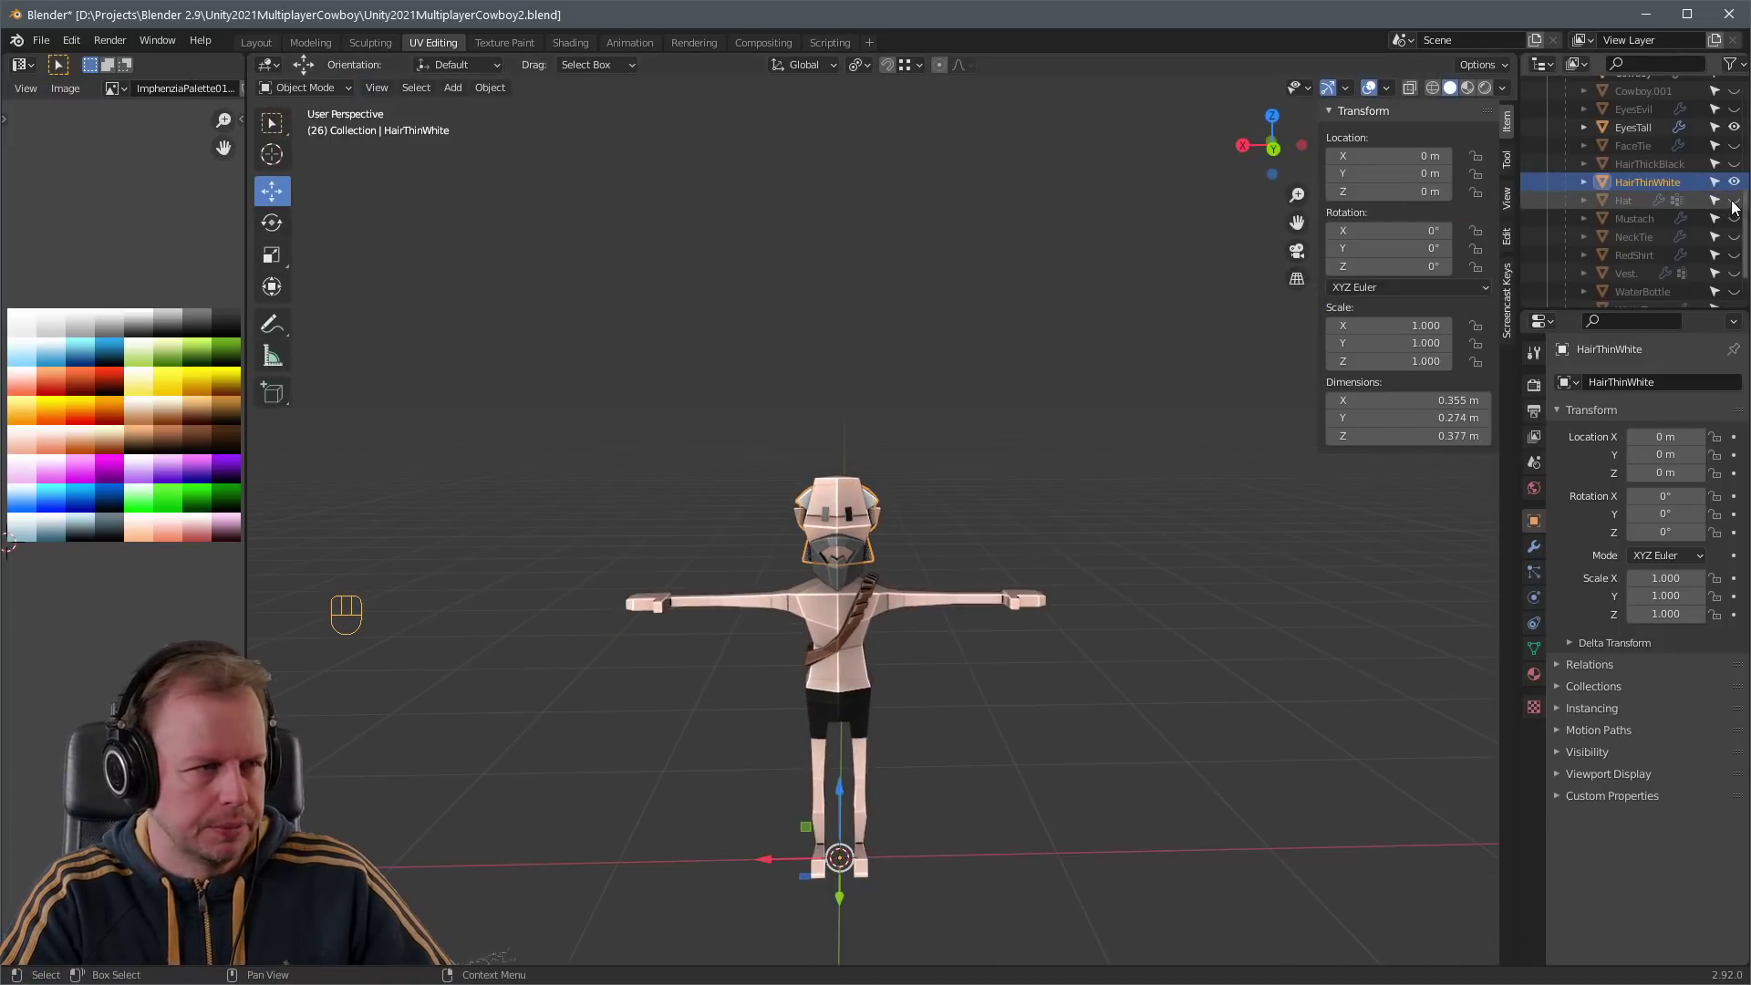
- Show the Hat again, check its fit over the hair from several sides, and save the file
click(1734, 201)
middle_drag(1003, 351, 896, 420)
click(898, 418)
middle_drag(1017, 428, 910, 461)
key(ctrl+s)
scroll(948, 459, up, 2)
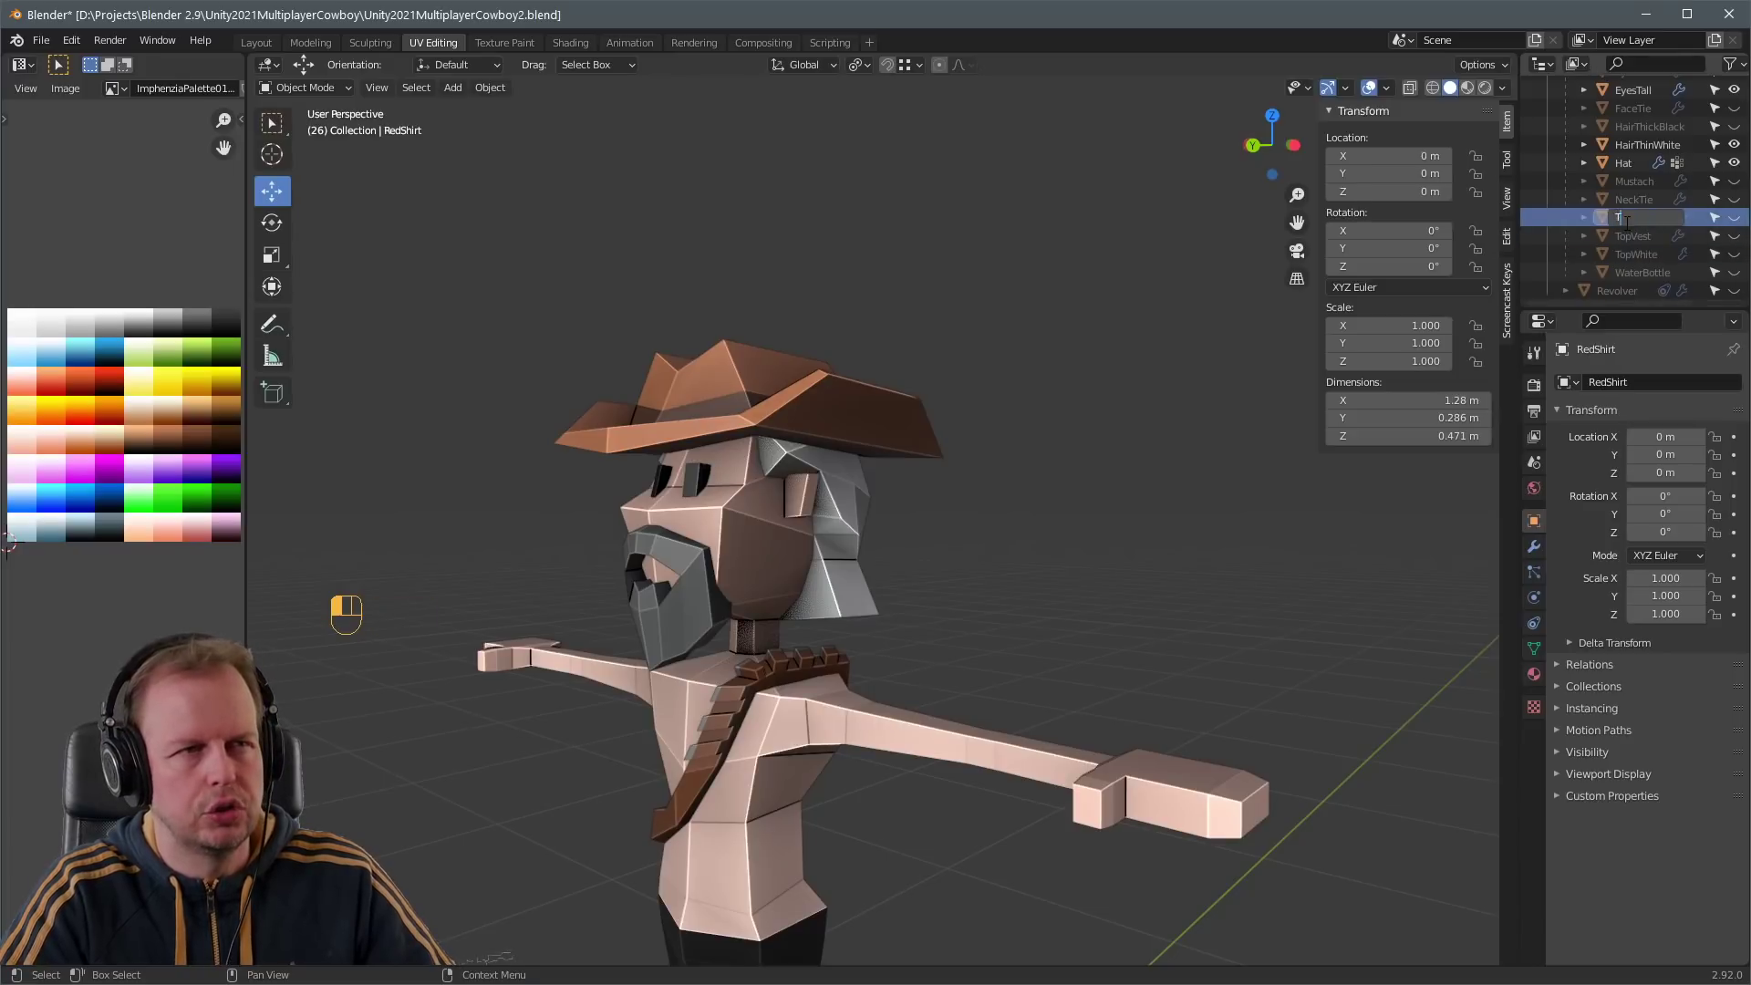
- Rename RedShirt as TopRed, and show the NeckTie briefly to check it before hiding it again
click(1734, 199)
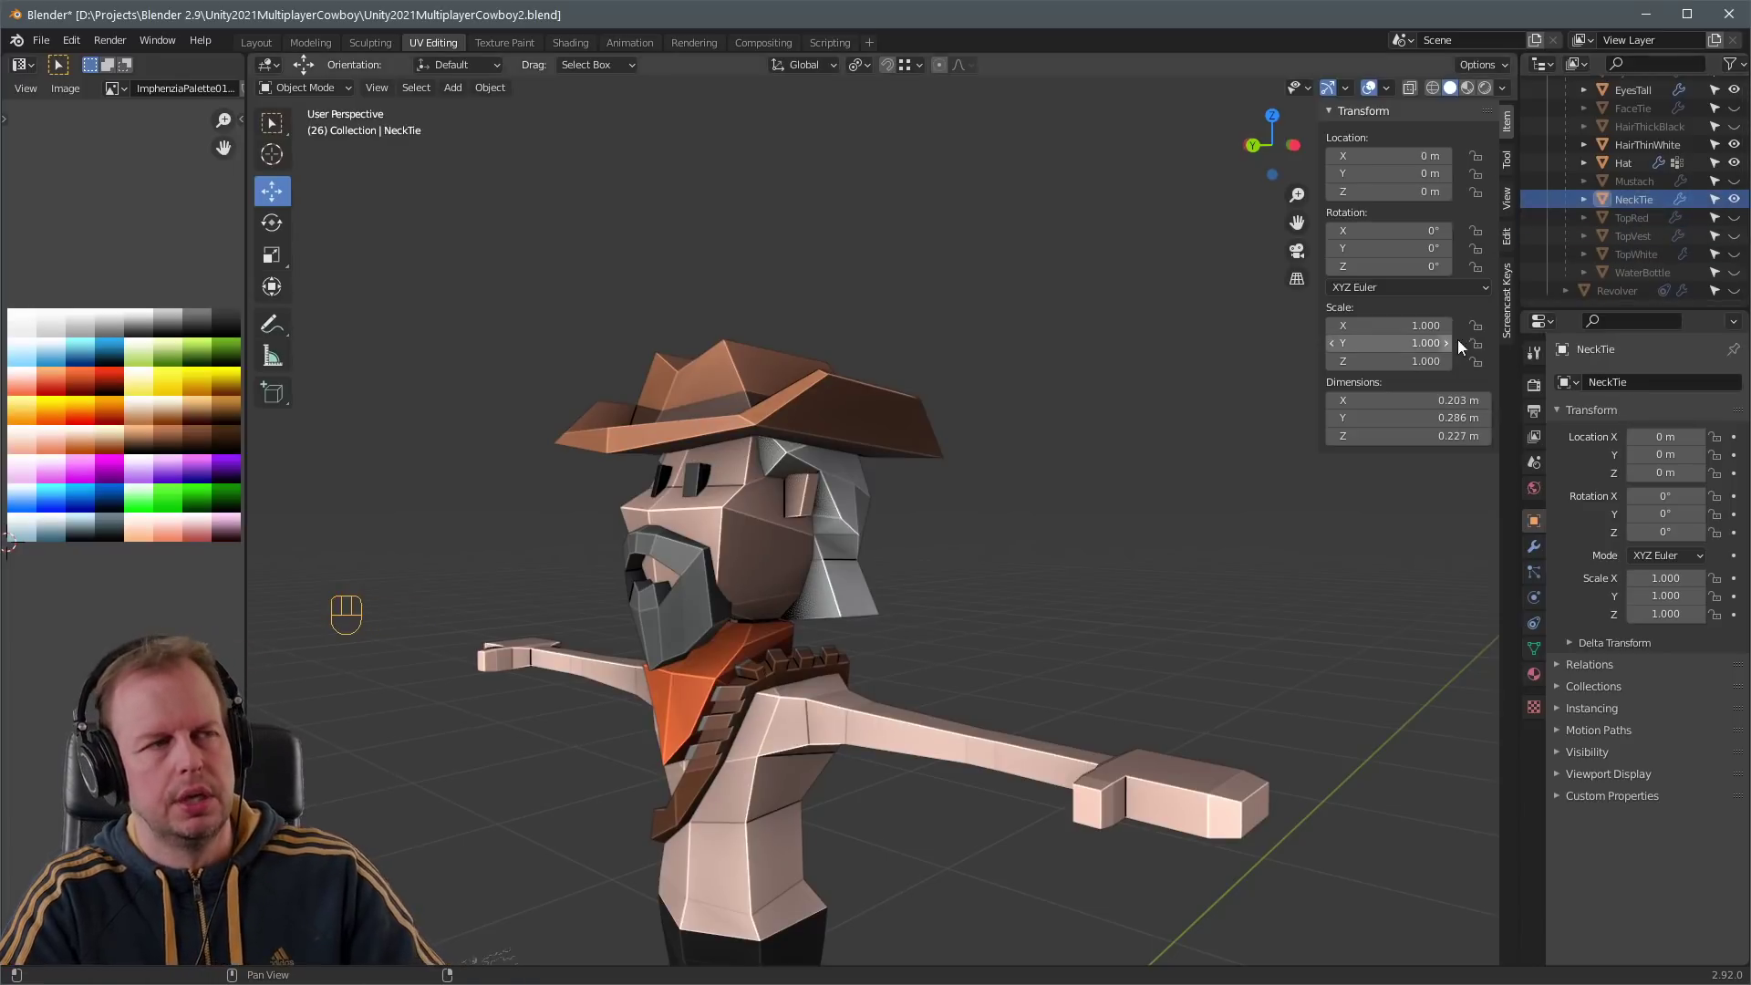
scroll(1015, 376, down, 1)
middle_drag(1015, 376, 1034, 369)
click(1733, 198)
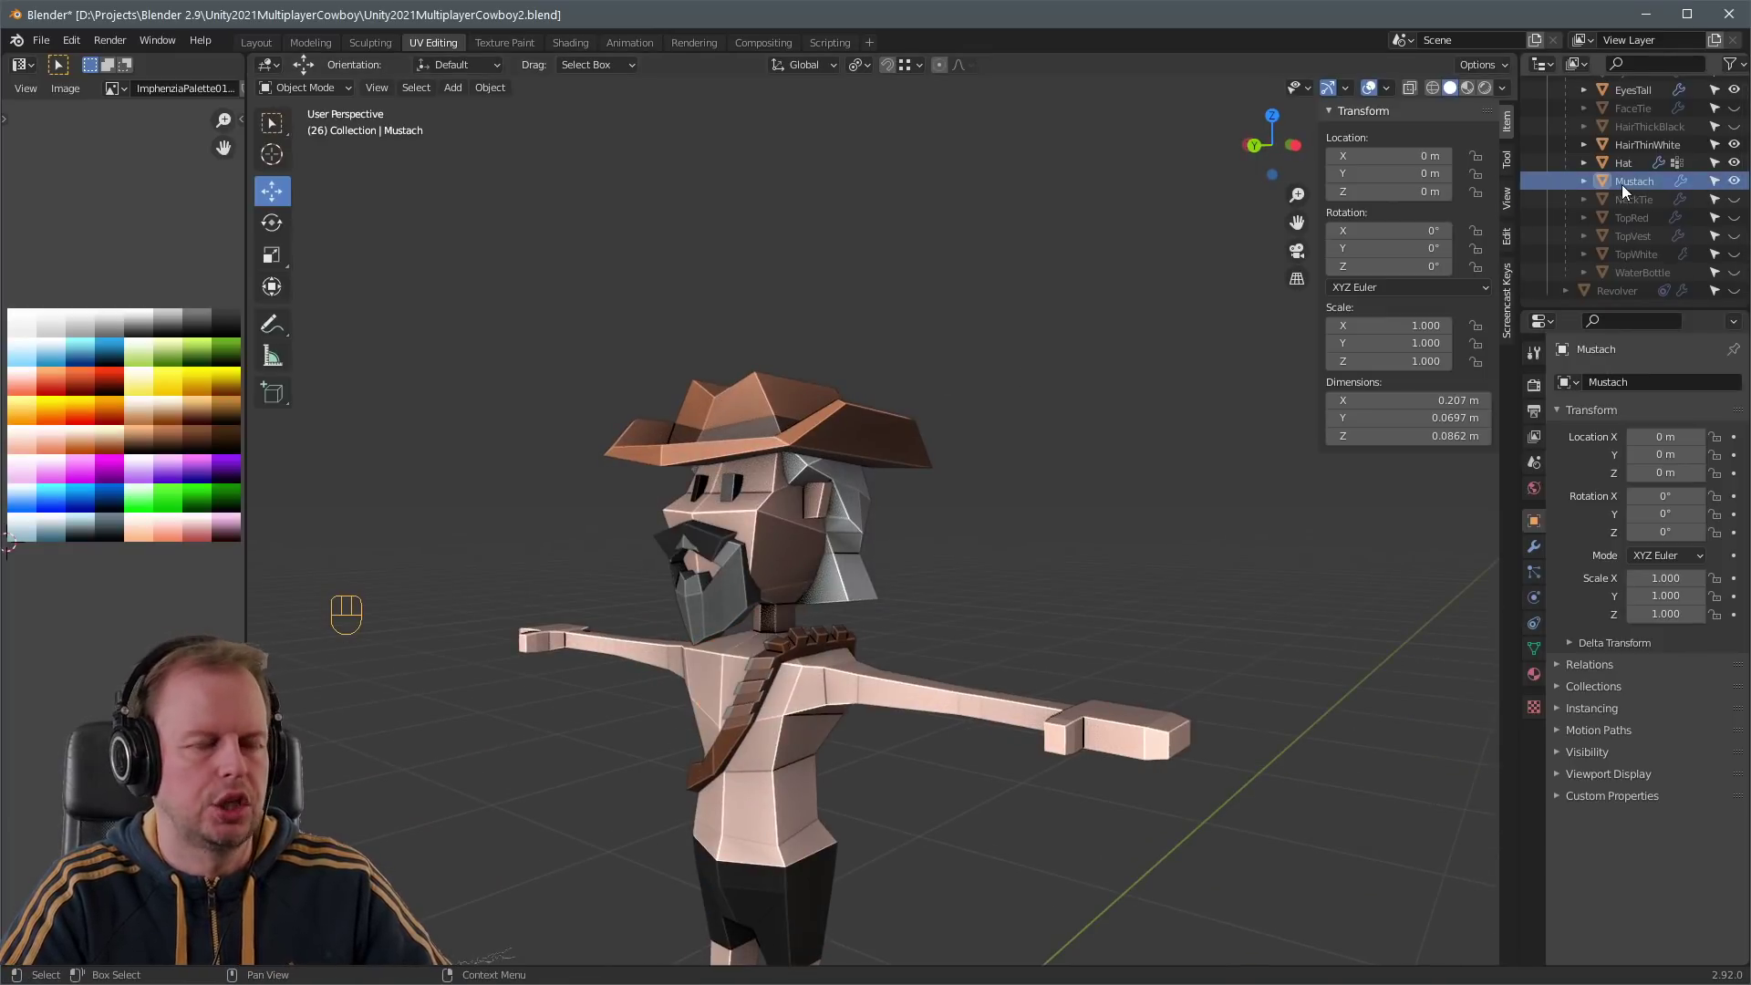
- Rename Mustach as Beard and Beard.001 as BeardThickBlack, and hide both BeardCircle and the thick black beard
middle_drag(770, 296, 921, 303)
scroll(948, 308, up, 3)
middle_drag(1095, 333, 867, 386)
scroll(941, 386, down, 1)
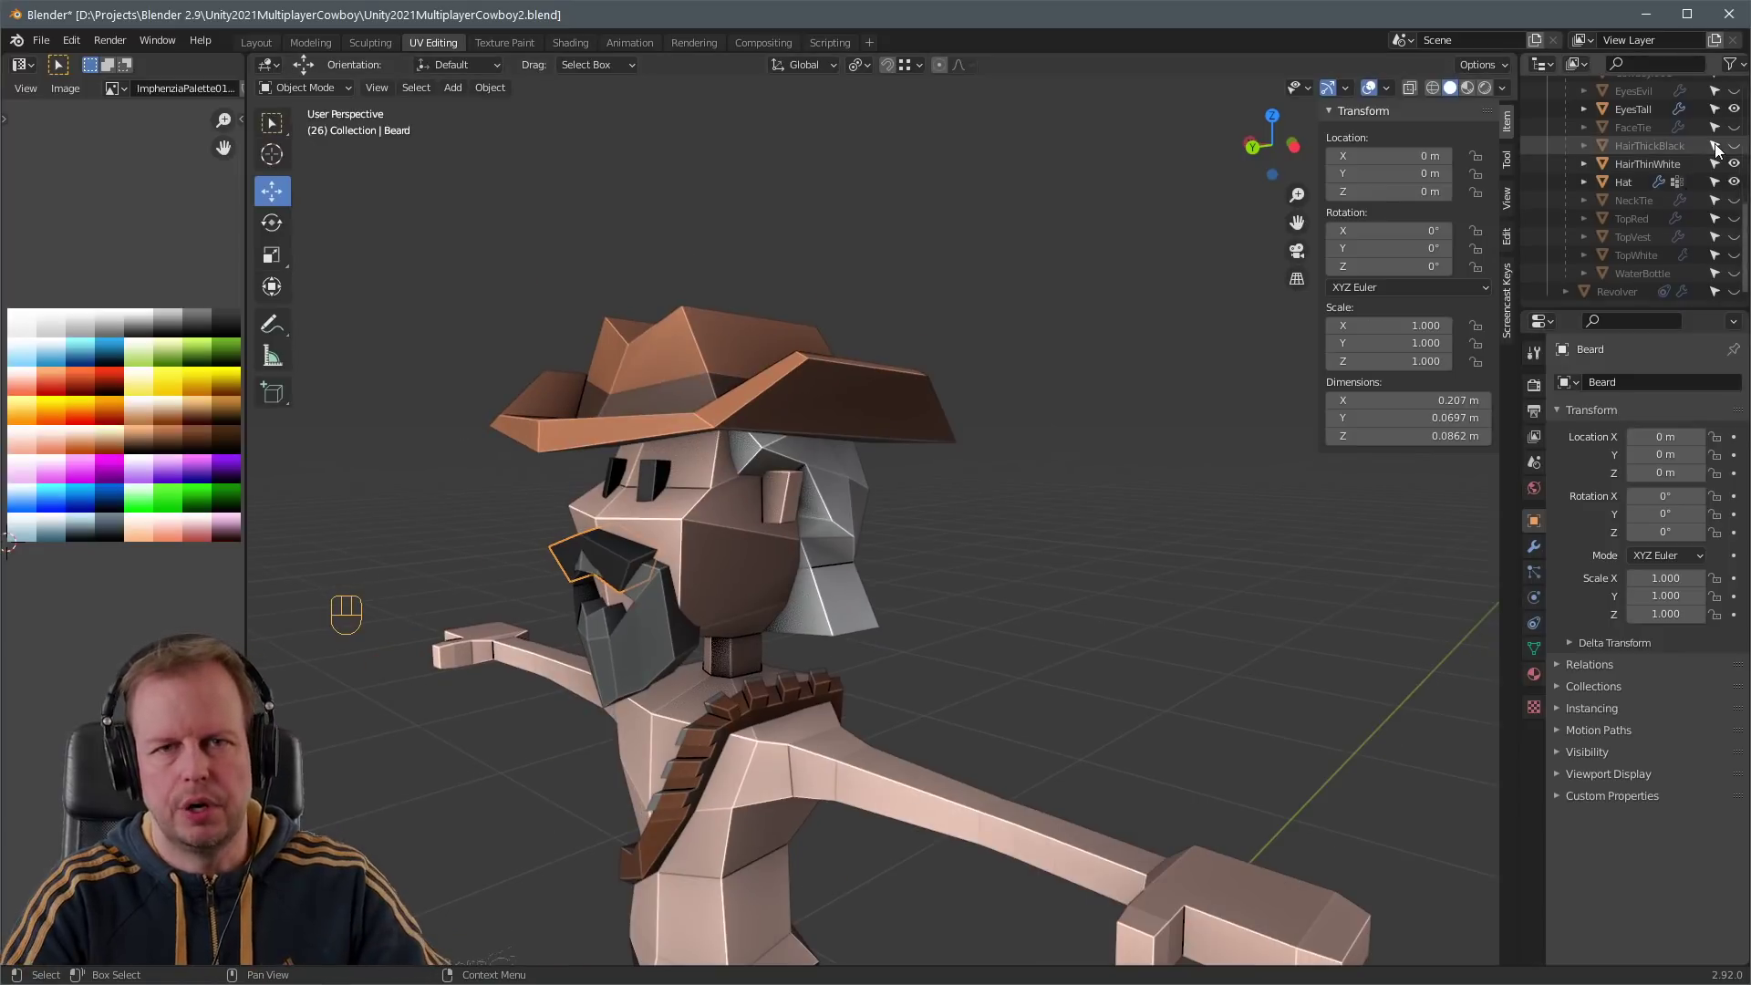
scroll(1716, 150, up, 3)
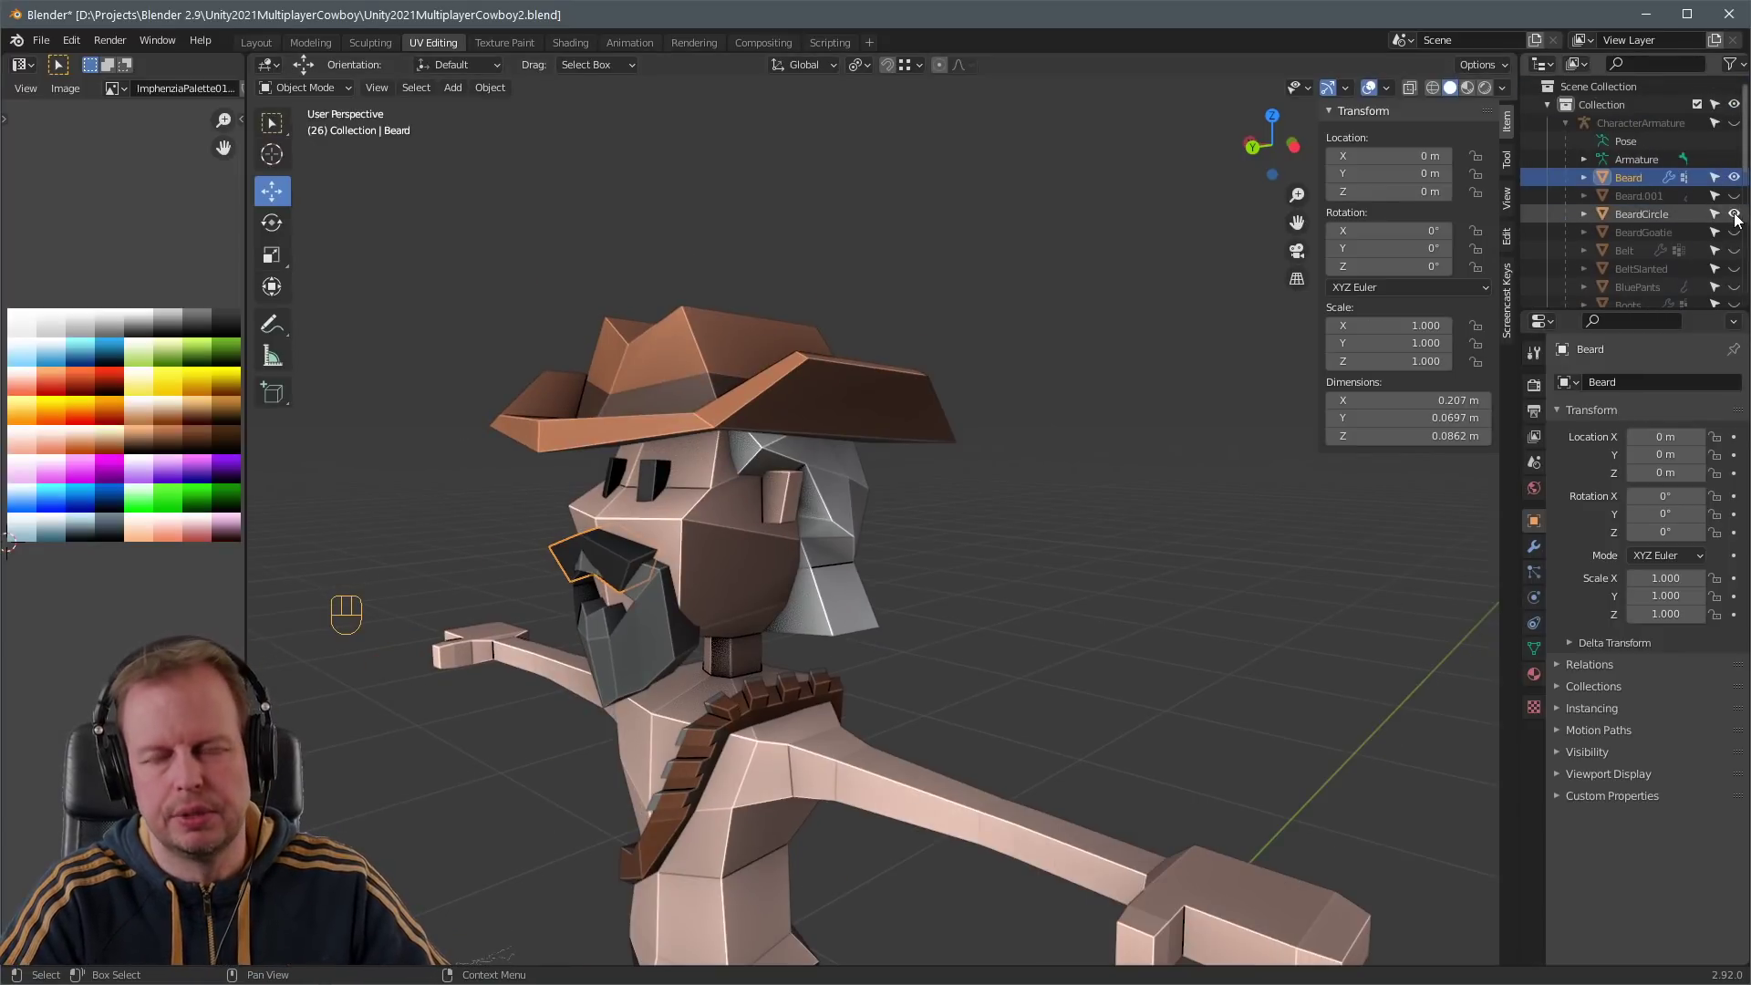
click(1733, 195)
click(1733, 177)
double_click(1638, 195)
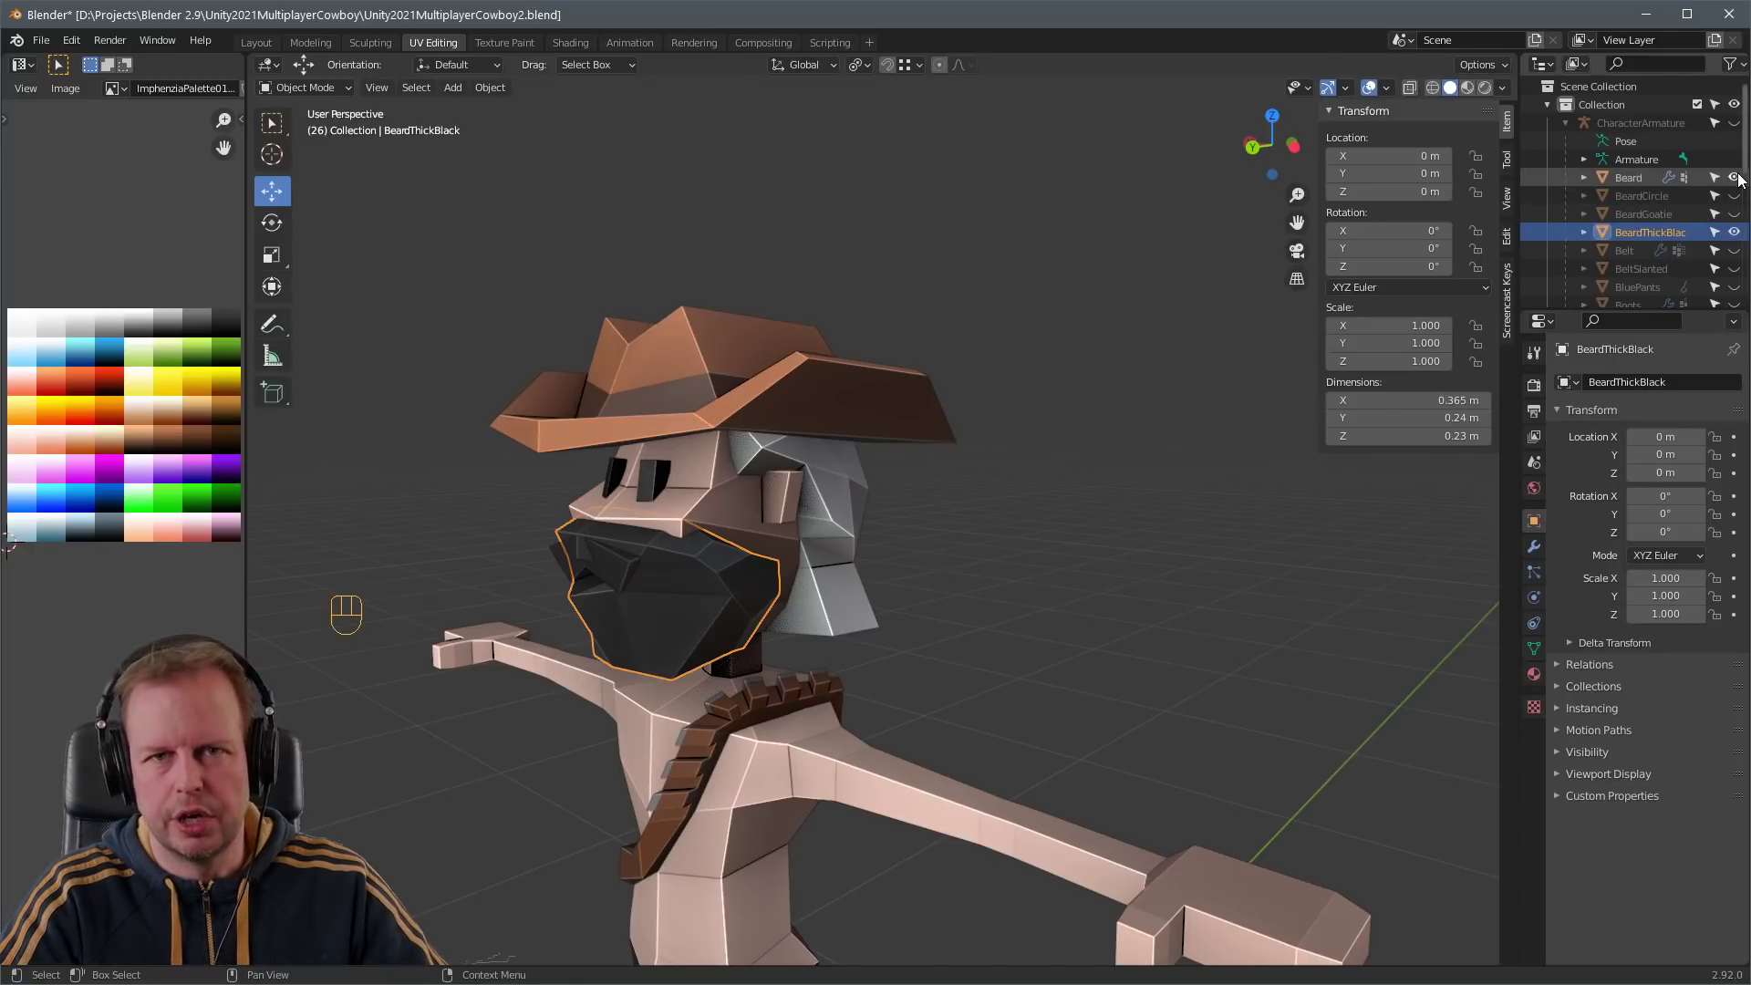
click(1734, 232)
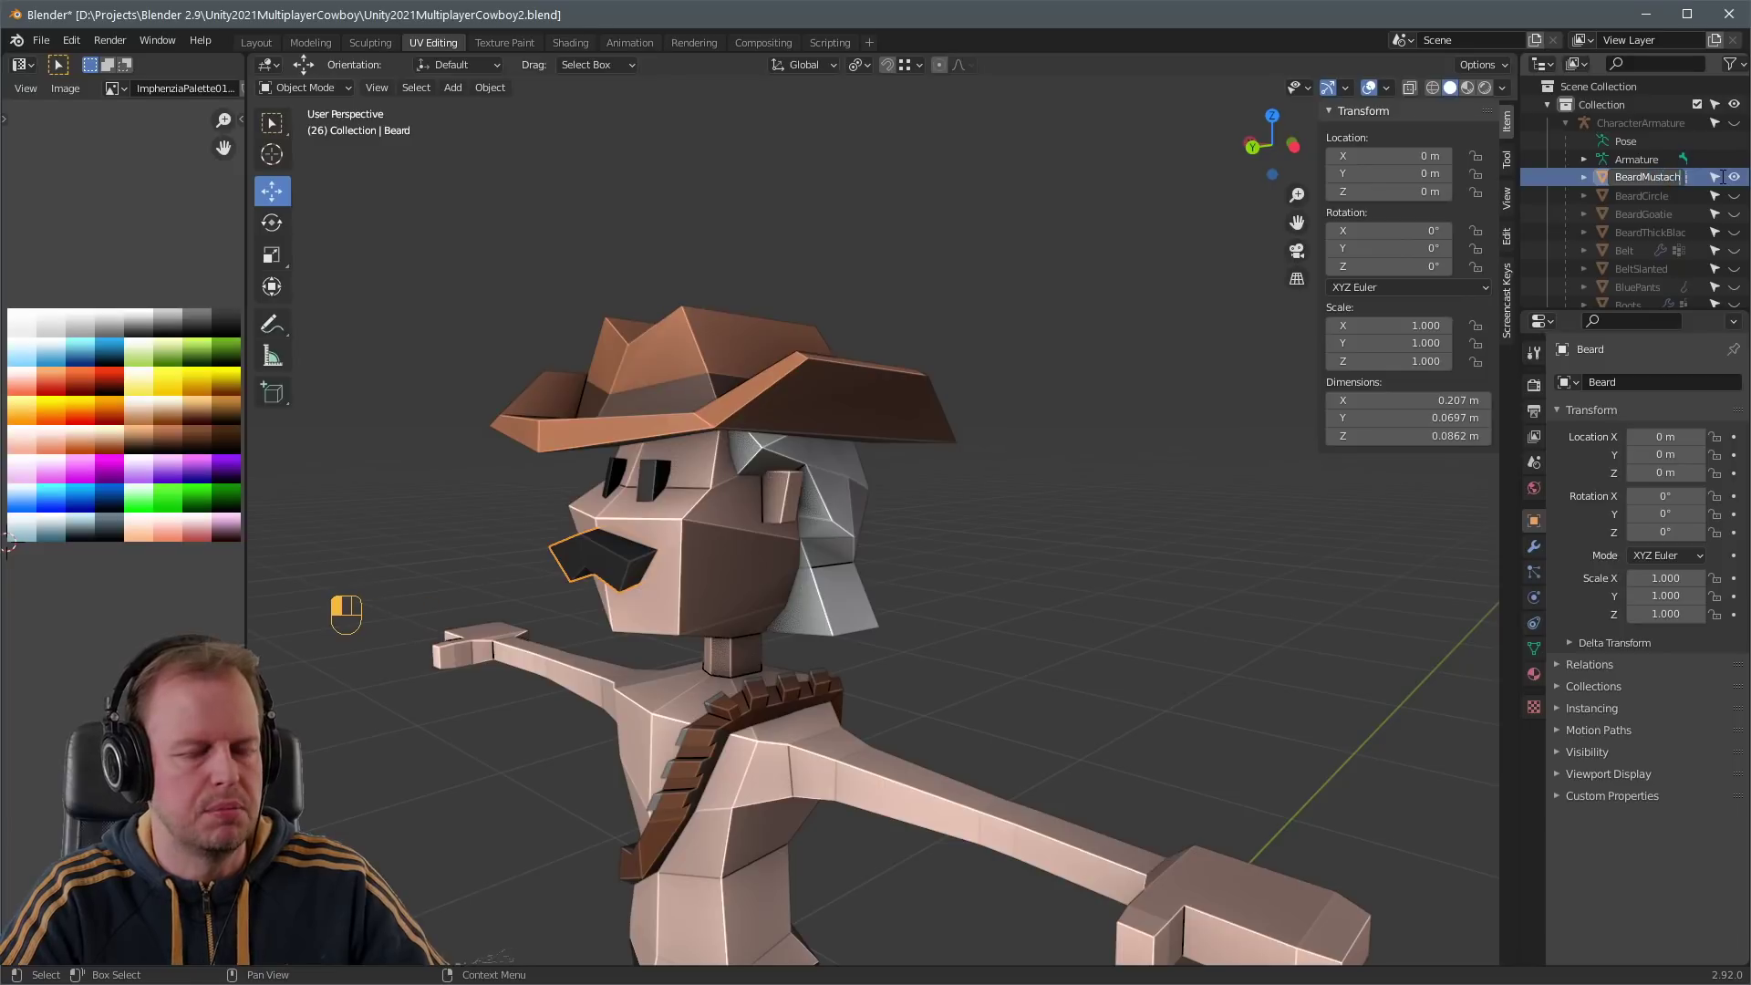
- Rename the mustache object as BeardMustache, correcting its spelling
key(alt+Tab)
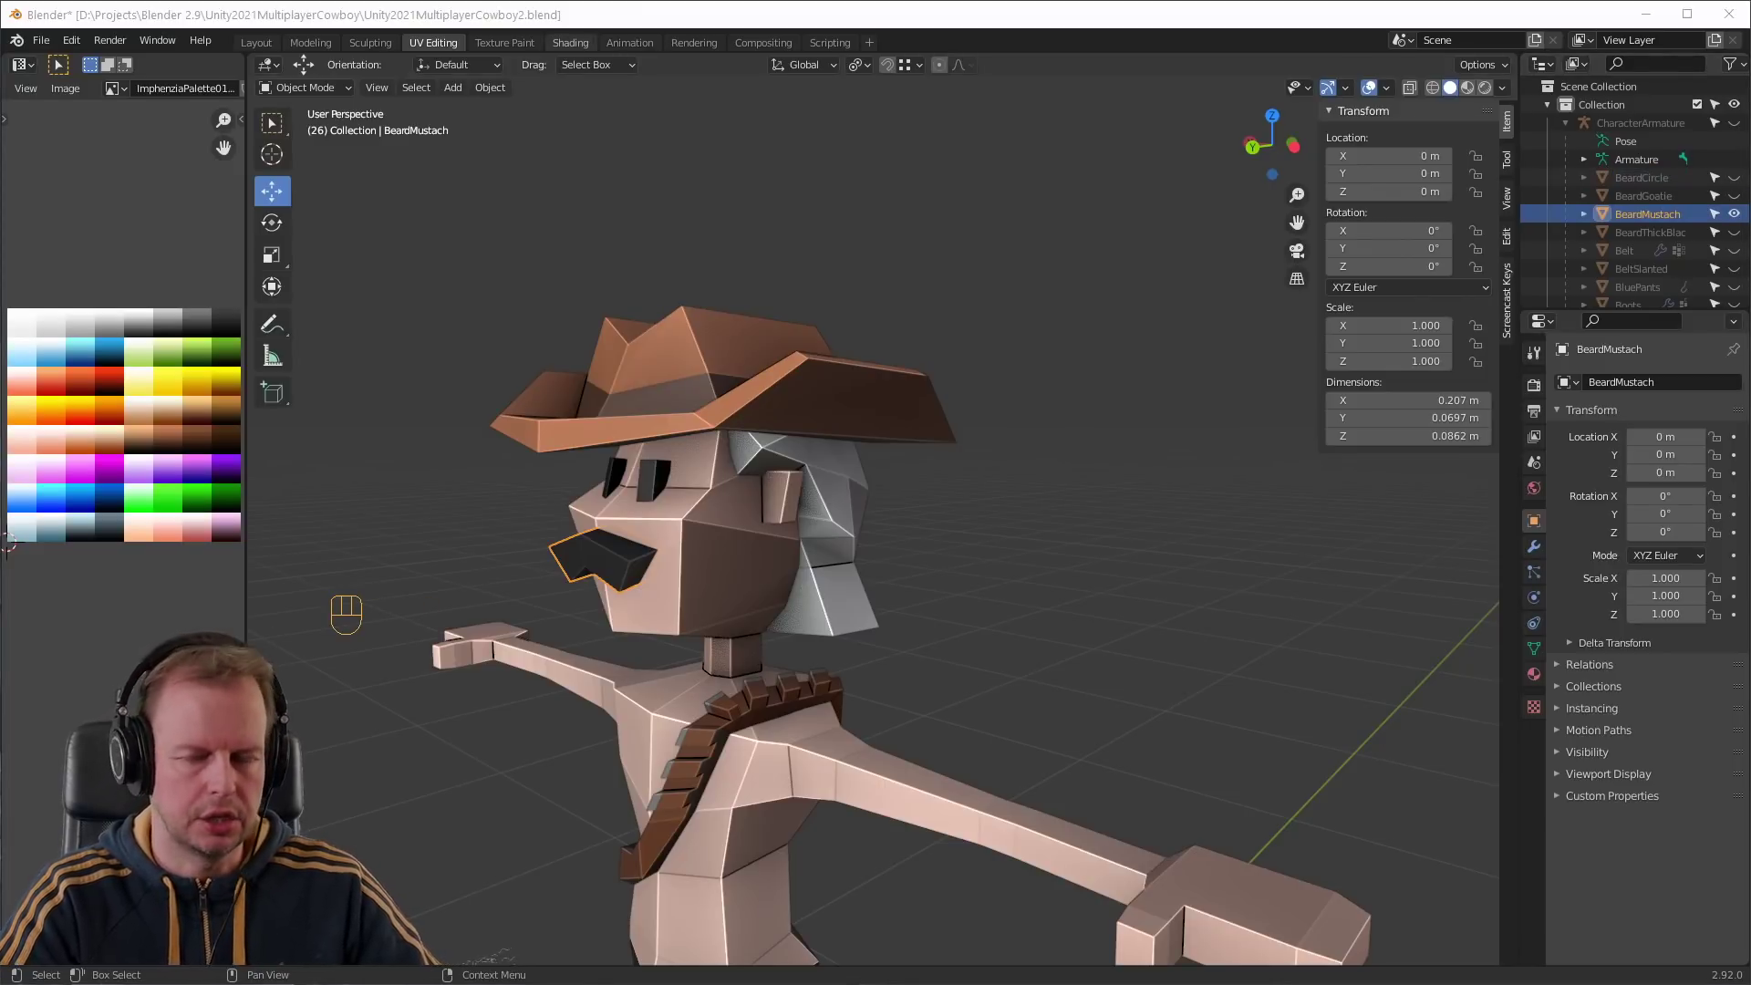
key(alt+Tab)
double_click(1653, 216)
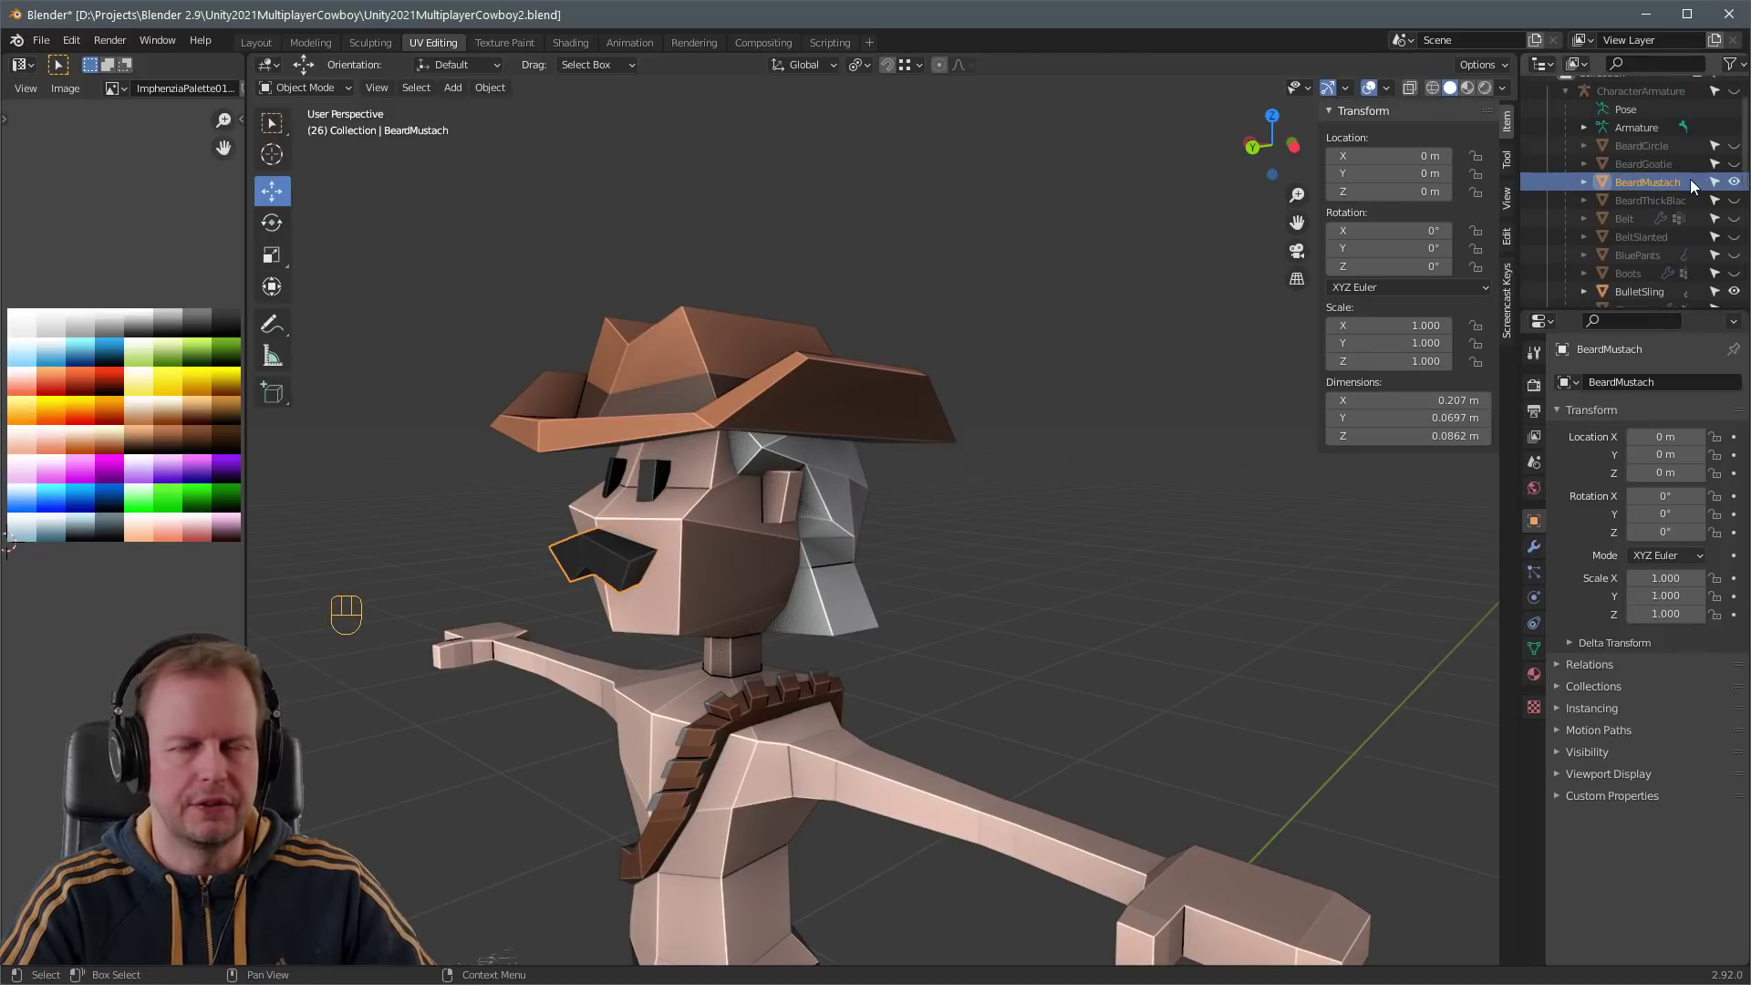
key(Return)
click(1693, 179)
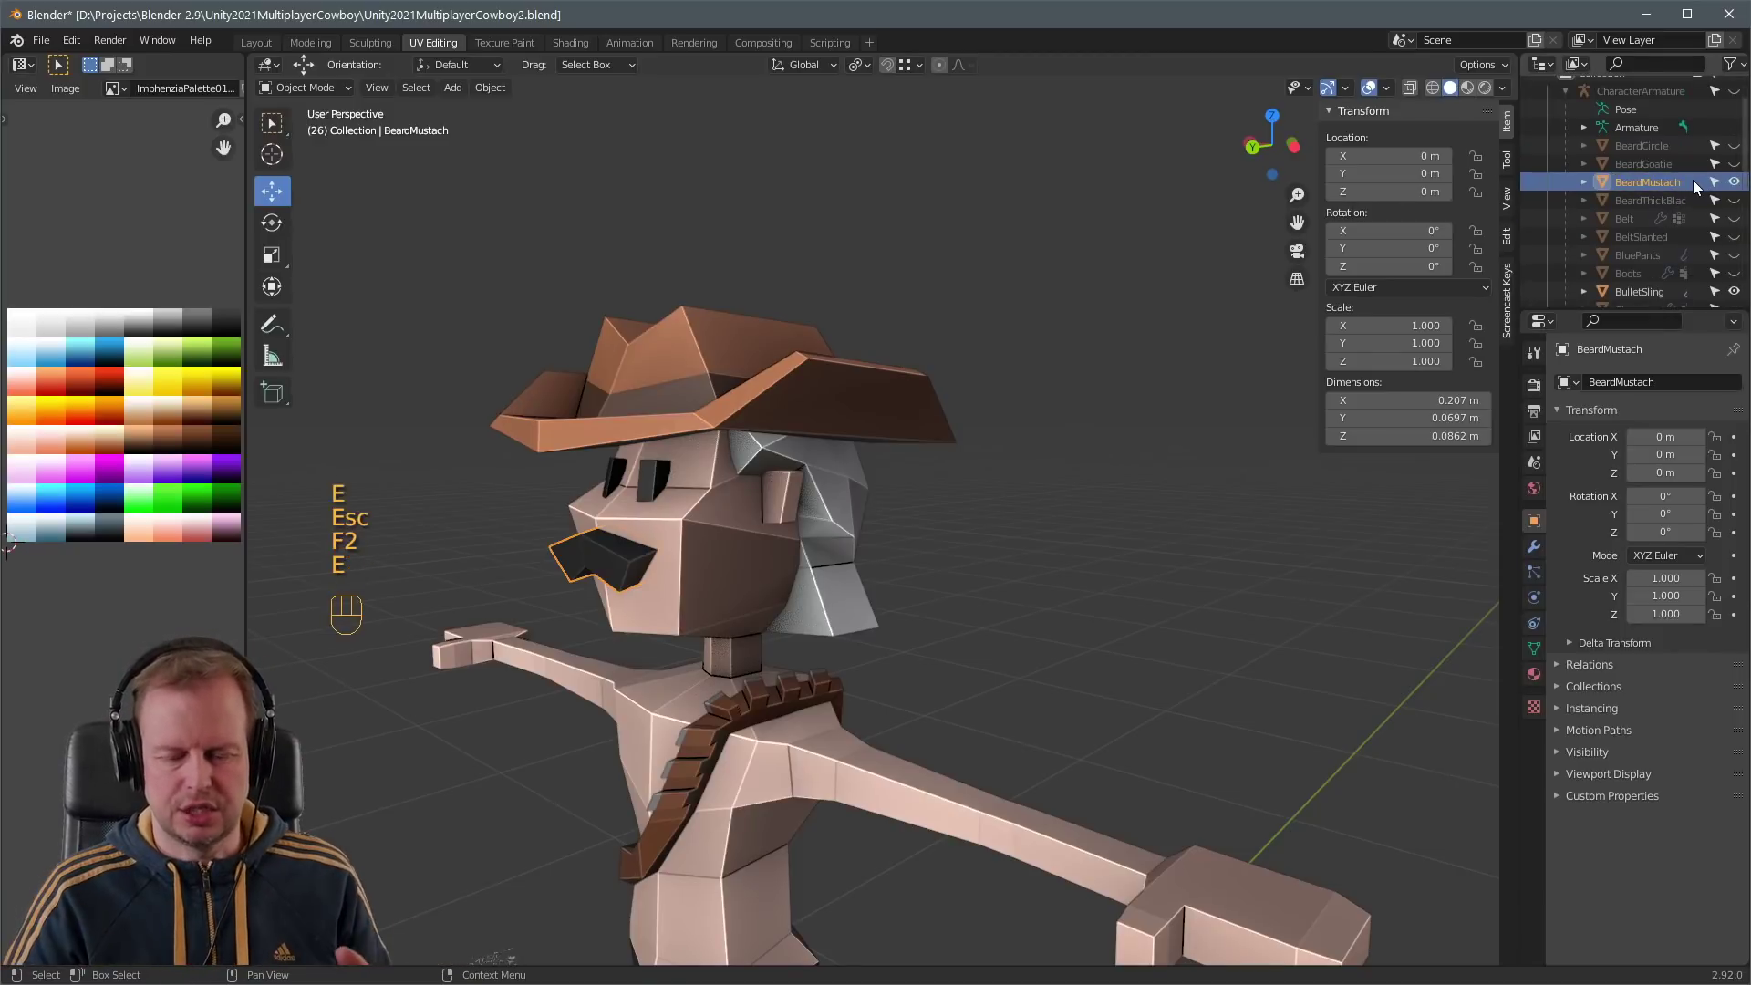
text(e)
scroll(1023, 458, down, 4)
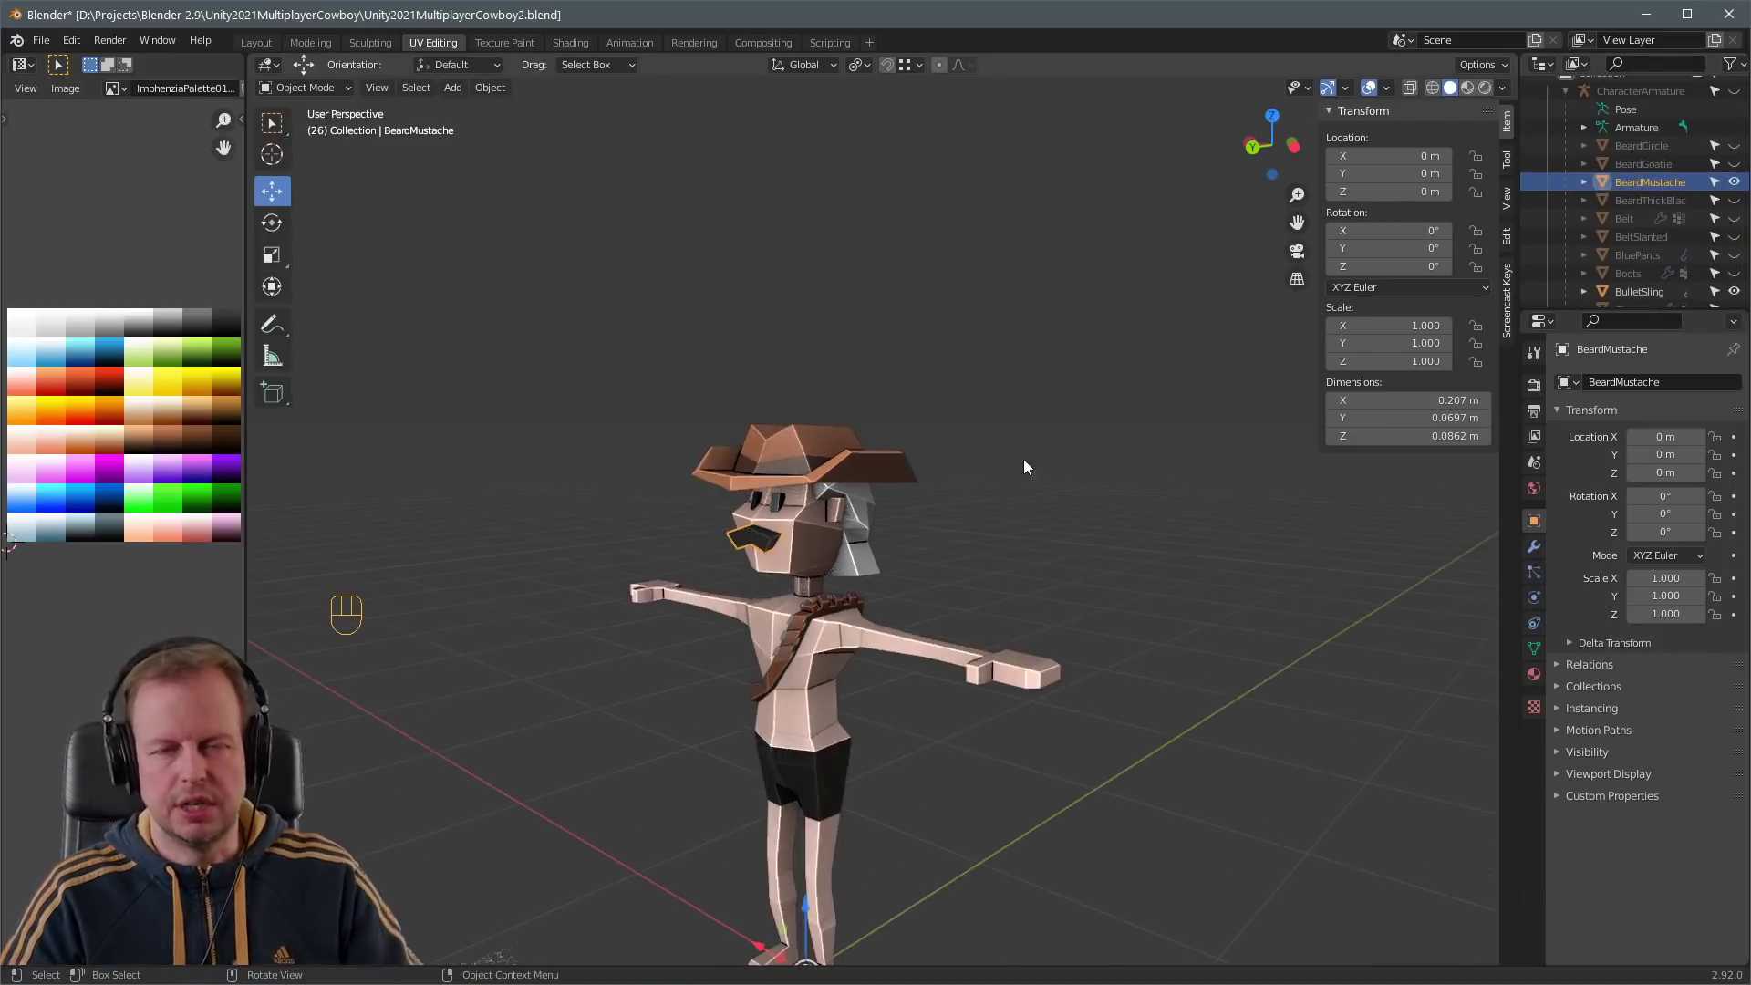
- Open the Cowboy body mesh for face editing at its outstretched left hand
middle_drag(1023, 458, 1058, 438)
scroll(939, 413, down, 4)
scroll(974, 491, up, 4)
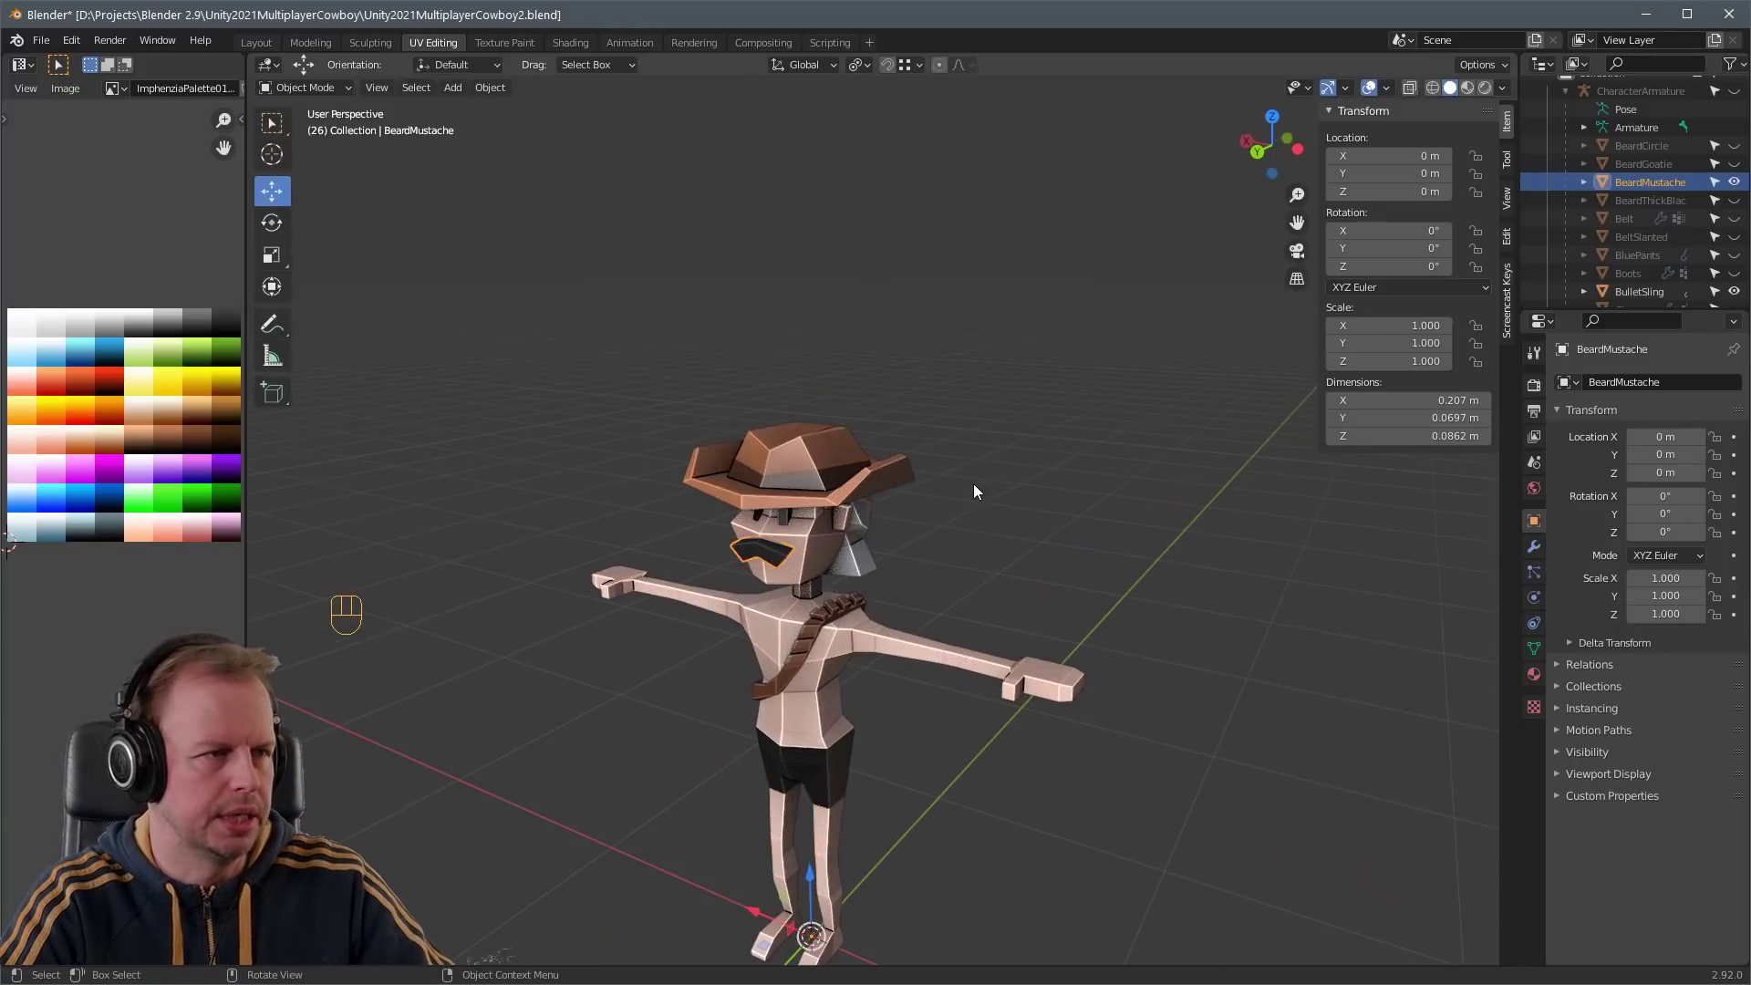
shift+middle_drag(926, 419, 903, 259)
middle_drag(903, 259, 934, 325)
scroll(934, 326, up, 3)
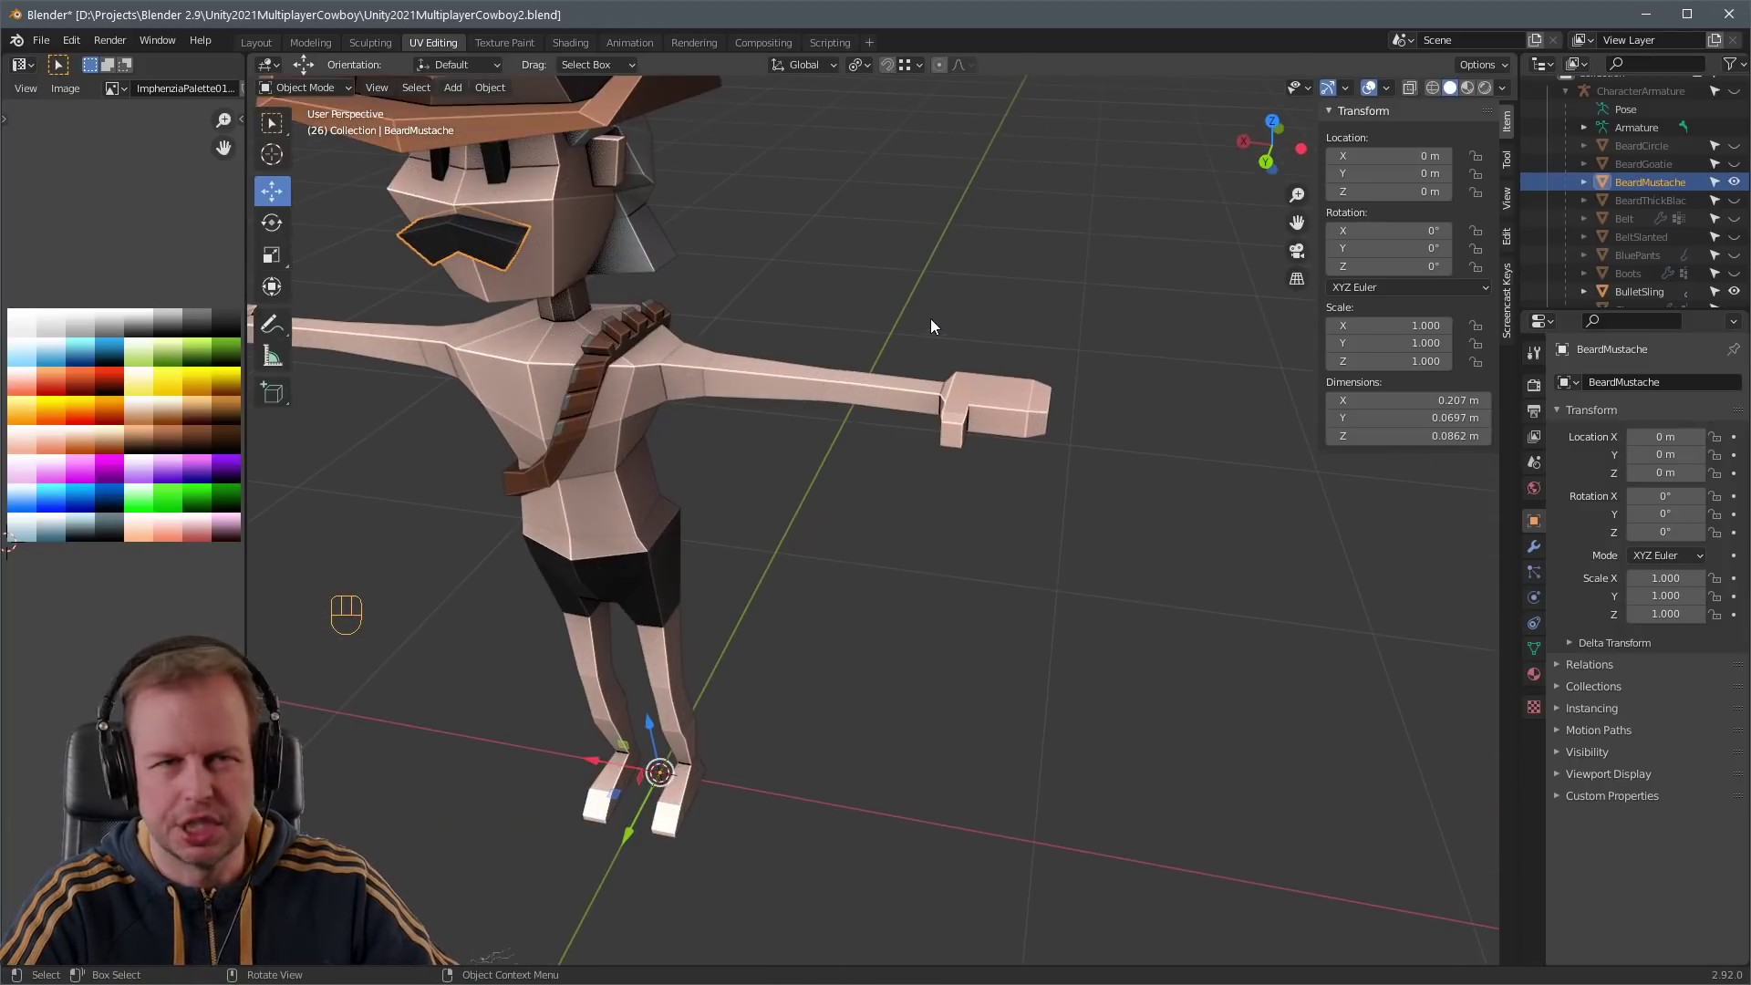
scroll(967, 341, down, 3)
scroll(1004, 376, up, 3)
click(970, 376)
key(Tab)
key(3)
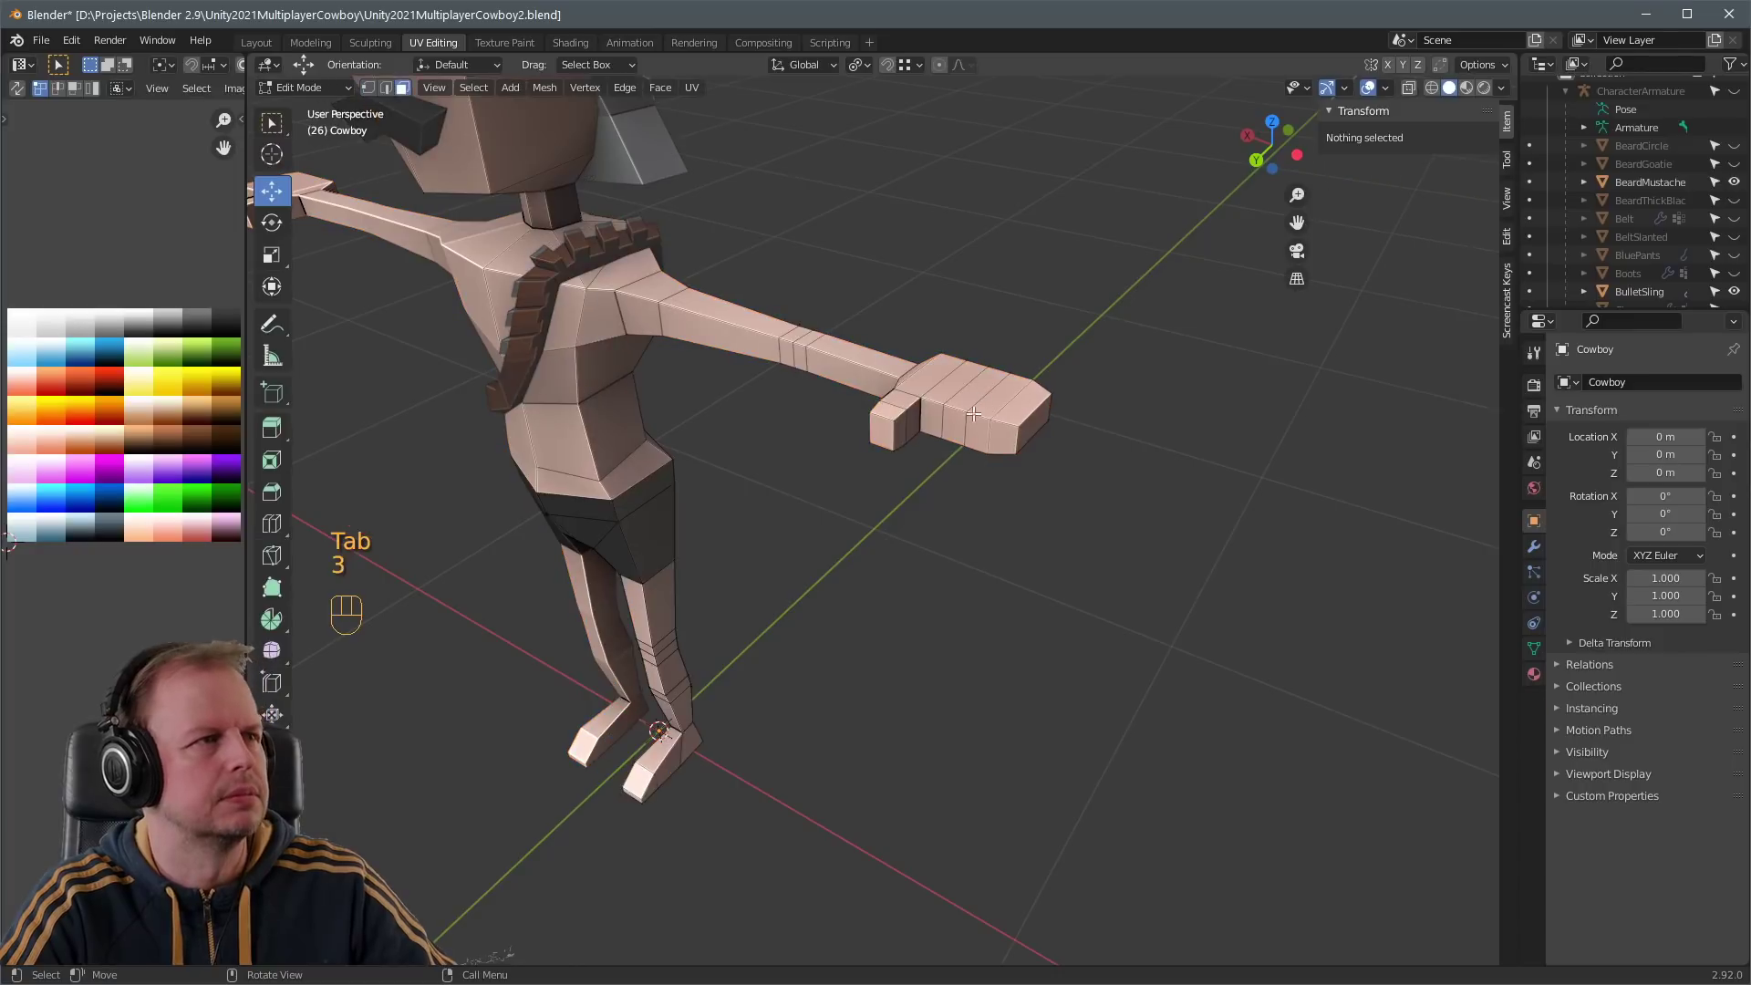
- Duplicate all faces of the Cowboy's left hand in place and separate the copy into its own object
key(a)
key(a)
alt+shift+click(1041, 408)
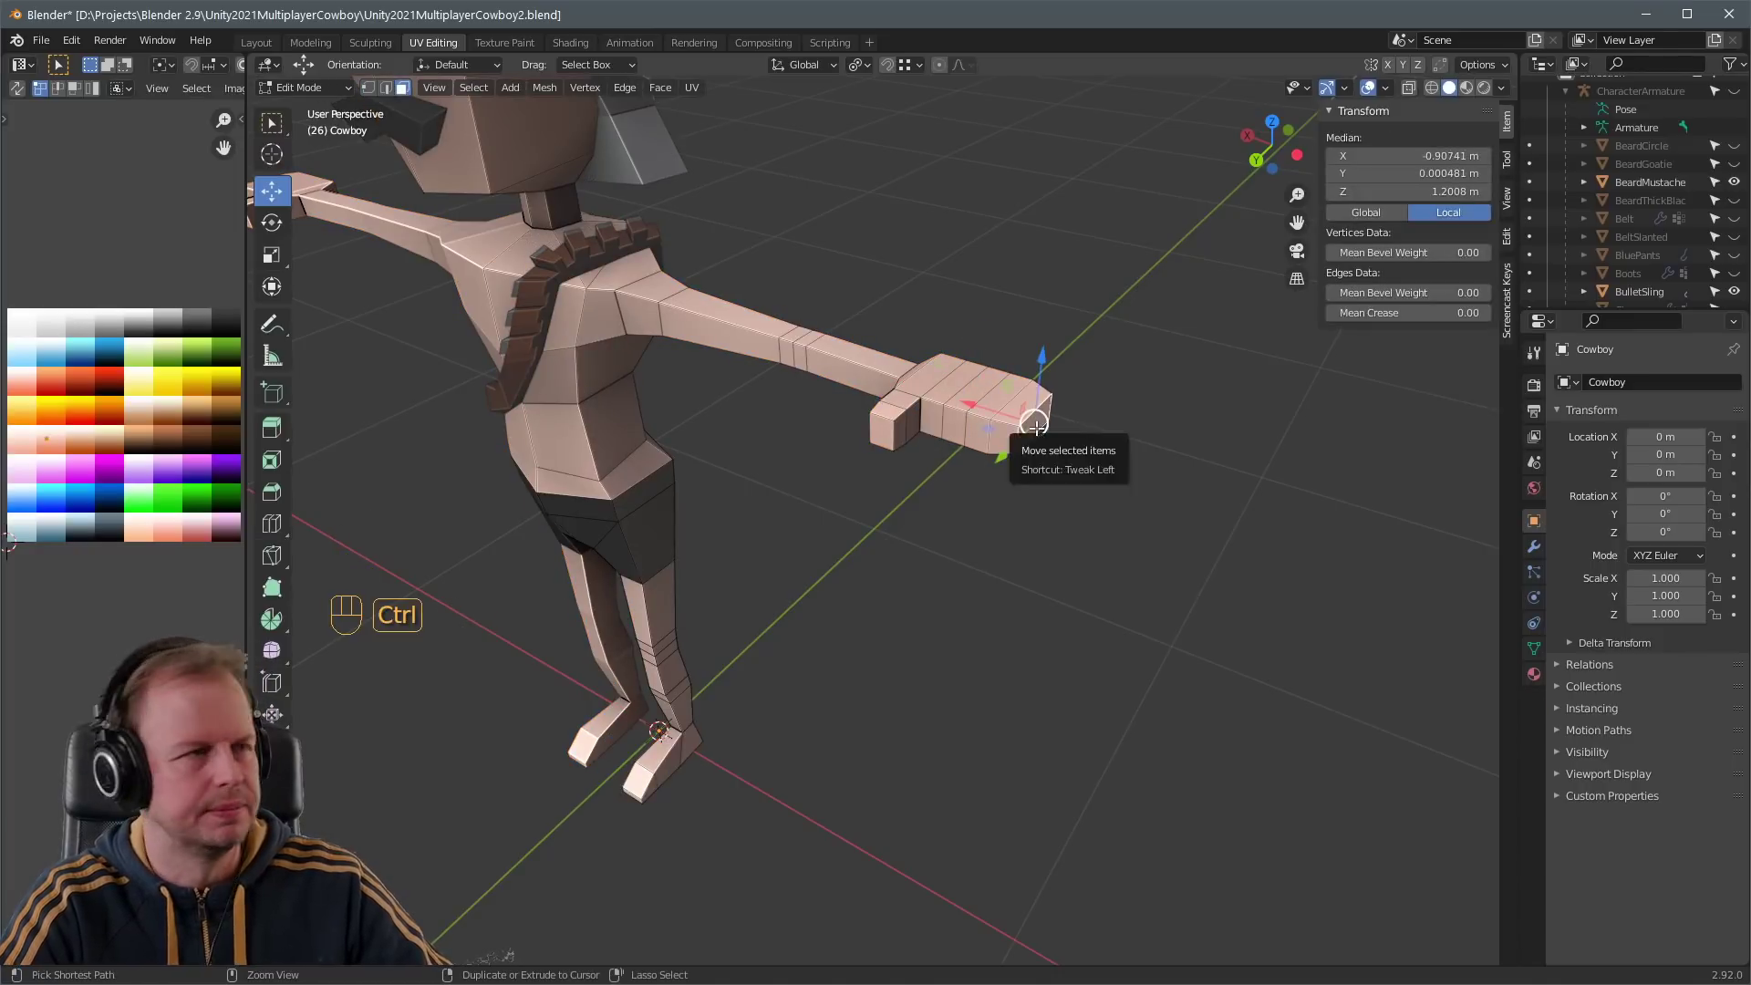
key(ctrl+KP_Add)
key(ctrl+KP_Add)
key(ctrl+KP_Add)
key(ctrl+KP_Add)
key(ctrl+KP_Add)
key(ctrl+KP_Subtract)
middle_drag(1037, 428, 1077, 393)
key(shift+d)
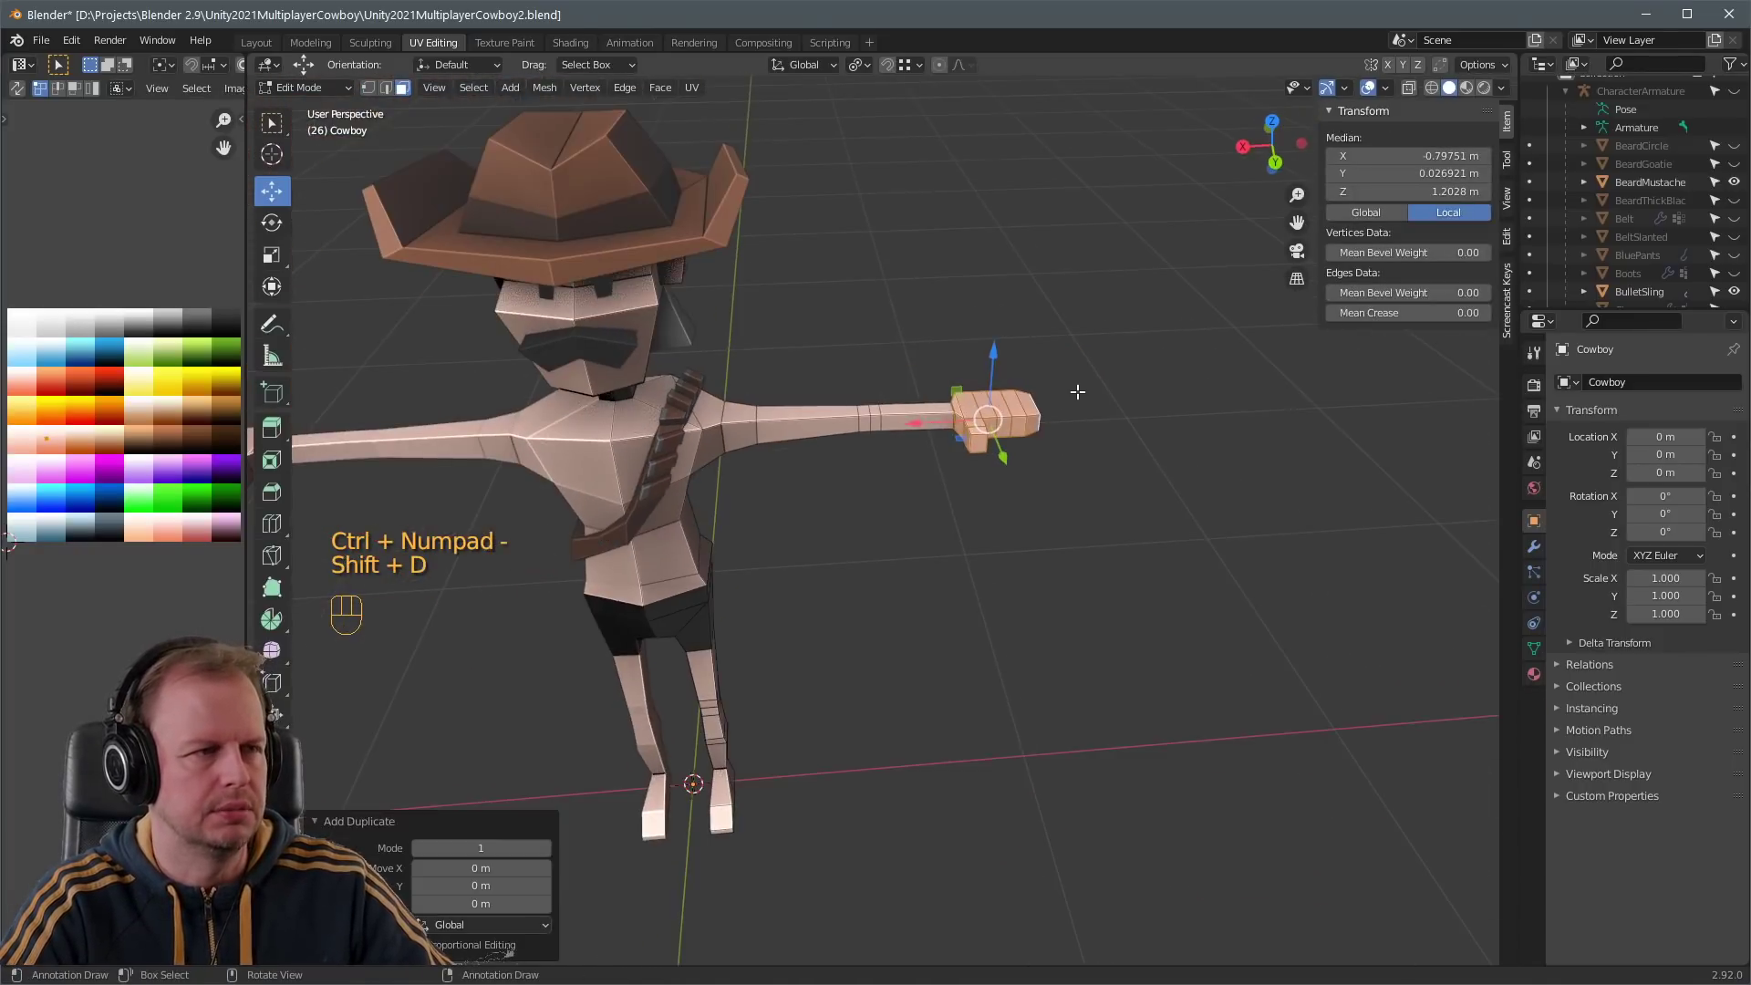
click(999, 458)
key(Tab)
key(Tab)
- Recolour the whole separated hand mesh dark brown by moving its UVs on the palette
key(a)
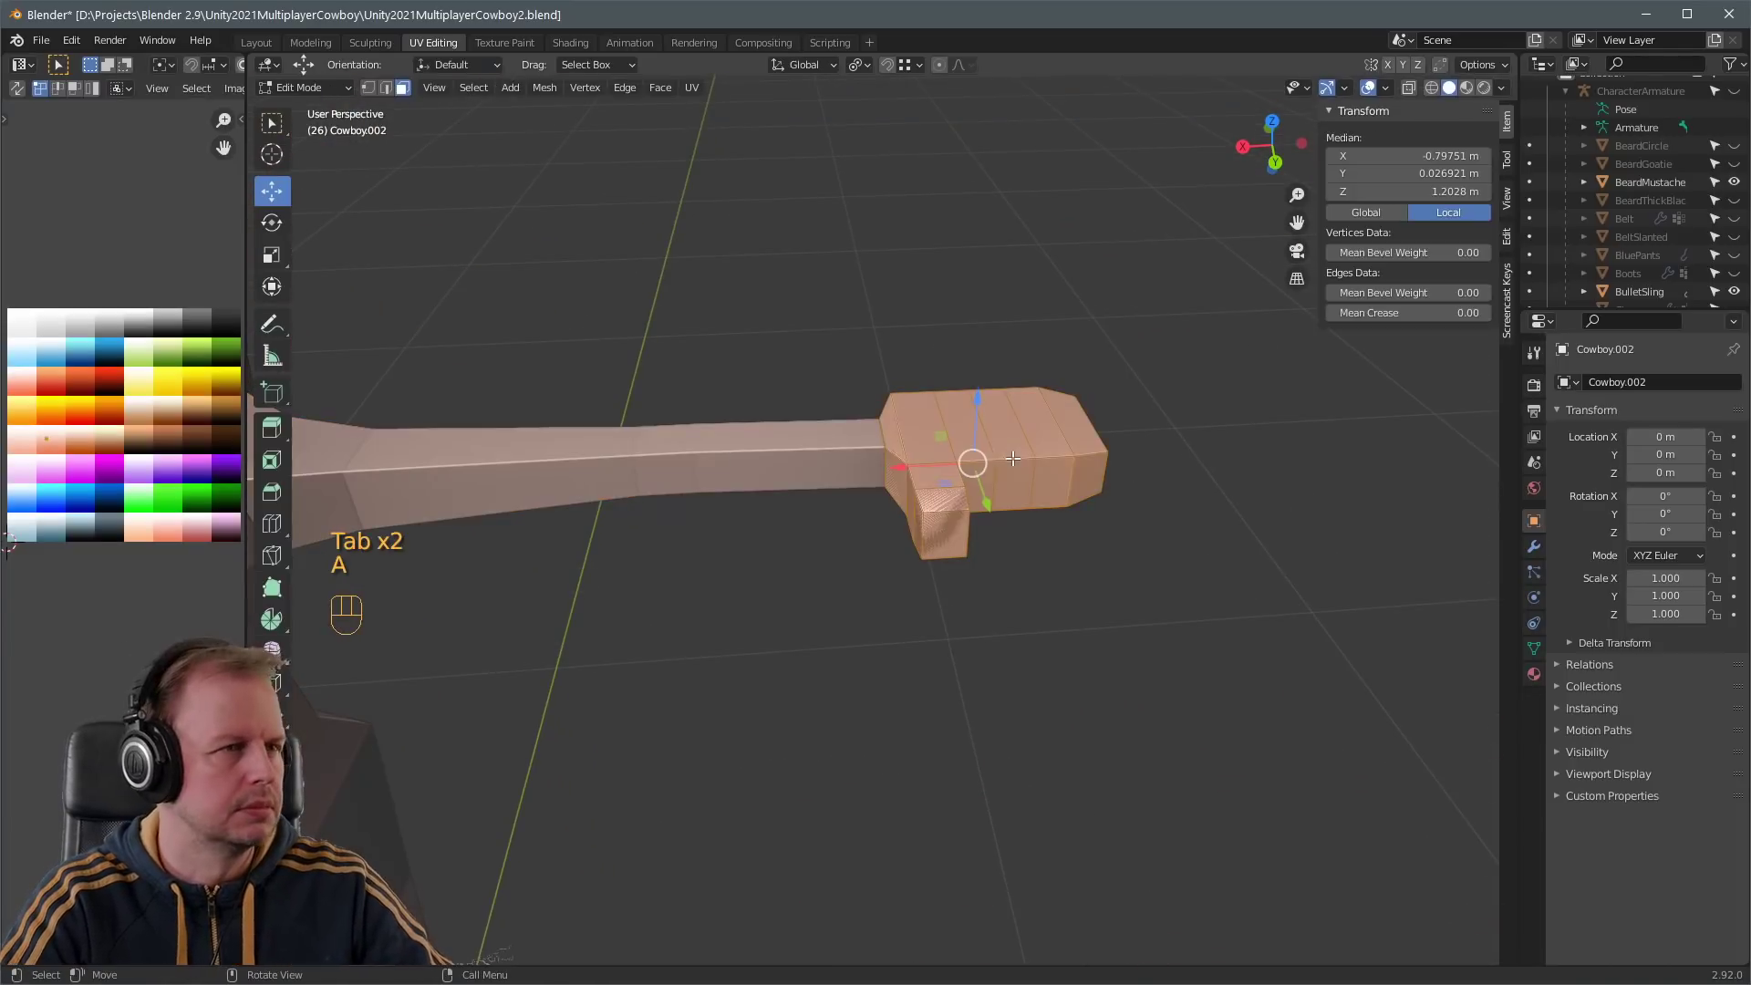
key(g)
click(31, 433)
key(alt+e)
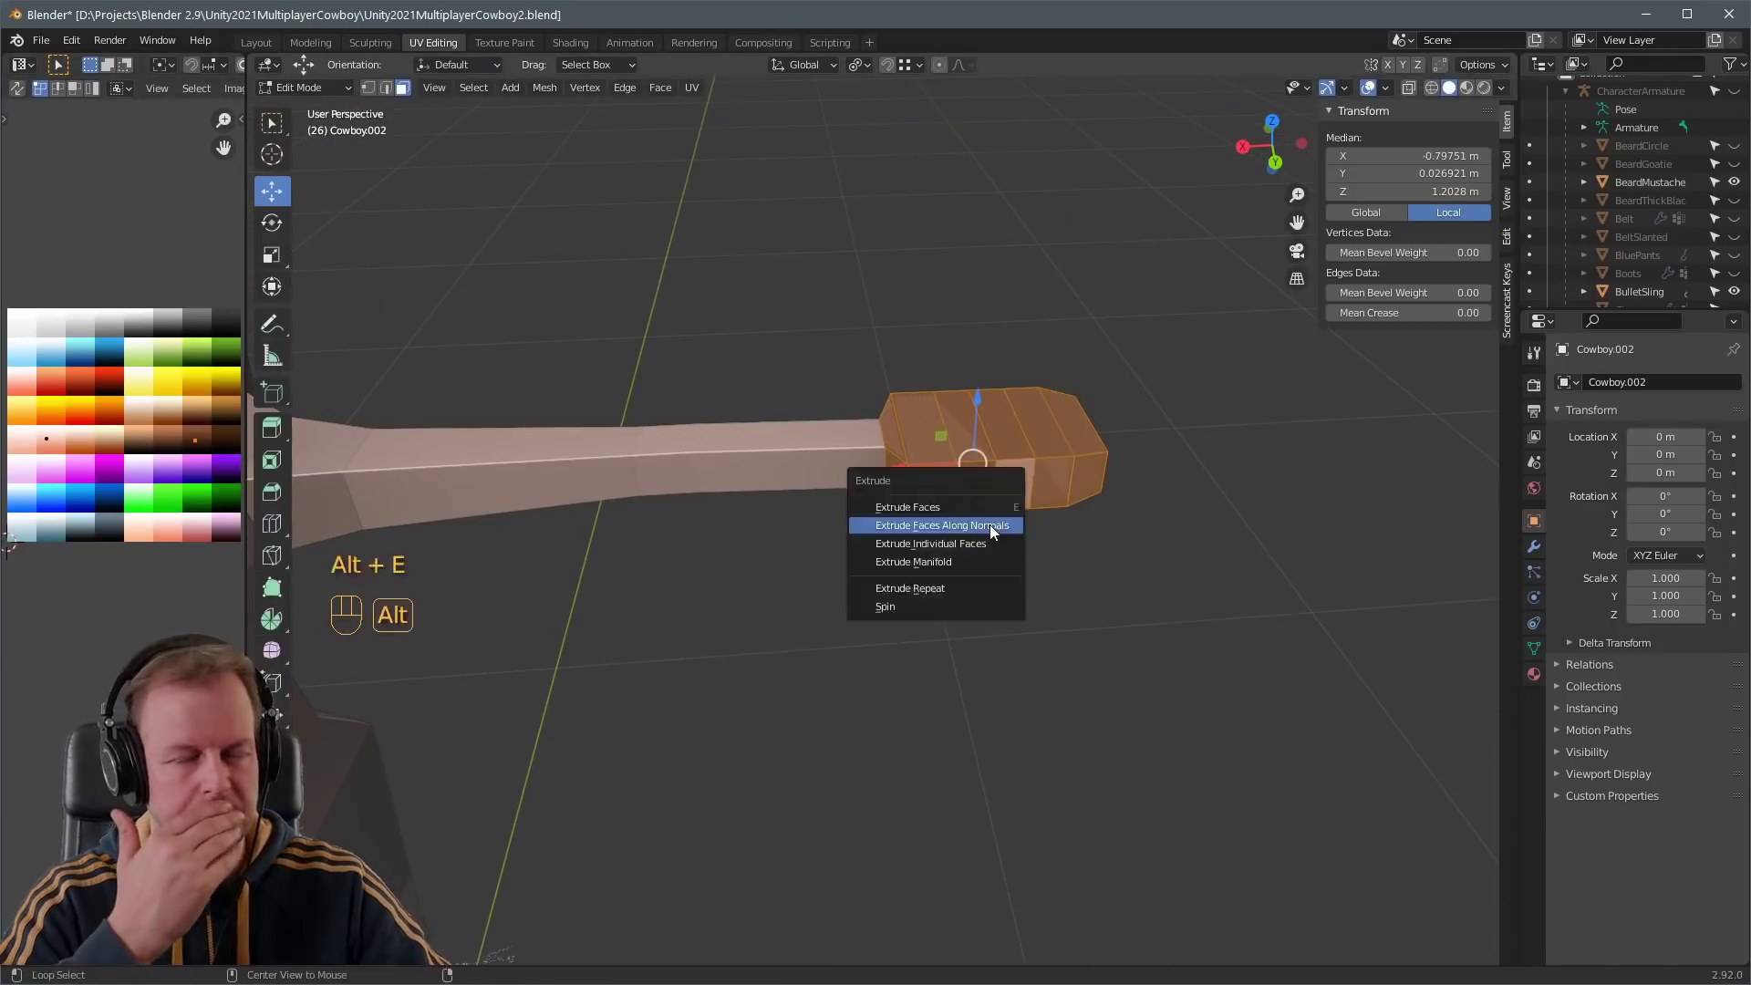
click(991, 524)
right_click(1016, 511)
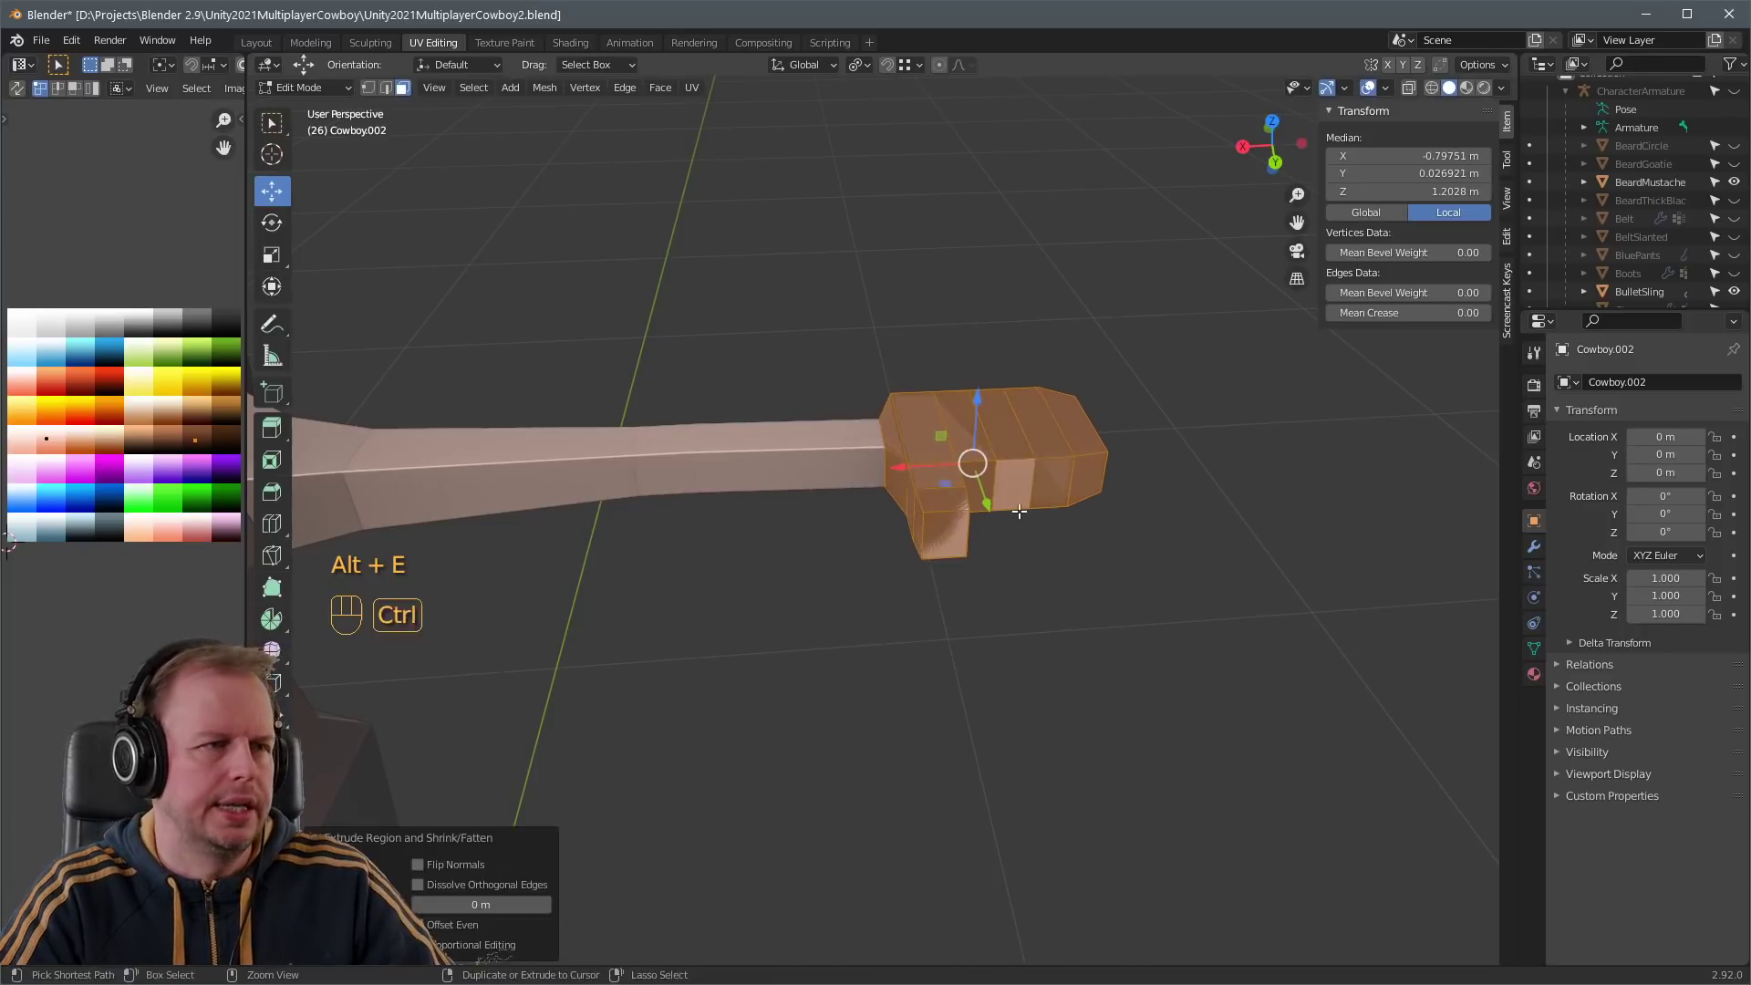
- Inflate the separated hand mesh along its normals by about 0.009 m to form a glove around the hand
key(alt+s)
click(1072, 508)
middle_drag(1071, 508, 1081, 486)
- Recolour the remaining skin-coloured face on the glove's side brown using the palette UVs
key(3)
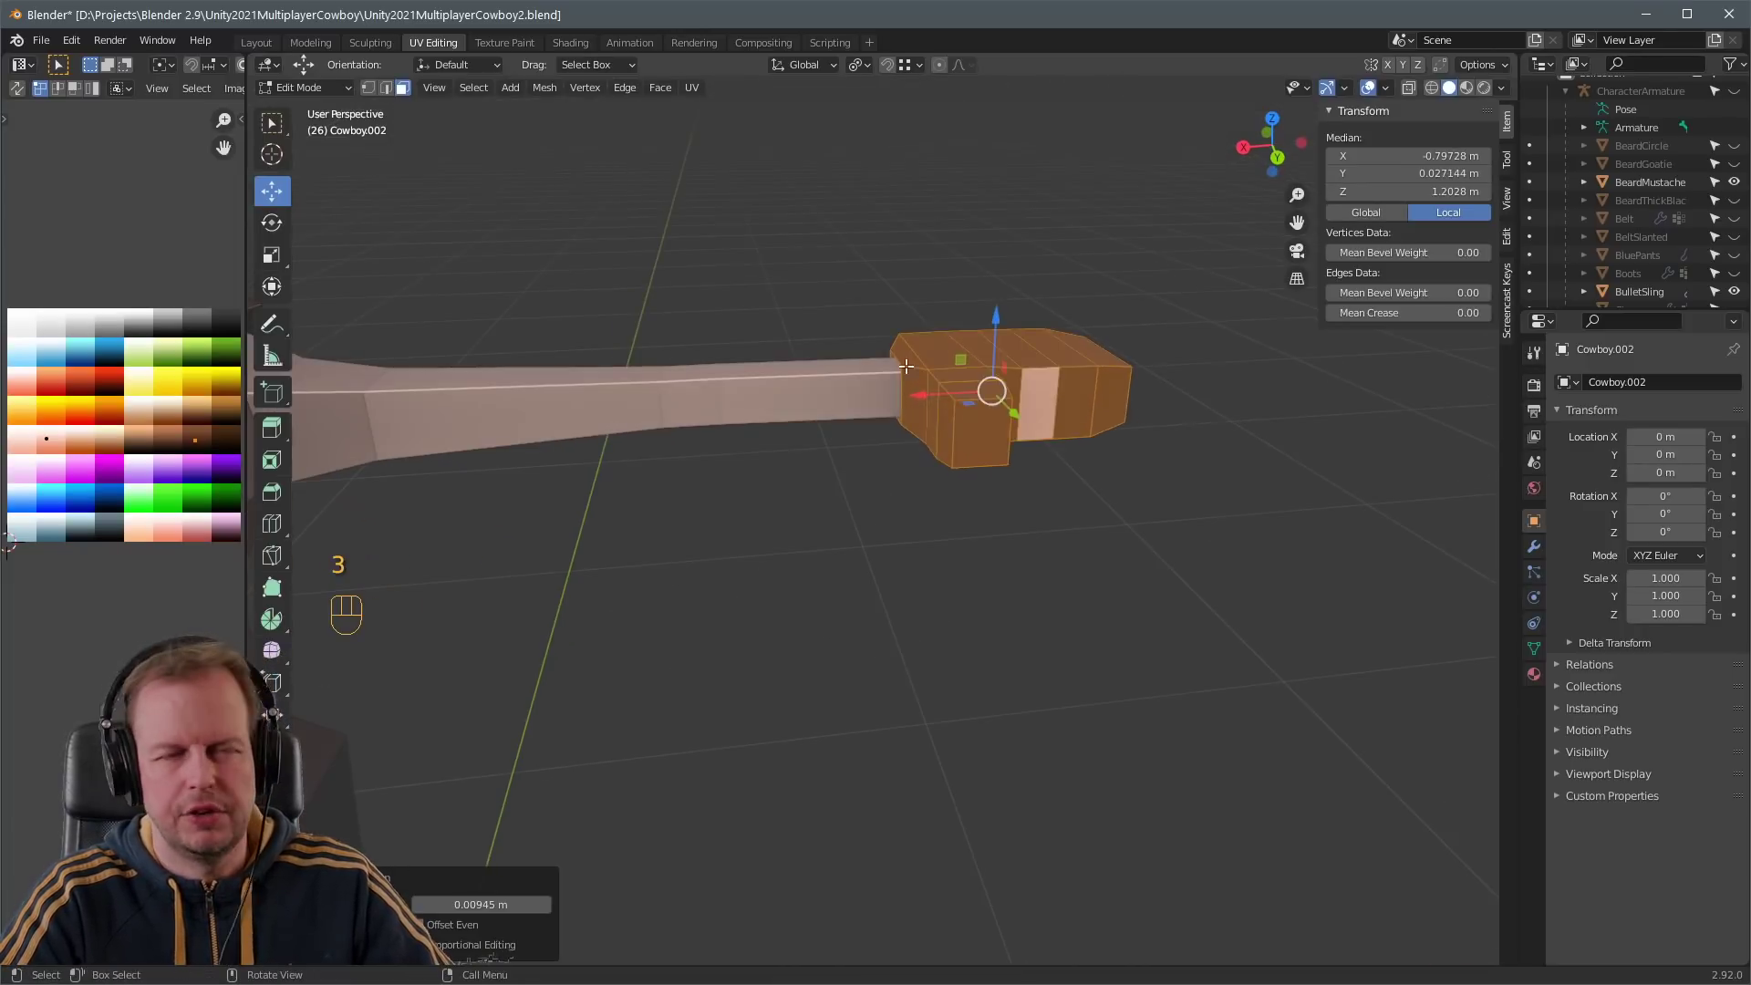
key(a)
key(a)
key(3)
middle_drag(1067, 410, 988, 394)
key(a)
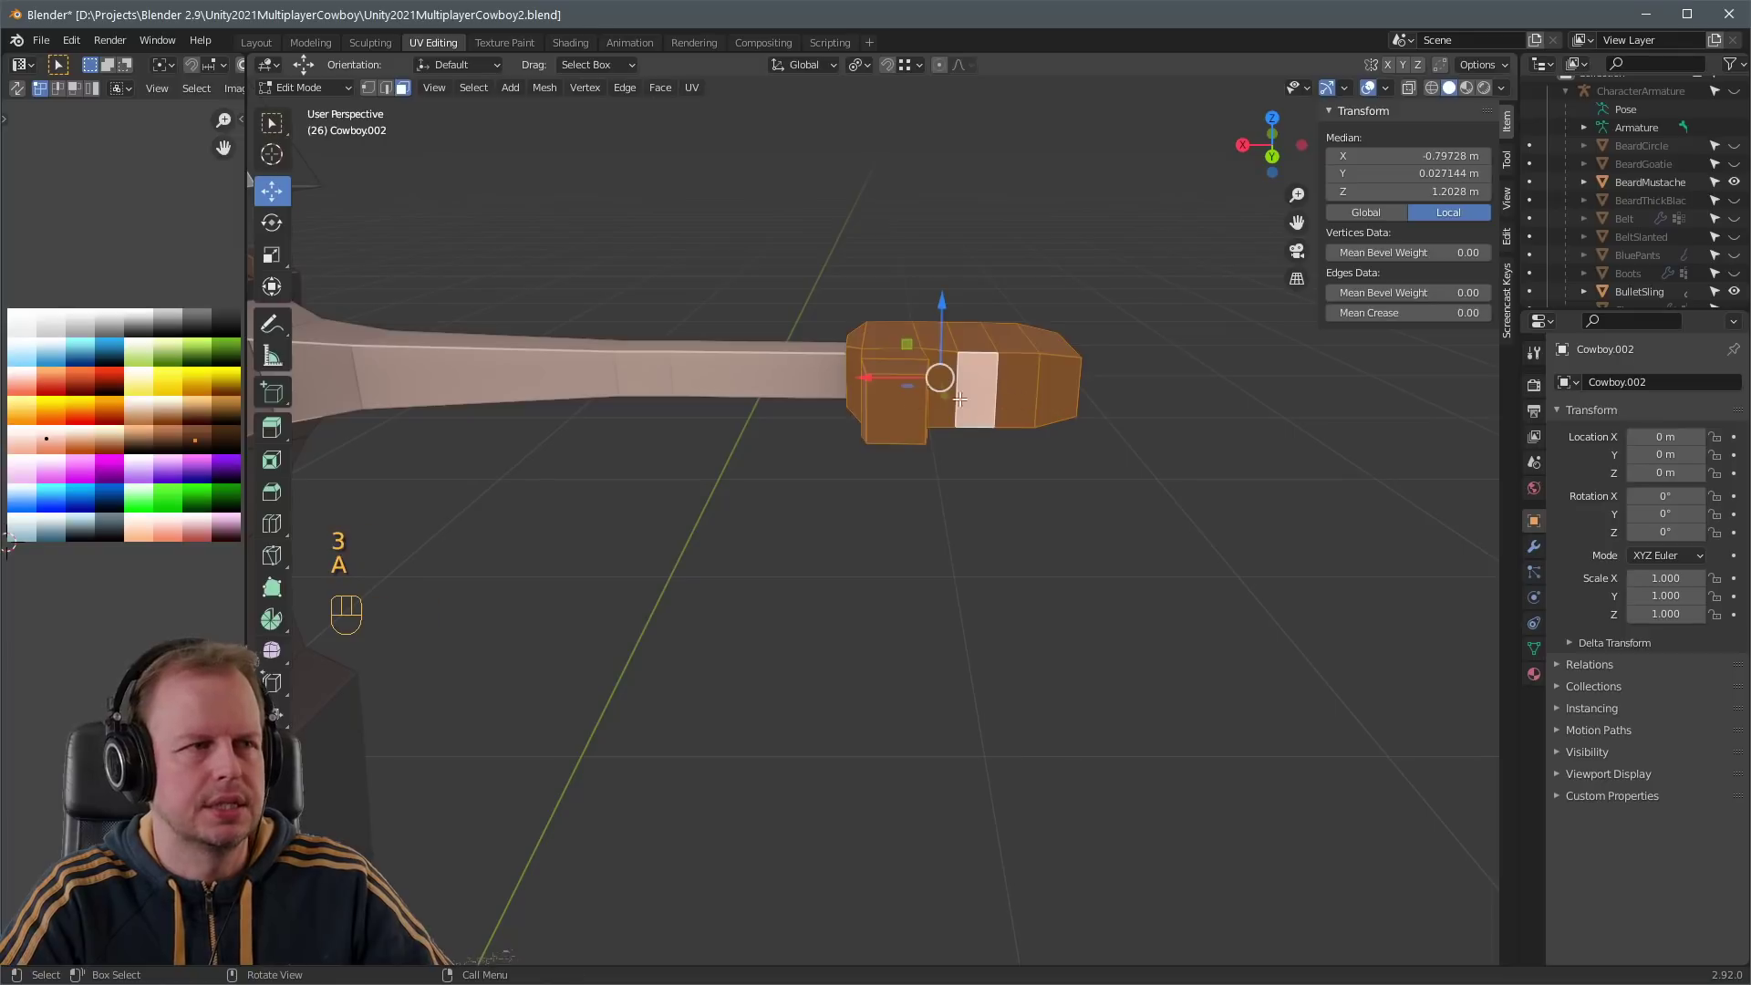
key(a)
key(a)
key(b)
key(a)
- Select the glove's geometry at the wrist end
key(a)
key(a)
key(b)
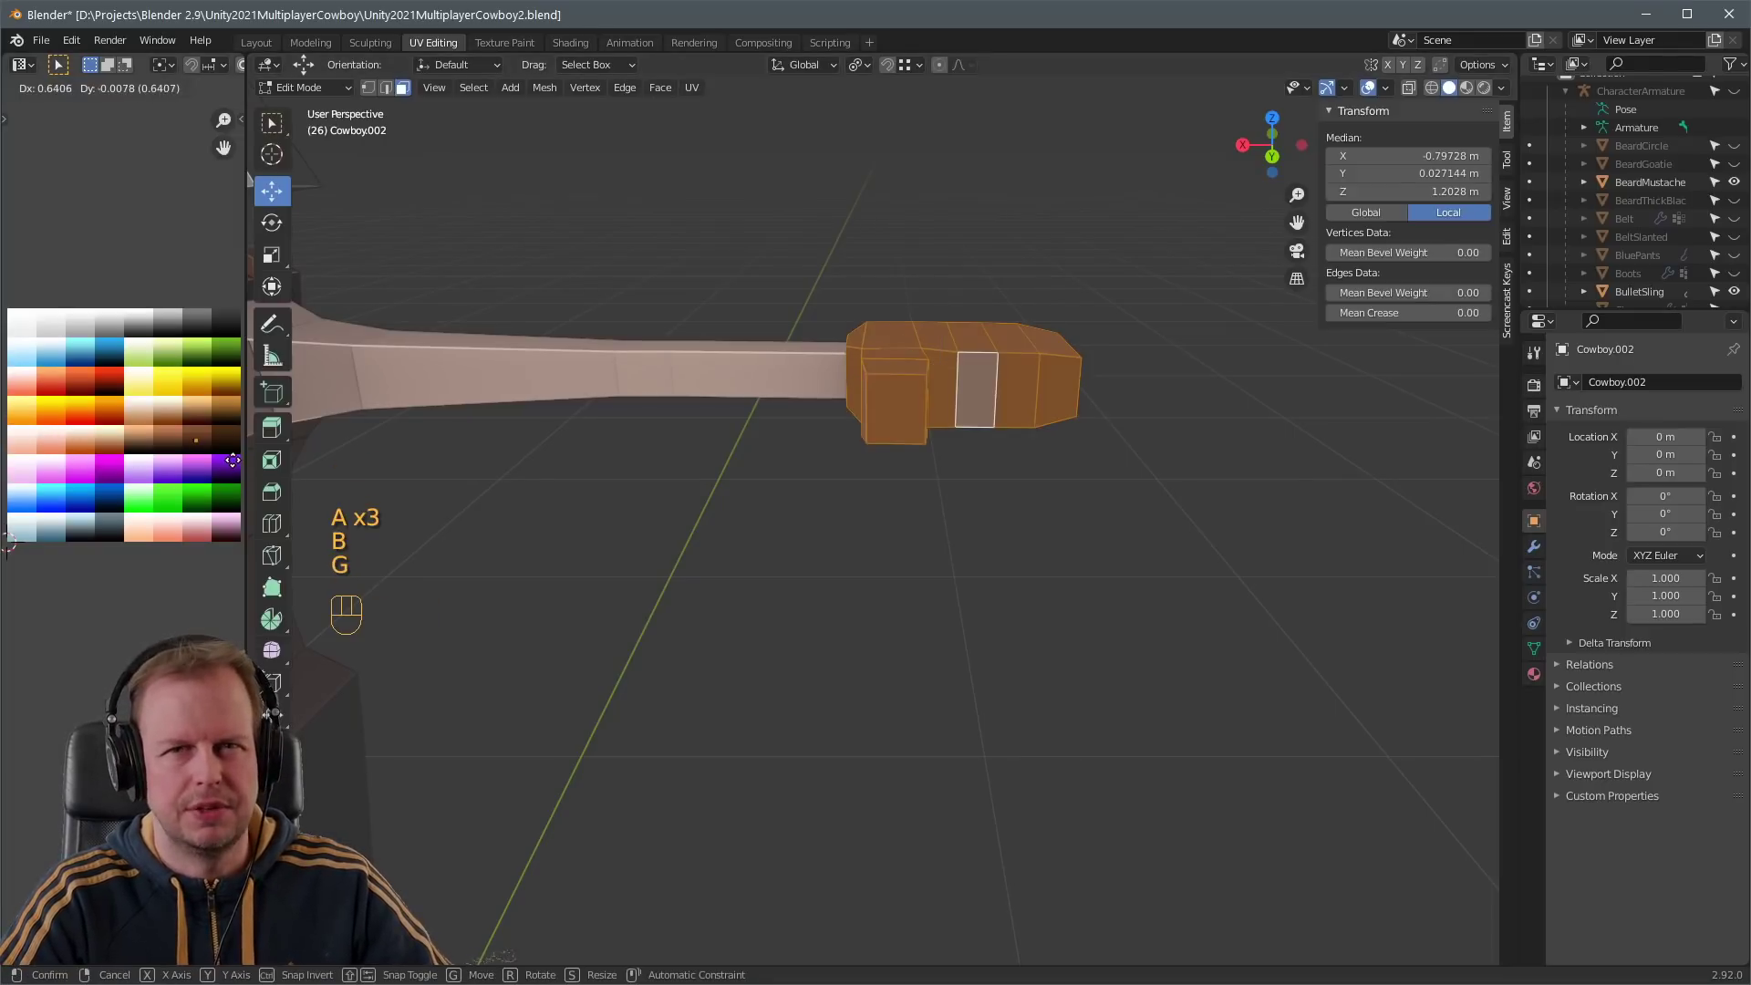
click(232, 460)
click(930, 469)
key(3)
click(949, 442)
middle_drag(930, 469, 1193, 489)
key(a)
key(a)
alt+shift+click(949, 441)
- Try to extrude the glove's wrist end along its normals
key(alt+e)
click(1049, 422)
click(1055, 426)
scroll(1076, 451, up, 5)
key(ctrl+z)
- Extrude the glove's wrist end and scale it up into a flared cuff
key(e)
click(989, 421)
key(s)
click(1136, 396)
key(ctrl+z)
key(s)
click(1190, 425)
- Move an edge of the glove's cuff opening to reshape the flare around the wrist
key(2)
key(g)
key(g)
right_click(1145, 444)
key(2)
click(1126, 450)
key(g)
key(g)
click(1158, 456)
key(g)
click(1193, 492)
- Move the inner edge on the other side of the glove's cuff opening by about 0.03 m
click(1088, 454)
key(g)
key(g)
right_click(1056, 468)
key(g)
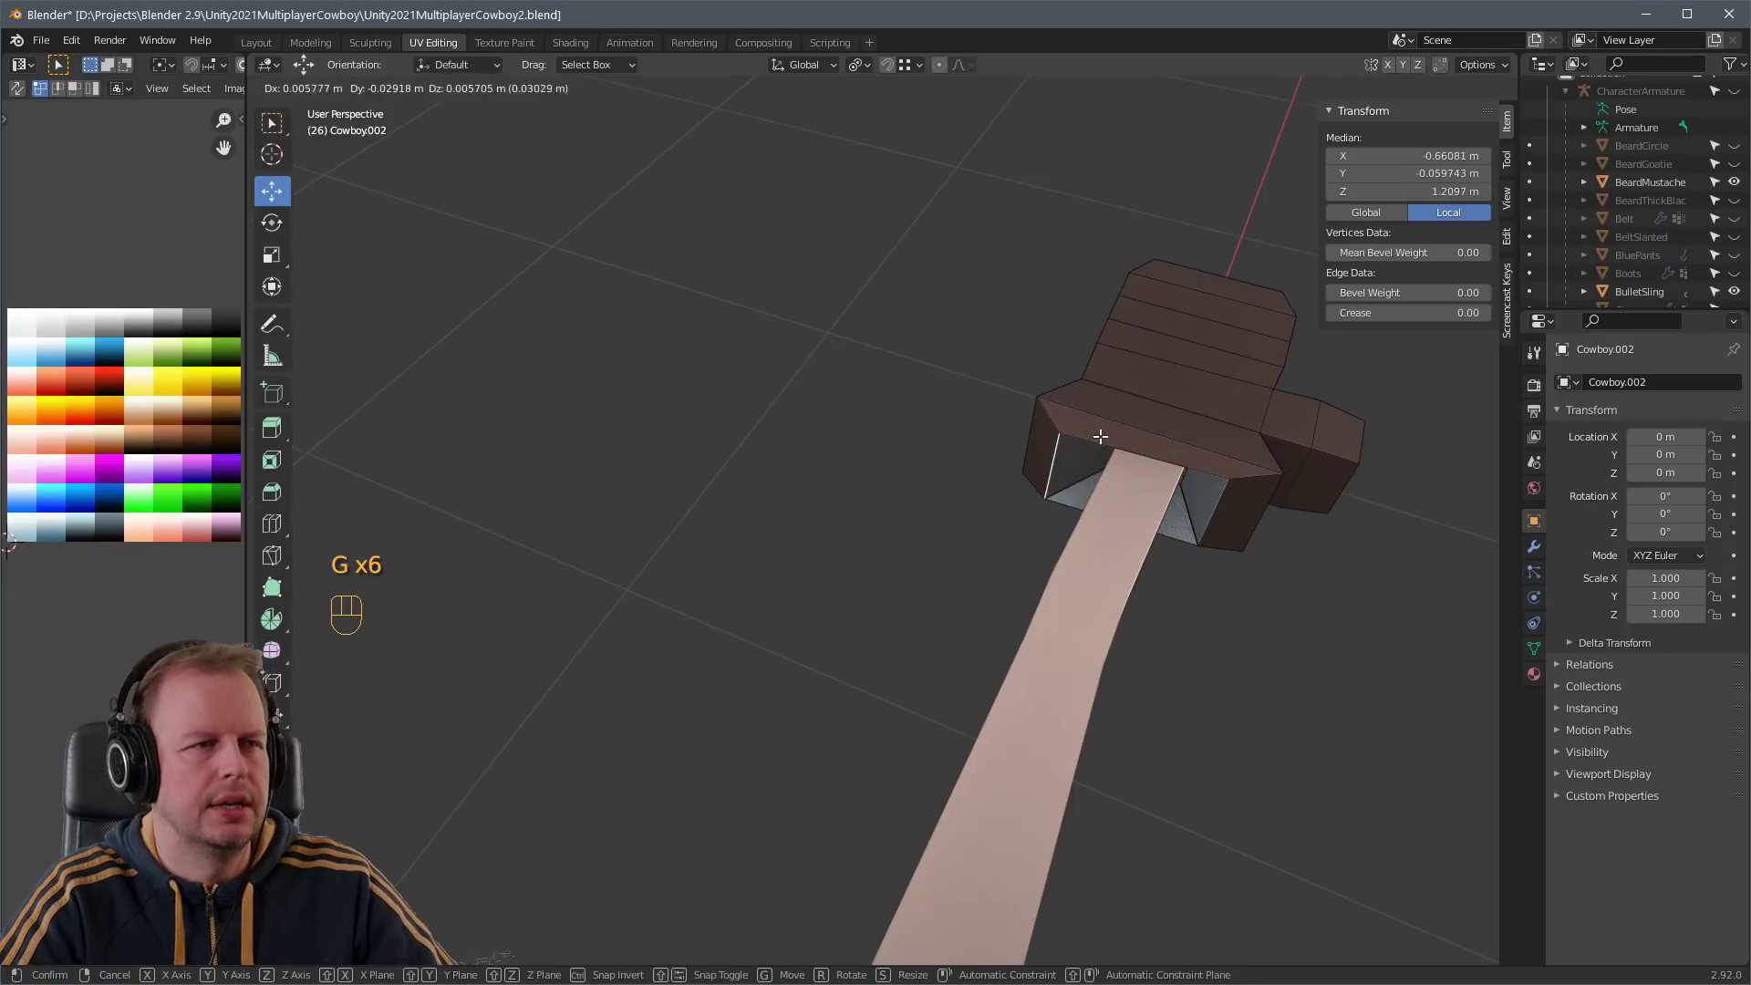
click(1100, 437)
- Adjust the palette colour of the faces inside the glove's cuff opening
key(3)
key(a)
key(a)
alt+shift+click(1196, 500)
key(g)
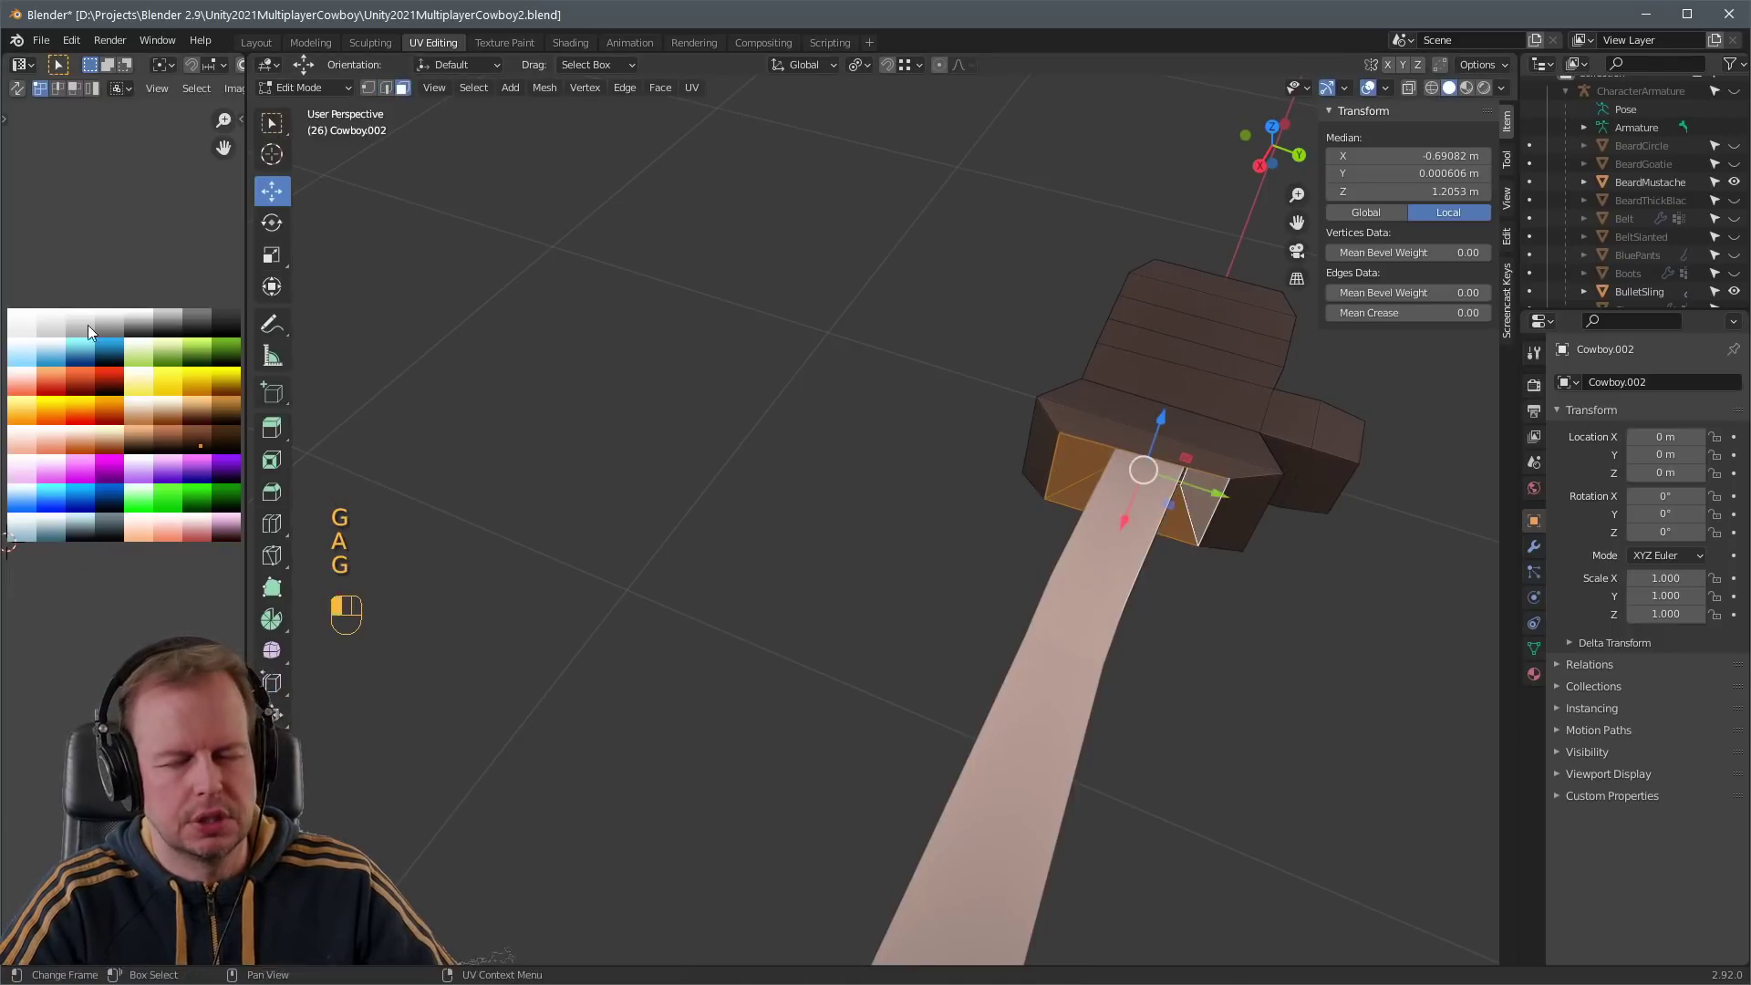
click(1302, 594)
- Move an outer edge of the glove's cuff slightly to refine its shape
scroll(1303, 594, up, 6)
scroll(1302, 594, down, 8)
middle_drag(1303, 595, 1126, 571)
scroll(1126, 571, up, 2)
click(855, 456)
key(3)
key(2)
middle_drag(855, 456, 849, 375)
key(g)
click(843, 373)
- Move corner vertices of the glove's cuff to even out its rim
key(1)
click(852, 487)
key(g)
click(862, 487)
key(g)
click(981, 241)
scroll(848, 375, down, 3)
key(3)
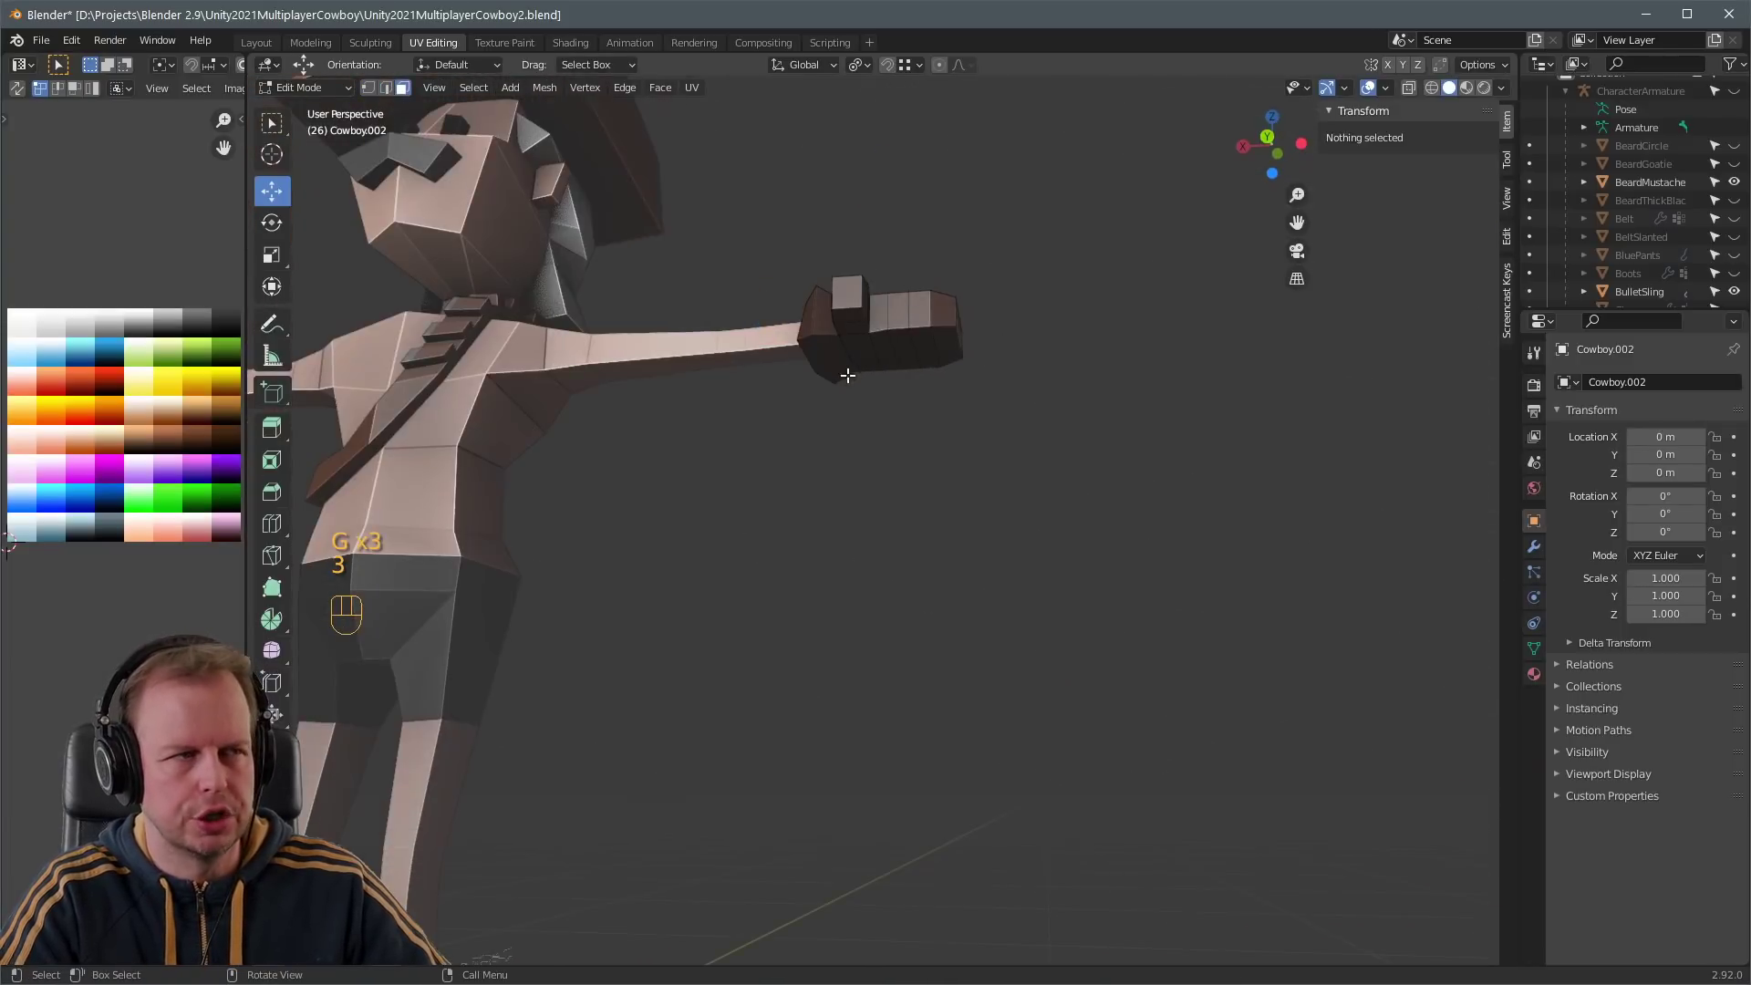
- Recolour the faces on the glove's underside with a dark brown shade from the palette
click(844, 371)
ctrl+shift+click(939, 347)
key(a)
key(g)
click(195, 438)
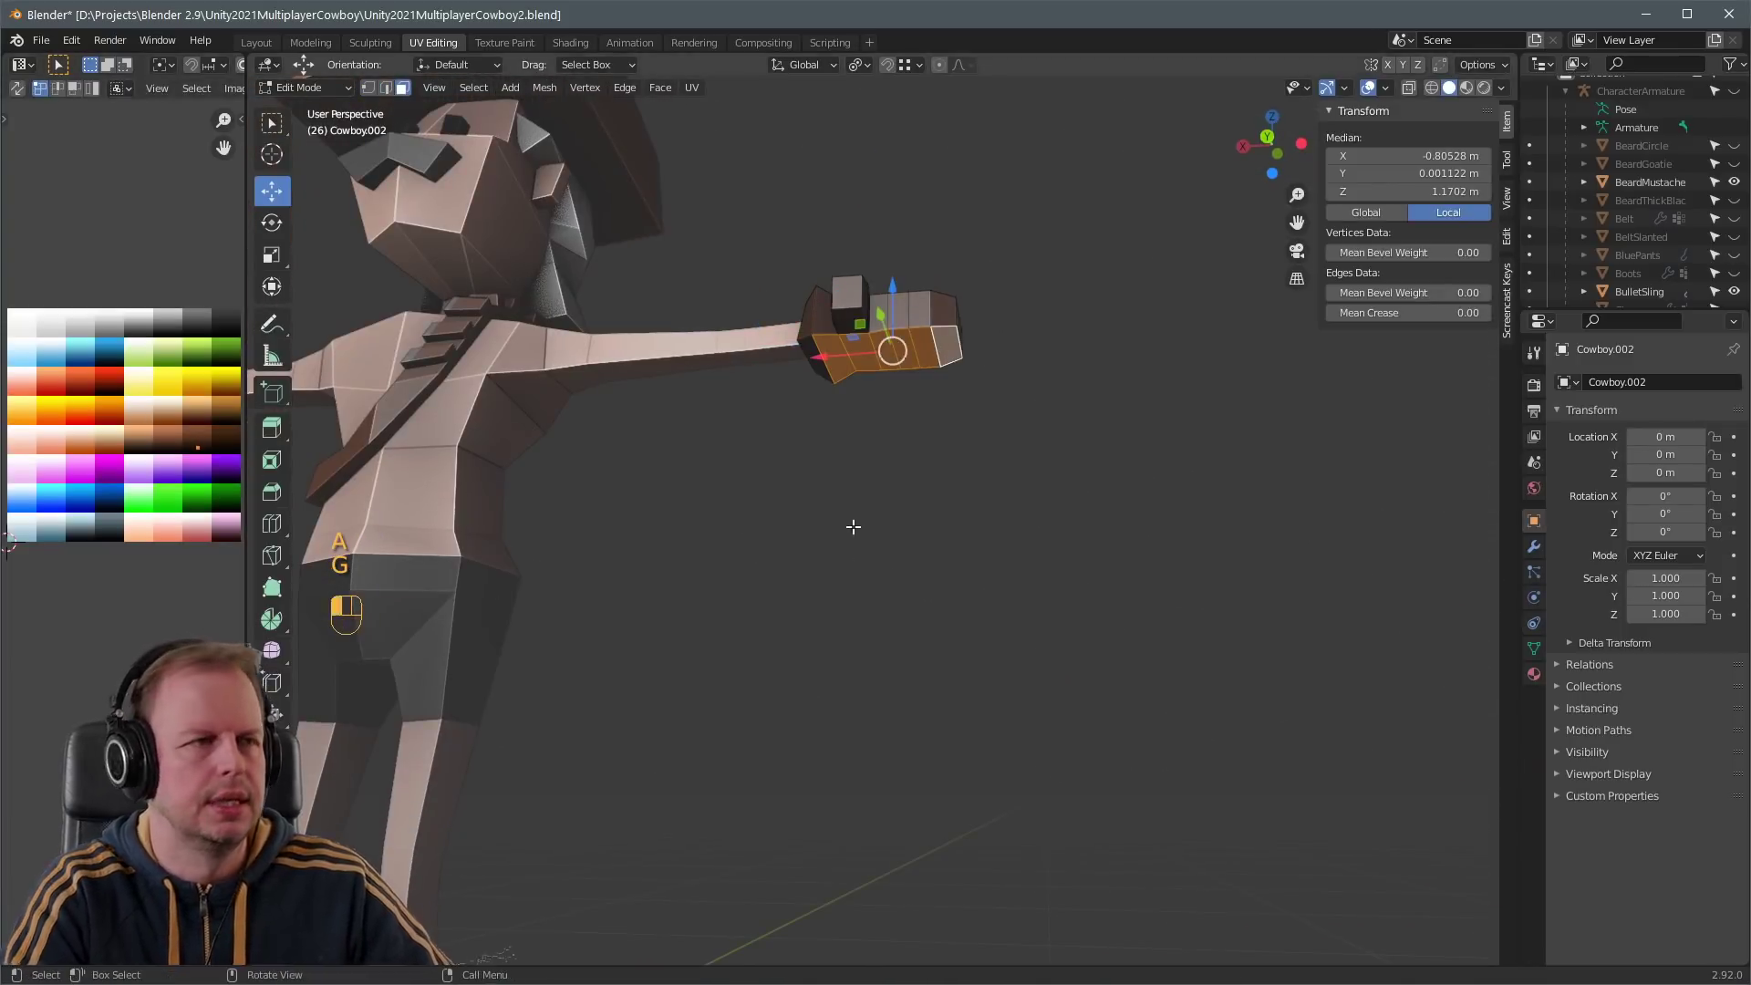
click(852, 528)
- Finish editing the glove mesh and rename the object as Gloves
scroll(852, 527, down, 5)
middle_drag(1048, 538, 1076, 411)
scroll(1008, 605, up, 4)
key(Tab)
shift+click(836, 410)
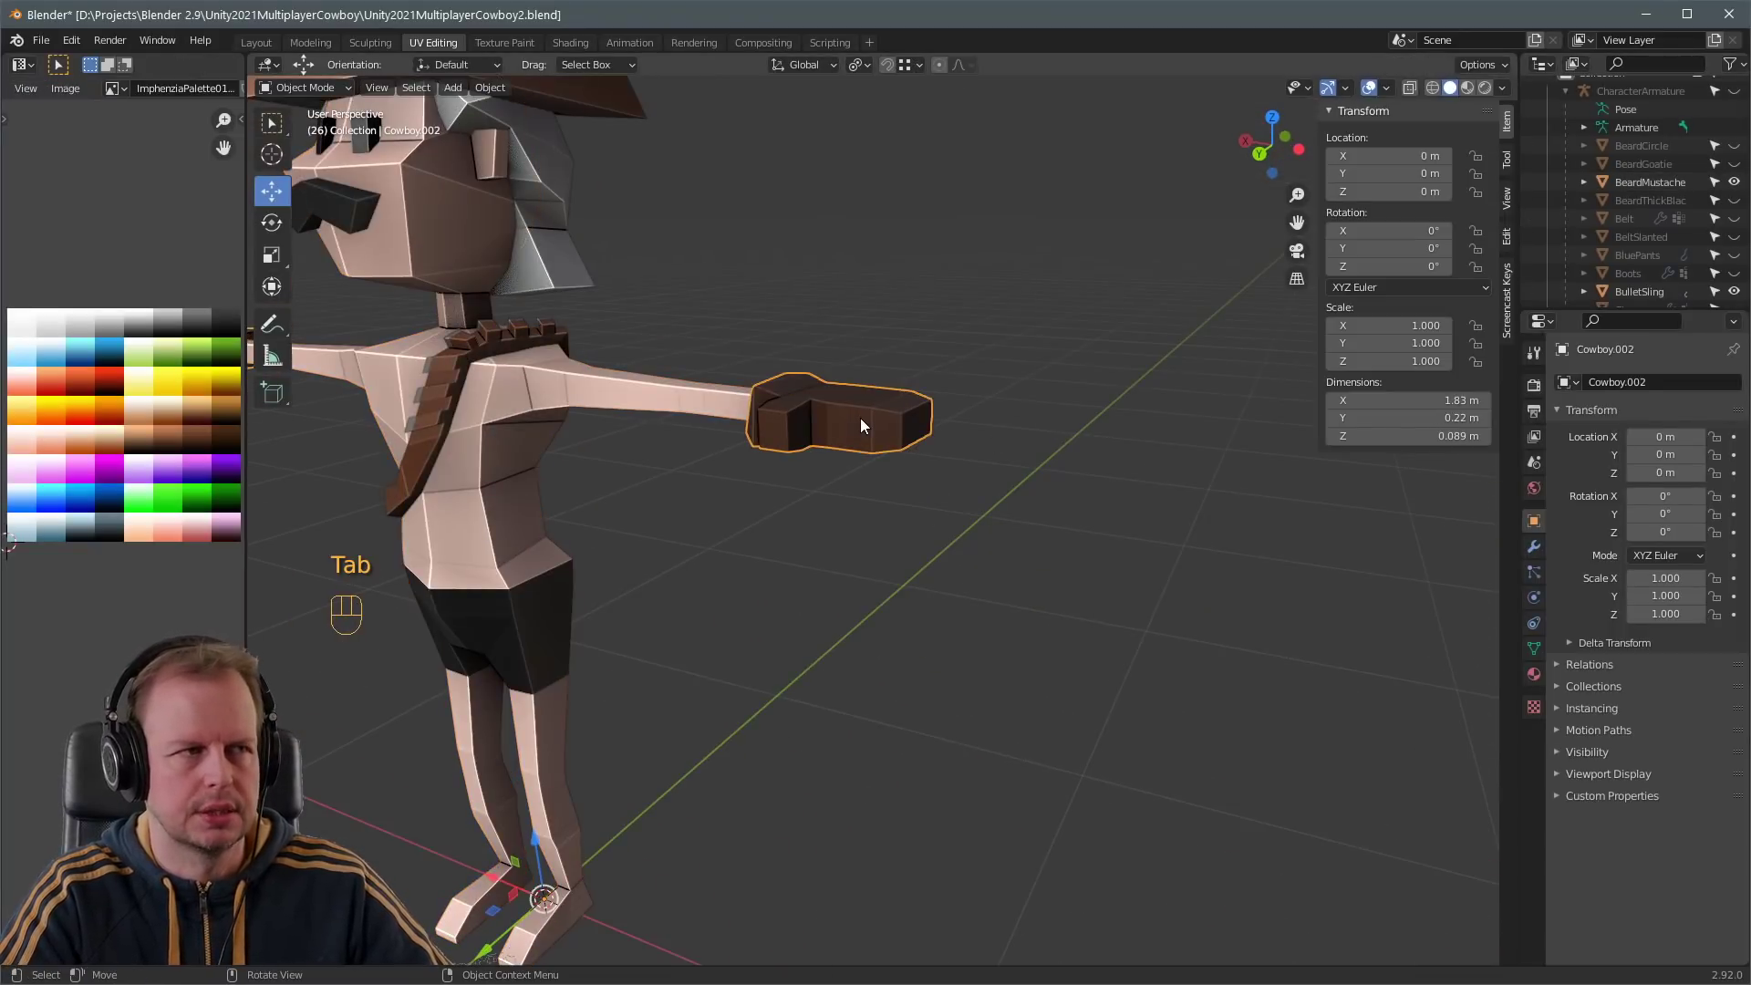
key(F2)
scroll(938, 441, down, 3)
mouse_move(939, 443)
middle_down()
mouse_move(994, 497)
mouse_move(953, 463)
middle_up()
scroll(994, 494, down, 1)
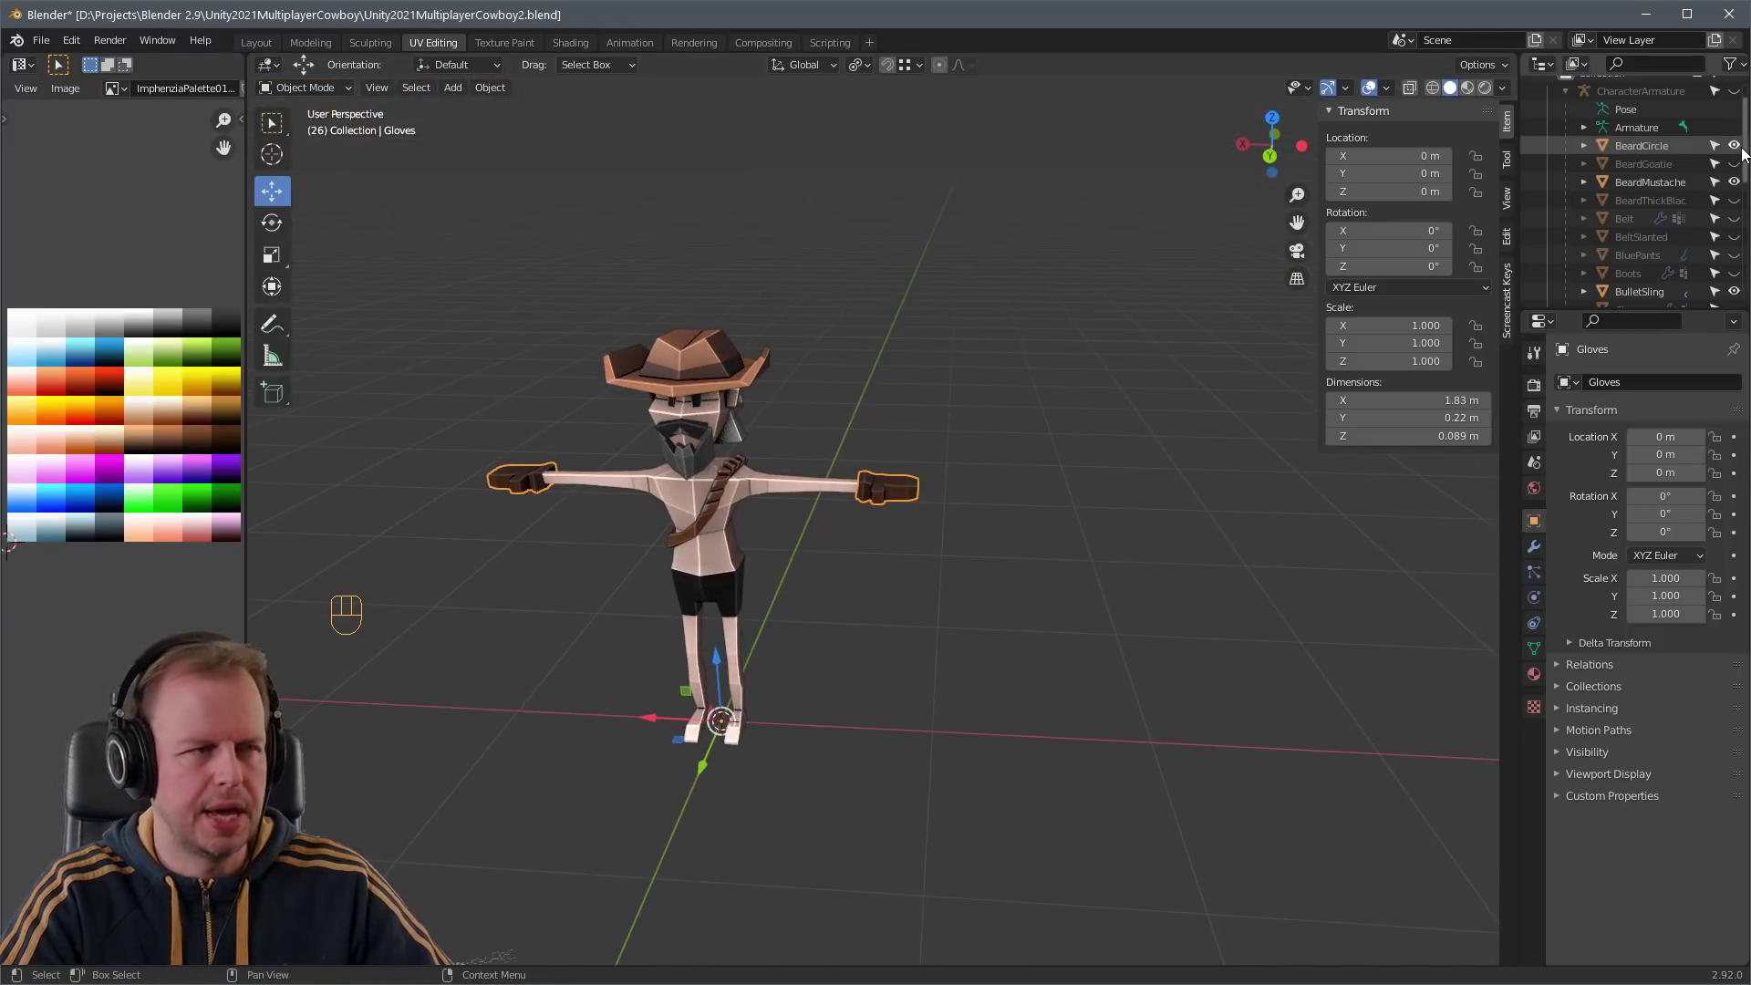
- Preview the circle beard and belt briefly, and show the blue pants, chaps and face tie on the character
click(1735, 147)
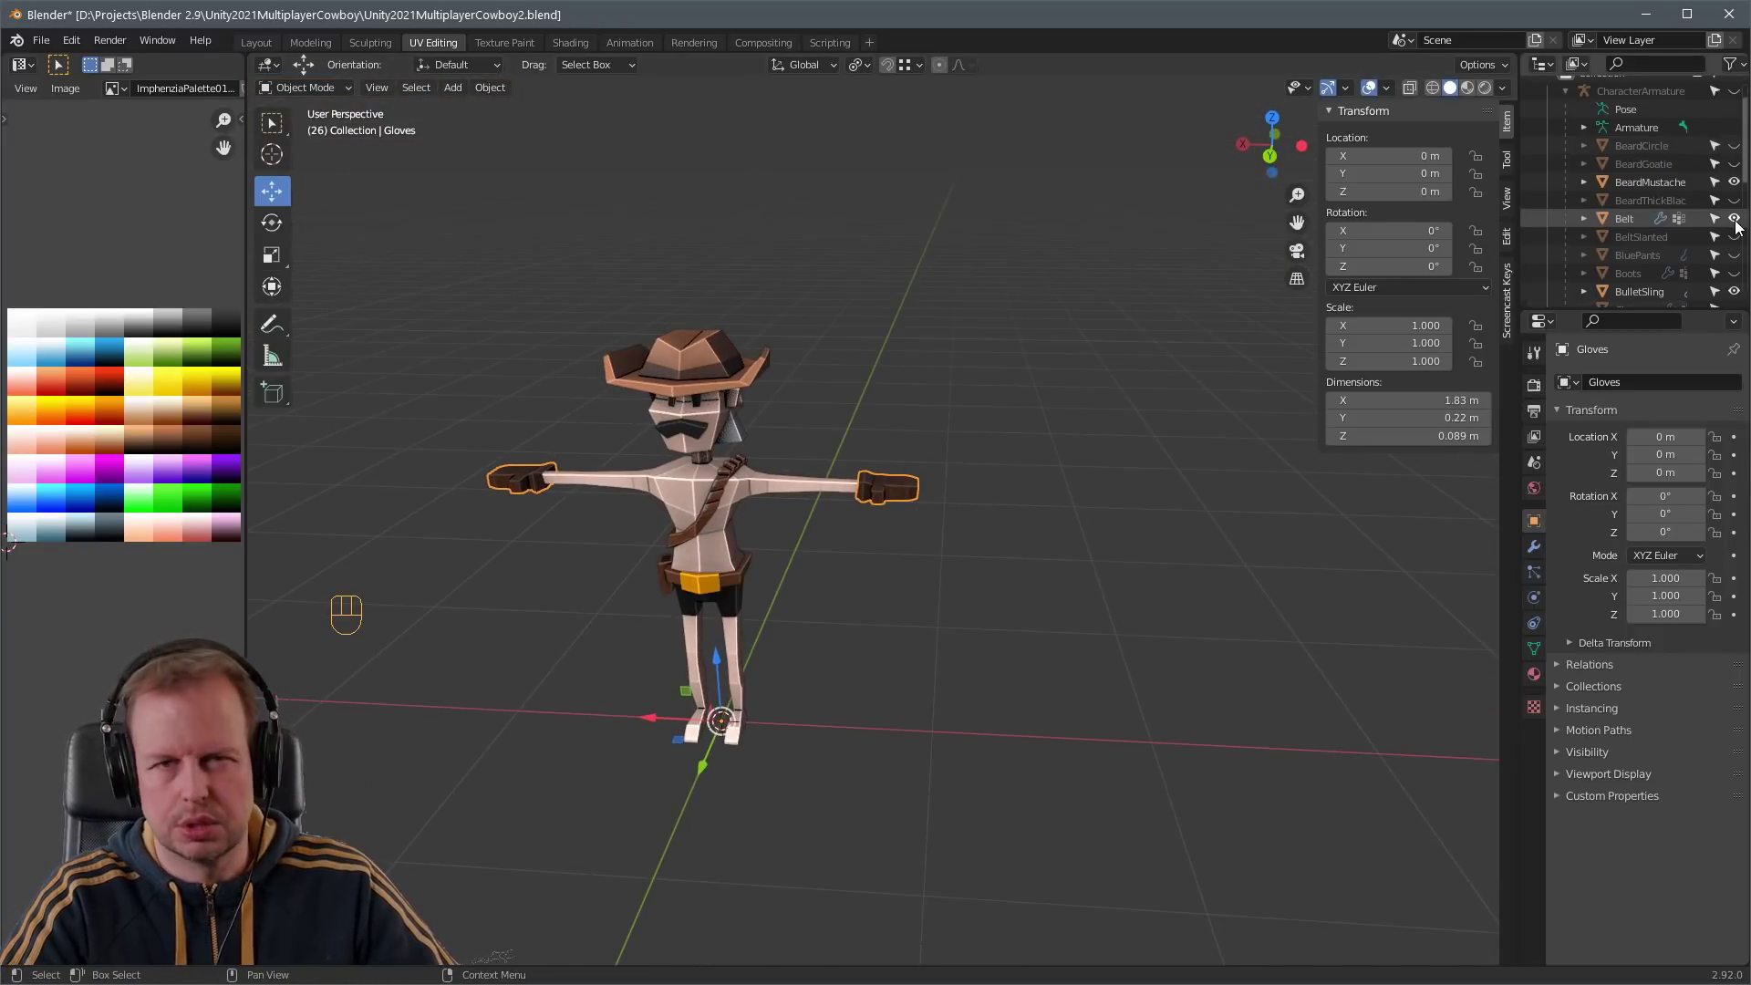
middle_drag(958, 414, 888, 465)
click(1736, 241)
click(1736, 256)
scroll(1740, 225, down, 2)
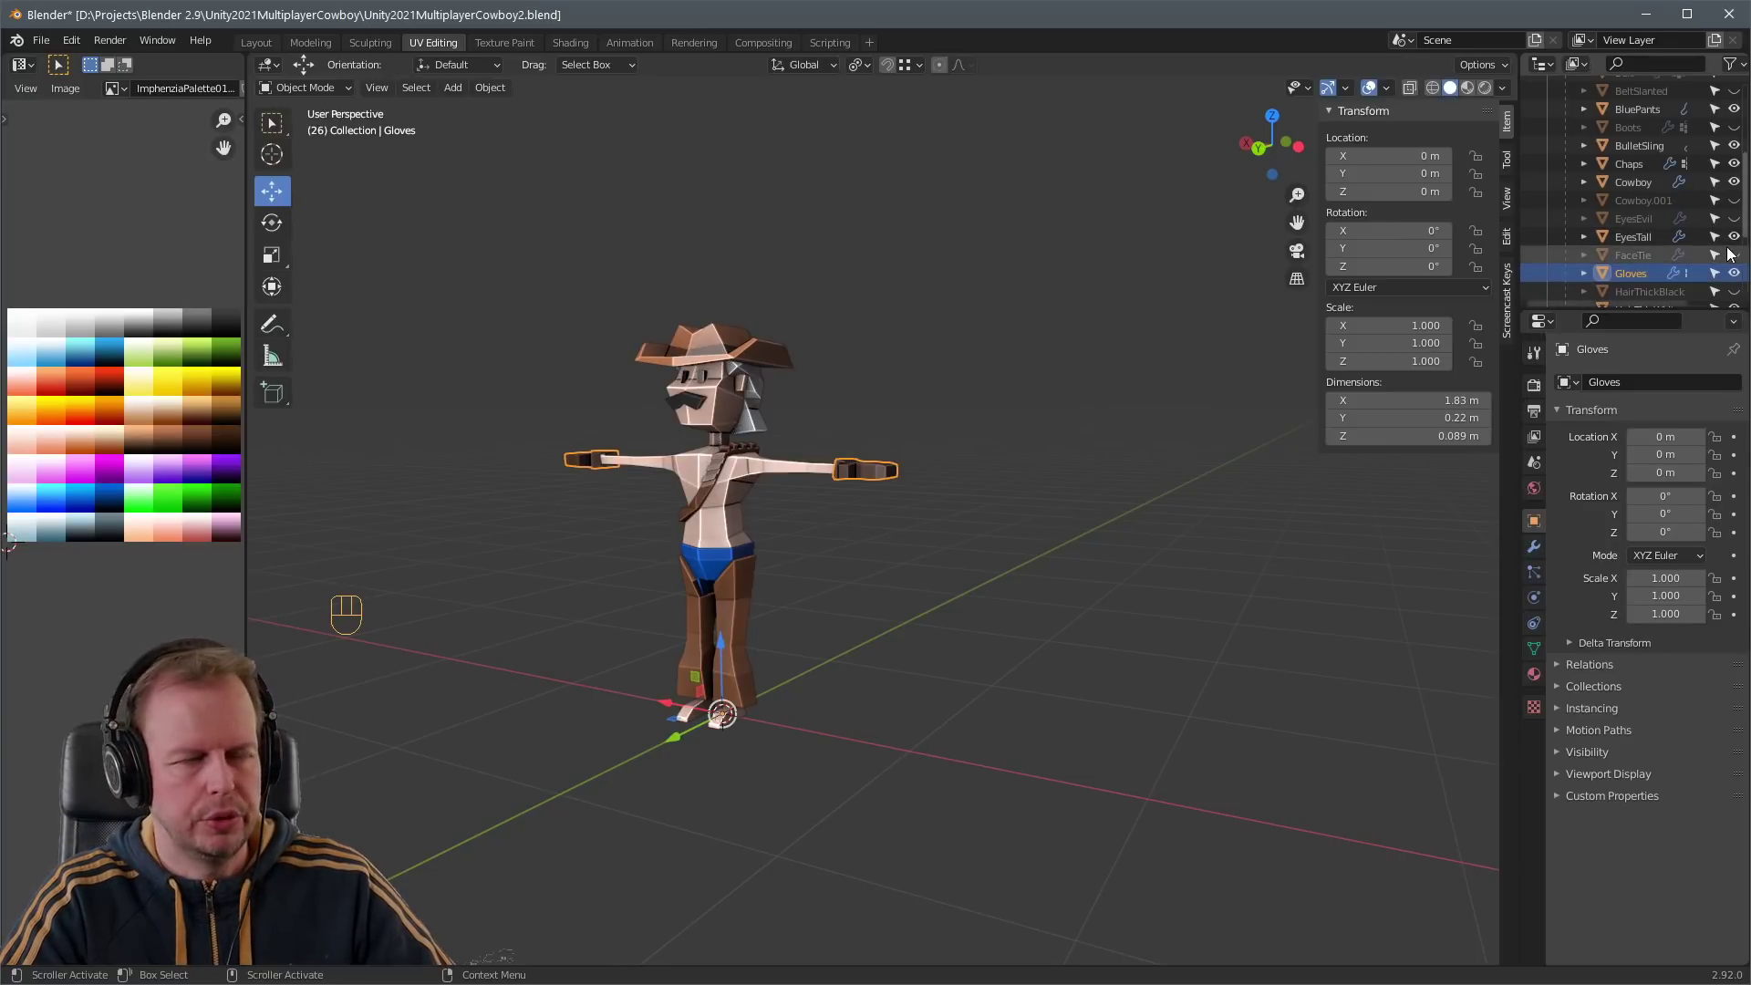
click(1734, 256)
- Edit the FaceTie object and move its lower face to adjust how the cloth hangs
middle_drag(807, 321, 759, 375)
scroll(757, 375, up, 2)
key(Tab)
key(Tab)
click(625, 372)
- Move and rotate the bottom face of the face tie, lowering it by about 0.1 m towards the chest
key(Tab)
key(3)
click(625, 372)
middle_drag(952, 330, 397, 265)
key(g)
click(872, 324)
key(Tab)
click(872, 326)
scroll(397, 266, up, 5)
key(Tab)
key(g)
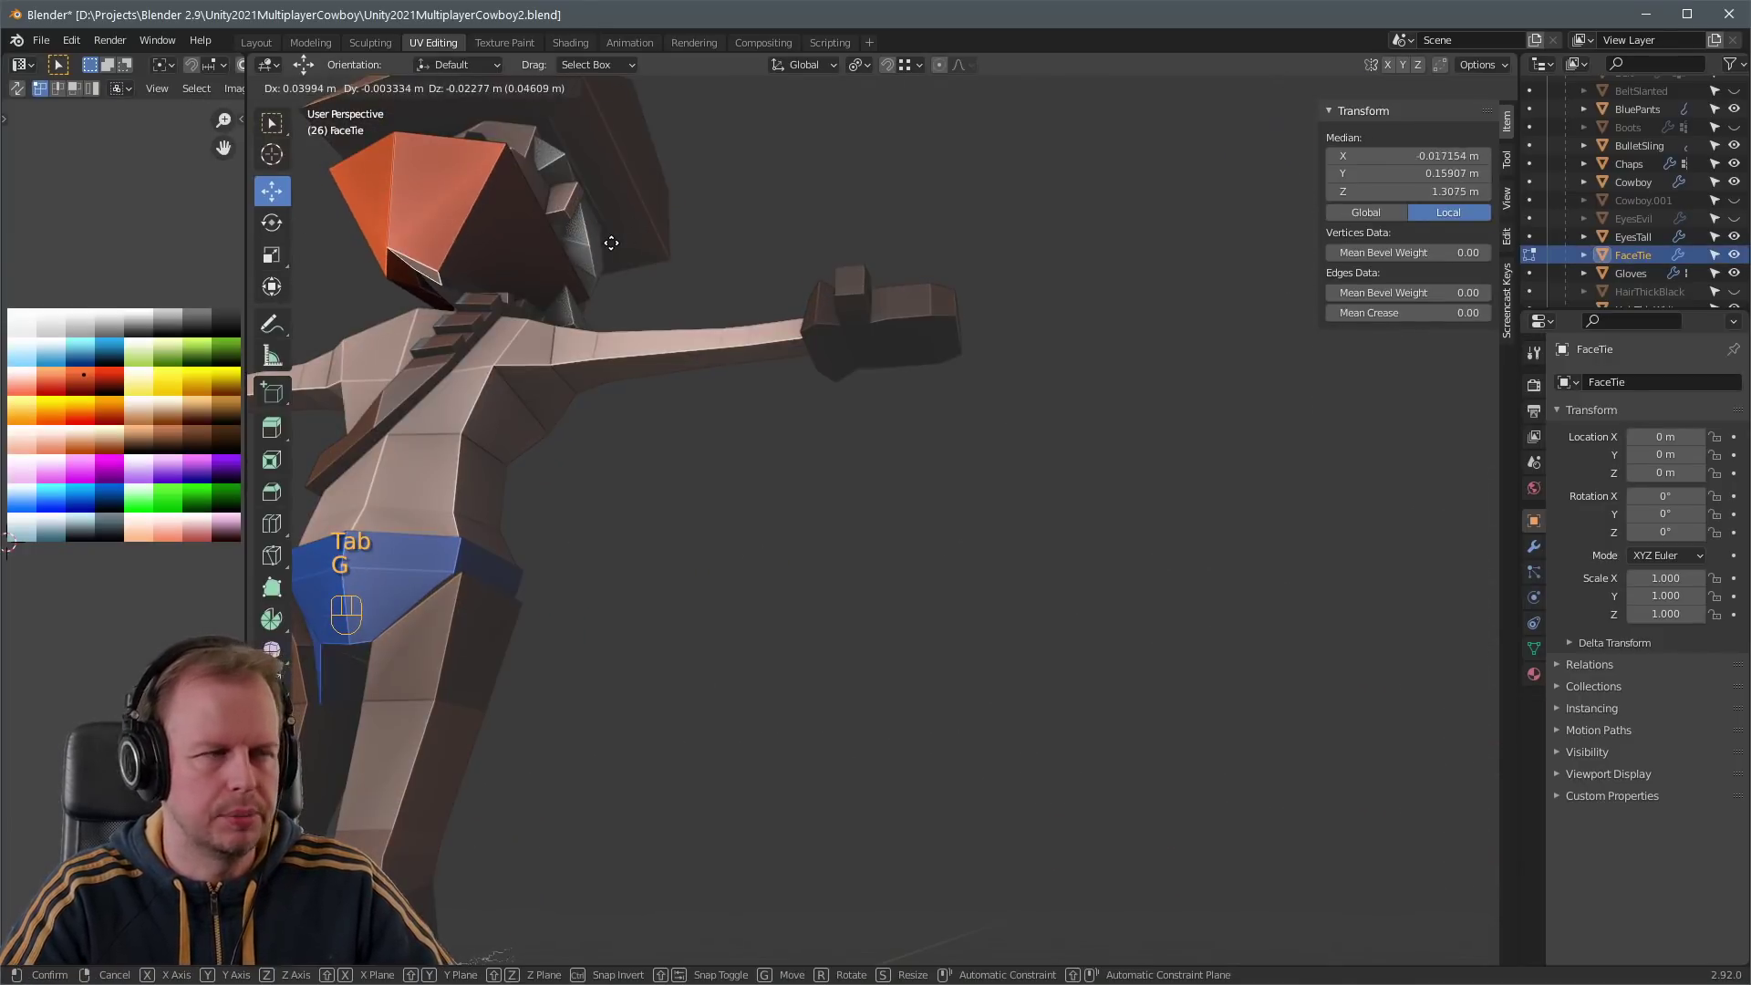
click(622, 248)
middle_drag(624, 250, 666, 261)
key(r)
click(551, 179)
key(g)
click(536, 239)
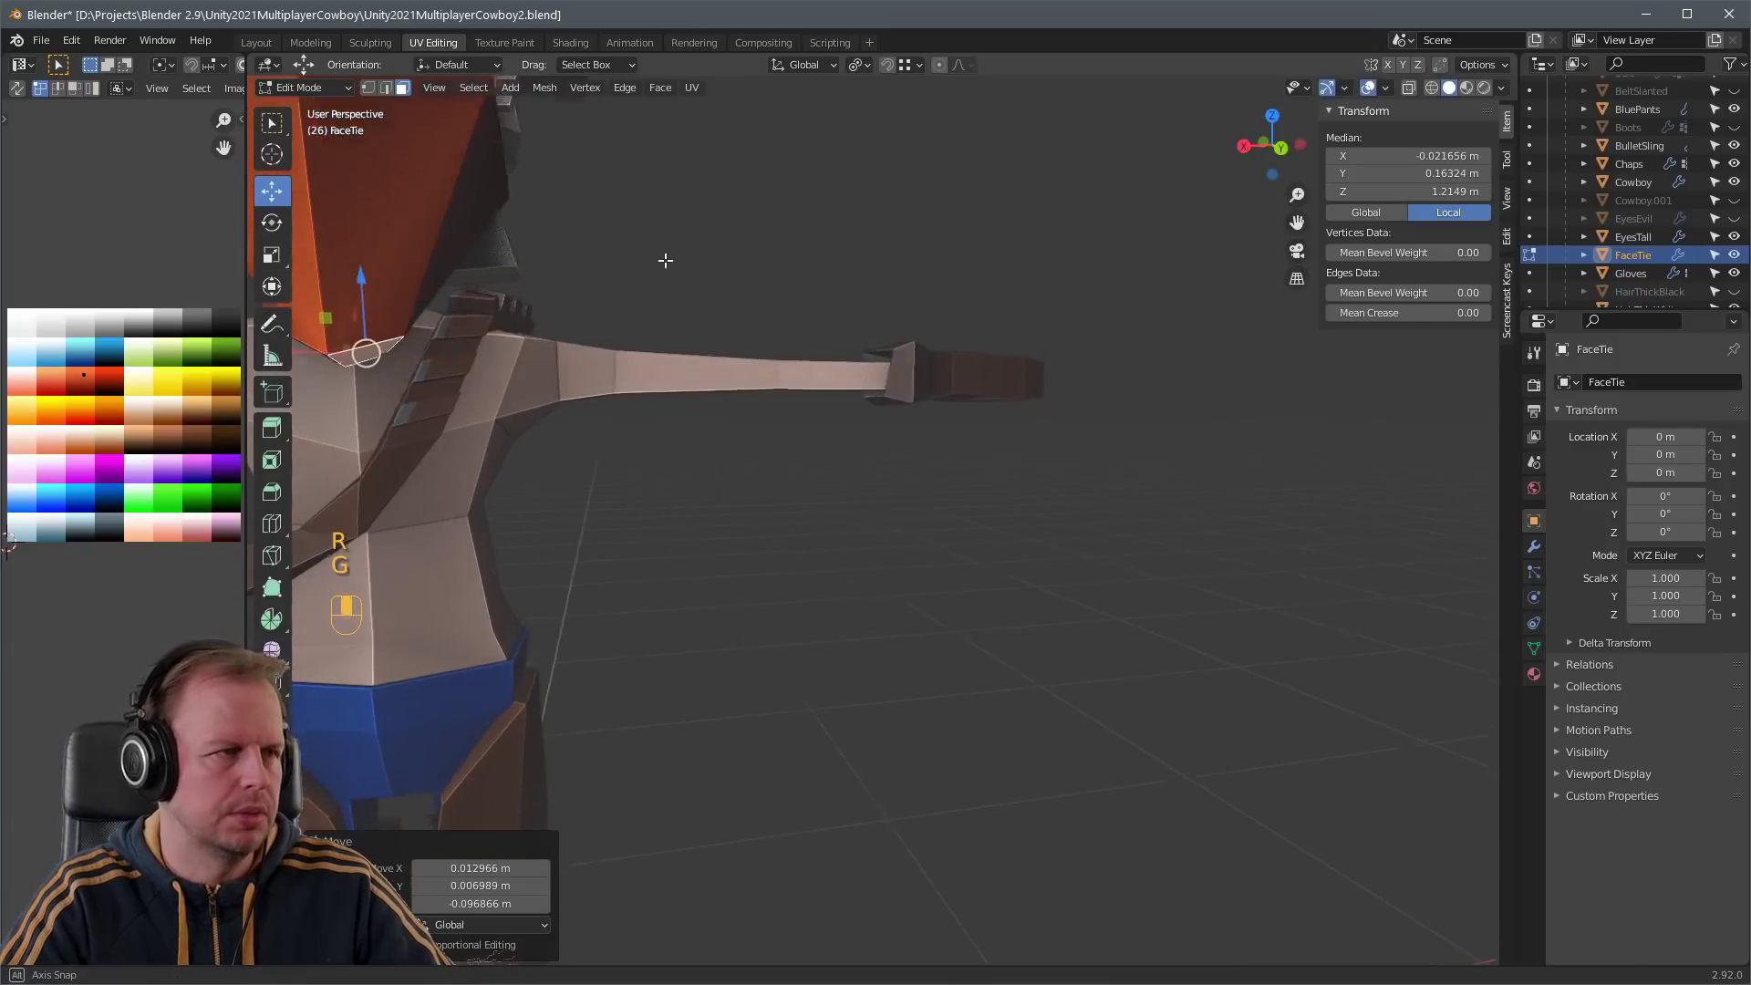
- Fine-tune the position of the face tie's bottom face, raising it about 0.02 m, and finish editing the mesh
scroll(664, 261, down, 5)
key(g)
click(826, 260)
middle_drag(825, 260, 741, 303)
key(g)
click(745, 297)
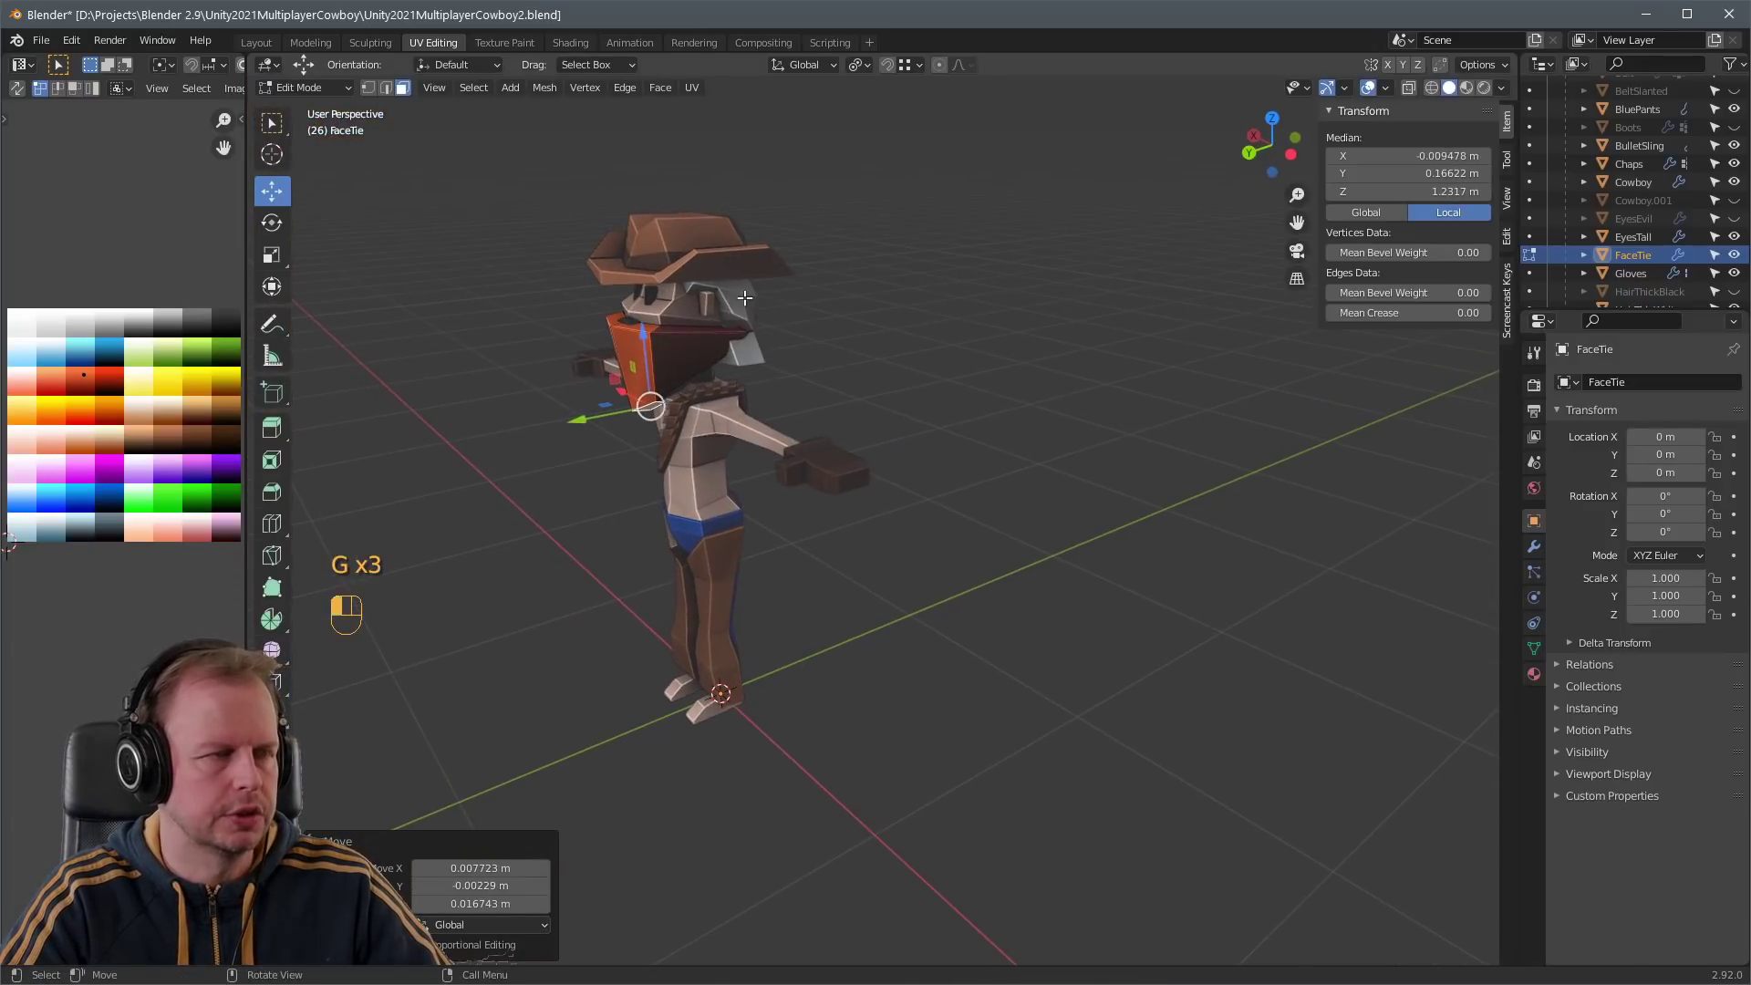
key(Tab)
click(831, 306)
- Inspect the character with the face tie and show the TopVest object on its torso
scroll(834, 319, down, 2)
middle_drag(837, 351, 930, 372)
scroll(1003, 374, up, 5)
scroll(983, 387, down, 4)
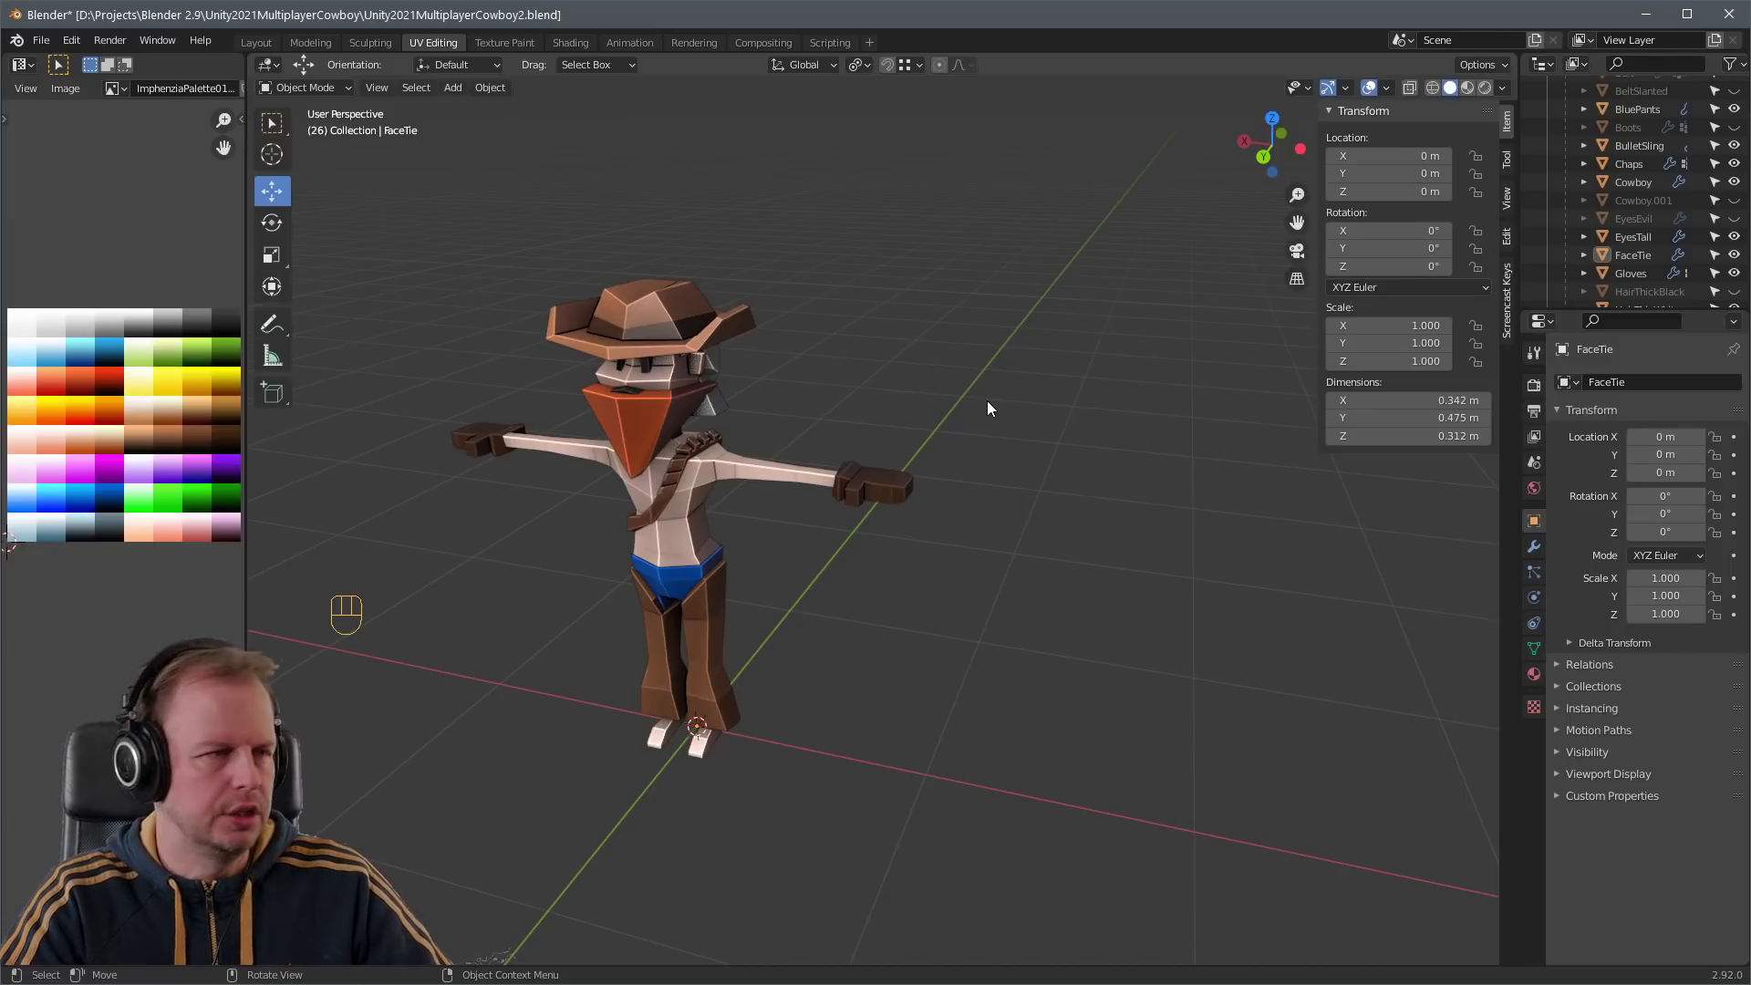
scroll(884, 516, up, 3)
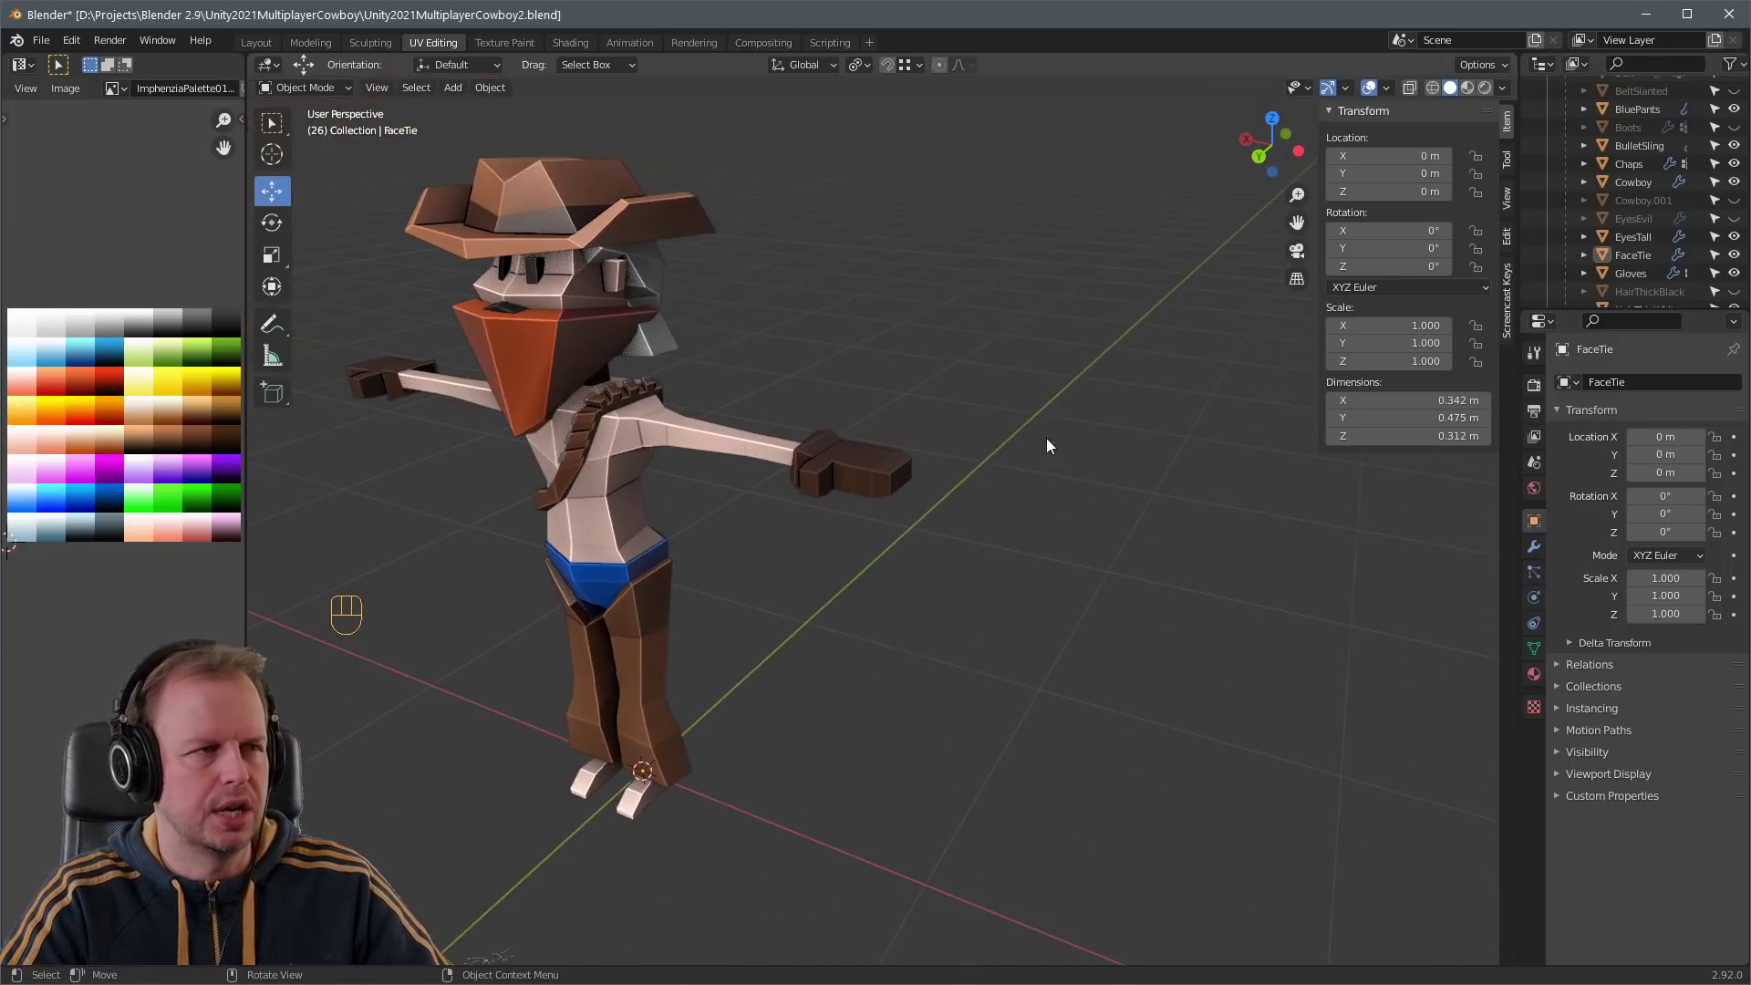
scroll(1673, 258, down, 4)
click(1731, 236)
scroll(988, 446, down, 4)
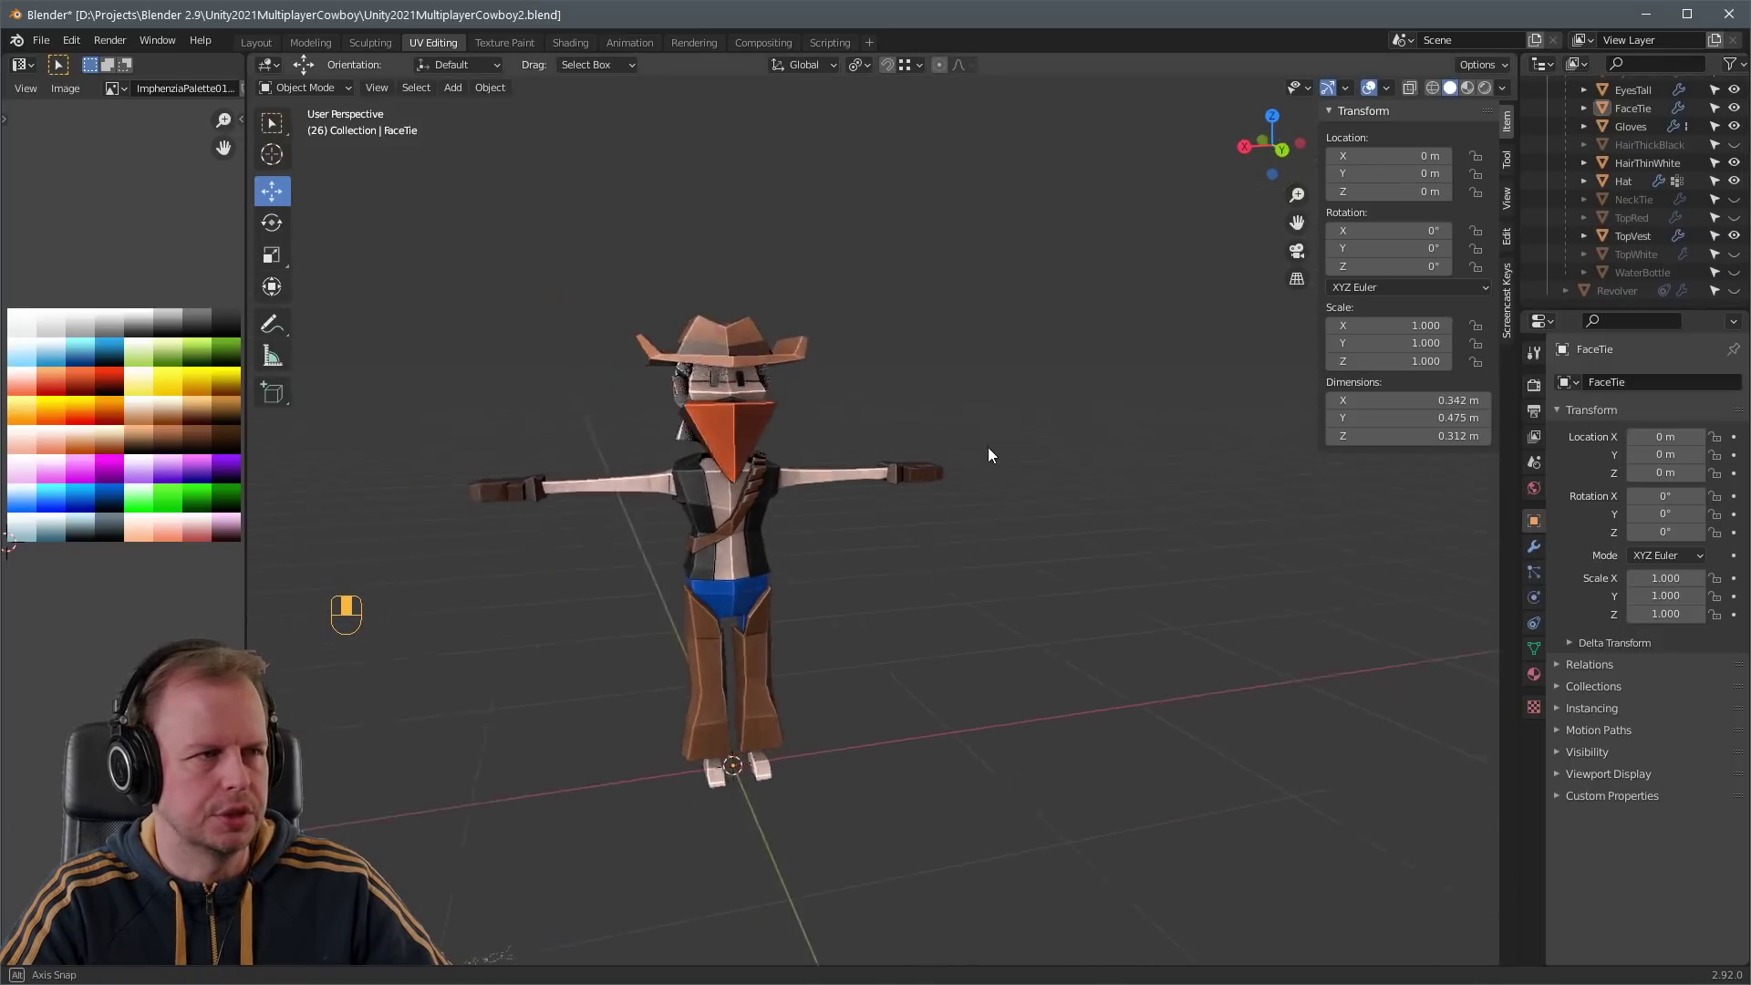
- Enlarge the object list and swap the character's EyesTall for EyesEvil
middle_drag(987, 446, 708, 445)
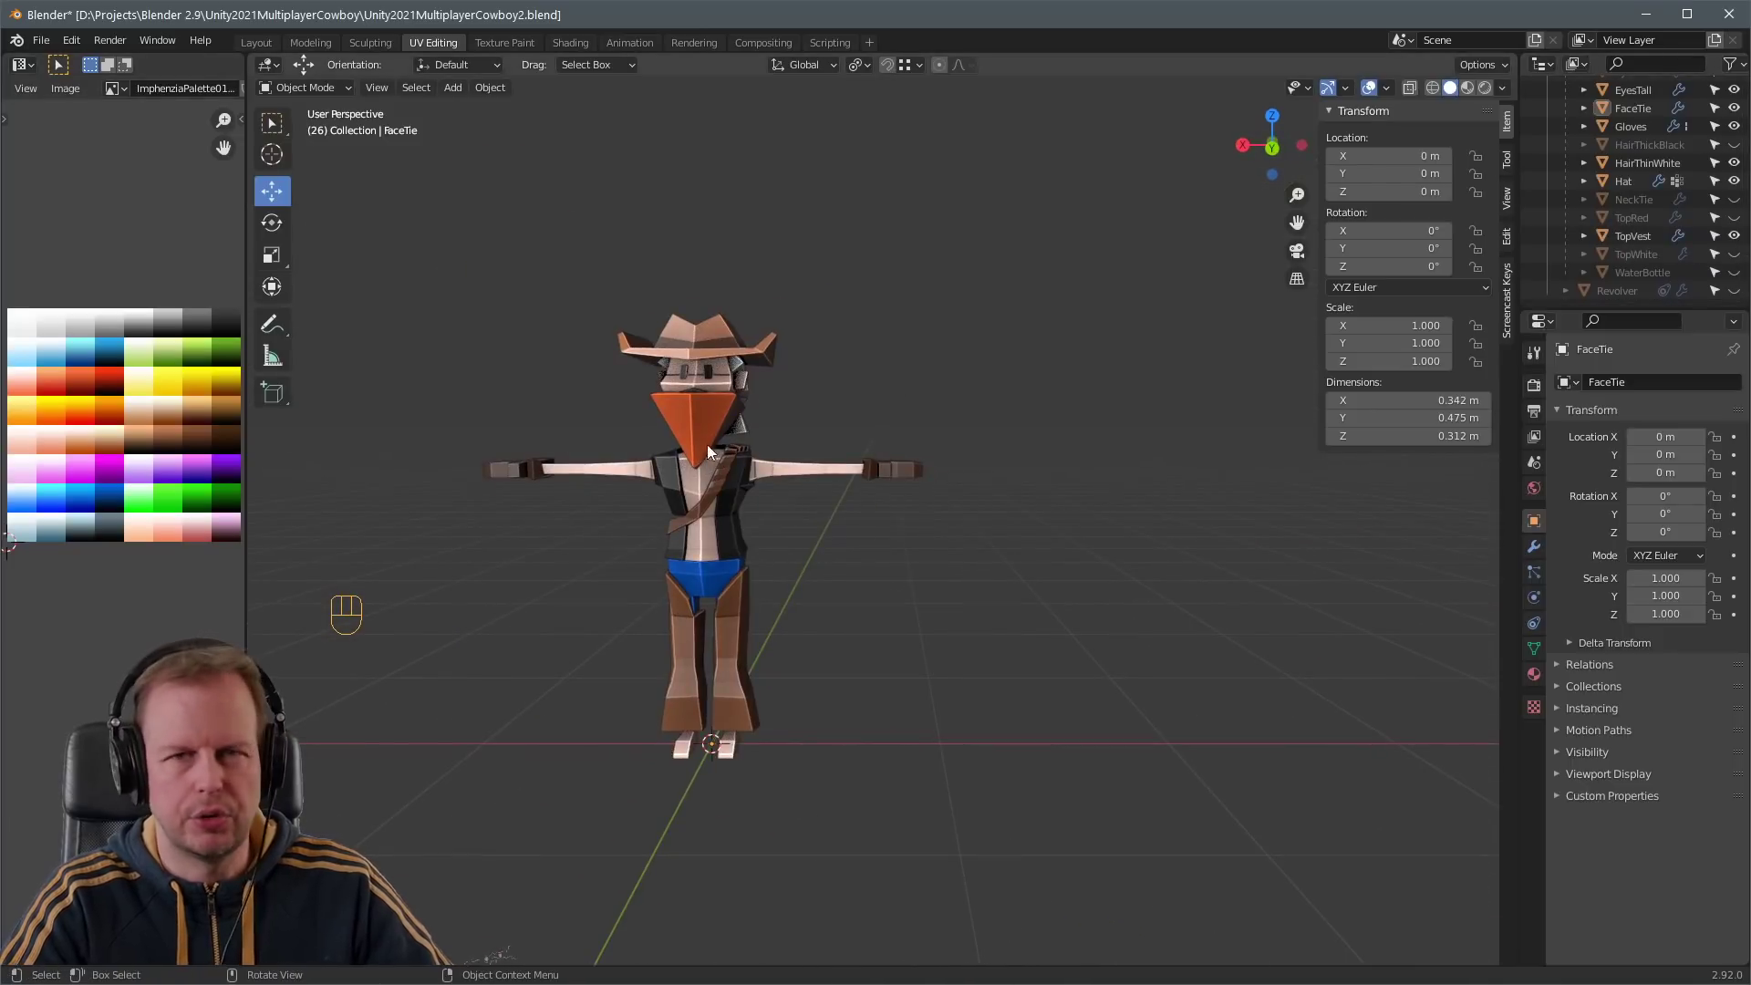
scroll(719, 397, up, 1)
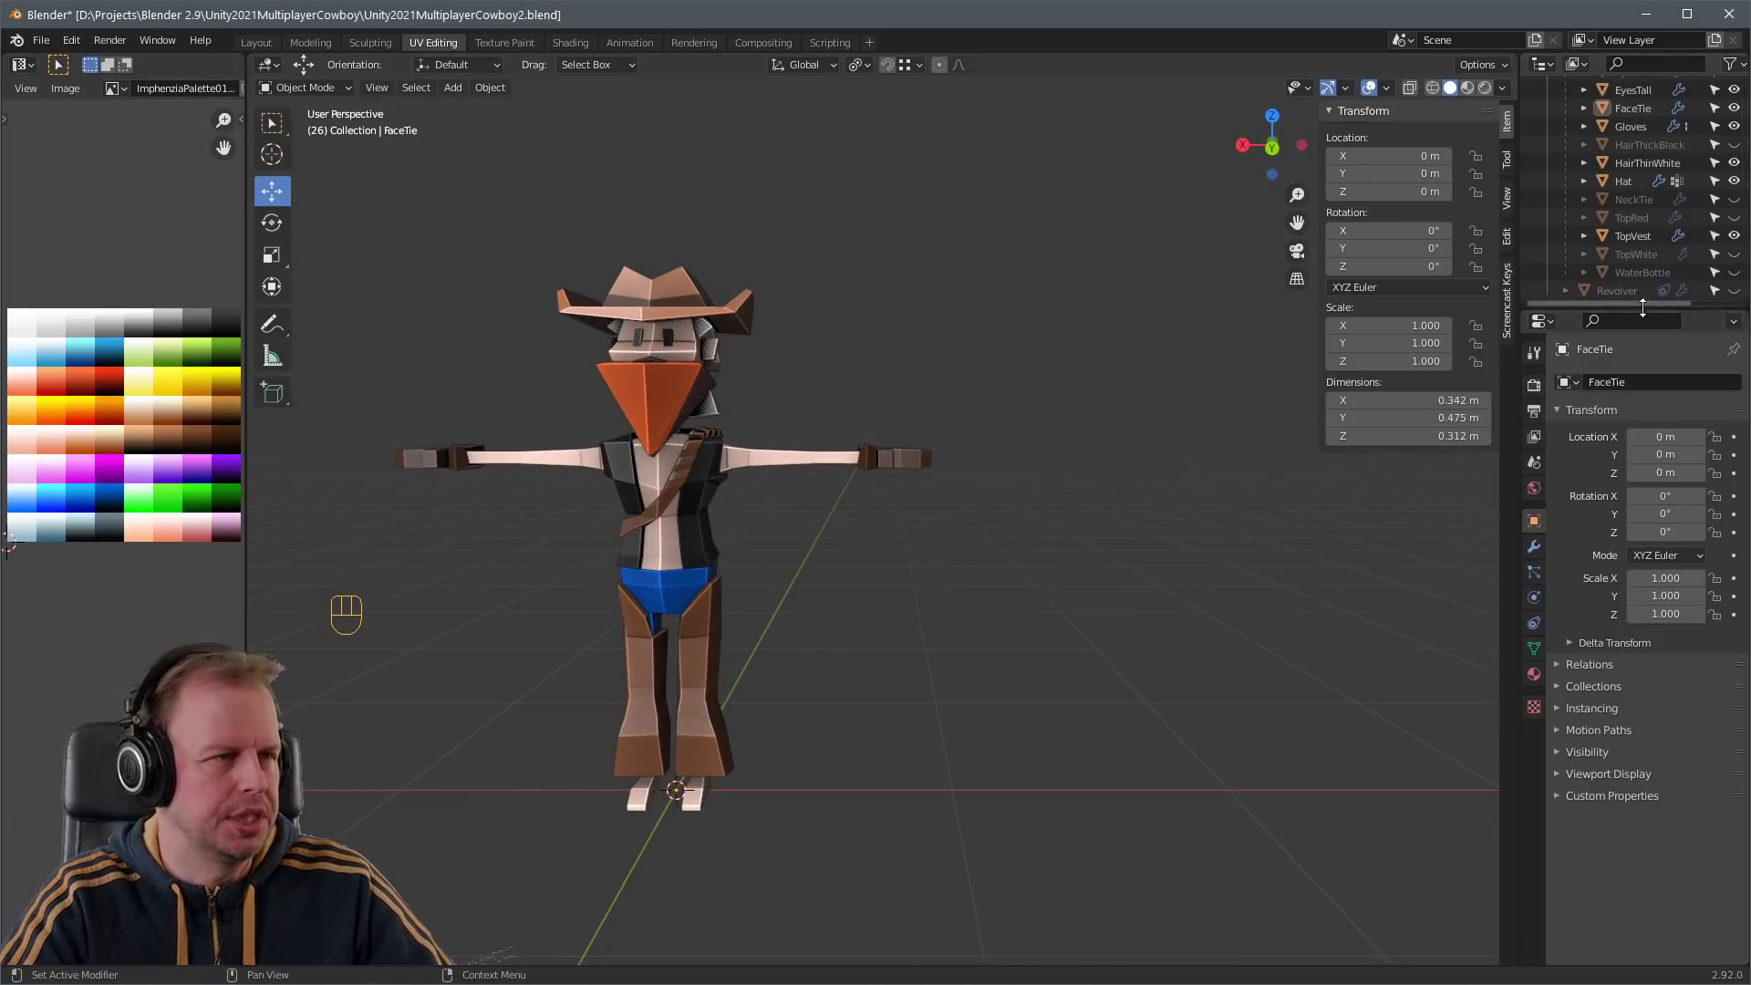
drag(1643, 308, 1628, 508)
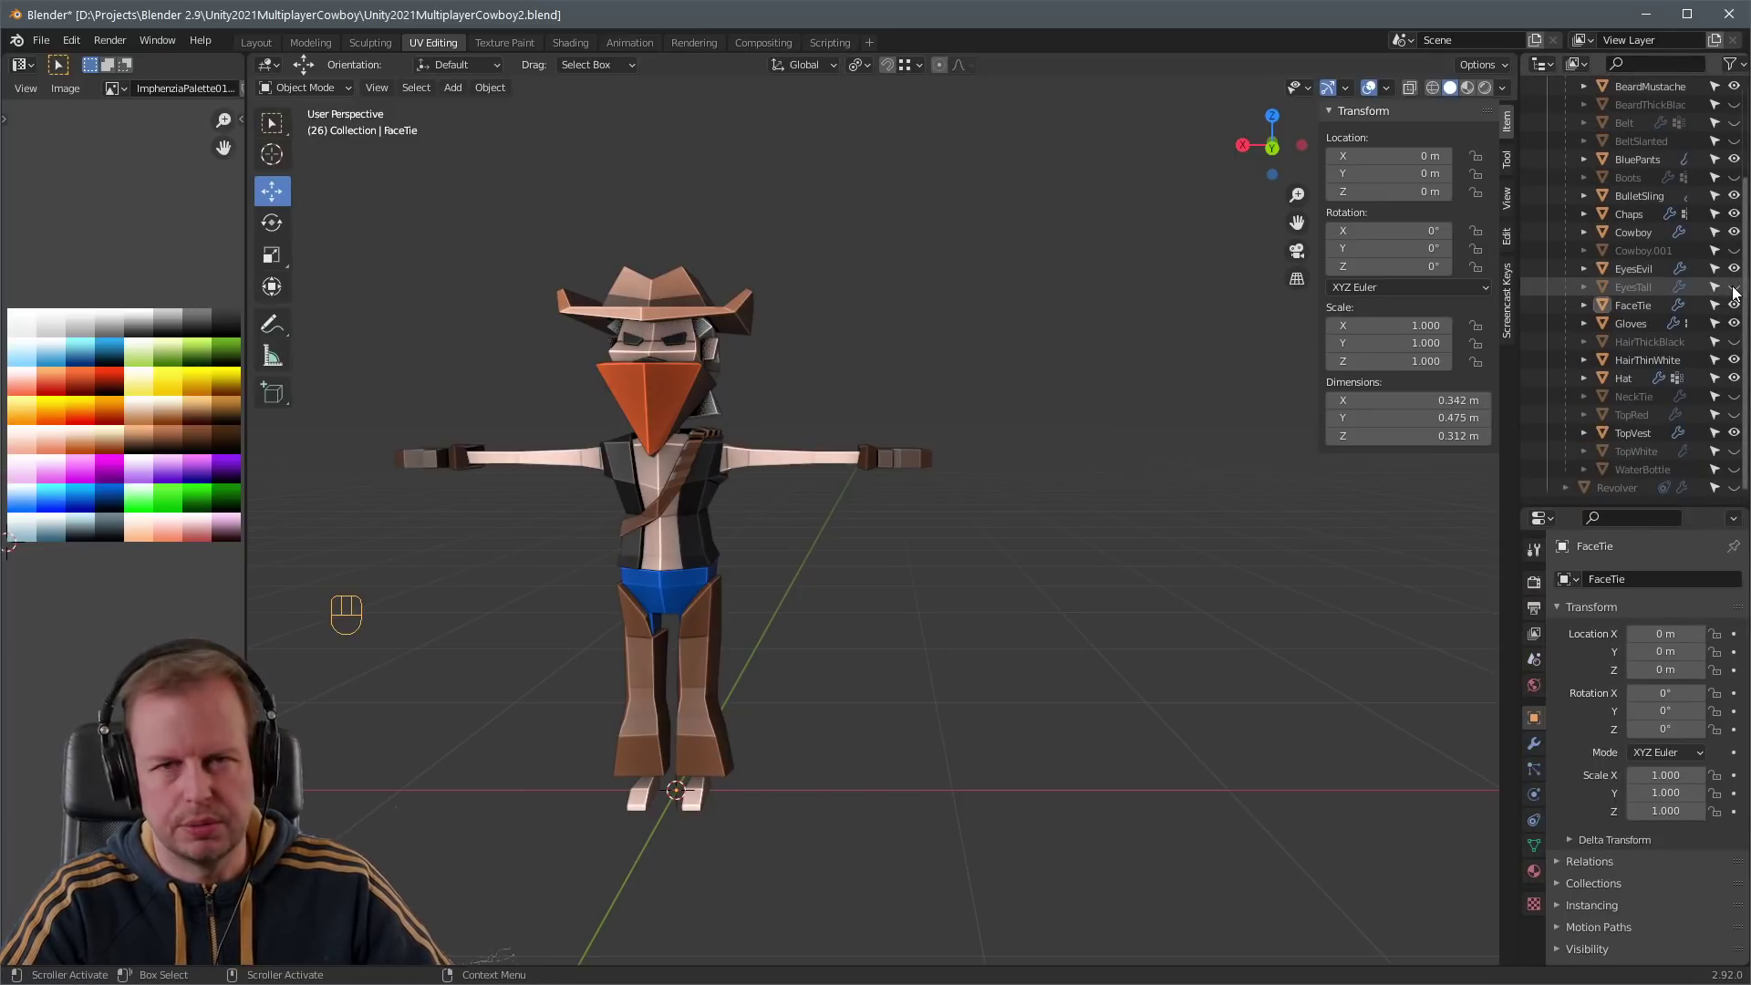
- Duplicate the brown hat in place and hide the original Hat object
middle_drag(844, 294, 711, 301)
click(712, 299)
key(Tab)
key(Tab)
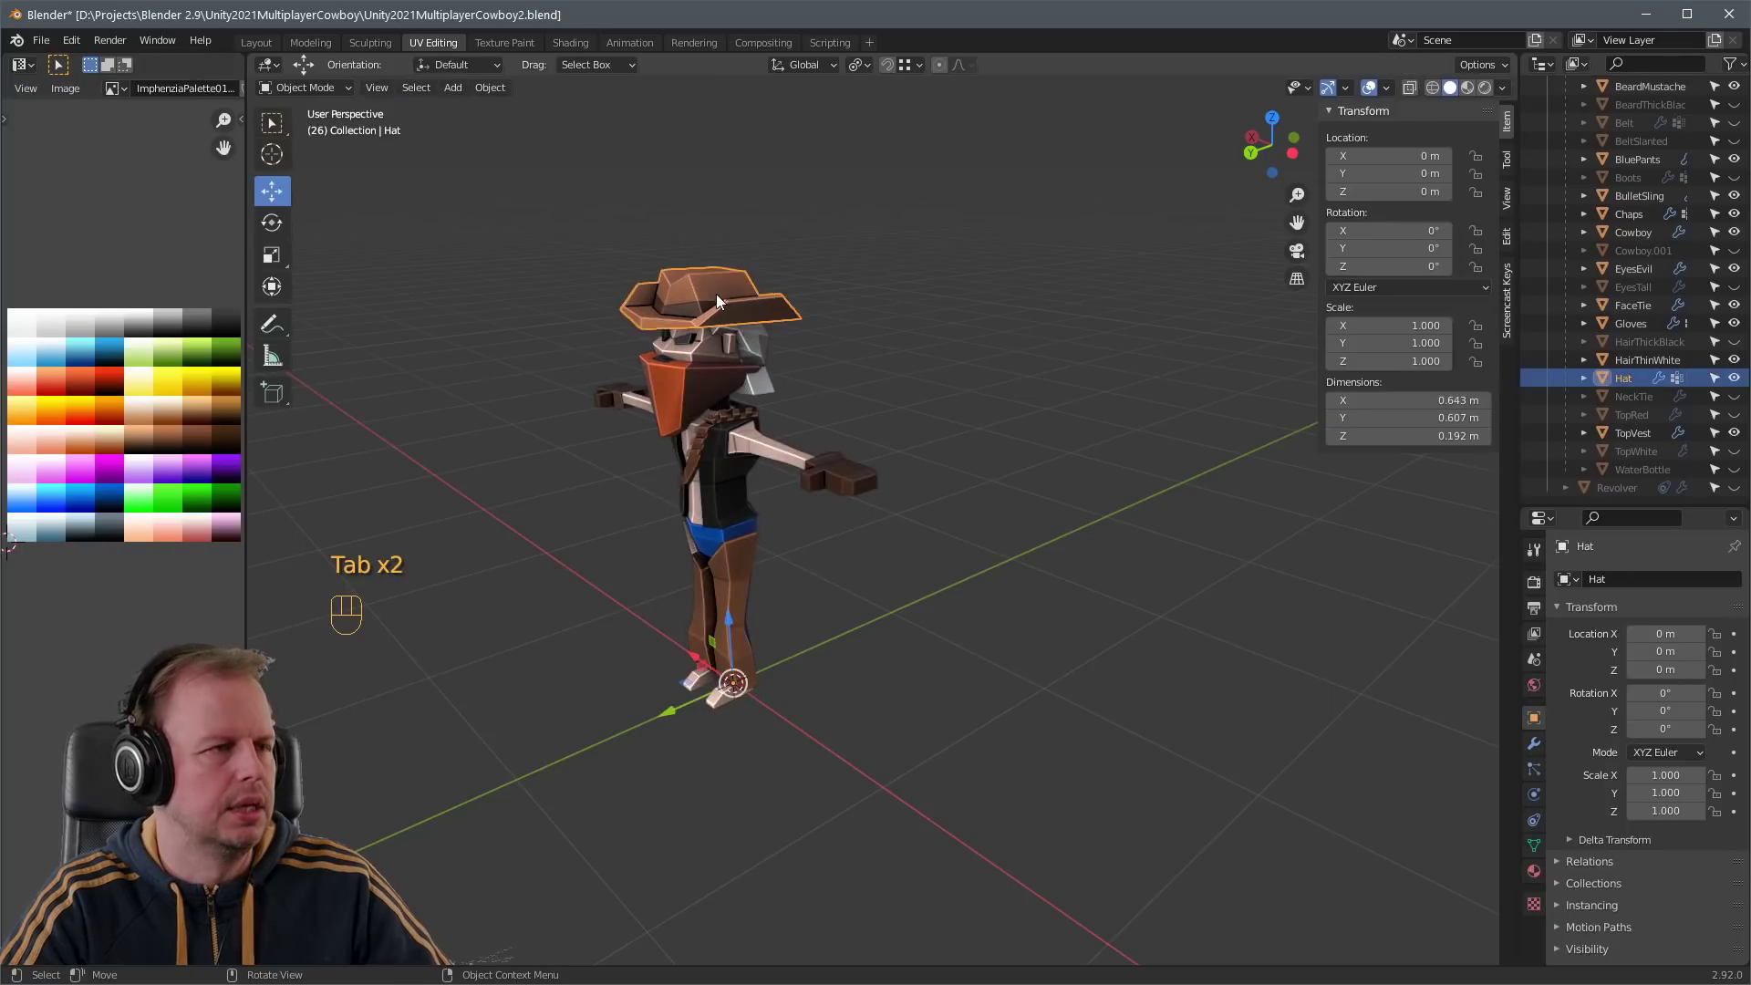
key(shift+d)
click(1735, 380)
- Recolour the whole duplicated hat with the dark grey shades of the palette
middle_drag(602, 274, 747, 341)
key(3)
click(649, 345)
click(649, 345)
key(Tab)
key(a)
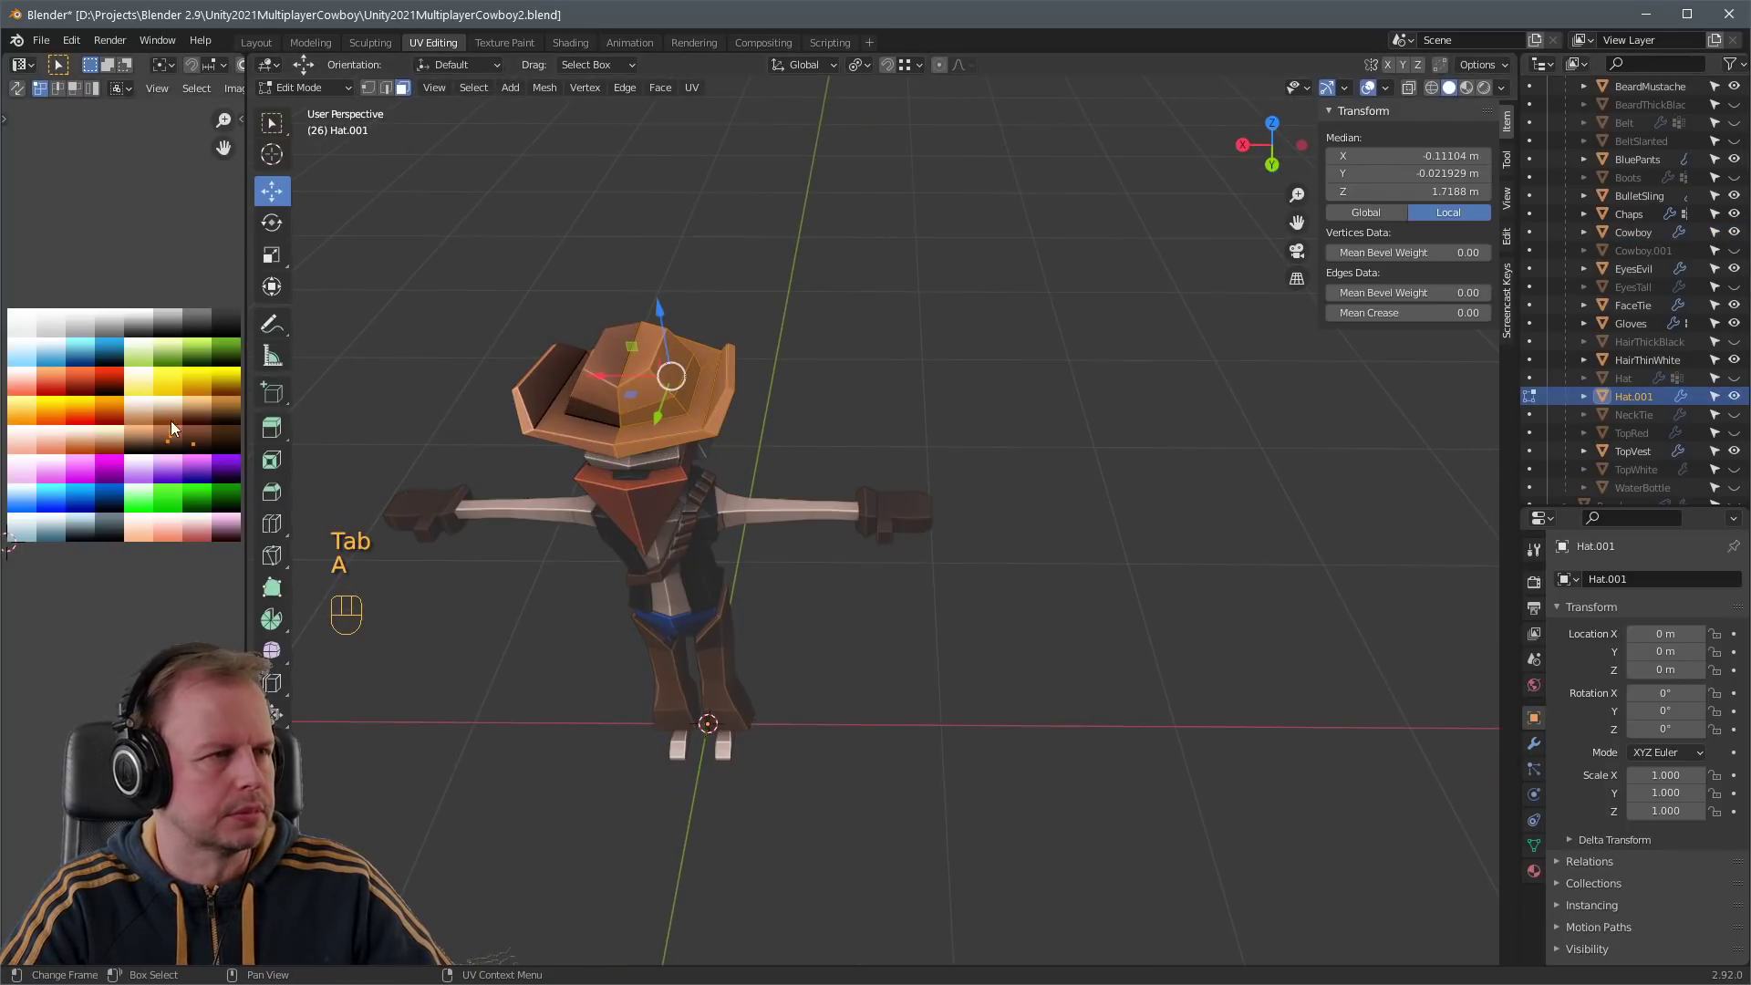
key(b)
drag(159, 423, 219, 456)
key(g)
click(239, 353)
click(996, 419)
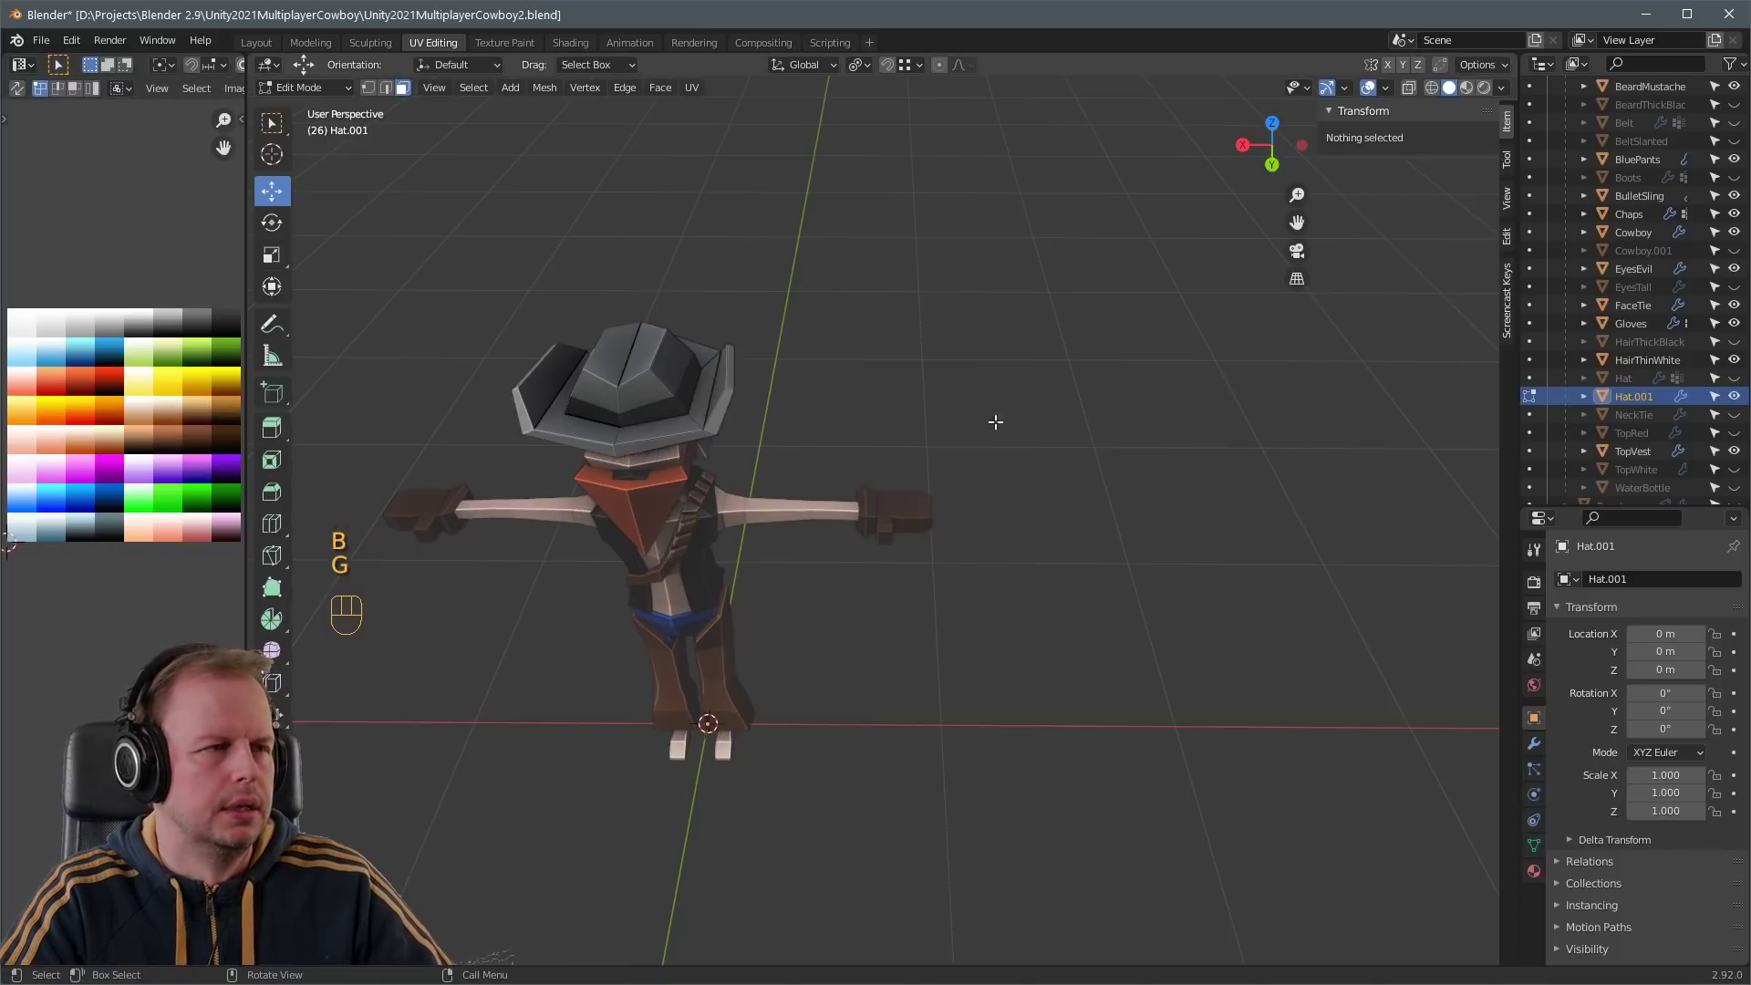
- Select faces of the duplicated grey hat and move them to start changing its shape
scroll(744, 225, up, 2)
middle_drag(803, 270, 703, 283)
shift+middle_drag(703, 283, 593, 534)
scroll(658, 523, up, 2)
key(3)
click(663, 519)
click(653, 561)
key(g)
click(681, 547)
- Move edges at the front of the grey hat, lowering the brim's front edge by about 0.04 m
key(2)
click(623, 522)
key(g)
click(632, 534)
click(553, 557)
key(g)
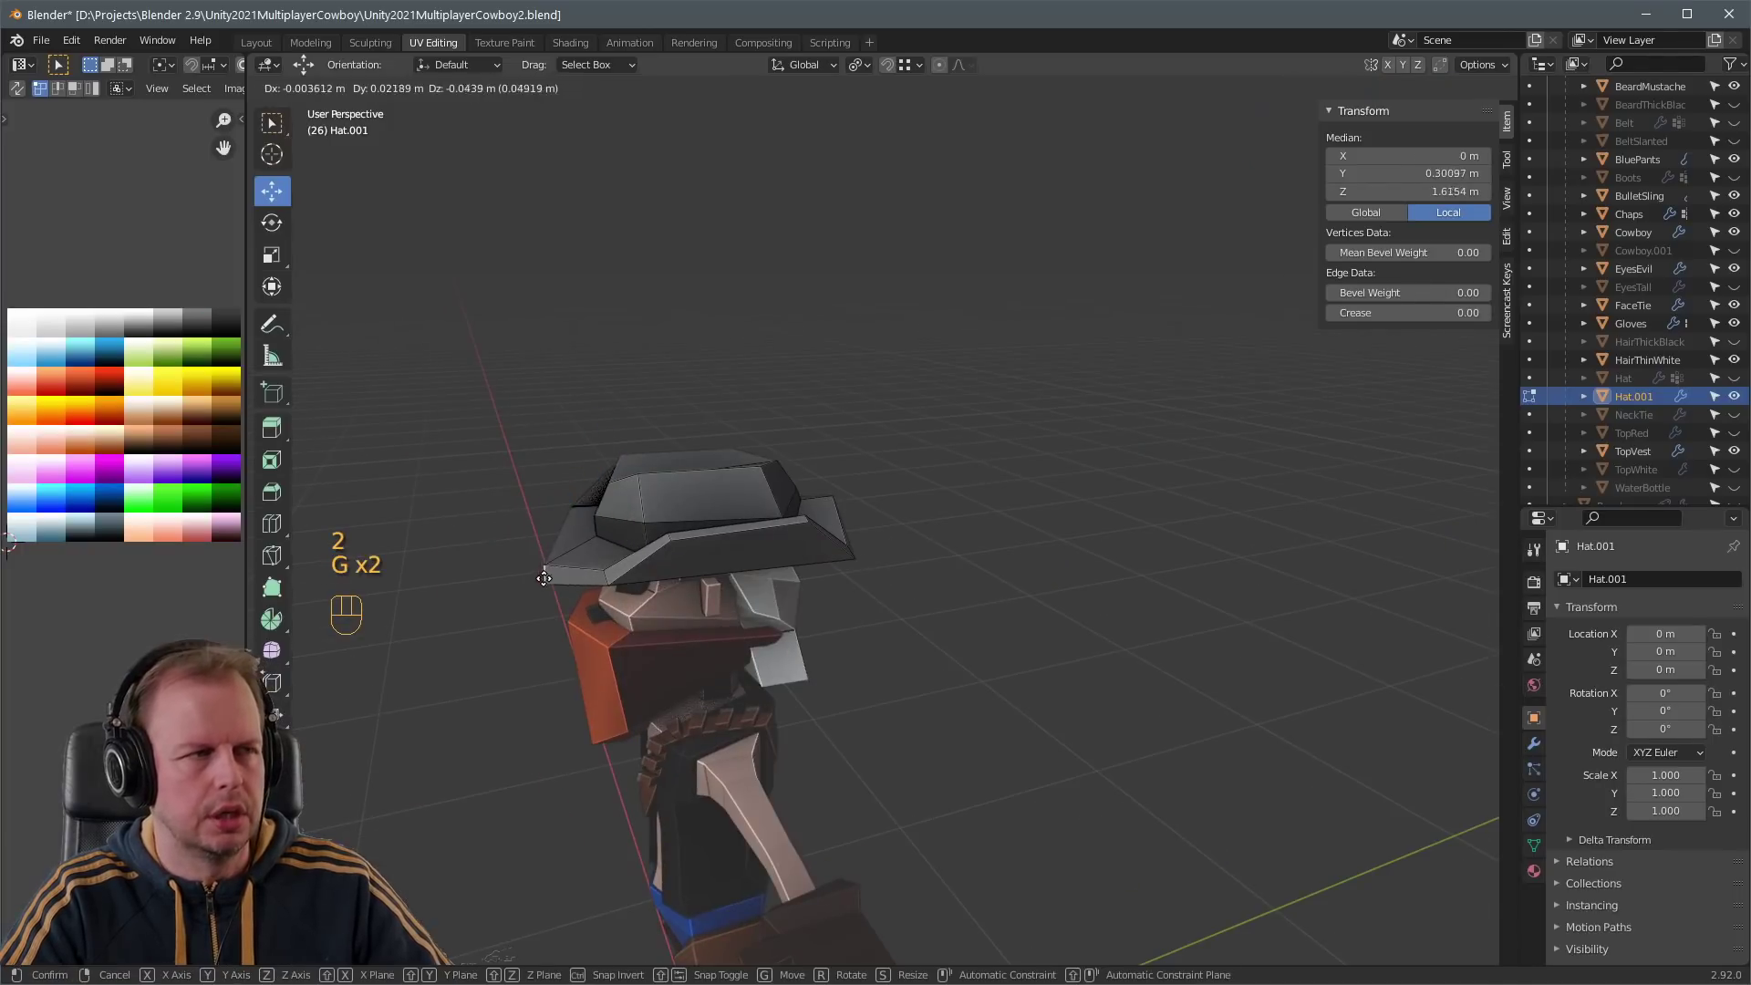
click(542, 577)
- Move the faces on the side of the grey hat to reshape its upturned brim
key(3)
click(749, 549)
middle_drag(750, 549, 891, 516)
key(g)
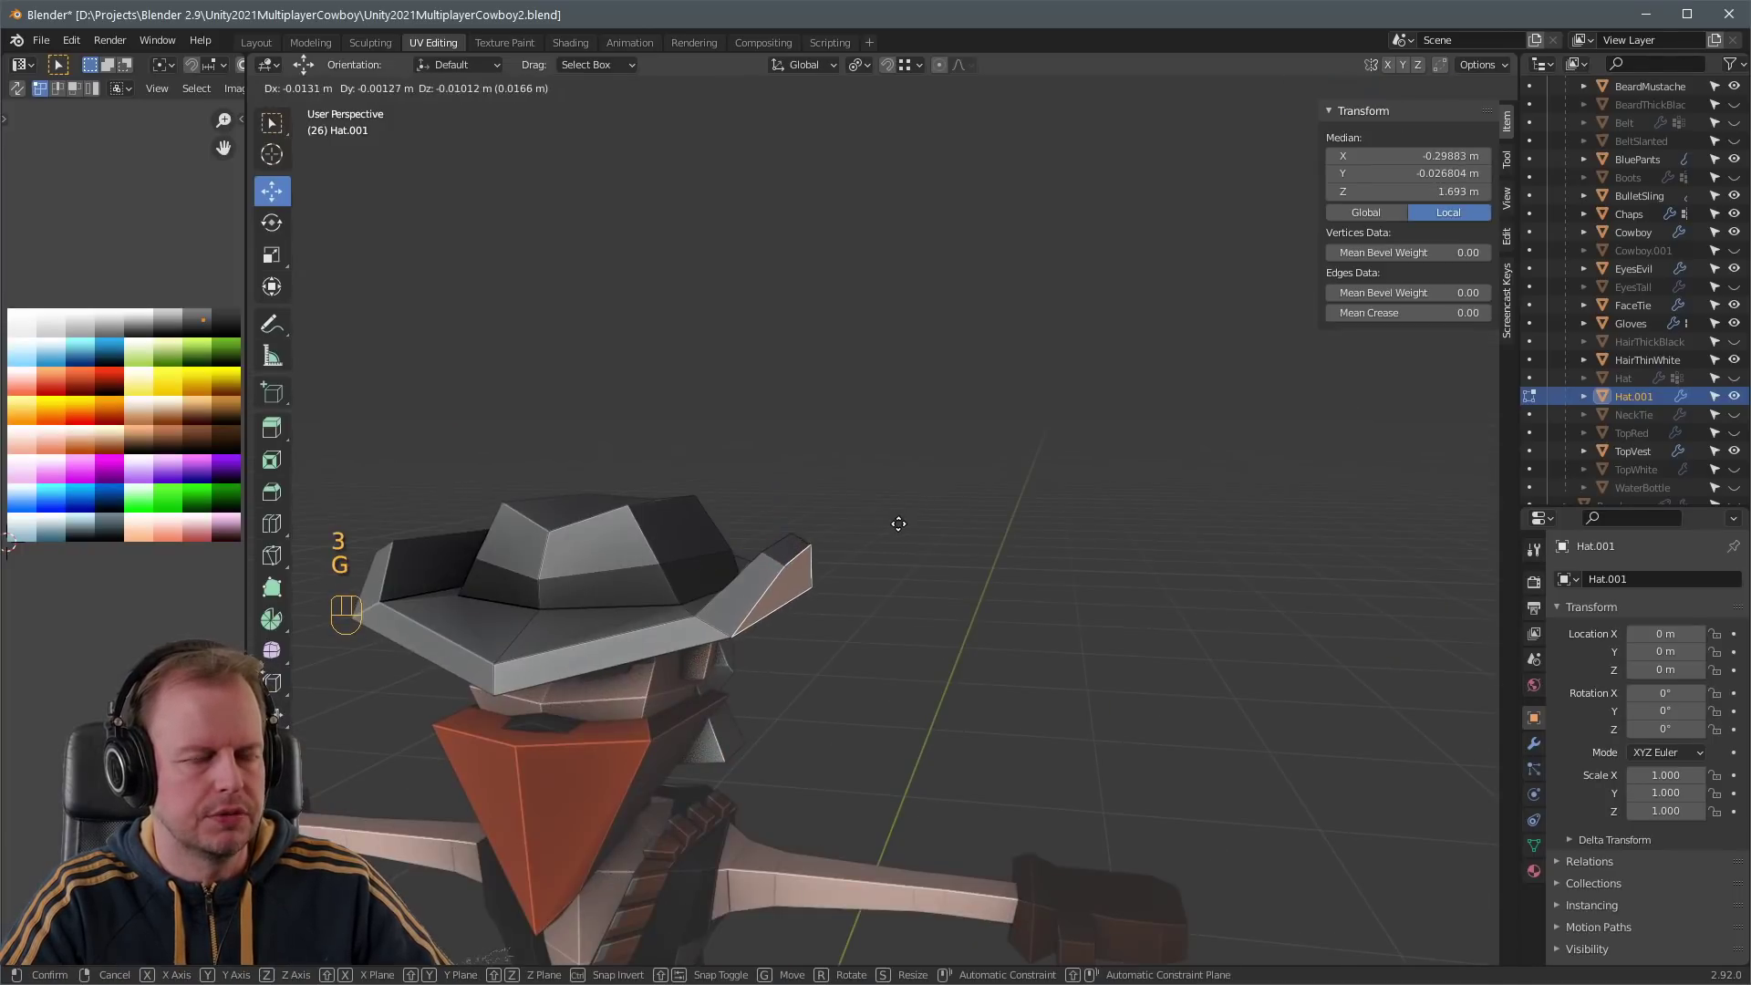
click(899, 525)
click(885, 529)
click(787, 546)
key(g)
click(736, 515)
- Move a face at the back of the grey hat and lower the rear edge by about 0.08 m
middle_drag(737, 515, 438, 506)
click(1101, 569)
key(g)
click(1113, 584)
key(2)
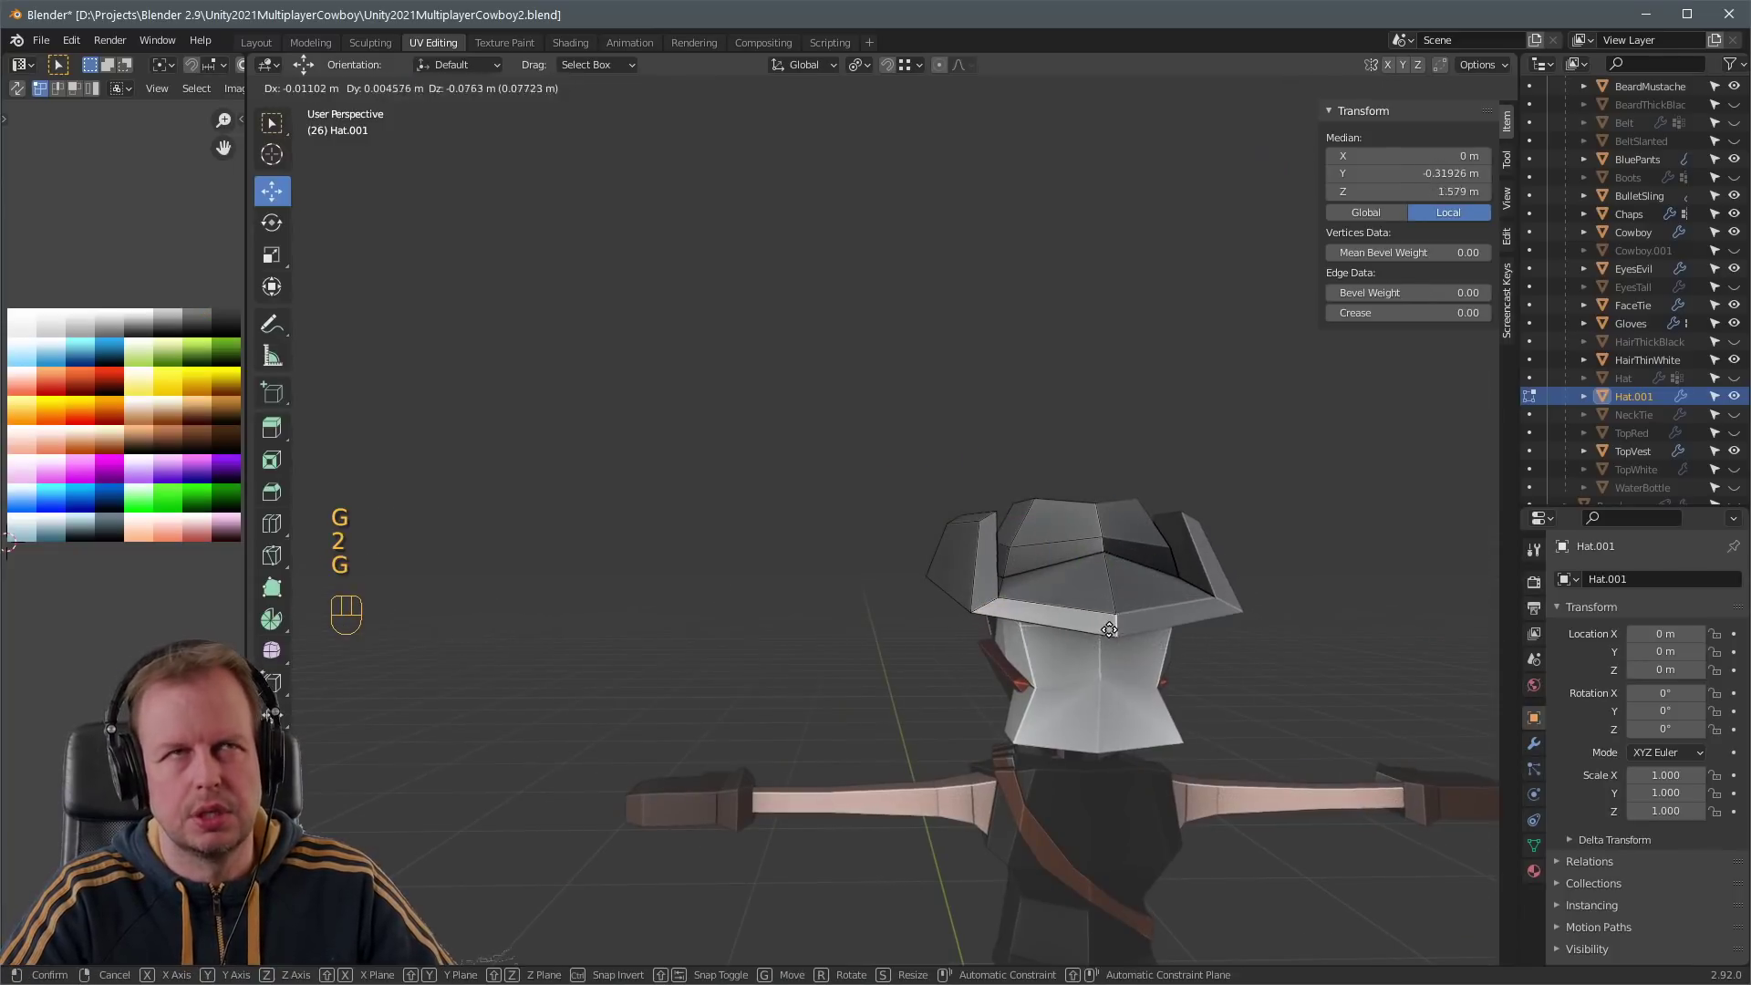
- Reposition the centre vertex at the back of the grey hat where the brim rises towards the crown
middle_drag(1115, 584, 899, 684)
key(1)
click(937, 628)
key(g)
click(929, 632)
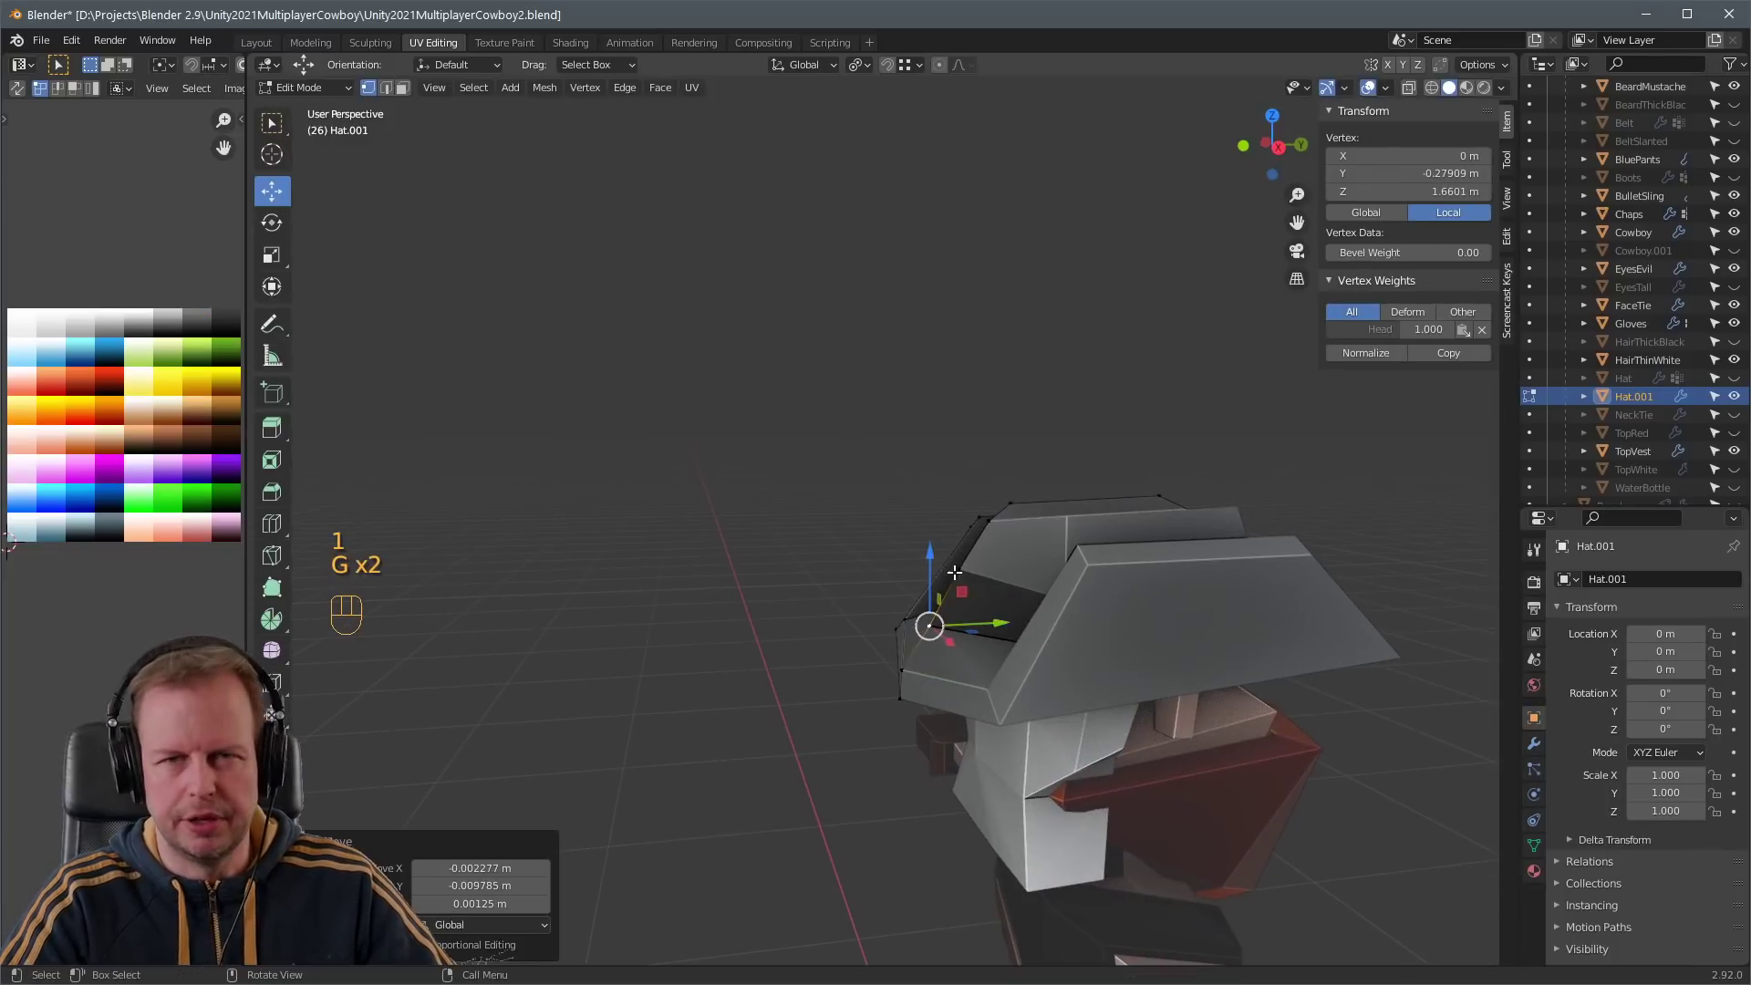
key(g)
click(970, 616)
- Move the outer edges of the grey hat's rear brim to refine its outline
key(2)
click(898, 679)
key(g)
click(856, 653)
middle_drag(948, 622, 870, 600)
click(948, 727)
key(g)
click(954, 733)
key(2)
- Slide and move the centre vertices at the front of the grey hat's crown to reshape it
middle_drag(1020, 642, 492, 552)
key(2)
click(544, 601)
key(g)
key(g)
click(551, 580)
key(g)
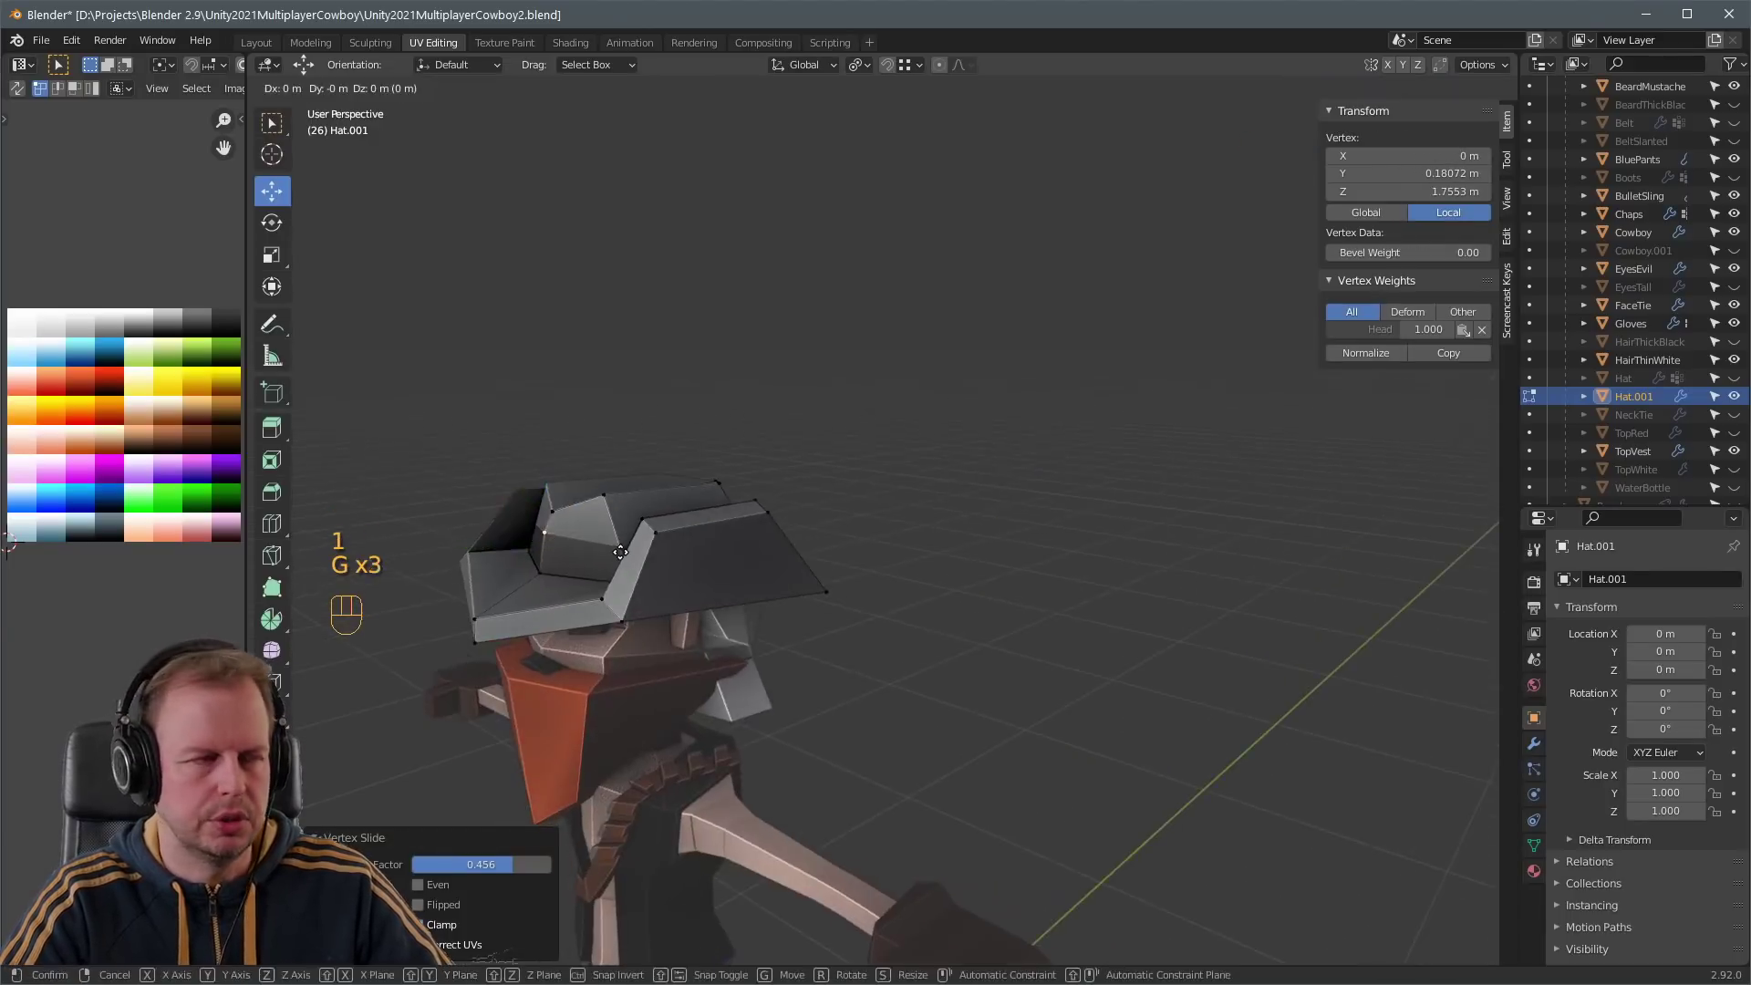
click(580, 538)
- Adjust one more vertex of the grey hat, finish editing the mesh and view it from the front
middle_drag(784, 536, 681, 527)
click(1036, 531)
key(g)
click(1036, 533)
key(Tab)
scroll(876, 503, down, 3)
middle_drag(834, 500, 965, 500)
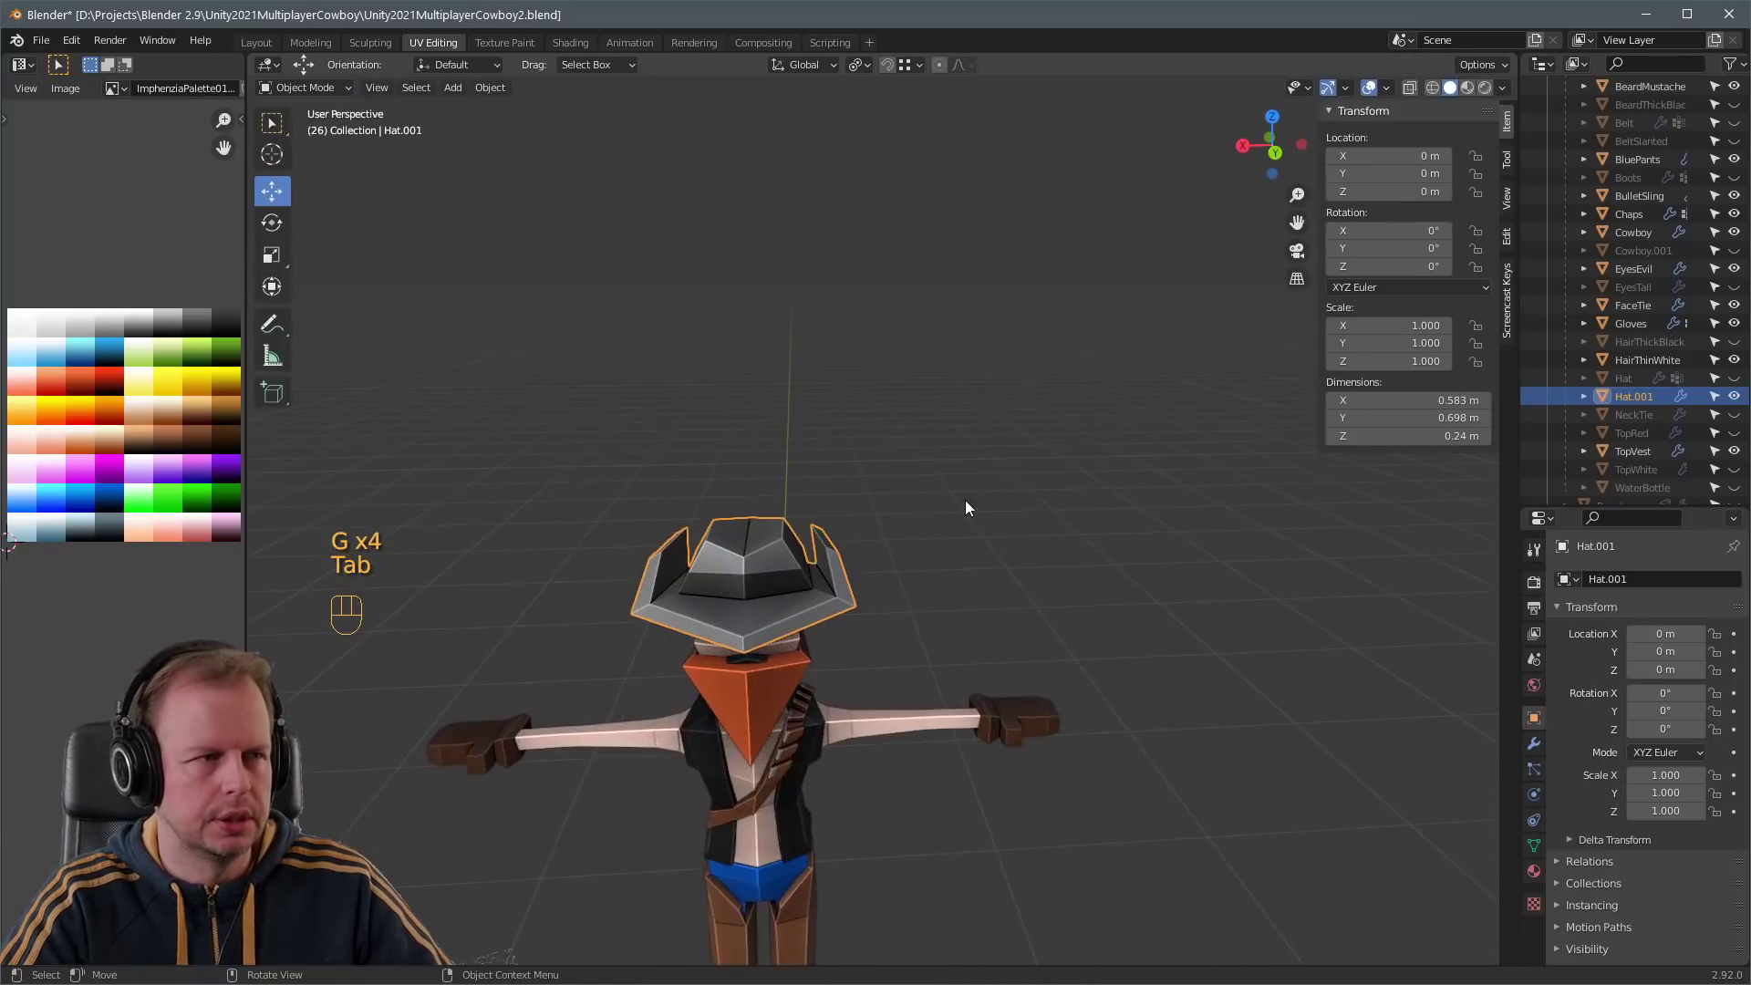
- Move the lower front face of the grey hat's crown about 0.01 m along X towards the centre
scroll(965, 500, up, 3)
key(Tab)
key(3)
click(643, 624)
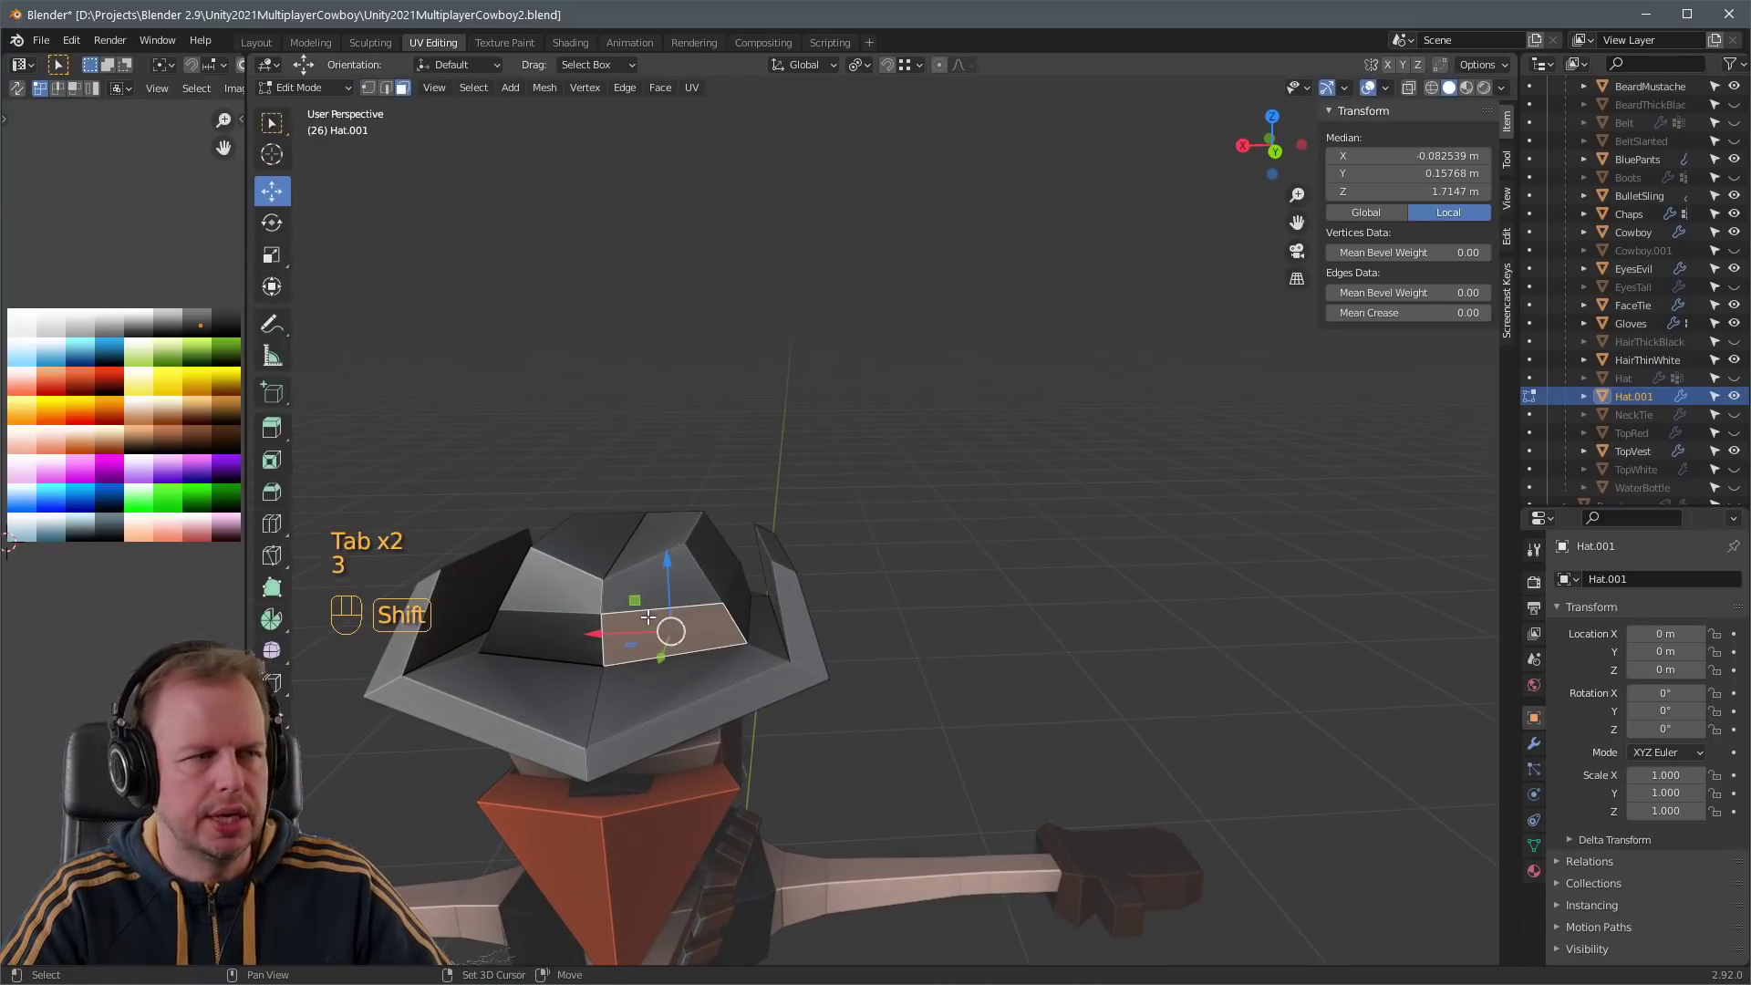
key(s)
right_click(756, 629)
drag(601, 634, 579, 636)
middle_drag(816, 617, 527, 617)
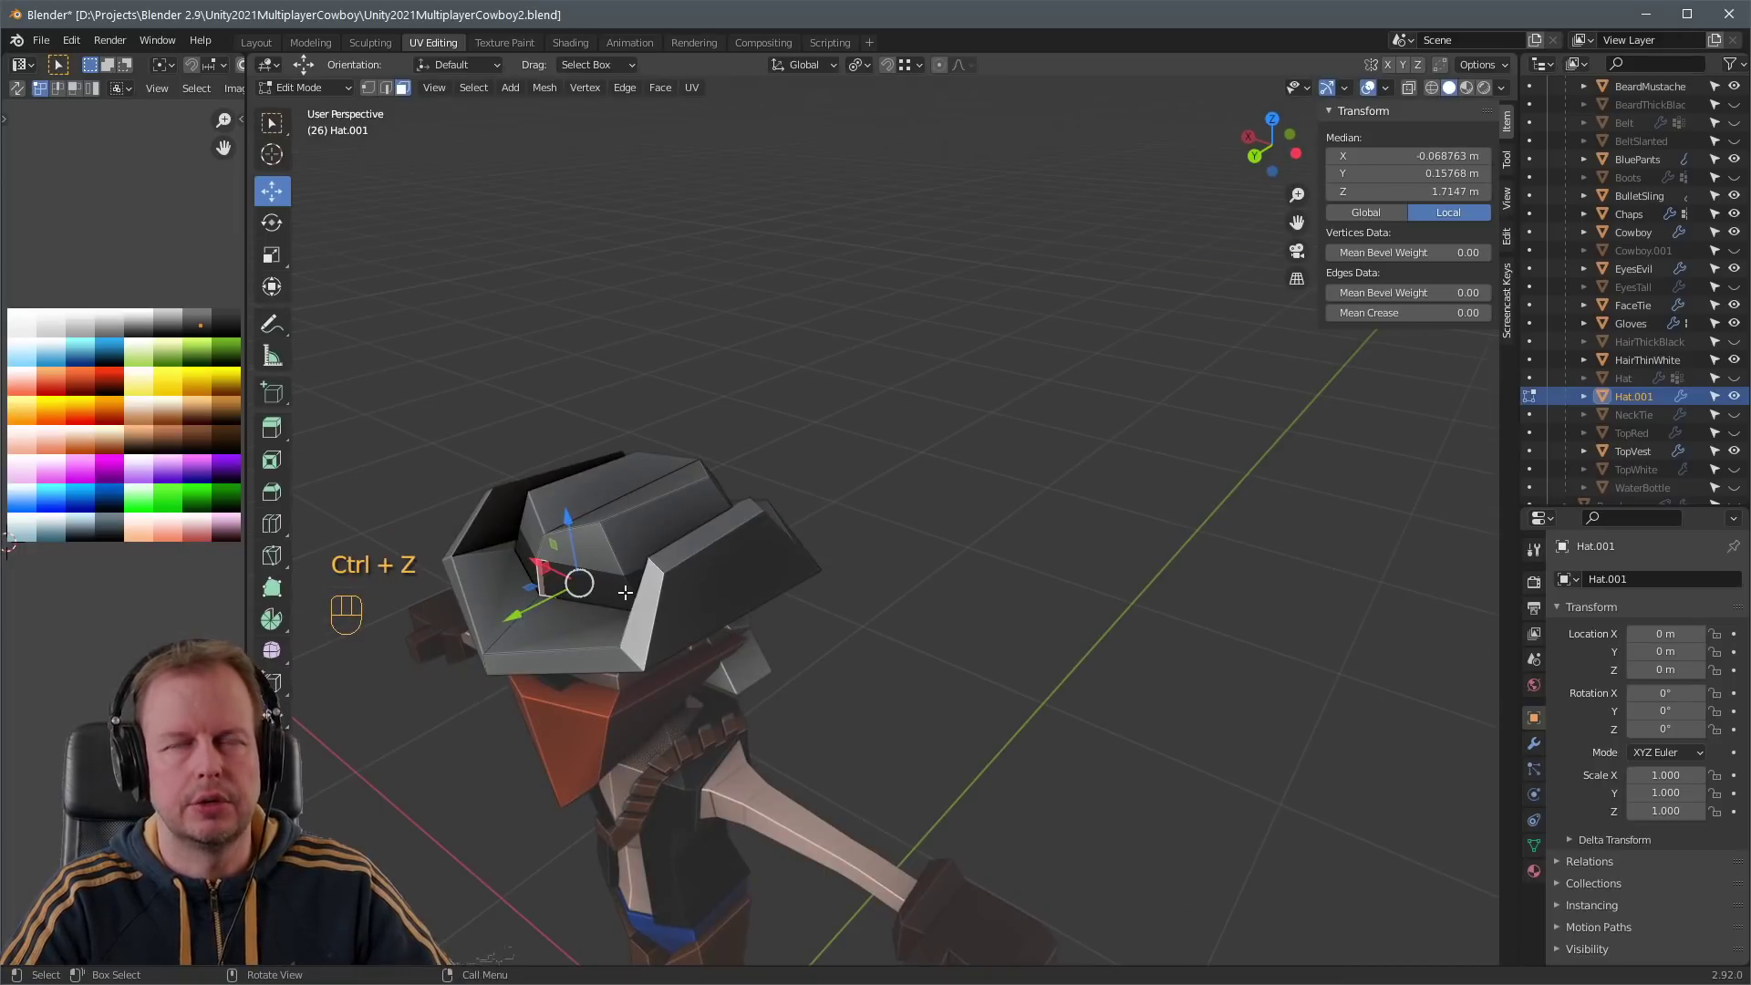
- Move an edge beside the lower front face of the grey hat's crown to reshape the band
middle_drag(625, 593, 691, 629)
key(g)
right_click(782, 581)
key(2)
mouse_move(508, 592)
mouse_down()
mouse_move(475, 607)
mouse_move(536, 573)
mouse_up()
click(593, 594)
key(g)
click(605, 577)
- Extrude the lower front face of the grey hat's crown as a badge and move its UVs to yellow on the palette
key(3)
click(547, 578)
key(e)
click(588, 545)
key(g)
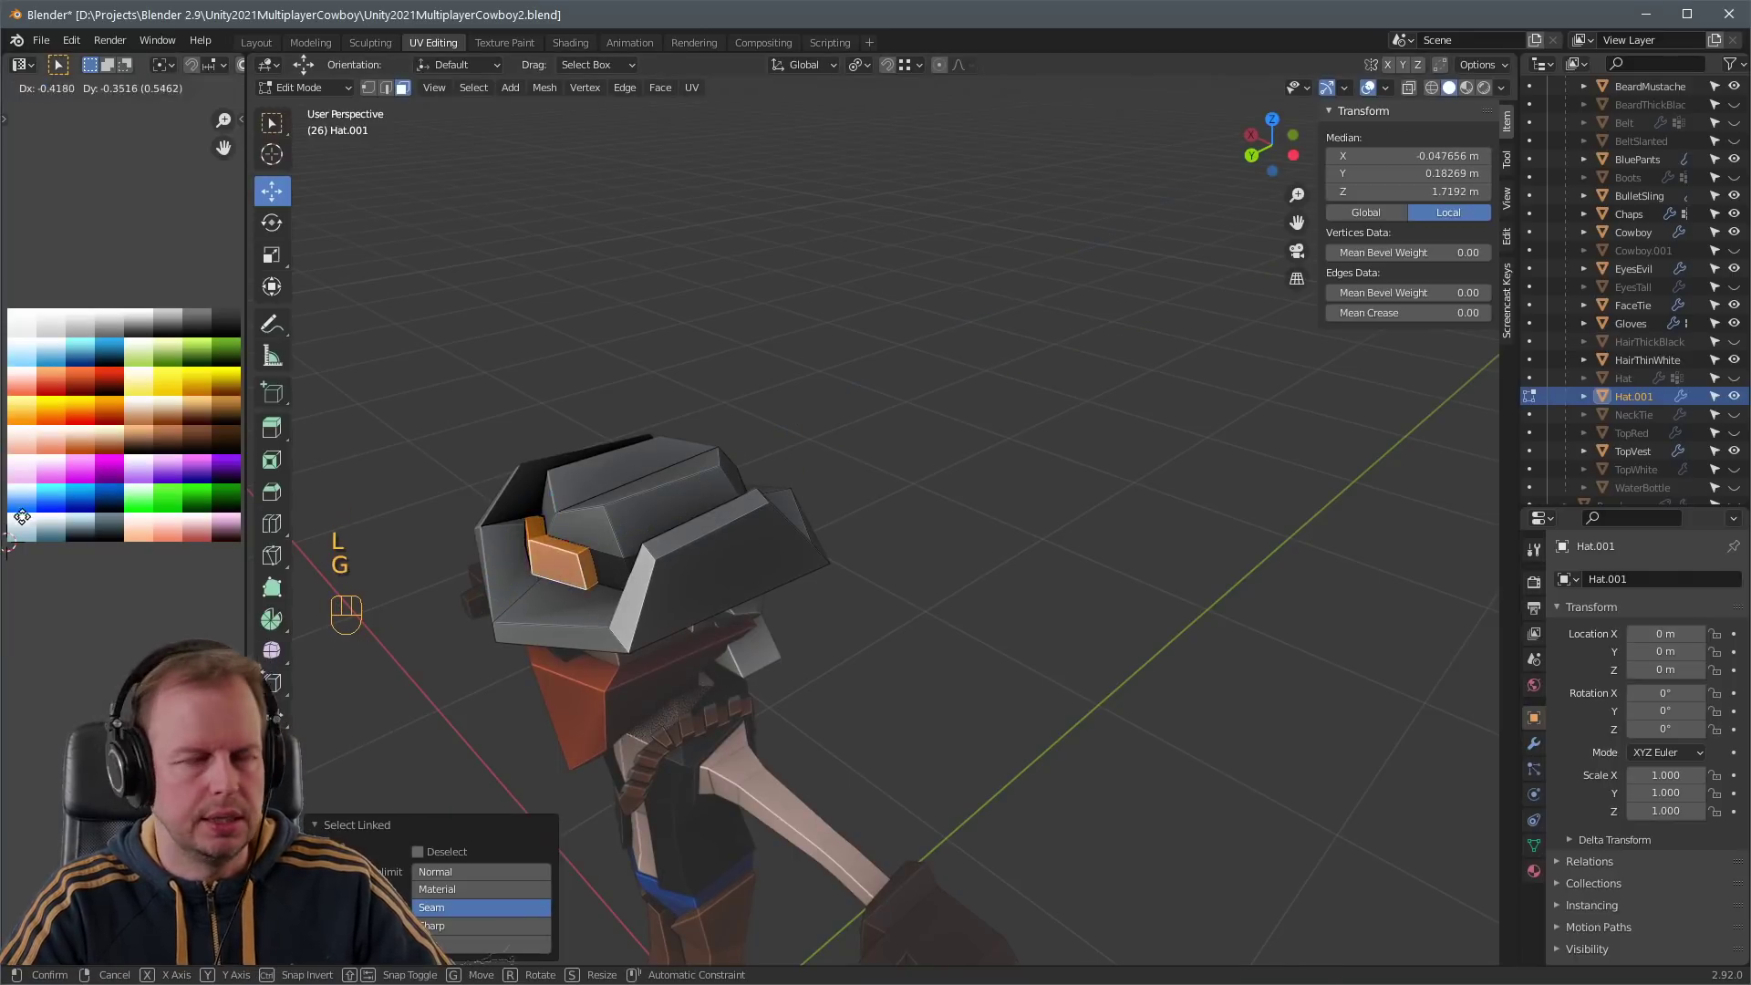
key(g)
middle_drag(562, 544, 653, 577)
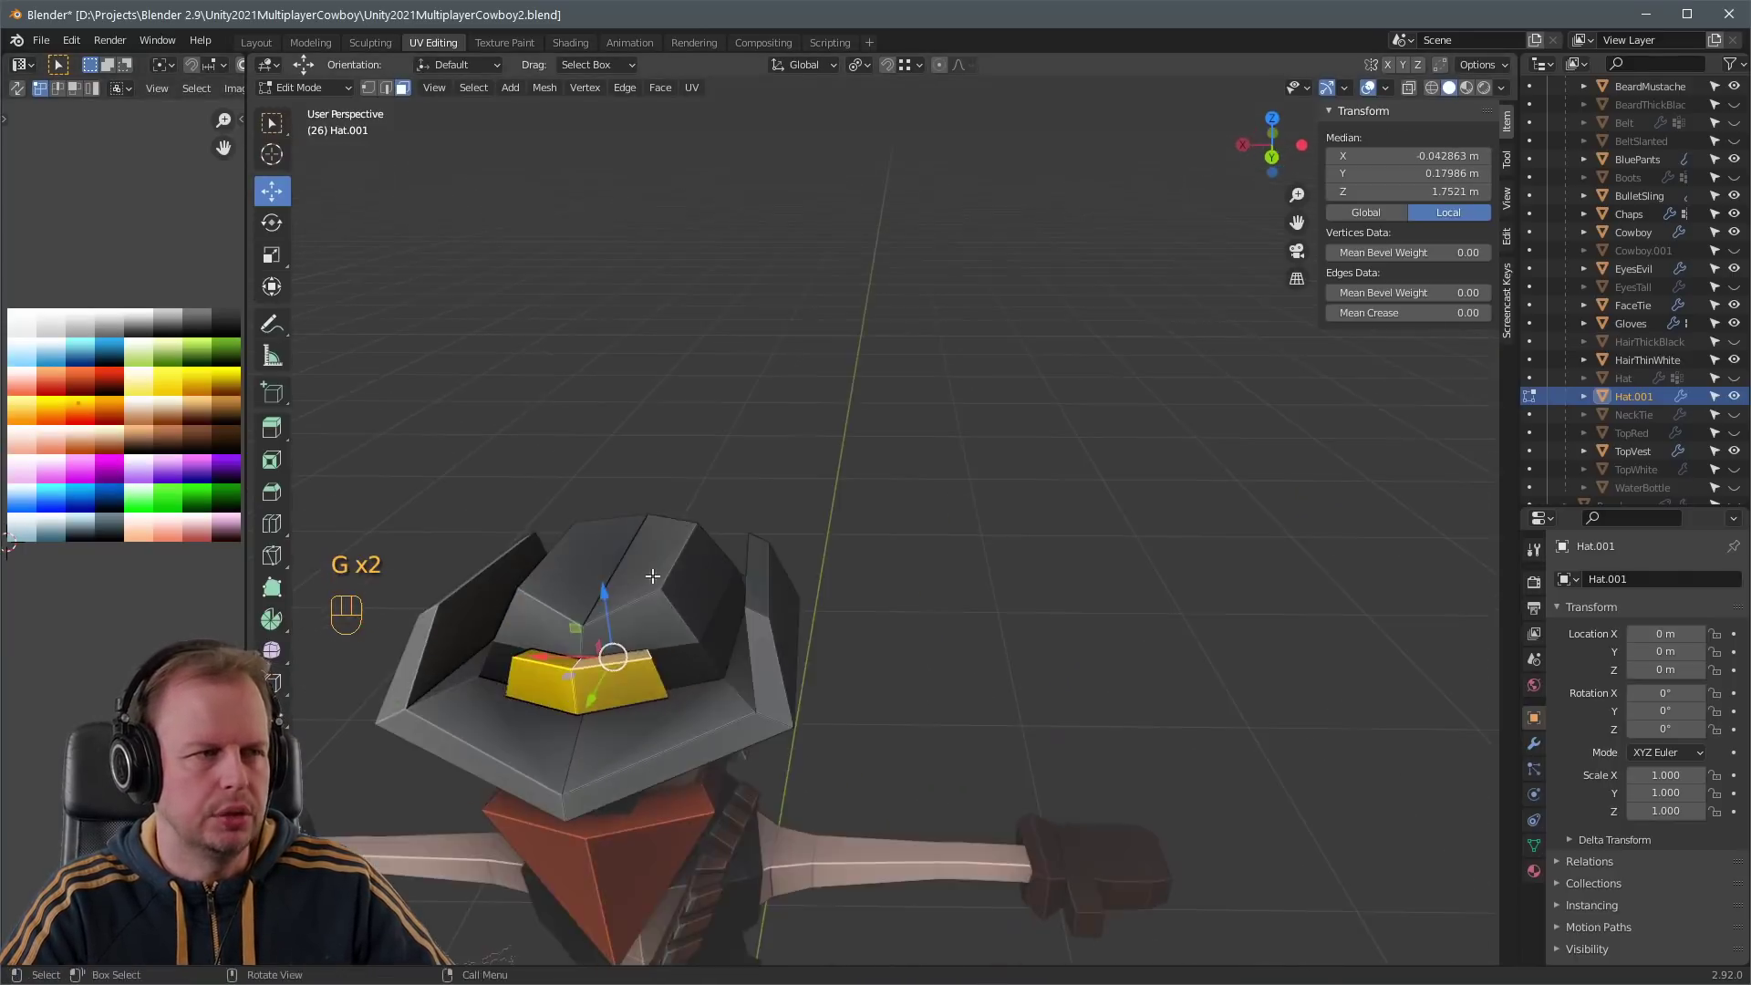
- Move the yellow badge's edges and upper face to make it taller and taper it towards the top
key(2)
key(g)
key(3)
key(g)
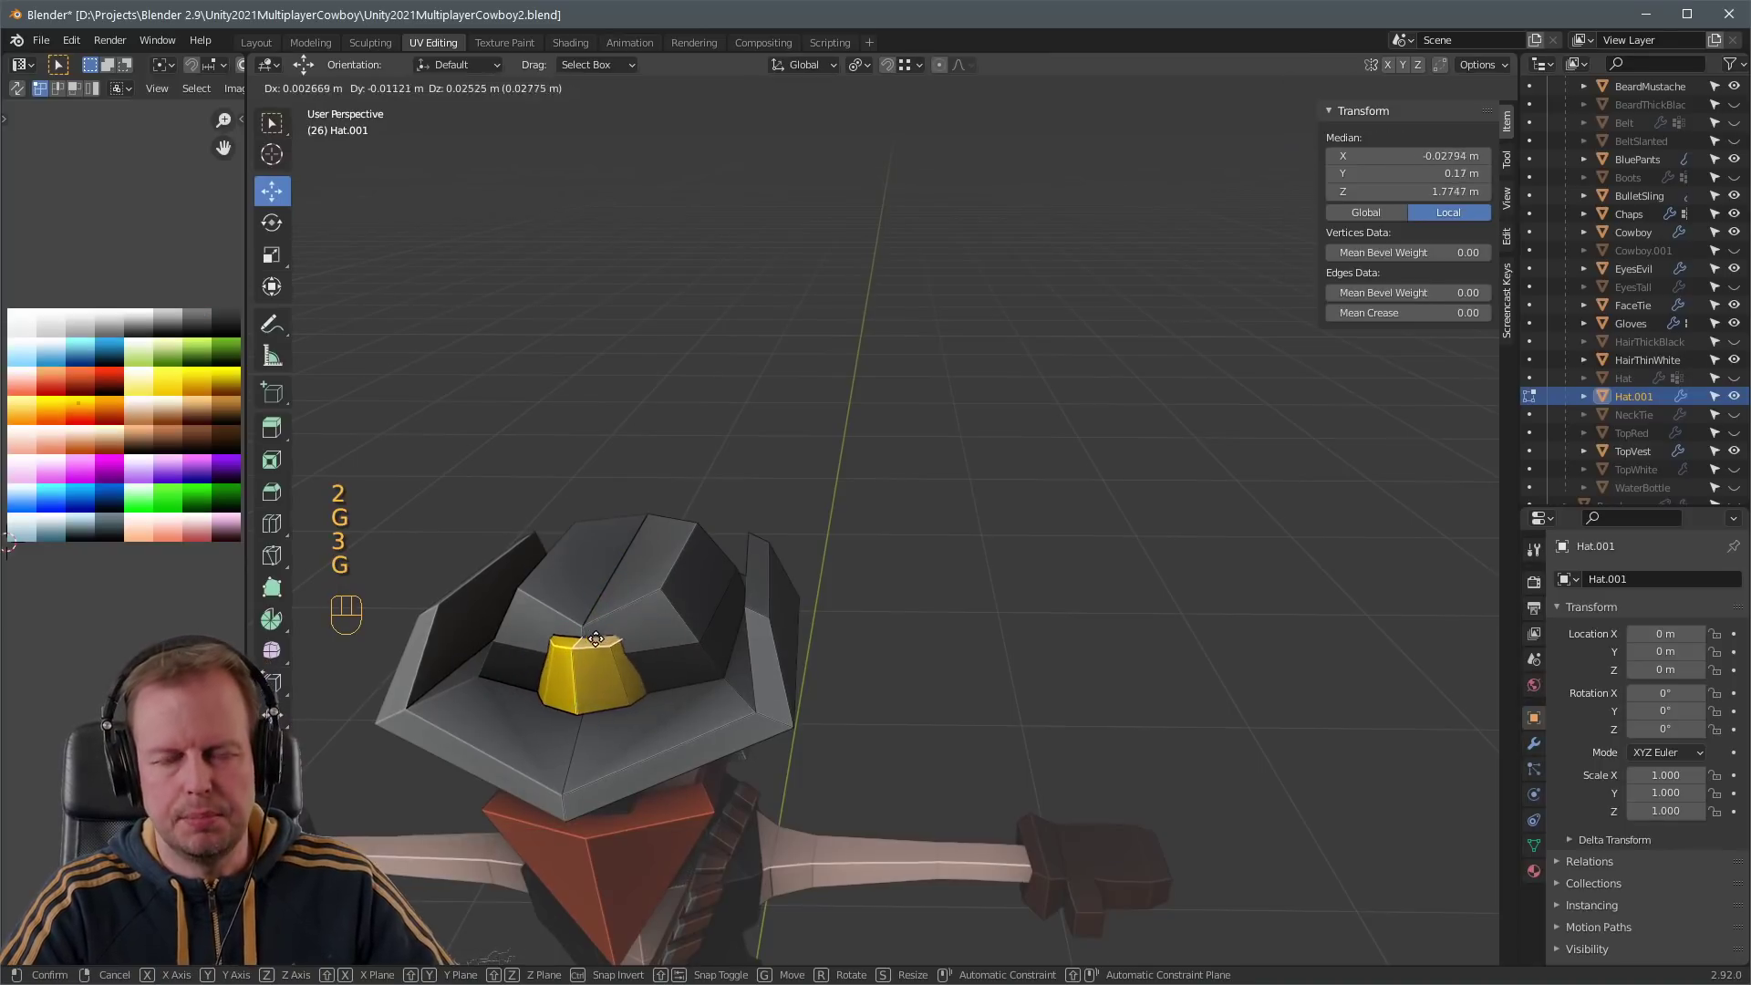
click(597, 644)
middle_drag(599, 644, 649, 582)
key(g)
click(730, 594)
- Move the yellow badge's top and centre edges to refine its profile
key(2)
click(578, 622)
key(g)
click(578, 609)
key(g)
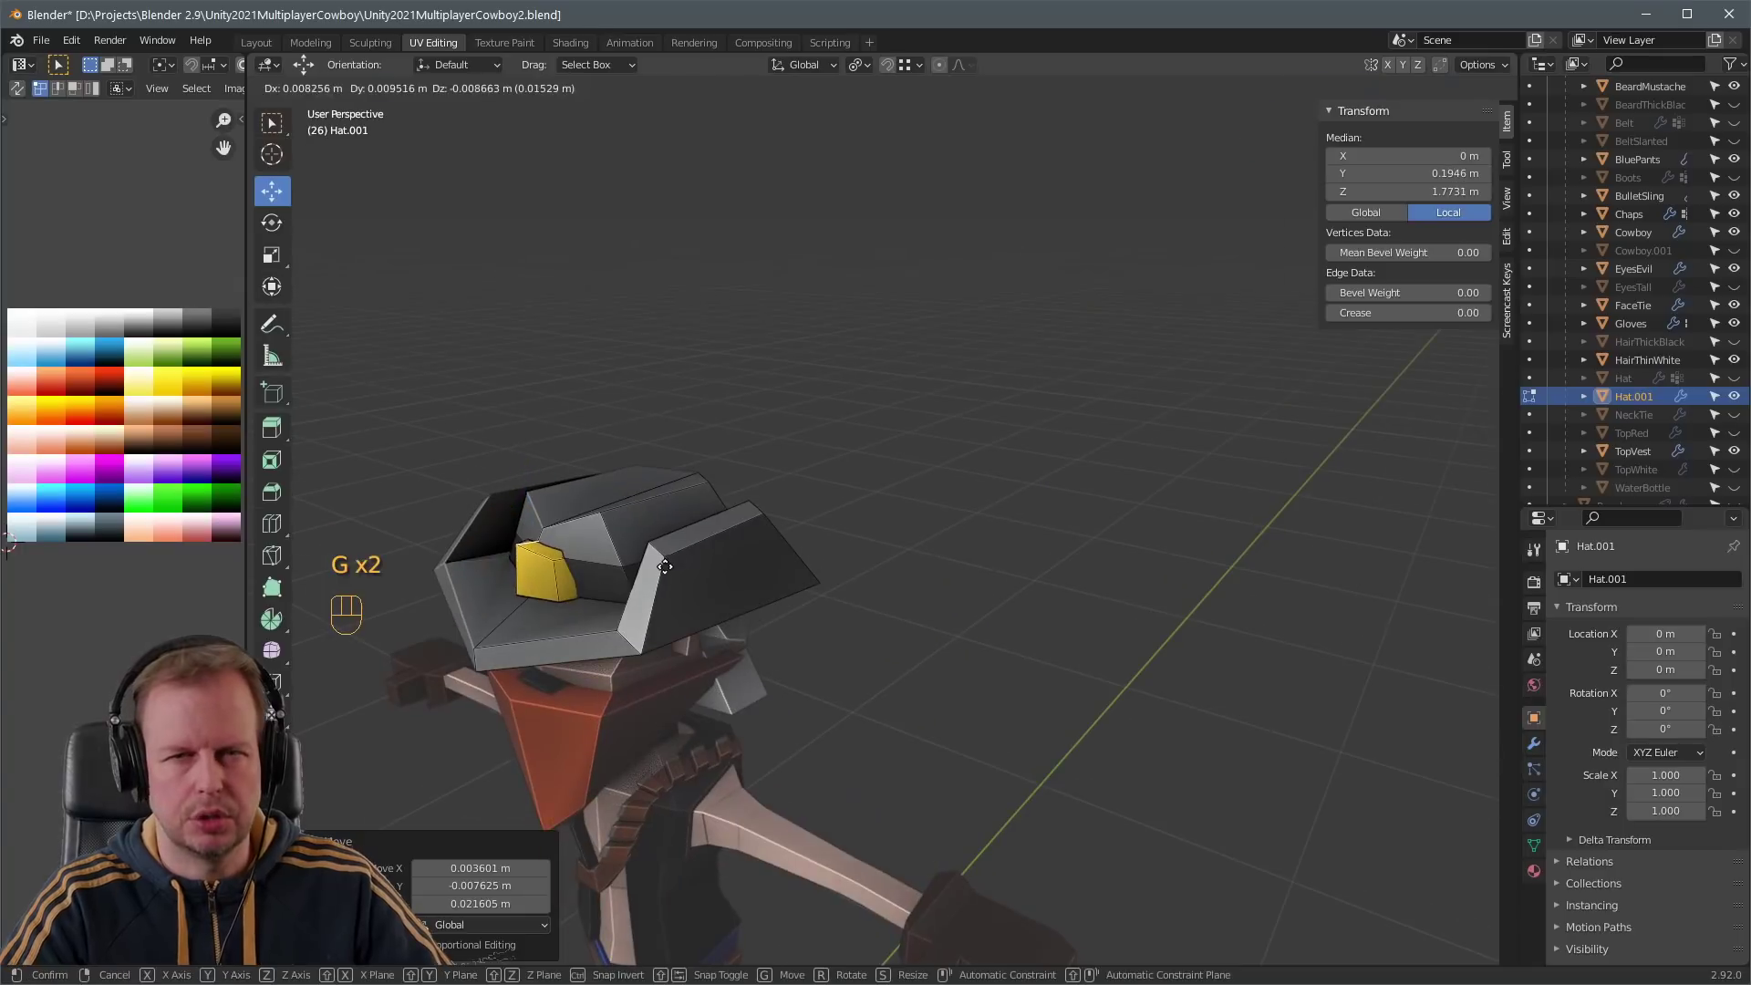
click(660, 559)
- Finish editing the mesh and rename Hat.001 as HatGrayBadge
key(Tab)
scroll(906, 556, down, 3)
scroll(907, 556, down, 4)
middle_drag(907, 556, 965, 549)
scroll(859, 560, up, 5)
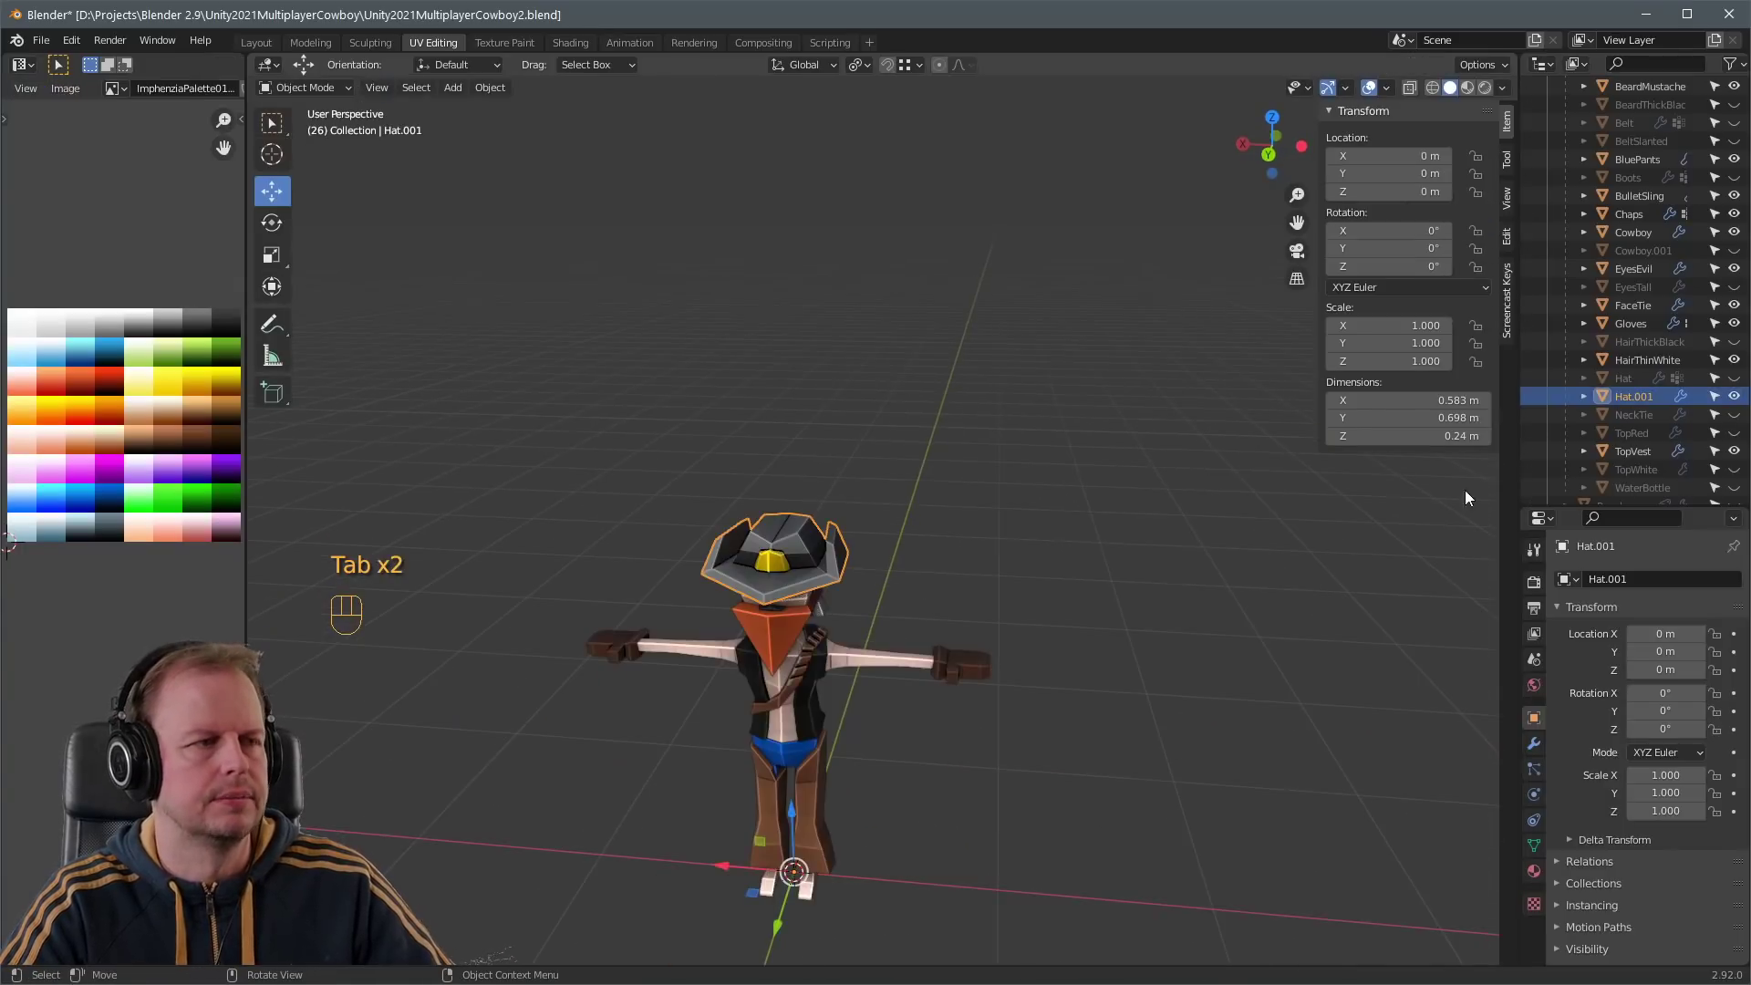
double_click(1639, 394)
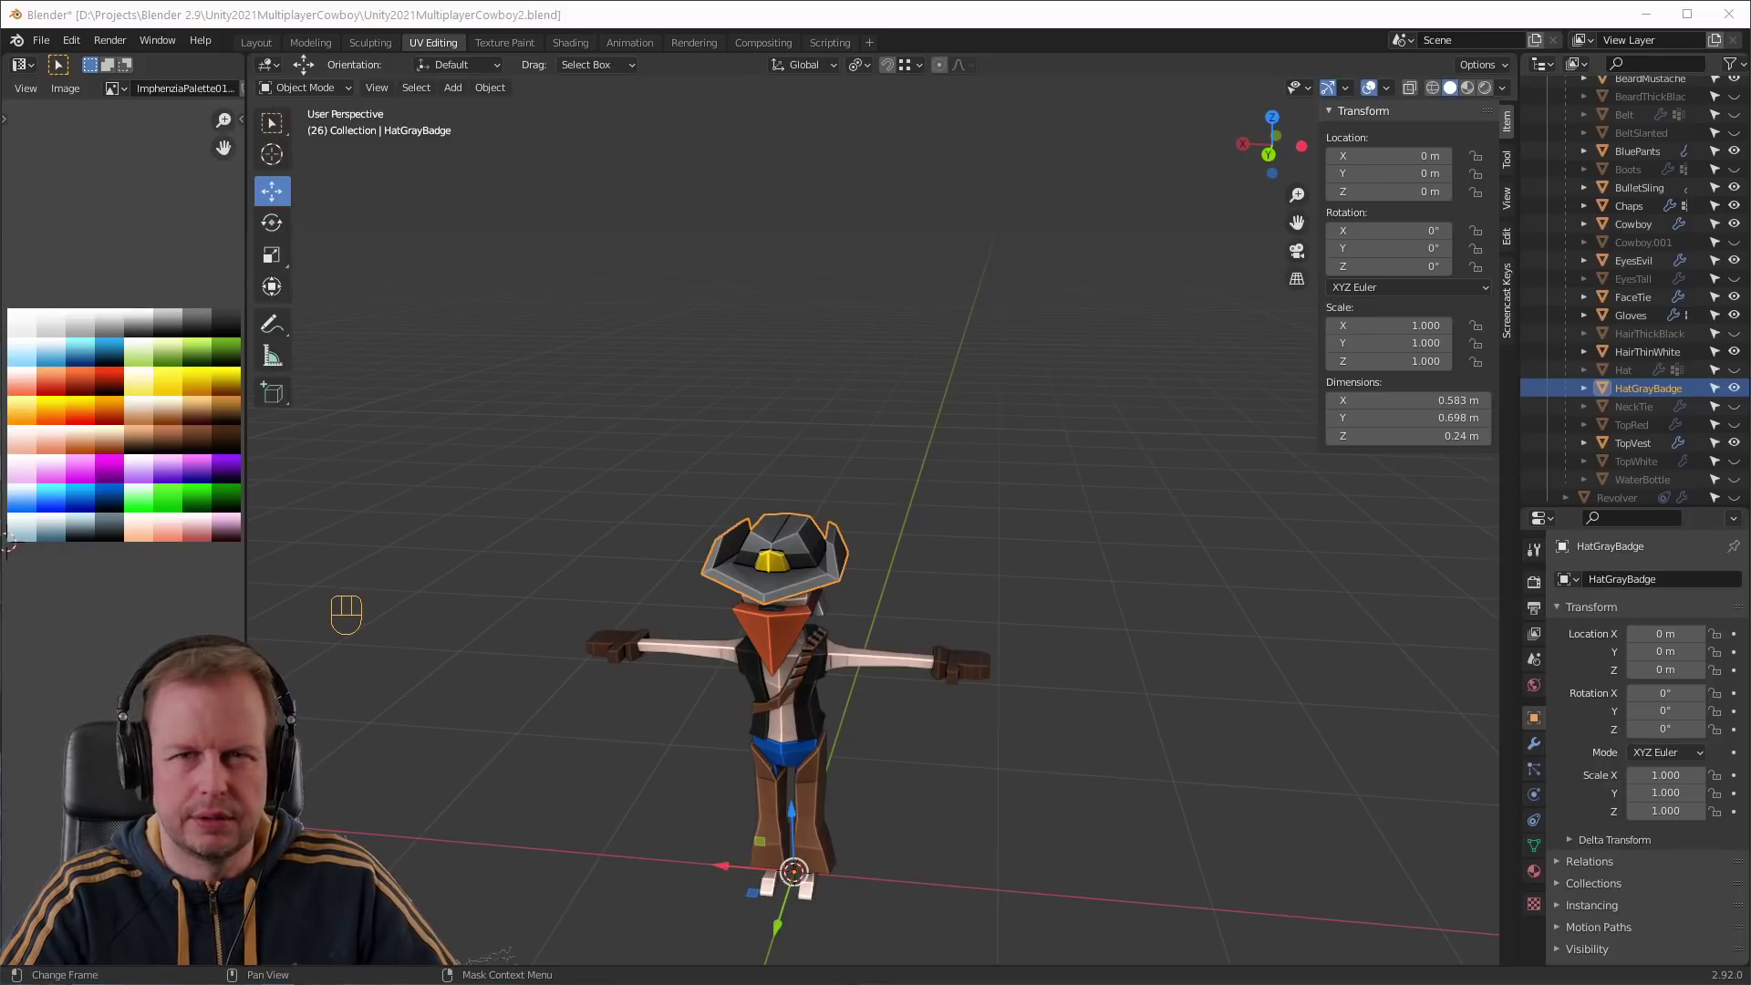
- Duplicate HatGrayBadge in place and hide the original hat
middle_drag(828, 549, 770, 534)
key(shift+d)
right_click(824, 529)
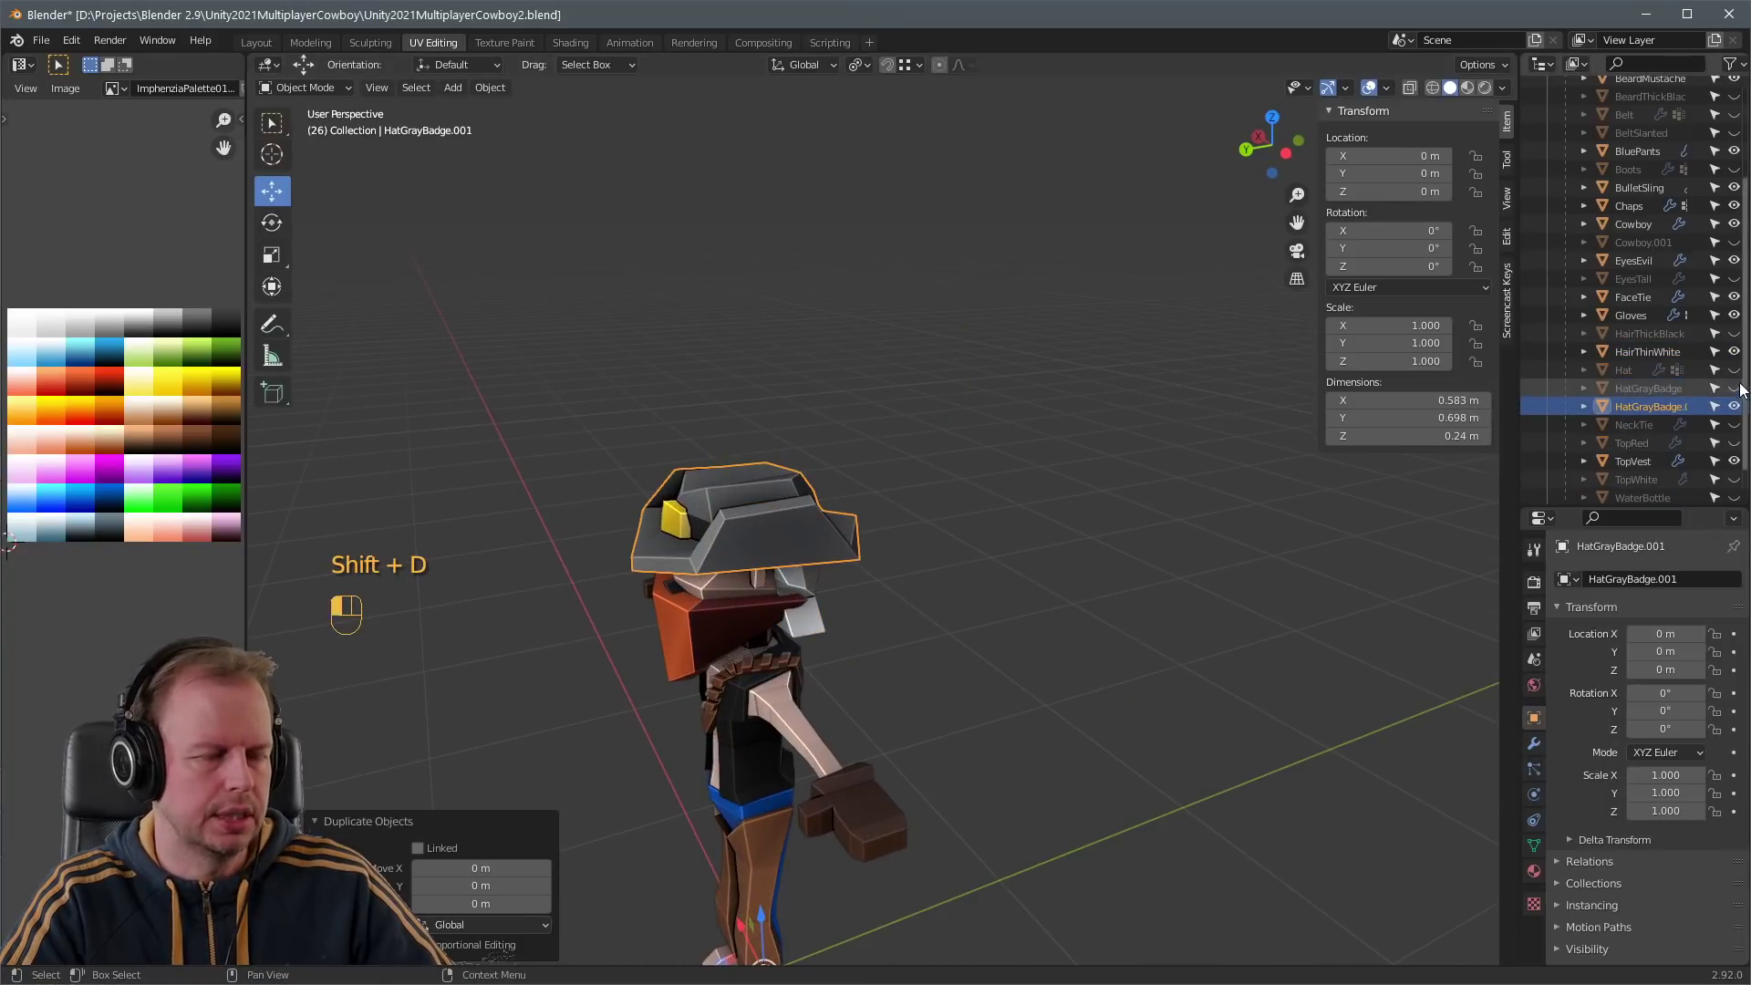
- Delete the yellow badge's vertices from the duplicated hat
key(Tab)
key(l)
key(Delete)
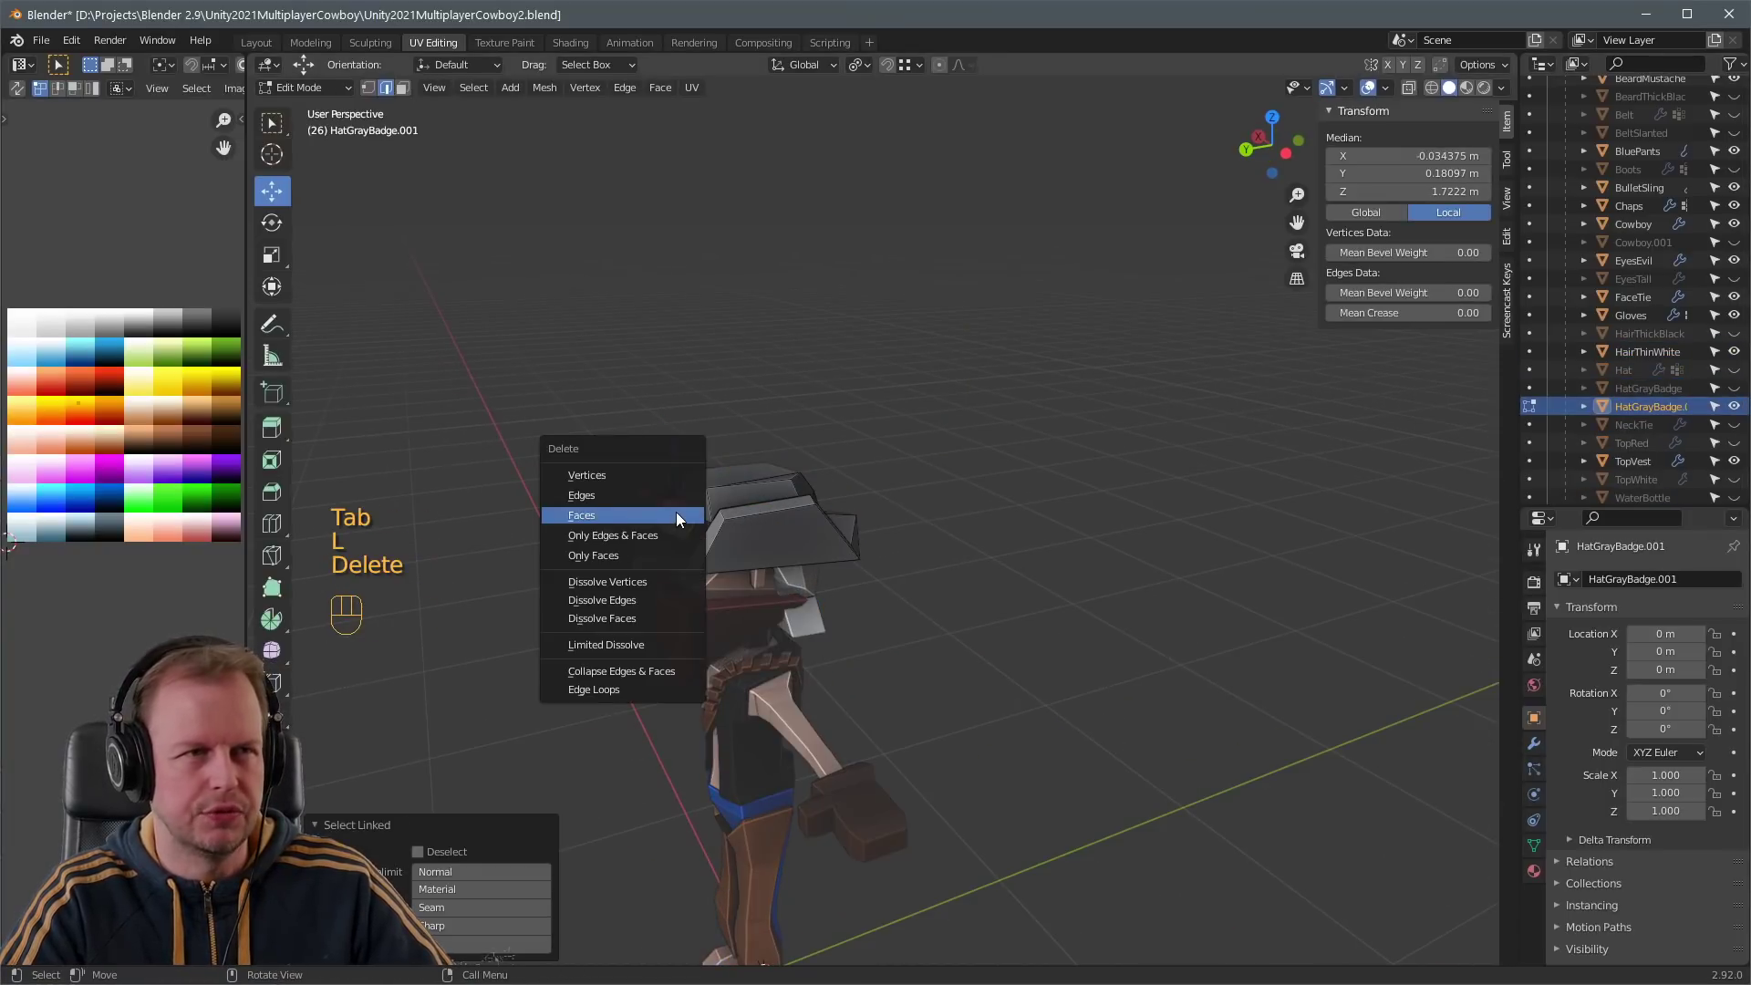
click(644, 475)
middle_drag(644, 475, 867, 576)
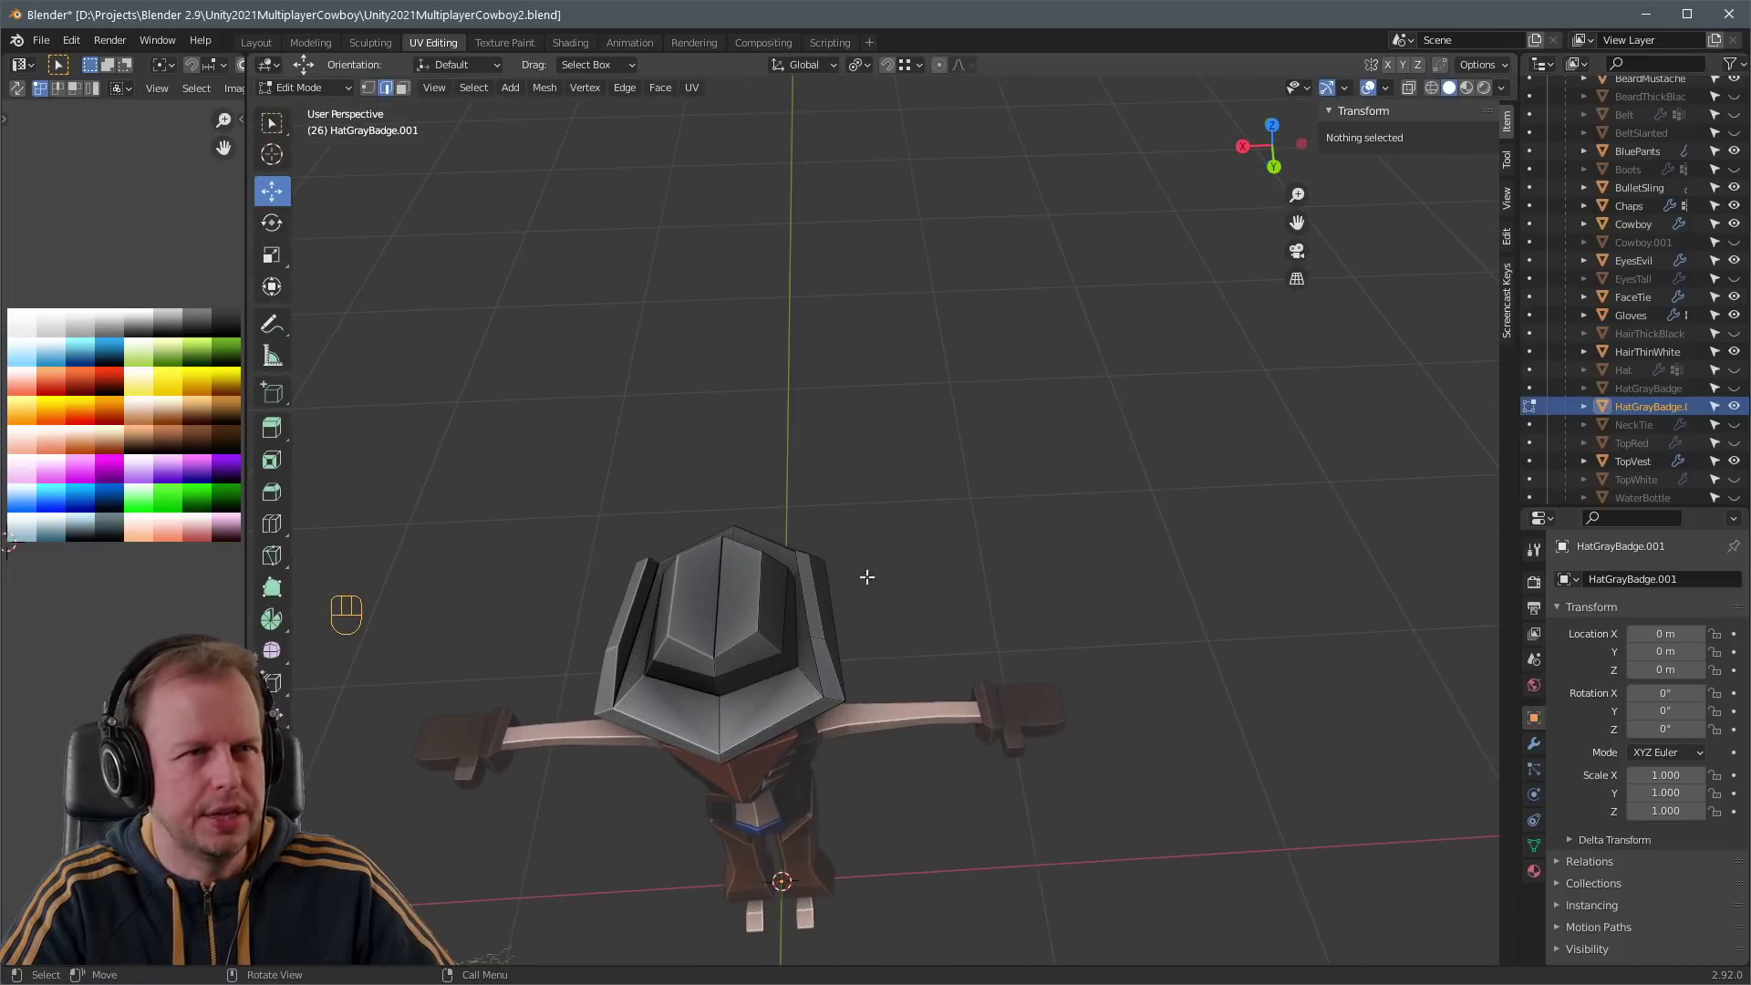
- Rotate and move the upturned side faces of the duplicated hat's brim to flare them outwards
click(828, 681)
scroll(1027, 579, down, 3)
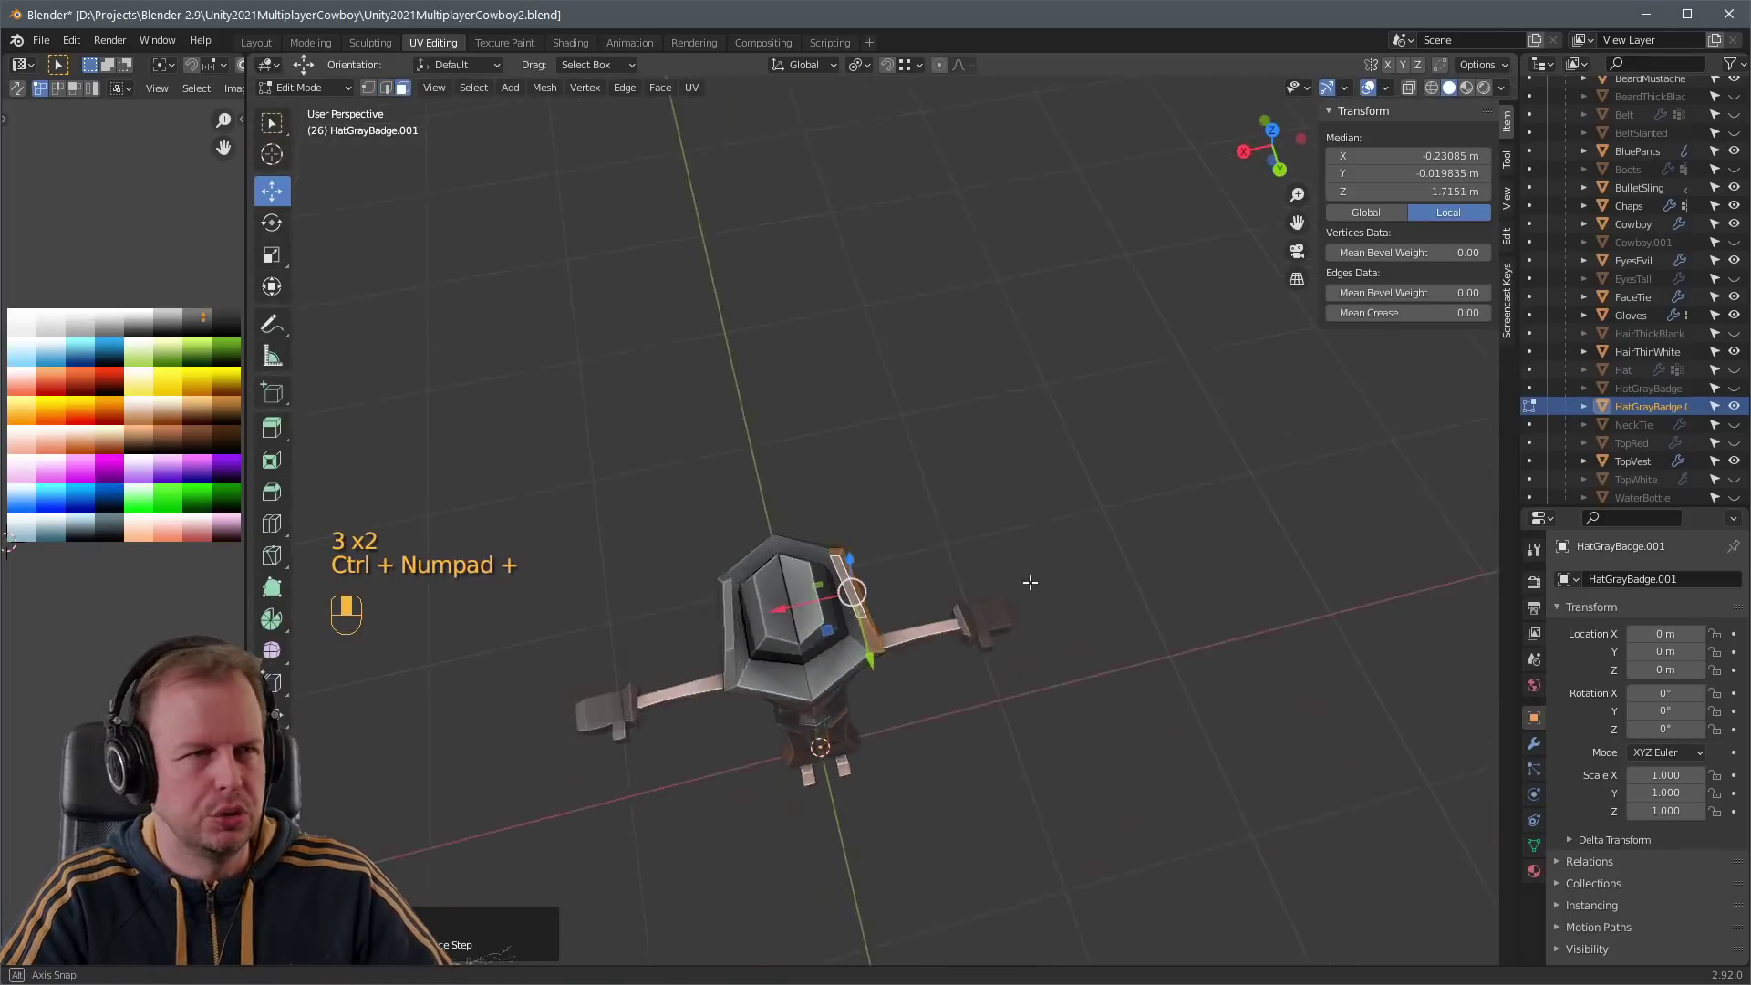
key(r)
mouse_move(1028, 578)
middle_down()
mouse_move(1043, 626)
mouse_move(1006, 564)
middle_up()
key(g)
click(1051, 641)
- Inset the top faces of the duplicated hat's crown by about 0.064 m
key(2)
middle_drag(837, 558, 796, 552)
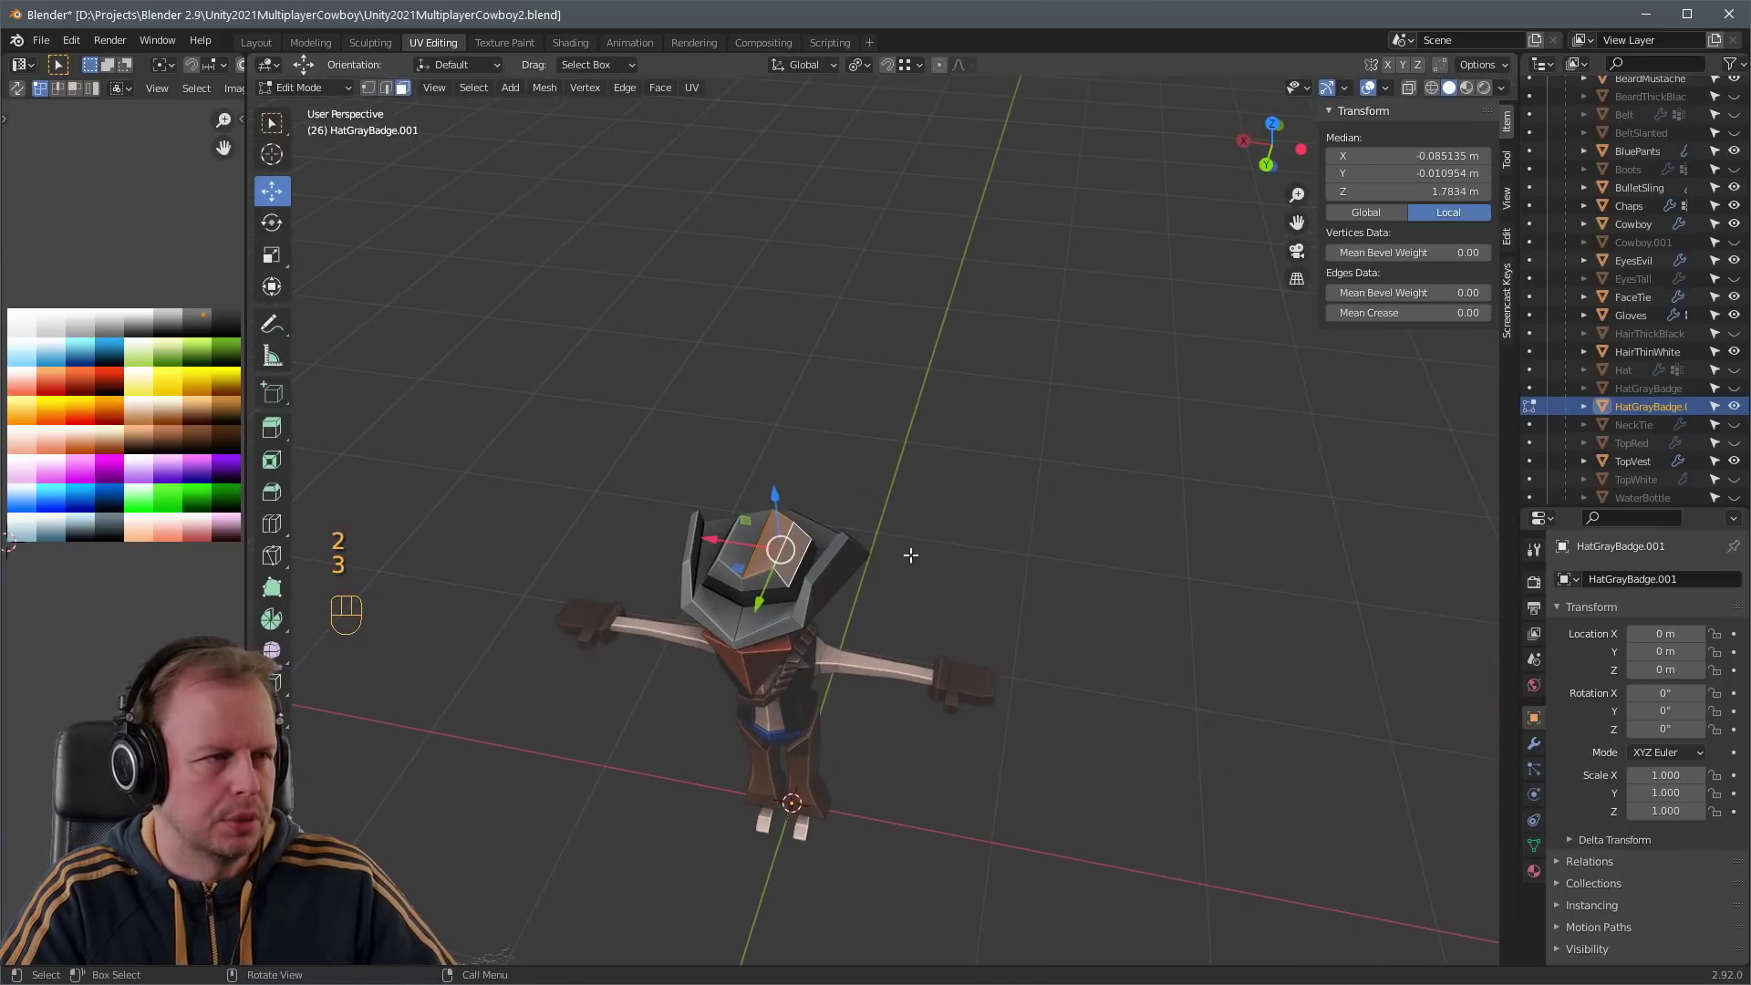
key(i)
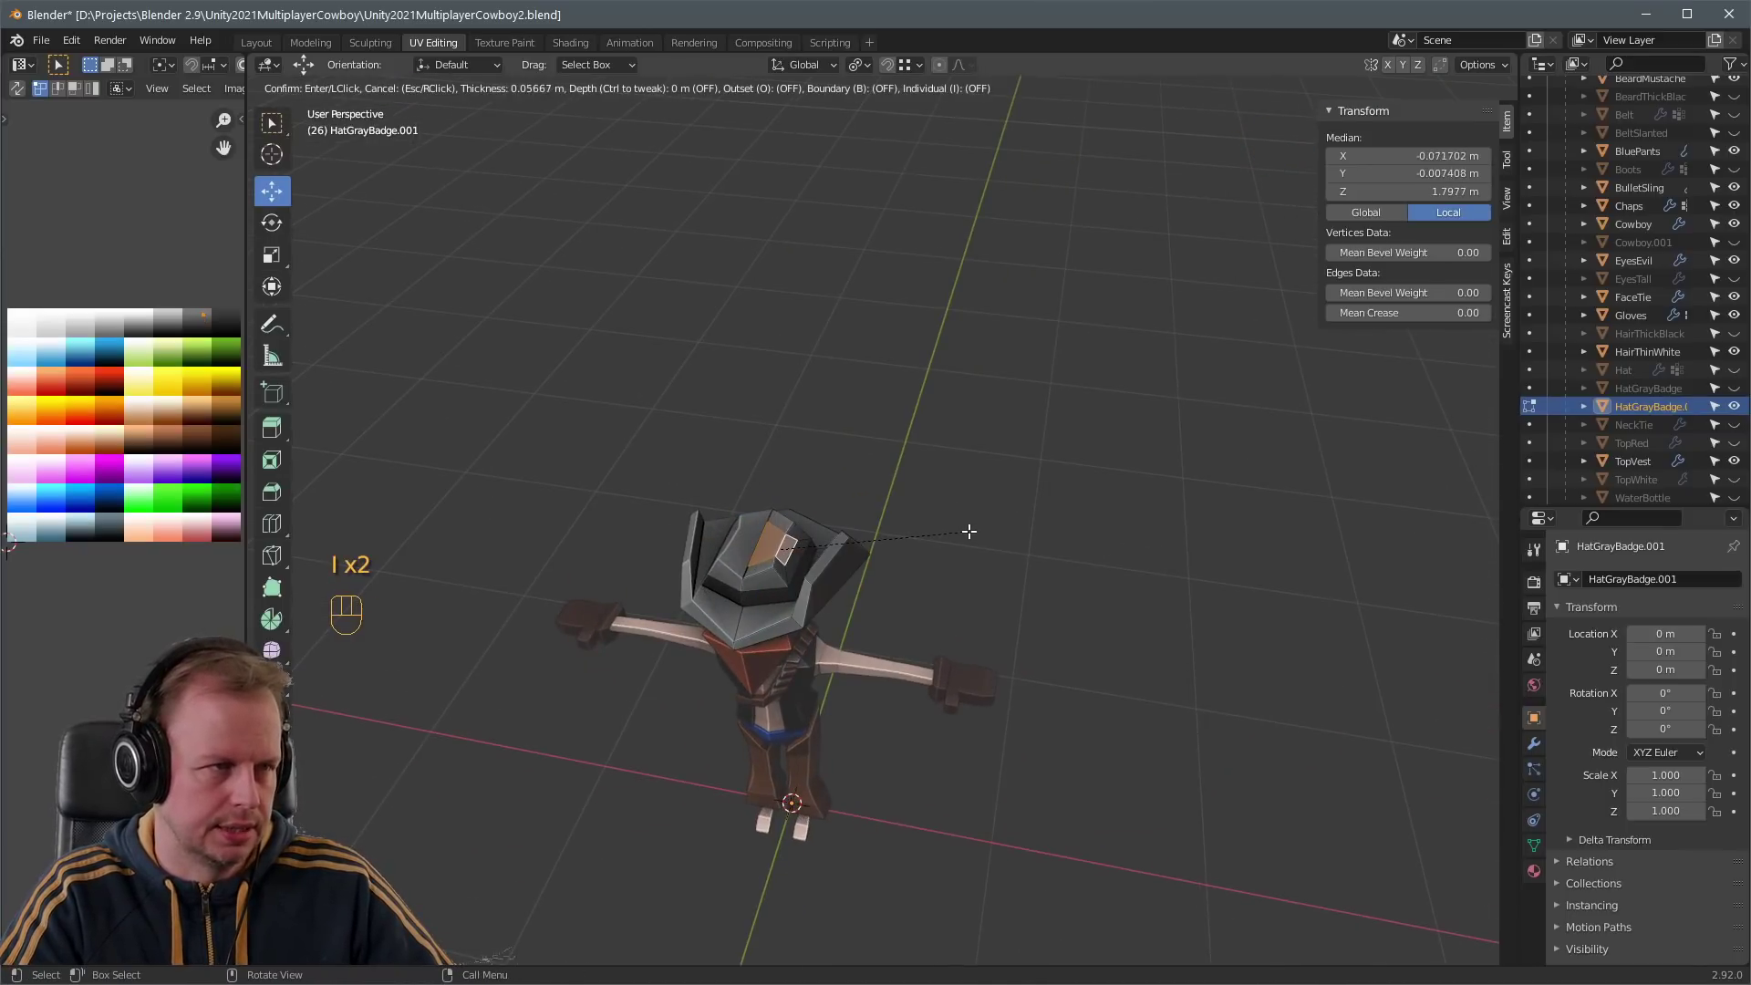
click(968, 531)
- Move the inset top faces of the duplicated hat's crown to shape its peak
scroll(964, 527, up, 2)
middle_drag(964, 527, 906, 528)
key(g)
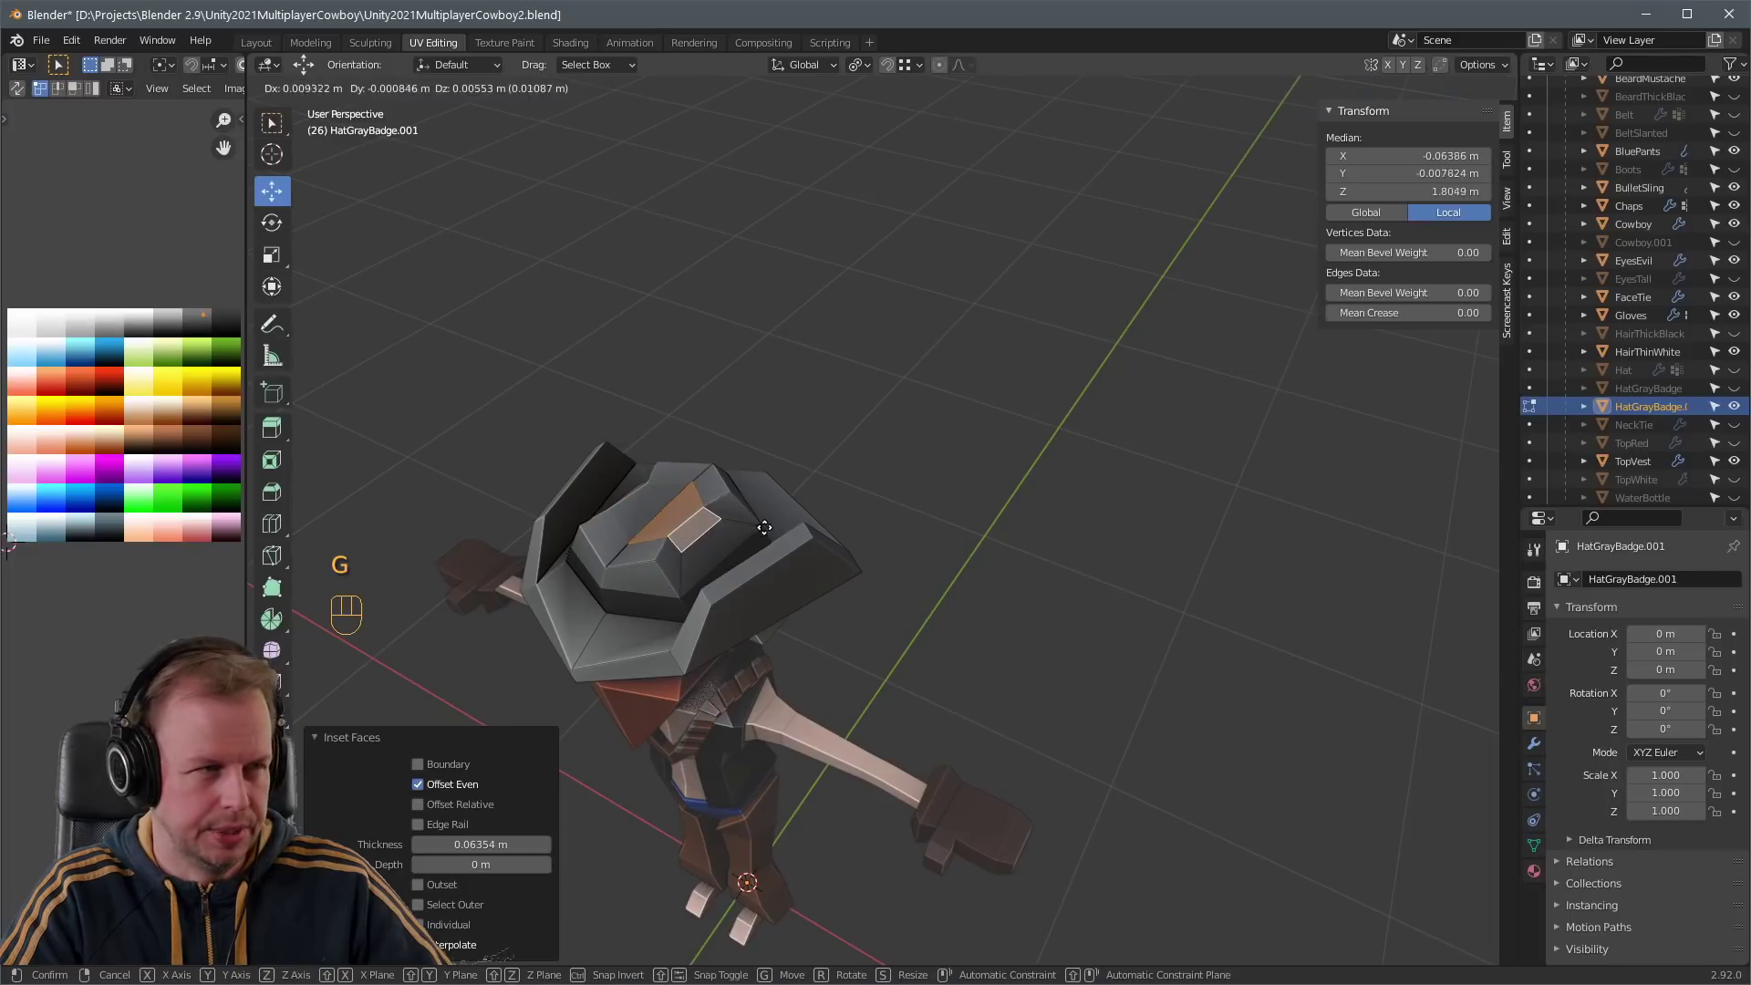
click(759, 525)
key(g)
click(755, 529)
click(723, 552)
middle_drag(723, 552, 780, 562)
- Recolour the duplicated hat black by moving its UVs to darker swatches on the palette
key(a)
key(a)
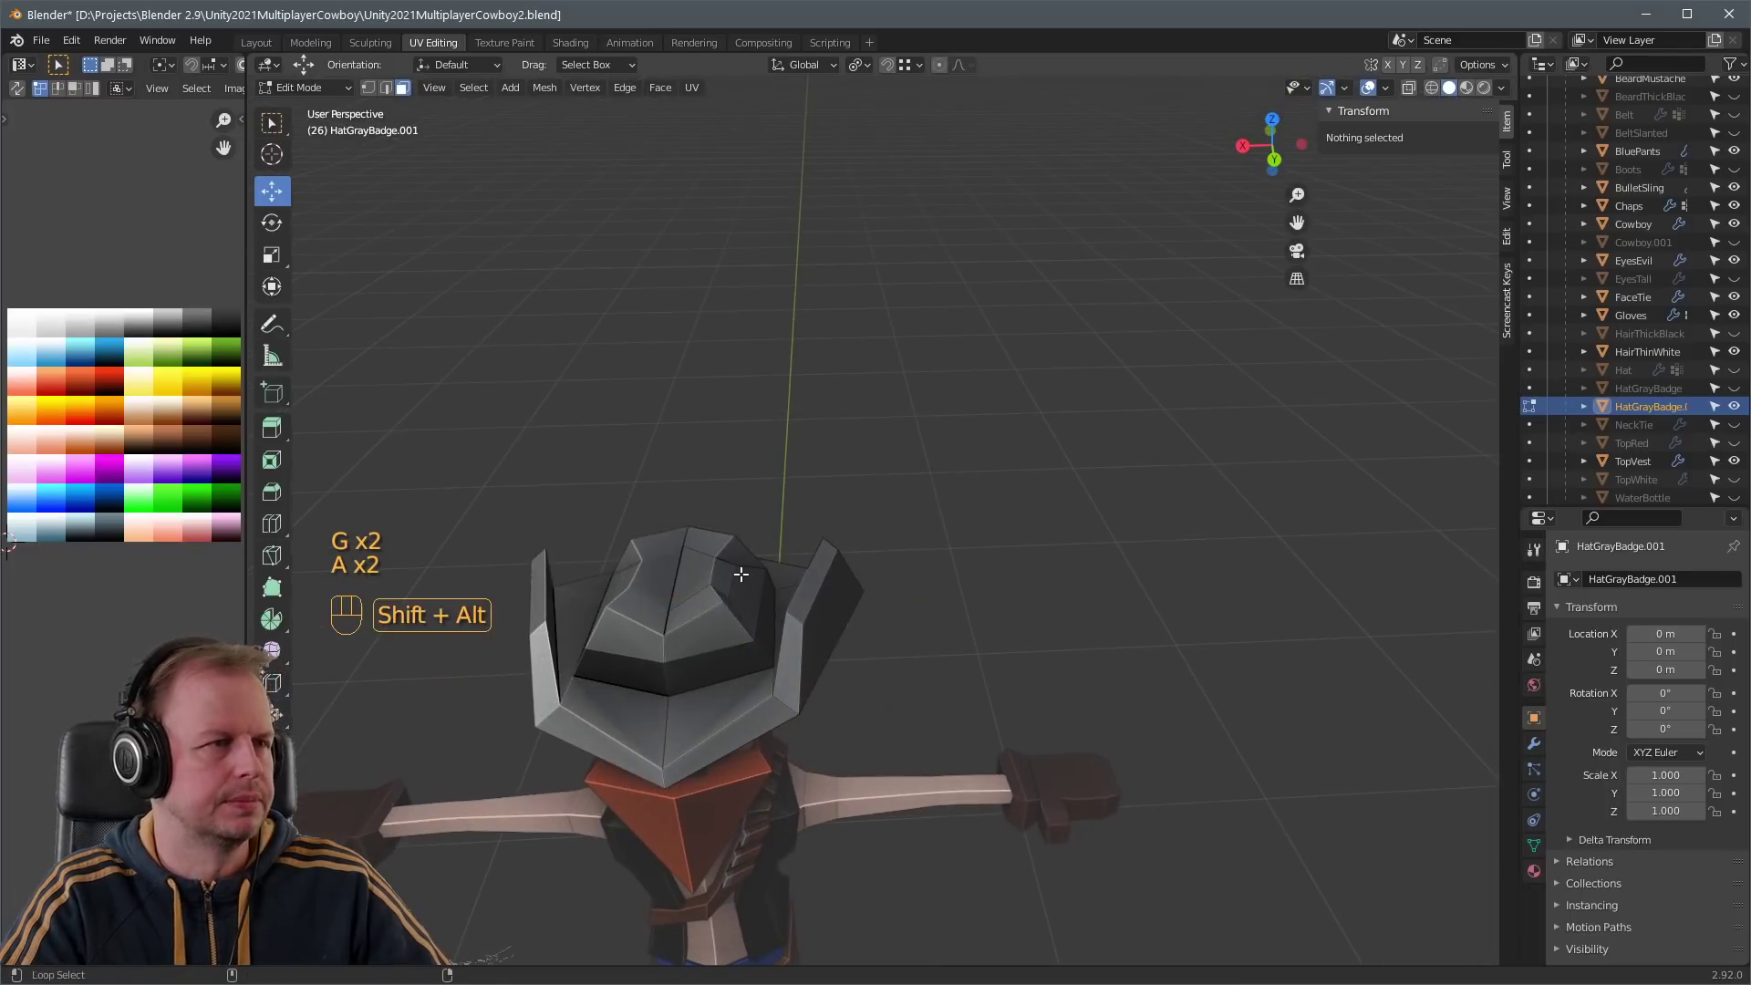
alt+shift+click(742, 574)
key(g)
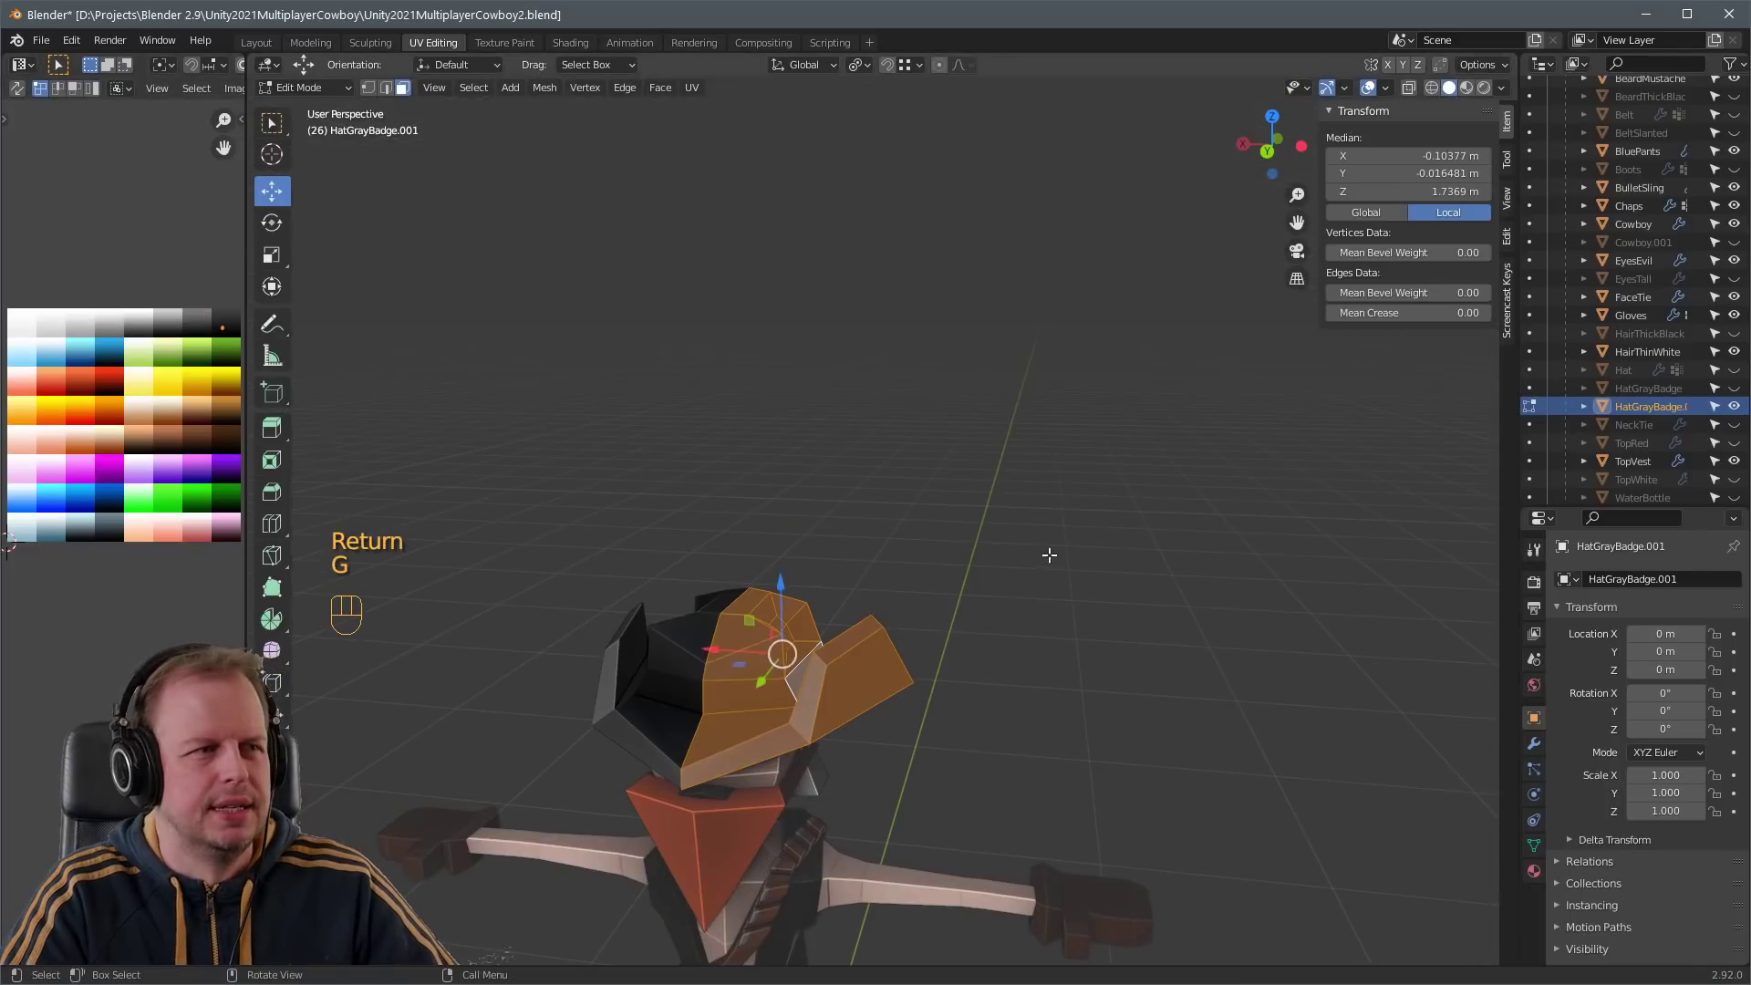
key(3)
key(a)
key(a)
click(793, 687)
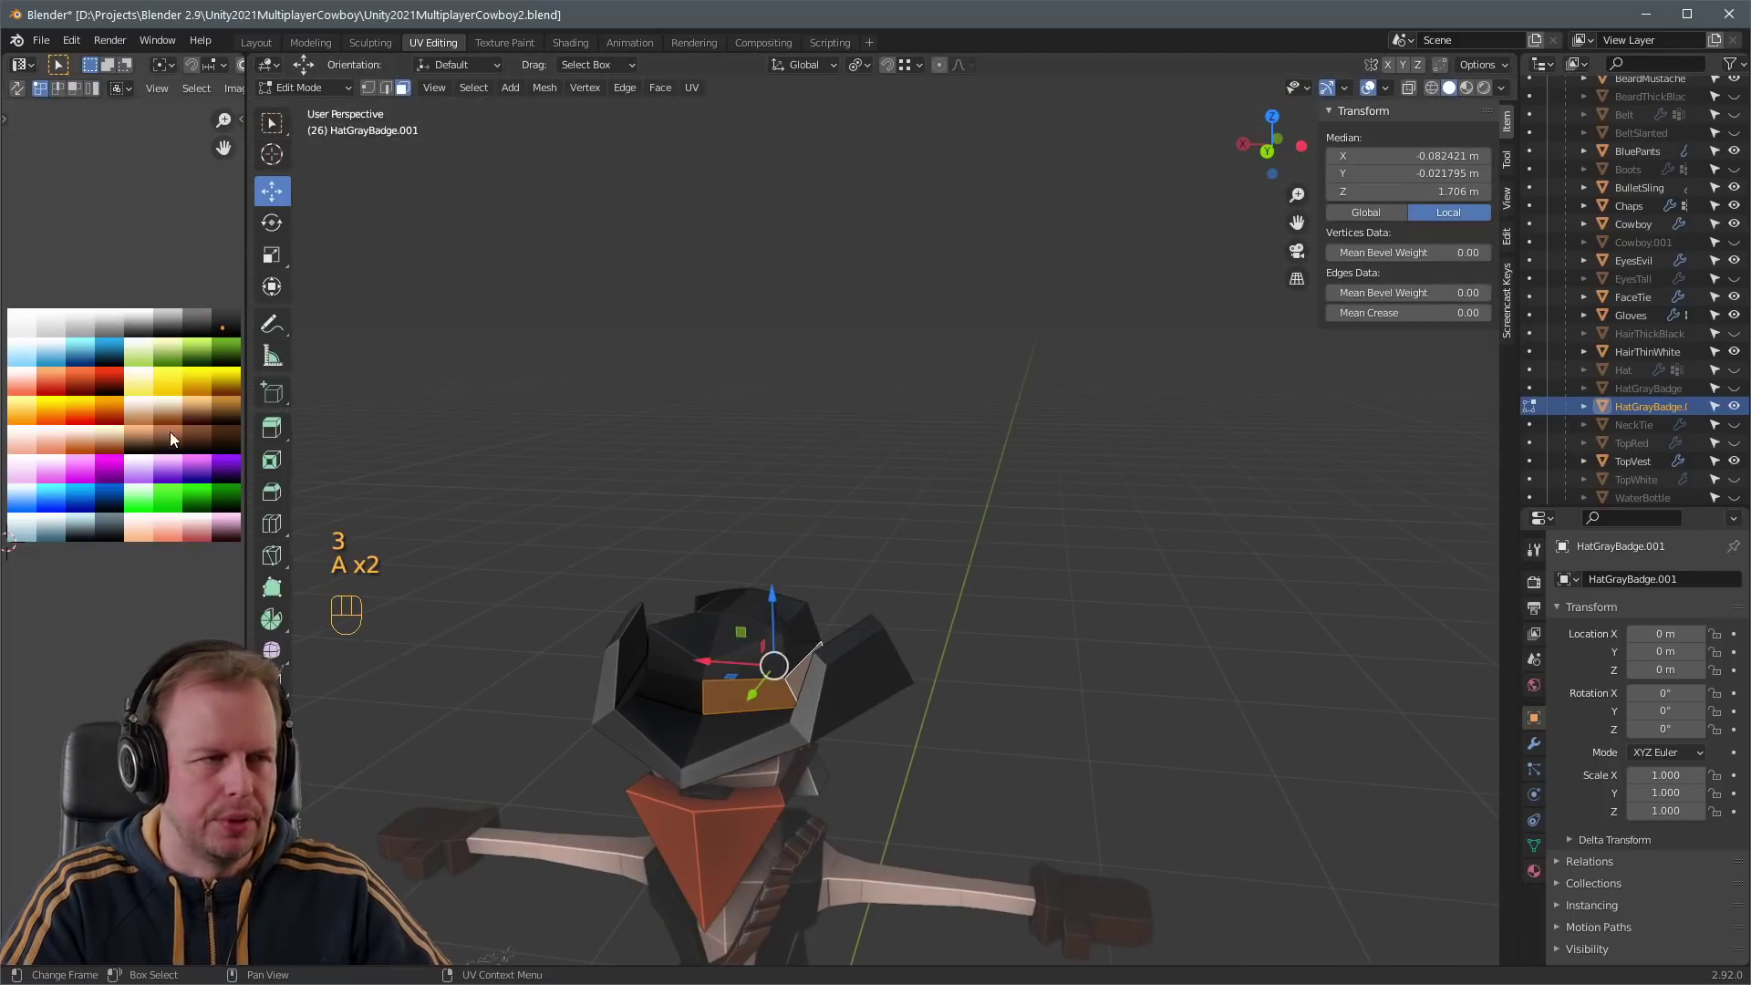
key(Tab)
- Move an outer edge of the black hat's brim and finish editing the mesh
middle_drag(757, 551, 974, 507)
scroll(1004, 626, up, 3)
key(Tab)
key(2)
click(916, 720)
key(g)
click(966, 716)
key(Tab)
- Adjust an edge at the rear of the black hat's brim from below, finishing in Object Mode
middle_drag(1012, 685, 1049, 572)
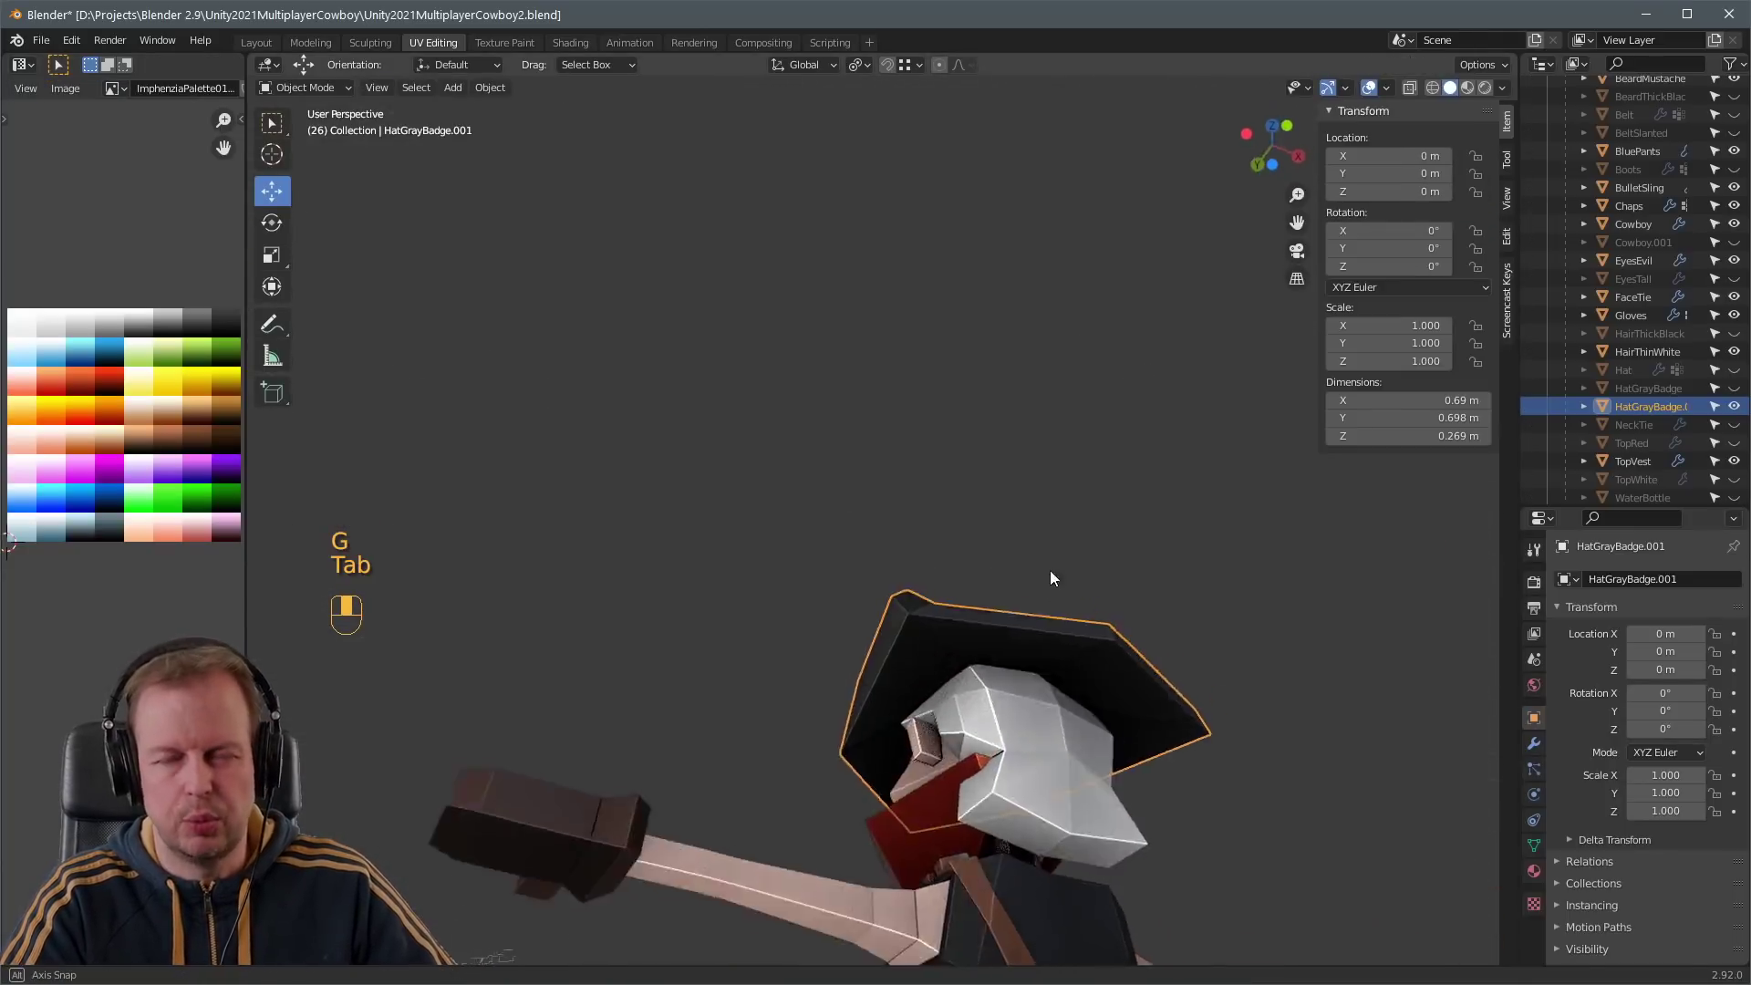
key(2)
key(Tab)
key(2)
click(1085, 658)
key(g)
click(1090, 673)
scroll(1093, 671, down, 4)
middle_drag(1094, 669, 976, 629)
key(Tab)
- Rename the black hat as HatBlackRodeo and save the file
scroll(994, 640, up, 4)
scroll(1028, 642, down, 4)
scroll(828, 646, up, 3)
scroll(1520, 465, down, 1)
double_click(1642, 388)
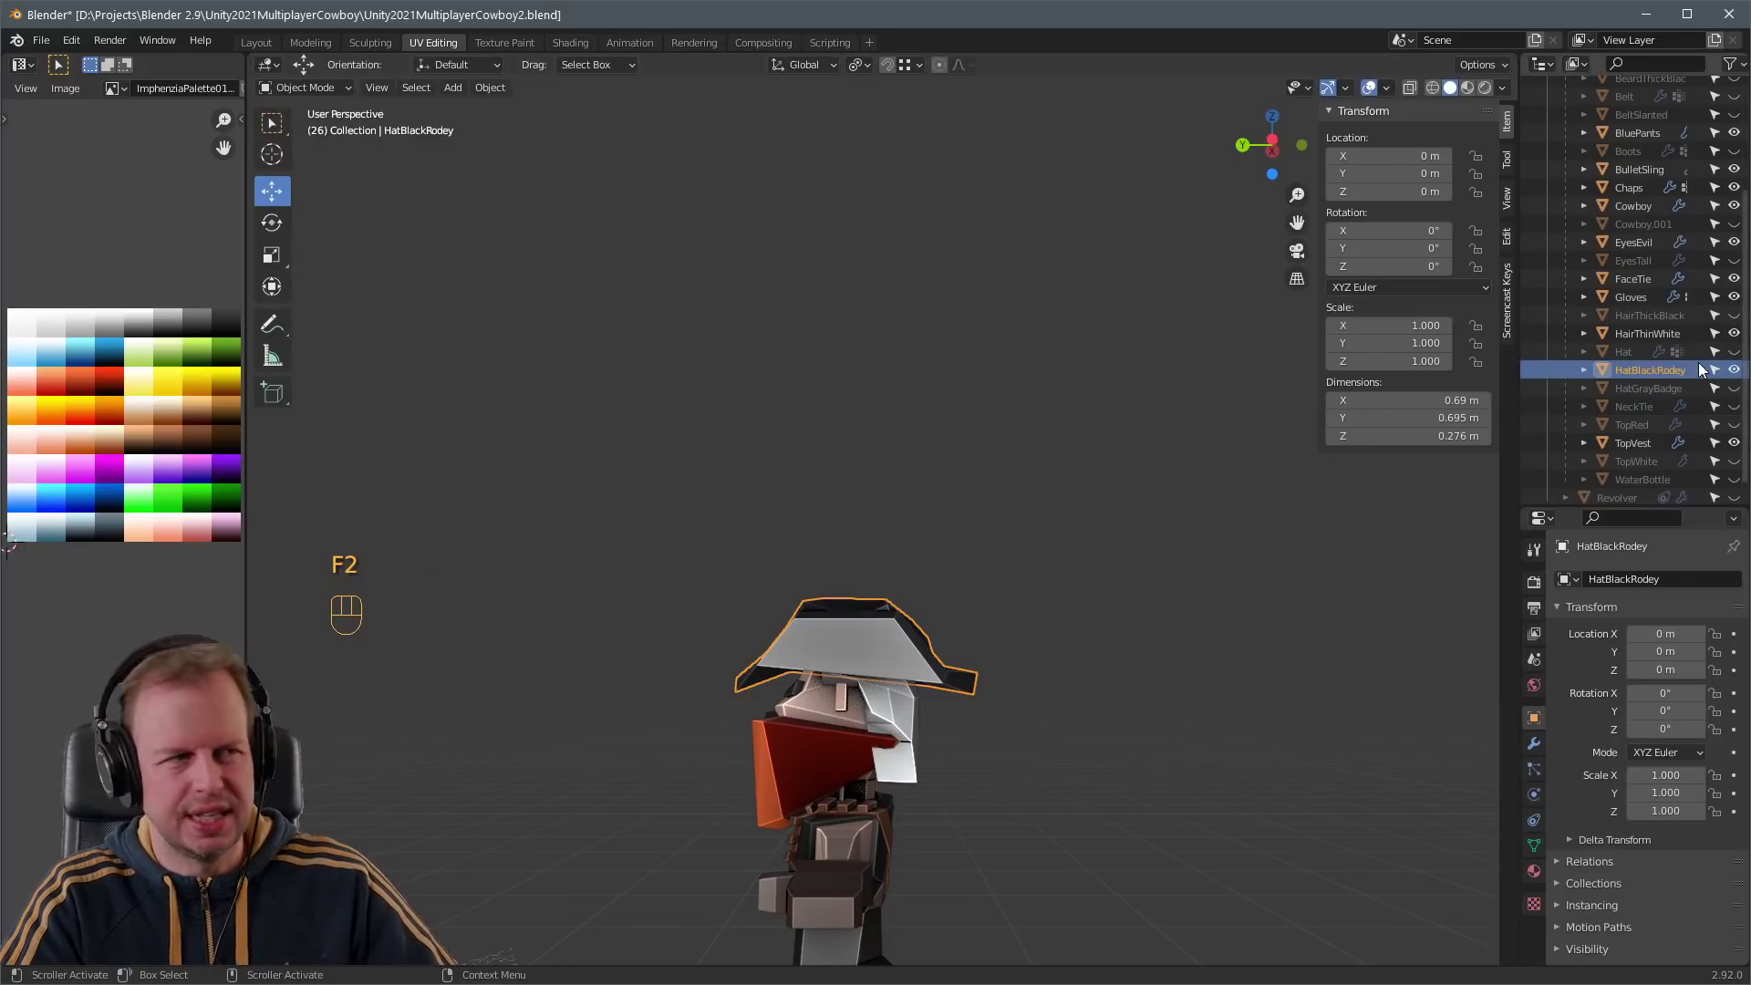
key(ctrl+s)
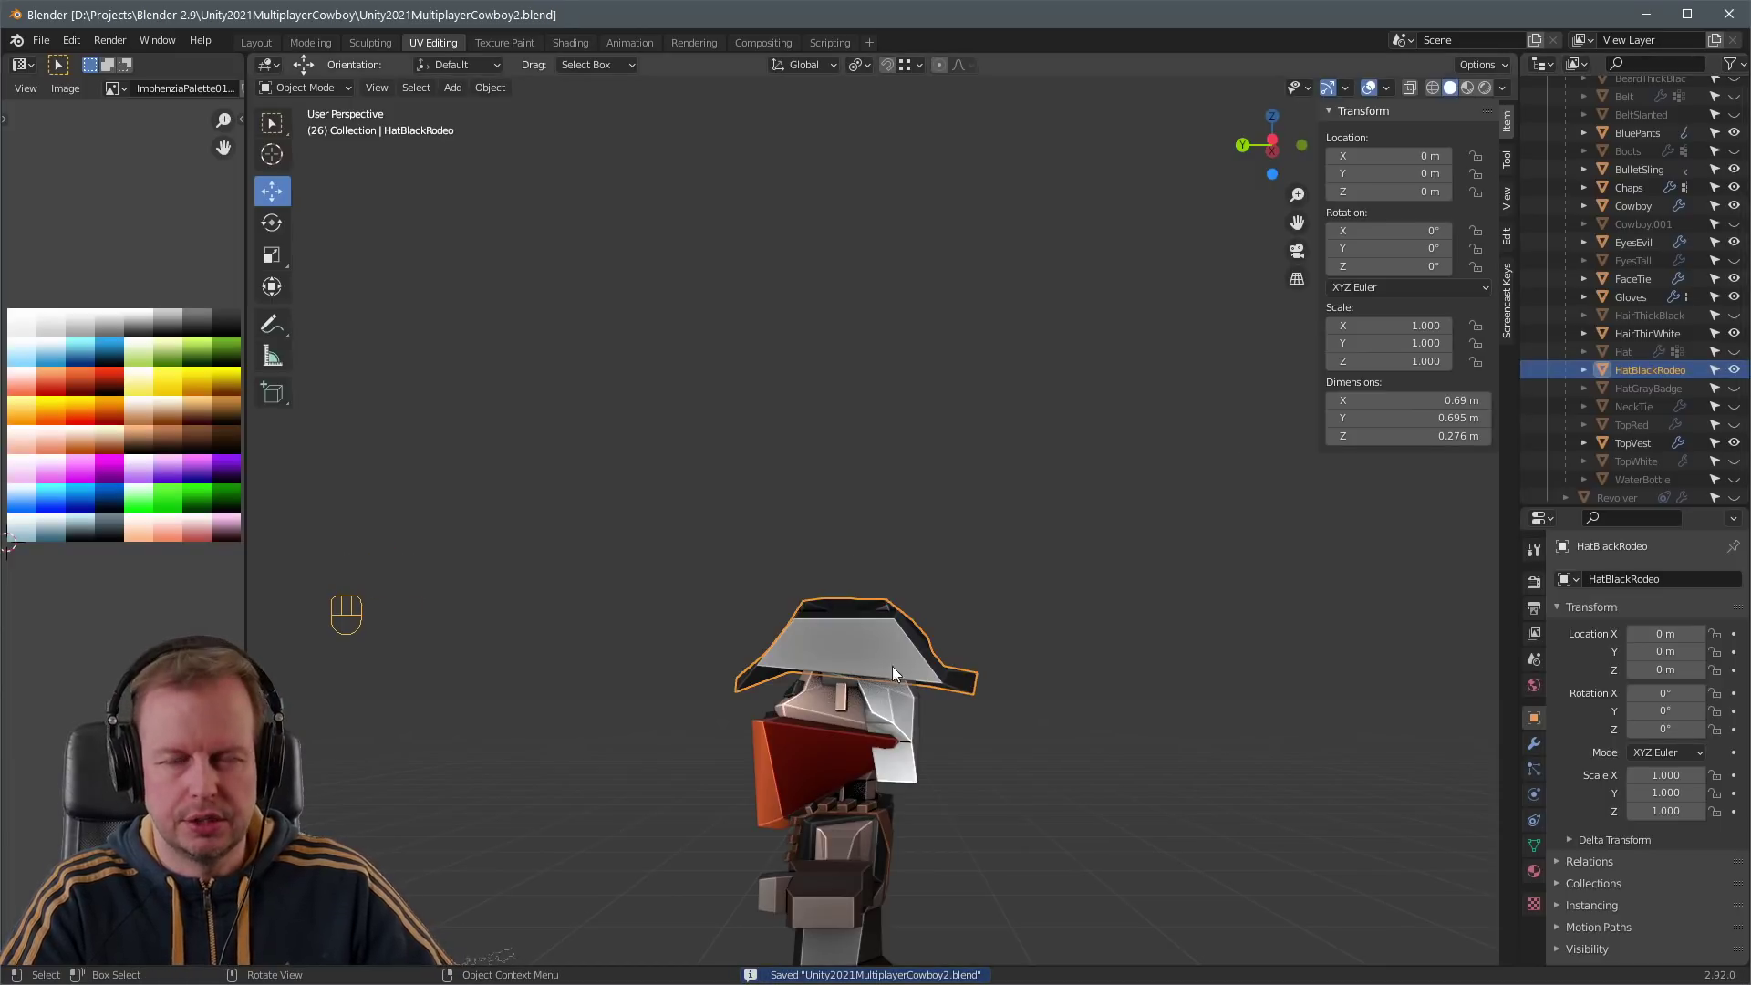
- Hide HatBlackRodeo, show the original brown Hat, duplicate it in place and hide the original again
middle_drag(891, 674, 857, 647)
key(h)
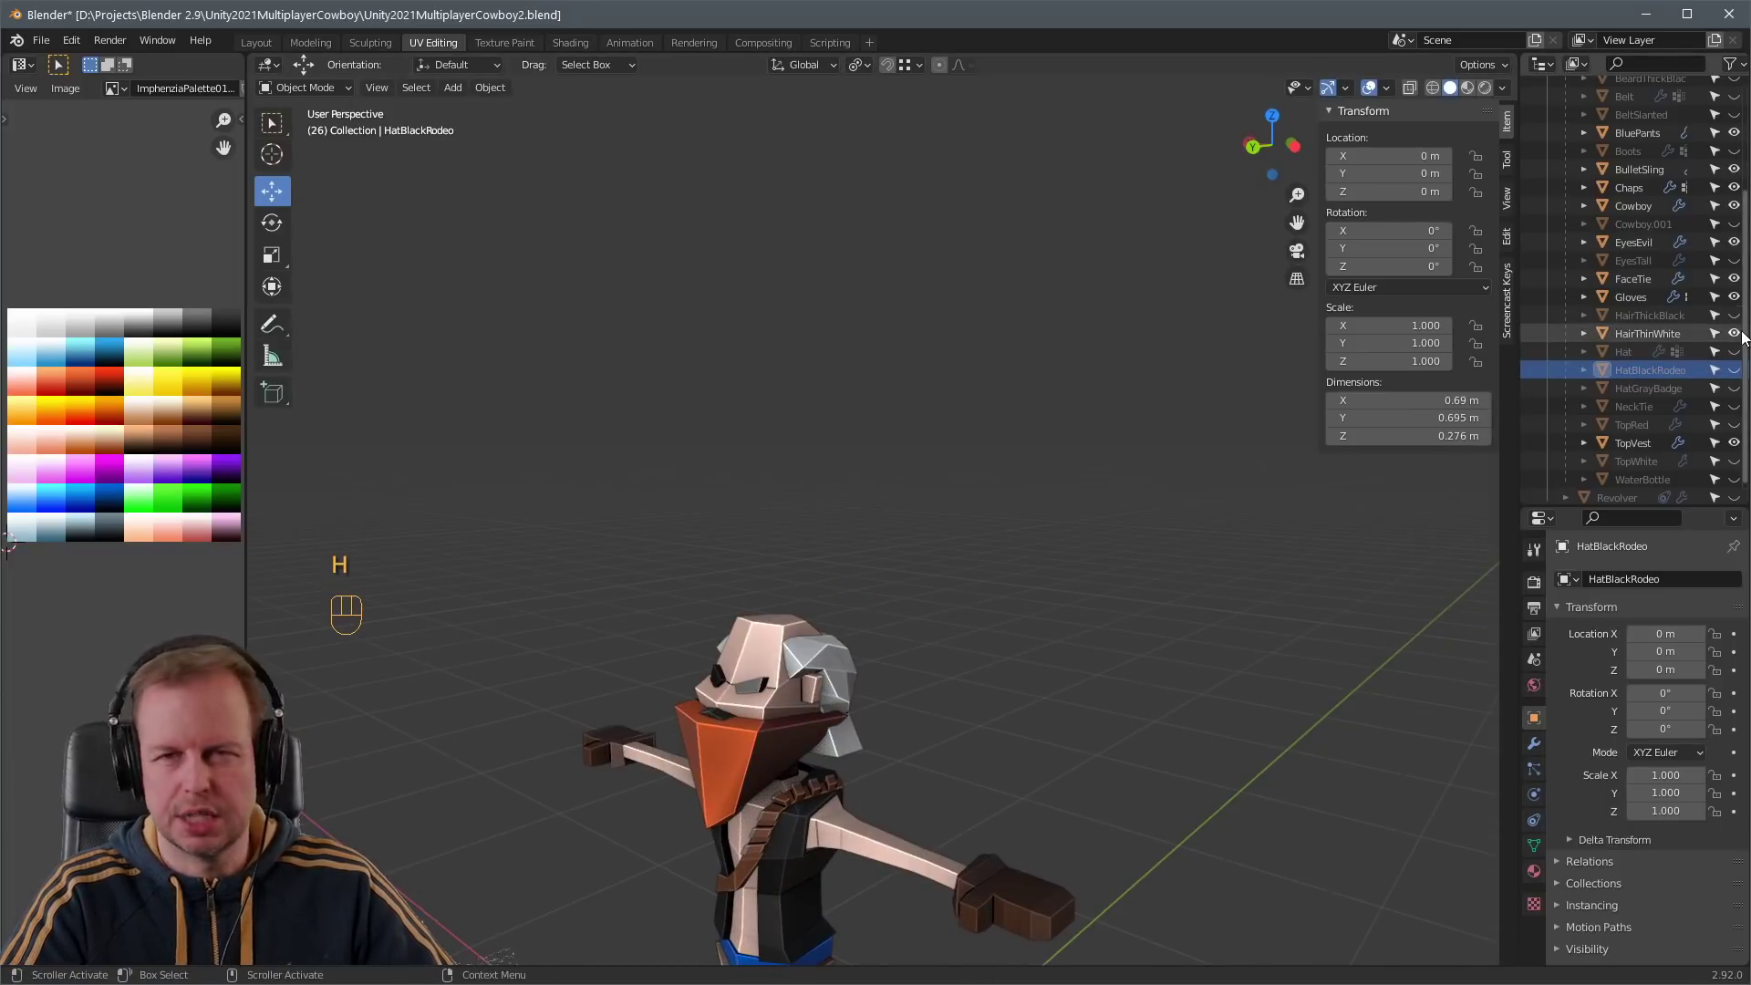
click(1734, 352)
click(820, 620)
key(shift+d)
right_click(825, 622)
click(1735, 352)
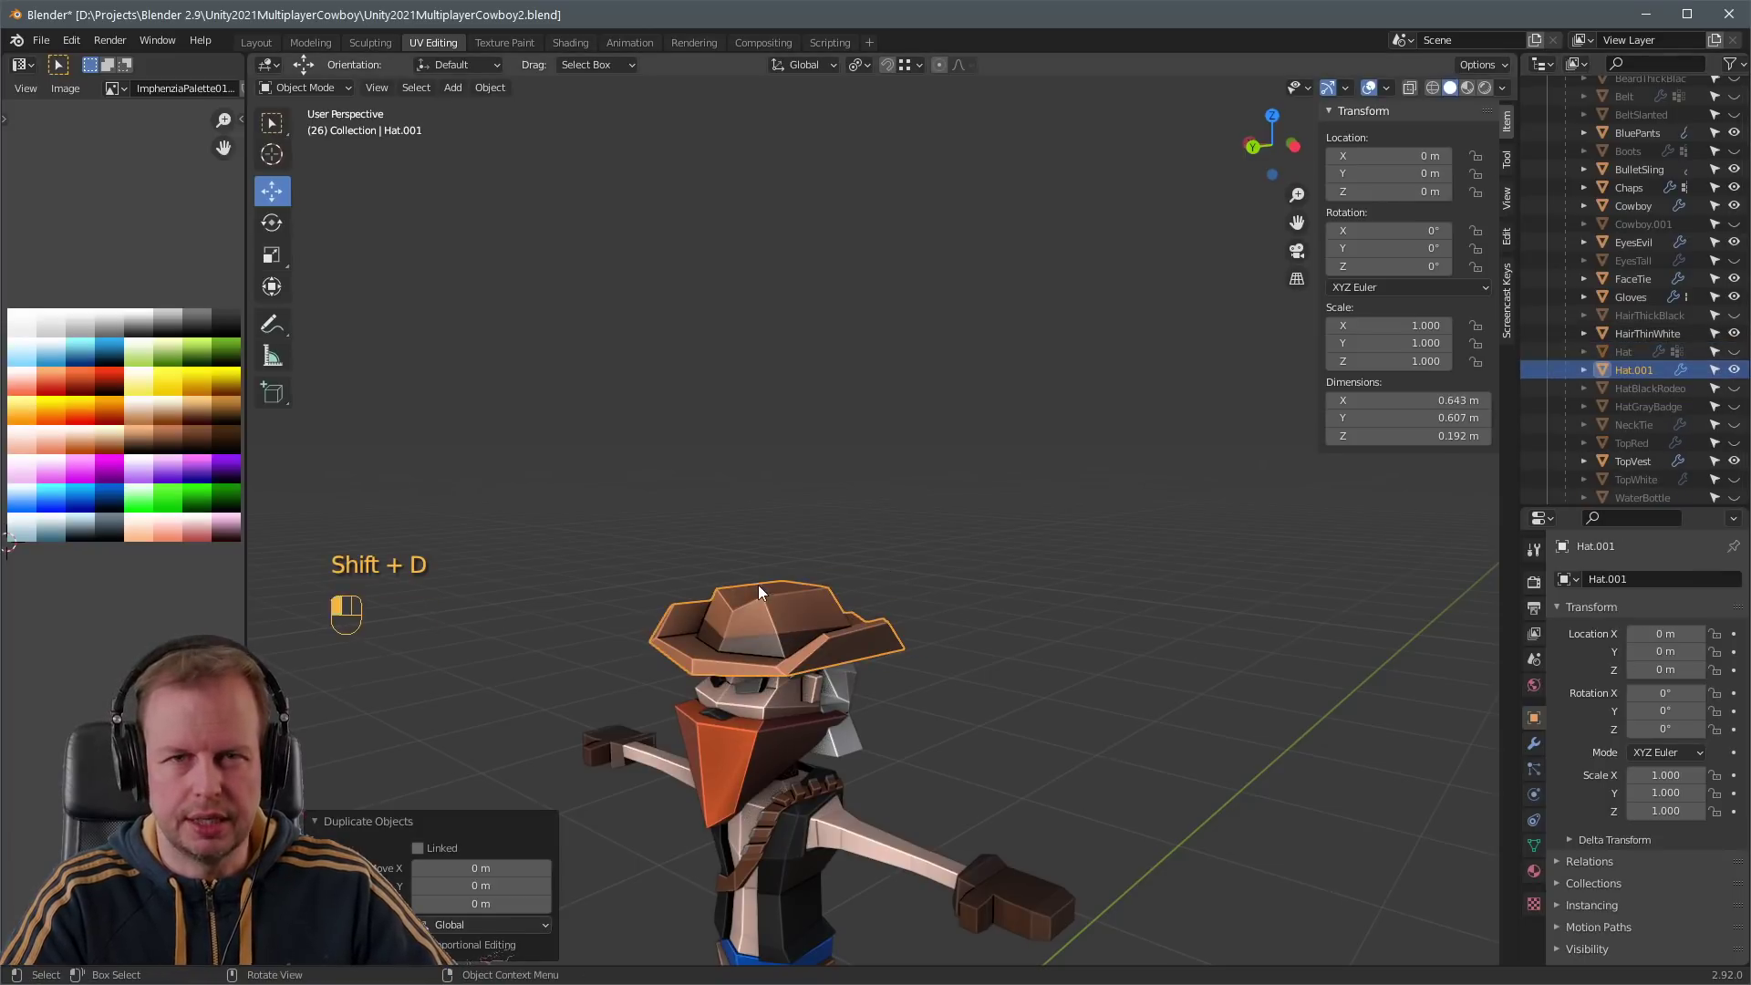
- Scale down the side faces of the duplicated brown hat's crown
middle_drag(760, 589, 785, 691)
scroll(806, 602, up, 2)
key(Tab)
key(3)
click(728, 637)
click(789, 686)
shift+click(784, 643)
key(s)
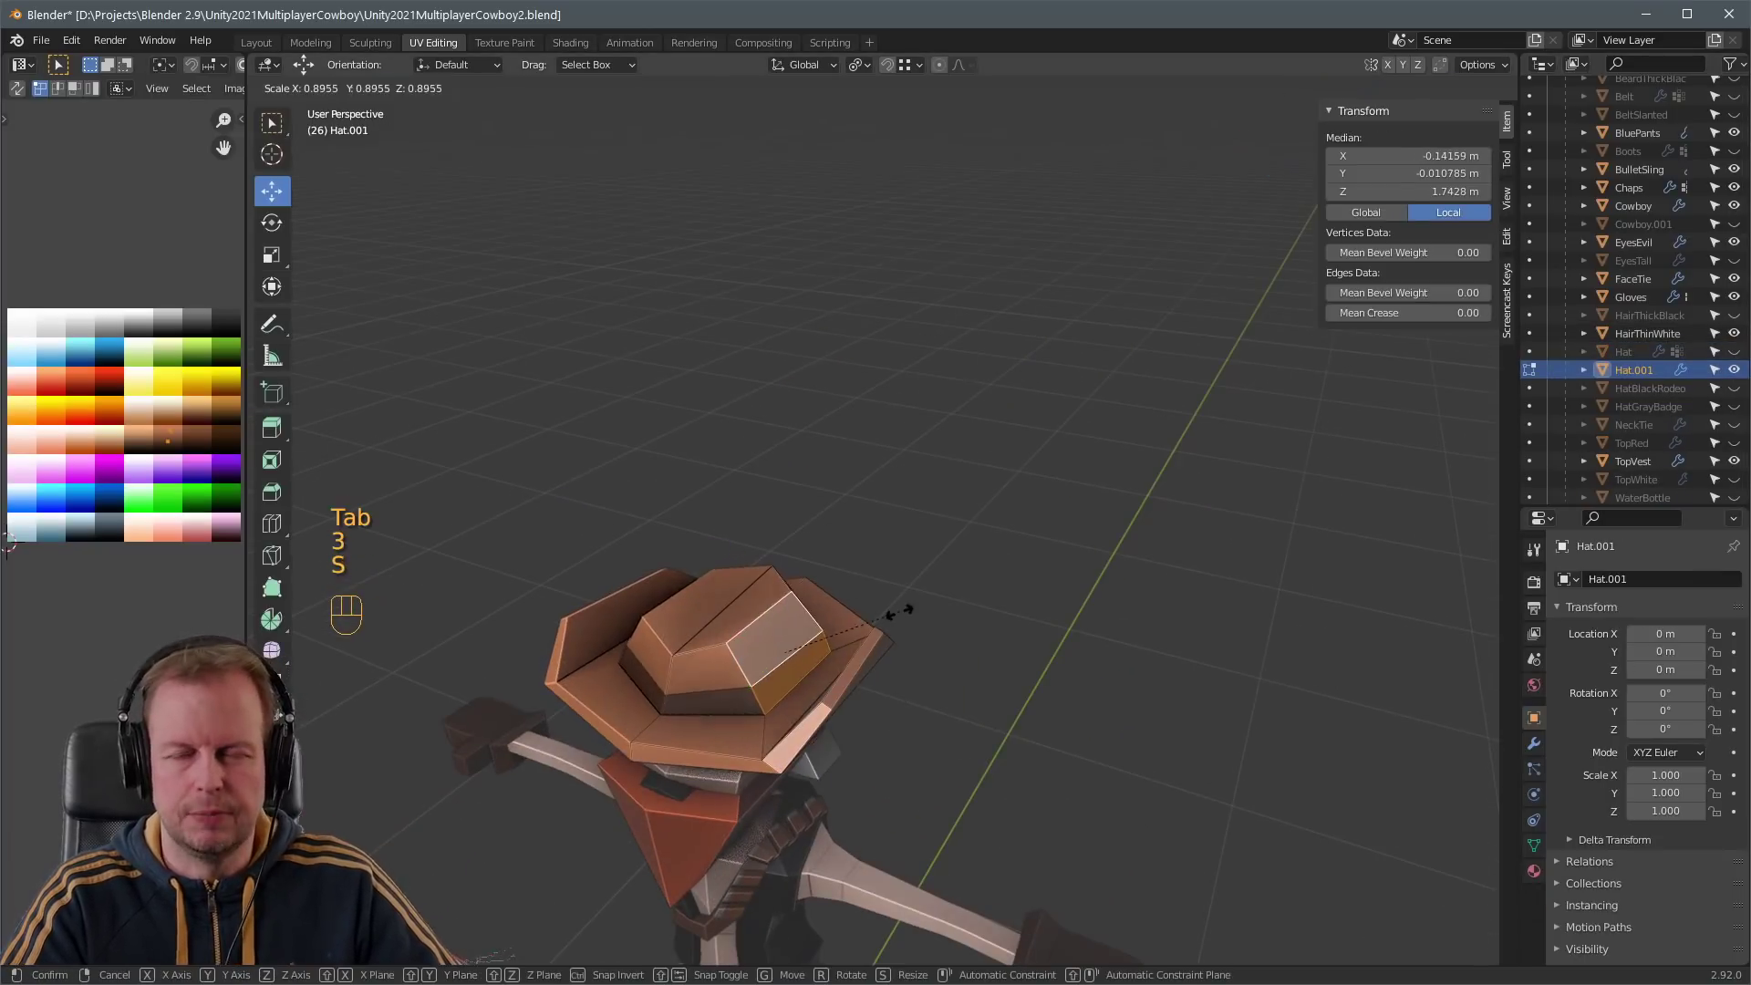
click(887, 617)
- Move the top face of the brown hat's crown to make the crown taller
key(3)
click(752, 605)
key(g)
click(772, 570)
mouse_move(775, 571)
middle_down()
mouse_move(864, 537)
mouse_move(901, 490)
mouse_move(803, 554)
middle_up()
key(g)
- Select the lower faces around the brown hat's crown and scale them down
key(2)
key(a)
key(a)
alt+shift+click(743, 631)
key(3)
key(a)
key(a)
alt+shift+click(740, 632)
key(s)
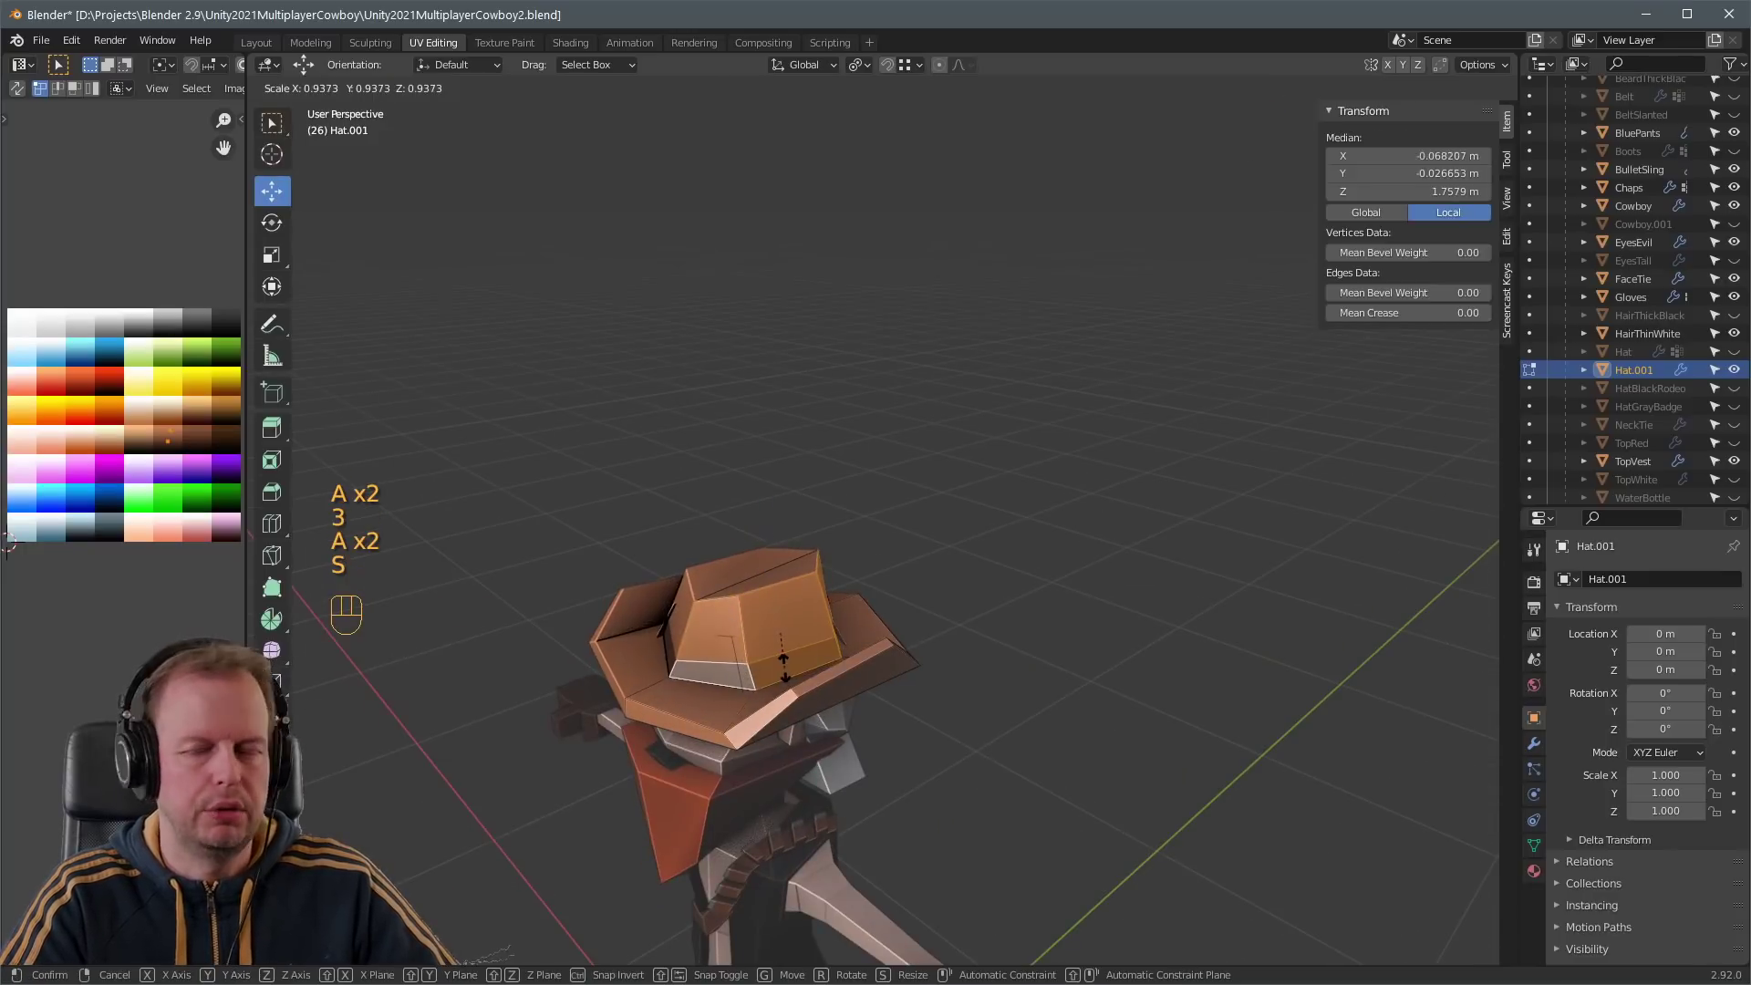
key(s)
click(974, 590)
- Move the rear edge of the brown hat's brim upwards
mouse_move(972, 591)
middle_down()
mouse_move(858, 567)
mouse_move(994, 597)
middle_up()
key(2)
click(919, 606)
key(g)
click(934, 586)
- Move the centre vertex at the front base of the brown hat's crown
key(2)
key(1)
click(686, 652)
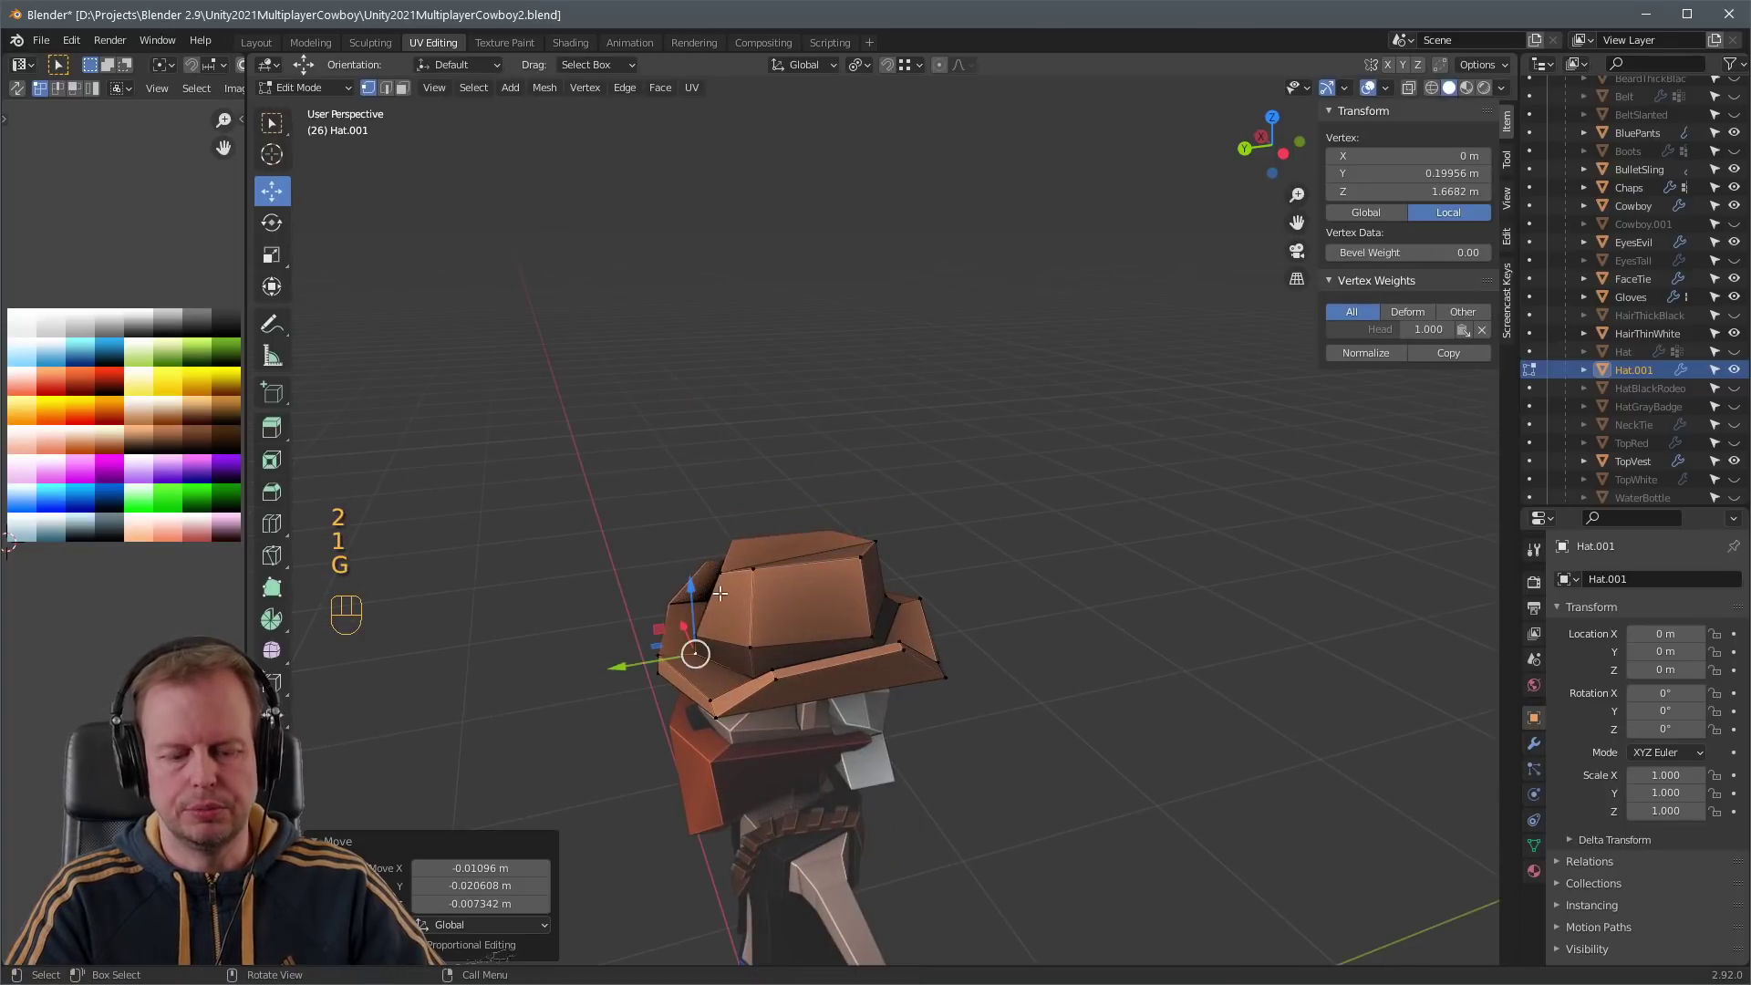
key(g)
click(702, 632)
- Scale and move the outer side face of the brown hat's brim to reshape its curled side
middle_drag(708, 633, 985, 627)
key(3)
key(3)
click(863, 673)
key(s)
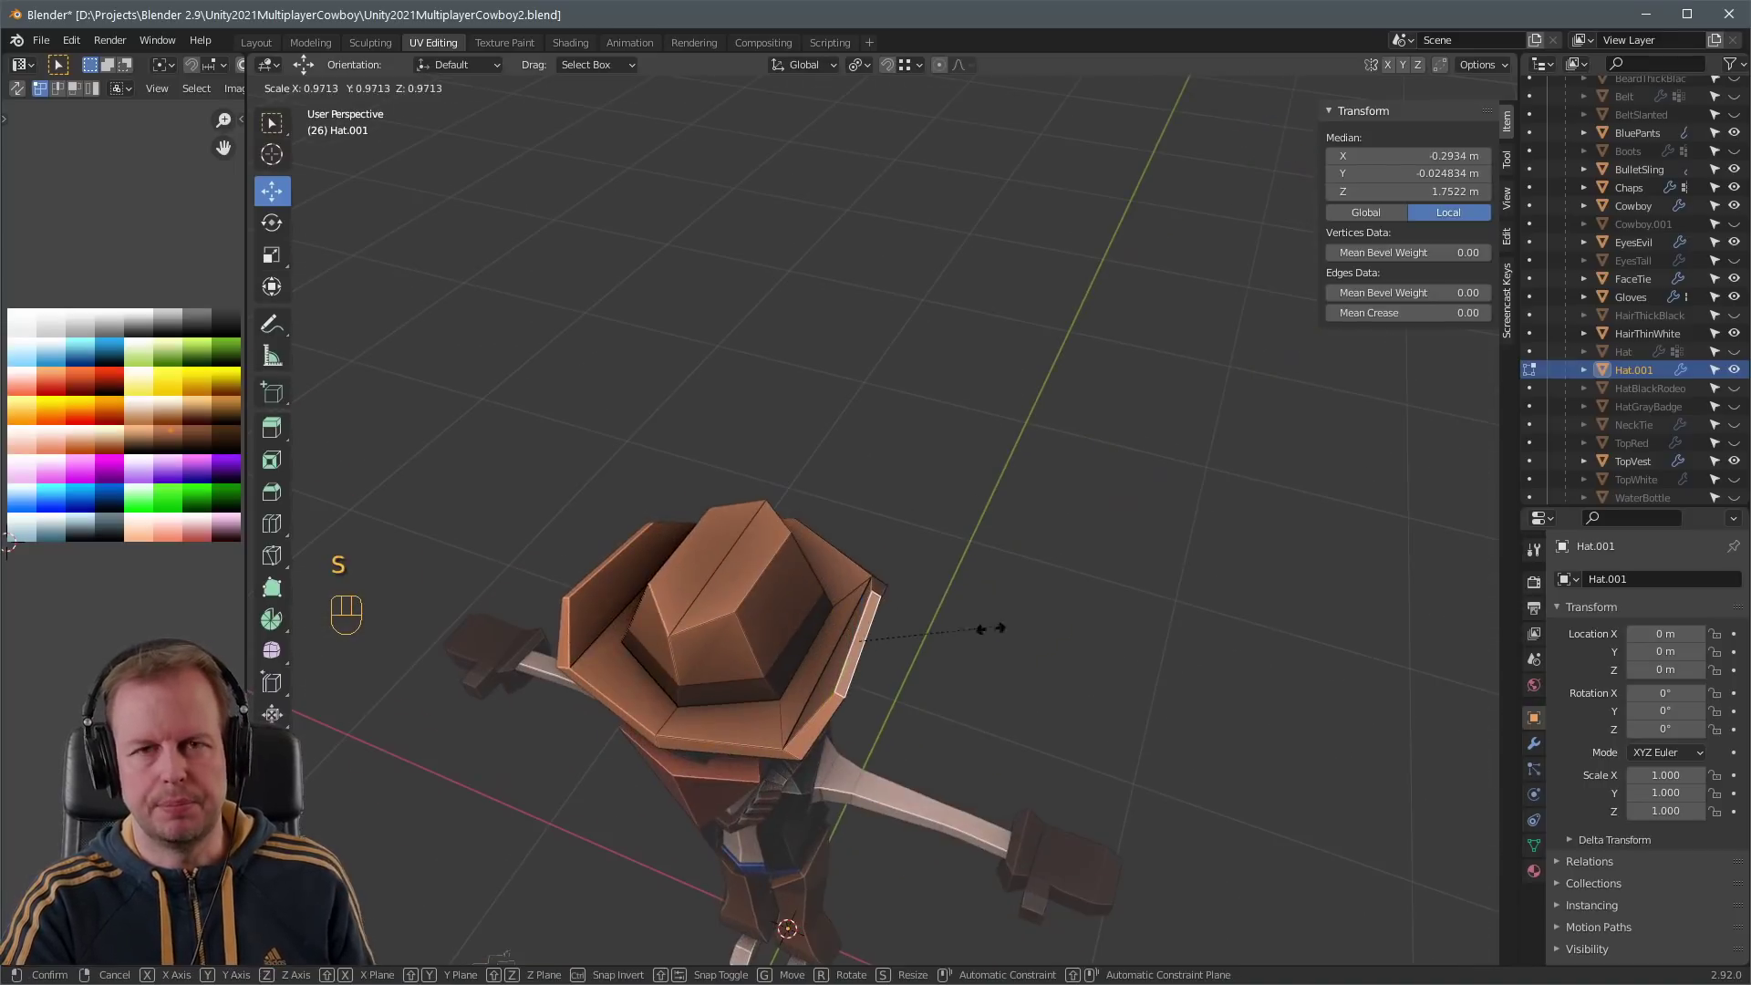
click(1015, 663)
key(g)
click(1025, 703)
key(g)
middle_drag(1025, 703, 1006, 559)
- Scale the brown hat brim's outer side face down slightly and move the front centre edge of the brim
click(1040, 552)
key(2)
click(792, 782)
middle_drag(835, 750, 753, 736)
key(2)
key(g)
click(734, 722)
click(631, 706)
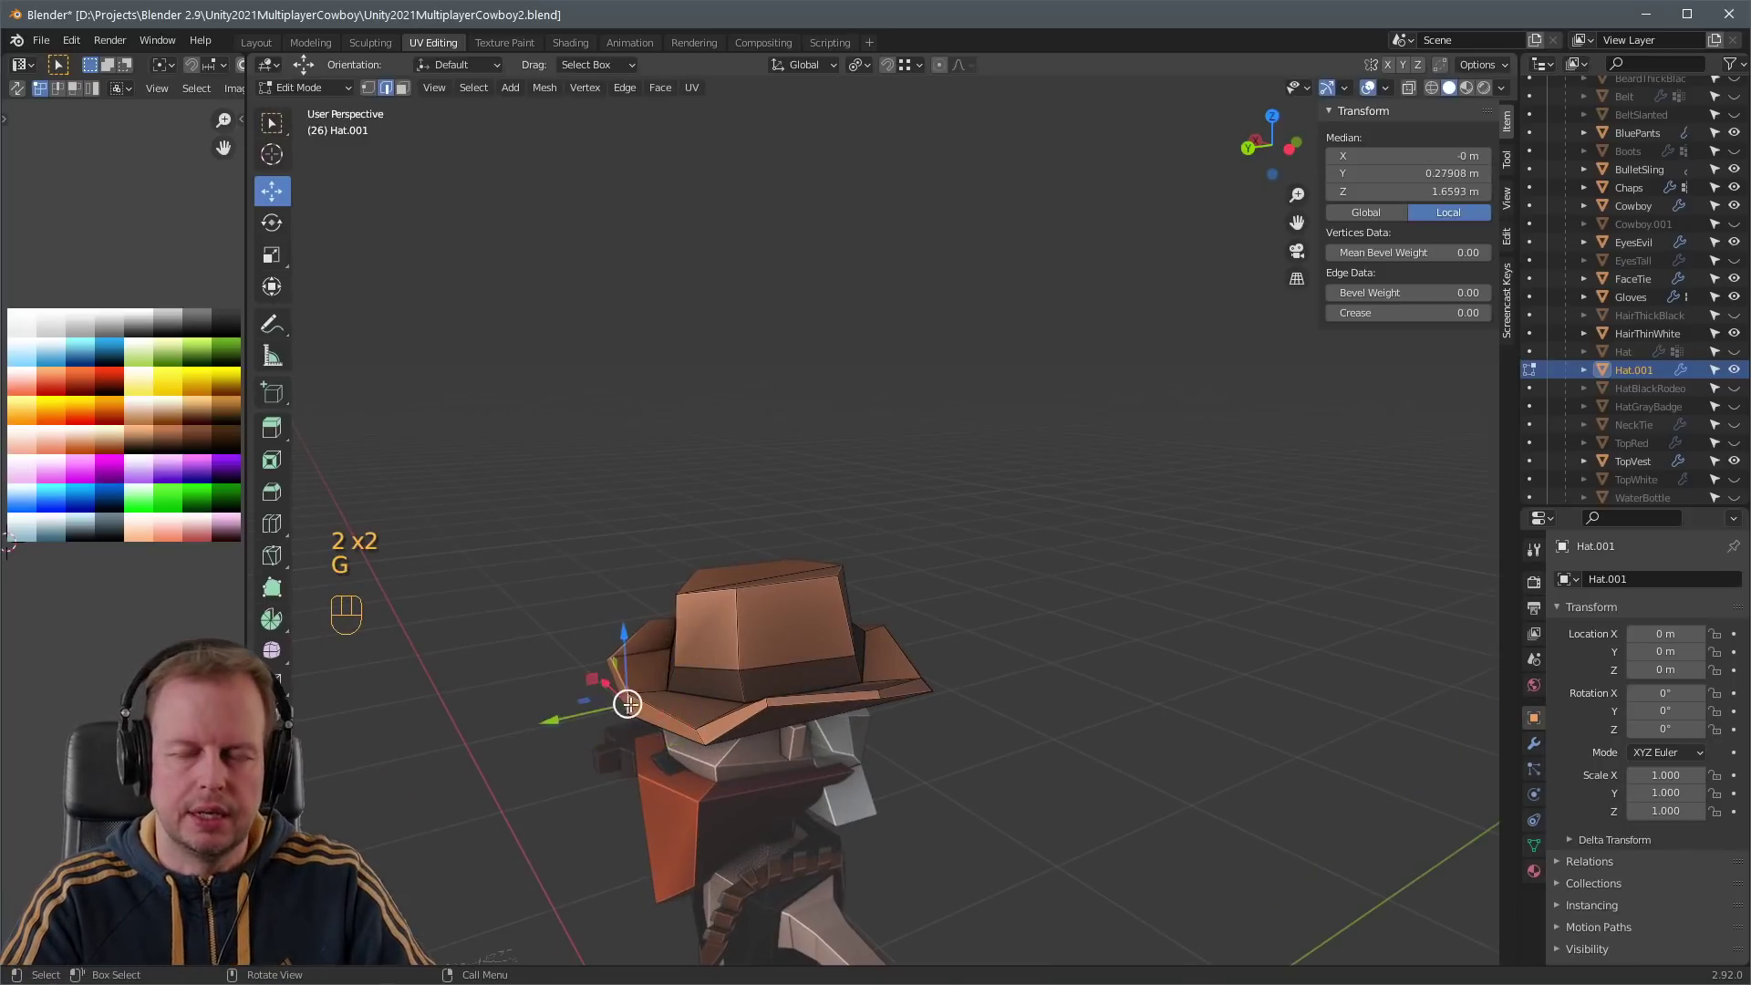
key(g)
click(623, 708)
- Move the rear edge of the brown hat's brim downwards
middle_drag(833, 674, 593, 674)
click(1079, 736)
key(g)
click(1077, 748)
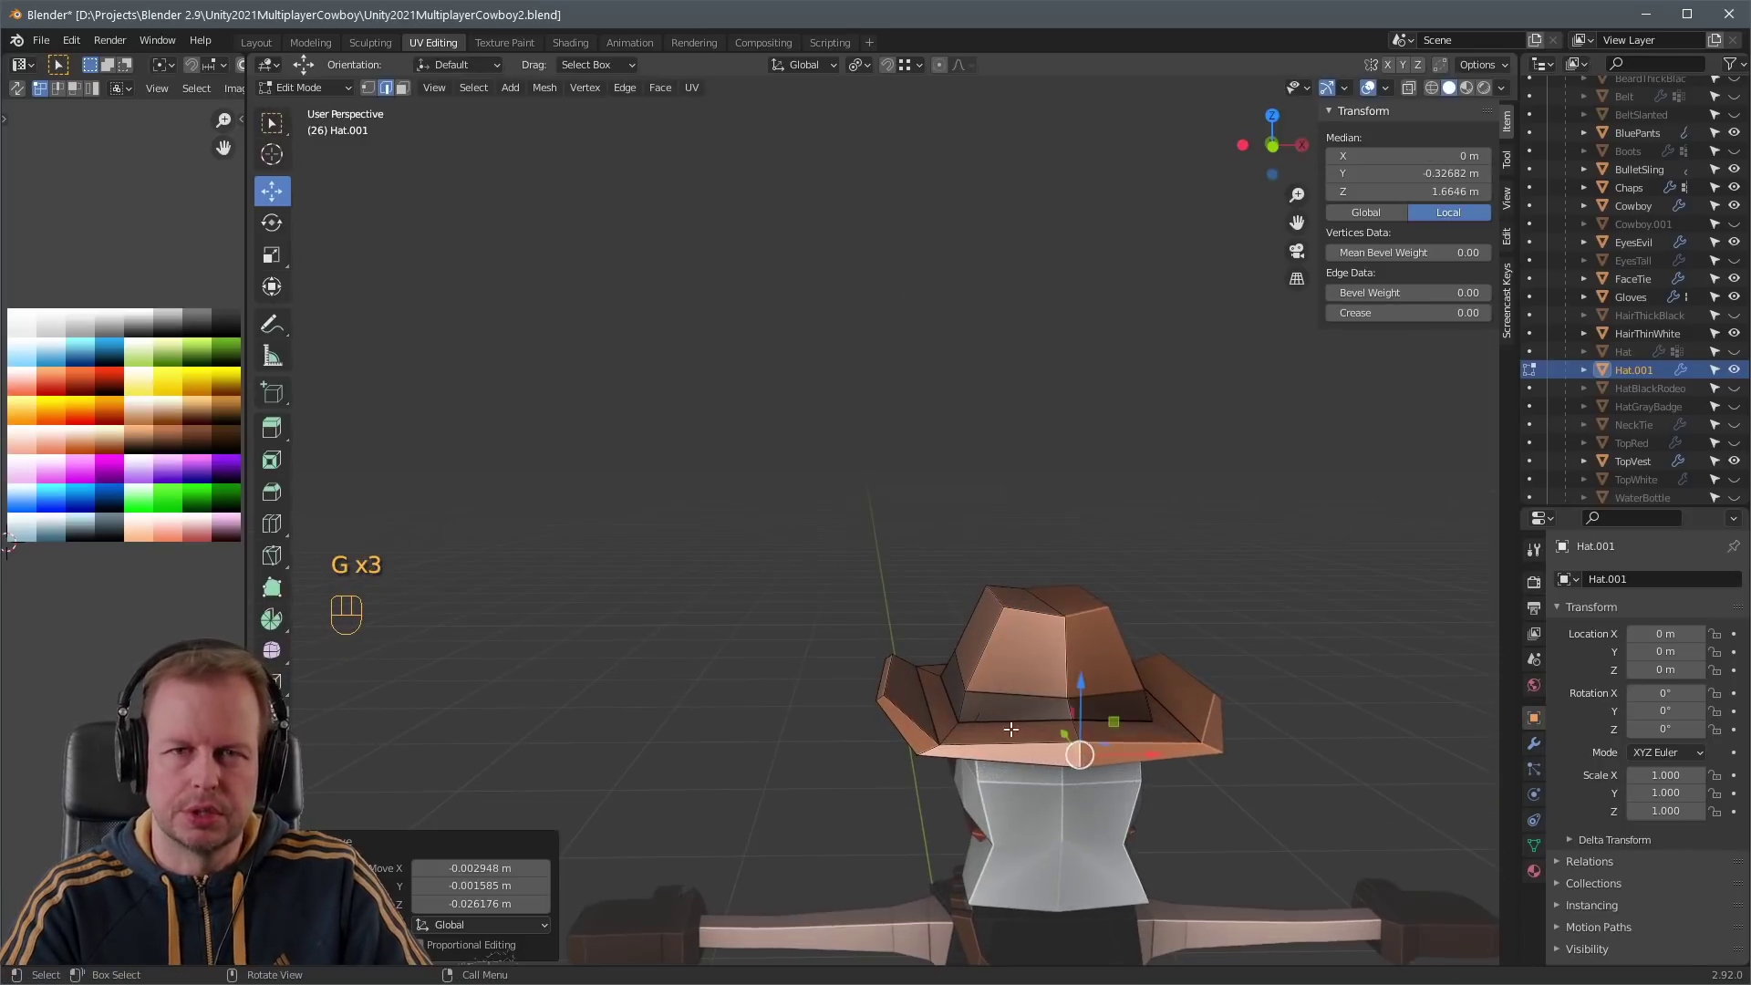
scroll(1060, 859, up, 3)
middle_drag(1030, 775, 1129, 758)
click(1010, 815)
key(g)
click(1160, 747)
- Move the centre vertex at the rear base of the hat's crown
key(1)
click(1130, 751)
key(g)
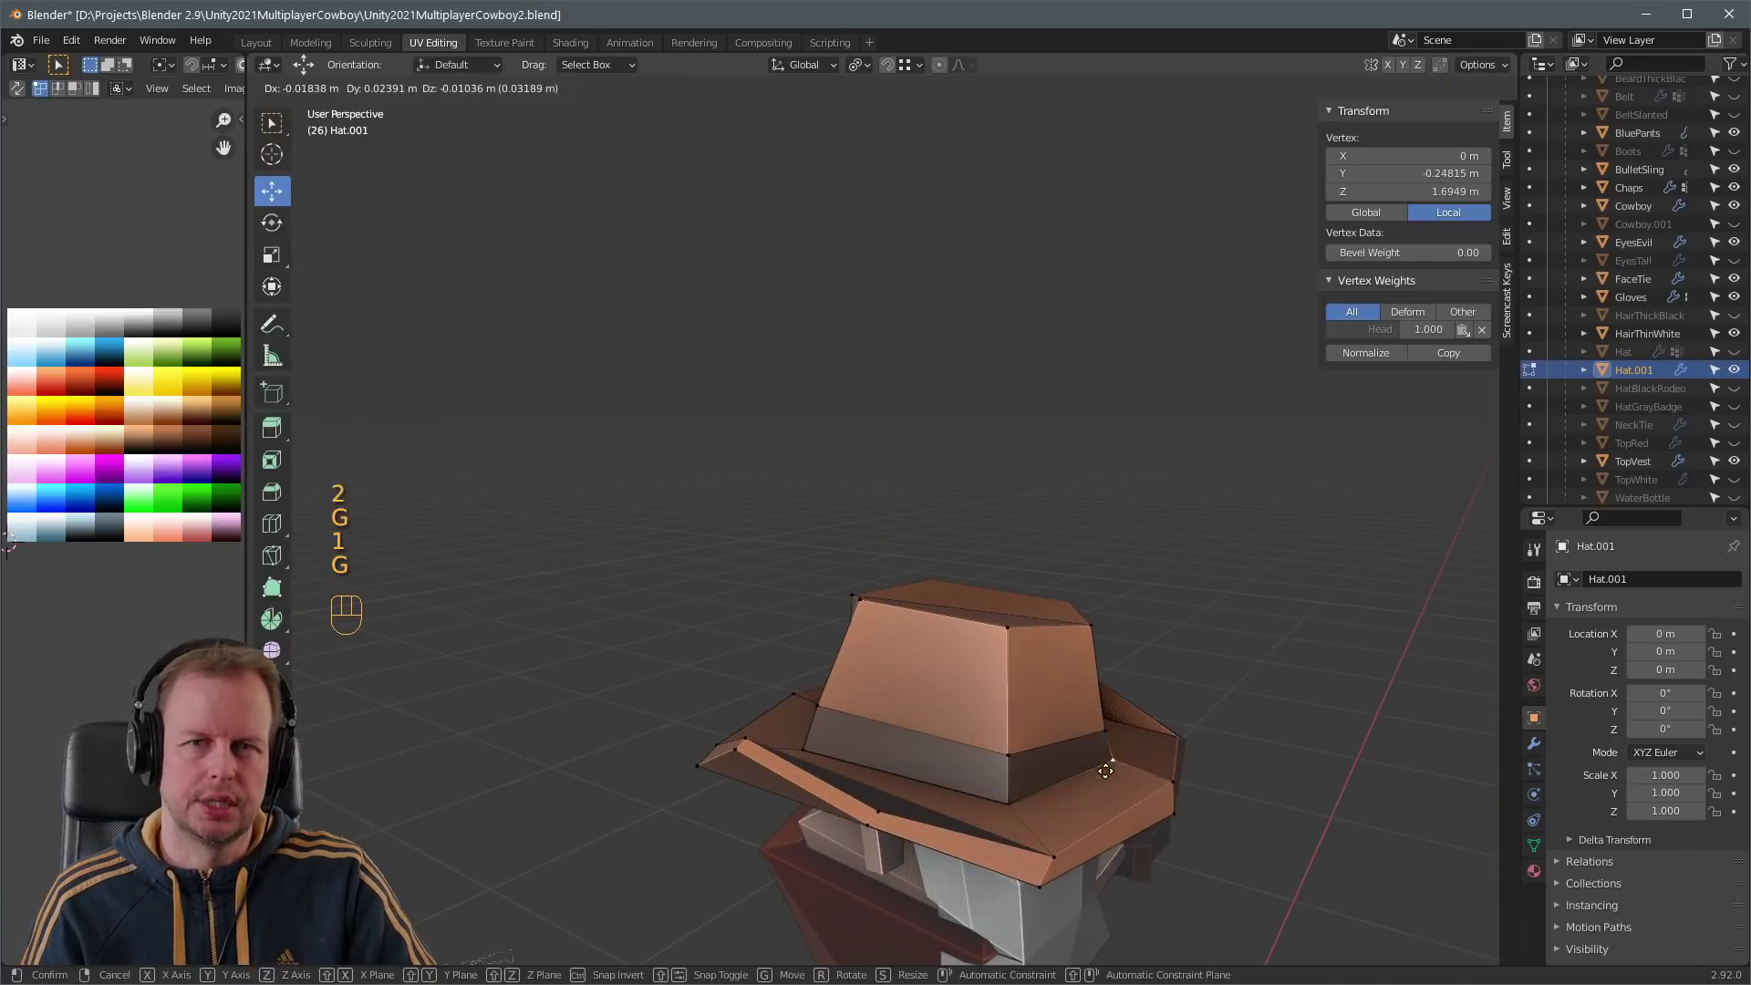
click(1100, 766)
right_click(1084, 631)
click(1084, 631)
click(997, 538)
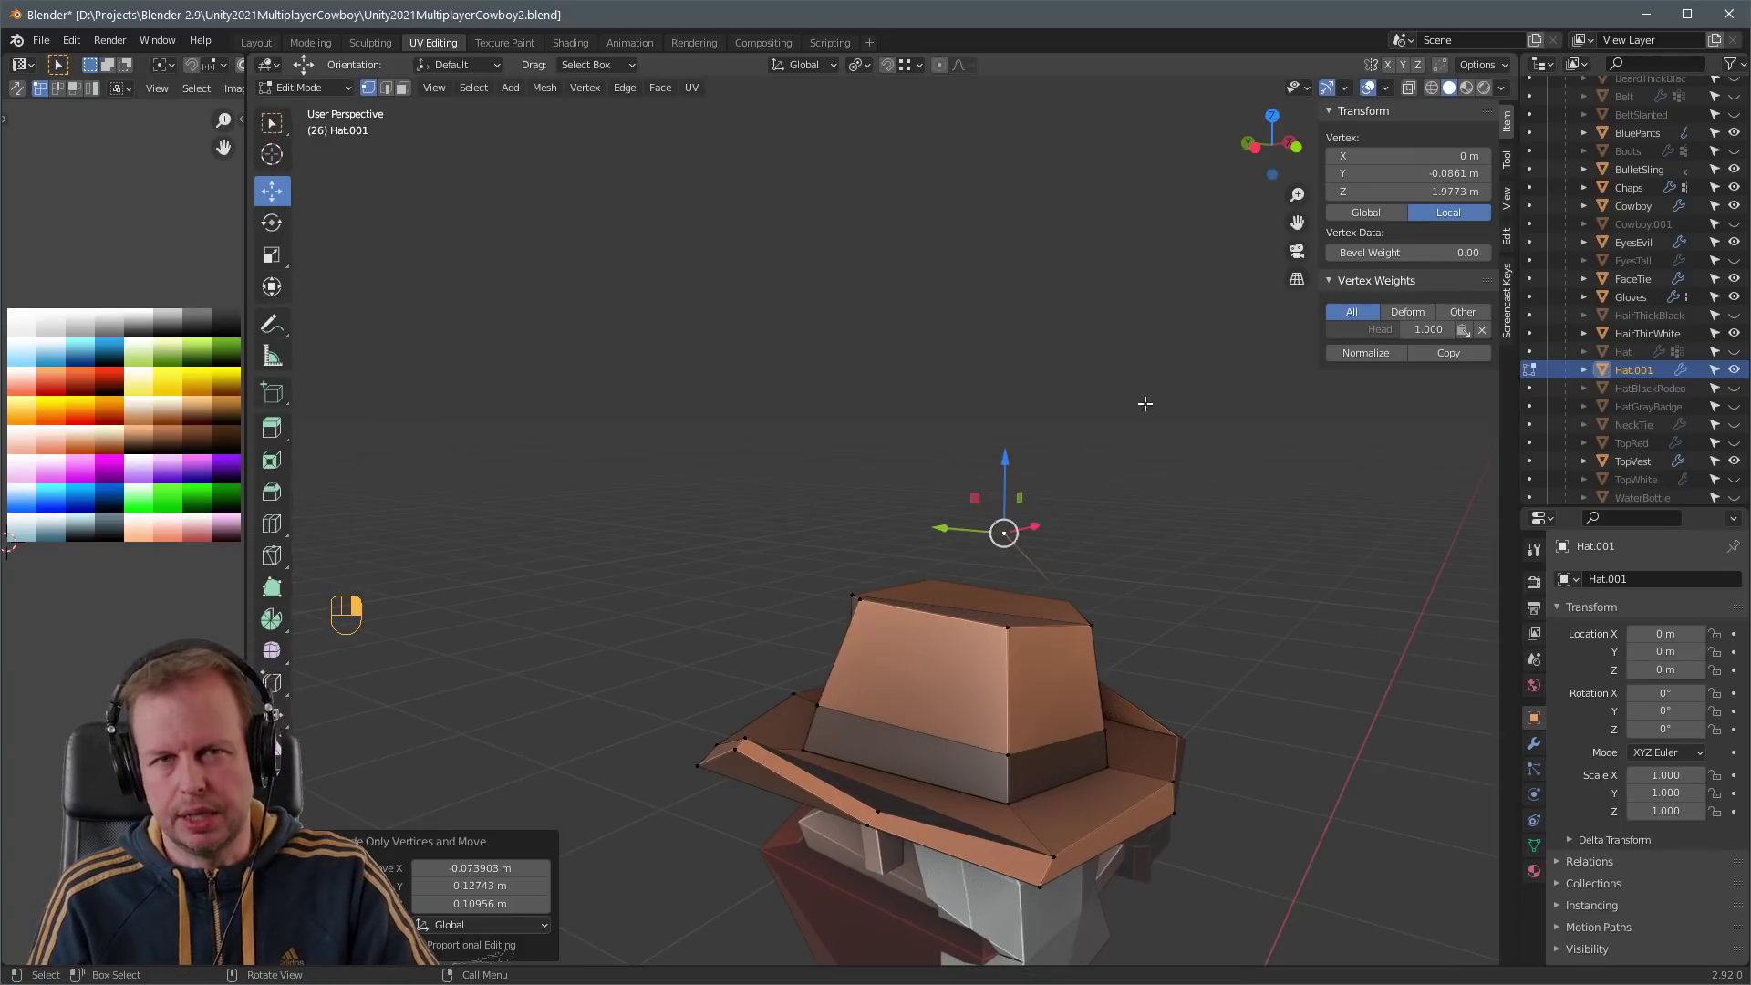
key(ctrl+z)
middle_drag(1143, 483, 1085, 575)
key(ctrl+z)
key(e)
click(1062, 557)
- Select a face on the side of the hat's brim and move it to adjust the curl
mouse_move(1151, 679)
middle_down()
mouse_move(1086, 664)
mouse_move(1128, 680)
middle_up()
key(2)
key(3)
click(1054, 658)
shift+click(1010, 719)
key(g)
click(1049, 702)
key(g)
click(961, 760)
- Grow the selection around the outer side face of the brim and move the selected faces
key(2)
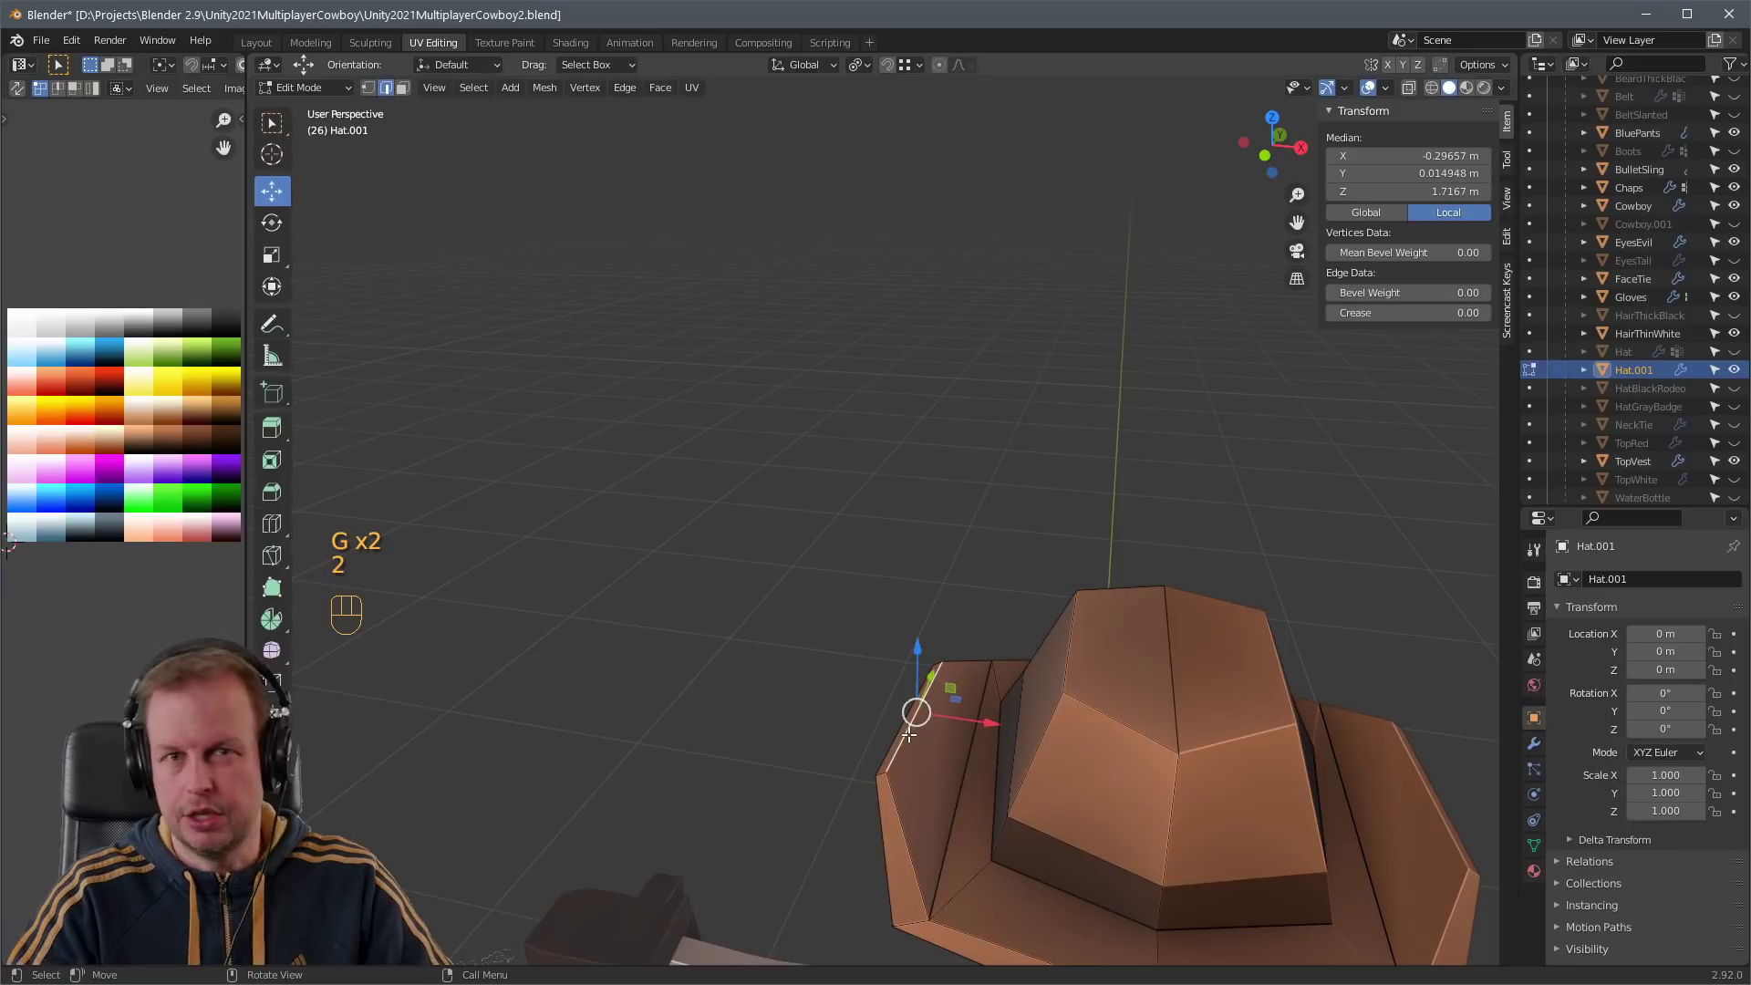
key(3)
click(923, 740)
key(ctrl+KP_Add)
key(g)
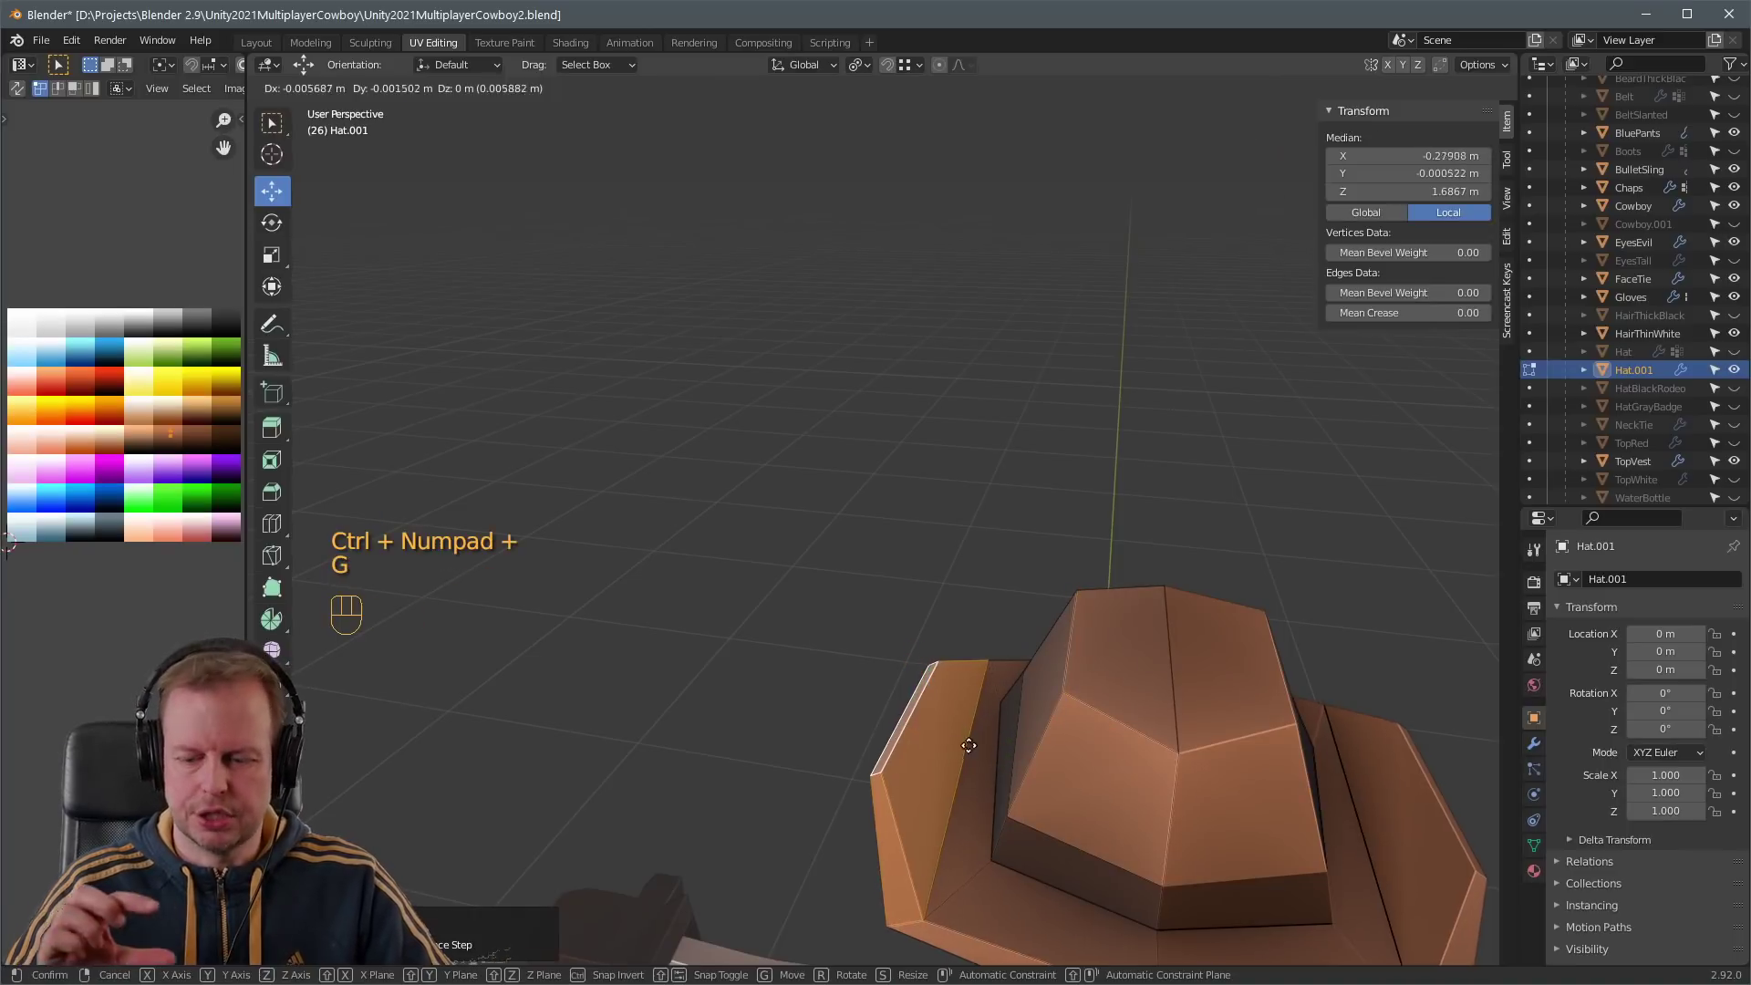
click(953, 735)
- Add one loop cut across the hat's crown and side brim and move it outwards along the X axis
key(ctrl+r)
double_click(1014, 702)
middle_drag(1027, 701, 1062, 714)
key(g)
key(x)
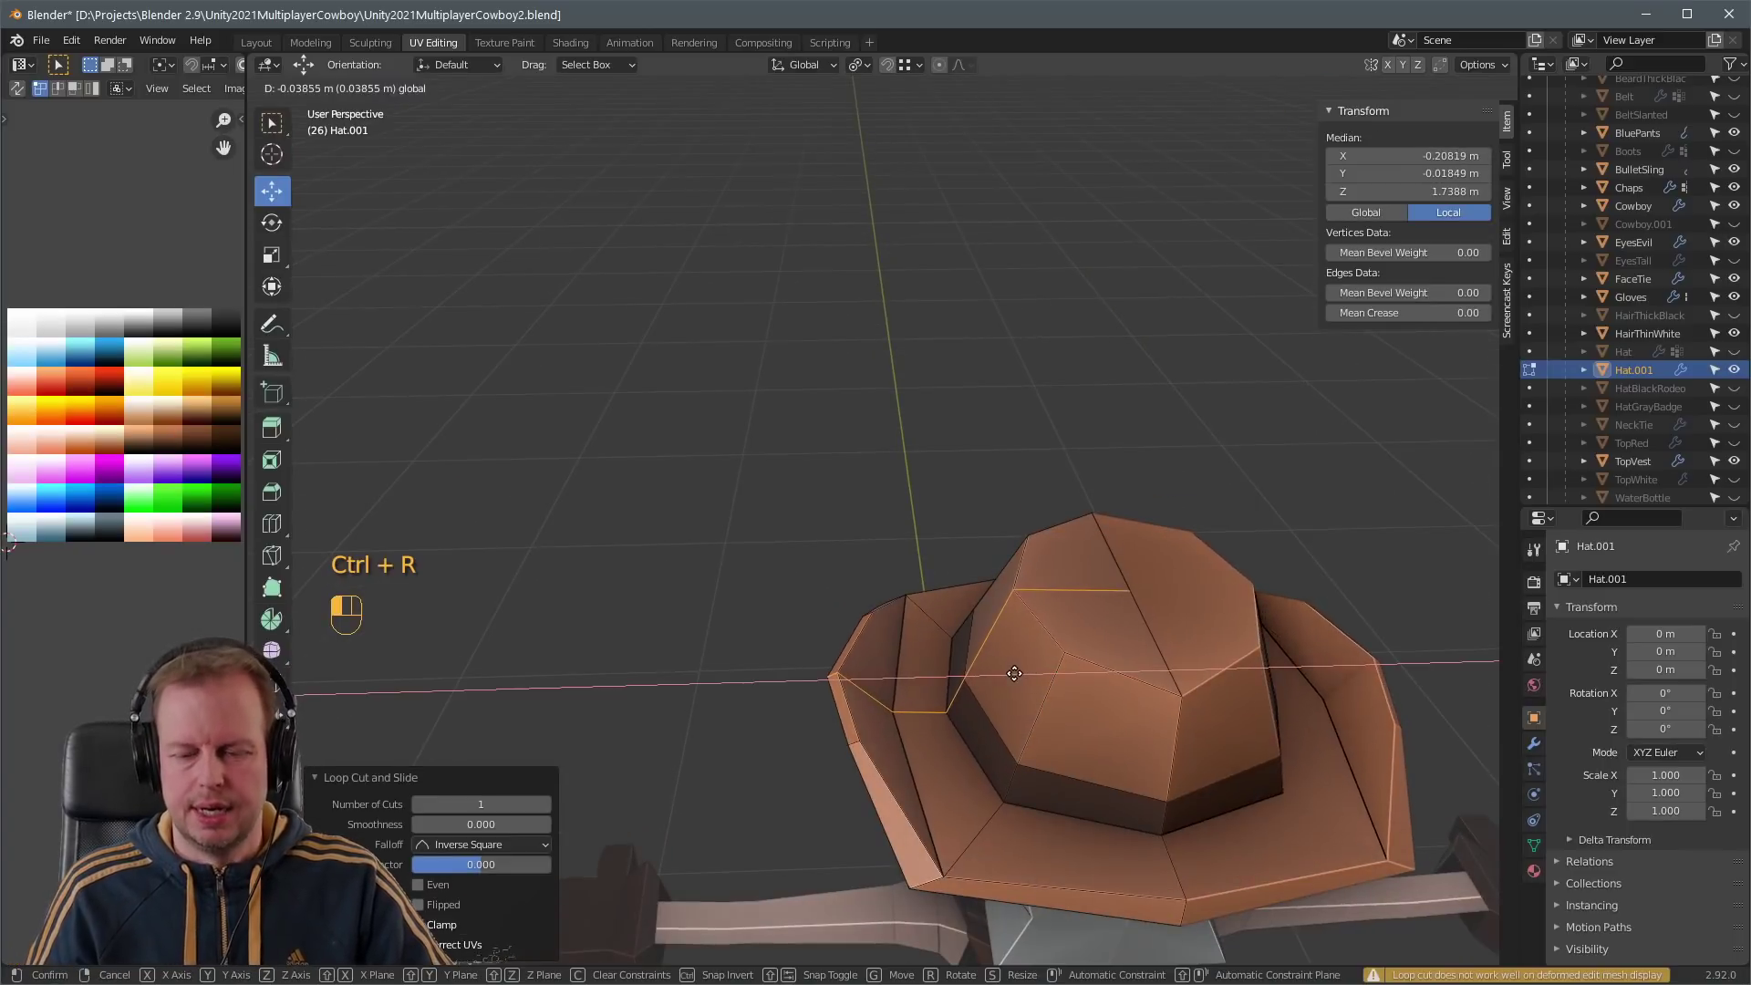
drag(1014, 674, 1012, 674)
- Select the rear outer edge of the curled side brim and move it downwards
middle_drag(794, 626, 982, 765)
key(3)
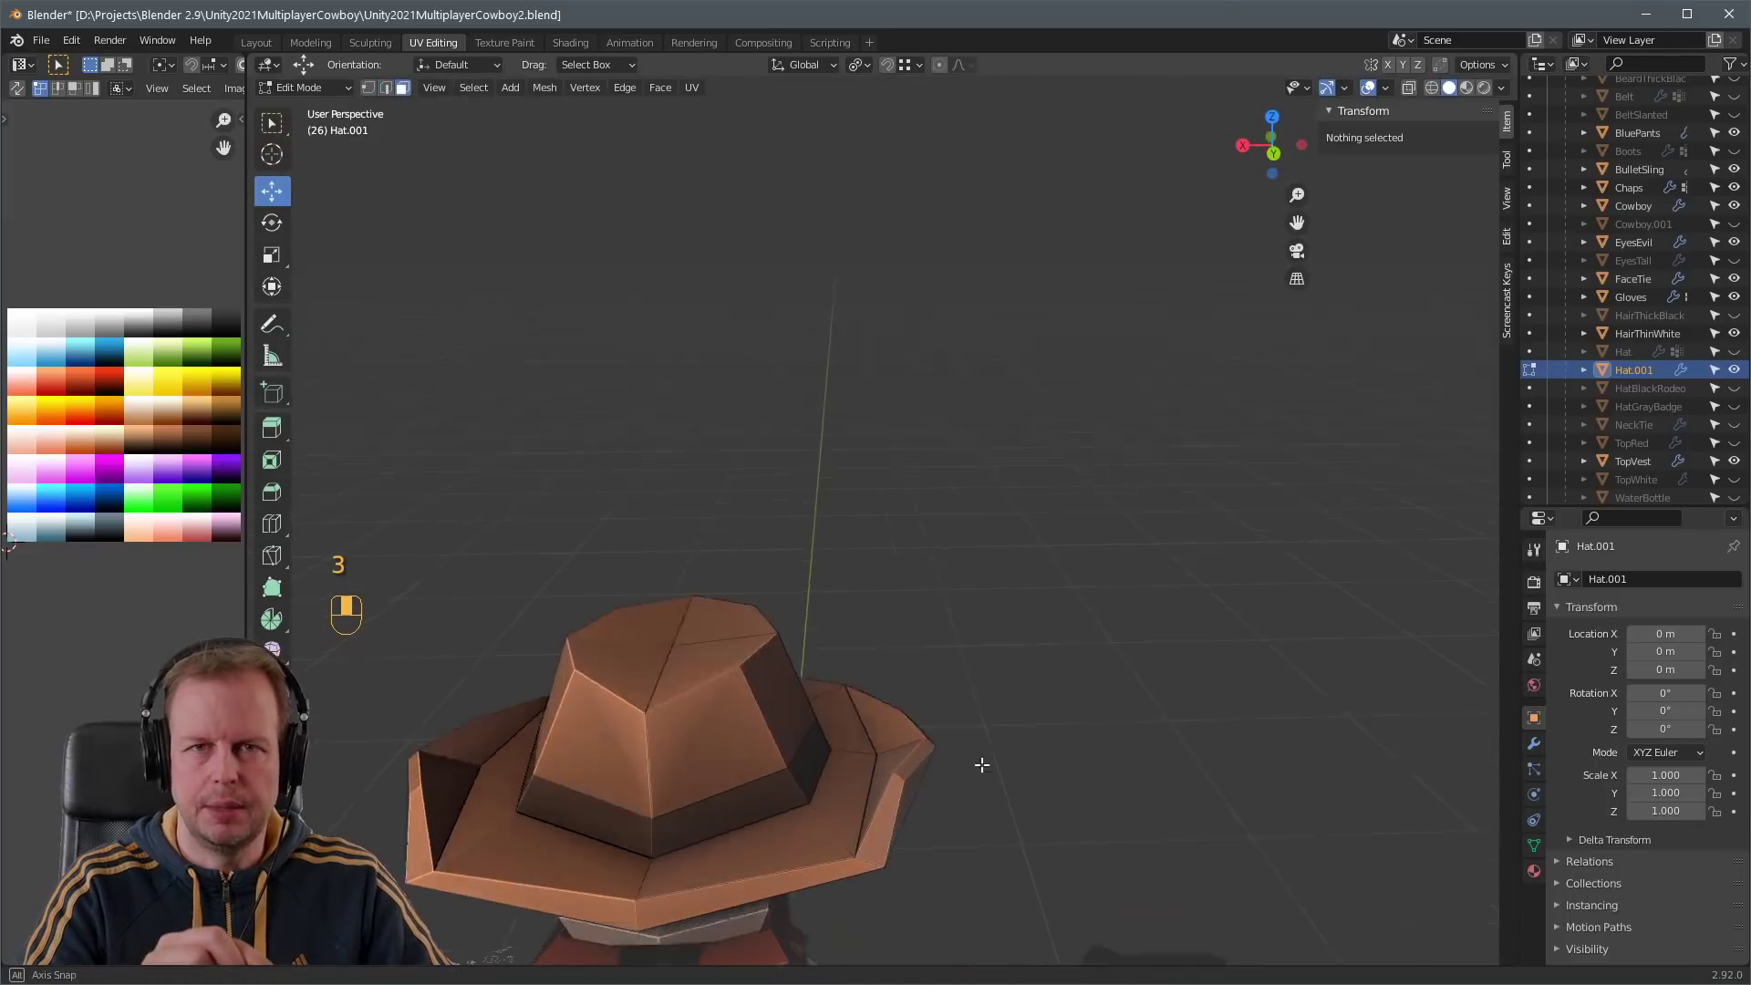
drag(982, 765, 890, 737)
key(2)
click(892, 738)
middle_drag(904, 742, 852, 725)
key(3)
key(2)
click(898, 724)
key(g)
click(912, 761)
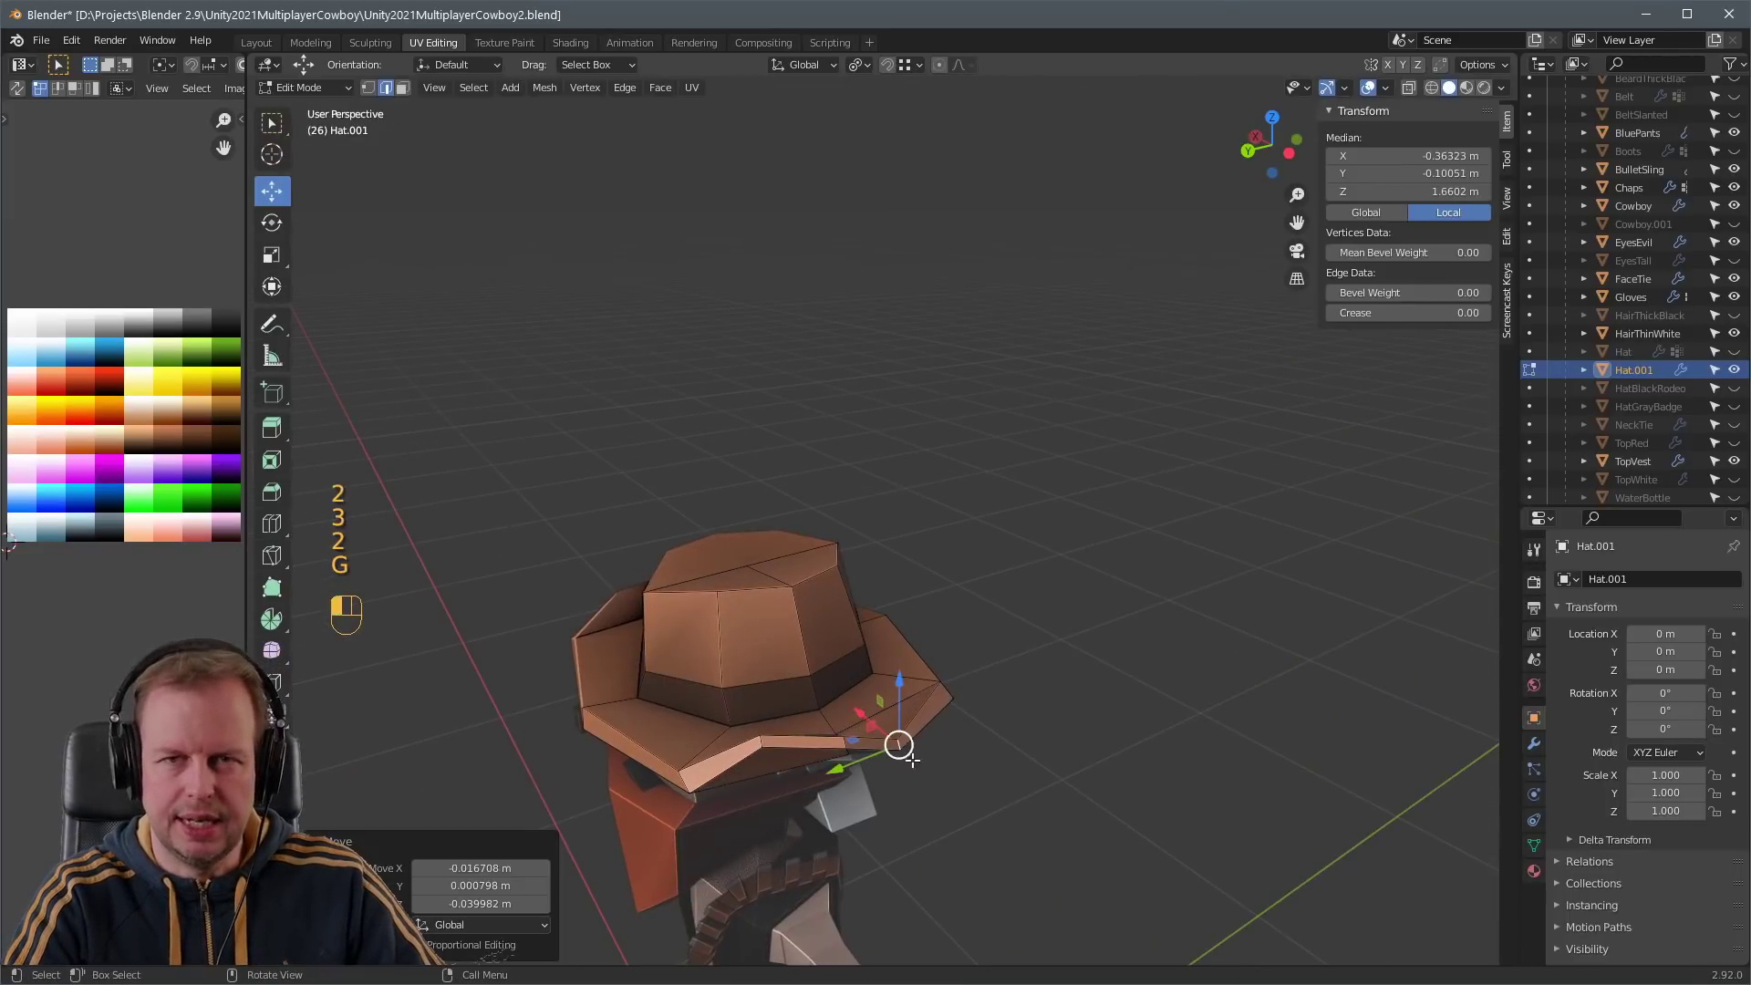
- Move and rotate the middle outer edge of the brim's curled side
click(949, 694)
middle_drag(949, 694, 1020, 696)
click(836, 691)
key(g)
click(843, 686)
middle_drag(875, 707, 989, 781)
key(g)
key(r)
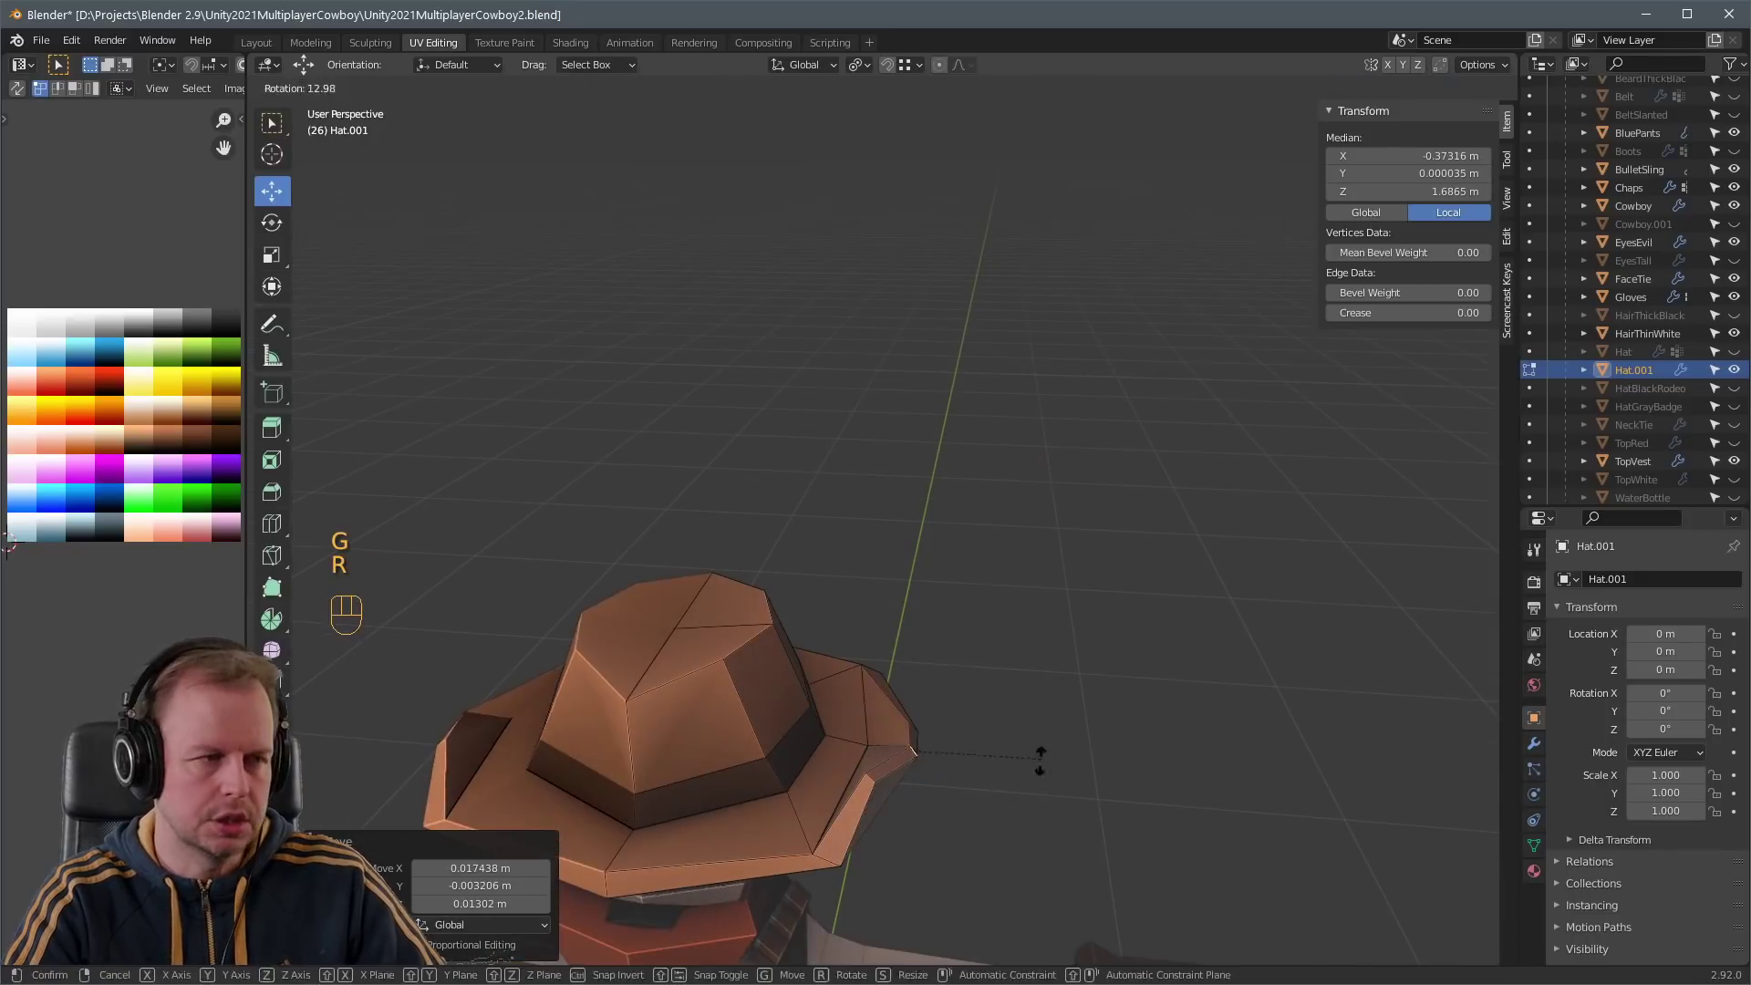
key(r)
right_click(1092, 643)
key(r)
click(1107, 644)
- Rotate and move the front outer face of the brim's curled side
middle_drag(1095, 637, 1021, 697)
key(3)
click(938, 793)
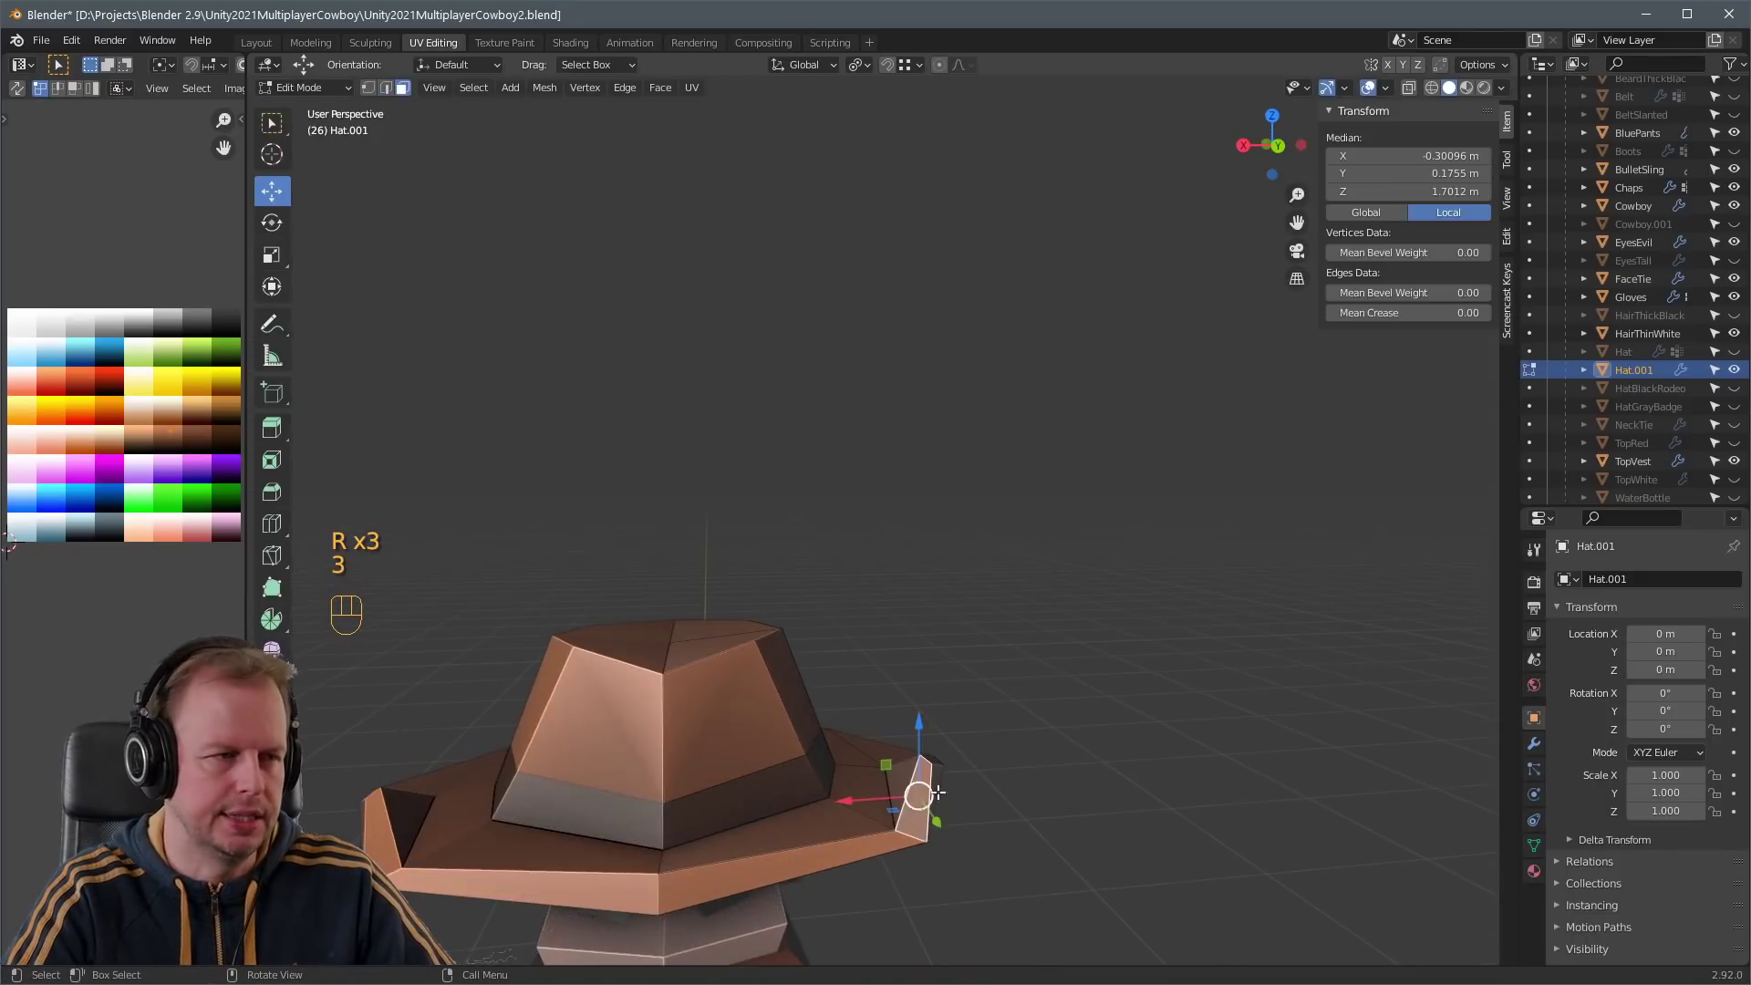
key(r)
key(g)
click(984, 811)
middle_drag(984, 810, 899, 775)
key(g)
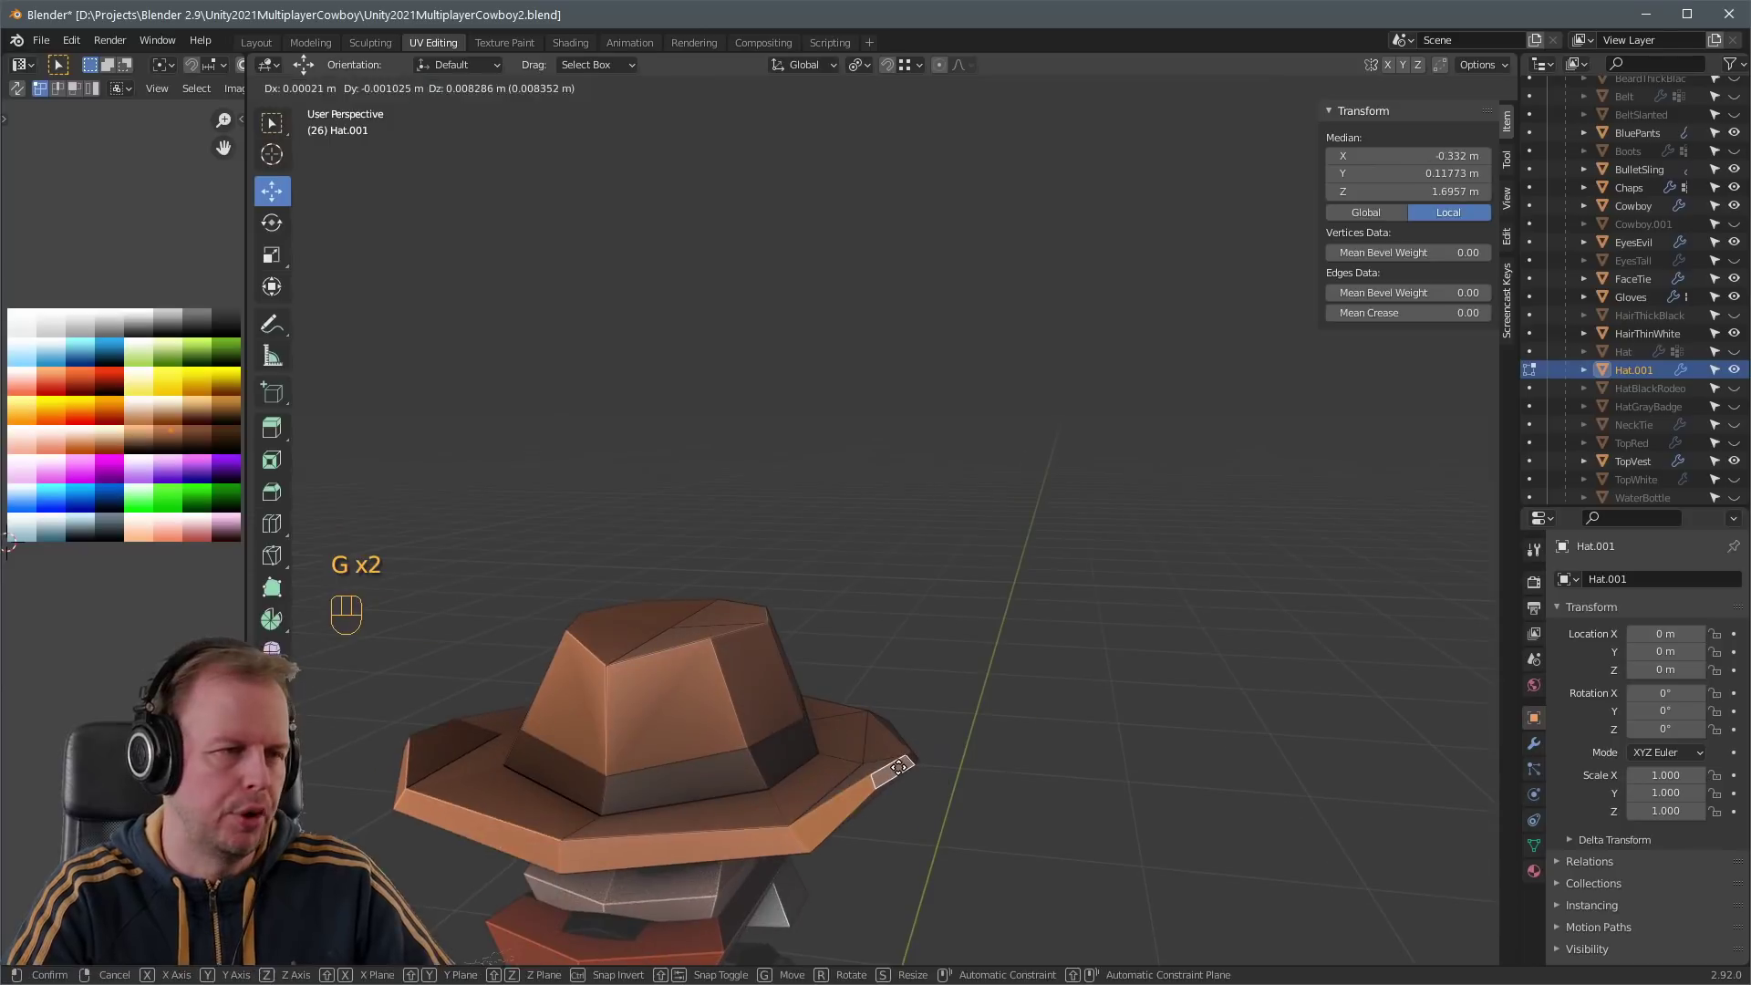
click(898, 767)
key(g)
click(894, 762)
- Move the front tip vertex of the crown's top inwards
middle_drag(942, 708, 848, 766)
key(3)
click(735, 601)
middle_drag(743, 597, 707, 599)
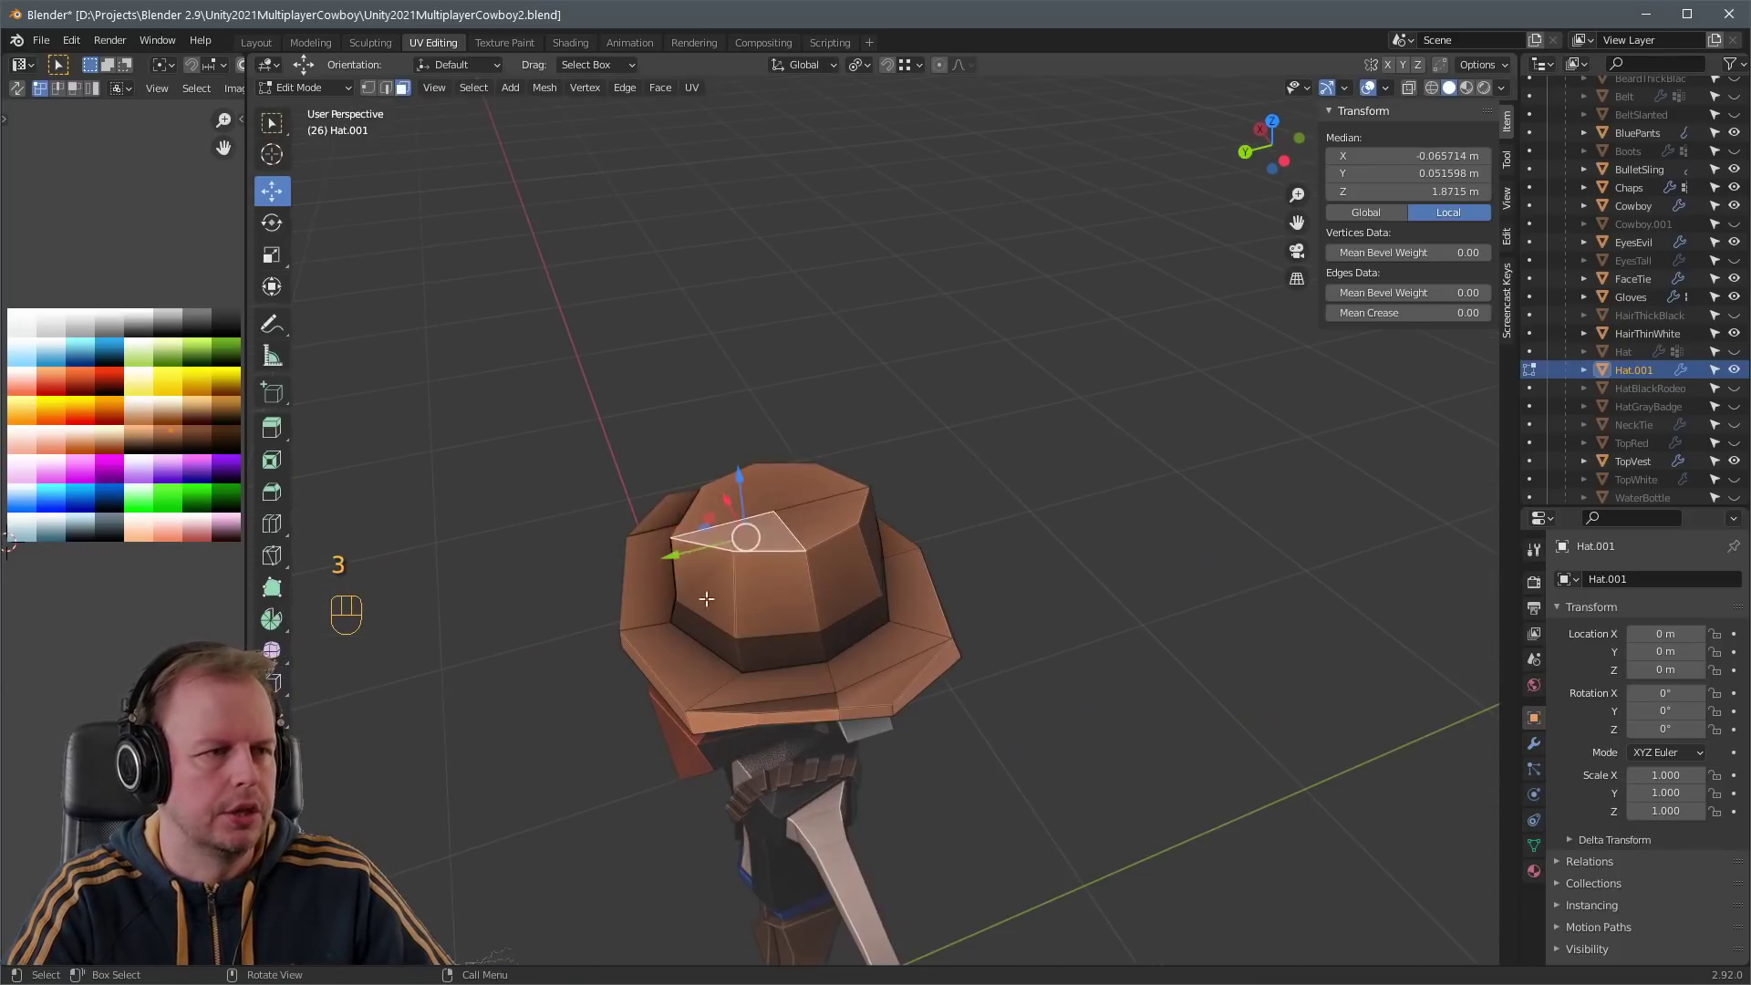
key(1)
click(673, 540)
key(g)
click(695, 534)
- Inset the crown's top faces by about 0.03 m, then extrude them downwards and scale them to form a recess
key(3)
click(741, 536)
key(i)
key(e)
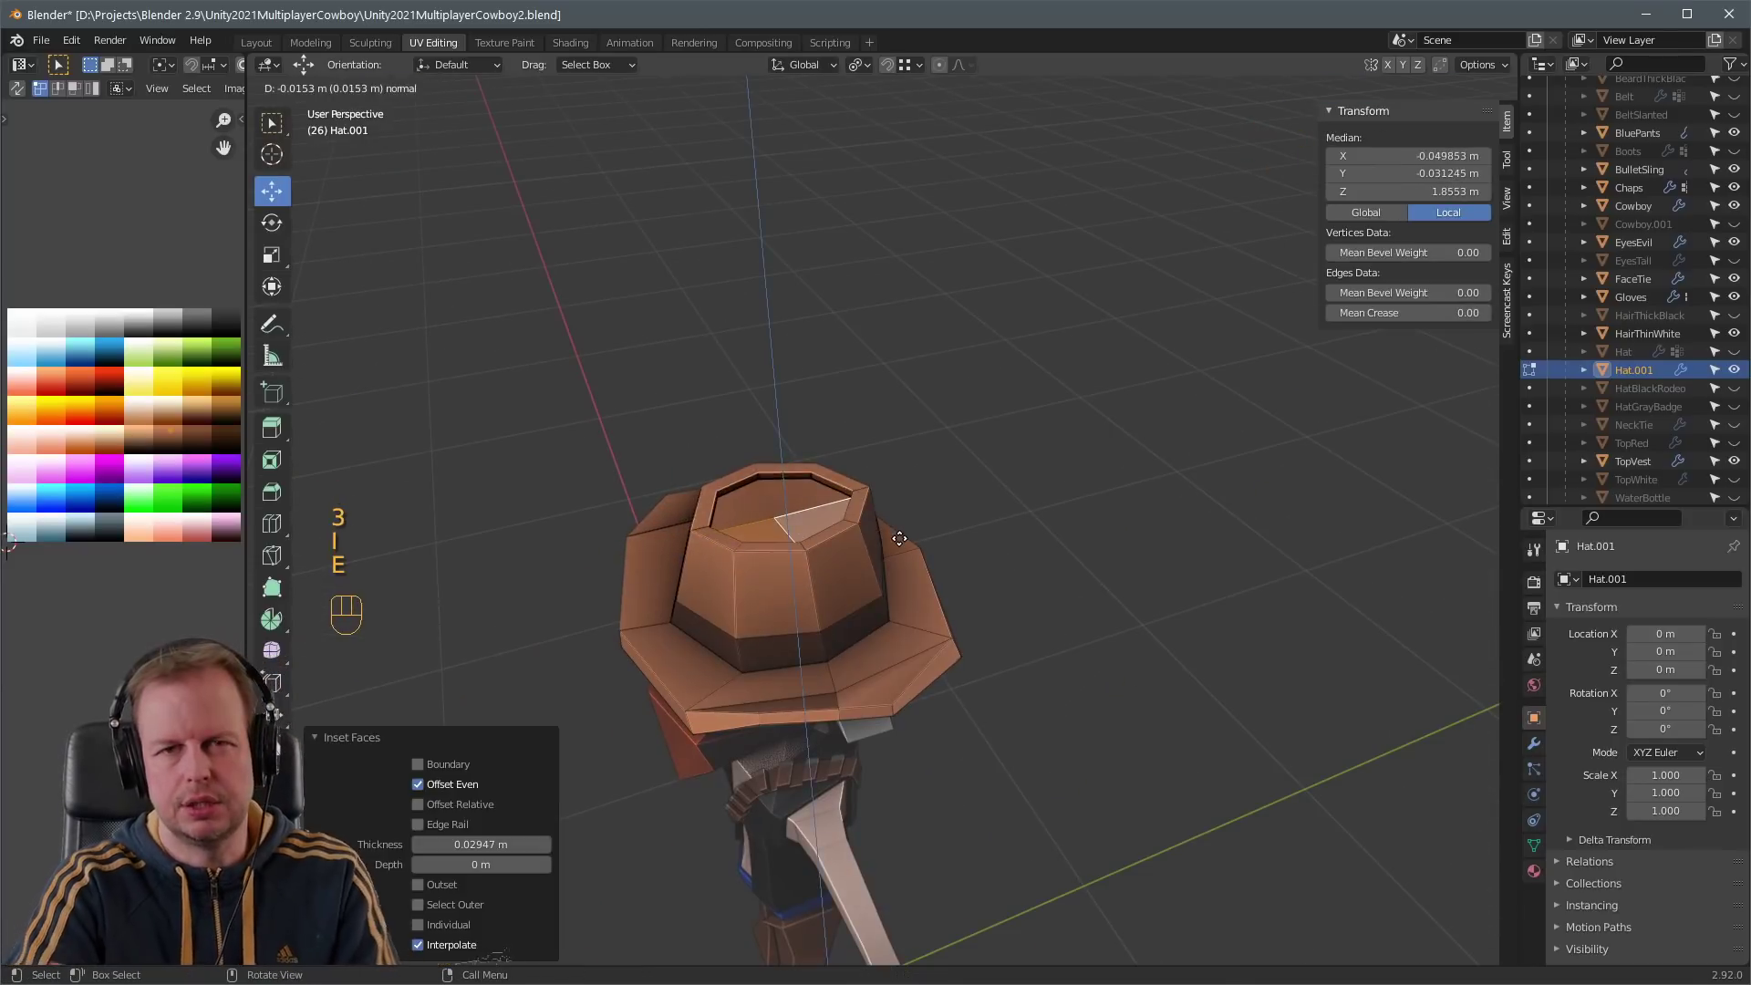
click(900, 544)
key(s)
click(889, 543)
key(Tab)
- Select the hat's linked geometry and scale it down slightly
middle_drag(875, 552, 967, 520)
middle_drag(976, 621, 1048, 648)
key(Tab)
key(l)
key(s)
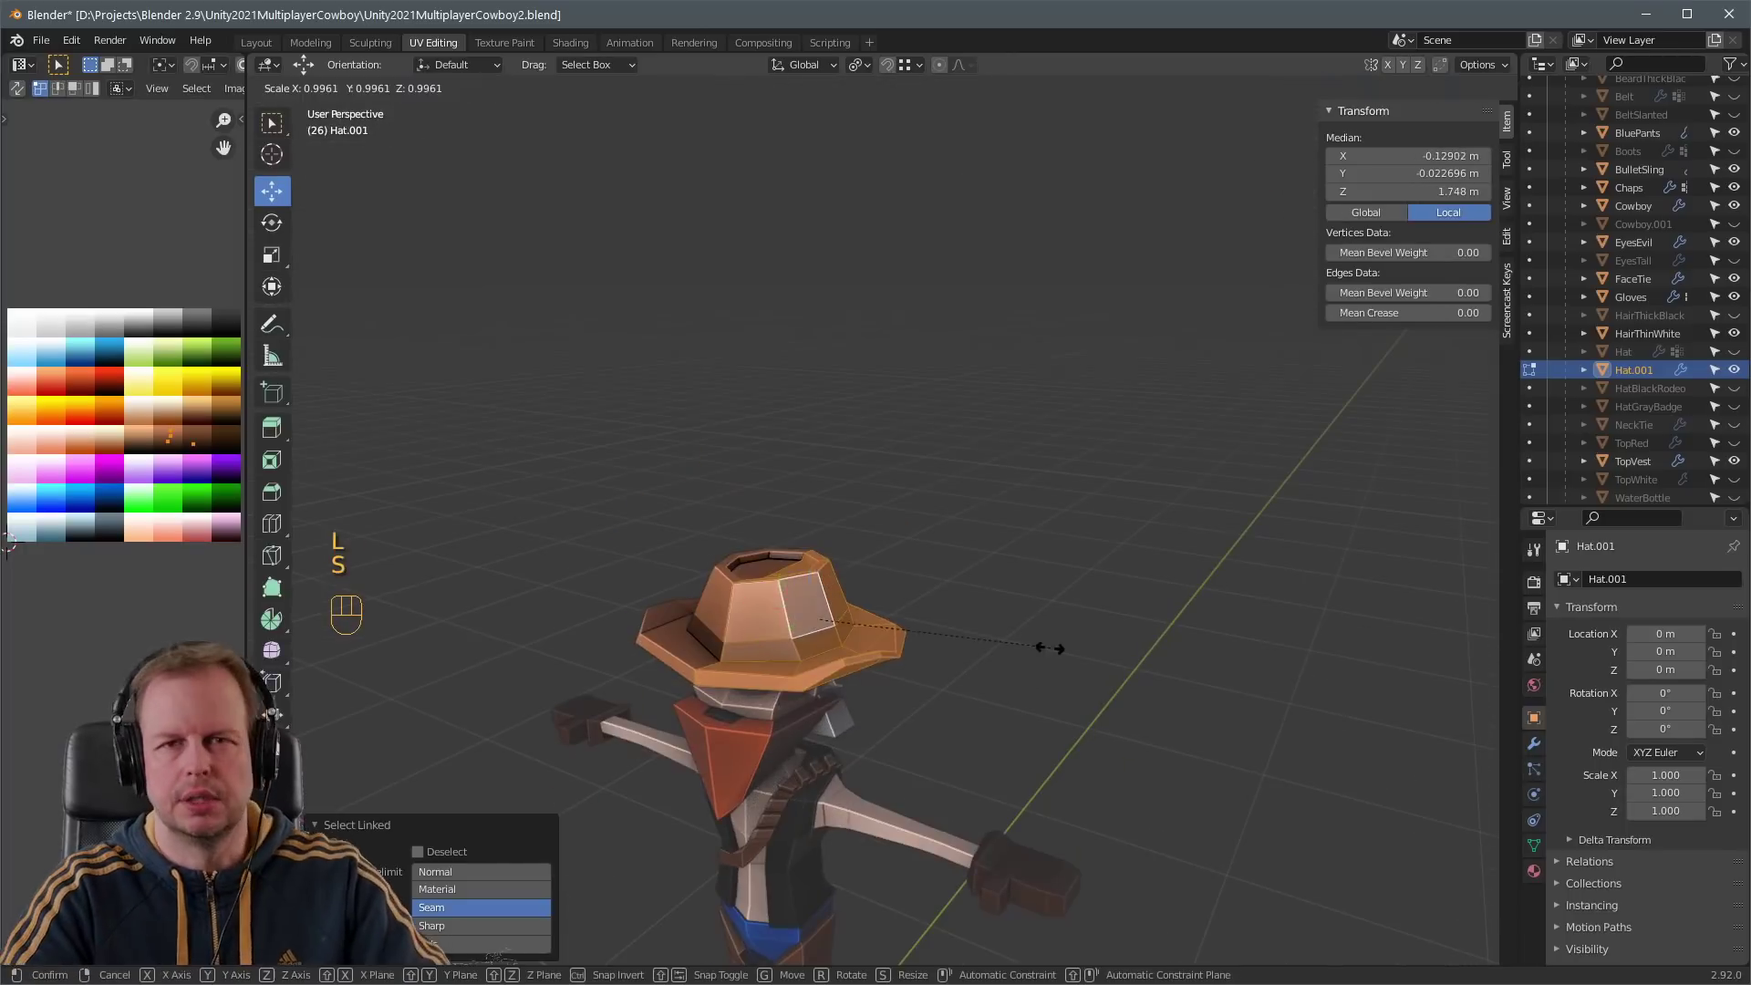
click(1028, 649)
- Examine the reshaped hat's fit on the cowboy's head from several angles
middle_drag(859, 648, 930, 652)
scroll(729, 675, up, 2)
drag(707, 679, 688, 685)
middle_drag(687, 684, 561, 589)
drag(771, 605, 775, 635)
middle_drag(775, 634, 808, 696)
key(Tab)
scroll(857, 668, down, 3)
scroll(948, 659, up, 5)
scroll(808, 696, up, 2)
key(2)
scroll(962, 870, down, 2)
key(Tab)
key(Tab)
- Open the mesh beneath the hat's brim for vertex editing and delete the selected geometry
middle_drag(962, 870, 1033, 695)
click(1004, 679)
key(Tab)
scroll(1033, 695, up, 5)
shift+middle_drag(1134, 821, 1000, 647)
key(Tab)
key(2)
click(1032, 813)
scroll(1032, 813, down, 3)
key(2)
key(Tab)
key(1)
key(Delete)
click(941, 696)
key(alt+z)
key(alt+z)
scroll(1001, 648, down, 3)
key(Tab)
key(3)
middle_drag(784, 671, 873, 673)
click(884, 677)
key(Tab)
key(3)
key(3)
scroll(873, 673, up, 3)
key(a)
key(a)
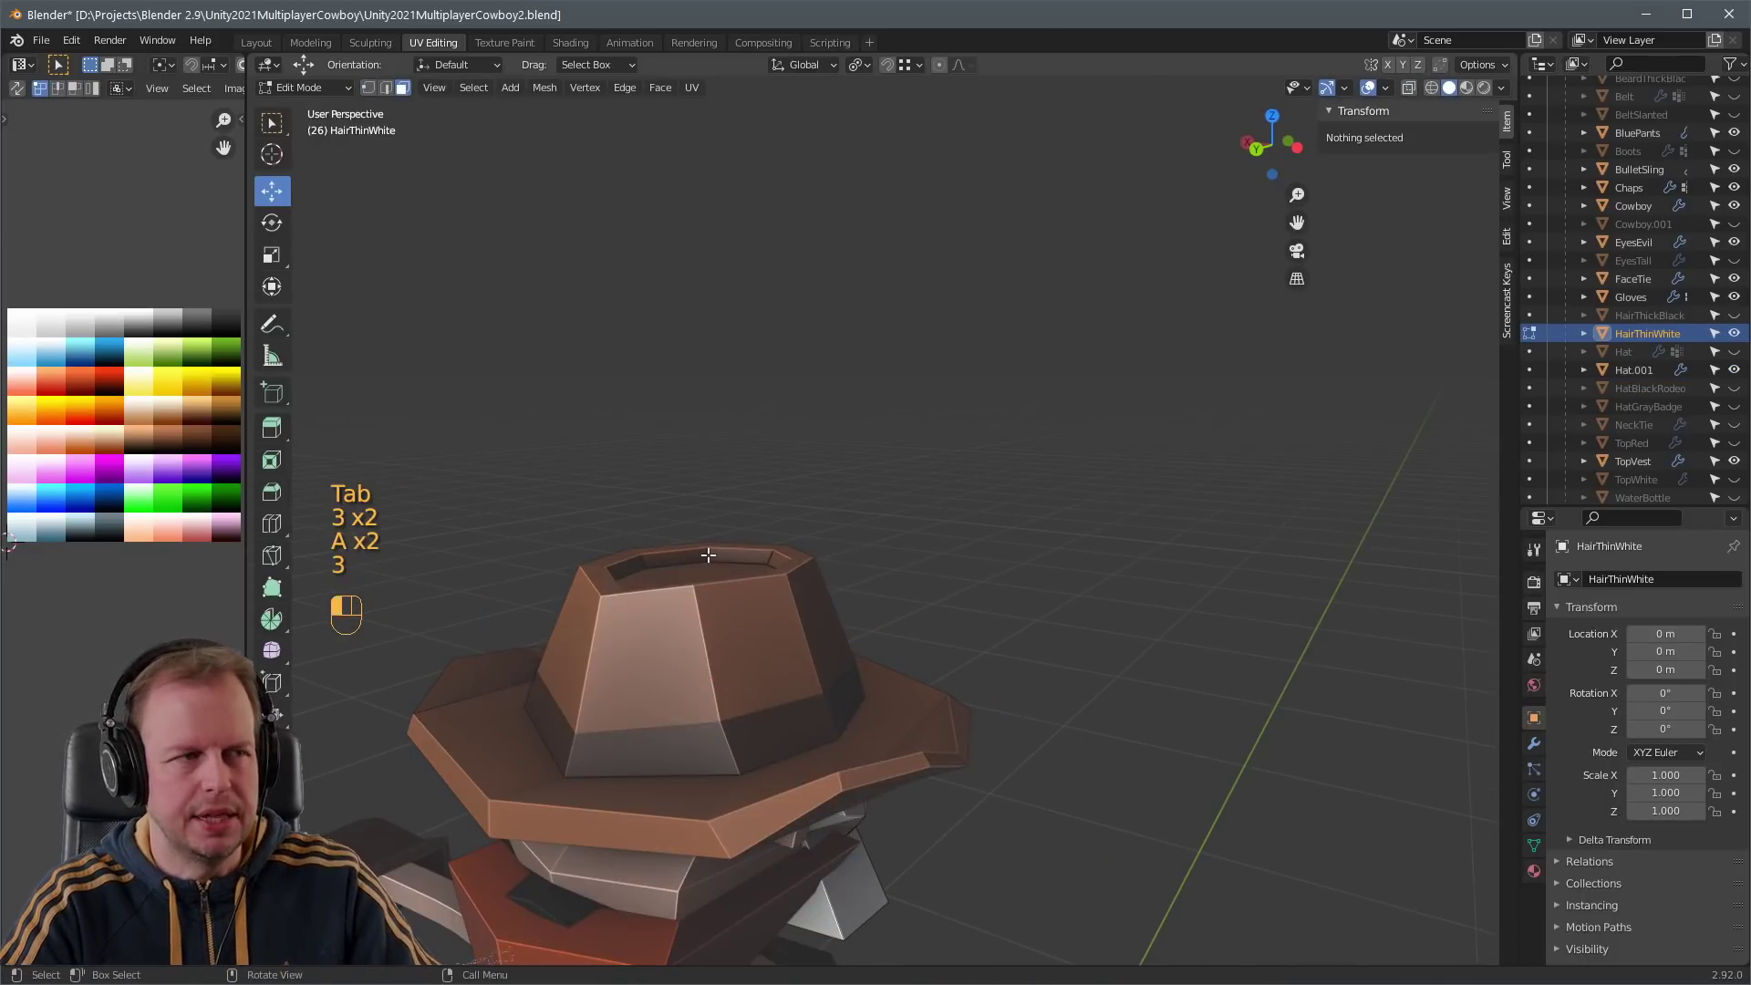
middle_drag(708, 554, 707, 591)
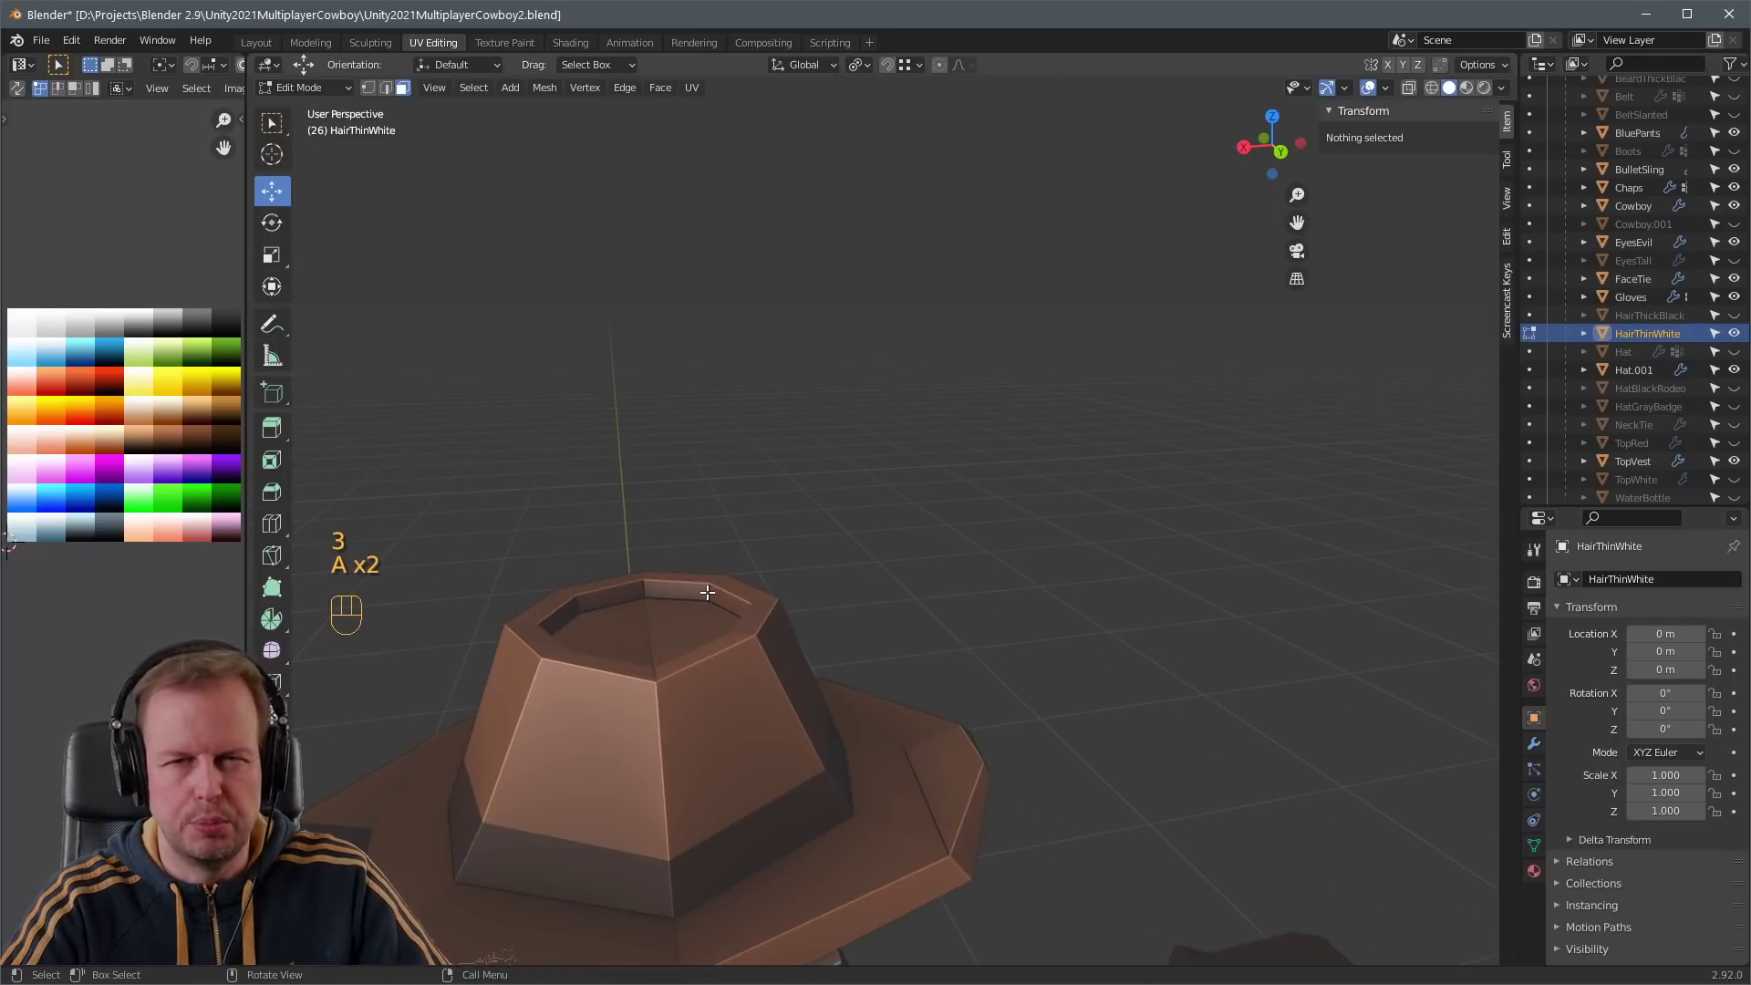
- Open the reshaped hat for face editing and move the UVs of the crown recess's inner wall to another palette shade
key(Tab)
click(706, 594)
key(Tab)
key(3)
key(a)
key(a)
click(708, 594)
key(g)
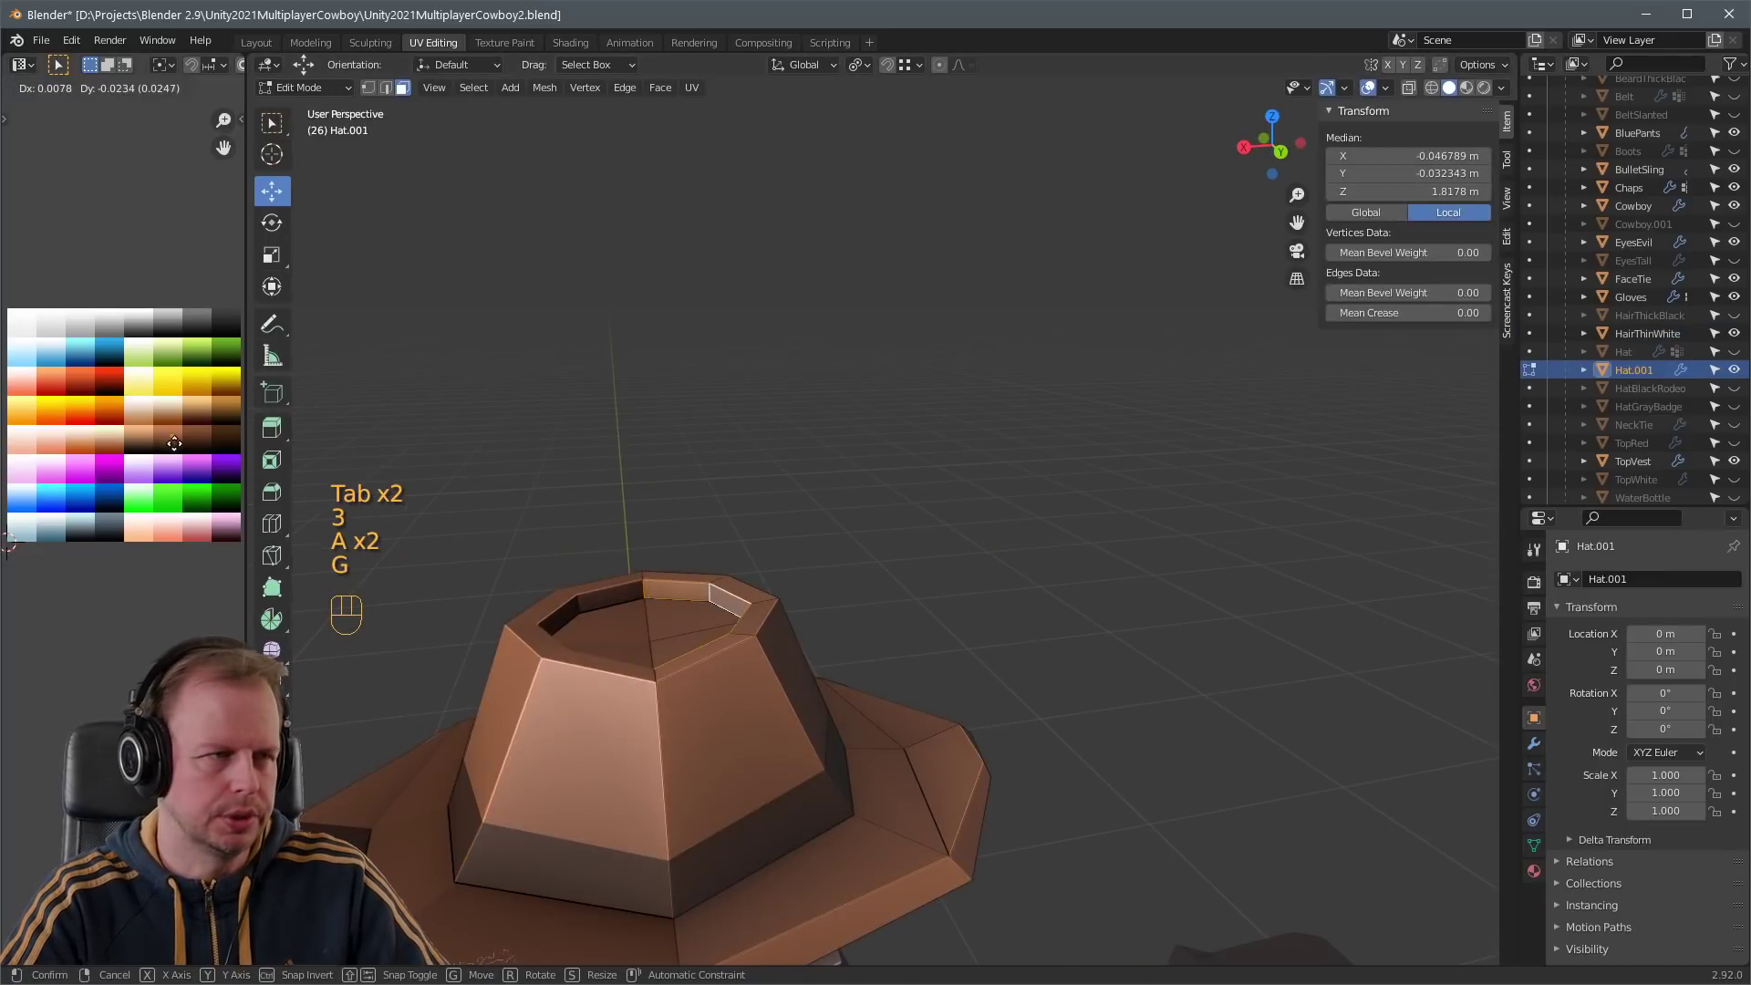
click(172, 447)
- Try shifting all of the hat's UVs to other palette colours, then clear the selection
key(a)
key(g)
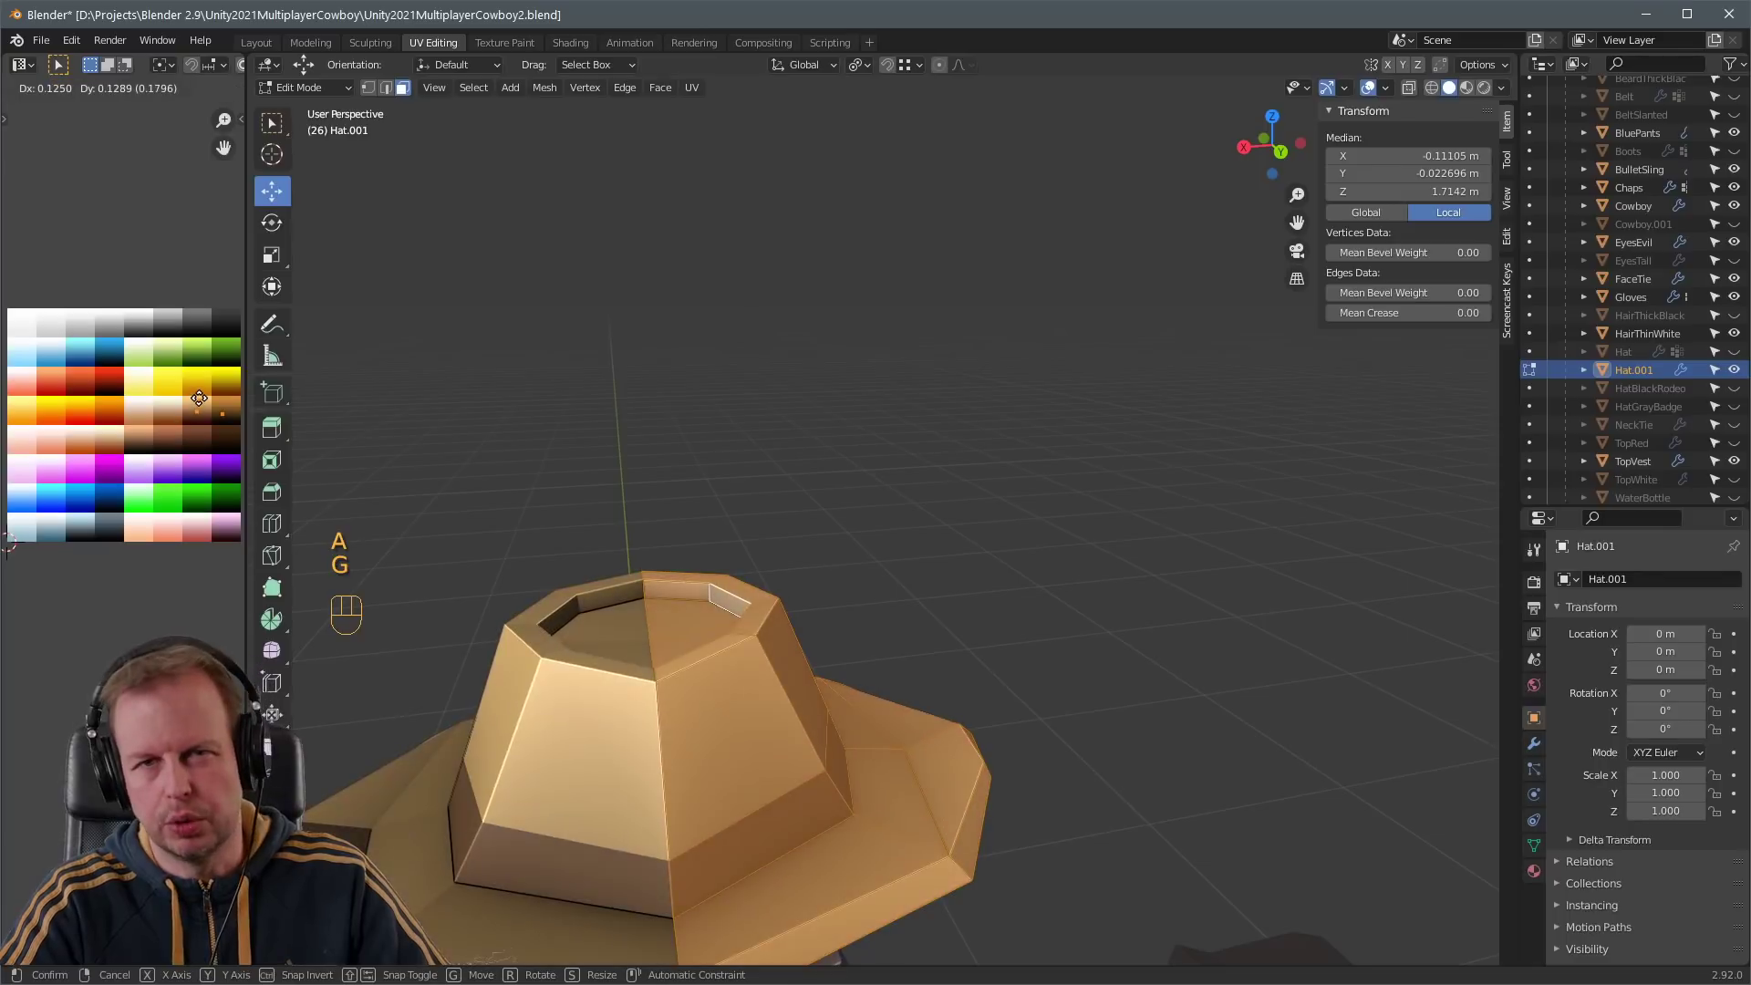
right_click(204, 435)
key(g)
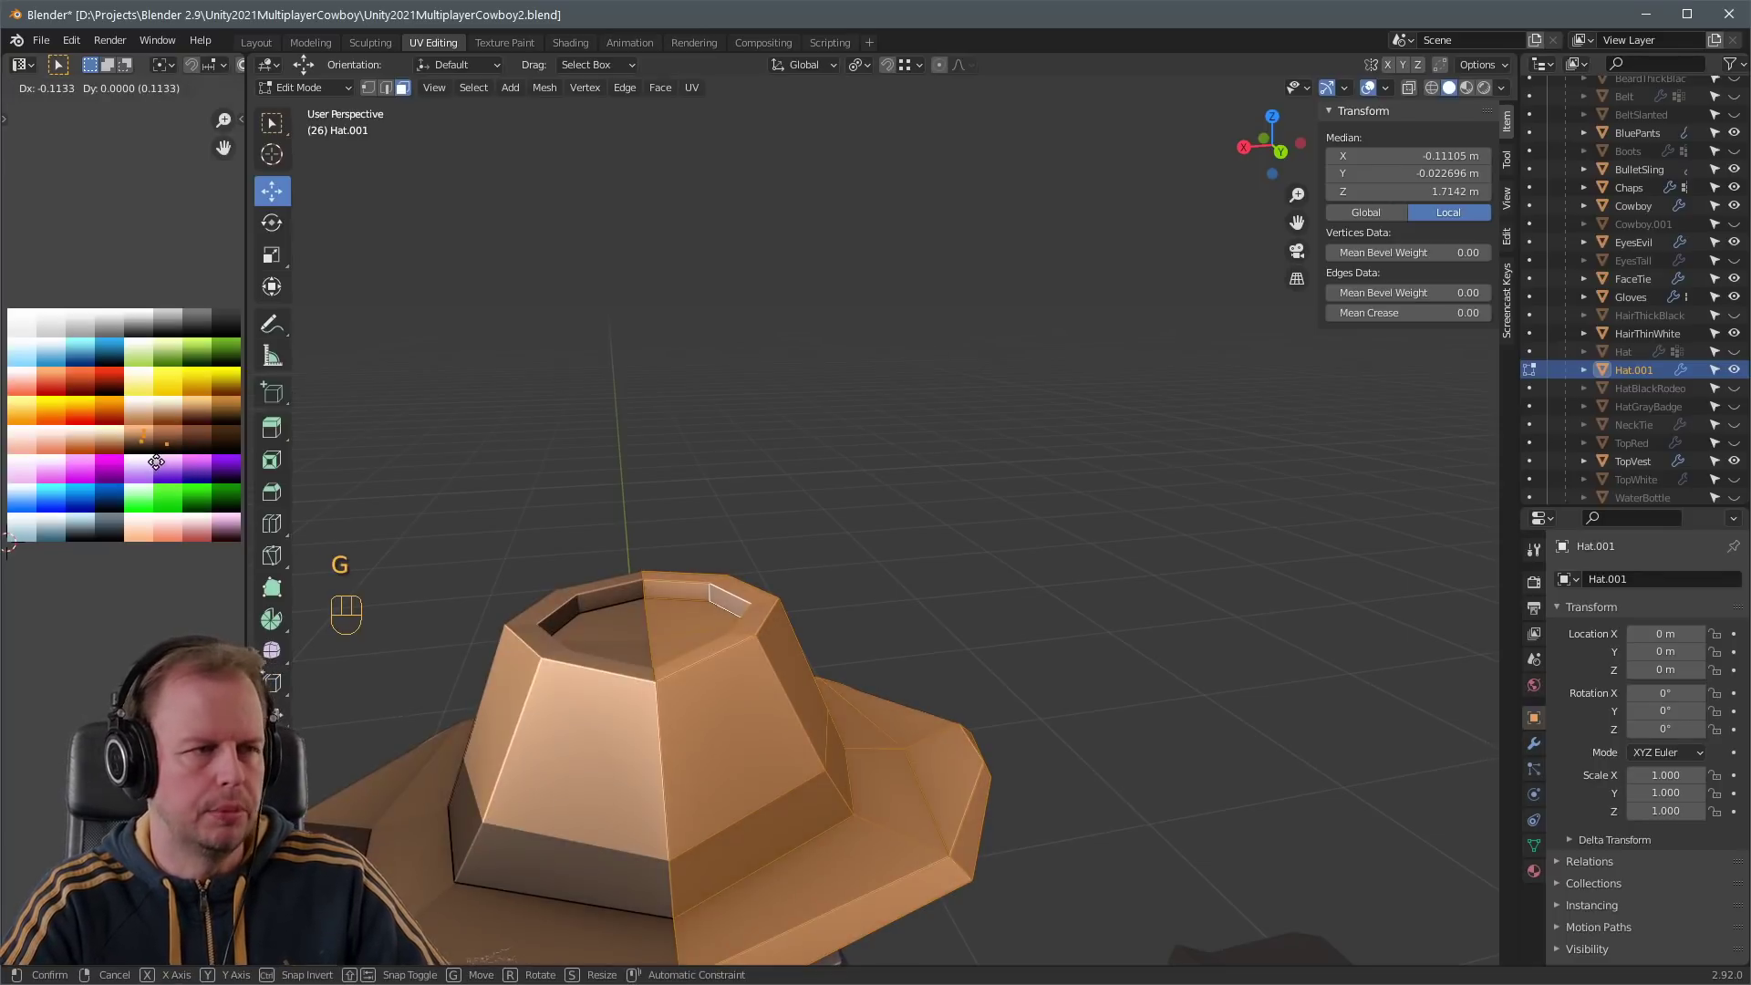
right_click(216, 447)
key(g)
click(214, 447)
key(a)
key(a)
key(3)
key(a)
key(a)
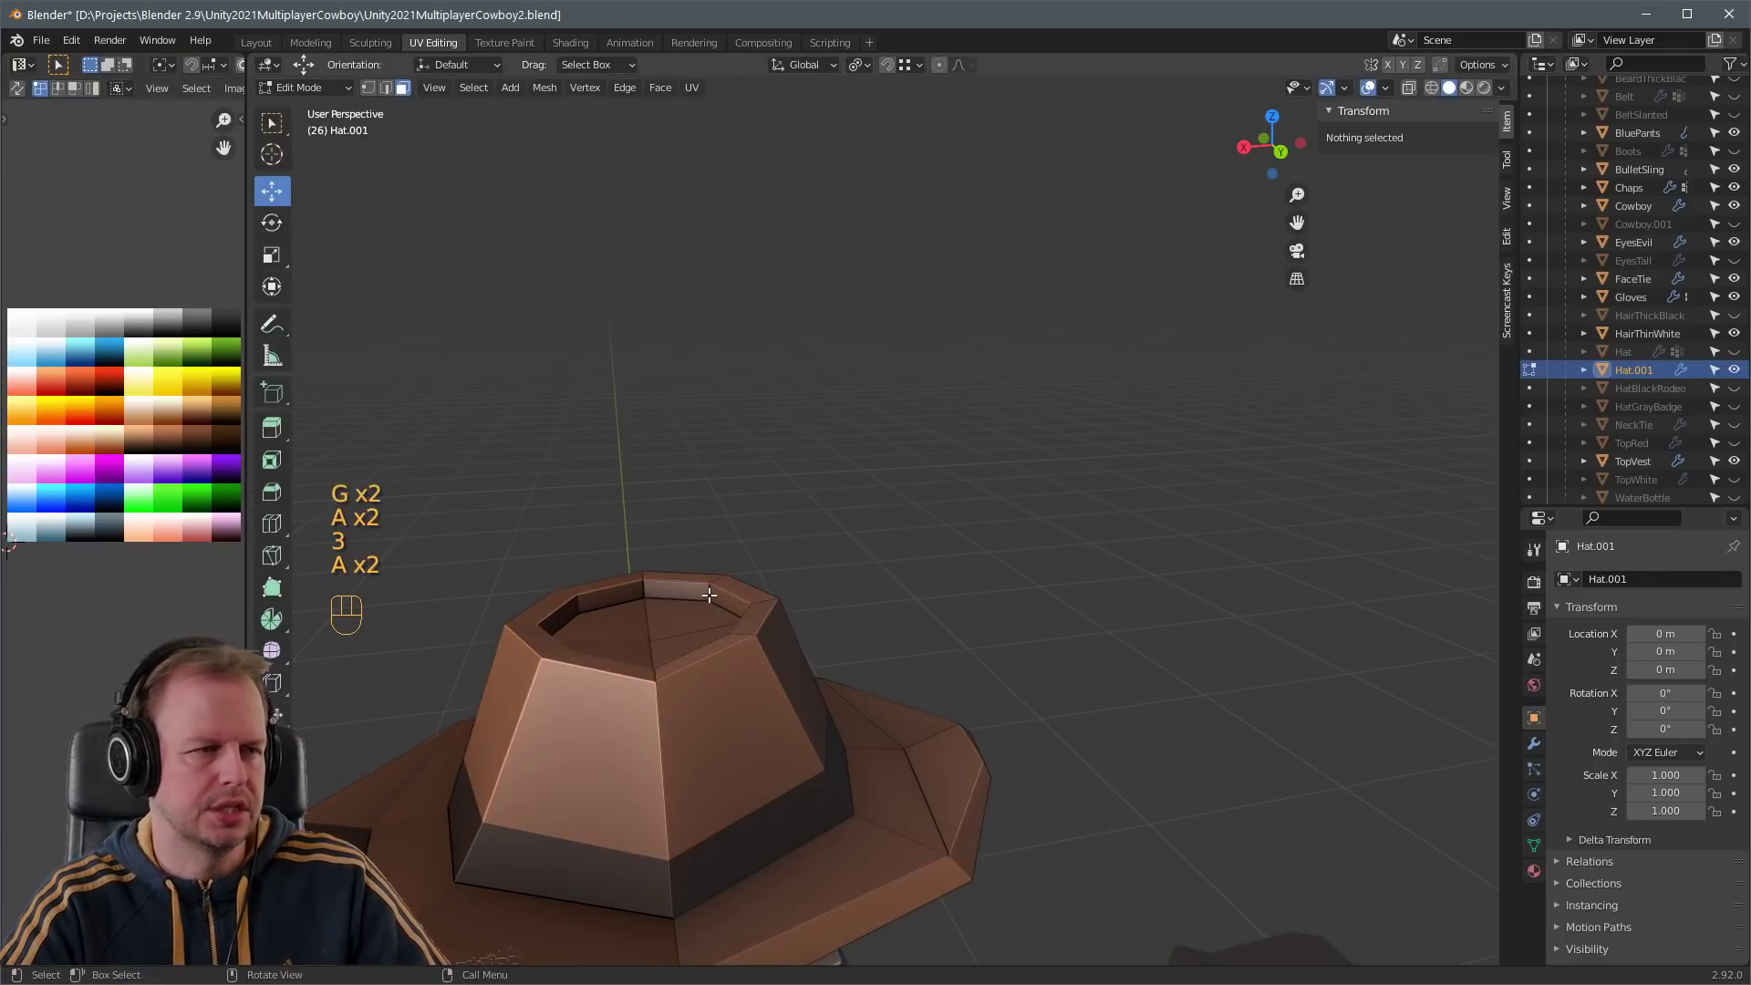
- Recolour the crown recess's inner wall and the band around the crown's base with dark brown palette shades
alt+click(707, 594)
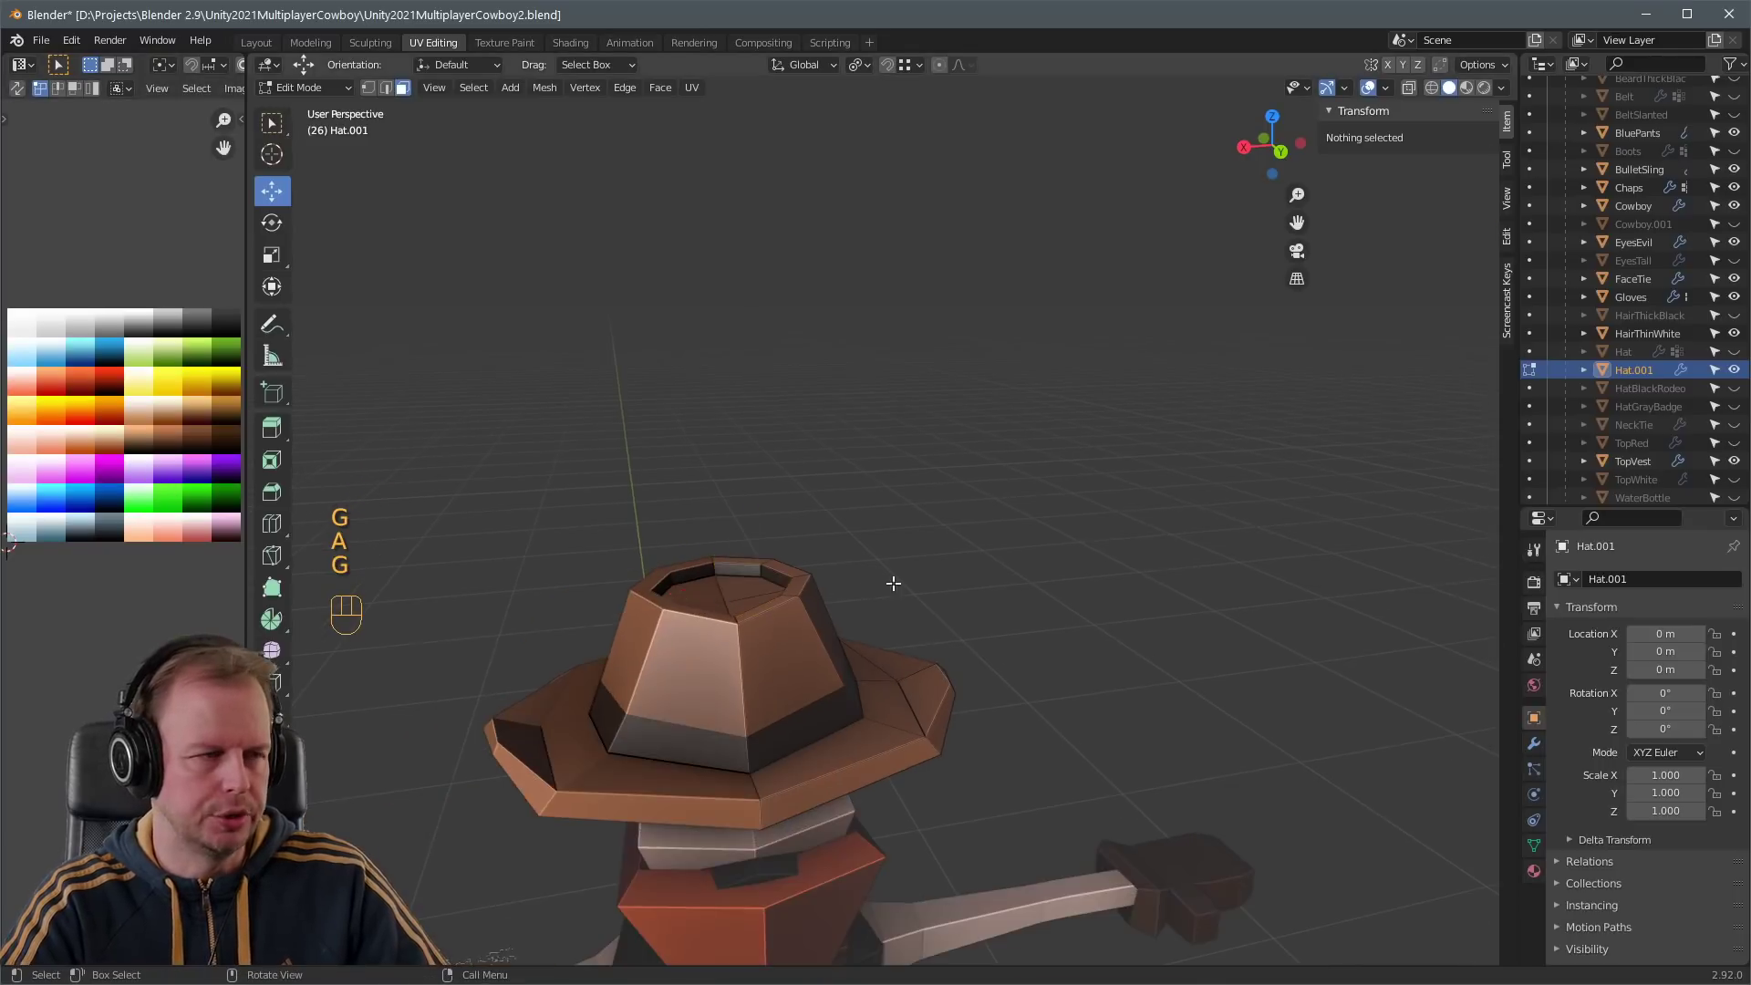
key(a)
key(g)
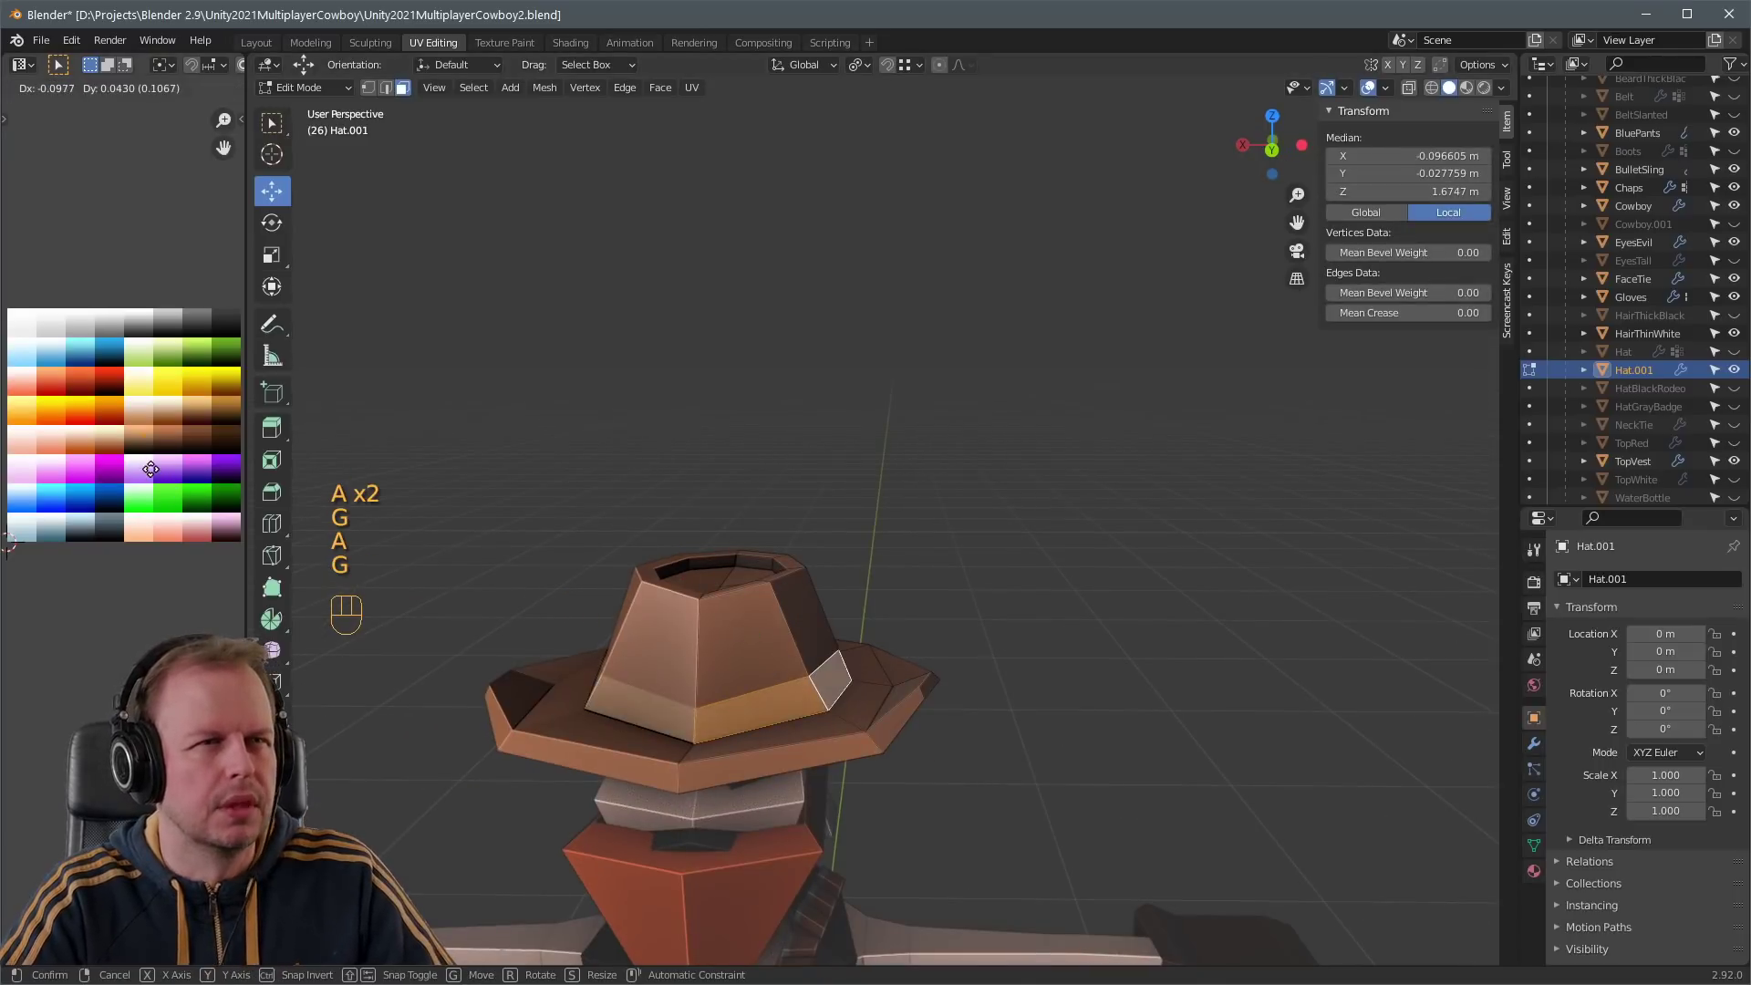
click(236, 436)
middle_drag(867, 627, 787, 616)
key(Tab)
key(ctrl+z)
key(ctrl+z)
key(g)
click(213, 554)
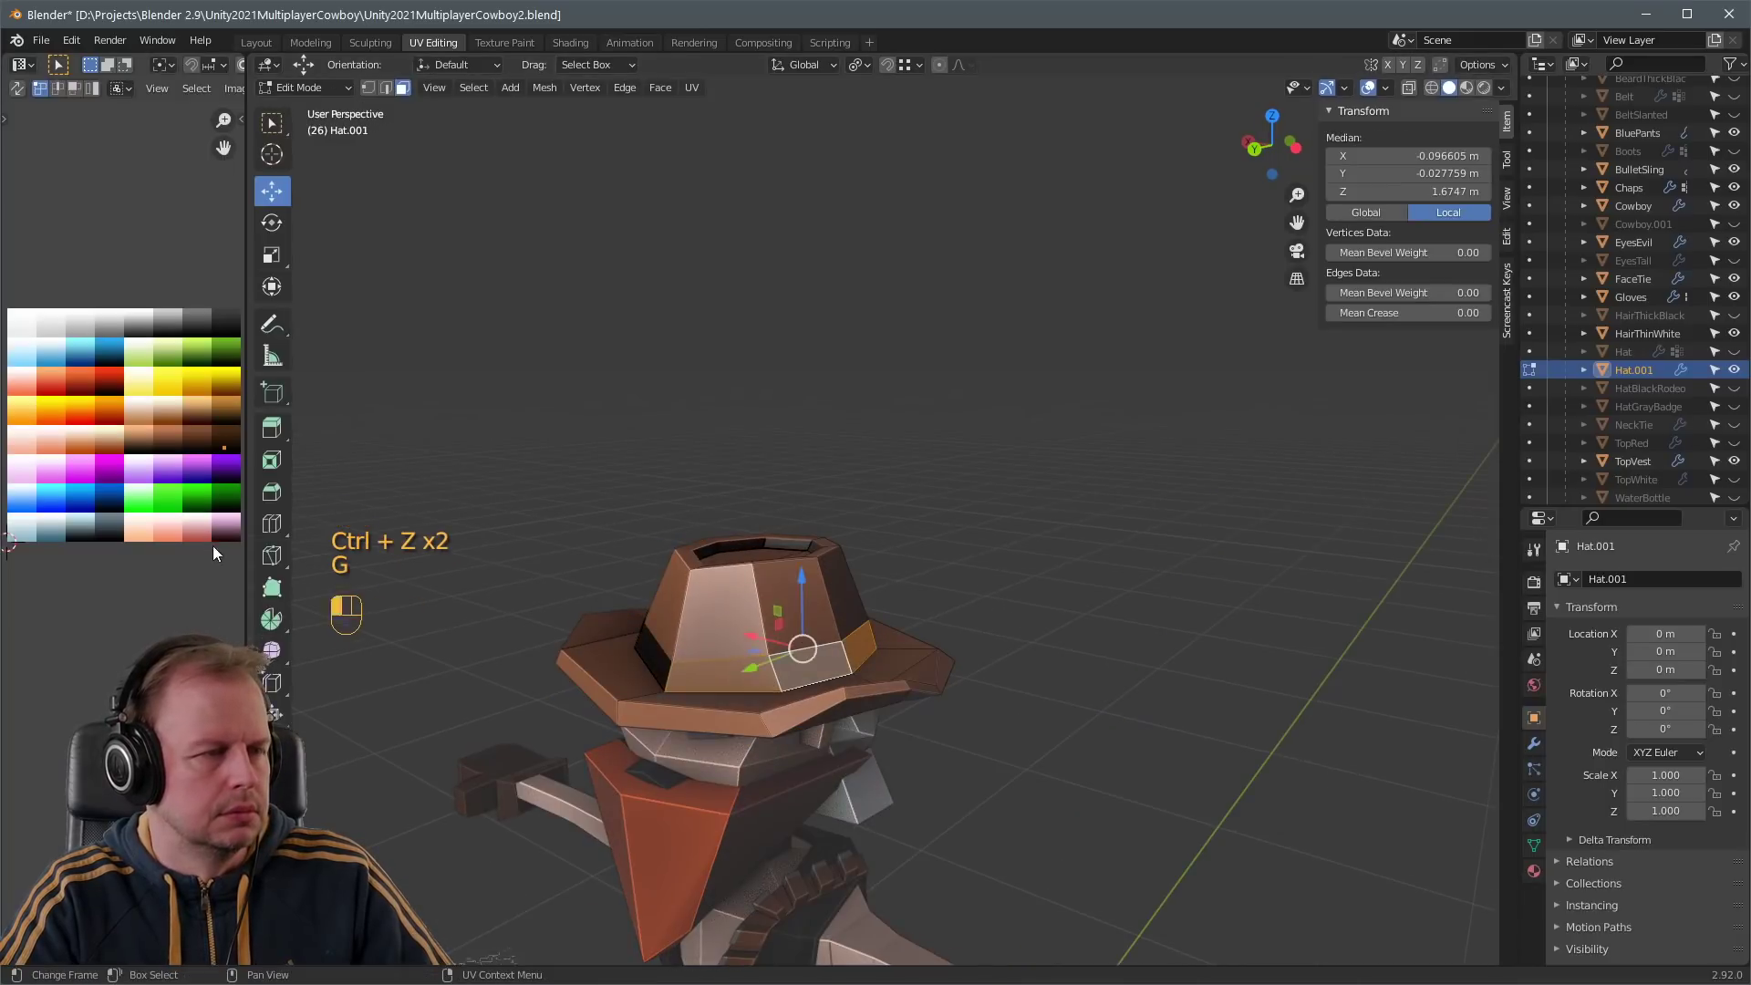
click(211, 528)
- Select the faces along the hat brim's outer edge and move their UVs to a darker brown palette shade
click(1059, 563)
middle_drag(1060, 563, 935, 568)
key(3)
key(a)
key(a)
alt+shift+click(791, 678)
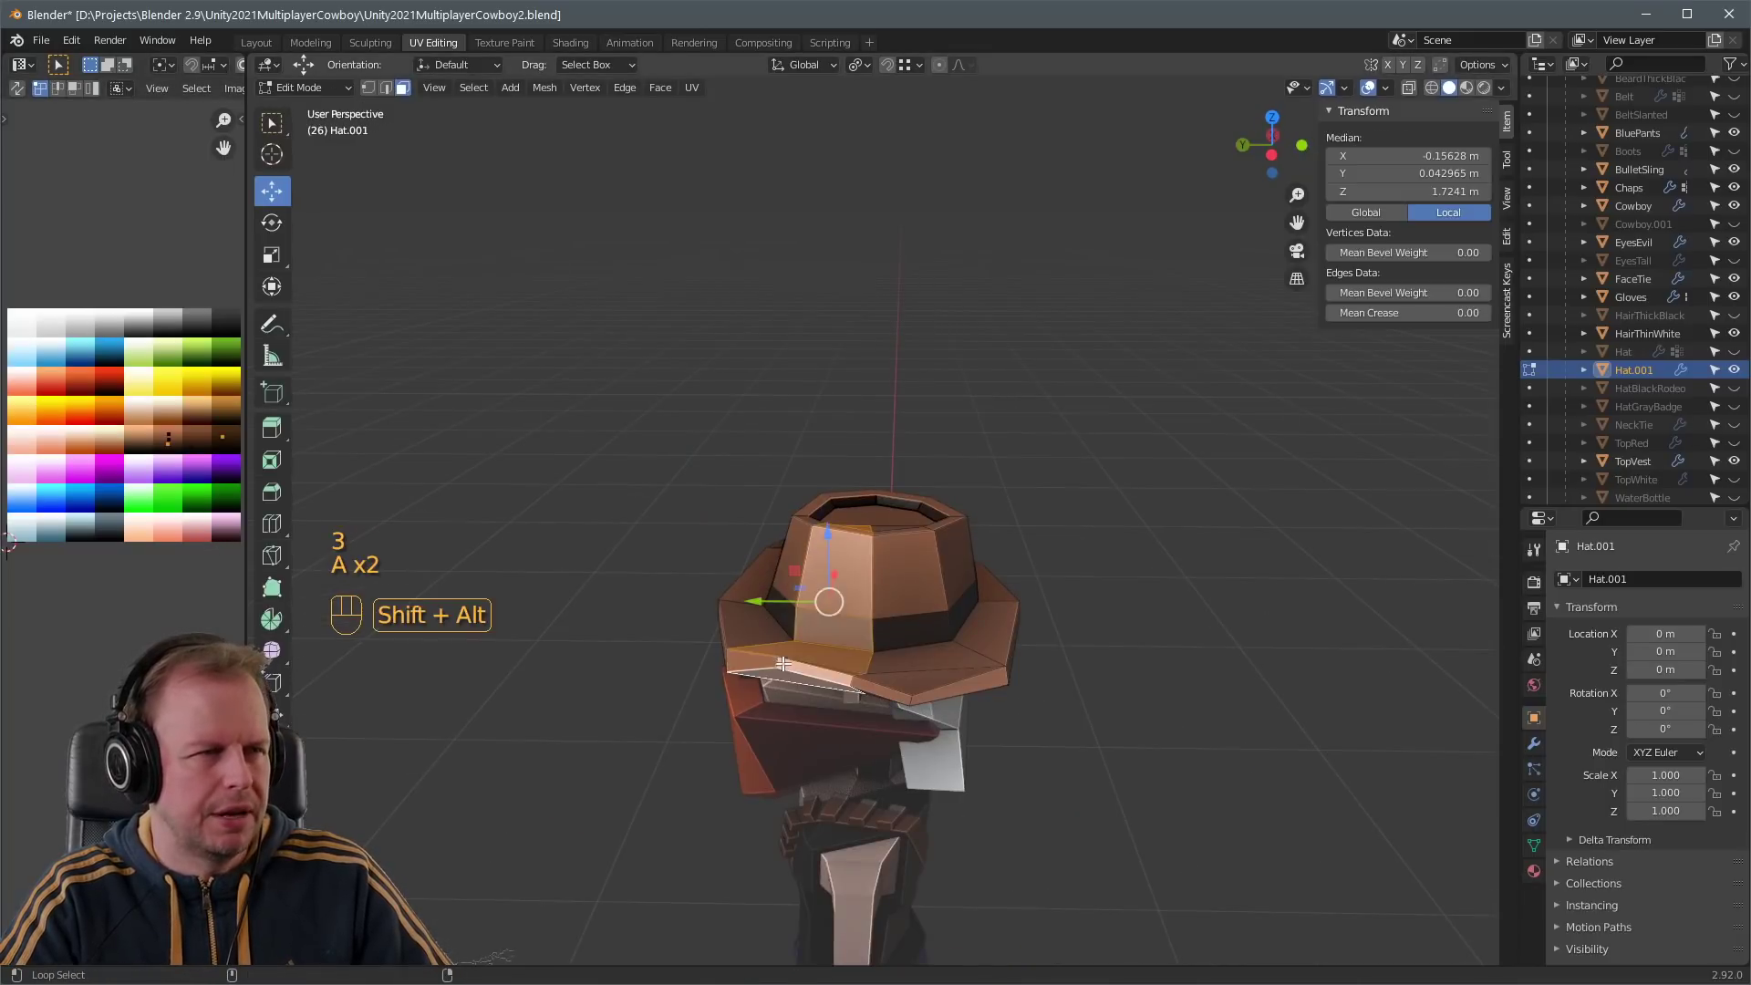
key(a)
key(a)
alt+shift+click(862, 684)
click(164, 520)
key(Tab)
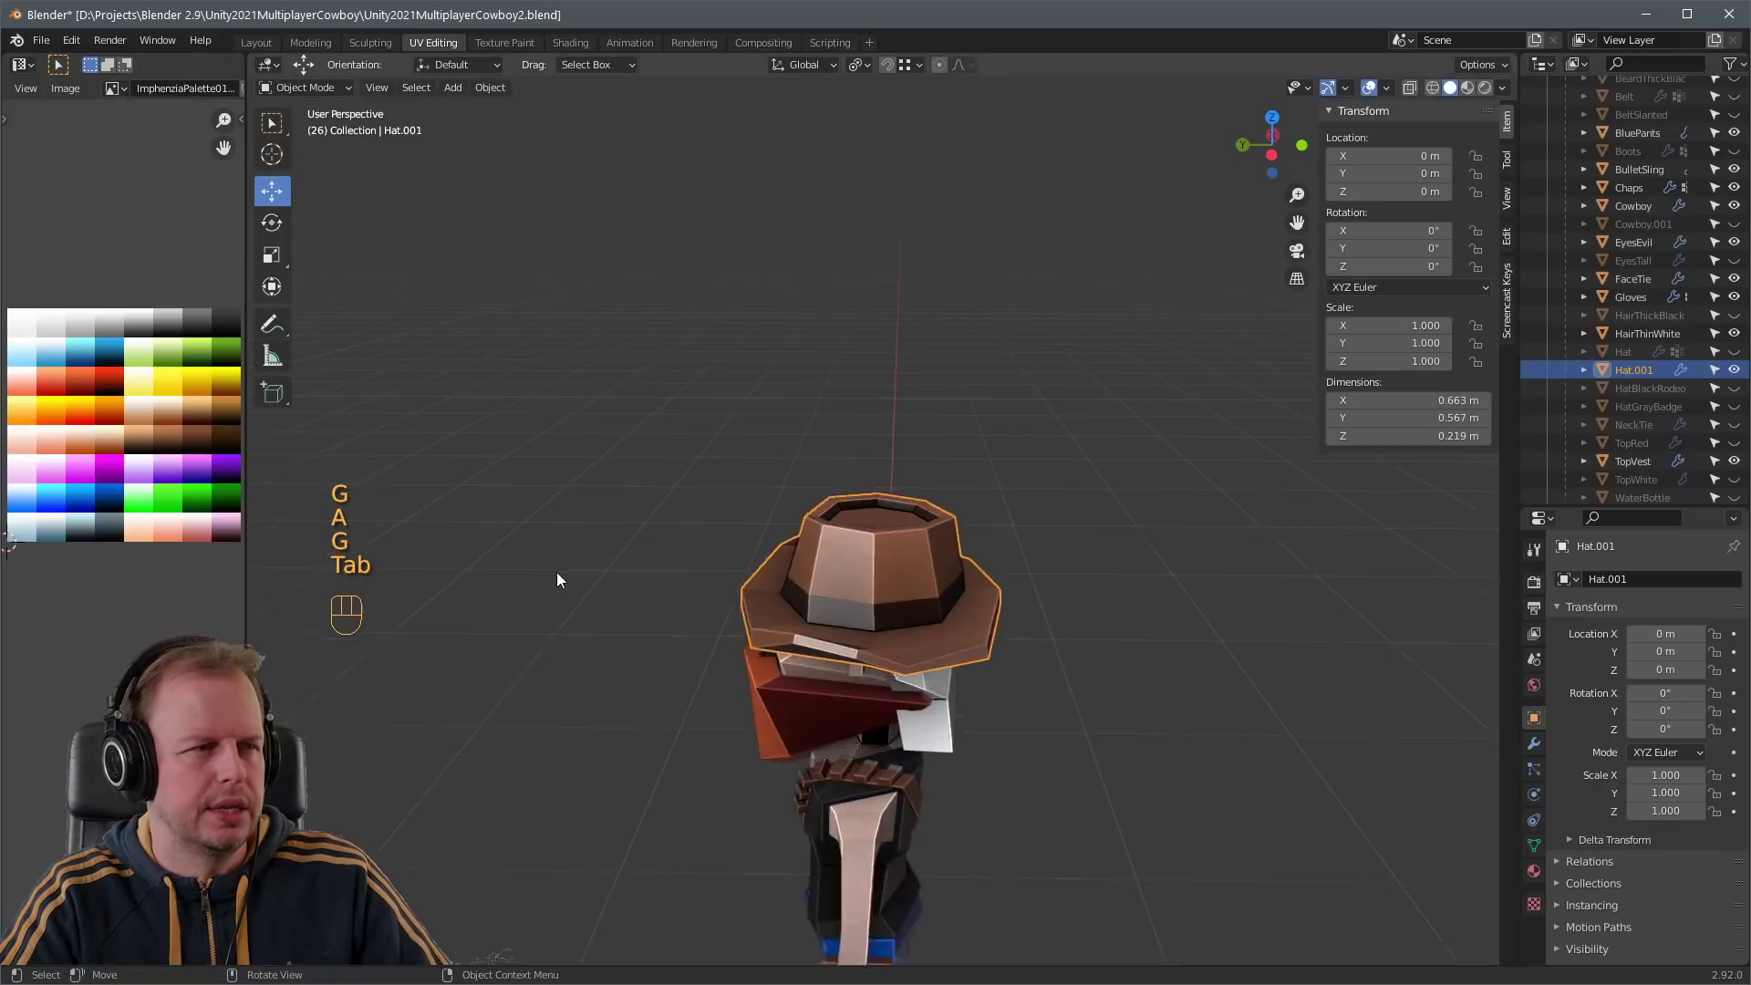
- Examine the recoloured hat on the cowboy's head from several angles and distances
scroll(584, 583, down, 5)
scroll(854, 544, up, 8)
middle_drag(930, 622, 892, 662)
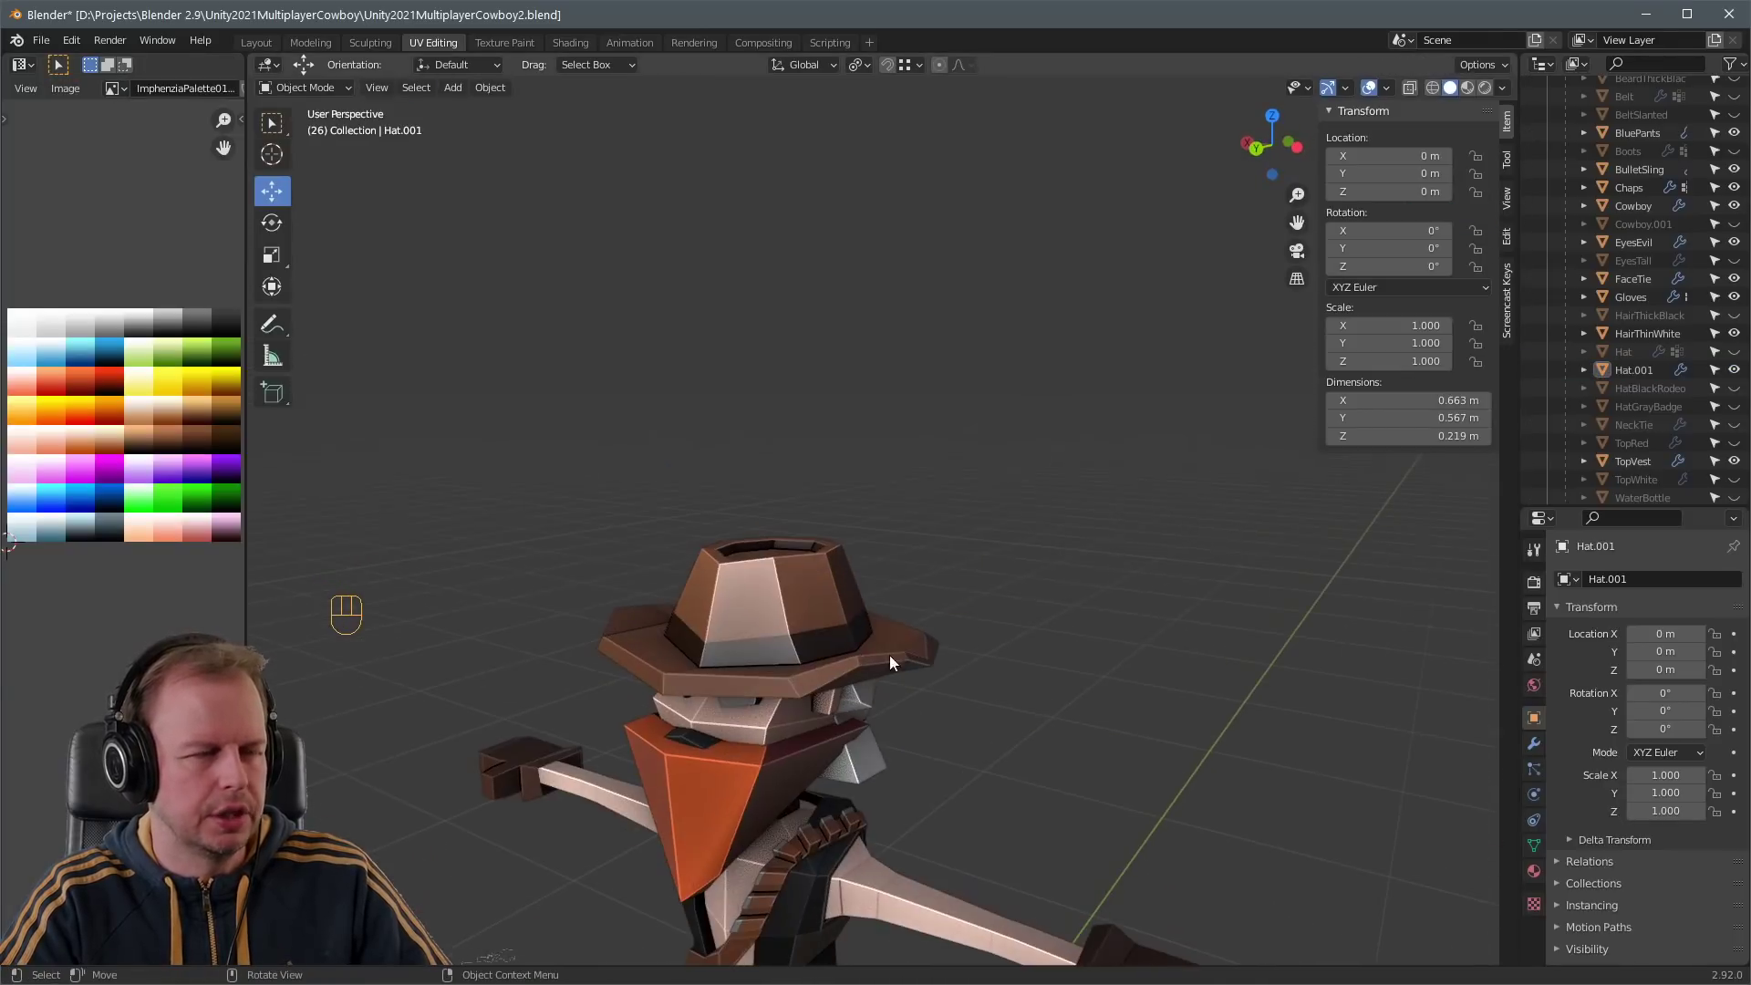
key(Tab)
key(3)
middle_drag(795, 615, 894, 634)
click(925, 700)
scroll(831, 598, down, 3)
scroll(894, 634, down, 2)
scroll(1600, 425, down, 1)
- Rename the reshaped hat HatTelescope and return to object mode
double_click(1634, 352)
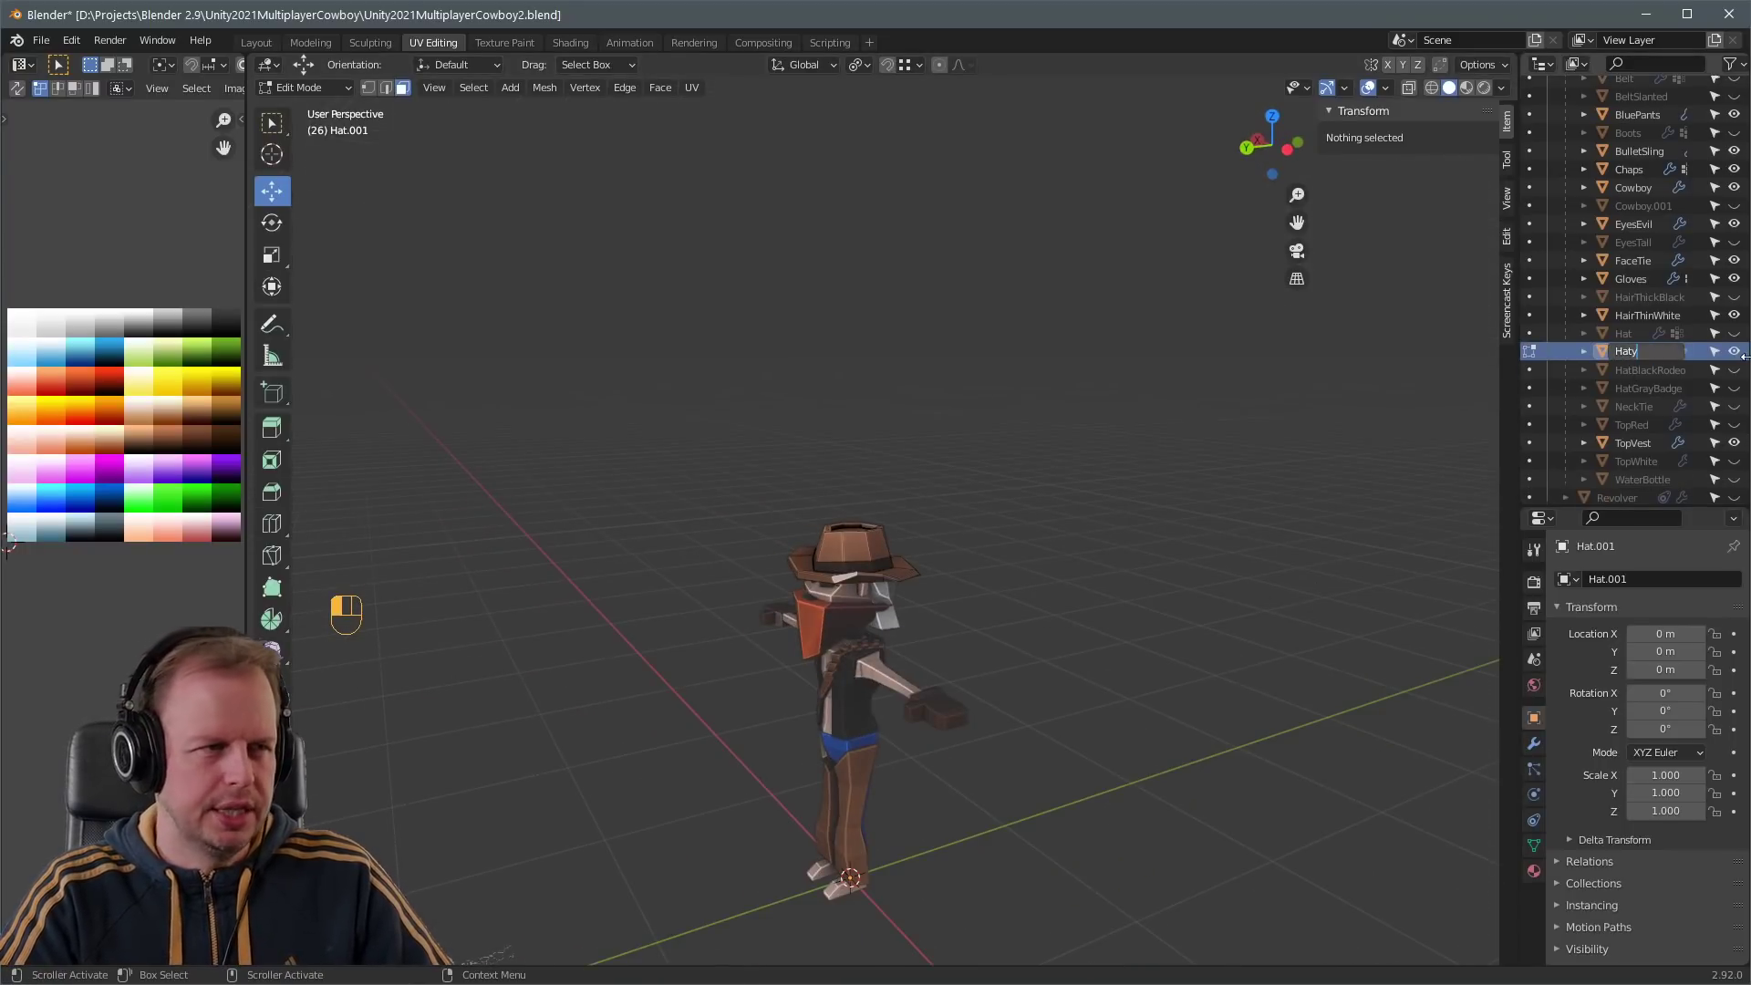
text(HatTelescope)
key(Return)
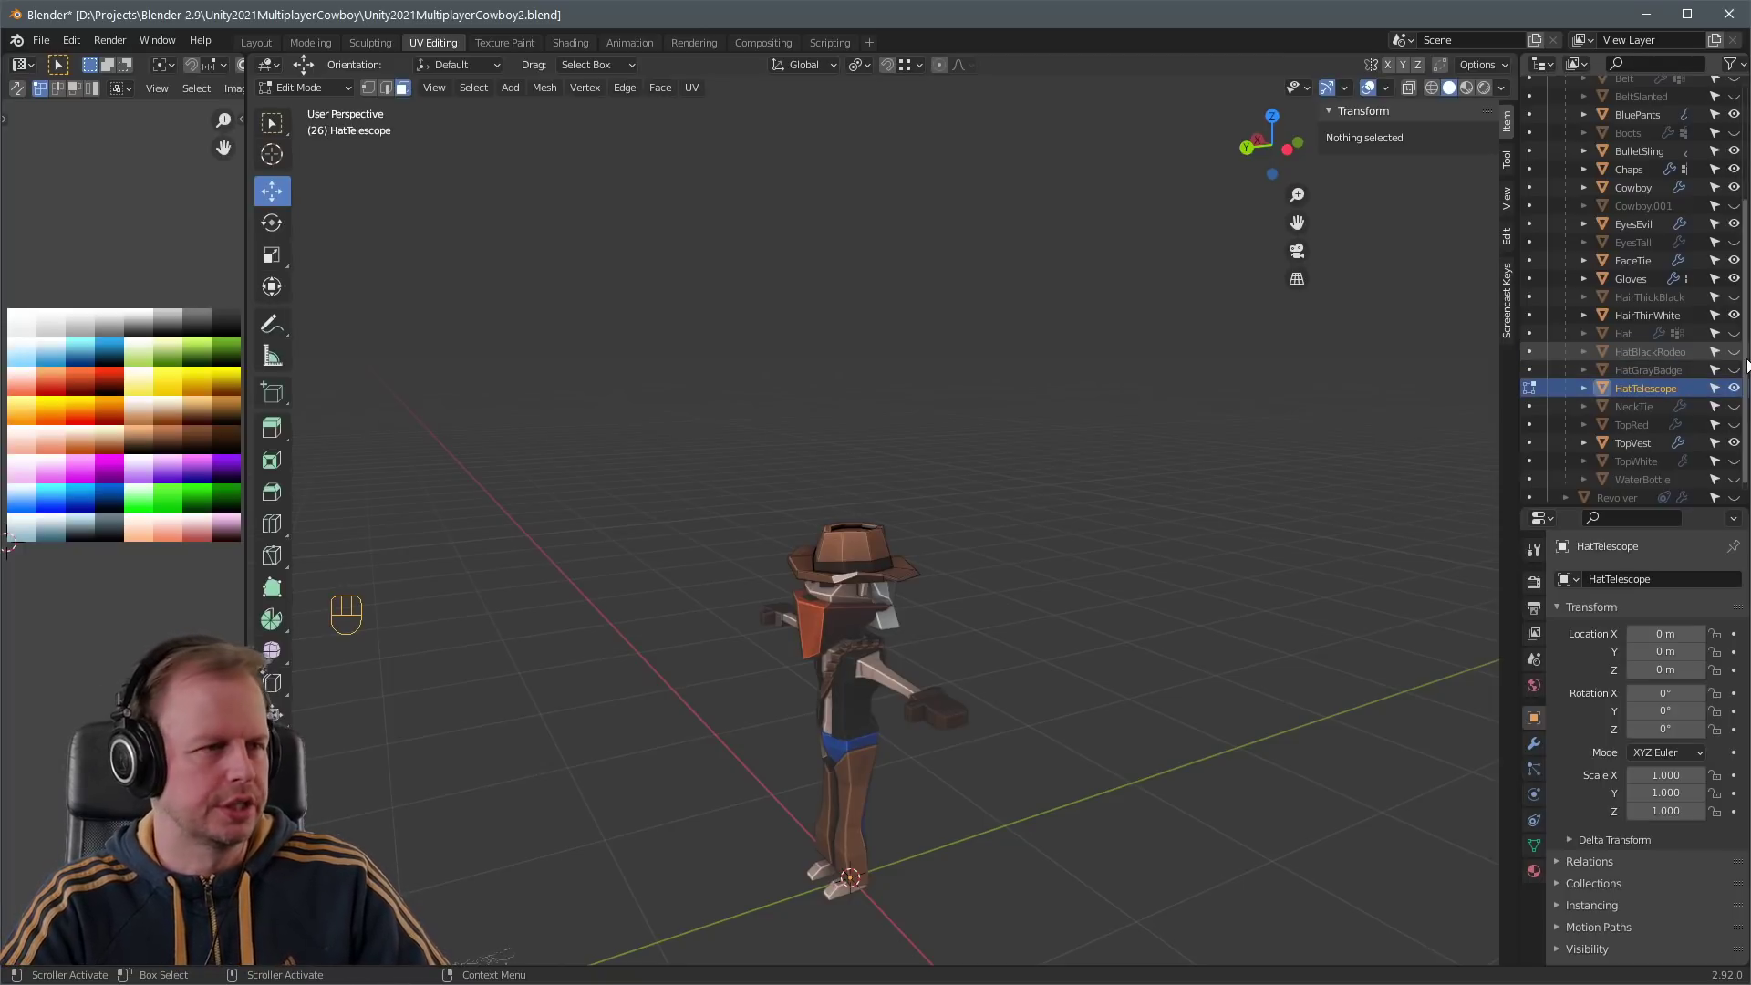
key(Tab)
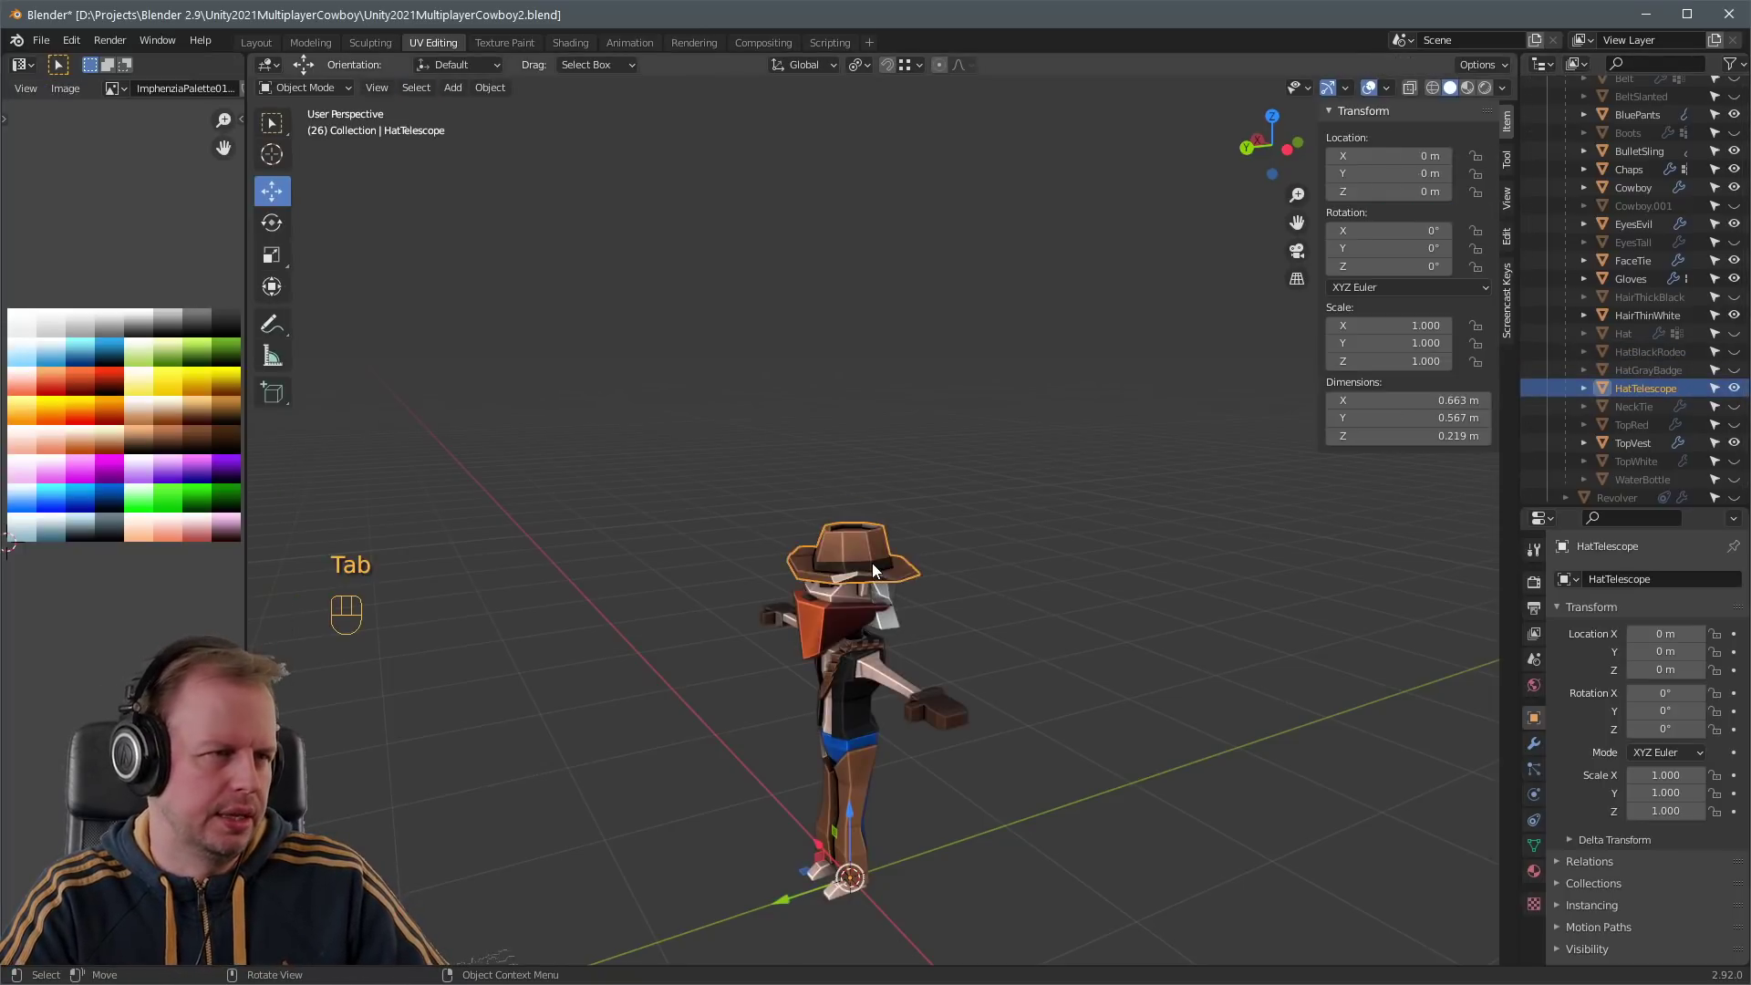
- Show the original Hat instead of HatTelescope, duplicate it in place with the original hidden, and save the file
click(1646, 314)
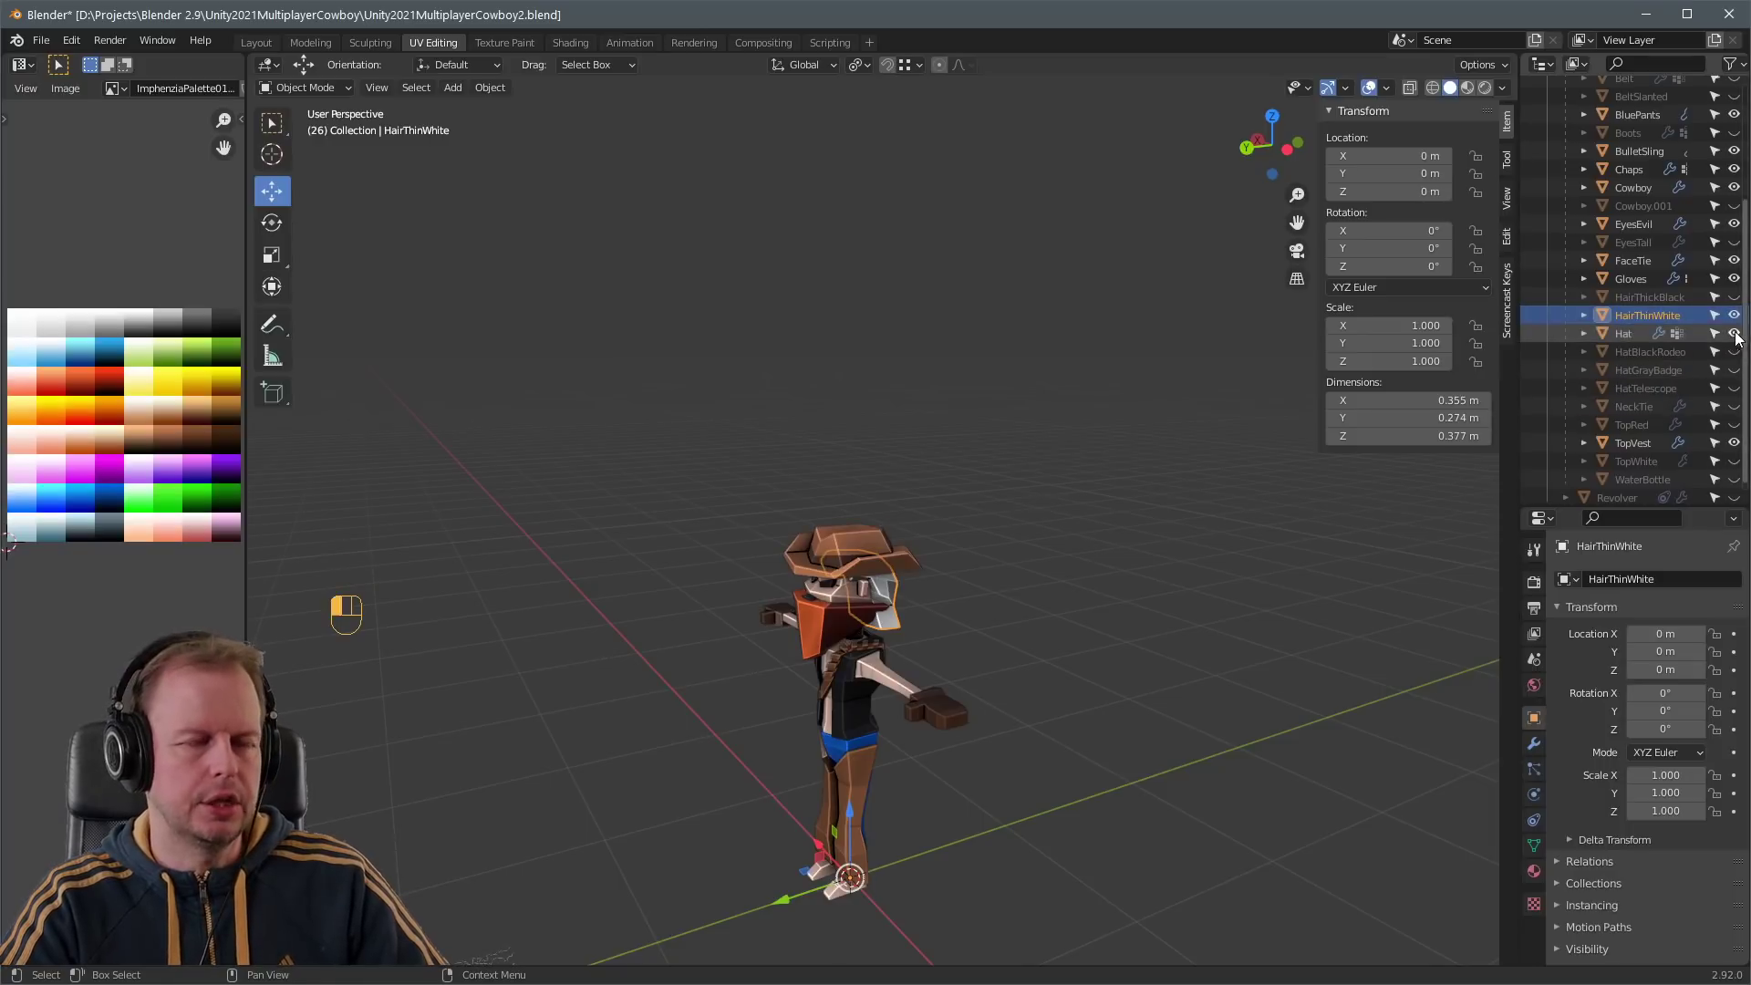
click(868, 548)
key(shift+d)
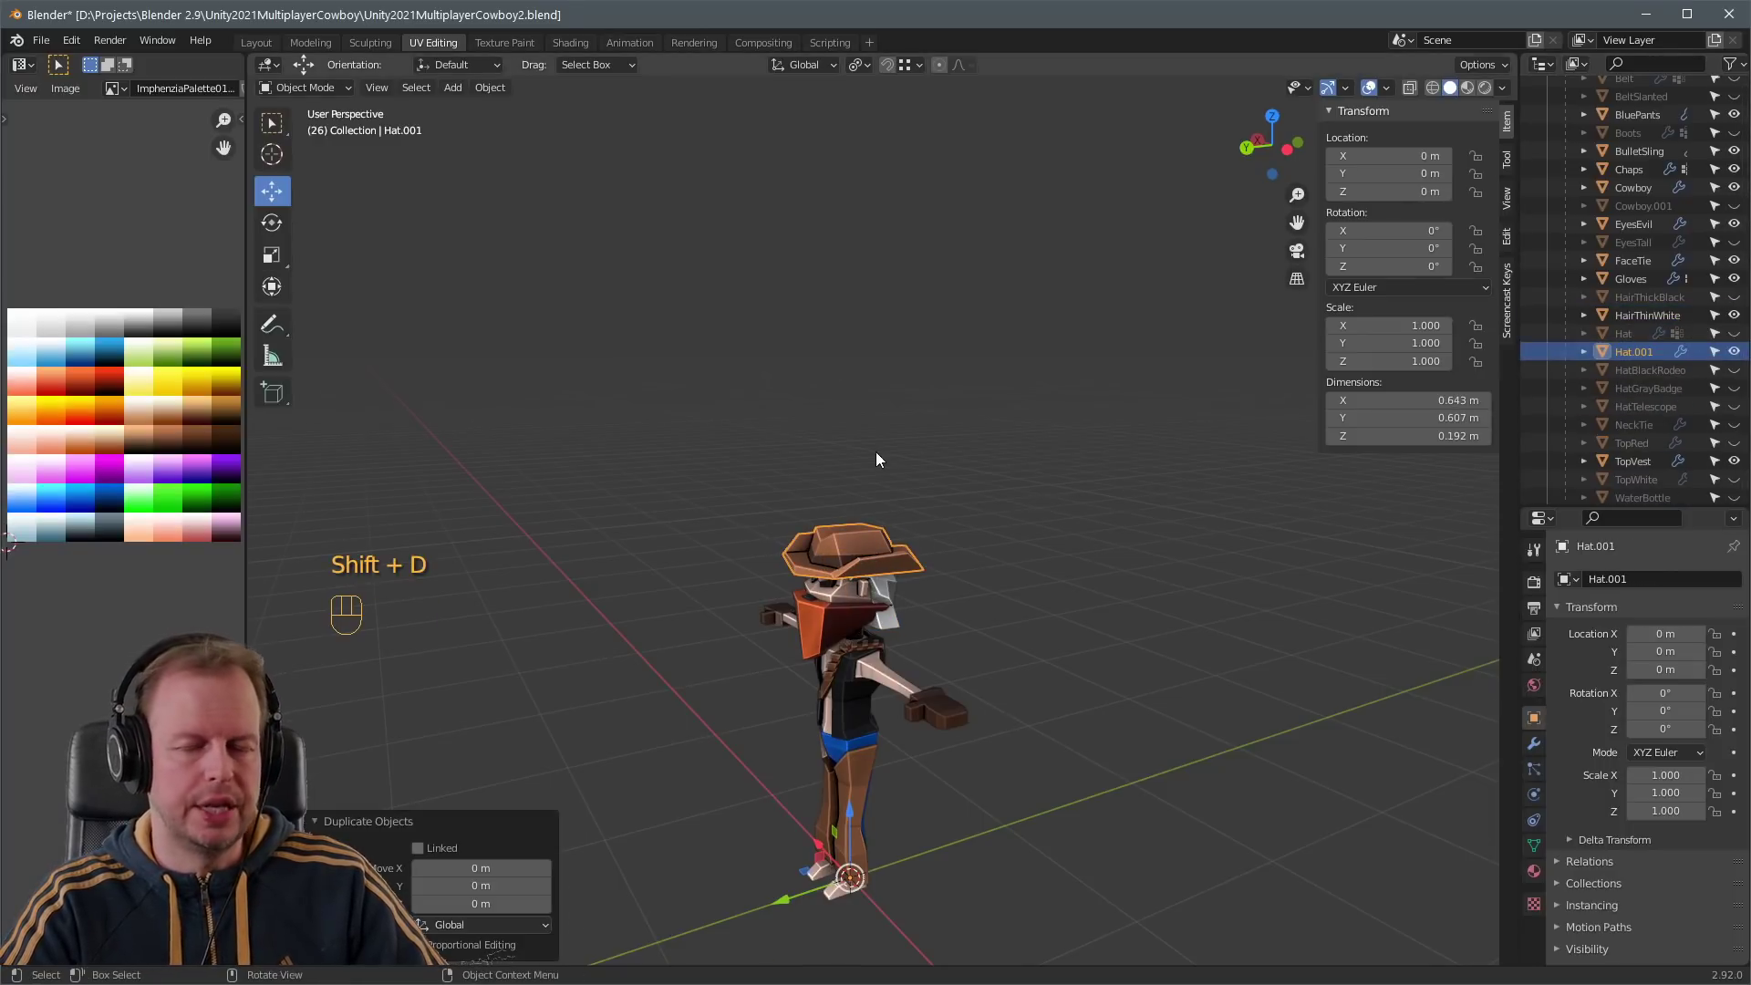
scroll(848, 511, up, 3)
key(ctrl+s)
click(813, 558)
key(Tab)
key(3)
middle_drag(788, 518, 809, 572)
key(3)
key(Tab)
click(809, 574)
key(3)
key(g)
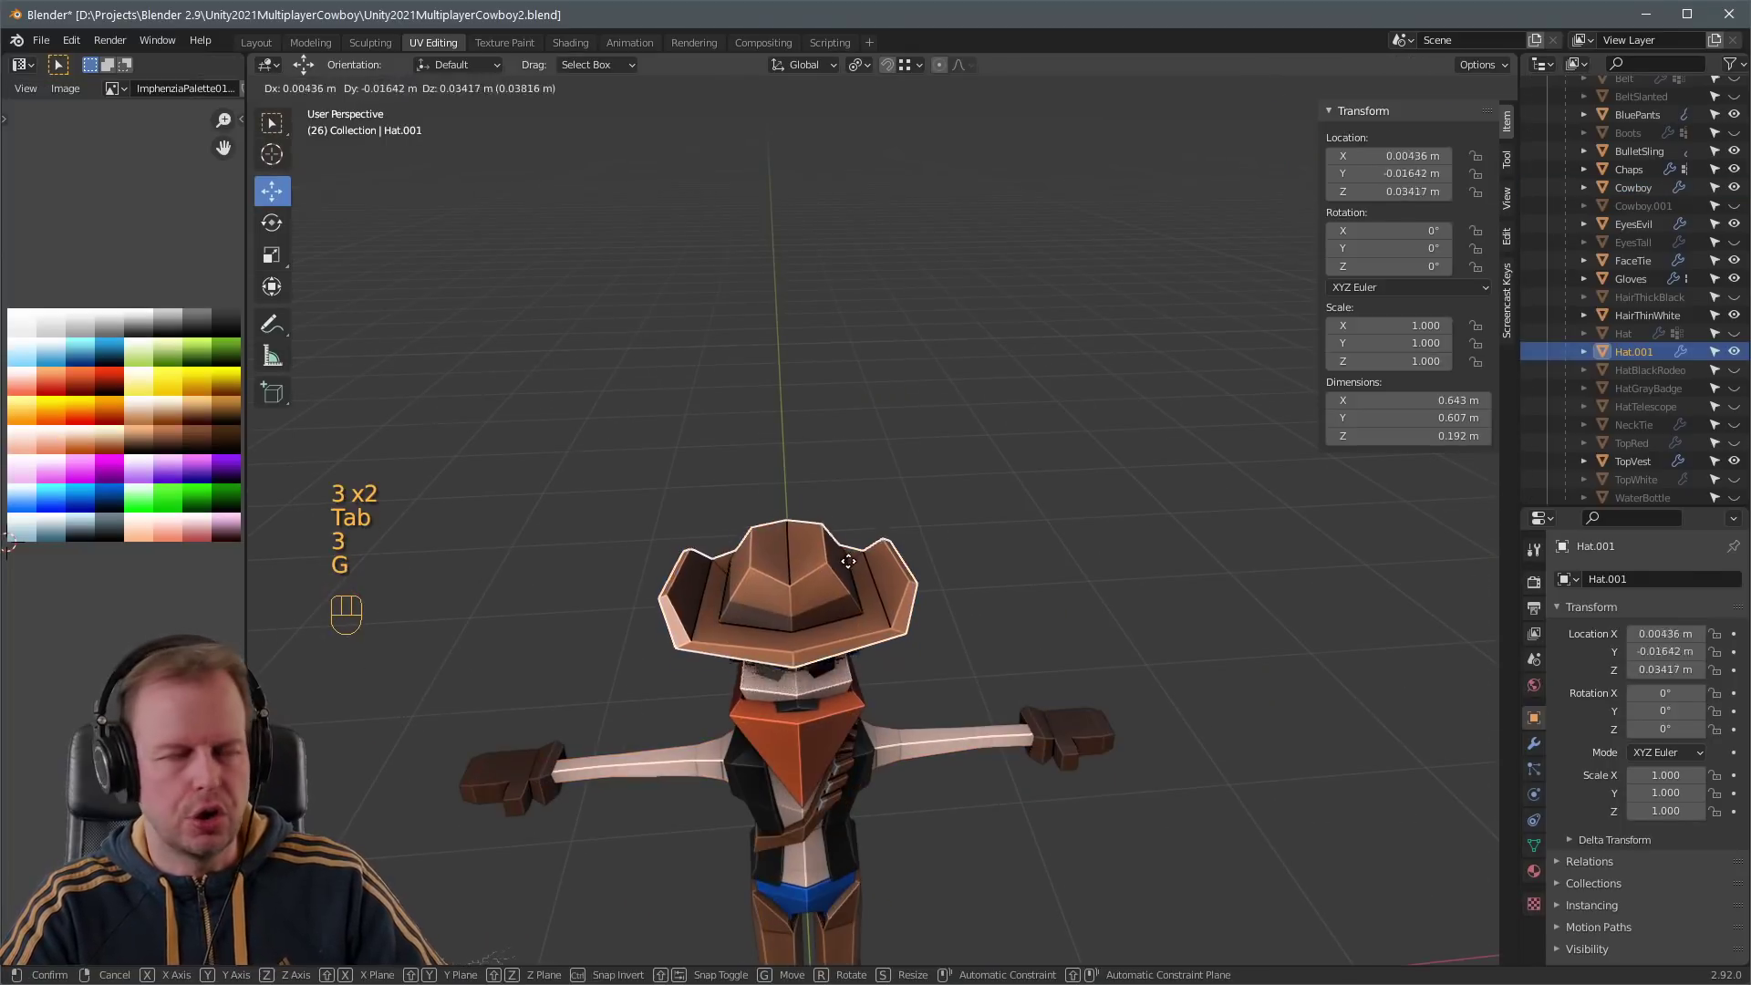
right_click(815, 567)
- Raise the top face of the duplicated hat's crown by about 0.03 m, then rotate and reposition it
key(Tab)
key(3)
click(820, 571)
key(g)
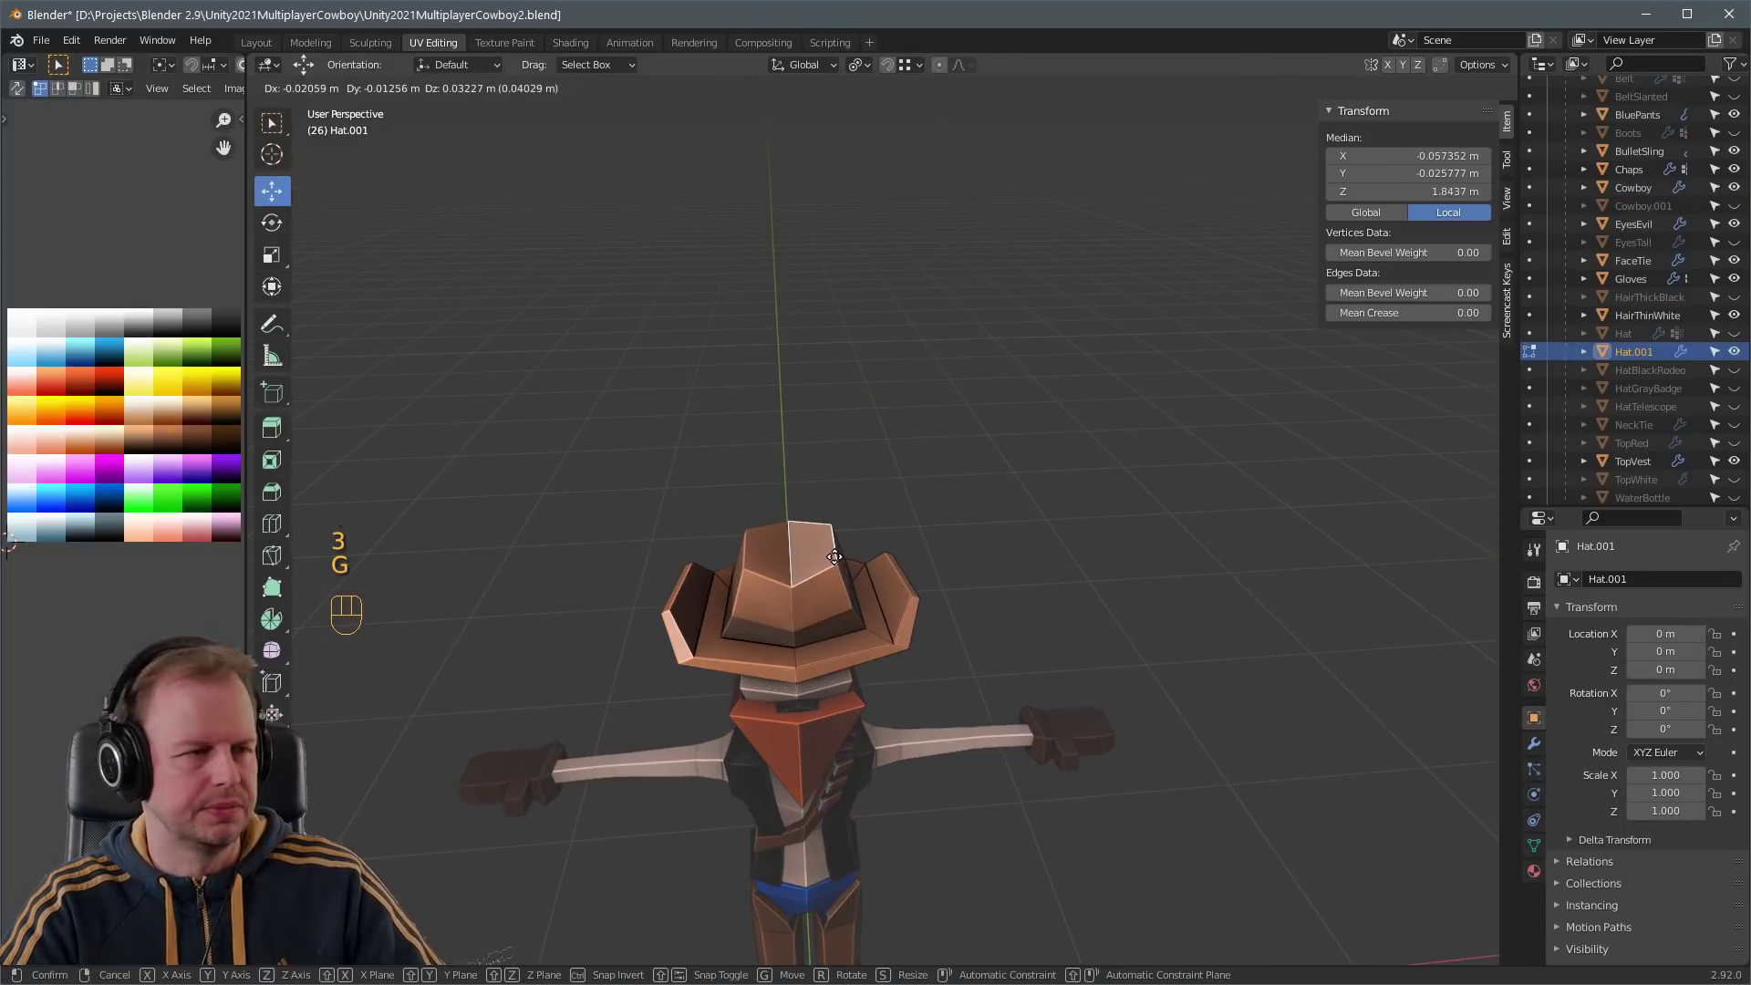
click(834, 556)
mouse_move(835, 557)
middle_down()
mouse_move(850, 639)
mouse_move(914, 446)
mouse_move(952, 419)
mouse_move(833, 545)
mouse_move(848, 541)
middle_up()
key(r)
click(848, 620)
key(g)
click(854, 613)
- Inset the crown's side faces by about 0.05 m and shrink them inwards by about 0.014 m
key(3)
click(838, 565)
key(i)
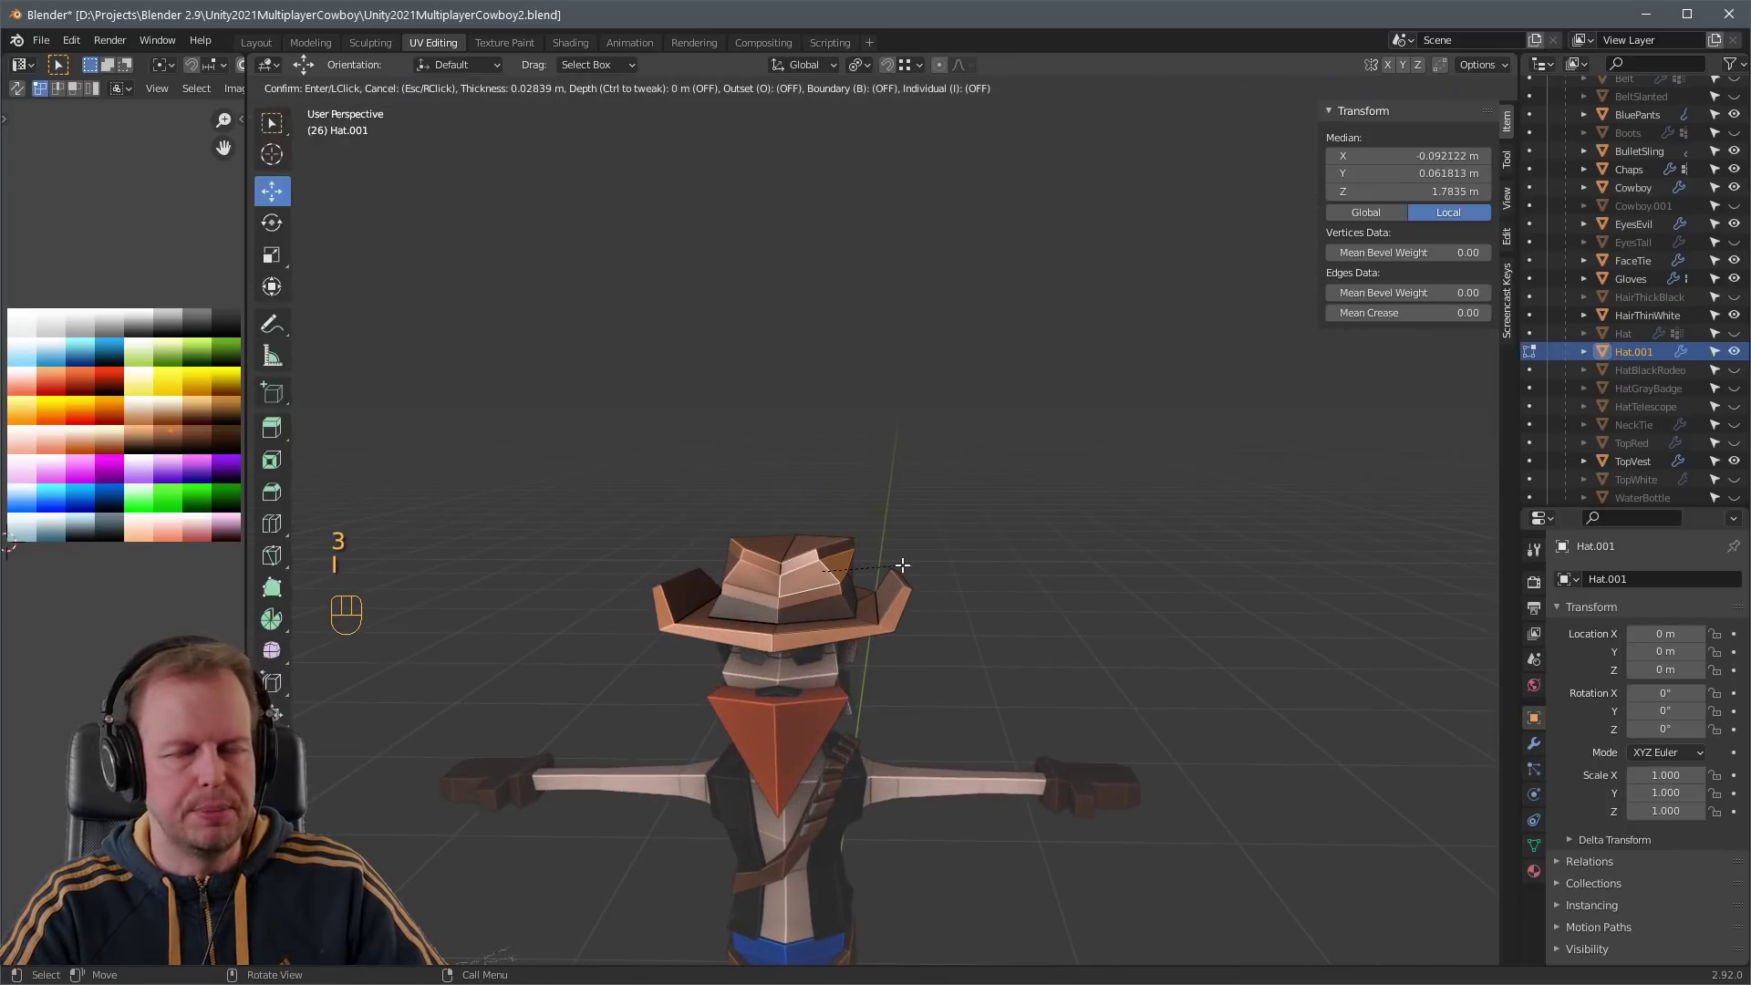
right_click(910, 561)
key(i)
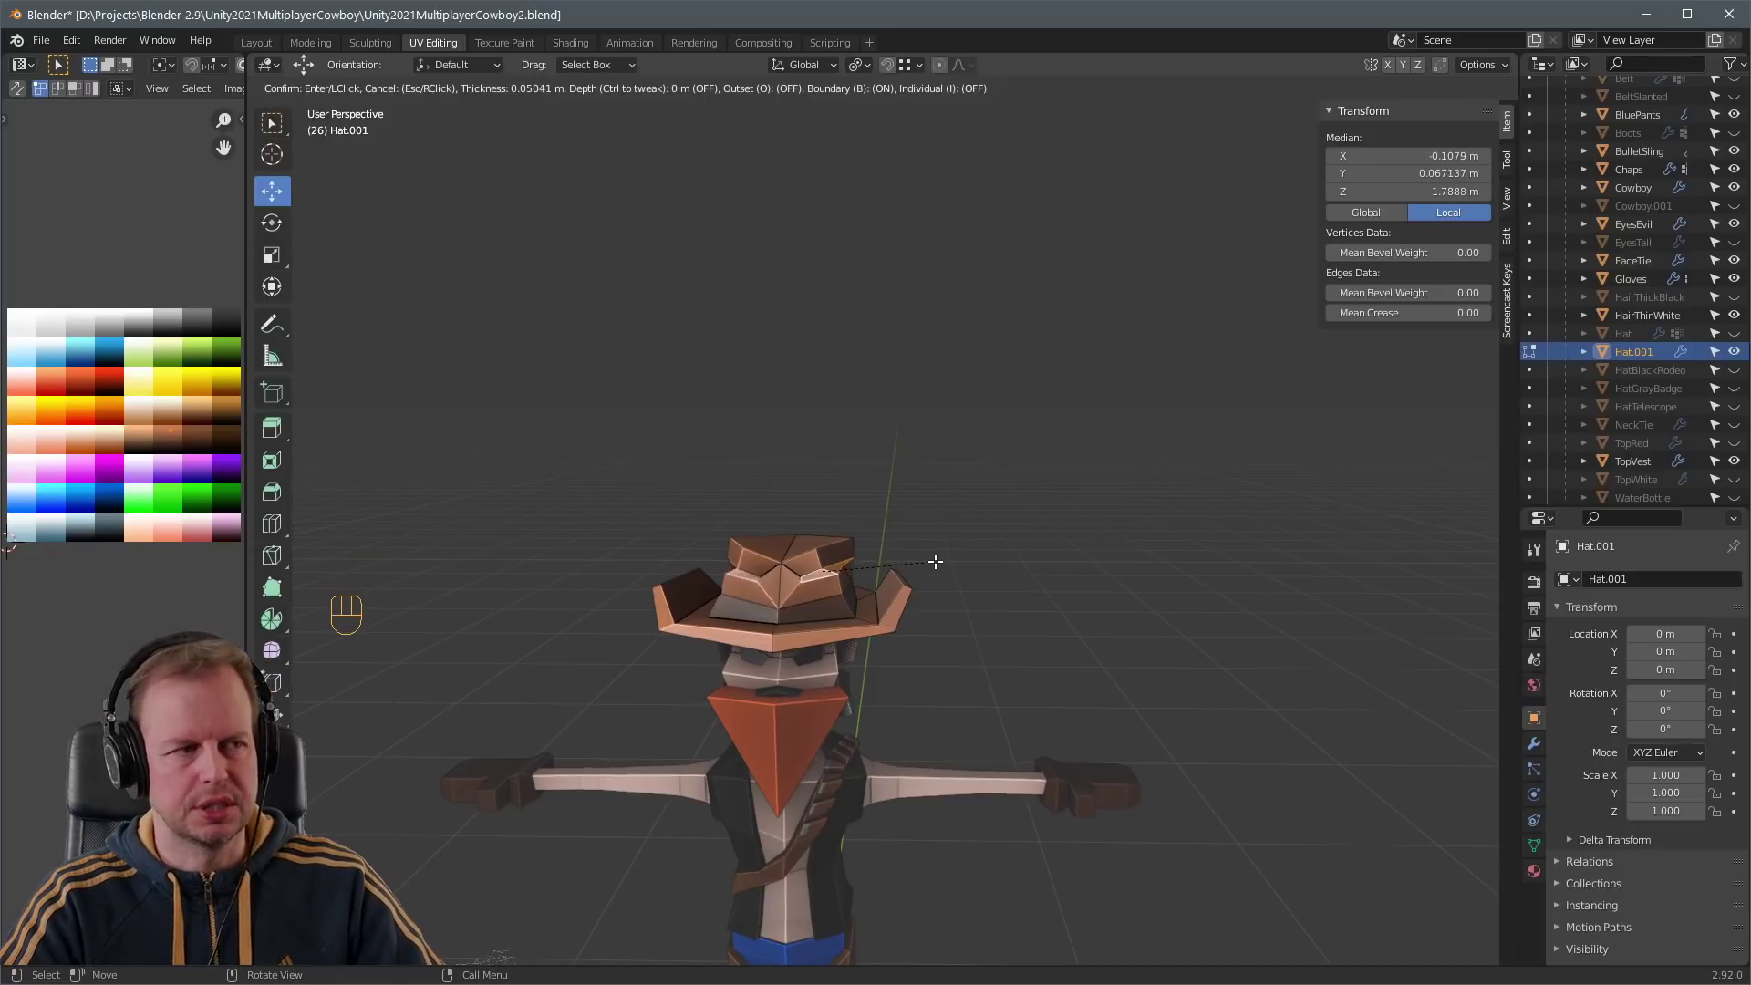
click(934, 562)
key(alt+s)
click(923, 565)
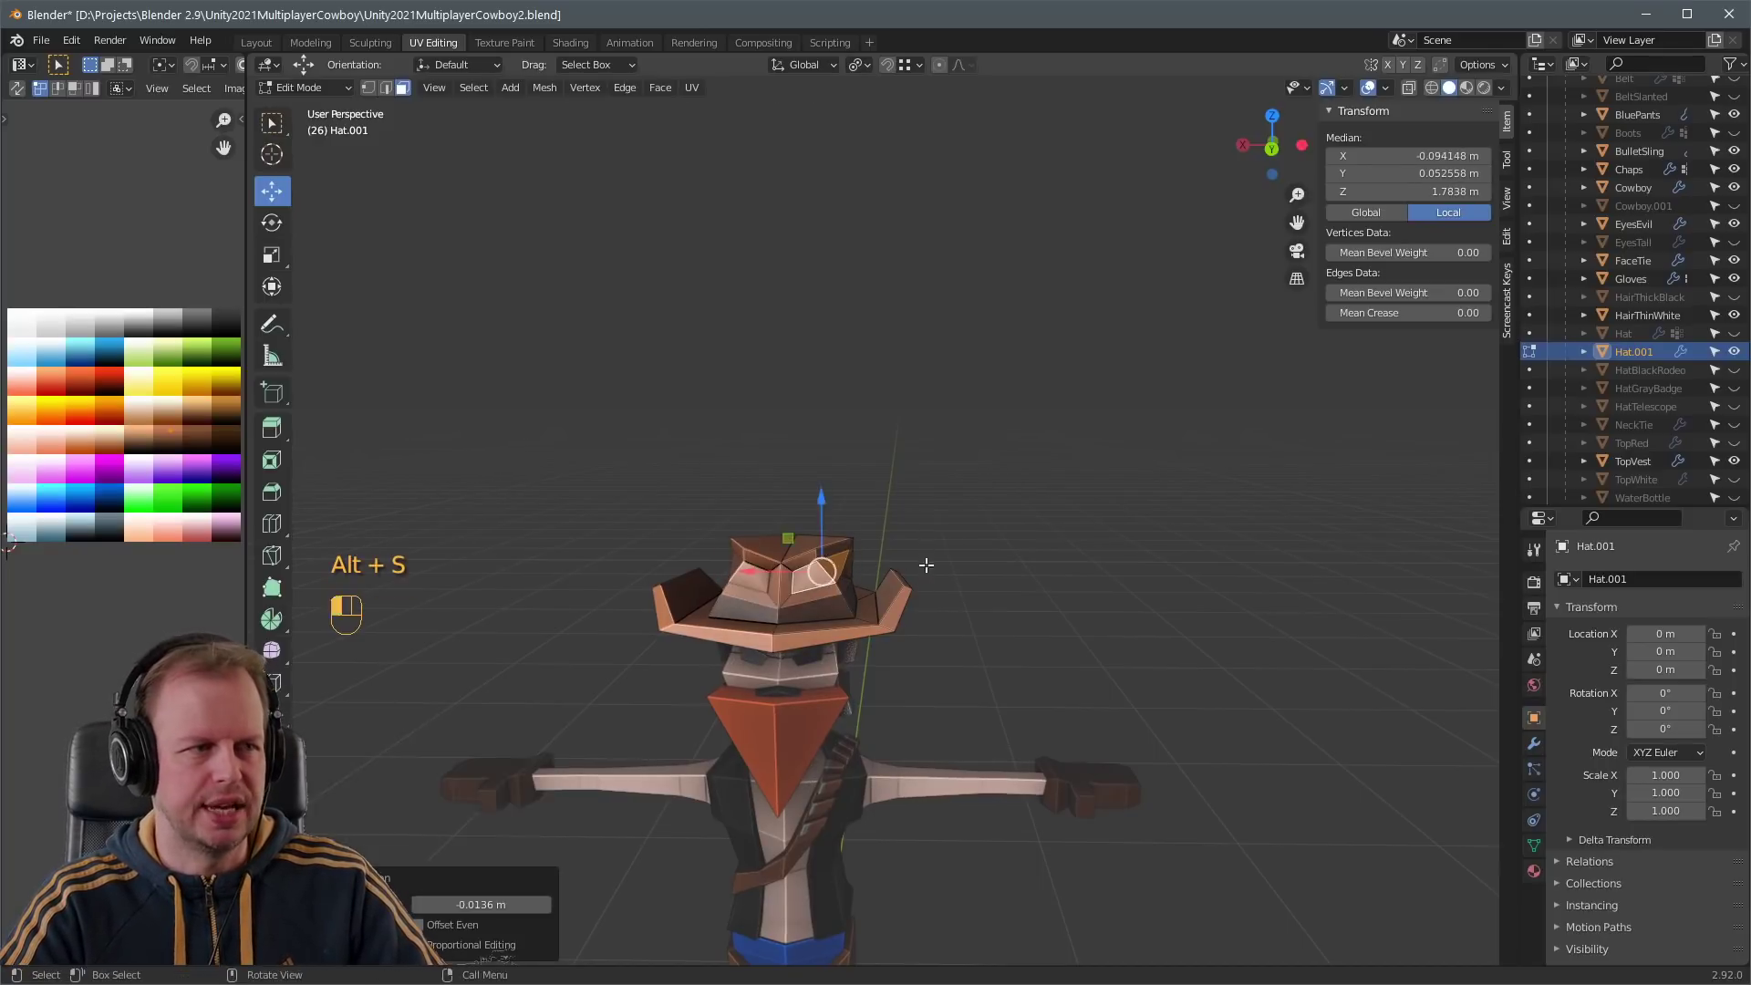
- Move an upper edge of the crown slightly upwards to sharpen its outline
mouse_move(919, 563)
middle_down()
mouse_move(954, 559)
mouse_move(923, 559)
middle_up()
scroll(954, 560, up, 2)
key(2)
click(814, 556)
key(g)
click(817, 546)
key(3)
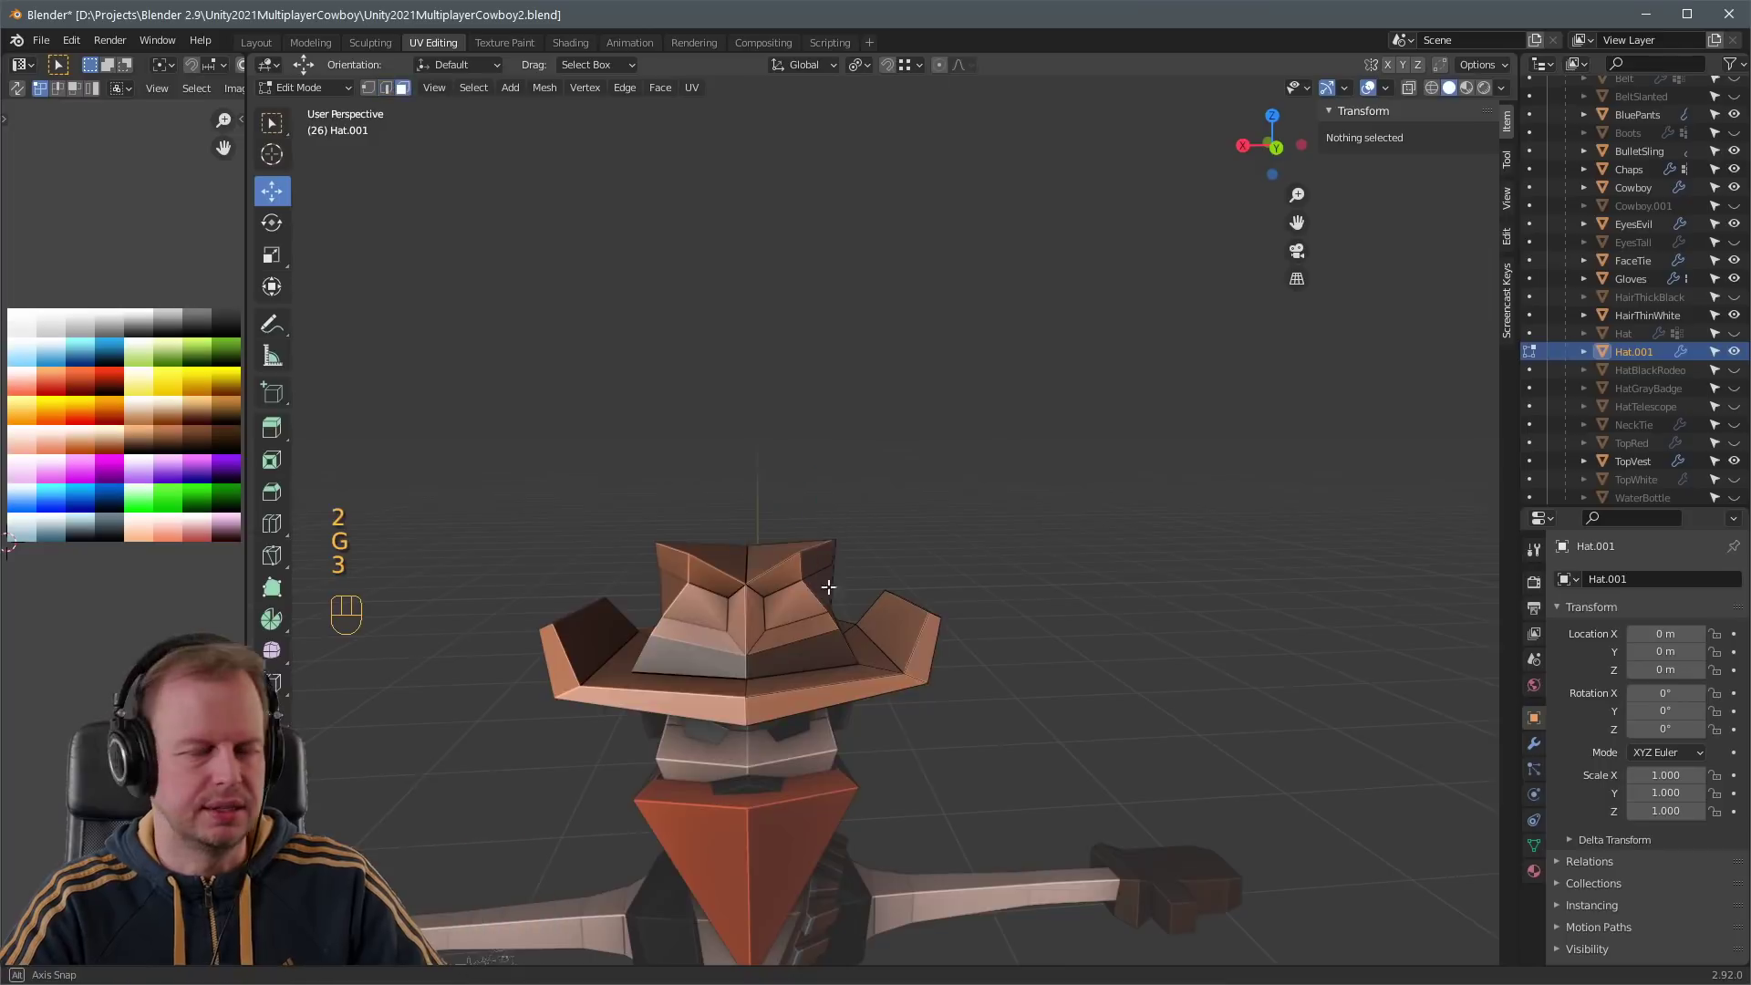
- Reposition individual vertices on the front of the crown to reshape the dents
middle_drag(826, 591, 869, 597)
key(1)
click(869, 598)
key(g)
click(867, 591)
key(g)
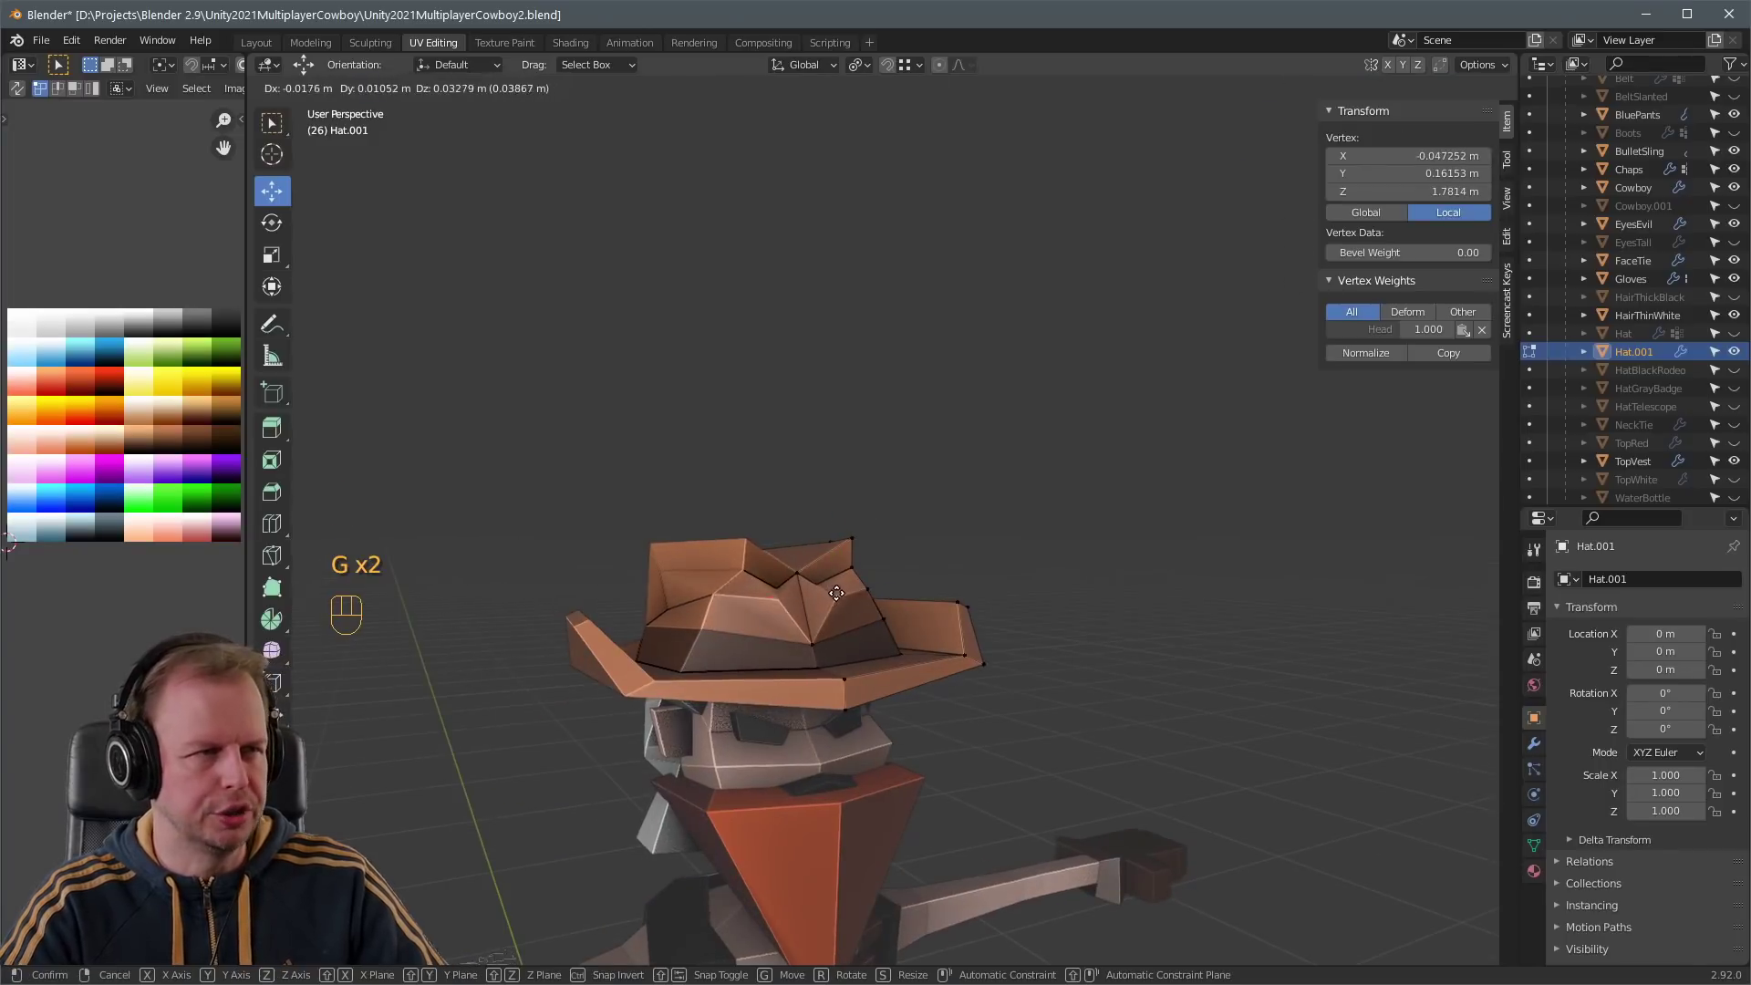
click(836, 594)
- Leave mesh editing and delete the duplicated hat from the cowboy
scroll(836, 594, down, 3)
key(Tab)
middle_drag(858, 581, 978, 539)
scroll(832, 584, up, 3)
key(3)
scroll(979, 539, down, 3)
key(Tab)
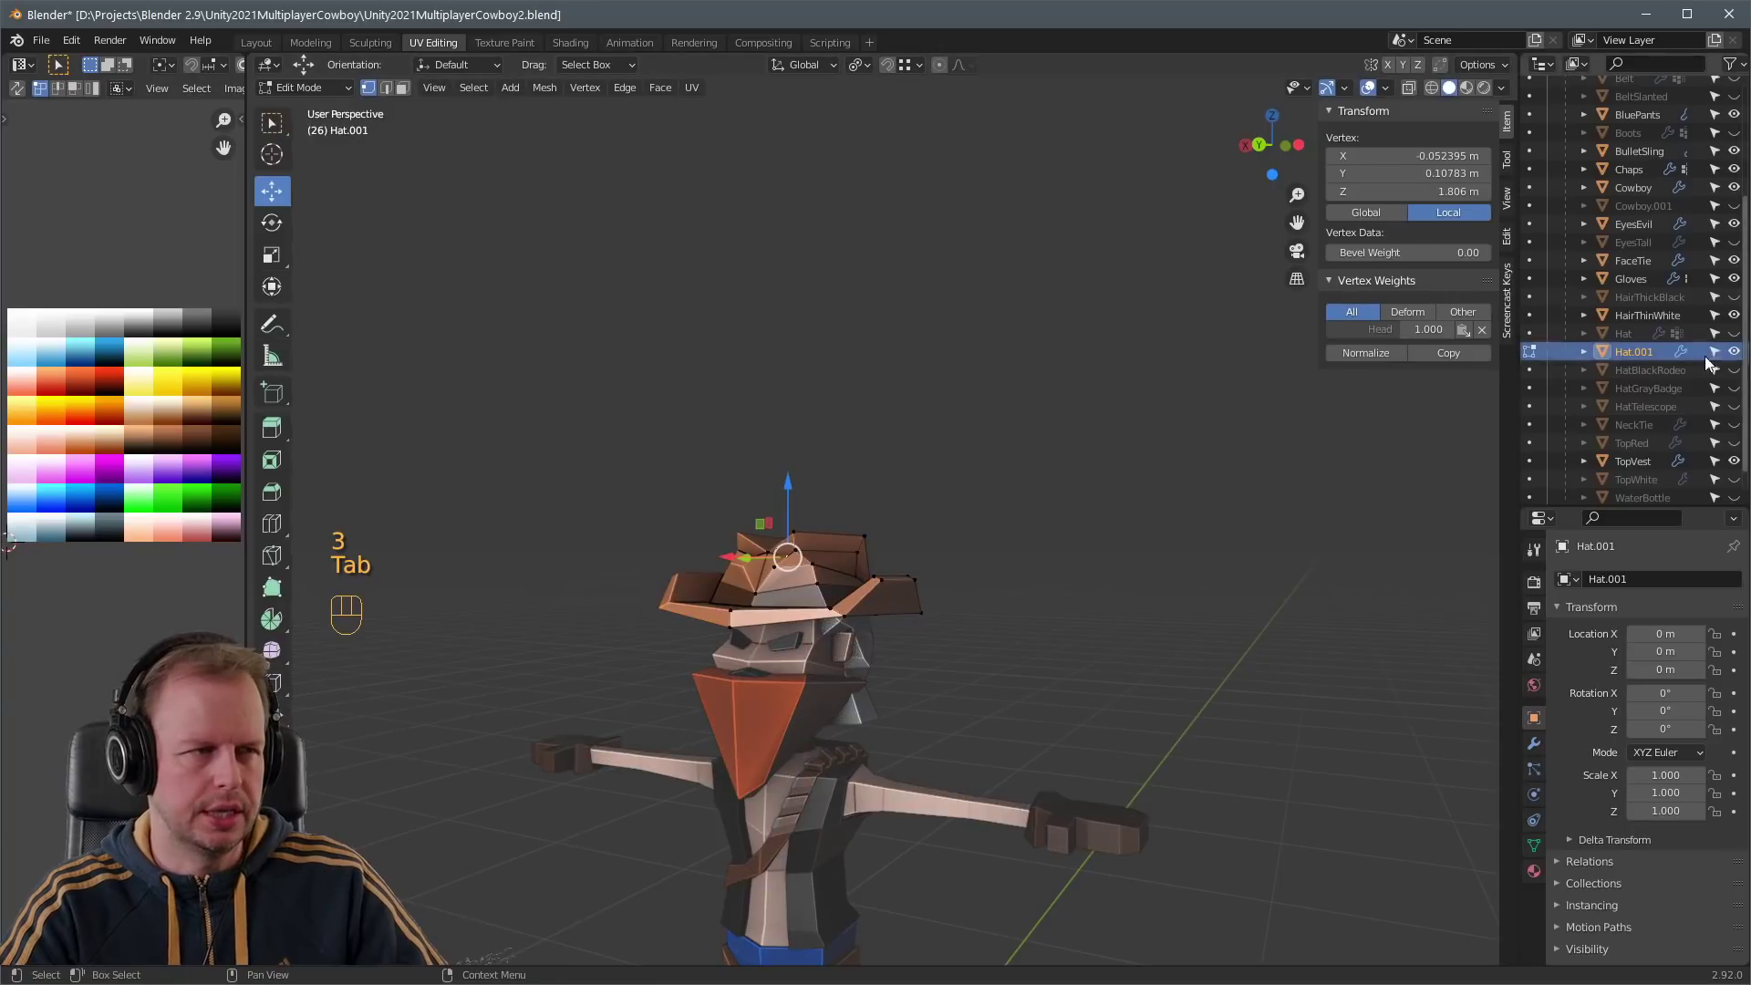
key(Tab)
key(Delete)
middle_drag(862, 549, 839, 626)
scroll(839, 625, up, 4)
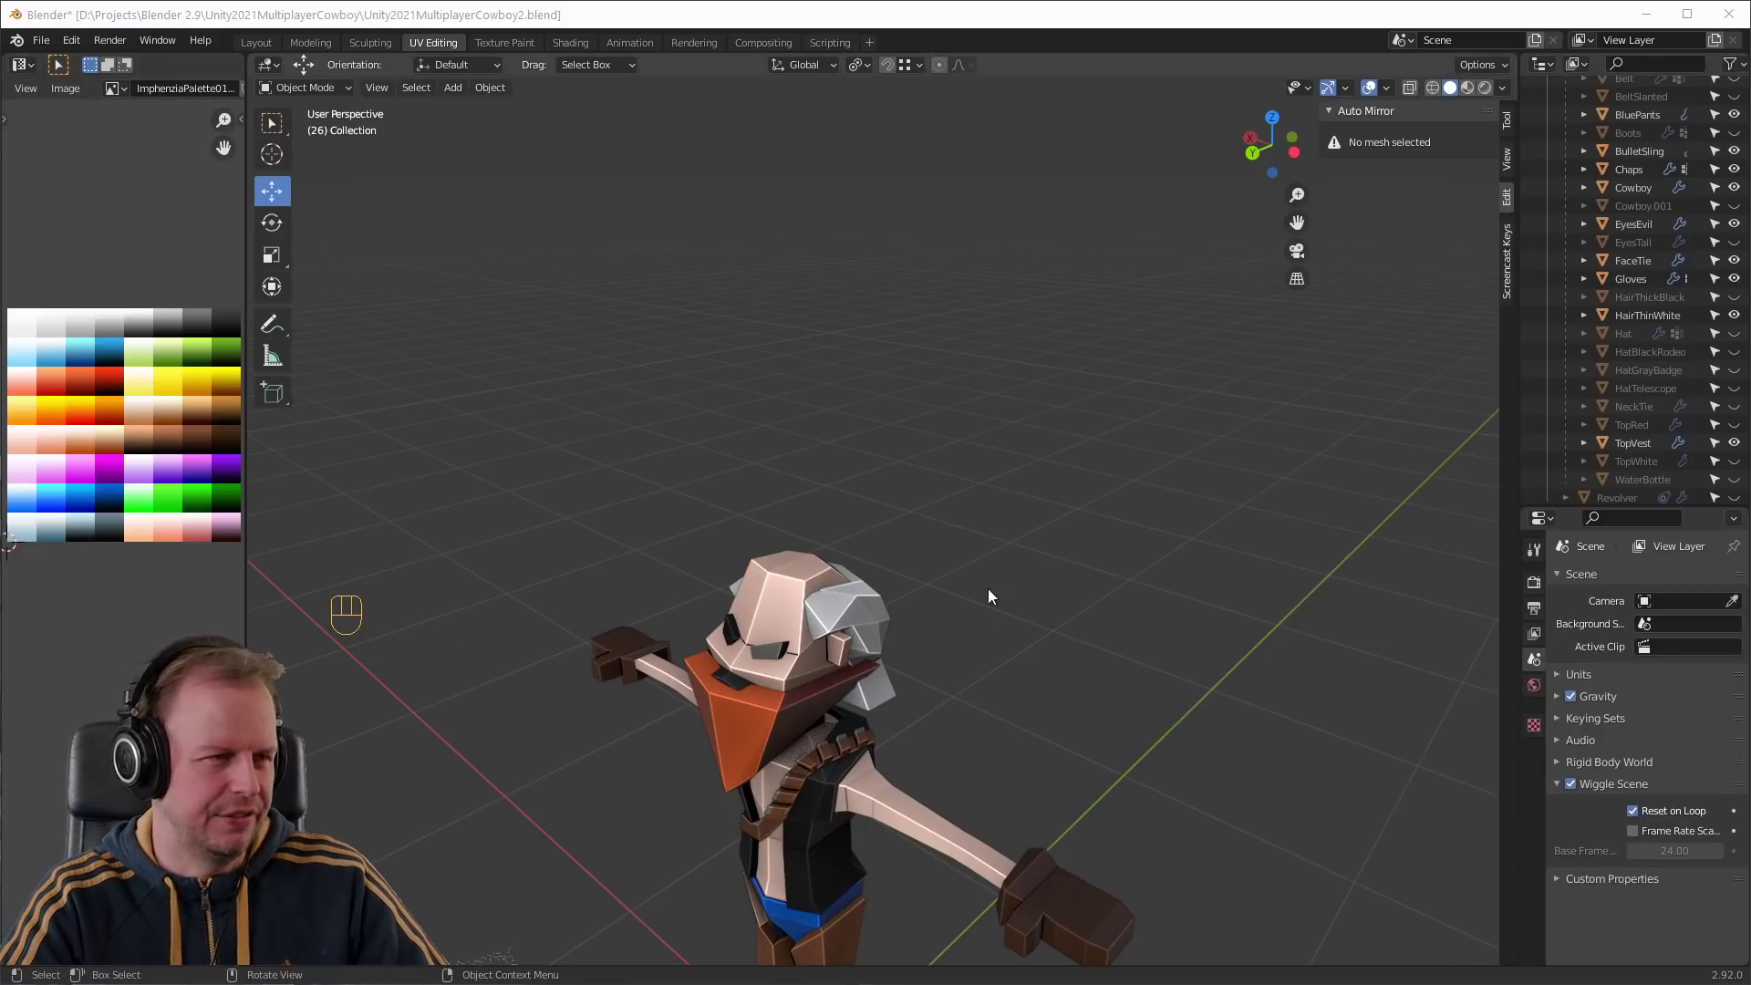
- Compare the brown, black rodeo and grey badge hats on the cowboy by toggling their visibility
click(1733, 333)
click(1623, 332)
key(Tab)
key(Tab)
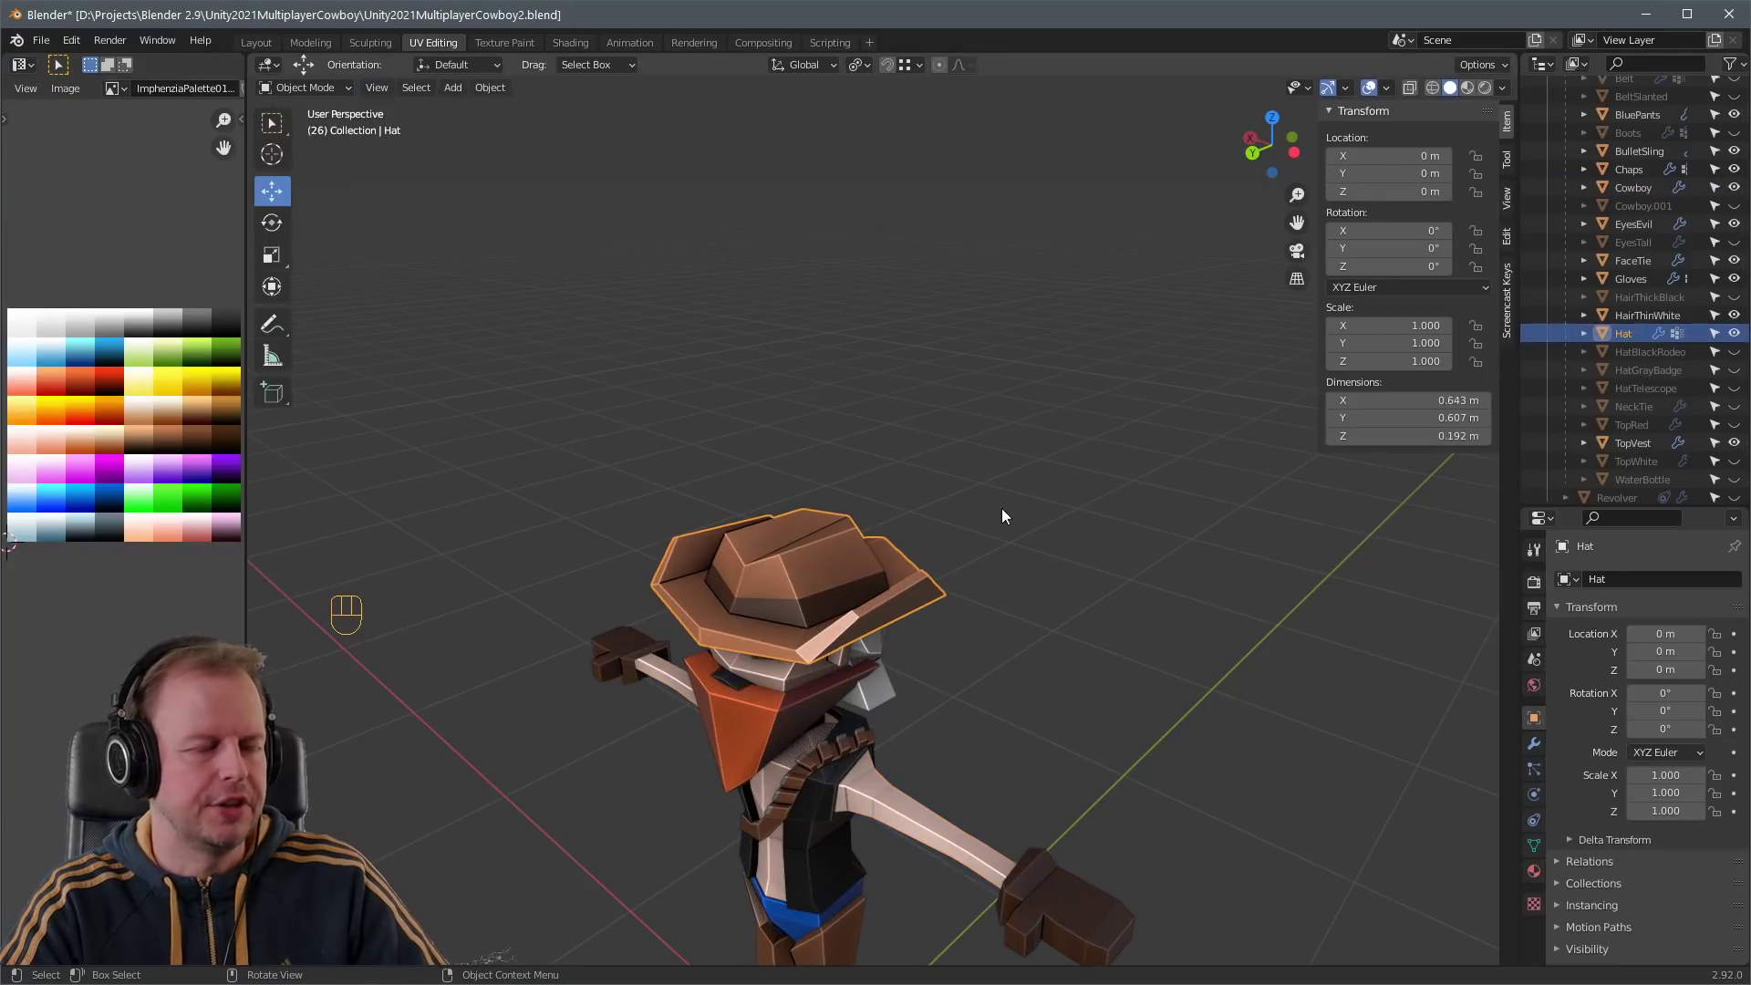
click(1733, 333)
click(1734, 351)
click(1734, 351)
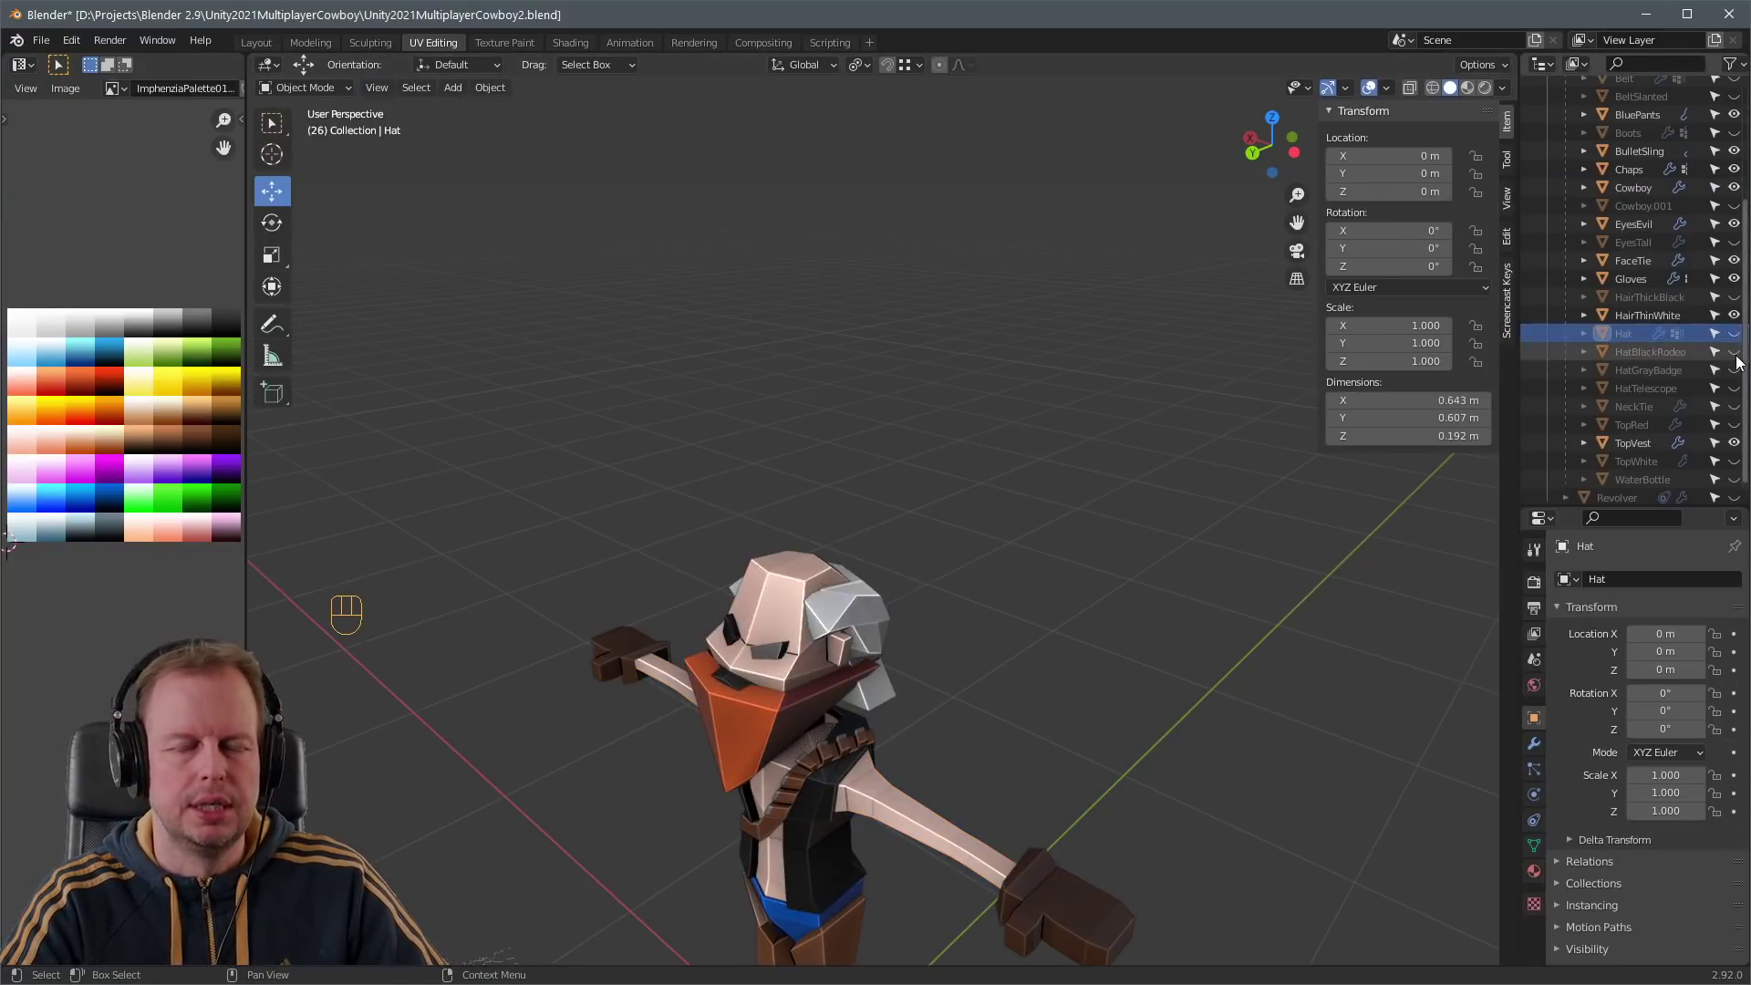
click(1734, 369)
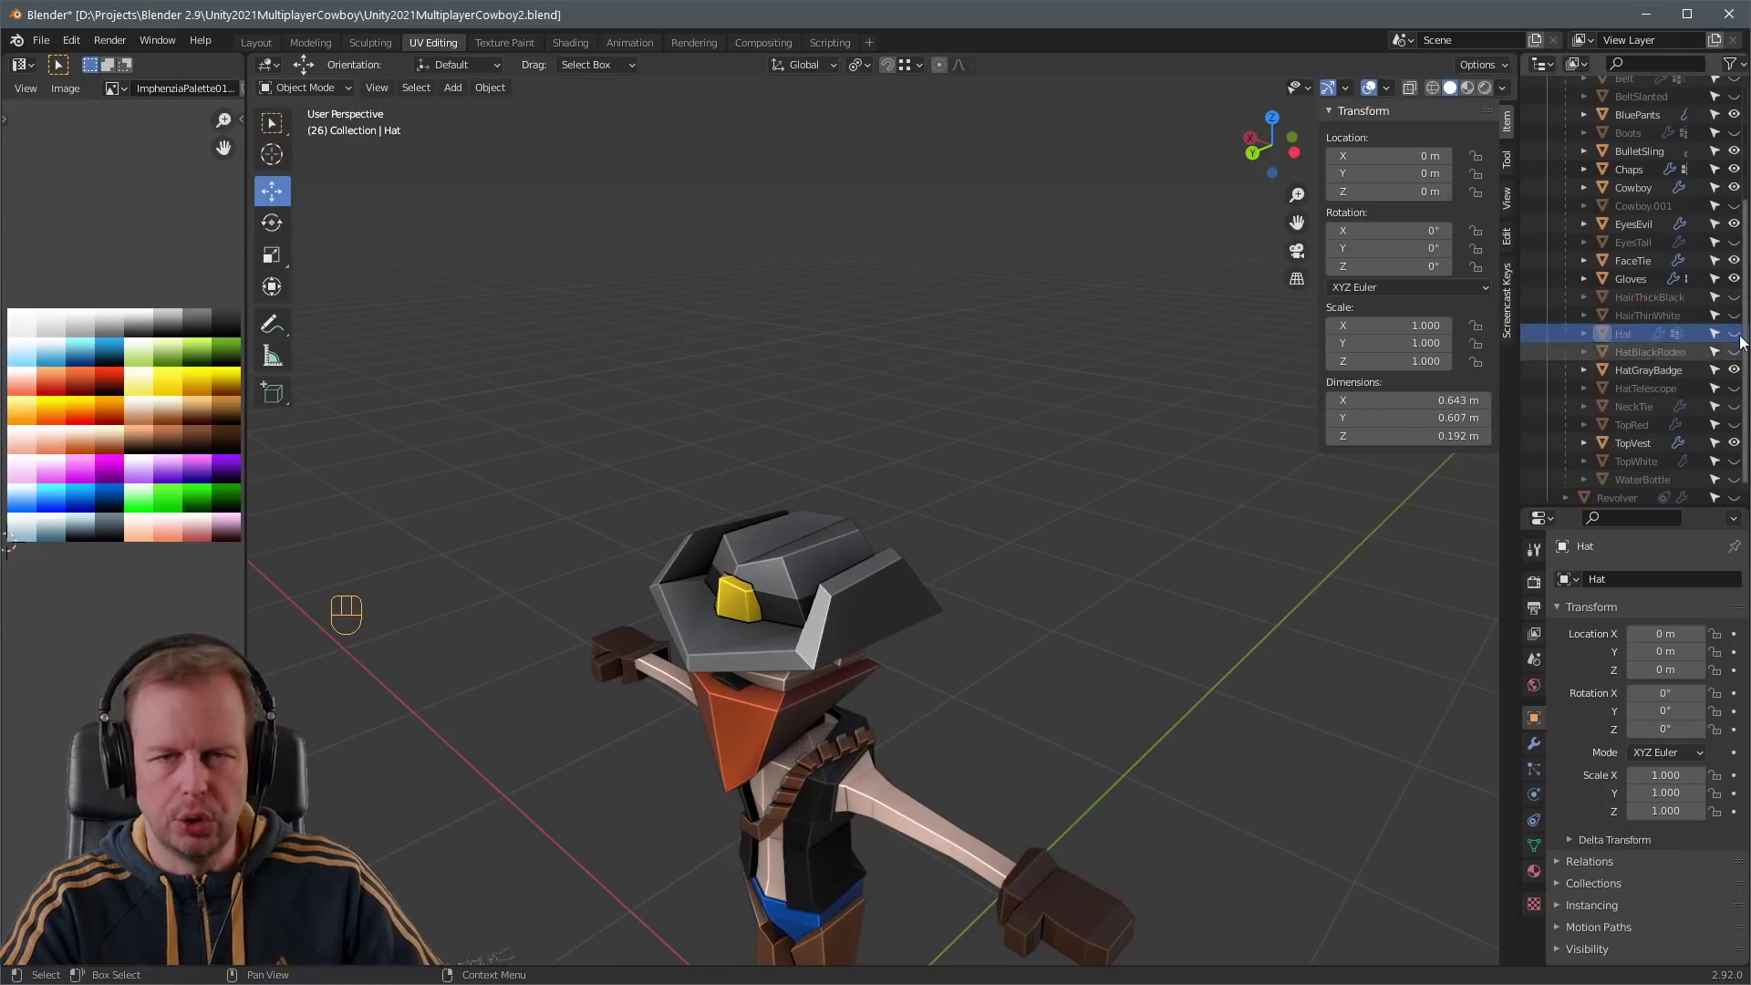
- Show the brown hat, hide the grey badge hat, and duplicate the brown hat in place
click(1733, 332)
click(875, 578)
key(h)
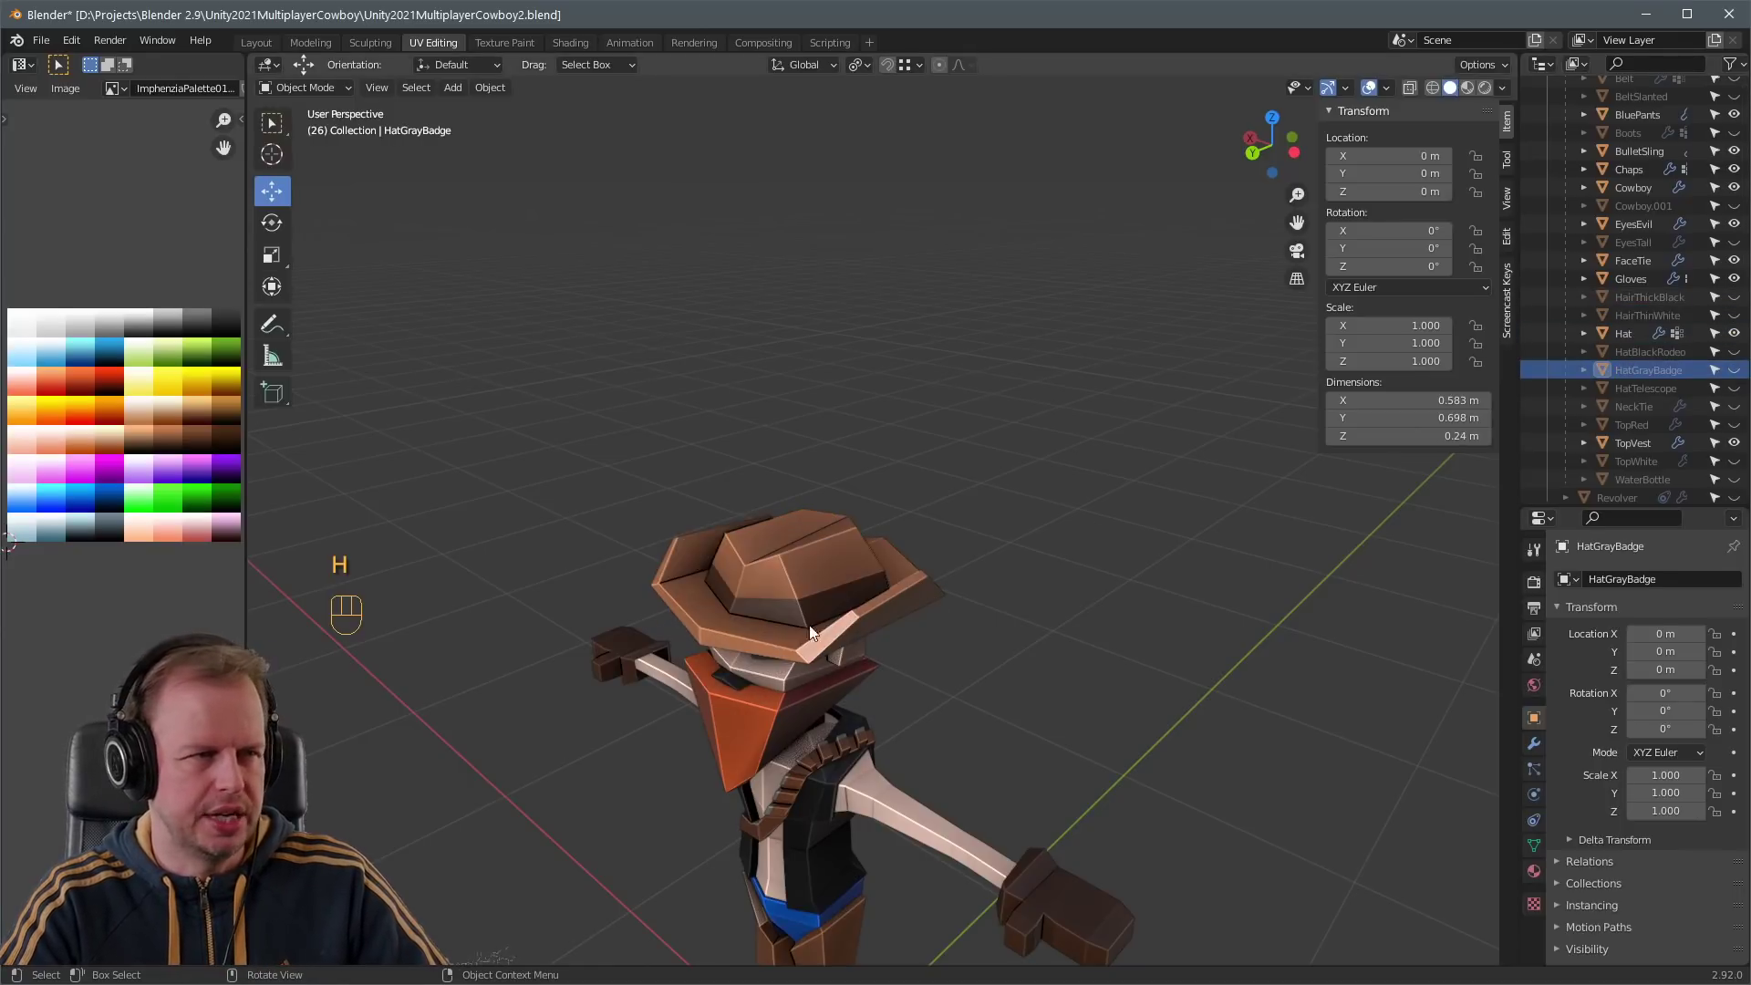
click(828, 591)
key(shift+d)
right_click(828, 591)
- Recolour the duplicated hat white and its band dark grey by moving their UVs on the palette
key(Tab)
key(a)
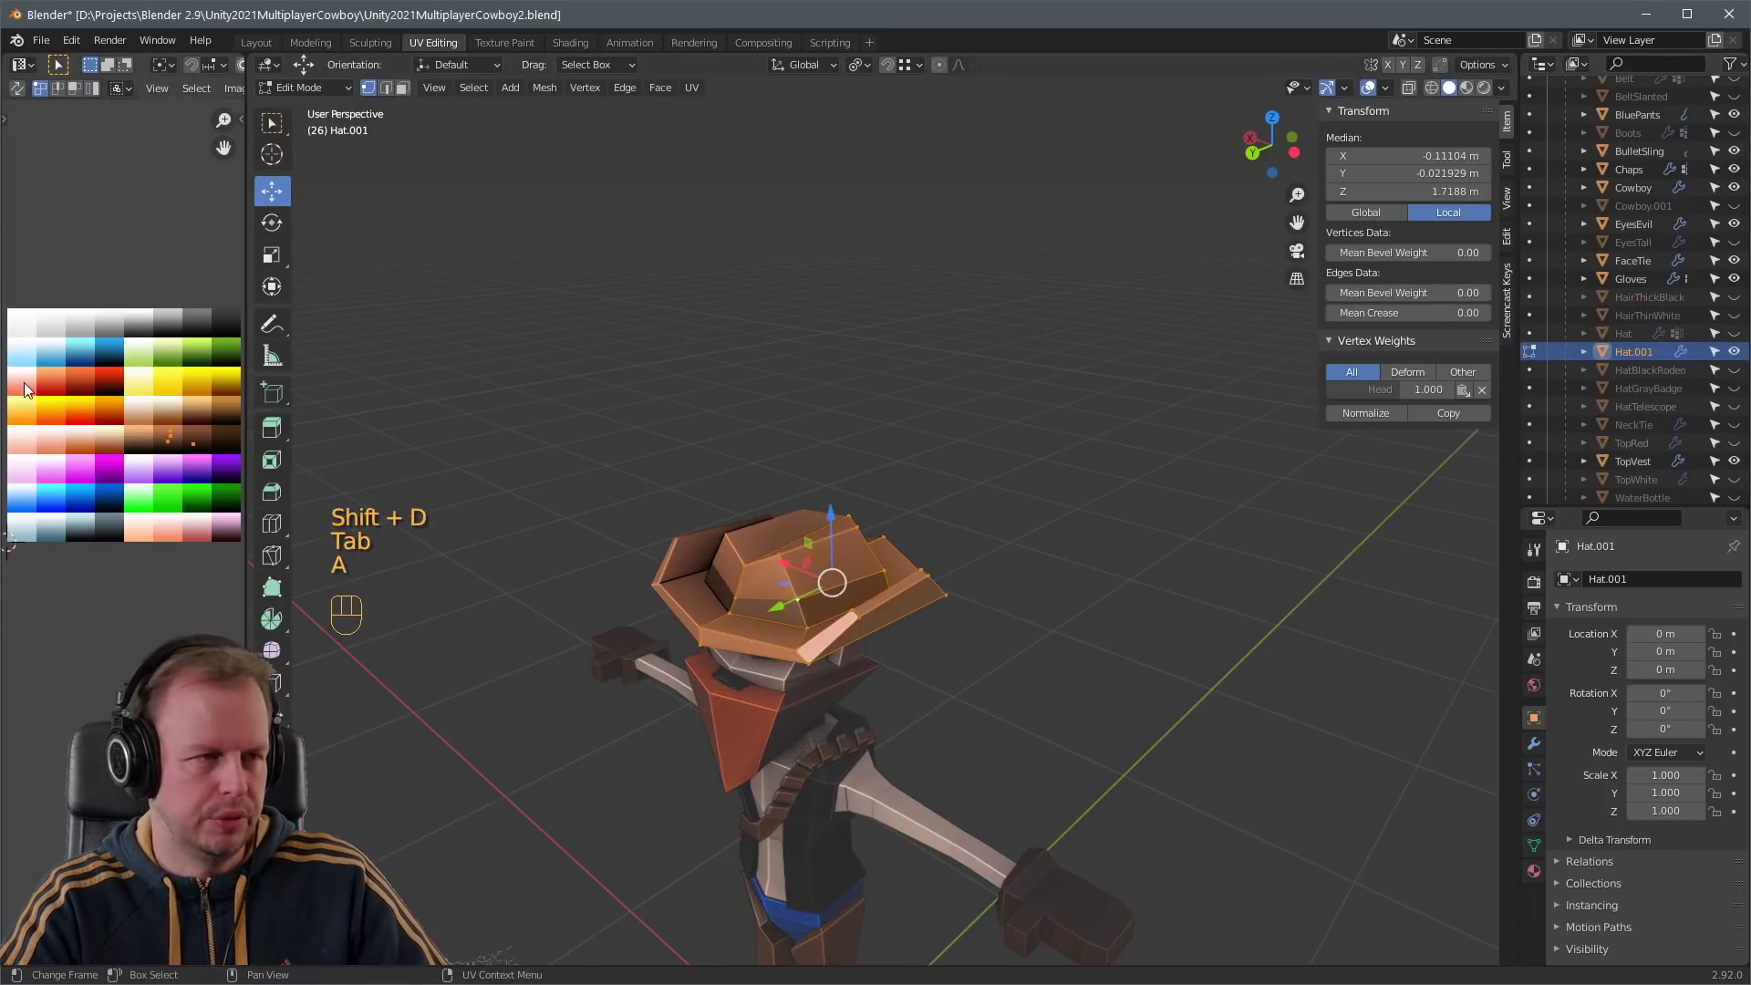
key(g)
click(120, 271)
key(3)
key(a)
key(a)
alt+shift+click(801, 613)
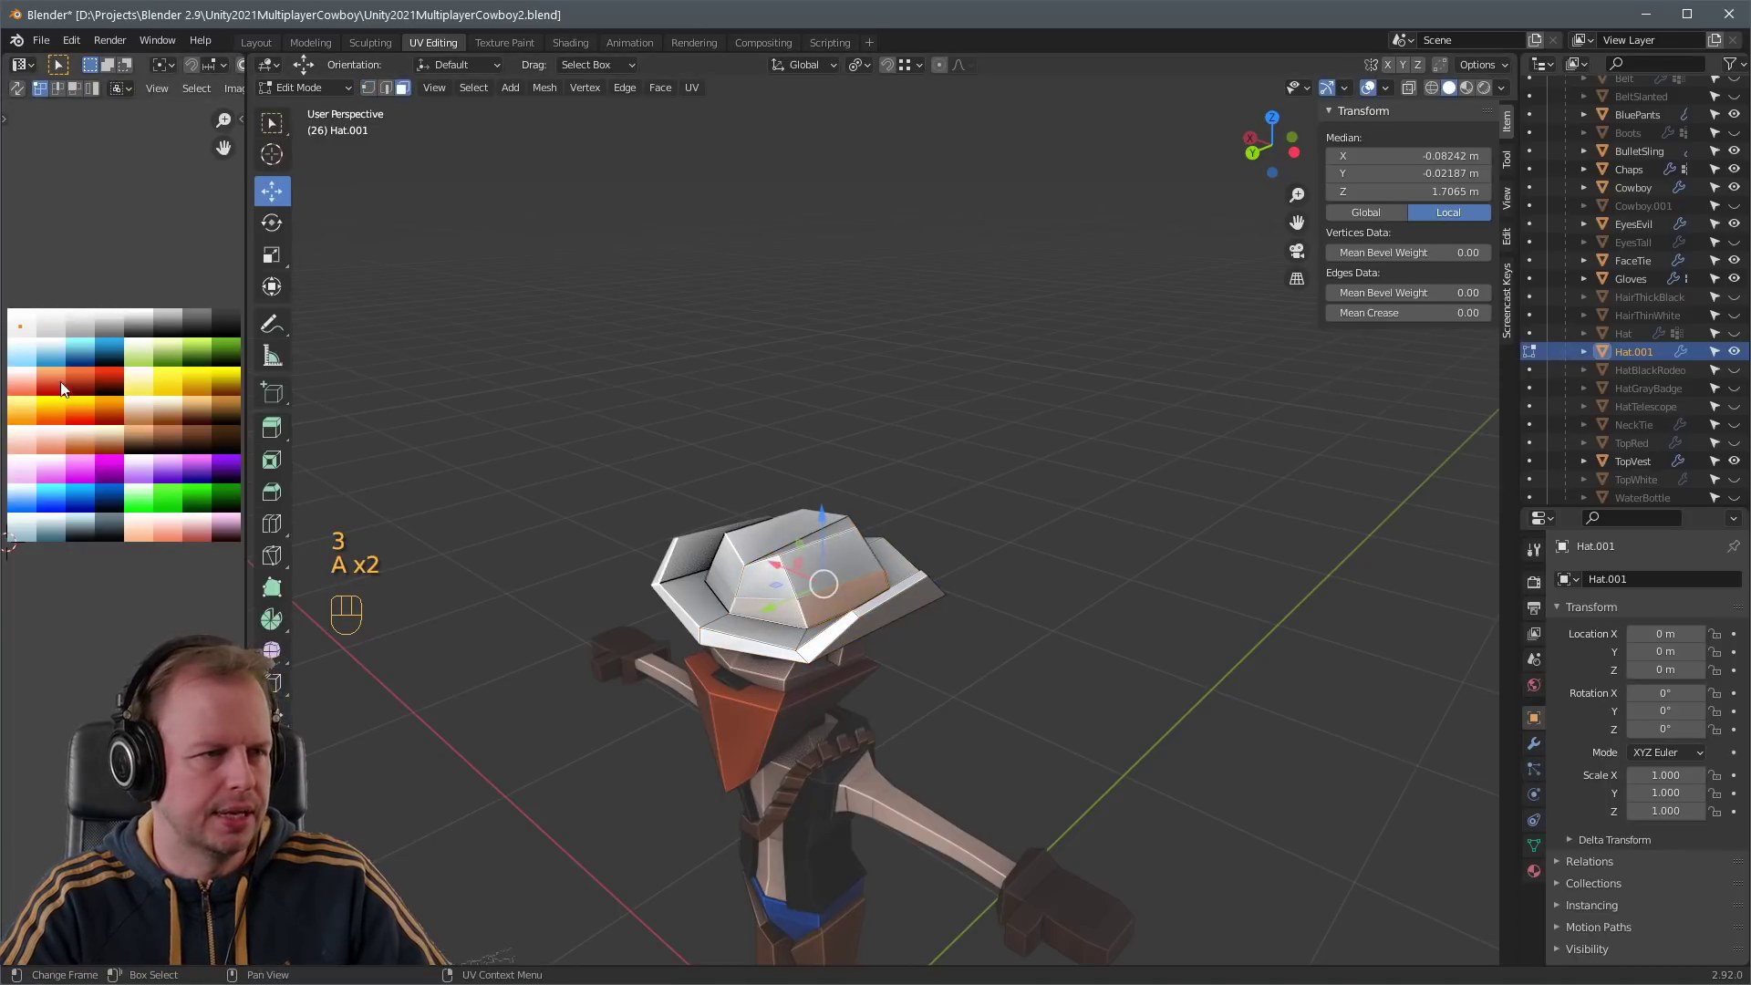
click(178, 382)
- Move the front rim face of the white hat's brim to reshape the brim's front
key(2)
middle_drag(1063, 550, 903, 480)
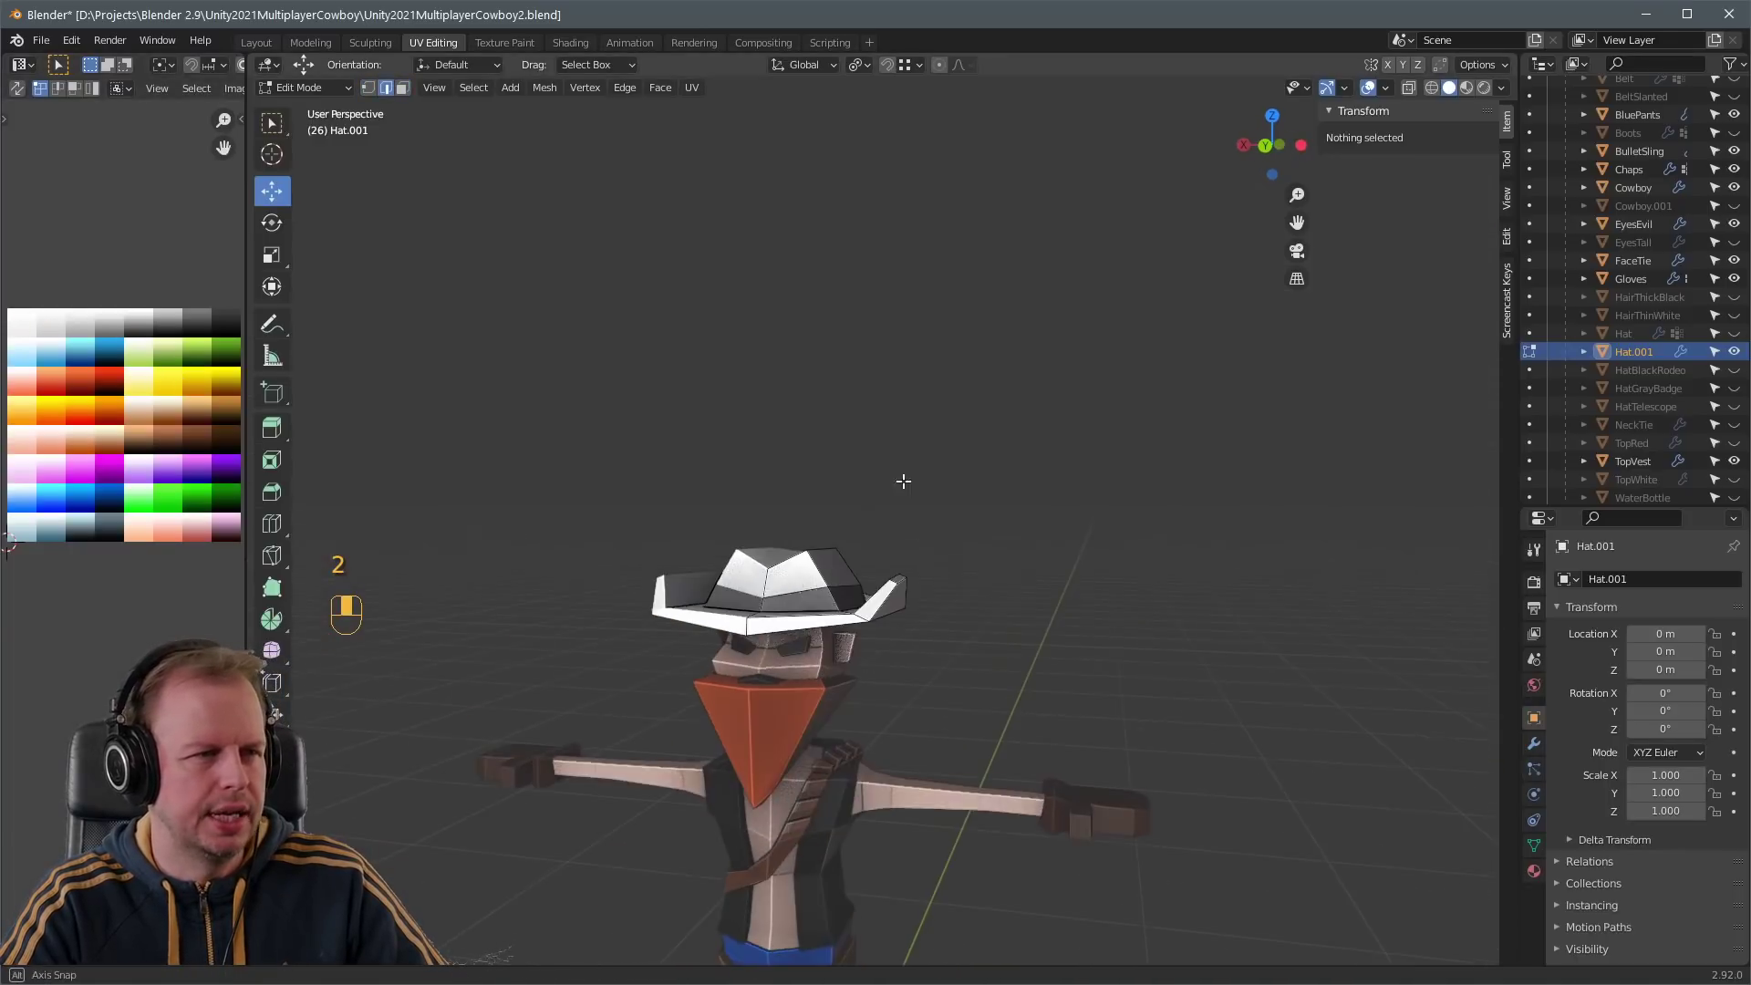
click(794, 625)
key(3)
click(797, 626)
middle_drag(820, 629, 716, 654)
key(g)
click(821, 598)
- Rotate and move the side section of the brim in several passes to widen it outwards
middle_drag(916, 570, 1021, 637)
click(903, 562)
key(r)
click(1023, 607)
key(g)
click(1036, 617)
key(g)
click(993, 464)
key(r)
click(995, 466)
key(g)
click(1000, 473)
key(r)
key(g)
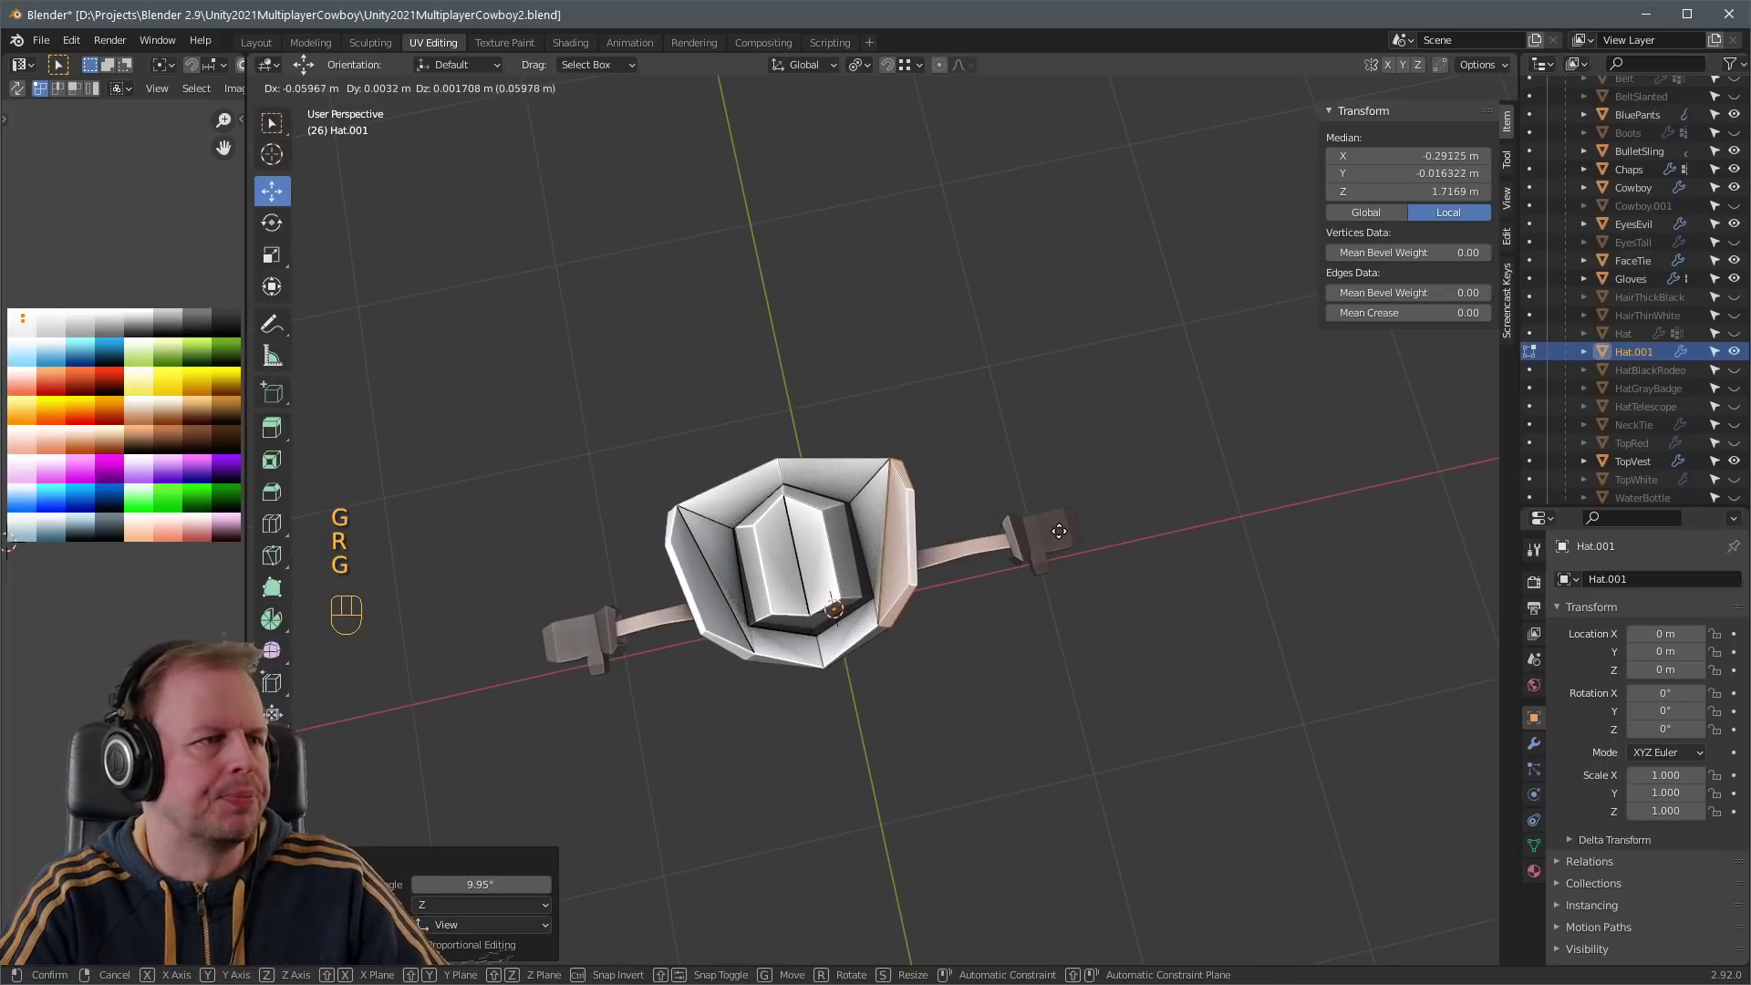
click(1057, 529)
- Add a loop cut across the side section of the brim and move it outwards to round the outline
middle_drag(1057, 530, 922, 451)
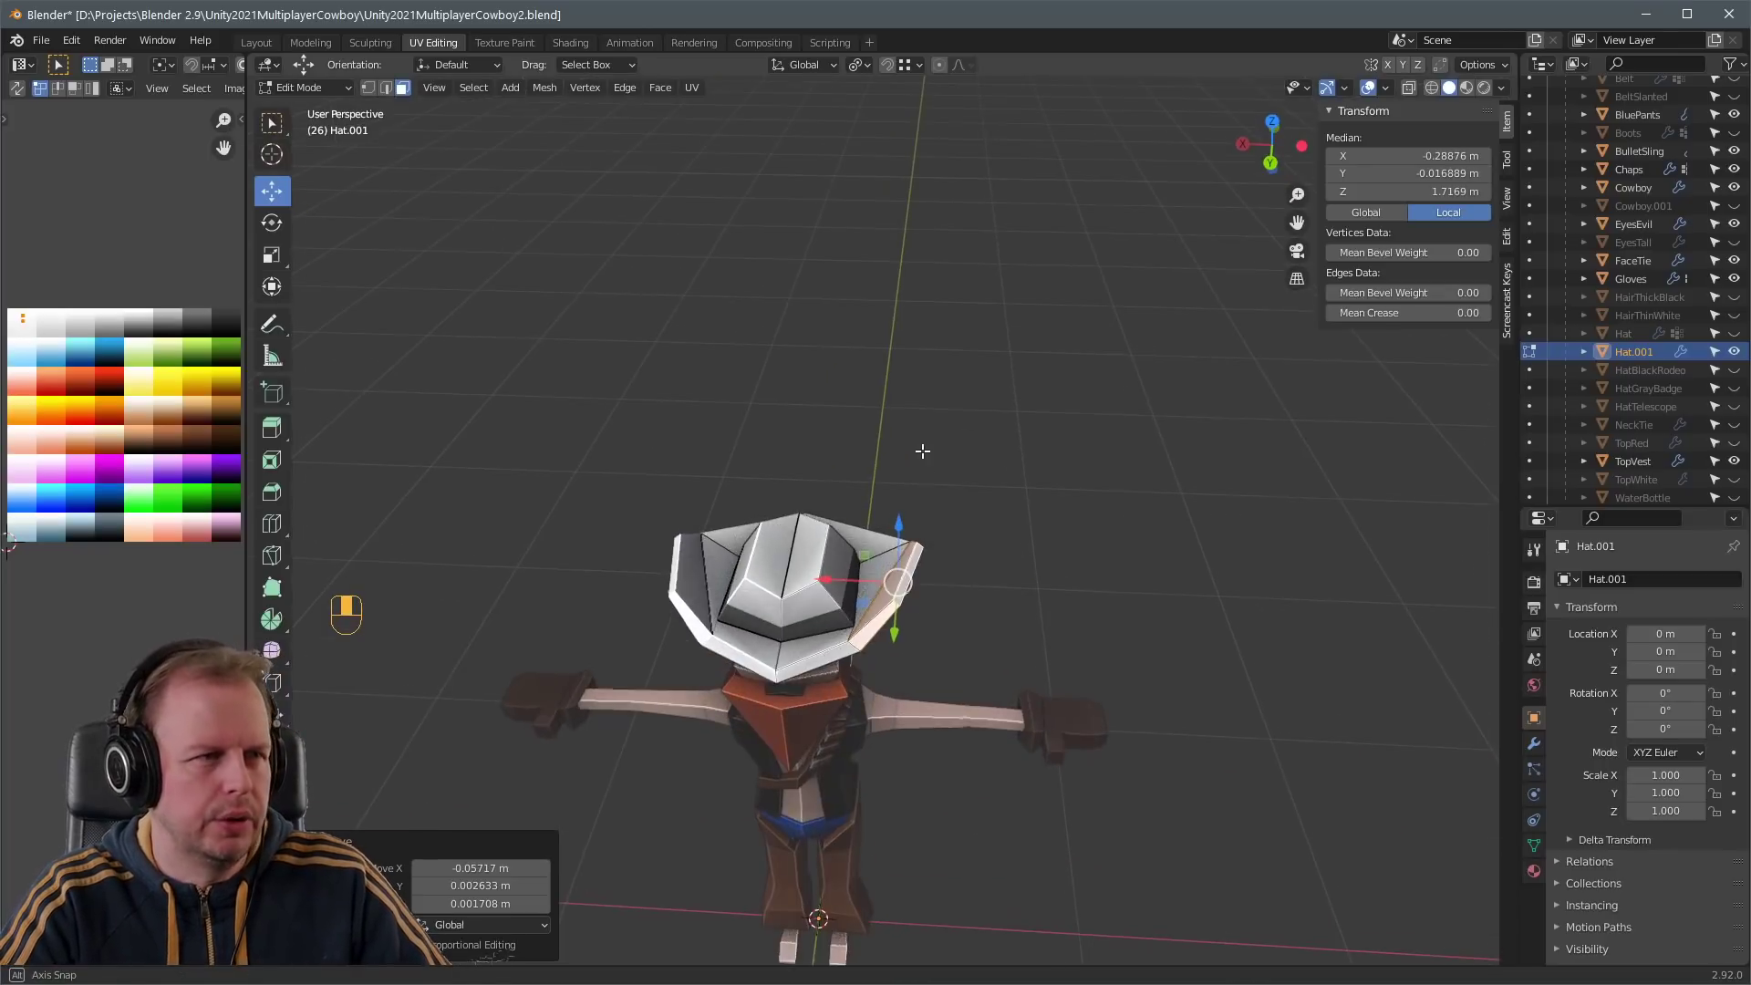
double_click(908, 599)
middle_drag(907, 599, 939, 657)
key(g)
click(929, 535)
- Move and rotate the brim face at the rear corner to smooth the curve towards the back
key(3)
click(915, 504)
key(g)
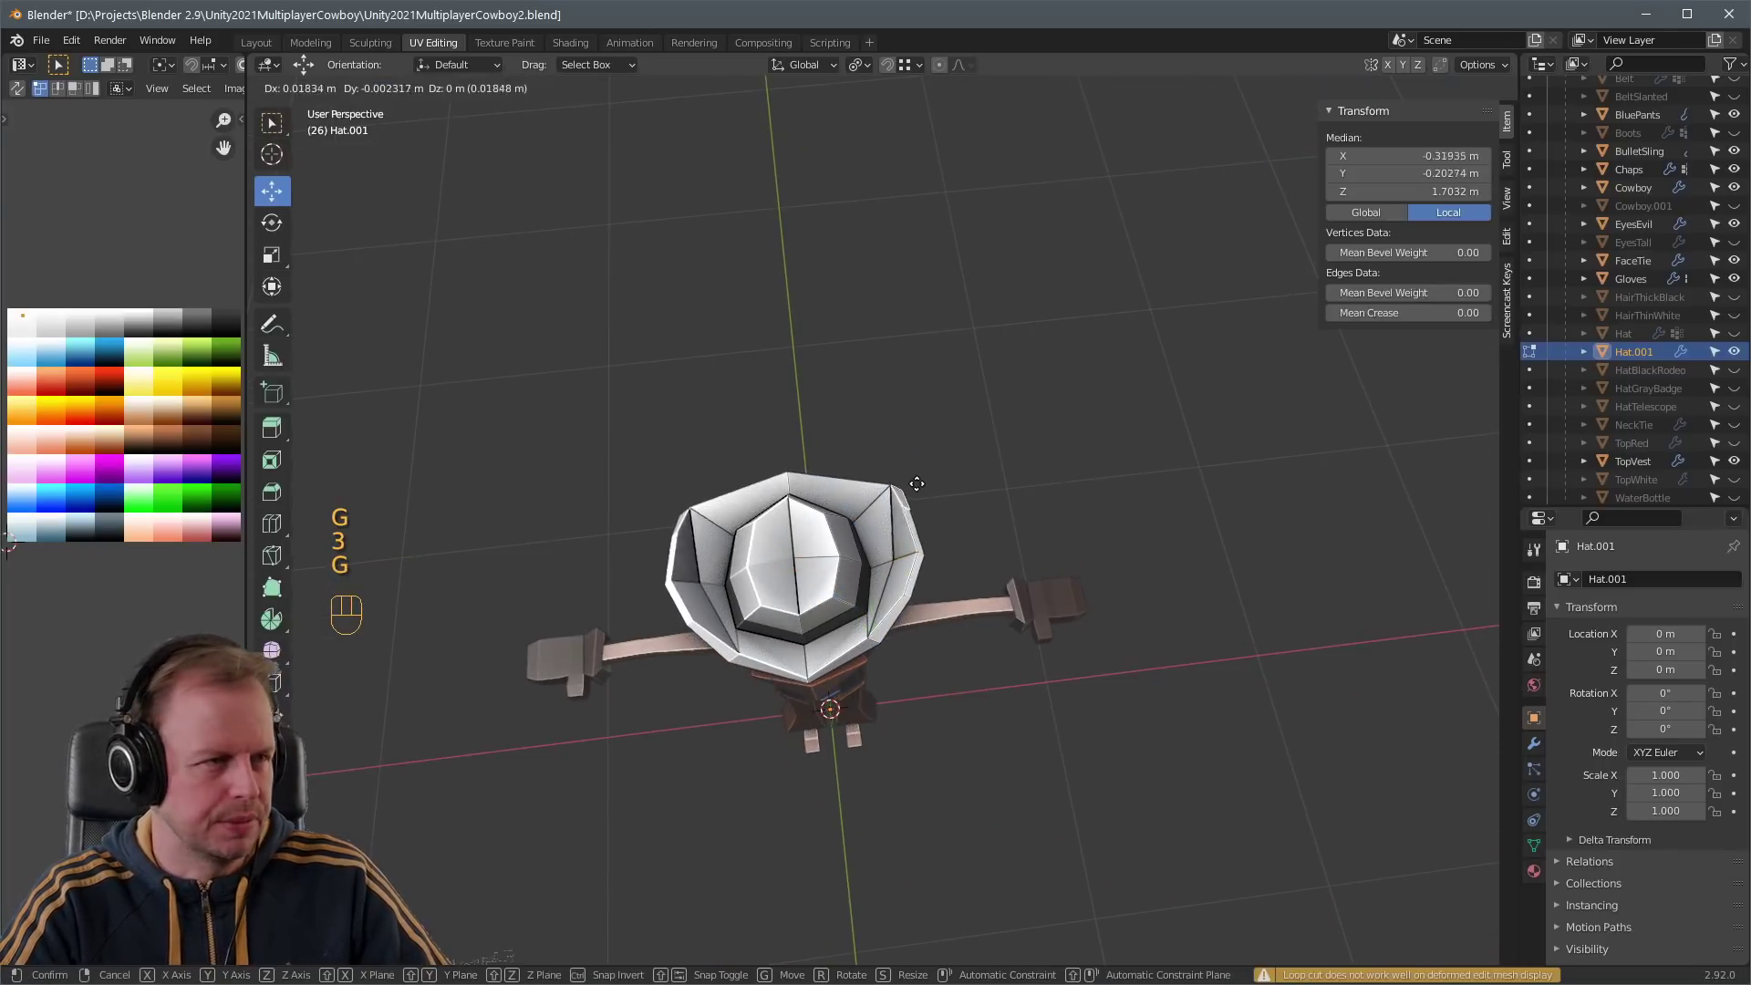
key(r)
click(974, 426)
key(g)
click(980, 431)
- Reposition the edges at the brim's rear side, moving the outer one outwards and down
middle_drag(980, 447, 862, 578)
key(2)
key(g)
key(g)
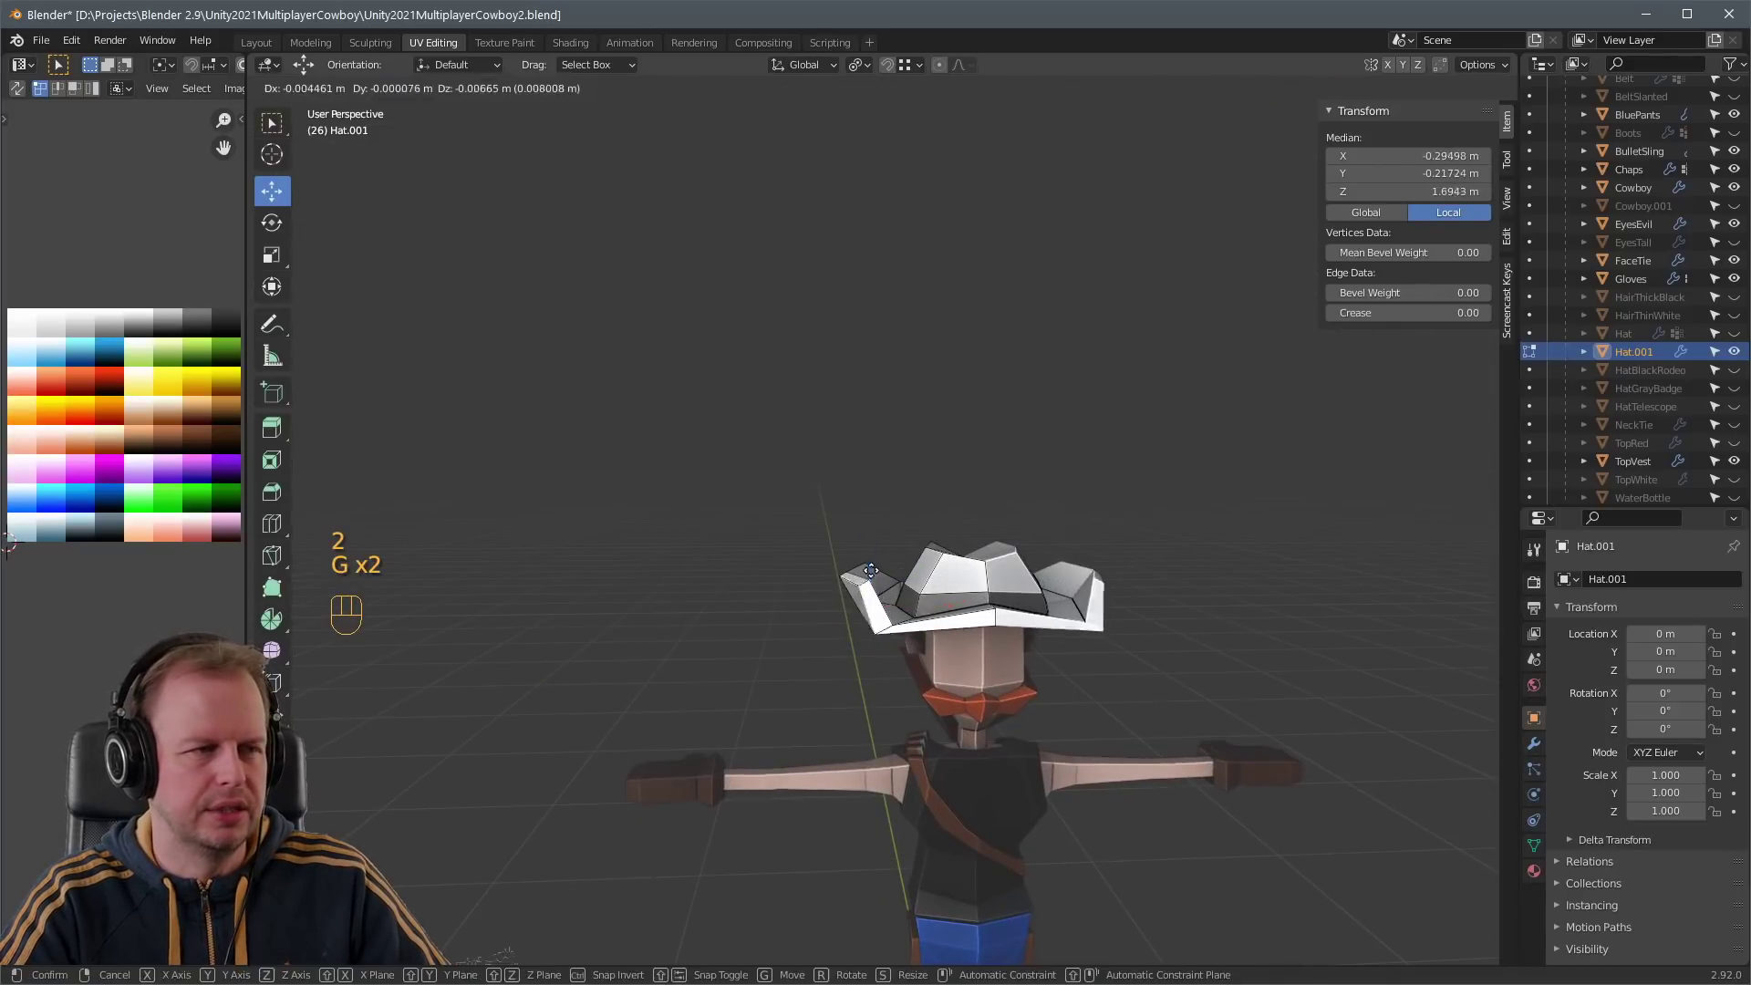
key(g)
right_click(861, 606)
click(865, 581)
key(g)
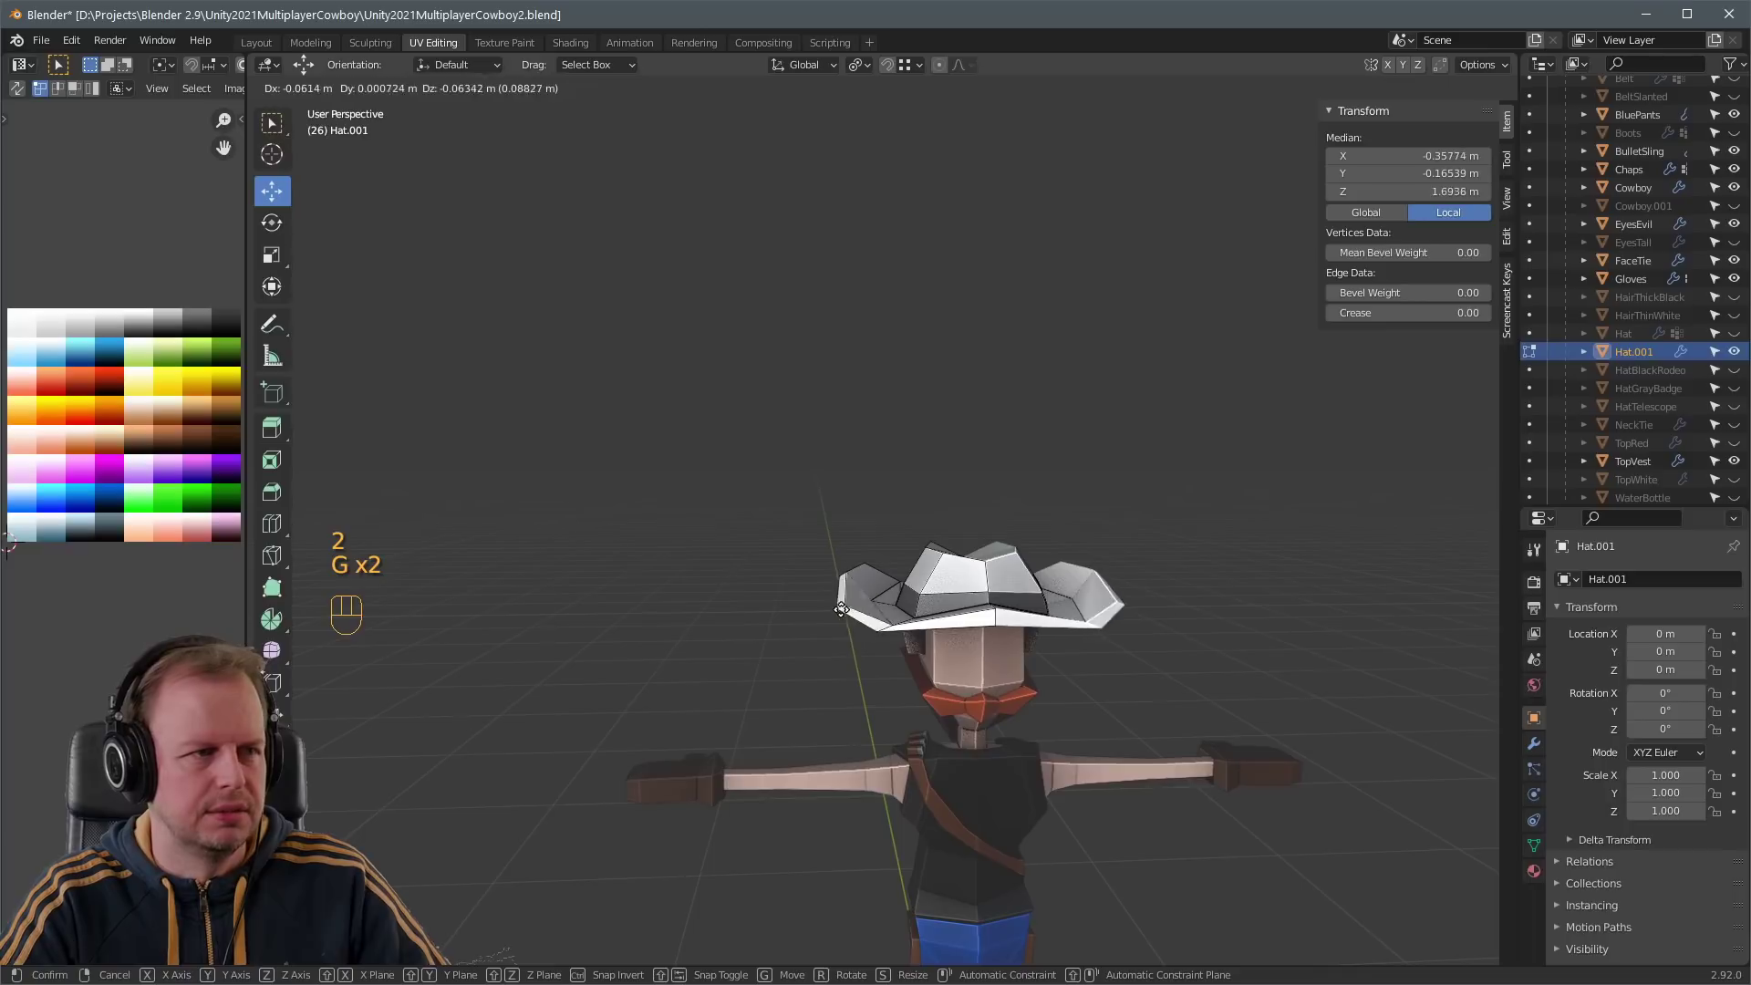
click(849, 588)
- Reposition an edge at the back of the brim and lower the rear centre vertex
middle_drag(850, 588, 912, 609)
click(1019, 601)
key(g)
click(1023, 618)
key(1)
click(1010, 586)
key(g)
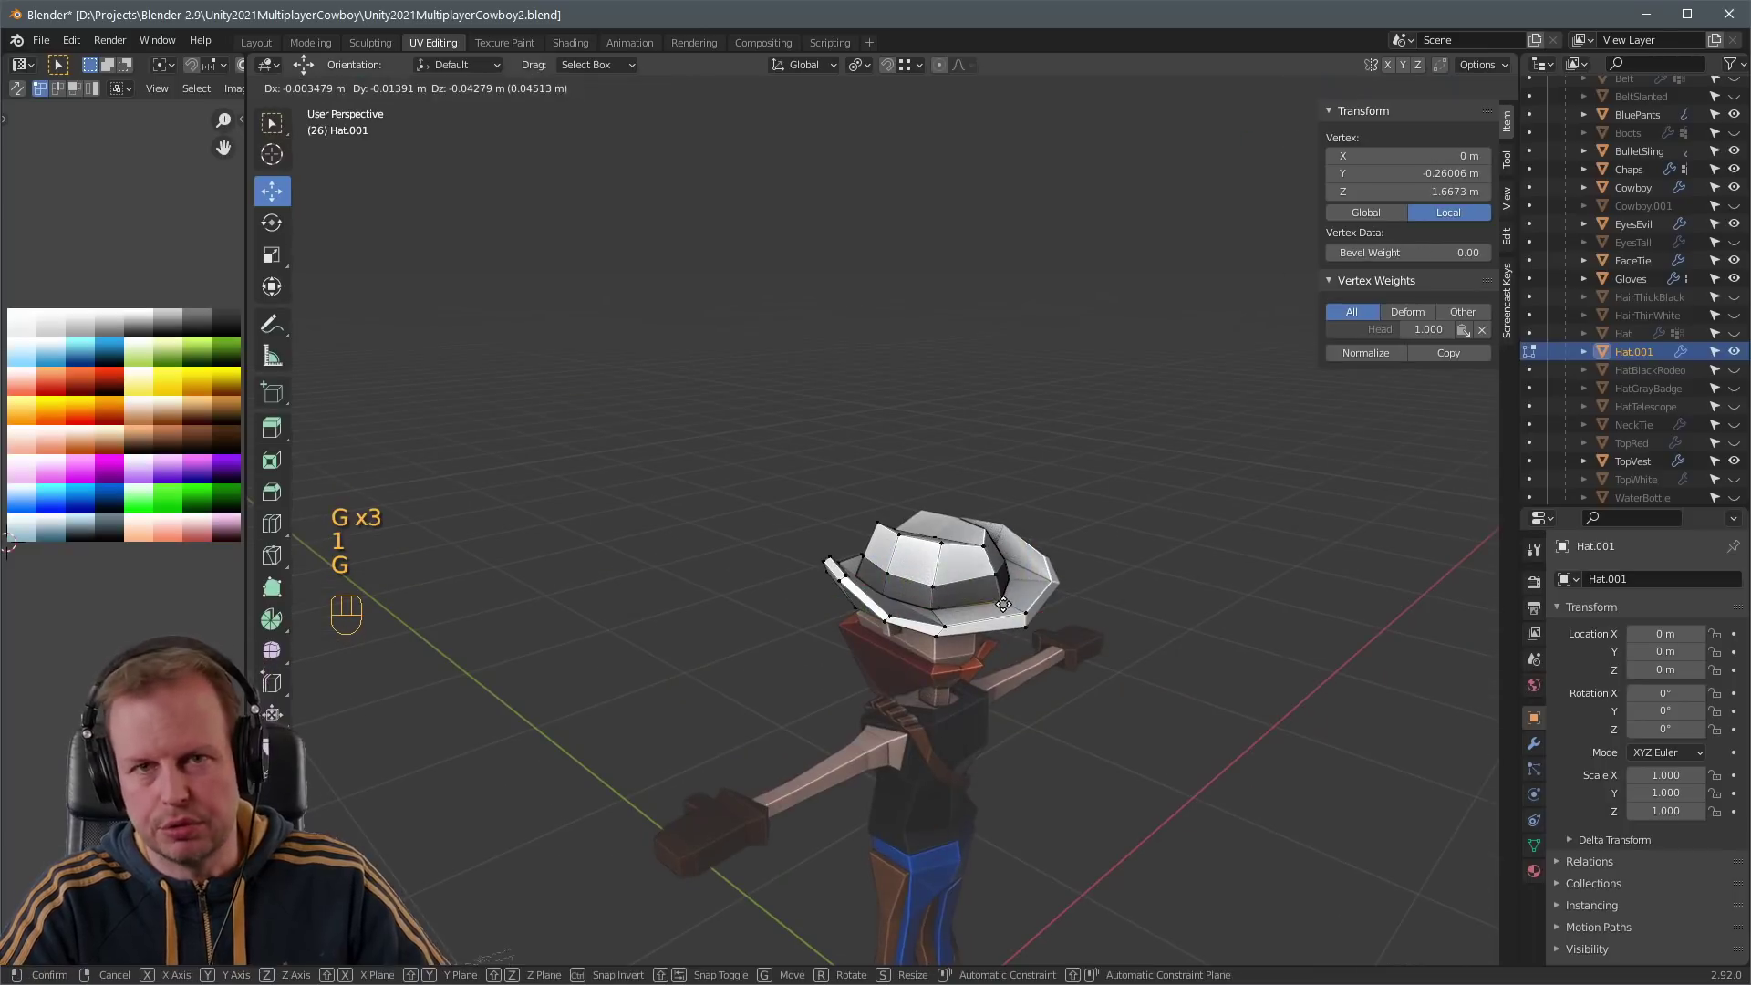
click(1009, 601)
middle_drag(1058, 611, 1063, 493)
- Reposition the vertices on the underside of the hat near the ear to fit around the head
key(Tab)
scroll(953, 563, up, 4)
key(Tab)
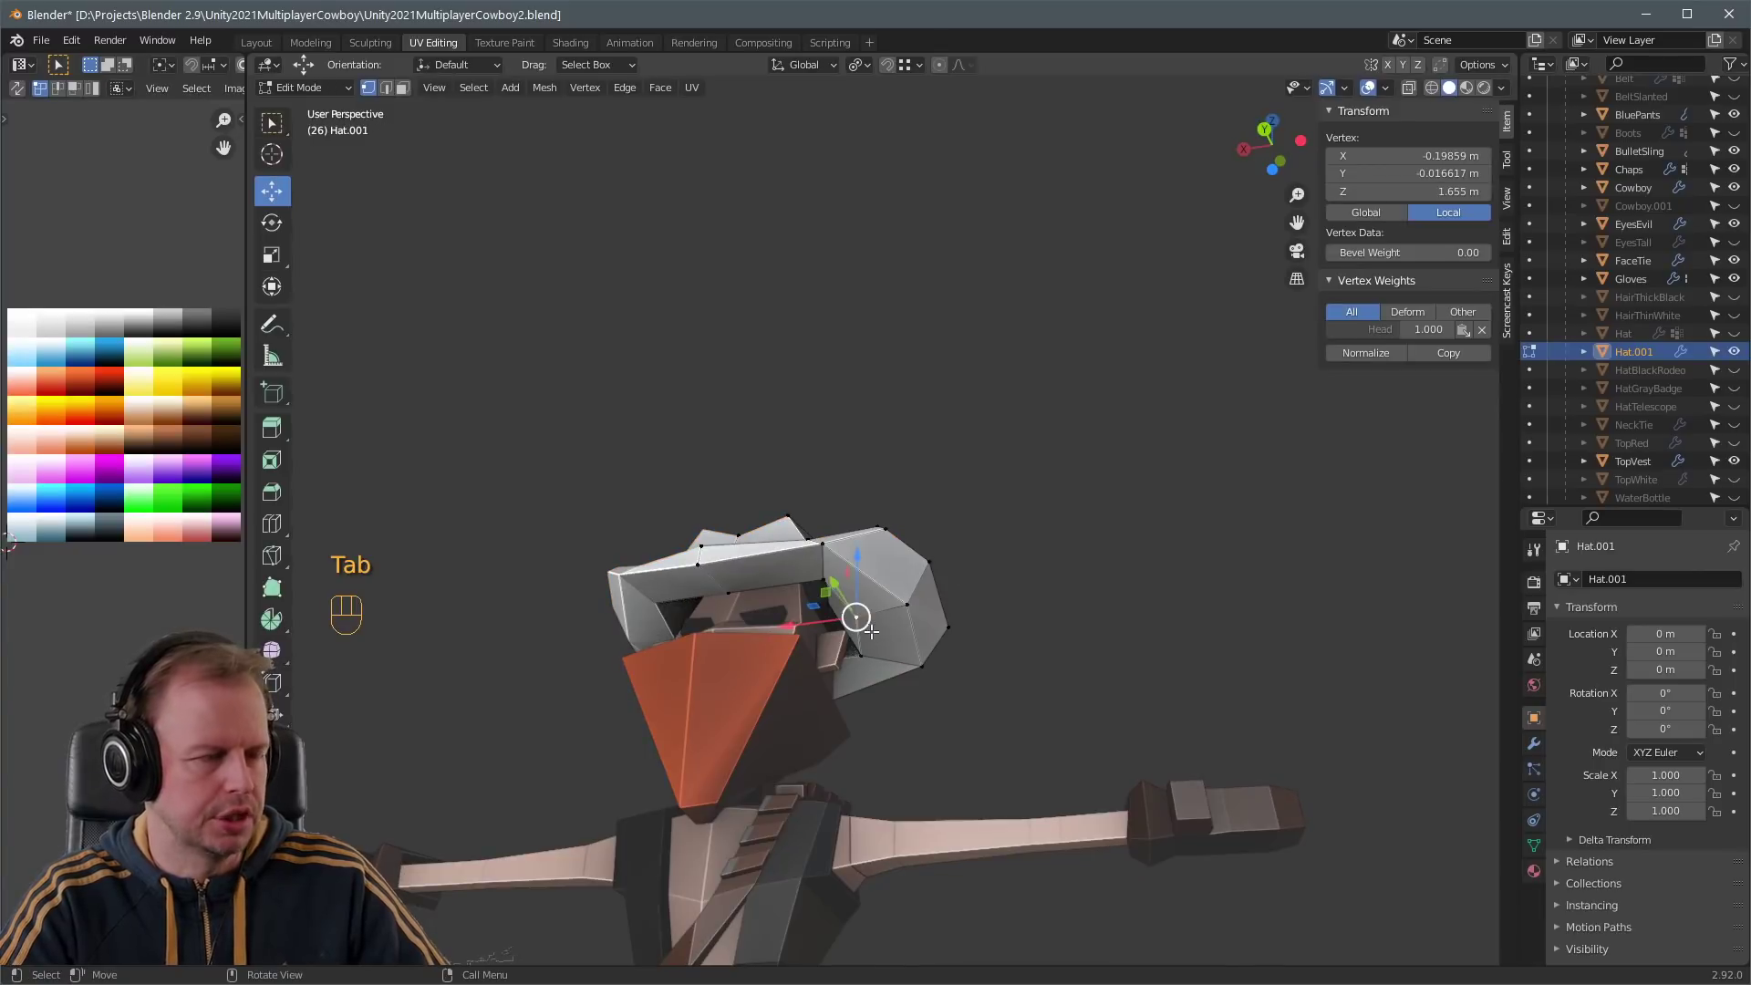
key(g)
click(857, 639)
key(g)
click(855, 644)
key(g)
click(860, 652)
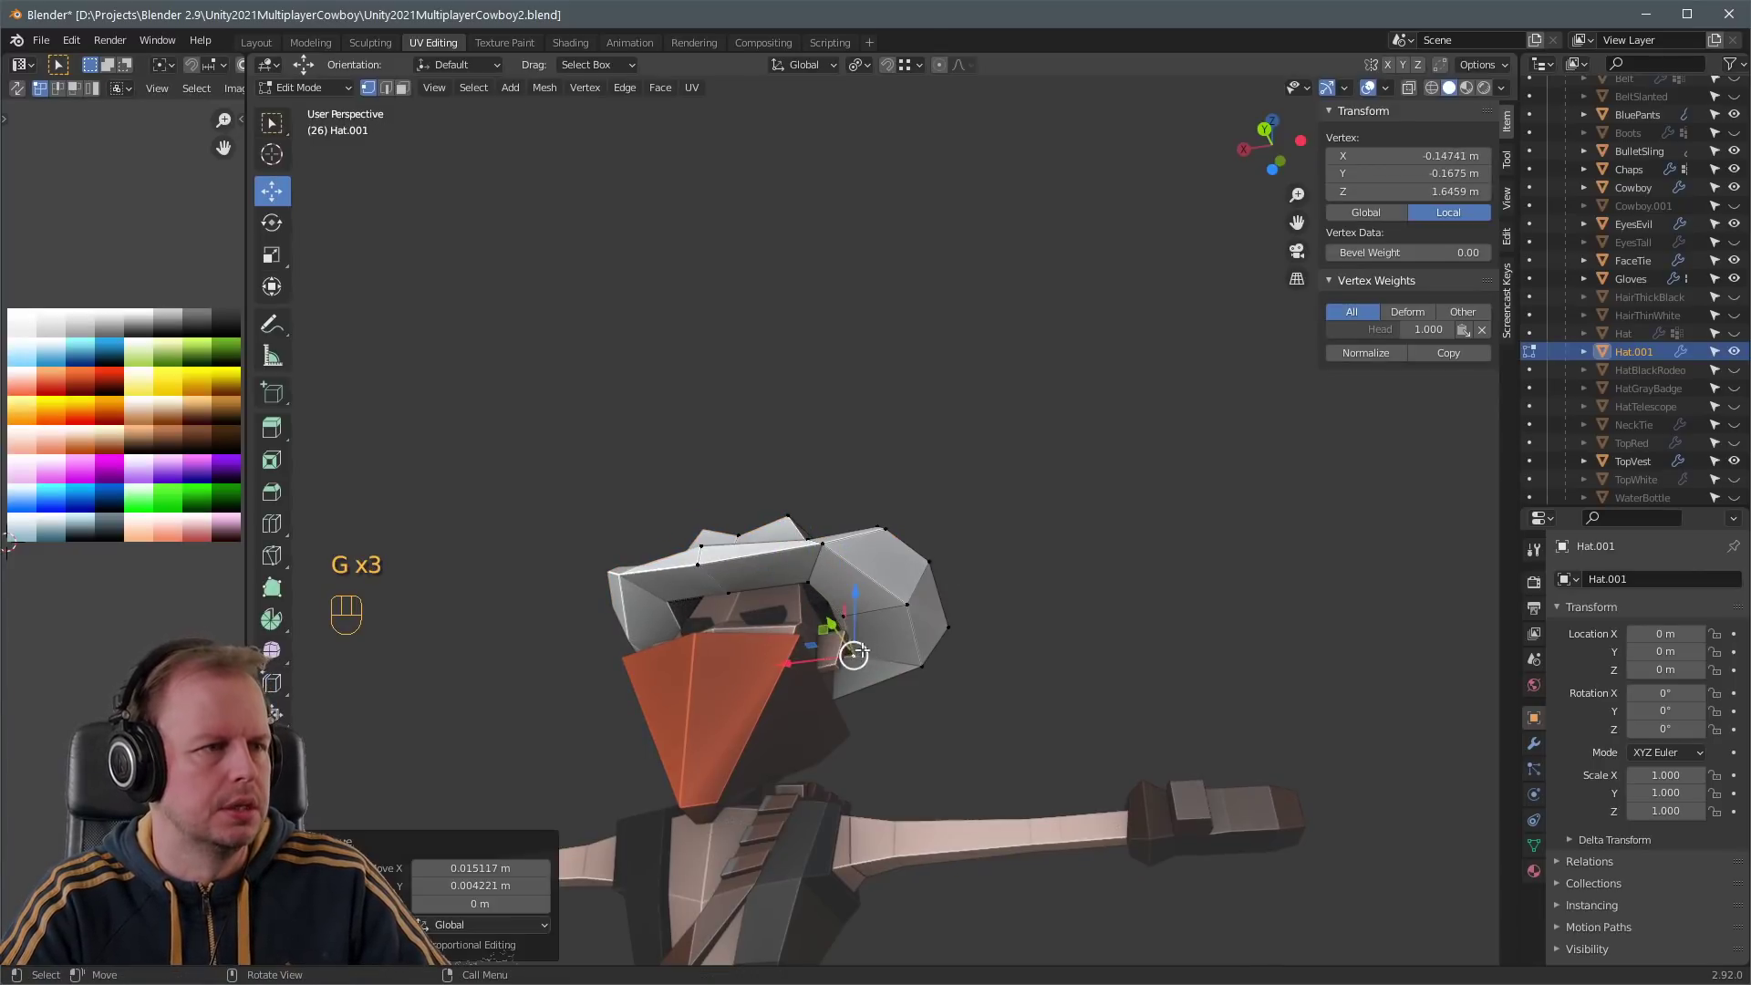
key(g)
click(841, 611)
middle_drag(844, 613, 857, 690)
key(Tab)
- Adjust another vertex of the white hat's lower part in two moves to refine its shape
scroll(857, 675, down, 4)
scroll(937, 706, up, 4)
key(2)
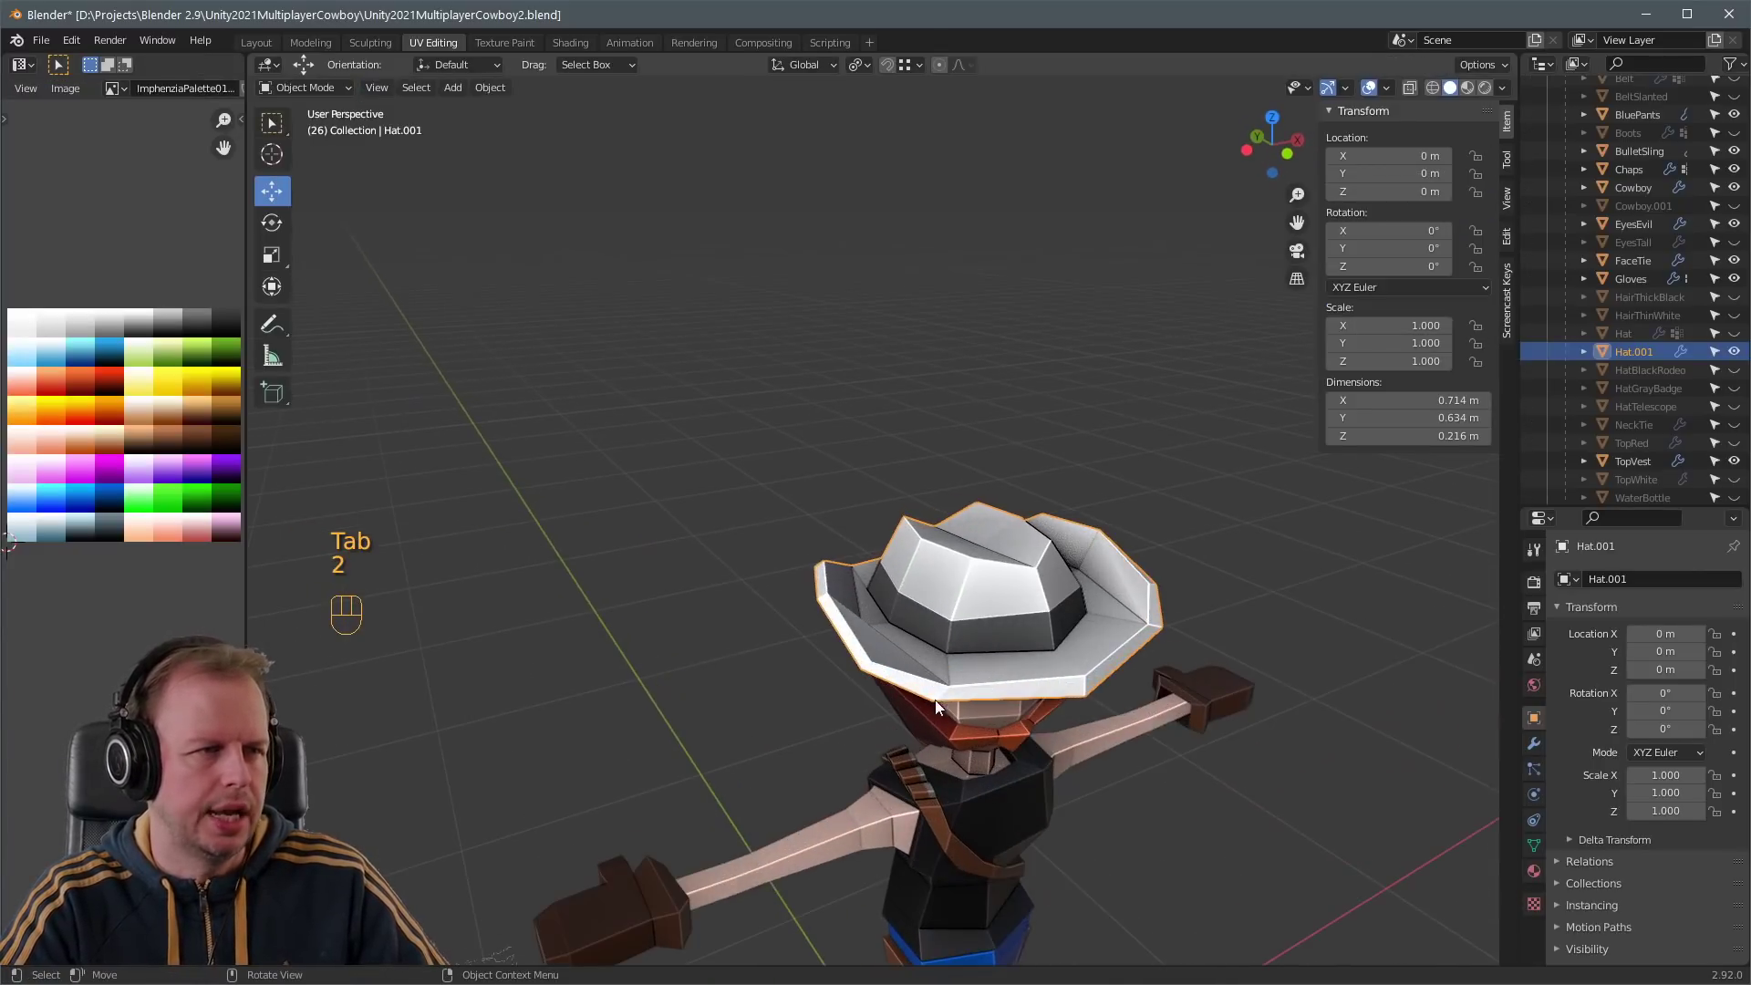
click(950, 710)
key(Tab)
key(2)
key(1)
key(Tab)
middle_drag(1012, 697, 1044, 680)
click(1007, 679)
key(1)
key(Tab)
key(Tab)
click(810, 670)
key(Tab)
key(1)
key(g)
click(805, 667)
key(g)
click(804, 682)
- Raise the centre vertex on top of the crown by about 0.02 m and reposition the front crown vertex
key(Tab)
middle_drag(966, 639, 1217, 642)
key(Tab)
key(3)
click(825, 529)
key(2)
click(791, 546)
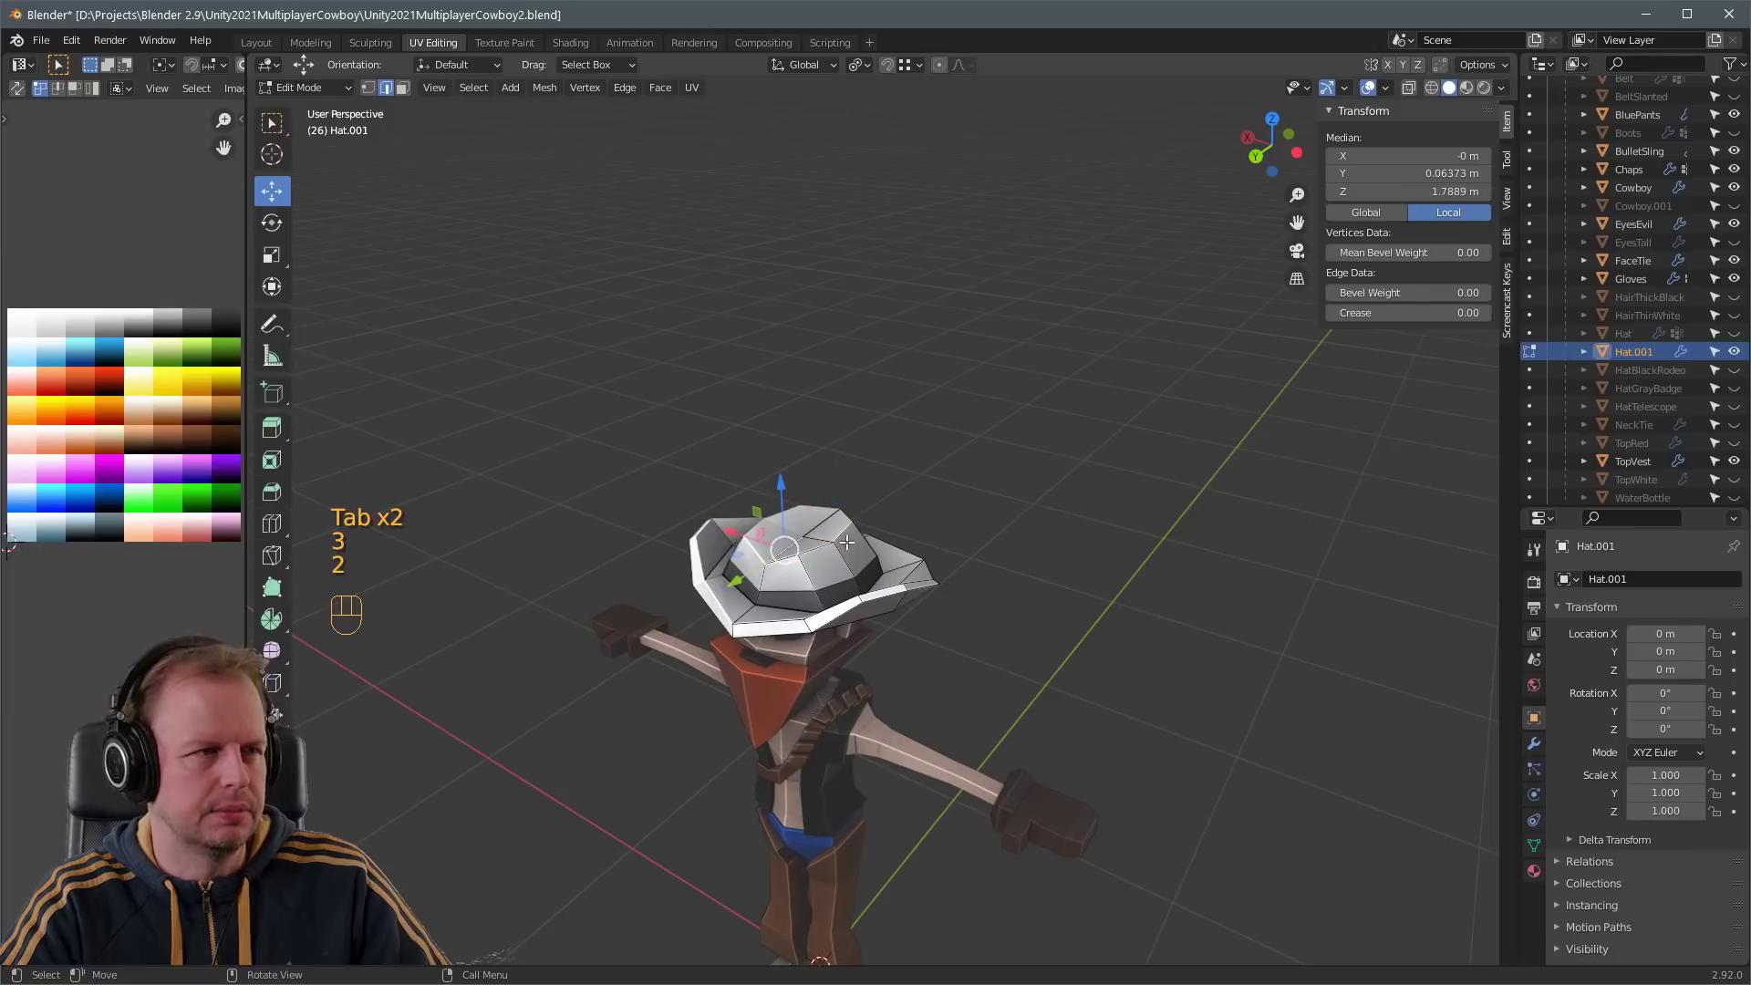
key(1)
click(844, 541)
key(g)
click(822, 534)
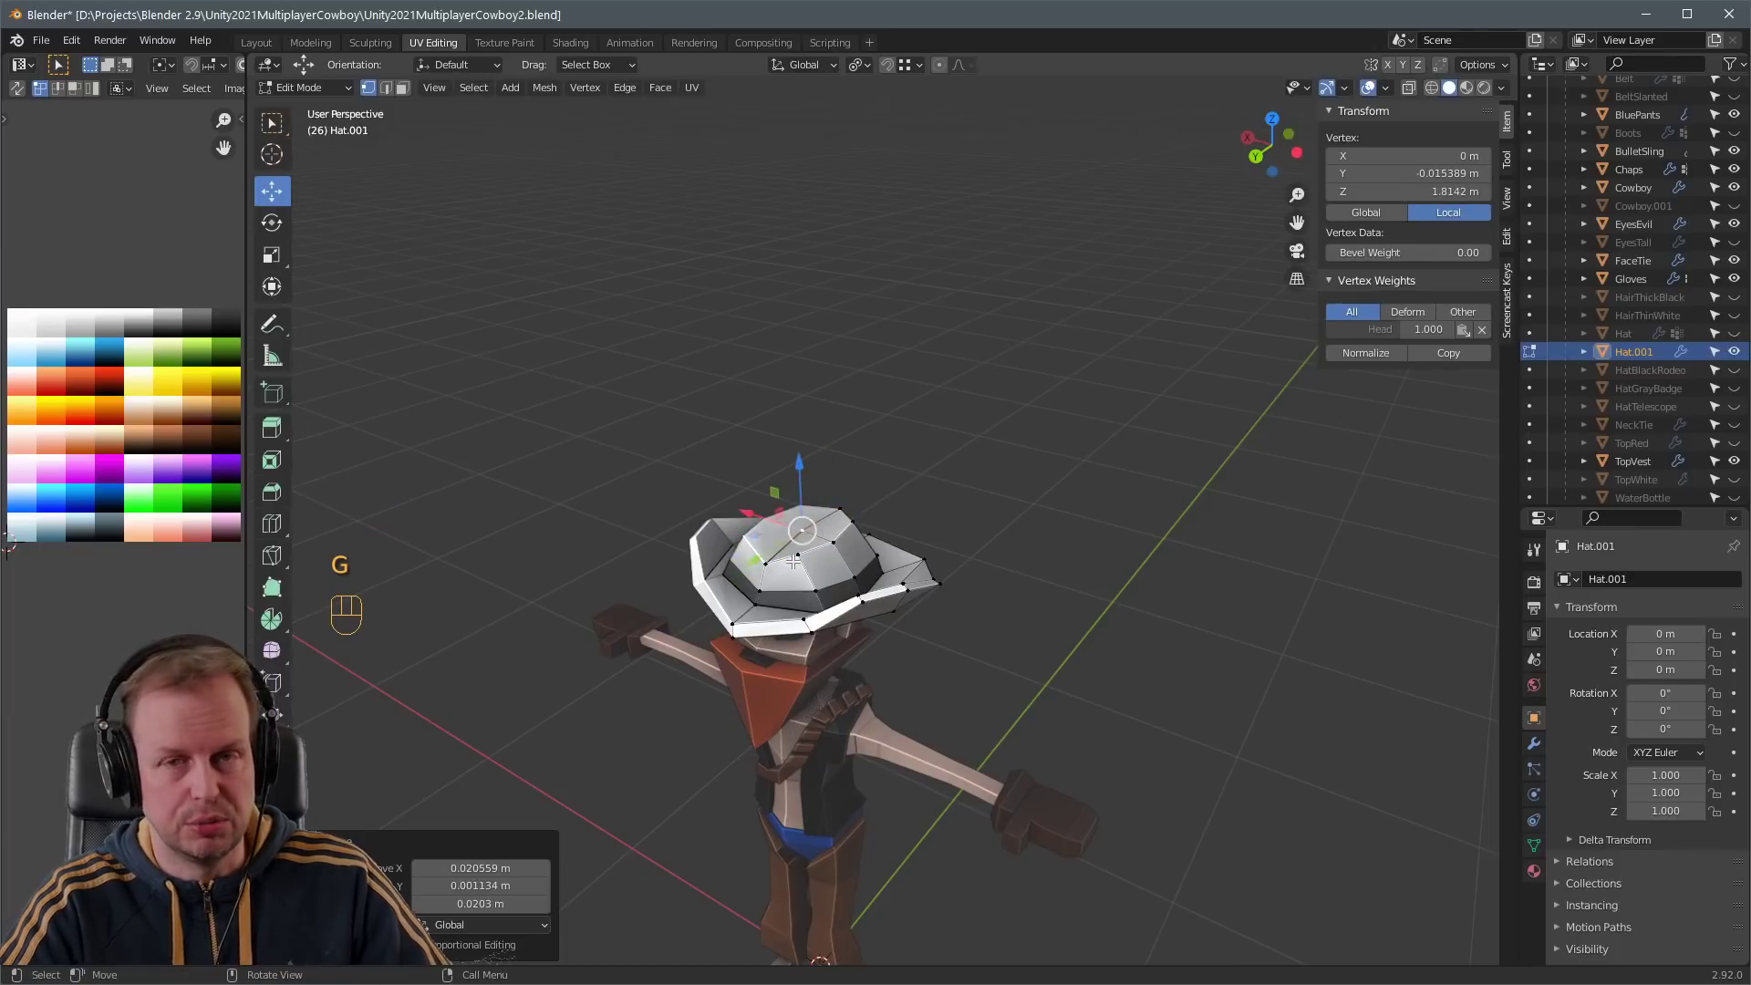
click(799, 555)
key(g)
click(801, 563)
- Raise the selected centre edges on top of the crown by about 0.03 m
key(3)
middle_drag(880, 579, 802, 561)
key(3)
key(2)
click(810, 526)
shift+click(859, 510)
key(g)
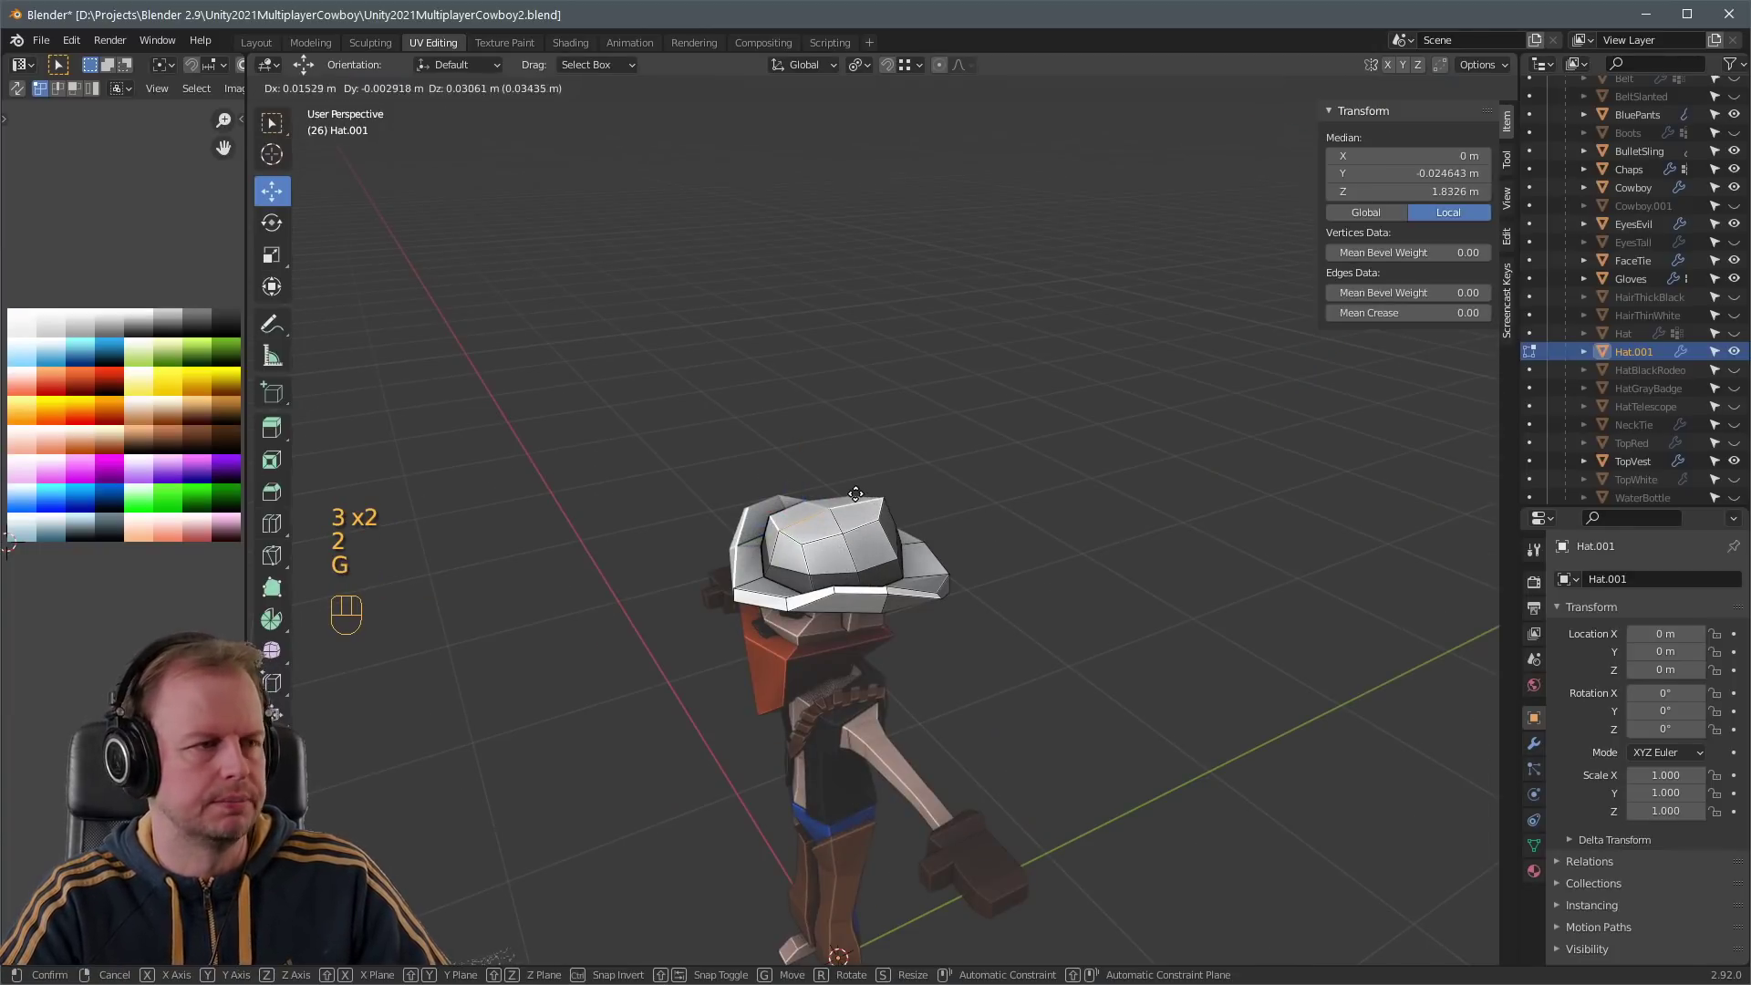
click(875, 500)
- Toggle the thick black hair to check it with the white hat and leave mesh editing
scroll(1655, 250, up, 3)
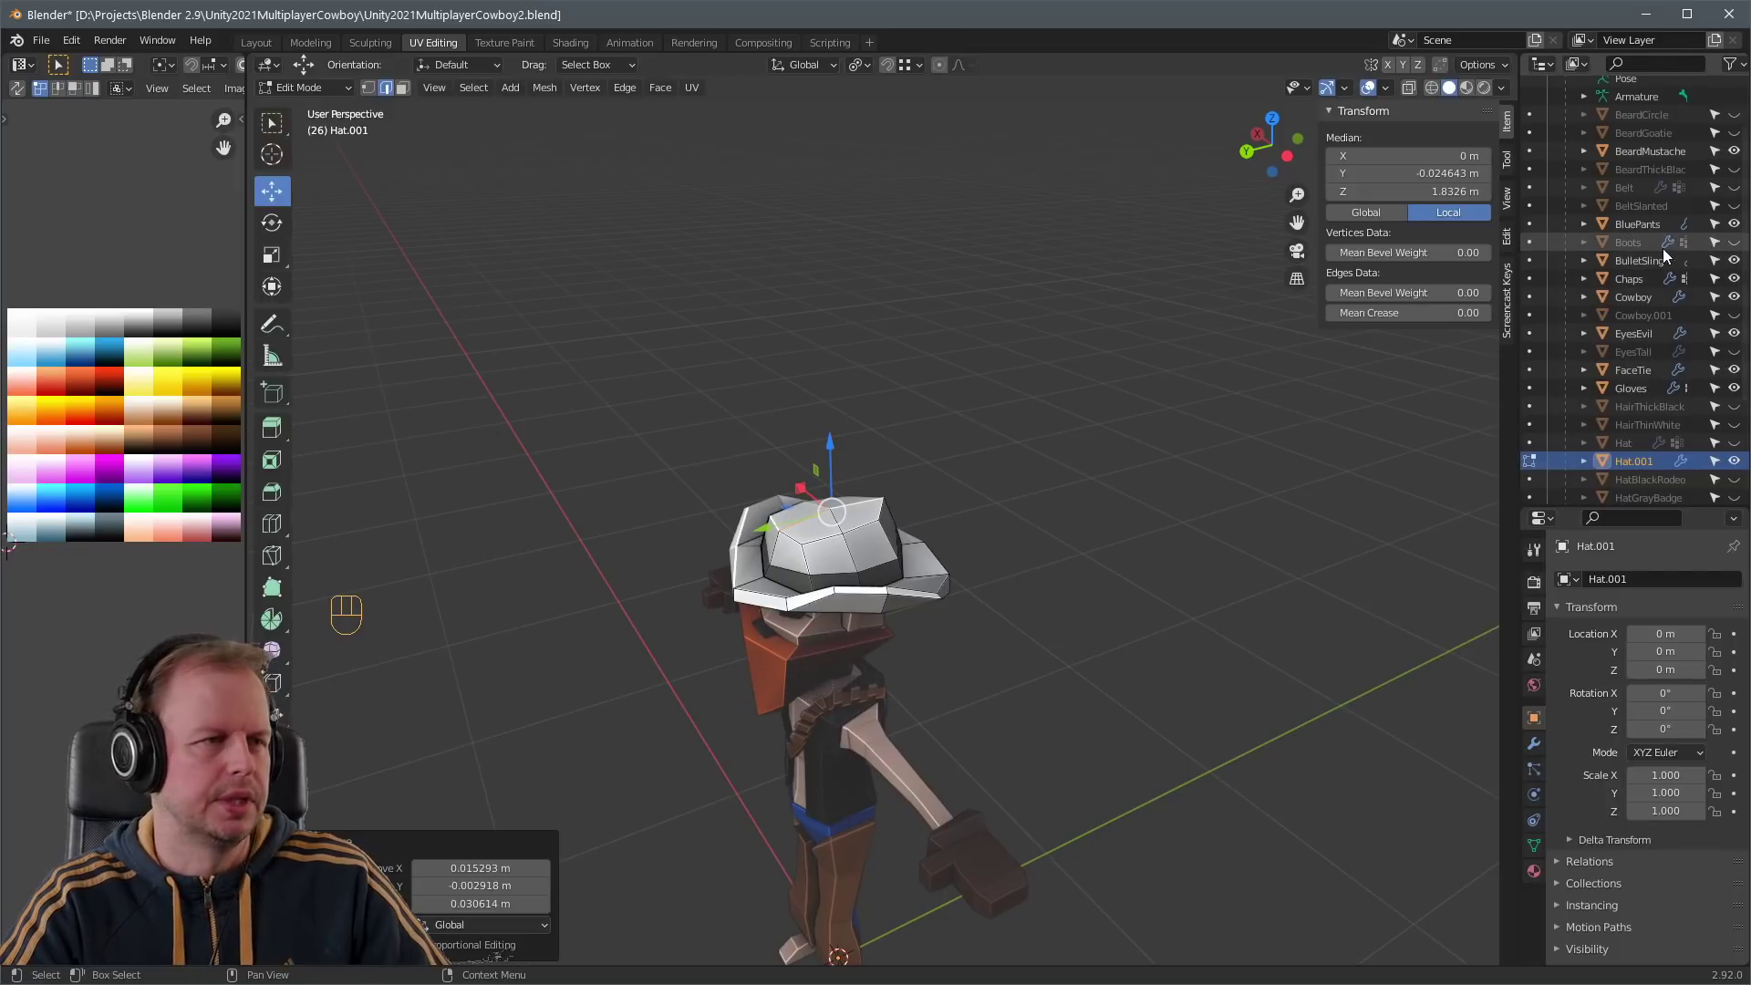
scroll(1650, 274, down, 5)
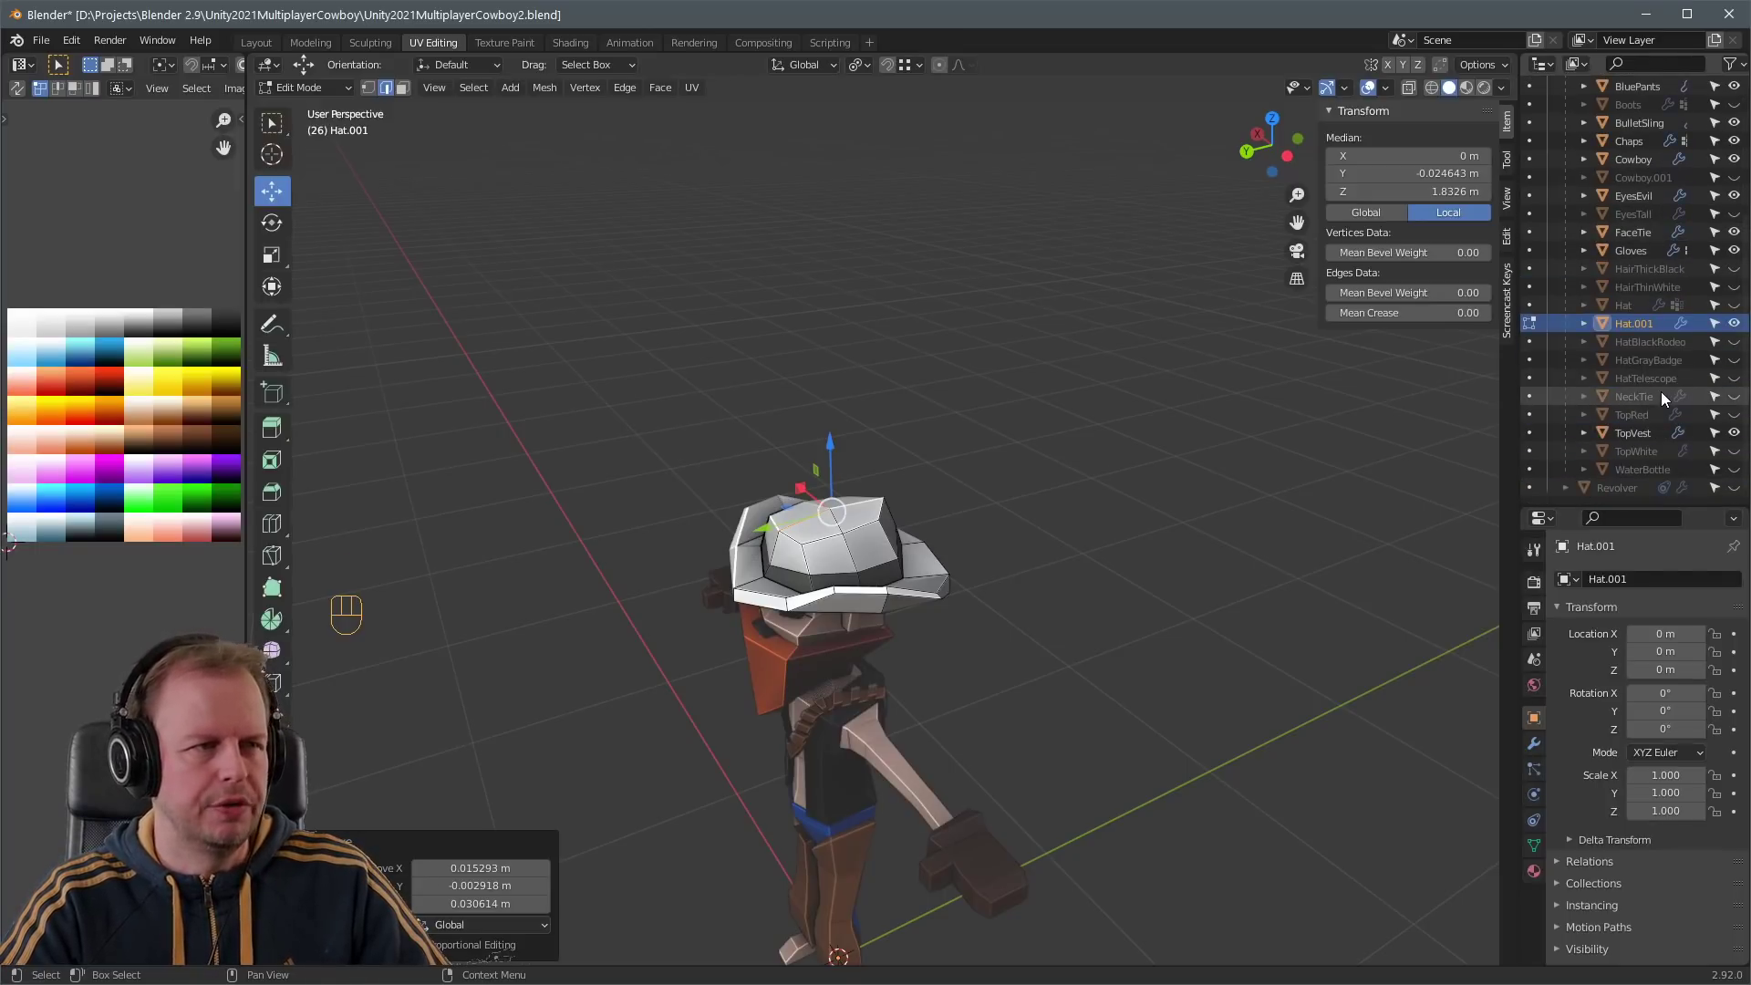
click(1734, 269)
key(Tab)
middle_drag(1122, 401, 1010, 498)
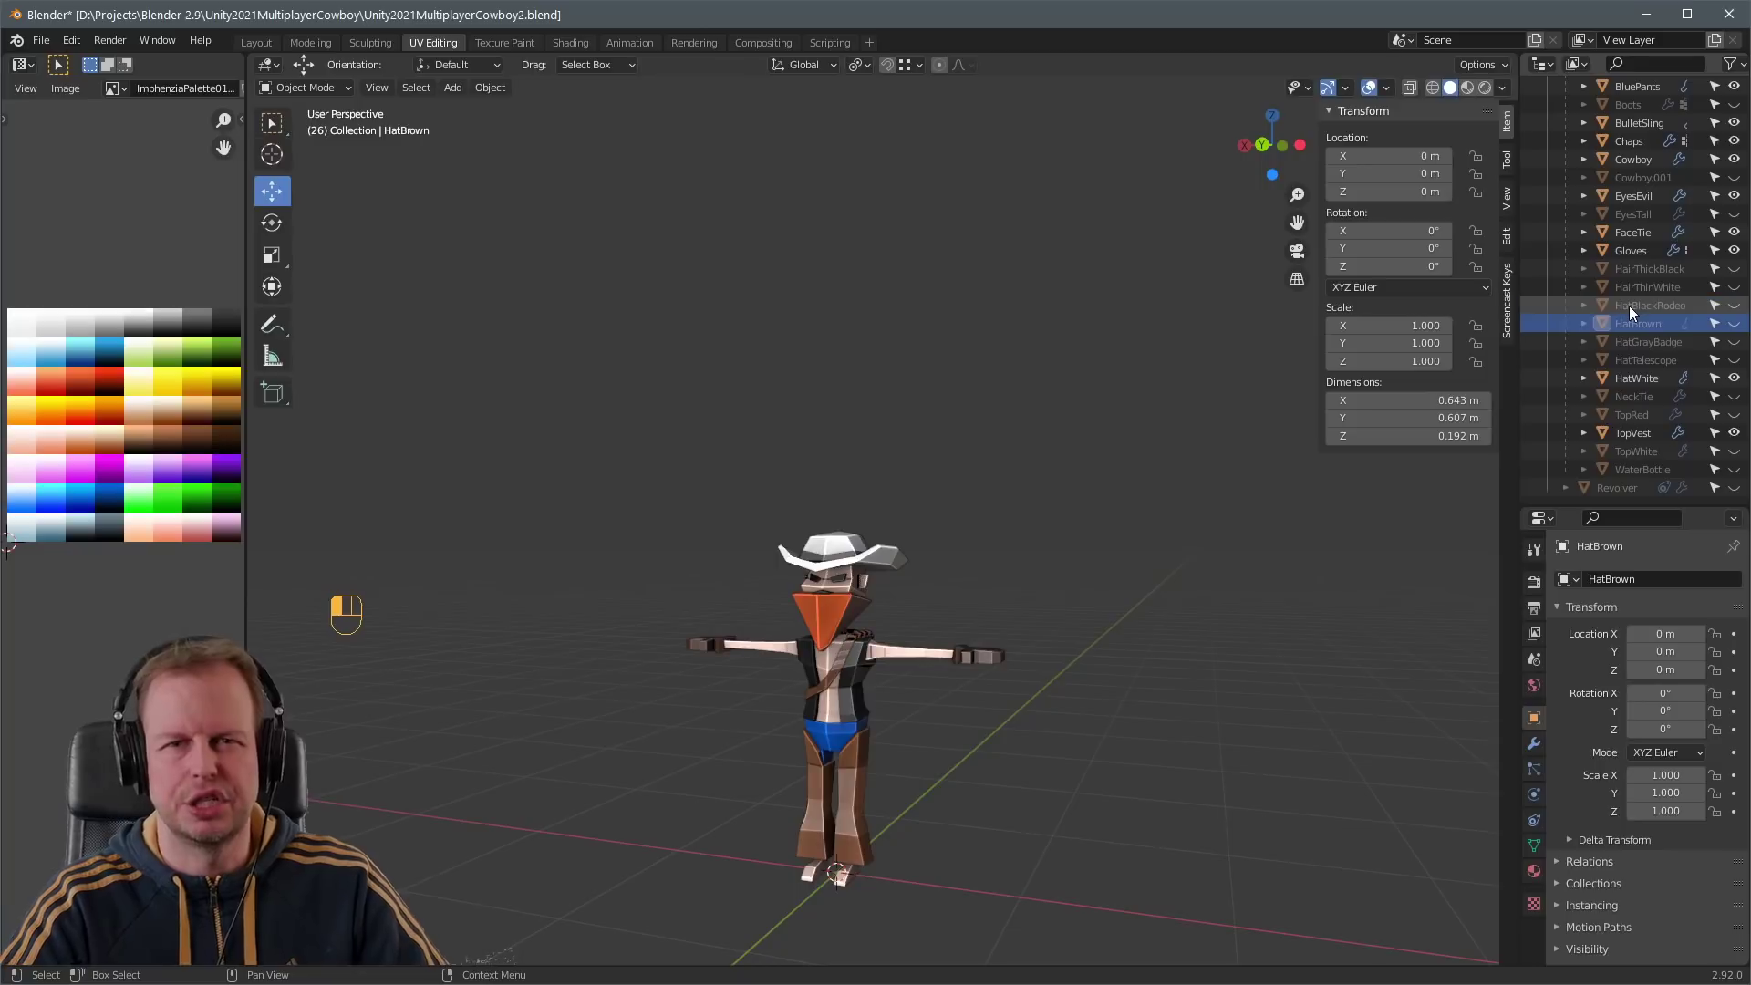
- Show HatBrown instead of HatWhite on the cowboy and save the file
middle_drag(1055, 508, 1399, 453)
click(1733, 323)
click(1734, 379)
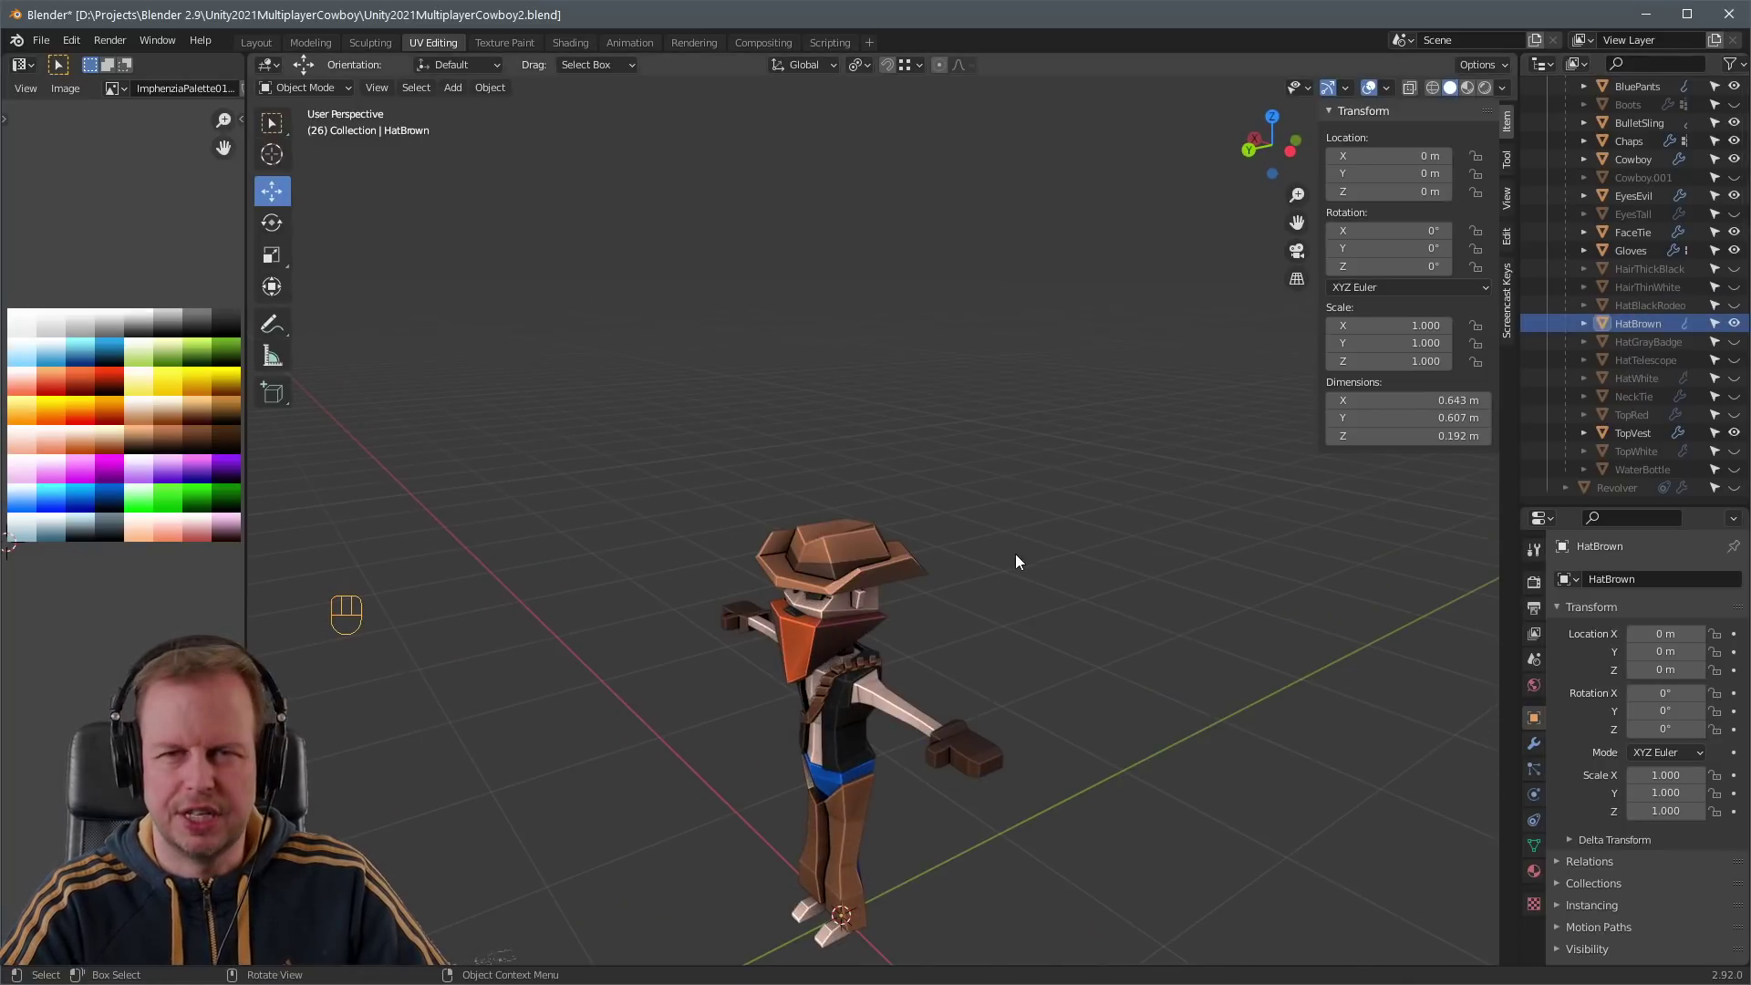
middle_drag(1015, 554, 985, 555)
scroll(985, 556, down, 3)
scroll(984, 555, up, 5)
key(ctrl+s)
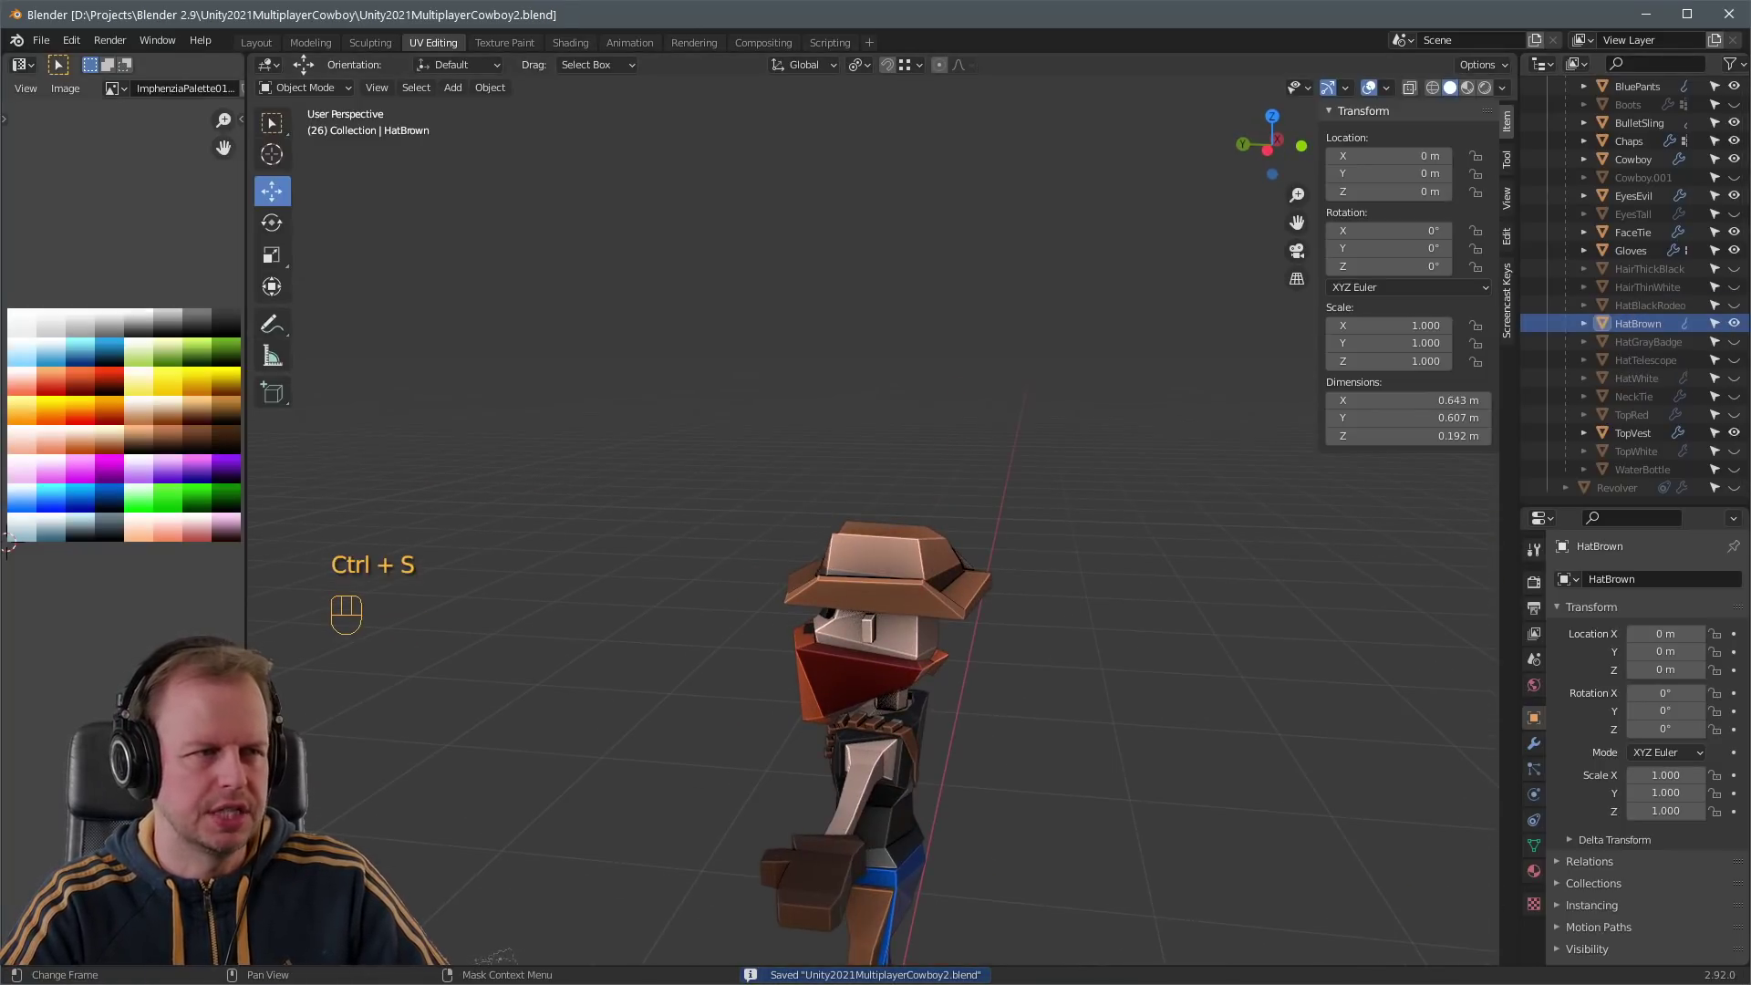
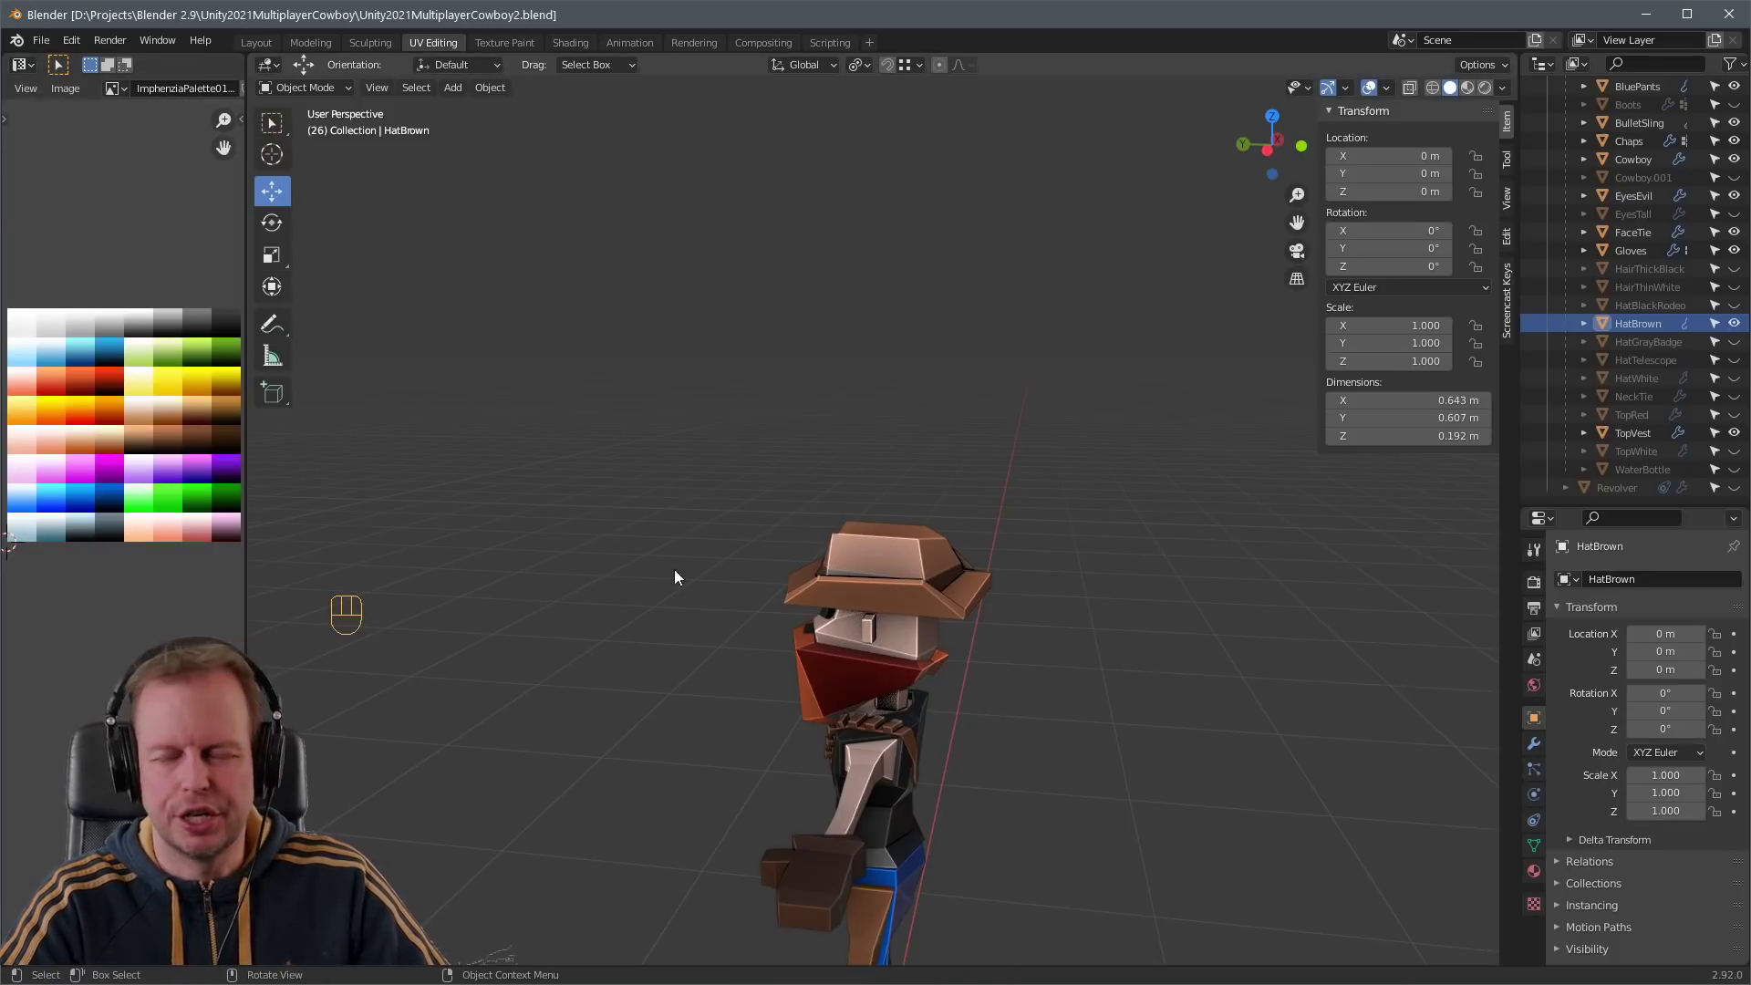
- Hide the bullet sling across the cowboy's chest
middle_drag(674, 567, 827, 511)
middle_drag(827, 511, 799, 613)
scroll(799, 613, up, 5)
click(523, 646)
scroll(522, 646, down, 5)
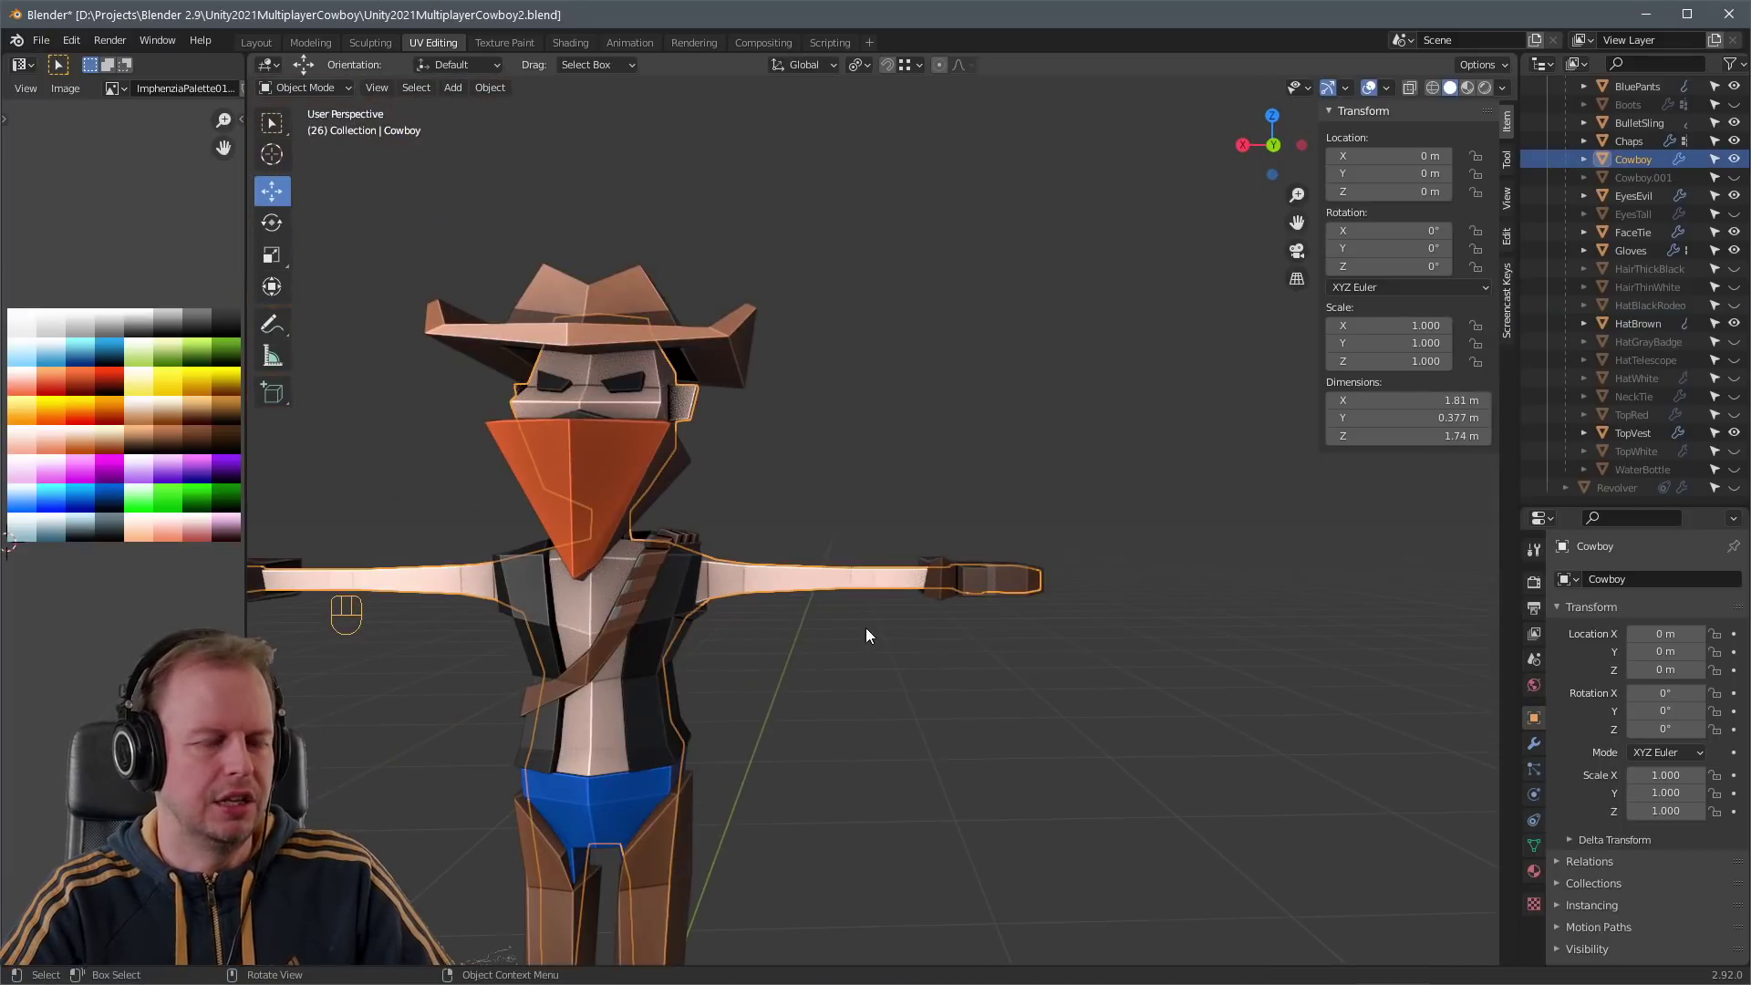
click(660, 644)
click(661, 644)
click(627, 622)
click(626, 622)
key(h)
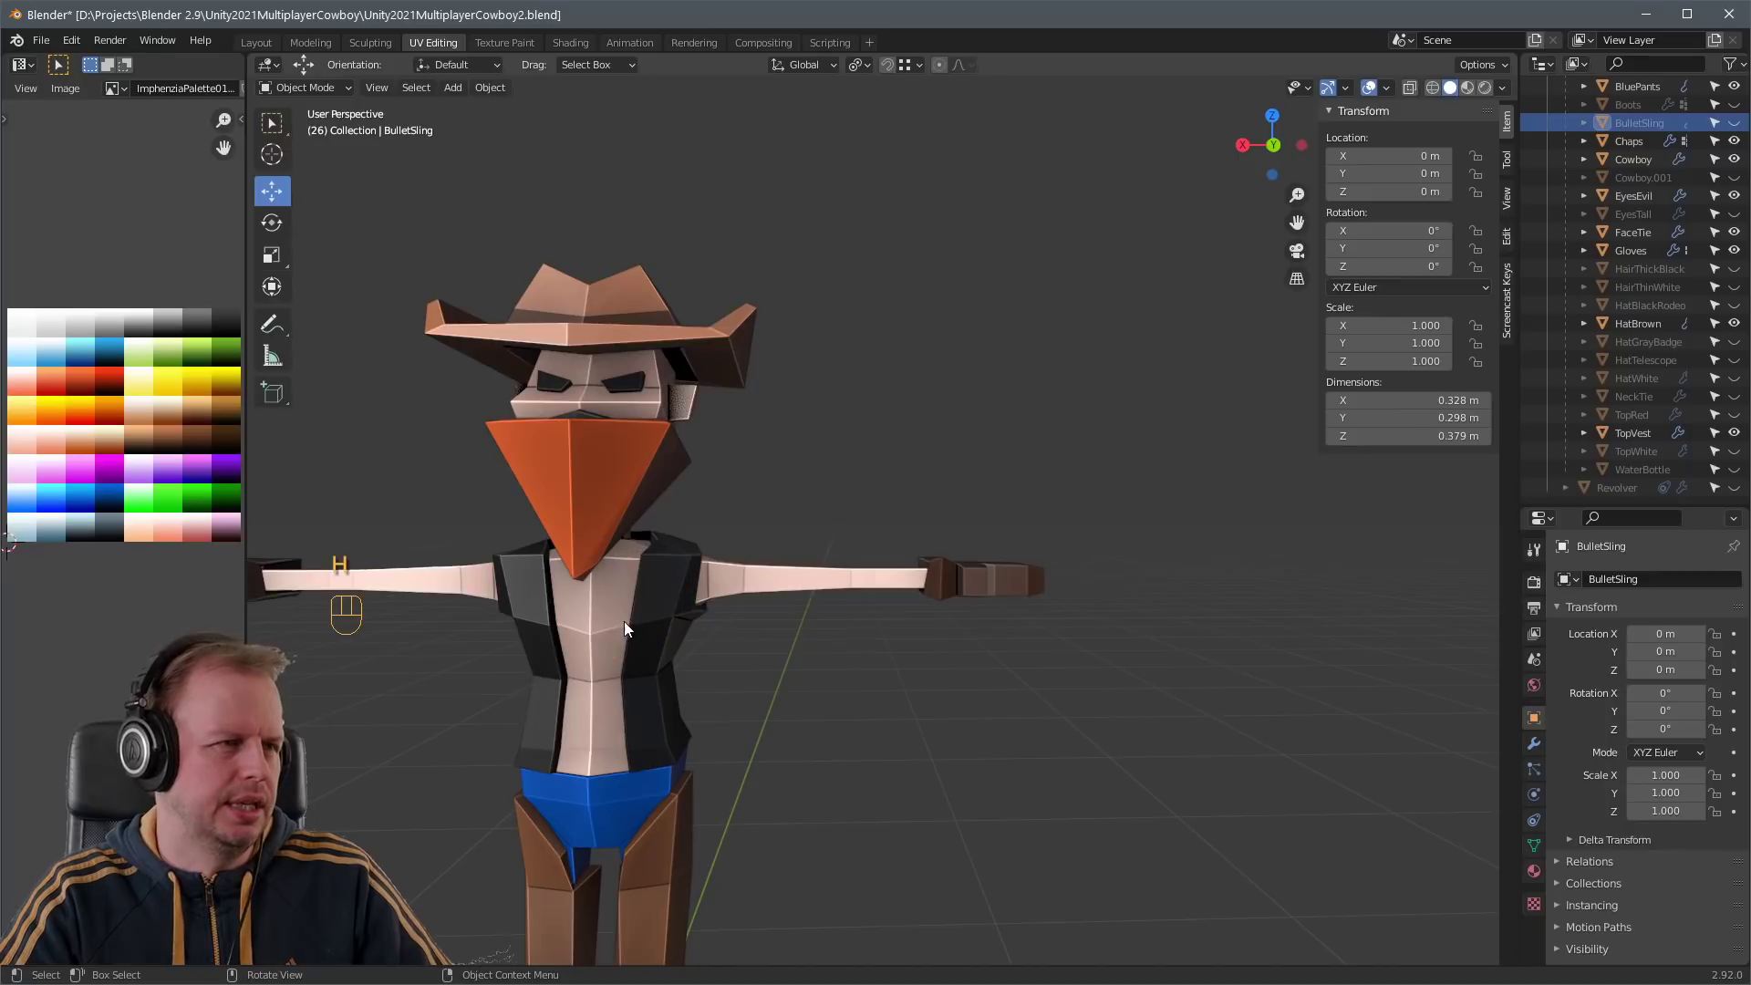
- Hide the cowboy's vest, blue pants, chaps and gloves
click(642, 649)
key(h)
click(662, 848)
key(h)
click(665, 844)
key(h)
click(944, 567)
- Hide the red face tie, the brown hat and the remaining facial accessory on the cowboy's head
key(h)
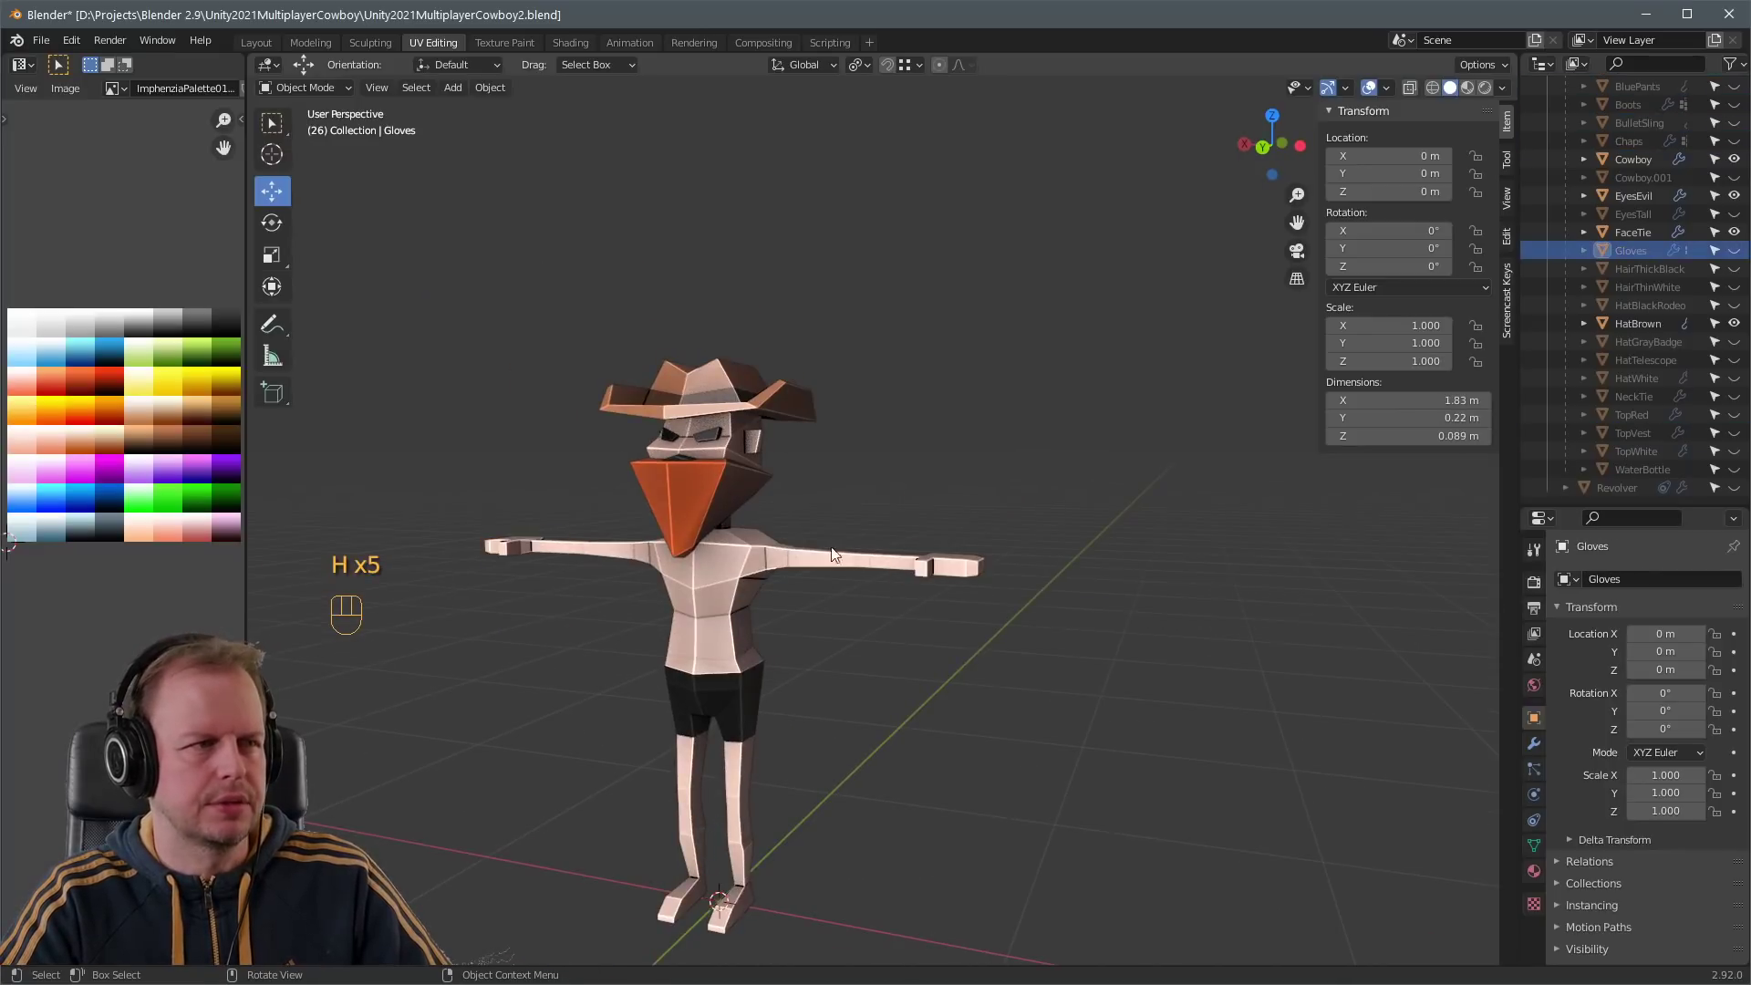
click(721, 492)
key(h)
click(752, 415)
key(h)
click(707, 442)
key(h)
- Start editing the Cowboy body mesh in face mode and grow a selection outward from a torso face
click(739, 673)
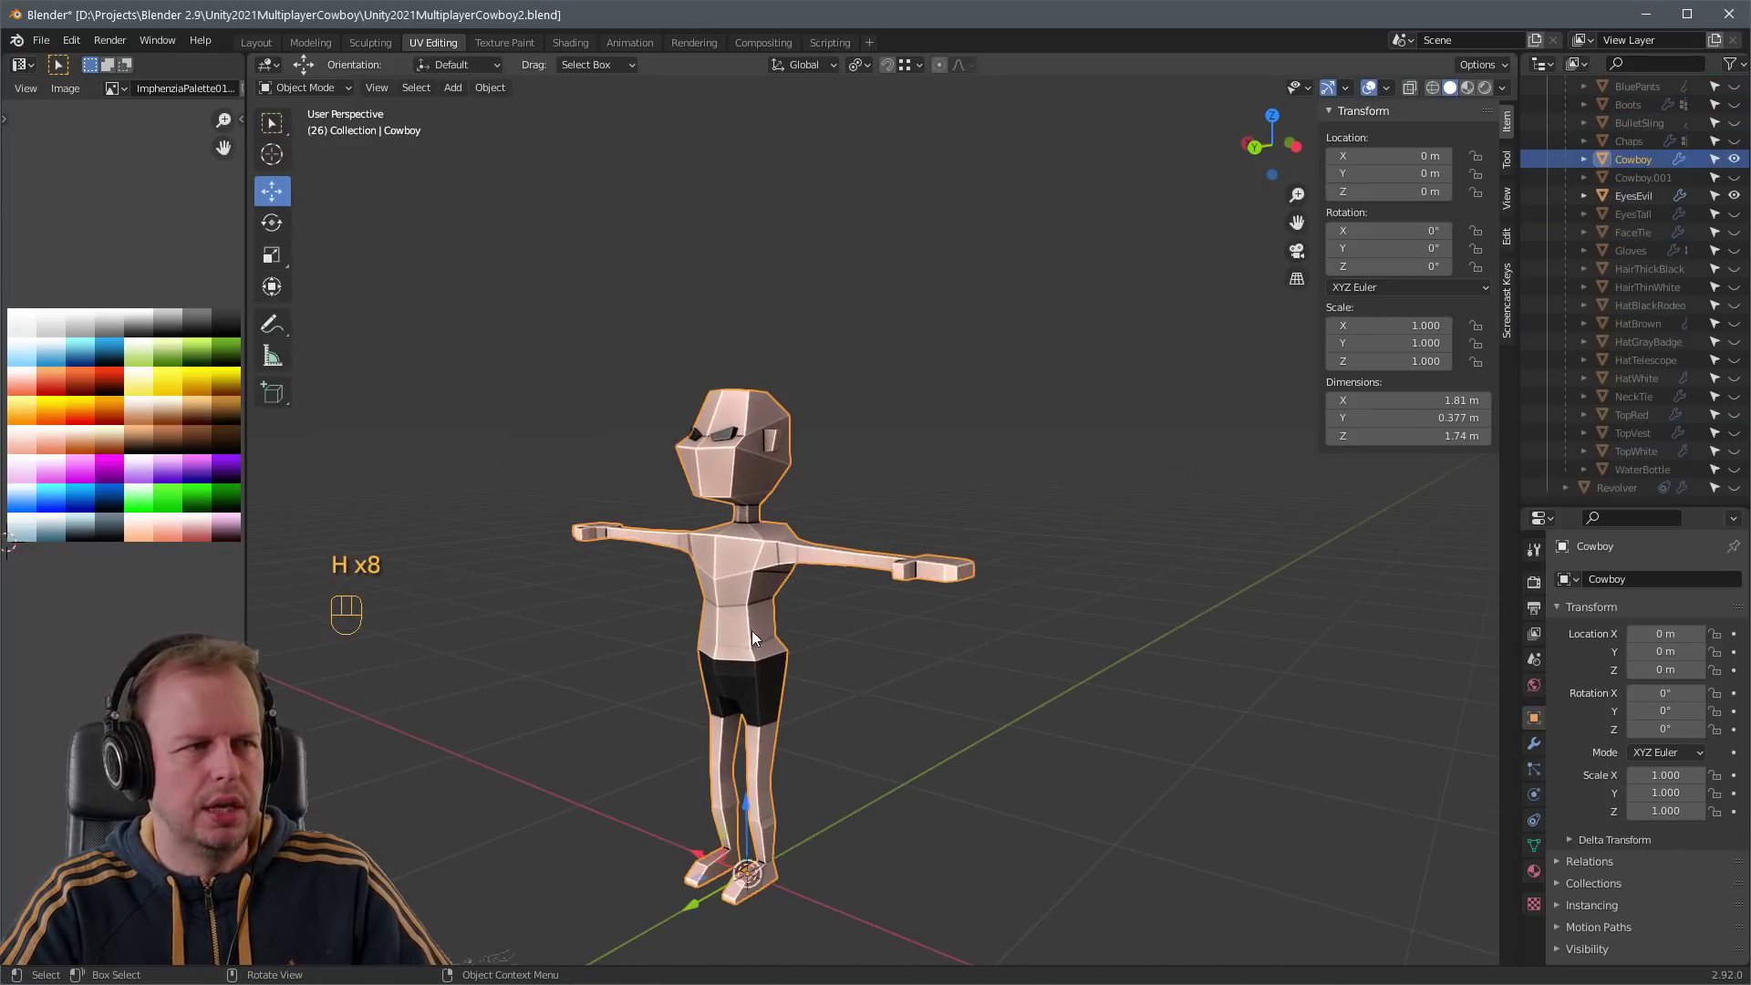
key(Tab)
key(3)
key(a)
key(a)
alt+shift+click(751, 625)
key(ctrl+KP_Add)
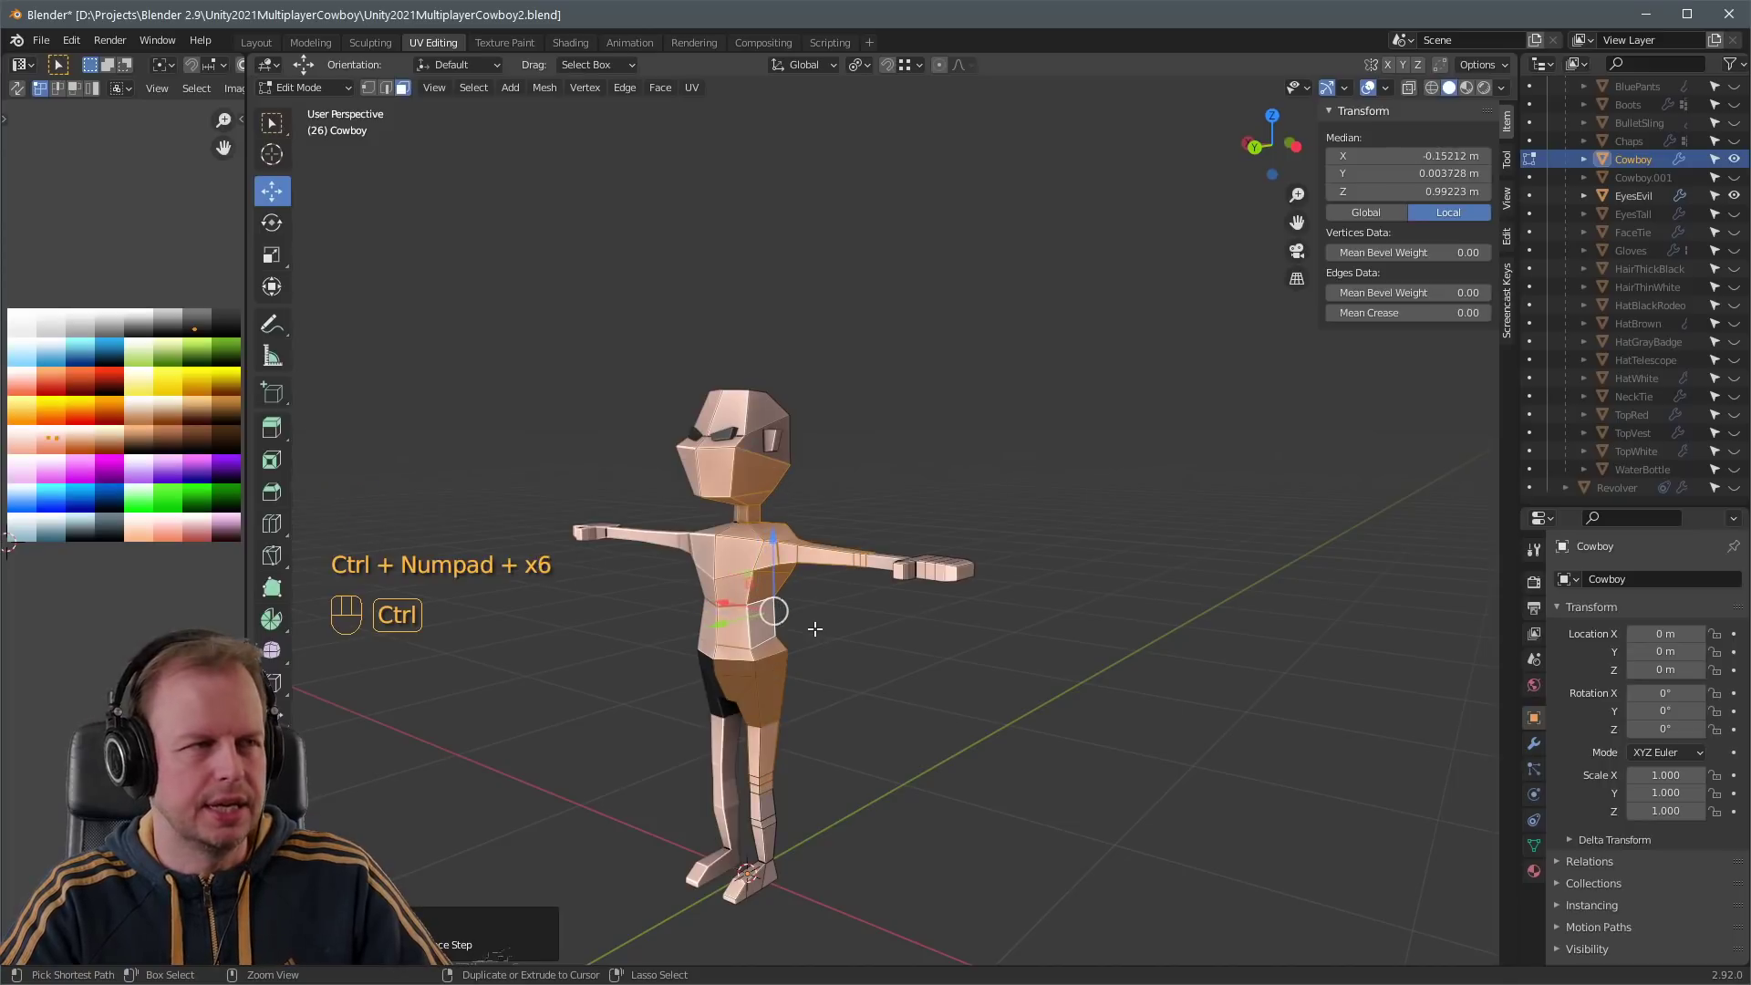
key(ctrl+KP_Subtract)
- Replace the selection with one grown from a thigh face and try moving the selected leg geometry
key(a)
key(a)
alt+shift+click(765, 708)
key(ctrl+KP_Add)
key(ctrl+KP_Add)
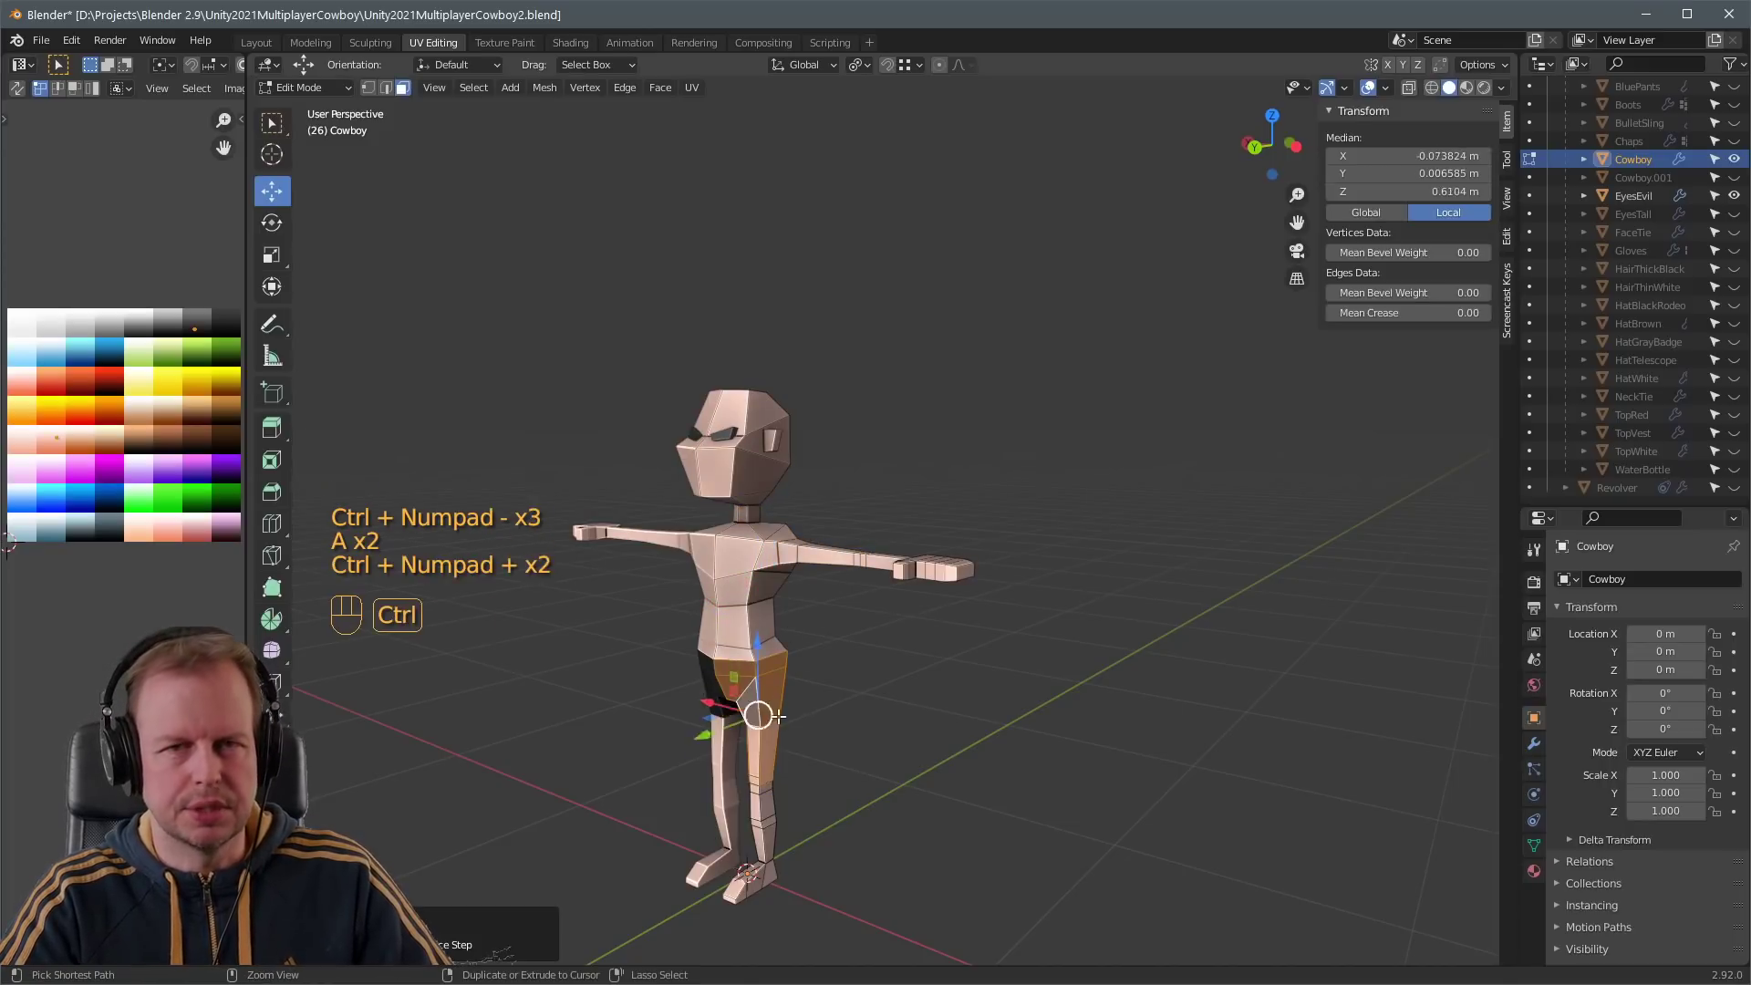
scroll(748, 670, up, 4)
middle_drag(735, 680, 811, 661)
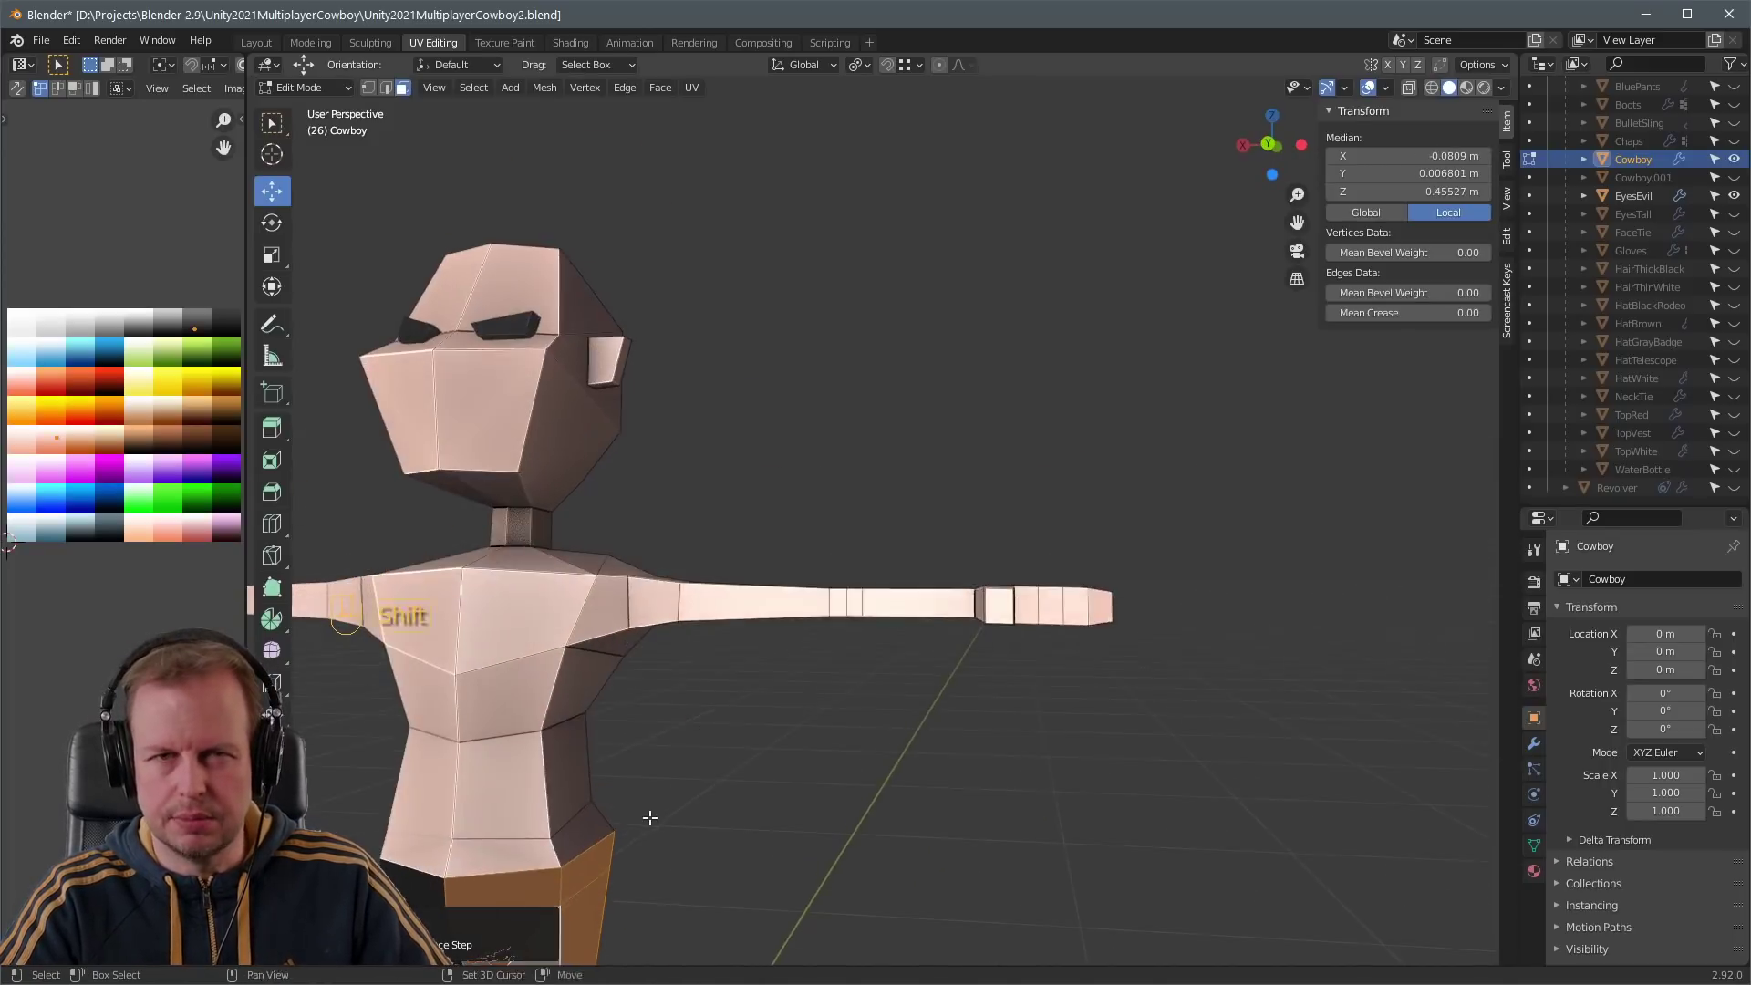
shift+middle_drag(648, 817, 775, 602)
middle_drag(775, 602, 758, 621)
key(1)
key(g)
right_click(766, 696)
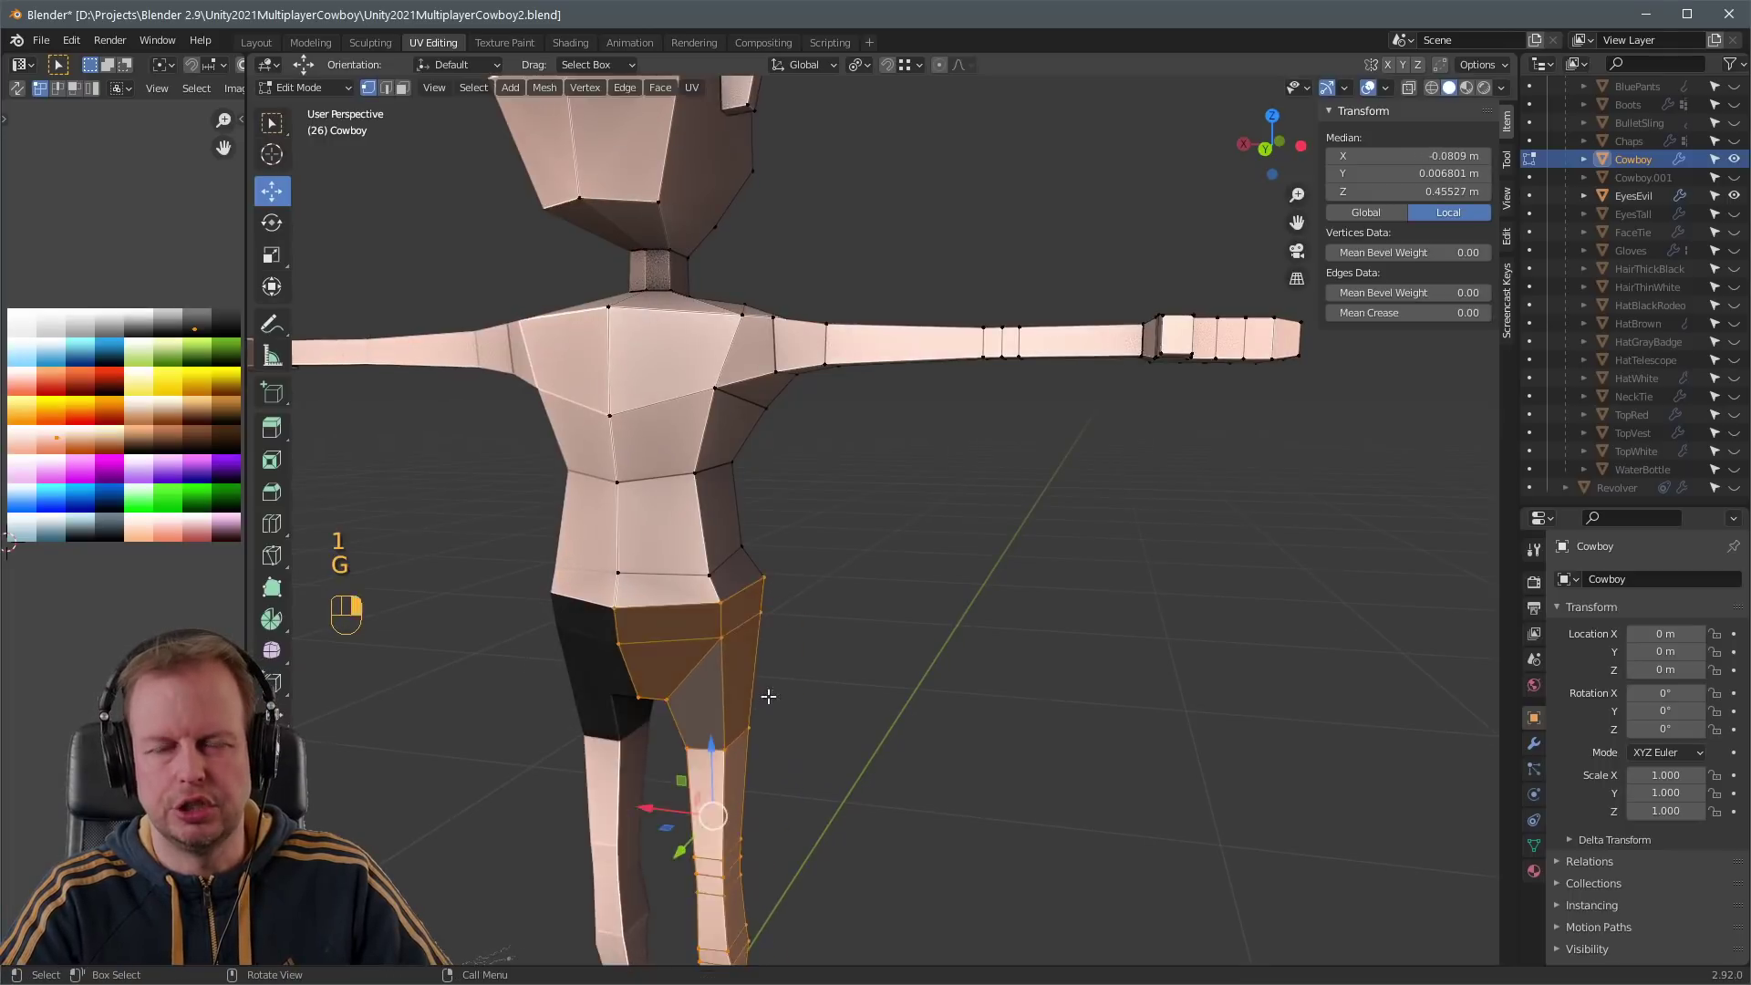
- Hide the EyesEvil object, show EyesTall in its place, and resume editing the Cowboy body mesh
scroll(833, 684, down, 4)
scroll(1733, 264, up, 4)
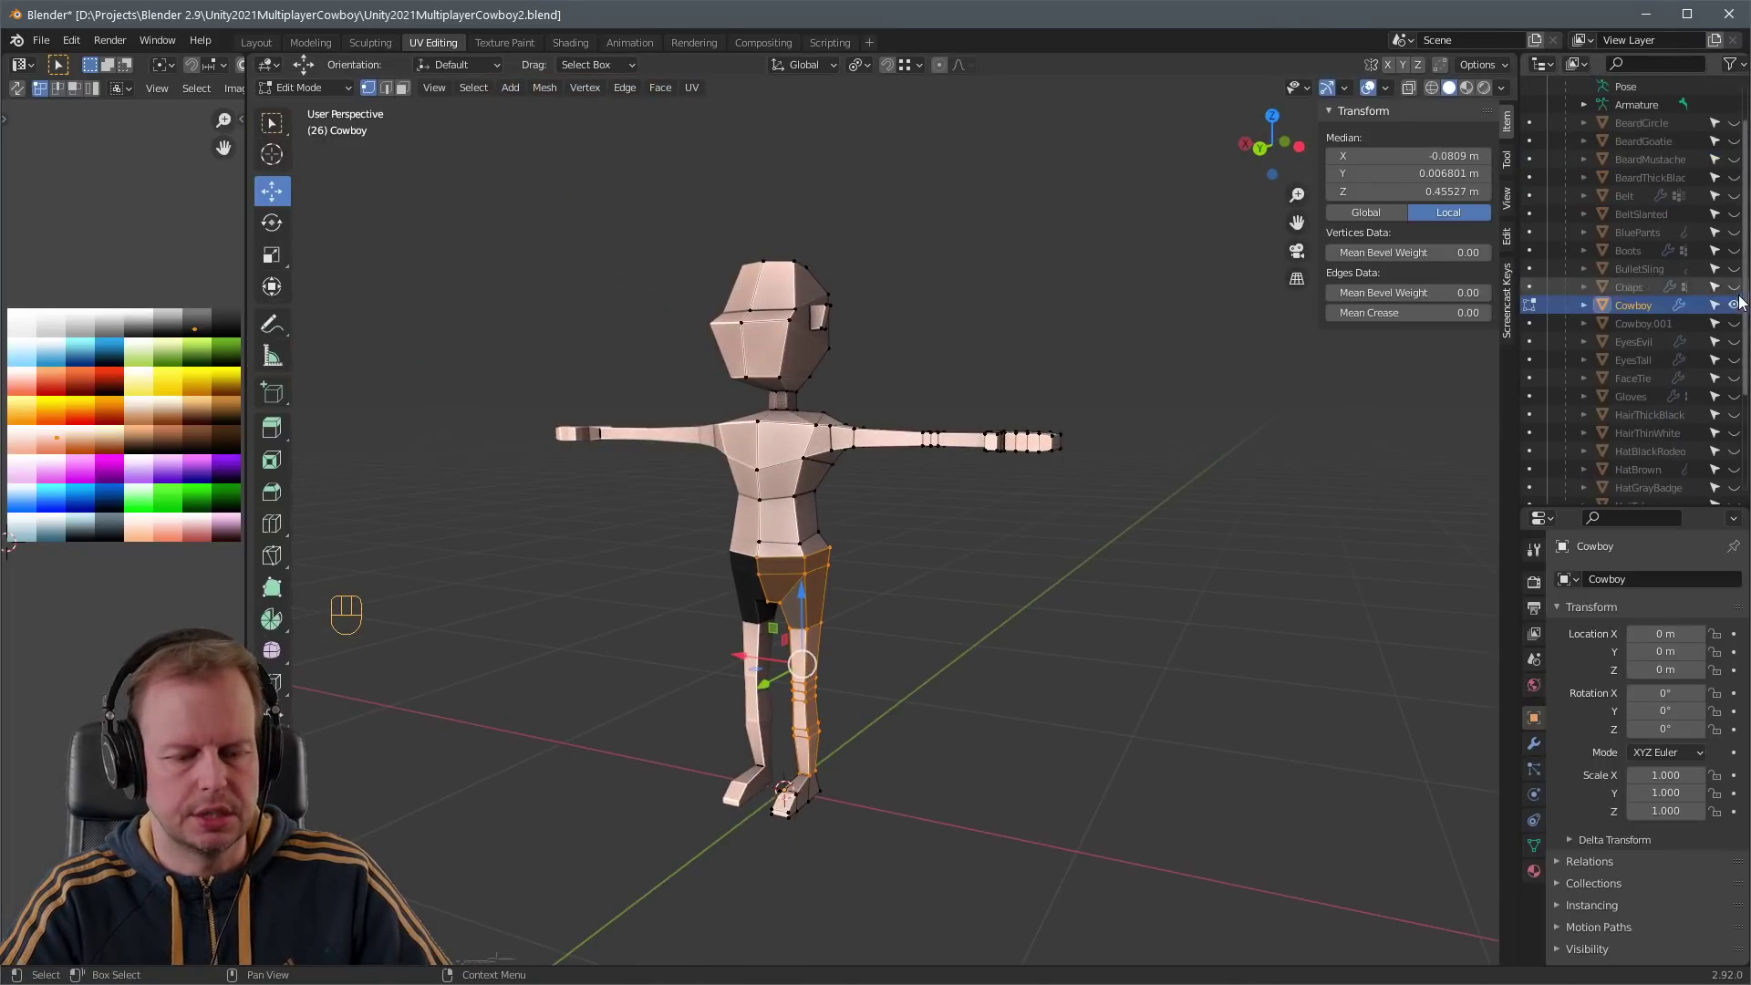
key(Tab)
- Select only the outer thigh face of the shorts and try moving it to test its connections
key(Tab)
click(823, 622)
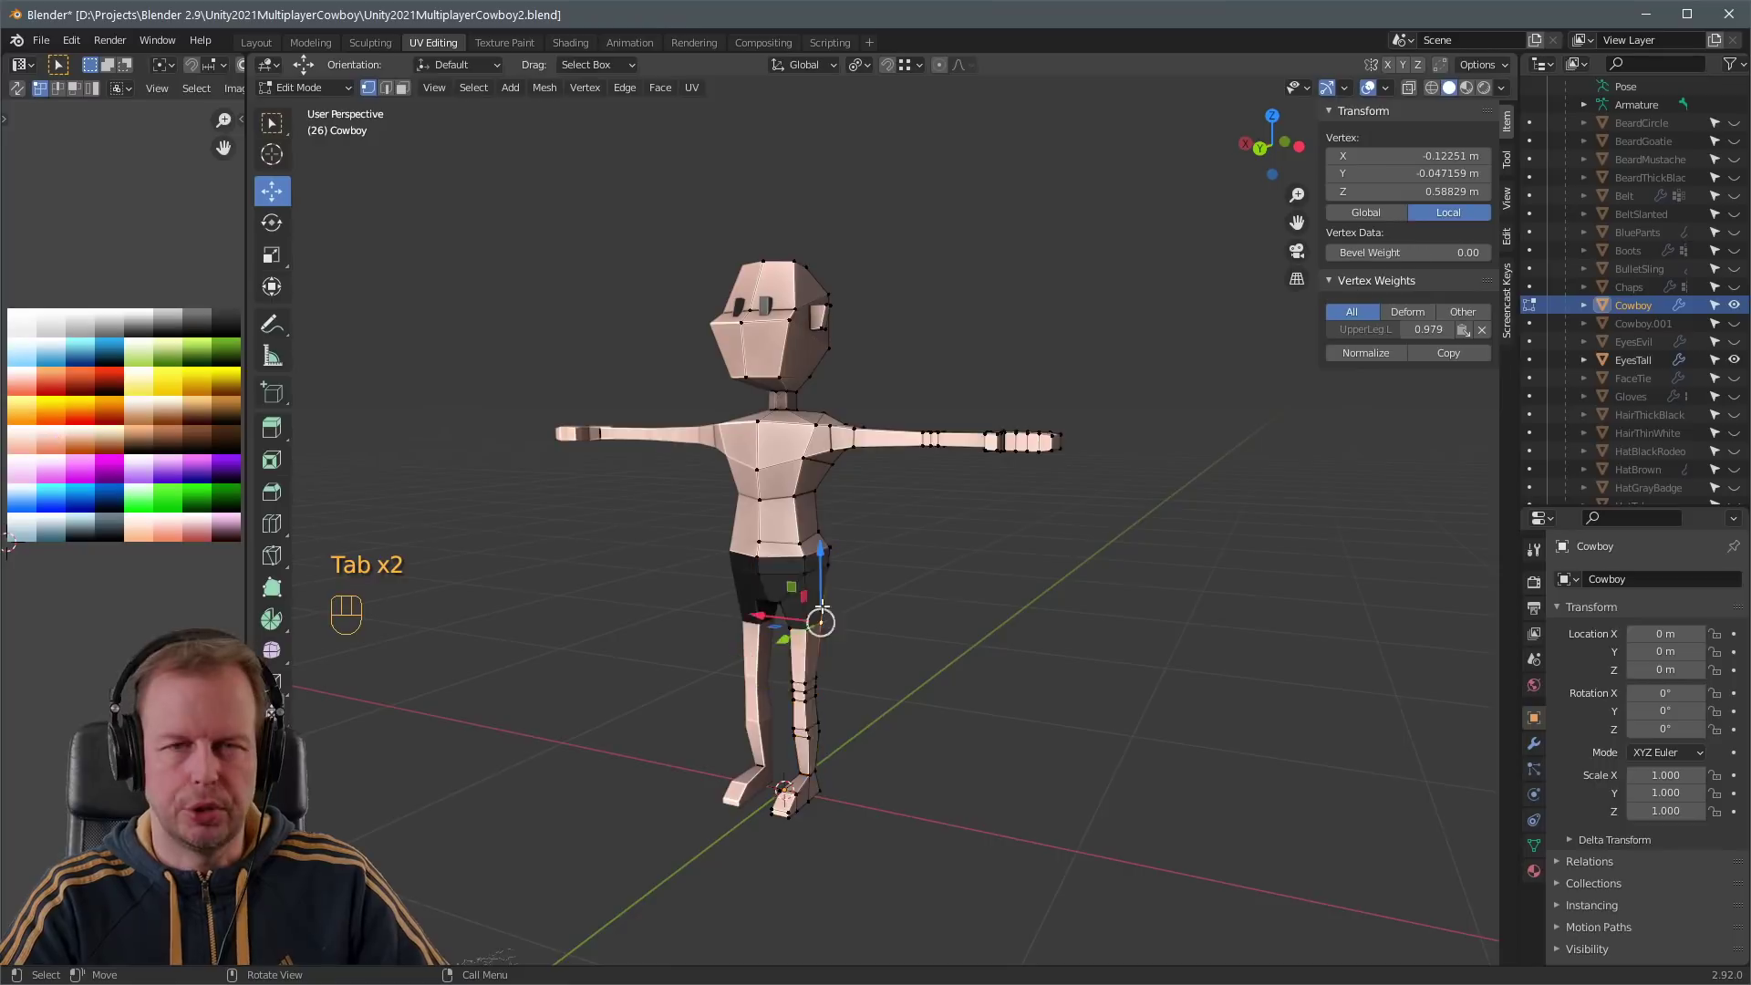
scroll(823, 629, up, 3)
key(3)
click(755, 561)
key(Tab)
key(Tab)
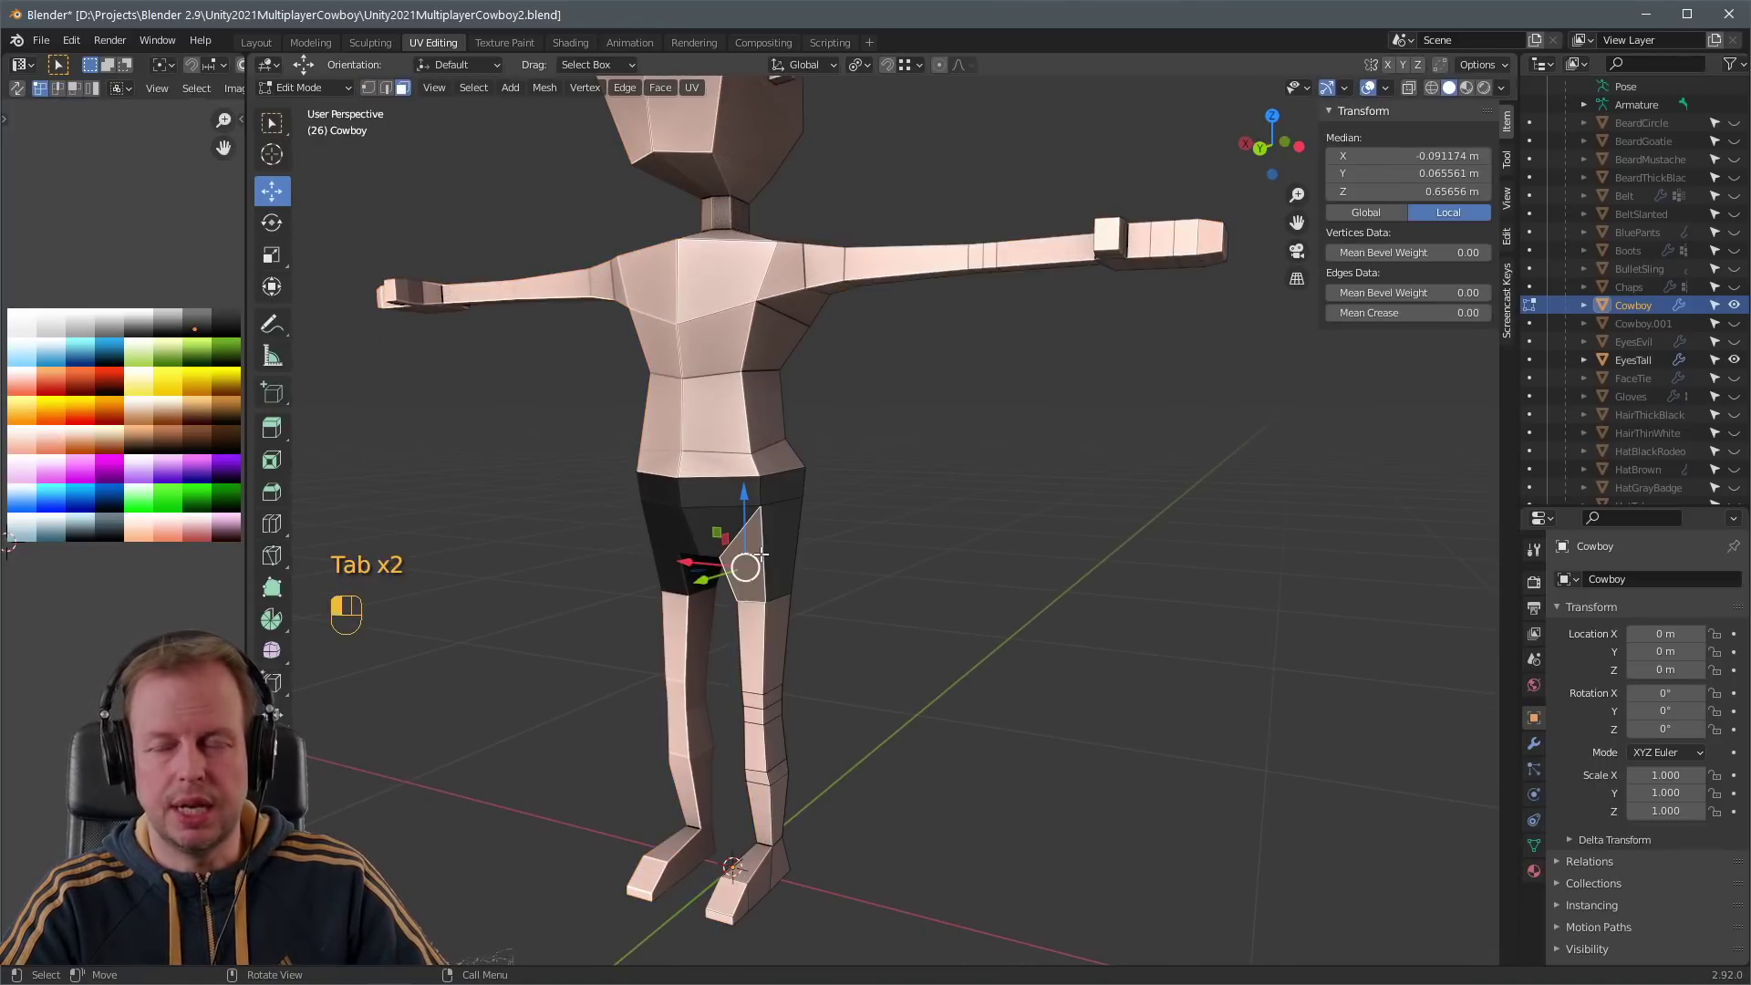
key(a)
key(a)
click(762, 558)
key(g)
right_click(945, 566)
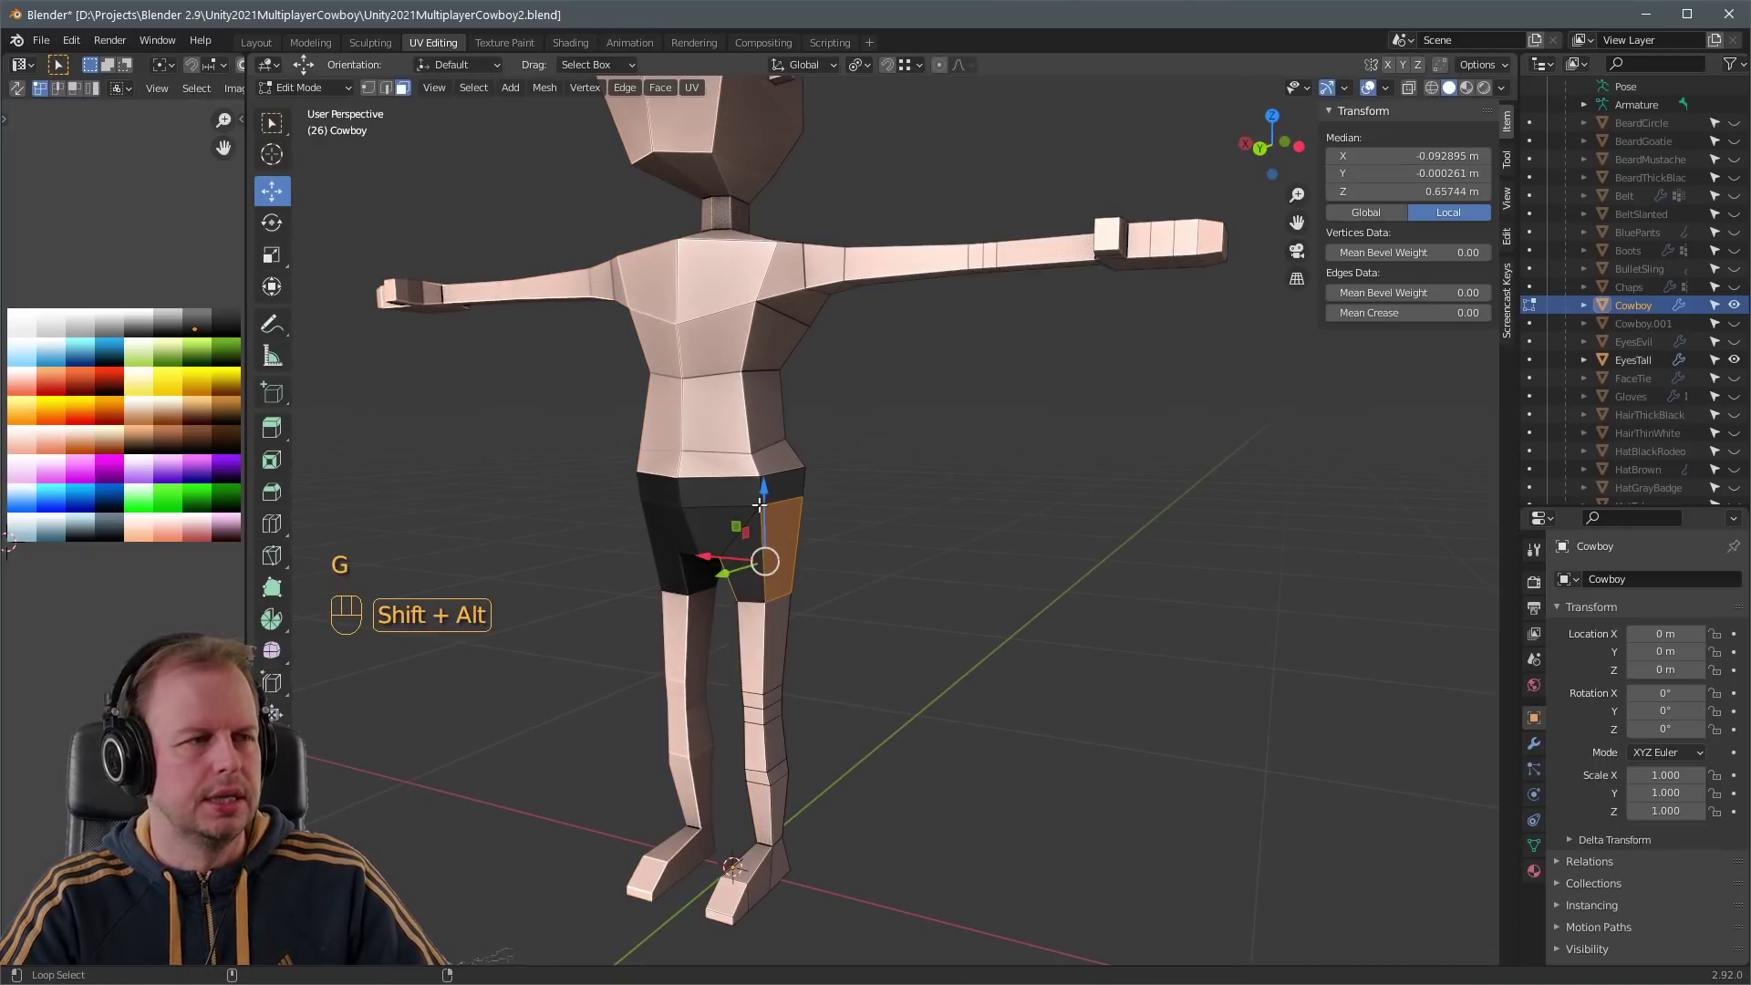
- Select a front thigh face of the shorts and grow the selection to test how the faces connect
key(a)
key(a)
alt+shift+click(748, 527)
key(ctrl+KP_Add)
key(ctrl+KP_Add)
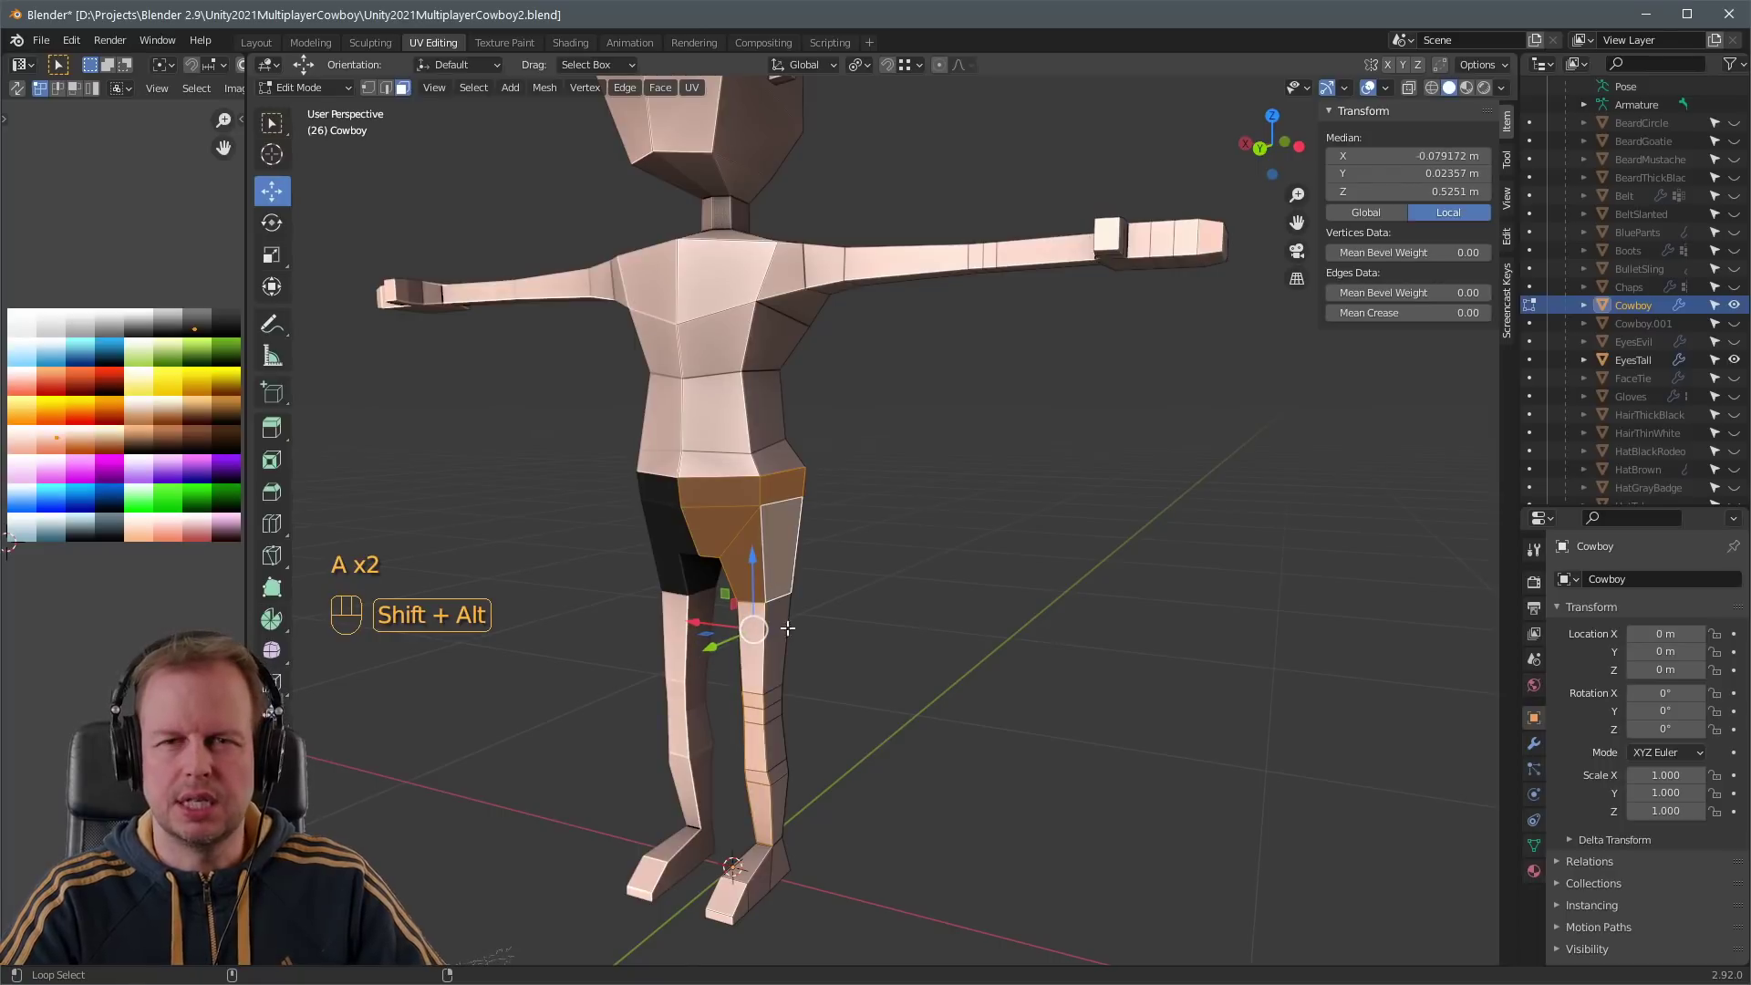
- Merge all vertices of the body mesh by distance at 0.0001 m and clear the selection
key(Escape)
key(a)
key(m)
click(753, 610)
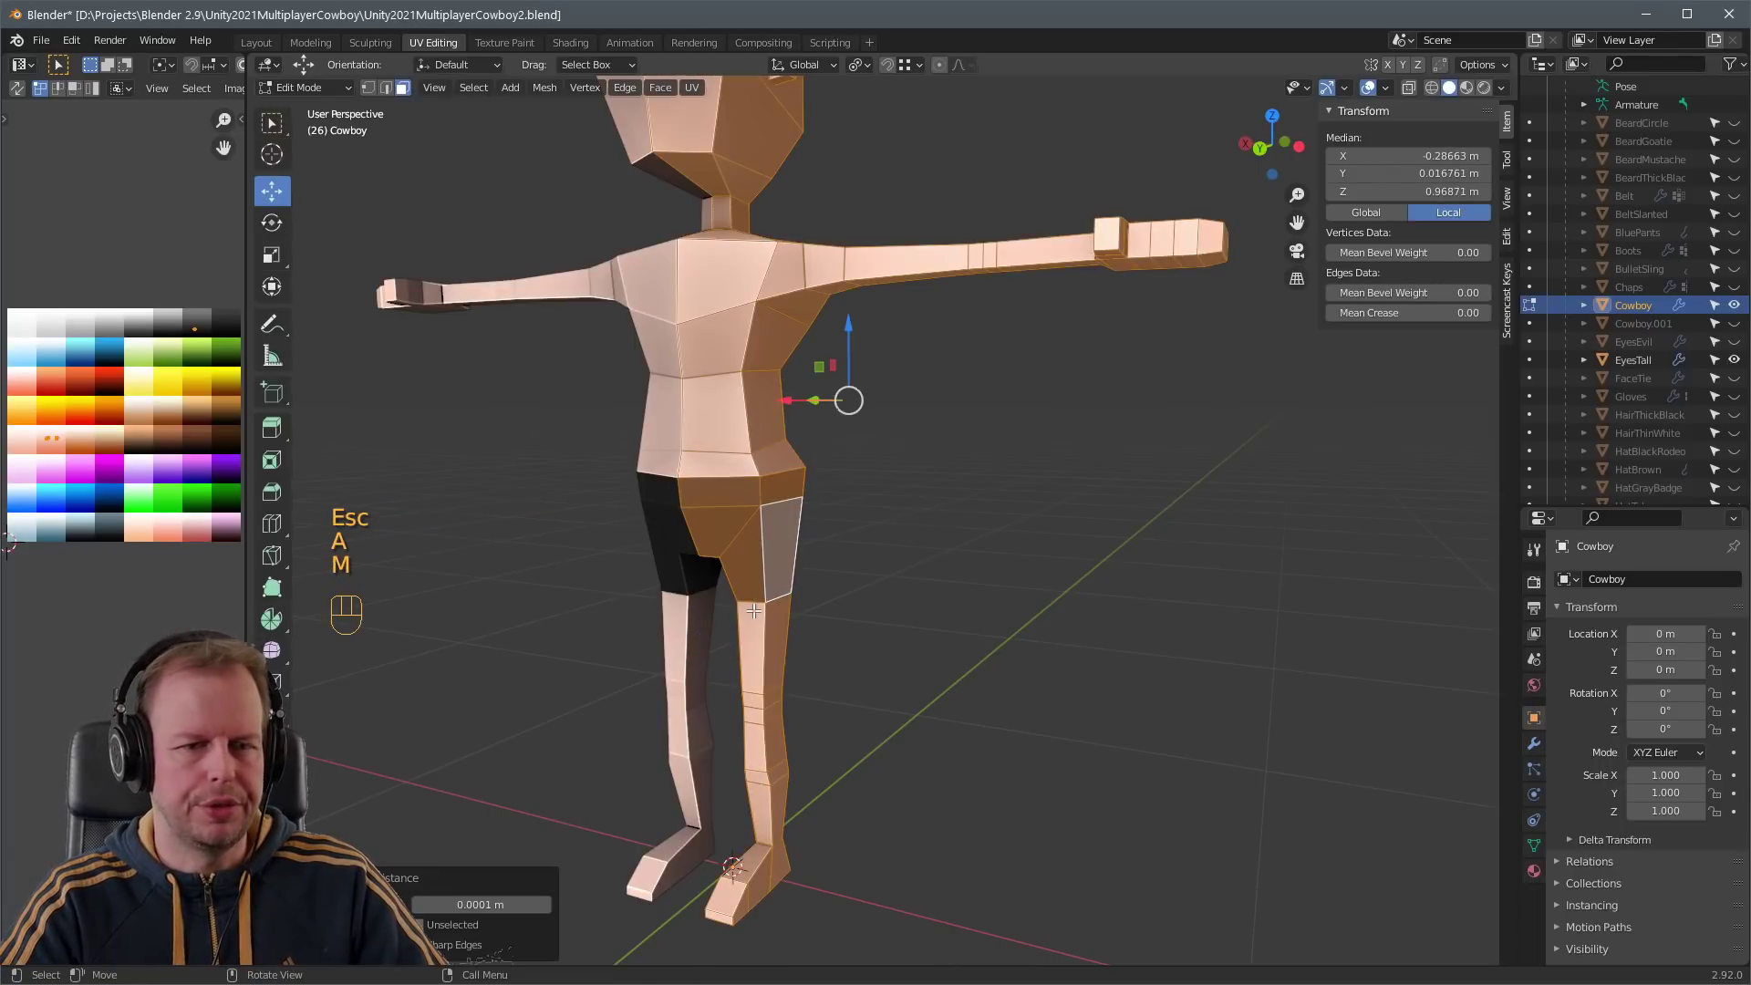
key(a)
key(a)
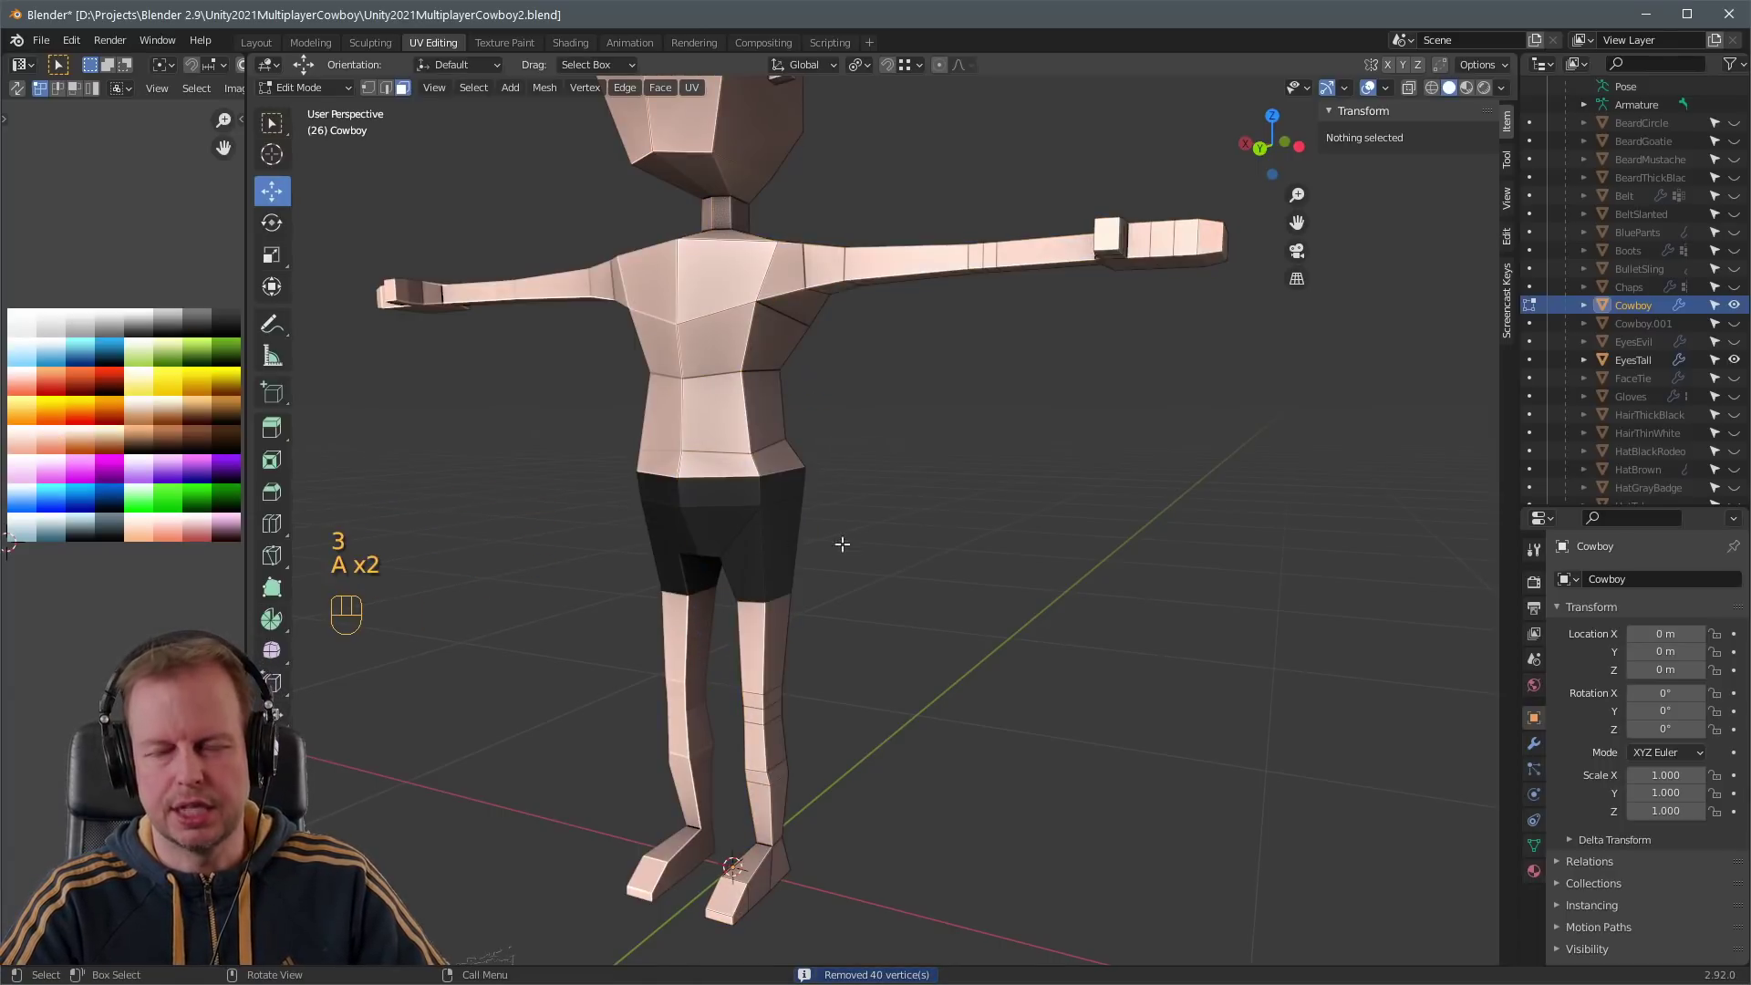
- Undo the latest changes and try moving the outer thigh face
key(ctrl+z)
key(ctrl+z)
key(ctrl+z)
key(g)
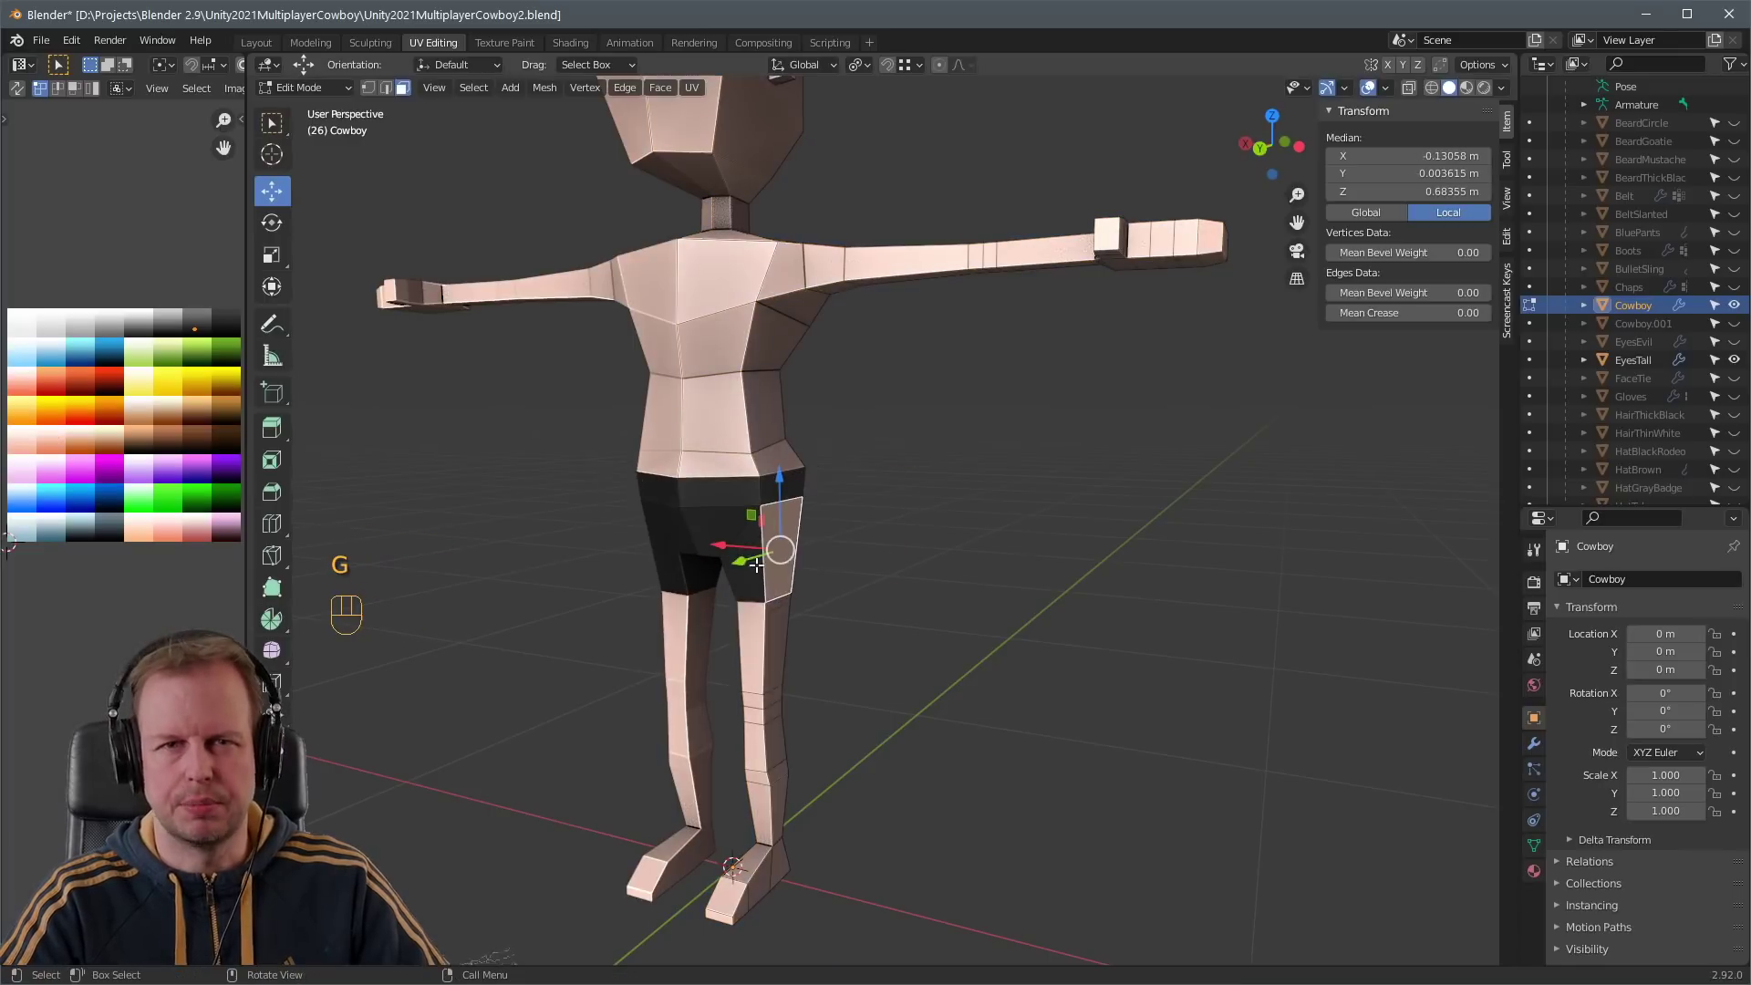
- Try moving single vertices at the bottom of the thigh and at the hip to test that they are joined
key(1)
click(765, 600)
key(g)
right_click(777, 561)
middle_drag(778, 561, 684, 543)
key(g)
right_click(886, 503)
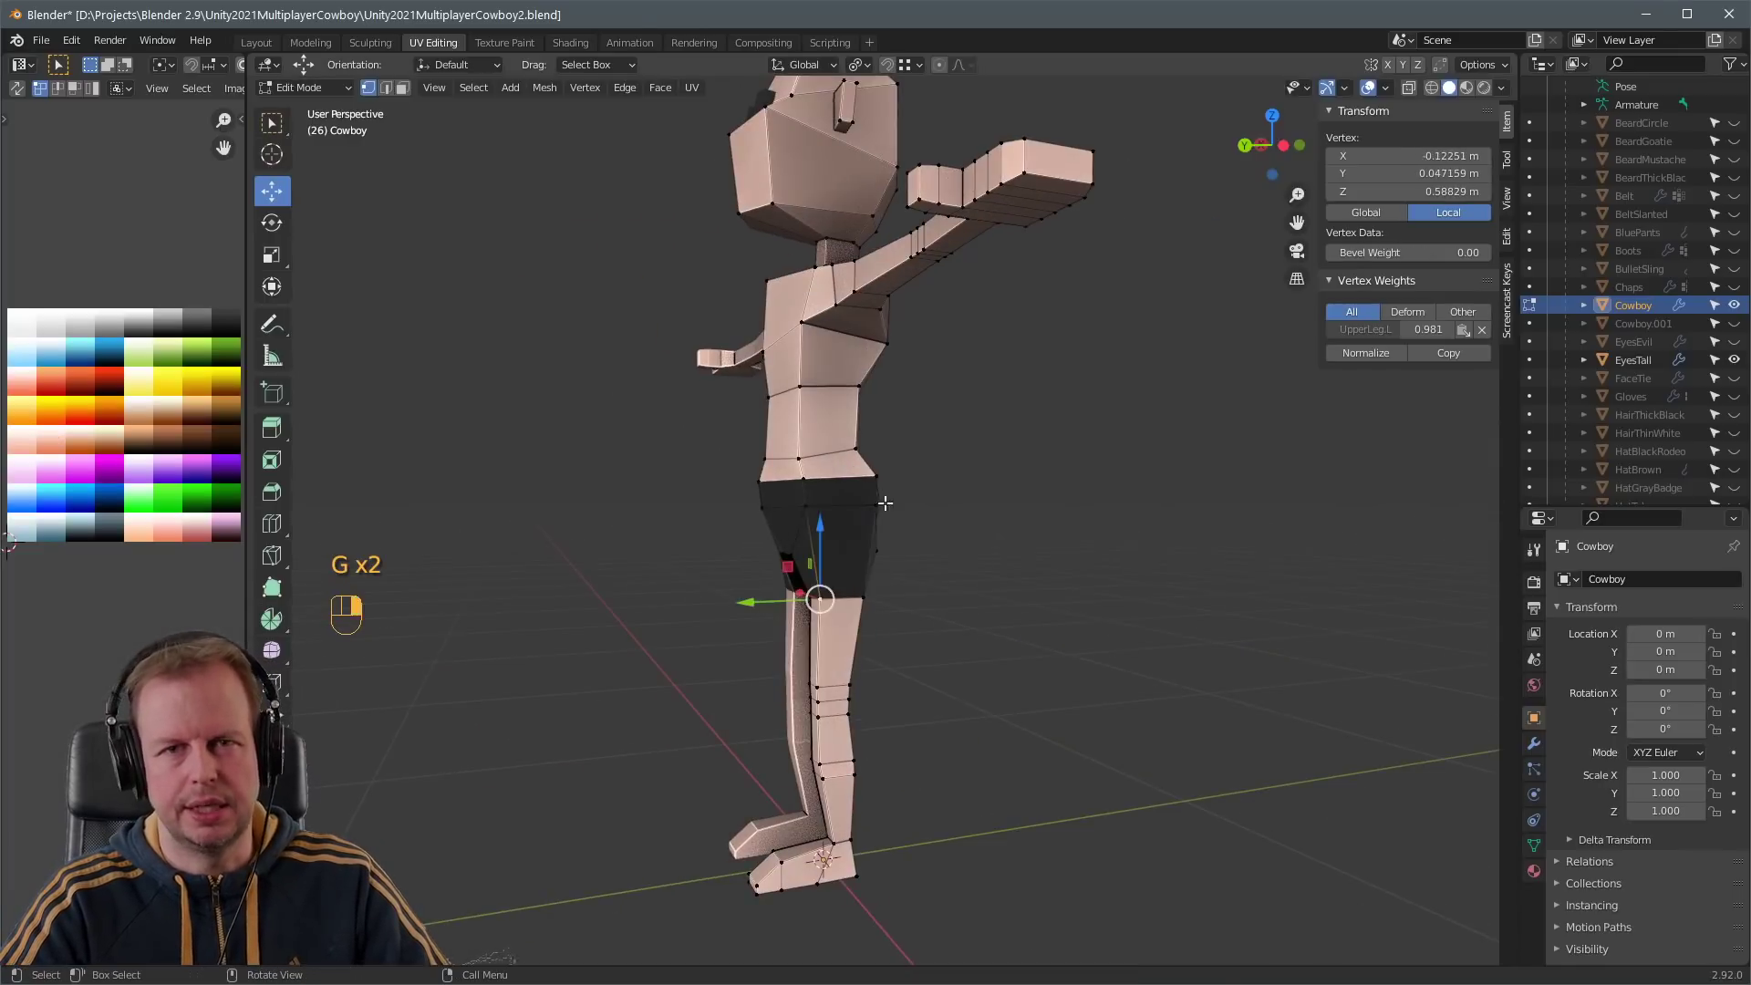
click(805, 506)
key(g)
right_click(848, 510)
- Save the project as a new version named Unity2021MultiplayerCowboy3.blend
scroll(848, 510, down, 2)
middle_drag(848, 511, 957, 529)
click(41, 41)
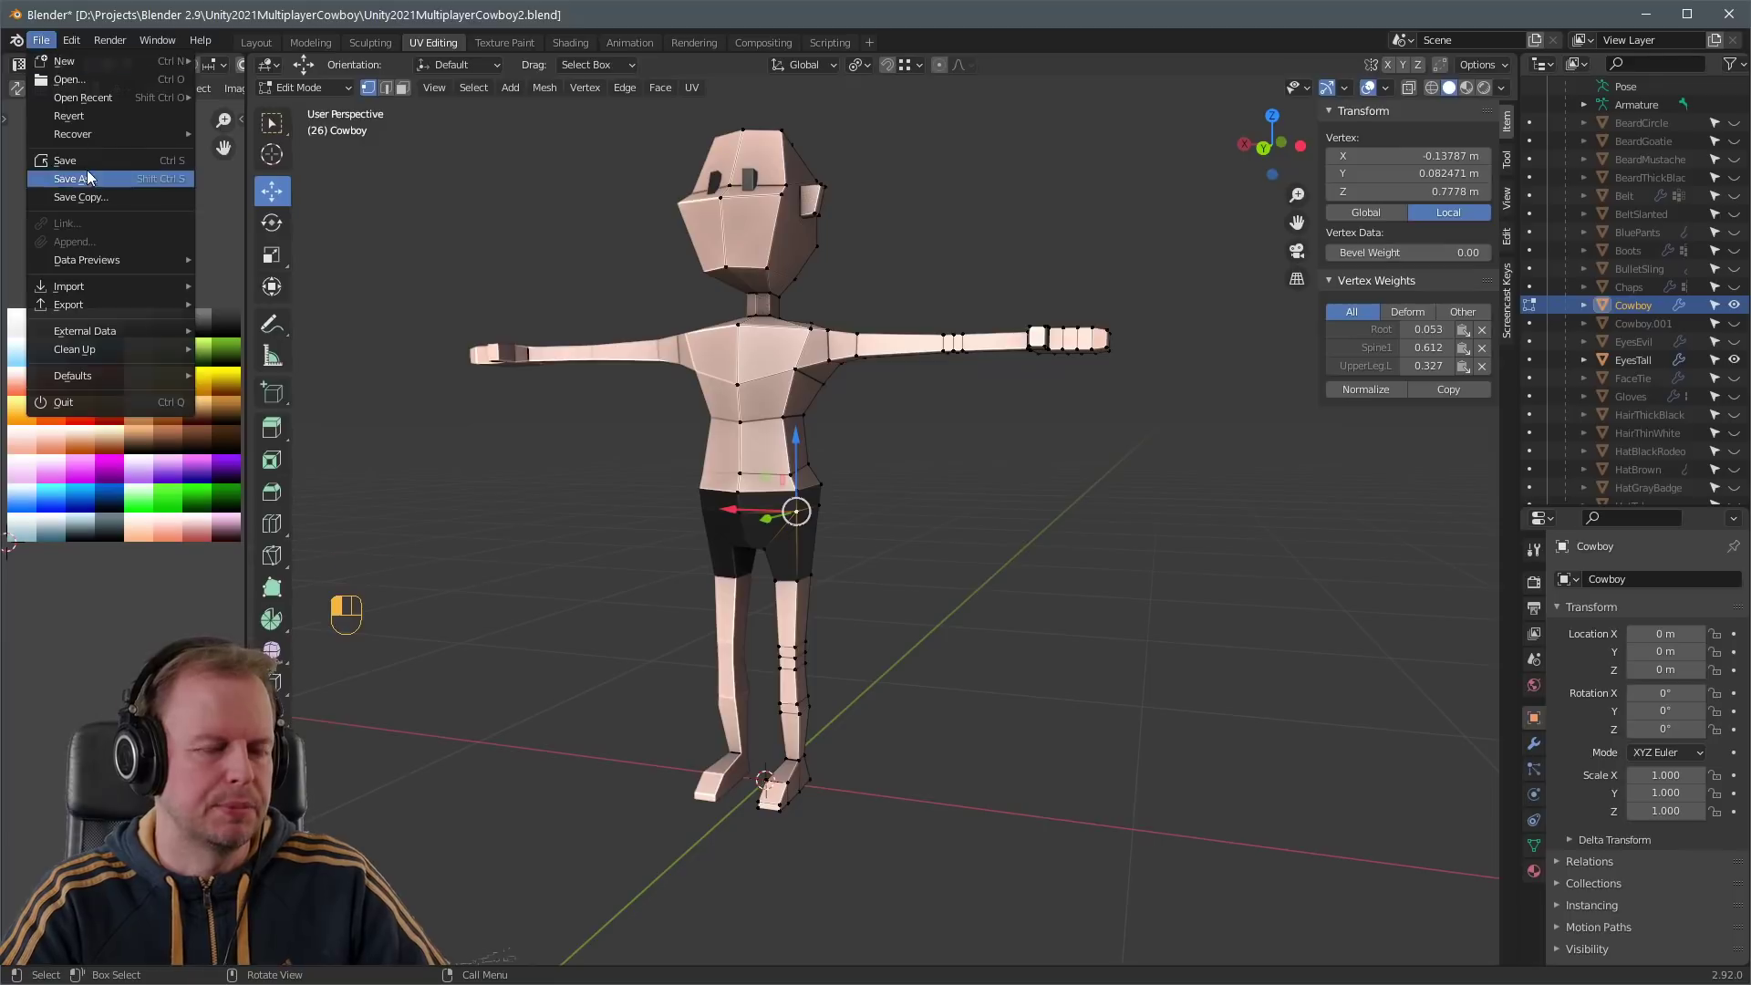
click(88, 177)
key(Return)
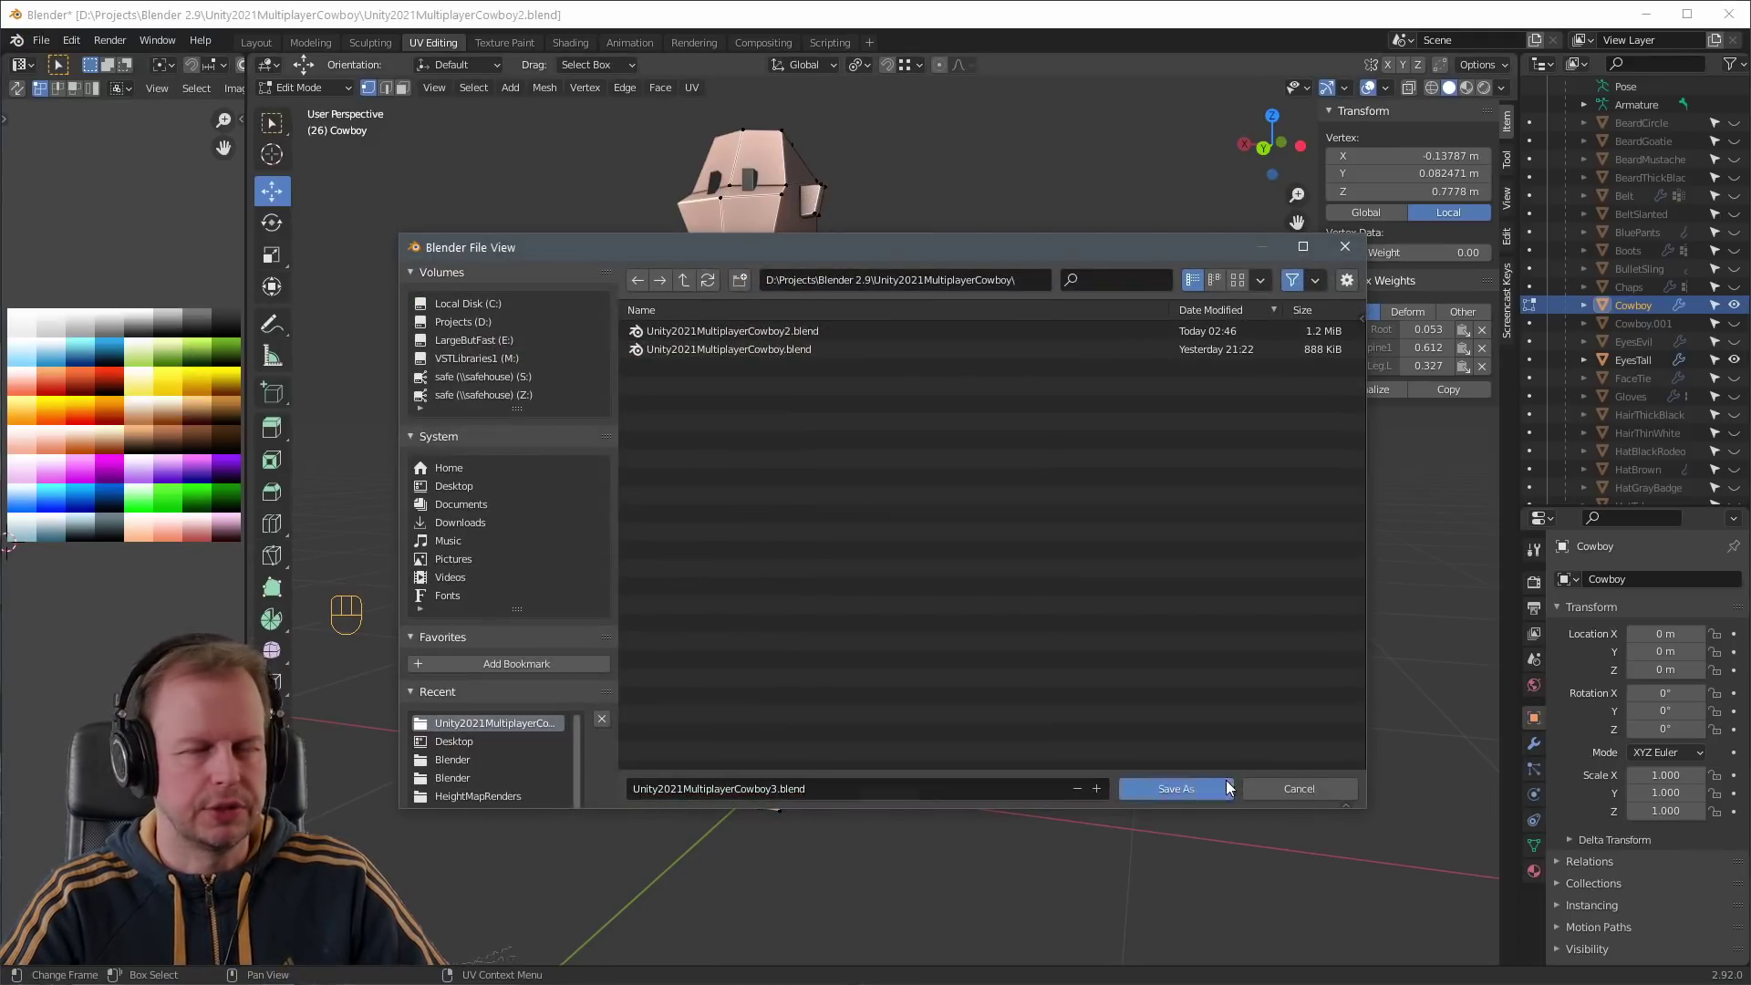
- Select one upper leg face and grow the selection over the leg, hip and waist faces
key(3)
key(a)
key(a)
click(777, 611)
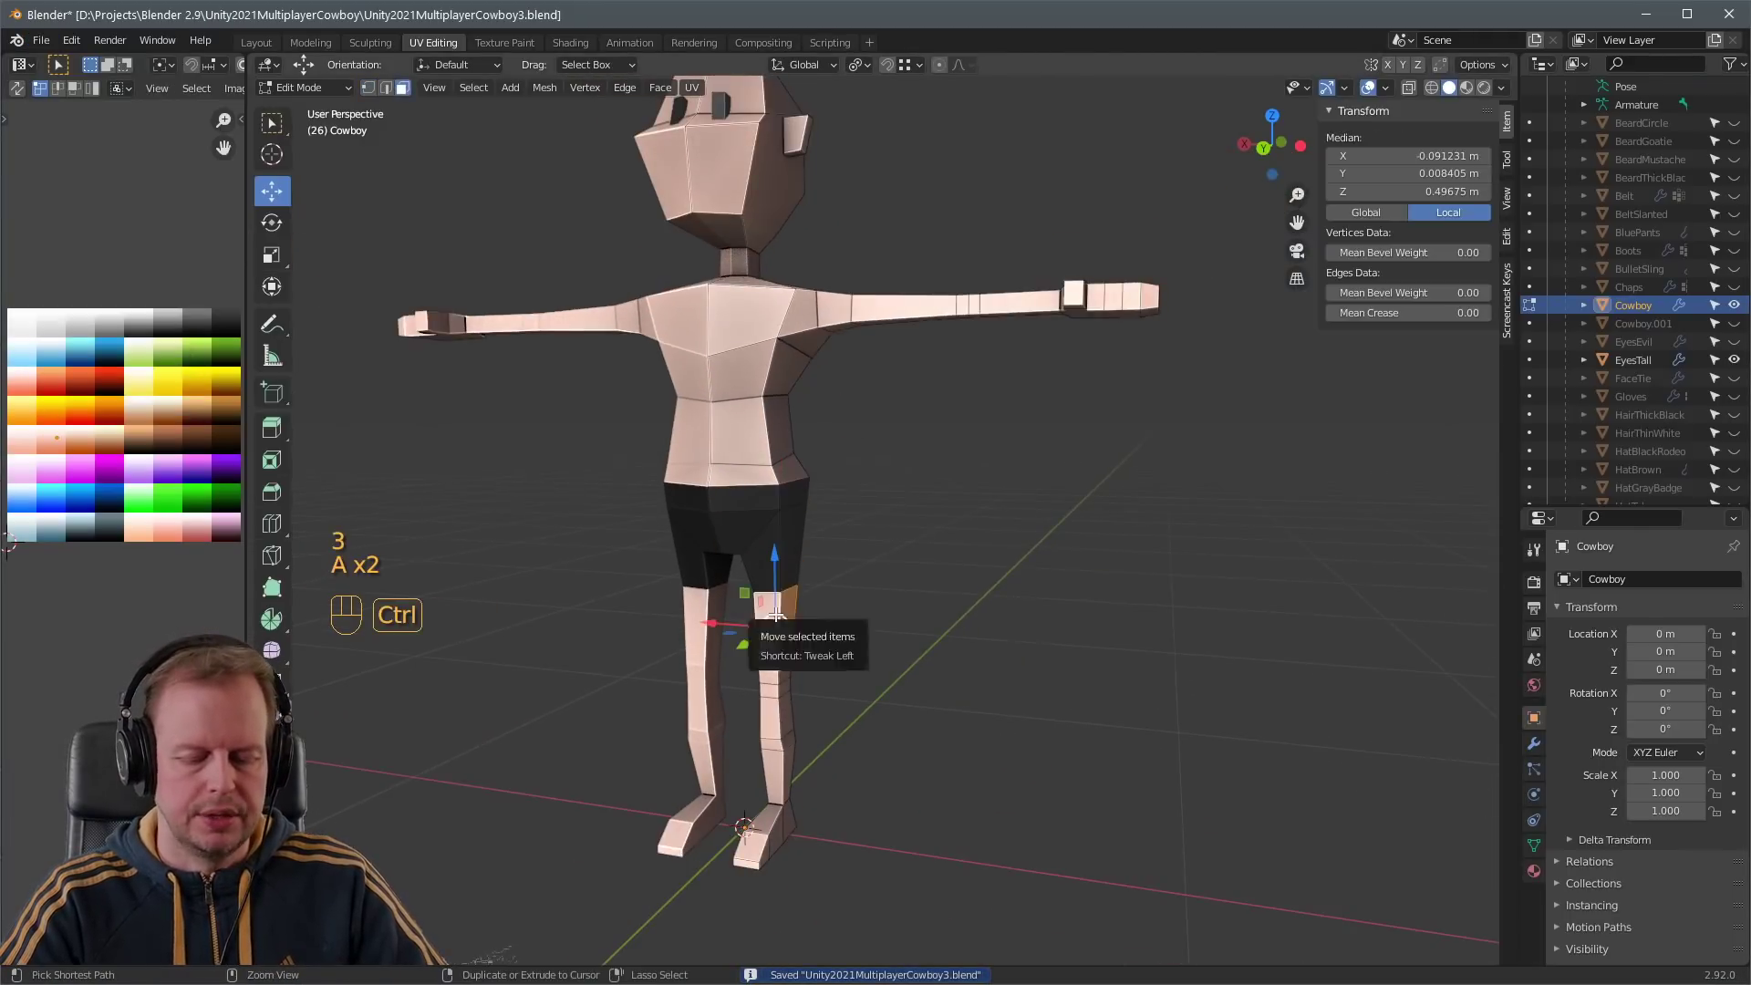
key(ctrl+KP_Add)
key(ctrl+KP_Add)
key(ctrl+KP_Add)
key(ctrl+KP_Add)
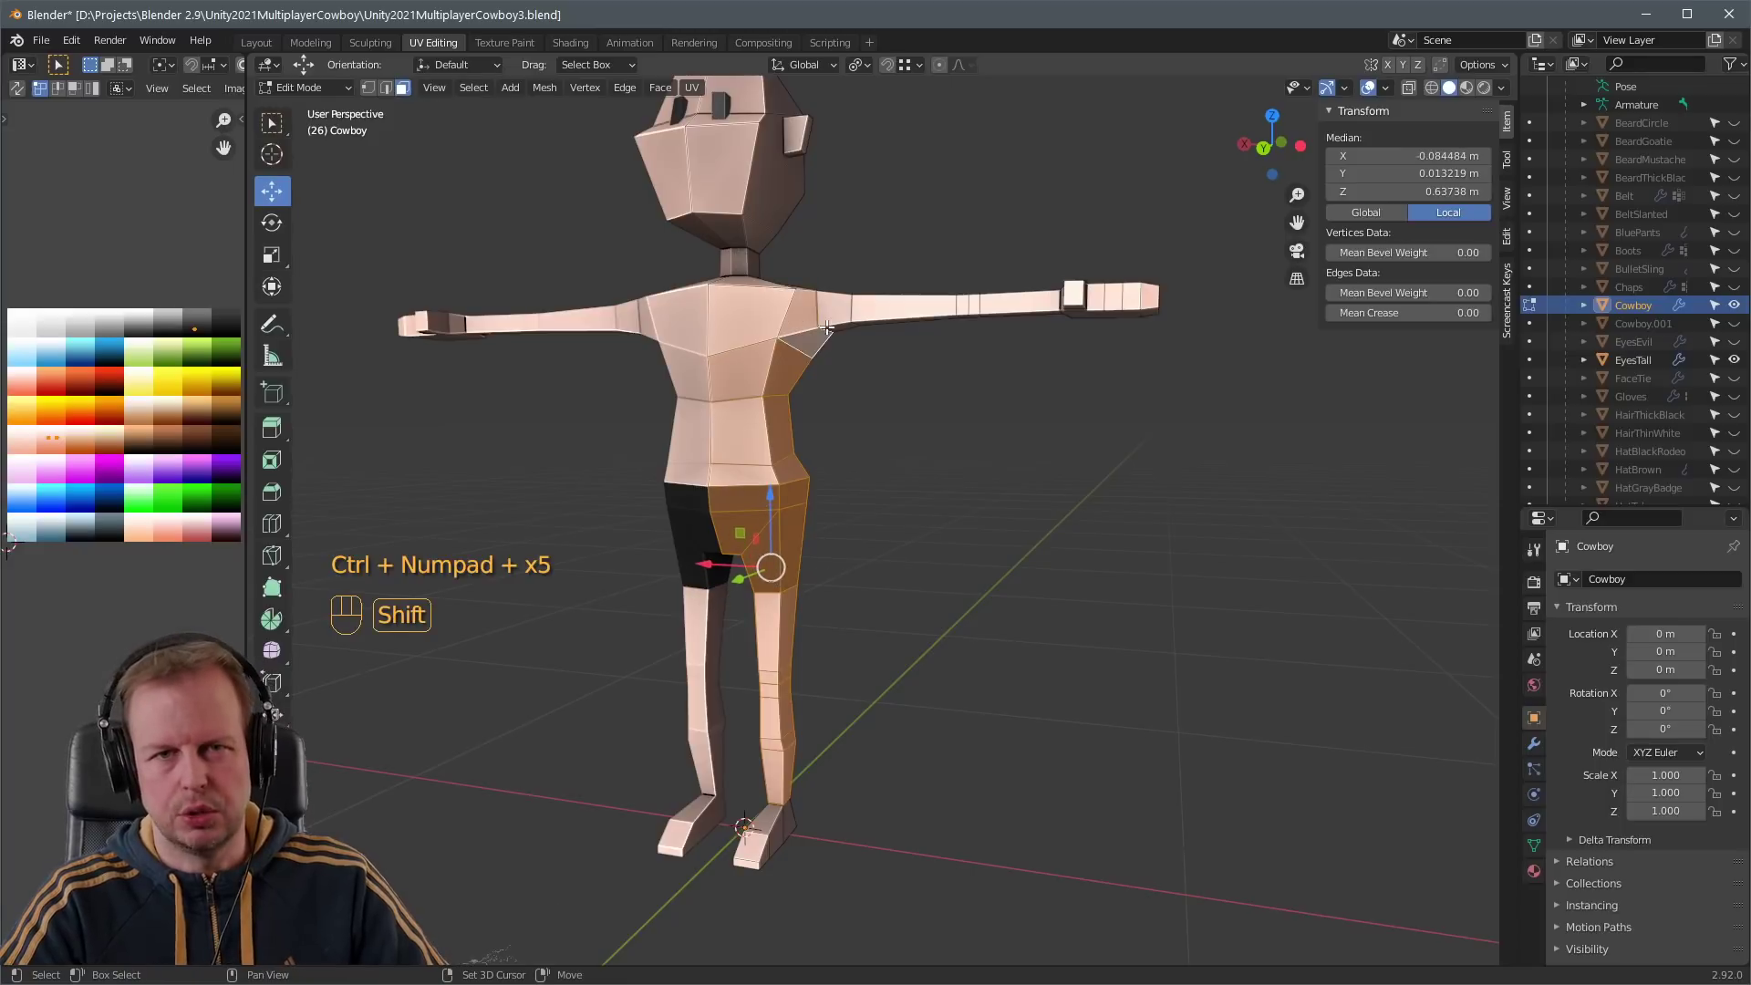
- Extend the face selection over the torso, shoulder and arm up to the wrist
middle_drag(826, 327, 796, 368)
middle_drag(811, 235, 943, 318)
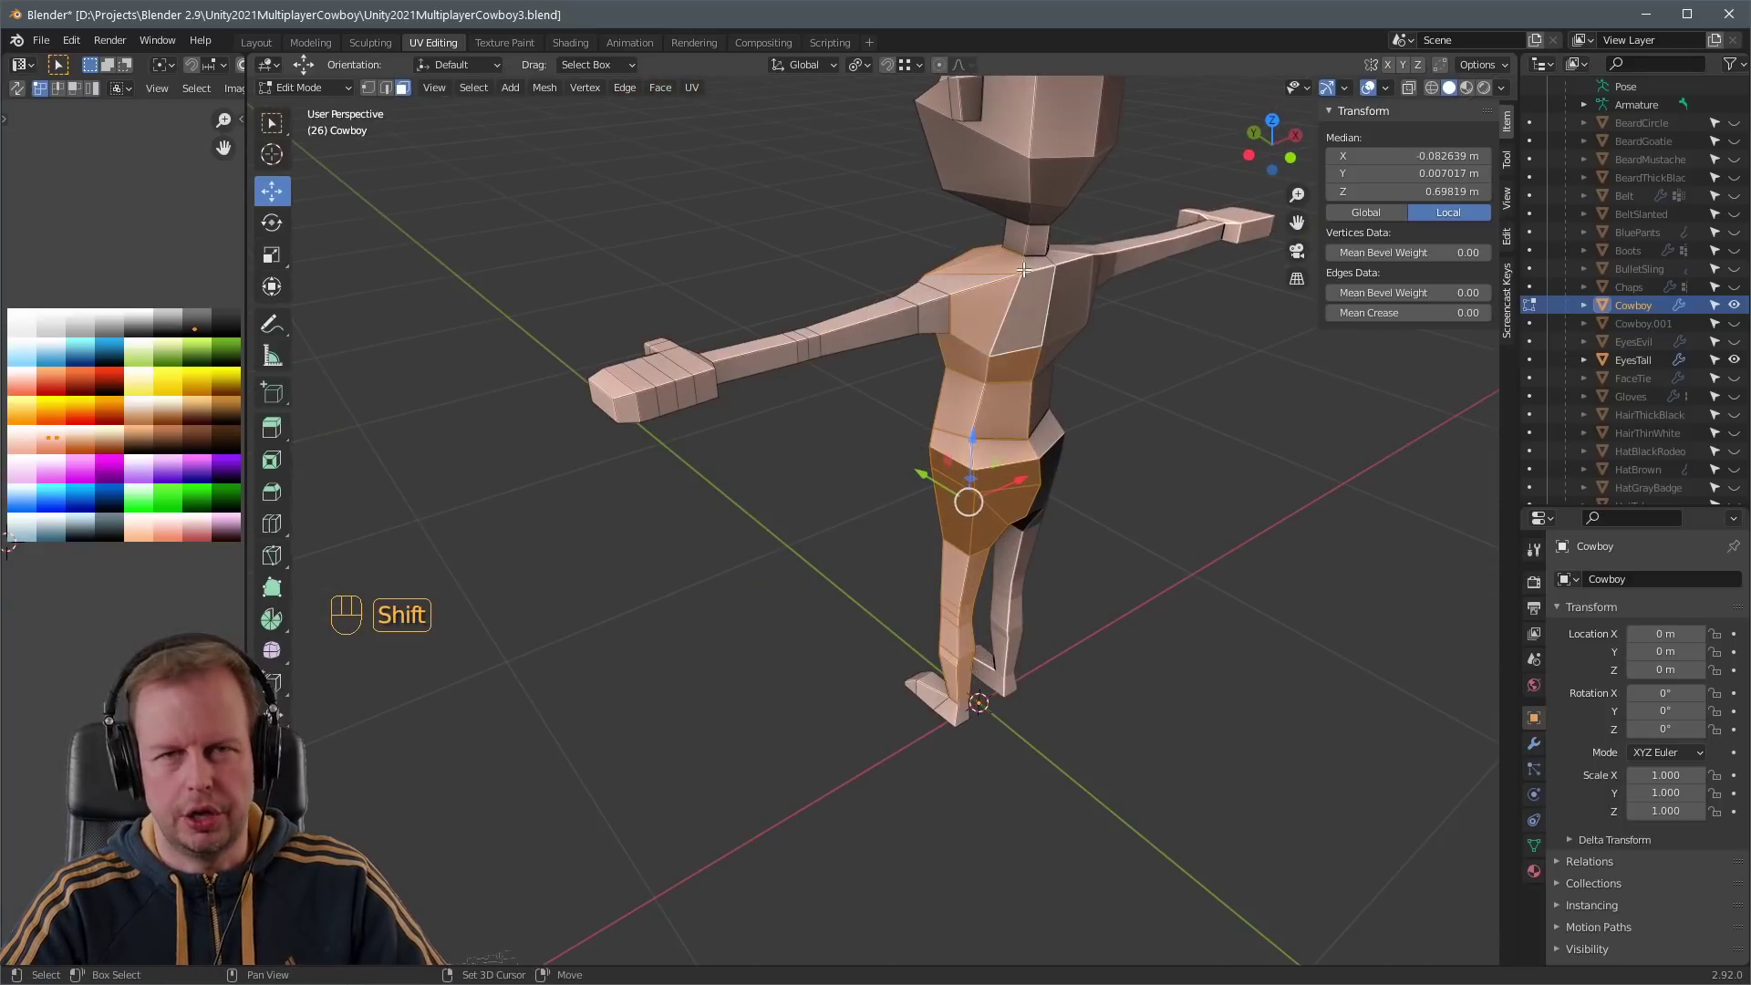
alt+shift+click(802, 344)
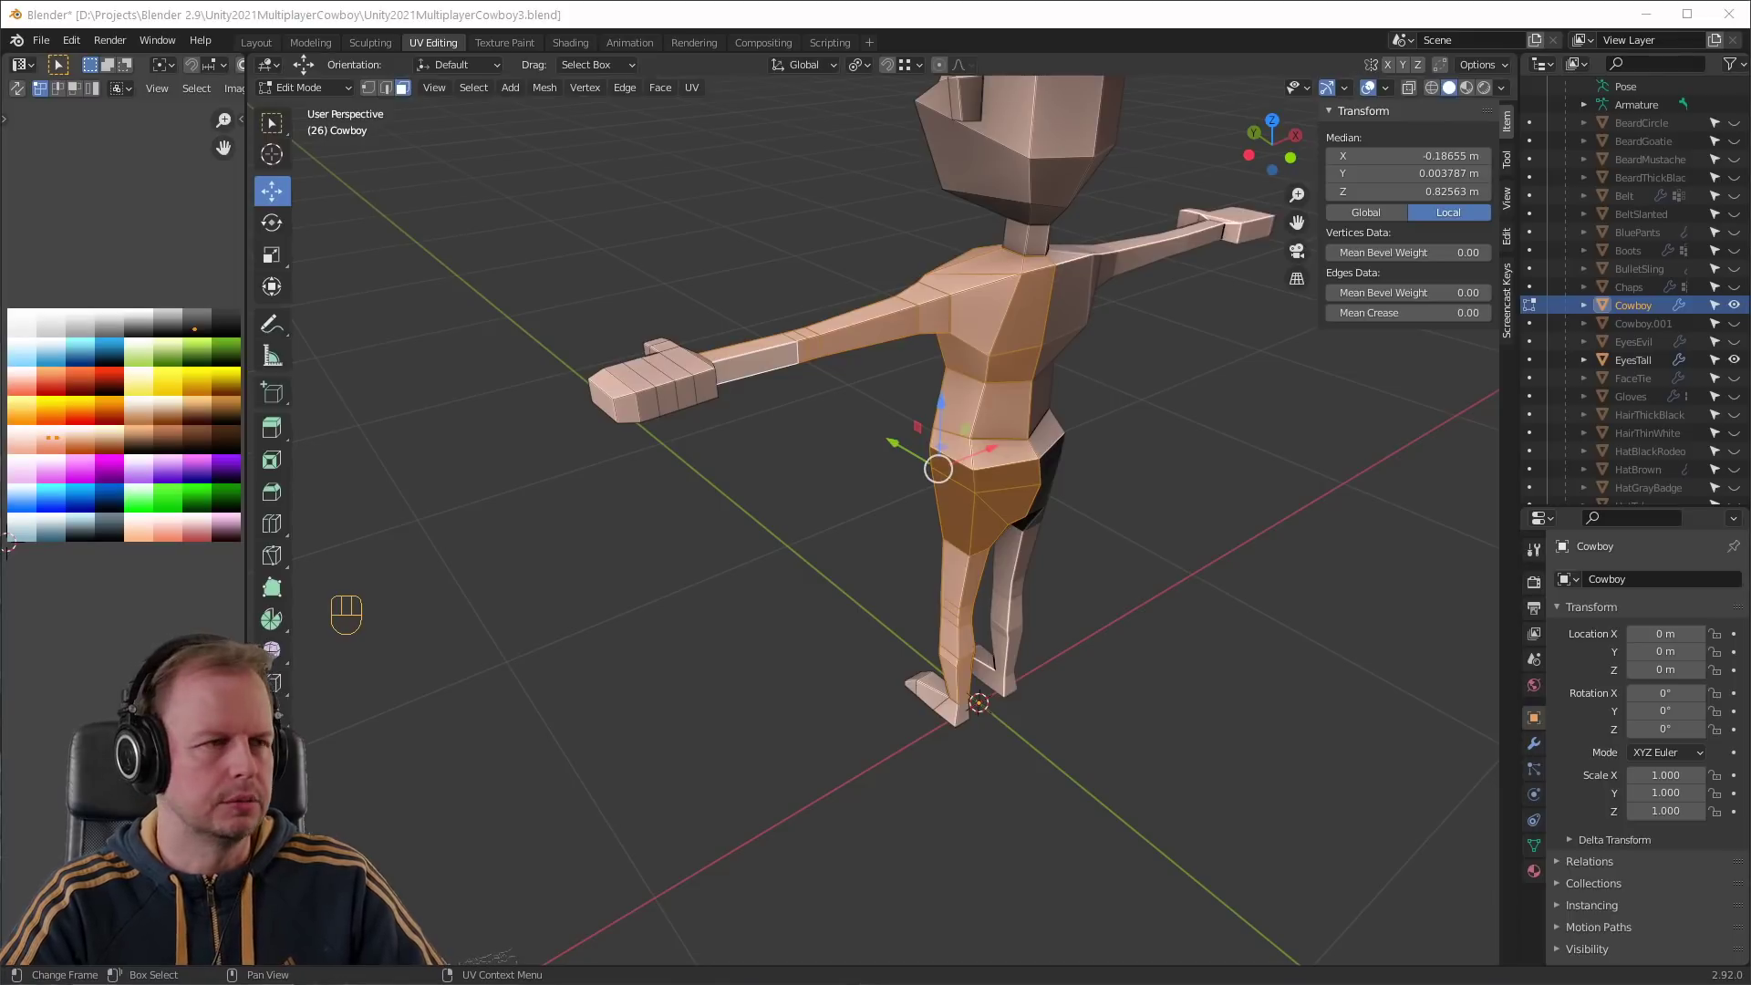
scroll(833, 313, down, 3)
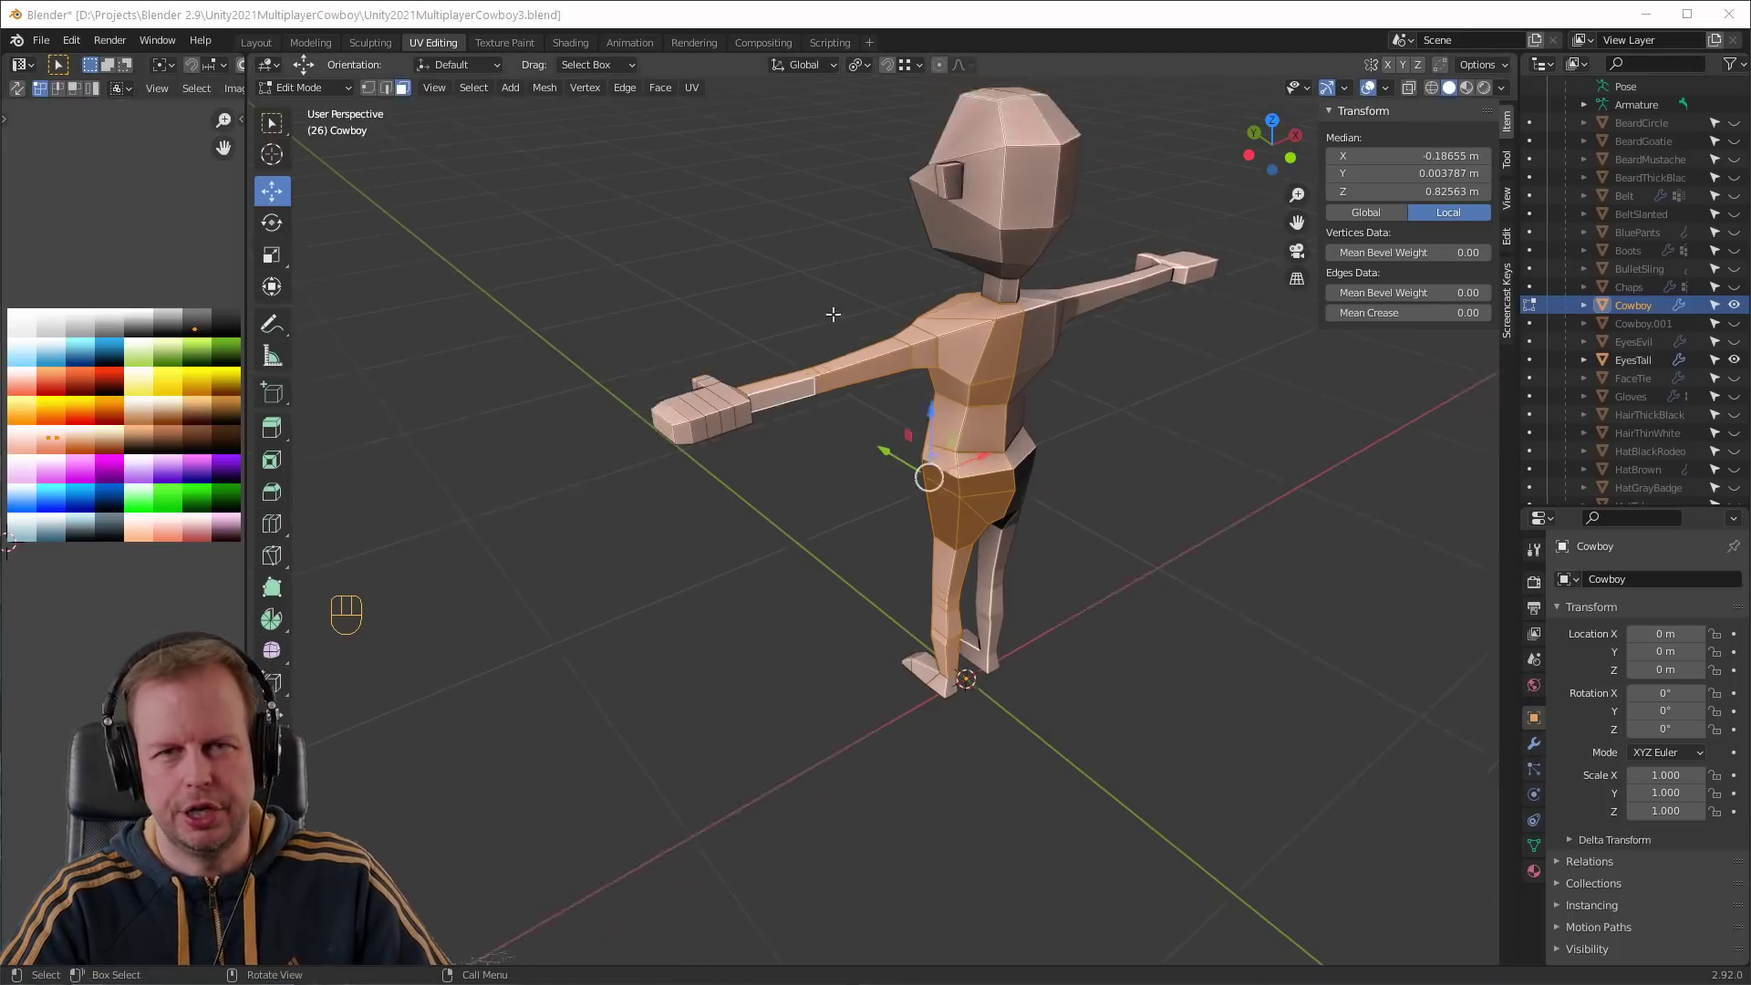
middle_drag(832, 312, 1024, 301)
shift+middle_drag(923, 406, 930, 352)
scroll(930, 350, up, 4)
scroll(926, 350, down, 2)
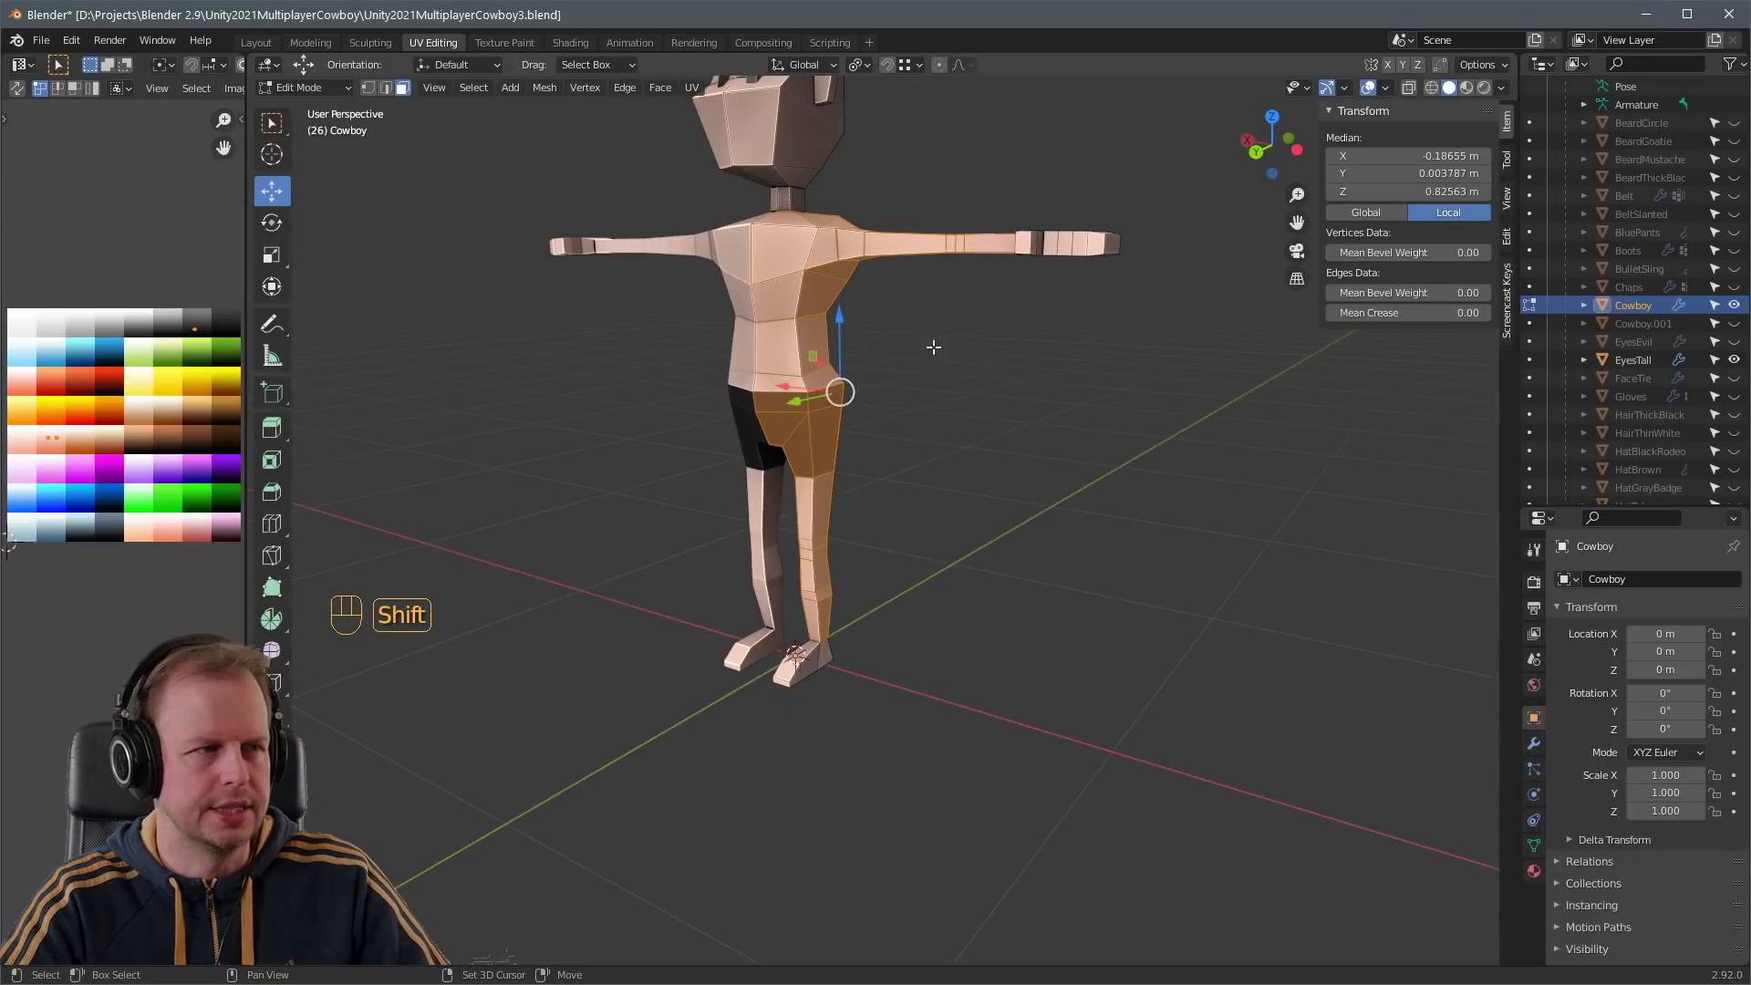
- Duplicate the selected body faces in place and separate the copy into its own object
key(shift+d)
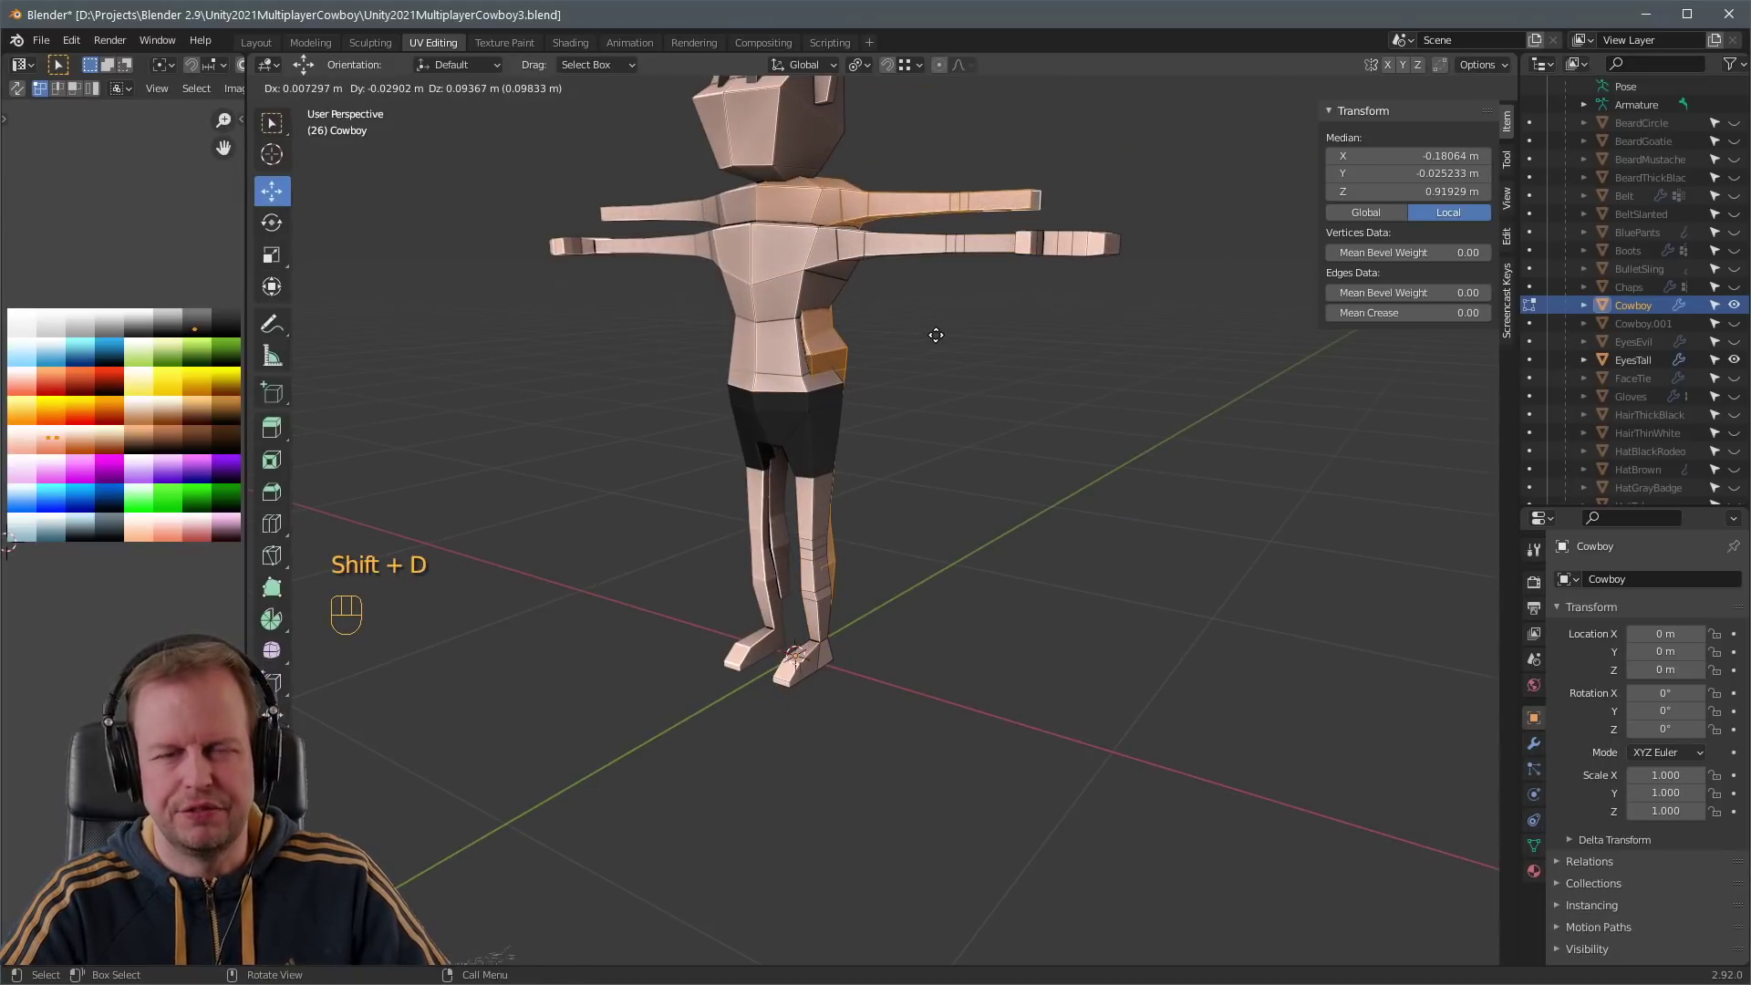
right_click(937, 332)
shift+middle_drag(942, 321, 903, 402)
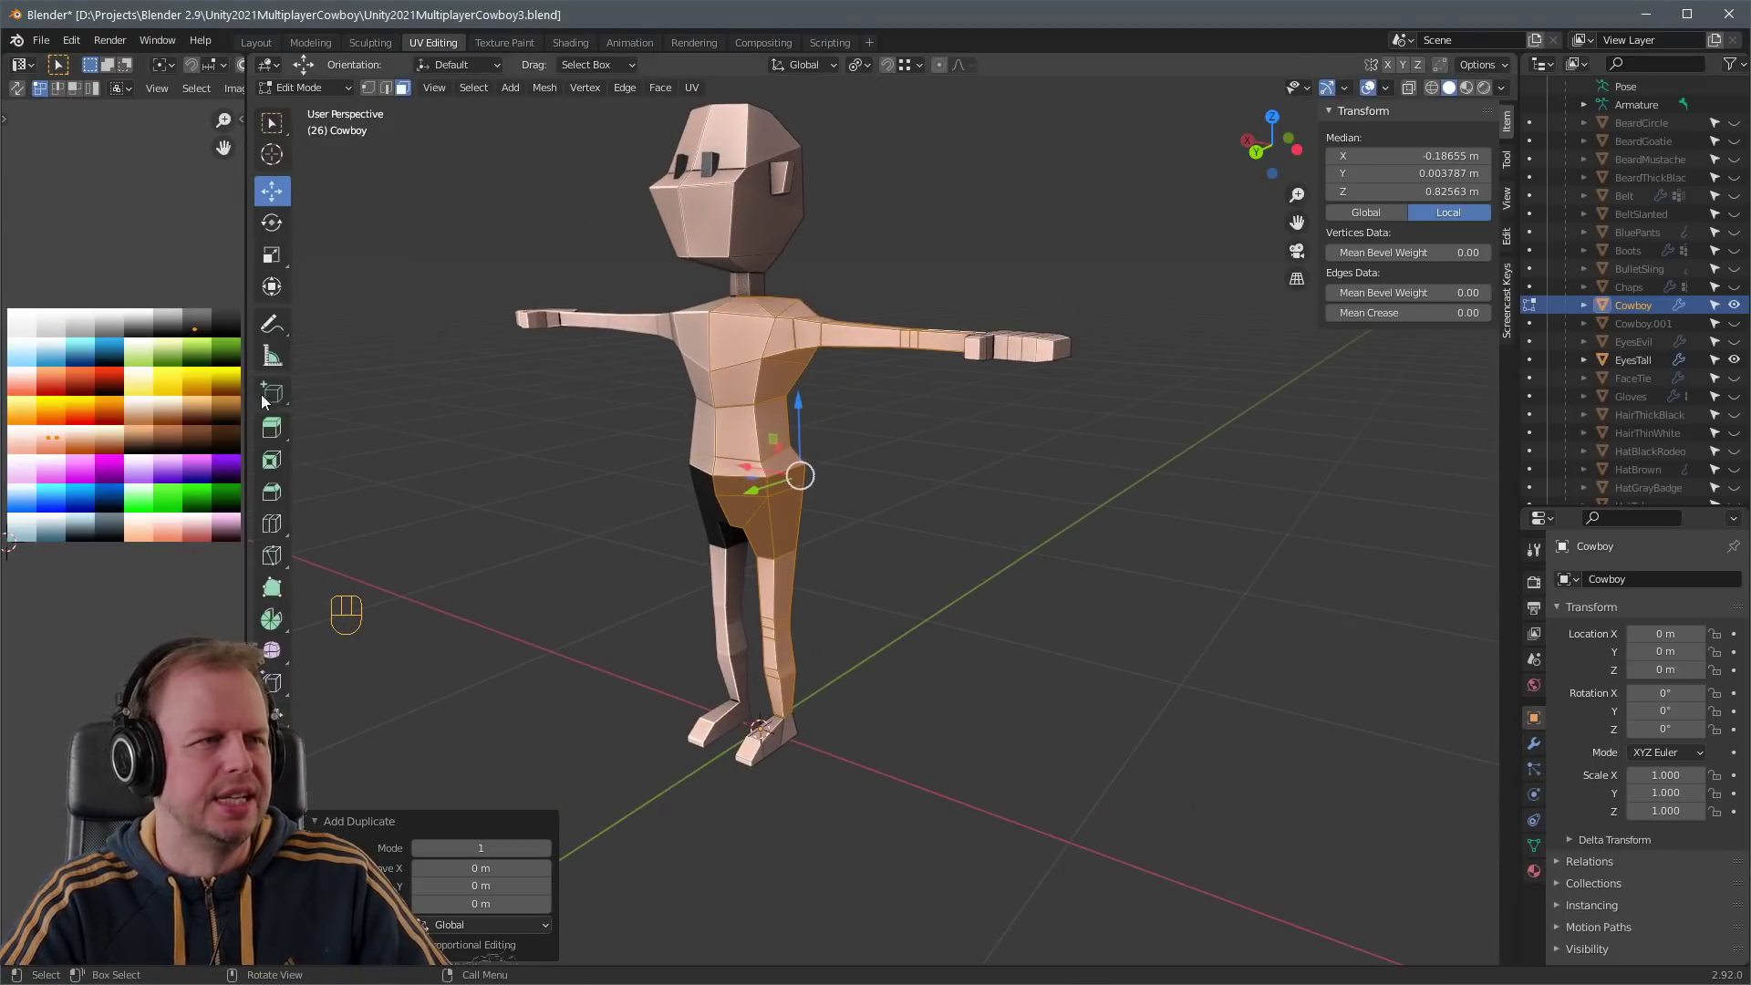
click(812, 410)
- Edit the separated Cowboy.002 mesh, scale all its UVs to 0 and place them on a red palette swatch
key(Tab)
key(Tab)
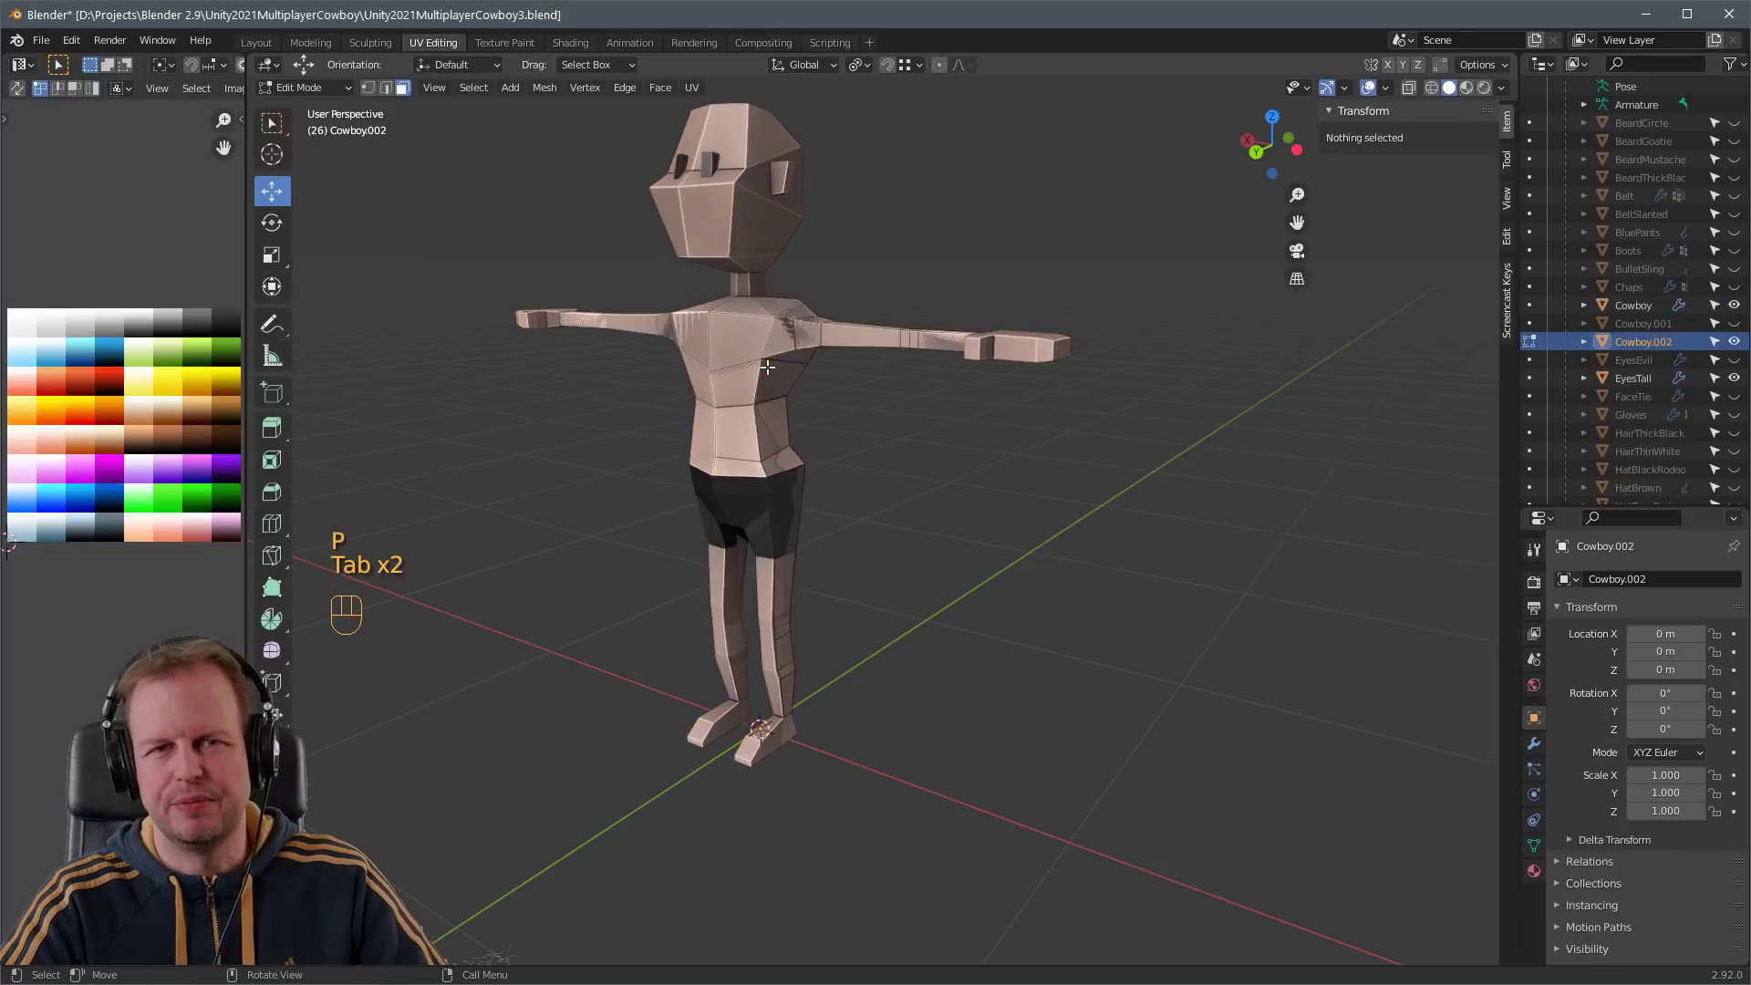
key(a)
key(g)
key(0)
key(Return)
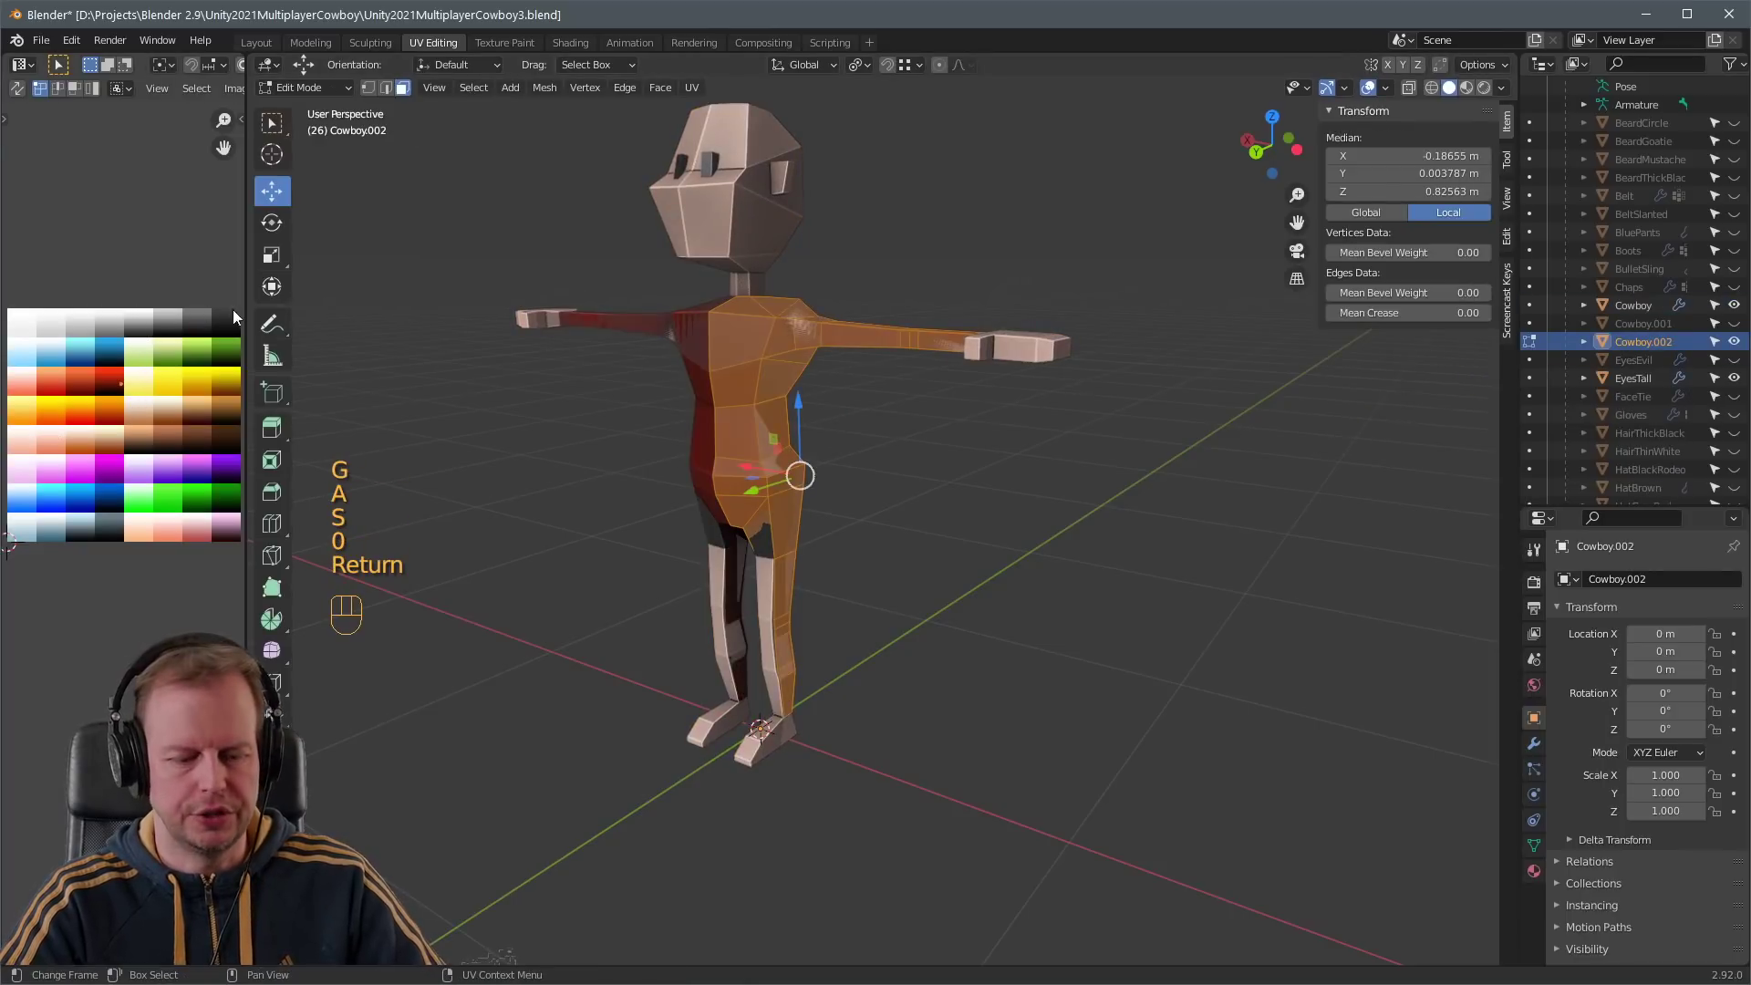
key(g)
click(98, 406)
middle_drag(946, 491, 918, 492)
scroll(916, 488, up, 2)
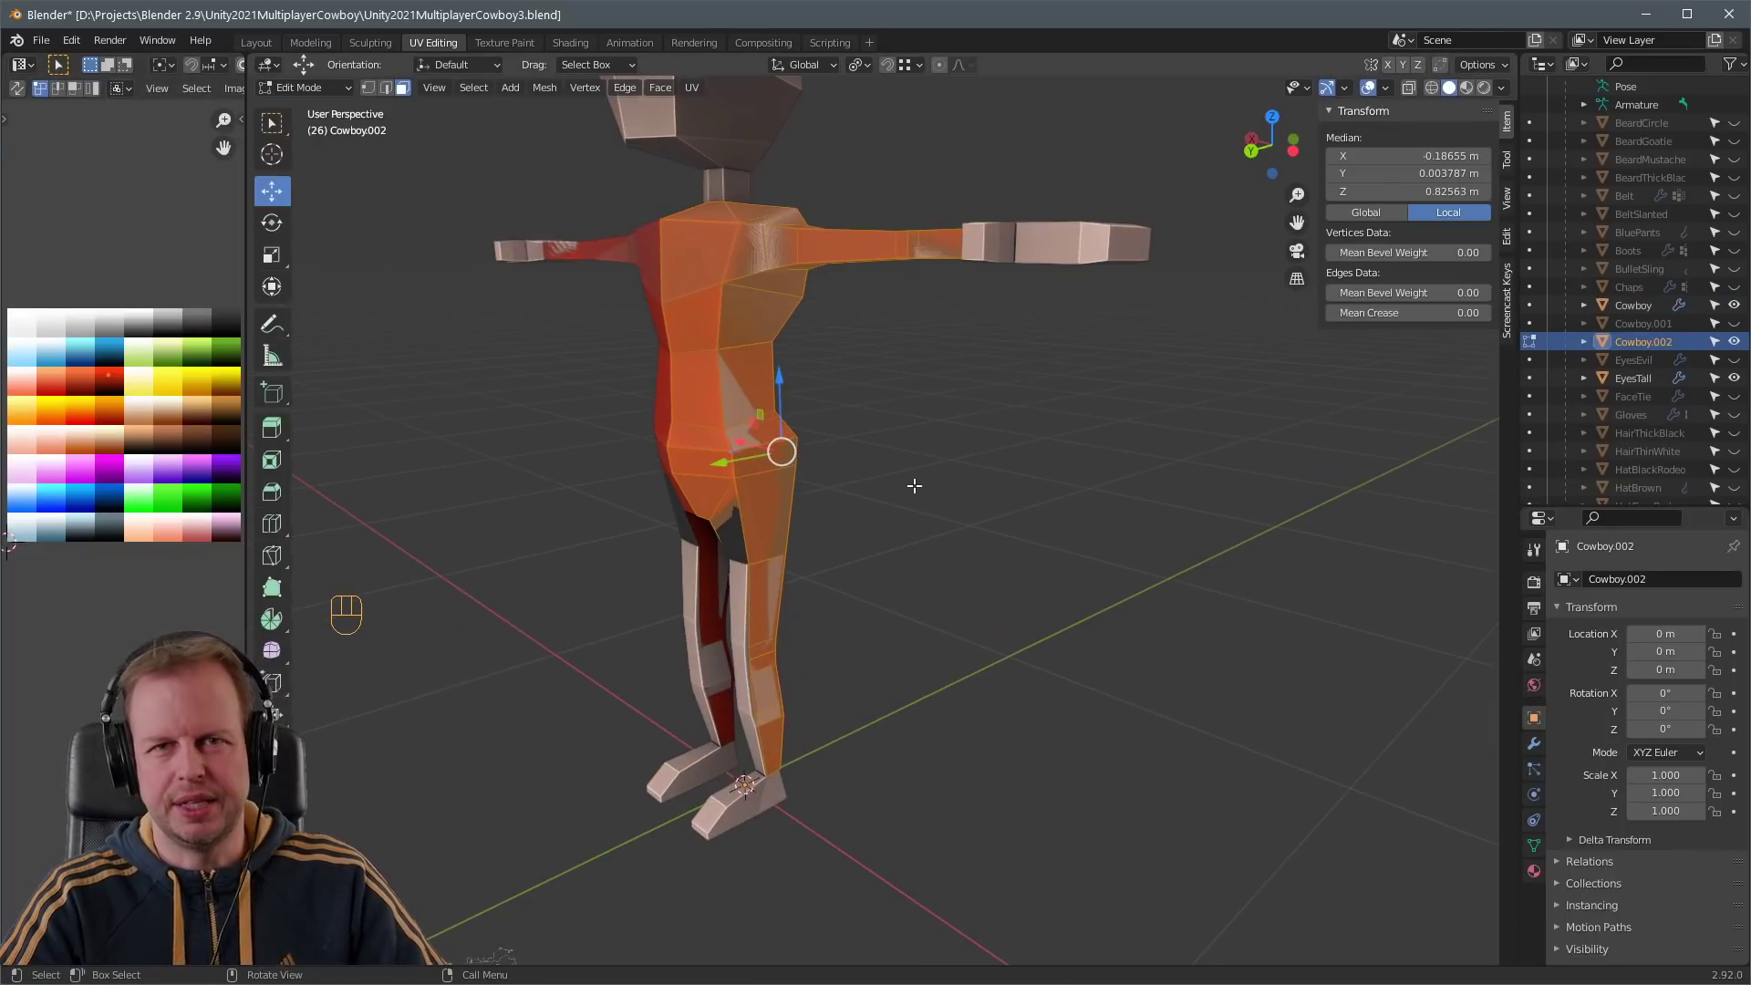
- Try fattening the red suit outward by about 0.0176 m and scaling it along Y
key(alt+s)
click(809, 591)
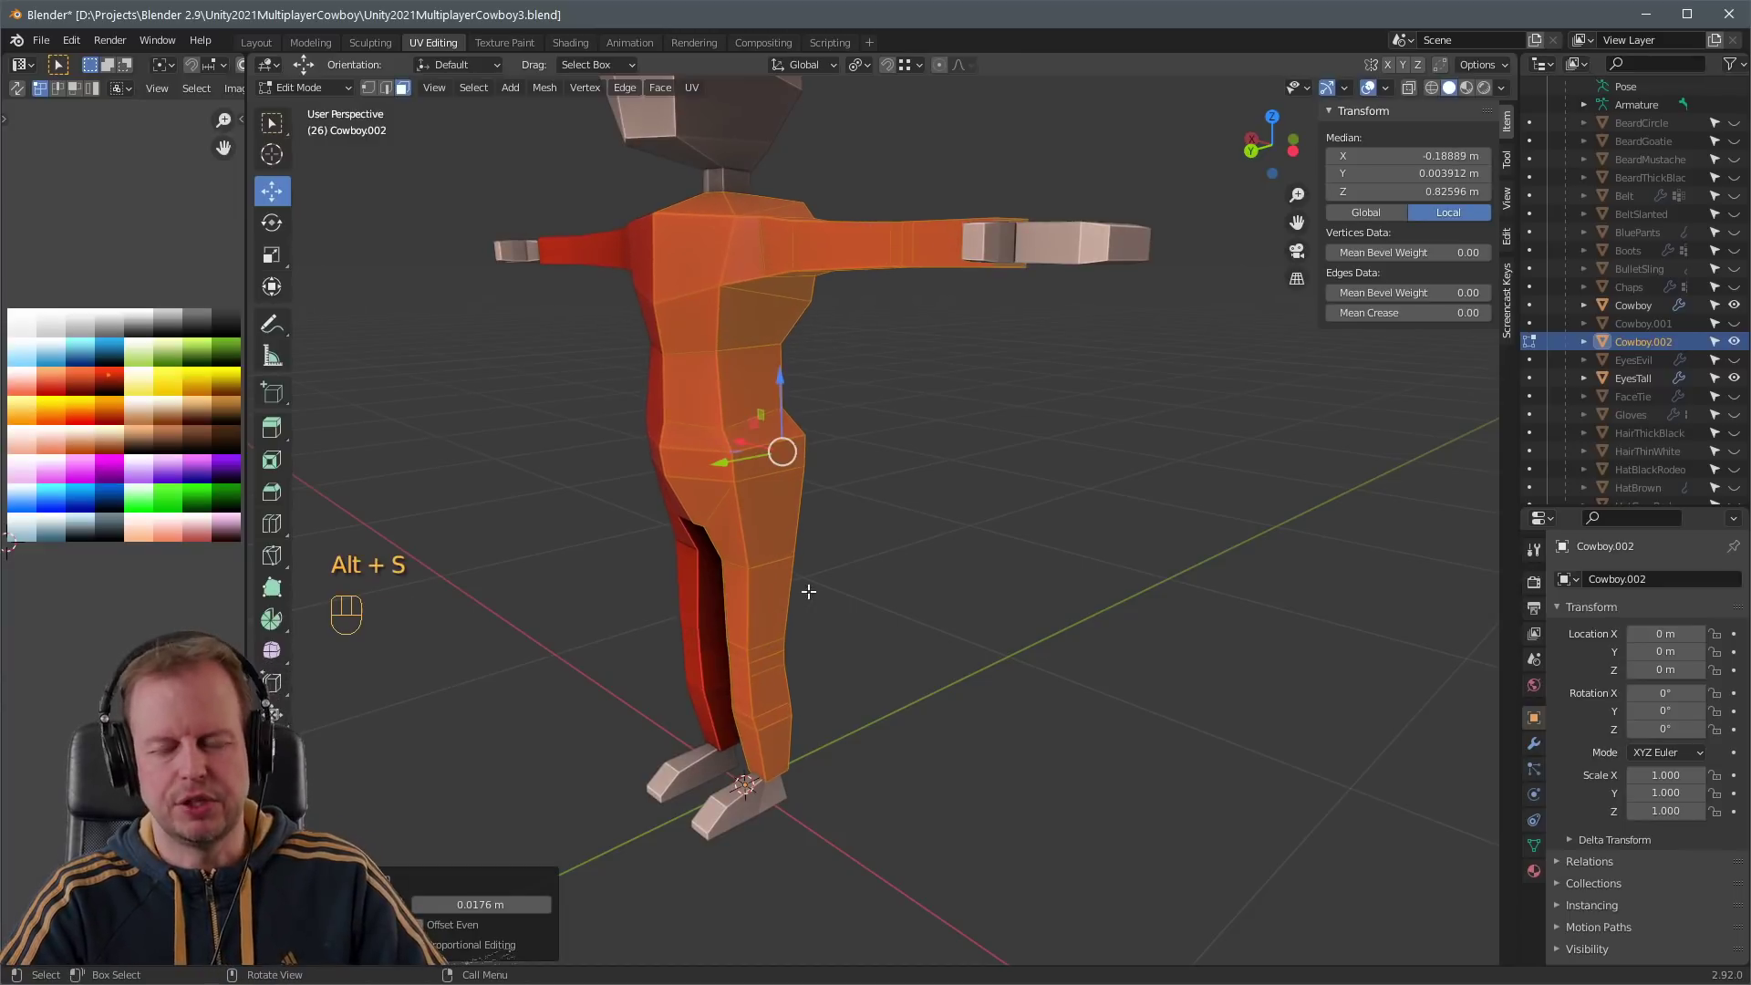
key(s)
key(y)
click(970, 501)
middle_drag(970, 501, 848, 476)
key(ctrl+z)
key(ctrl+z)
- Fatten the red suit outward by about 0.0112 m and move its rear leg faces about -0.0023 m along Y
key(alt+s)
click(1000, 469)
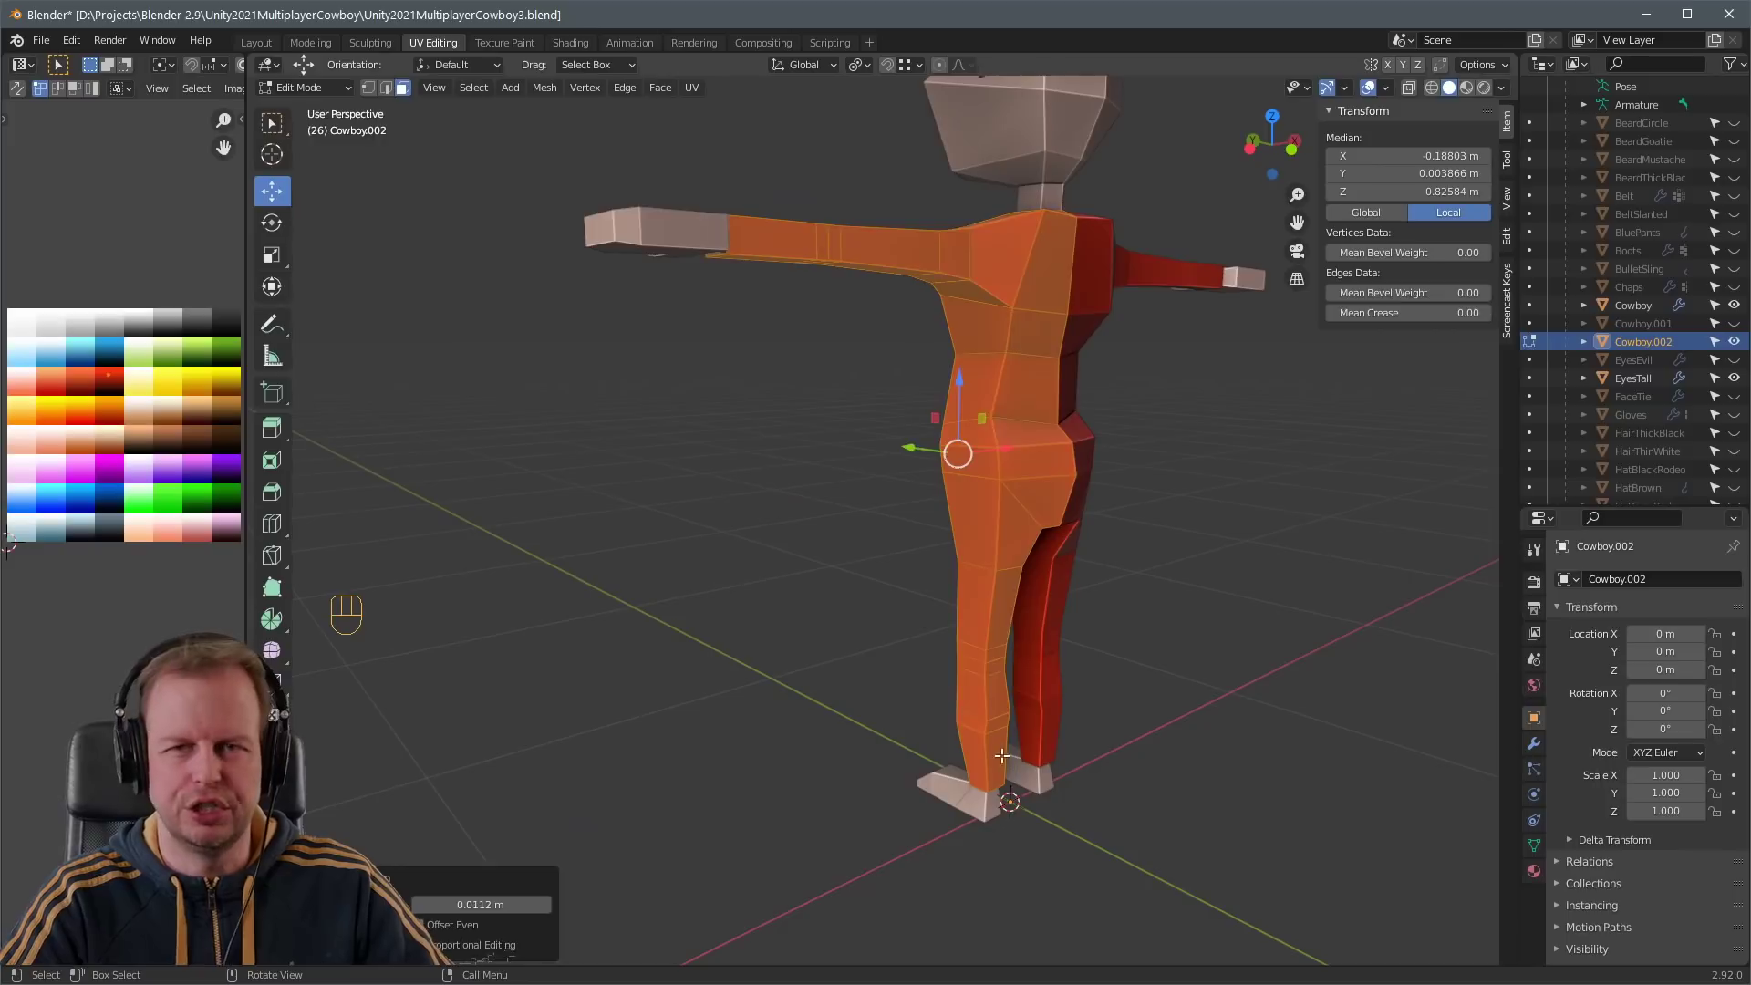
click(996, 755)
ctrl+click(1006, 615)
middle_drag(959, 663, 738, 639)
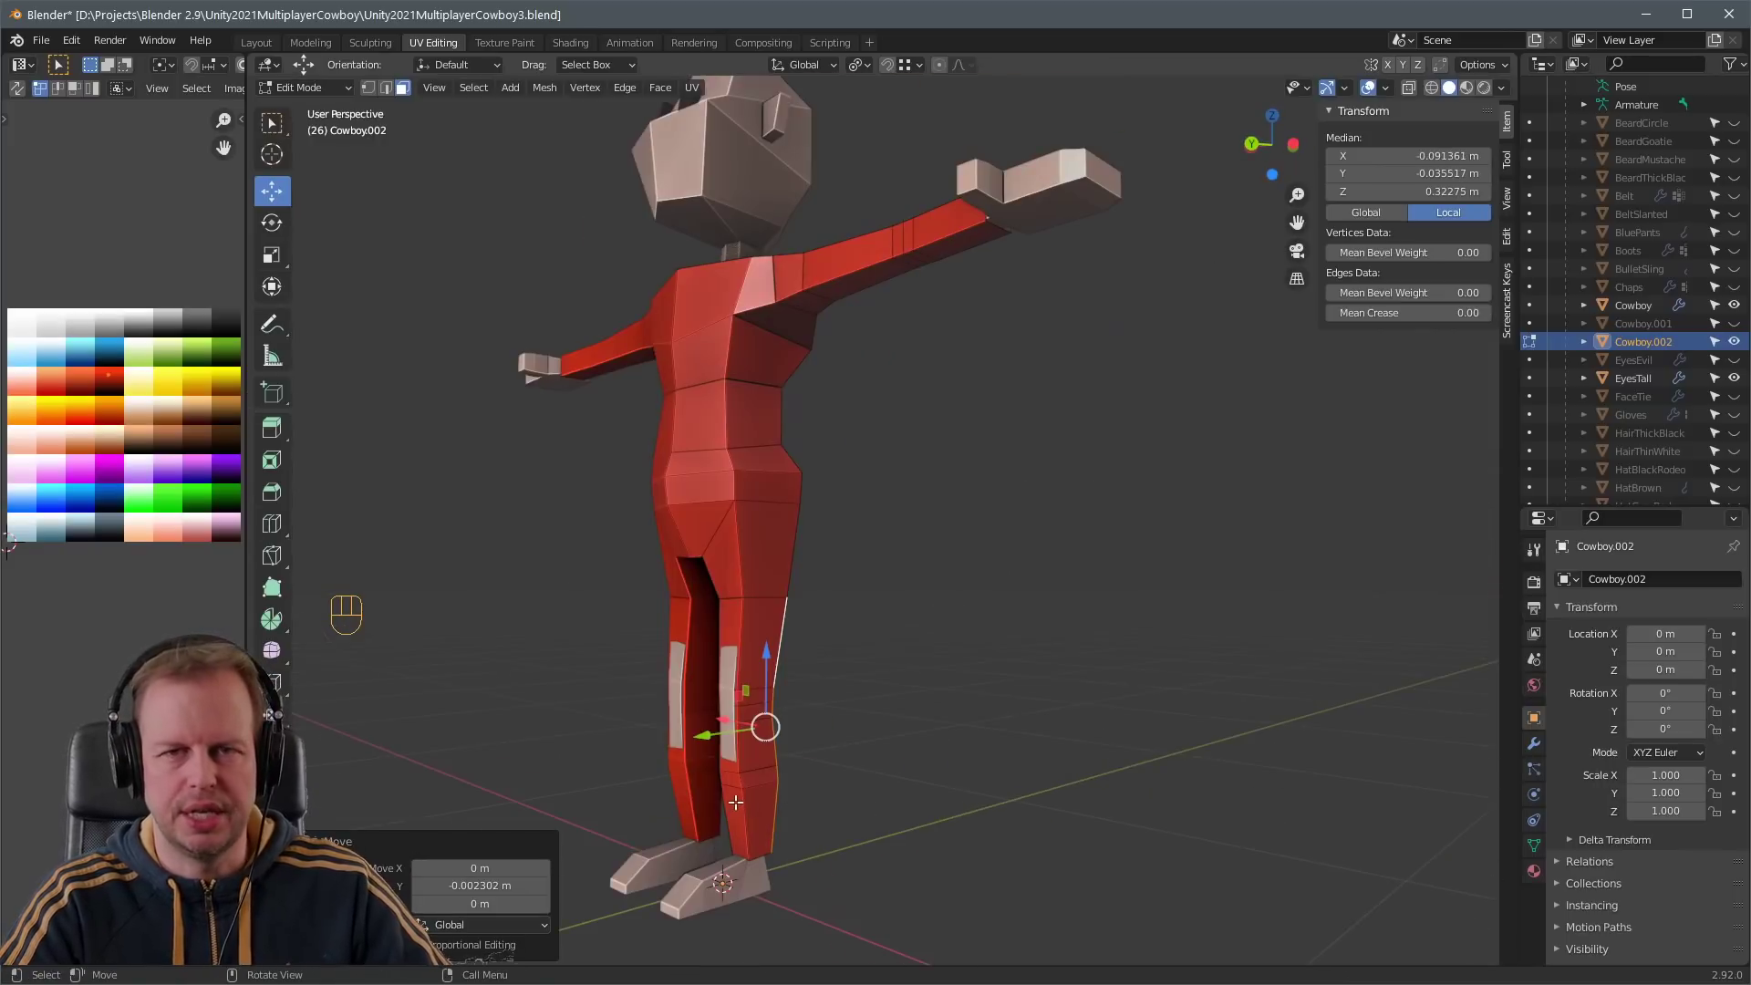
ctrl+click(738, 638)
key(alt+a)
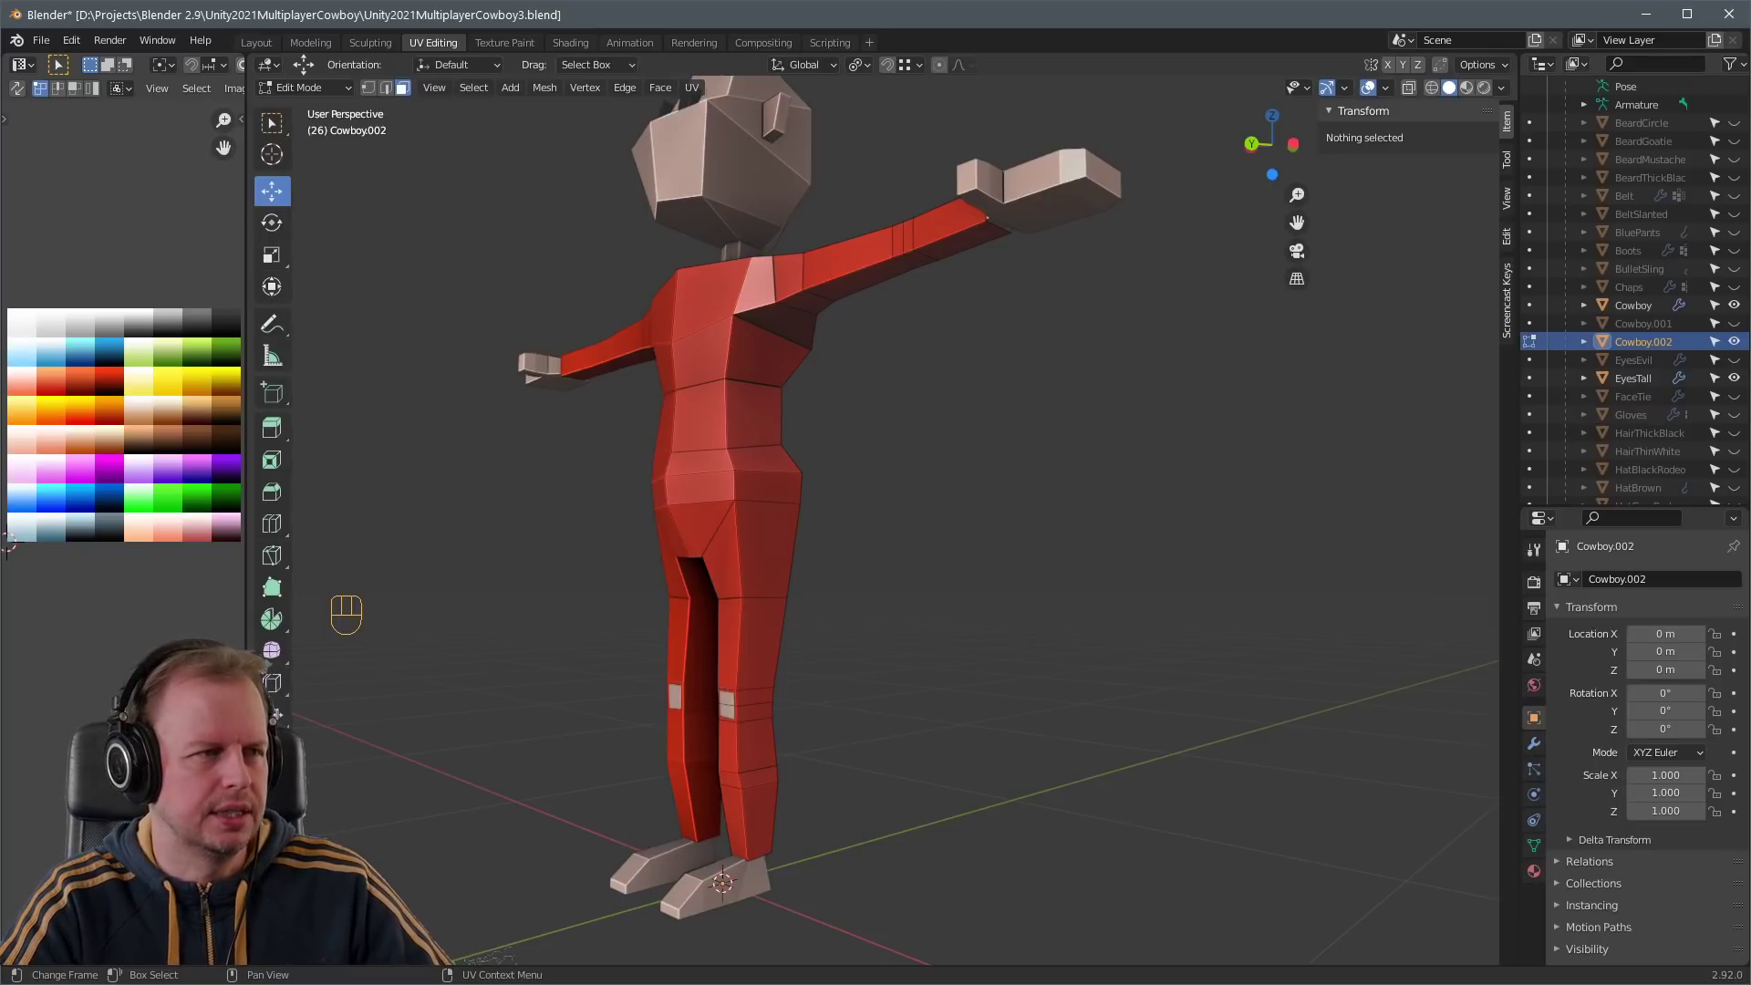
- Try to inset the column of front torso faces by about 0.015 m with Boundary off
middle_drag(957, 274, 781, 379)
shift+click(785, 403)
shift+click(778, 480)
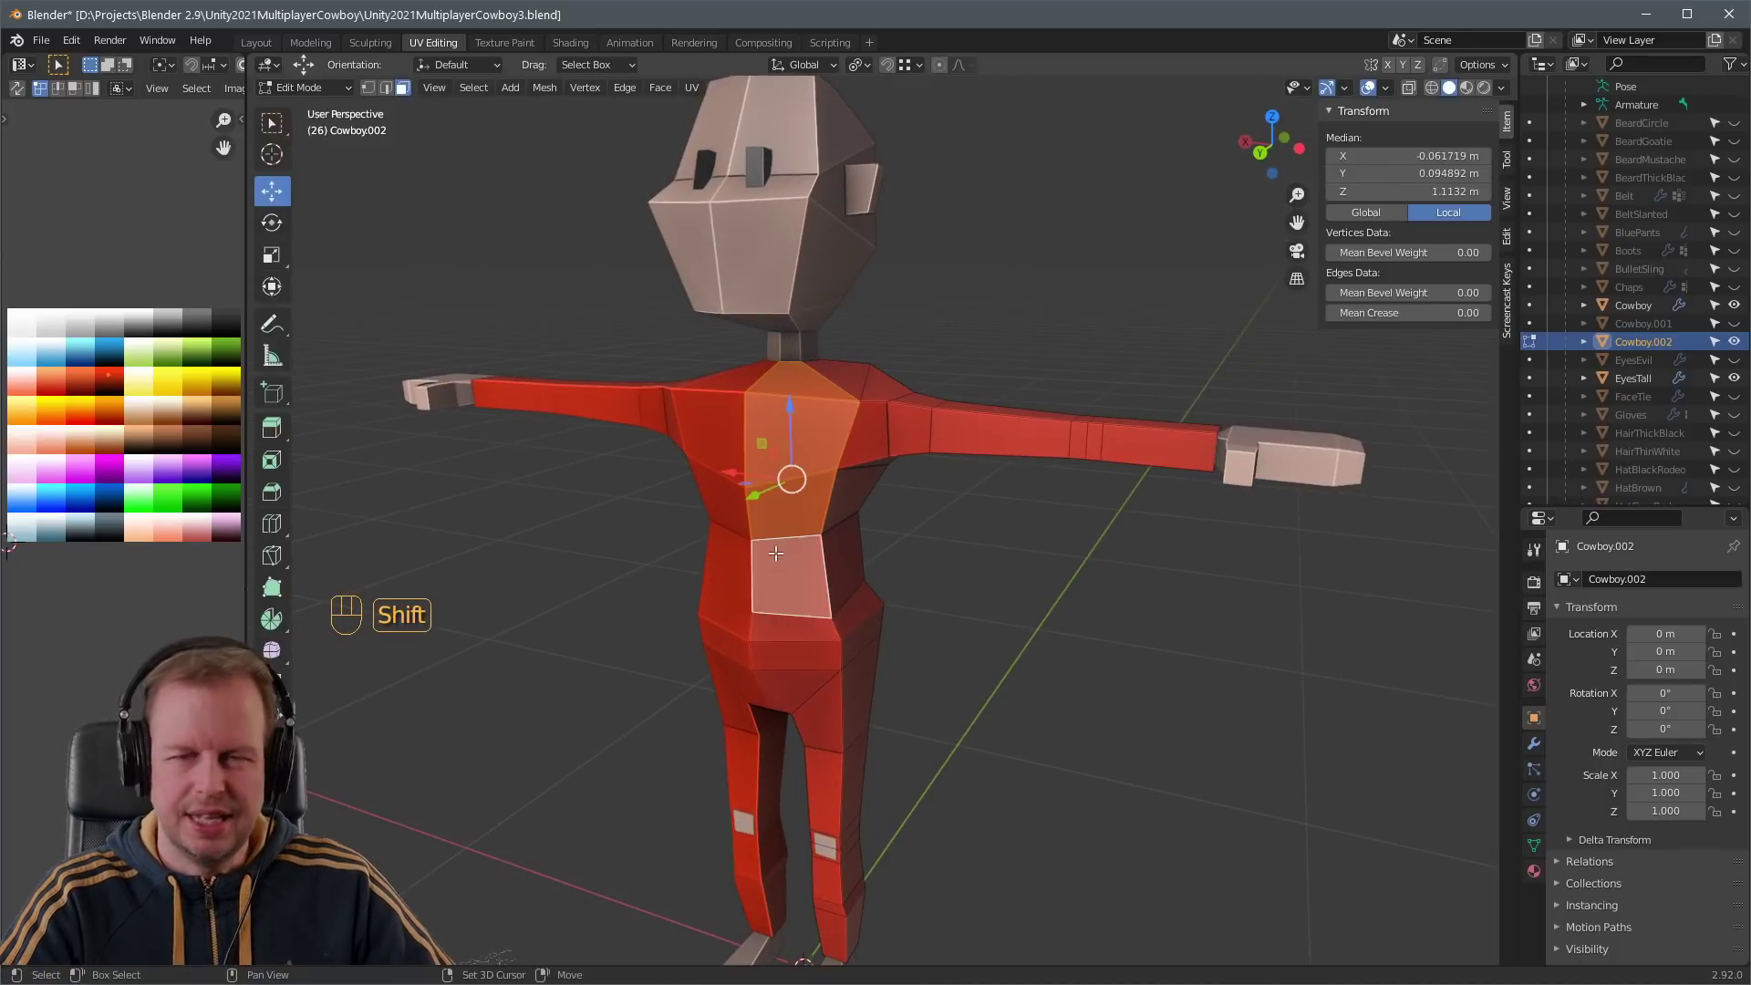
key(Tab)
key(Tab)
click(787, 381)
shift+click(777, 447)
shift+click(769, 522)
click(788, 381)
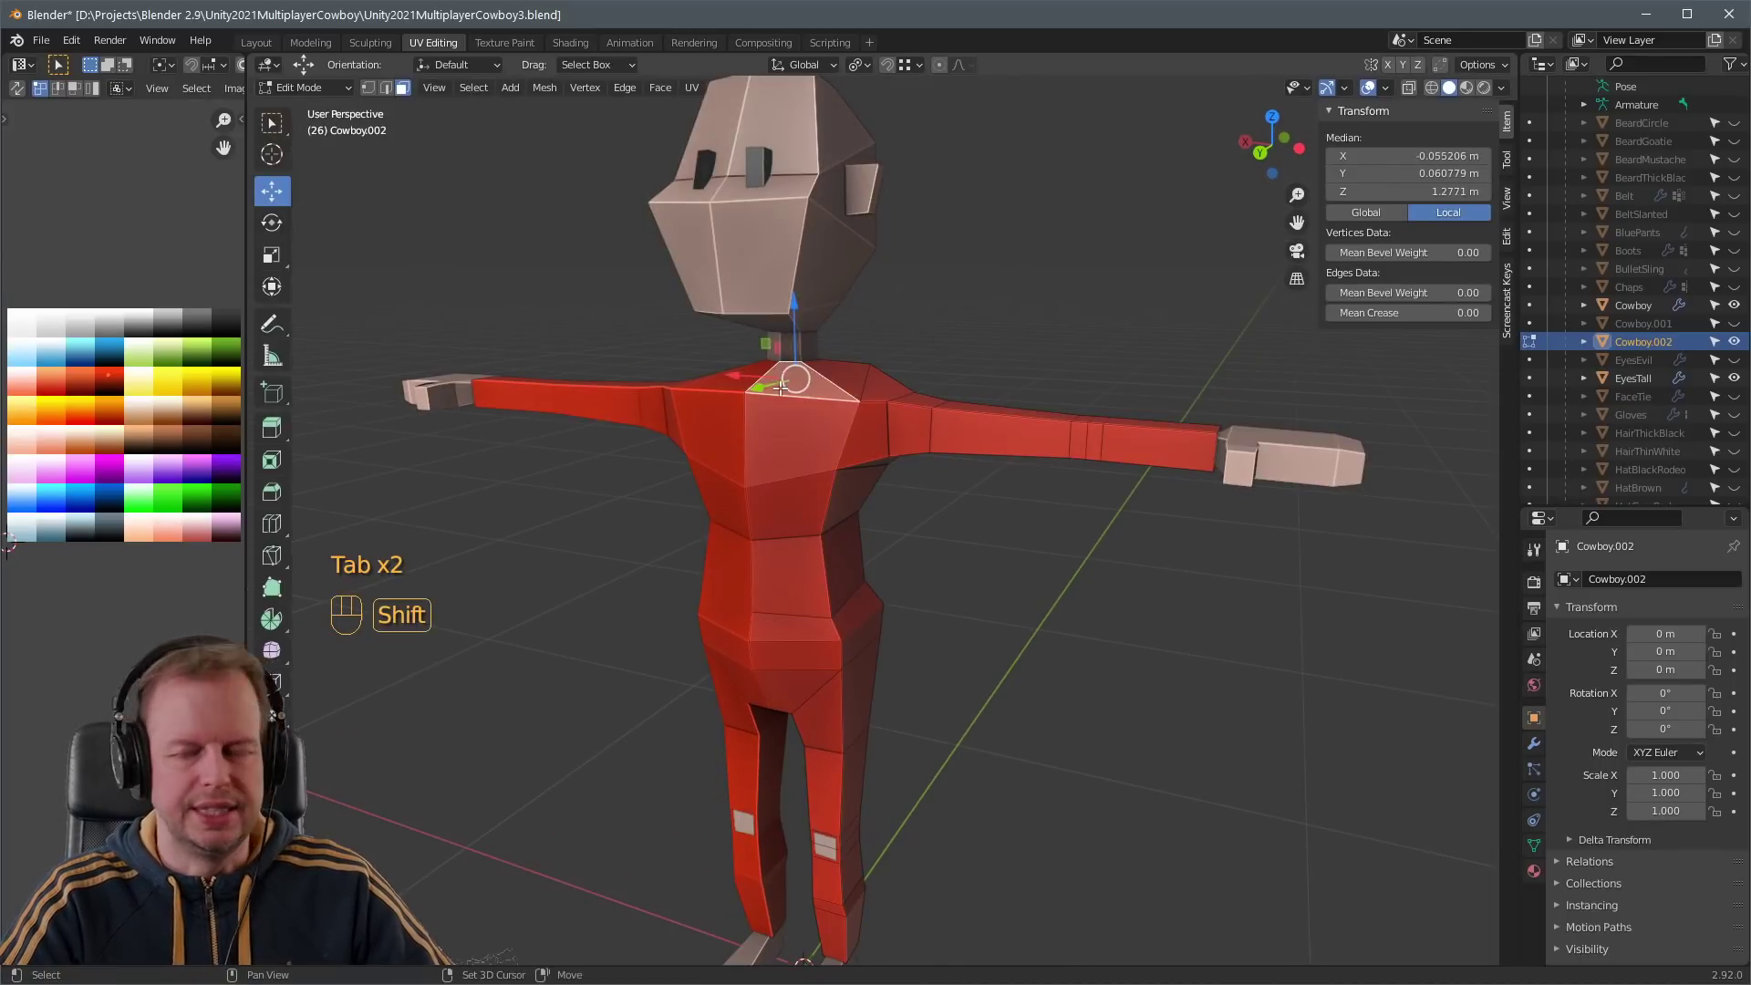
shift+click(778, 448)
shift+click(777, 516)
shift+click(780, 575)
shift+click(773, 662)
key(i)
key(i)
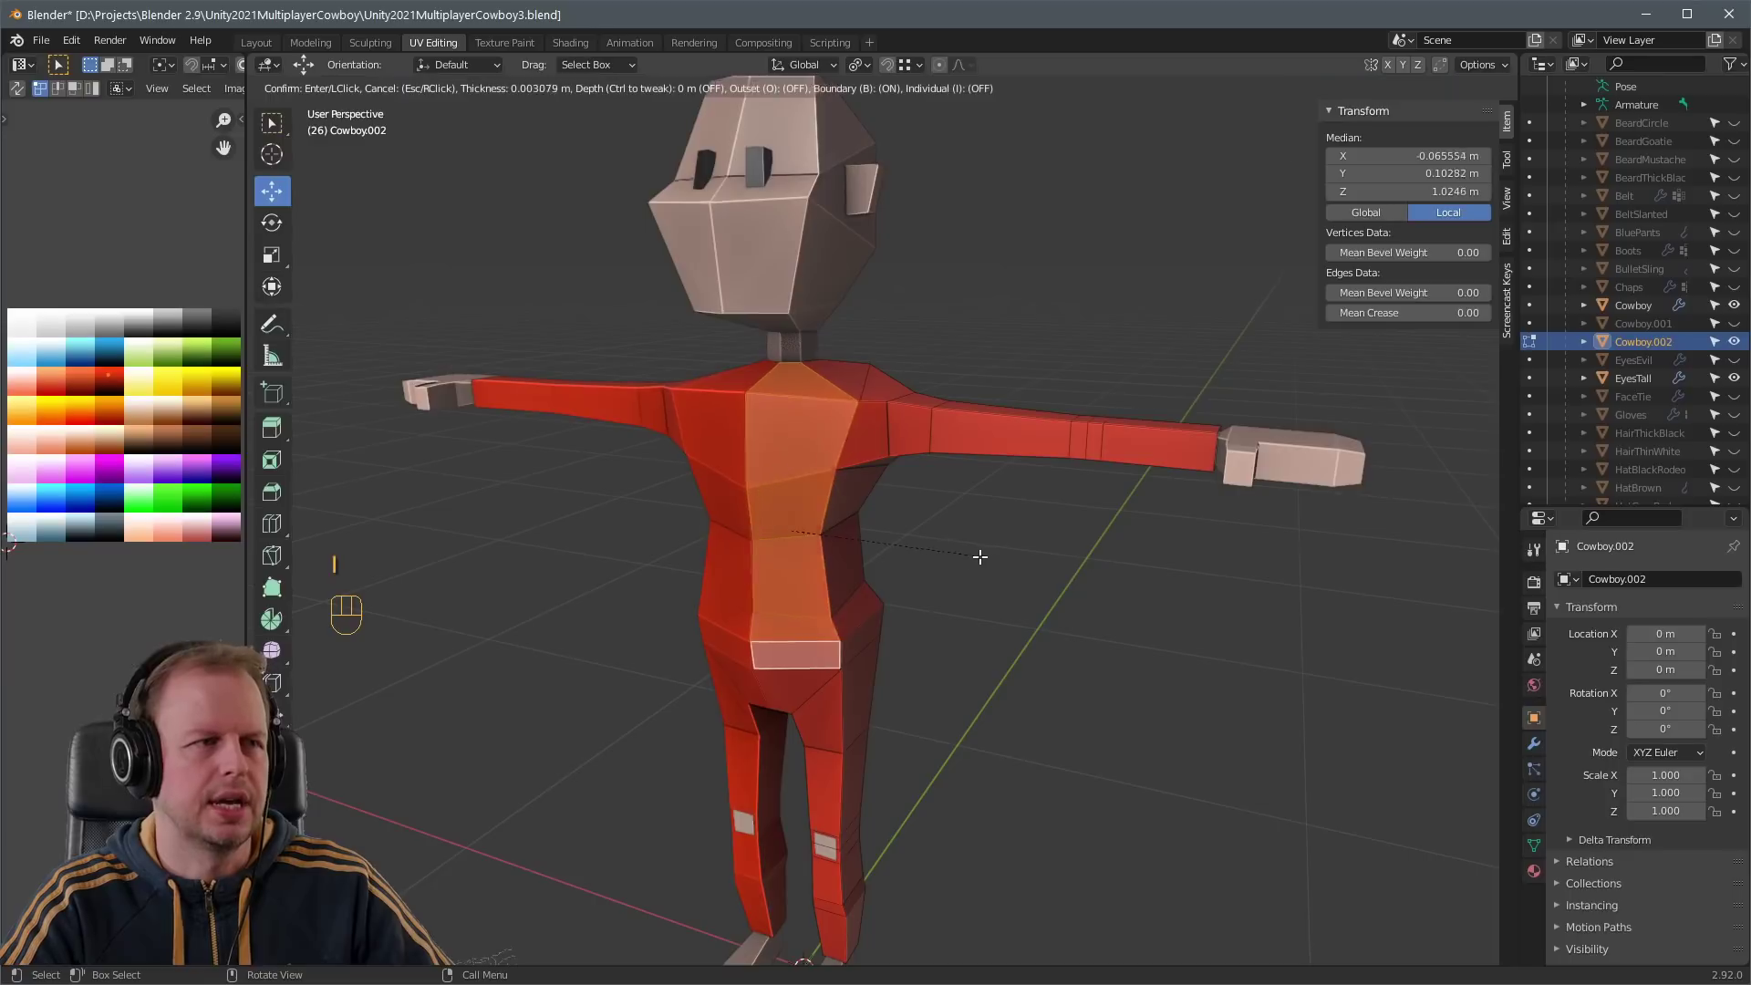
key(b)
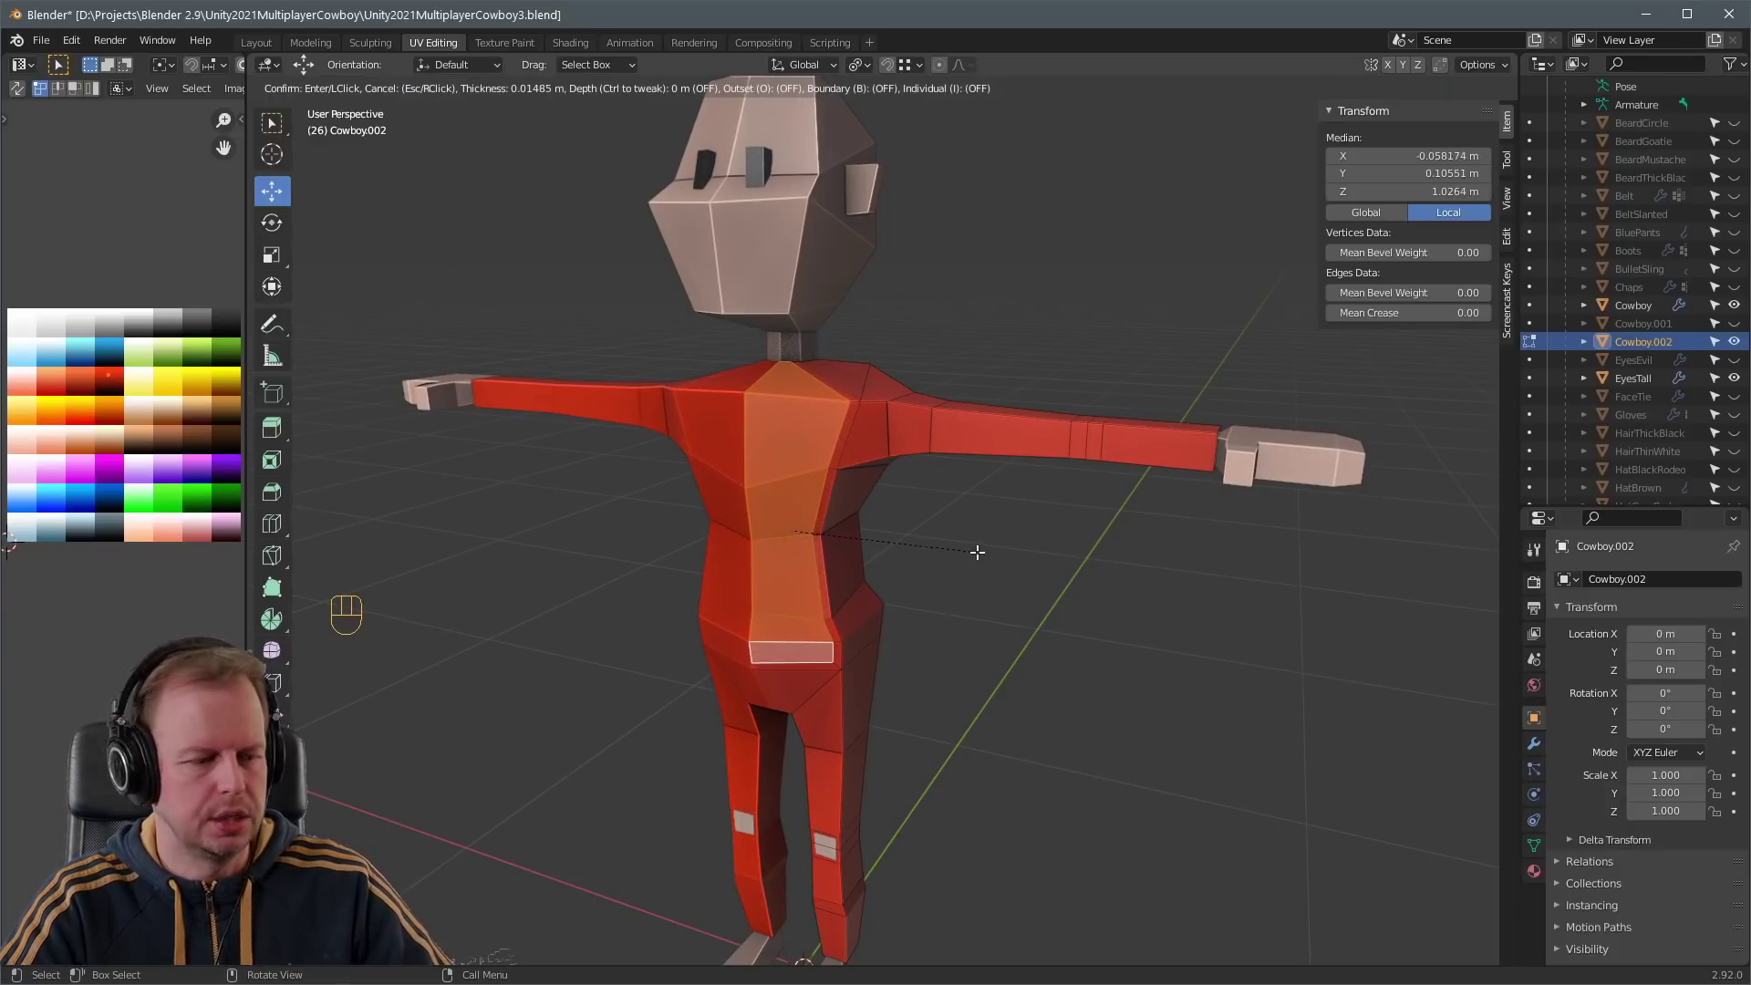
click(977, 551)
click(799, 507)
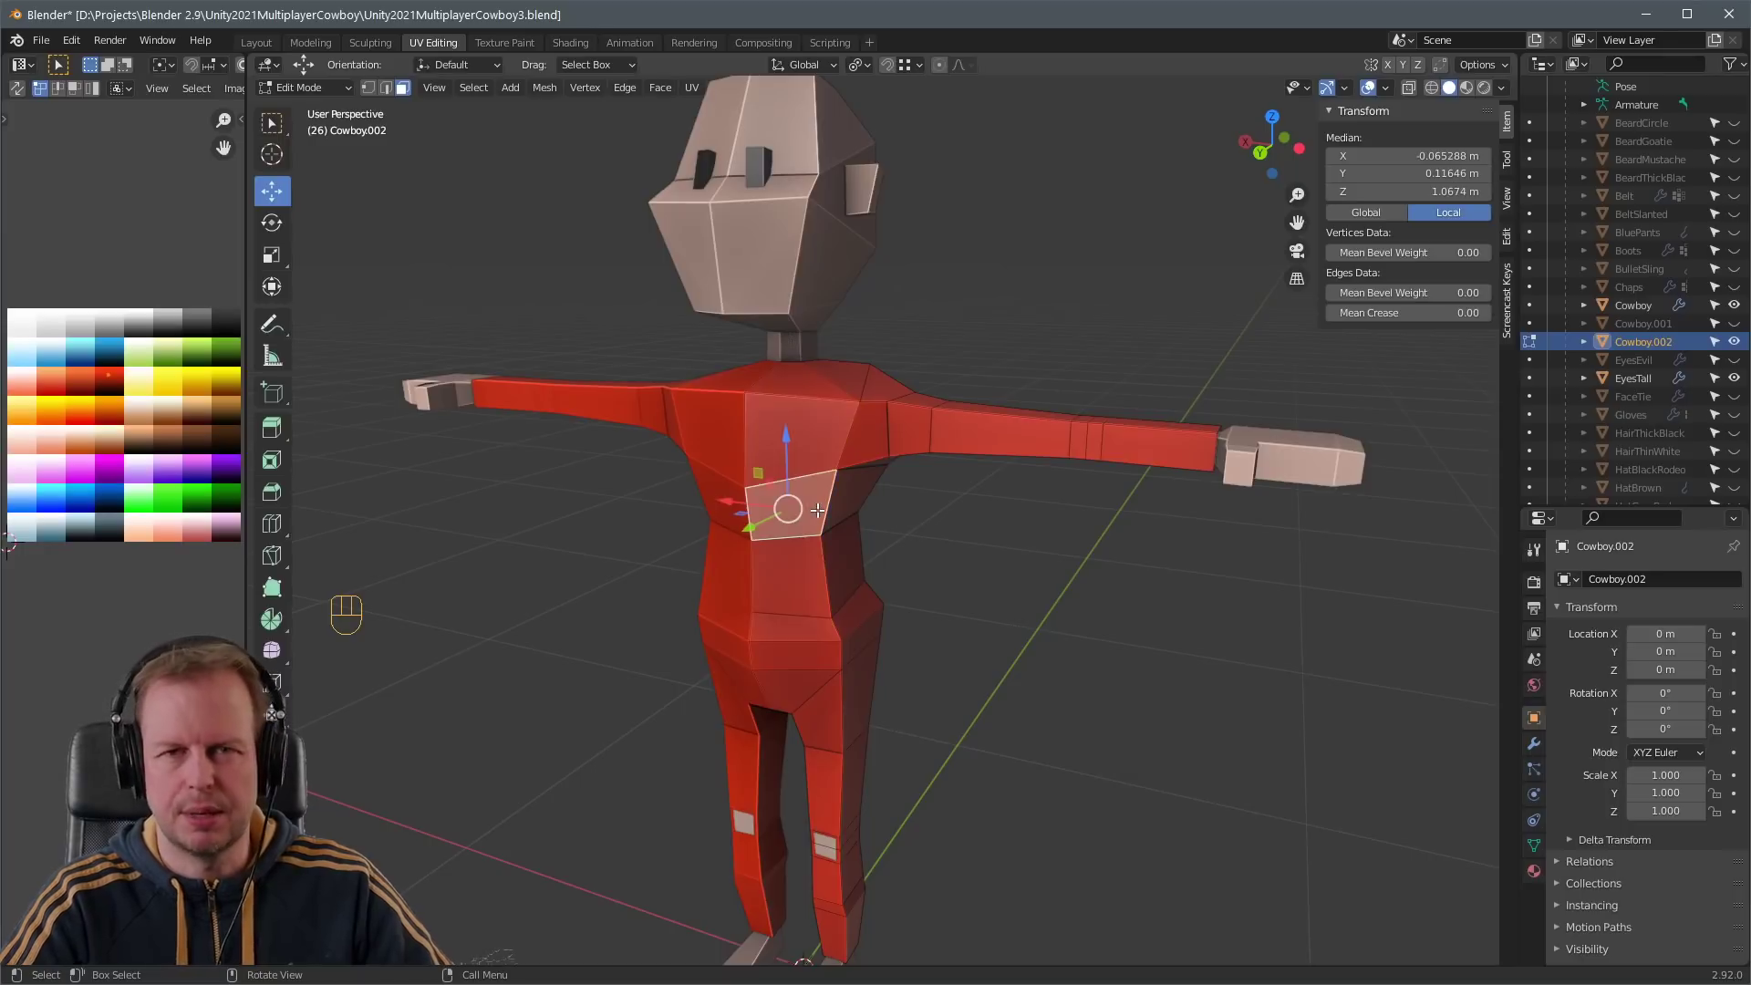
click(795, 464)
key(g)
right_click(794, 476)
- Knife a vertical line down the front beside the centre from neck to lower belly, and connect its lower end to the crotch
click(784, 363)
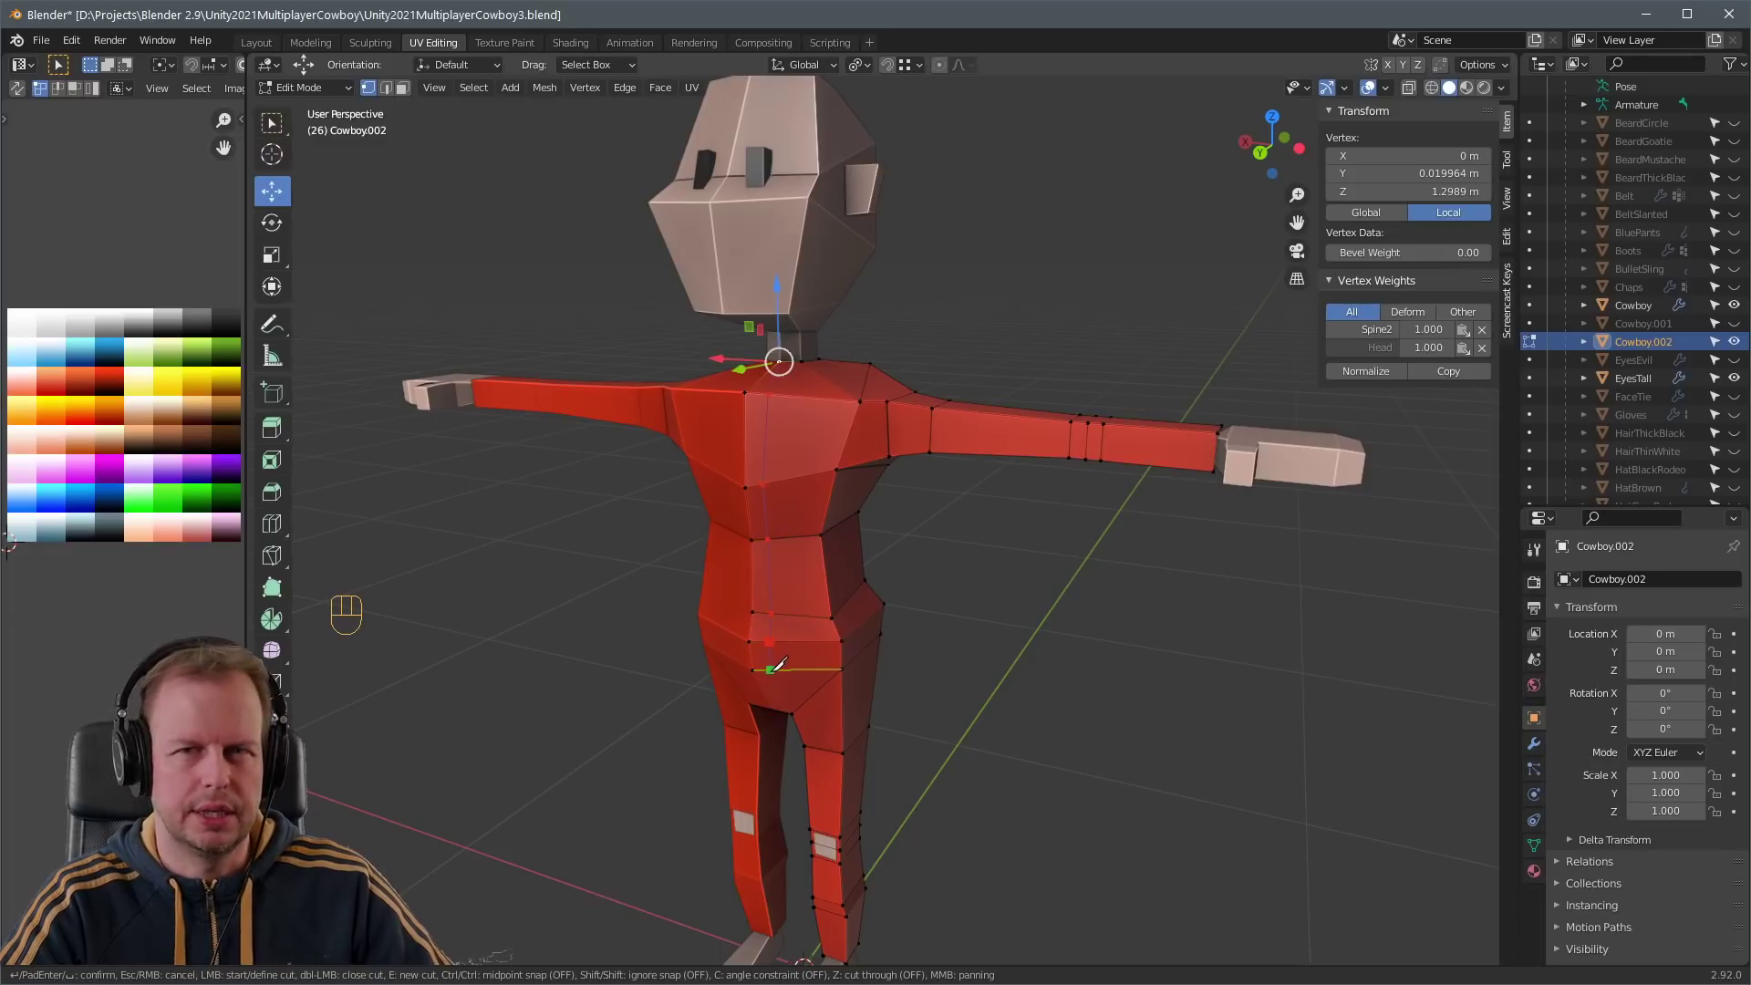
key(Return)
scroll(796, 626, up, 2)
middle_drag(796, 627, 793, 547)
click(707, 699)
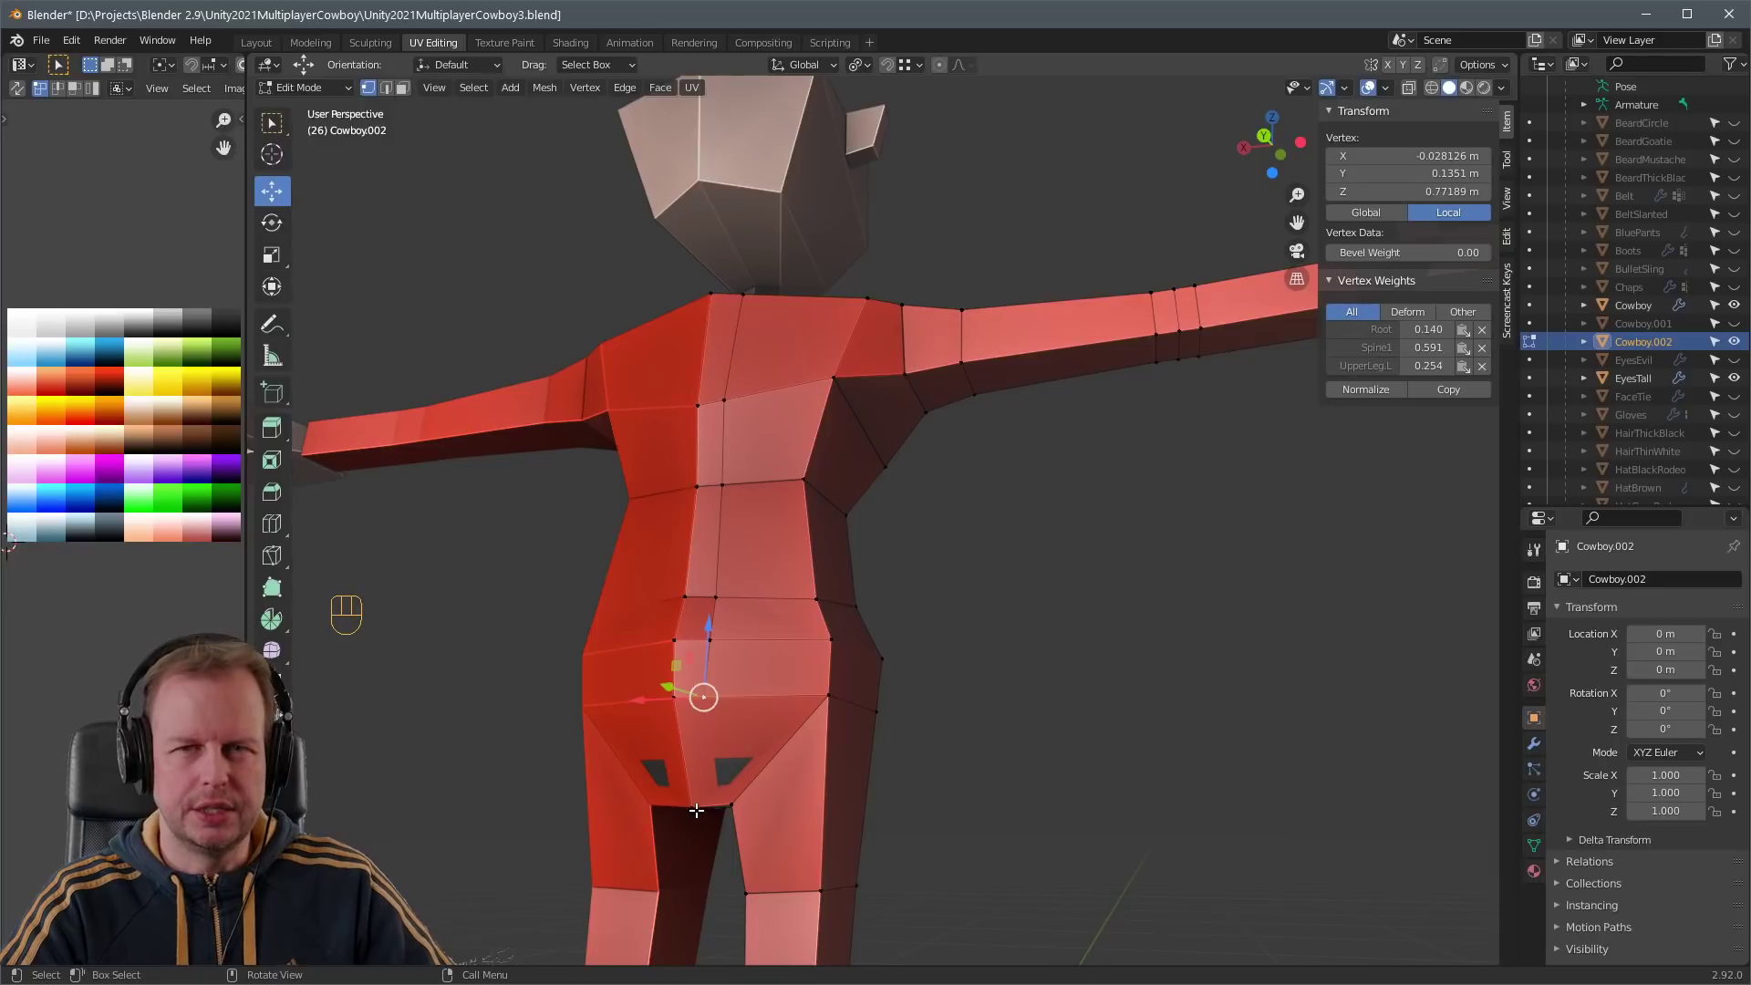
ctrl+click(697, 810)
key(j)
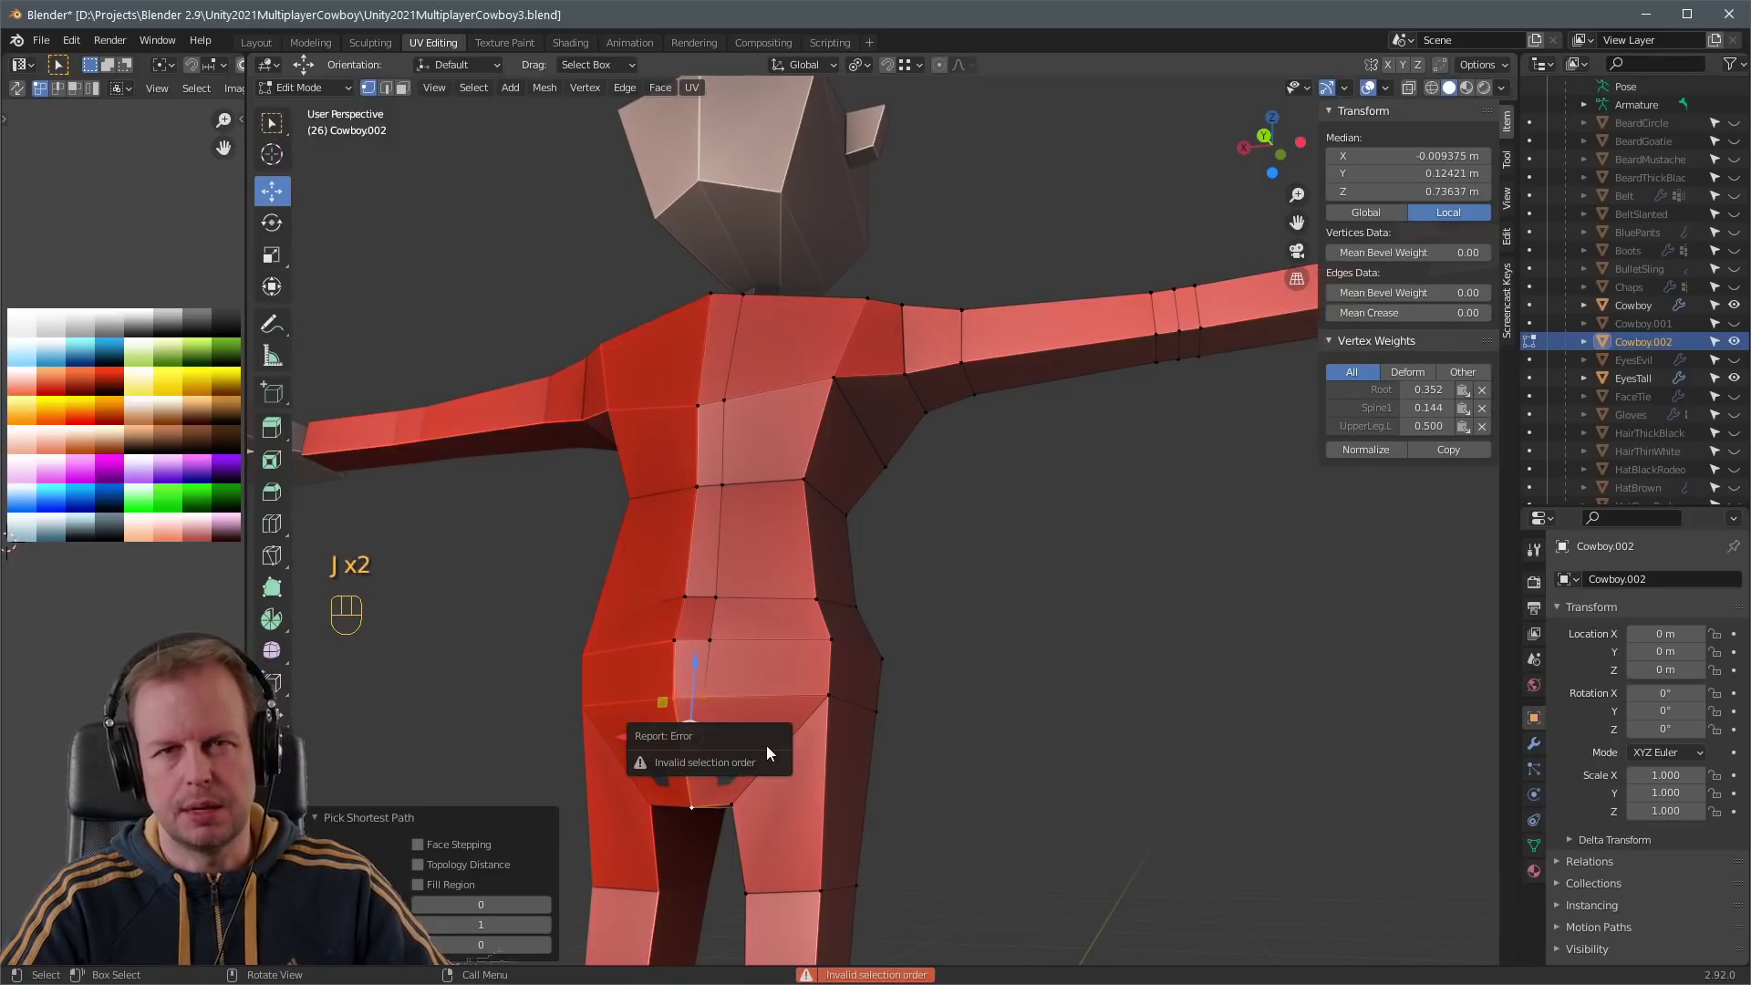
key(2)
click(703, 698)
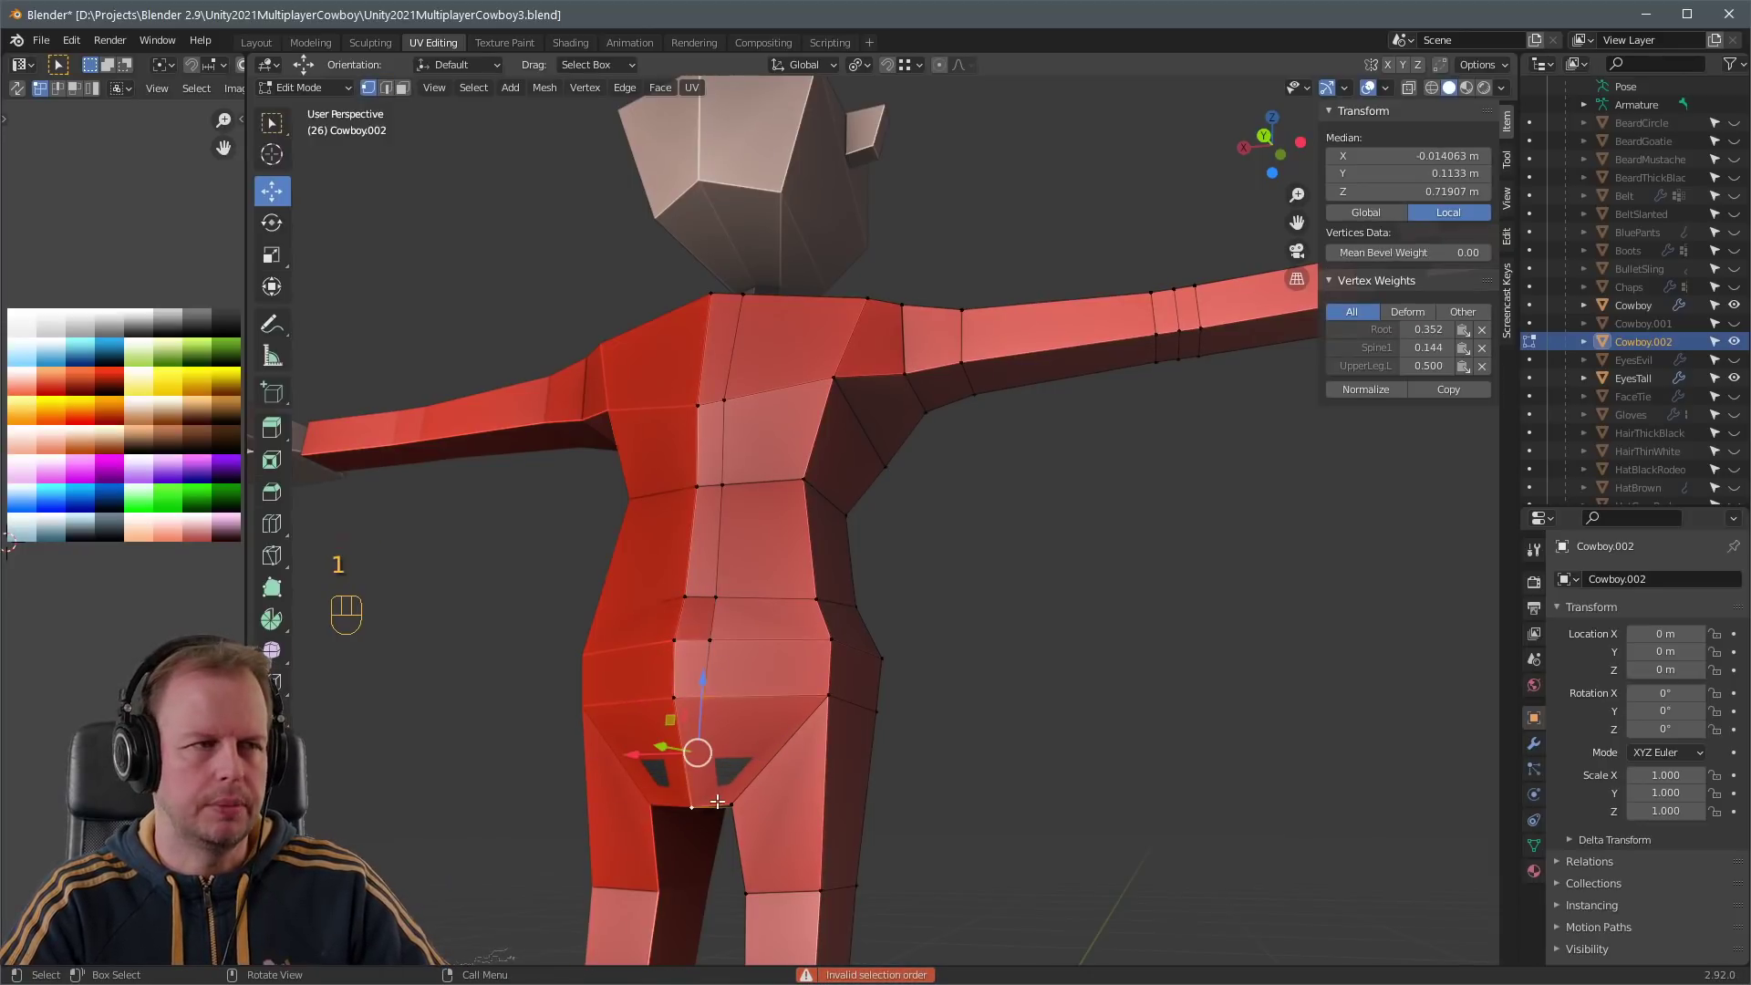
key(j)
- Select the narrow strip of faces down the suit's front and shift its UVs about -0.023 along Y to a darker red
middle_drag(729, 775, 762, 790)
key(3)
click(705, 749)
middle_drag(784, 520, 782, 661)
ctrl+click(688, 390)
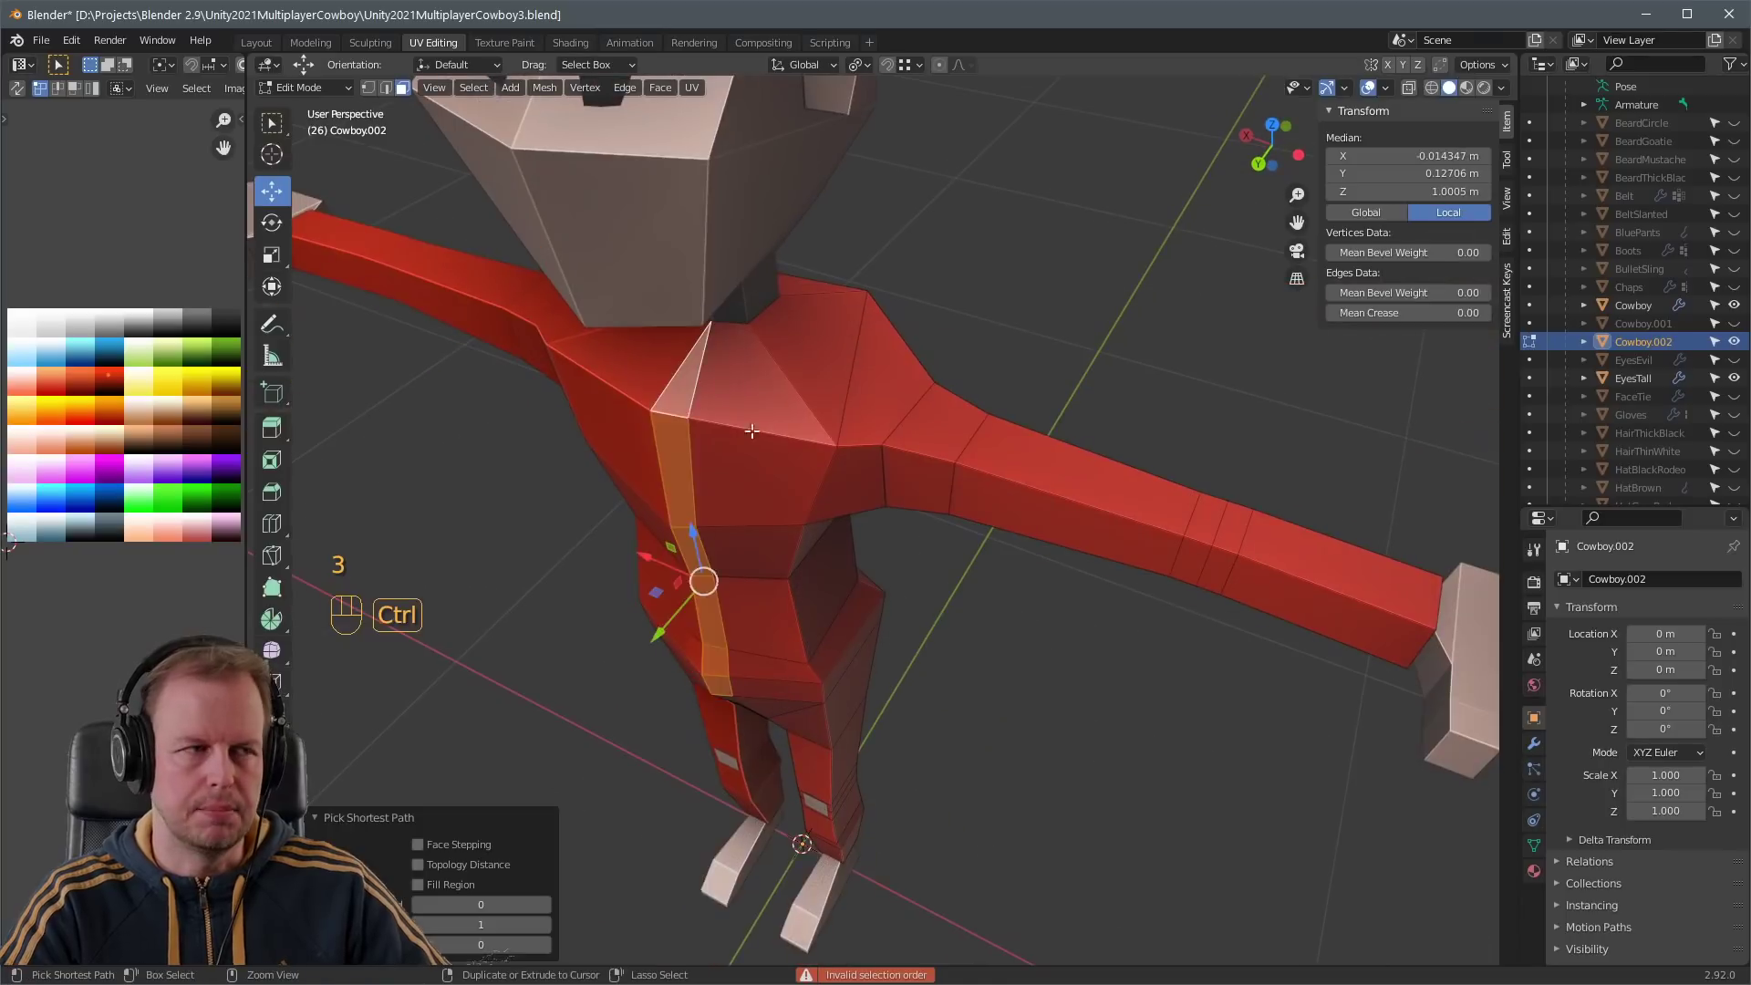
middle_drag(752, 430, 829, 485)
key(g)
key(g)
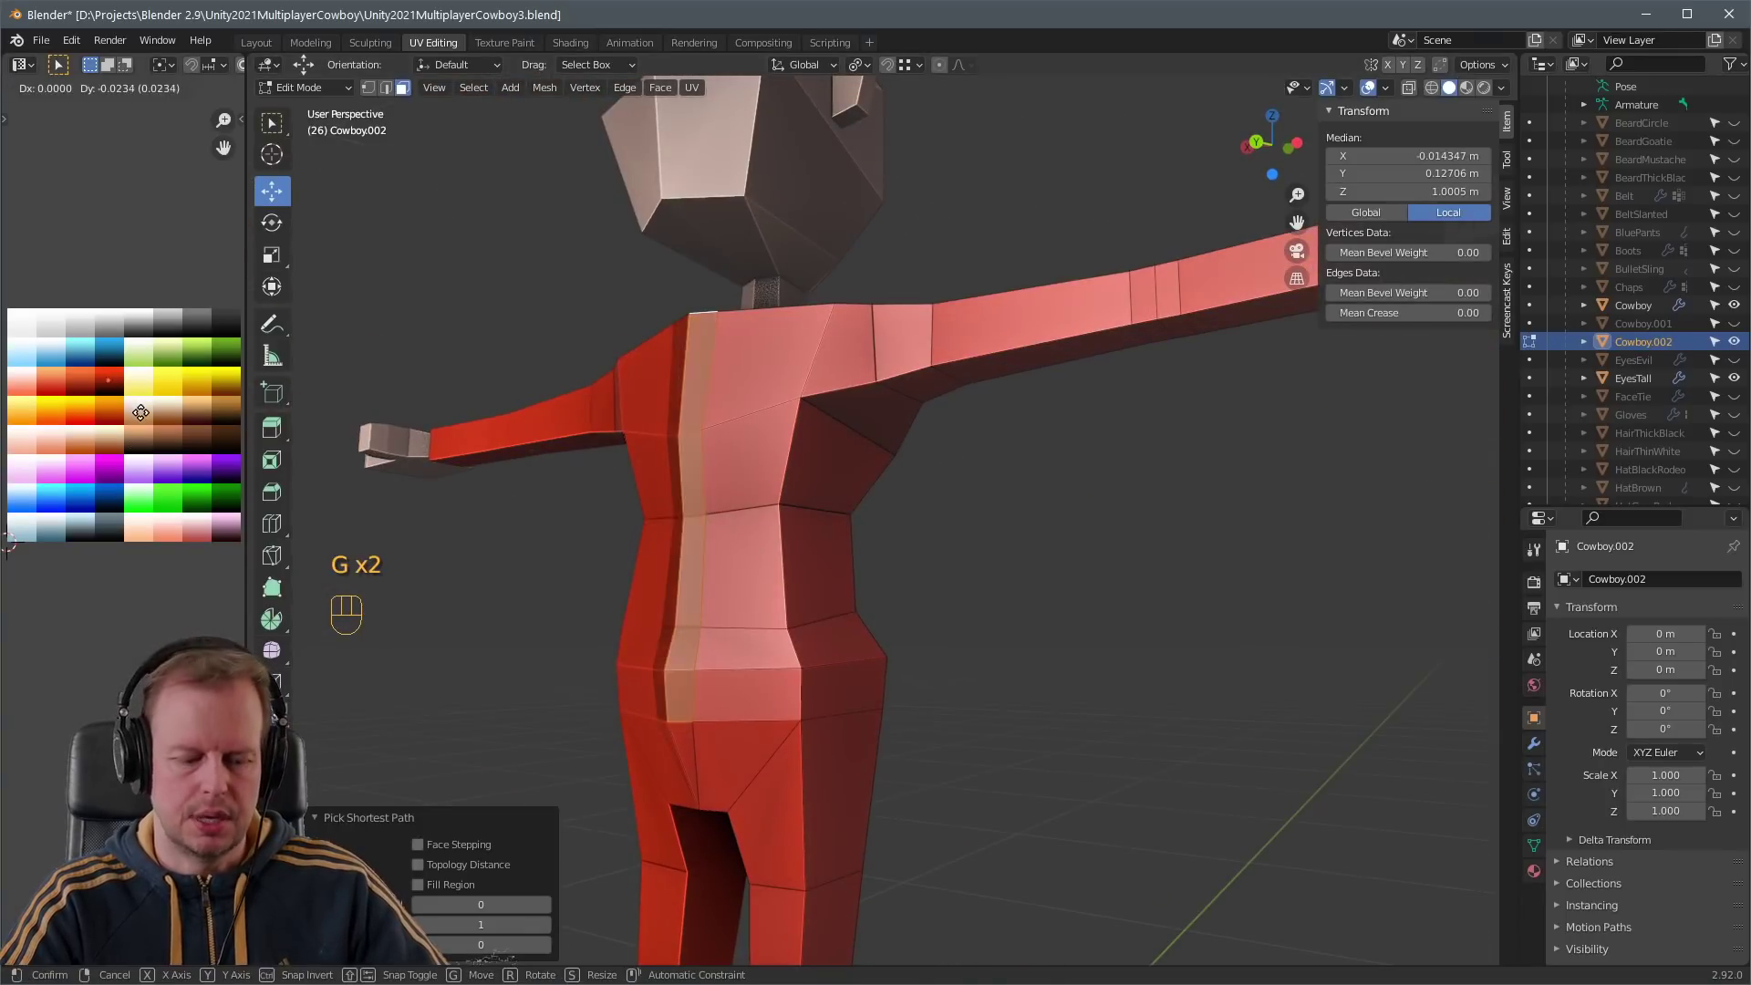
scroll(1000, 578, down, 5)
key(Tab)
middle_drag(1040, 645, 997, 664)
scroll(1018, 653, up, 4)
key(3)
click(1018, 653)
key(Tab)
key(3)
click(981, 676)
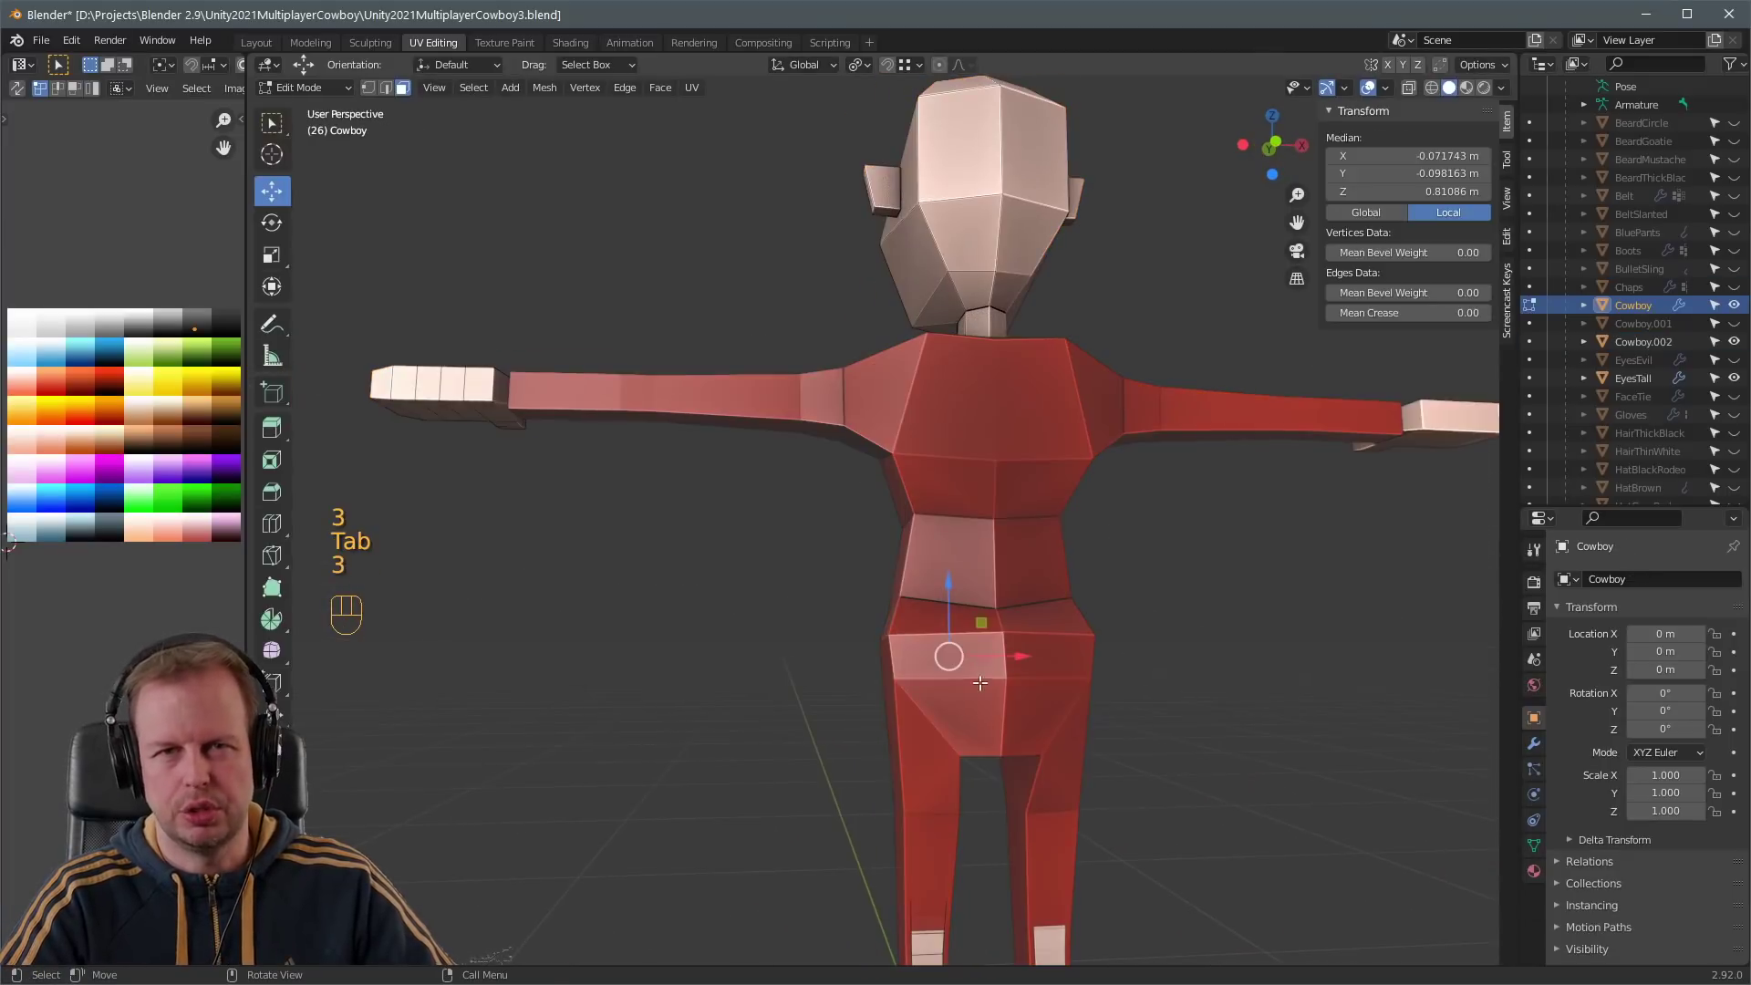
key(3)
key(Tab)
- Try to inset the rear hip faces of Cowboy.002 by about 0.037 m
key(3)
click(979, 660)
key(Tab)
key(3)
key(i)
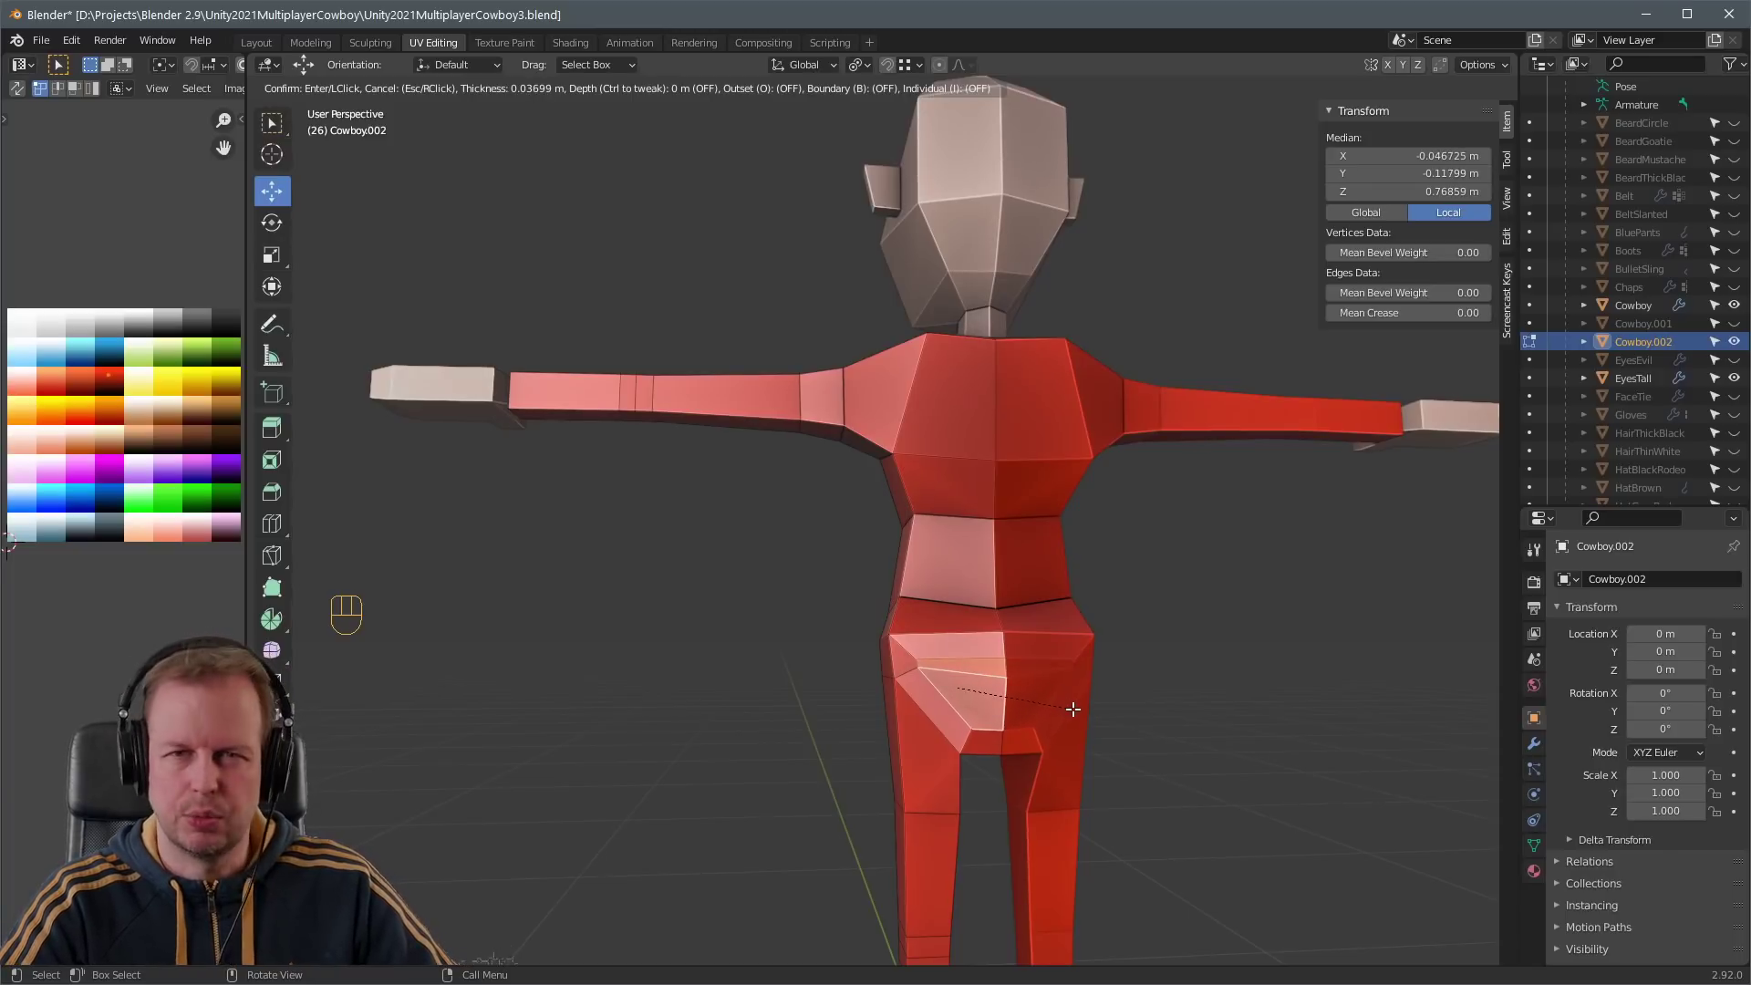
click(1074, 710)
middle_drag(1073, 709, 985, 636)
key(ctrl+z)
key(ctrl+z)
- Inset the rear hip faces by 0.04131 m with Boundary off to outline a seat flap
key(i)
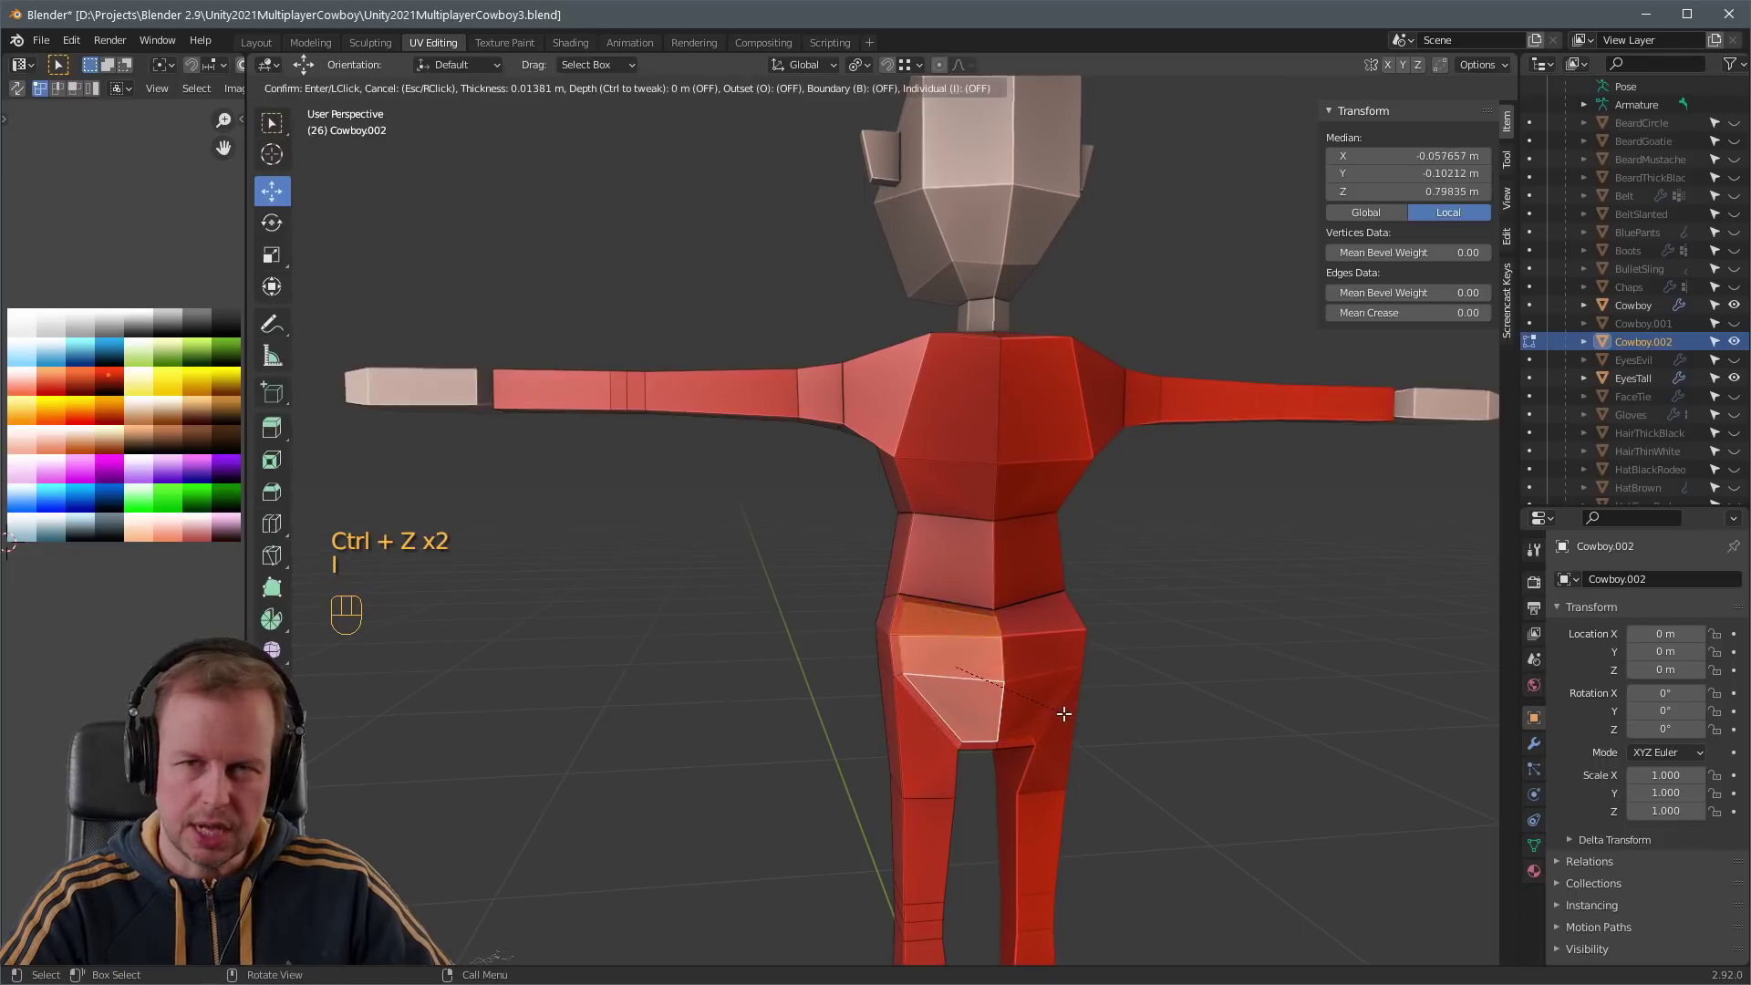
click(1046, 708)
middle_drag(1046, 708, 1164, 676)
key(g)
click(124, 449)
middle_drag(1040, 560, 866, 588)
scroll(1101, 626, up, 2)
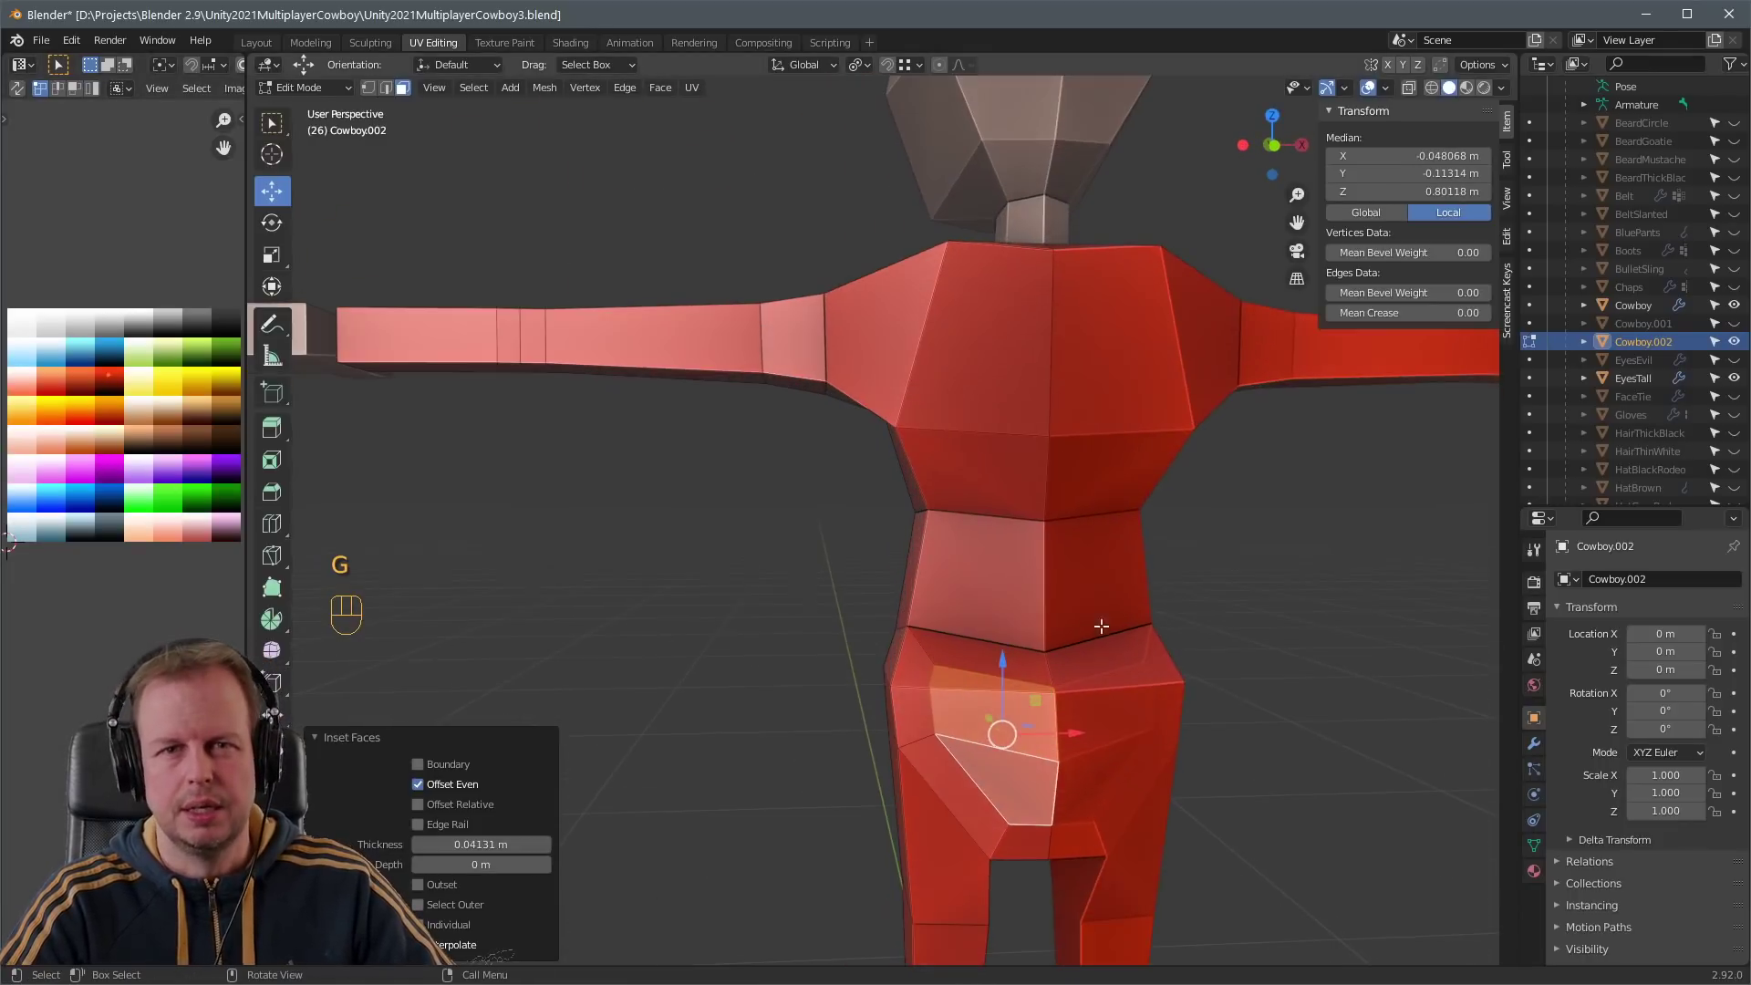
- Try a second inset on the rear flap faces and try hiding them
key(i)
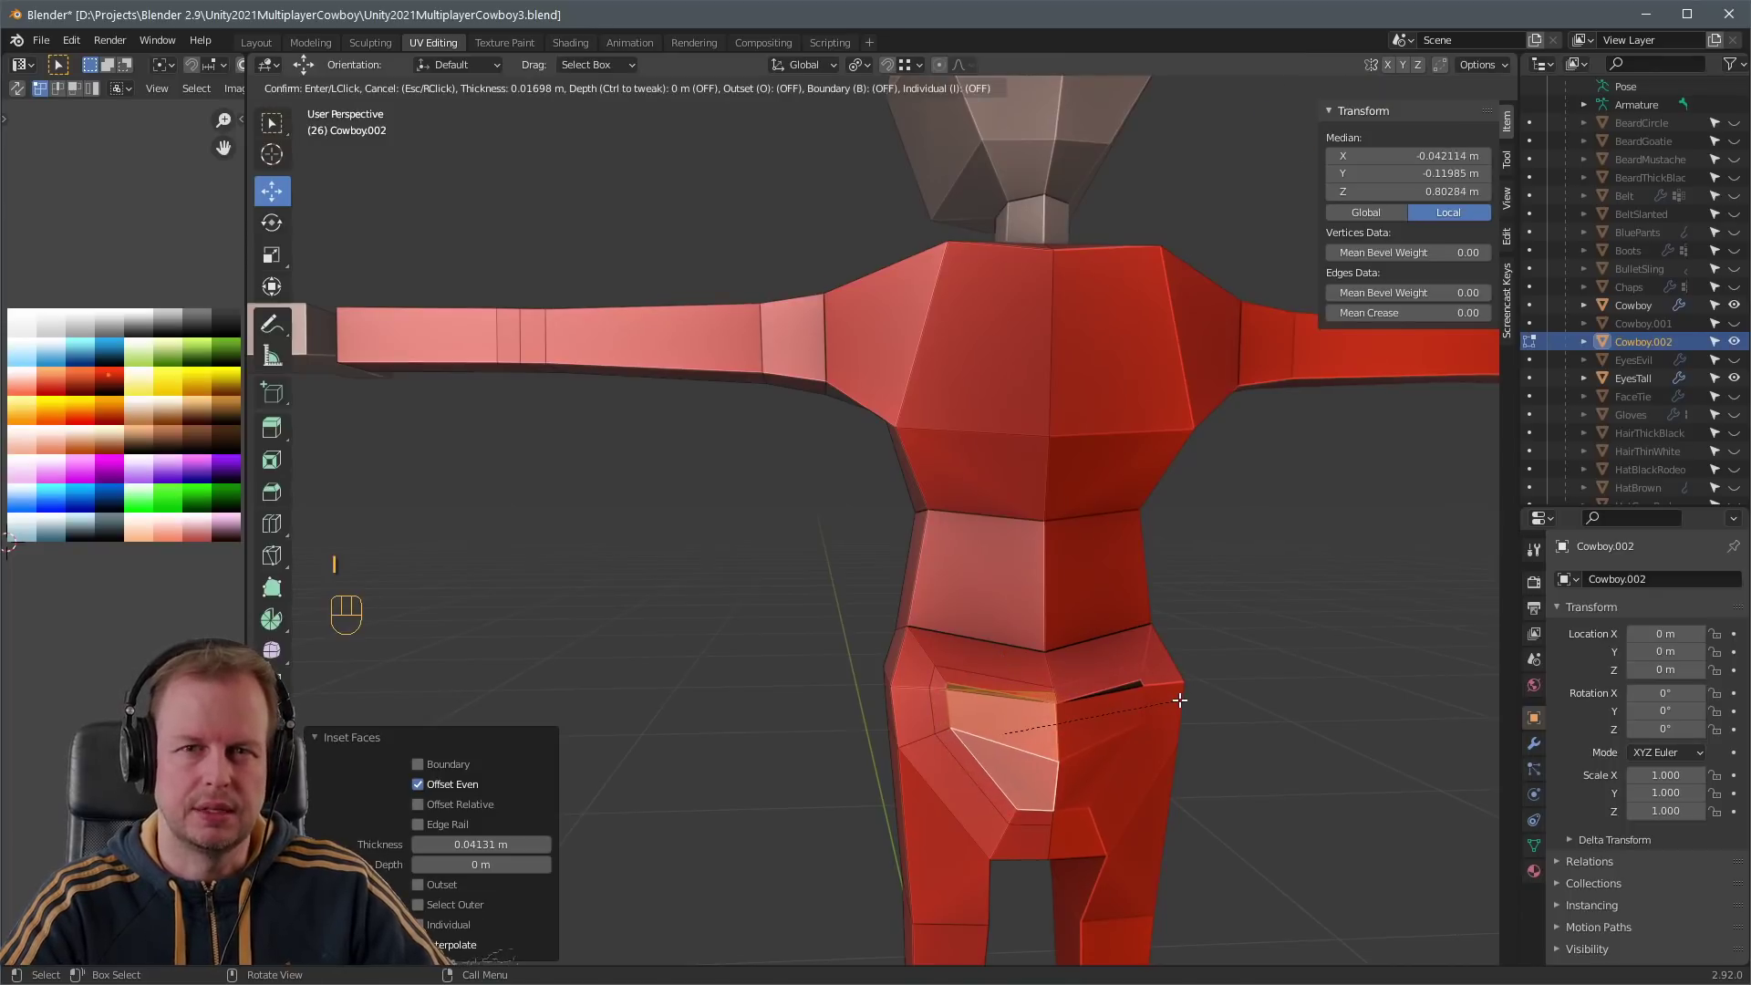
key(Escape)
middle_drag(1184, 702, 1139, 727)
key(h)
key(ctrl+z)
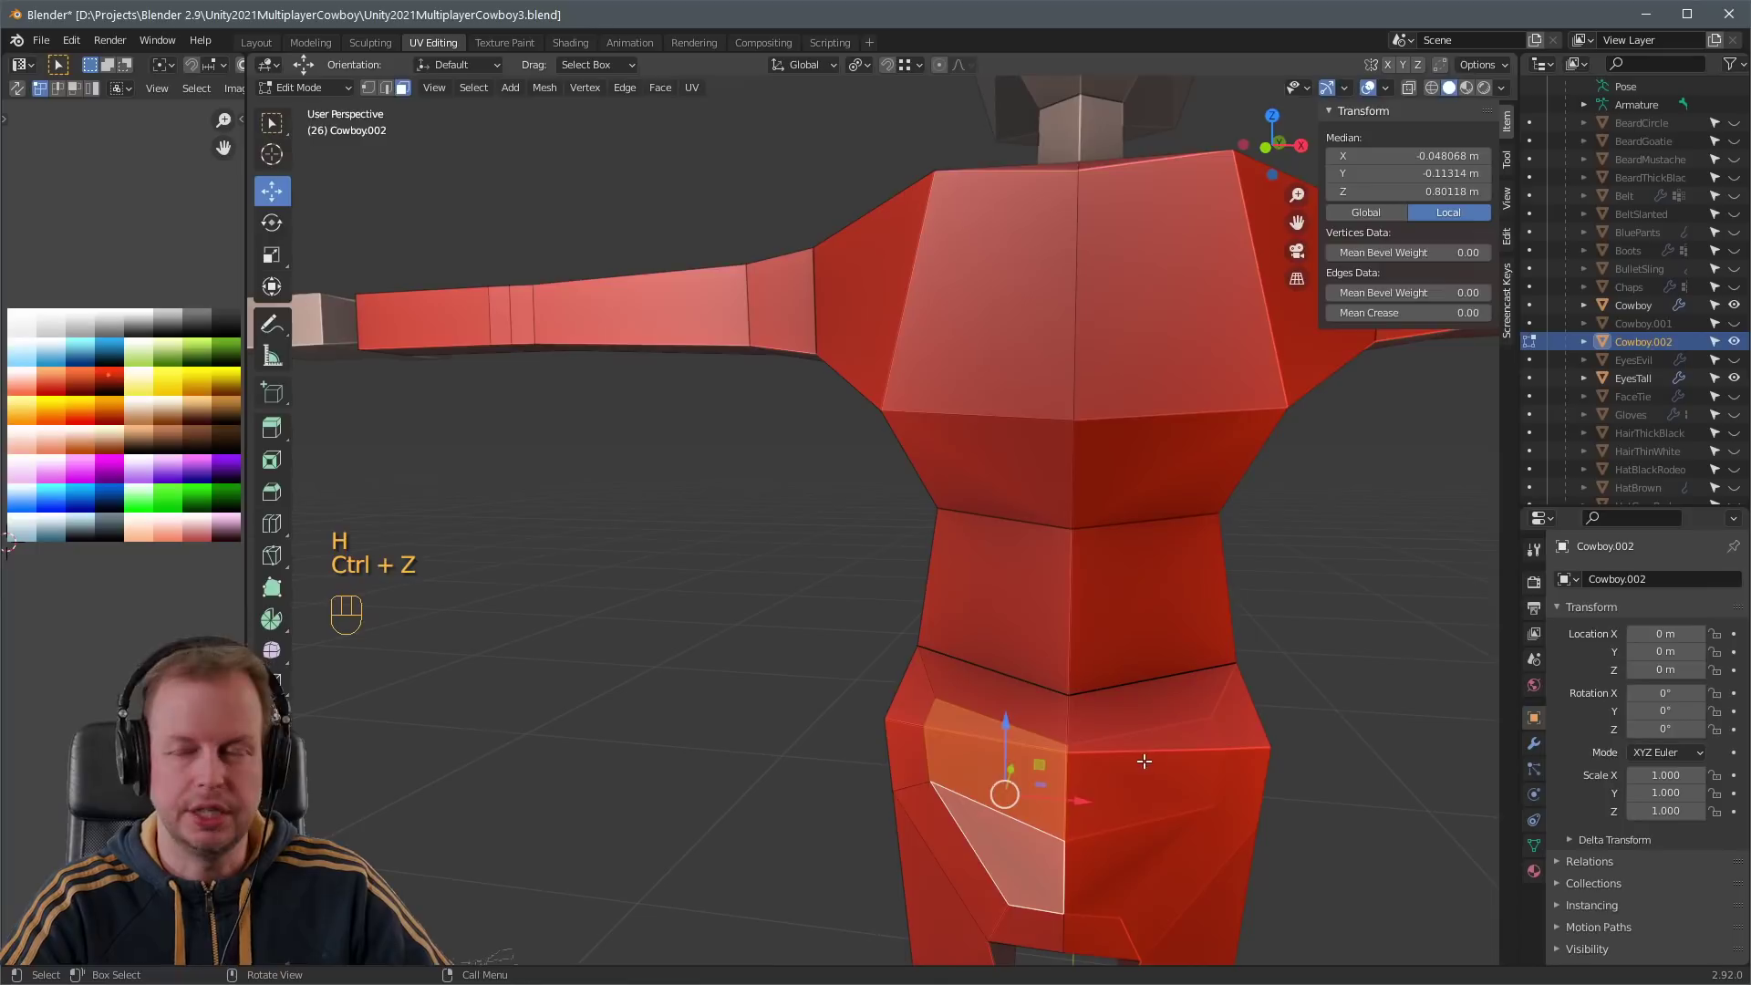
key(g)
key(ctrl+r)
middle_drag(1045, 703, 1103, 743)
key(1)
click(1114, 720)
key(3)
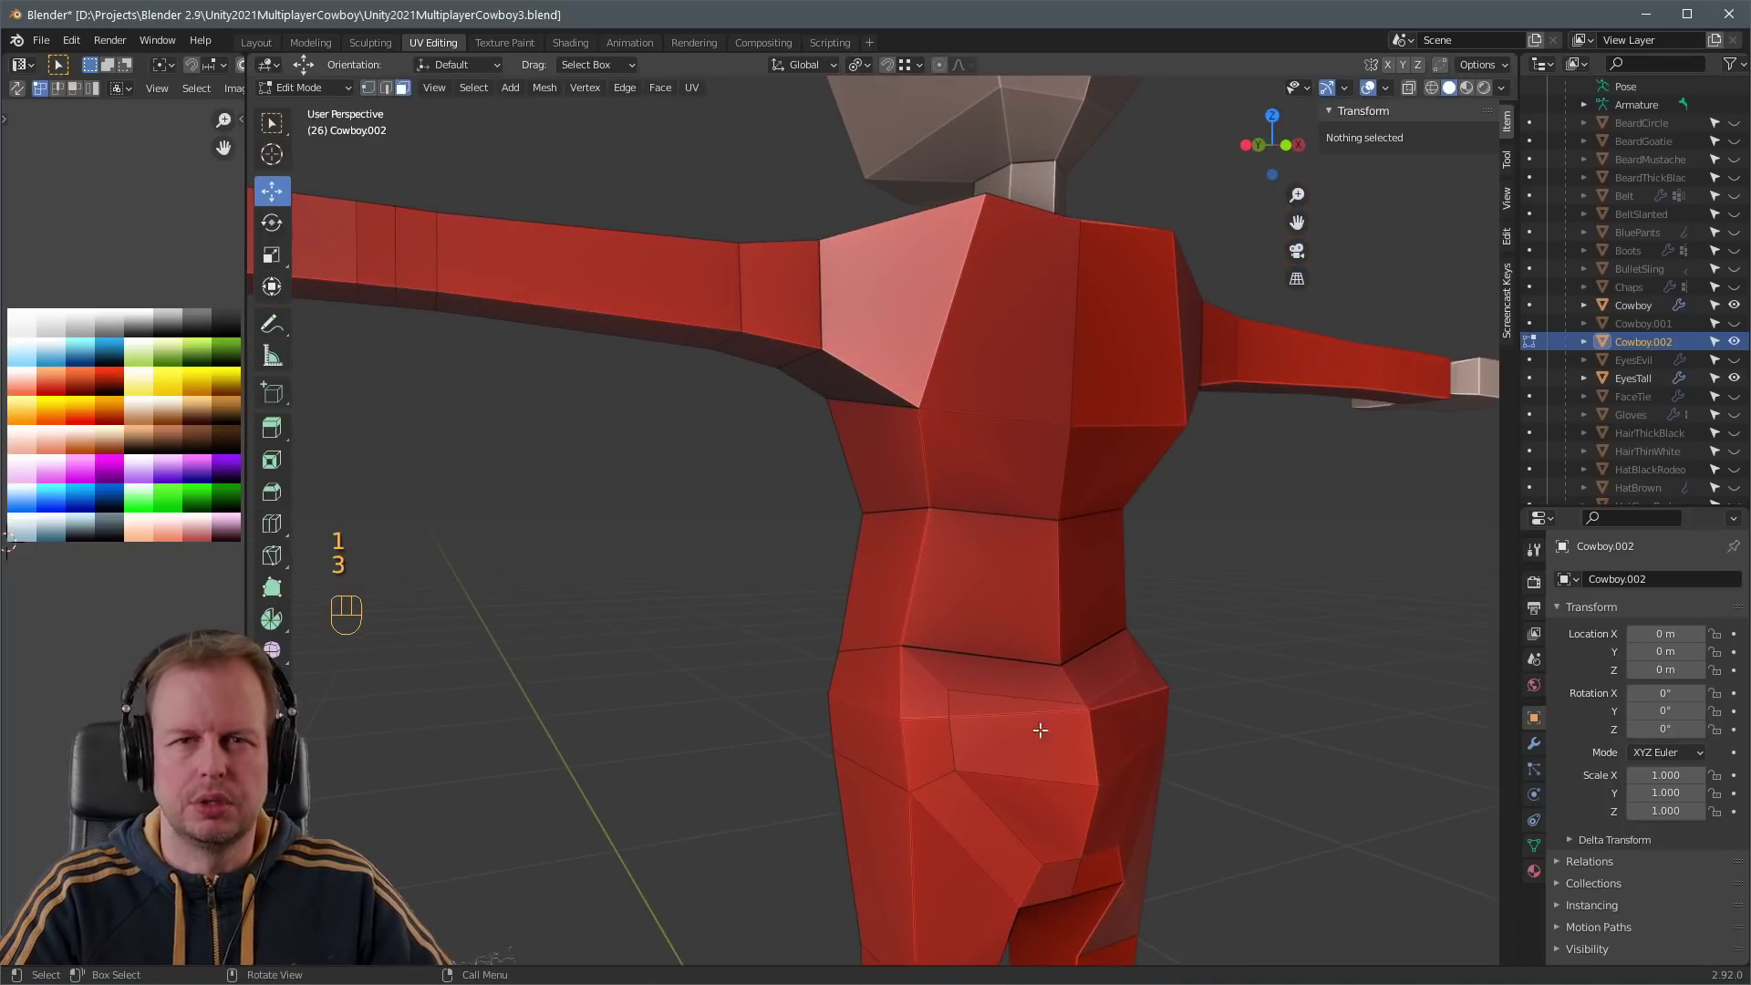
- Select the border faces around the rear flap and shift their UVs about -0.035 along Y to a darker red
shift+click(1024, 723)
shift+click(1025, 793)
key(g)
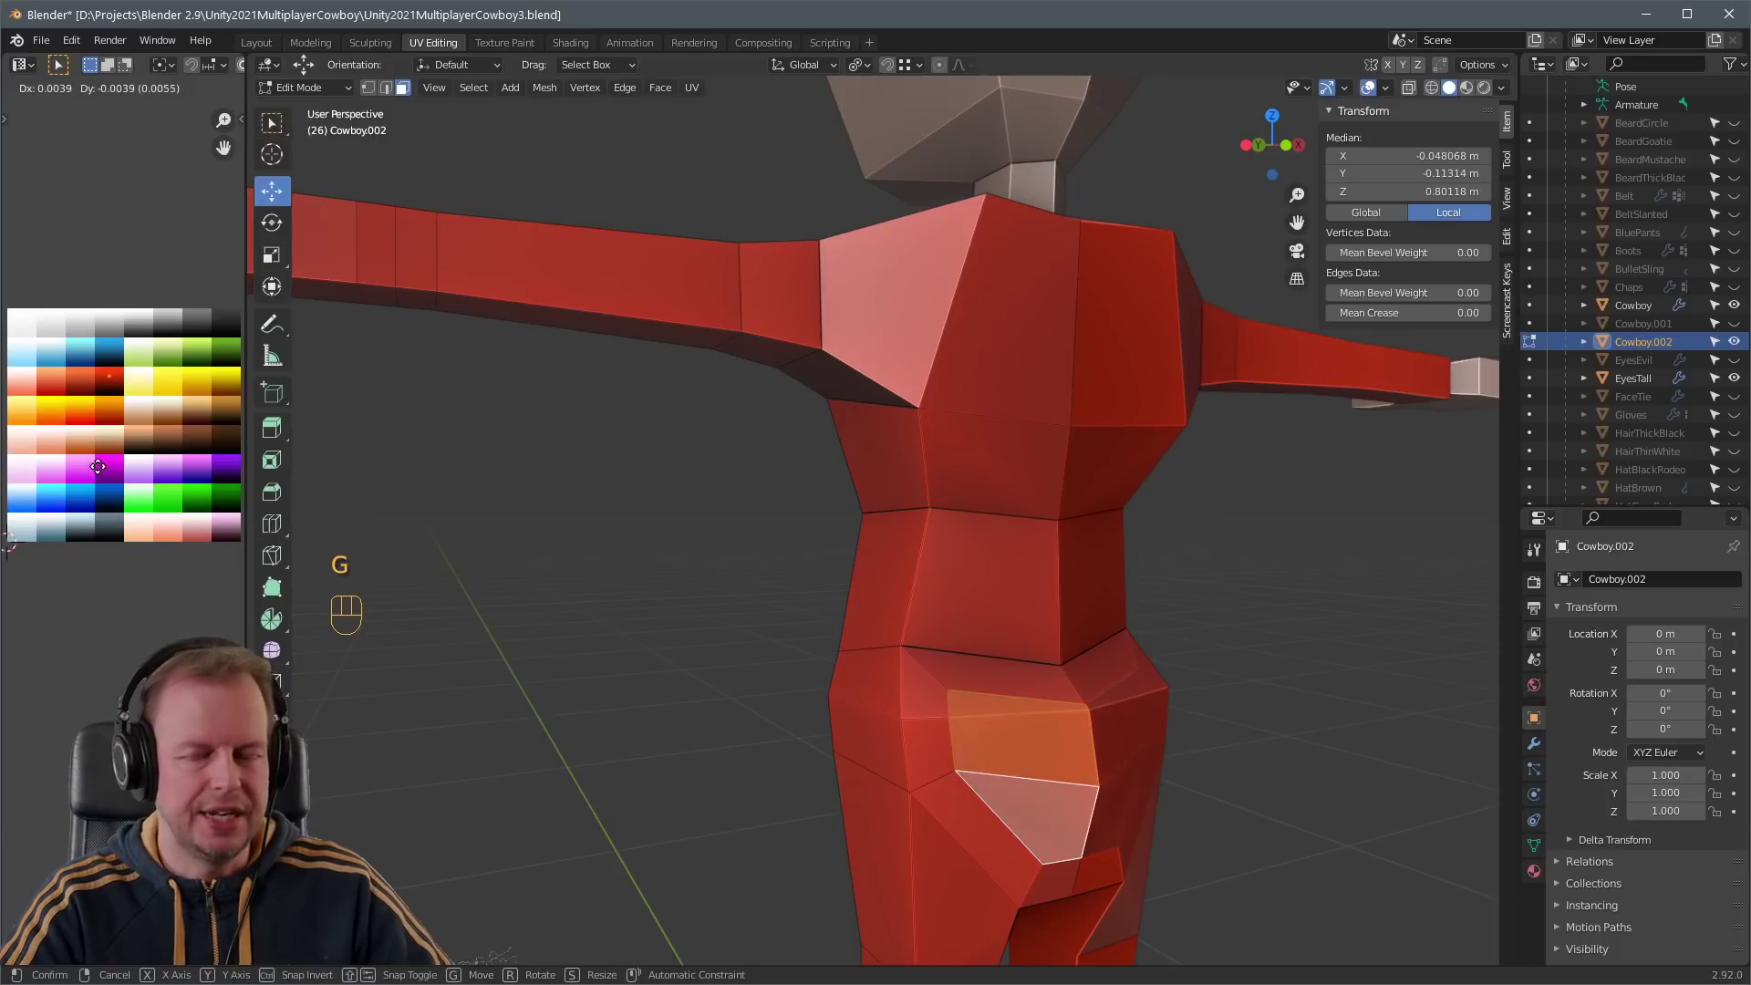
click(96, 465)
key(3)
key(a)
key(a)
alt+click(931, 771)
key(g)
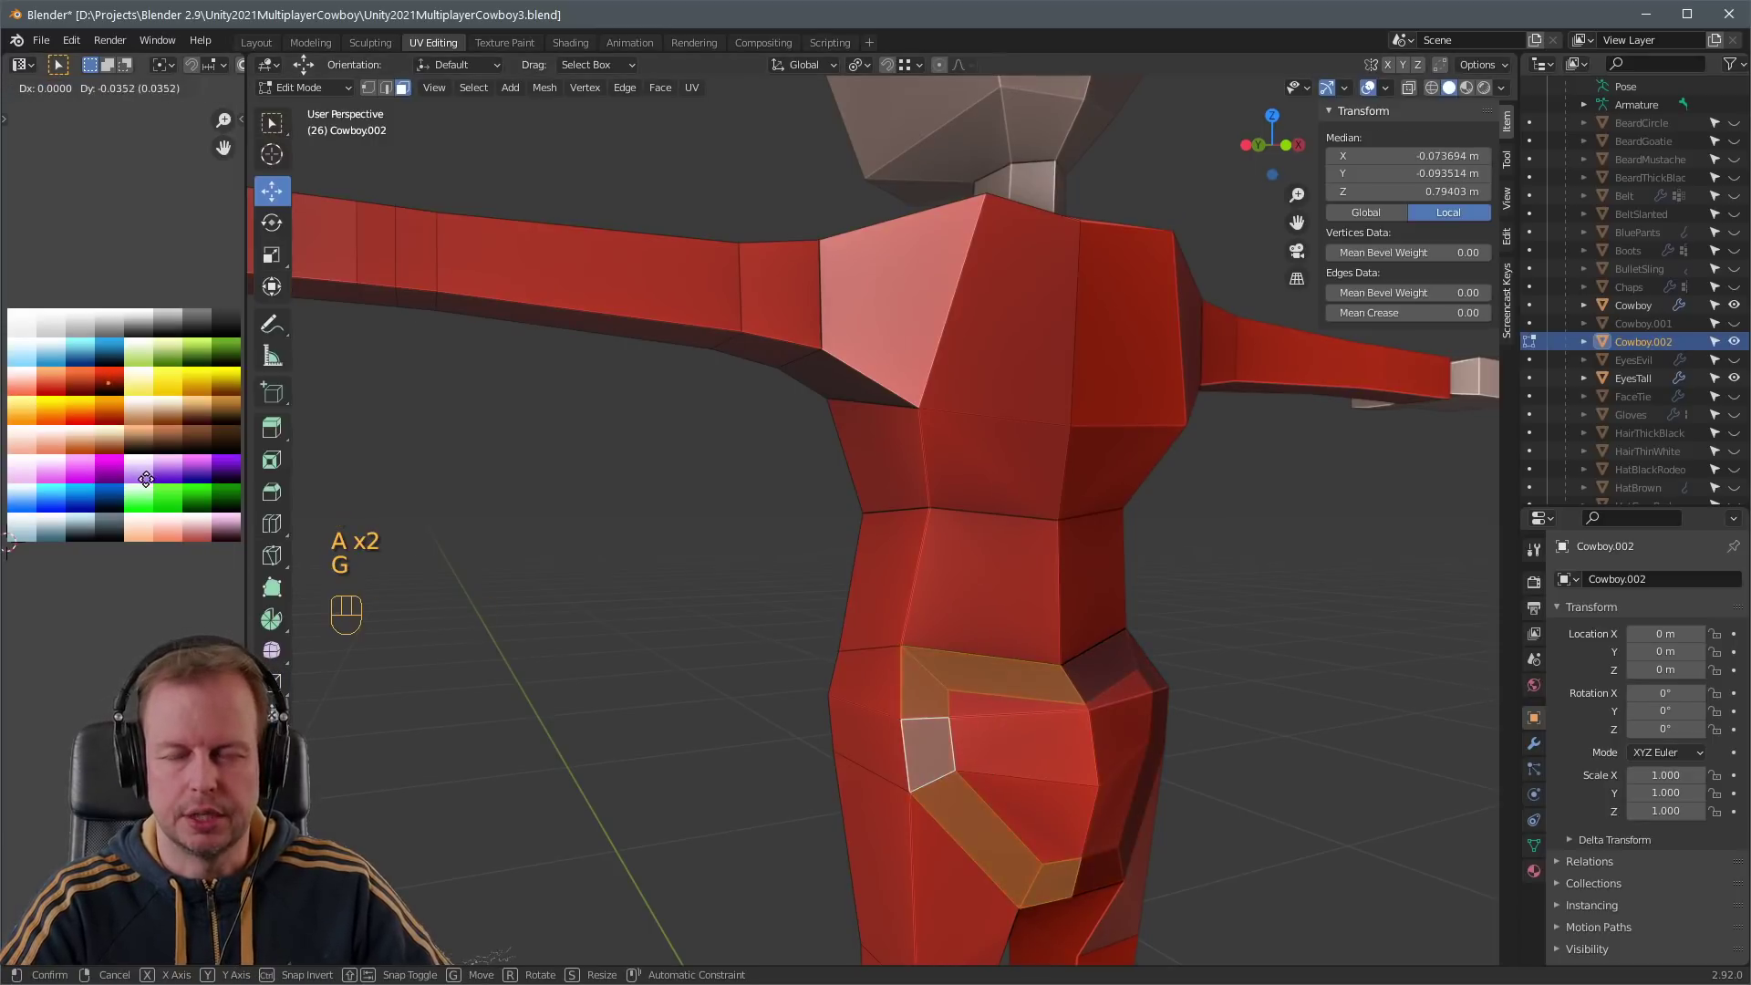
key(Tab)
- Unhide CharacterArmature and switch it to Pose Mode
scroll(739, 642, down, 5)
middle_drag(1113, 644, 830, 418)
scroll(922, 603, down, 2)
scroll(1025, 517, up, 5)
key(2)
scroll(831, 418, down, 3)
click(1048, 369)
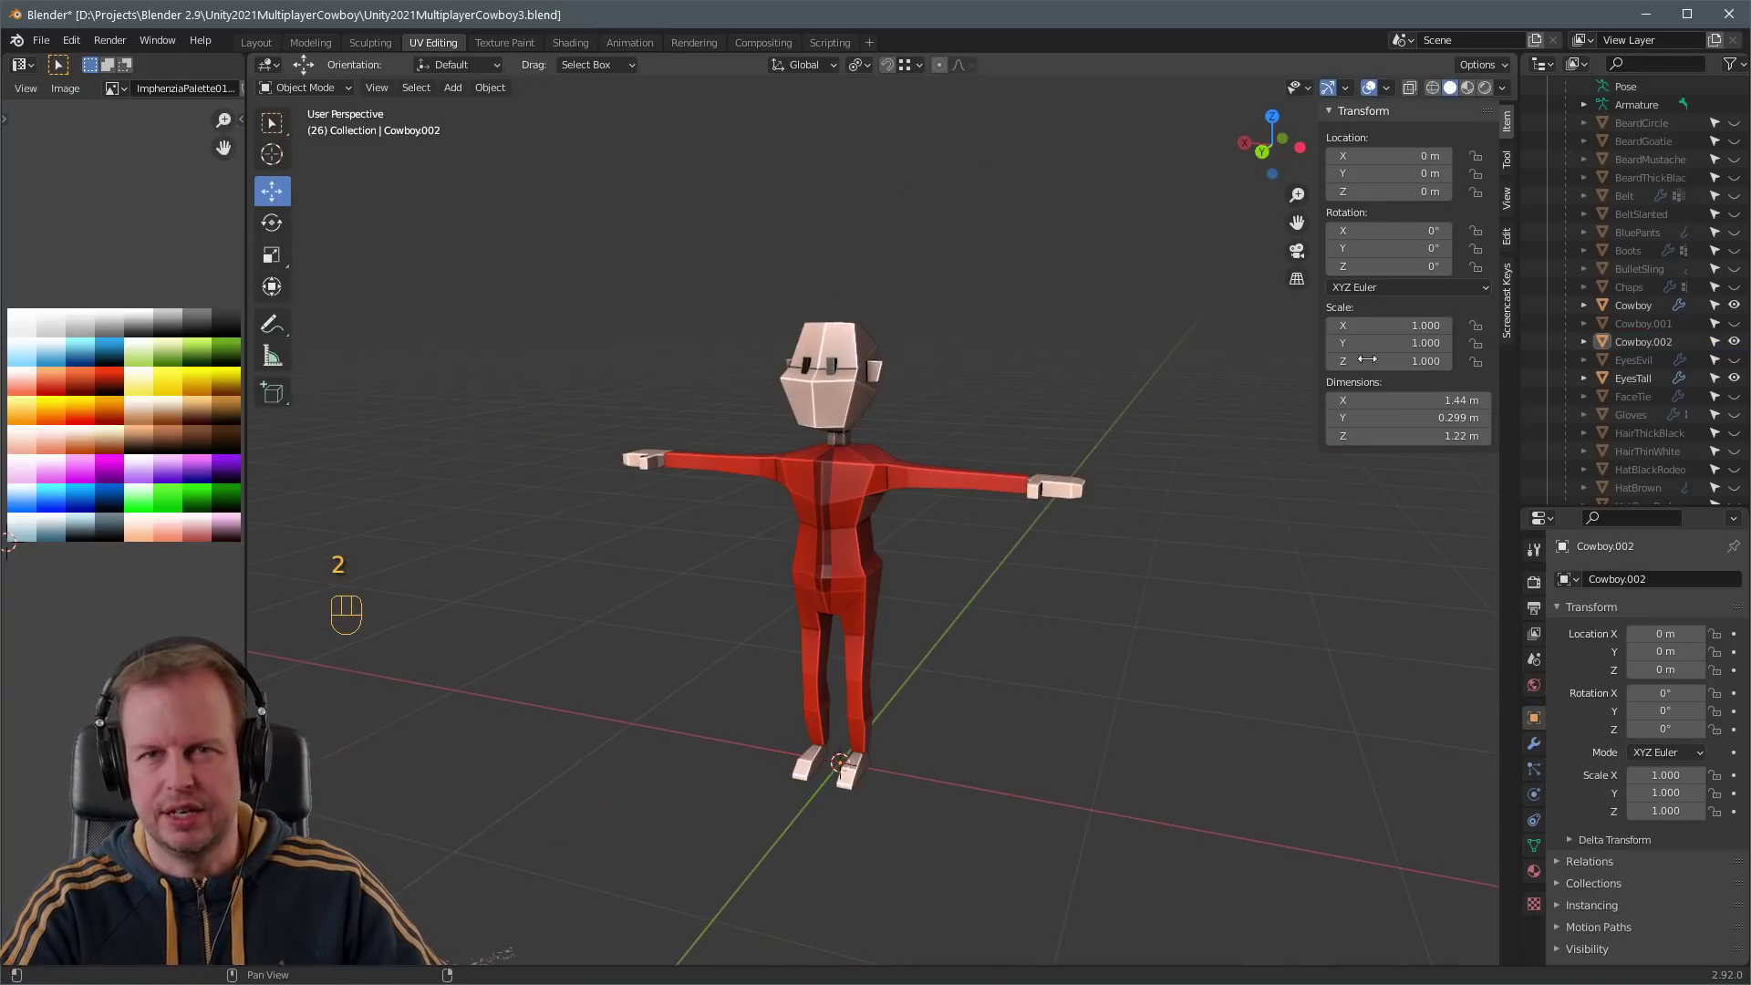
scroll(1724, 145, up, 2)
click(1733, 123)
key(ctrl+Tab)
- Test the suit's deformation by rotating the Spine2 and UpperArm.L bones
key(r)
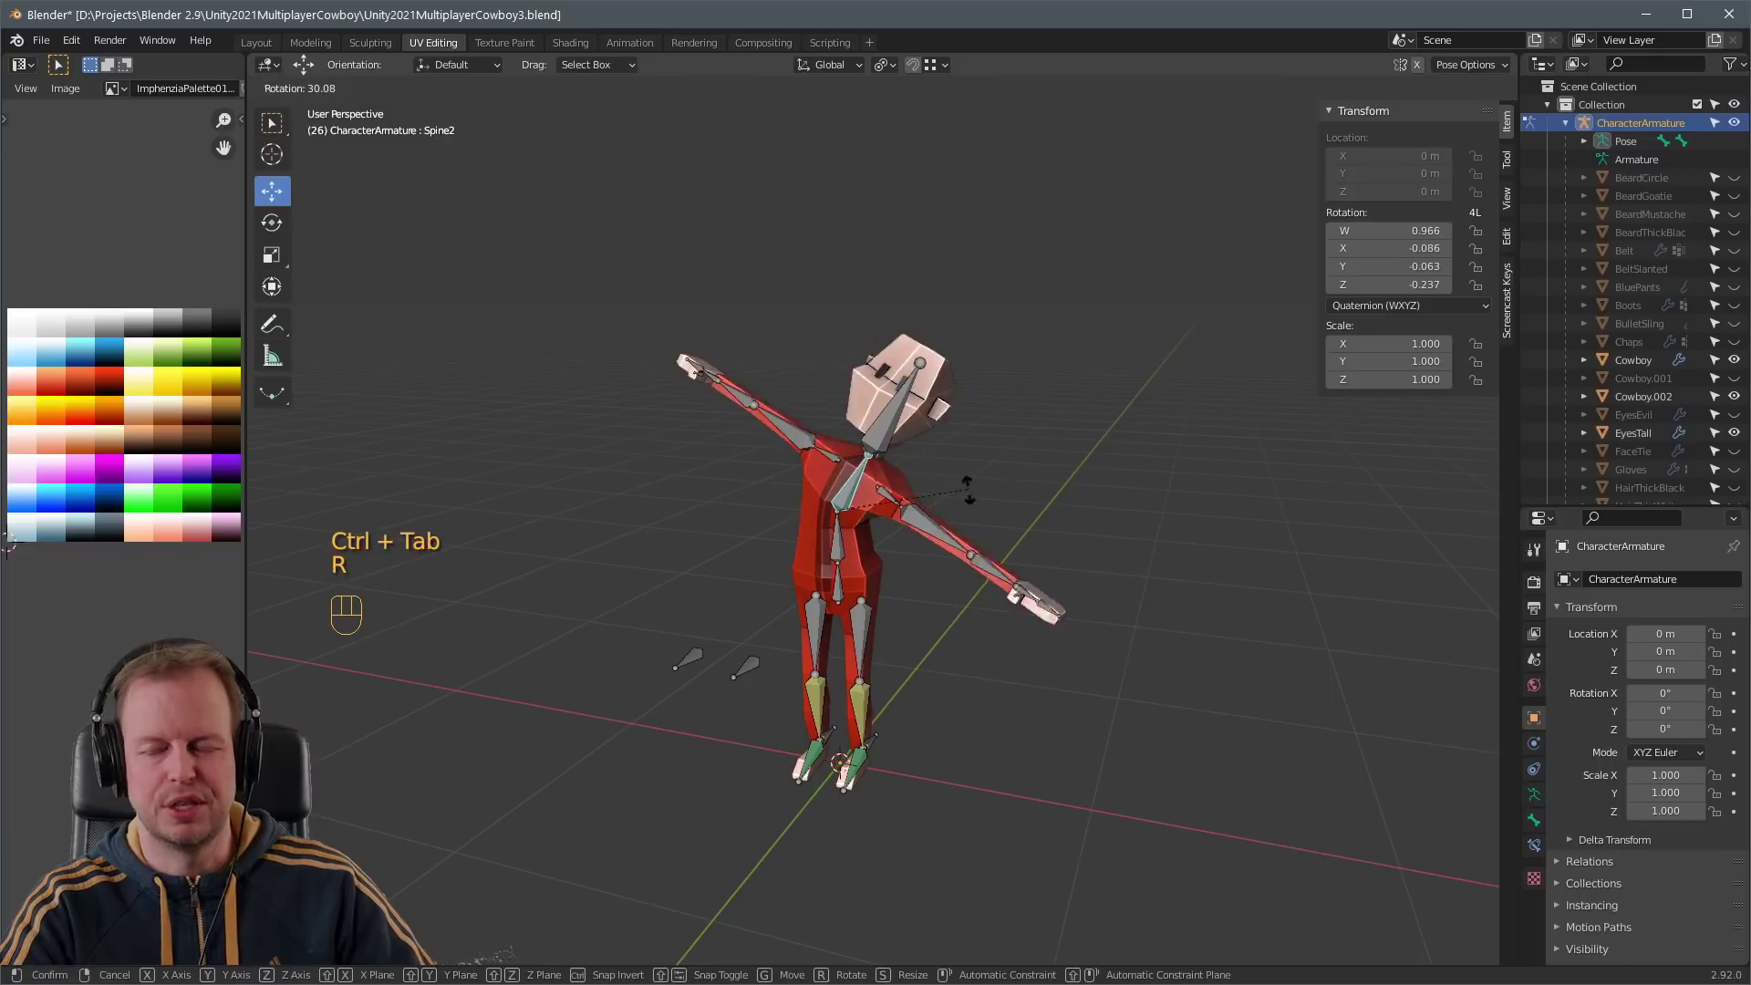
click(839, 497)
key(r)
click(839, 497)
click(919, 536)
key(r)
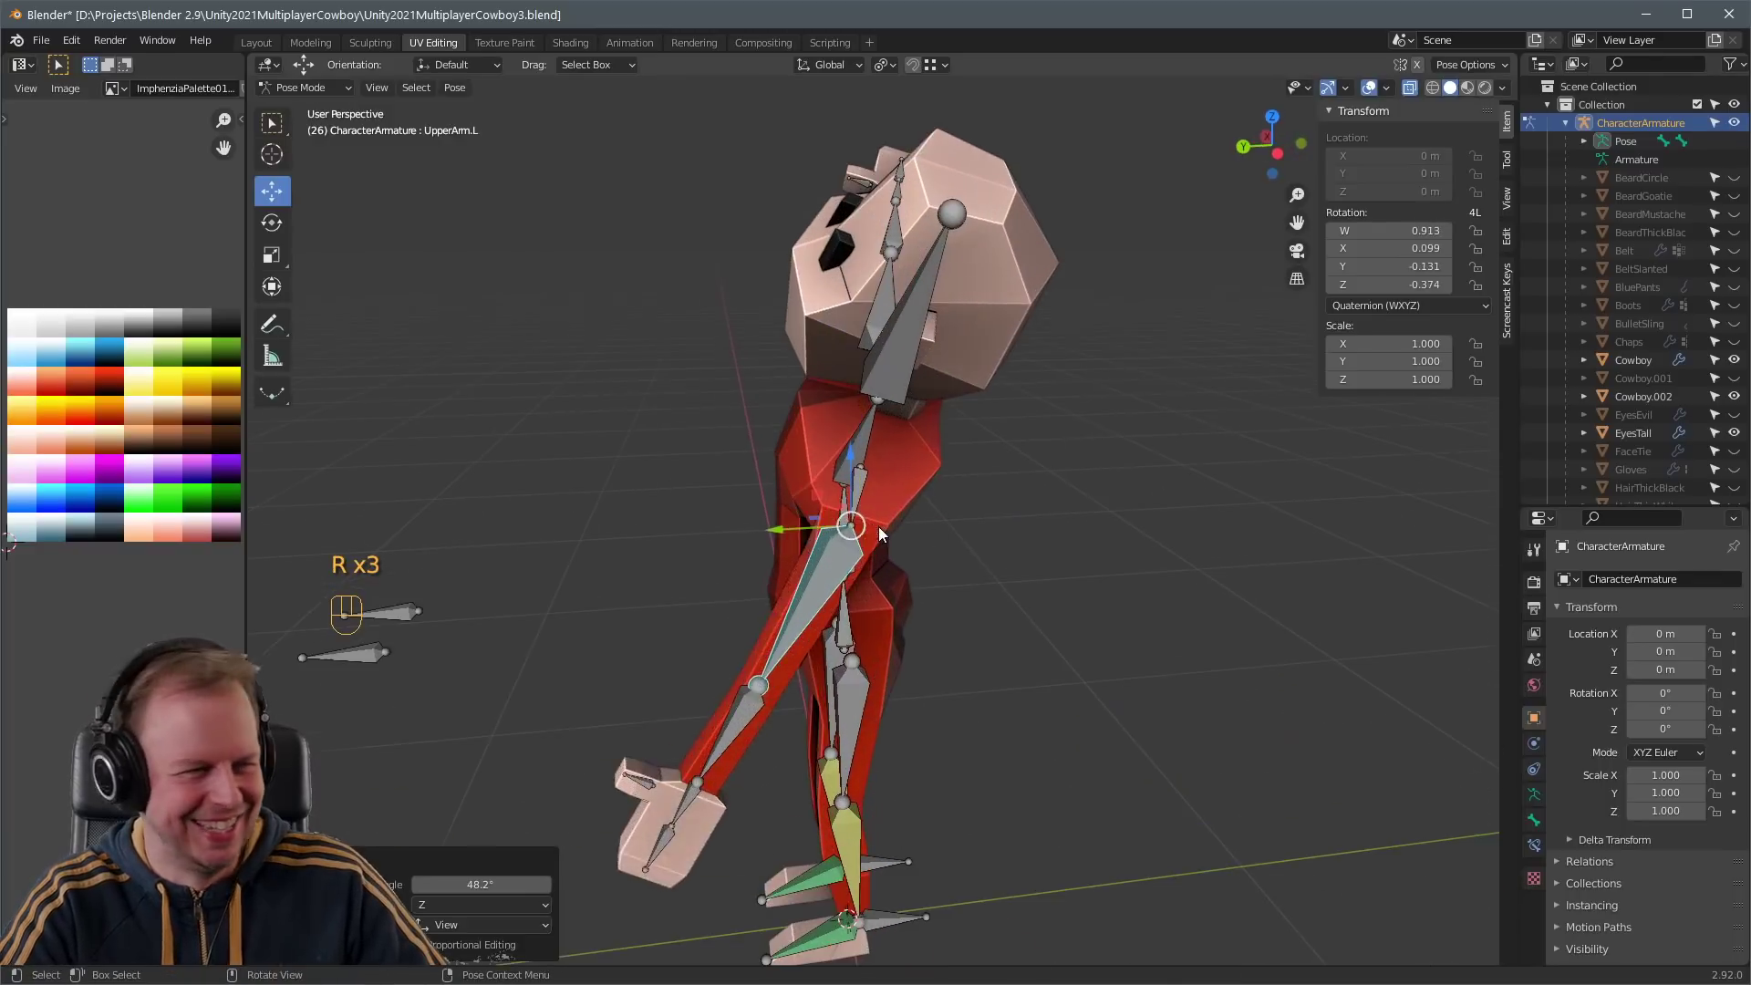
key(r)
click(994, 581)
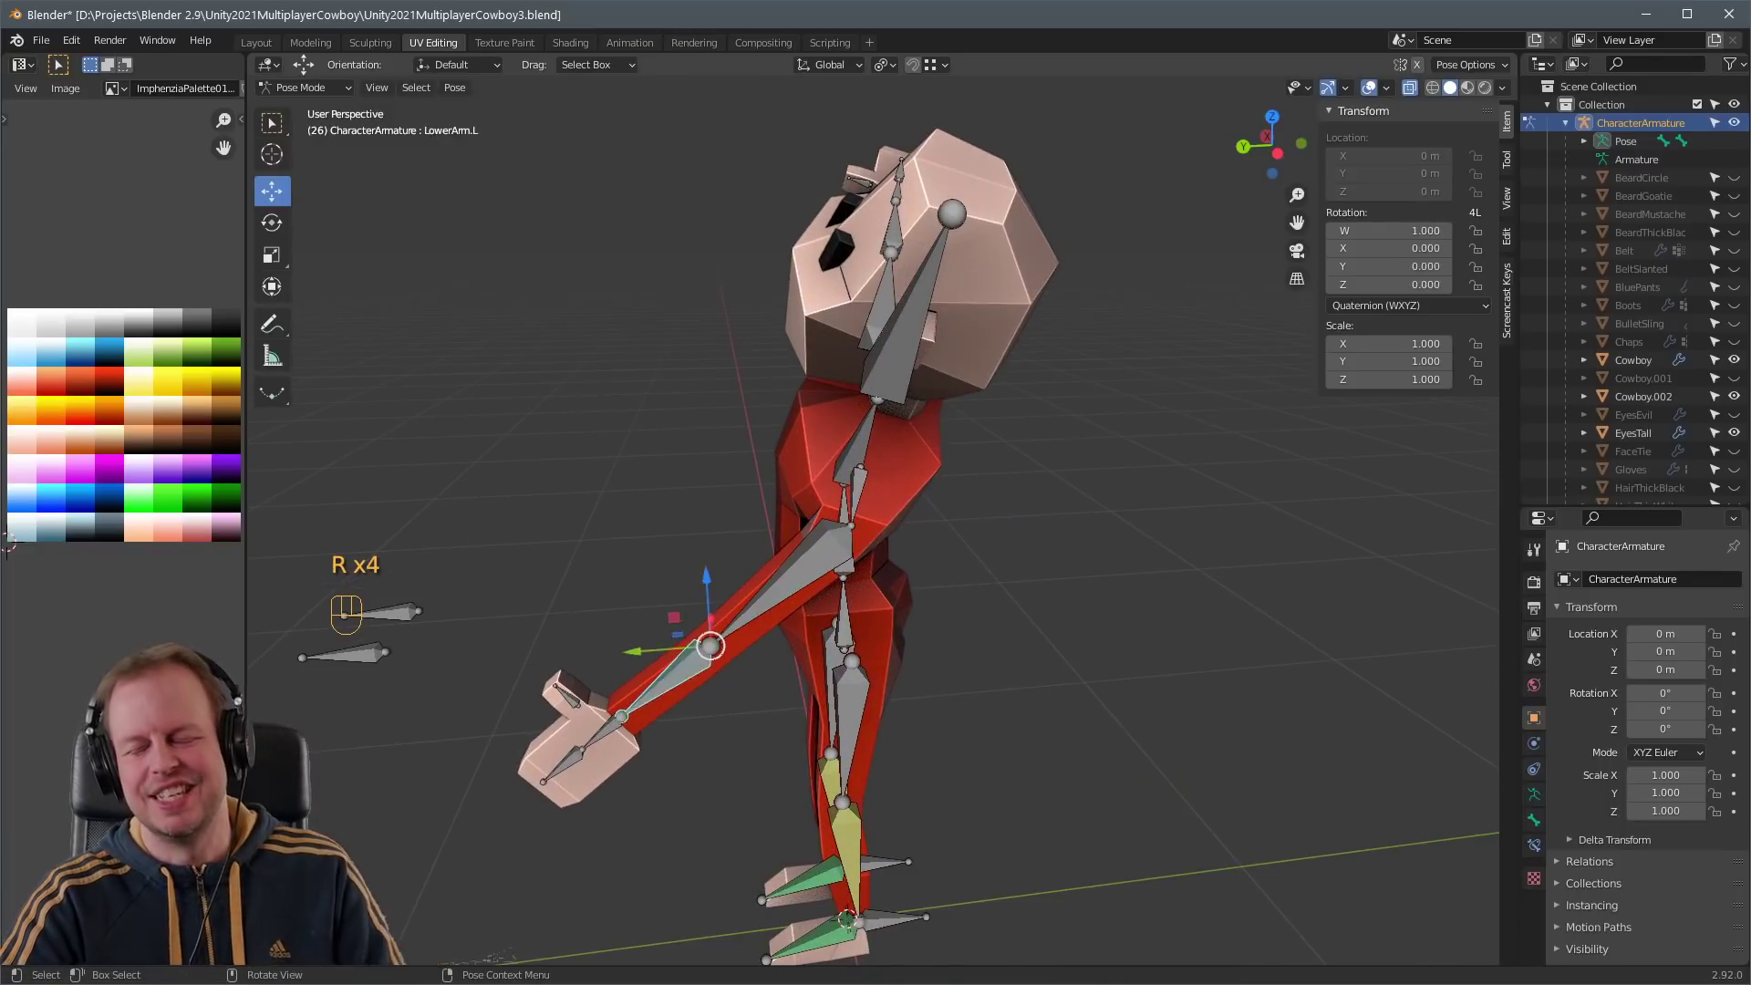
- Rotate the LowerArm.L bone about 87.3° to test the suit at the elbow
key(r)
click(706, 704)
middle_drag(707, 704, 829, 638)
key(r)
click(1034, 549)
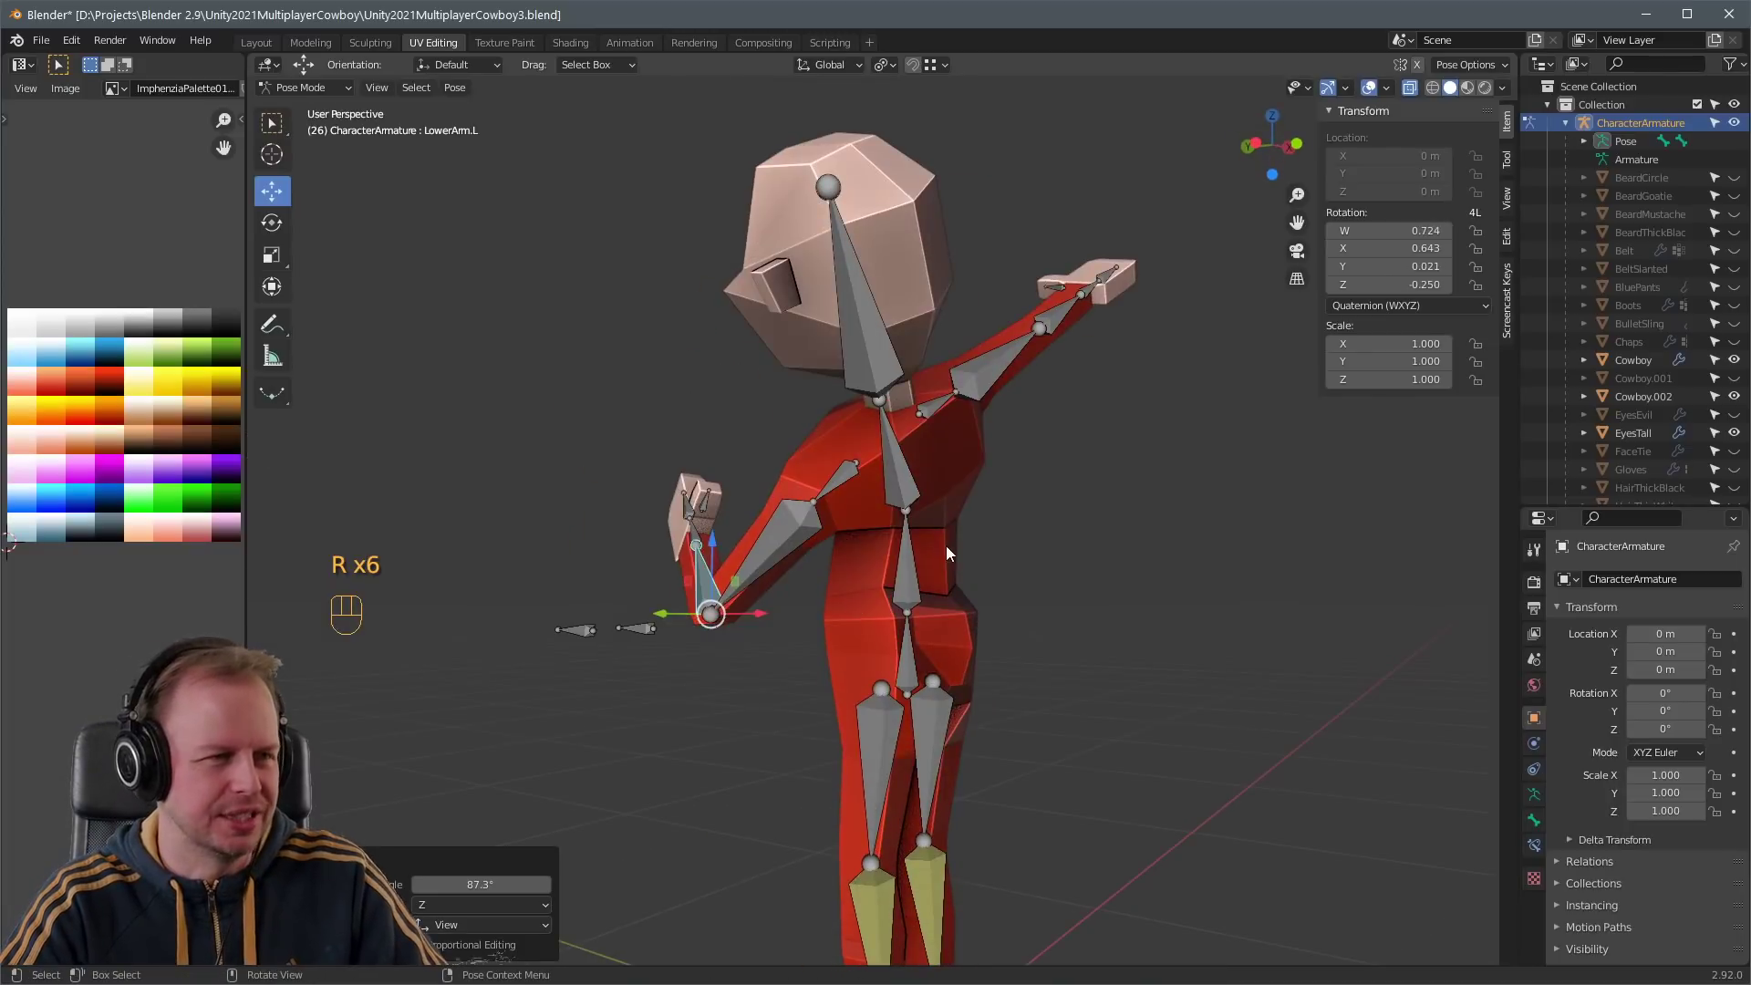
- Bend the body forward by rotating the Root bone about -42.1° to test the suit at the hips
click(875, 638)
key(r)
click(868, 646)
key(r)
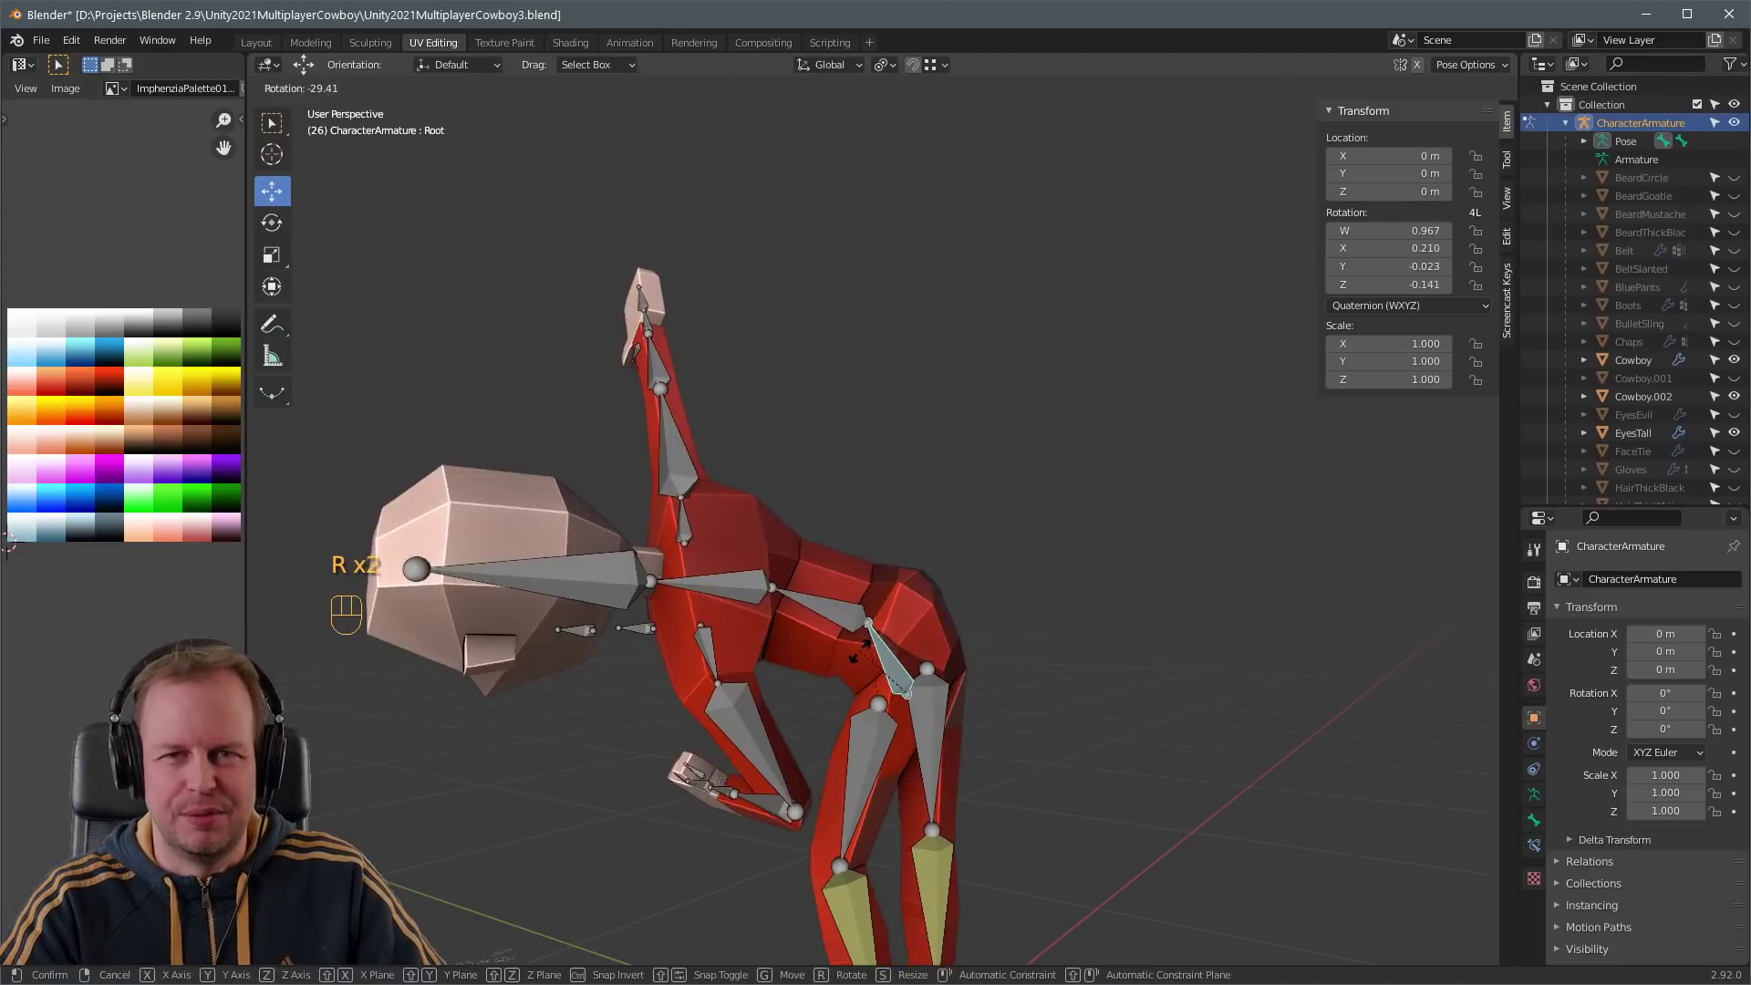
click(851, 660)
middle_drag(851, 661, 1053, 658)
key(r)
right_click(1020, 572)
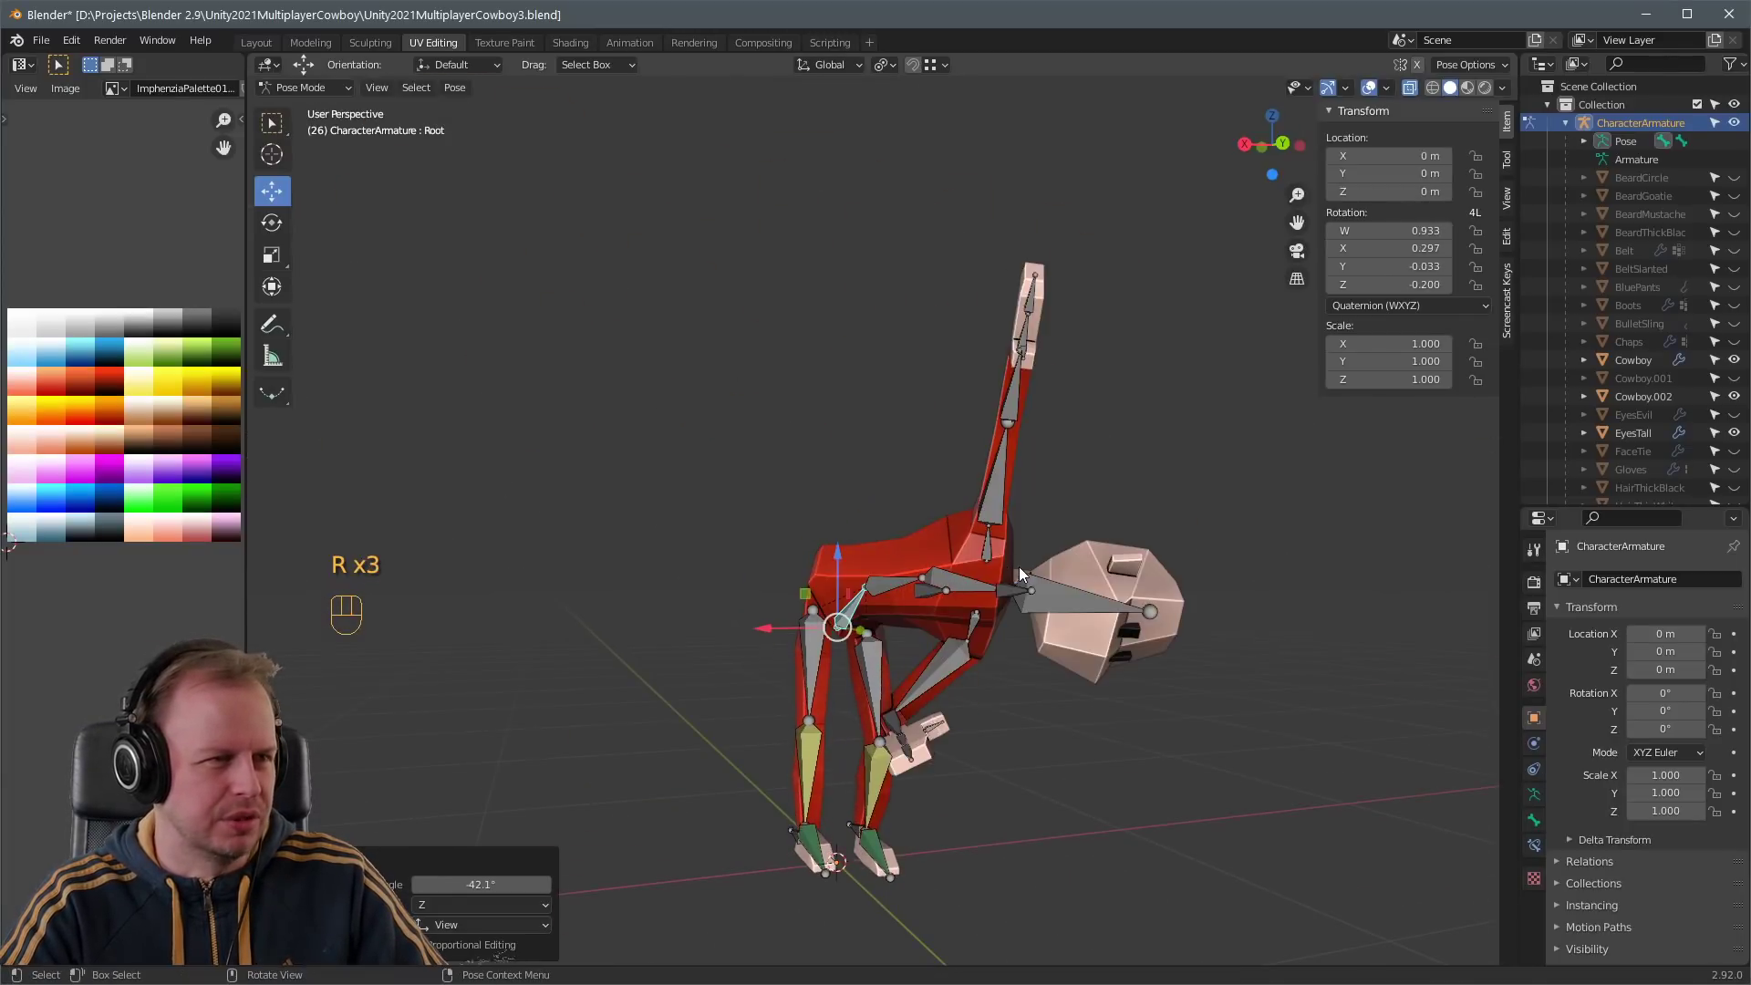
- Clear the rotation and location of all bones in the armature
key(a)
key(alt+r)
key(alt+g)
middle_drag(1023, 567, 1186, 529)
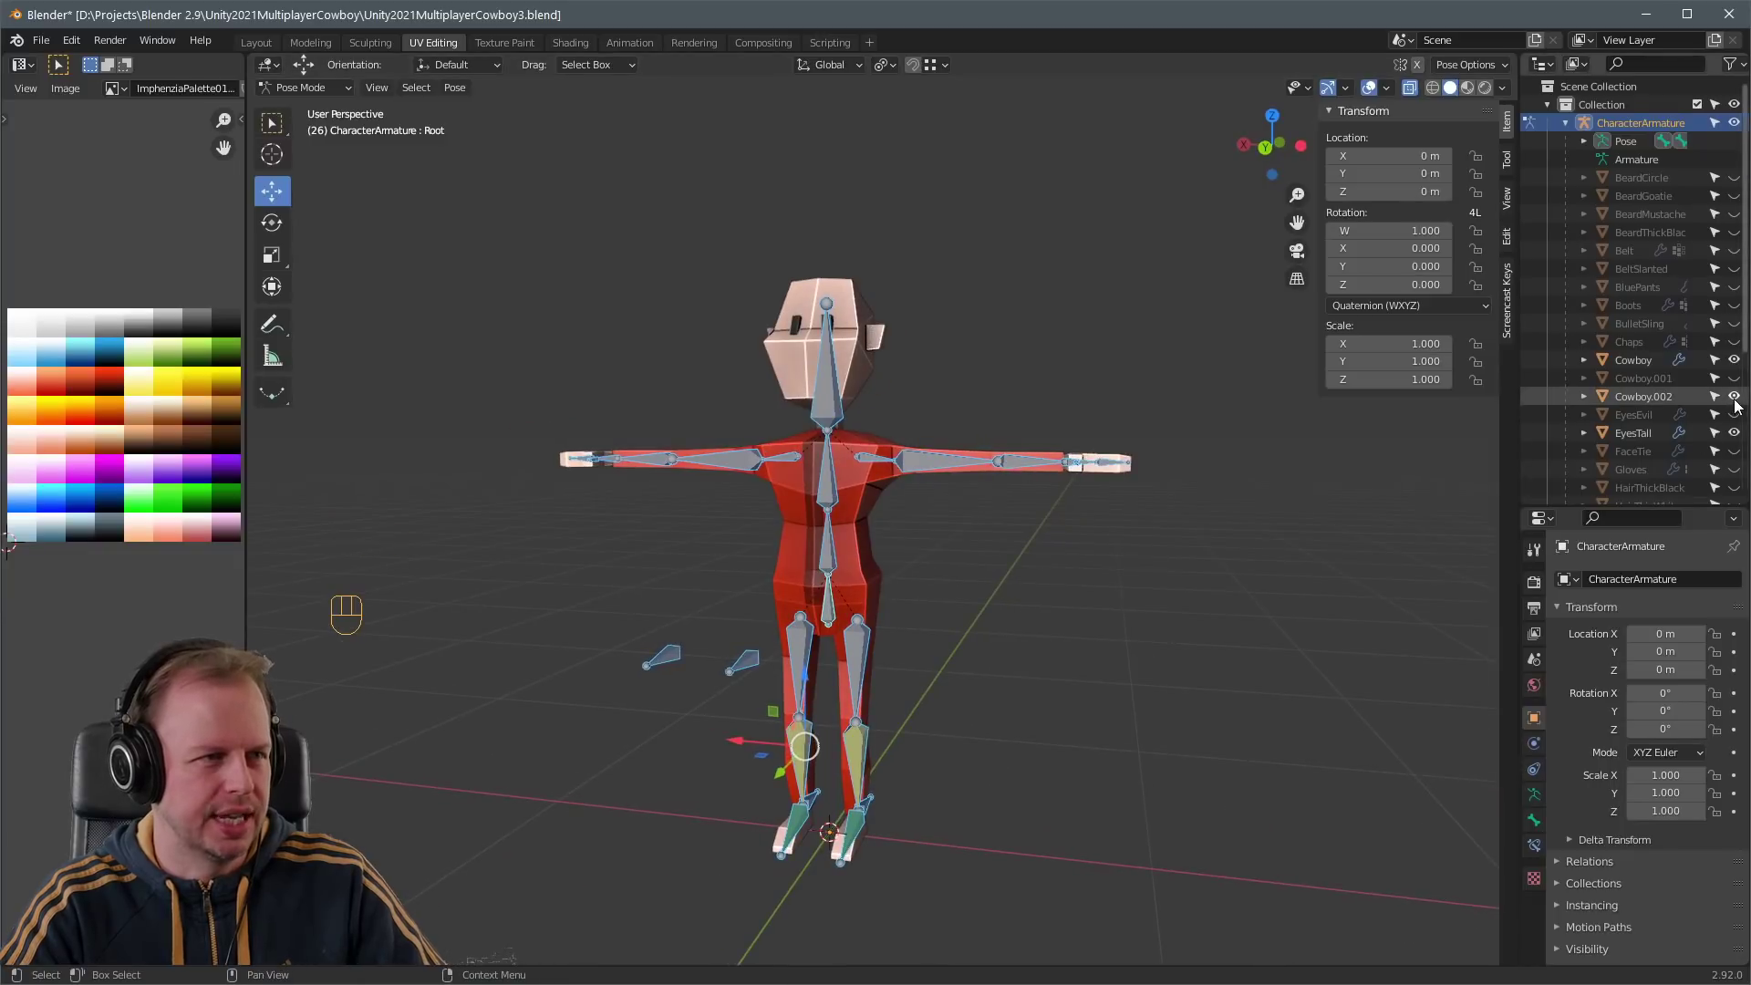
- Return to Object Mode and rename Cowboy.002 as PyjamasRed
key(Tab)
key(Tab)
key(ctrl+Tab)
click(867, 531)
scroll(1698, 321, down, 3)
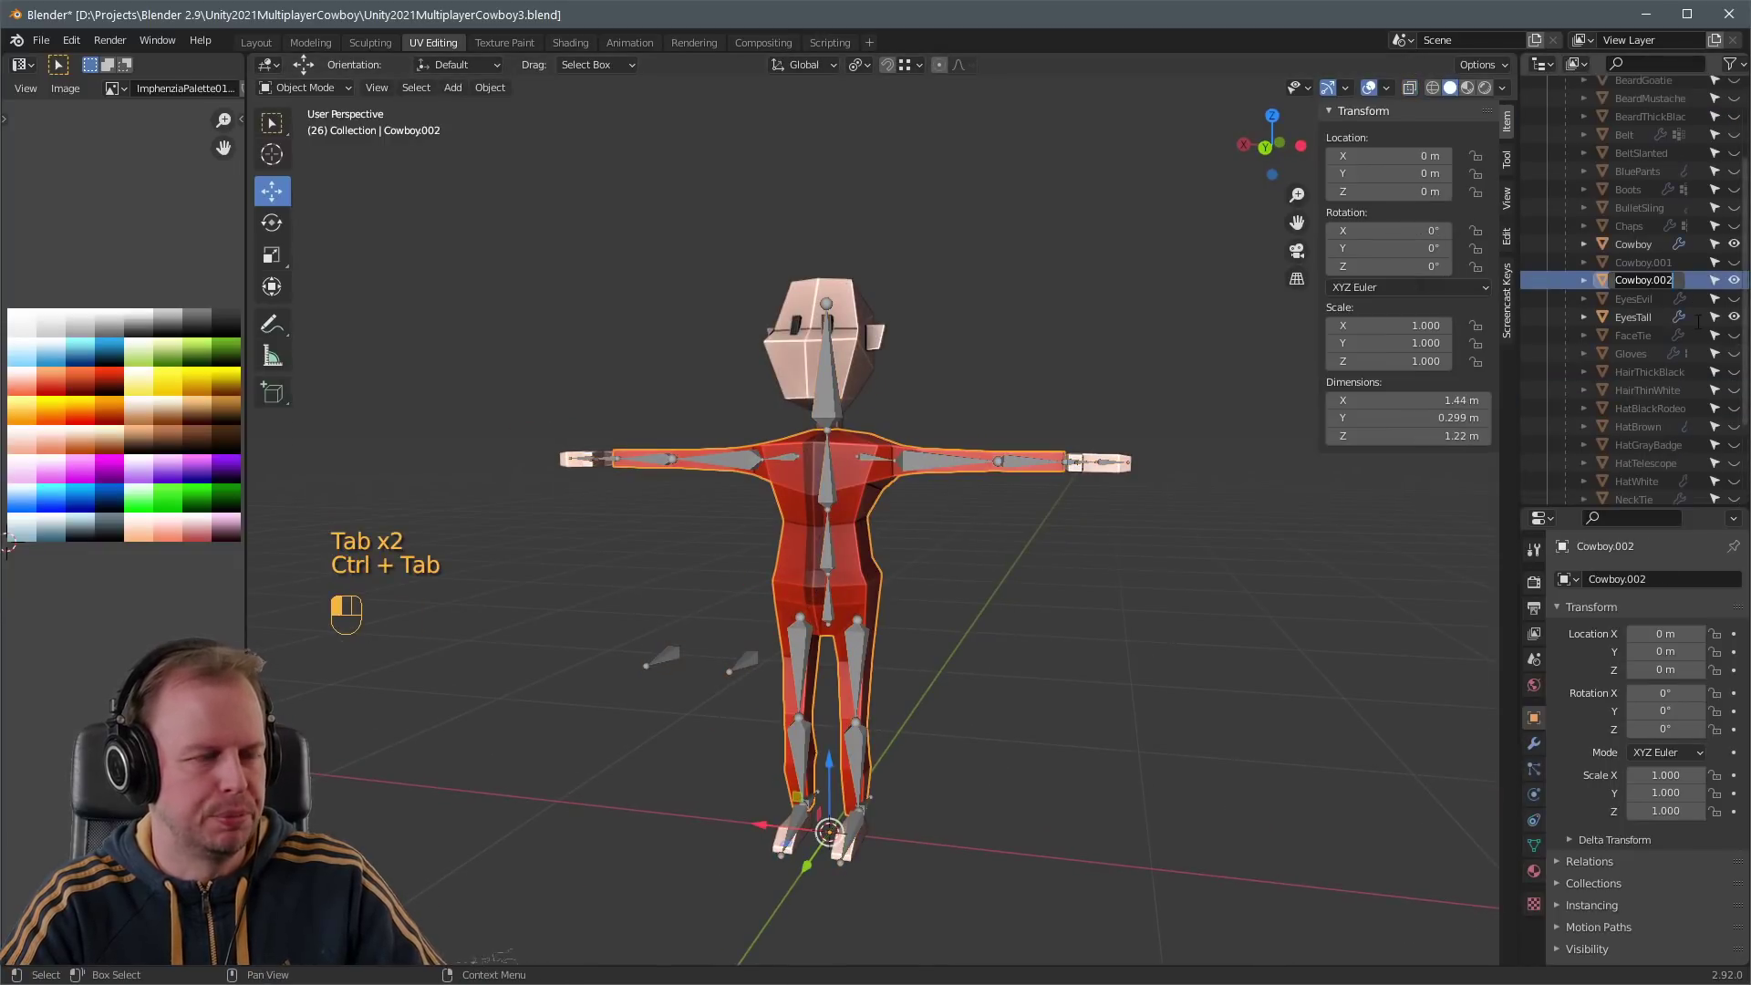
click(1288, 593)
middle_drag(1288, 593, 963, 533)
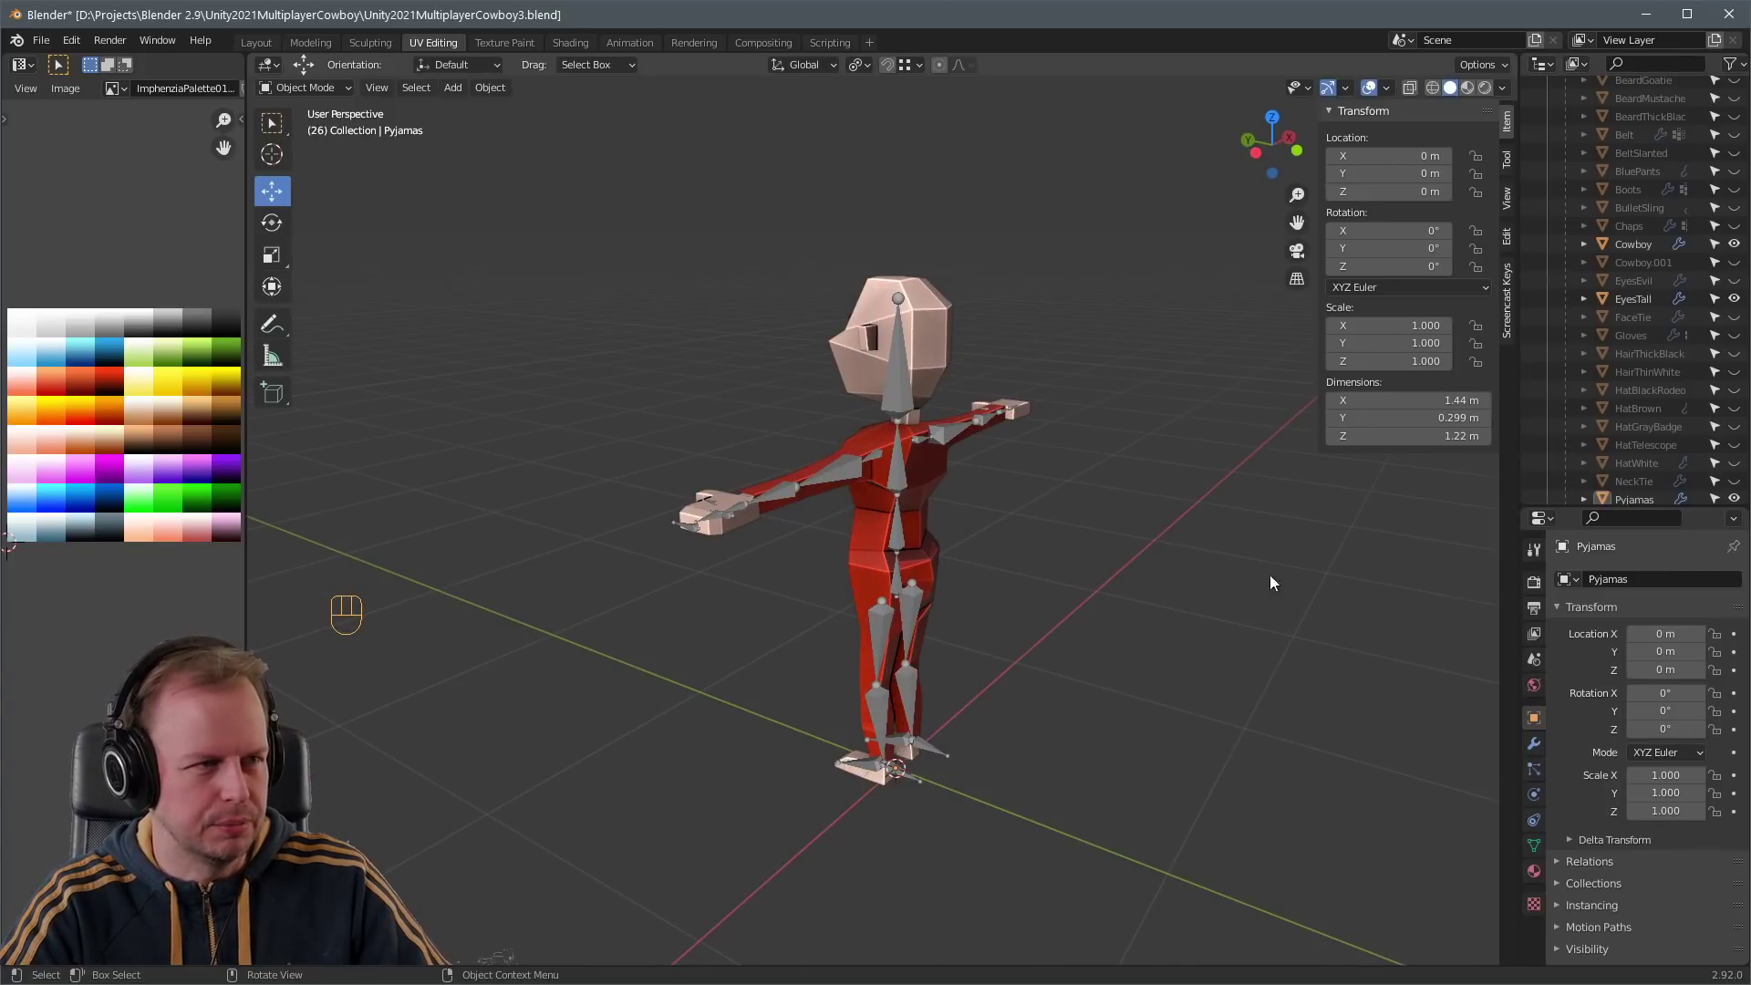
scroll(1656, 321, down, 3)
text(Red)
key(Return)
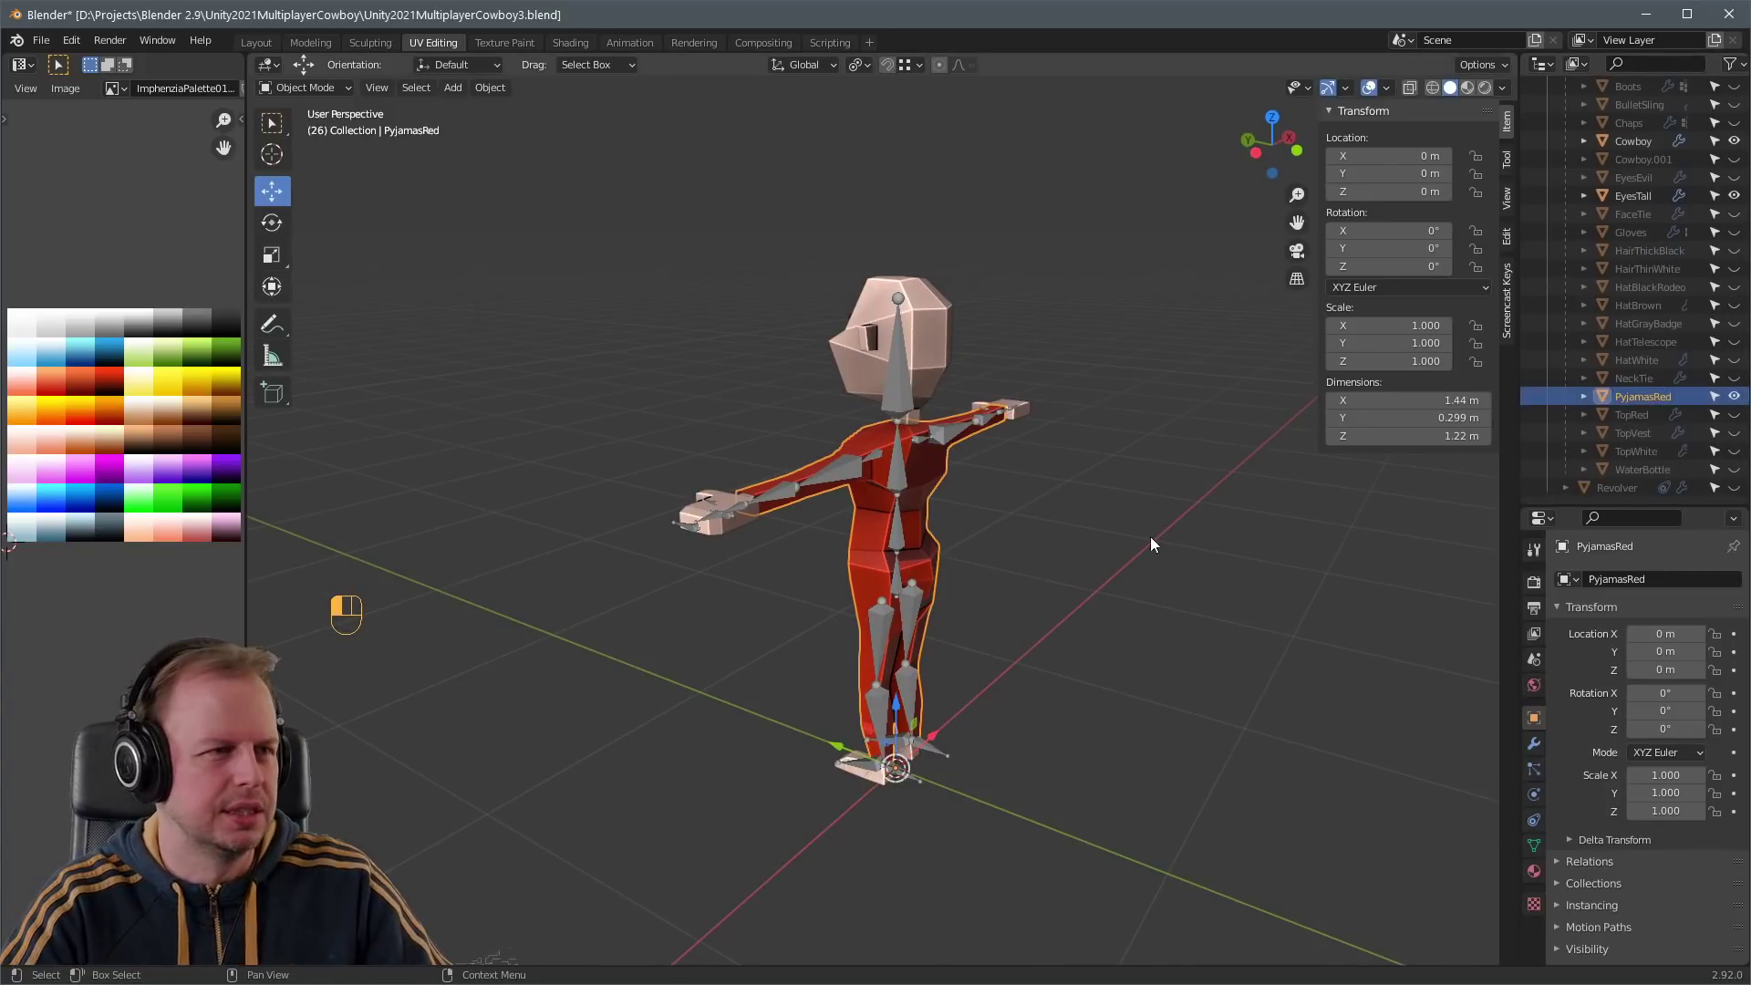
key(Tab)
middle_drag(880, 512, 1047, 484)
scroll(1047, 484, down, 2)
key(Tab)
click(861, 538)
key(Tab)
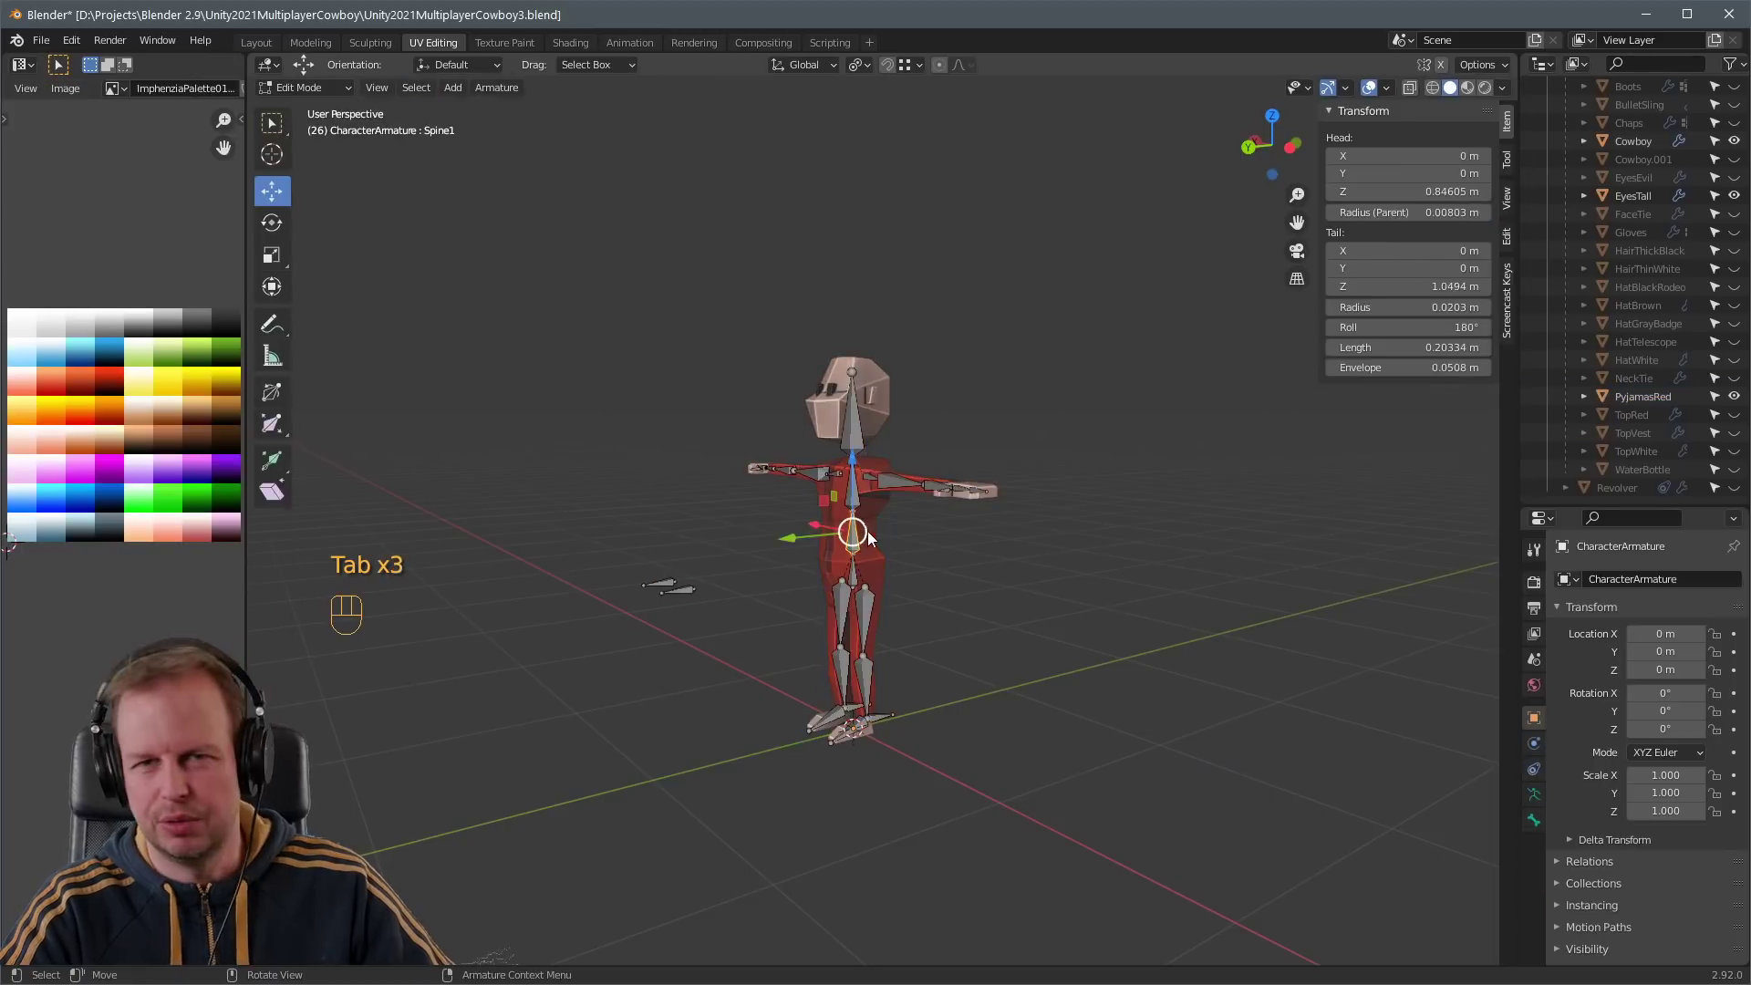
key(Tab)
key(ctrl+Tab)
key(Tab)
key(Tab)
click(870, 537)
key(ctrl+Tab)
key(Tab)
key(Tab)
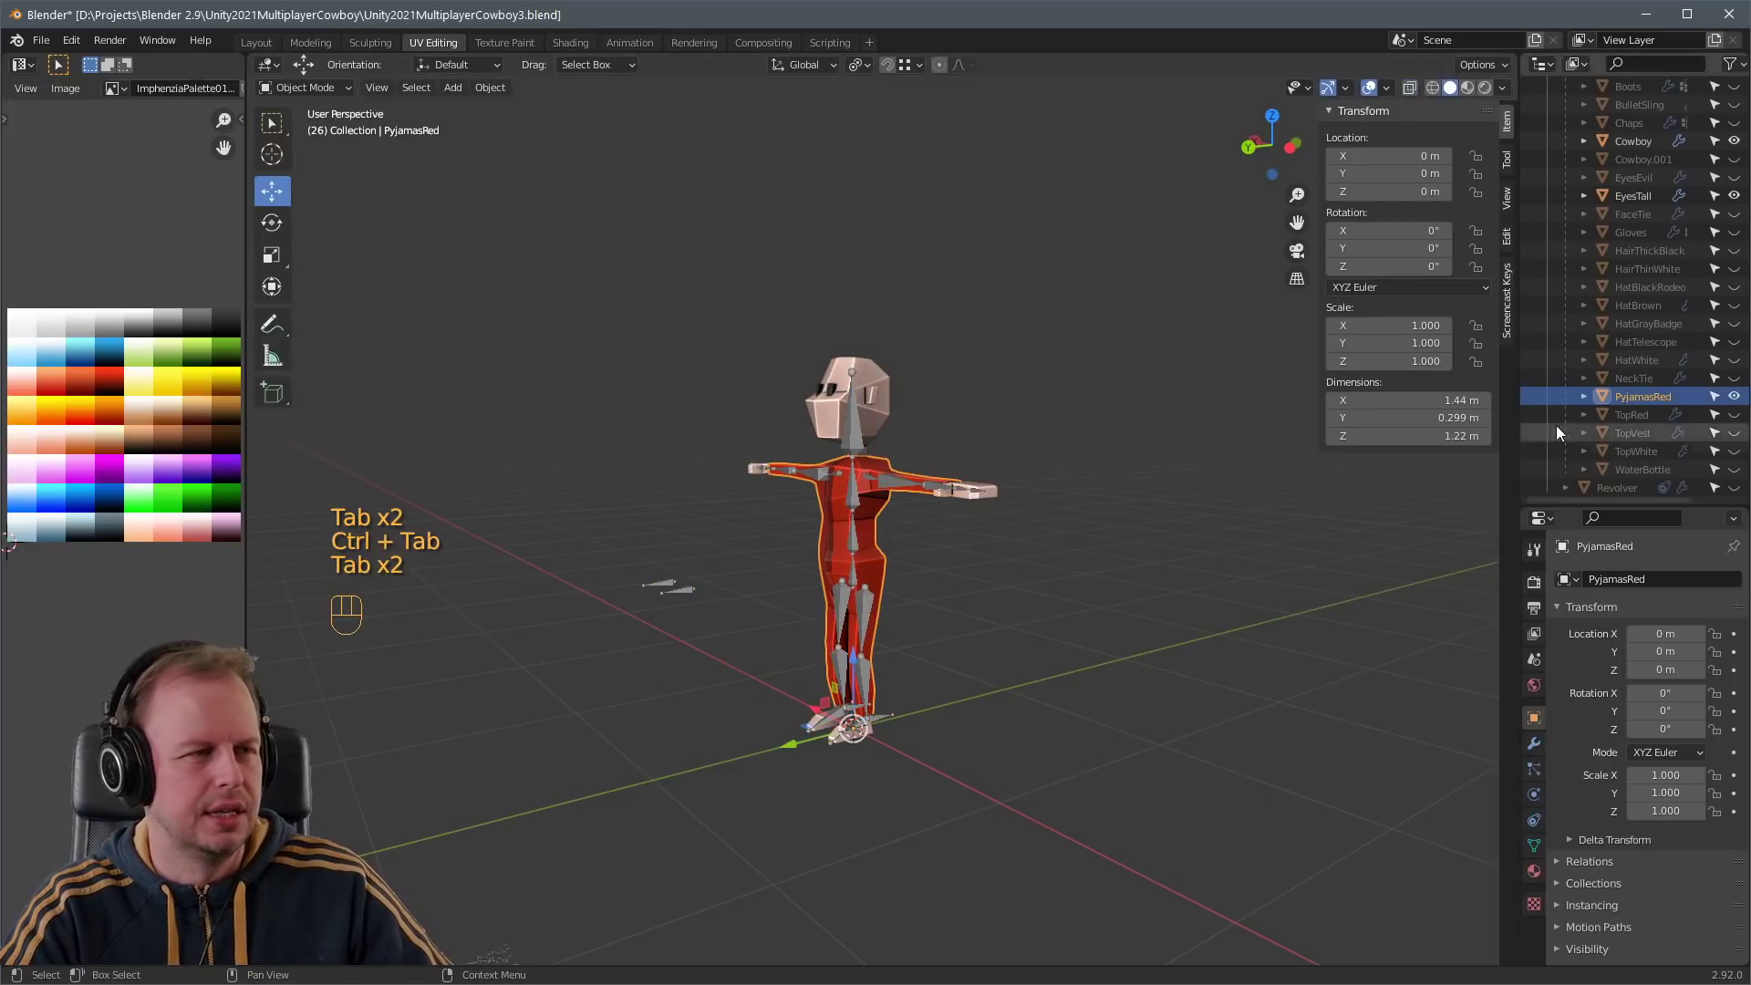
- Duplicate PyjamasRed in place and hide the original
key(shift+d)
right_click(1049, 501)
key(F2)
- Shift all UVs of the duplicated pyjamas from the red palette swatches onto the blue swatches
key(Tab)
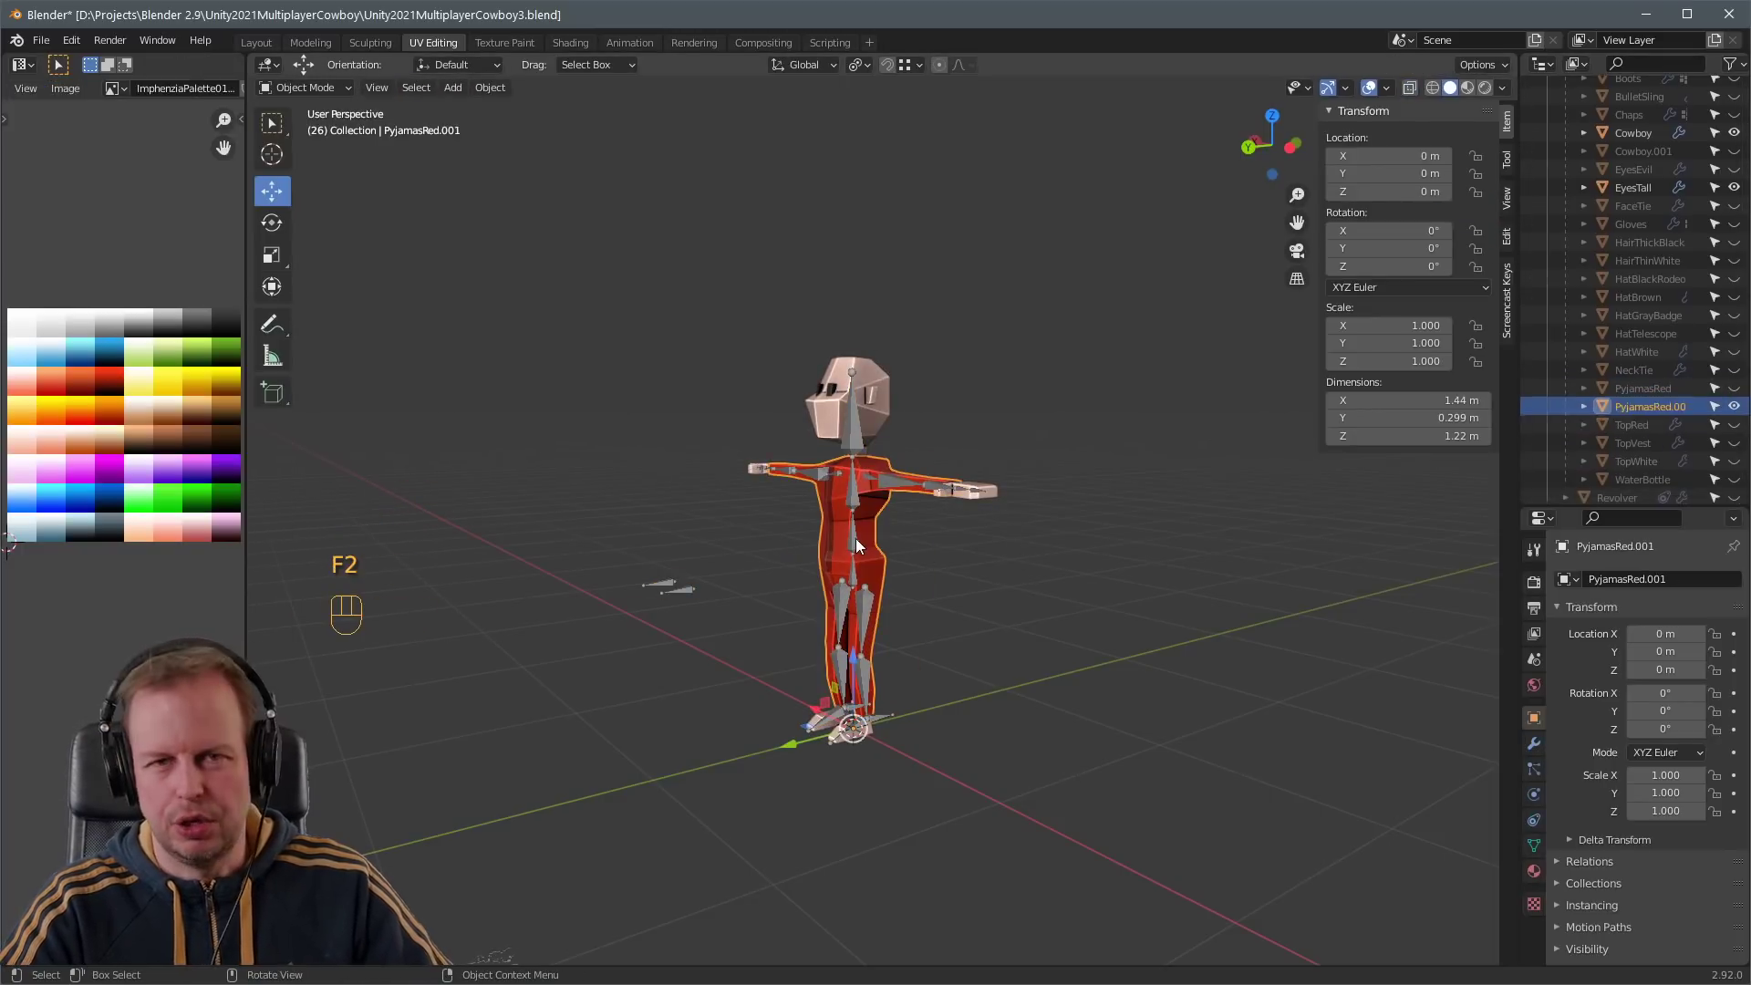
key(a)
key(Tab)
key(Tab)
key(a)
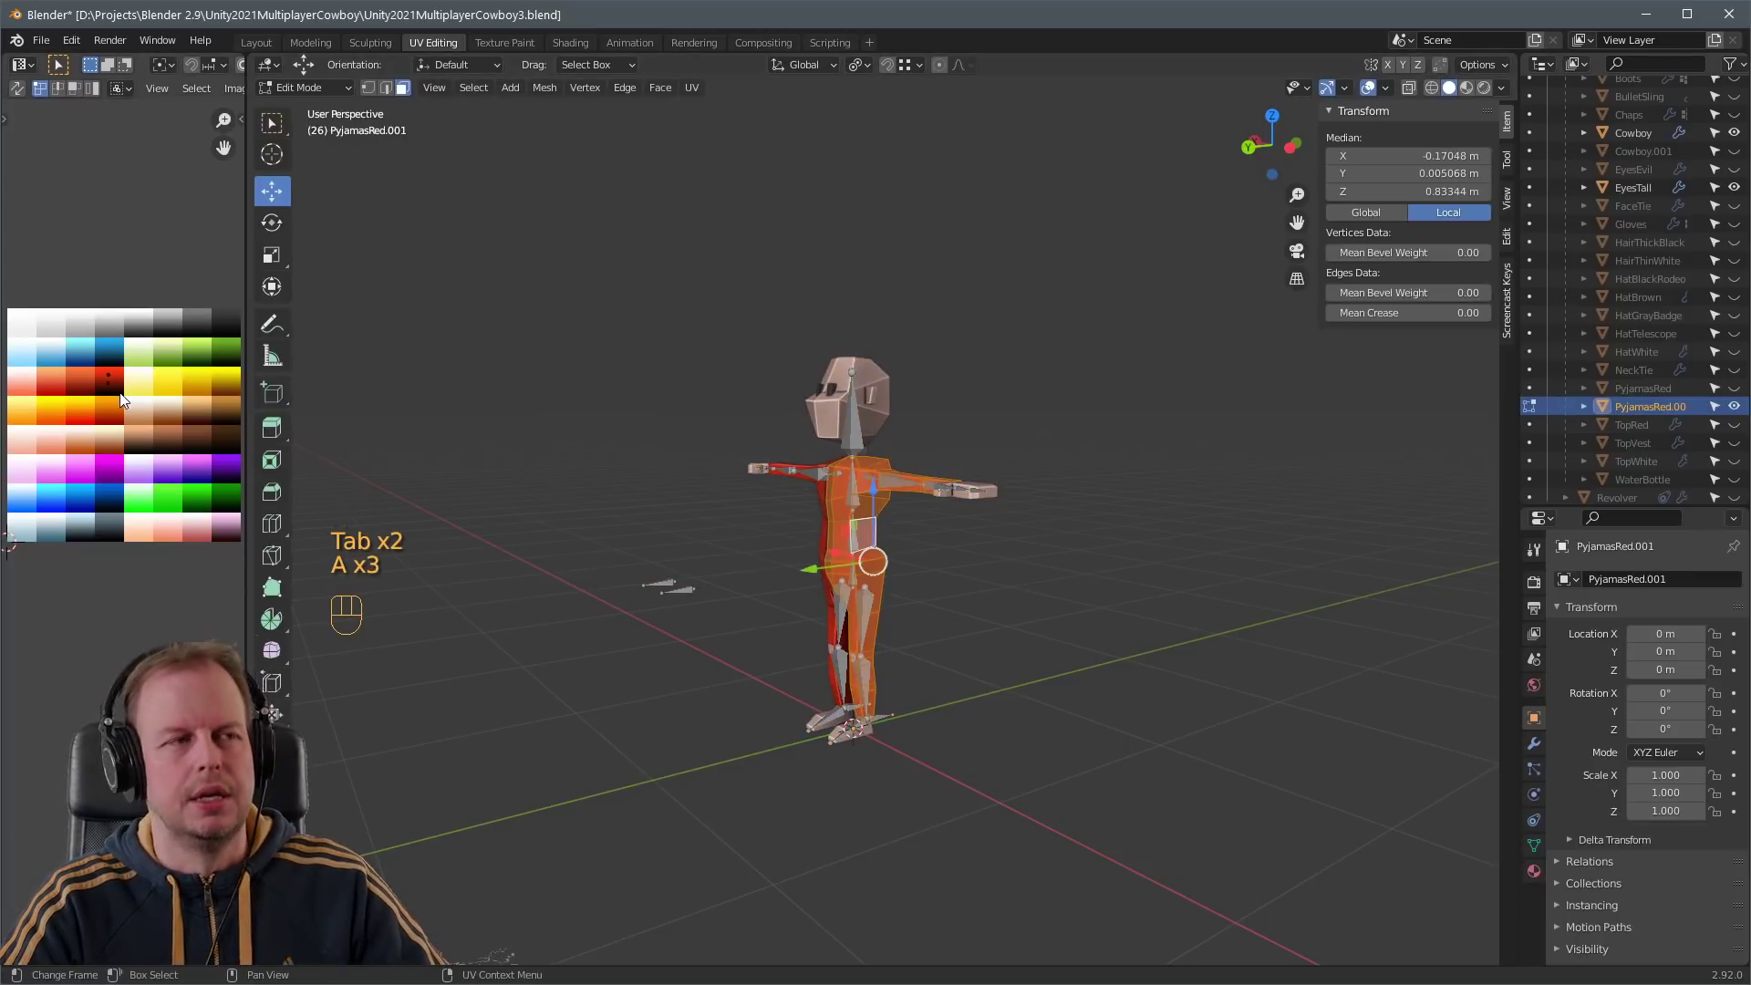
key(g)
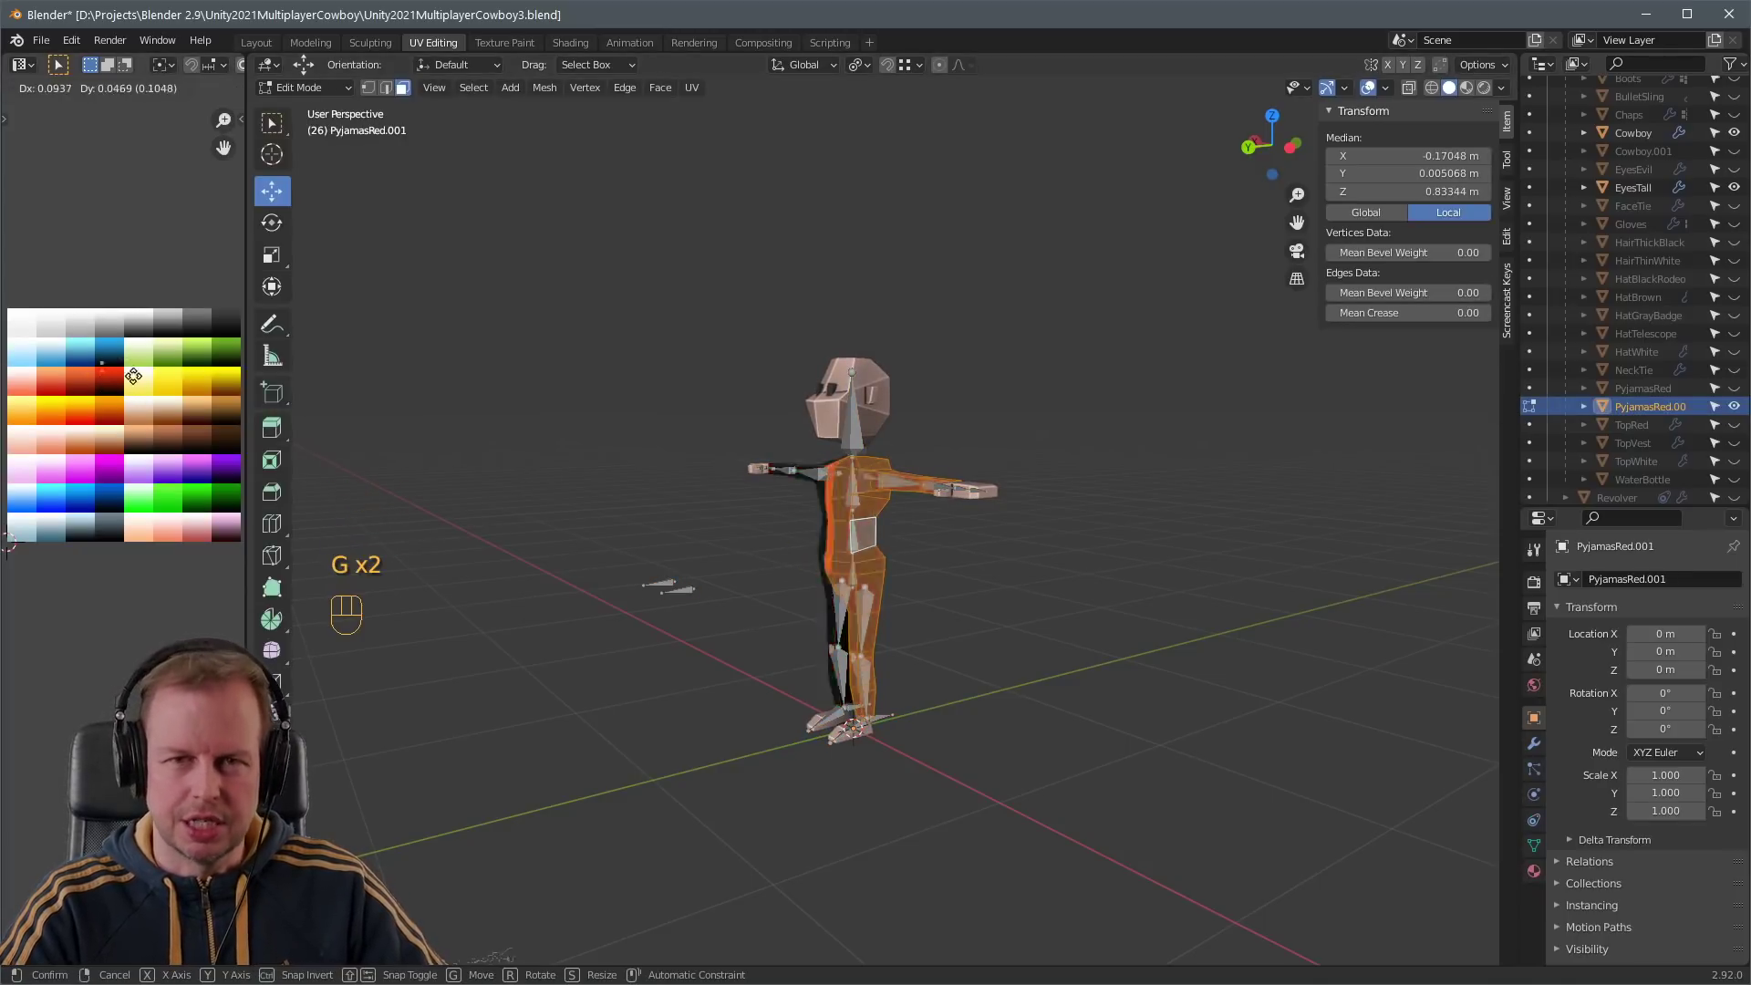
click(135, 361)
- Return to Object Mode and rename the blue duplicate as PyjamasBlue
key(Tab)
click(1108, 552)
middle_drag(1107, 550, 1191, 548)
scroll(1102, 540, up, 3)
key(Tab)
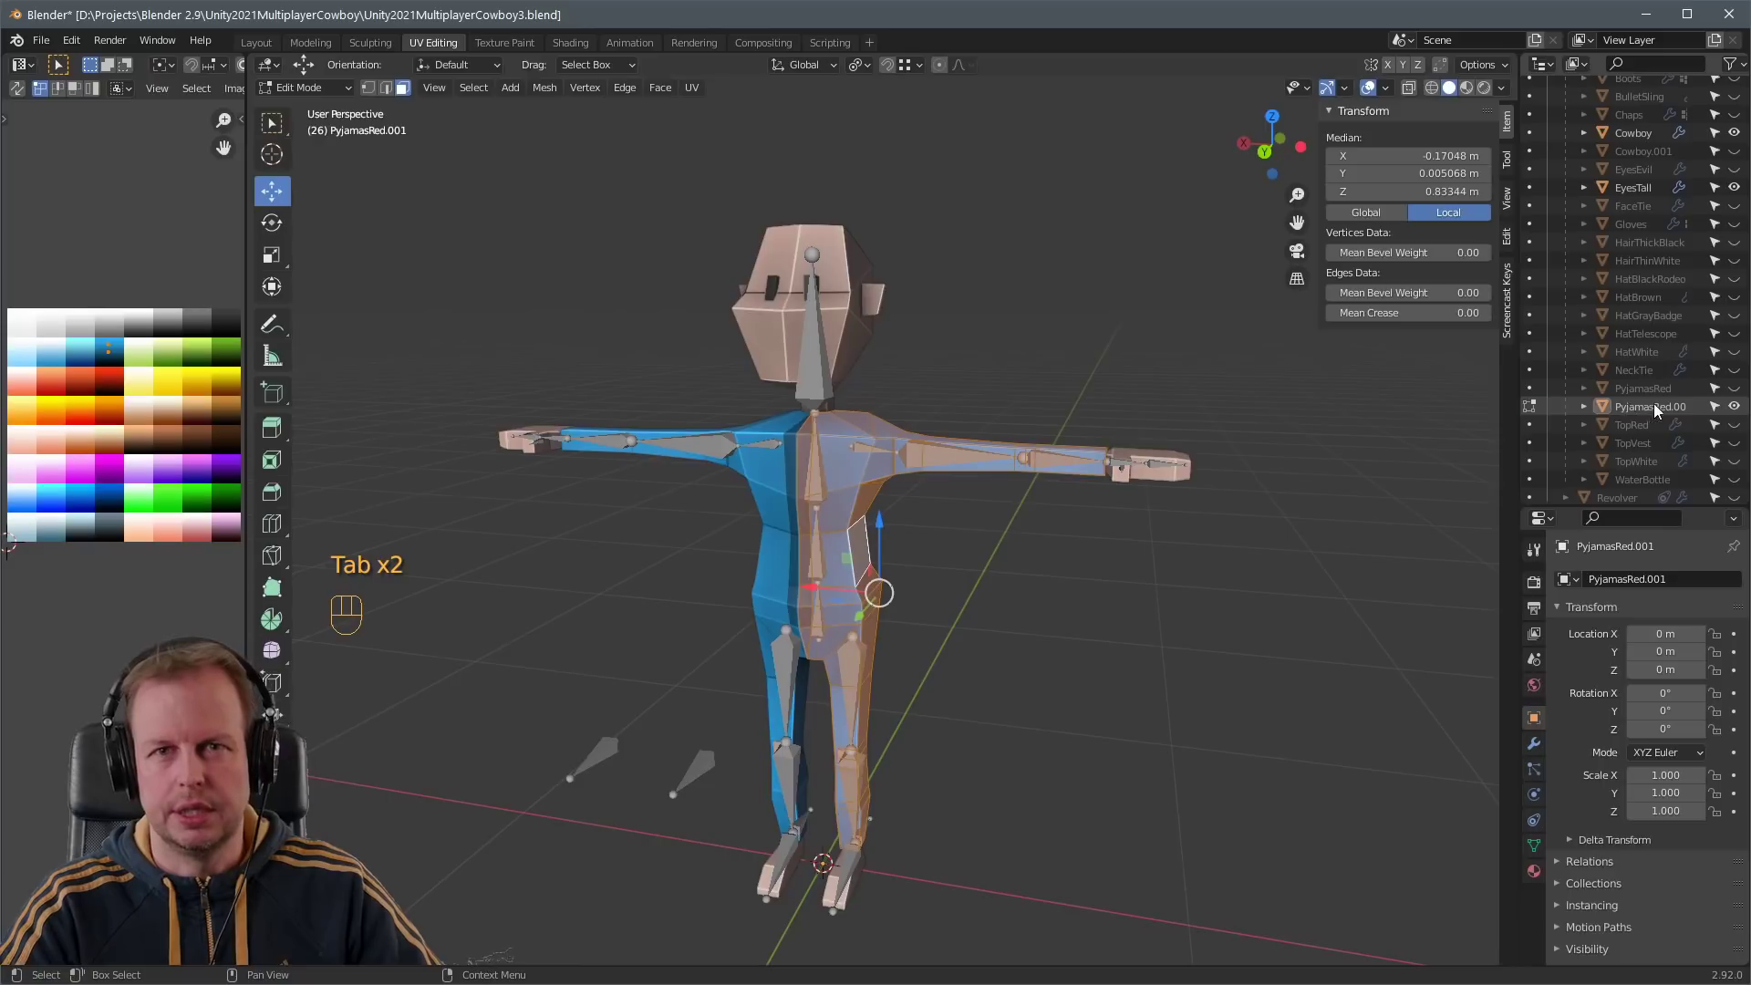
key(Tab)
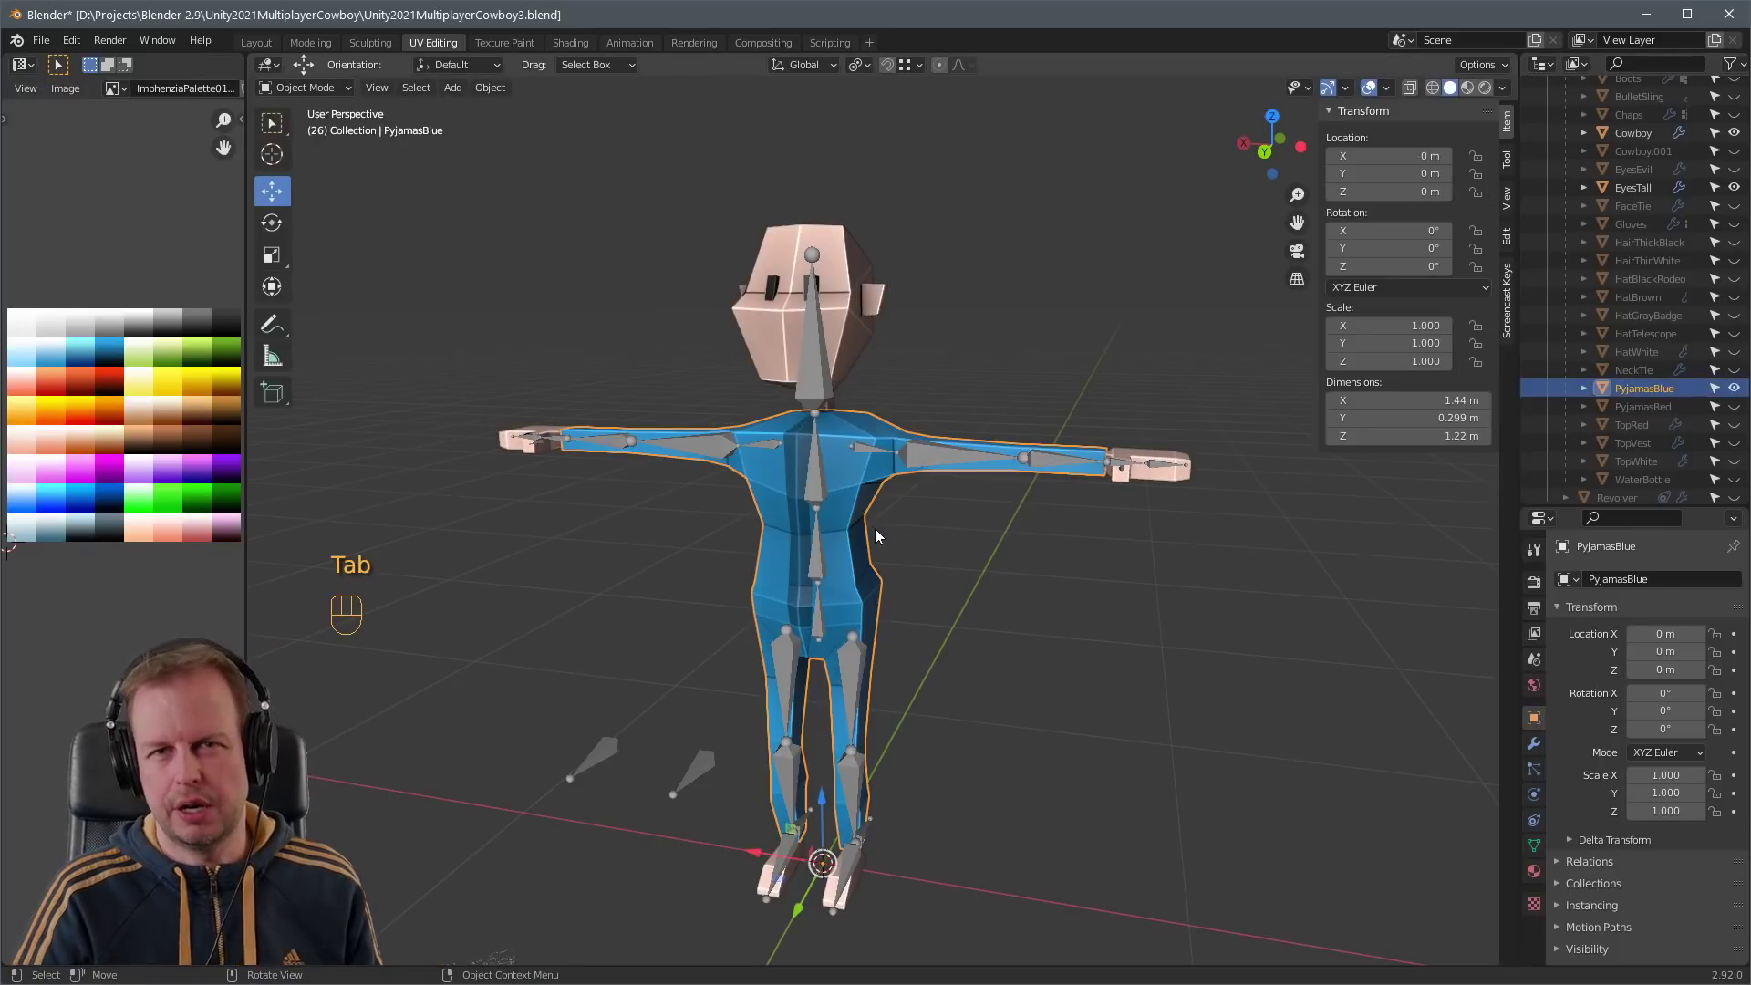
- Duplicate PyjamasBlue in place, hide the original, and shift all of the copy's UVs onto the brown swatches
key(shift+d)
right_click(1149, 529)
key(Tab)
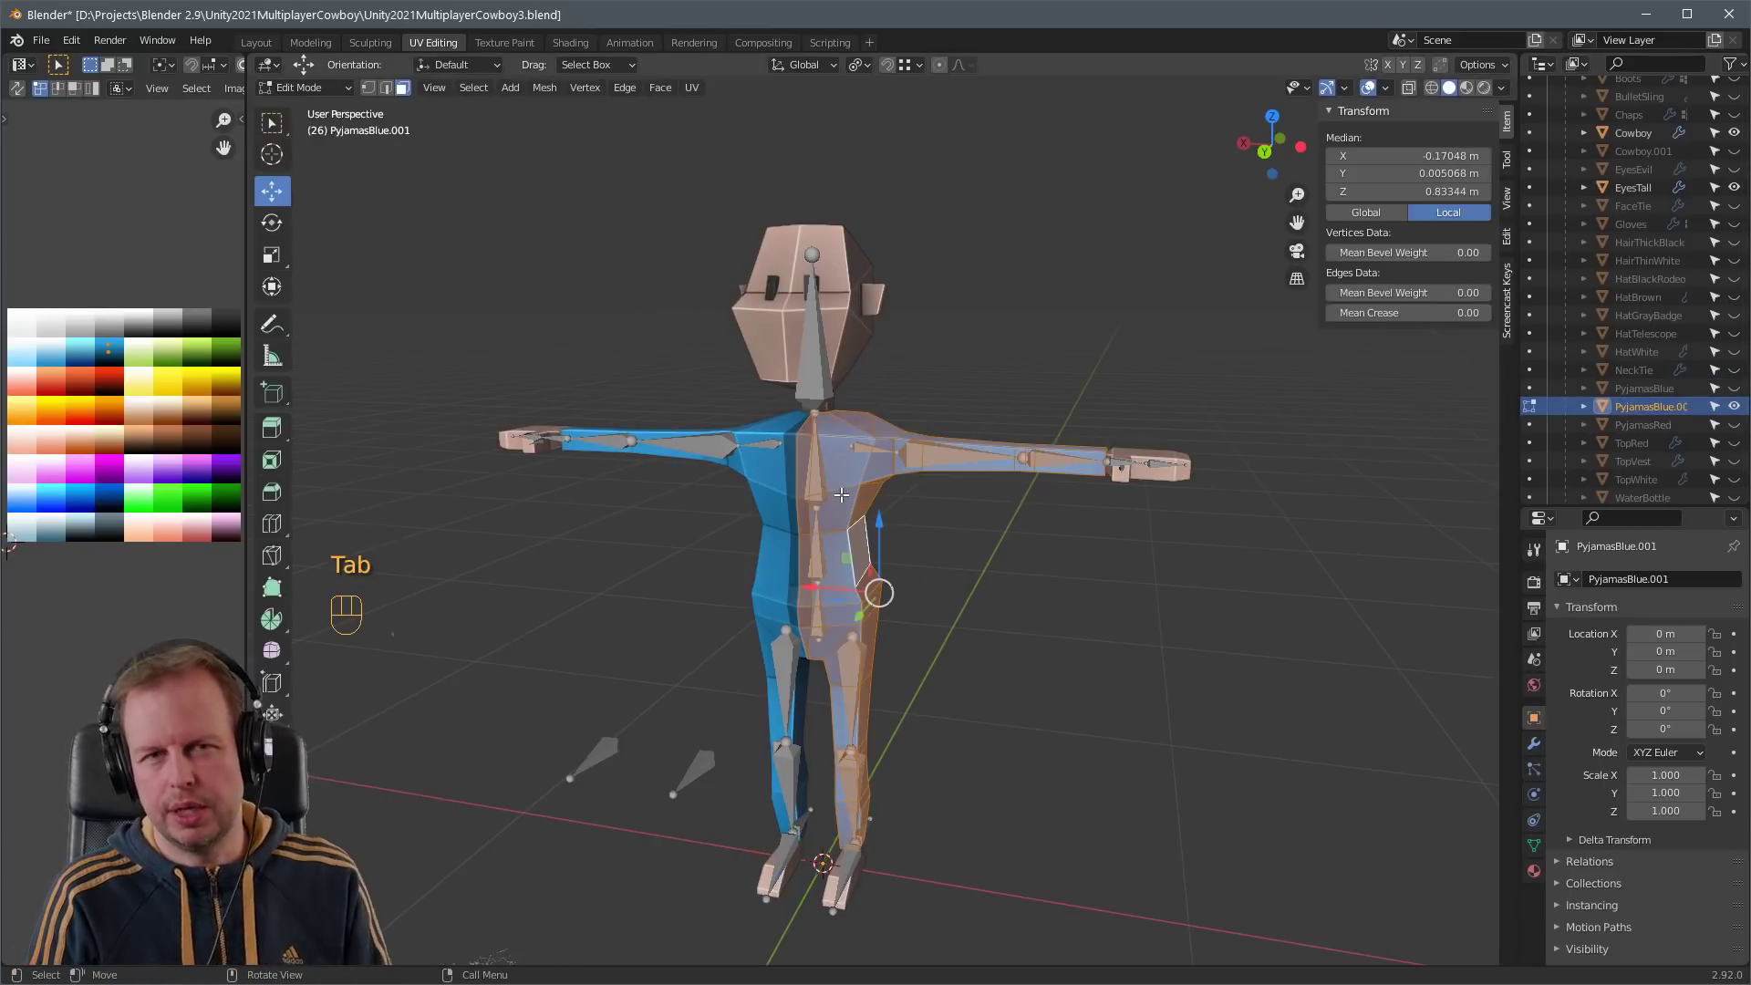
key(a)
key(g)
click(208, 520)
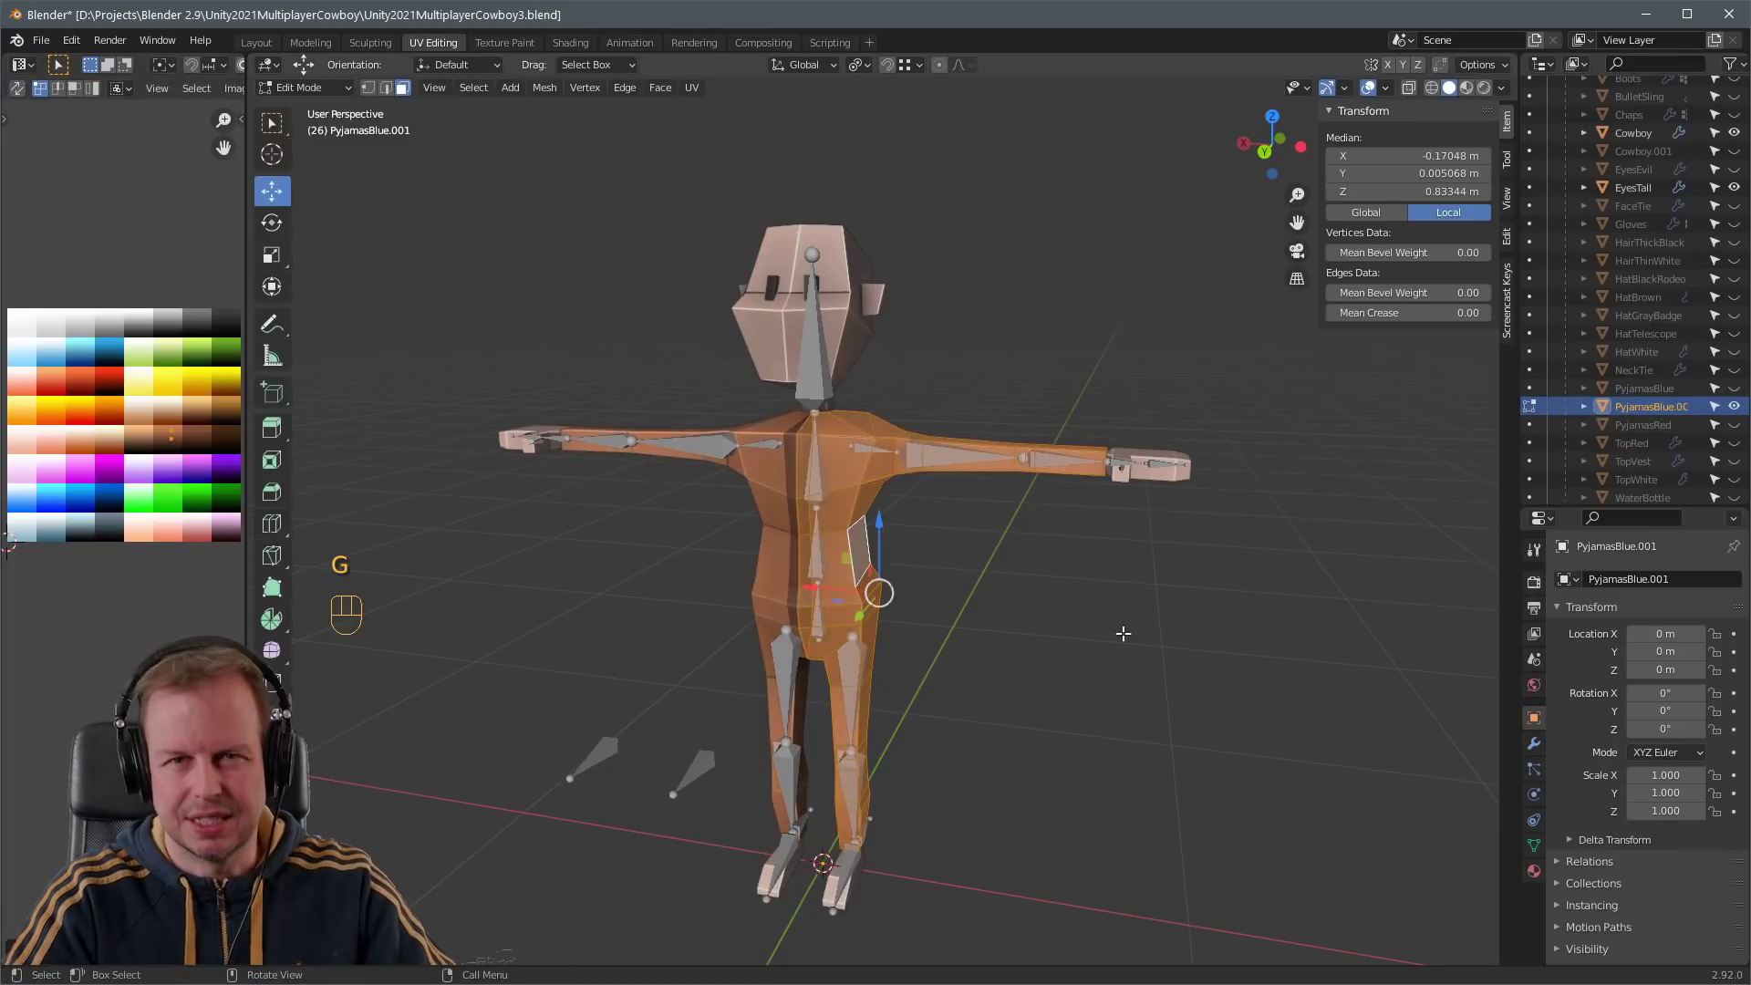
- Return to Object Mode and rename the brown copy as PyjamasBrown
key(Tab)
middle_drag(1218, 629, 1085, 603)
scroll(1645, 423, down, 1)
double_click(1657, 391)
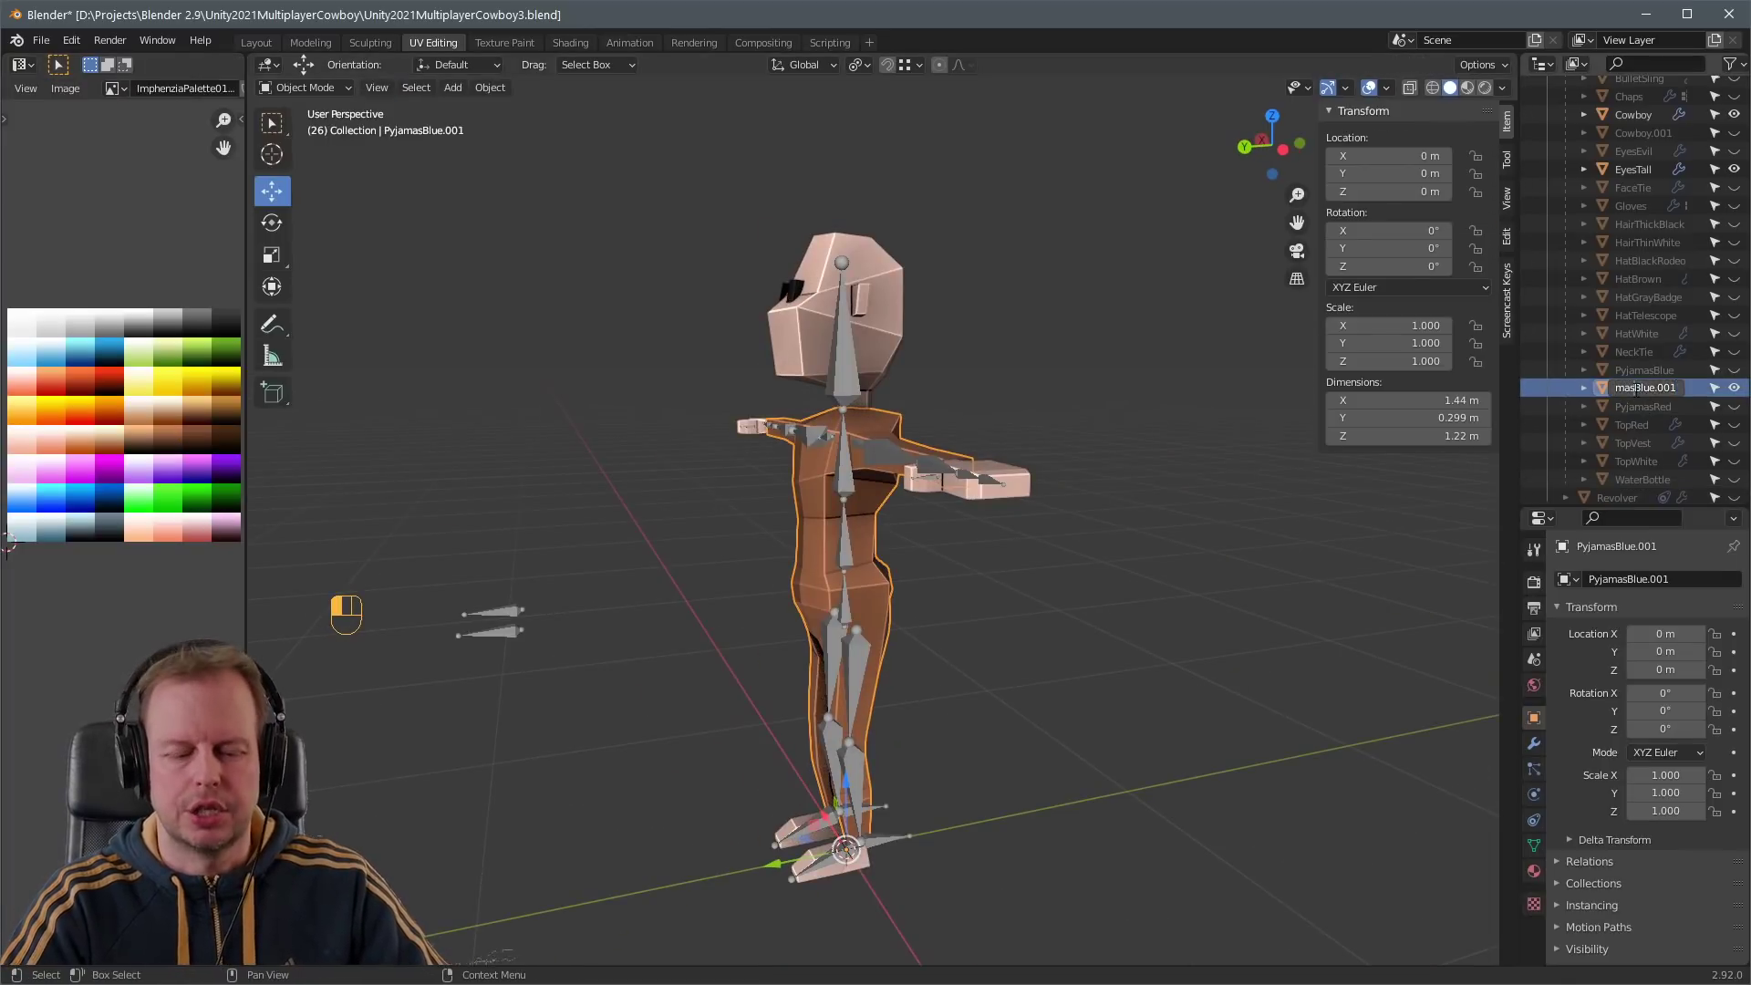
- Duplicate PyjamasBrown in place, hide the original, and shift the copy's UVs onto the magenta swatches
key(shift+d)
right_click(857, 464)
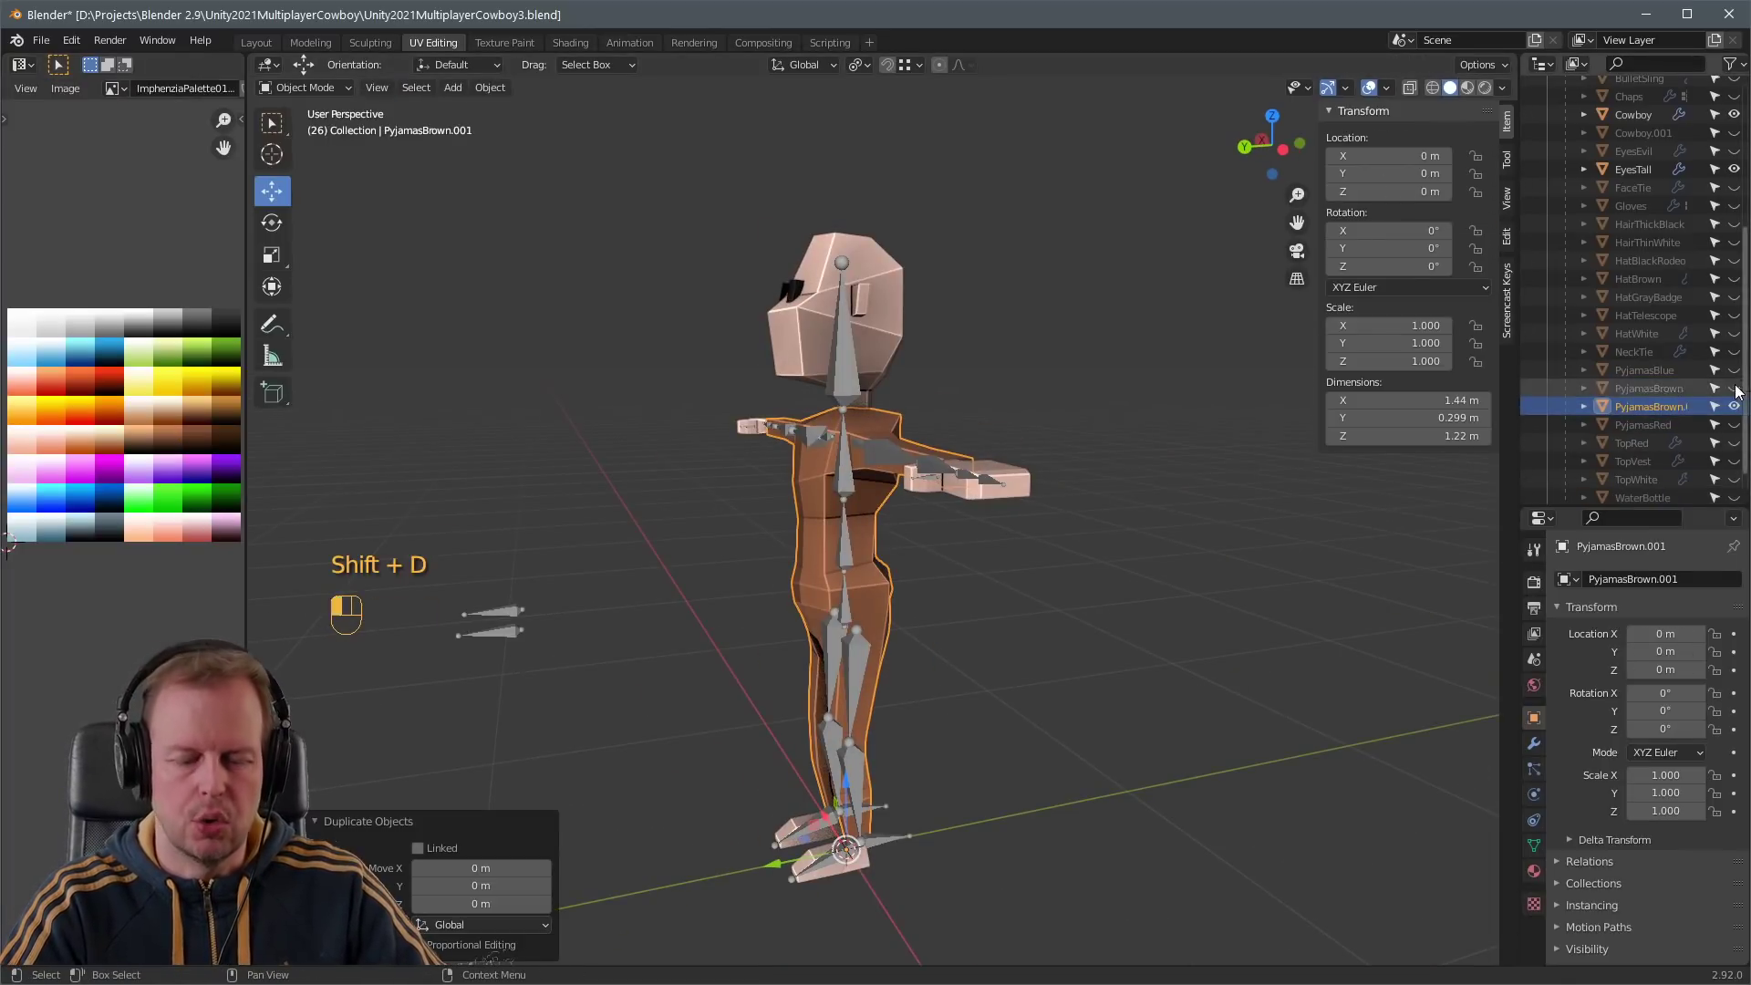
key(Tab)
key(a)
key(g)
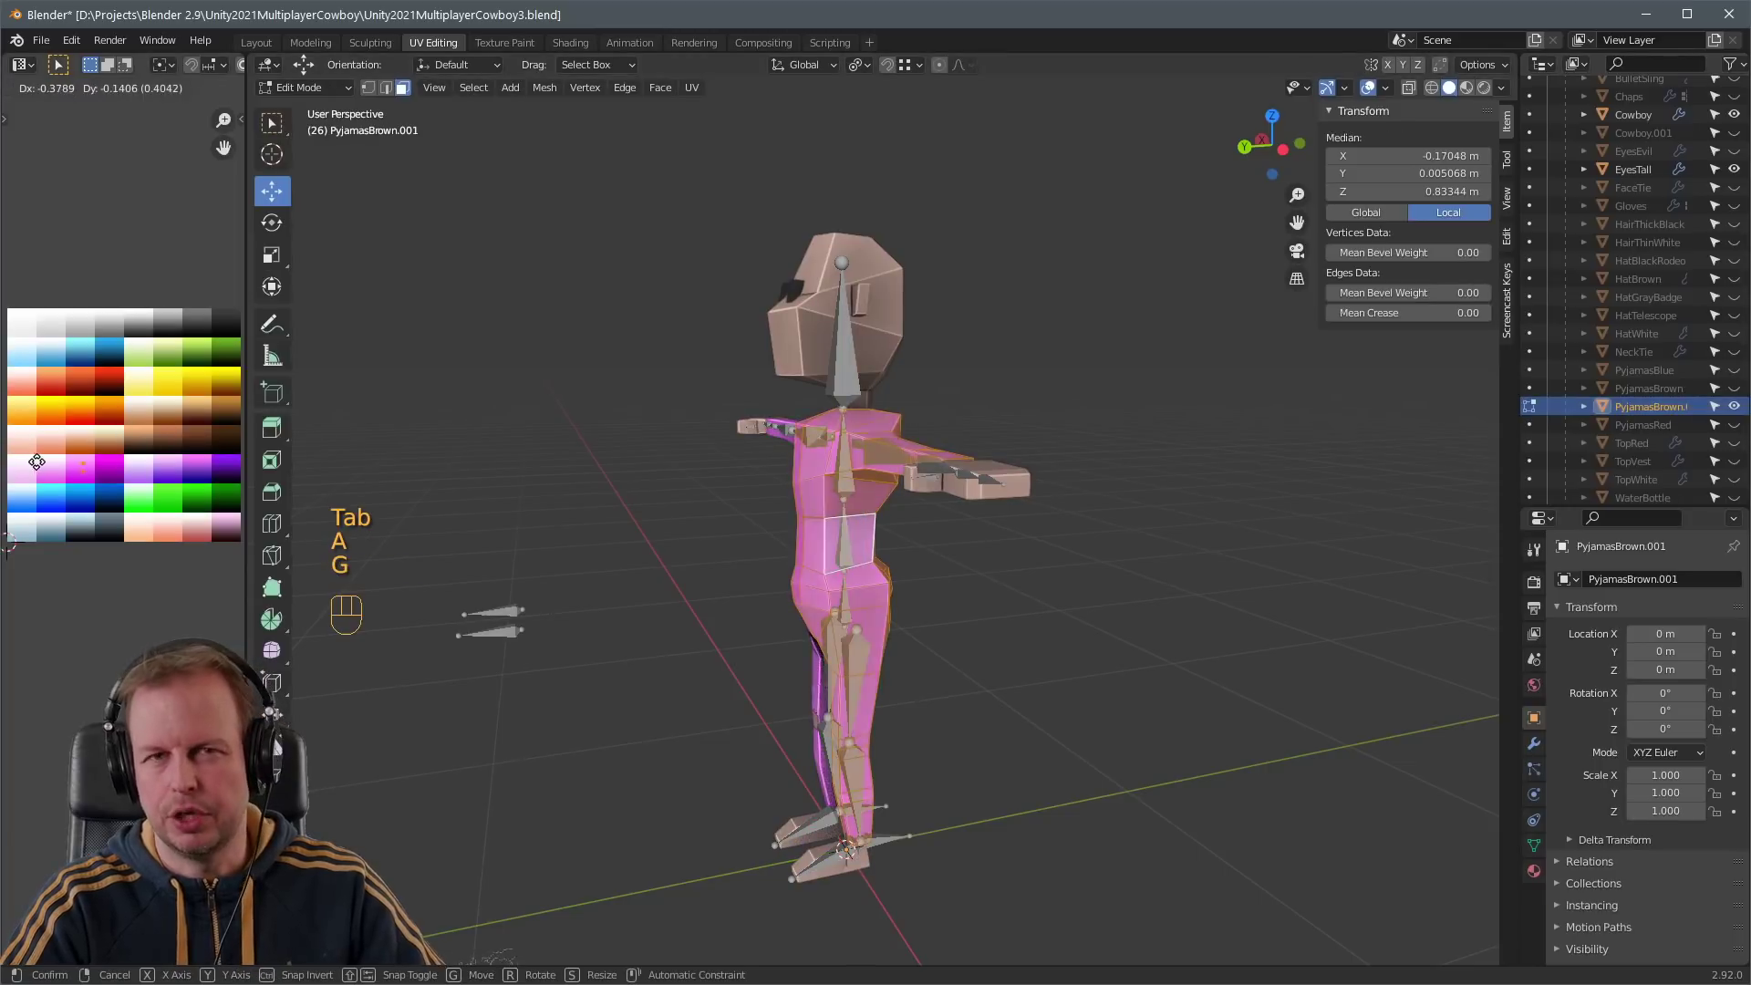
key(Tab)
middle_drag(946, 505, 1104, 496)
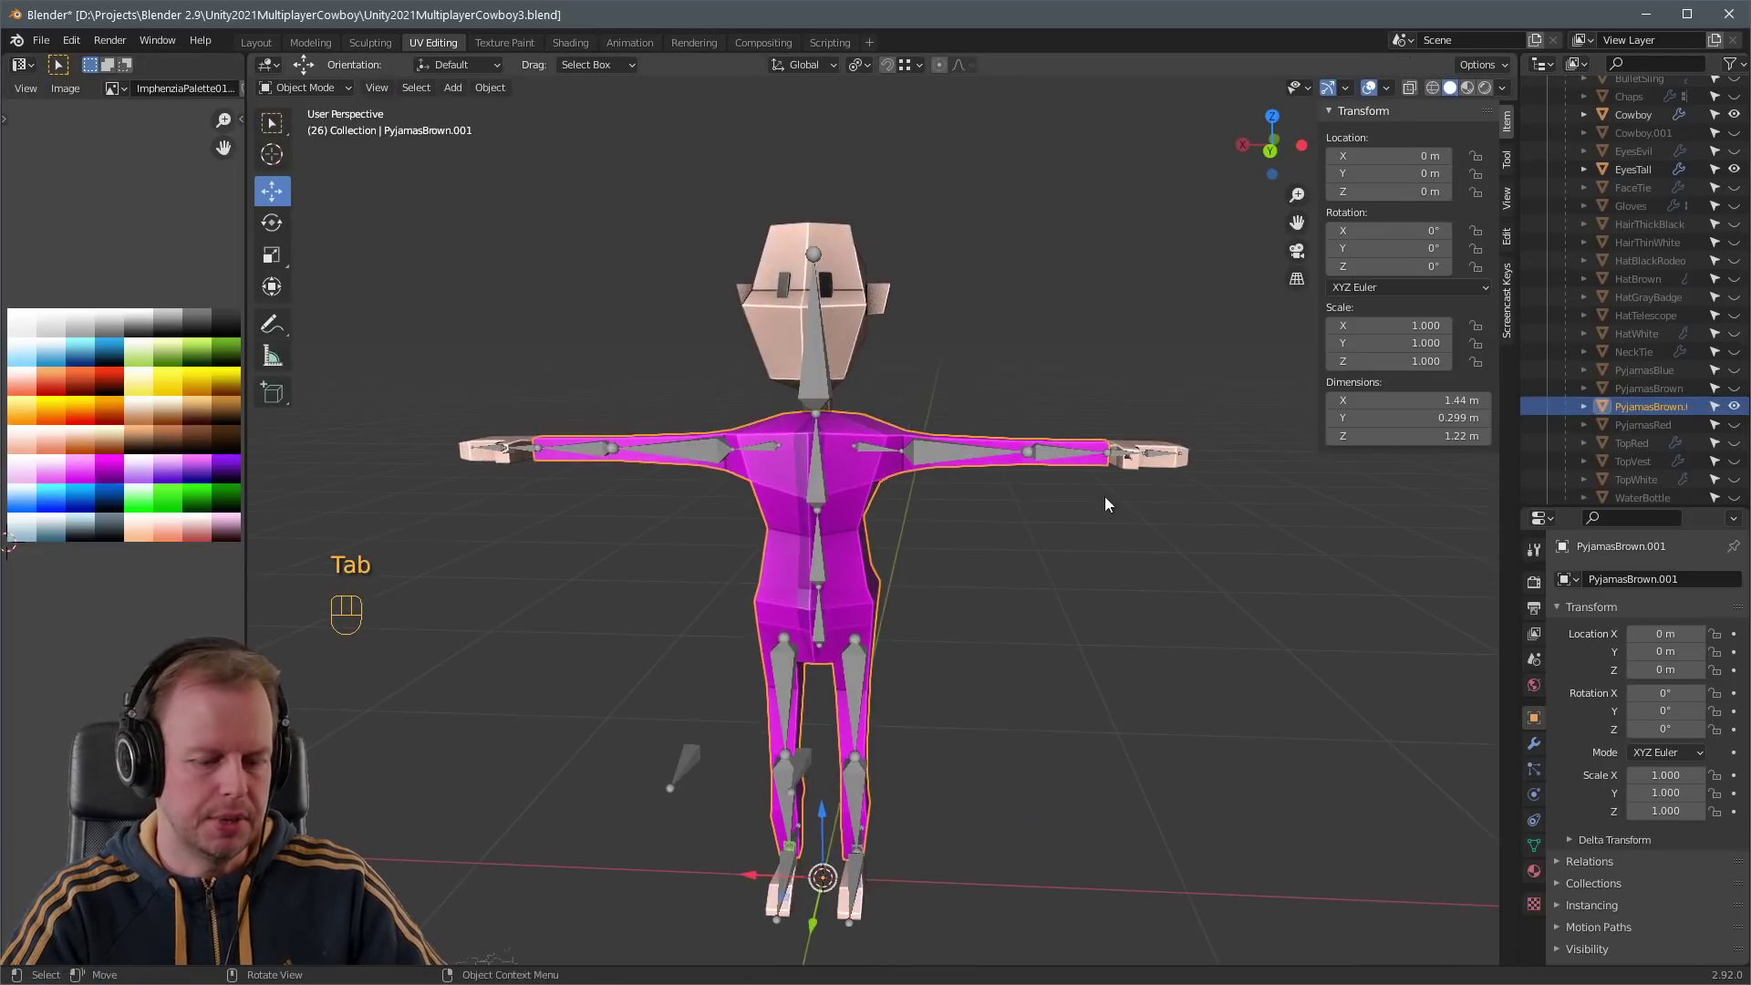
- Undo the magenta UV placement and reposition all UVs on the lighter pink swatches
key(ctrl+z)
key(ctrl+z)
key(g)
click(32, 516)
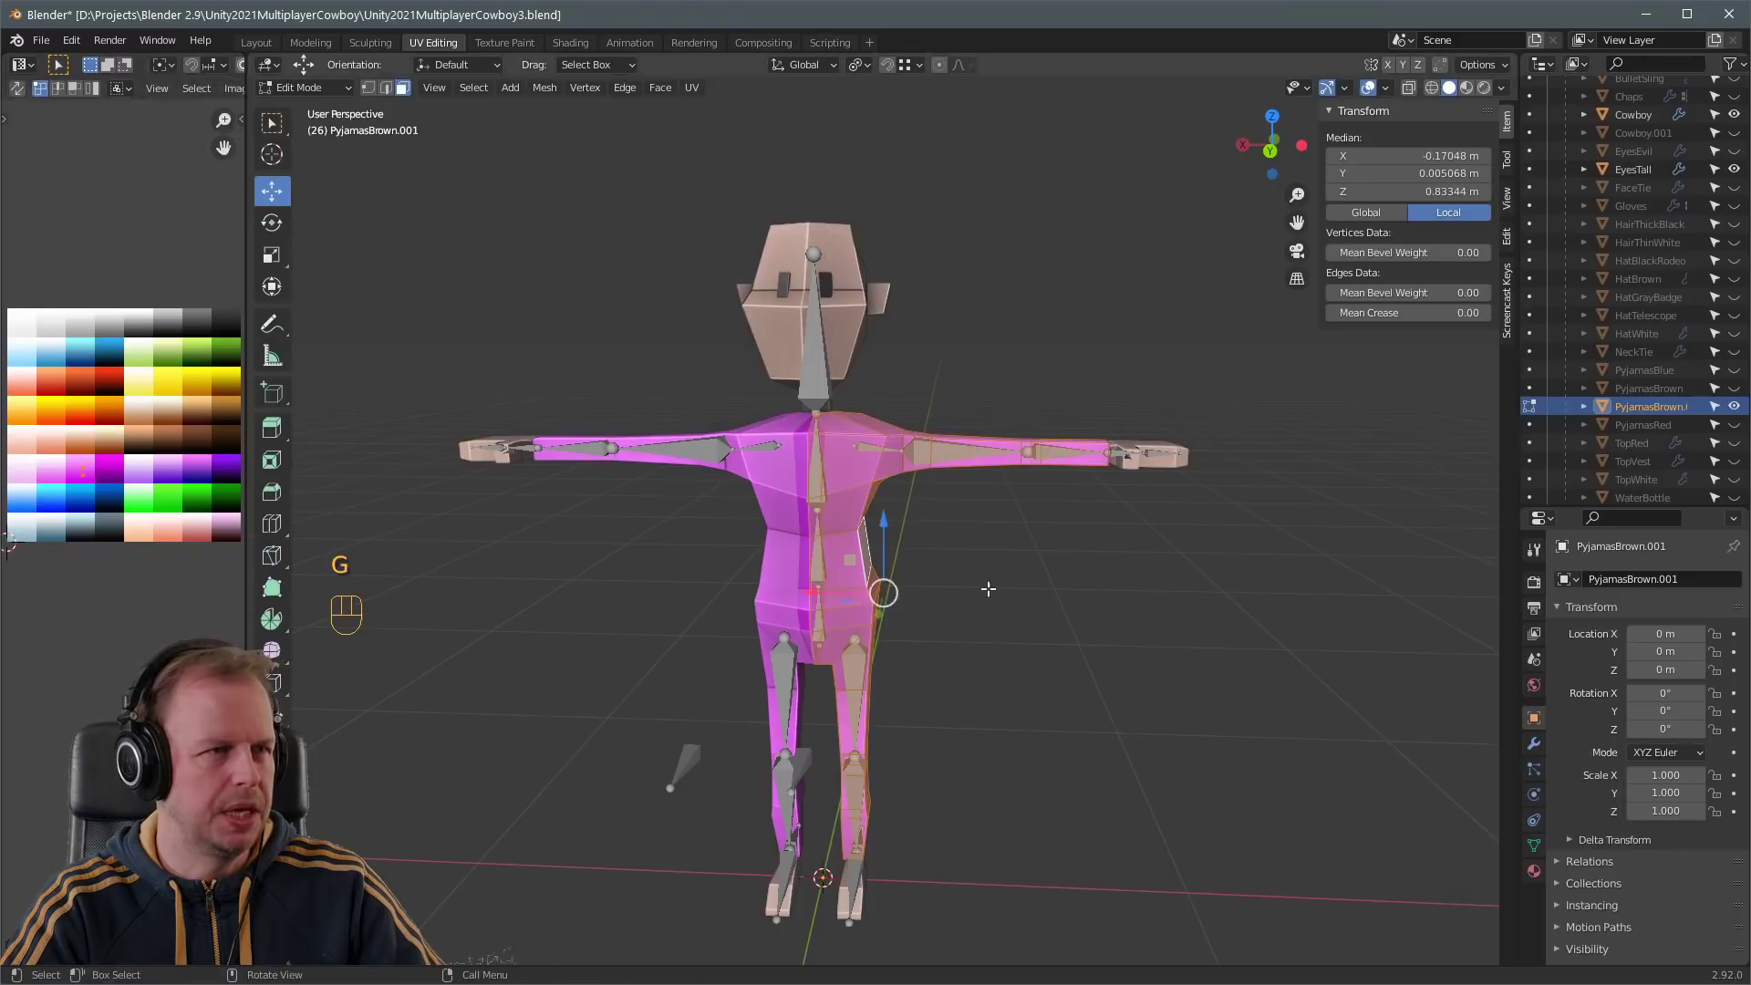
- Move the UVs of the pink pyjamas' front strip onto a darker pink swatch
key(Tab)
middle_drag(1162, 581, 776, 566)
scroll(776, 565, up, 2)
key(Tab)
key(3)
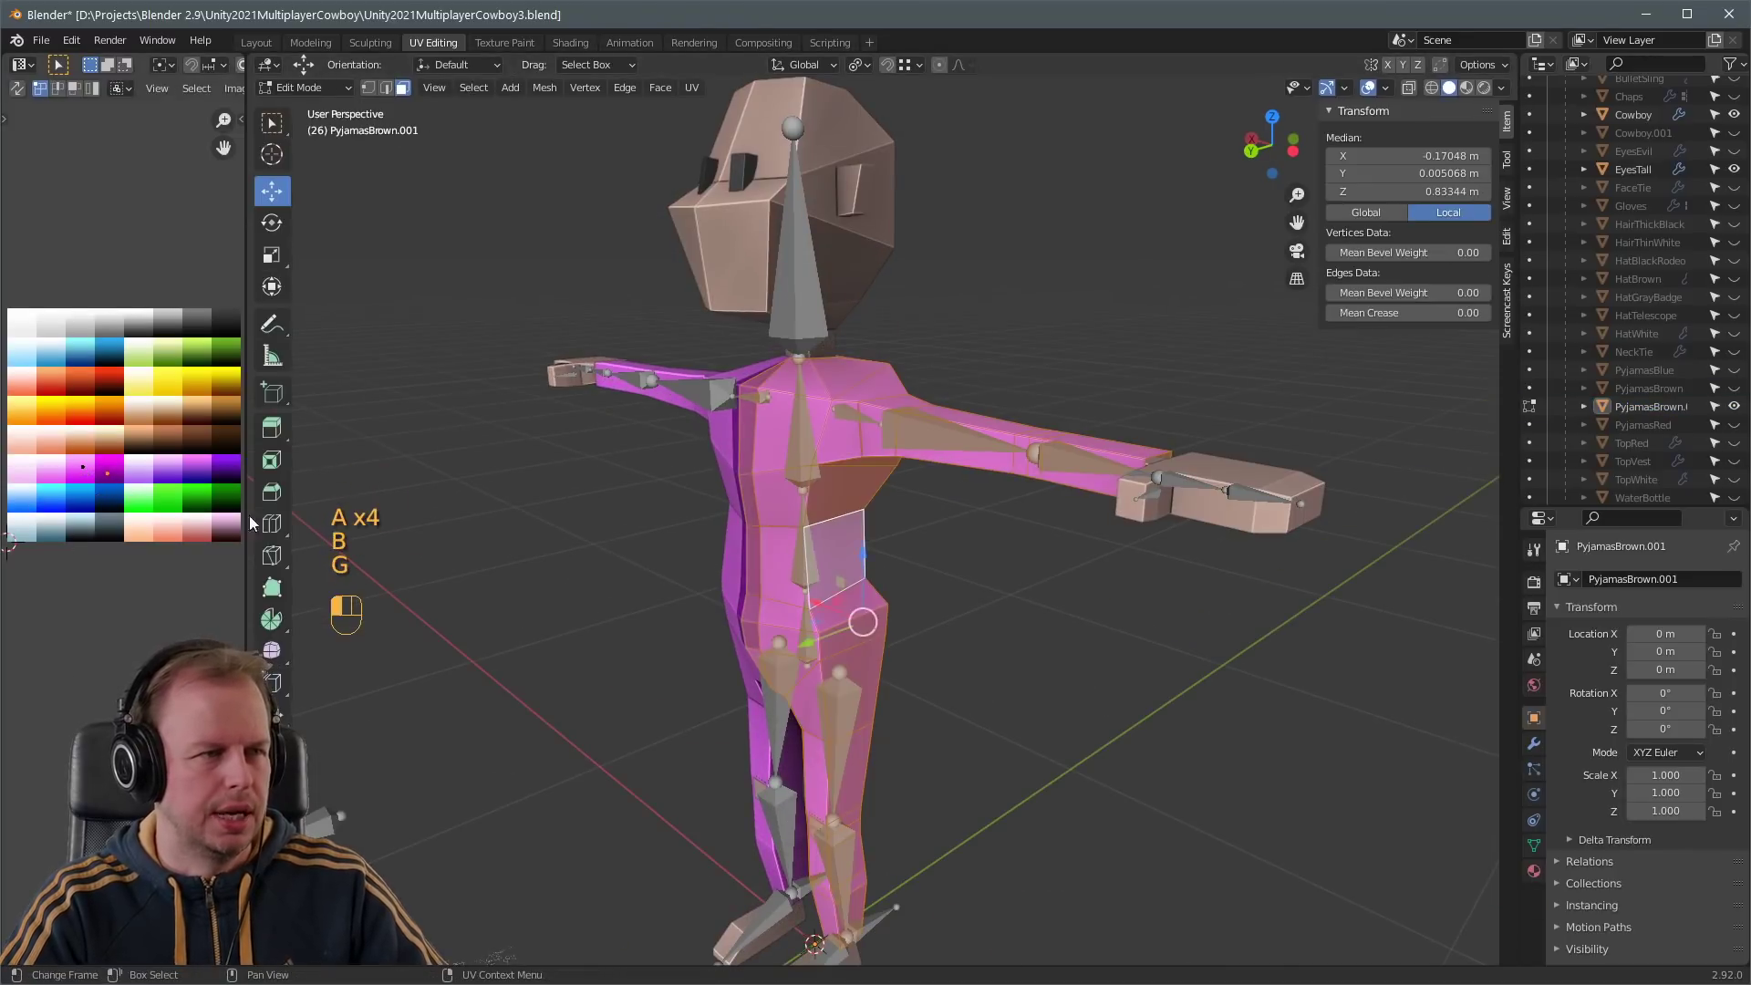
- Return to Object Mode and rename the pink copy as PyjamasPink
click(1076, 565)
middle_drag(1094, 568, 848, 552)
scroll(1274, 555, down, 2)
key(Tab)
double_click(1675, 406)
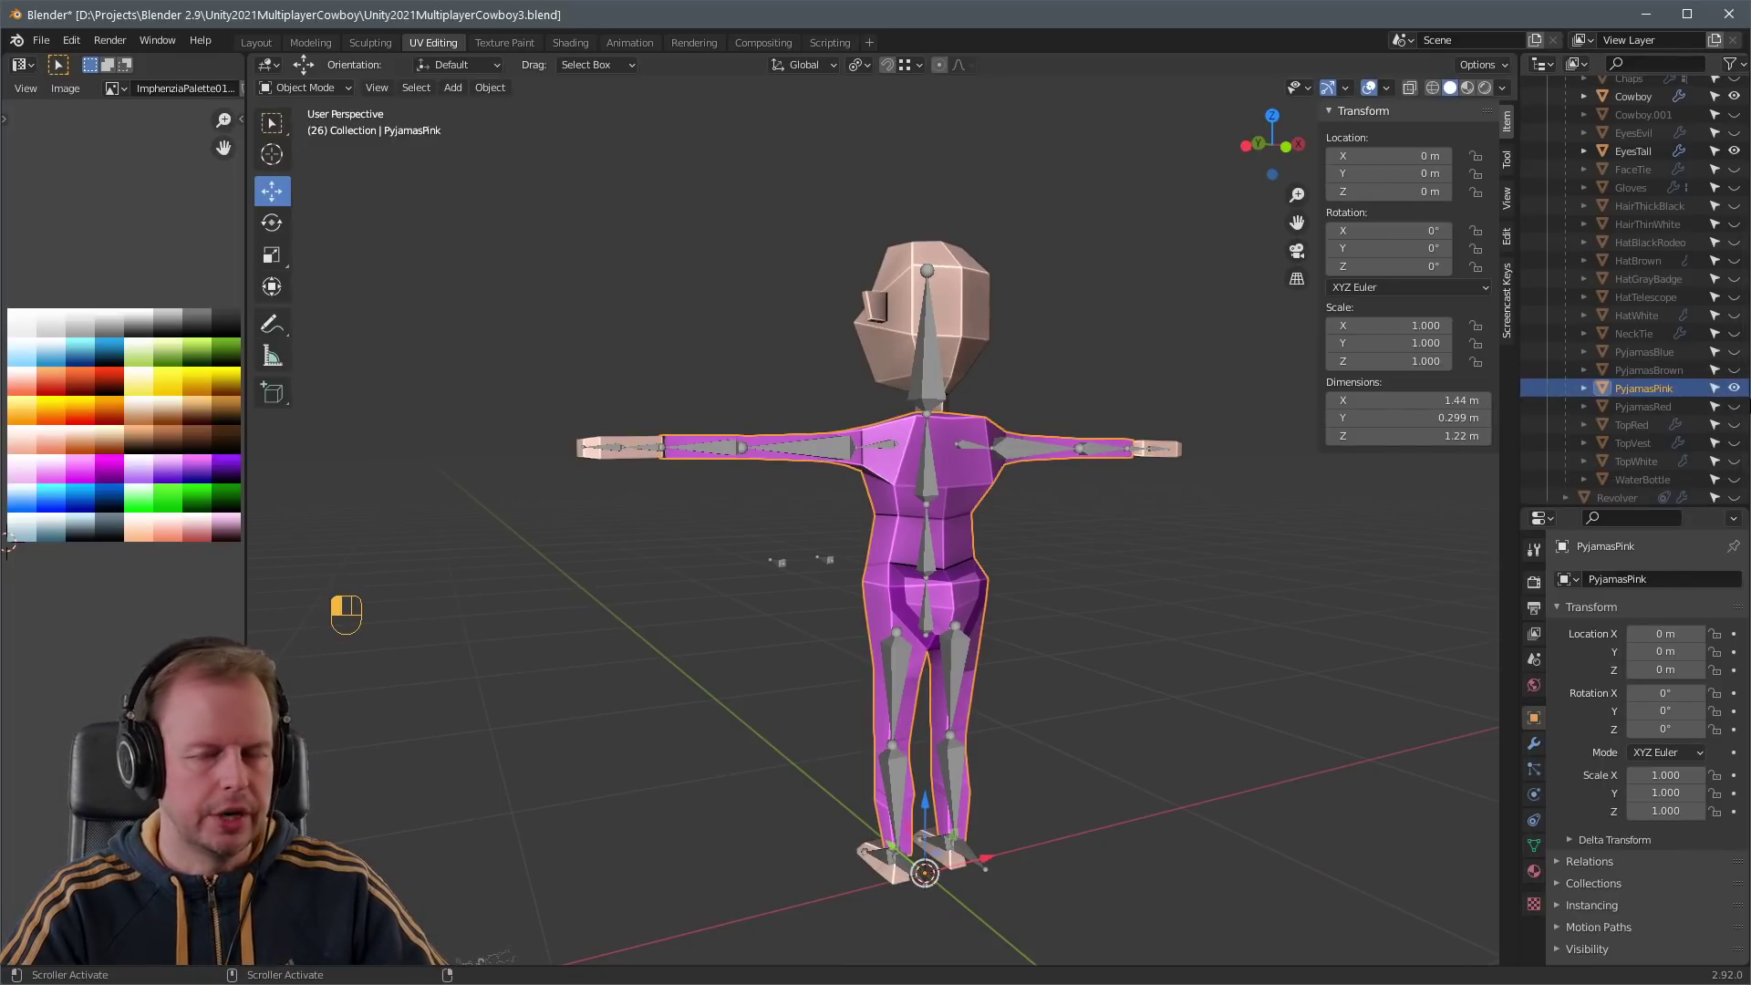
- Hide PyjamasPink and show the Boots object on the cowboy's feet
scroll(1124, 568, down, 4)
middle_drag(1021, 569, 1189, 572)
scroll(1130, 583, up, 4)
middle_drag(977, 598, 1103, 601)
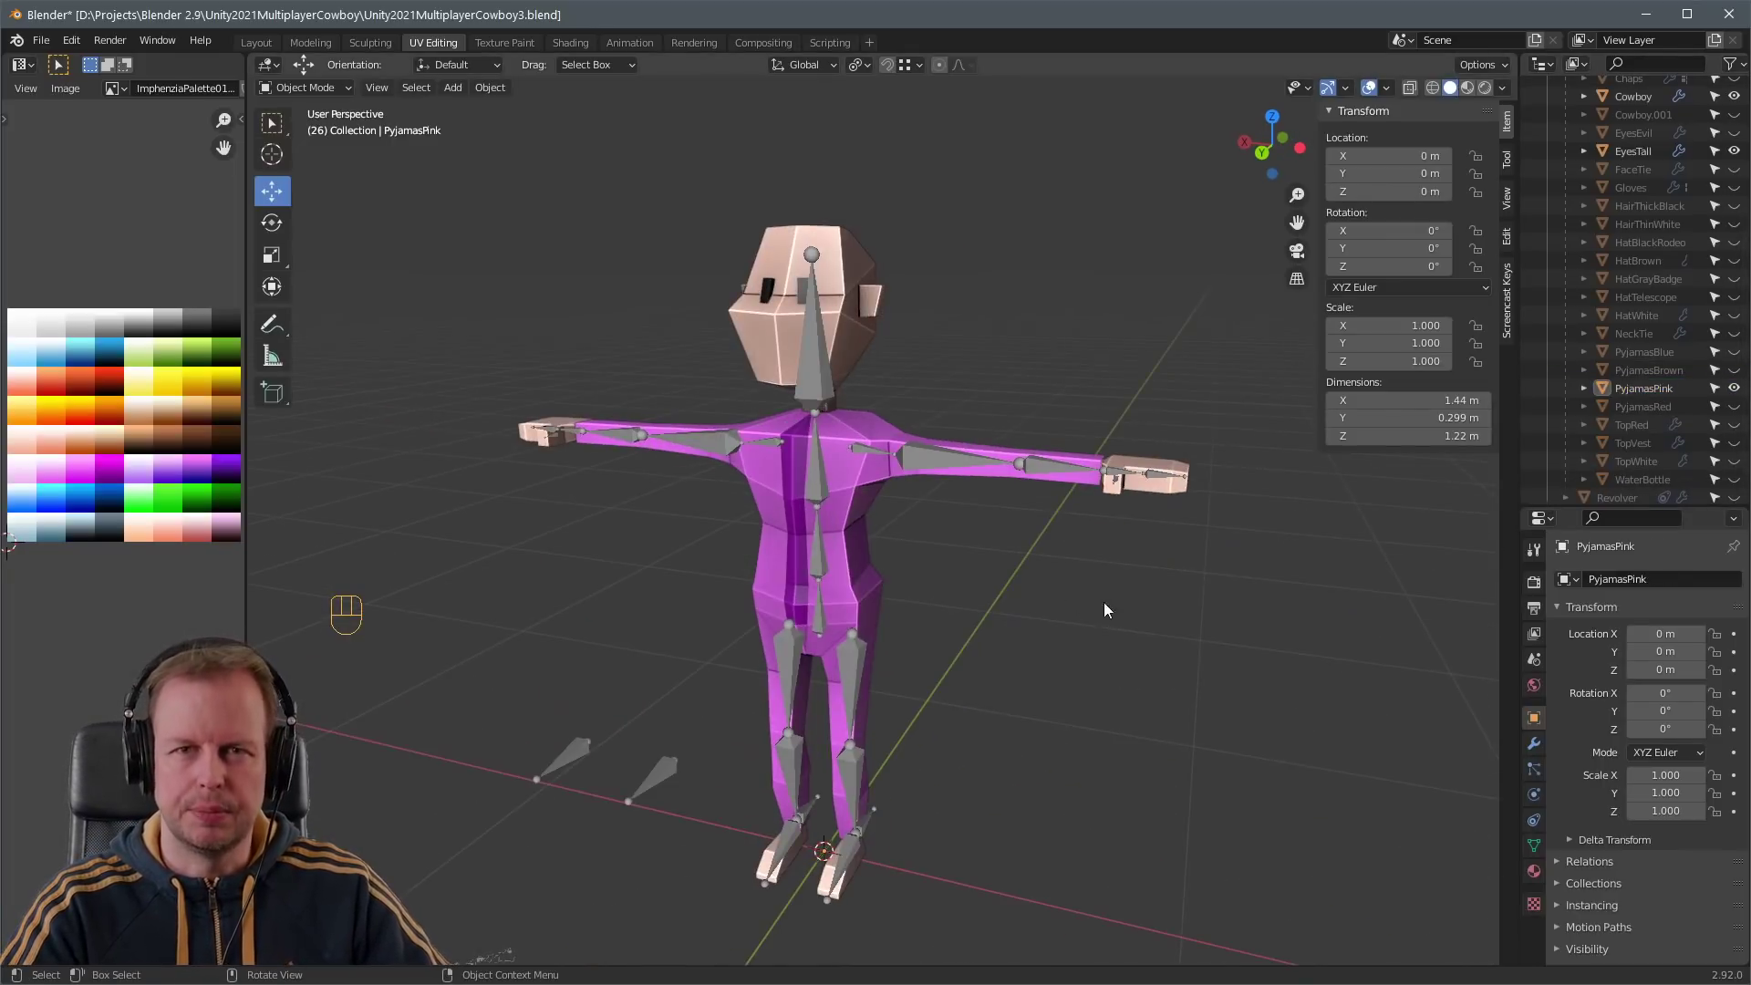
click(1734, 388)
scroll(1708, 299, up, 5)
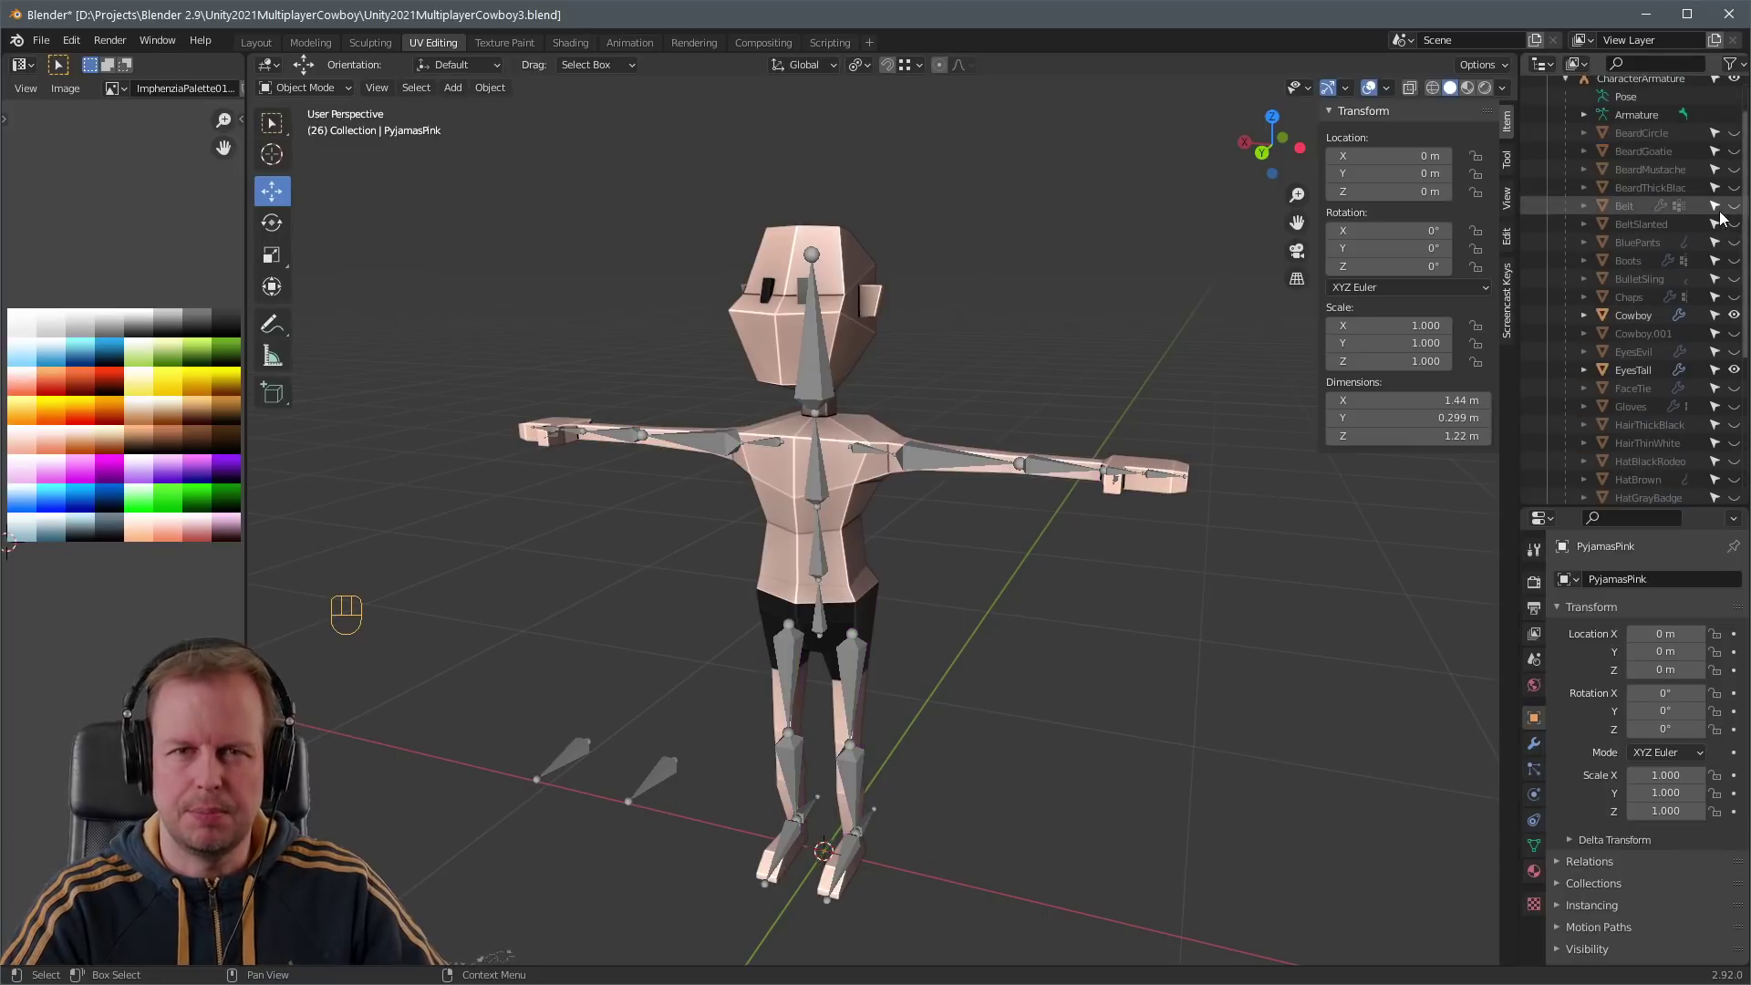
scroll(1733, 264, up, 1)
middle_drag(912, 583, 1009, 587)
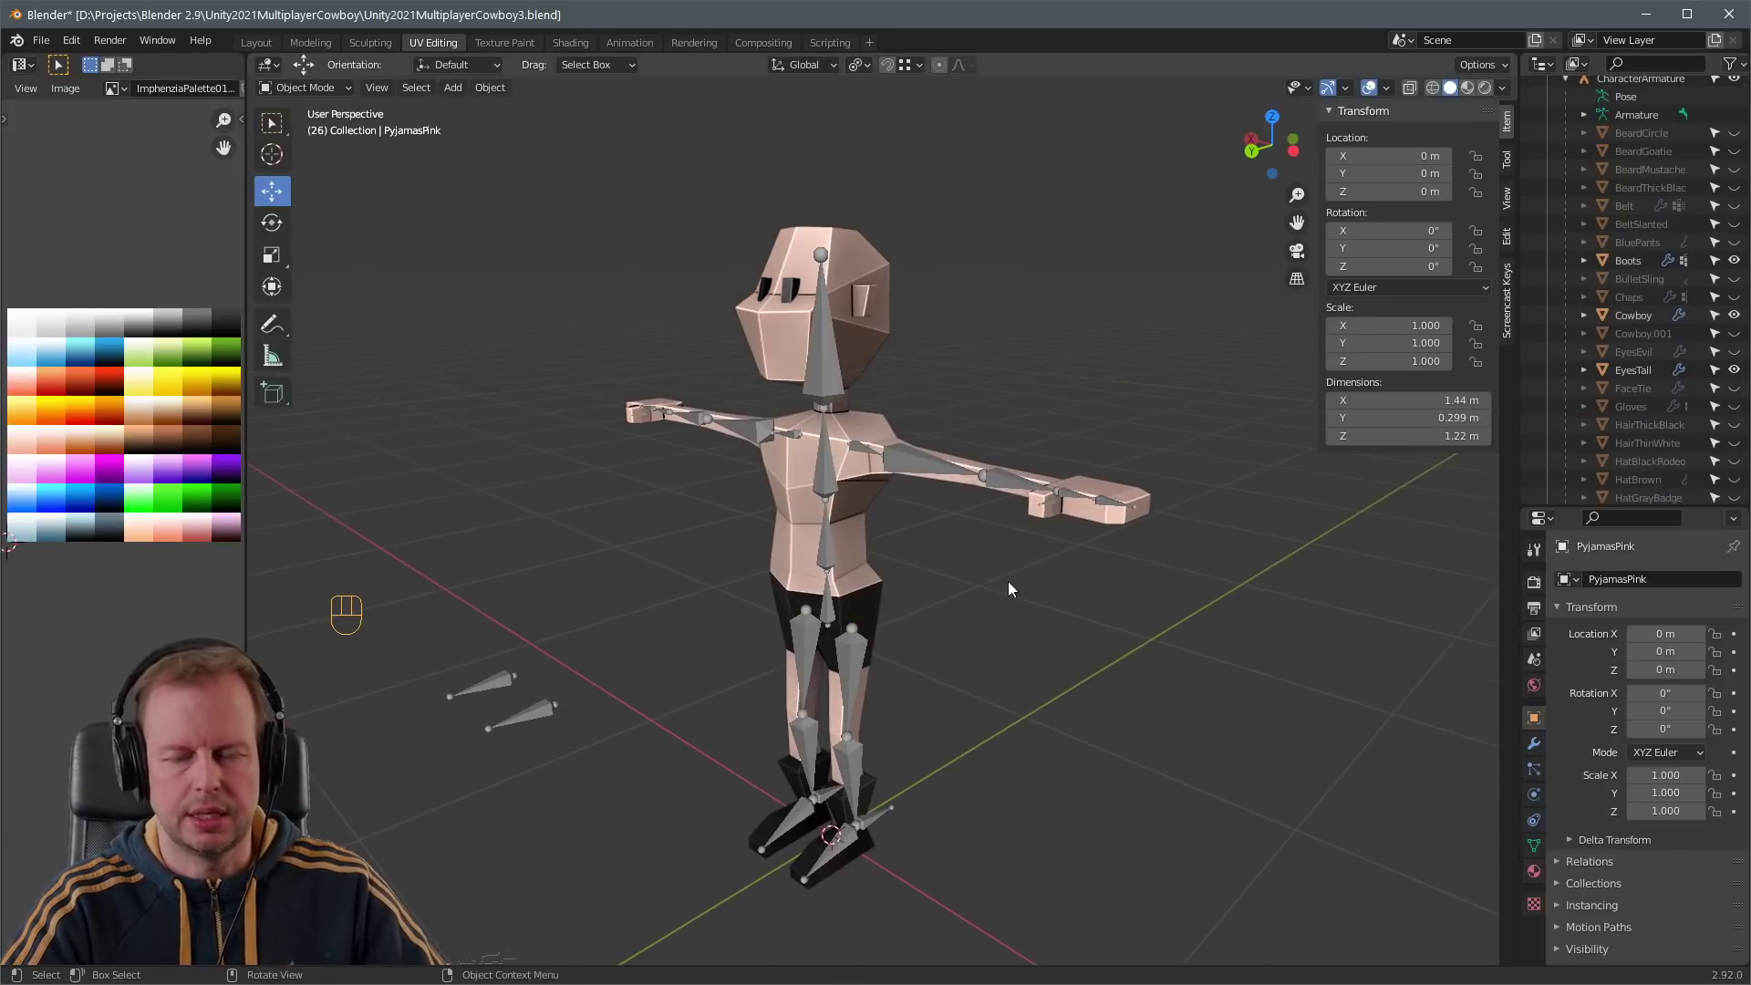
- Rename the Boots object as BootsBlack
double_click(1680, 283)
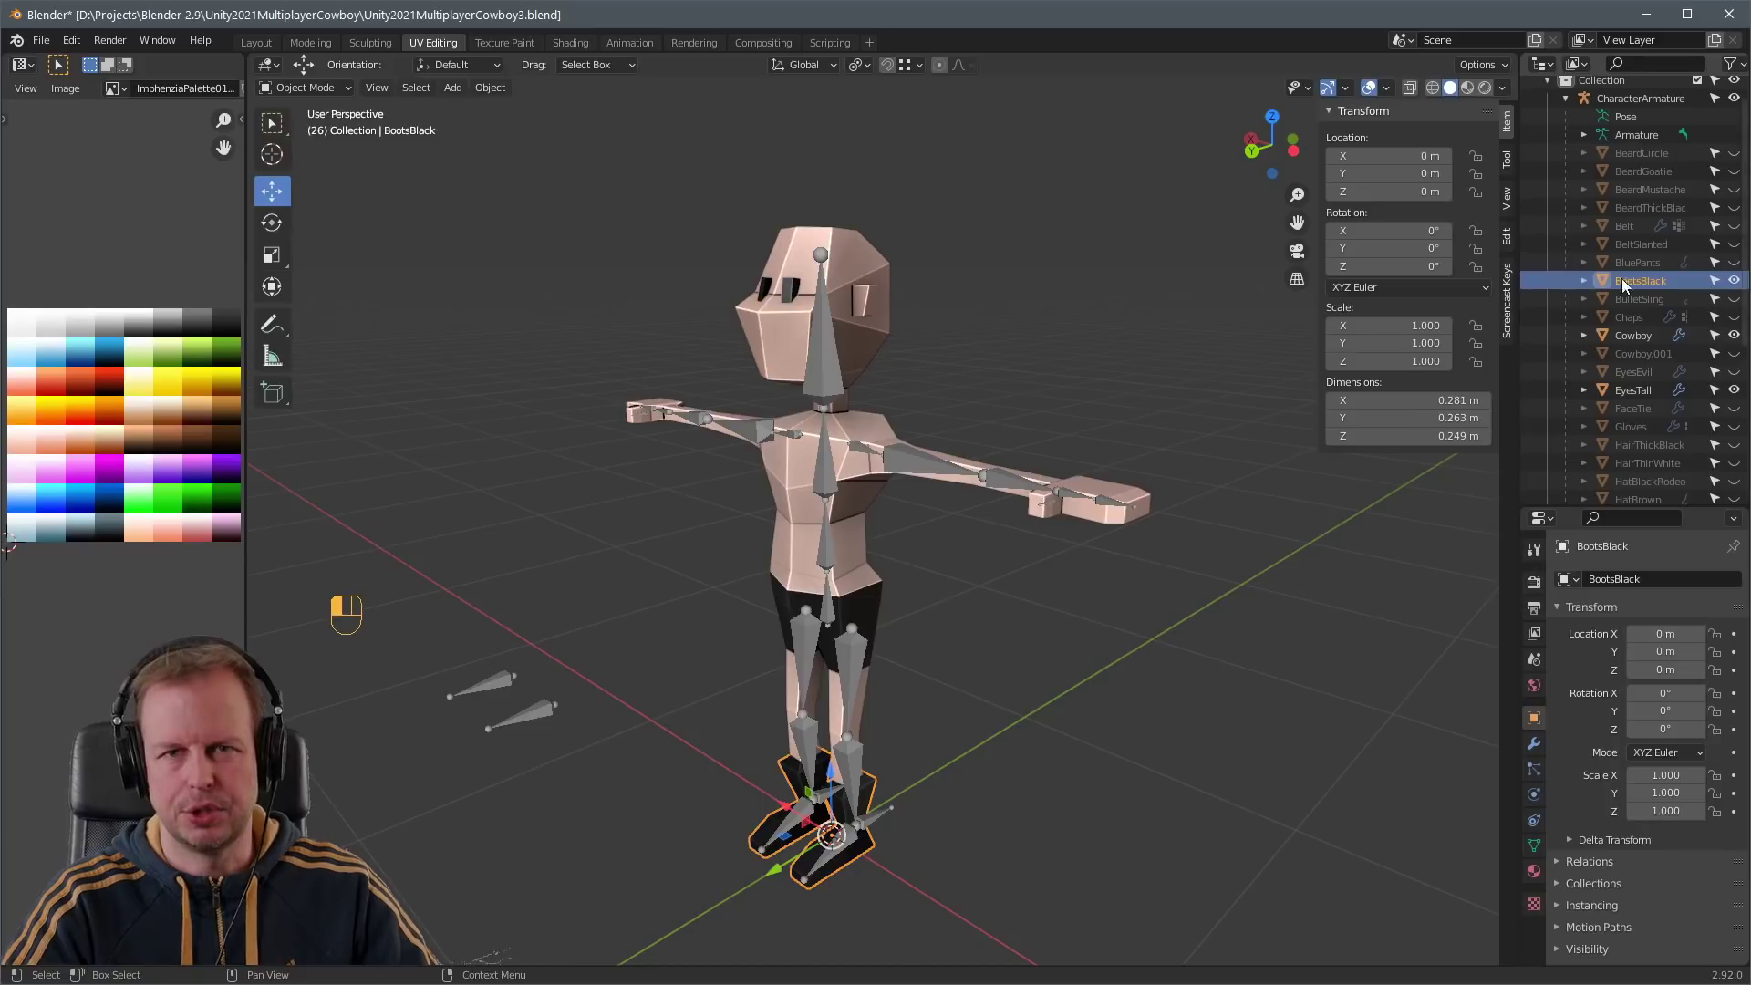
scroll(883, 812, up, 3)
key(Tab)
key(Tab)
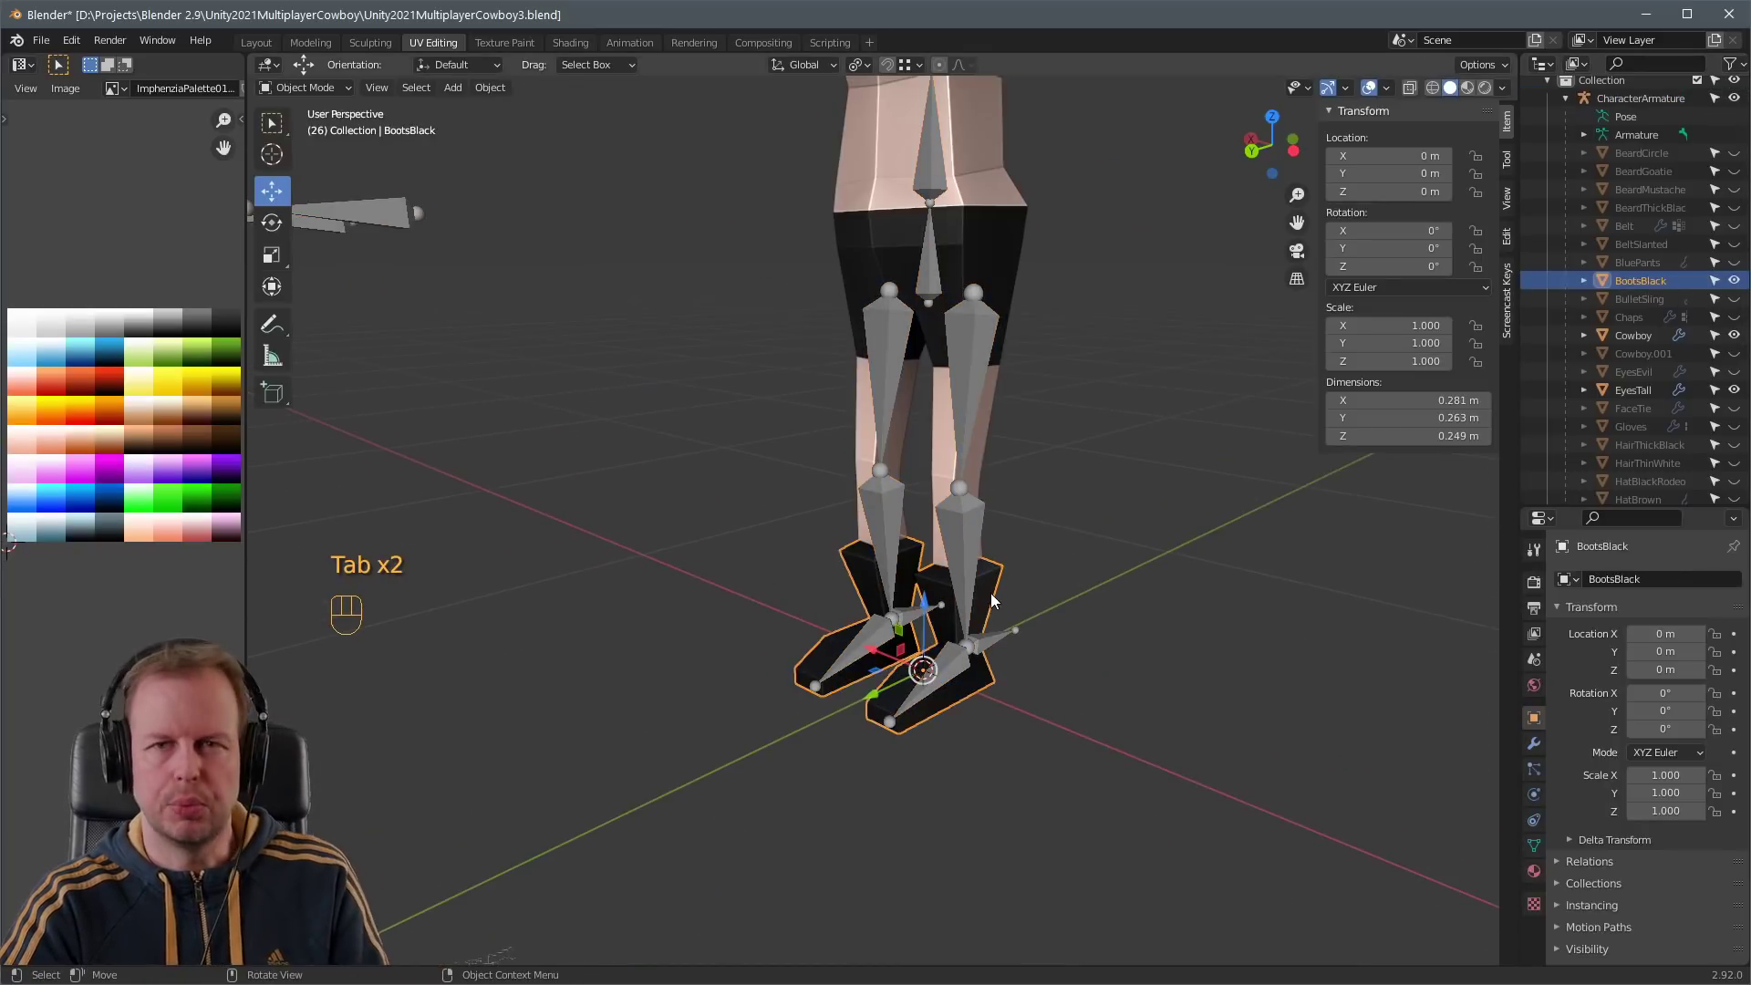
- Hide the character armature and duplicate BootsBlack in place
scroll(1684, 172, up, 1)
click(1734, 123)
click(983, 600)
click(983, 600)
key(shift+d)
right_click(1009, 593)
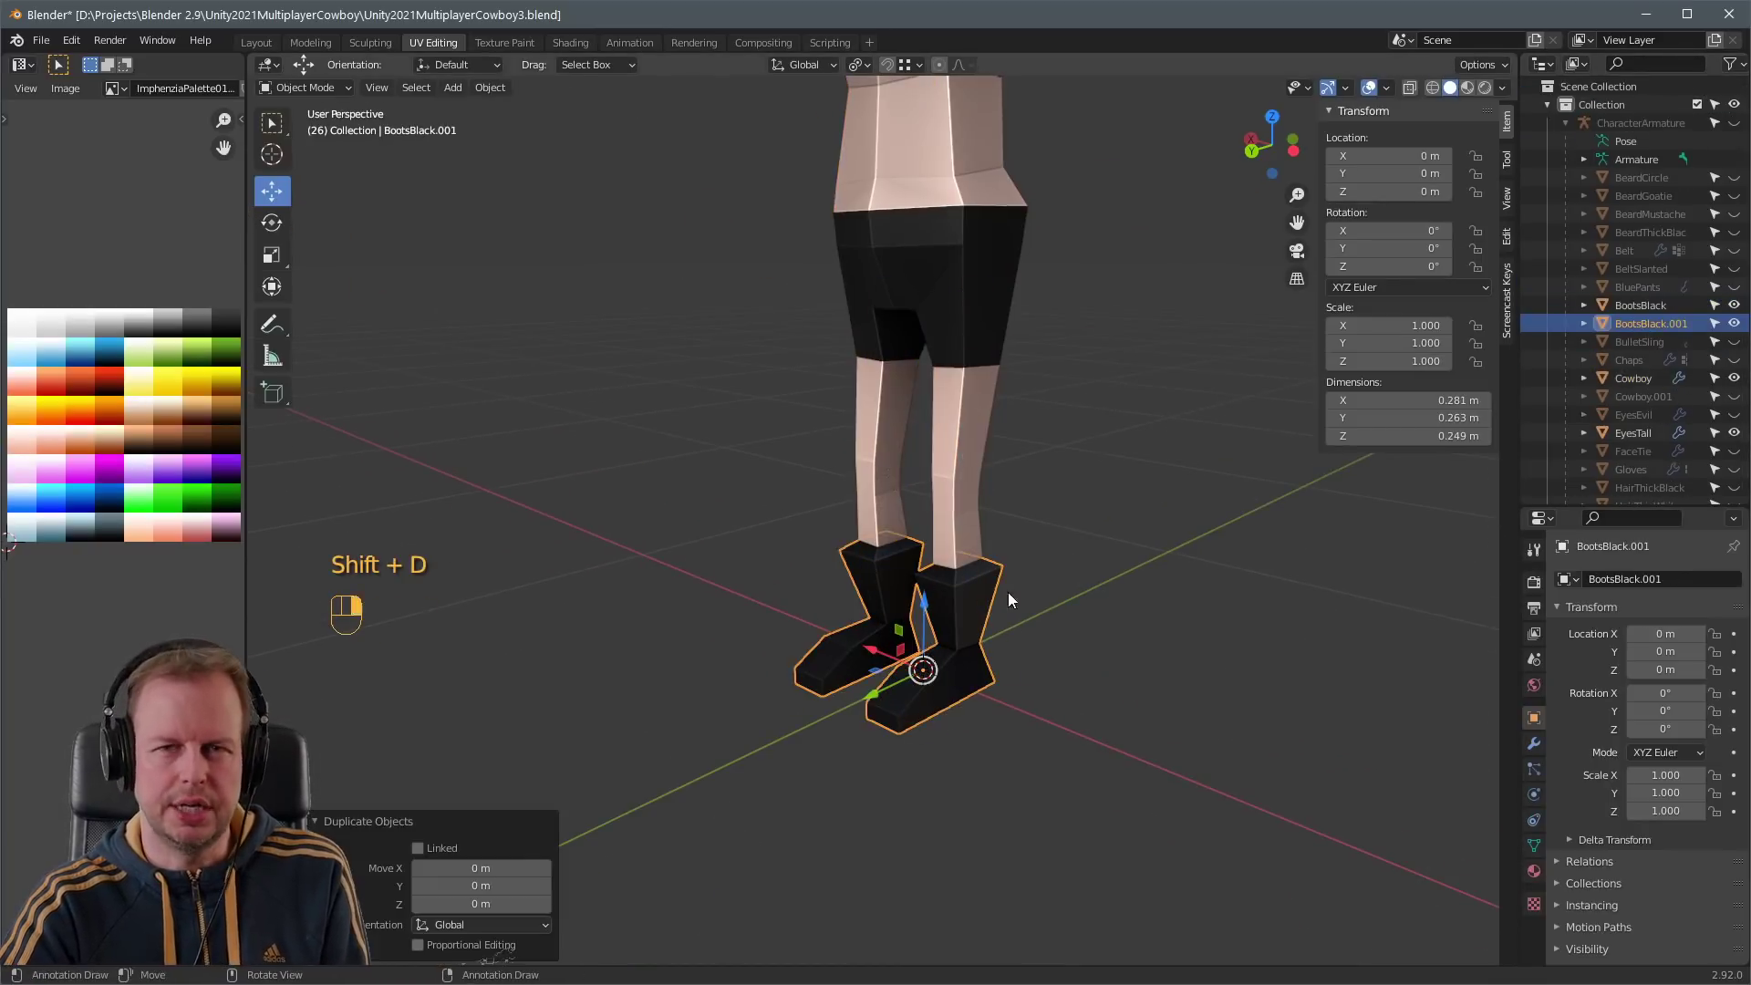
- Hide BootsBlack, then raise the top rim faces of the copied boots and flare them with Shrink/Fatten
key(Tab)
key(a)
key(a)
alt+click(995, 572)
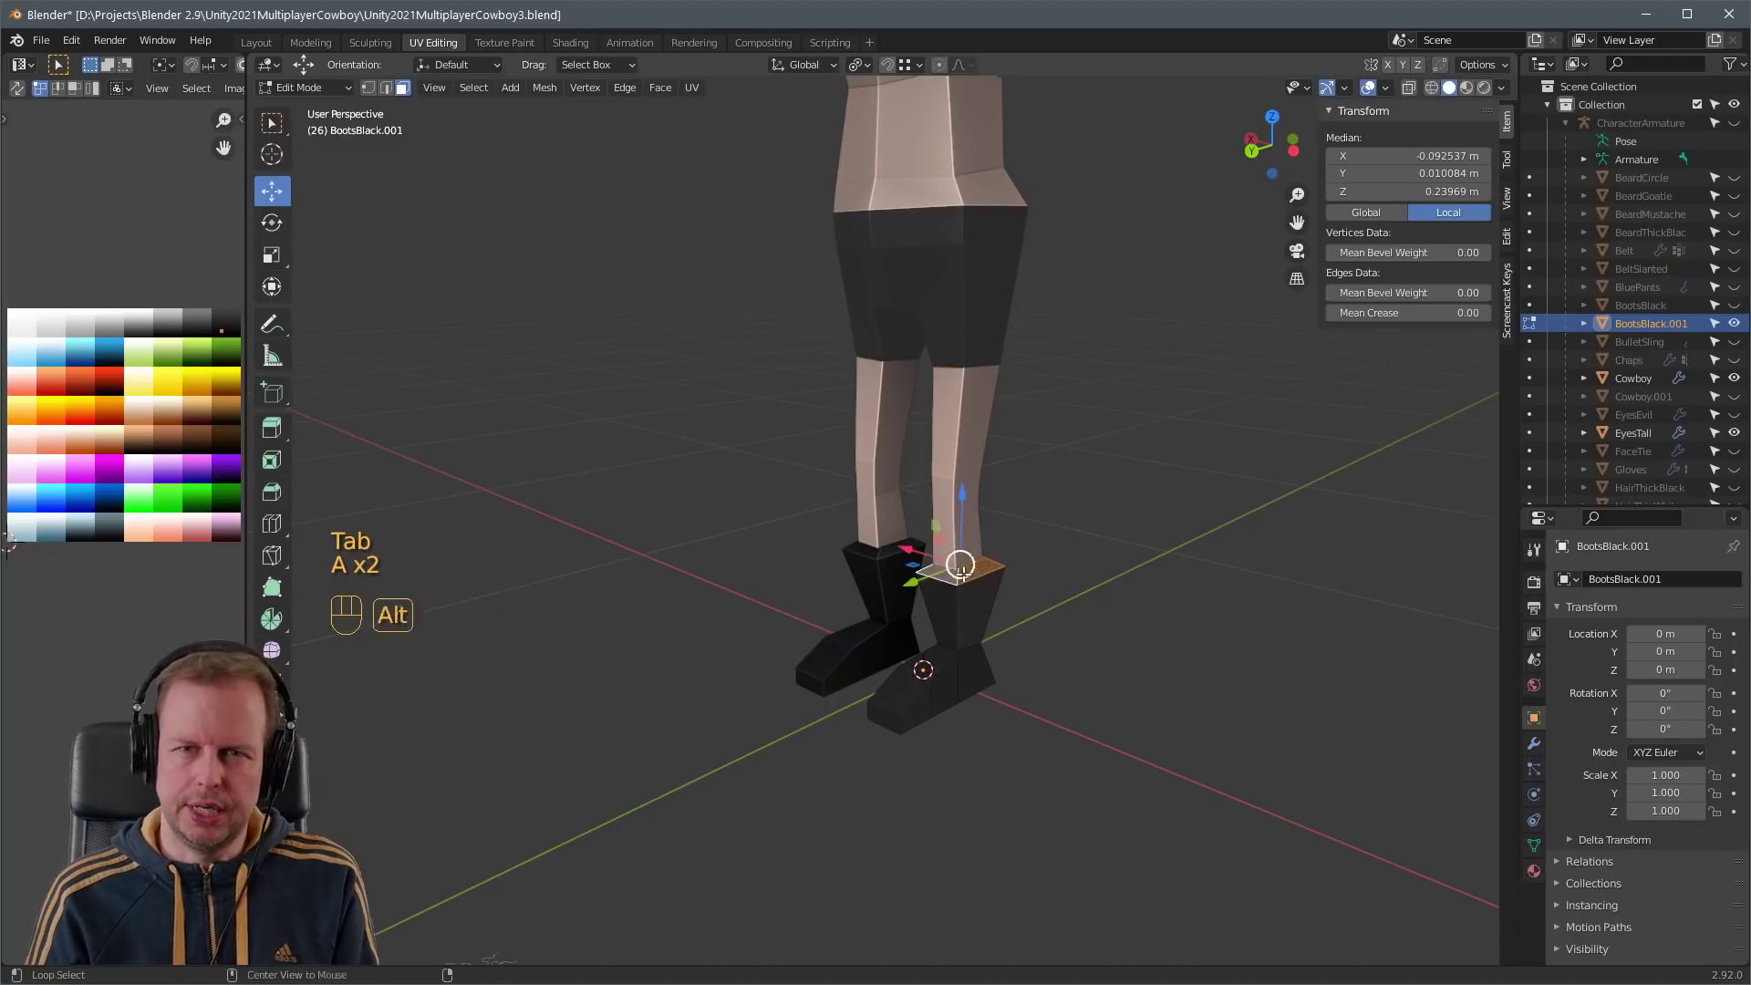
middle_drag(998, 571, 1067, 524)
key(g)
right_click(1024, 525)
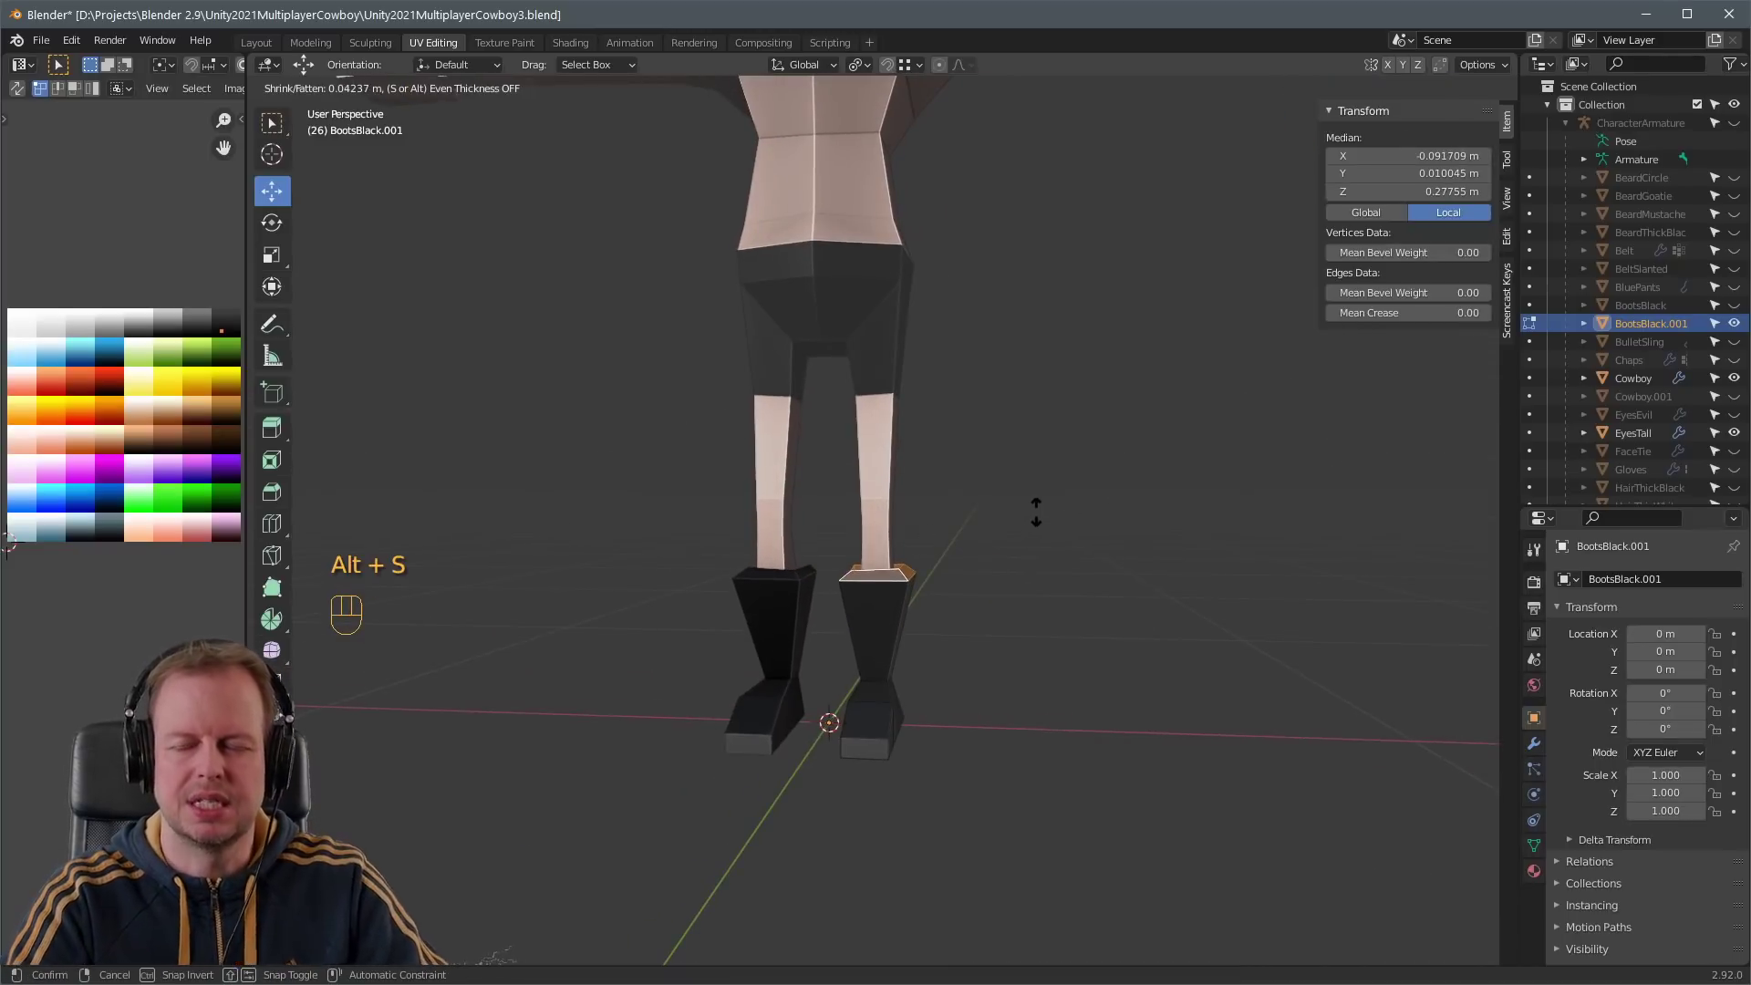
- Select the rear edge of the copied boot's top rim and reposition it slightly
key(2)
key(a)
middle_drag(974, 659, 862, 661)
key(a)
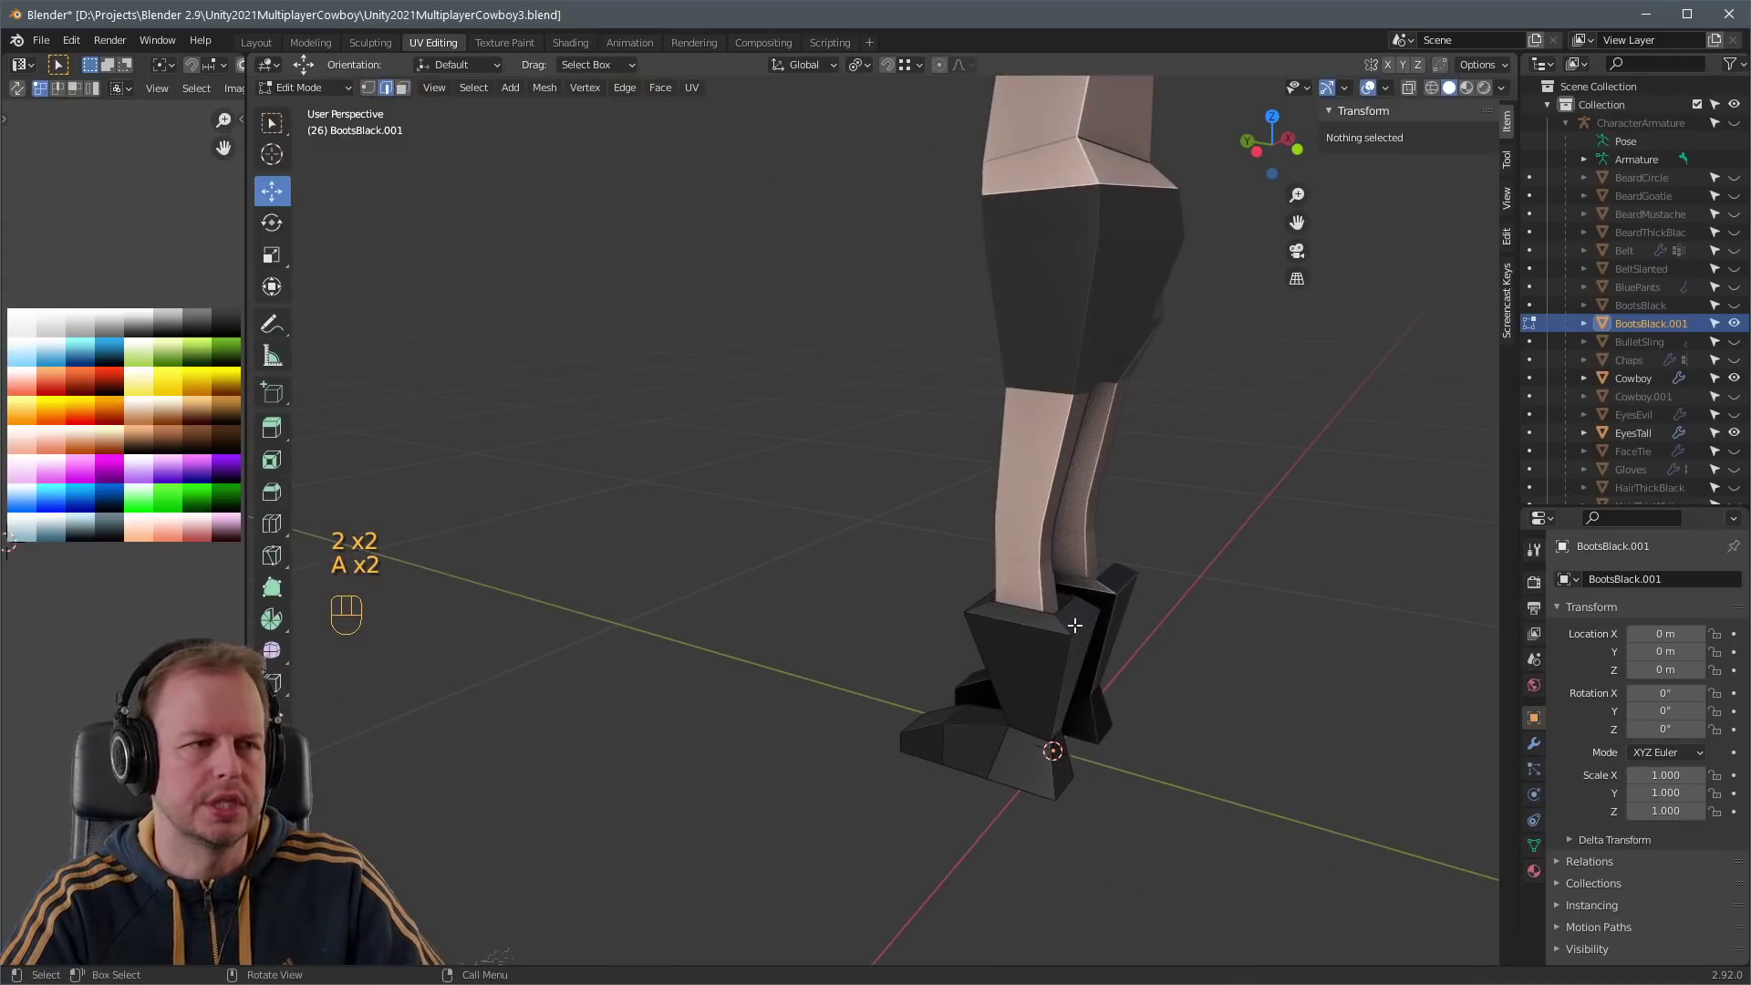
key(3)
click(1092, 623)
key(g)
key(g)
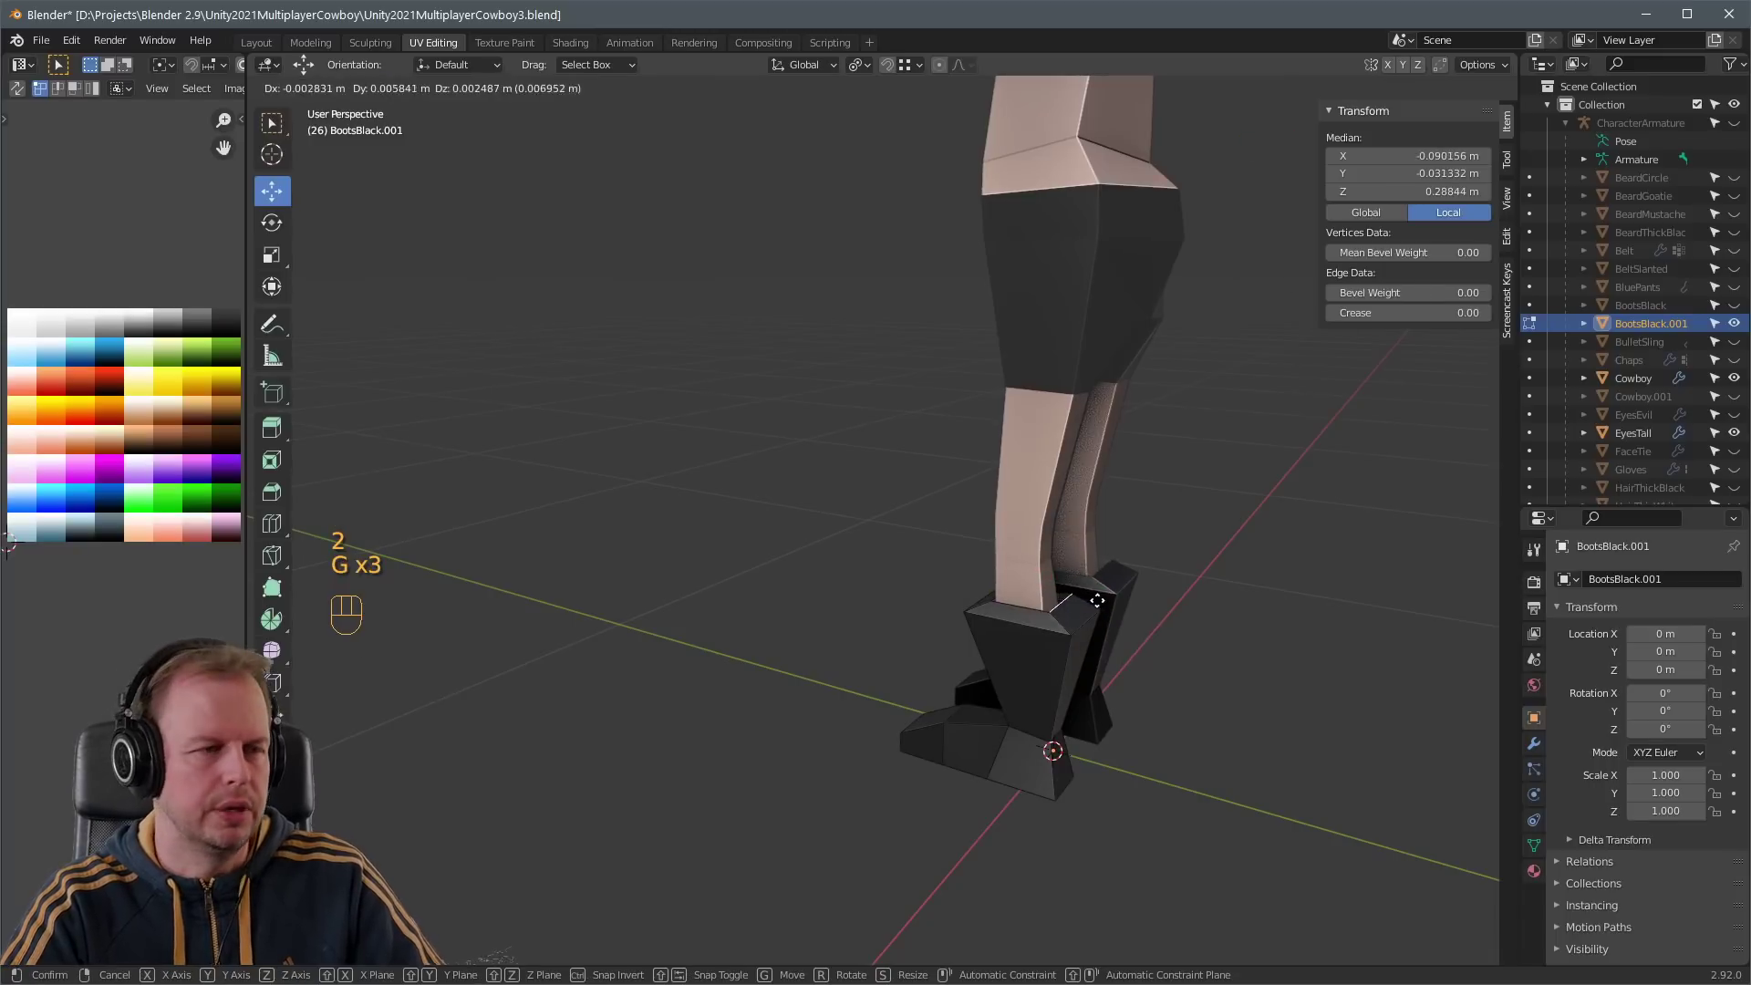
key(g)
click(1095, 592)
- Select all faces of the copied boots and shift their UVs onto the brown swatches
key(3)
key(a)
middle_drag(1020, 697, 1205, 607)
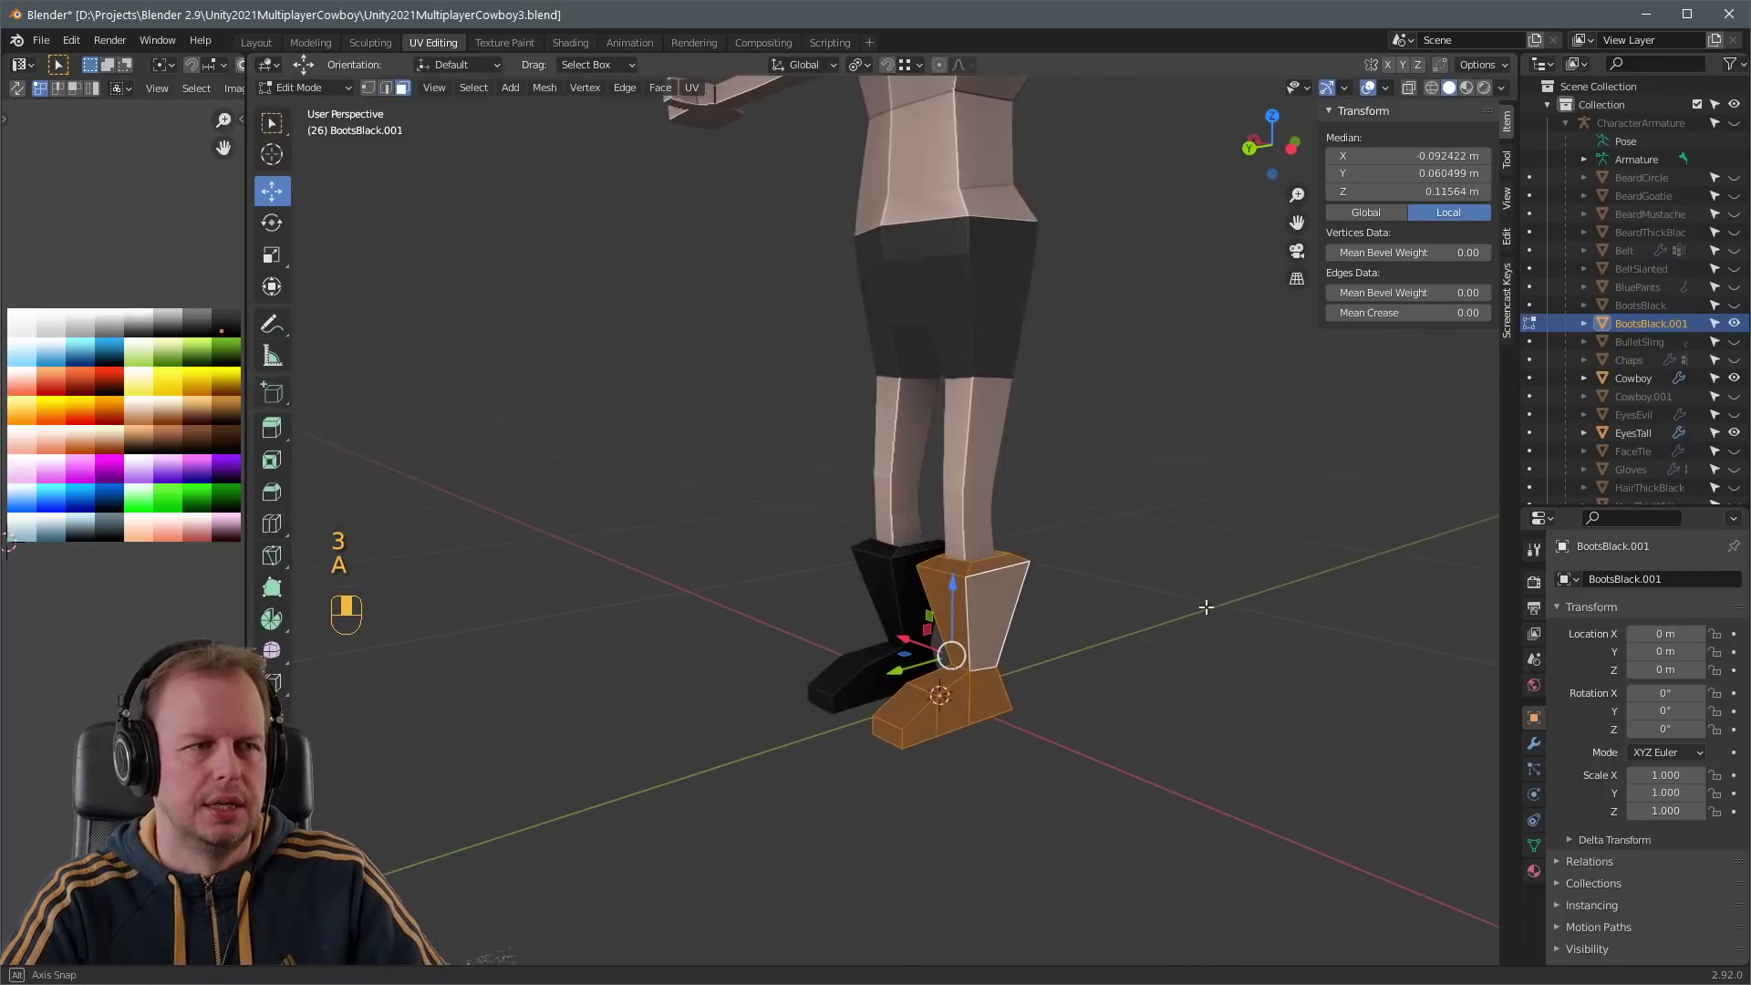
key(g)
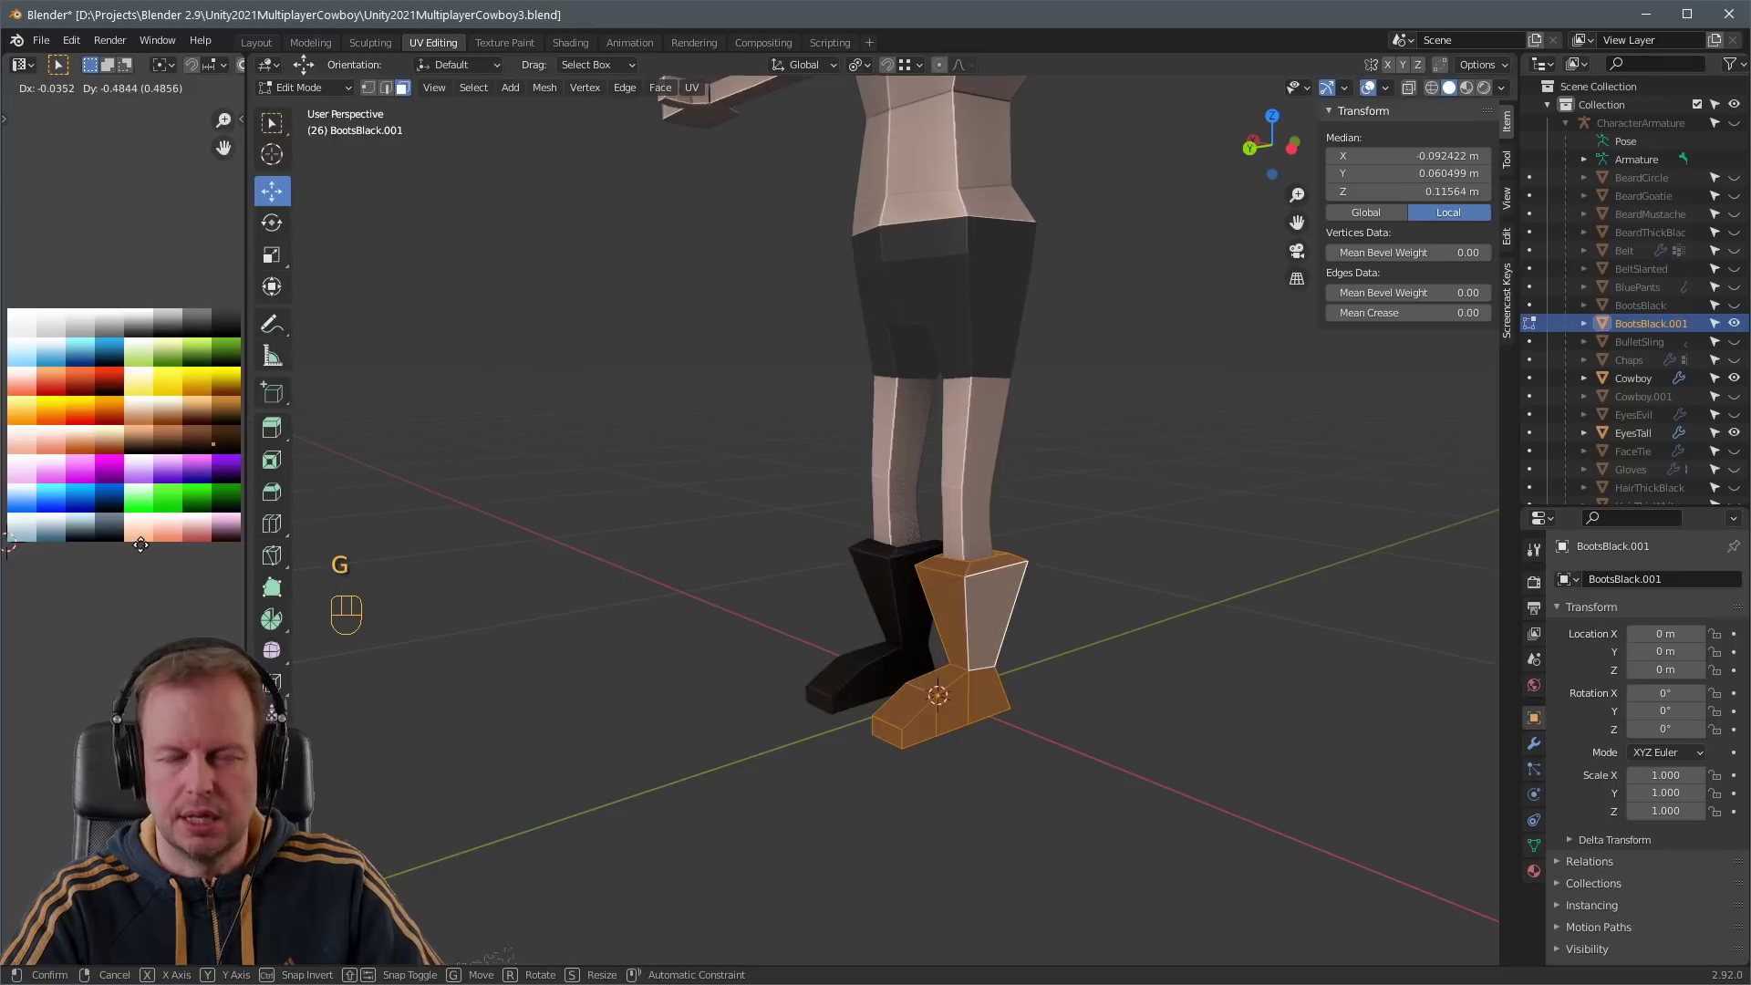
click(99, 539)
- Duplicate the boot's rear heel face in place, scale it to about 0.431, and extrude it backward into a spur
click(1073, 589)
middle_drag(1073, 590, 885, 597)
key(3)
click(1035, 792)
key(shift+d)
right_click(1085, 774)
key(s)
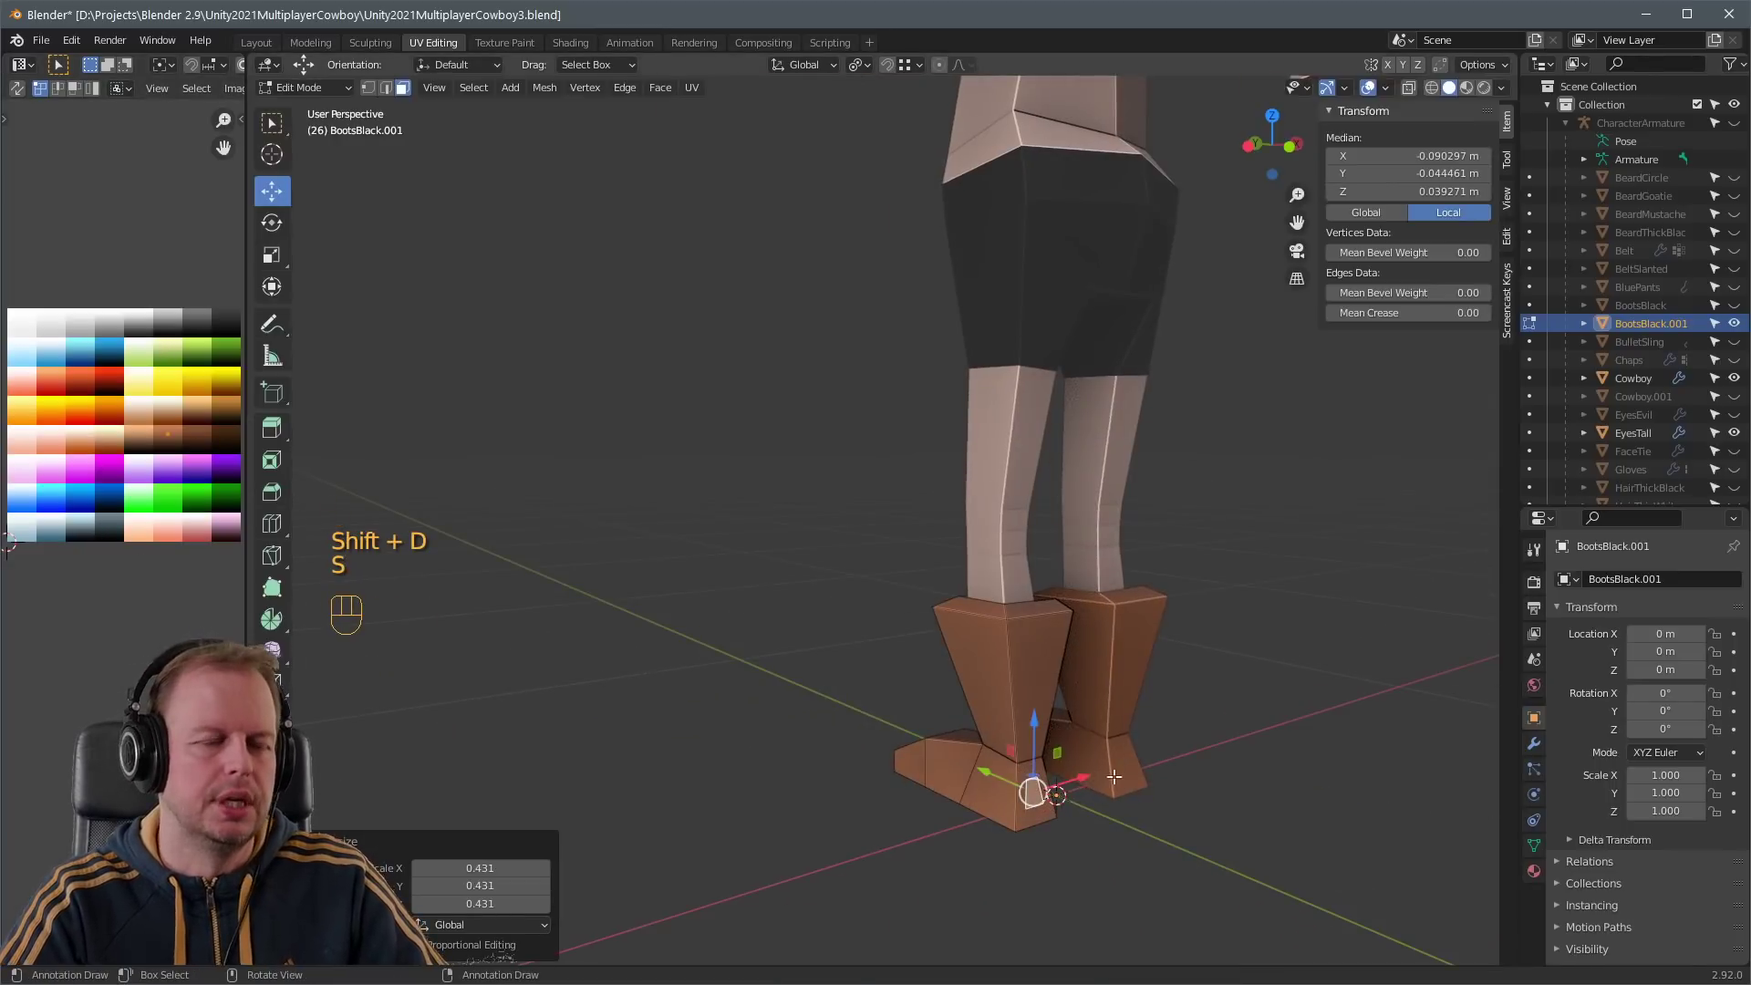
key(s)
click(1122, 780)
key(e)
click(1140, 782)
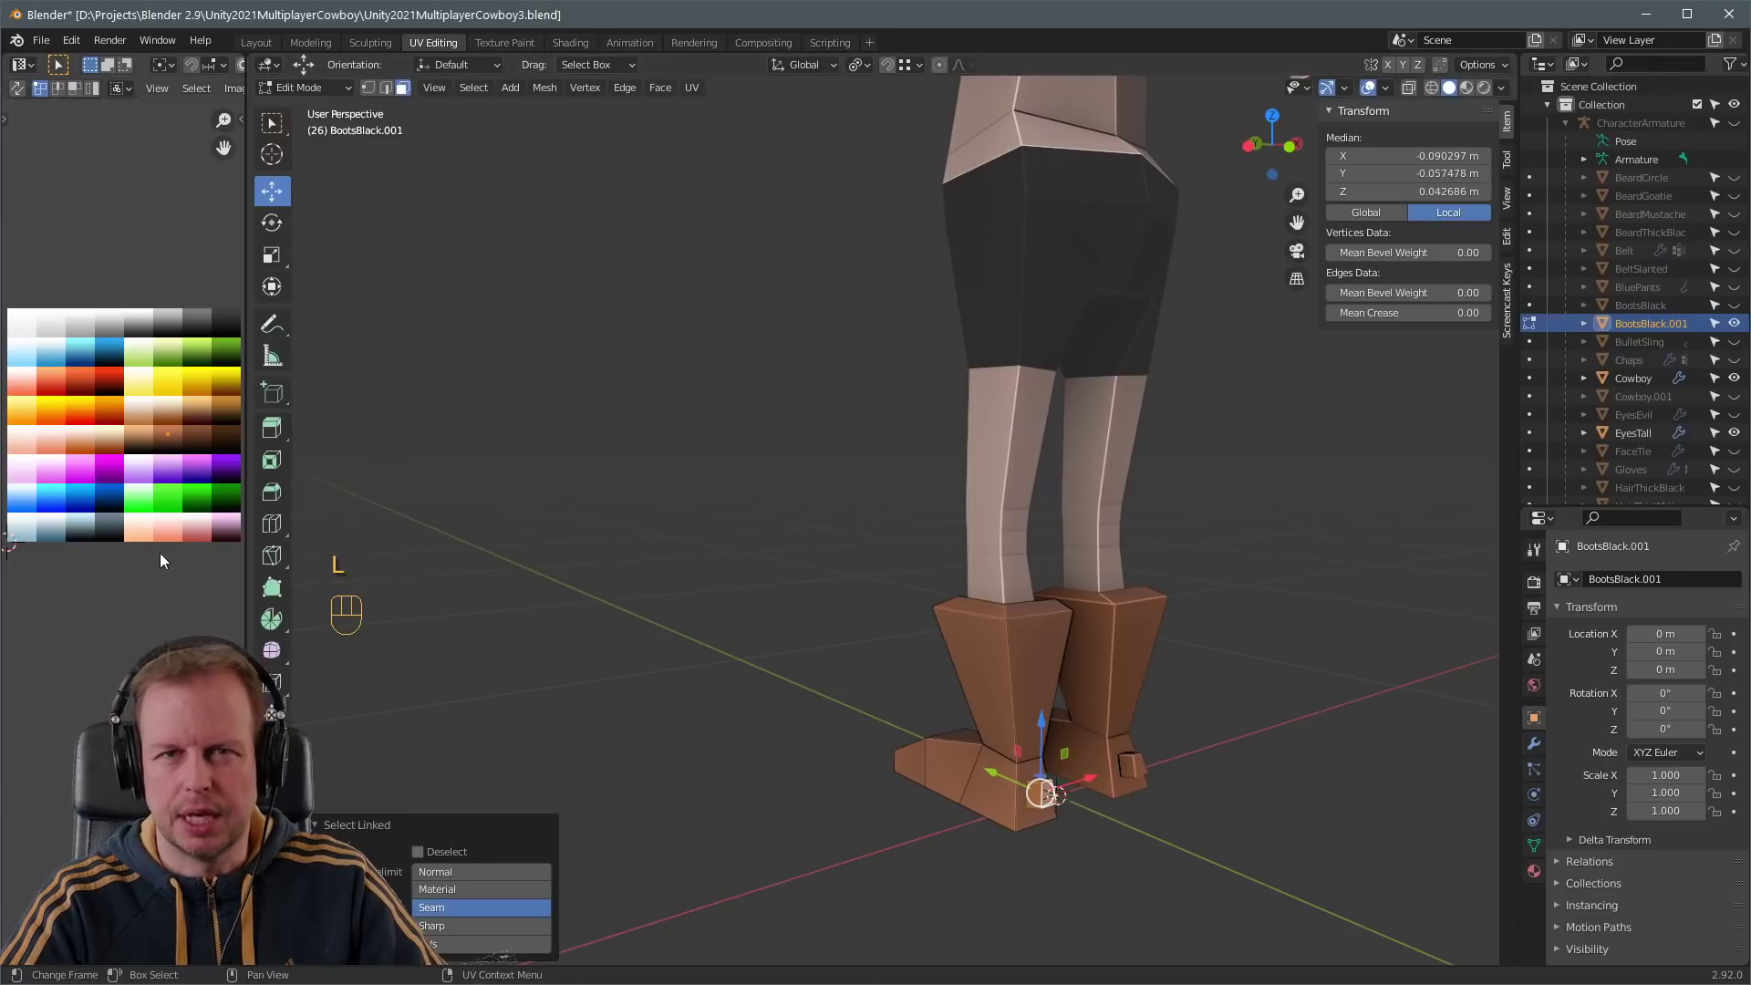
- Shift the spur's UVs onto a light grey swatch
click(157, 427)
click(817, 692)
scroll(817, 692, down, 4)
- Lower the two side edges of the boot's top rim, moving the inner one down about 0.031 m
middle_drag(818, 692, 992, 598)
scroll(1058, 662, up, 3)
key(2)
click(930, 587)
key(g)
click(947, 613)
click(787, 600)
key(g)
key(g)
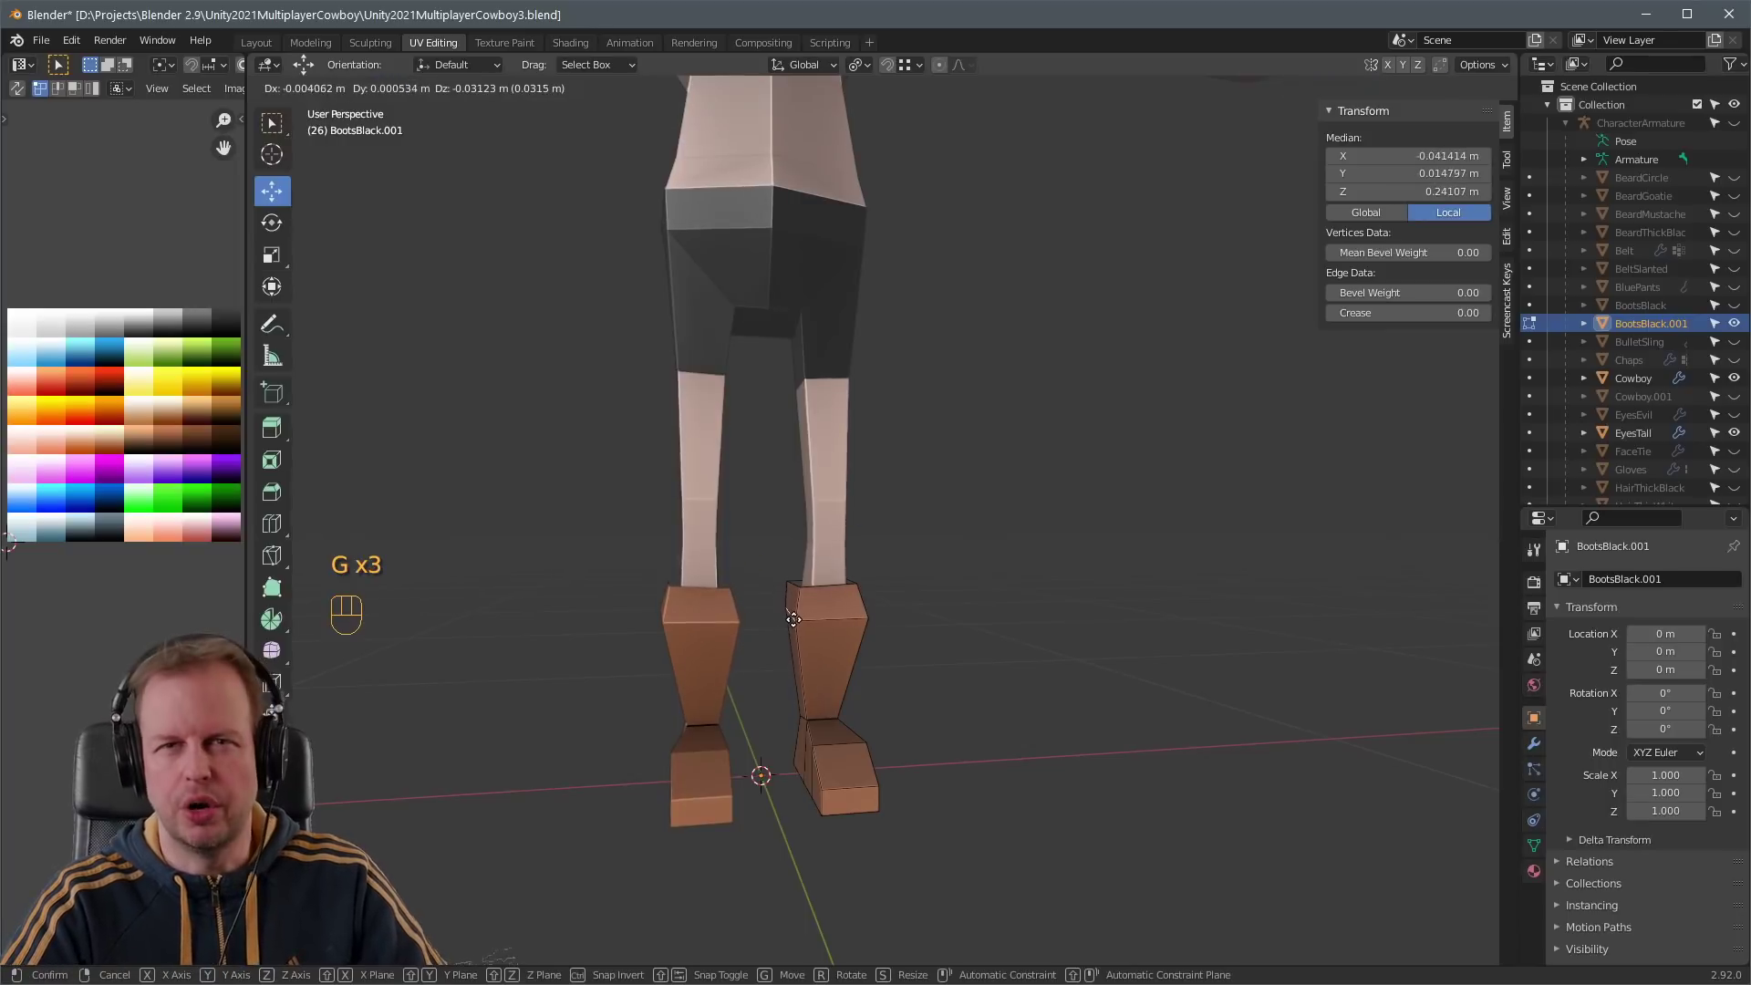
click(791, 619)
- Rename BootsBlack.001 as BootsBrown
middle_drag(791, 619, 965, 654)
scroll(1137, 727, down, 3)
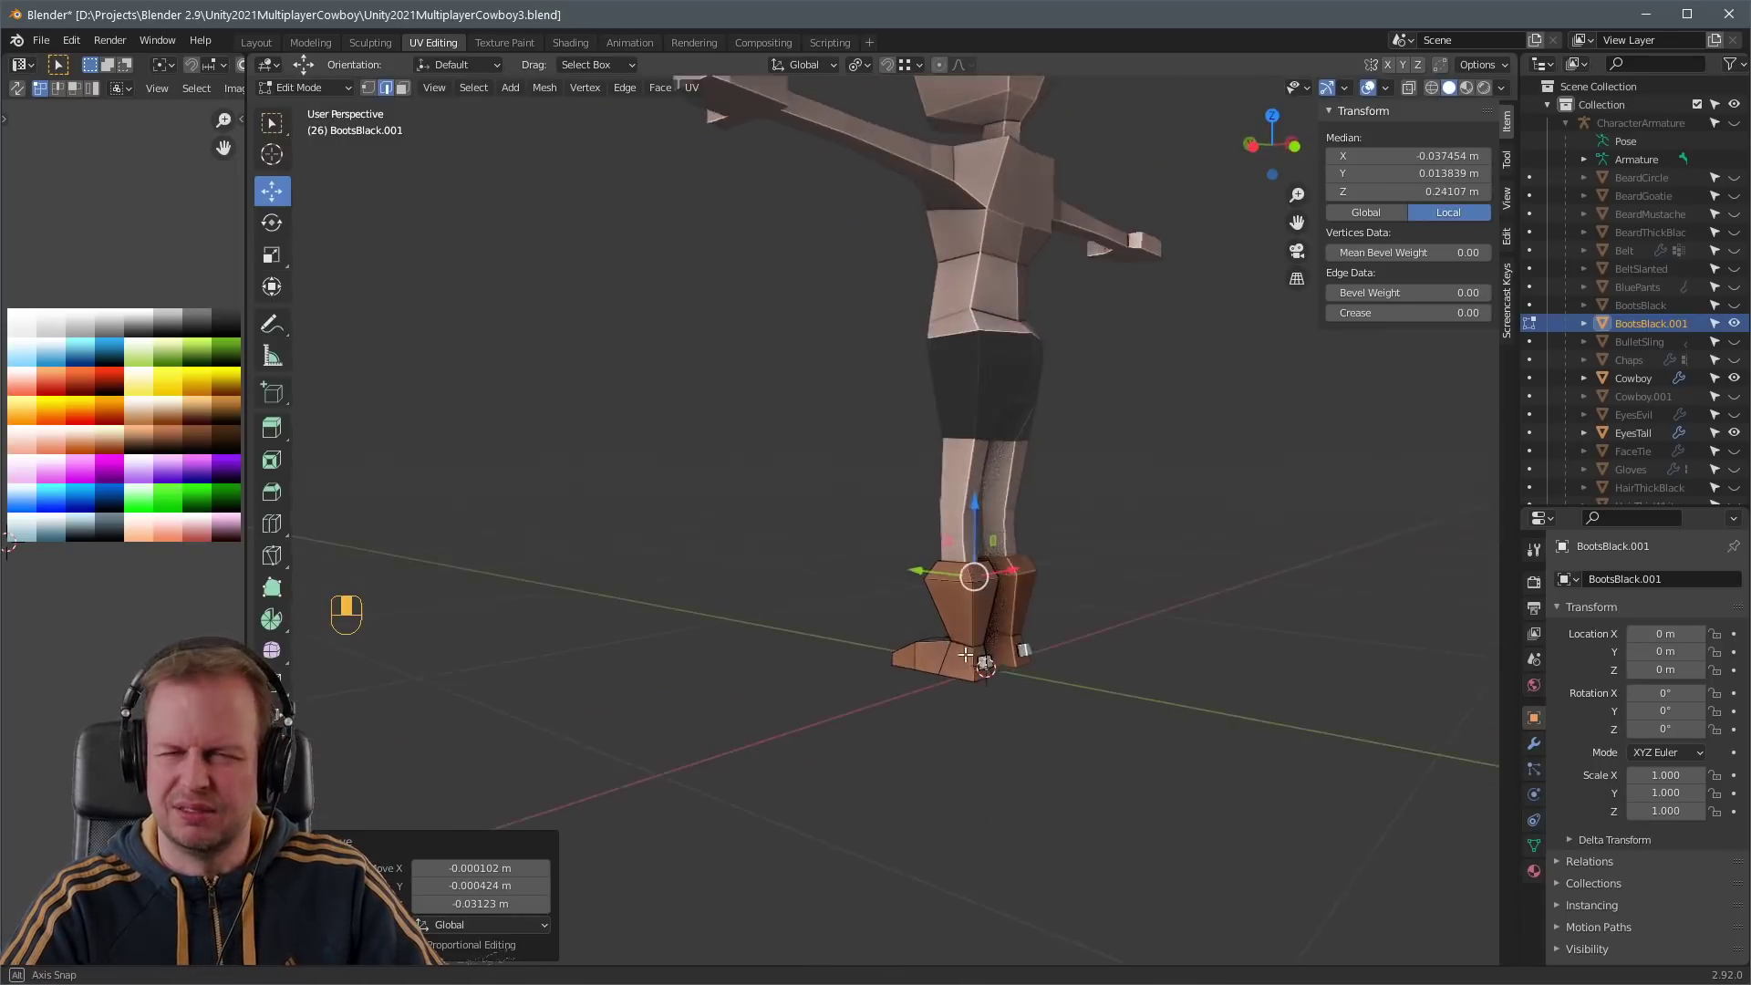
double_click(1647, 323)
scroll(1647, 315, down, 2)
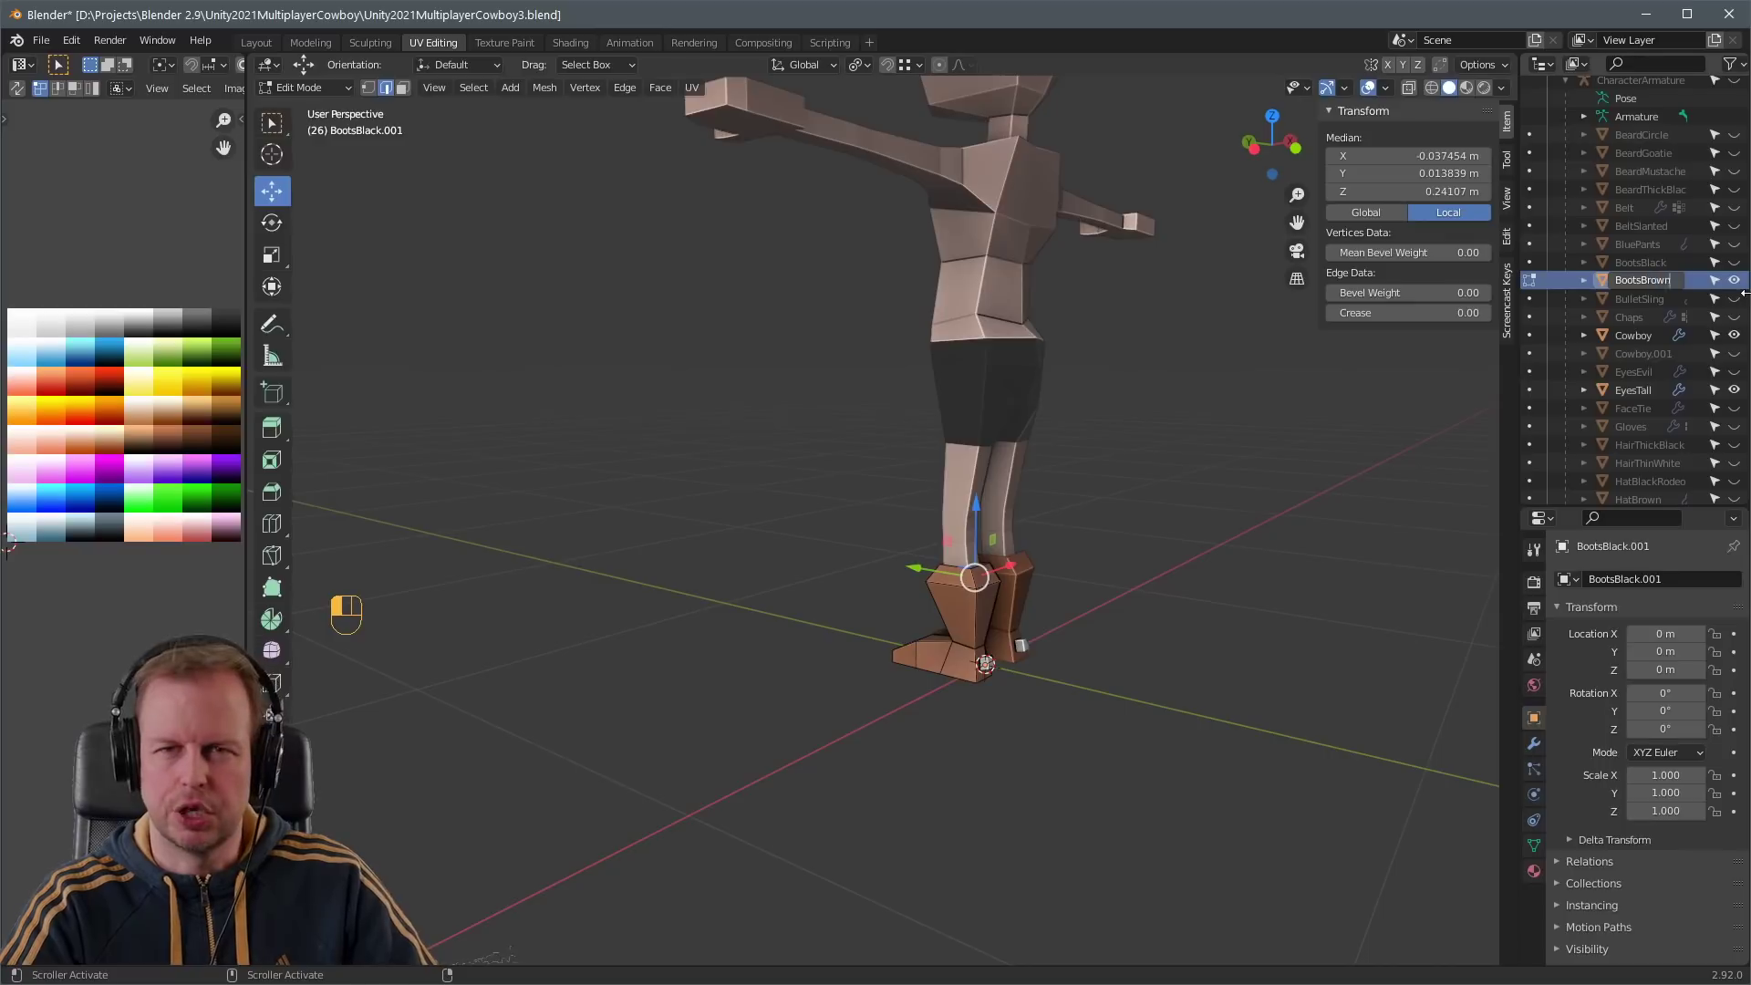
click(1306, 444)
- Show the character armature again, select it, and switch it to Pose Mode
scroll(1276, 447, down, 3)
middle_drag(1131, 457, 1263, 467)
scroll(1715, 164, up, 2)
click(1733, 124)
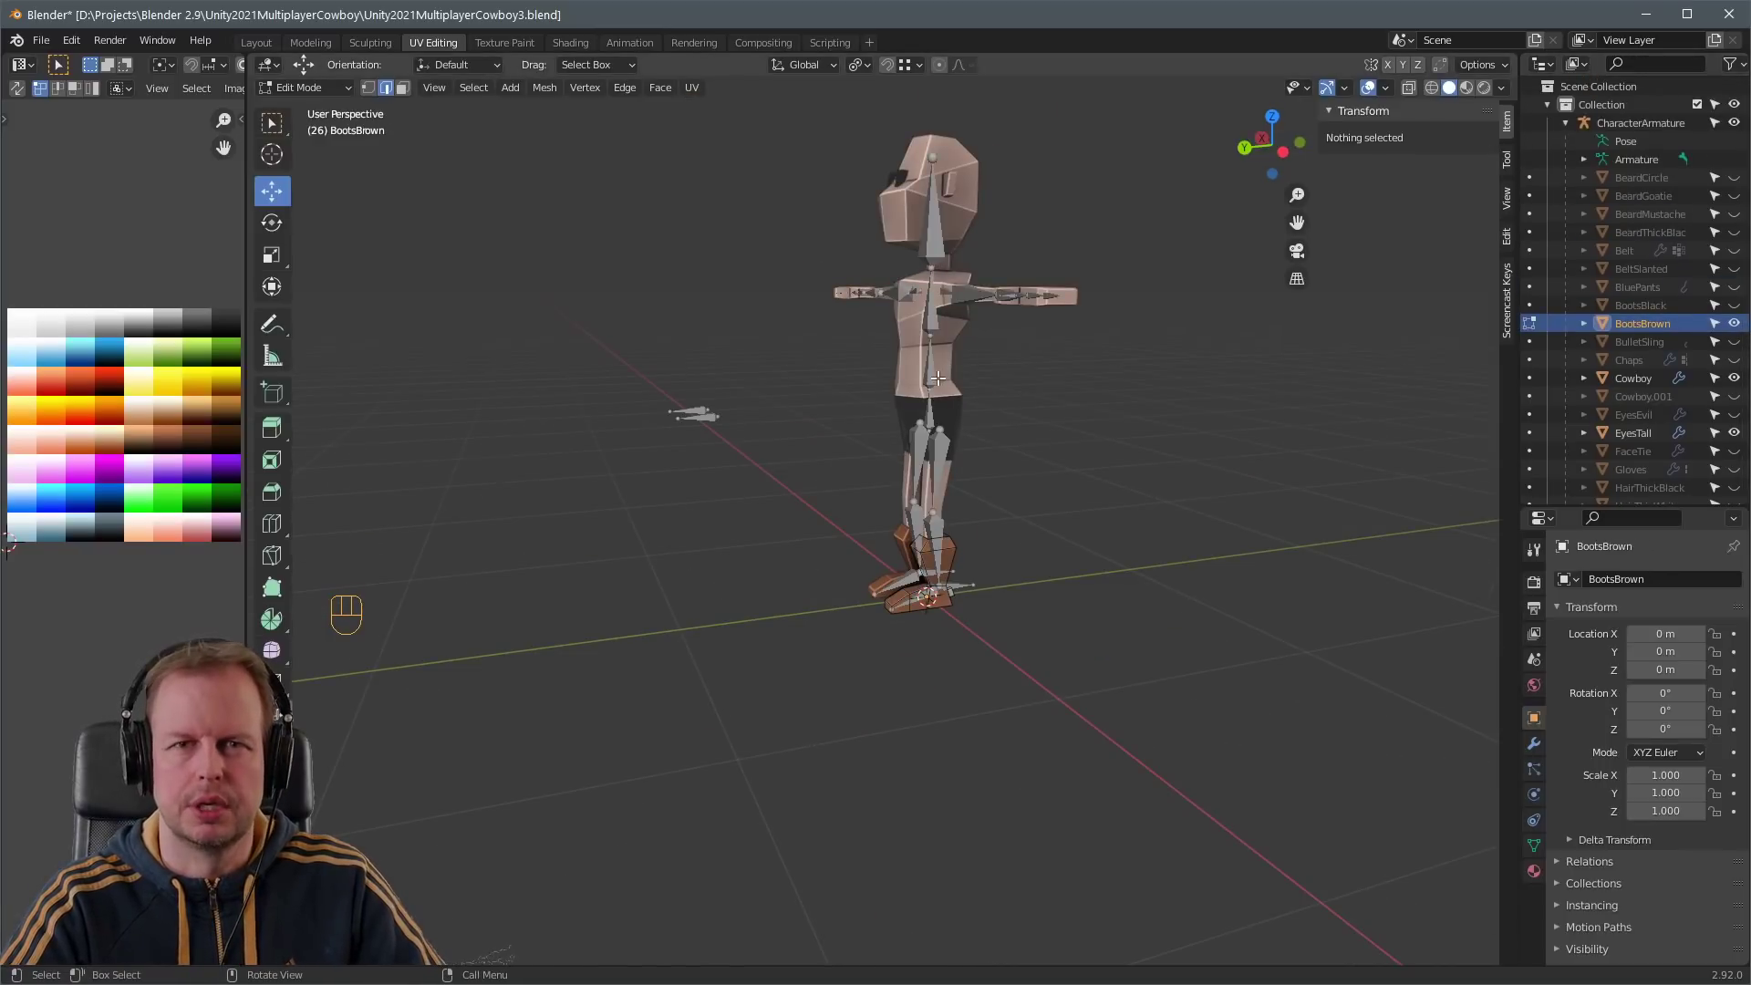
key(Tab)
click(930, 376)
key(Tab)
key(ctrl+Tab)
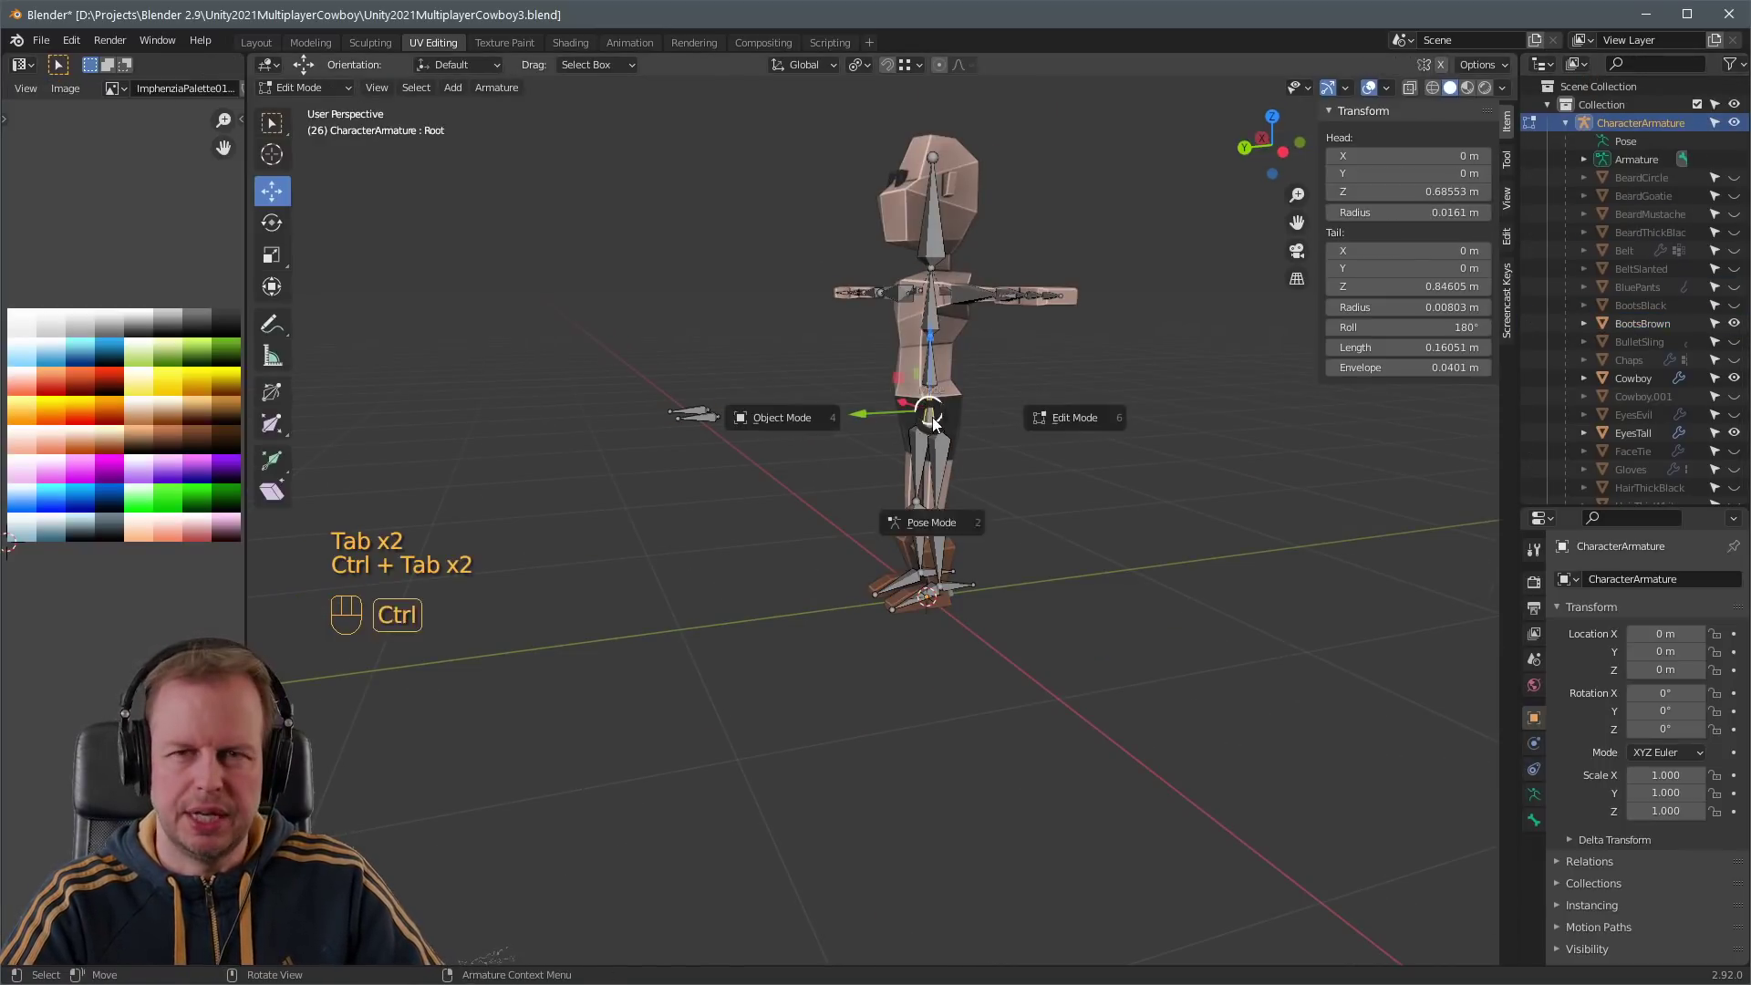
click(932, 523)
- Lower the Root bone so that the character crouches with bent knees
key(g)
click(1018, 456)
middle_drag(1020, 454, 938, 449)
- Move and rotate the IKLegTarget.L bone to lift the left foot forward and test the boot's deformation
click(977, 597)
key(g)
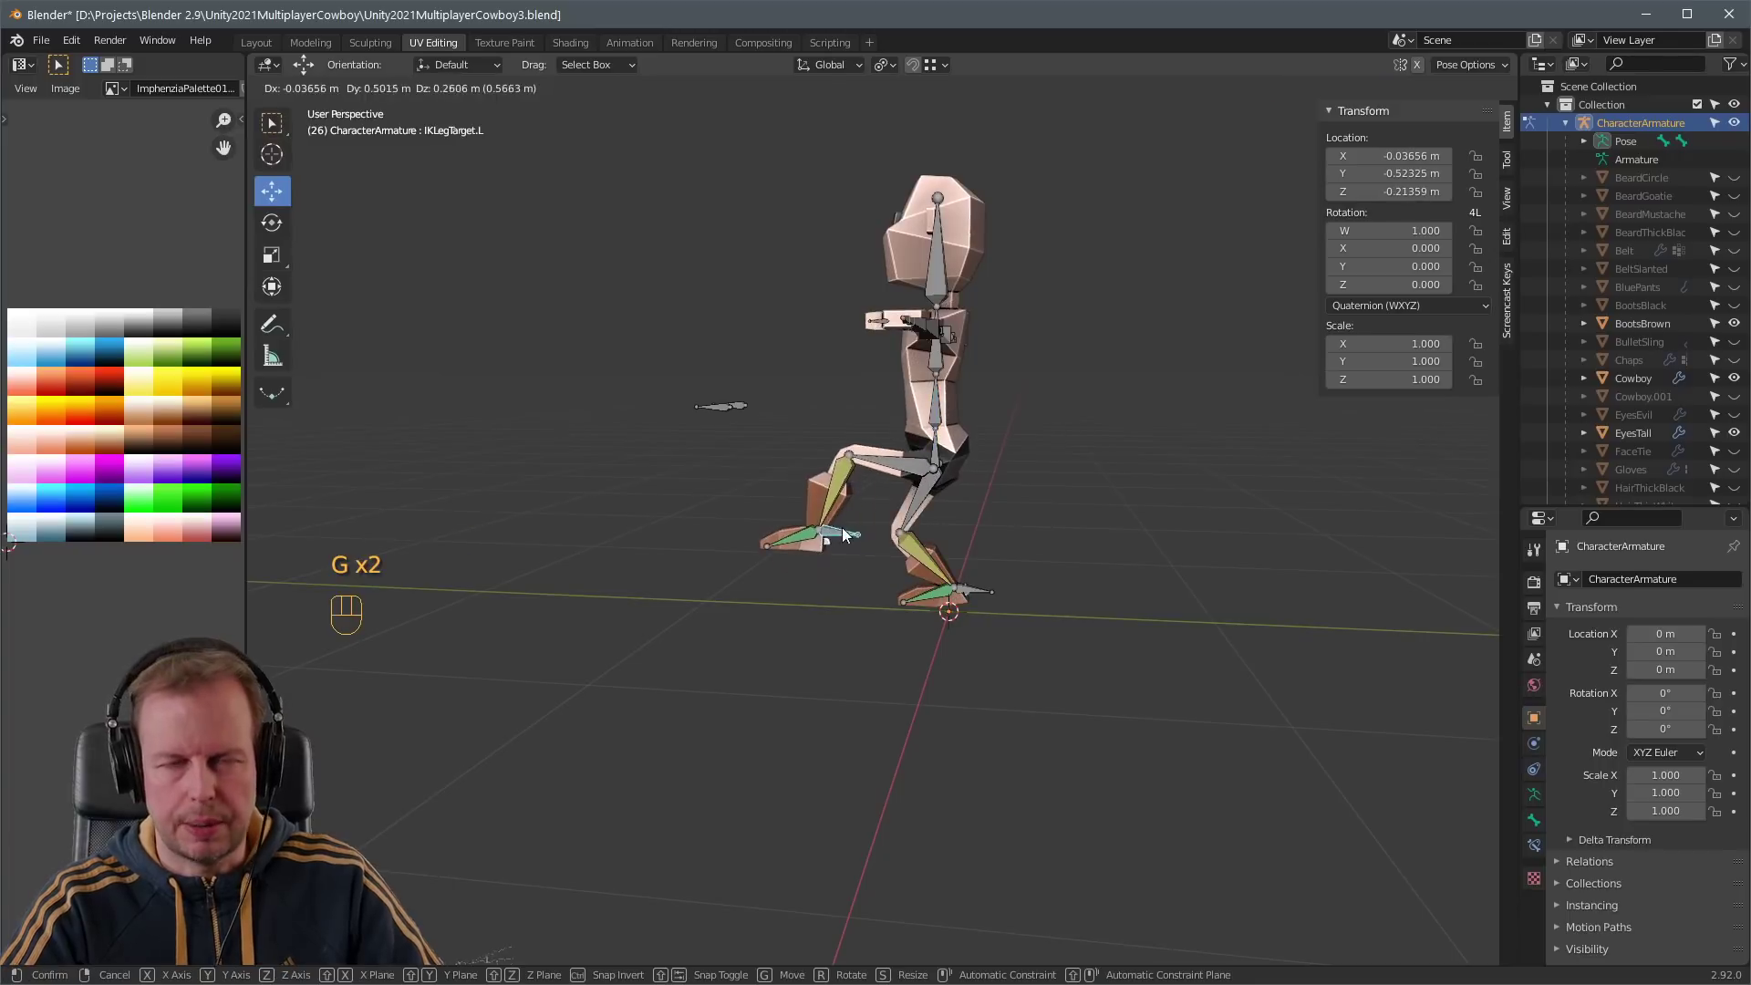
click(844, 535)
key(r)
click(854, 565)
key(g)
click(828, 520)
middle_drag(830, 516, 1213, 542)
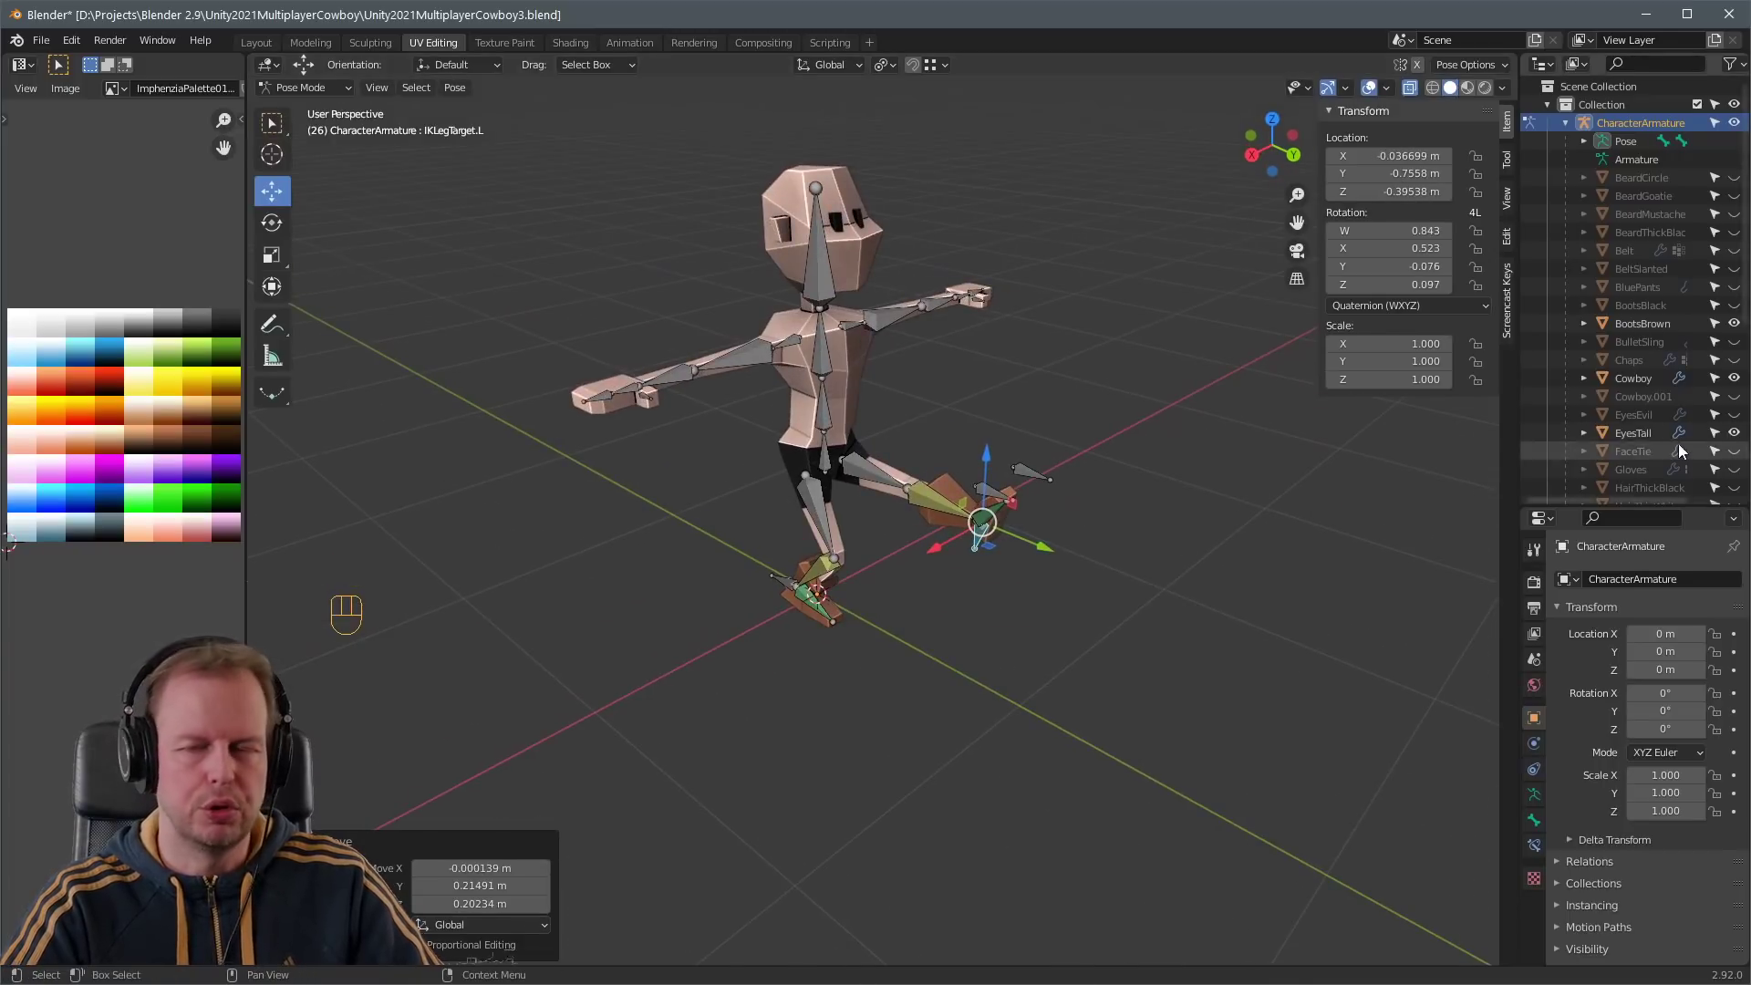
- Show the blue pants, clear the rotation and location of all bones, and return the armature to Object Mode
scroll(1696, 423, down, 5)
scroll(1694, 422, up, 5)
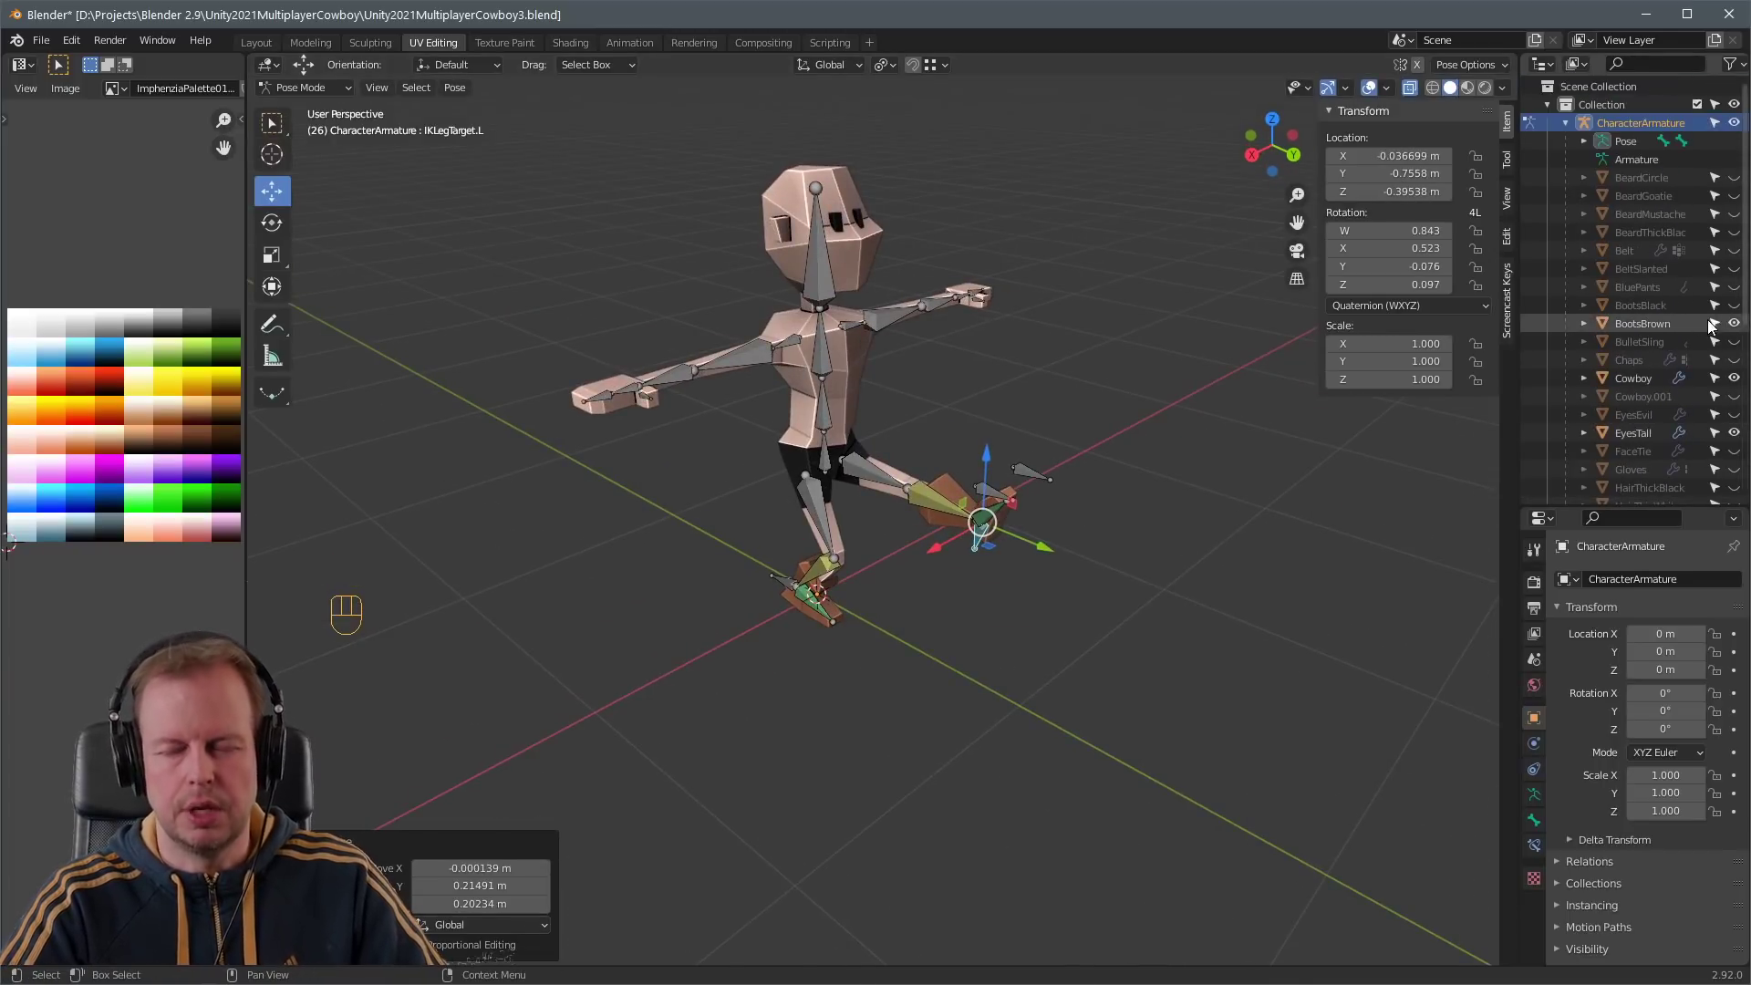
click(1735, 290)
mouse_move(1130, 463)
middle_down()
mouse_move(977, 421)
mouse_move(1144, 439)
middle_up()
key(a)
key(alt+r)
key(alt+g)
key(ctrl+Tab)
scroll(1041, 509, up, 5)
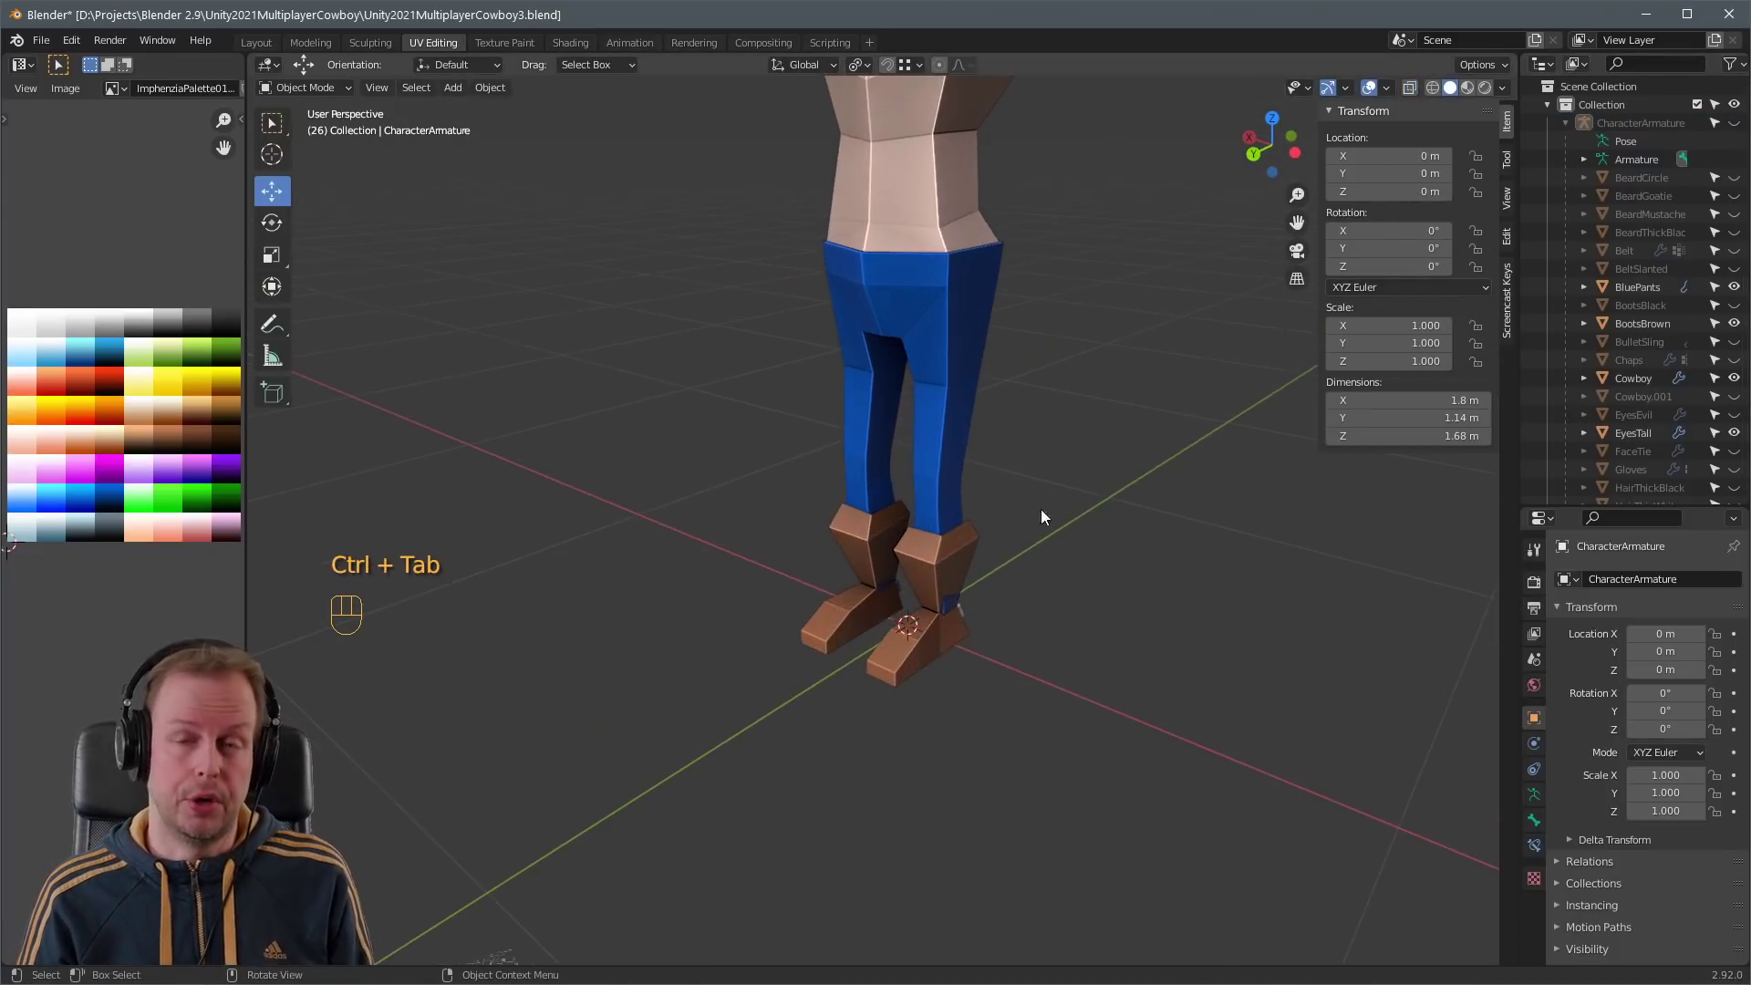
- Reshape the ankle area of BootsBrown in Edit Mode by moving its geometry outward to cover the pants
click(1072, 642)
key(Tab)
middle_drag(1076, 604, 1184, 638)
key(a)
key(a)
key(g)
click(1203, 692)
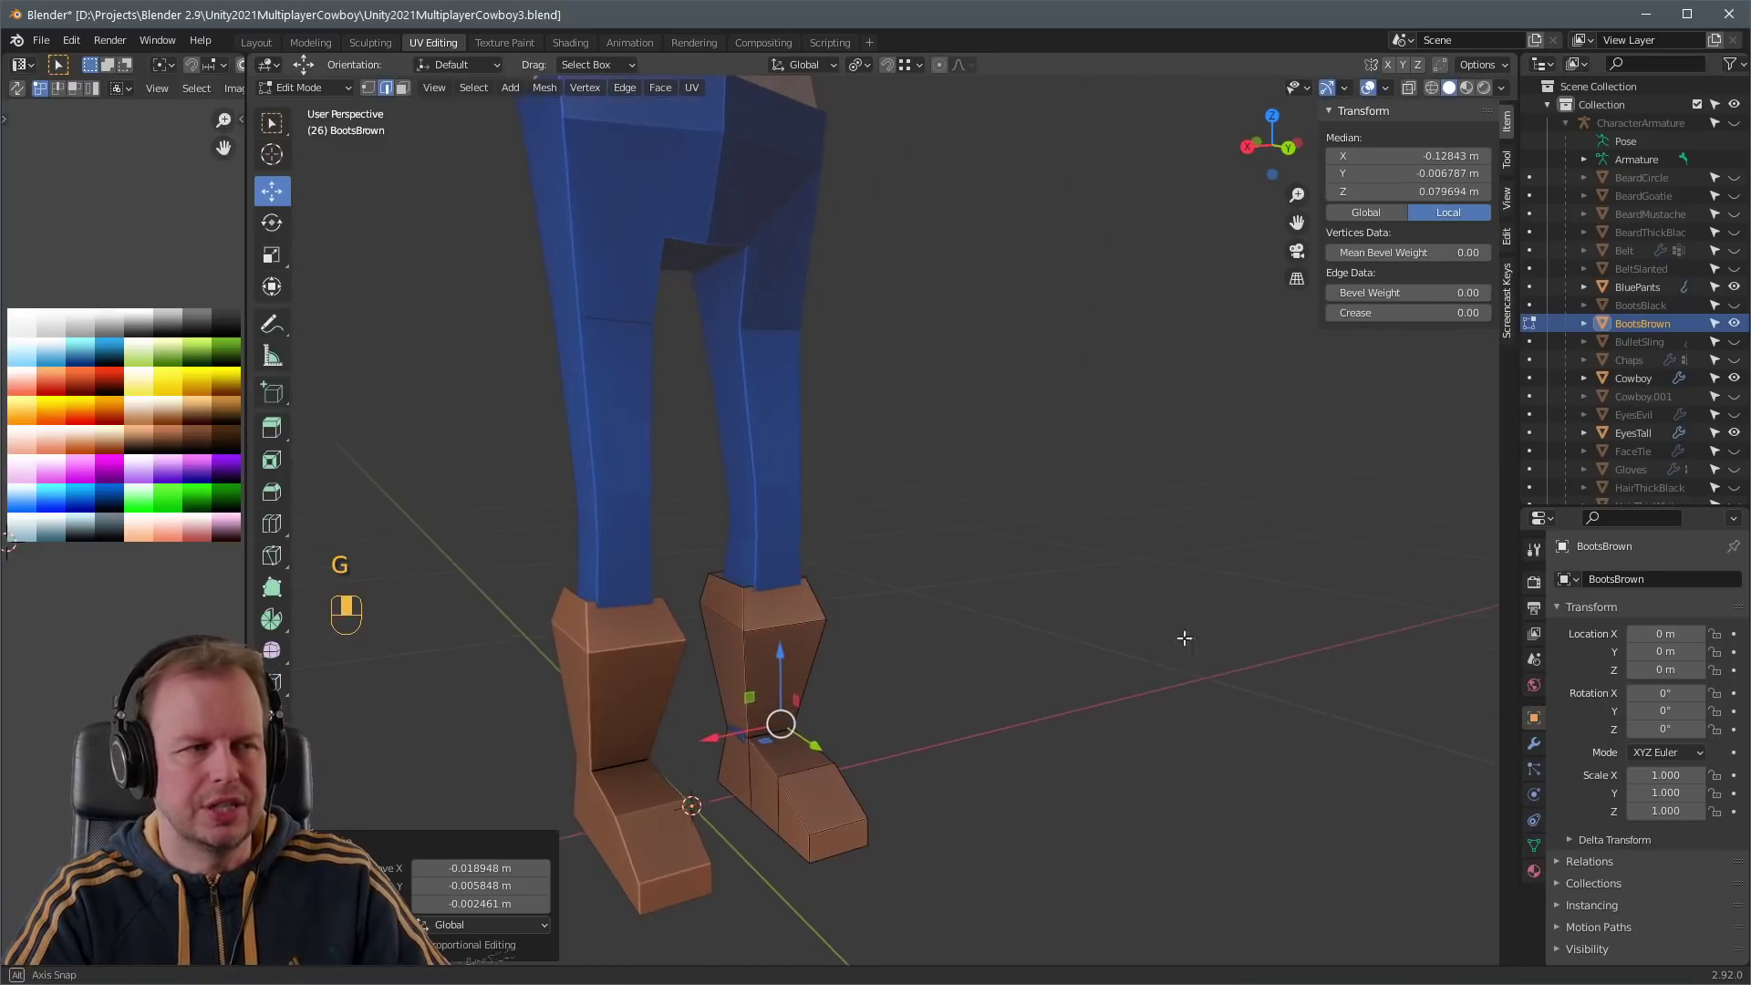
key(g)
click(1003, 670)
middle_drag(1003, 670, 916, 685)
key(g)
click(1041, 628)
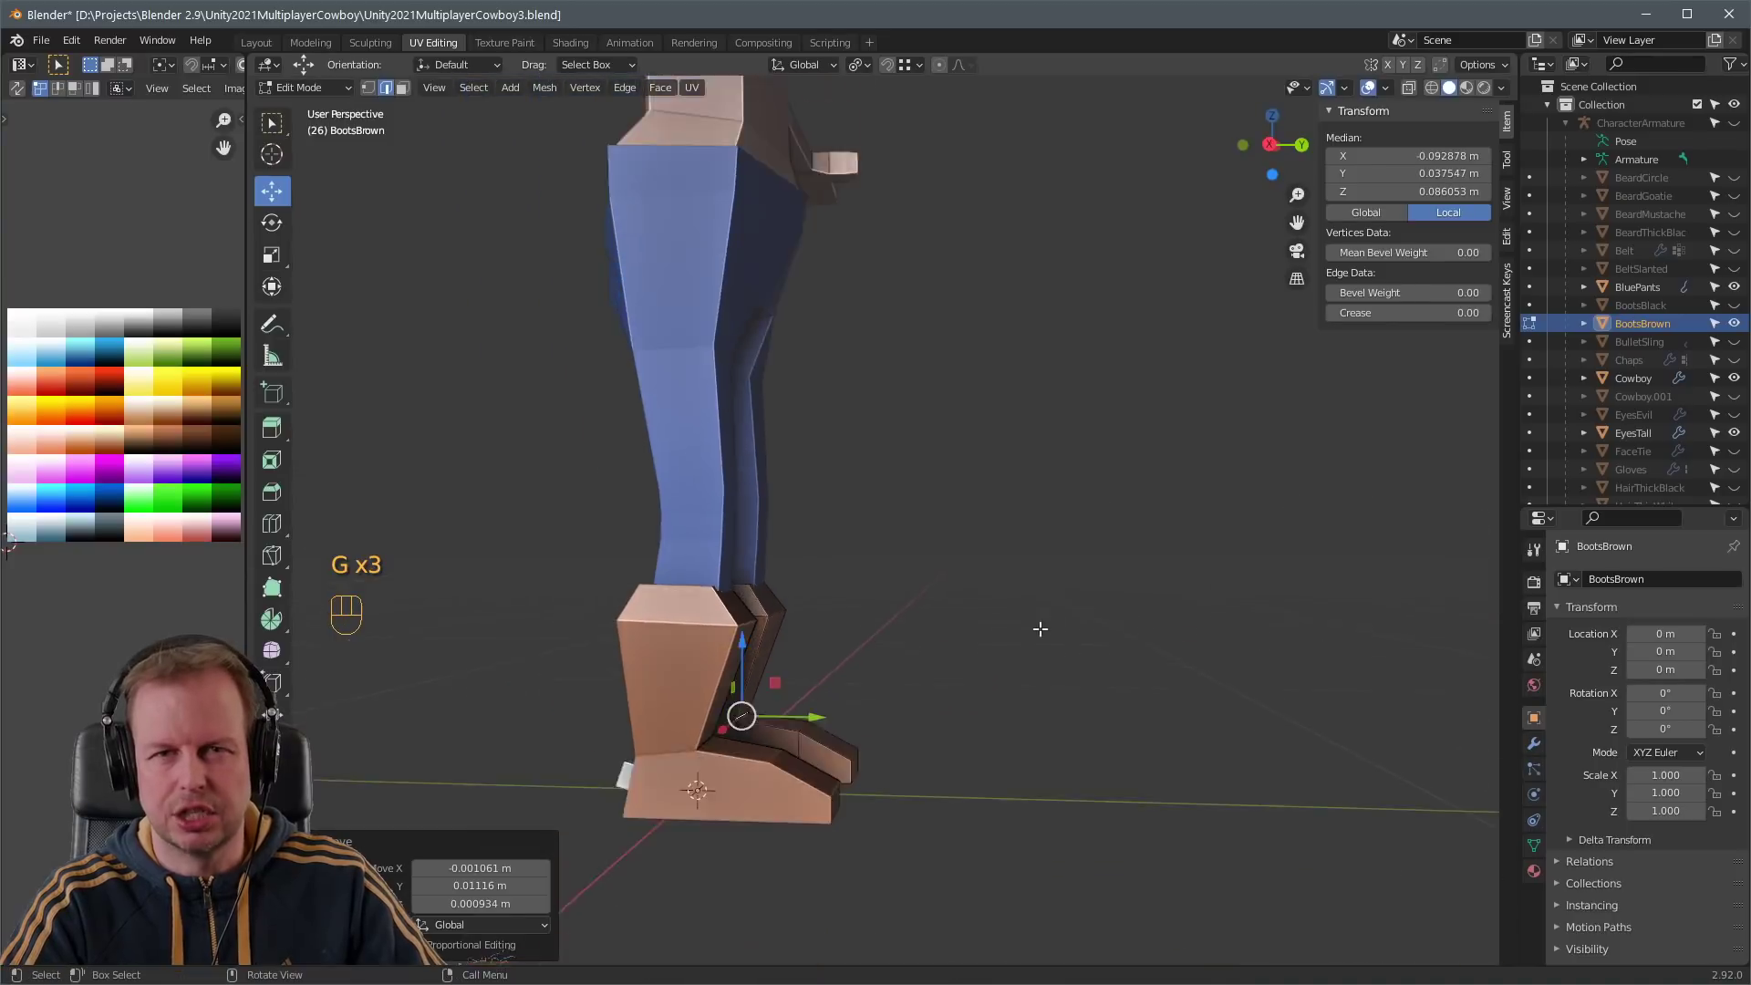
- Hide BootsBrown, show BootsBlack, and open the black boots in Edit Mode with nothing selected
middle_drag(1040, 629, 574, 597)
click(1734, 324)
click(1734, 306)
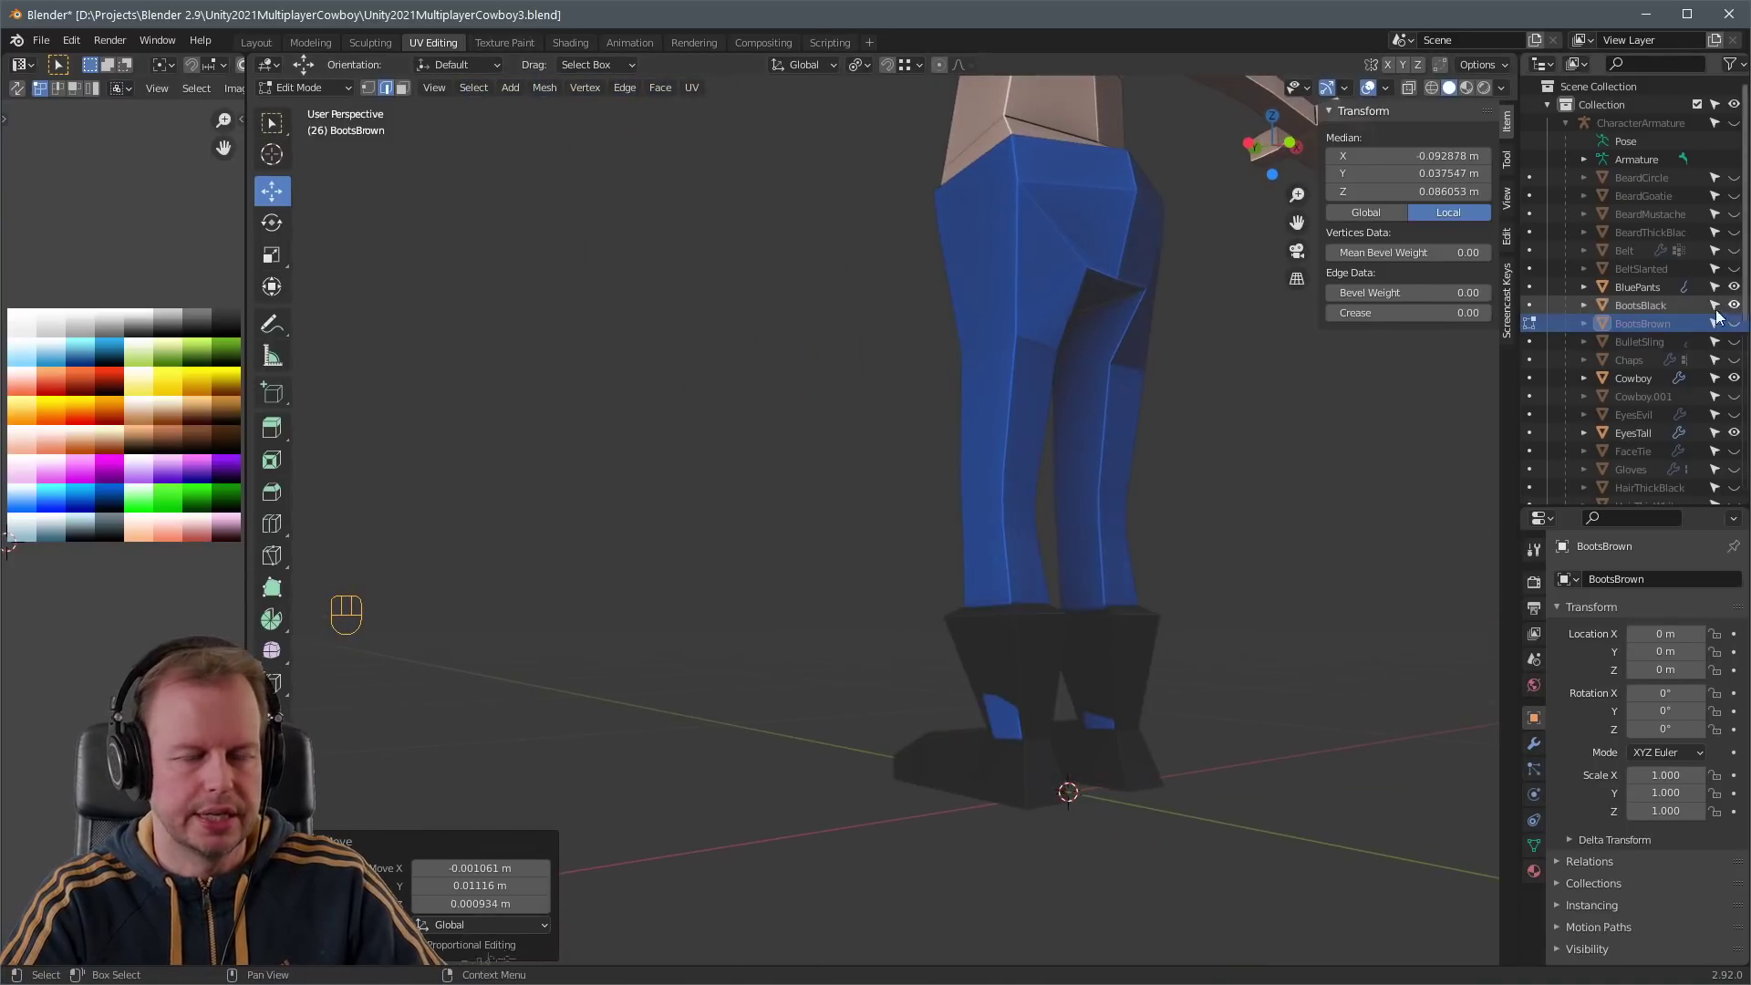
middle_drag(1423, 420, 1070, 793)
key(Tab)
key(2)
key(a)
key(a)
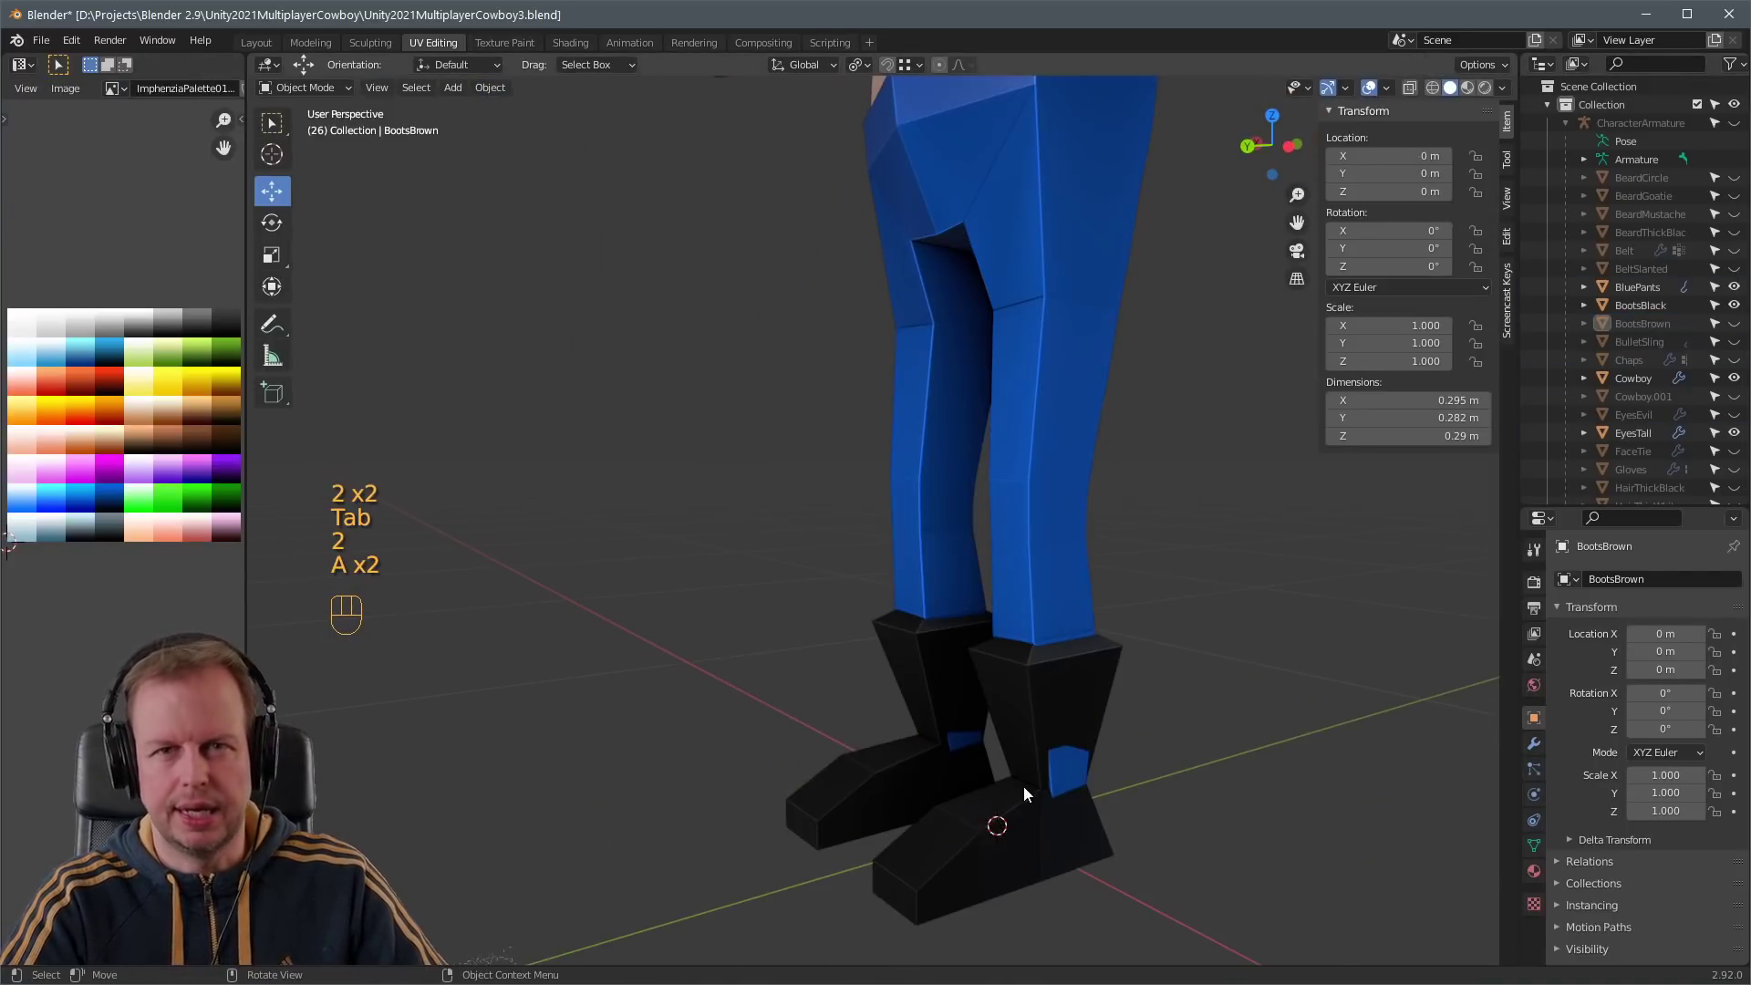
alt+click(1023, 787)
click(1044, 718)
key(Tab)
- Move the ankle geometry of BootsBlack so that the blue pants stop poking through, and leave Edit Mode
key(Tab)
key(Tab)
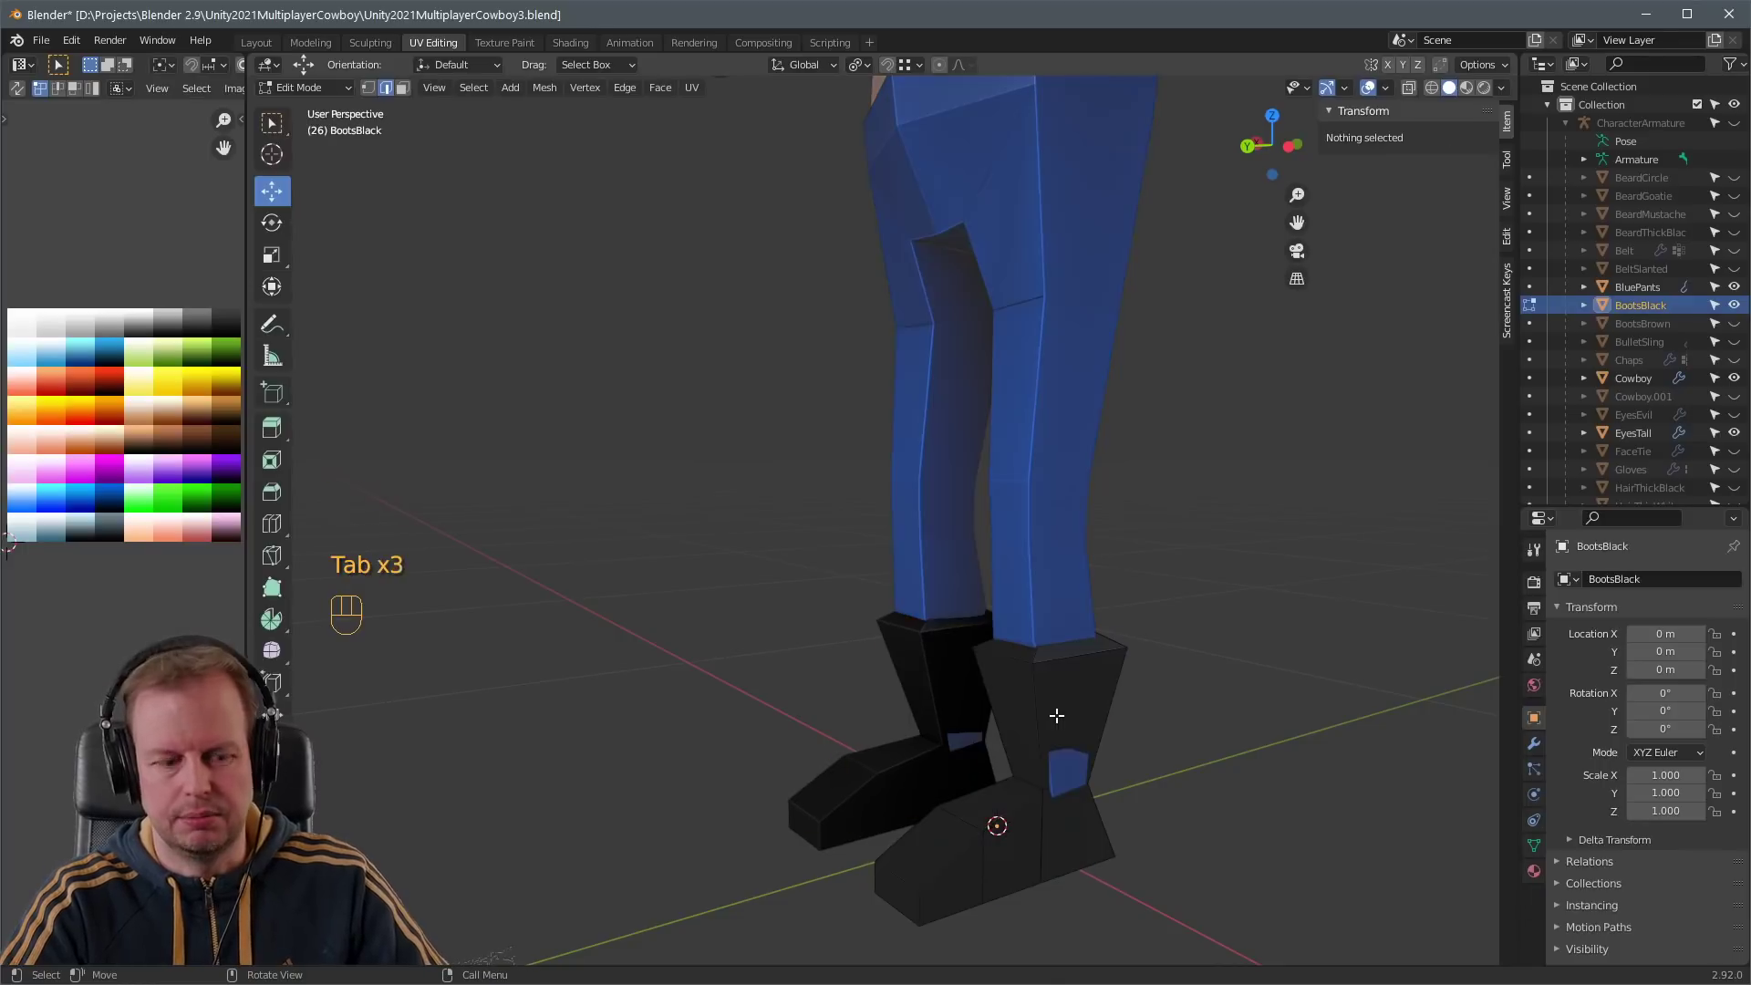
alt+click(1061, 783)
middle_drag(1063, 783, 1168, 750)
key(g)
right_click(1023, 764)
click(976, 762)
drag(919, 749, 931, 753)
middle_drag(939, 751, 1105, 751)
click(711, 770)
drag(668, 776, 655, 779)
key(Tab)
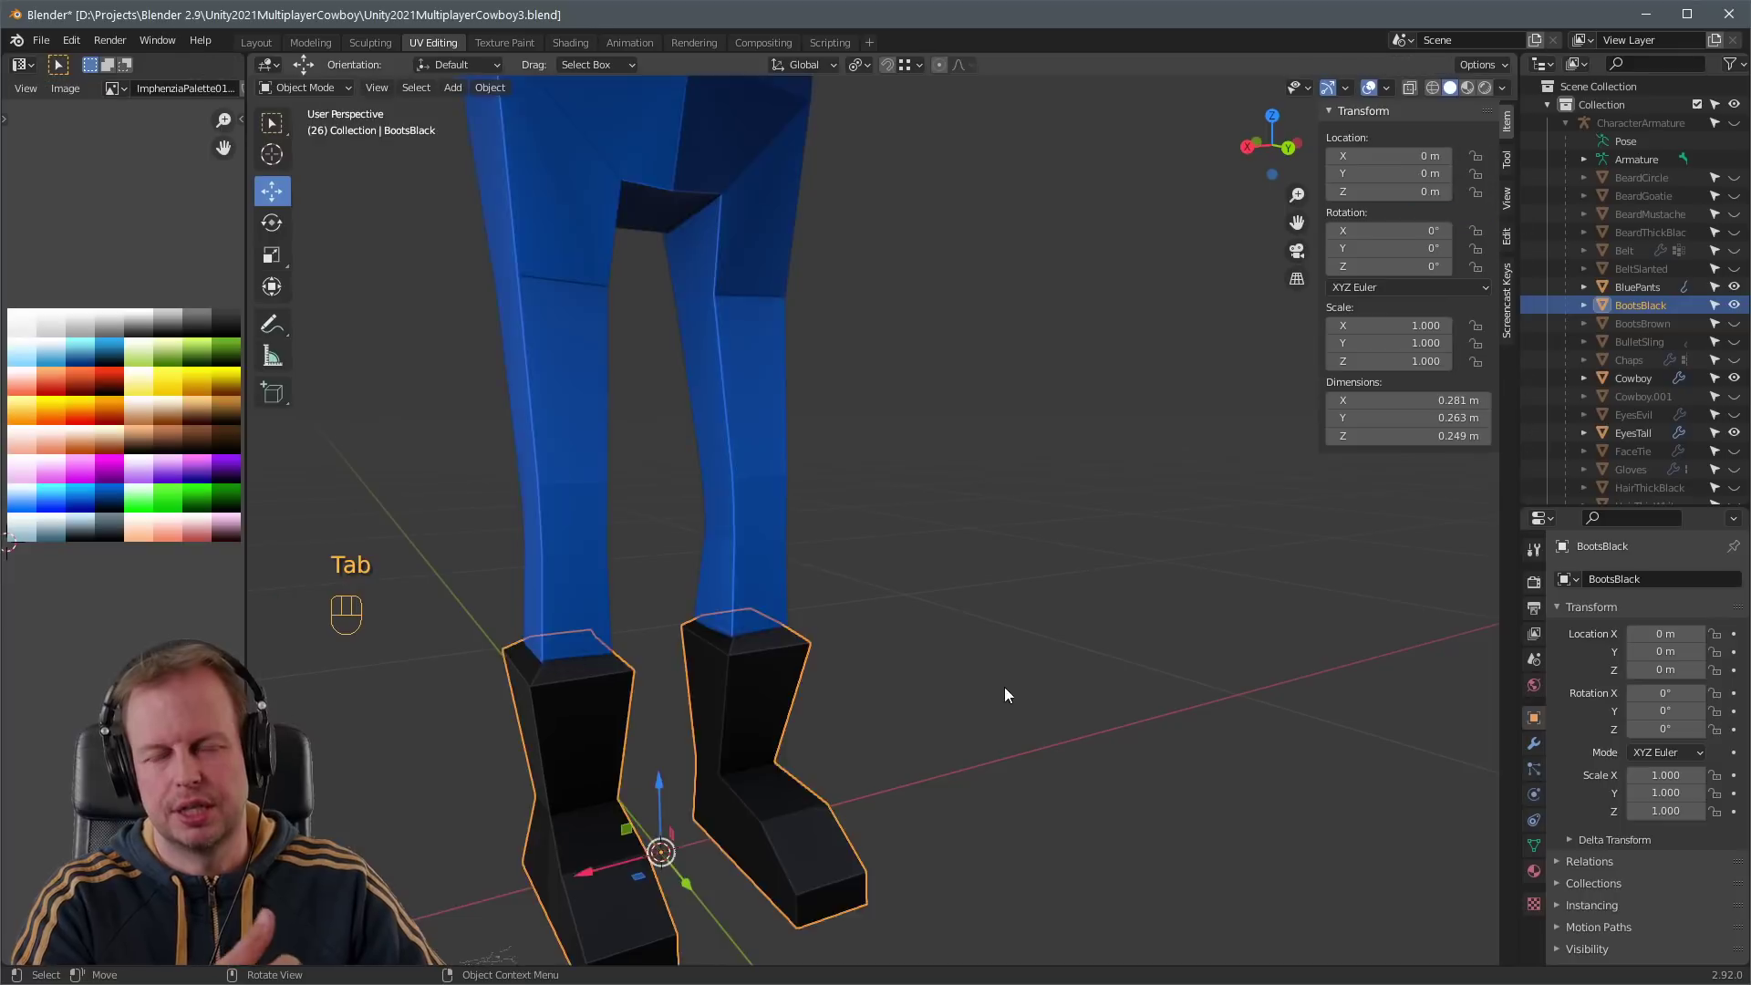
- Duplicate BootsBlack in place and hide the original black boots and the blue pants
middle_drag(1004, 686, 620, 620)
scroll(911, 602, down, 3)
scroll(933, 596, up, 4)
middle_drag(936, 598, 1094, 643)
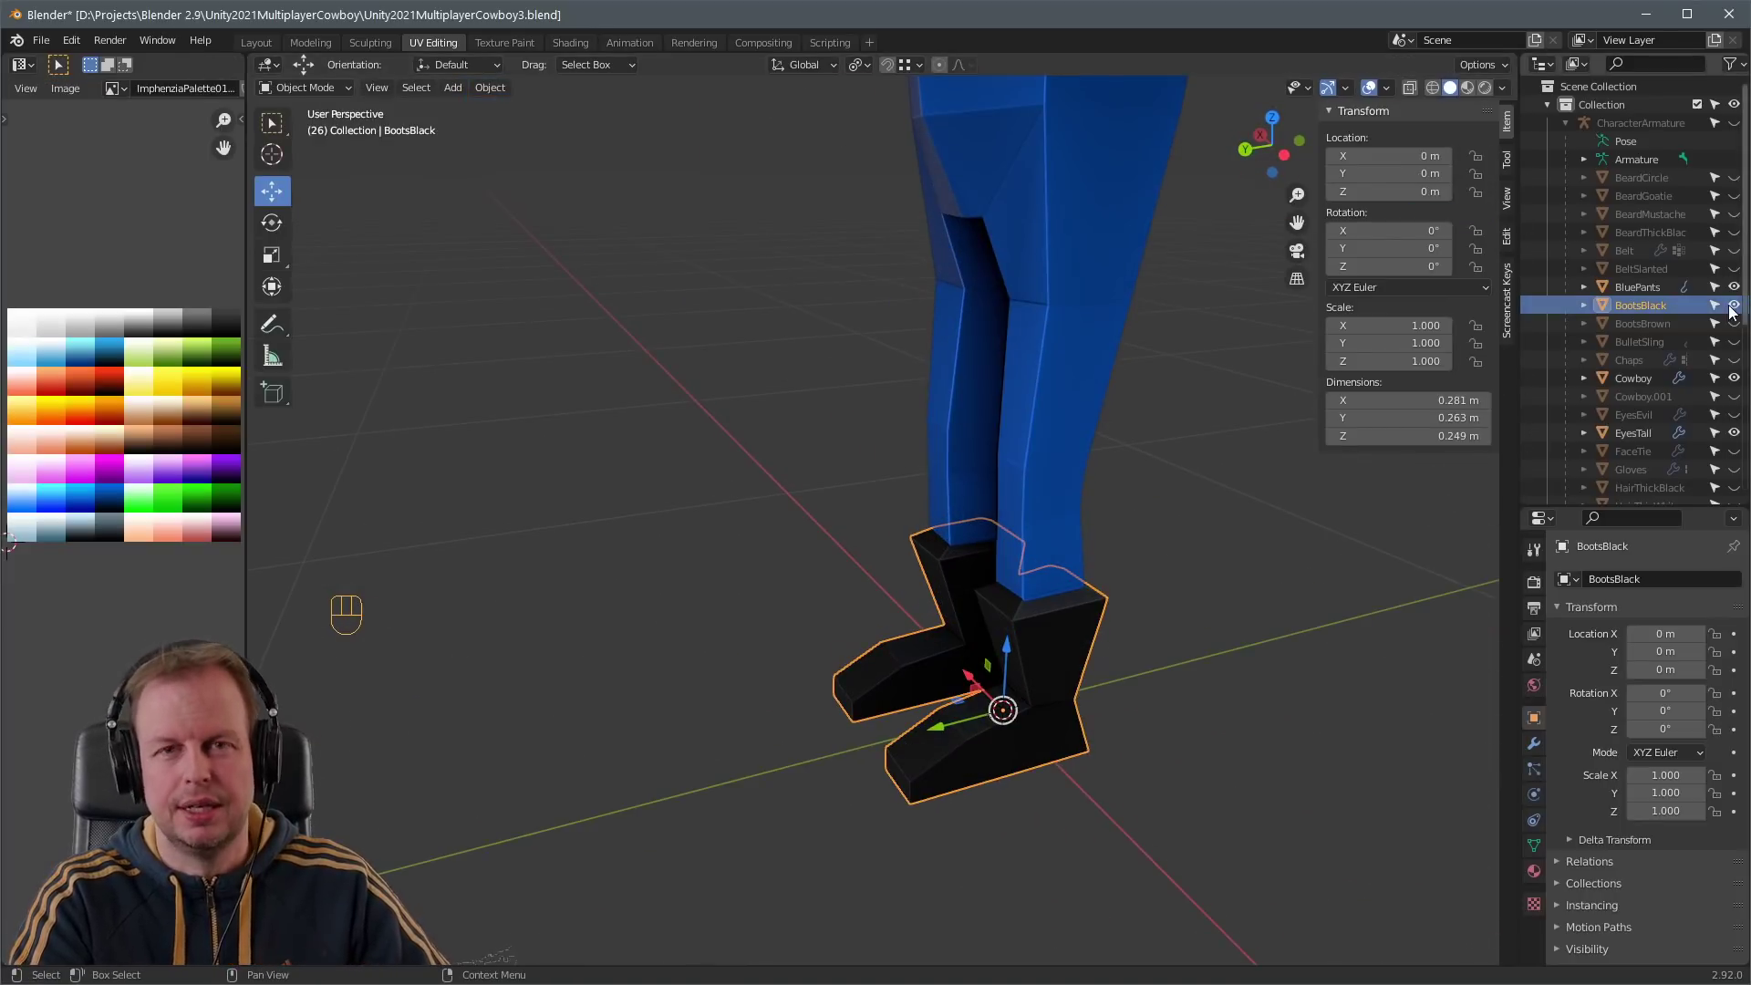
key(Tab)
key(Tab)
key(shift+d)
right_click(1073, 660)
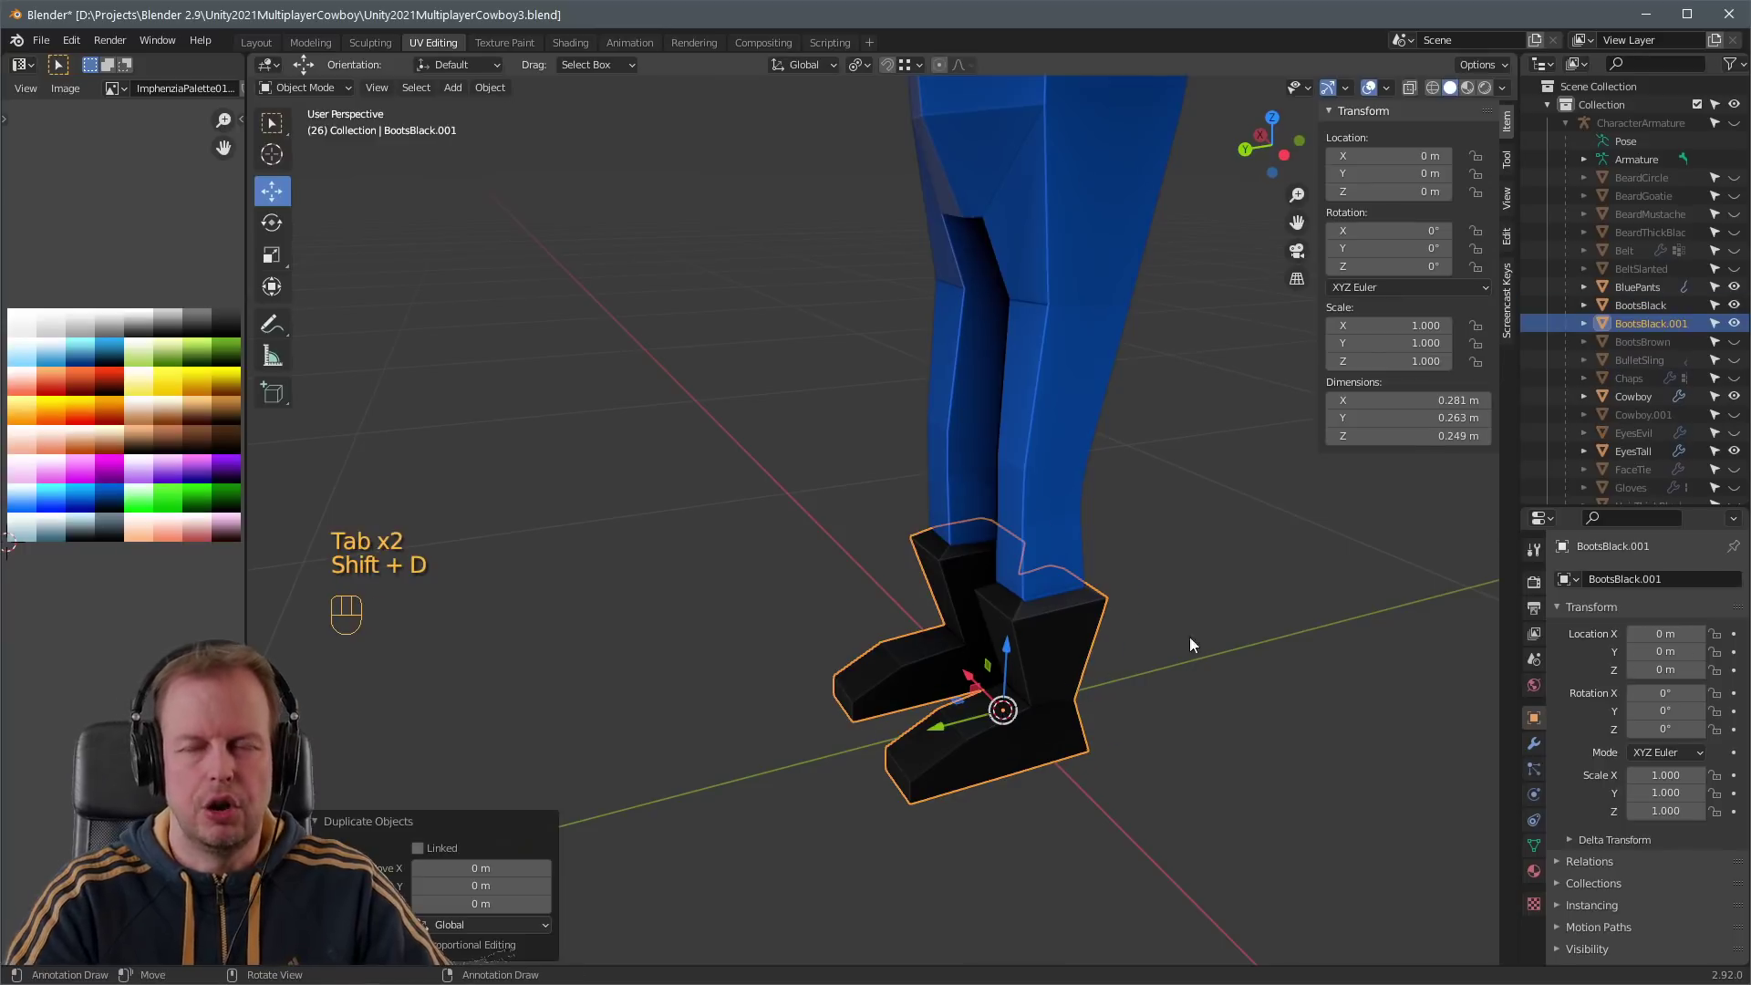
drag(1734, 305, 1733, 287)
click(1037, 656)
click(1039, 655)
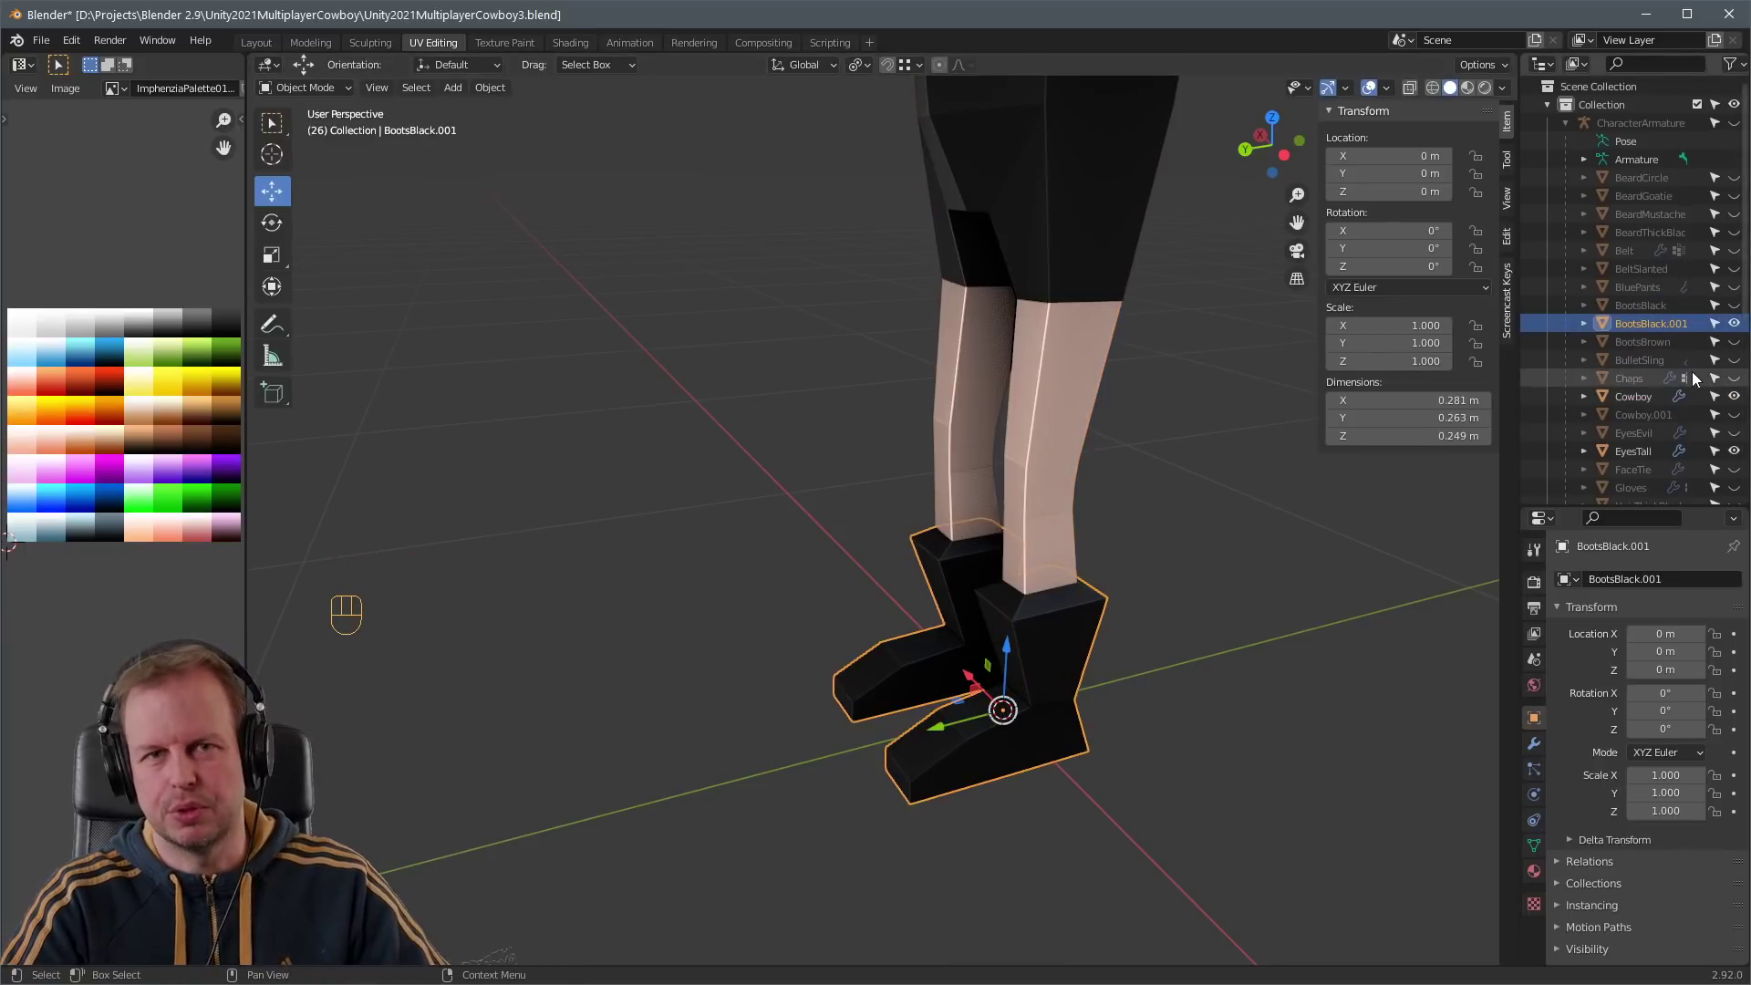
- Recolour the duplicated boots white by moving all their UVs onto the palette's white swatch
key(Tab)
key(2)
key(a)
key(g)
click(188, 368)
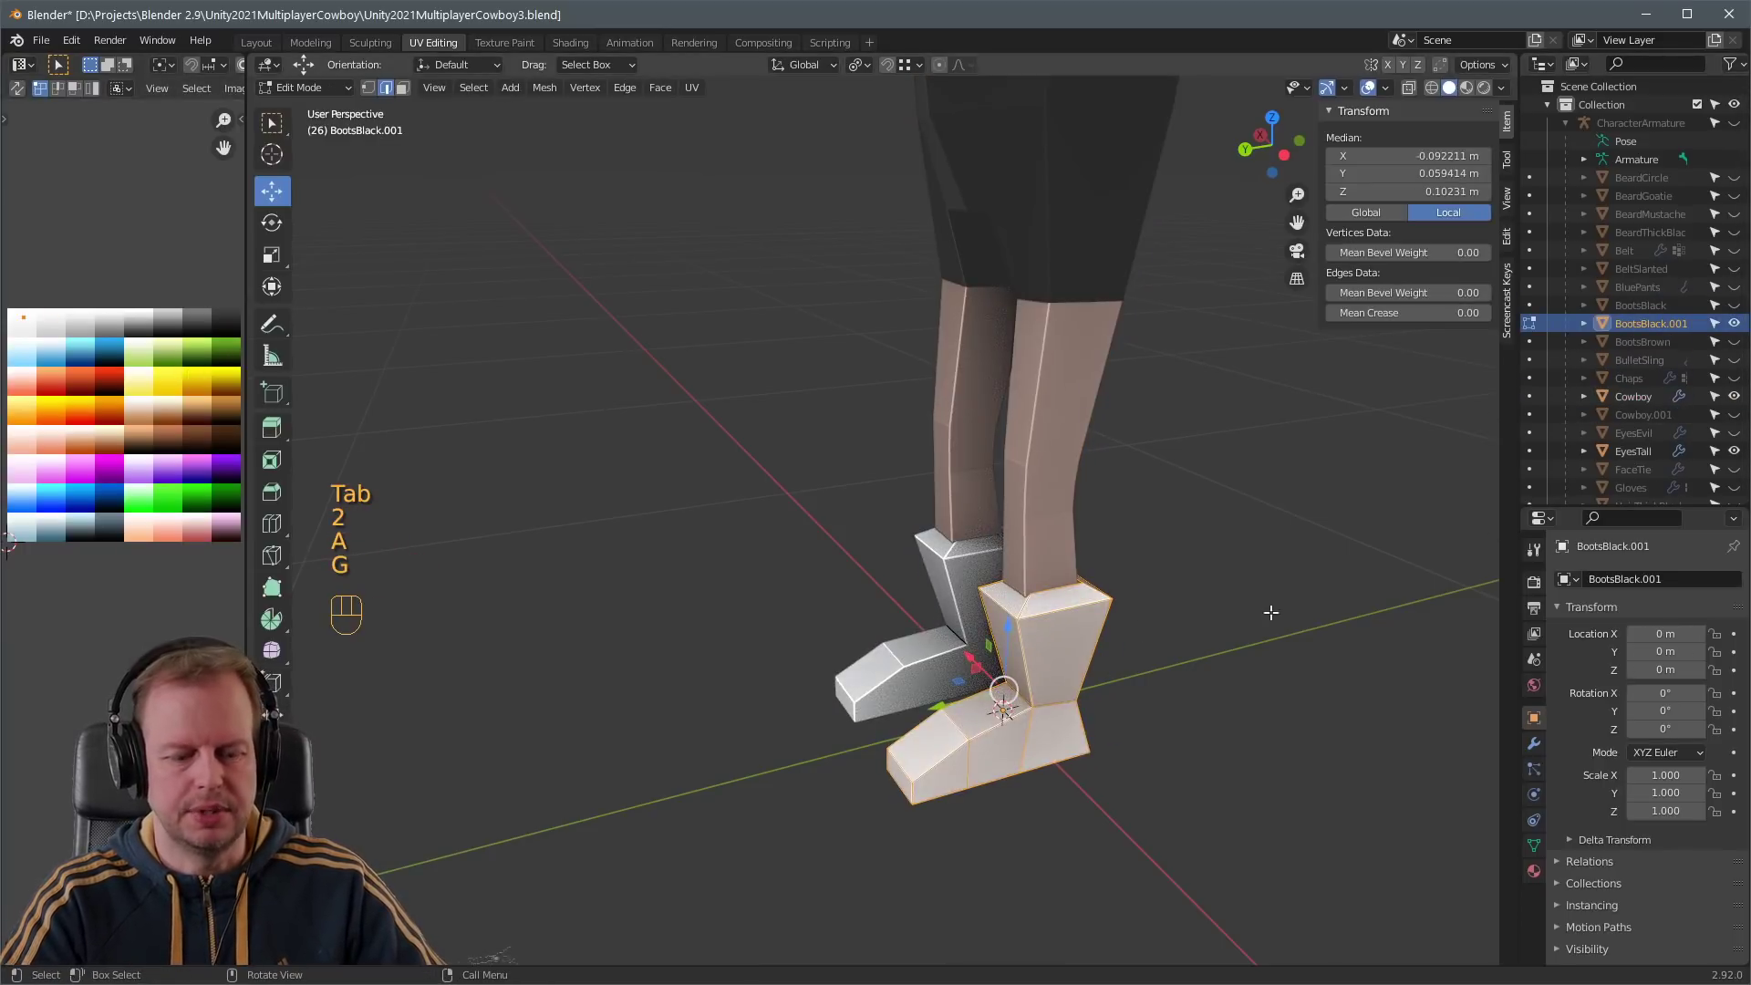
- Scale down the front face of the toe on the white boots
click(1123, 620)
middle_drag(1067, 605, 1145, 598)
scroll(1095, 603, up, 2)
key(3)
click(867, 874)
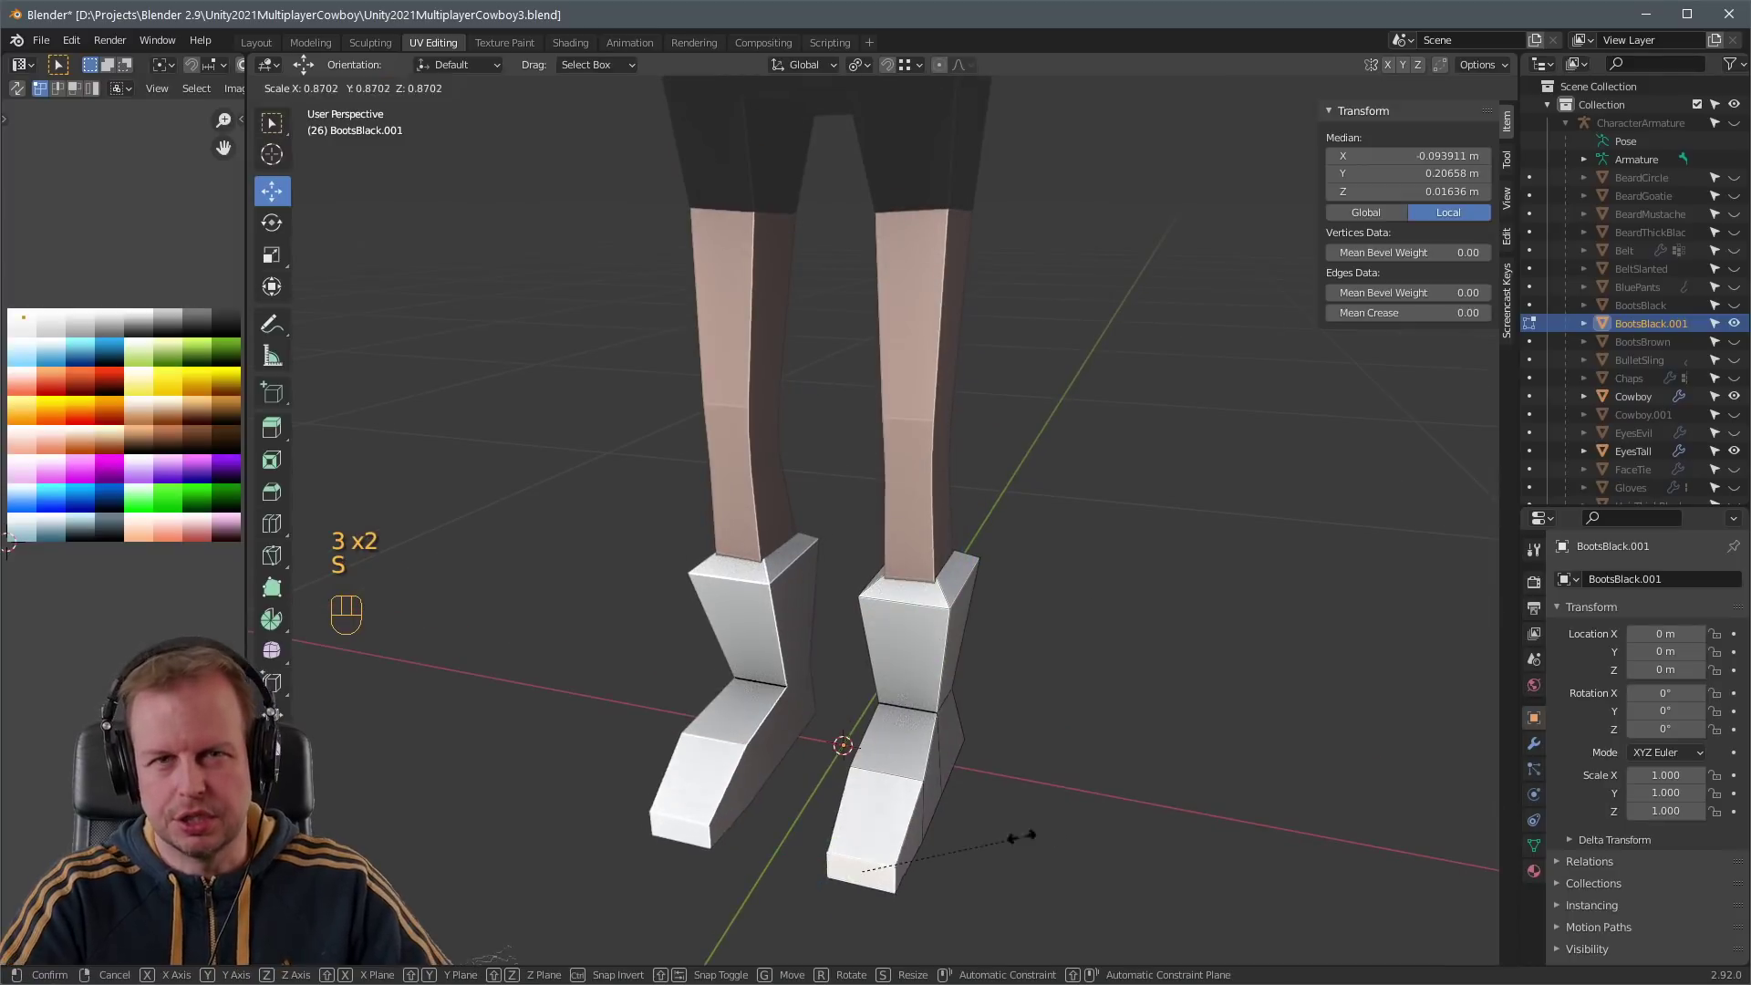
middle_drag(1152, 703, 1286, 715)
- Raise the top of the white boots' shaft by about 0.03 m
click(1104, 672)
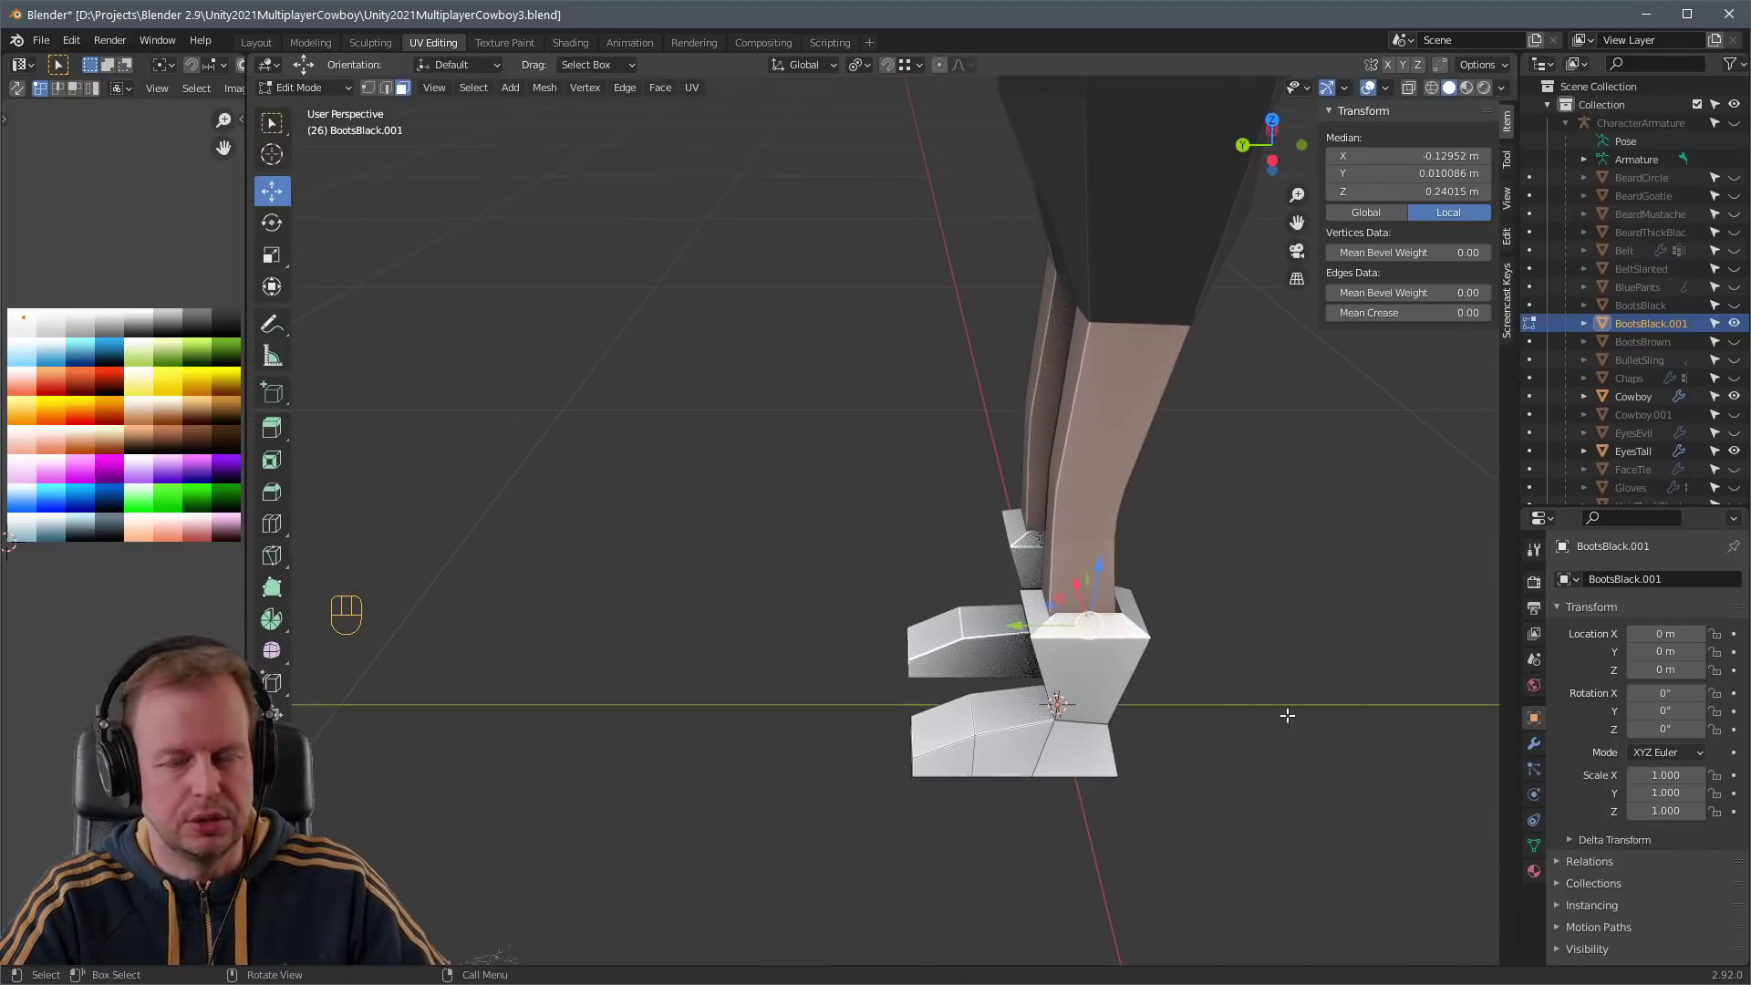
key(a)
key(a)
alt+shift+click(1149, 606)
middle_drag(1227, 584, 1164, 557)
key(g)
click(1153, 520)
scroll(1221, 626, down, 5)
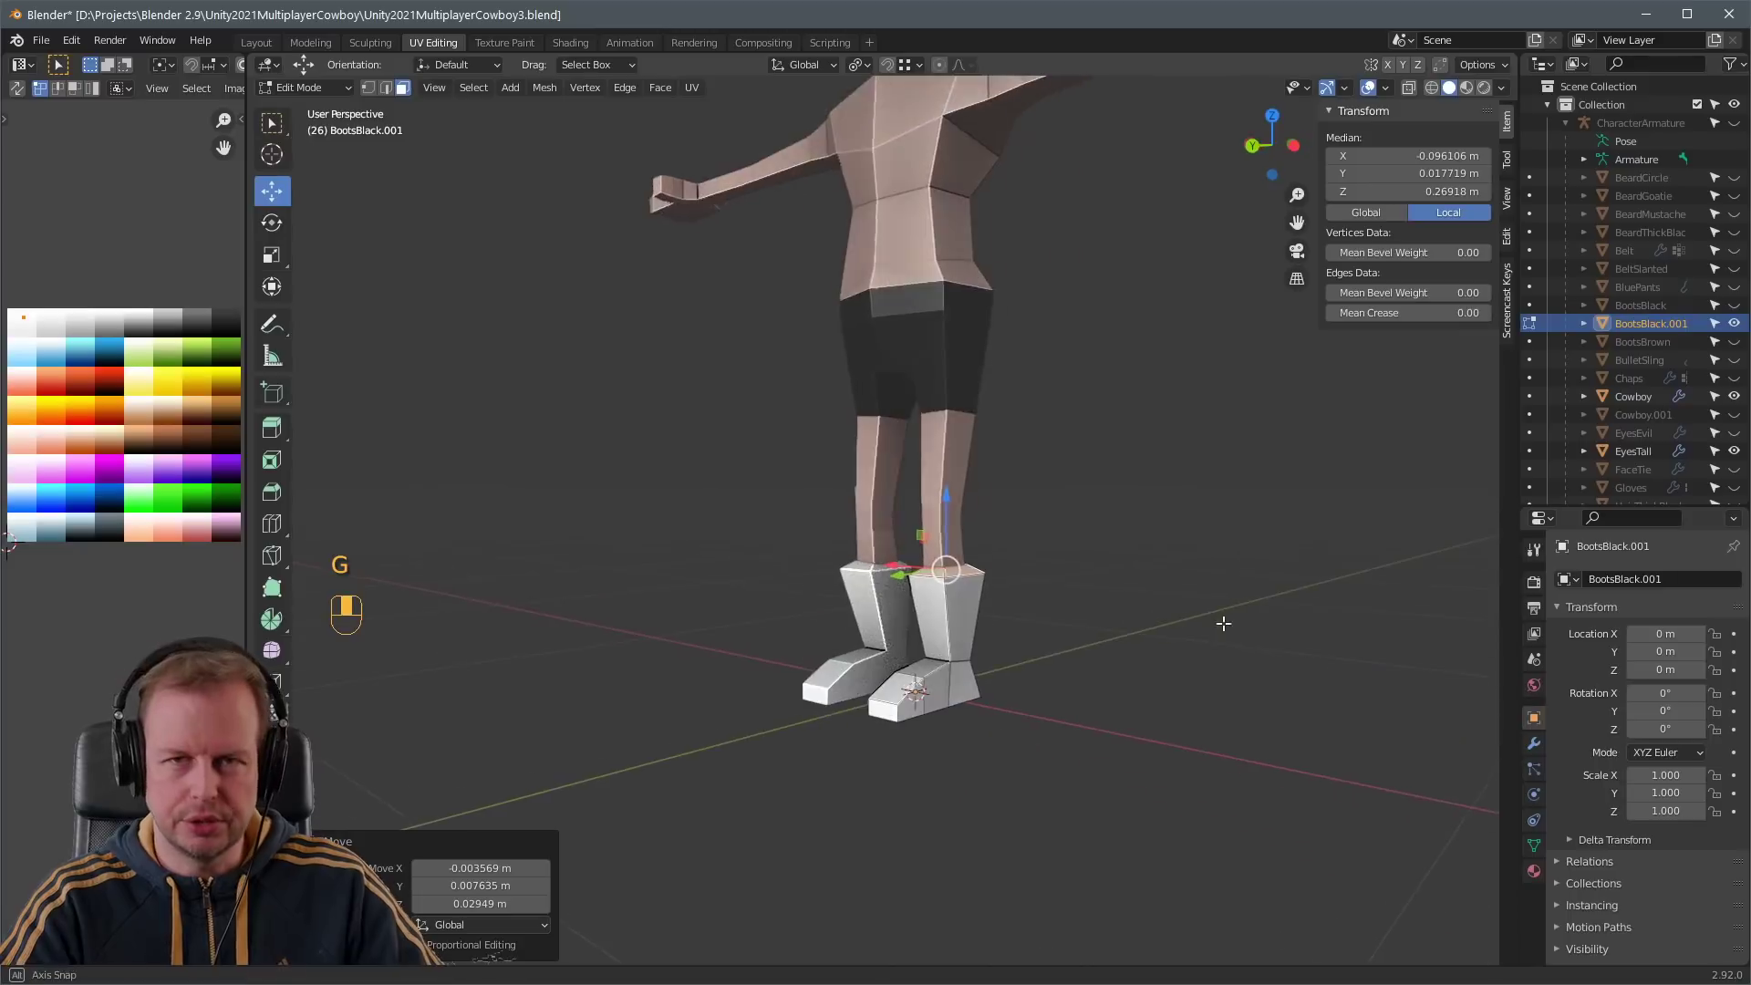
- Add a horizontal loop cut around the shaft of the white boots and scale the new loop
key(ctrl+r)
key(s)
click(1047, 598)
- Select the ankle edge loop of the white boots and adjust its scale
key(2)
key(a)
key(a)
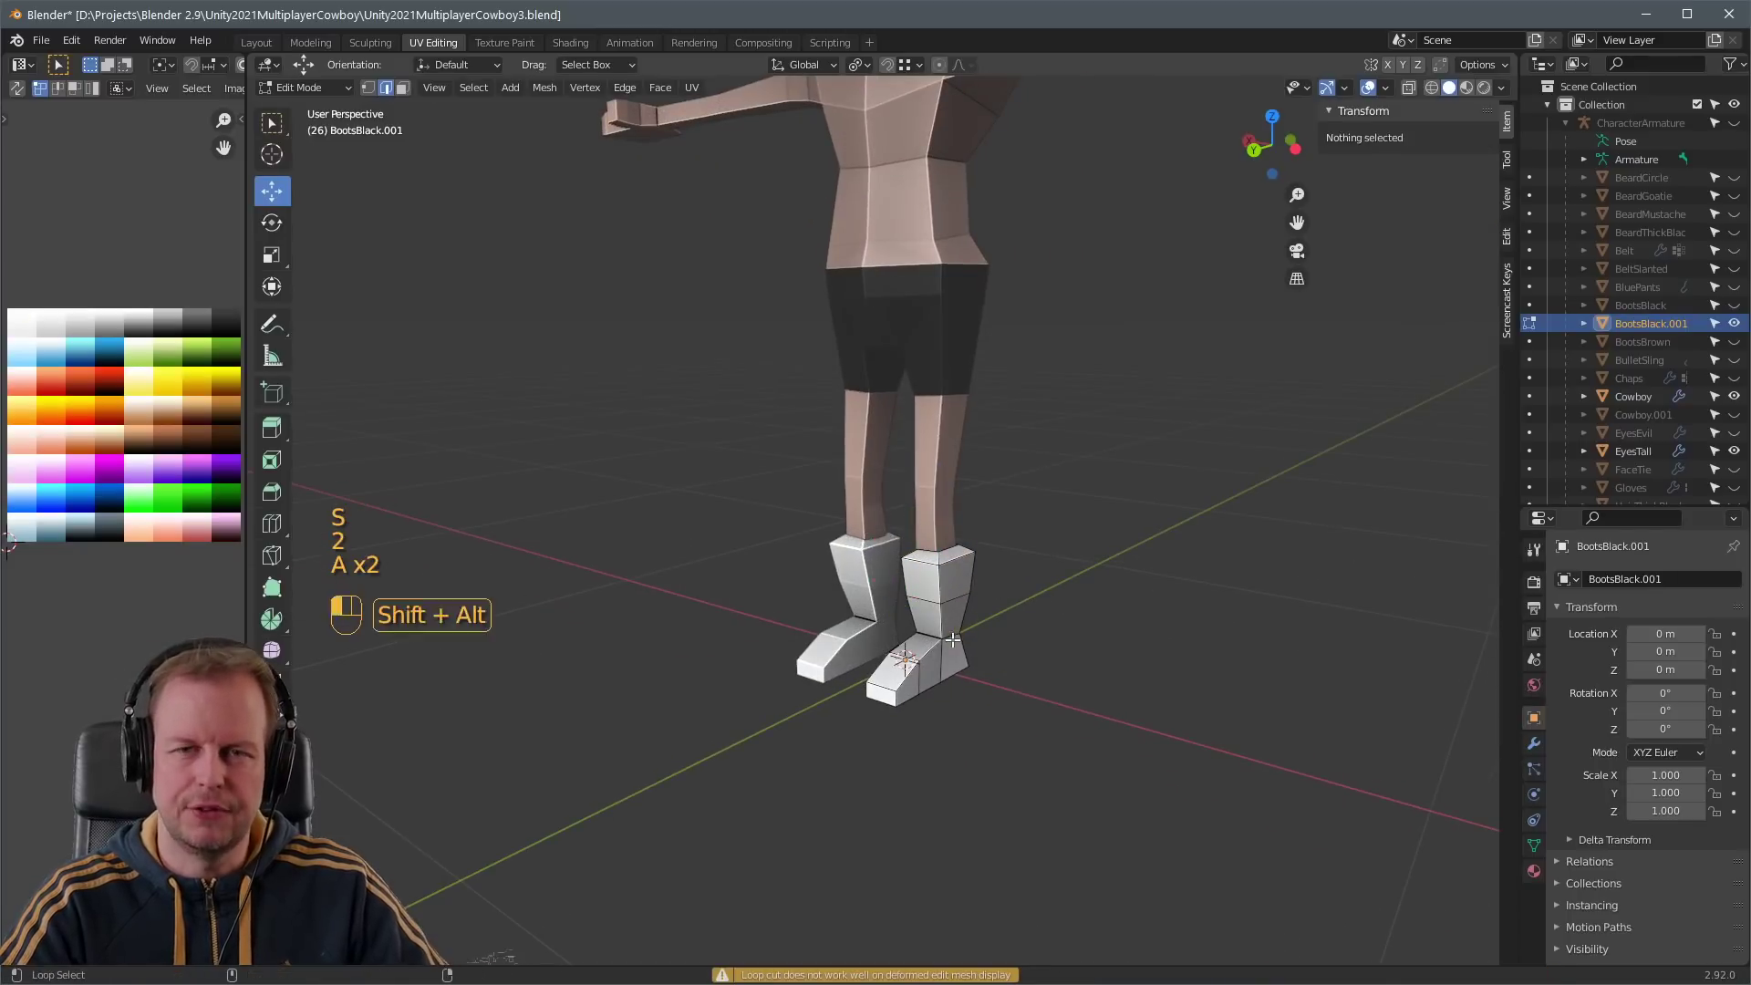
alt+shift+click(964, 636)
key(s)
click(968, 634)
key(s)
click(961, 638)
- Duplicate the rear heel face of the white boots and scale the copy down to a small spur base
scroll(994, 627, up, 2)
middle_drag(1022, 631, 1105, 696)
scroll(1047, 610, down, 3)
key(3)
click(918, 723)
scroll(940, 721, up, 4)
scroll(1106, 696, down, 3)
key(shift+d)
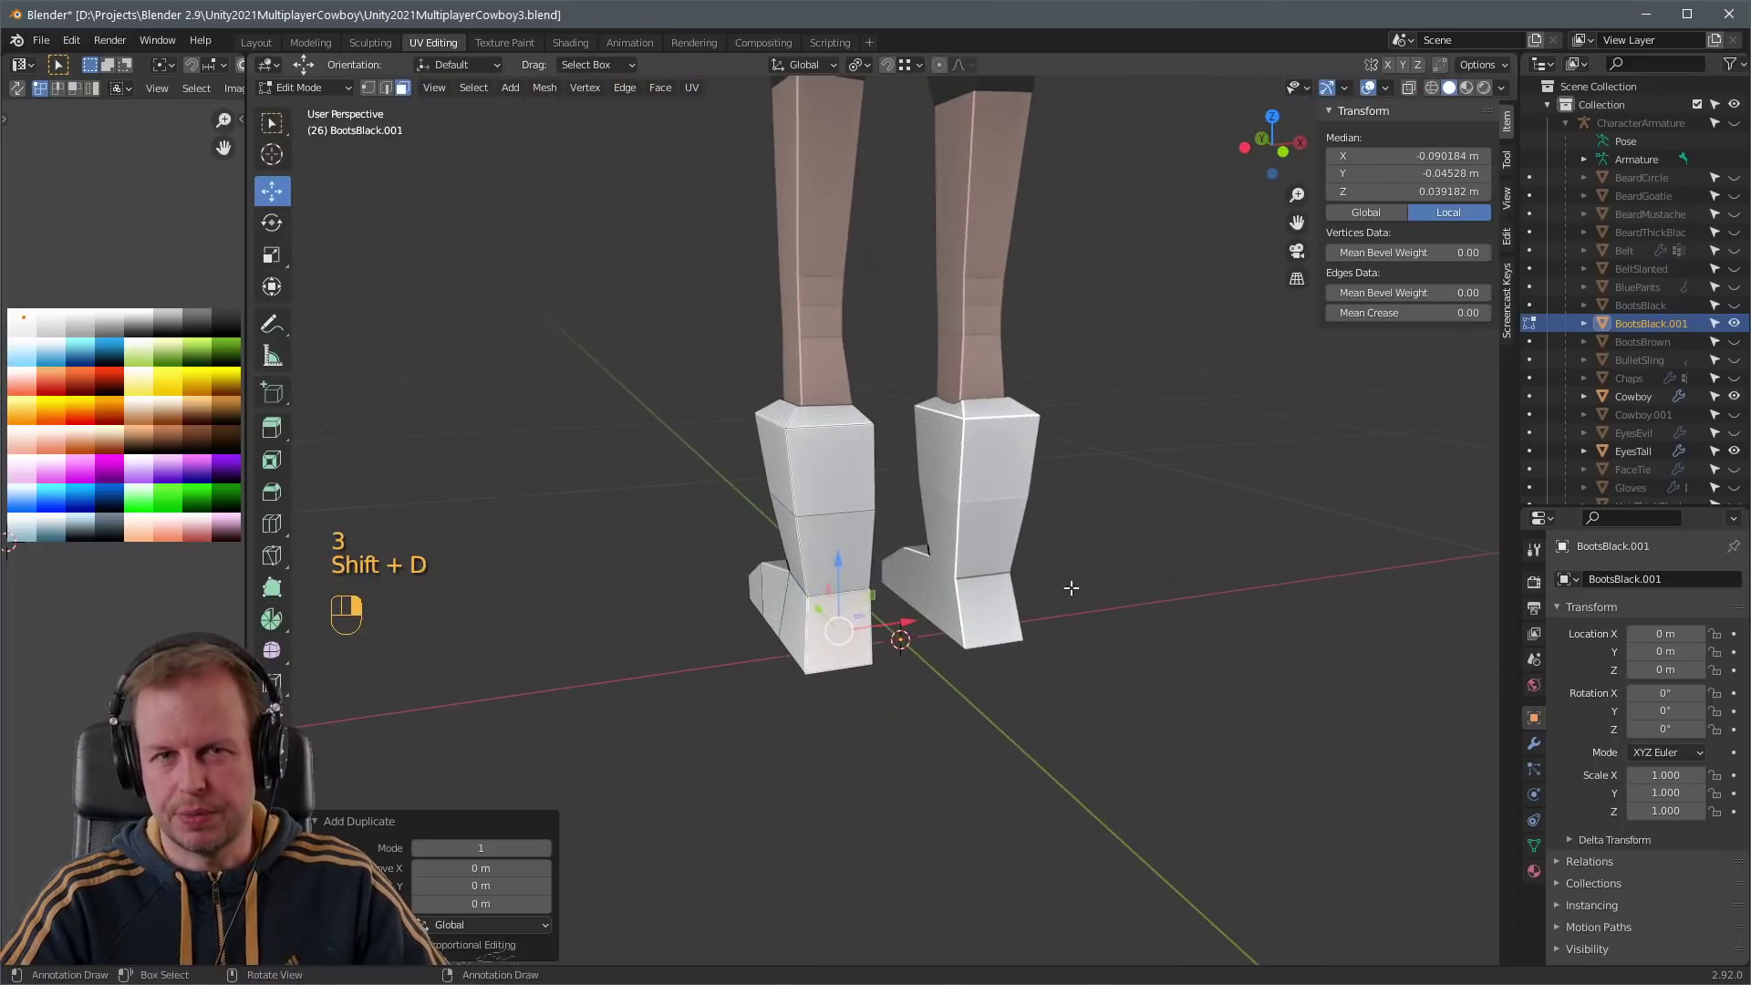
key(s)
click(866, 629)
- Extrude the small heel face about 0.024 m and scale the resulting spur to 0.472 along X
key(e)
click(863, 629)
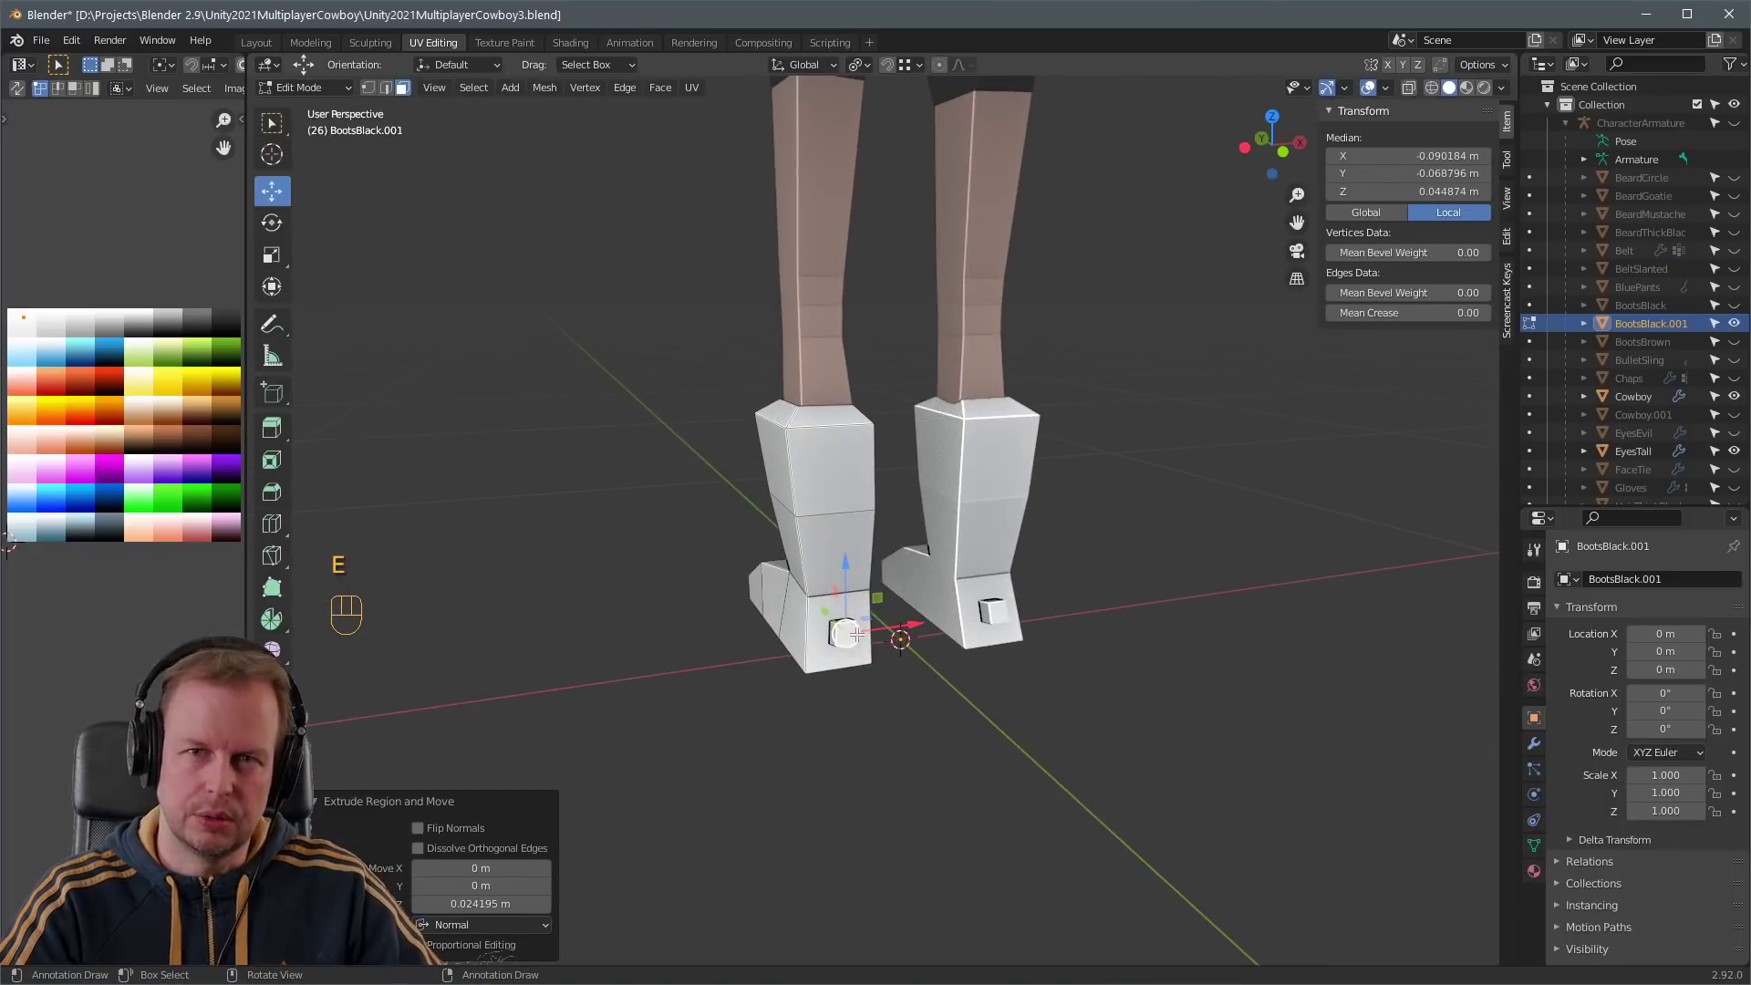
key(s)
key(x)
click(939, 644)
- Recolour the heel spur gray using the palette and reposition one face before returning to Object Mode
key(g)
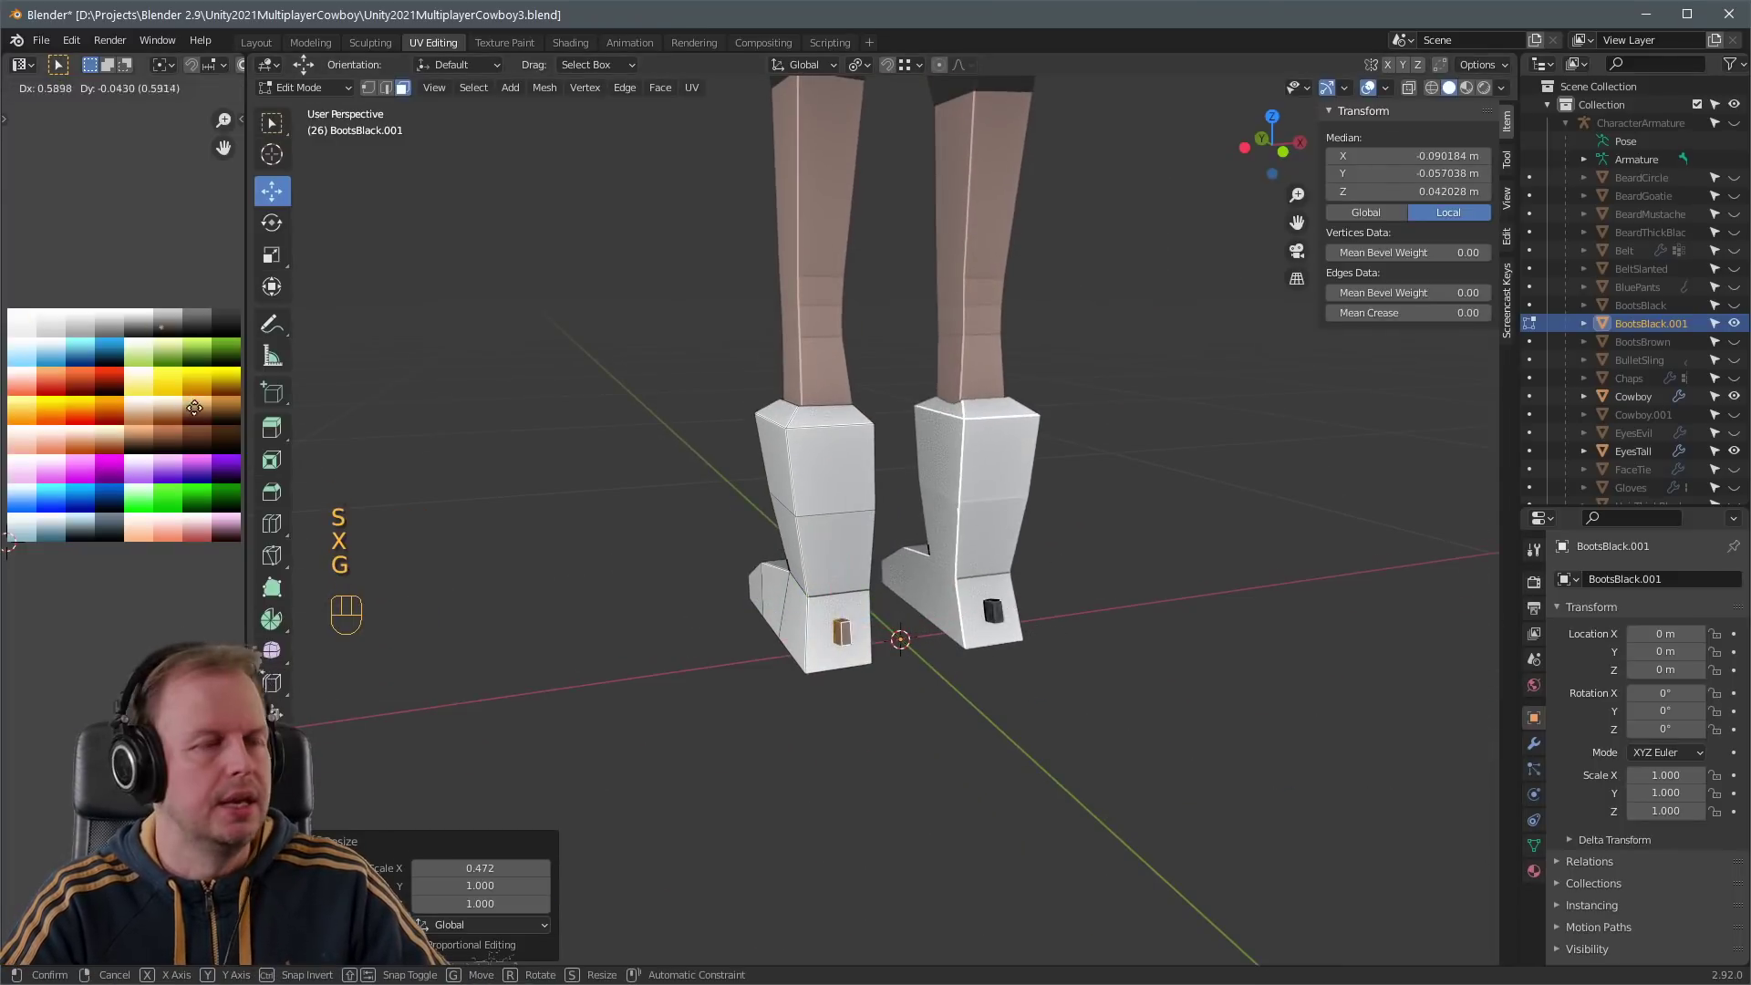
click(189, 330)
click(656, 521)
middle_drag(656, 519, 791, 524)
key(3)
click(1062, 675)
key(g)
click(1055, 679)
key(Tab)
scroll(954, 532, down, 6)
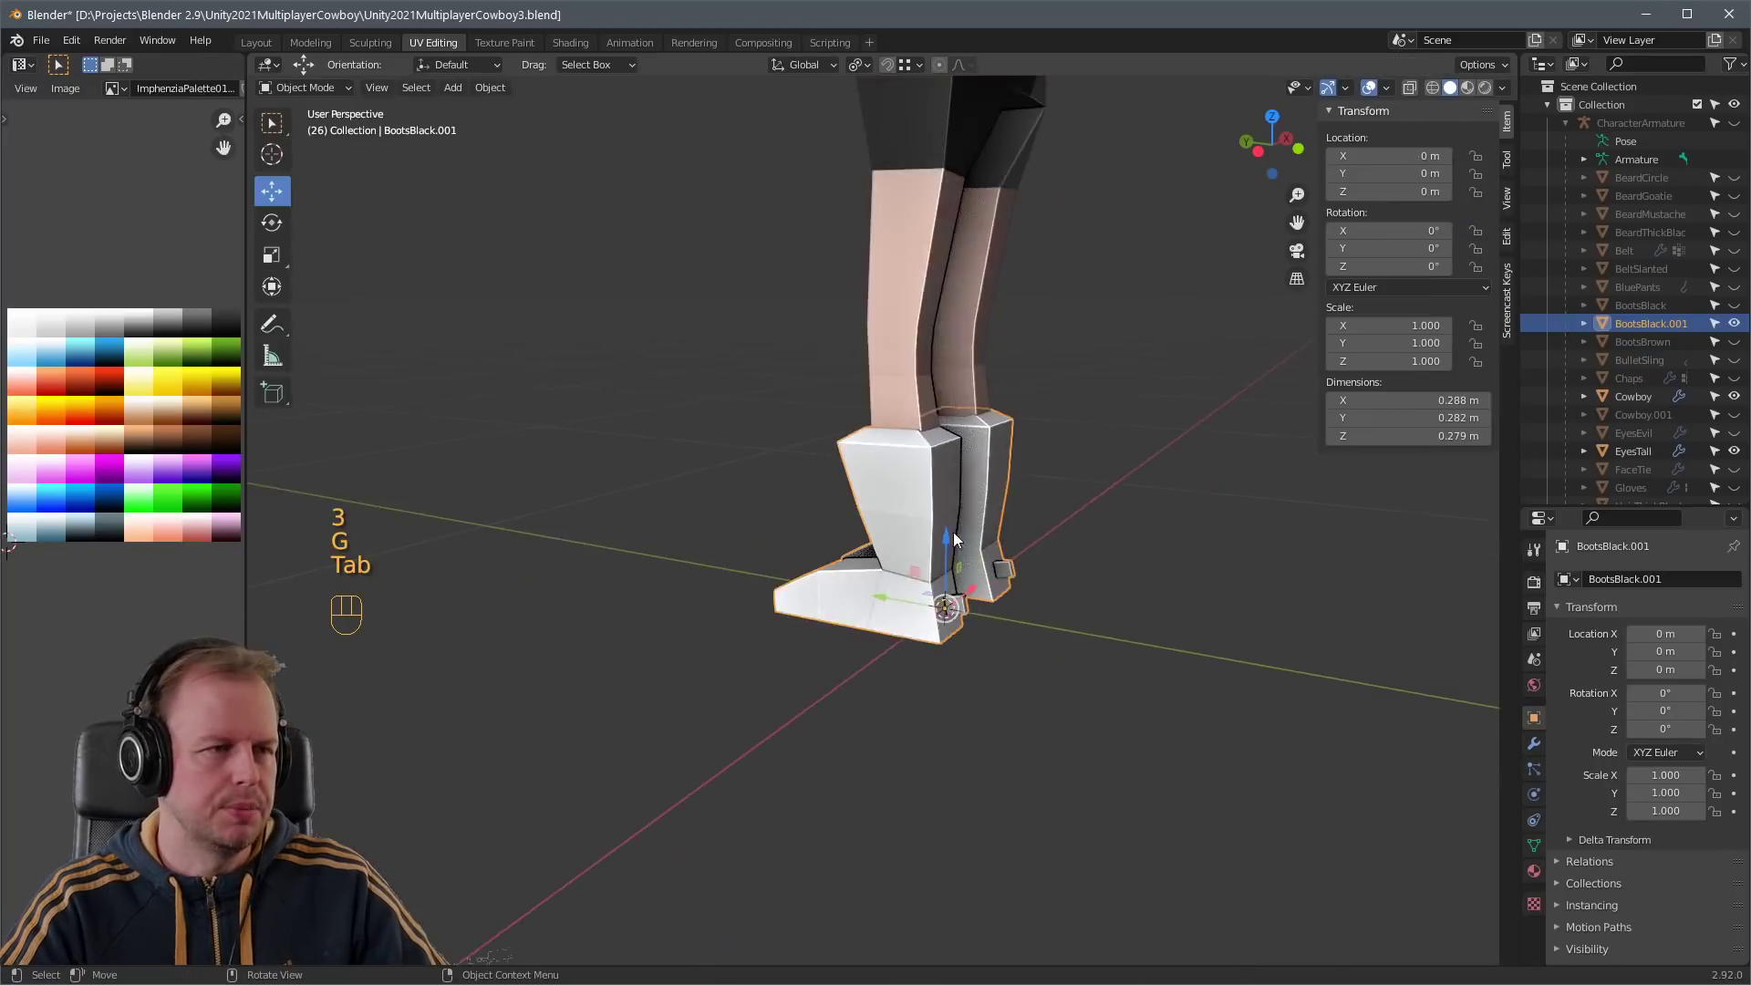
- Rename BootsBlack.001 as BootsWhite
middle_drag(954, 533, 1042, 518)
double_click(1652, 324)
scroll(1658, 326, down, 1)
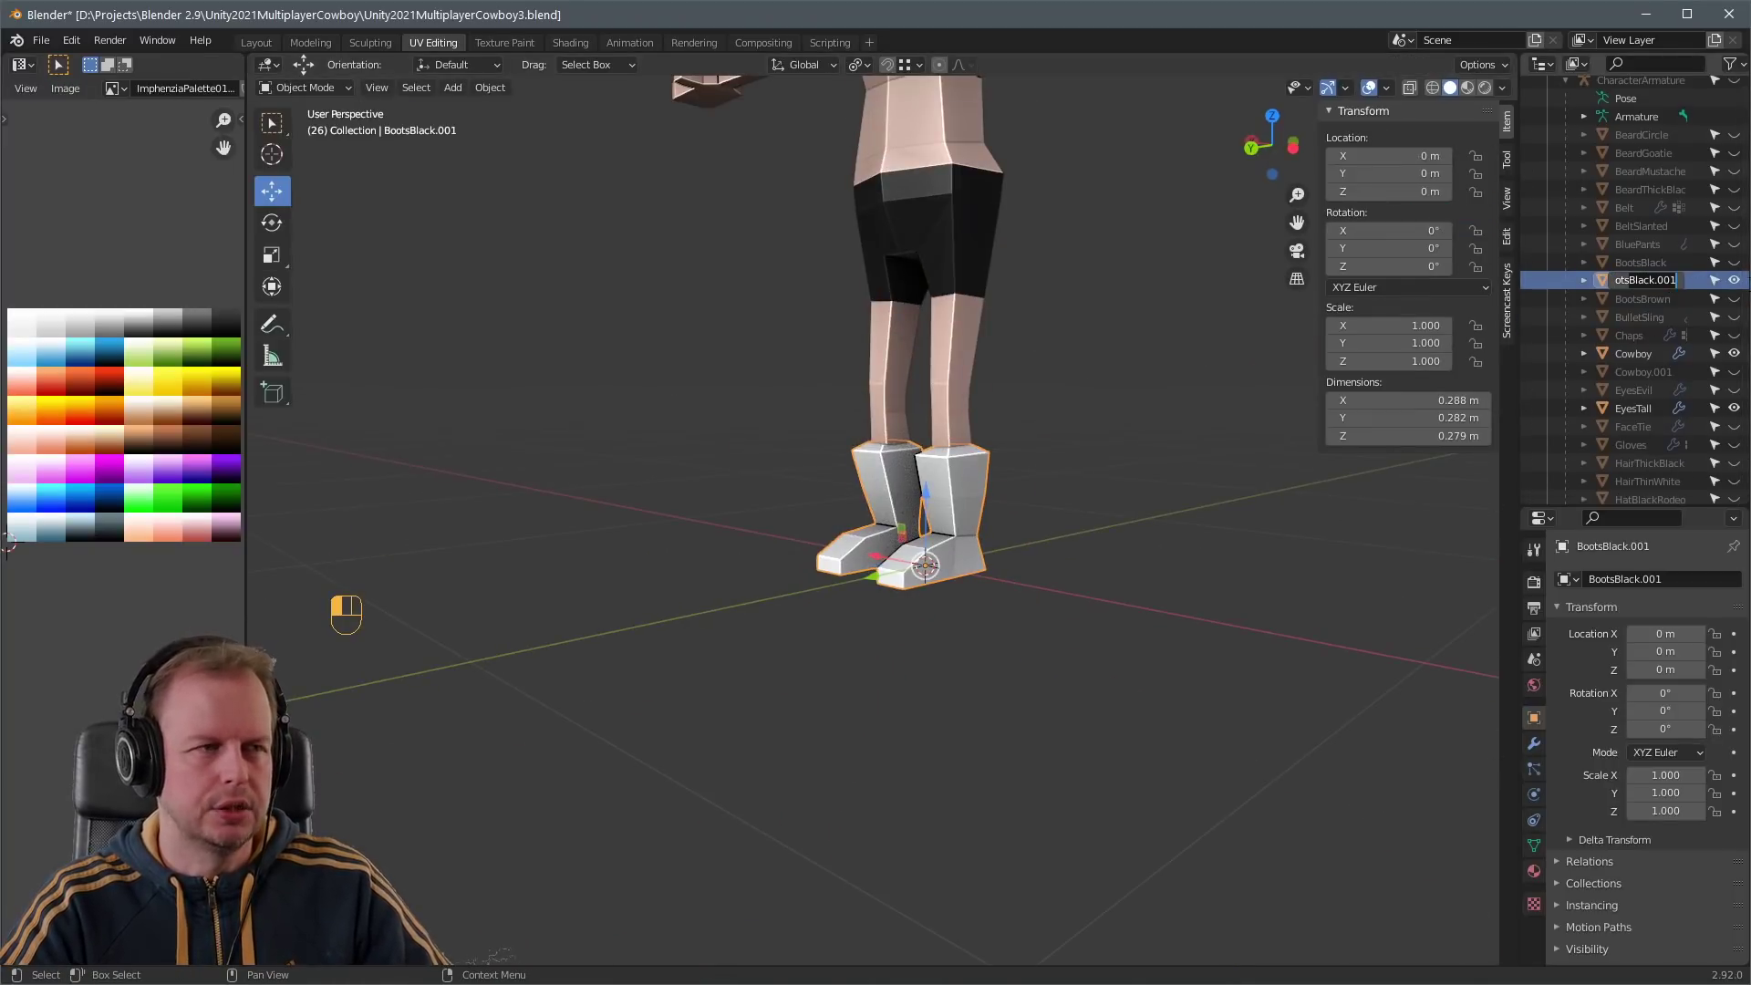
scroll(985, 292, down, 7)
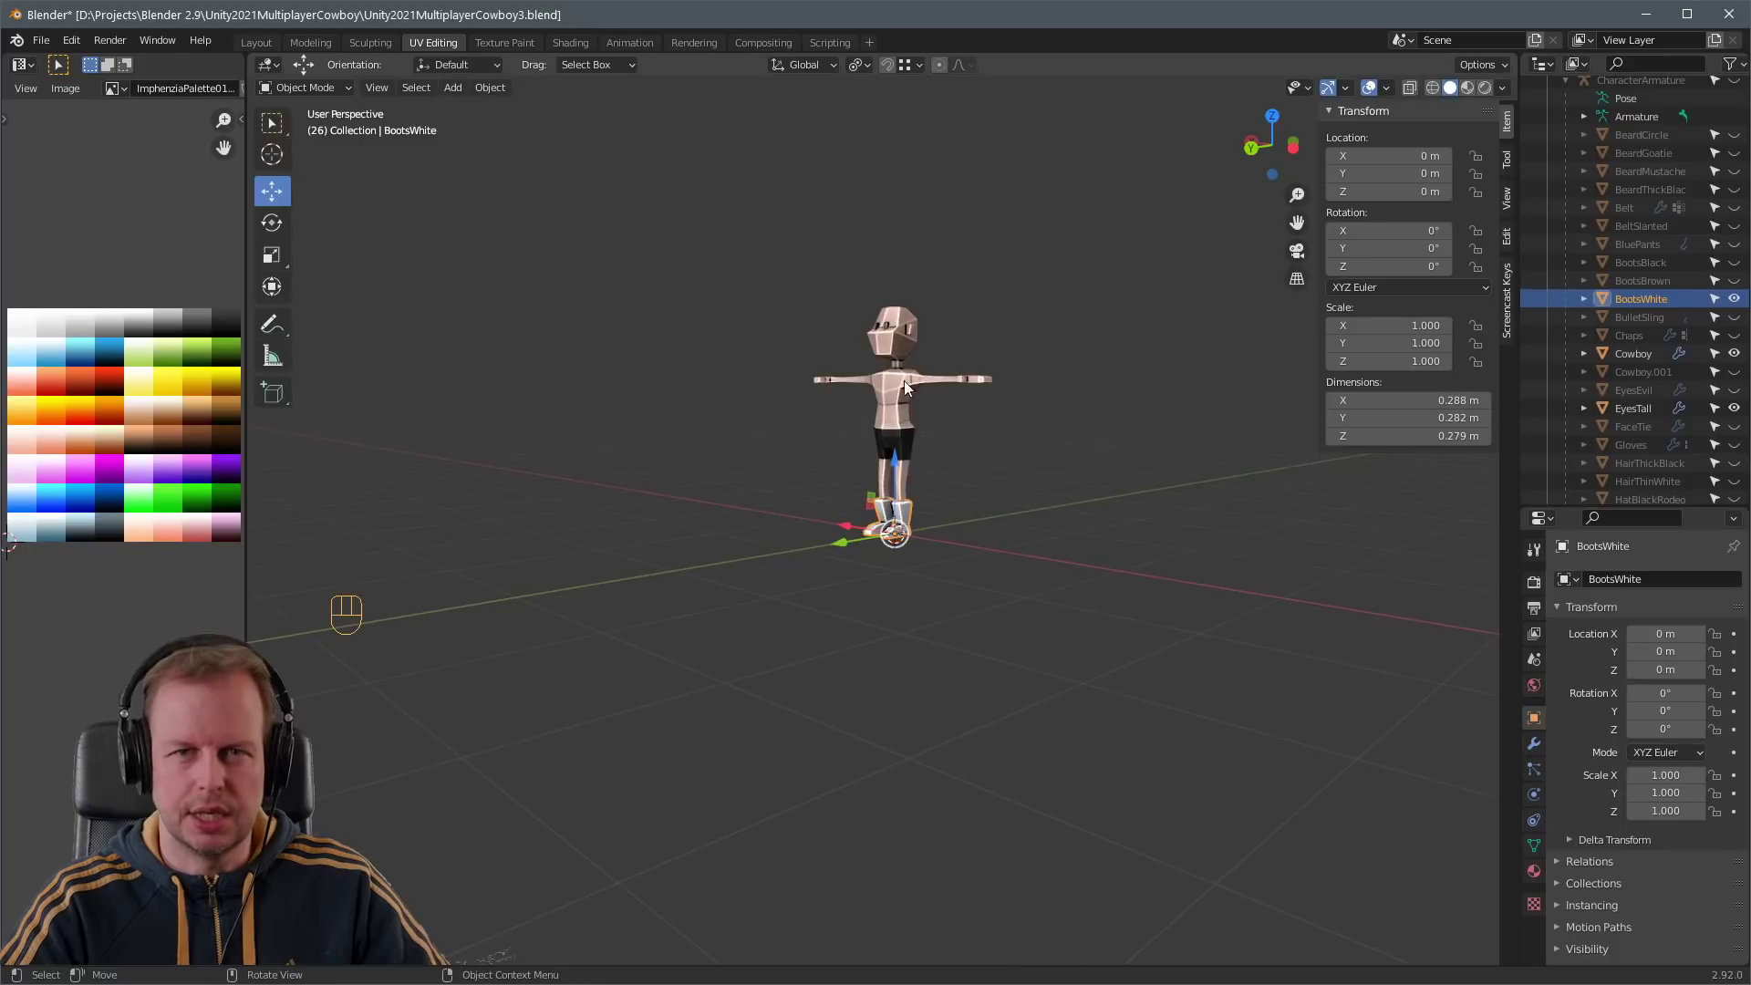
scroll(974, 285, up, 5)
shift+middle_drag(972, 282, 935, 472)
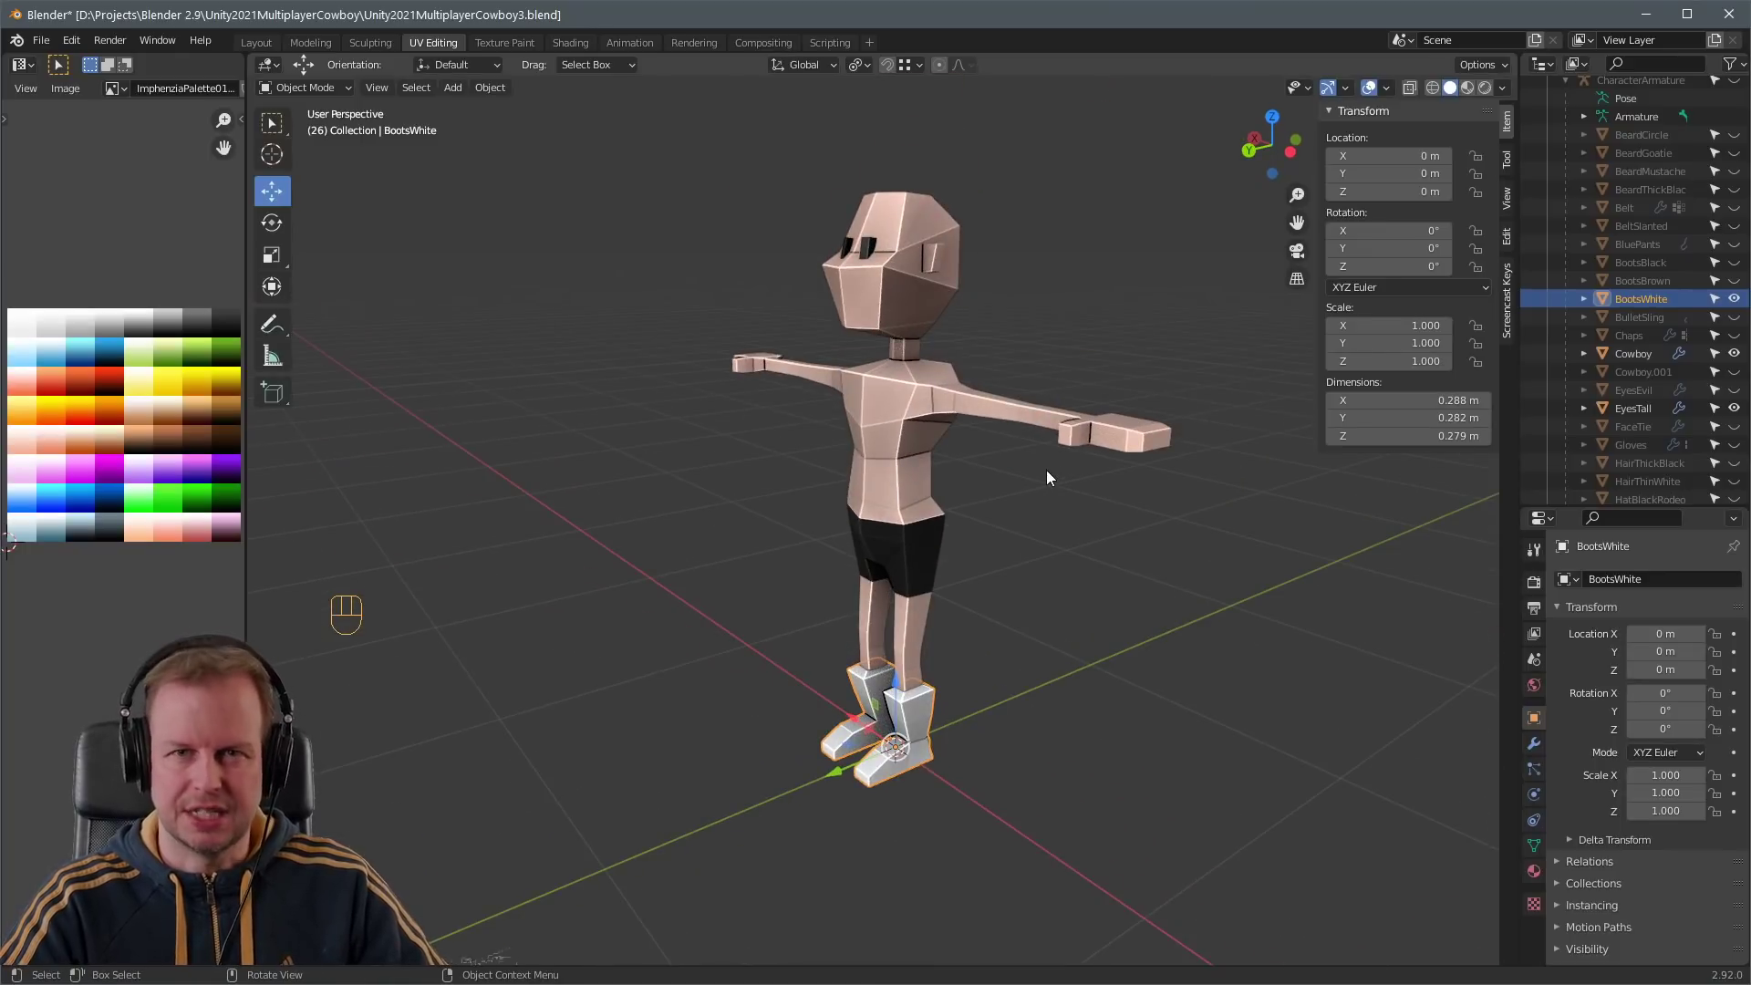
- Show the BluePants object and rename it PantsBlue
click(1722, 354)
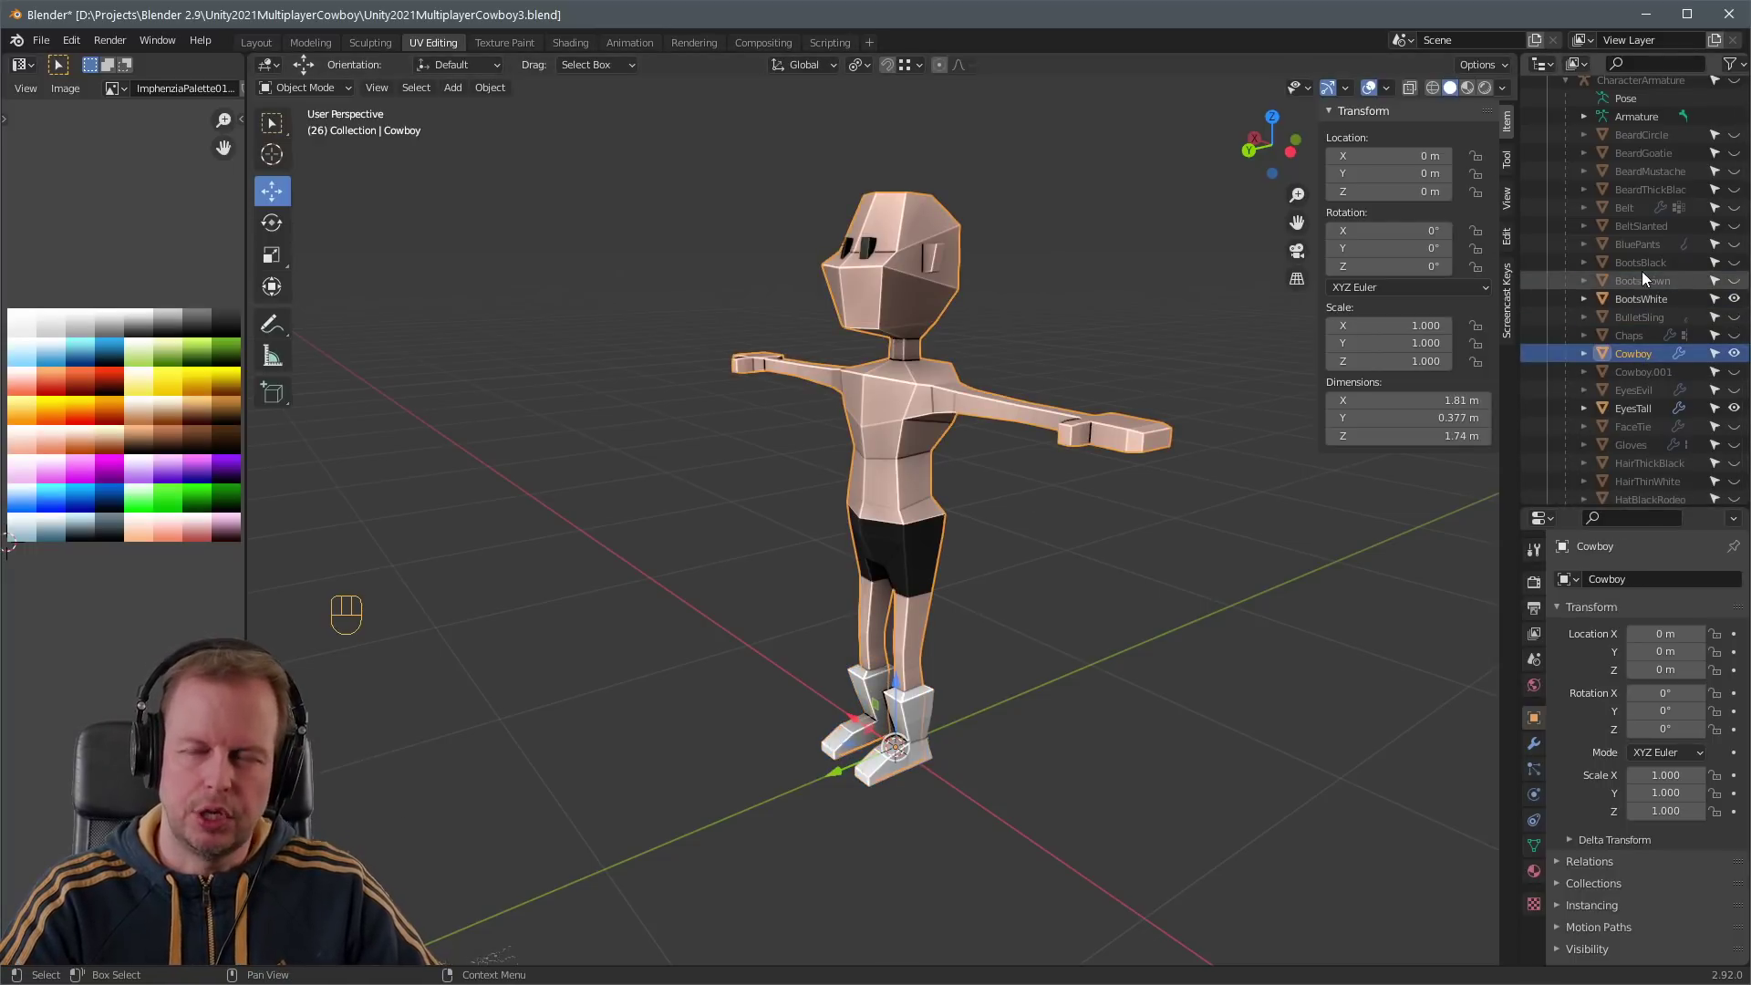
click(1638, 244)
click(1734, 244)
scroll(1662, 255, up, 1)
key(F2)
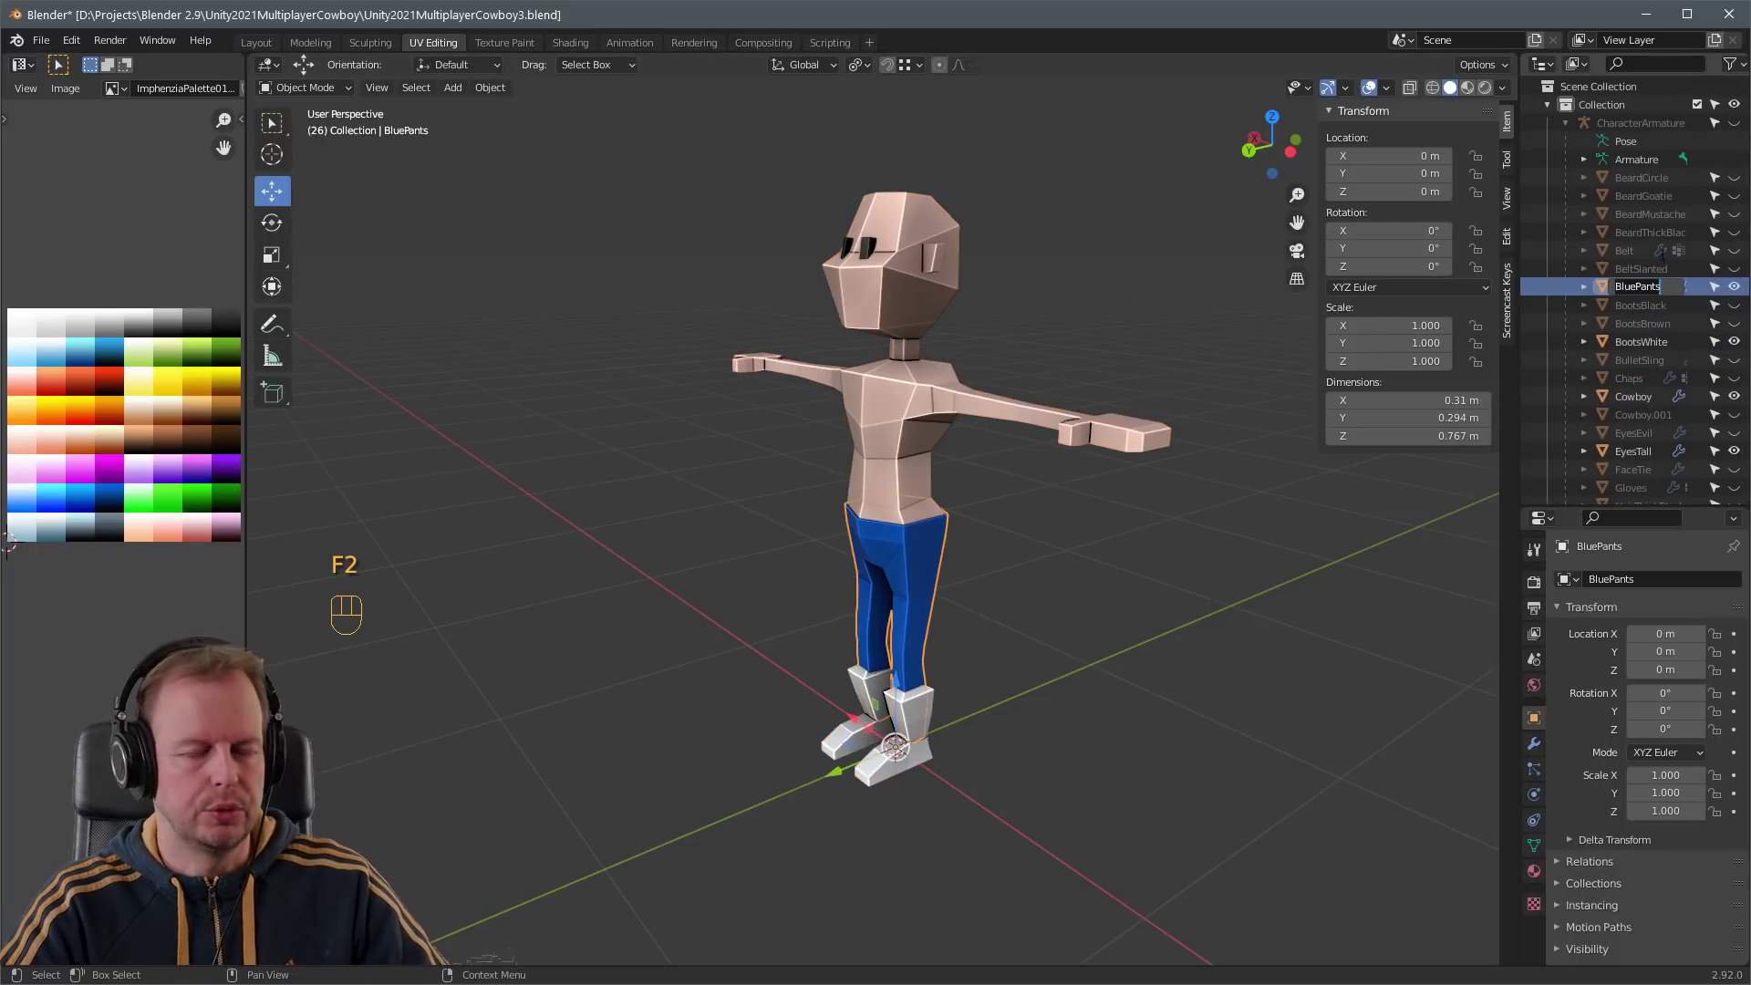
text(PantsBlue)
key(Tab)
key(Tab)
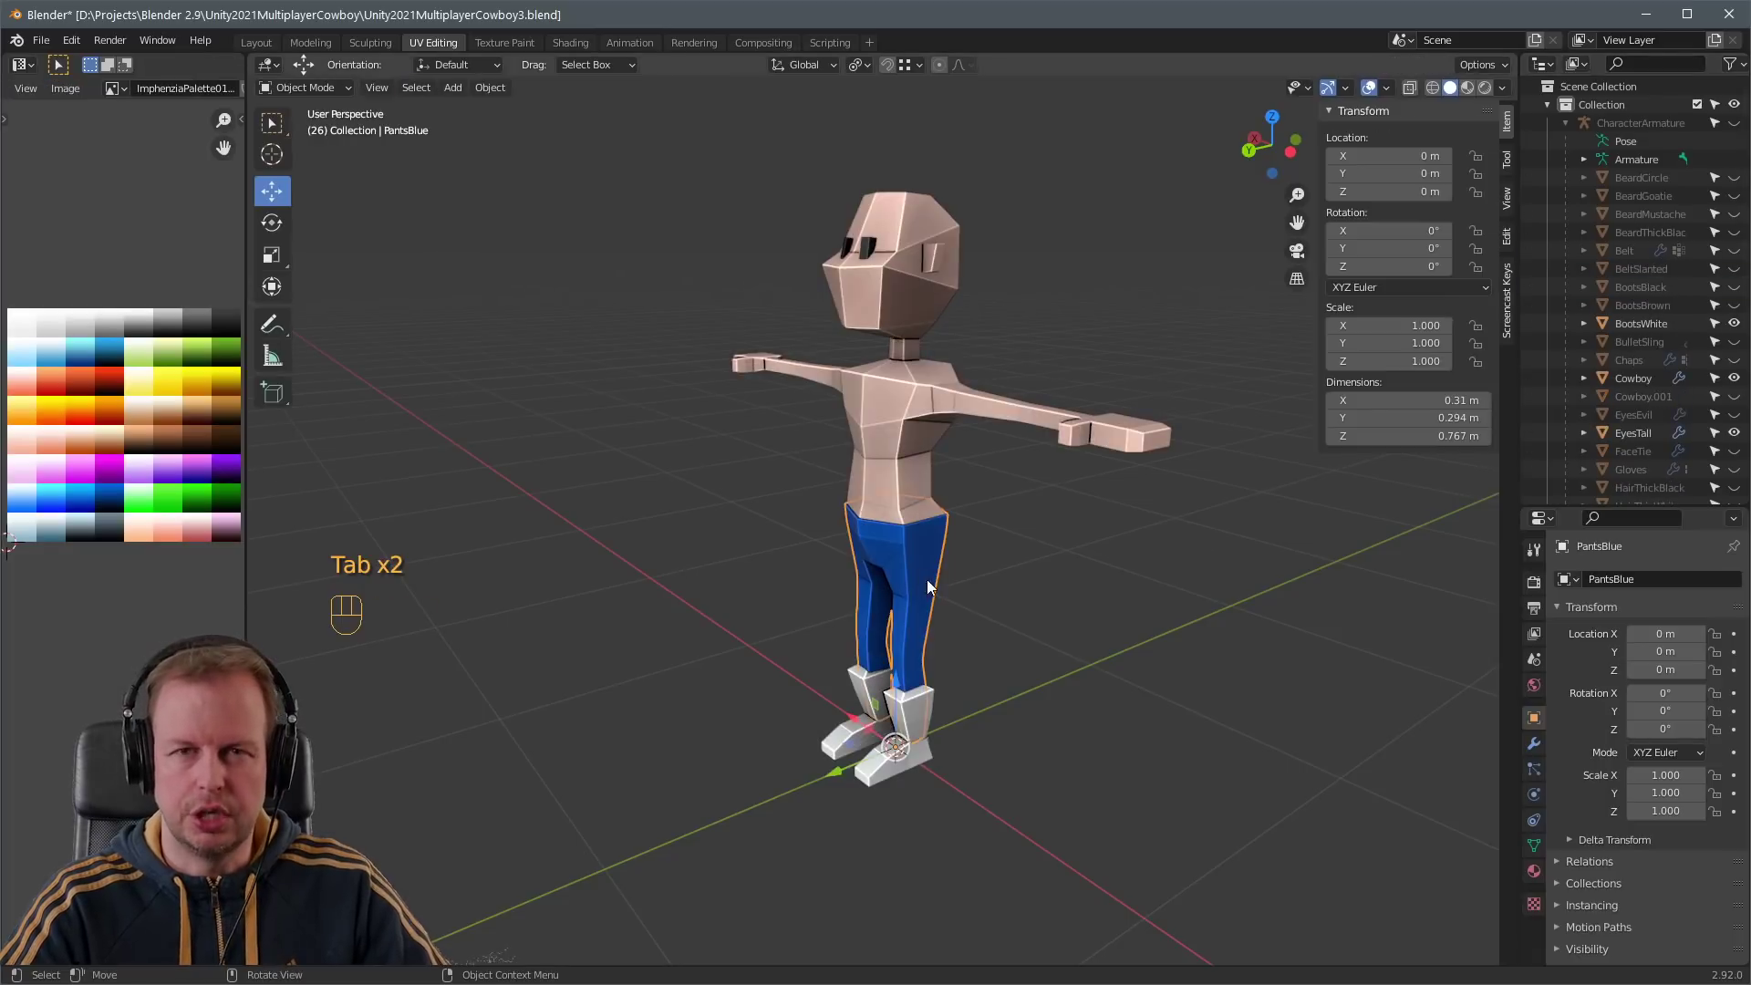
- Duplicate PantsBlue in place and recolour the copy's blue areas dark gray by moving their UVs onto the palette's dark swatches
click(923, 571)
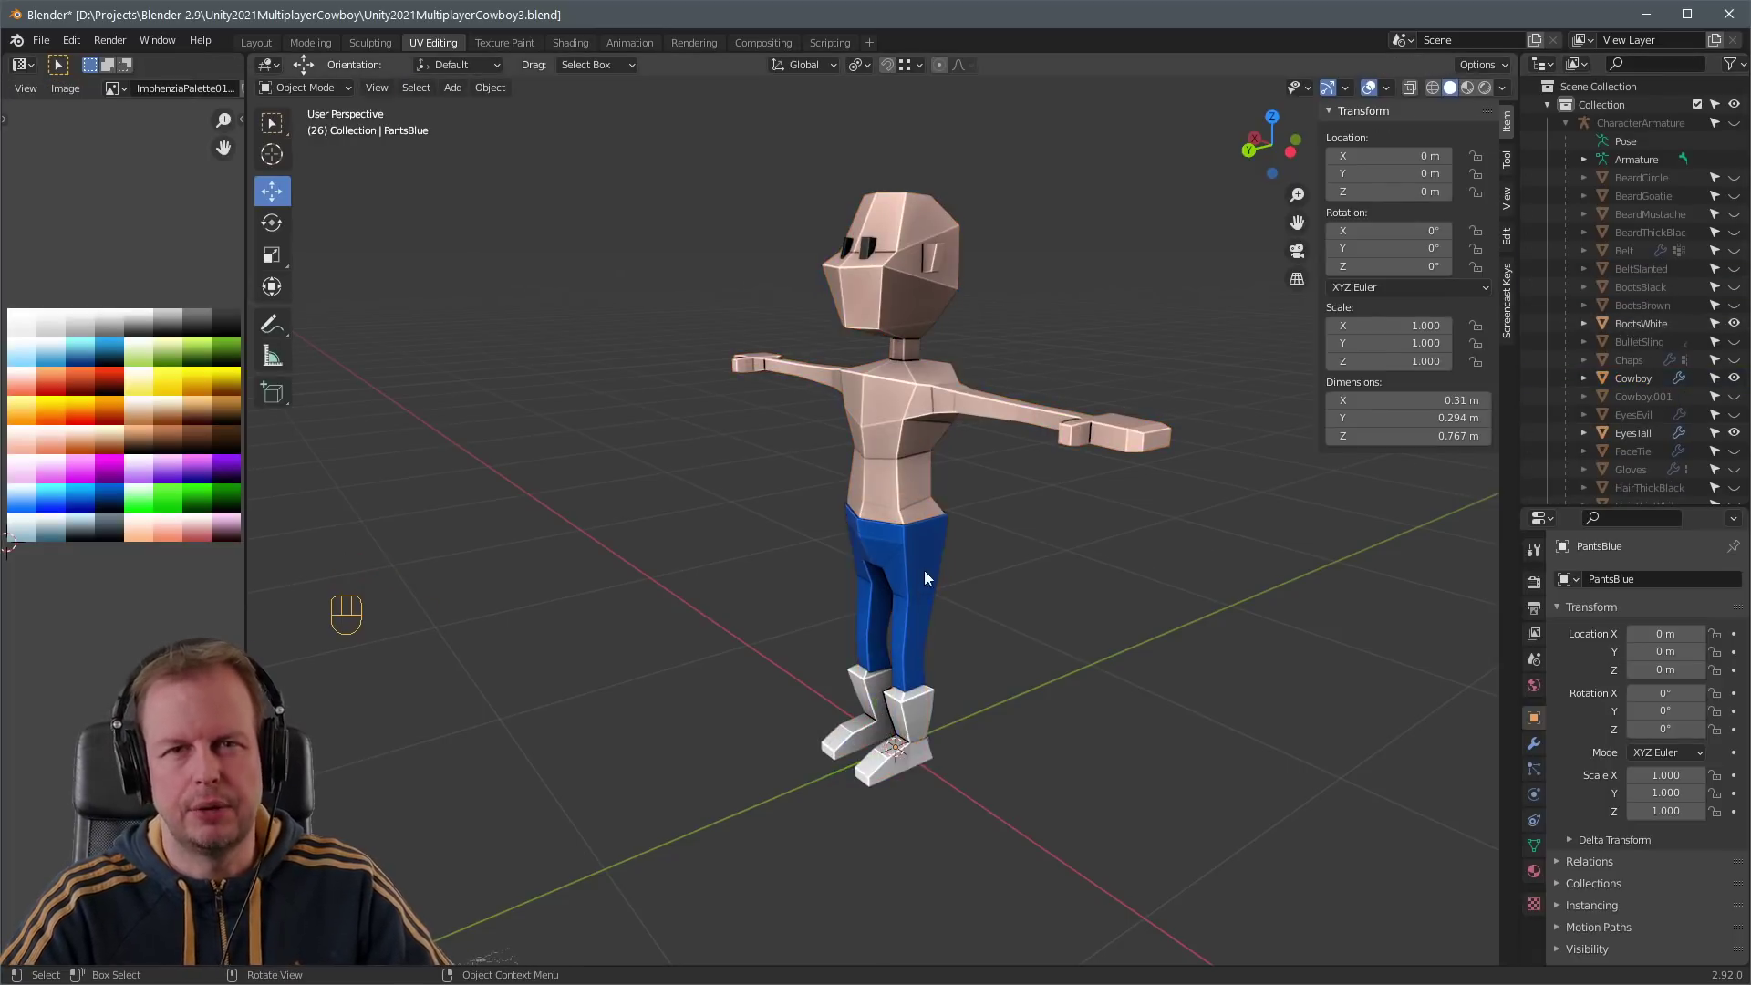
key(shift+d)
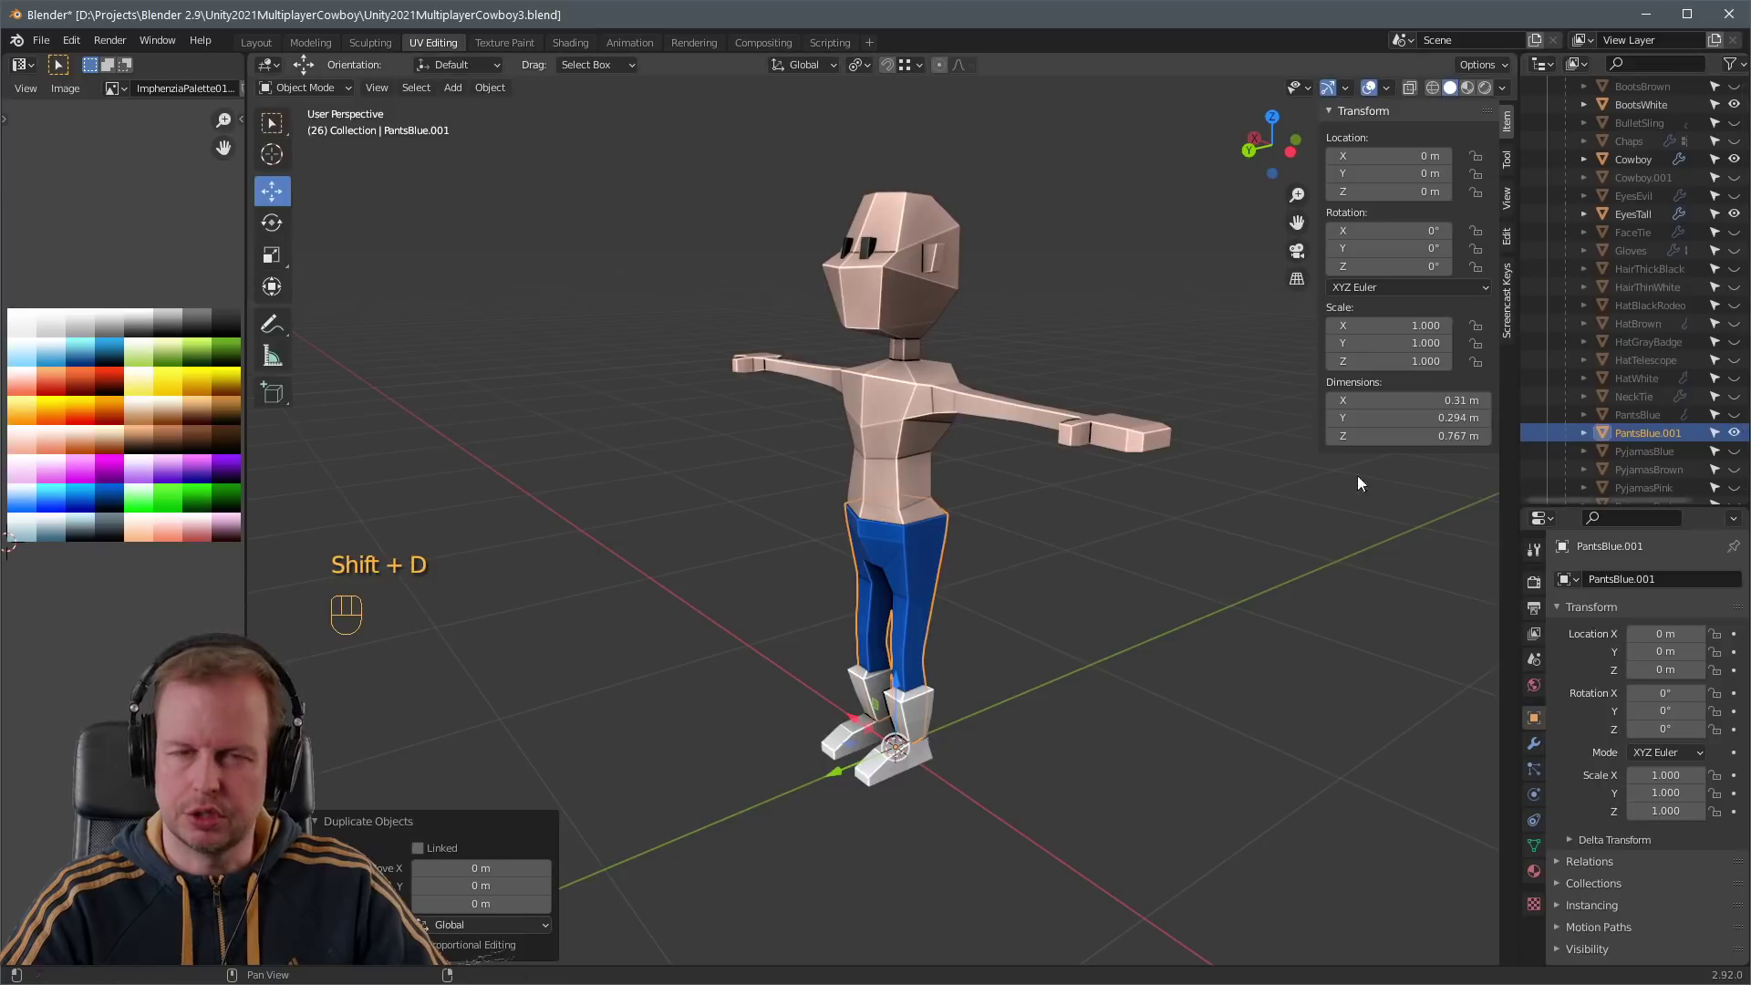
key(Tab)
key(a)
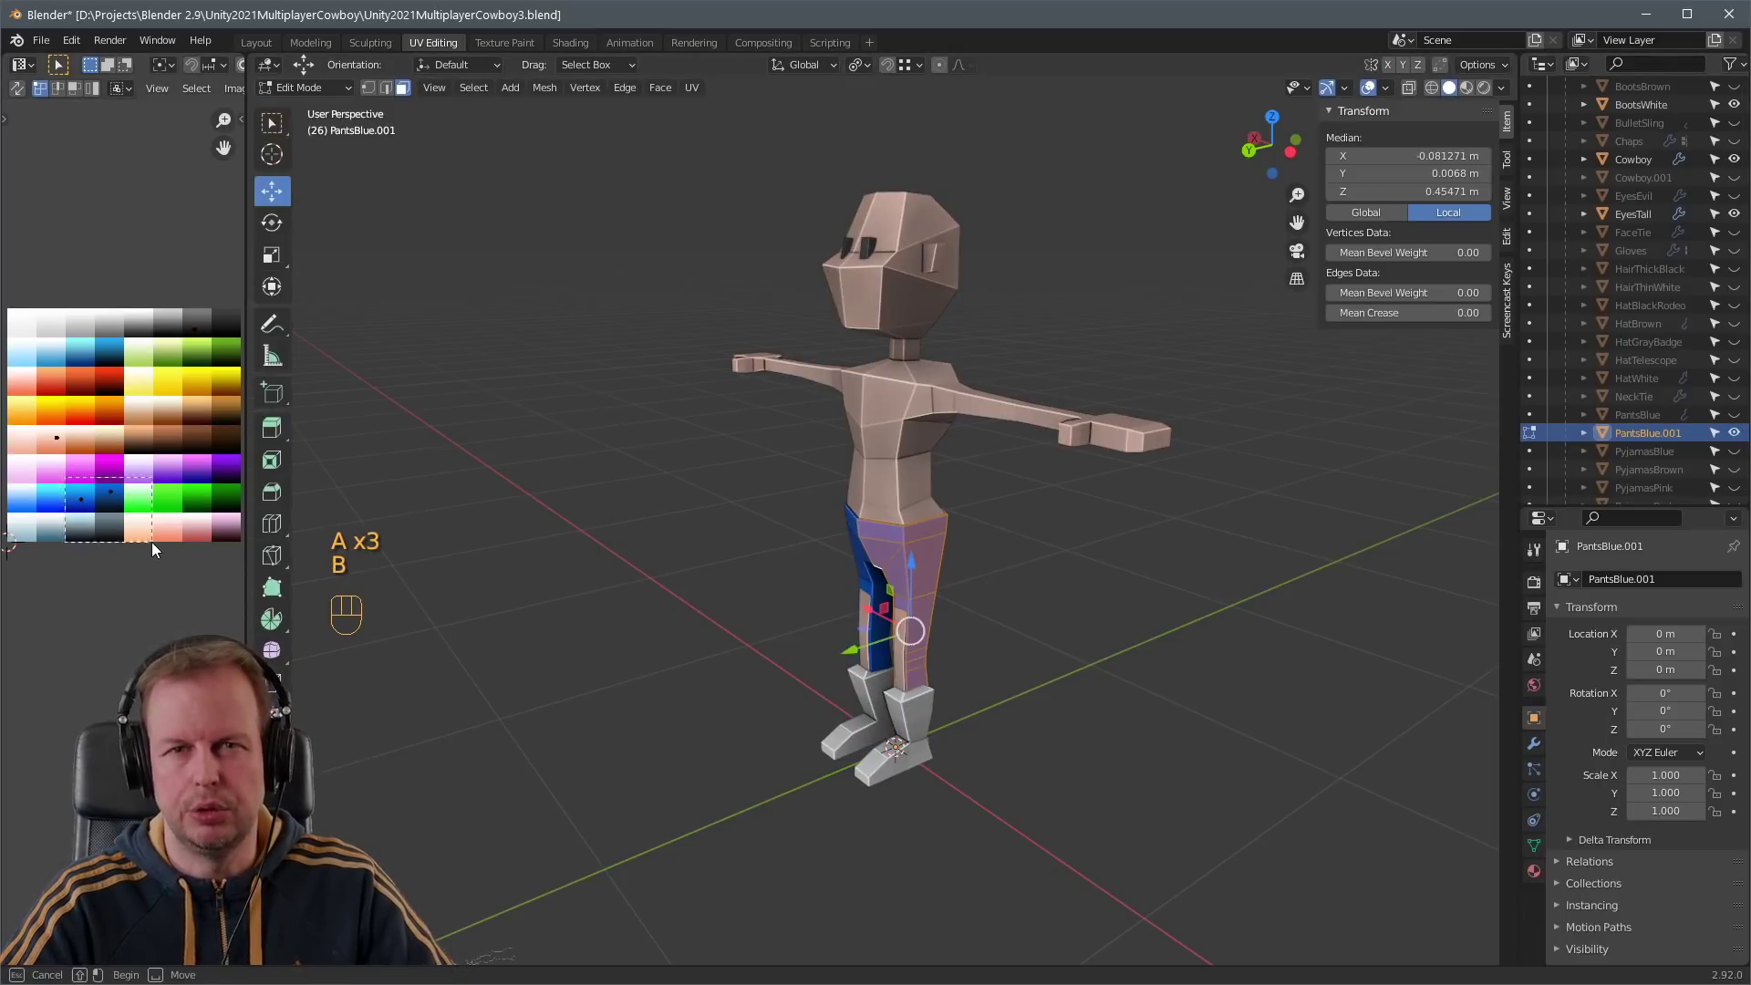
drag(152, 541, 151, 542)
key(g)
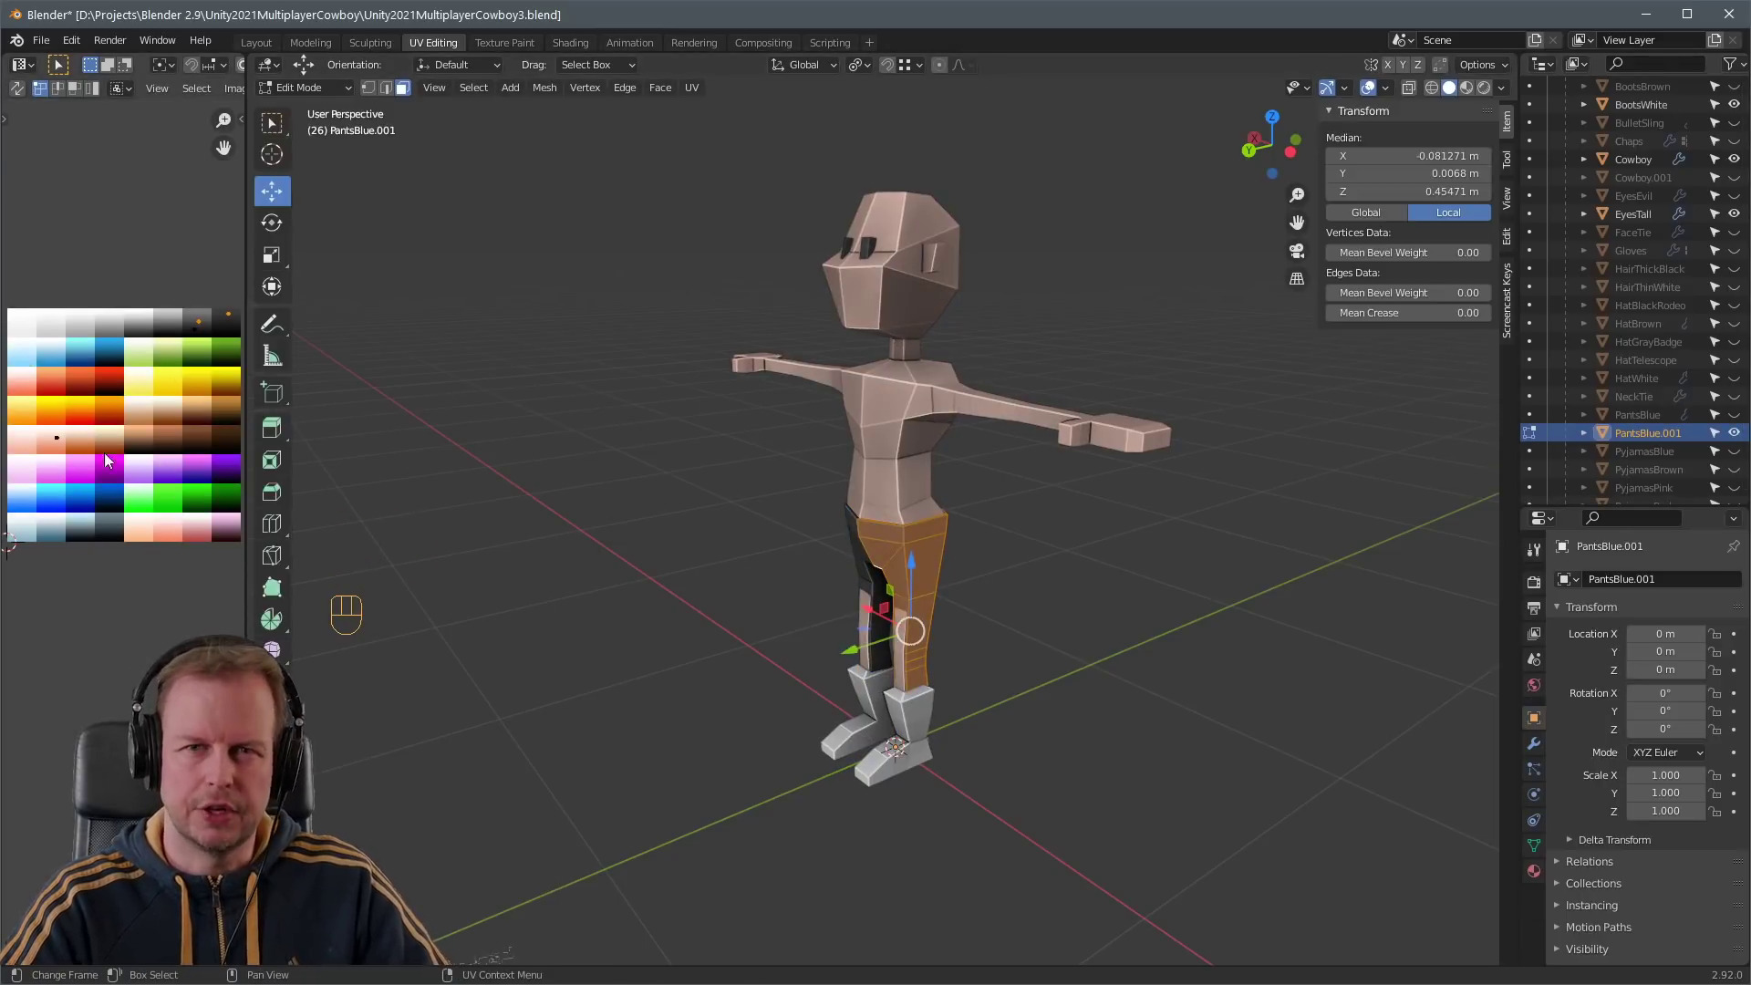
click(22, 347)
key(Tab)
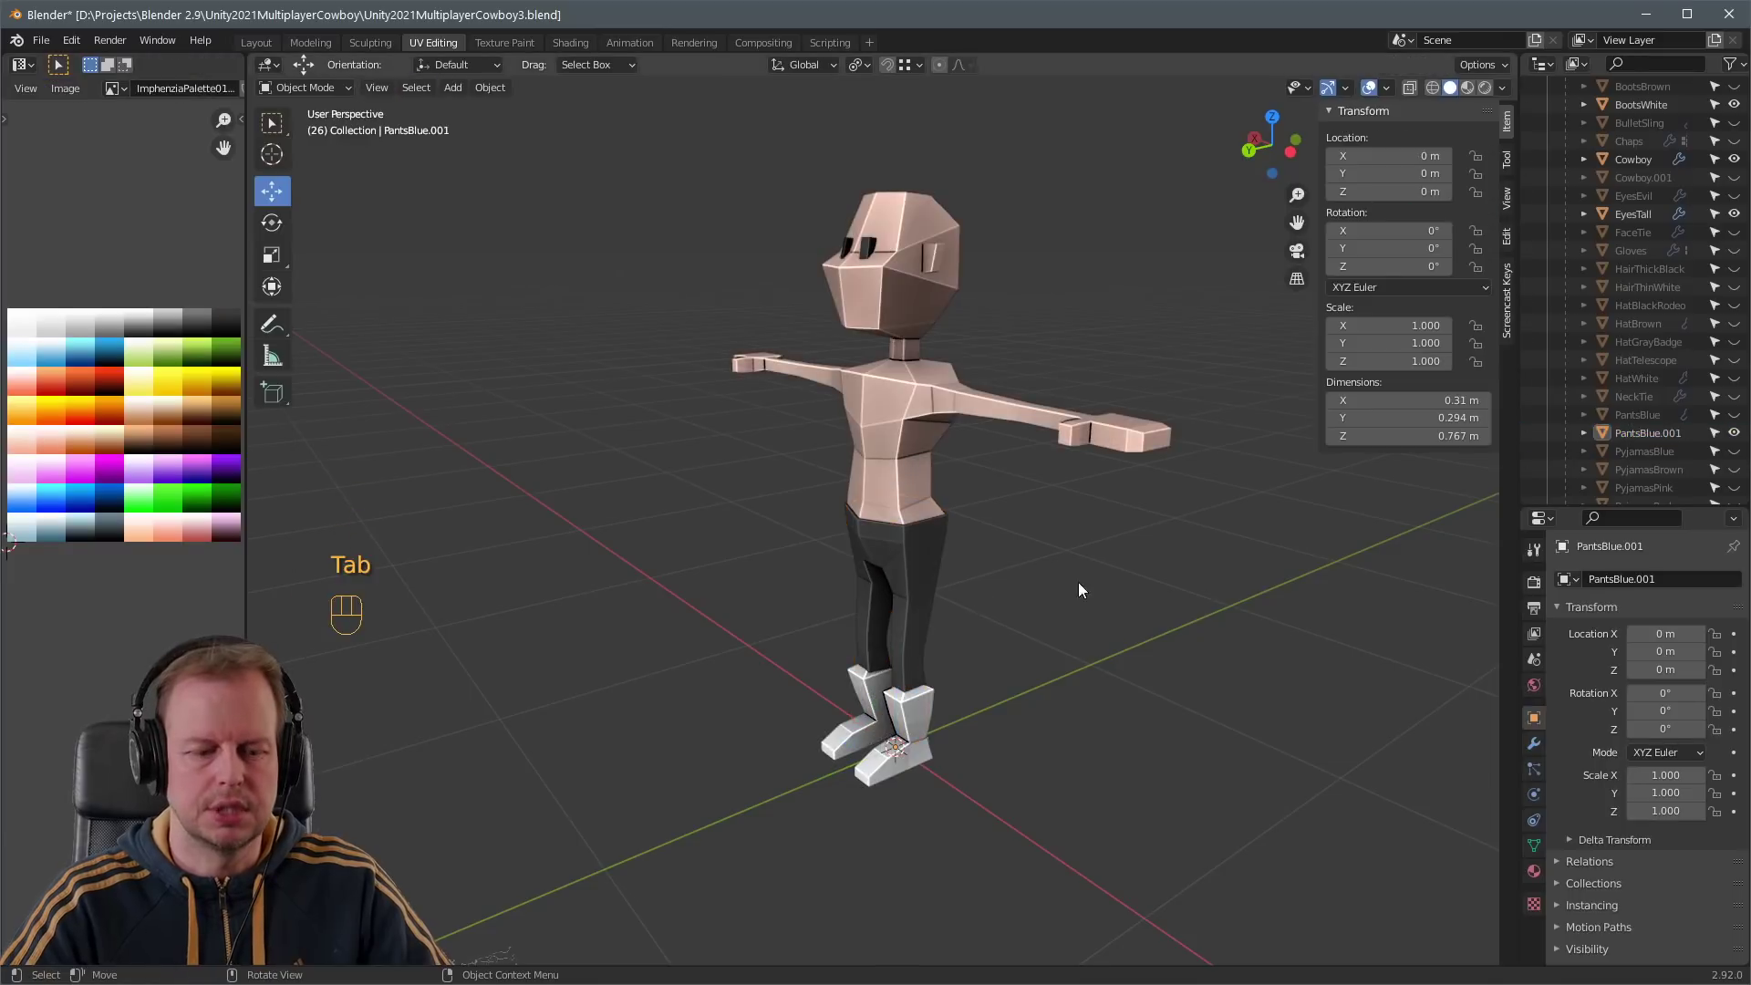
key(Tab)
key(a)
key(Tab)
middle_drag(982, 598, 1014, 617)
scroll(1101, 584, up, 3)
middle_drag(952, 716, 974, 728)
key(2)
key(Tab)
key(2)
key(a)
key(a)
key(Tab)
key(2)
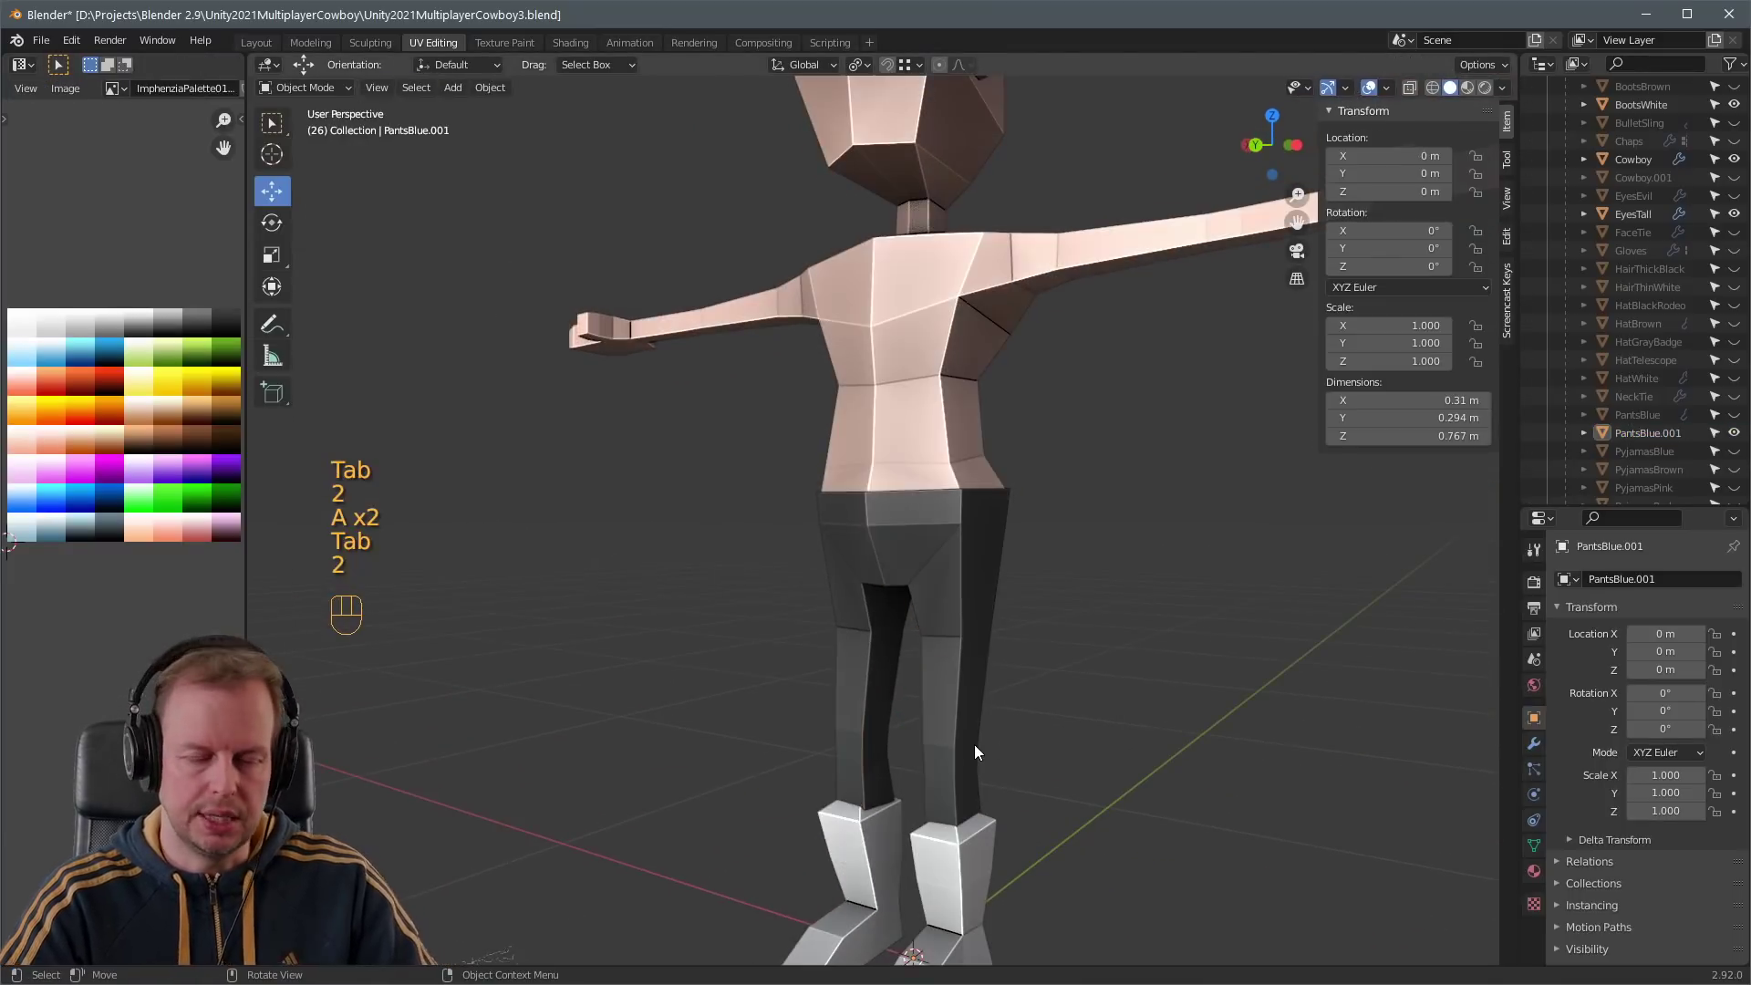
key(a)
key(2)
key(Tab)
key(Tab)
key(2)
key(a)
key(Tab)
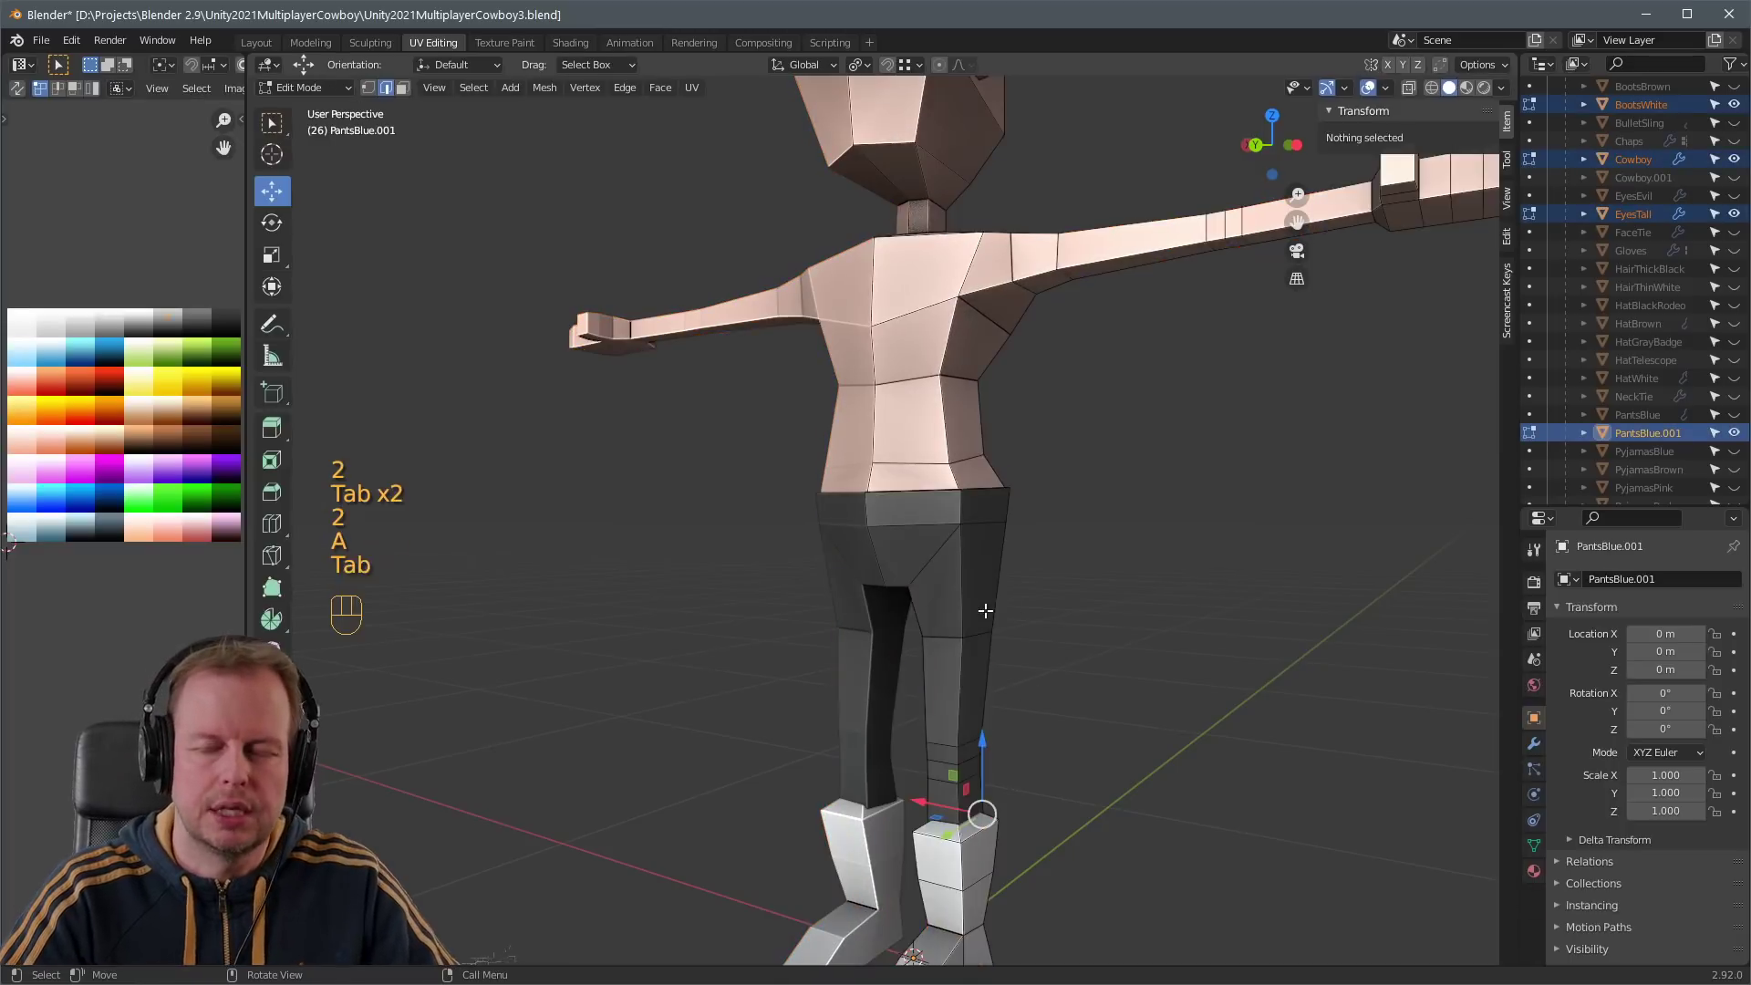
- Scale up the two edge loops around the knee and upper shin of PantsBlue.001 so the legs cover the body
key(2)
key(a)
key(a)
alt+shift+click(974, 743)
key(s)
click(1024, 729)
key(a)
key(a)
alt+shift+click(971, 780)
key(s)
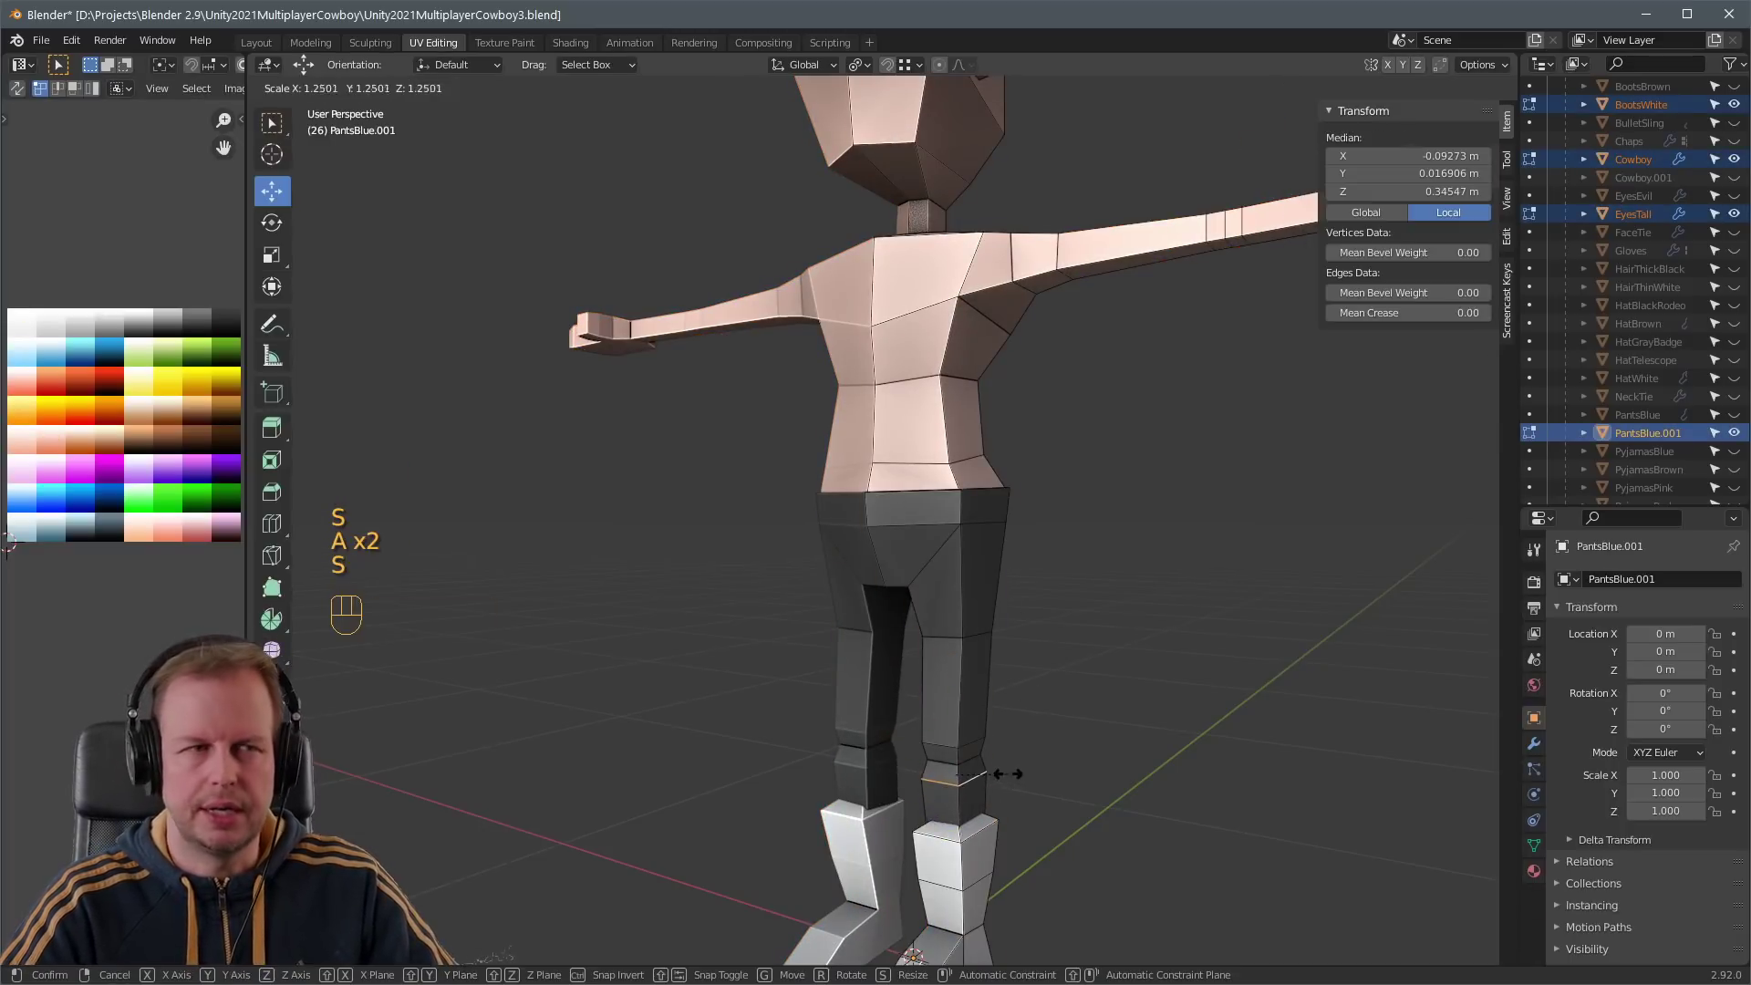
click(1008, 774)
- Scale the mid-thigh edge loop of PantsBlue.001 by 1.160
key(a)
key(2)
key(a)
key(a)
alt+shift+click(983, 634)
key(s)
click(1029, 635)
key(2)
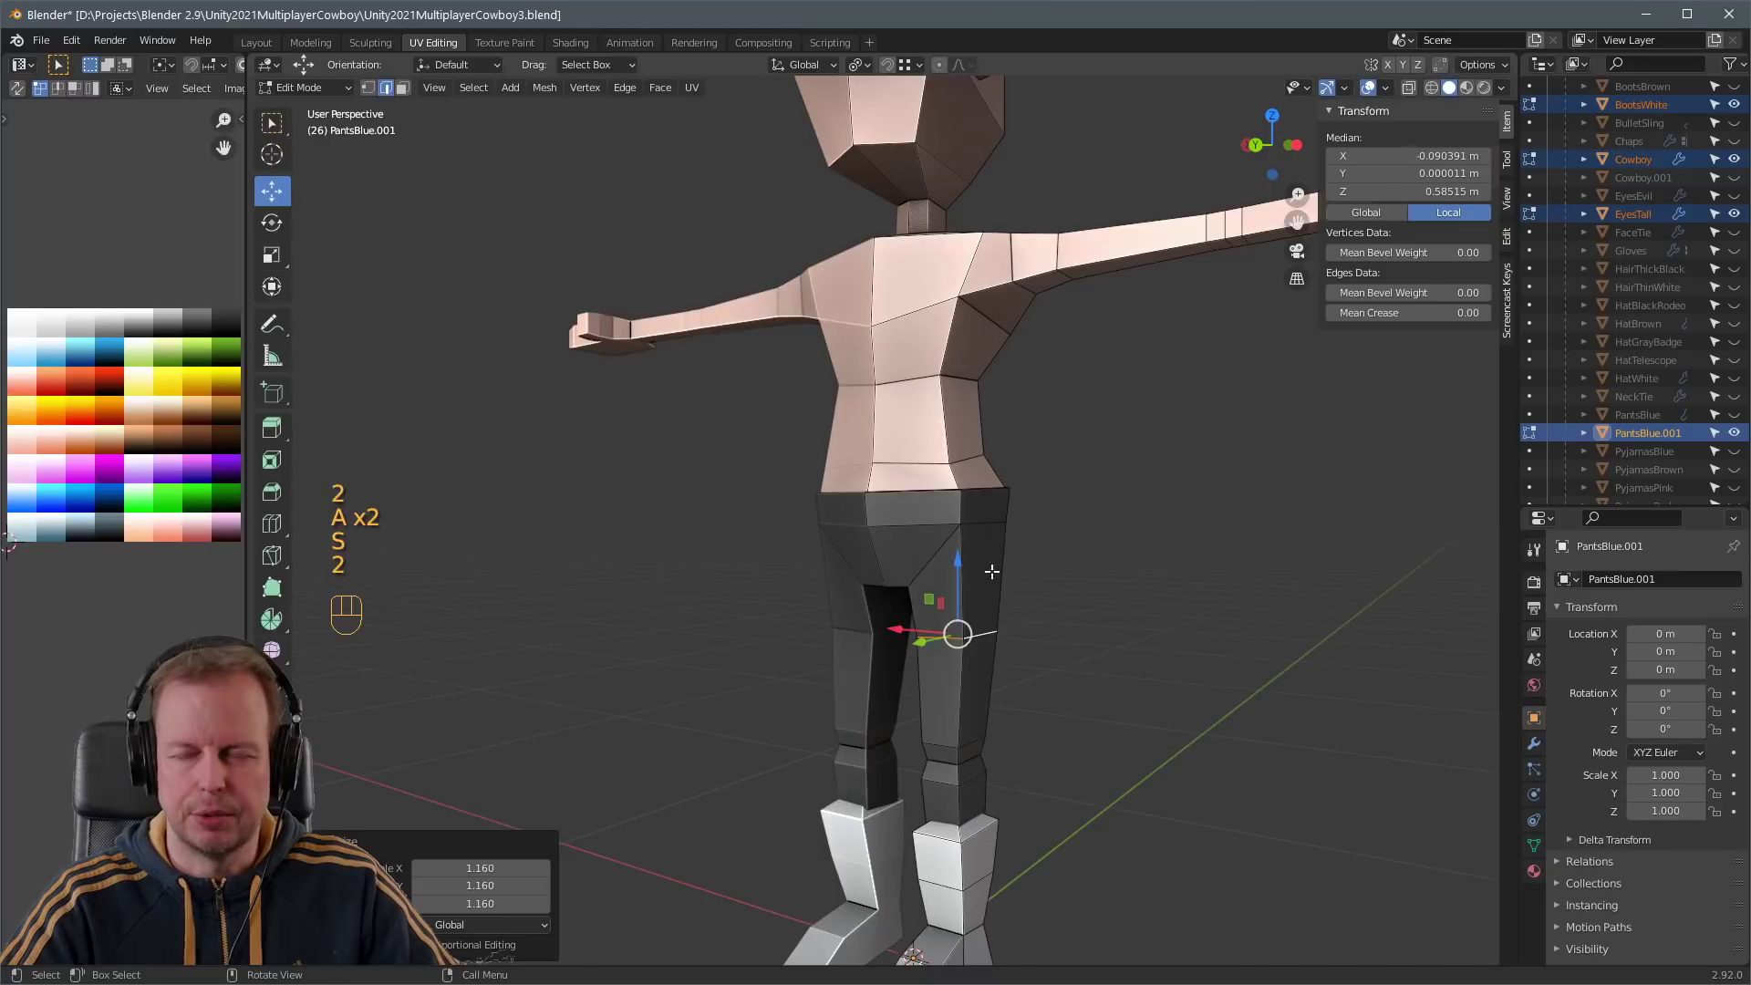
- Move an edge near the inner thigh just below the crotch of the pants and return to Object Mode
middle_drag(992, 572, 1147, 632)
click(940, 589)
key(g)
click(975, 591)
key(Tab)
- Rename PantsBlue.001 as PantsGray
scroll(989, 598, down, 5)
click(1147, 632)
scroll(1140, 636, up, 4)
middle_drag(972, 670, 1069, 603)
scroll(1069, 604, down, 2)
double_click(1652, 434)
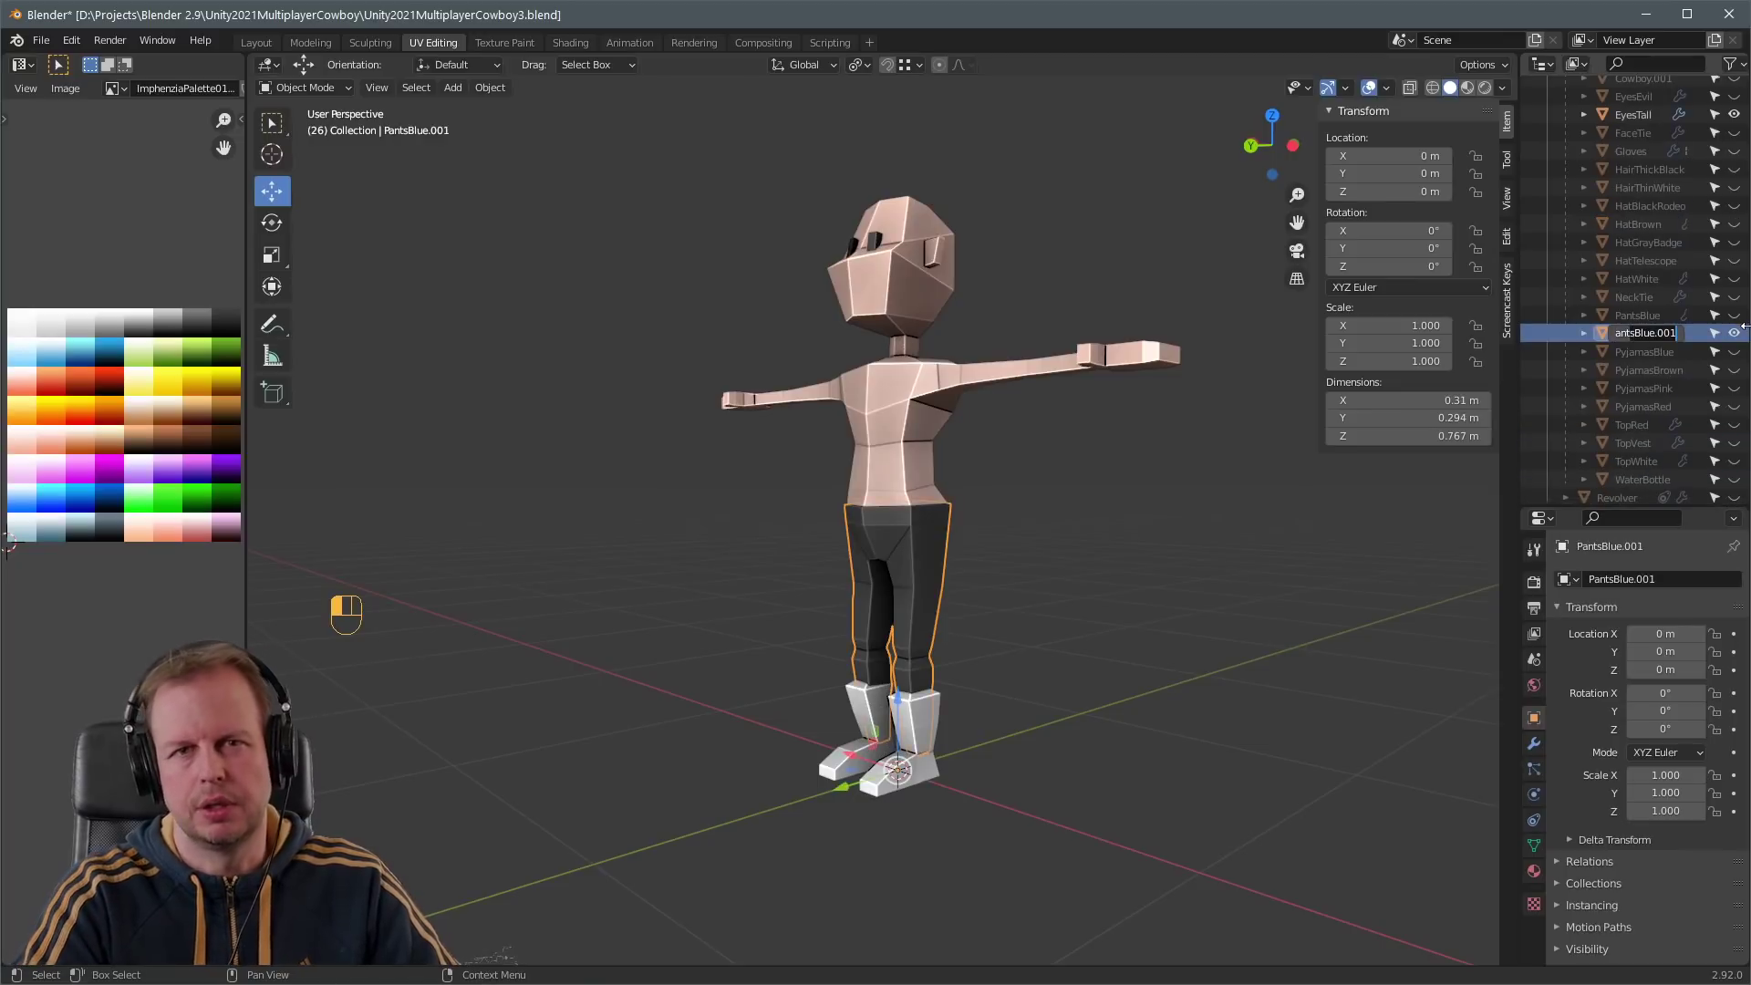
click(959, 560)
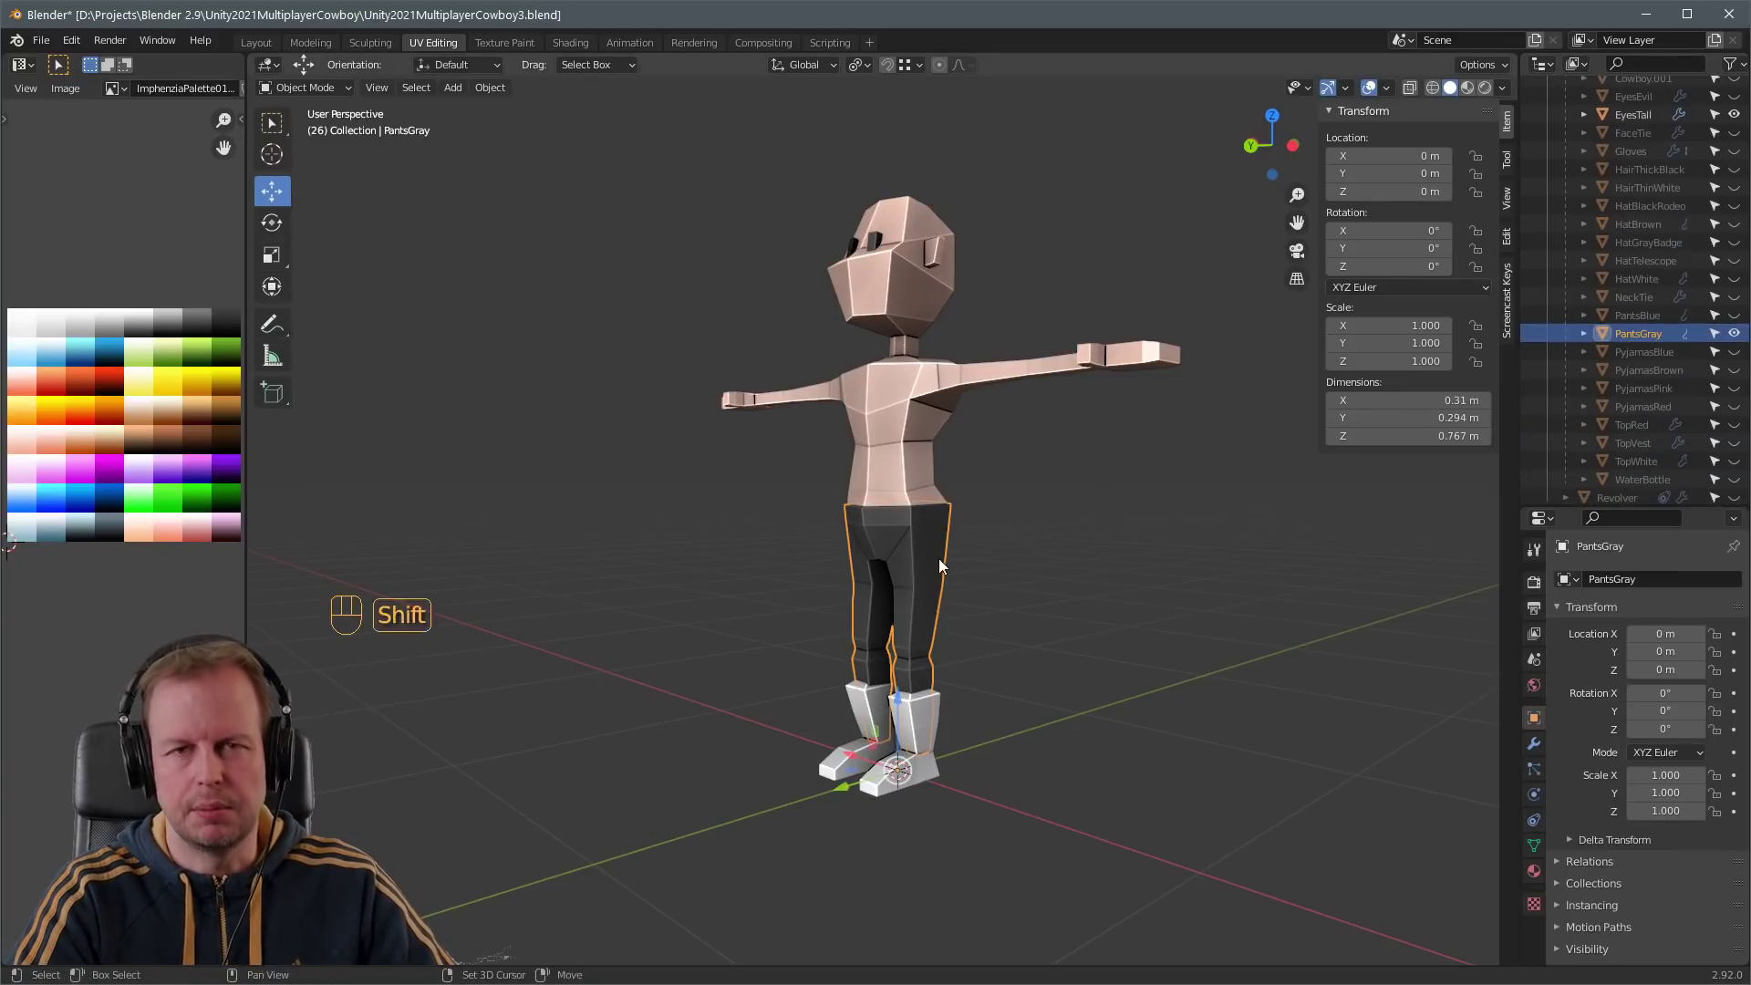
- Duplicate PantsGray in place and hide the original
key(shift+d)
right_click(1731, 335)
key(Tab)
key(a)
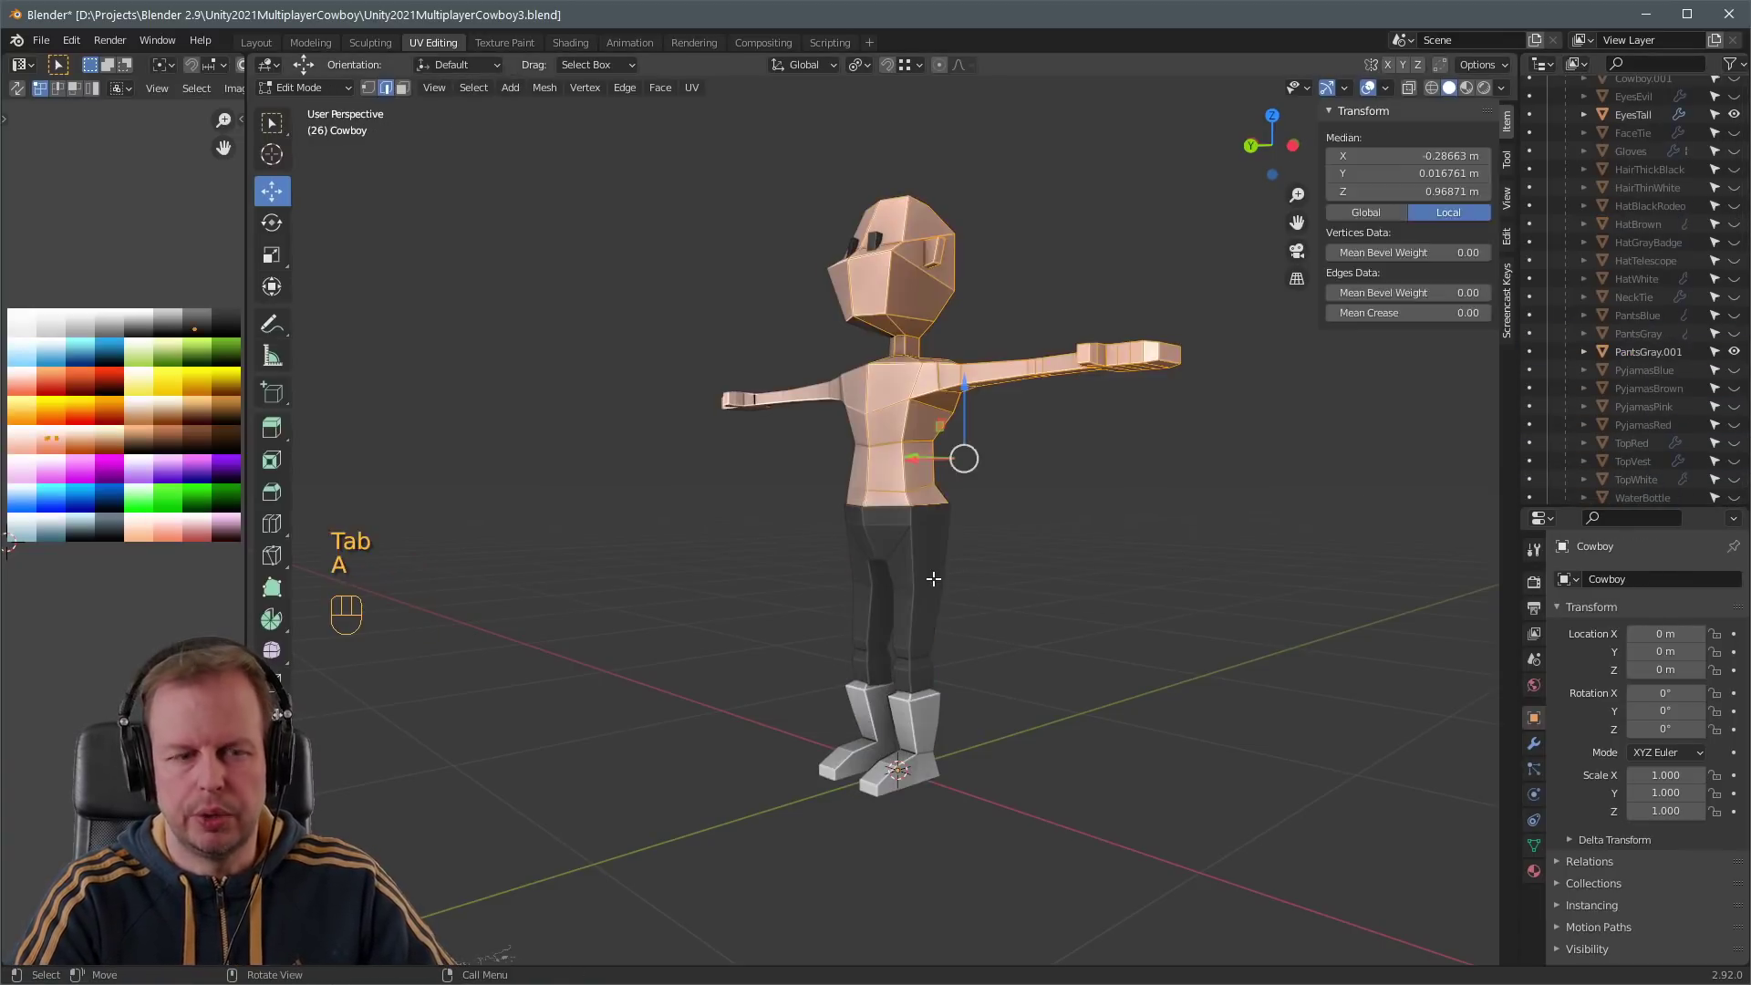
key(Tab)
key(Tab)
- Recolour the whole PantsGray copy black by shrinking its UVs and moving them onto the palette's darkest swatch
key(a)
key(a)
key(a)
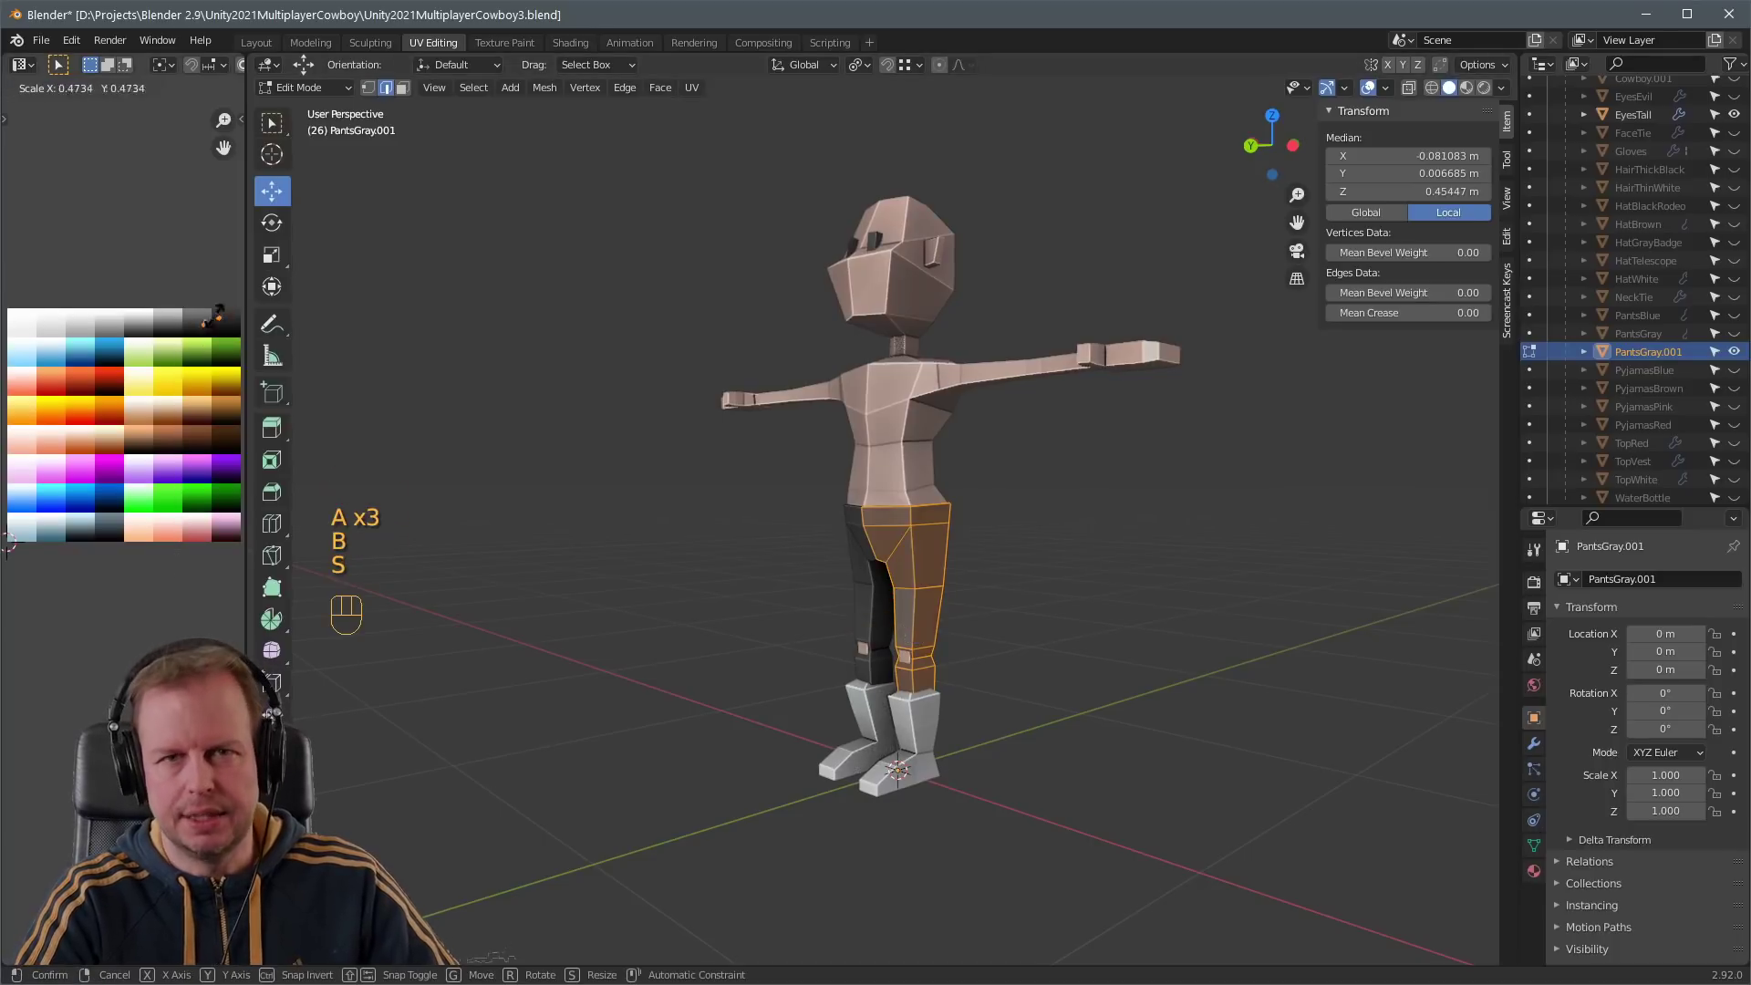
click(195, 290)
key(g)
click(202, 297)
click(1044, 615)
- Scale the knee edge loop of the black pants by 1.070 to cover the skin poking through
scroll(1031, 630, up, 2)
click(939, 673)
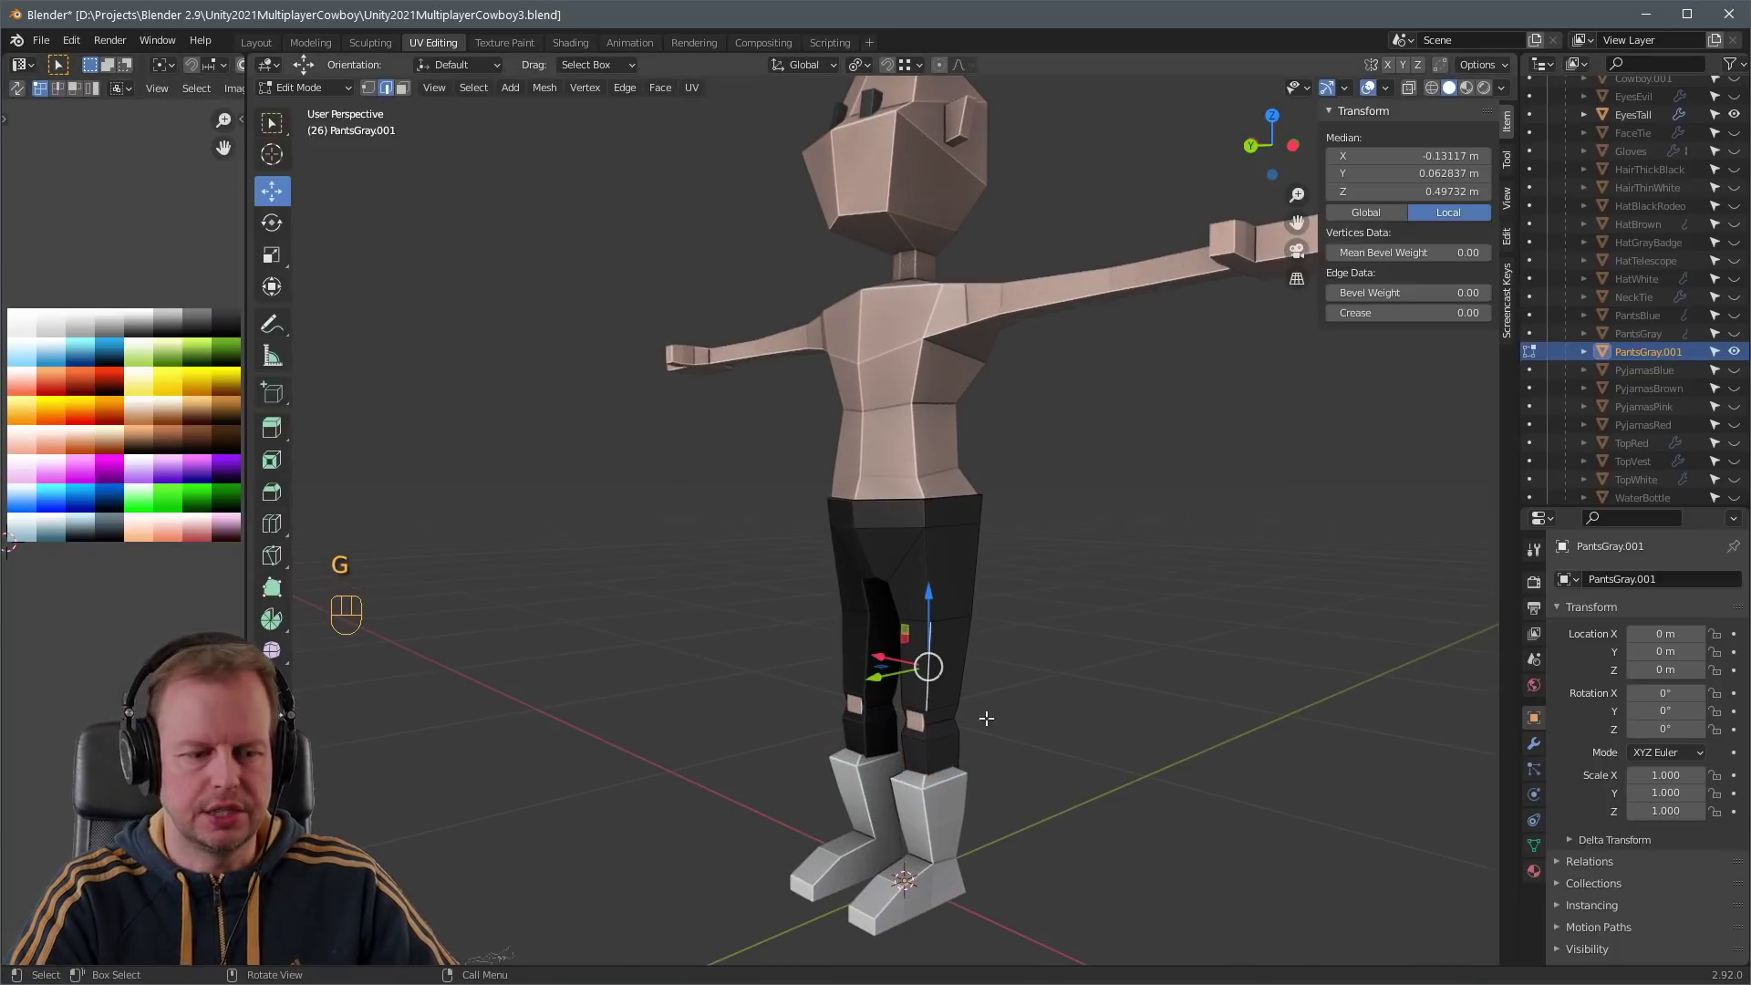
key(2)
key(a)
key(a)
alt+click(951, 721)
key(s)
click(1017, 708)
- Scale up the mid-thigh edge loop of the black pants and return to Object Mode
key(2)
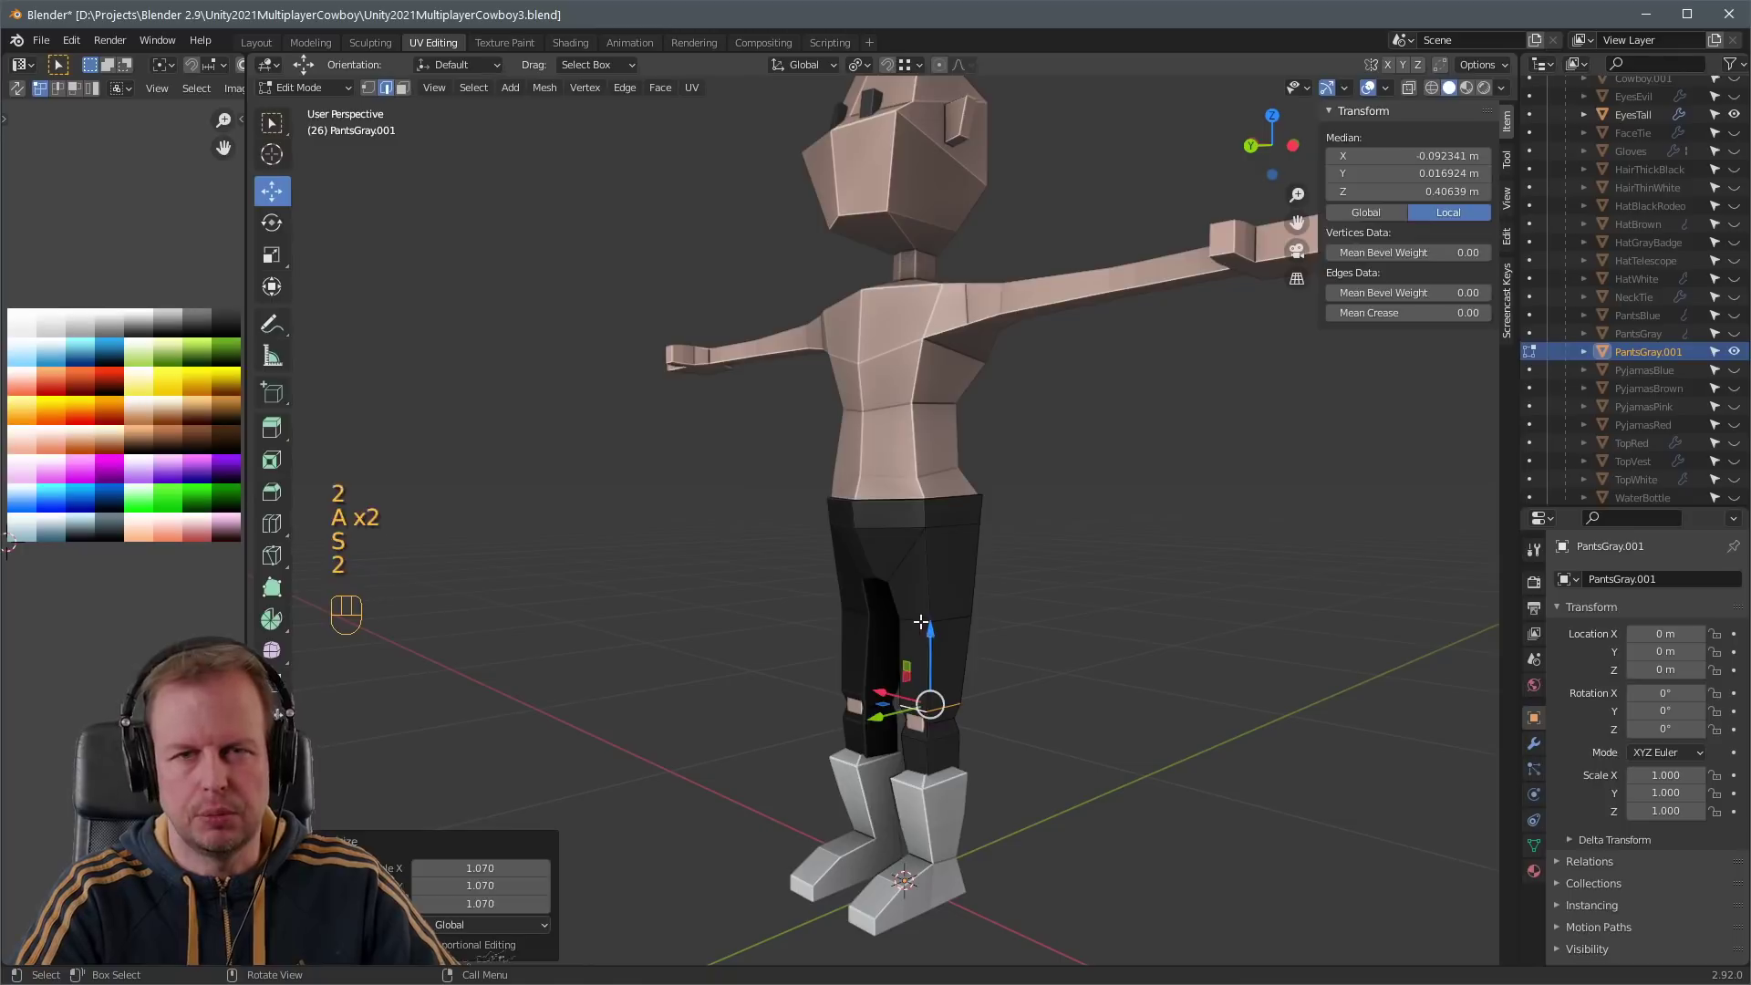
key(a)
key(a)
alt+click(922, 623)
key(s)
click(1003, 620)
key(Tab)
scroll(976, 631, down, 4)
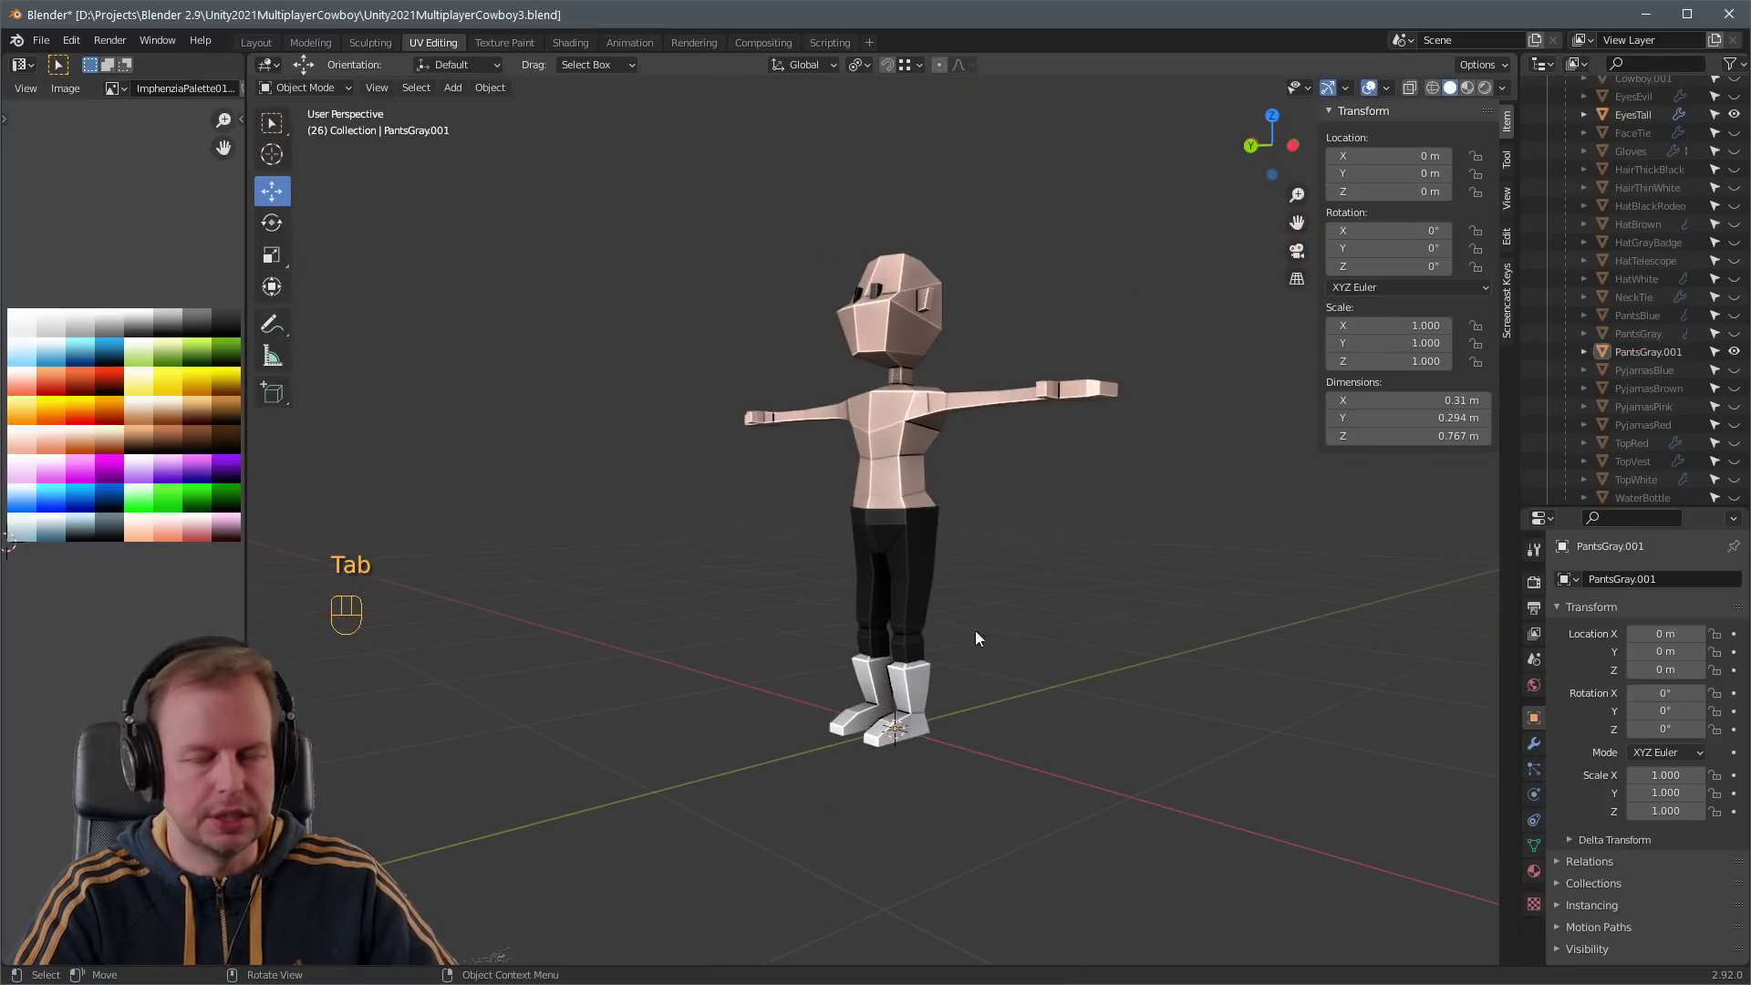
- Check the black pants from behind and rename PantsGray.001 as PantsBlack
middle_drag(978, 632, 1104, 629)
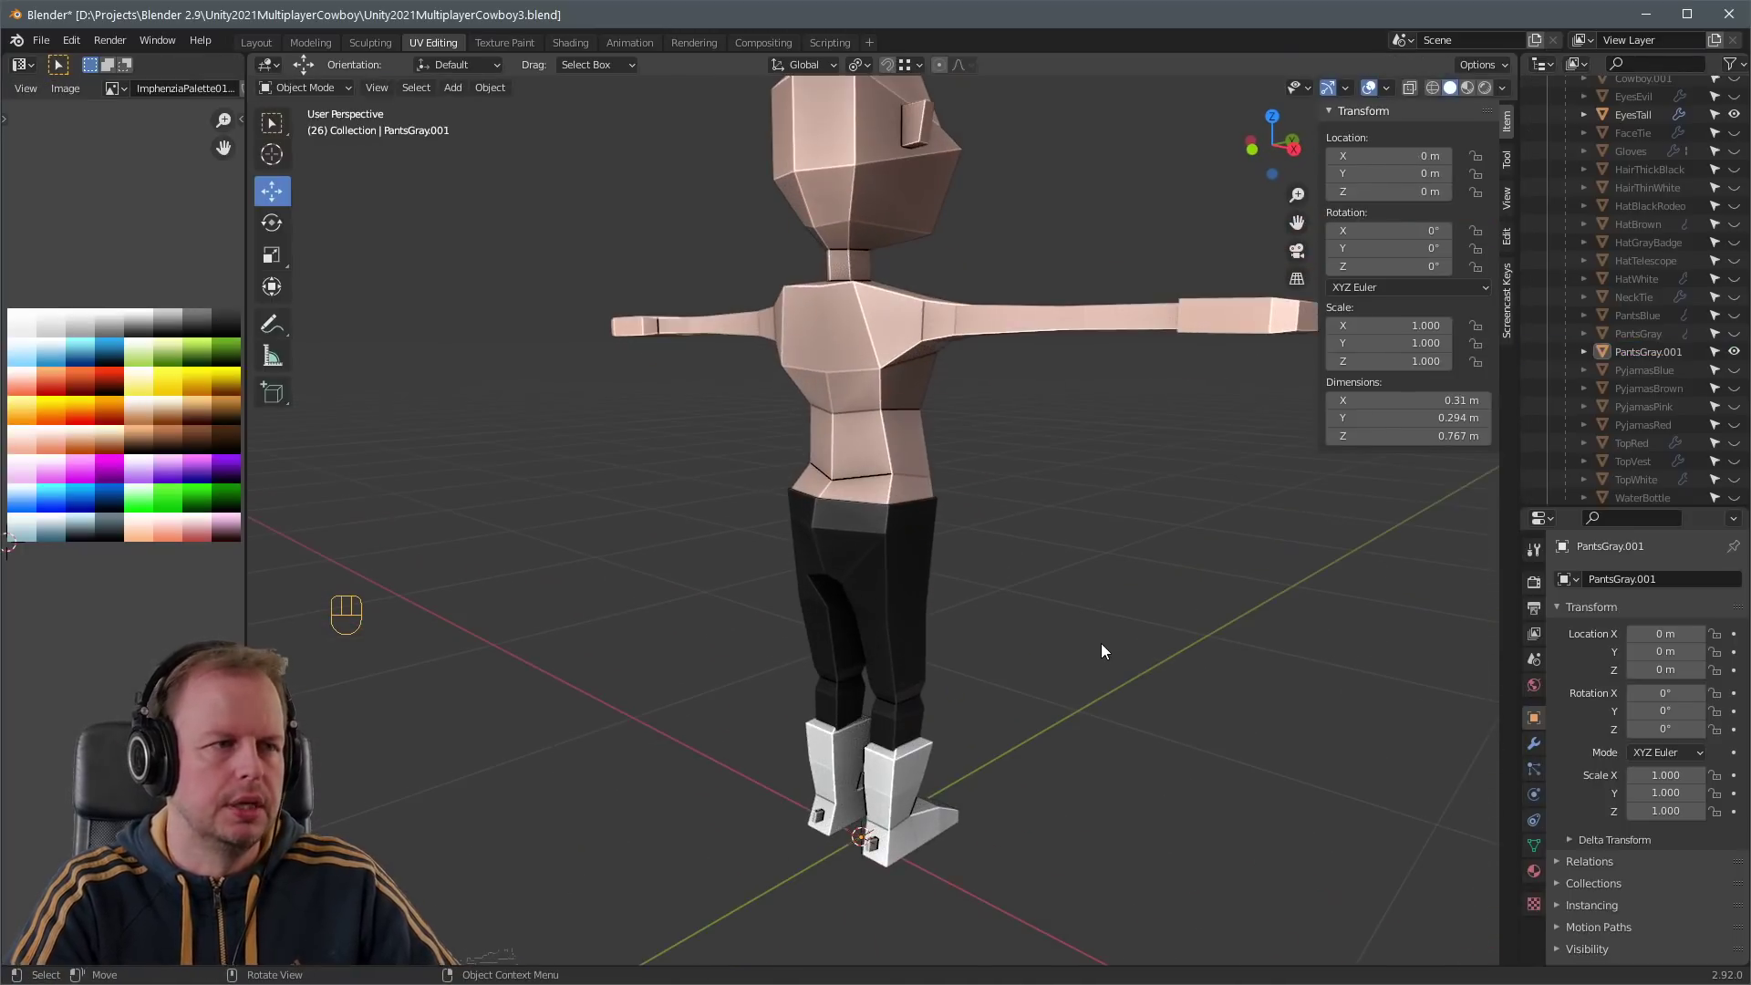
scroll(1102, 642, up, 2)
scroll(1662, 390, down, 1)
double_click(1646, 333)
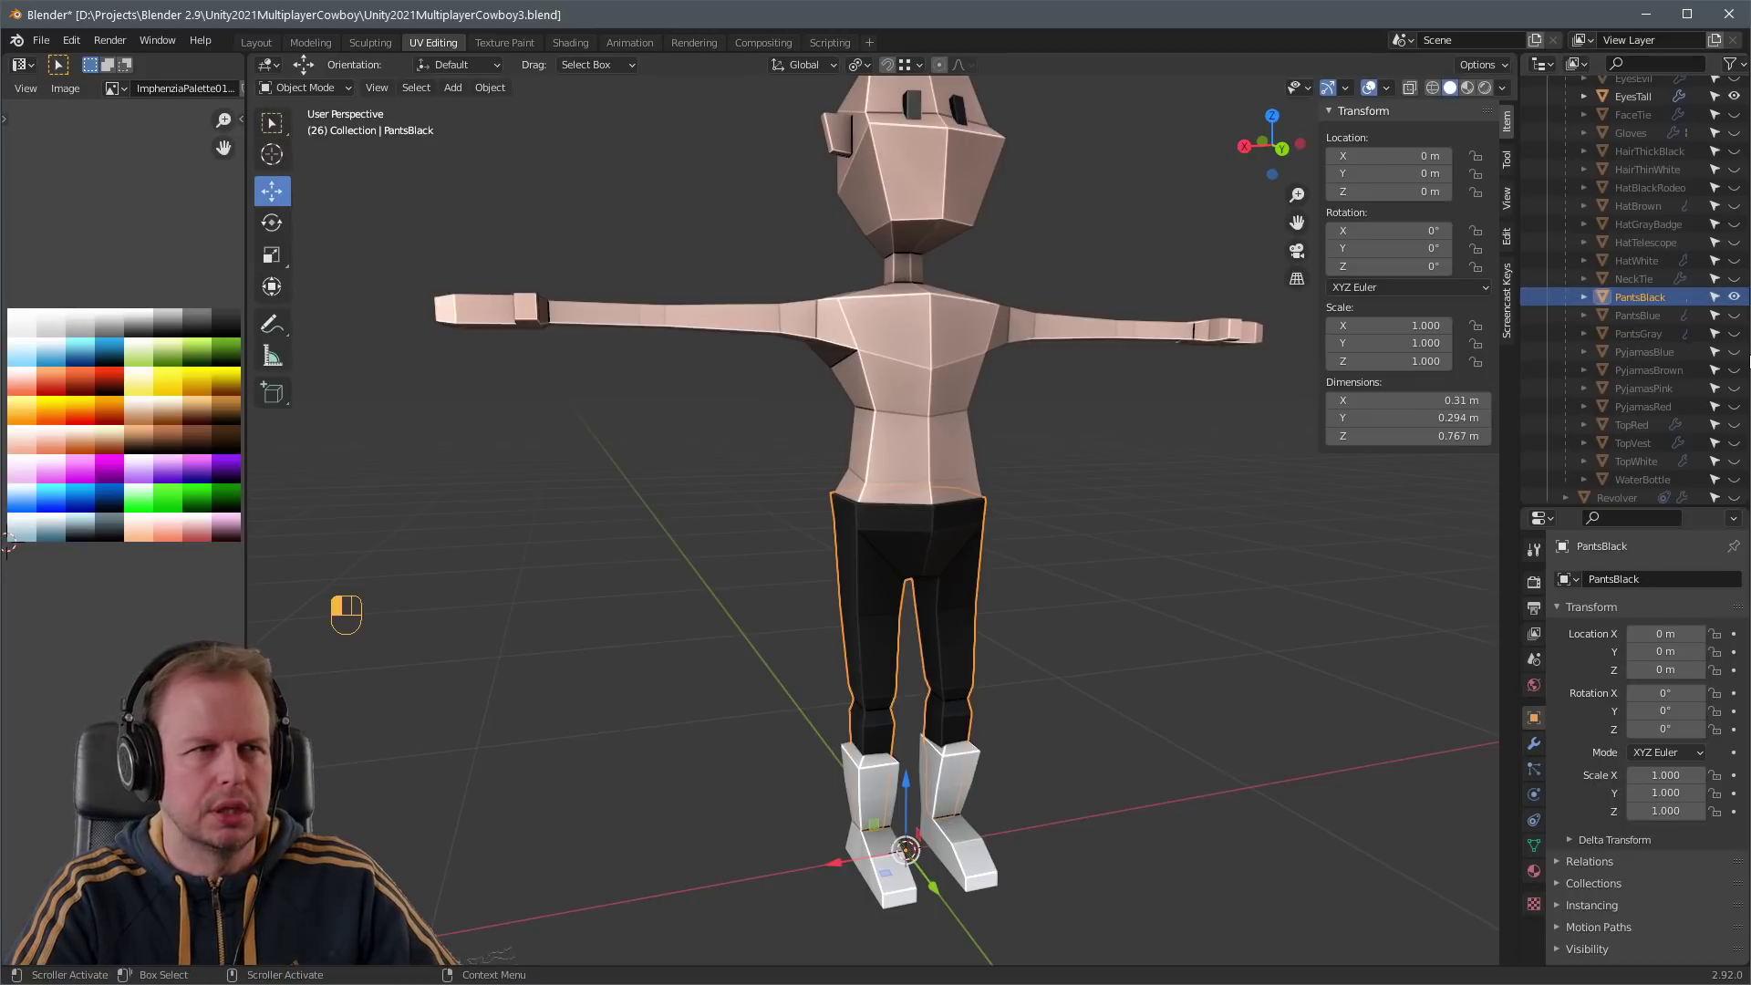
- Inspect the fit of PantsBlack from several angles and hide the object
key(Tab)
scroll(1231, 620, down, 2)
middle_drag(1222, 621, 1157, 521)
scroll(1151, 624, up, 3)
key(Tab)
key(Tab)
key(Tab)
key(Tab)
scroll(1172, 613, down, 1)
key(Tab)
scroll(1092, 603, down, 2)
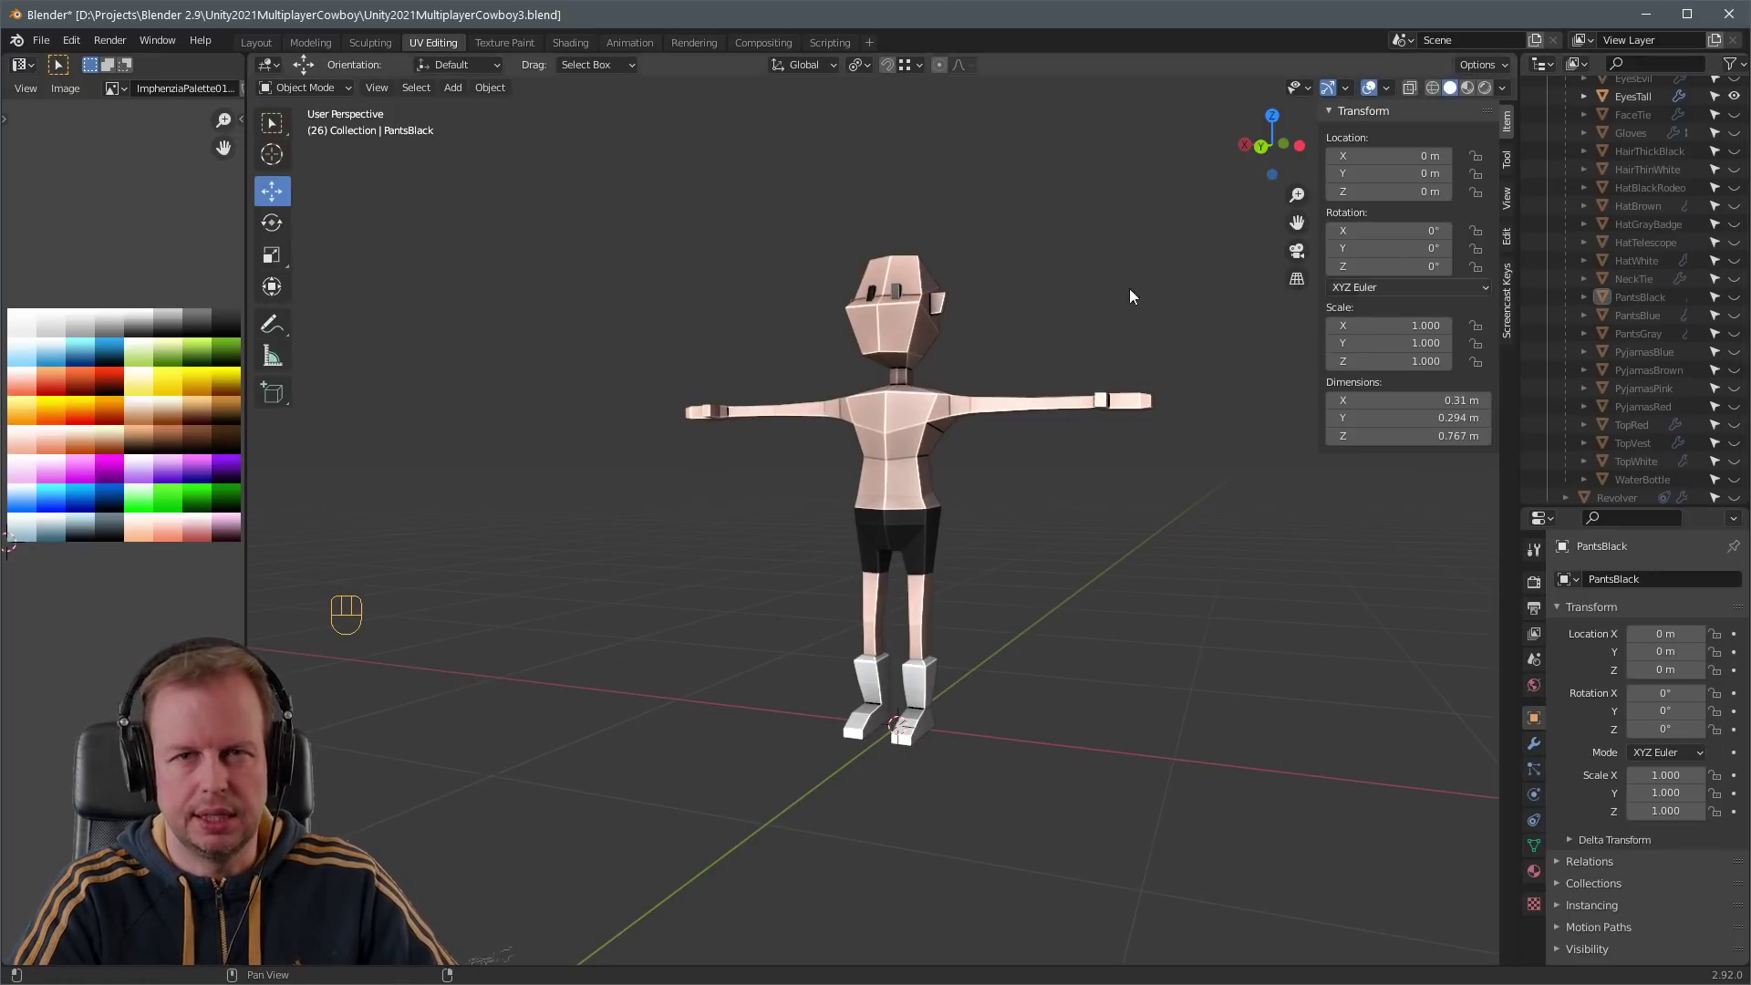
- Rename the NeckTie object as NeckTieRed and make it visible
double_click(1632, 278)
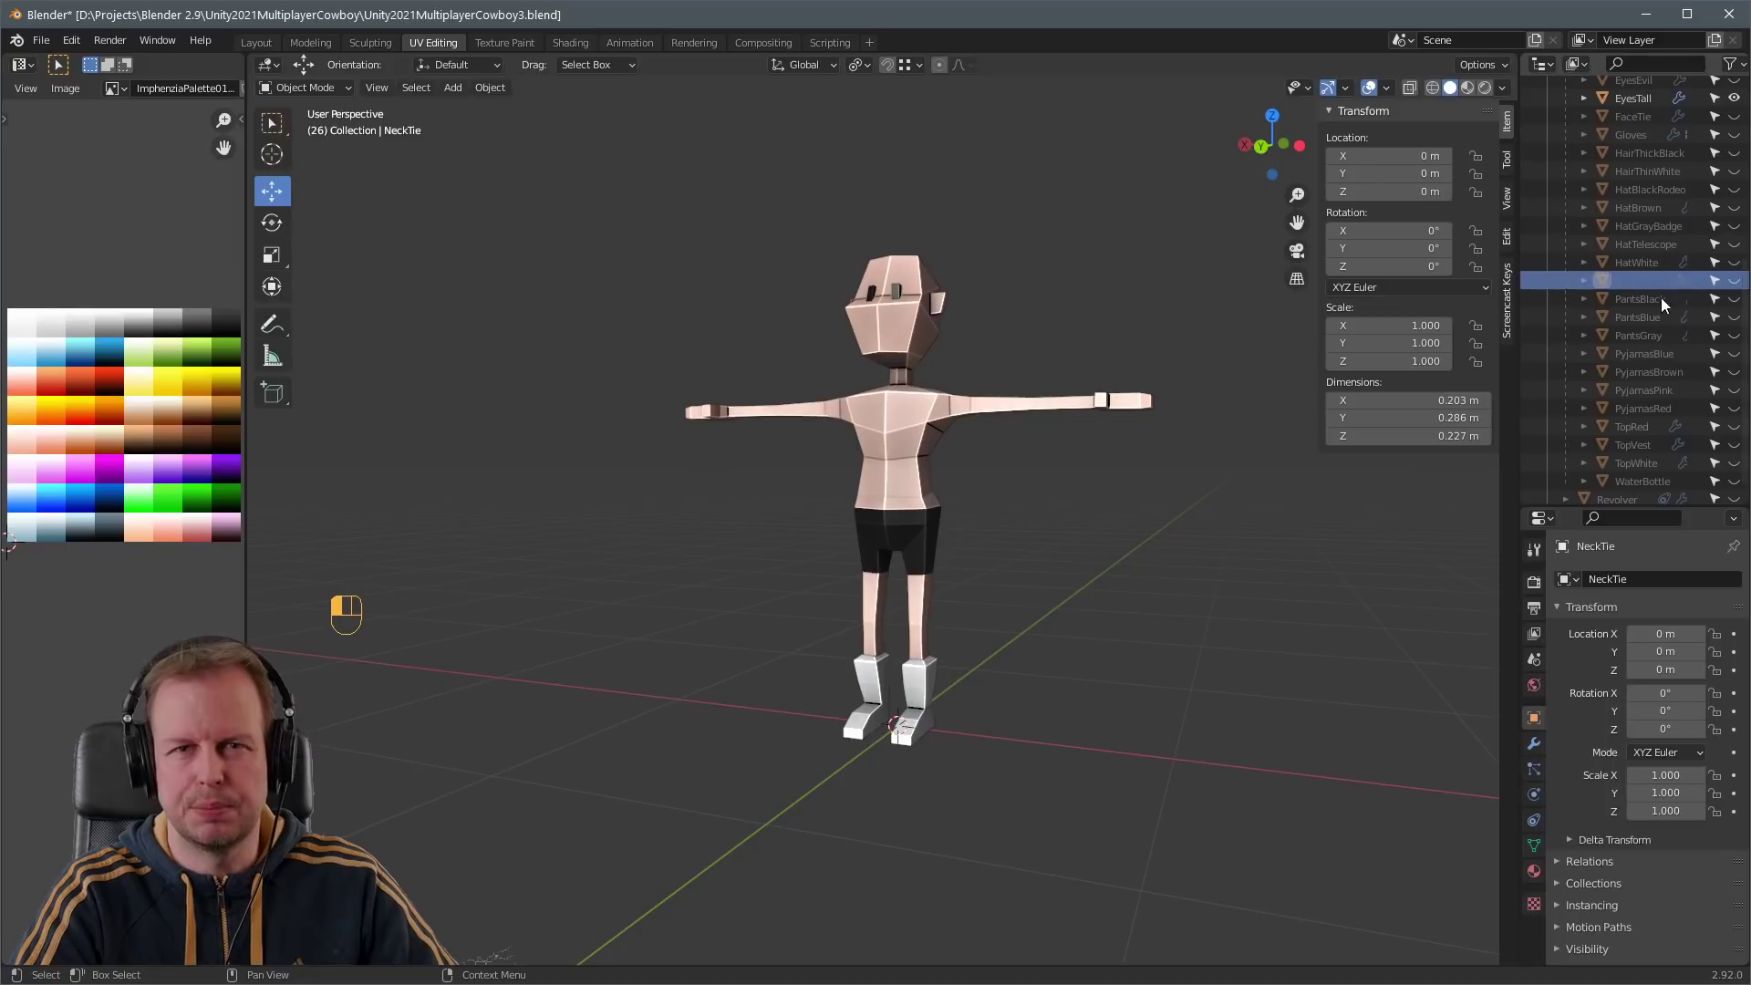
click(1733, 282)
middle_drag(939, 370, 857, 396)
click(861, 397)
key(Tab)
- Duplicate NeckTieRed in place and recolour the copy blue by moving its UVs onto the palette's blue swatches
key(Tab)
click(874, 397)
click(874, 398)
key(shift+d)
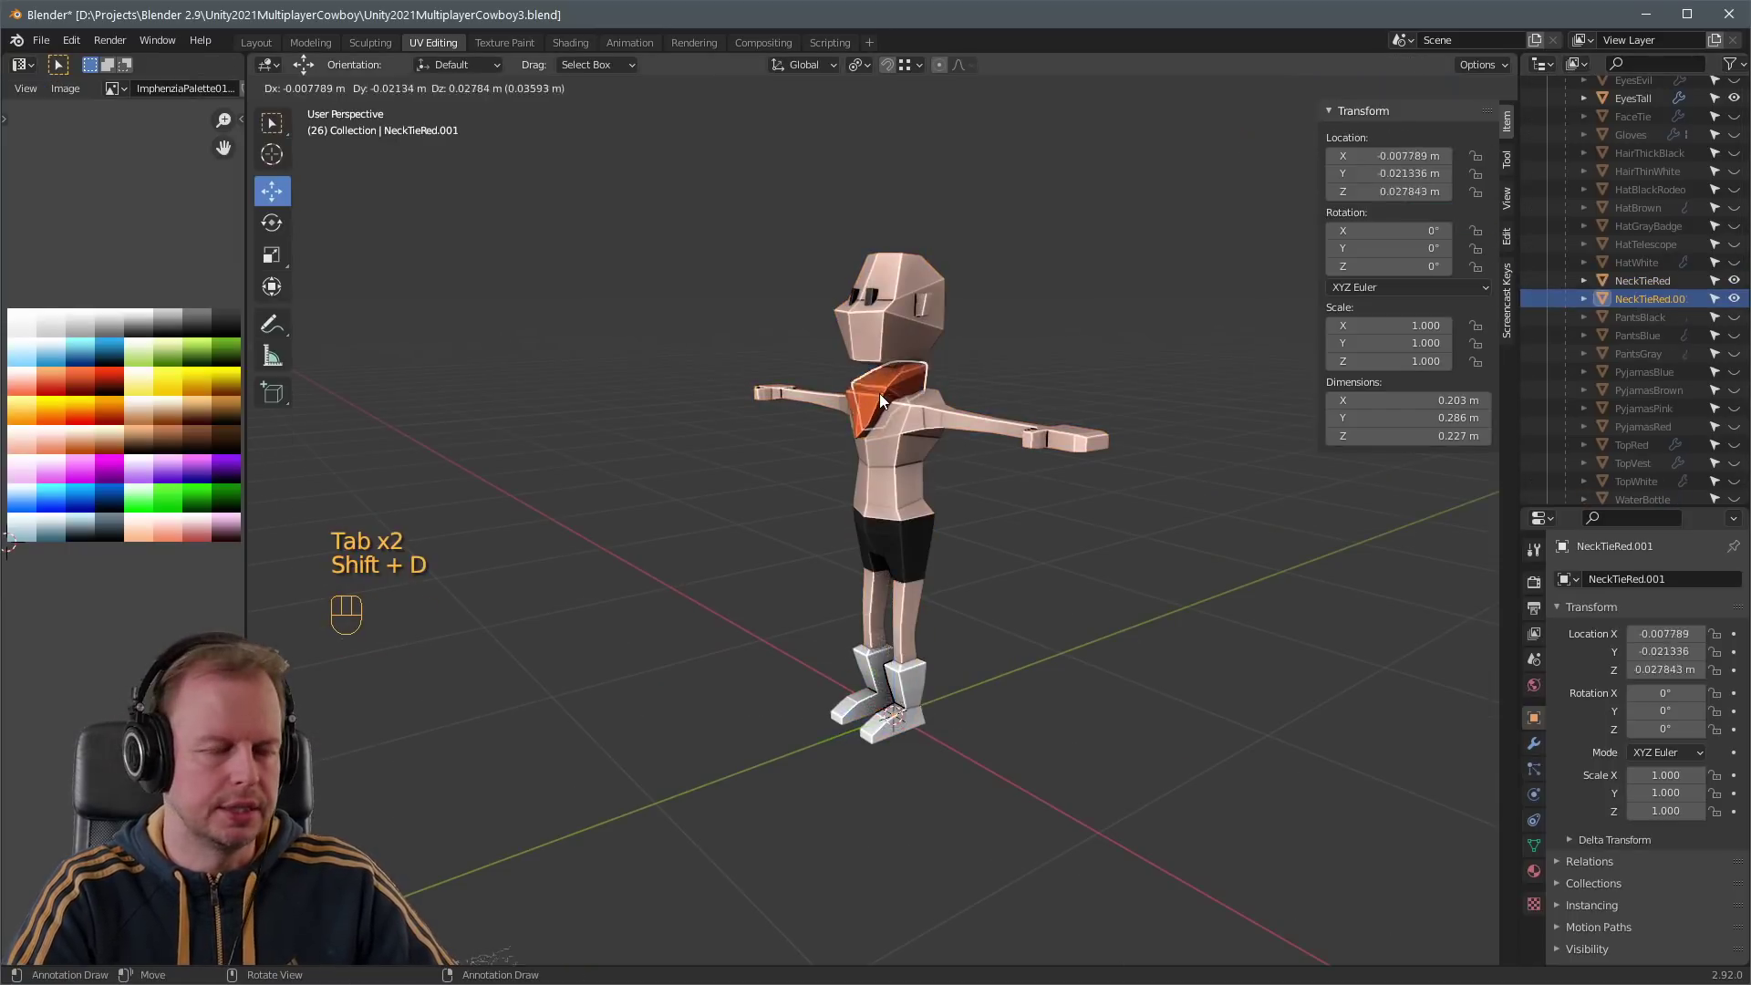
right_click(879, 392)
key(Tab)
key(a)
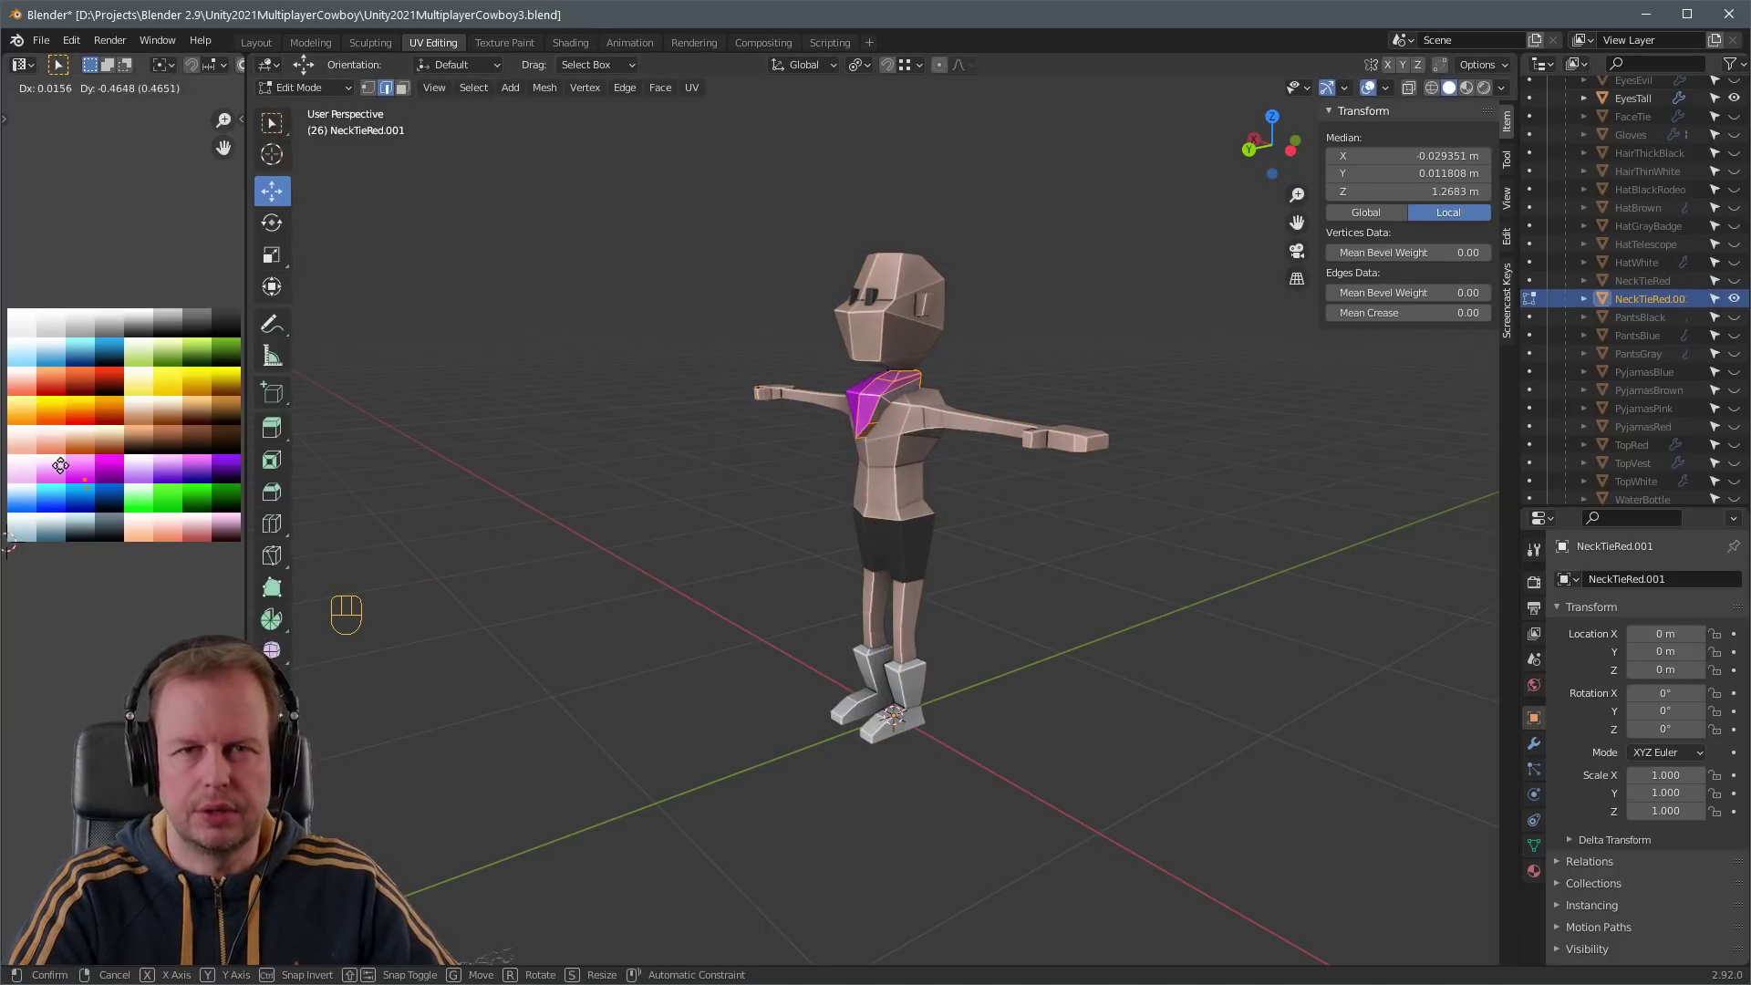
click(89, 473)
key(Tab)
click(1113, 525)
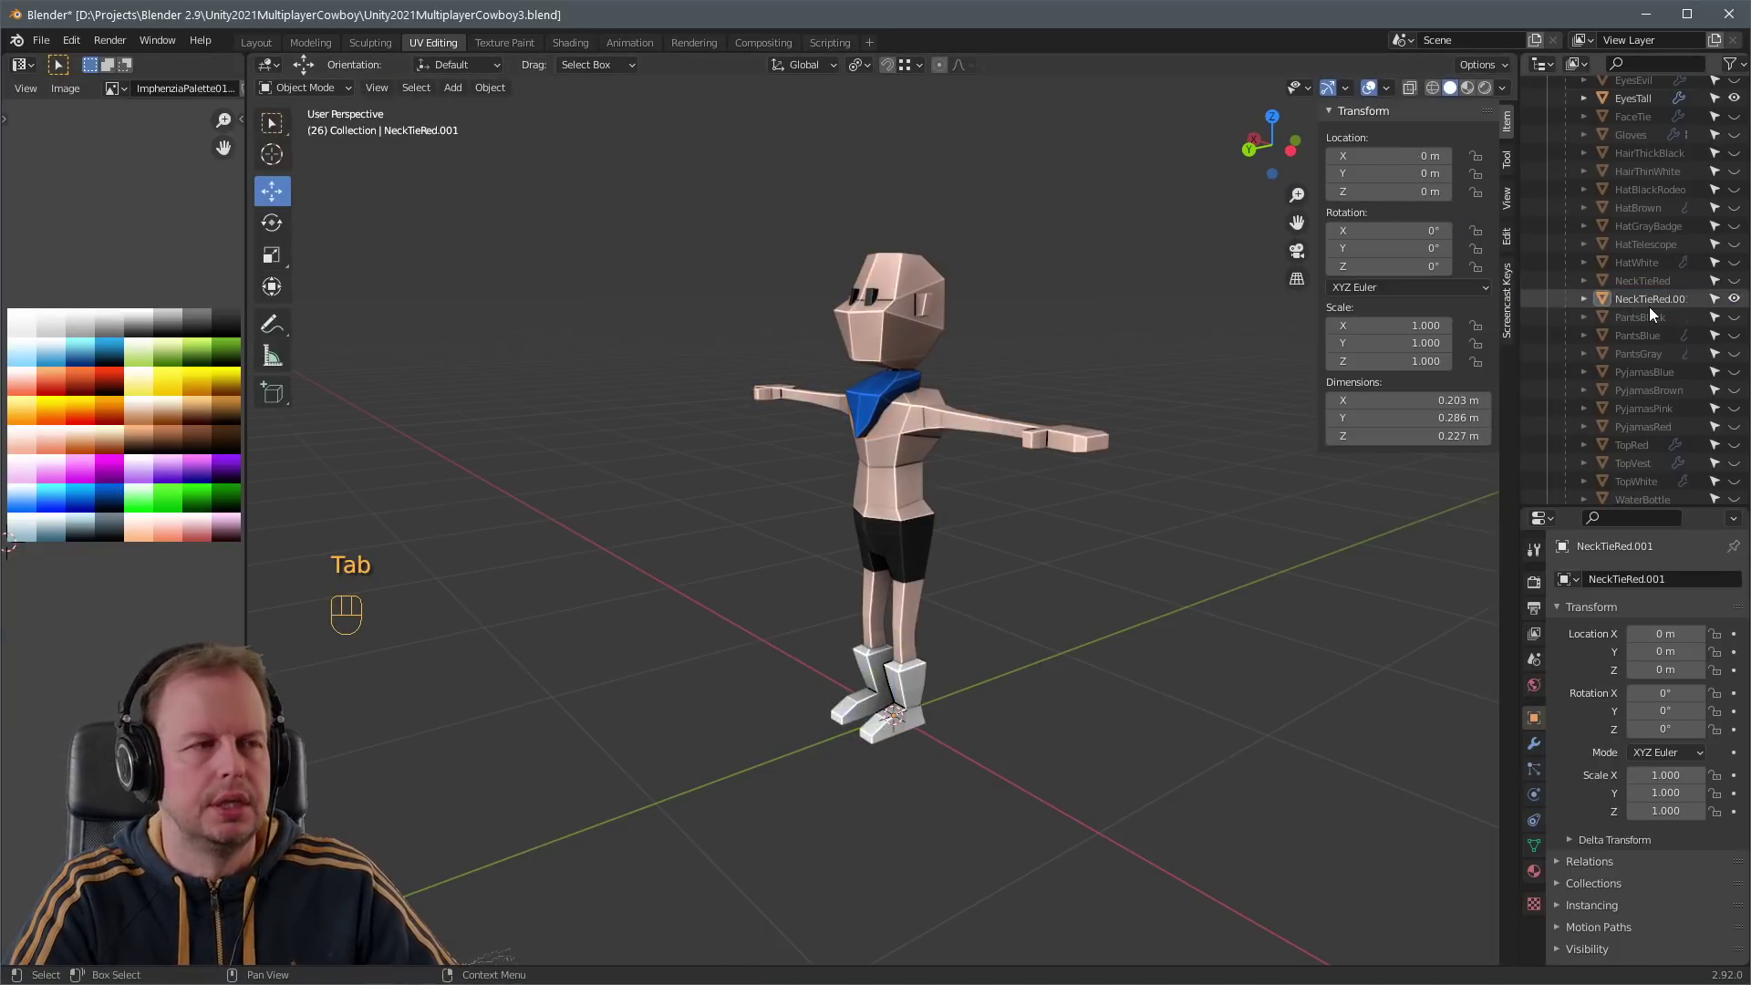
- Rename the blue neck tie as NeckTieBlue and duplicate it in place
scroll(1650, 301, down, 1)
double_click(1650, 281)
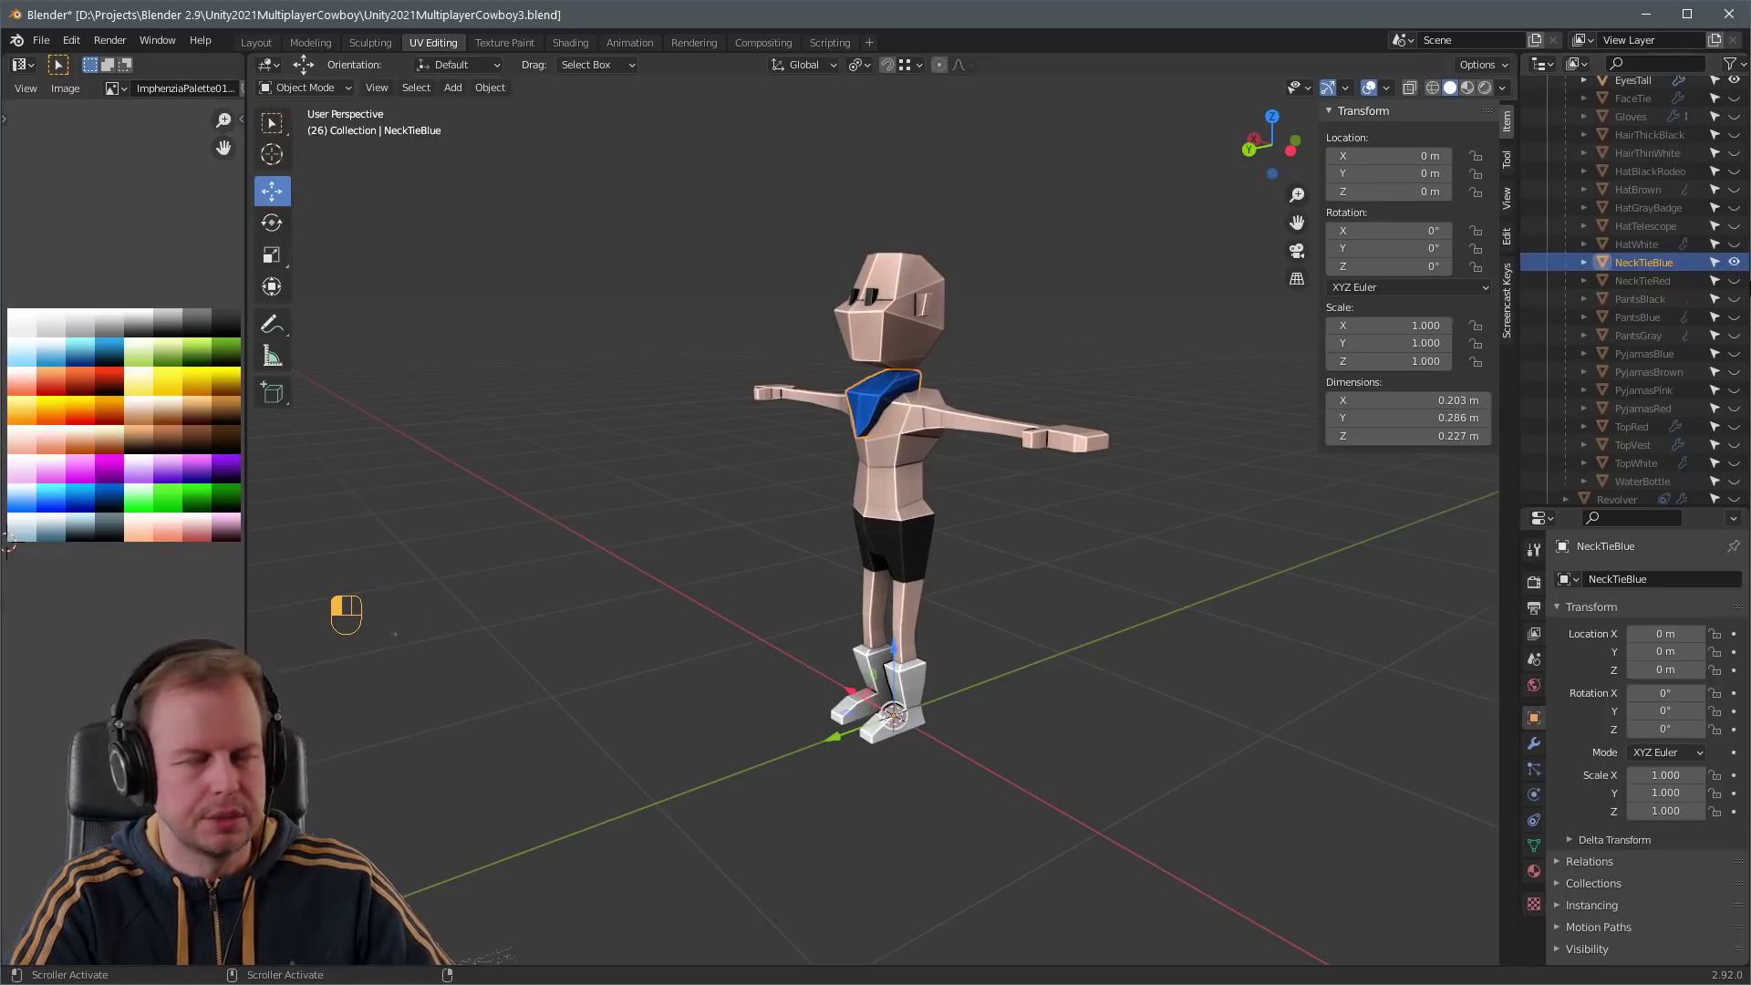
click(903, 390)
key(shift+d)
right_click(903, 390)
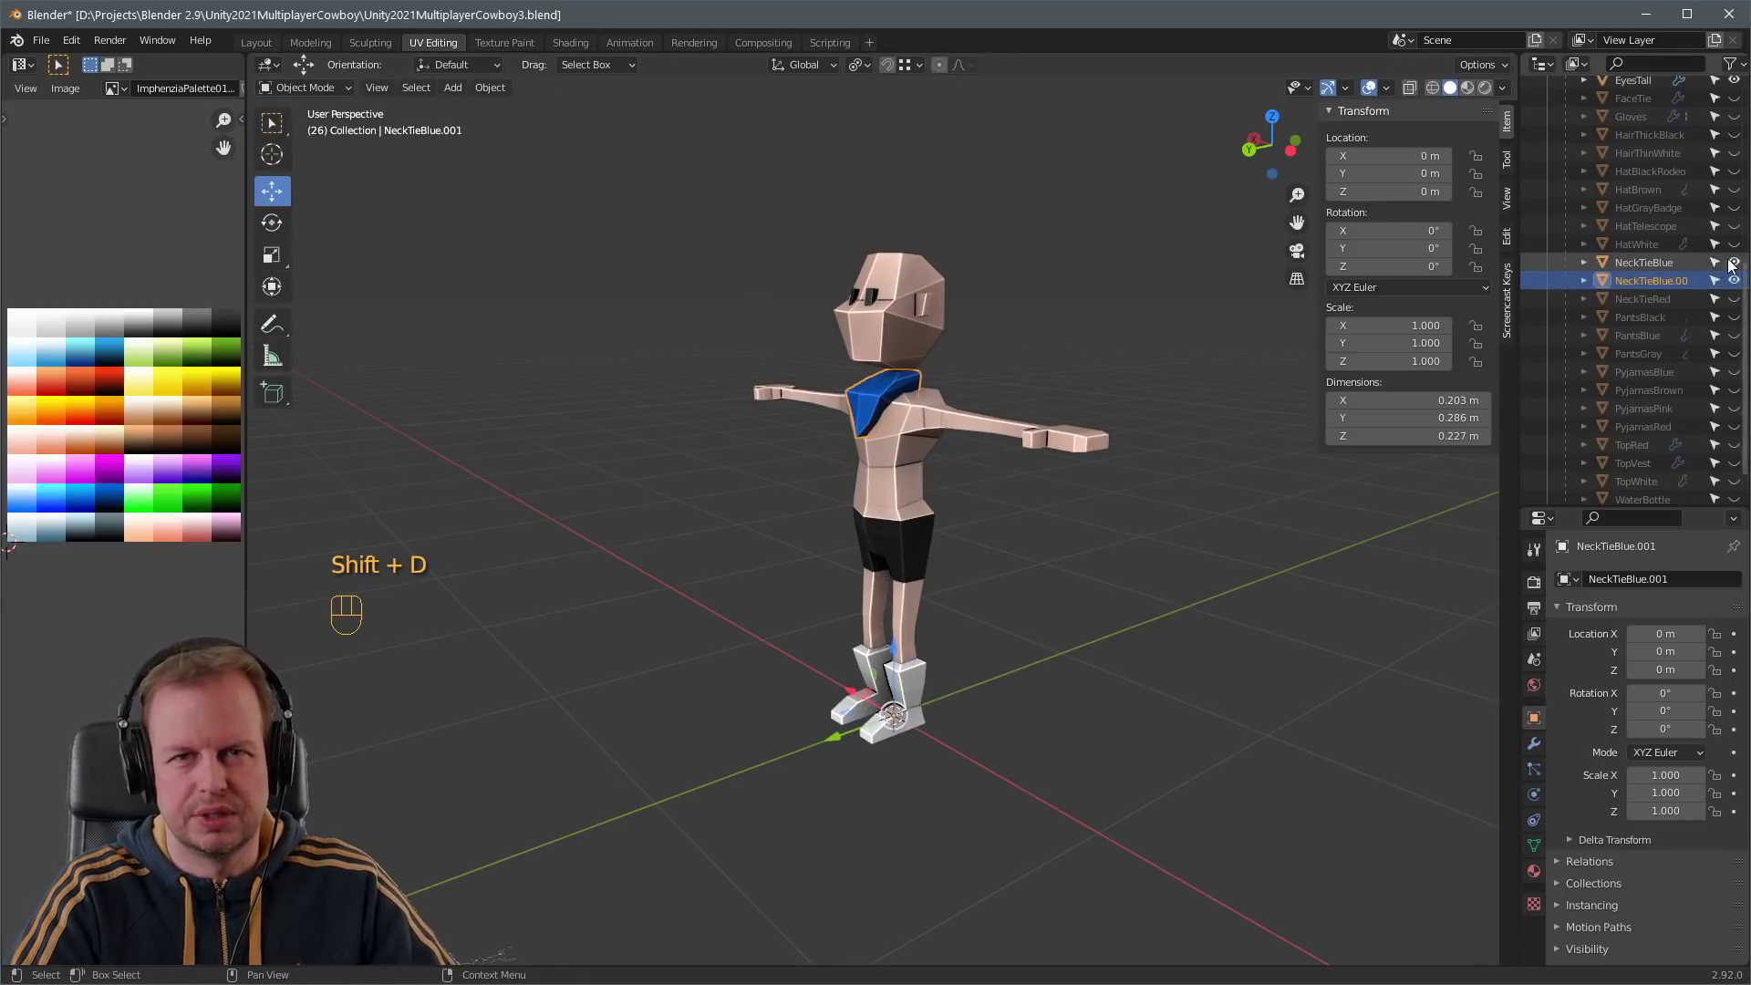
- Recolour the NeckTieBlue copy black using the palette and rename it NeckTieBlack
key(Tab)
key(Tab)
key(Tab)
key(a)
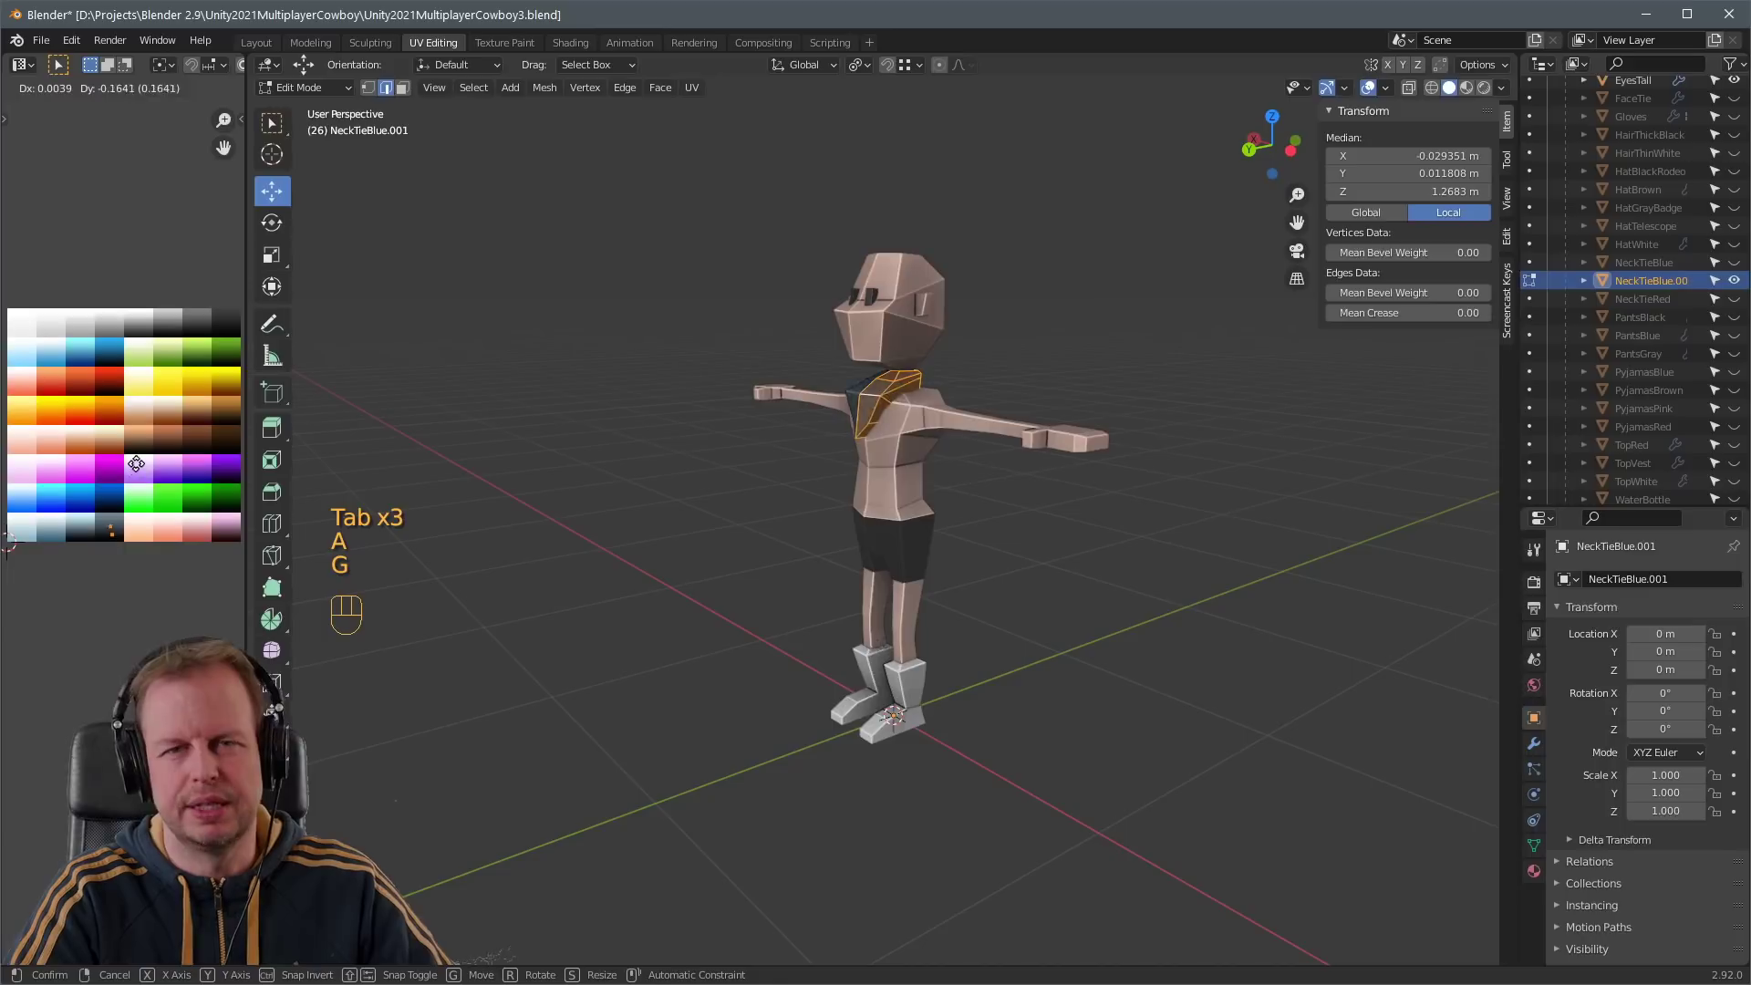
click(1235, 371)
double_click(1646, 280)
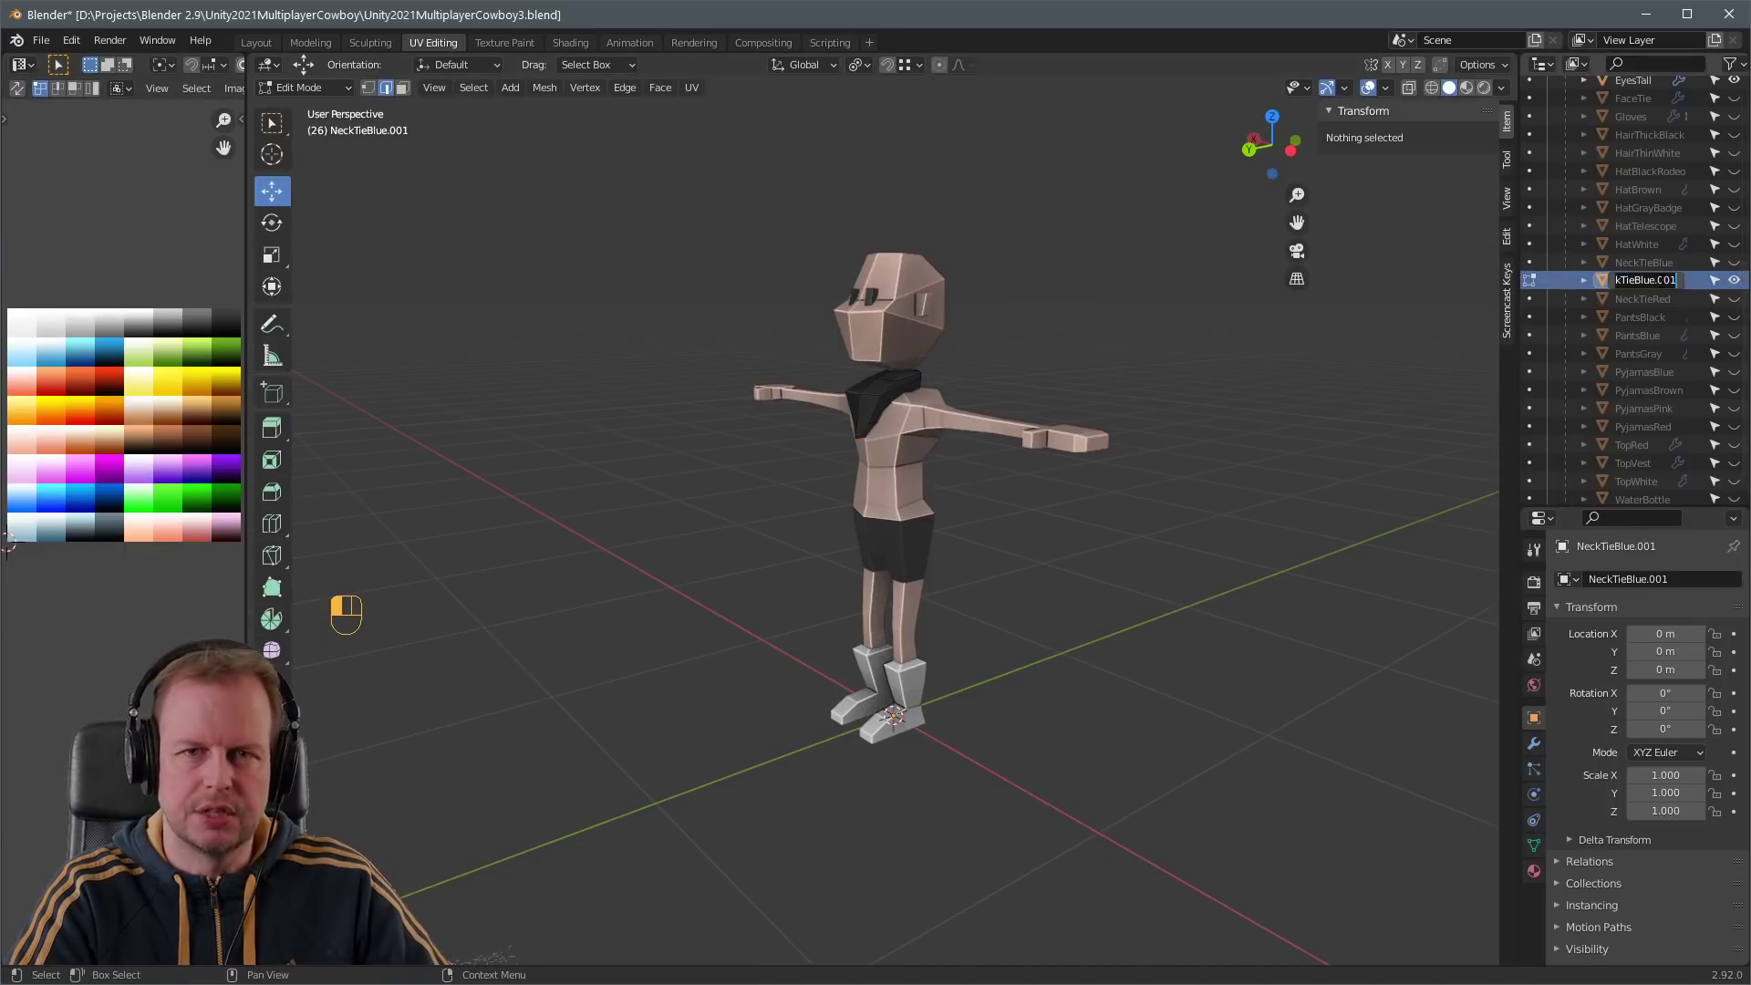
key(Tab)
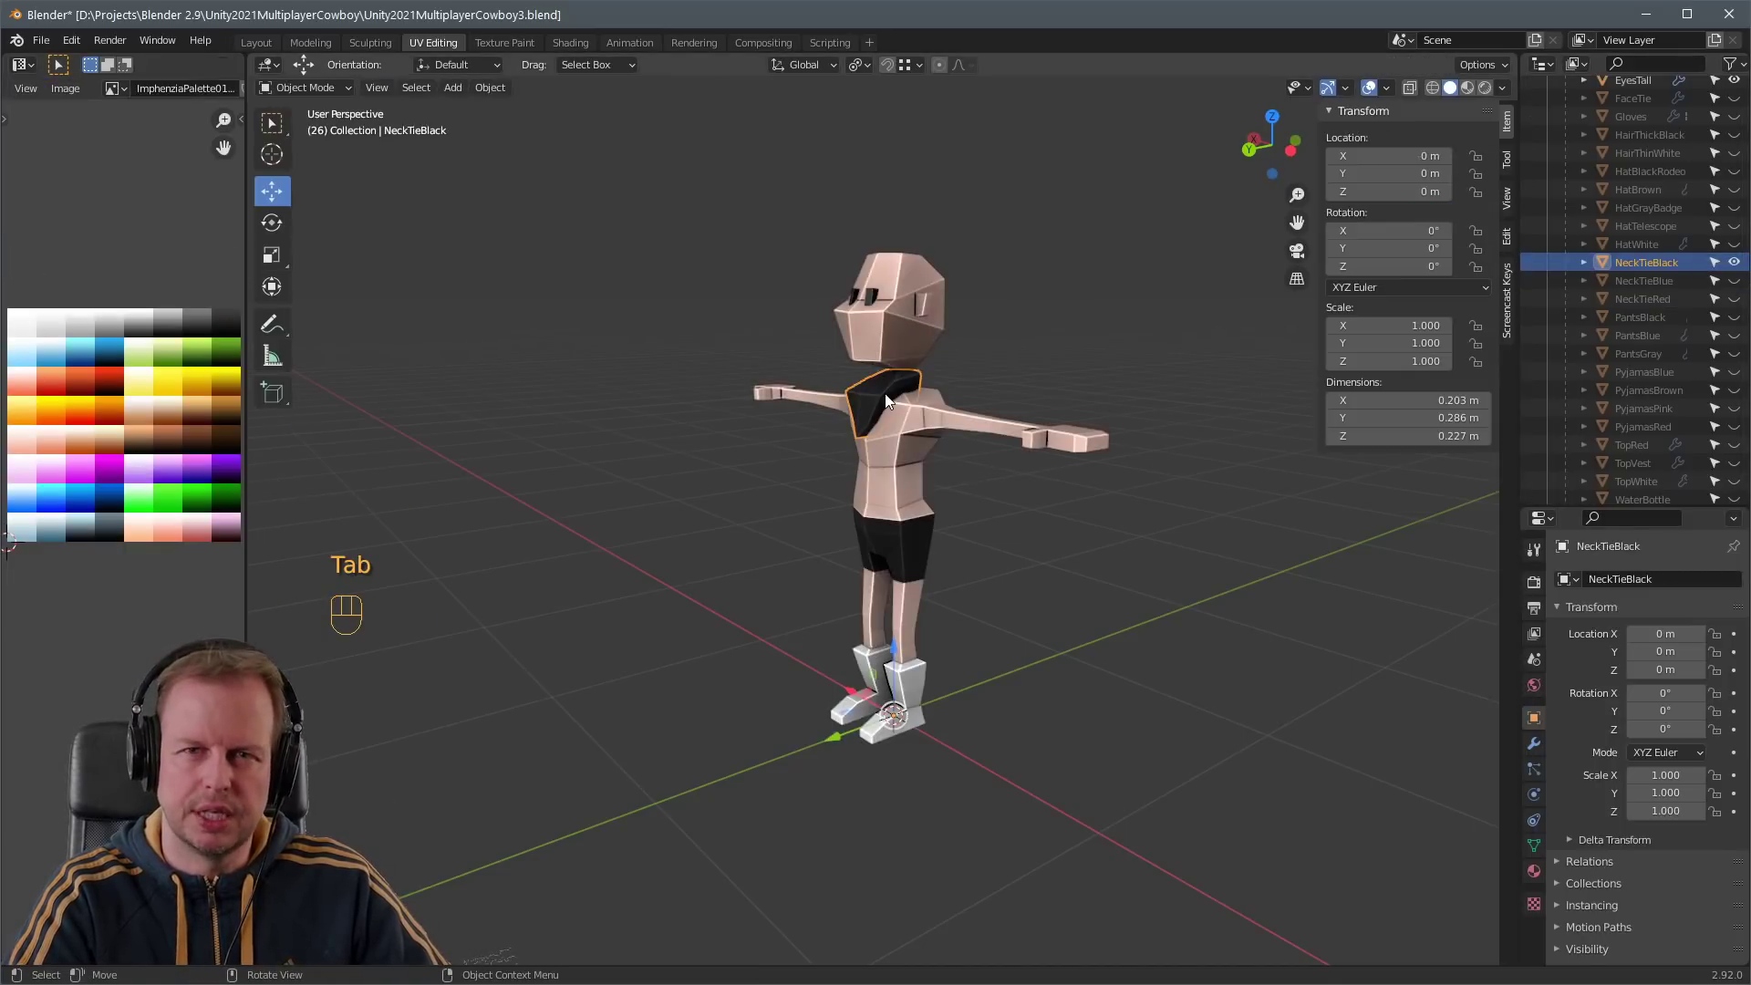
- Duplicate NeckTieBlack in place and hide the original
key(shift+d)
right_click(1252, 342)
key(Tab)
key(Tab)
key(Tab)
- Recolour the NeckTieBlack copy pink by moving its UVs on the palette, and rename it NeckTiePink
key(a)
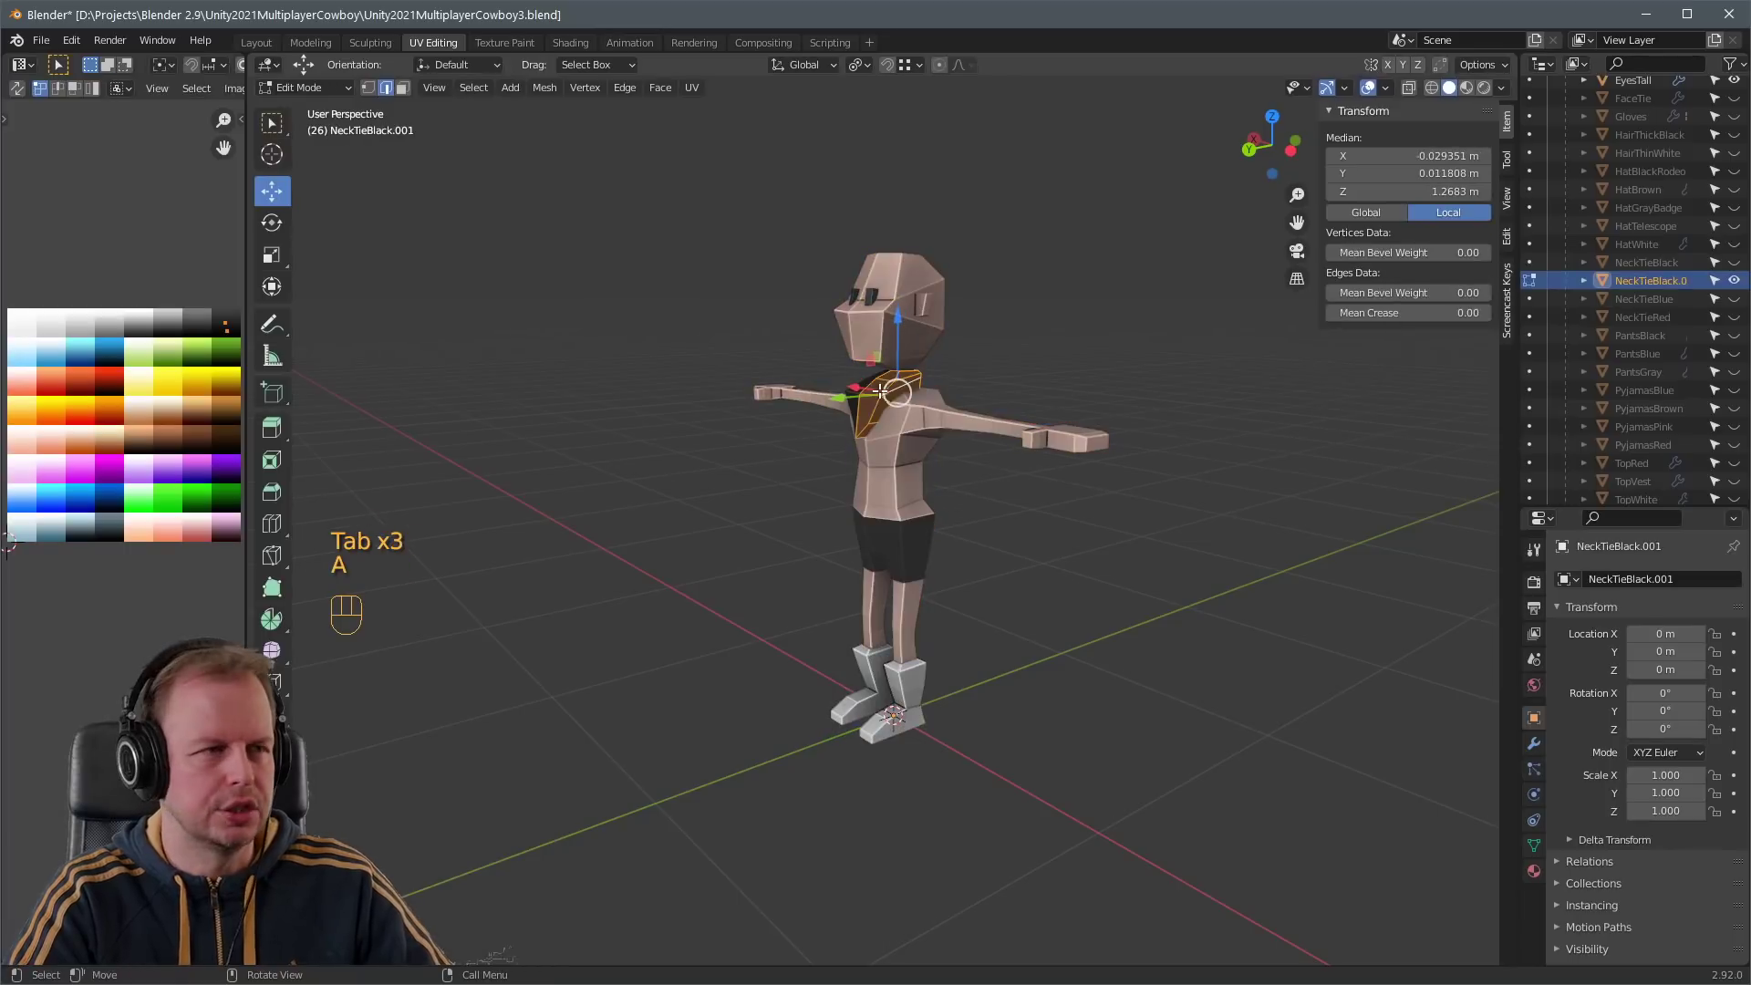
key(a)
key(g)
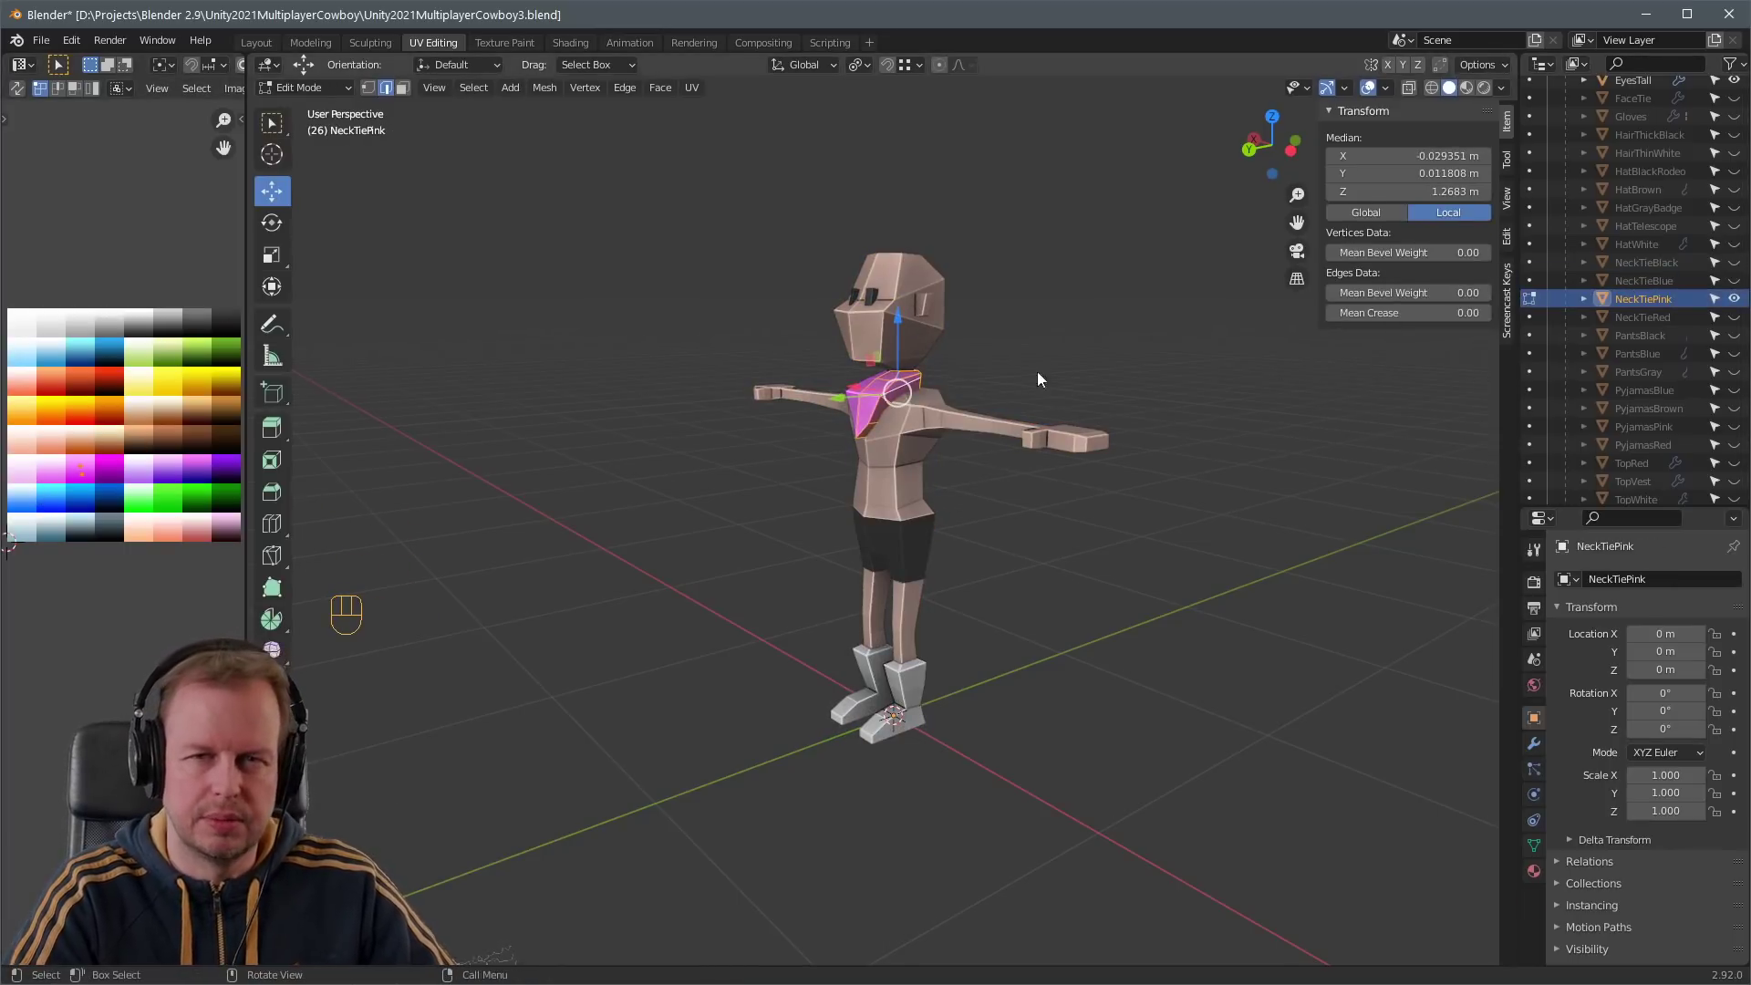
key(Tab)
- Duplicate NeckTiePink in place and hide the original
click(886, 392)
click(889, 391)
key(shift+d)
right_click(889, 391)
click(1734, 299)
key(Tab)
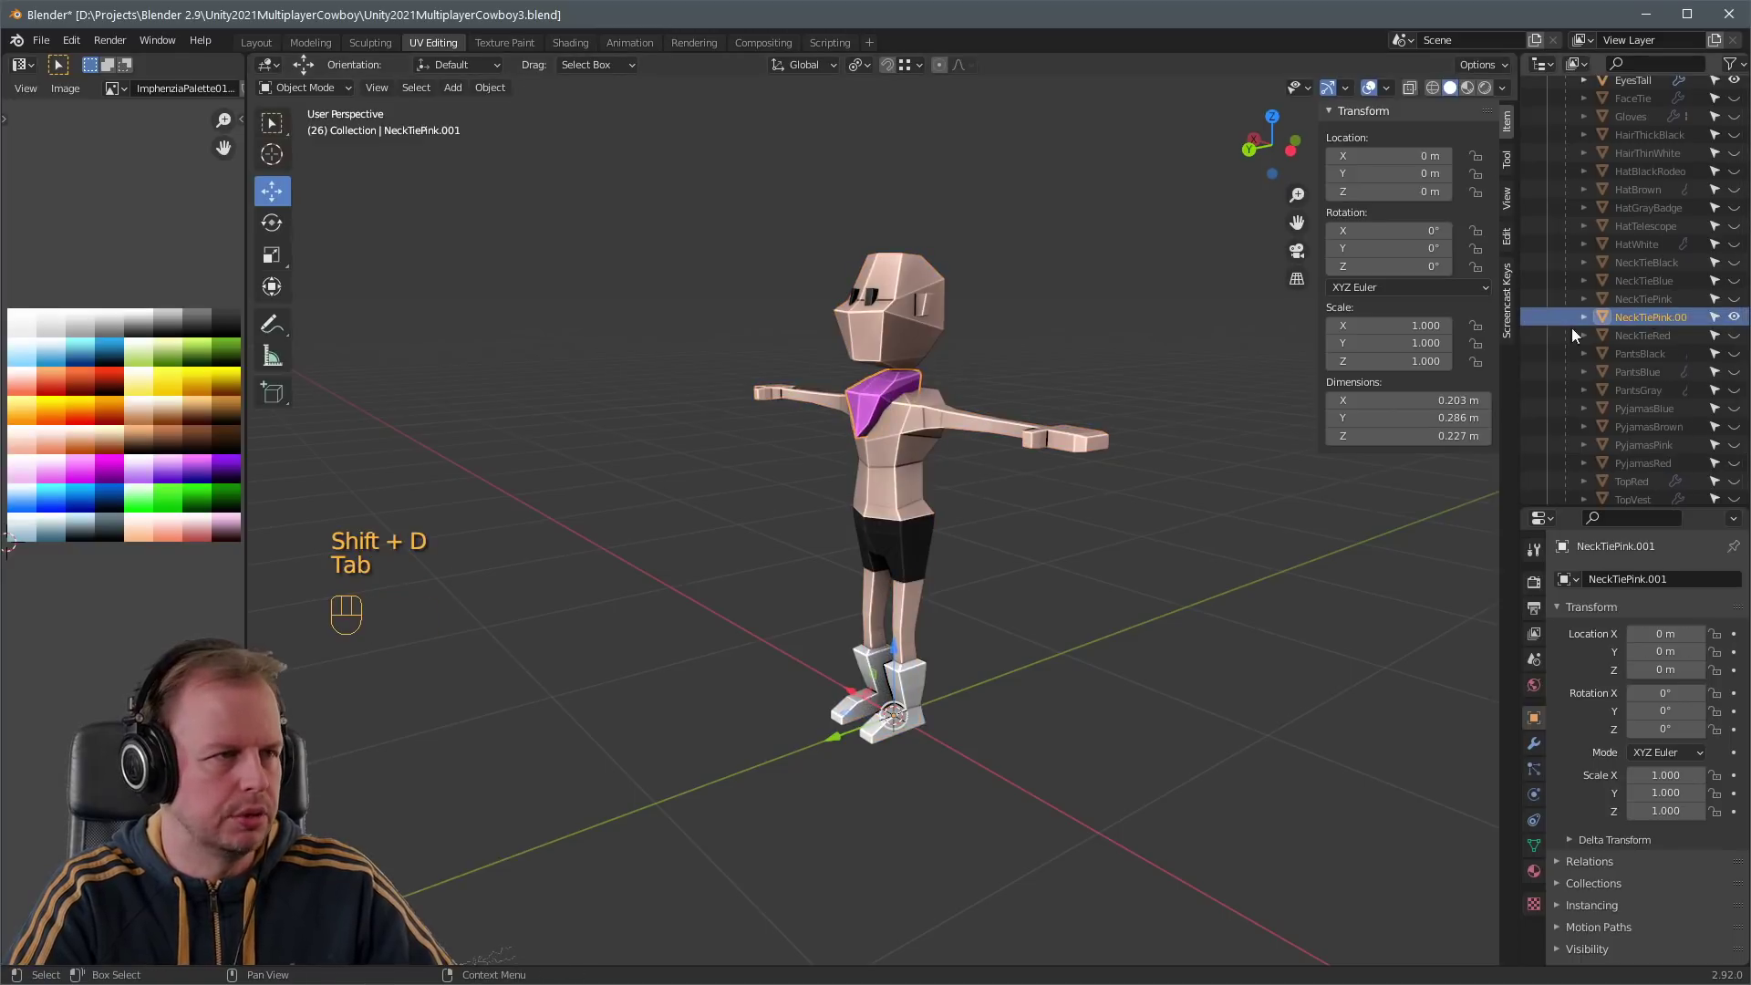
- Recolour the NeckTiePink copy green by moving its UVs on the palette, and rename it NeckTieGreen
key(Tab)
key(a)
key(g)
click(229, 291)
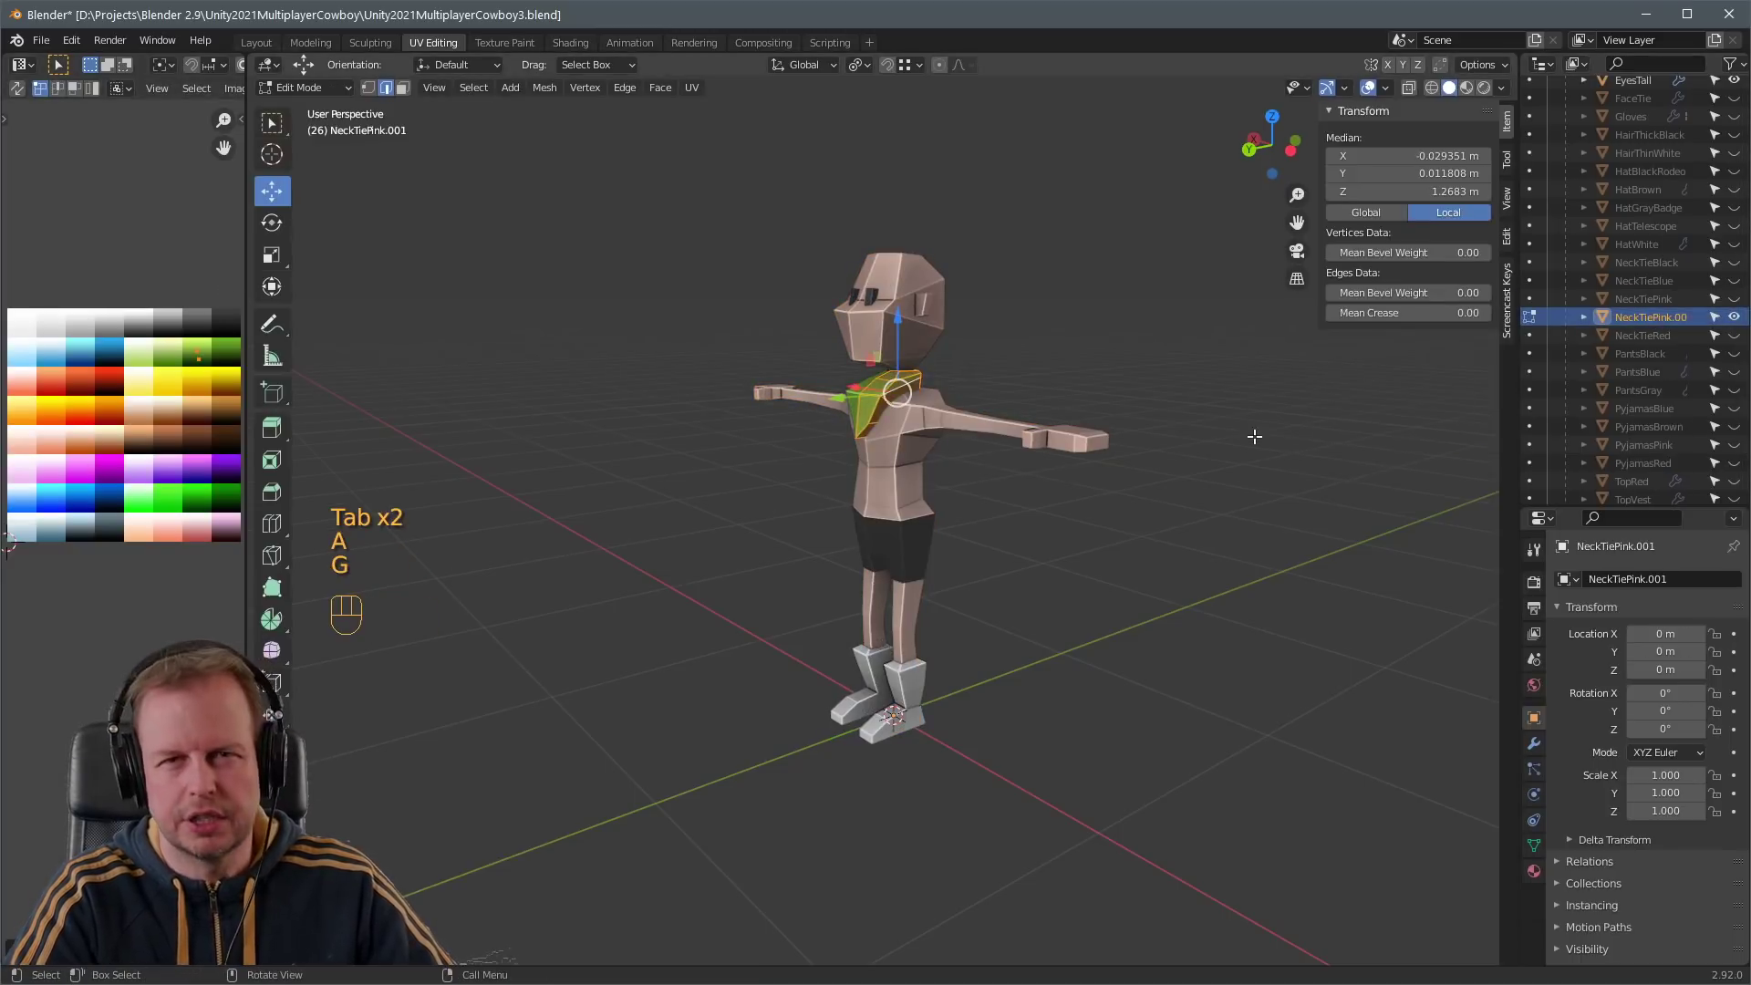
click(1255, 434)
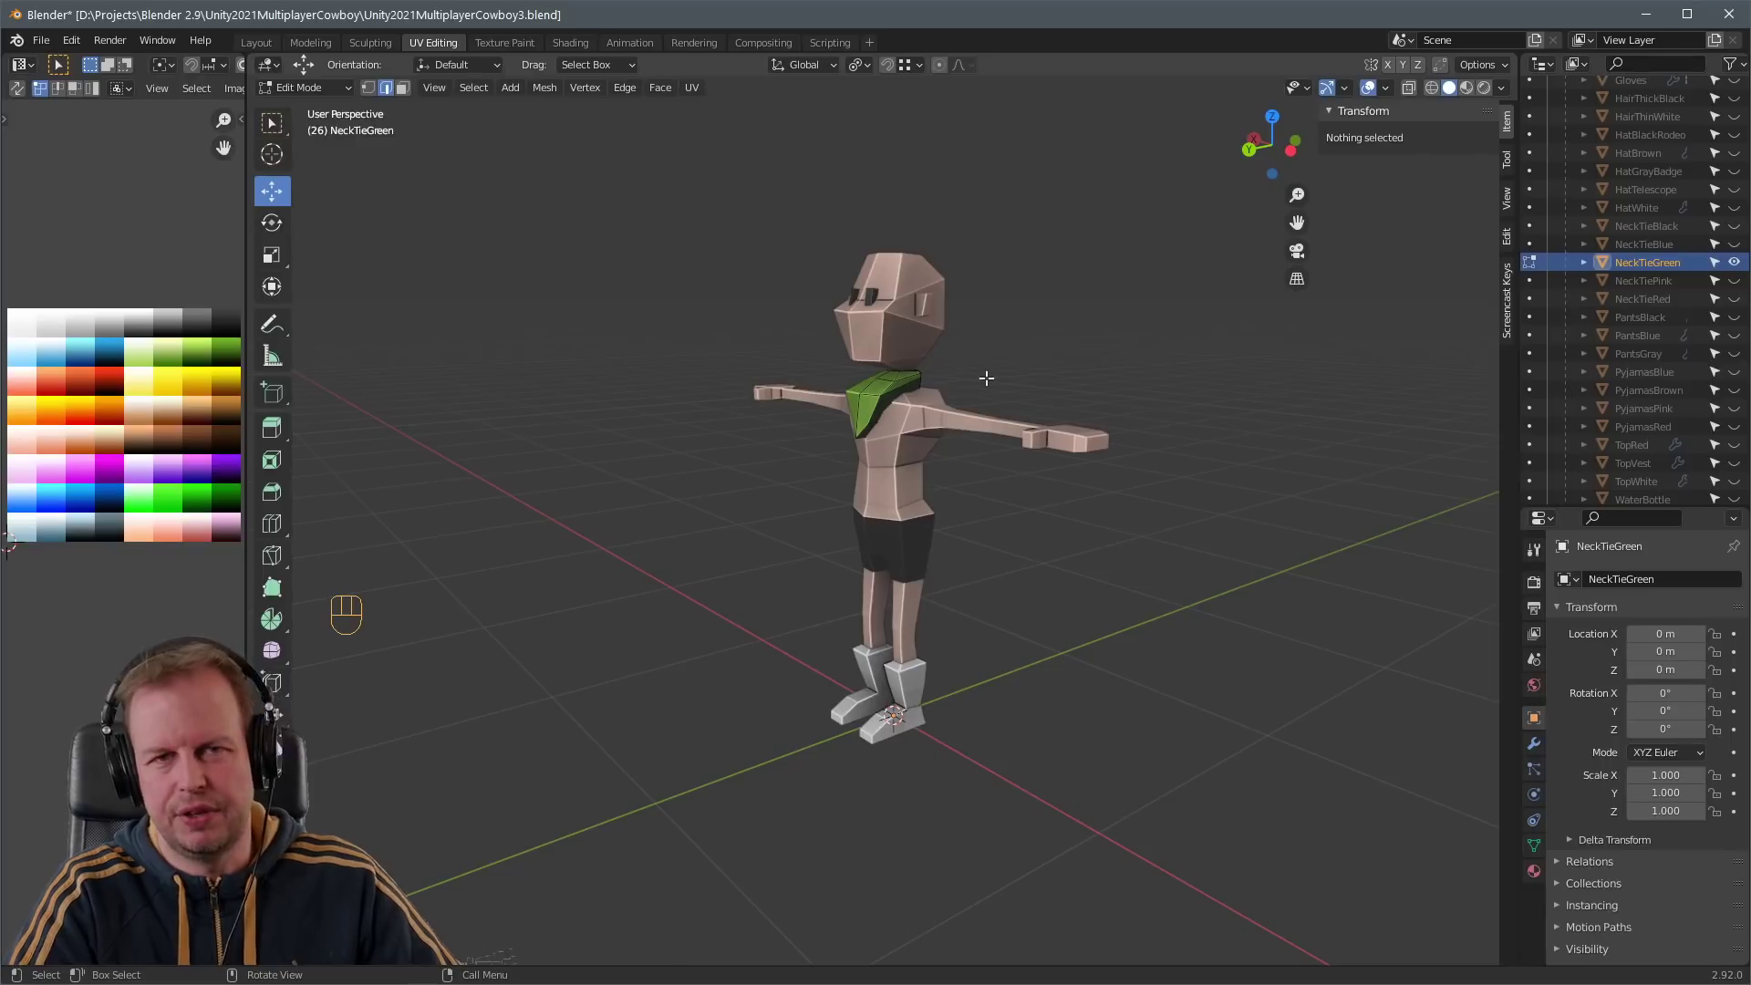
- Hide NeckTieGreen, then show and select the TopWhite shirt in Object Mode
scroll(995, 424, down, 2)
middle_drag(995, 424, 1065, 437)
scroll(1064, 438, up, 2)
click(1733, 262)
scroll(1680, 401, down, 1)
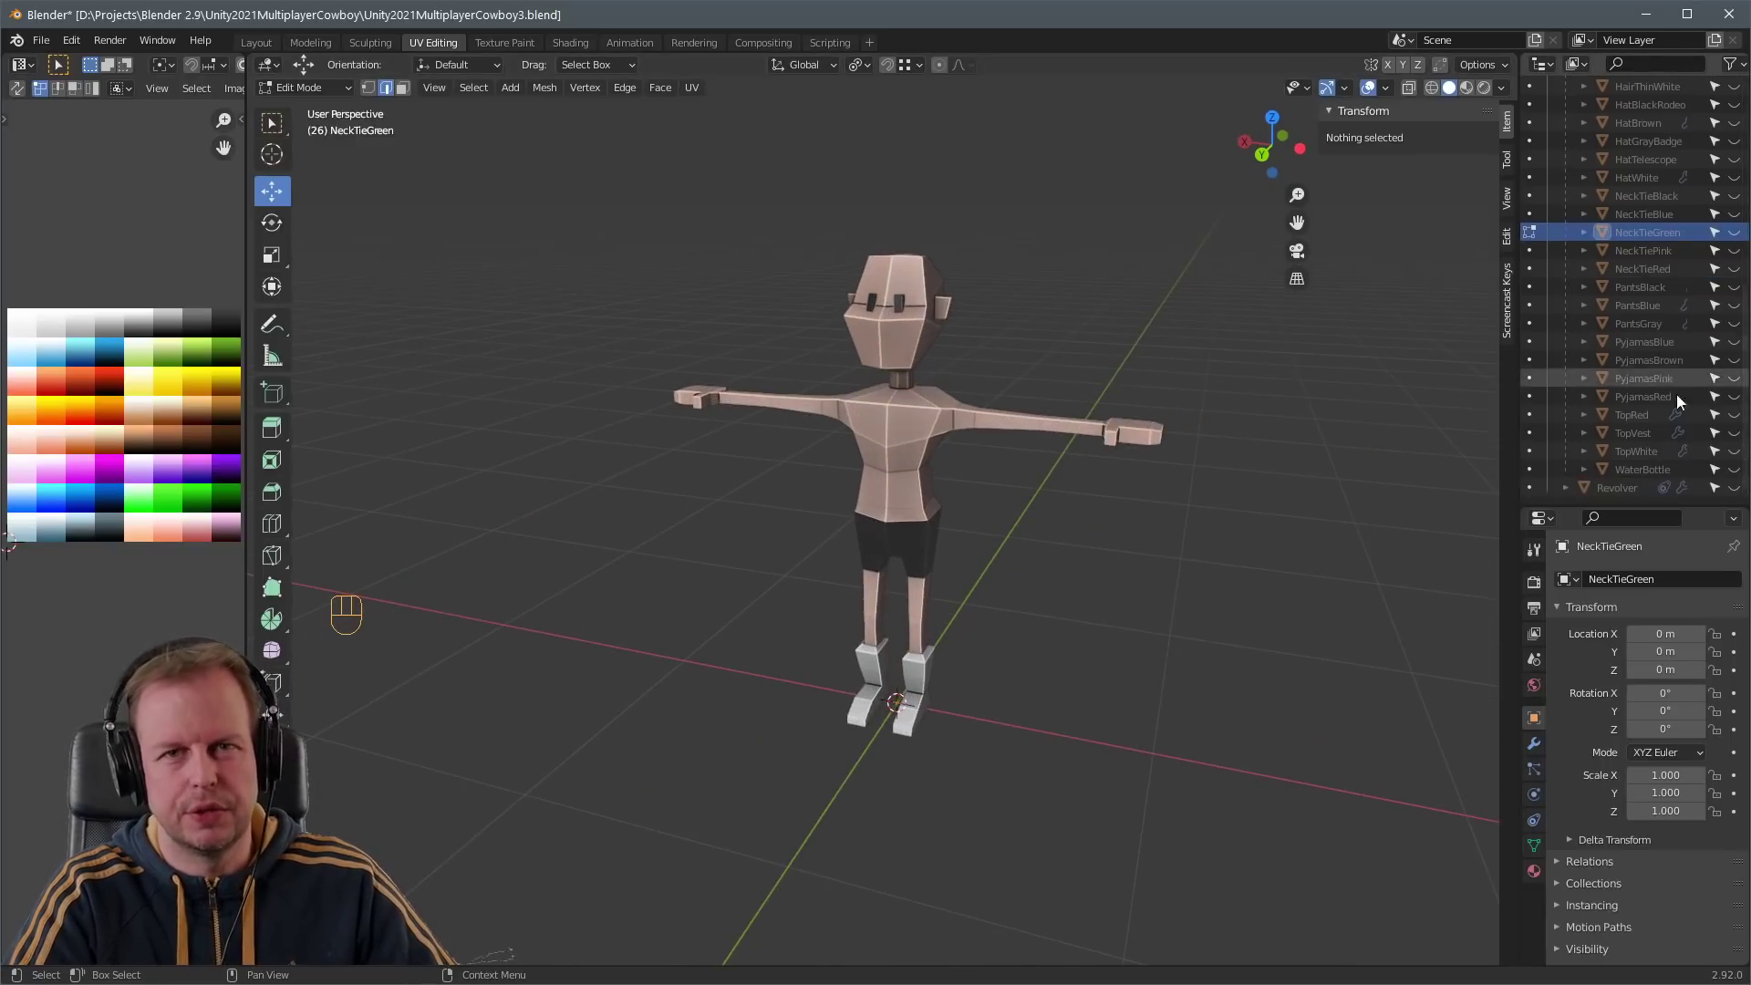
click(1733, 453)
key(Tab)
click(965, 425)
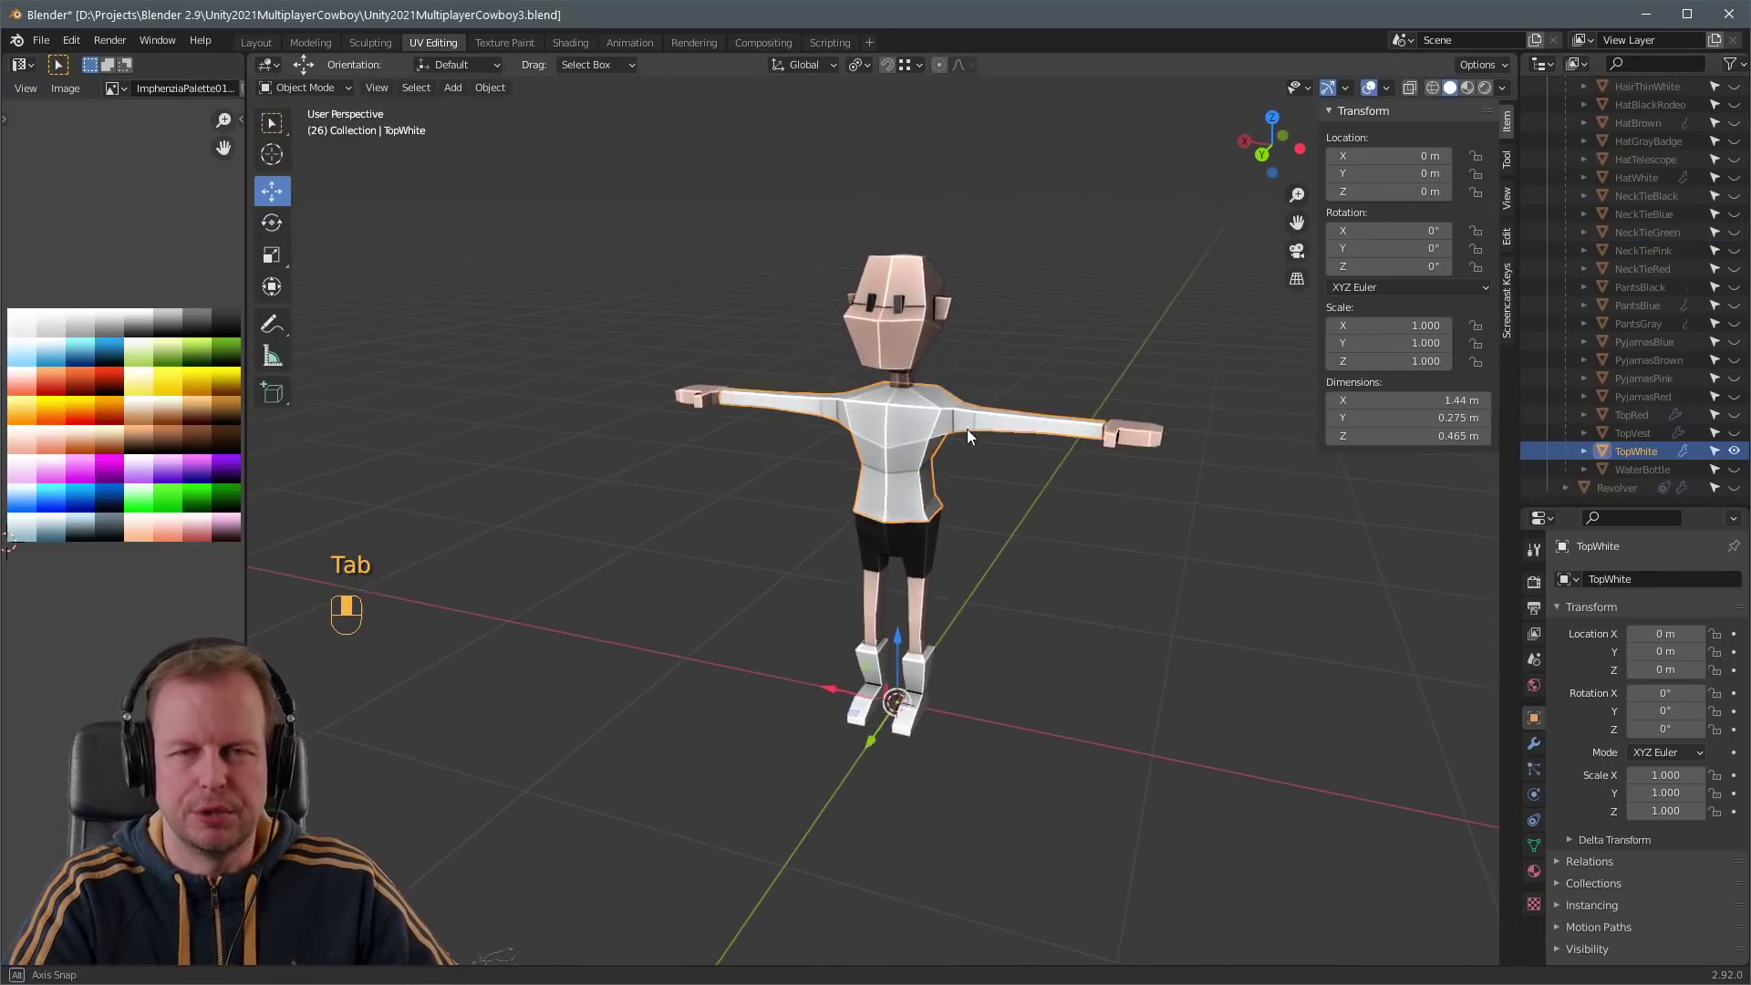
- Duplicate TopWhite in place and recolour the whole copy black by moving its UVs onto the palette's dark swatch
scroll(1003, 427, up, 3)
middle_drag(1063, 432, 952, 408)
scroll(976, 373, down, 4)
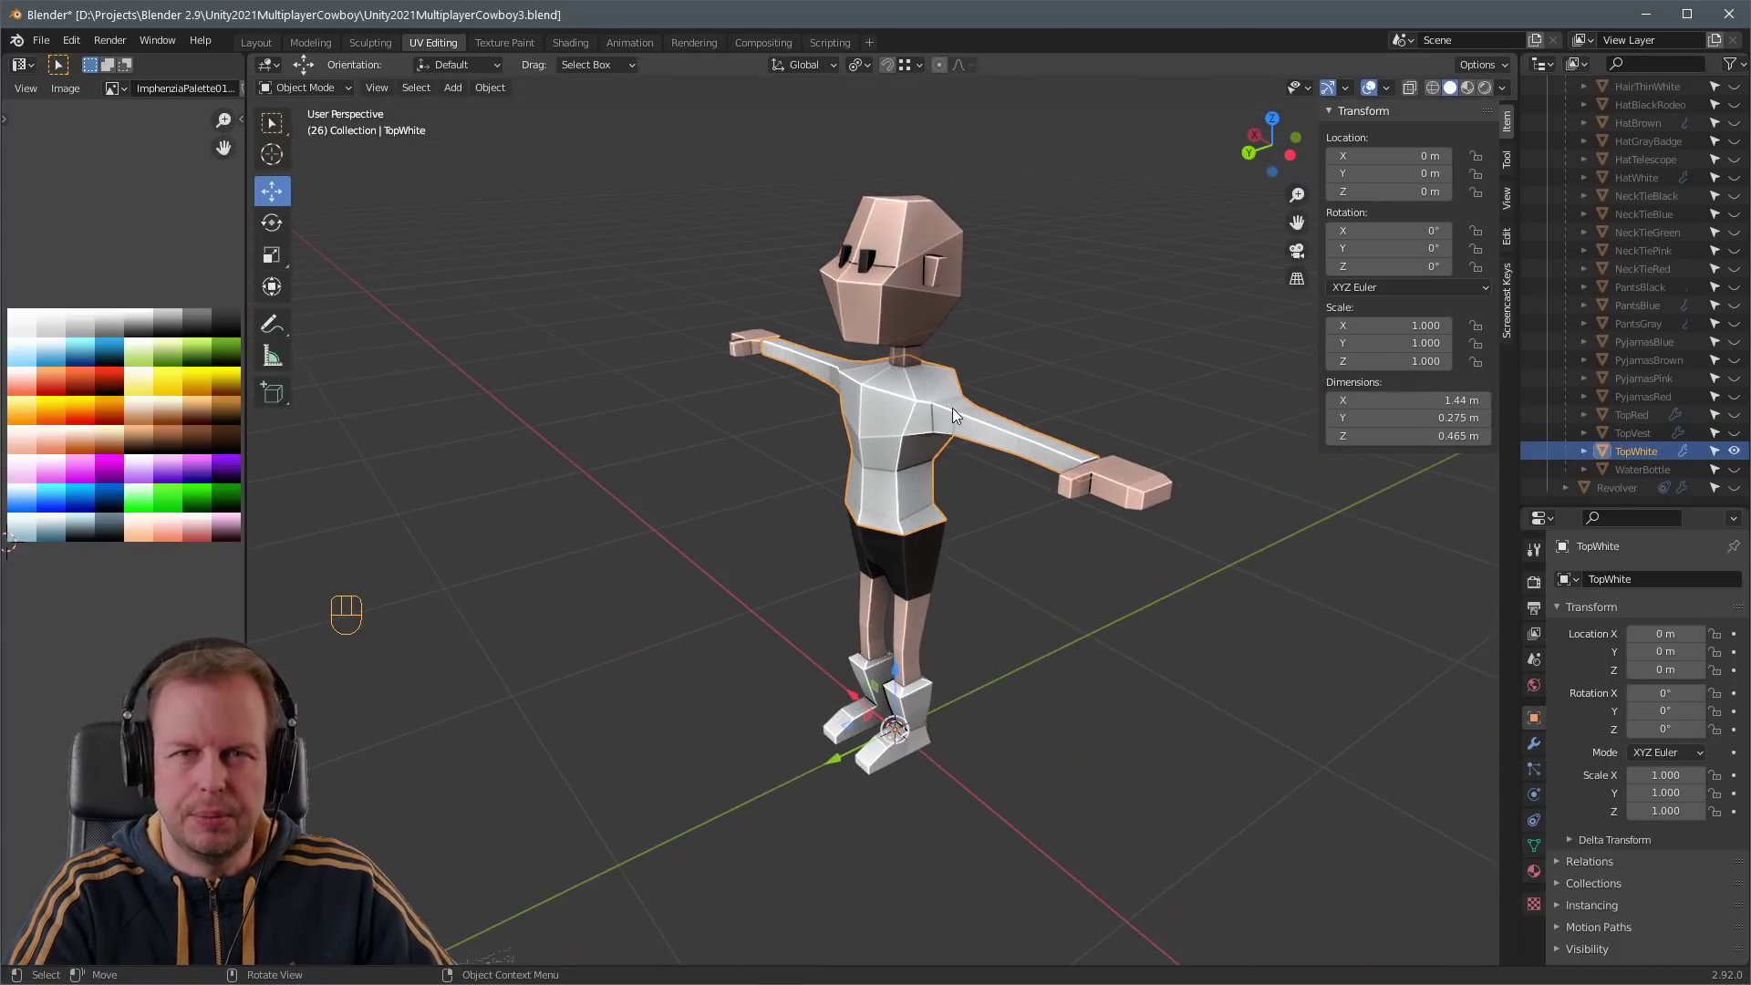
key(shift+d)
key(Tab)
key(a)
key(Tab)
key(Tab)
key(a)
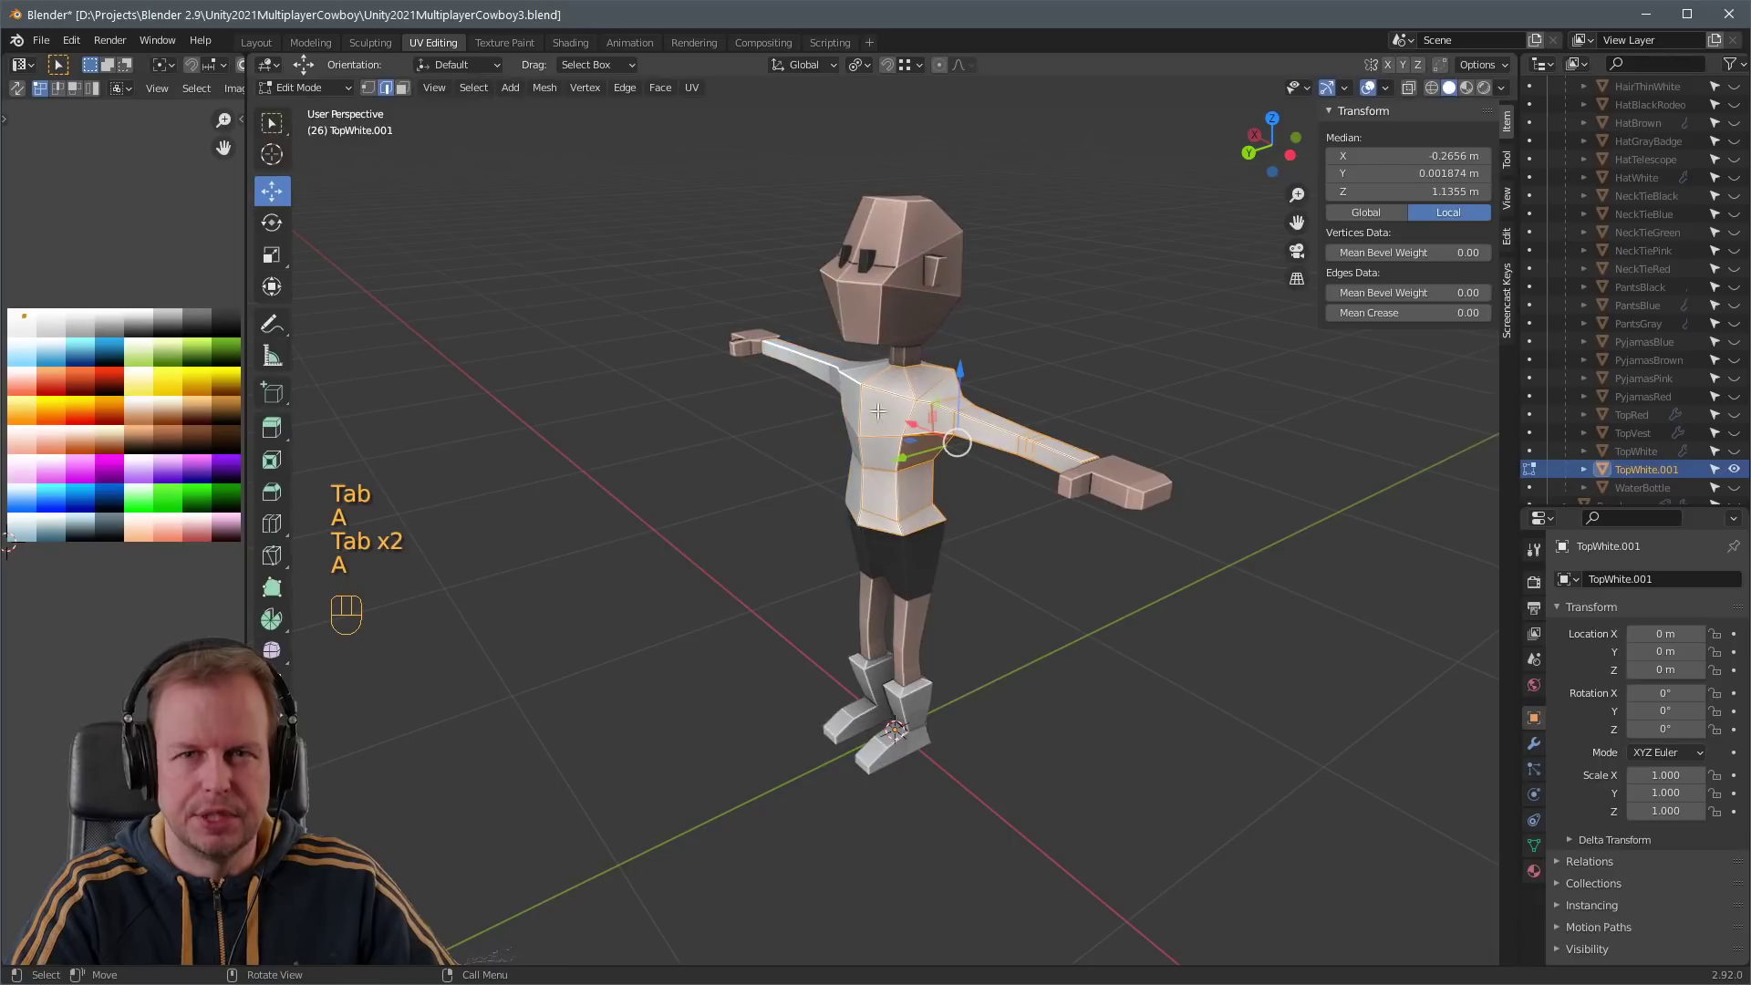
key(g)
- Scale up the elbow edge loops on the black top's sleeve to fit over the arm
scroll(1106, 457, up, 2)
key(2)
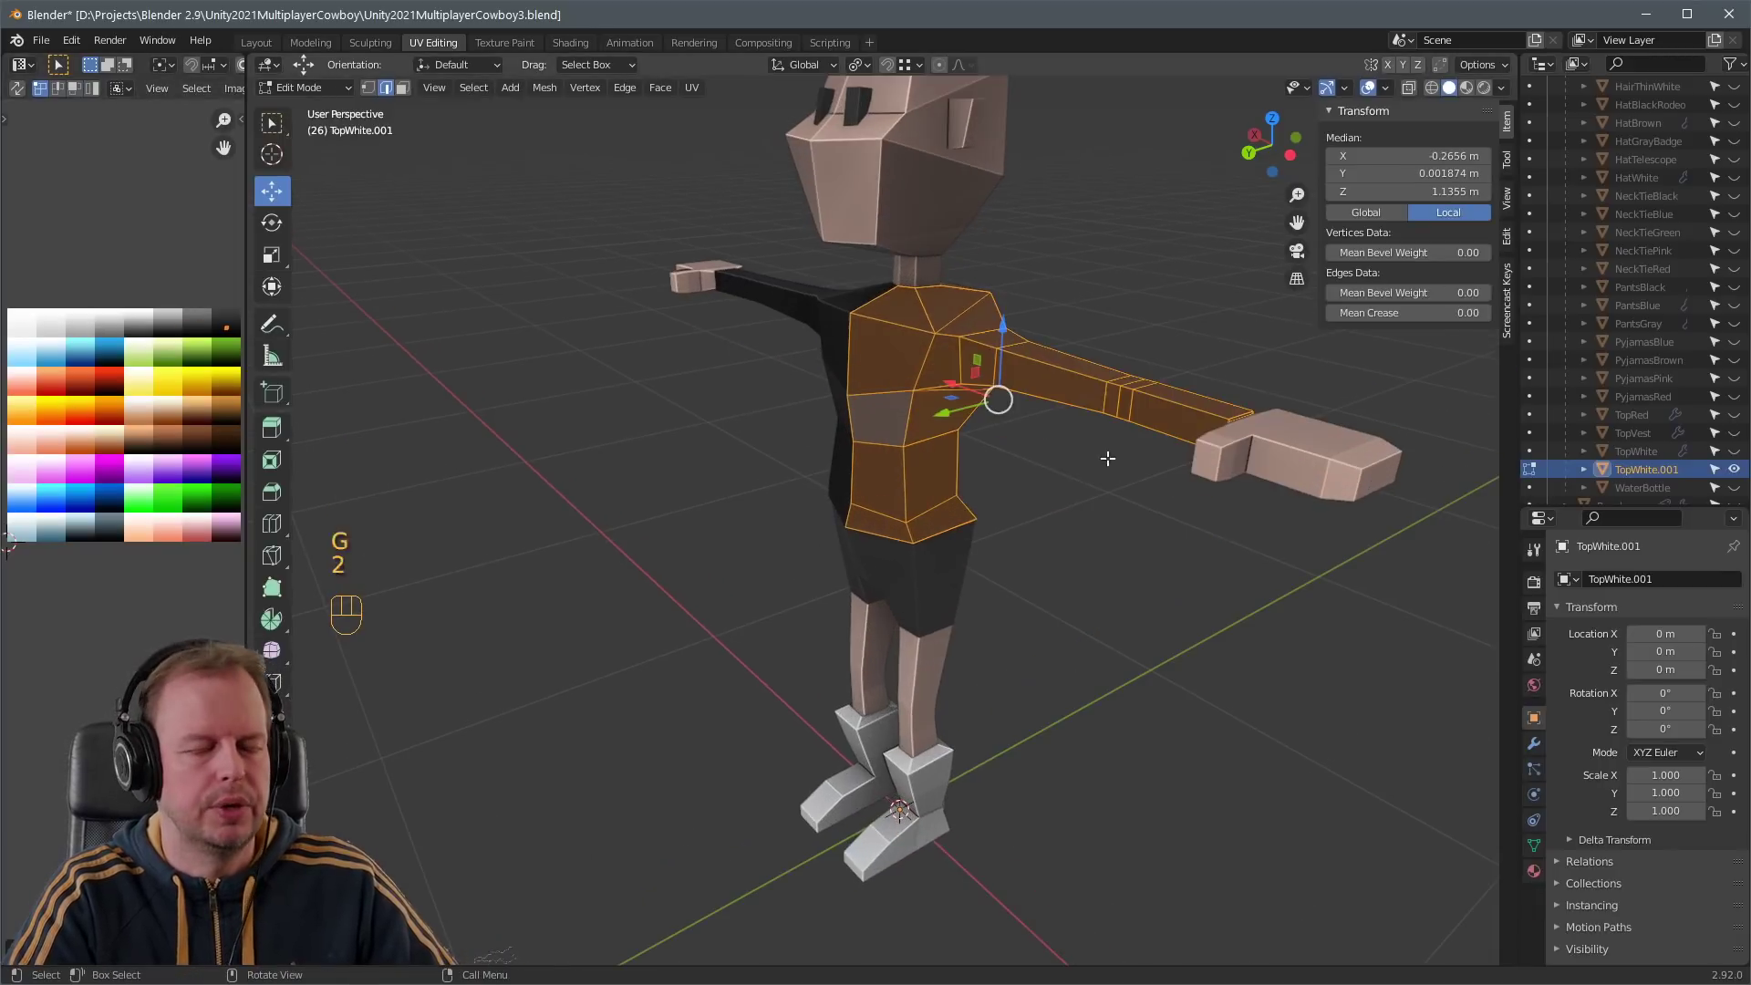
key(a)
key(a)
alt+click(1107, 401)
key(s)
click(1138, 406)
key(a)
key(a)
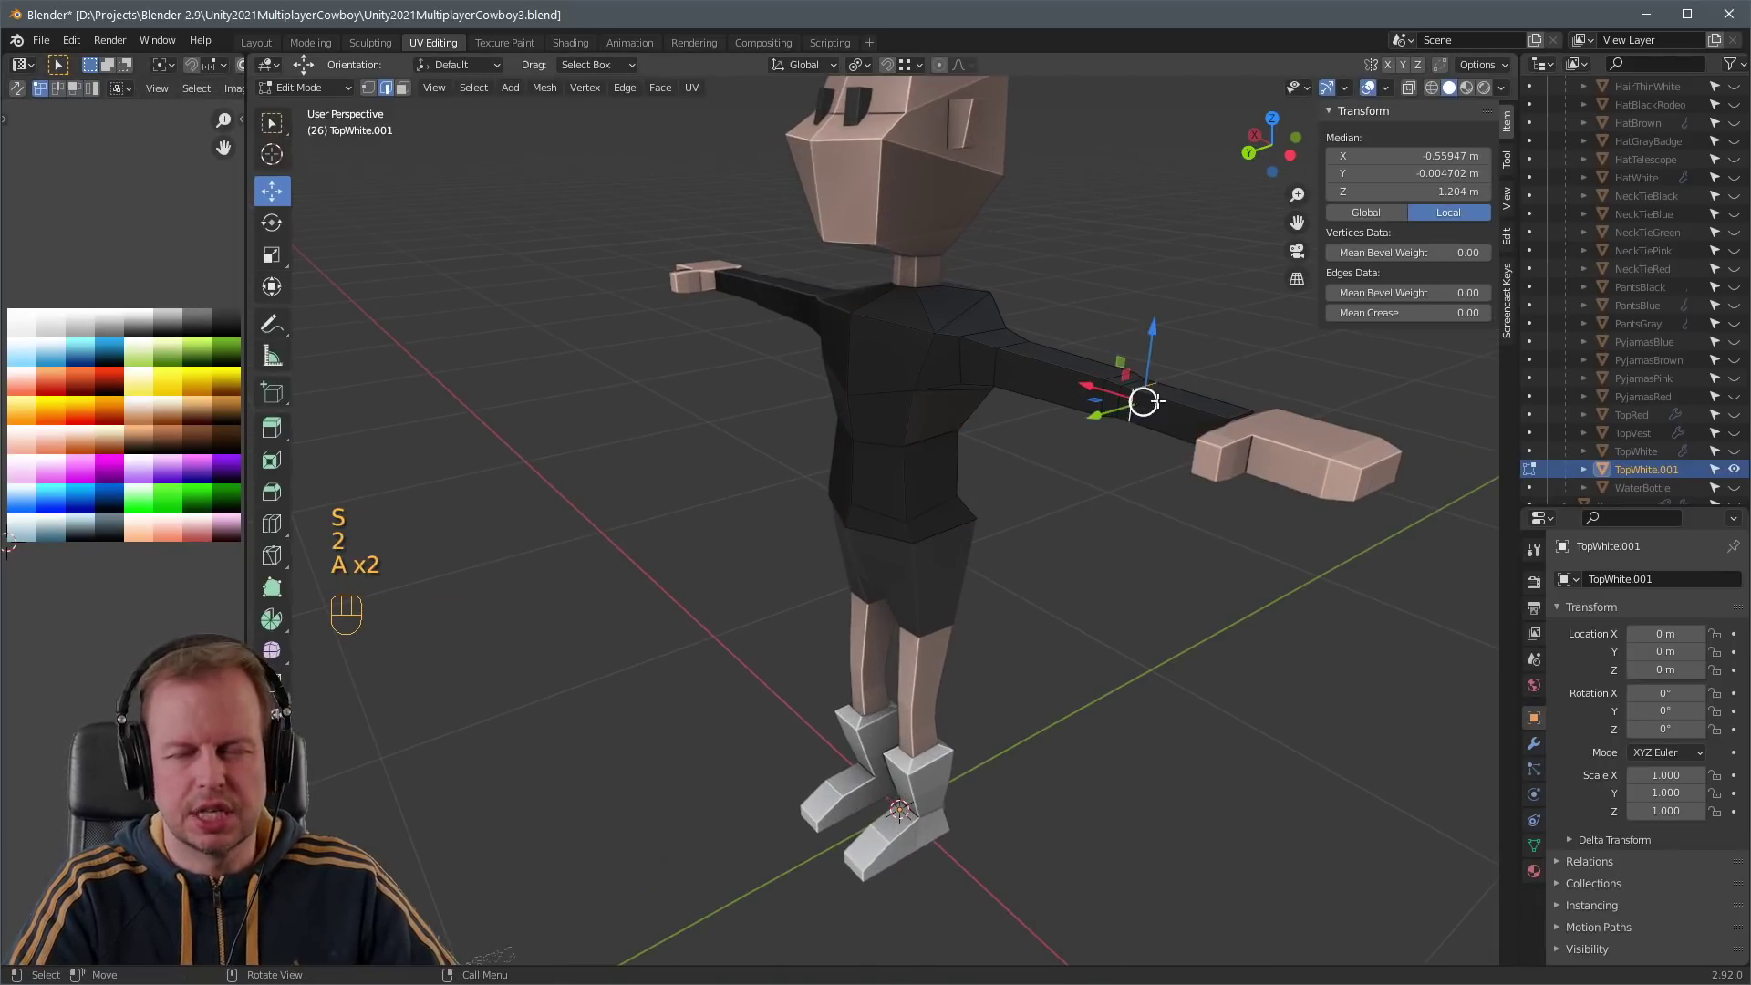
key(2)
key(a)
key(Escape)
key(a)
key(a)
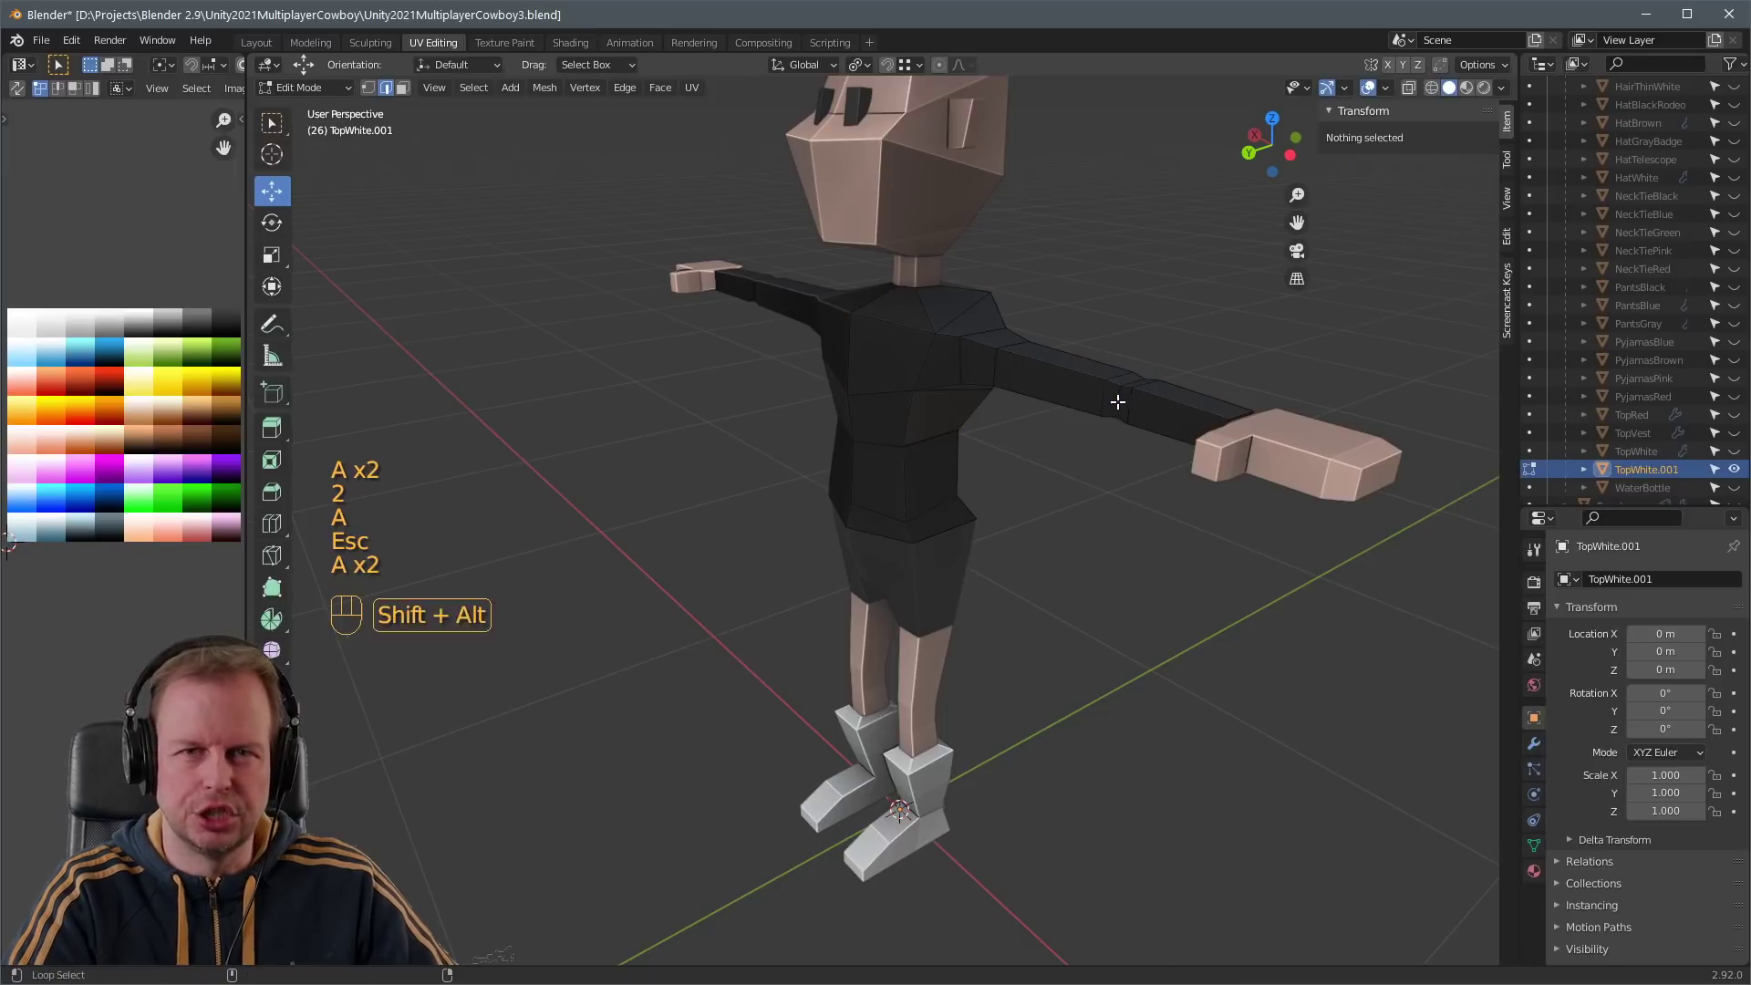
alt+shift+click(1118, 402)
key(s)
click(1186, 401)
- Scale up the edge loops where the black top's sleeve meets the shoulder
key(2)
key(a)
key(a)
alt+shift+click(961, 360)
key(s)
click(1049, 359)
key(a)
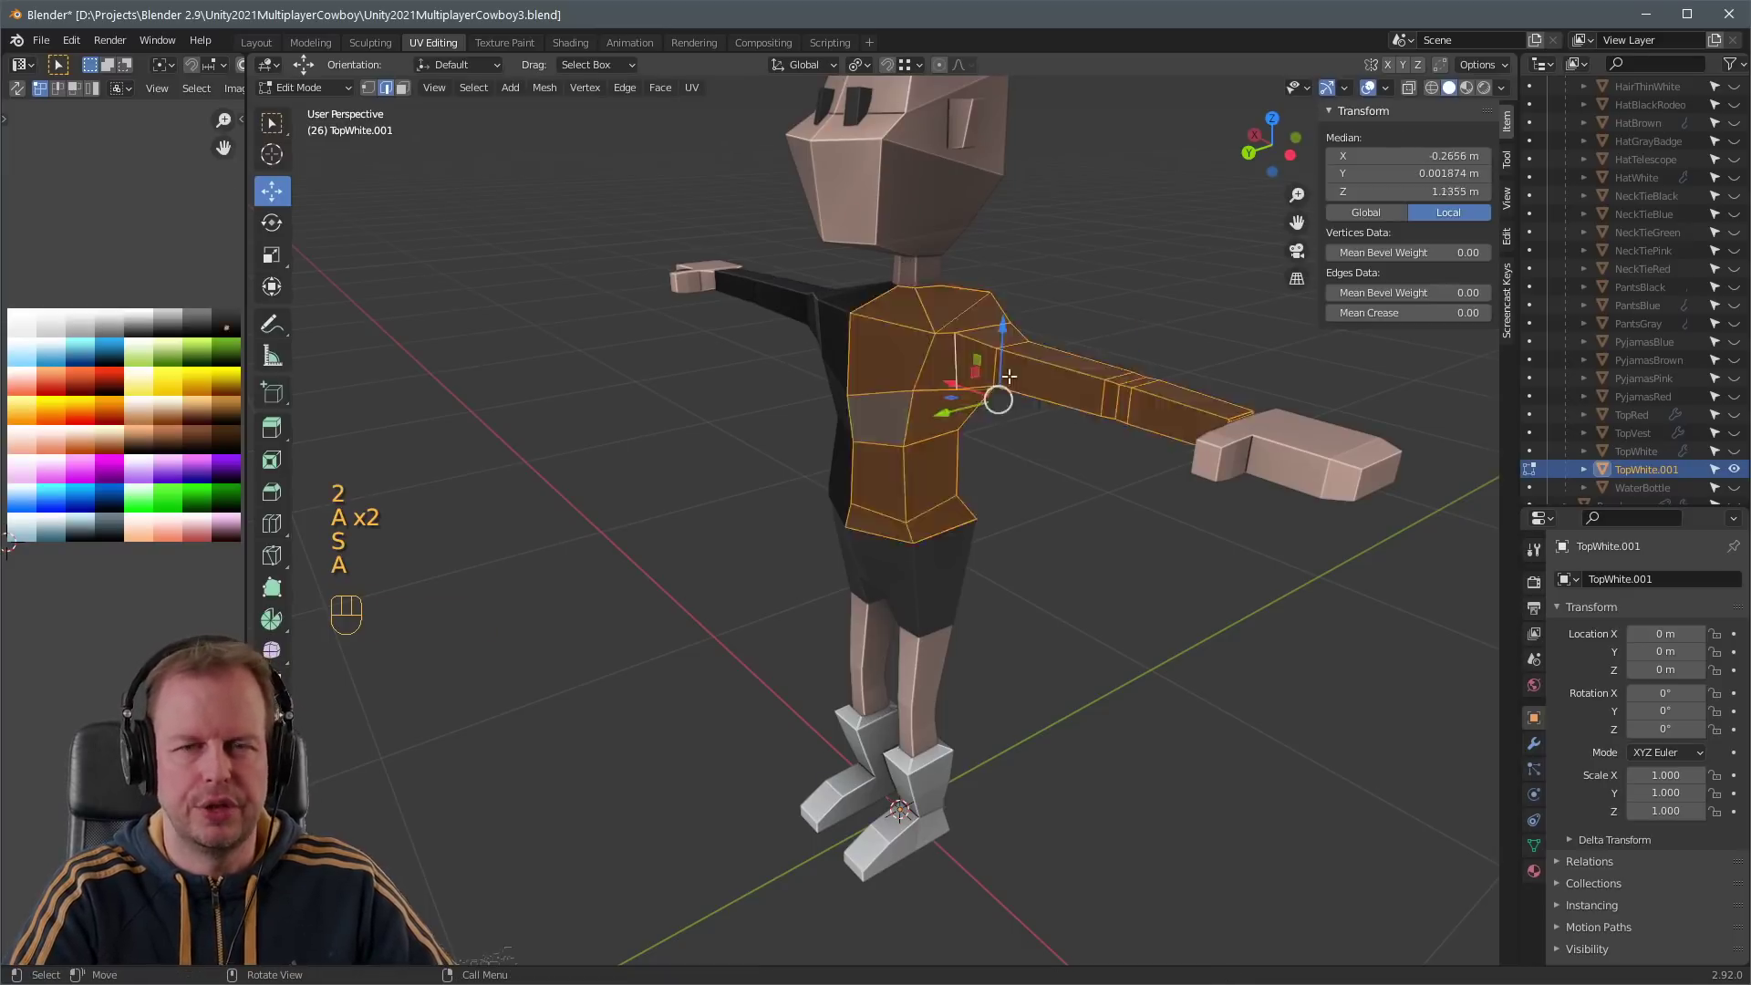
key(a)
alt+click(995, 365)
key(s)
click(1037, 366)
key(2)
key(2)
key(2)
- Scale the edge loop on the side of the black top's torso below the armpit
middle_drag(915, 462, 966, 418)
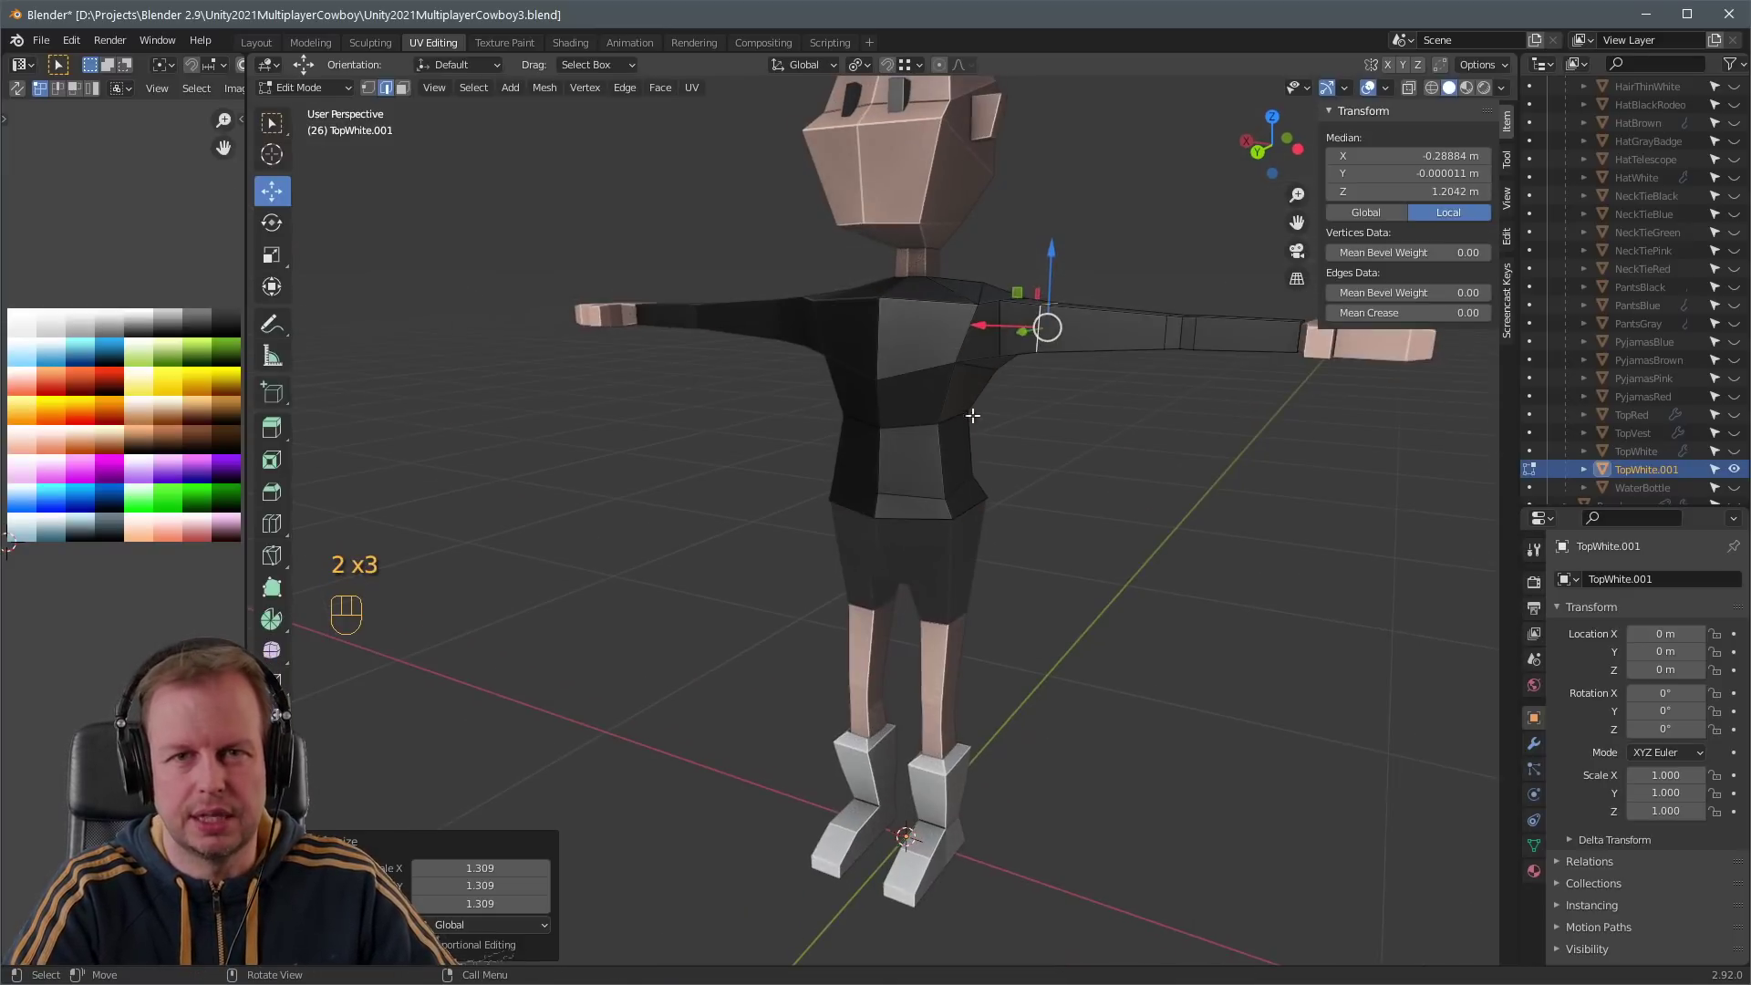
key(a)
key(a)
alt+shift+click(961, 418)
key(s)
click(984, 417)
scroll(1122, 429, down, 4)
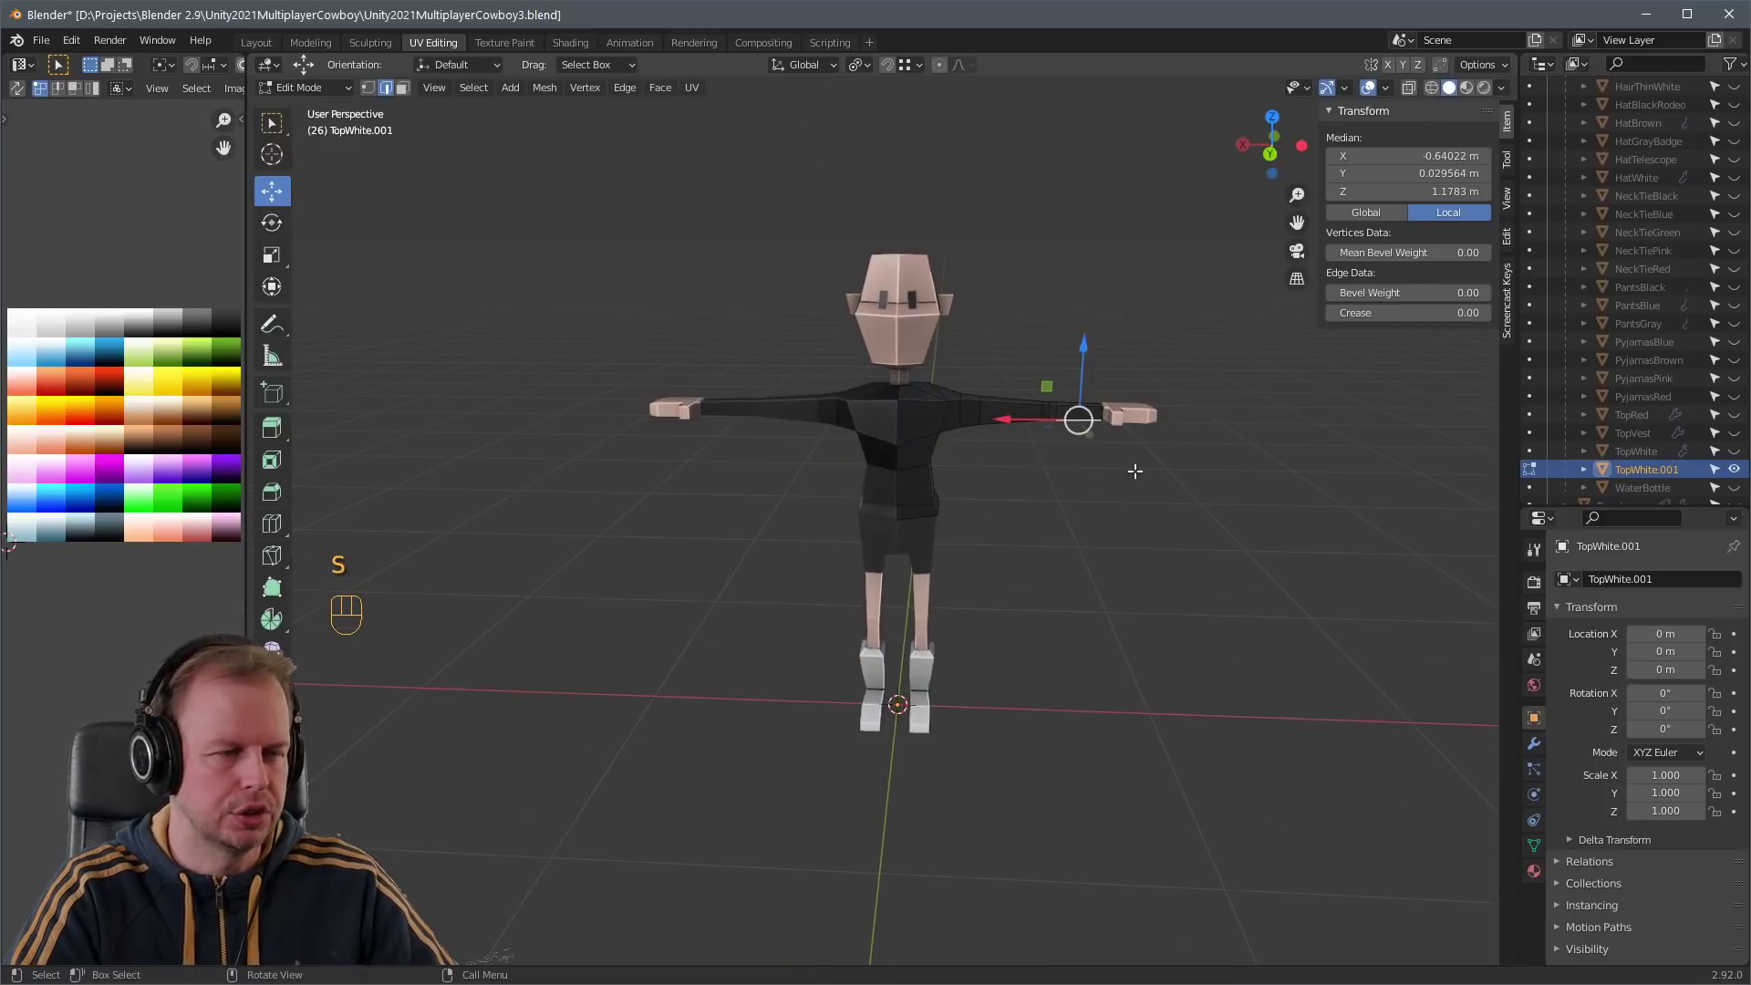
- Return to Object Mode and rename the black shirt copy TopBlack
middle_drag(1133, 469, 1094, 511)
key(Tab)
double_click(1635, 473)
drag(1632, 467, 1745, 465)
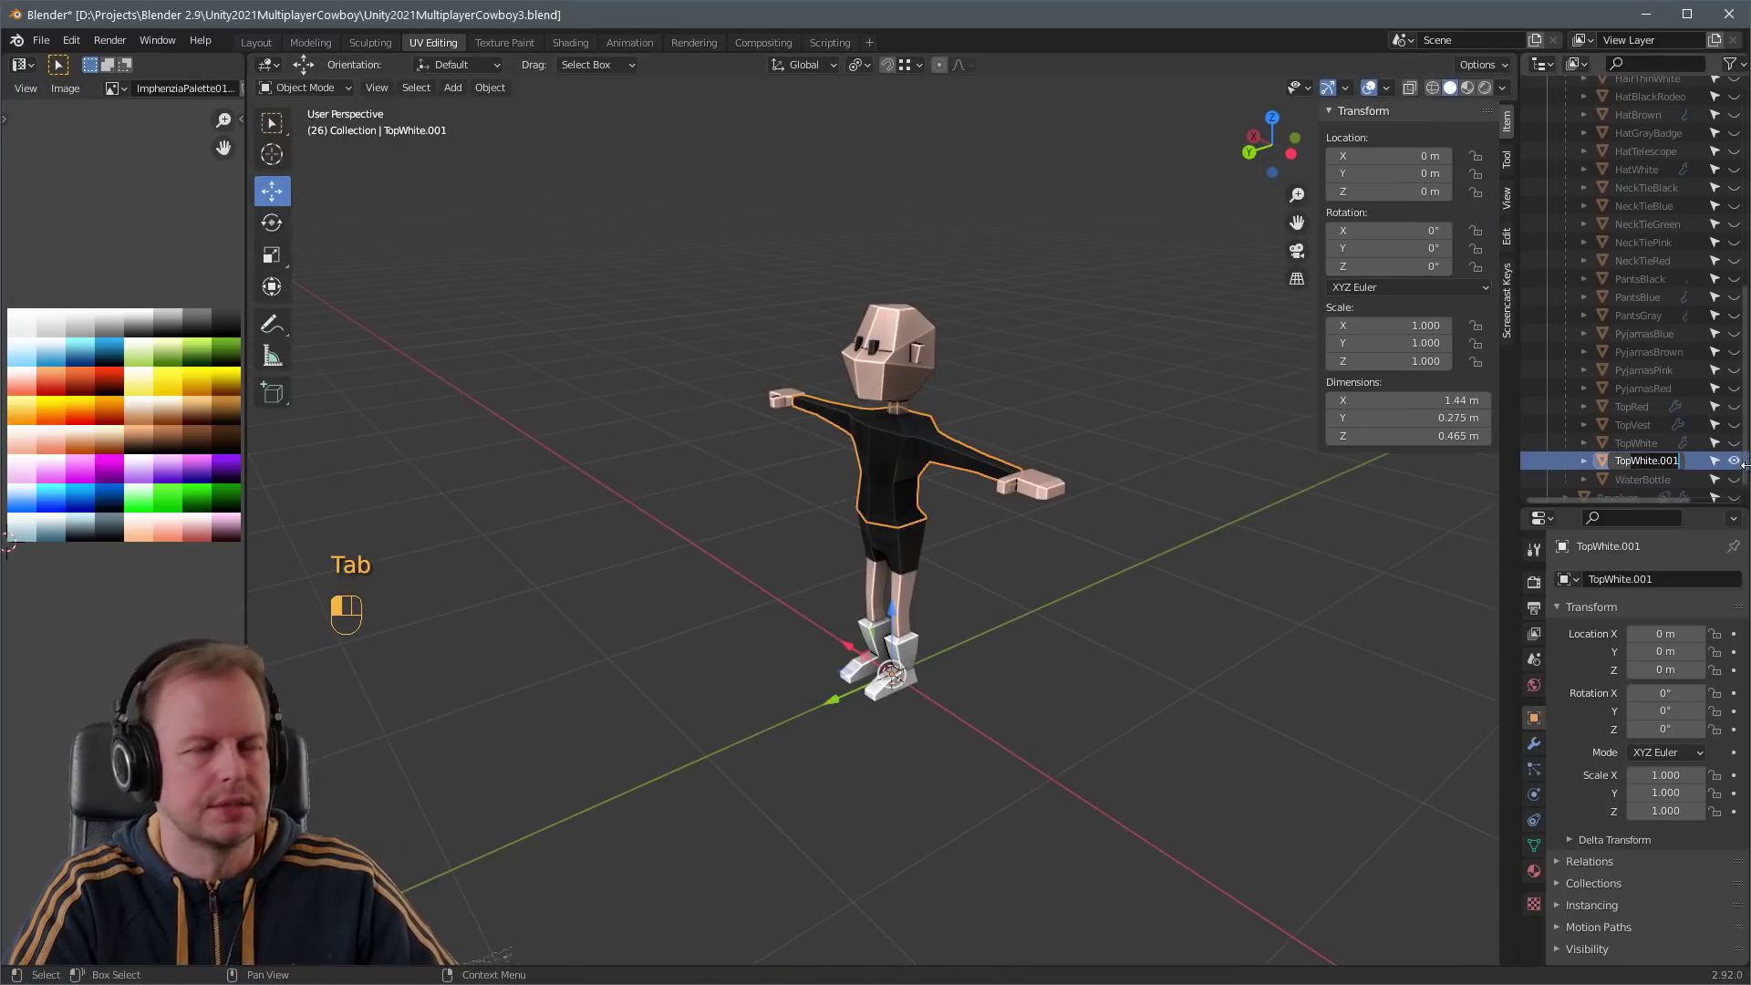
click(1064, 569)
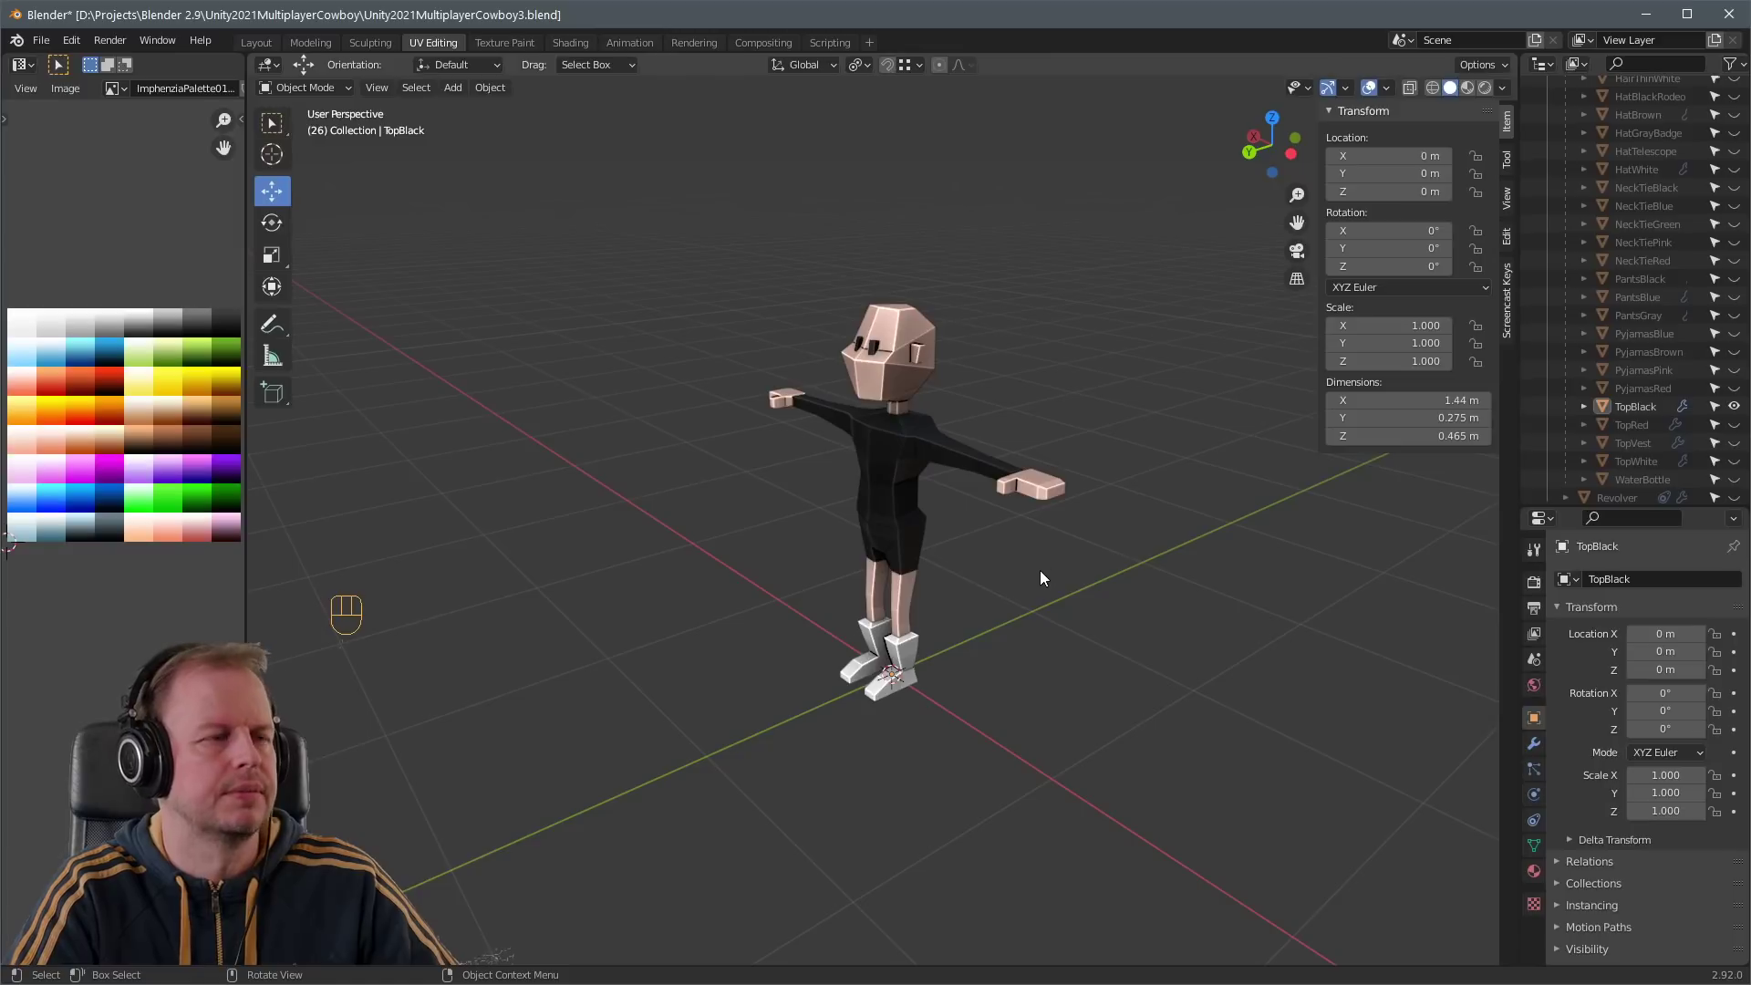
- Hide TopBlack, then show and select the TopWhite shirt
scroll(977, 516, up, 4)
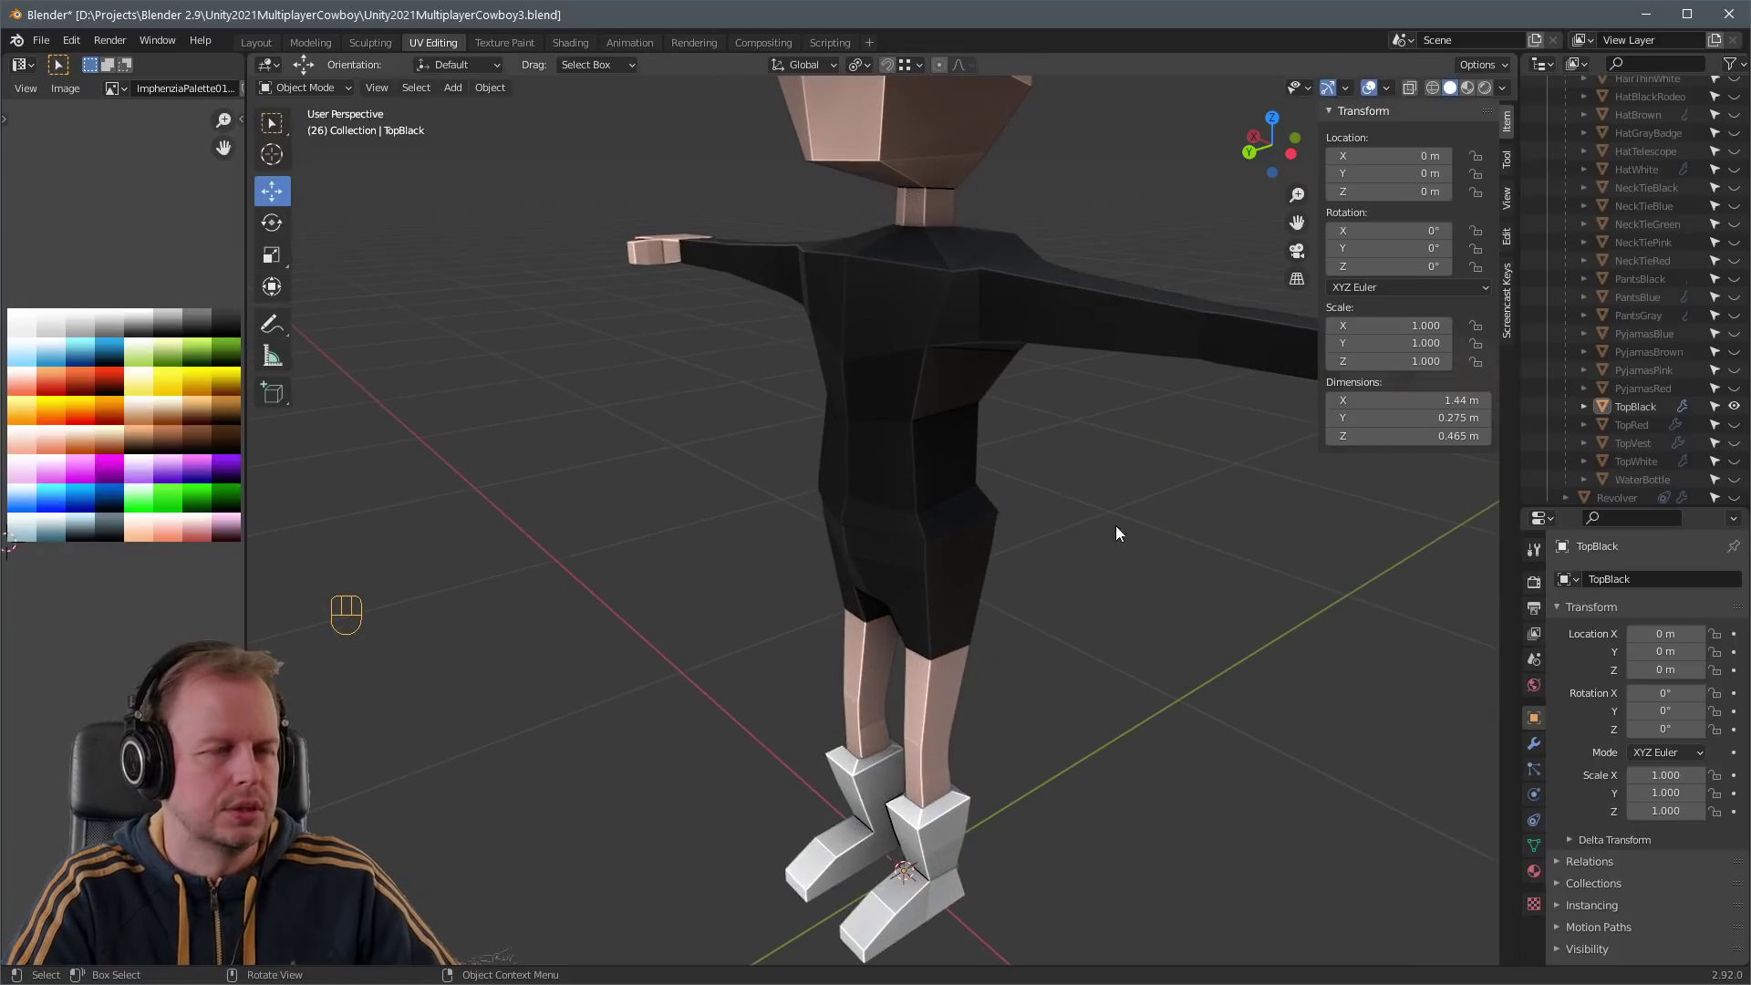
click(1734, 406)
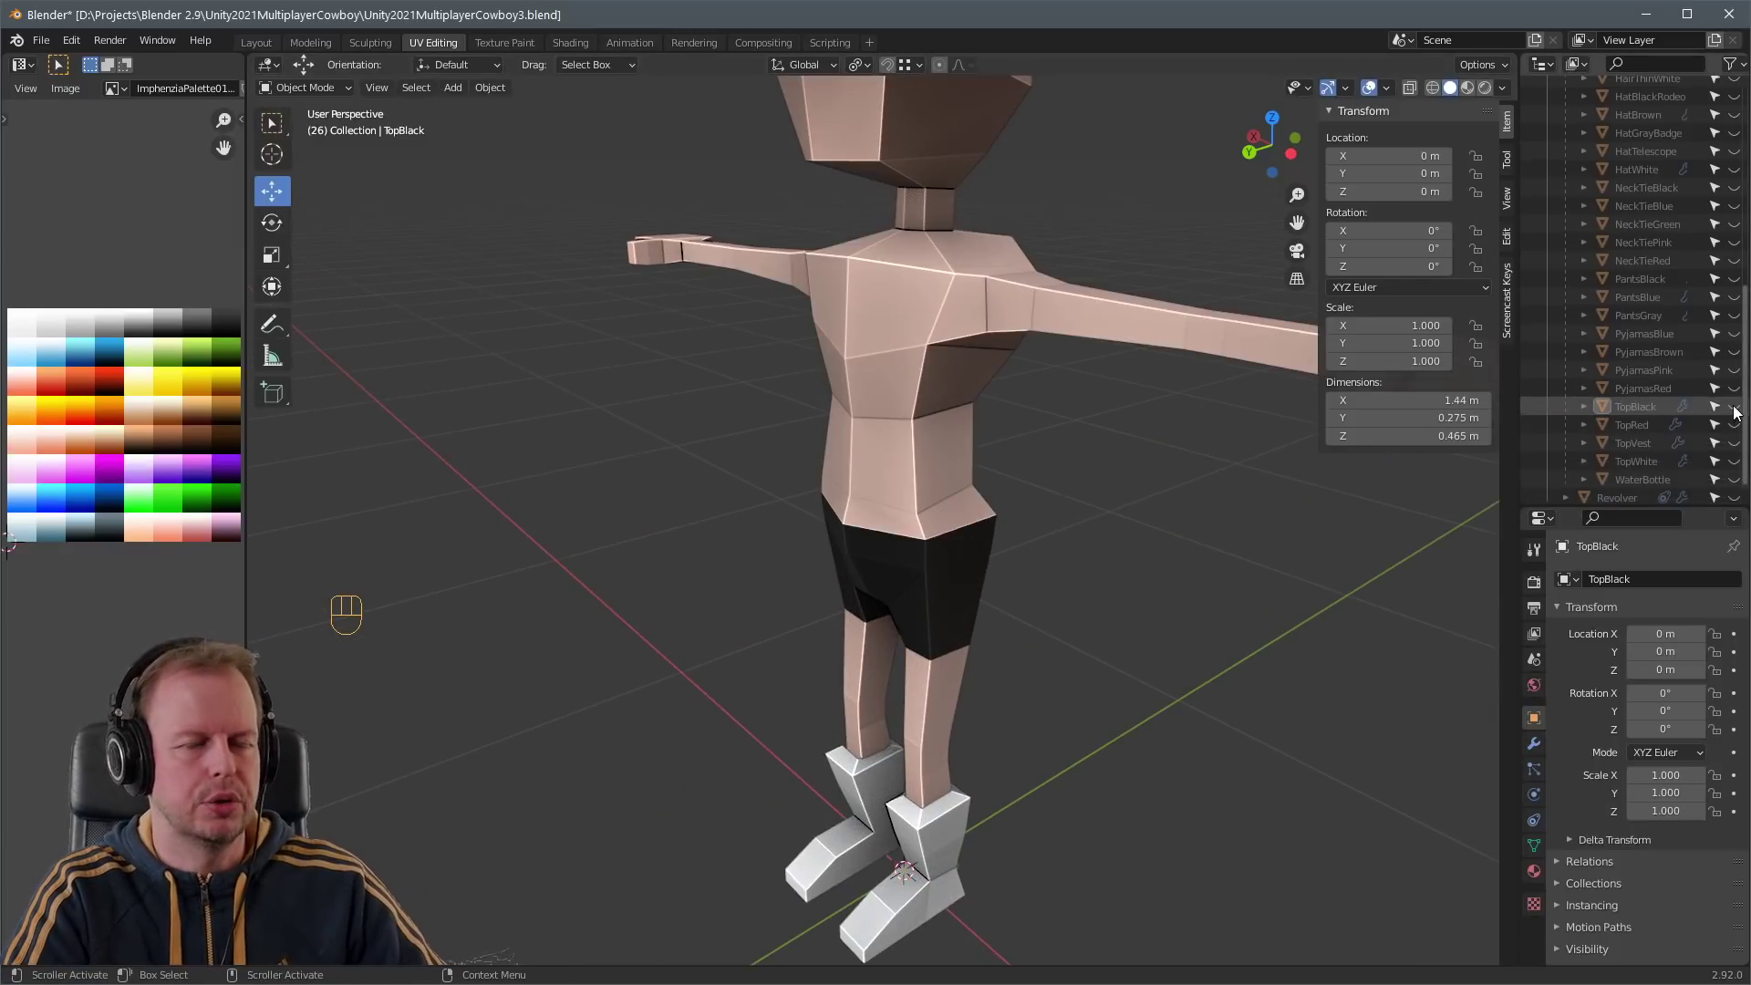
click(1734, 461)
click(926, 349)
- Duplicate TopWhite in place, hide the original and select the copy
scroll(927, 348, down, 2)
key(shift+d)
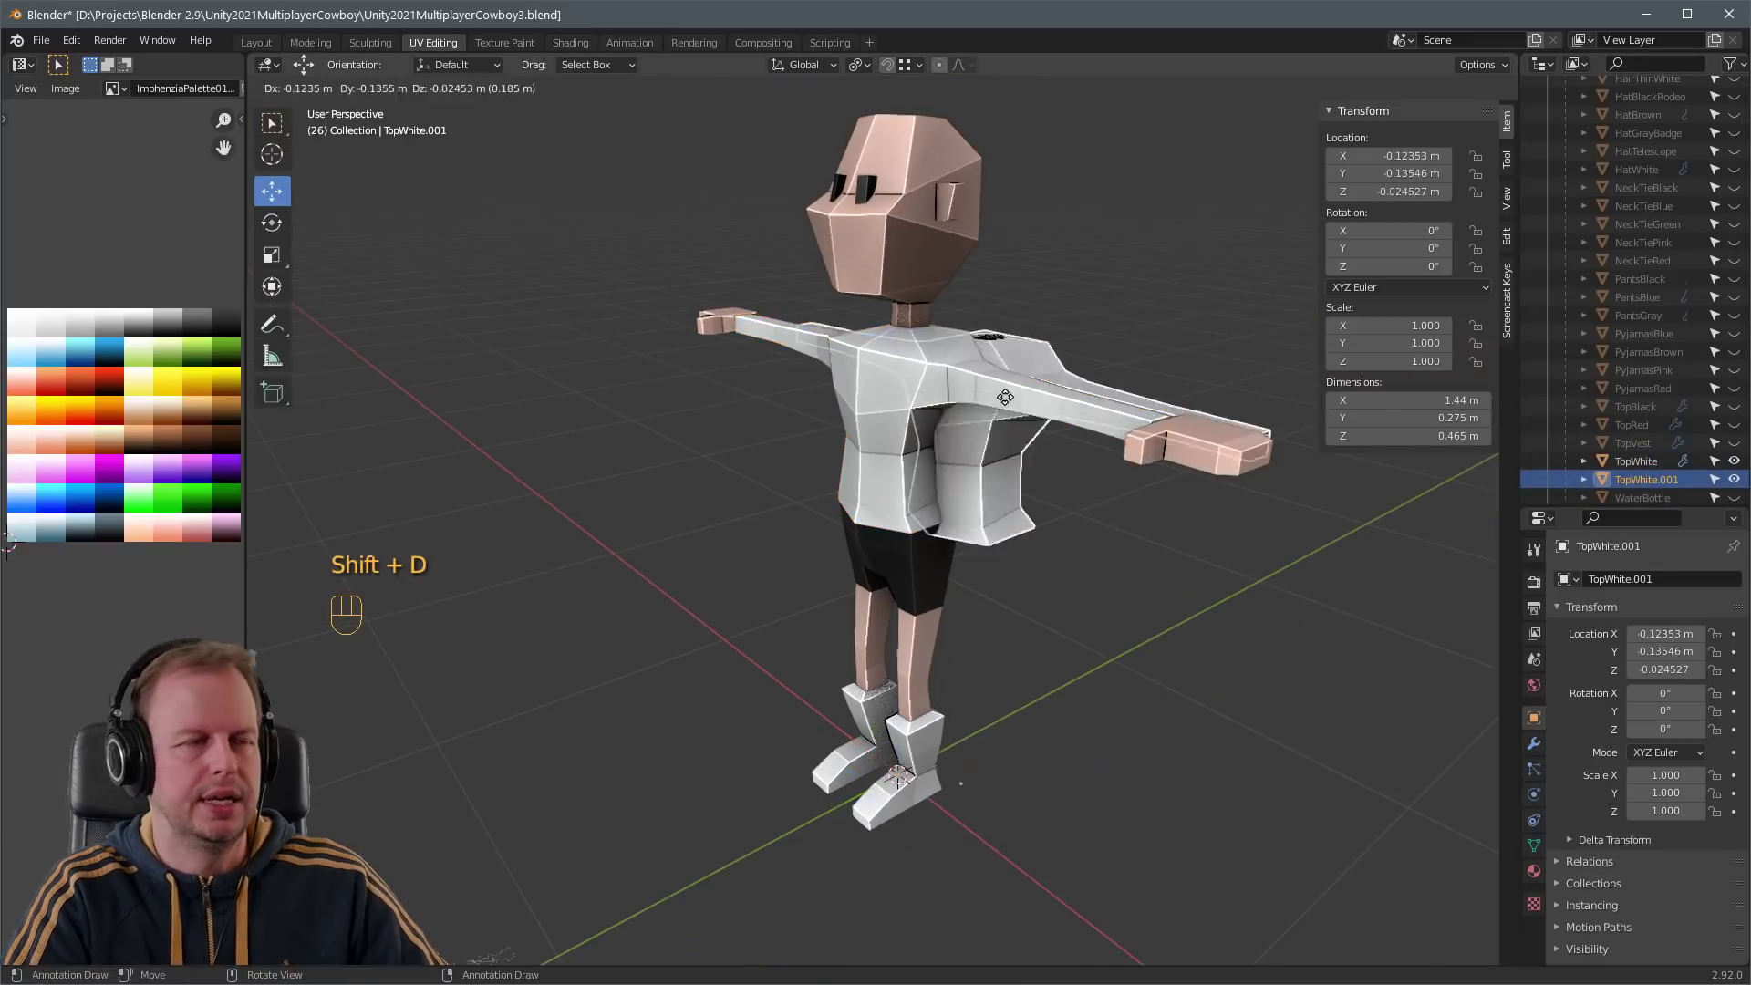
right_click(1004, 392)
middle_drag(1050, 396, 1161, 416)
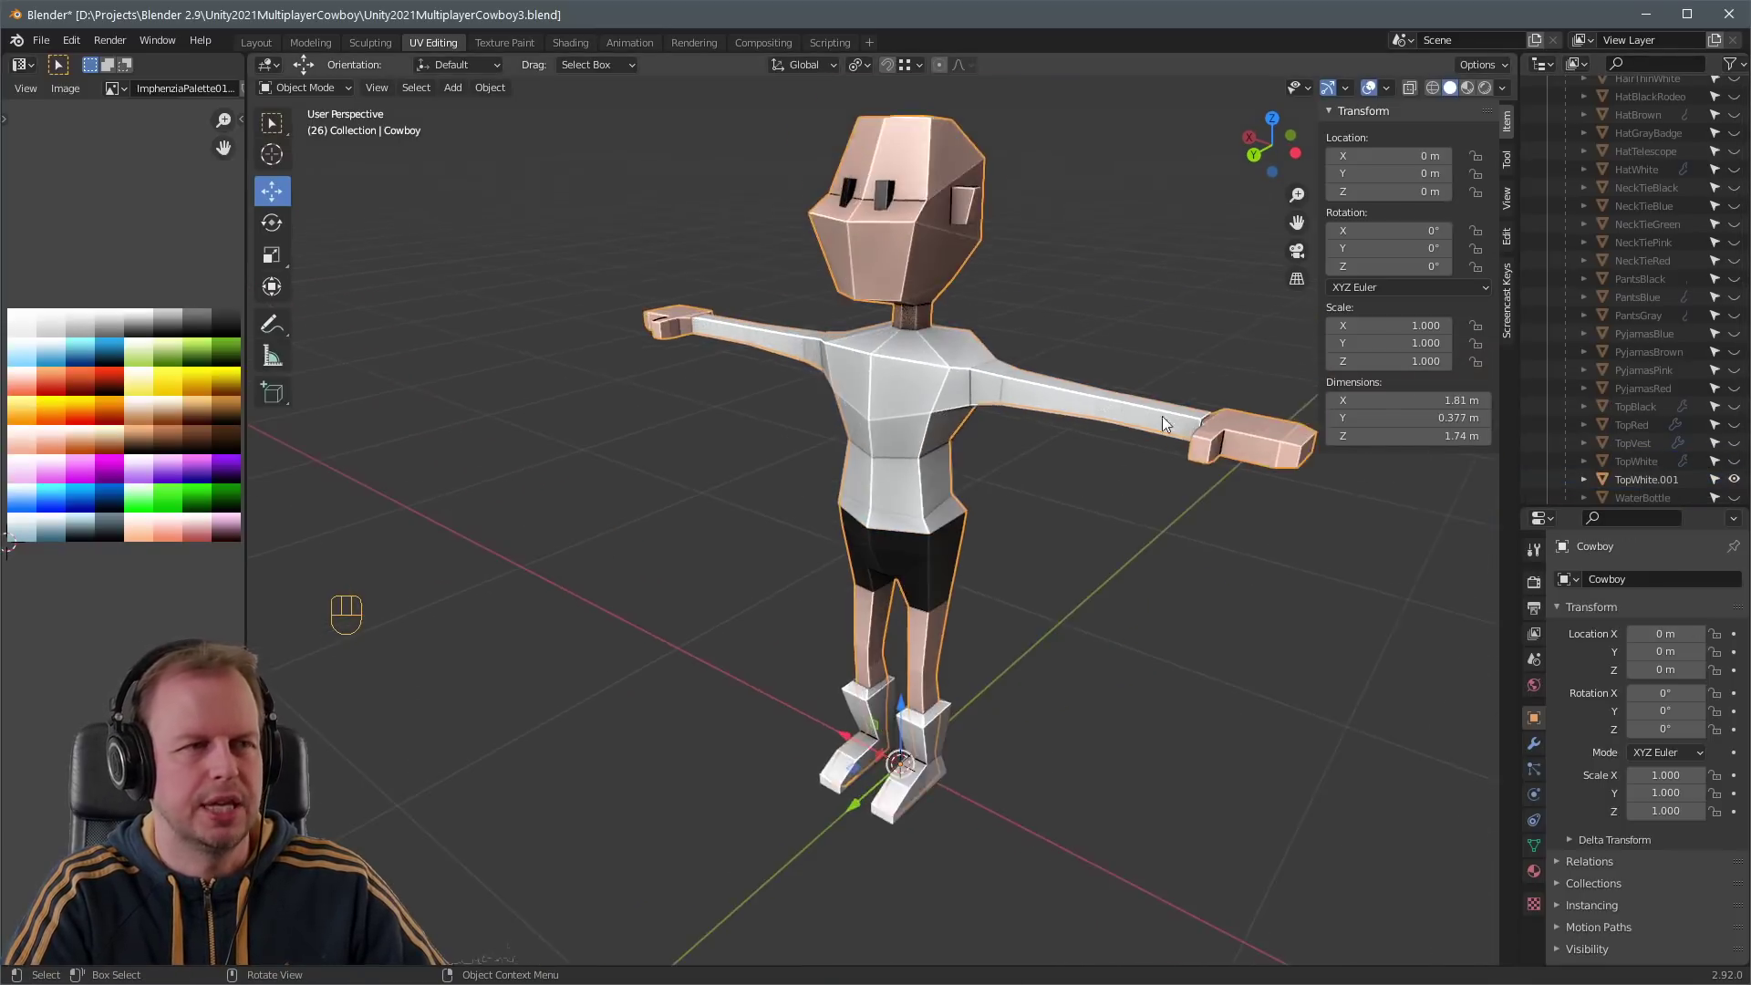
scroll(1161, 416, up, 4)
shift+middle_drag(928, 413, 1074, 419)
scroll(1075, 419, down, 6)
key(Tab)
- Delete the copy's sleeve faces from the upper arm to the wrist, leaving short sleeves
key(Tab)
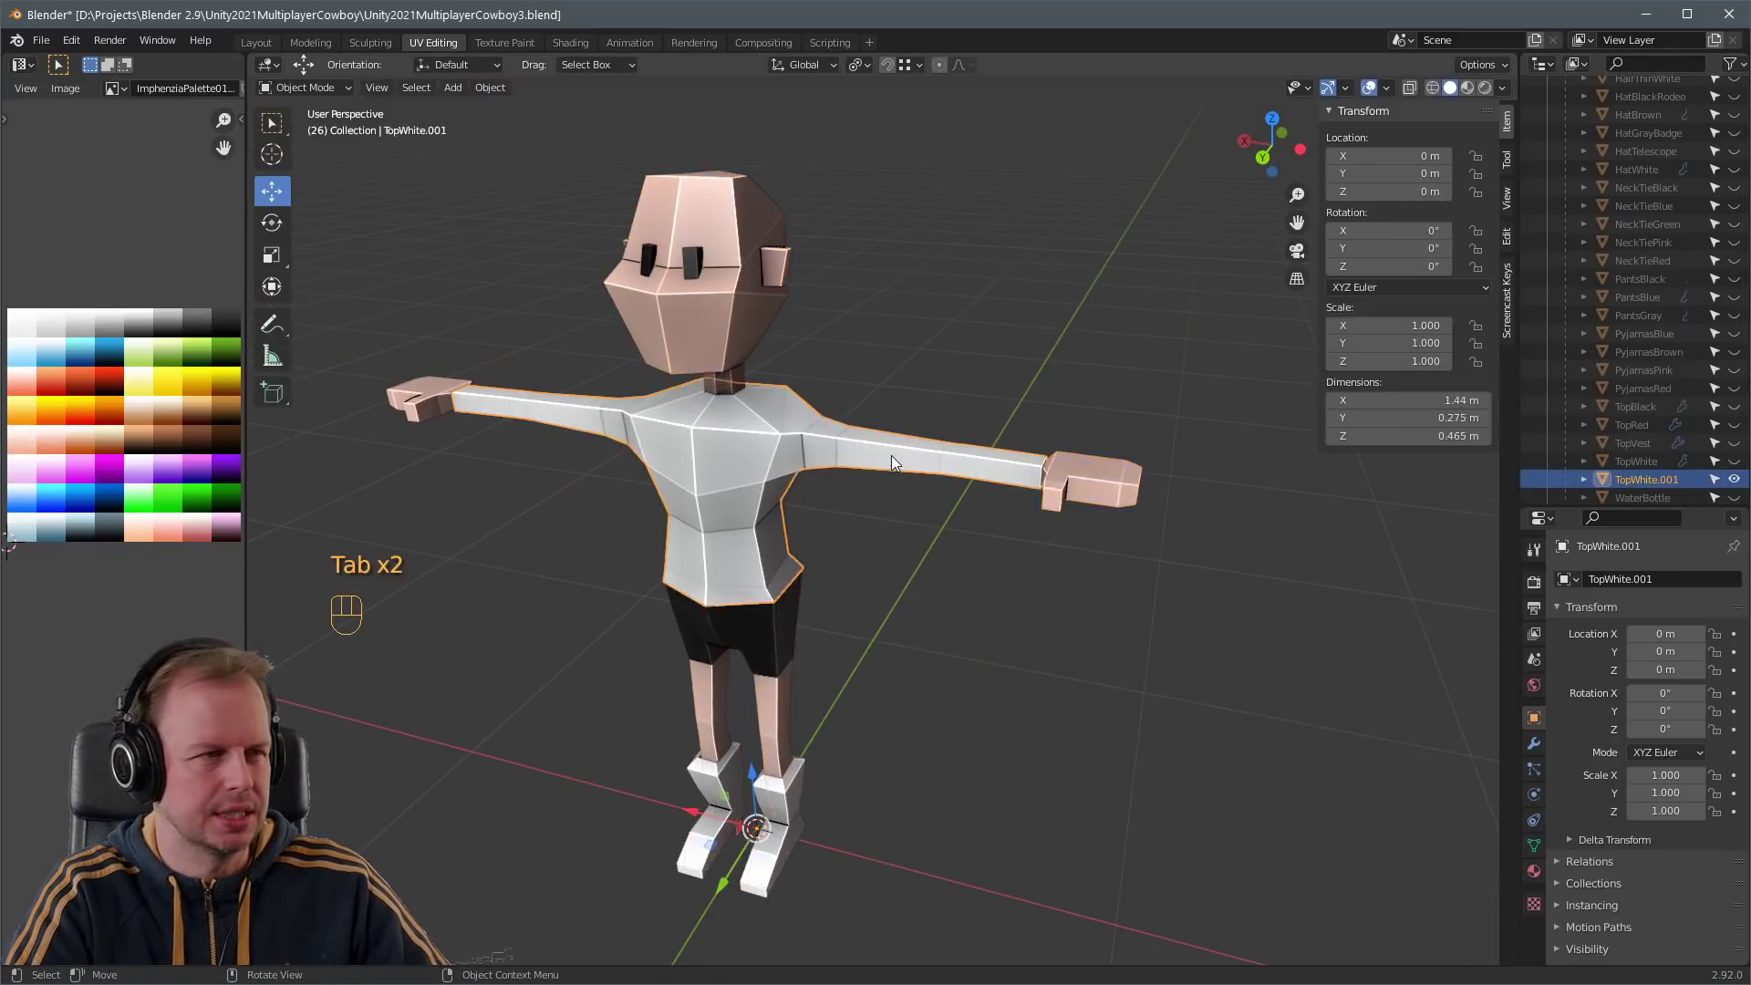
key(Tab)
key(2)
key(a)
key(a)
key(3)
alt+shift+click(893, 444)
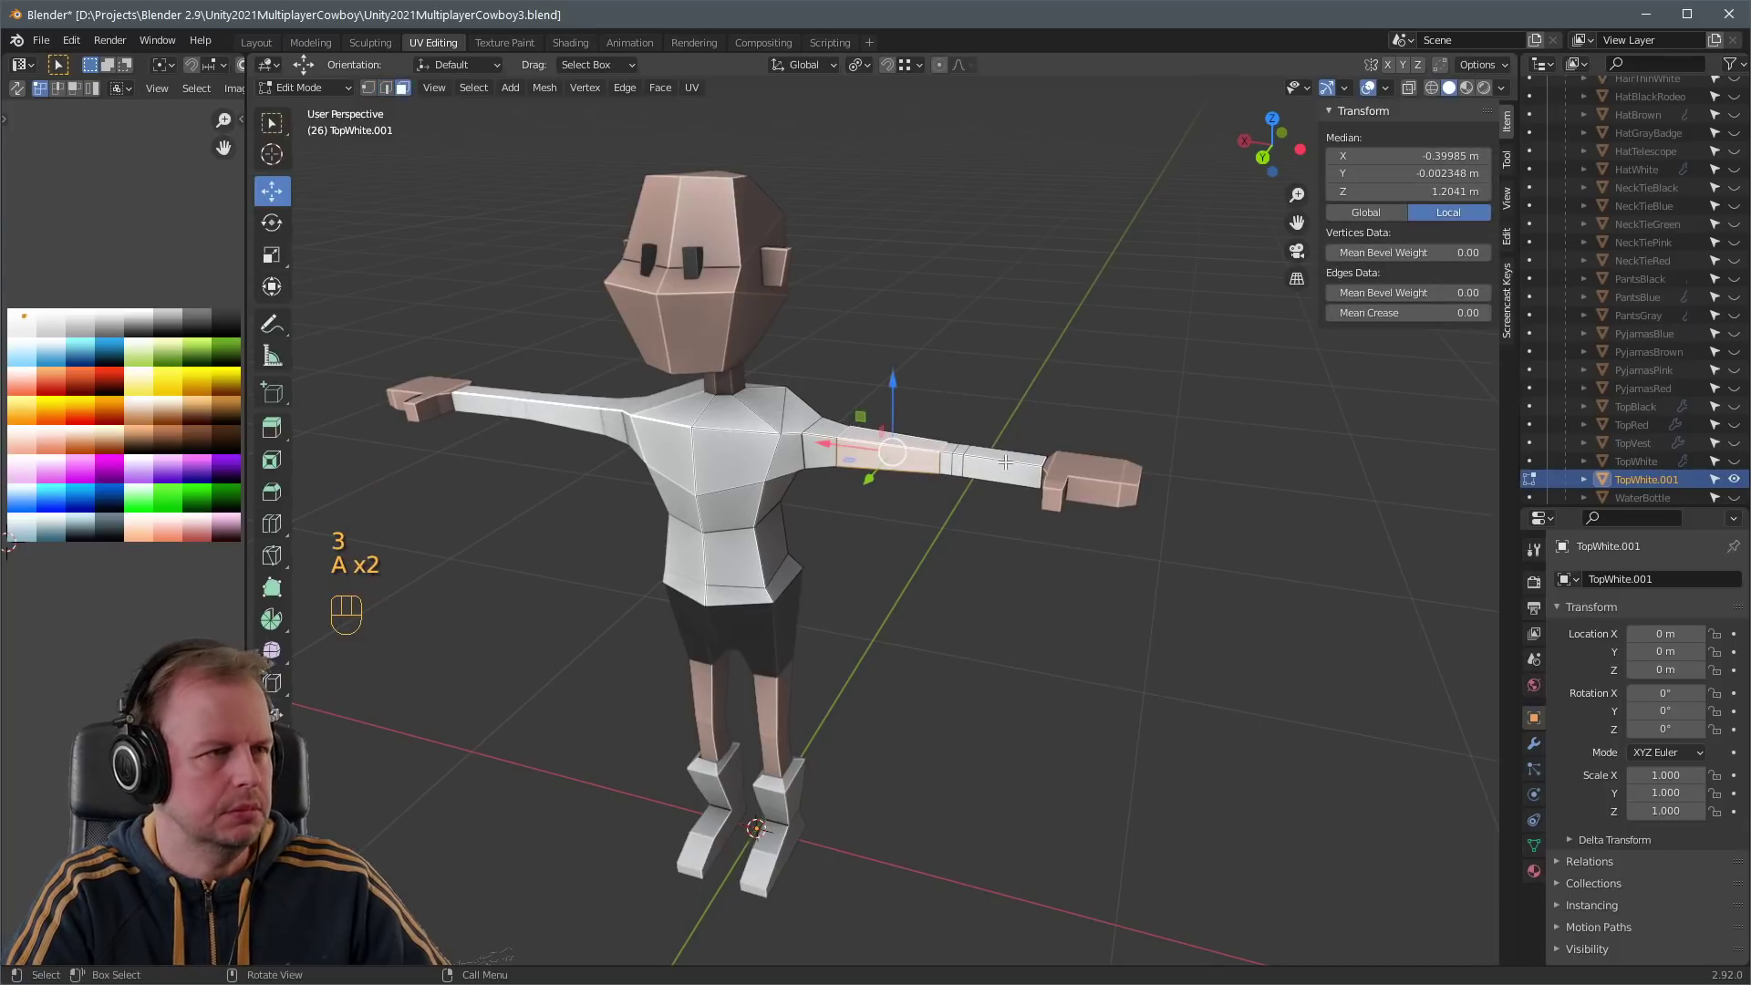
key(a)
key(a)
ctrl+click(1023, 468)
key(Delete)
key(Down)
key(Down)
key(Return)
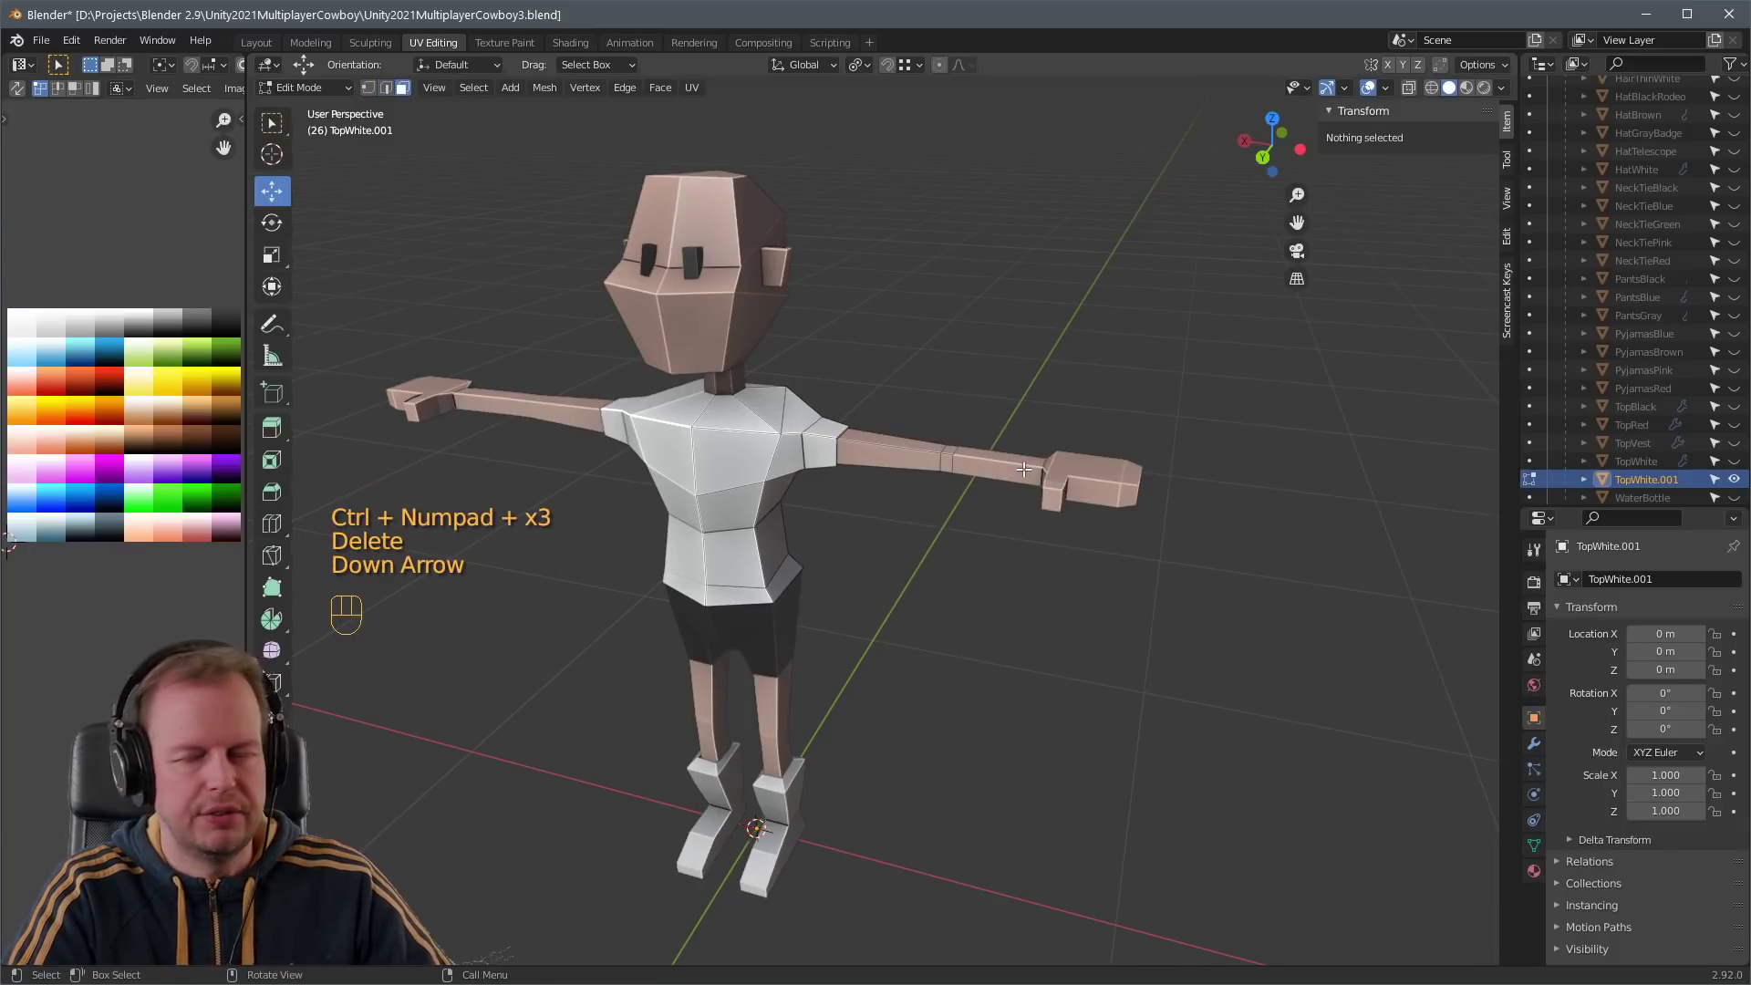
- Scale up the edge loop at the short sleeve's open end and fill it with a face
middle_drag(1072, 484, 930, 453)
scroll(930, 453, up, 4)
key(2)
key(a)
key(a)
alt+shift+click(588, 286)
key(s)
click(633, 298)
key(f)
scroll(720, 301, down, 4)
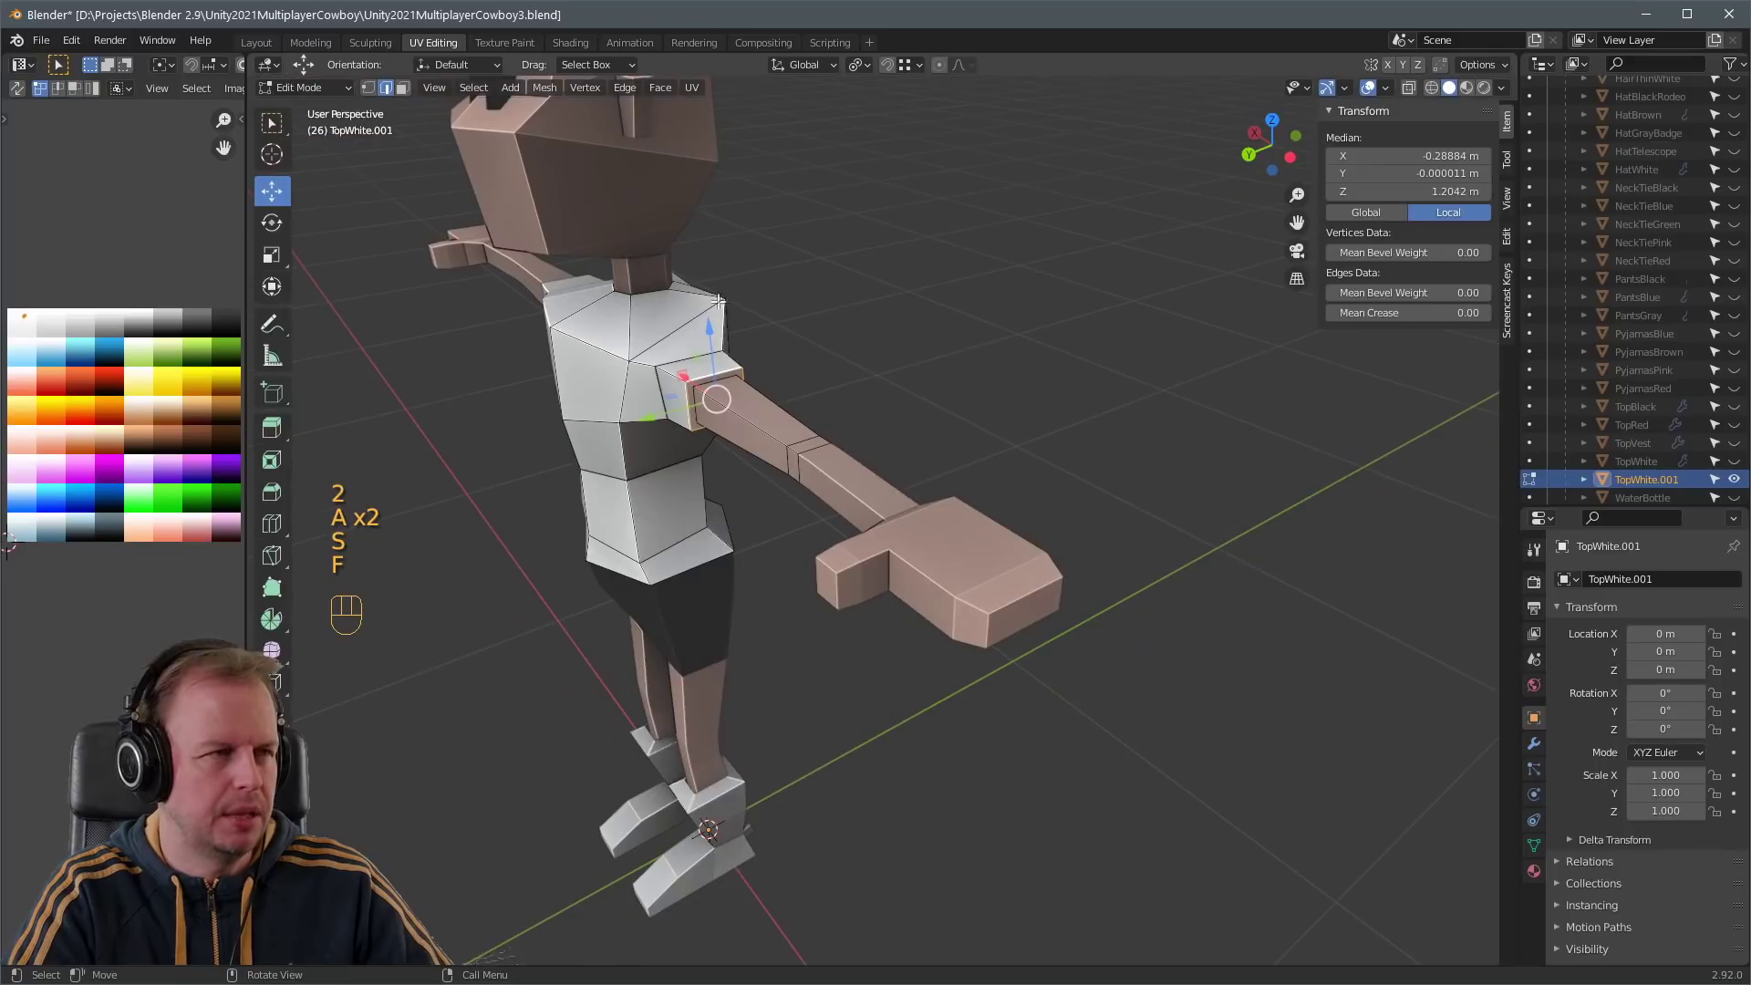
- Try to add a loop cut across the faces near the shirt's neckline
click(788, 364)
scroll(788, 365, down, 3)
middle_drag(789, 365, 865, 356)
scroll(866, 357, up, 2)
key(3)
- Delete the shirt faces around the neck to make a wider neckline
key(3)
click(673, 436)
middle_drag(691, 428, 675, 427)
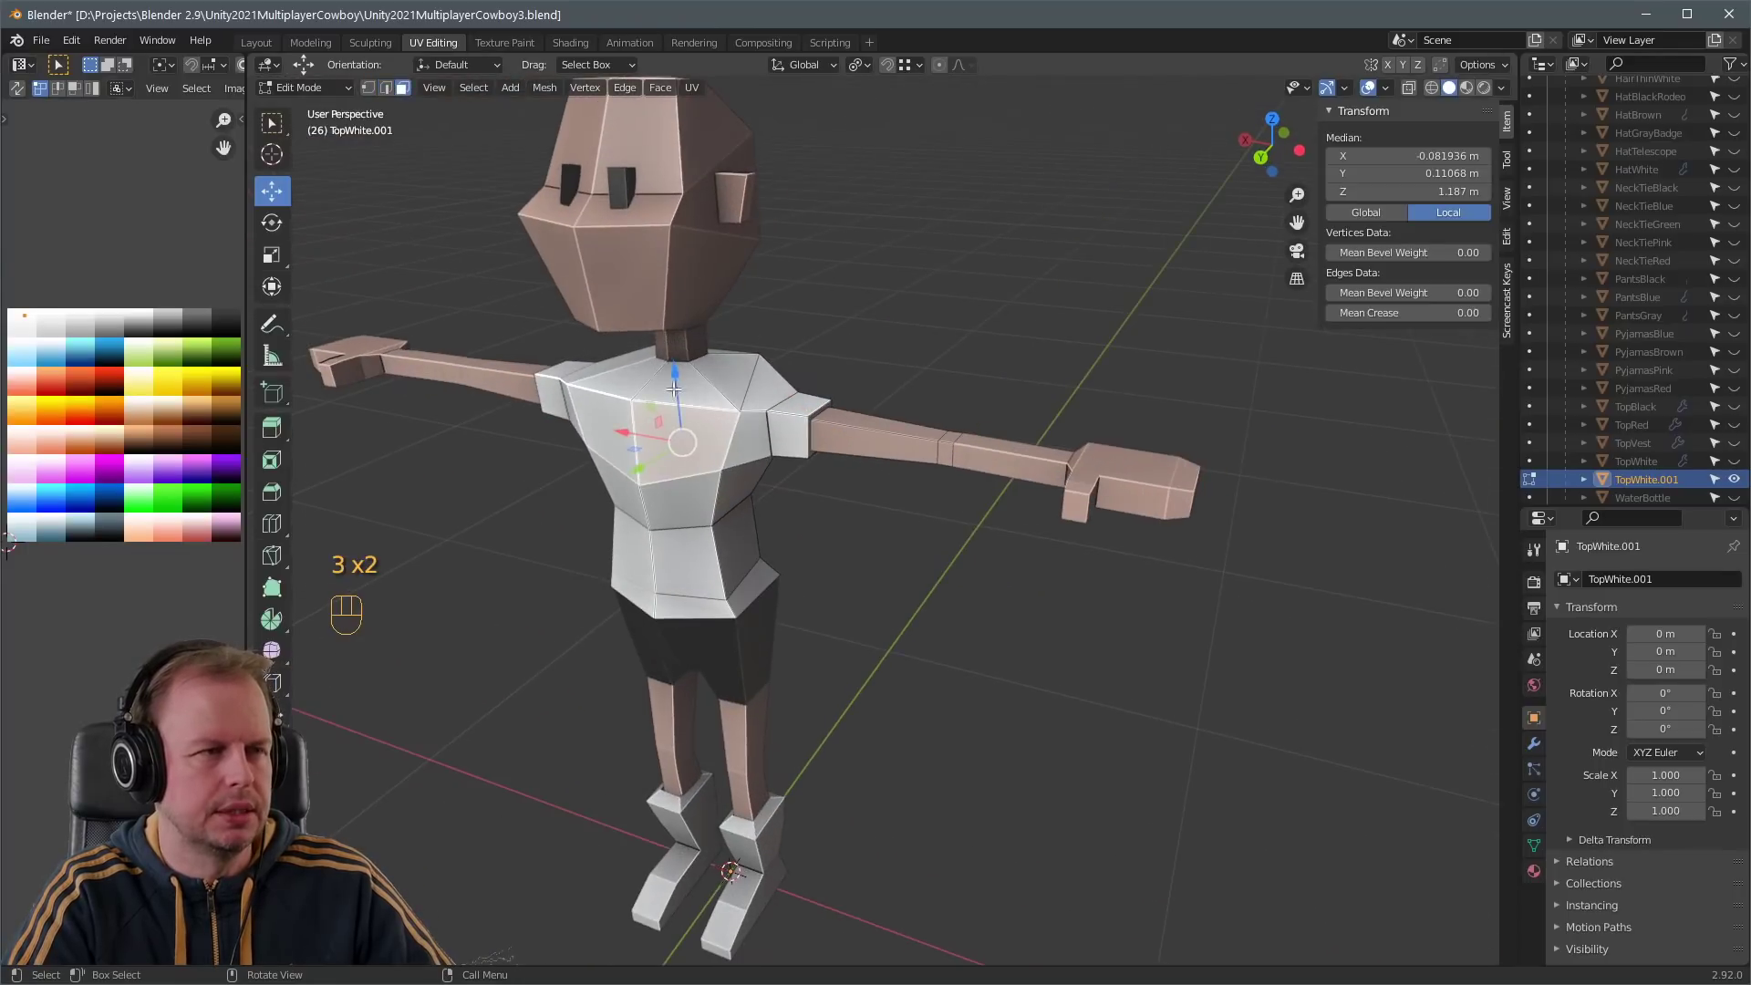
click(672, 375)
scroll(672, 375, up, 4)
middle_drag(615, 312, 575, 344)
key(ctrl+r)
key(3)
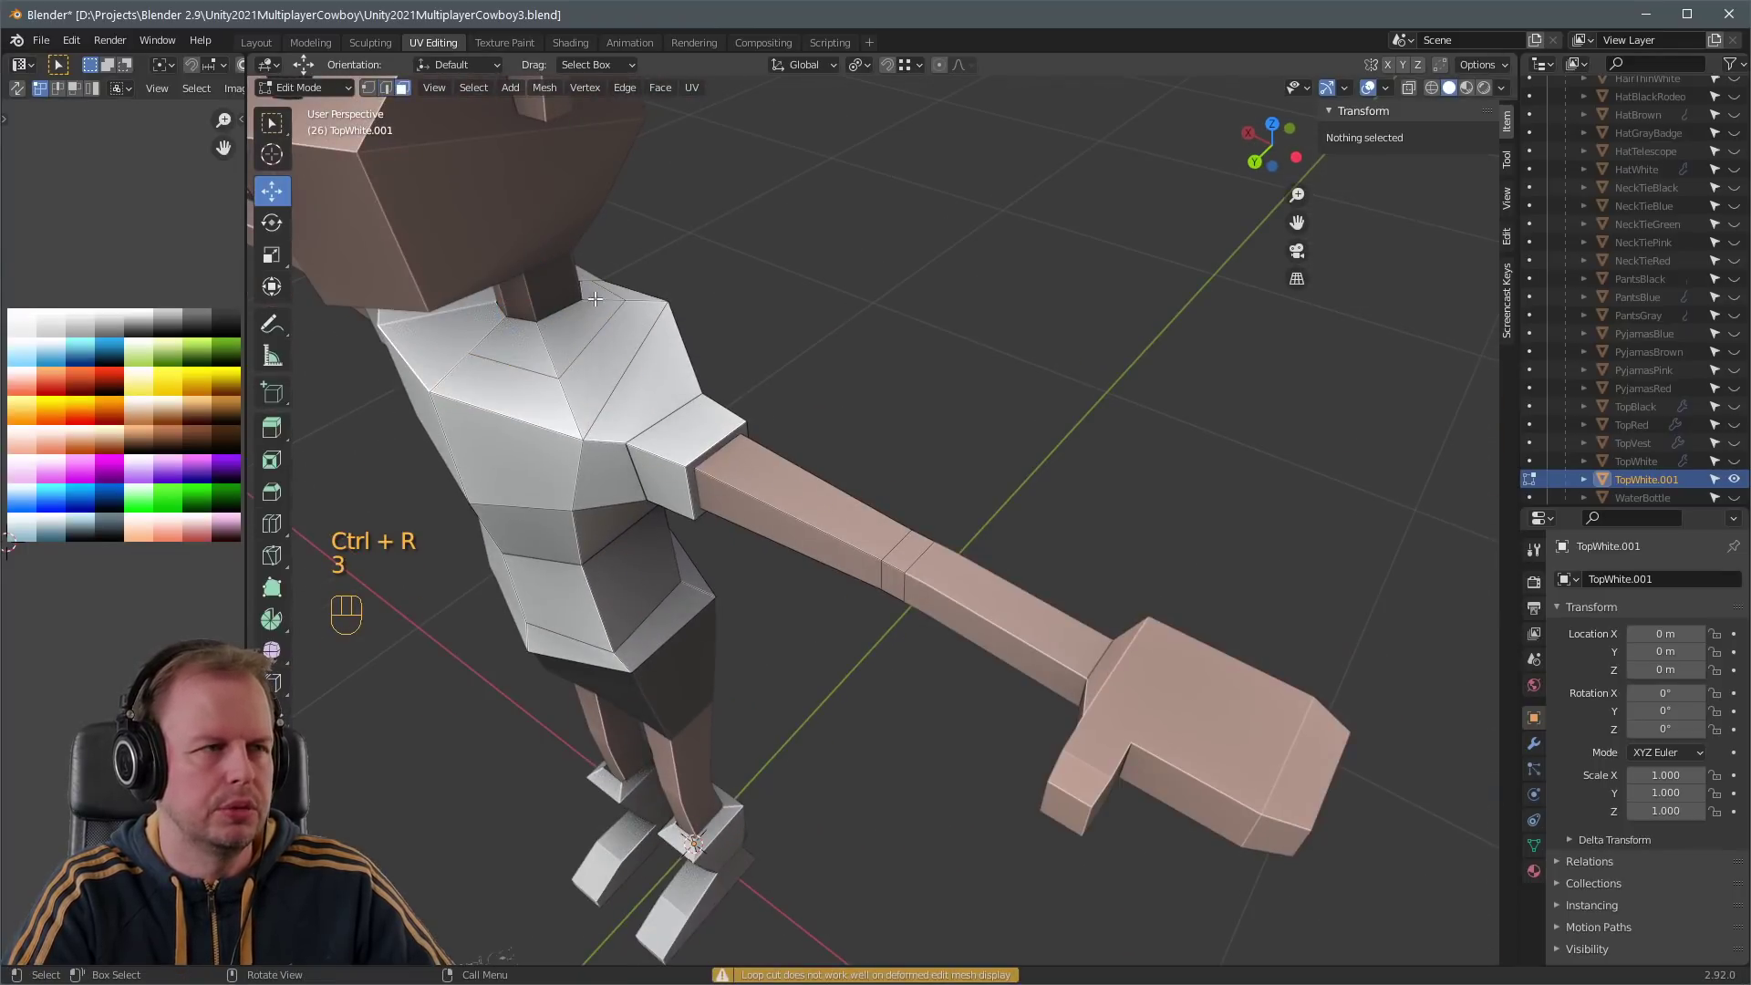
alt+shift+click(594, 295)
key(a)
key(a)
alt+shift+click(600, 303)
middle_drag(620, 315, 761, 250)
key(Delete)
click(699, 306)
scroll(761, 251, up, 5)
key(2)
click(689, 196)
key(g)
right_click(646, 184)
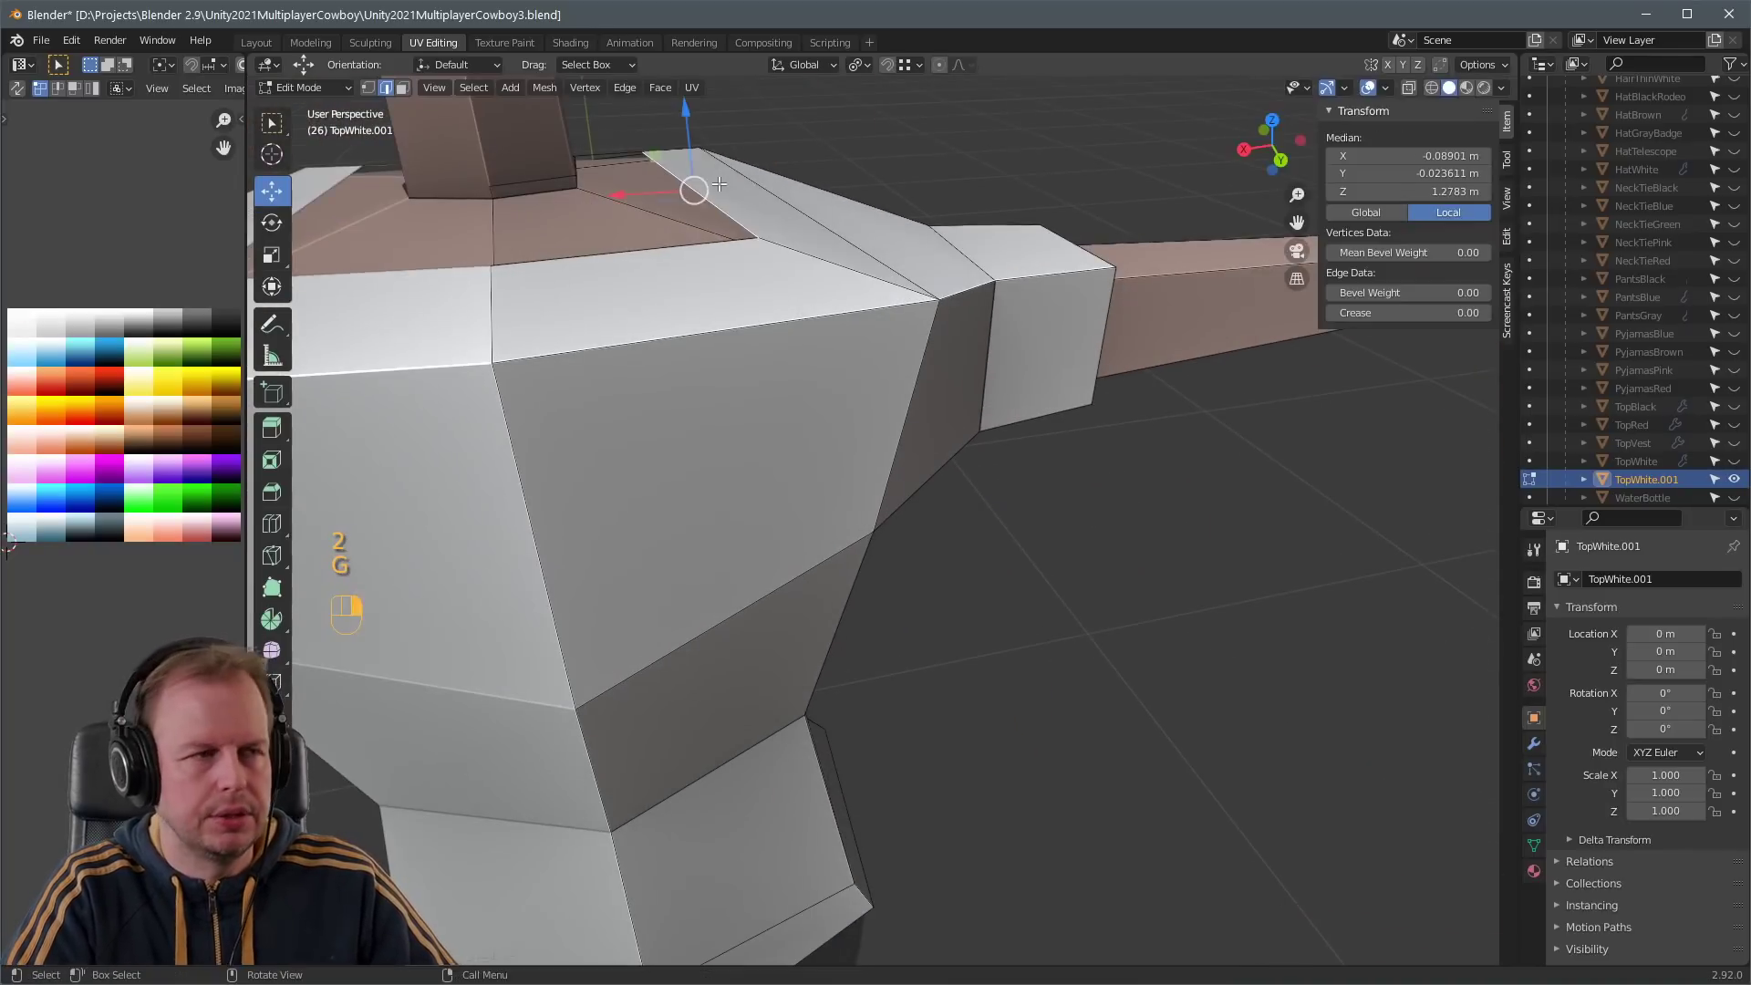
key(2)
middle_drag(645, 184, 517, 232)
key(a)
key(a)
click(616, 163)
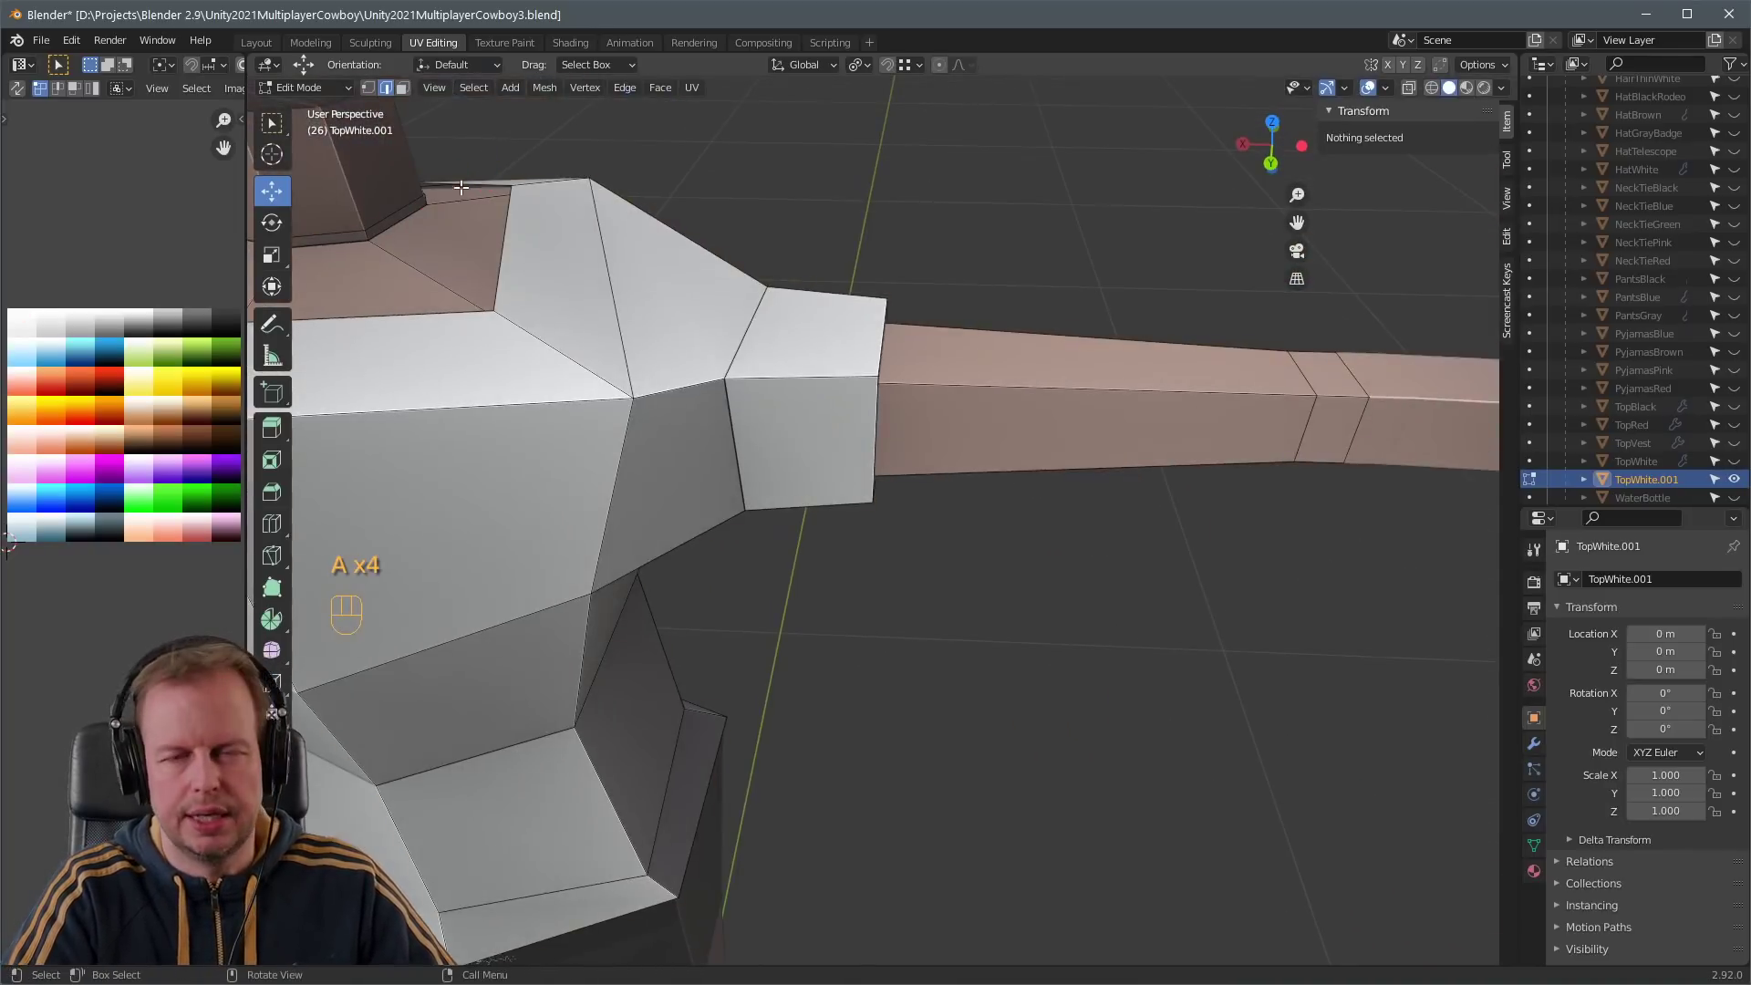
- Extrude the neckline edge loop downward inside the shirt and fill it with a face
key(a)
key(a)
shift+click(517, 231)
middle_drag(536, 299, 593, 276)
key(e)
right_click(595, 279)
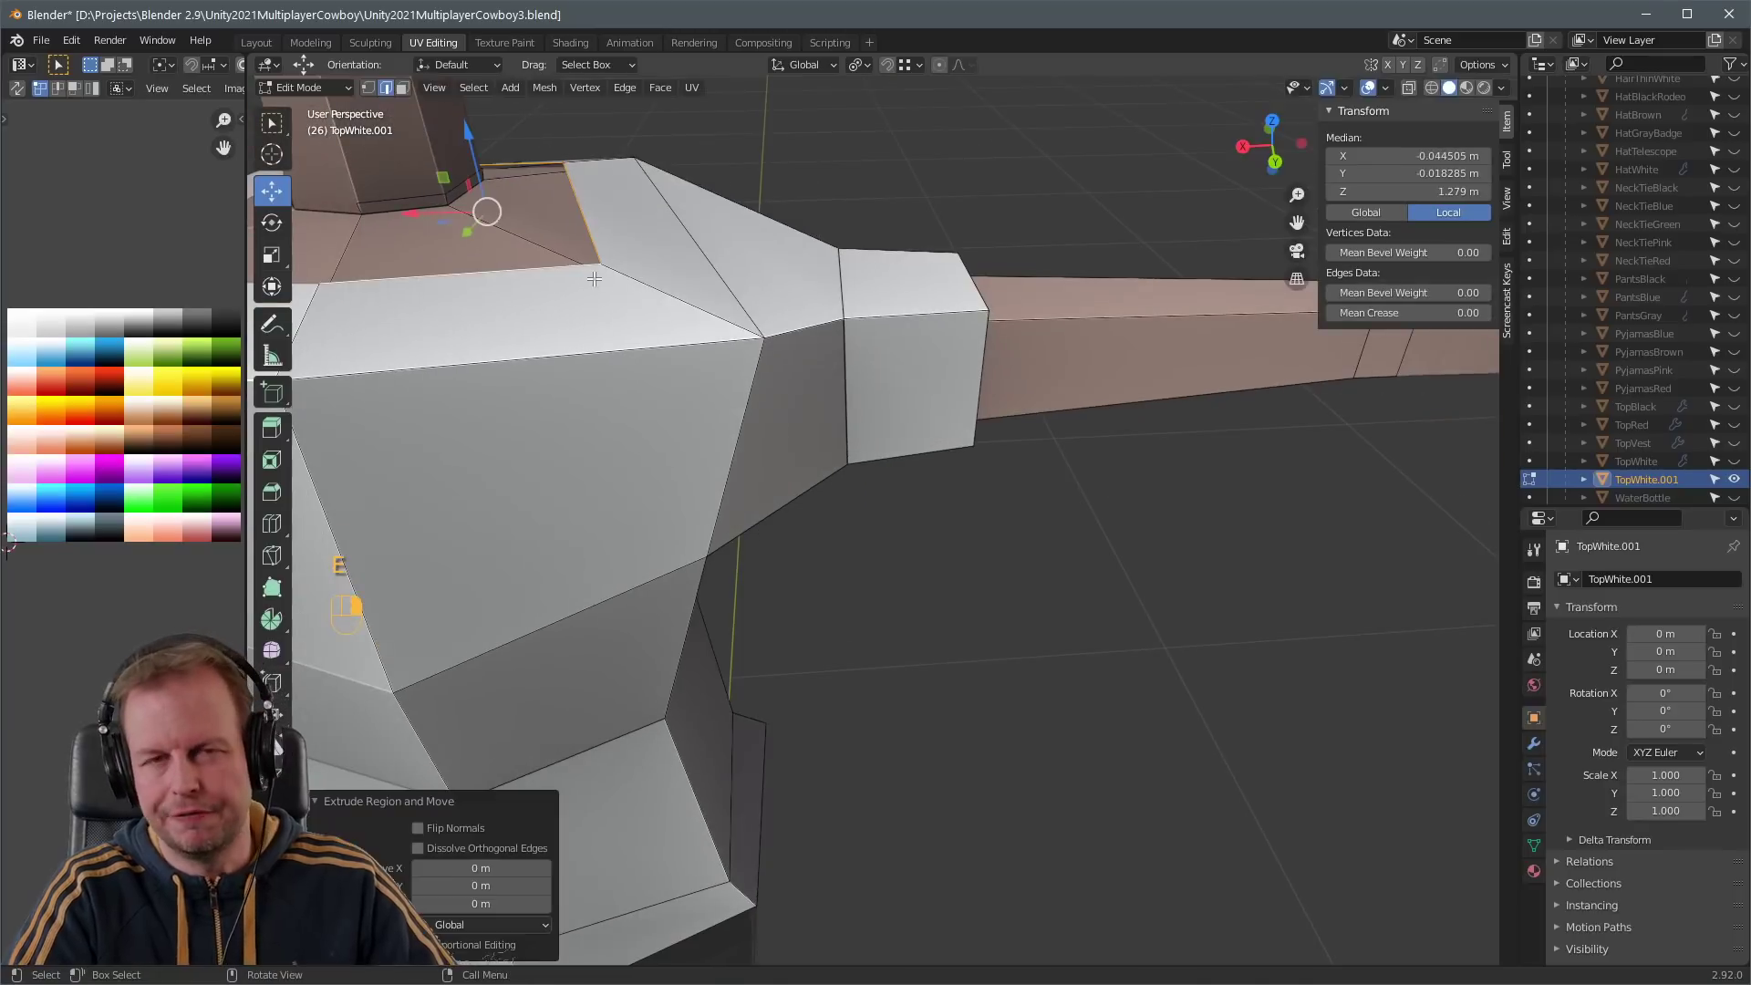
drag(463, 143, 476, 189)
scroll(649, 193, down, 2)
key(f)
scroll(812, 231, down, 2)
key(Tab)
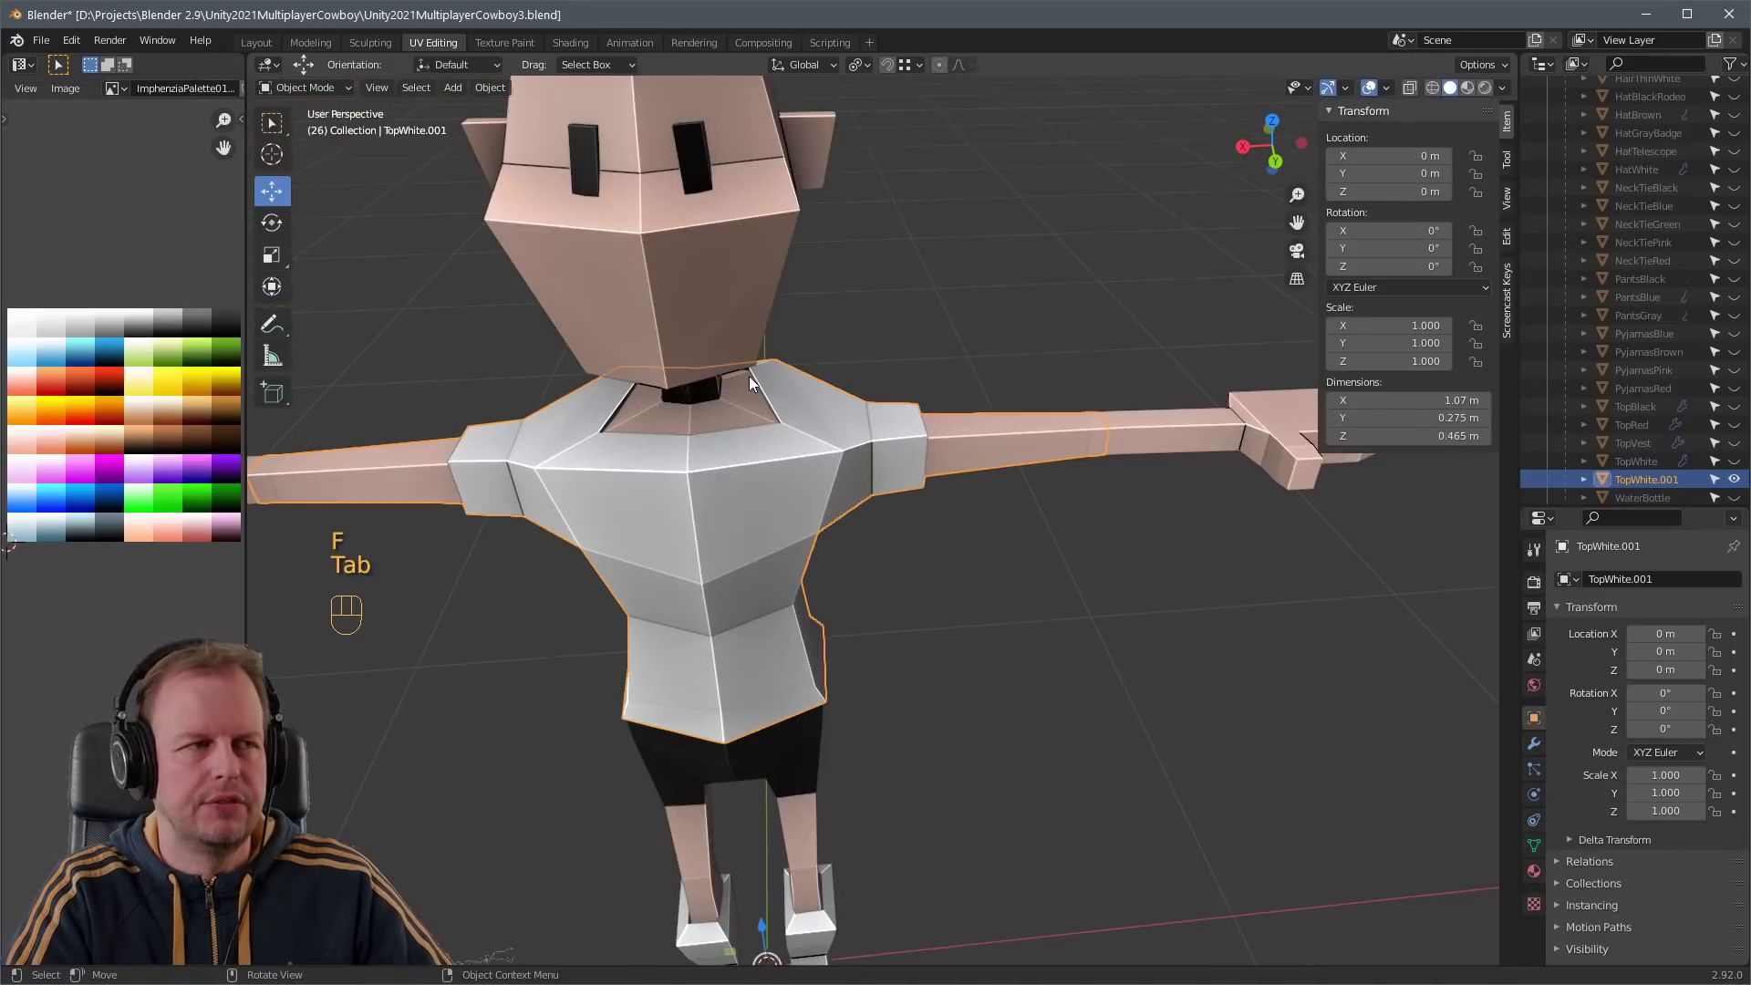
- Hide the Cowboy body and delete the leftover collar faces inside the shirt's neckline
click(733, 403)
key(h)
middle_drag(733, 403, 857, 408)
scroll(580, 379, up, 5)
click(862, 409)
key(Tab)
key(2)
key(3)
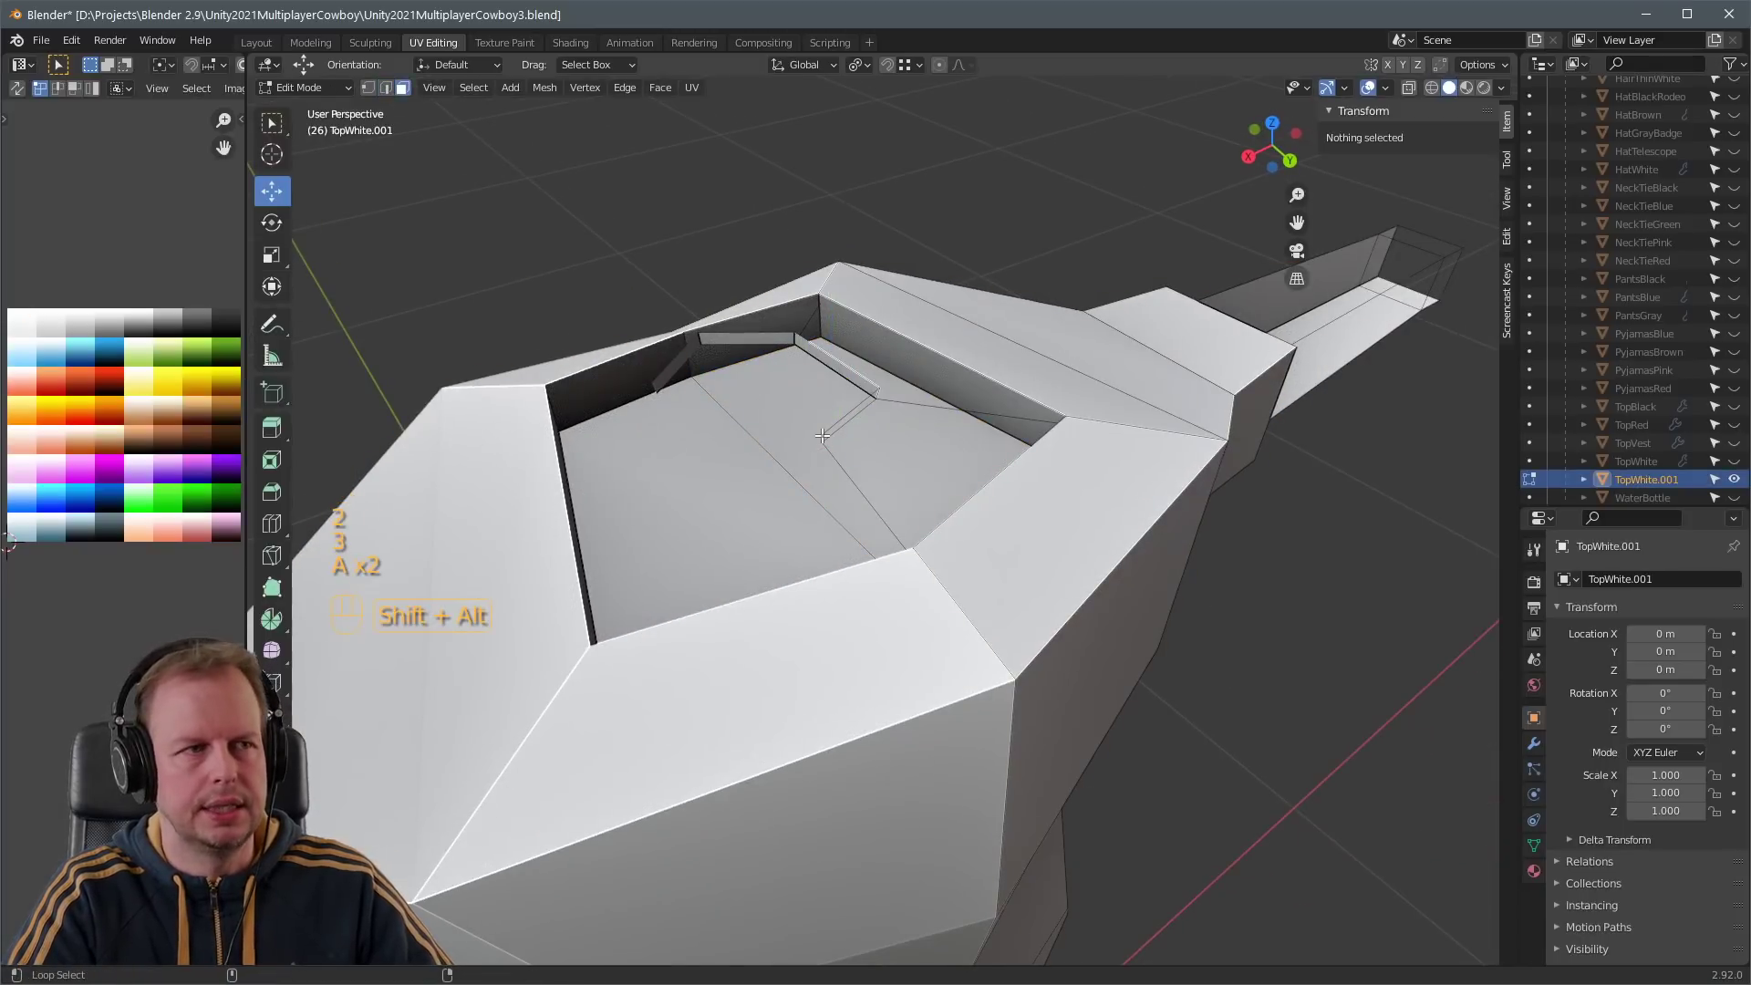
alt+shift+click(790, 338)
key(Delete)
click(828, 363)
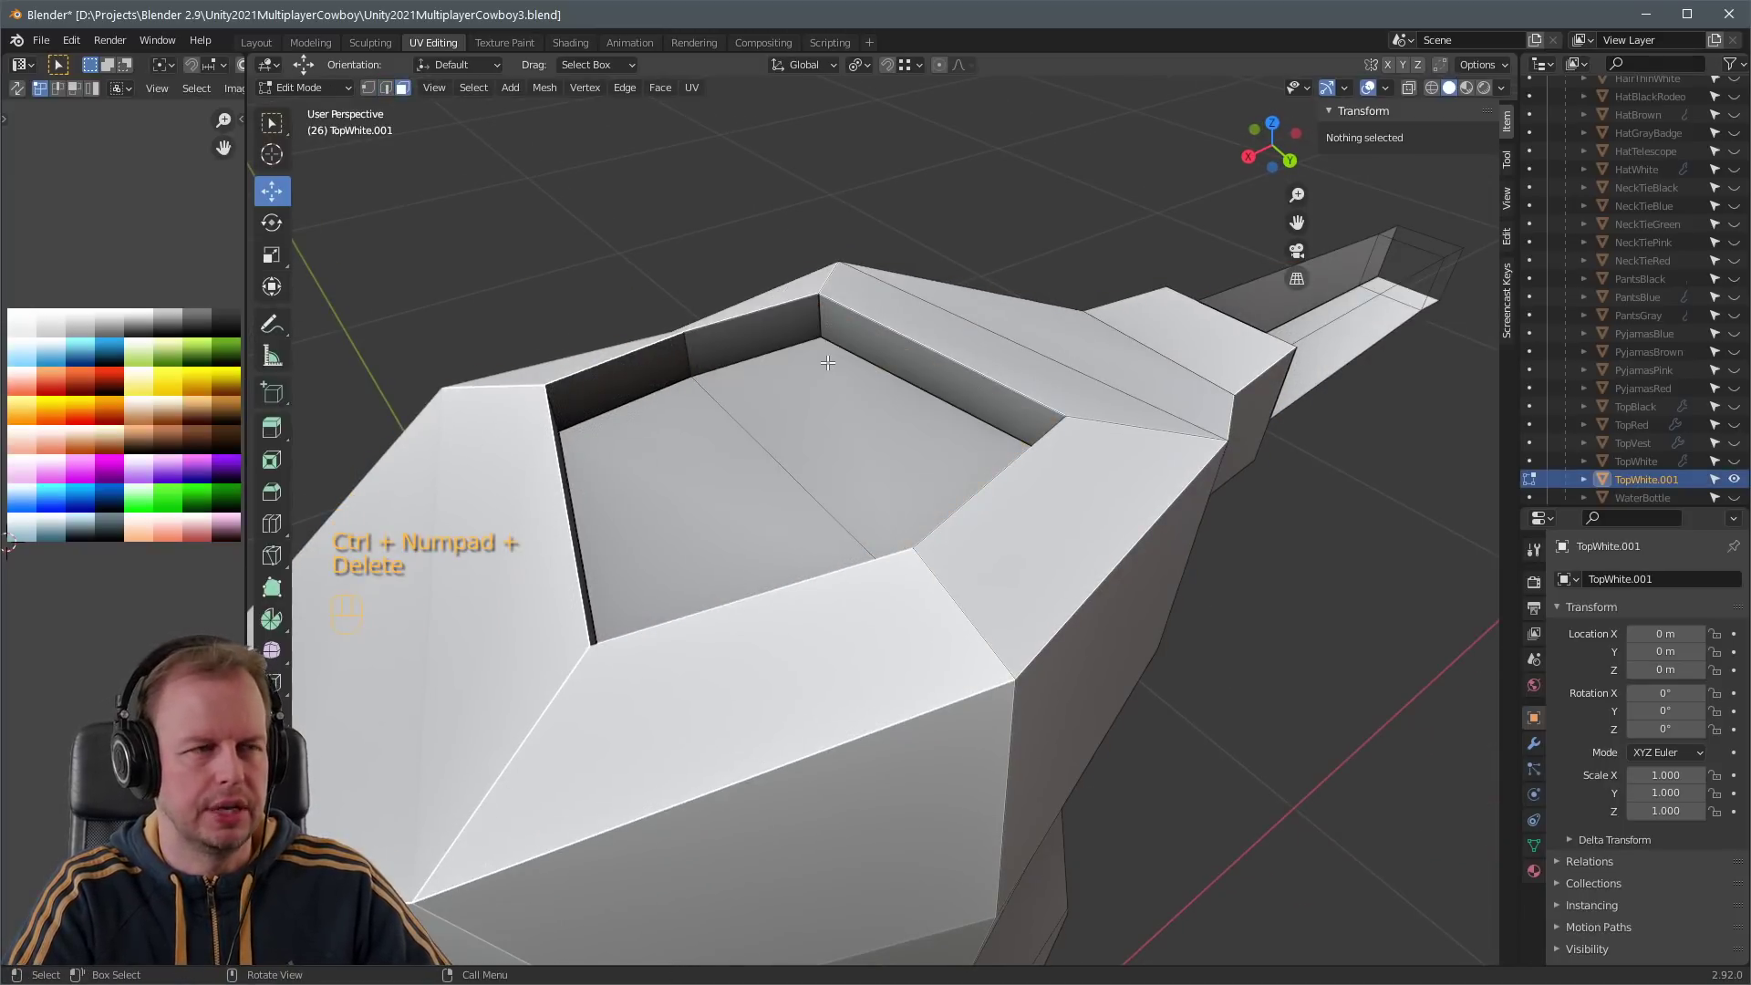
scroll(913, 475, down, 8)
- Delete the leftover inner sleeve geometry that extends beyond the short sleeve
mouse_move(903, 470)
middle_down()
mouse_move(839, 459)
mouse_move(892, 460)
middle_up()
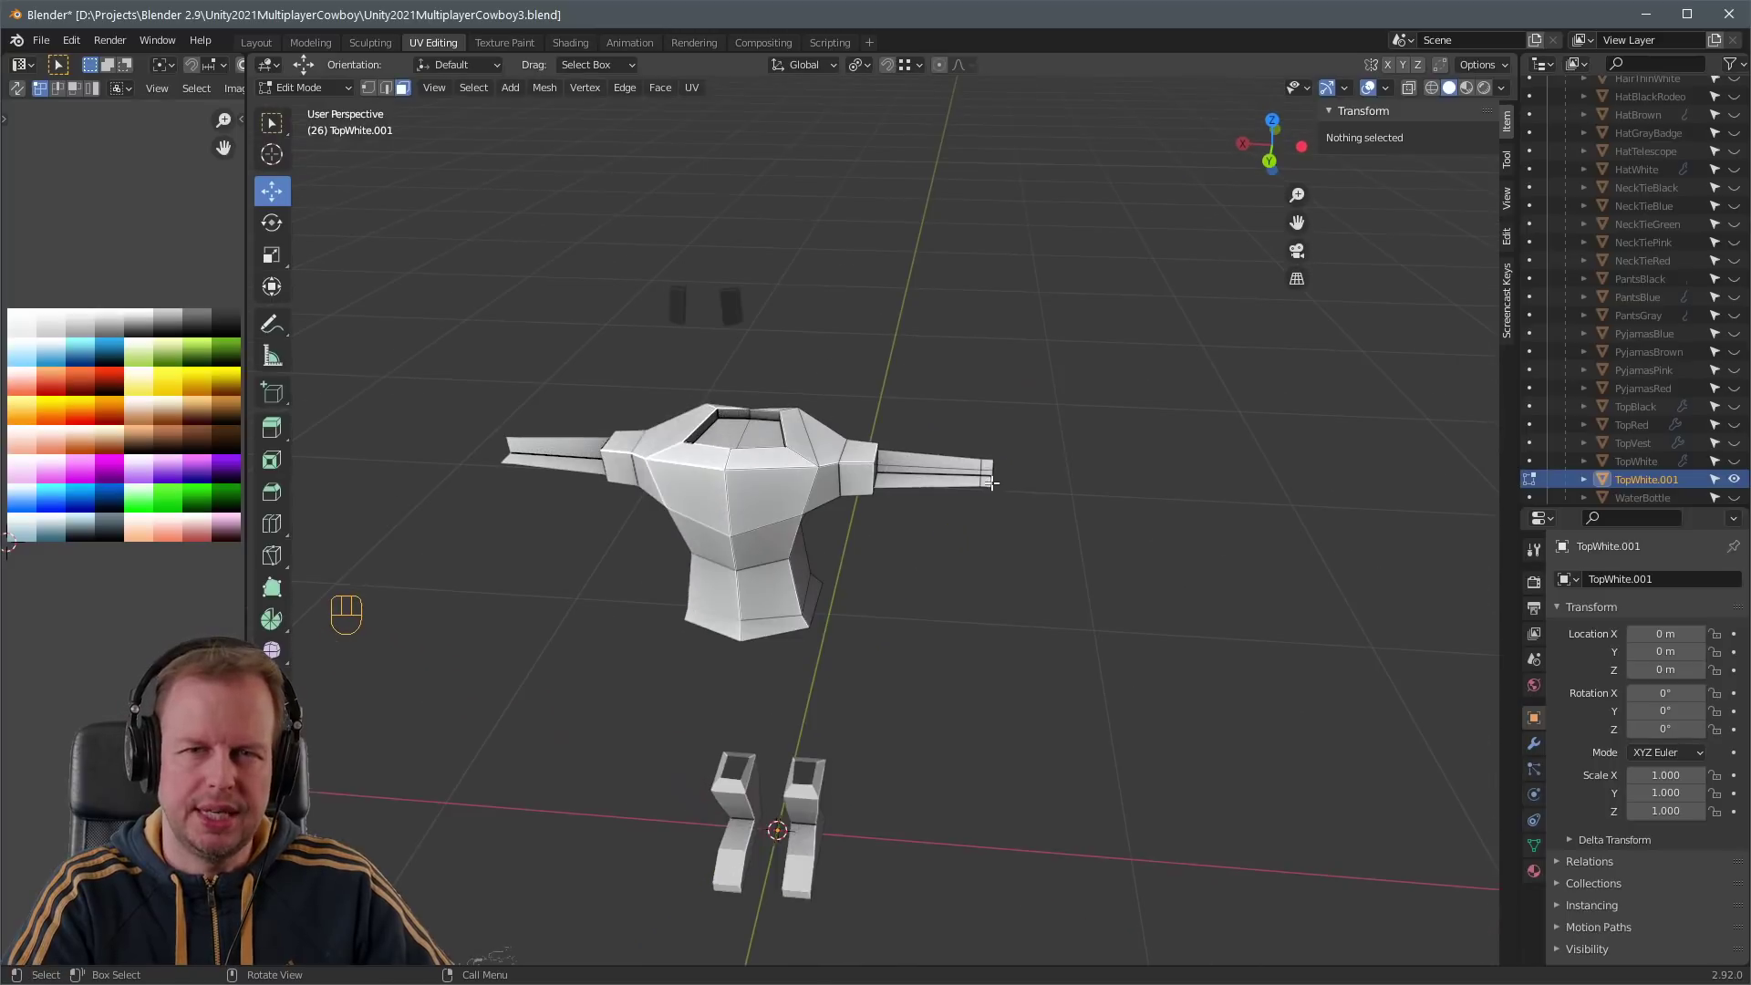
scroll(1029, 450, up, 4)
alt+shift+click(1004, 432)
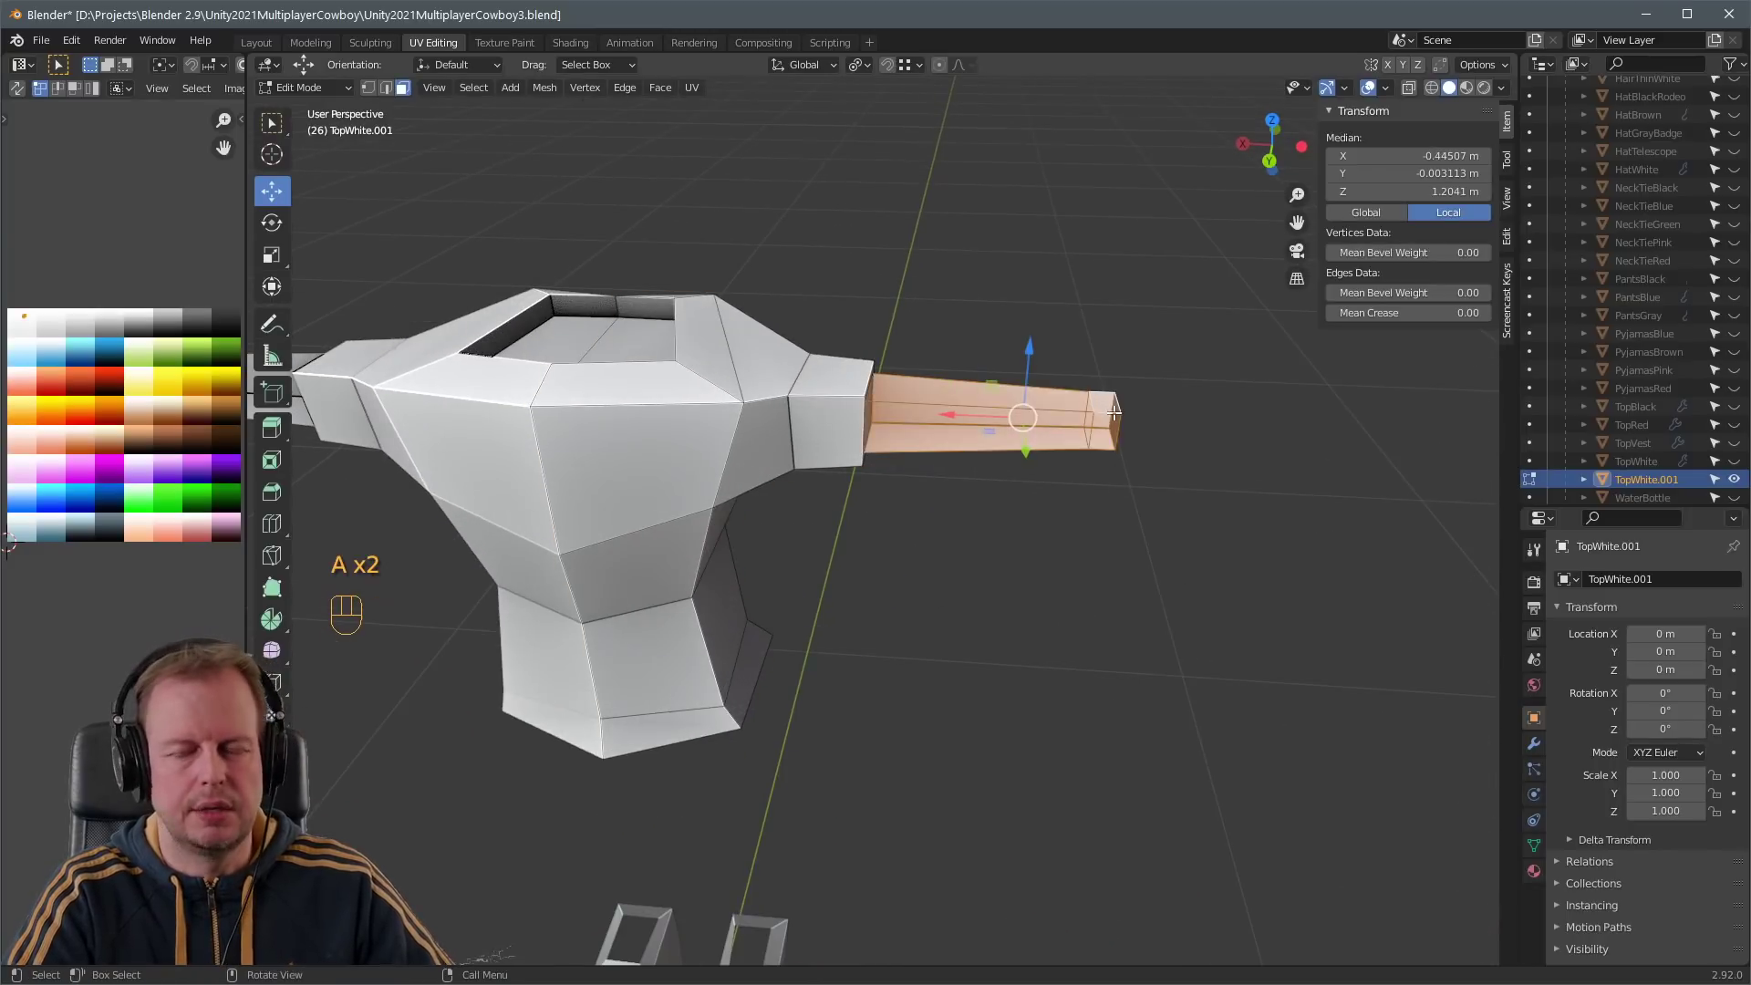
middle_drag(1167, 401, 1086, 392)
key(Delete)
click(899, 398)
- Turn on X-ray display and examine the sleeve's end face and the geometry behind it
middle_drag(897, 399, 921, 415)
key(3)
click(727, 383)
scroll(670, 355, up, 1)
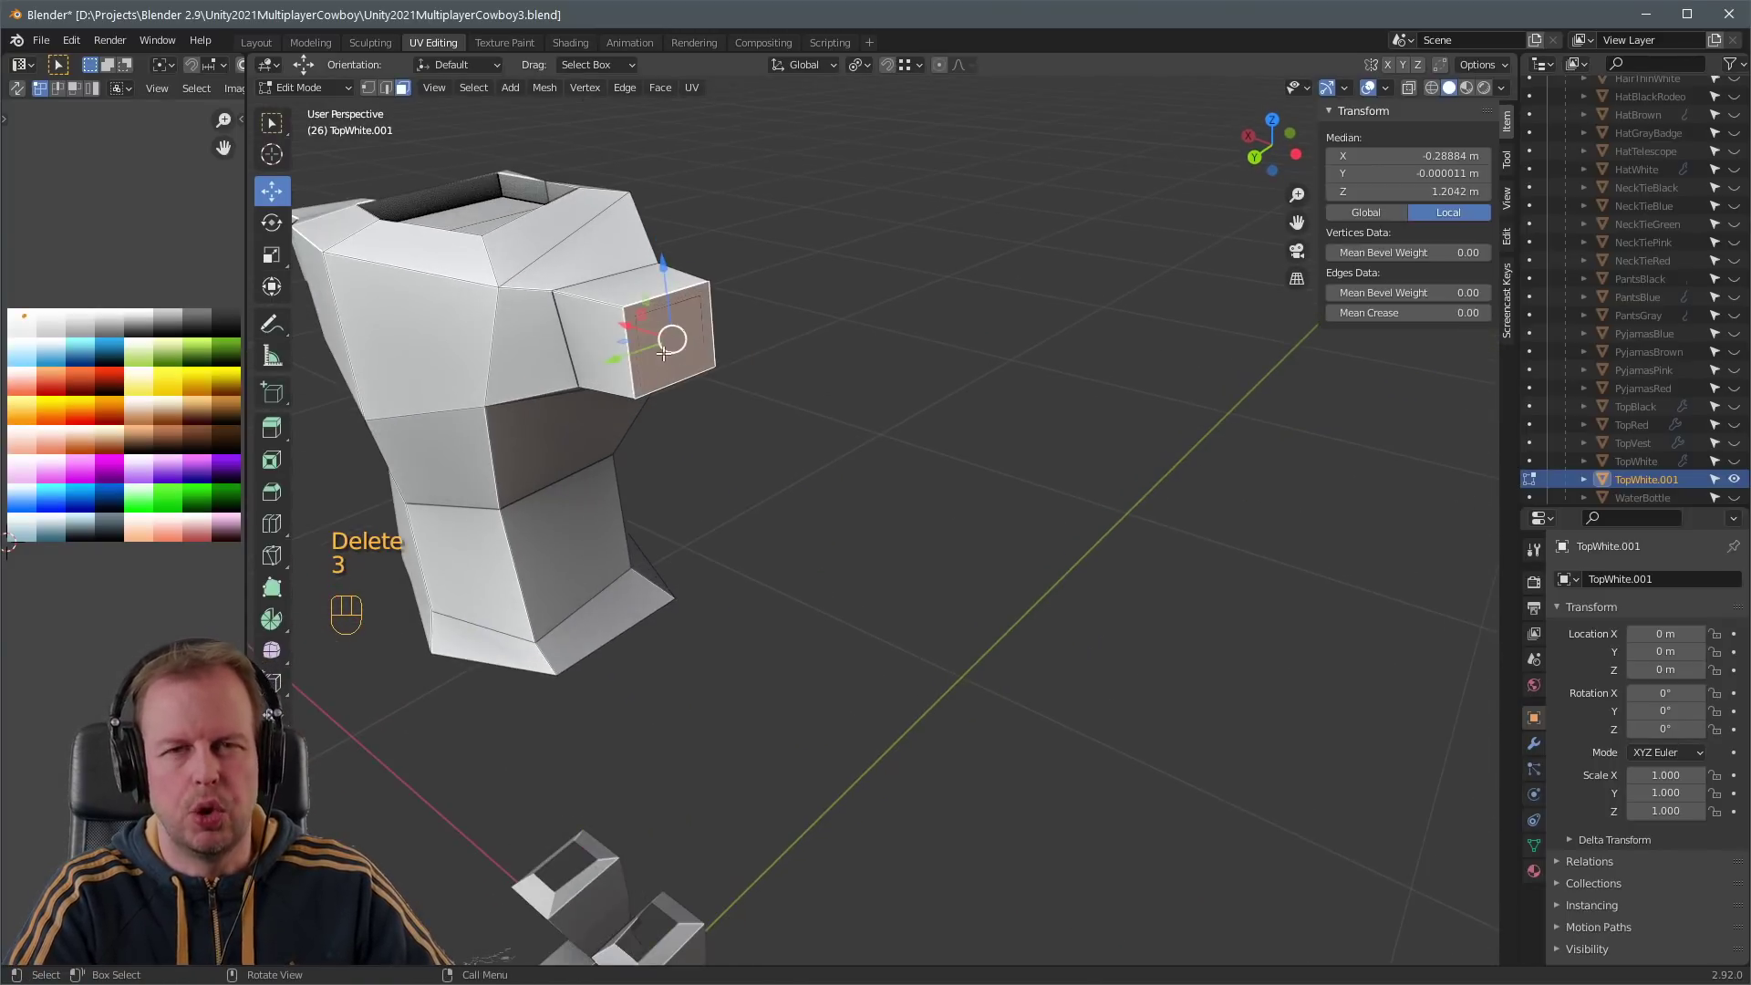
key(alt+z)
middle_drag(672, 341, 808, 356)
scroll(808, 355, down, 3)
middle_drag(939, 440, 929, 476)
scroll(887, 417, up, 3)
scroll(930, 477, up, 3)
key(2)
key(2)
middle_drag(908, 544, 918, 457)
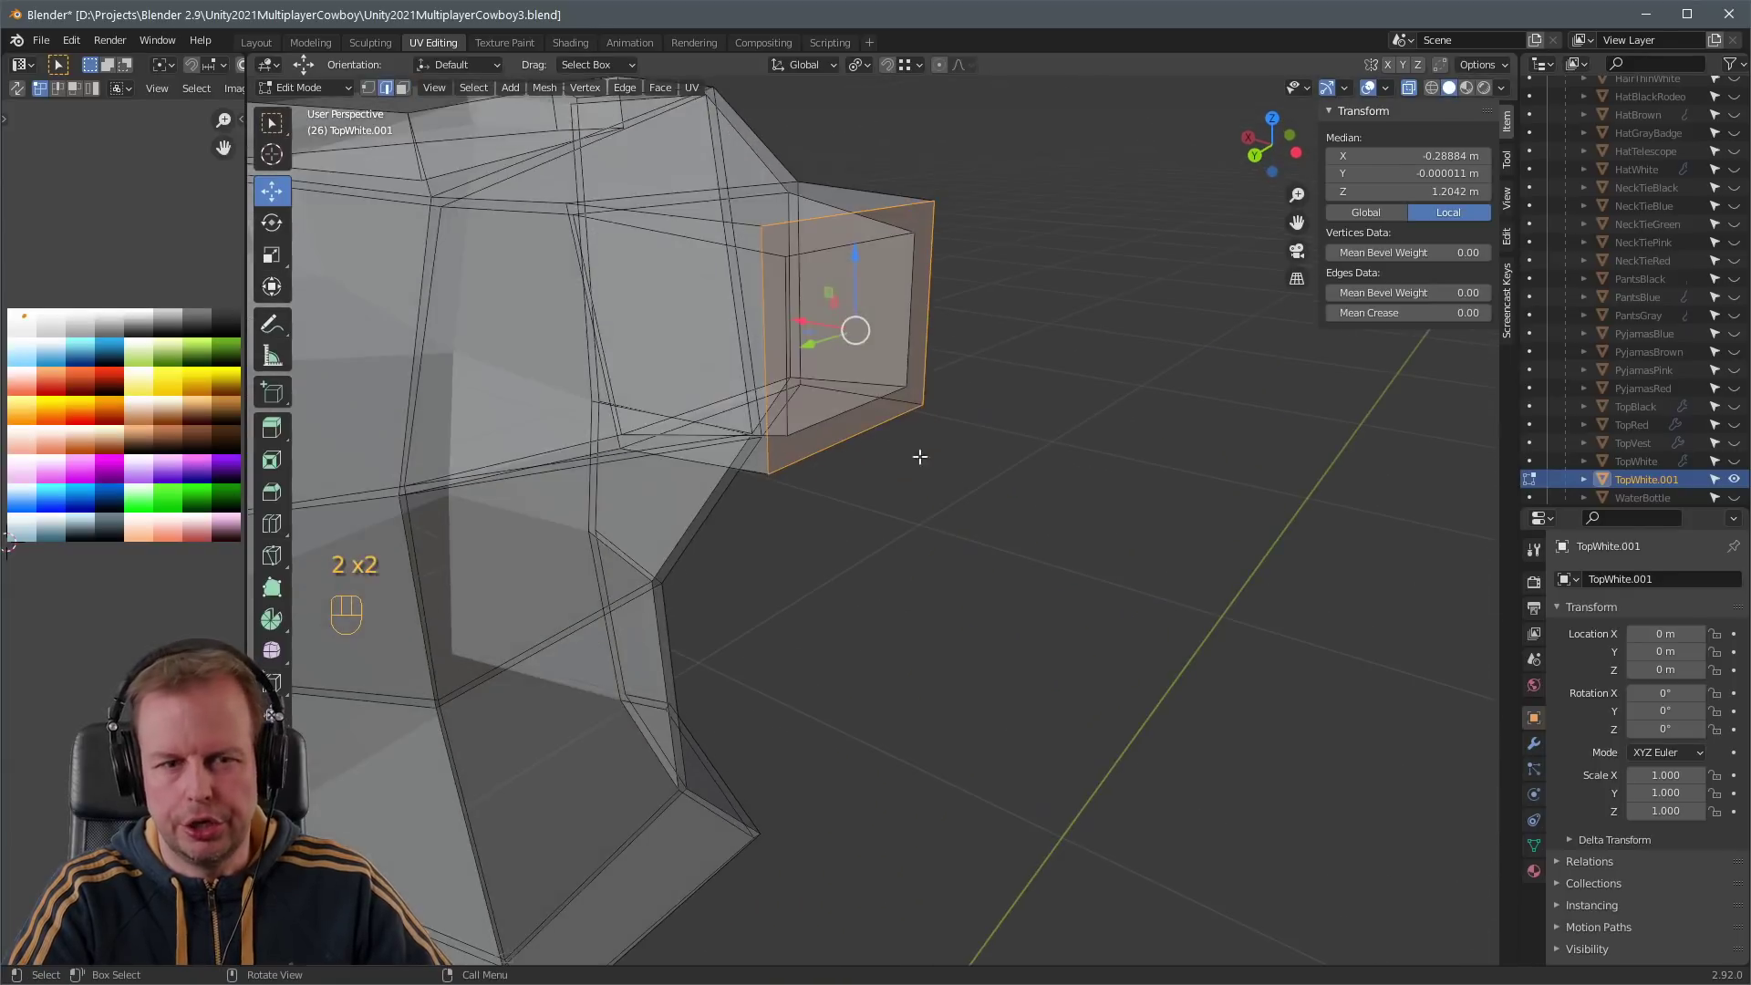
- Examine the sleeve and torso of the T-shirt for leftover inner geometry
key(a)
key(a)
alt+shift+click(799, 403)
scroll(804, 405, down, 2)
middle_drag(861, 497, 876, 429)
alt+shift+click(590, 518)
alt+shift+click(725, 484)
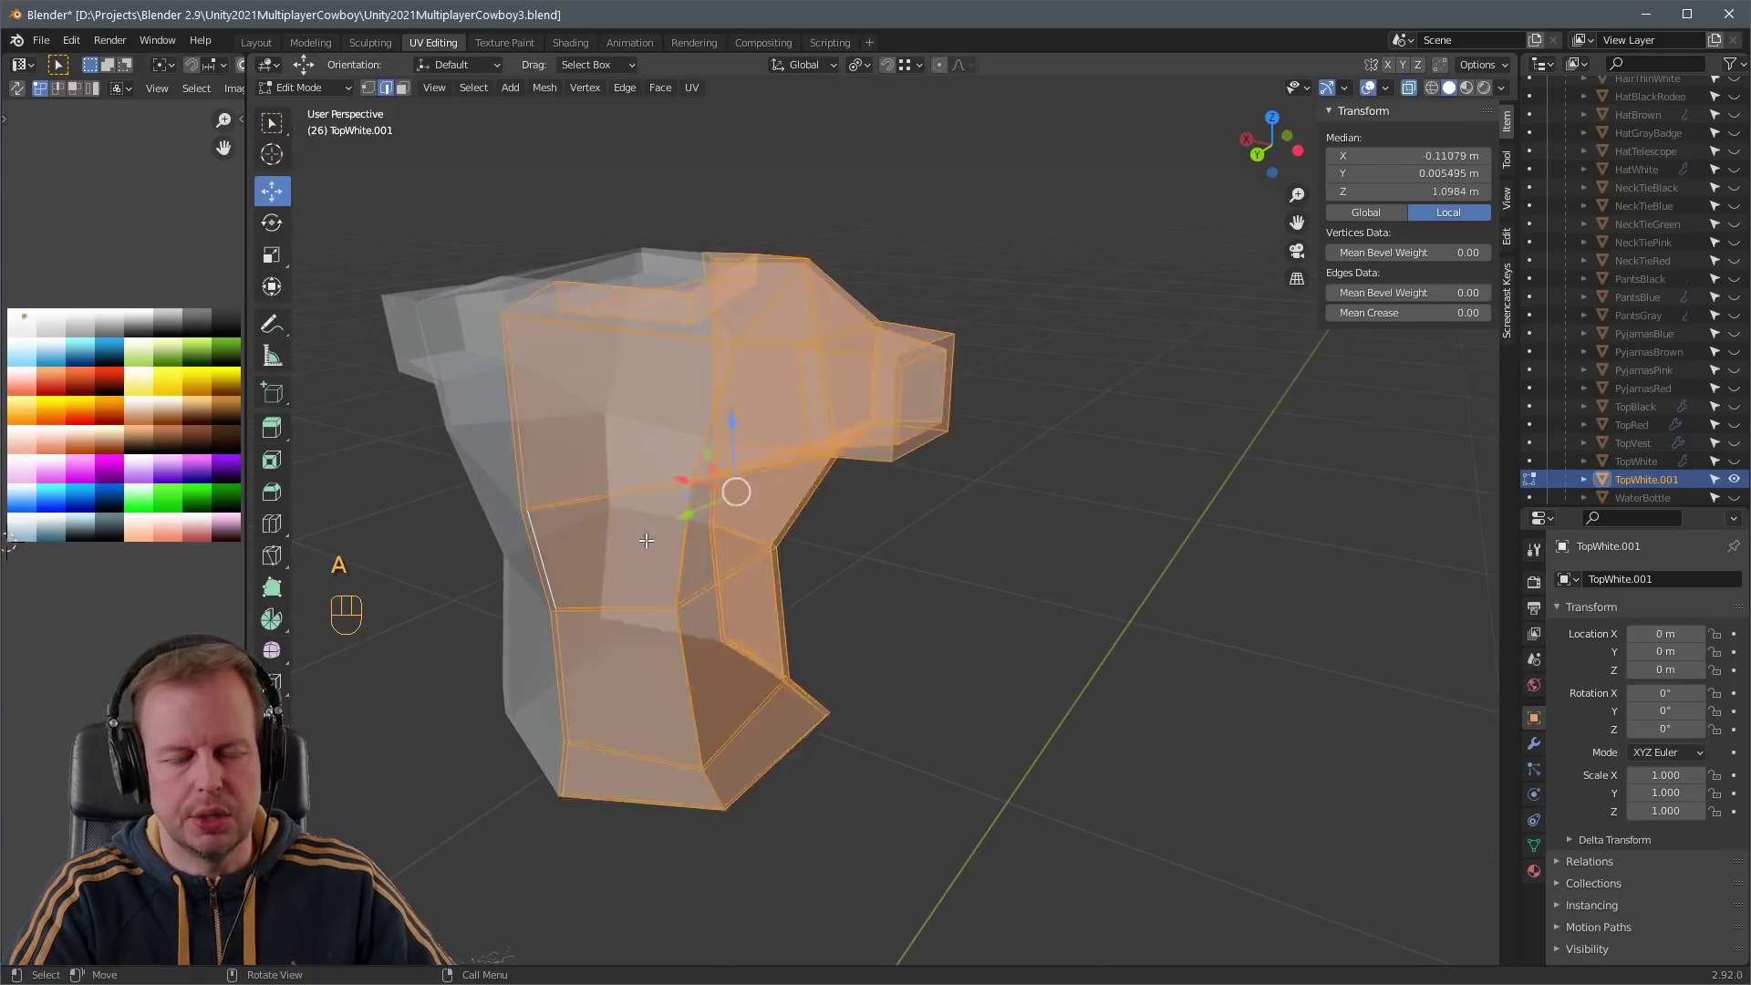
key(a)
middle_drag(646, 541, 1231, 479)
- Select the duplicate inner faces of the T-shirt's torso and sleeve in X-ray display and delete them
key(alt+z)
key(3)
key(a)
key(a)
alt+shift+click(1245, 484)
middle_drag(1225, 389, 912, 584)
key(alt+z)
middle_drag(857, 538, 782, 593)
key(ctrl+z)
scroll(957, 543, up, 3)
alt+shift+click(855, 429)
scroll(855, 429, down, 2)
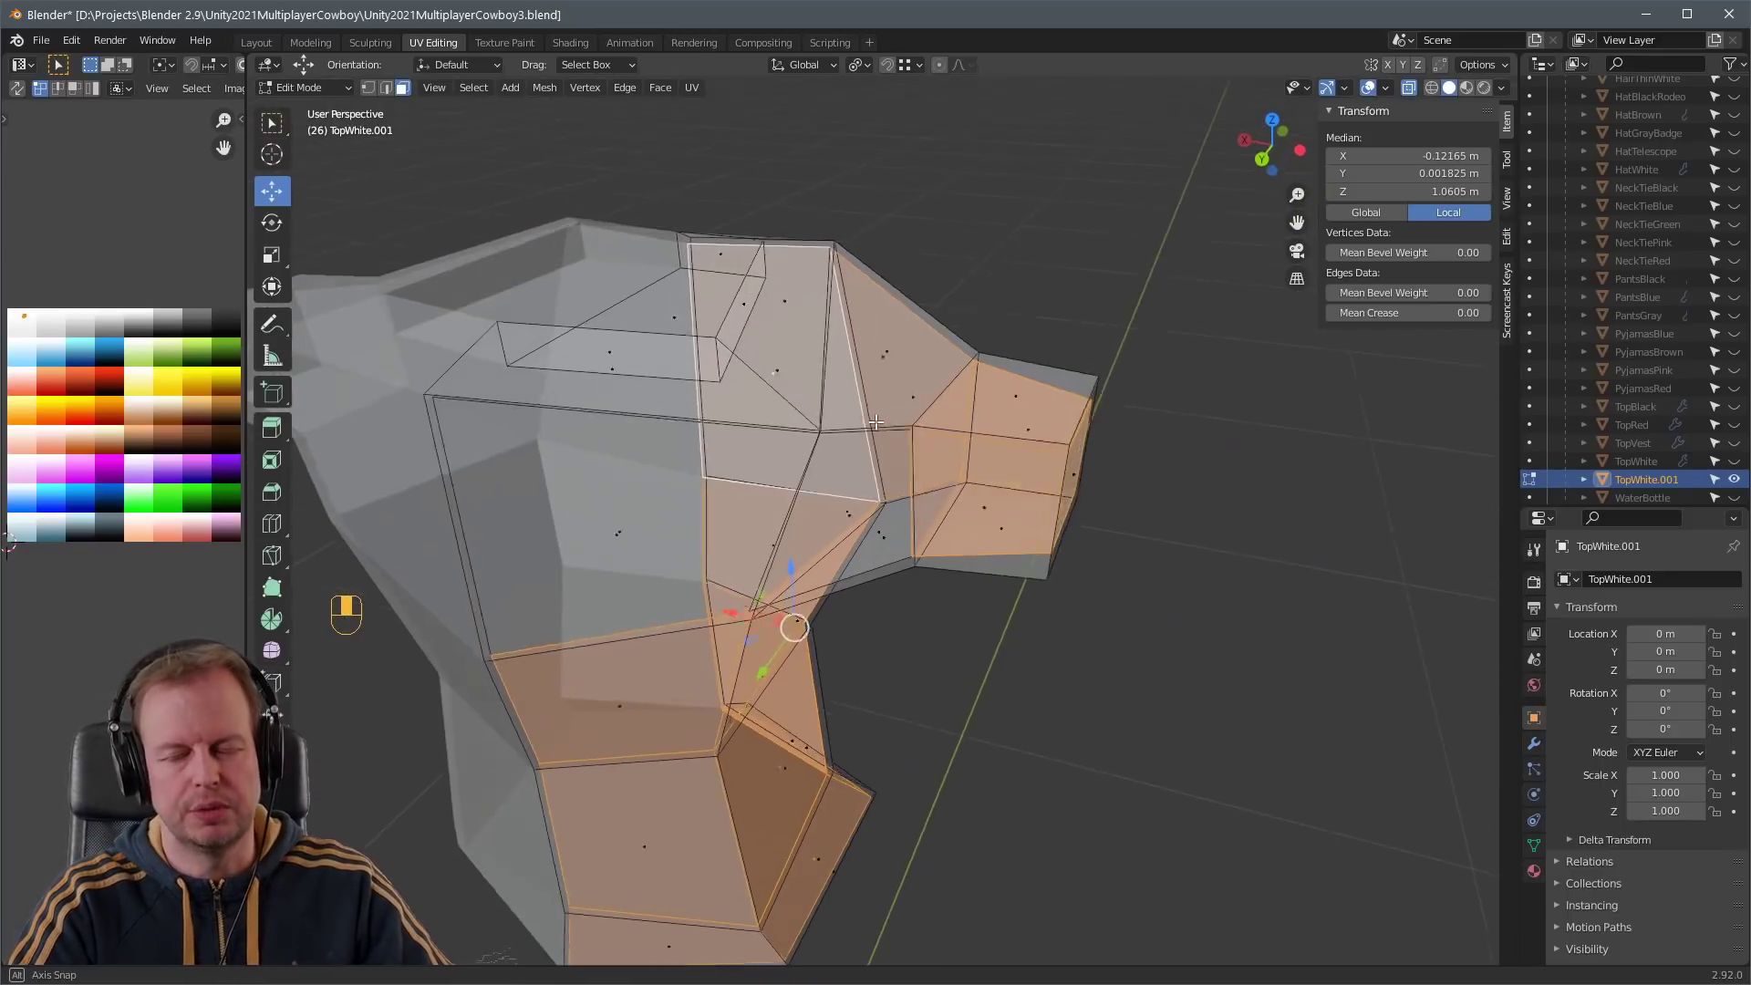
middle_drag(388, 526, 456, 461)
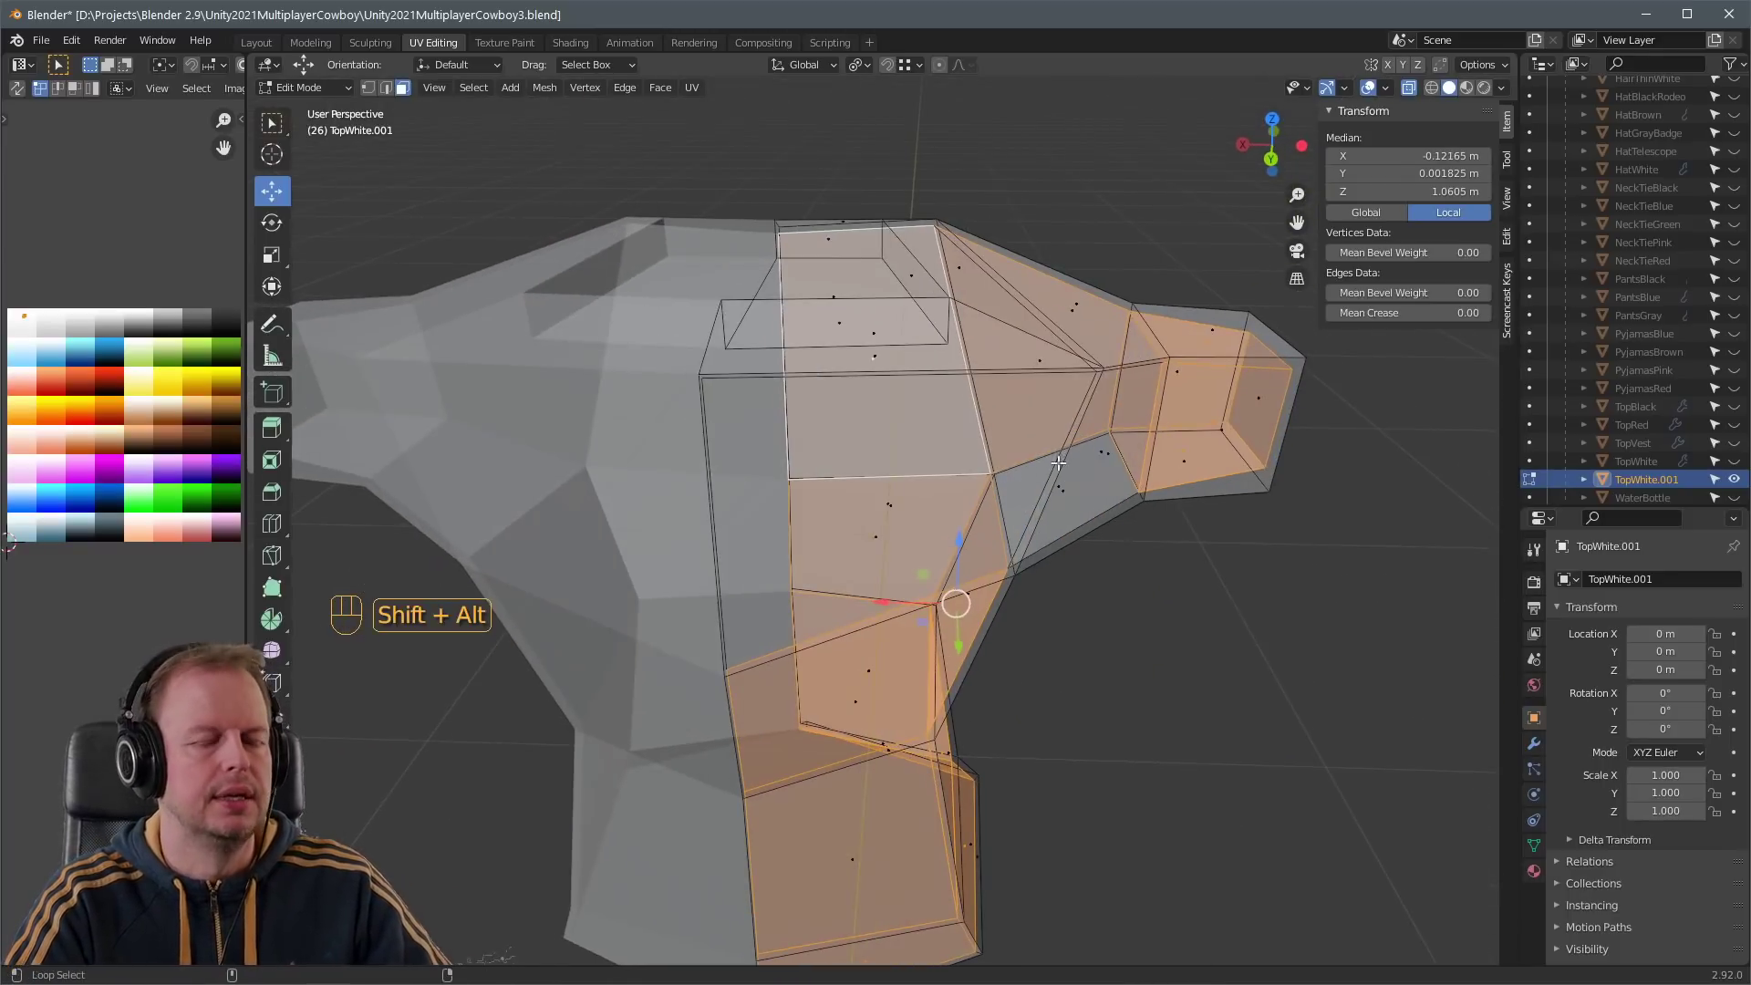
alt+shift+click(939, 419)
middle_drag(939, 420, 1064, 464)
scroll(1308, 438, up, 5)
scroll(1283, 449, down, 7)
key(Delete)
click(1064, 458)
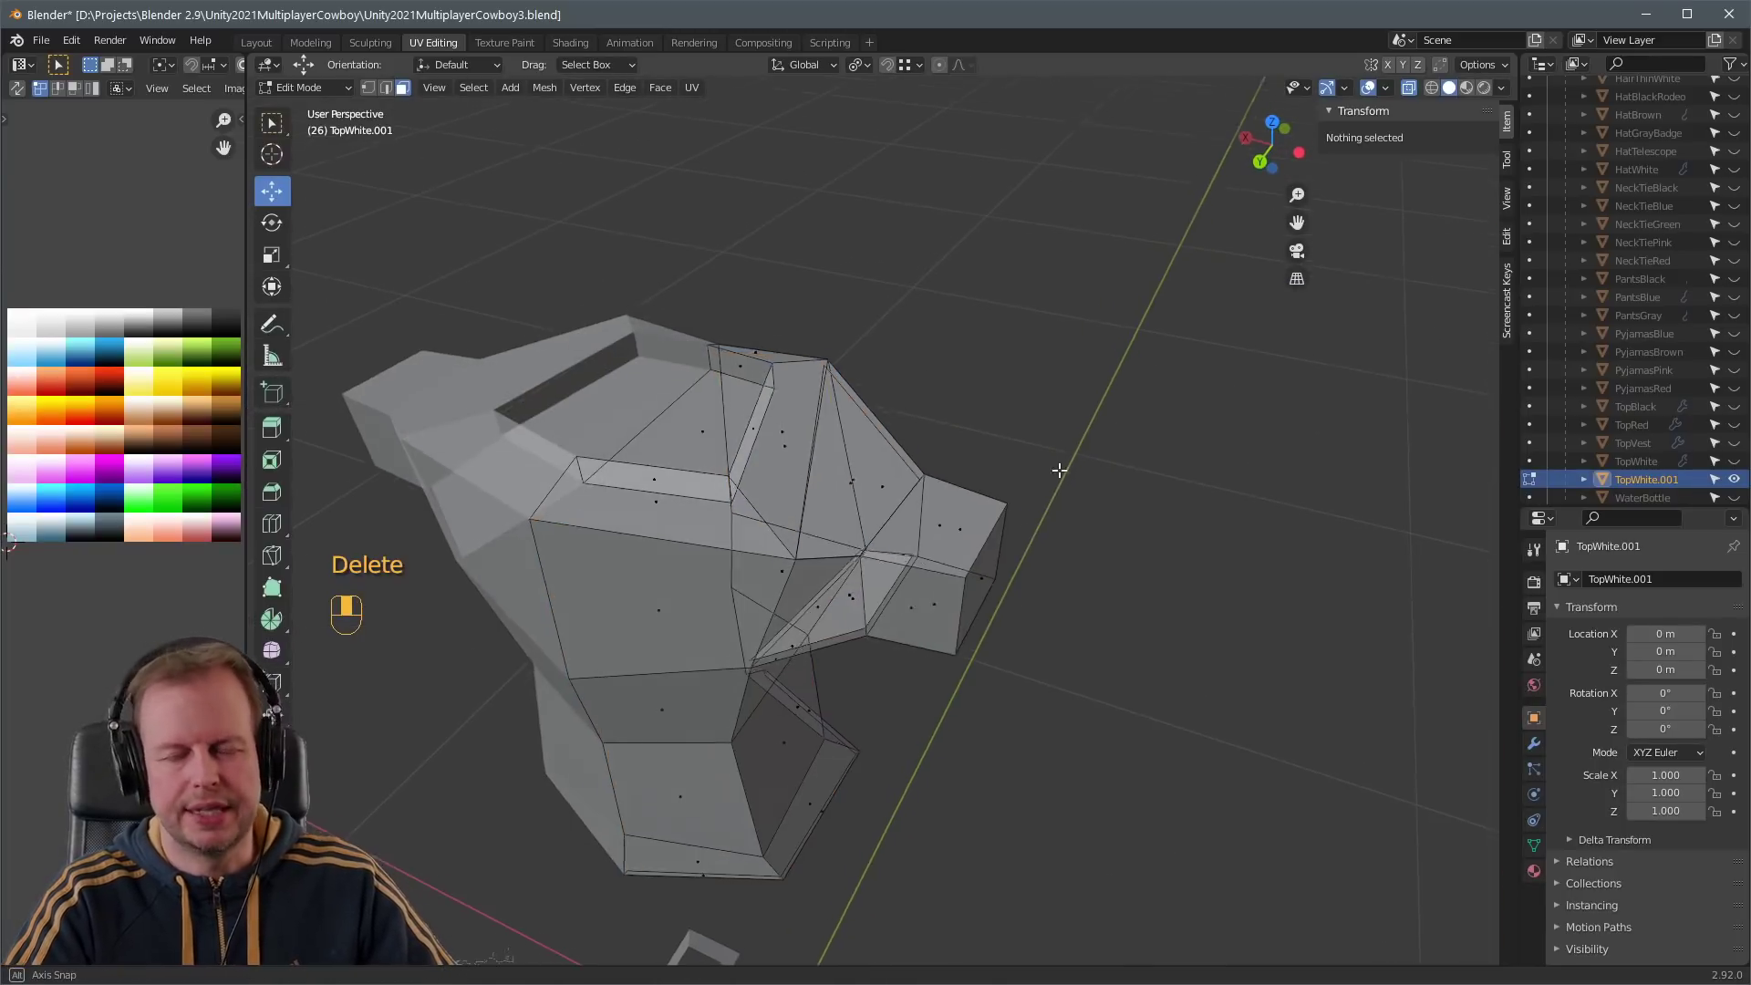
- Delete the leftover inner faces around the T-shirt's armpit
key(2)
key(a)
key(a)
key(a)
key(a)
key(3)
key(3)
key(a)
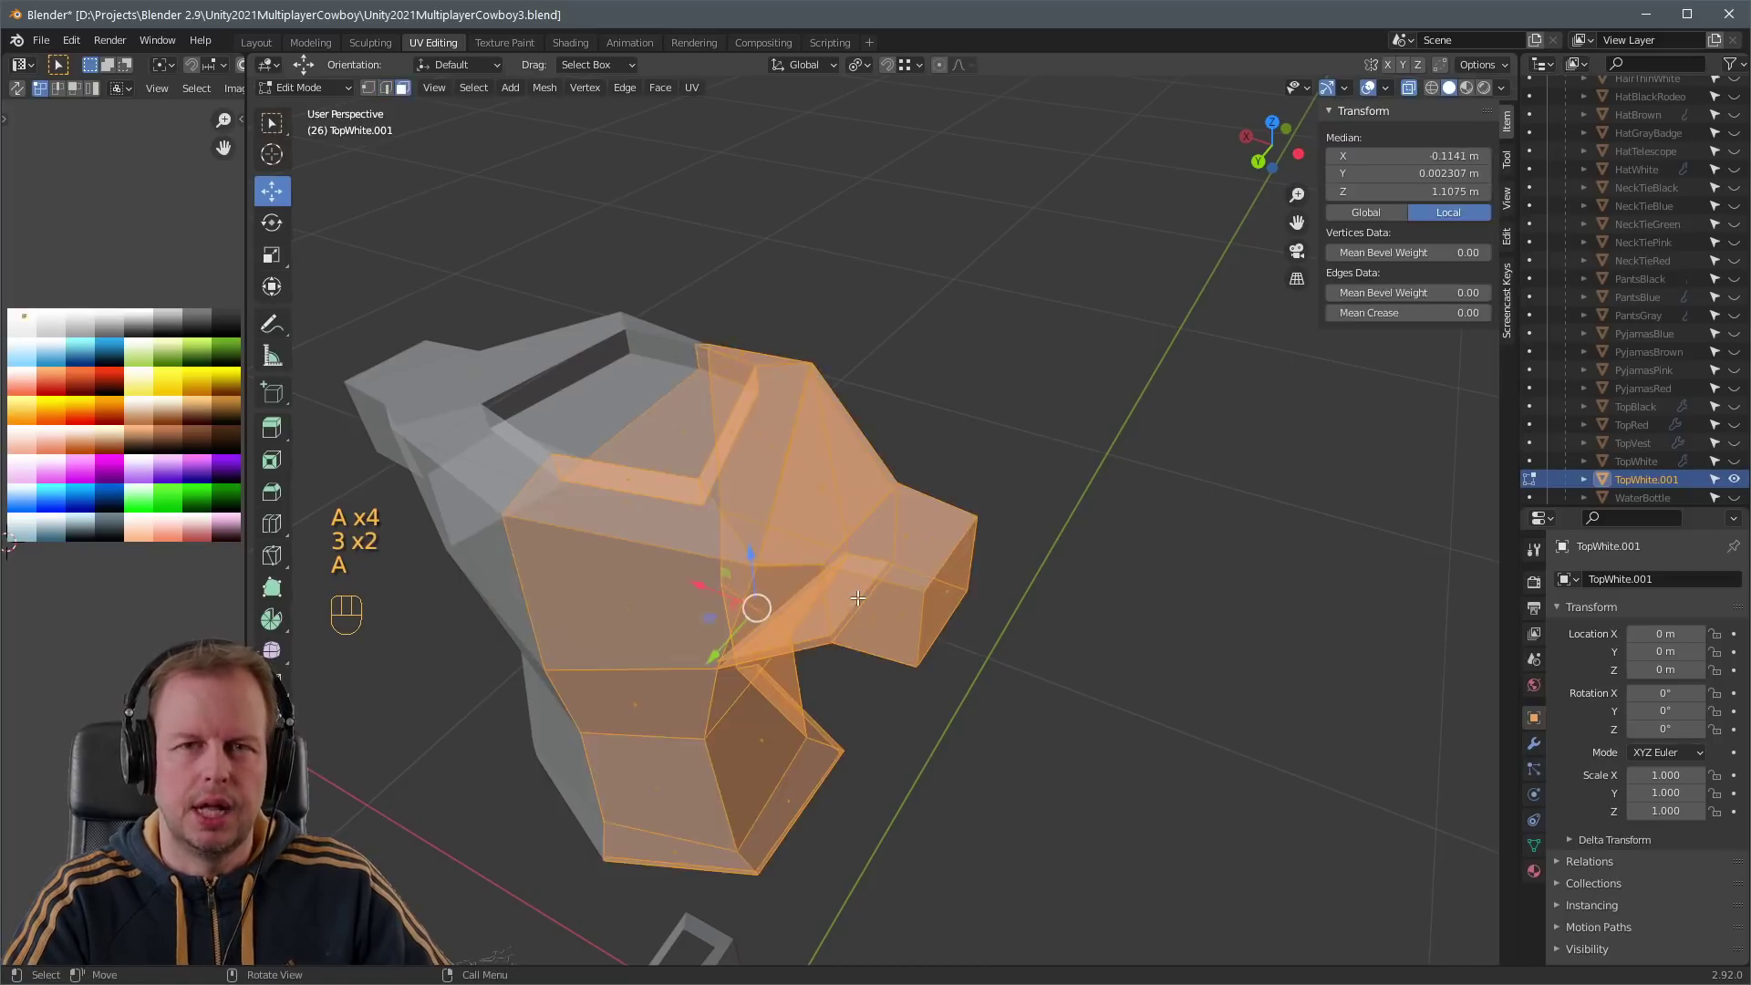
key(a)
key(a)
click(858, 602)
middle_drag(858, 602, 1245, 470)
key(Delete)
click(898, 572)
- Delete the remaining inner faces between the T-shirt's shoulder and sleeve
scroll(891, 599, up, 4)
key(2)
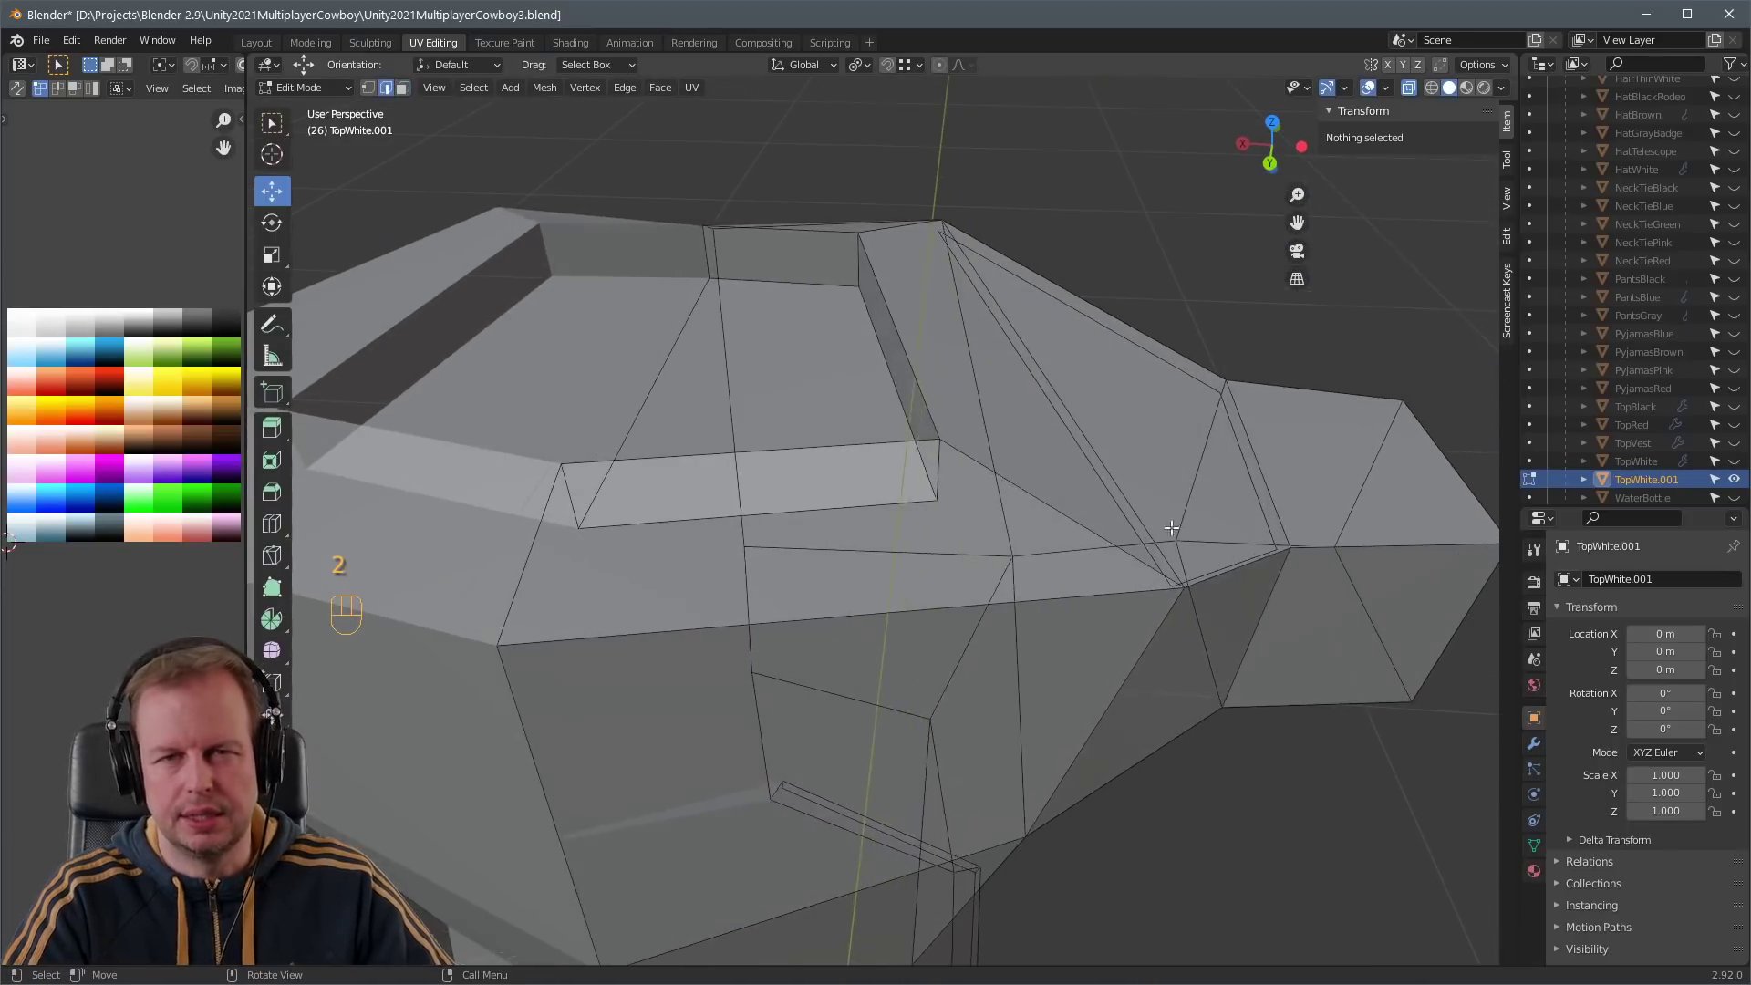
key(a)
key(a)
alt+shift+click(1245, 469)
key(3)
middle_drag(1200, 385, 987, 376)
click(921, 512)
key(Delete)
click(949, 502)
- Delete the inner edge loop running along the T-shirt's bottom hem
scroll(949, 503, down, 3)
alt+shift+click(932, 369)
key(a)
key(a)
alt+shift+click(966, 392)
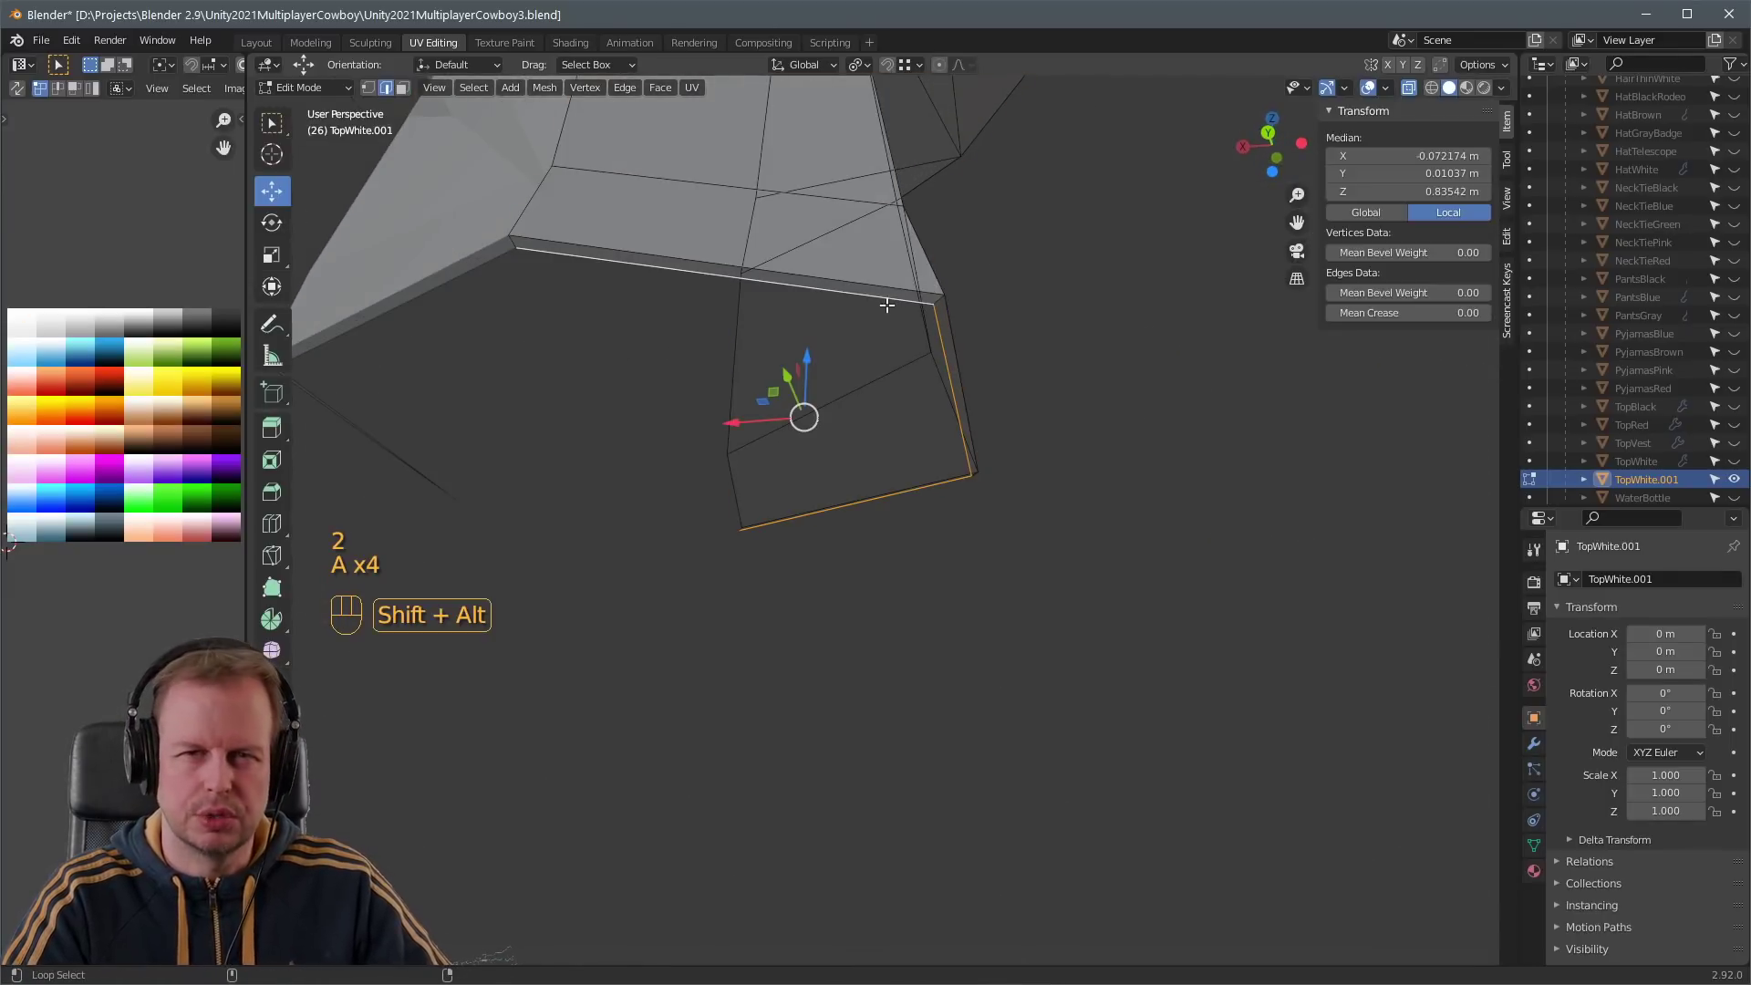
key(Delete)
key(Escape)
key(Delete)
click(857, 399)
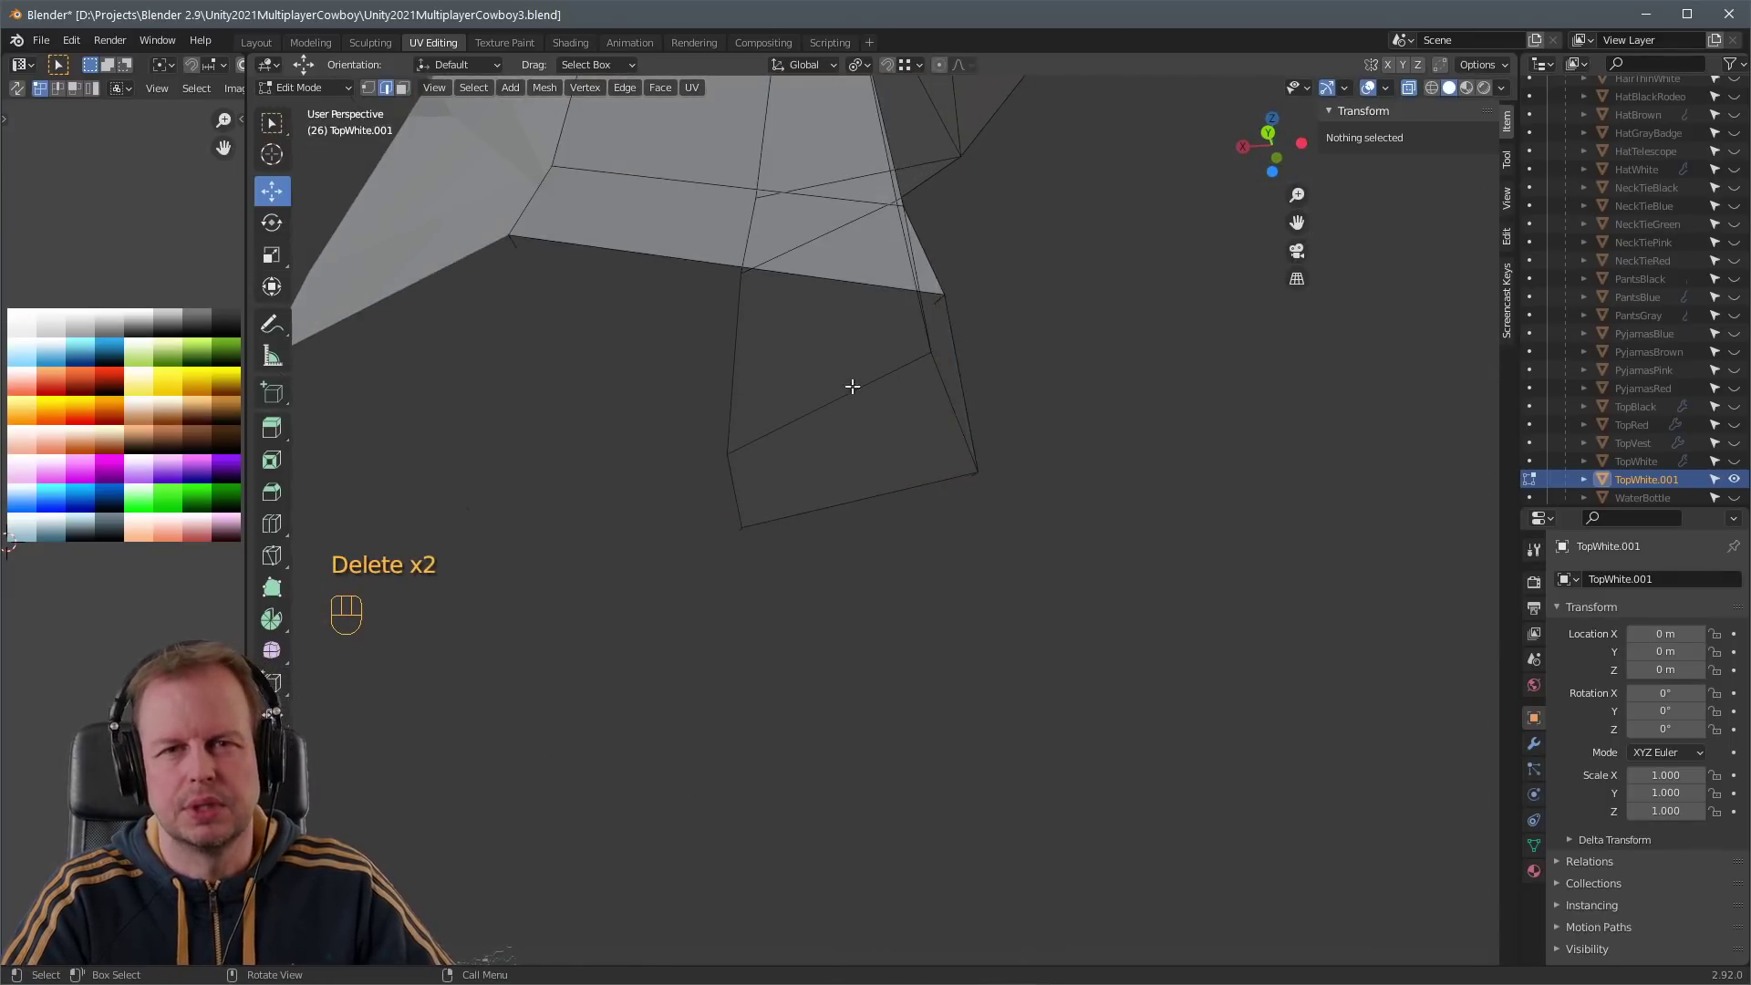
- Delete the stray edges left at the corners of the T-shirt's bottom hem
key(2)
key(2)
click(1129, 321)
middle_drag(1153, 334, 1130, 344)
scroll(1129, 345, up, 3)
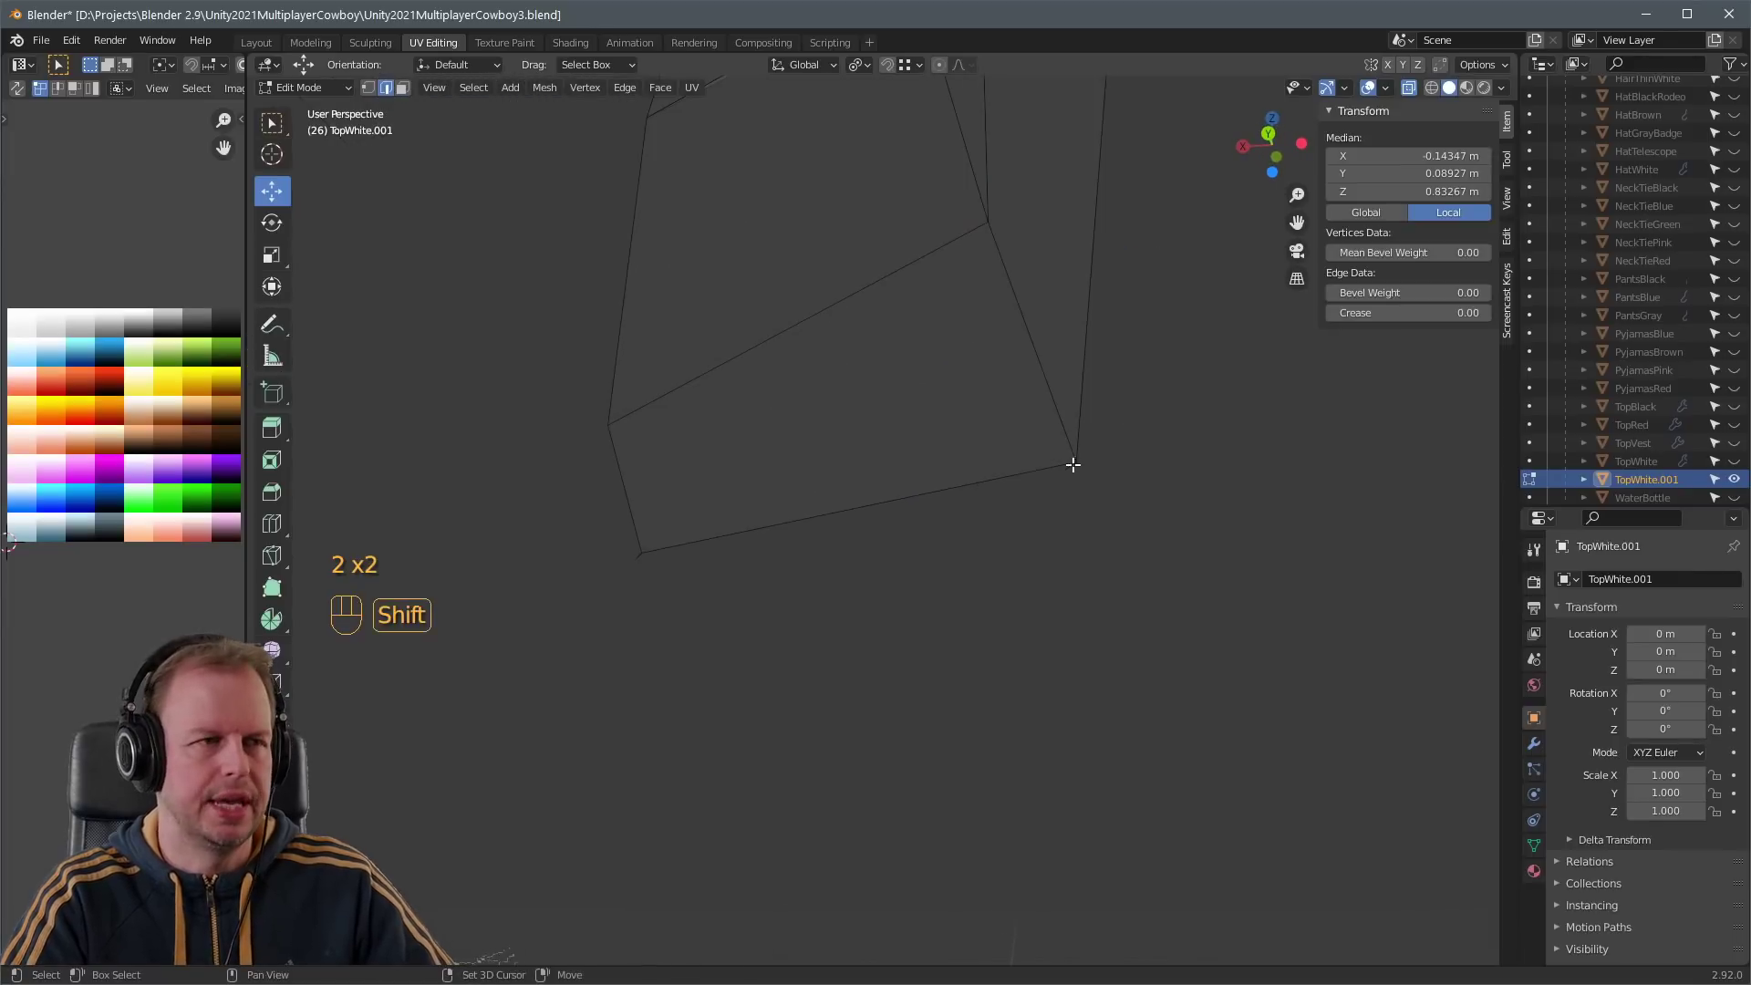
shift+click(1071, 466)
middle_drag(1135, 473, 1107, 485)
shift+click(569, 624)
scroll(569, 624, down, 3)
middle_drag(577, 529, 914, 474)
key(Delete)
click(710, 497)
- Turn off X-ray display and fill the T-shirt's bottom opening with a face
key(3)
key(alt+z)
key(2)
key(a)
key(a)
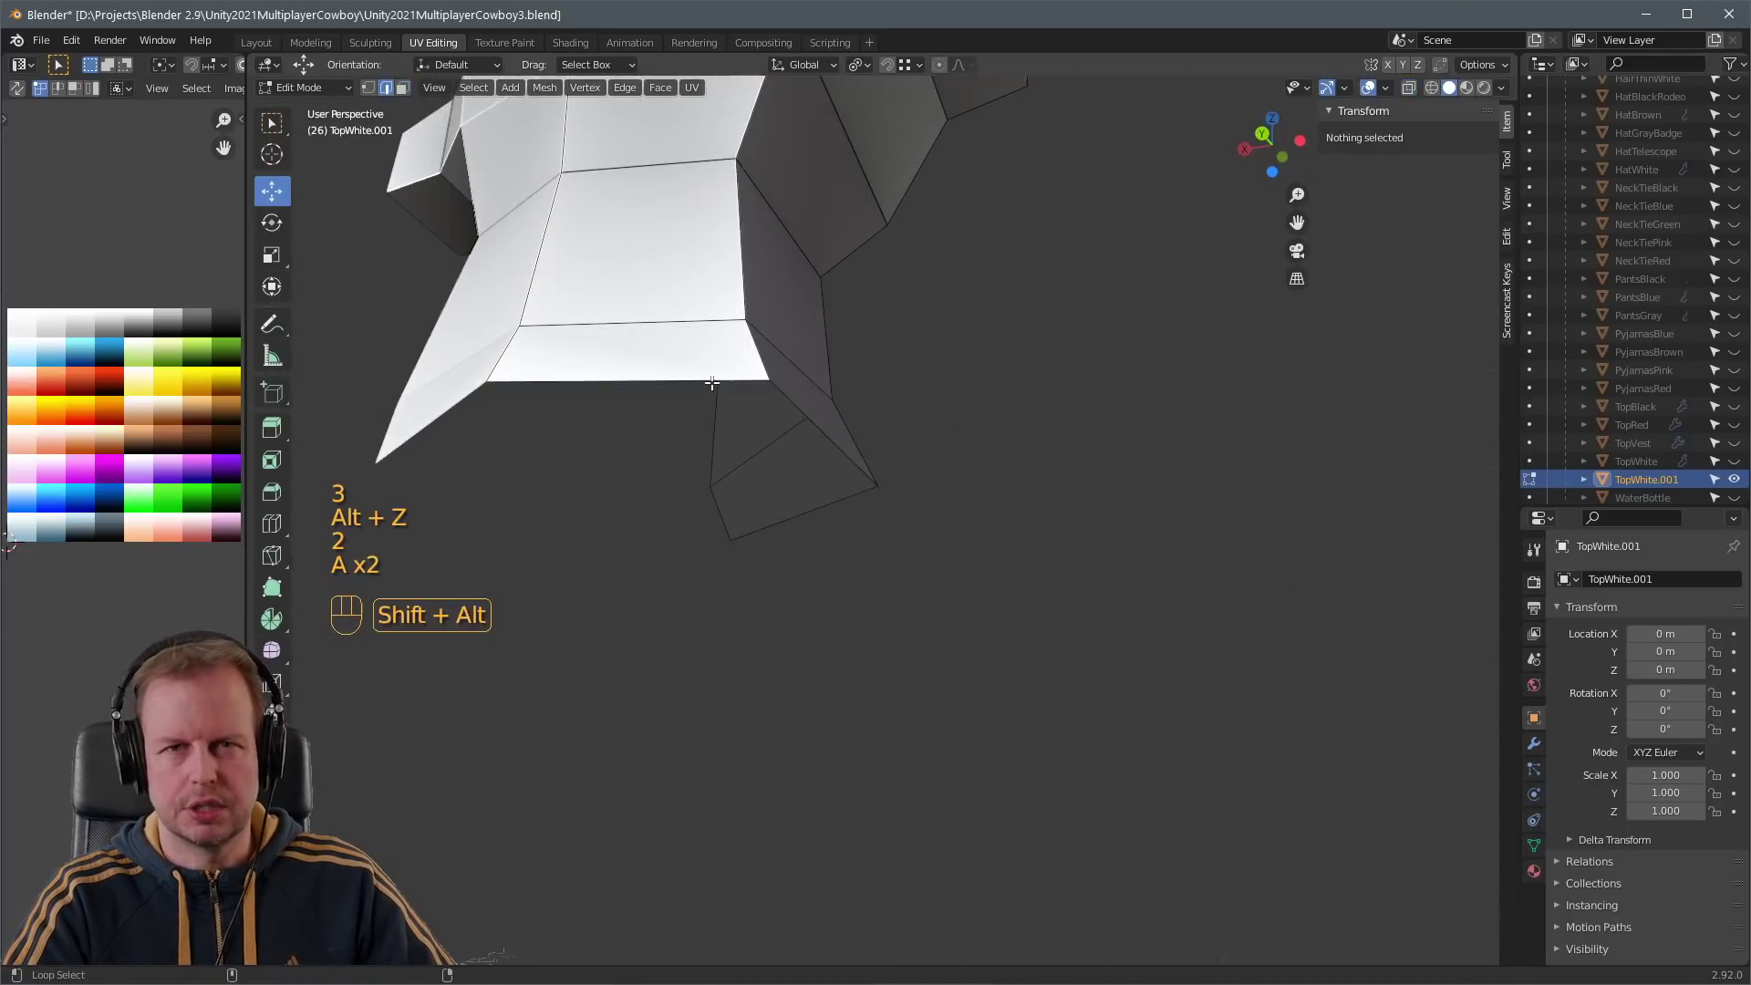
alt+shift+click(909, 410)
key(f)
scroll(909, 410, down, 4)
middle_drag(909, 411, 869, 371)
scroll(730, 461, down, 3)
key(Tab)
- Fill the top opening of the BootsWhite mesh with a face
scroll(1019, 452, up, 6)
click(730, 456)
middle_drag(729, 456, 829, 378)
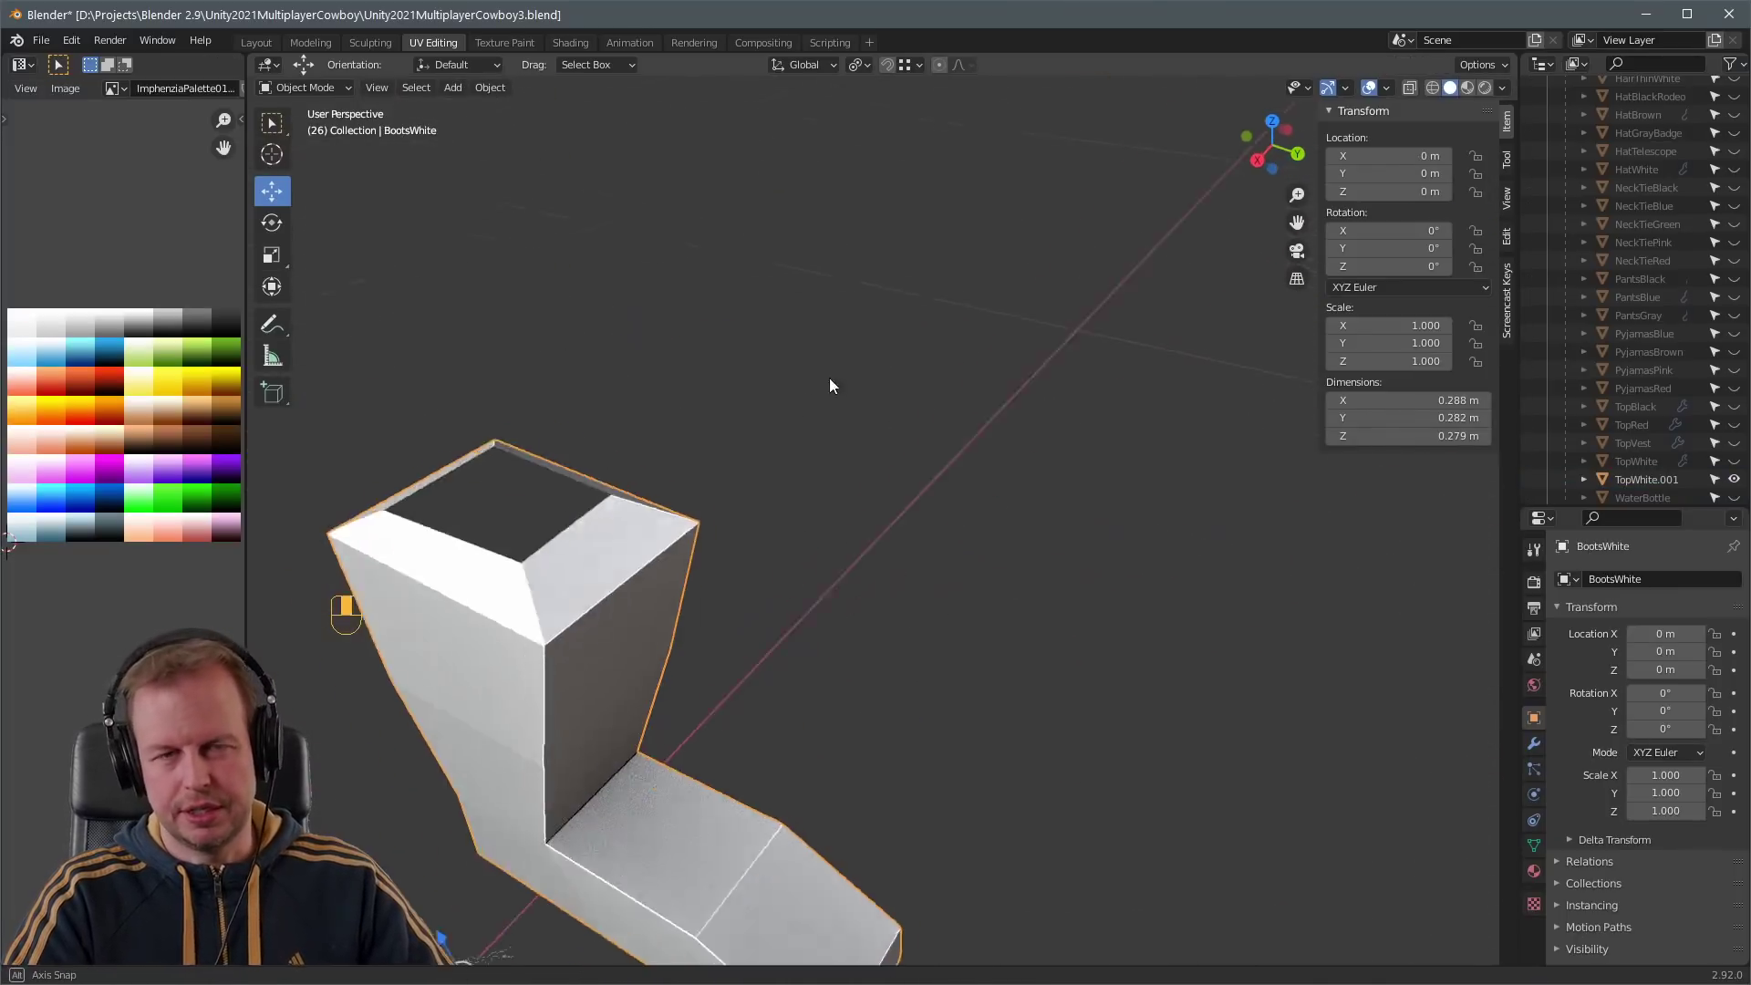
key(Tab)
key(2)
key(Tab)
key(2)
key(a)
key(a)
key(Tab)
key(2)
key(a)
key(a)
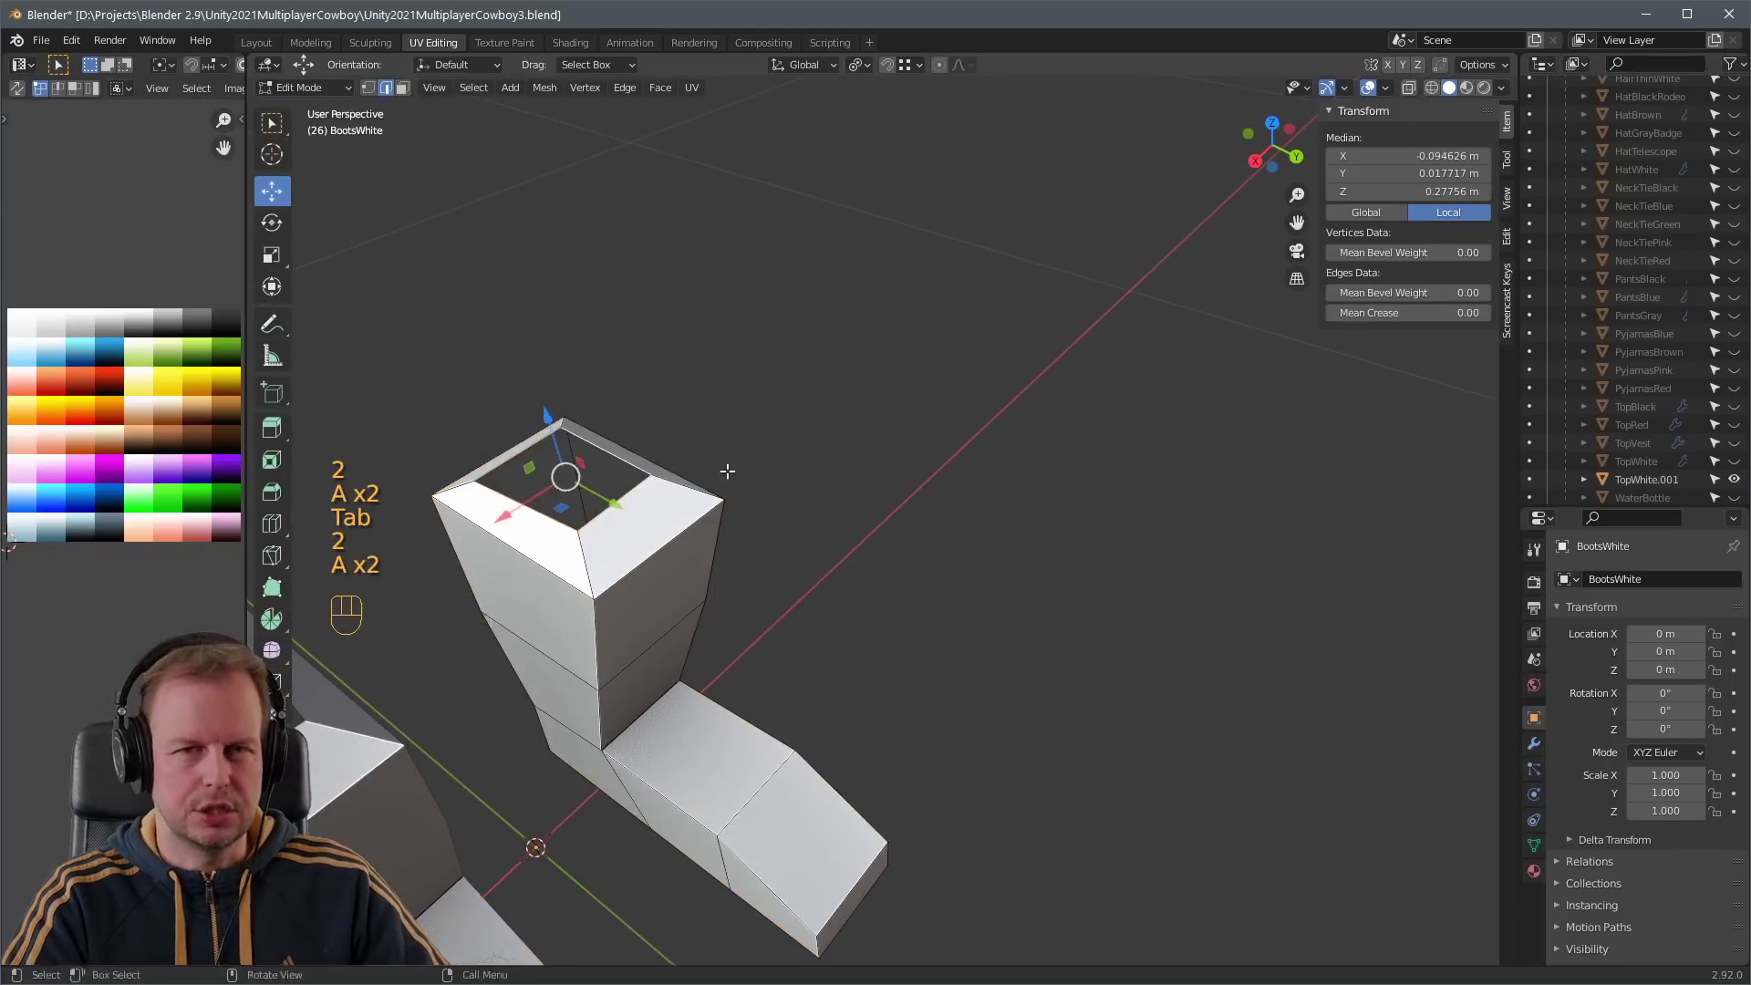
middle_drag(724, 469, 866, 448)
key(f)
scroll(835, 453, down, 2)
click(897, 444)
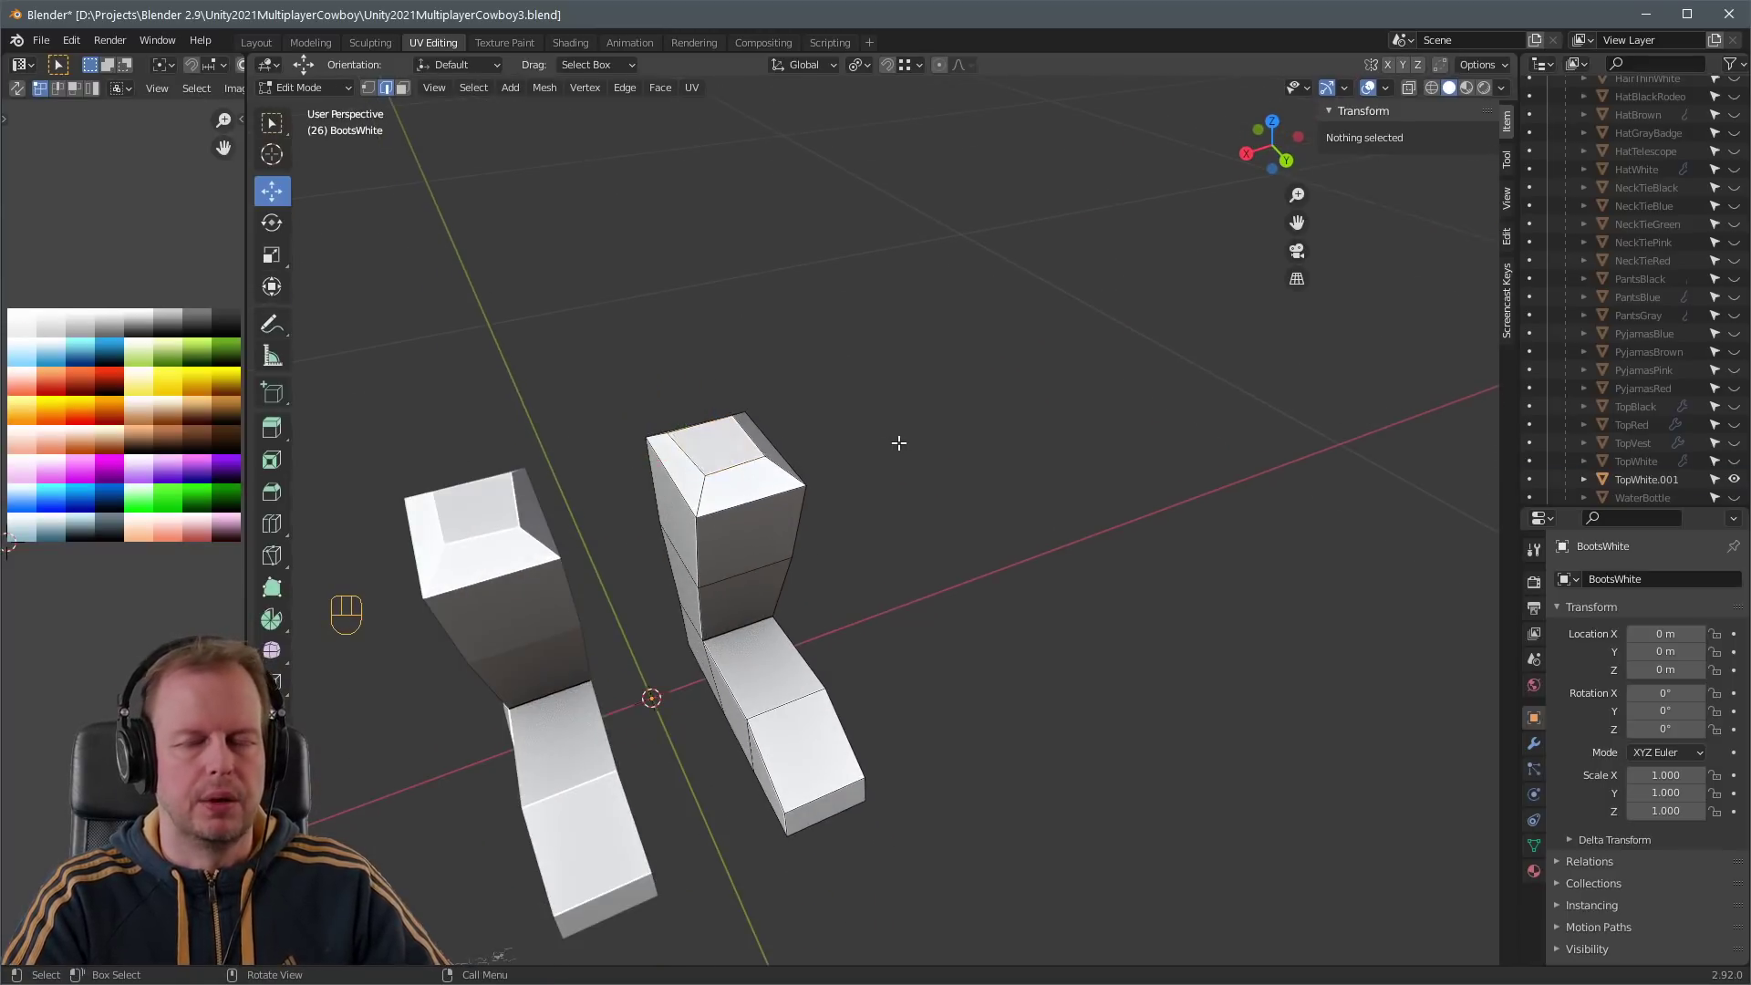
scroll(912, 441, down, 8)
middle_drag(1153, 438, 903, 354)
scroll(976, 414, up, 8)
click(1023, 434)
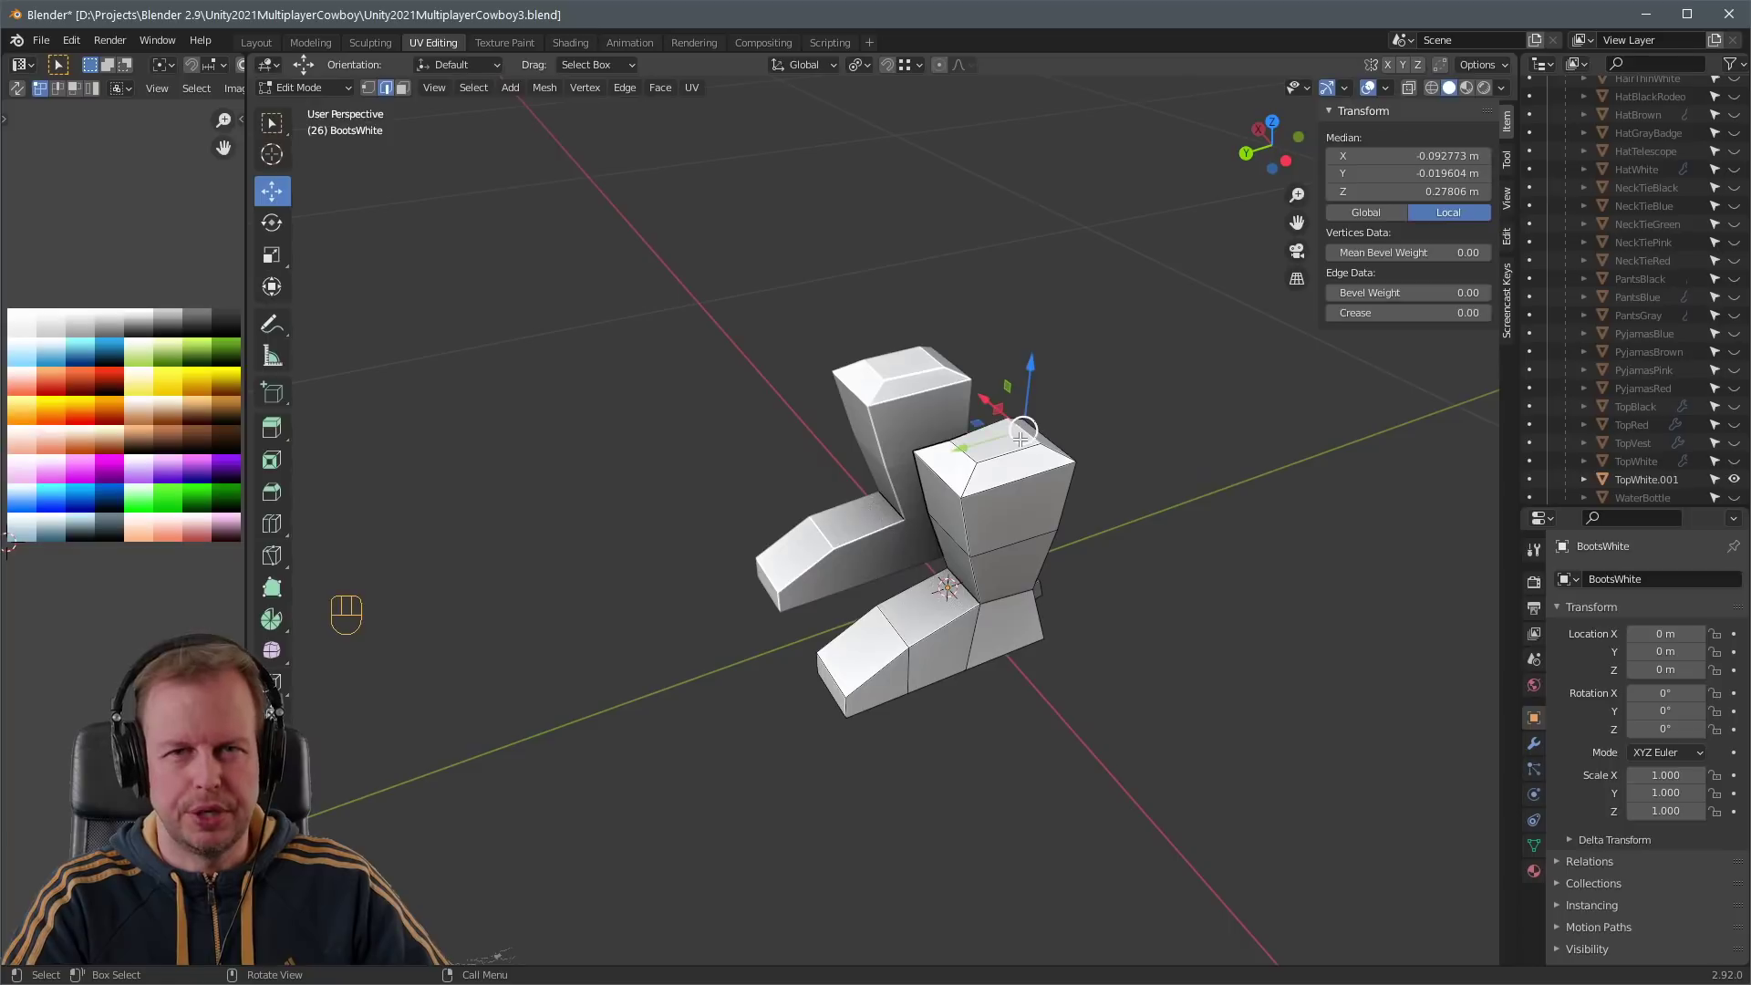
key(ctrl+z)
click(1003, 441)
key(e)
key(3)
key(ctrl+z)
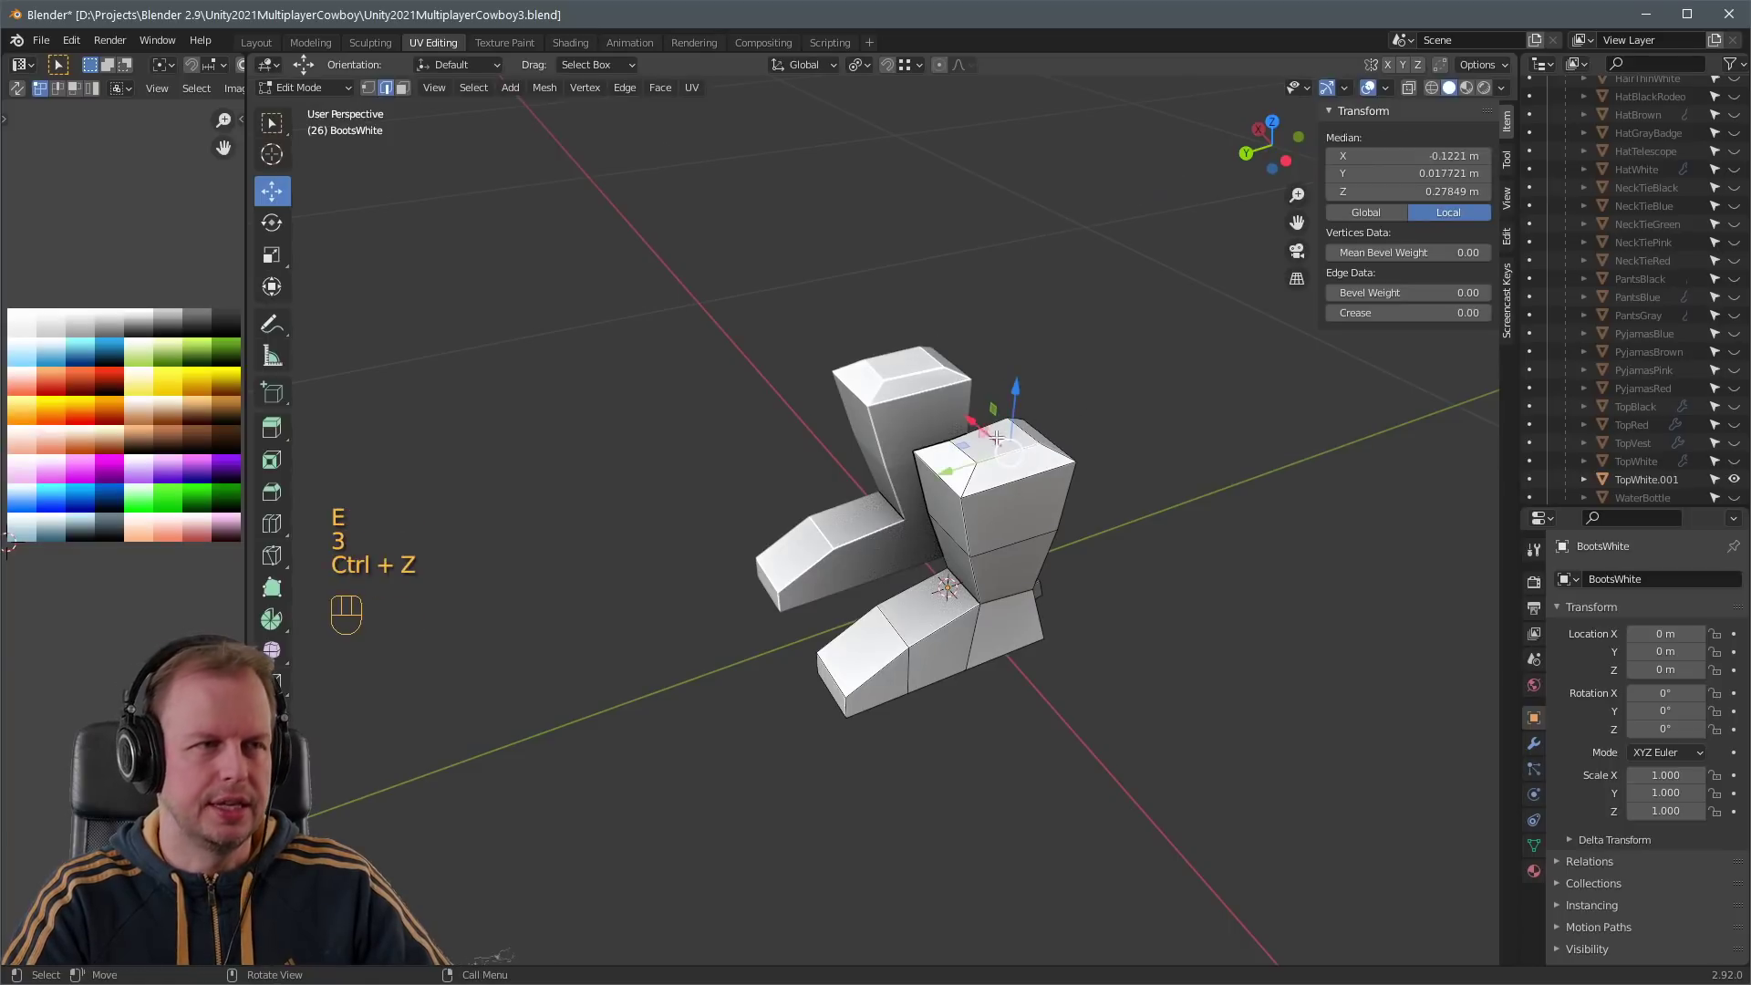
- Extrude the boot's top face about 0.03 m downward and give the recess a dark grey palette colour
click(1021, 447)
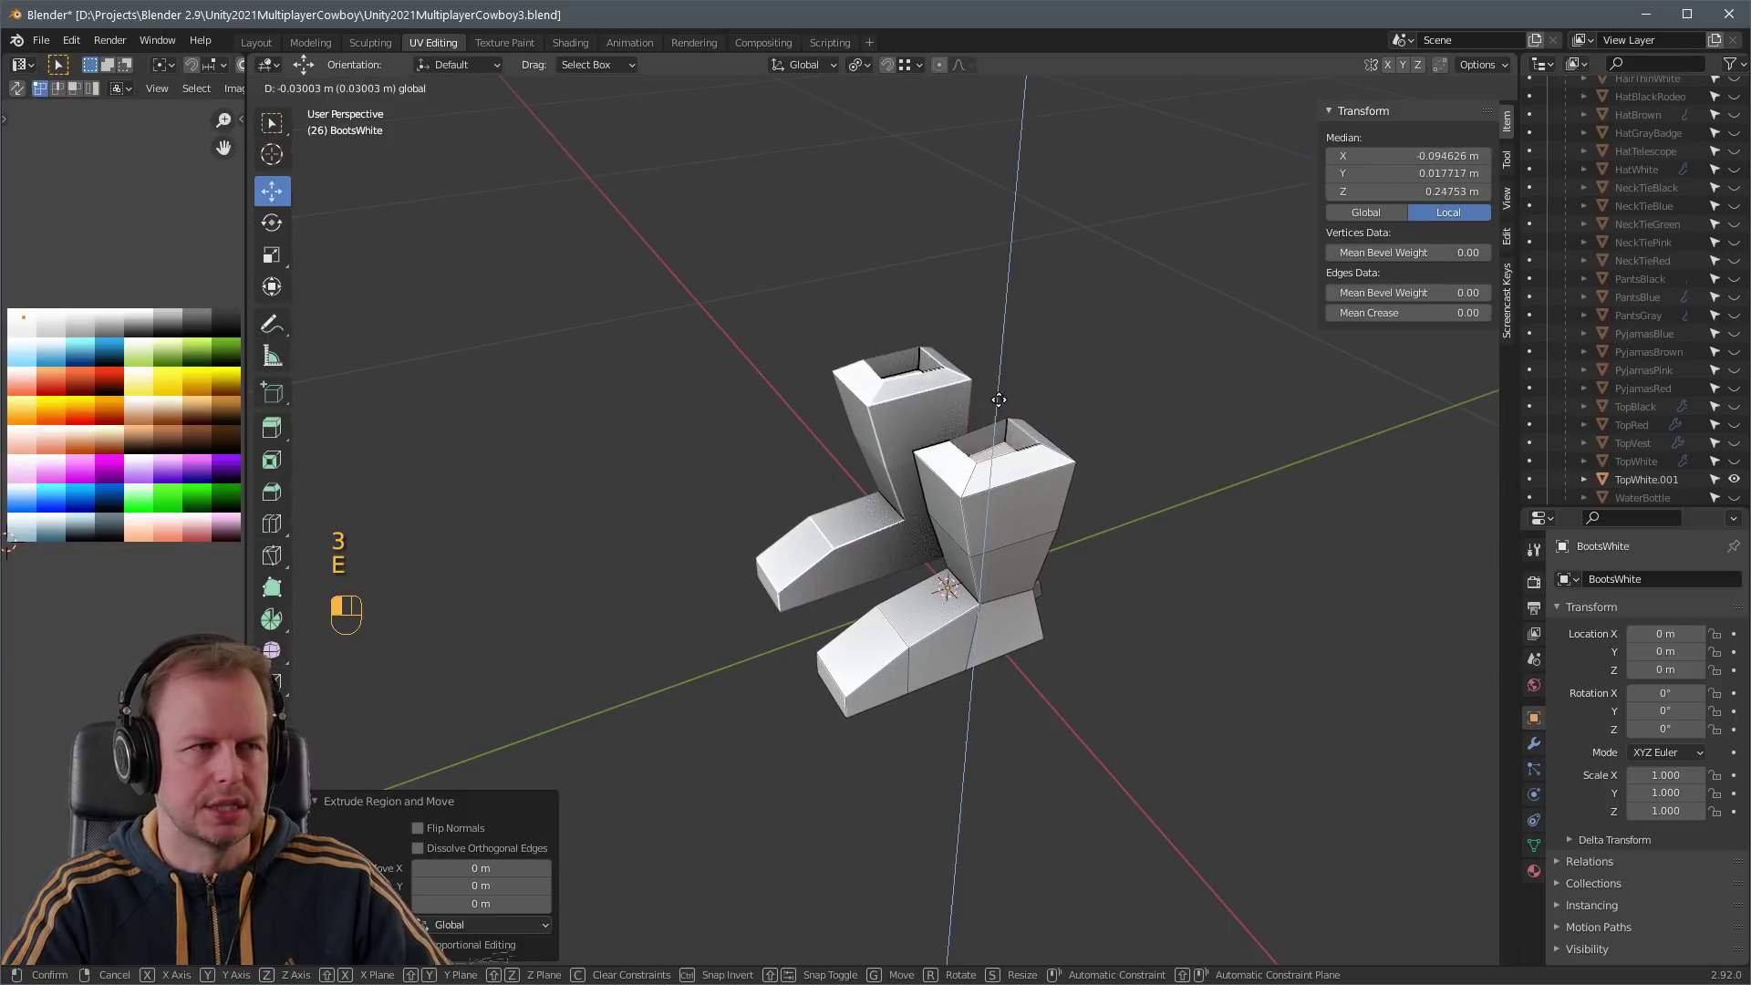
key(g)
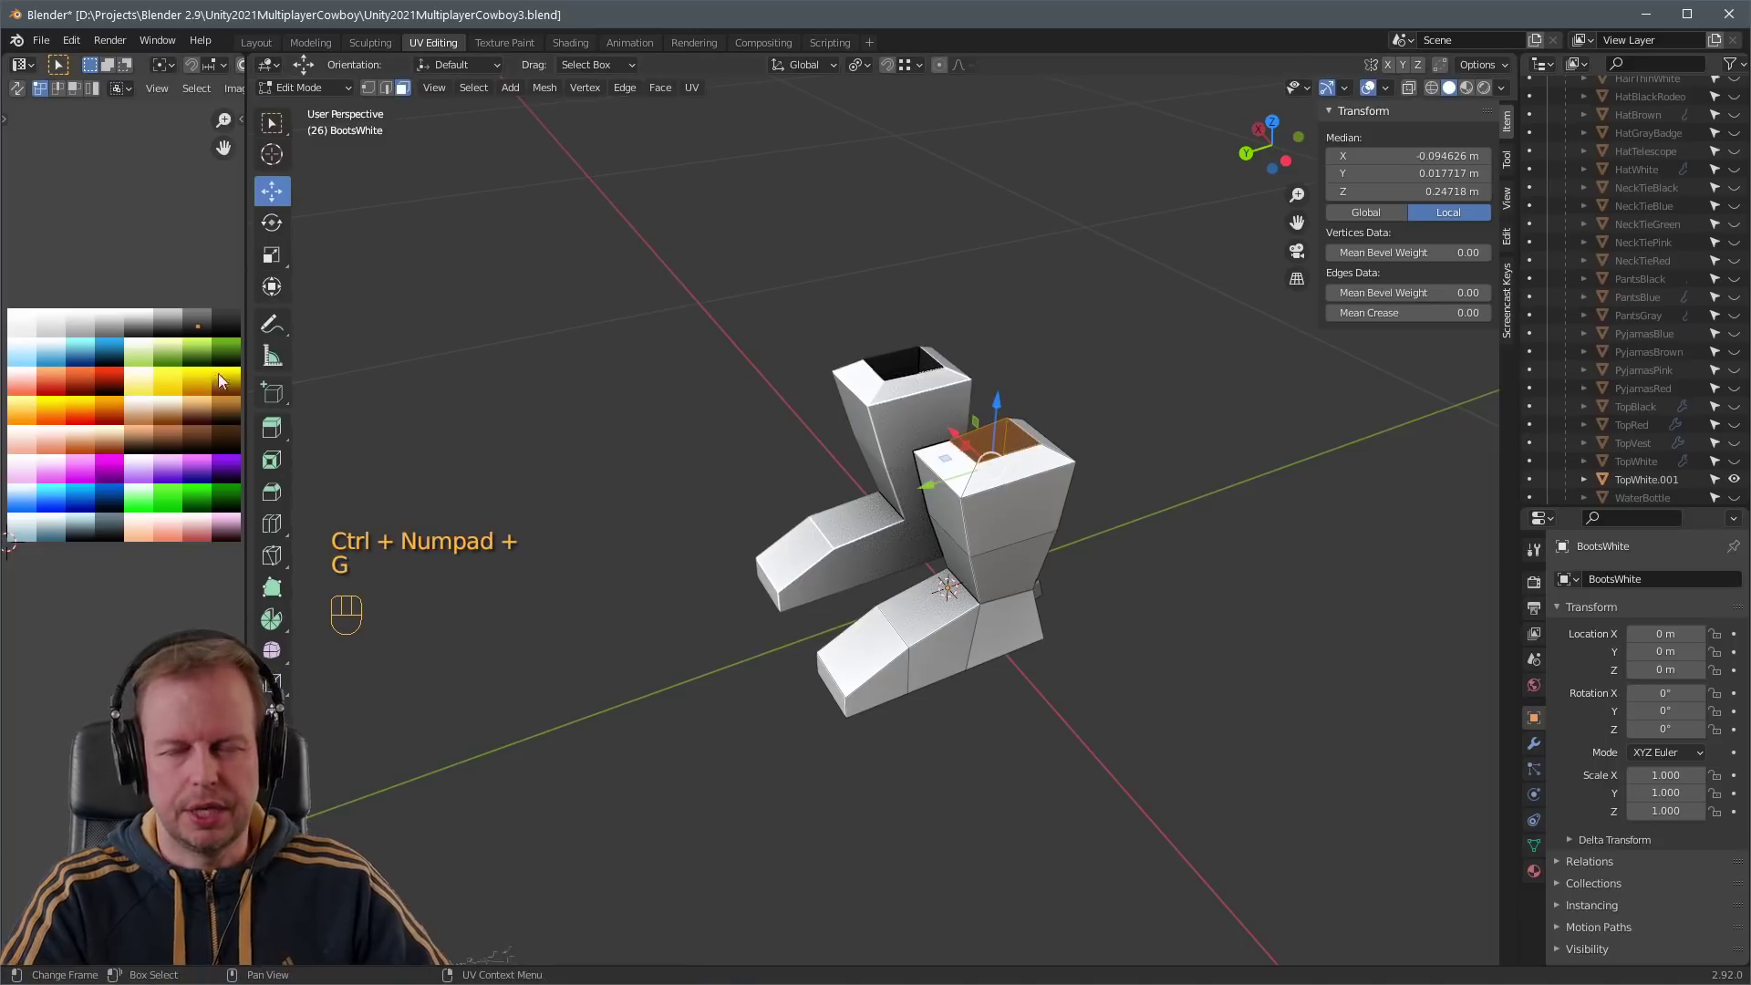
click(1043, 309)
key(Tab)
- Rename the T-shirt object as TopTShirtWhite and unhide the Cowboy body
scroll(1063, 365, down, 5)
middle_drag(1069, 383, 1098, 394)
shift+middle_drag(1013, 311, 954, 472)
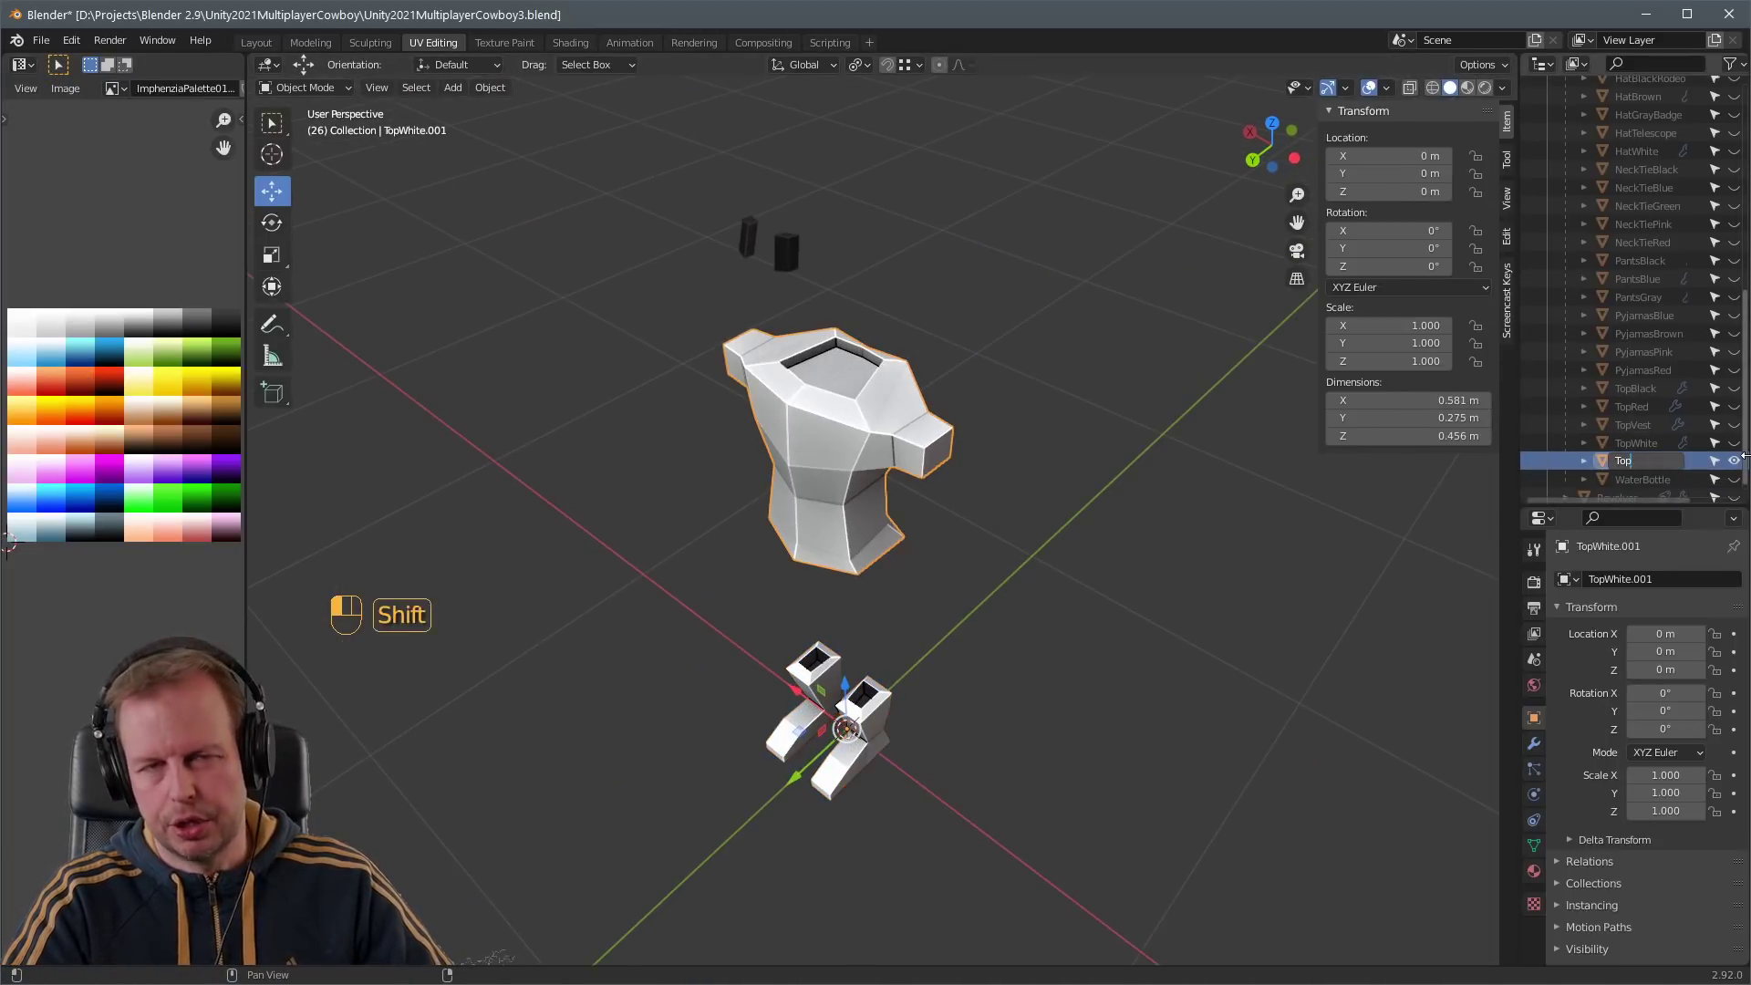
scroll(1673, 301, up, 10)
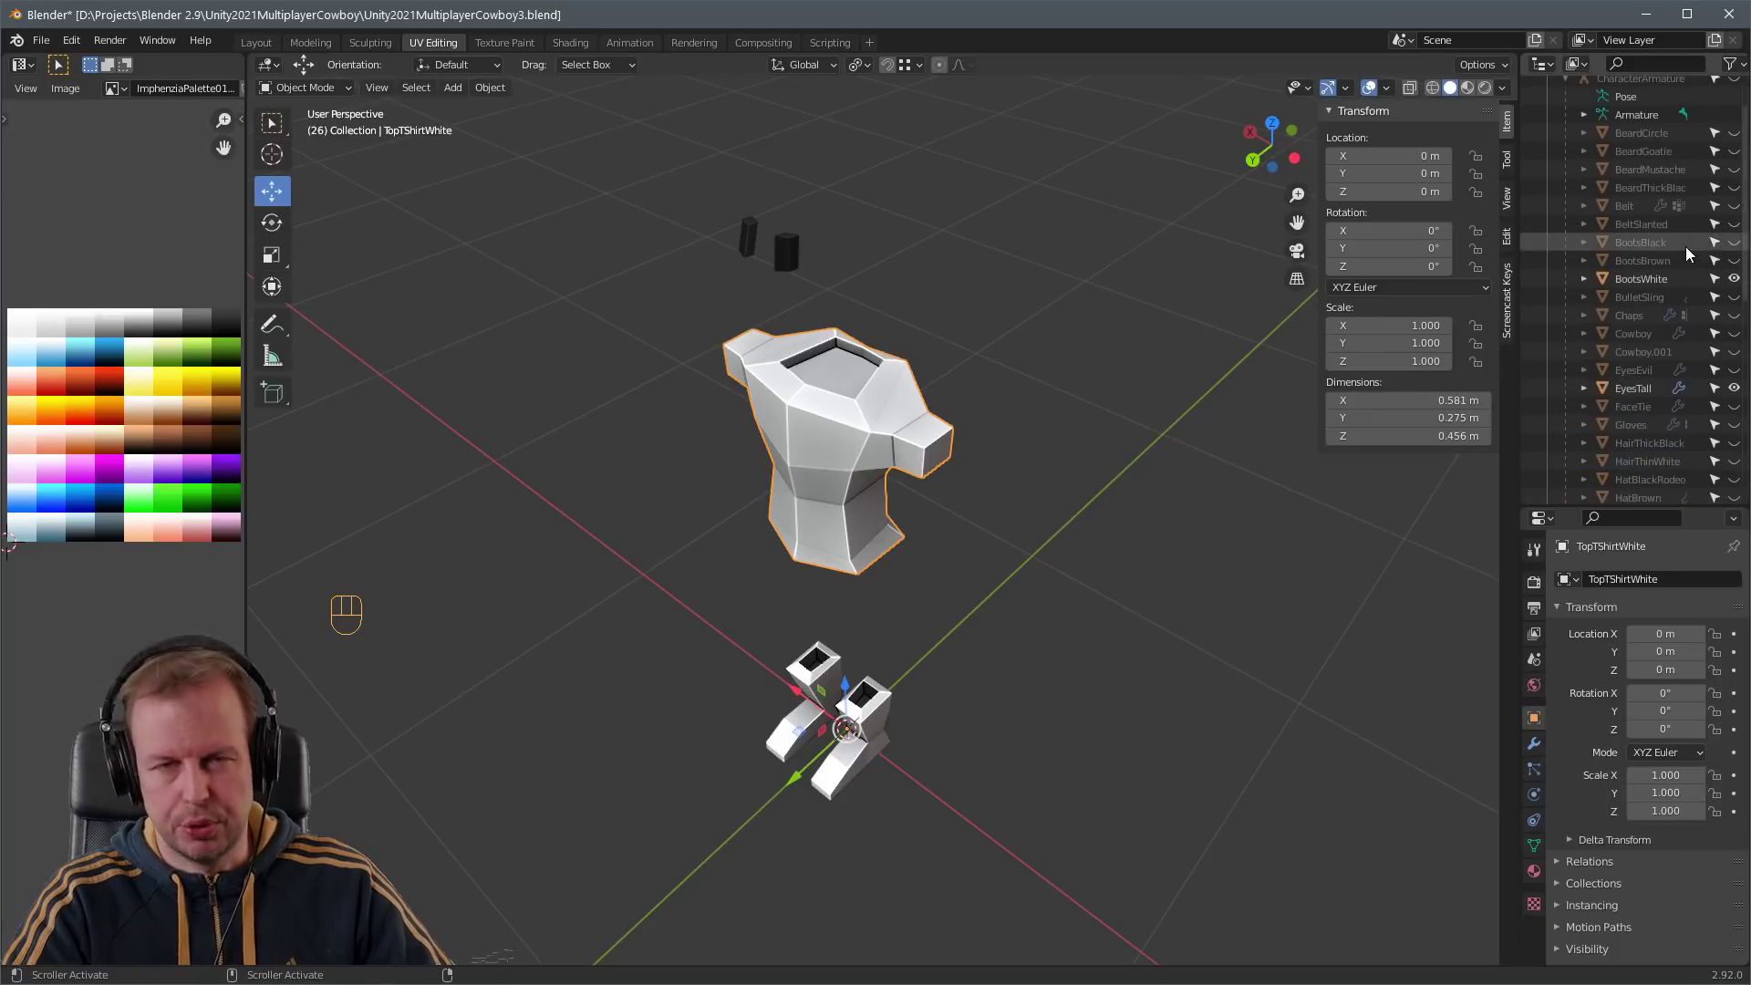
click(1733, 333)
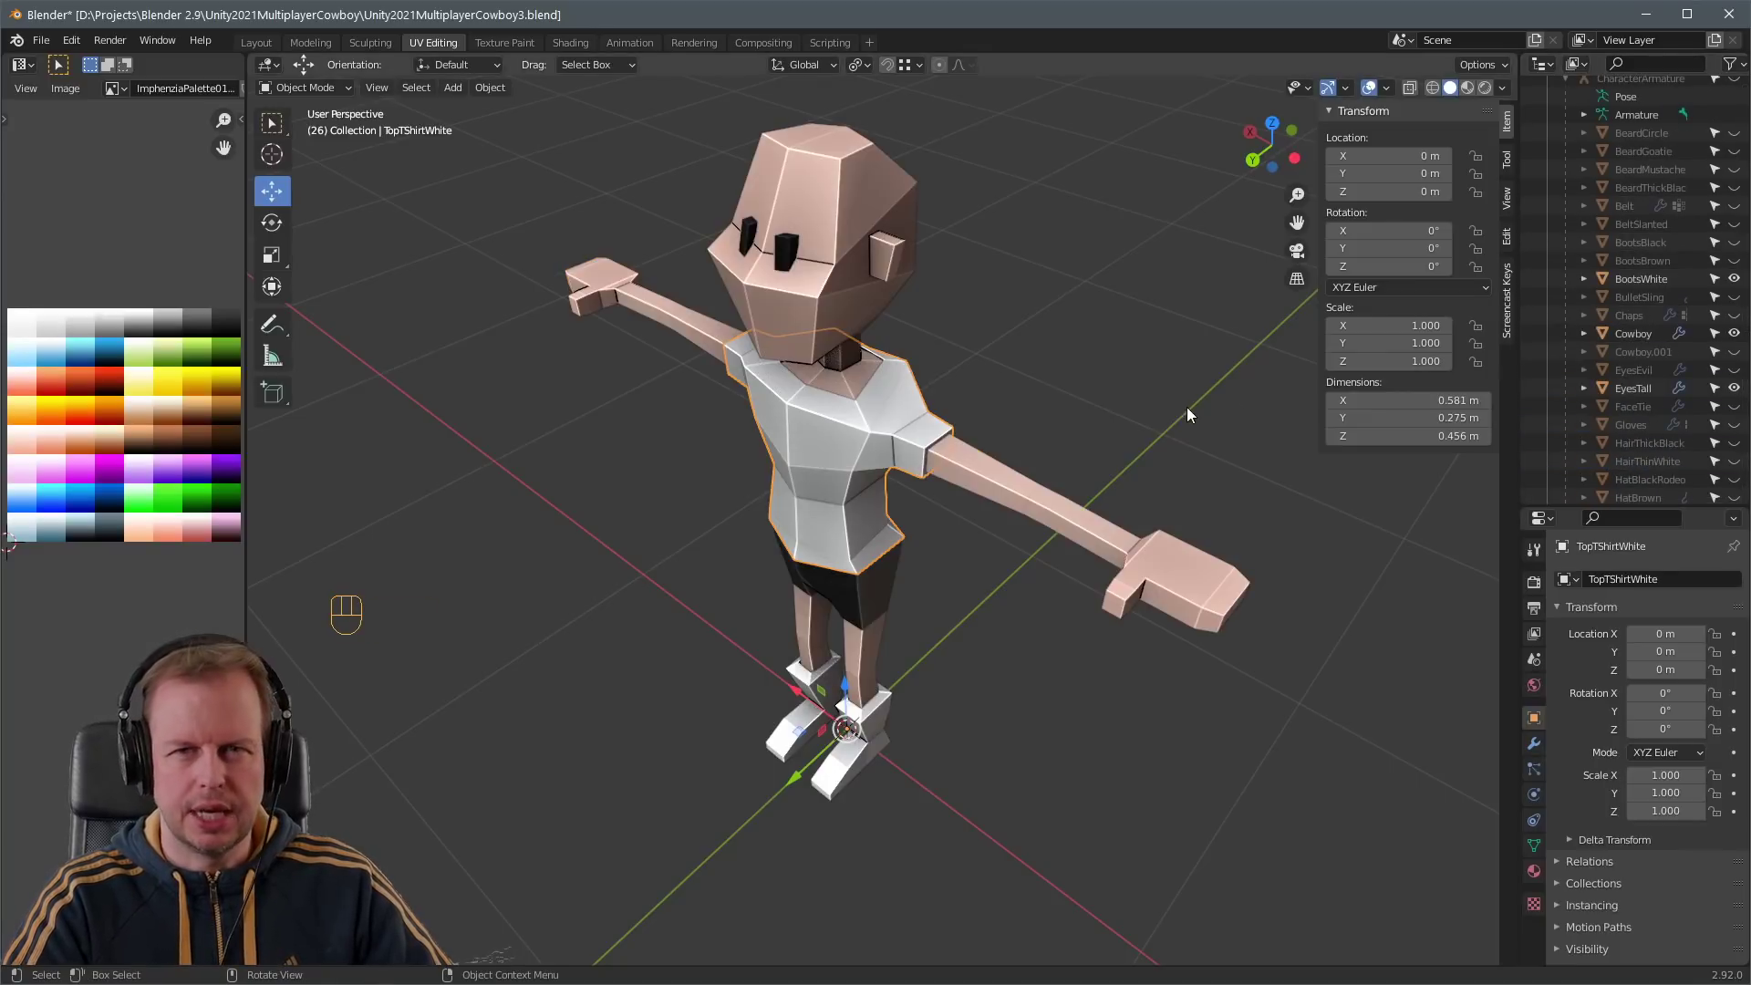
middle_drag(1186, 407, 981, 412)
scroll(982, 412, up, 4)
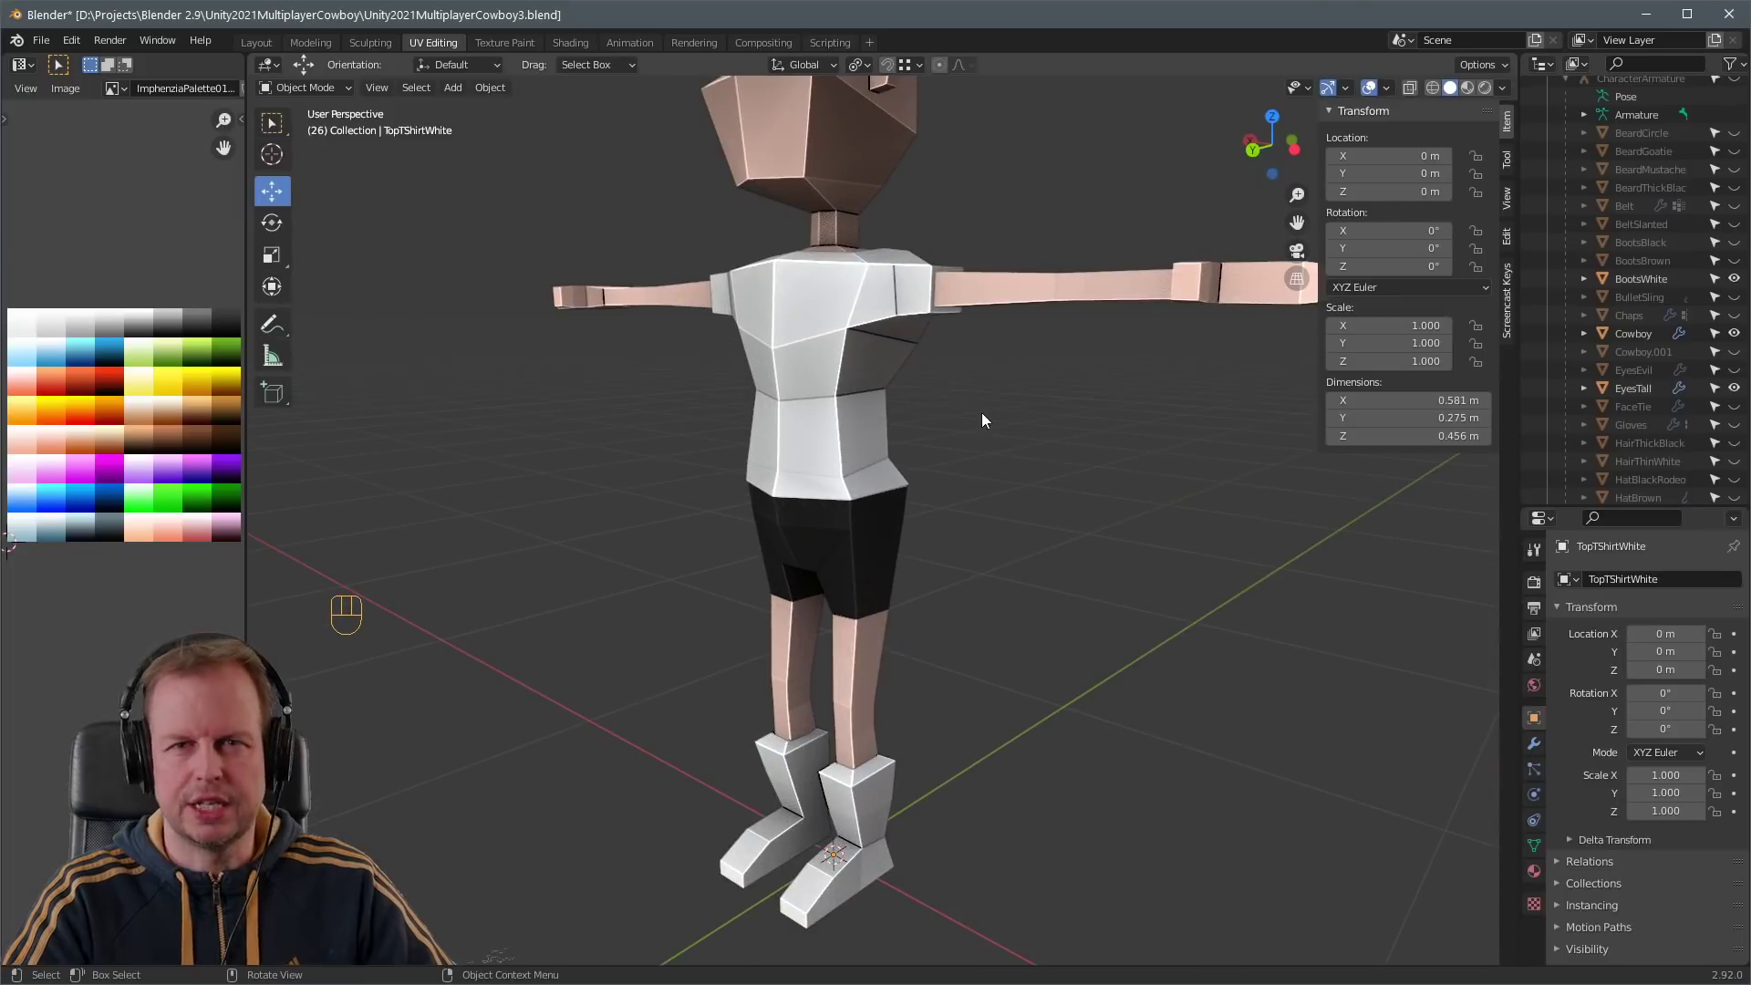
- Put the character armature in Pose Mode and rotate one upper arm bone downward to test the sleeve's deformation
click(840, 376)
key(ctrl+Tab)
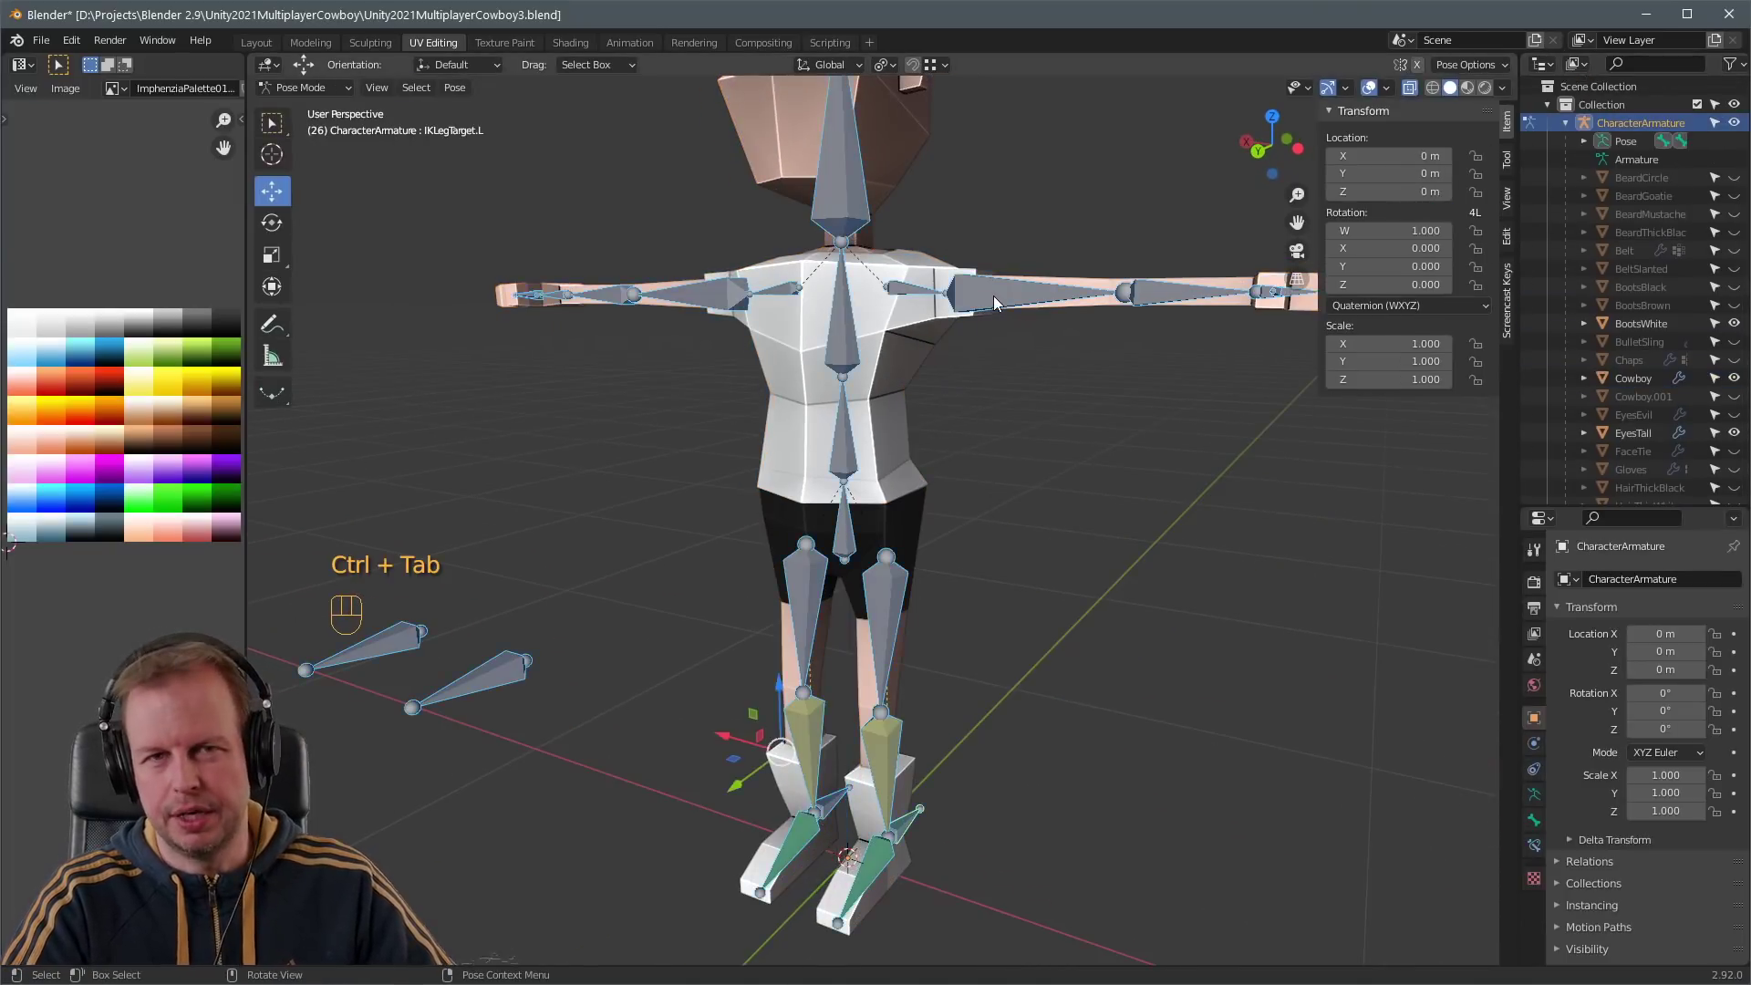
click(995, 303)
key(r)
click(1008, 421)
- Bend the Spine2 bone and the spine bone below it to test how the T-shirt follows the torso
click(844, 314)
middle_drag(1139, 342, 1003, 365)
key(r)
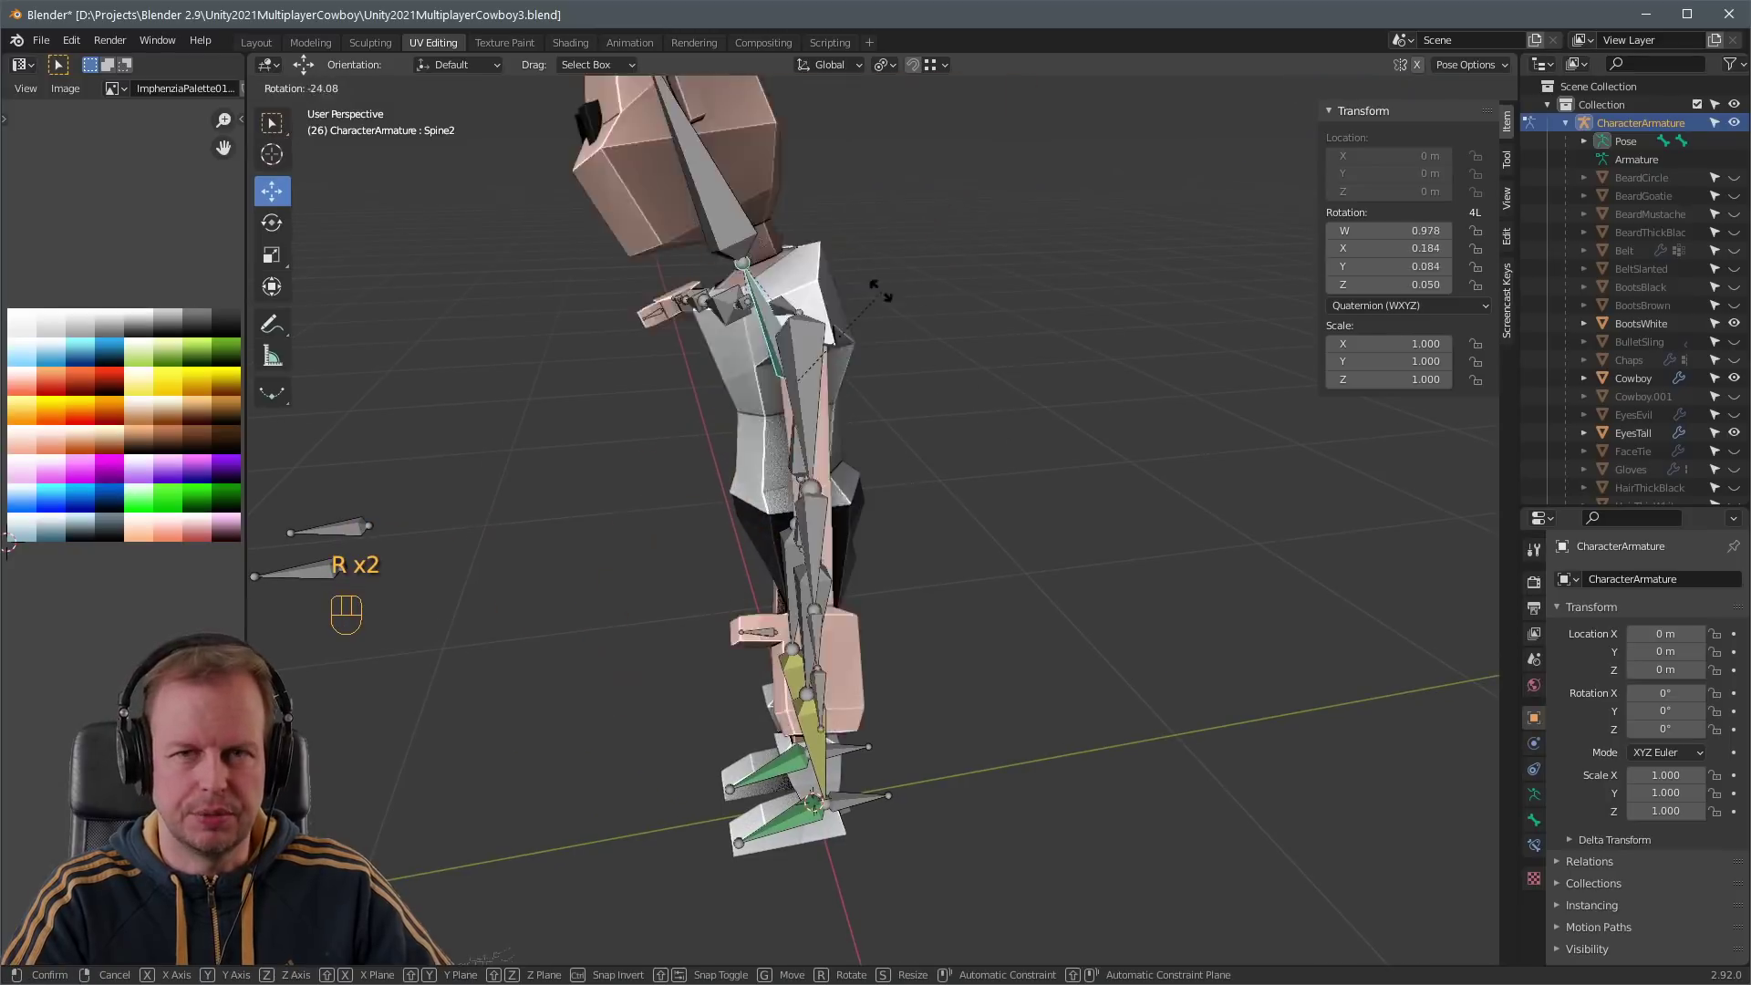
click(828, 278)
click(799, 436)
key(r)
click(798, 374)
middle_drag(803, 376, 867, 299)
- Clear the rotation and location of all bones and leave Pose Mode
key(a)
key(alt+r)
key(alt+g)
key(ctrl+Tab)
click(1048, 403)
middle_drag(1048, 403, 912, 381)
- Duplicate the white T-shirt in place and rename the copy as TopTShirtBlack
click(894, 396)
key(Tab)
key(Tab)
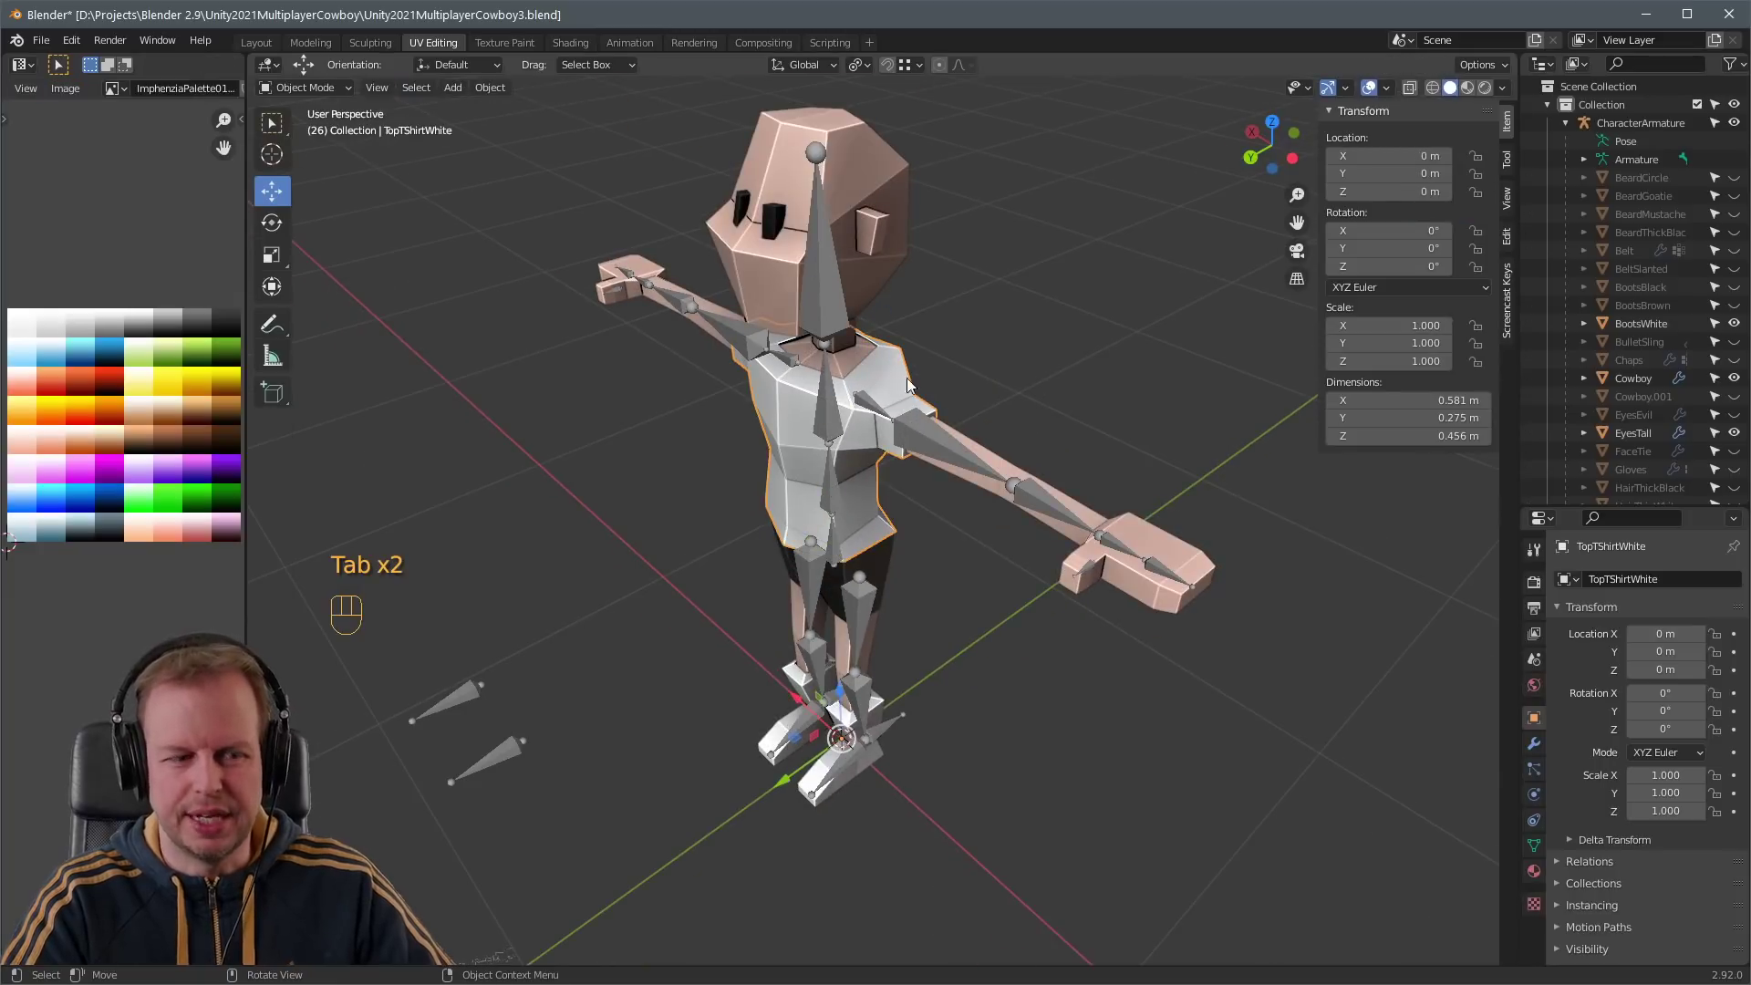
key(shift+d)
right_click(952, 374)
scroll(1698, 417, down, 6)
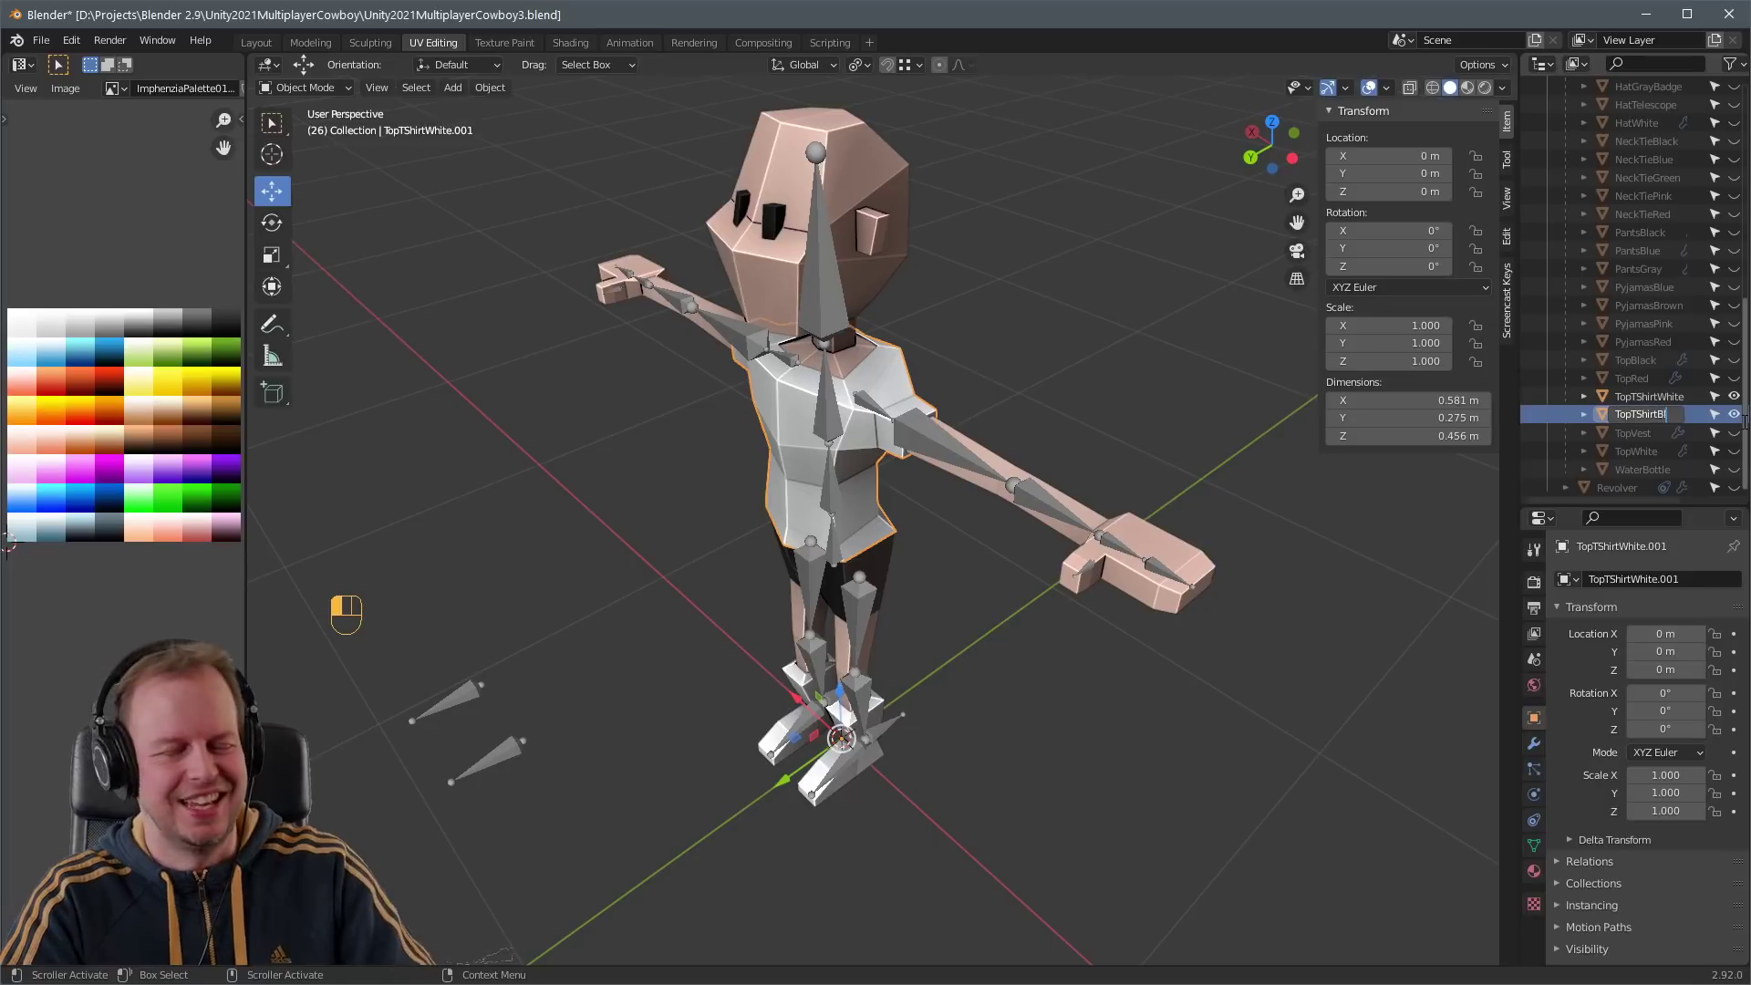
- Recolour all faces of TopTShirtBlack to black by moving their UVs on the palette
key(Tab)
key(Tab)
key(Tab)
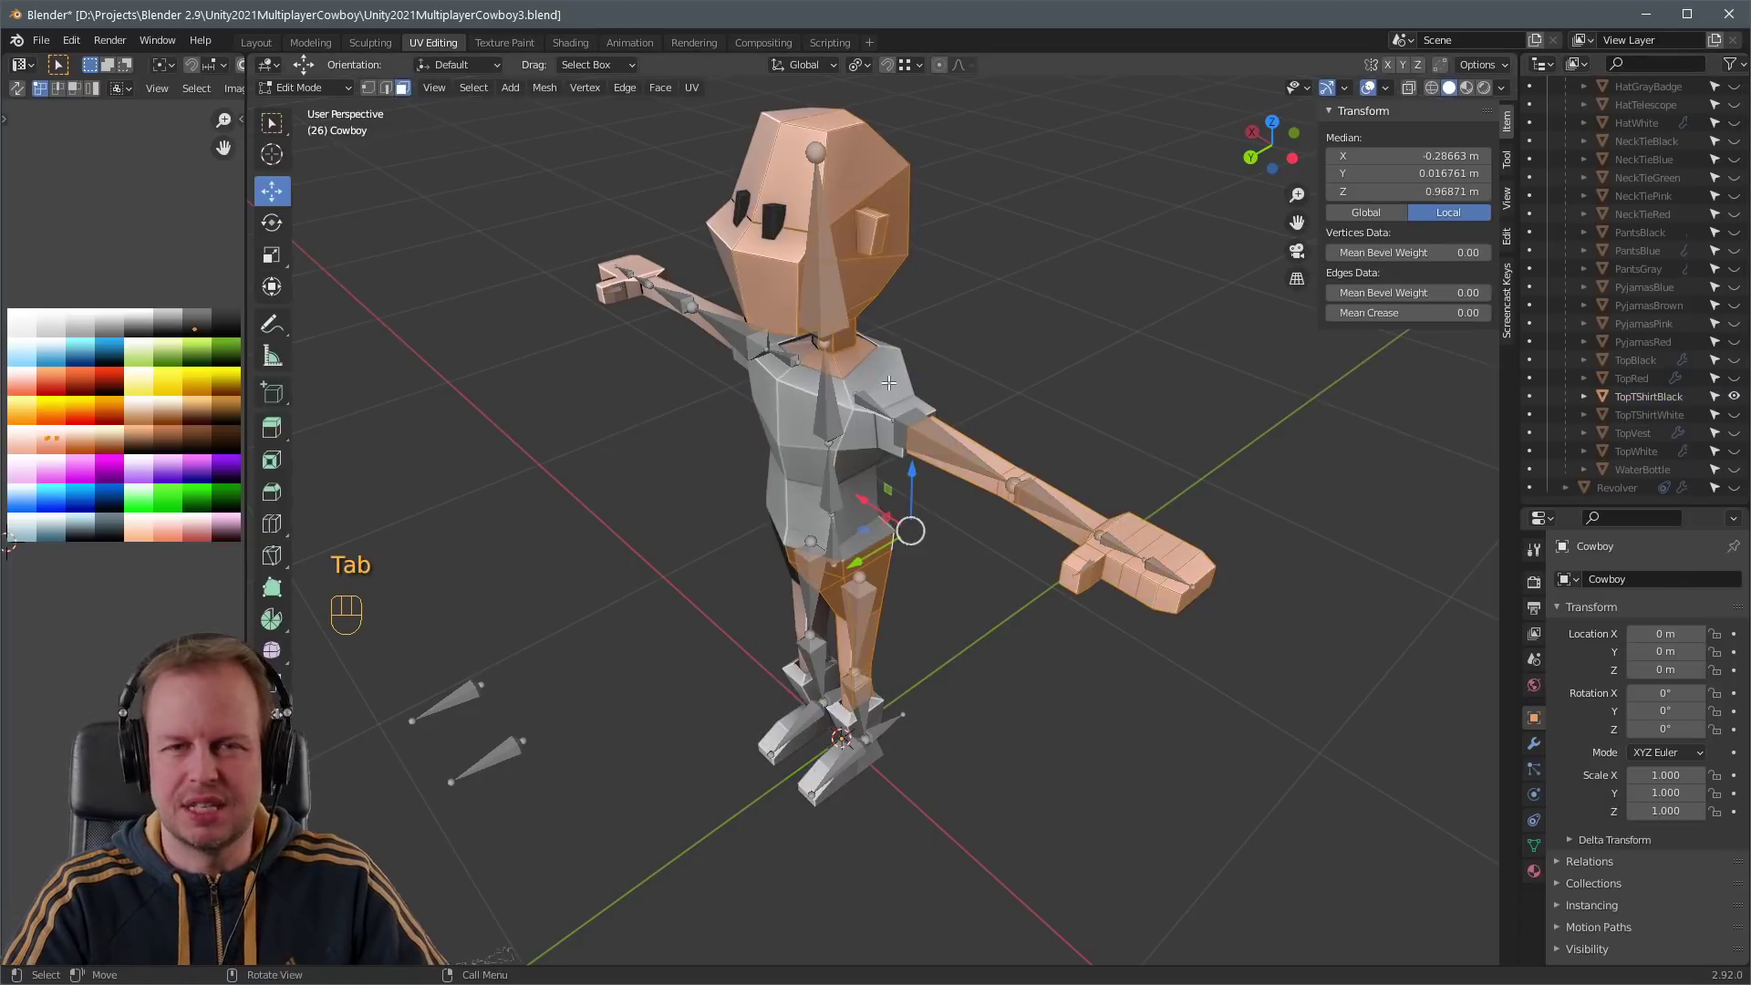
key(g)
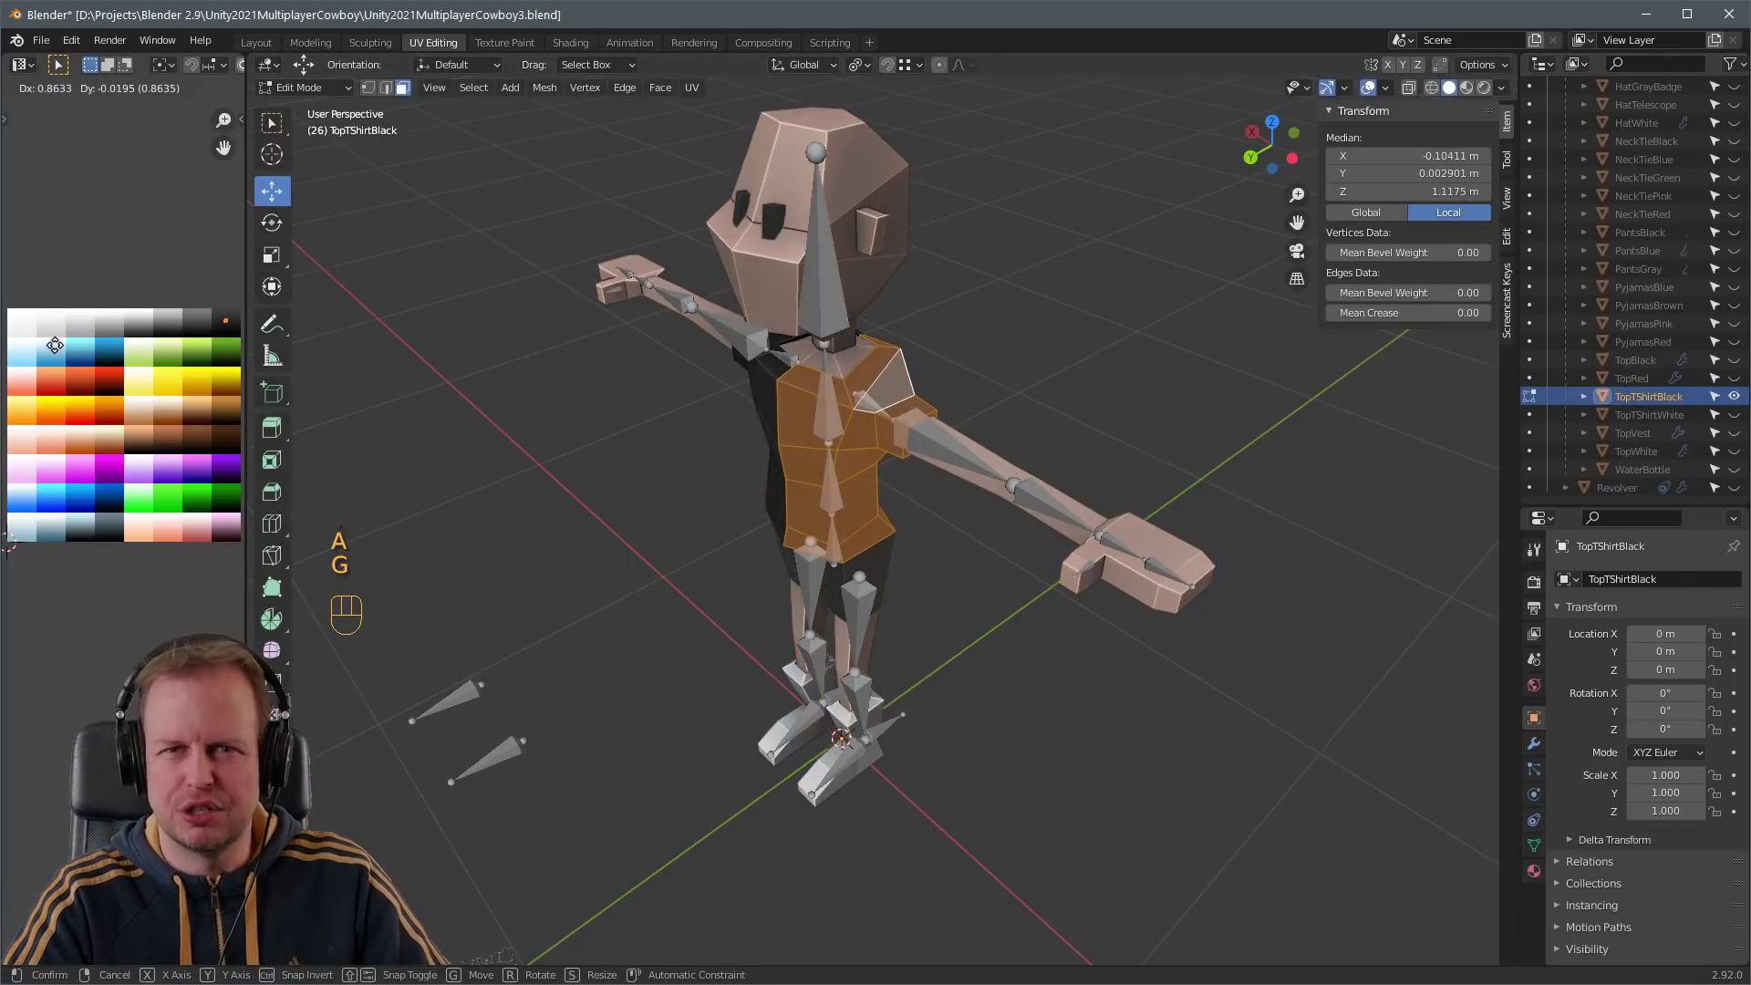
click(54, 346)
click(1023, 355)
middle_drag(1024, 356, 1059, 321)
key(Tab)
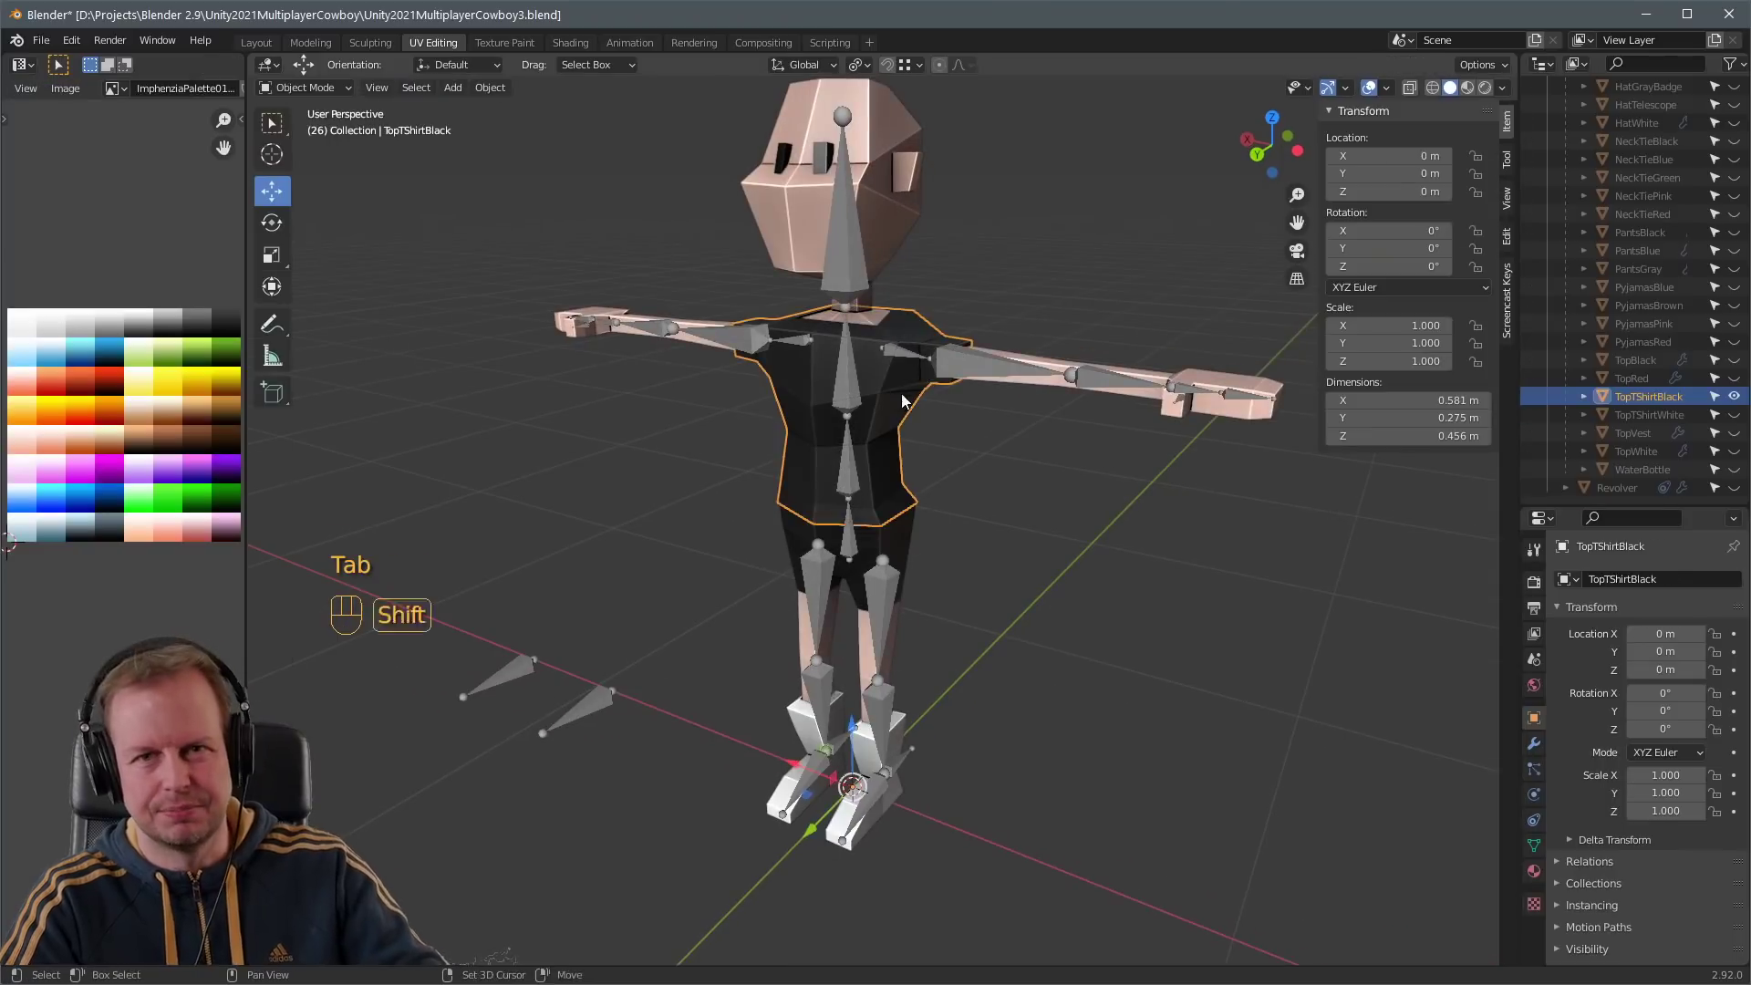
- Duplicate the black T-shirt in place and recolour all faces of the copy to orange-red on the palette
key(shift+d)
key(Tab)
key(a)
key(g)
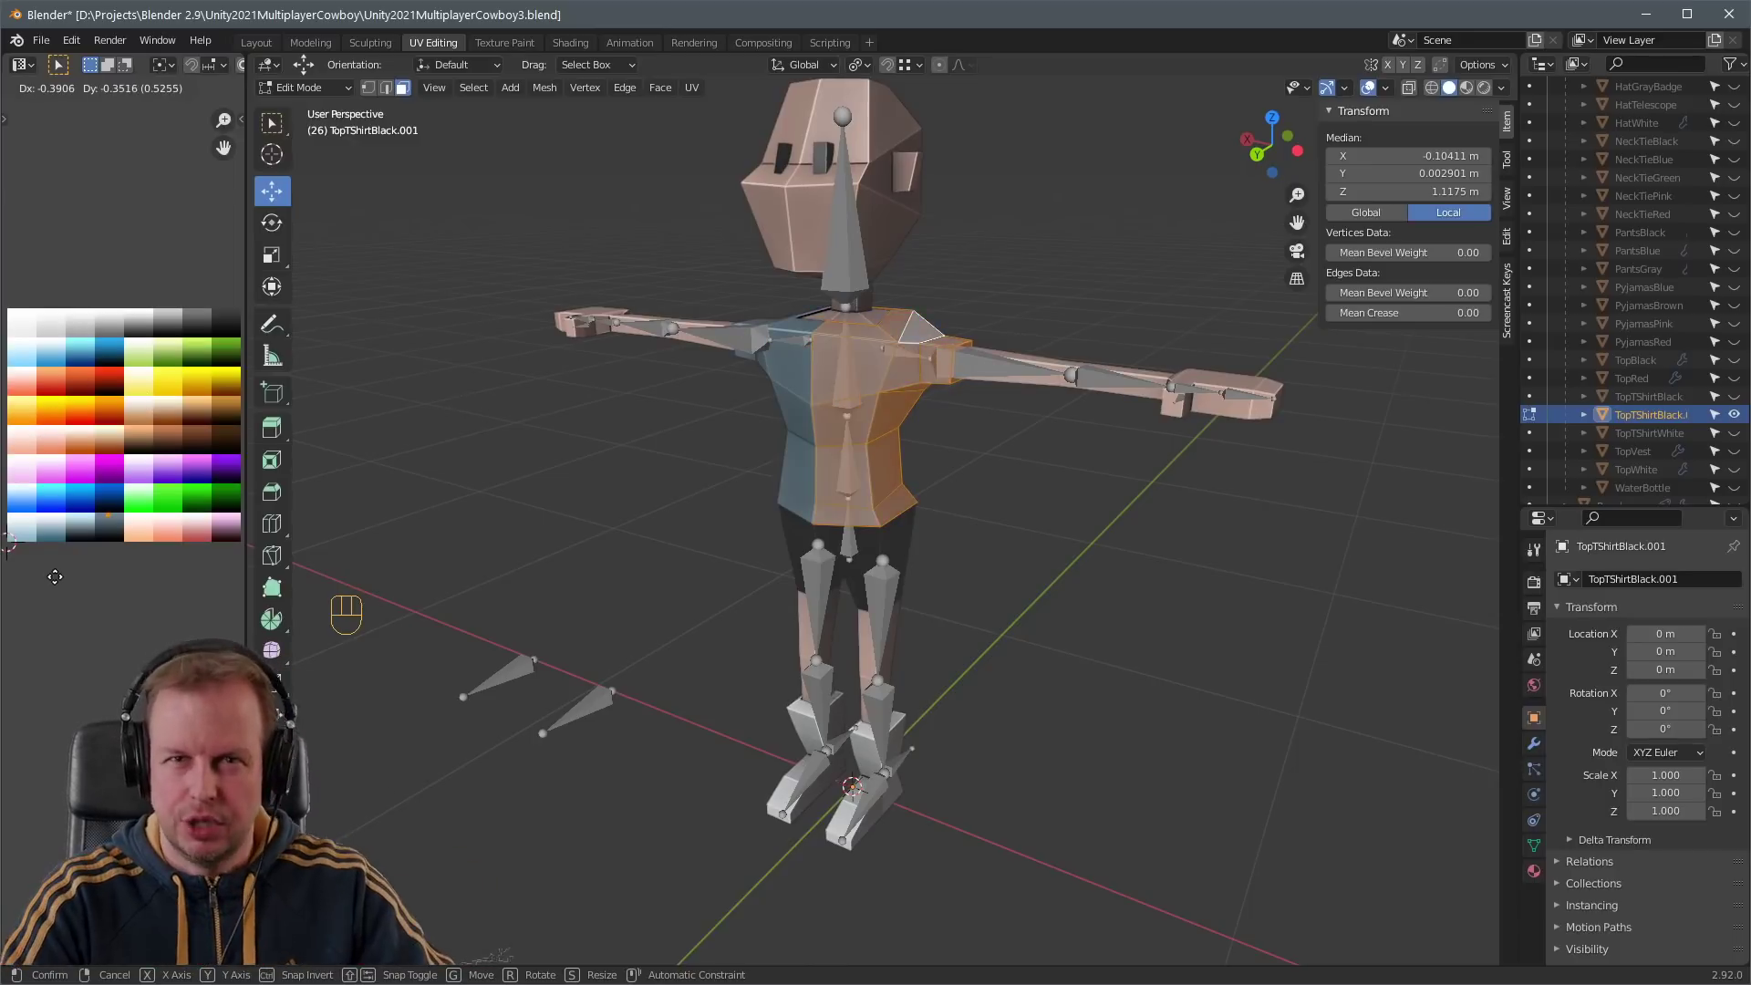
click(20, 436)
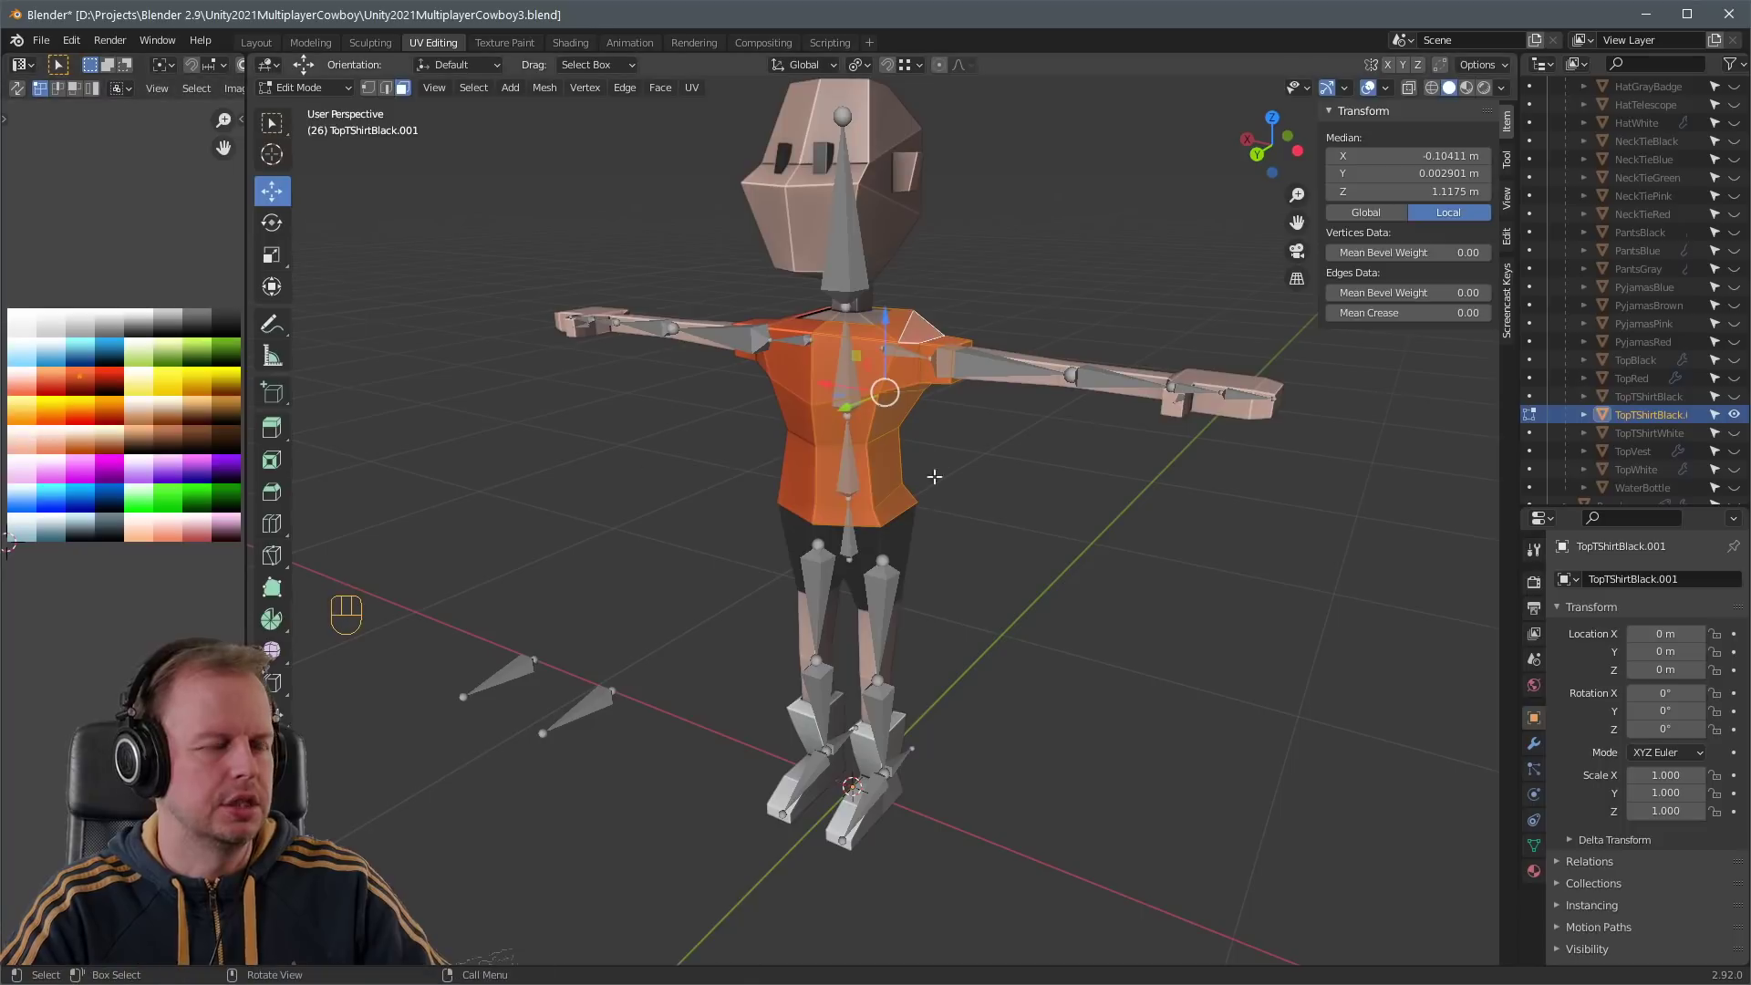
click(933, 476)
- Rename the orange-red T-shirt copy as TopTShirtRed and leave Edit Mode
double_click(1655, 412)
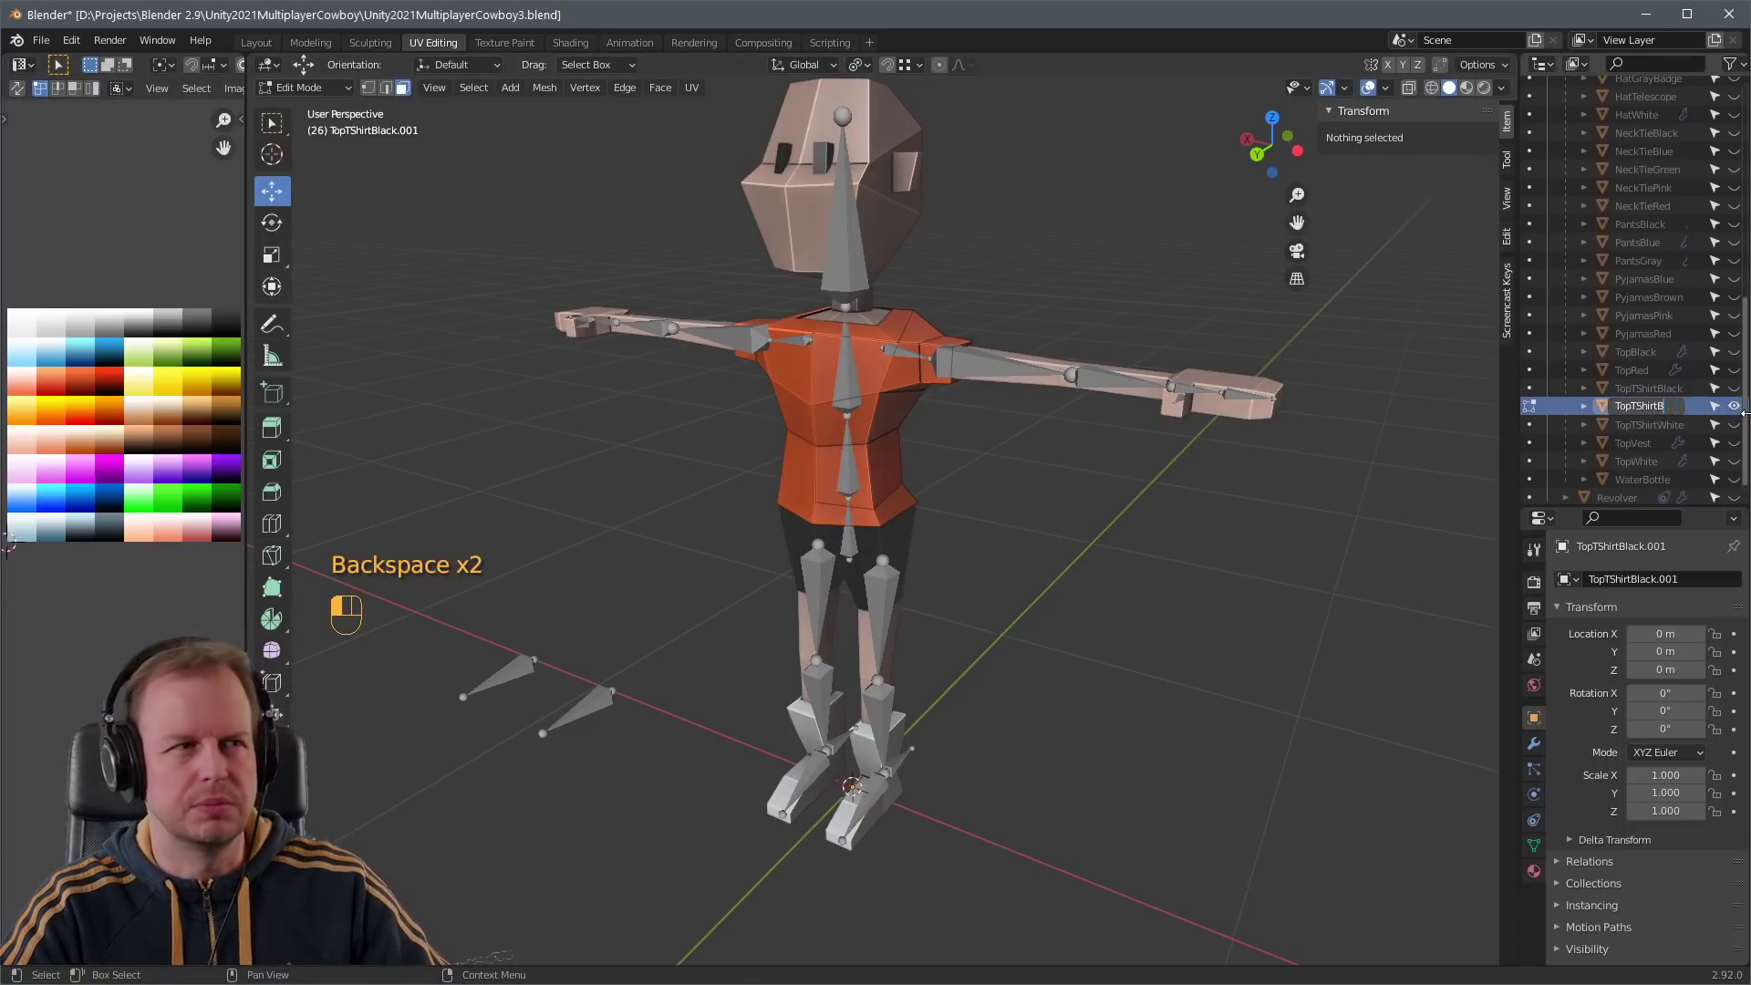
key(Tab)
scroll(967, 485, down, 4)
middle_drag(953, 484, 1021, 384)
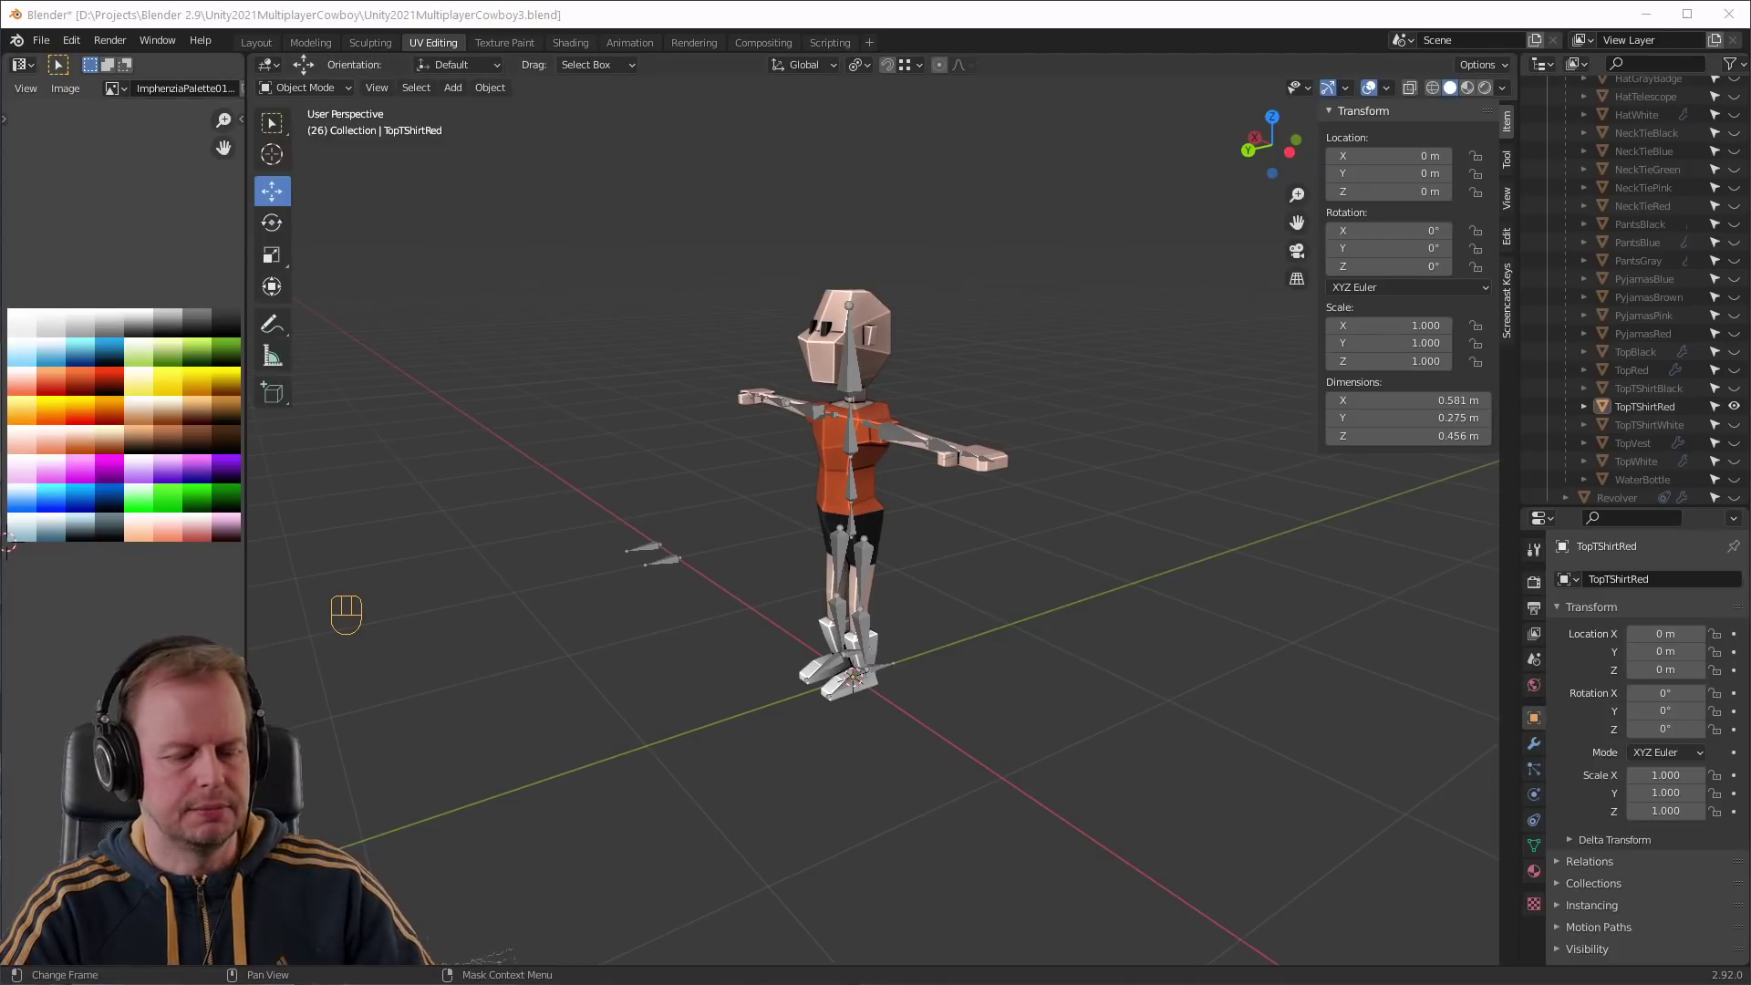
scroll(916, 554, up, 6)
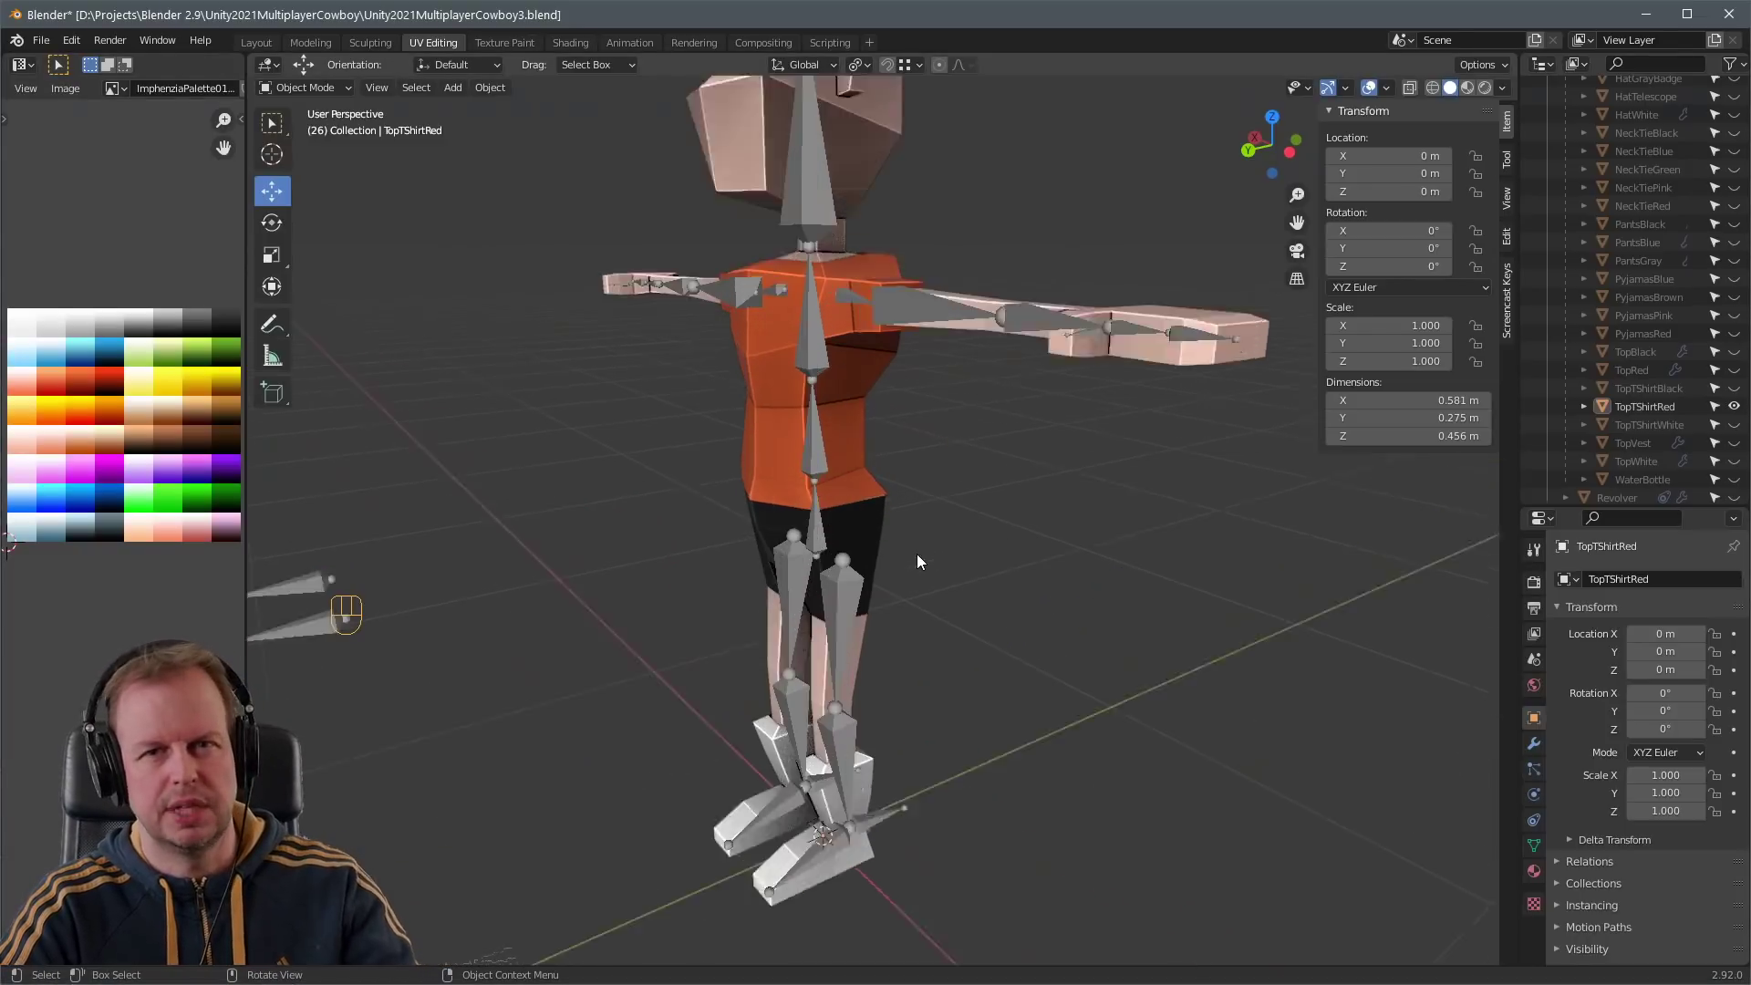
- Hide the armature and show the circle beard, belt, chaps and gloves on the cowboy
key(Tab)
mouse_move(938, 496)
middle_down()
mouse_move(876, 496)
mouse_move(967, 492)
middle_up()
scroll(966, 492, down, 3)
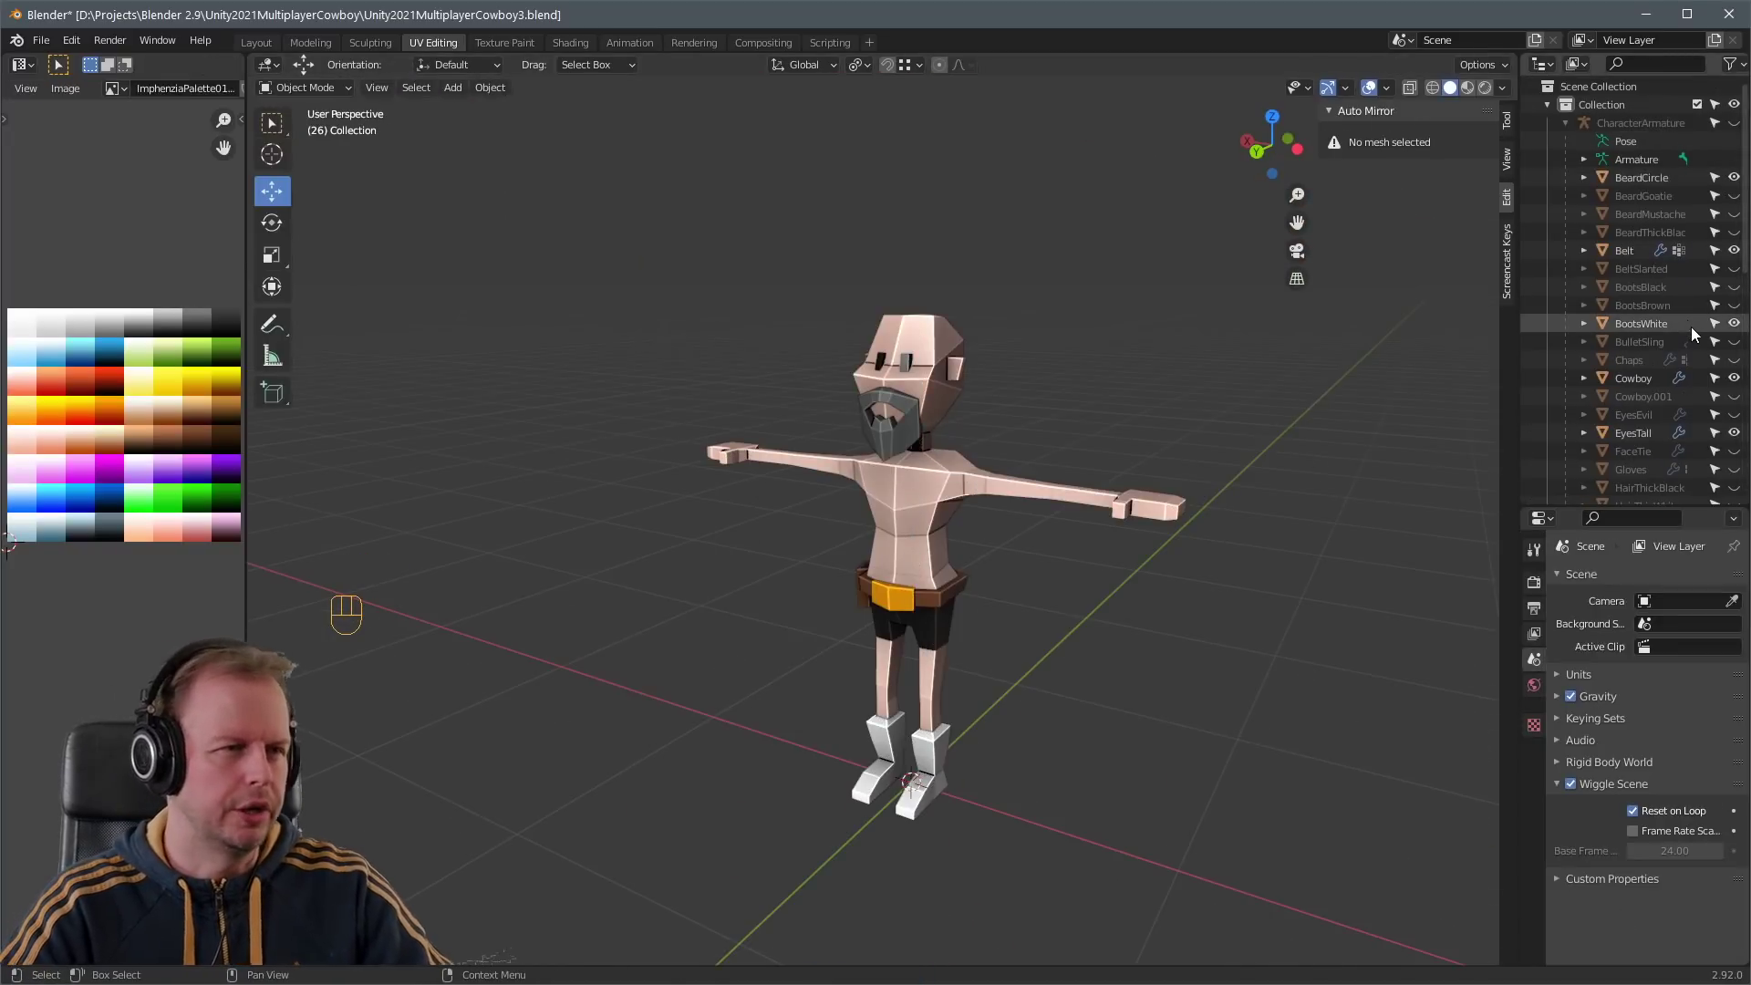
click(1734, 360)
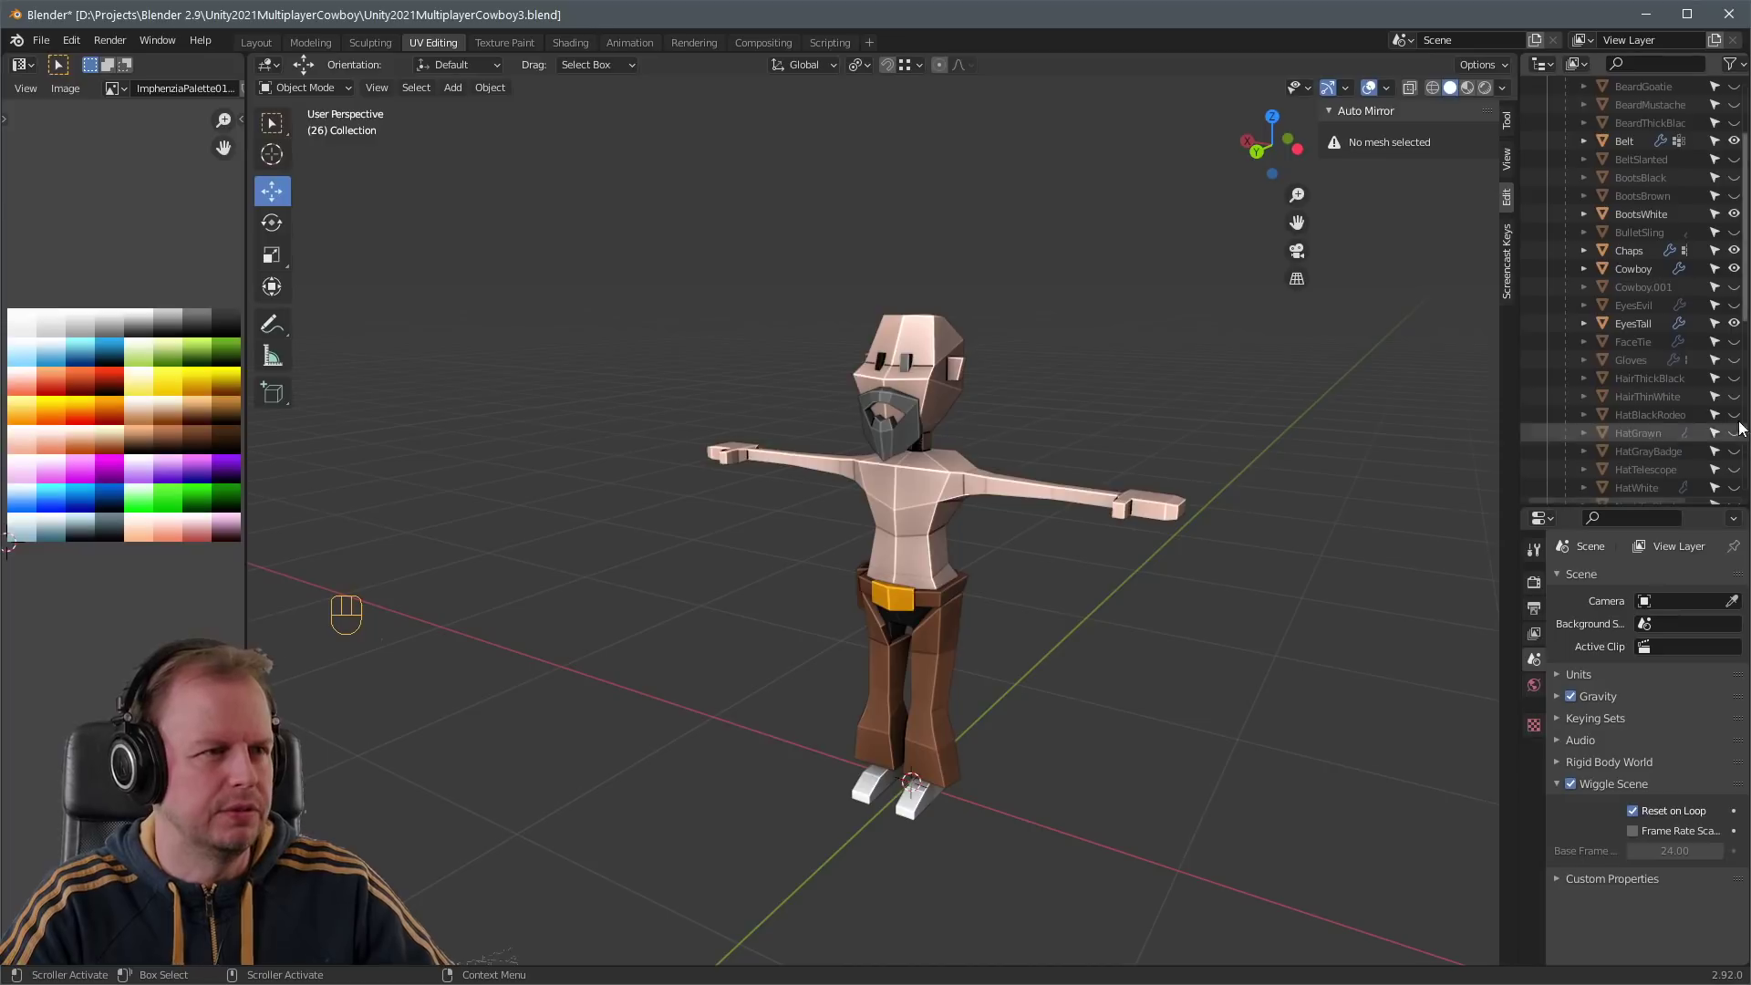
click(1734, 361)
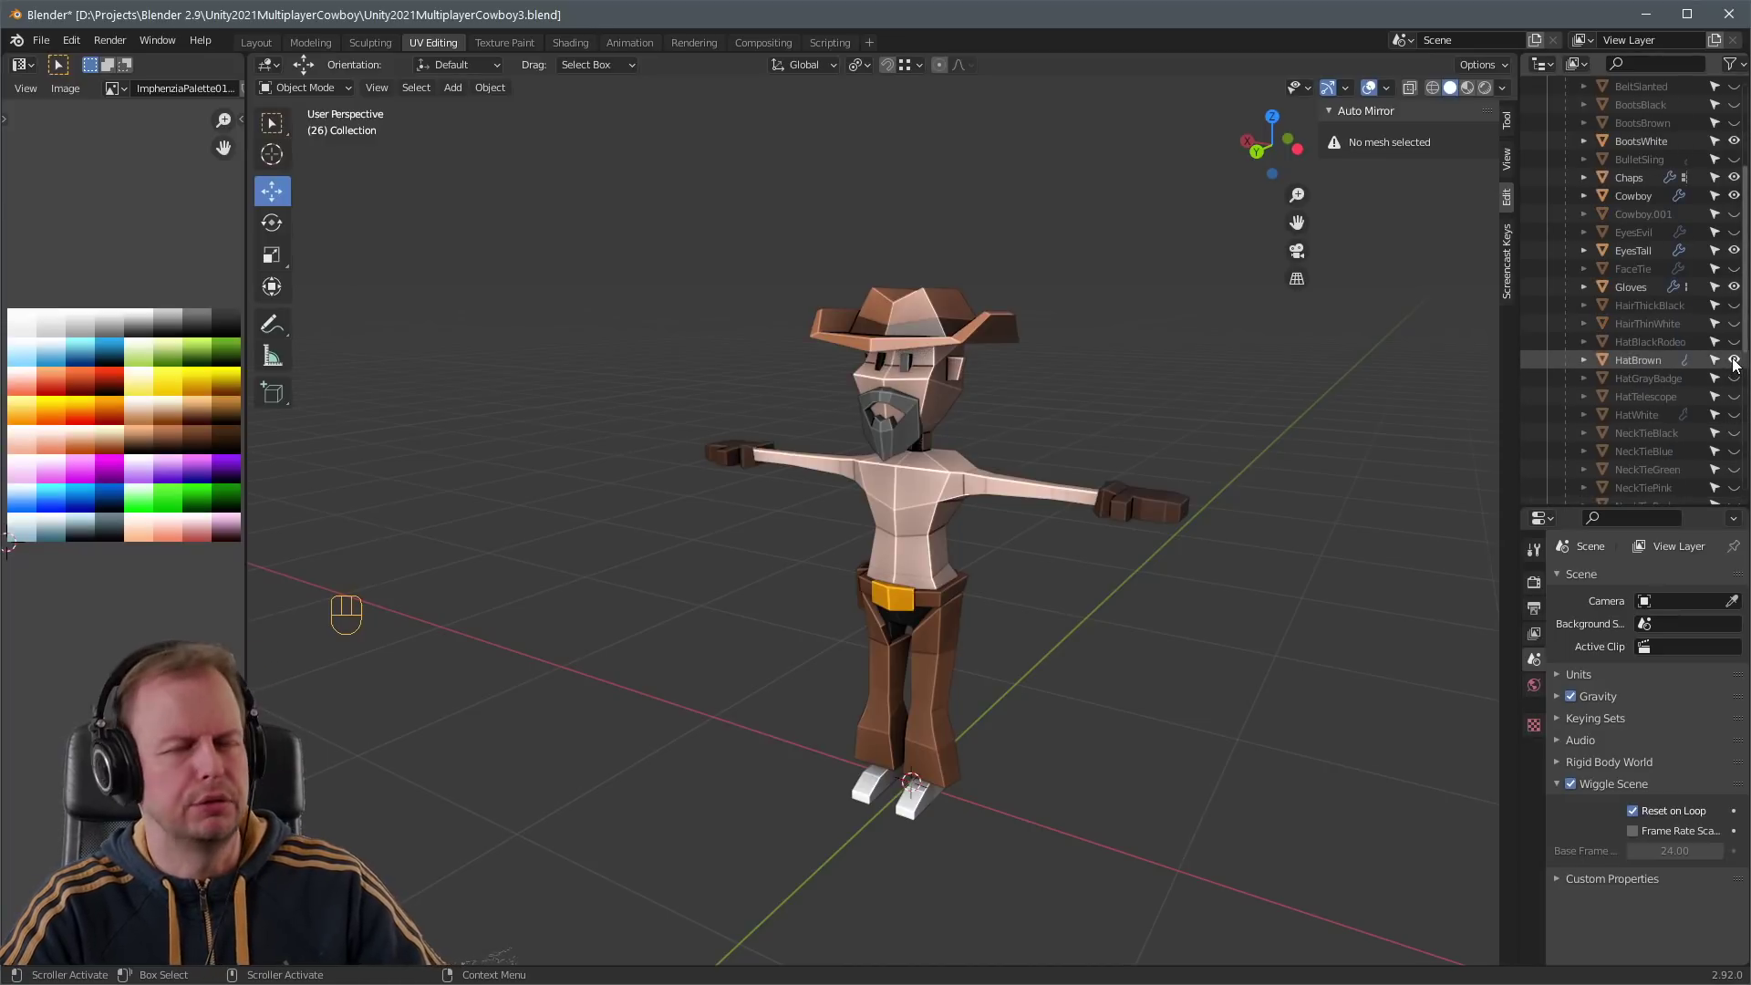
- Hide the brown hat, preview the other hats, and show the white hat with the red neck tie
click(1735, 361)
click(1735, 378)
click(1734, 378)
click(1734, 398)
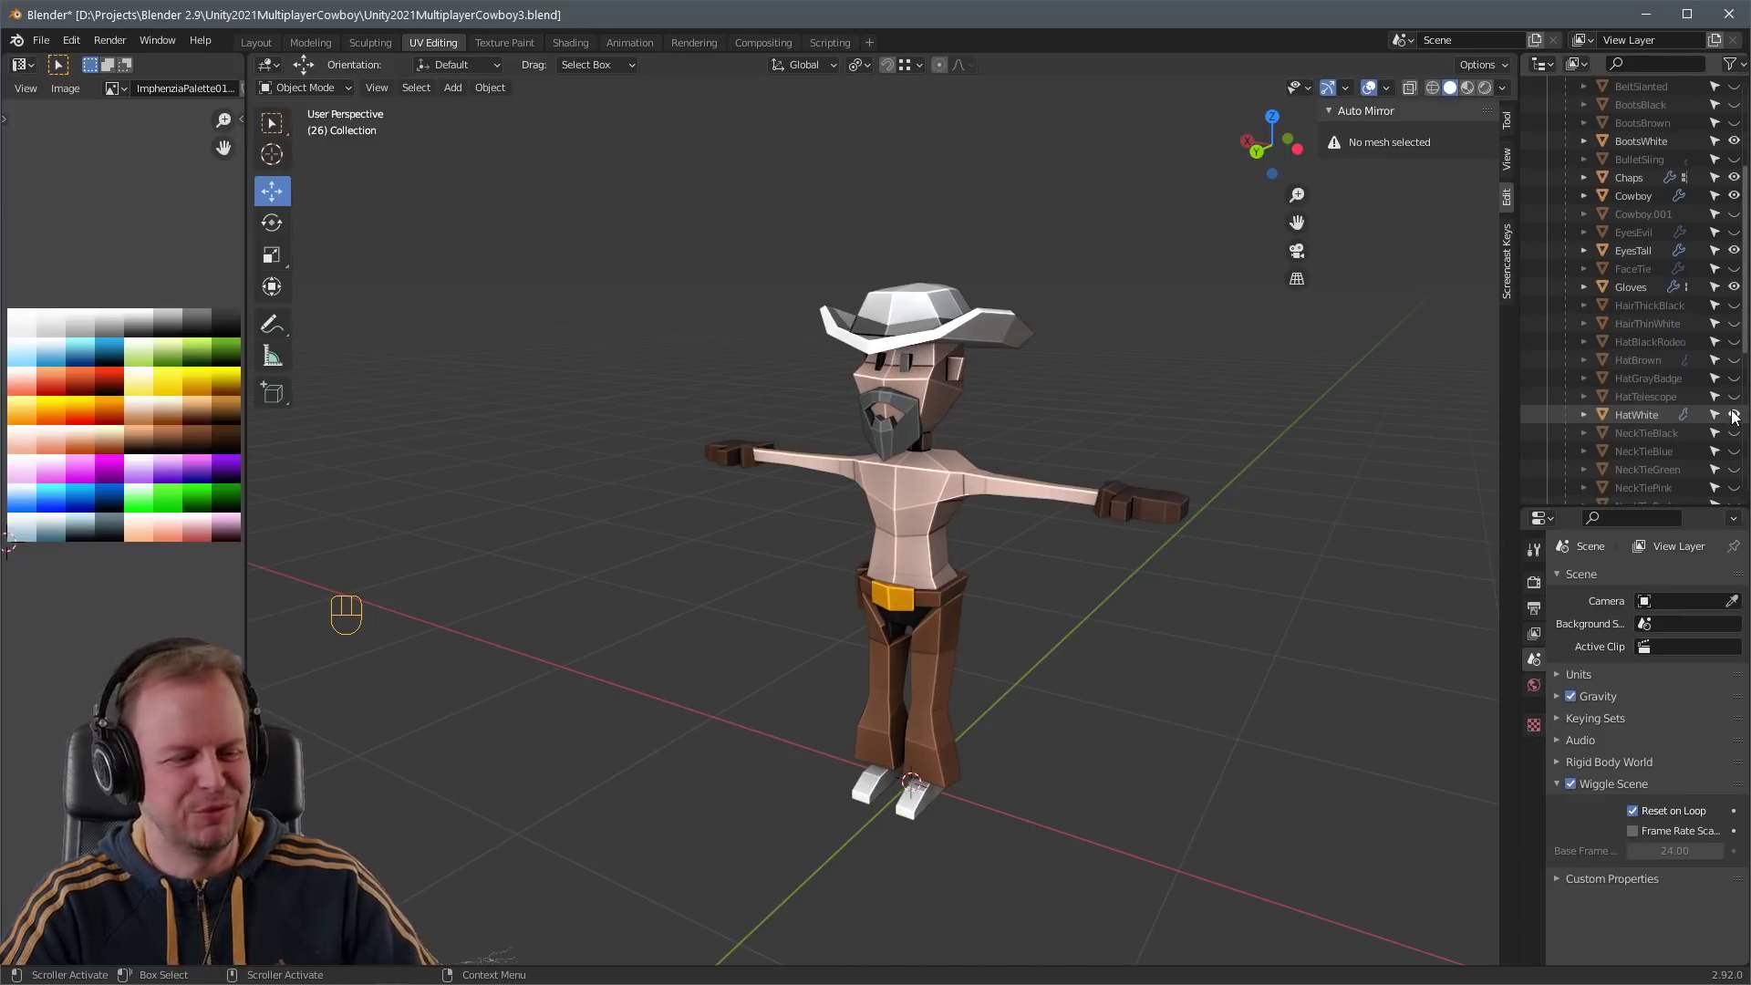
scroll(1714, 439, down, 2)
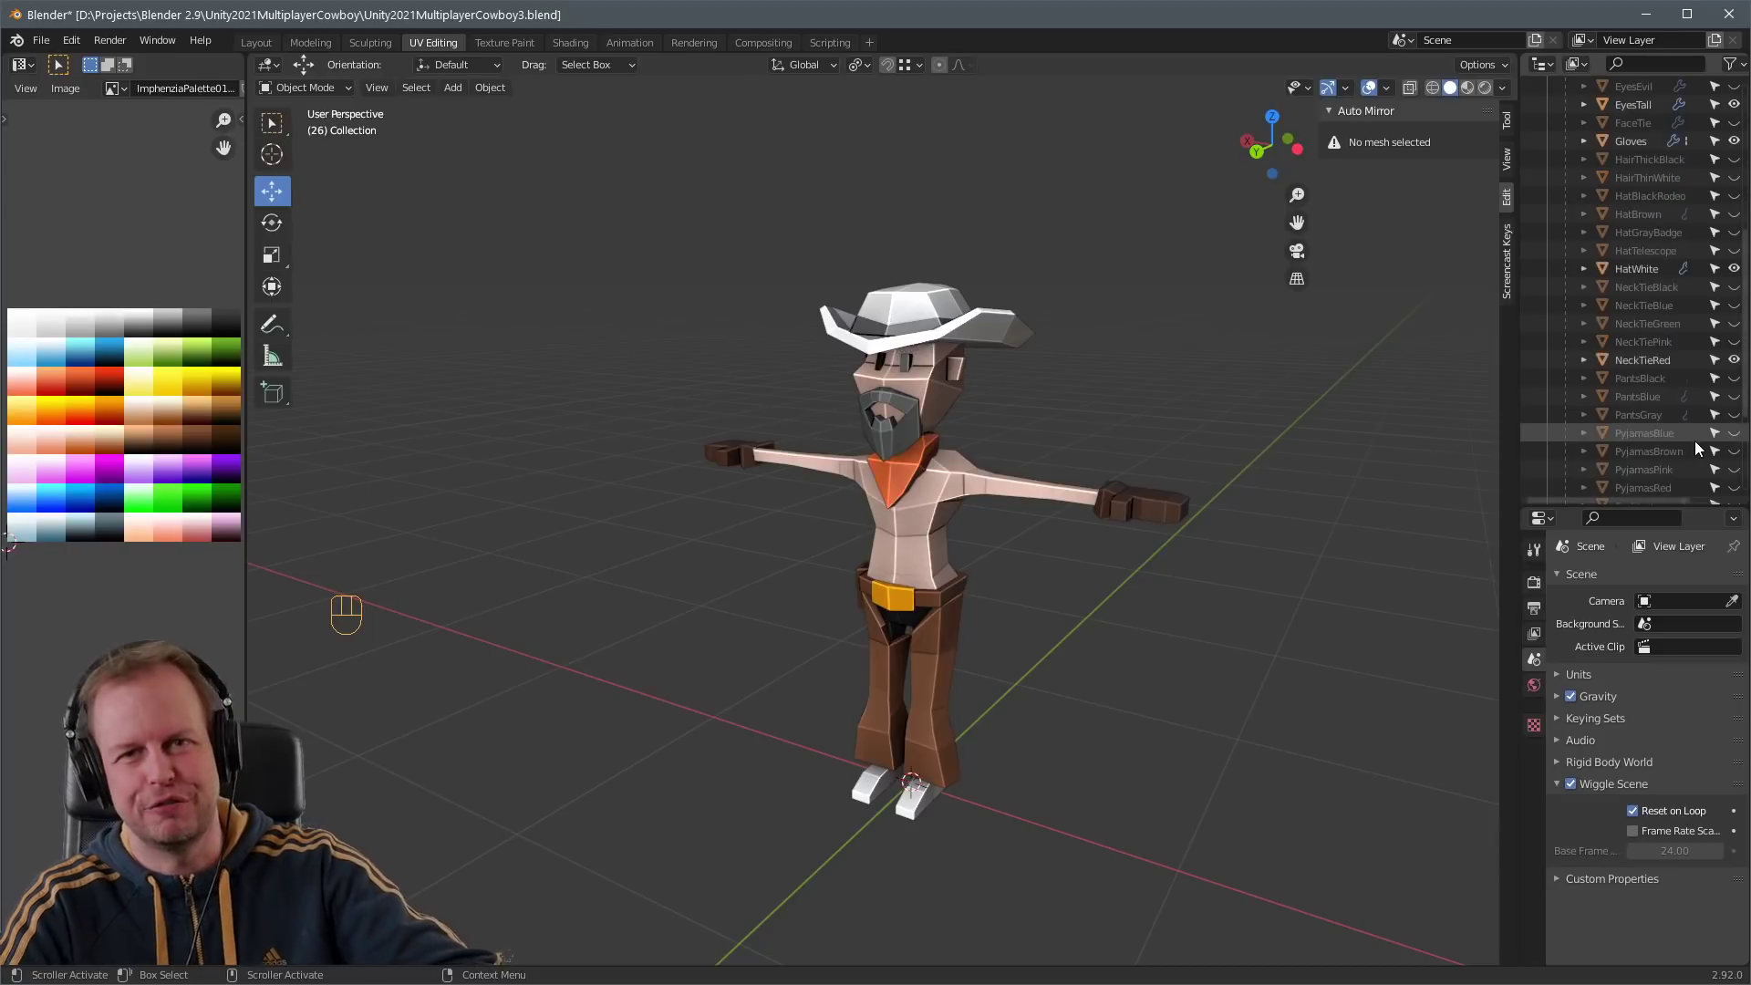
- Show the red T-shirt on the cowboy and inspect the outfit from the front and back
click(1149, 487)
scroll(1149, 483, down, 4)
scroll(1140, 495, up, 4)
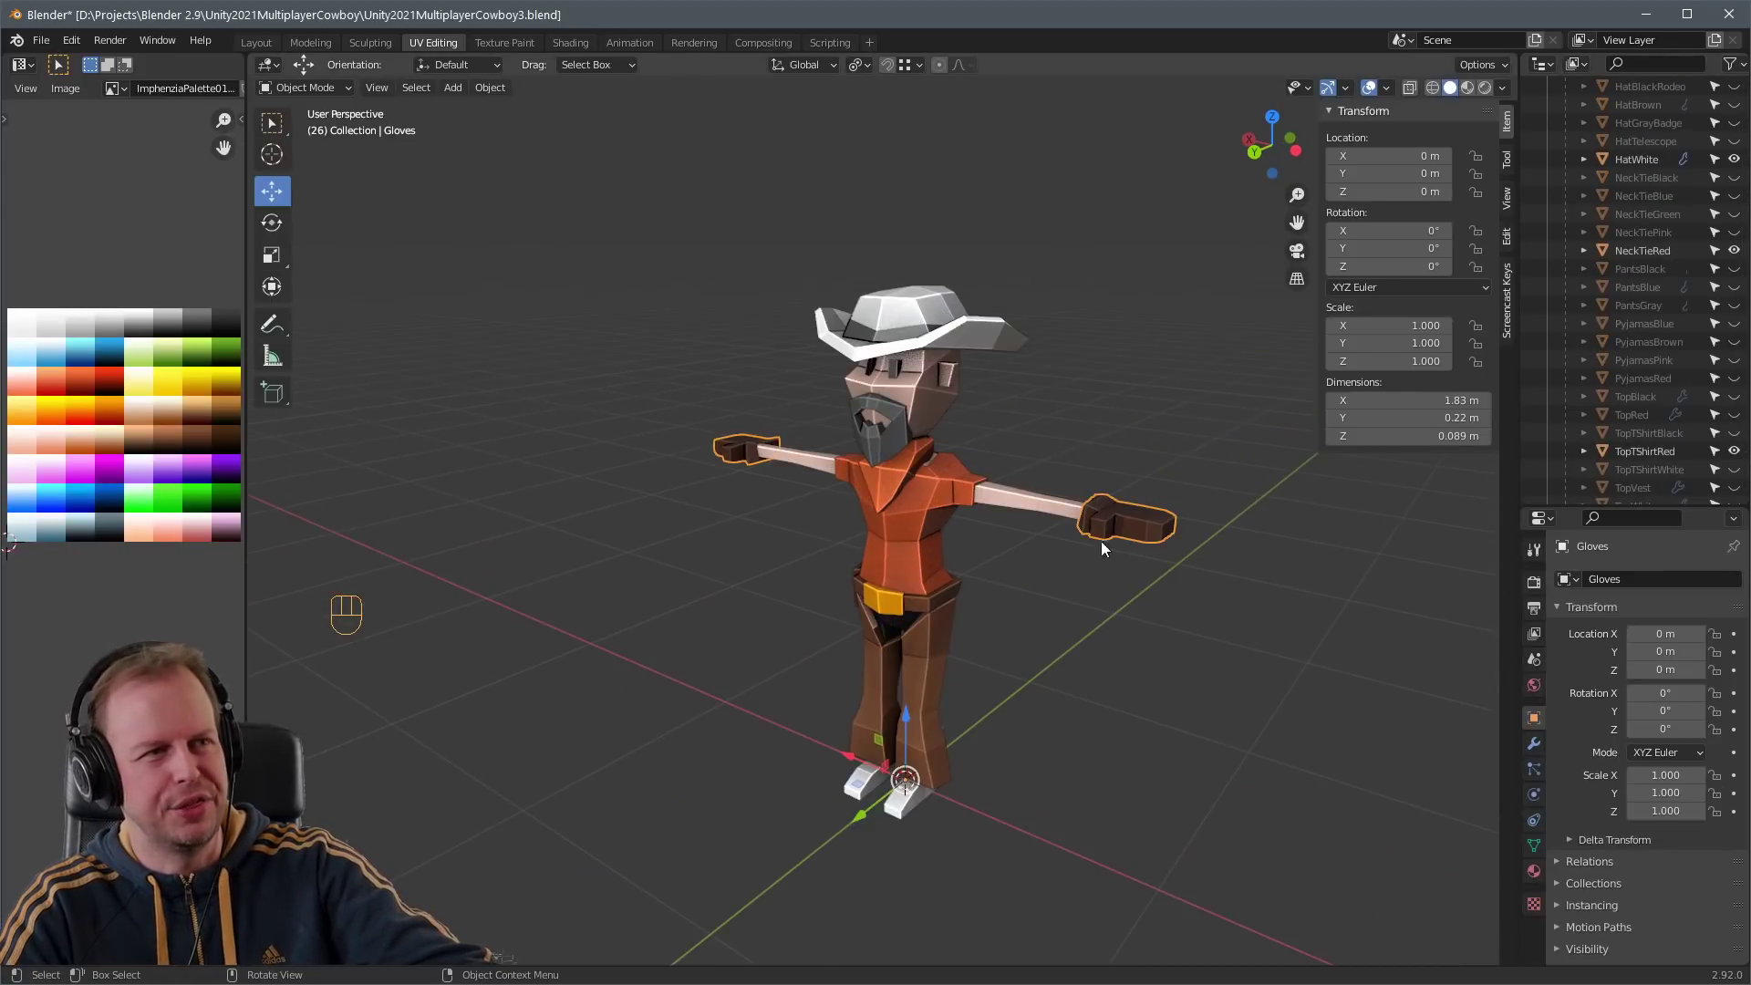
click(1101, 544)
middle_drag(1099, 549, 875, 585)
scroll(1692, 381, down, 2)
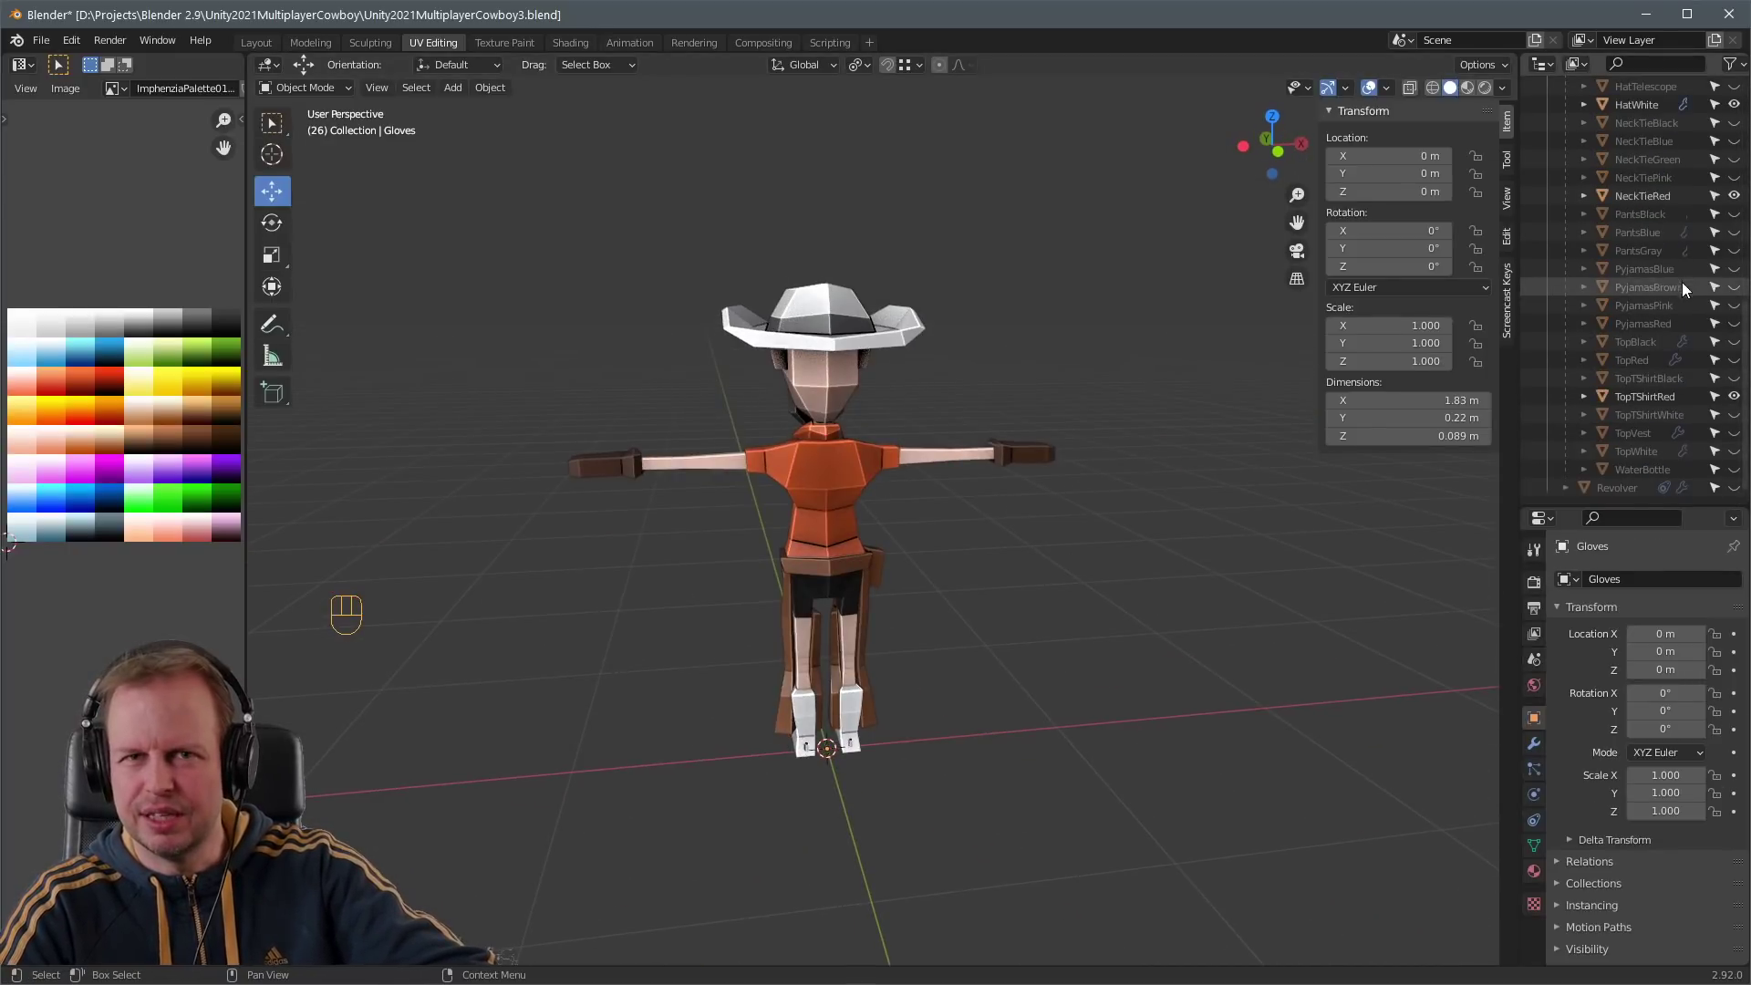
- Try the black and gray pants under the chaps, and leave the blue pants shown
click(1734, 214)
click(1734, 250)
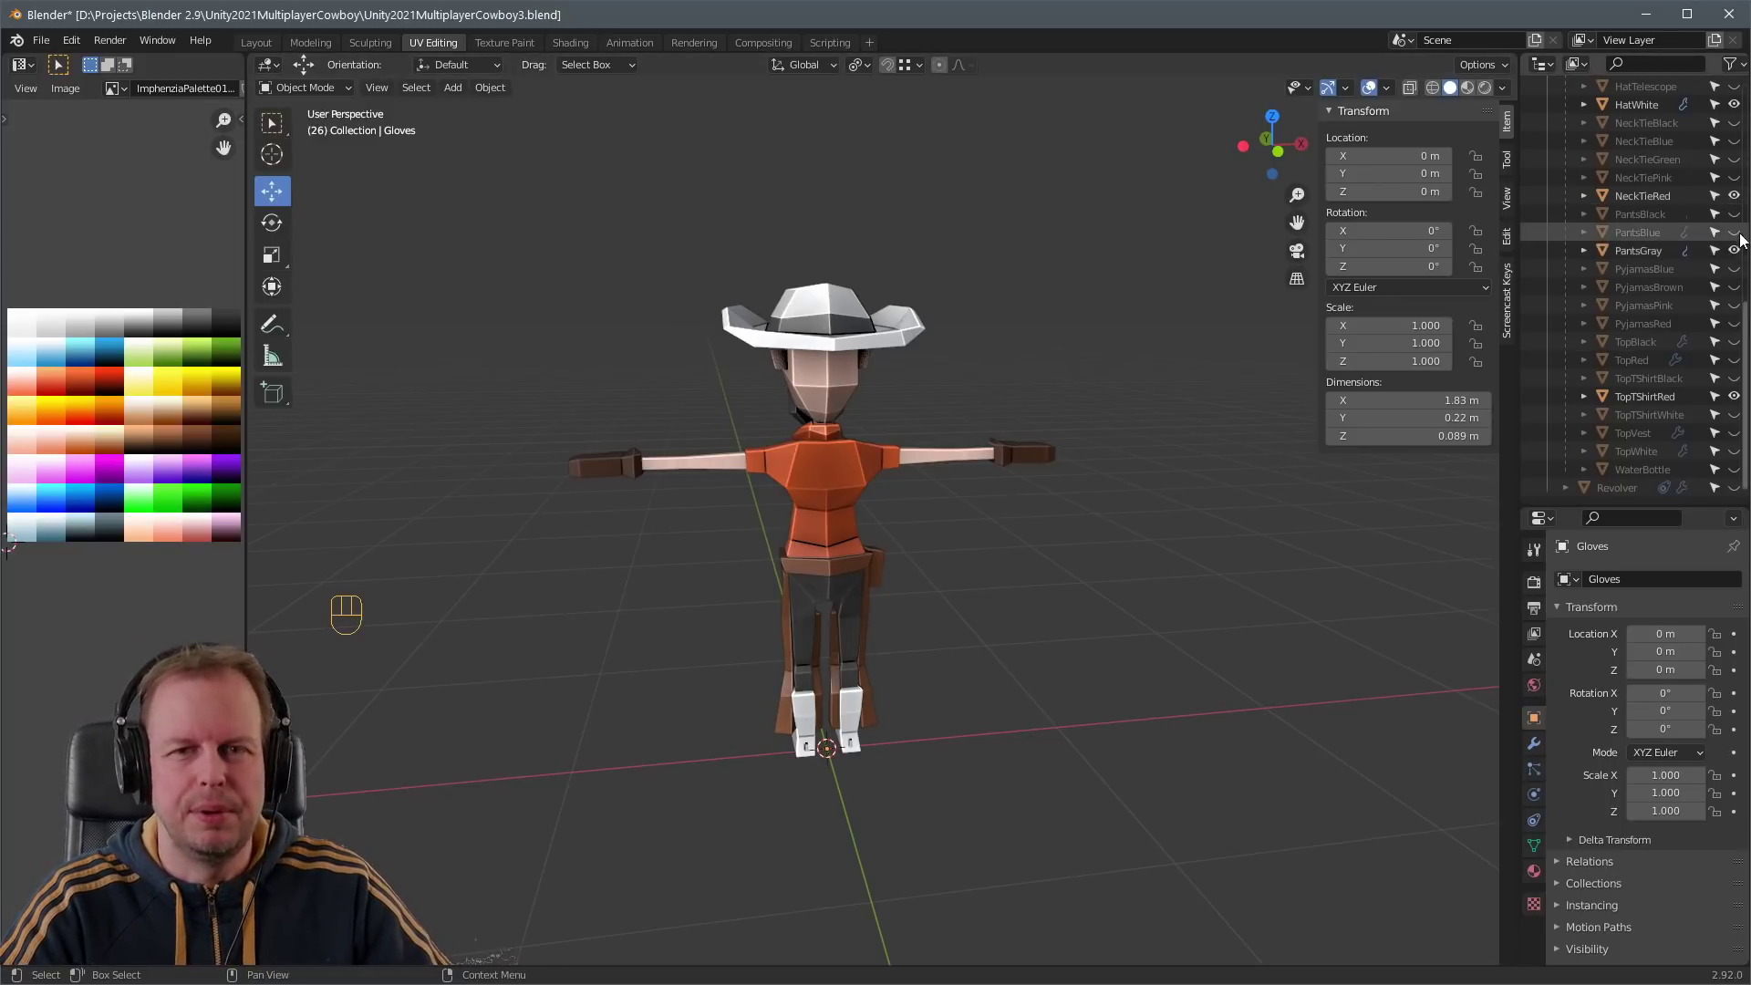
middle_drag(985, 419, 1204, 402)
scroll(1705, 242, up, 5)
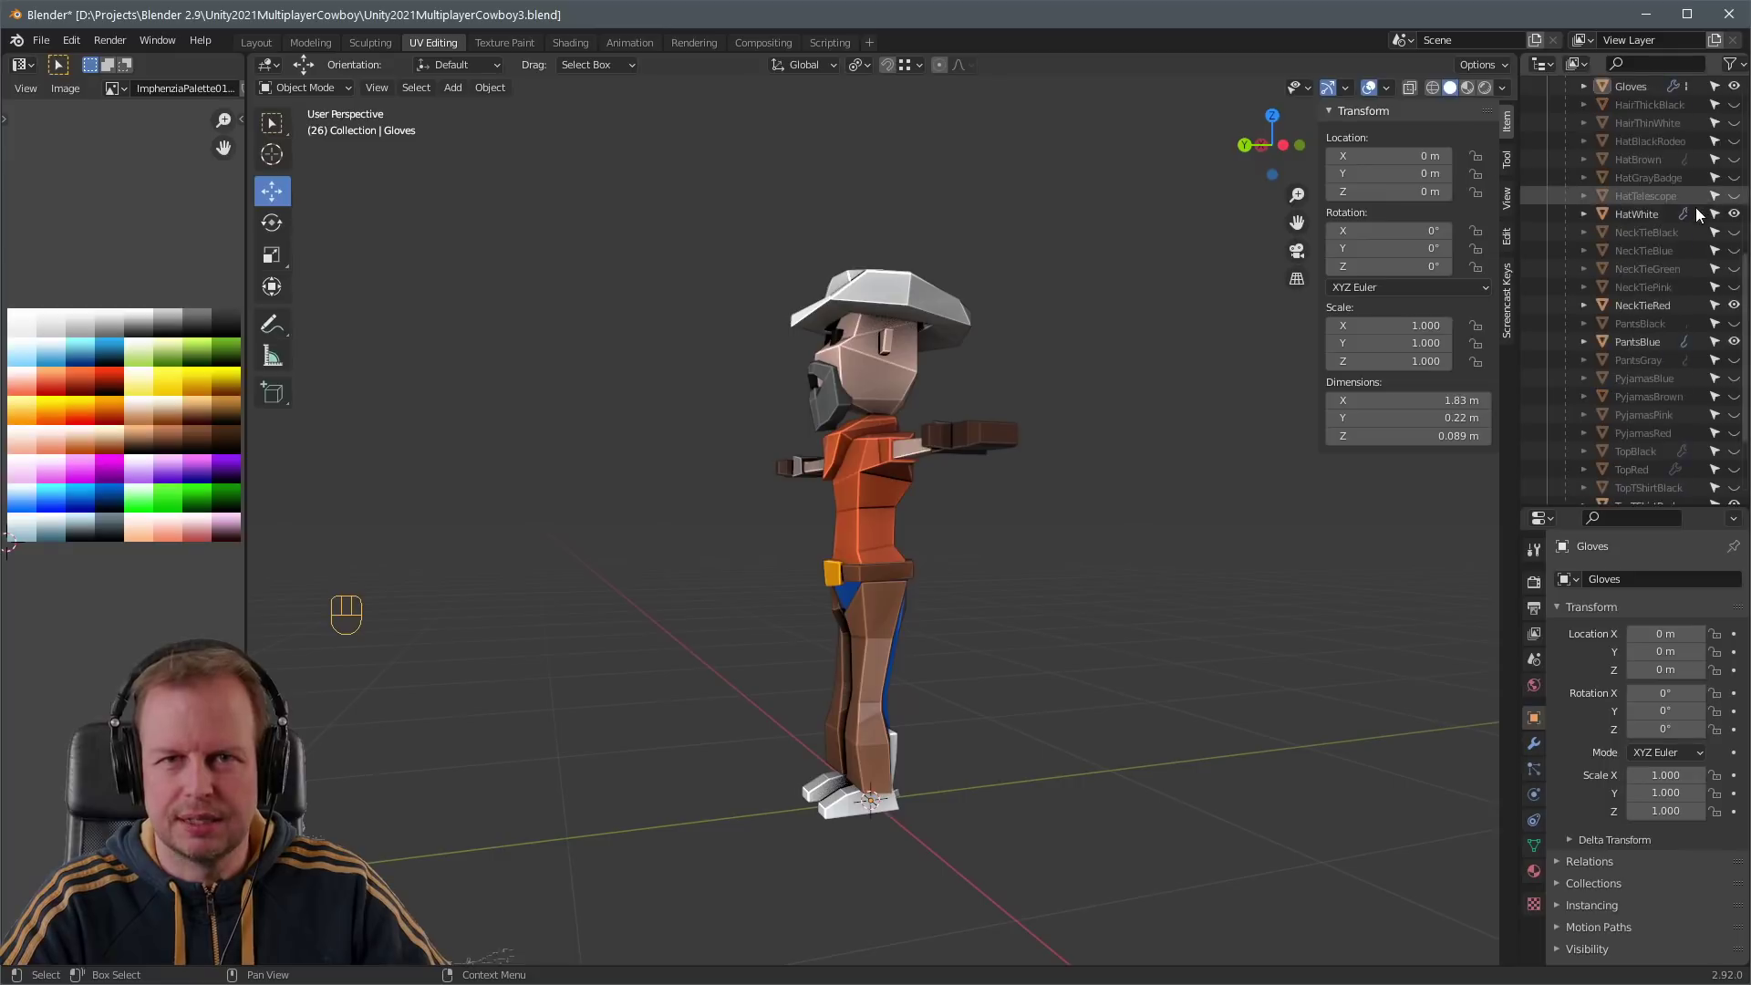
- Rename the Chaps object as ChapsBrown
scroll(1652, 127, up, 3)
double_click(1657, 280)
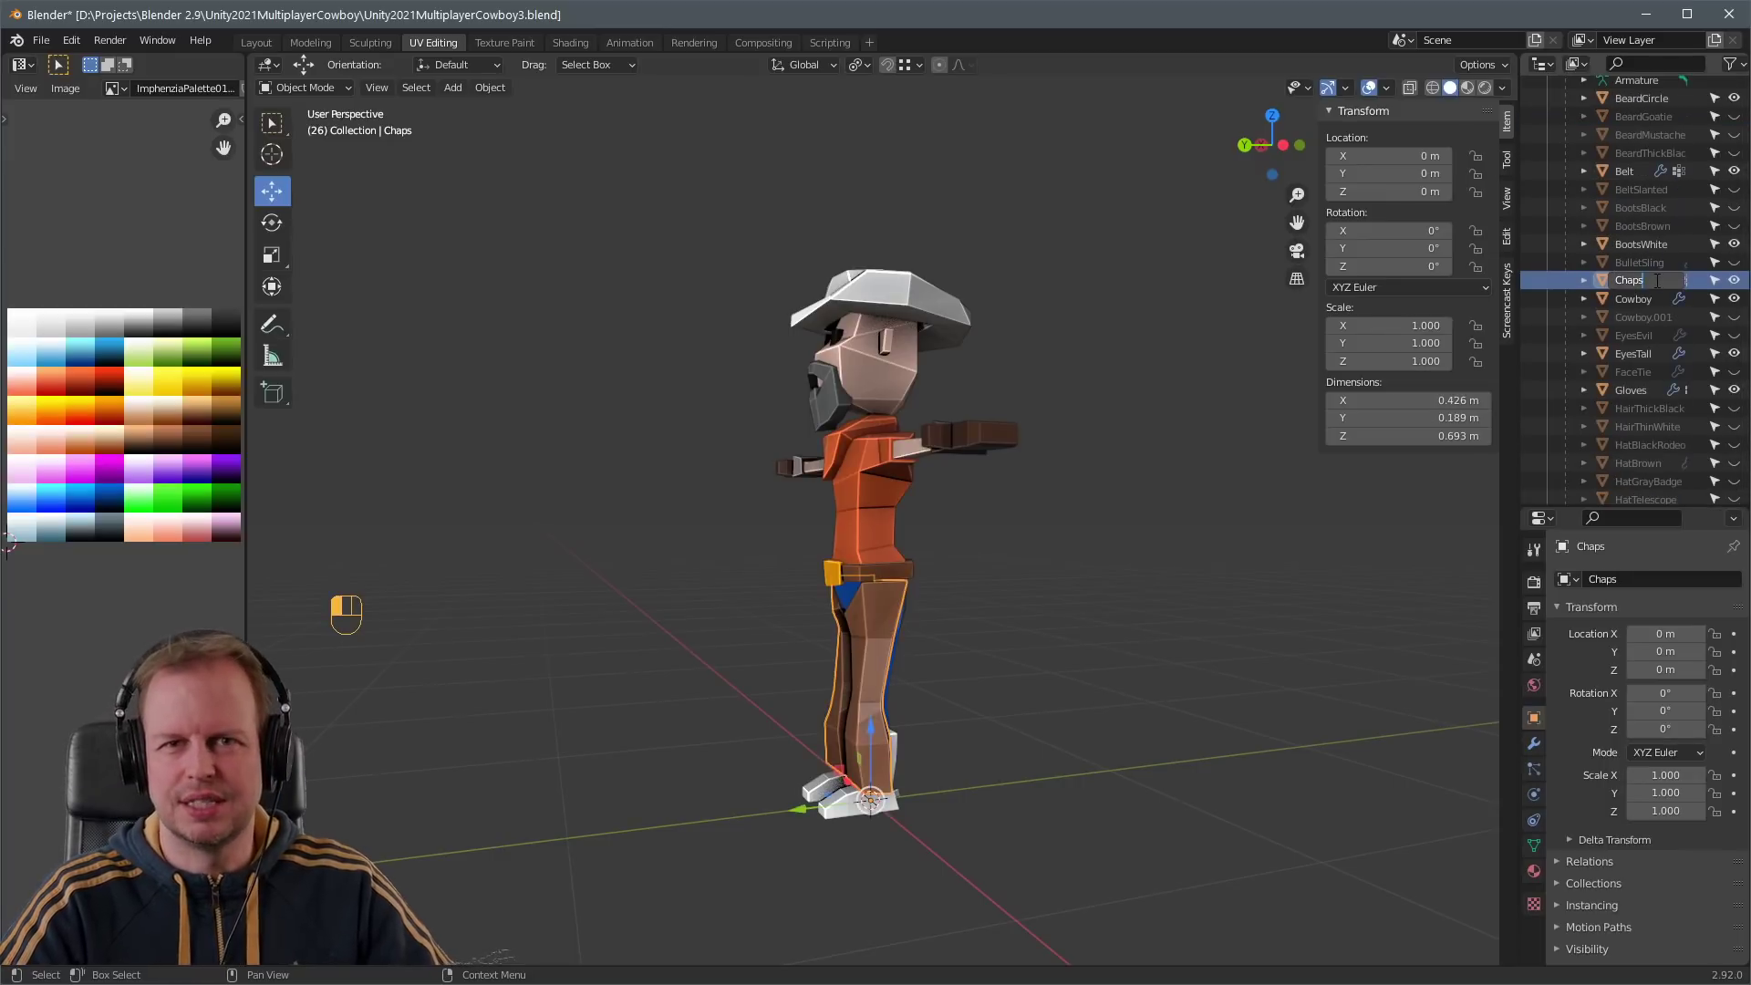
middle_drag(811, 483, 948, 490)
scroll(948, 489, up, 2)
shift+middle_drag(998, 712, 1033, 452)
scroll(1034, 451, up, 3)
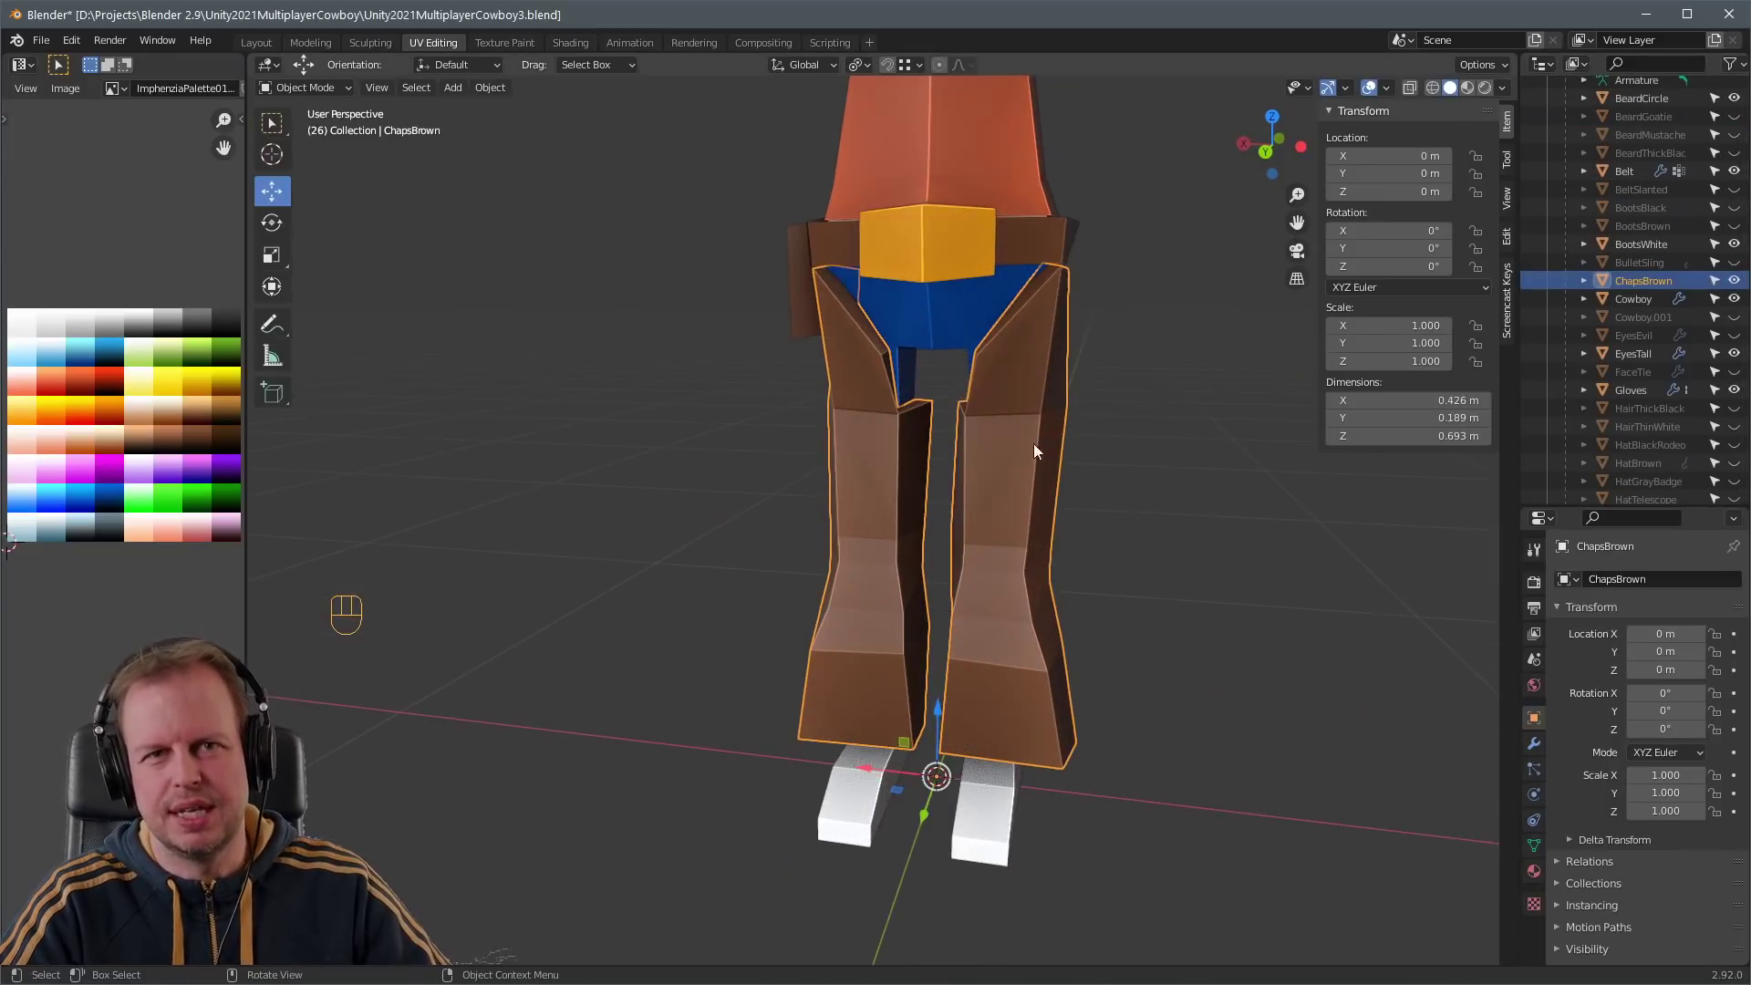
- Duplicate the brown chaps in place, hide the original, and recolour the whole copy to black by moving its UVs on the palette
key(Tab)
key(Tab)
key(shift+d)
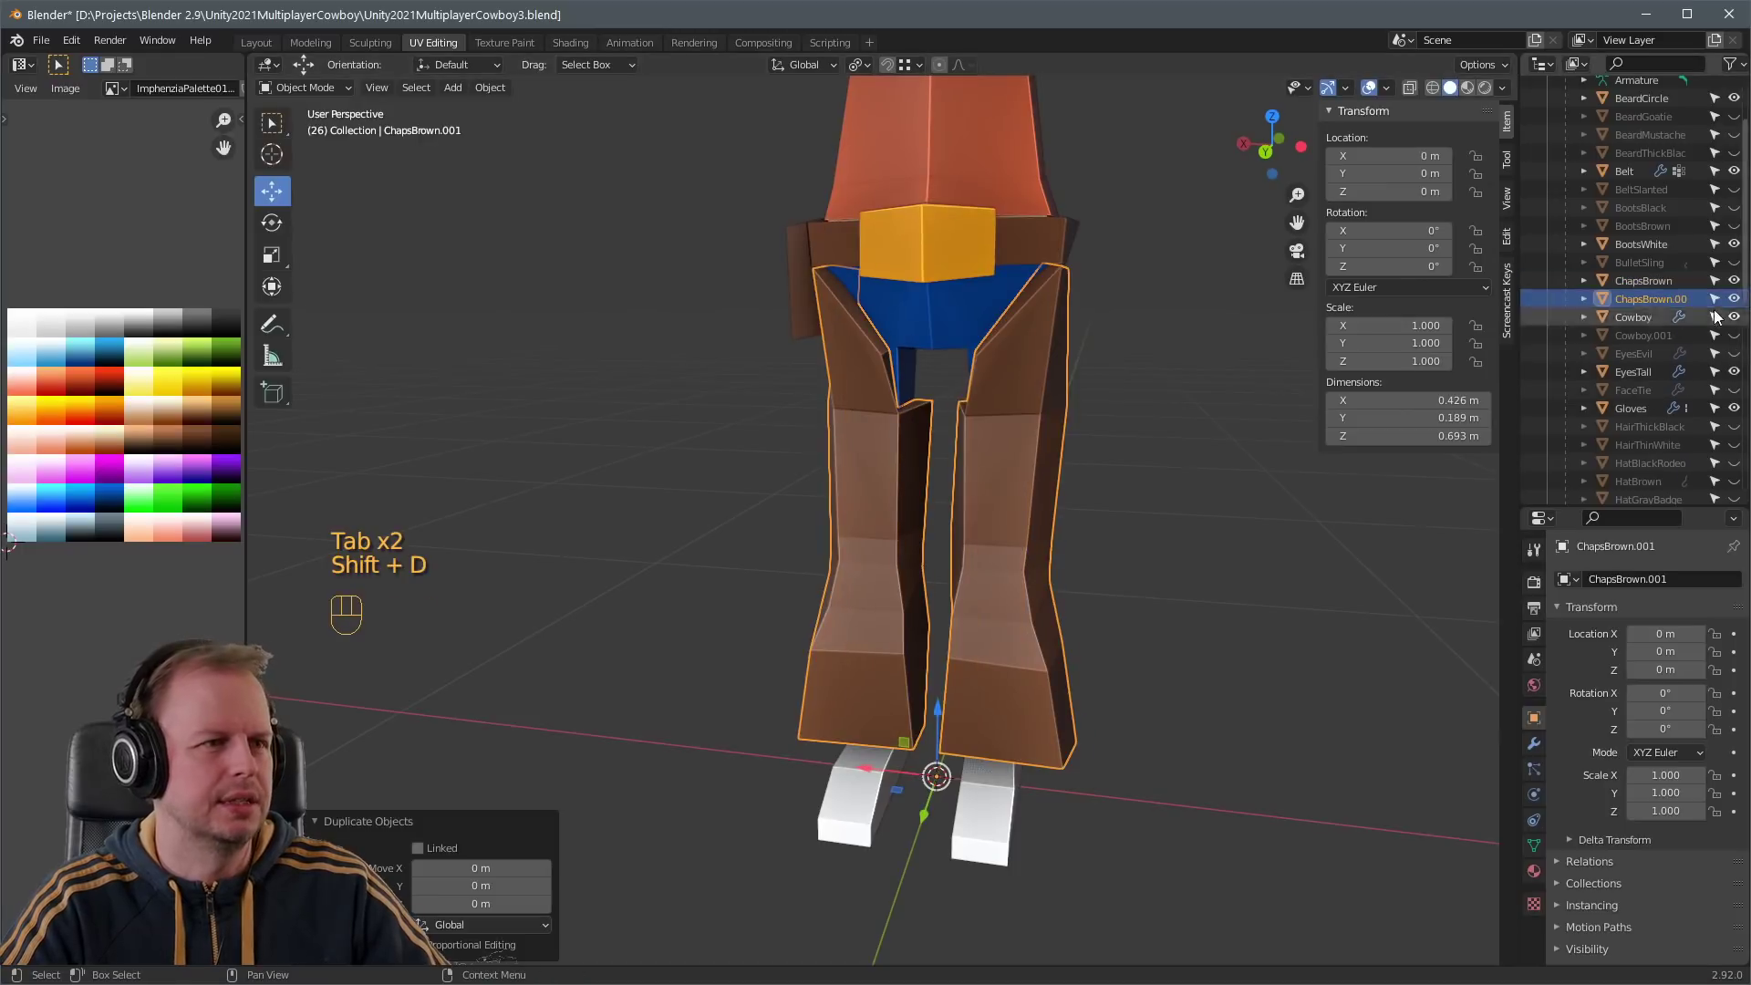
key(Tab)
key(a)
key(g)
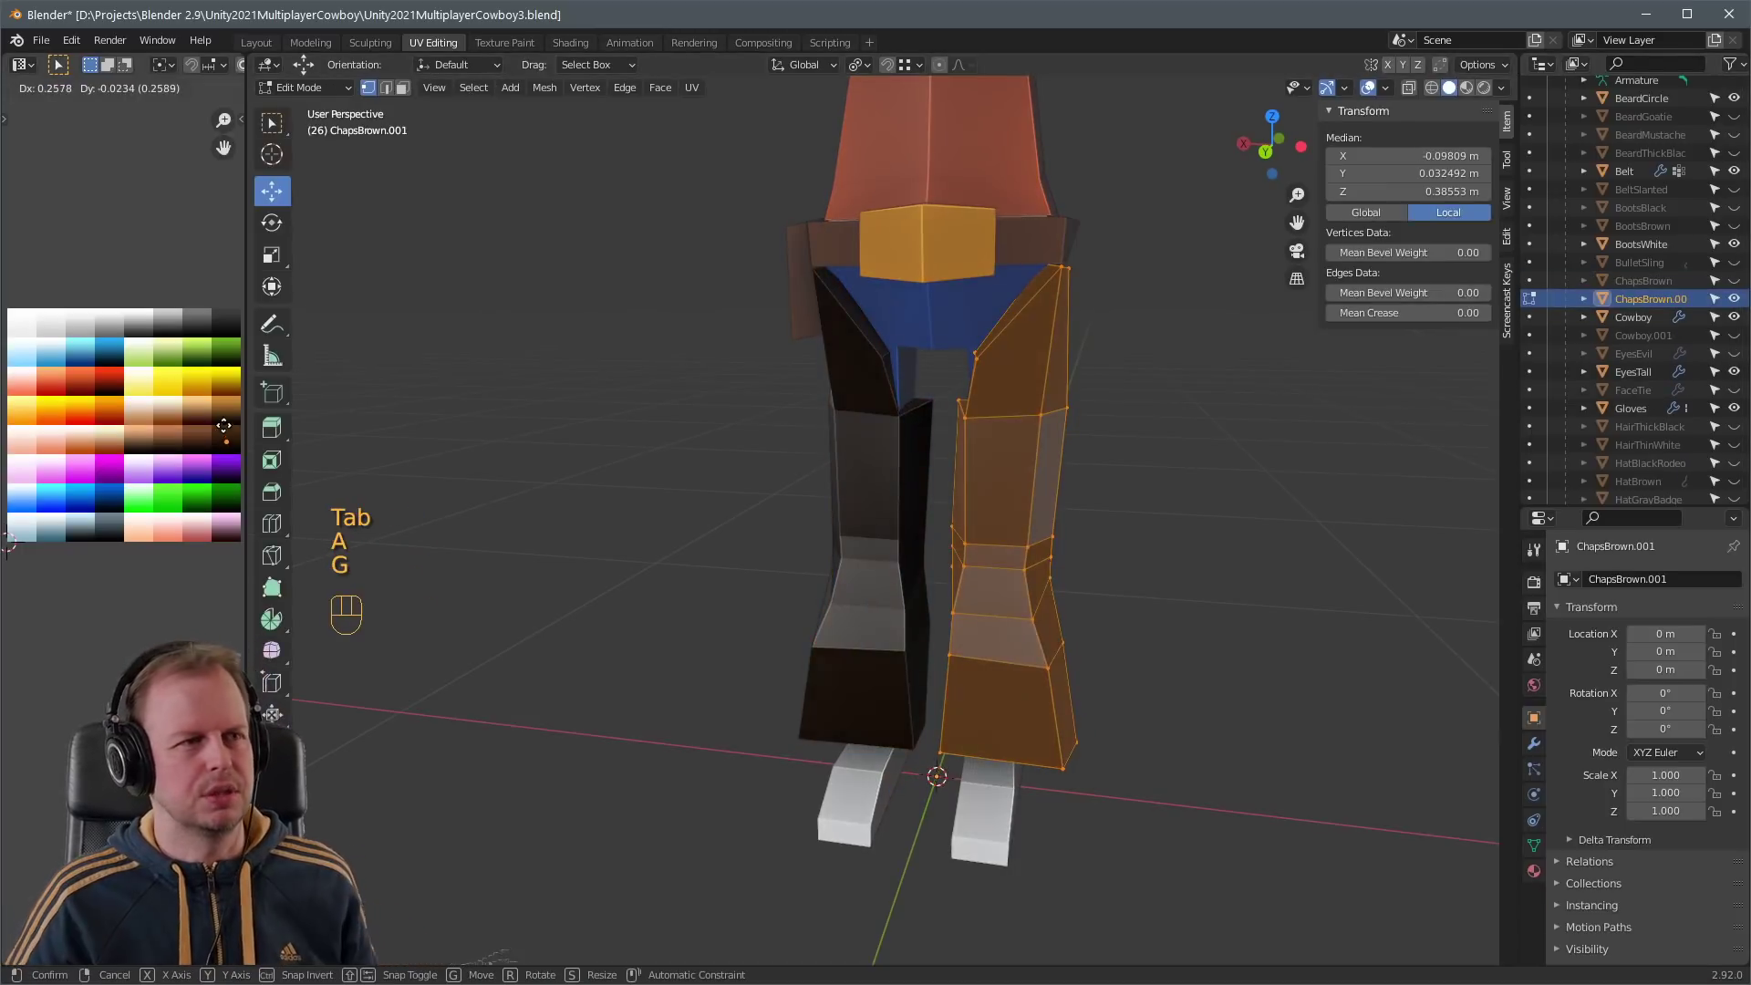
key(2)
middle_drag(1089, 737, 1126, 690)
click(1004, 736)
key(g)
right_click(1001, 692)
- Widen the knee of the black chaps by moving its inner and outer edges slightly outward
key(3)
middle_drag(1028, 582, 1098, 547)
key(2)
click(969, 544)
key(g)
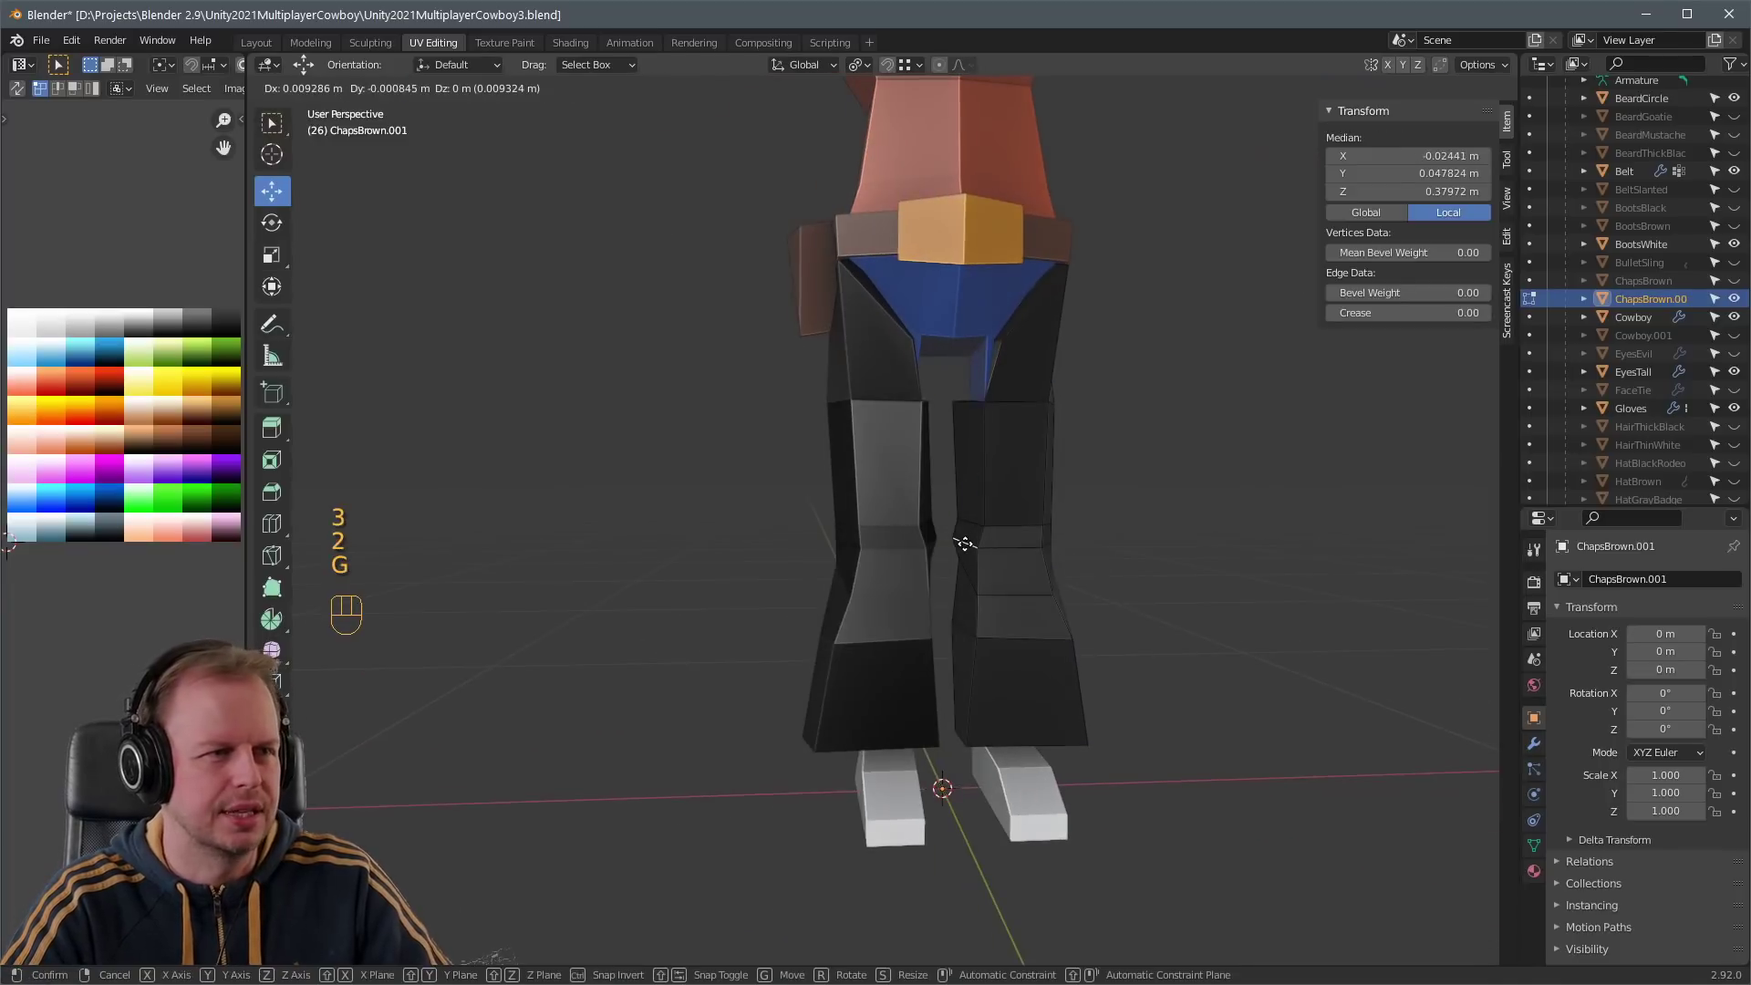
click(962, 543)
click(1054, 544)
key(g)
click(1063, 545)
- Nudge single vertices on the outer and inner sides of the black chaps' knee slightly outward
key(1)
key(g)
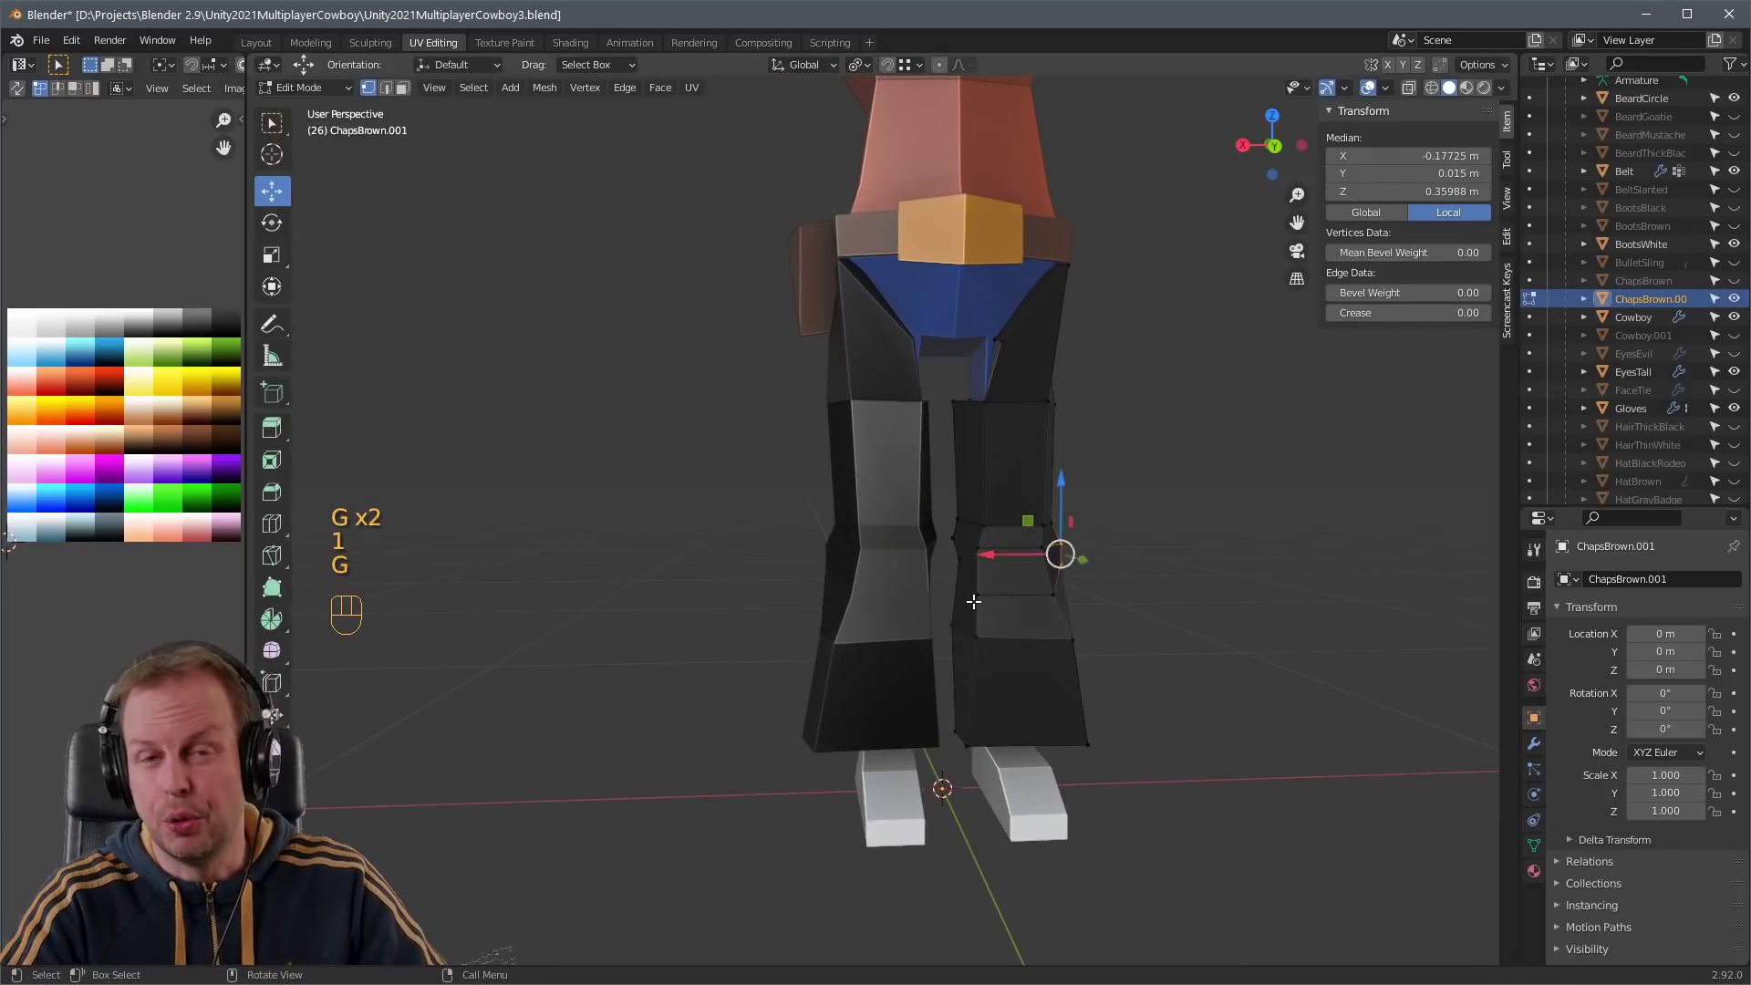
click(976, 598)
key(g)
click(968, 602)
- Adjust the vertices around the black chaps' thigh just above the knee, moving the outer ones slightly outward, and leave Edit Mode
click(1051, 407)
key(g)
click(1058, 411)
click(1049, 400)
key(g)
click(1055, 403)
middle_drag(1055, 403, 1121, 420)
click(1004, 403)
key(g)
middle_drag(1008, 414, 907, 420)
click(1023, 433)
key(g)
click(1042, 430)
key(Tab)
scroll(1123, 617, down, 7)
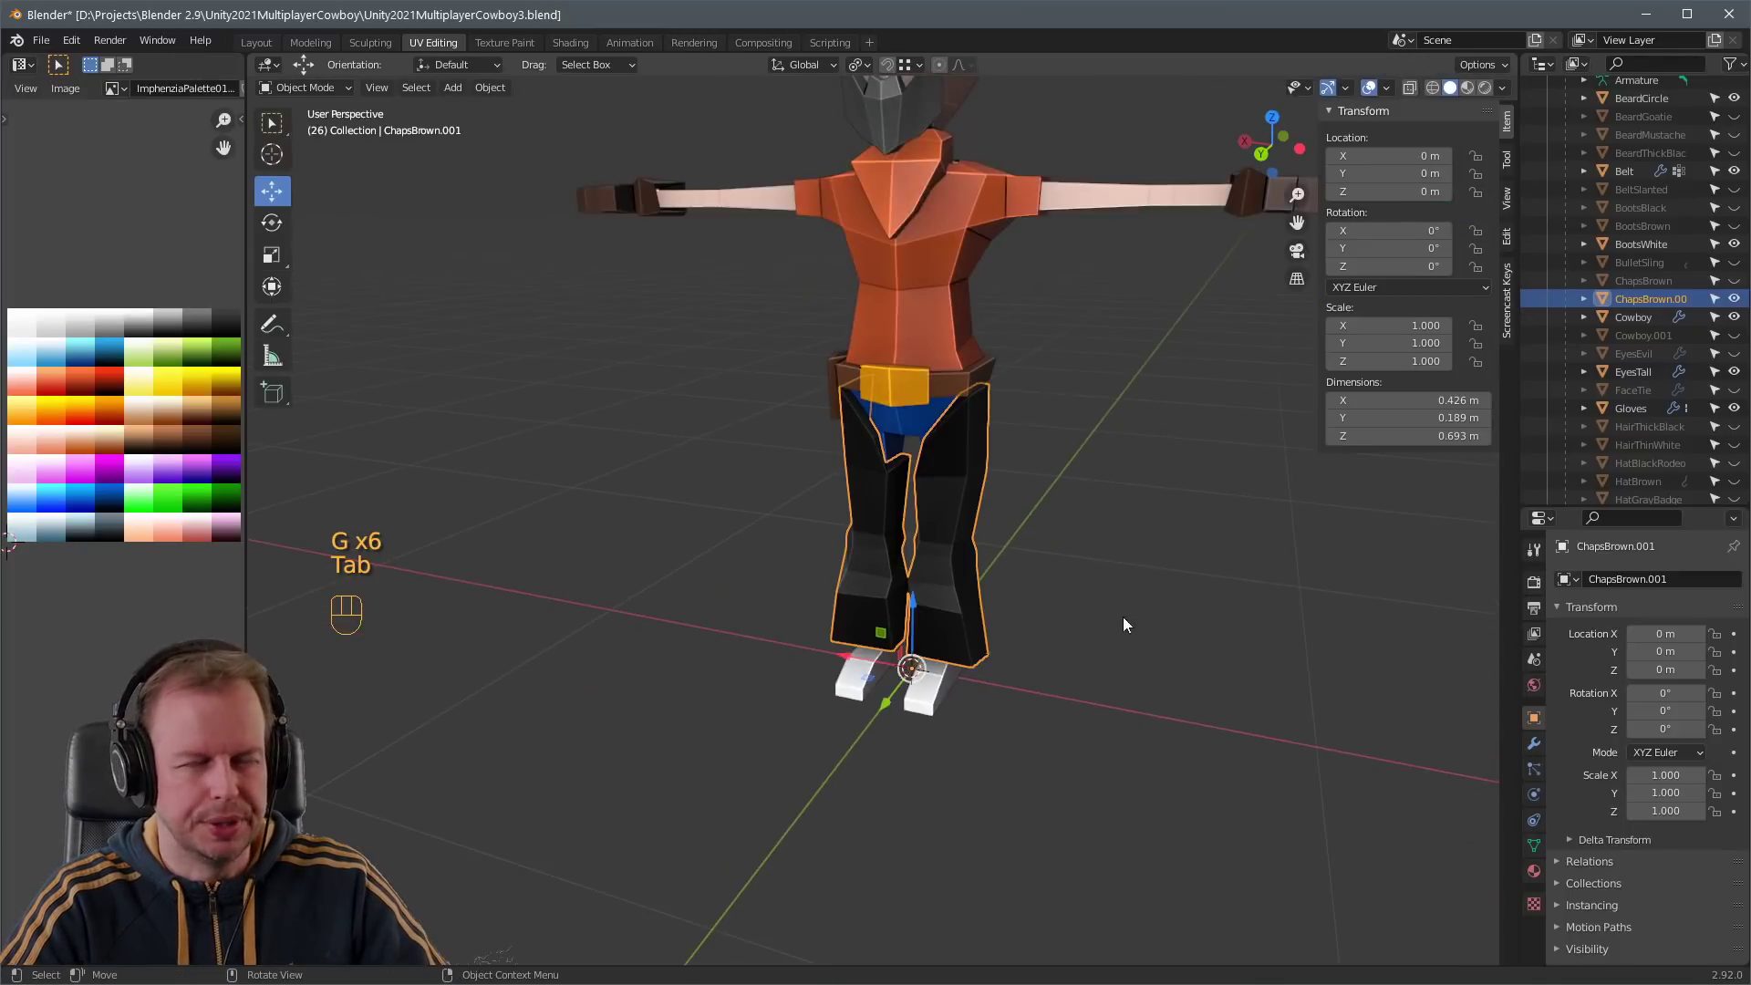
- Reposition the outer hip edge of the black chaps below the belt in two small moves
scroll(1090, 591, up, 6)
key(Tab)
key(Tab)
key(Tab)
key(2)
key(g)
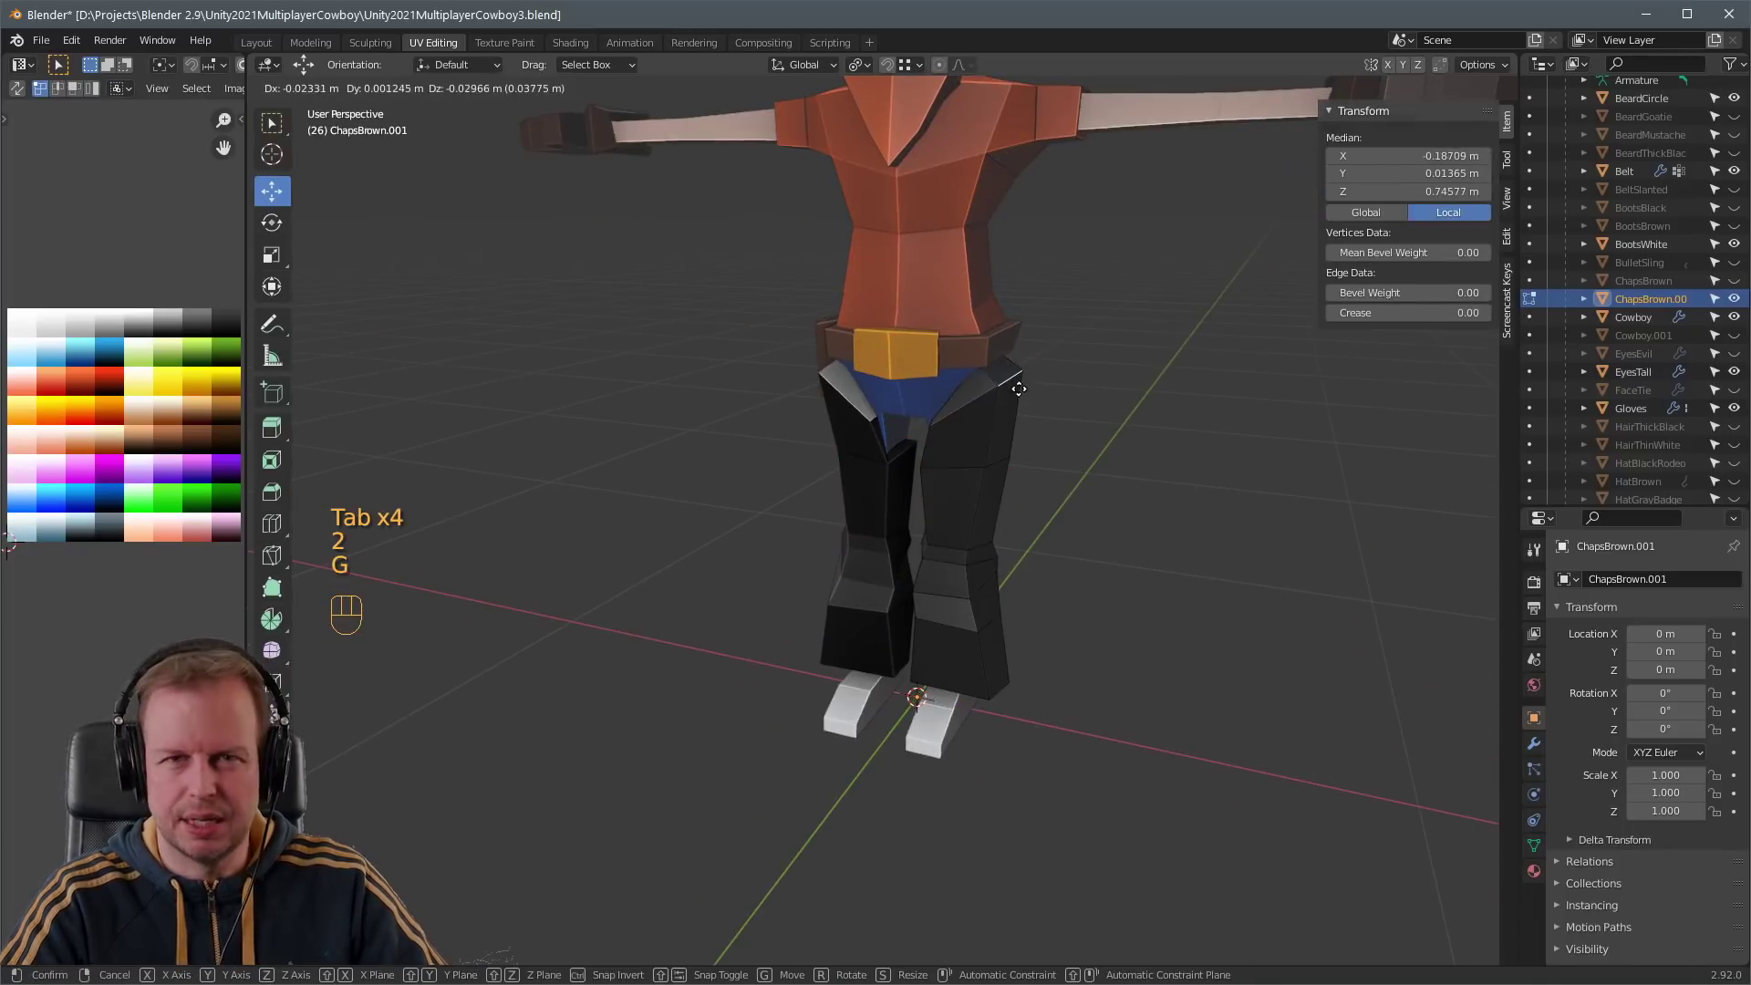
click(1012, 381)
scroll(1091, 446, down, 4)
key(g)
click(1130, 412)
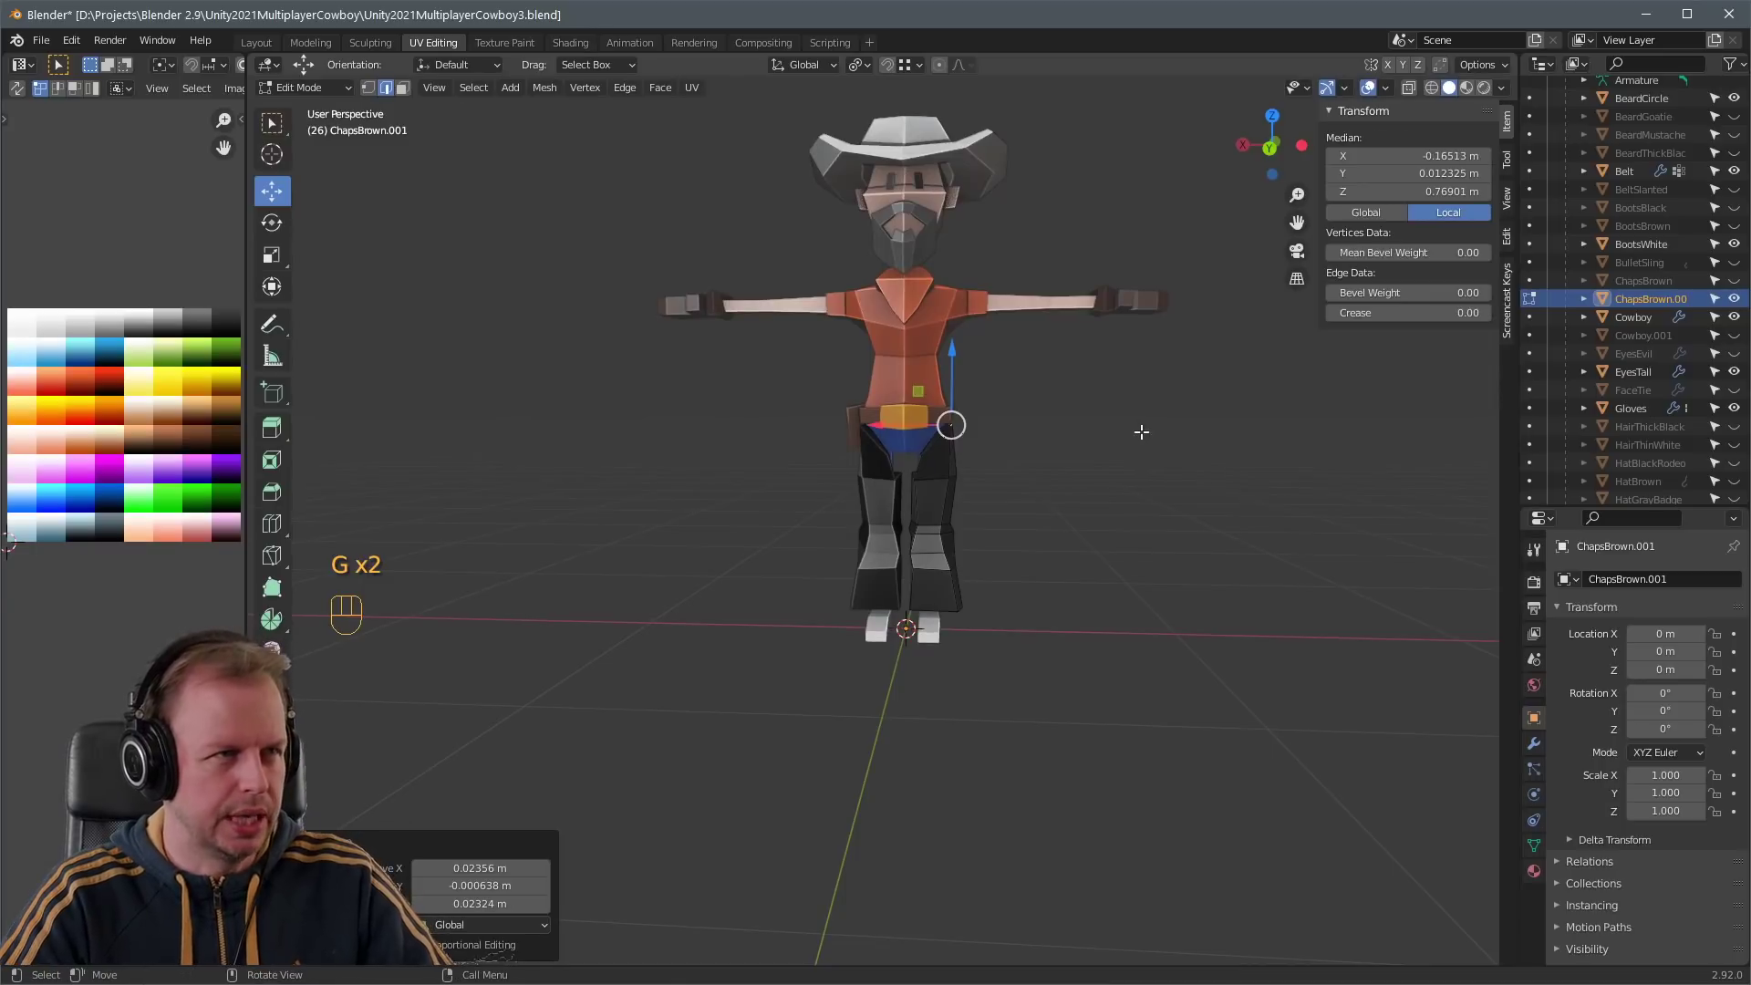
- Leave Edit Mode and rename the black chaps as ChapsBlack
key(Tab)
middle_drag(1141, 431, 1107, 495)
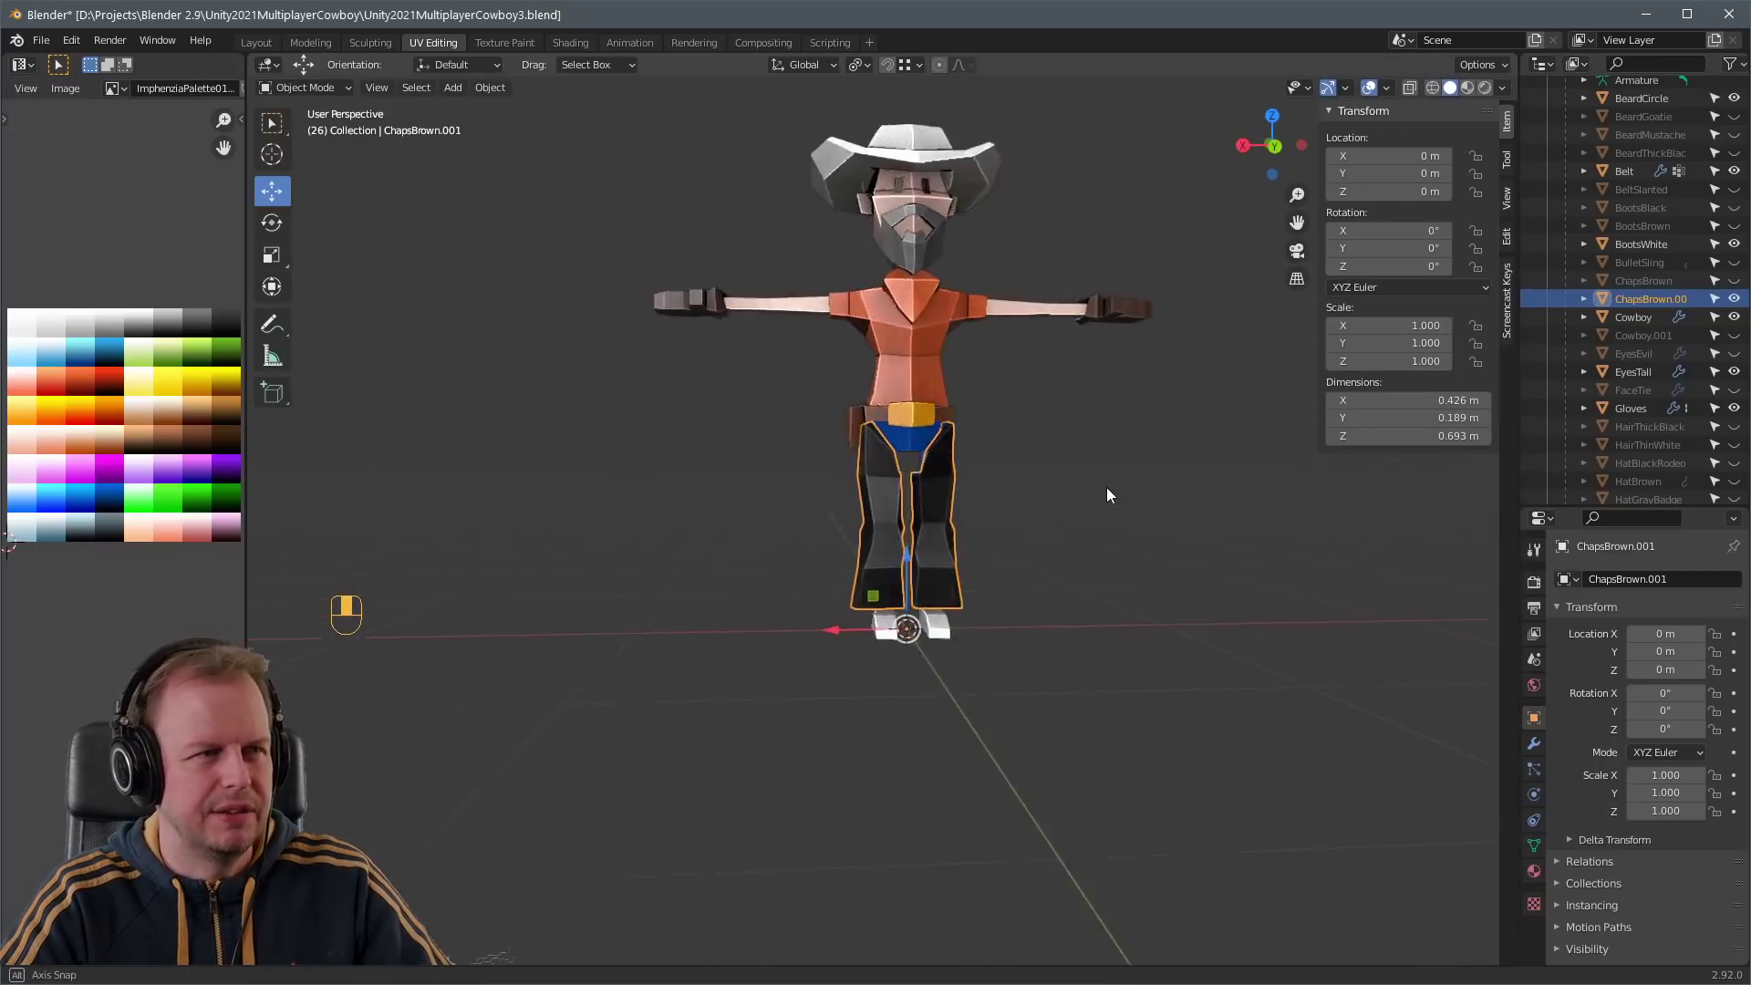
scroll(1107, 496, down, 3)
scroll(1044, 594, up, 3)
scroll(1646, 292, down, 1)
double_click(1646, 280)
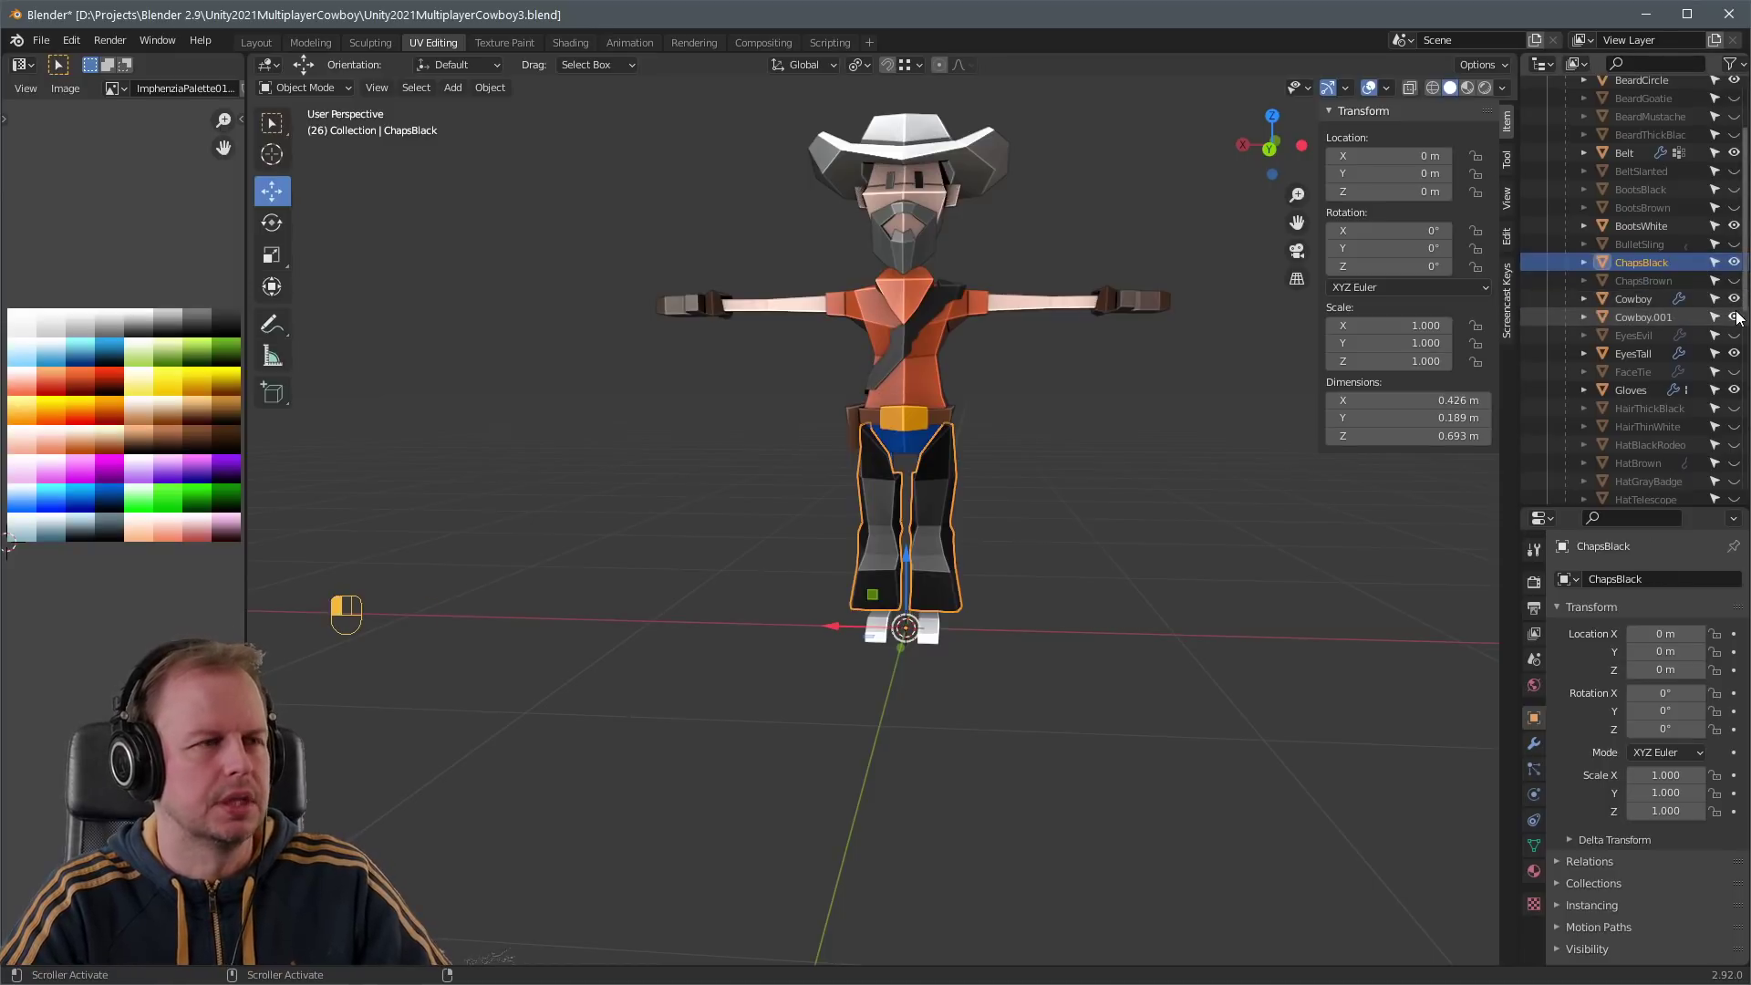
- Delete the leftover Cowboy.001 object
click(1643, 316)
scroll(952, 352, up, 3)
middle_drag(993, 327, 1048, 326)
key(Delete)
- Dress the cowboy in the gray pants, vest and slanted belt, hiding the red T-shirt, black chaps and straight belt
scroll(1048, 326, down, 2)
scroll(1632, 407, down, 2)
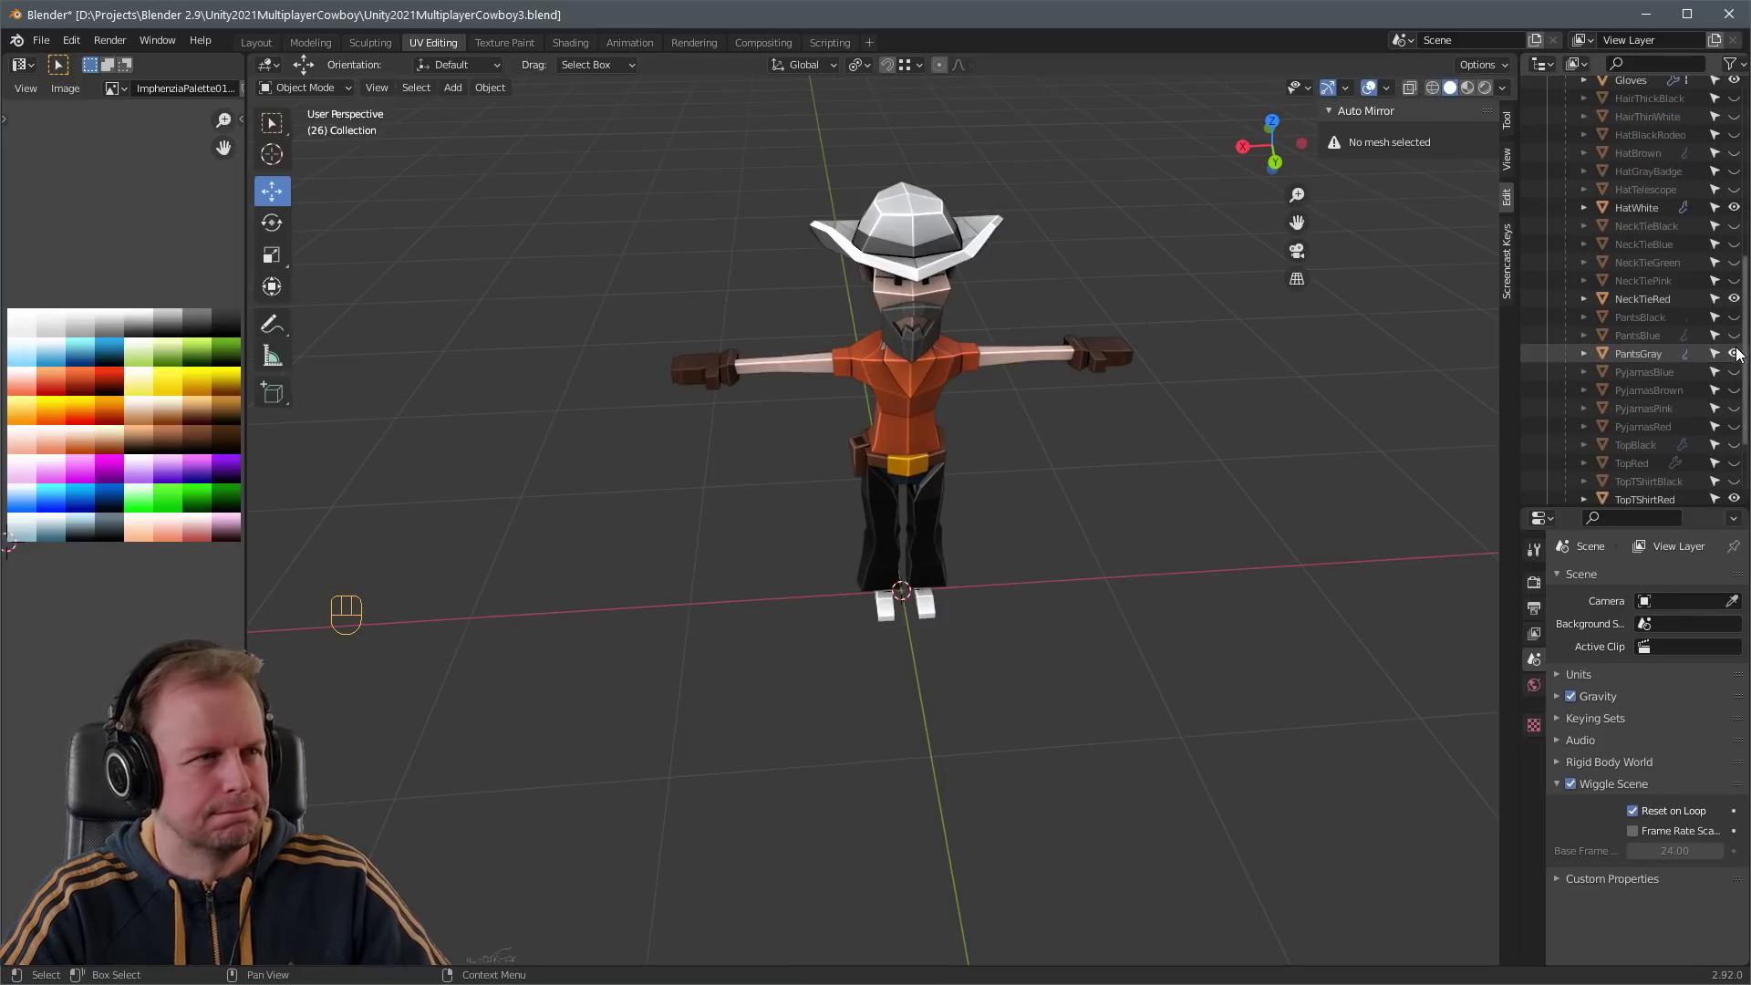
scroll(1735, 364, down, 3)
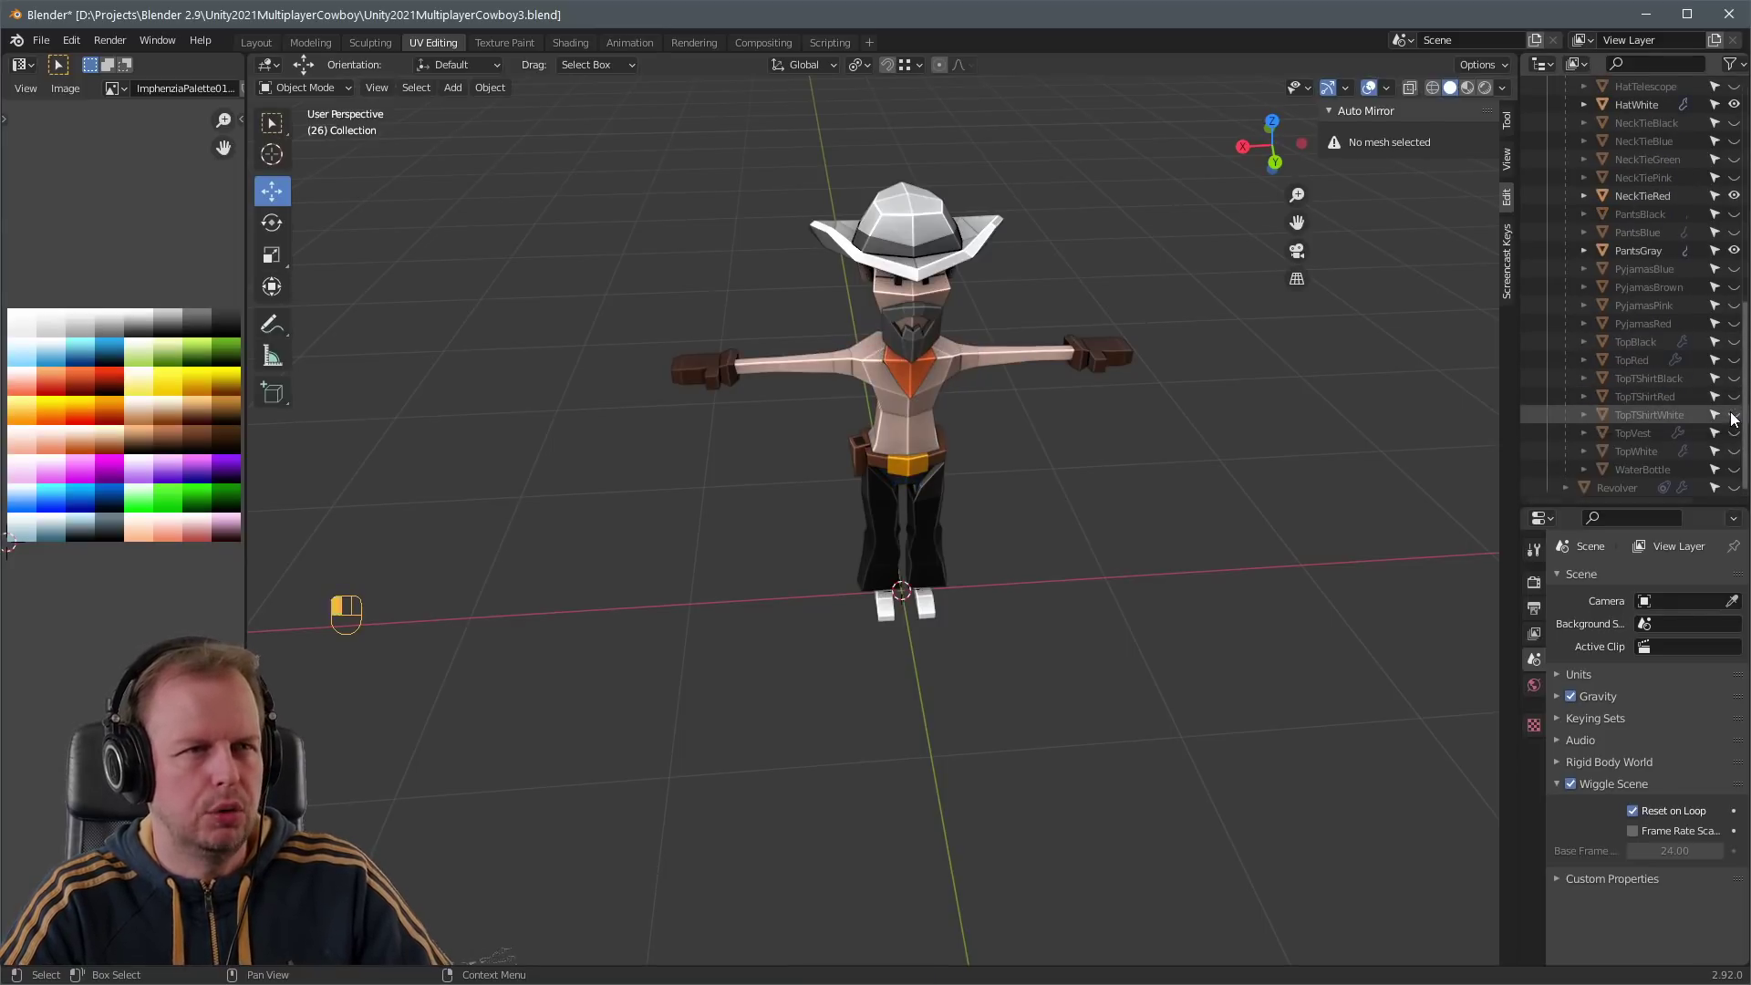
middle_drag(985, 371, 1356, 450)
scroll(1698, 223, up, 8)
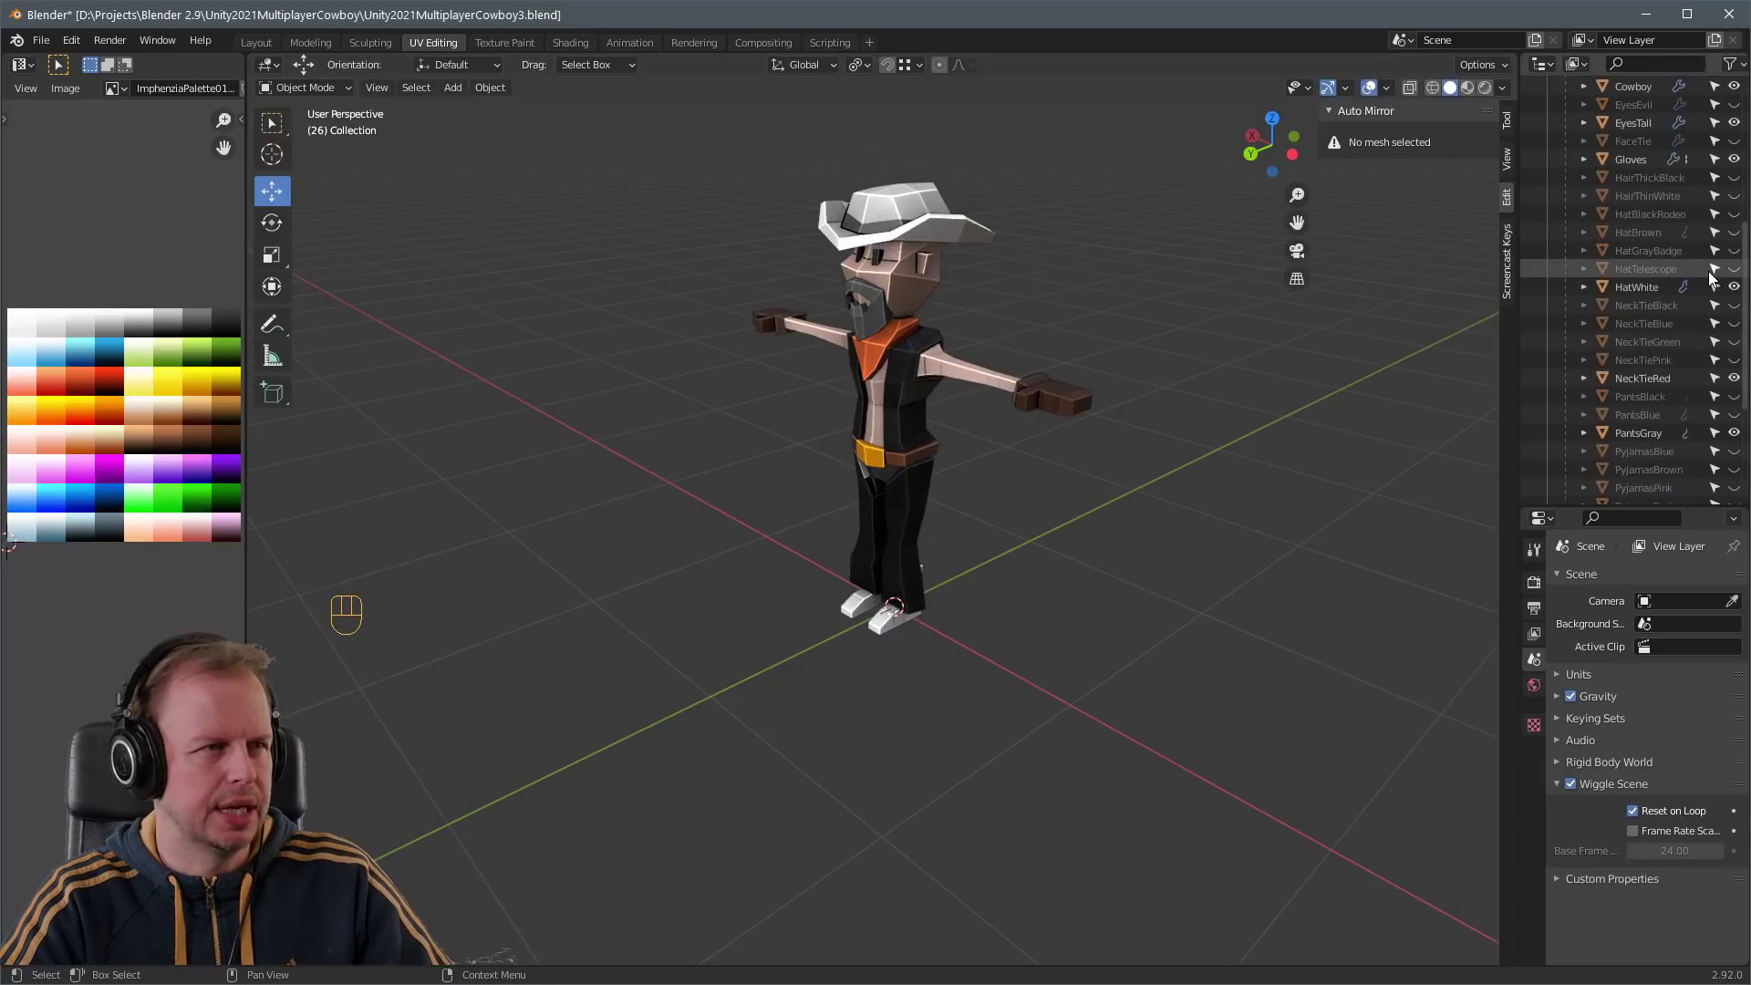
middle_drag(1085, 436, 1095, 512)
scroll(1118, 438, up, 1)
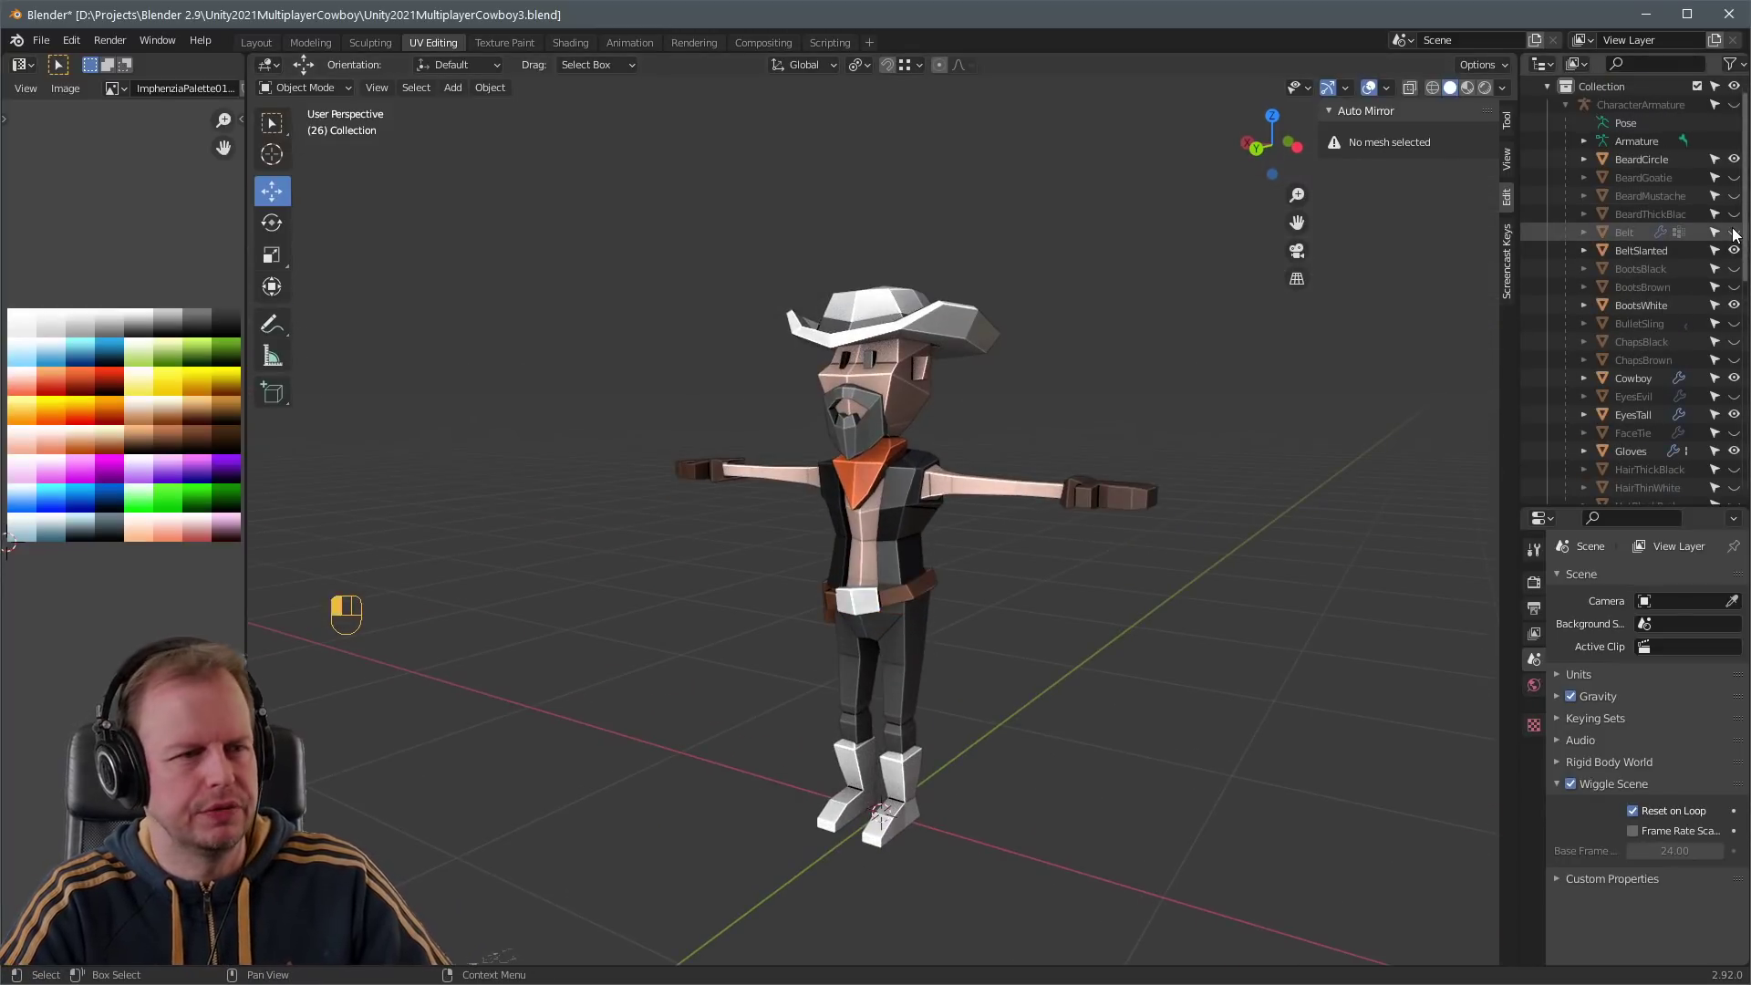
- Duplicate the slanted belt in place, hide the original, and rename the copy as BeltBlack
click(1650, 249)
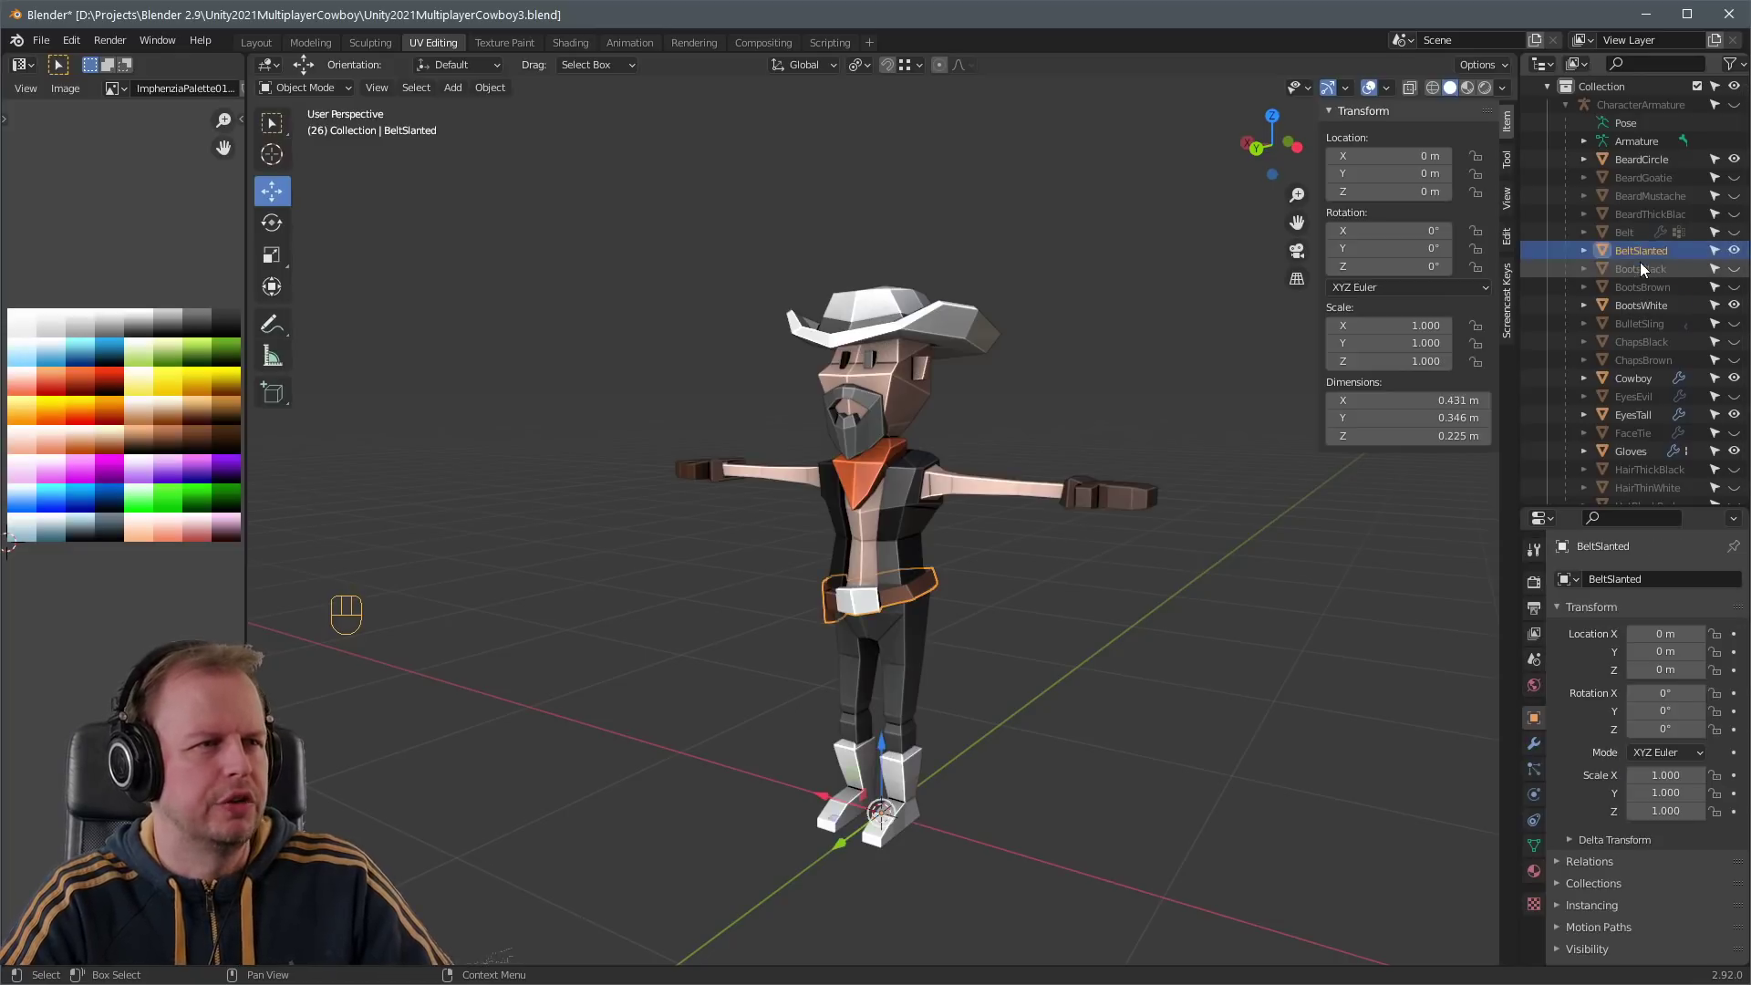
key(KP_Decimal)
click(1090, 430)
middle_drag(1081, 418, 1048, 467)
scroll(1085, 437, down, 2)
click(1054, 473)
key(shift+d)
right_click(1091, 447)
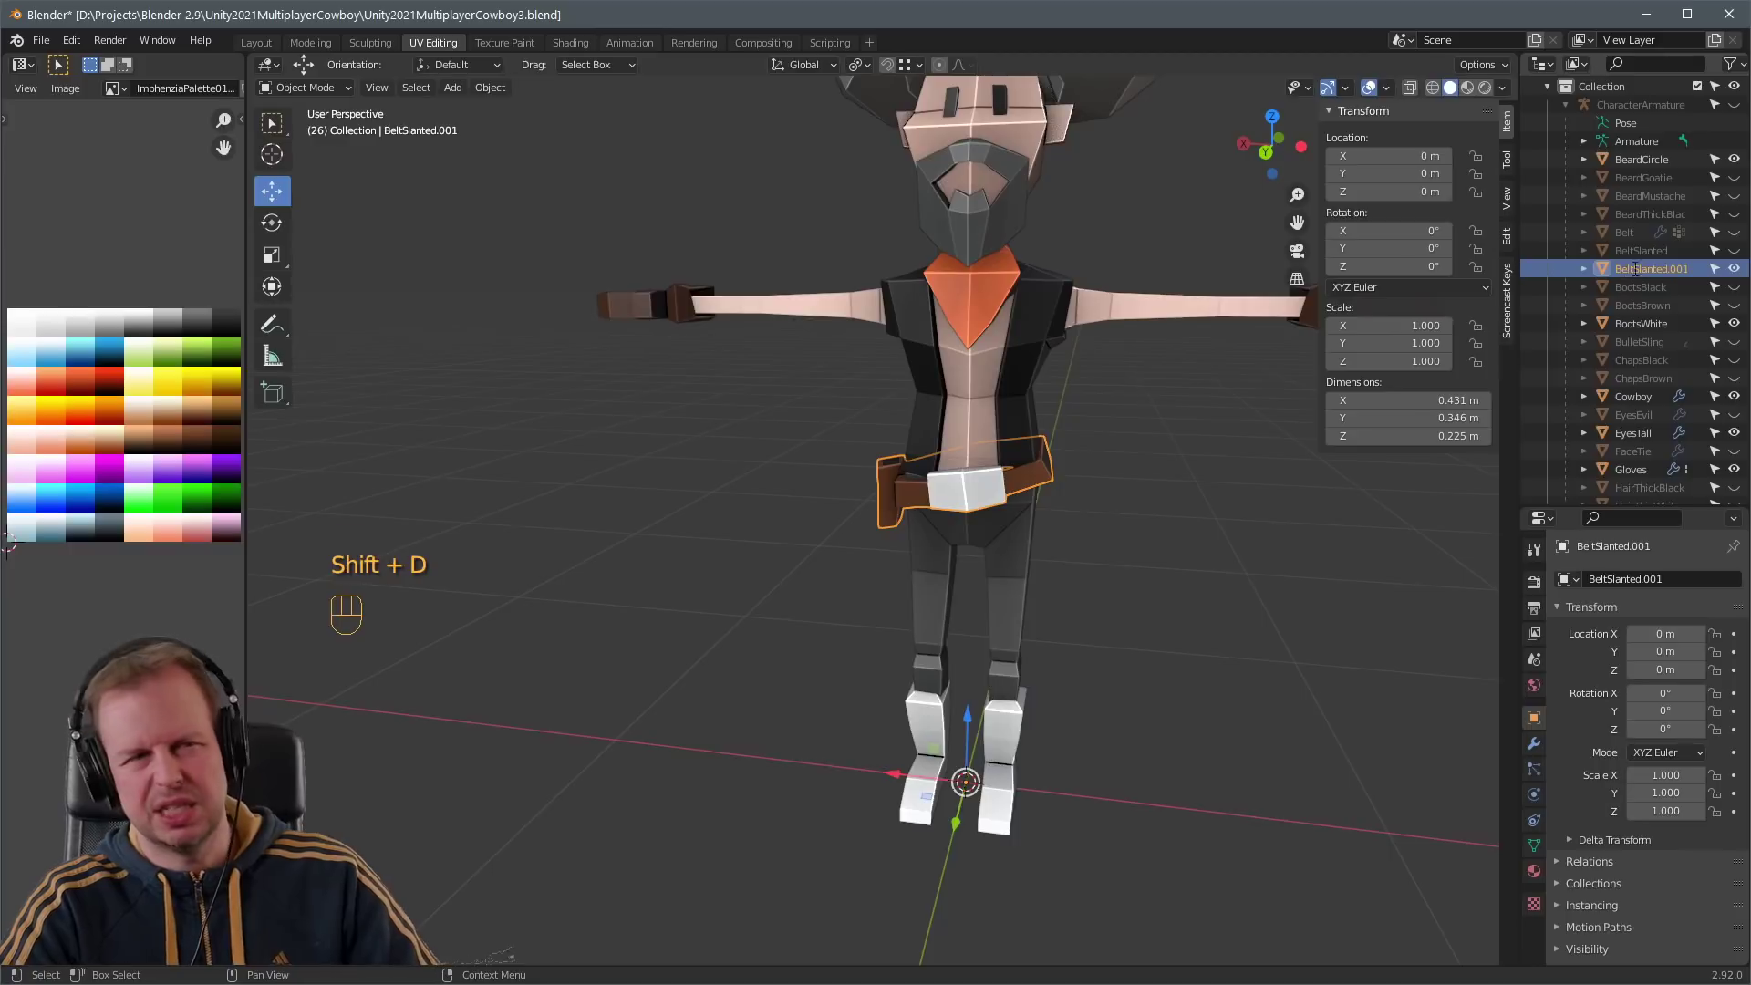
key(F2)
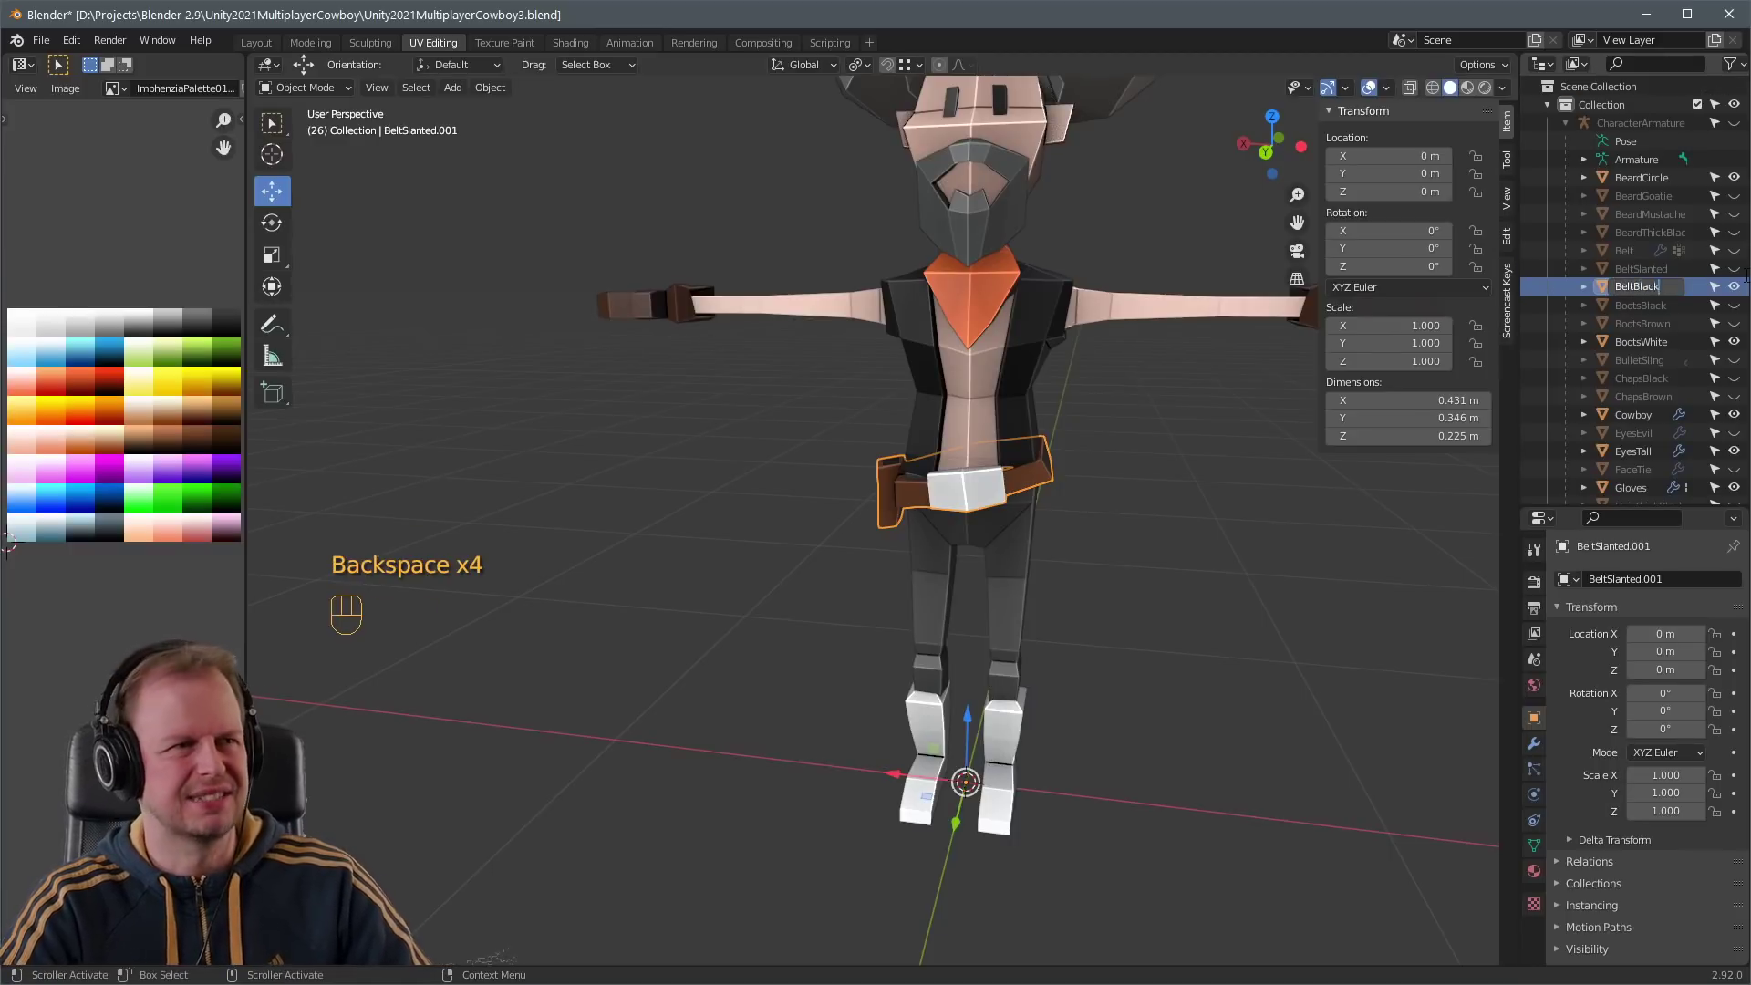
text(BeltBlack)
- Recolour the strap and holster of BeltBlack to black by moving their brown UVs on the palette
key(Tab)
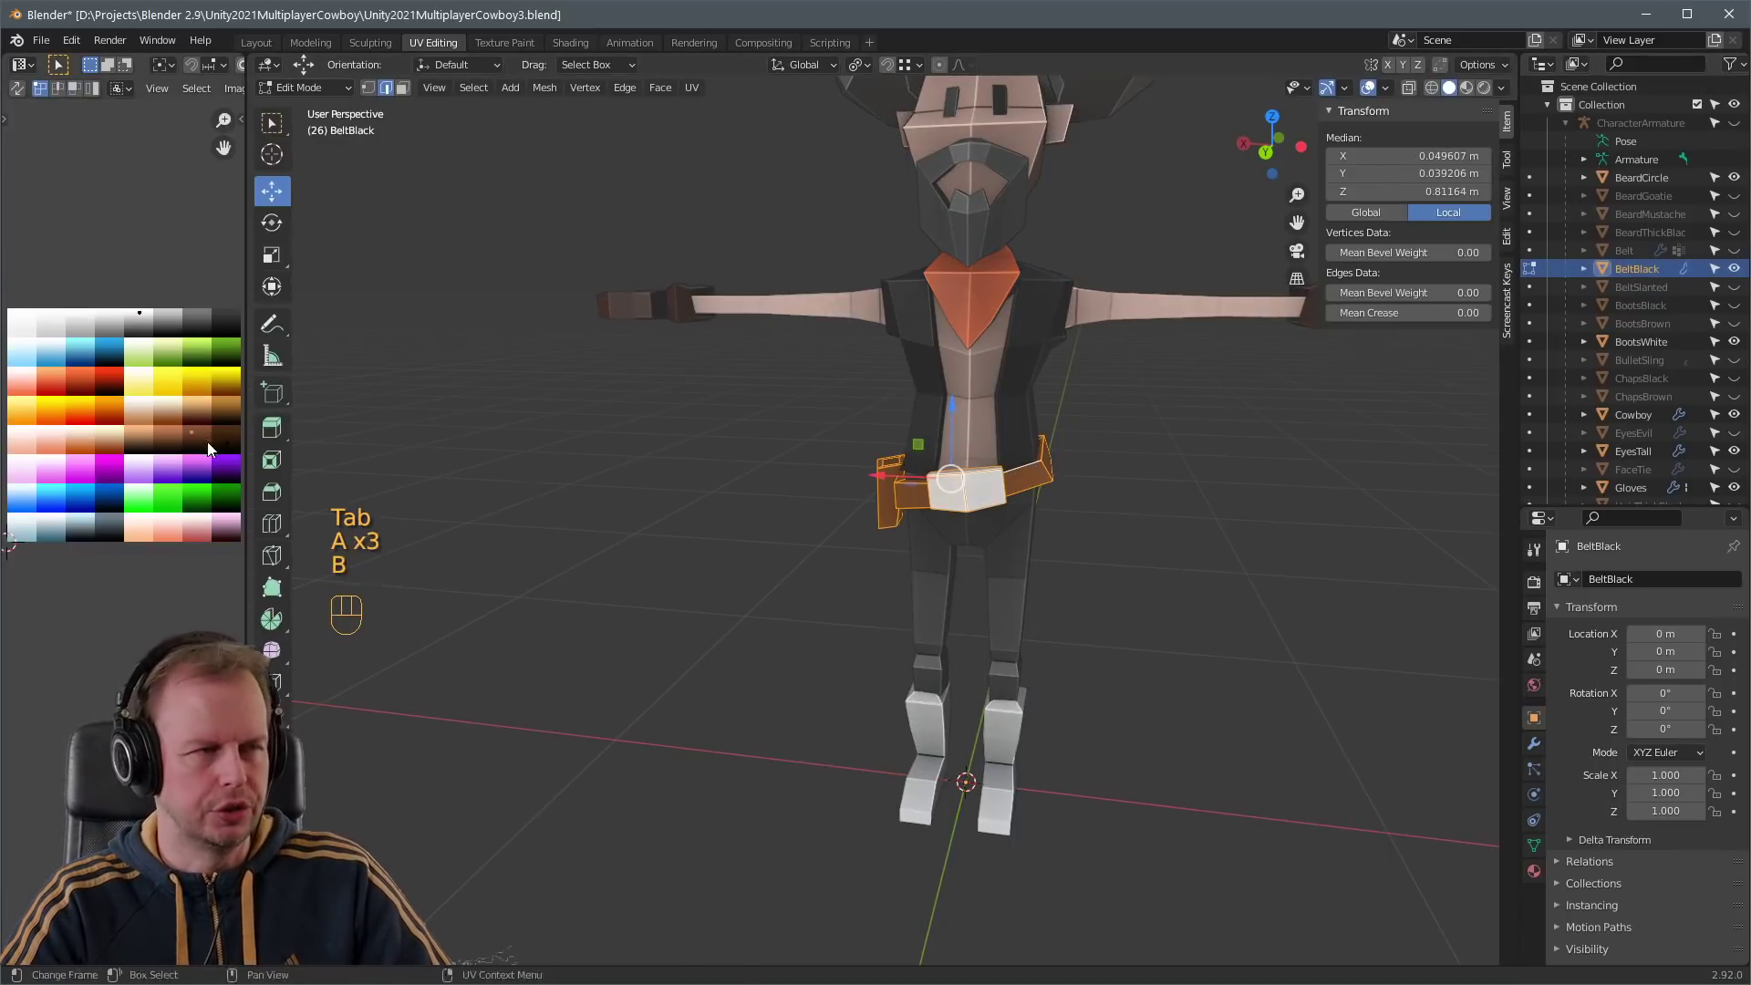
click(9, 335)
click(191, 386)
click(672, 489)
scroll(672, 489, down, 1)
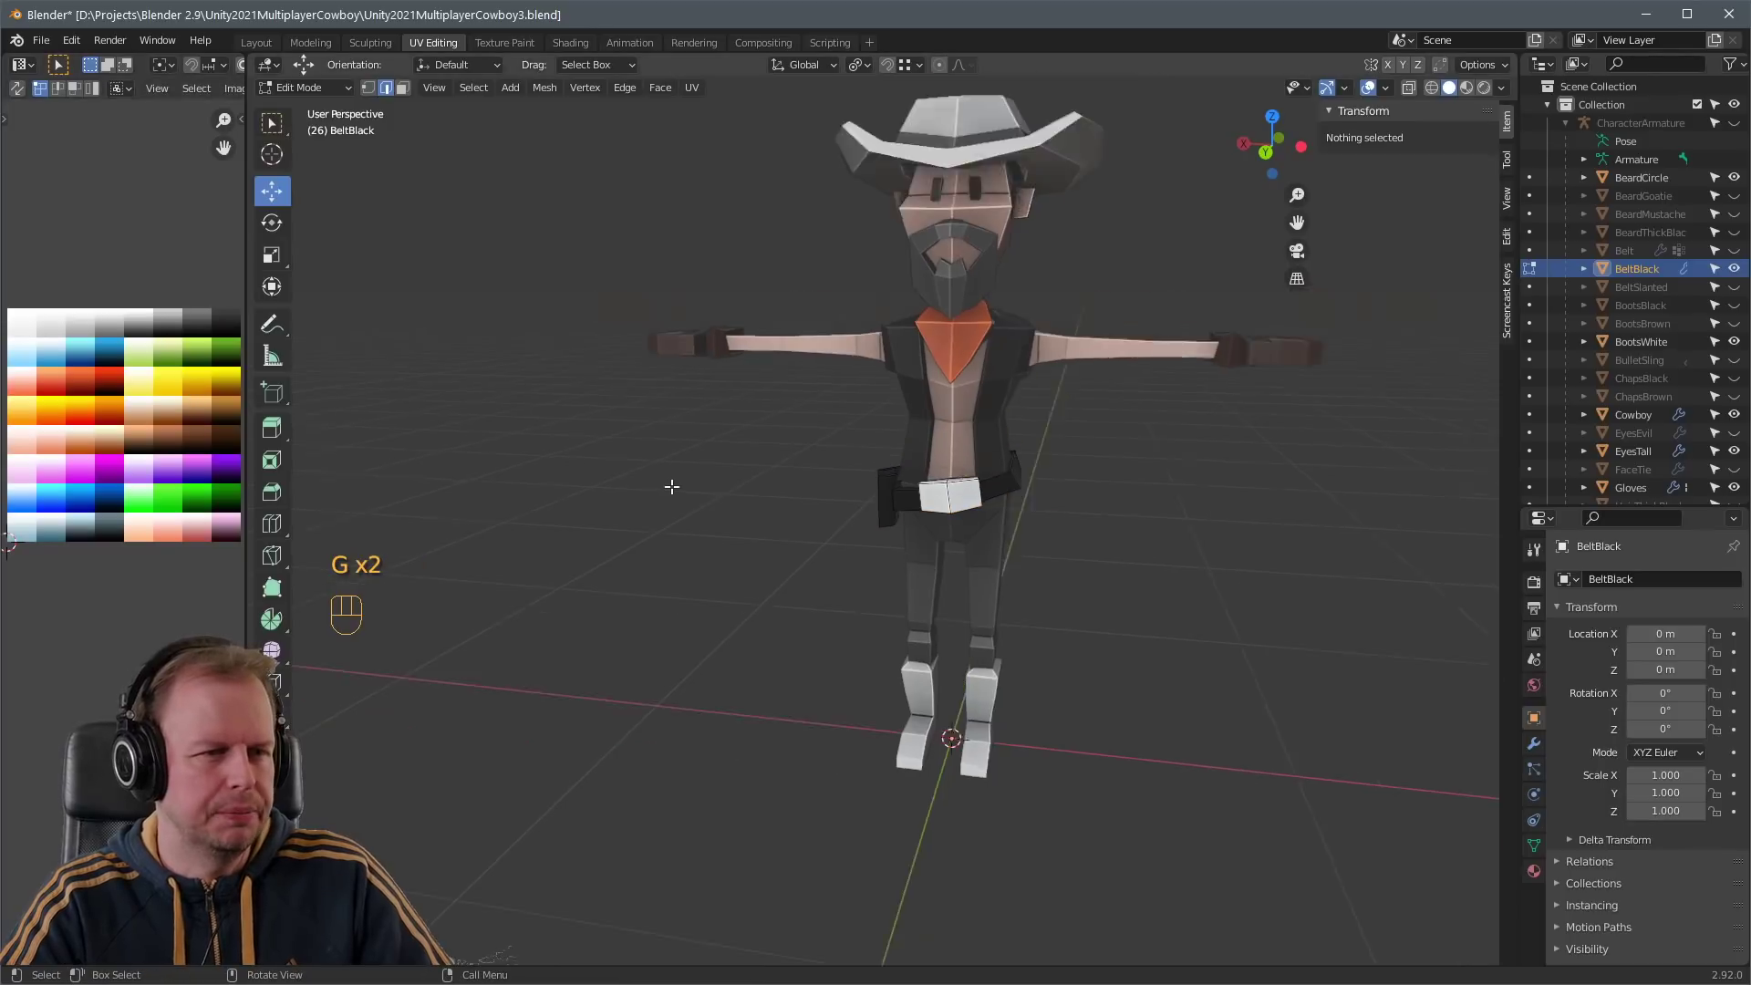
- Recolour the linked faces of BeltBlack's buckle to gray on the palette and leave Edit Mode
scroll(821, 495, up, 1)
click(985, 507)
key(3)
key(l)
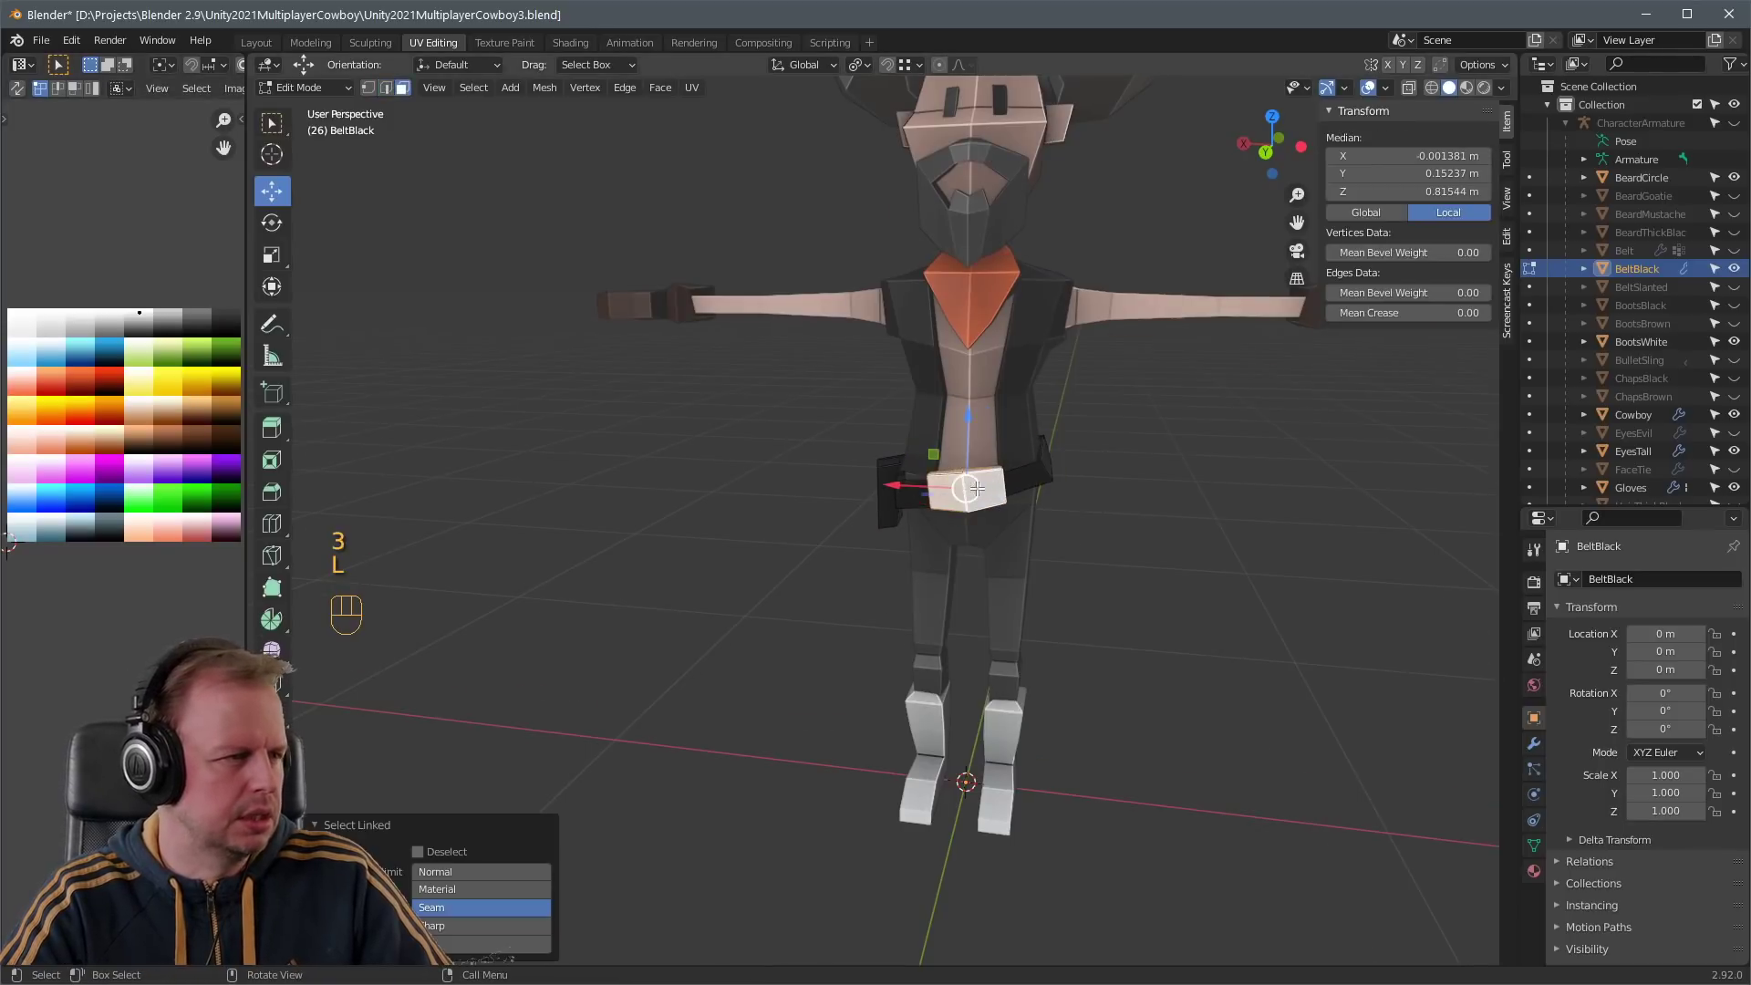
click(171, 350)
click(764, 472)
key(Tab)
scroll(764, 473, down, 2)
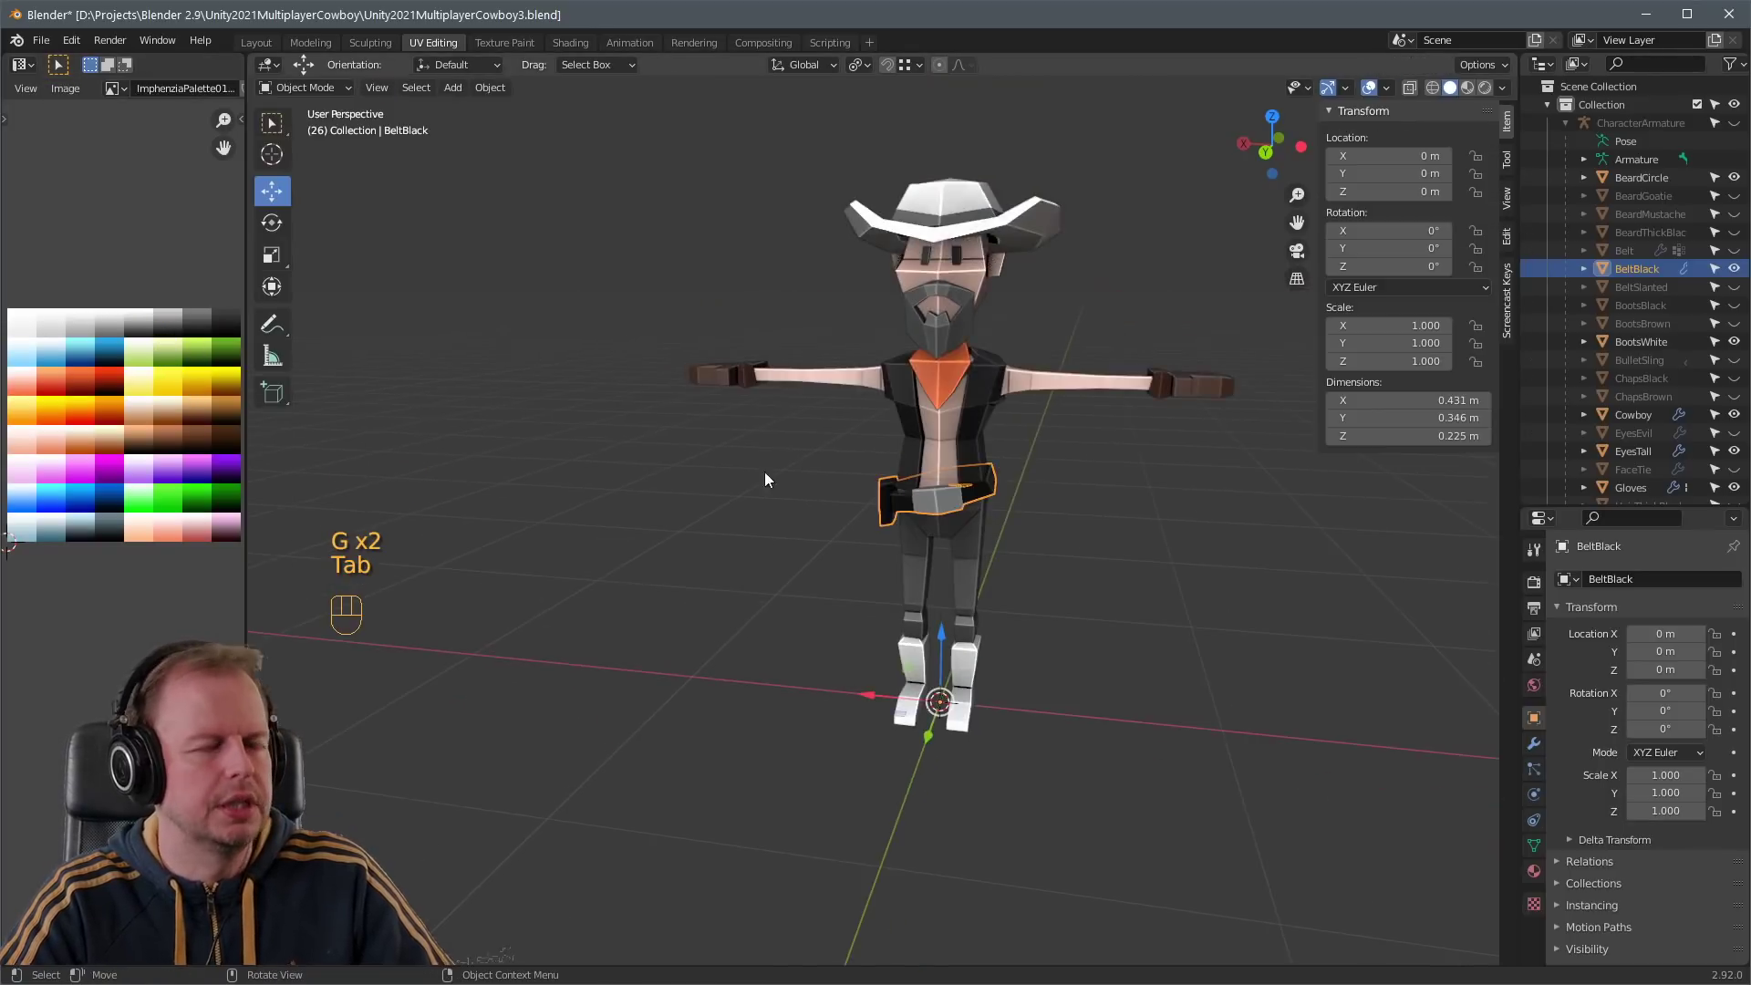
- Examine the black belt on the cowboy from the side, in both Edit Mode and Object Mode
middle_drag(1151, 505, 1116, 506)
scroll(1116, 505, up, 2)
scroll(1149, 515, down, 5)
key(Tab)
scroll(975, 595, up, 5)
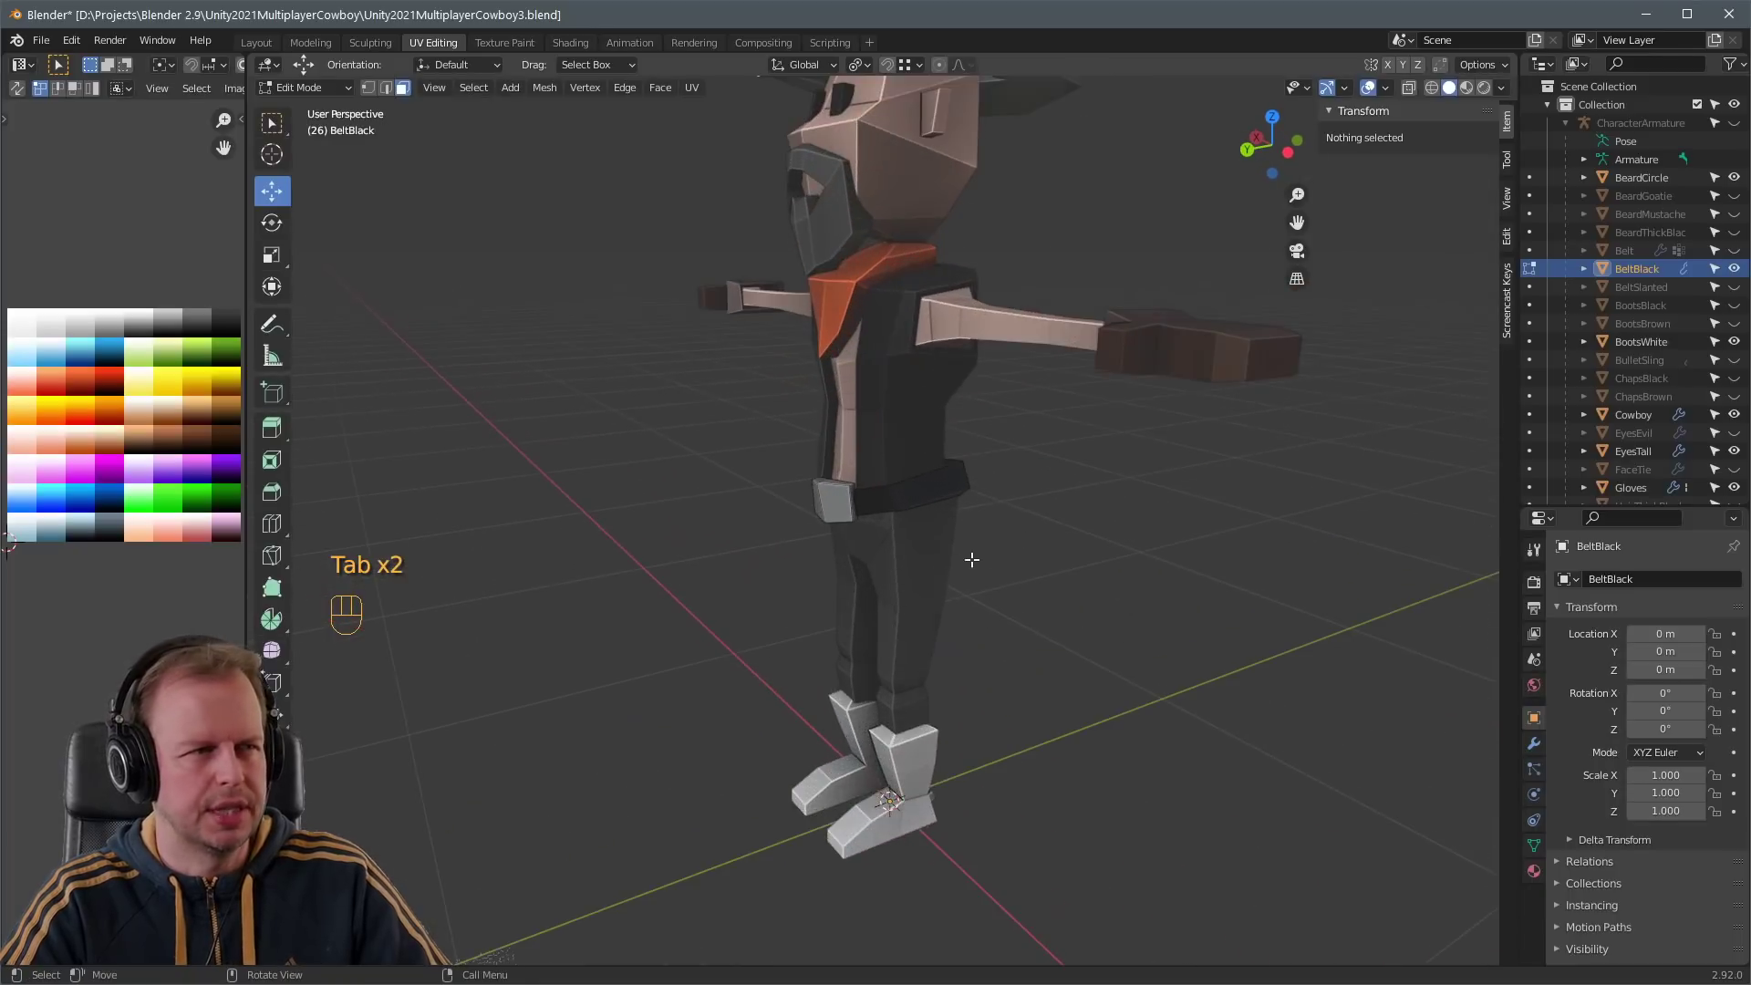
key(Tab)
key(a)
key(a)
middle_drag(1164, 556, 1187, 558)
- Swap BeltBlack for the straight brown Belt, show the BulletSling and hide the white boots
click(1733, 269)
click(1734, 250)
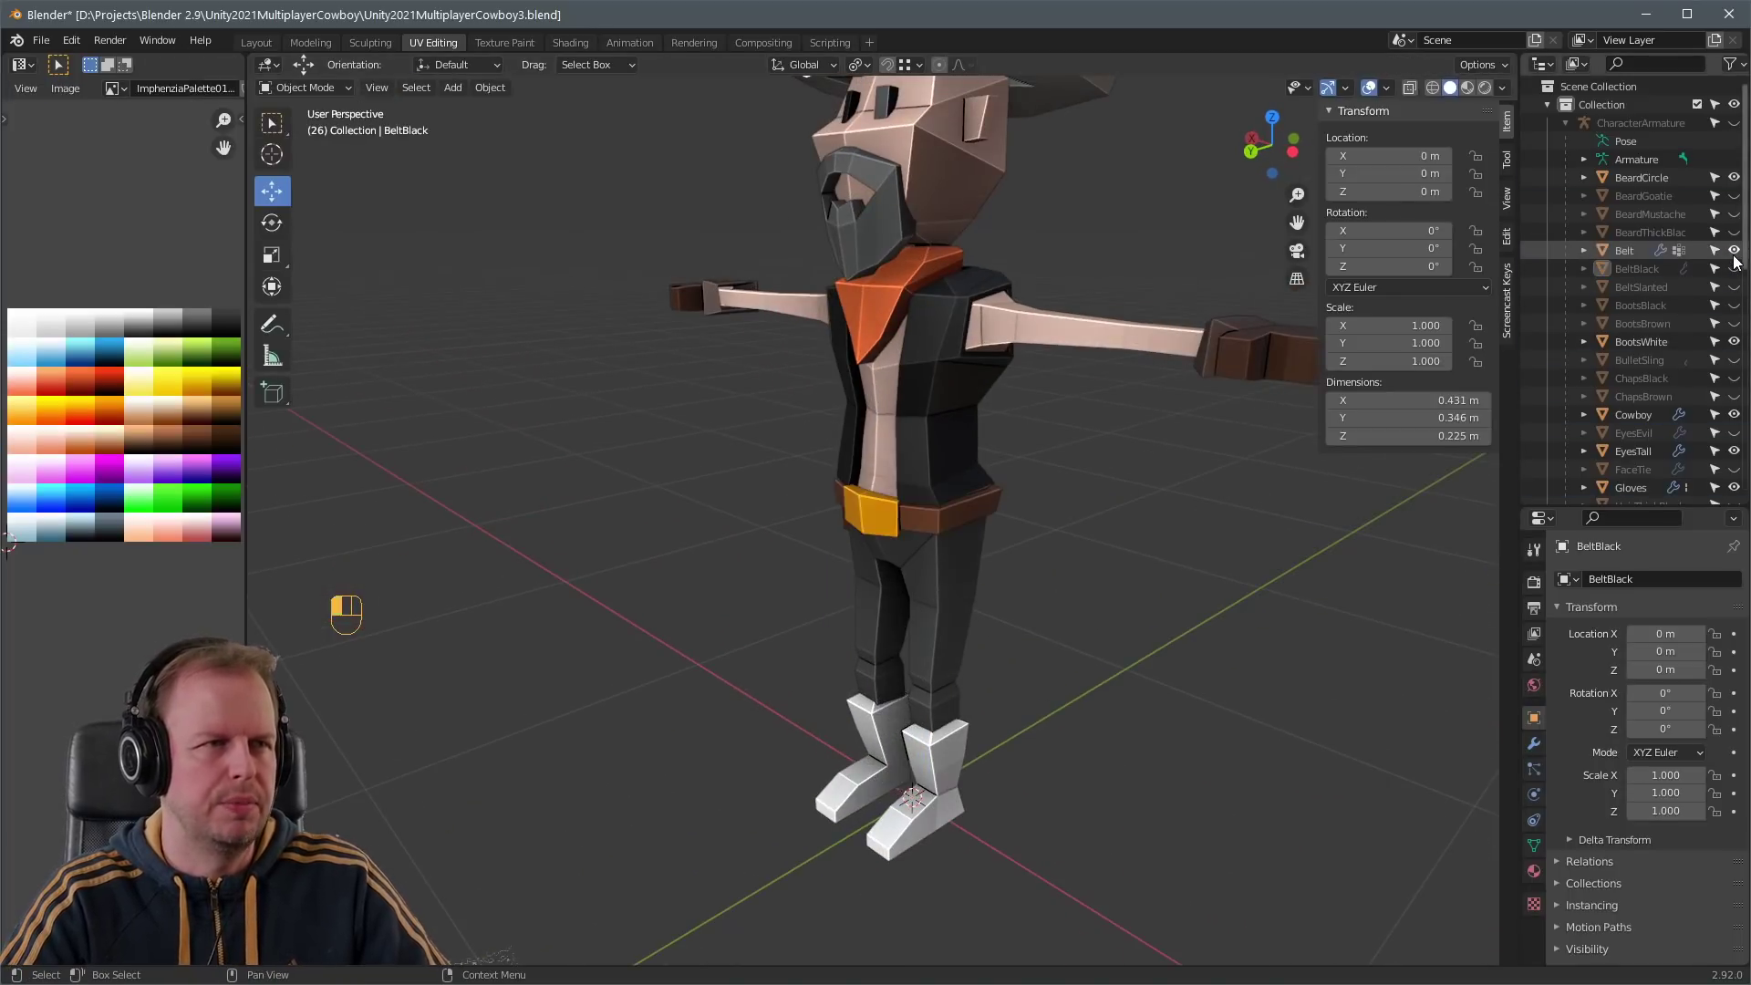
scroll(1008, 374, down, 4)
middle_drag(1008, 374, 1030, 380)
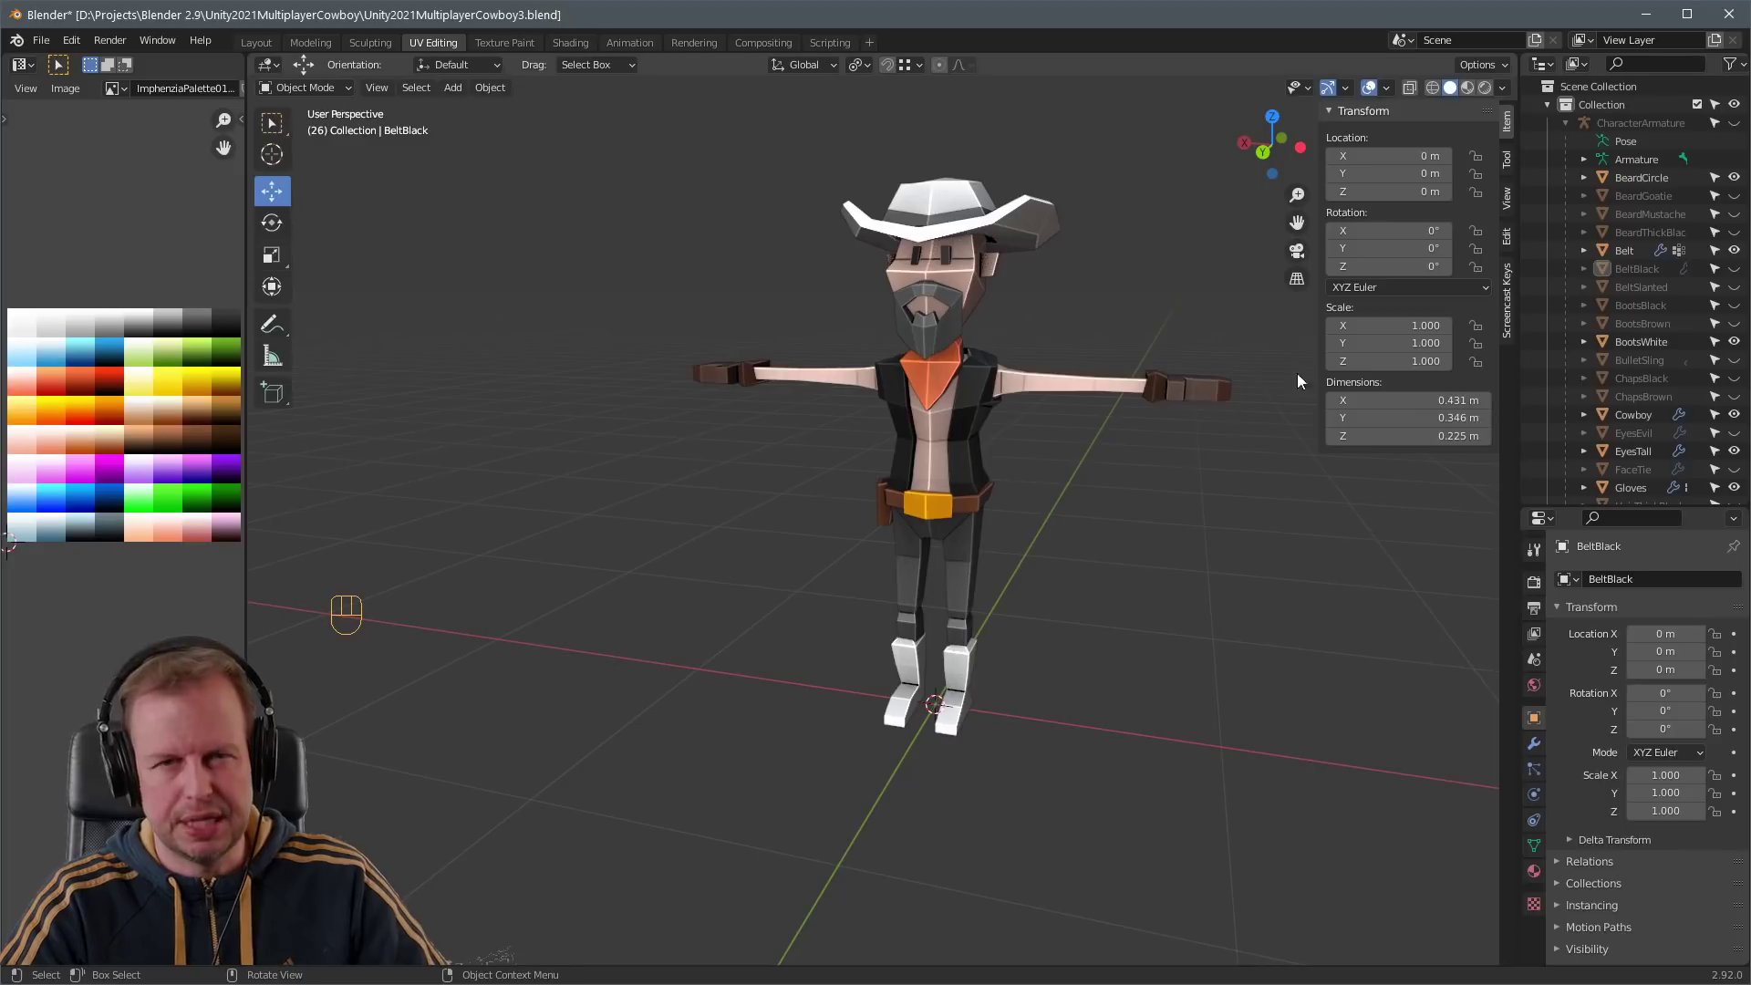
click(1733, 359)
click(1734, 341)
middle_drag(1140, 388, 1029, 435)
scroll(1029, 435, down, 3)
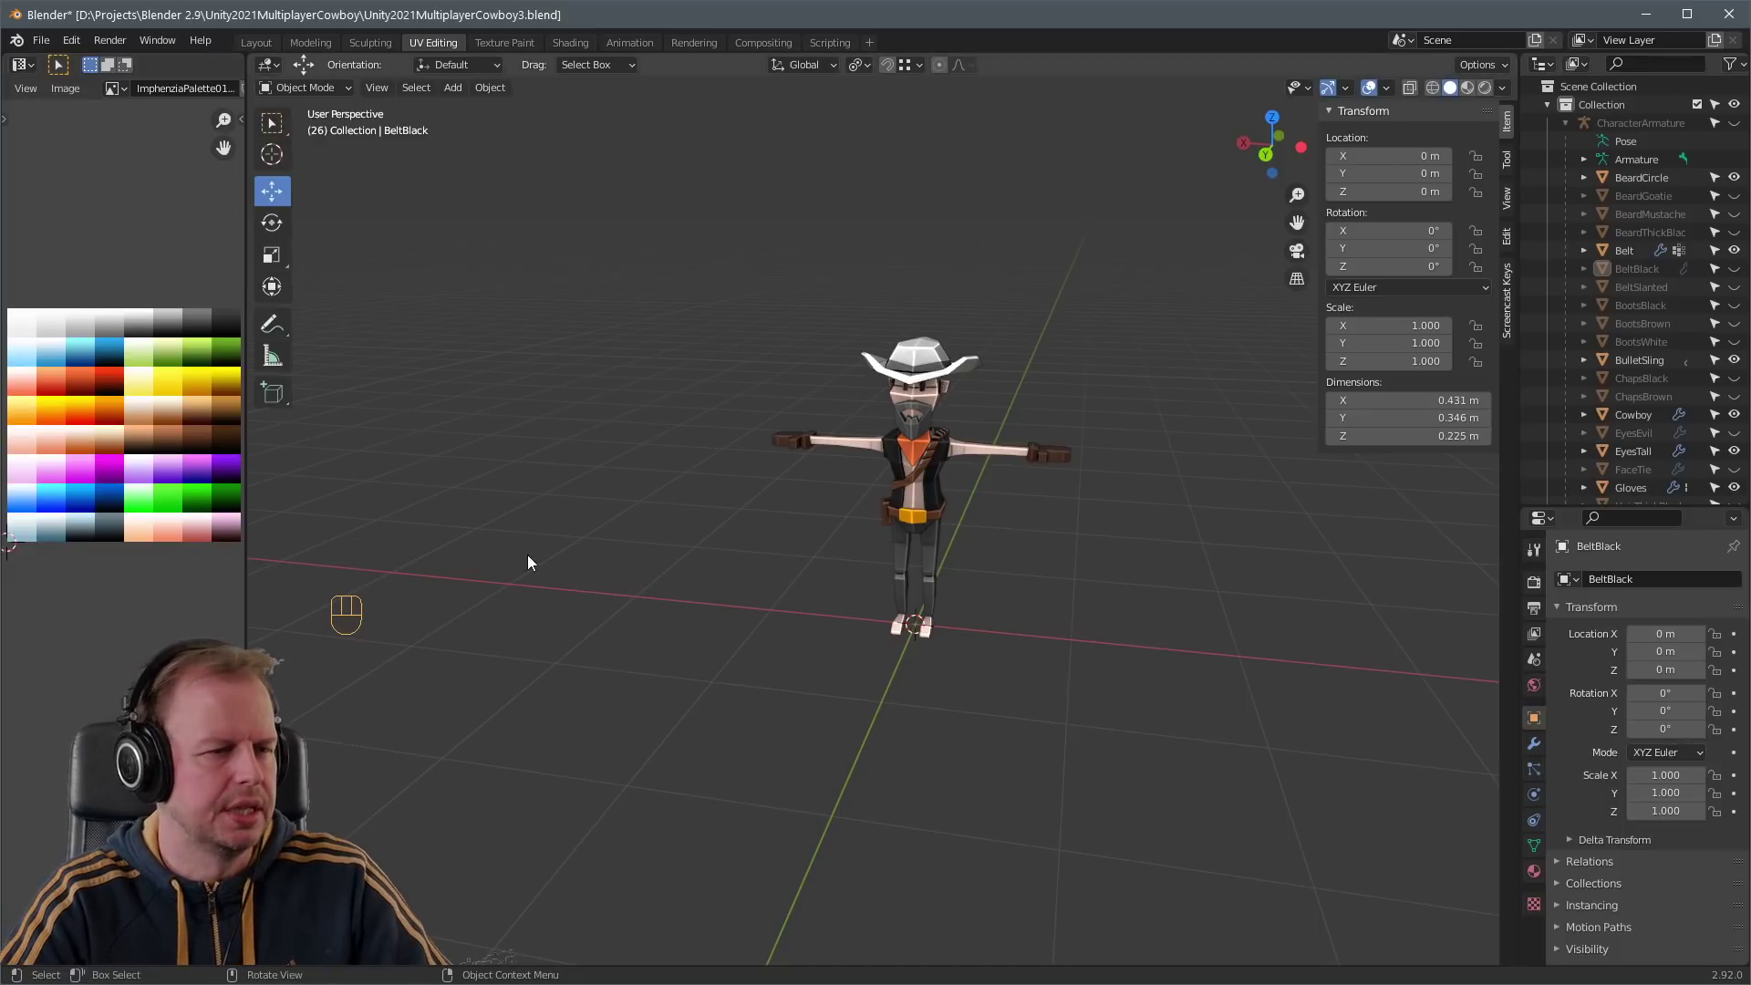
- Rename the cowboy's black vest from TopVest to TopVestBlack
middle_drag(528, 559, 1213, 545)
scroll(1047, 475, up, 5)
click(948, 436)
key(Tab)
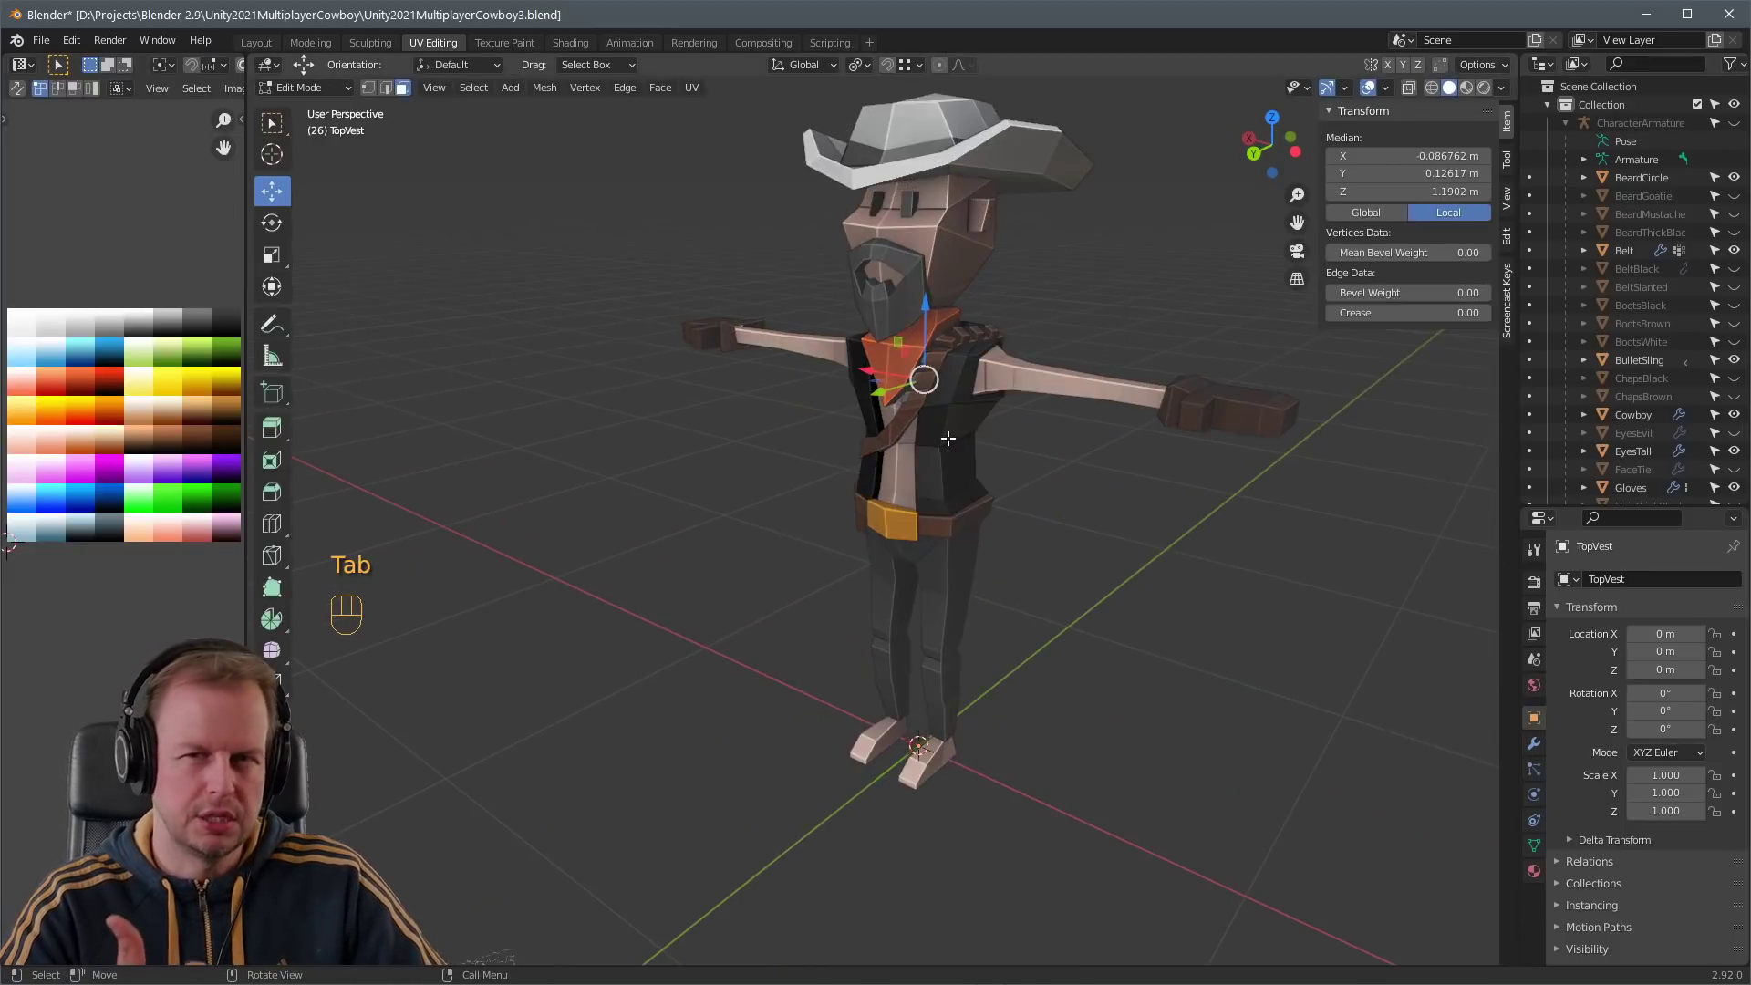
key(Tab)
scroll(1625, 418, down, 4)
scroll(1626, 427, down, 9)
double_click(1628, 438)
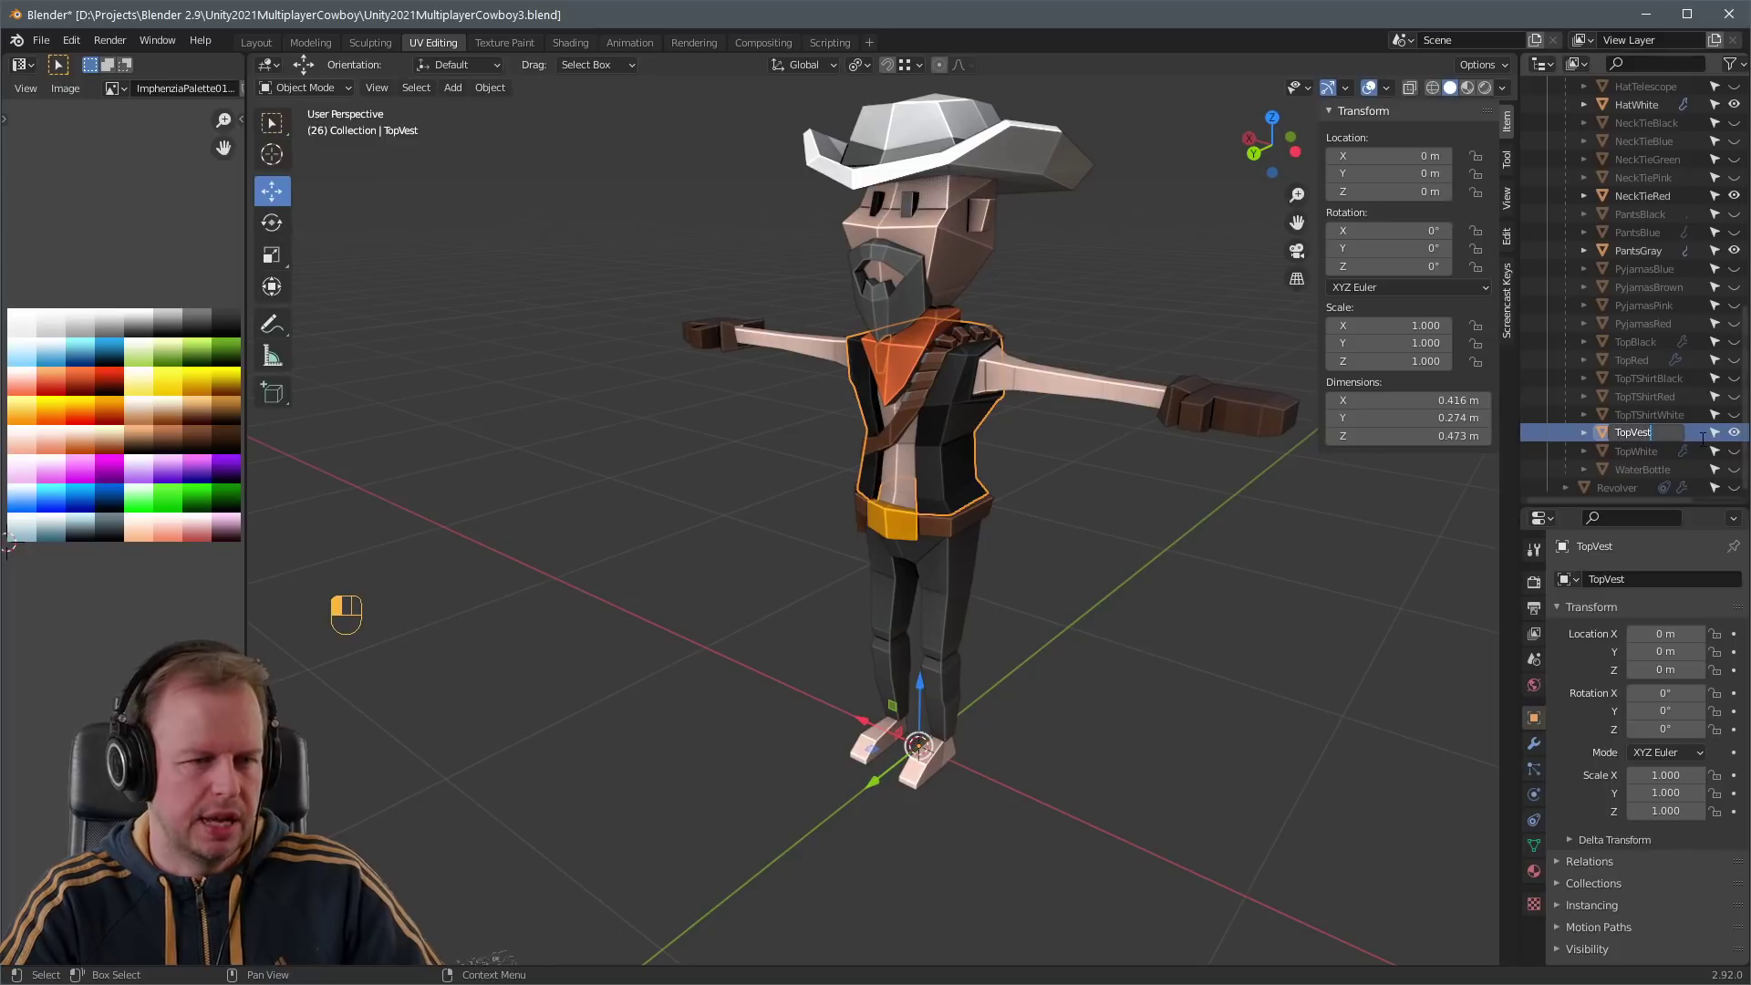
key(End)
text(Bla)
- Duplicate TopVestBlack in place, hide the original and open the copy in Edit Mode
key(shift+d)
right_click(1003, 458)
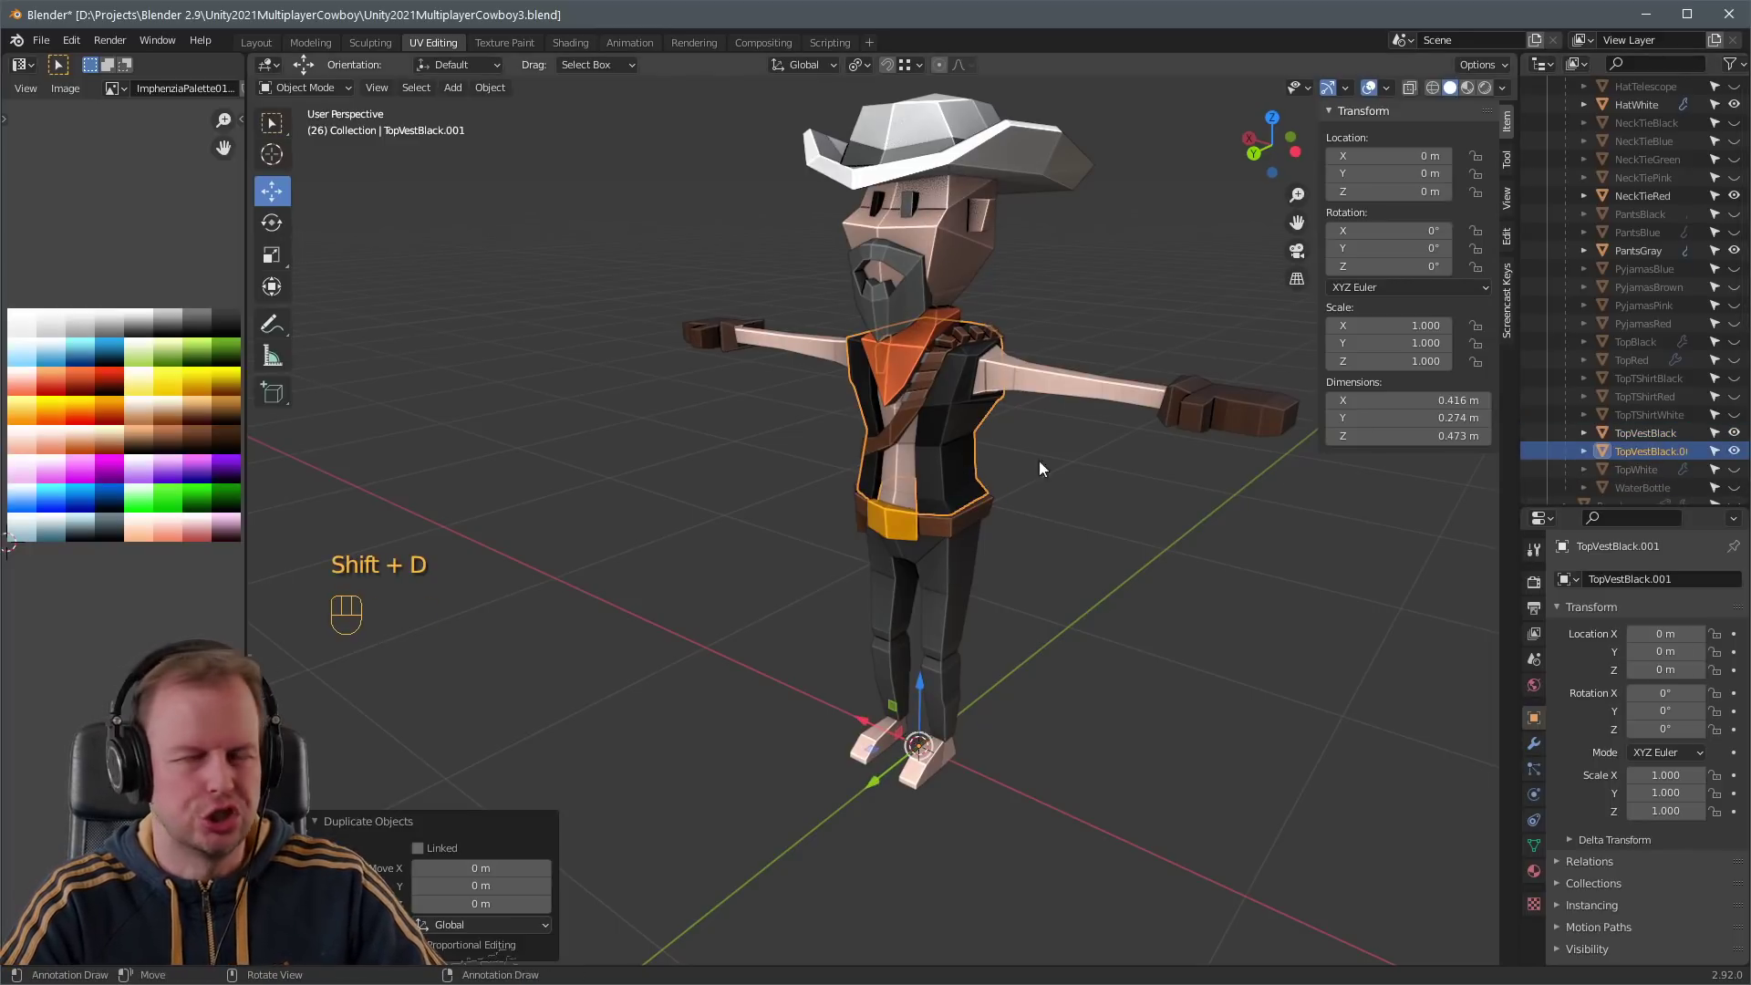
key(Tab)
key(Tab)
key(Tab)
key(Tab)
key(Tab)
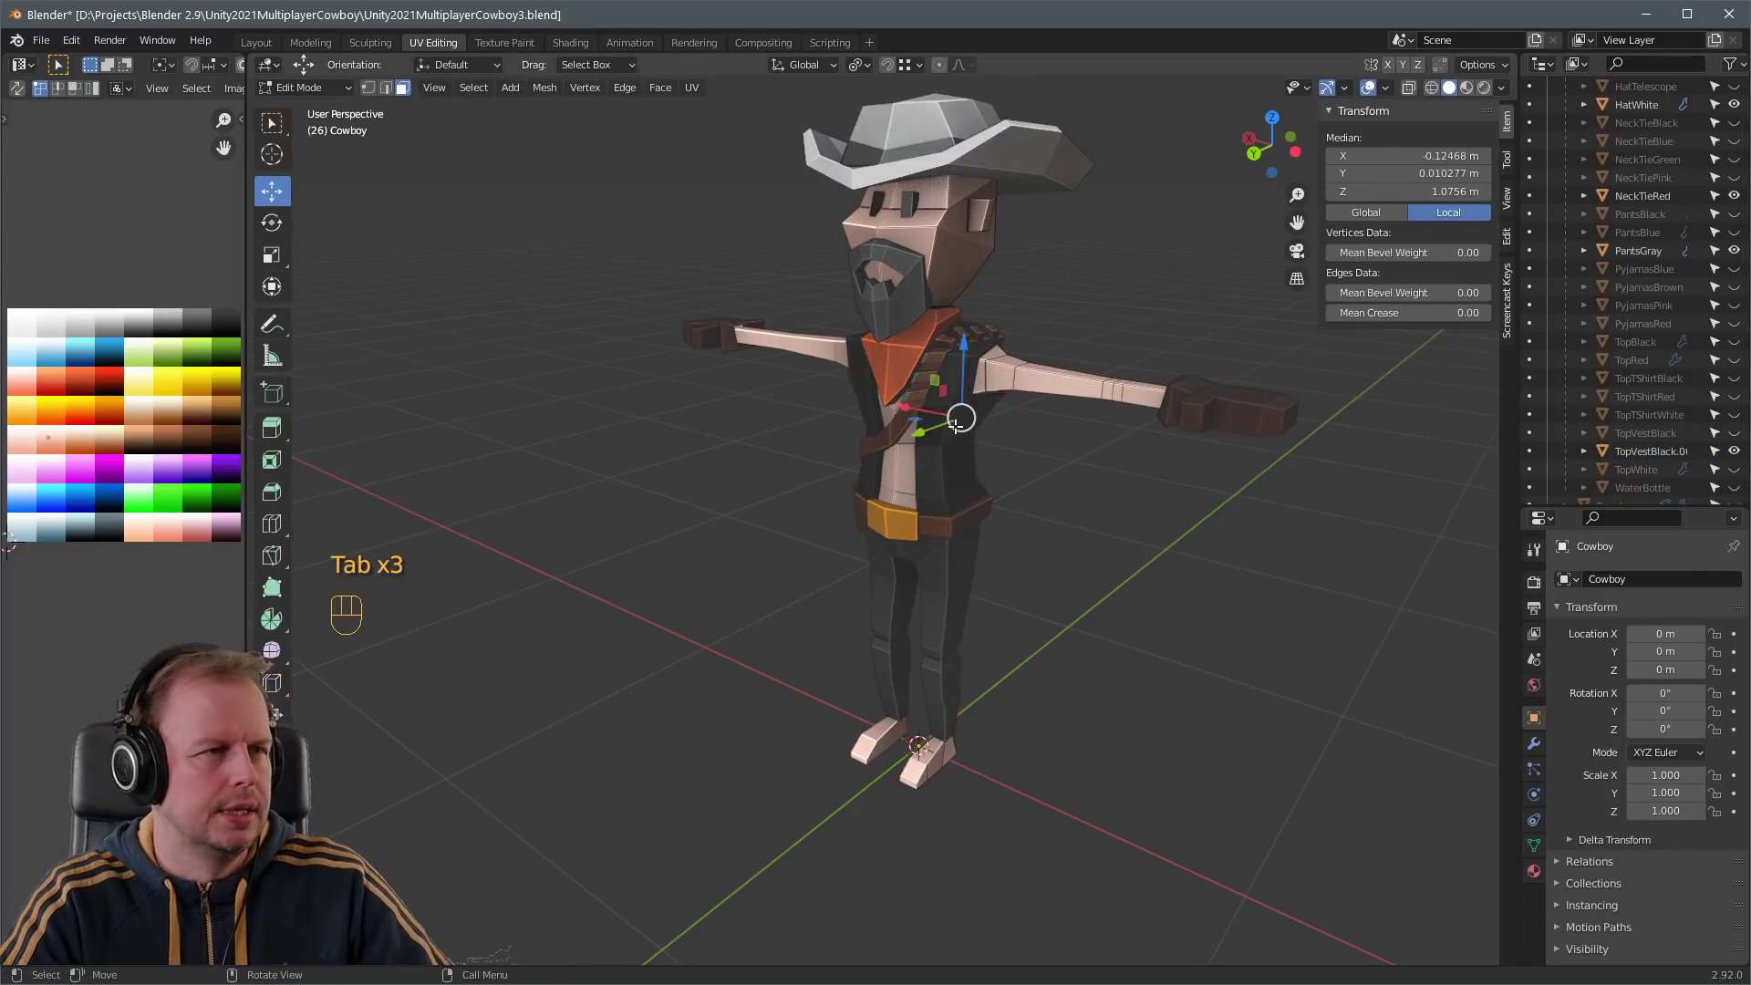
- Recolour the entire vest copy to brown by moving its UVs on the palette, and leave Edit Mode
key(a)
key(g)
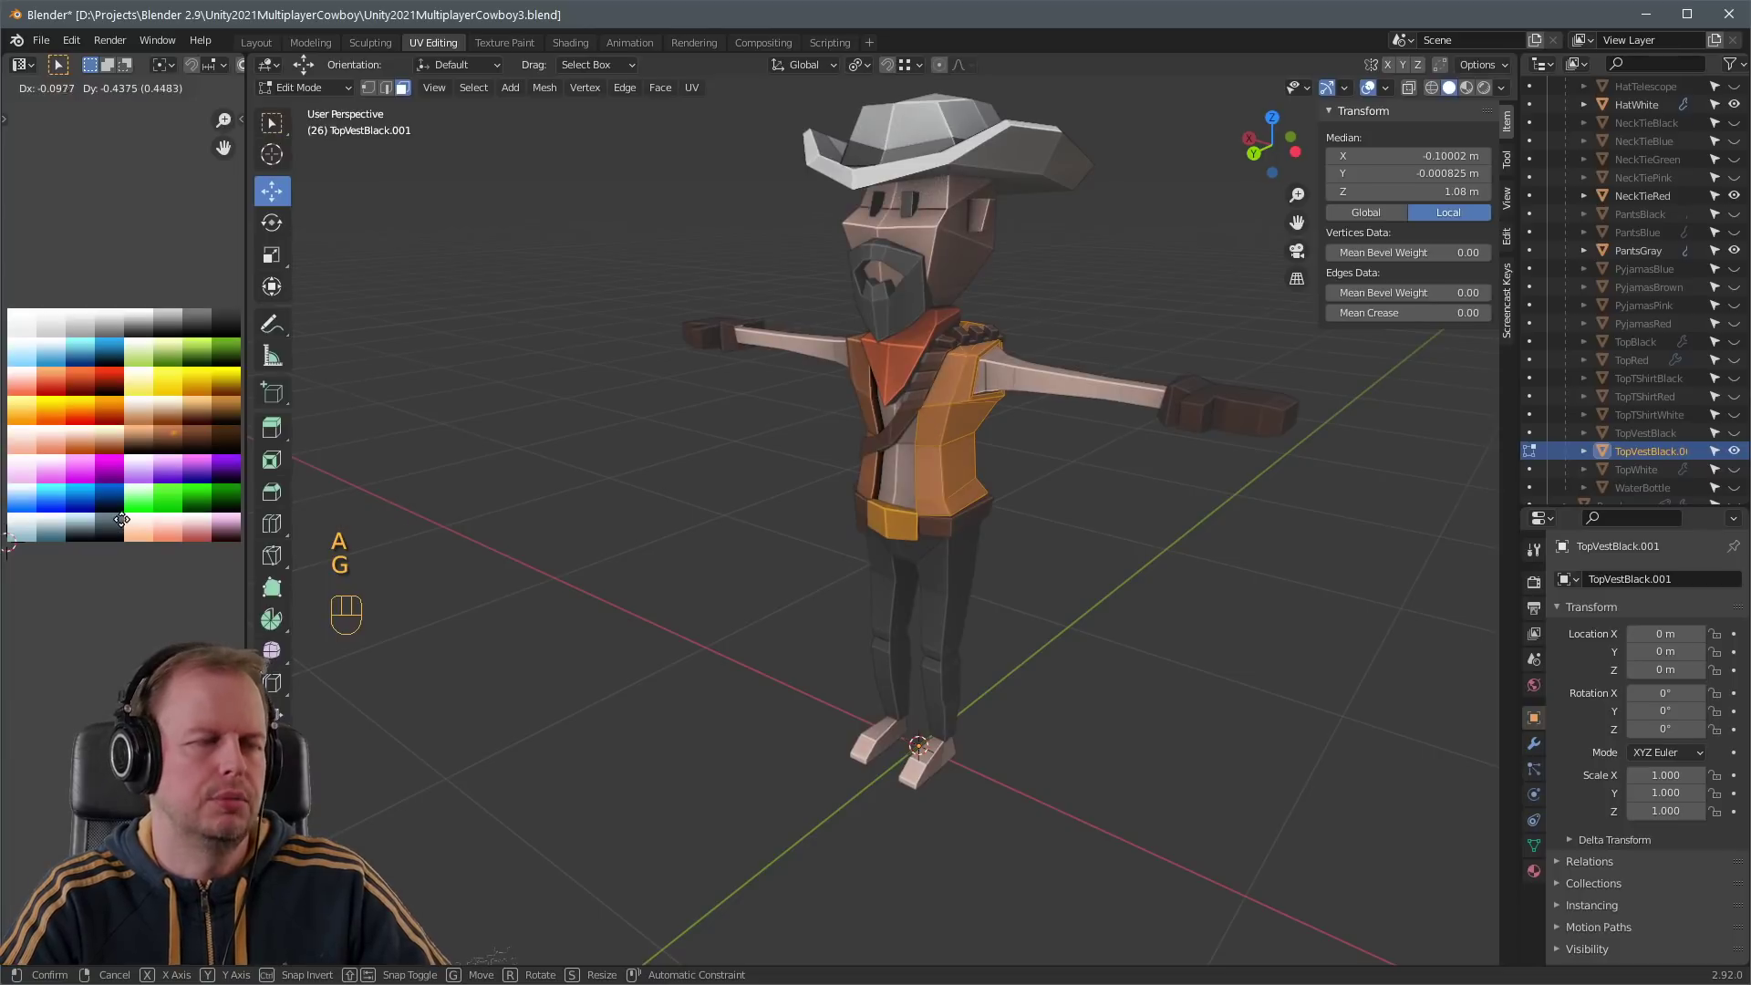
click(149, 518)
key(Tab)
- Rename the brown vest copy as TopVestBrown and deselect it
click(989, 582)
double_click(1646, 450)
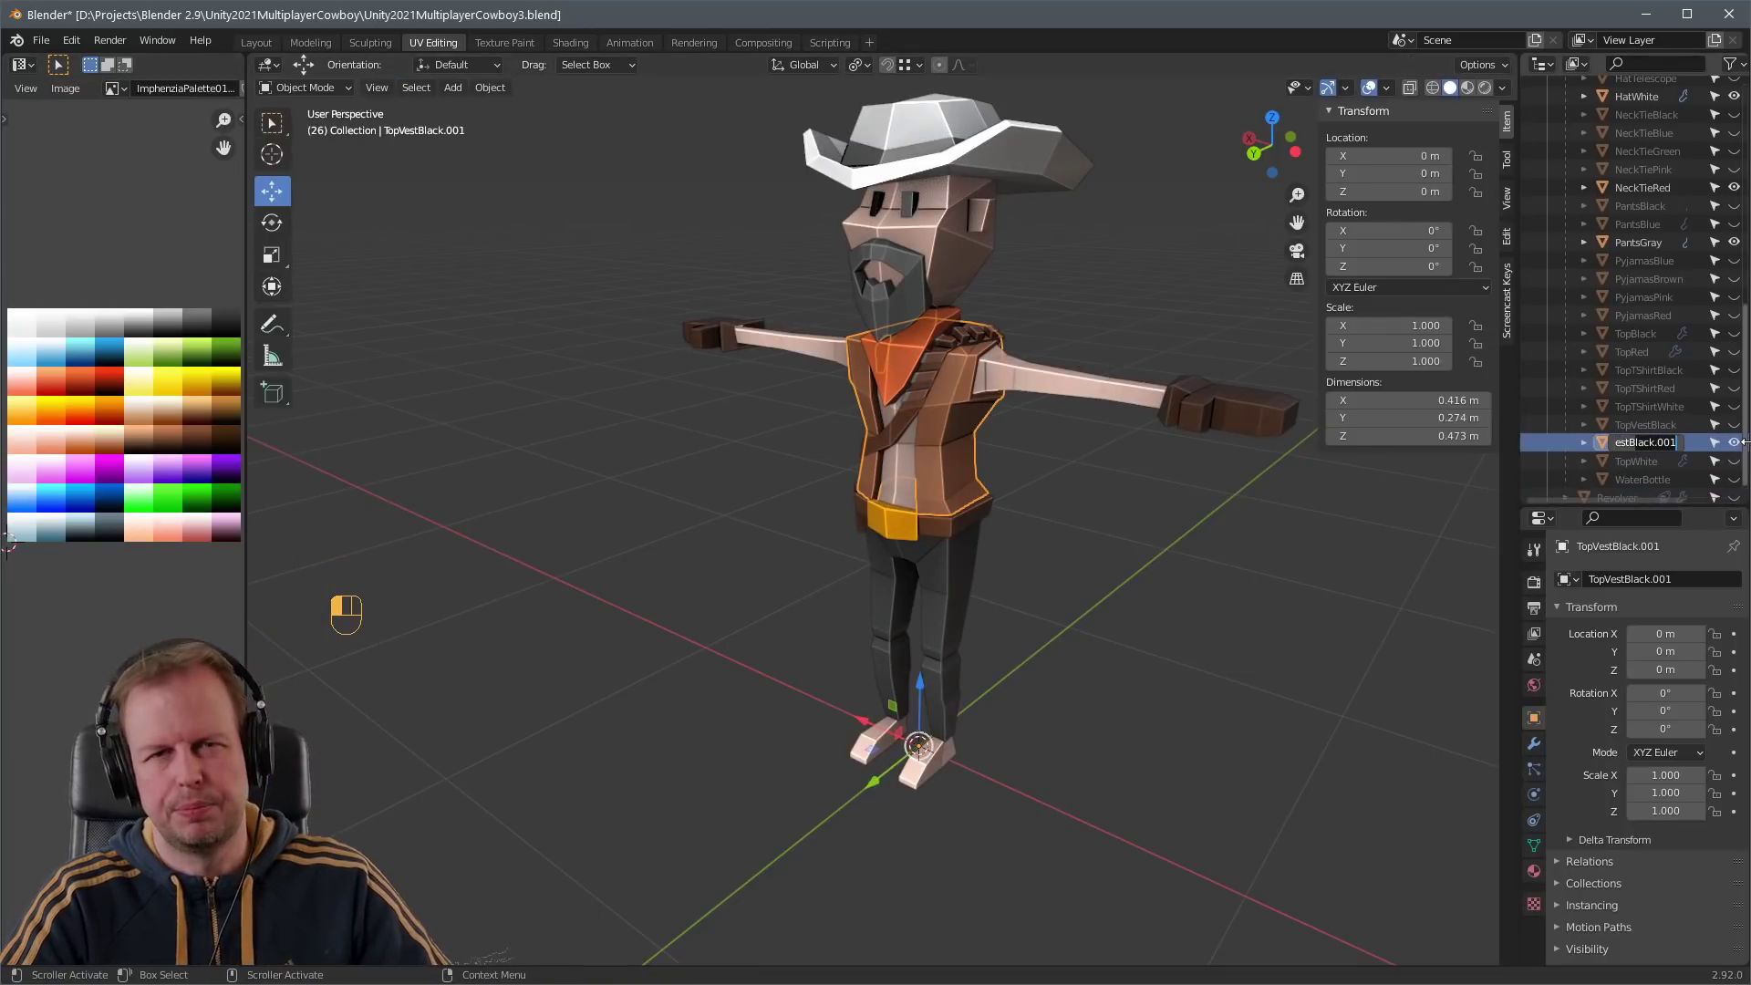
key(Return)
click(1169, 707)
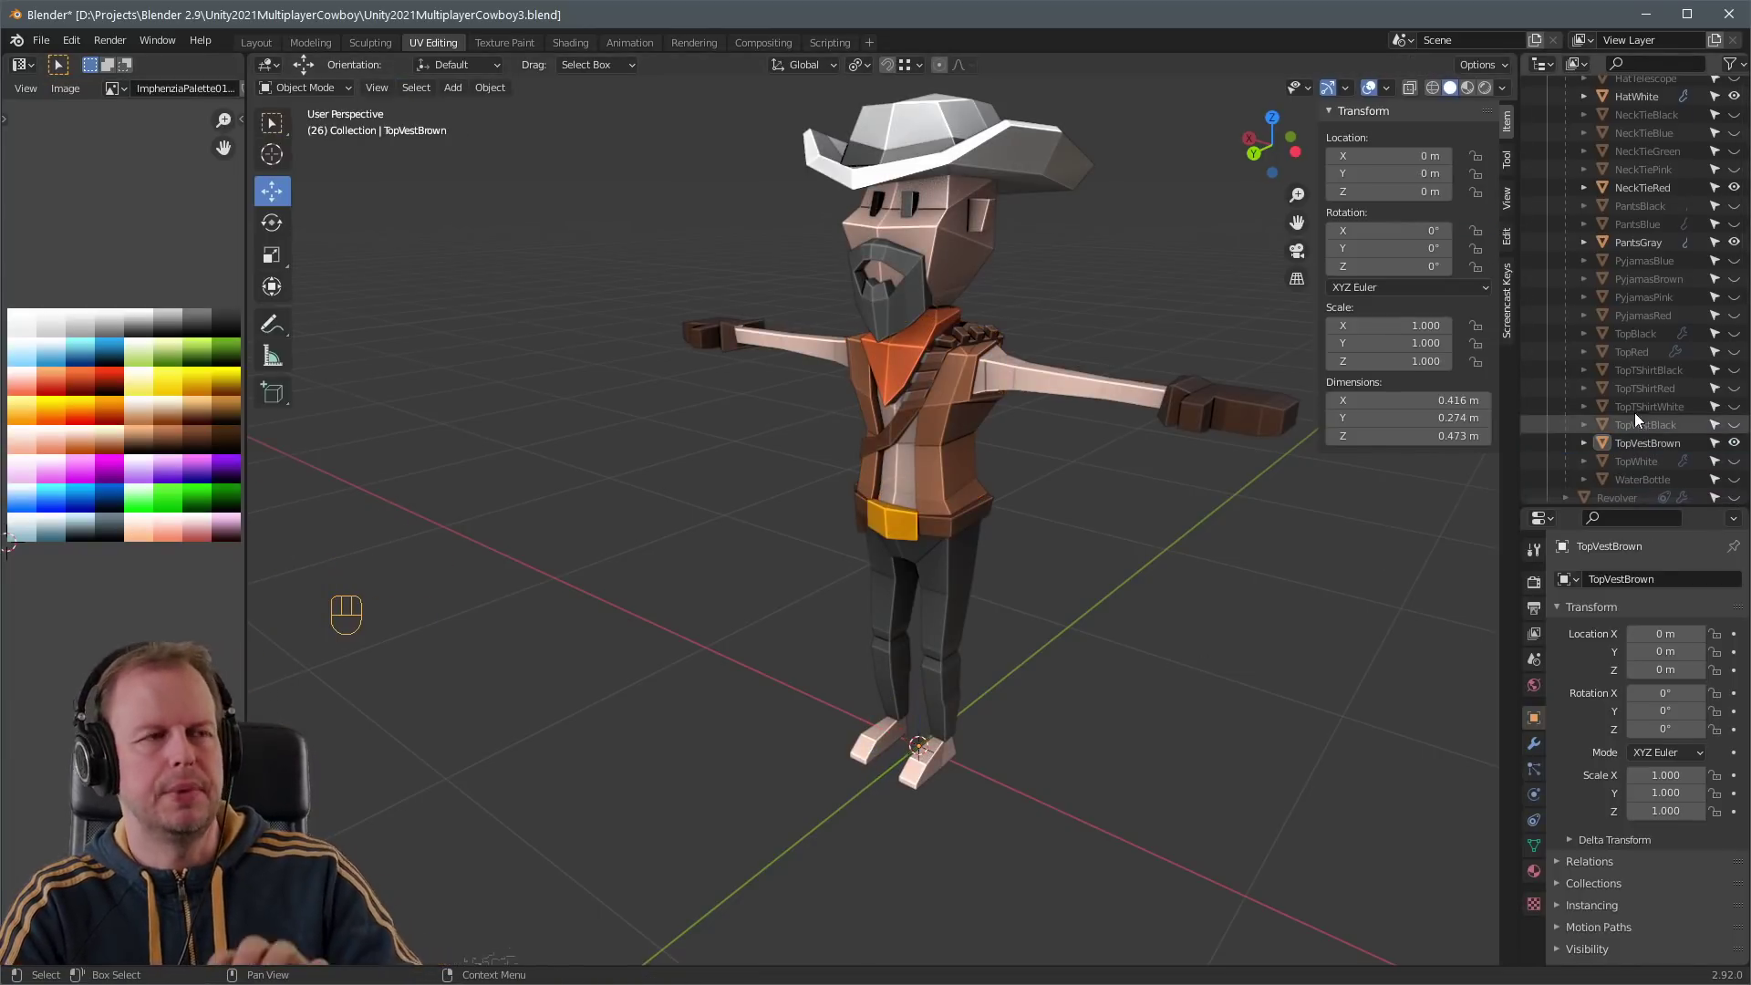
- Show the black boots on the cowboy
scroll(1676, 390, up, 14)
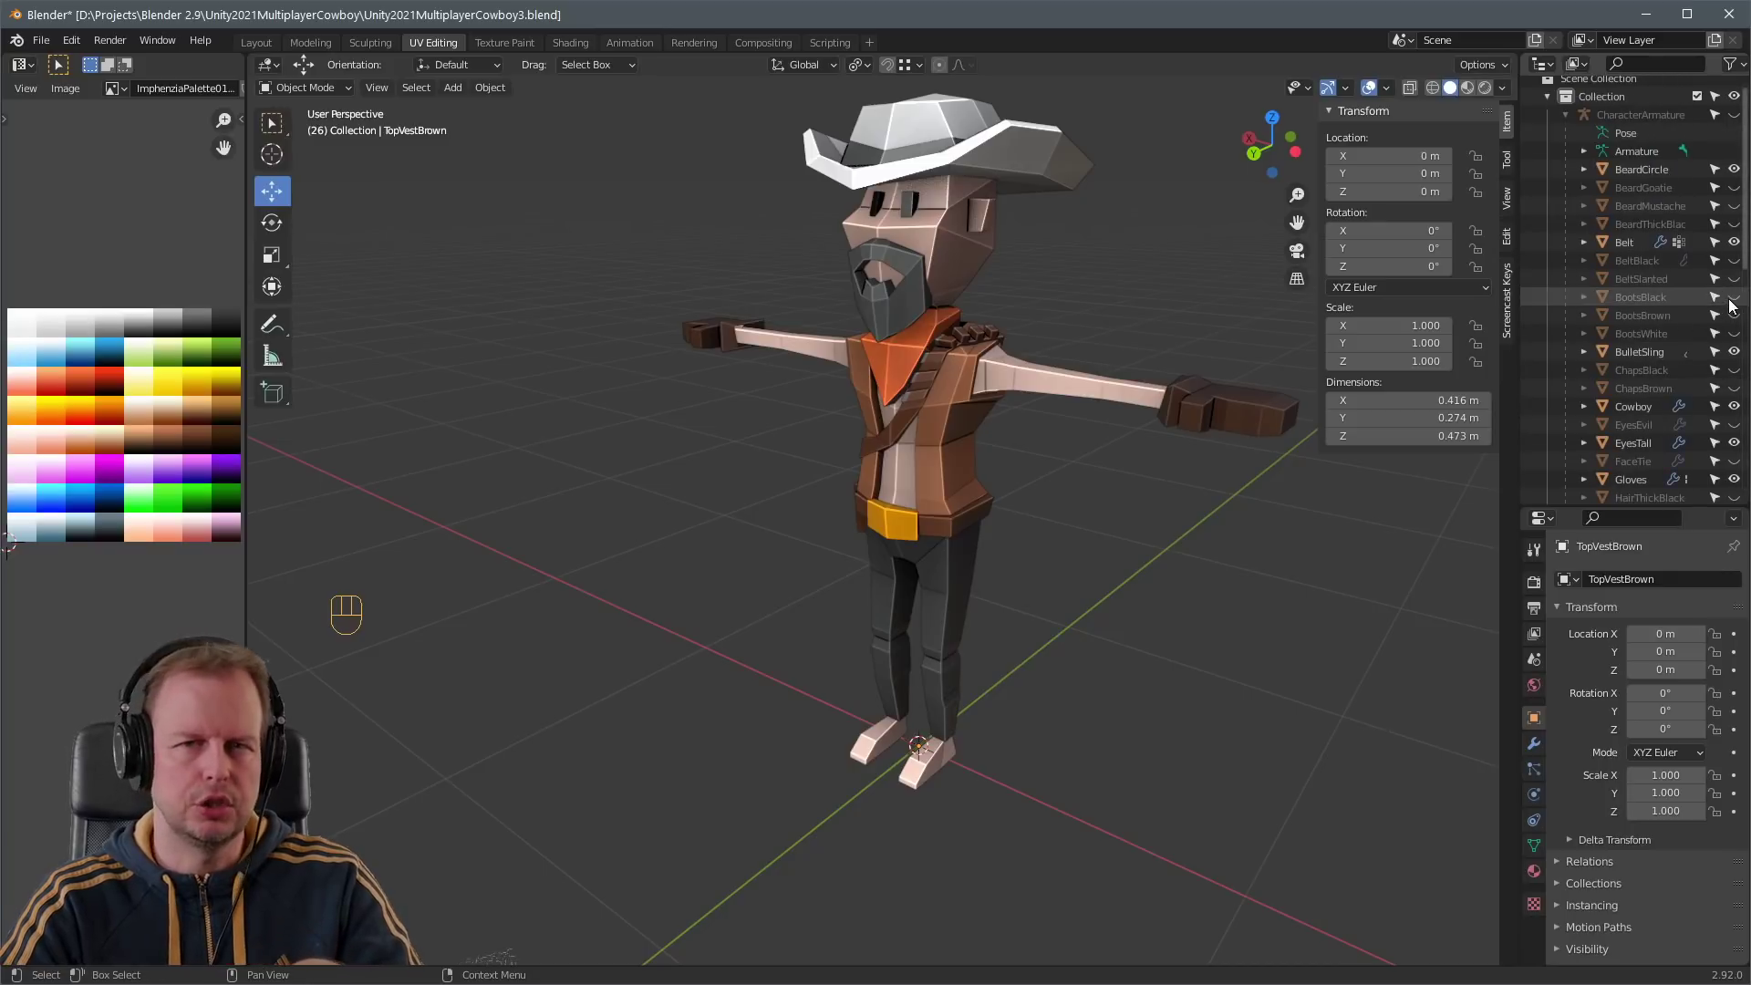
click(1733, 297)
scroll(1196, 562, down, 4)
scroll(1715, 228, up, 1)
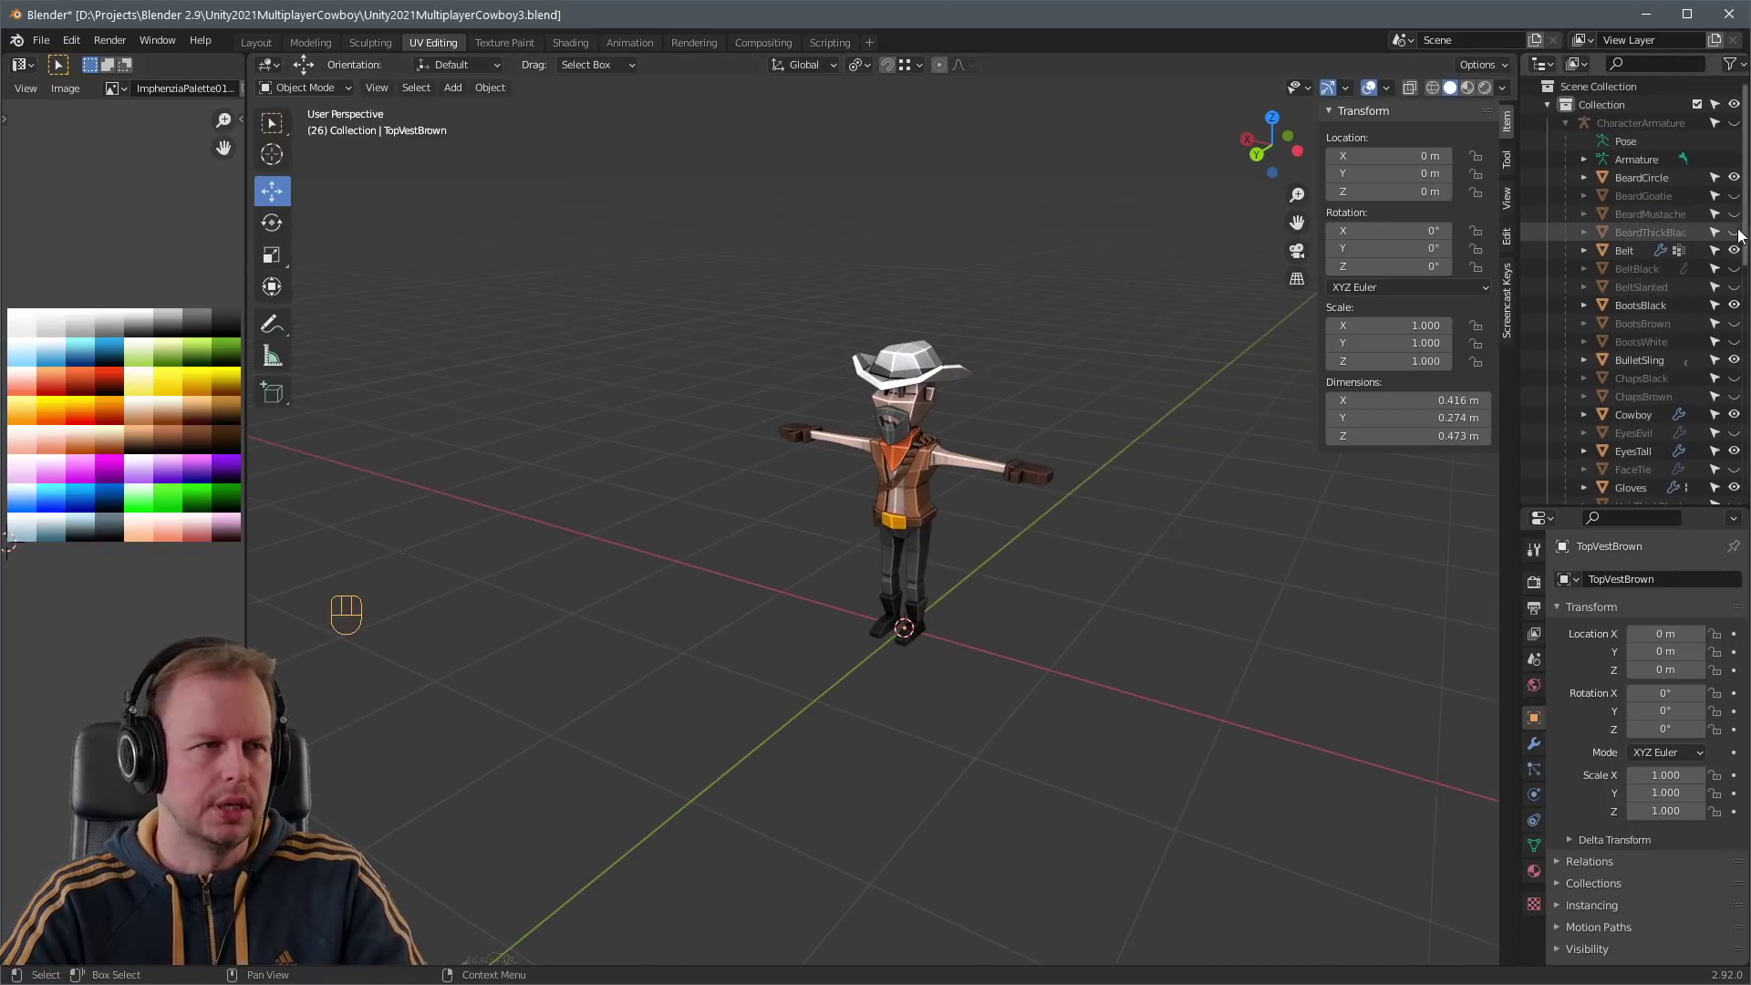
- Replace the circle beard with the thick black beard, trying the mustache and goatee along the way
click(1733, 214)
click(1733, 177)
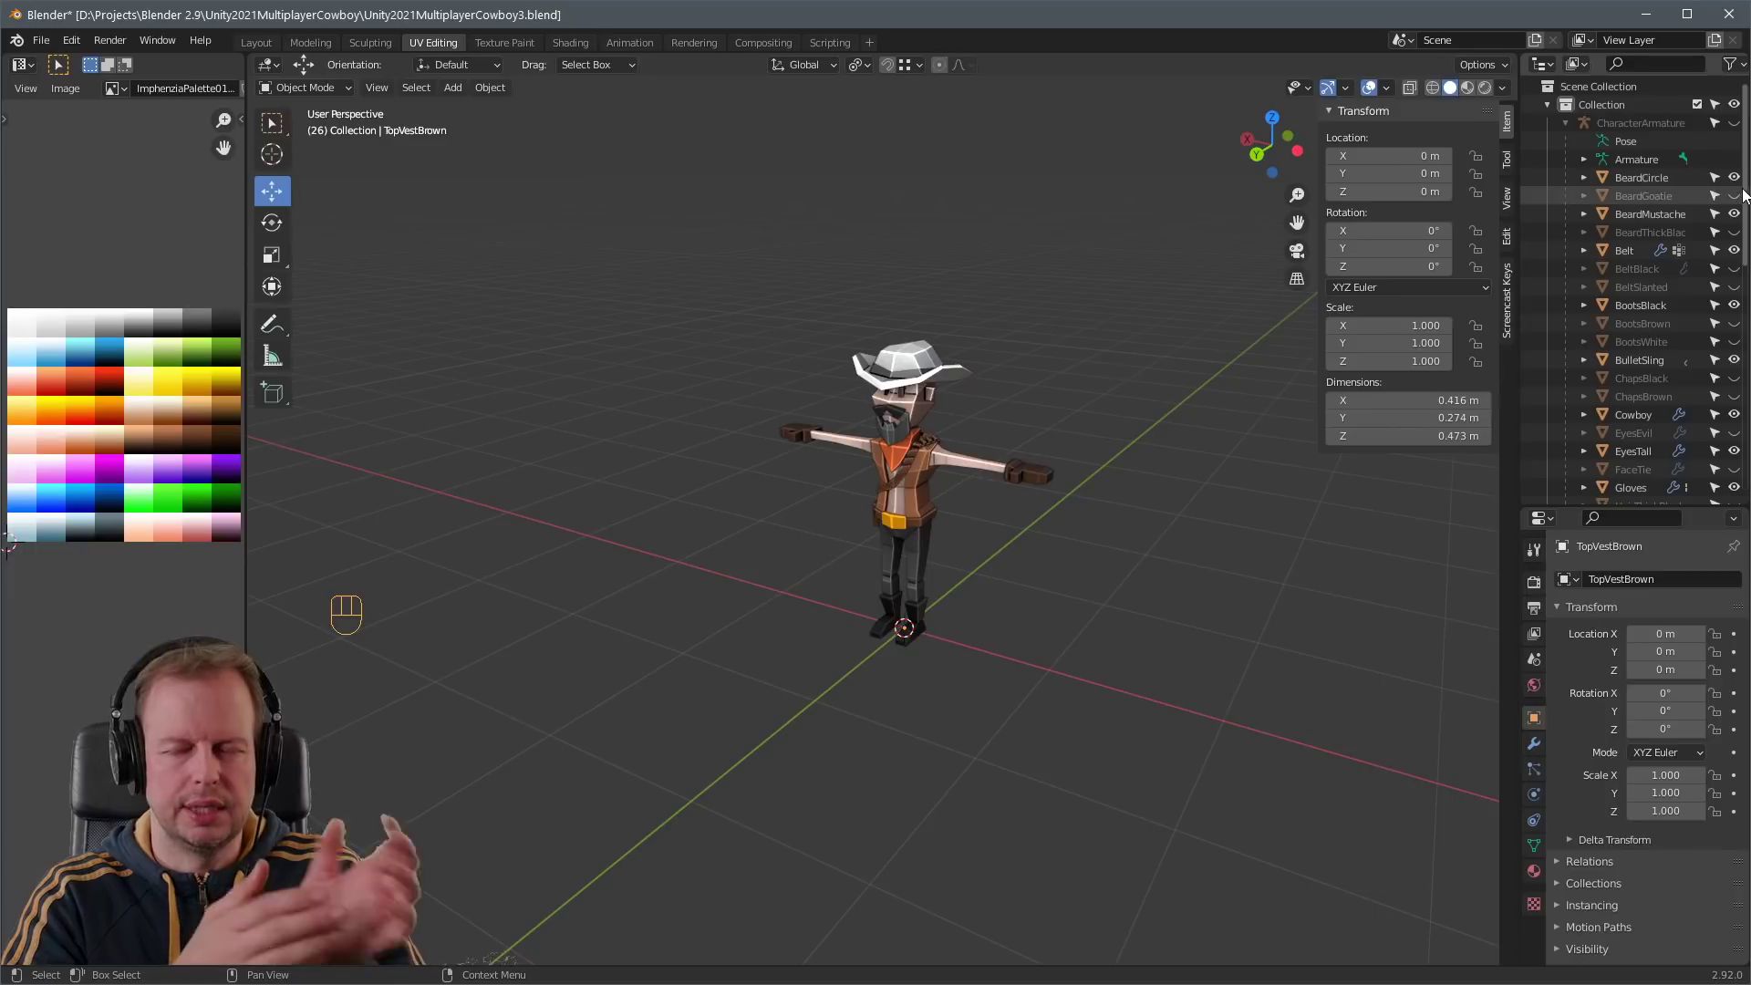
click(1734, 195)
click(1734, 231)
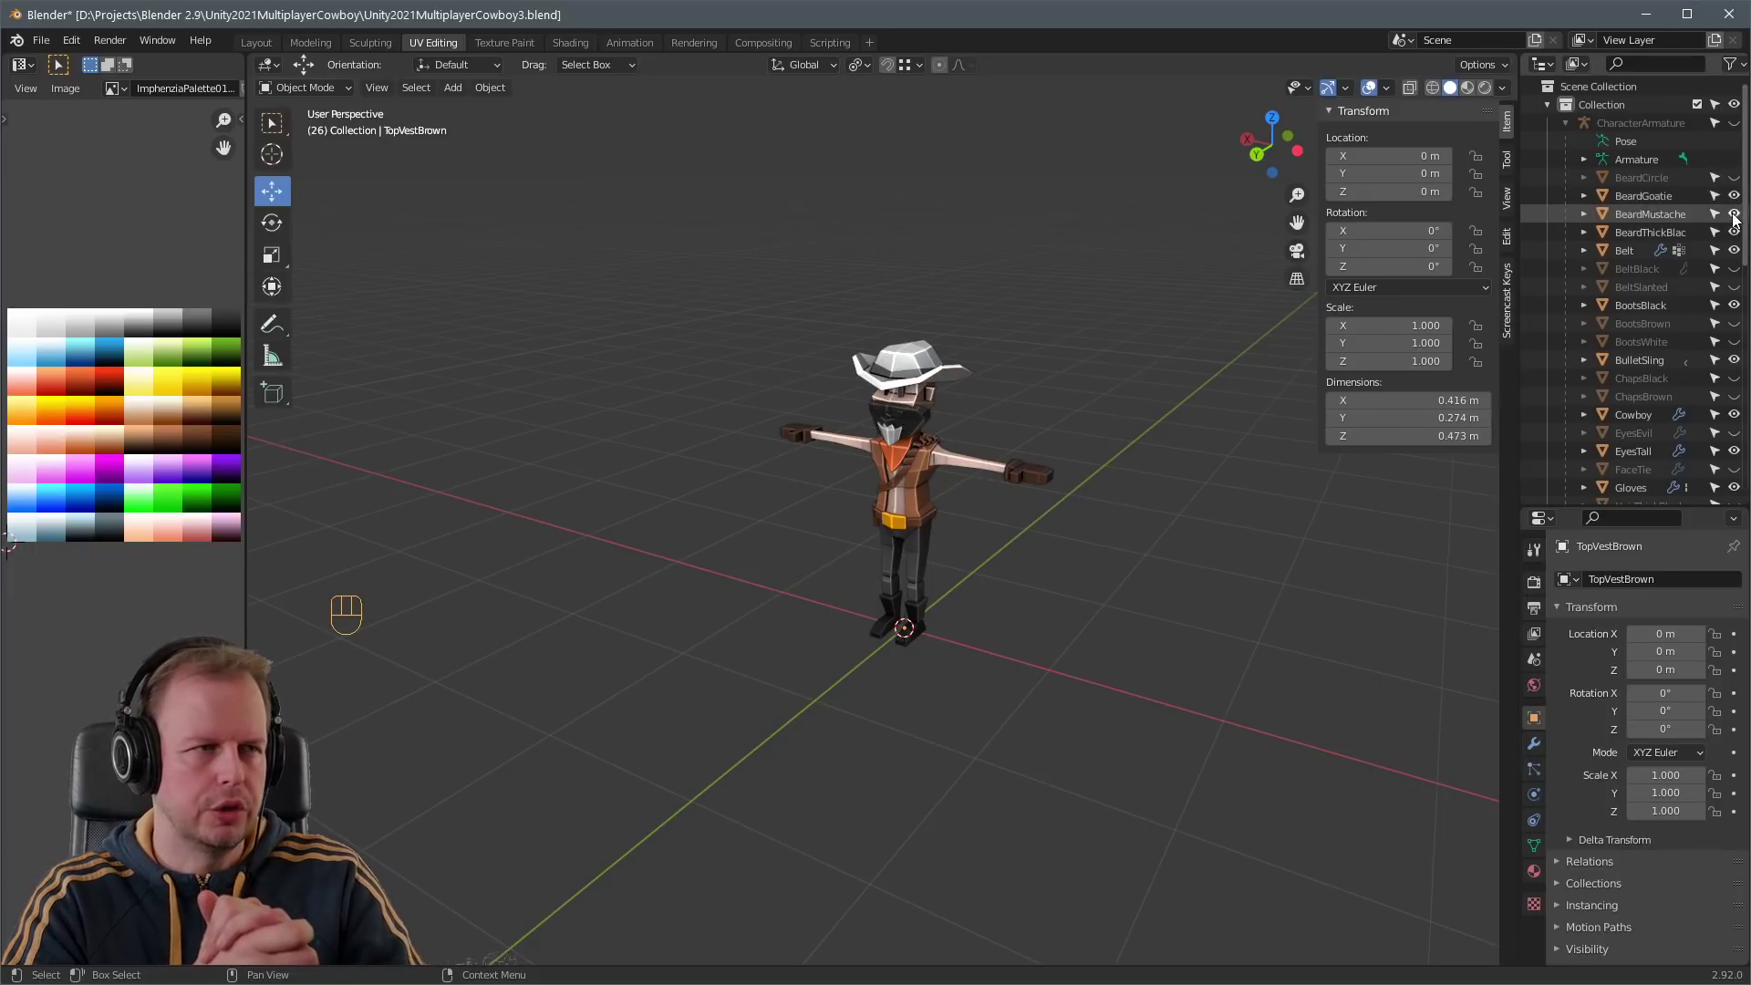
click(1734, 215)
click(1734, 196)
middle_drag(984, 303, 899, 285)
scroll(899, 284, up, 2)
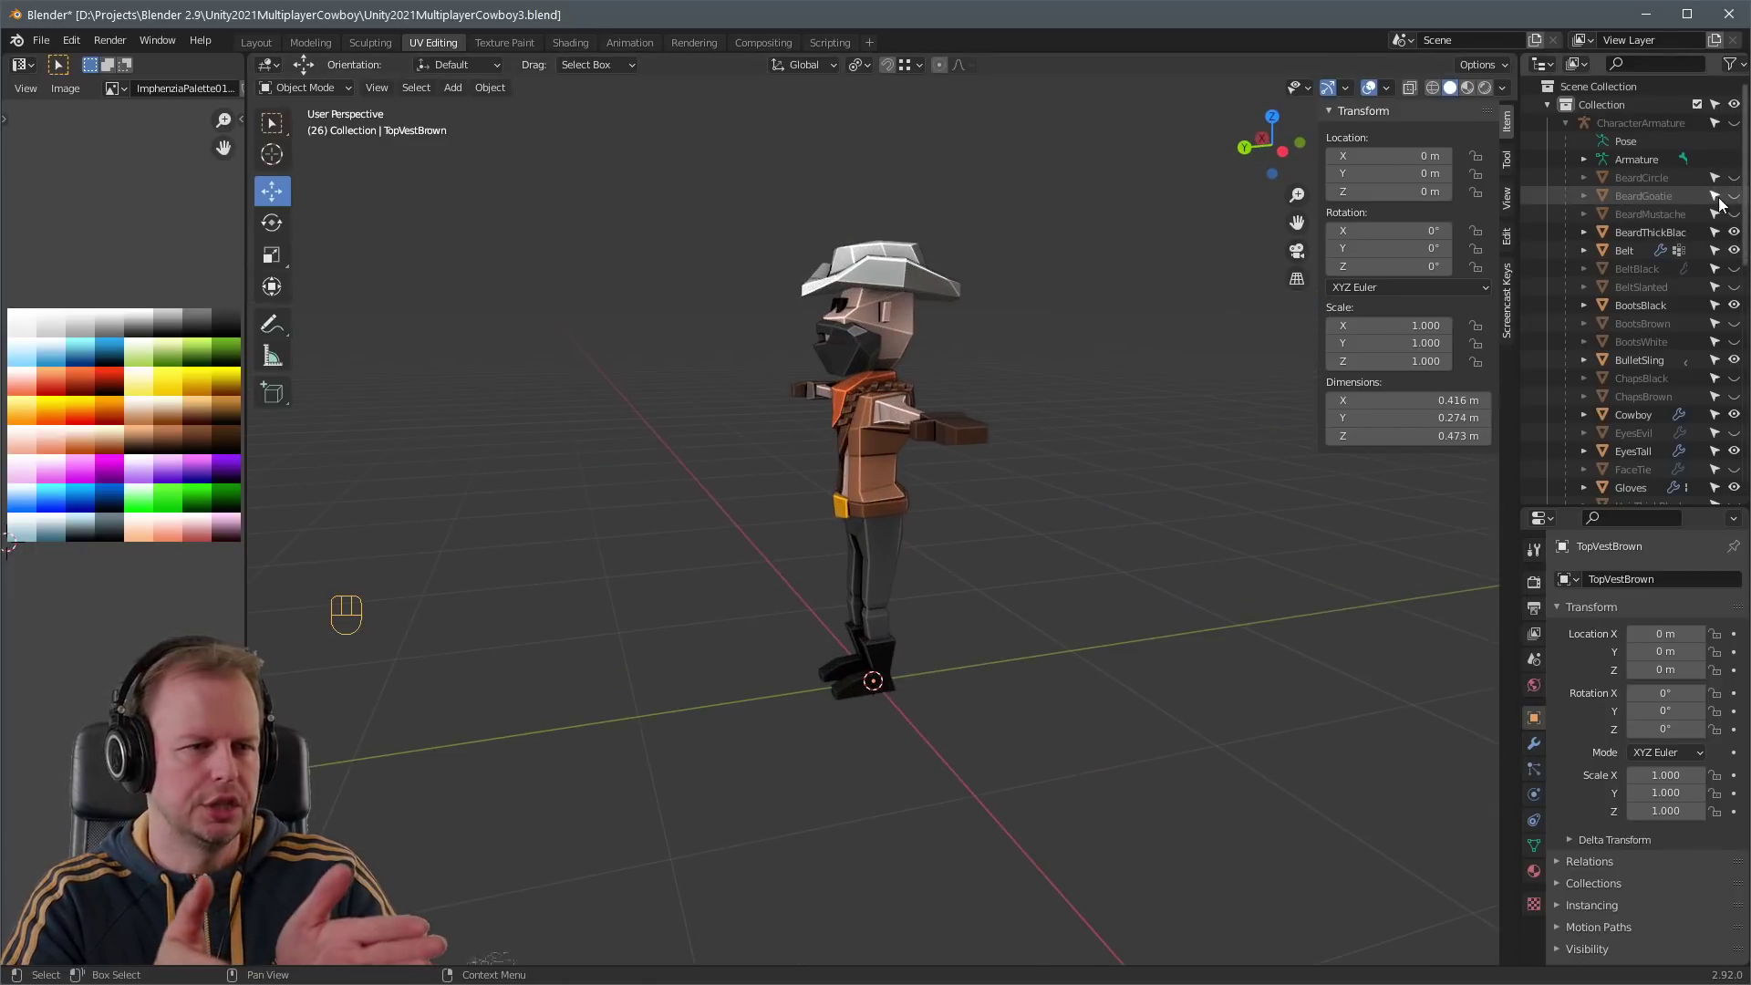
- Show the thick black hair under the cowboy's white hat
scroll(1698, 365, down, 3)
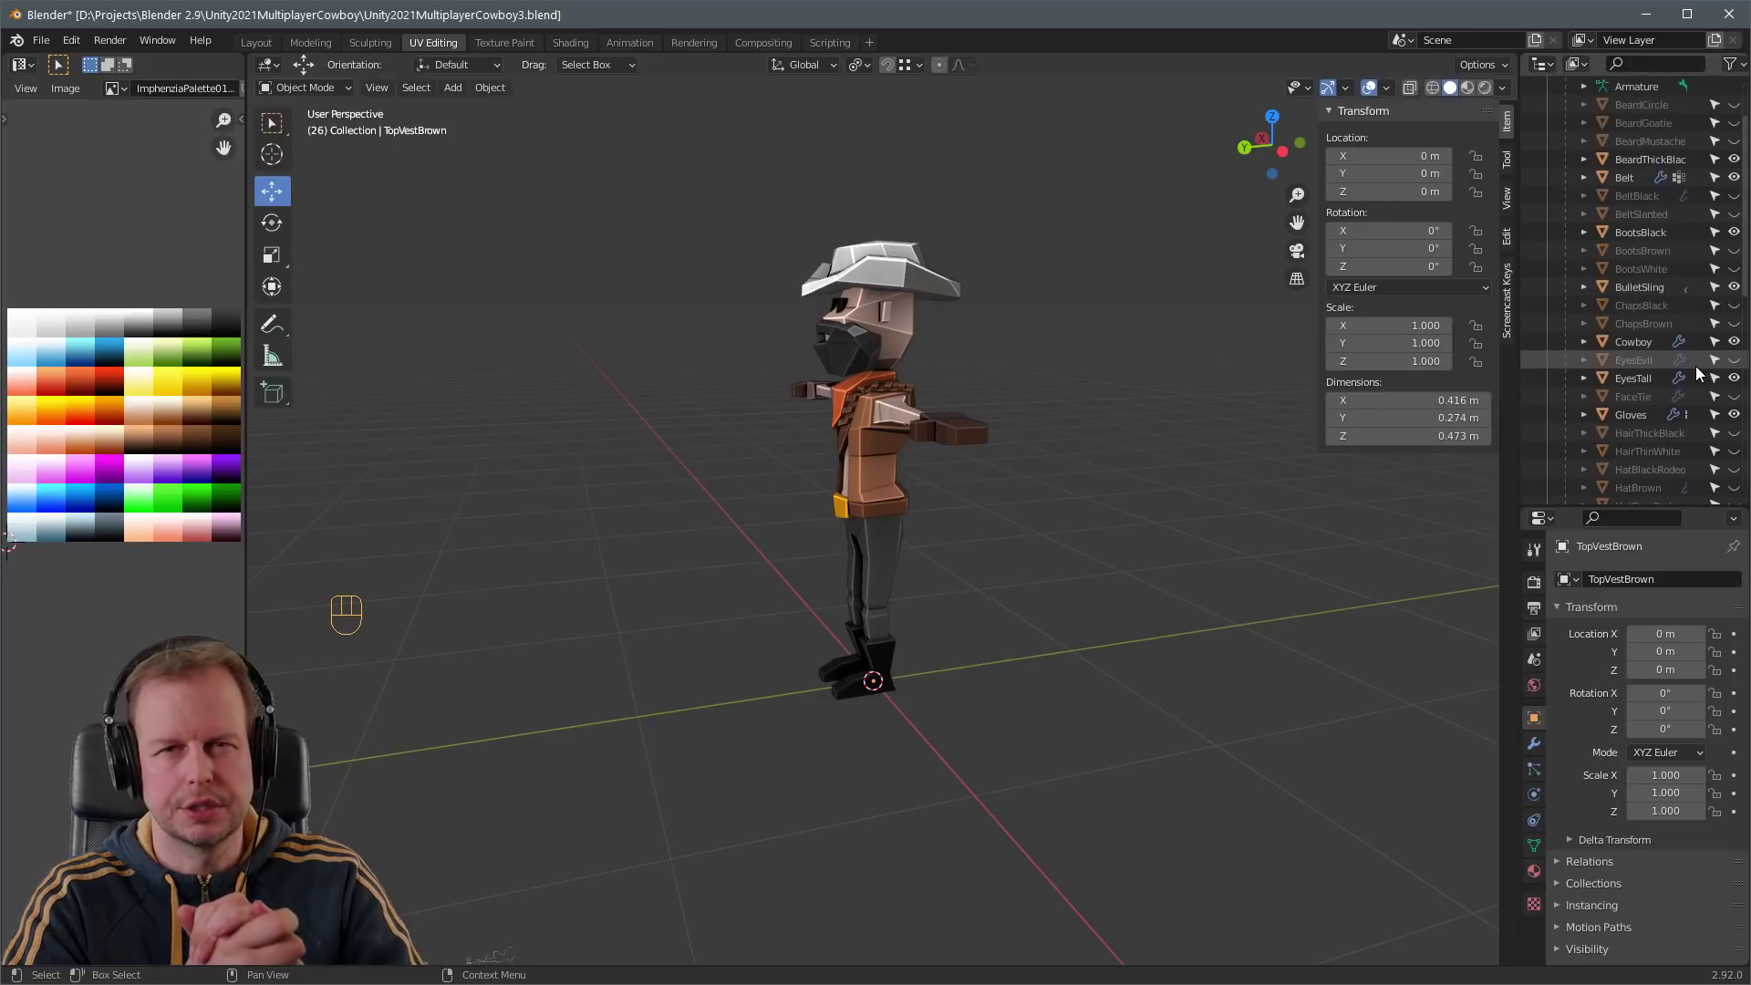
click(1734, 432)
scroll(939, 374, down, 3)
scroll(915, 380, up, 7)
middle_drag(1017, 366, 1098, 325)
scroll(1020, 370, down, 4)
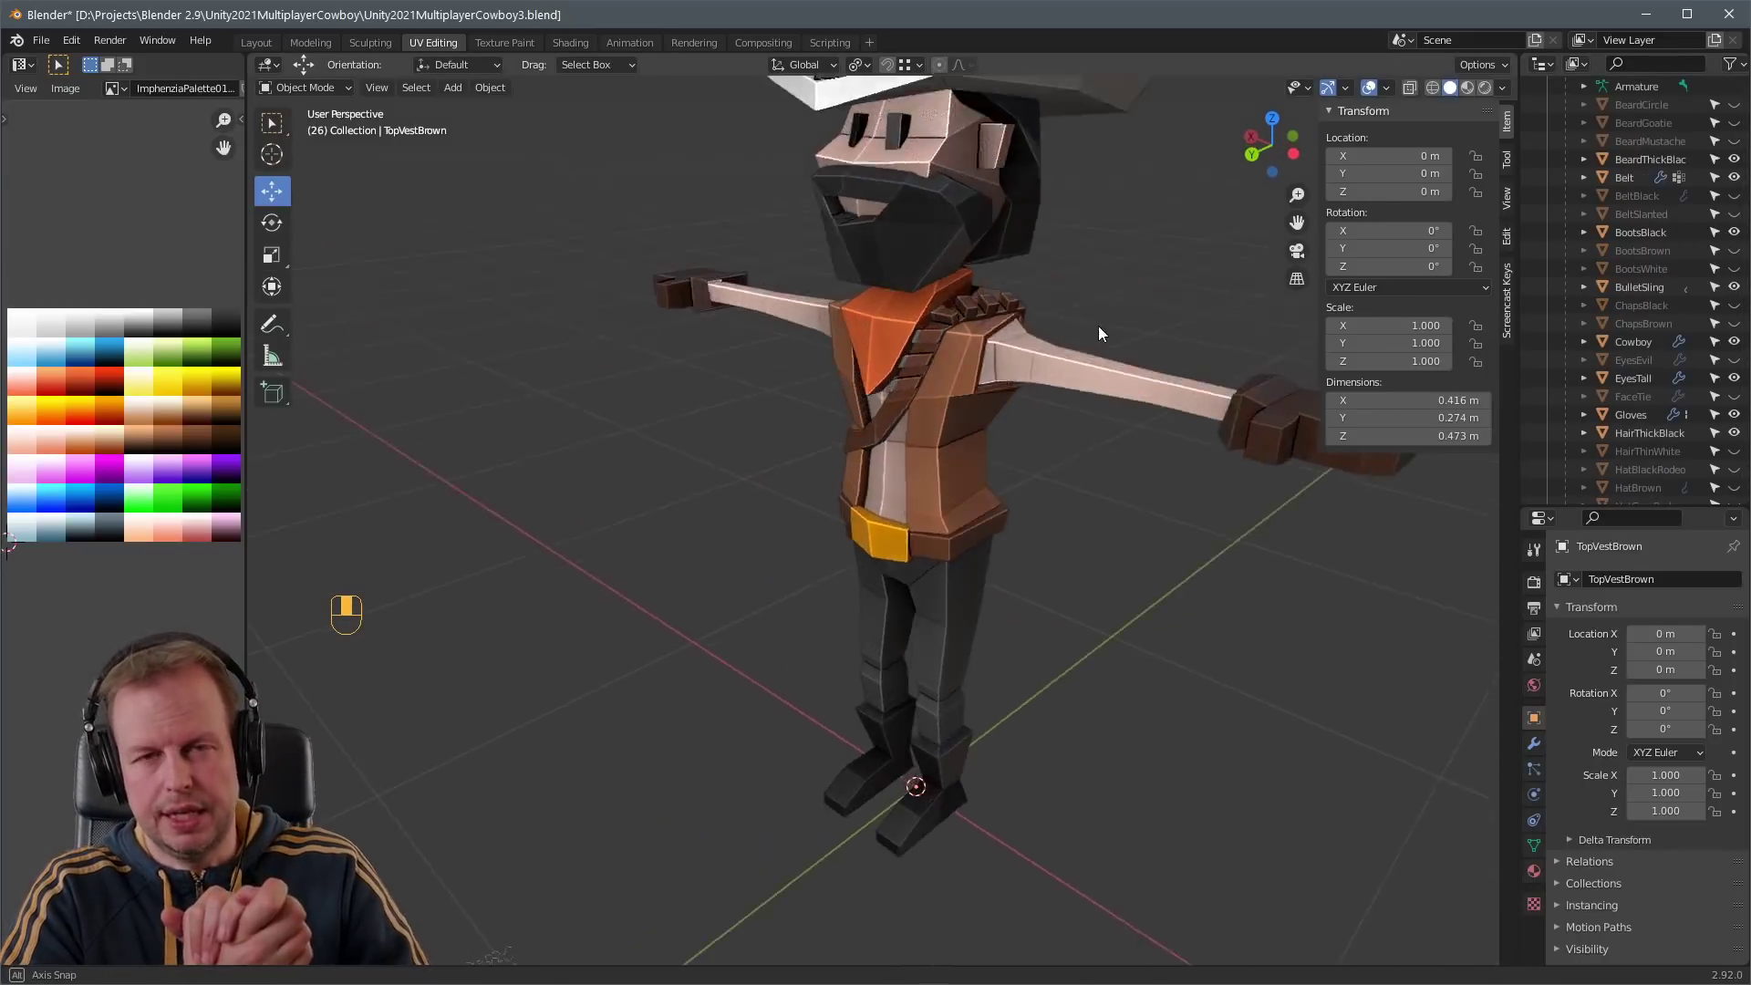
- Hide the thick black beard and bring back the circle beard
scroll(1723, 237, up, 3)
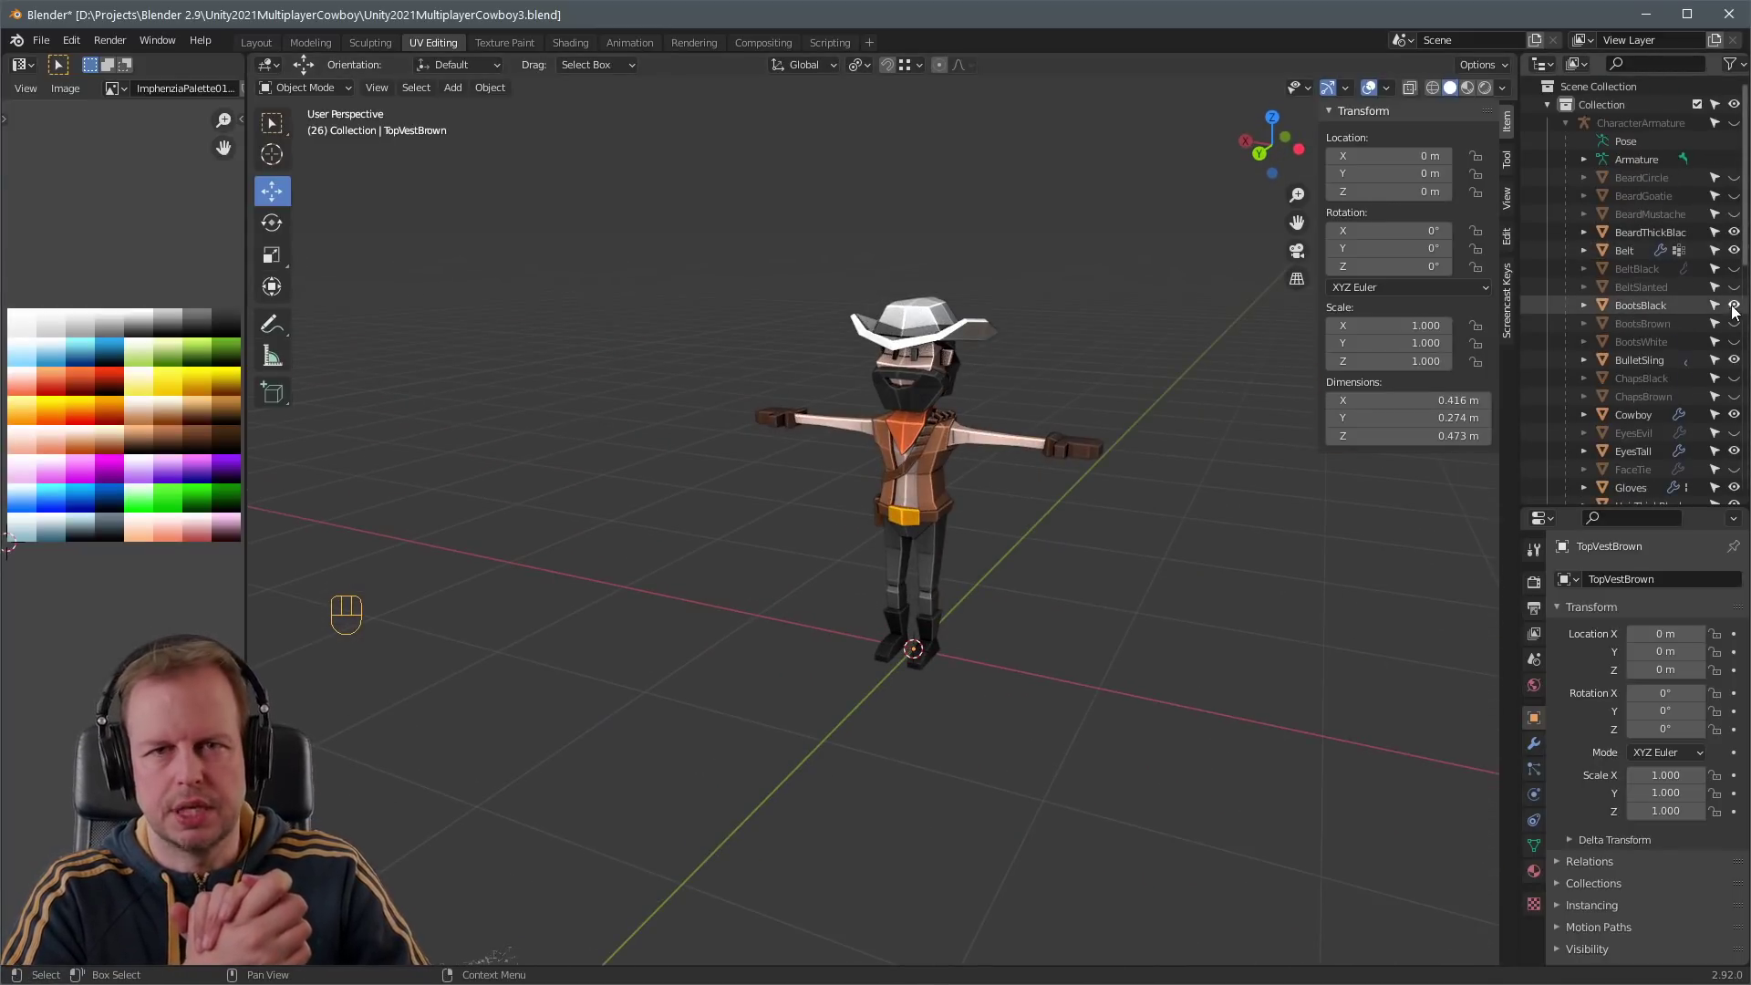
click(1733, 232)
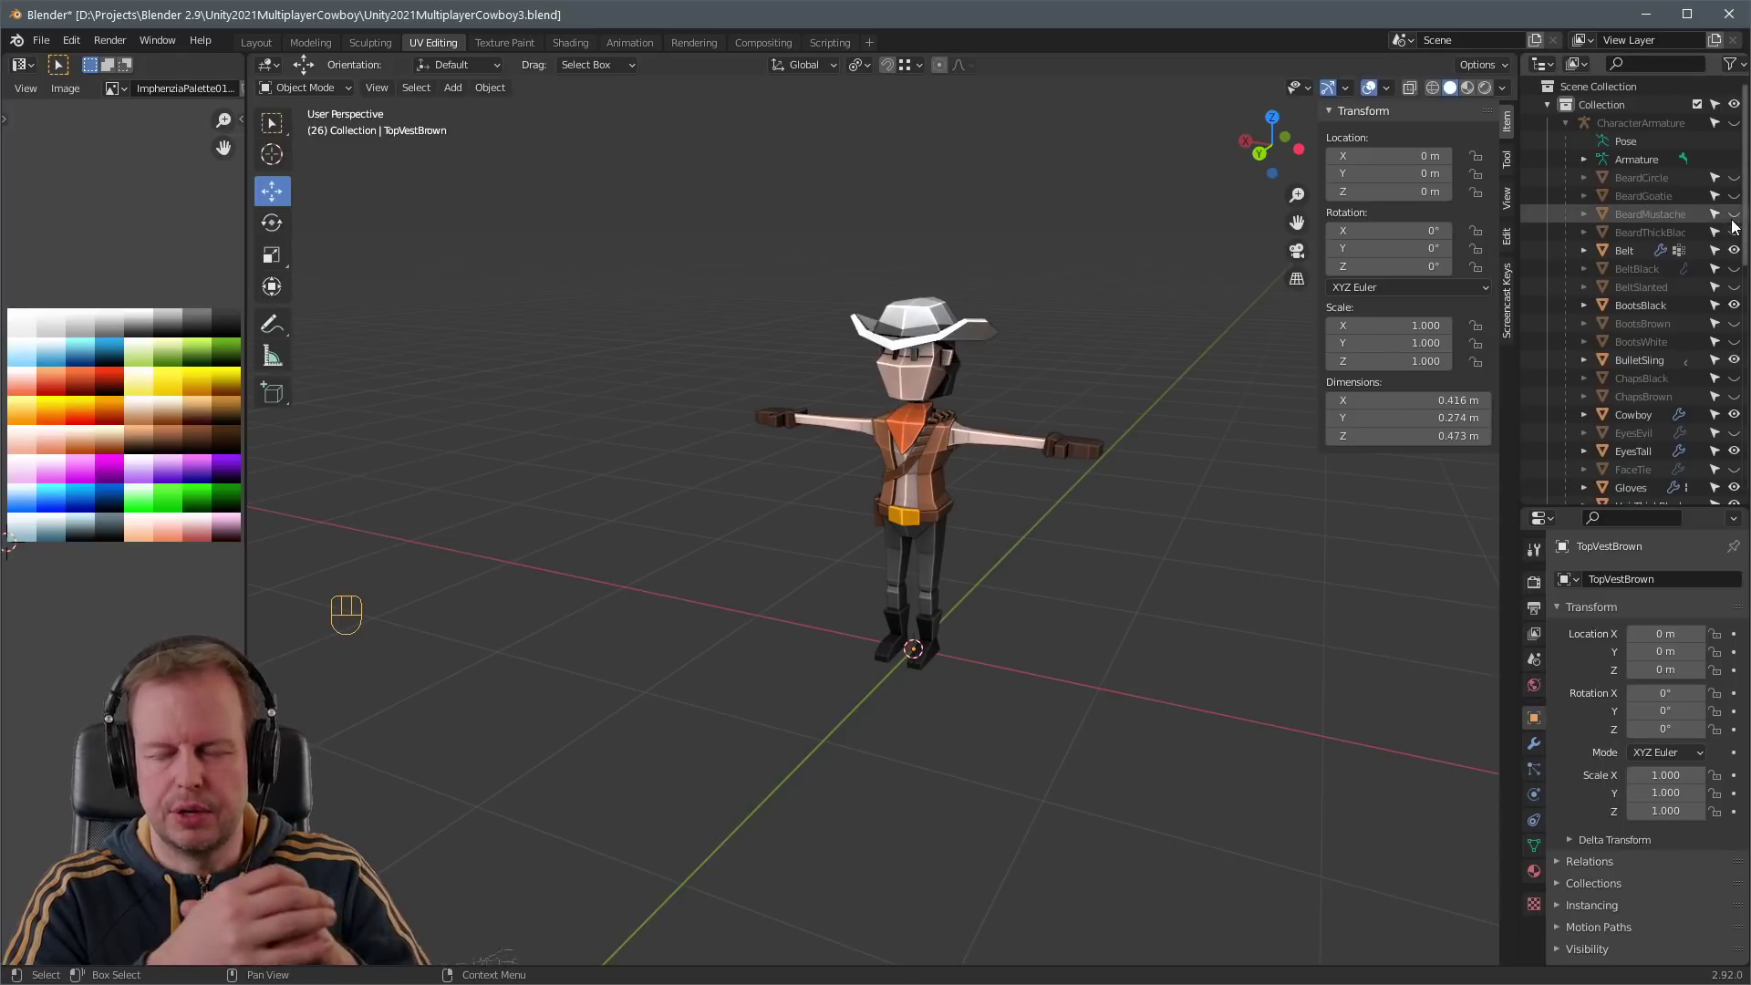
click(1733, 214)
click(1733, 196)
click(1732, 196)
click(1732, 178)
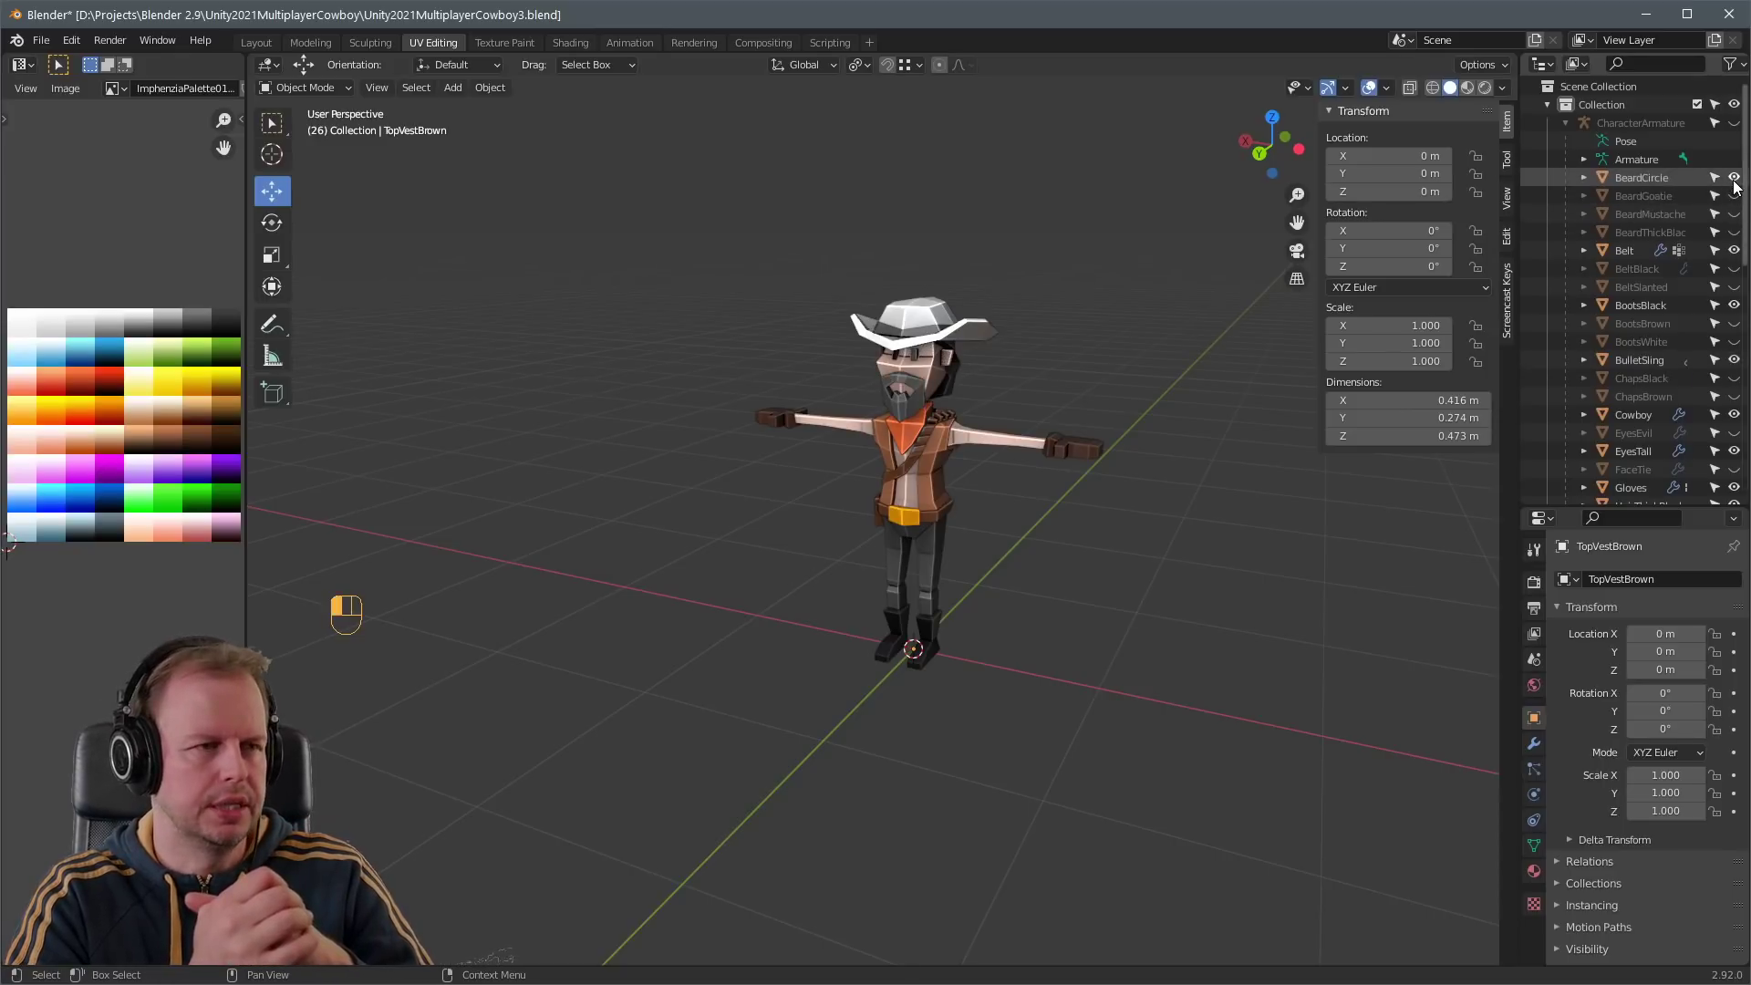
- Show the blue neck tie on the cowboy
middle_drag(880, 447, 971, 500)
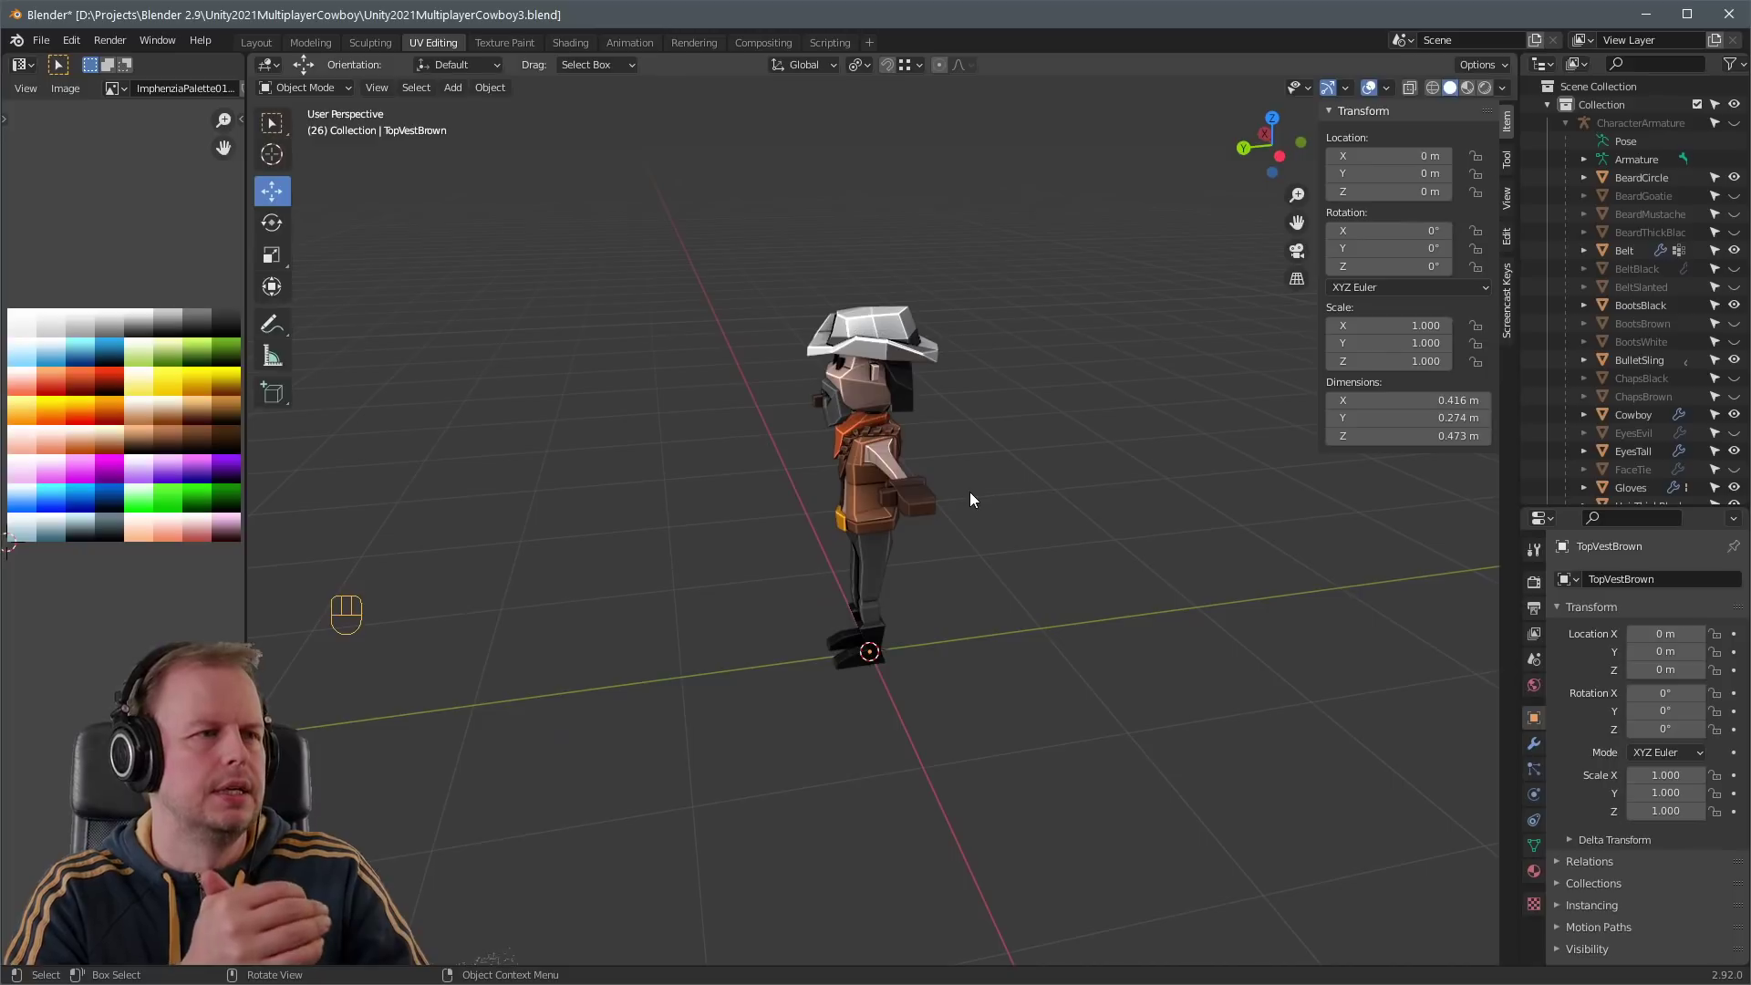
scroll(1048, 453, up, 5)
middle_drag(866, 457, 1096, 409)
scroll(1727, 405, down, 5)
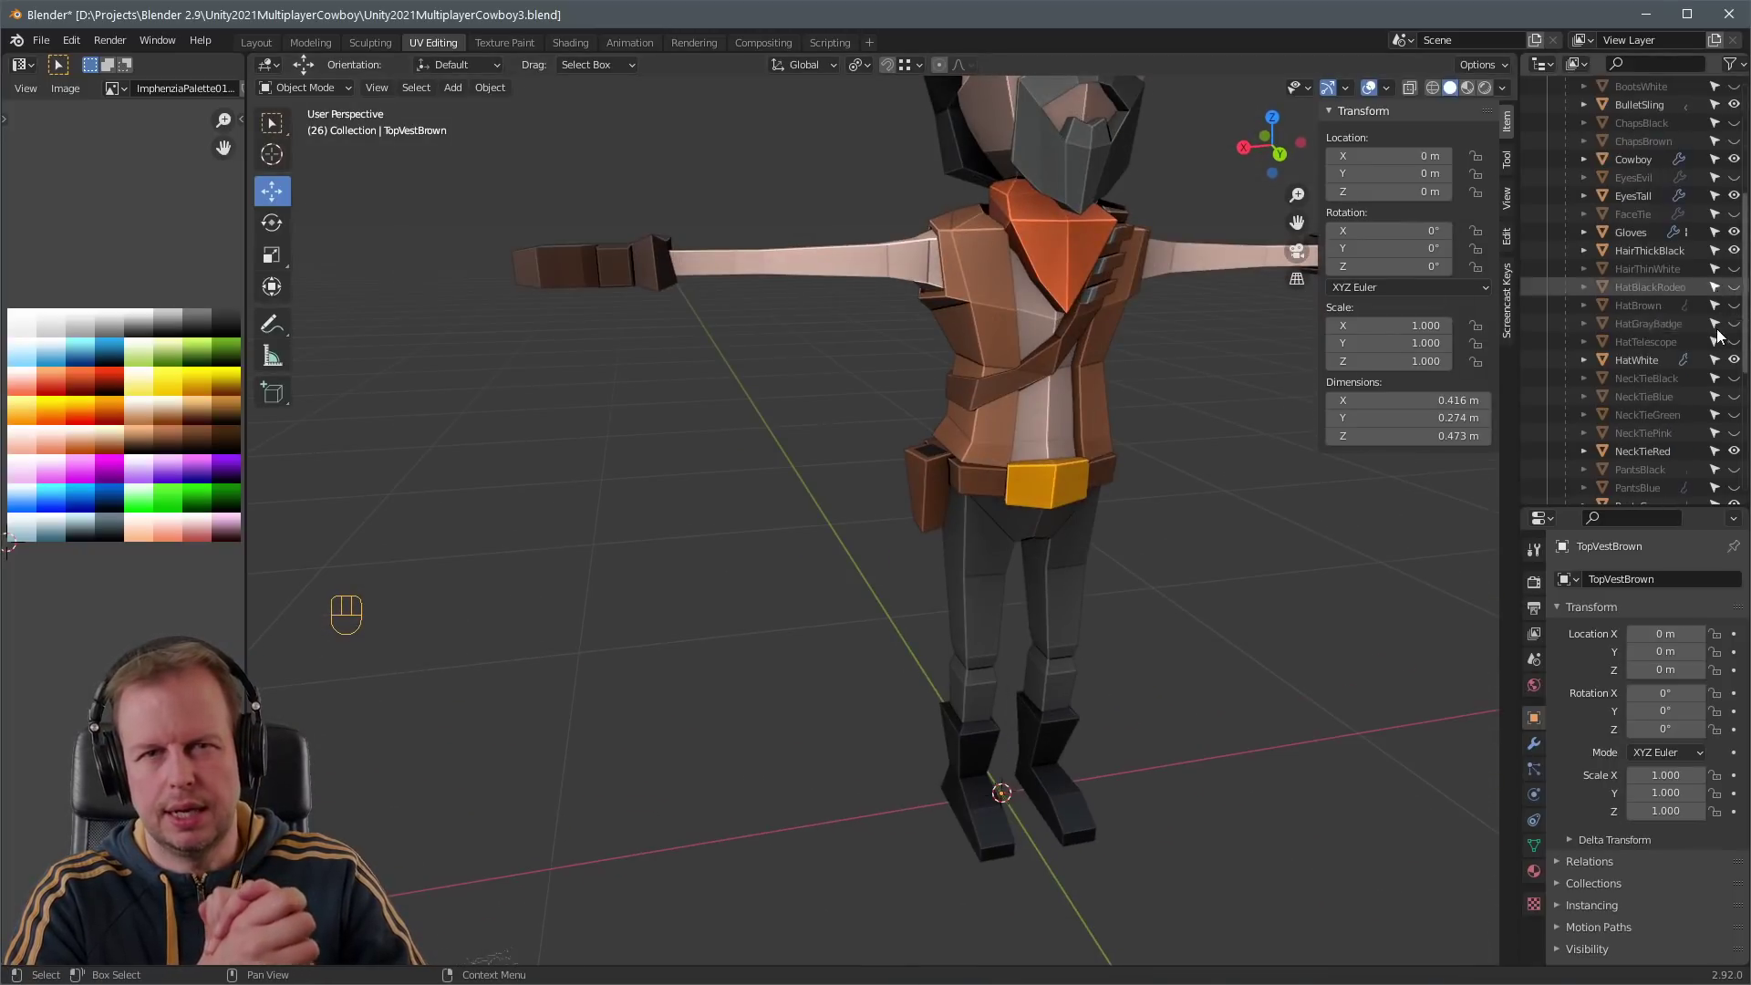
click(1733, 397)
scroll(1102, 369, down, 5)
middle_drag(1102, 368, 1108, 507)
scroll(1108, 507, up, 3)
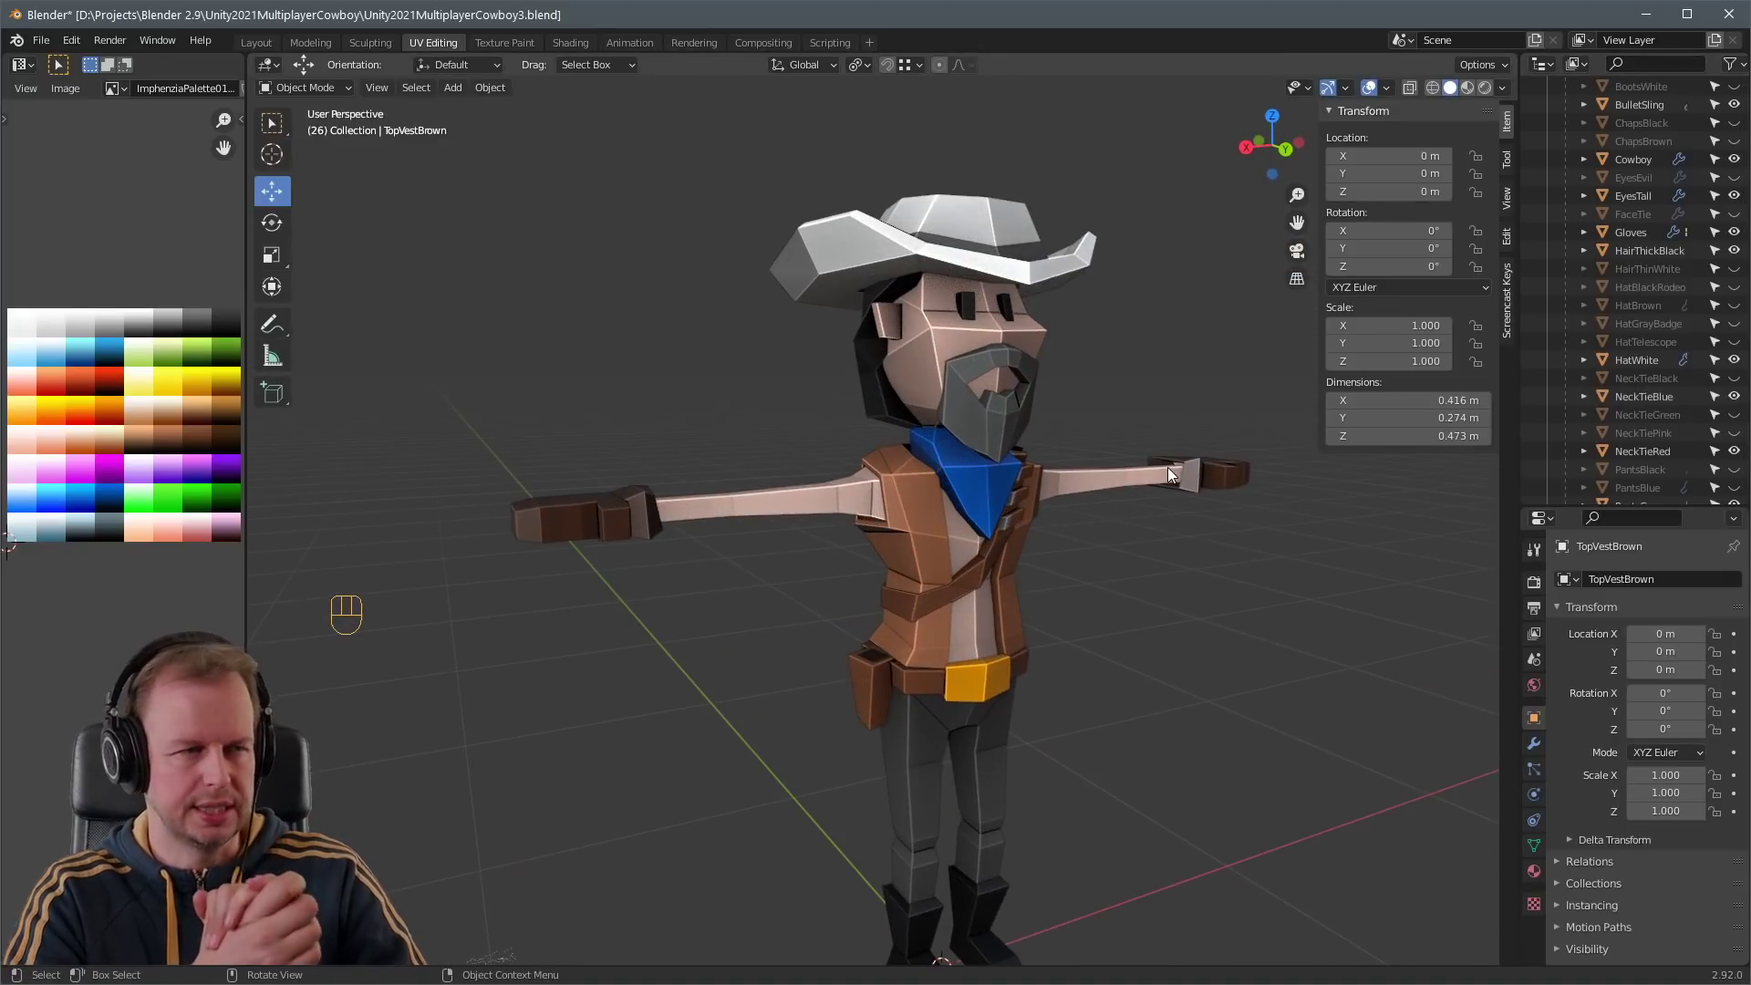